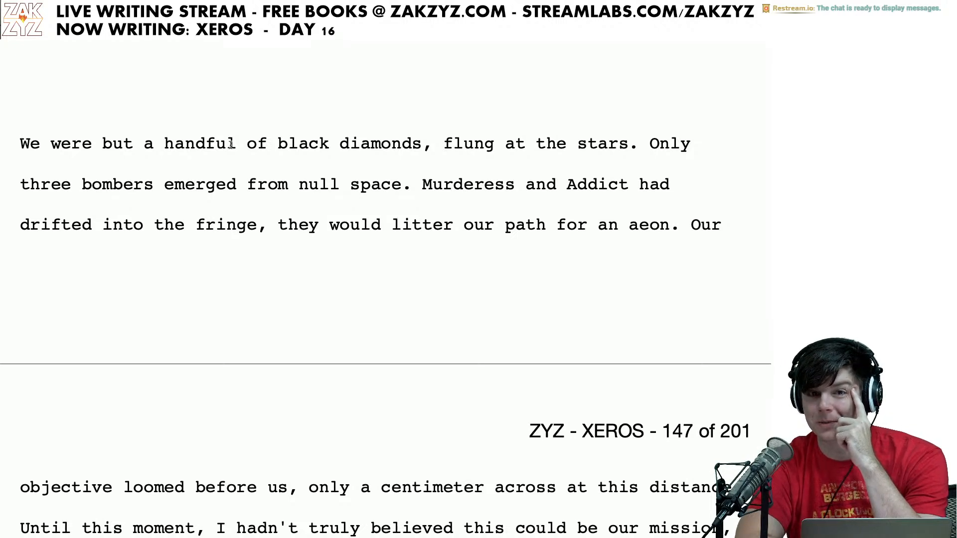
Step: Remove one blank line between the chapter heading "17. The Winged Messenger" and its opening paragraph
scroll(231, 144, "up", 4)
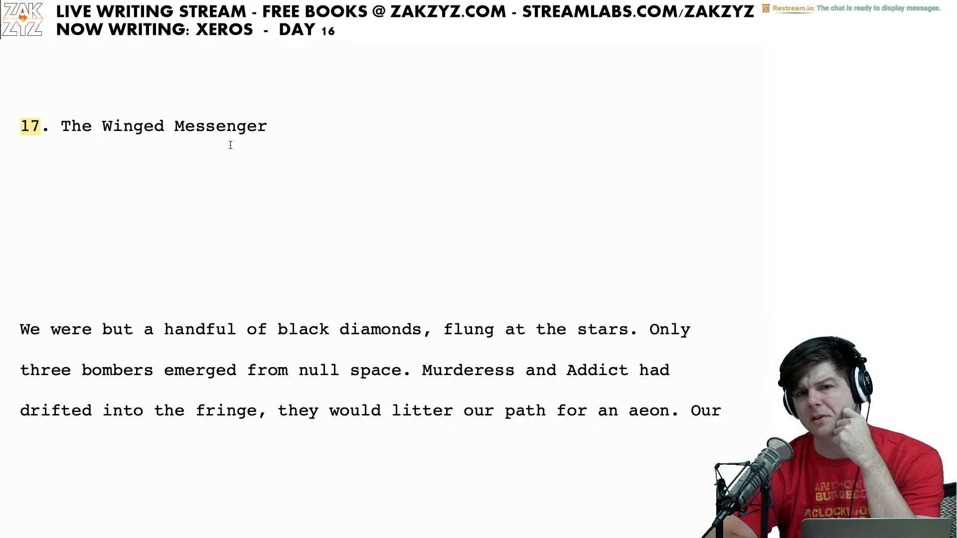
left_click(149, 178)
key("Down")
key("Down")
key("Down")
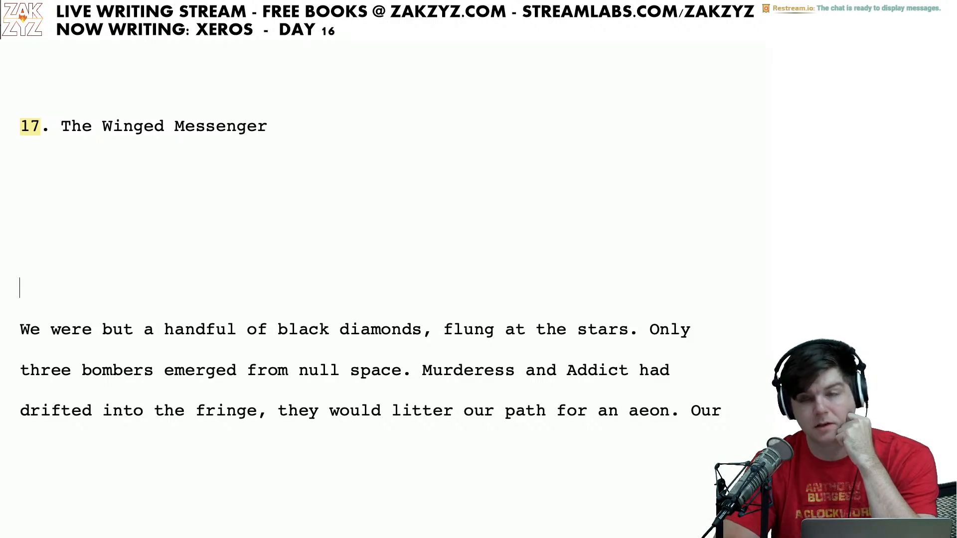
key("BackSpace")
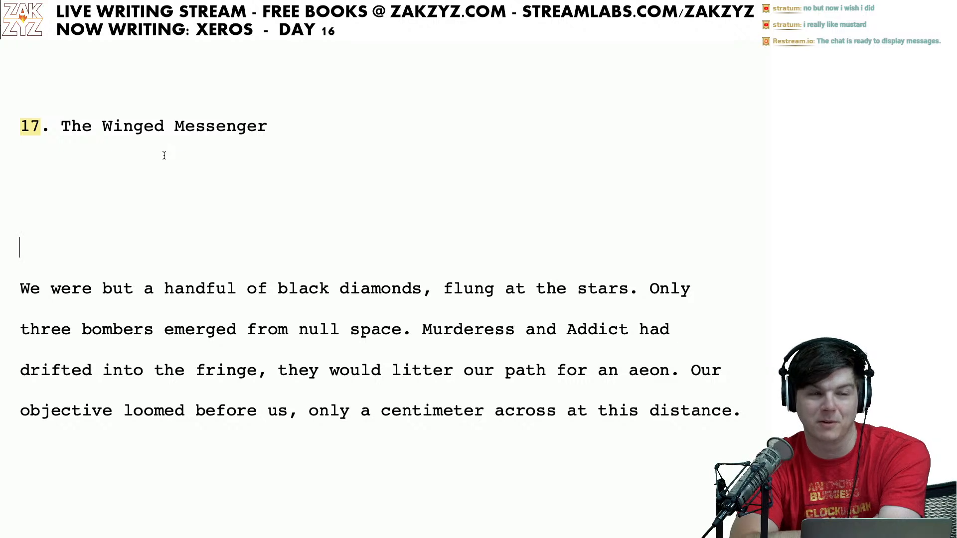
Step: Hyphenate "null space" as "null-space" in the chapter's opening paragraph
scroll(164, 155, "down", 1)
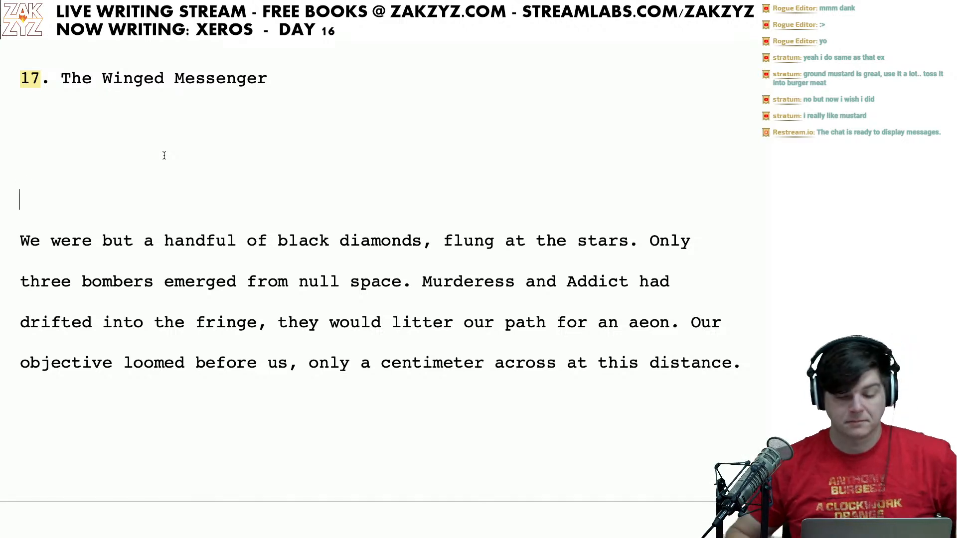
scroll(164, 156, "down", 1)
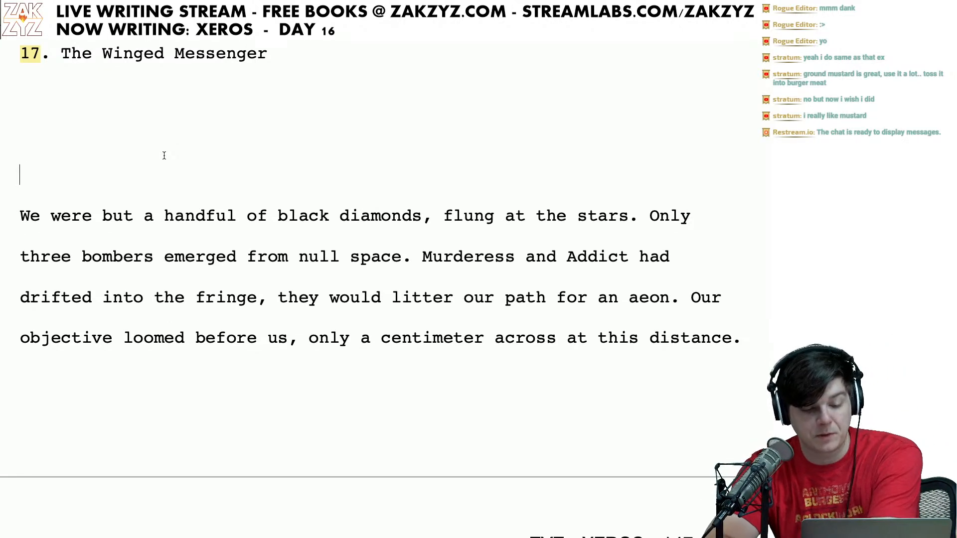
scroll(138, 141, "down", 1)
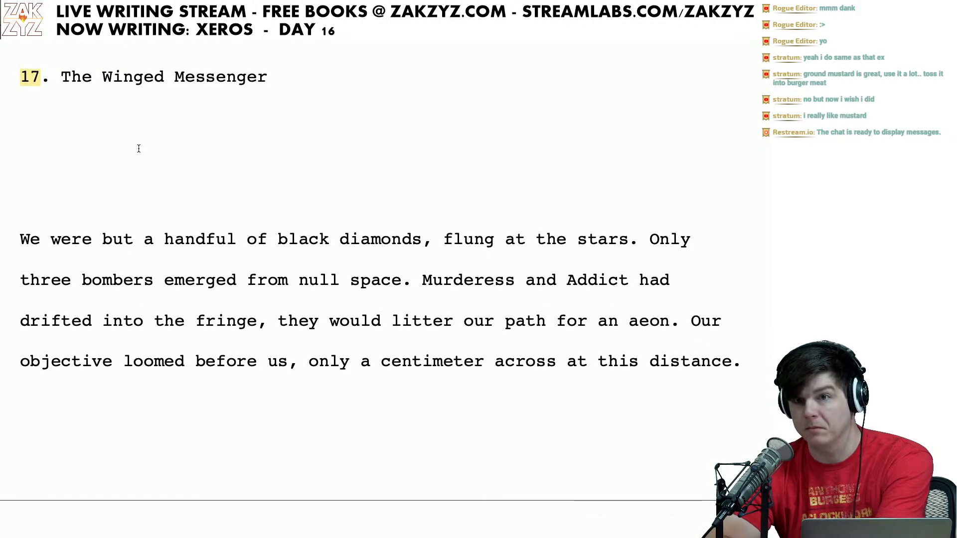
scroll(138, 148, "down", 1)
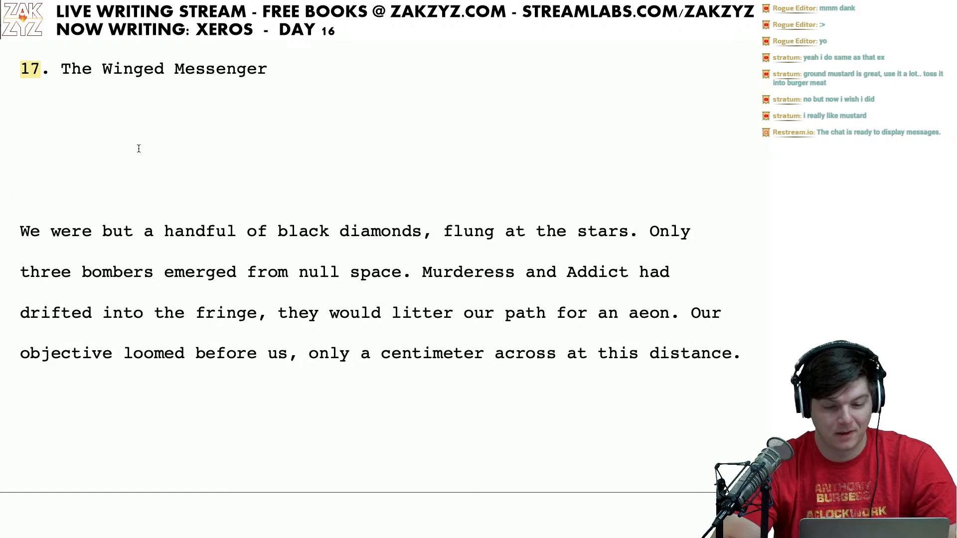
scroll(172, 189, "down", 1)
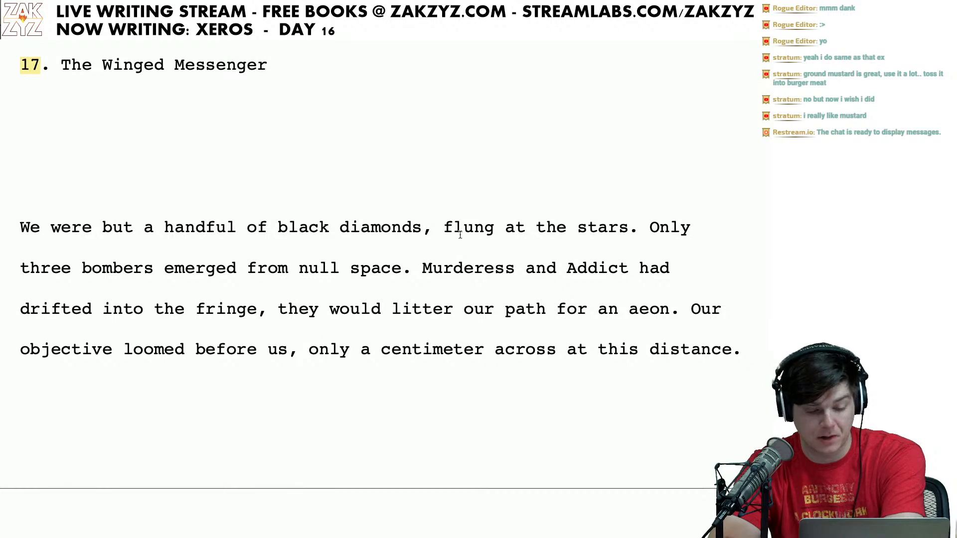
left_click(218, 278)
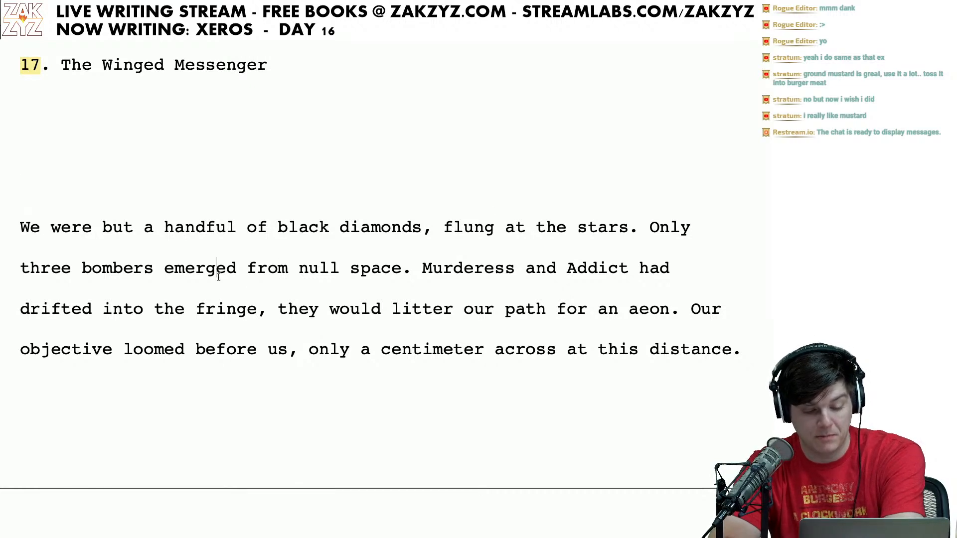
scroll(223, 279, "down", 1)
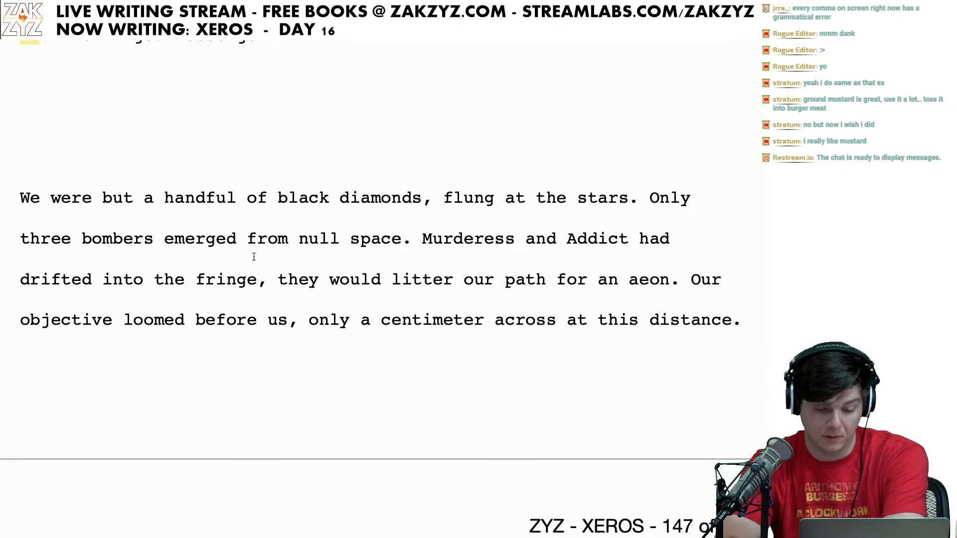
left_click(363, 242)
key("Left")
key("BackSpace")
type("-")
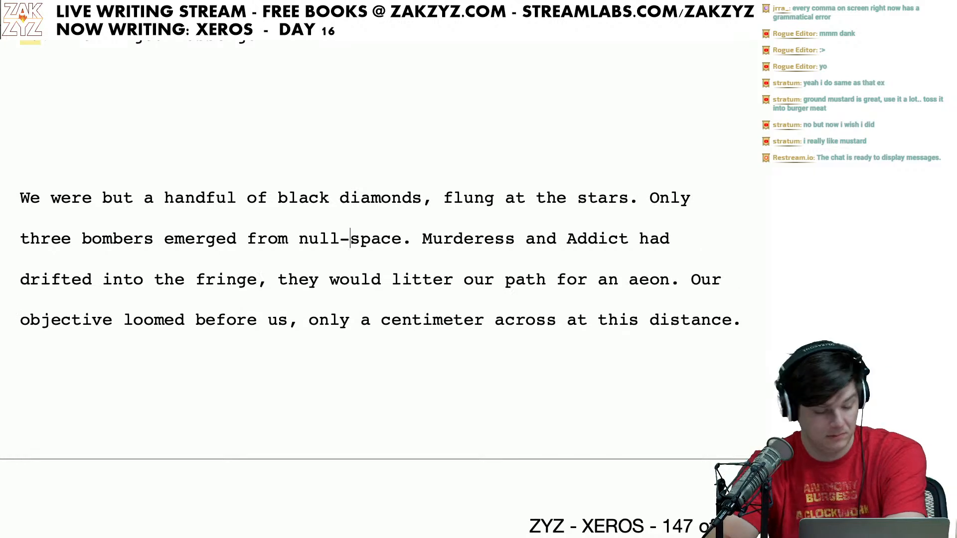
Step: Replace "loomed before us," with "was ahead," in the sentence beginning "Our objective"
scroll(398, 299, "down", 1)
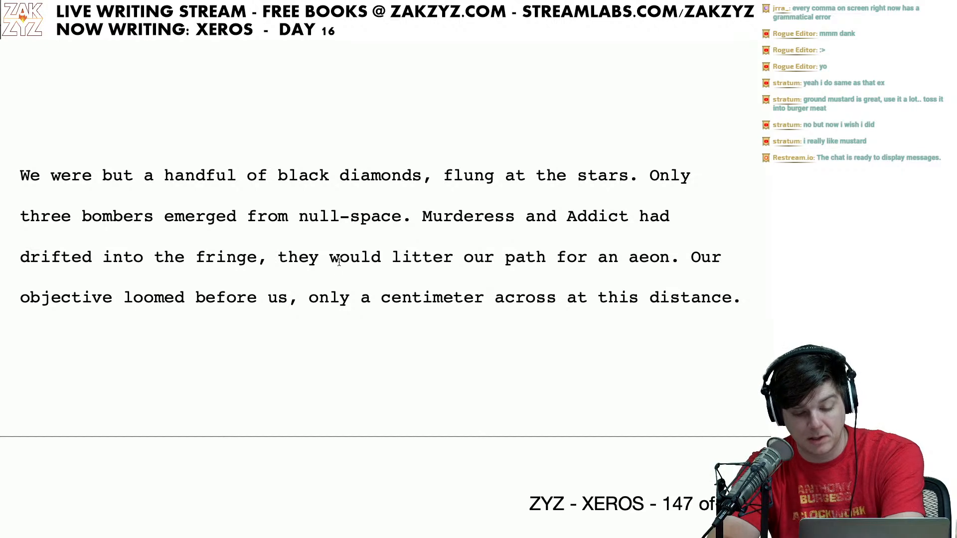
scroll(339, 263, "down", 1)
scroll(339, 262, "down", 2)
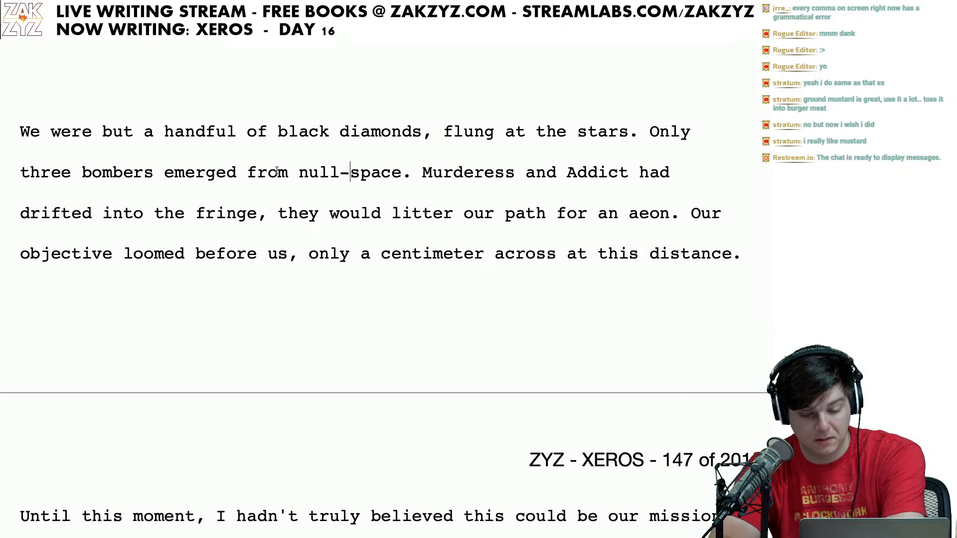
scroll(265, 259, "down", 2)
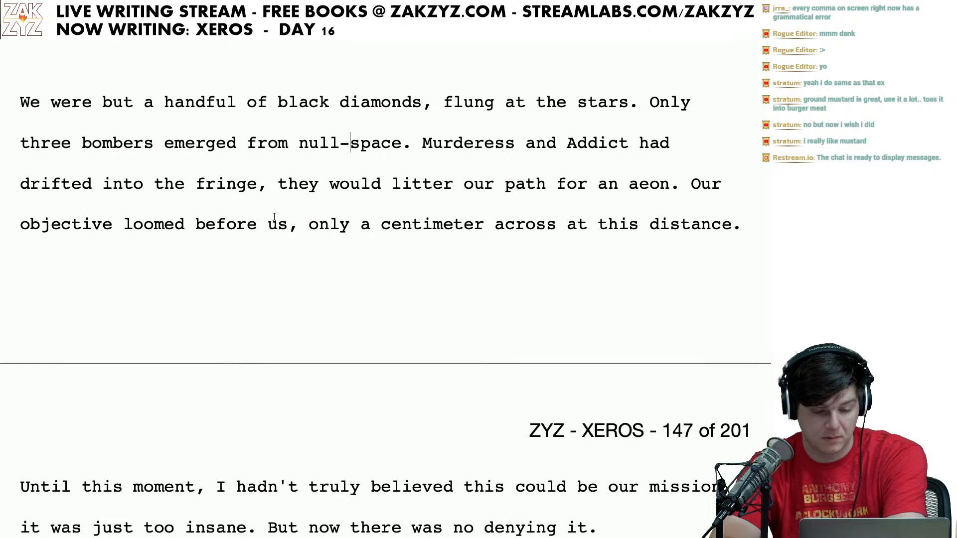
left_click(185, 224)
key("BackSpace")
key("BackSpace")
key("BackSpace")
key("BackSpace")
key("BackSpace")
key("BackSpace")
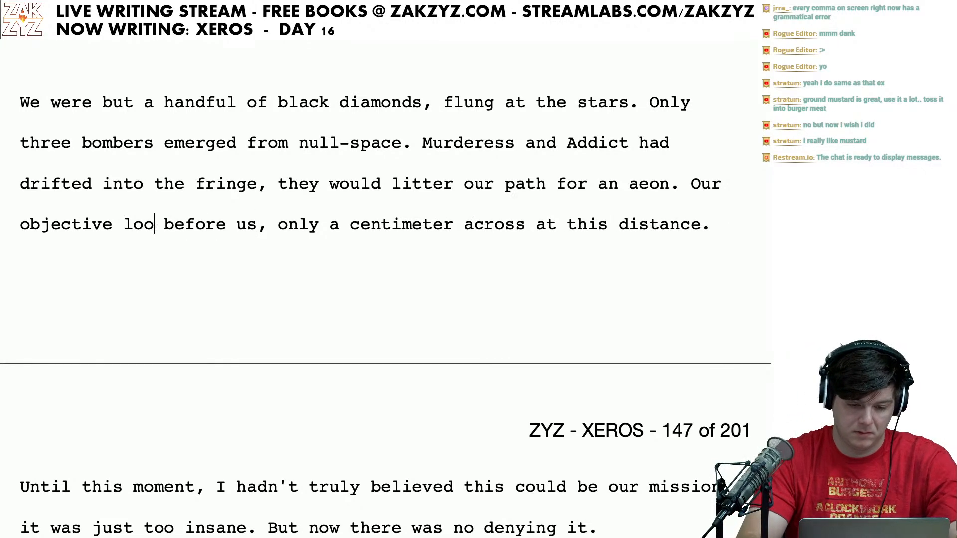
type("was ")
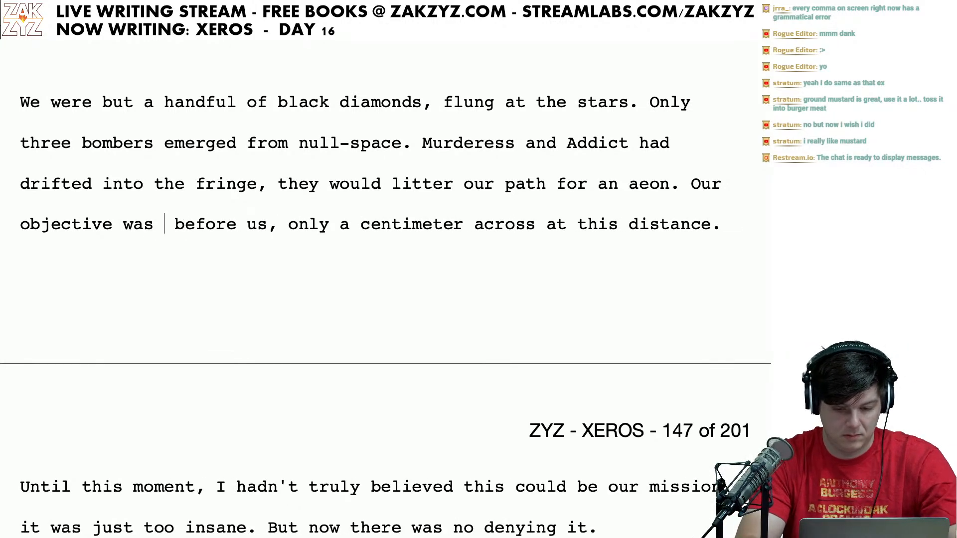
type("ahead,")
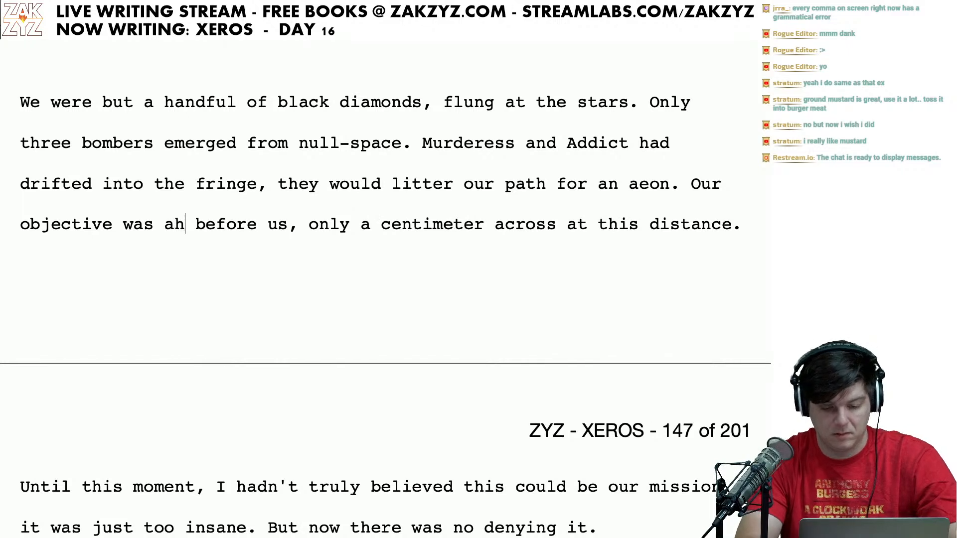
key("shift+Right")
key("shift+Right")
key("shift+Right")
key("shift+Right")
key("shift+Right")
key("shift+Right")
key("shift+Right")
key("shift+Right")
key("shift+Right")
key("shift+Right")
key("shift+Right")
key("shift+Right")
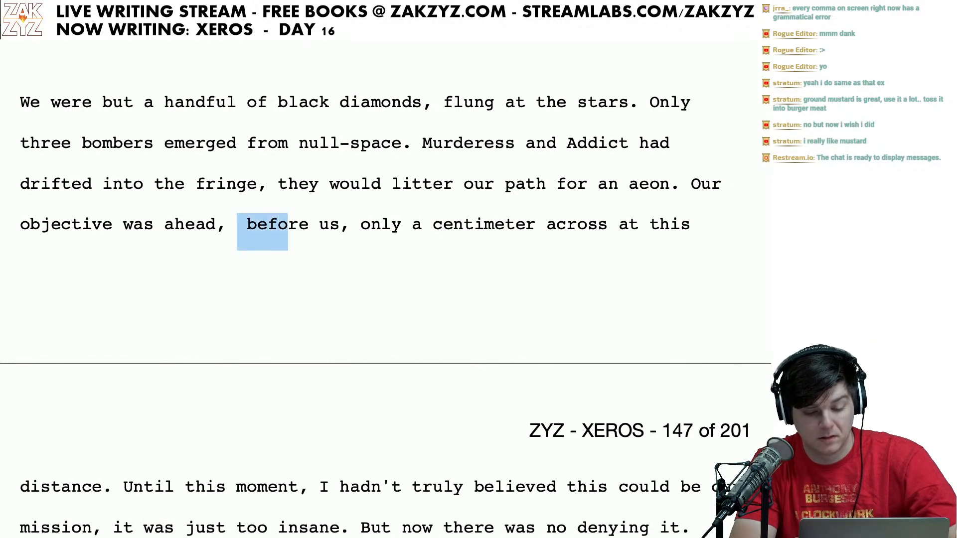
key("BackSpace")
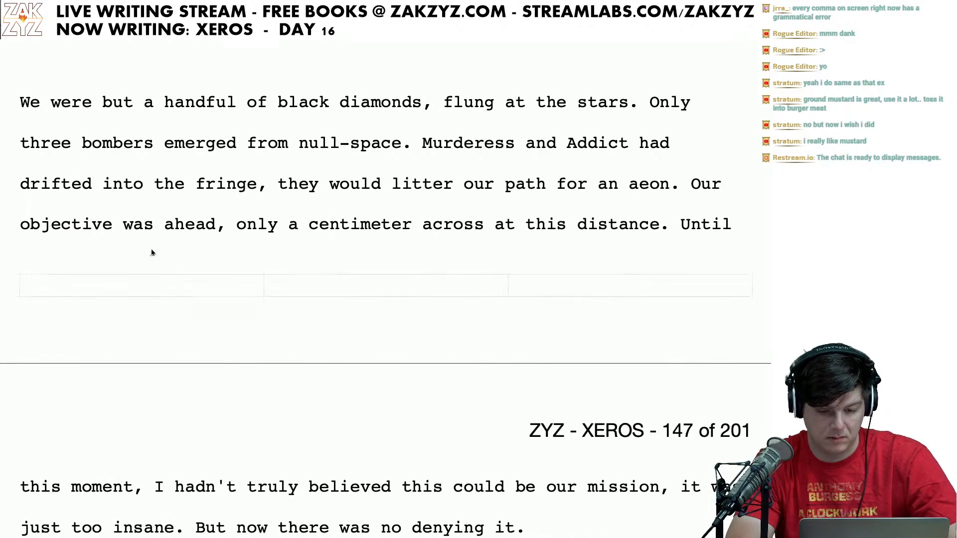
Step: Replace "across" with "in diameter" after "only a centimeter" in the objective sentence
left_click(422, 225)
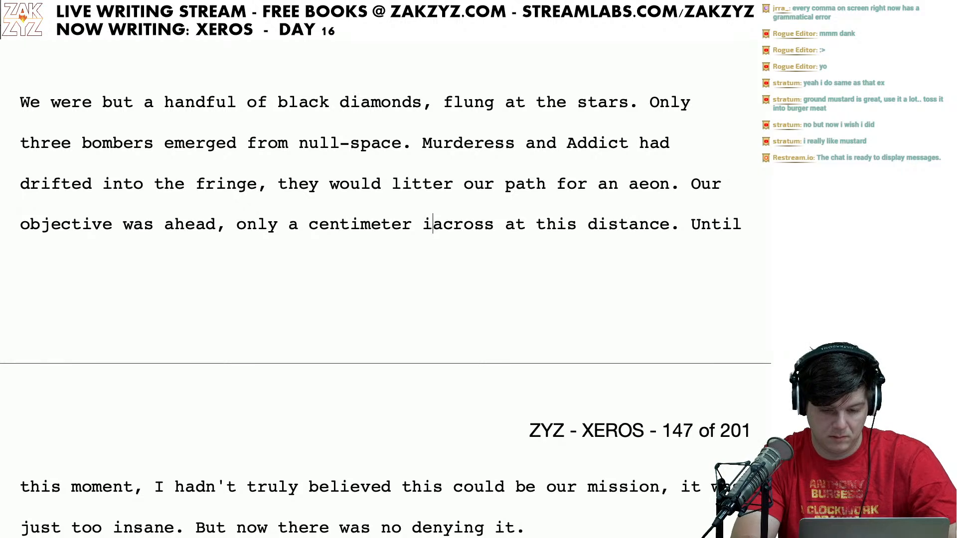
type("di")
key("BackSpace")
key("BackSpace")
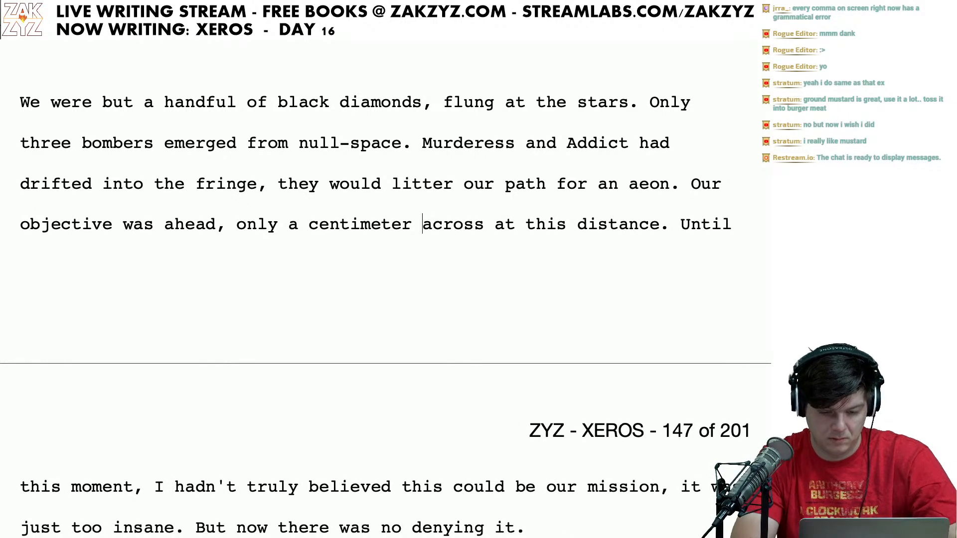
type("in diameter ")
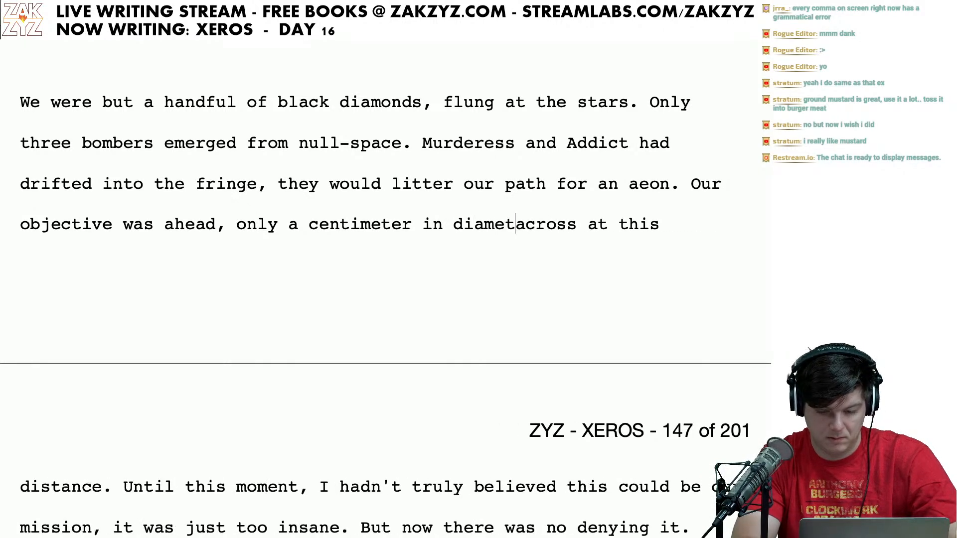
type("a")
key("shift+Right")
key("shift+Right")
key("shift+Right")
key("shift+Right")
key("shift+Right")
key("shift+Right")
key("shift+Right")
key("shift+Right")
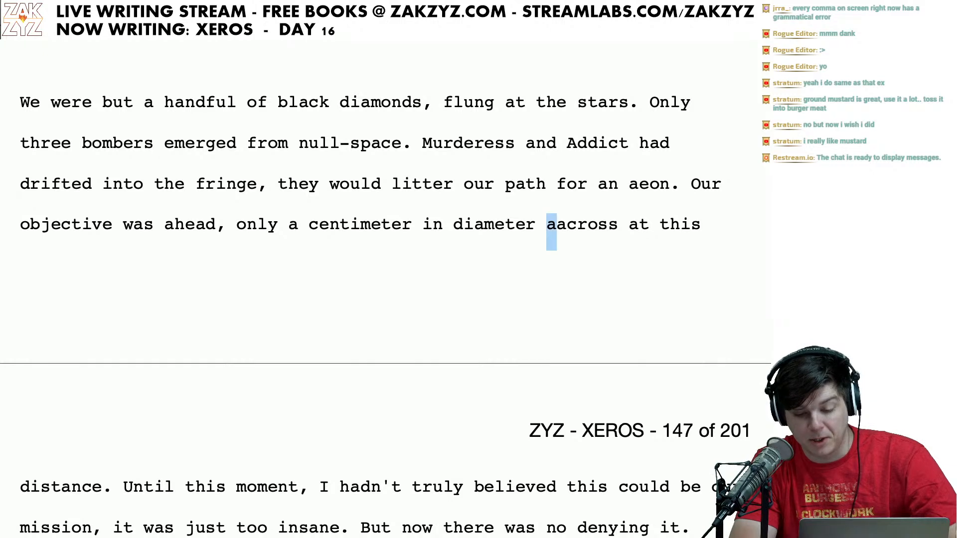
key("shift+Left")
key("BackSpace")
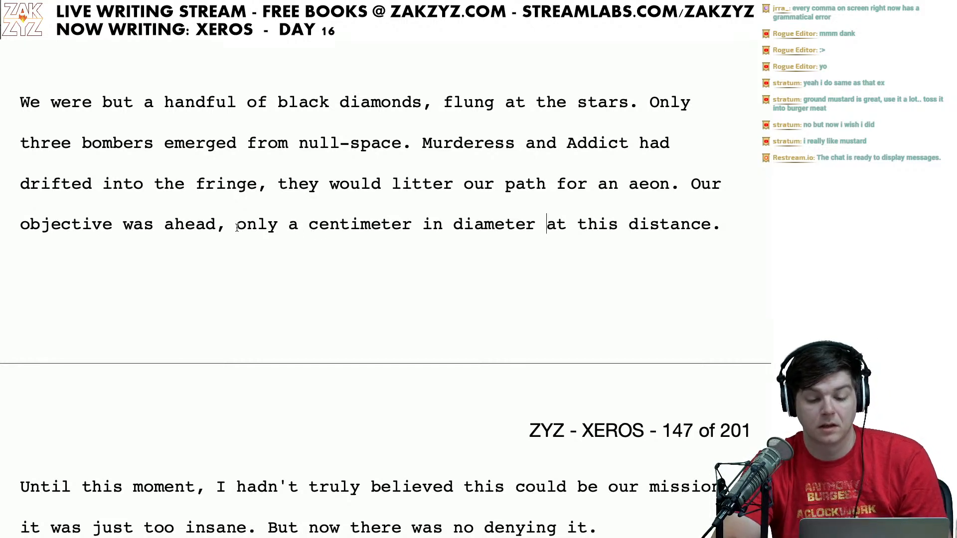
Step: Attach the comment "Check this measurement" to the phrase "only a centimeter"
left_click_drag(237, 225, 410, 224)
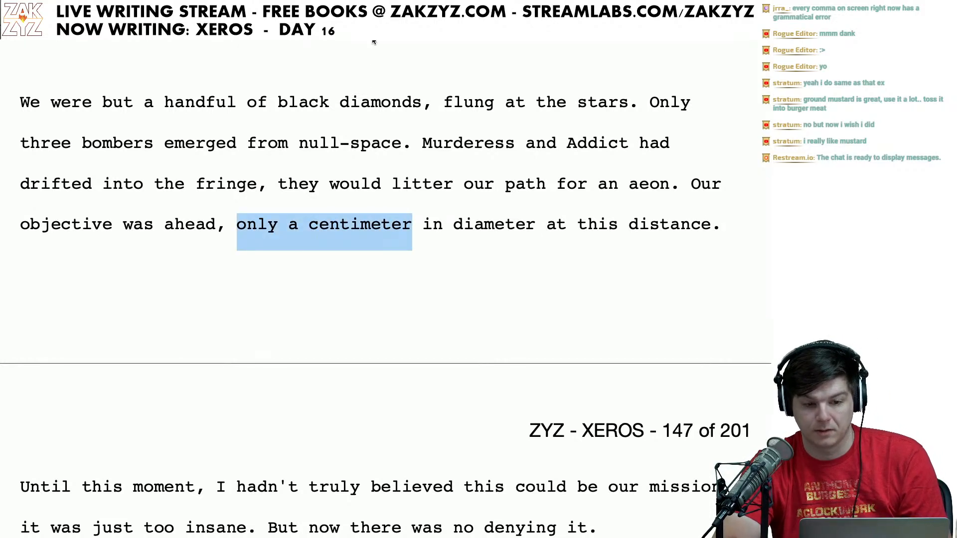
key("super+shift+8")
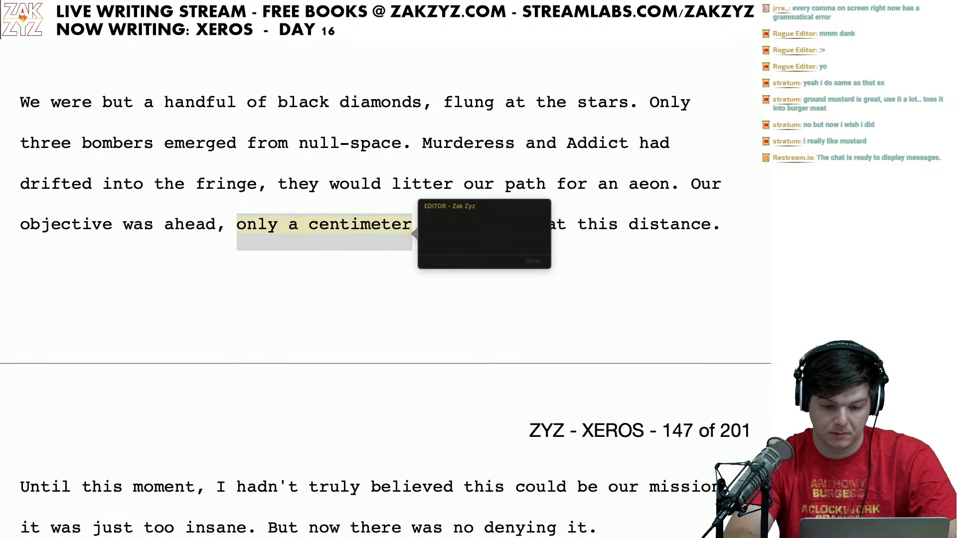
type("Check this meas")
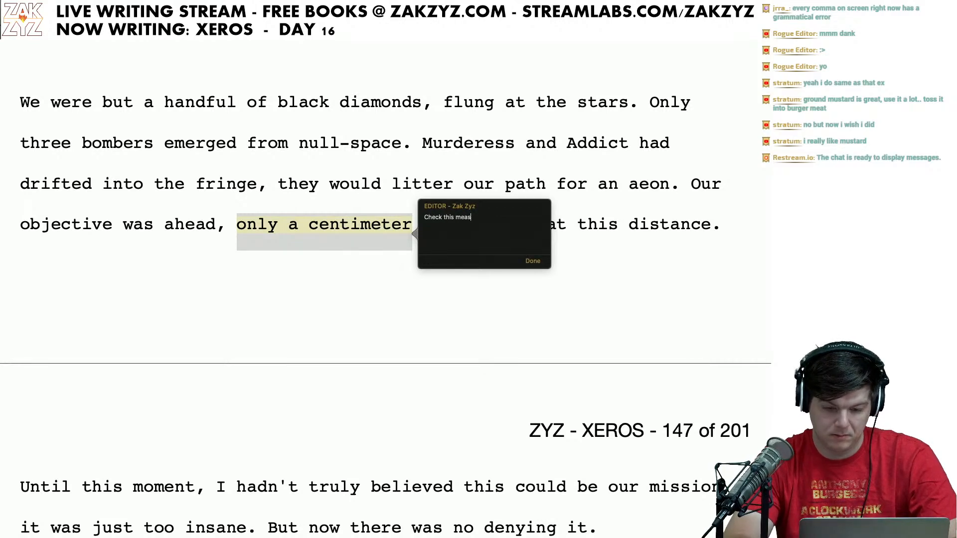
type("urement")
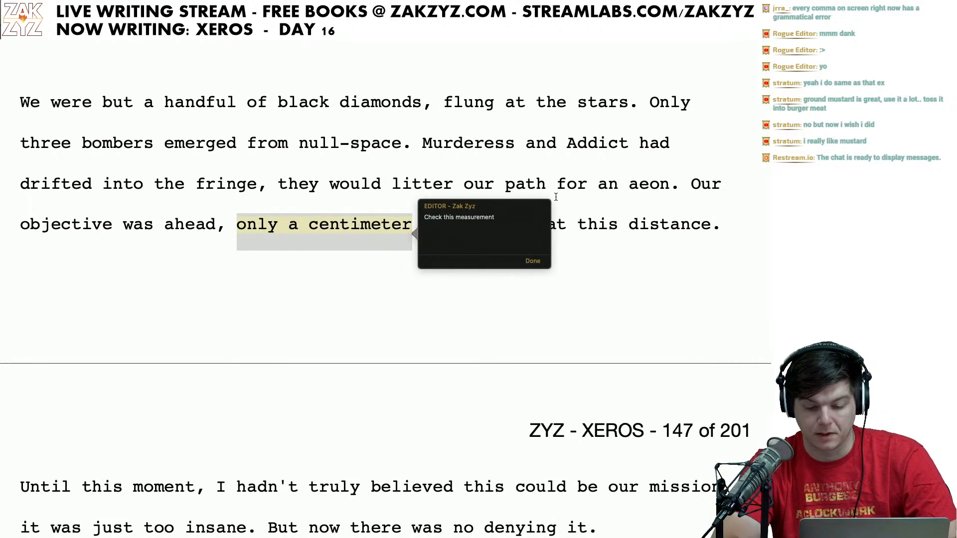
left_click(533, 261)
left_click(665, 293)
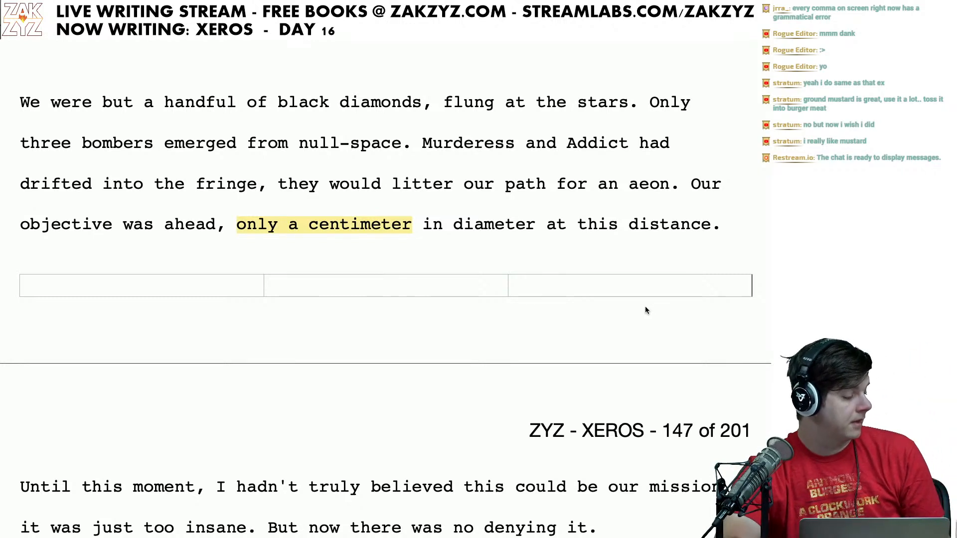
scroll(645, 308, "down", 1)
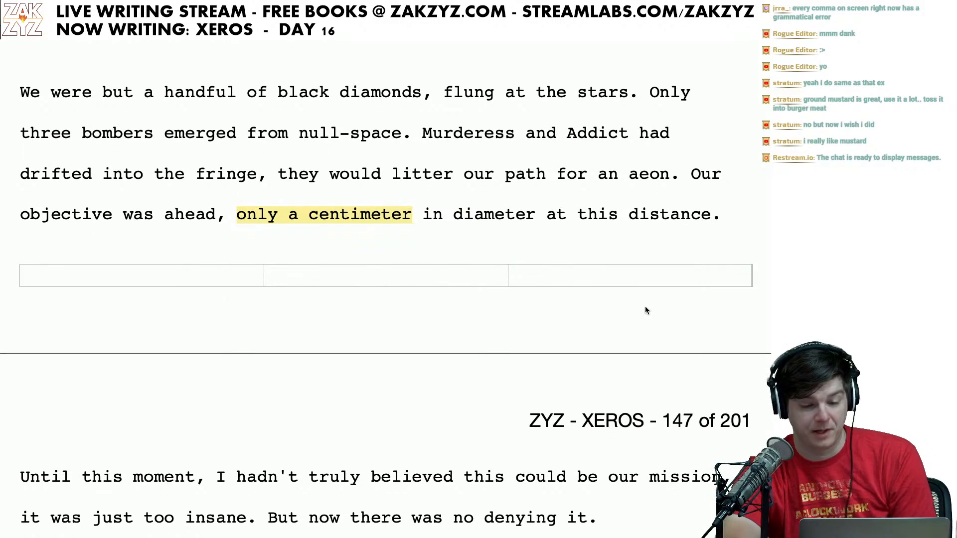
scroll(645, 310, "up", 1)
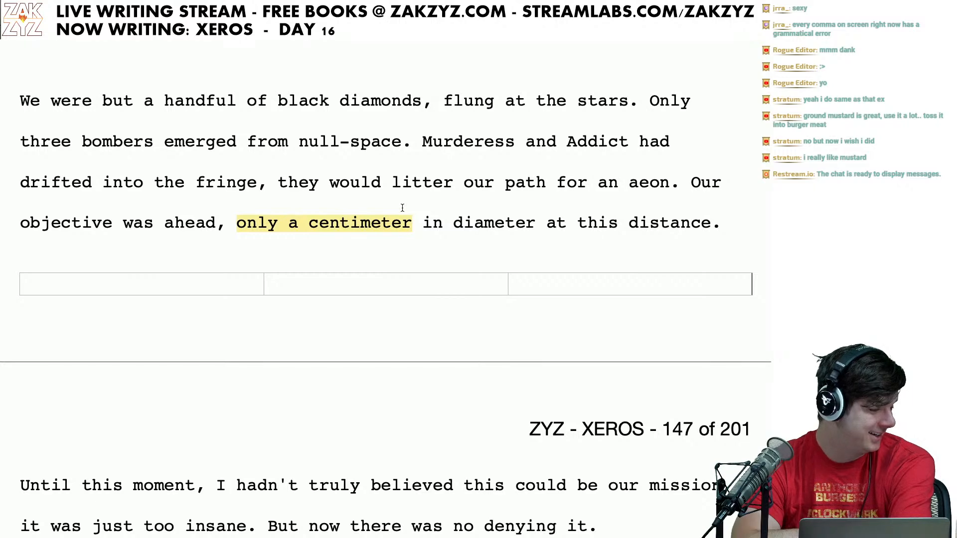
scroll(402, 208, "down", 1)
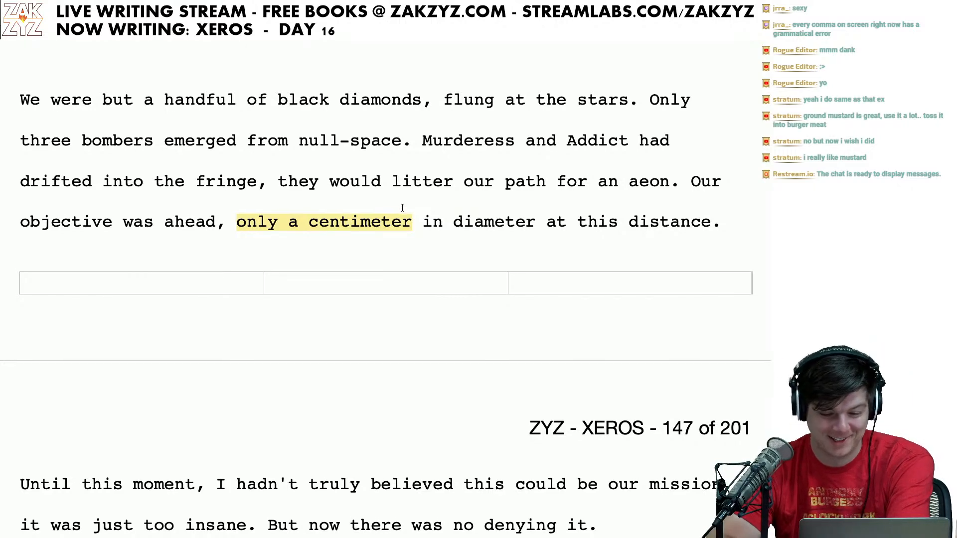
scroll(403, 208, "down", 3)
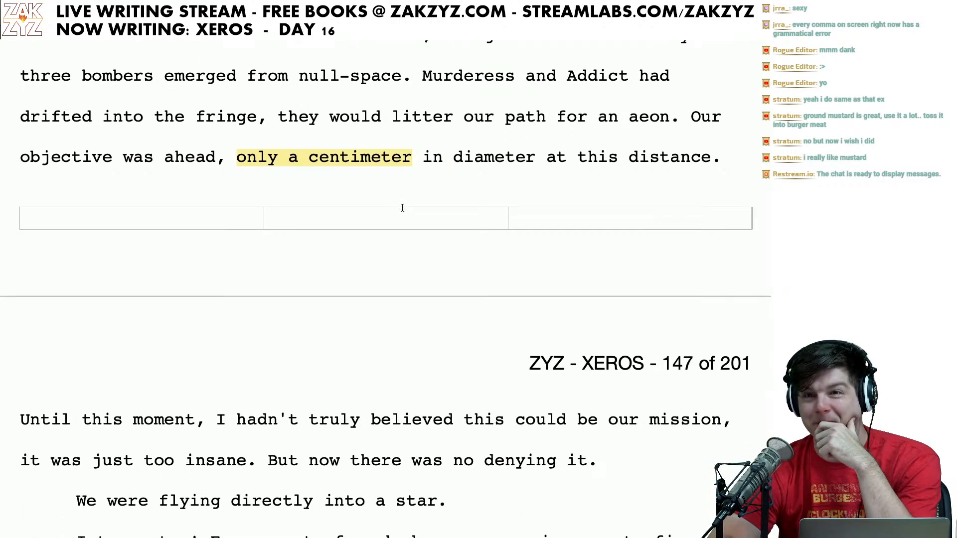
scroll(402, 208, "down", 1)
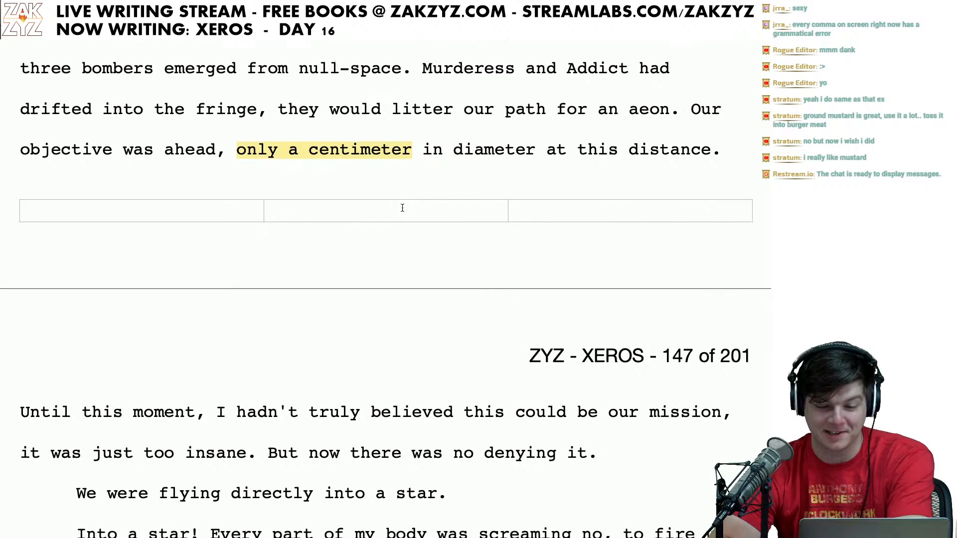
scroll(403, 208, "up", 1)
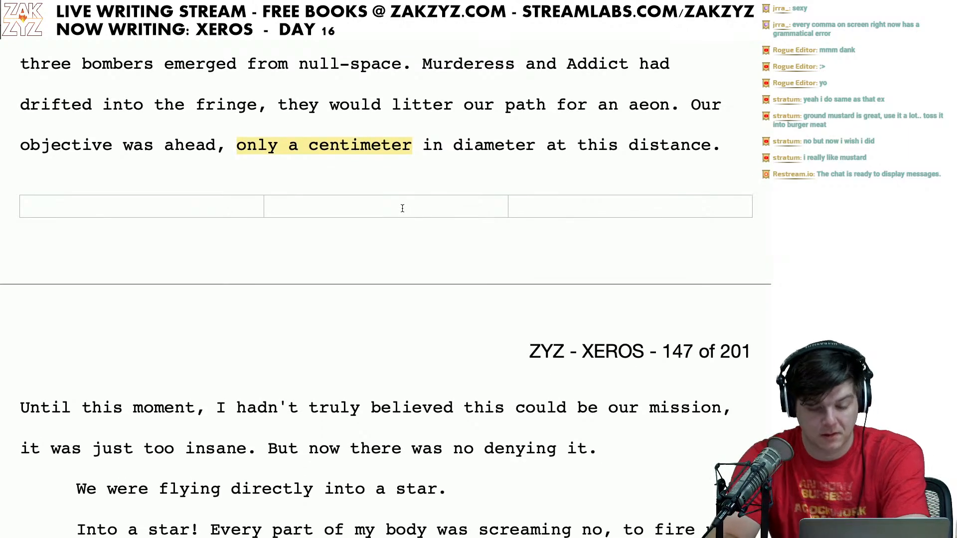
Step: Insert "at this distance it was" before "only a centimeter" in the sentence beginning "Our objective was ahead"
scroll(340, 341, "up", 3)
scroll(340, 336, "up", 1)
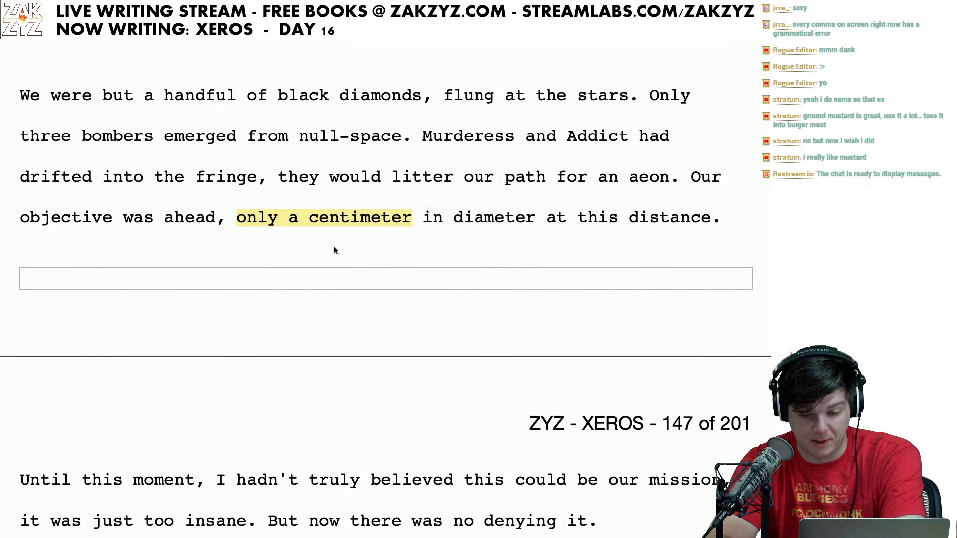
left_click(237, 230)
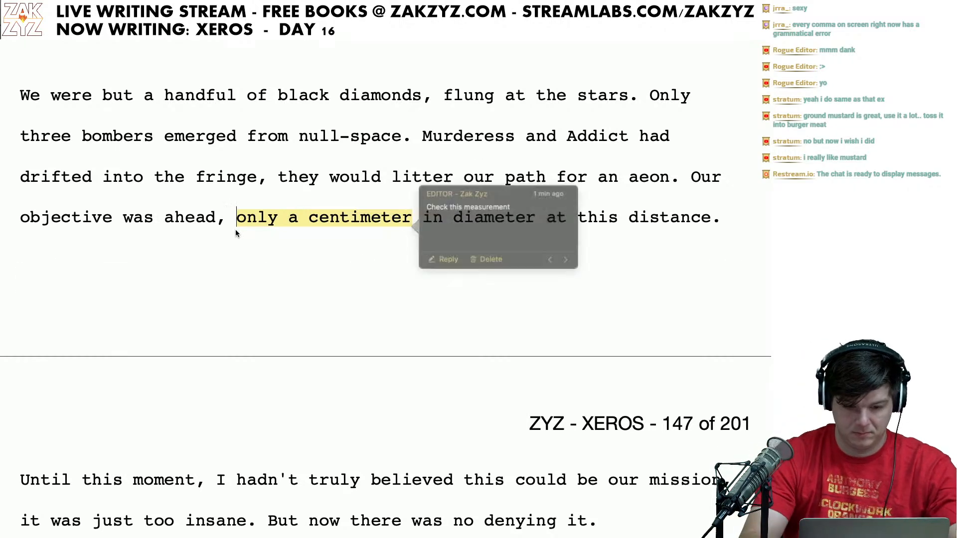
type("i")
type("this")
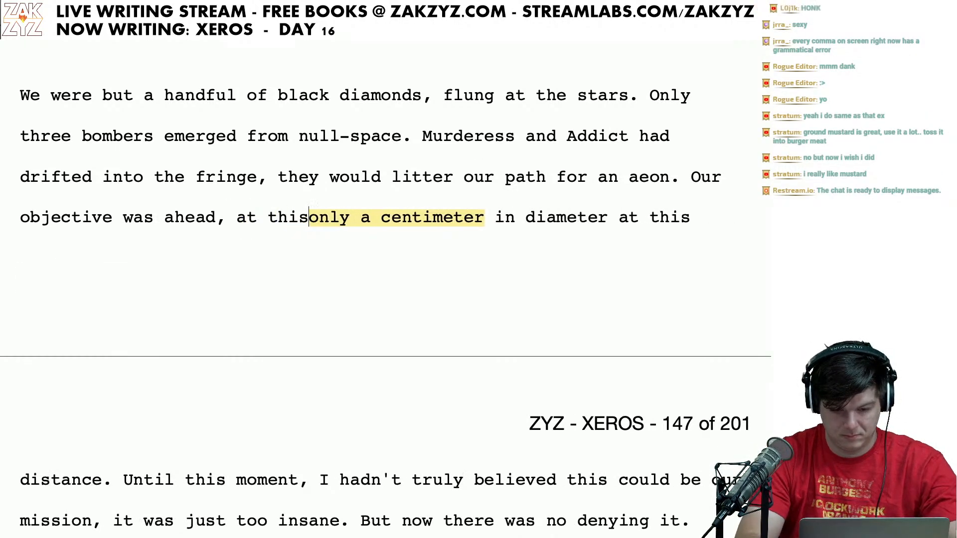
type(" distance it was")
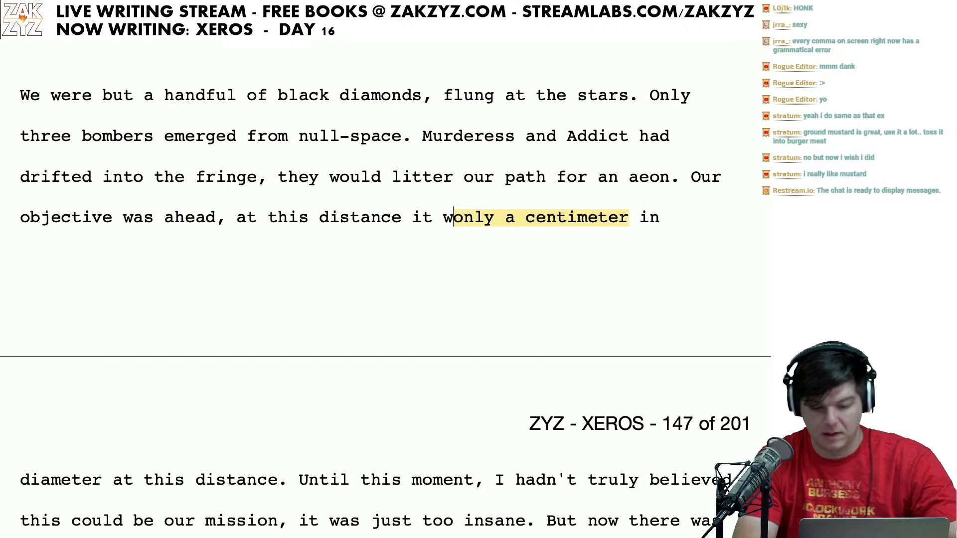
Step: Delete the redundant "at this distance" after "in diameter" so the objective sentence ends at "diameter"
key("Right")
key("Up")
key("Down")
key("Down")
key("Left")
key("Left")
key("Left")
key("Left")
key("Left")
key("Left")
key("Left")
key("Left")
key("Left")
key("Left")
key("Left")
key("Left")
key("Left")
key("Left")
key("Left")
key("Left")
key("Left")
key("Left")
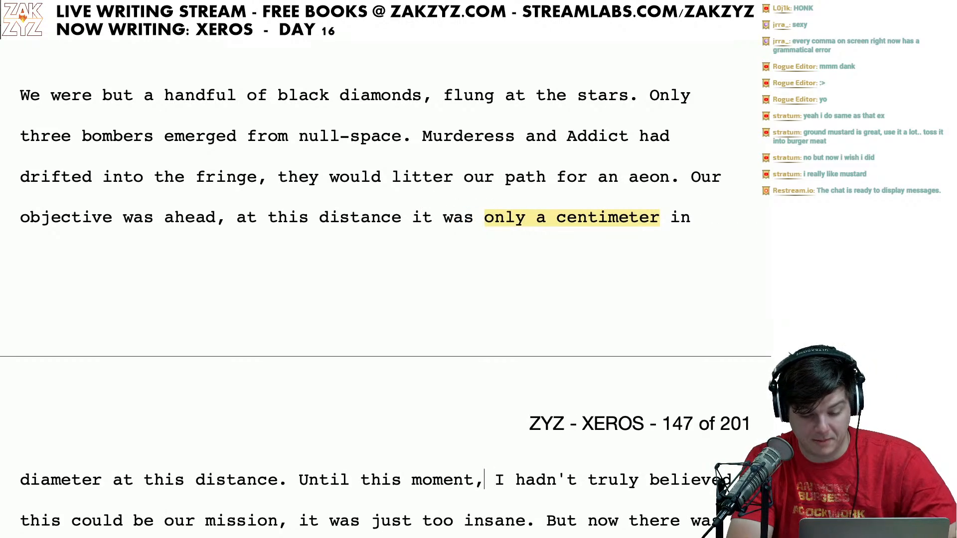
key("Left")
key("Left")
key("Left")
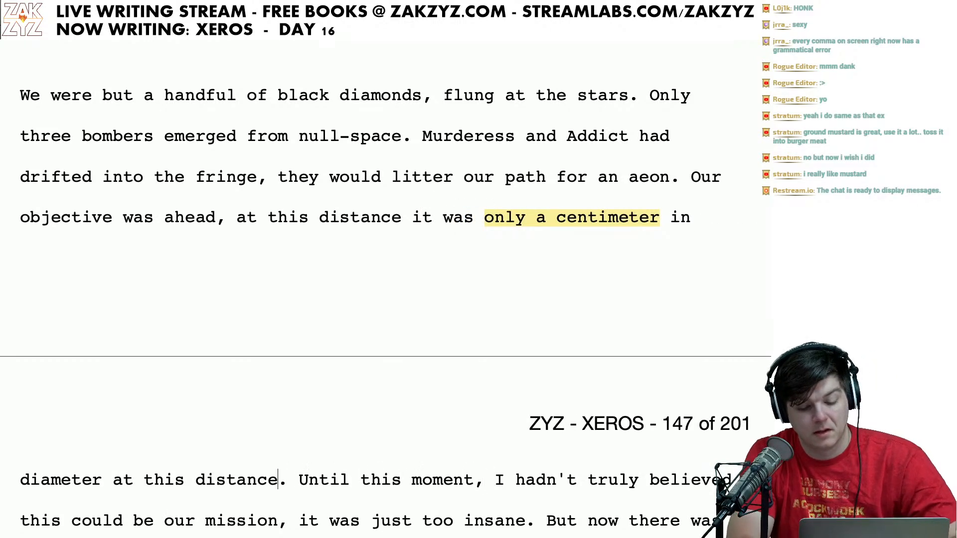
key("BackSpace")
key("BackSpace")
key("BackSpace")
key("BackSpace")
key("BackSpace")
key("BackSpace")
key("BackSpace")
key("BackSpace")
key("BackSpace")
key("BackSpace")
key("BackSpace")
key("BackSpace")
key("BackSpace")
key("BackSpace")
key("BackSpace")
key("BackSpace")
key("BackSpace")
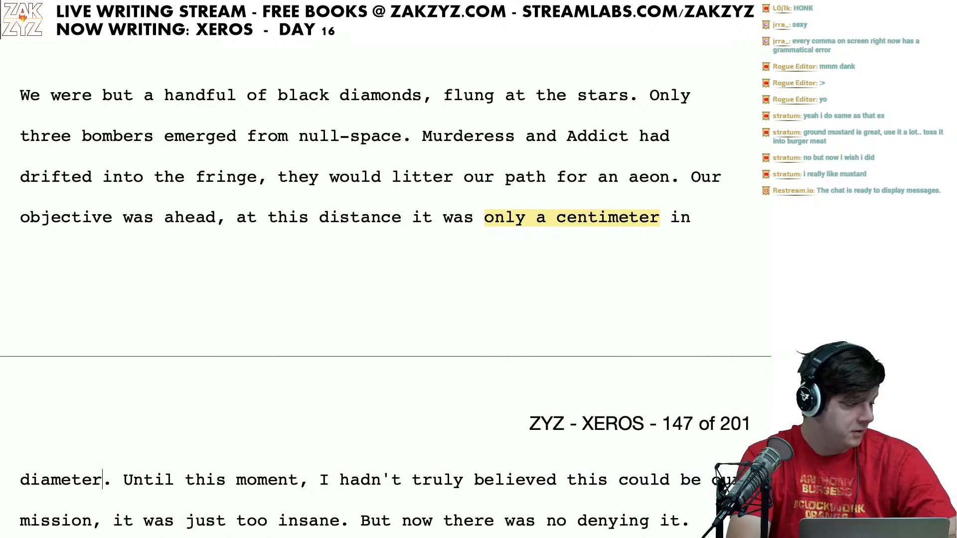
key("Right")
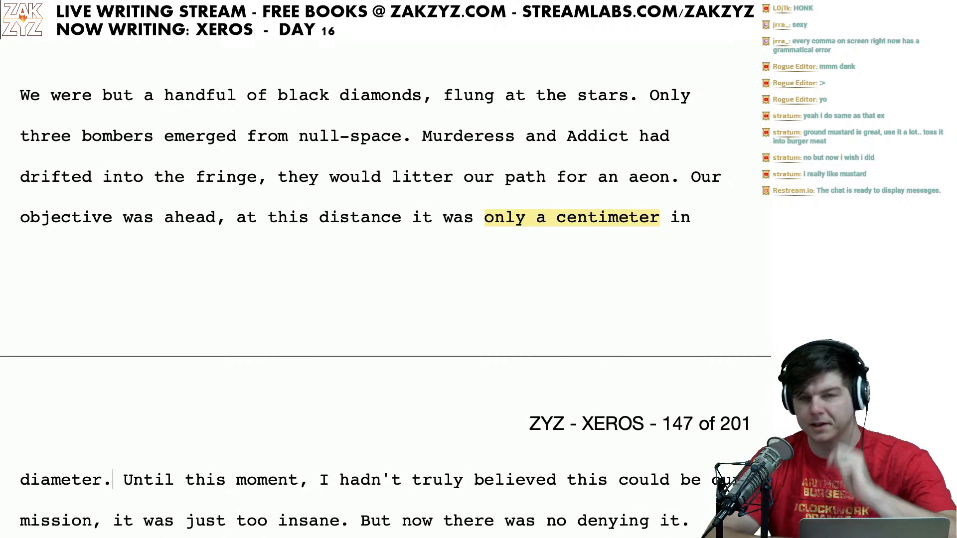
Step: End the sentence at "our mission." and replace "it was just too insane" with the separate sentence "It was too insane."
scroll(371, 299, "down", 1)
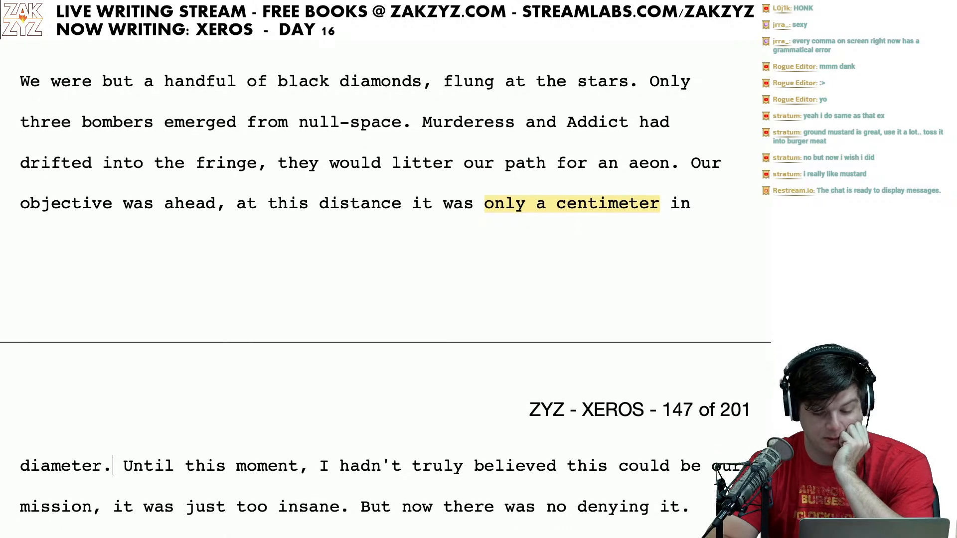
scroll(288, 273, "down", 5)
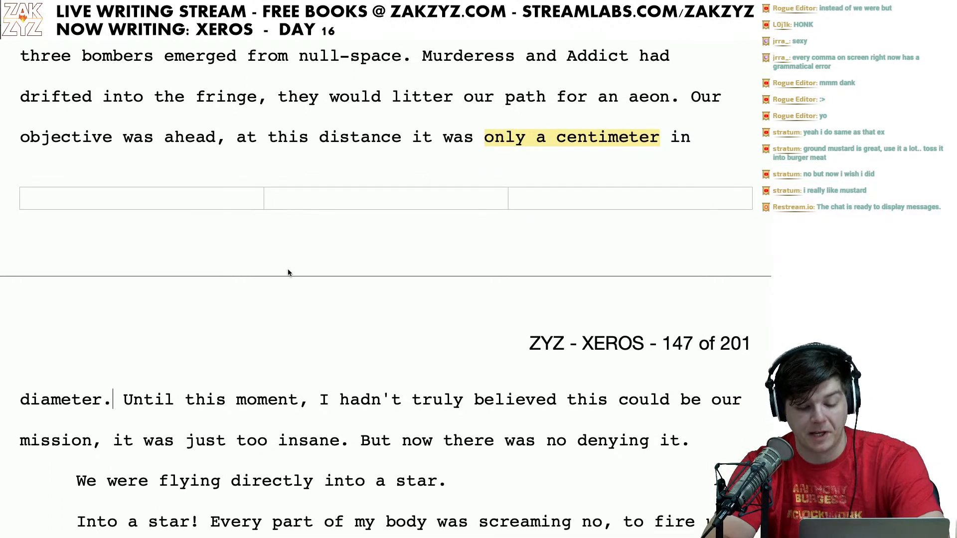
scroll(300, 405, "down", 2)
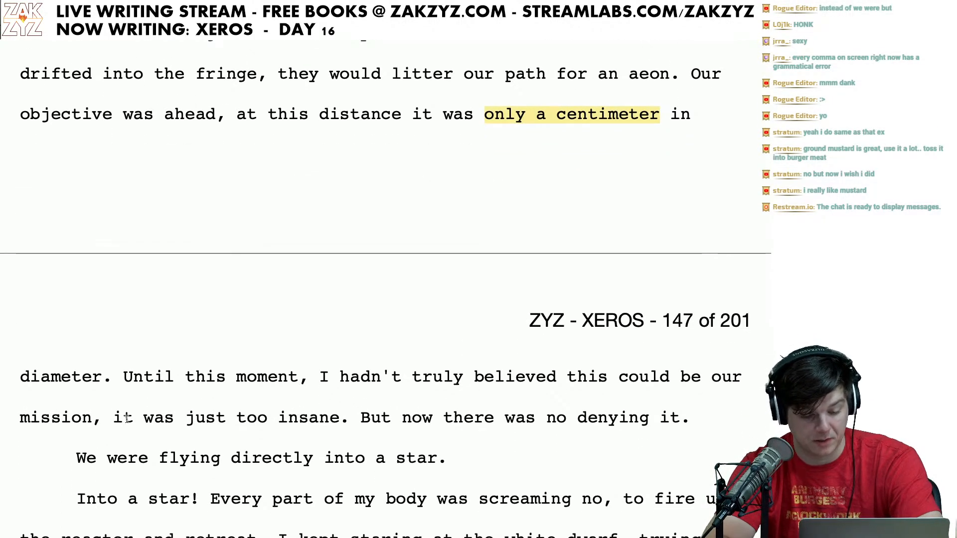
left_click(102, 420)
key("BackSpace")
type(". I")
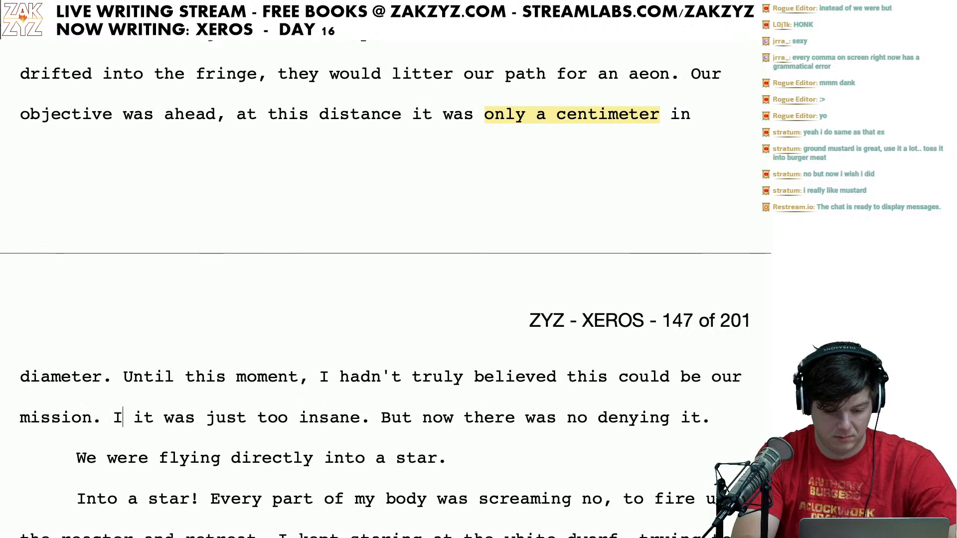
type("t was too insan")
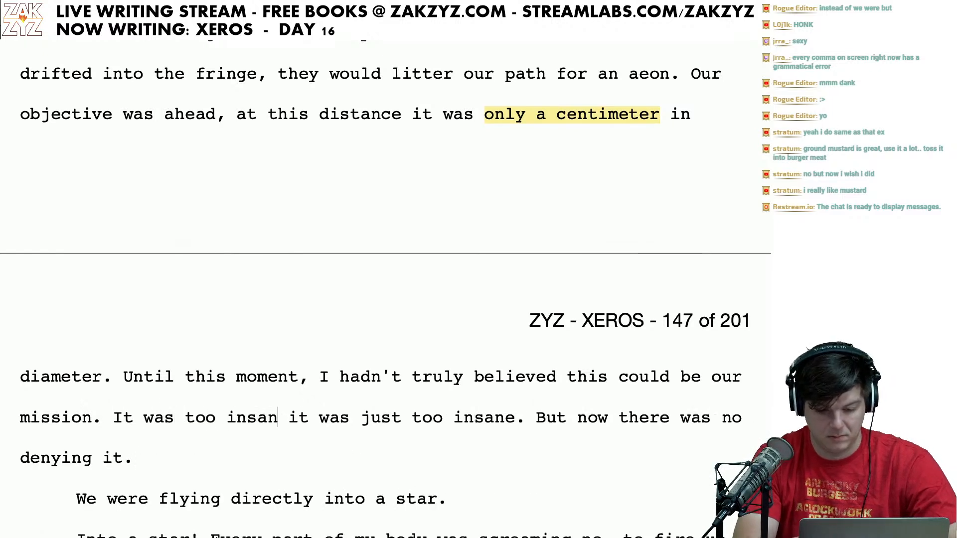
type("e.")
key("shift+Right")
key("shift+Right")
key("shift+Right")
key("shift+Right")
key("shift+Right")
key("shift+Right")
key("shift+Right")
key("shift+Right")
key("shift+Right")
key("shift+Right")
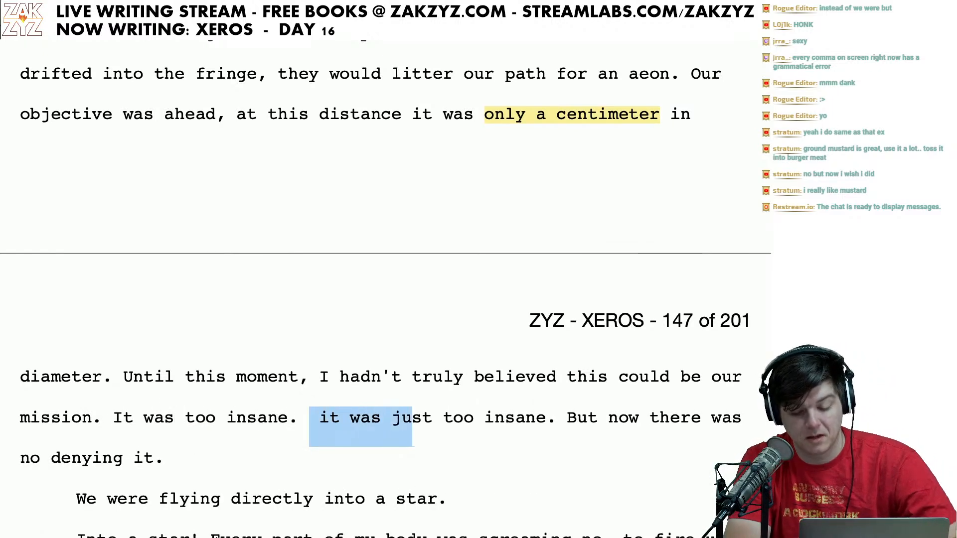
key("shift+Right")
key("shift+Right")
key("shift+Right")
key("shift+Right")
key("shift+Right")
key("shift+Right")
key("shift+Right")
key("shift+Right")
key("shift+Right")
key("shift+Right")
key("shift+Right")
key("shift+Right")
key("shift+Right")
key("shift+Right")
key("BackSpace")
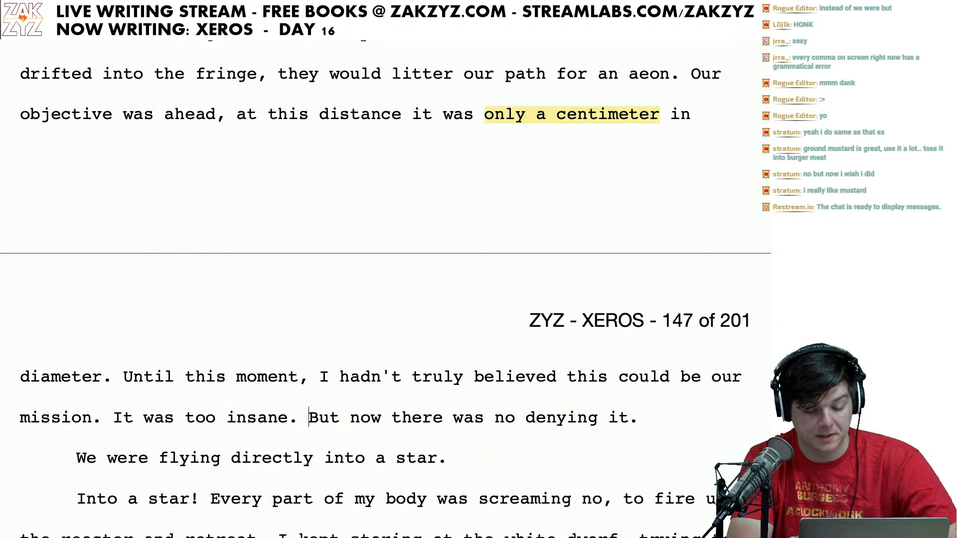
Step: Insert a comma after "But now" in the sentence "But now there was no denying it."
key("Right")
key("Right")
key("Right")
key("Right")
key("Right")
key("Right")
key("Right")
key("Right")
key("Left")
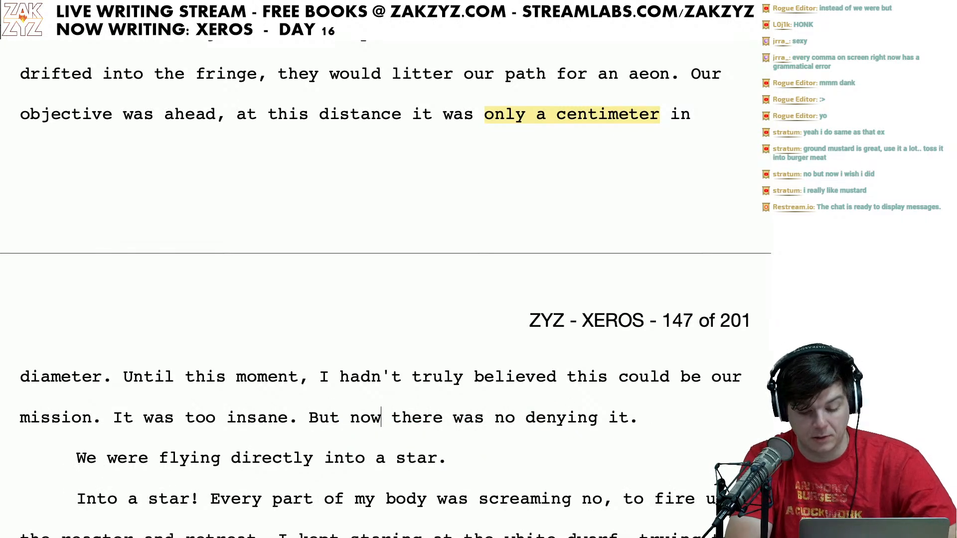
type(",")
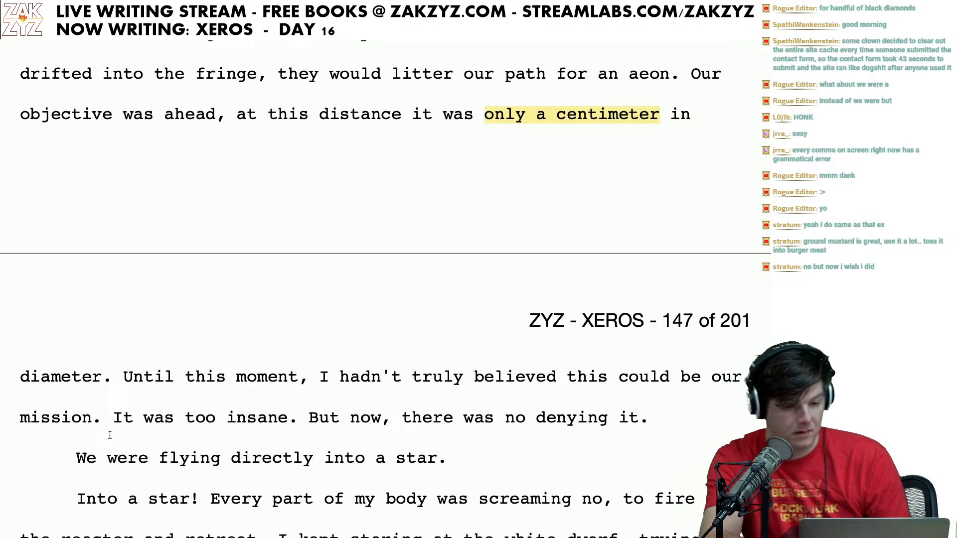
Step: Delete "but" from the chapter's first sentence so it begins "We were a handful of black diamonds"
scroll(110, 435, "up", 5)
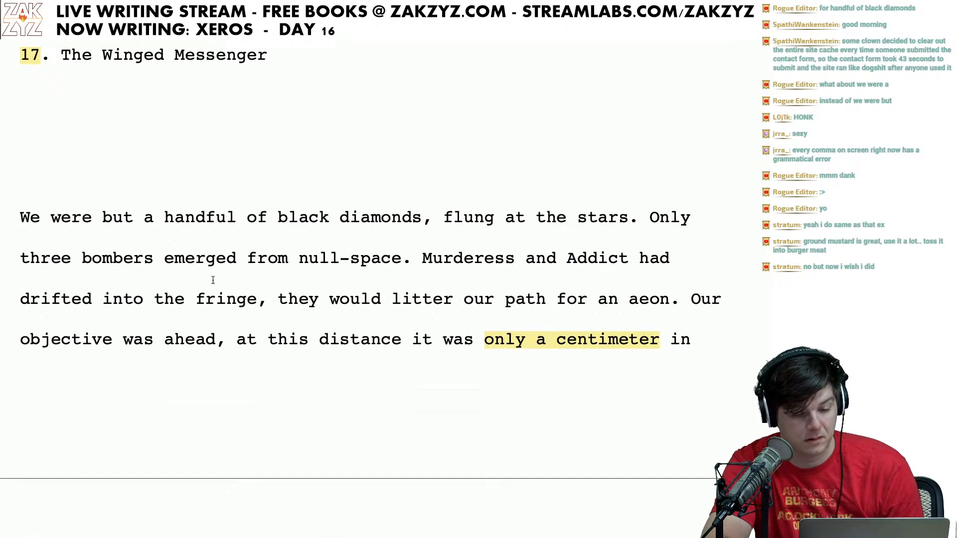
left_click(136, 219)
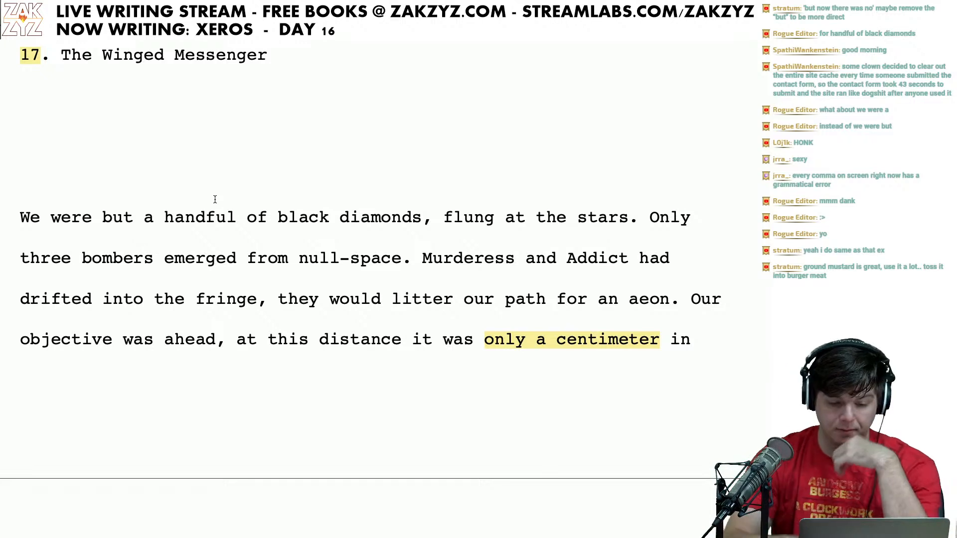
key("BackSpace")
key("BackSpace")
key("BackSpace")
key("BackSpace")
key("BackSpace")
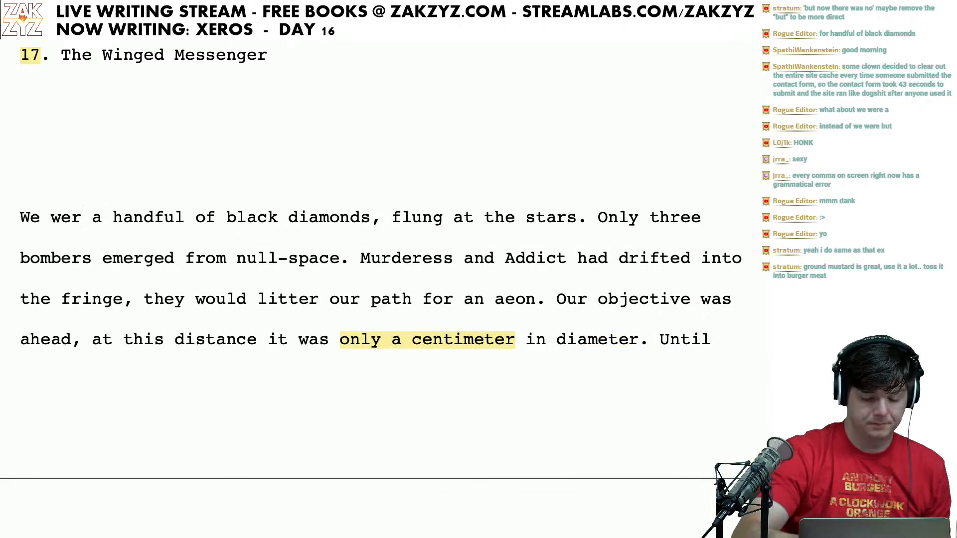
type("e")
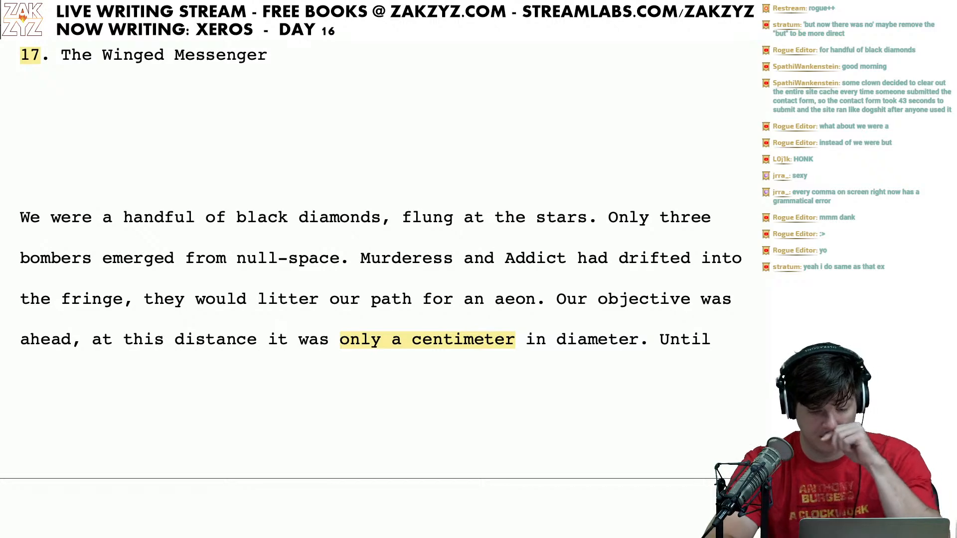
Step: Replace "But now," with "Now," at the start of the sentence ending "there was no denying it."
scroll(348, 279, "down", 3)
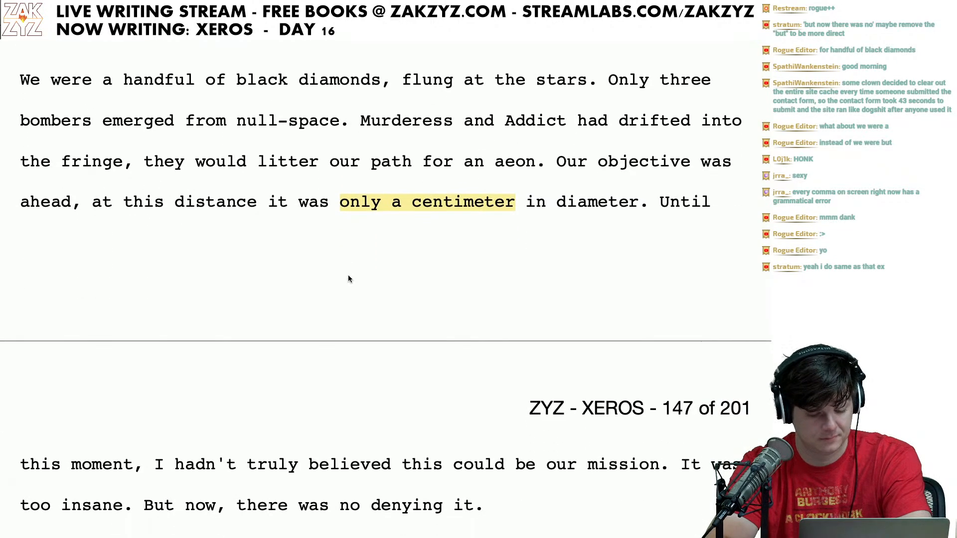
left_click(228, 520)
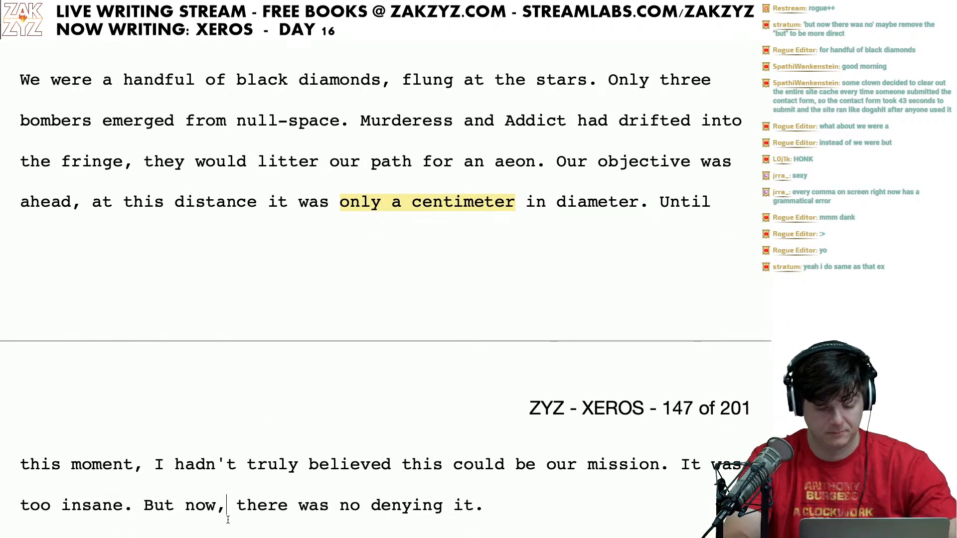
key("BackSpace")
key("BackSpace")
key("BackSpace")
key("BackSpace")
key("BackSpace")
key("BackSpace")
key("BackSpace")
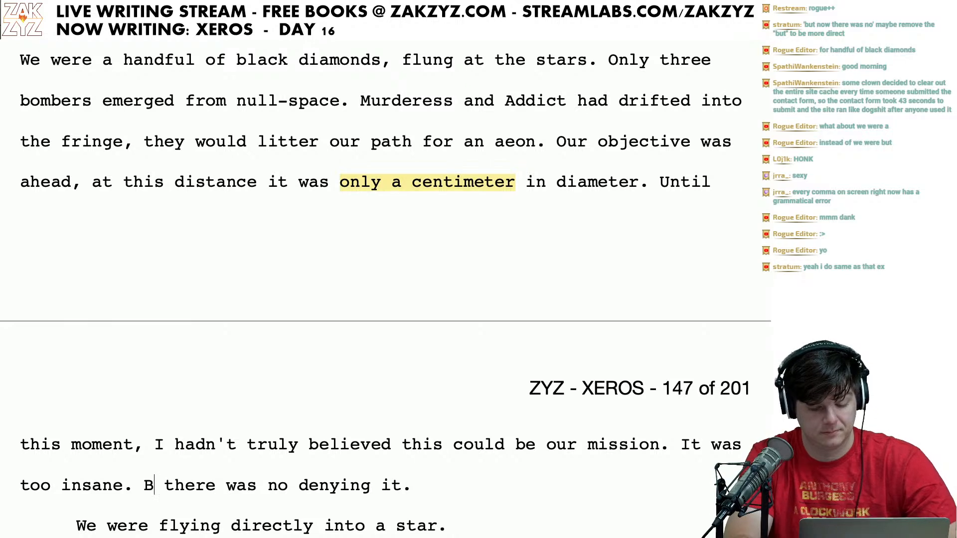
key("BackSpace")
type("Now")
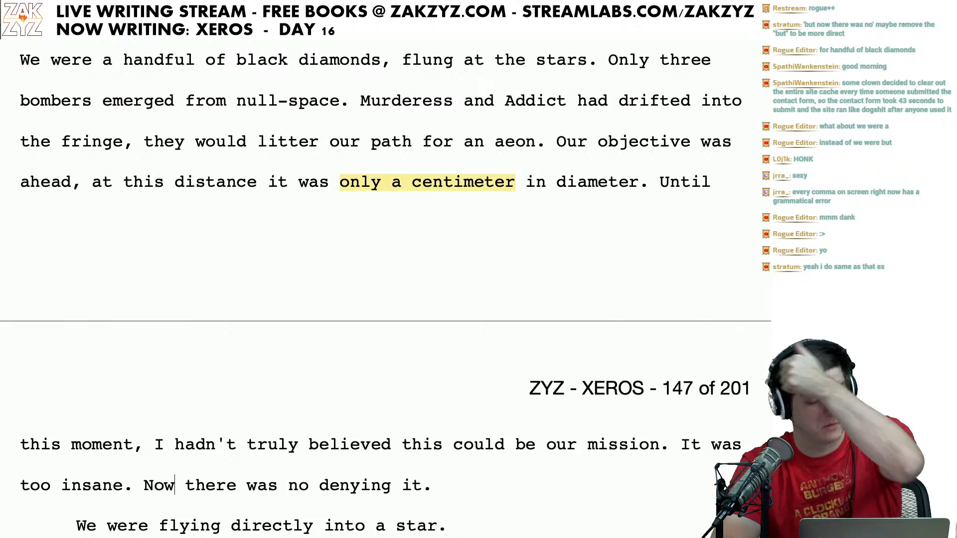
type(",")
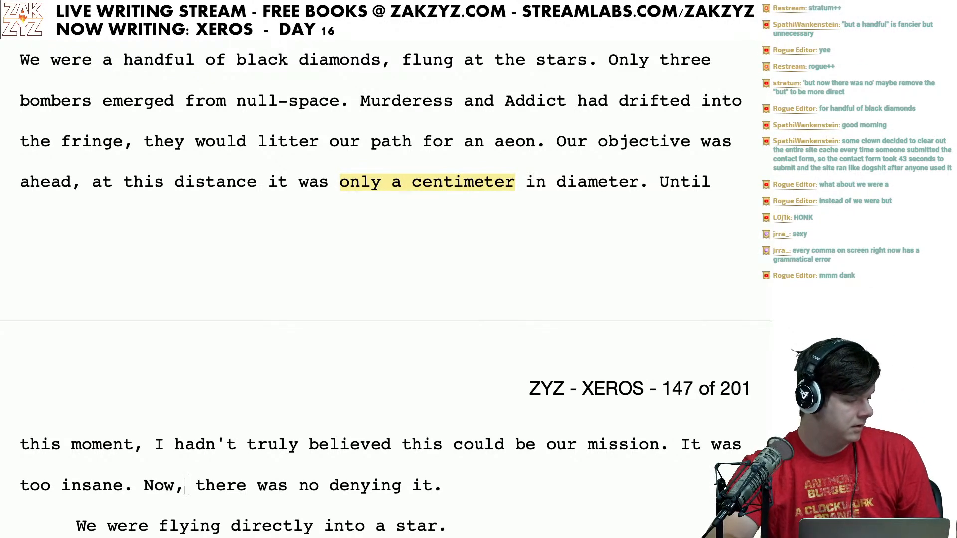
Step: Split the sentence after "the fringe" and replace "they" with "Their corpses" before "would litter our path for an aeon"
scroll(371, 269, "up", 4)
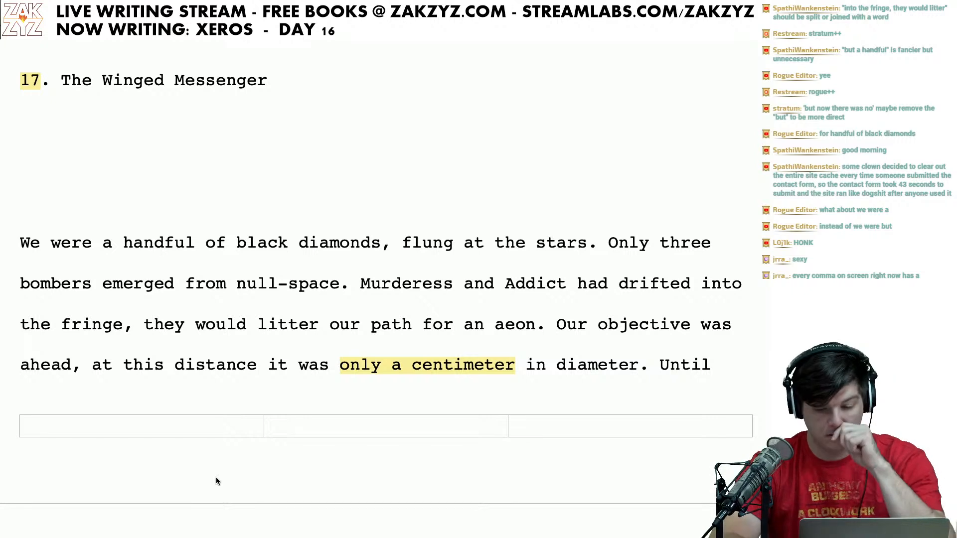
scroll(443, 284, "down", 1)
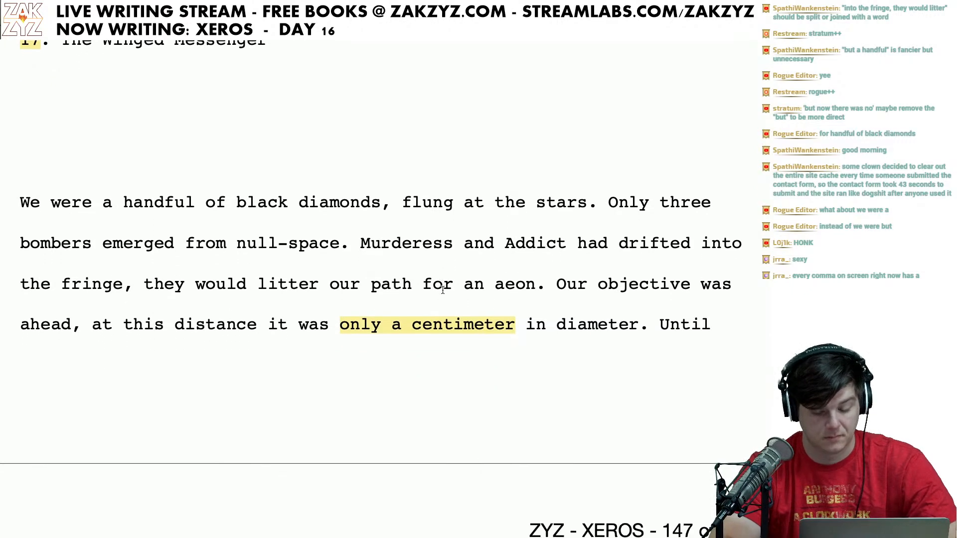
left_click(129, 292)
key("BackSpace")
type(". Their c")
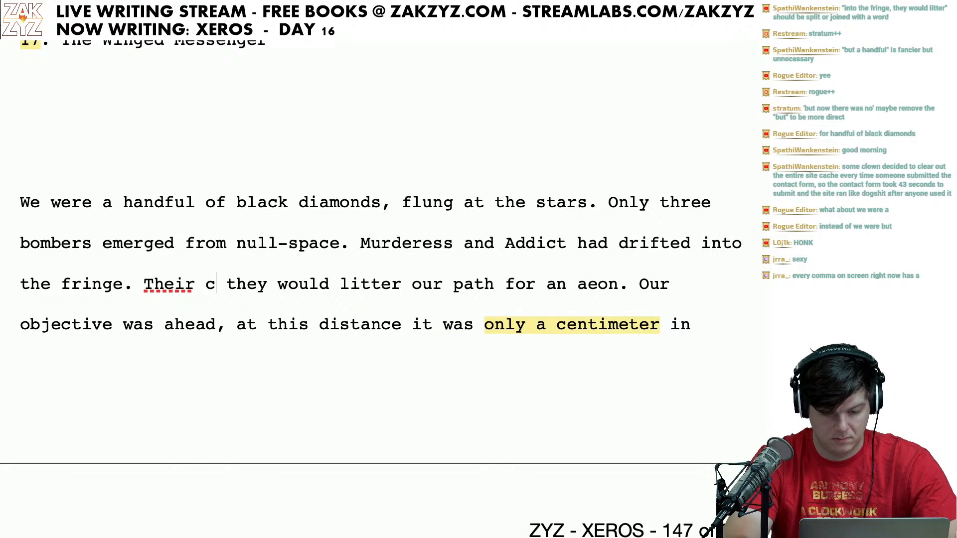
type("orpses")
key("shift+Right")
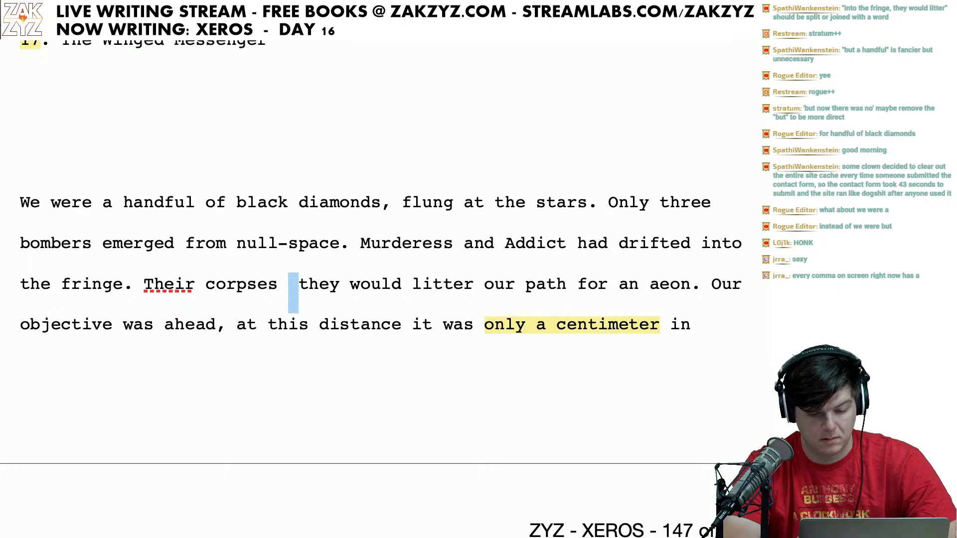
key("shift+Right")
key("shift+Right")
key("shift+Right")
key("shift+Right")
key("BackSpace")
key("Left")
key("Left")
key("Left")
key("Left")
key("Left")
key("Left")
key("Left")
key("Left")
key("Left")
key("Left")
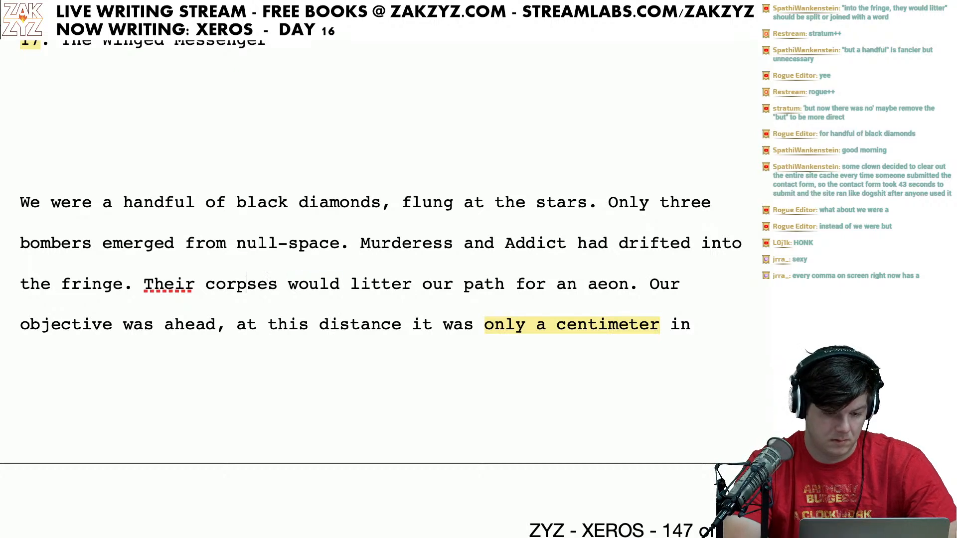
key("Up")
key("Left")
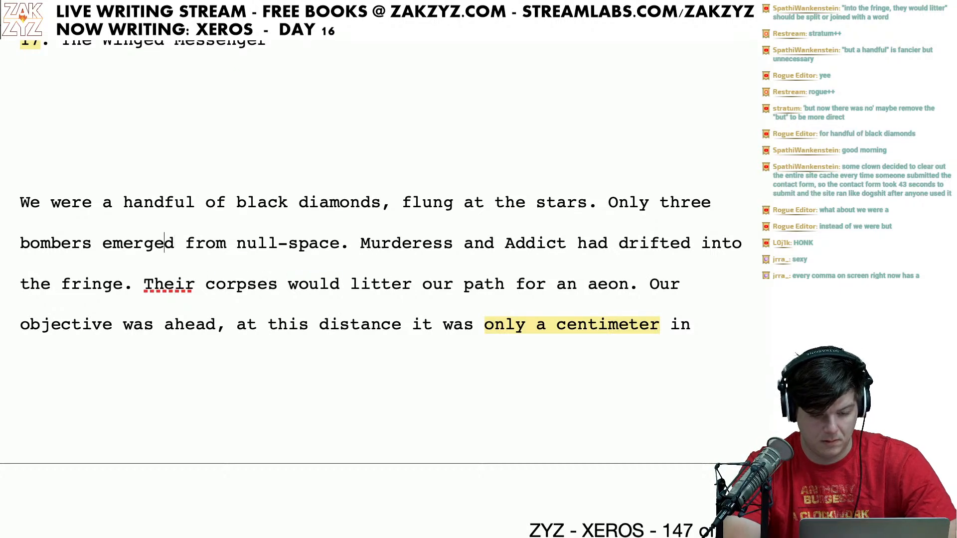
key("Down")
key("Left")
key("Left")
key("Left")
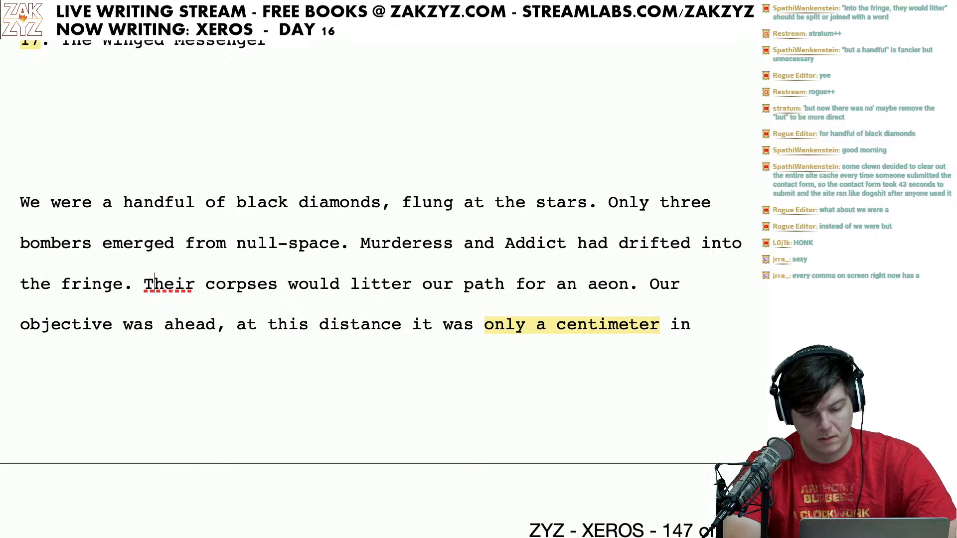
key("Right")
key("Right")
key("Right")
key("Right")
key("Right")
key("Right")
key("Right")
key("Left")
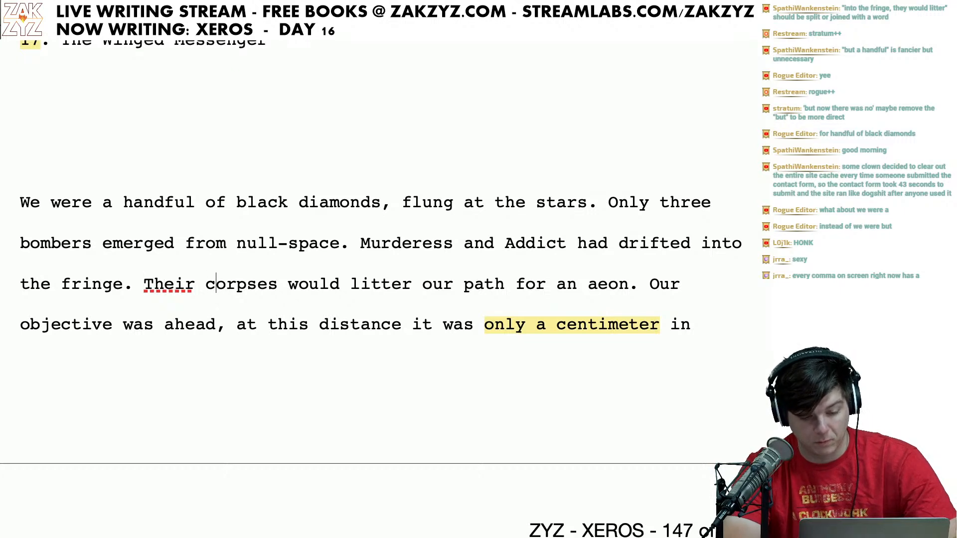
Step: Replace "corpses" with "remains" in the sentence "Their corpses would litter our path for an aeon."
key("Left")
key("Left")
key("Left")
key("Right")
key("Right")
key("Right")
key("Right")
key("Right")
key("Right")
key("Right")
key("Right")
key("Right")
key("Right")
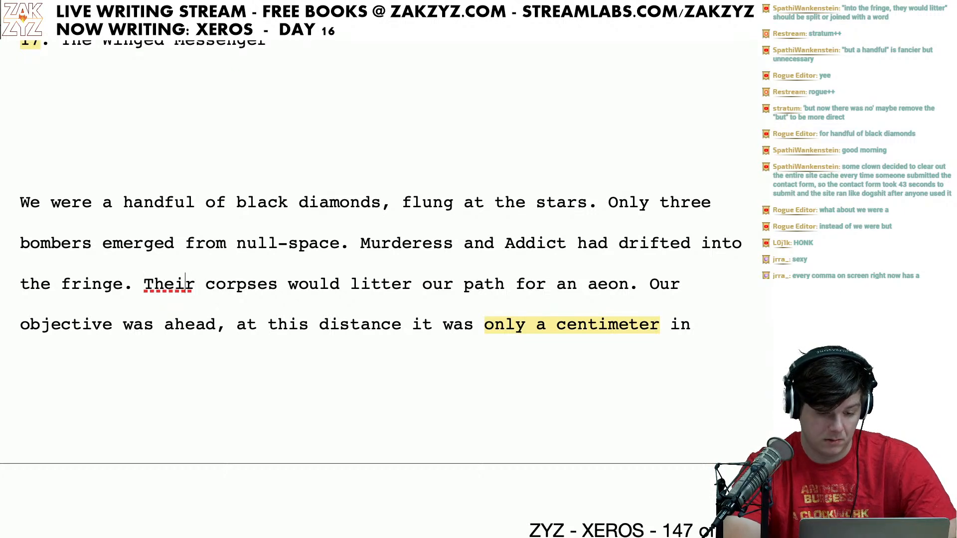
key("BackSpace")
key("BackSpace")
key("BackSpace")
key("BackSpace")
key("BackSpace")
key("BackSpace")
key("BackSpace")
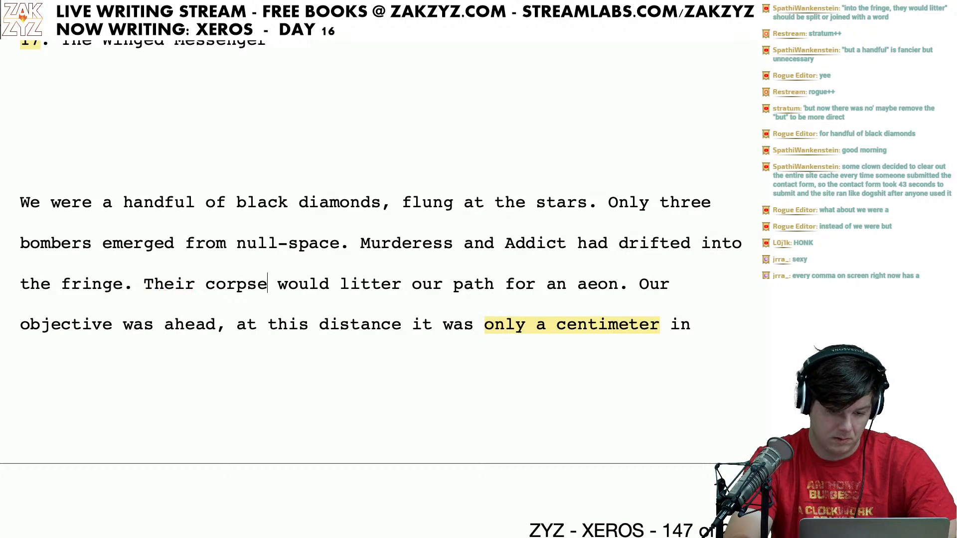
type("remains")
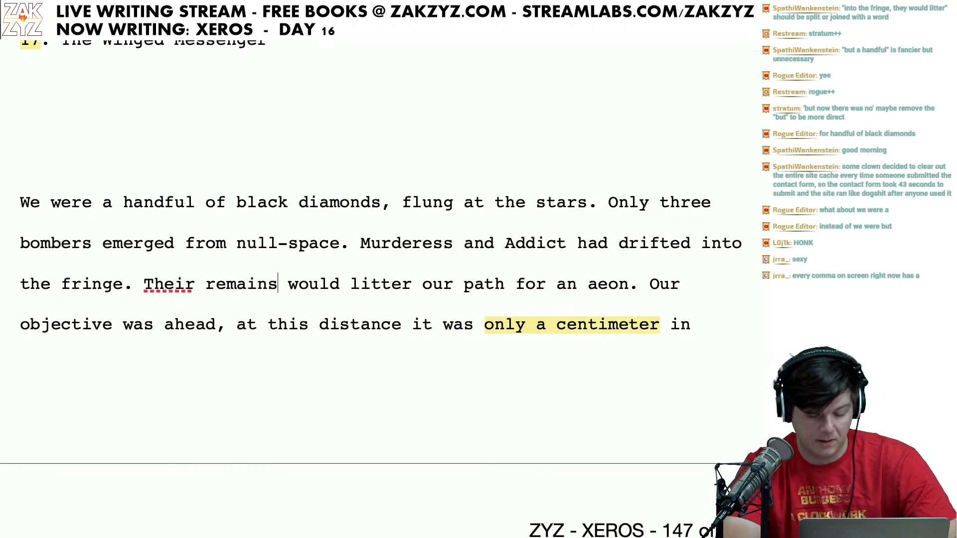
Step: Join the two sentences after "the fringe" by replacing the period and "Their" with "and their" before "remains"
key("Left")
key("Left")
key("Left")
key("Left")
key("Left")
key("Left")
key("Left")
key("Left")
key("Left")
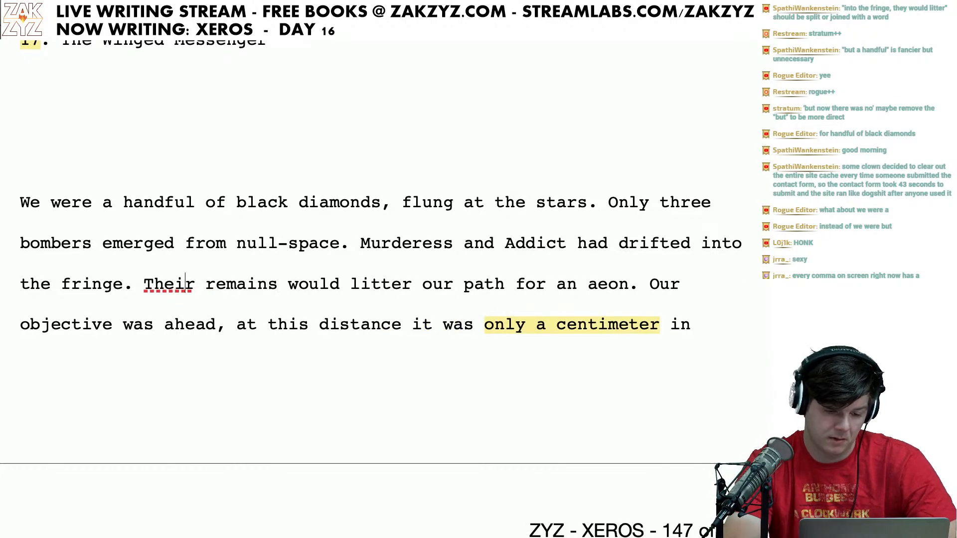
key("Right")
key("BackSpace")
key("BackSpace")
key("BackSpace")
key("BackSpace")
key("BackSpace")
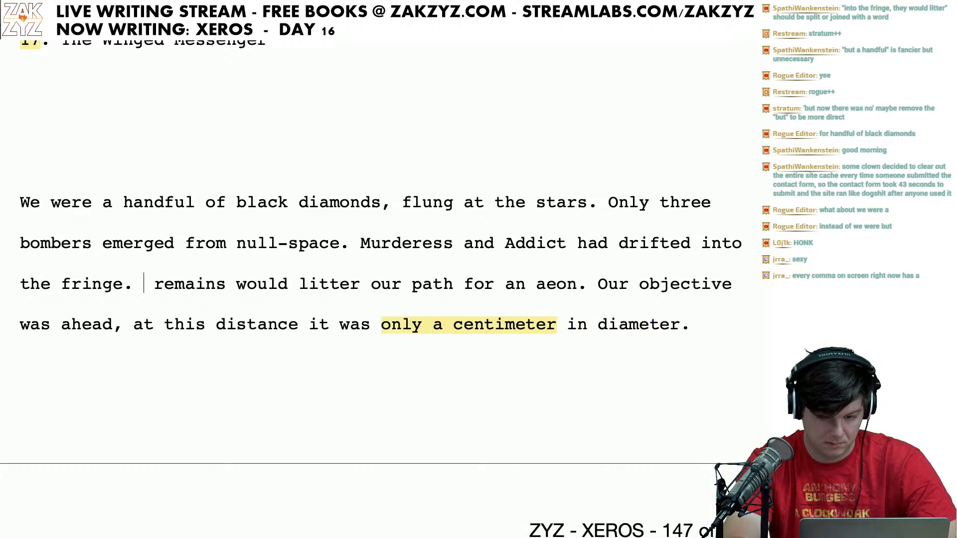
key("BackSpace")
key("BackSpace")
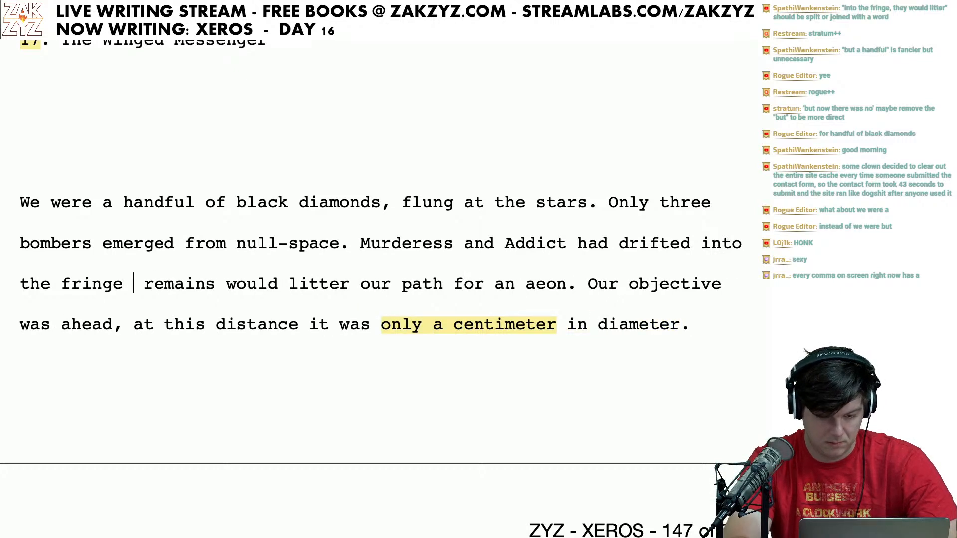
type("and their")
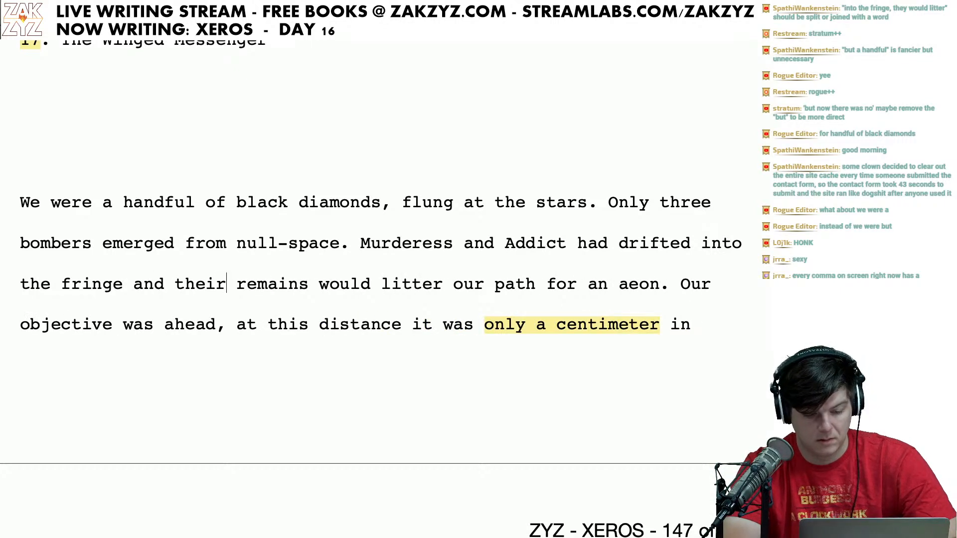
Step: Replace "and" with a comma so the text reads "the fringe, their remains would litter our path"
key("Left")
key("Right")
key("Left")
key("Left")
key("Left")
key("Left")
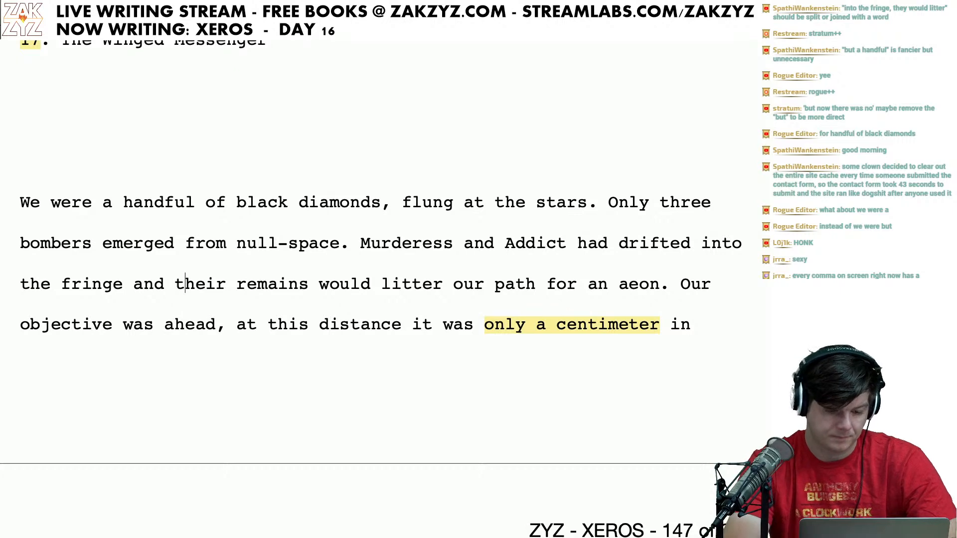
key("Left")
key("Left")
key("Left")
key("Right")
key("BackSpace")
key("BackSpace")
key("BackSpace")
key("BackSpace")
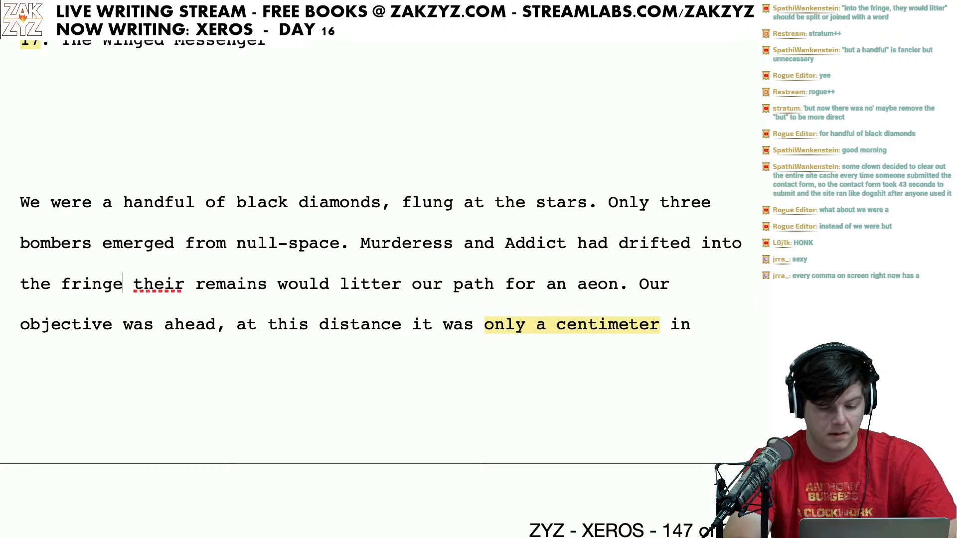
type(".")
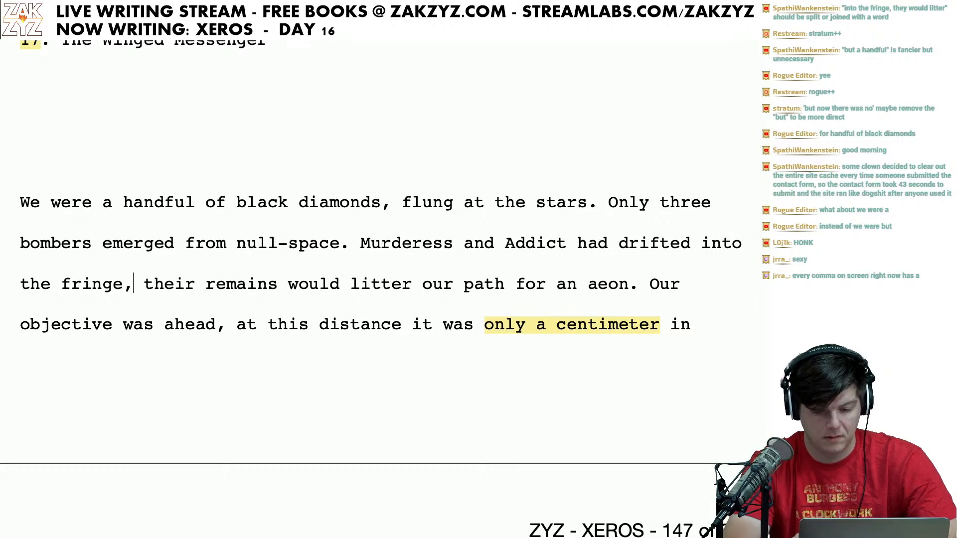
key("Down")
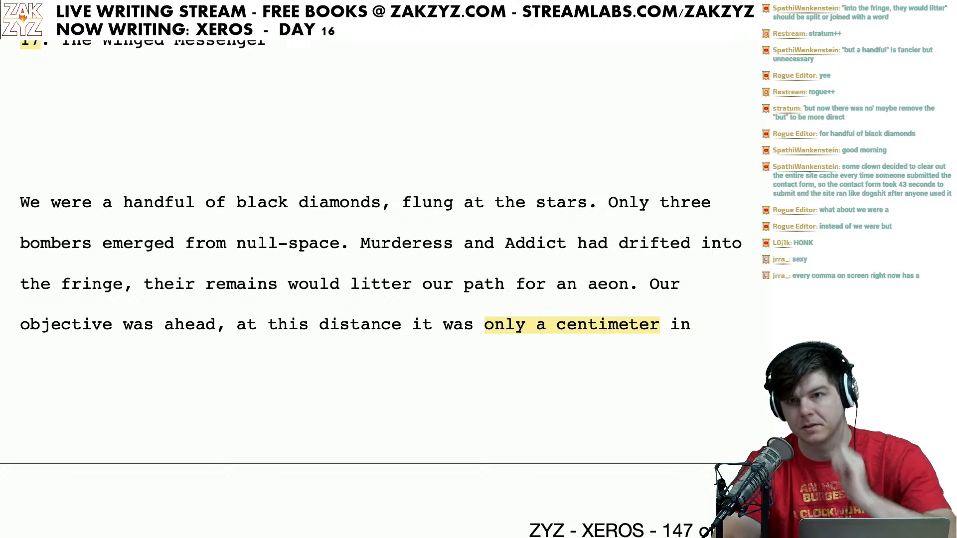
Step: Insert "but" before "a handful" in the chapter's first sentence so it begins "We were but a handful of black diamonds"
scroll(379, 249, "down", 1)
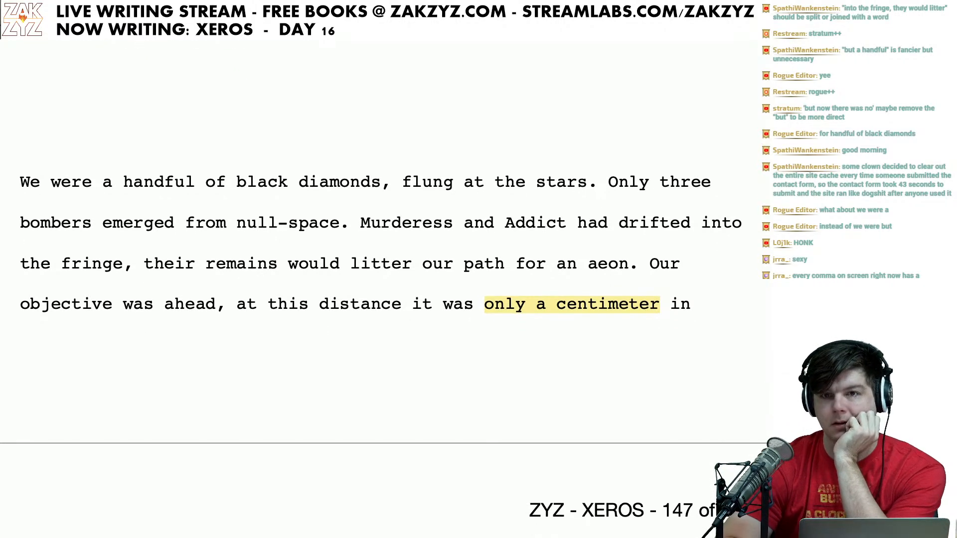
scroll(379, 249, "up", 1)
scroll(379, 250, "down", 1)
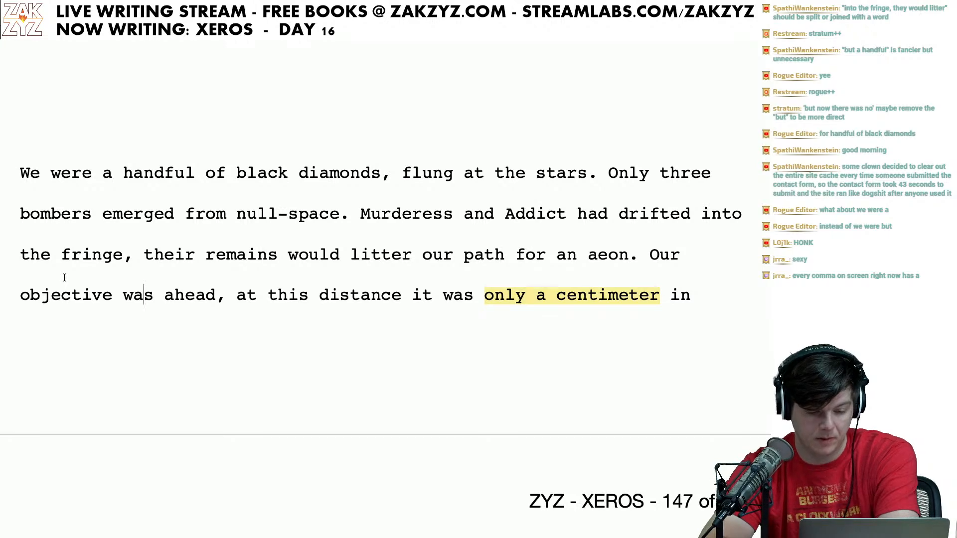
scroll(64, 277, "down", 3)
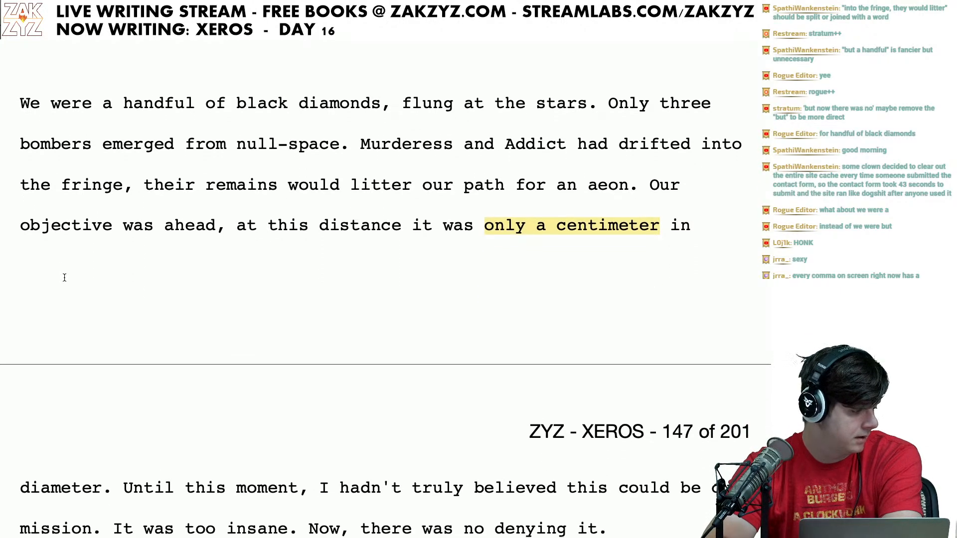
scroll(64, 278, "down", 3)
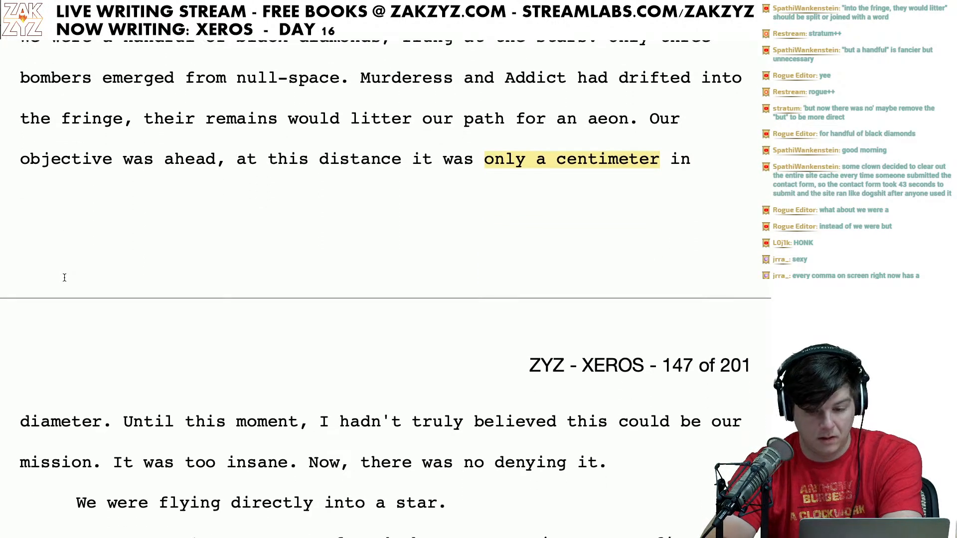
scroll(296, 161, "up", 6)
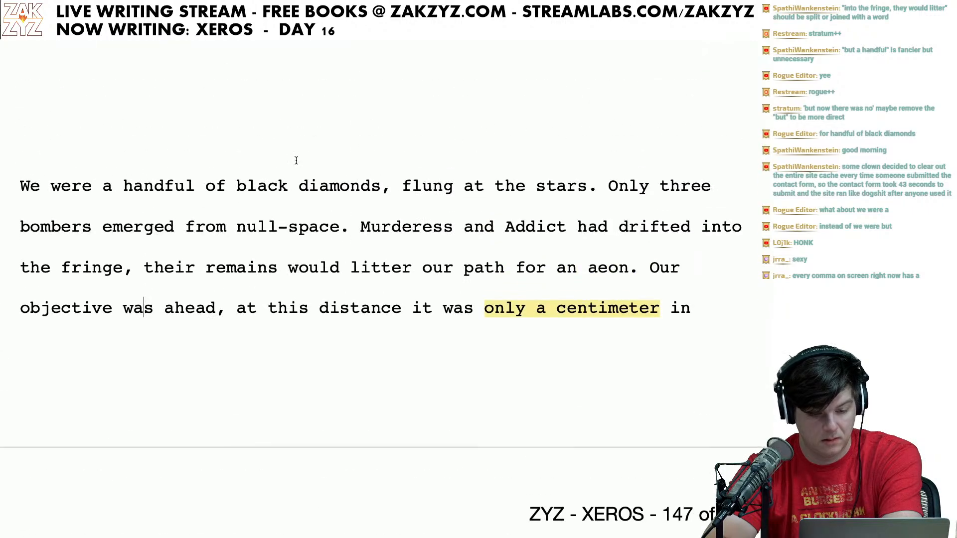
left_click(98, 204)
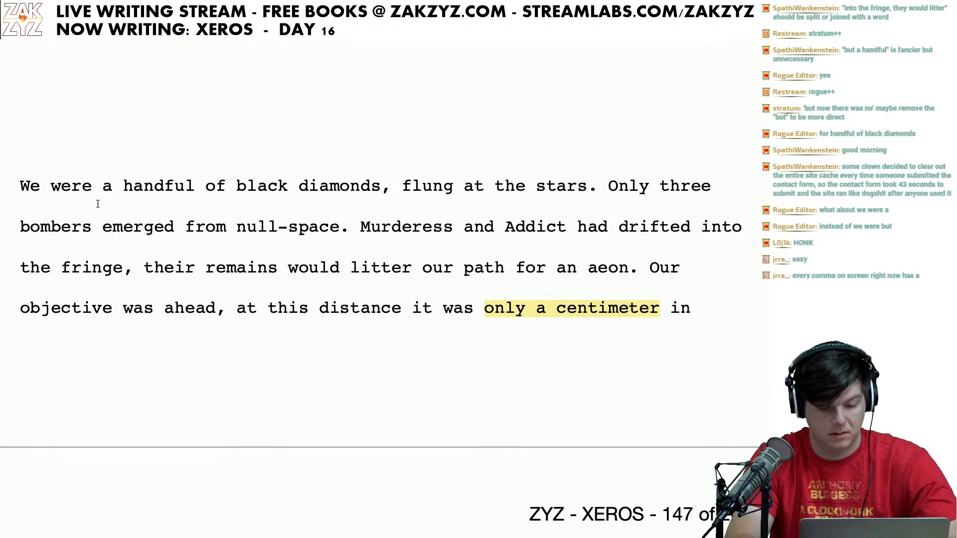
type("but")
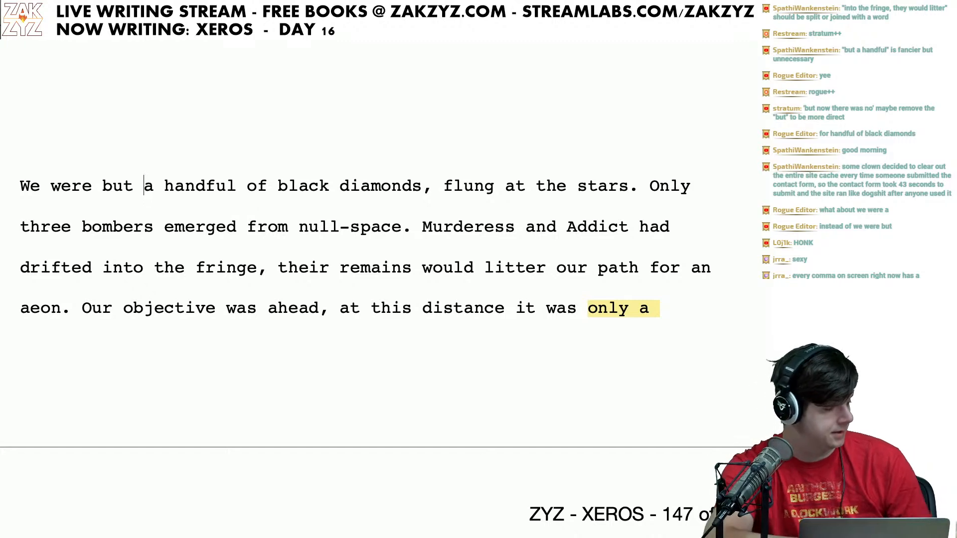
Step: Split the sentence after "the fringe" with a period and capitalize "Their" before "remains would litter our path"
scroll(371, 269, "down", 3)
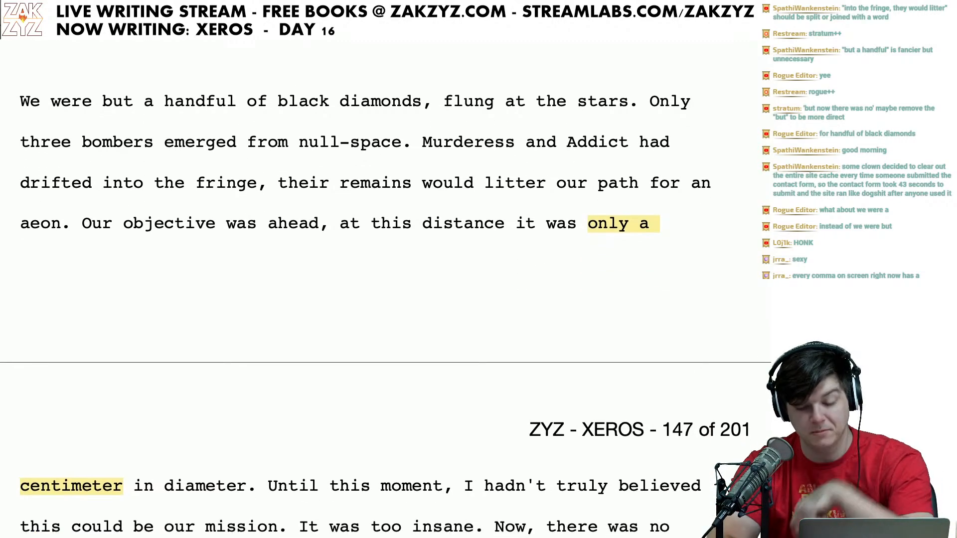
scroll(371, 269, "down", 1)
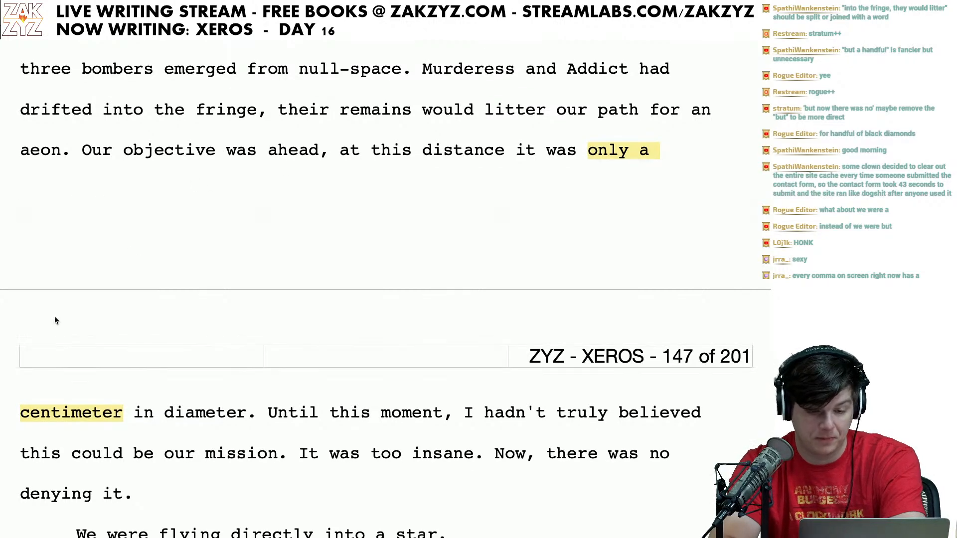
scroll(109, 301, "up", 1)
scroll(109, 301, "up", 2)
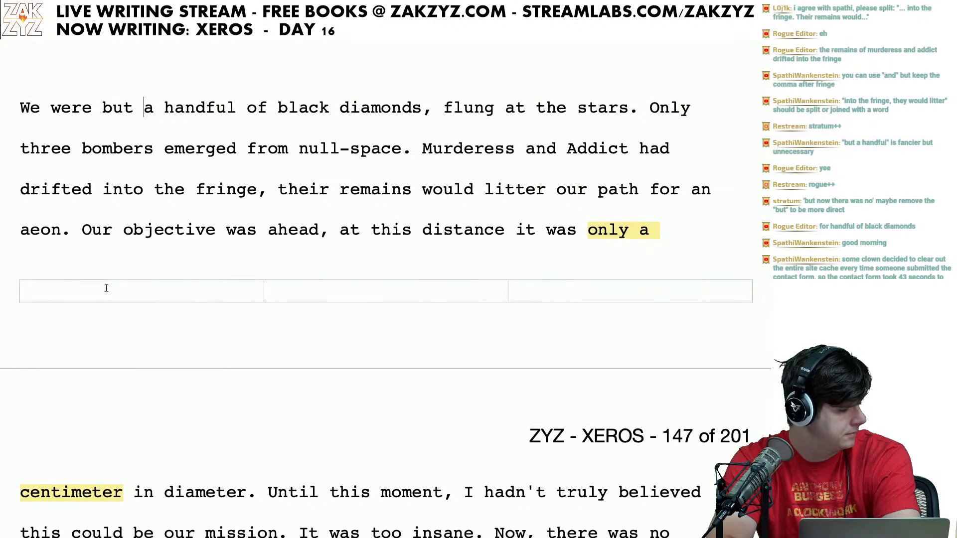
left_click(144, 107)
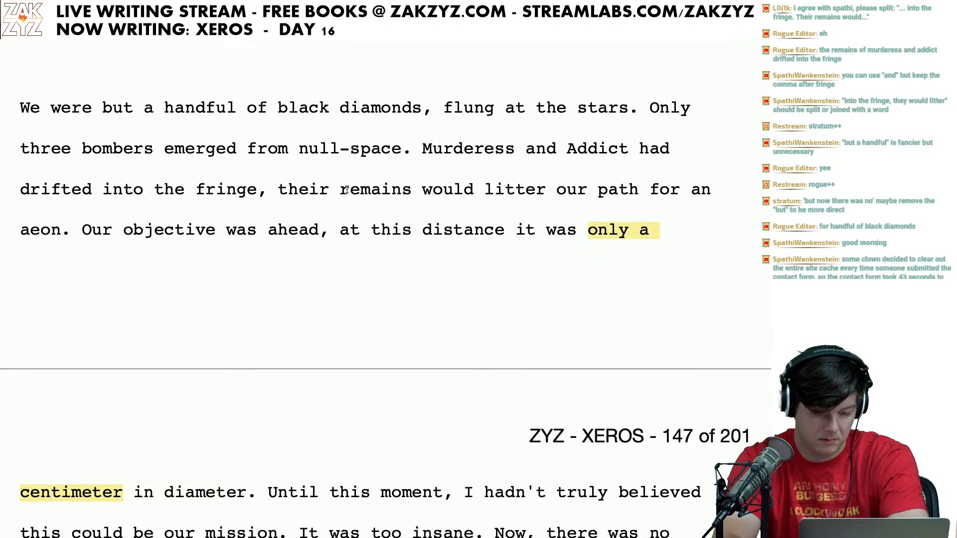
left_click(278, 190)
key("BackSpace")
key("BackSpace")
type(".")
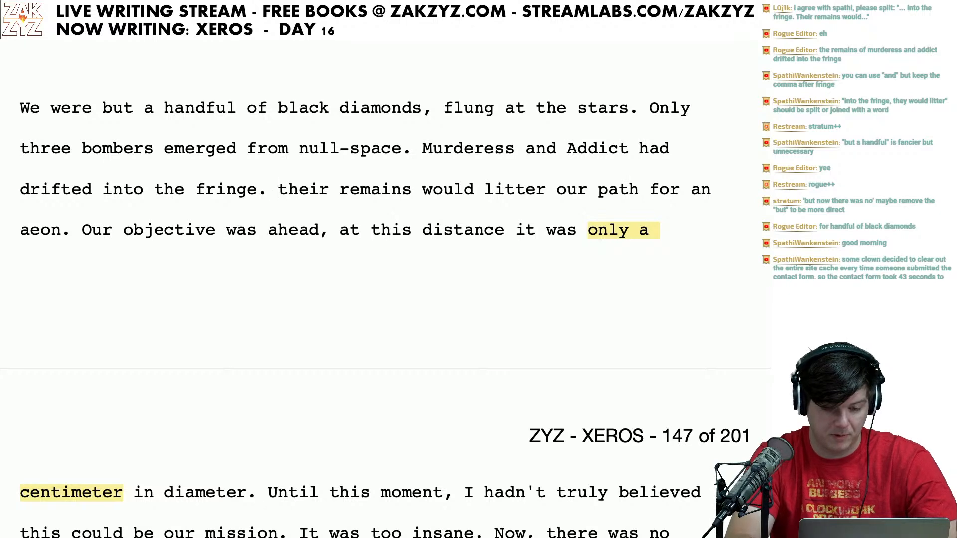
type(" T")
key("Right")
key("BackSpace")
key("Up")
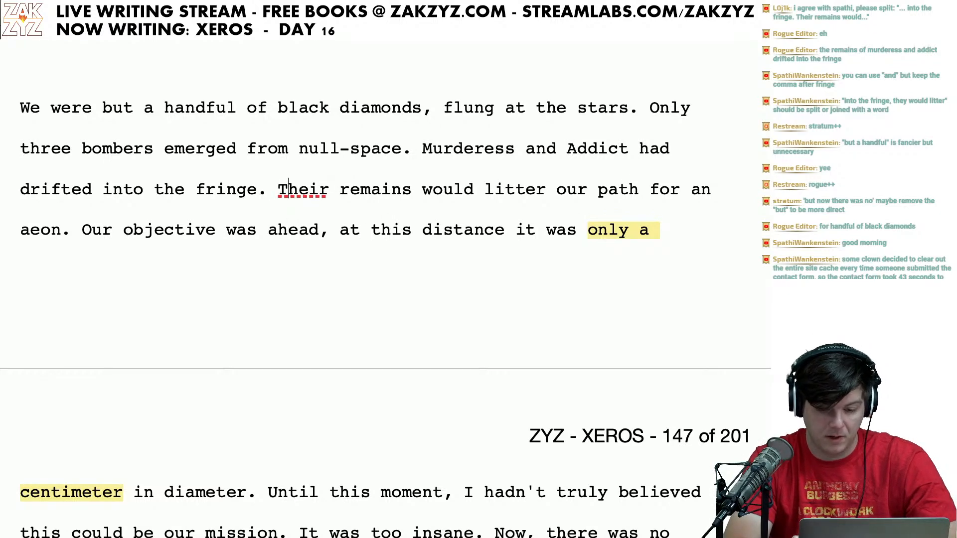
key("Right")
key("Right")
key("Right")
key("Right")
key("Right")
key("Left")
key("Left")
key("Left")
key("Left")
key("Left")
key("Left")
key("Left")
key("Left")
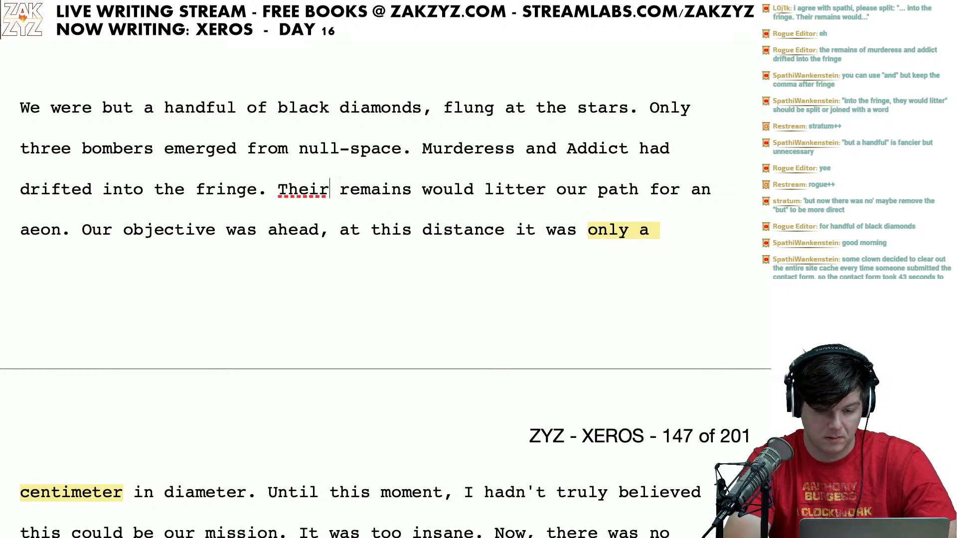
key("Right")
key("Right")
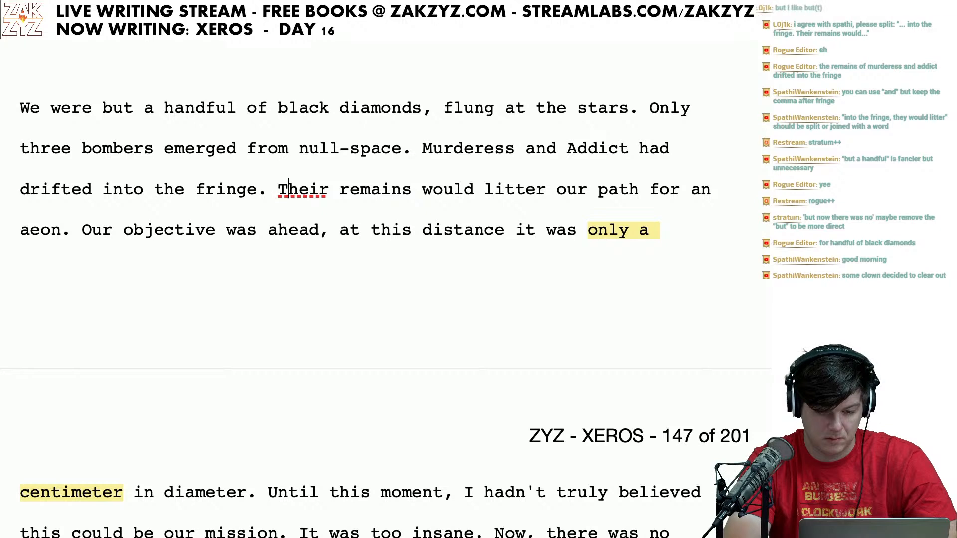
key("Right")
key("Right")
key("Right")
key("Right")
key("Right")
key("Right")
key("Right")
key("Right")
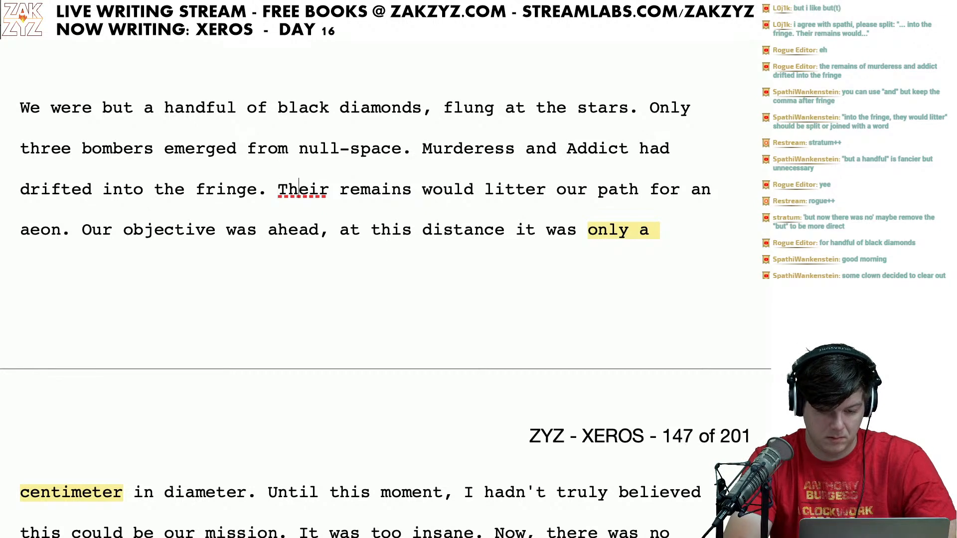
key("Right")
key("Right")
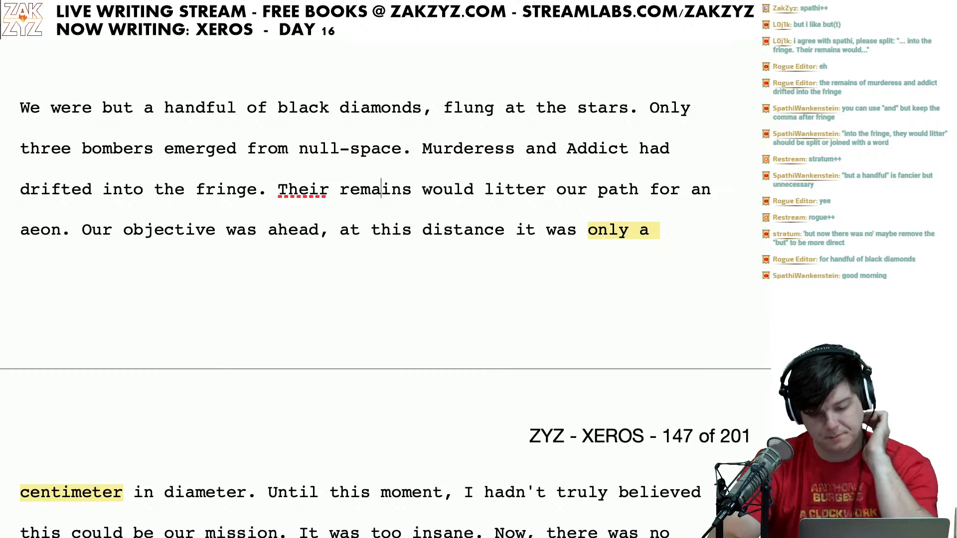
Step: Italicize "Into a star!" and break the paragraph before "Every part of my body" so the exclamation stands alone
scroll(369, 194, "down", 1)
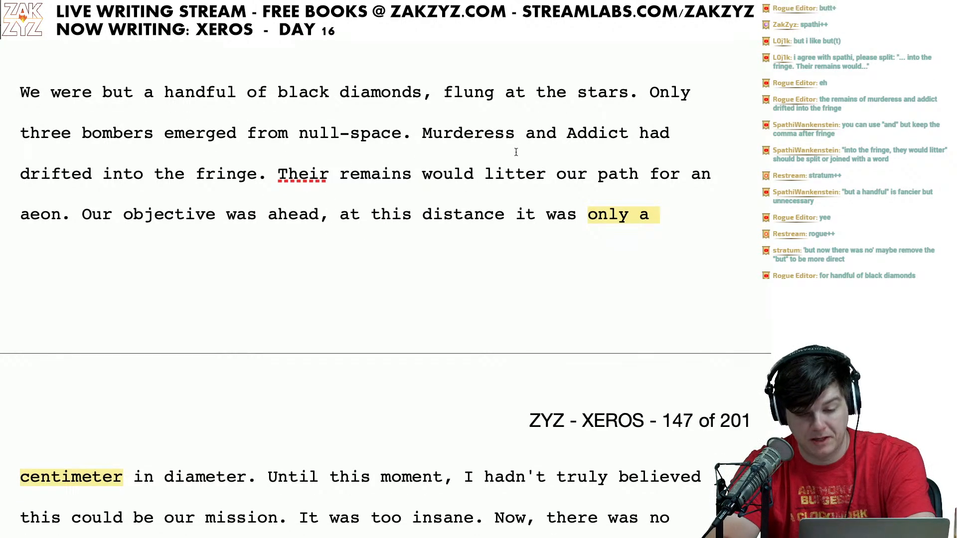
scroll(531, 179, "down", 5)
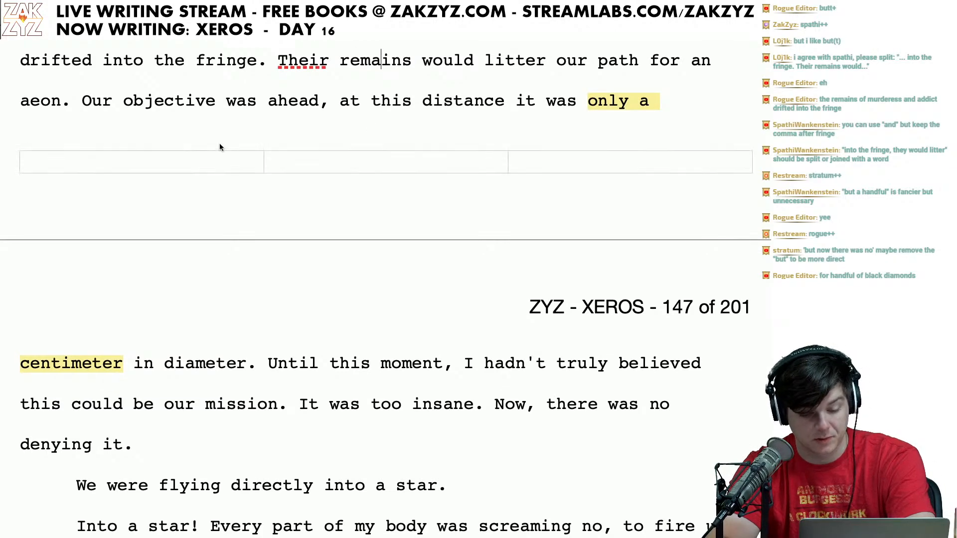
scroll(144, 295, "down", 1)
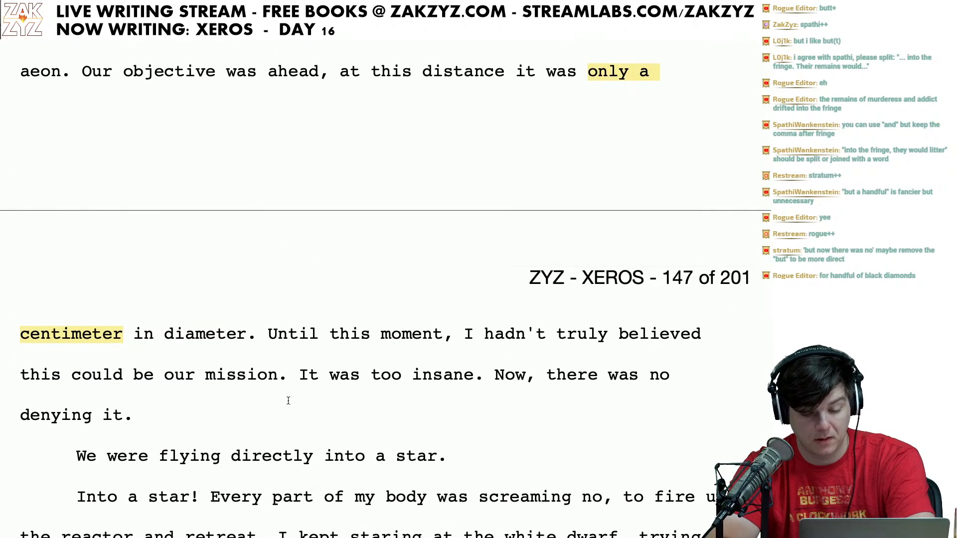
scroll(288, 400, "down", 2)
scroll(288, 401, "down", 1)
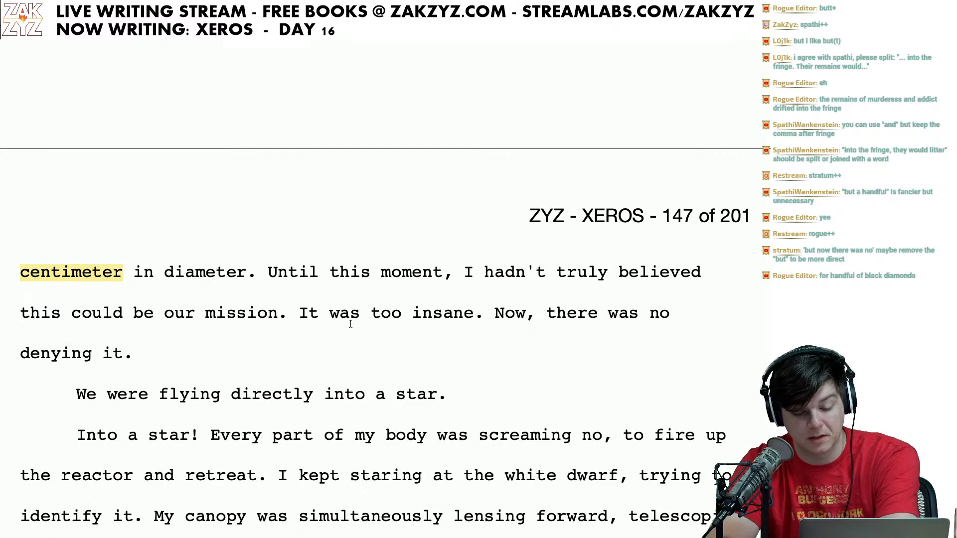
scroll(350, 313, "down", 1)
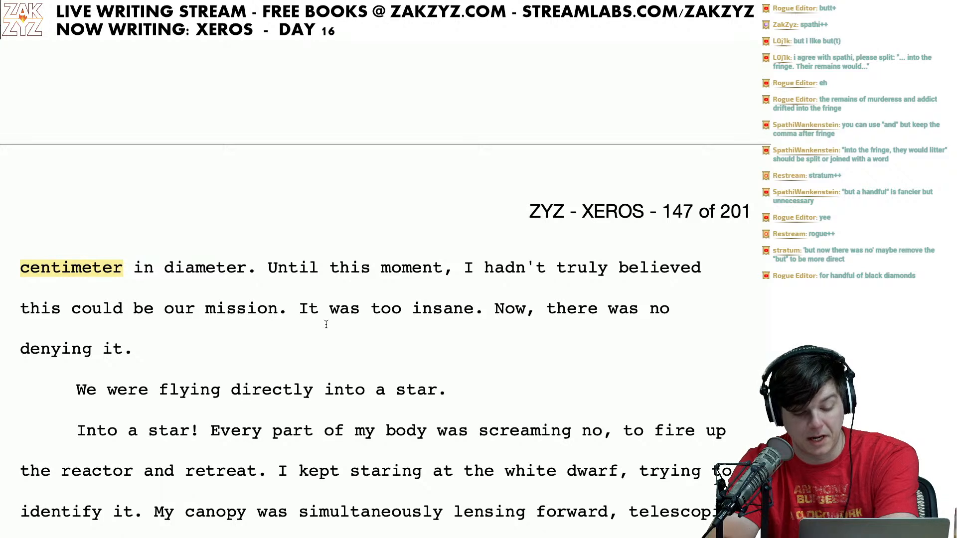
key("Down")
key("Down")
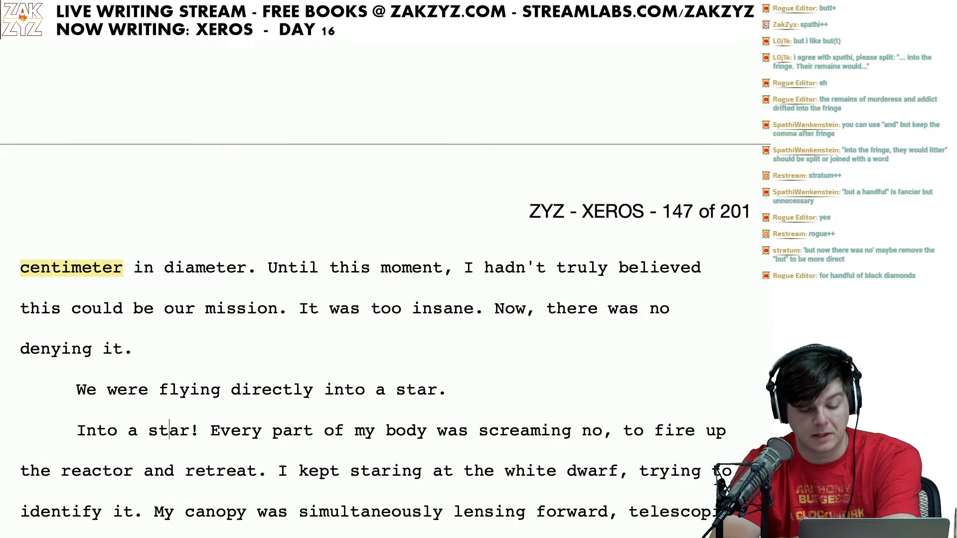
key("Right")
key("Right")
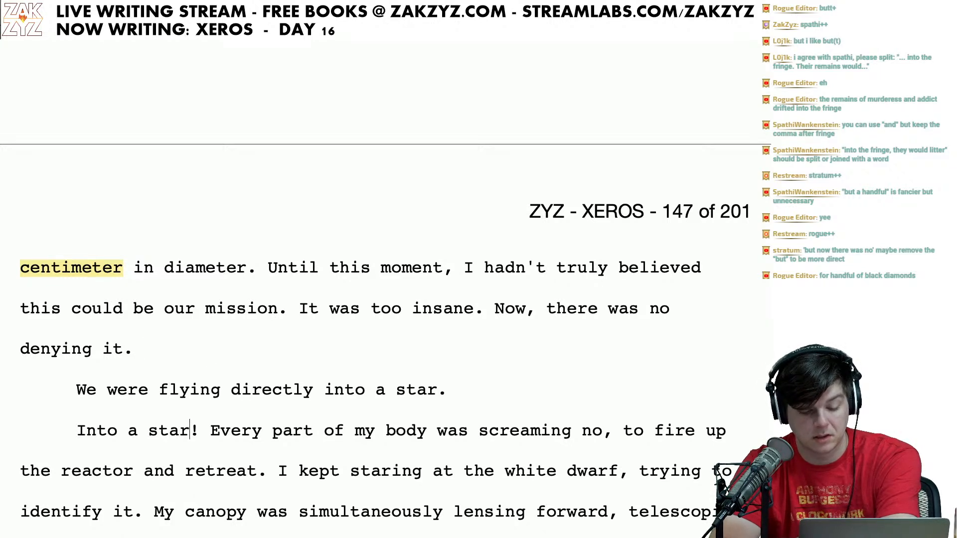
key("Left")
key("Left")
key("Left")
key("Left")
key("Left")
key("Left")
key("Left")
key("Left")
key("Left")
key("Left")
key("Left")
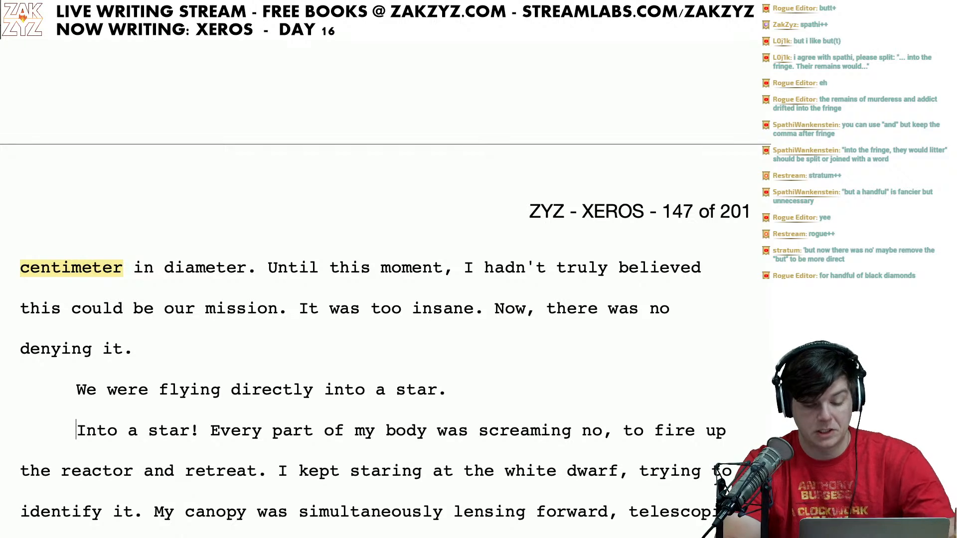
key("shift+Right")
key("shift+Right")
key("shift+Right")
key("shift+Right")
key("shift+Right")
key("shift+Right")
key("shift+Right")
key("shift+Right")
key("shift+Right")
key("shift+Right")
key("shift+Right")
key("shift+Right")
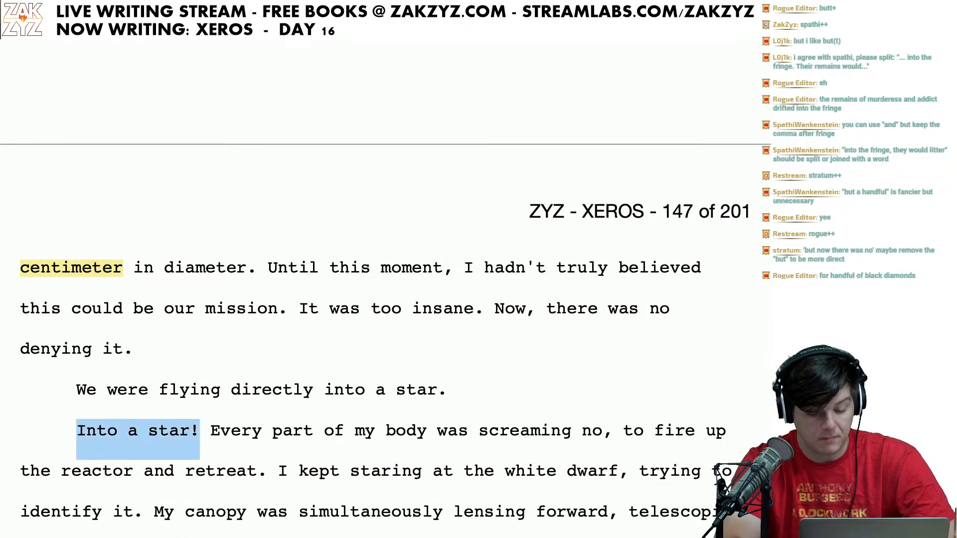
key("ctrl+i")
key("Right")
key("Right")
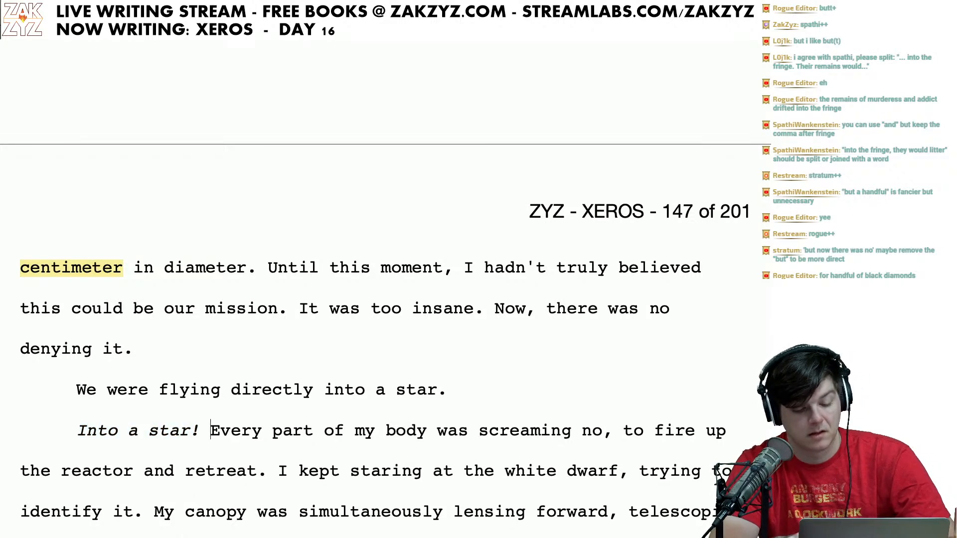
key("Return")
Step: Italicize "no" after "screaming" and replace the comma following it with an exclamation mark
key("Down")
key("Down")
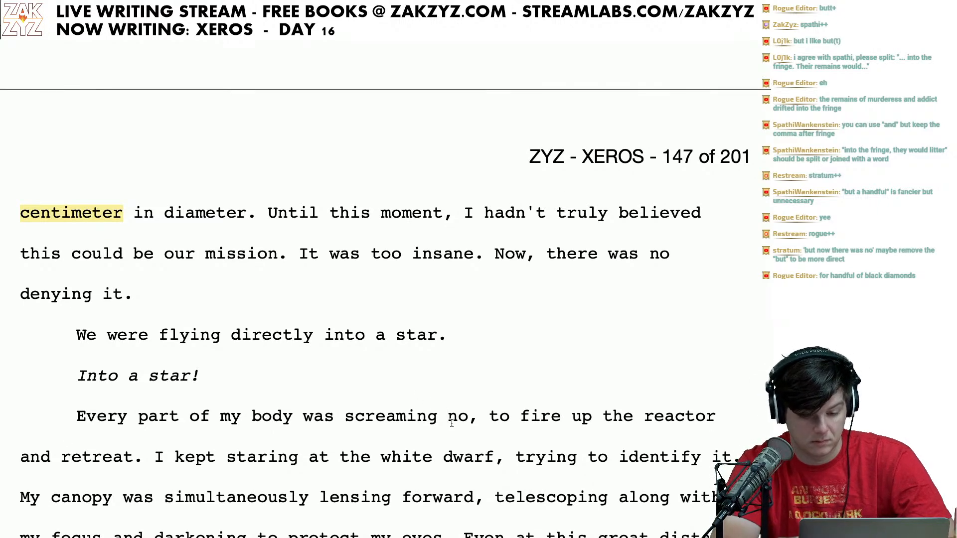
key("shift+Right")
key("shift+Right")
key("ctrl+i")
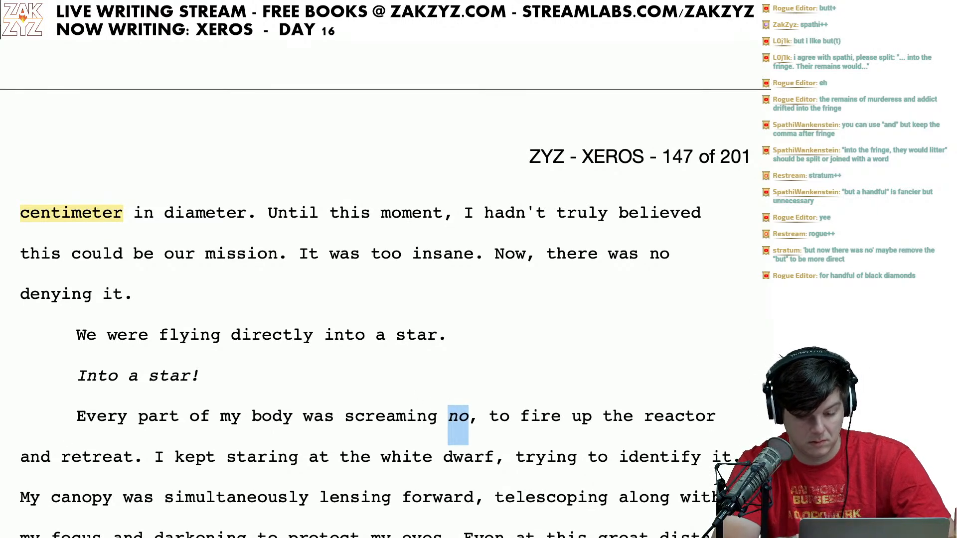
key("Right")
key("Right")
key("Right")
key("Right")
key("Left")
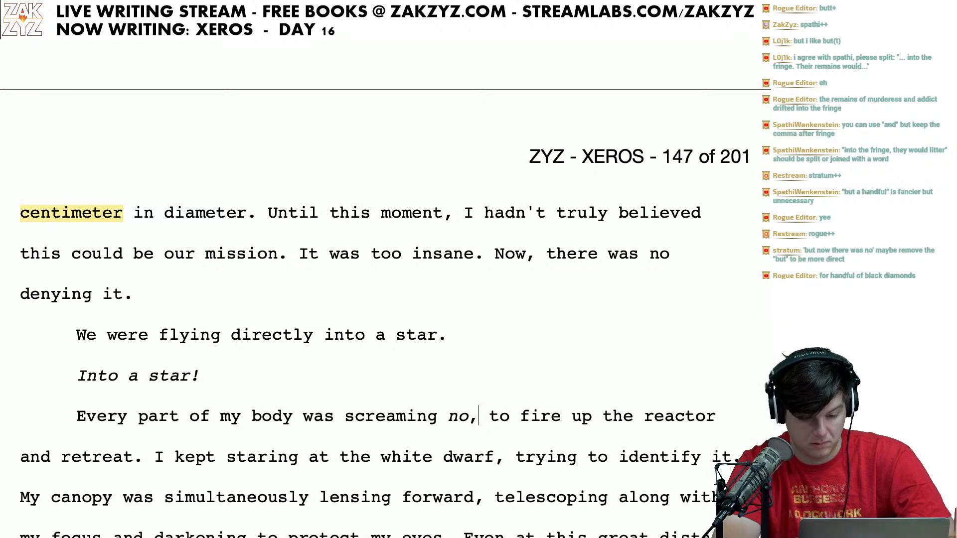
type("!")
key("Right")
key("Right")
key("Left")
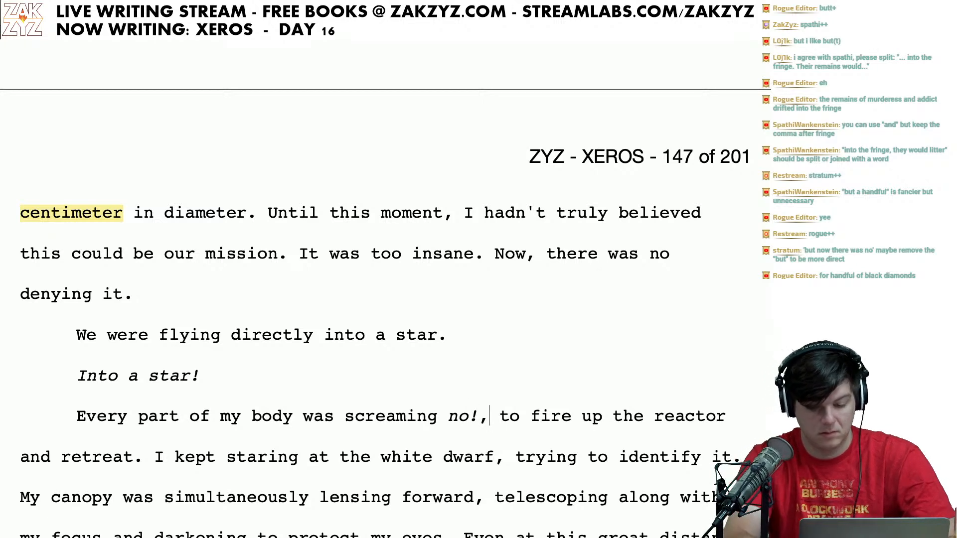
key("BackSpace")
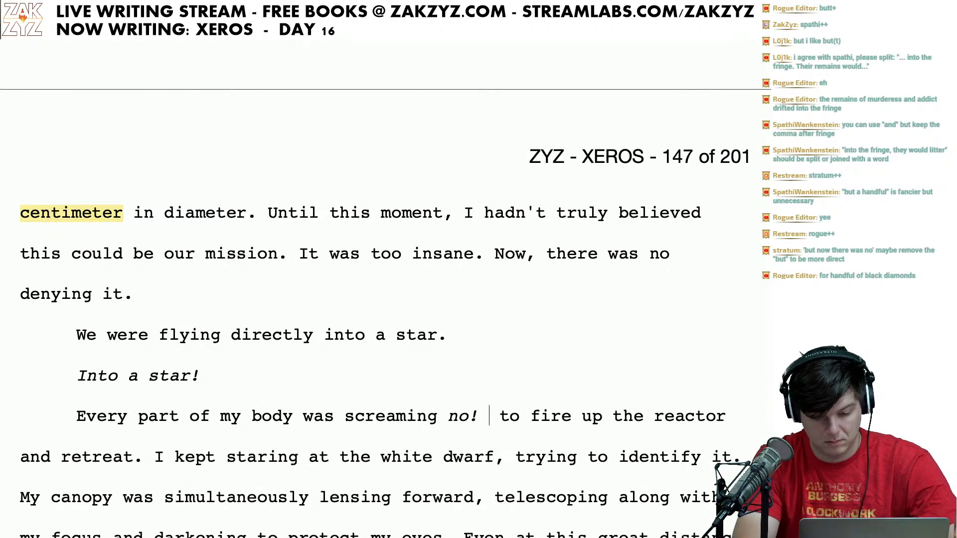
key("Left")
key("Right")
type("I")
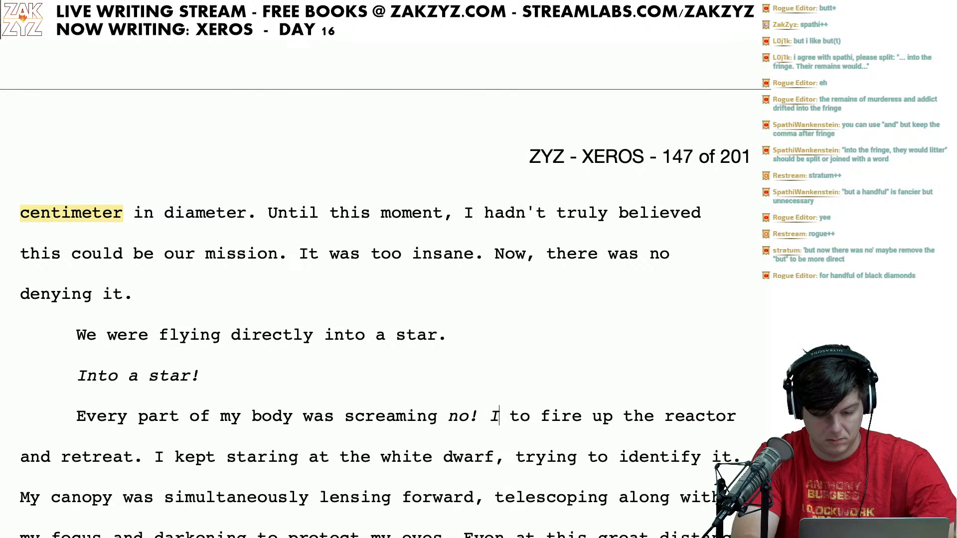
key("BackSpace")
key("BackSpace")
type("I wanted")
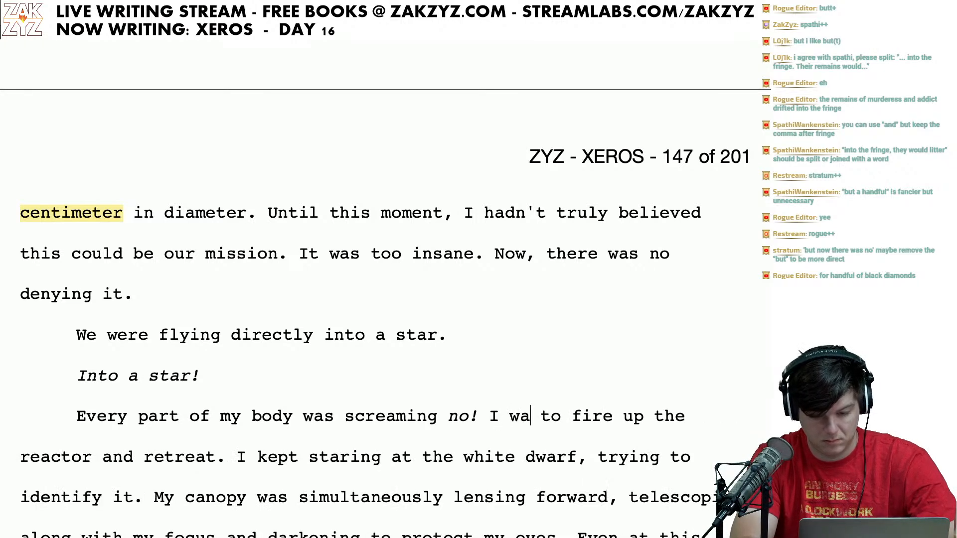
key("BackSpace")
key("BackSpace")
key("BackSpace")
key("BackSpace")
key("BackSpace")
key("BackSpace")
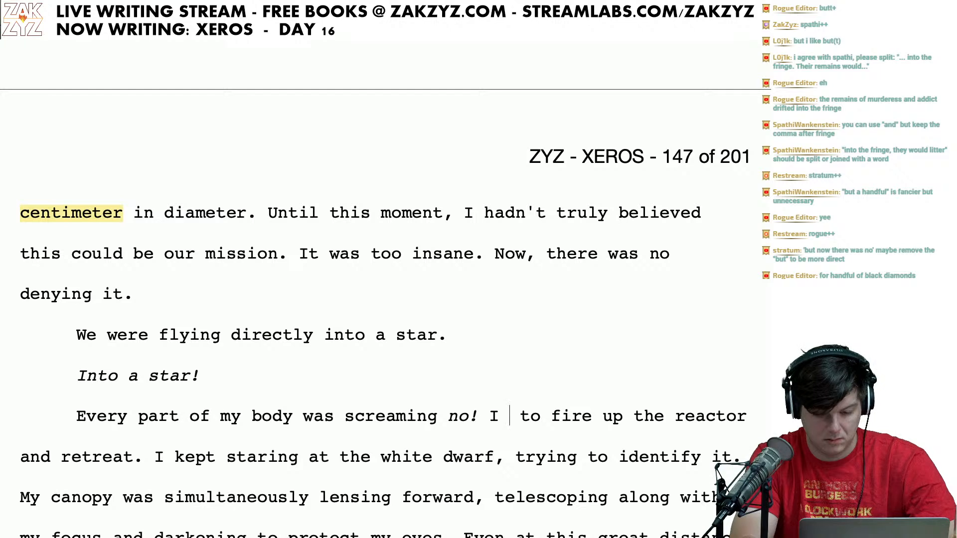
key("BackSpace")
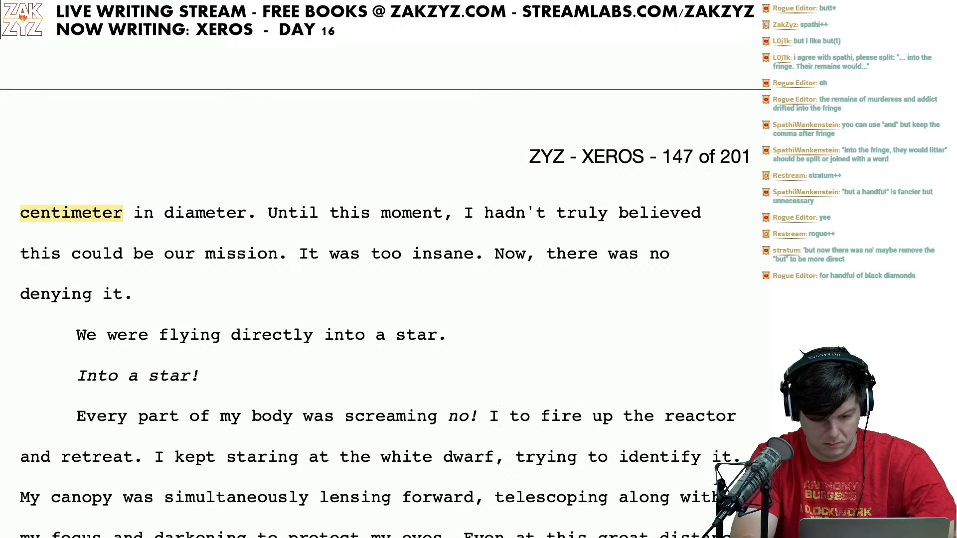
key("BackSpace")
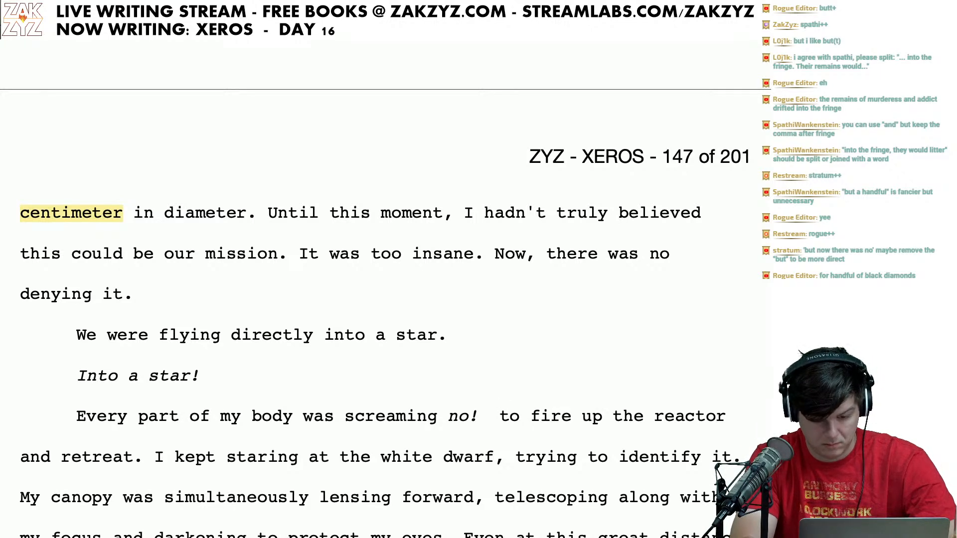
type("and")
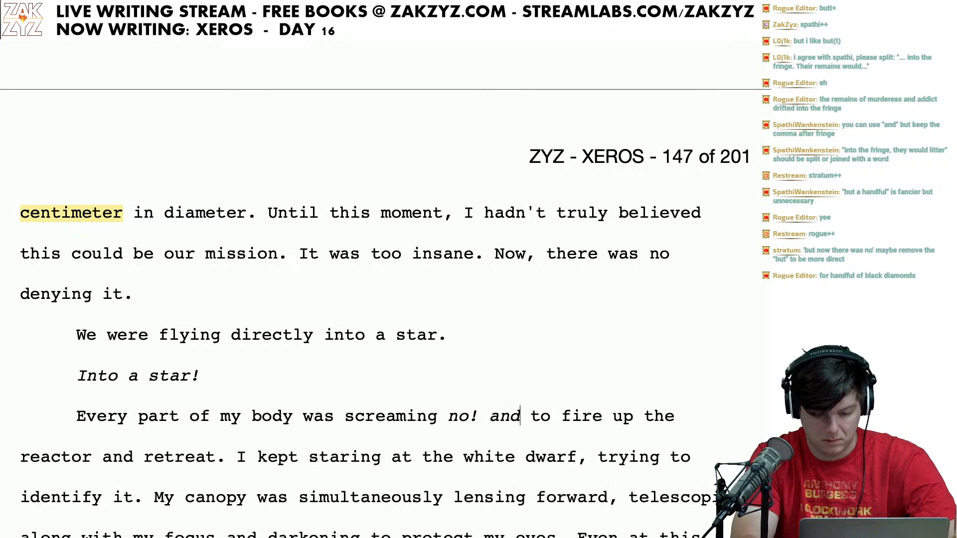
key("BackSpace")
key("BackSpace")
key("BackSpace")
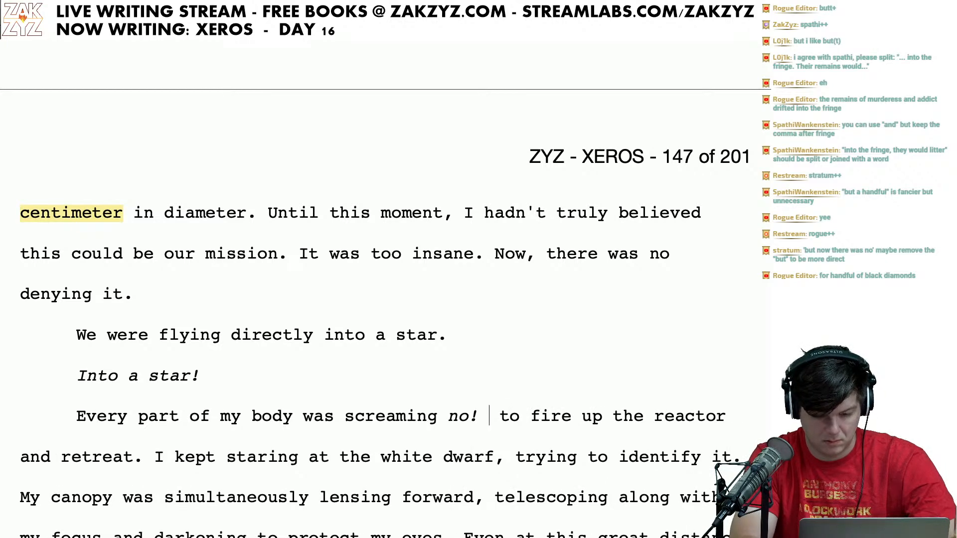
type("An")
key("BackSpace")
key("BackSpace")
Step: Insert "I knew I should" between "no!" and "to fire up" and remove the italics from the inserted words
type("I")
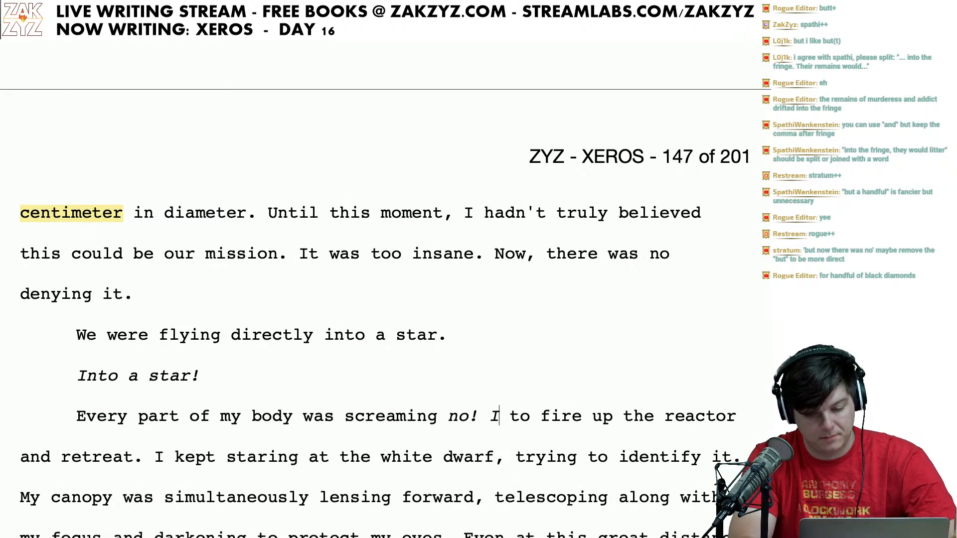
type(" knew I should")
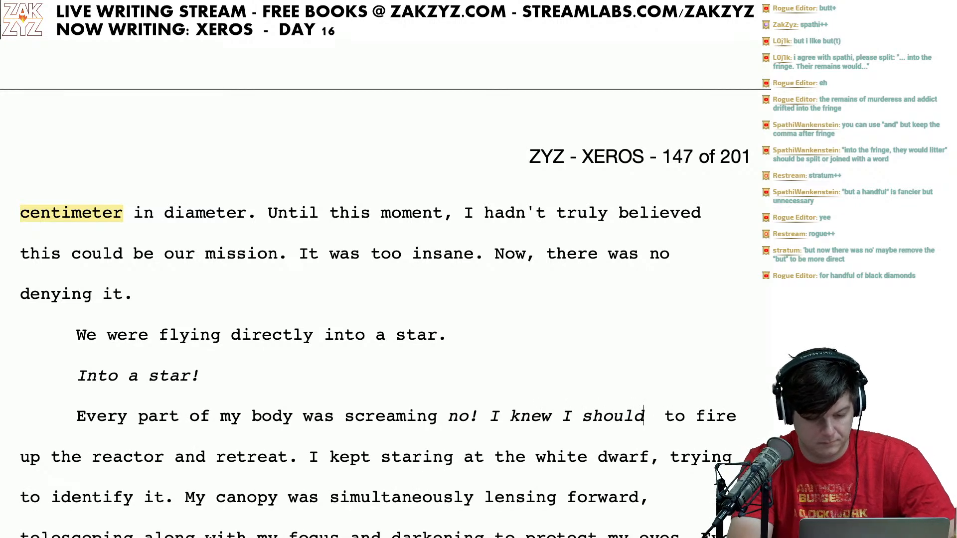
key("Left")
key("Left")
key("Left")
key("Left")
key("Left")
key("Left")
key("Left")
key("Left")
key("Left")
key("Left")
key("Left")
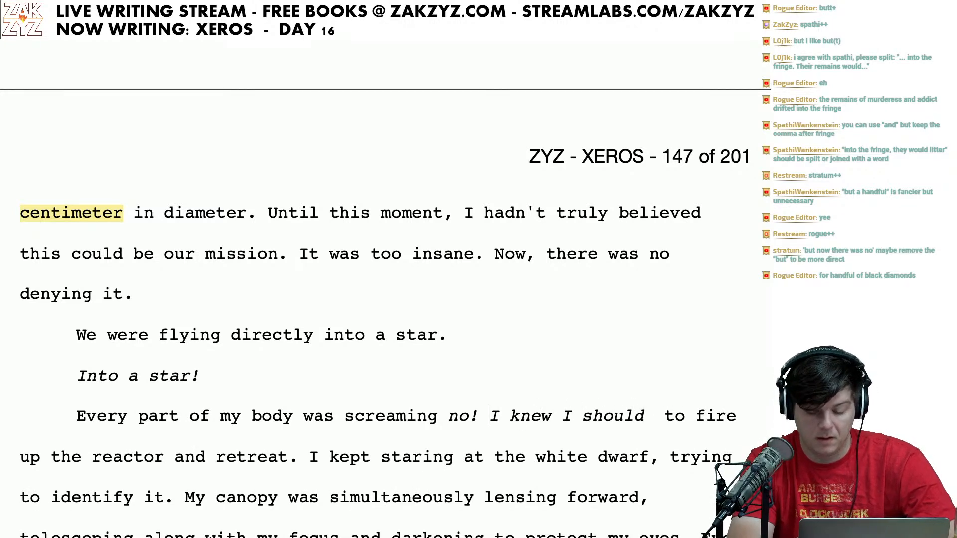
key("shift+Right")
key("shift+Right")
key("shift+Right")
key("shift+Right")
key("shift+Right")
key("shift+Right")
key("shift+Right")
key("shift+Right")
key("shift+Right")
key("shift+Right")
key("shift+Right")
key("shift+Right")
key("shift+Right")
key("shift+Right")
key("shift+Right")
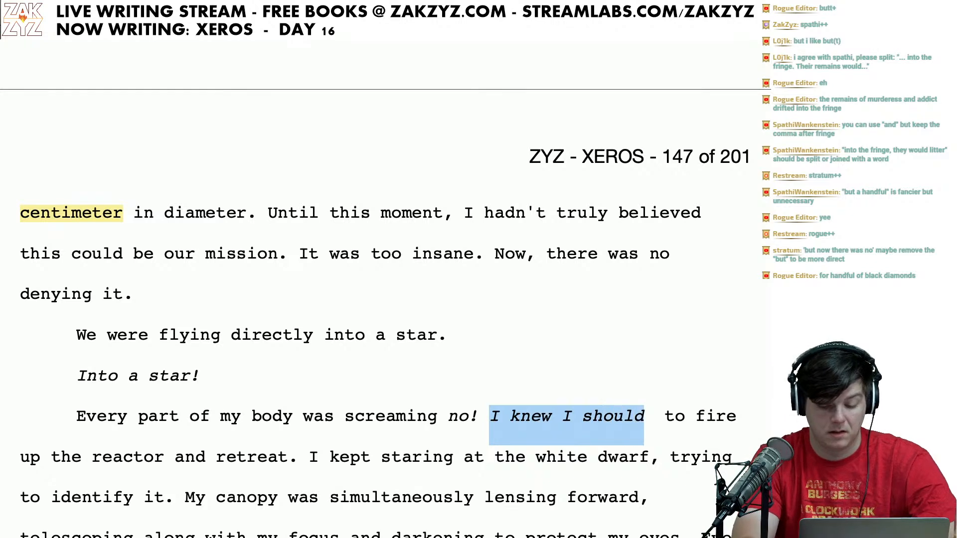
key("ctrl+i")
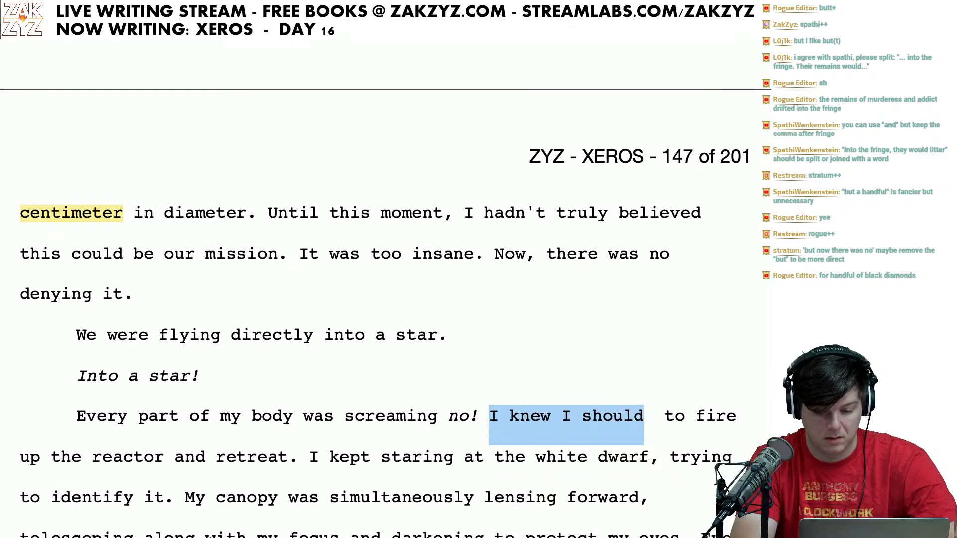
Step: Replace "I knew I should to fire" with "Fire" so the sentence reads "Fire up the reactor and retreat."
key("Down")
key("Left")
key("Left")
key("Left")
key("Left")
key("Left")
key("Left")
key("Left")
key("Left")
key("Left")
key("Left")
key("Left")
key("Left")
key("Left")
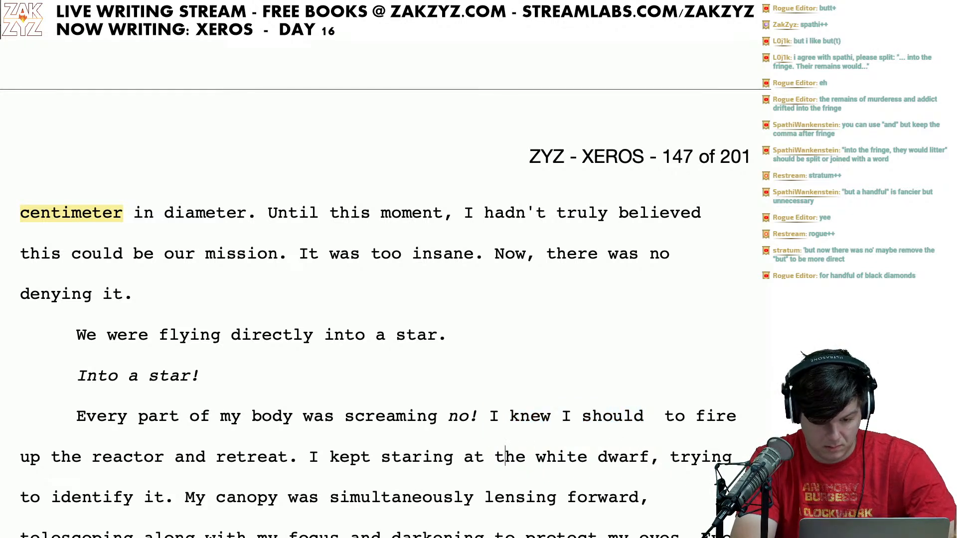
key("Up")
key("Left")
key("shift+Right")
key("shift+Right")
key("shift+Right")
key("shift+Right")
key("shift+Right")
key("shift+Right")
key("shift+Right")
key("shift+Right")
key("shift+Right")
key("shift+Right")
key("shift+Right")
key("shift+Right")
key("shift+Right")
key("shift+Right")
key("shift+Right")
key("shift+Right")
key("shift+Right")
key("shift+Right")
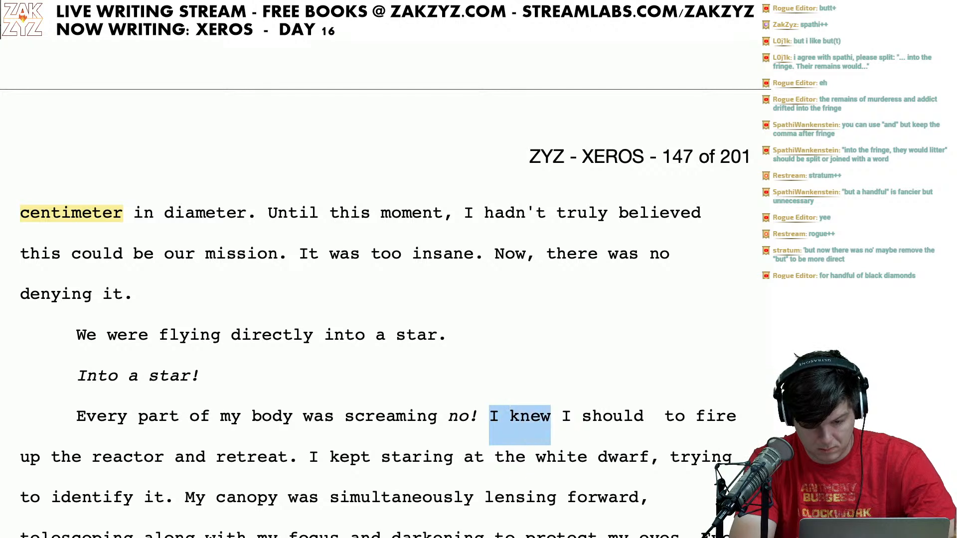
key("shift+Right")
key("shift+Right")
key("shift+Right")
key("shift+Right")
type("Fi")
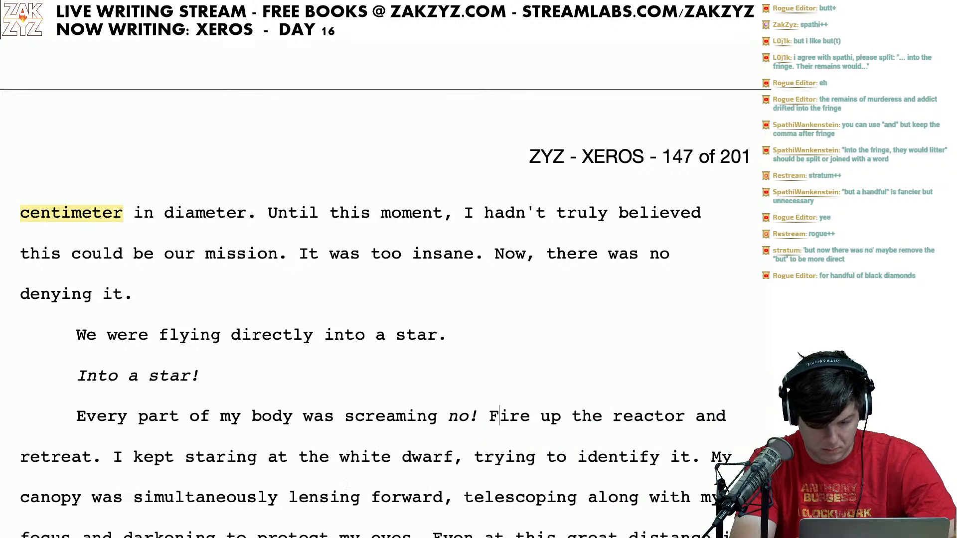
Step: Capitalize "no!" after "screaming" as "No!" and italicize the new capital letter
key("Down")
key("Left")
key("Left")
key("Left")
key("Left")
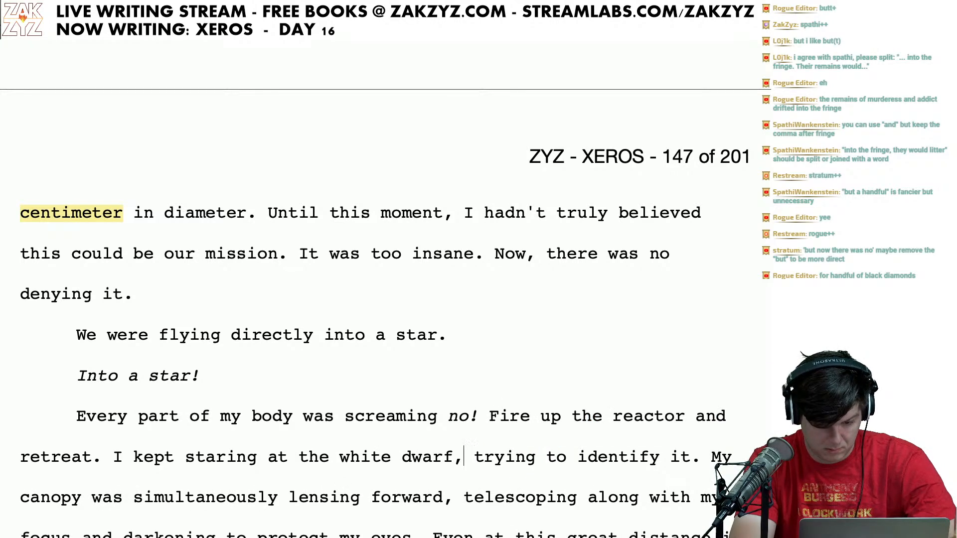
key("Up")
key("Right")
key("Right")
key("Right")
key("Right")
key("BackSpace")
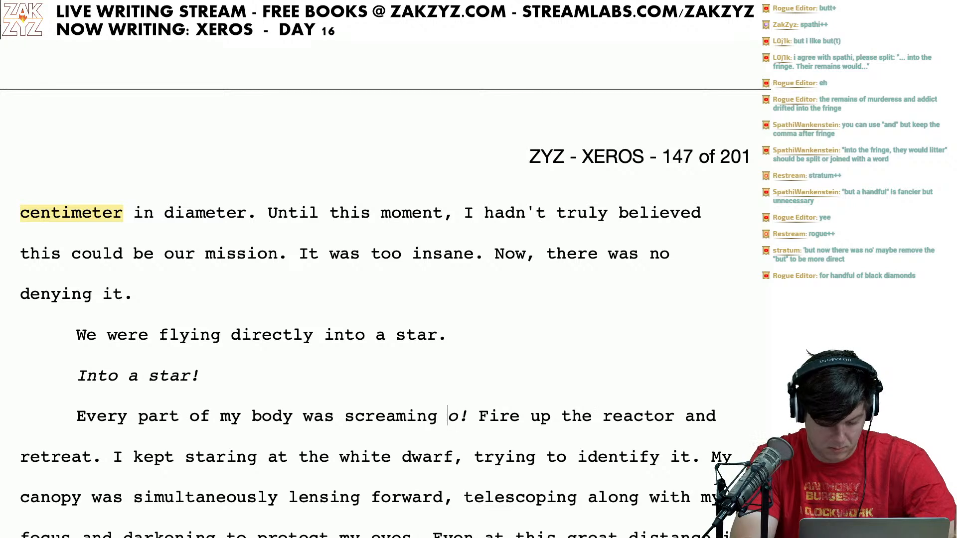
type("N")
key("shift+Left")
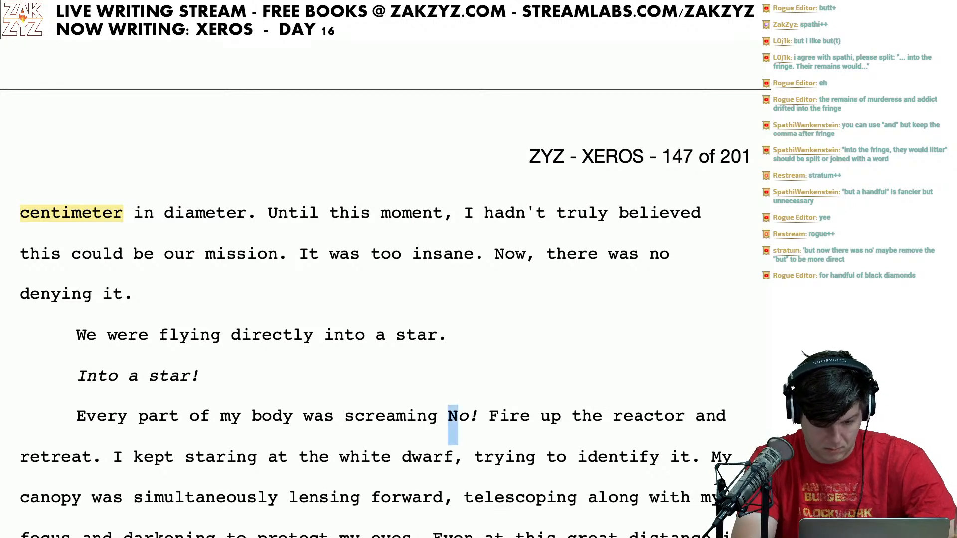
key("ctrl+i")
key("Left")
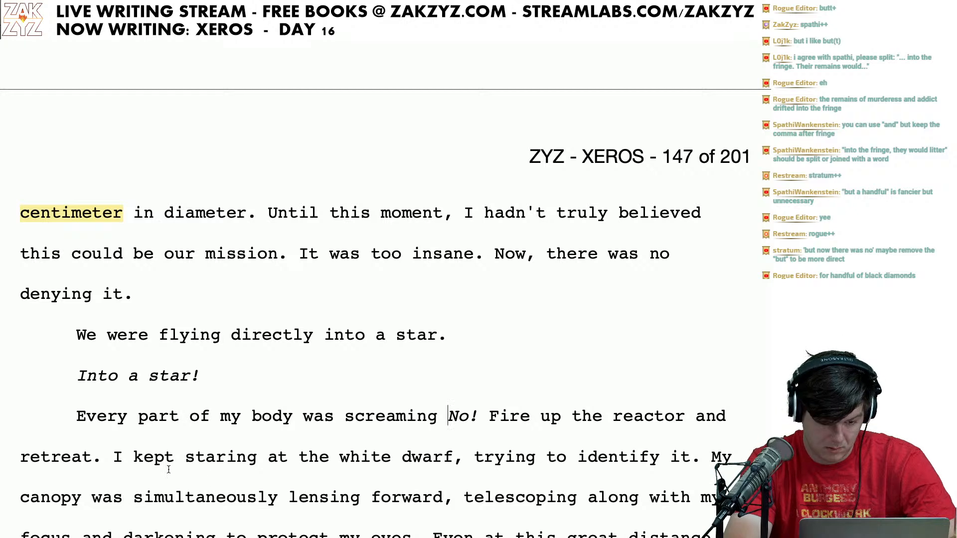
Step: Replace the period after "Fire up the reactor and retreat" with an exclamation mark
left_click(92, 466)
key("BackSpace")
type("!")
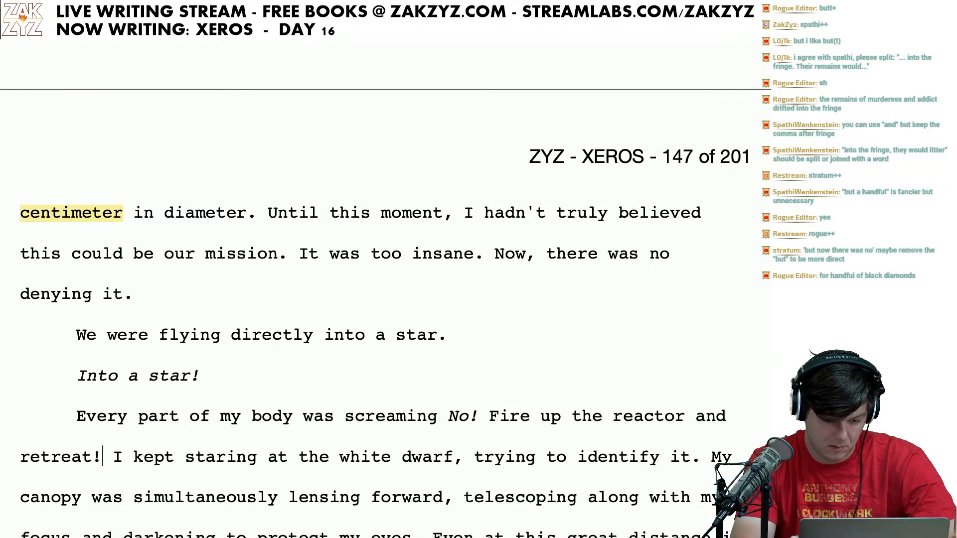
Step: Try opening the paragraph that begins "Every part of my body" with "My mind was screaming"
key("Up")
key("Right")
key("Right")
key("Right")
key("Right")
key("Right")
key("Right")
key("Right")
key("Right")
key("Right")
key("Right")
key("Right")
key("Right")
key("Right")
key("Right")
key("Right")
key("Right")
key("Right")
key("Right")
key("Right")
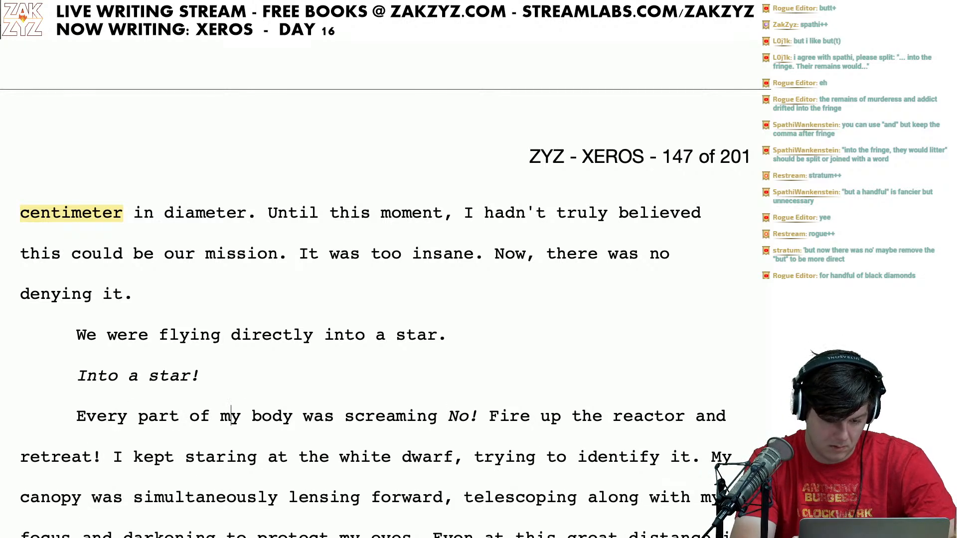
key("Left")
key("Left")
key("Right")
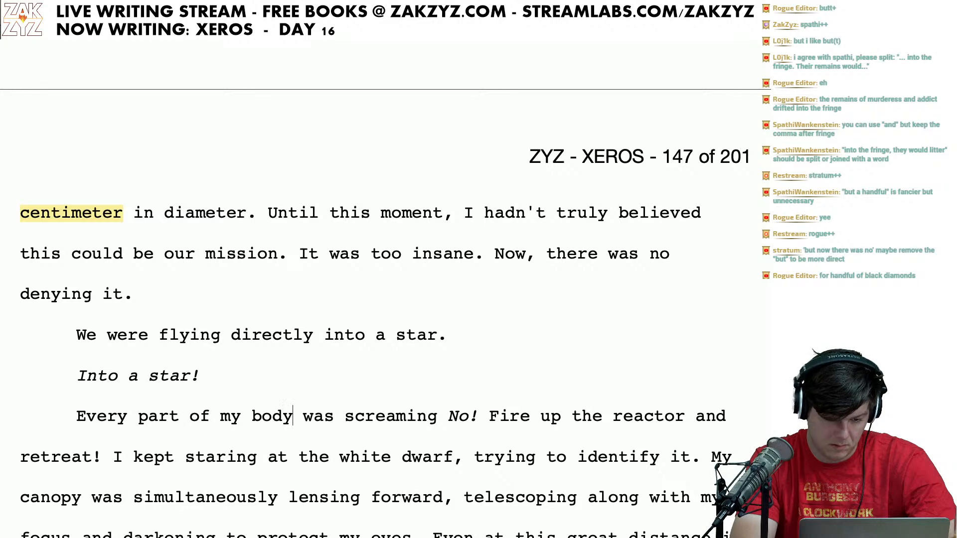
key("Left")
key("Left")
key("Left")
key("ctrl+Left")
key("ctrl+Left")
key("ctrl+Left")
key("Left")
key("Left")
key("Left")
key("Left")
key("Left")
key("Left")
key("Left")
key("Left")
key("Left")
key("Left")
key("Left")
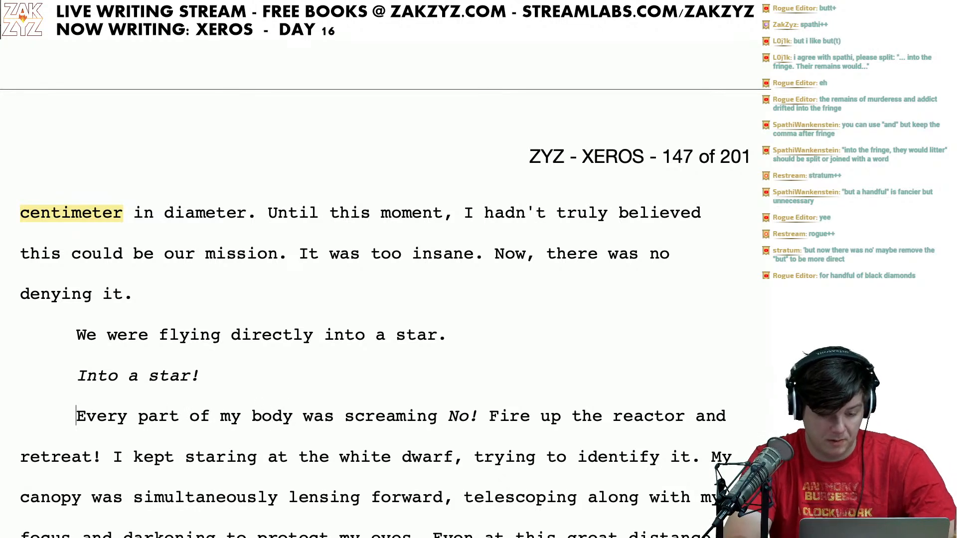
type("My ")
type("mind was sc")
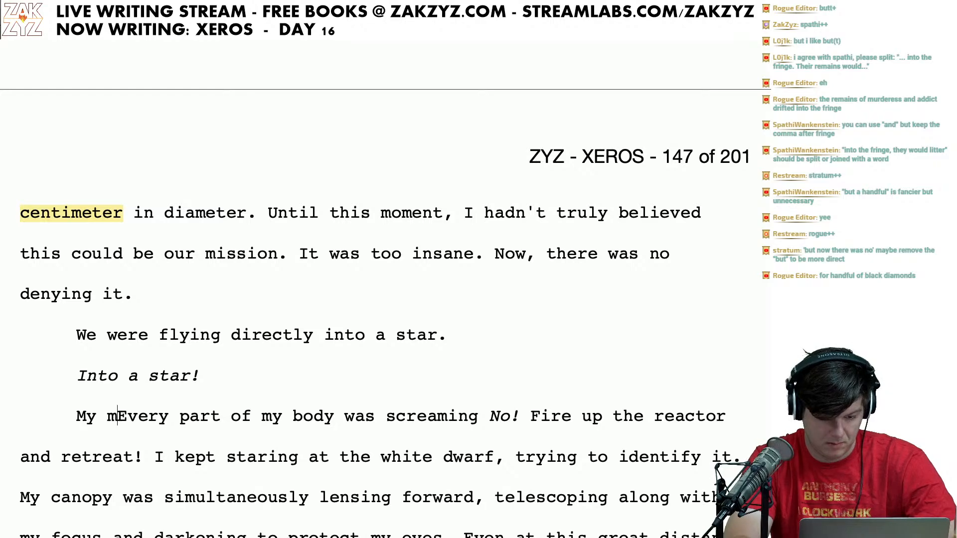
type("reaming")
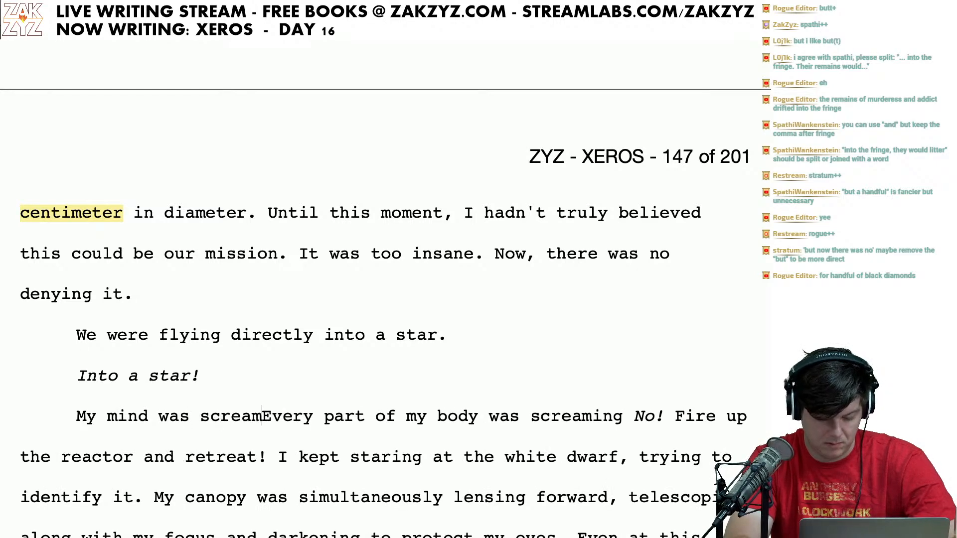
key("BackSpace")
key("BackSpace")
key("BackSpace")
key("BackSpace")
key("BackSpace")
key("BackSpace")
key("BackSpace")
key("BackSpace")
key("BackSpace")
key("BackSpace")
key("BackSpace")
key("BackSpace")
key("BackSpace")
key("BackSpace")
key("BackSpace")
key("BackSpace")
key("BackSpace")
key("BackSpace")
key("BackSpace")
key("BackSpace")
key("BackSpace")
key("BackSpace")
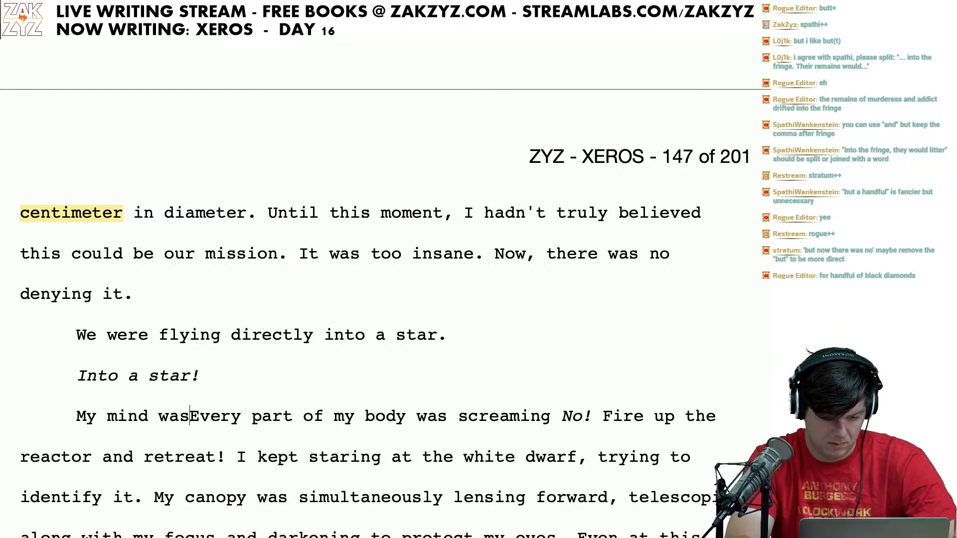
Step: Insert "At the back of my mind was a constant scream:" before "Every part of my body was screaming"
type("At the back of my m")
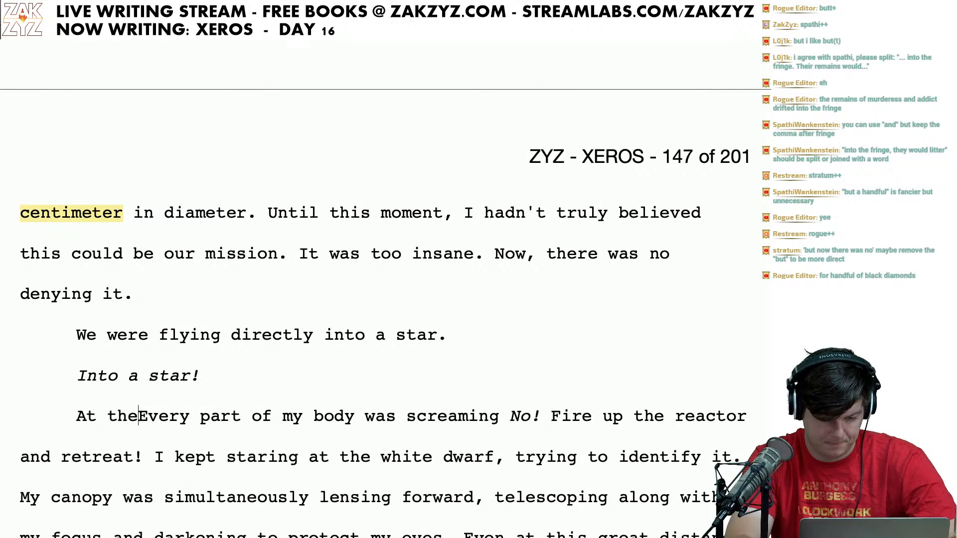
type("ind,")
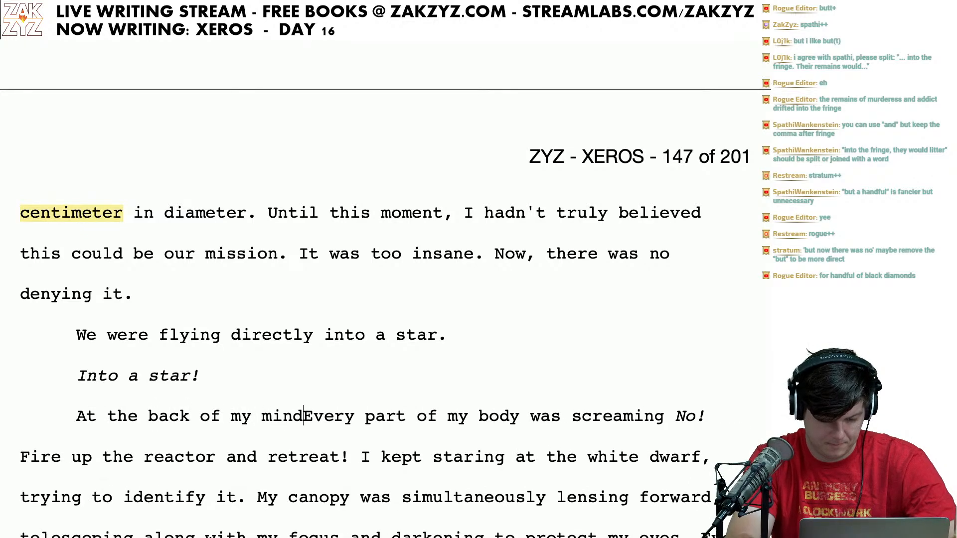
key("BackSpace")
type("was a")
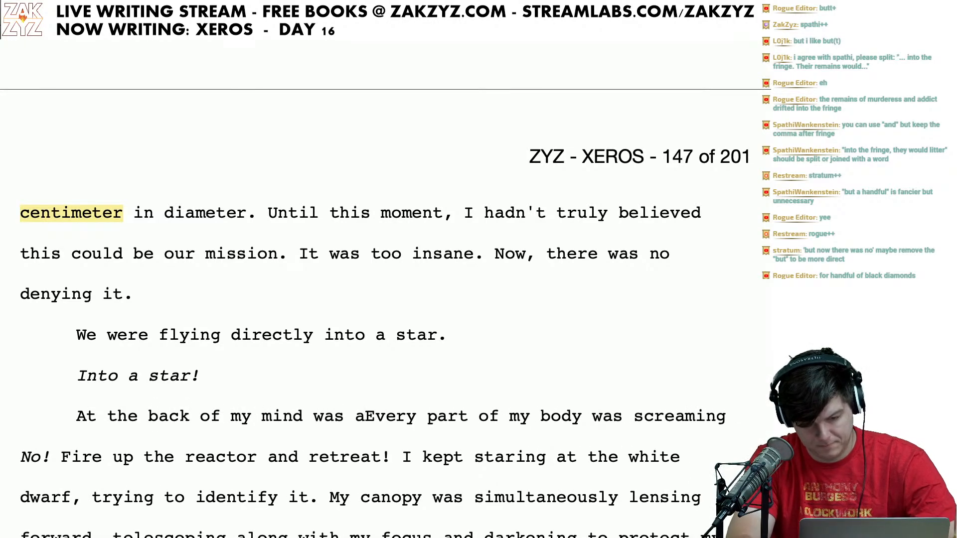
type(" consta")
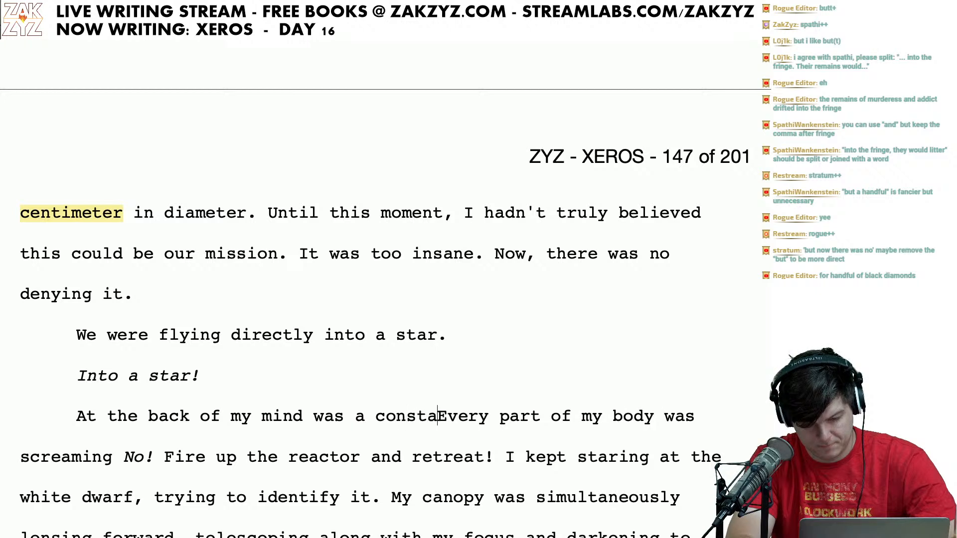
type("tn")
key("BackSpace")
key("BackSpace")
type("nt scr")
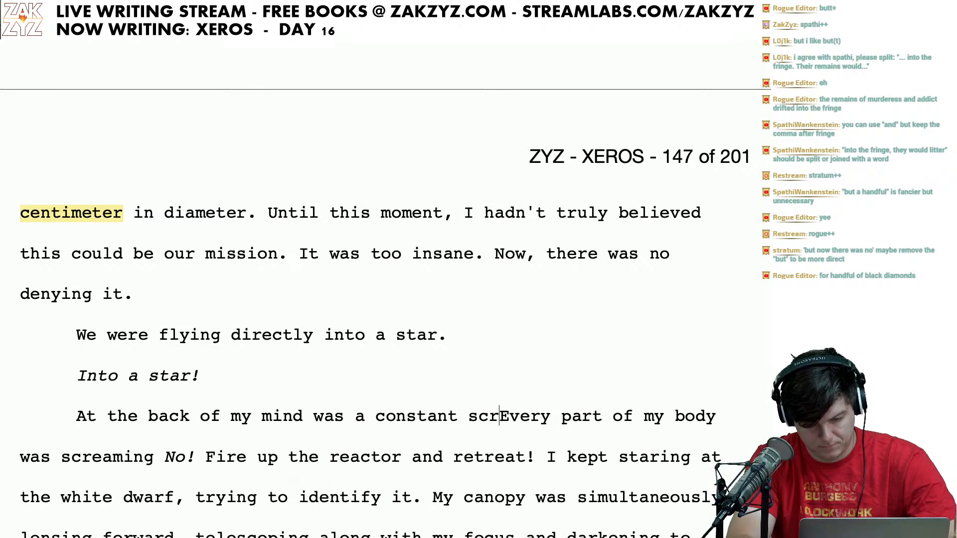
type("eam:")
Step: Delete "Every part of my body was screaming" so that "No!" directly follows "a constant scream:"
key("shift+Right")
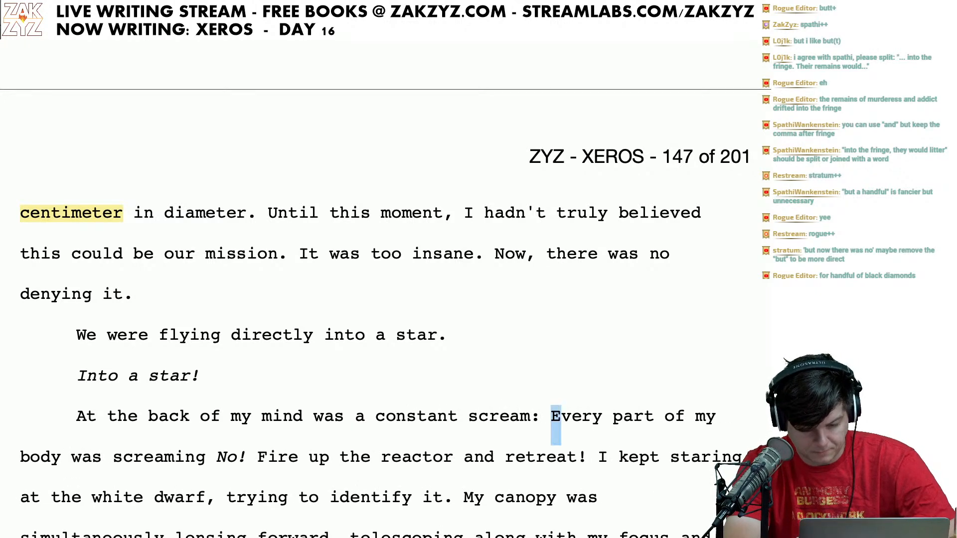
key("shift+Right")
key("shift+Right")
key("shift+Right")
key("shift+Right")
key("shift+Right")
key("shift+Right")
key("shift+Right")
key("shift+Right")
key("shift+Right")
key("shift+Right")
key("shift+Right")
key("shift+Right")
key("shift+Right")
key("shift+Right")
key("shift+Right")
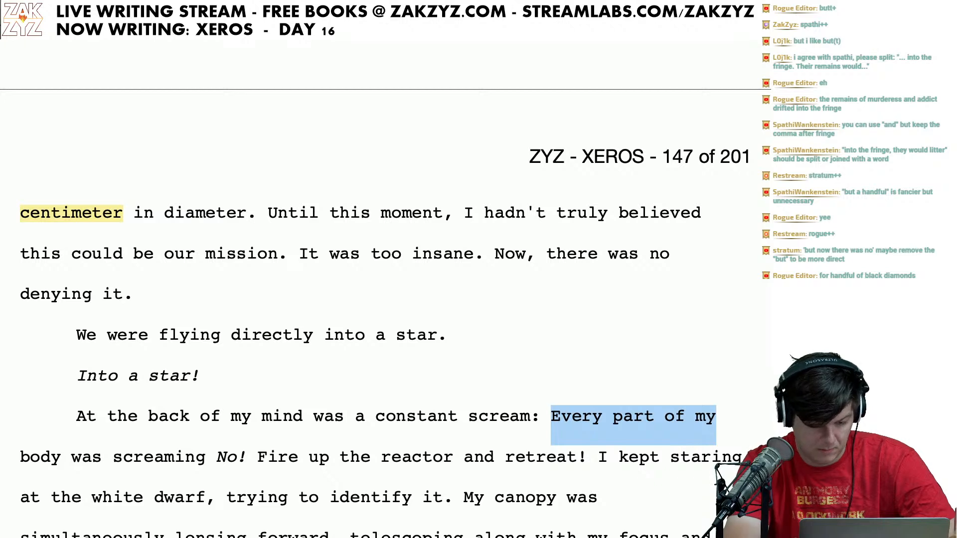
key("BackSpace")
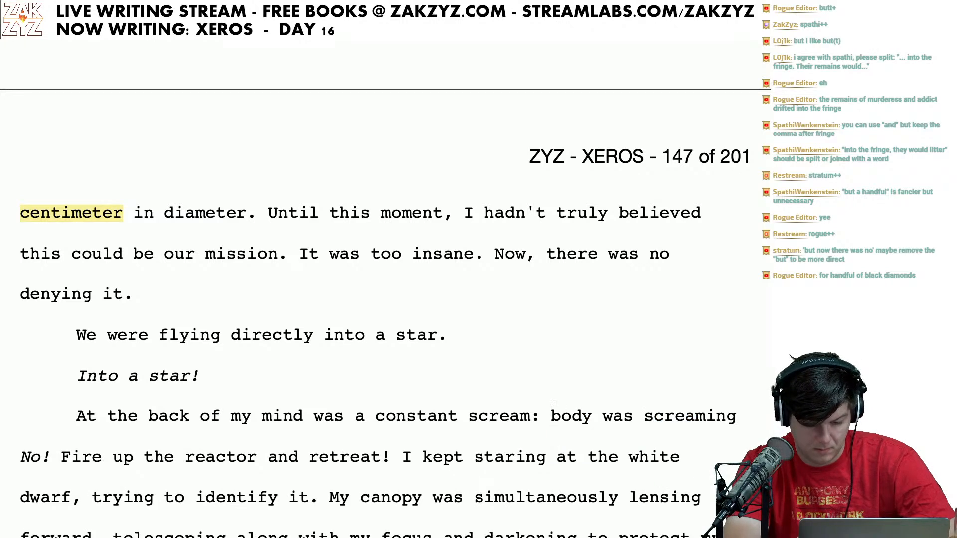
key("shift+Right")
key("shift+Right")
key("shift+Right")
key("shift+Right")
key("shift+Right")
key("shift+Right")
key("shift+Right")
key("shift+Right")
key("shift+Right")
key("shift+Right")
key("shift+Right")
key("shift+Right")
key("shift+Right")
key("shift+Right")
key("shift+Right")
key("shift+Right")
key("shift+Right")
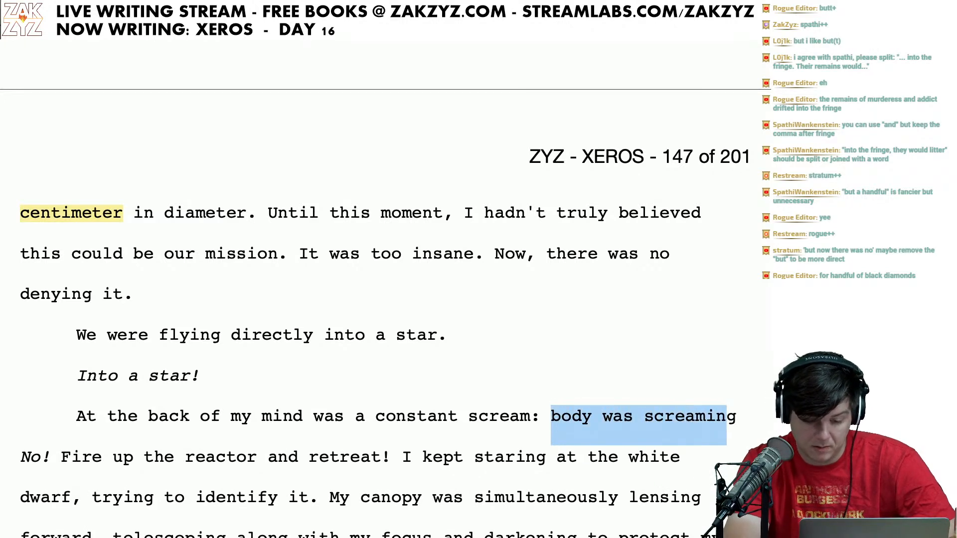
key("BackSpace")
Step: Italicize the whole outcry "No! Fire up the reactor and retreat!" after "a constant scream:"
key("shift+Right")
key("shift+Right")
key("shift+Right")
key("shift+Right")
key("shift+Right")
key("shift+Right")
key("shift+Right")
key("shift+Right")
key("shift+Right")
key("shift+Right")
key("shift+Right")
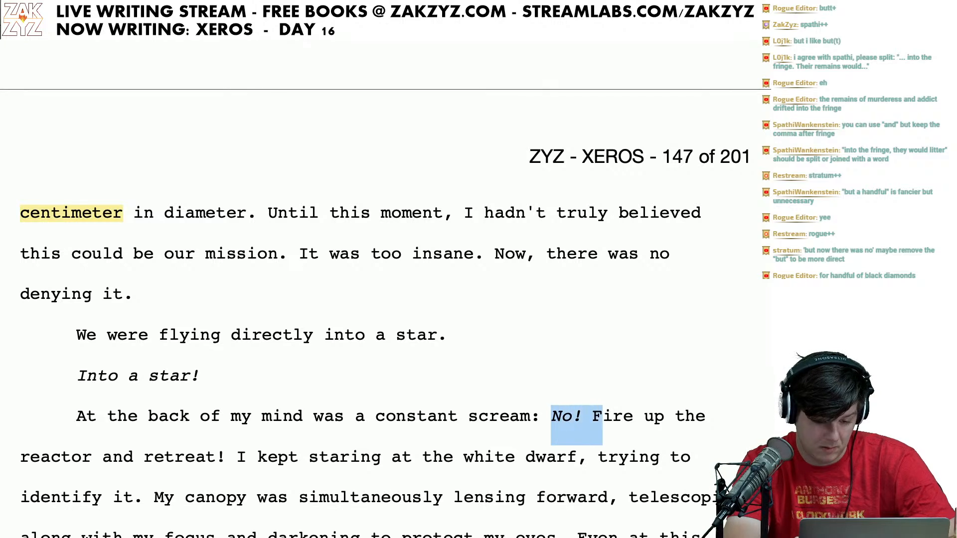
key("shift+Right")
key("shift+Right")
key("shift+Right")
key("shift+Right")
key("shift+Right")
key("shift+Right")
key("shift+Right")
key("shift+Right")
key("shift+Right")
key("shift+Right")
key("shift+Right")
key("shift+Right")
key("shift+Right")
key("shift+Right")
key("shift+Right")
key("shift+Right")
key("shift+Right")
key("shift+Right")
key("shift+Right")
key("shift+Right")
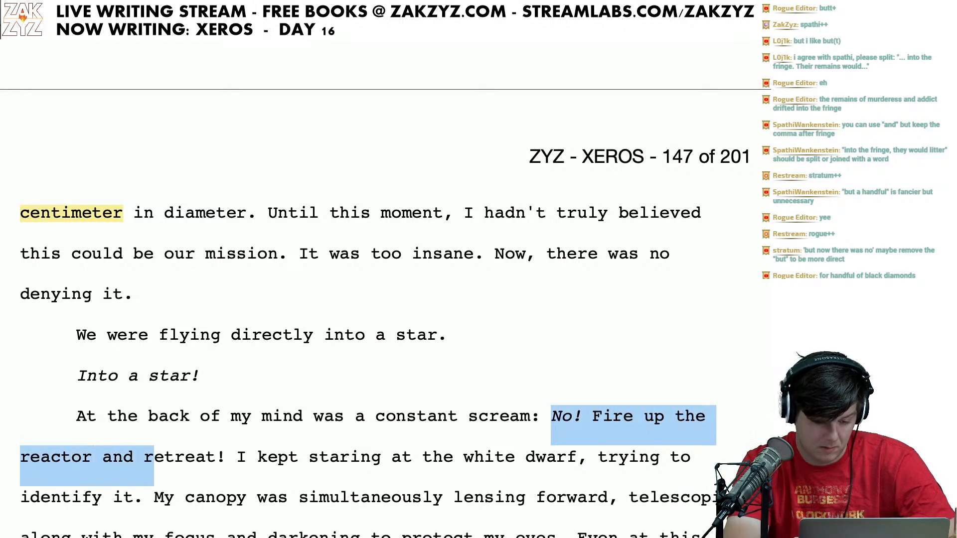
key("shift+Right")
key("ctrl+i")
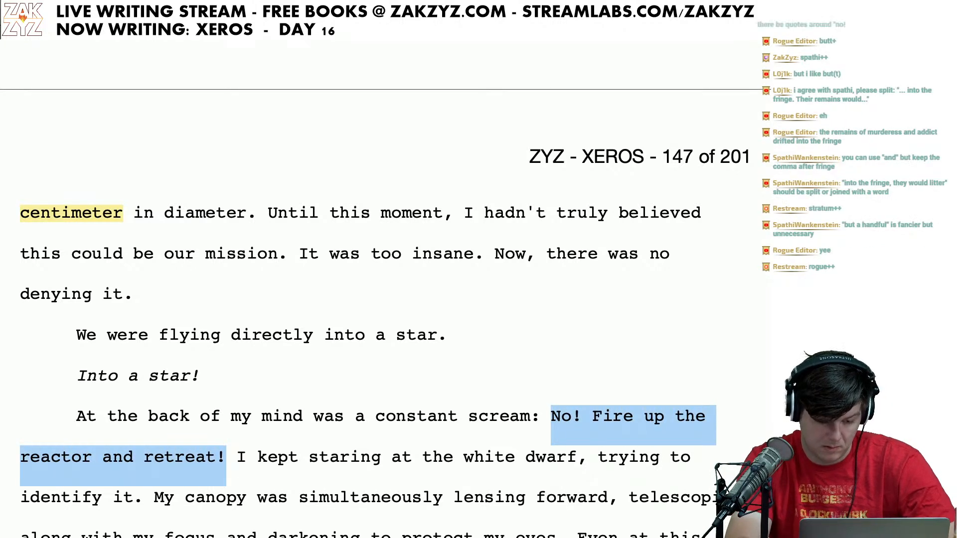
key("ctrl+i")
key("Up")
key("Right")
key("Right")
key("Right")
key("Right")
key("Right")
key("Right")
key("Right")
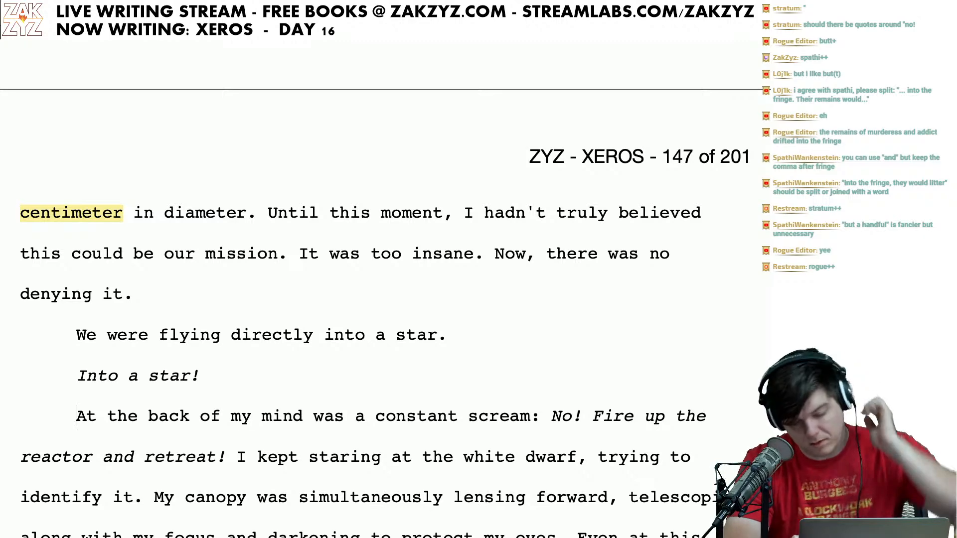
key("Right")
key("Right")
key("Right")
key("Right")
key("Right")
key("Right")
key("Right")
key("Right")
key("Right")
key("Right")
key("Right")
key("Right")
key("Right")
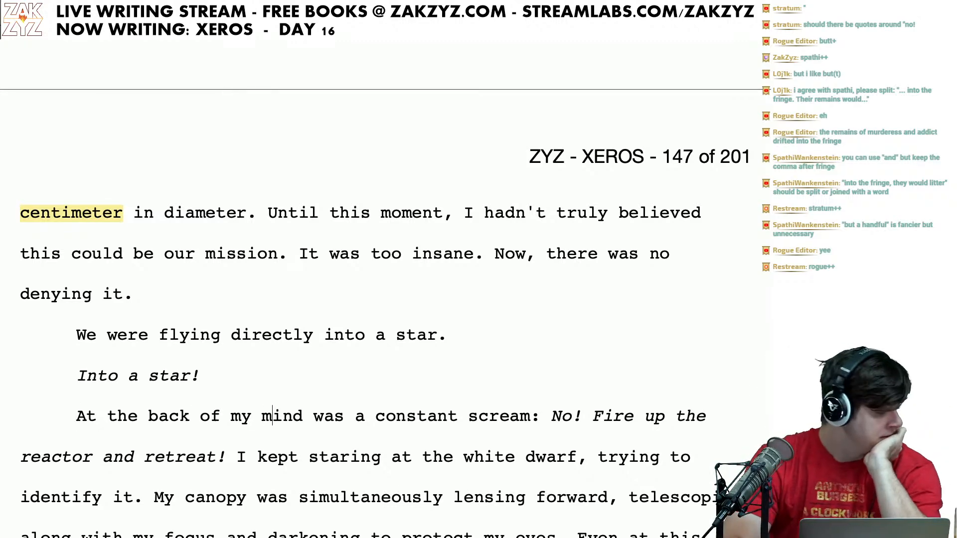
scroll(384, 309, "down", 1)
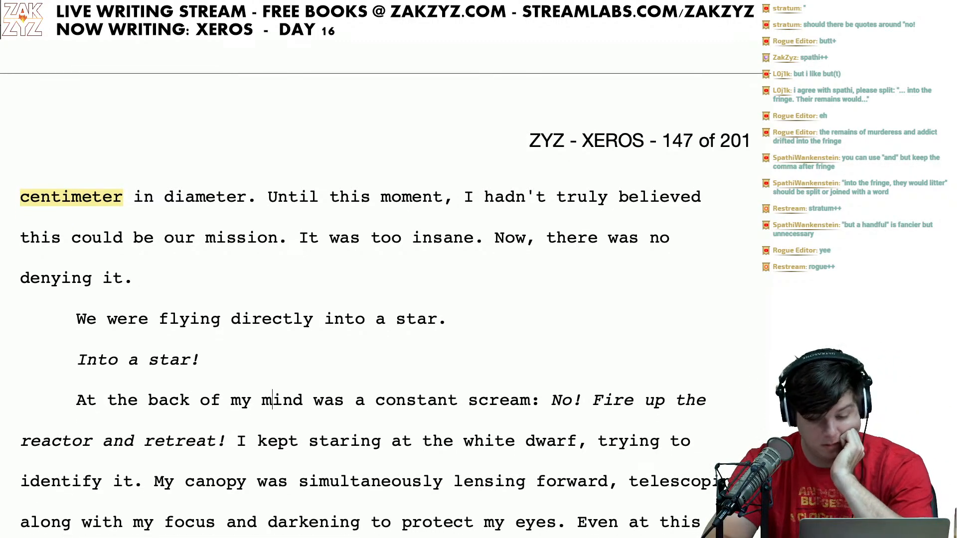
scroll(386, 302, "down", 2)
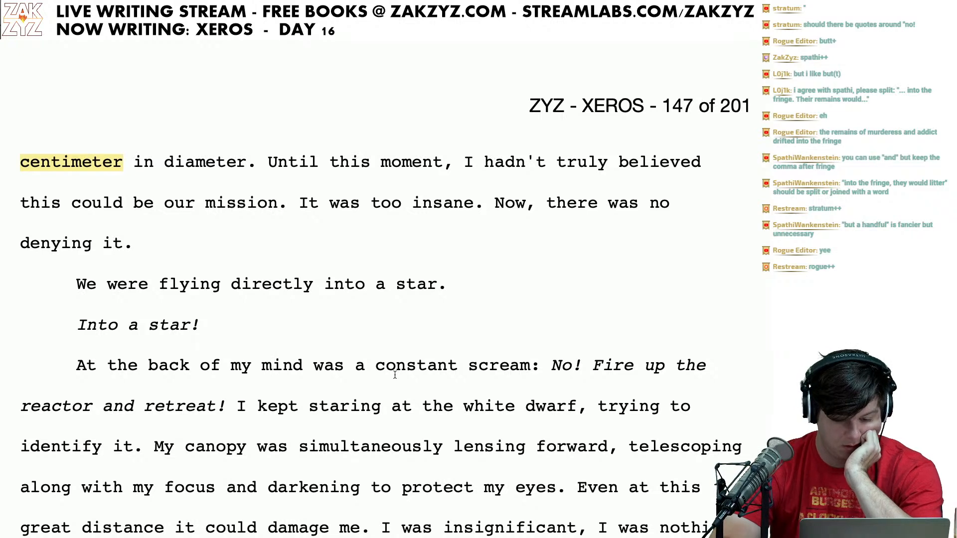
key("Up")
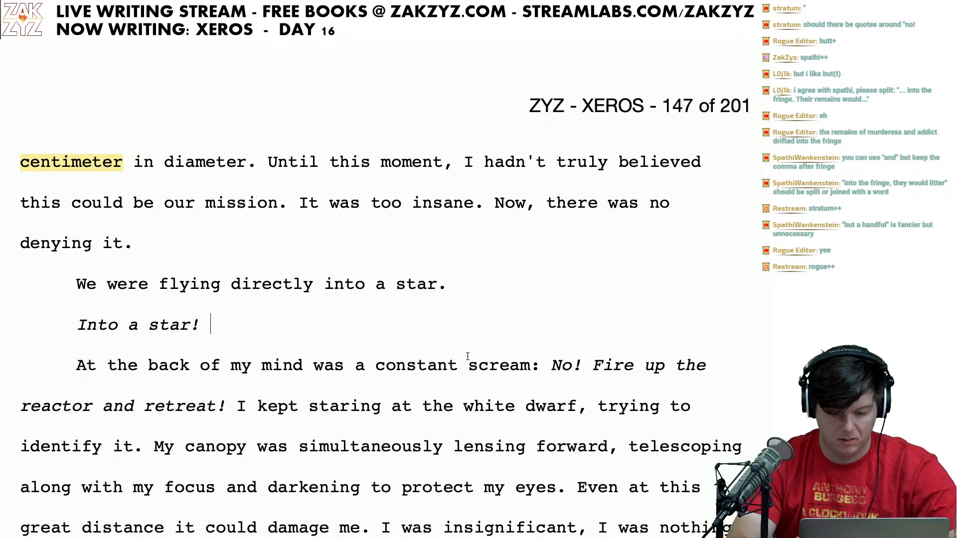
Step: Delete the word "scream" between "a constant" and the colon in the "At the back of my mind" sentence
left_click(446, 365)
key("Right")
key("Right")
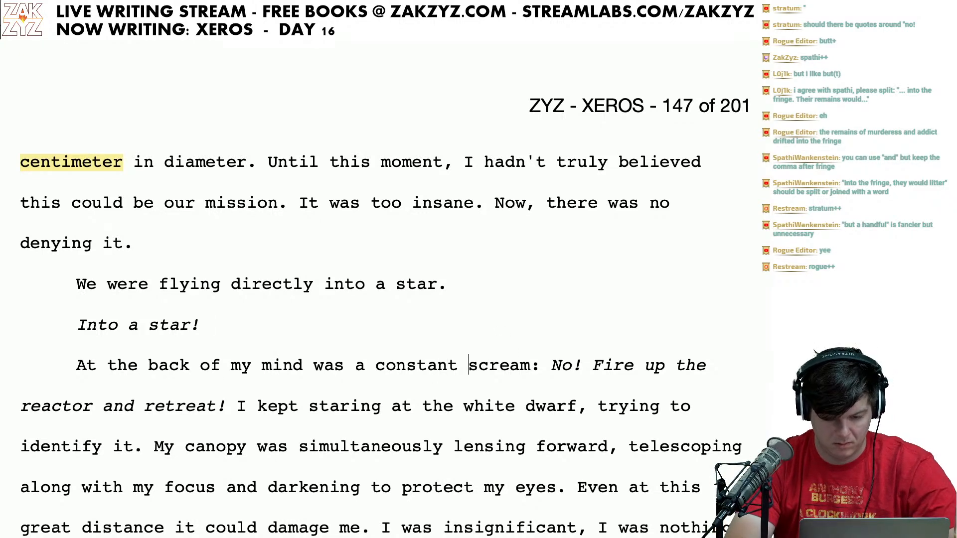
key("shift+Right")
key("shift+Right")
key("shift+Right")
key("shift+Right")
key("shift+Right")
key("shift+Right")
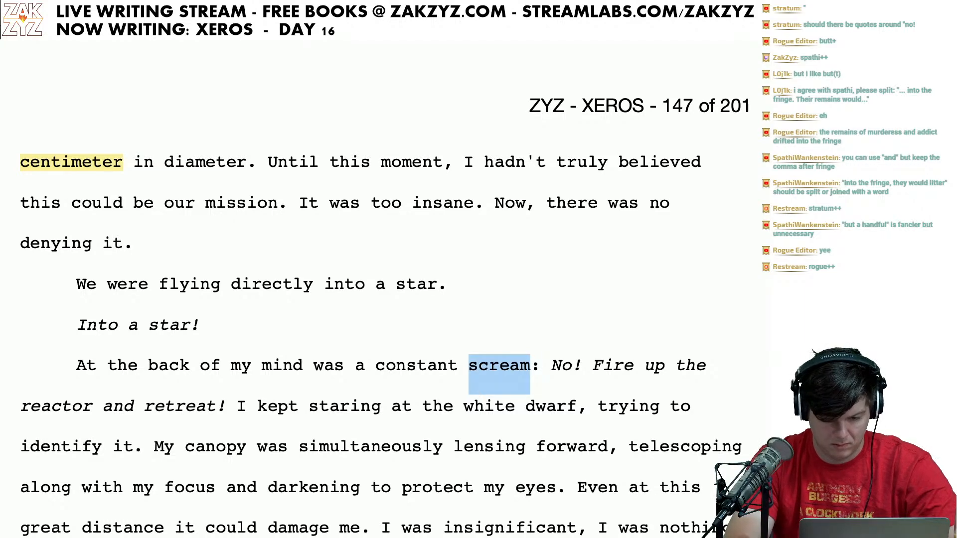
key("BackSpace")
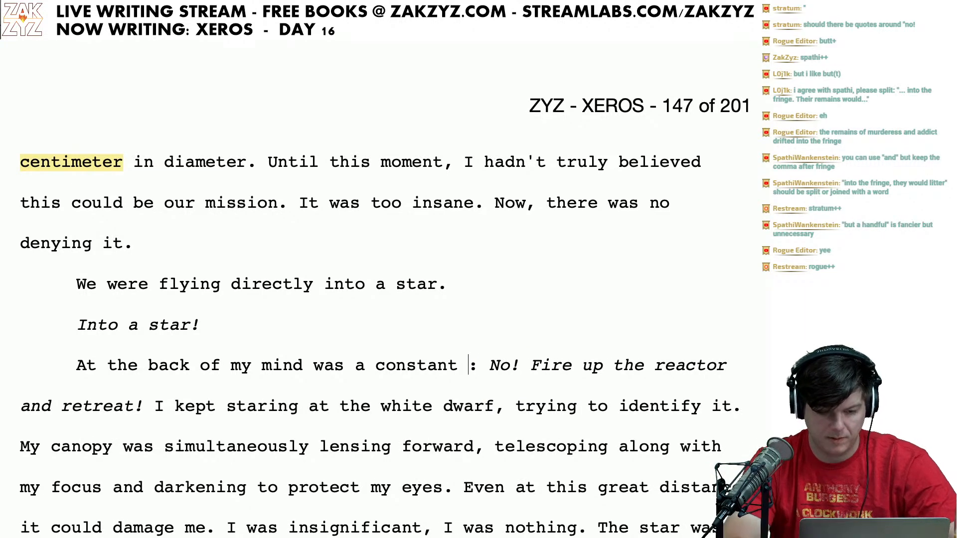
Step: Switch to the Safari browser, open Thesaurus.com and look up synonyms for "imperative"
key("super+Tab")
left_click(447, 67)
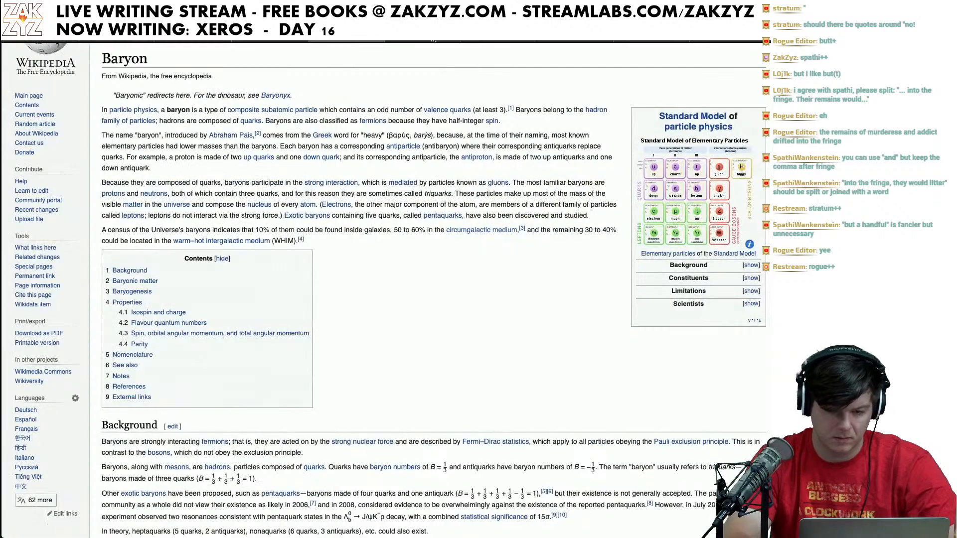
type("thesua")
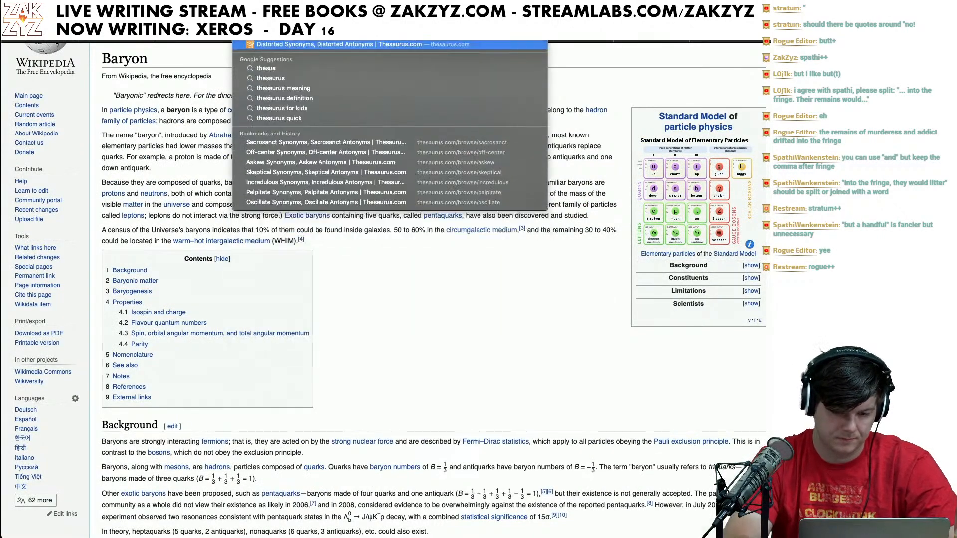
key("Return")
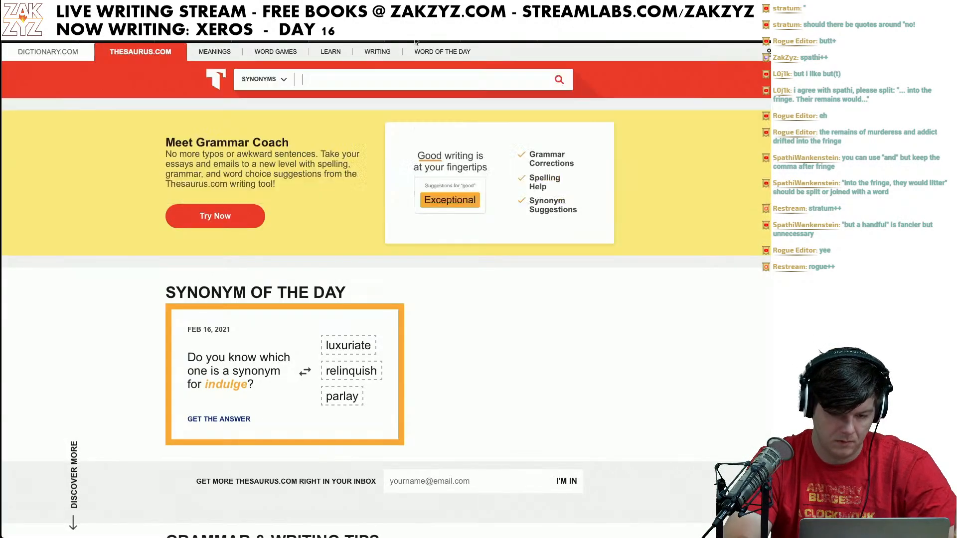
type("imperative")
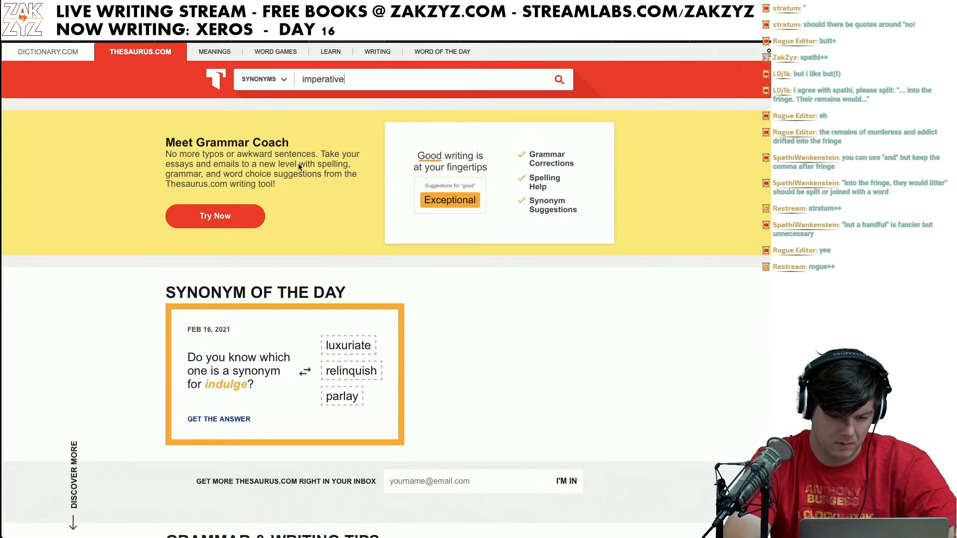
key("Return")
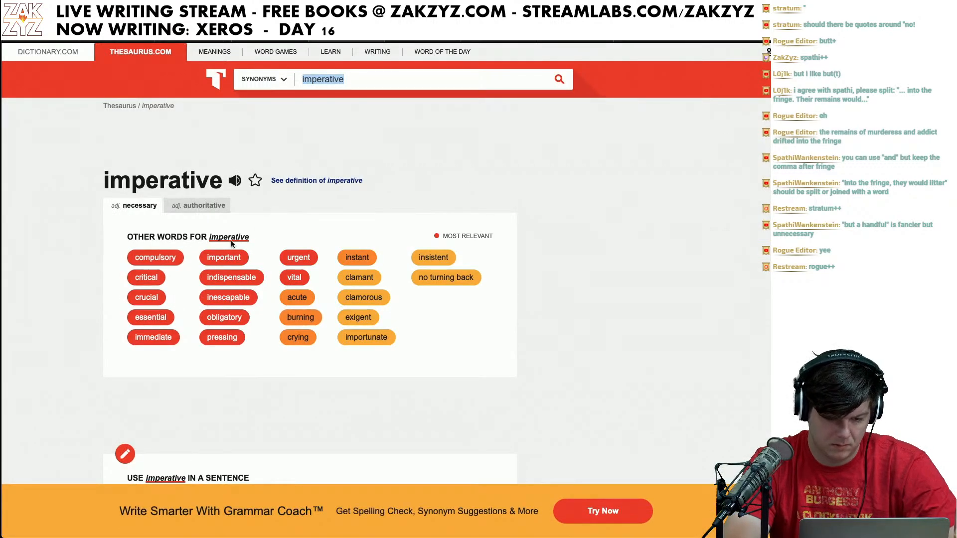
Step: Return to the manuscript in Pages and delete "constant" after "At the back of my mind was a"
key("super+Tab")
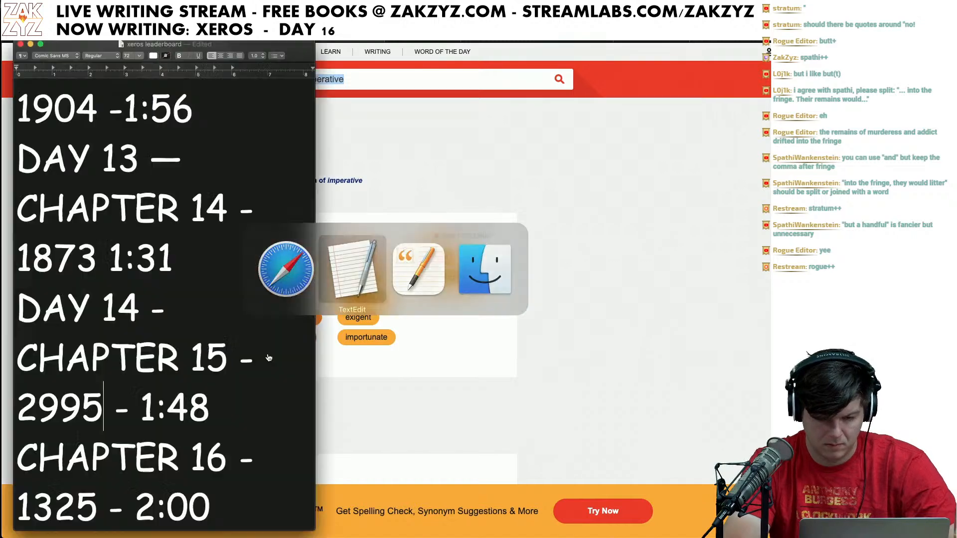
key("super+Tab")
key("super+Tab")
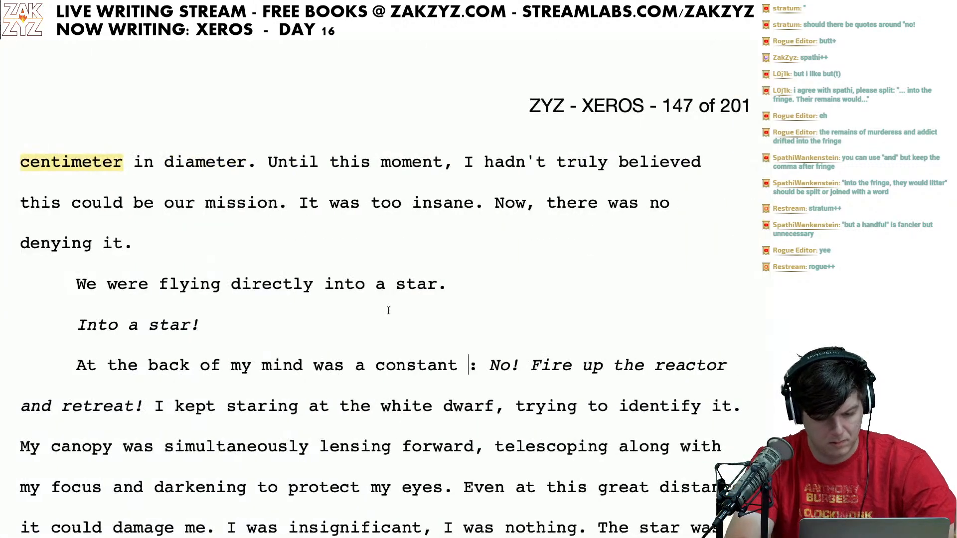
left_click(457, 365)
key("BackSpace")
key("BackSpace")
key("BackSpace")
key("BackSpace")
key("BackSpace")
key("BackSpace")
key("BackSpace")
key("BackSpace")
key("BackSpace")
key("BackSpace")
key("BackSpace")
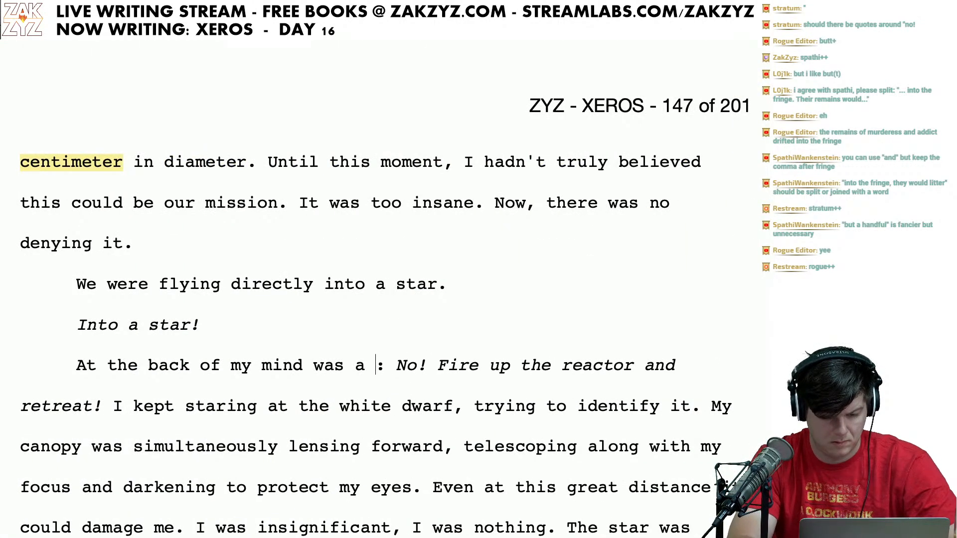
Step: Try "compulsive" as the adjective after "At the back of my mind was a", and take it out again
type("a compulsive")
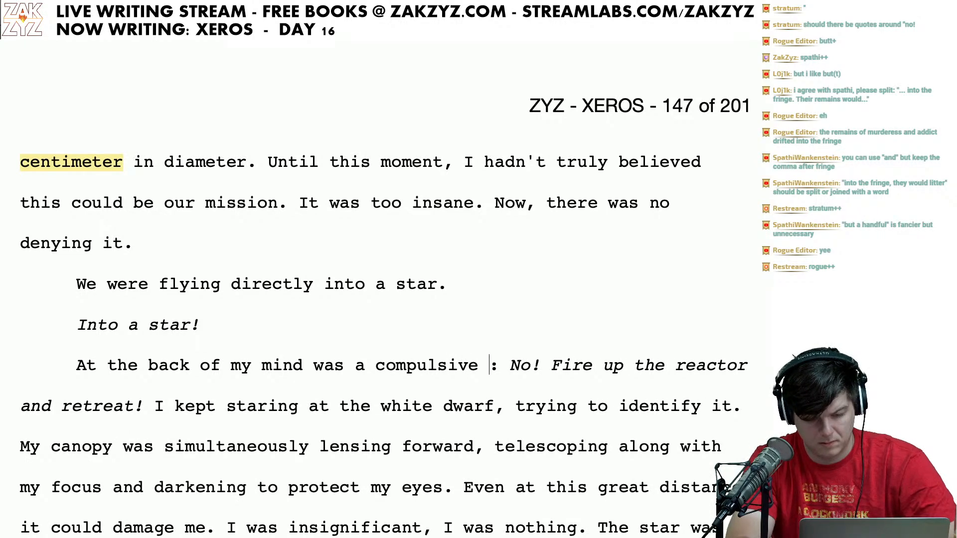
key("BackSpace")
key("BackSpace")
key("BackSpace")
key("BackSpace")
key("BackSpace")
key("BackSpace")
key("BackSpace")
key("BackSpace")
key("BackSpace")
key("BackSpace")
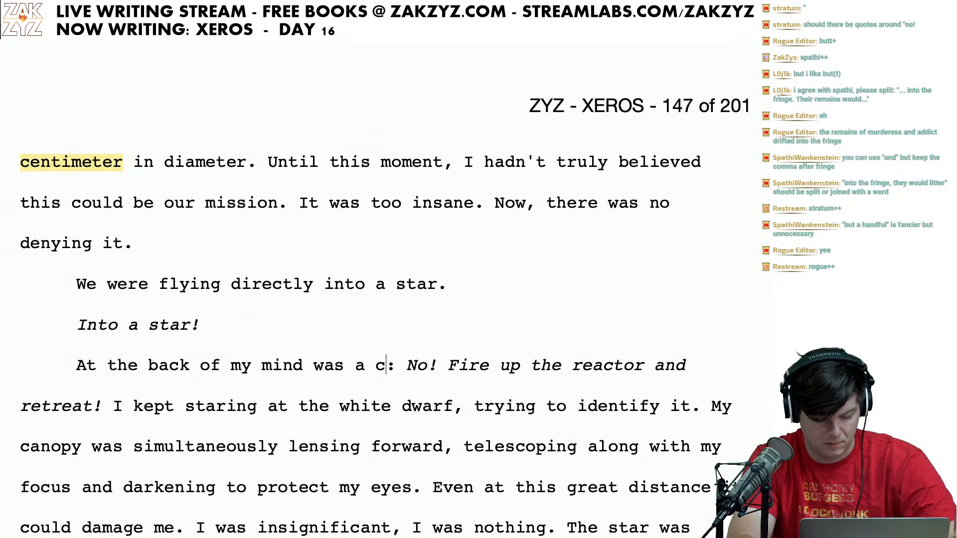
Step: Rewrite the lead-in to the outcry as "At the back of my mind, a warning repeated like a klaxon:"
key("BackSpace")
key("BackSpace")
key("BackSpace")
key("BackSpace")
key("BackSpace")
key("BackSpace")
key("BackSpace")
key("BackSpace")
type(", a ")
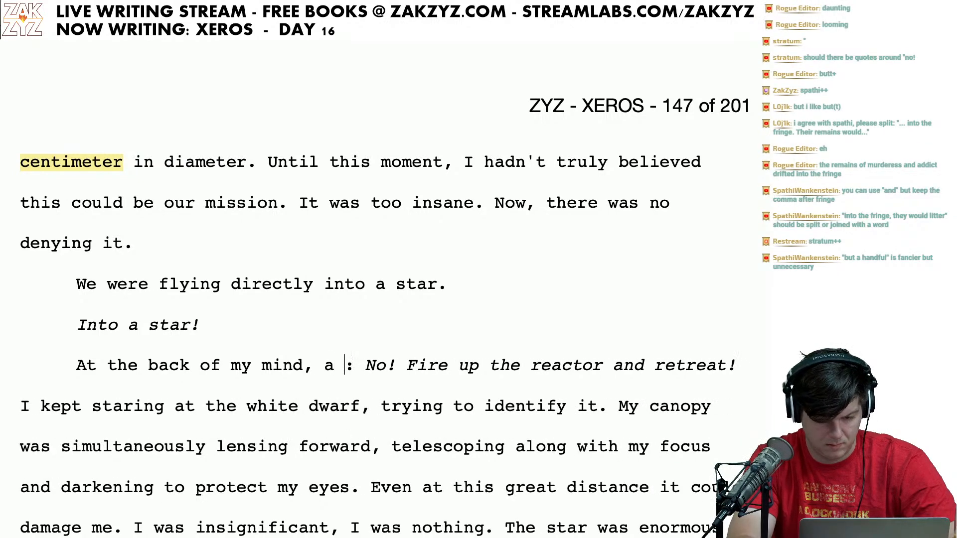
type("warning ")
type("r")
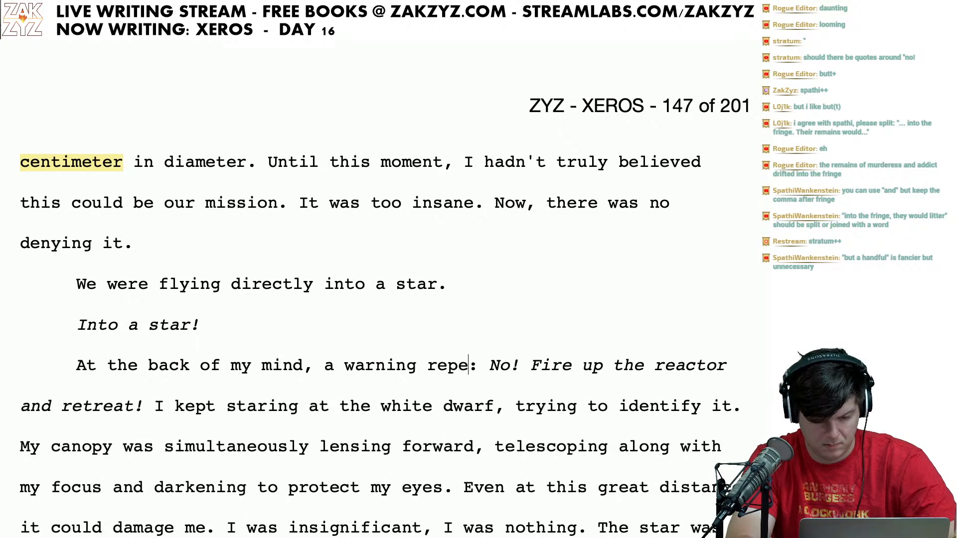
type("epeated like a klaxon")
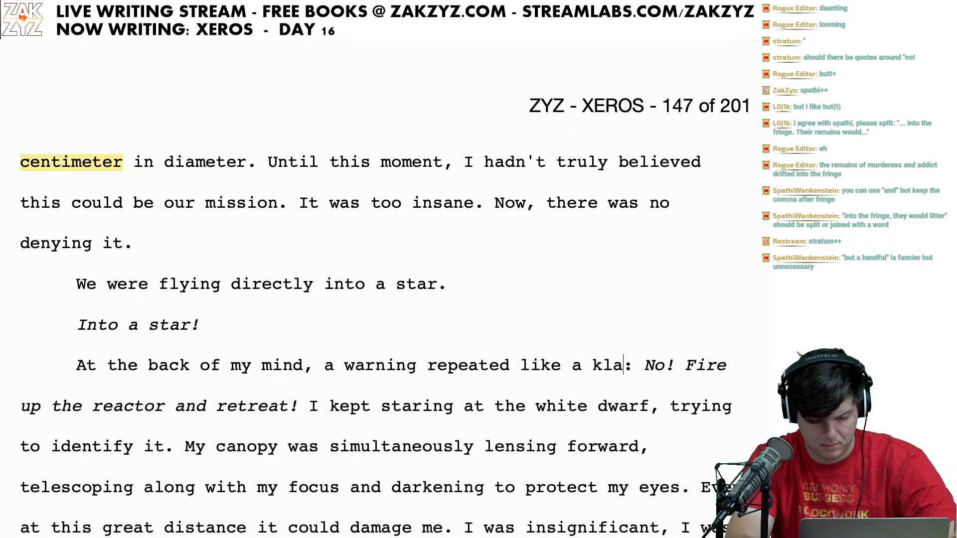
key("Right")
key("Right")
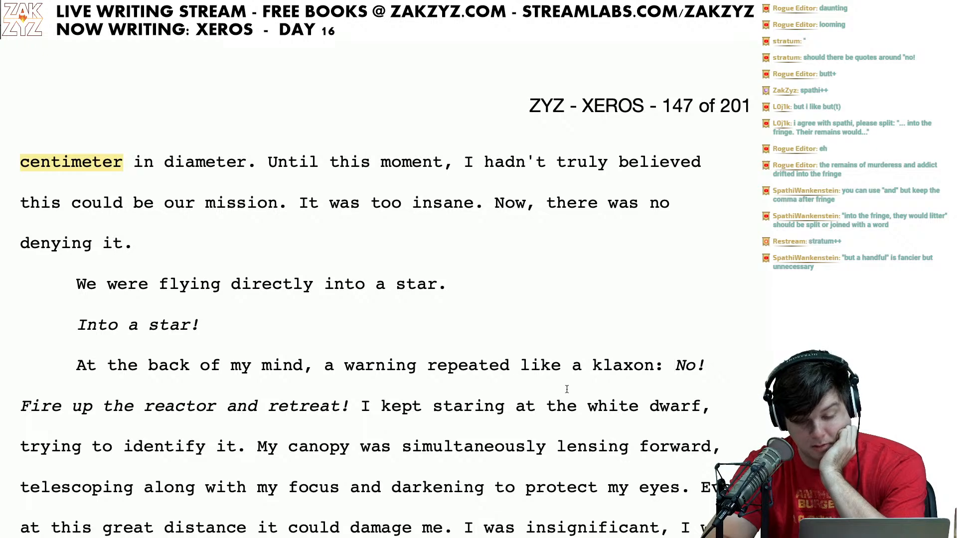
Step: Split the paragraph after "Fire up the reactor and retreat!" so that "I kept staring at the white dwarf" begins a new one
scroll(567, 389, "down", 2)
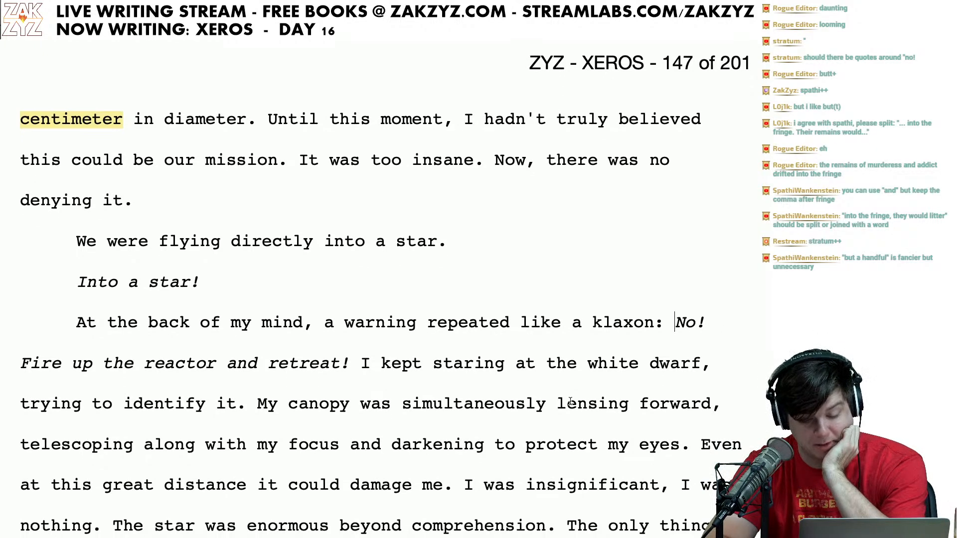
scroll(570, 402, "down", 3)
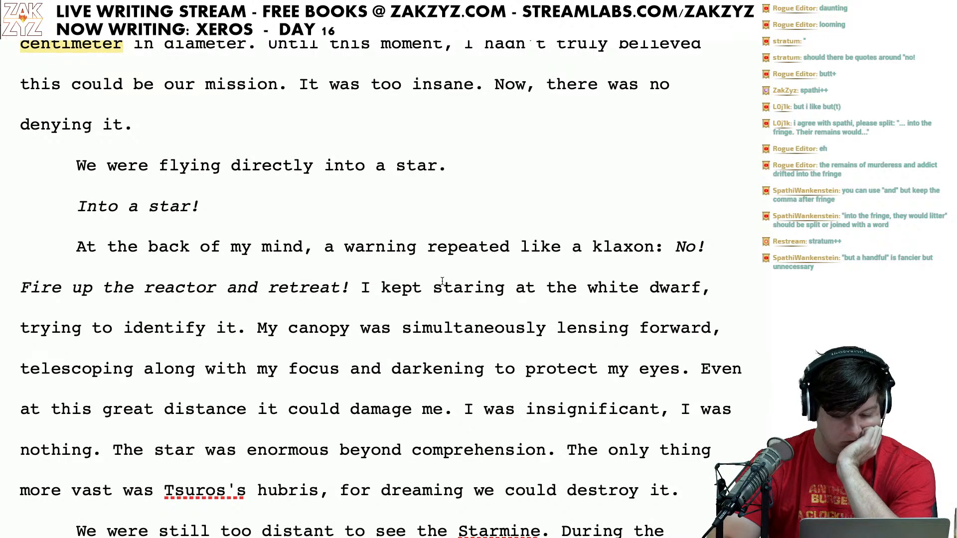
scroll(442, 281, "up", 1)
scroll(442, 280, "down", 1)
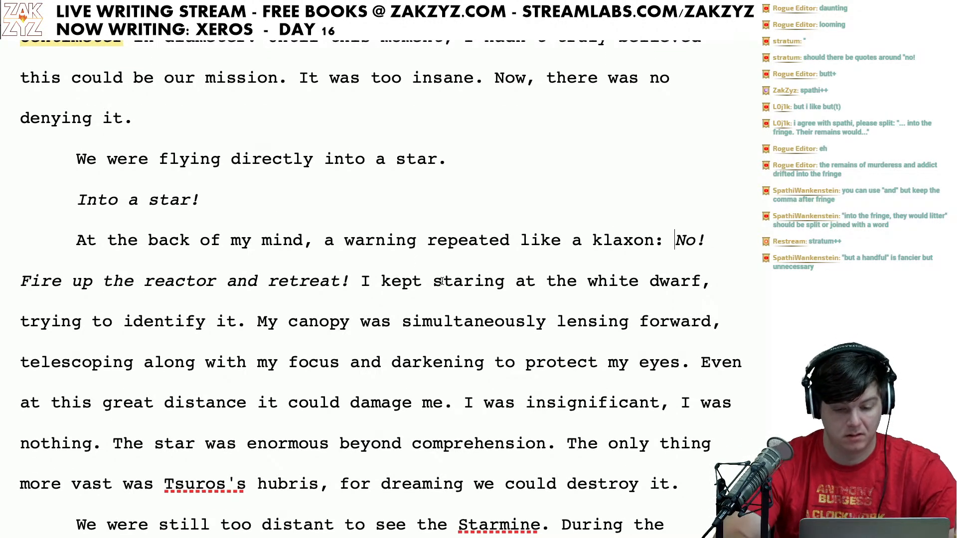
left_click(348, 288)
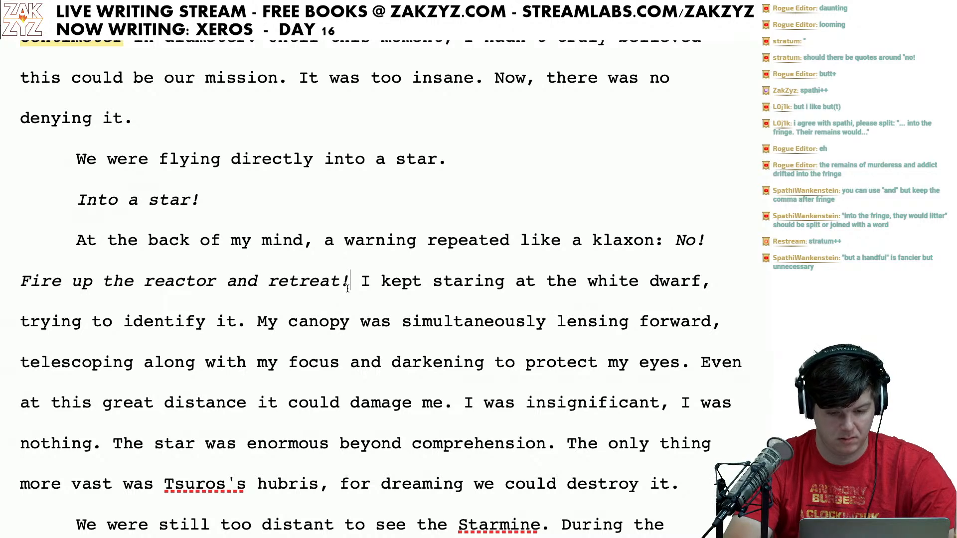
key("Return")
key("Left")
type("I")
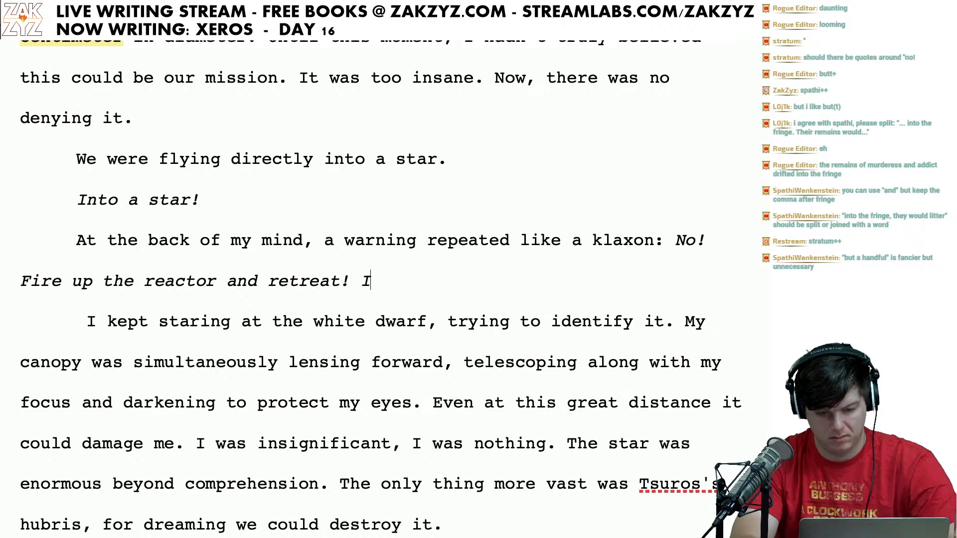
key("BackSpace")
Step: Show the invisible characters to check the spacing around the new paragraph break, and hide them again
key("ctrl+shift+8")
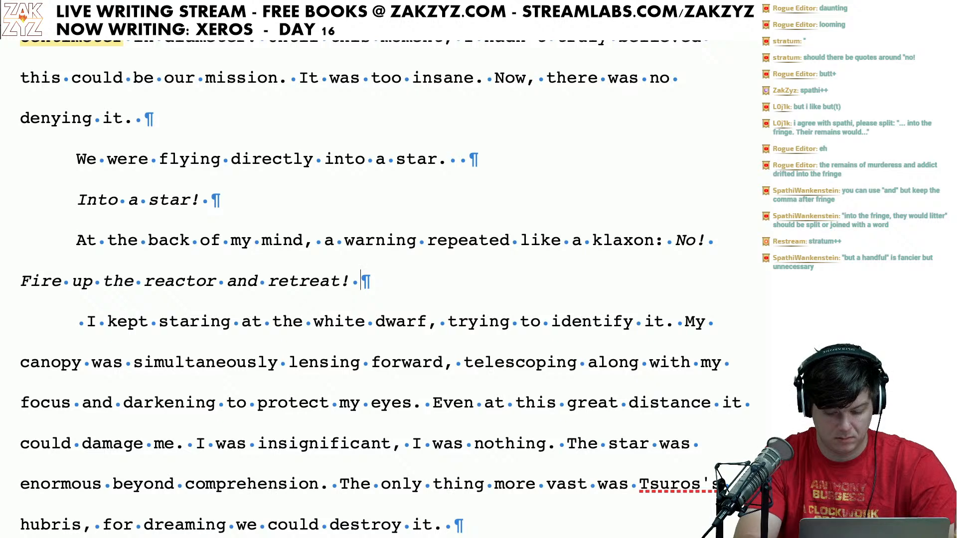
key("super+o")
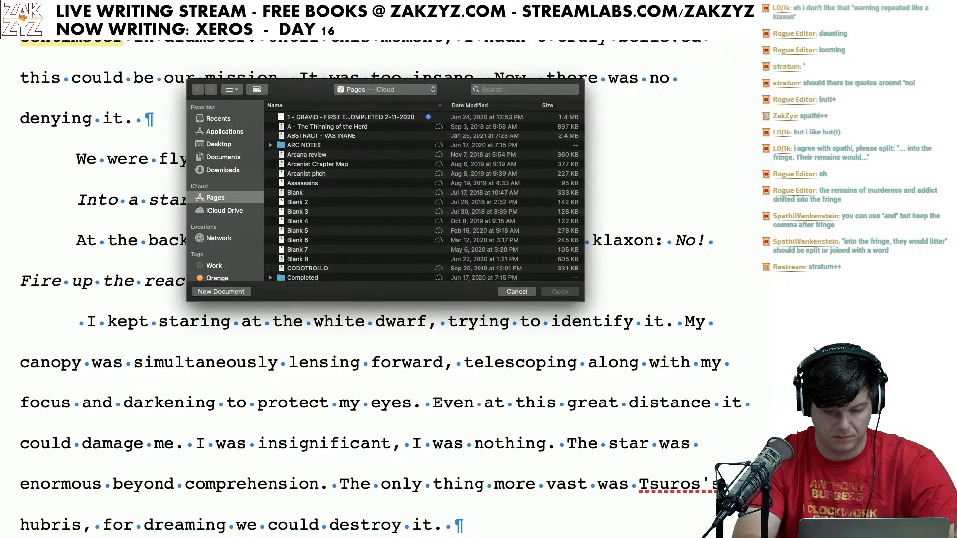
key("Escape")
key("super+shift+i")
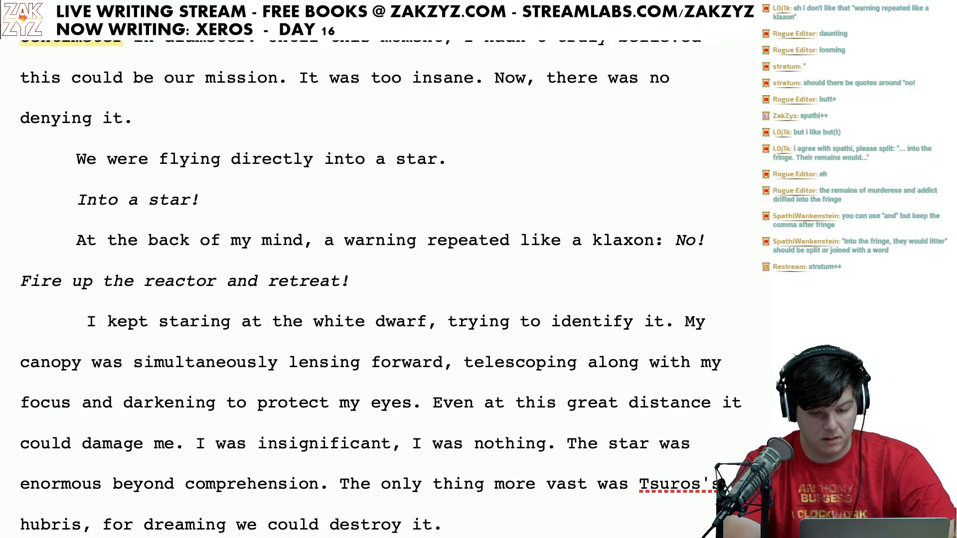
Step: Break the sentence after "At the back of my mind," leaving an empty line before "a warning repeated like a klaxon"
left_click(313, 242)
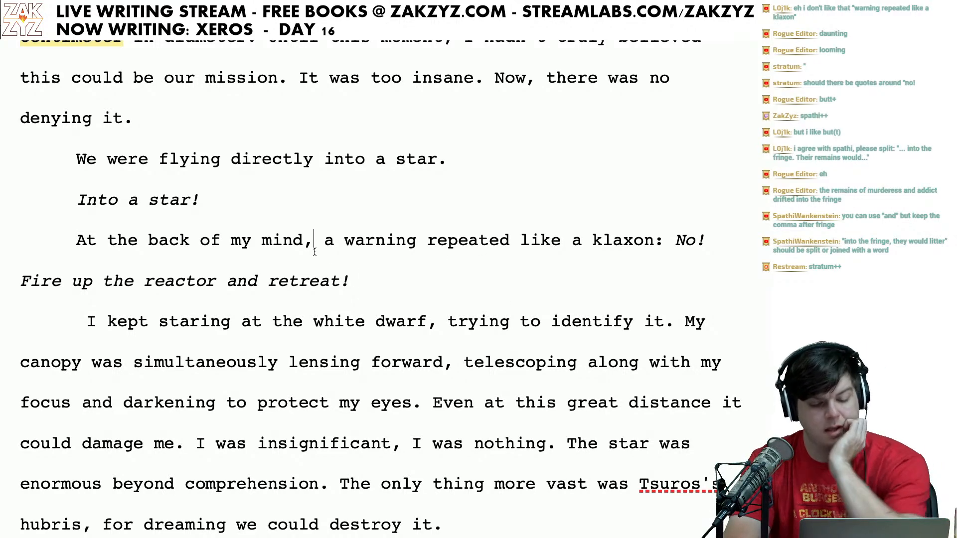
key("Return")
key("Return")
key("Left")
key("Left")
key("Right")
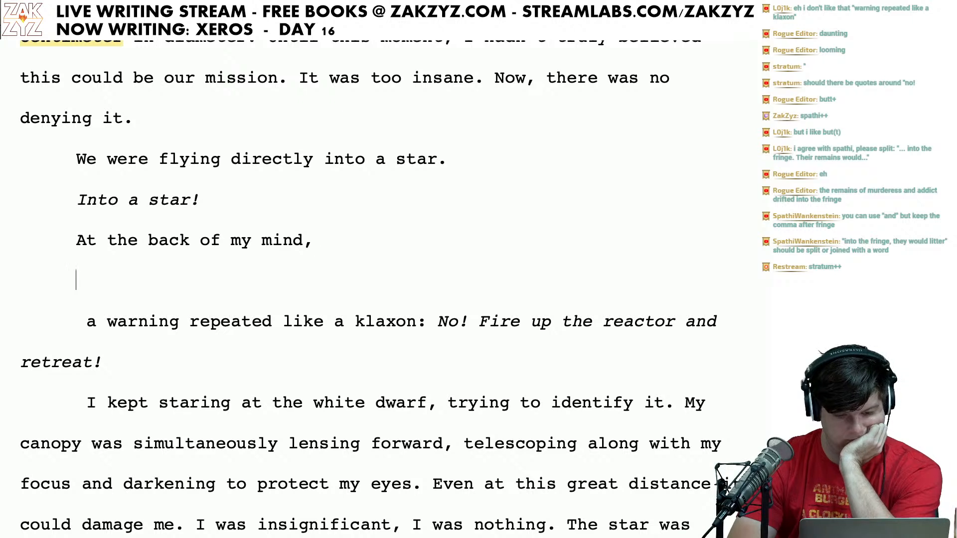
Step: Add the line "I had a scrambling compulsion to fire the reactor and retreat." as a new paragraph directly below "Into a star!"
key("Up")
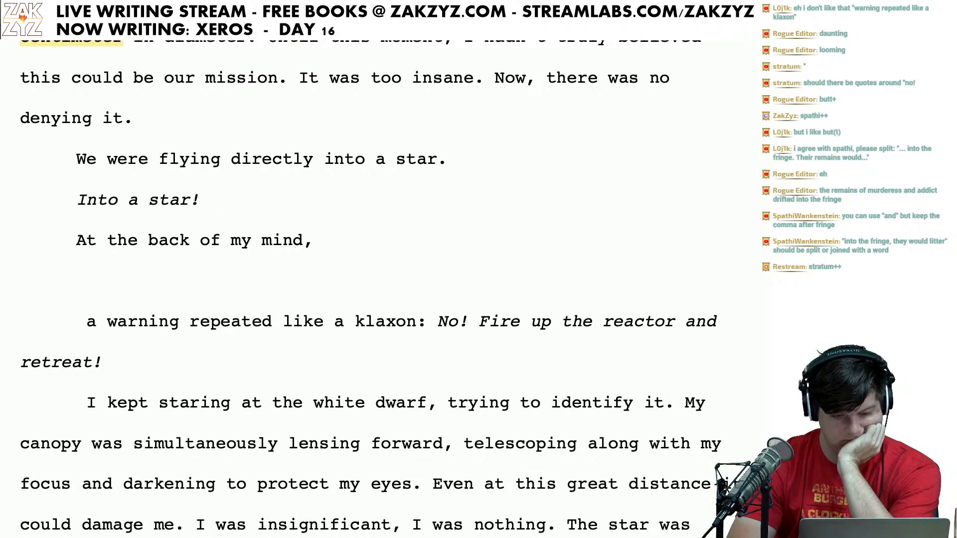
key("Right")
key("Return")
key("BackSpace")
key("Return")
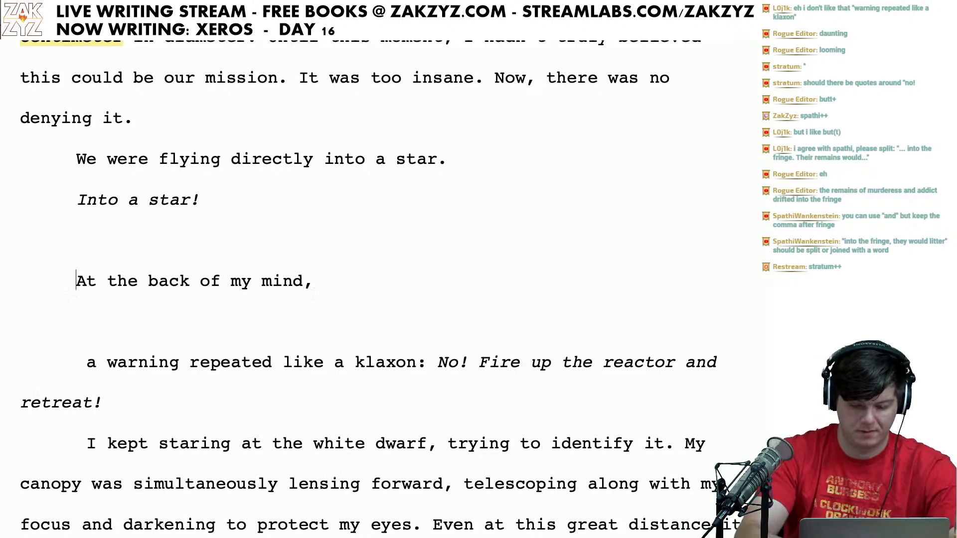
key("Up")
type("I had a s")
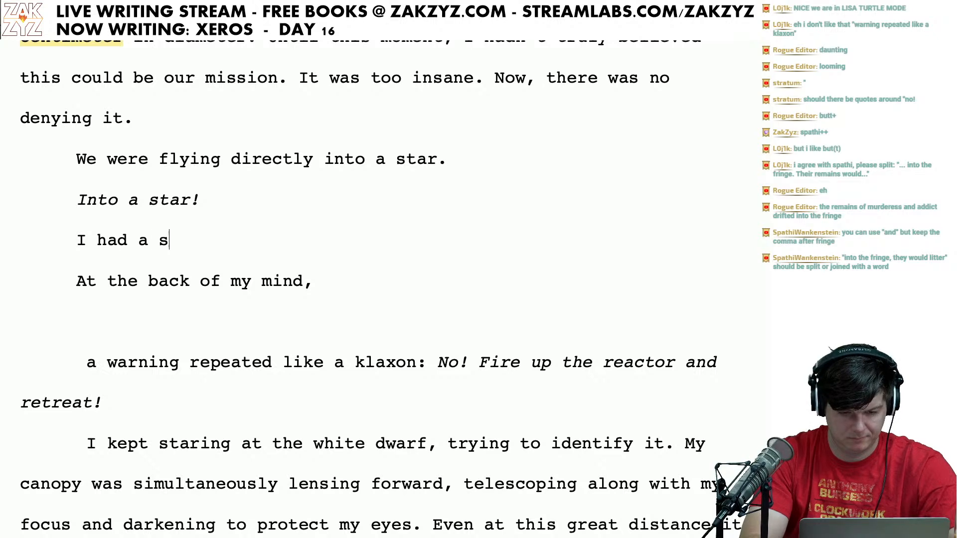
type("crambling cpm")
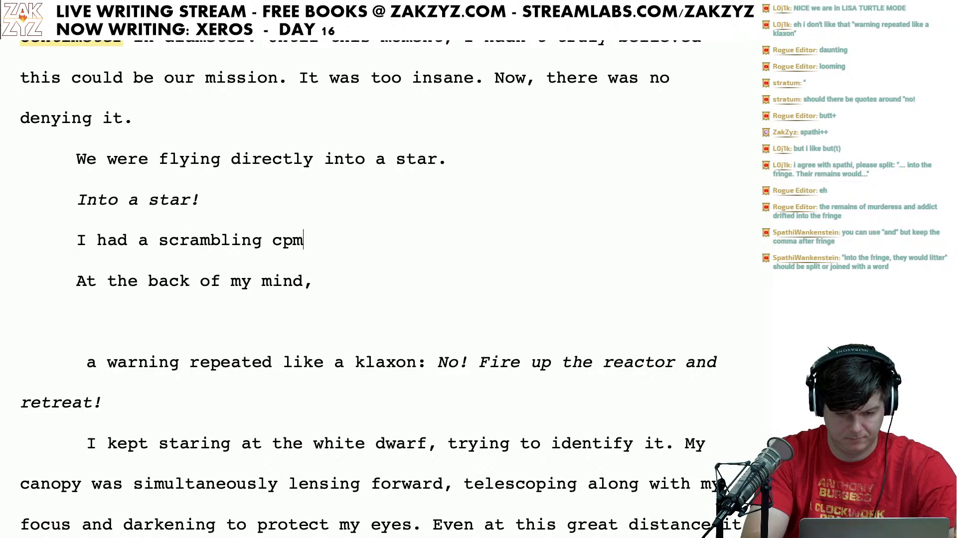
key("BackSpace")
key("BackSpace")
key("BackSpace")
type("compulsi")
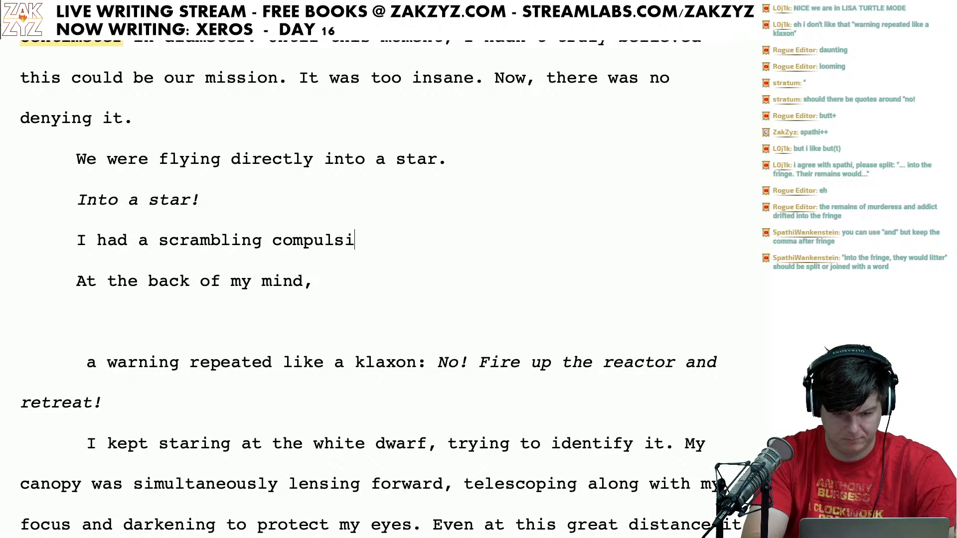
type("on to fire u")
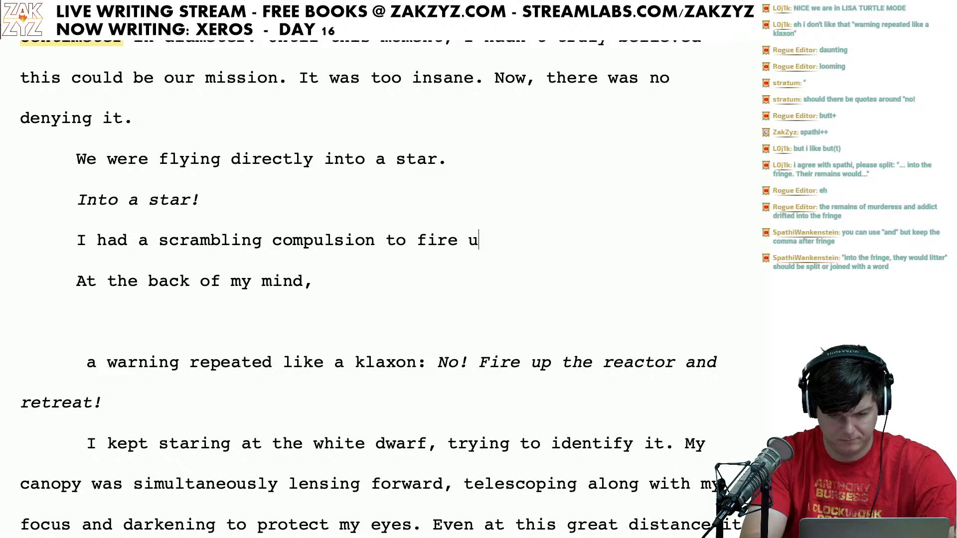
key("BackSpace")
type("the reactor an")
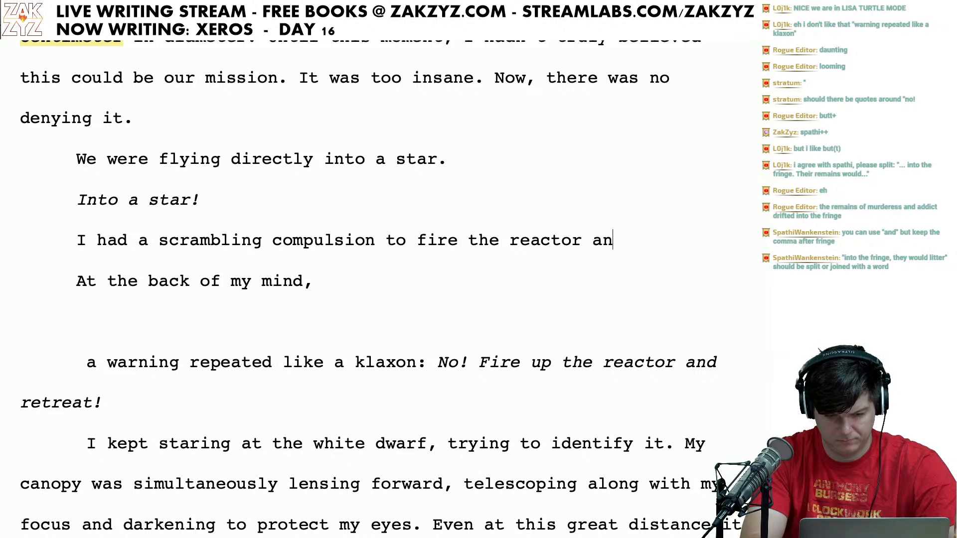
type("d retreat.")
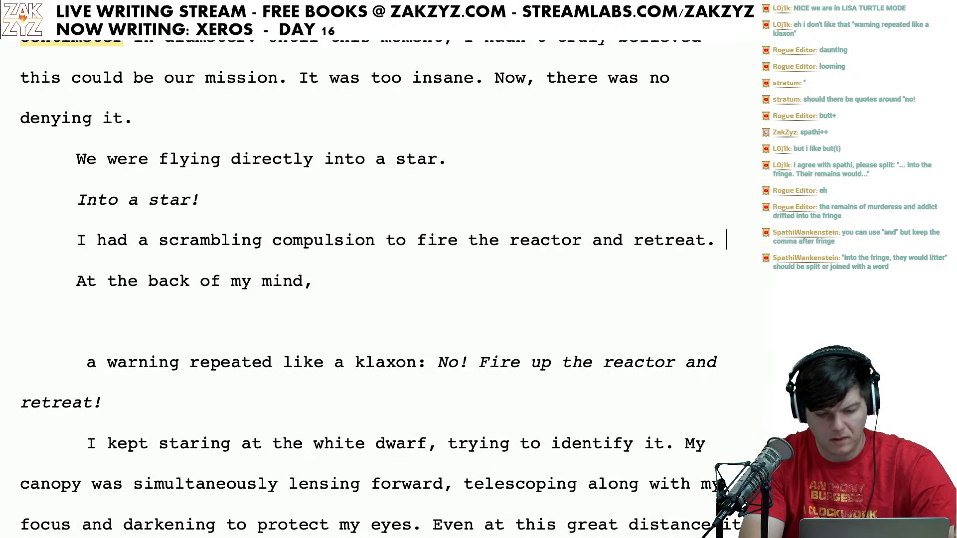
Step: Delete the old passage from "At the back of my mind," through "Fire up the reactor and retreat!"
key("shift+Down")
key("shift+Down")
key("shift+Down")
key("shift+Down")
key("Delete")
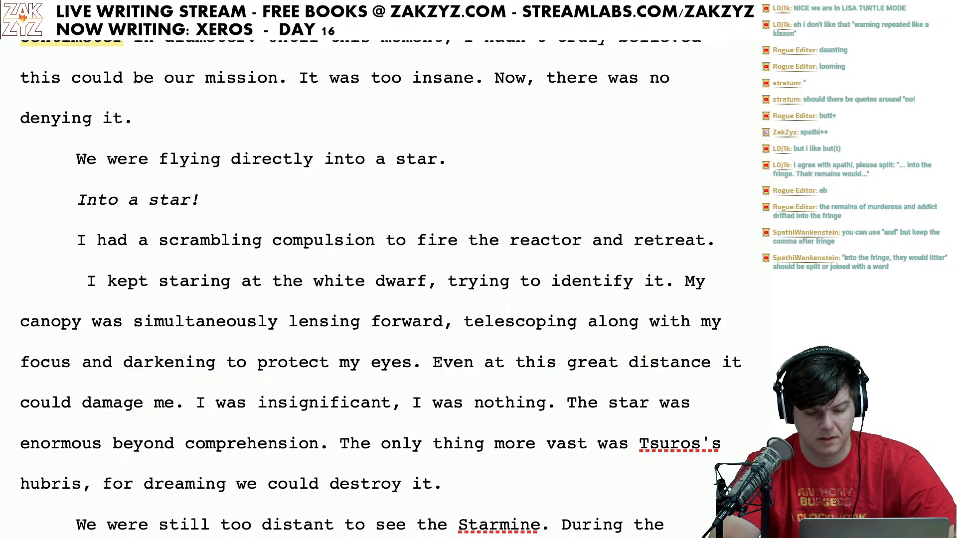
Step: Break the new sentence after "I had a" so that "scrambling compulsion to fire the reactor and retreat." stands on its own line
left_click(272, 244)
key("Left")
key("Left")
key("Left")
key("Left")
key("Left")
key("Left")
key("Left")
key("Left")
key("Left")
key("Left")
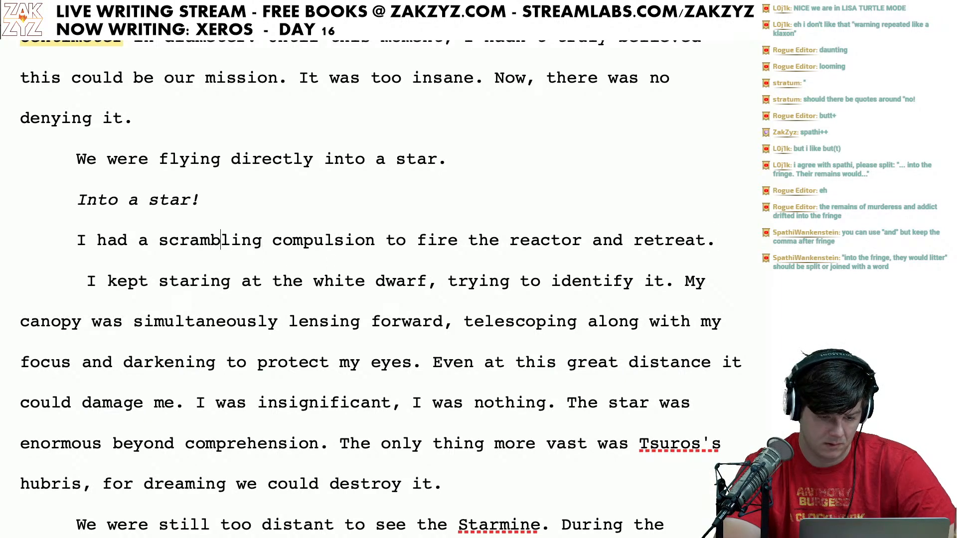
key("Left")
key("Left")
key("Right")
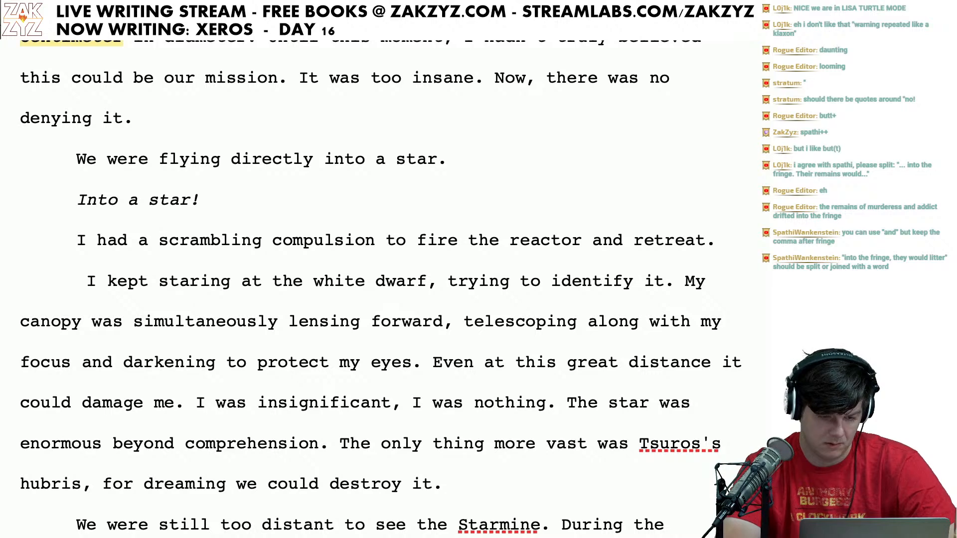
key("Return")
key("Left")
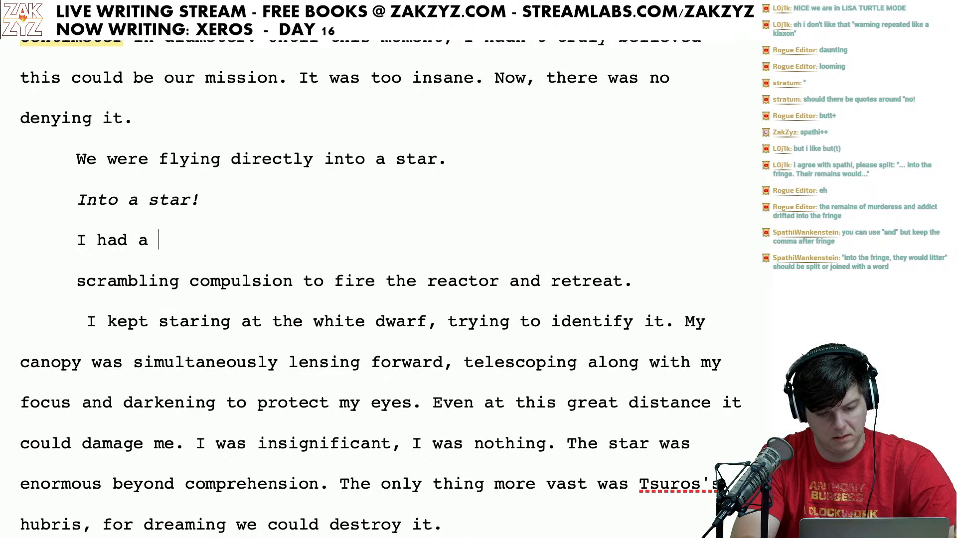
Step: Try "continuous" as the alternative to "scrambling" in the wording after "I had a"
type("c")
key("BackSpace")
key("BackSpace")
type("conit")
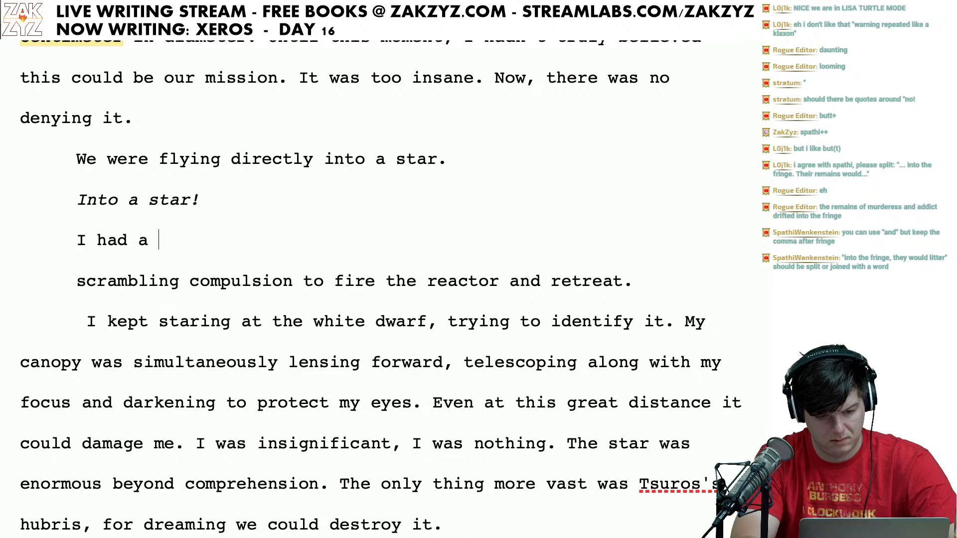
key("BackSpace")
key("BackSpace")
type("tin")
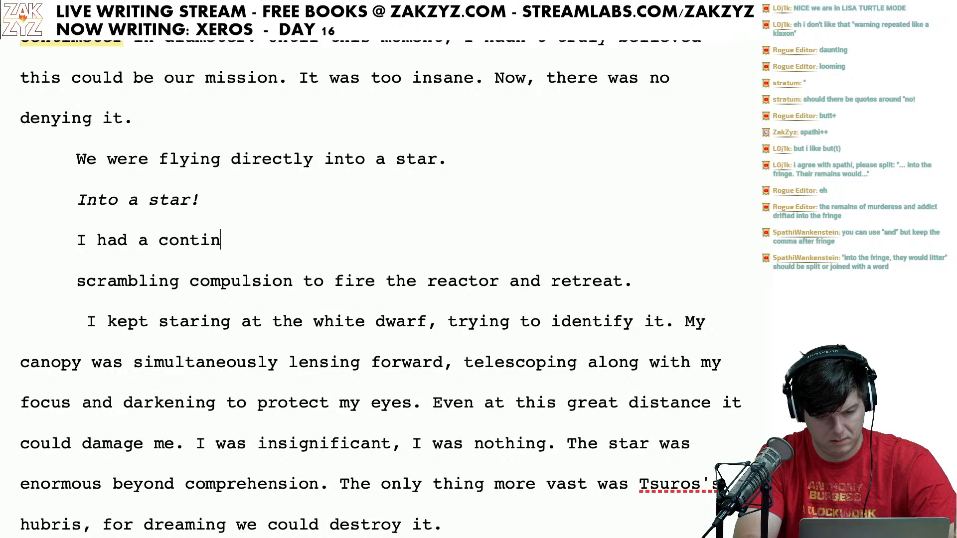
type("uous urg")
Step: Cut the line above "scrambling compulsion" back to the single word "I"
key("BackSpace")
key("BackSpace")
key("BackSpace")
key("BackSpace")
key("BackSpace")
key("BackSpace")
key("BackSpace")
key("BackSpace")
key("BackSpace")
key("BackSpace")
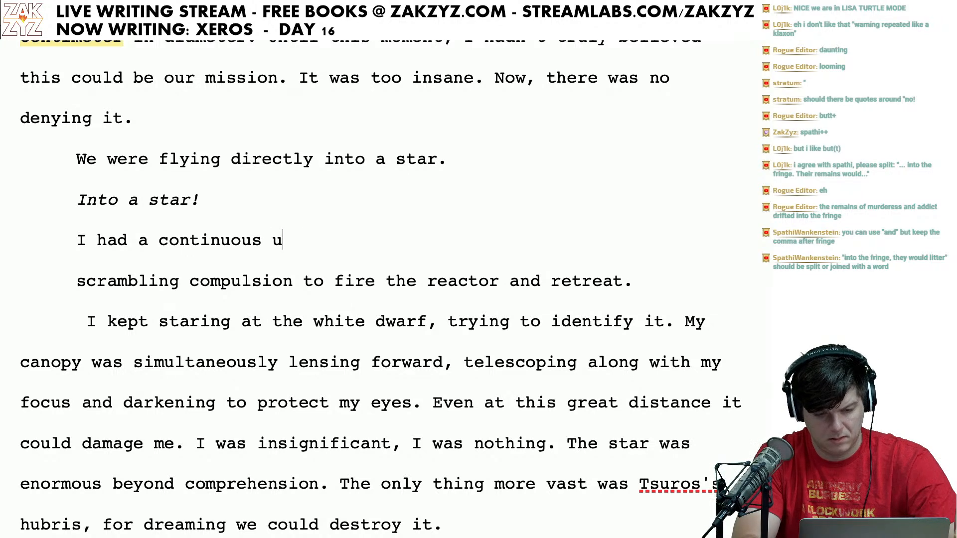
key("BackSpace")
key("BackSpace")
key("BackSpace")
key("BackSpace")
key("BackSpace")
key("BackSpace")
key("BackSpace")
key("BackSpace")
key("BackSpace")
key("BackSpace")
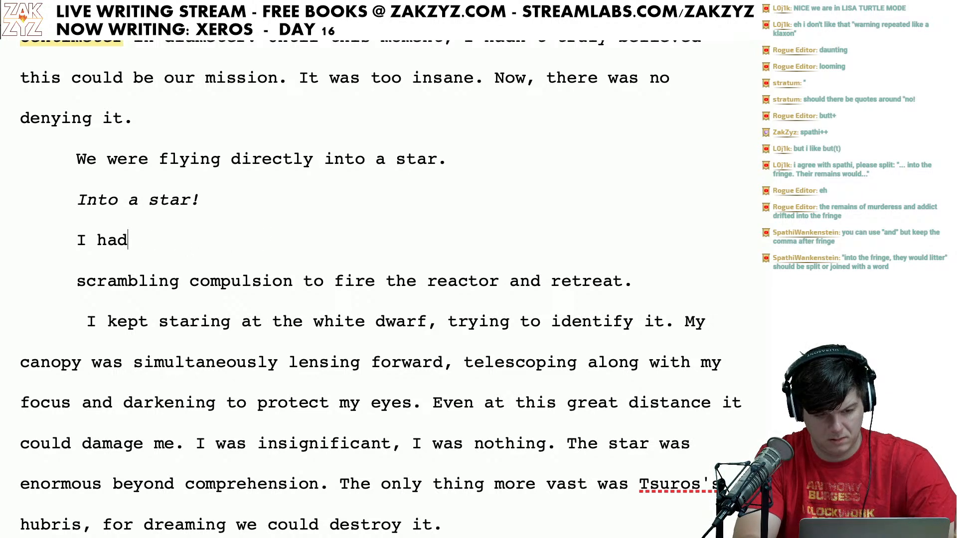
type("f")
key("BackSpace")
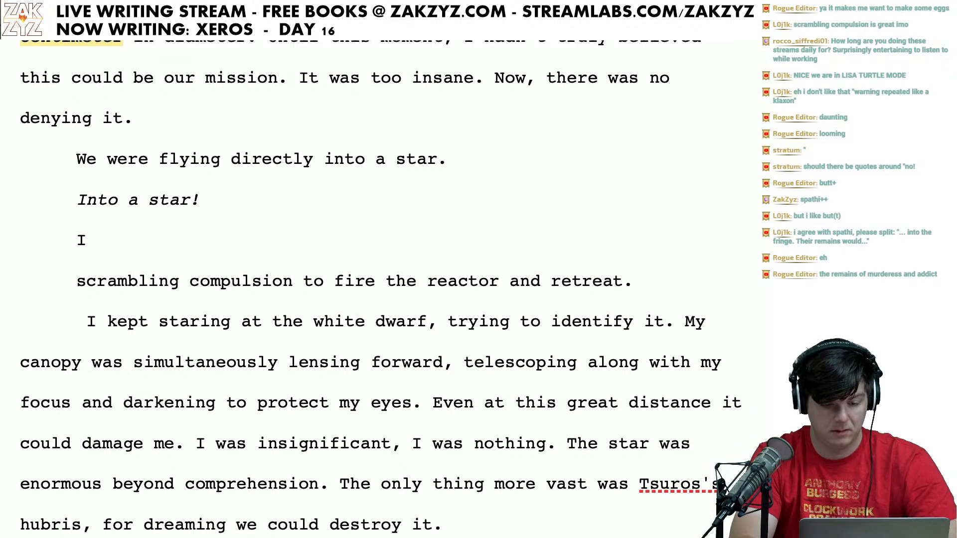
key("BackSpace")
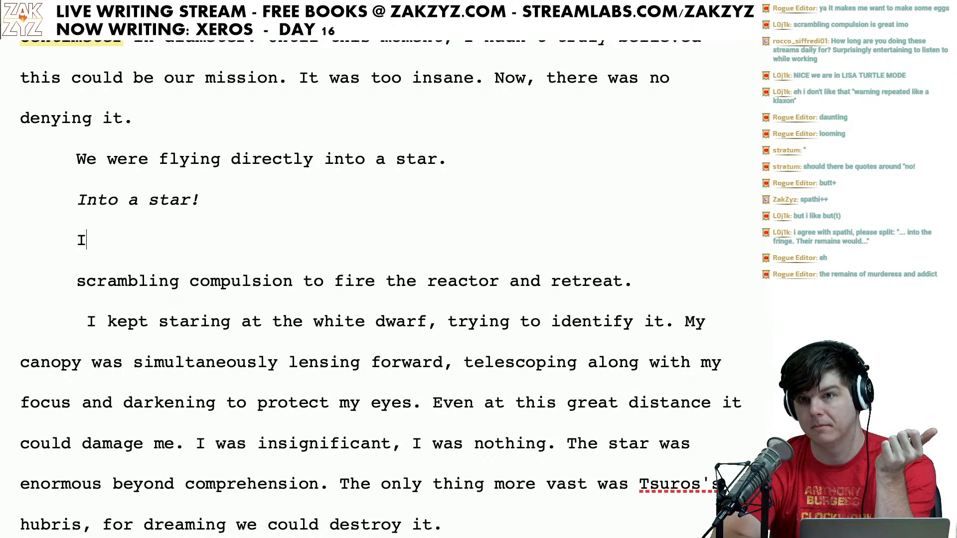
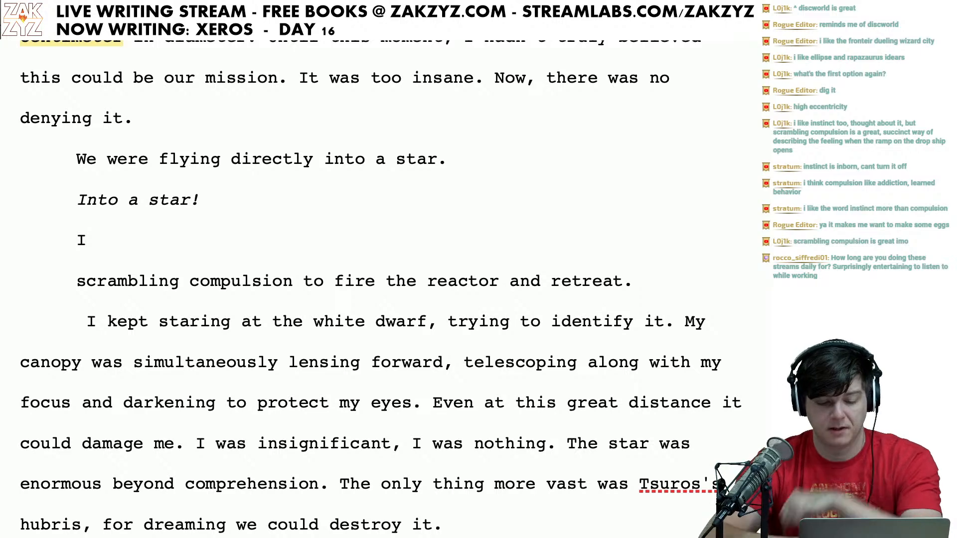
Step: Before the lone "I", write "The thought put a scrambling compulsion in my head, I ought to fire the reactor and retreat. To take"
scroll(379, 287, "up", 3)
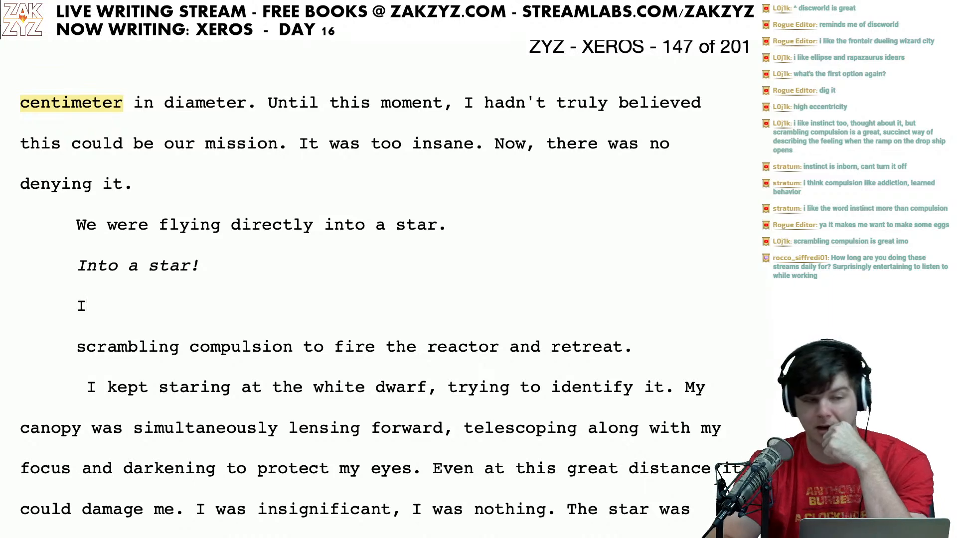
scroll(384, 289, "down", 1)
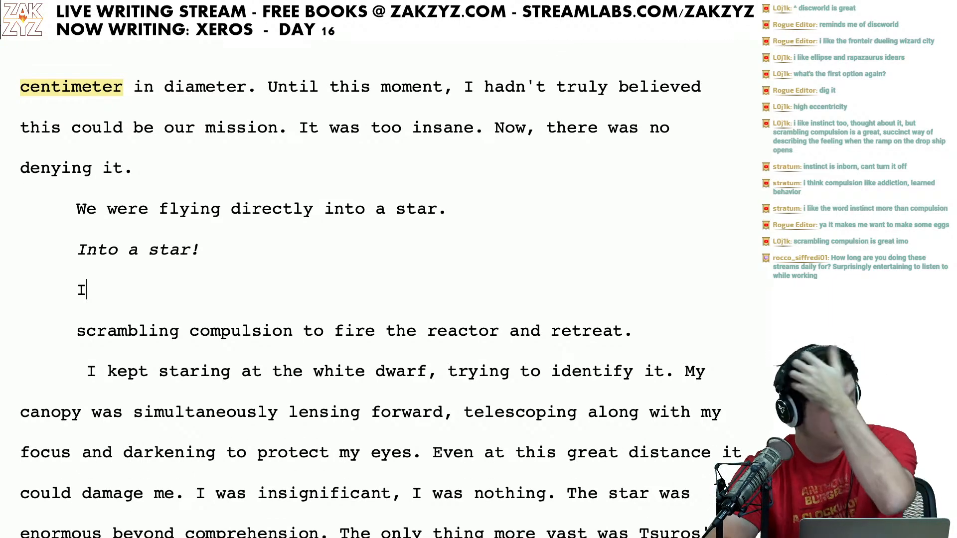
scroll(371, 289, "down", 2)
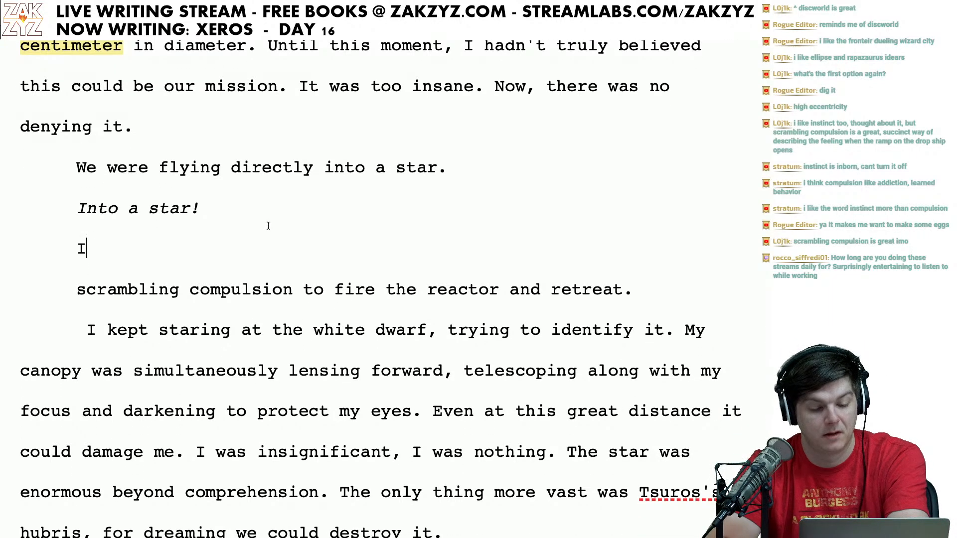
key("Home")
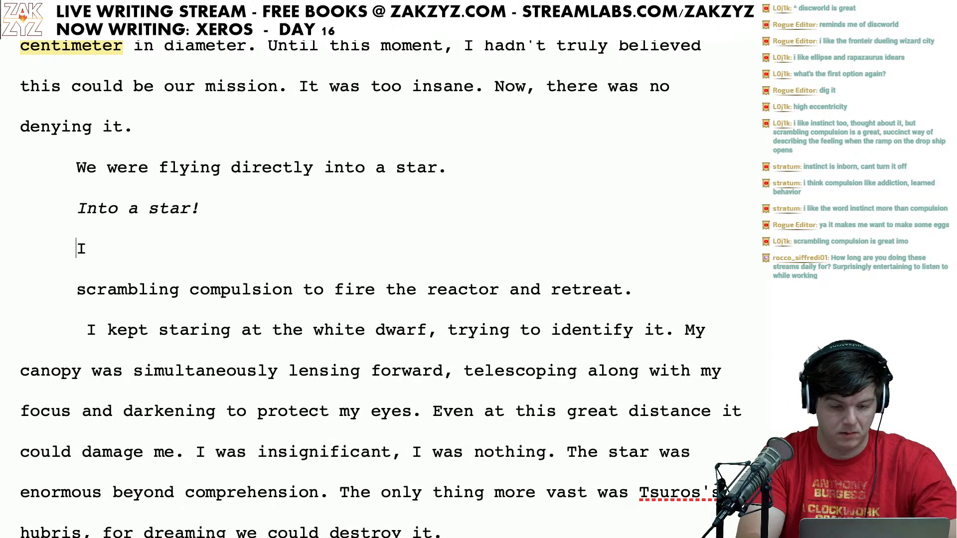
type("The thought put a")
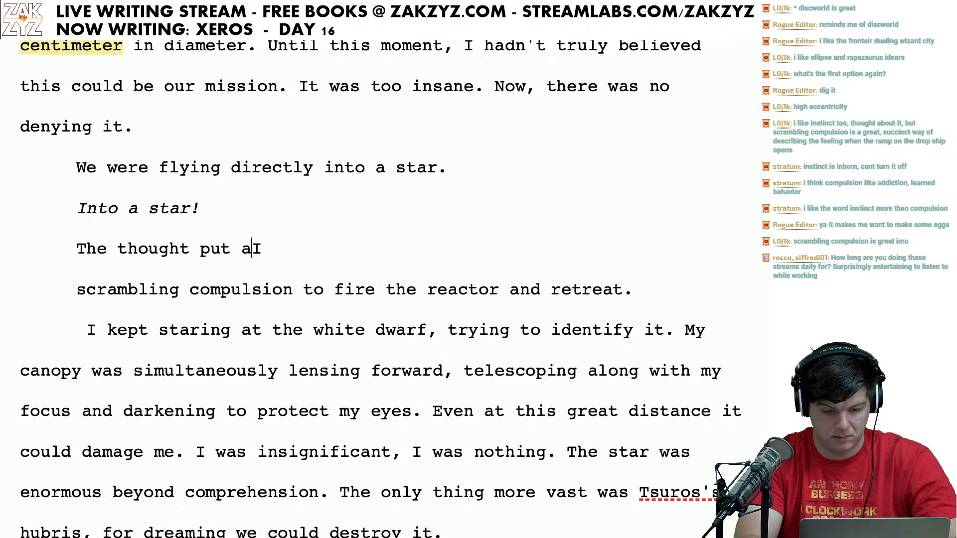
type(" scrambling com")
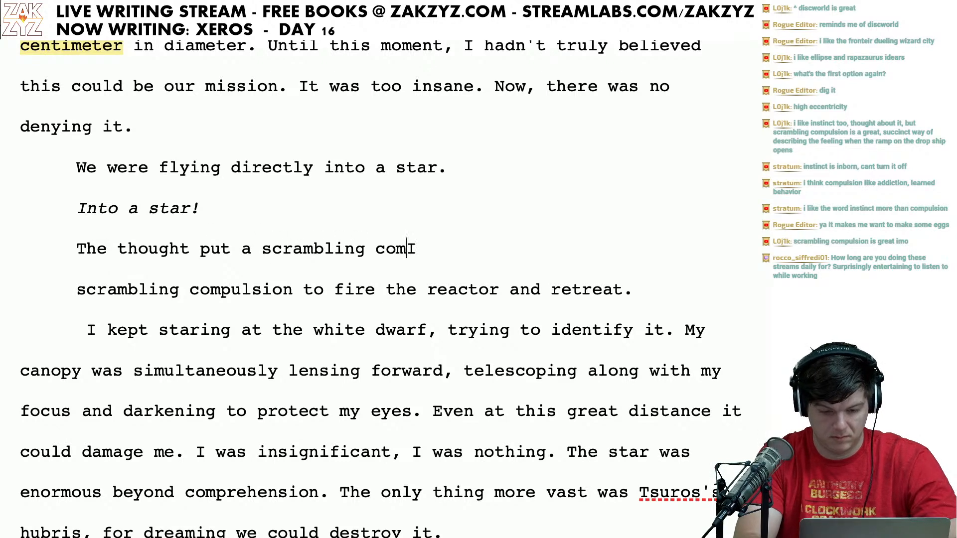
type("pulsion in m")
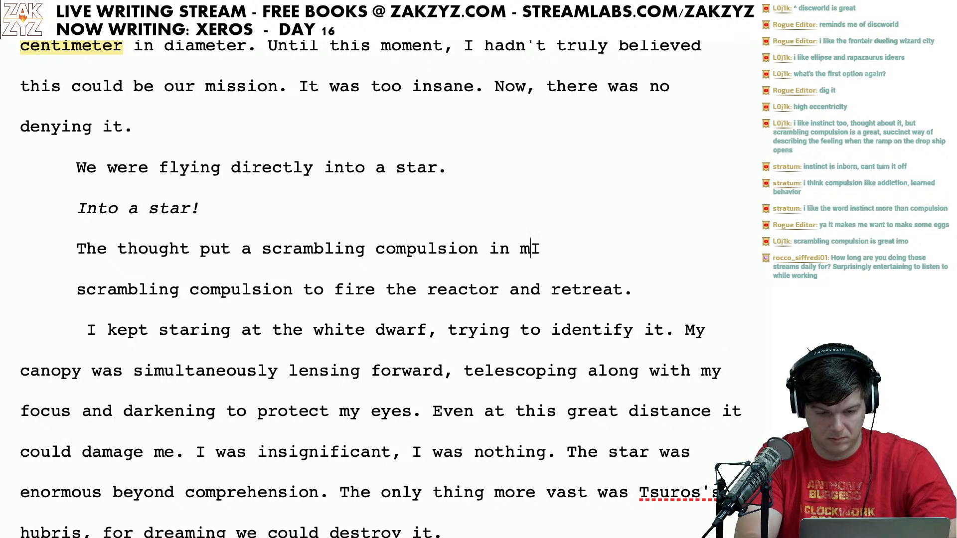
type("y head, I o")
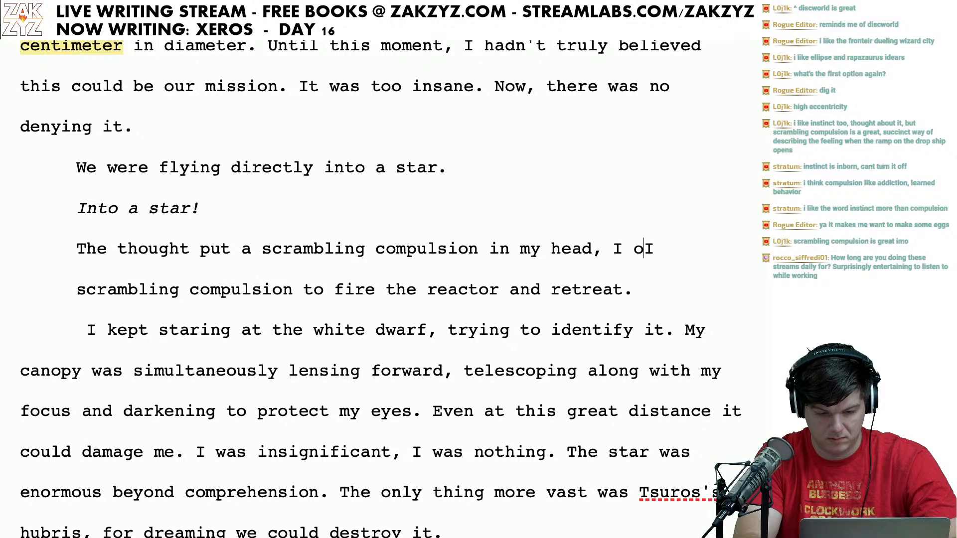
type("ught to fire the re")
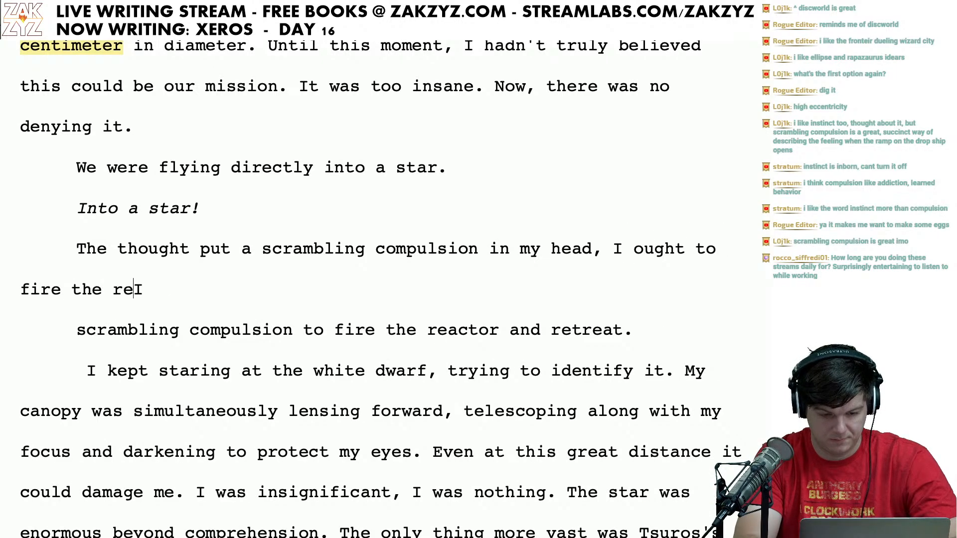
type("actor and retre")
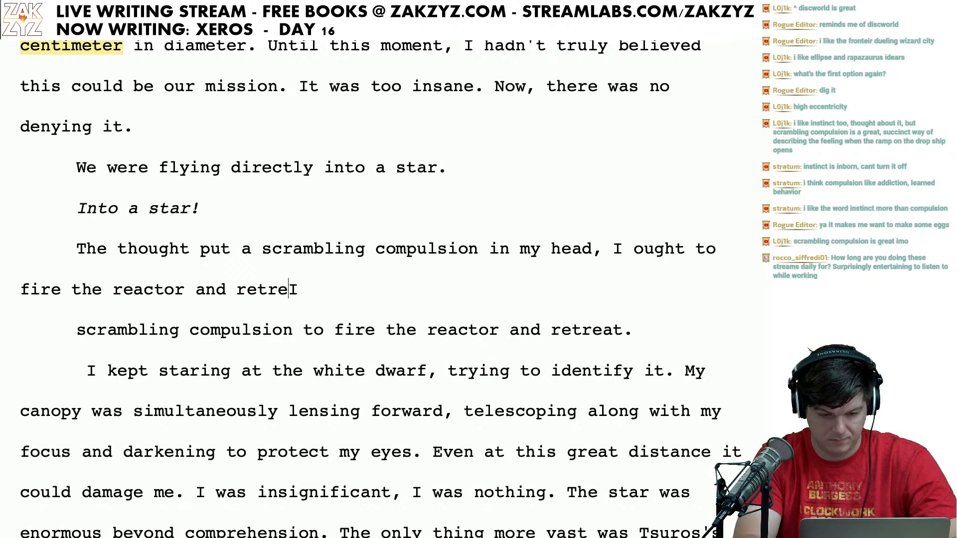
type("at. To take")
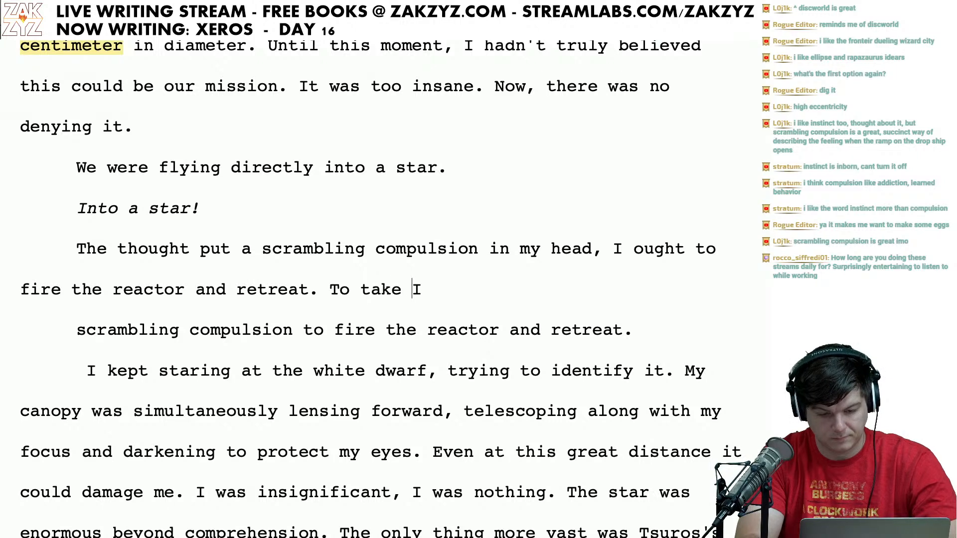
Step: Replace the sentence opening "To take" with "To try and"
key("BackSpace")
key("BackSpace")
key("BackSpace")
key("BackSpace")
key("BackSpace")
key("BackSpace")
key("BackSpace")
key("BackSpace")
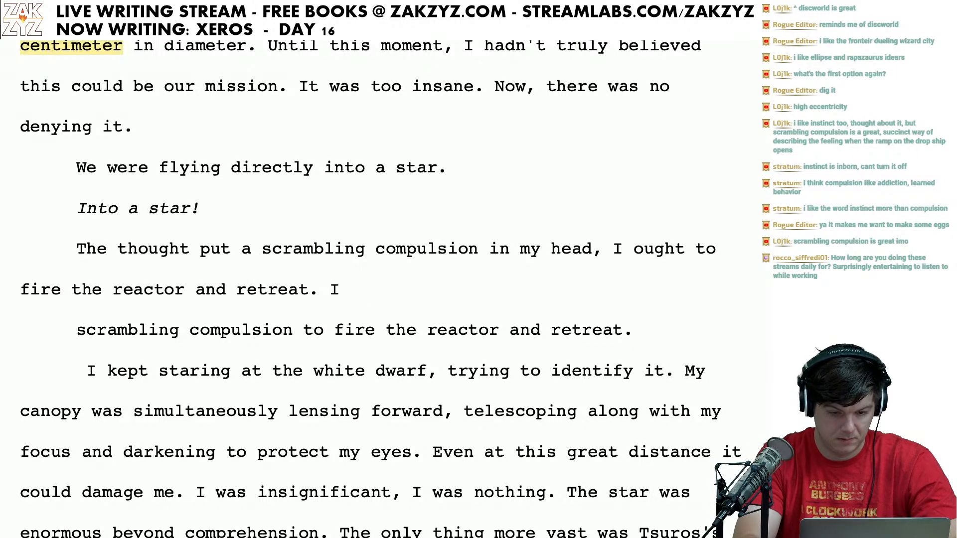
type("To ")
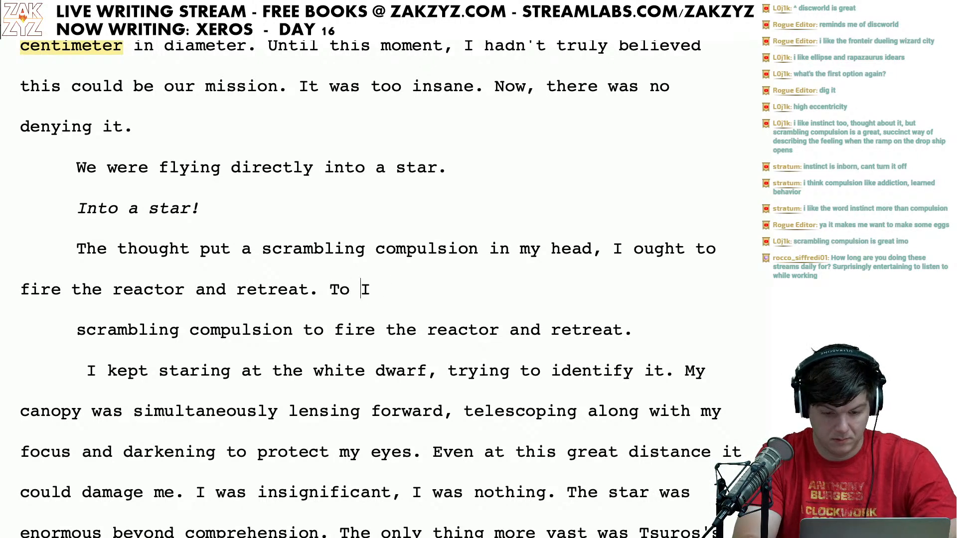
type("try and")
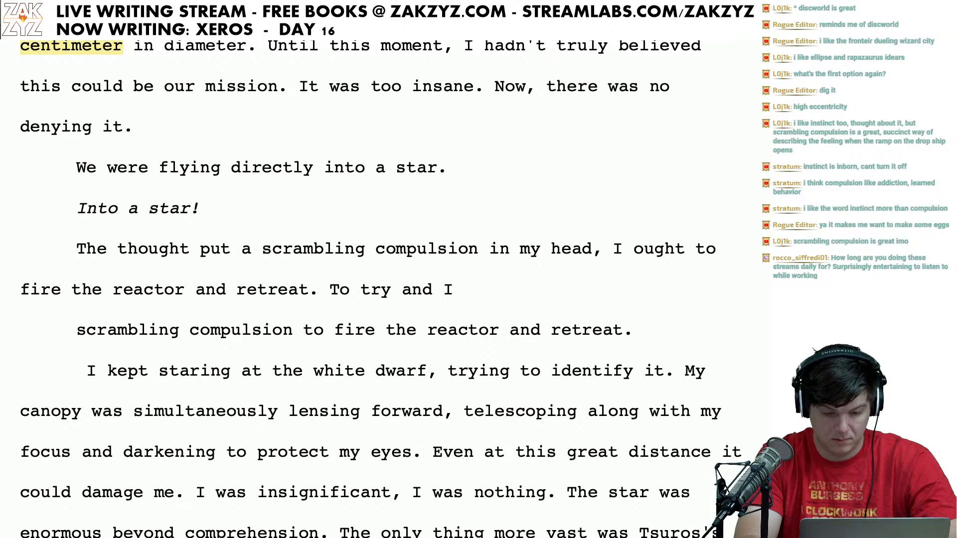
key("BackSpace")
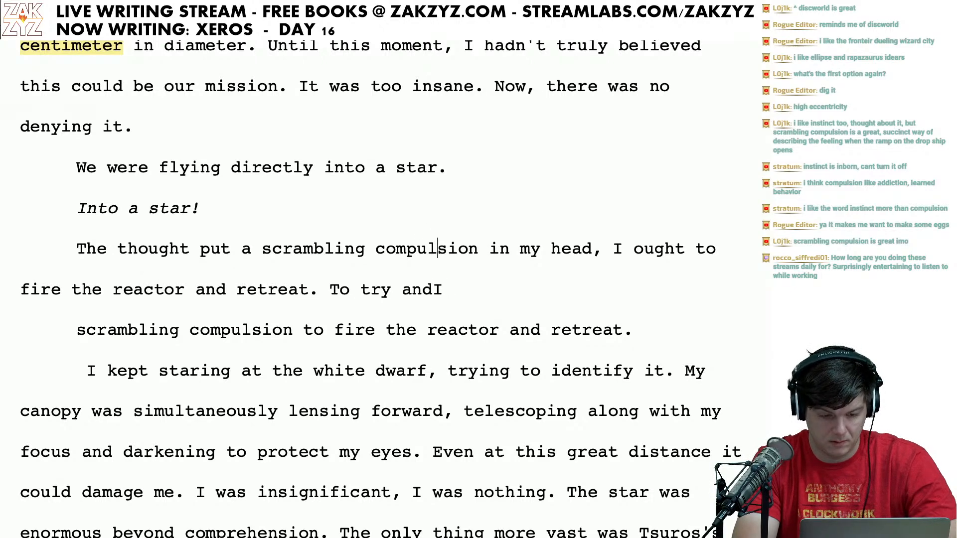
Step: Break the paragraph after "The thought" and set the old wording starting "put a scrambling compulsion" apart below a blank line
key("Left")
key("Left")
key("Left")
key("Left")
key("Left")
key("Left")
key("Left")
key("Left")
key("Left")
key("Left")
key("Left")
key("Left")
key("Left")
key("Left")
key("Left")
key("Left")
key("Left")
key("Left")
key("Left")
key("Left")
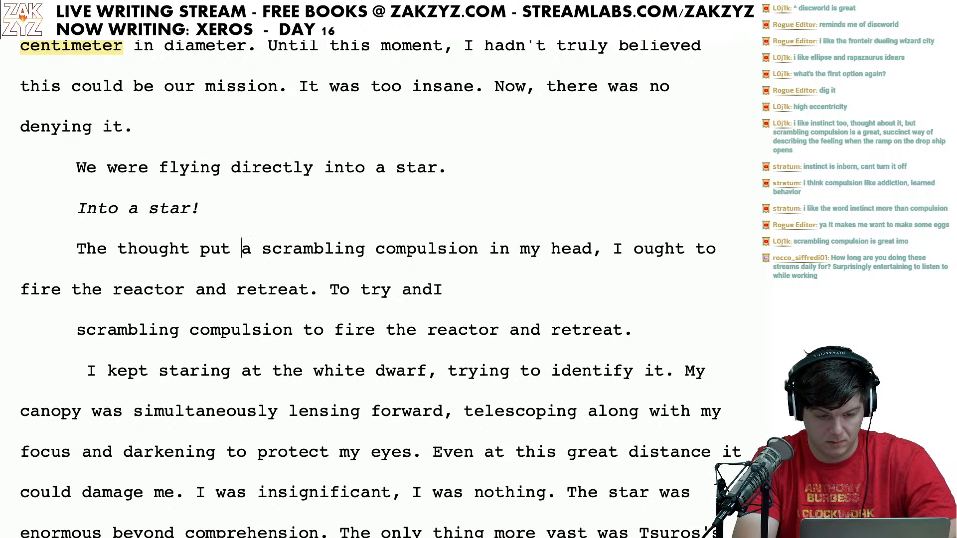
key("Return")
key("Return")
Step: Continue "The thought" with "triggered some survival instinct in me, a"
type("triggerd")
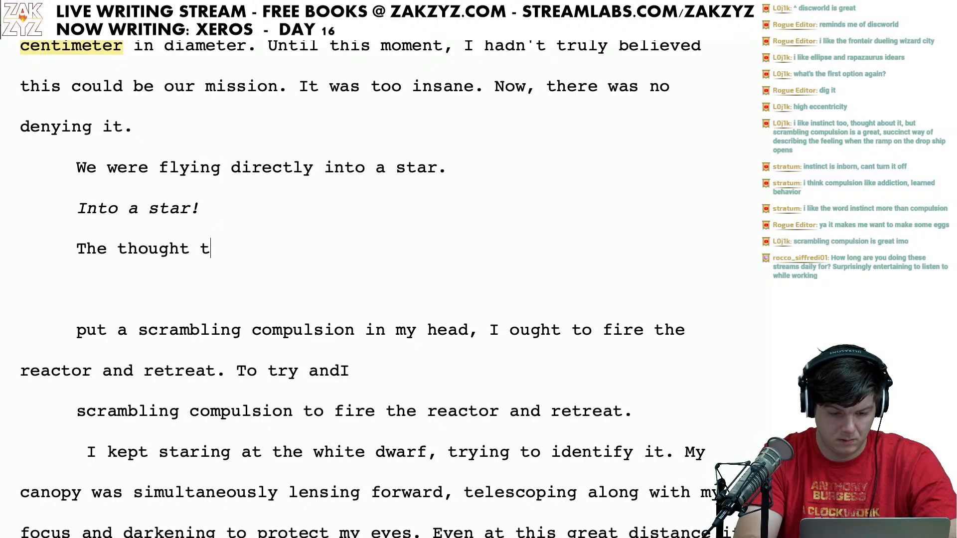
key("BackSpace")
key("BackSpace")
type("ed sosm")
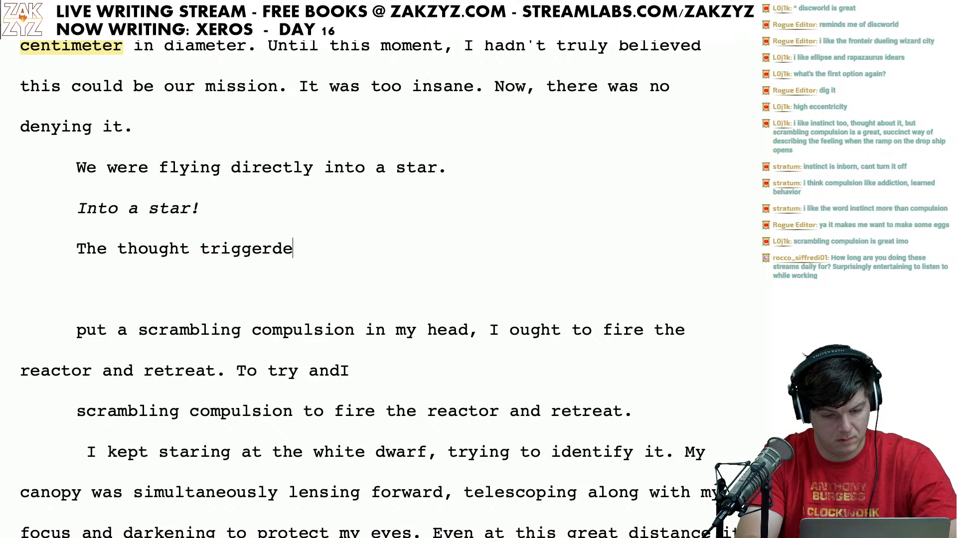
key("BackSpace")
key("BackSpace")
type("m")
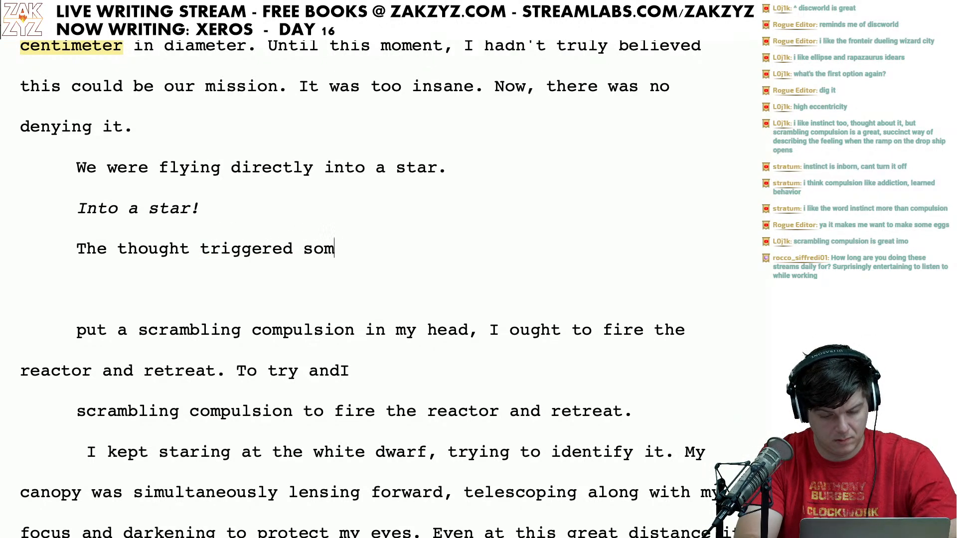
type("e survical i")
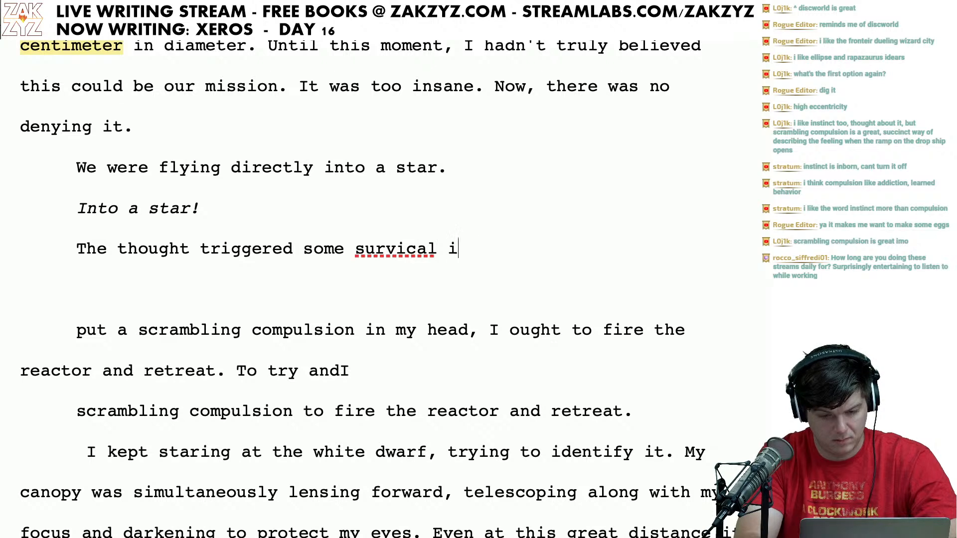
key("BackSpace")
key("BackSpace")
key("BackSpace")
key("BackSpace")
key("BackSpace")
type("val instin")
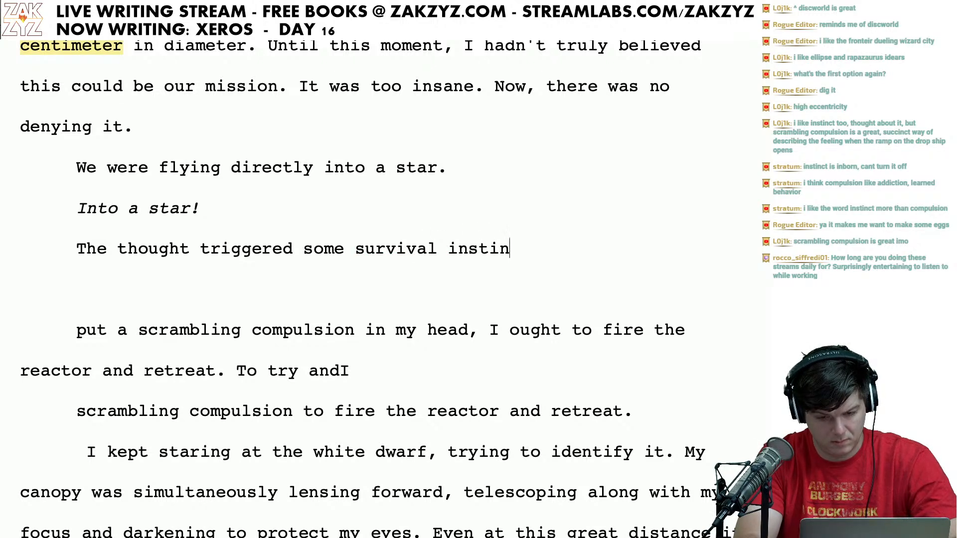
type("ct in me, a")
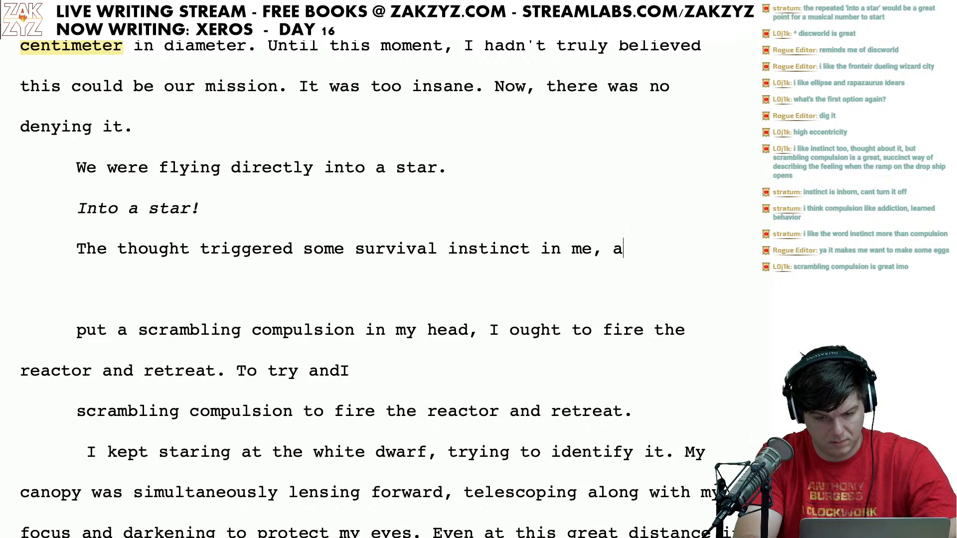
Step: Extend the sentence with "maddening compulsion to fire the reactor and retreat"
type(" maddening compulstio")
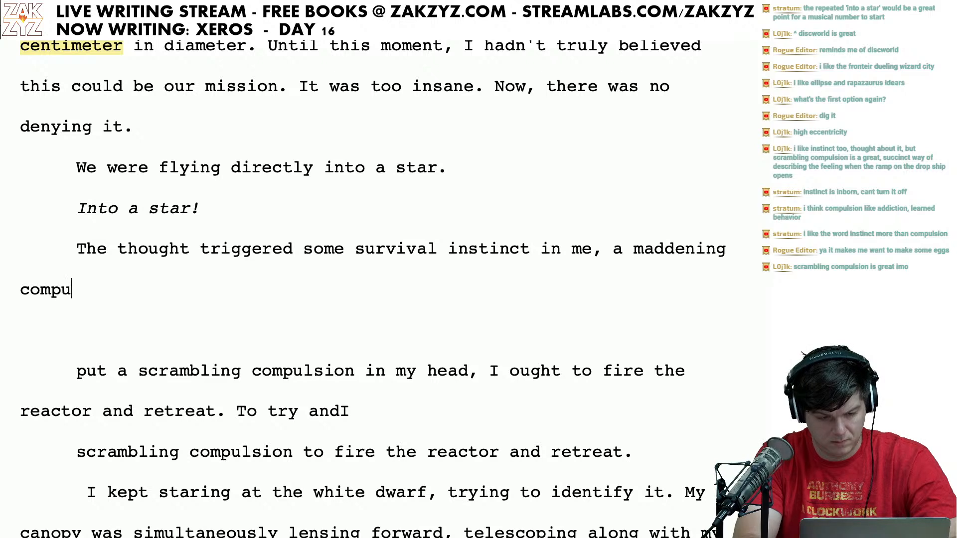
key("BackSpace")
key("BackSpace")
key("BackSpace")
type("ion to fre the")
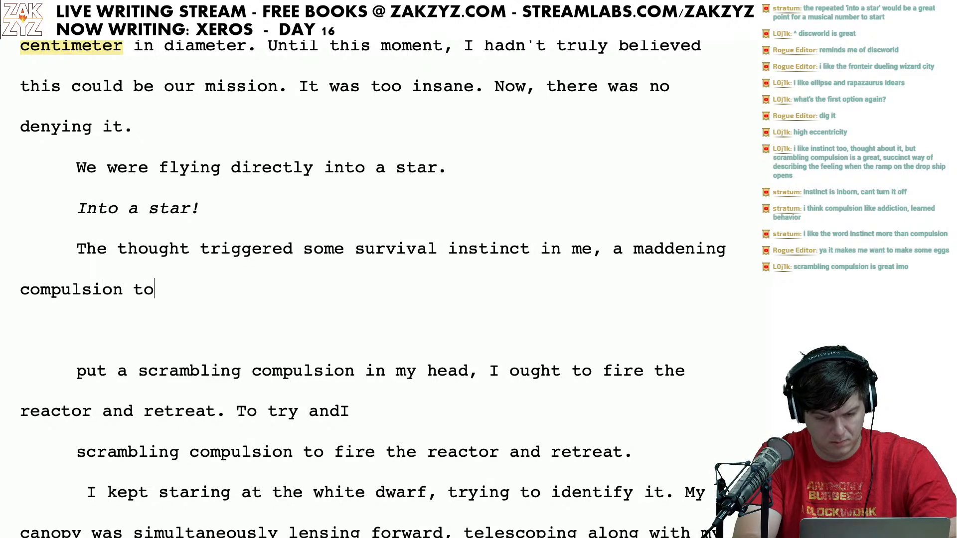
key("BackSpace")
key("BackSpace")
key("BackSpace")
key("BackSpace")
key("BackSpace")
key("BackSpace")
key("BackSpace")
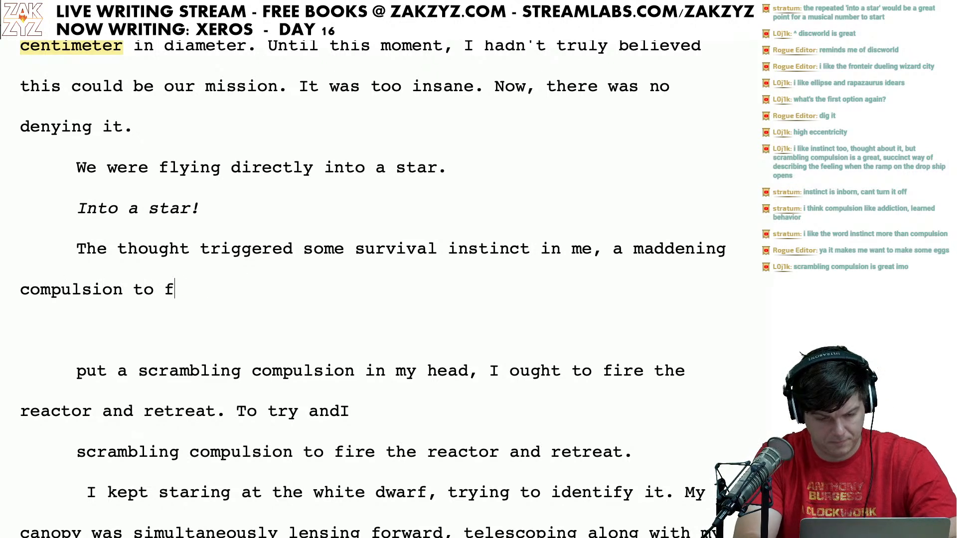
type("ire the reactor and")
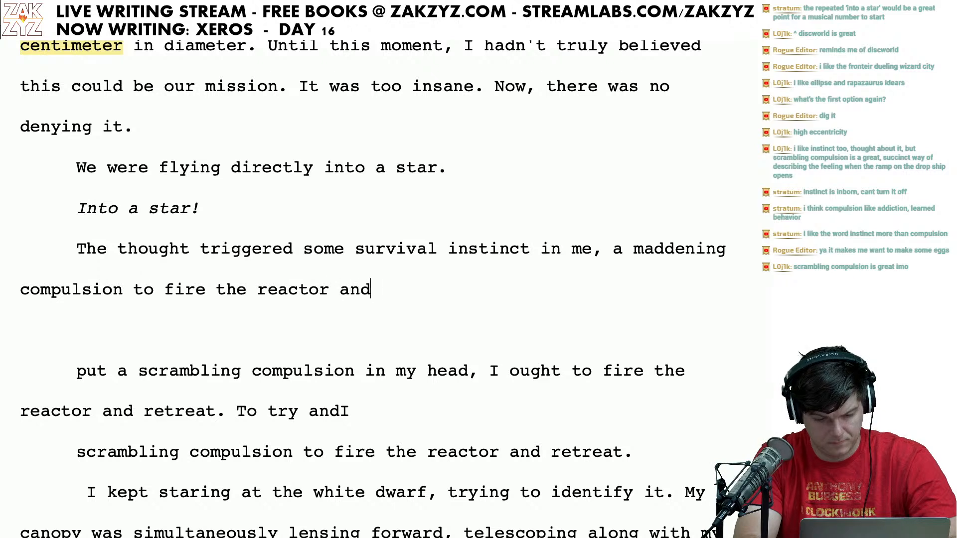
type(" retreat")
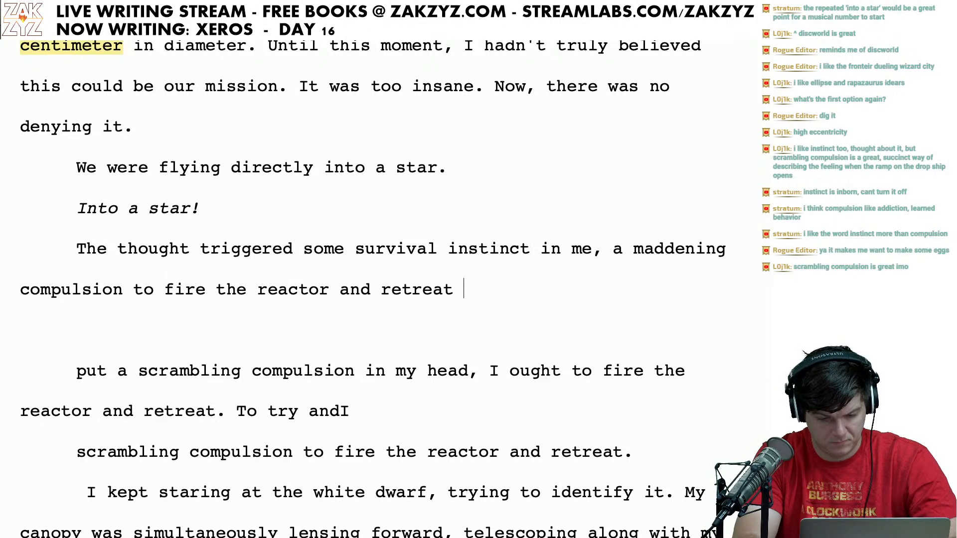
Step: End the sentence after "retreat" and start another reading "To distract myself, I peered at the white dwarf ahead o"
type(". To dist")
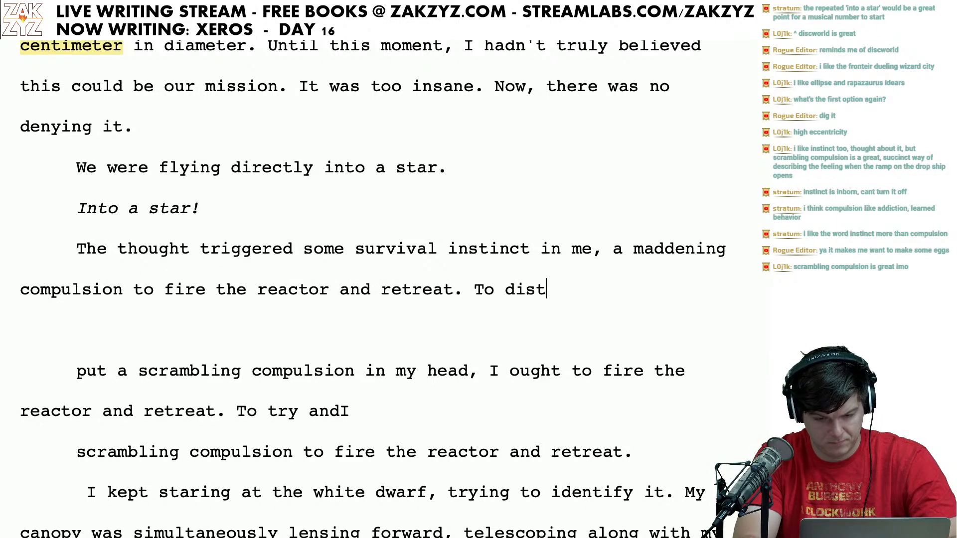
type("ract myself, I ")
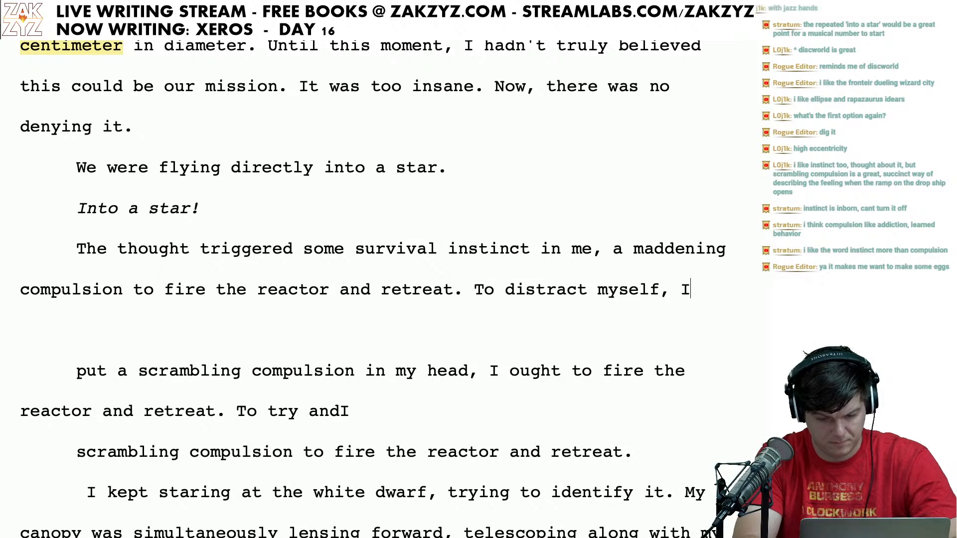
type("peered at th")
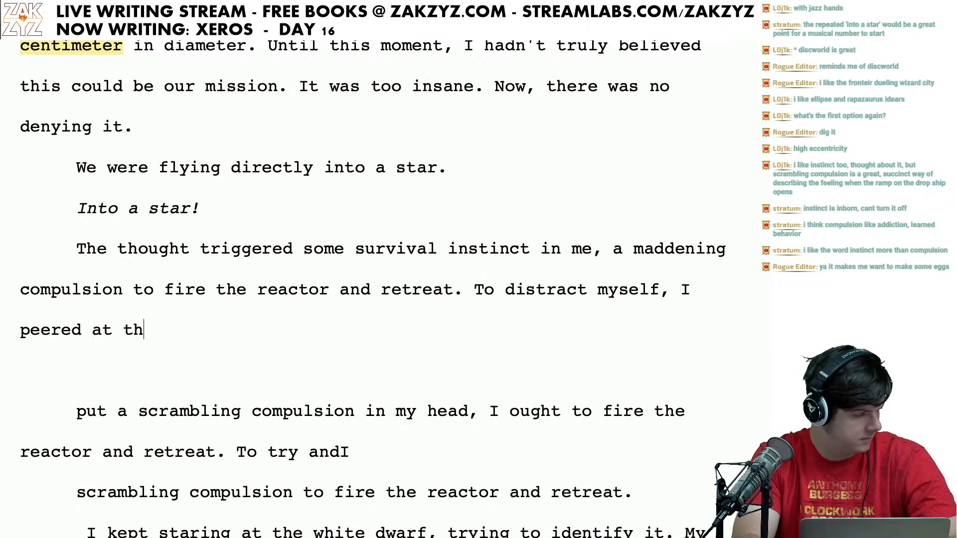
type("e white dwarf a")
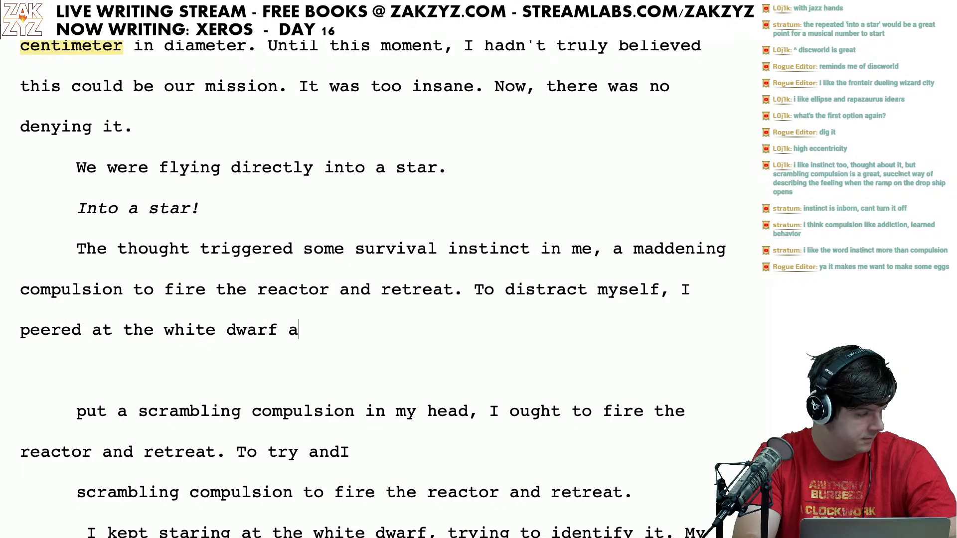
type("head o")
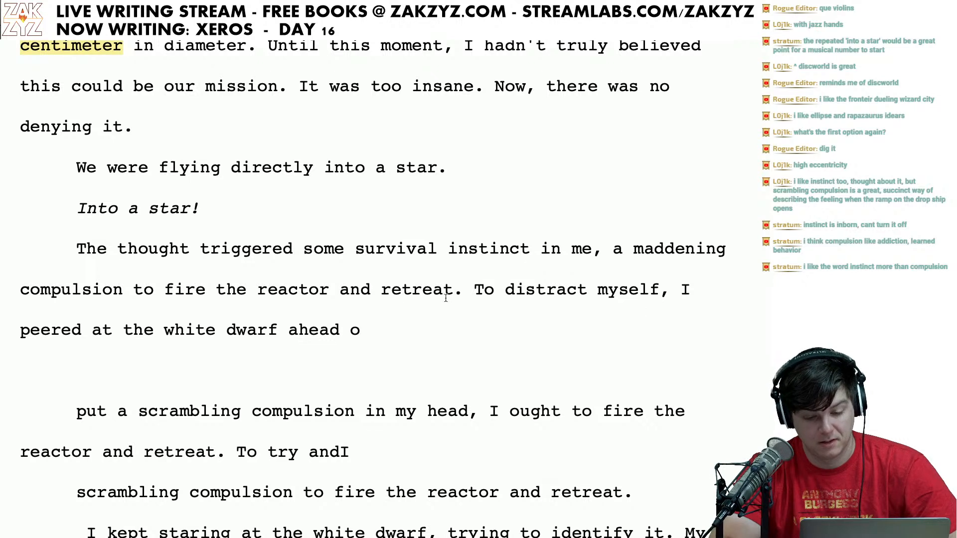
Step: Set the "To distract myself" sentence apart below a blank line and write "I peered ahead at the white dwarf," after "retreat."
key("Return")
key("Return")
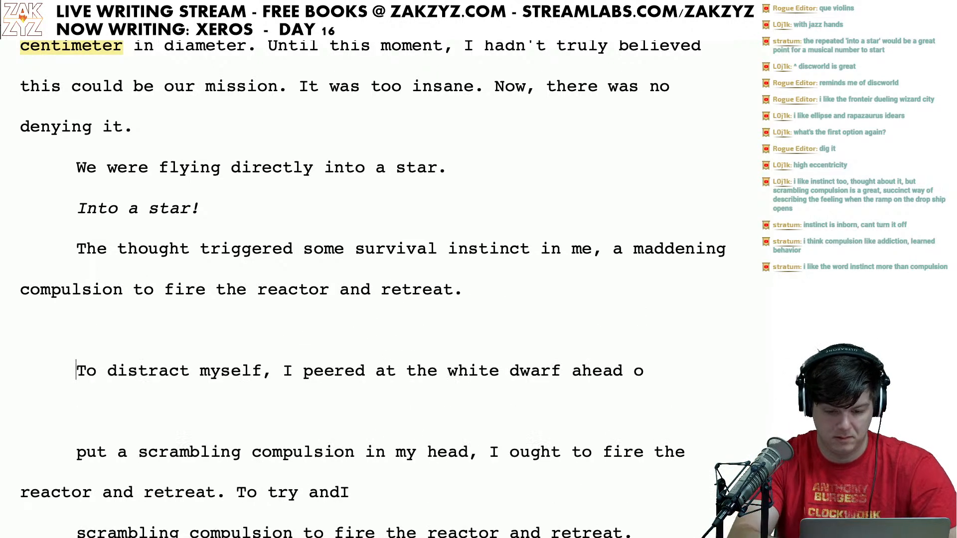
type("I peered ath")
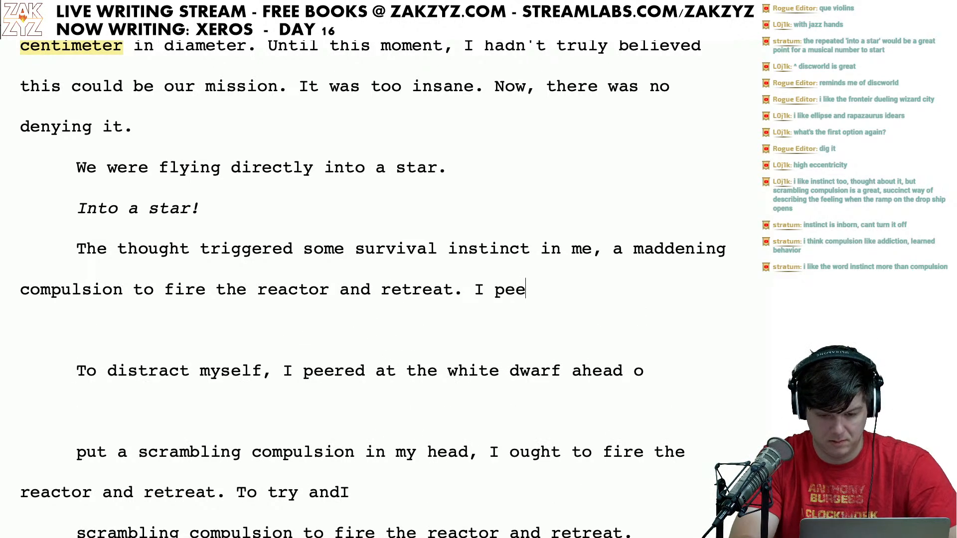
key("BackSpace")
key("BackSpace")
key("BackSpace")
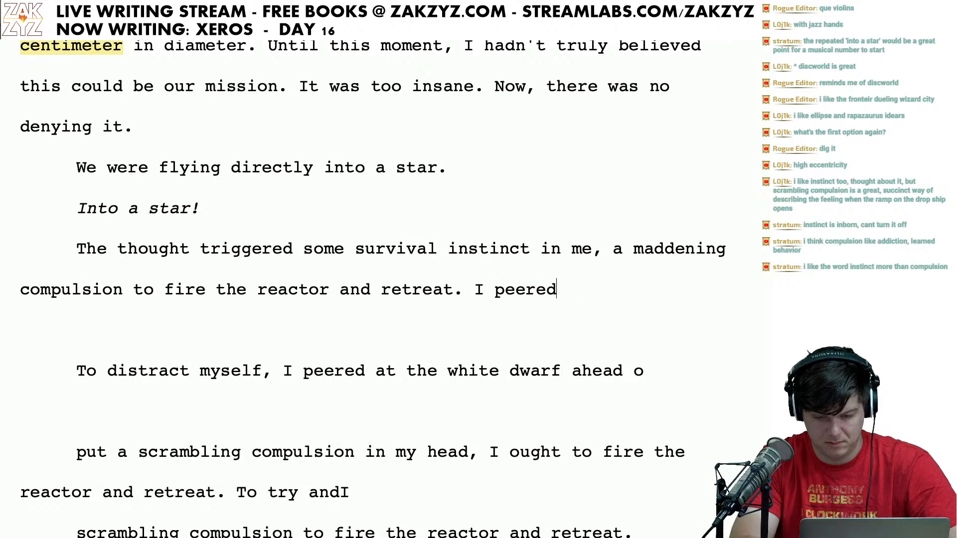
type("h")
key("BackSpace")
type("ahead")
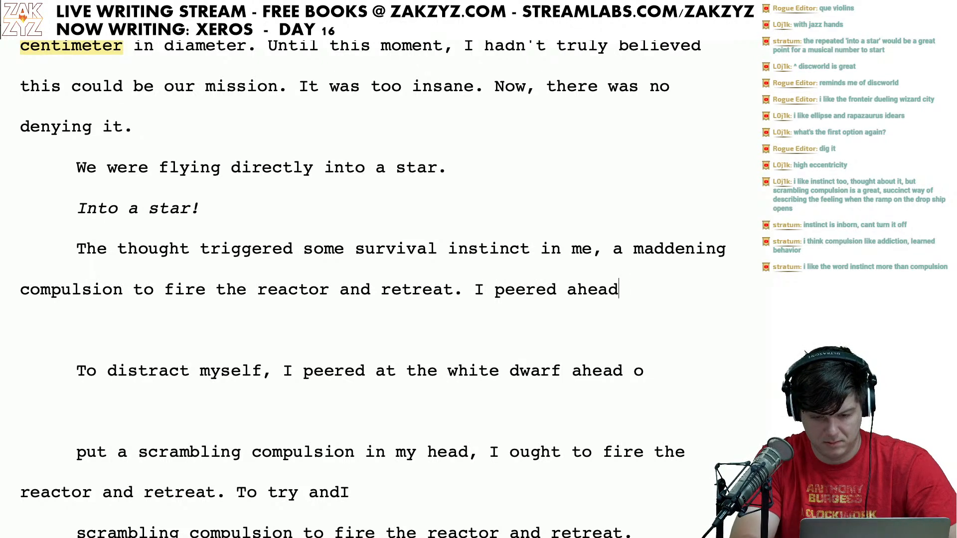
type(" at the white d")
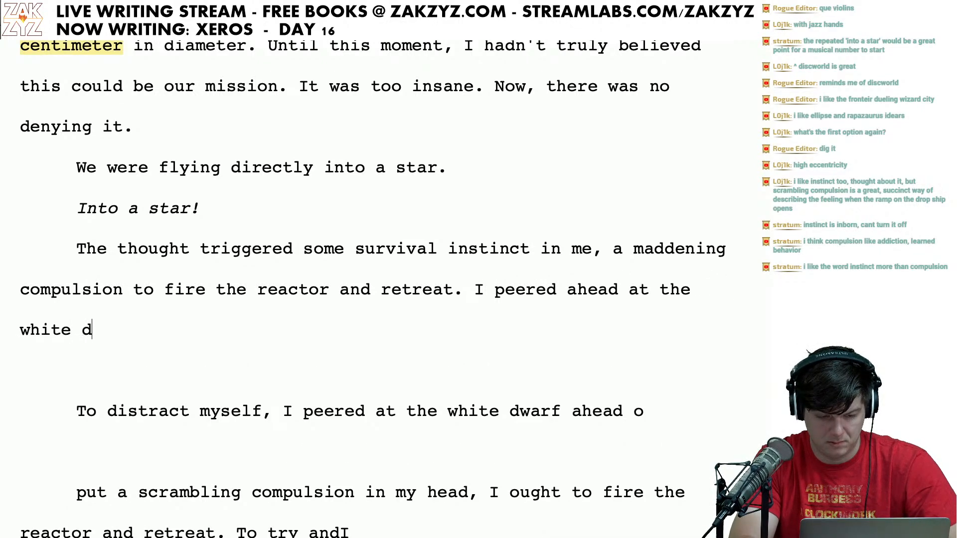
type("warf, trying")
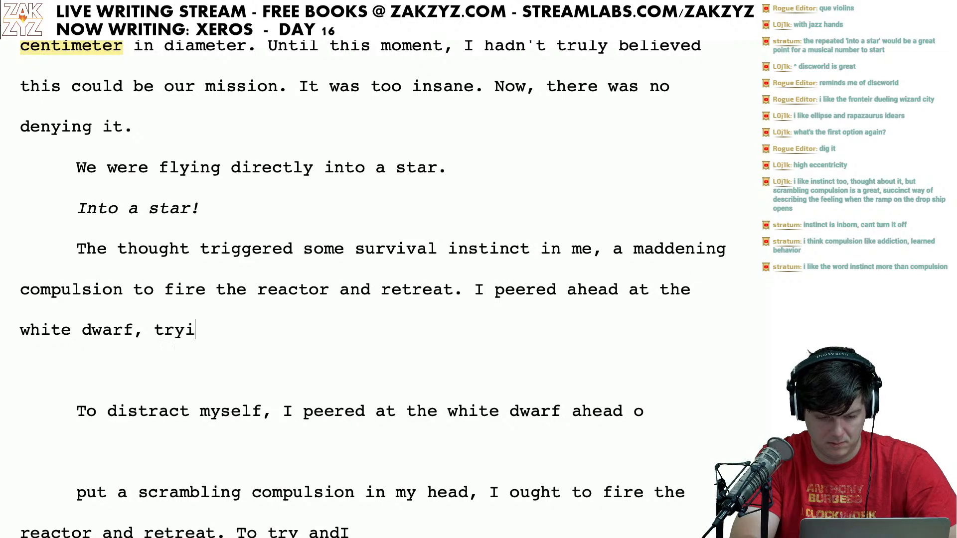
Step: Finish the white dwarf sentence with "distracting myself by trying to identify it."
key("BackSpace")
key("BackSpace")
key("BackSpace")
key("BackSpace")
key("BackSpace")
key("BackSpace")
key("BackSpace")
type("dist")
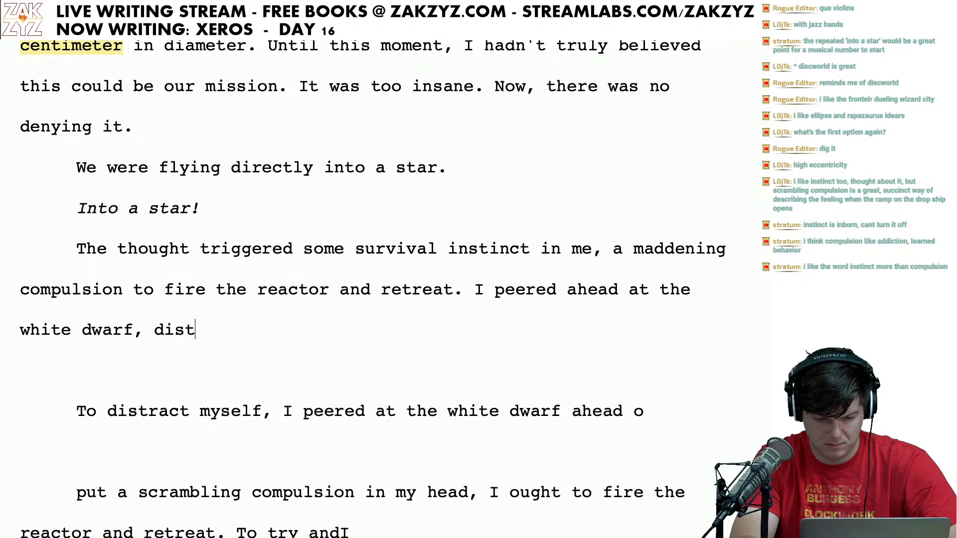
type("racting myself by")
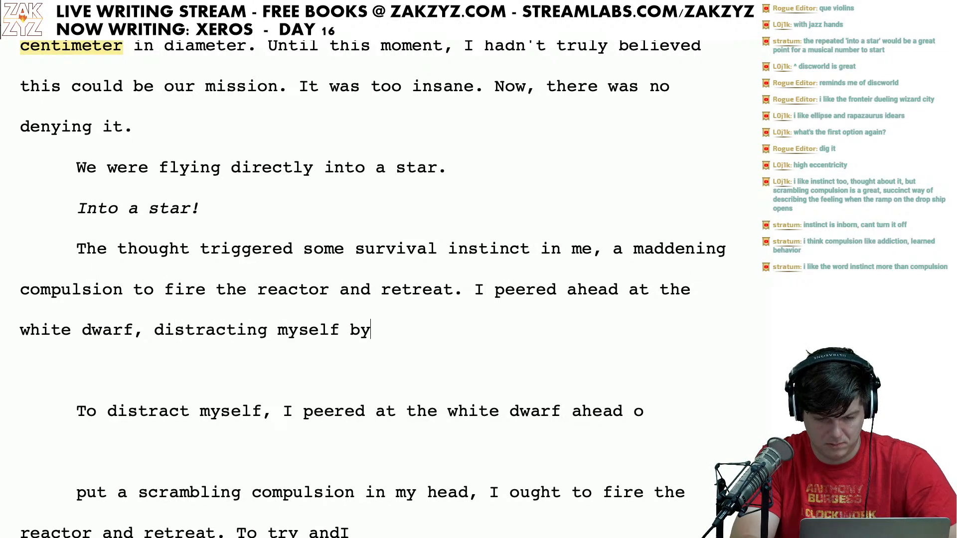
type(" trying to identify it.")
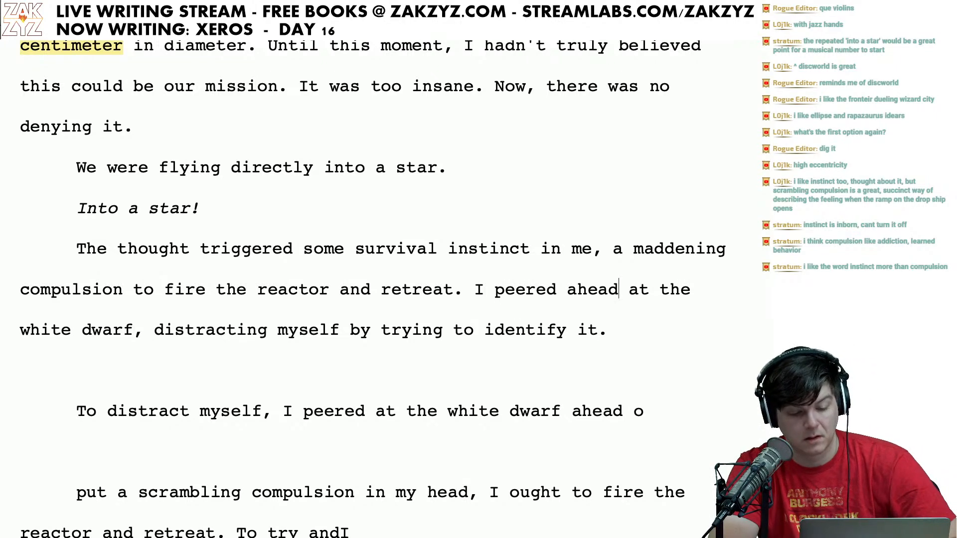
Step: Break the paragraph between "The thought" and "triggered some survival instinct" to make room for a new version
key("Right")
key("Right")
key("Right")
key("Right")
key("Right")
key("Right")
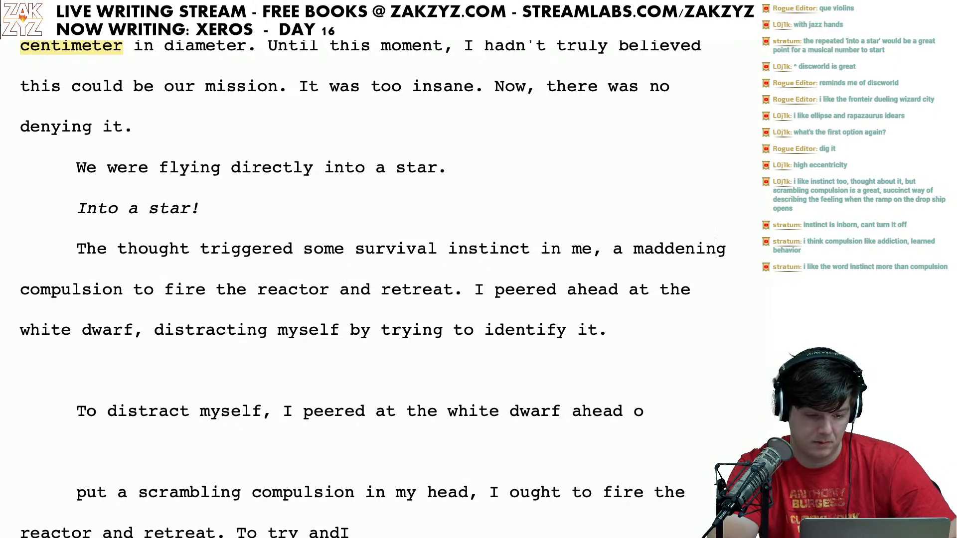
left_click(202, 252)
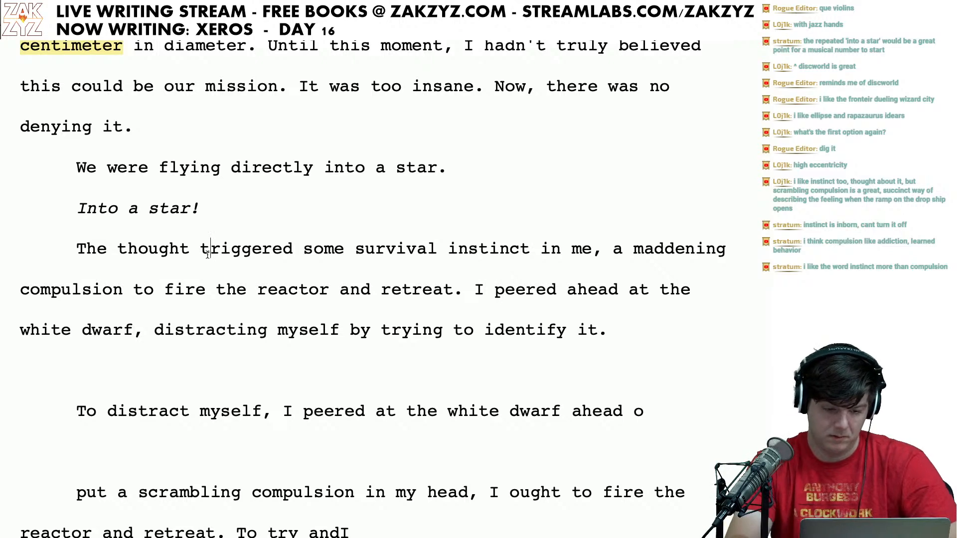
key("Return")
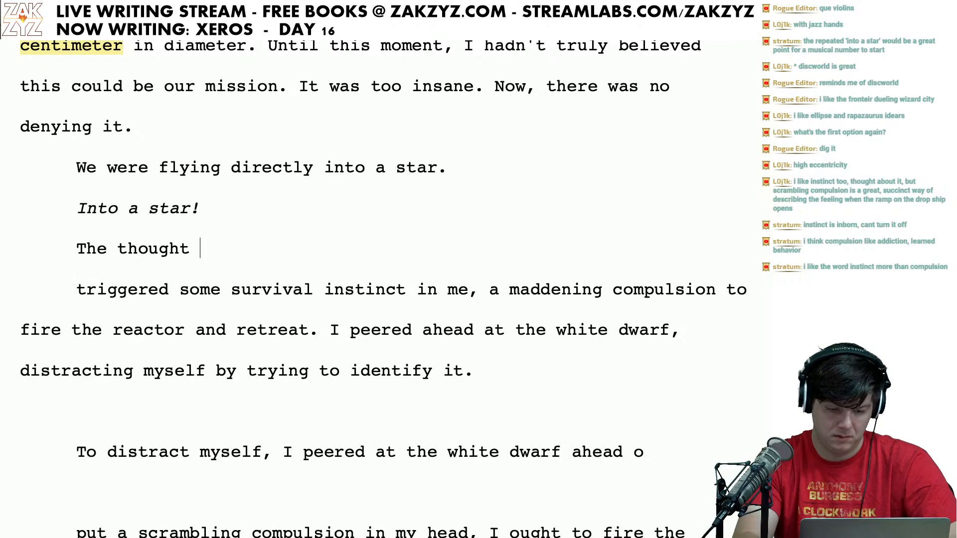
Step: Try continuing "The thought" with "was triggering my instinc"
type("was ")
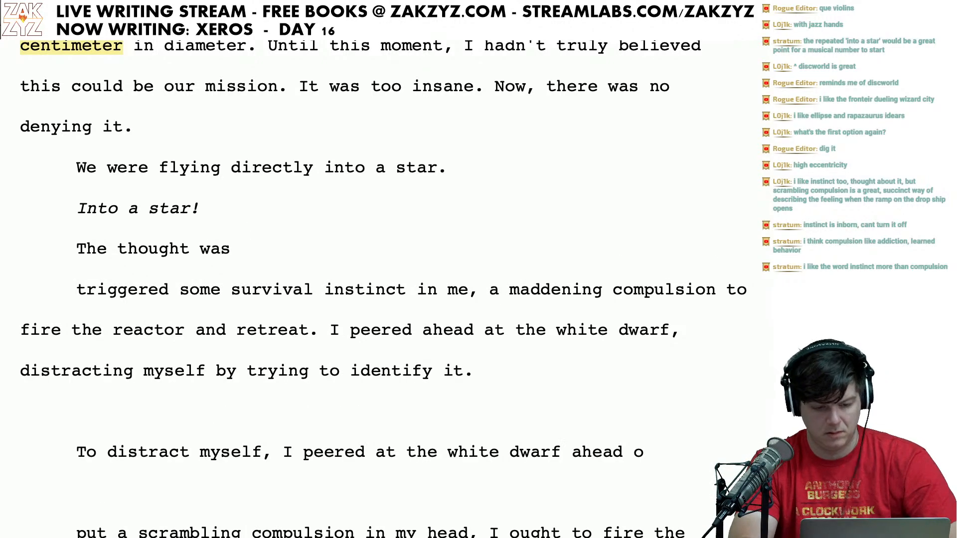
type("triggering ")
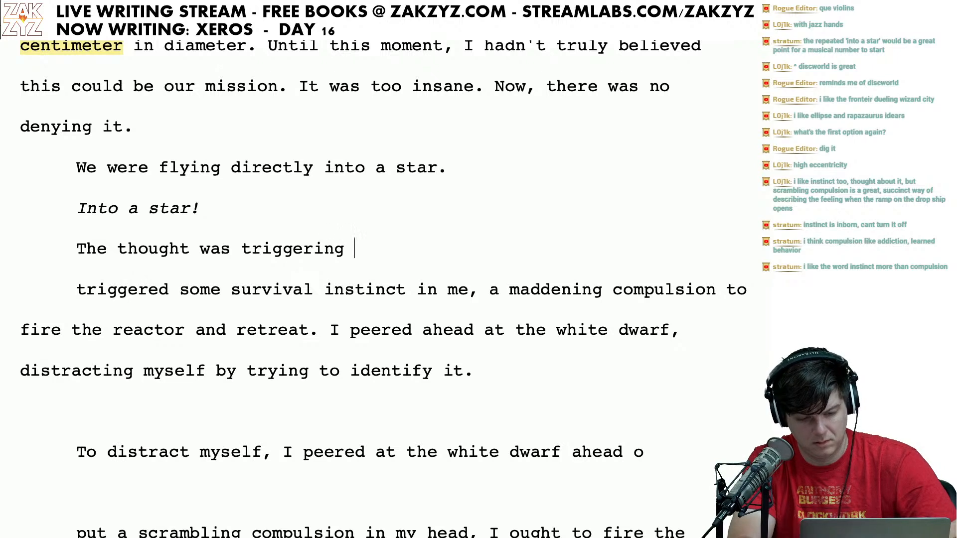
type("my instinc")
key("BackSpace")
key("BackSpace")
key("BackSpace")
key("BackSpace")
key("BackSpace")
key("BackSpace")
key("BackSpace")
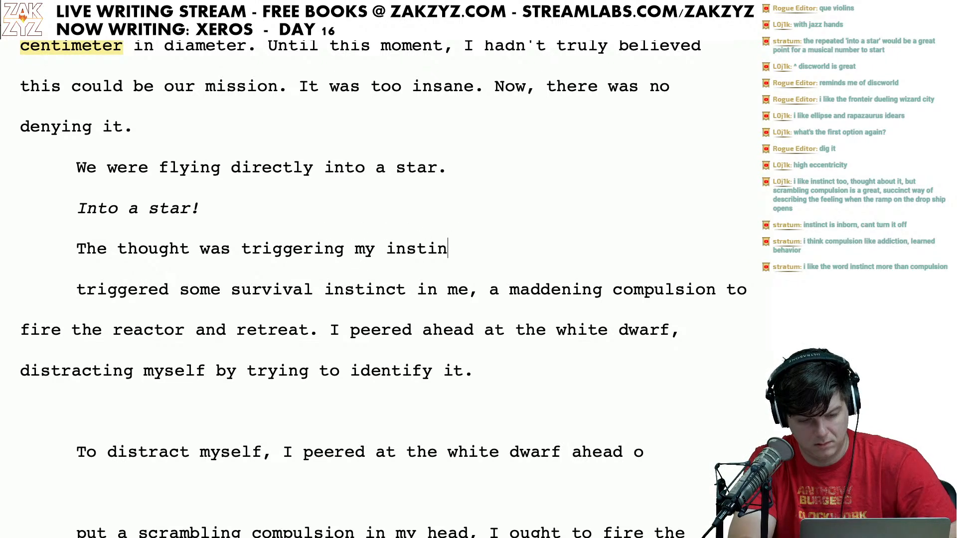
key("BackSpace")
key("BackSpace")
key("BackSpace")
key("BackSpace")
key("BackSpace")
key("BackSpace")
key("BackSpace")
key("BackSpace")
key("BackSpace")
key("BackSpace")
key("BackSpace")
key("BackSpace")
key("BackSpace")
key("BackSpace")
key("BackSpace")
key("BackSpace")
key("BackSpace")
key("BackSpace")
key("BackSpace")
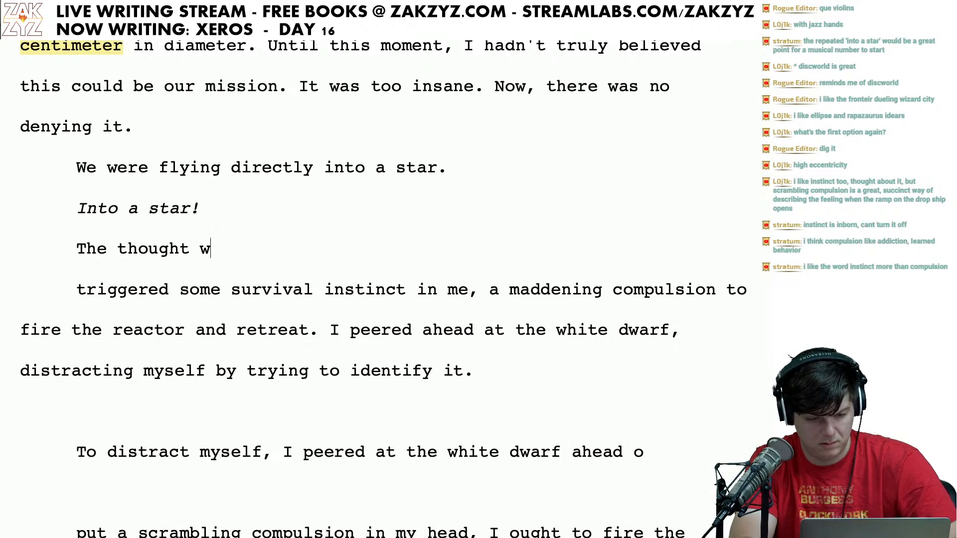
Step: Write "triggered my survival instinct," after "The thought" and delete the old "triggered some survival instinct in me," along with the paragraph break
type("triggered m")
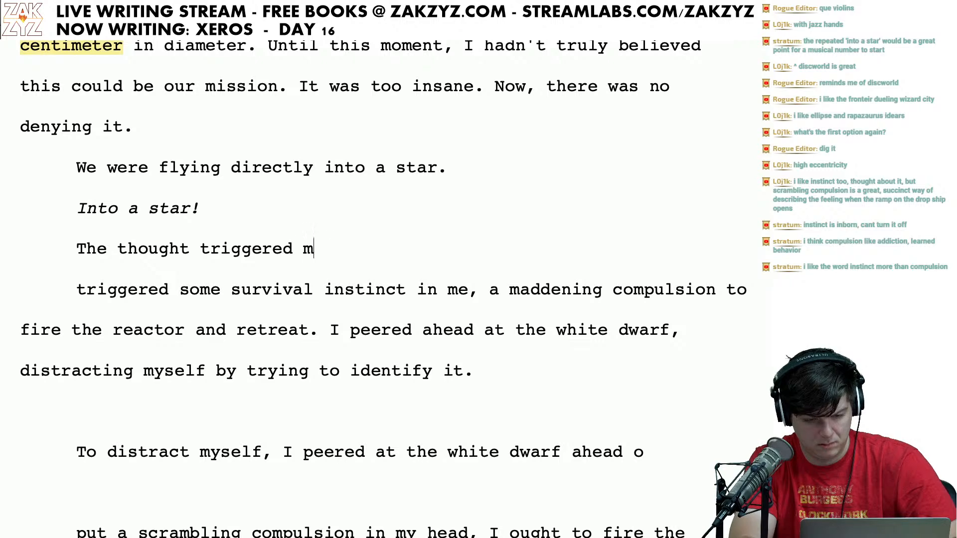
type("y survival inst")
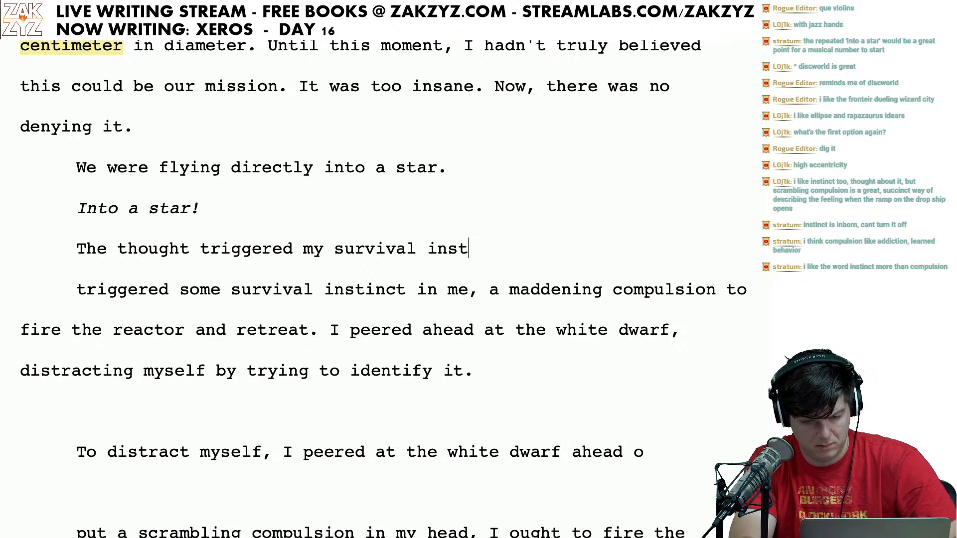
type("inct,")
key("shift+Down")
key("shift+Left")
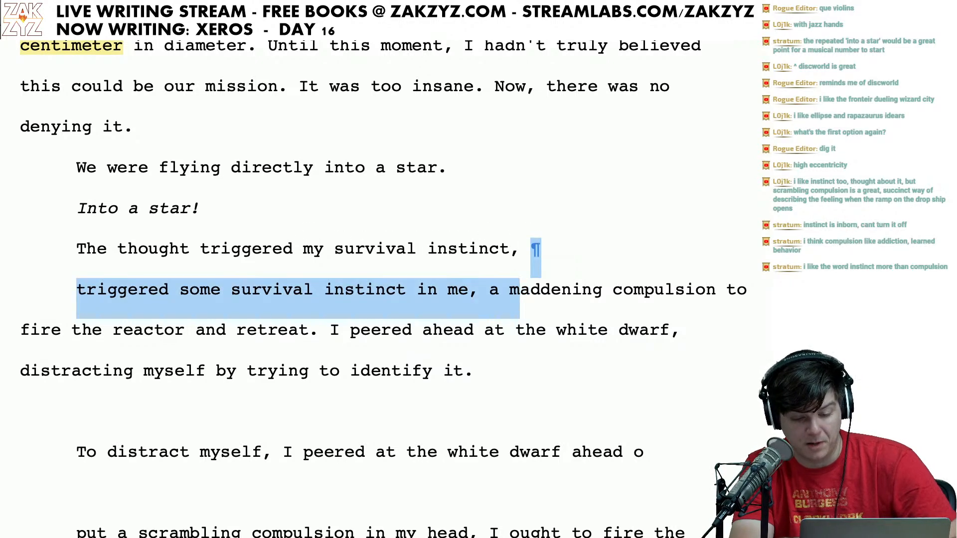
key("shift+Left")
key("shift+Left")
key("shift+Left")
key("shift+Left")
key("Delete")
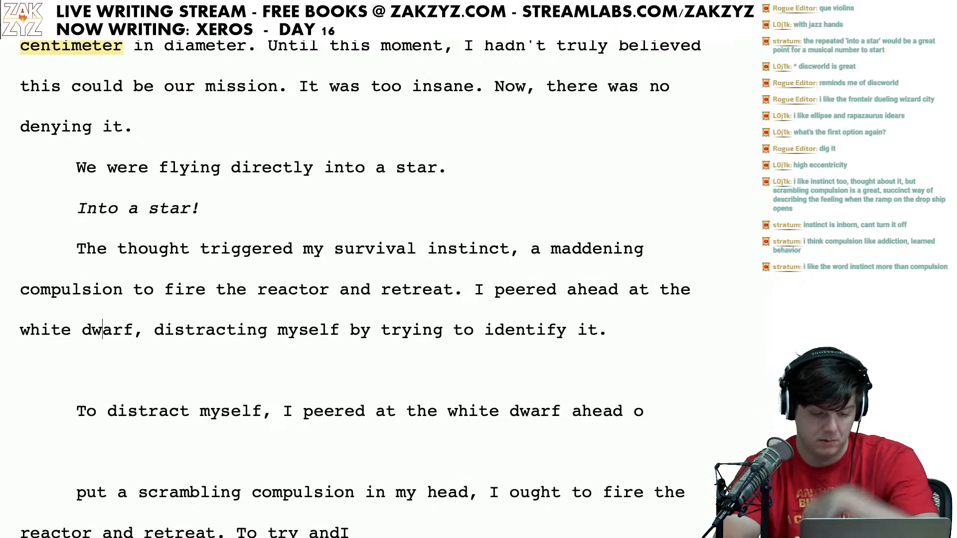
Step: Try ending the sentence at "white dwarf" and starting a new one with "To distract my"
key("BackSpace")
type(". To d distracting")
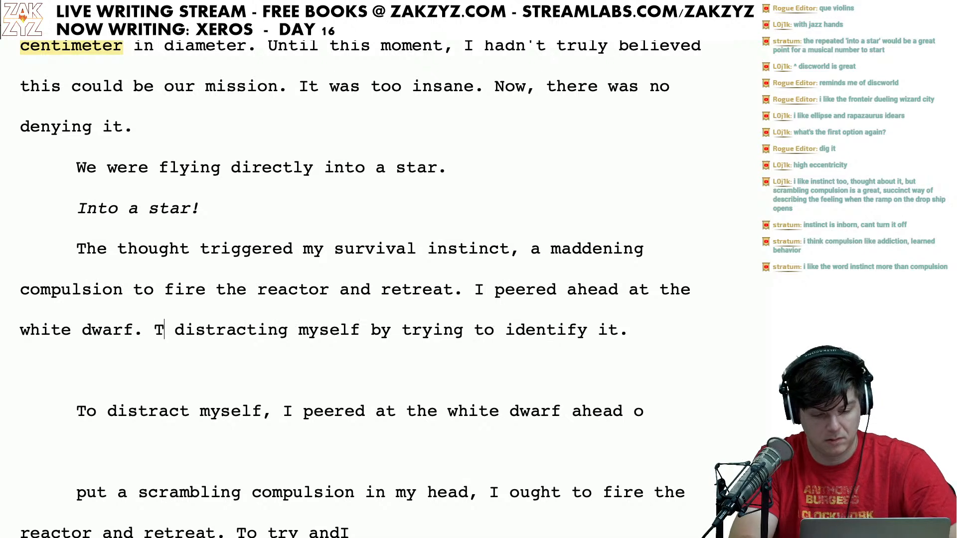
type(" my")
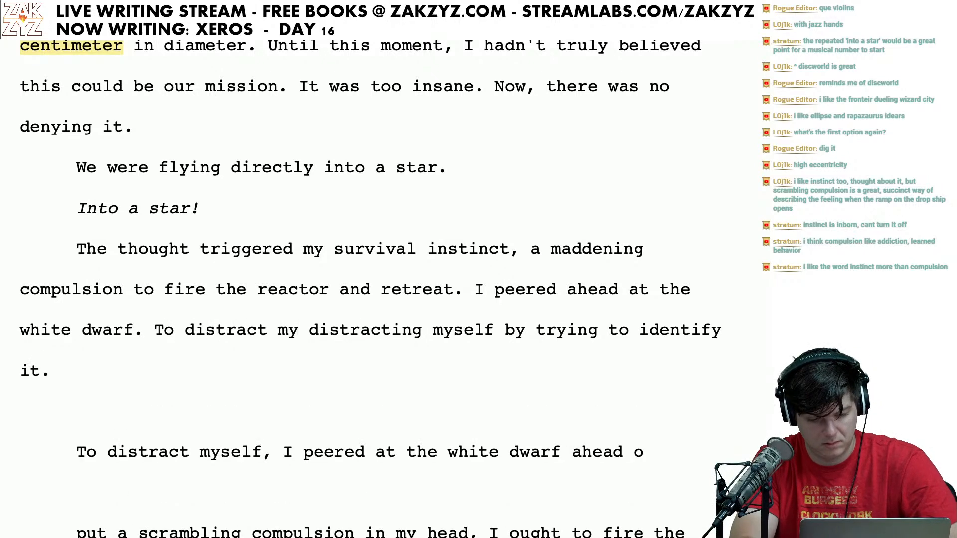
key("BackSpace")
key("BackSpace")
key("BackSpace")
key("BackSpace")
key("BackSpace")
key("BackSpace")
key("BackSpace")
key("BackSpace")
key("BackSpace")
key("BackSpace")
key("BackSpace")
key("BackSpace")
key("BackSpace")
key("BackSpace")
key("BackSpace")
key("BackSpace")
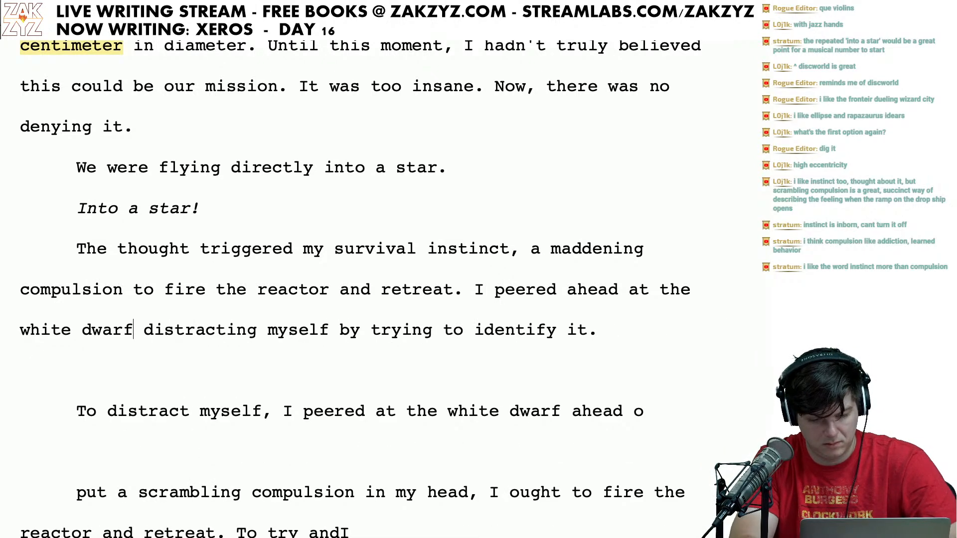
Step: Continue the sentence after "white dwarf" with "and tried to identify it."
type("and tried t")
type("o identify")
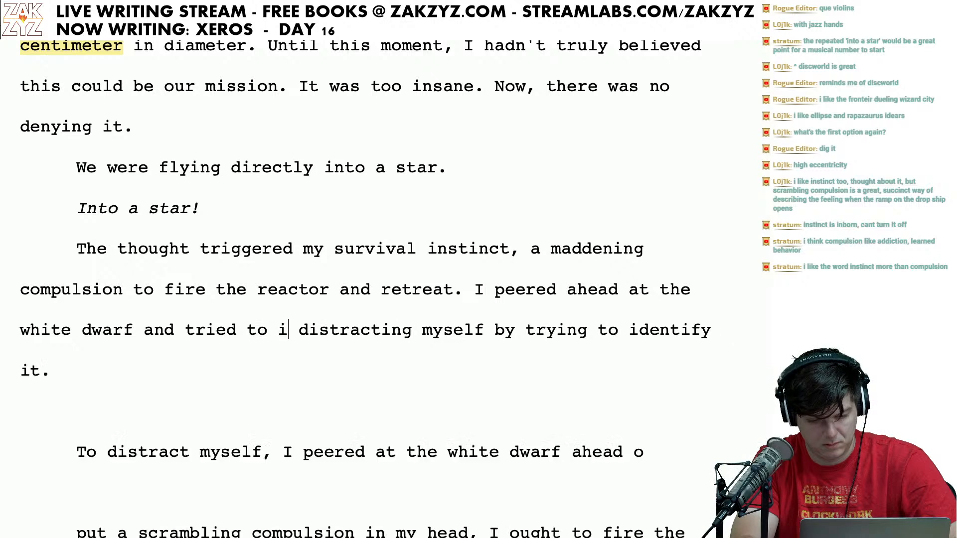
type(" it.")
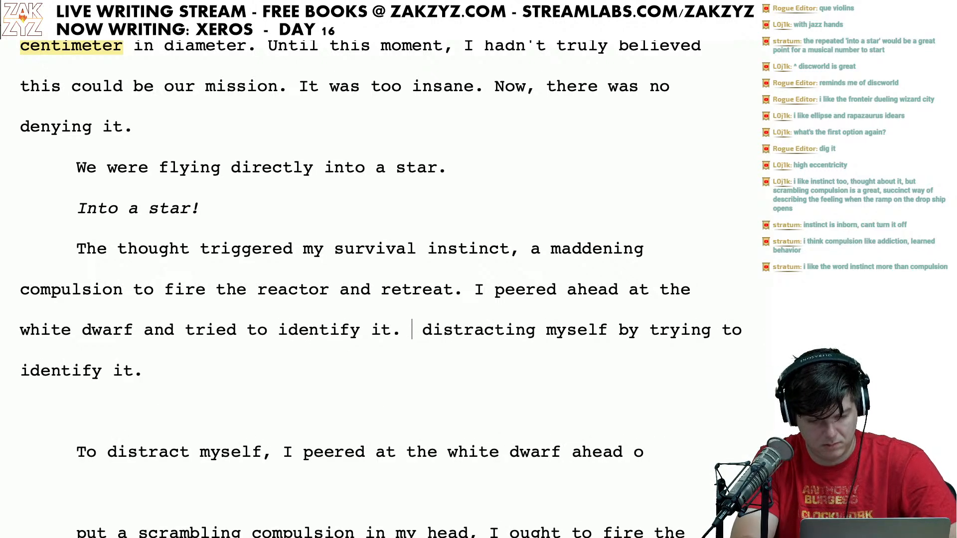
Step: Try a comma after "identify it" and a follow-up sentence starting "Anything to"
key("BackSpace")
key("BackSpace")
type(",")
key("BackSpace")
type(",")
key("BackSpace")
type(". Anything to d")
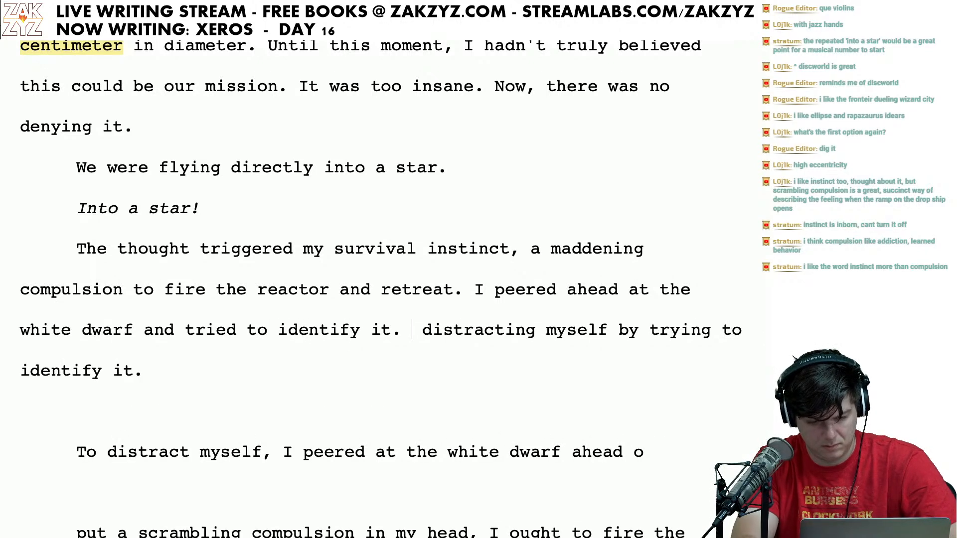
key("BackSpace")
key("BackSpace")
key("BackSpace")
key("BackSpace")
key("BackSpace")
key("BackSpace")
key("BackSpace")
key("BackSpace")
key("BackSpace")
key("BackSpace")
key("BackSpace")
key("BackSpace")
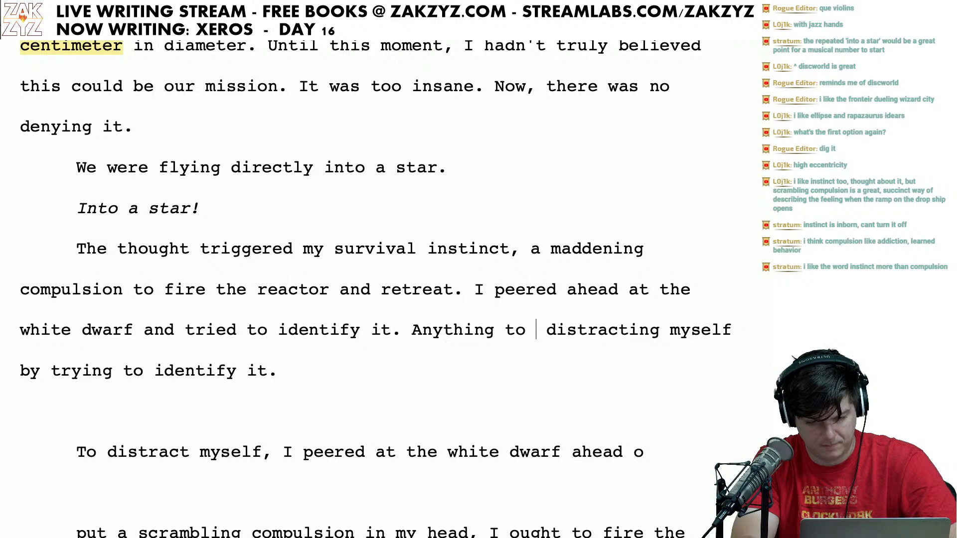
key("BackSpace")
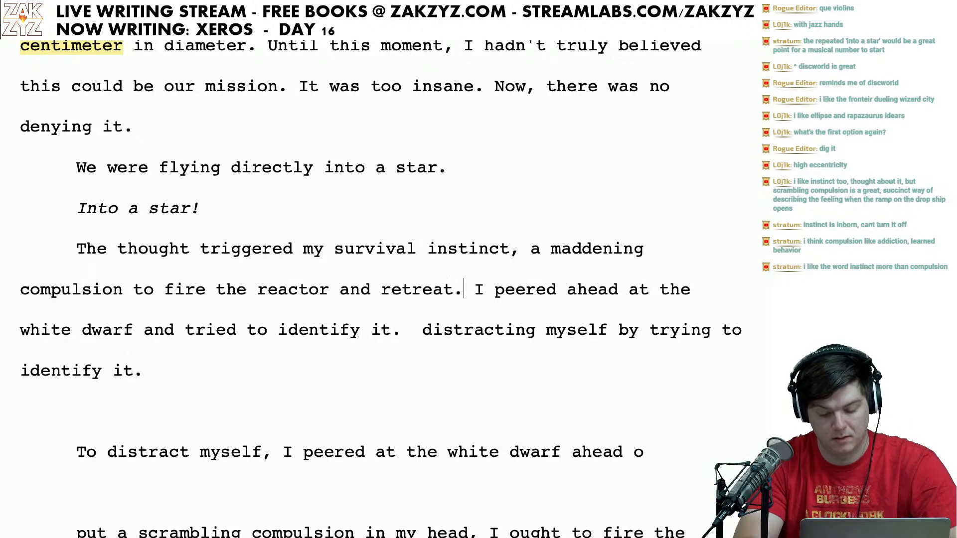
Step: Insert "Afraid I might panic," before "I peered ahead at the white dwarf"
type("Afraid I might ")
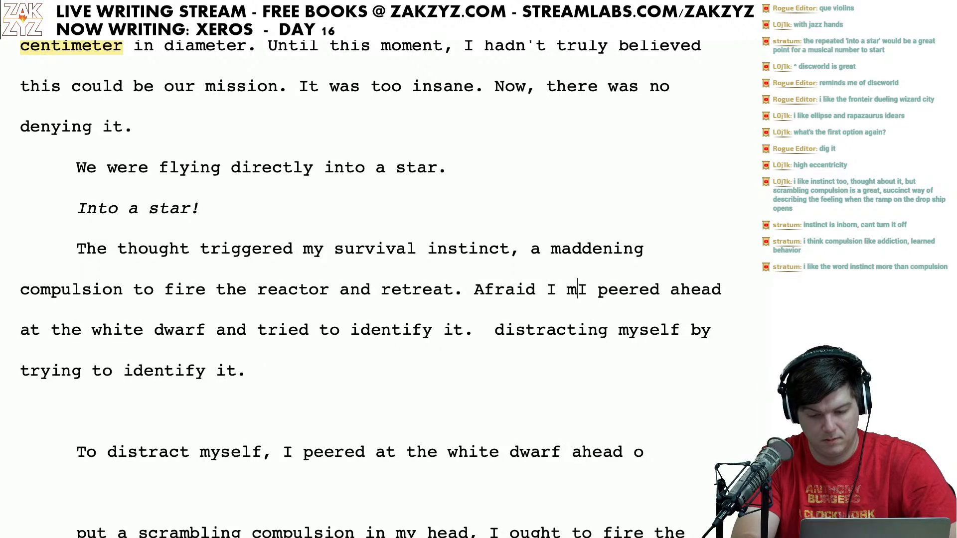
type("panic,")
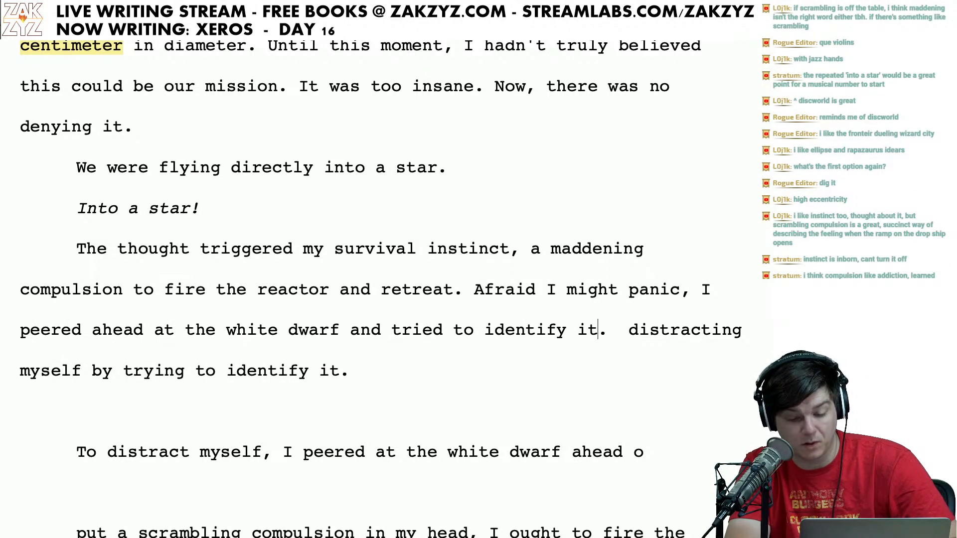
Step: Delete the leftover drafts from "distracting myself" through "trying to identify it." and set the "My canopy" sentence apart below a blank line
key("shift+Down")
key("shift+Down")
key("shift+Down")
key("shift+Down")
key("shift+Down")
key("shift+Down")
key("shift+Down")
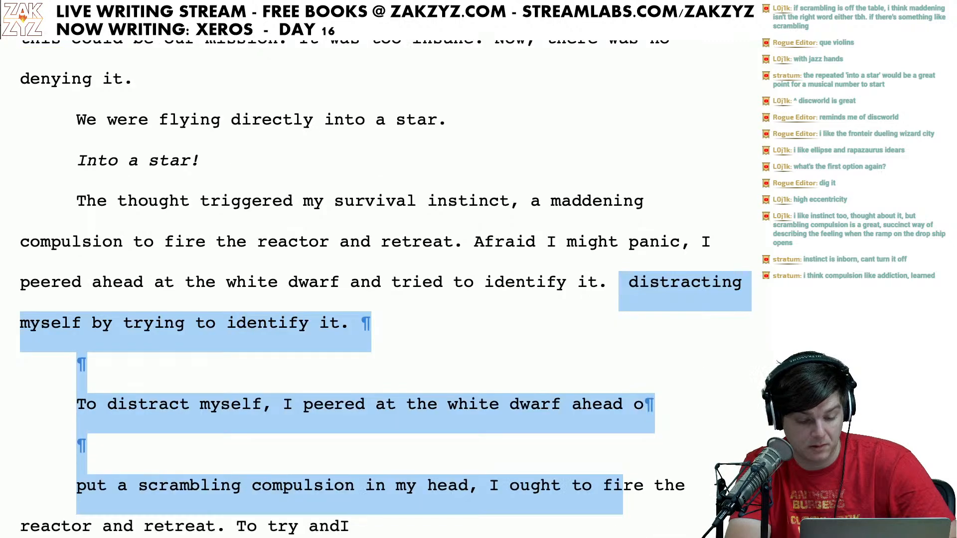
key("shift+Down")
key("shift+Down")
key("shift+Up")
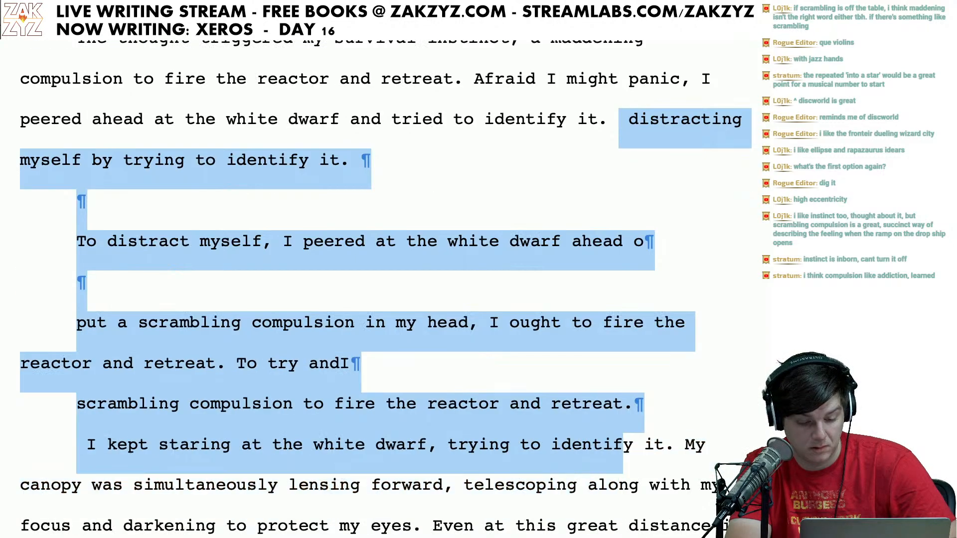
key("shift+Right")
key("shift+Right")
key("shift+Right")
key("shift+Right")
key("shift+Right")
key("shift+Right")
key("shift+Left")
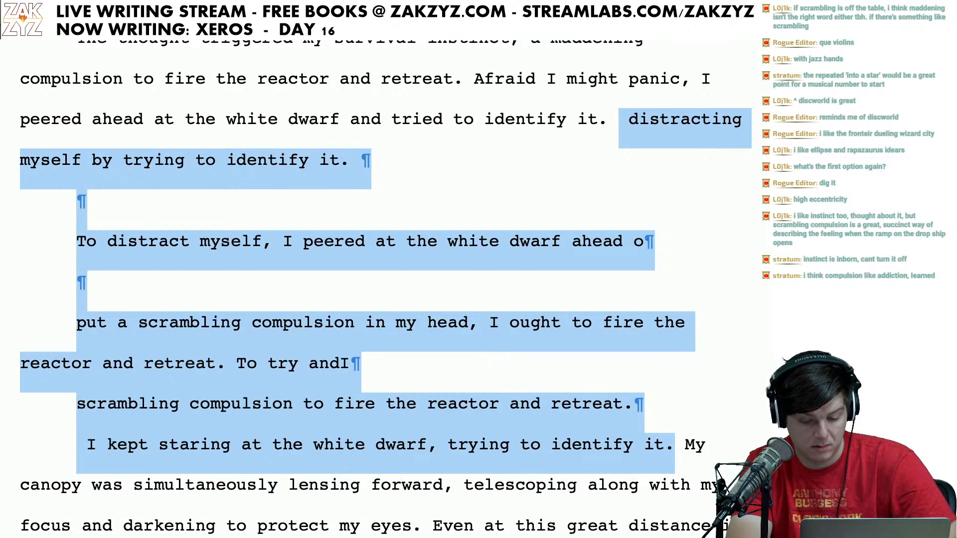
key("BackSpace")
key("Return")
key("Return")
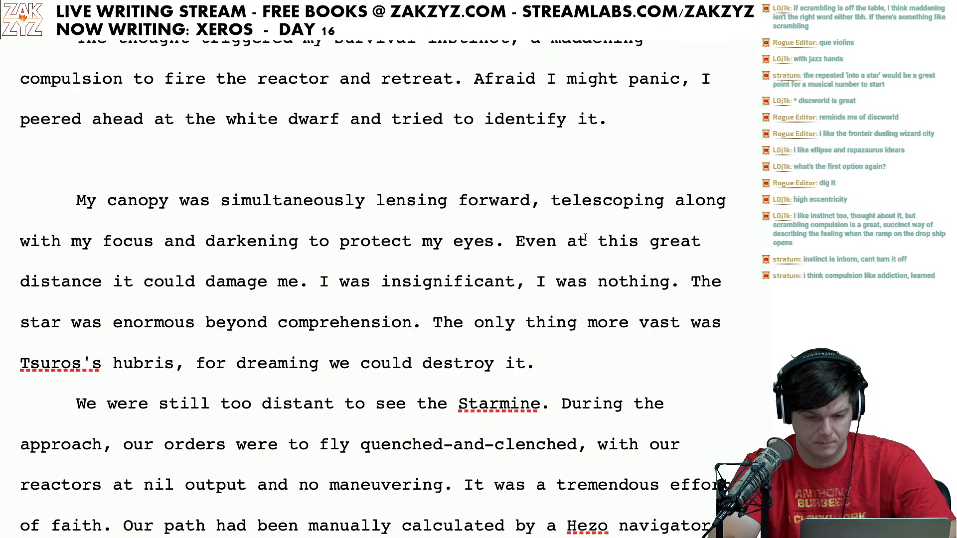
Step: Break the paragraph after "retreat." and write "To push away the panic, I peered ahead at the white dwarf and tried to identify it."
key("Up")
key("Return")
key("Left")
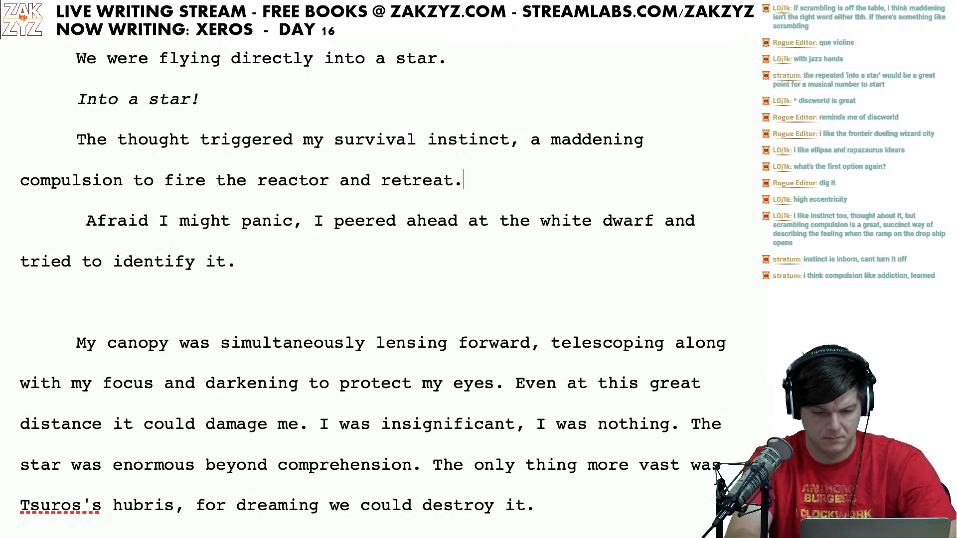
type("To push a")
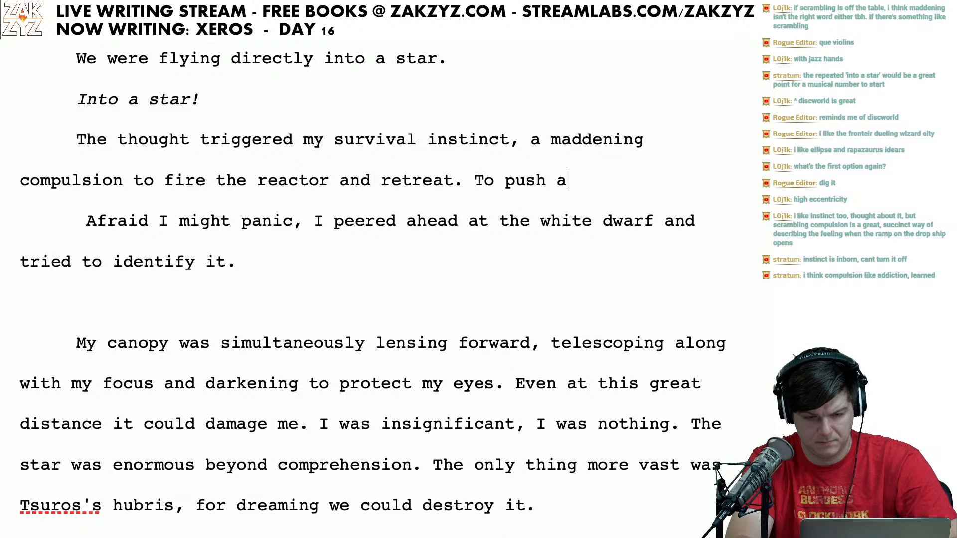
type("way ")
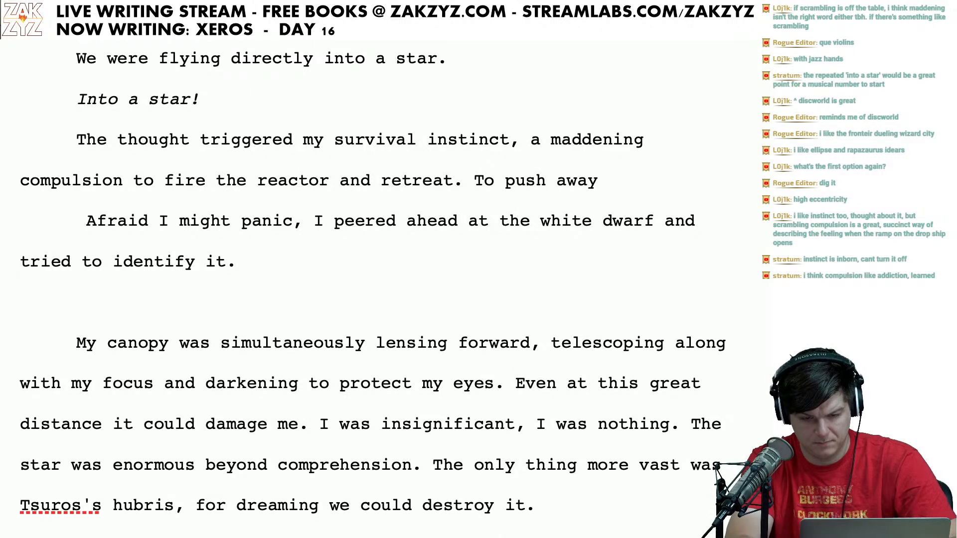
type("the panicky")
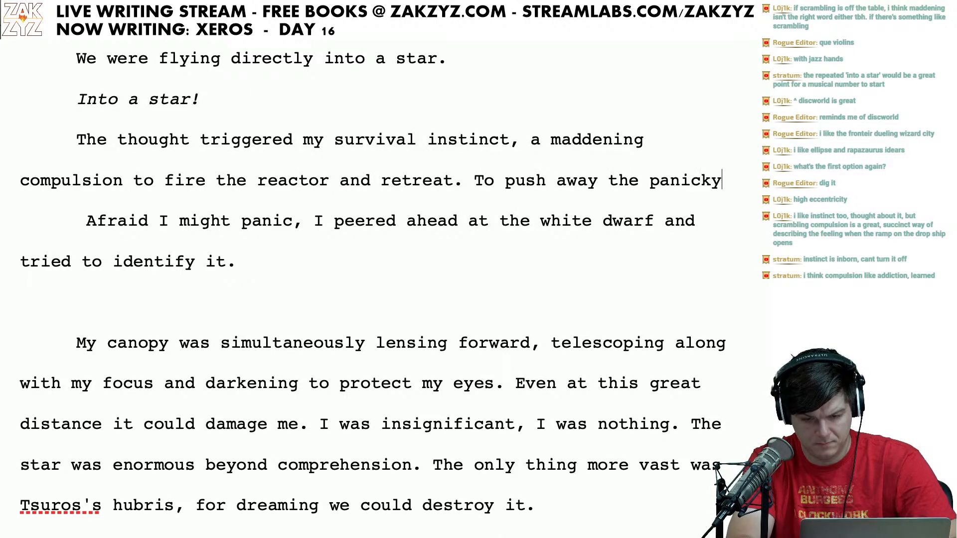
key("BackSpace")
key("BackSpace")
type(", I pee")
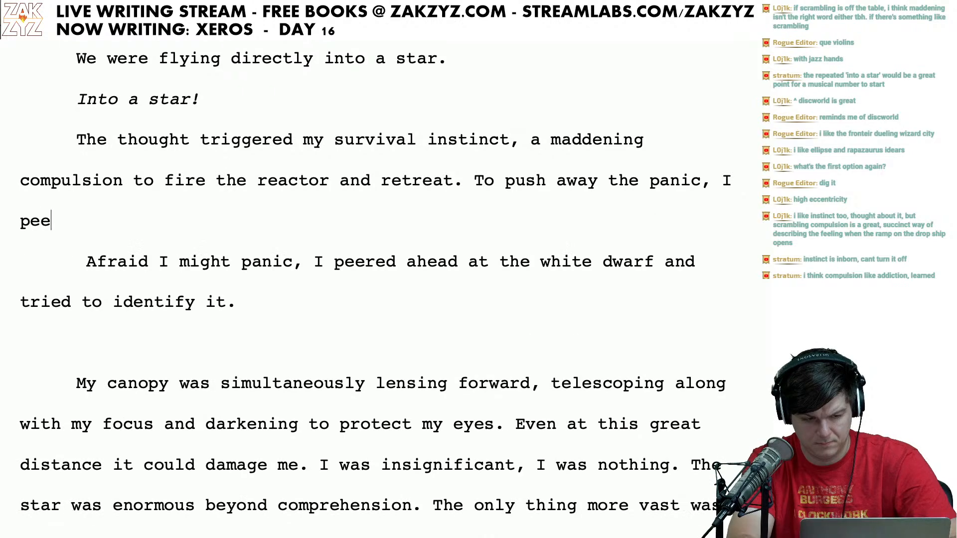
type("red ahead at the ")
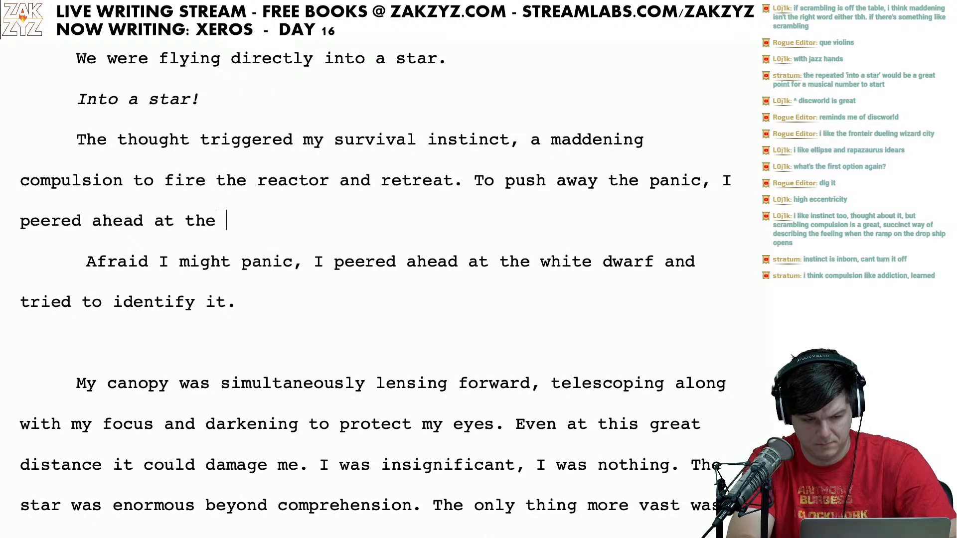
type("whi")
key("BackSpace")
type("white dwar")
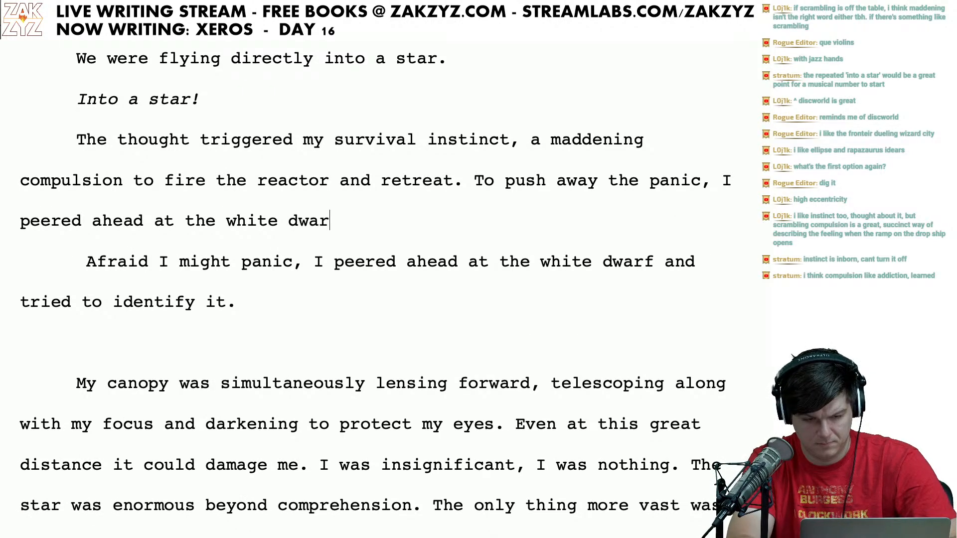
type("f and tried to id")
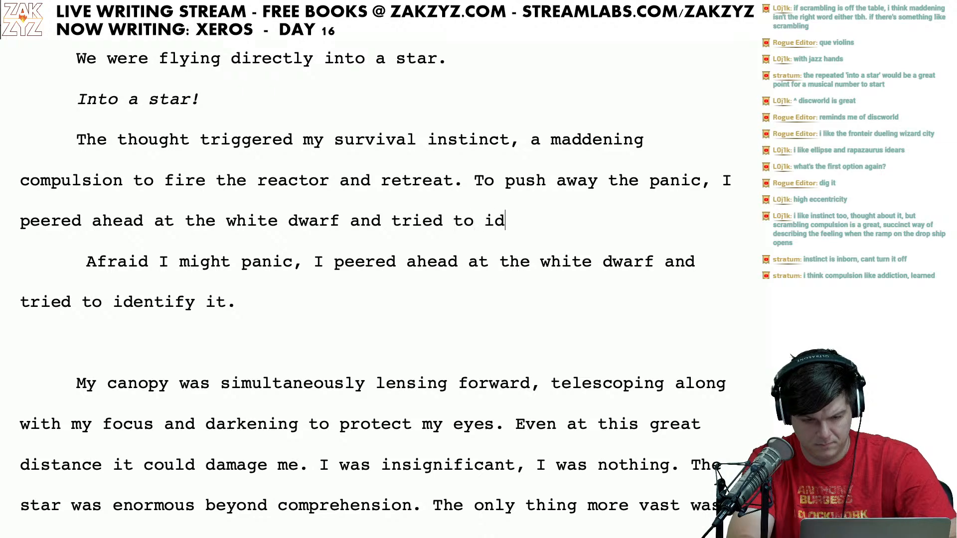
type("entify it. M")
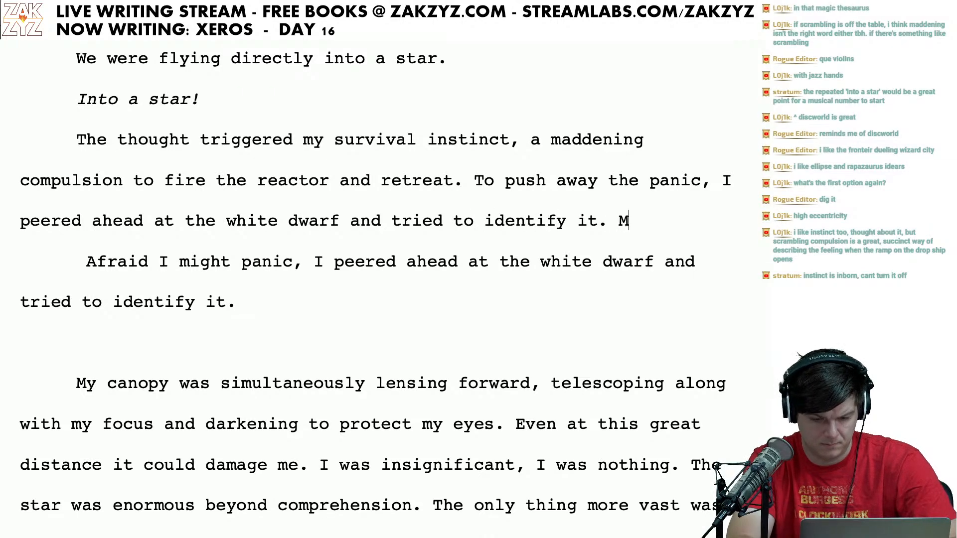
Step: Add the sentence "My canopy lensed forward and darkened to protect my eyes." after "identify it."
type("y canopy lensed")
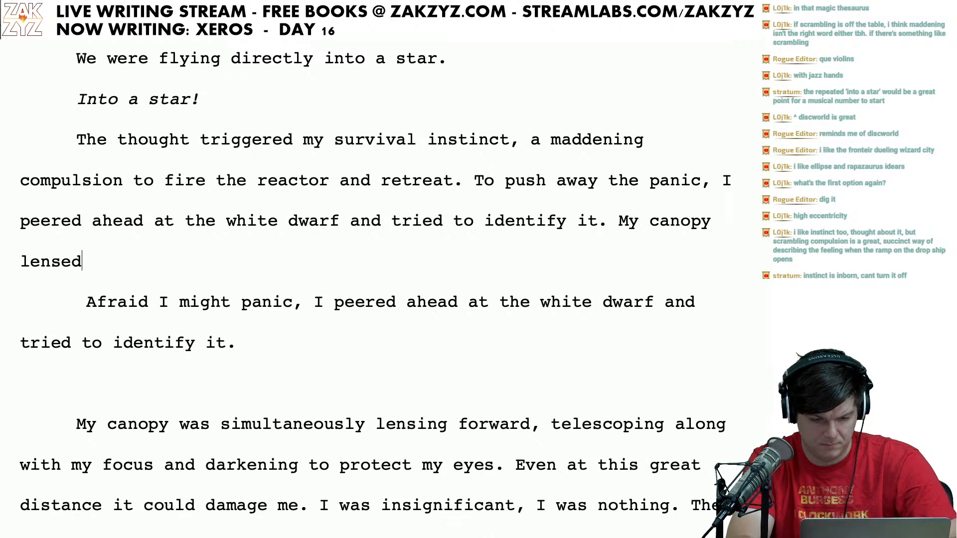
type(" forward")
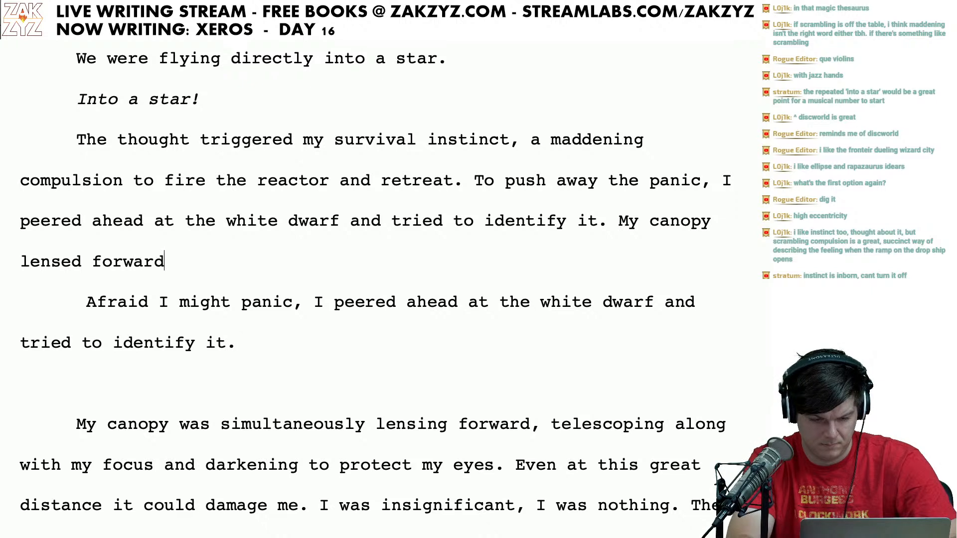
type(" and darkened ")
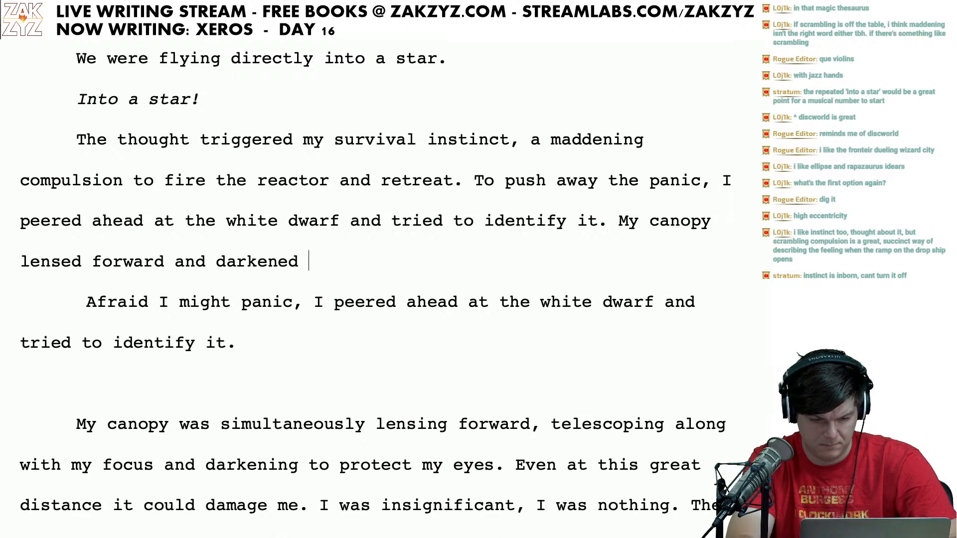
type("to protect my ")
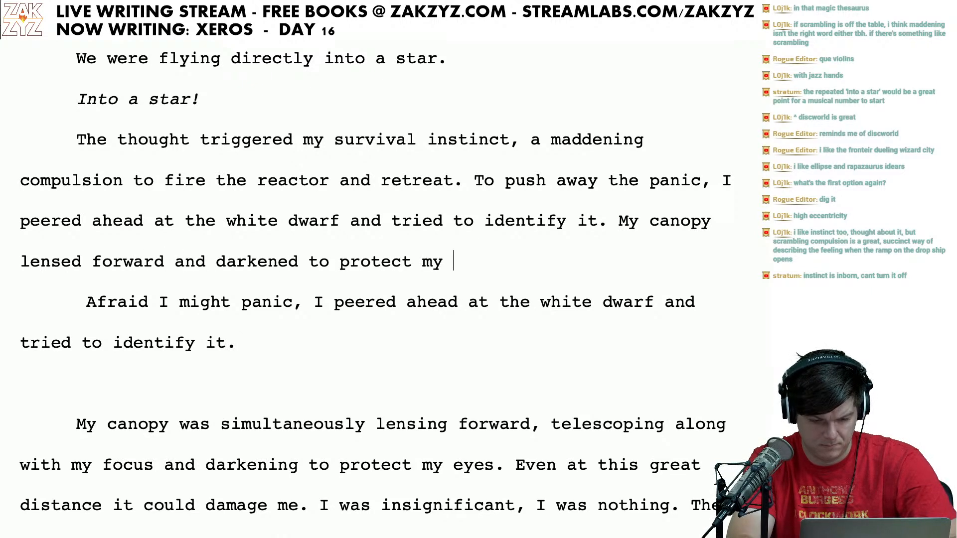
type("eyes")
Step: Delete the old "Afraid I might panic" and "My canopy was simultaneously lensing" sentences, joining "Even at this great distance" to the new paragraph
key("shift+Down")
key("shift+Down")
key("shift+Down")
key("shift+Down")
key("shift+Down")
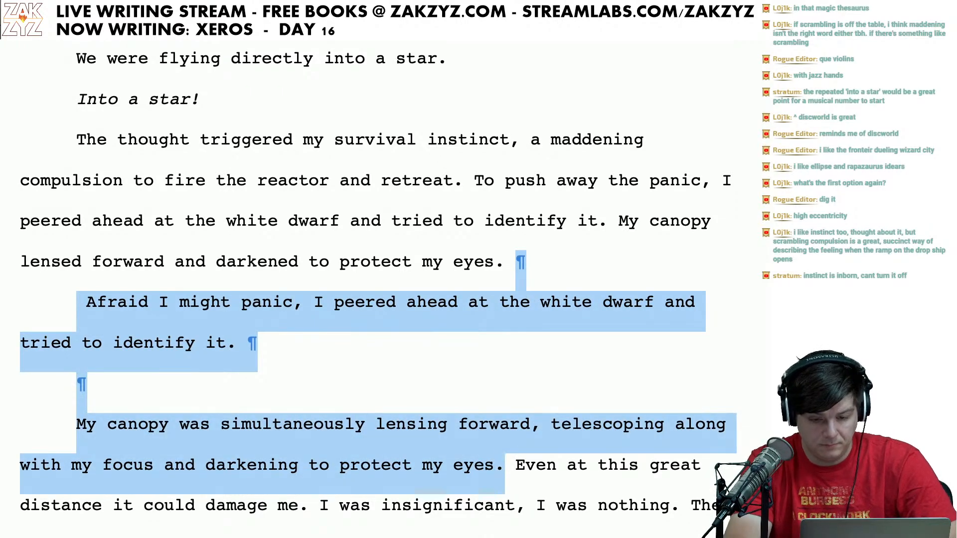
key("BackSpace")
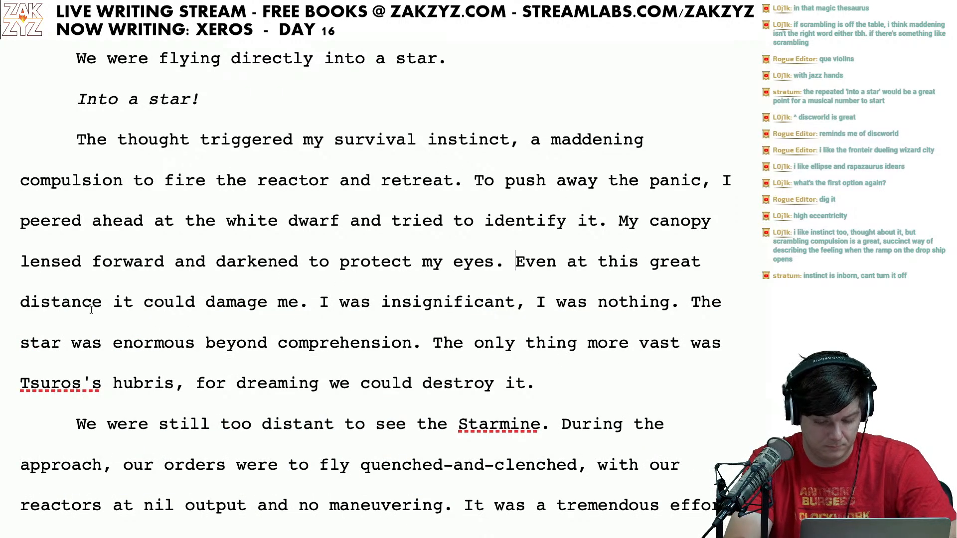
Step: Complete the sentence as "Even at this great distance, staring at the star could damage them." and break the paragraph after it
type(", staring at t")
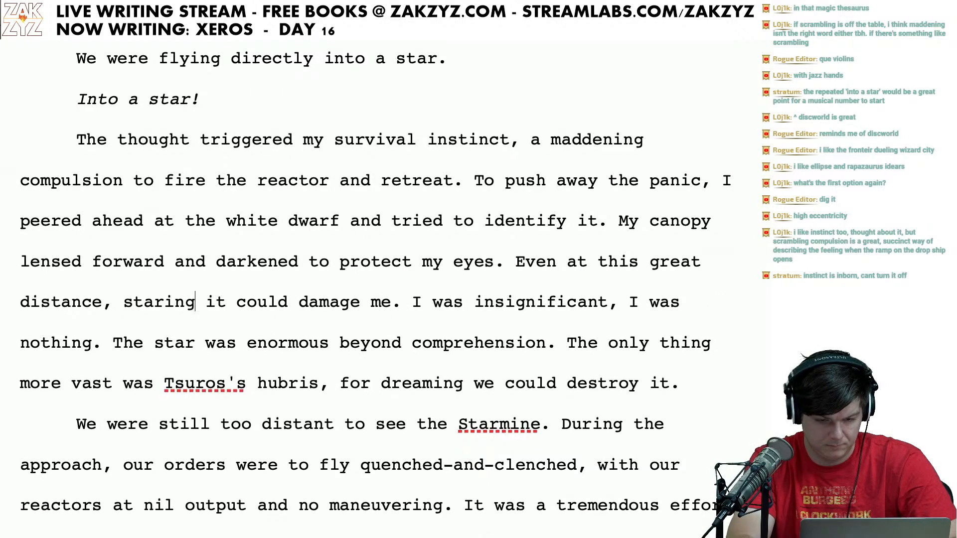
type("he star could d")
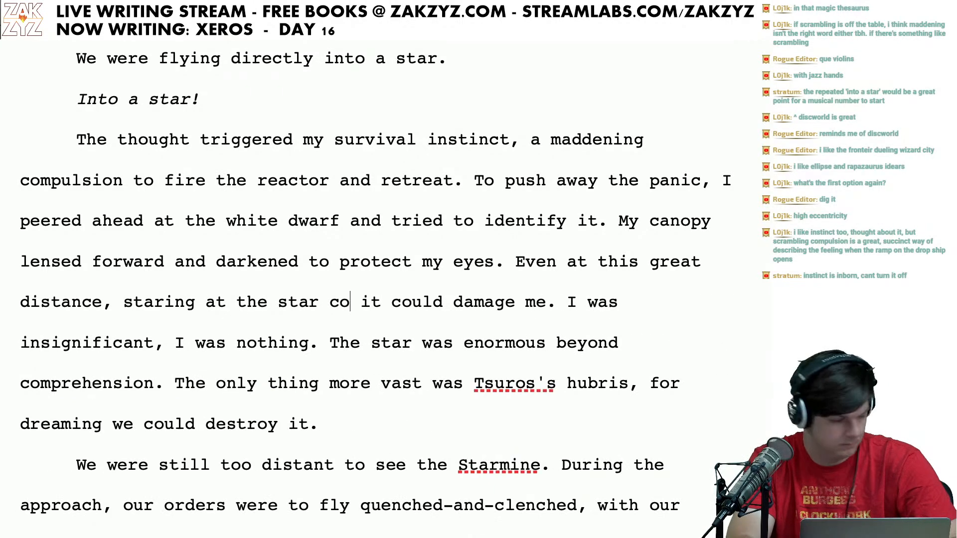
type("amage them.")
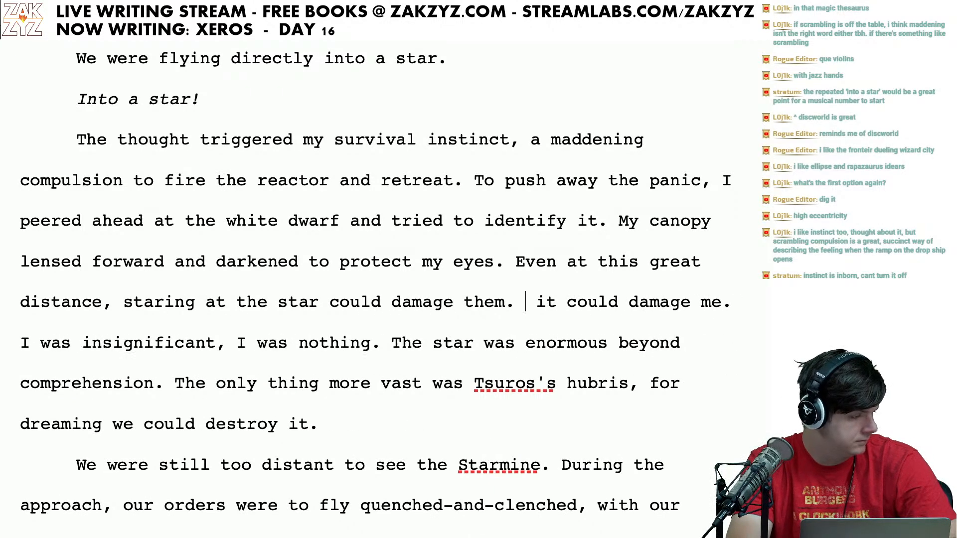
key("Return")
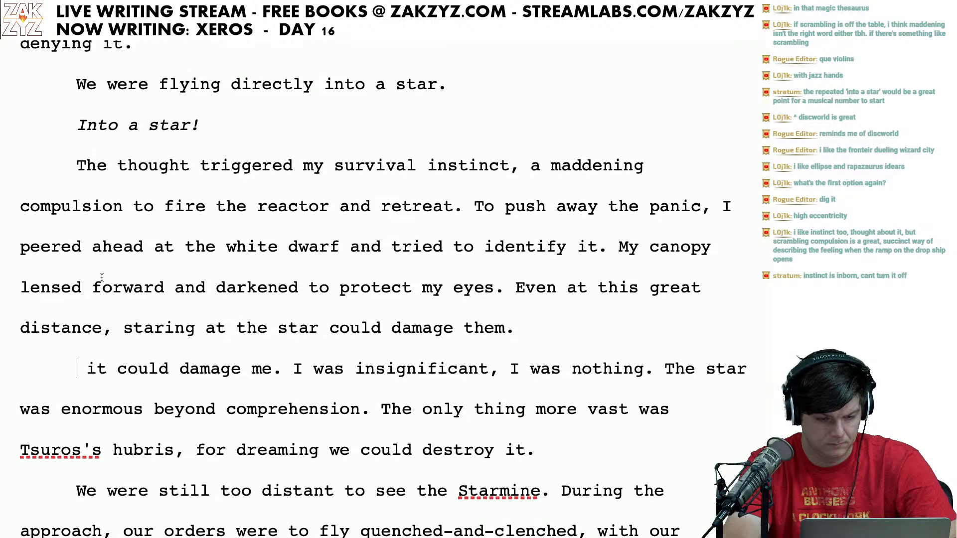
Step: Replace "maddening" with "scrambling" before "compulsion" in the survival instinct sentence
left_click(634, 165)
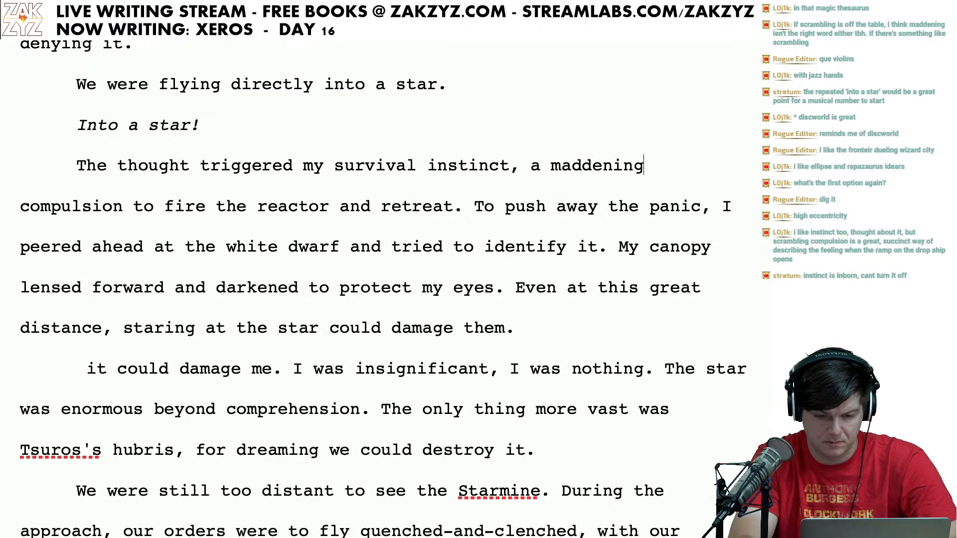
key("BackSpace")
key("BackSpace")
key("BackSpace")
key("BackSpace")
key("BackSpace")
key("BackSpace")
key("BackSpace")
key("BackSpace")
key("BackSpace")
type("scra")
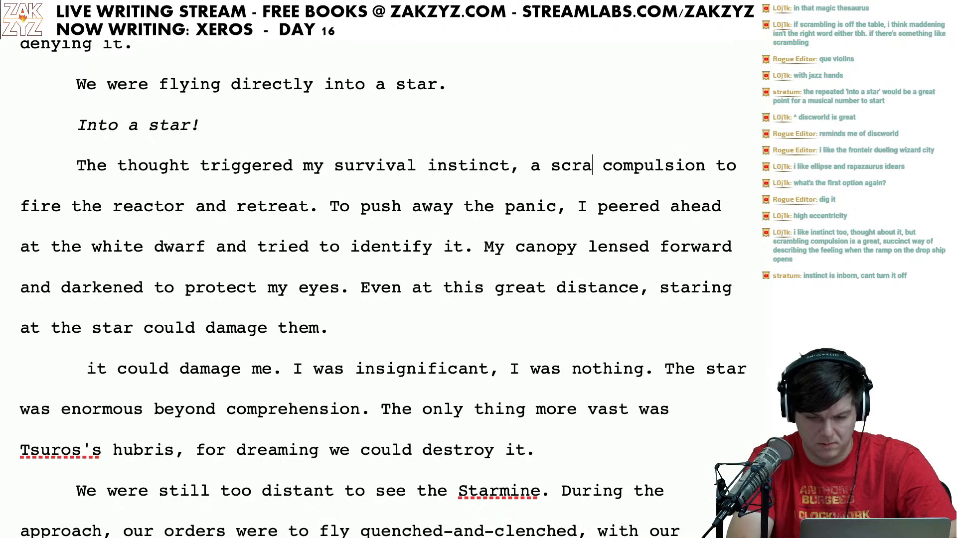
type("mbling")
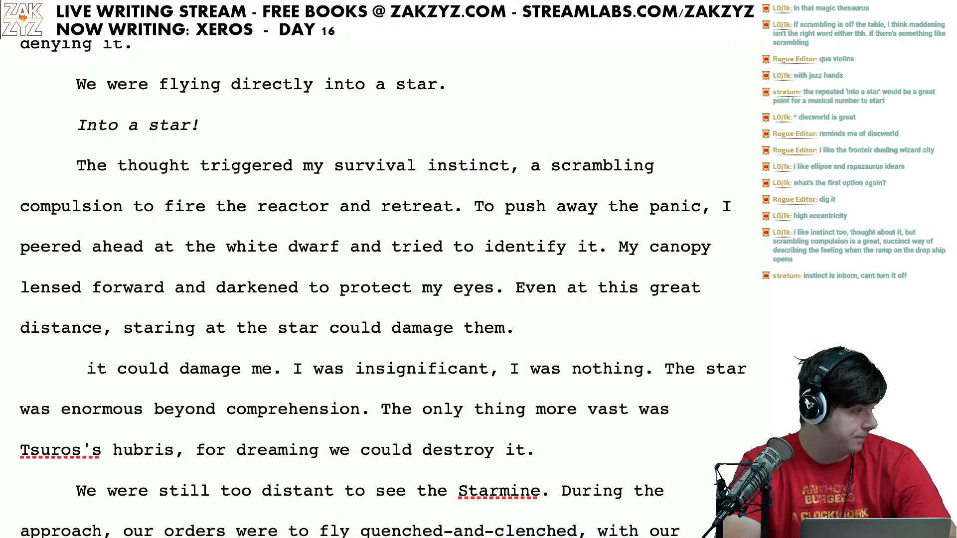
Step: Reword the text after "survival instinct" to ", filling me with a scrambling compulsion"
scroll(383, 290, "down", 1)
scroll(383, 290, "down", 1)
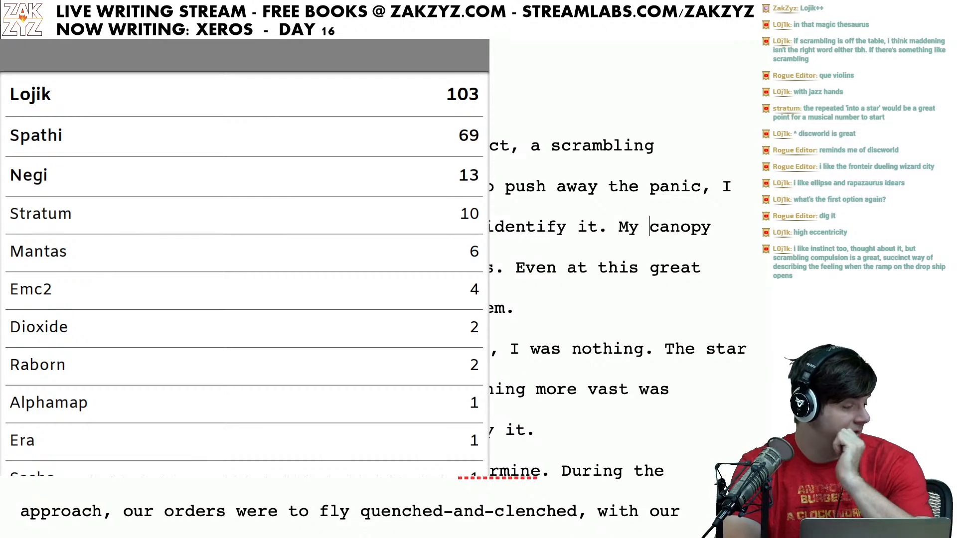
scroll(383, 290, "down", 2)
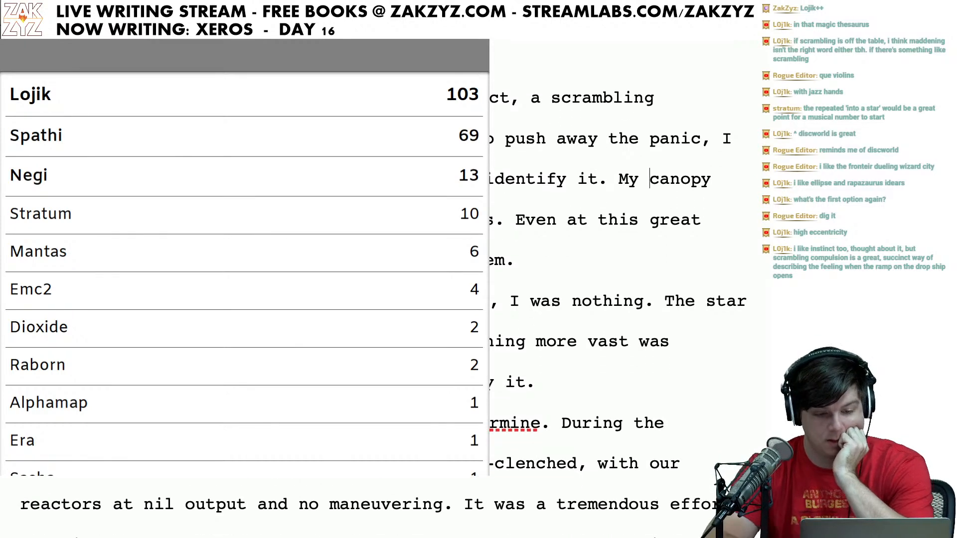
scroll(383, 289, "down", 1)
scroll(383, 290, "down", 1)
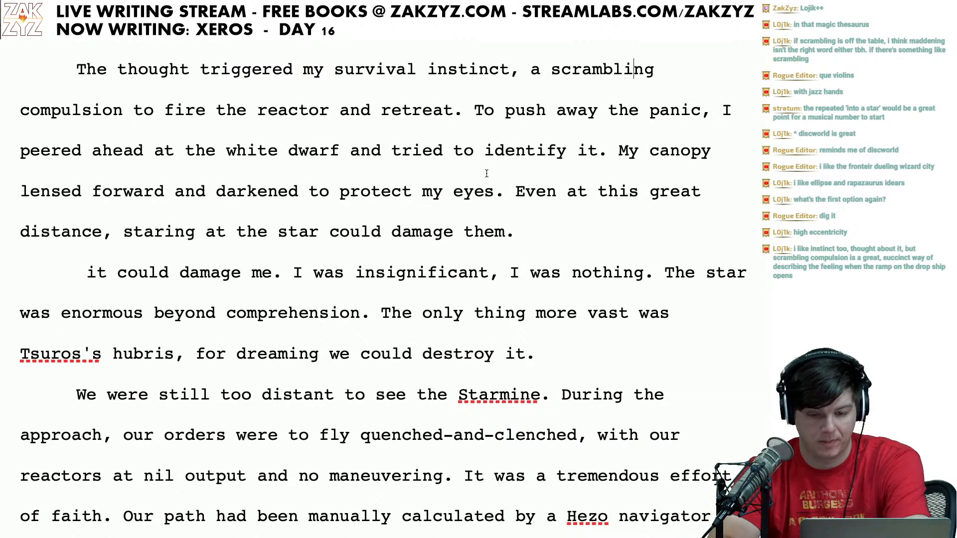
scroll(486, 173, "down", 1)
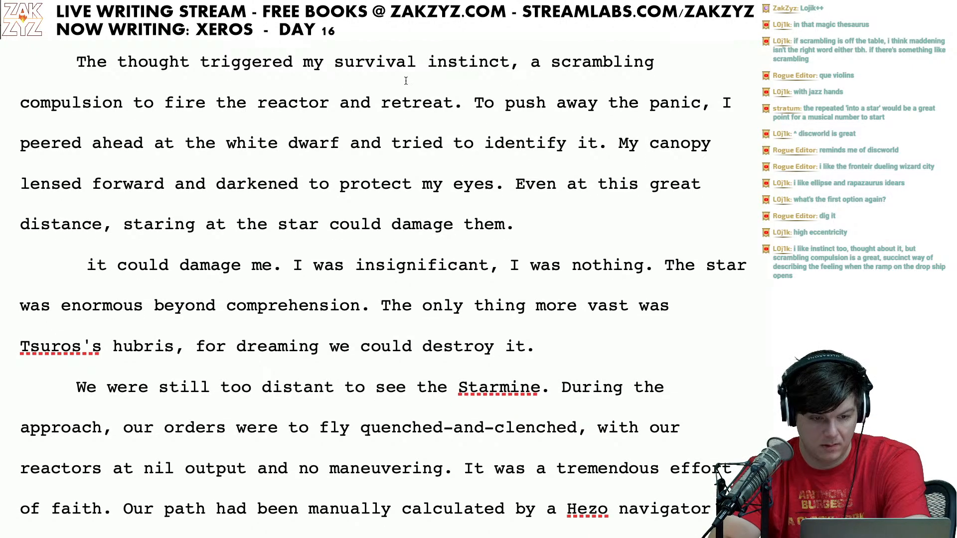
scroll(236, 75, "up", 1)
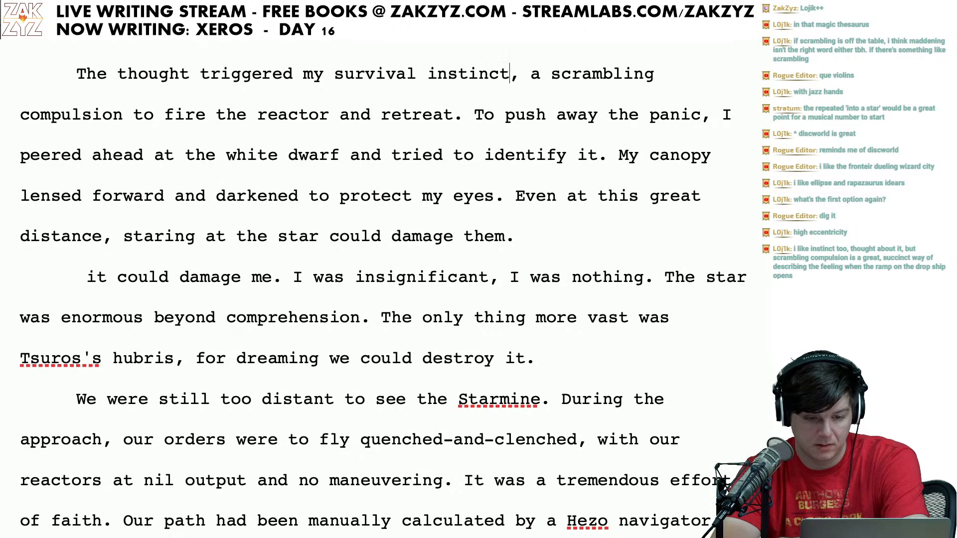
key("Left")
key("BackSpace")
type(".")
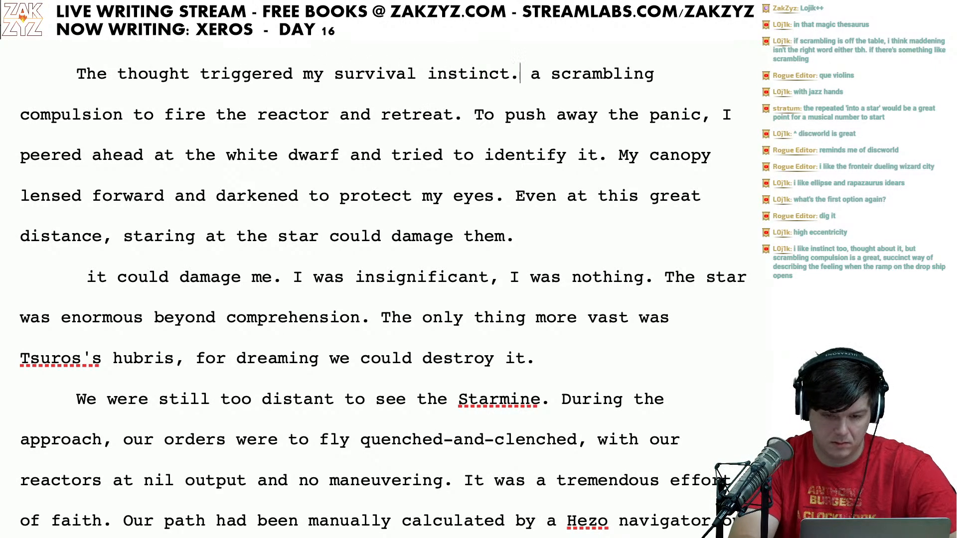
key("BackSpace")
type(", filling me with a")
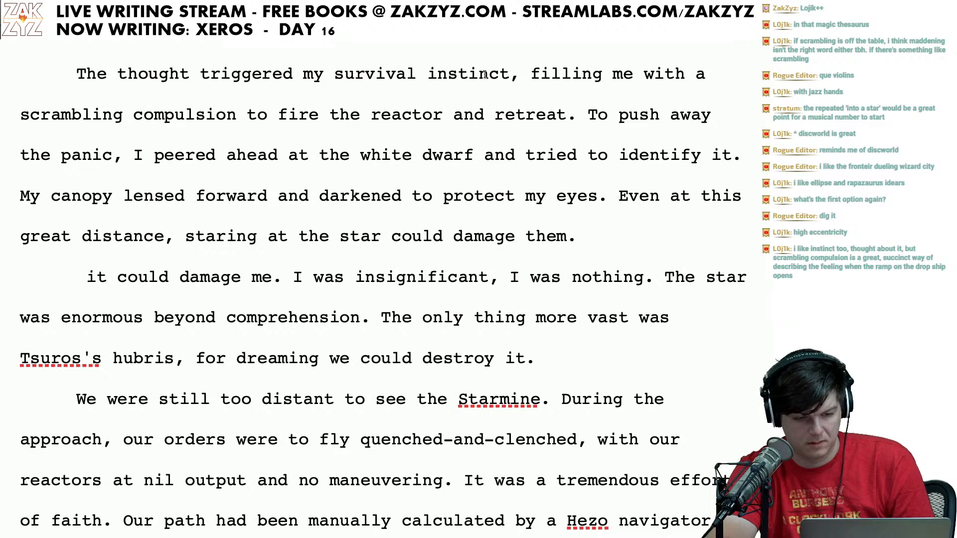
Step: Open the paragraph after "Into a star!" with "I had a scrambling, instinctual compulsion to fire the reactor and retreat."
scroll(485, 75, "up", 3)
left_click(105, 167)
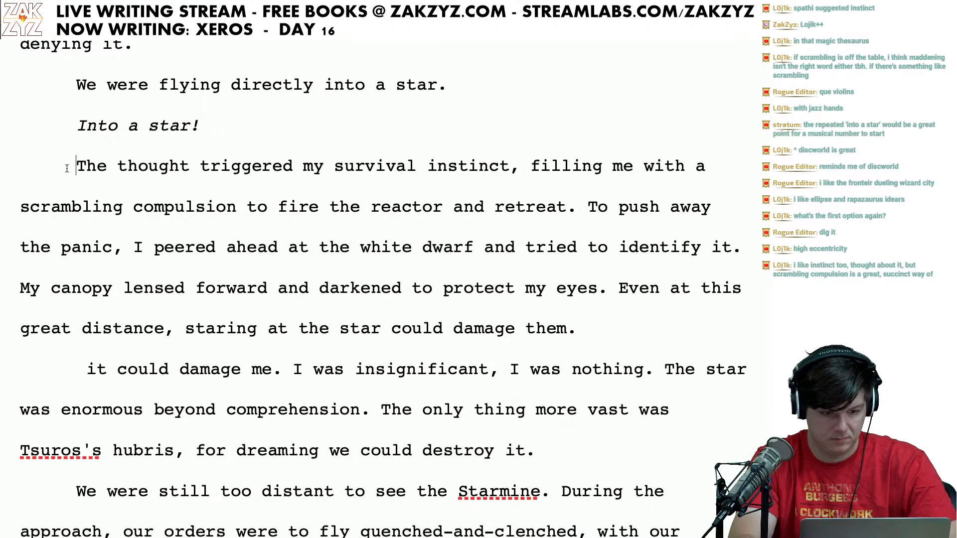
type("I felt an in")
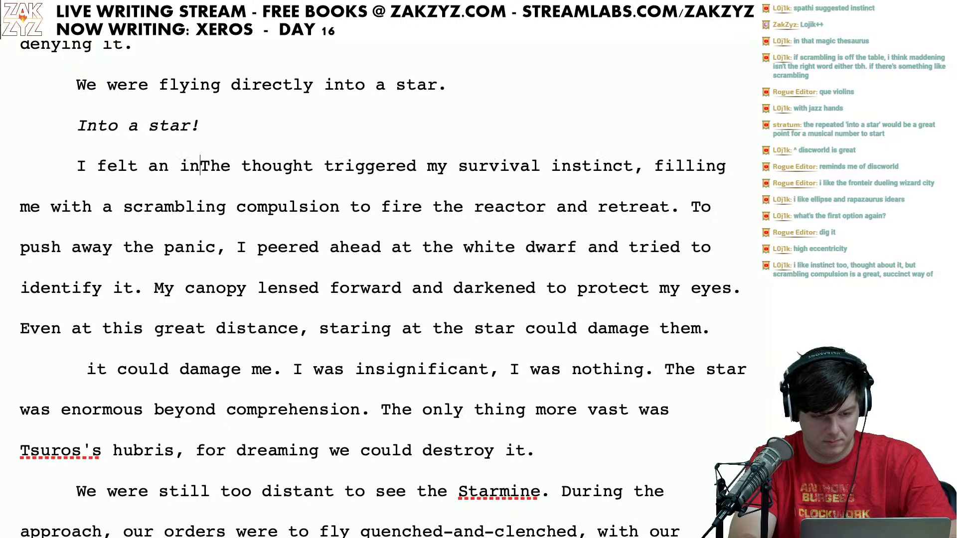
key("BackSpace")
key("BackSpace")
key("BackSpace")
key("BackSpace")
key("BackSpace")
key("BackSpace")
key("BackSpace")
key("BackSpace")
key("BackSpace")
key("BackSpace")
type("had")
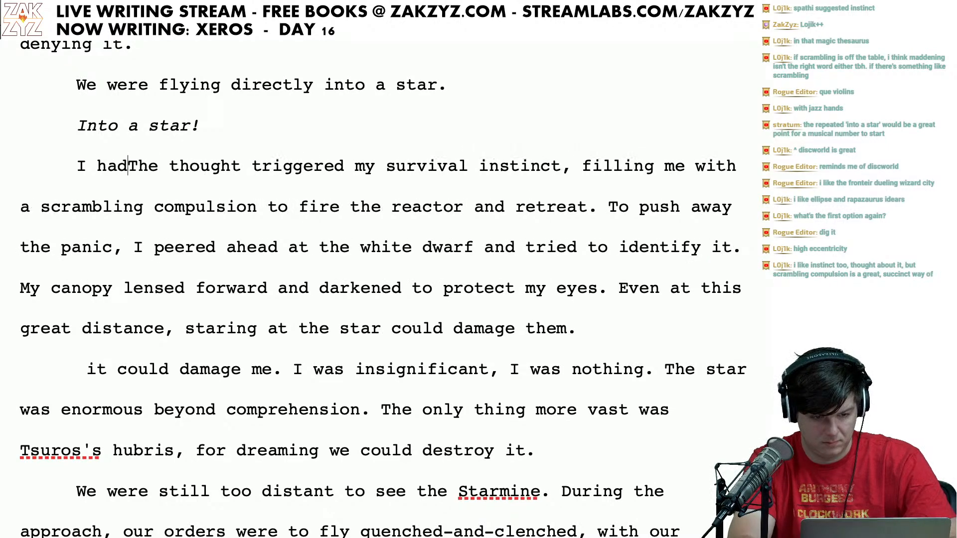
type(" a scrambling")
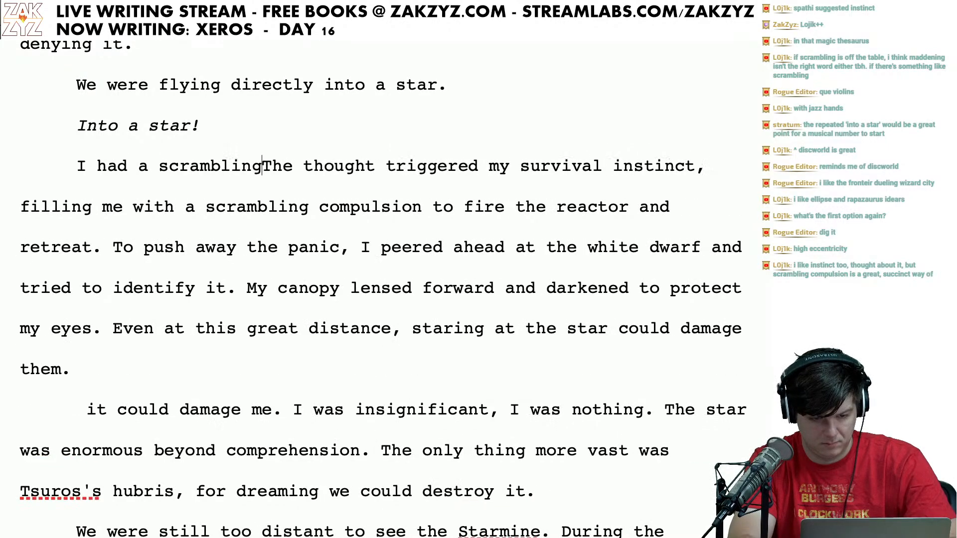
type(", instinctuia")
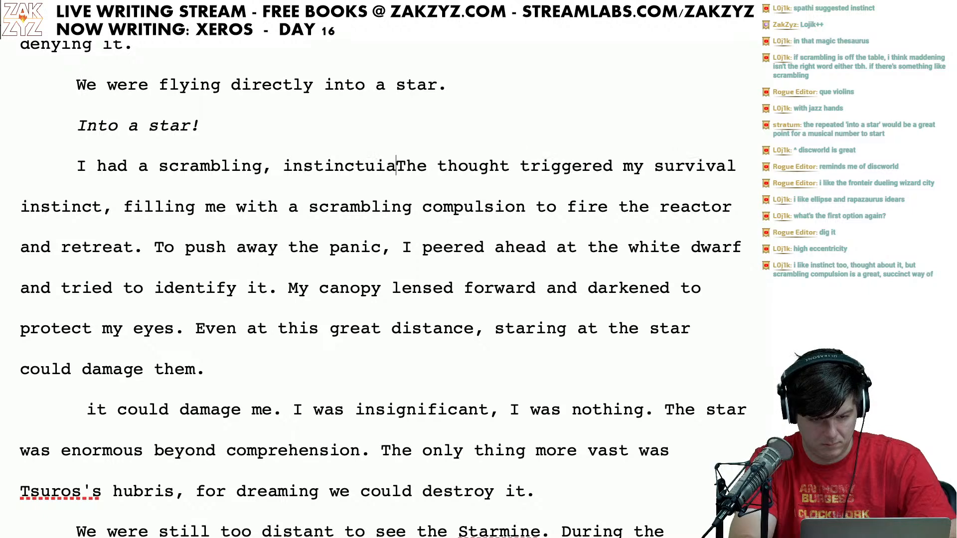
type("l")
key("BackSpace")
key("BackSpace")
key("BackSpace")
type("al comp")
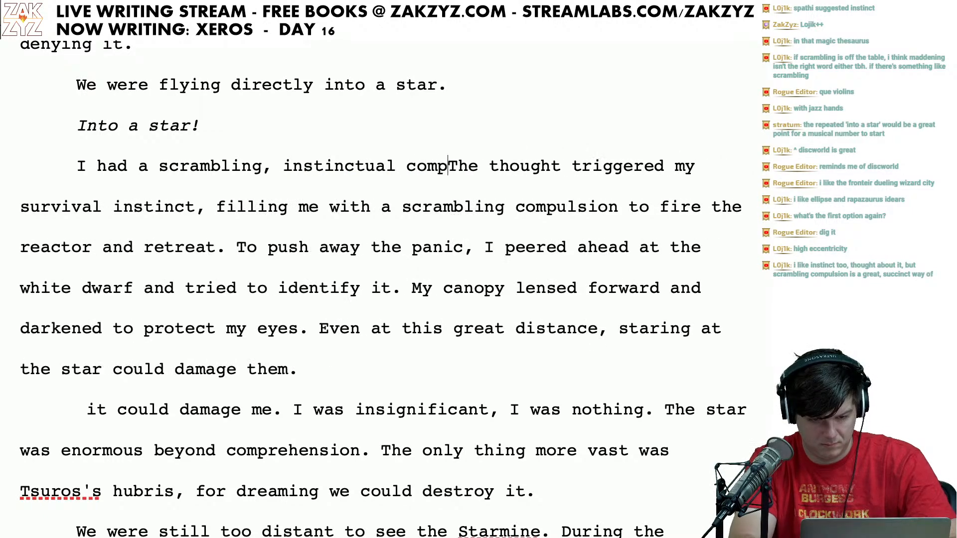
type("ulsion to fir")
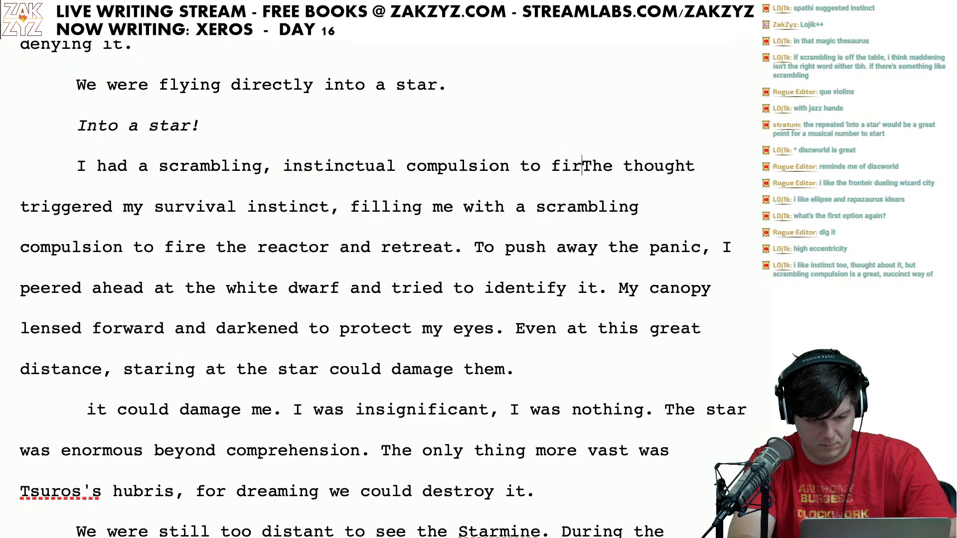
type("e the reactor an")
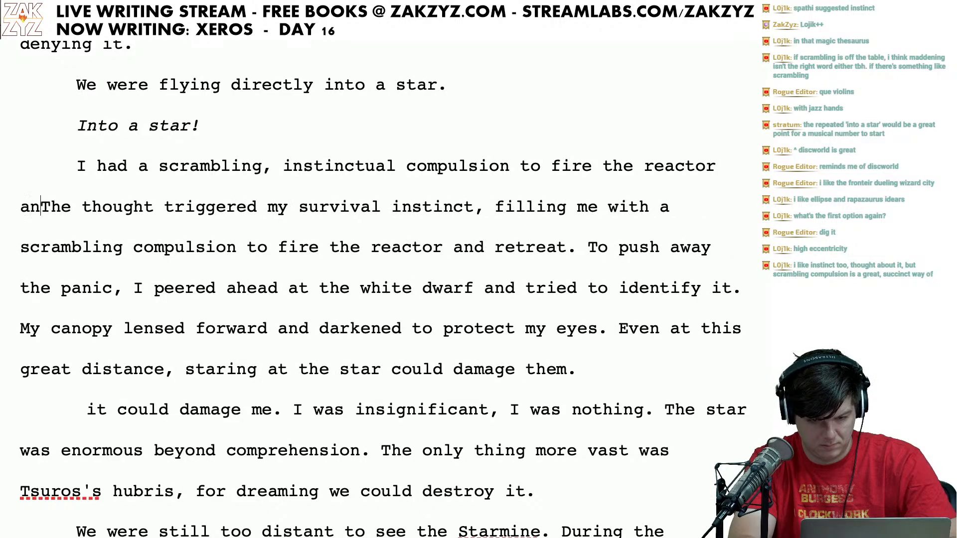
type("d retreat.")
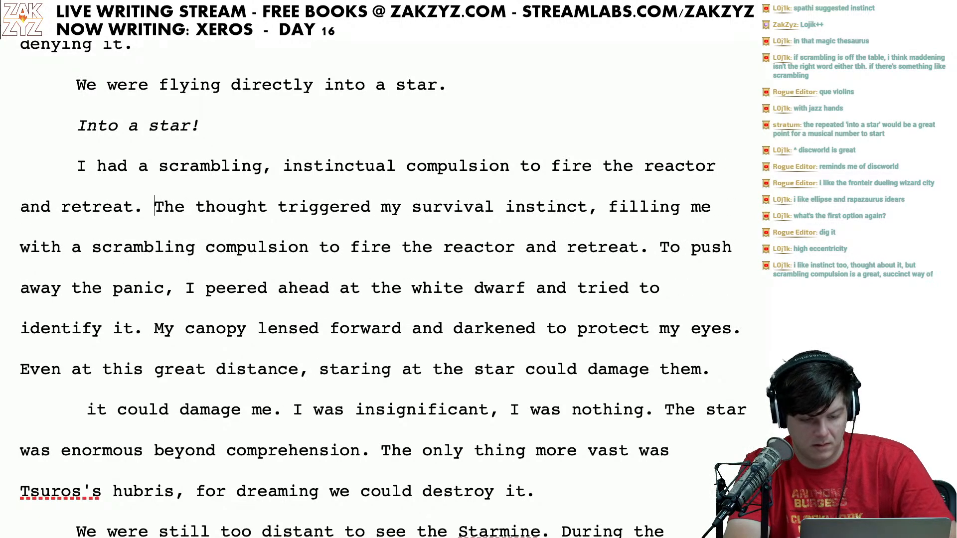
Step: Delete the old sentence running from "The thought triggered my survival instinct" to "fire the reactor and retreat."
key("shift+Down")
key("shift+Right")
key("shift+Right")
key("shift+Right")
key("shift+Right")
key("shift+Right")
key("shift+Right")
key("shift+Right")
key("shift+Right")
key("shift+Right")
key("shift+Right")
key("shift+Right")
key("shift+Right")
key("shift+Right")
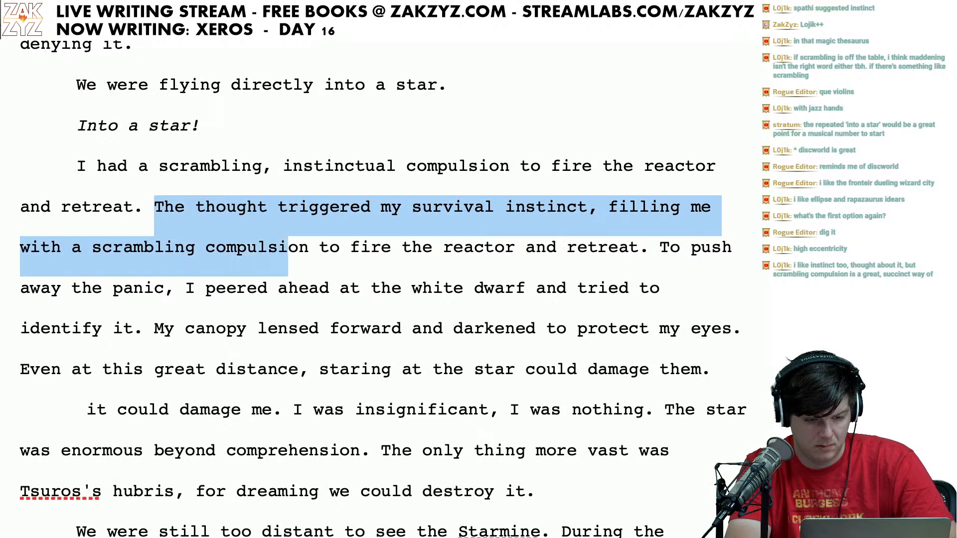
key("shift+Right")
key("shift+Right")
key("shift+Right")
key("shift+Right")
key("shift+Right")
key("shift+Right")
key("shift+Right")
key("shift+Right")
key("shift+Right")
key("shift+Right")
key("shift+Right")
key("shift+Right")
key("shift+Right")
key("shift+Right")
key("shift+Right")
key("shift+Right")
key("shift+Right")
key("shift+Right")
key("shift+Right")
key("shift+Right")
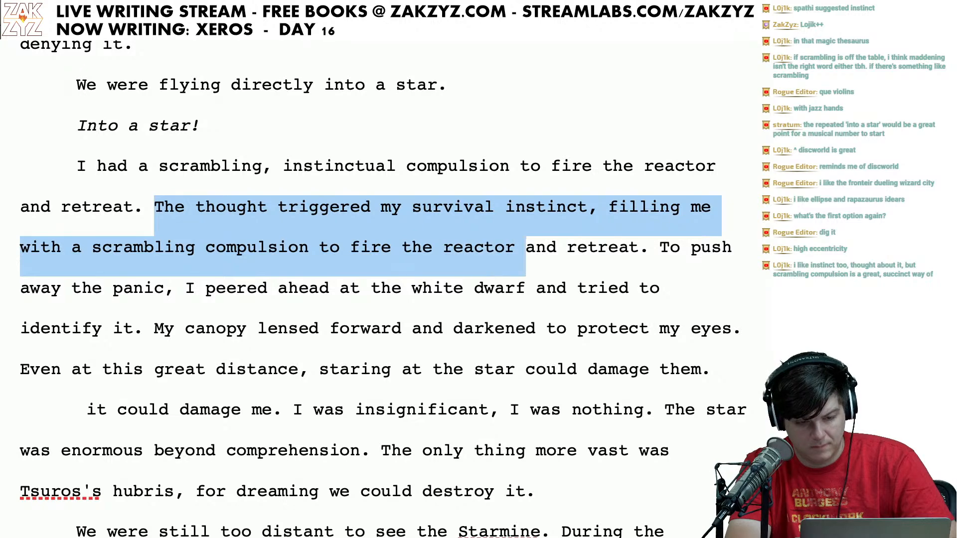
key("shift+Right")
key("shift+Right")
key("shift+Right")
key("shift+Right")
key("shift+Right")
key("shift+Right")
key("shift+Right")
key("shift+Right")
key("shift+Right")
key("shift+Right")
key("shift+Right")
key("shift+Right")
key("shift+Right")
key("BackSpace")
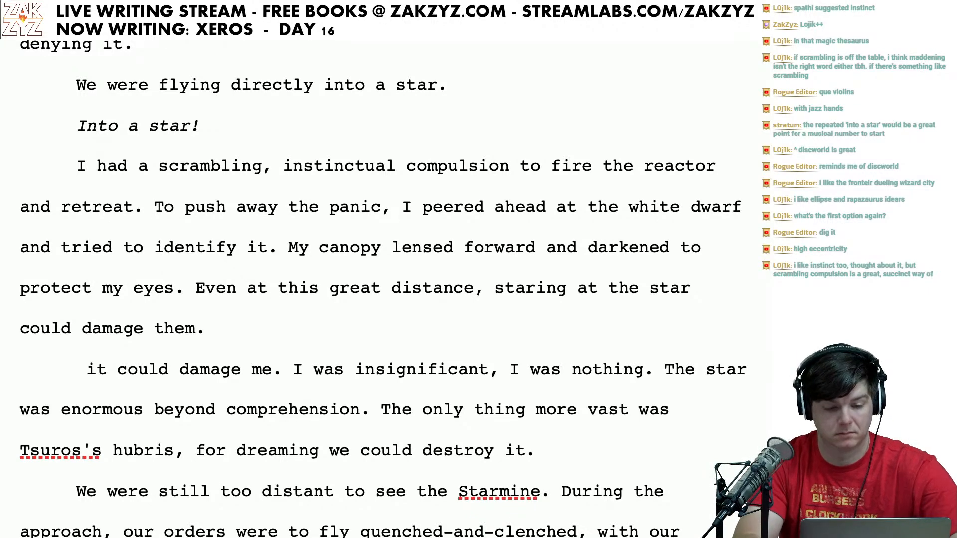
Step: Begin the paragraph after "Into a star!" with "I felt an instinctual compulsion to", ahead of the existing scrambling compulsion sentence
type("I felt an in")
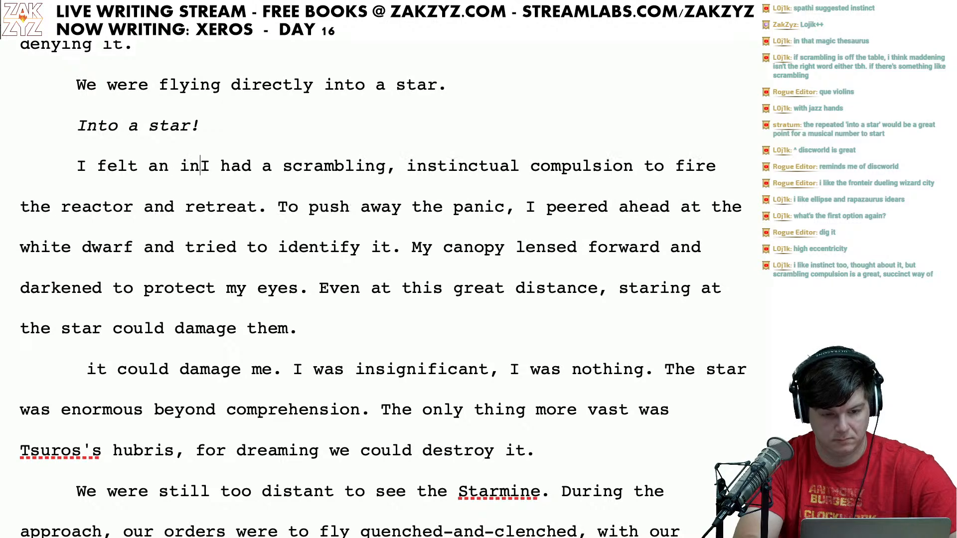
type("stinctual")
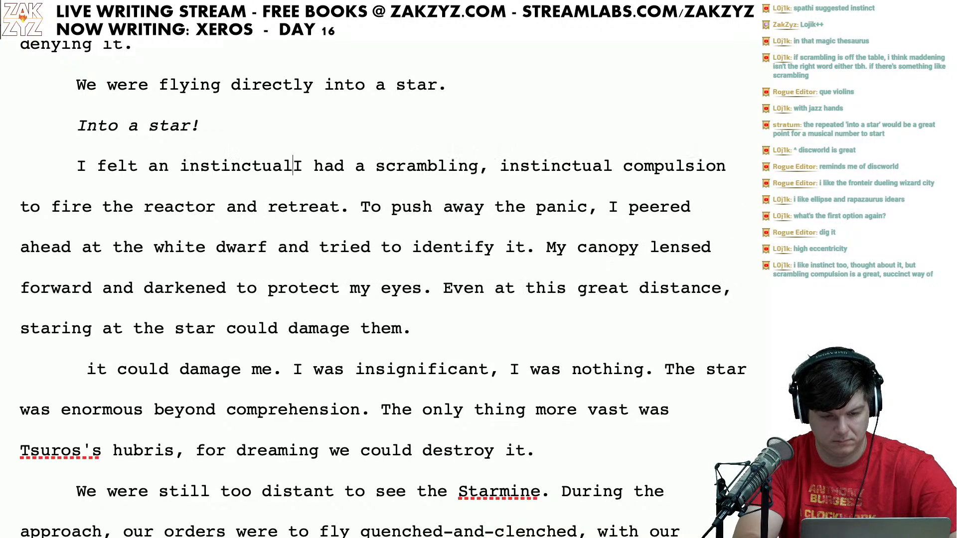
type(" compulsion to ")
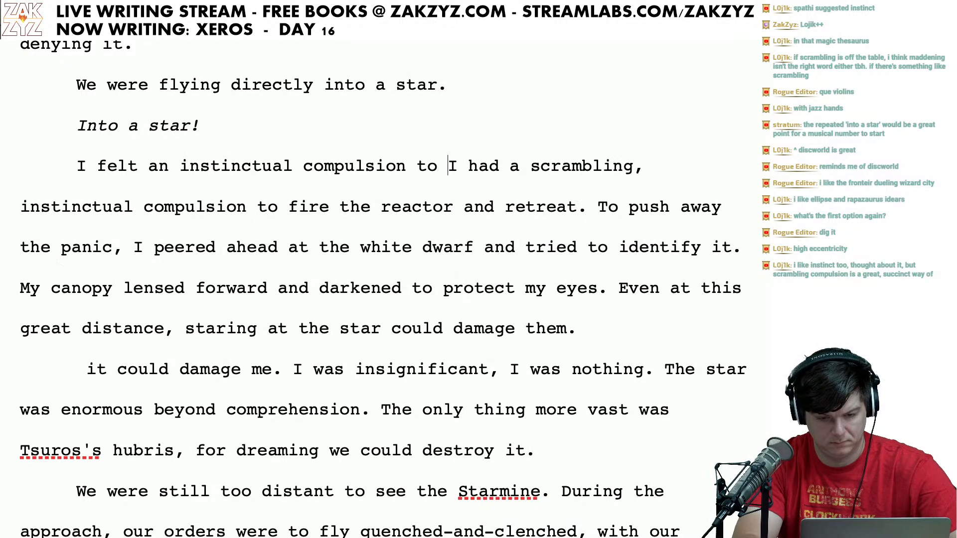
type("fire my reacto")
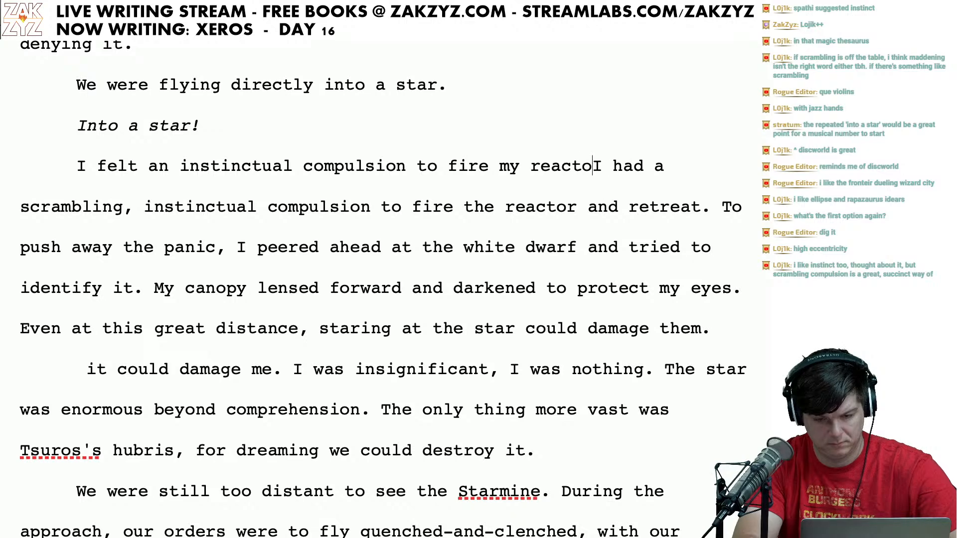
type("r and")
key("BackSpace")
key("BackSpace")
key("BackSpace")
key("BackSpace")
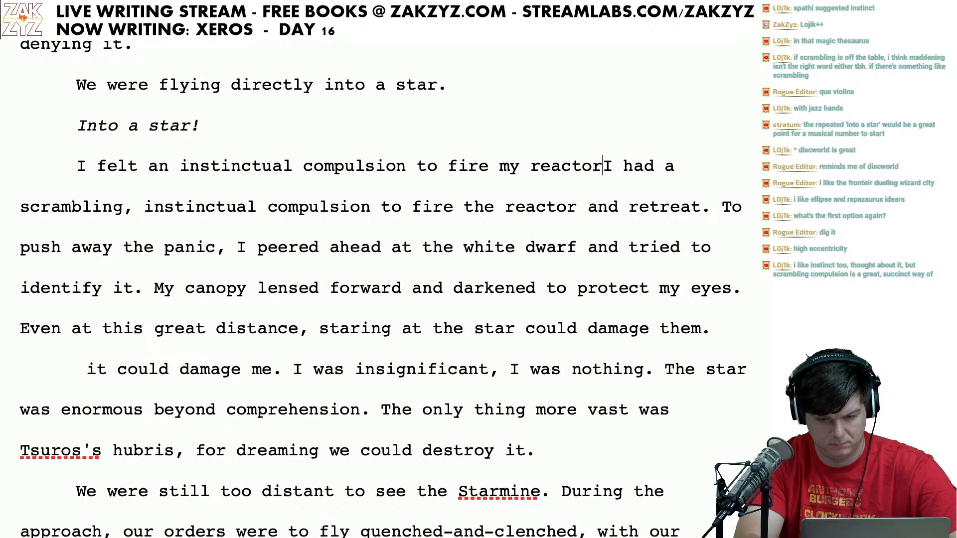
key("BackSpace")
key("BackSpace")
key("BackSpace")
key("BackSpace")
key("BackSpace")
key("BackSpace")
key("BackSpace")
key("BackSpace")
key("BackSpace")
key("BackSpace")
key("BackSpace")
key("BackSpace")
key("BackSpace")
key("BackSpace")
key("BackSpace")
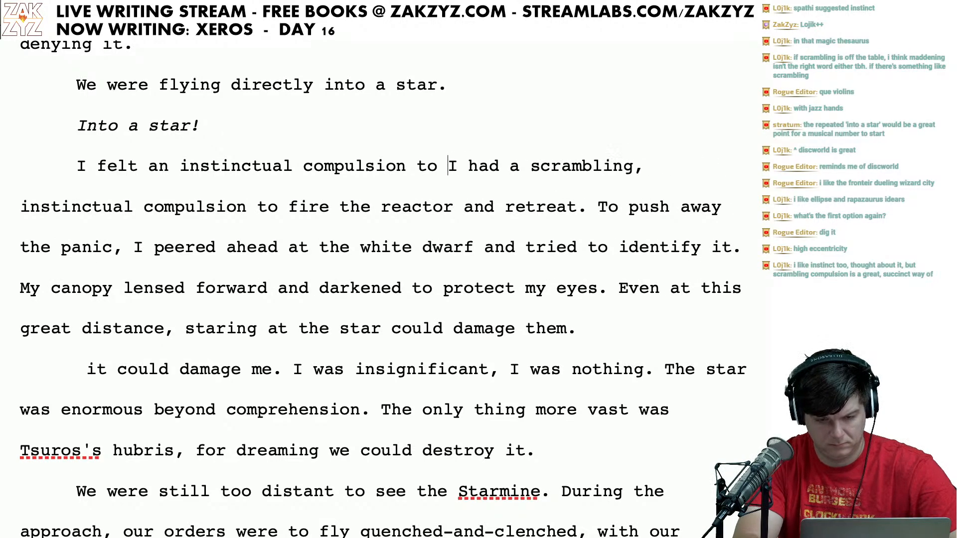
Step: Complete the new sentence with "turn around, fire my reactor, and retreat." and set it apart as its own paragraph
type("turn around, fir")
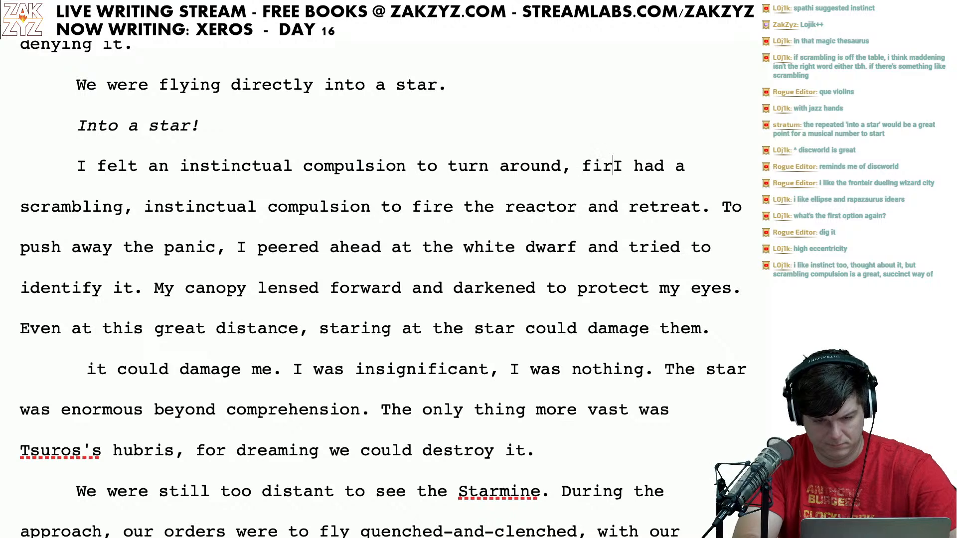
type("e my reactor and")
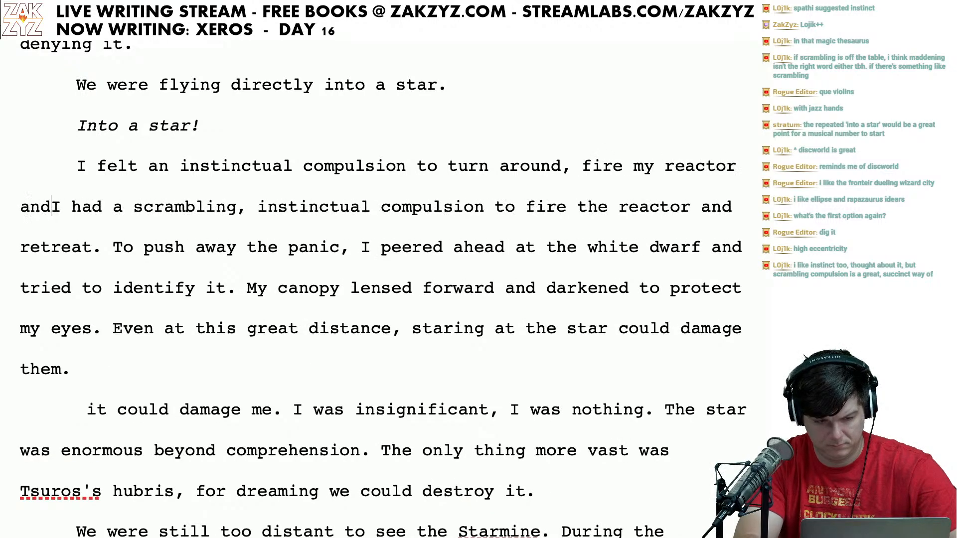
type(" retreatI had a scr")
key("BackSpace")
key("BackSpace")
type("reat")
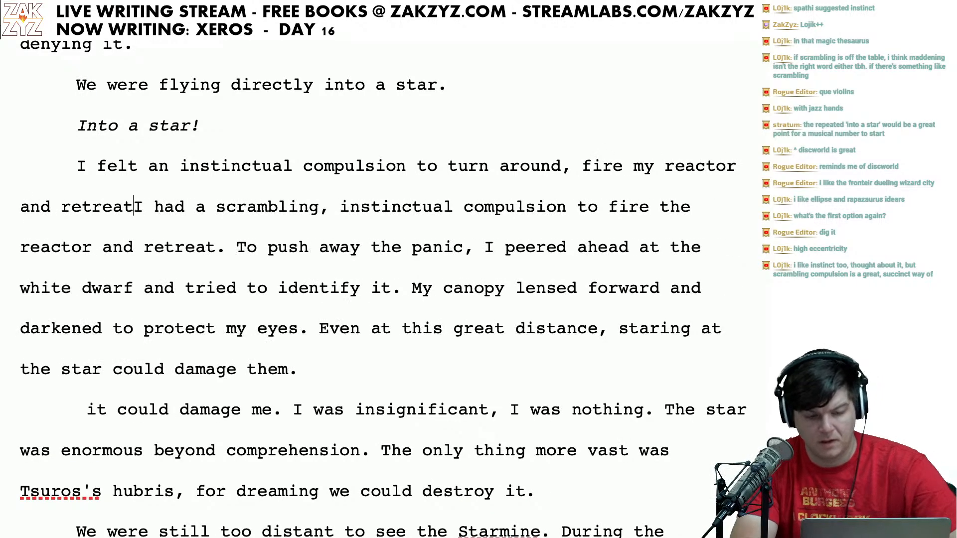
type(".")
key("Return")
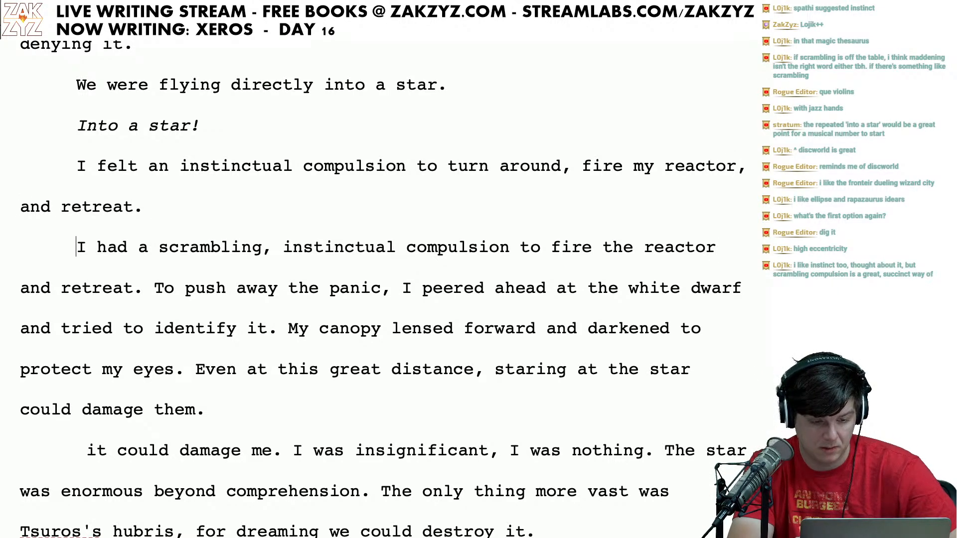
Step: Delete the old sentence "I had a scrambling, instinctual compulsion to fire the reactor and retreat." before "To push away the panic"
key("Right")
key("shift+Down")
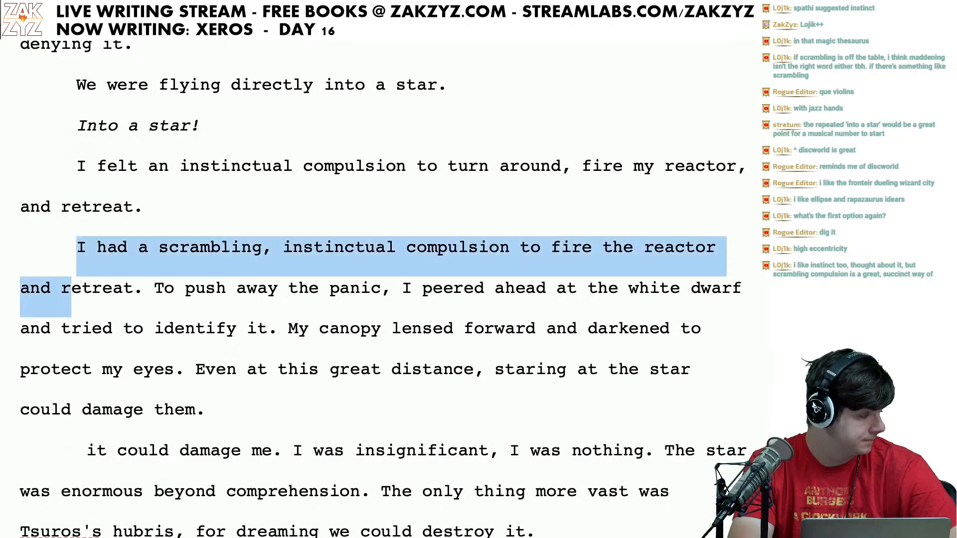
key("shift+Down")
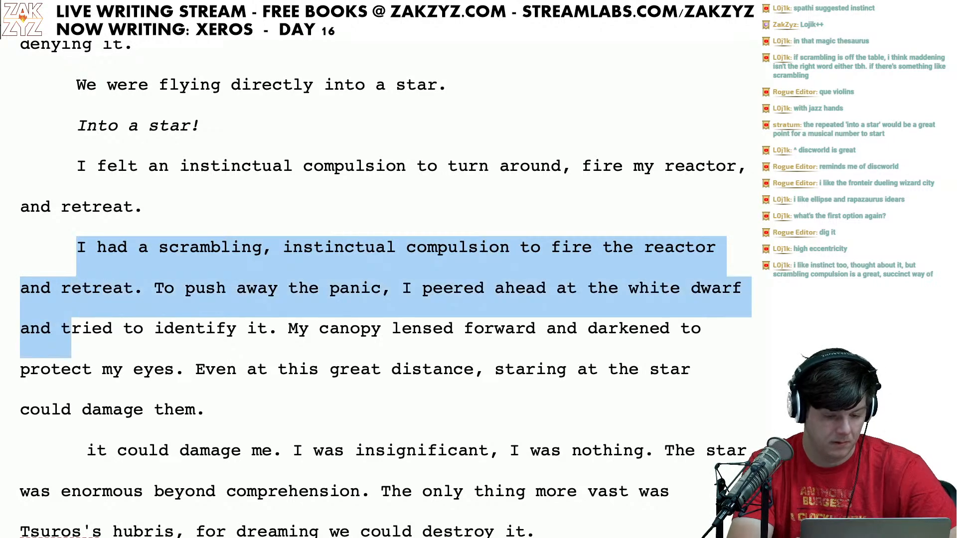
key("shift+Right")
key("shift+Up")
key("shift+Right")
key("shift+Right")
key("shift+Right")
key("shift+Right")
key("shift+Right")
key("shift+Right")
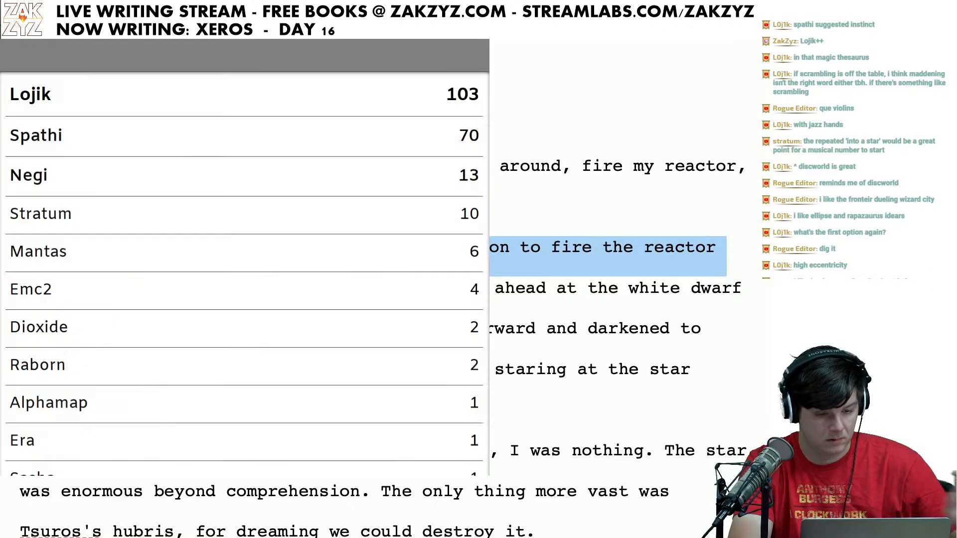
key("BackSpace")
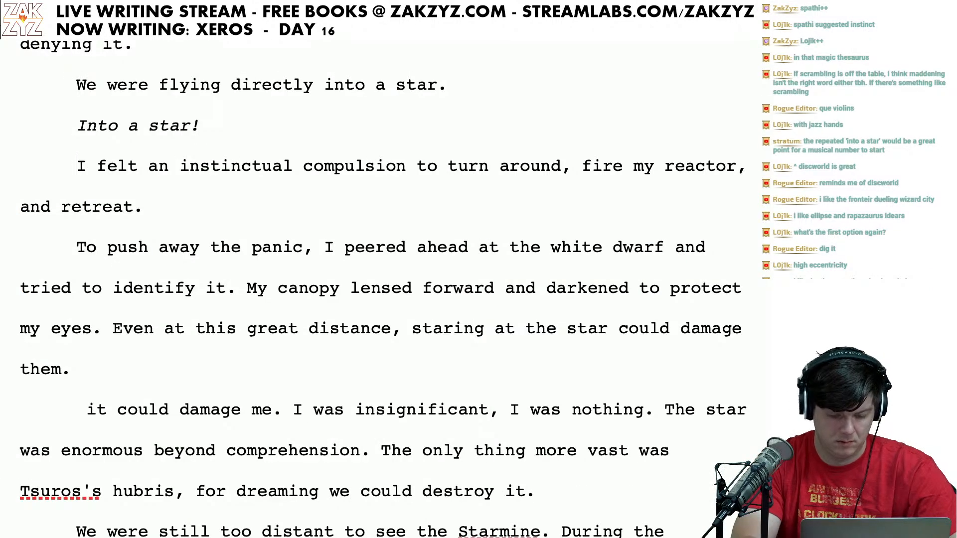
type("Survivl")
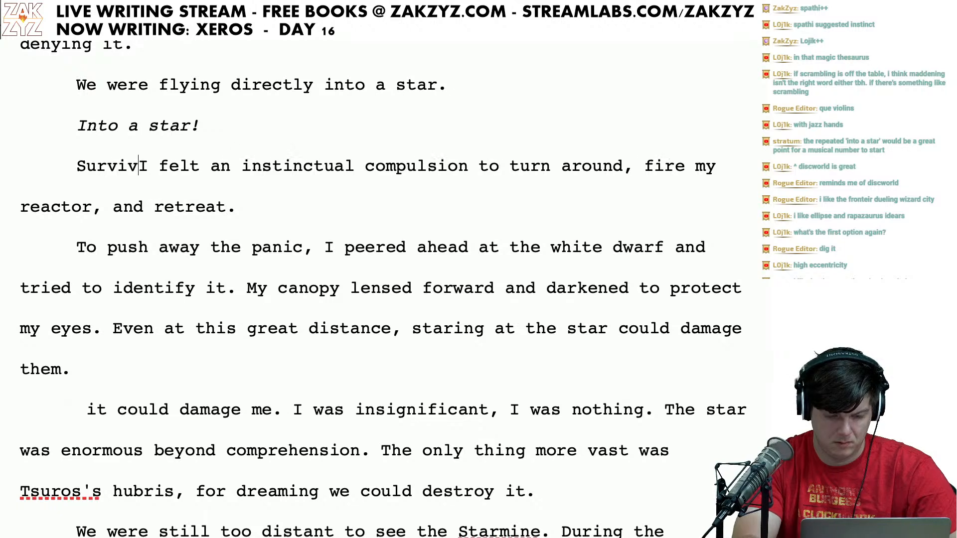
key("BackSpace")
key("BackSpace")
key("BackSpace")
key("BackSpace")
key("BackSpace")
key("BackSpace")
key("BackSpace")
Step: Replace "I felt an instinctual compulsion" with "Instinct compelled me" at the start of the paragraph after "Into a star!"
type("Instin")
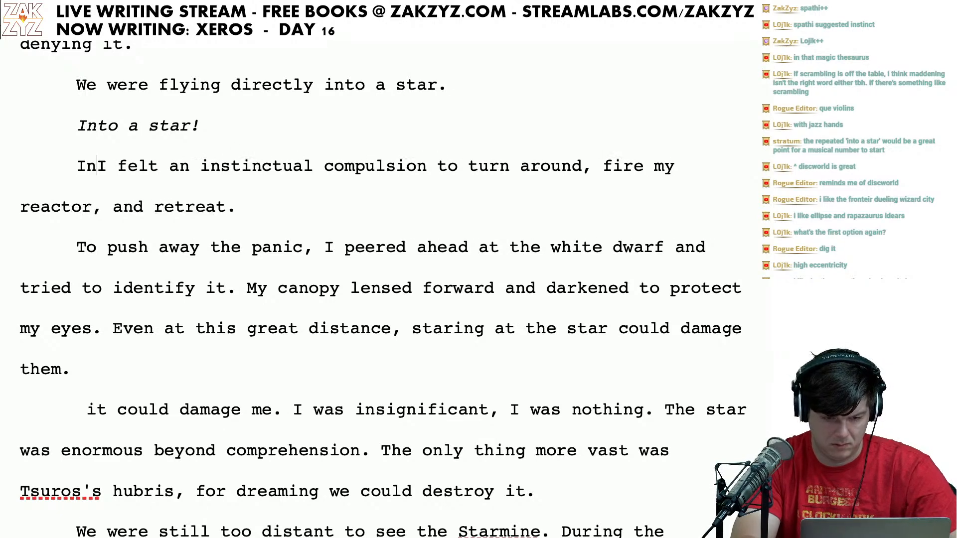
type("ct compeel")
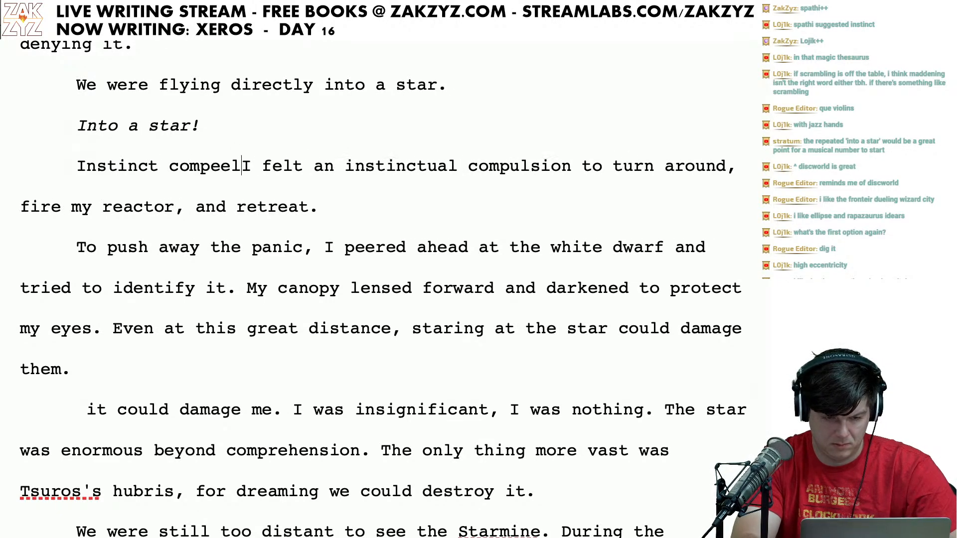
key("BackSpace")
type("lled me")
key("shift+Right")
key("shift+Right")
key("shift+Right")
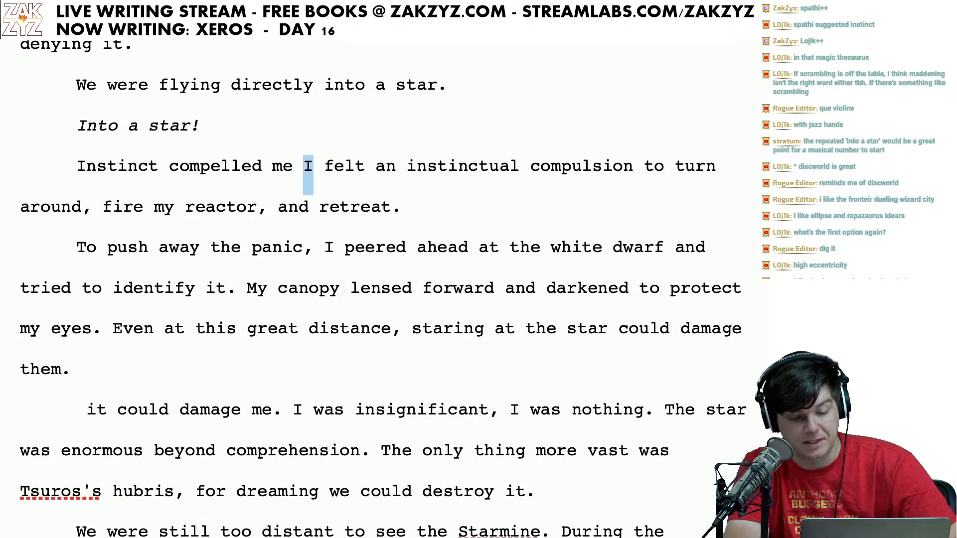
key("shift+Right")
key("shift+Right")
key("shift+Right")
key("shift+Right")
key("shift+Right")
key("shift+Right")
key("shift+Right")
key("shift+Right")
key("shift+Right")
key("shift+Right")
key("shift+Right")
key("shift+Right")
key("shift+Right")
key("shift+Right")
key("shift+Right")
key("shift+Right")
key("shift+Right")
key("shift+Right")
key("shift+Right")
key("shift+Right")
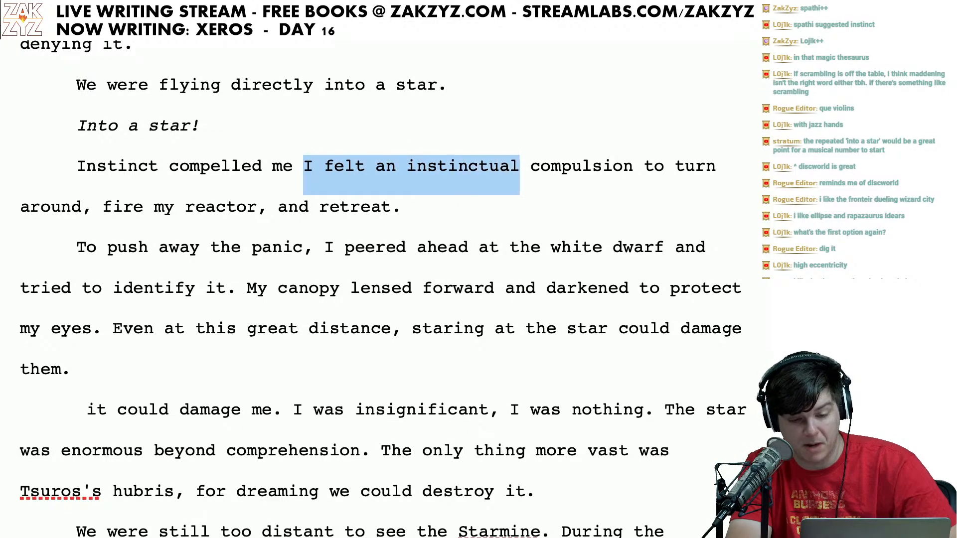
key("shift+Right")
key("shift+Right")
key("shift+Right")
key("shift+Right")
key("shift+Right")
key("shift+Right")
key("BackSpace")
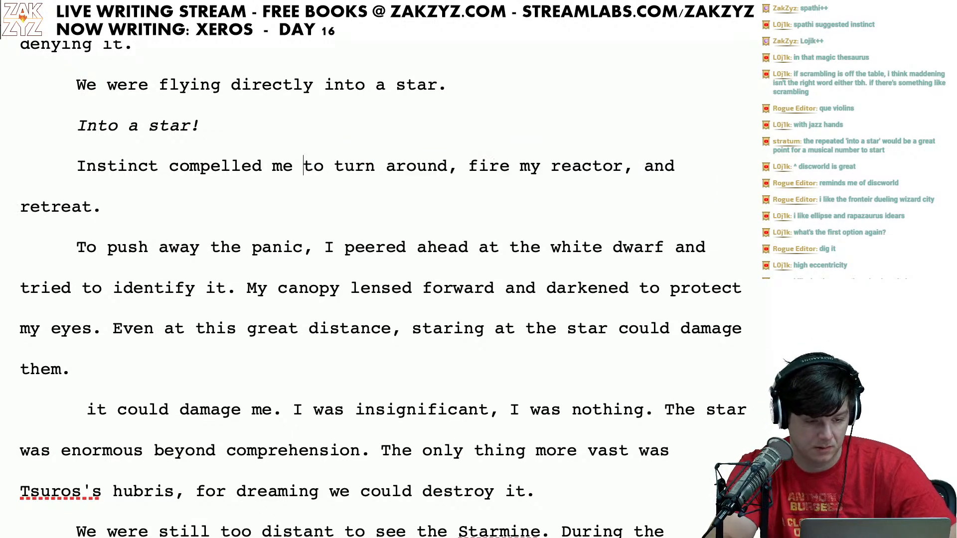
Step: After "and retreat.", add "To resist it, I peered ahead at the white dwarf and tried to identify our target."
type("T")
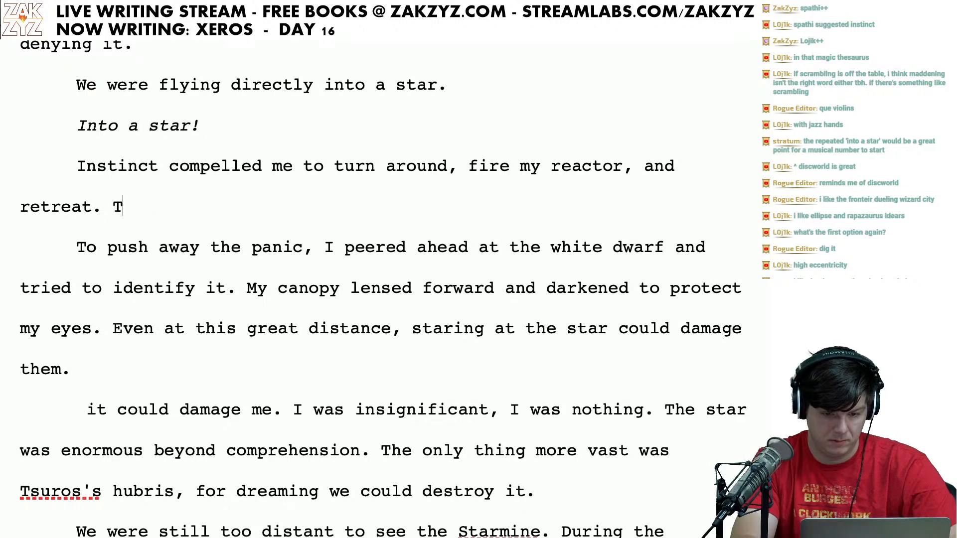
type("o resist it")
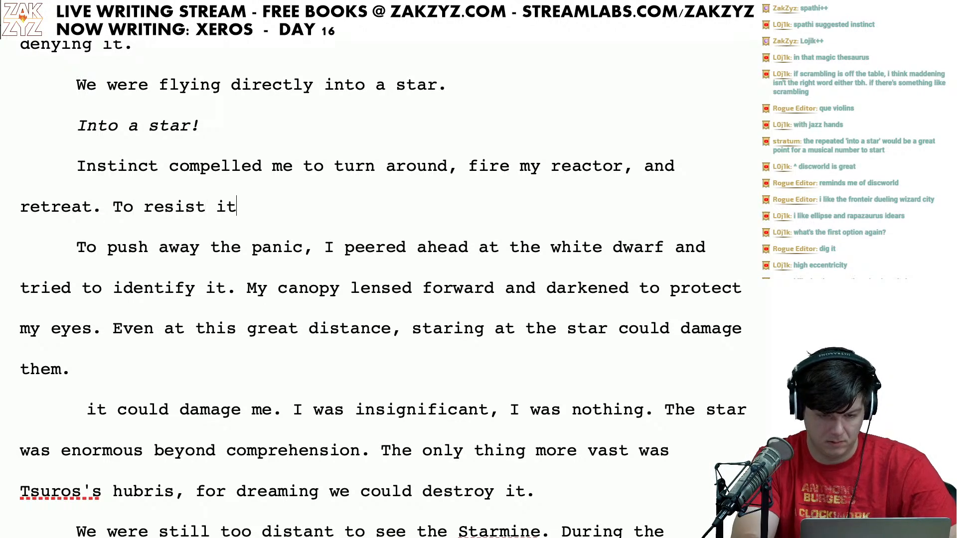
type(", I peered")
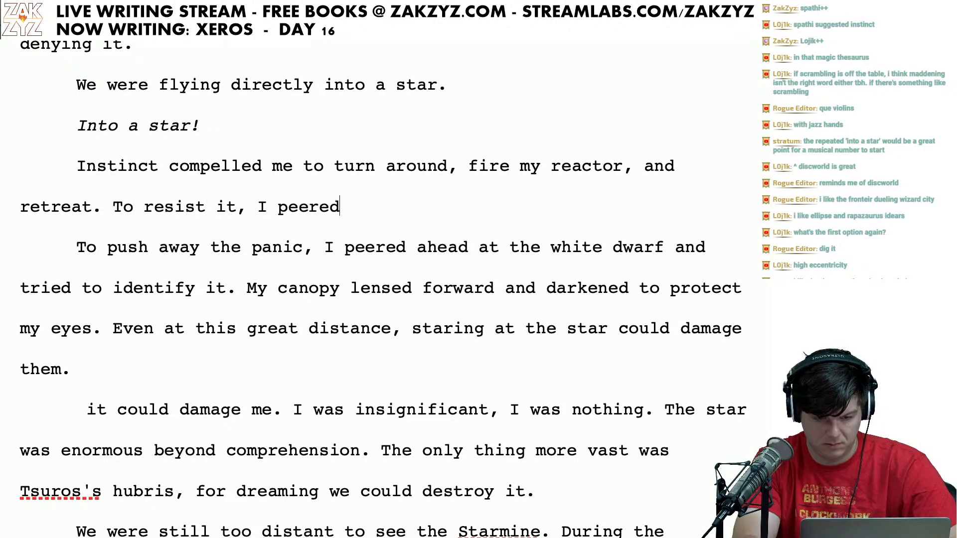
type(" ahead at")
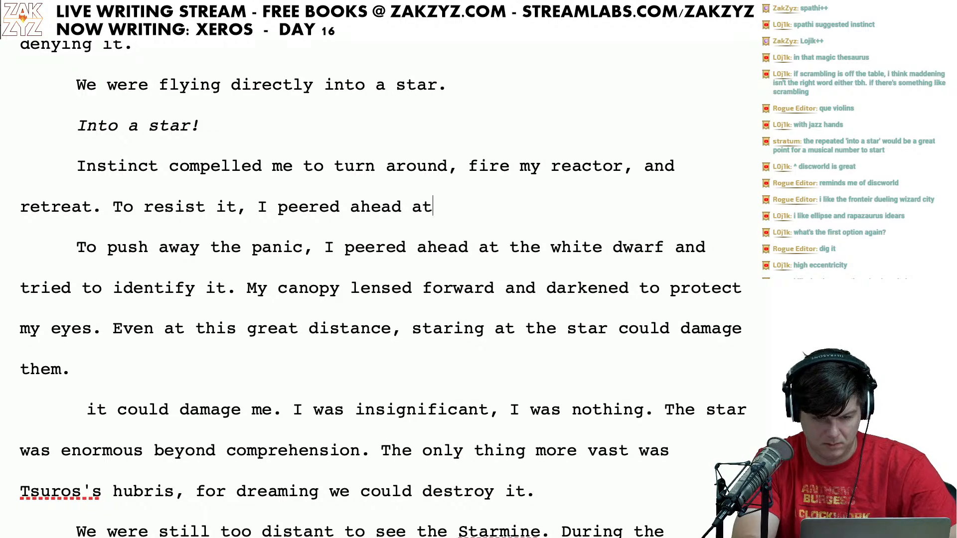
type(" the white dw")
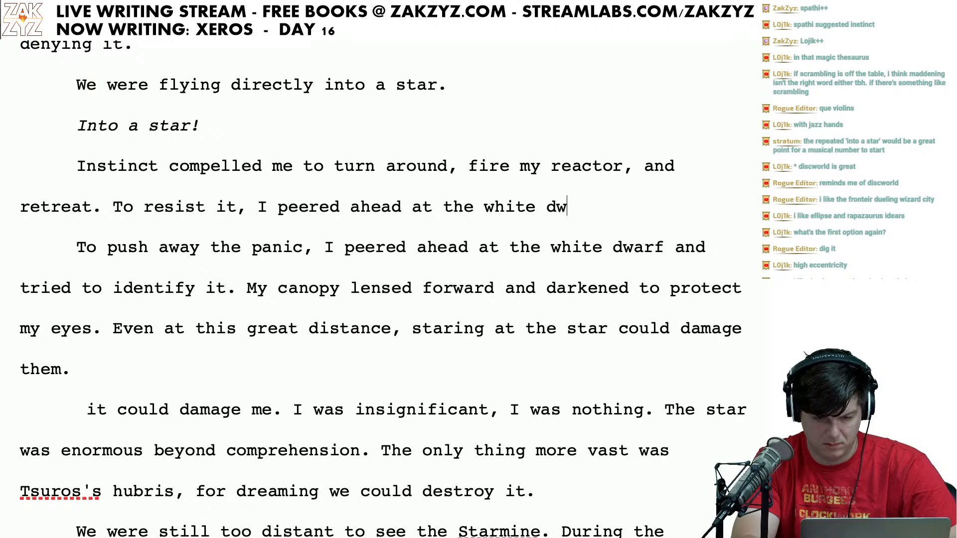
type("arf and tryi")
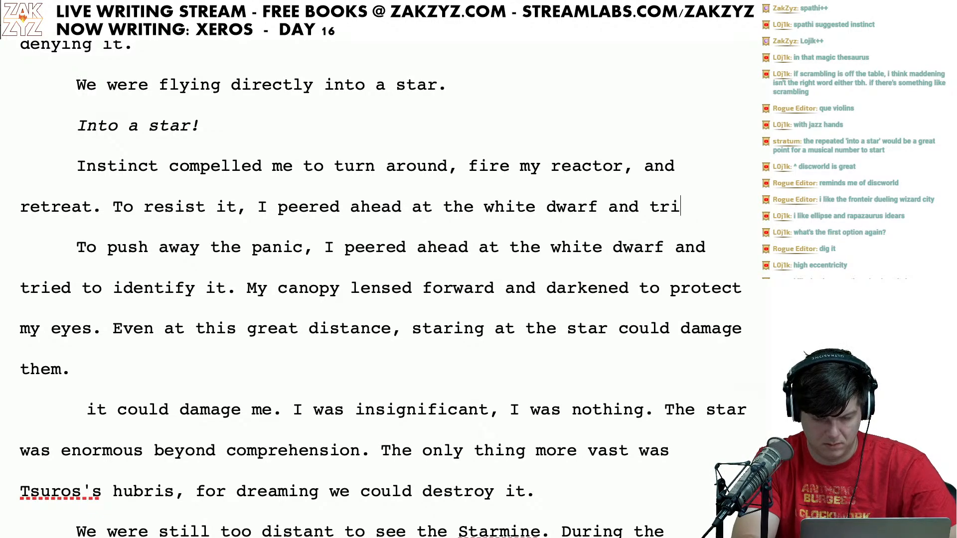
type("ed to identify o")
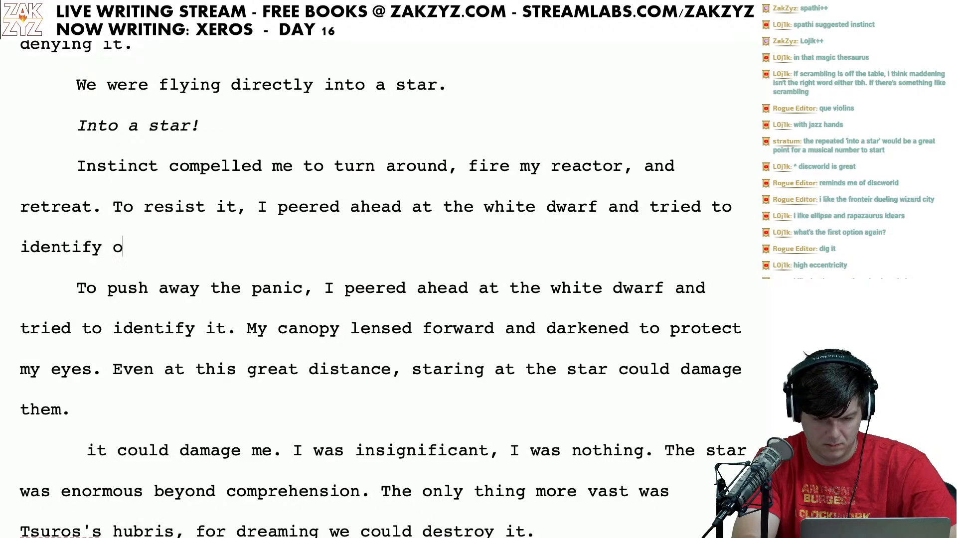
type("ur target.")
Step: Delete the old sentence from "To push away the panic" to "identify it.", keeping "My canopy lensed forward" in a separate paragraph
key("shift+Down")
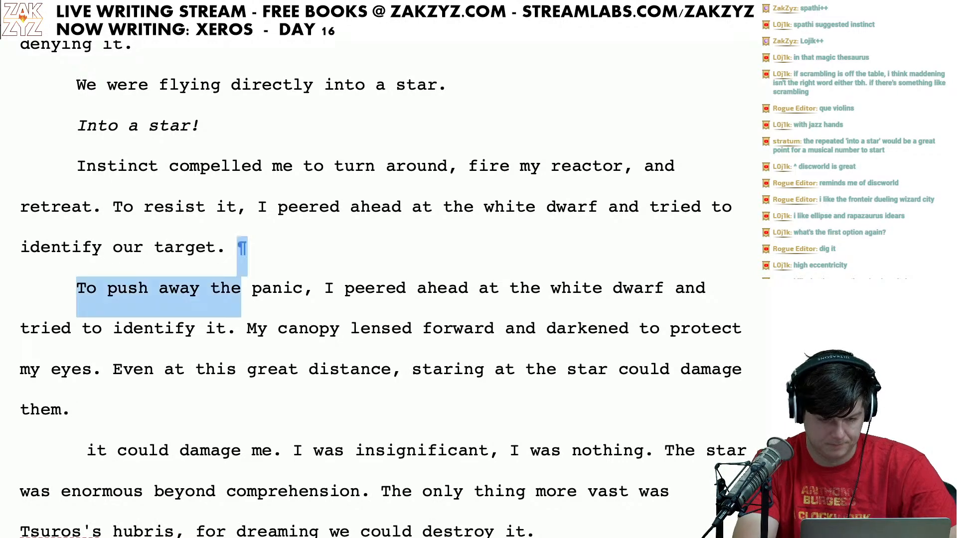
key("shift+Down")
key("Return")
Step: After "identify our target.", add the sentence "My canopy darkened as it lensed forward, protecting my eyes."
type("MY can")
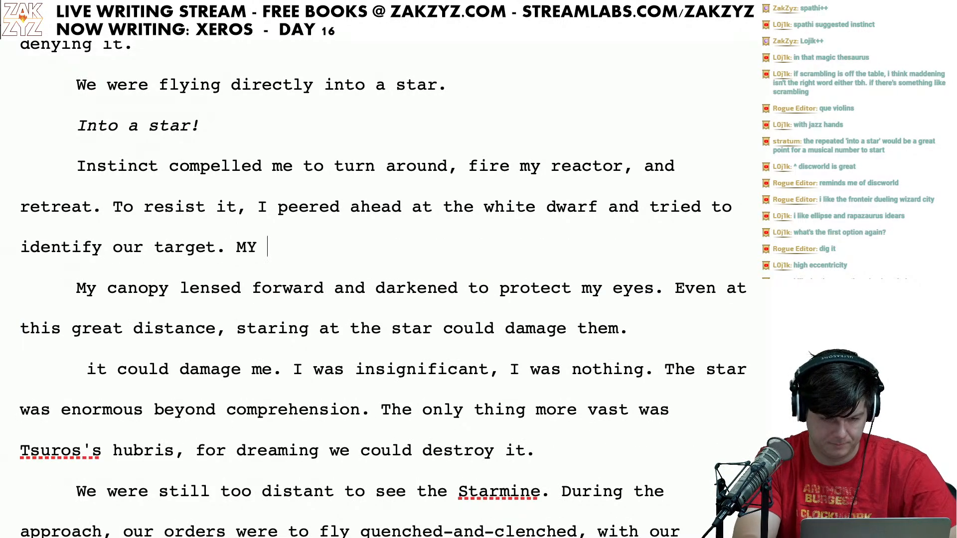
key("BackSpace")
key("BackSpace")
key("BackSpace")
key("BackSpace")
key("BackSpace")
type("y c")
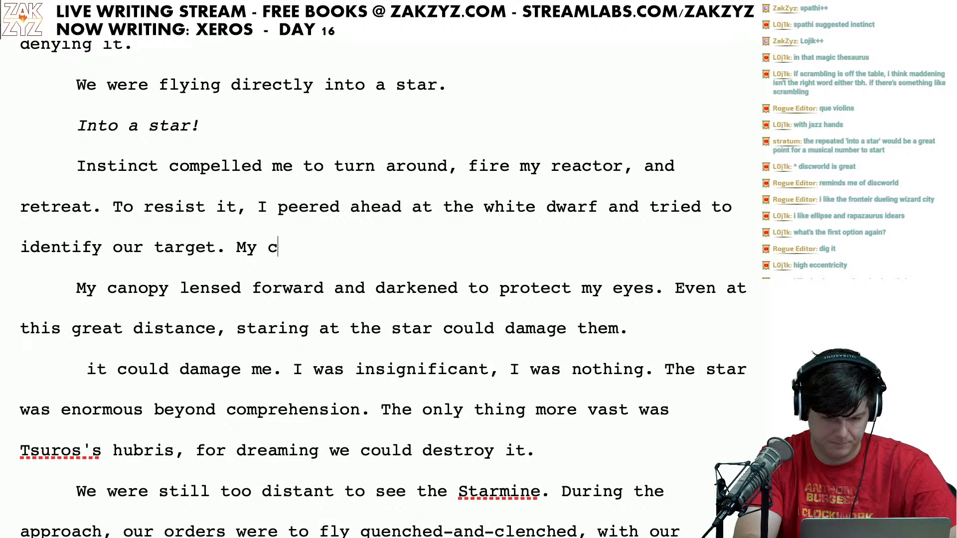
type("anopy ")
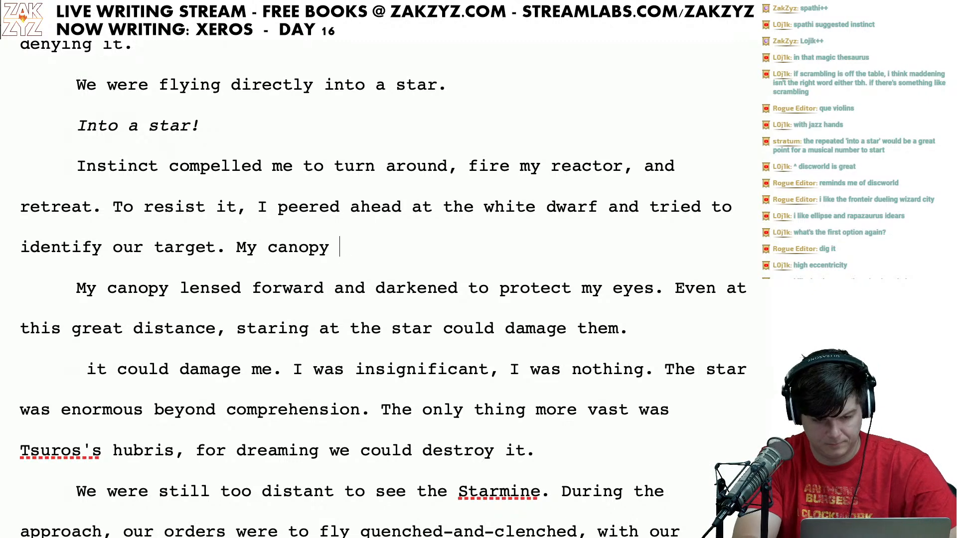
type("d")
key("BackSpace")
type("lense")
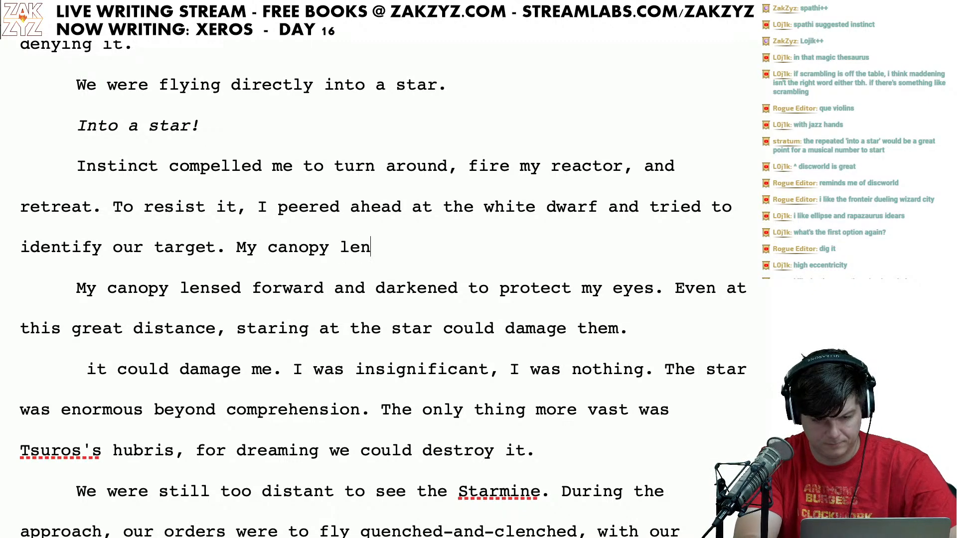
key("BackSpace")
key("BackSpace")
key("BackSpace")
key("BackSpace")
type("darkene")
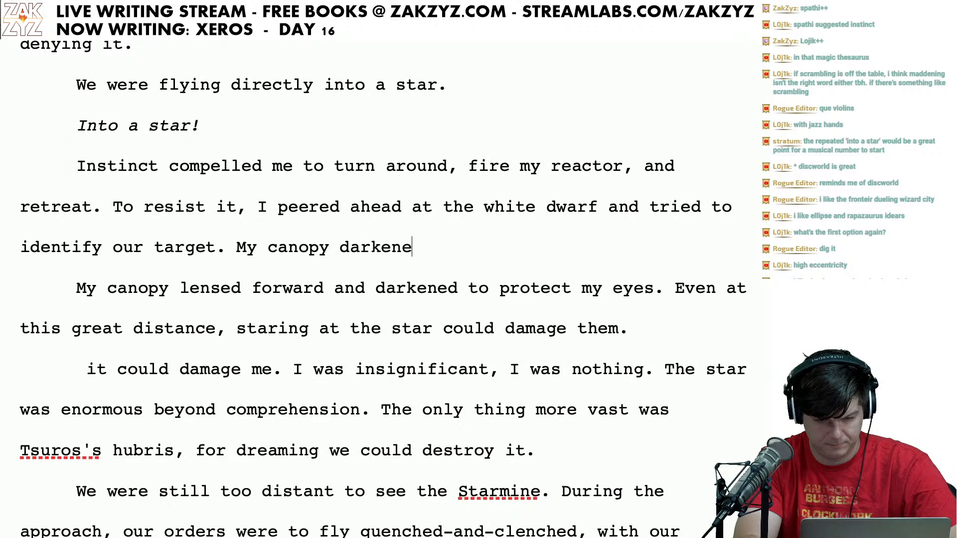
type("d as it lensed for")
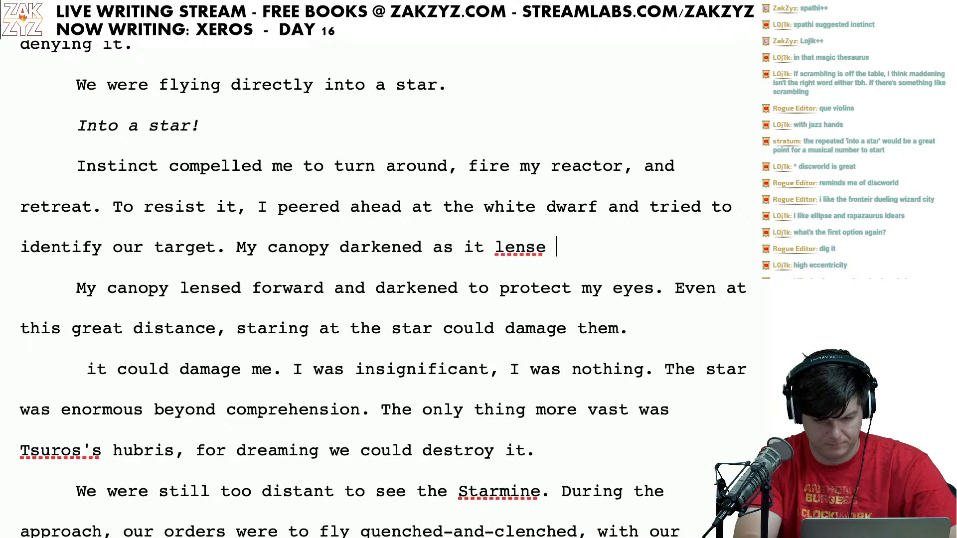
type("rd, dar")
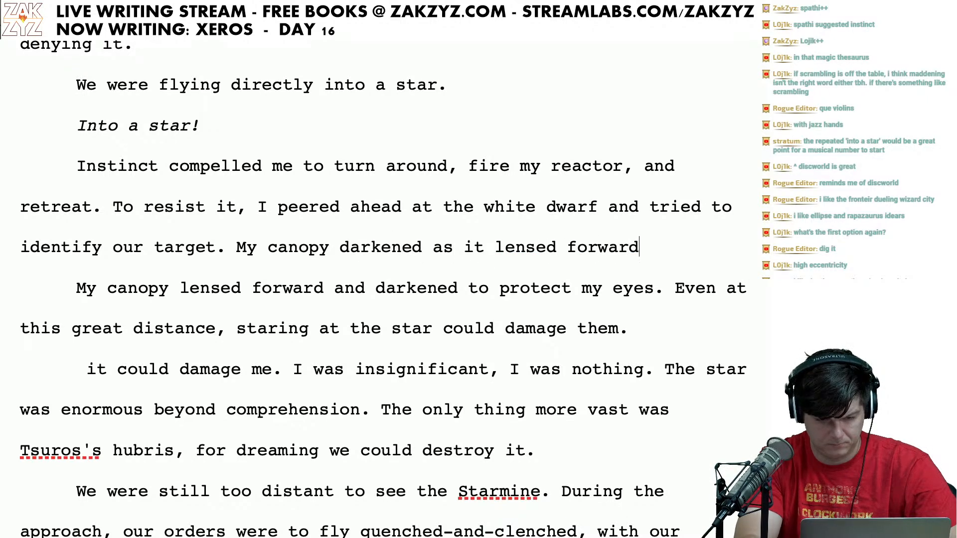
key("BackSpace")
key("BackSpace")
key("BackSpace")
key("BackSpace")
key("BackSpace")
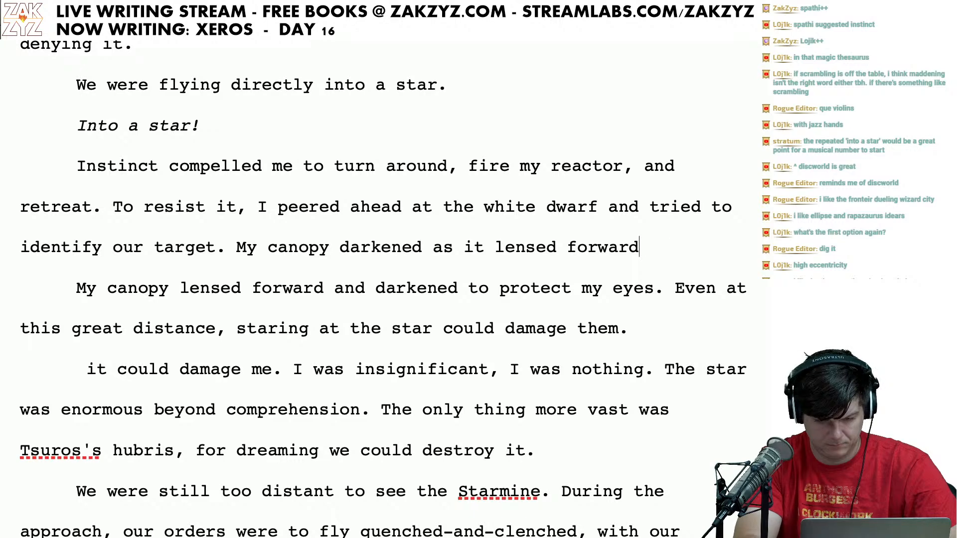
type(", protecting m")
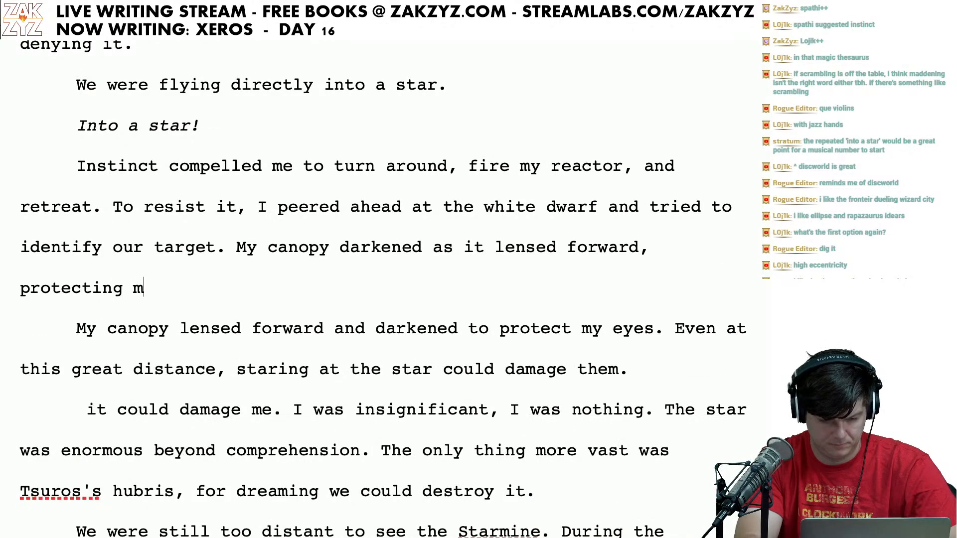
type("y eyes. Even a")
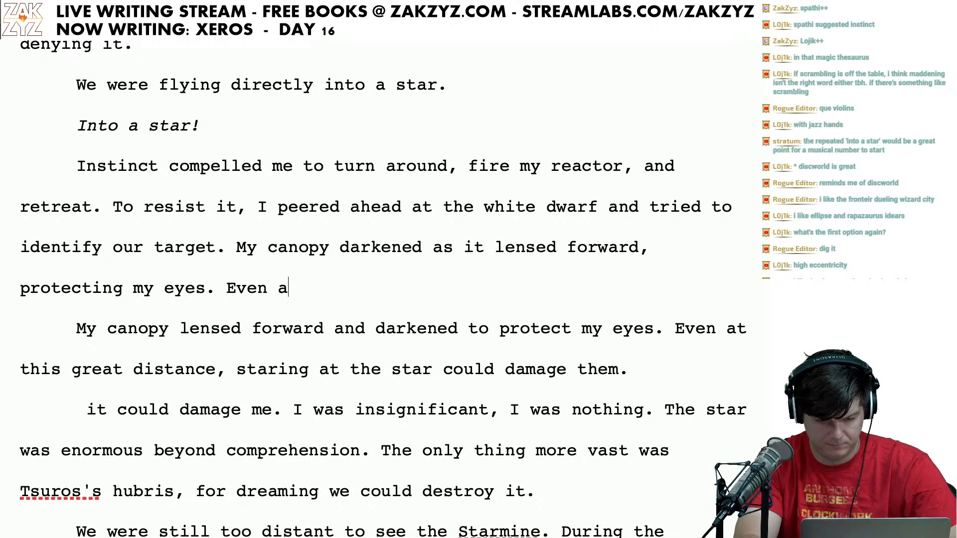
Step: Continue the paragraph after "protecting my eyes." with "Even at this great distance, the star could damage them."
type("t this great distance, s")
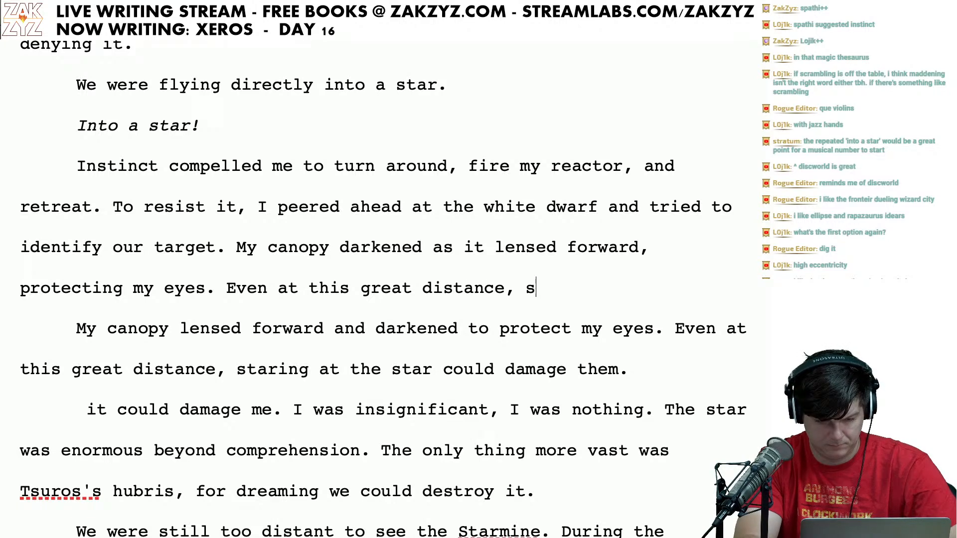
key("BackSpace")
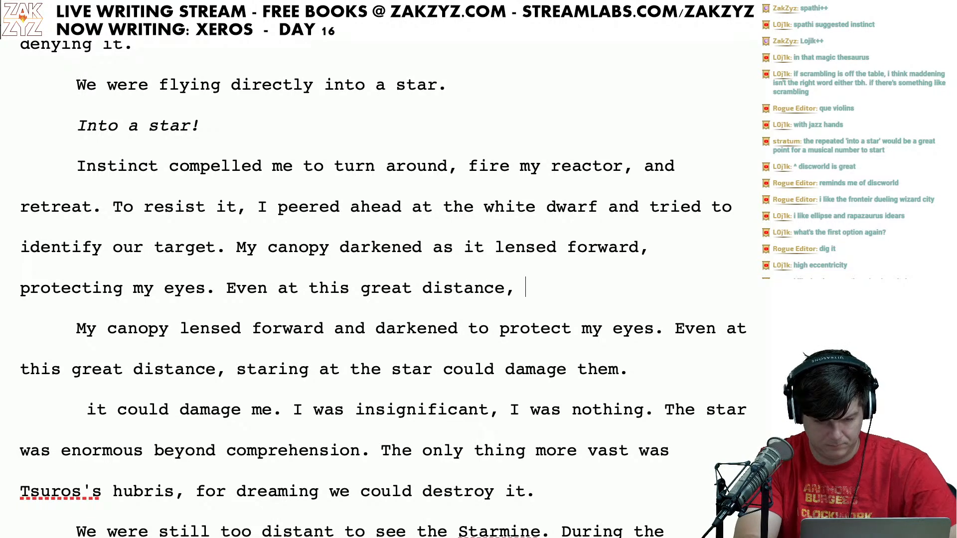
type("s")
key("BackSpace")
type("staring at the")
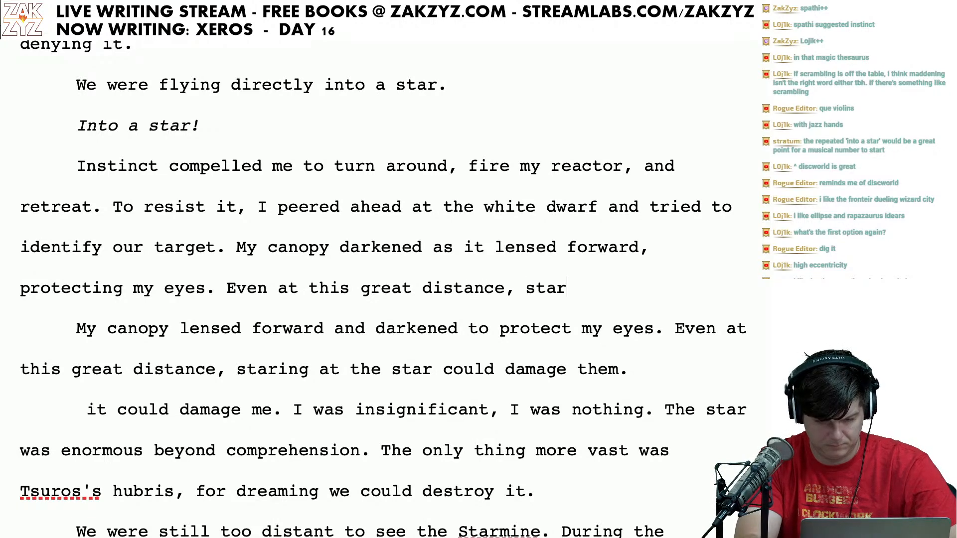
key("BackSpace")
key("BackSpace")
key("BackSpace")
key("BackSpace")
key("BackSpace")
key("BackSpace")
key("BackSpace")
key("BackSpace")
key("BackSpace")
key("BackSpace")
key("BackSpace")
key("BackSpace")
key("BackSpace")
key("BackSpace")
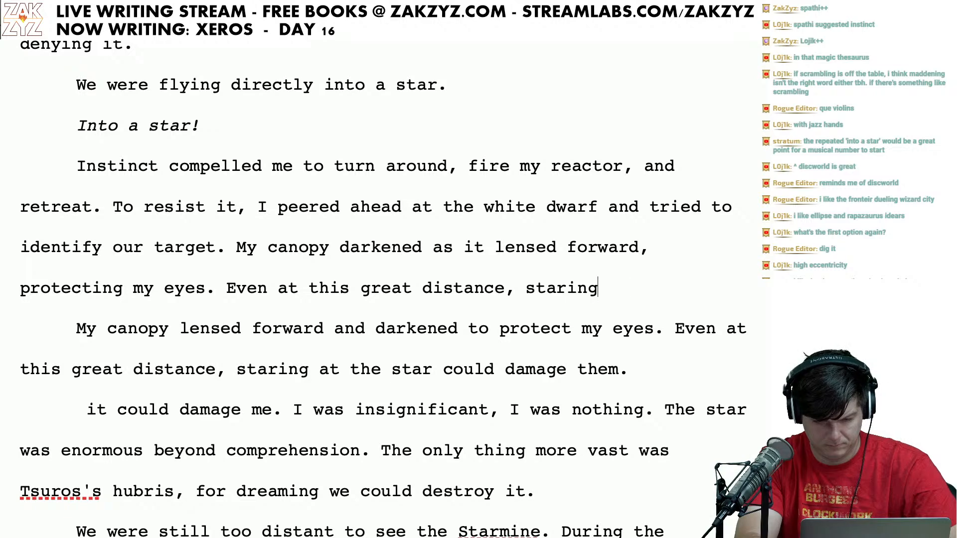
type("the star ")
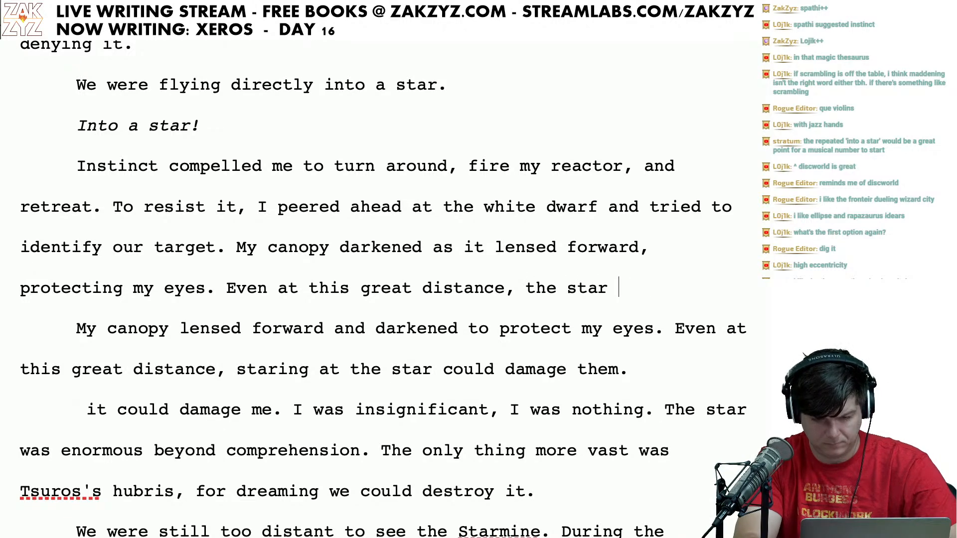
type("could damage them.")
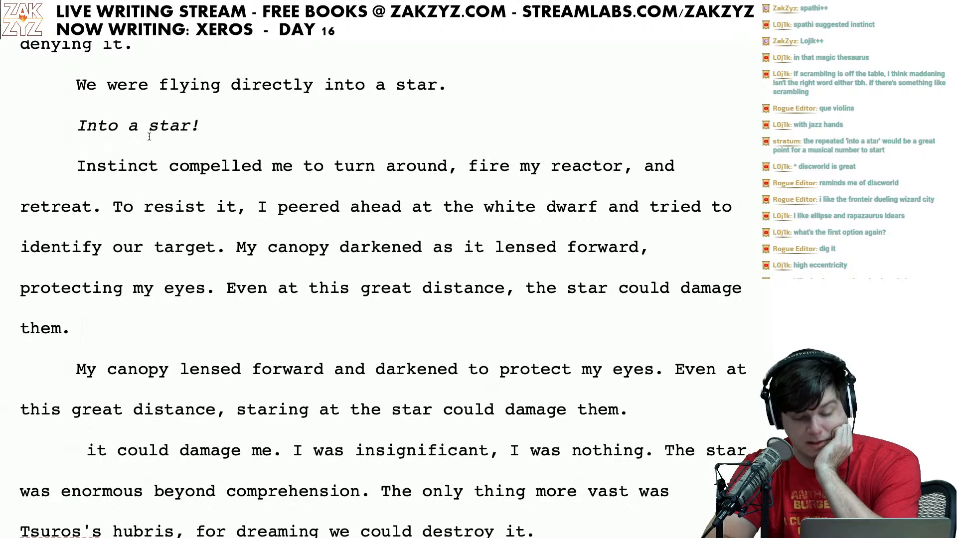
Step: Delete the old text from "My canopy lensed forward" to "it could damage me.", joining "I was insignificant" to the rewritten paragraph
scroll(85, 305, "down", 1)
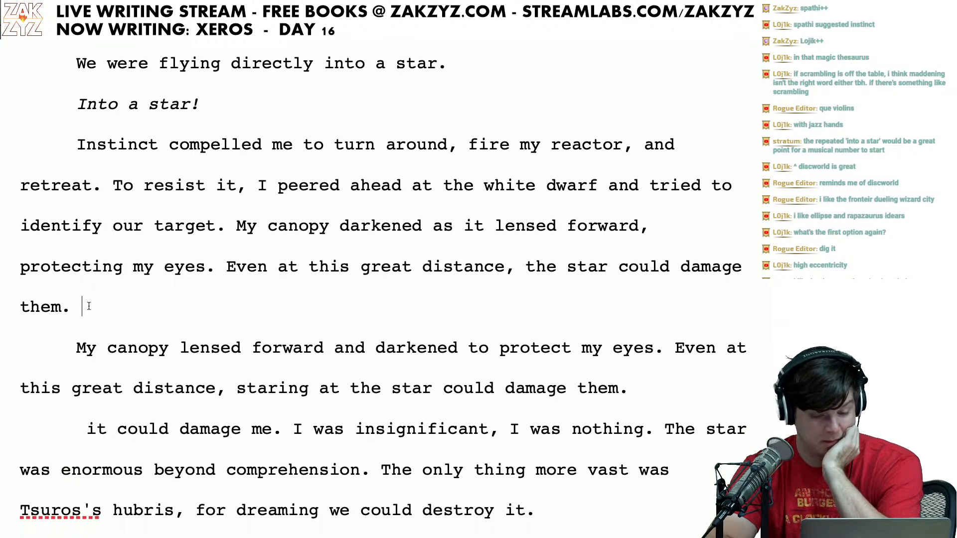
left_click(293, 258)
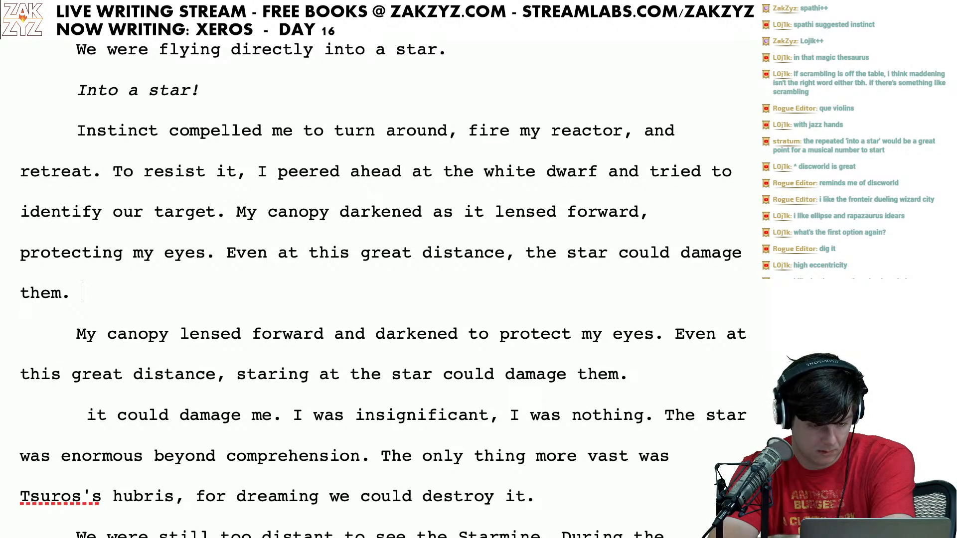
key("ctrl+shift+Down")
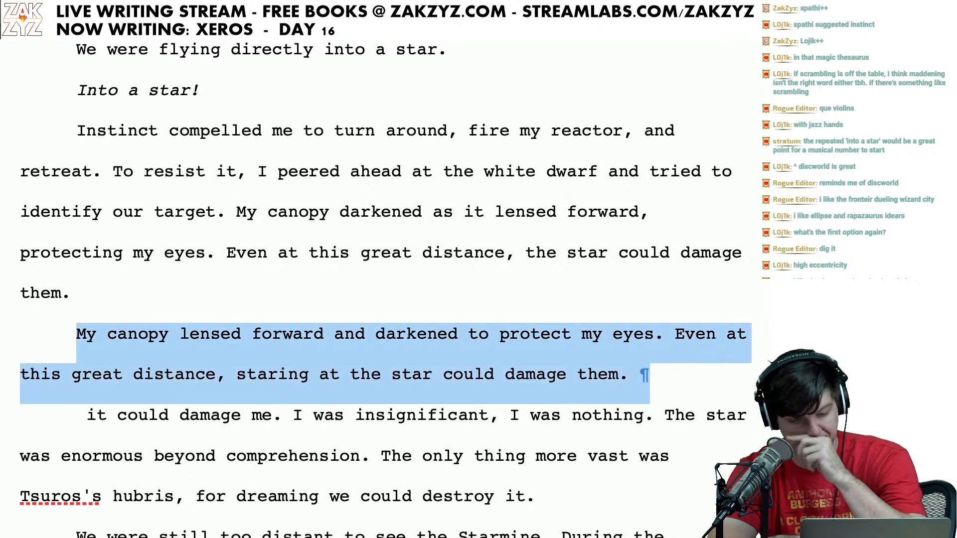
key("shift+Right")
key("shift+Right")
key("shift+Right")
key("shift+Right")
key("shift+Right")
key("shift+Right")
key("shift+Right")
key("shift+Right")
key("shift+Right")
key("shift+Right")
key("shift+Right")
key("shift+Right")
key("shift+Right")
key("shift+Right")
key("shift+Right")
key("shift+Right")
key("shift+Right")
key("shift+Right")
key("shift+Right")
key("shift+Right")
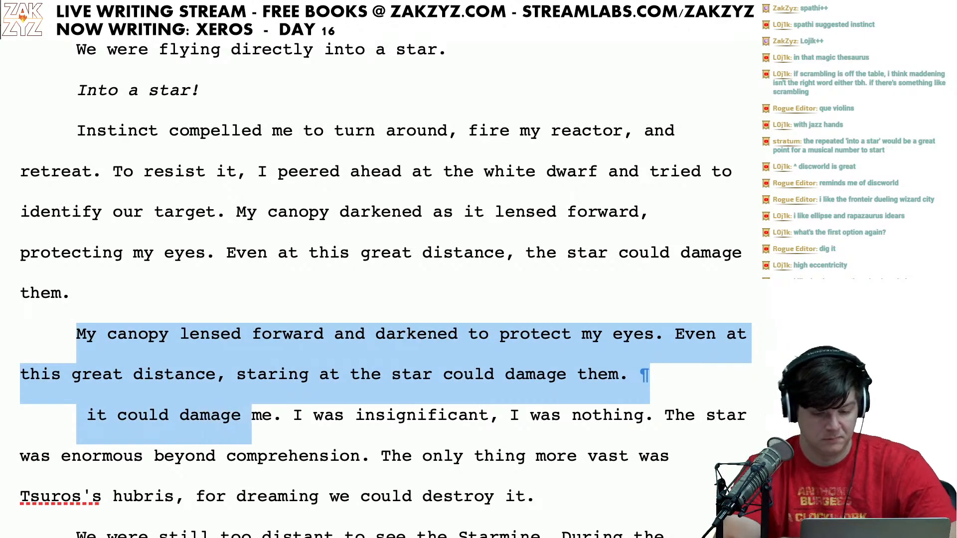
key("BackSpace")
key("BackSpace")
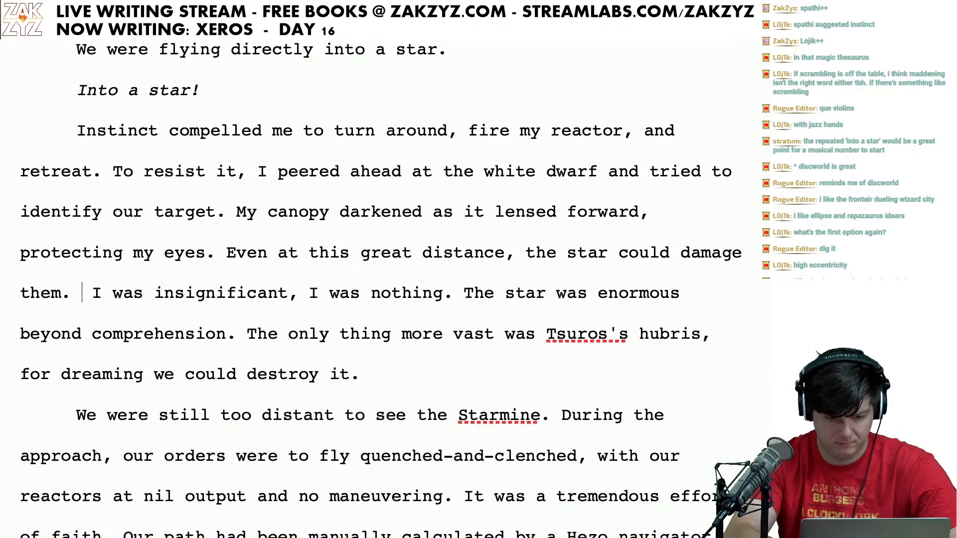
Step: Insert "I was frail," before "I was insignificant"
type("I was frail")
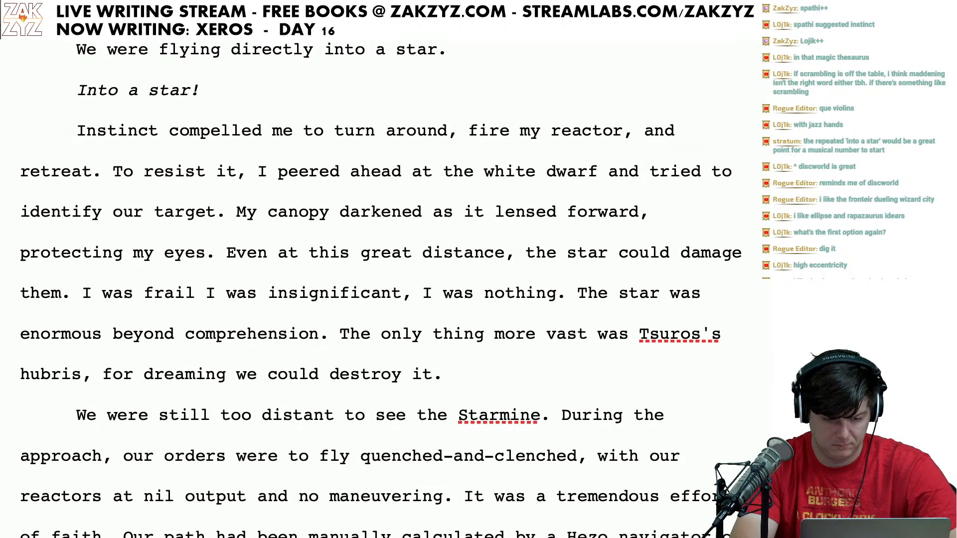
type(",")
key("BackSpace")
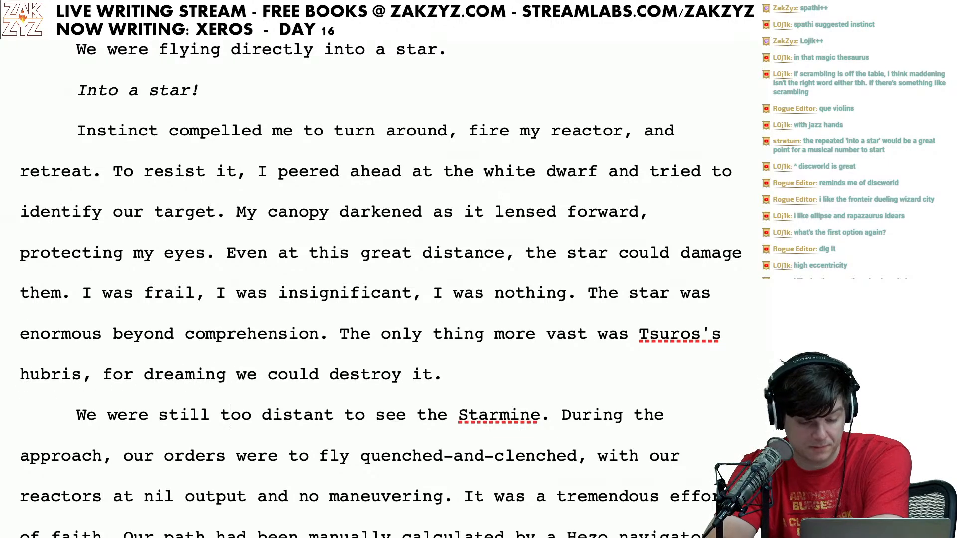
scroll(122, 261, "down", 5)
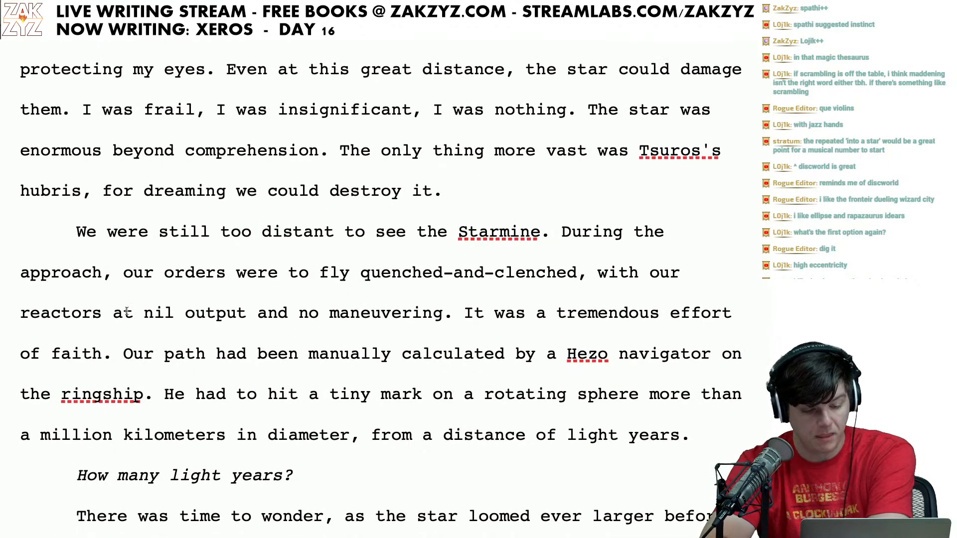
key("Left")
key("Left")
key("Left")
key("BackSpace")
key("BackSpace")
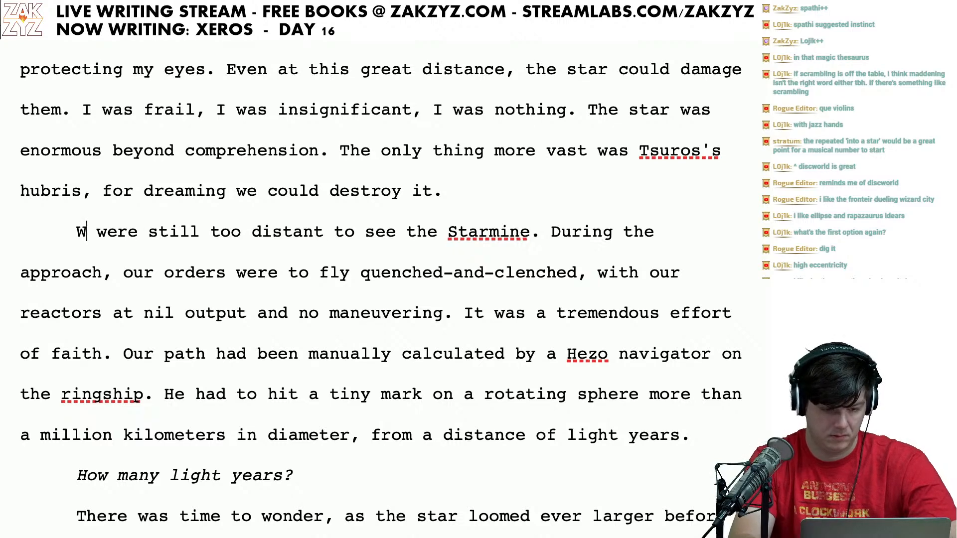
type("The a")
key("BackSpace")
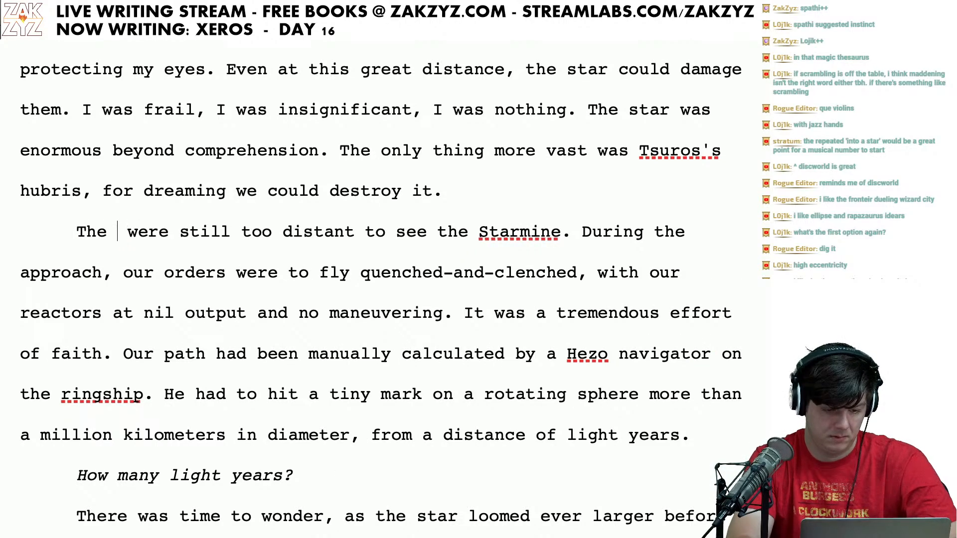
type("depl")
key("BackSpace")
key("BackSpace")
key("BackSpace")
key("BackSpace")
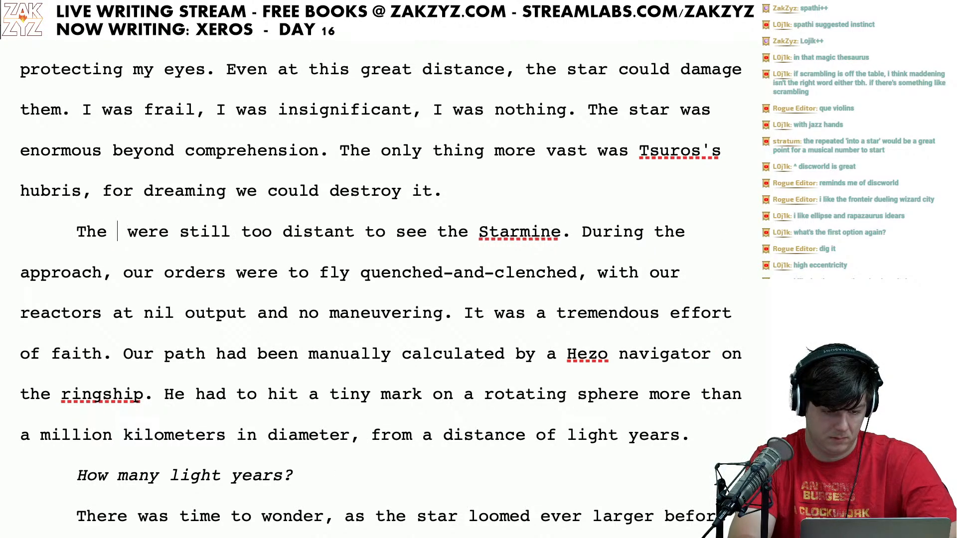
type("remains of")
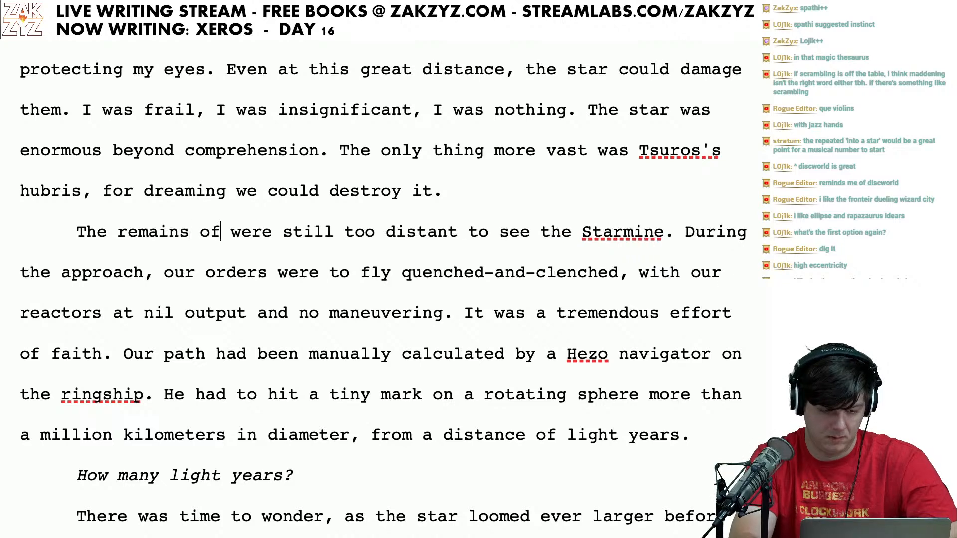
key("BackSpace")
key("BackSpace")
key("BackSpace")
key("BackSpace")
key("BackSpace")
key("BackSpace")
key("BackSpace")
key("BackSpace")
key("BackSpace")
key("BackSpace")
key("BackSpace")
key("BackSpace")
key("BackSpace")
key("BackSpace")
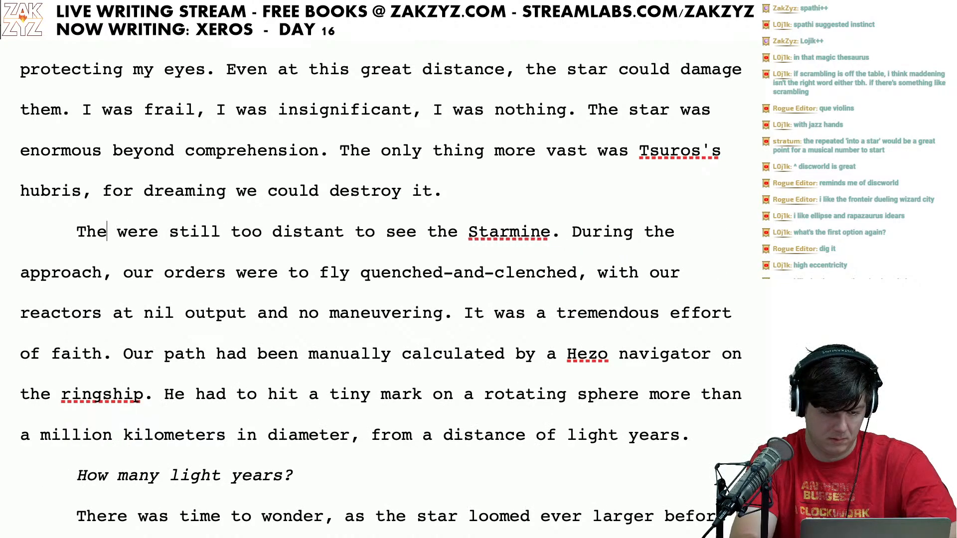
type("Our c")
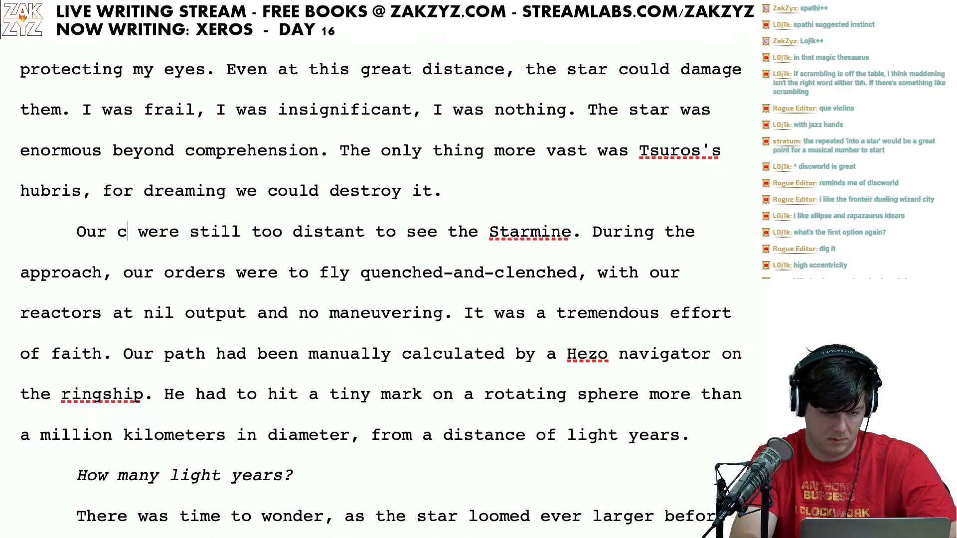
key("BackSpace")
key("BackSpace")
key("BackSpace")
key("BackSpace")
key("BackSpace")
type("We we")
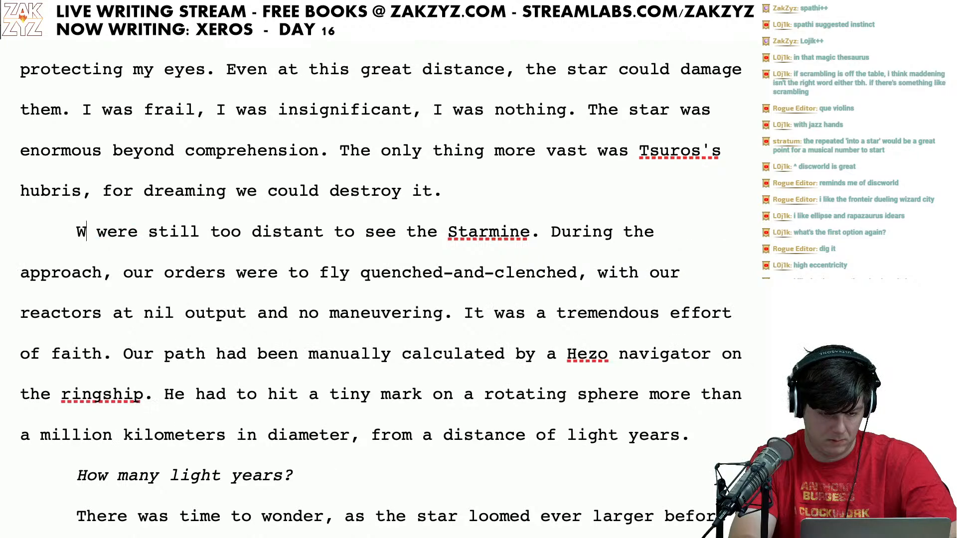
Step: Replace "We" at the start of the paragraph after "we could destroy it." with "I couldn't yet see the Starmine."
key("BackSpace")
key("BackSpace")
key("BackSpace")
key("BackSpace")
key("BackSpace")
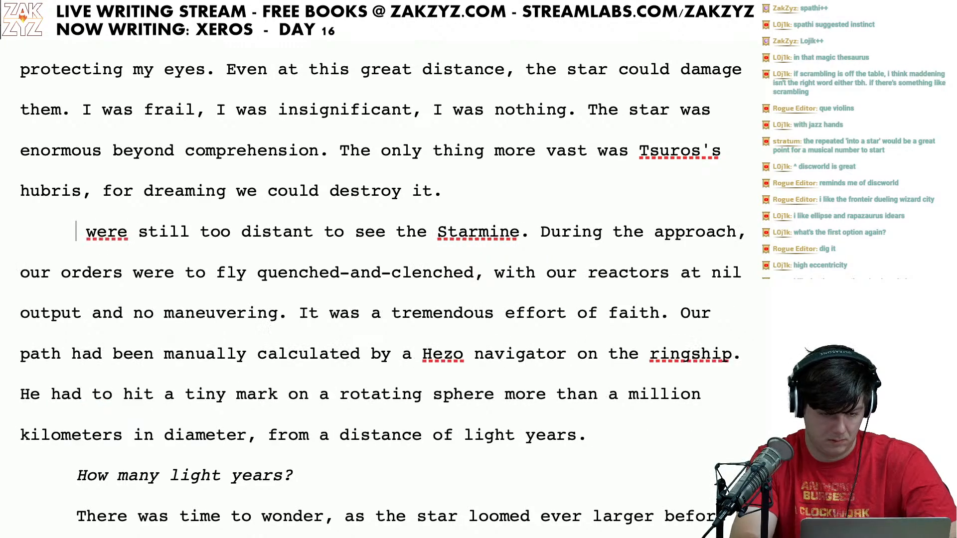
type("I couldn")
type("'t yet see the")
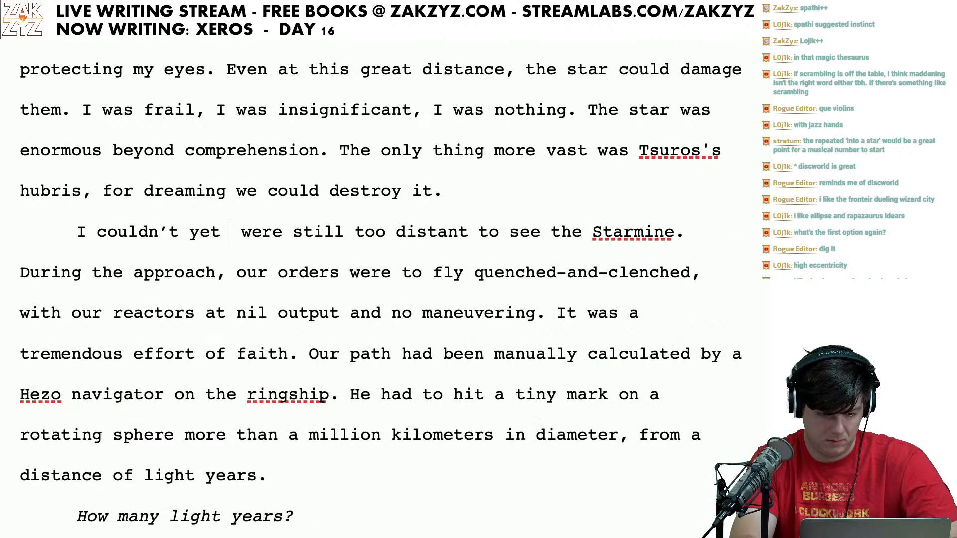
type(" sta")
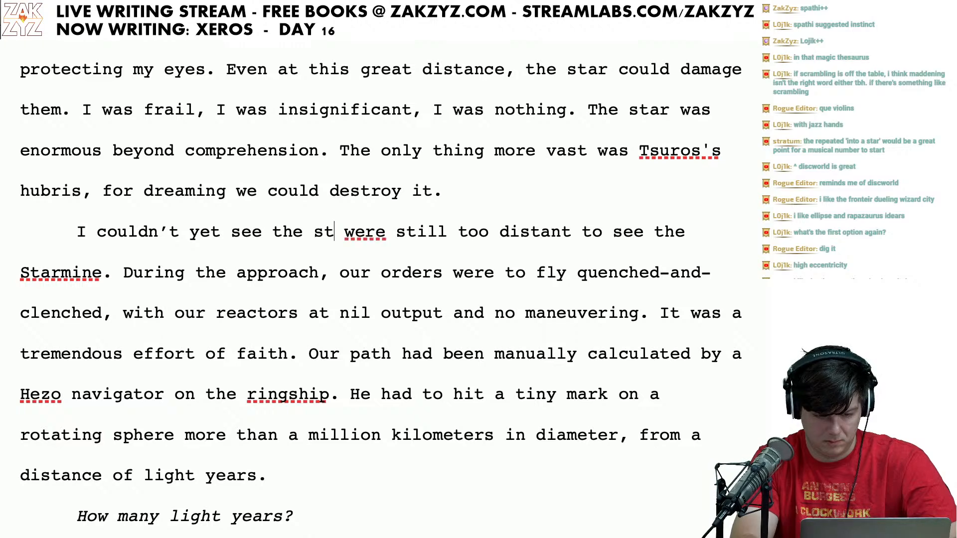
key("BackSpace")
key("BackSpace")
key("BackSpace")
type("Starmine.")
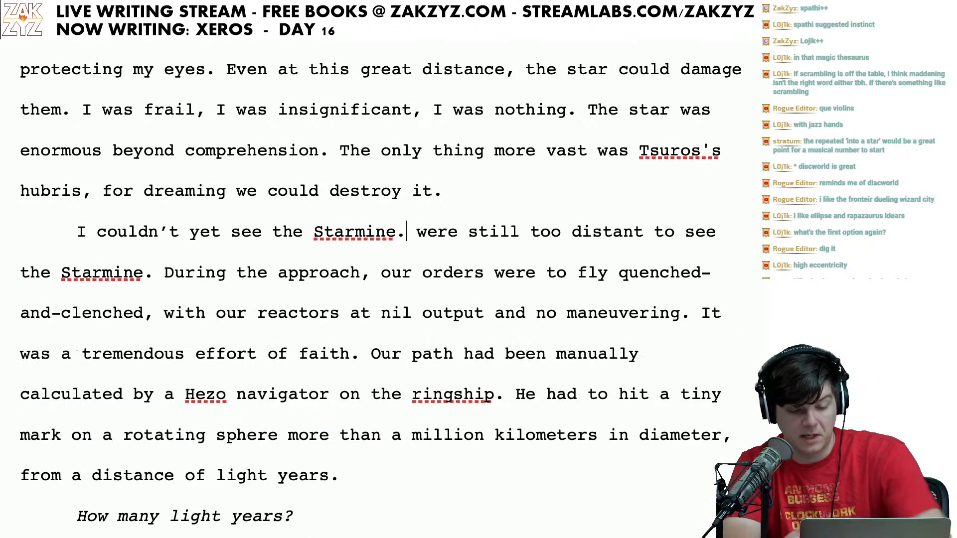
Step: Delete the leftover text "were still too distant to see the Starmine." after "I couldn't yet see the Starmine."
key("shift+Right")
key("shift+Right")
key("shift+Right")
key("shift+Right")
key("shift+Right")
key("shift+Right")
key("shift+Right")
key("shift+Right")
key("shift+Right")
key("shift+Right")
key("shift+Right")
key("shift+Right")
key("shift+Right")
key("shift+Right")
key("shift+Right")
key("shift+Right")
key("shift+Right")
key("shift+Right")
key("shift+Right")
key("shift+Right")
key("shift+Right")
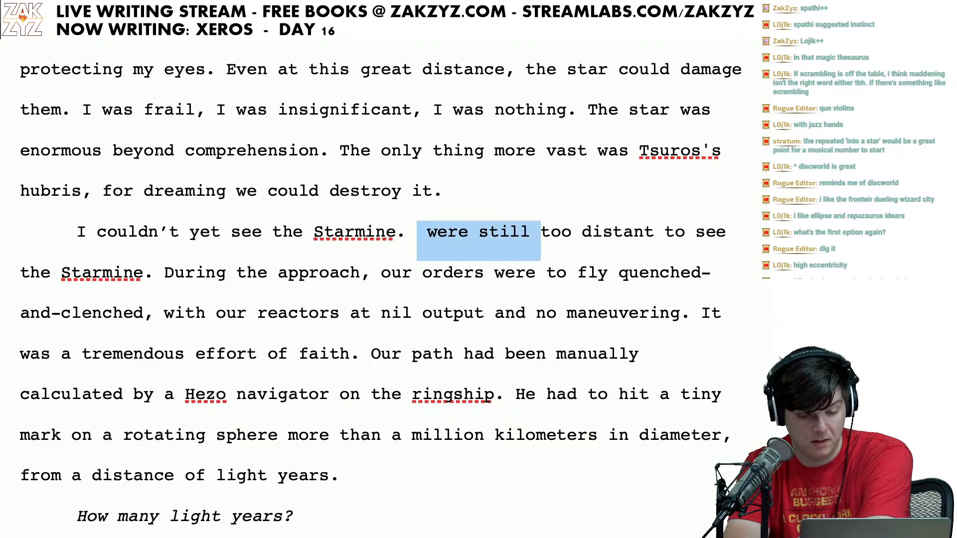
key("shift+Right")
key("shift+Right")
key("shift+Right")
key("shift+Right")
key("shift+Right")
key("shift+Right")
key("shift+Right")
key("shift+Right")
key("shift+Right")
key("shift+Right")
key("shift+Right")
key("shift+Right")
key("shift+Right")
key("shift+Right")
key("shift+Right")
key("shift+Right")
key("shift+Right")
key("shift+Right")
key("shift+Right")
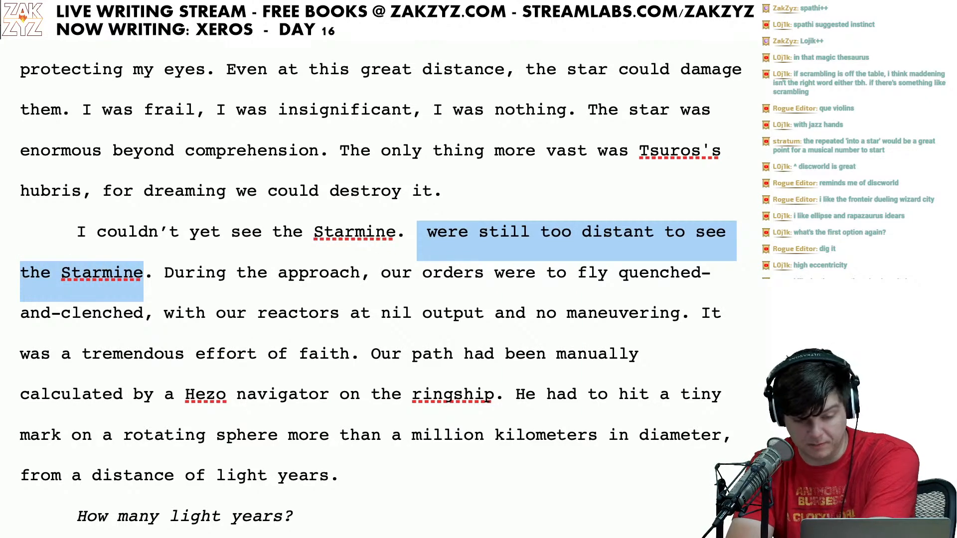
key("shift+Right")
key("BackSpace")
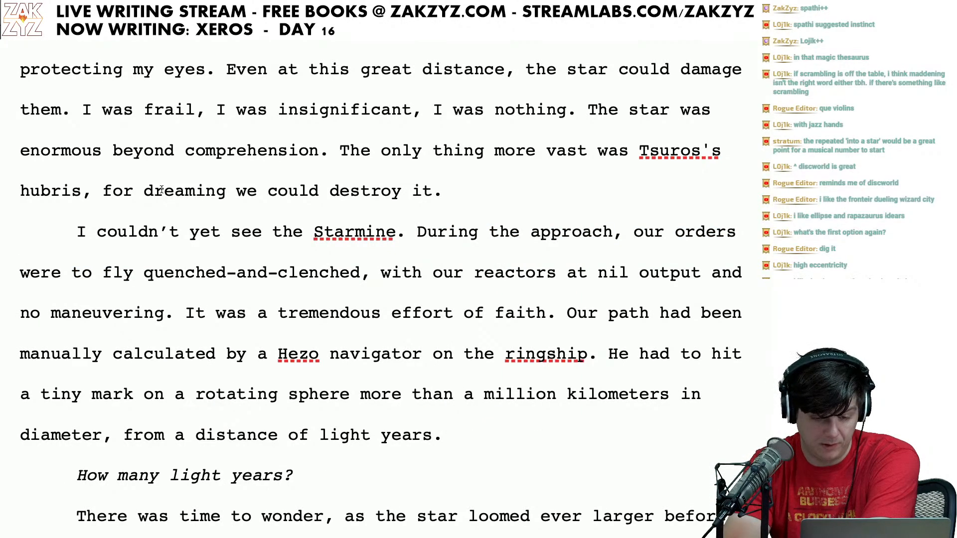
Step: Remove "the" before "approach" so the sentence begins "During approach, our orders"
left_click(521, 231)
key("BackSpace")
key("BackSpace")
key("BackSpace")
key("BackSpace")
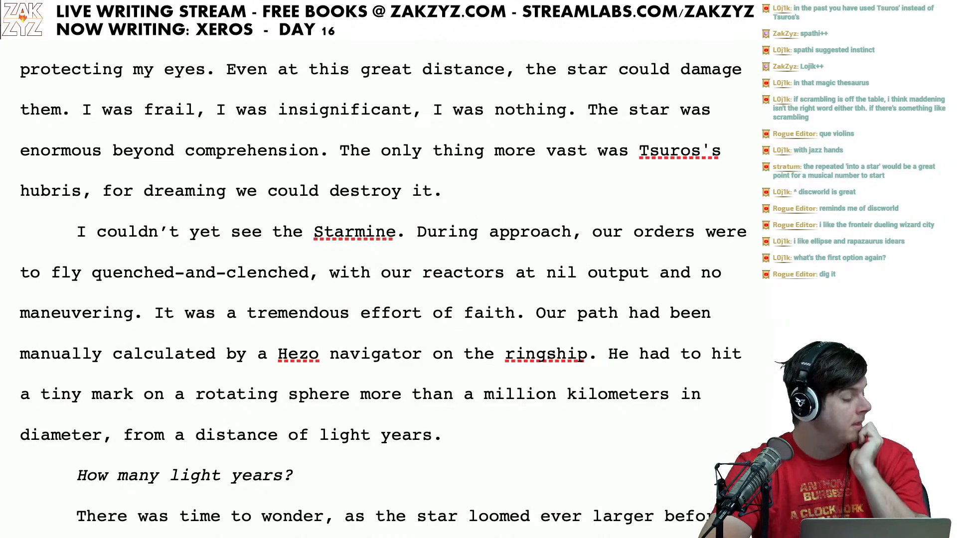
Step: Change the possessive "Tsuros's" to "Tsuros'" in the sentence about hubris
scroll(383, 290, "down", 1)
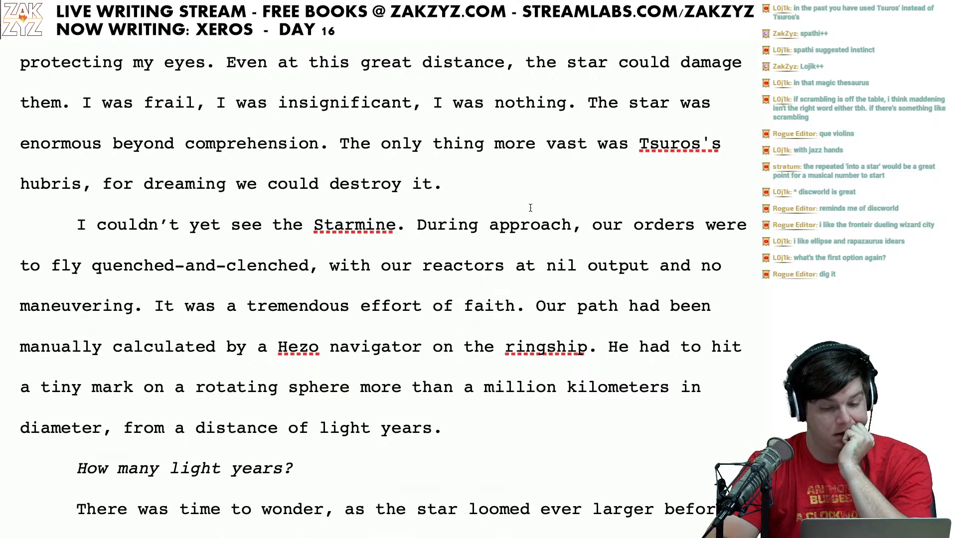
scroll(475, 245, "up", 2)
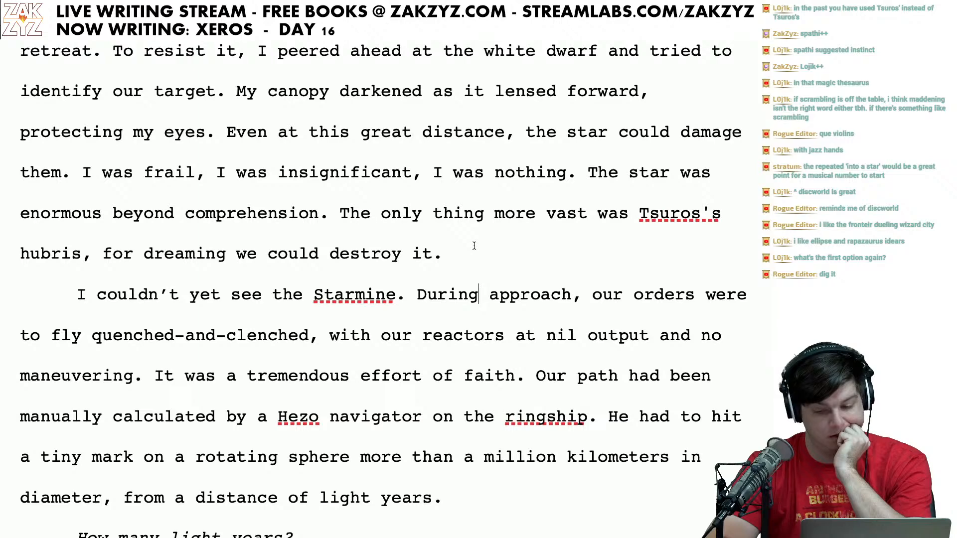
left_click(720, 206)
key("BackSpace")
scroll(719, 206, "down", 2)
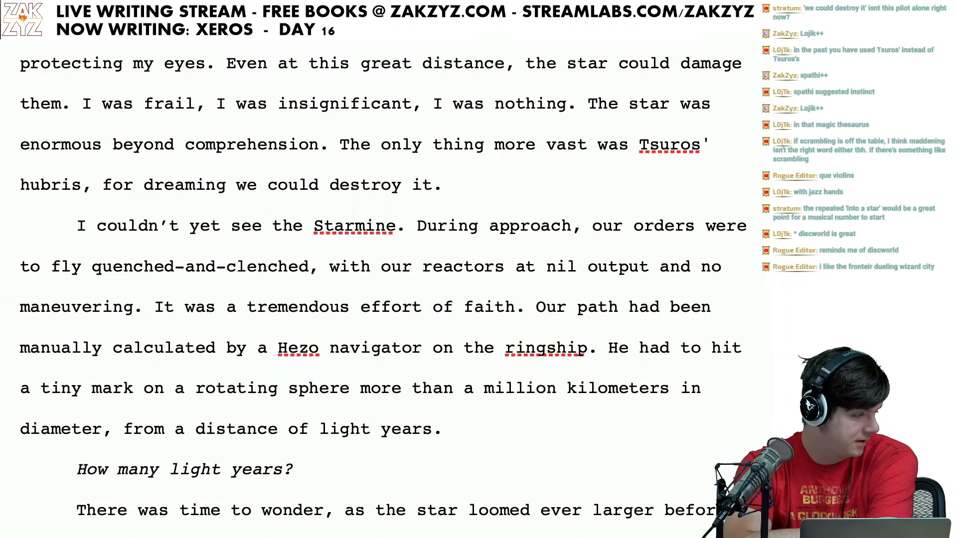
Step: In the chapter's opening paragraph, insert ", Corrupt, Liar, and me" after "Only three bombers emerged from null-space"
scroll(582, 189, "up", 1)
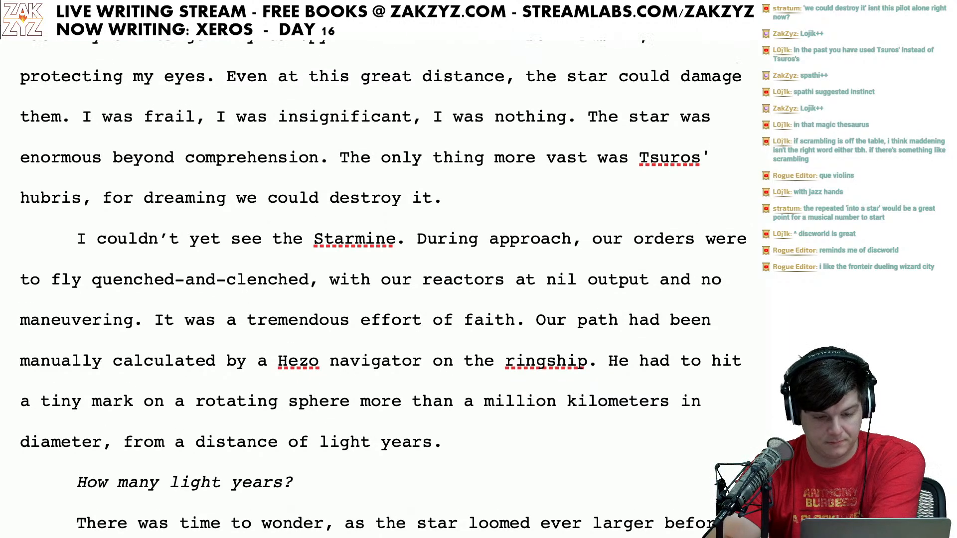
scroll(463, 252, "up", 1)
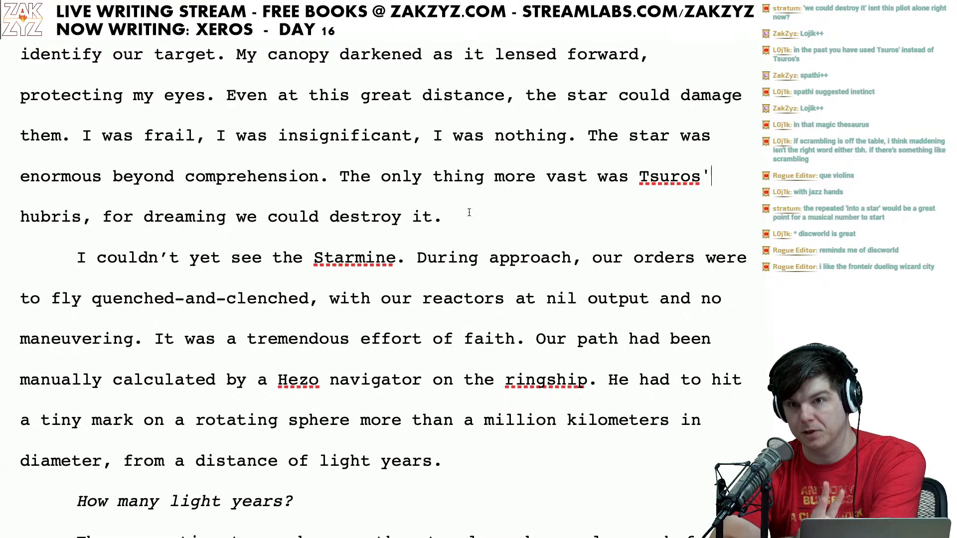
scroll(469, 212, "up", 20)
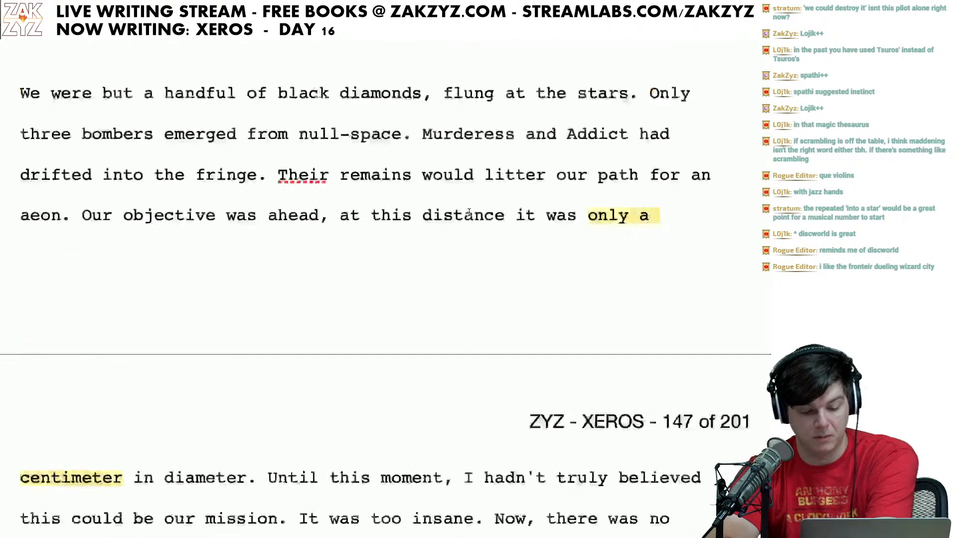
scroll(469, 212, "down", 8)
scroll(469, 212, "down", 1)
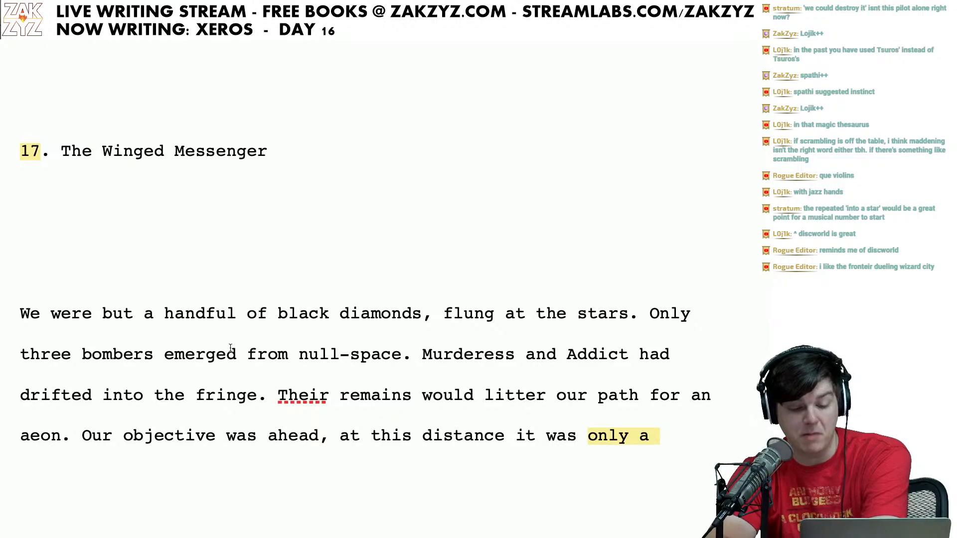
scroll(347, 339, "down", 8)
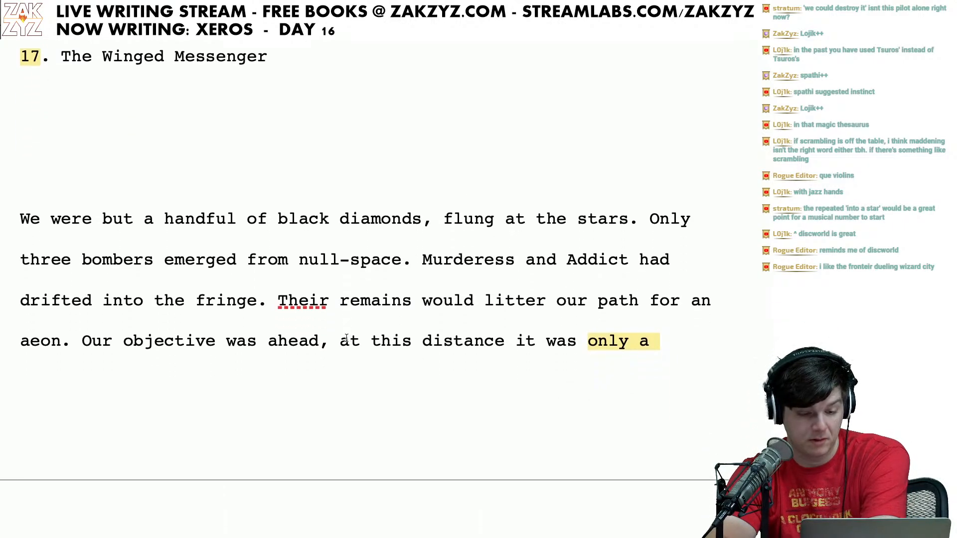
scroll(346, 338, "down", 1)
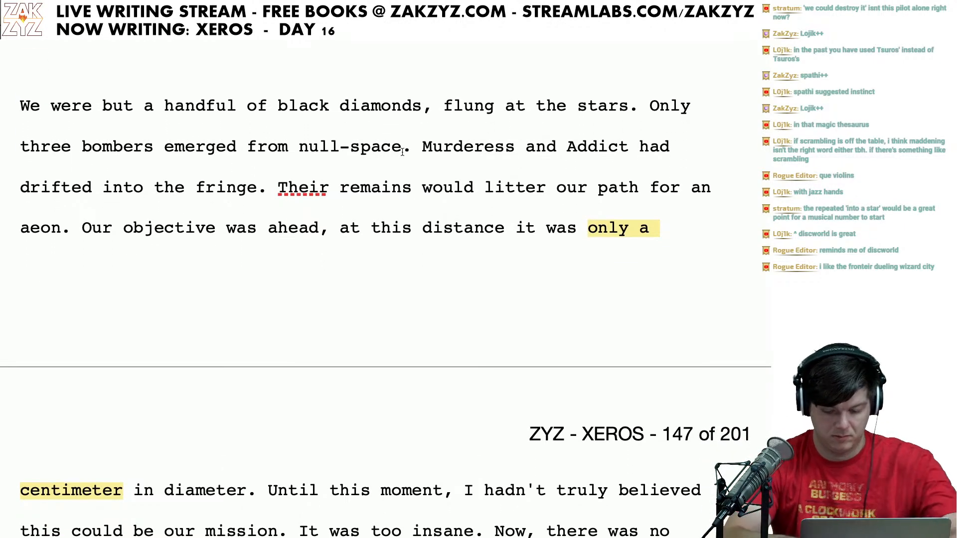
type(", Corru")
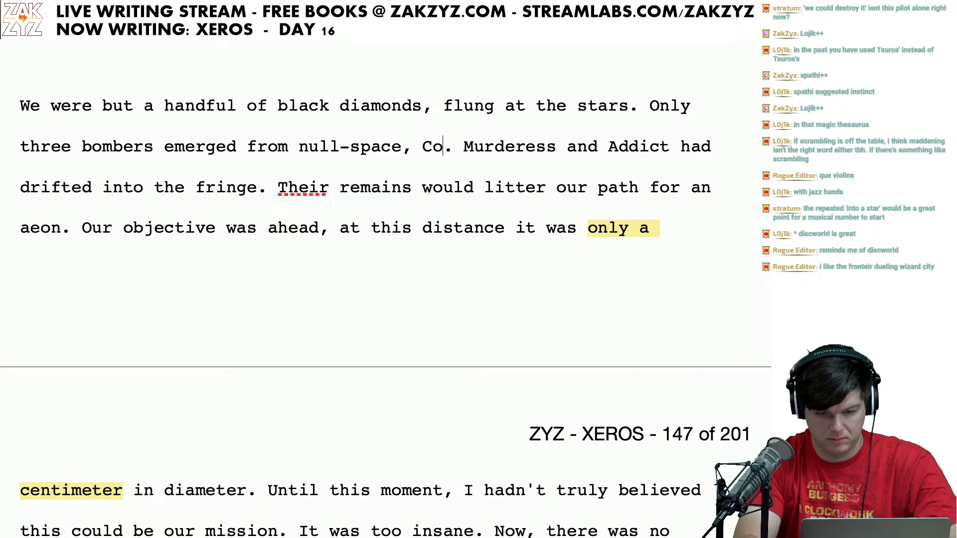
type("pt, Li")
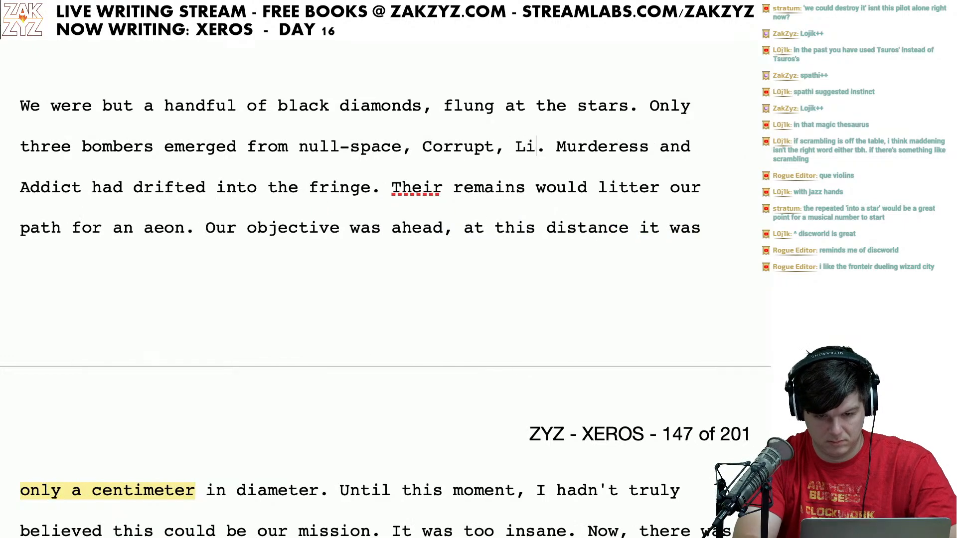
type("ar, and me")
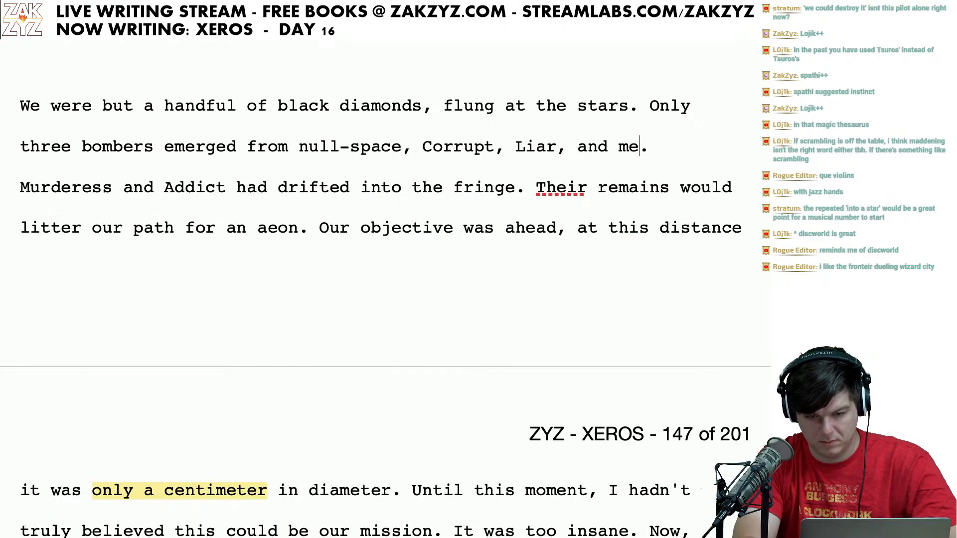
Step: Replace "me" at the end of the three-bombers sentence with "myself"
type(".")
key("BackSpace")
key("BackSpace")
key("BackSpace")
key("BackSpace")
type("I. Murderess")
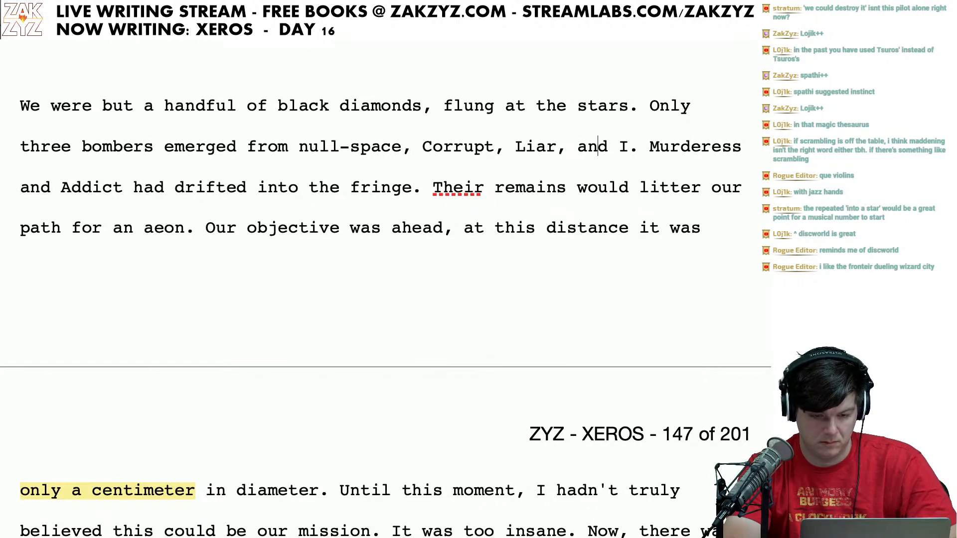
key("Left")
key("Left")
key("Left")
key("Left")
key("Left")
key("Left")
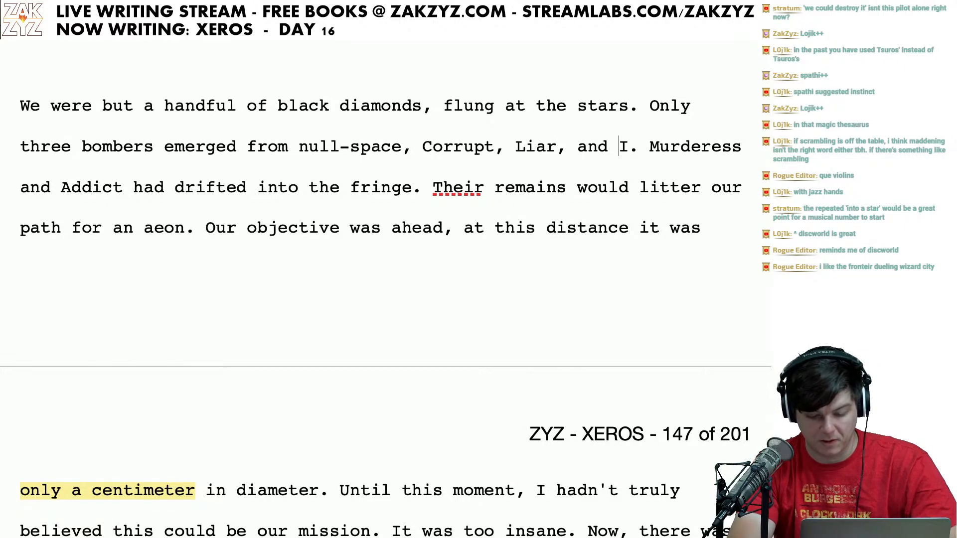
key("BackSpace")
type("myself")
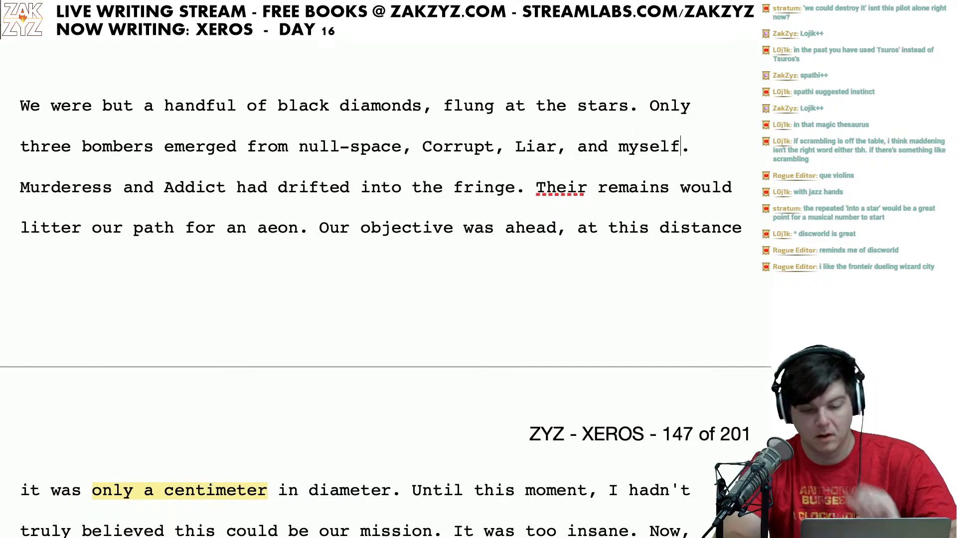
Step: Reread the chapter from its opening paragraph through the Starmine approach and the navigator's path calculation
scroll(371, 299, "down", 5)
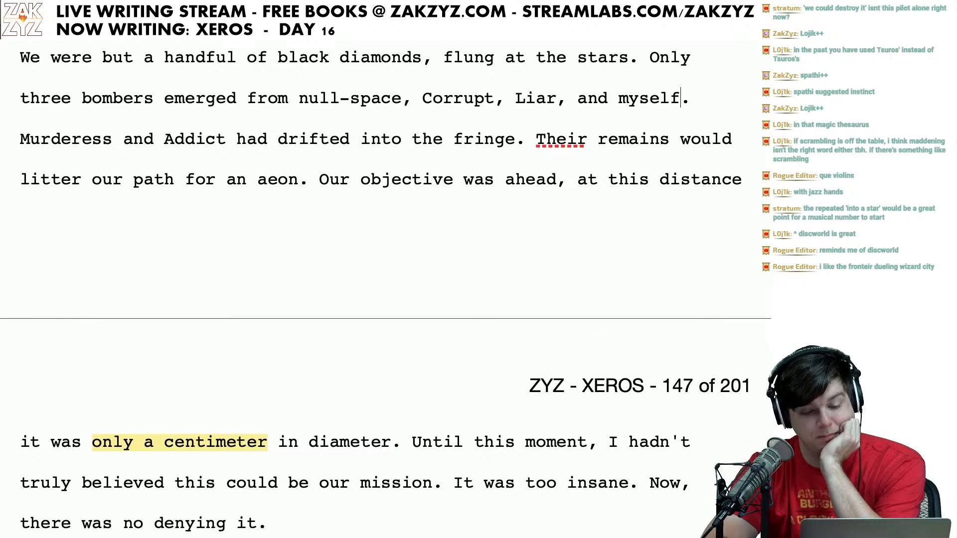
scroll(385, 288, "down", 8)
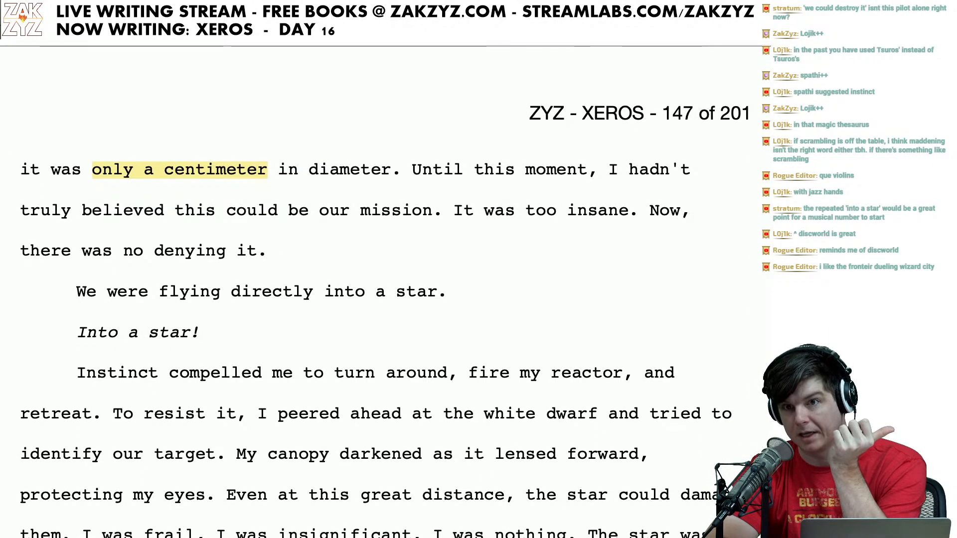
scroll(381, 292, "down", 8)
scroll(382, 289, "down", 7)
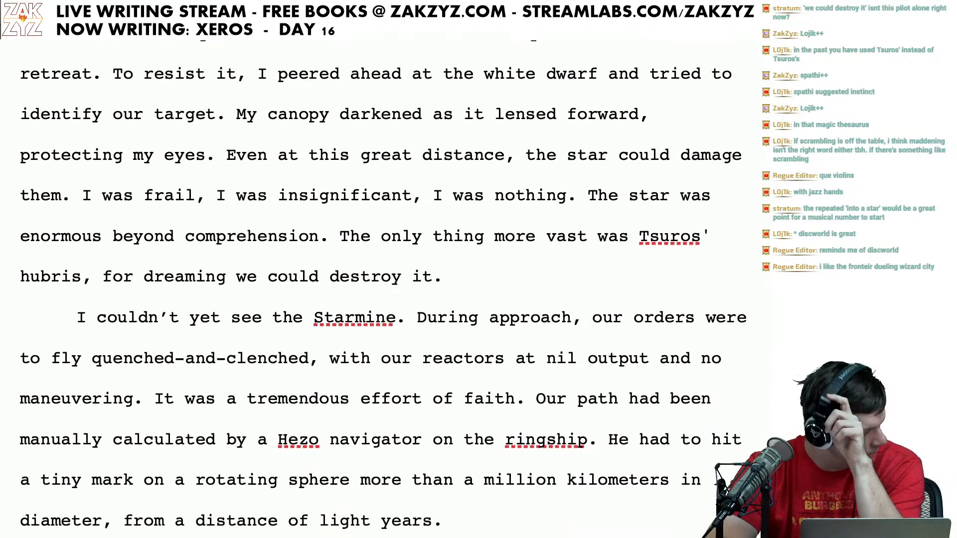
scroll(356, 123, "down", 3)
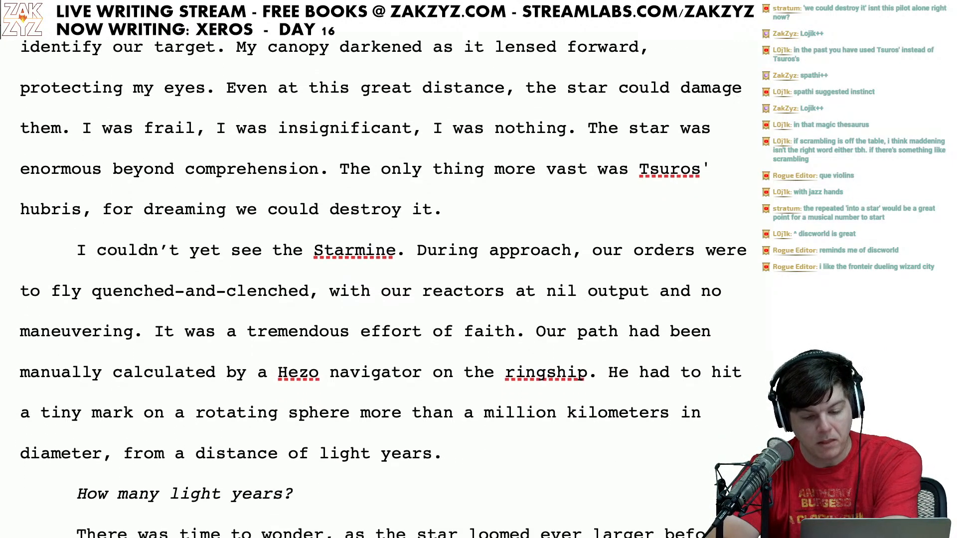
scroll(362, 268, "down", 1)
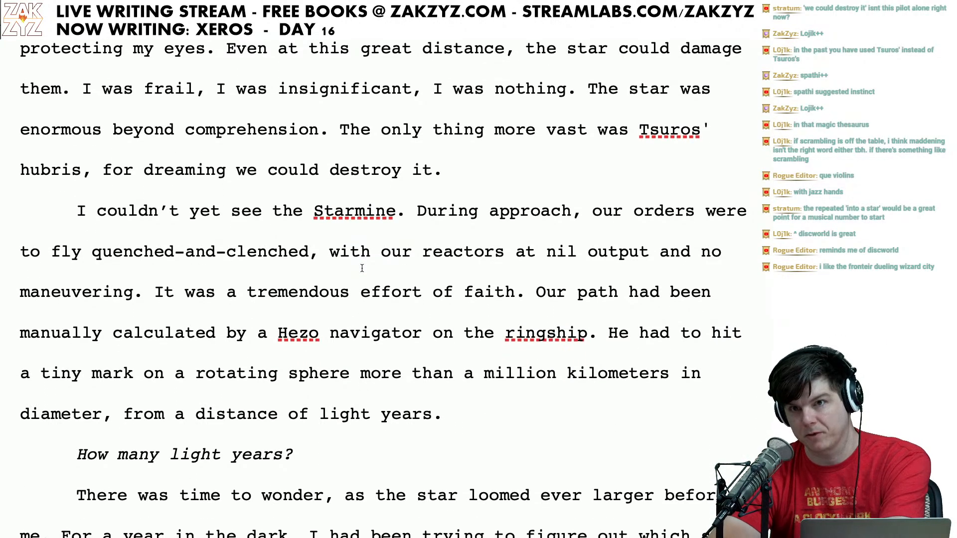
scroll(362, 268, "down", 2)
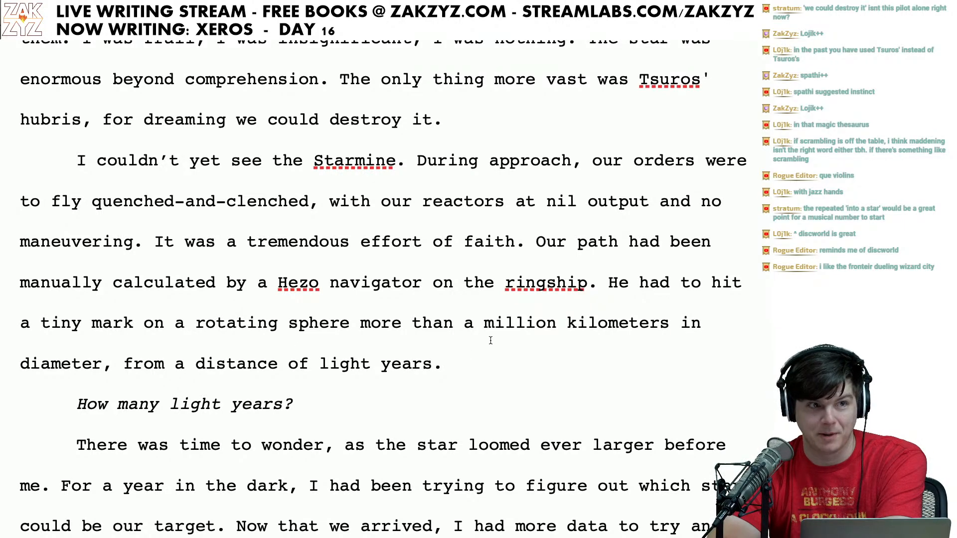
scroll(490, 340, "down", 1)
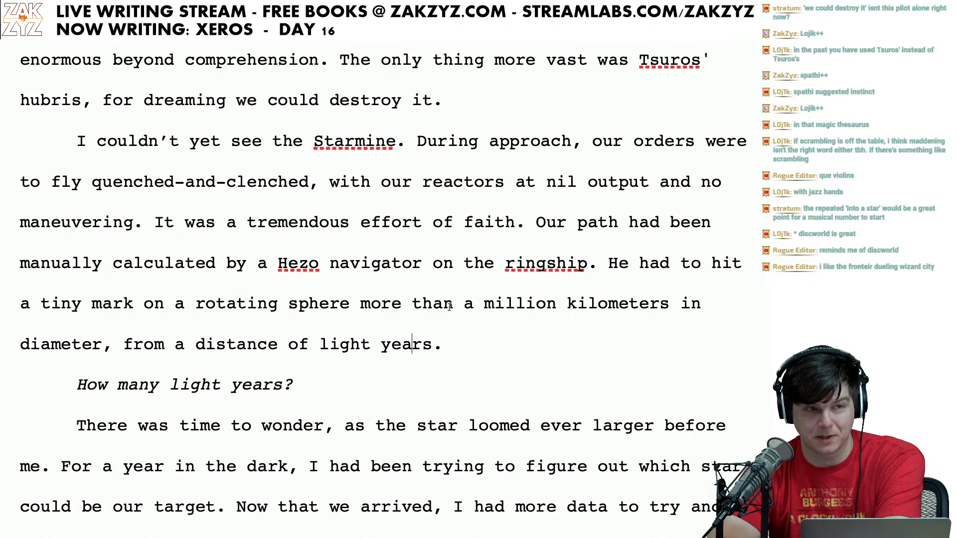
Step: Insert a comma after "tiny mark" in the sentence about hitting a rotating sphere
scroll(449, 307, "down", 1)
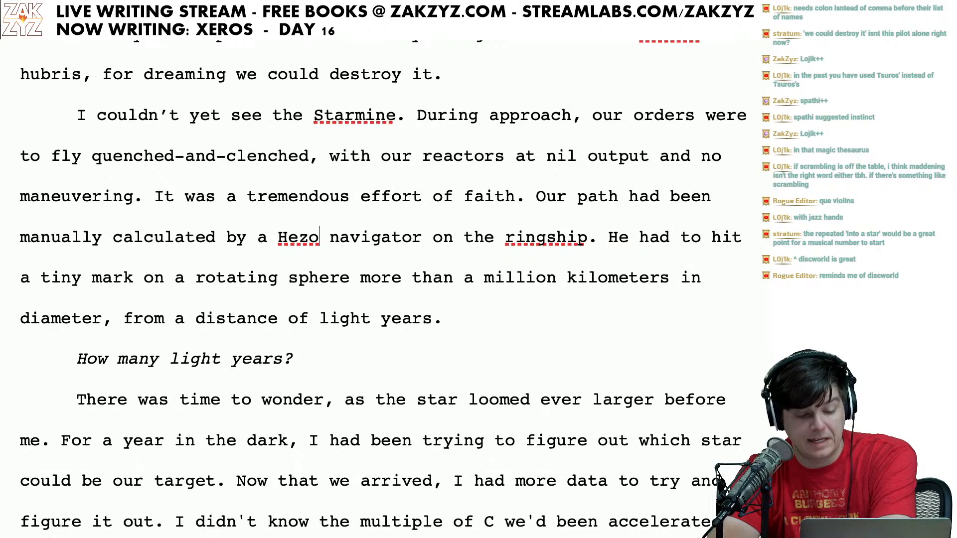
scroll(379, 279, "down", 1)
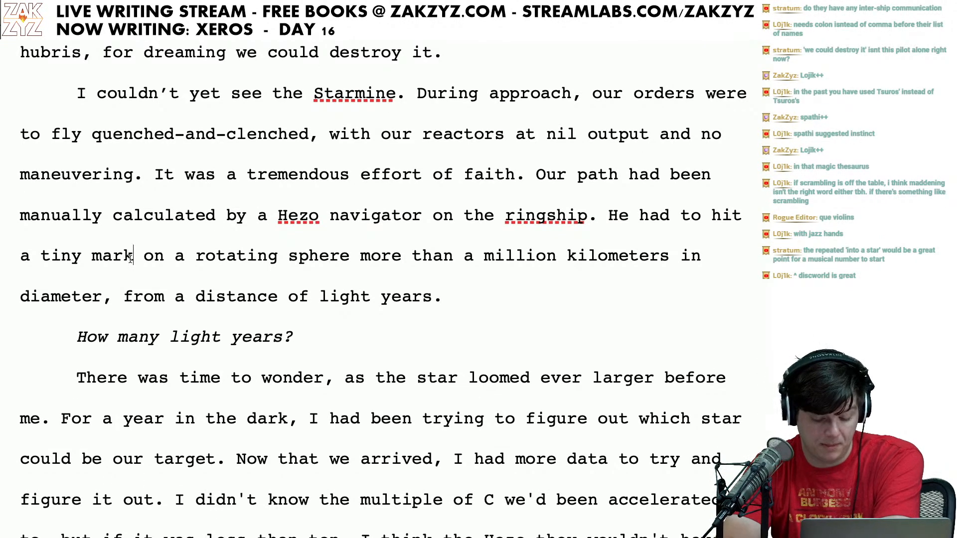
left_click(130, 258)
type(",")
key("Right")
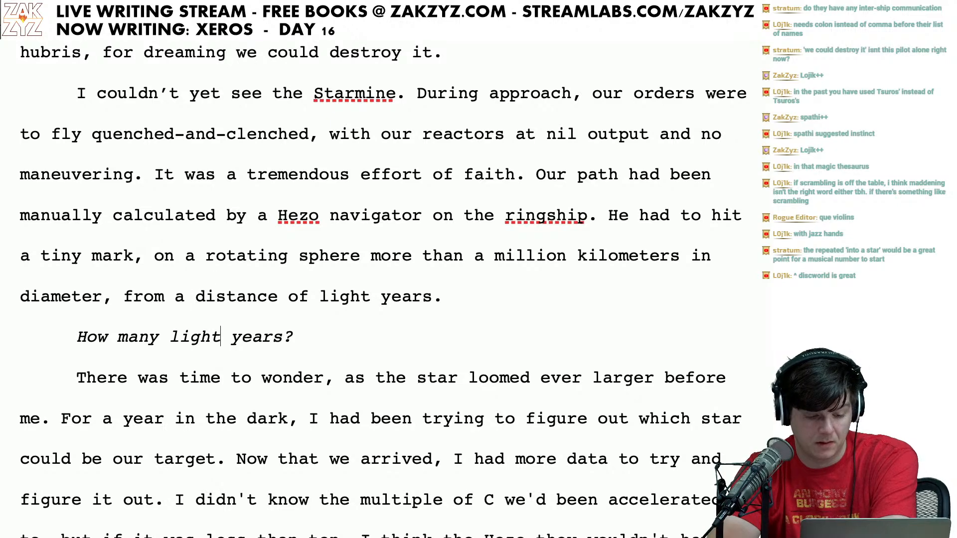
Step: Insert the word "ample" before "time to wonder" in the paragraph following "How many light years?"
scroll(379, 289, "down", 1)
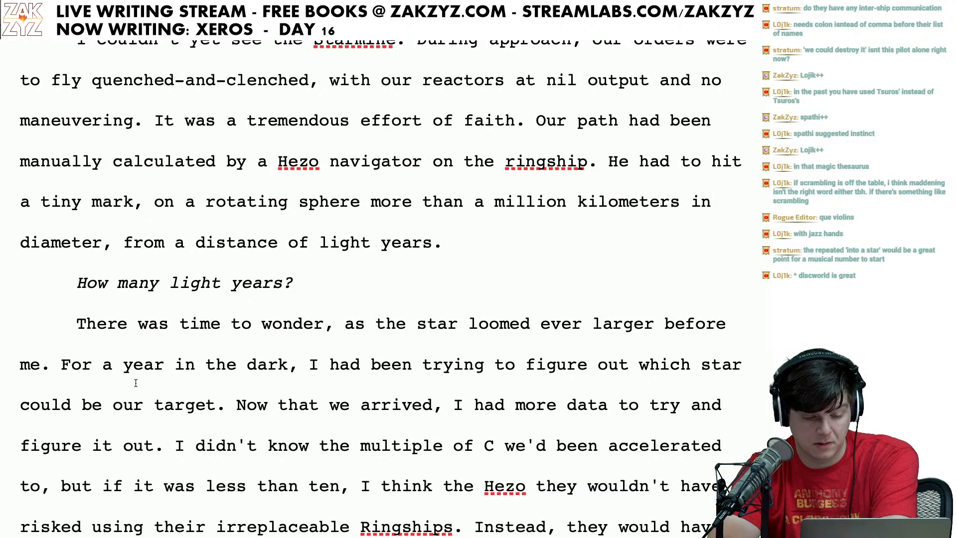
scroll(136, 384, "down", 1)
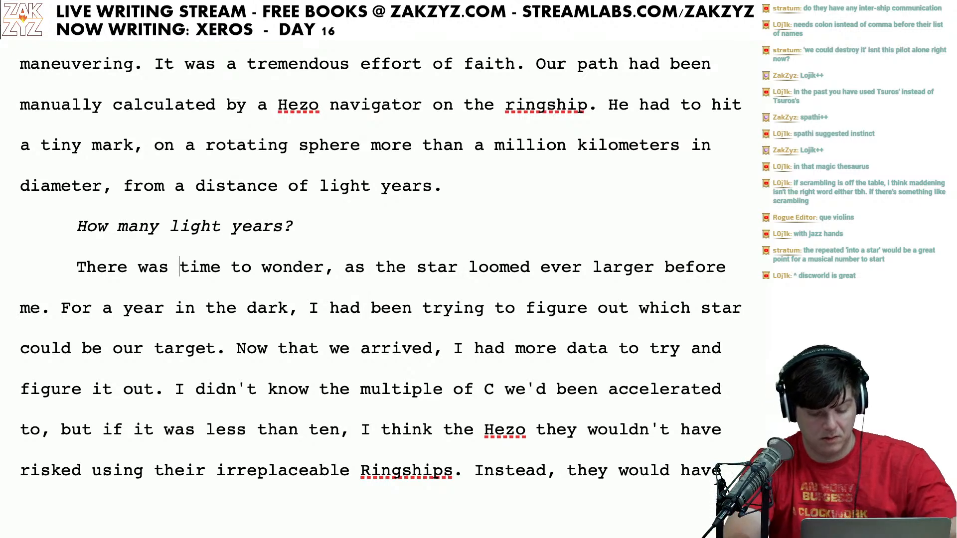
type("ample")
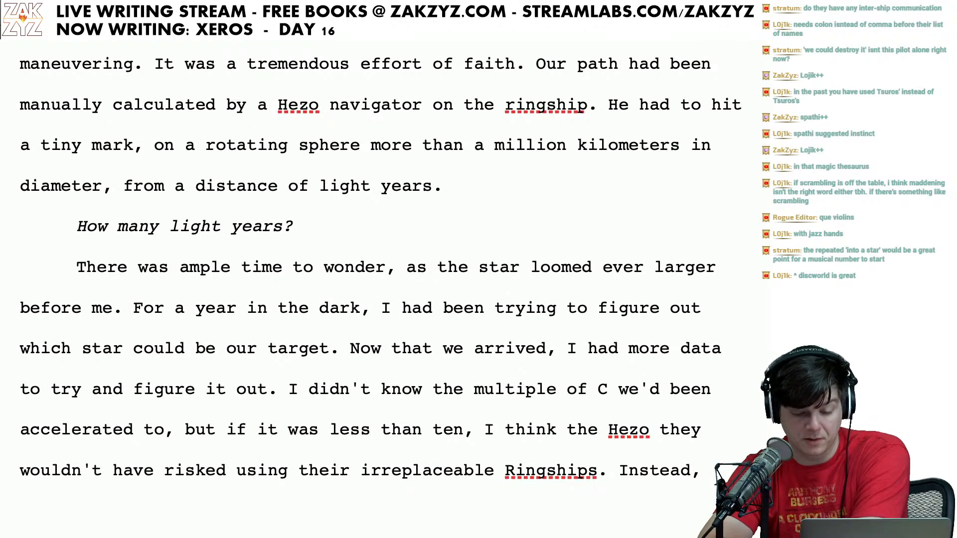
Step: Proofread the sentences about the star looming larger and the year in the dark spent figuring out the target
scroll(158, 271, "down", 1)
left_click(110, 279)
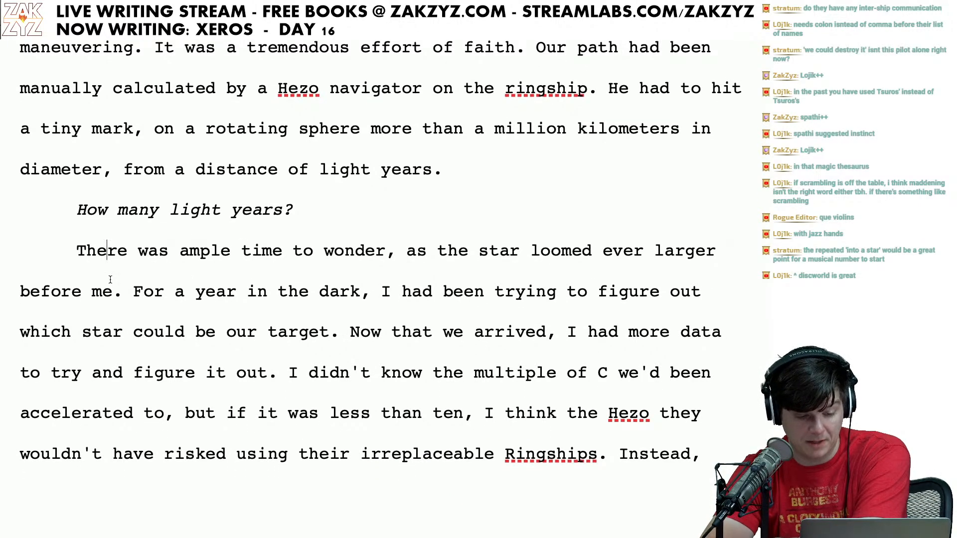
key("Right")
key("Right")
key("Right")
key("Down")
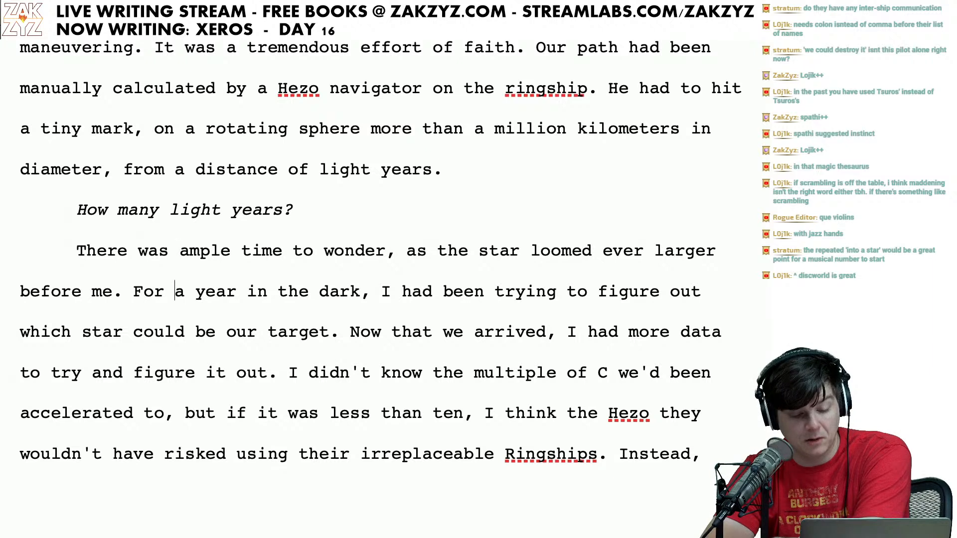
key("Right")
key("Right")
key("Right")
key("Right")
key("Right")
key("Right")
key("Right")
key("Right")
key("Right")
key("Right")
key("Right")
key("Left")
key("Left")
key("Left")
key("Left")
key("Left")
key("Left")
key("Left")
key("Left")
key("Left")
key("Left")
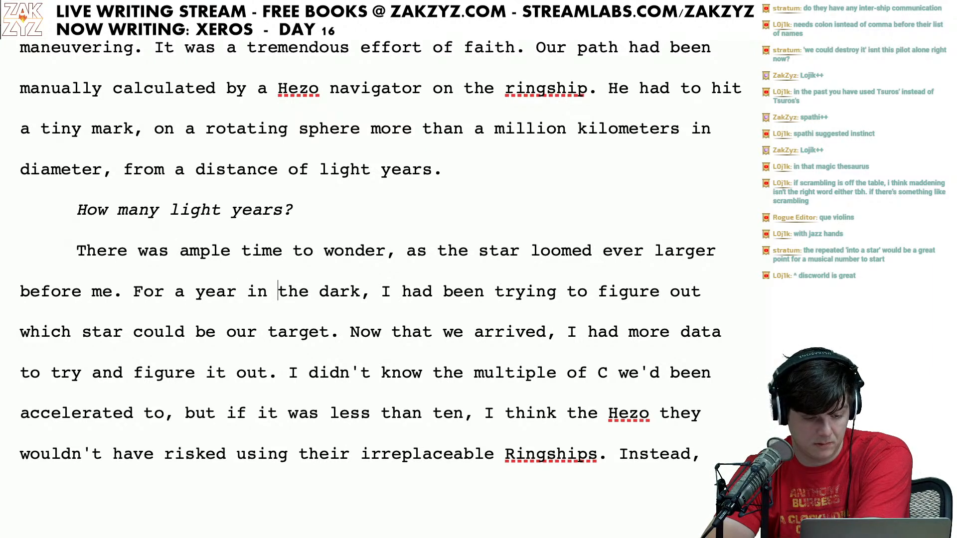
key("Right")
key("Right")
key("Right")
key("Right")
key("Right")
key("Right")
key("Right")
key("Right")
key("Right")
key("Right")
key("Right")
key("Right")
key("Right")
key("Right")
key("Right")
key("Right")
key("Right")
key("Right")
key("Right")
key("Right")
key("Right")
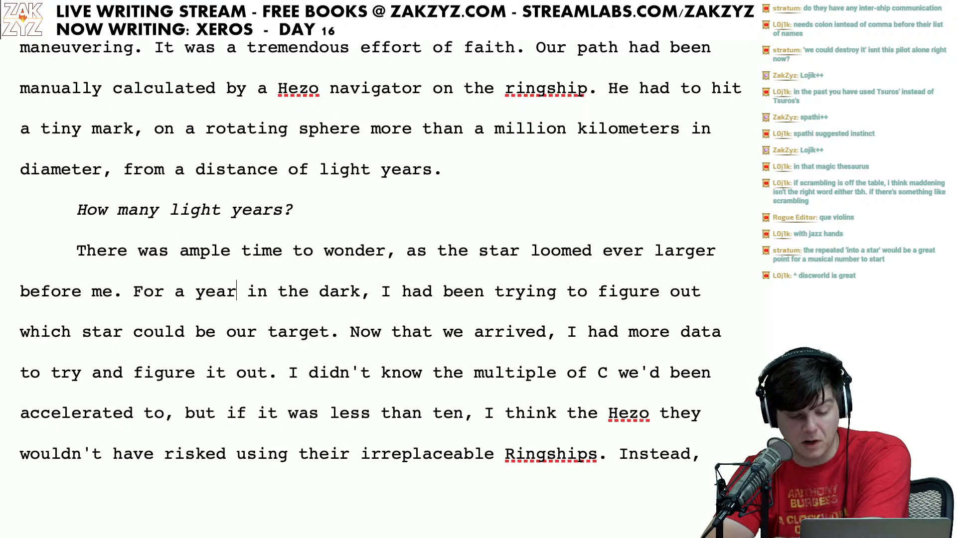
Step: Insert "had" before "arrived" so the clause reads "Now that we had arrived"
scroll(381, 251, "down", 1)
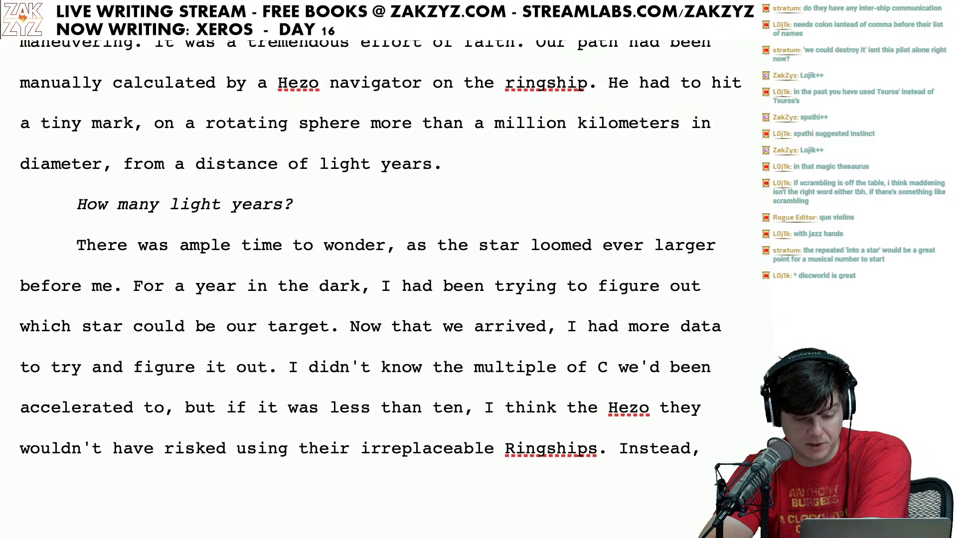
left_click(428, 272)
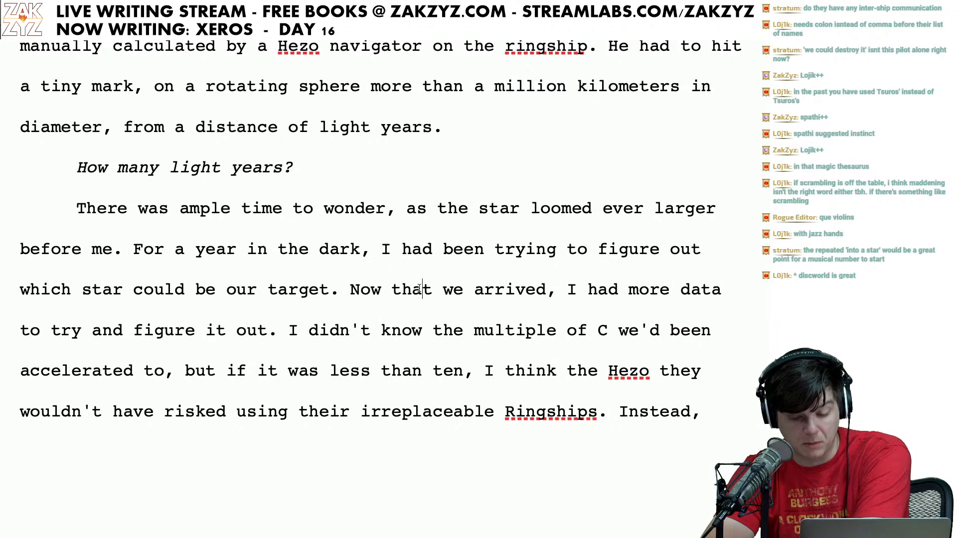
key("Right")
key("Right")
key("Right")
key("Right")
type("had")
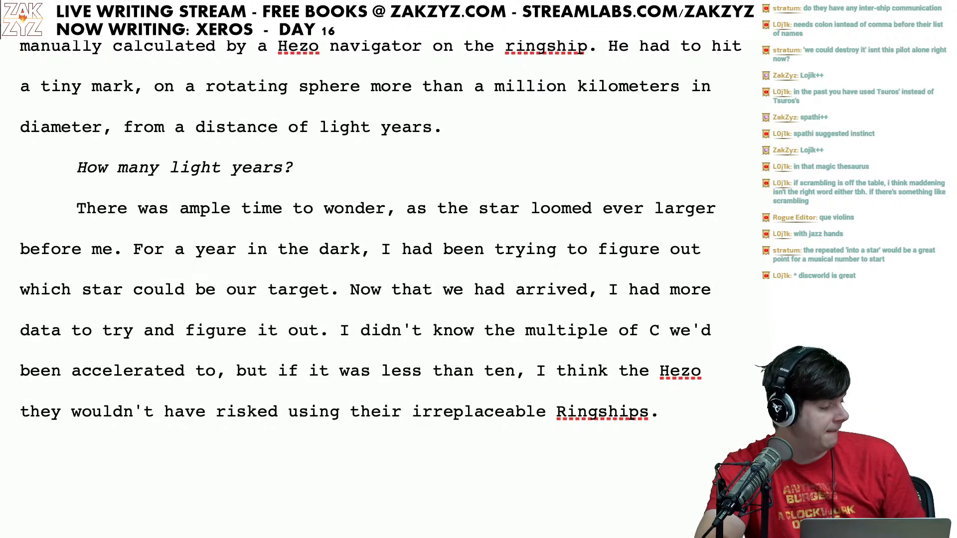
Step: Replace the comma after "null-space" with a colon before the bomber names in the opening paragraph of chapter 17
scroll(381, 289, "down", 1)
scroll(380, 289, "up", 1)
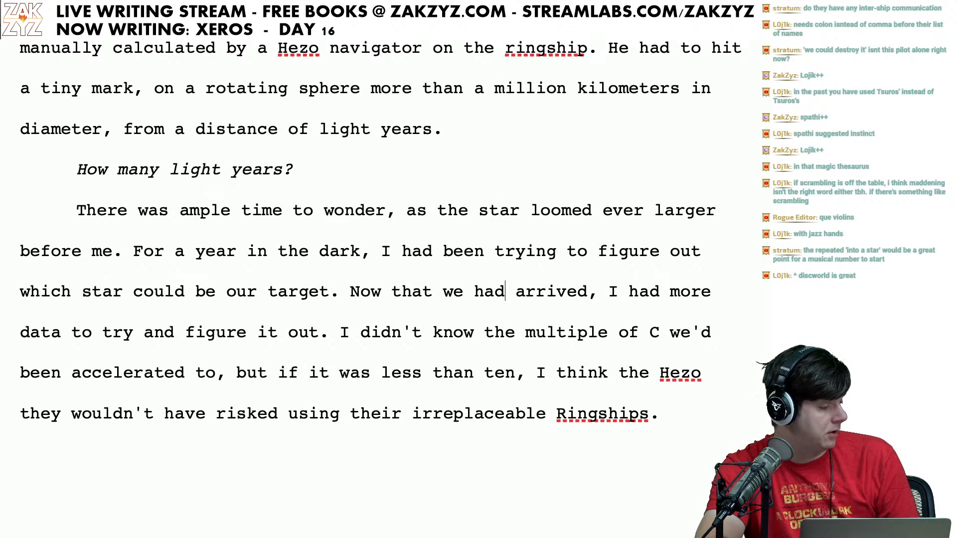
scroll(381, 289, "up", 2)
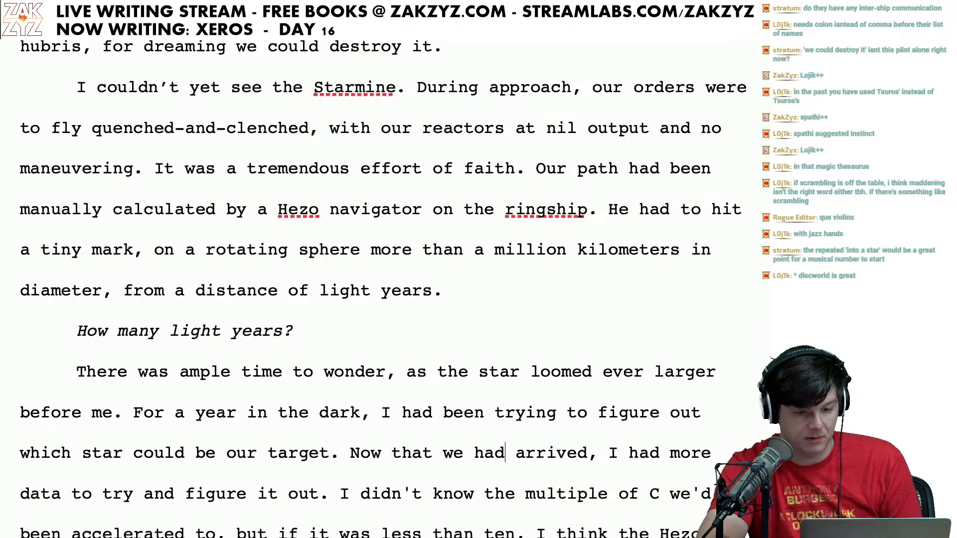
scroll(381, 290, "up", 4)
scroll(381, 289, "up", 5)
scroll(381, 289, "down", 3)
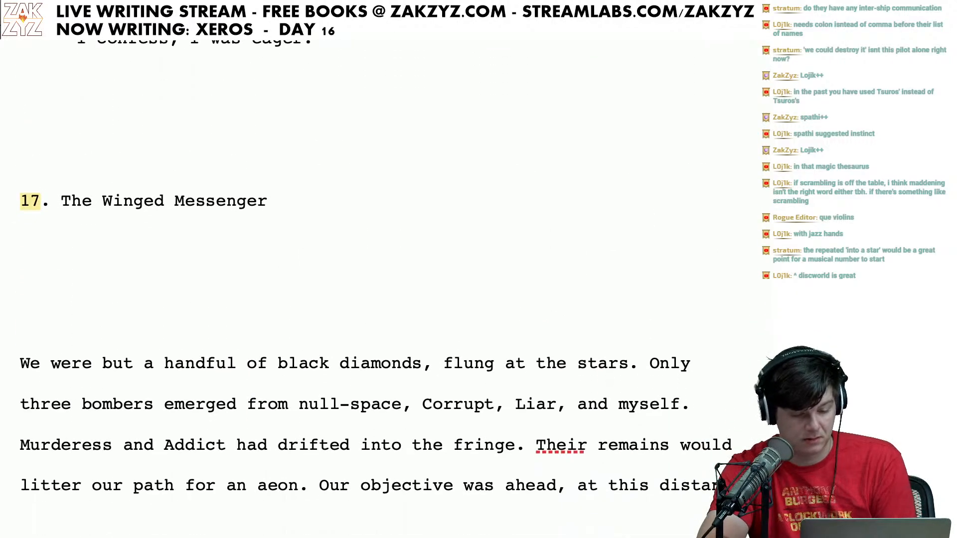
left_click(414, 405)
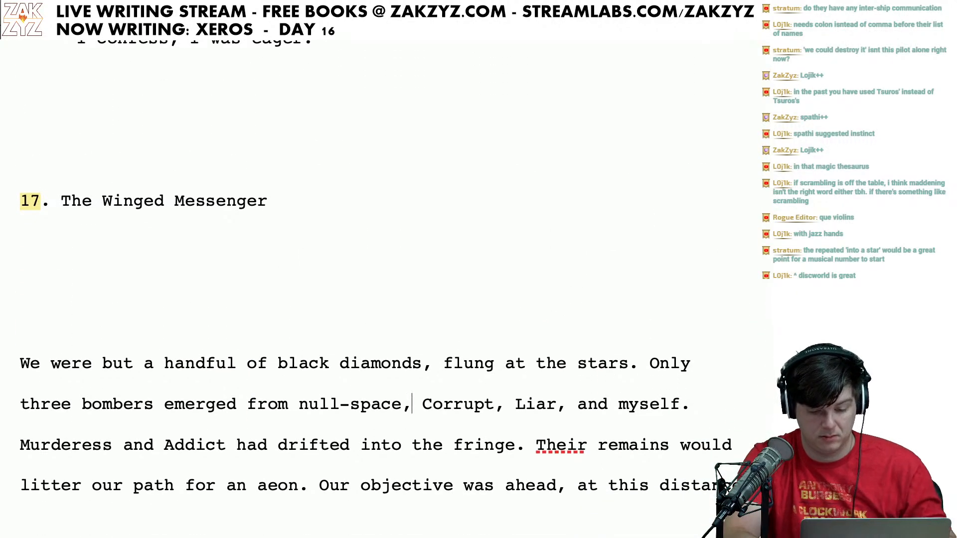
key("BackSpace")
type(":")
Step: Return to the Starmine paragraph and review the passage around it down to the "How many light years?" line
scroll(381, 289, "down", 10)
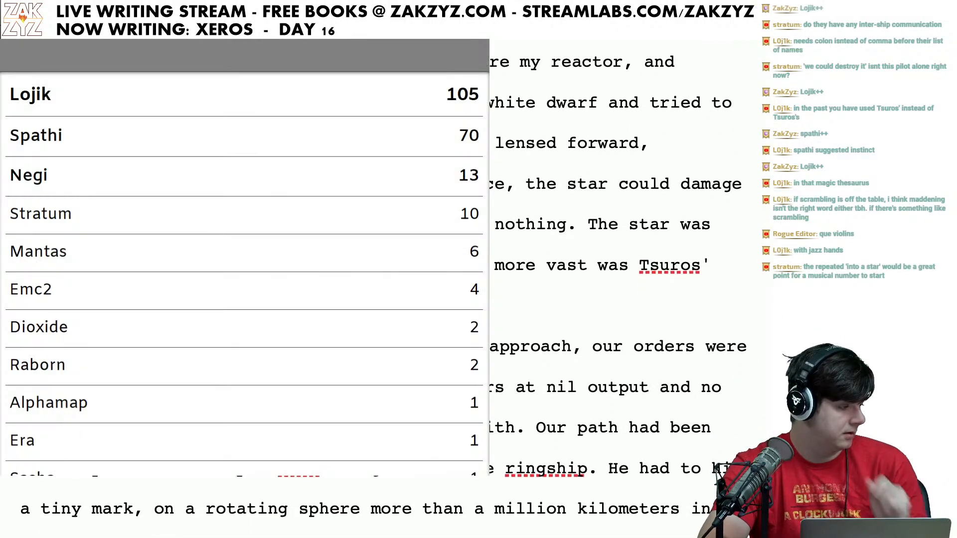
scroll(381, 289, "down", 1)
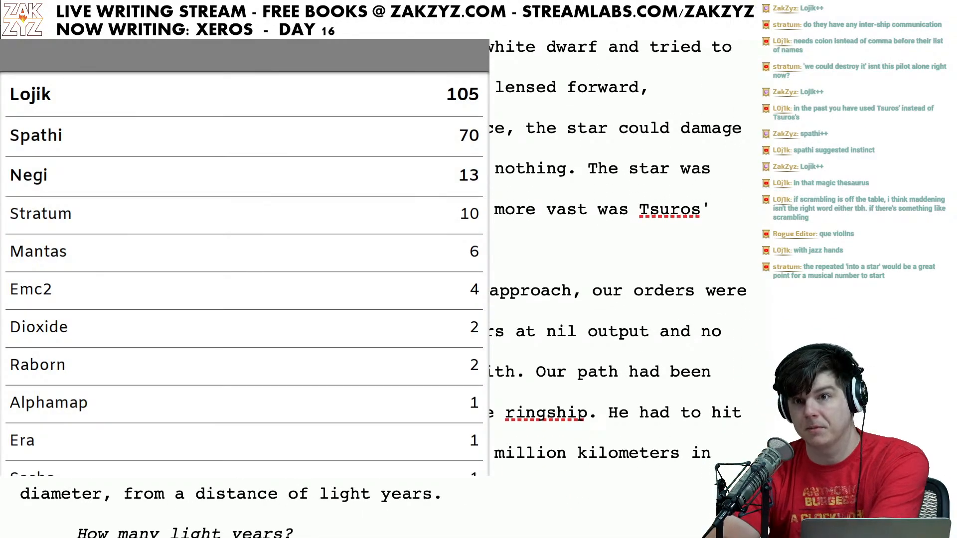
scroll(380, 289, "down", 1)
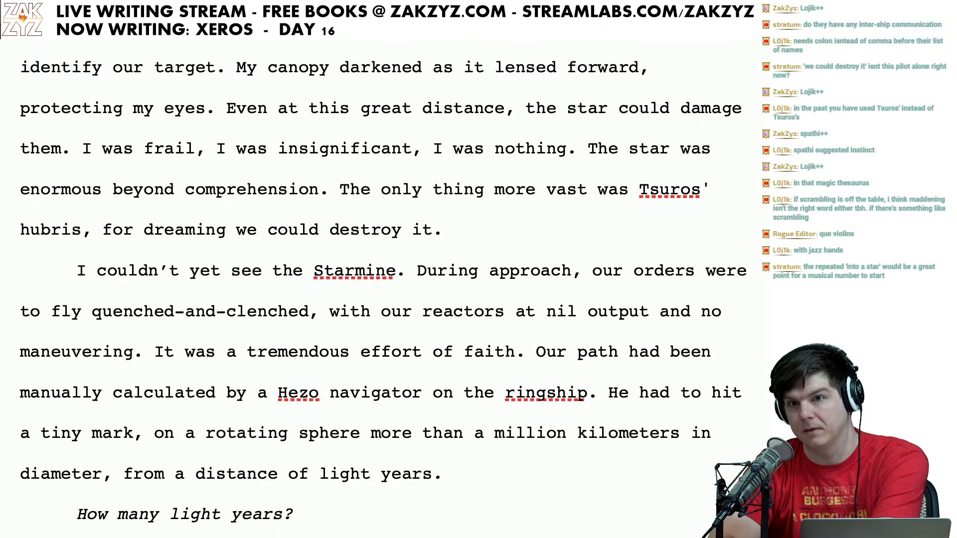
scroll(383, 287, "down", 2)
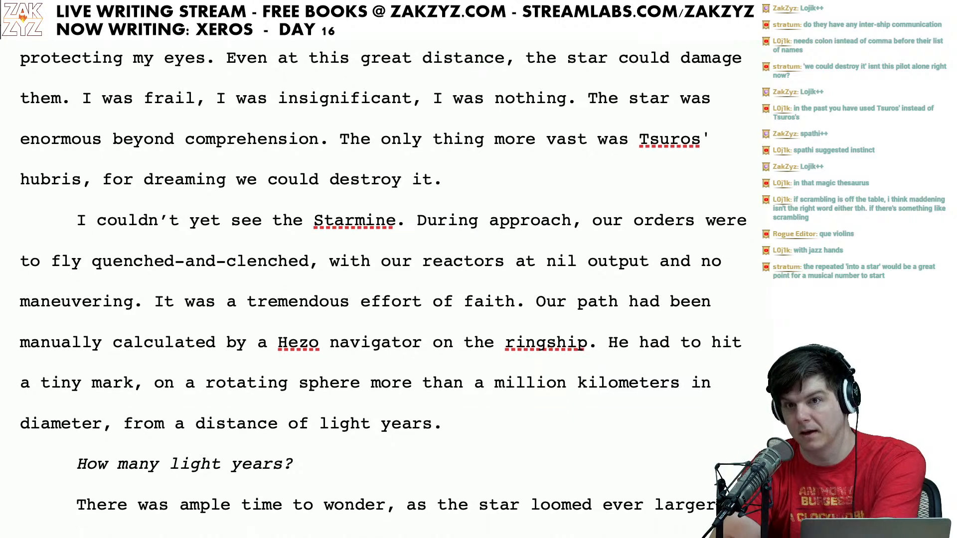
scroll(383, 287, "down", 1)
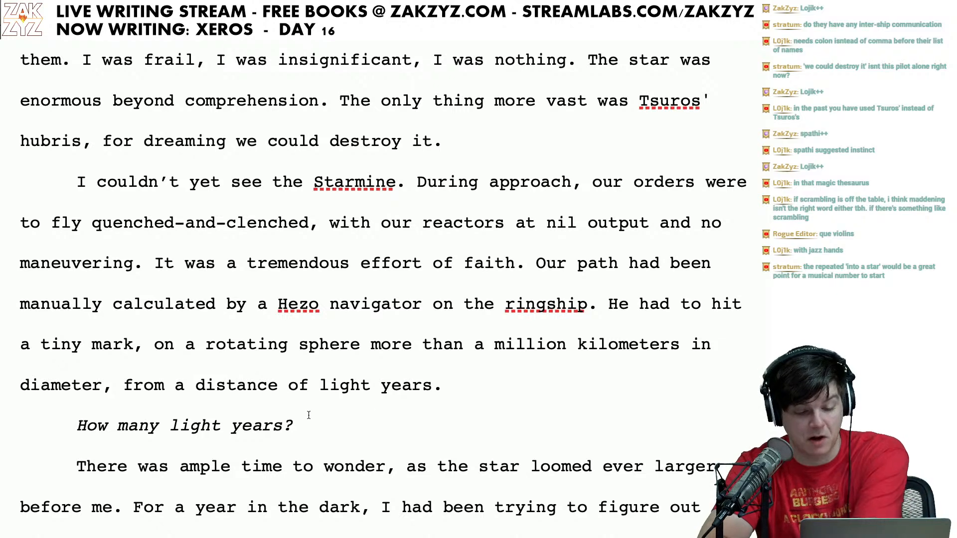
scroll(308, 415, "down", 1)
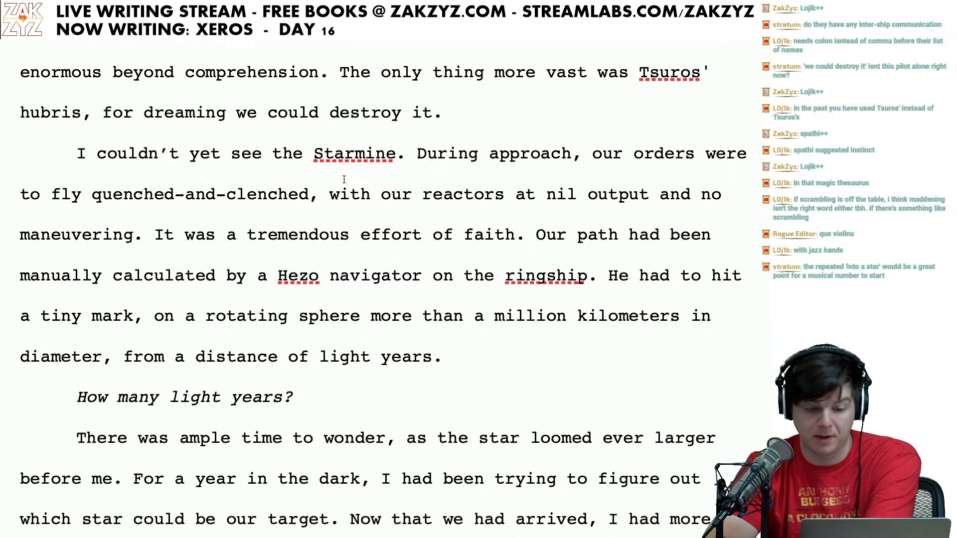
scroll(426, 173, "down", 1)
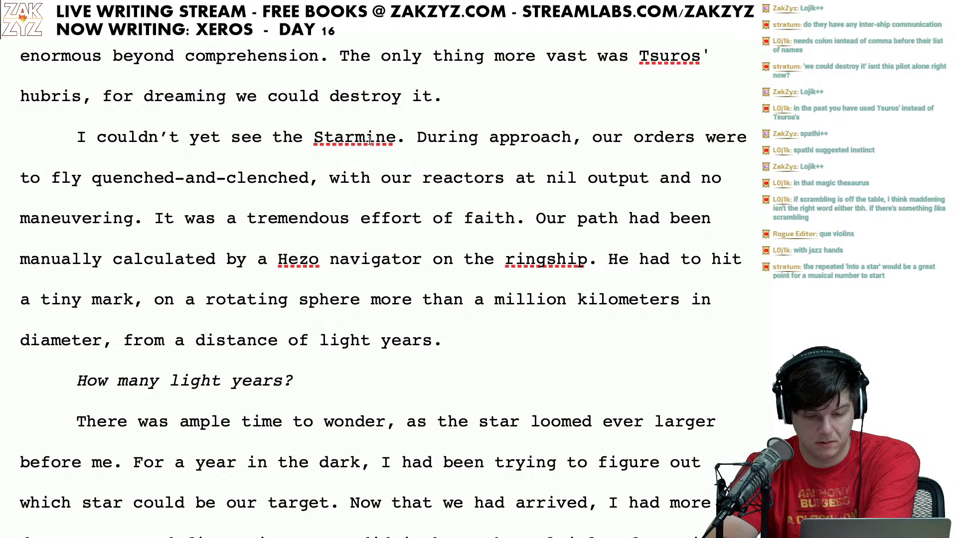
Step: Proofread the sentences about the unseen Starmine, the orders to fly quenched-and-clenched, and the effort of faith
left_click(397, 140)
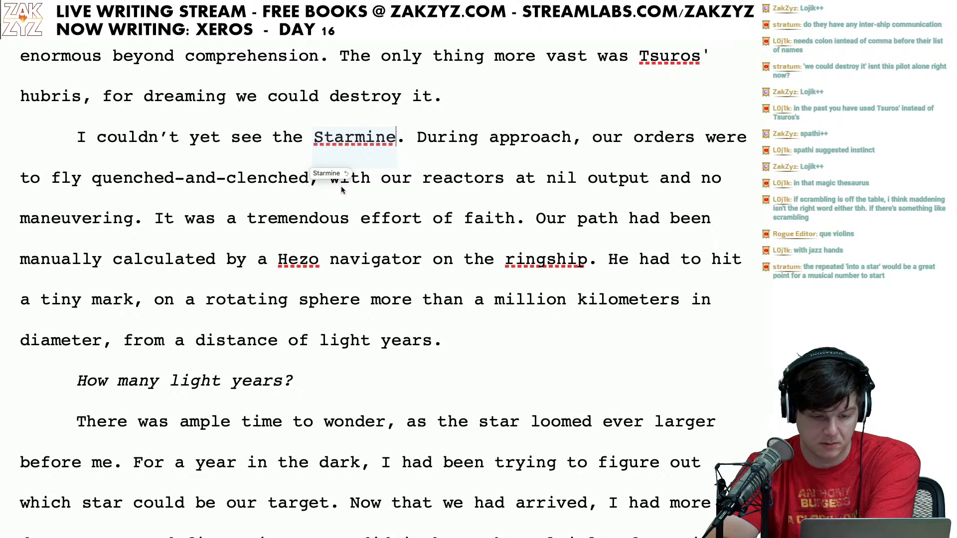
left_click(293, 136)
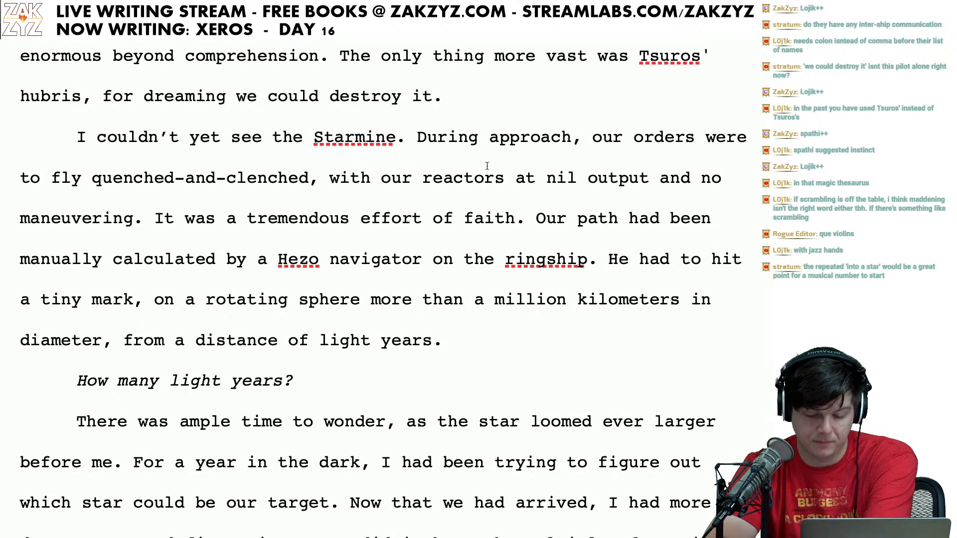
left_click(402, 151)
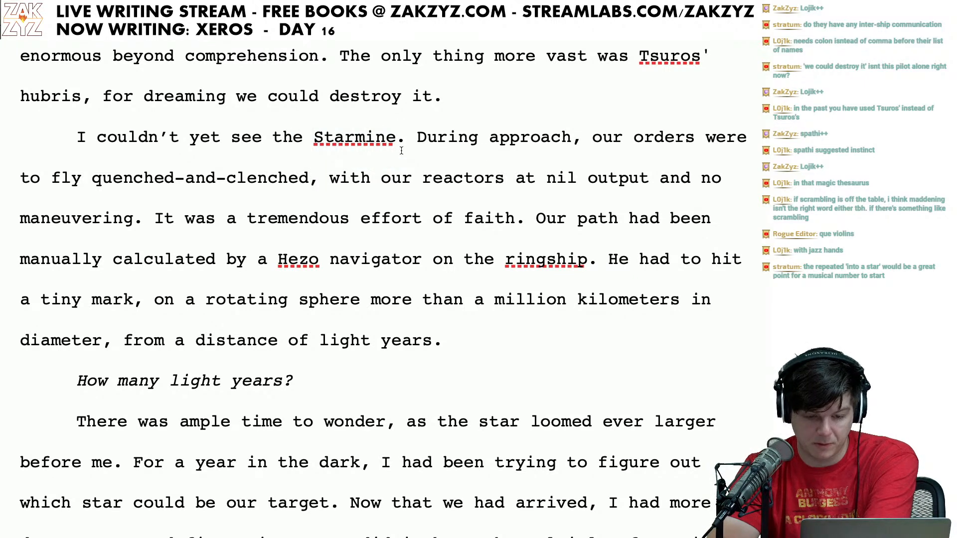
key("Right")
key("Right")
key("Right")
key("Right")
key("Right")
key("Right")
key("Right")
key("Right")
key("Right")
key("Right")
key("Right")
key("Right")
key("Right")
key("Right")
key("Right")
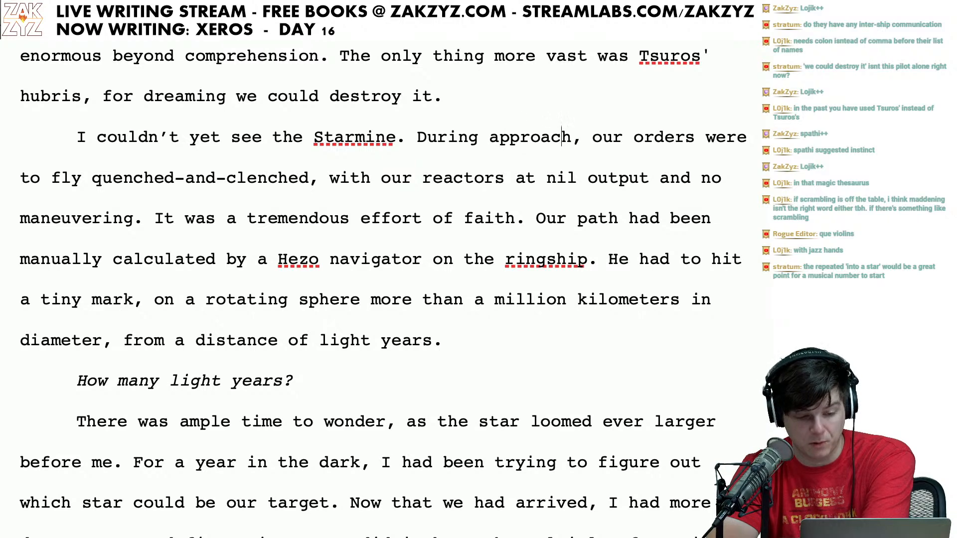
key("Right")
key("Right")
key("Right")
key("Right")
key("Right")
key("Right")
key("Right")
key("Right")
key("Right")
key("Right")
key("Right")
key("Right")
key("Right")
key("Right")
key("Right")
key("Right")
key("Right")
key("Right")
key("Right")
key("Right")
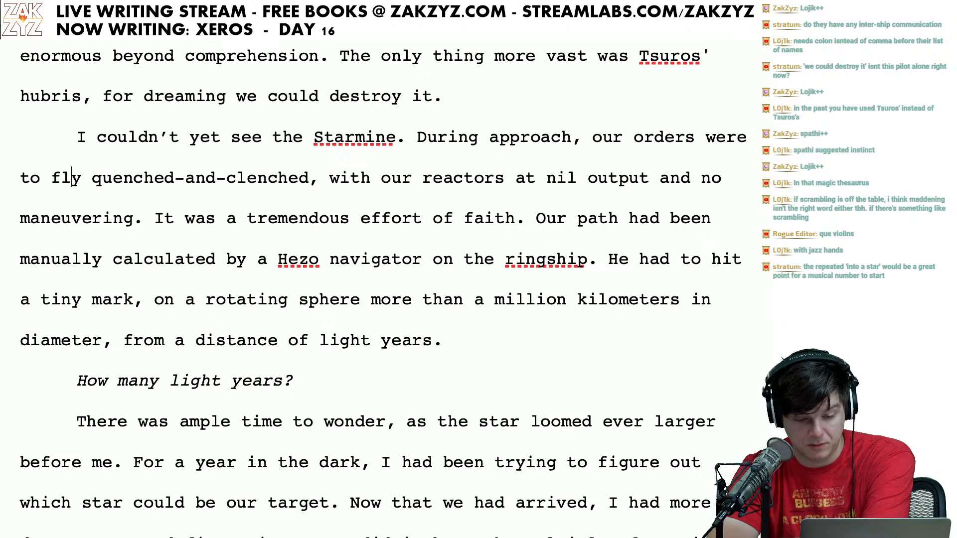
key("Right")
key("Right")
key("Right")
key("Right")
key("Right")
key("Right")
key("Right")
key("Right")
key("Right")
key("Right")
key("Right")
key("Right")
key("Right")
key("Right")
key("Right")
key("Right")
key("Right")
key("Down")
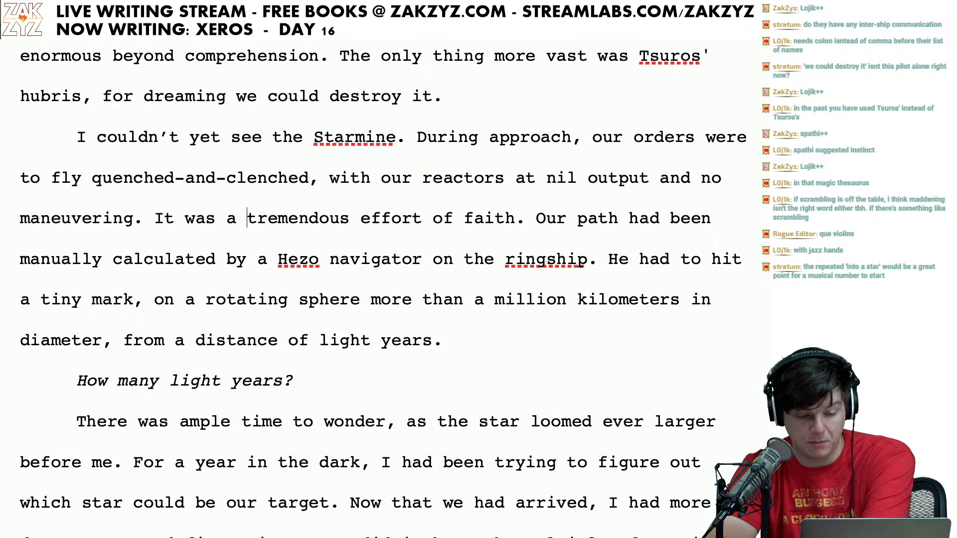
scroll(392, 146, "down", 1)
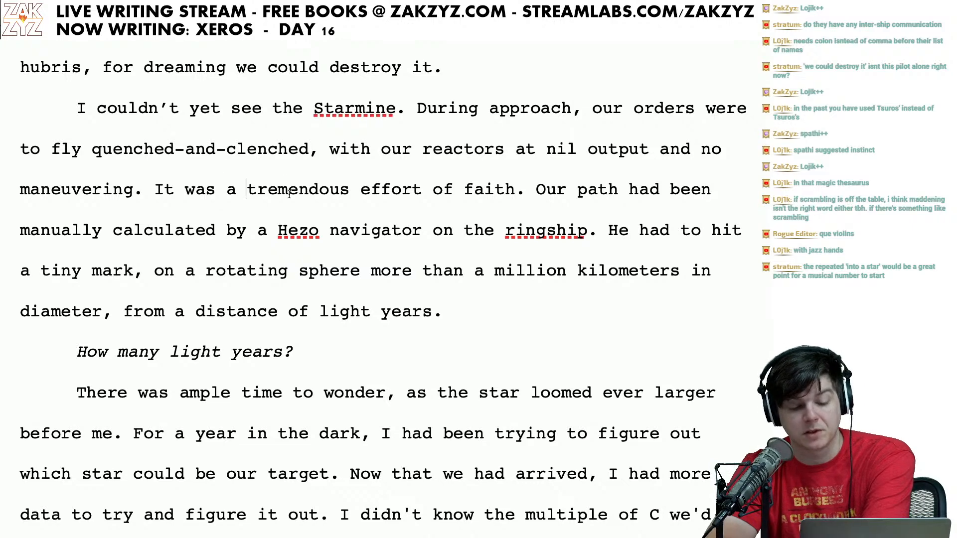
scroll(438, 212, "down", 1)
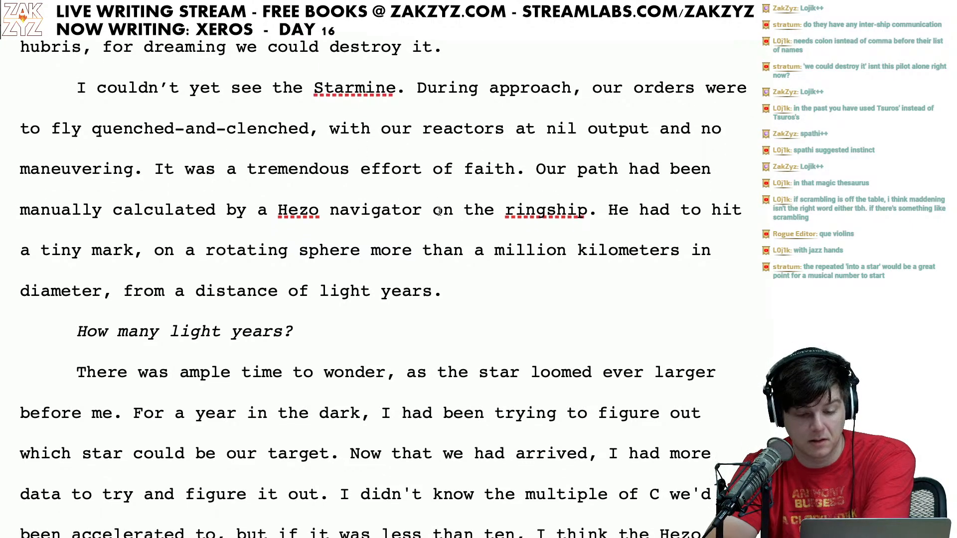
Step: Proofread the sentences about the Hezo navigator's calculated path and hitting a rotating sphere from a distance of light years
left_click(541, 196)
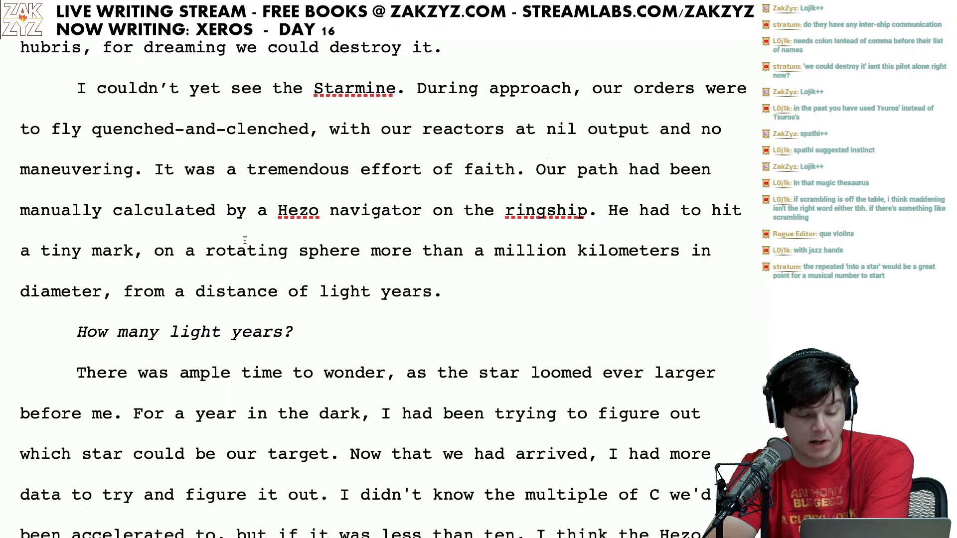
key("Right")
key("Right")
key("Right")
key("Right")
key("Right")
key("Right")
key("Right")
key("Right")
key("Right")
key("Right")
key("Right")
key("Right")
key("Right")
key("Right")
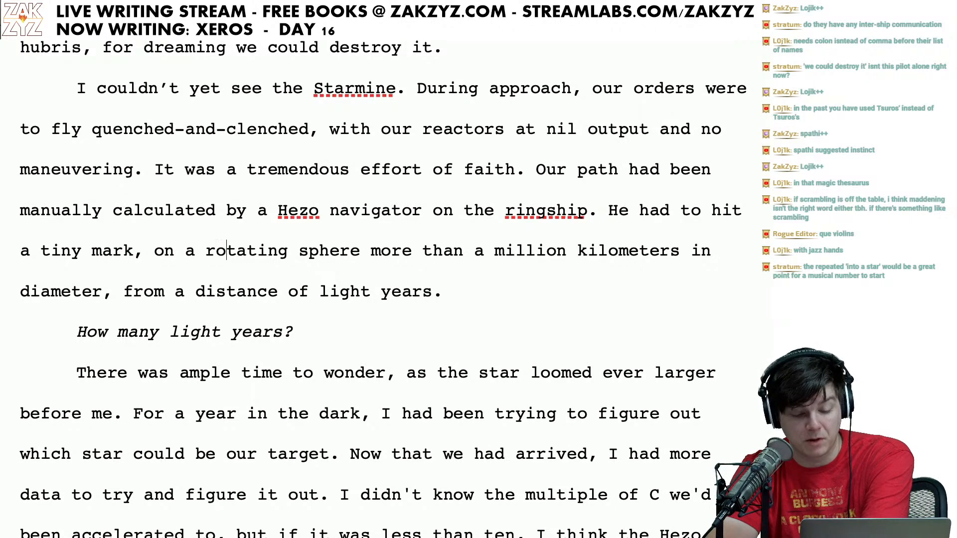
key("Down")
key("Left")
key("Left")
key("Left")
key("Left")
key("Left")
key("Left")
key("Left")
key("Left")
key("Left")
key("Left")
key("Left")
key("Left")
key("Left")
key("Left")
key("Left")
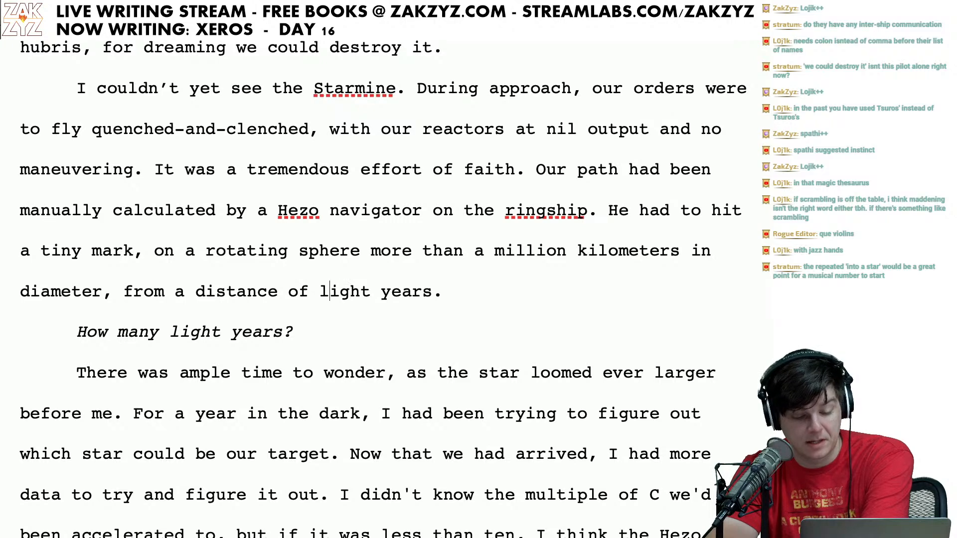
key("Left")
key("Left")
key("Left")
key("Left")
key("Left")
key("Left")
Step: Proofread the italic "How many light years?" line and the opening of the paragraph that follows it
key("Down")
key("Right")
key("Right")
key("Right")
key("Right")
key("Right")
key("Right")
key("Right")
key("Right")
key("Right")
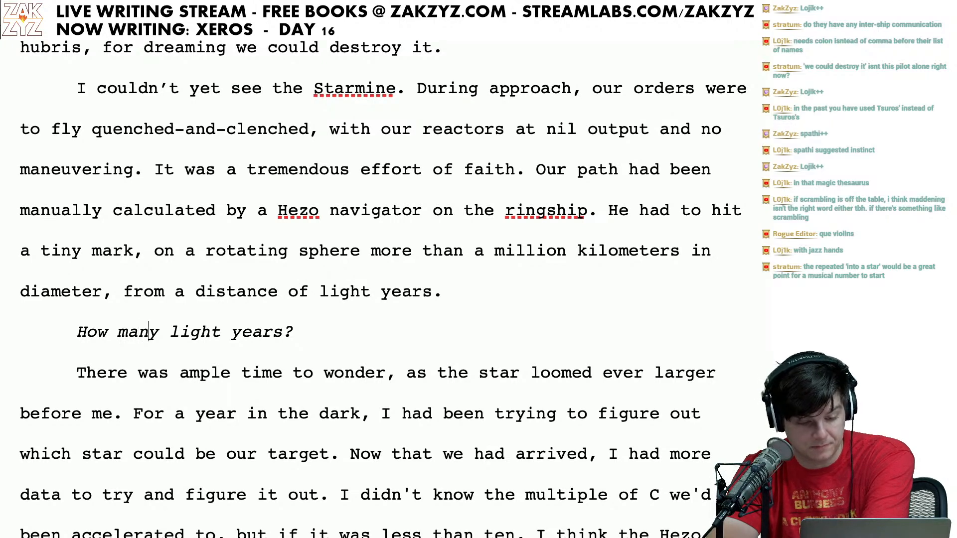
key("Right")
key("Right")
key("Right")
key("Right")
key("Right")
key("Right")
key("Right")
key("Right")
key("Right")
key("Right")
key("Right")
key("Right")
key("Right")
key("Right")
key("Right")
key("Right")
key("Right")
key("Right")
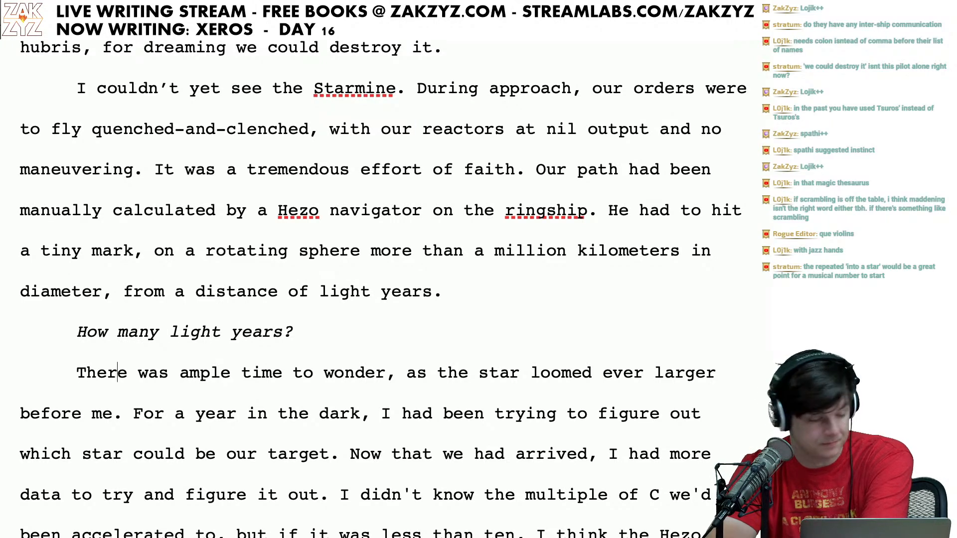
scroll(208, 213, "down", 2)
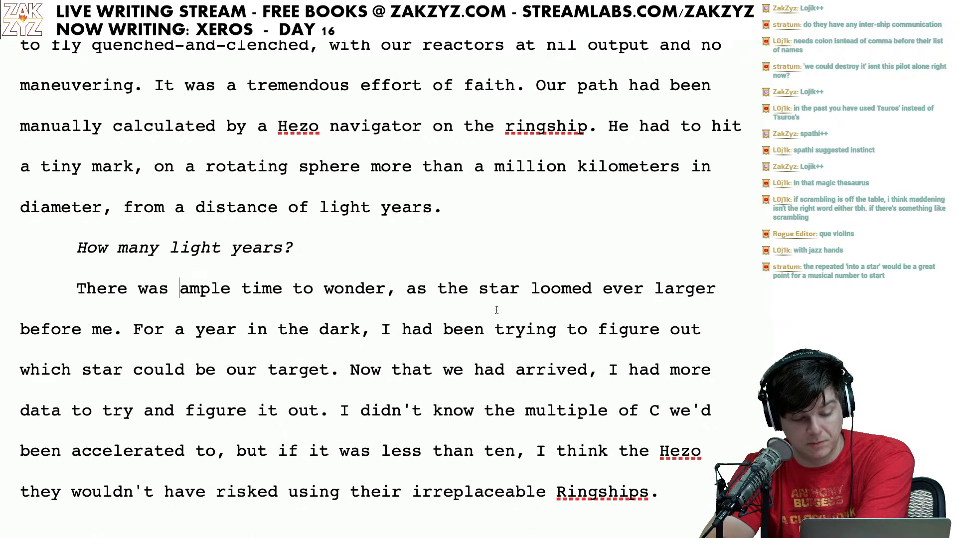
left_click(110, 338)
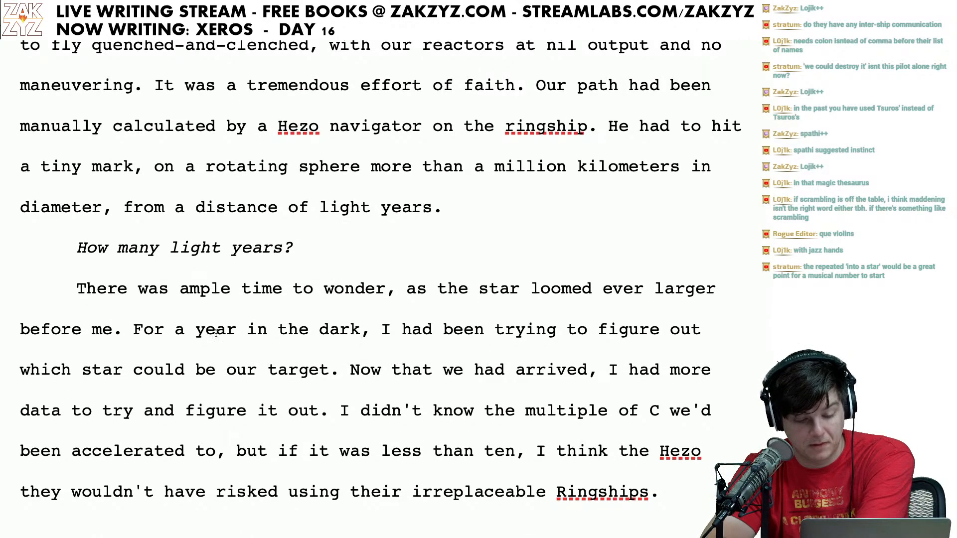
Step: Break the paragraph before "loomed ever larger before me", leaving room to reword the clause after "as the star"
left_click(530, 282)
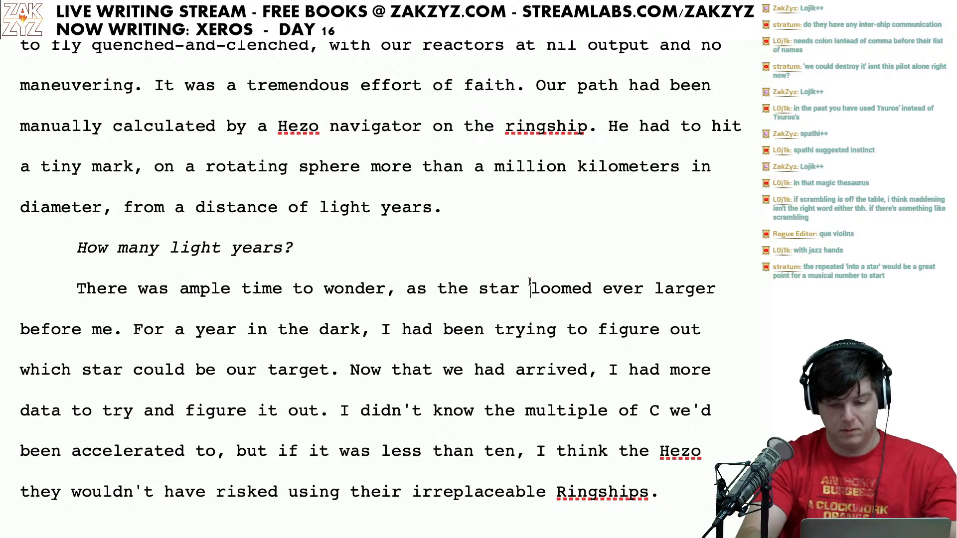
key("Return")
type("grew slowly")
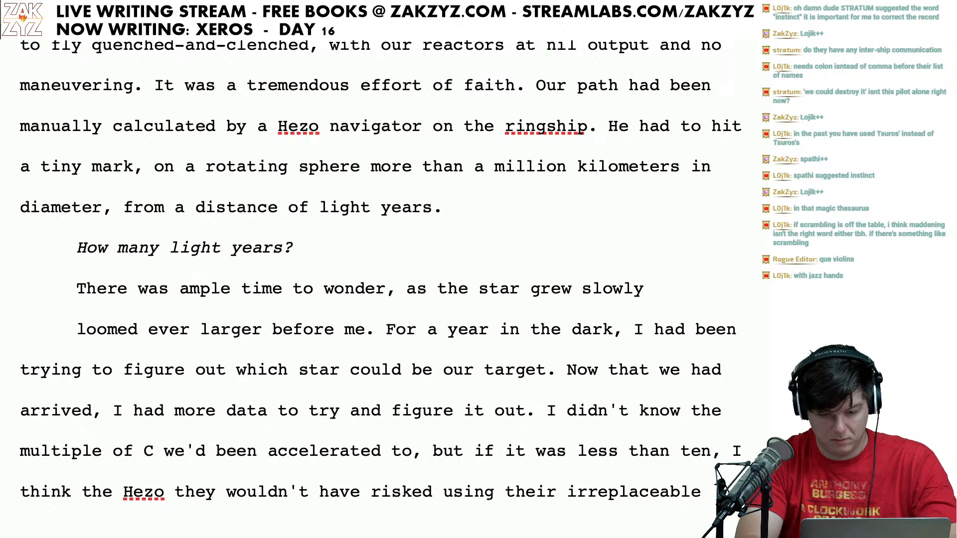
key("BackSpace")
key("BackSpace")
key("BackSpace")
key("BackSpace")
key("BackSpace")
key("BackSpace")
key("BackSpace")
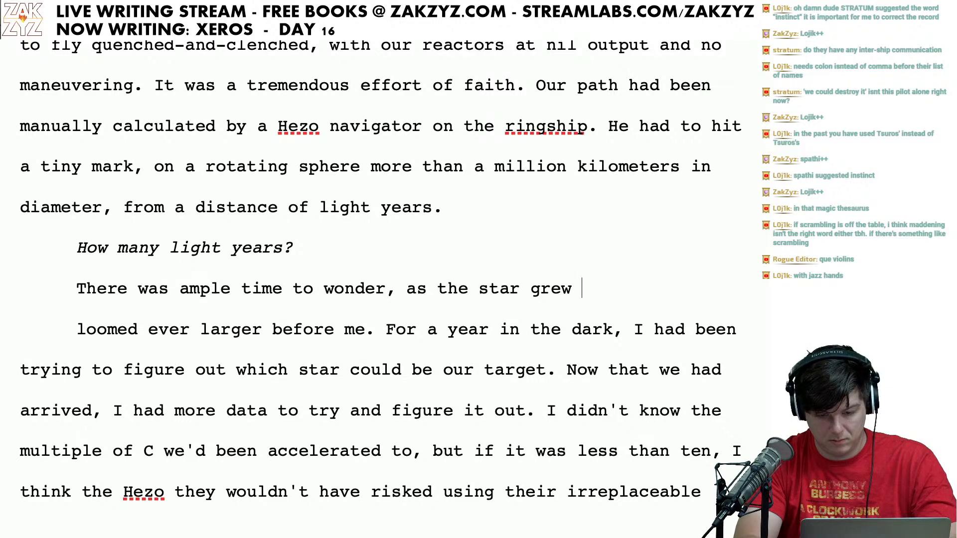
key("BackSpace")
key("BackSpace")
key("BackSpace")
key("BackSpace")
key("BackSpace")
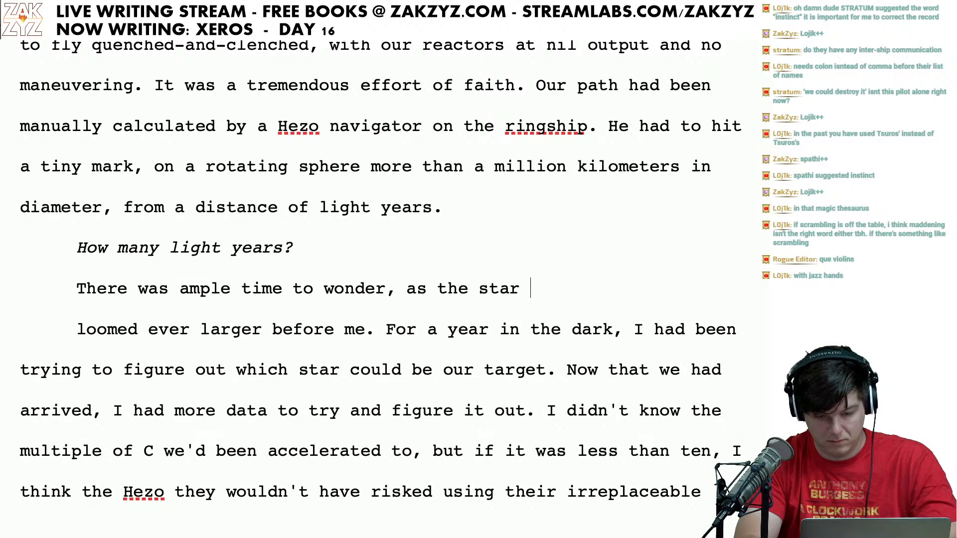
type("grew")
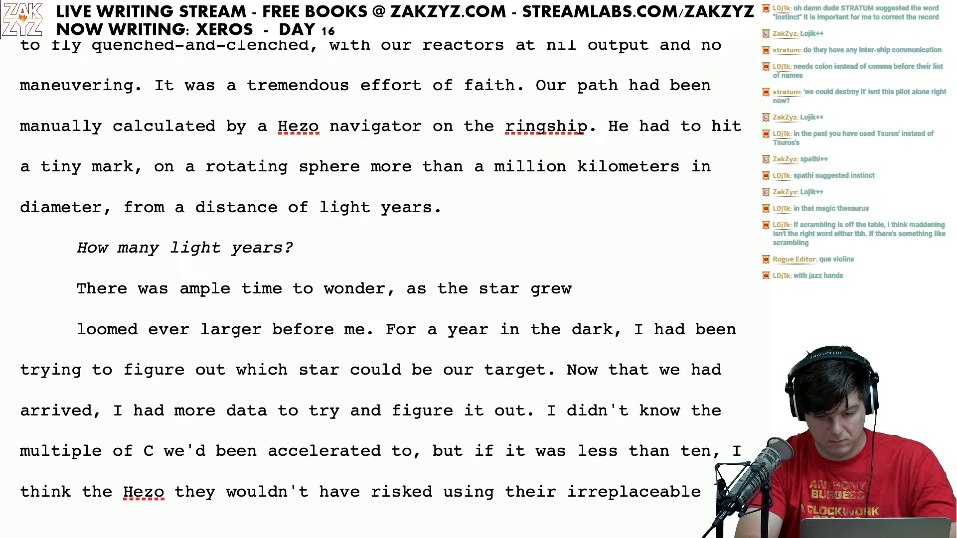
type(" b")
key("BackSpace")
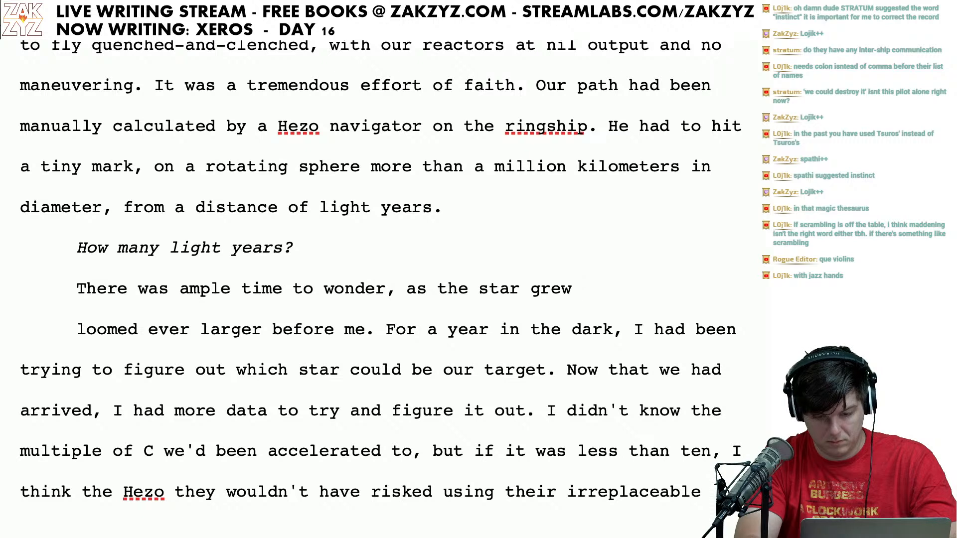
type("in")
key("BackSpace")
key("BackSpace")
type("in")
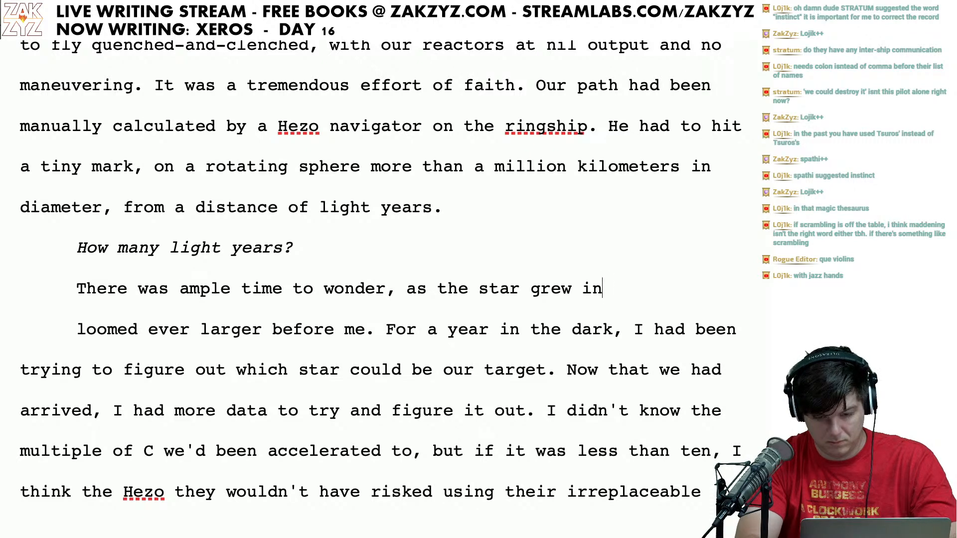
key("BackSpace")
key("BackSpace")
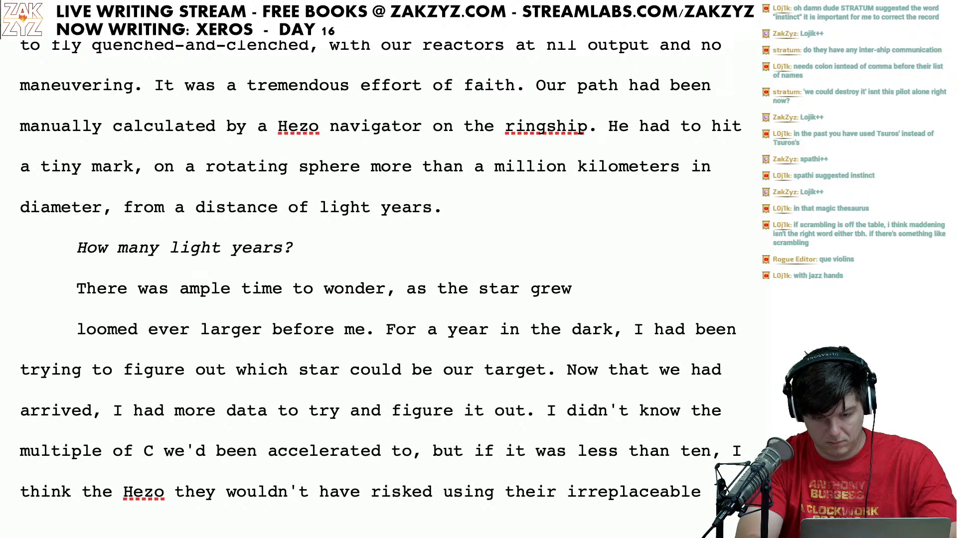
key("BackSpace")
key("BackSpace")
key("BackSpace")
key("BackSpace")
key("BackSpace")
Step: Complete the clause after "as the star" with "slowly grew in my canopy."
type("slow")
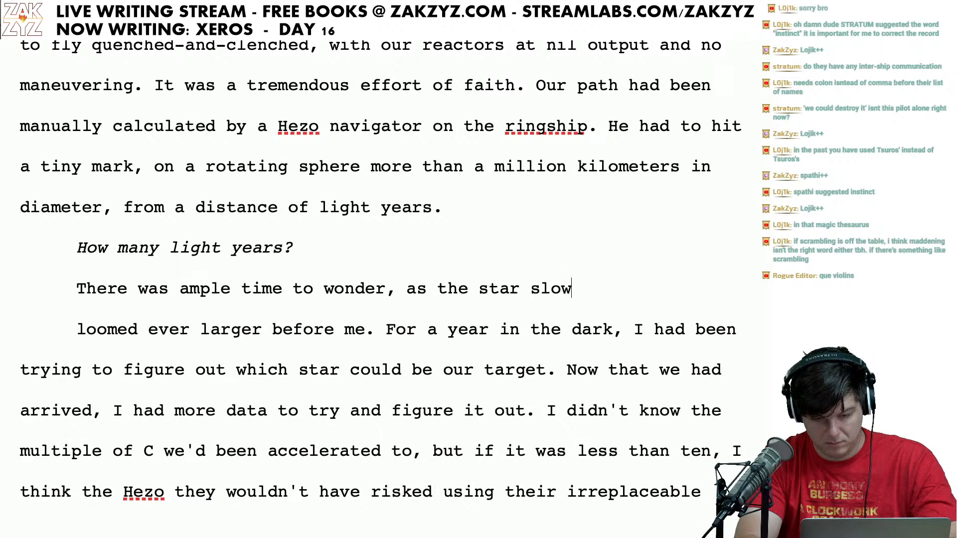
type("ly grew in my ")
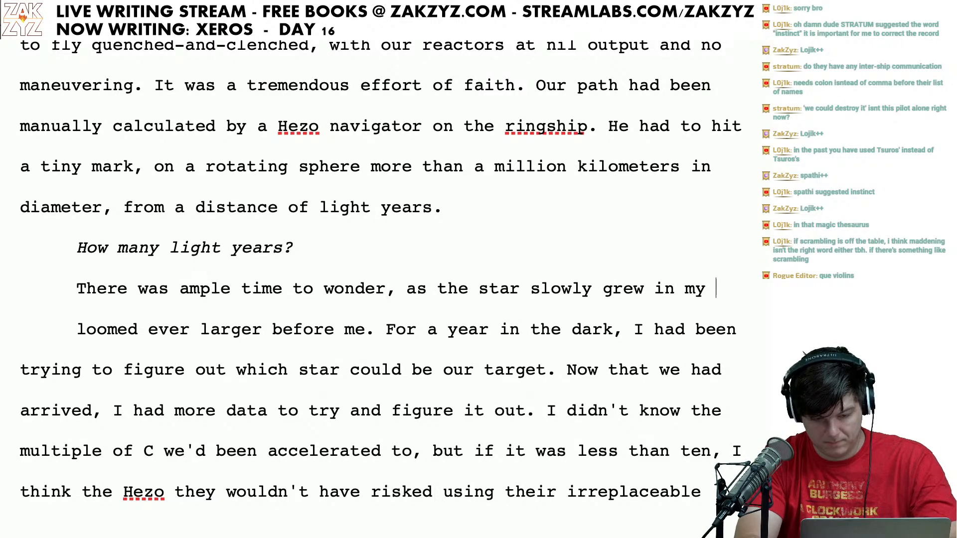
type("canopy.")
Step: Delete the leftover "loomed ever larger before me." with its paragraph break so "For a year in the dark" follows "canopy."
key("shift+Down")
key("shift+Right")
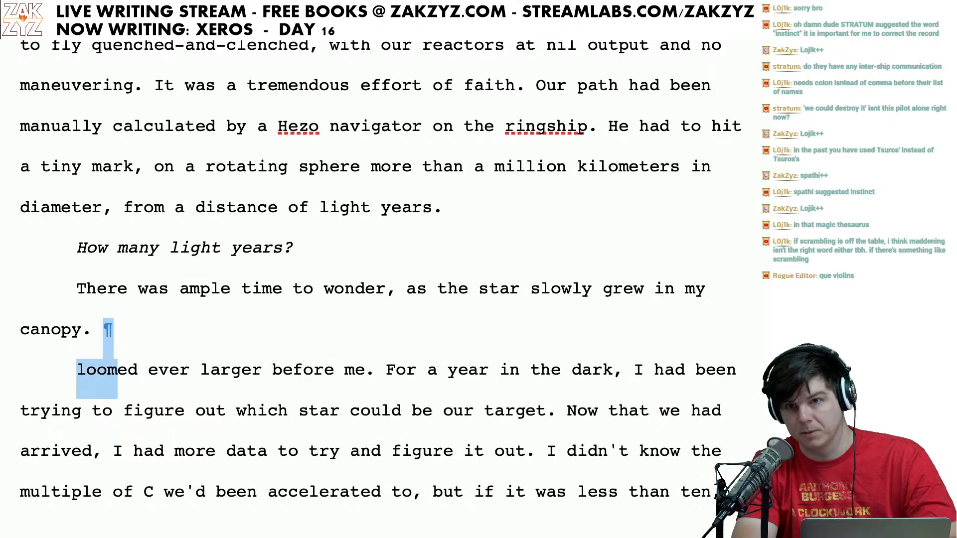
key("shift+Right")
key("shift+Right")
key("shift+Right")
key("shift+Right")
key("shift+Right")
key("shift+Right")
key("shift+Right")
key("shift+Right")
key("shift+Right")
key("shift+Right")
key("shift+Right")
key("shift+Right")
key("shift+Right")
key("shift+Right")
key("shift+Right")
key("shift+Right")
key("shift+Right")
key("shift+Right")
key("shift+Right")
key("shift+Right")
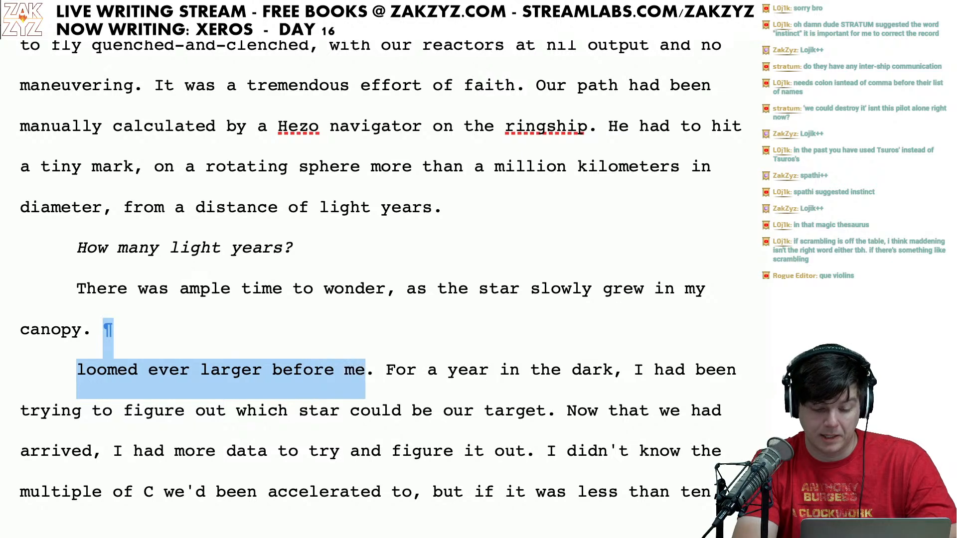
key("shift+Right")
key("Delete")
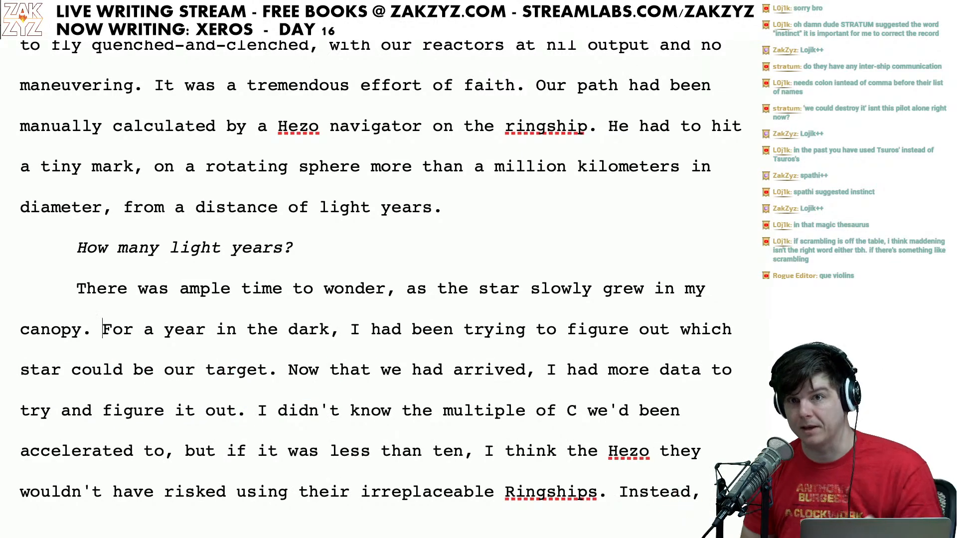
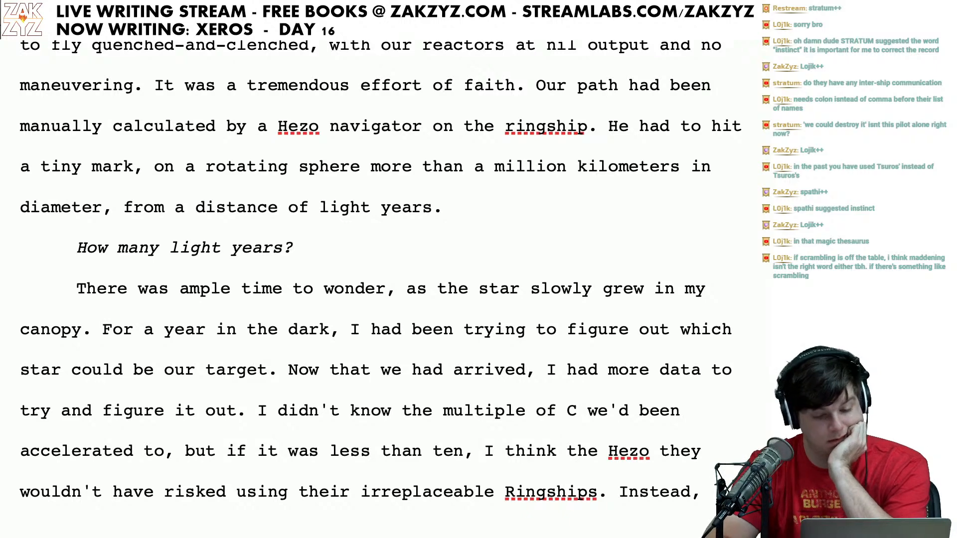
Step: Break the paragraph after "There was ample time to wonder," and continue that sentence with "it would be a long time before I reached the star."
scroll(372, 231, "down", 1)
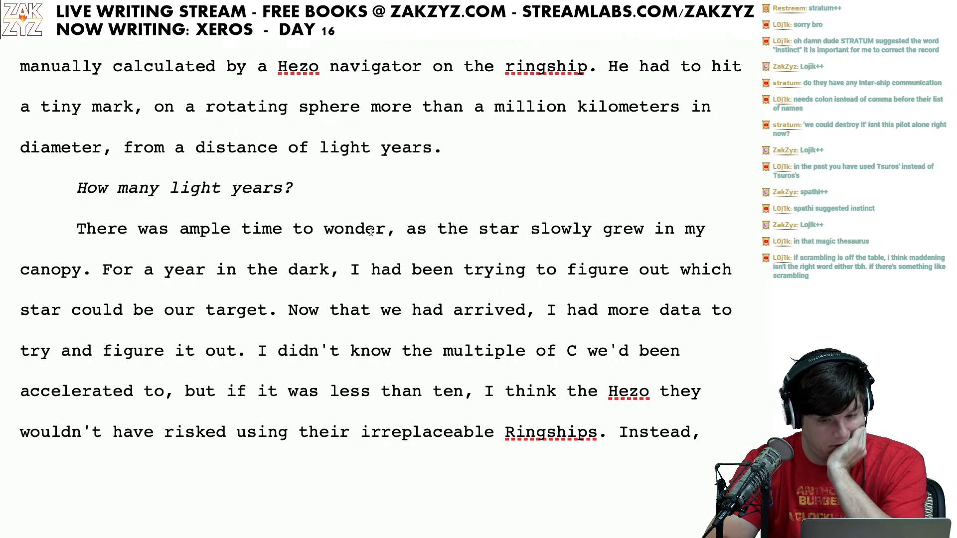
left_click(400, 250)
key("Right")
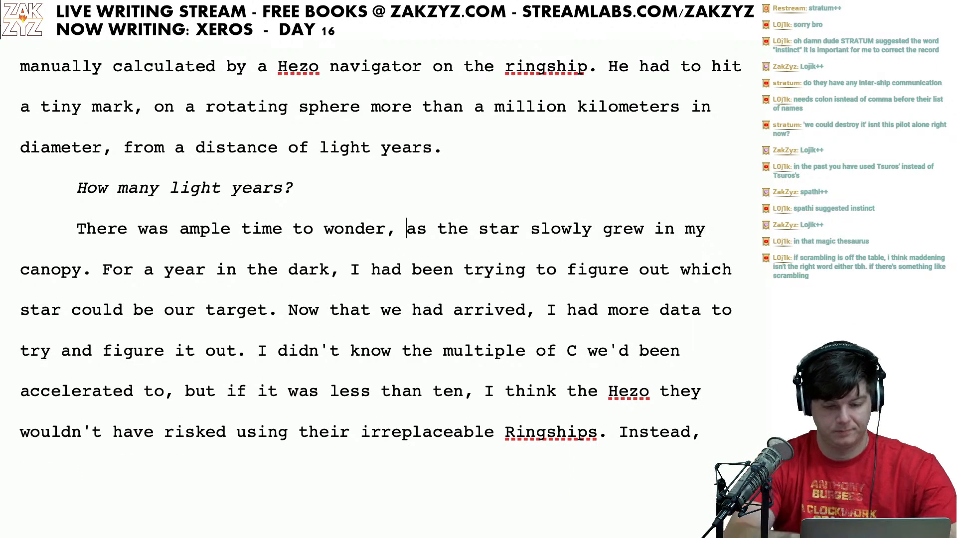
key("Return")
type("I")
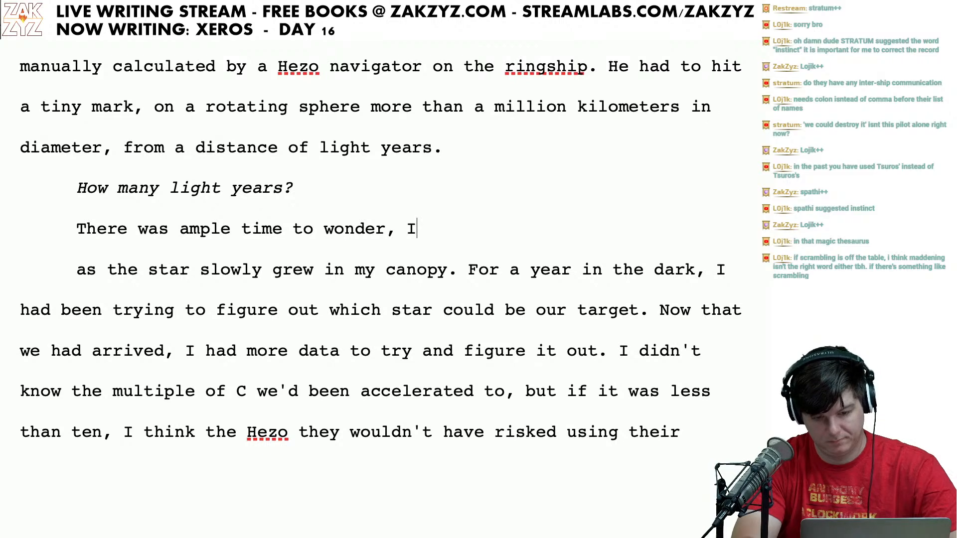
key("BackSpace")
type("it would be ")
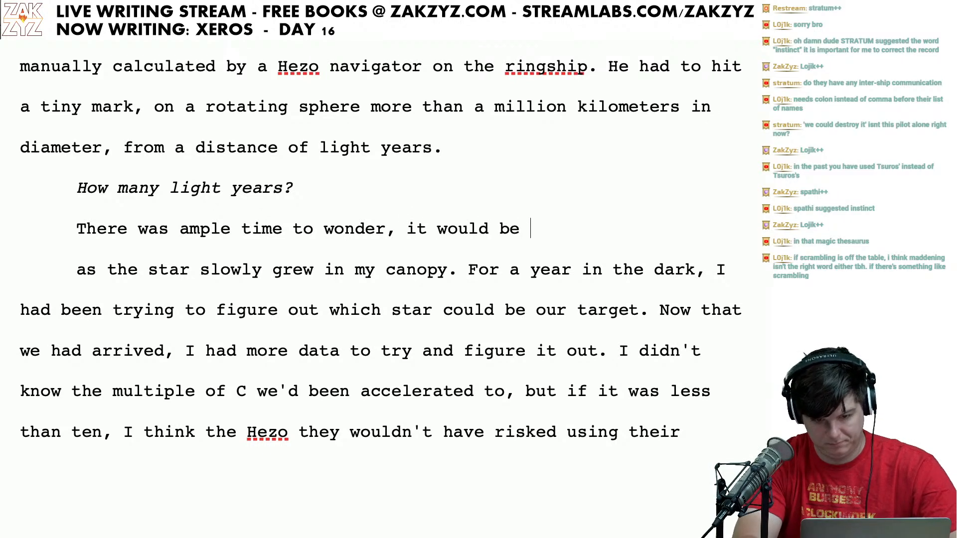
type("a long time before")
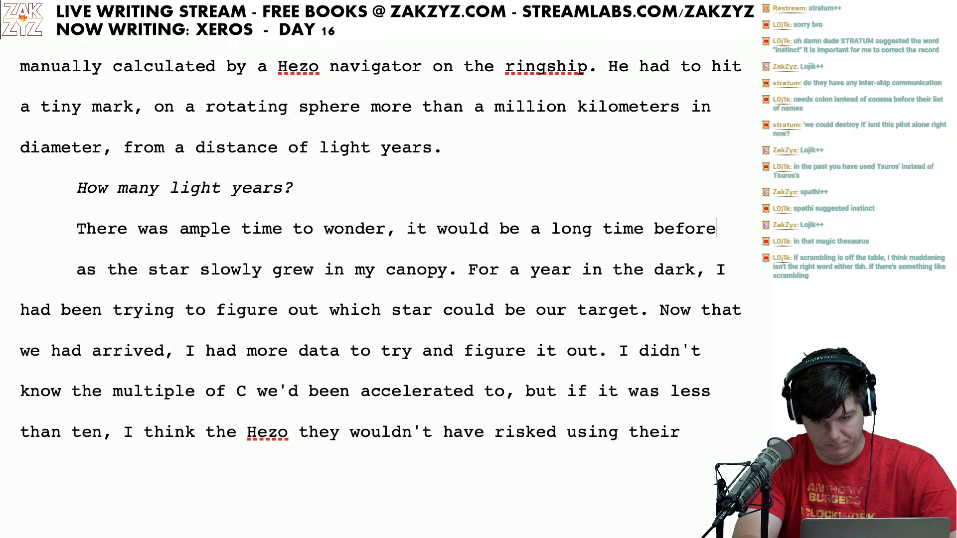
type(" I reached the star.")
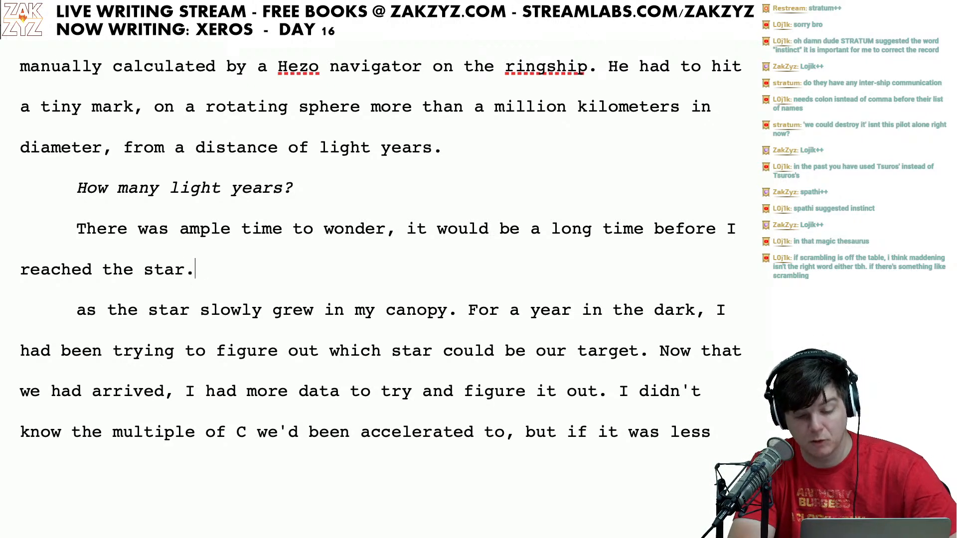
Step: Delete the leftover "as the star slowly grew in my canopy." with its paragraph break so "For a year in the dark" follows "reached the star."
key("Left")
key("shift+Down")
key("shift+Right")
key("shift+Right")
key("shift+Right")
key("shift+Right")
key("shift+Right")
key("shift+Right")
key("shift+Right")
key("shift+Right")
key("shift+Right")
key("shift+Right")
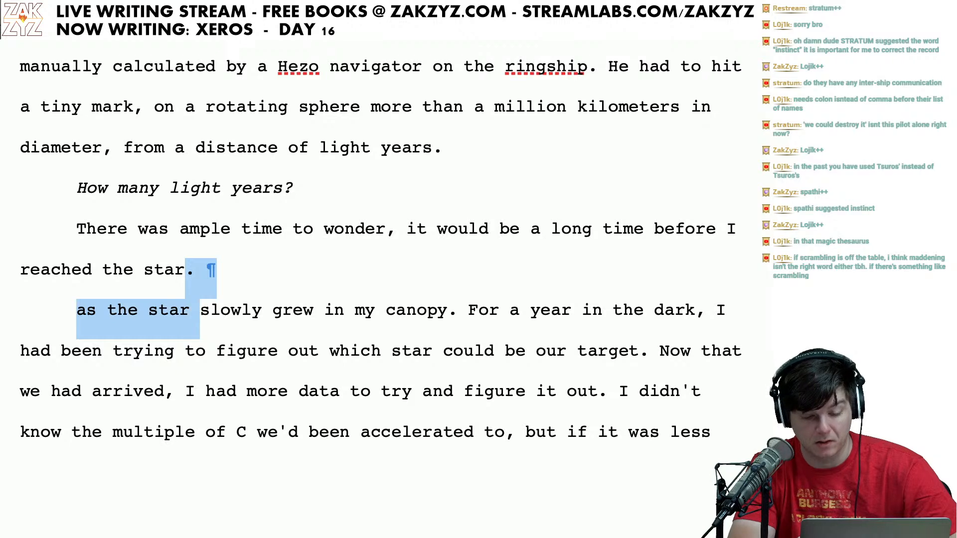
key("shift+Right")
key("shift+Right")
key("shift+Right")
key("shift+Right")
key("shift+Right")
key("shift+Right")
key("shift+Right")
key("shift+Right")
key("shift+Right")
key("shift+Right")
key("shift+Right")
key("shift+Right")
key("shift+Right")
key("shift+Right")
key("shift+Right")
key("shift+Right")
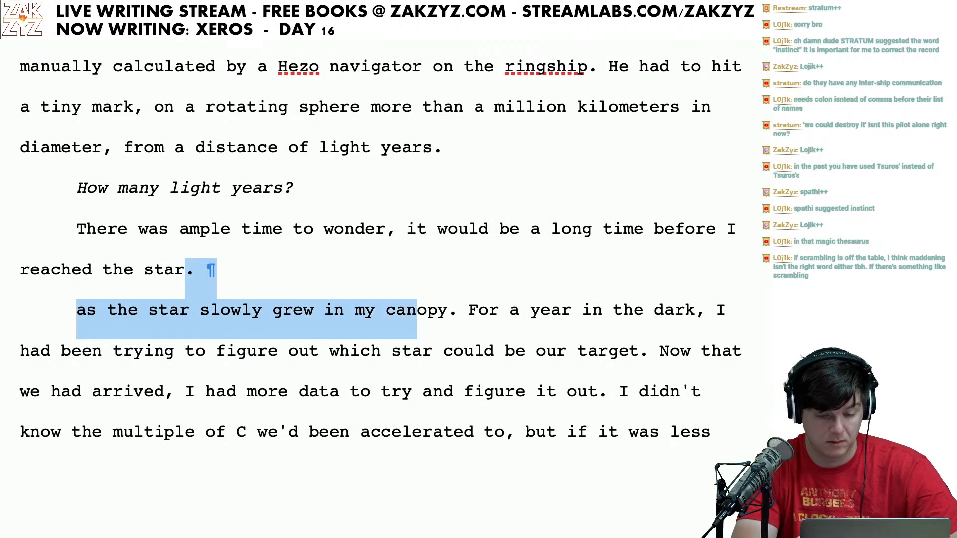
key("BackSpace")
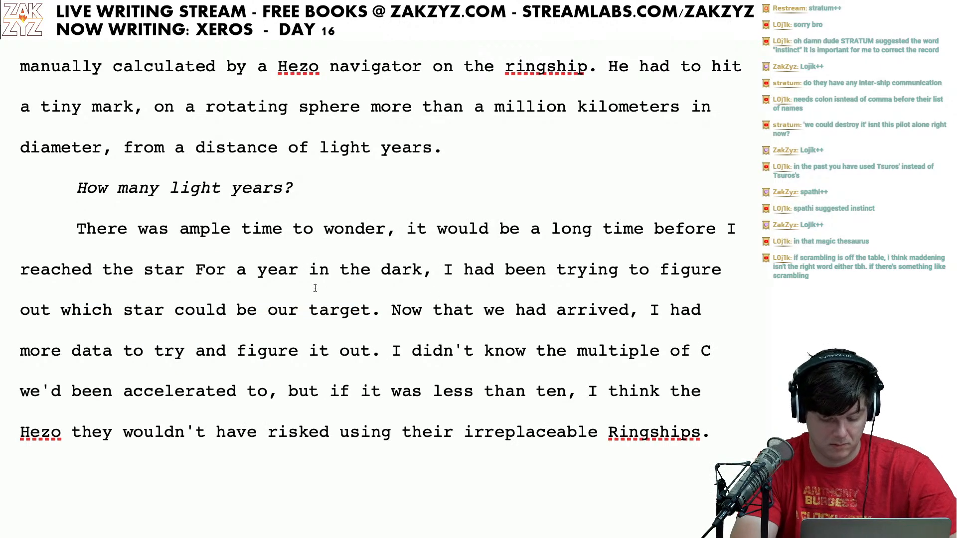
type(".")
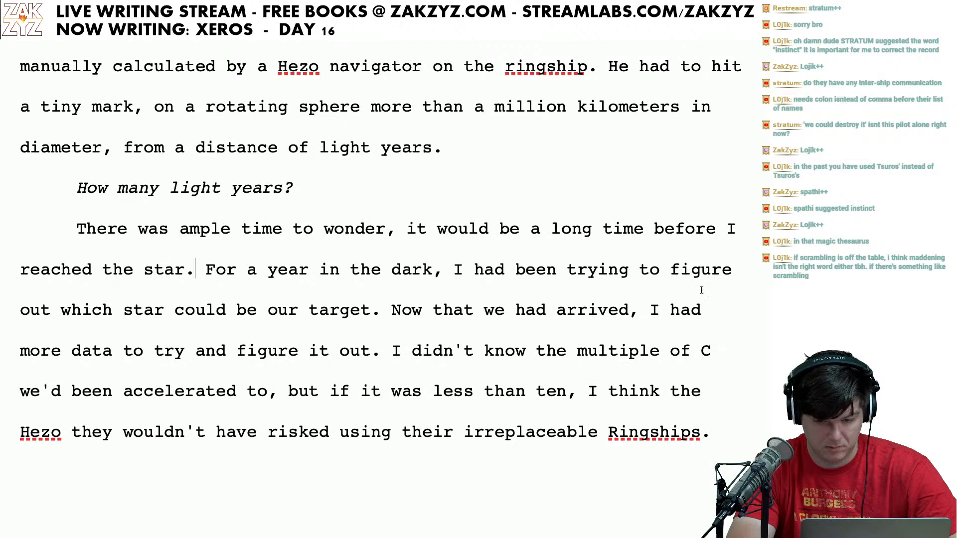
Step: Insert "to identify our target." after "I had been trying" in the sentence about the year in the dark
type("to i")
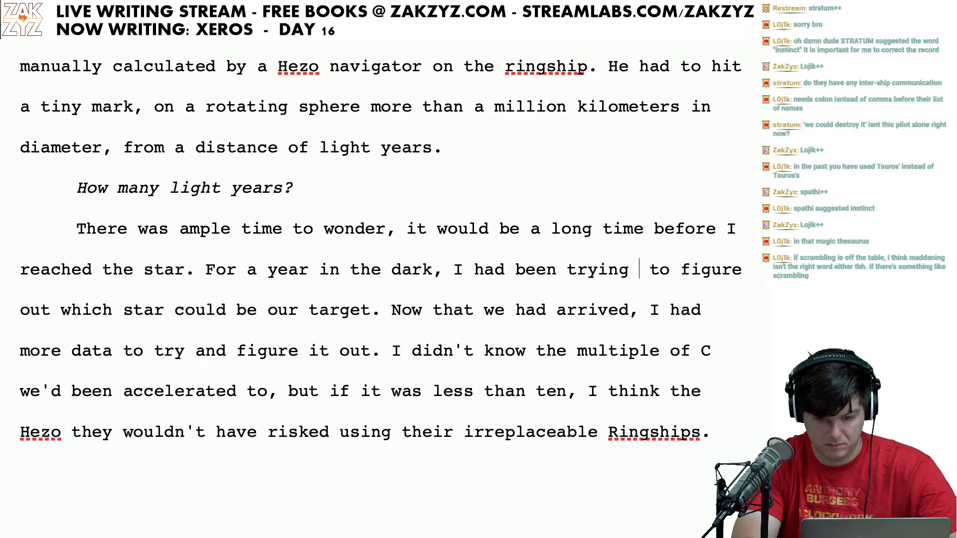
type("dentify our g to figure out which star could be our target. Now that")
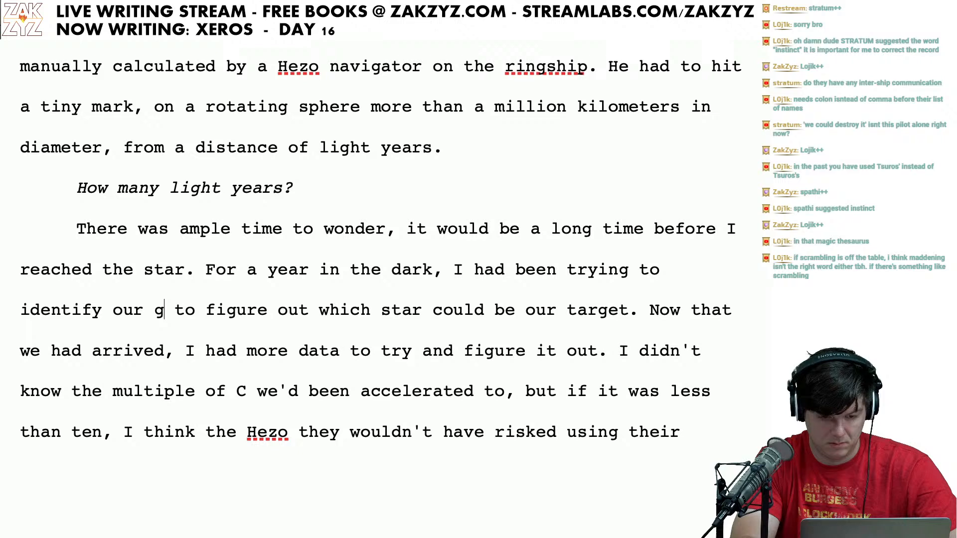
key("BackSpace")
type("target.  to figure out which star could be our target.")
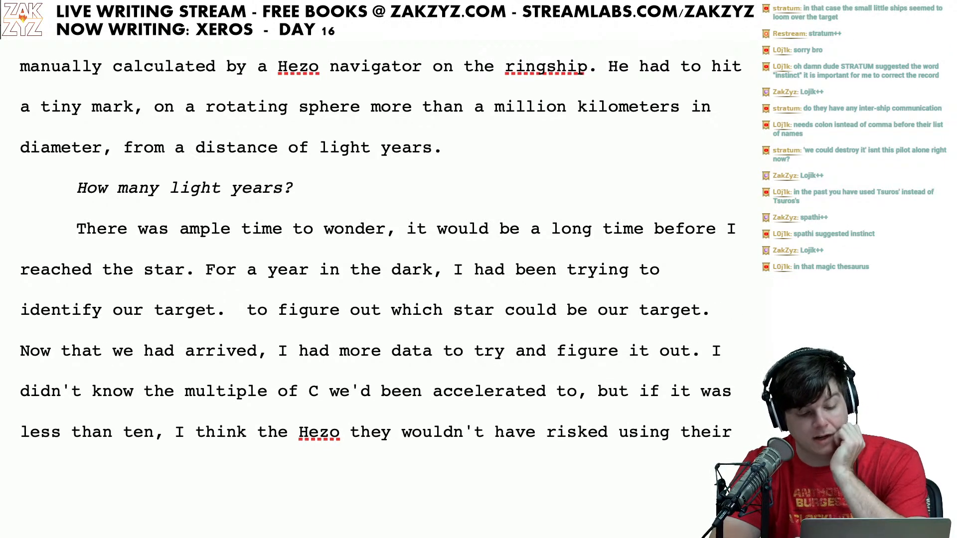
Step: Delete the leftover "to figure out which star could be our target." so "Now that we had arrived" follows "identify our target."
key("shift+Down")
key("shift+Up")
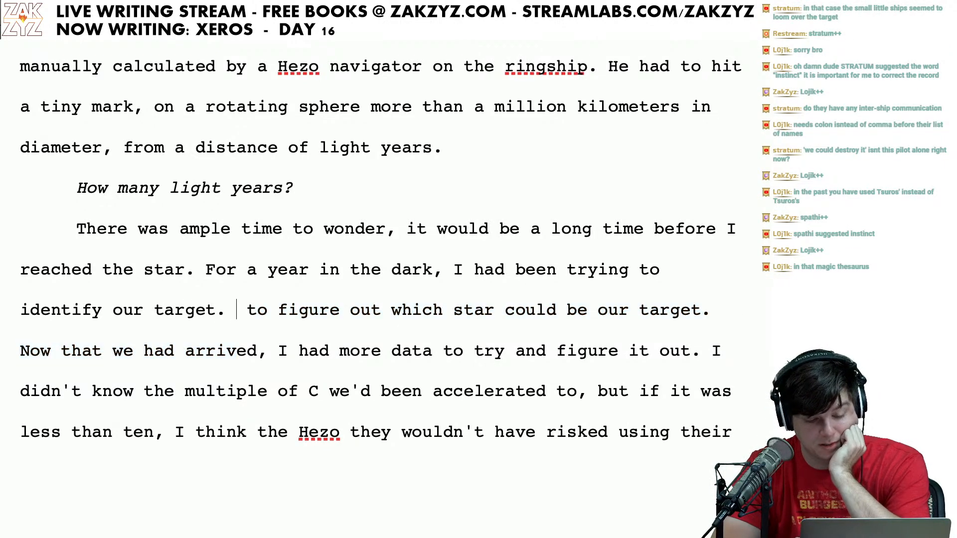
key("shift+Right")
key("shift+Right")
key("shift+Right")
key("shift+Right")
key("shift+Right")
key("shift+Right")
key("shift+Right")
key("shift+Right")
key("shift+Right")
key("shift+Right")
key("shift+Right")
key("shift+Right")
key("shift+Right")
key("shift+Right")
key("shift+Right")
key("shift+Right")
key("shift+Right")
key("shift+Right")
key("shift+Right")
key("shift+Right")
key("shift+Right")
key("shift+Right")
key("shift+Right")
key("shift+Right")
key("shift+Right")
key("shift+Right")
key("shift+Right")
key("shift+Right")
key("shift+Right")
key("shift+Right")
key("shift+Right")
key("shift+Right")
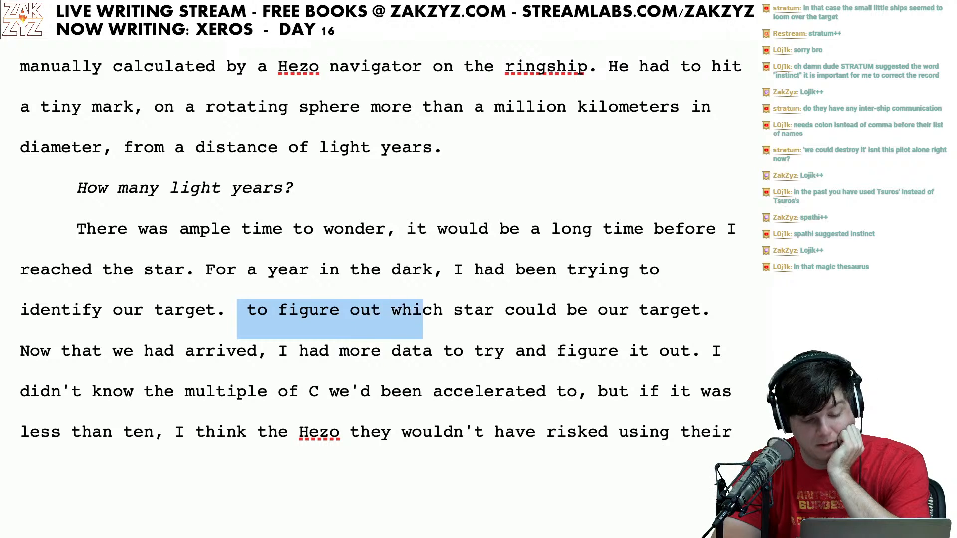
key("shift+Right")
key("shift+Right")
key("shift+Right")
key("shift+Right")
key("shift+Right")
key("shift+Right")
key("shift+Right")
key("shift+Right")
key("shift+Right")
key("shift+Right")
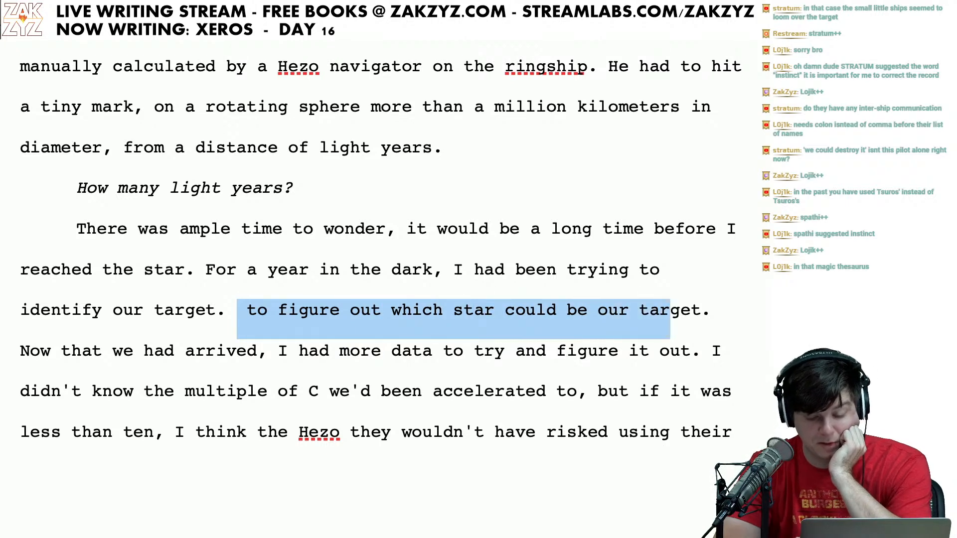
key("BackSpace")
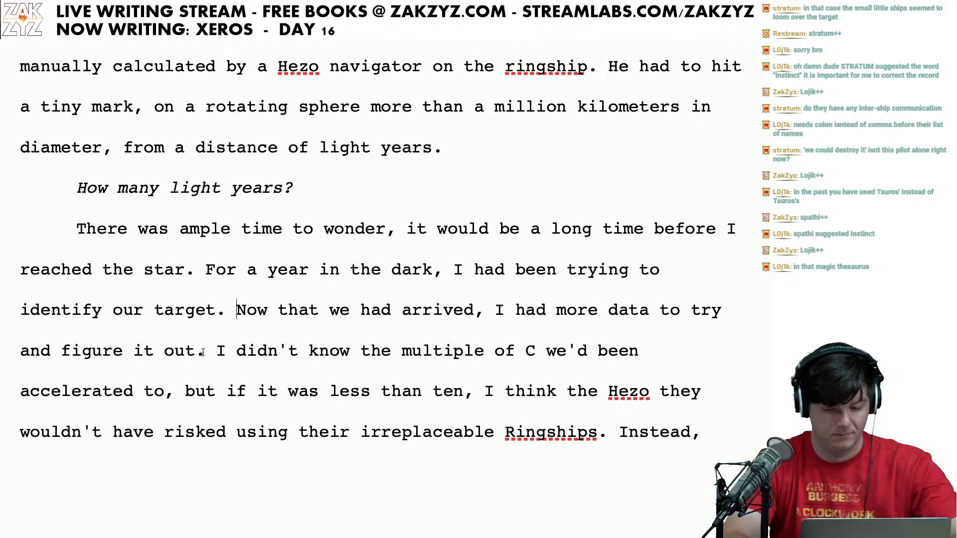
Step: Replace "figure it out" with "solve the puzzle" at the end of the "Now that we had arrived" sentence
key("Left")
key("BackSpace")
key("BackSpace")
key("BackSpace")
key("BackSpace")
key("BackSpace")
key("BackSpace")
key("BackSpace")
key("BackSpace")
key("BackSpace")
key("BackSpace")
key("BackSpace")
key("BackSpace")
key("BackSpace")
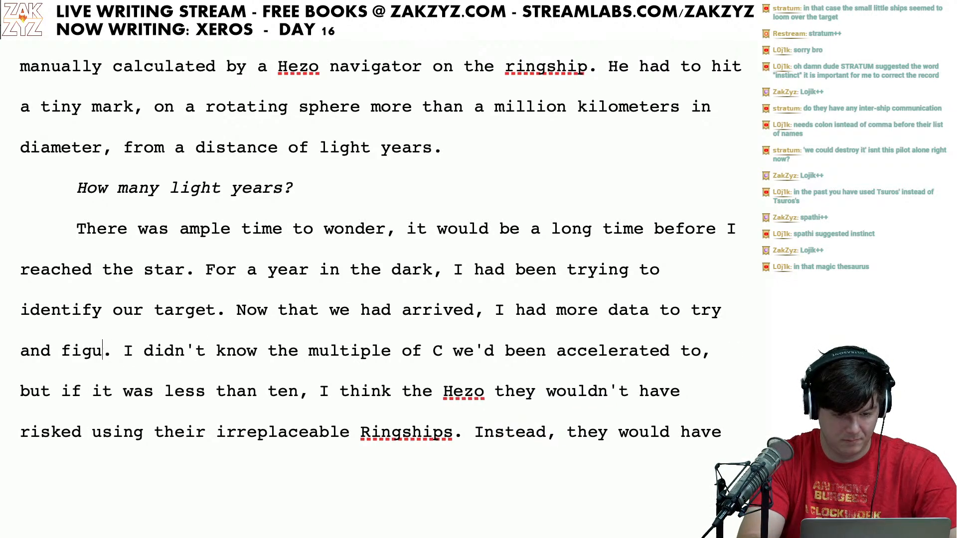
type("solve the pus")
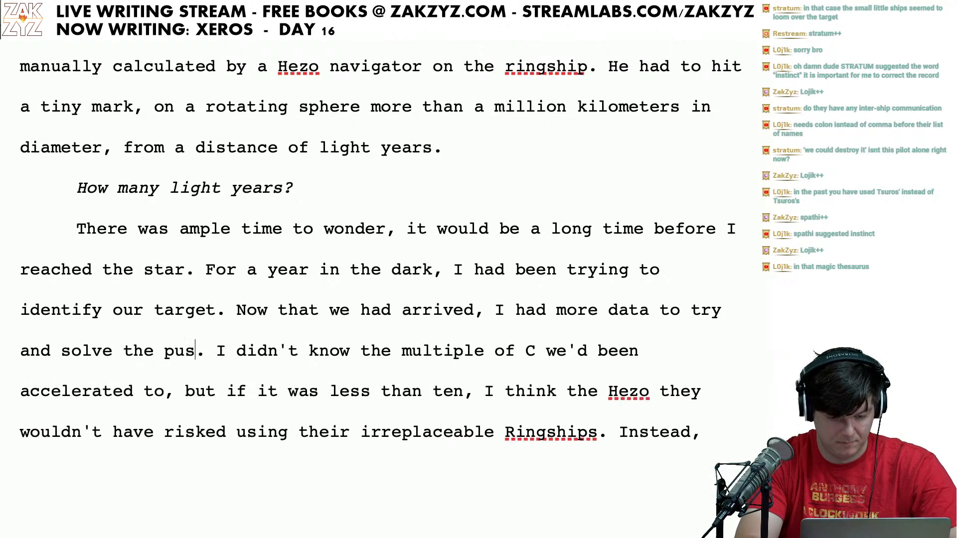
type("zle")
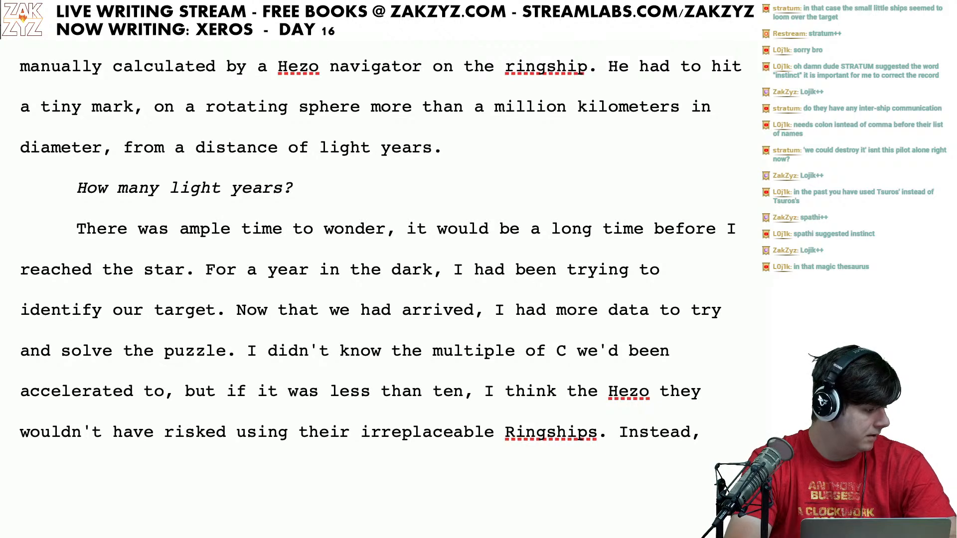
Step: Break the paragraph after "There was ample time to wonder," and continue that sentence with "it would take days to reach the star."
scroll(381, 242, "down", 1)
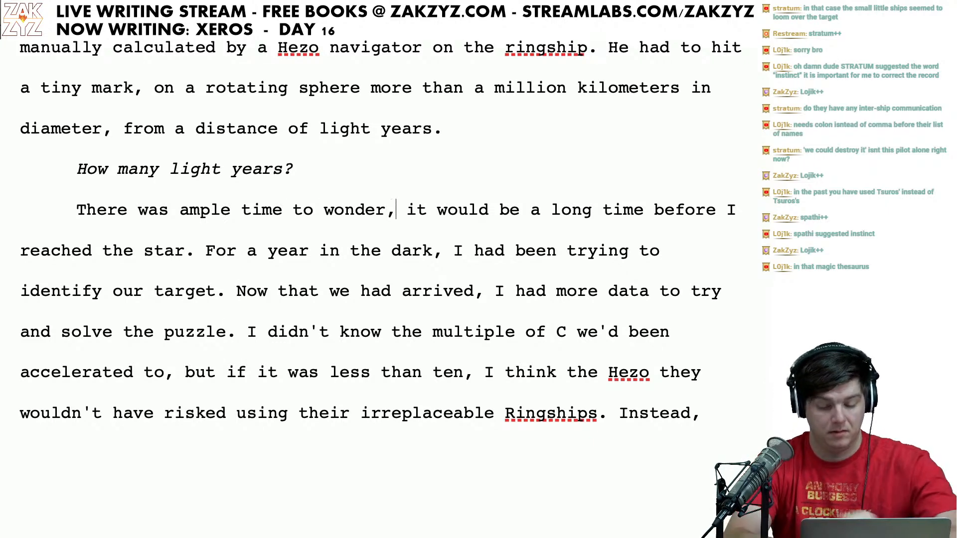
key("Return")
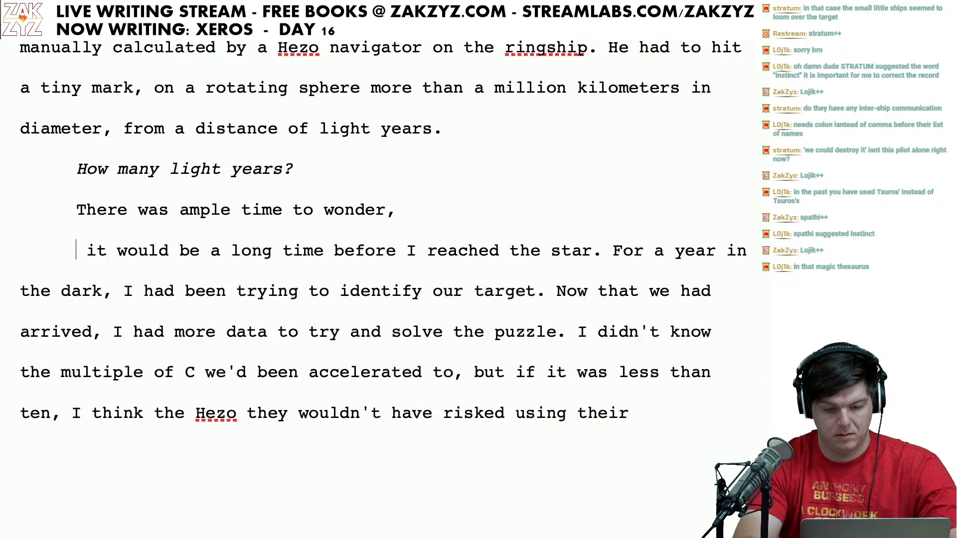
type("we")
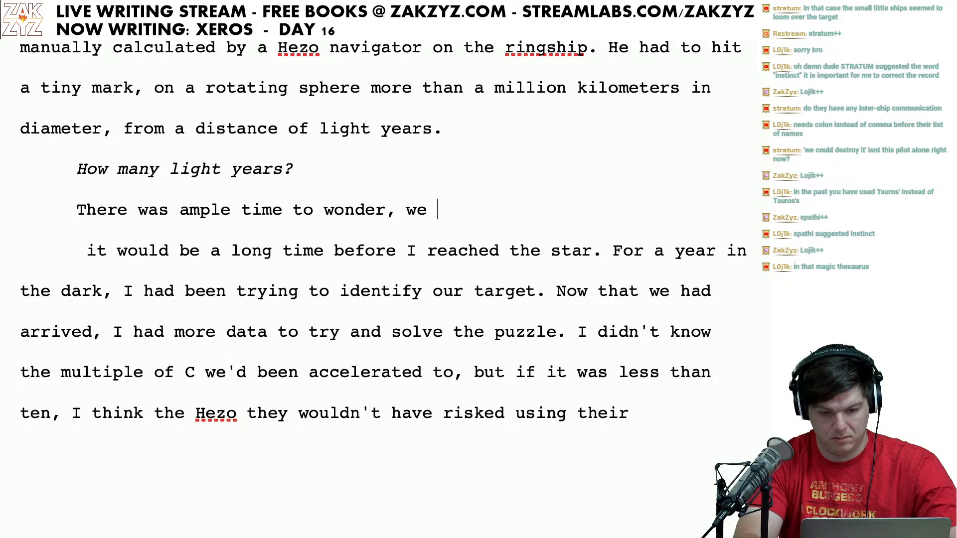
key("BackSpace")
key("BackSpace")
key("BackSpace")
type("w")
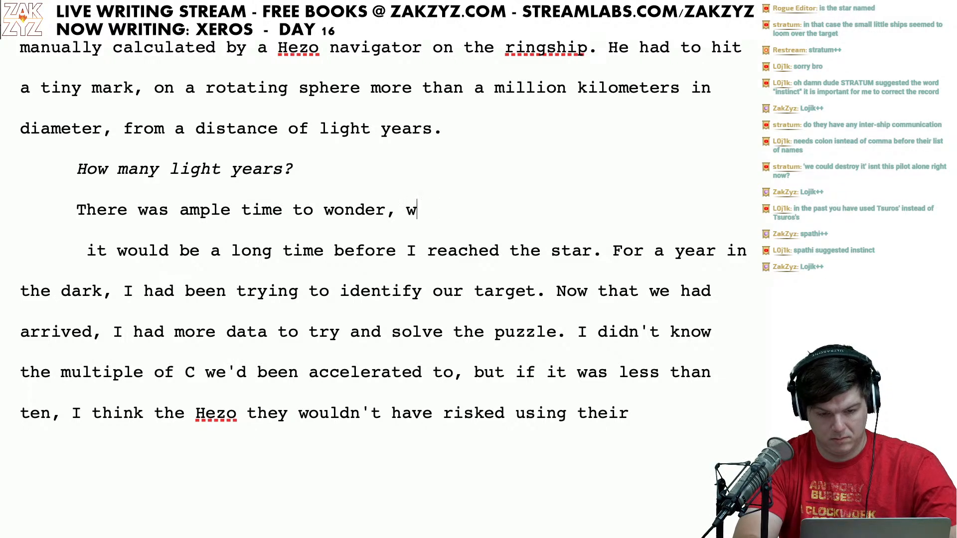
key("BackSpace")
type("it would take d")
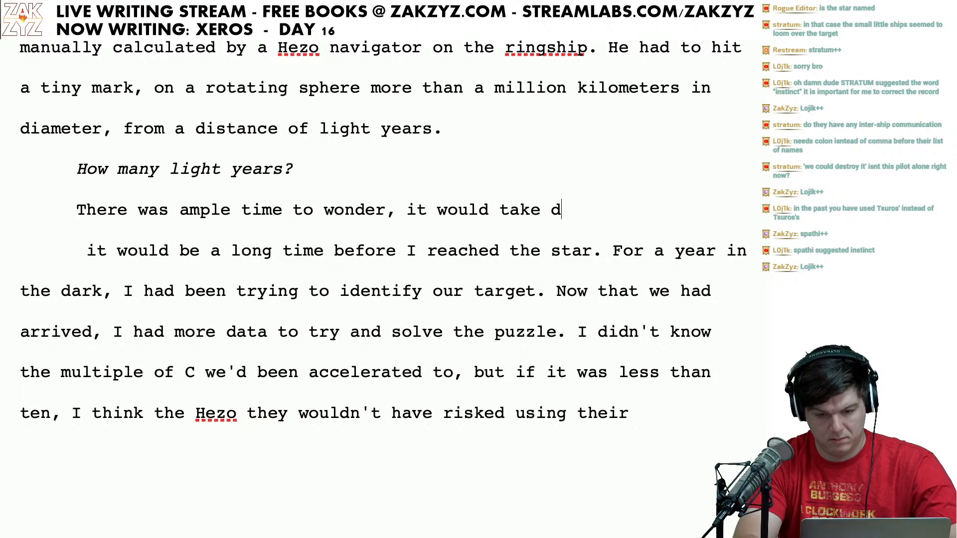
type("ays to reach the star.")
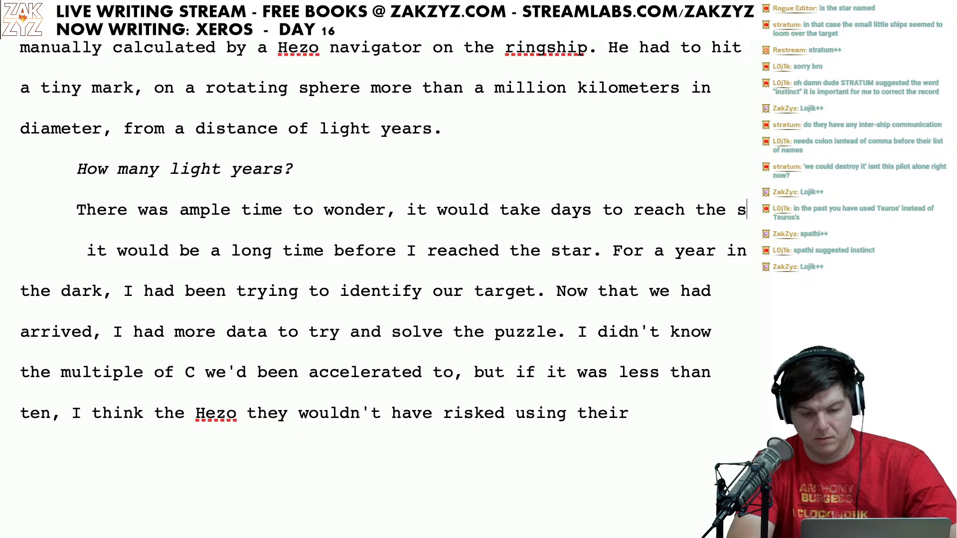
Step: Delete the leftover "it would be a long time before I reached the star." with its paragraph break, joining "For a year in the dark" on
key("shift+Right")
key("shift+Right")
key("shift+Right")
key("shift+Right")
key("shift+Right")
key("shift+Right")
key("shift+Right")
key("shift+Right")
key("shift+Right")
key("shift+Right")
key("shift+Right")
key("shift+Right")
key("shift+Right")
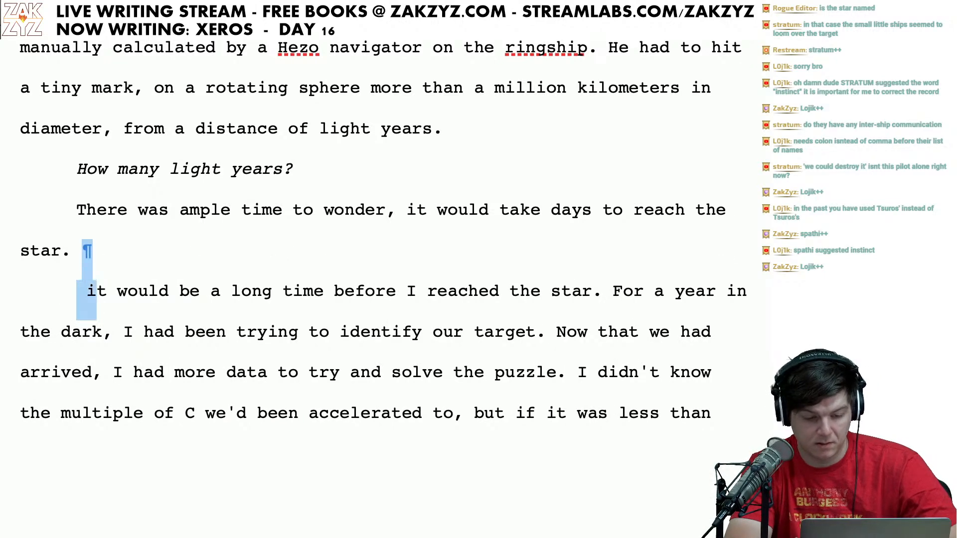
key("shift+Right")
key("shift+Right")
key("shift+Right")
key("shift+Right")
key("shift+Right")
key("shift+Right")
key("shift+Right")
key("shift+Right")
key("shift+Right")
key("shift+Right")
key("shift+Right")
key("shift+Right")
key("shift+Right")
key("shift+Right")
key("shift+Right")
key("shift+Right")
key("shift+Right")
key("shift+Right")
key("shift+Right")
key("shift+Right")
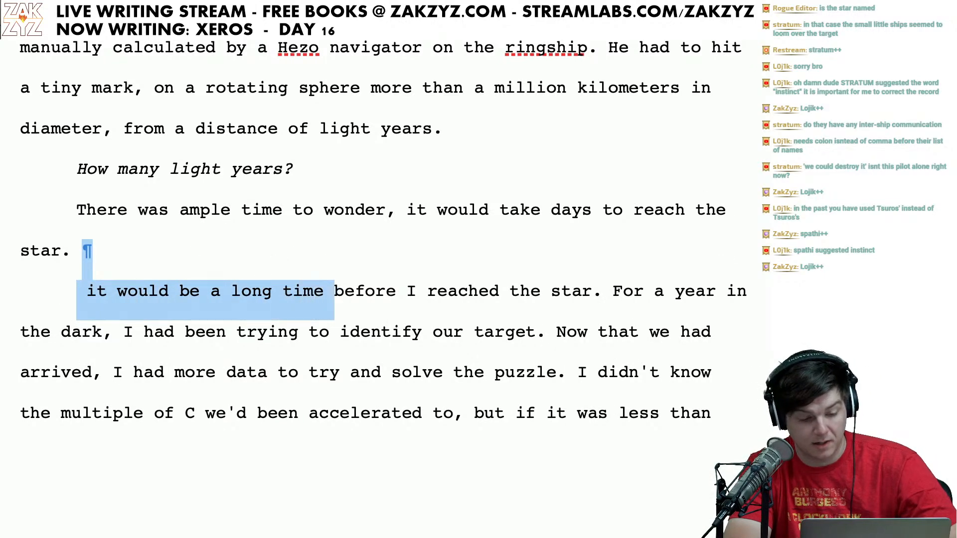
key("shift+Right")
key("shift+Right")
key("shift+Right")
key("shift+Right")
key("shift+Right")
key("shift+Right")
key("shift+Right")
key("shift+Right")
key("shift+Right")
key("shift+Right")
key("shift+Right")
key("shift+Right")
key("shift+Right")
key("shift+Right")
key("shift+Right")
key("shift+Right")
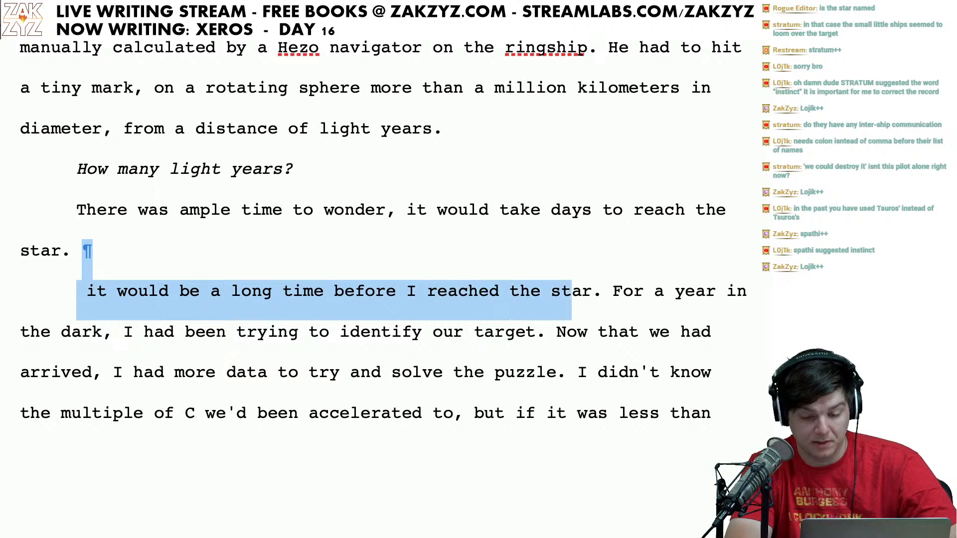
key("shift+Left")
key("BackSpace")
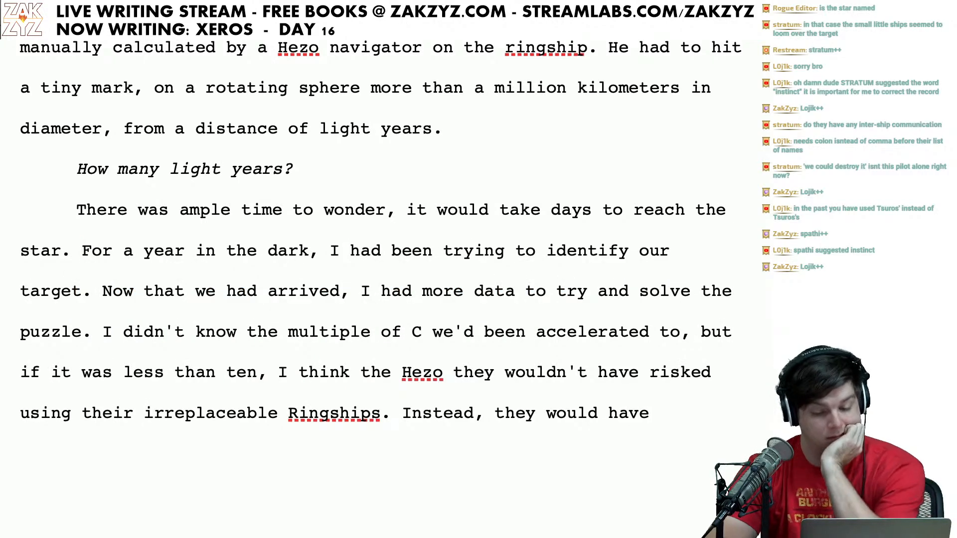
Step: Replace "ten" with "10C" in the phrase "if it was less than ten"
scroll(354, 250, "down", 1)
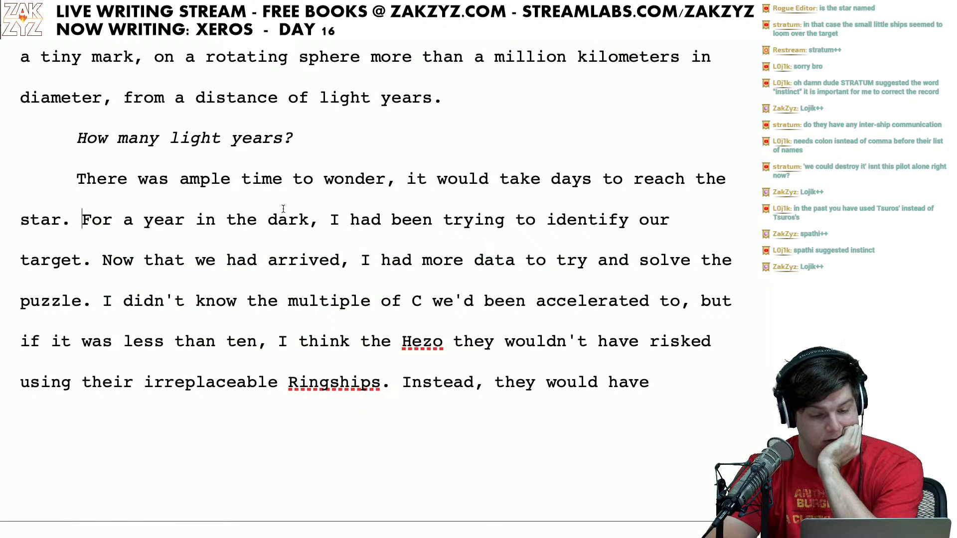
left_click(205, 301)
key("Right")
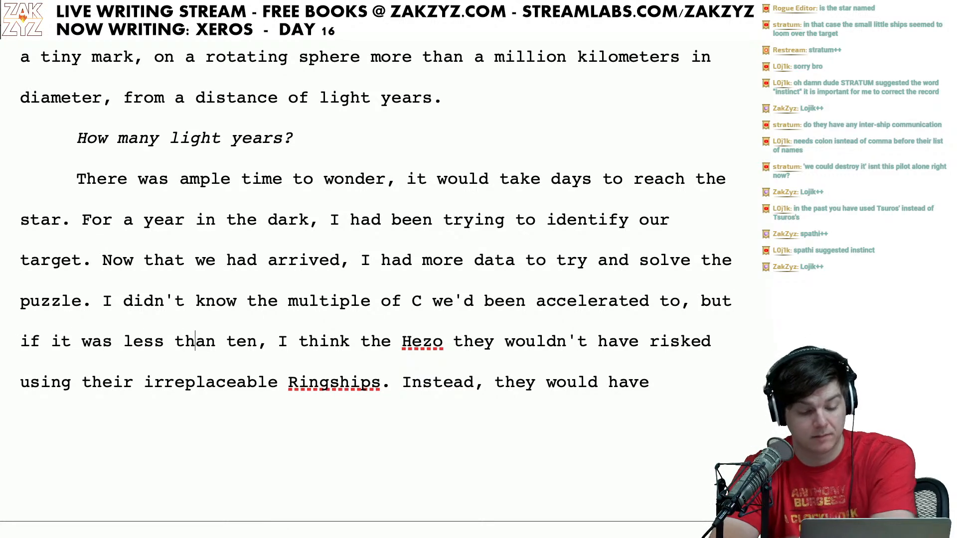
key("BackSpace")
key("BackSpace")
key("BackSpace")
type("10C")
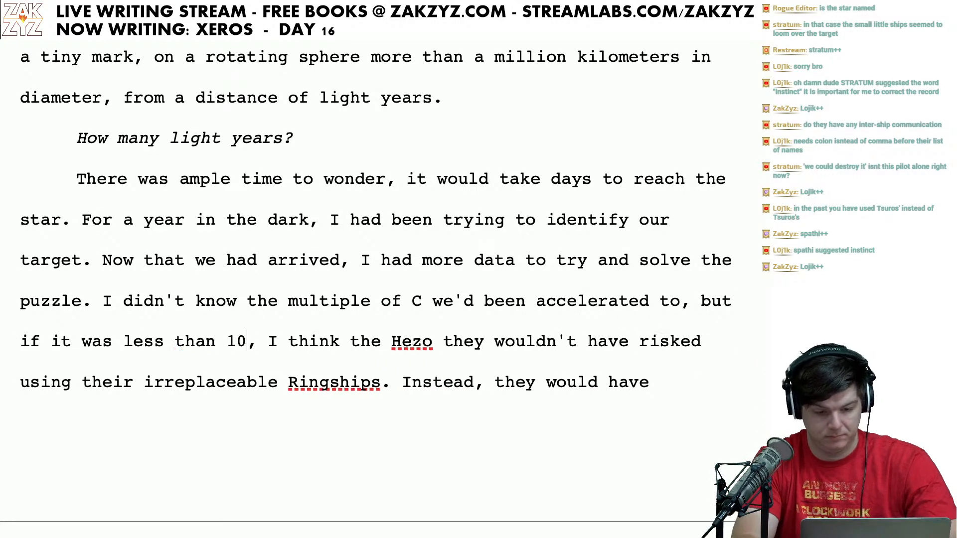
Step: Try rewording "10C" as "ten times the speed of" after "if it was less than"
scroll(367, 286, "down", 1)
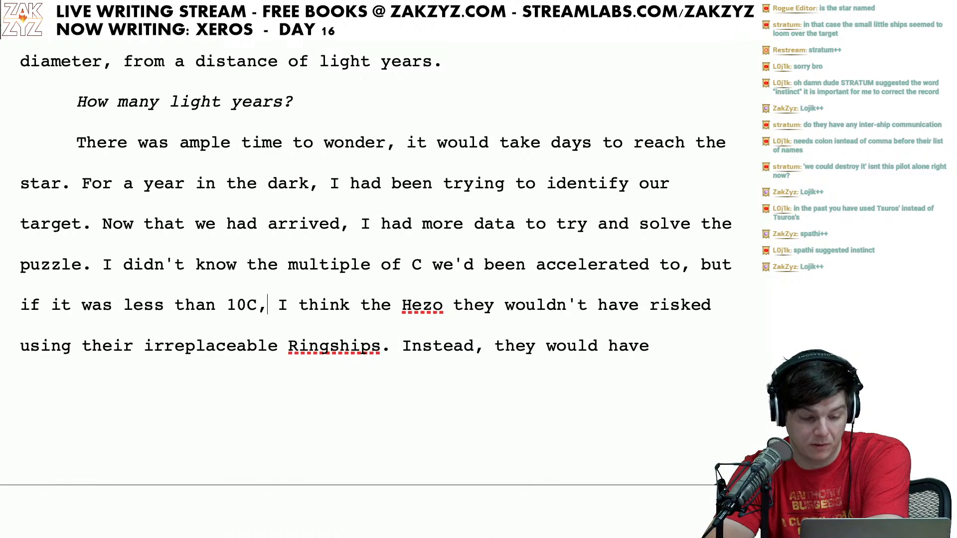
left_click(258, 305)
key("BackSpace")
key("BackSpace")
key("BackSpace")
type("ten ")
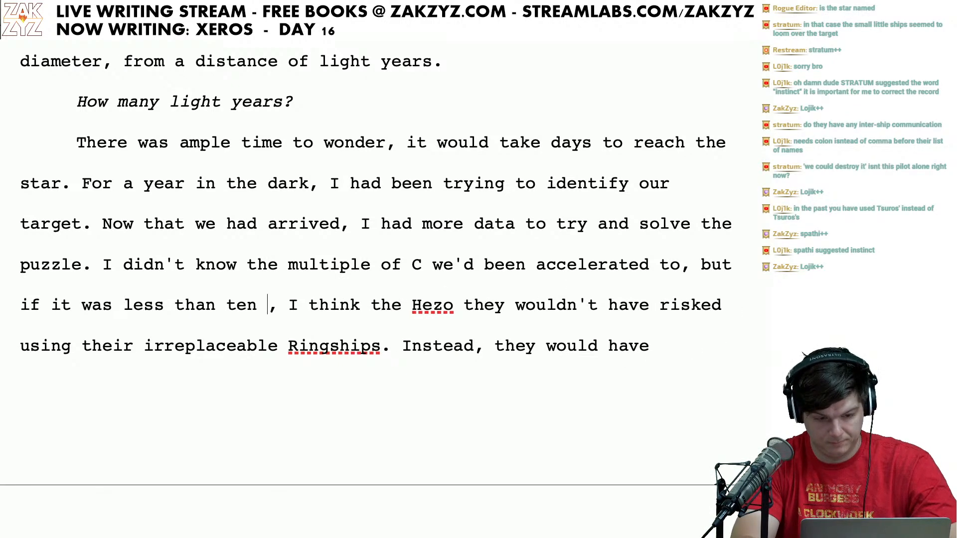
type("times the spea")
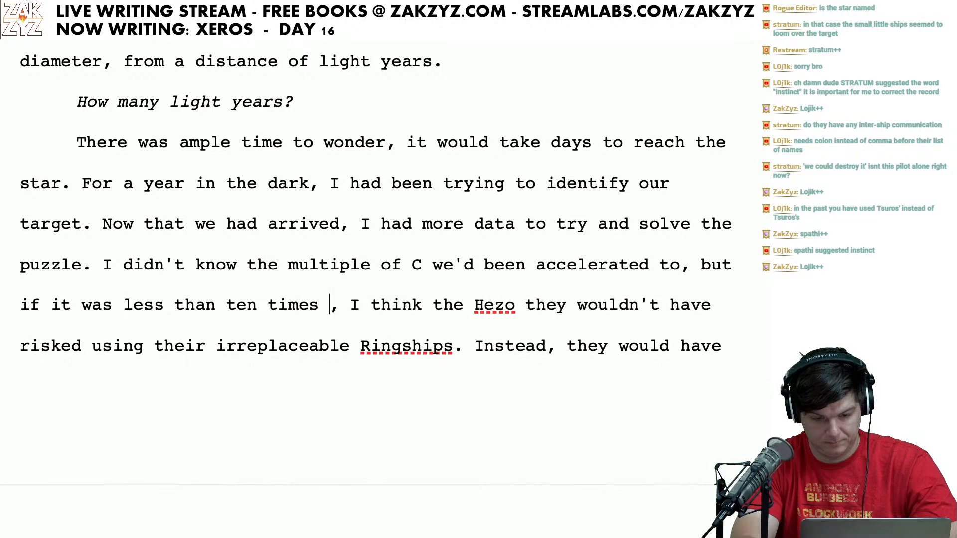
type("d of")
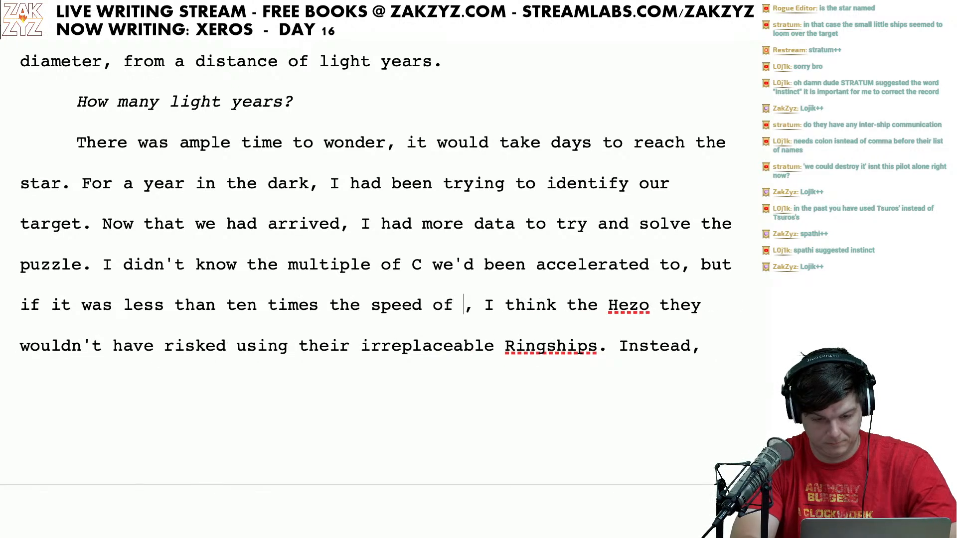
Step: Remove the "ten times the speed of" wording and put "10C" back after "less than"
key("BackSpace")
key("BackSpace")
key("BackSpace")
key("BackSpace")
key("BackSpace")
key("BackSpace")
key("BackSpace")
key("BackSpace")
key("BackSpace")
key("BackSpace")
key("BackSpace")
key("BackSpace")
key("BackSpace")
key("BackSpace")
key("BackSpace")
key("BackSpace")
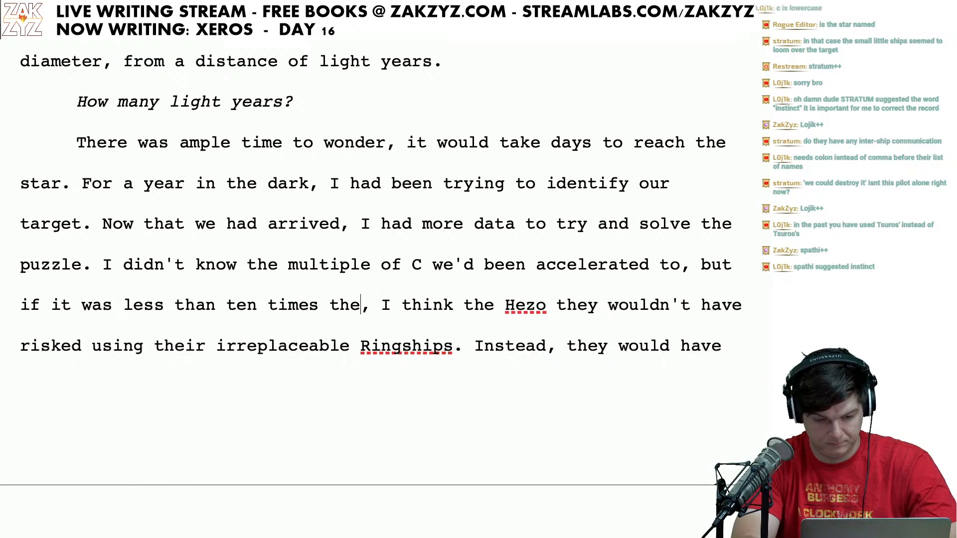
key("BackSpace")
key("BackSpace")
key("BackSpace")
key("BackSpace")
key("BackSpace")
key("BackSpace")
key("BackSpace")
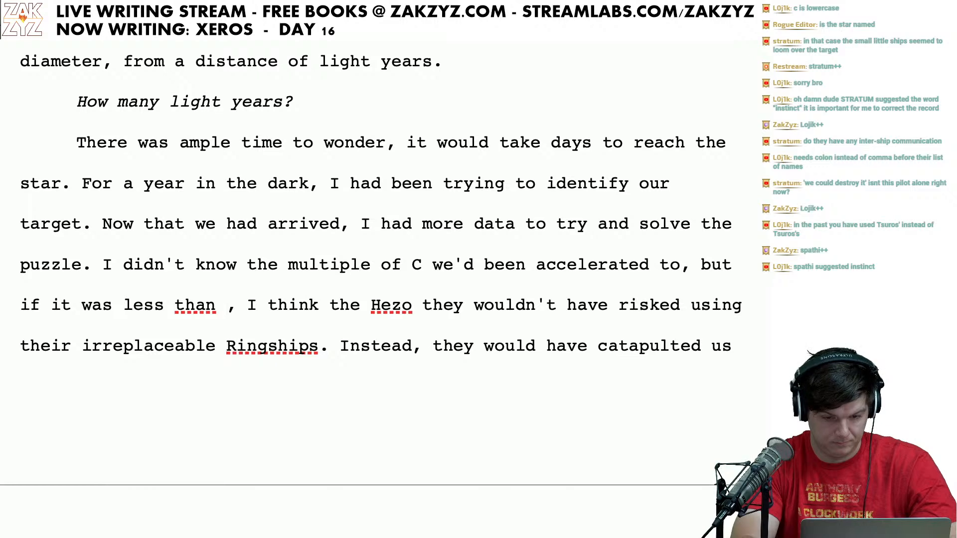
type("10")
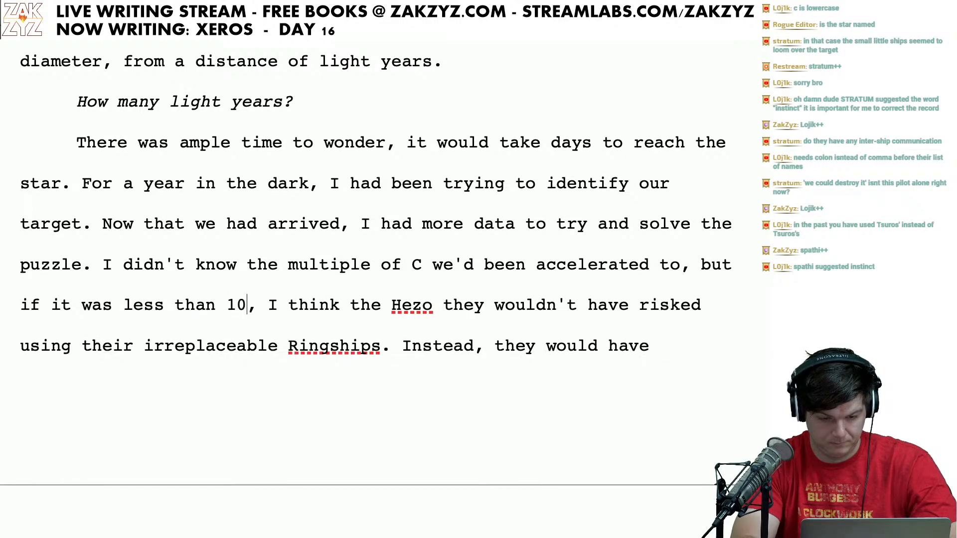
type("C")
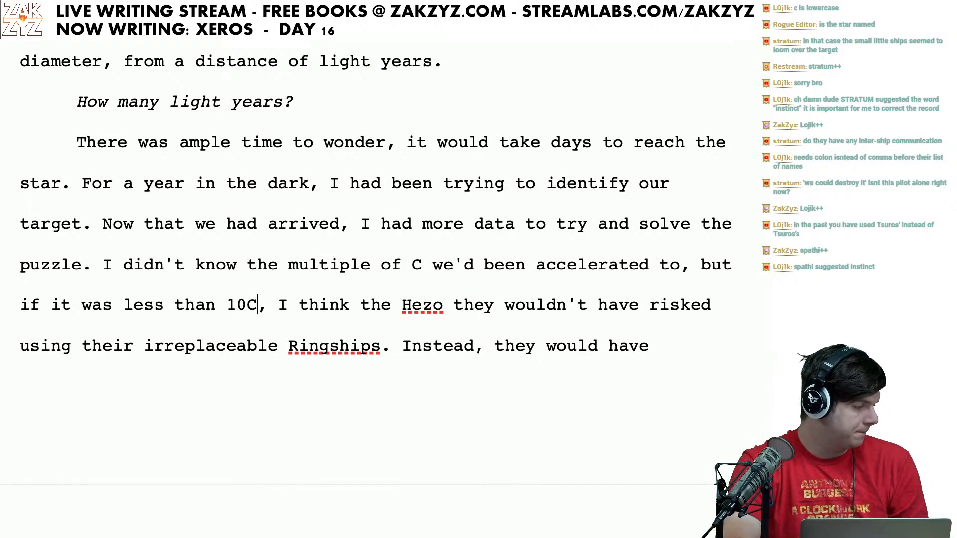
Step: Change the capital C to lowercase in both "less than 10C" and "multiple of C"
scroll(366, 288, "down", 1)
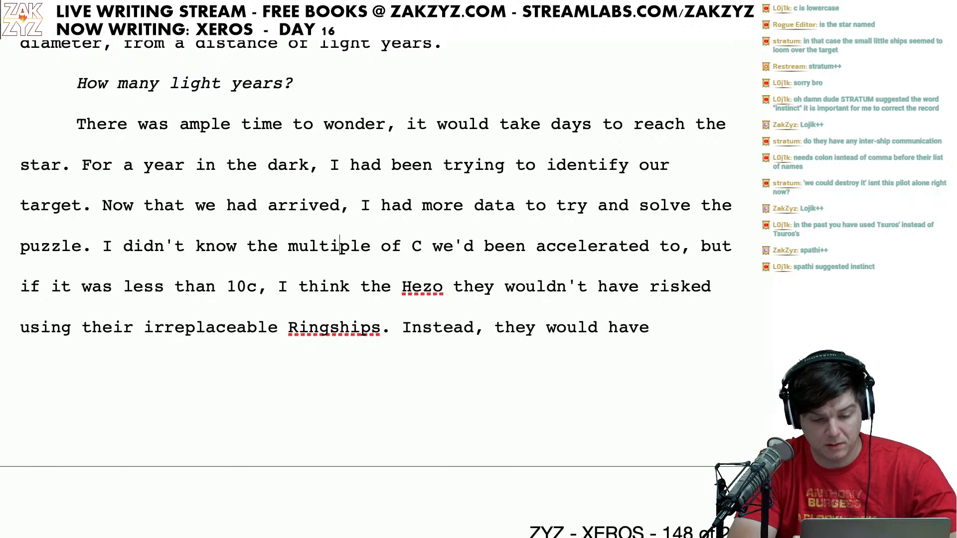
key("BackSpace")
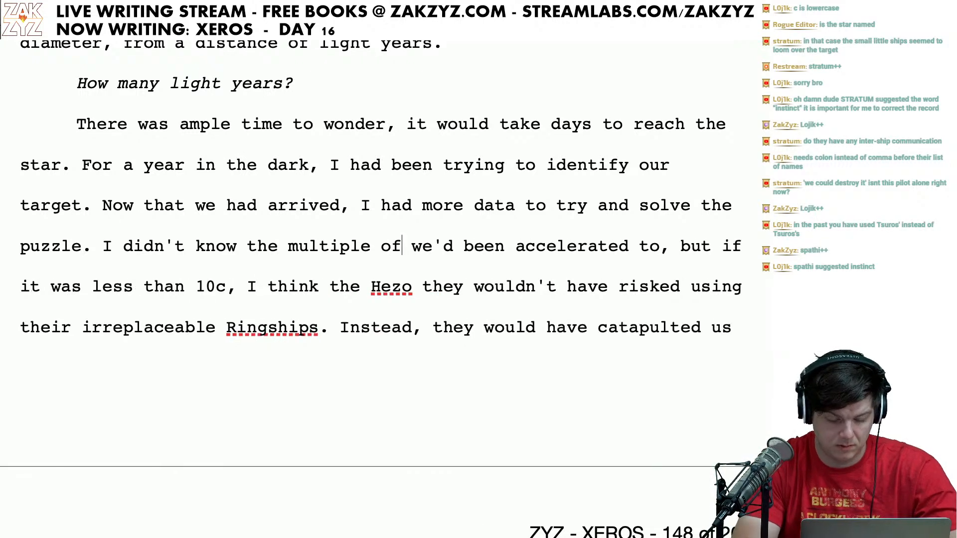
type("c")
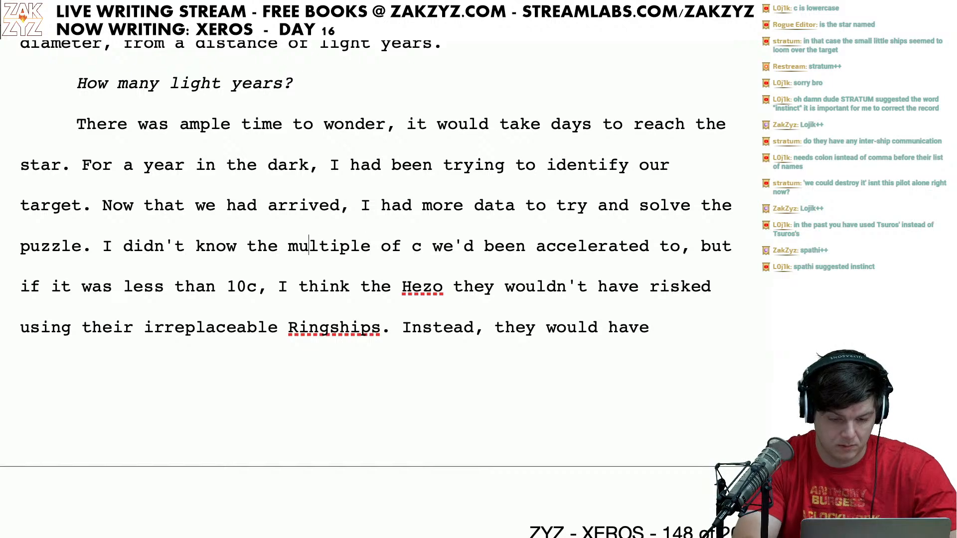
Step: Replace "the" with "what" so the clause reads "I didn't know what multiple of c"
key("BackSpace")
key("BackSpace")
key("BackSpace")
type("what")
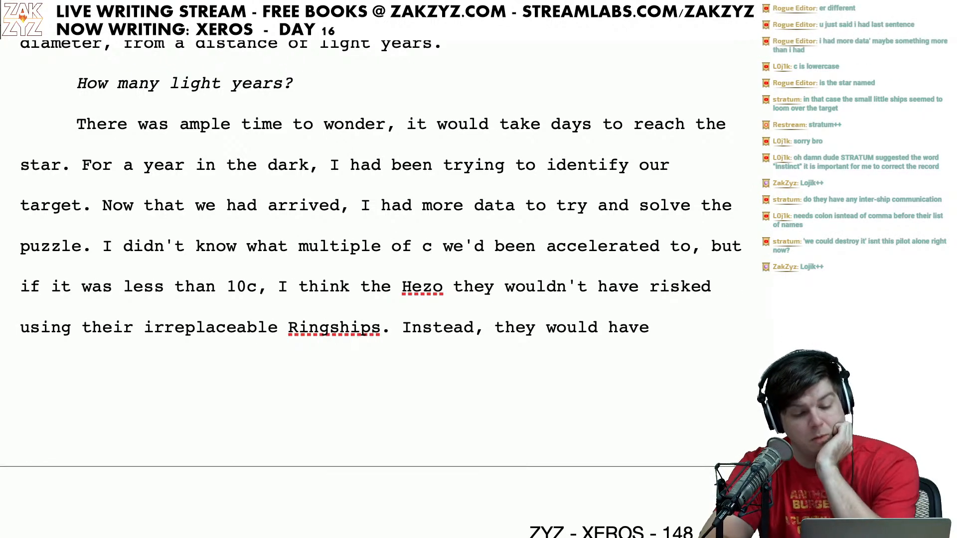
Step: Change "Ringships" to lowercase "ringships" in the phrase "their irreplaceable Ringships"
scroll(314, 299, "down", 1)
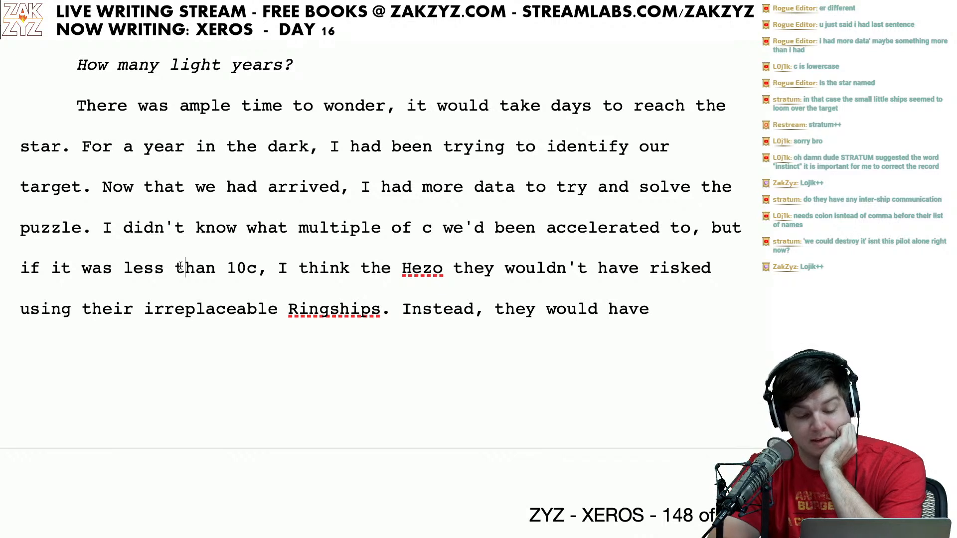
key("Right")
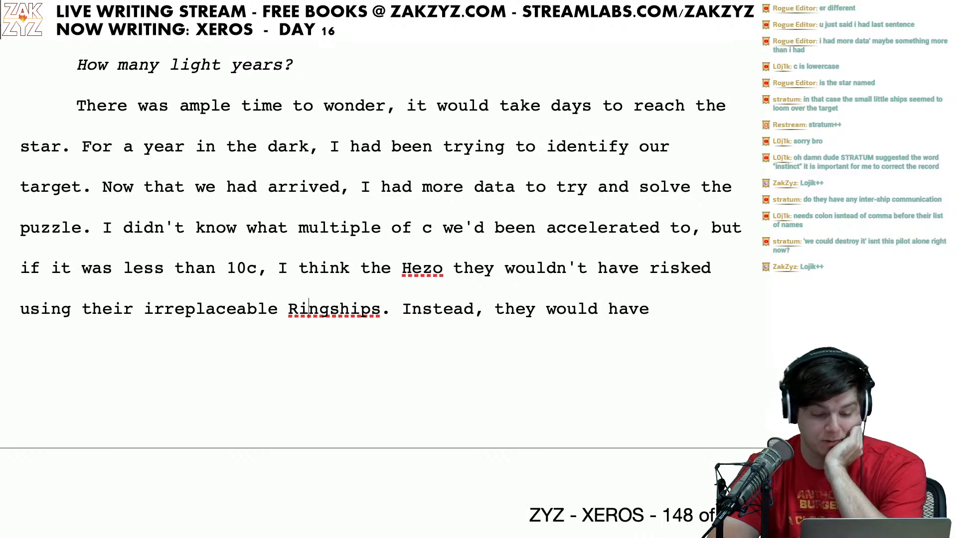
key("BackSpace")
type("r")
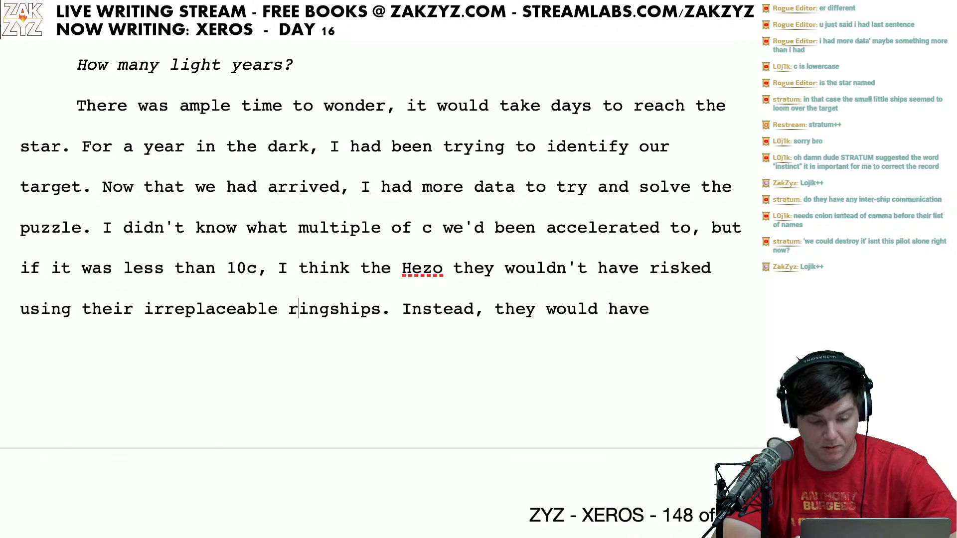
Step: Insert the sentence "For a shorter jump, we would have used a carrier." after "their irreplaceable ringships."
key("Right")
key("Right")
key("Right")
key("Right")
key("Right")
key("Right")
key("Right")
key("Right")
key("Right")
key("Right")
key("Right")
key("Right")
key("Right")
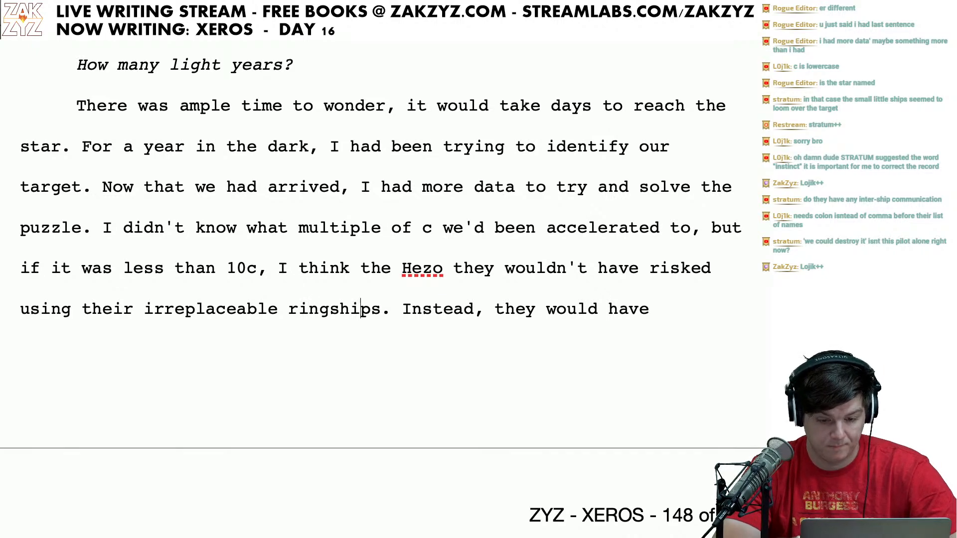
key("Down")
key("Down")
key("Down")
key("Down")
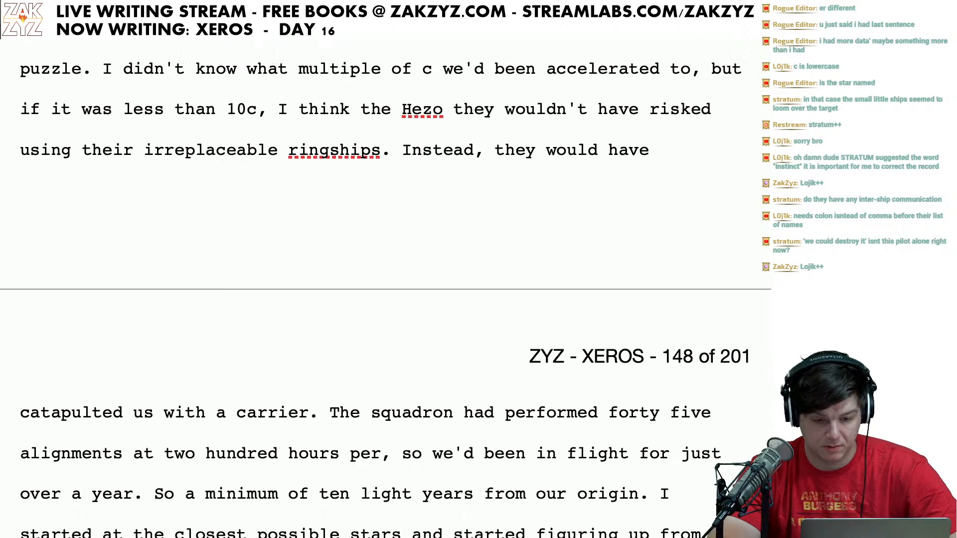
left_click(389, 149)
type("For a s")
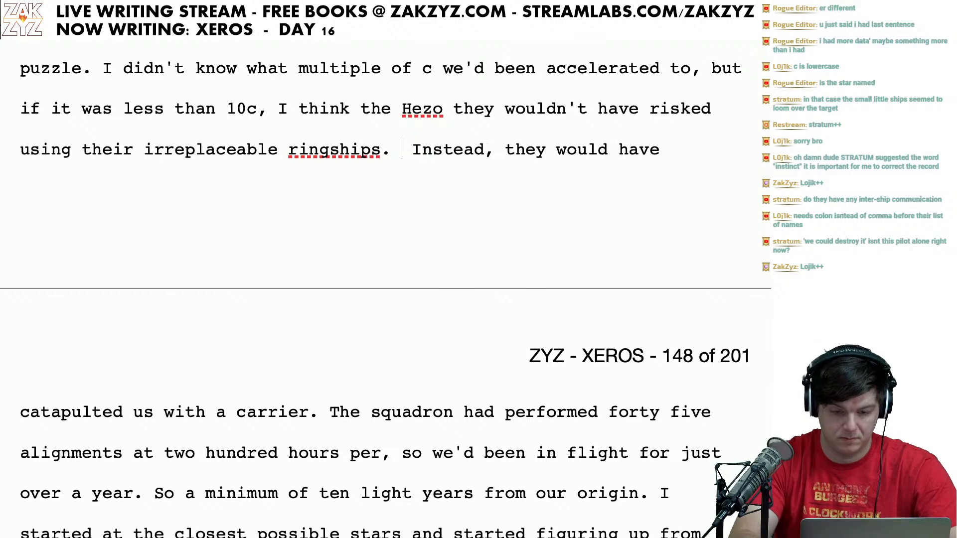
type("horter jump., t")
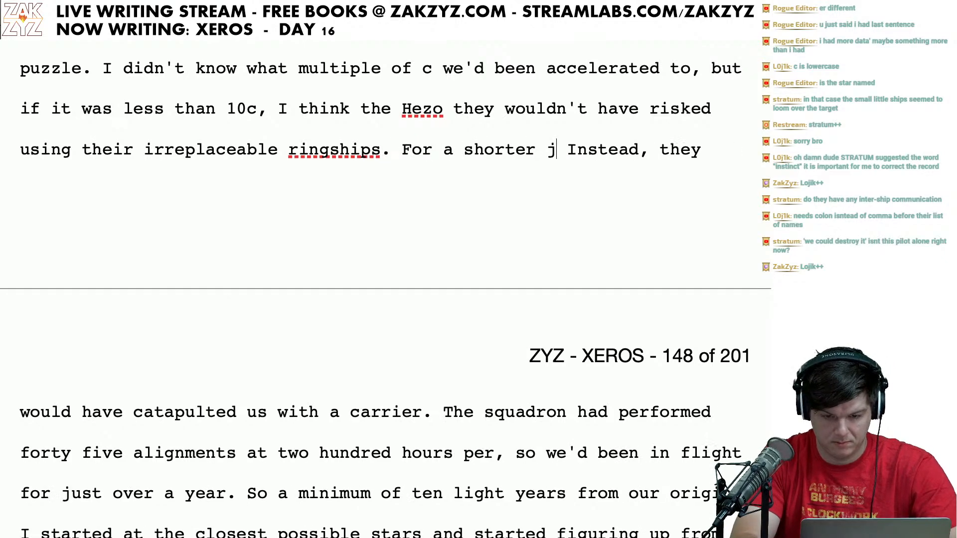
key("BackSpace")
key("BackSpace")
key("BackSpace")
type("they wou")
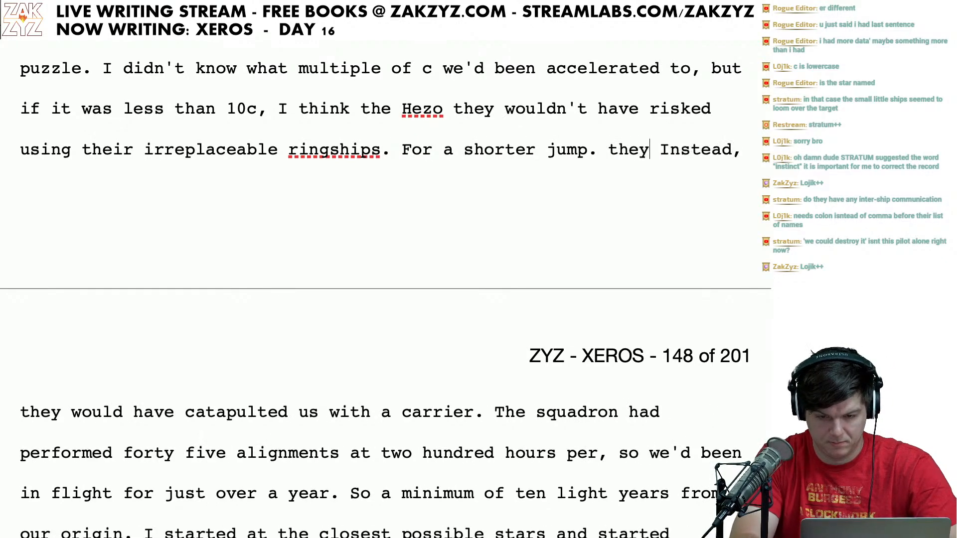
key("BackSpace")
key("BackSpace")
key("BackSpace")
key("BackSpace")
key("BackSpace")
key("BackSpace")
key("BackSpace")
key("BackSpace")
key("BackSpace")
key("BackSpace")
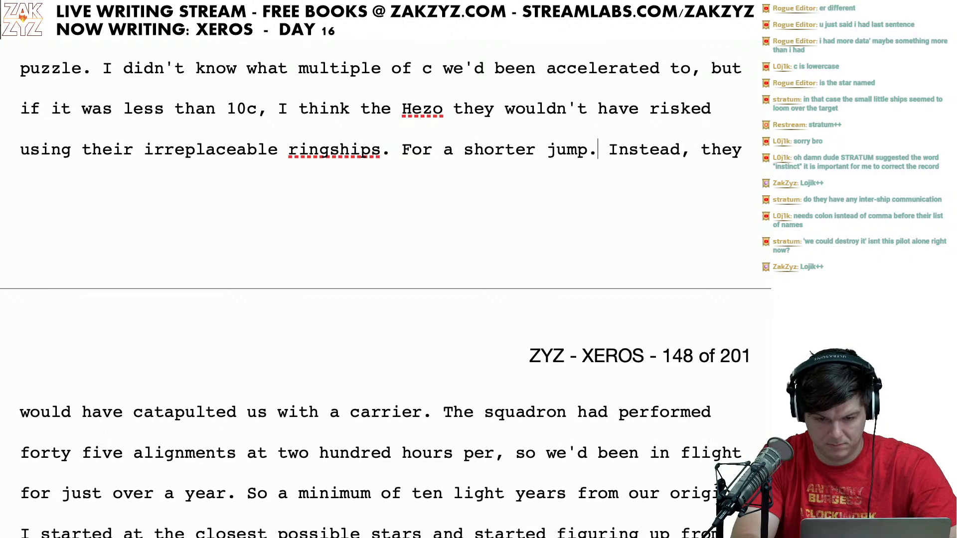
type(", we would ha")
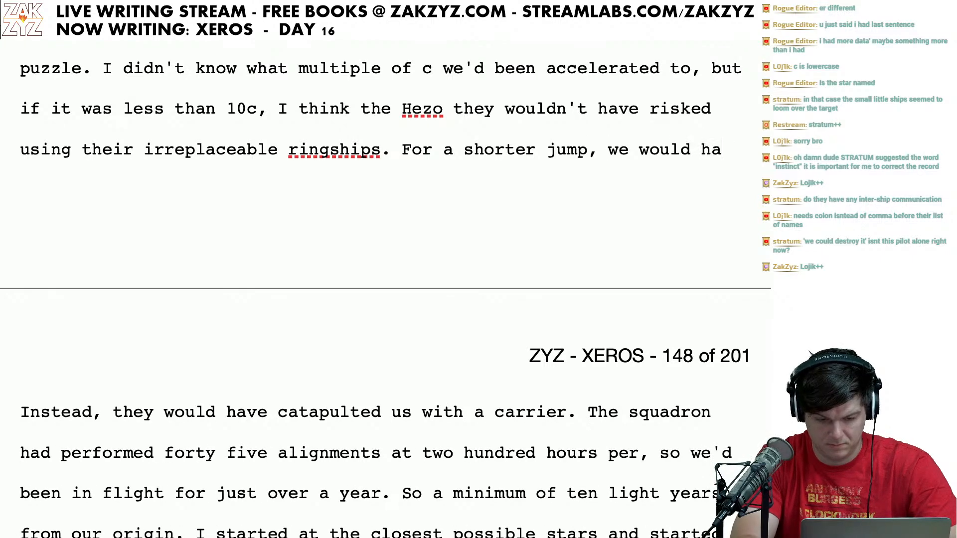
type("ve used a carrier.")
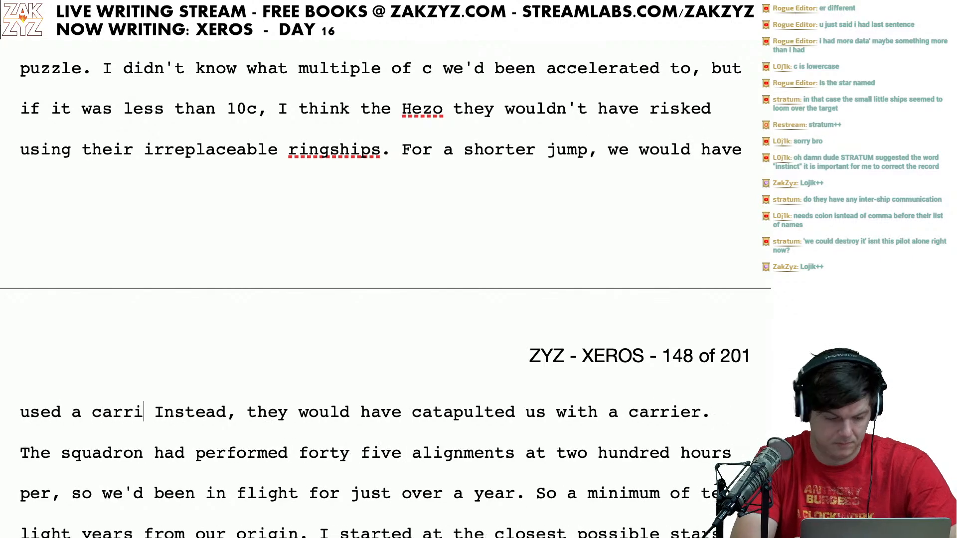
Step: Delete the old sentence "Instead, they would have catapulted us with a carrier." so "The squadron had performed" follows the new one
key("shift+Right")
key("shift+Right")
key("shift+Right")
key("shift+Right")
key("shift+Right")
key("shift+Right")
key("shift+Right")
key("shift+Right")
key("shift+Right")
key("shift+Right")
key("shift+Right")
key("shift+Right")
key("shift+Right")
key("shift+Right")
key("shift+Right")
key("shift+Right")
key("shift+Right")
key("shift+Right")
key("shift+Right")
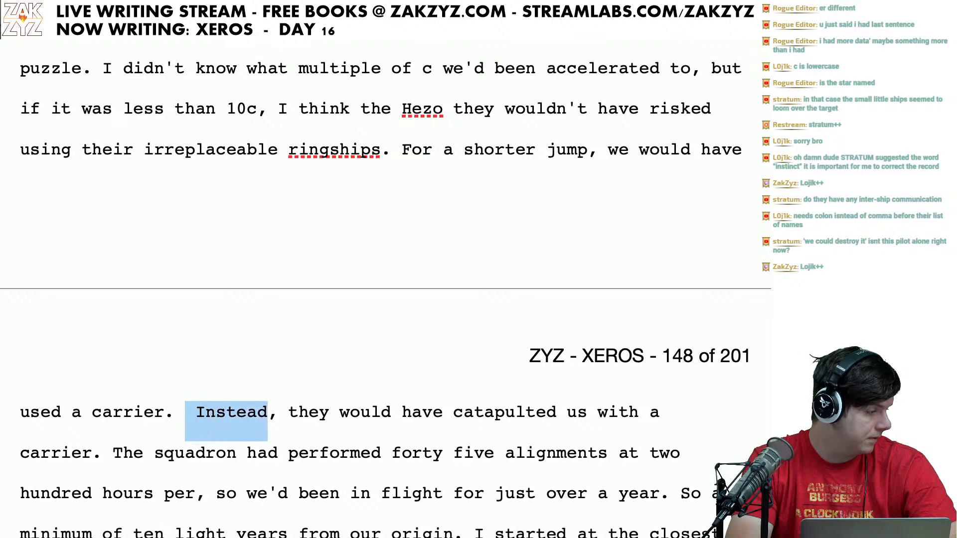
key("shift+Right")
key("shift+Right")
key("shift+Right")
key("shift+Right")
key("shift+Right")
key("shift+Right")
key("shift+Right")
key("shift+Right")
key("shift+Right")
key("shift+Right")
key("shift+Right")
key("shift+Right")
key("shift+Right")
key("shift+Right")
key("shift+Right")
key("shift+Right")
key("shift+Right")
key("shift+Right")
key("shift+Right")
key("shift+Right")
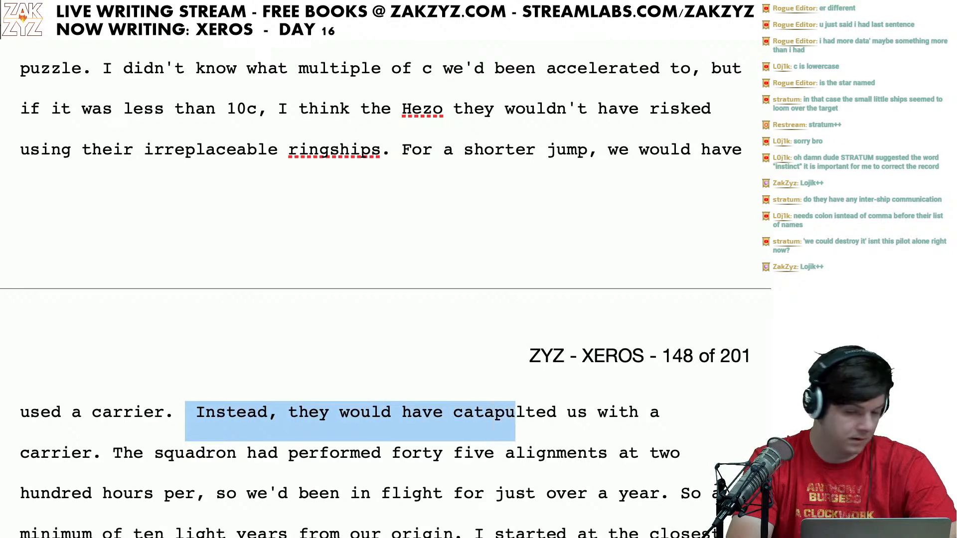
key("shift+Right")
key("shift+Right")
key("shift+Right")
key("shift+Right")
key("shift+Right")
key("shift+Right")
key("shift+Right")
key("shift+Right")
key("shift+Right")
key("shift+Right")
key("shift+Right")
key("shift+Right")
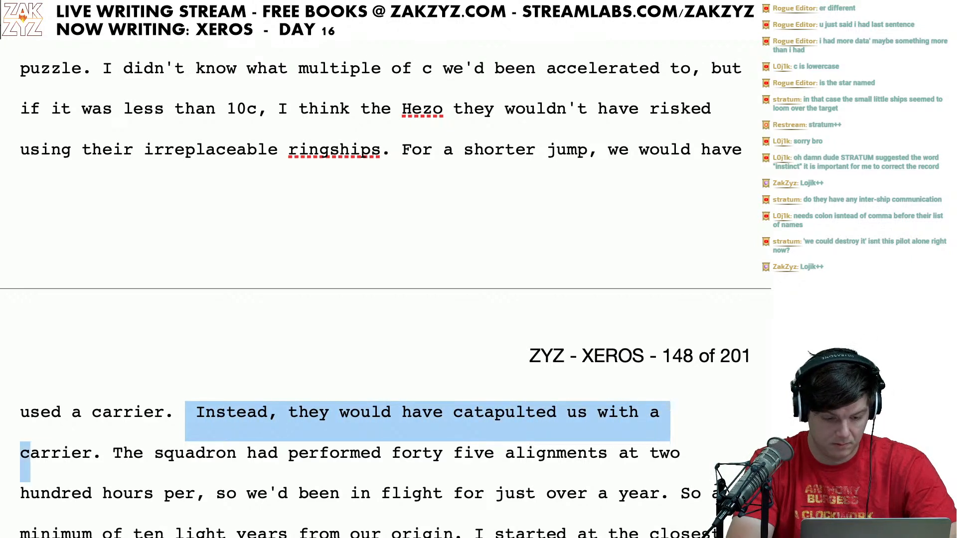
key("BackSpace")
Step: Replace "days" with "many hours" in the sentence about how long it would take to reach the star
scroll(387, 163, "up", 5)
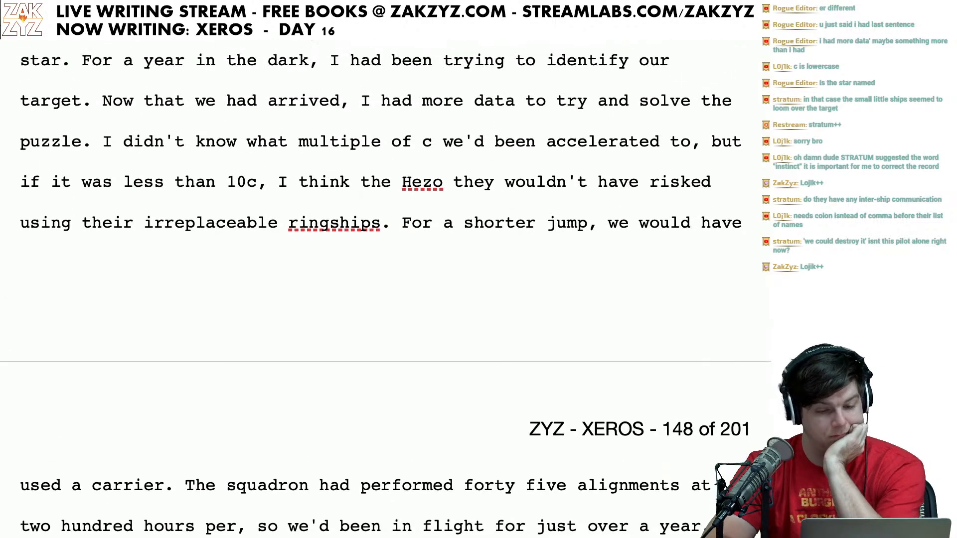
scroll(388, 164, "up", 1)
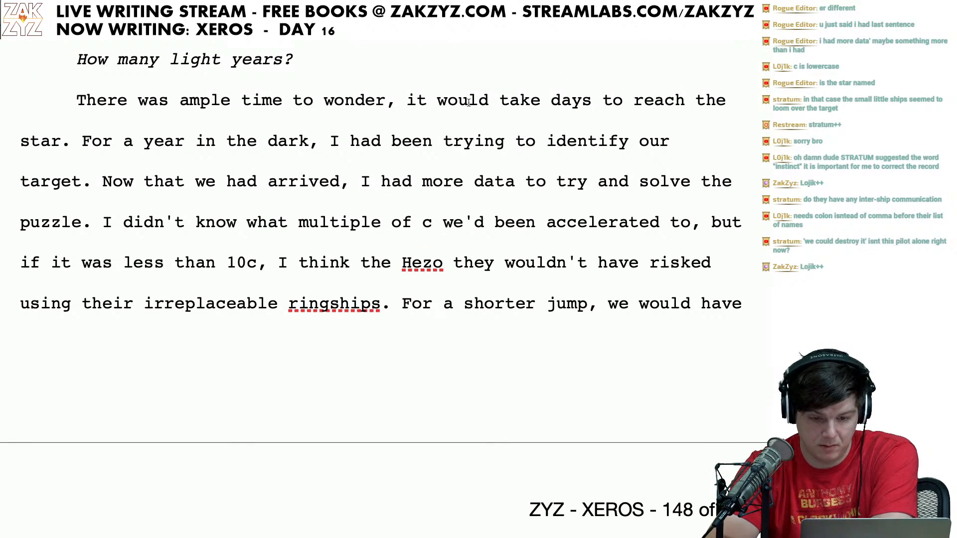
left_click(527, 99)
key("Right")
key("Right")
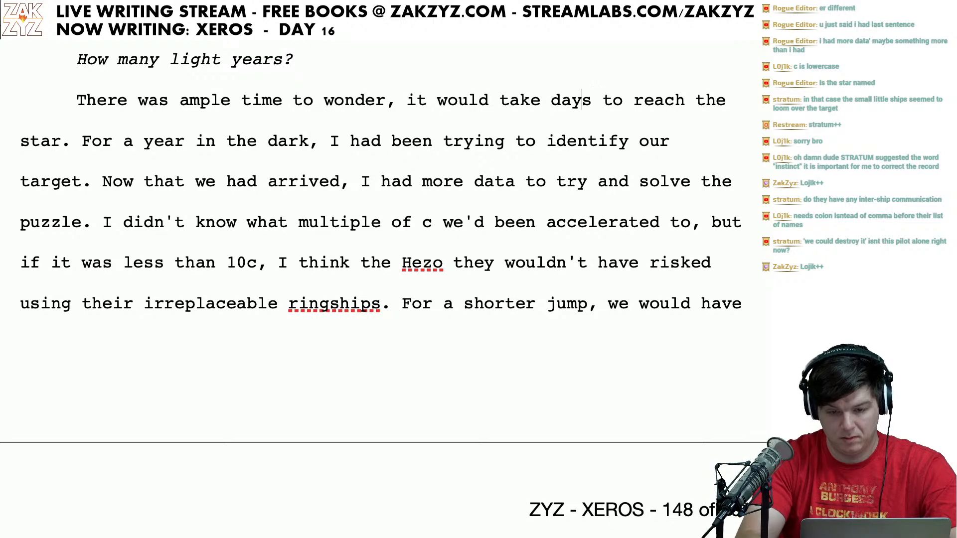
key("BackSpace")
key("BackSpace")
key("BackSpace")
key("BackSpace")
key("BackSpace")
type("many ho")
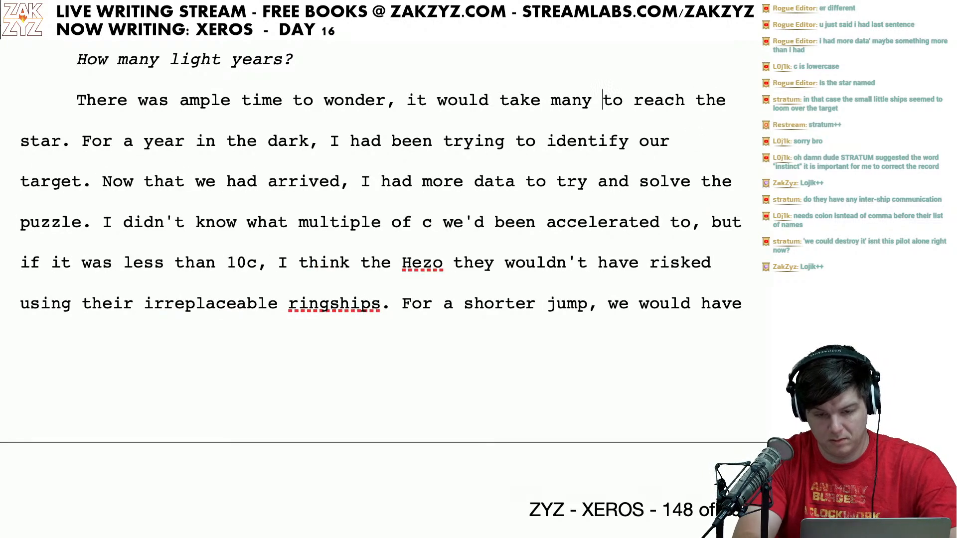
type("urs")
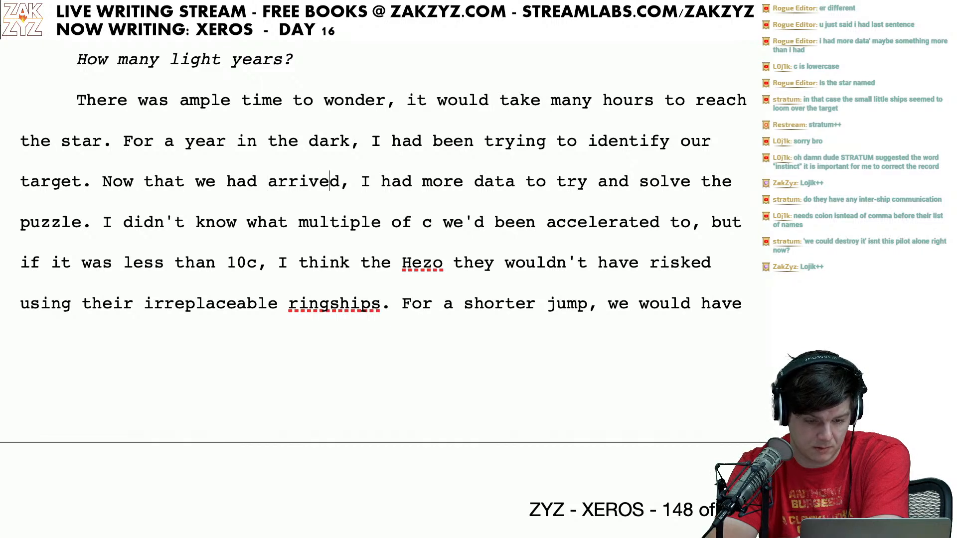
Step: Begin a new version of the sentence after "Now" with "that we had arrived at the system," and split the old wording onto its own line
key("Left")
key("Left")
key("Left")
key("Left")
key("Left")
key("Left")
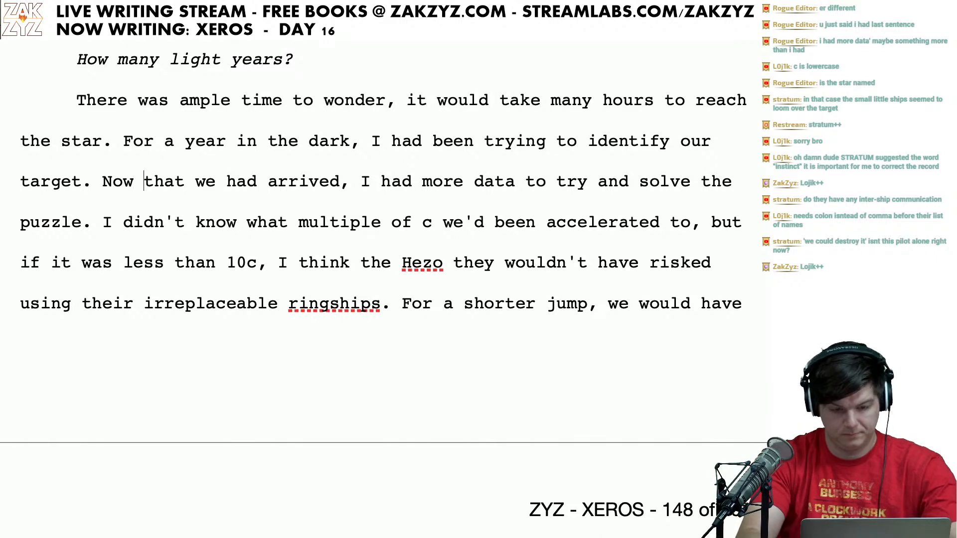
type("that we had arriv")
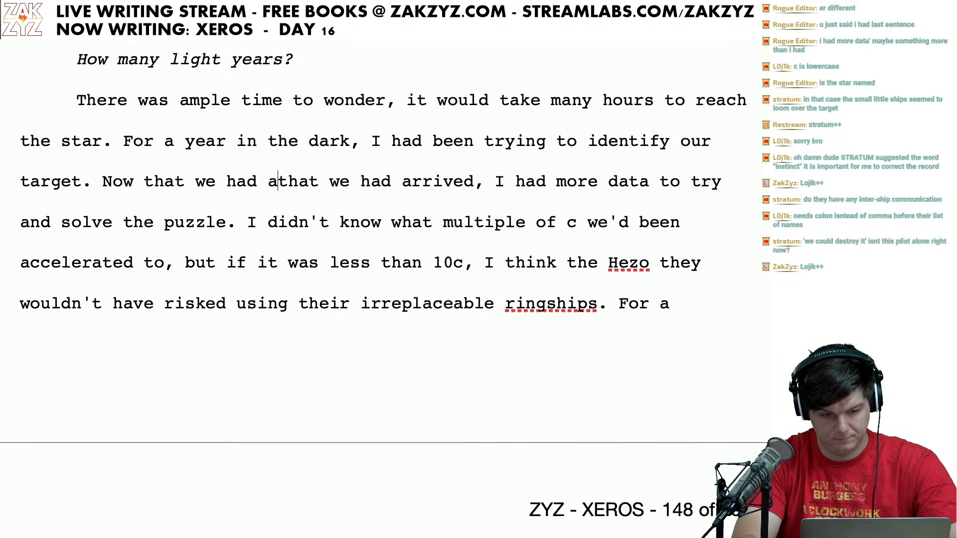
type("ed at the ta")
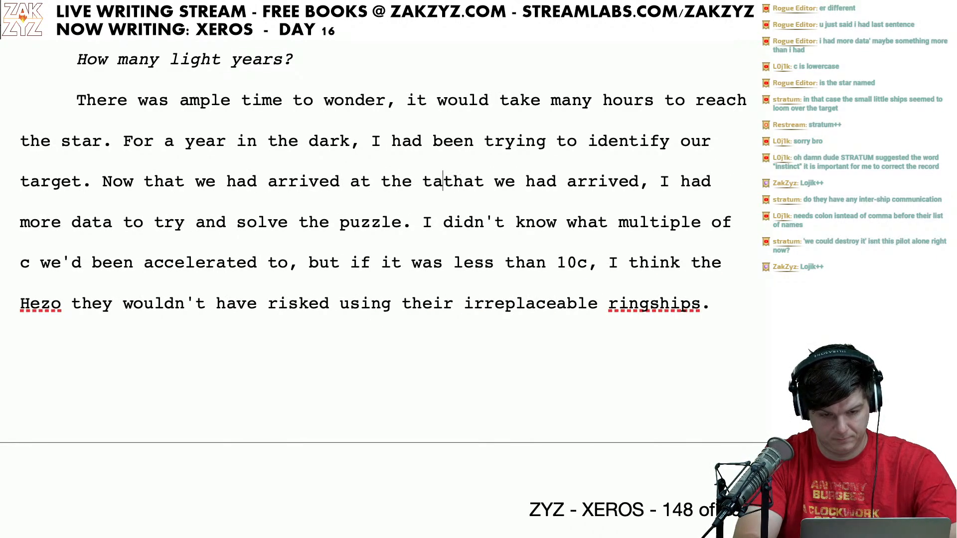
key("BackSpace")
key("BackSpace")
type("syst")
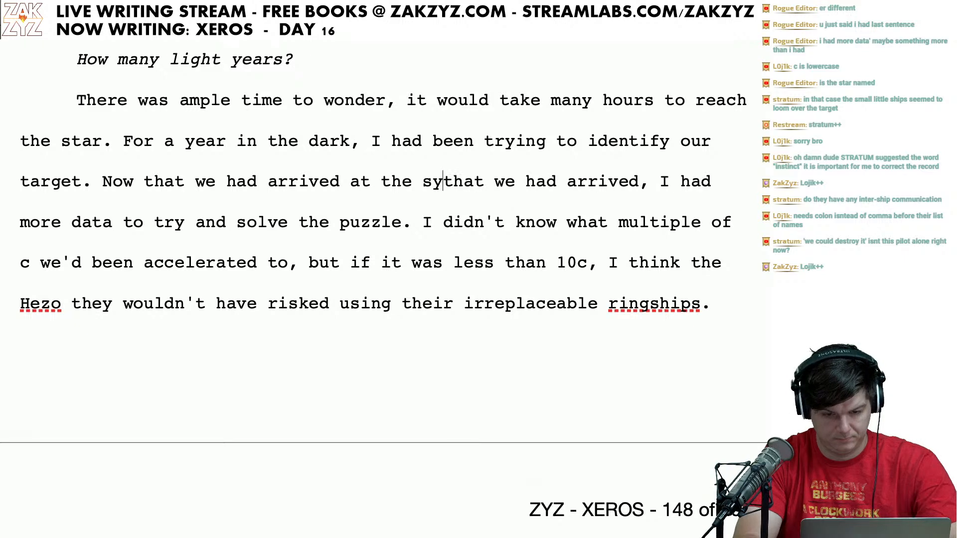
type("em,")
key("Return")
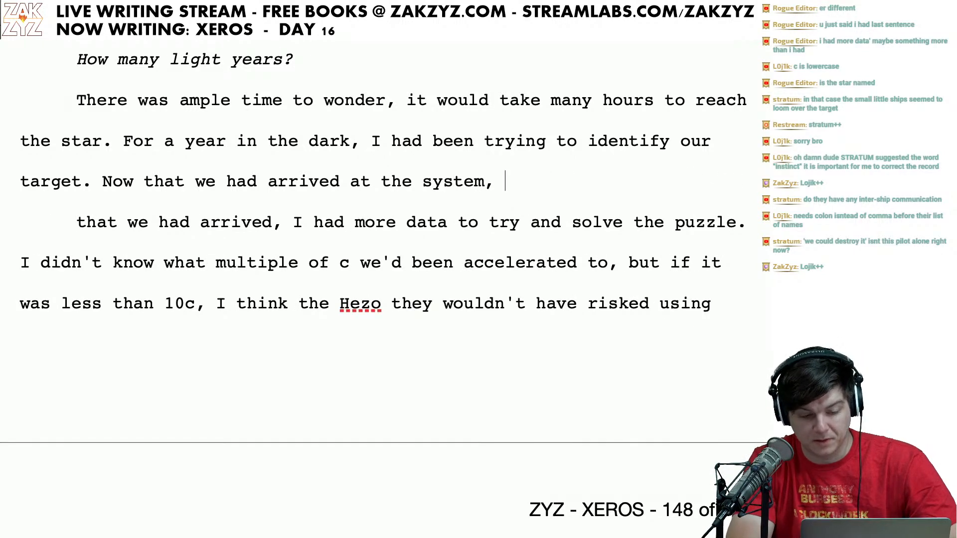
Step: Complete the new sentence with "there was more data I could use to try and solve the puzzle."
type("there was")
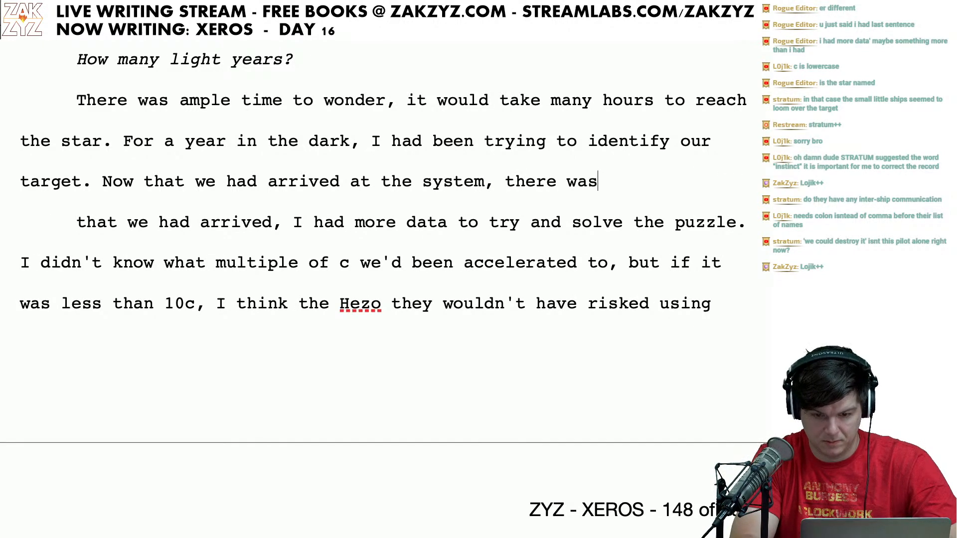
type(" more data I c")
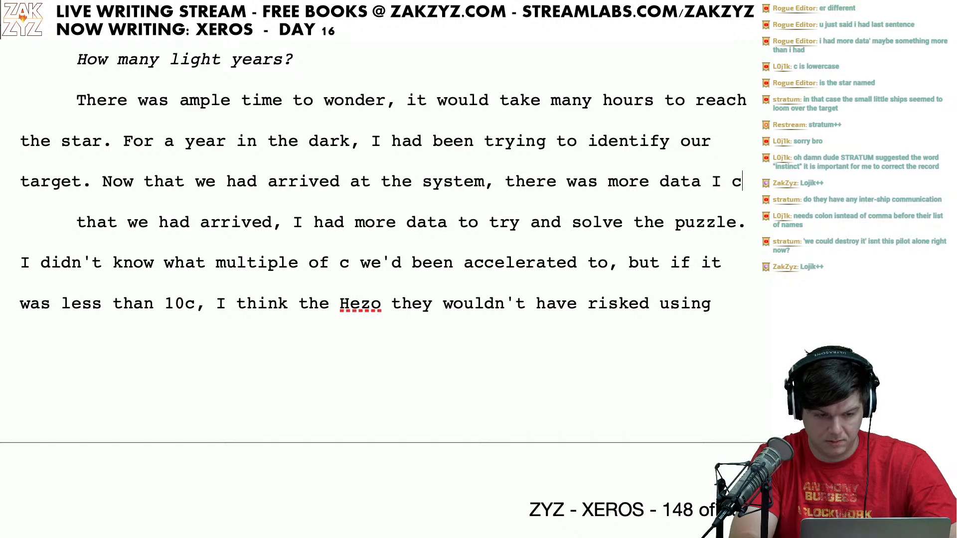
type("ould use to try ansd")
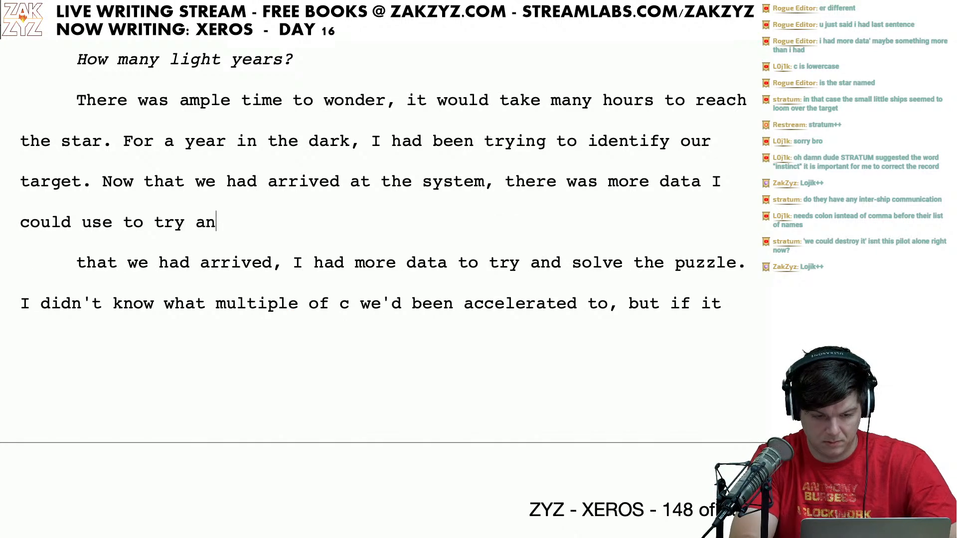
key("BackSpace")
key("BackSpace")
type("d solve th")
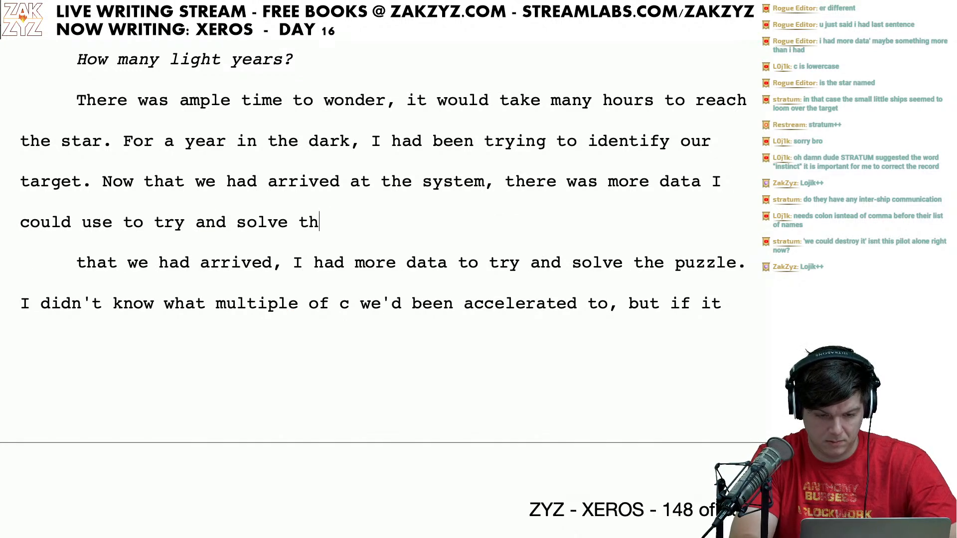
type("e puzzle.")
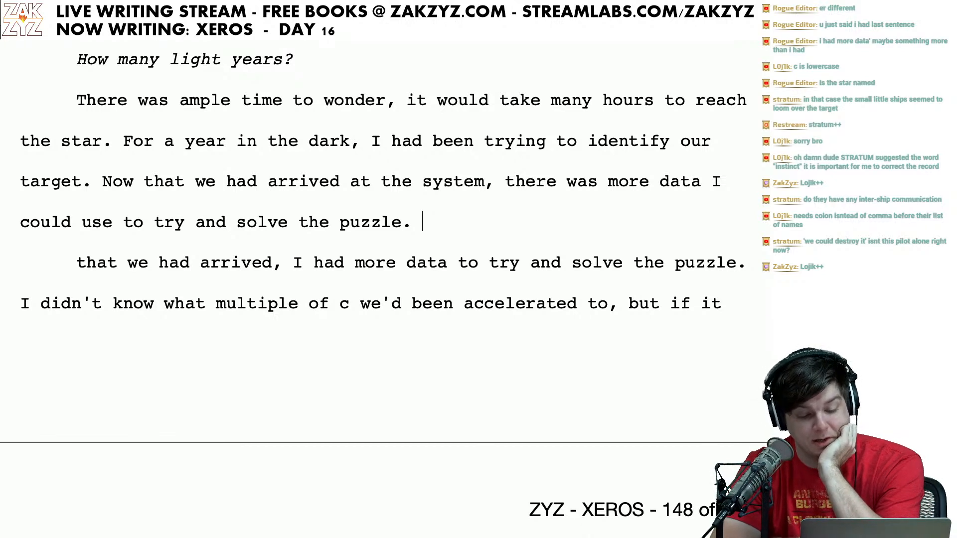
Step: Delete the paragraph break and the old wording "that we had arrived, I had more data to try and solve the puzzle."
key("shift+Down")
key("shift+Left")
key("shift+Left")
key("shift+Left")
key("shift+Left")
key("shift+Left")
key("shift+Left")
key("shift+Left")
key("shift+Left")
key("shift+Left")
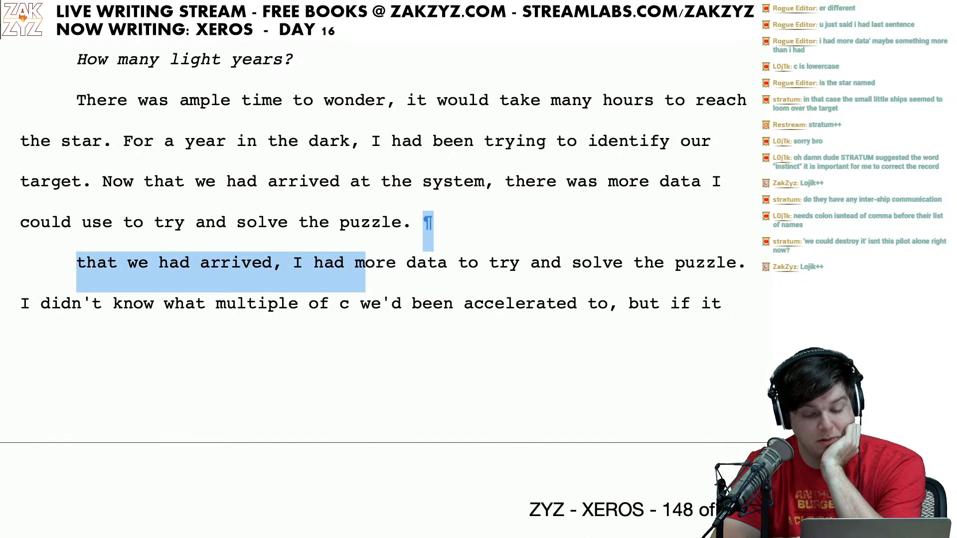
key("shift+Right")
key("shift+Right")
key("shift+Right")
key("shift+Right")
key("shift+Right")
key("shift+Right")
key("shift+Right")
key("shift+Right")
key("shift+Right")
key("shift+Right")
key("shift+Right")
key("shift+Right")
key("shift+Right")
key("shift+Right")
key("shift+Right")
key("shift+Right")
key("shift+Right")
key("shift+Right")
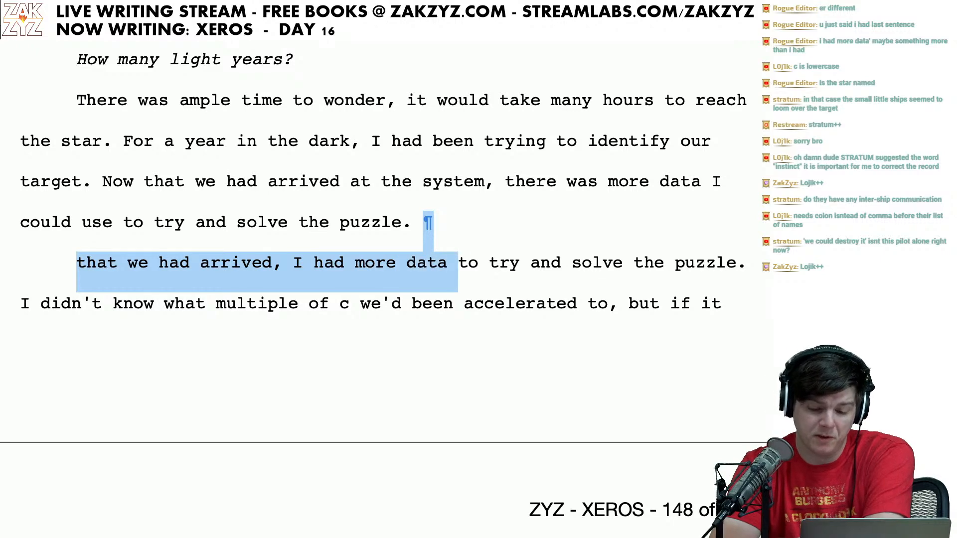
key("shift+Right")
key("shift+Right")
key("shift+Right")
key("shift+Right")
key("shift+Right")
key("shift+Right")
key("shift+Right")
key("shift+Right")
key("shift+Right")
key("shift+Right")
key("shift+Right")
key("shift+Right")
key("shift+Right")
key("shift+Right")
key("shift+Right")
key("shift+Right")
key("shift+Right")
key("shift+Right")
key("shift+Right")
key("shift+Right")
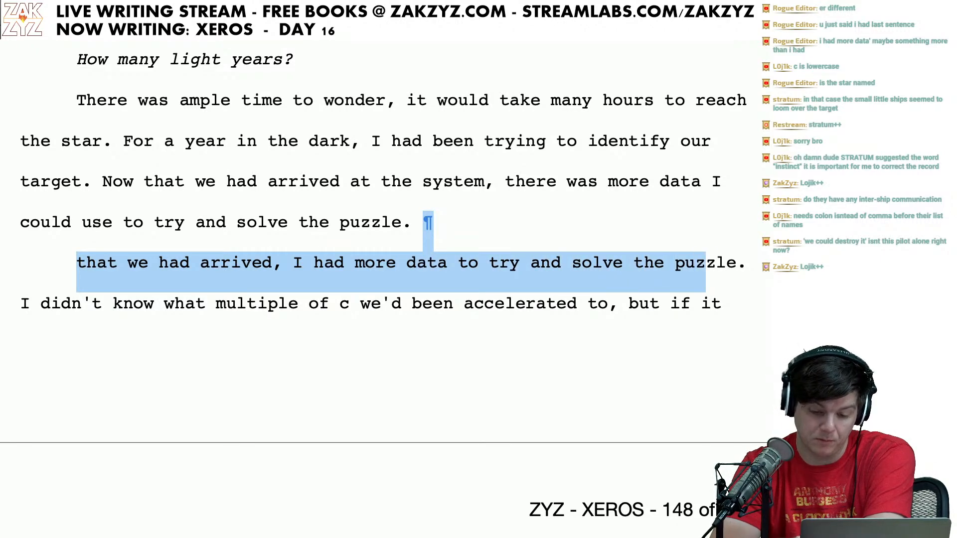
key("shift+Right")
key("shift+Right")
key("BackSpace")
Step: Remove the redundant "they" between "Hezo" and "wouldn't have risked"
scroll(379, 289, "down", 1)
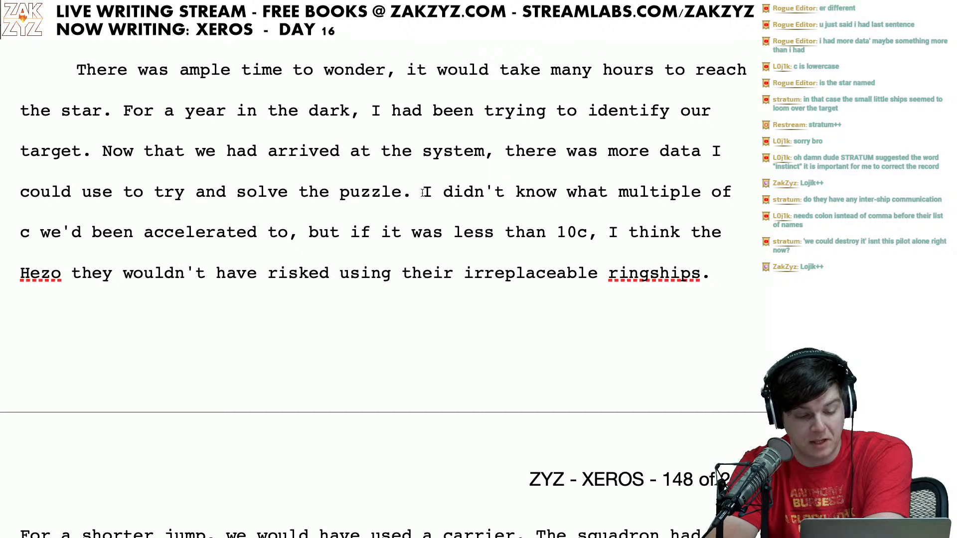
left_click(198, 242)
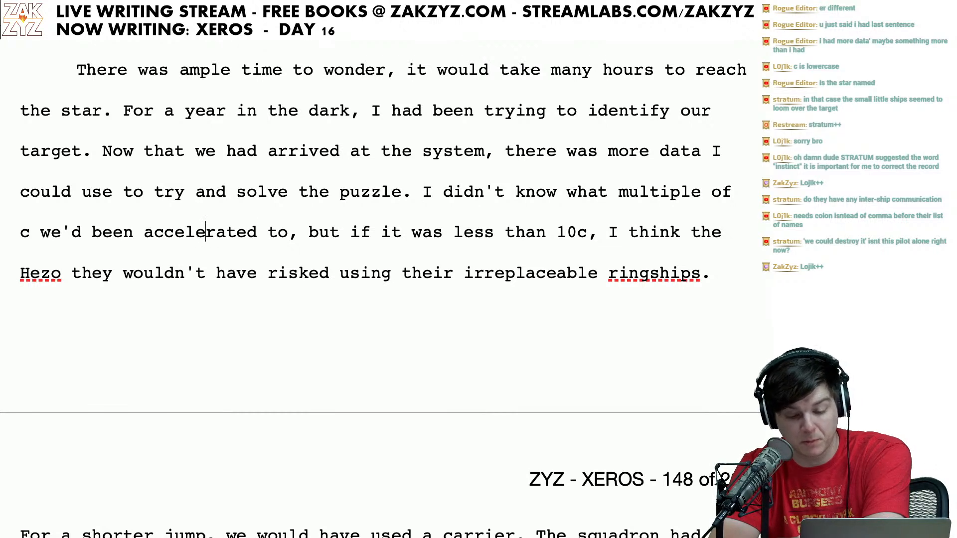
key("Down")
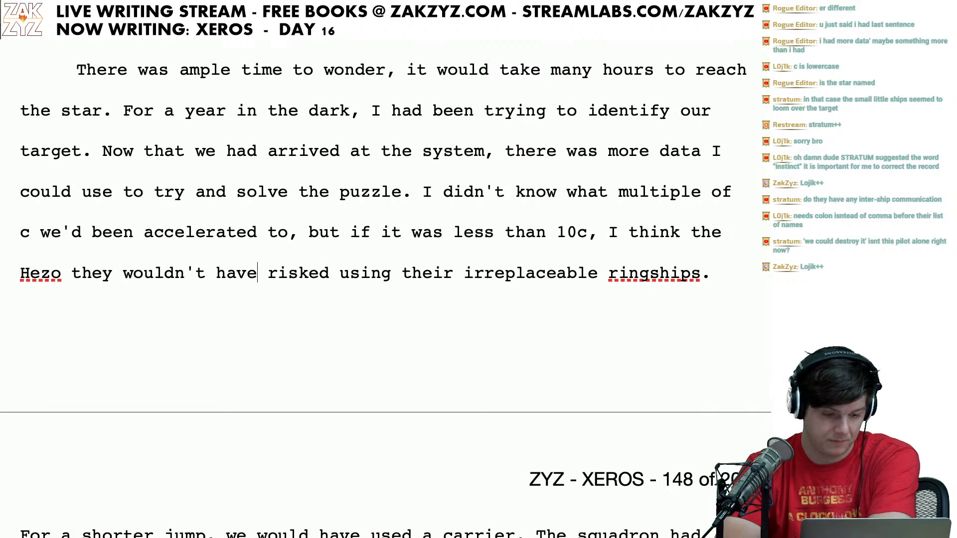
key("Left")
key("Left")
key("BackSpace")
key("BackSpace")
key("BackSpace")
key("BackSpace")
key("BackSpace")
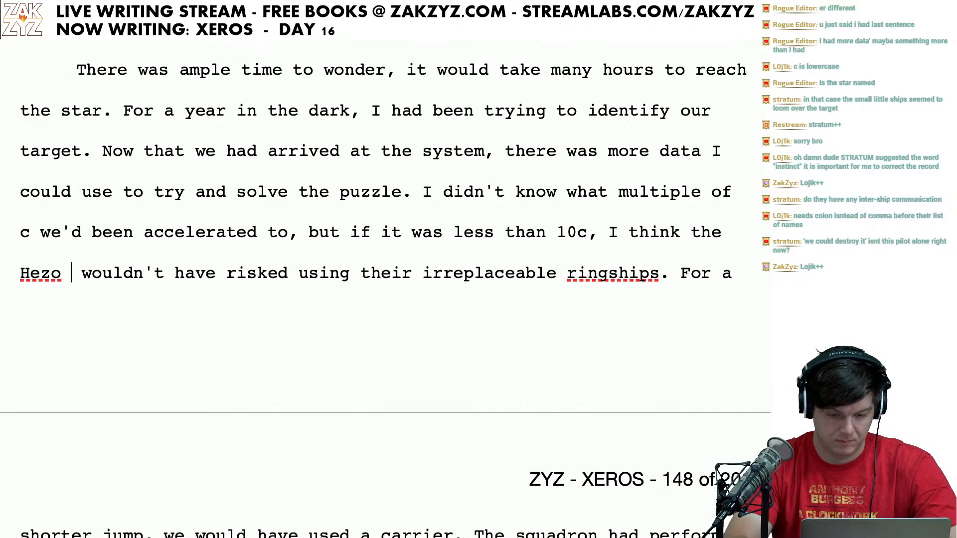
Step: Delete "their" before "irreplaceable ringships" so the phrase reads "risked using irreplaceable ringships"
left_click(414, 275)
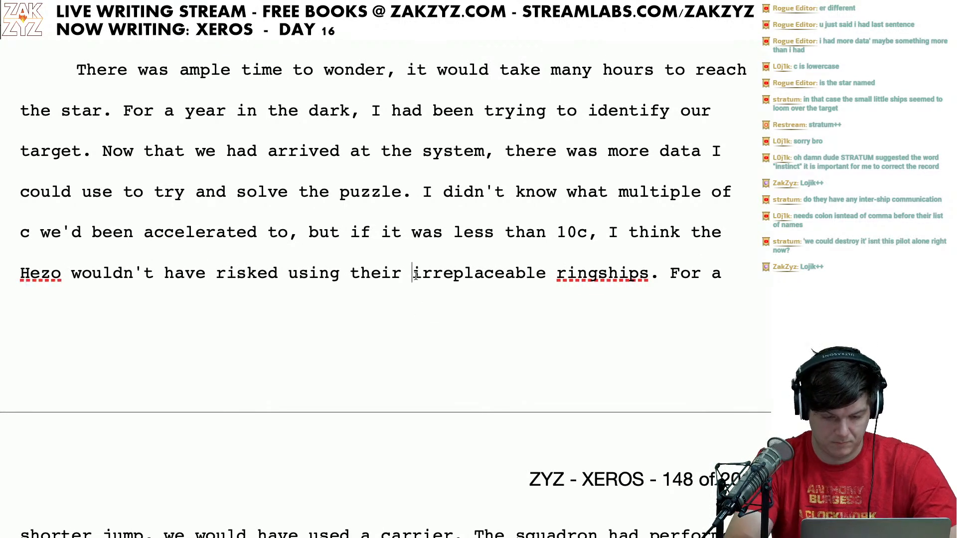
key("BackSpace")
key("BackSpace")
key("BackSpace")
key("BackSpace")
key("BackSpace")
type("an")
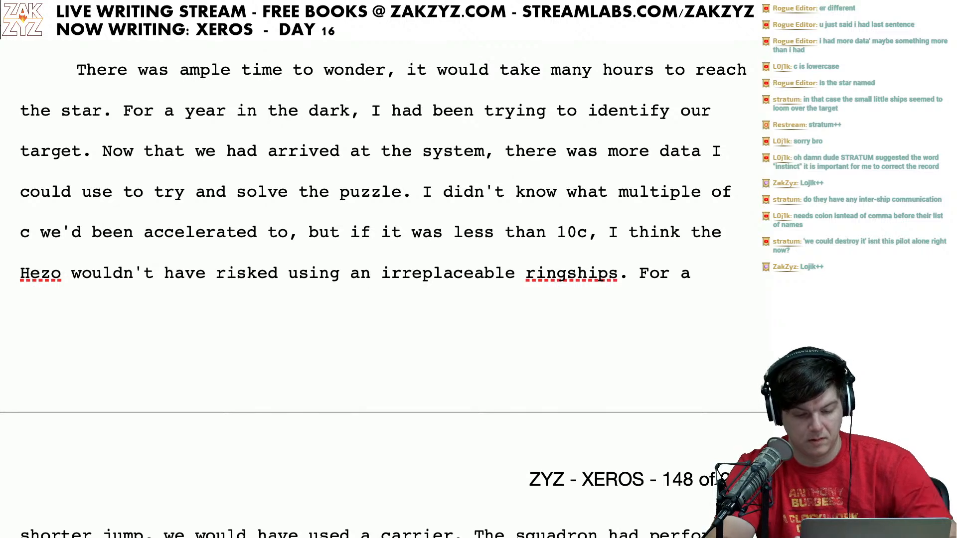
key("BackSpace")
key("BackSpace")
key("BackSpace")
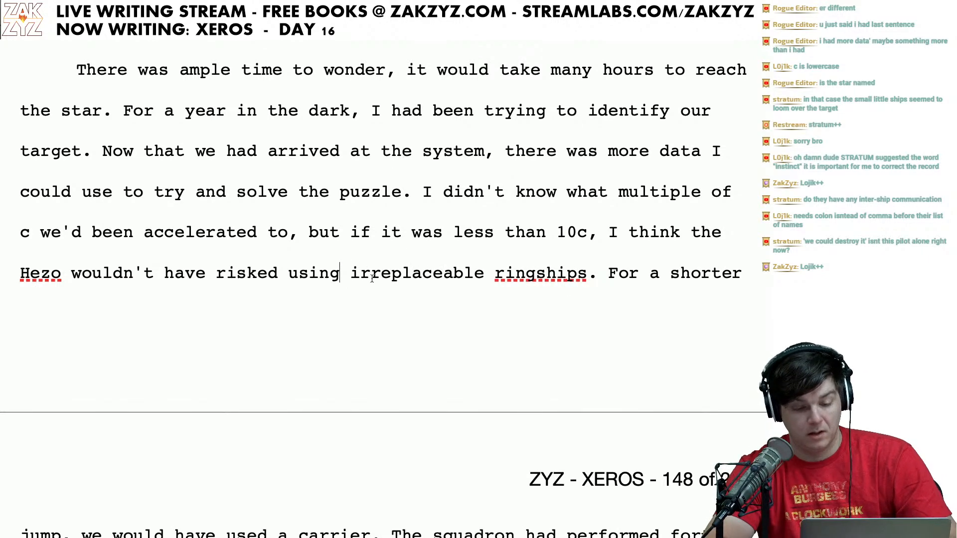
Step: Split the long sentence after "accelerated to" by replacing ", but if" with a full stop and "If"
scroll(605, 214, "down", 1)
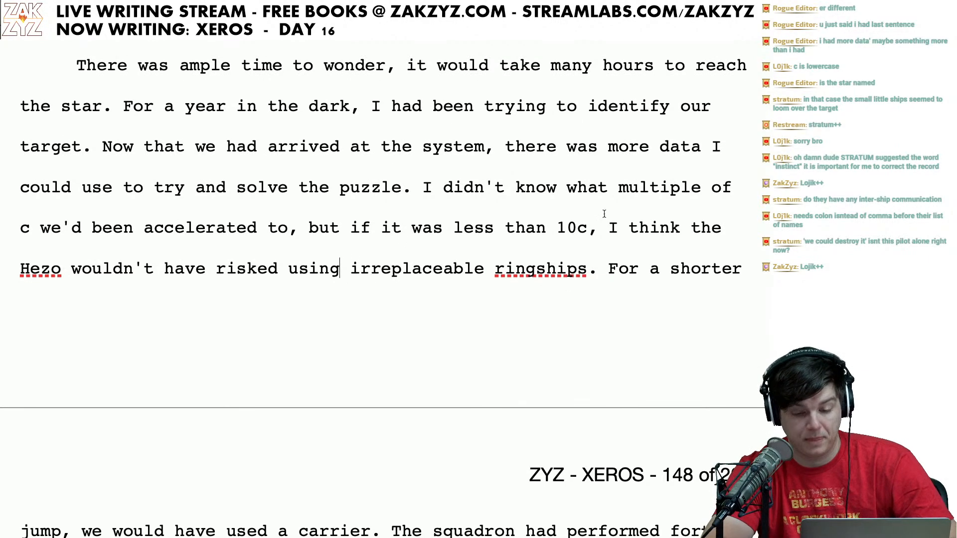
left_click(533, 190)
key("Left")
key("Left")
key("Left")
key("Left")
key("Left")
key("Left")
key("Left")
key("Left")
key("Left")
key("Left")
key("Left")
key("Left")
key("Left")
key("Left")
key("Left")
key("Down")
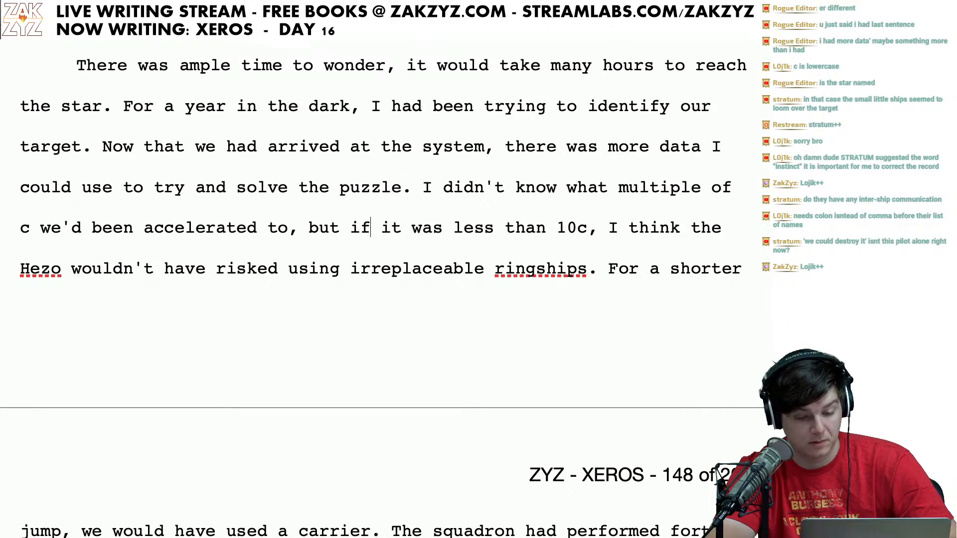
key("Left")
key("Left")
key("BackSpace")
type(".")
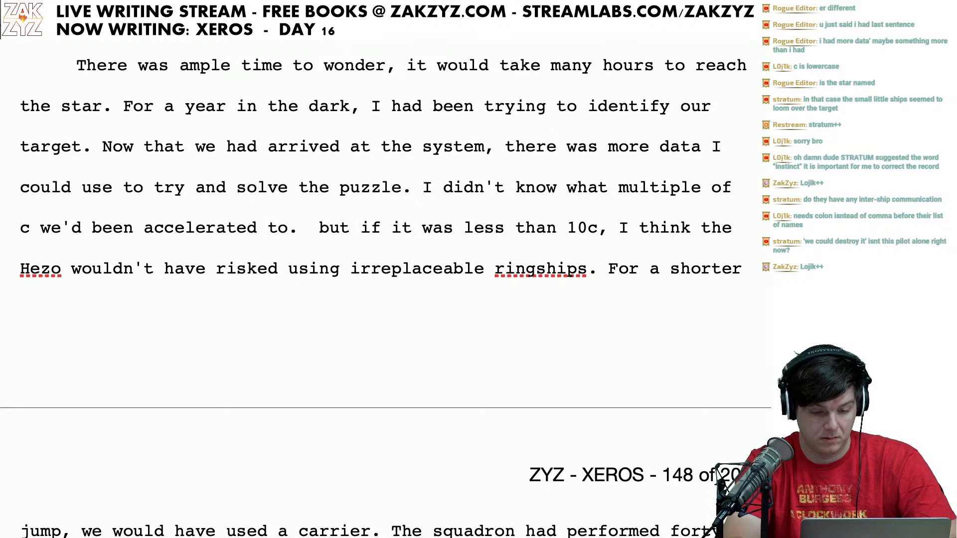
key("BackSpace")
key("BackSpace")
key("BackSpace")
key("BackSpace")
key("BackSpace")
key("BackSpace")
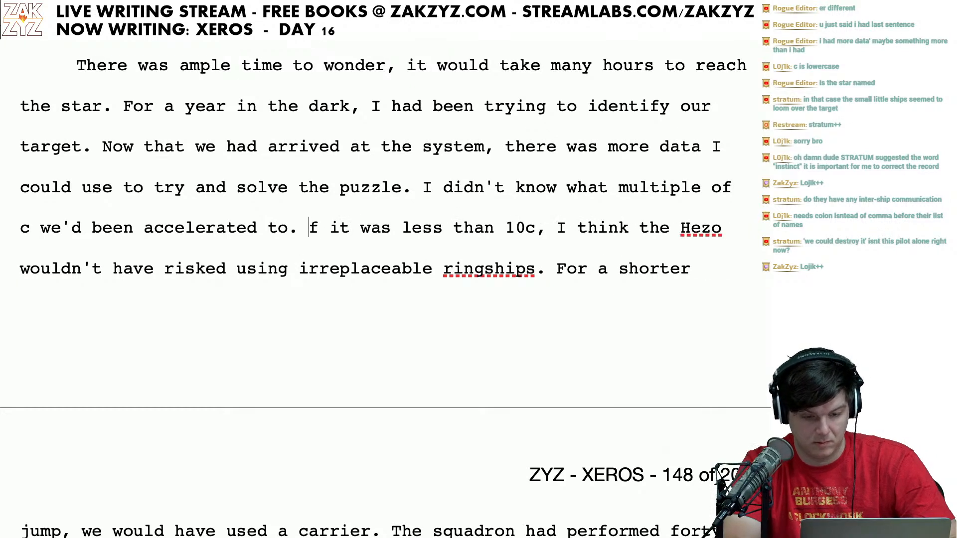
type("I")
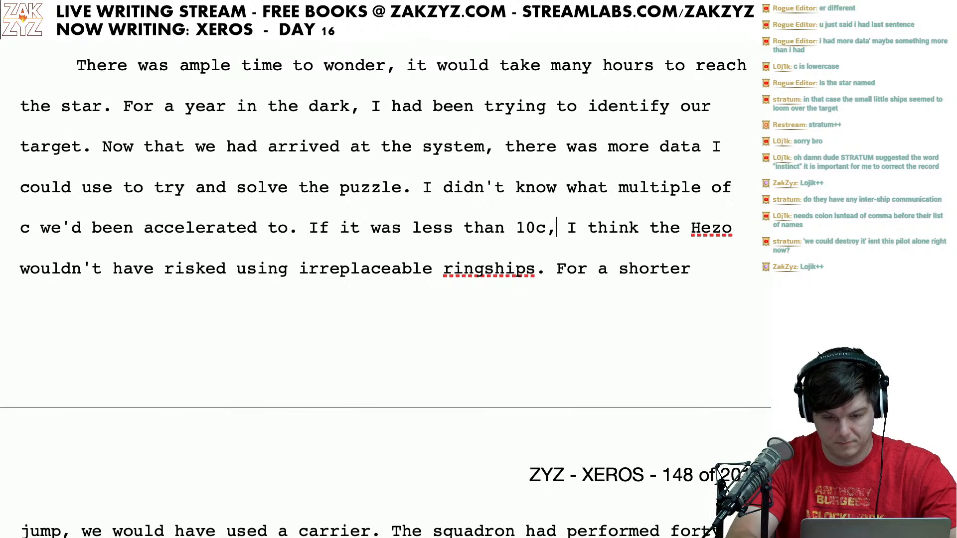
Step: Replace "10c" with "ten times the speed of light" in the sentence beginning "If it was less than"
key("Left")
key("BackSpace")
key("BackSpace")
key("BackSpace")
type("times")
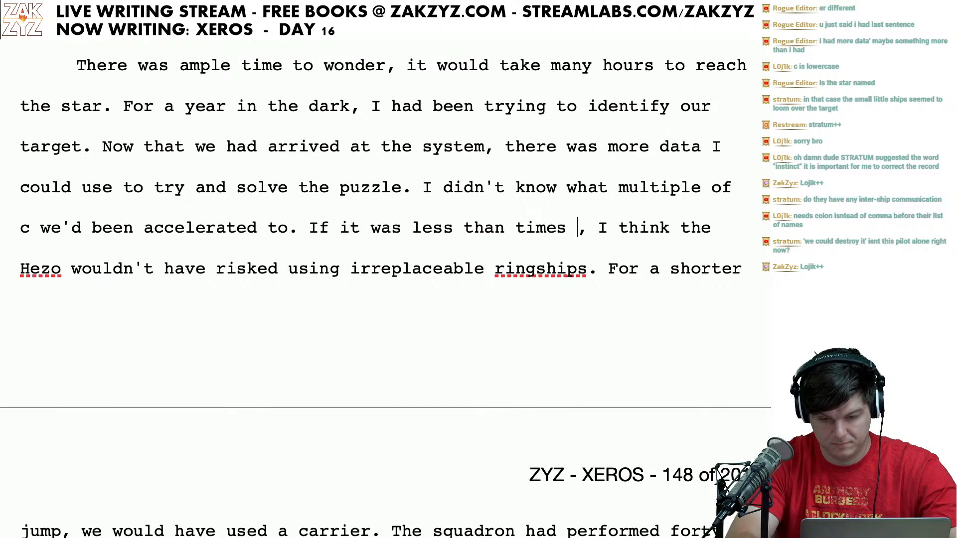
key("BackSpace")
key("BackSpace")
key("BackSpace")
key("BackSpace")
key("BackSpace")
key("BackSpace")
type("ten time")
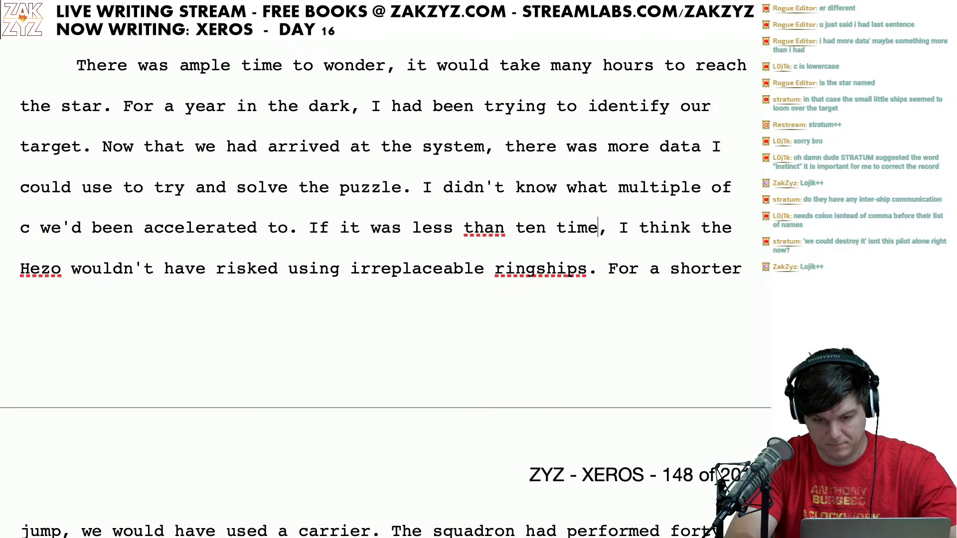
type("s the speed of ligh")
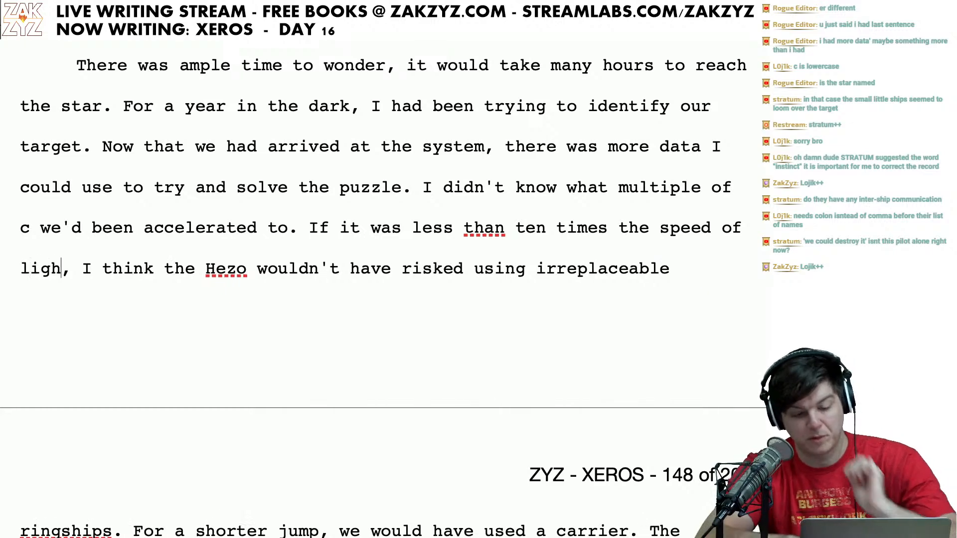
type("t")
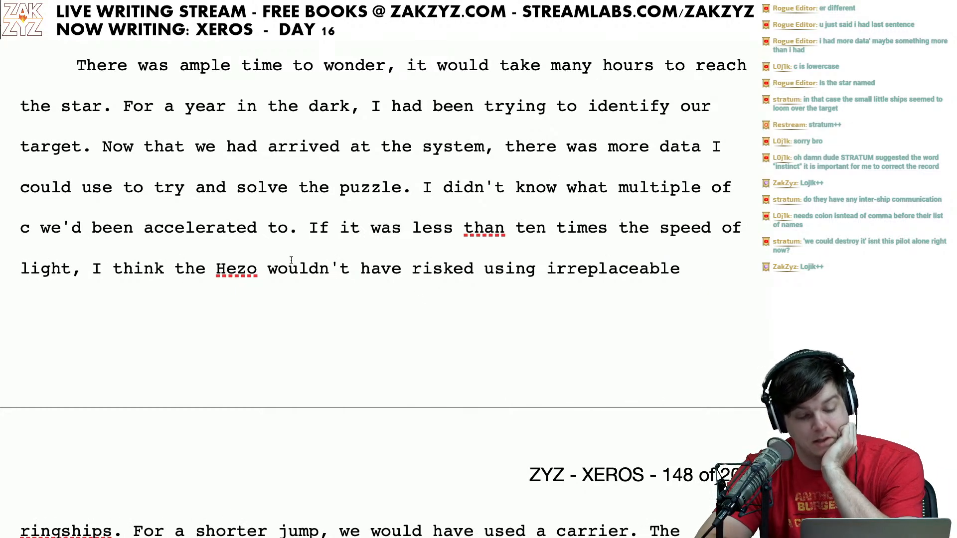
Step: Insert "the" before "irreplaceable" in the clause about the Hezo risking the use of ringships
key("Right")
key("Right")
key("Right")
key("Right")
key("Right")
key("Right")
key("Right")
key("Right")
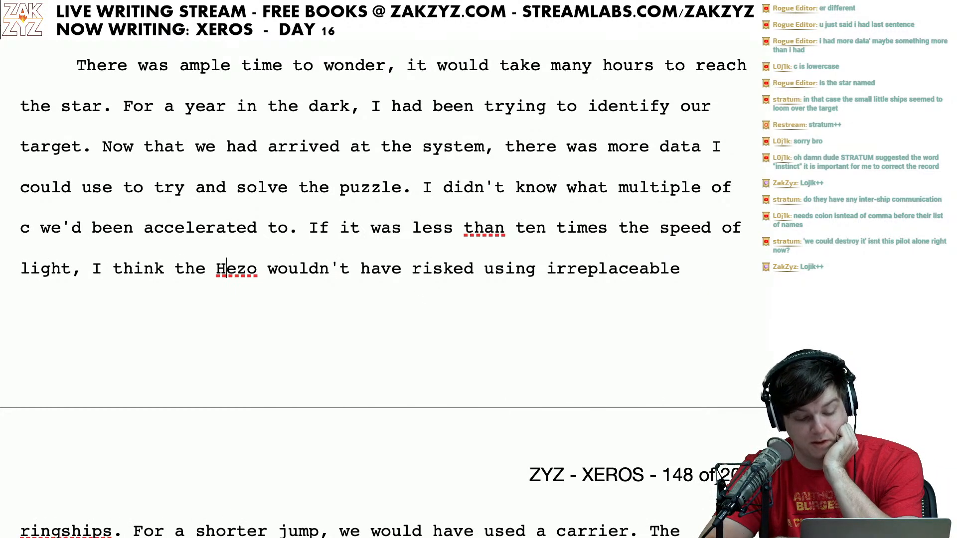
key("Down")
key("Down")
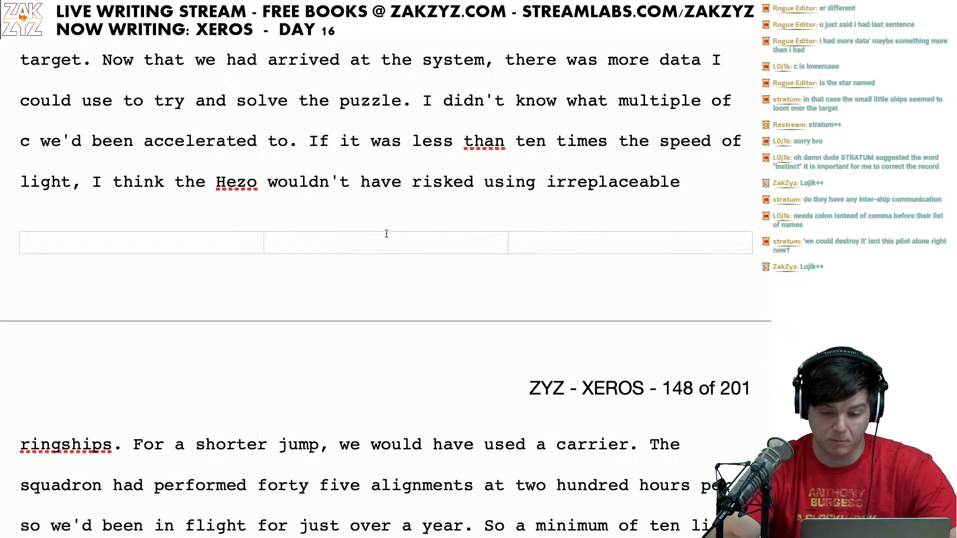
left_click(517, 194)
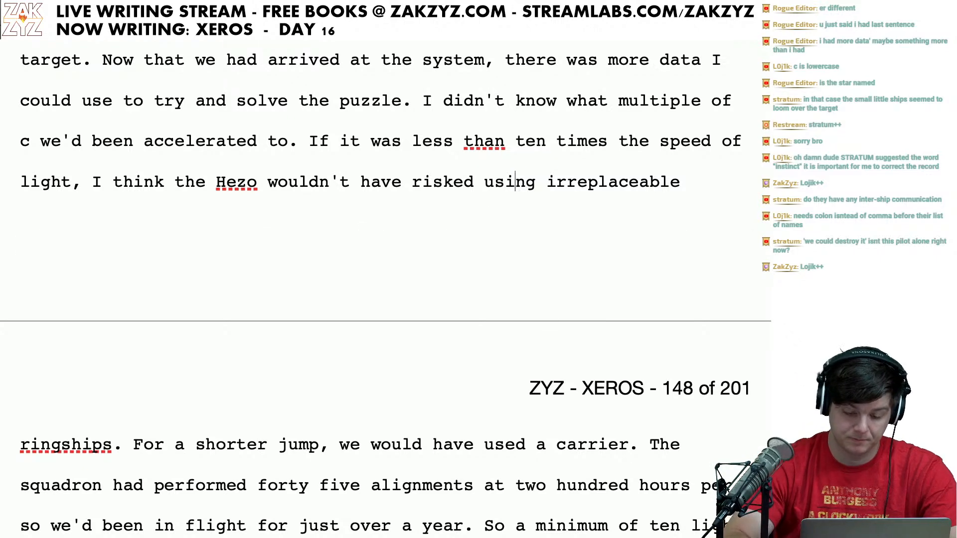
type("the")
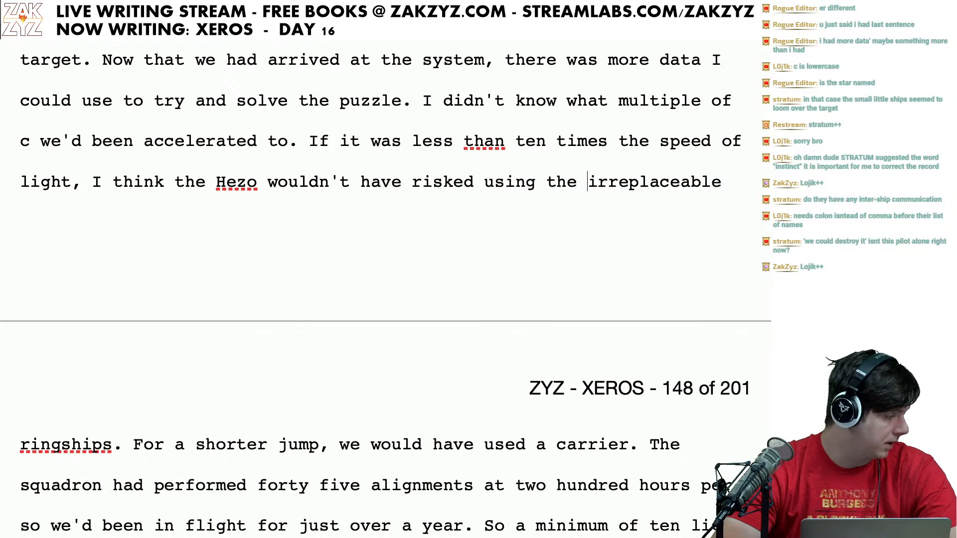
key("Down")
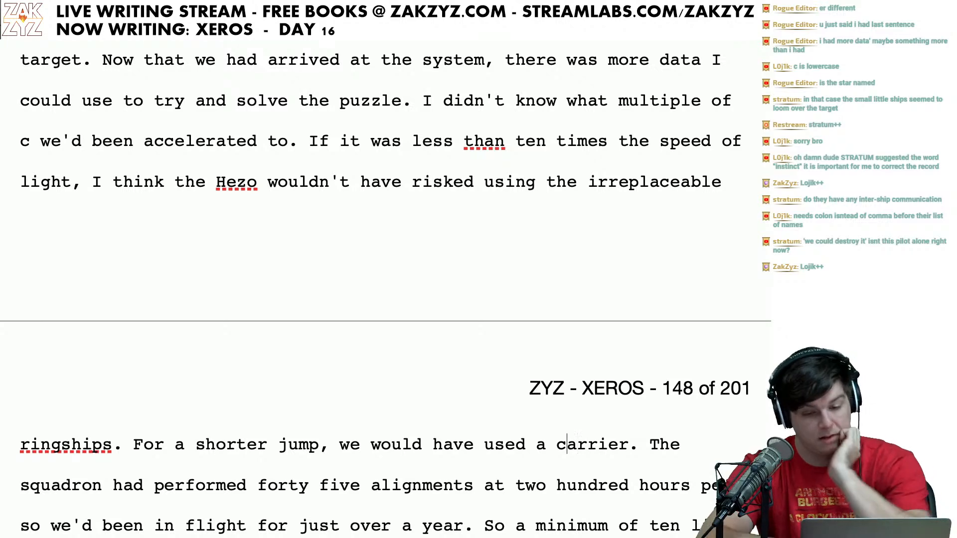
scroll(371, 279, "up", 1)
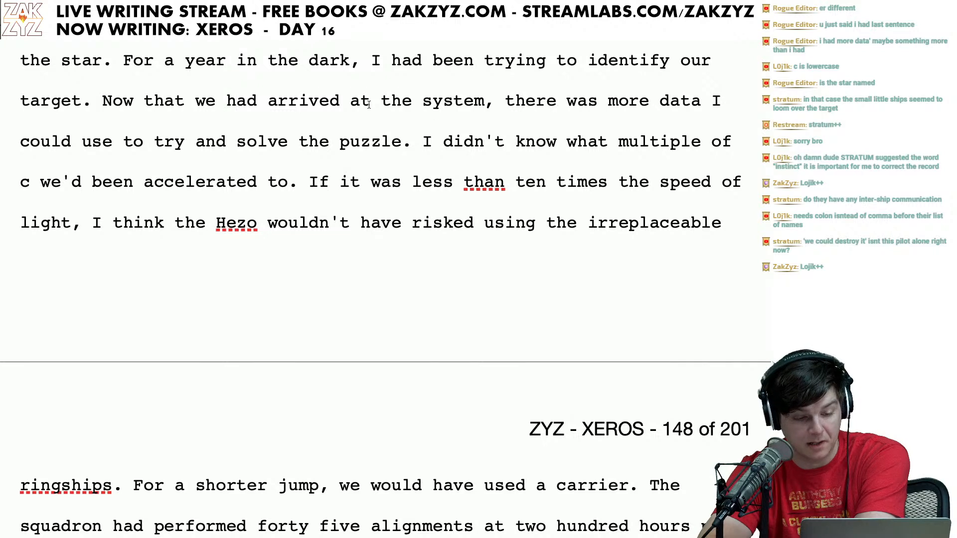
Step: Insert the sentence "It would have been a carrier jump." after "ringships.", ahead of "For a shorter jump"
key("Right")
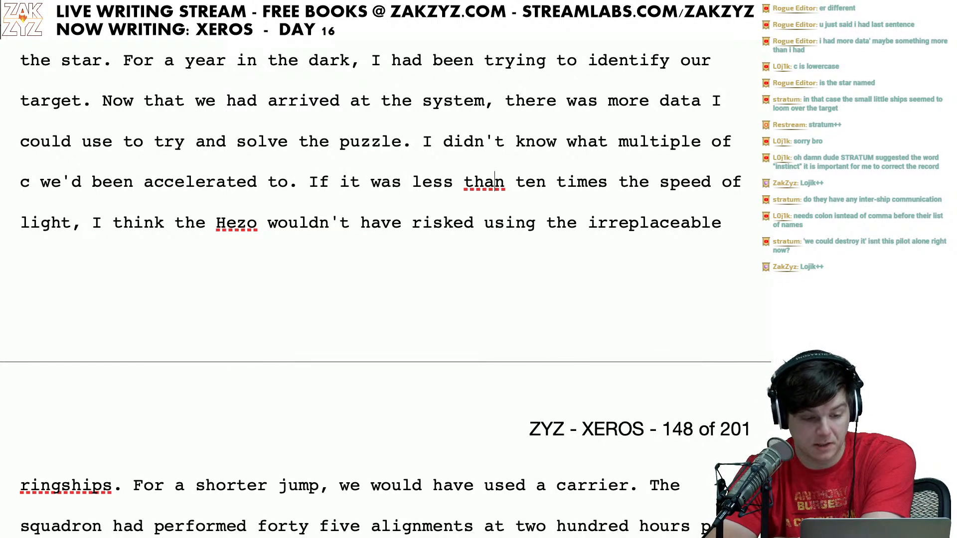
key("Right")
key("Right")
key("Right")
key("Down")
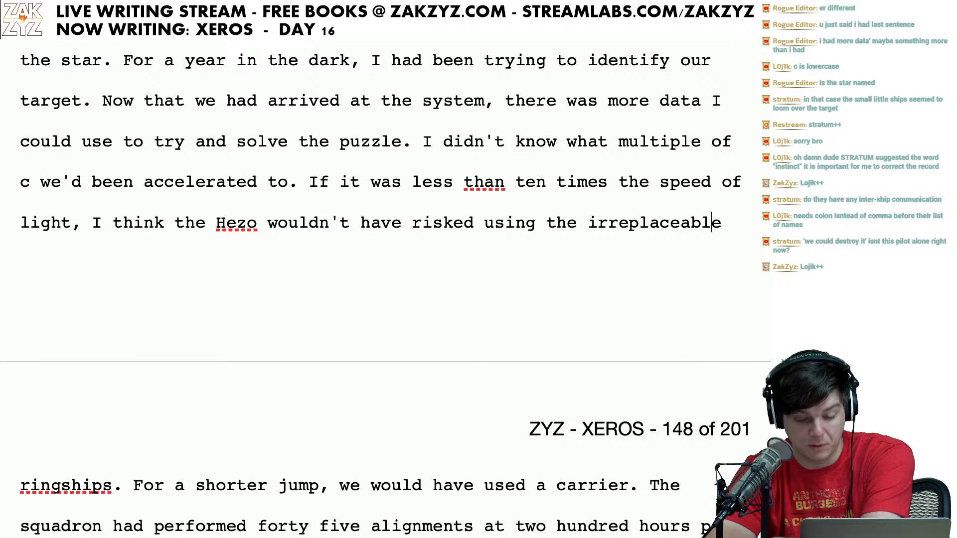
key("Down")
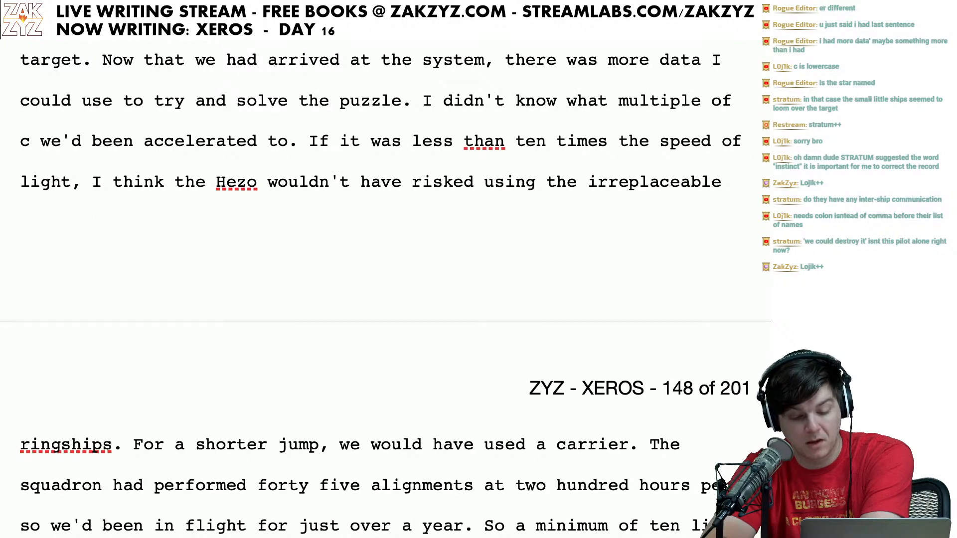
scroll(239, 175, "down", 3)
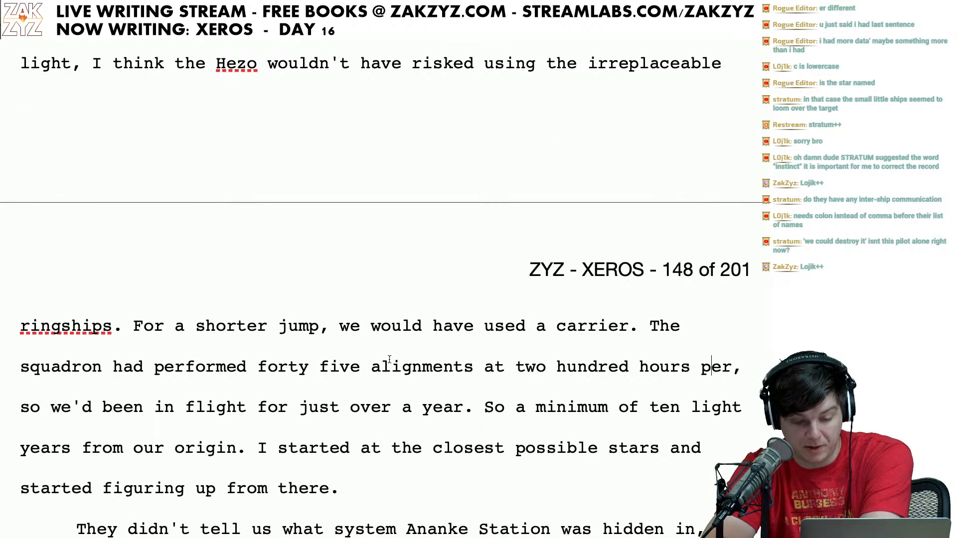
left_click(389, 359)
left_click(331, 327)
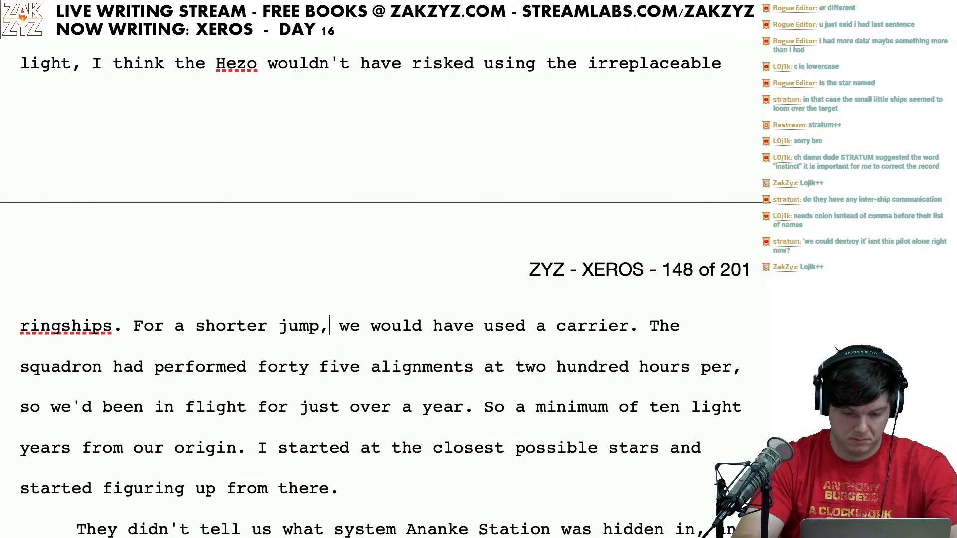
key("Left")
key("Left")
key("Left")
key("Left")
key("Left")
key("Left")
key("Left")
key("Left")
key("Left")
key("Left")
key("Left")
key("Left")
key("Left")
key("Left")
key("Left")
key("Left")
key("Left")
key("Left")
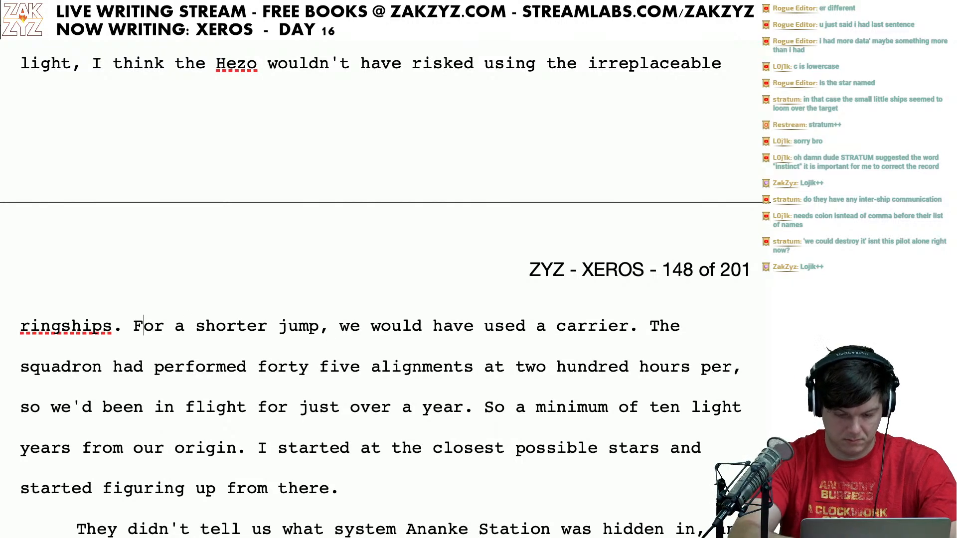
key("Left")
type("A")
key("BackSpace")
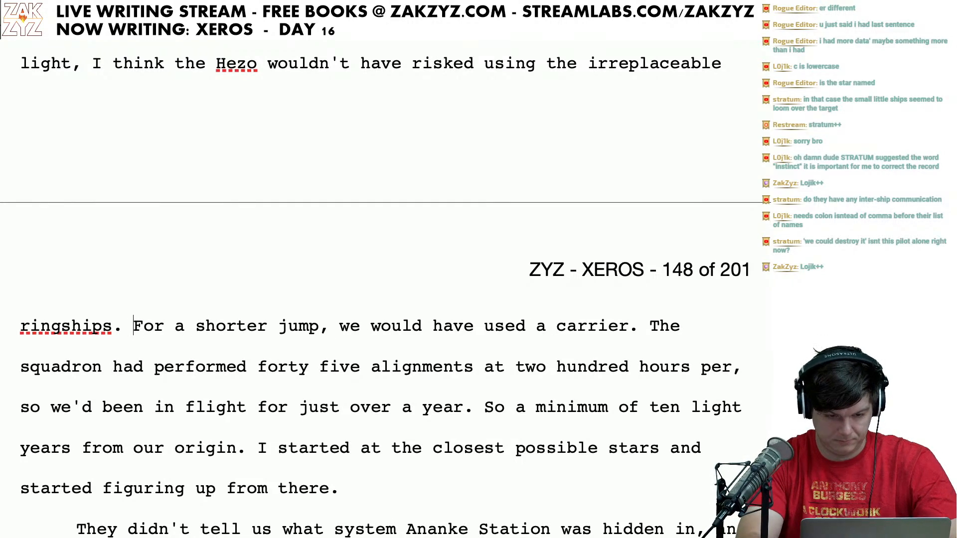
type("It would ")
type("have been a carr")
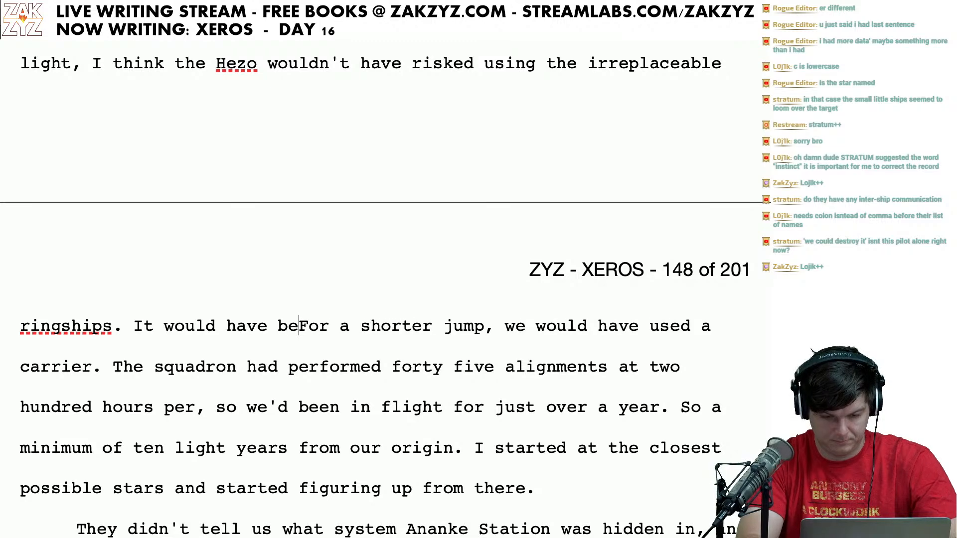
type("ier jump.")
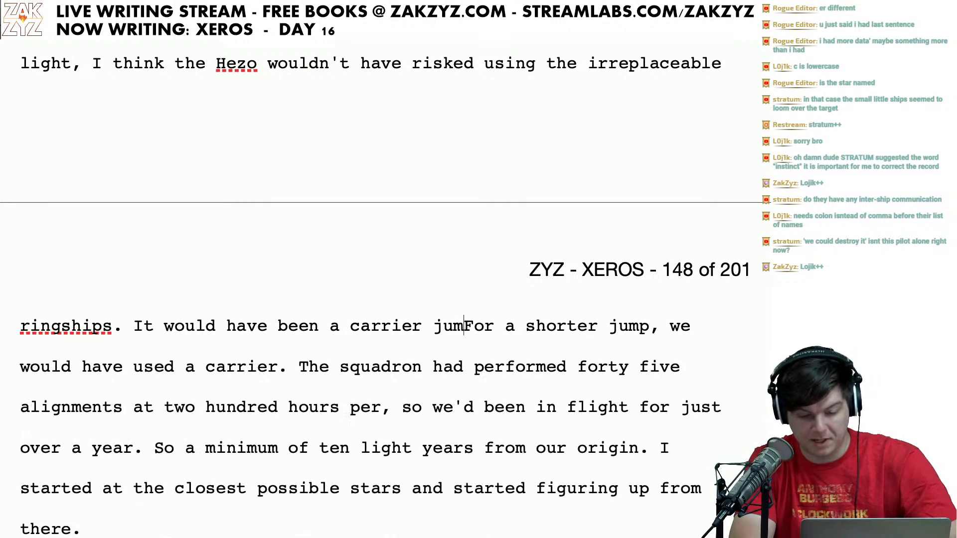
Step: Delete the sentence "For a shorter jump, we would have used a carrier."
key("shift+Right")
key("shift+Right")
key("shift+Right")
key("shift+Right")
key("shift+Right")
key("shift+Right")
key("shift+Right")
key("shift+Right")
key("shift+Right")
key("shift+Right")
key("shift+Right")
key("shift+Right")
key("shift+Right")
key("shift+Right")
key("shift+Right")
key("shift+Right")
key("shift+Right")
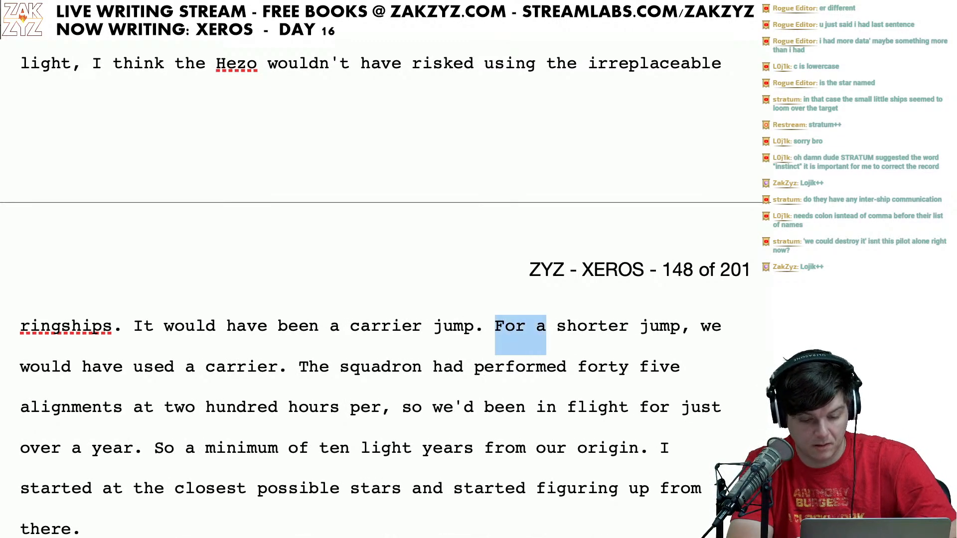
key("shift+Right")
key("shift+Right")
key("shift+Right")
key("shift+Right")
key("shift+Right")
key("shift+Right")
key("shift+Right")
key("shift+Right")
key("shift+Right")
key("shift+Right")
key("shift+Right")
key("shift+Right")
key("shift+Right")
key("shift+Right")
key("shift+Right")
key("shift+Right")
key("shift+Right")
key("shift+Right")
key("shift+Right")
key("shift+Right")
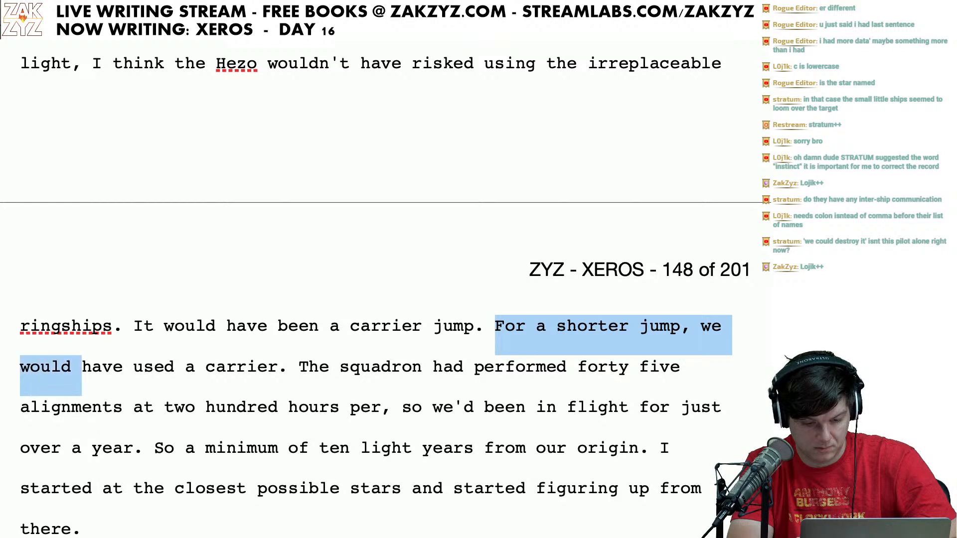
key("shift+Right")
key("shift+Right")
key("shift+Right")
key("shift+Right")
key("shift+Right")
key("shift+Right")
key("shift+Right")
key("shift+Right")
key("shift+Right")
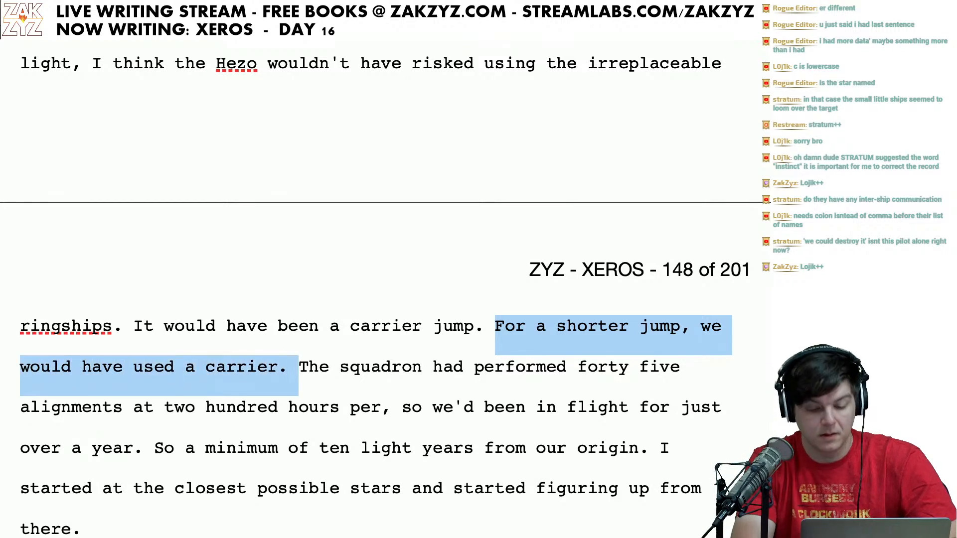
key("shift+Left")
key("BackSpace")
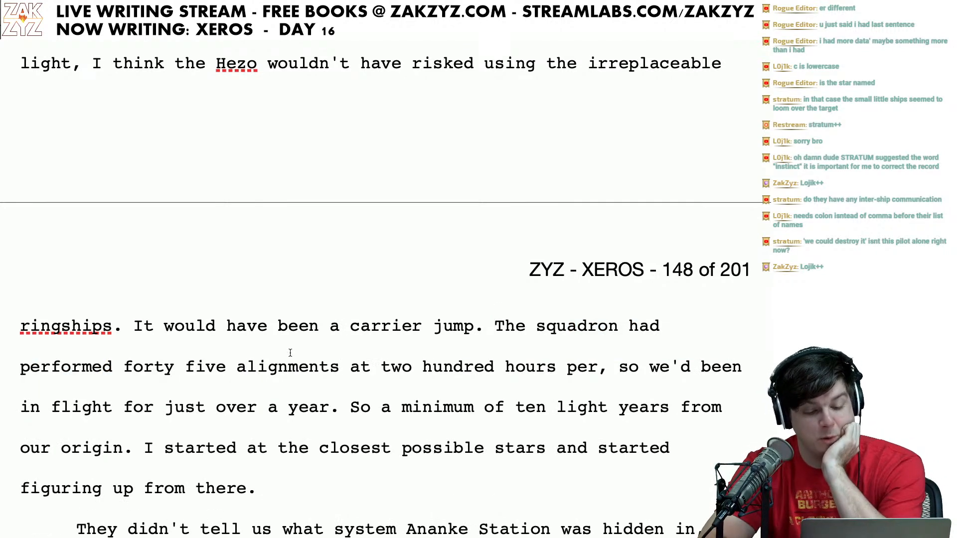
Step: Hyphenate "forty five" as "forty-five" in the sentence about the squadron's alignments
left_click(208, 366)
key("Left")
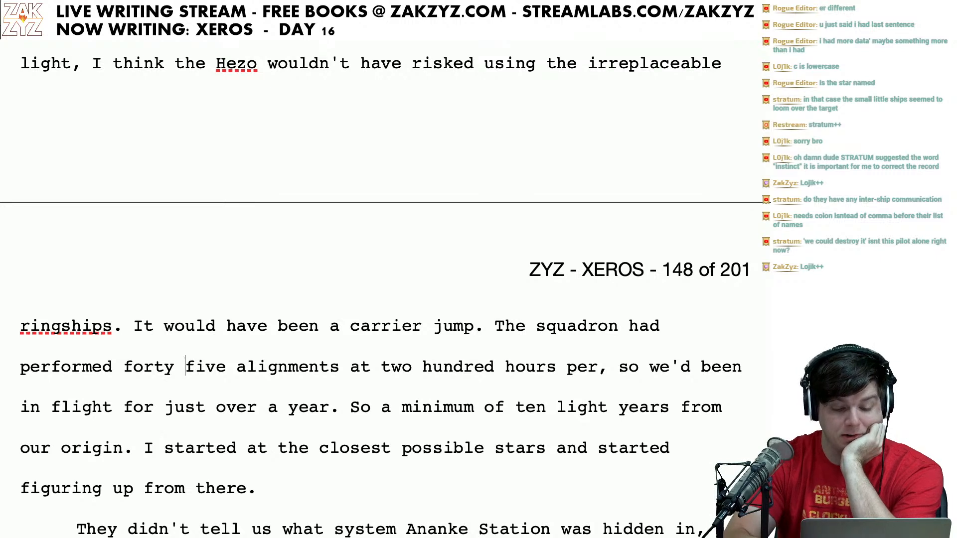
key("Right")
key("Right")
key("Right")
key("Right")
key("Right")
key("Right")
key("Right")
key("Right")
key("Right")
key("Right")
key("Right")
key("Right")
key("Right")
key("Right")
key("Right")
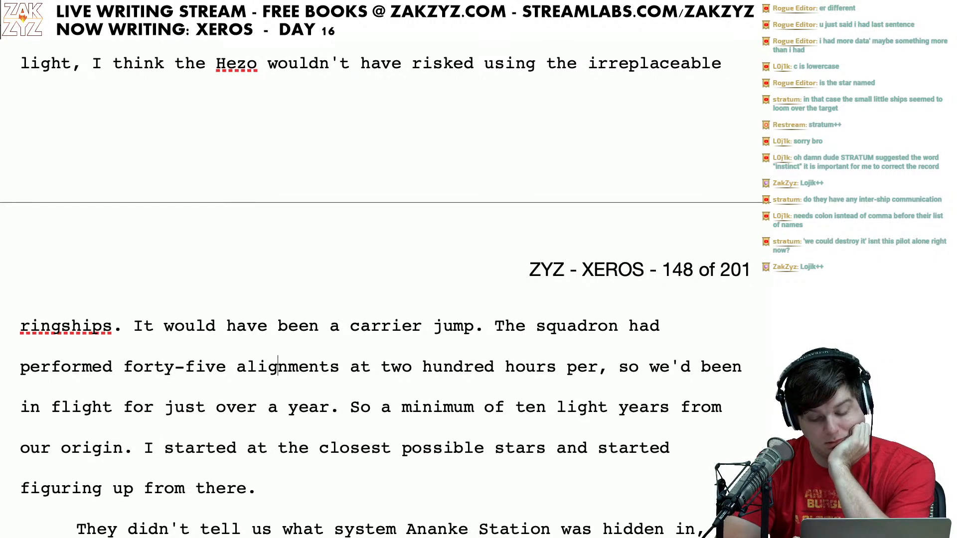
Step: Try replacing the space in "two hundred" with a hyphen in the same sentence about the alignments
key("Right")
key("Right")
key("Right")
key("Right")
key("Right")
key("Right")
key("Right")
key("Right")
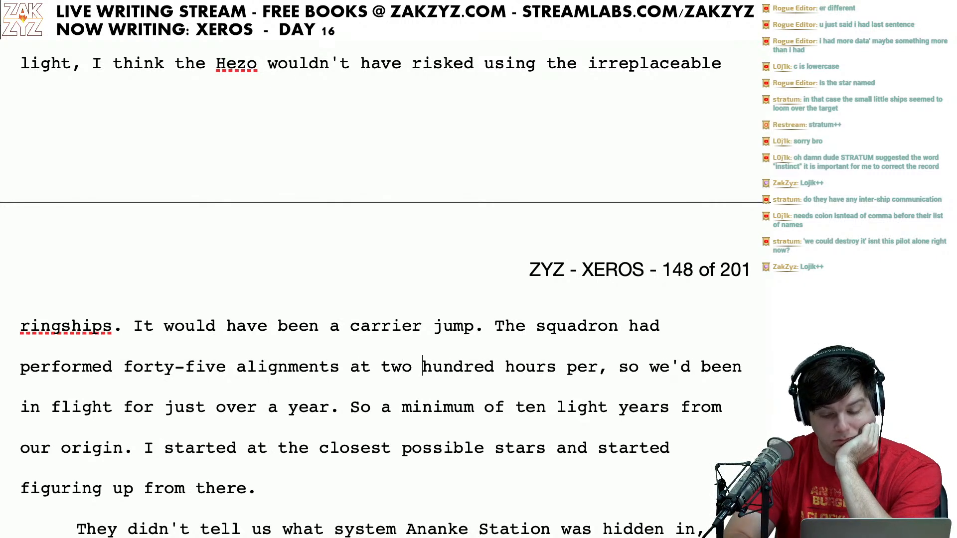
key("BackSpace")
type("-")
key("BackSpace")
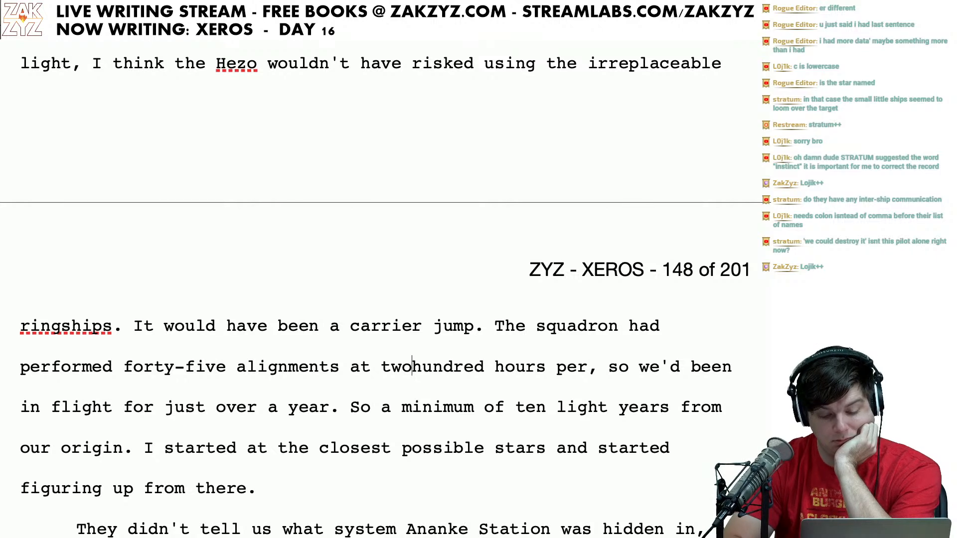
key("Right")
key("Right")
key("Right")
key("Right")
key("Right")
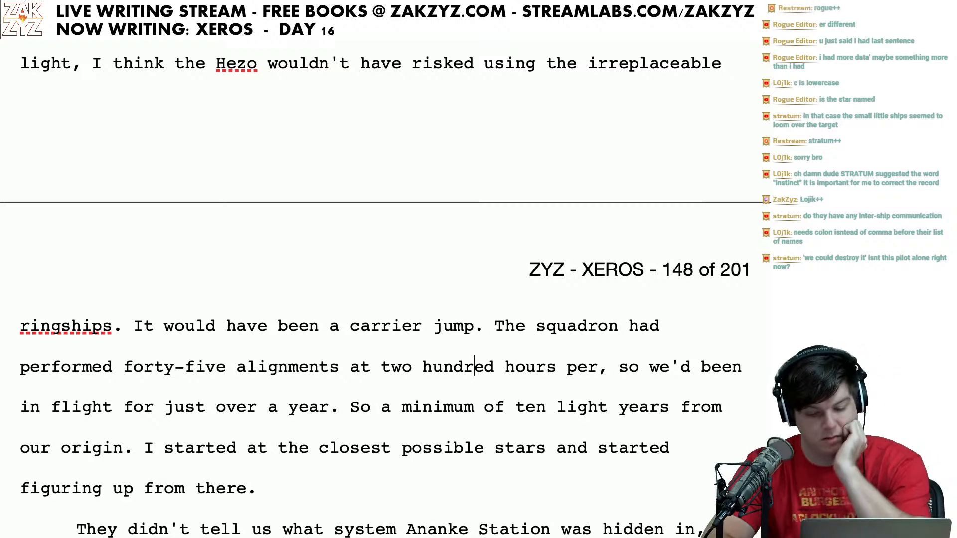
Step: Reread the sentences about the carrier jump, the squadron's alignments and the time in flight
scroll(386, 287, "down", 1)
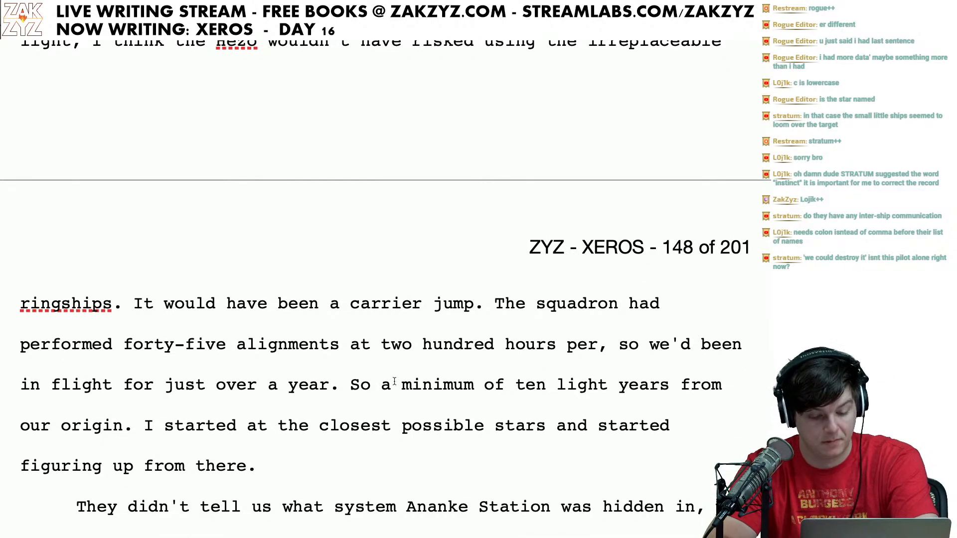
scroll(395, 381, "down", 1)
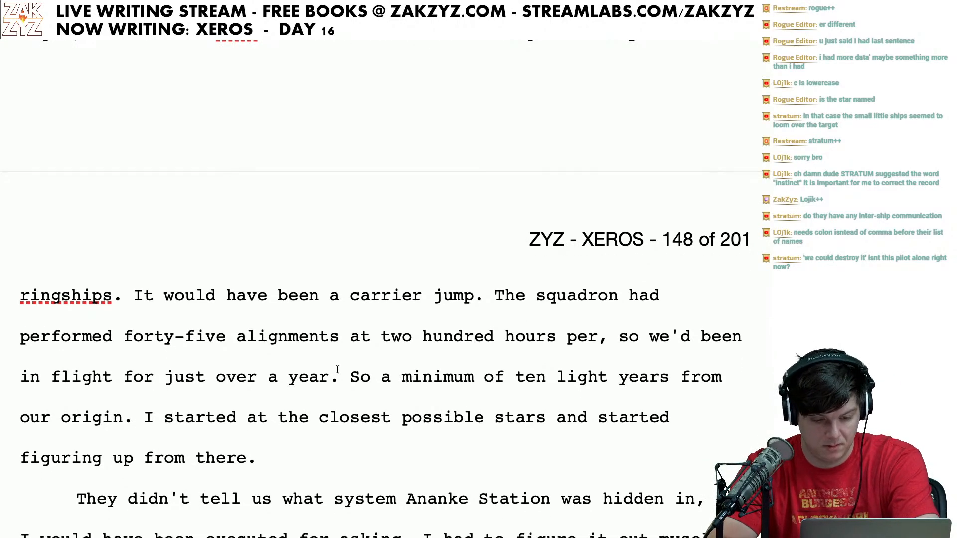
scroll(227, 289, "down", 1)
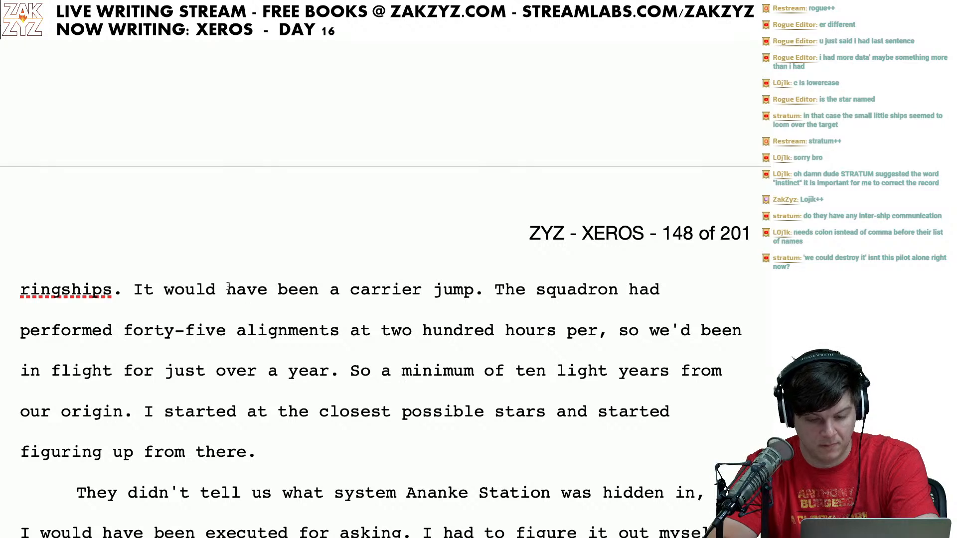
left_click(155, 330)
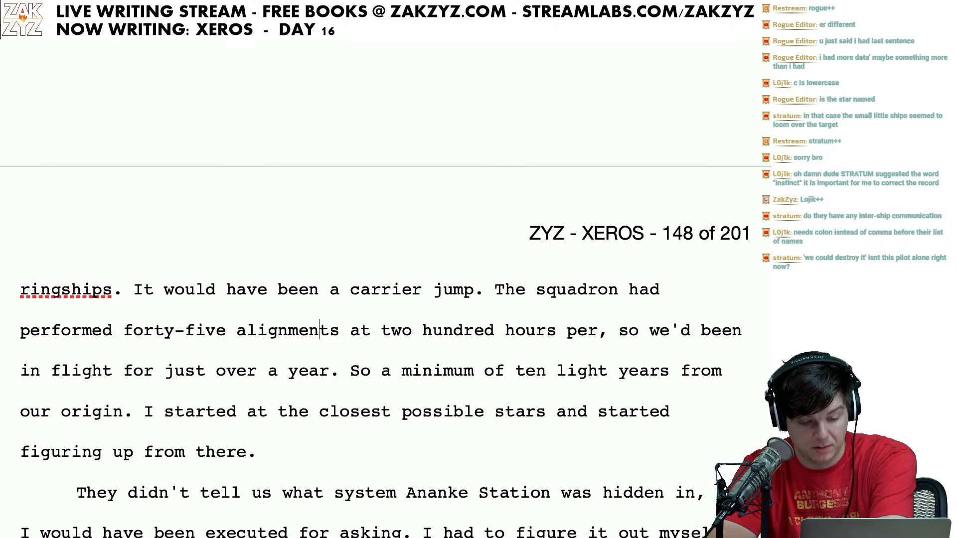
key("Right")
key("Right")
key("Right")
key("Right")
key("Right")
key("Right")
key("Right")
key("Right")
key("Right")
key("Right")
key("Right")
key("Right")
key("Right")
key("Right")
key("Right")
key("Down")
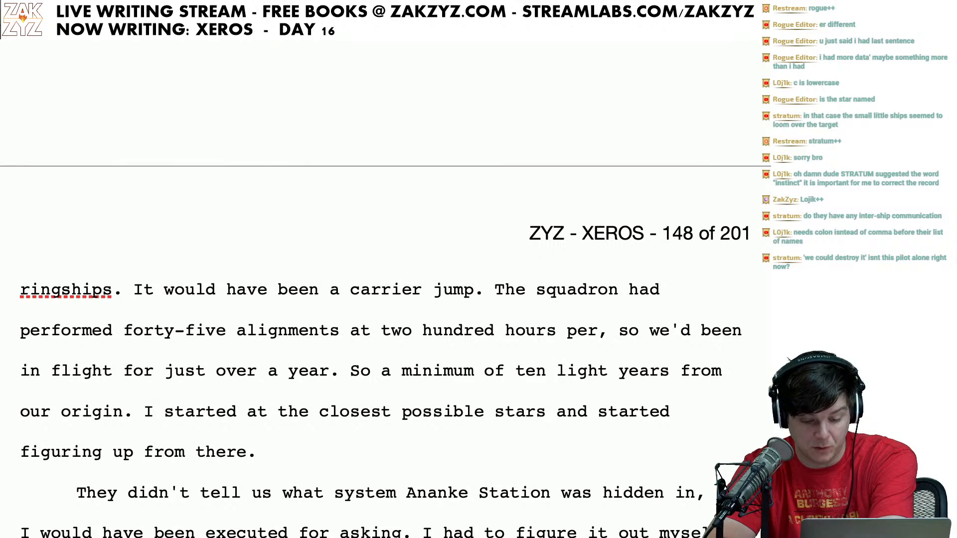
scroll(386, 330, "down", 1)
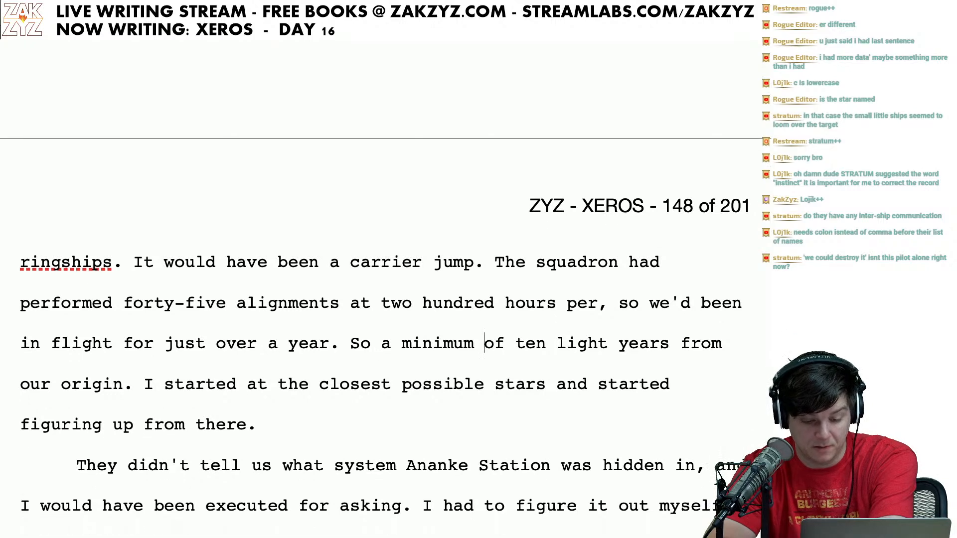
left_click(353, 344)
type("Th")
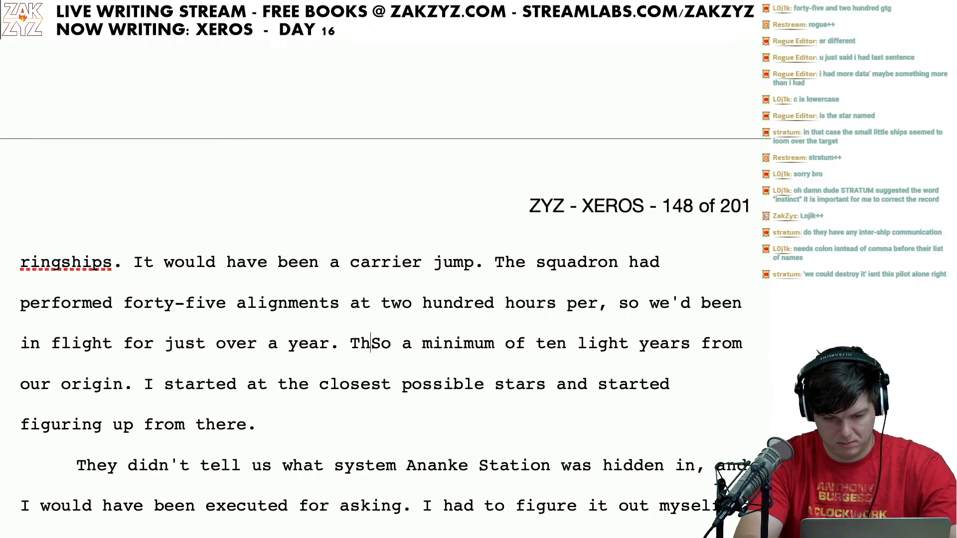
key("BackSpace")
key("BackSpace")
type("T")
key("BackSpace")
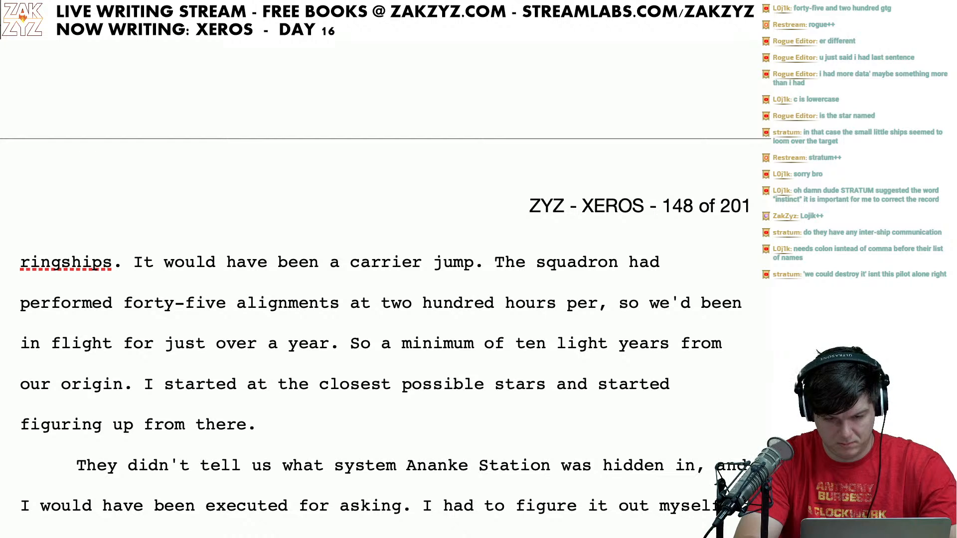
type("If I was right a")
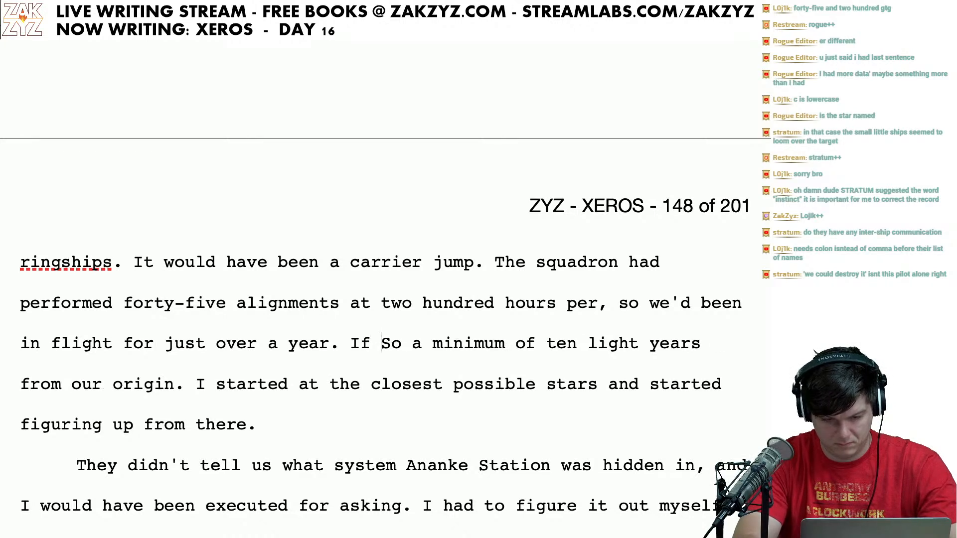
type("bout being a mSo a min")
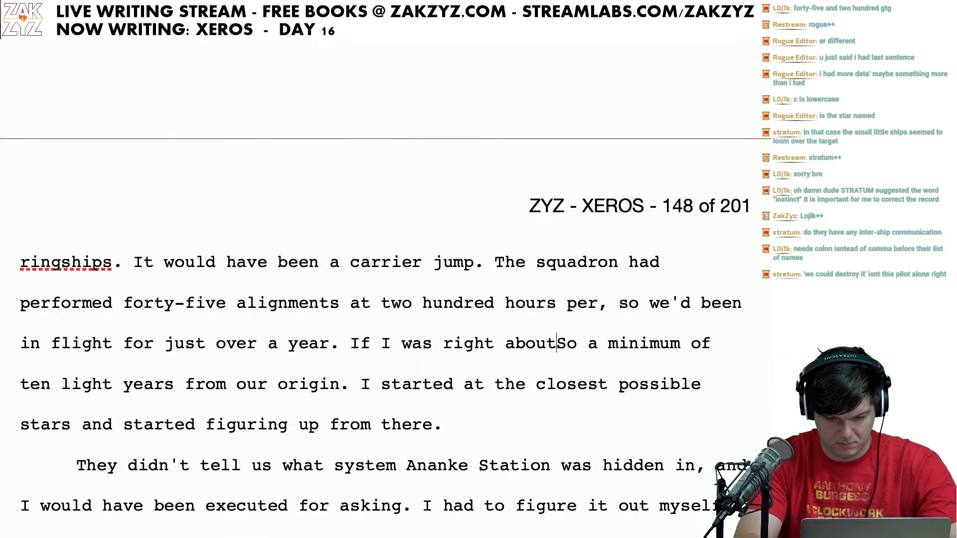
type("imum")
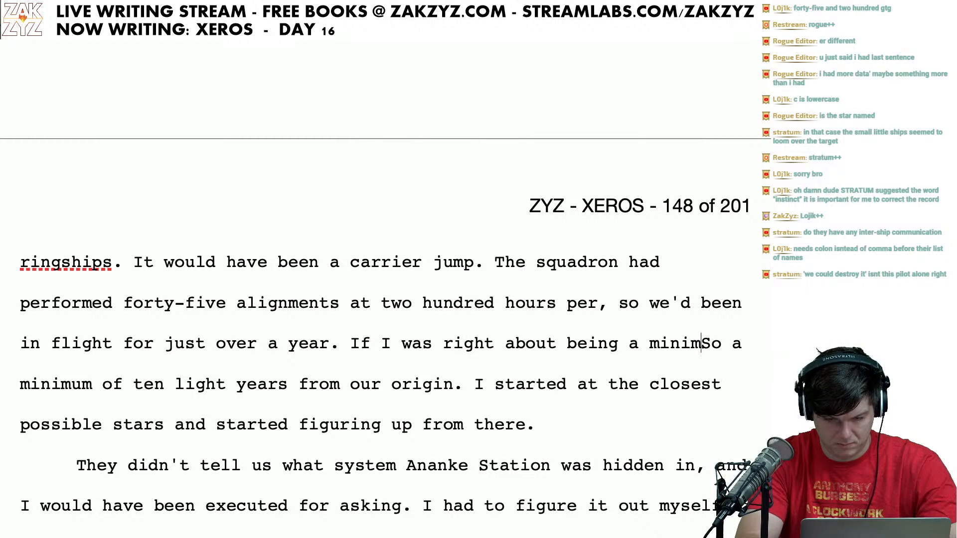
key("BackSpace")
key("BackSpace")
key("BackSpace")
key("BackSpace")
key("BackSpace")
key("BackSpace")
key("BackSpace")
key("BackSpace")
key("BackSpace")
key("BackSpace")
key("BackSpace")
key("BackSpace")
key("BackSpace")
key("BackSpace")
key("BackSpace")
key("BackSpace")
key("BackSpace")
key("BackSpace")
key("BackSpace")
key("BackSpace")
key("BackSpace")
key("BackSpace")
key("BackSpace")
key("BackSpace")
key("BackSpace")
key("BackSpace")
key("BackSpace")
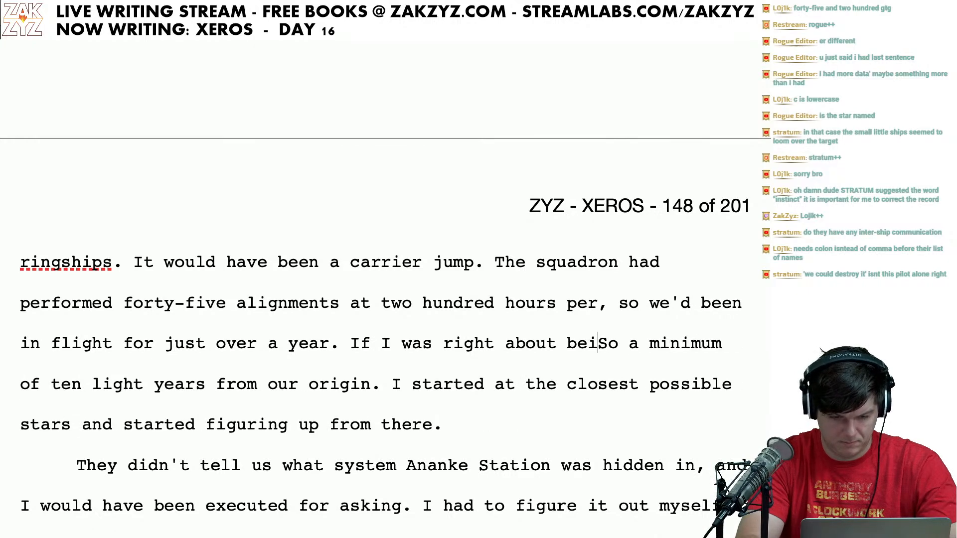
key("BackSpace")
key("BackSpace")
key("BackSpace")
key("BackSpace")
key("BackSpace")
key("BackSpace")
key("BackSpace")
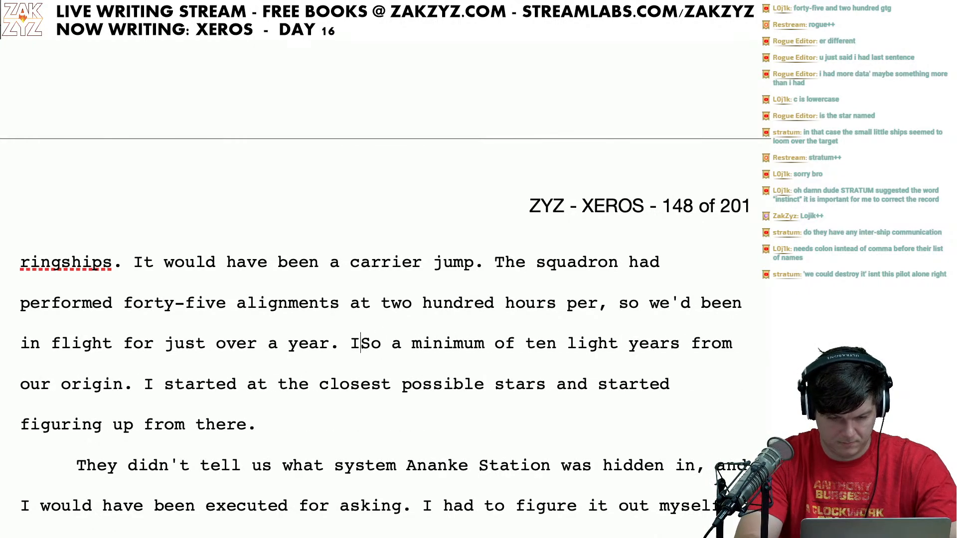
Step: Insert the sentence "Ten light years from our origin point, minimum." after the sentence ending "just over a year."
type("Ten years")
key("BackSpace")
key("BackSpace")
key("BackSpace")
key("BackSpace")
key("BackSpace")
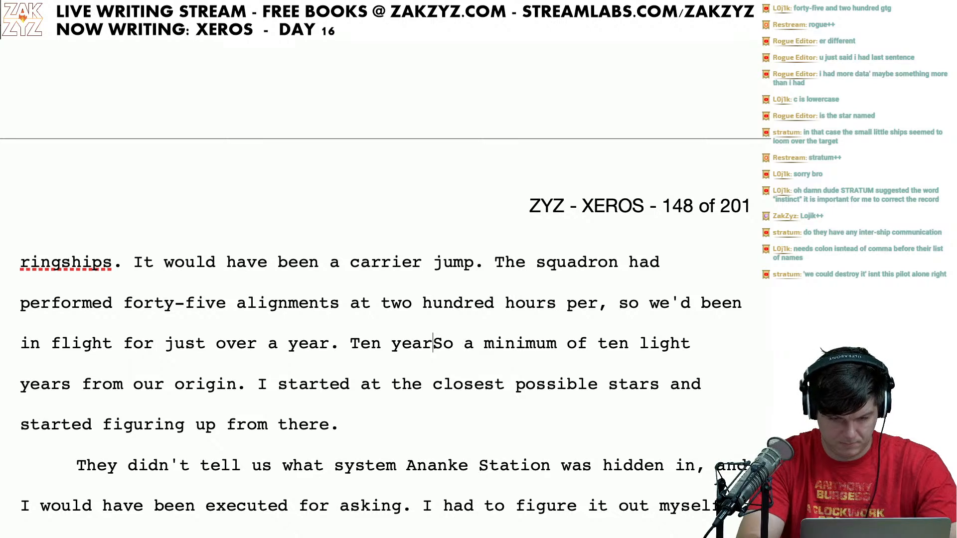
type("light ")
type("years from our or")
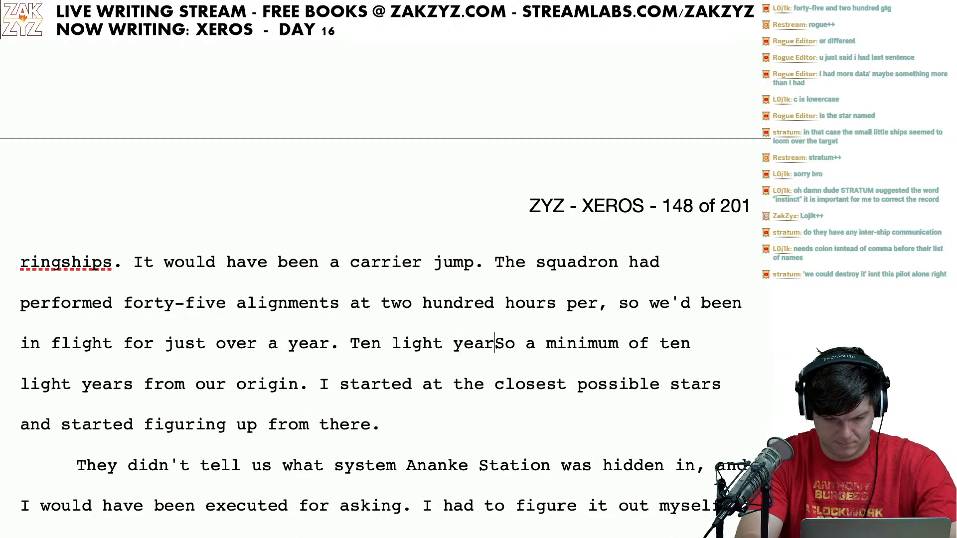
type("igin point, min")
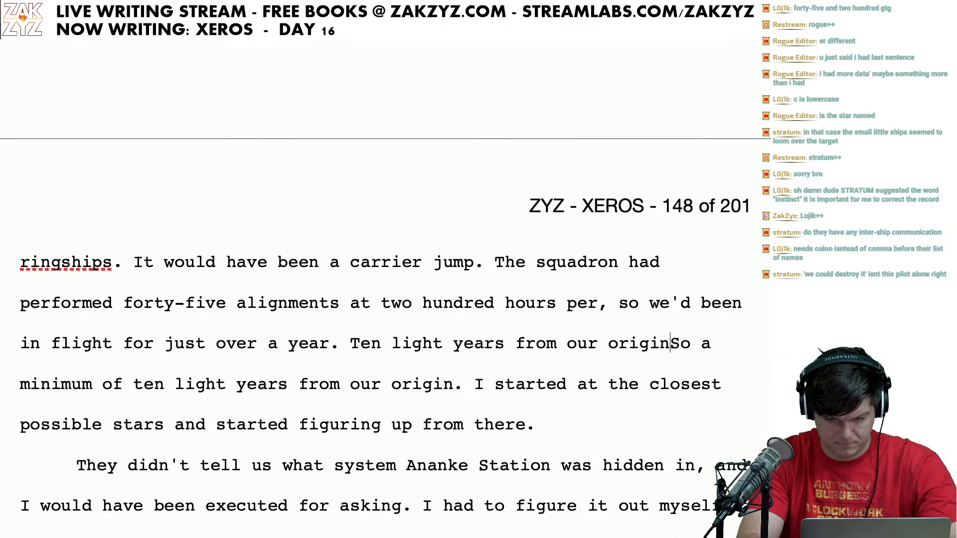
type("imum.")
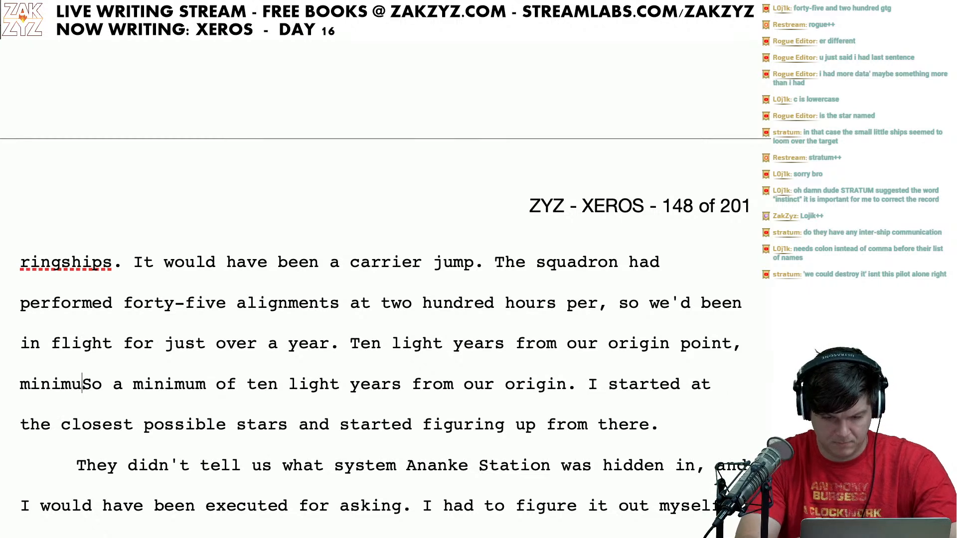
Step: Delete the redundant sentence "So a minimum of ten light years from our origin."
key("shift+Right")
key("shift+Right")
key("shift+Right")
key("shift+Right")
key("shift+Right")
key("shift+Right")
key("shift+Right")
key("shift+Right")
key("shift+Right")
key("shift+Right")
key("shift+Right")
key("shift+Right")
key("shift+Right")
key("shift+Right")
key("shift+Right")
key("shift+Right")
key("shift+Right")
key("shift+Right")
key("shift+Right")
key("shift+Right")
key("shift+Right")
key("shift+Right")
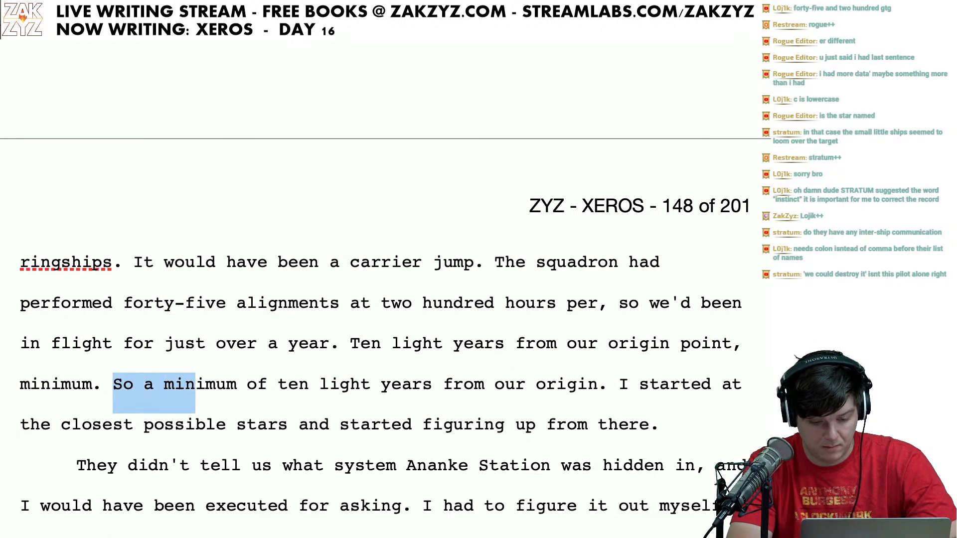
key("shift+Right")
key("shift+Right")
key("shift+Right")
key("shift+Right")
key("shift+Right")
key("shift+Right")
key("shift+Right")
key("shift+Right")
key("shift+Right")
key("shift+Right")
key("shift+Right")
key("shift+Right")
key("shift+Right")
key("shift+Right")
key("shift+Right")
key("shift+Right")
key("shift+Right")
key("shift+Right")
key("shift+Right")
key("shift+Right")
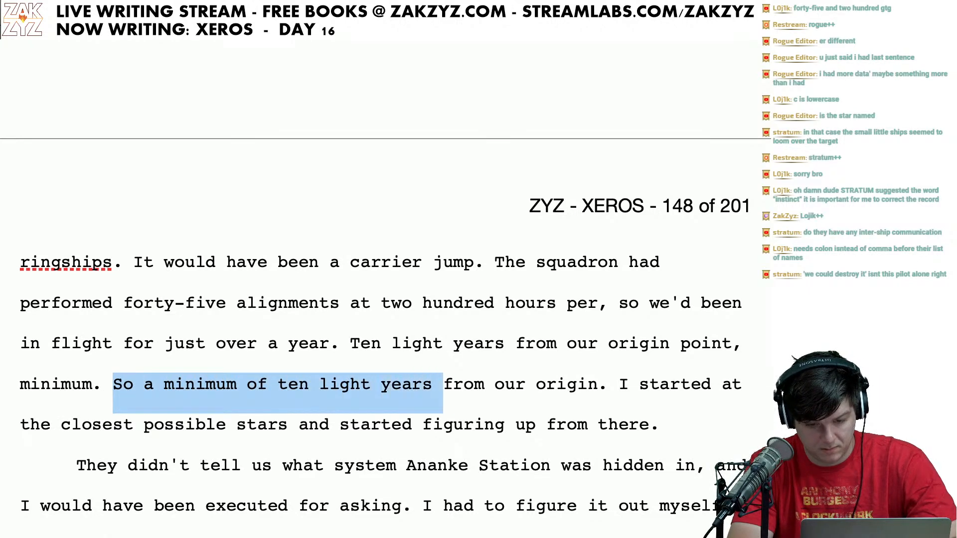
key("shift+Right")
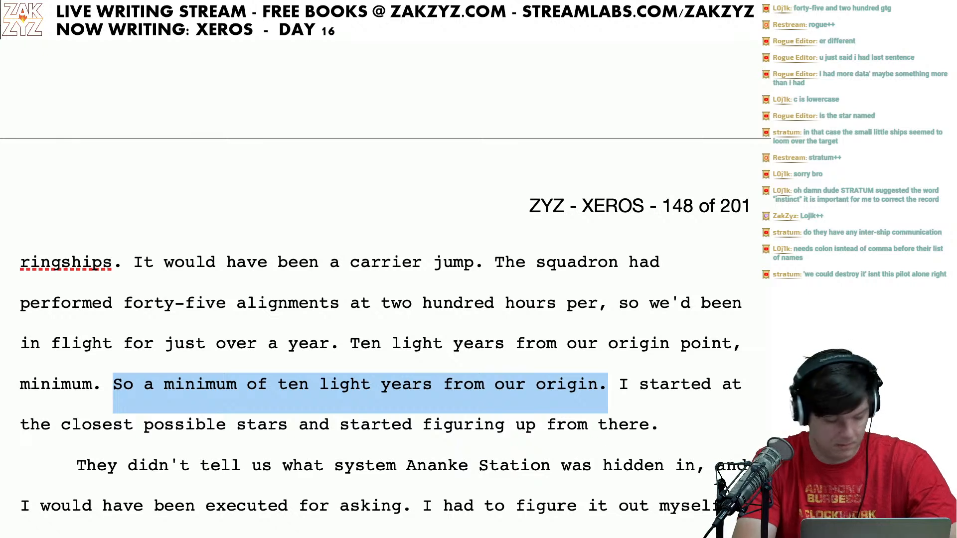
key("BackSpace")
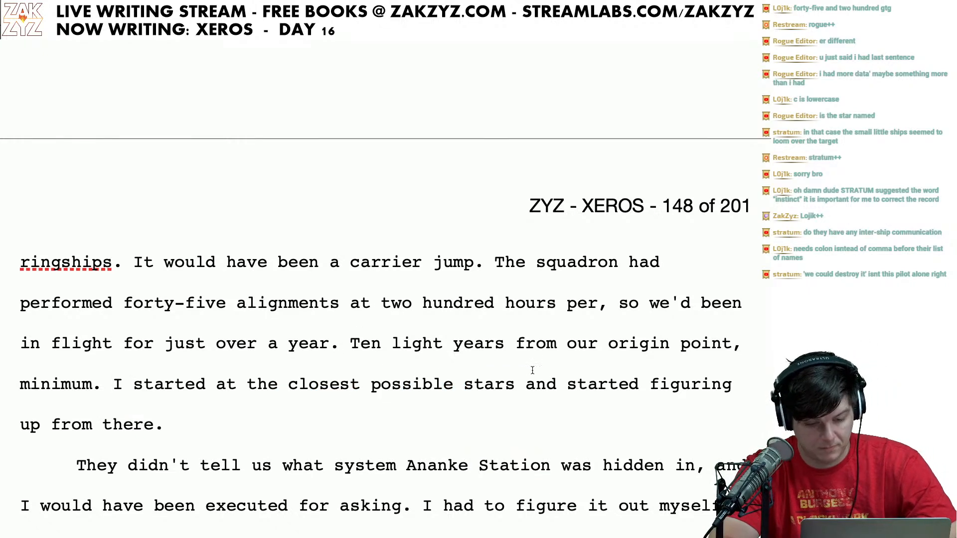
Step: Replace "at" with "by considering" after "I started" in the sentence about the closest possible stars
scroll(359, 422, "down", 1)
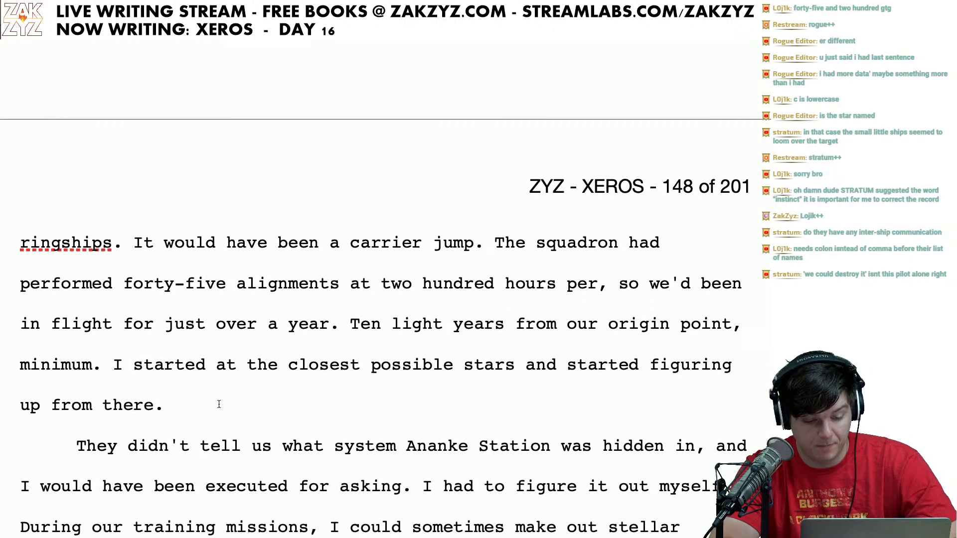
left_click(213, 365)
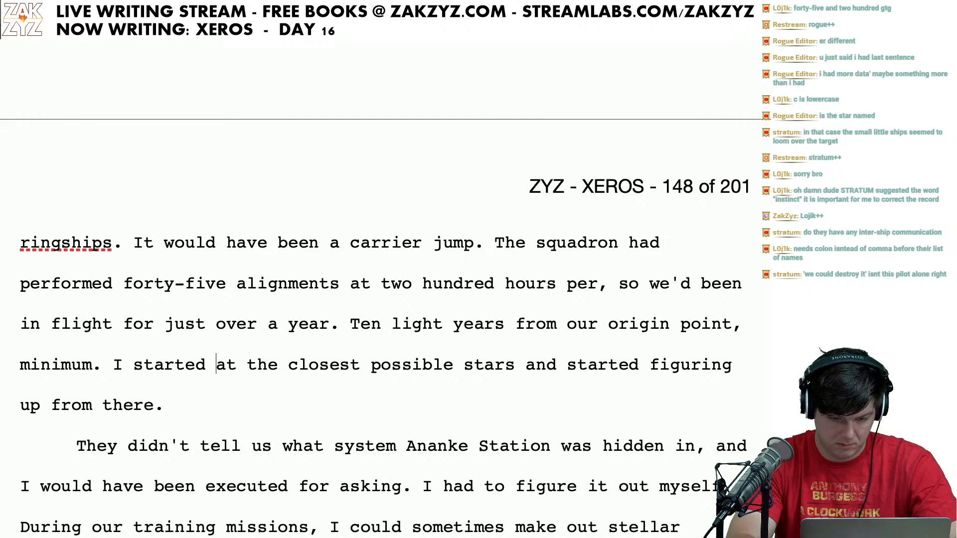
type("by considering")
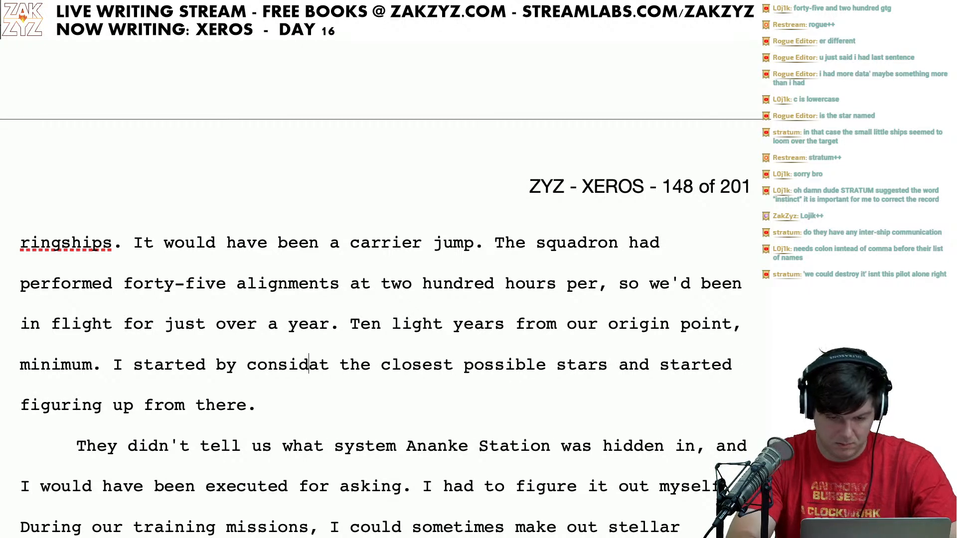
key("shift+Right")
key("shift+Right")
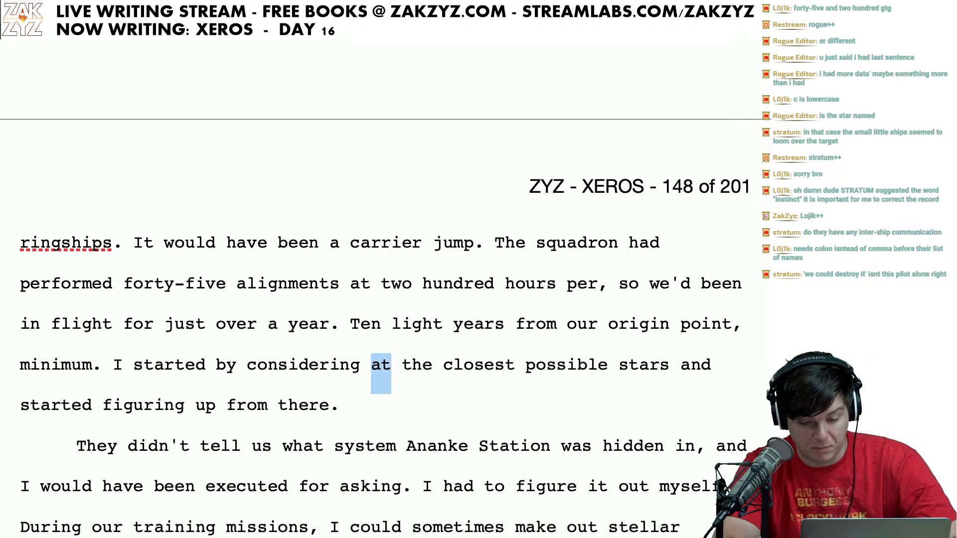
key("Delete")
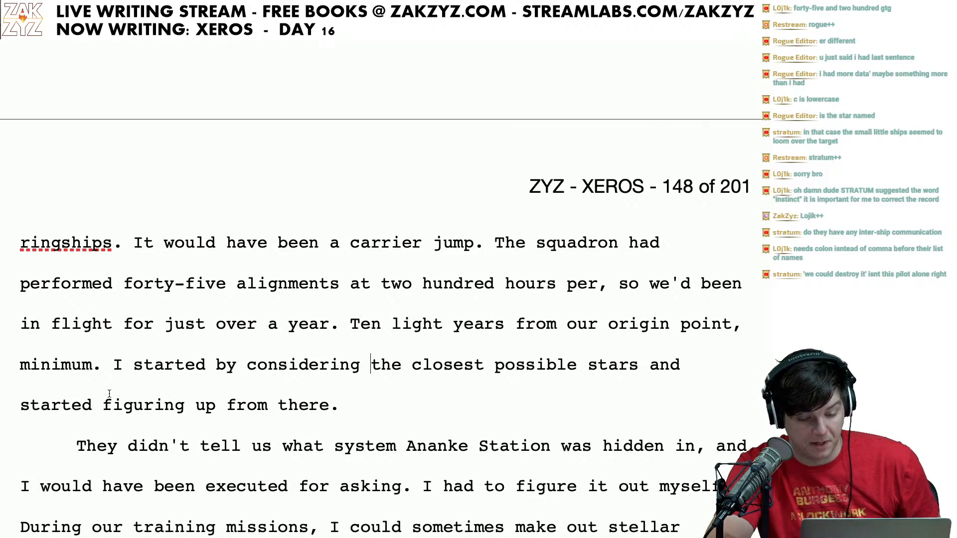
Step: Delete the repeated word "started" before "figuring up from there" in the same sentence
left_click(94, 407)
key("BackSpace")
key("BackSpace")
key("BackSpace")
key("BackSpace")
key("BackSpace")
key("BackSpace")
key("BackSpace")
key("BackSpace")
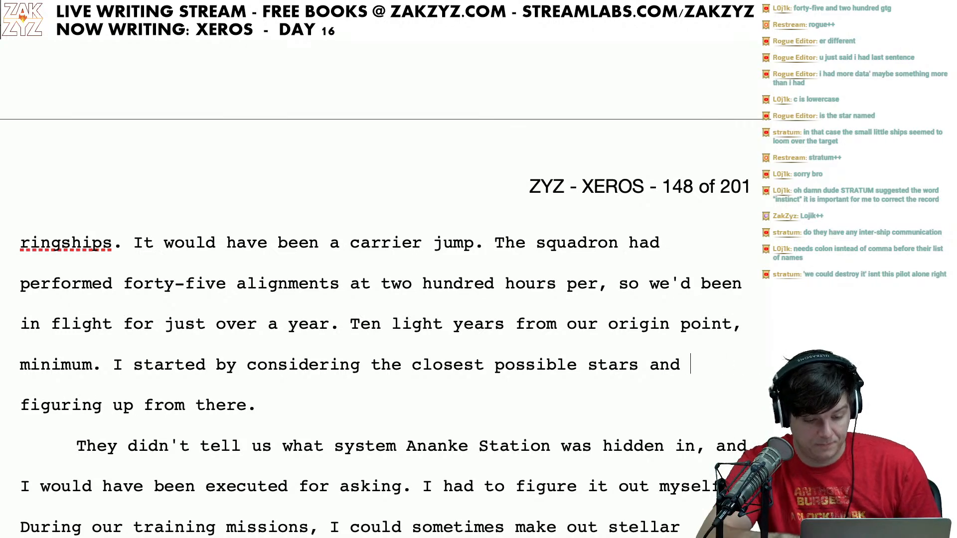
Step: Change "They" to "The drills" at the start of the paragraph about the system hiding Ananke Station
scroll(386, 309, "down", 2)
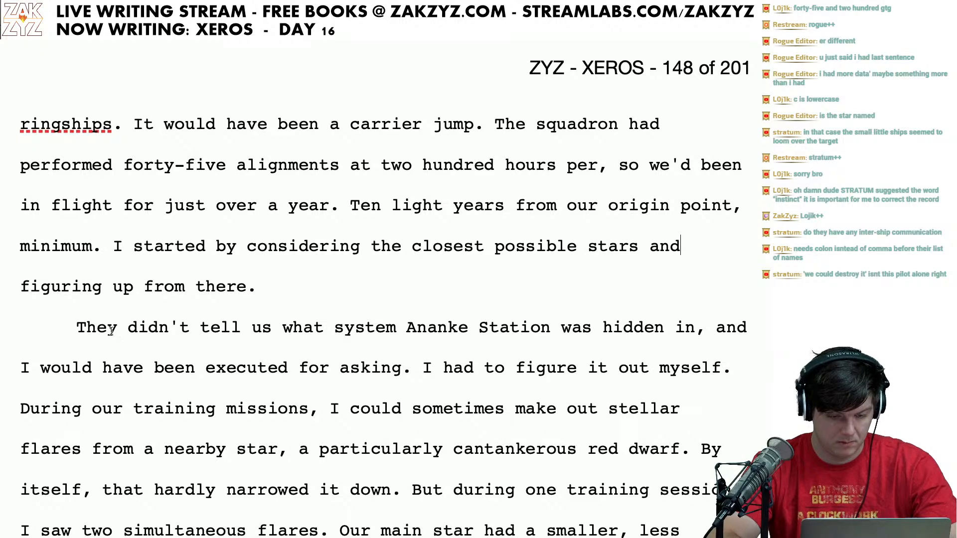
key("BackSpace")
type("drills")
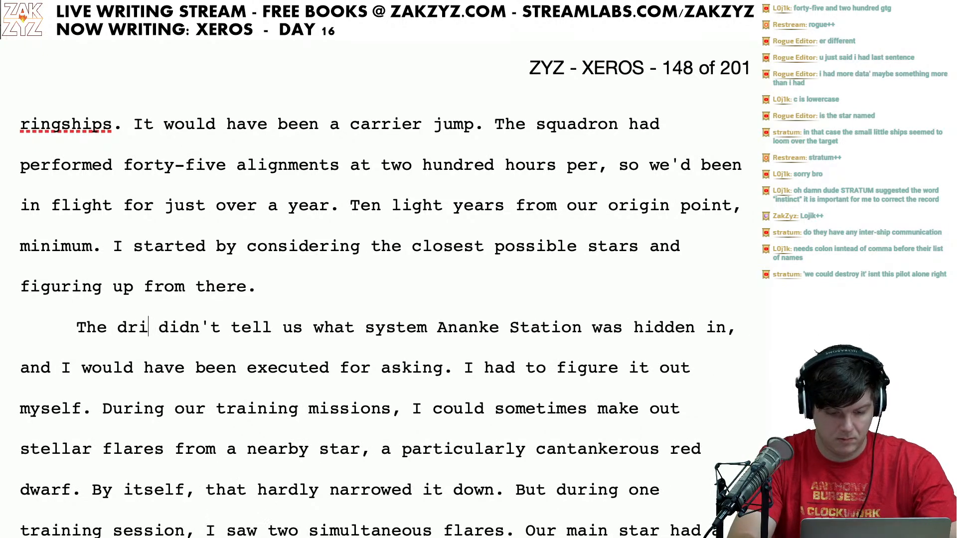
key("BackSpace")
key("Right")
key("Right")
key("Right")
key("Right")
key("Right")
key("Right")
key("Right")
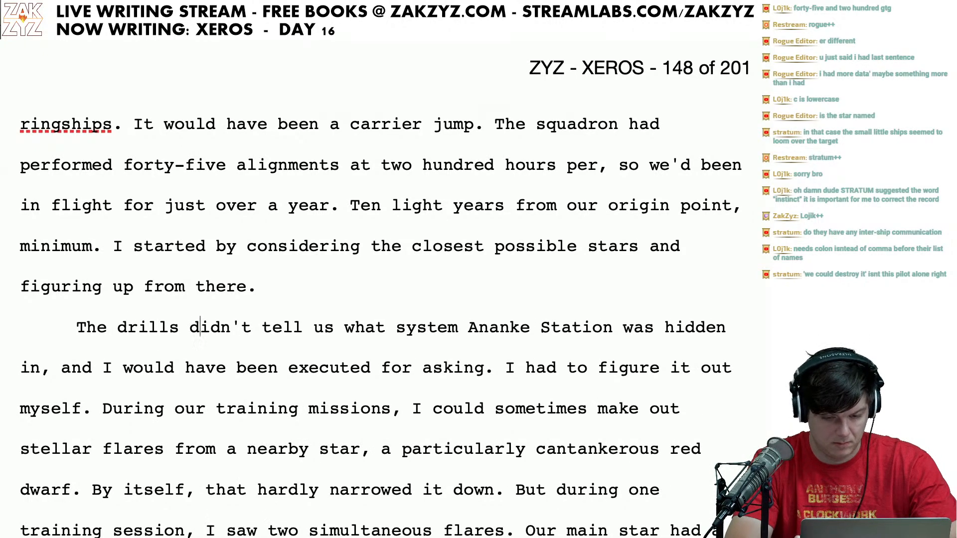
Step: Replace "didn't tell us" with "never told us" in the sentence about Ananke Station's system
key("BackSpace")
key("BackSpace")
key("BackSpace")
key("BackSpace")
key("BackSpace")
key("BackSpace")
type("never")
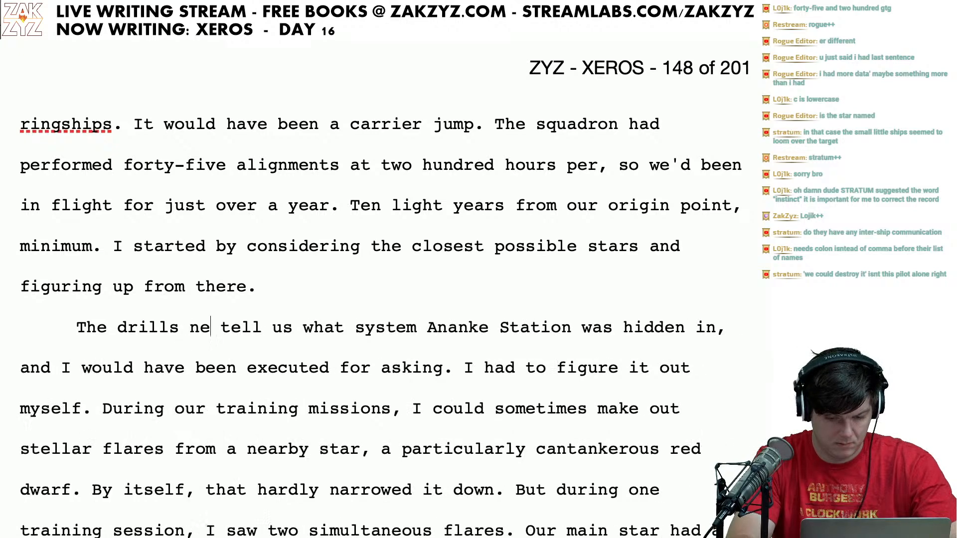
type(" told us")
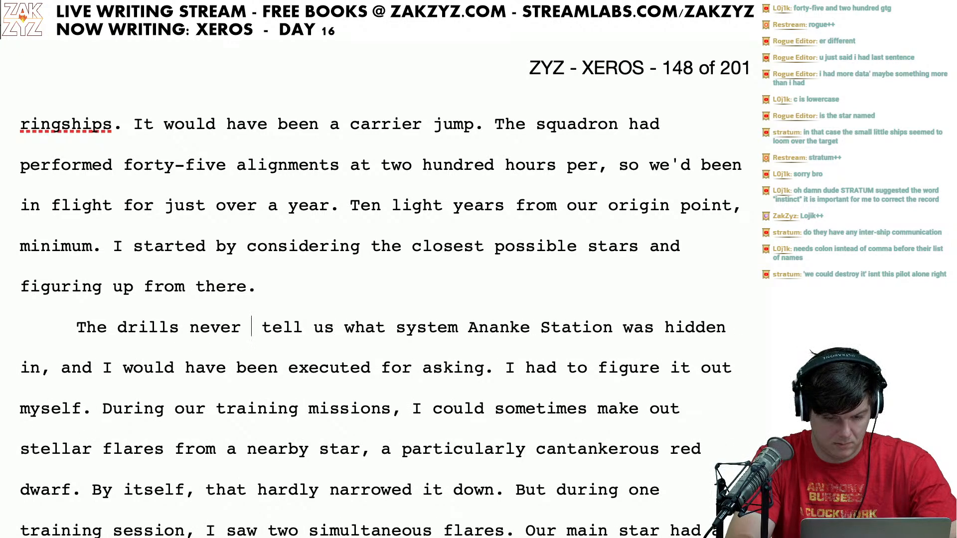
key("shift+Right")
key("shift+Right")
key("shift+Right")
key("shift+Right")
key("shift+Right")
key("shift+Right")
key("shift+Right")
key("shift+Right")
key("shift+Right")
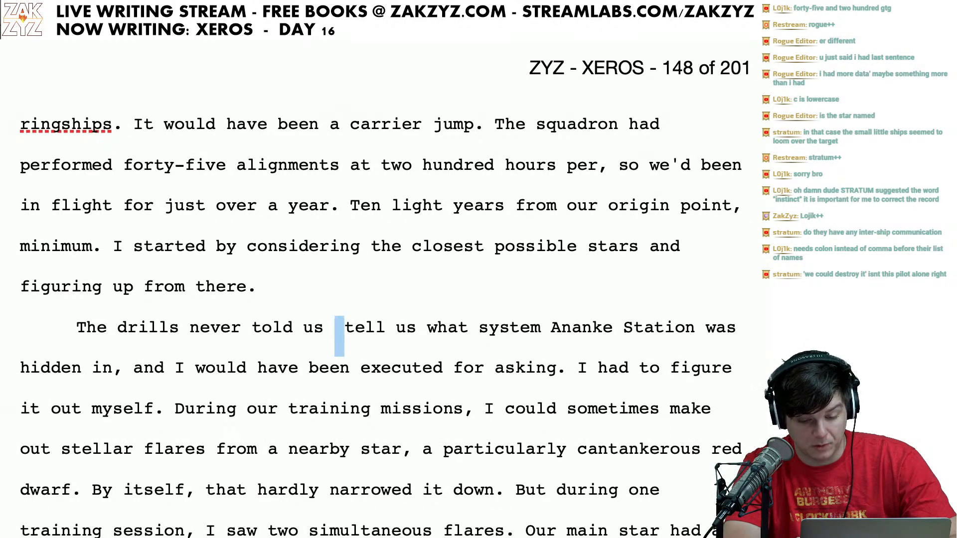
key("shift+Left")
key("BackSpace")
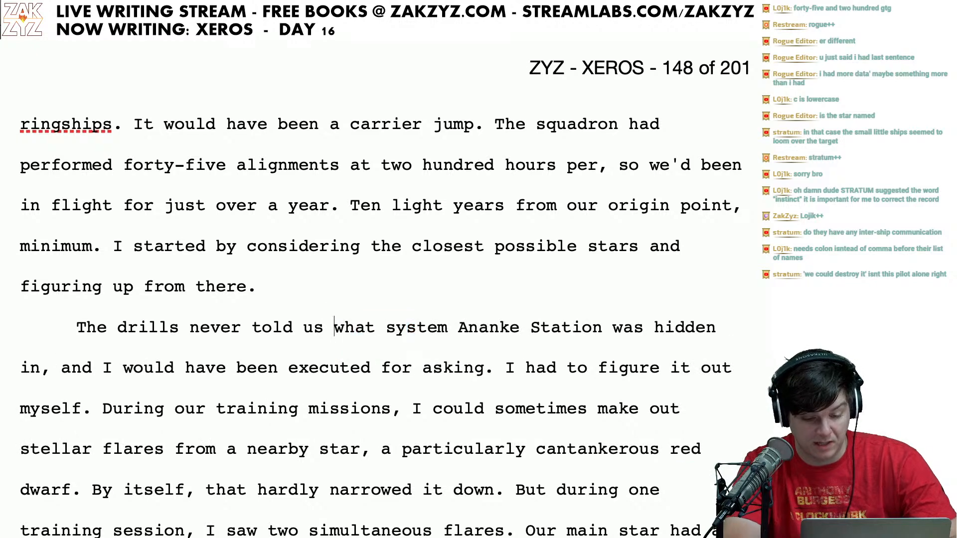
Step: Read through the Ananke Station paragraph up to the sentence beginning "By itself"
scroll(121, 333, "down", 1)
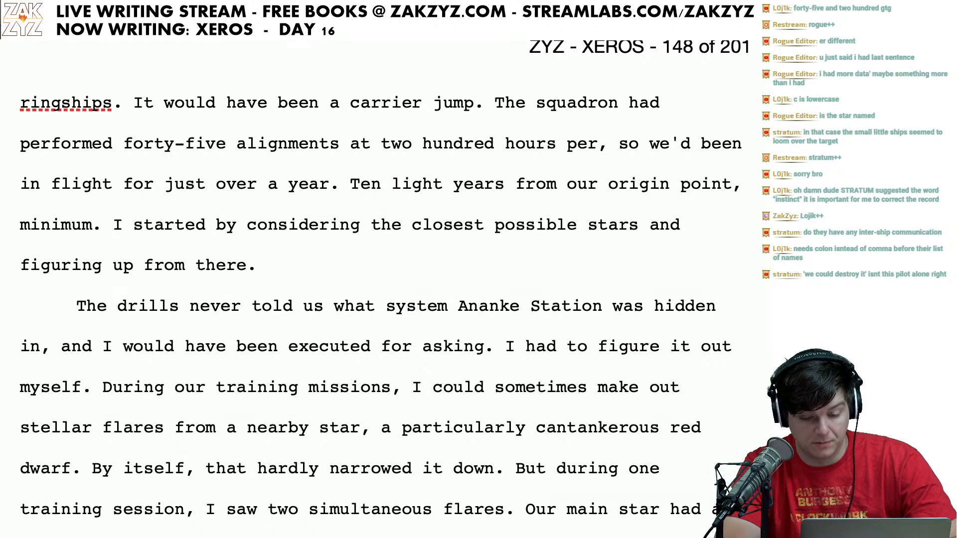
scroll(144, 414, "down", 1)
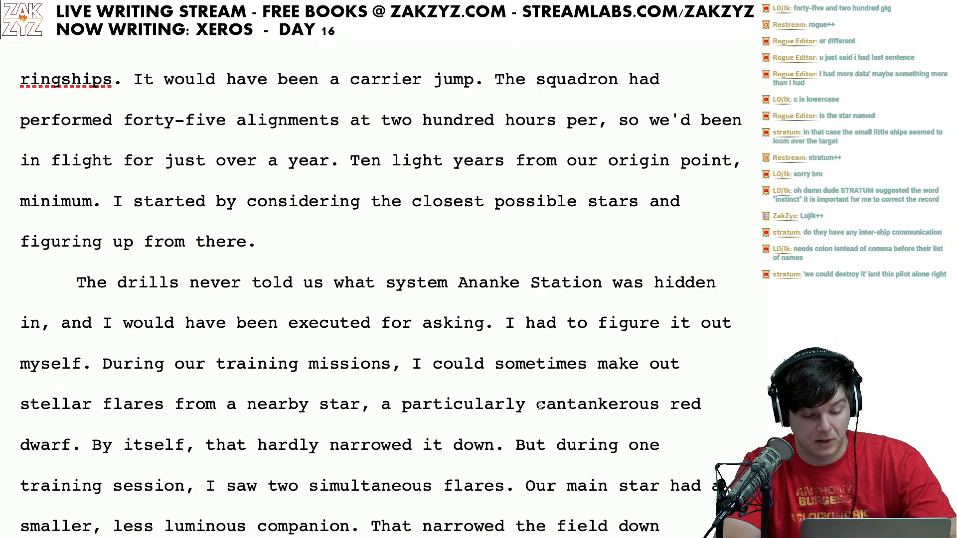
left_click(133, 364)
key("Right")
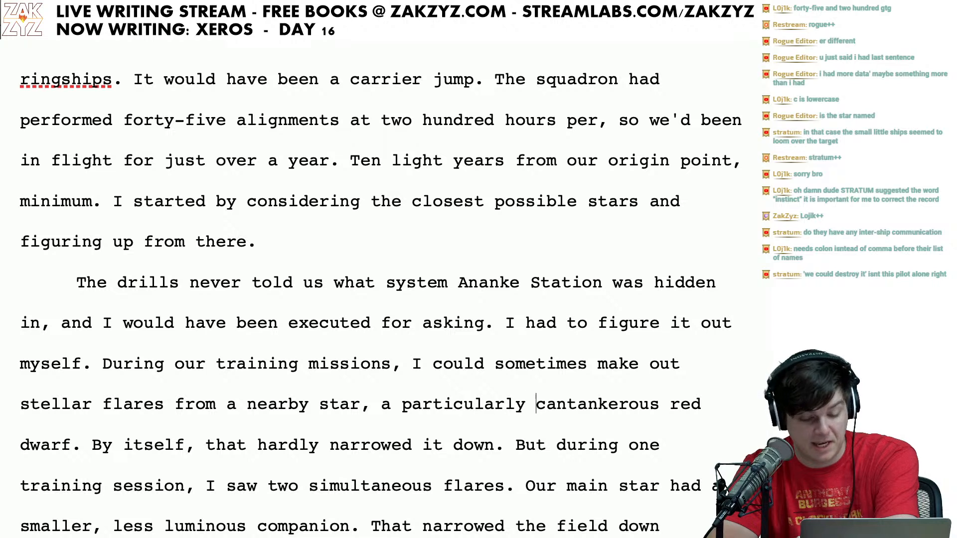
key("Right")
key("Right")
key("Right")
key("Right")
key("Right")
key("Right")
key("Right")
key("Right")
key("Right")
key("Right")
key("Right")
key("Right")
key("Right")
key("Right")
key("Right")
key("Right")
key("Right")
key("Right")
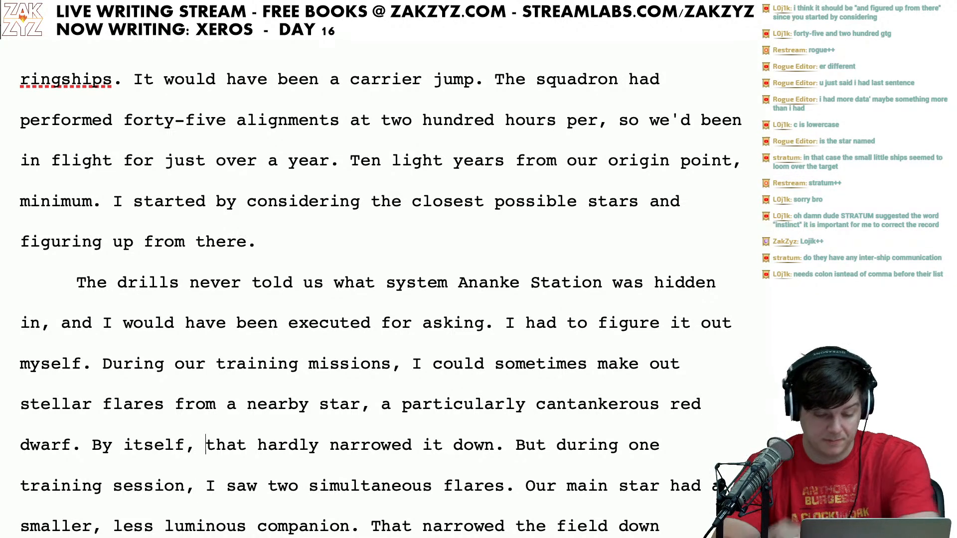
Step: Delete "it" after "hardly narrowed" in the sentence beginning "By itself"
key("ctrl+Left")
key("ctrl+Left")
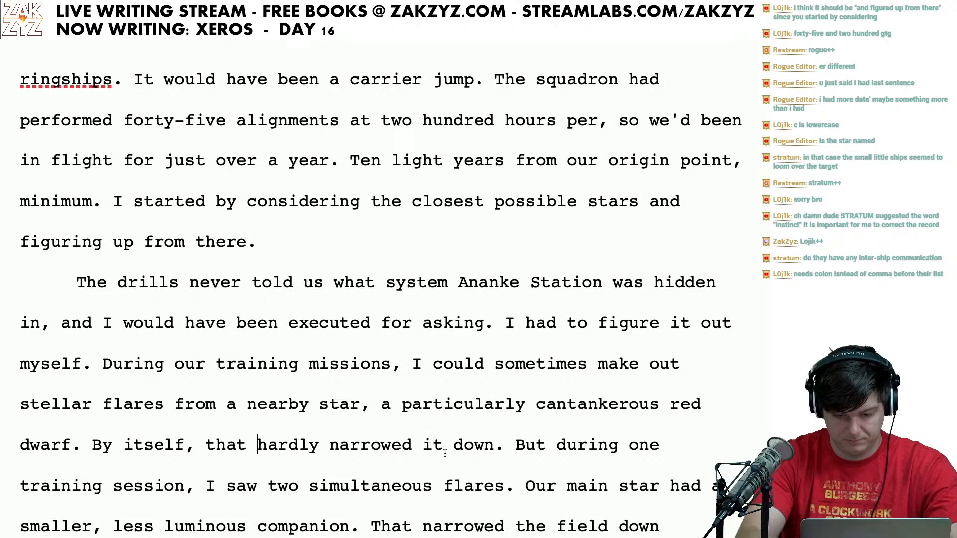
key("BackSpace")
key("BackSpace")
key("BackSpace")
type("anythi")
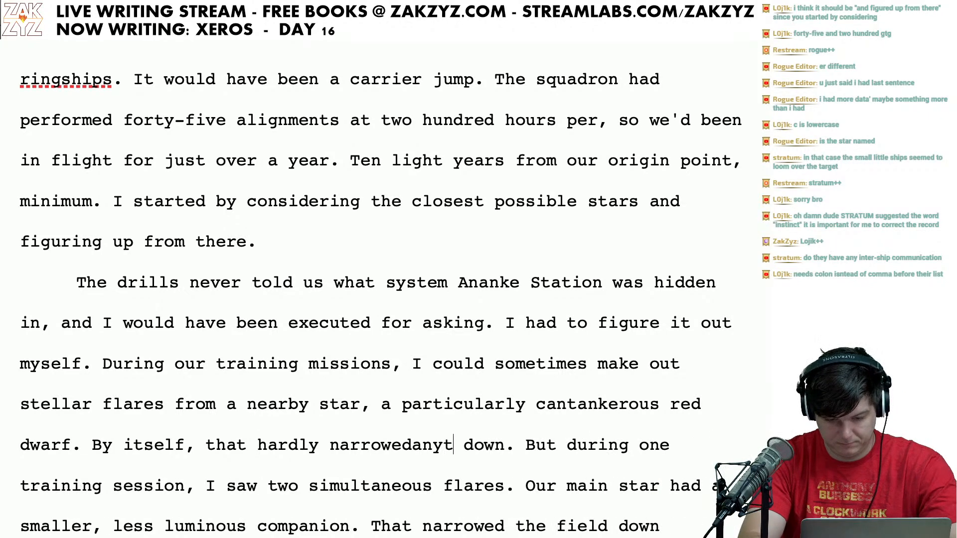
key("BackSpace")
key("BackSpace")
key("BackSpace")
key("BackSpace")
key("BackSpace")
key("BackSpace")
type("any")
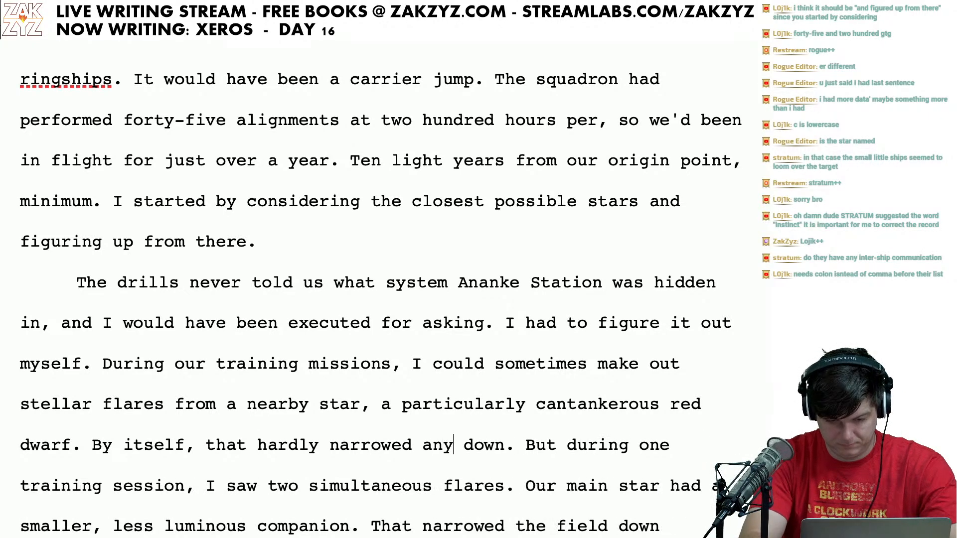
key("BackSpace")
key("BackSpace")
key("BackSpace")
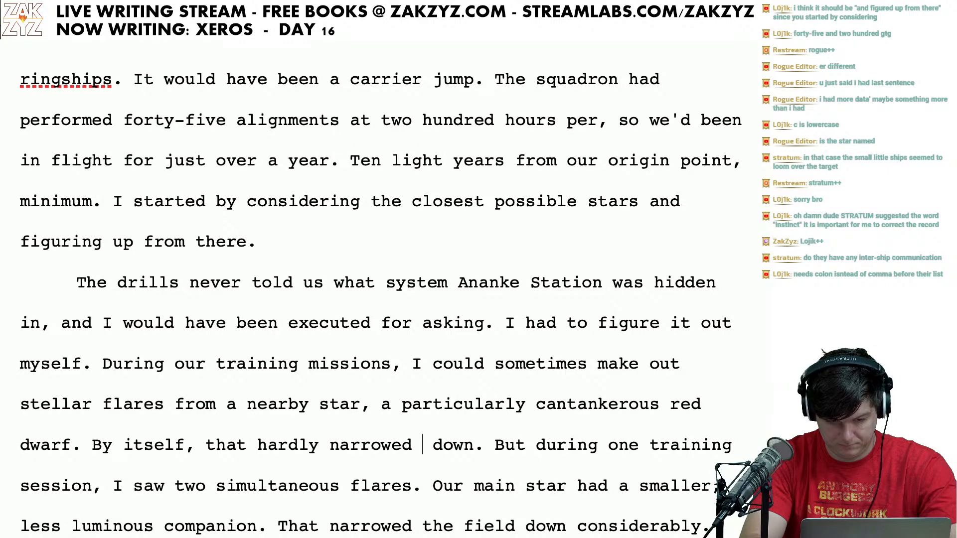
Step: Insert "the possibilities." after "hardly narrowed" and delete the leftover "down." from that sentence
type("the possibilit")
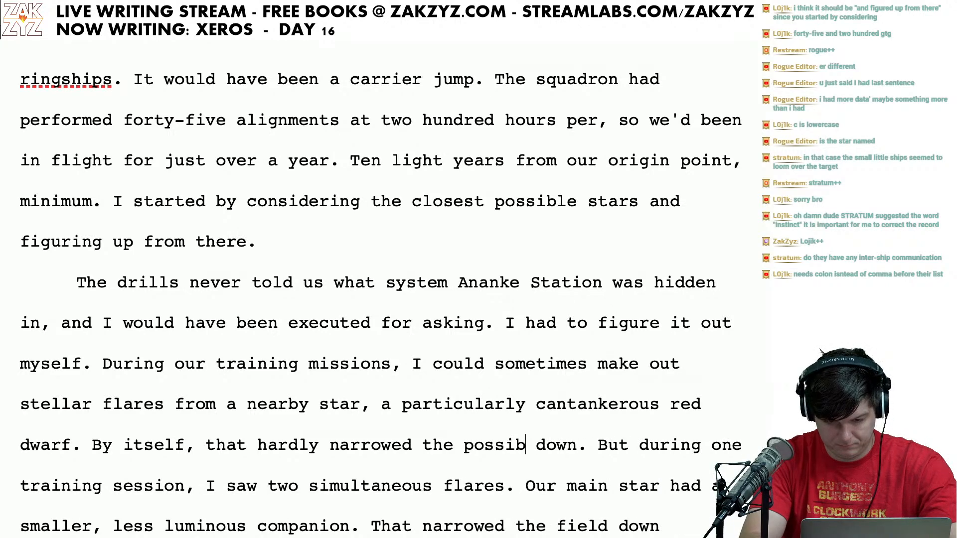
type("ies.")
key("shift+Right")
key("shift+Right")
key("shift+Right")
key("shift+Right")
key("shift+Right")
key("shift+Right")
key("shift+Right")
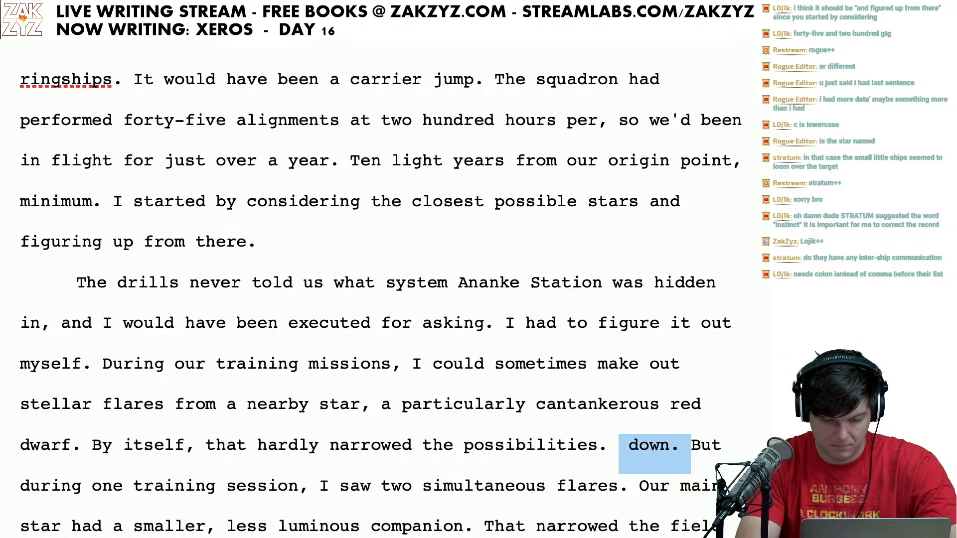
key("BackSpace")
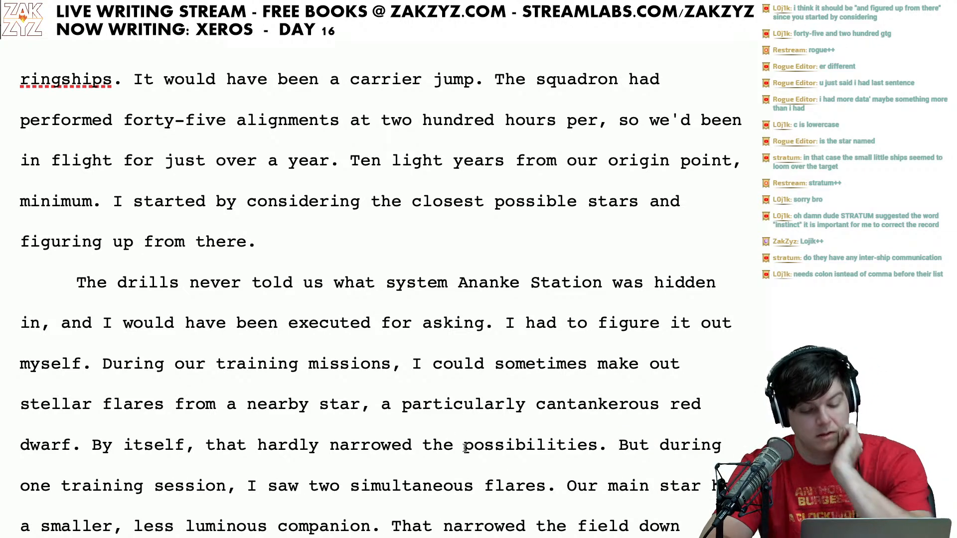
Step: Read the sentences about the two simultaneous flares and the main star's companion
scroll(512, 474, "down", 1)
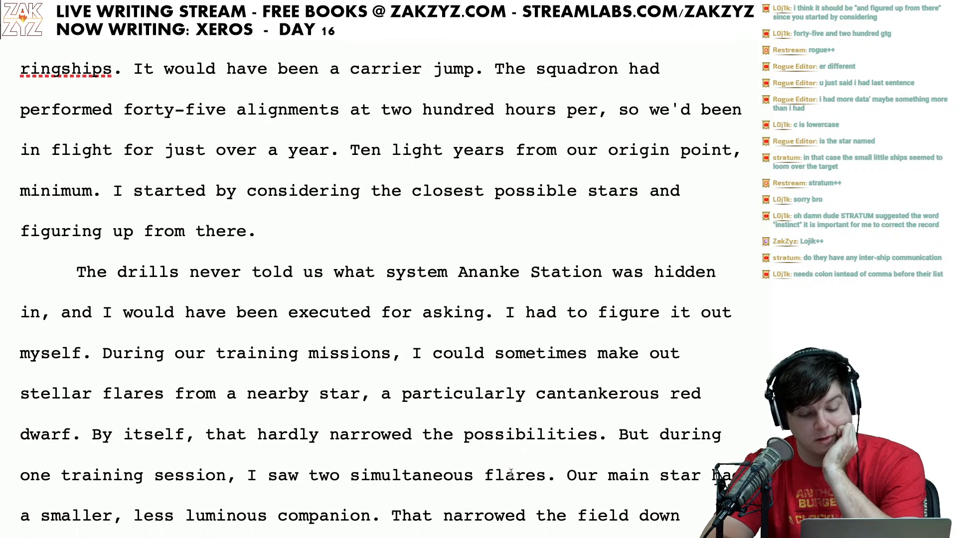
left_click(247, 434)
key("Right")
key("Right")
key("Right")
key("Right")
key("Right")
key("Right")
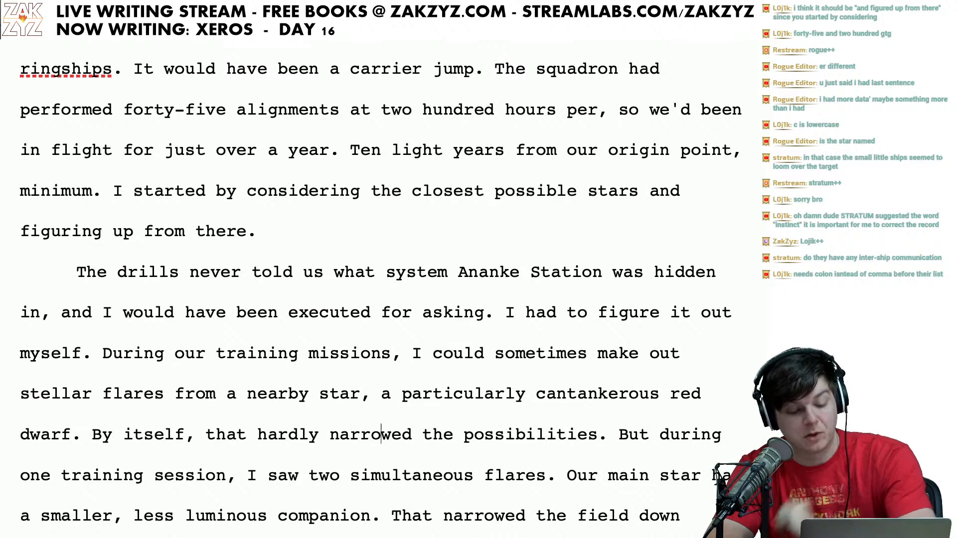
key("Down")
key("Left")
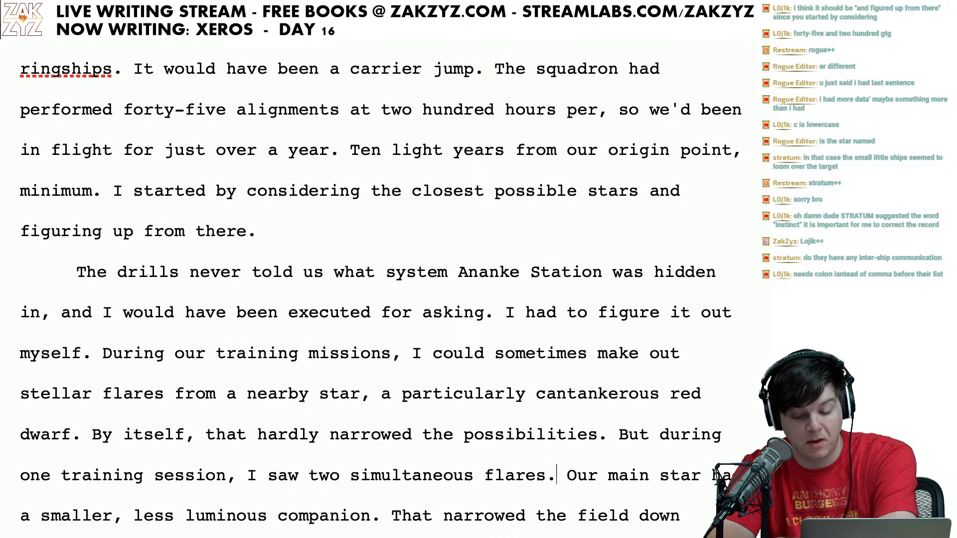
scroll(102, 441, "down", 3)
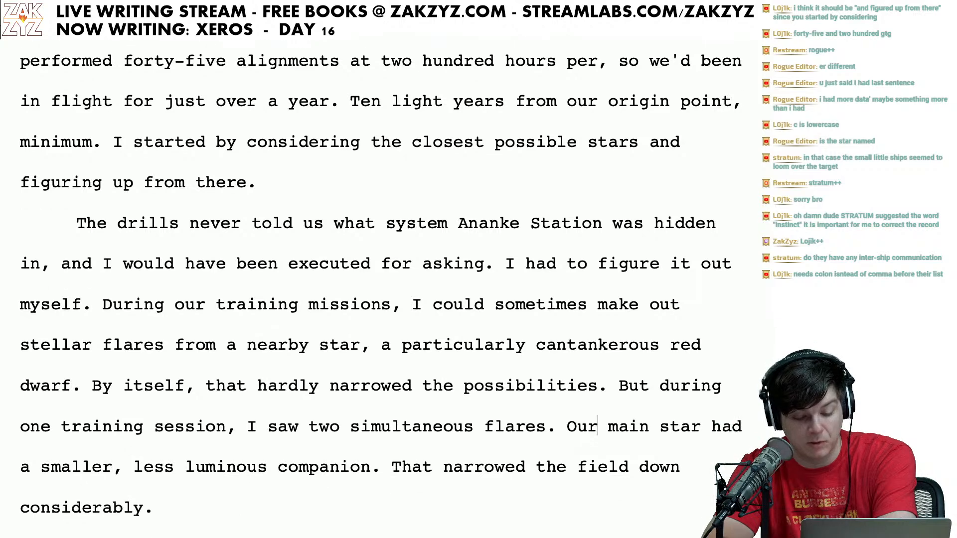
Step: Break the paragraph's last sentence after "That", putting "narrowed the field down considerably." on its own line
left_click(329, 471)
key("Right")
key("Right")
key("Right")
key("Right")
key("Right")
key("Right")
key("Right")
key("Right")
key("Right")
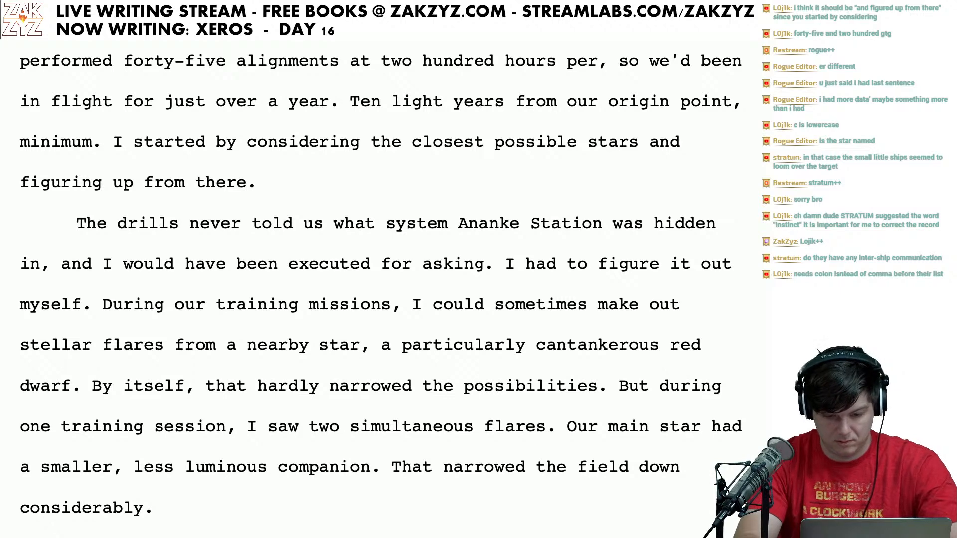
key("Return")
key("Left")
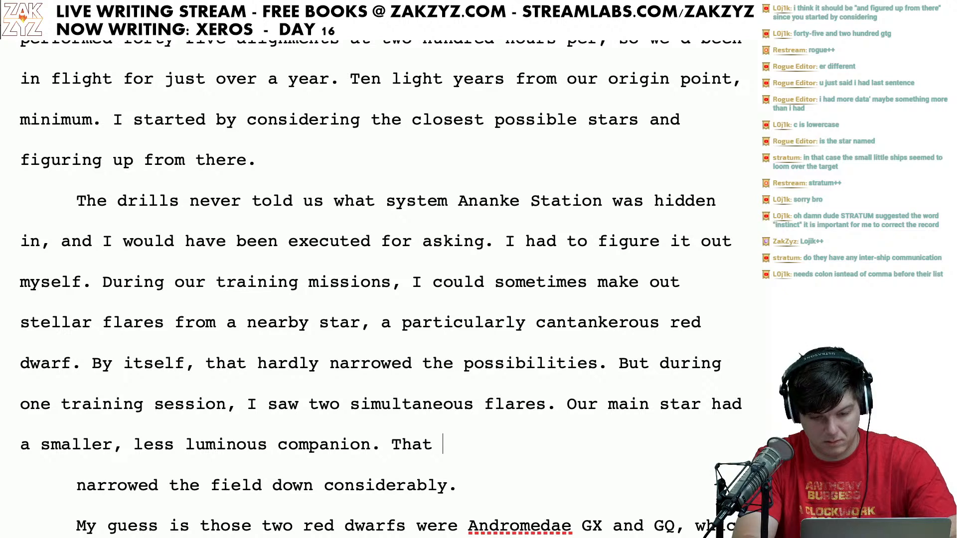
type("r")
key("BackSpace")
type("hel")
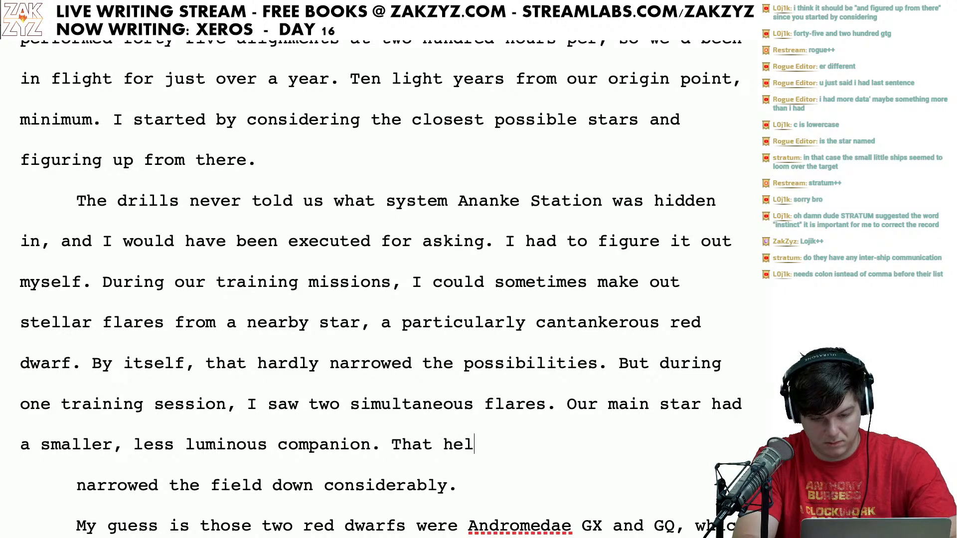
type("ped")
key("BackSpace")
key("BackSpace")
key("BackSpace")
key("BackSpace")
key("BackSpace")
key("BackSpace")
key("BackSpace")
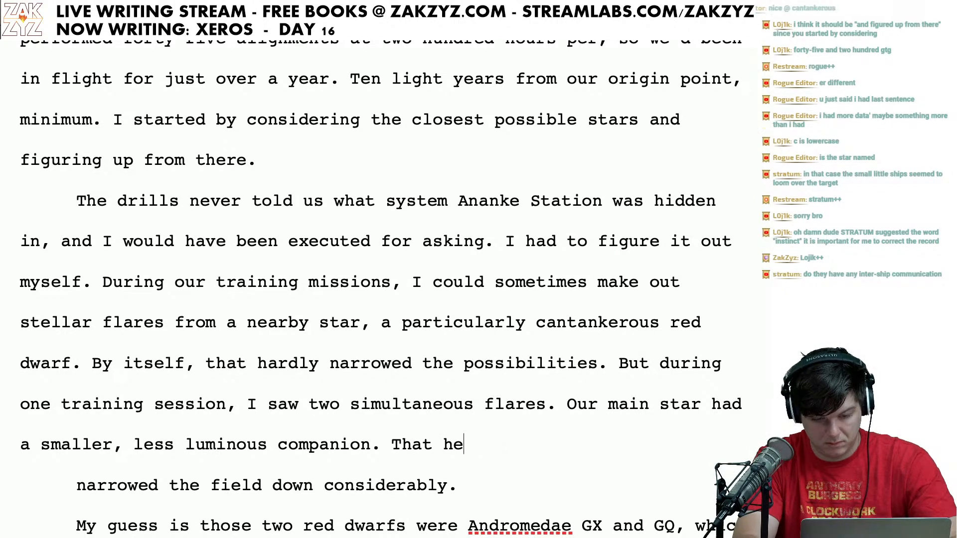
type("he")
key("BackSpace")
key("BackSpace")
key("BackSpace")
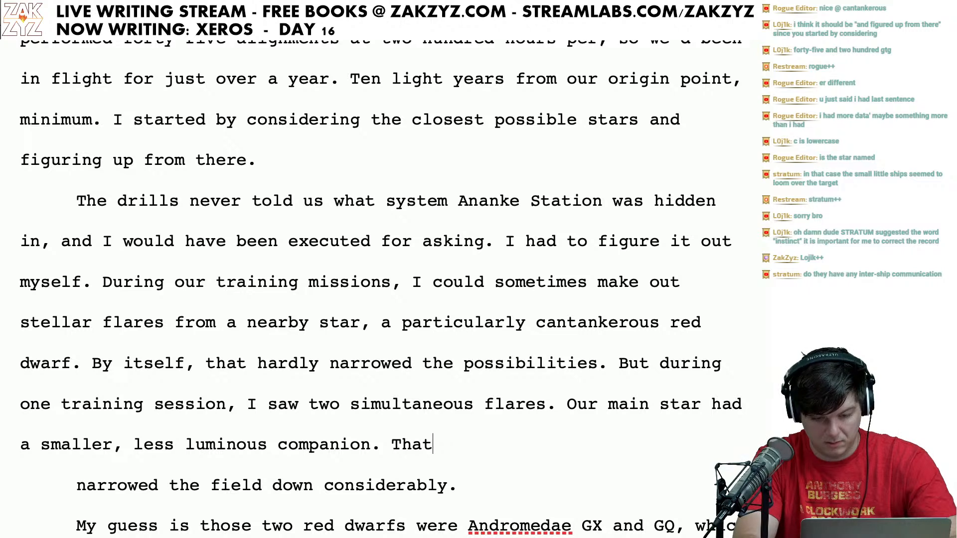
Step: Complete the sentence starting "That" with "was a big help." and delete the split-off line "narrowed the field down considerably."
type("was a bi")
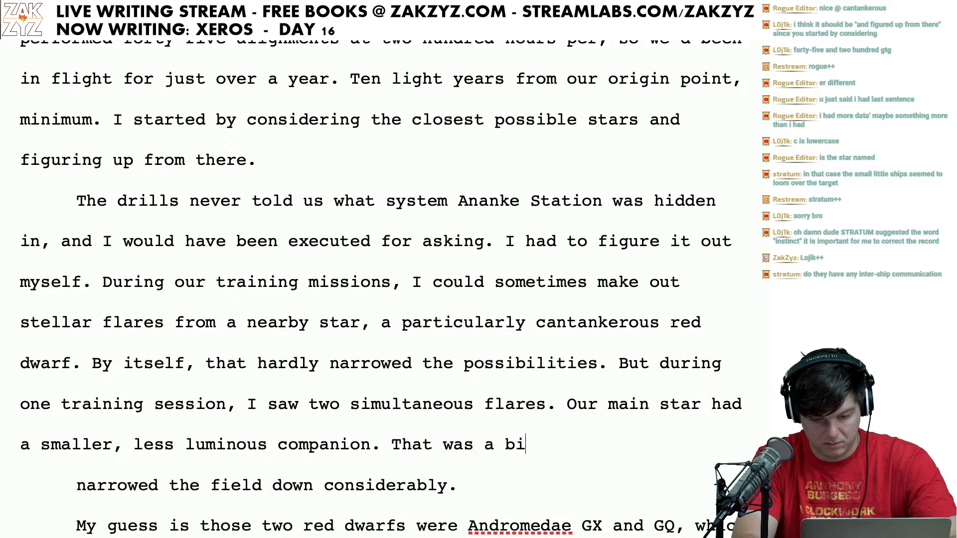
type("g help.")
key("shift+Down")
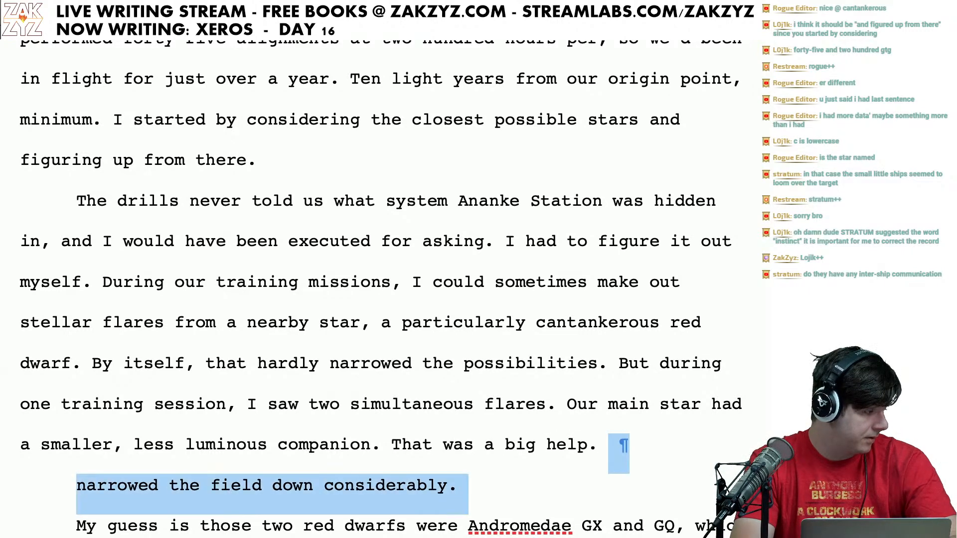
key("BackSpace")
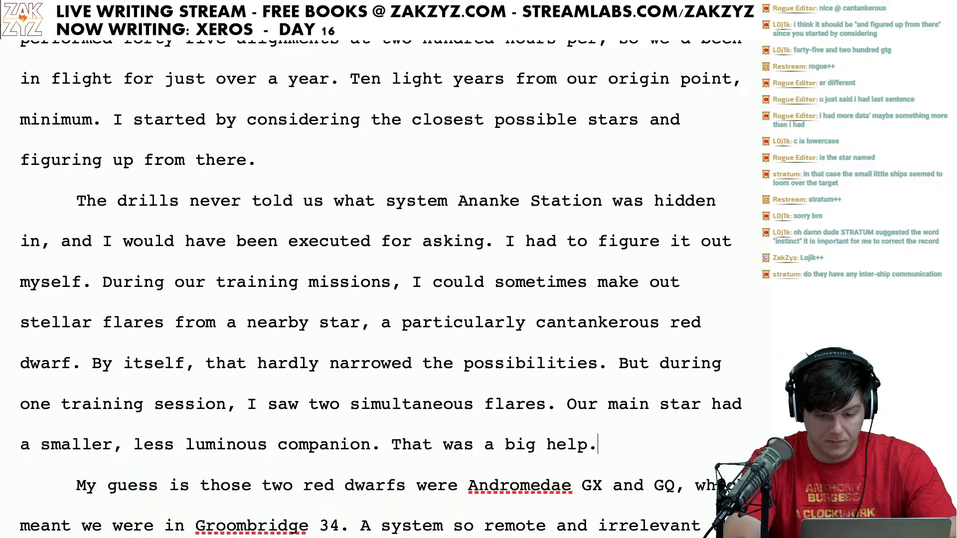
Step: Change "figuring" to "figured" in the sentence about considering the closest possible stars
scroll(137, 398, "up", 2)
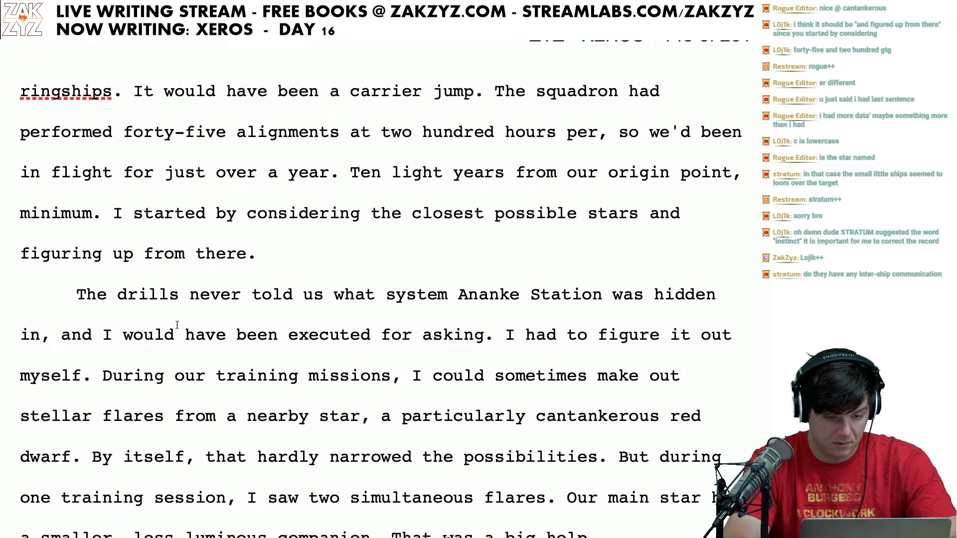
left_click(99, 260)
key("BackSpace")
key("BackSpace")
key("BackSpace")
type("ed")
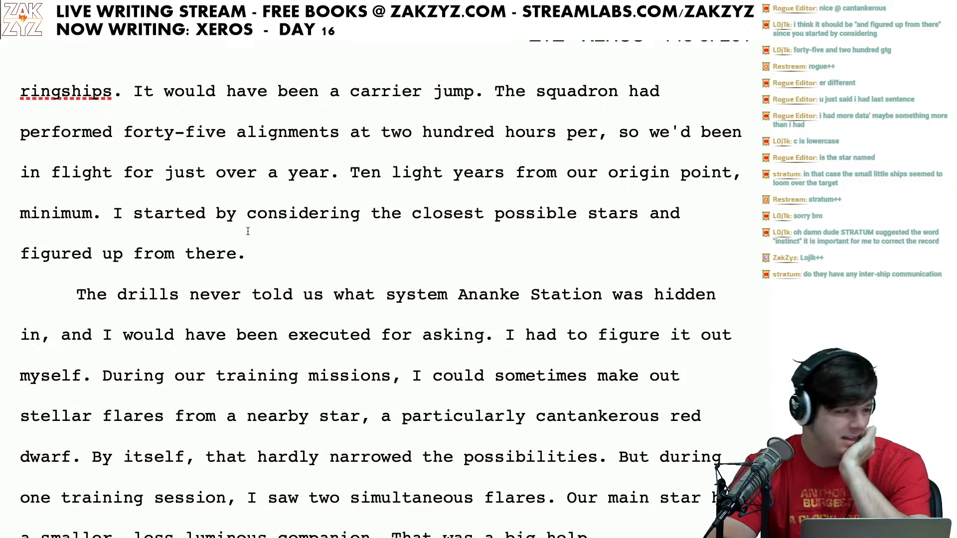
Step: Reread the revised Ananke Station paragraph through to its closing sentence about the companion star
scroll(248, 232, "down", 1)
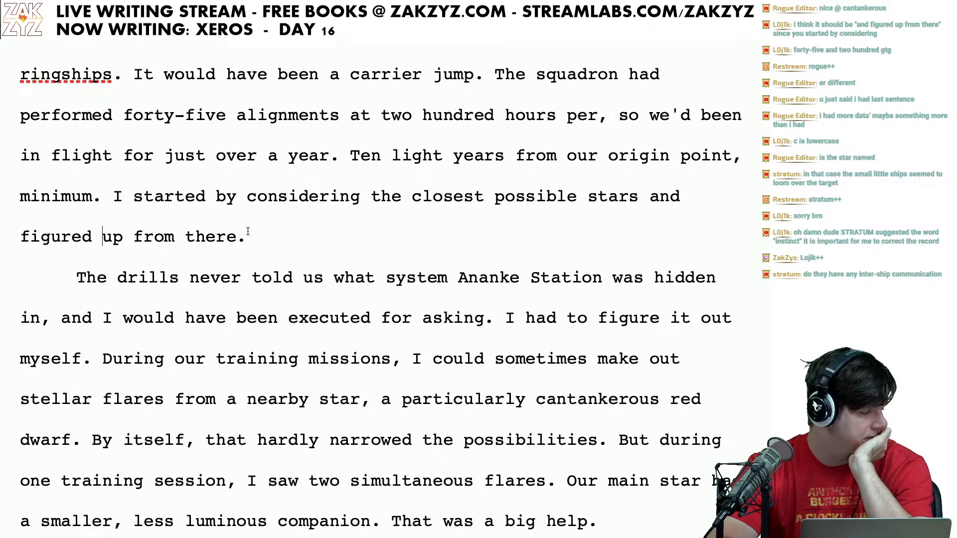
scroll(248, 232, "up", 1)
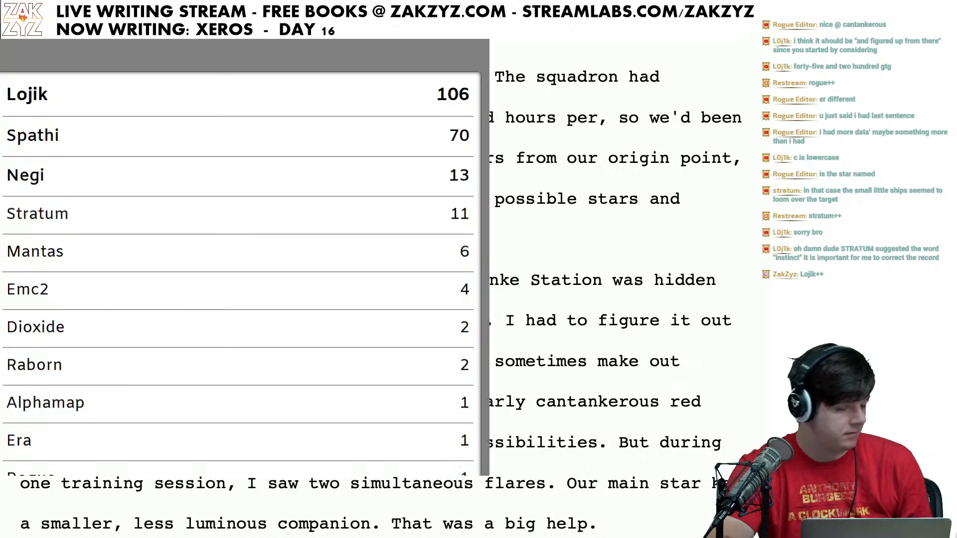
scroll(248, 232, "up", 1)
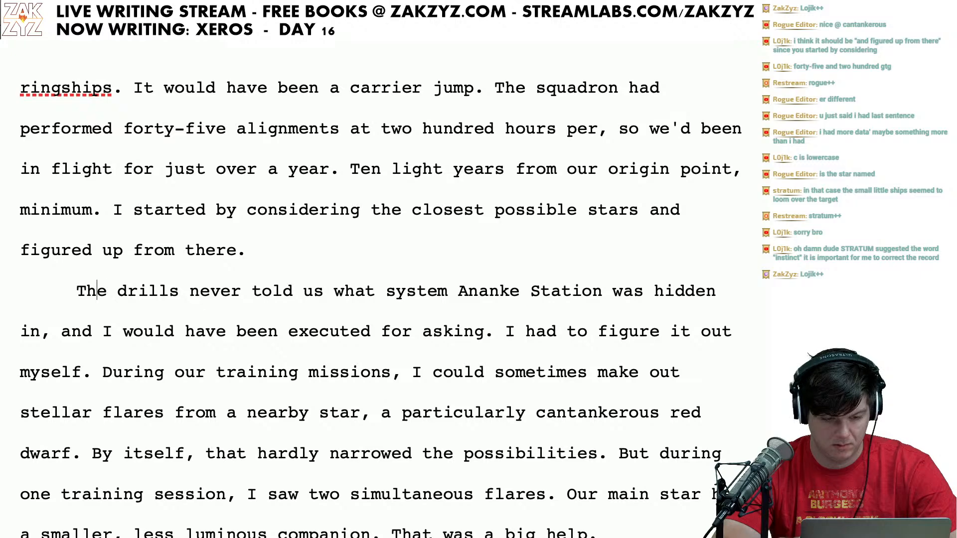
key("Right")
key("Right")
key("Right")
key("Right")
key("Right")
key("Right")
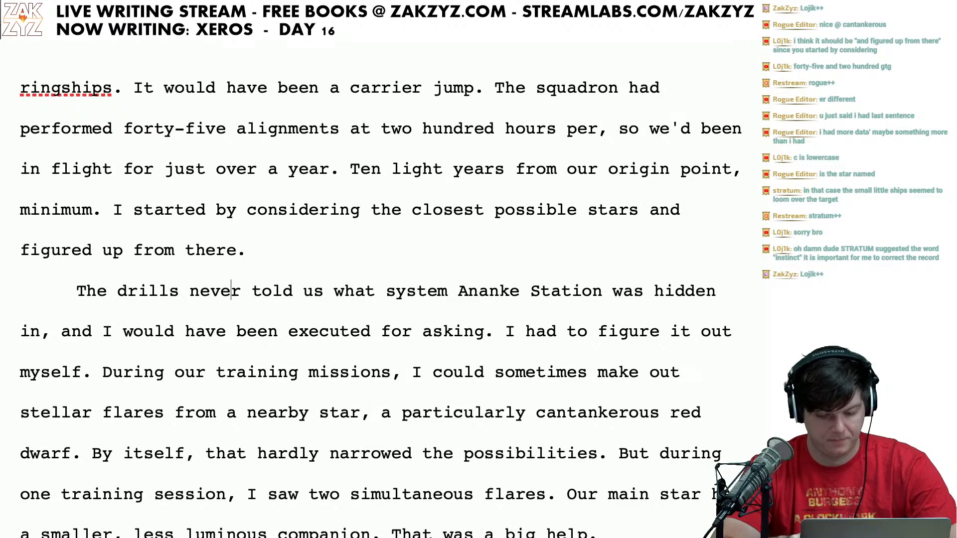
key("Down")
key("Down")
key("Down")
scroll(381, 289, "down", 1)
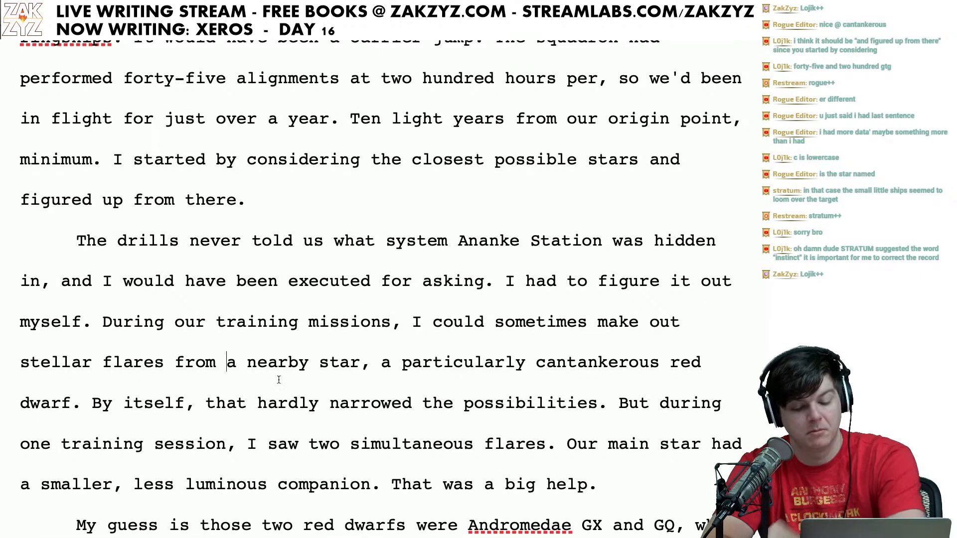
left_click(179, 463)
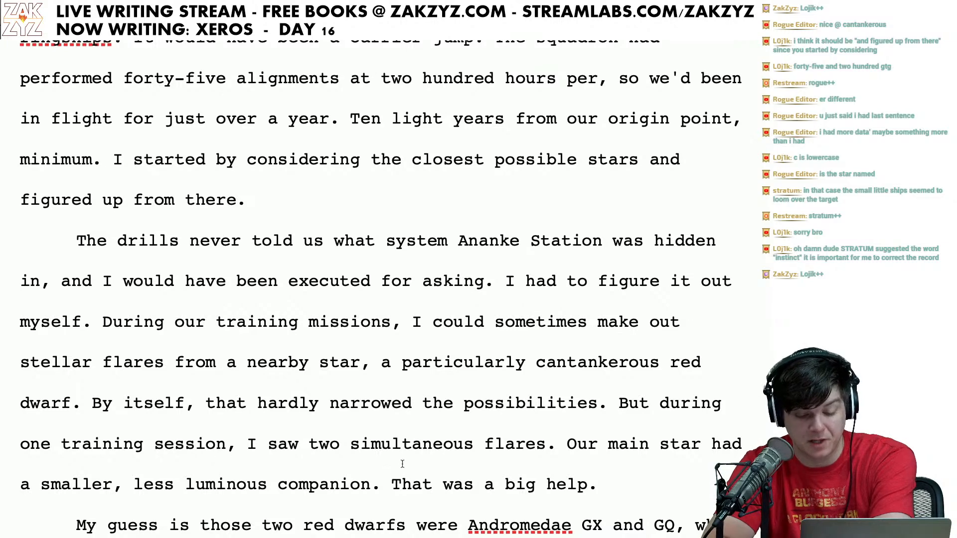
scroll(434, 459, "down", 2)
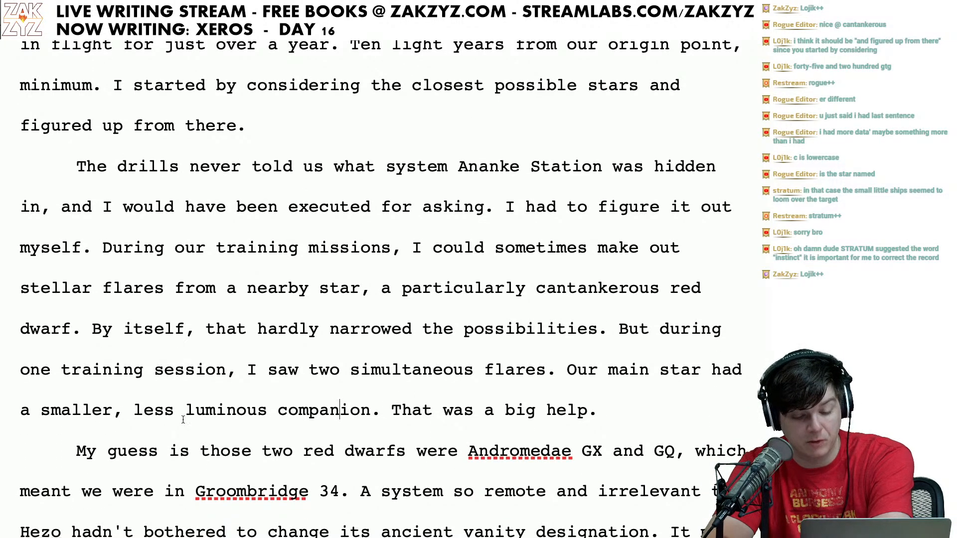
scroll(244, 412, "down", 1)
Step: Insert "was the key." after "That" in the closing sentence of the Ananke Station paragraph
left_click(340, 368)
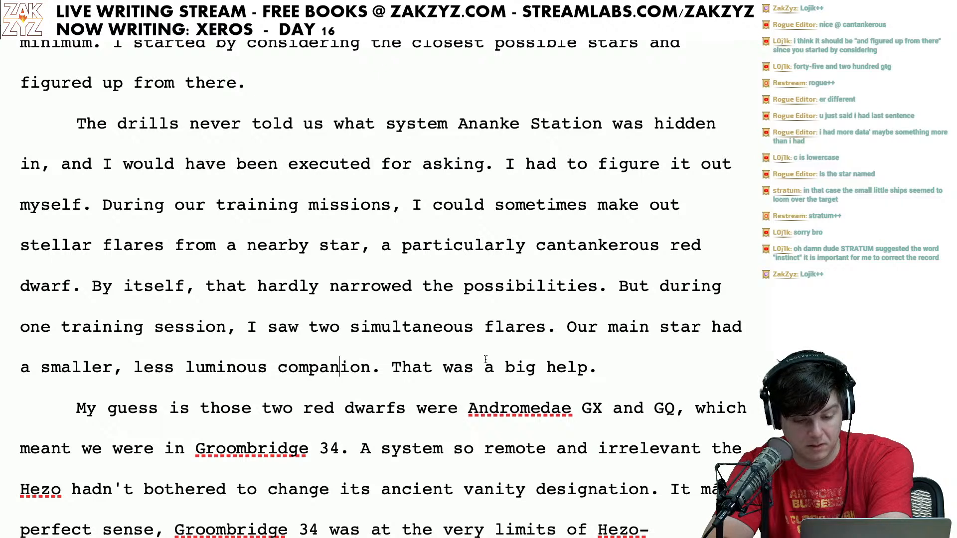
left_click(436, 365)
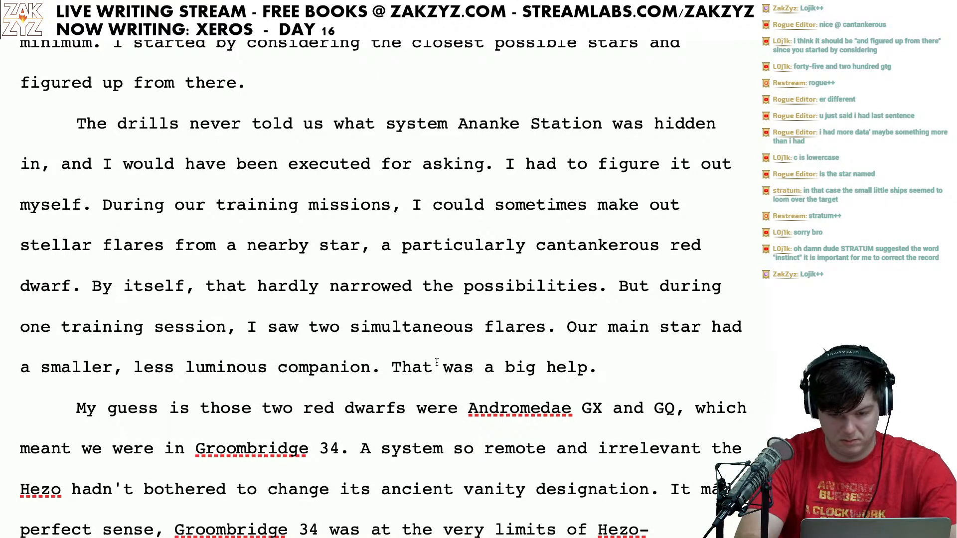
type("was")
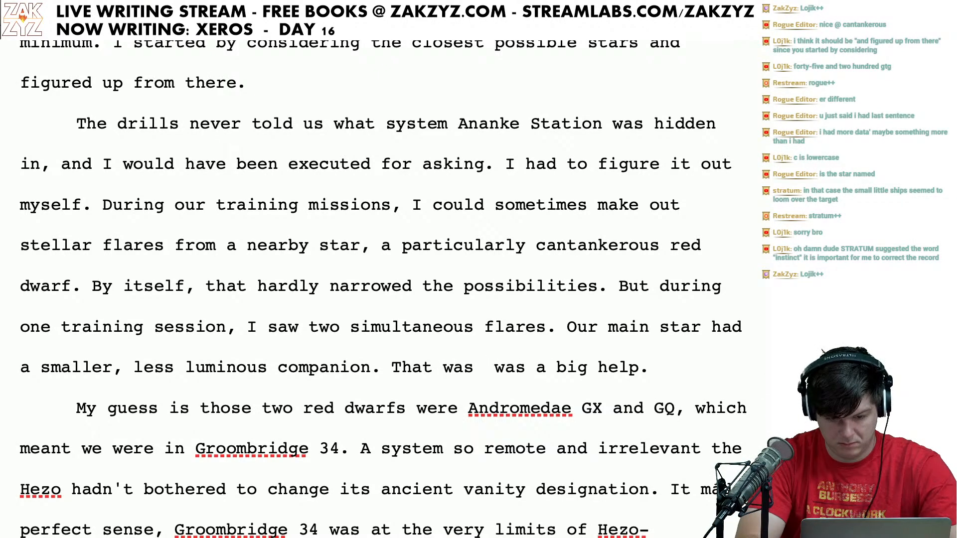
key("BackSpace")
key("BackSpace")
type("s incredibl")
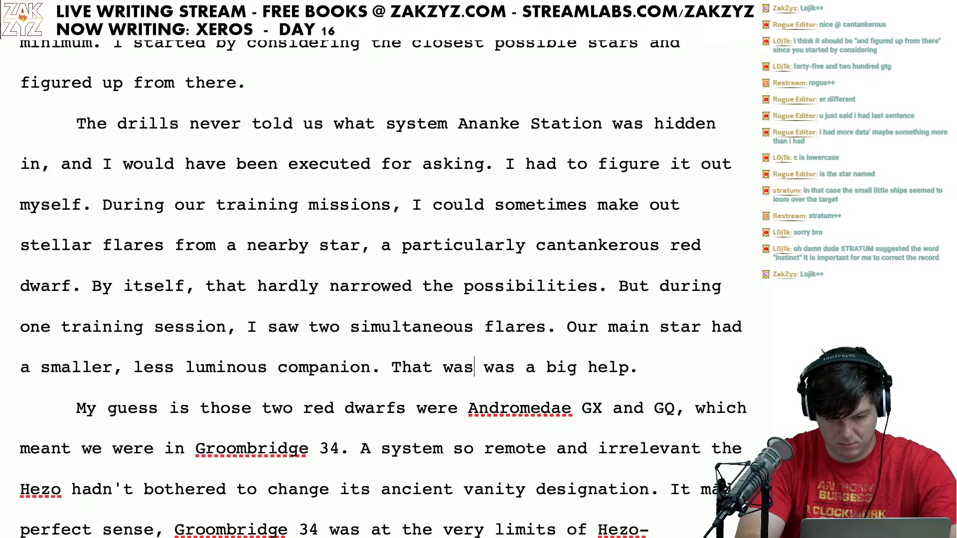
key("BackSpace")
key("BackSpace")
key("BackSpace")
key("BackSpace")
key("BackSpace")
key("BackSpace")
key("BackSpace")
key("BackSpace")
key("BackSpace")
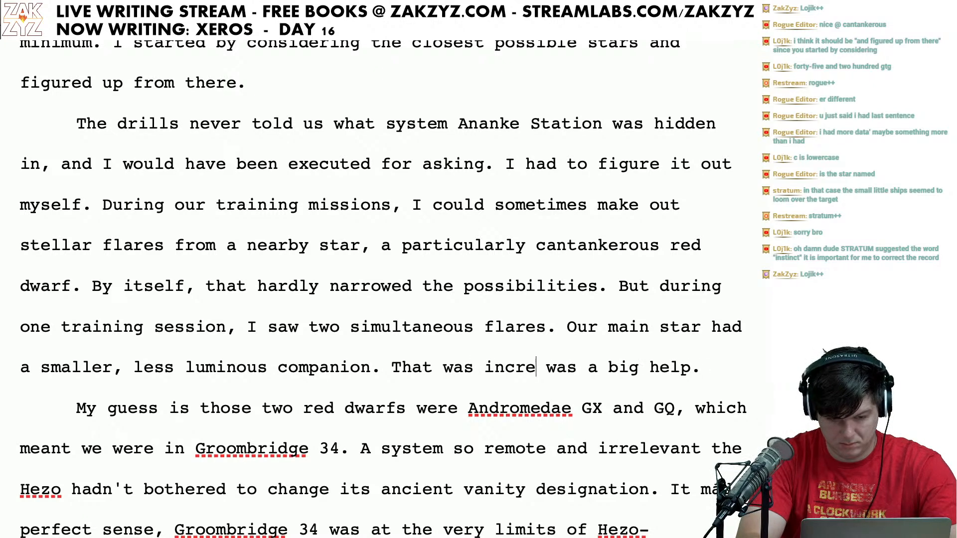
type("the key.")
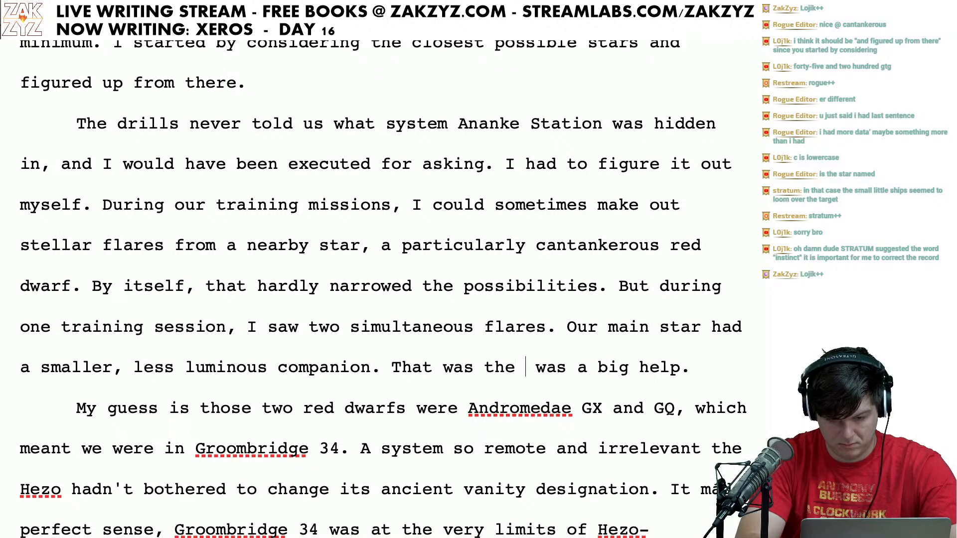
Step: Delete the leftover words "was a big help." at the end of the Ananke Station paragraph
key("shift+Right")
key("shift+Right")
key("shift+Right")
key("shift+Right")
key("shift+Right")
key("shift+Right")
key("shift+Right")
key("shift+Right")
key("shift+Right")
key("shift+Right")
key("shift+Right")
key("shift+Right")
key("shift+Right")
key("shift+Right")
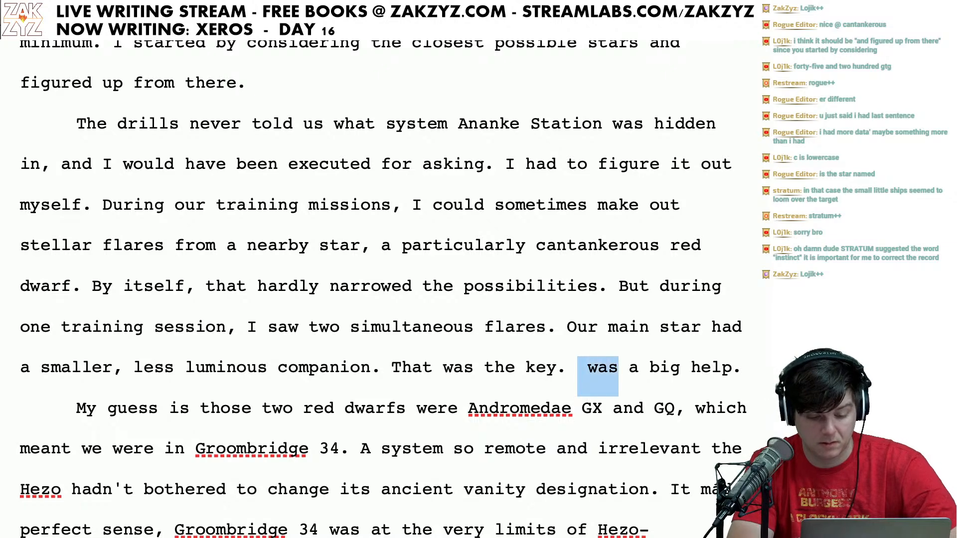
key("shift+Right")
key("shift+Right")
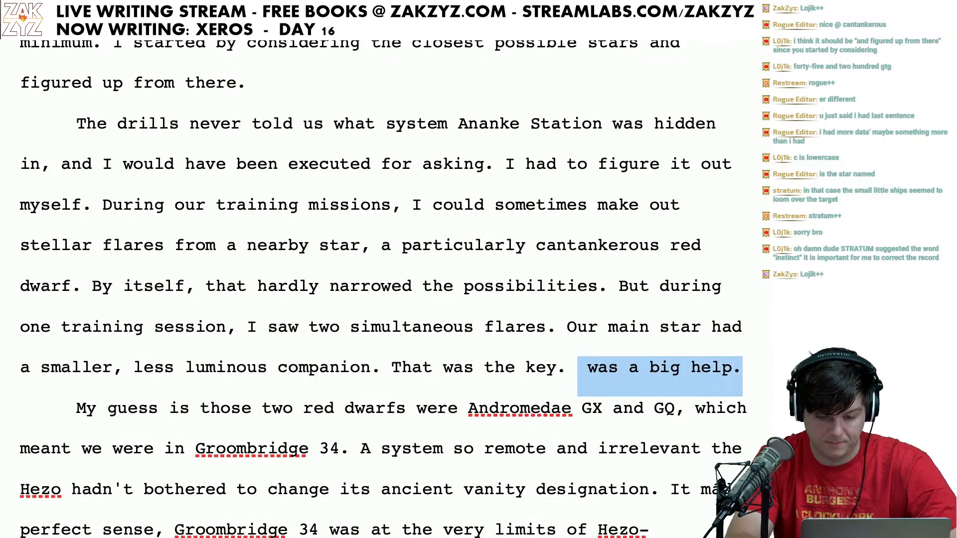
key("BackSpace")
key("BackSpace")
Step: Add a comma after "My guess is" at the start of the paragraph about the two red dwarfs
scroll(384, 289, "down", 1)
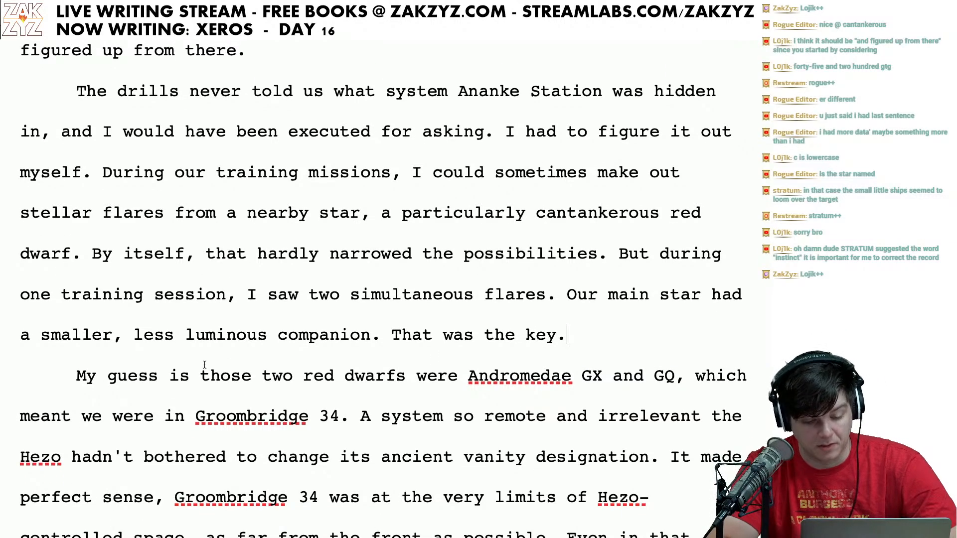
left_click(178, 376)
key("Right")
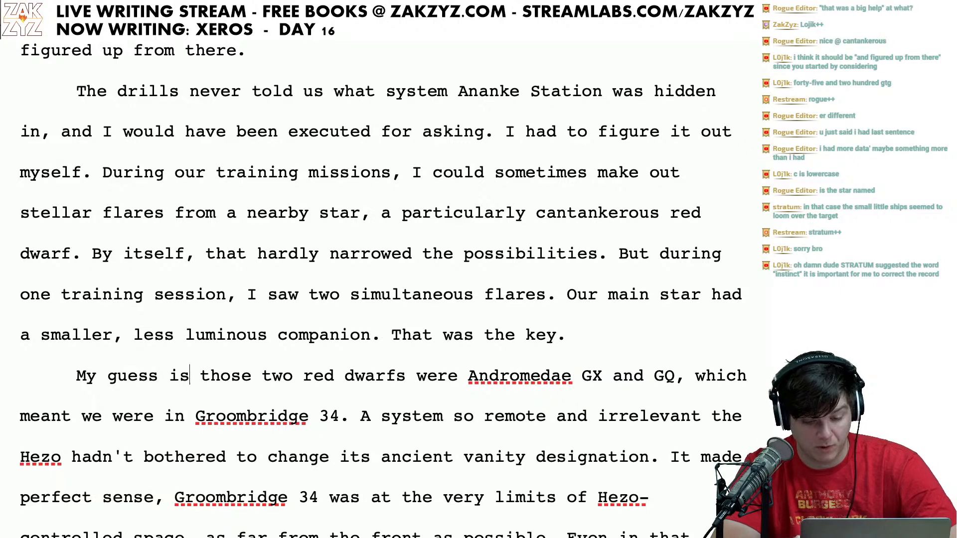
type(",")
key("Right")
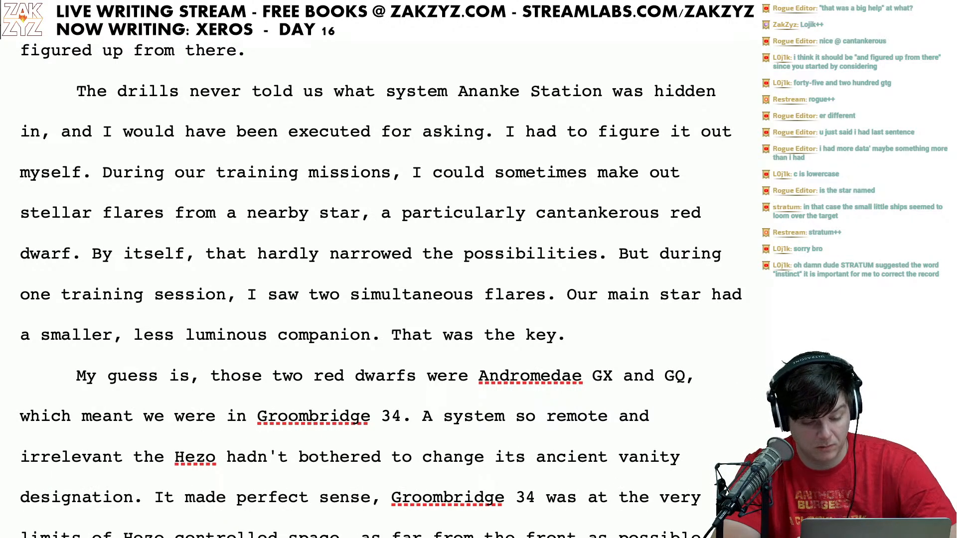
key("Right")
key("Right")
key("Right")
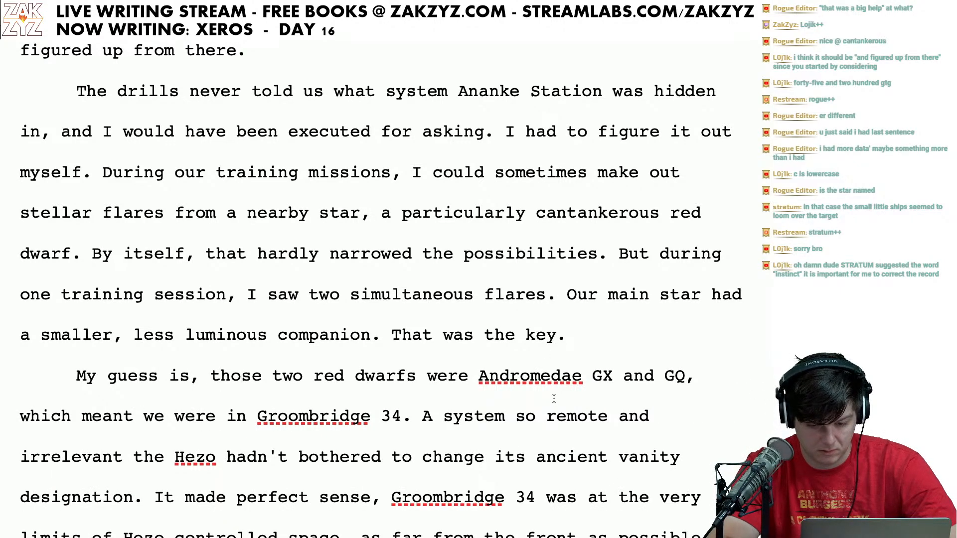
Step: End the sentence after "GX and GQ" with a full stop and start another with "If I was right, it meant Ananke Station was in"
left_click(718, 375)
key("BackSpace")
type(". If ")
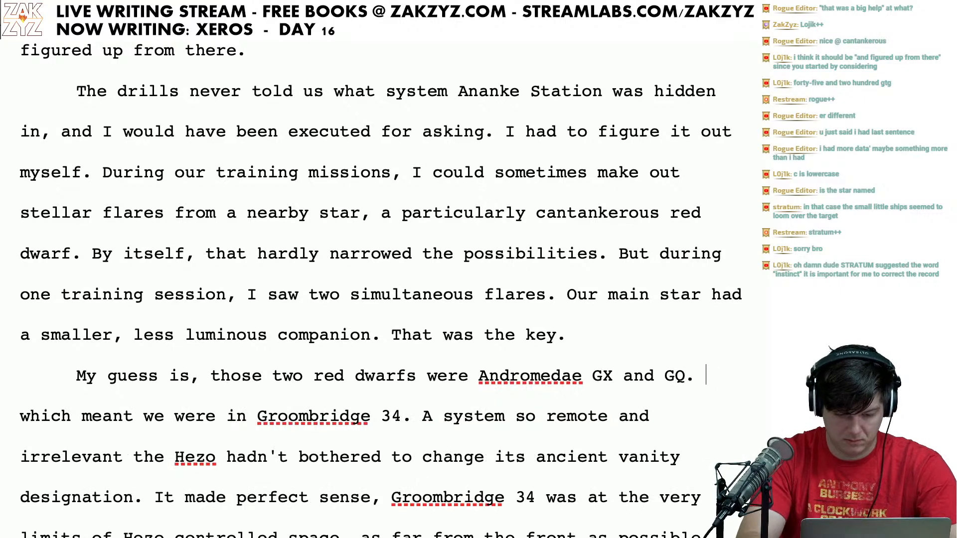
type("I was right, it mea")
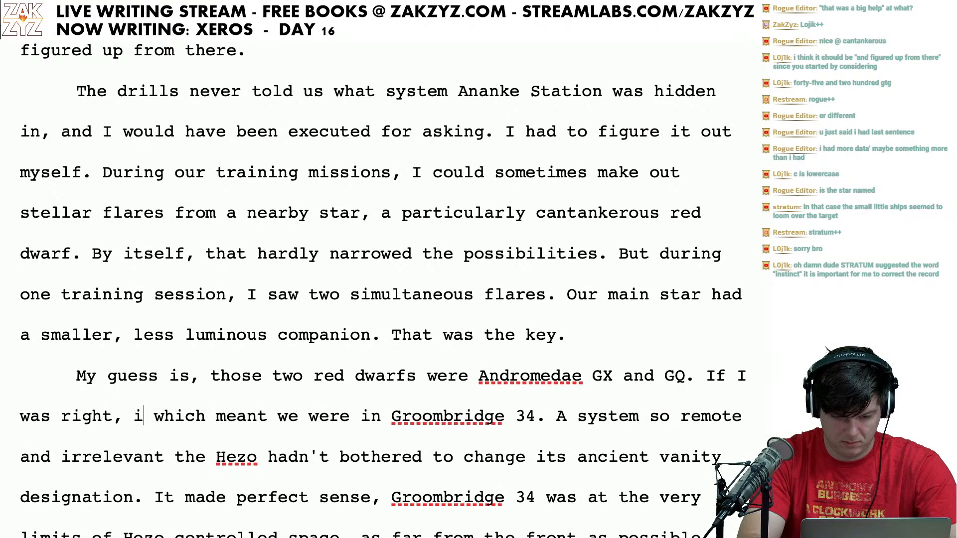
type("nt Ananke st")
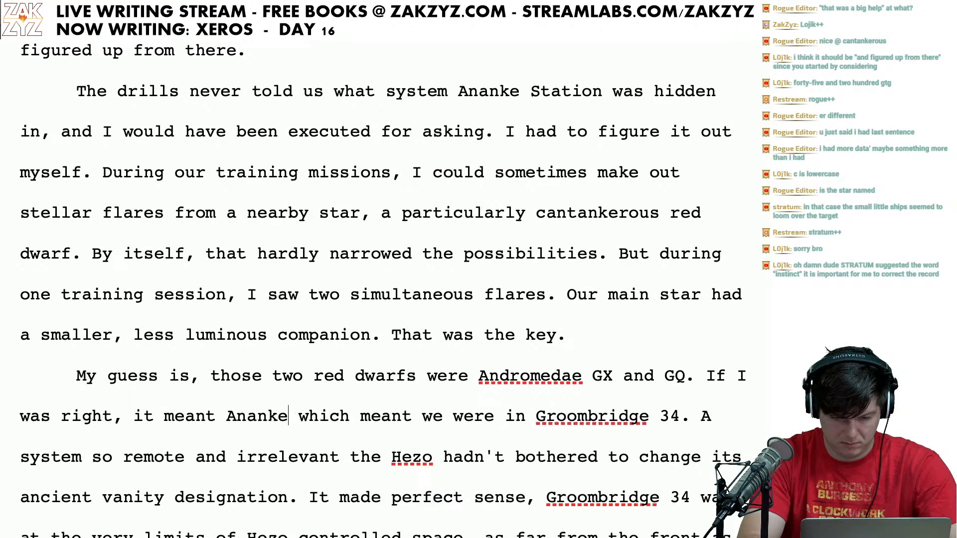
type("ation")
key("BackSpace")
key("BackSpace")
key("BackSpace")
key("BackSpace")
key("BackSpace")
key("BackSpace")
key("BackSpace")
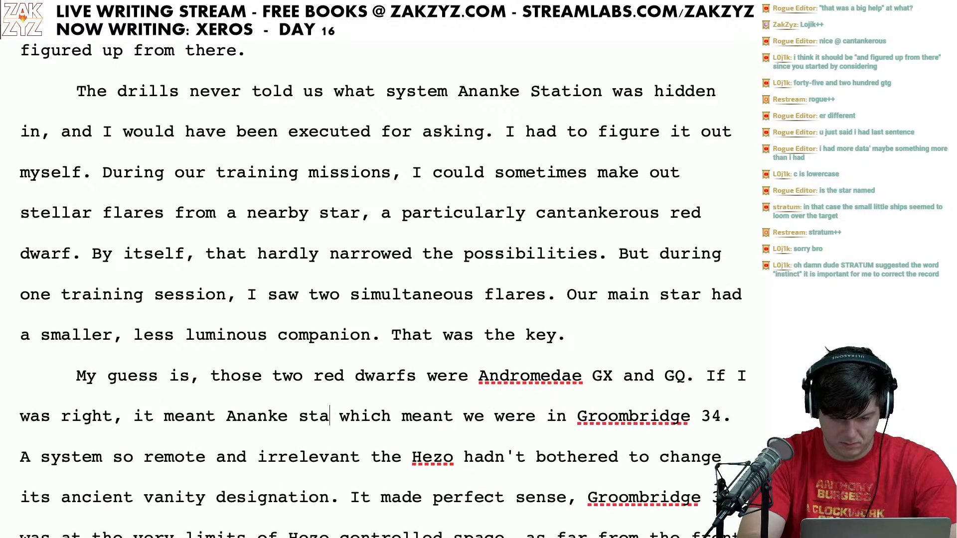
type("Station was i")
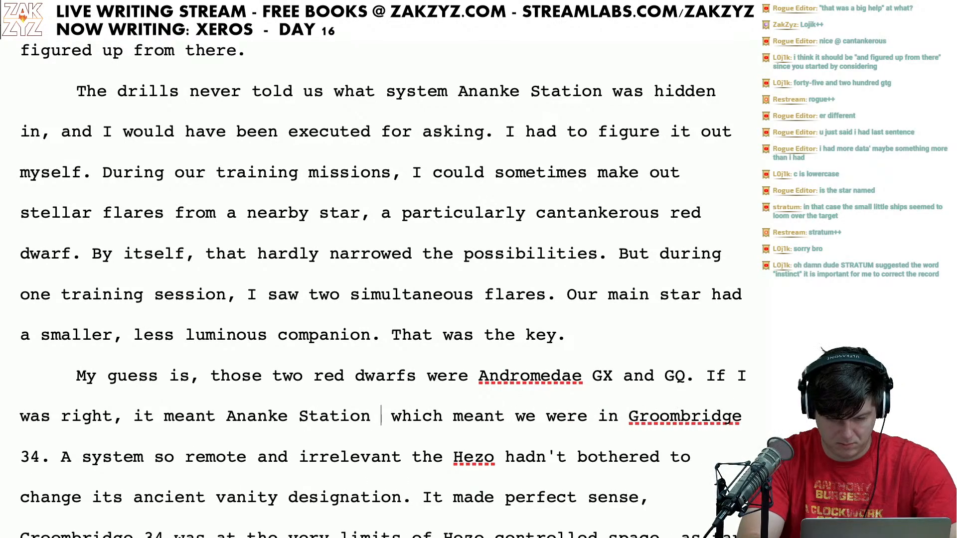
type("n")
Step: Delete the leftover phrase "which meant we were in" before the first "Groombridge 34"
key("shift+Right")
key("shift+Right")
key("shift+Right")
key("shift+Right")
key("shift+Right")
key("shift+Right")
key("shift+Right")
key("shift+Right")
key("shift+Right")
key("shift+Right")
key("shift+Right")
key("shift+Right")
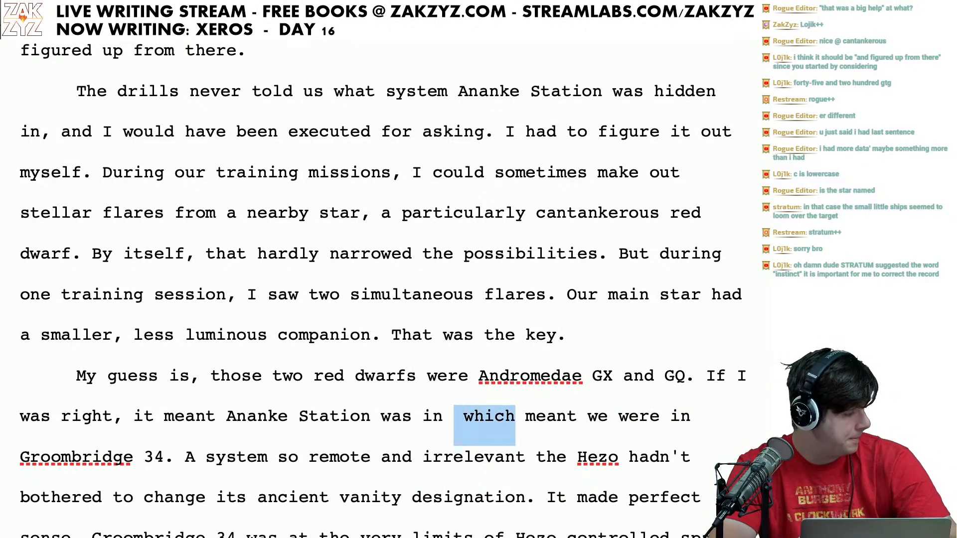
key("shift+Right")
key("shift+Right")
key("shift+Right")
key("shift+Right")
key("shift+Right")
key("shift+Right")
key("shift+Right")
key("shift+Right")
key("shift+Right")
key("shift+Right")
key("shift+Right")
key("shift+Right")
key("shift+Right")
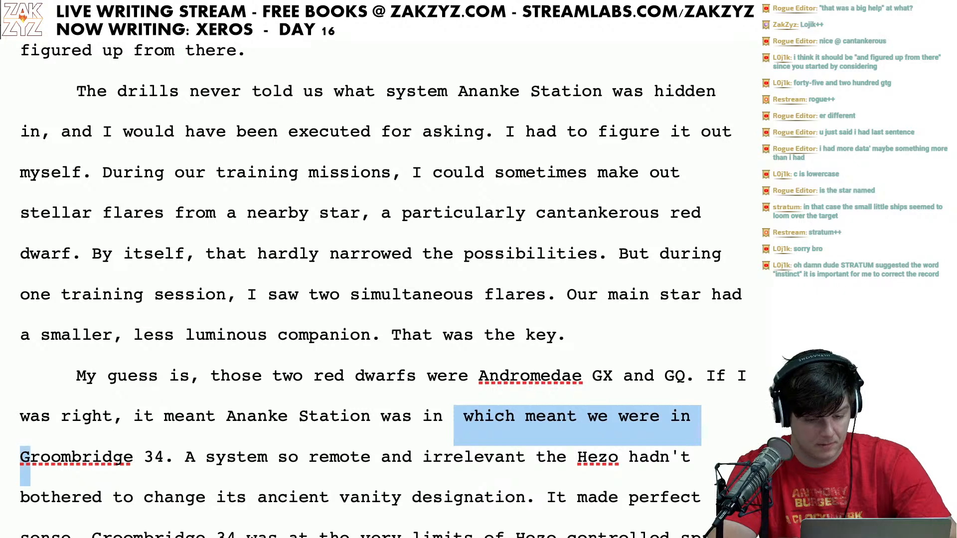
key("shift+Left")
key("shift+Left")
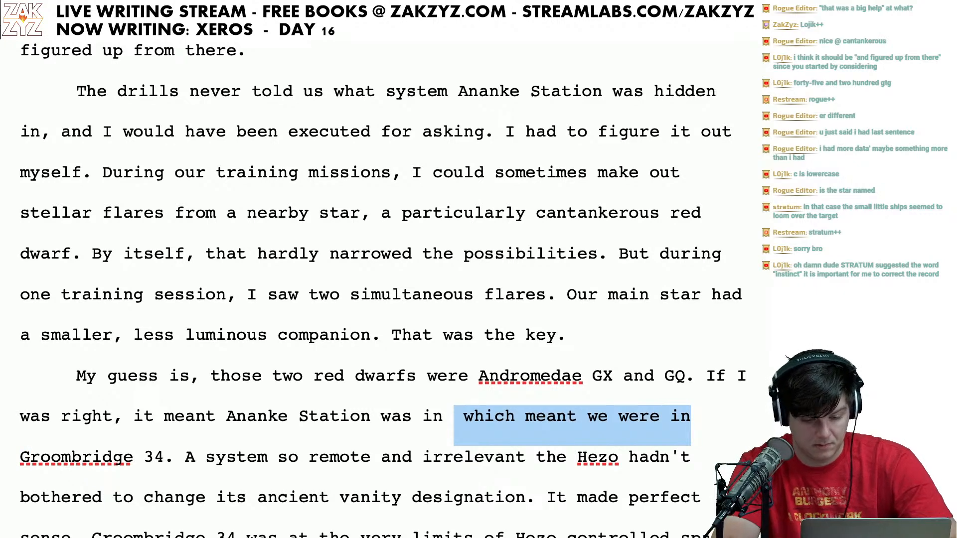
key("BackSpace")
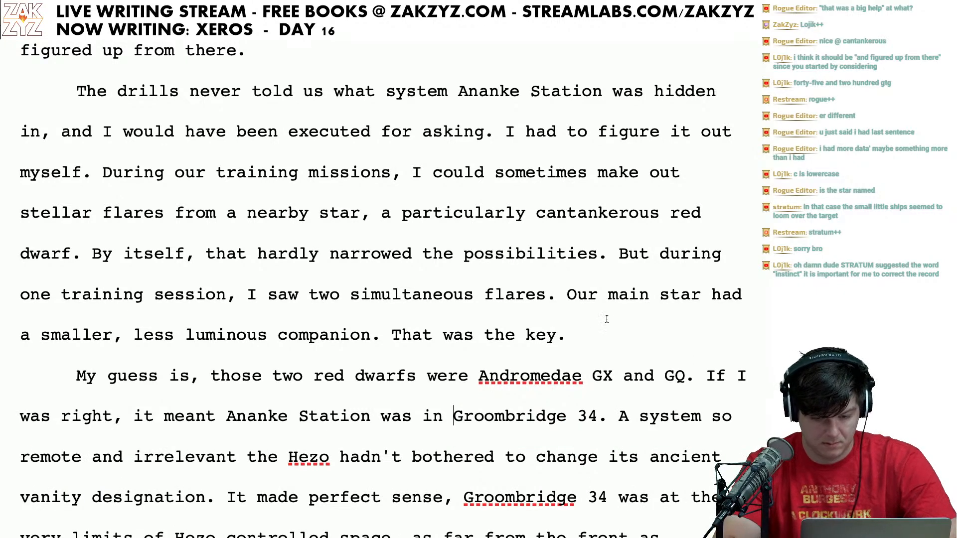
Step: Extend the closing sentence "That was the key" with "to figuring it out."
left_click(583, 325)
key("BackSpace")
type("to figur")
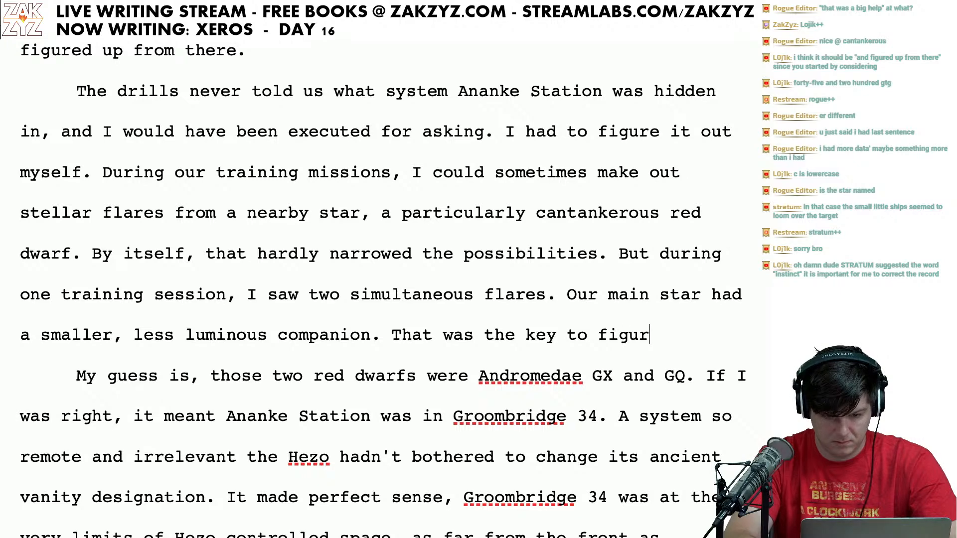
type("ing it out.")
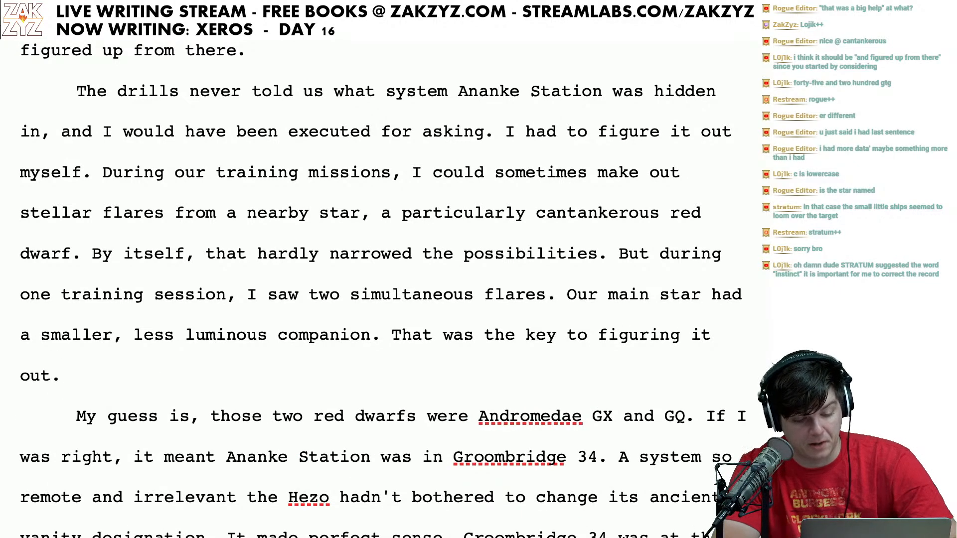
Step: Reread the red dwarf paragraph through the sentence about the system's ancient vanity designation
key("Down")
key("Down")
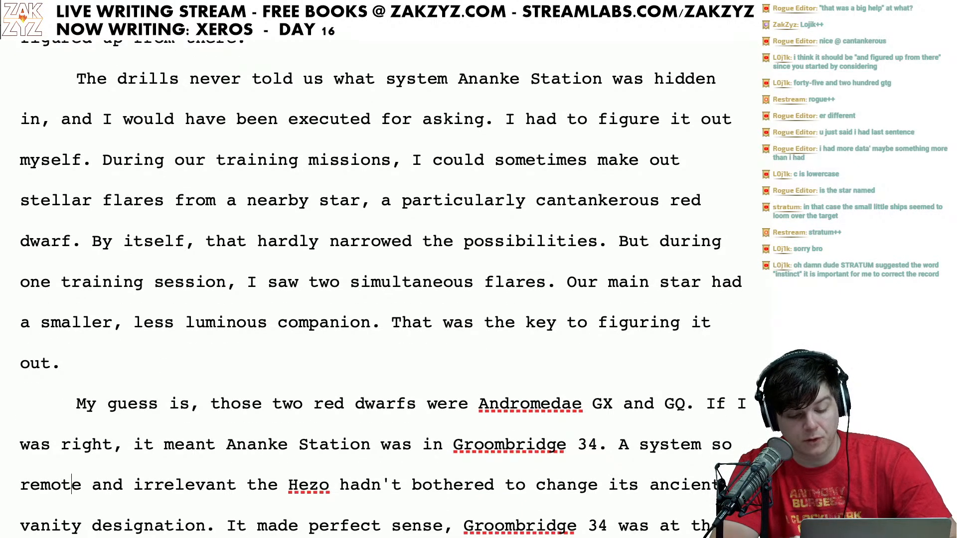
key("Right")
key("Right")
key("Right")
key("Right")
key("Right")
key("Right")
key("Right")
key("Right")
key("Right")
key("Right")
key("Right")
key("Right")
key("Right")
key("Right")
key("Right")
key("Right")
key("Right")
key("Right")
key("Right")
key("Right")
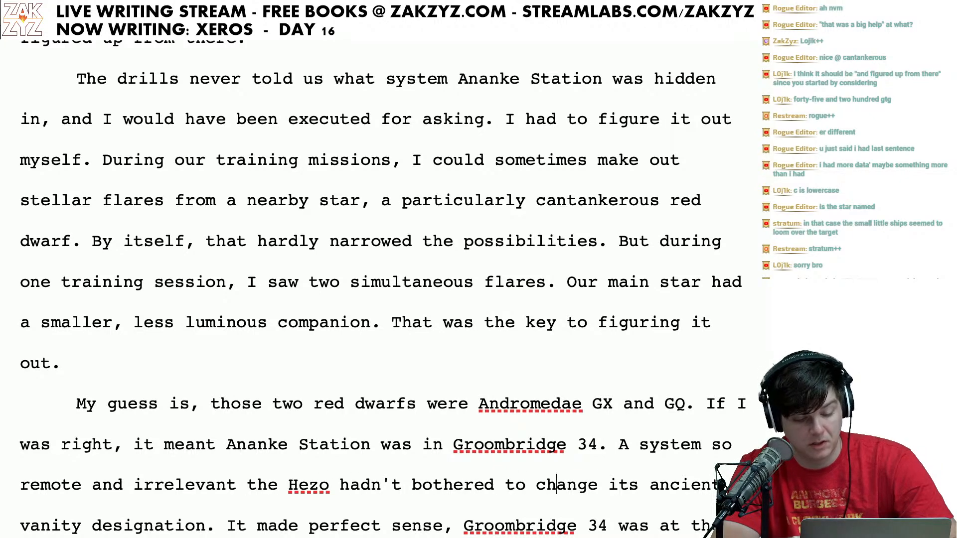
scroll(503, 283, "down", 2)
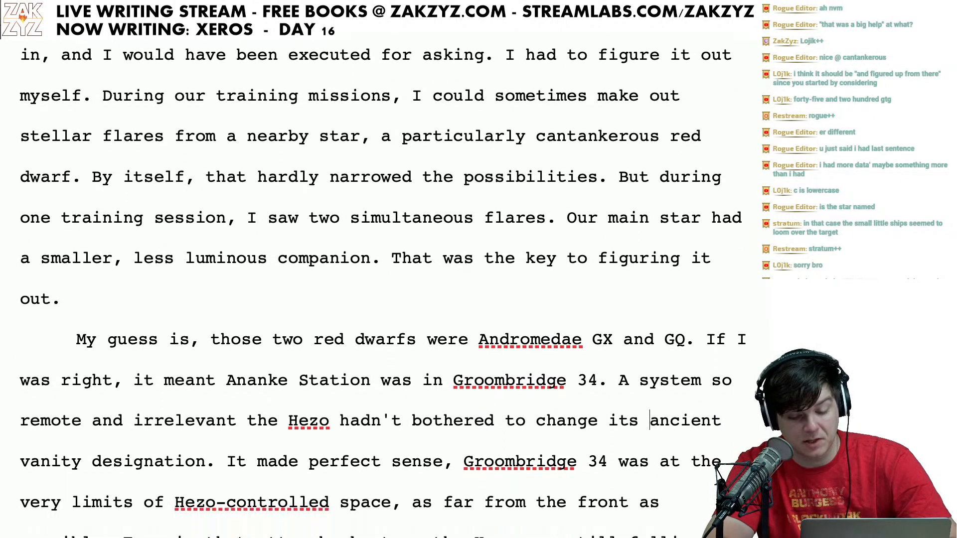
Step: Try opening the sentence "A system so remote and irrelevant" with "It was", and remove the added words
left_click(422, 366)
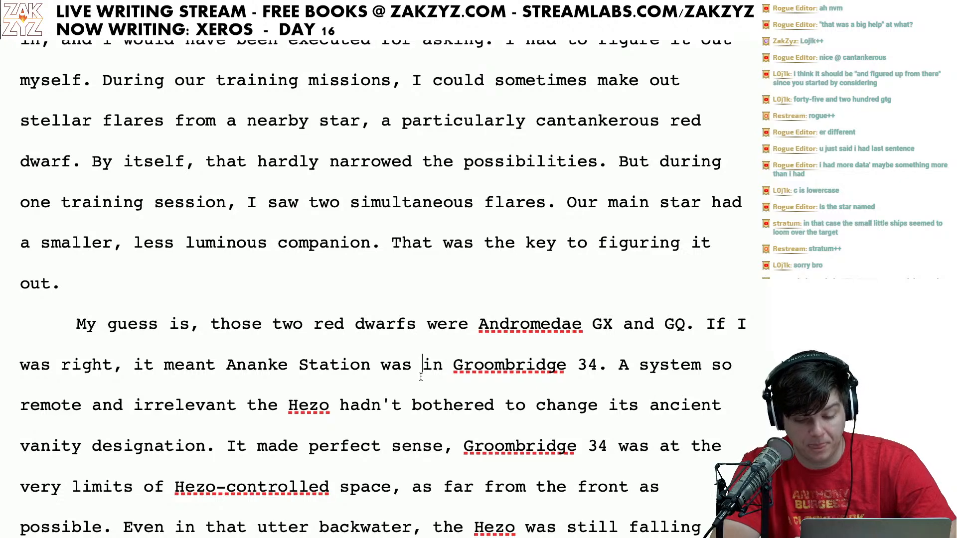
key("Right")
key("Right")
key("Right")
key("Right")
key("Right")
key("Right")
key("Right")
key("Right")
key("Right")
key("Right")
key("Right")
key("Right")
key("Right")
key("Right")
key("Right")
key("Right")
key("Right")
key("Right")
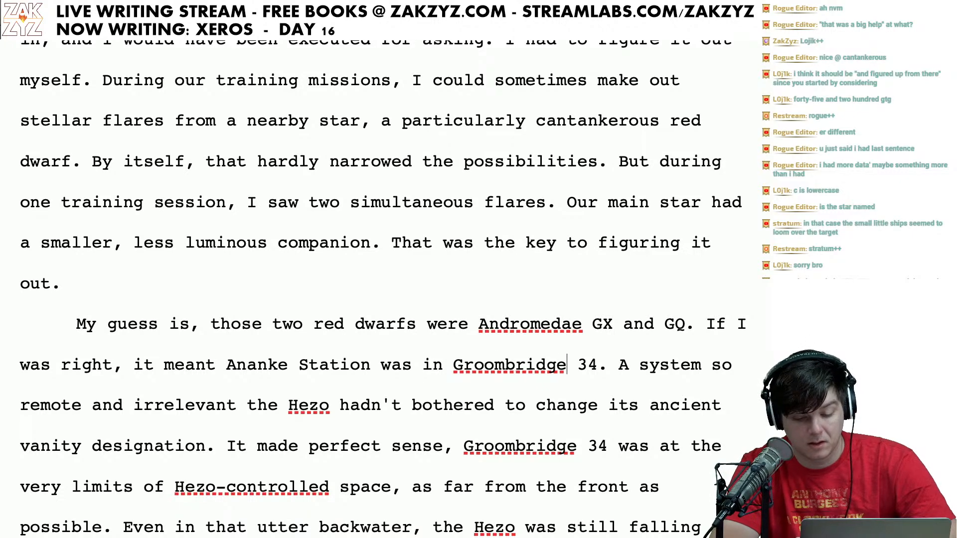
key("Right")
key("Left")
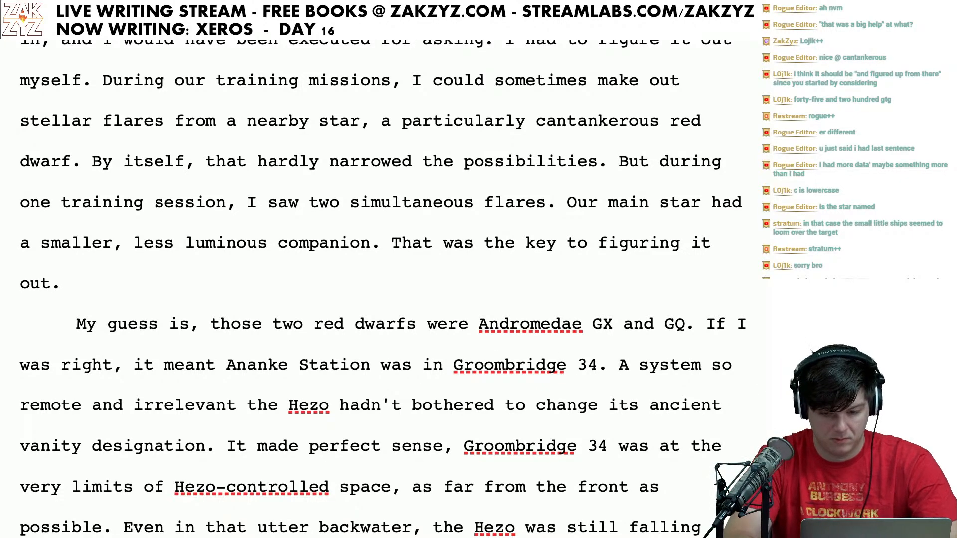
type("It was")
key("BackSpace")
key("BackSpace")
key("BackSpace")
key("BackSpace")
key("BackSpace")
key("BackSpace")
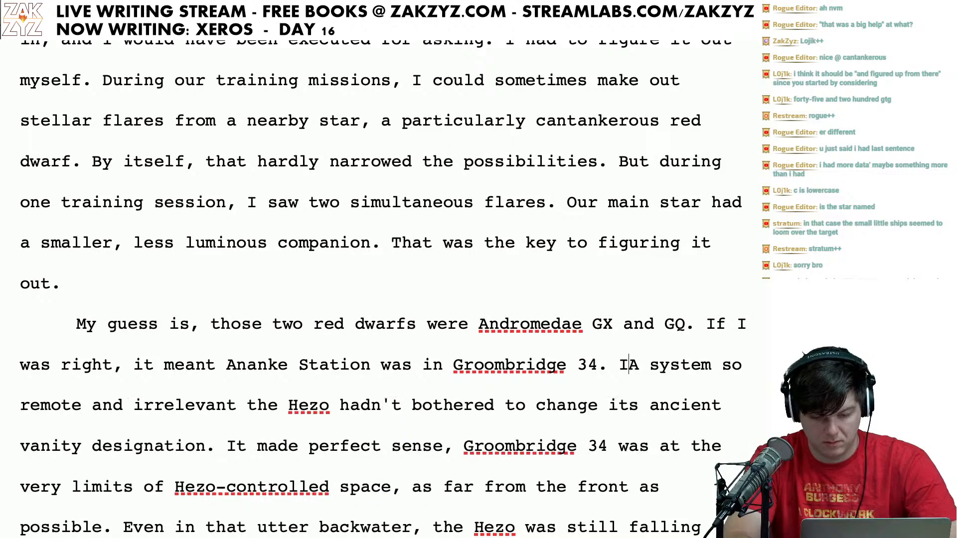
key("BackSpace")
type("G")
key("BackSpace")
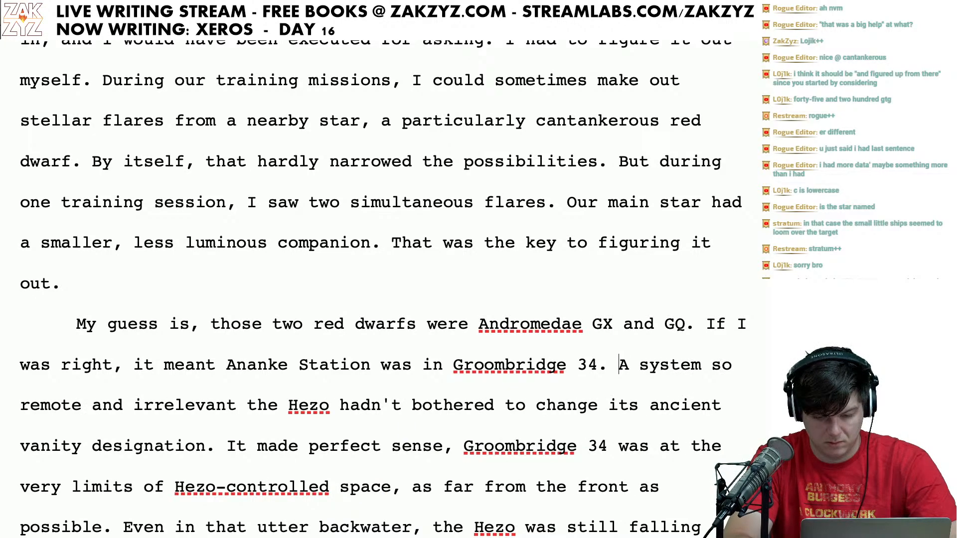
Step: Try joining "a system so remote" to "Groombridge 34" with a comma, and restore the full stop and capital "A"
key("BackSpace")
key("BackSpace")
type(",")
key("Delete")
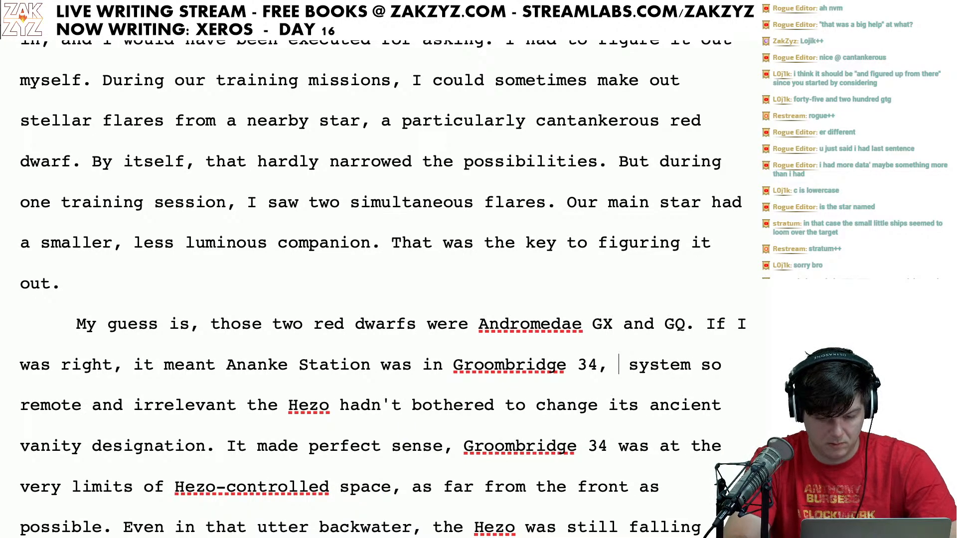
type("a")
key("BackSpace")
key("BackSpace")
key("BackSpace")
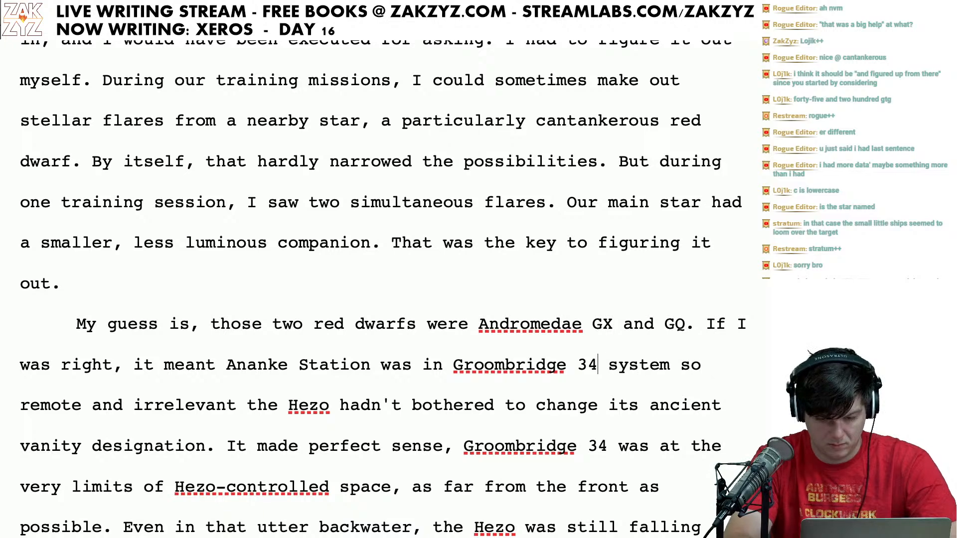
type(". Th")
key("BackSpace")
key("BackSpace")
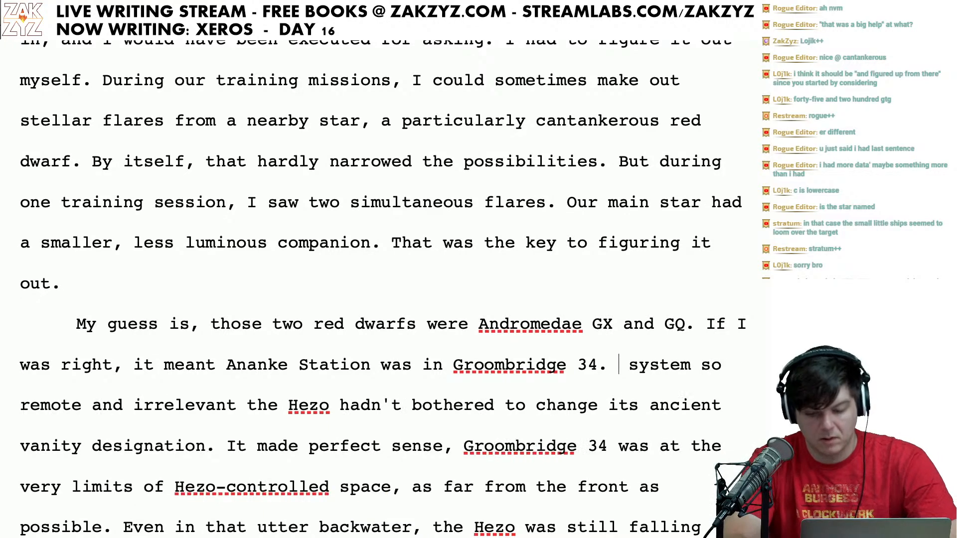
type("A")
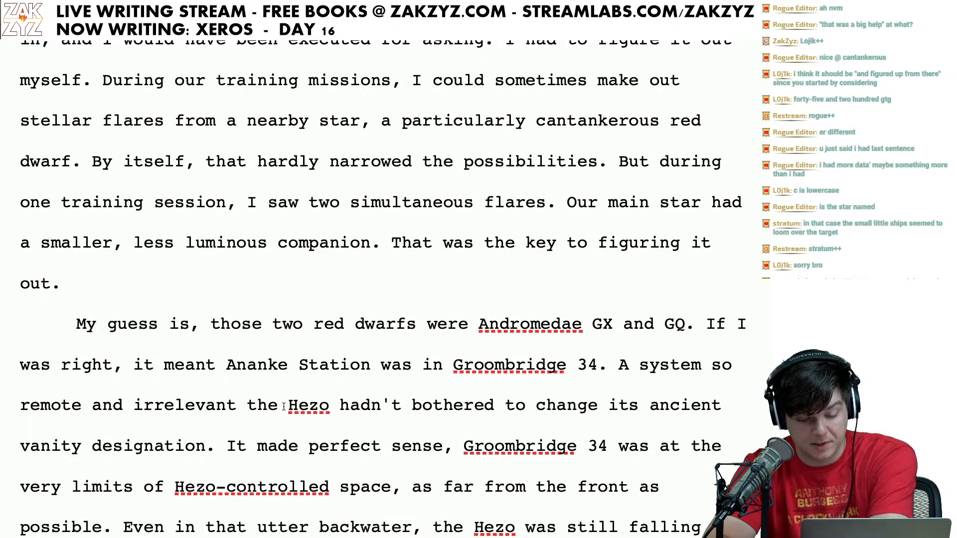
Step: Insert a comma after "remote and irrelevant" in the sentence about the system's ancient vanity designation
left_click(238, 405)
type(",")
key("Right")
key("Right")
key("Right")
key("Right")
key("Right")
key("Right")
key("Right")
key("Right")
key("Right")
key("Right")
key("Right")
key("Right")
key("Right")
key("Right")
key("Right")
key("Right")
key("Right")
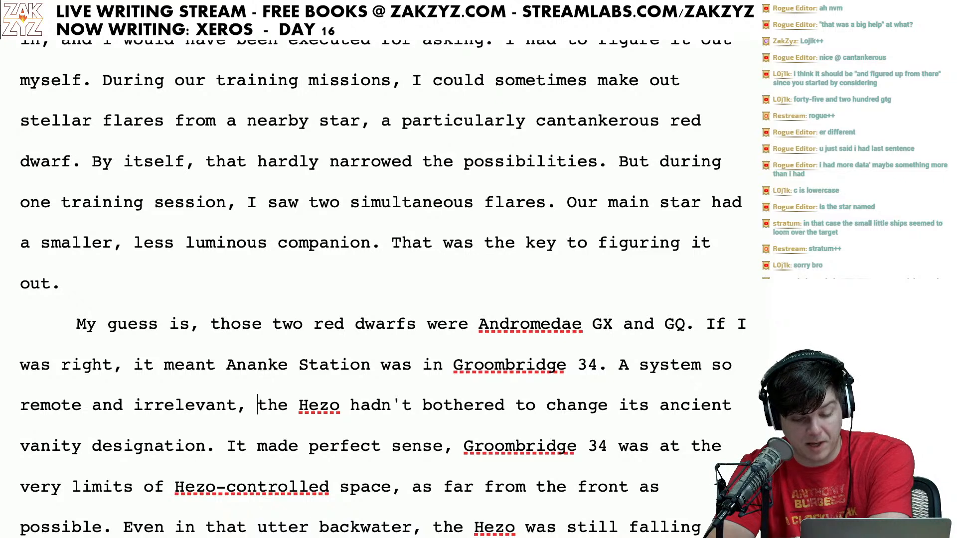
key("Right")
key("Right")
key("Right")
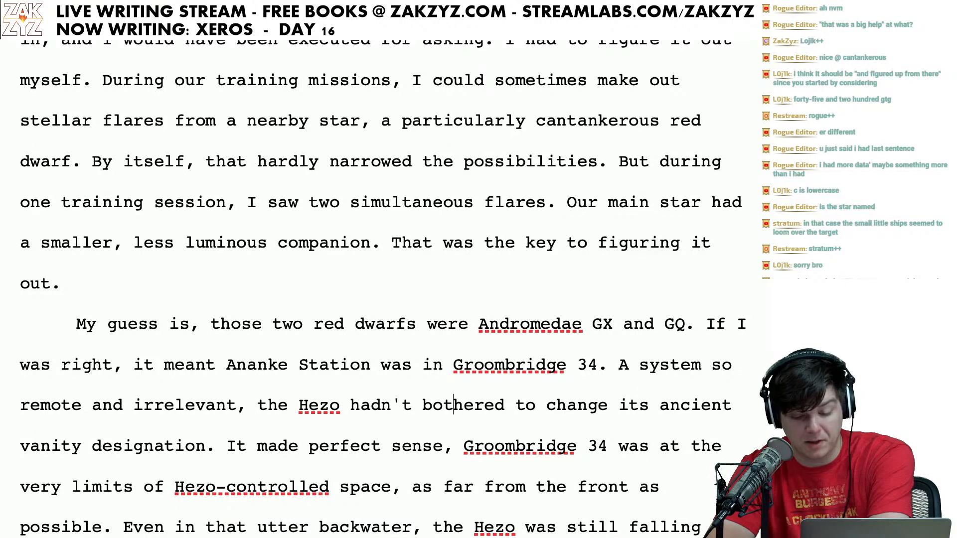
Step: Replace the comma after "It made perfect sense" with a full stop so "Groombridge 34" starts a new sentence
key("Left")
key("Left")
key("Left")
key("Left")
key("Left")
key("Left")
key("Left")
key("Down")
key("Left")
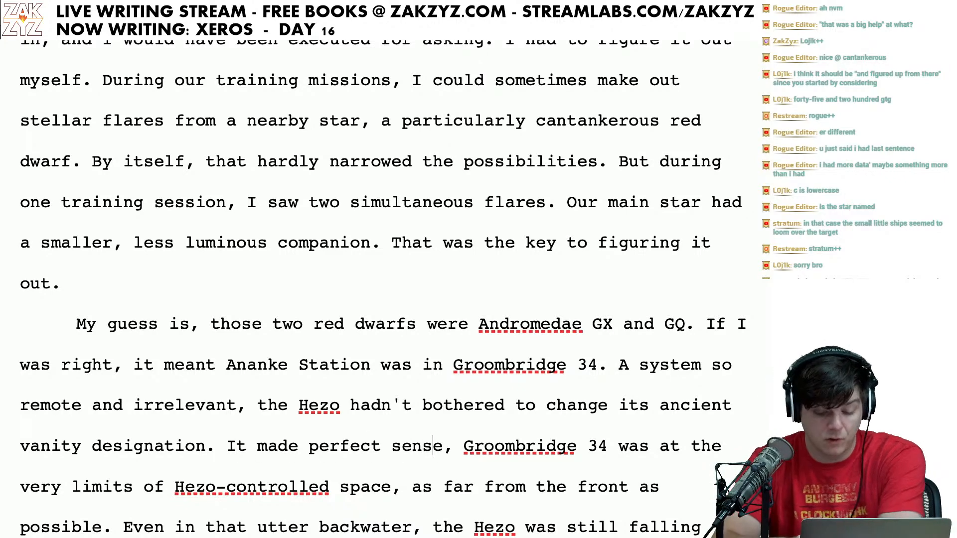
key("BackSpace")
type(".")
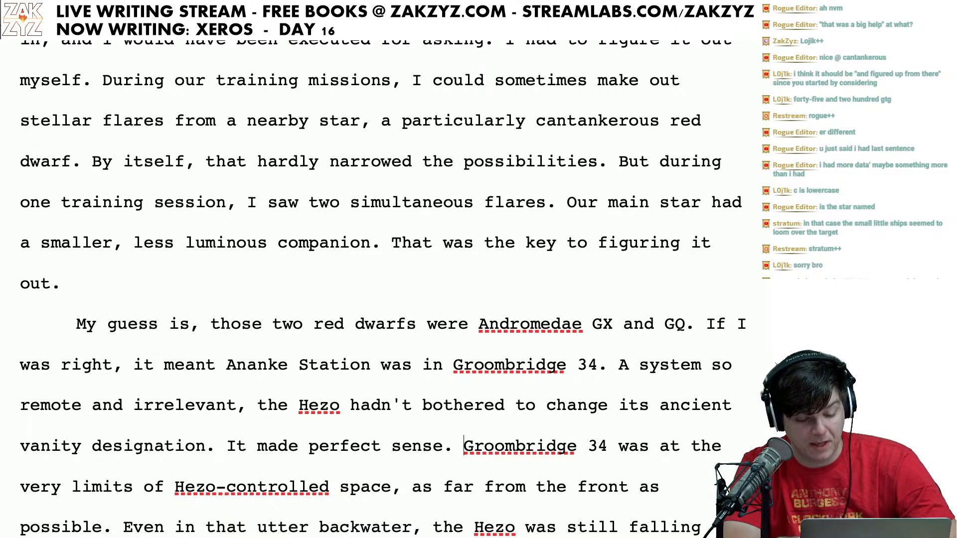
Step: Replace "the Hezo" with "they" in the sentence beginning "Even in that utter backwater"
key("Down")
key("Down")
key("Down")
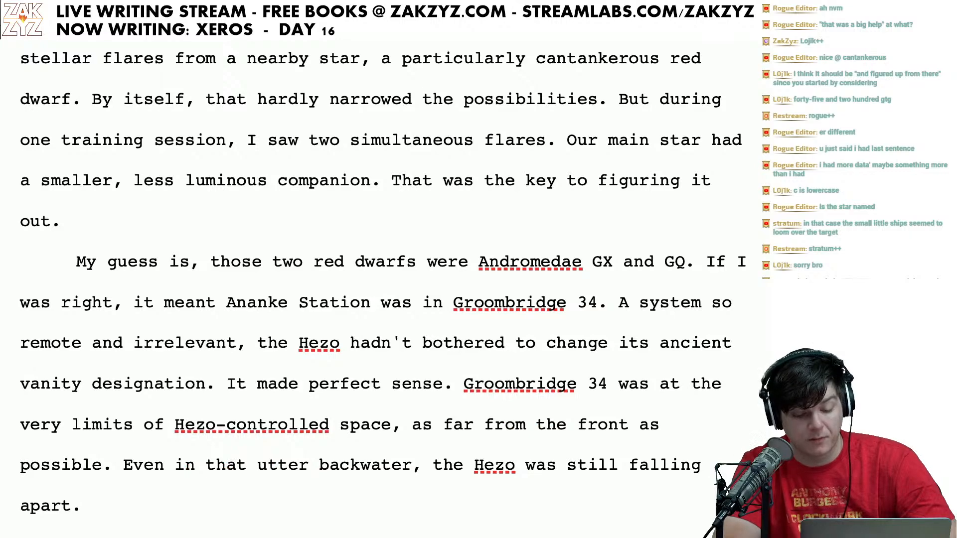
left_click(107, 420)
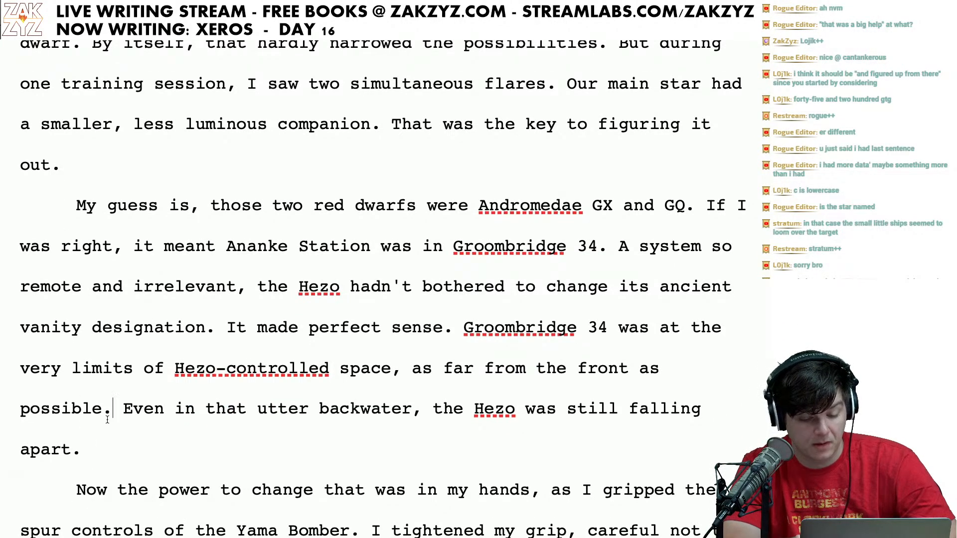
key("Right")
key("Right")
key("Right")
key("Right")
key("Right")
key("Right")
key("Right")
key("Right")
key("Right")
key("Right")
key("Right")
key("Right")
key("Right")
key("Right")
key("Right")
key("Right")
key("Right")
key("Right")
key("Right")
key("Right")
key("Right")
key("Right")
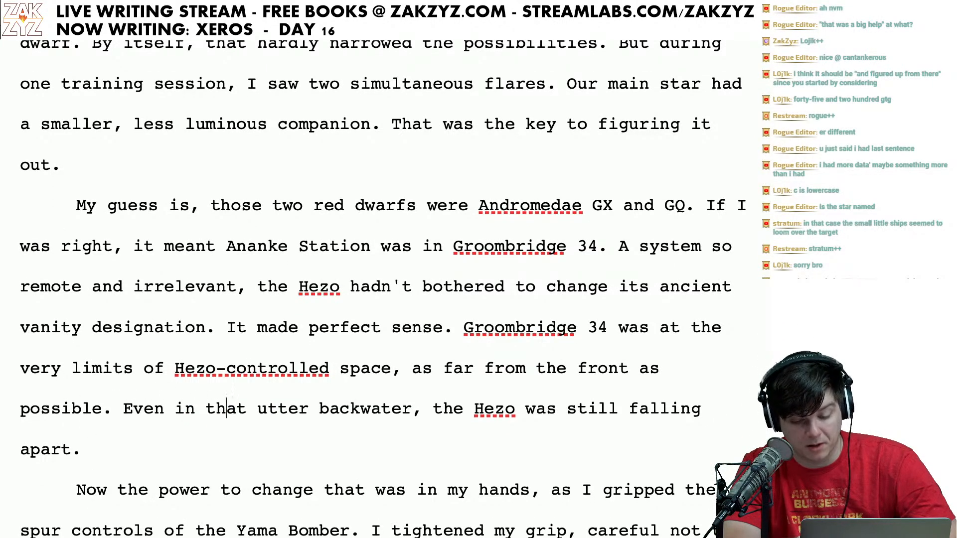
key("Right")
key("Right")
key("Right")
key("Right")
key("Right")
key("Right")
key("Right")
key("Right")
key("Right")
key("Right")
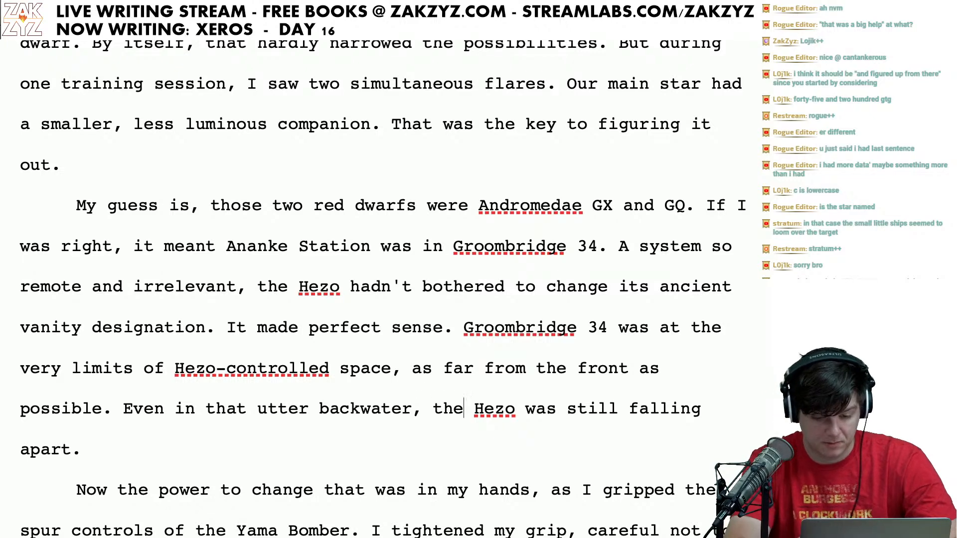
key("BackSpace")
key("BackSpace")
key("BackSpace")
key("BackSpace")
type("y")
key("BackSpace")
key("BackSpace")
type("y were")
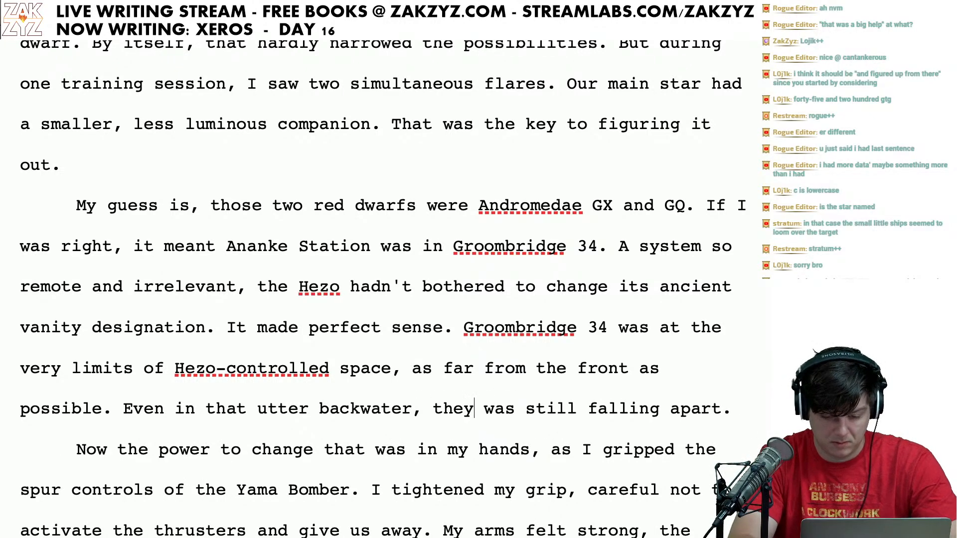
Step: Change "was" to "were" before "still falling apart" to agree with "they"
key("Right")
key("Right")
key("Right")
key("Right")
key("BackSpace")
key("BackSpace")
key("BackSpace")
key("BackSpace")
key("BackSpace")
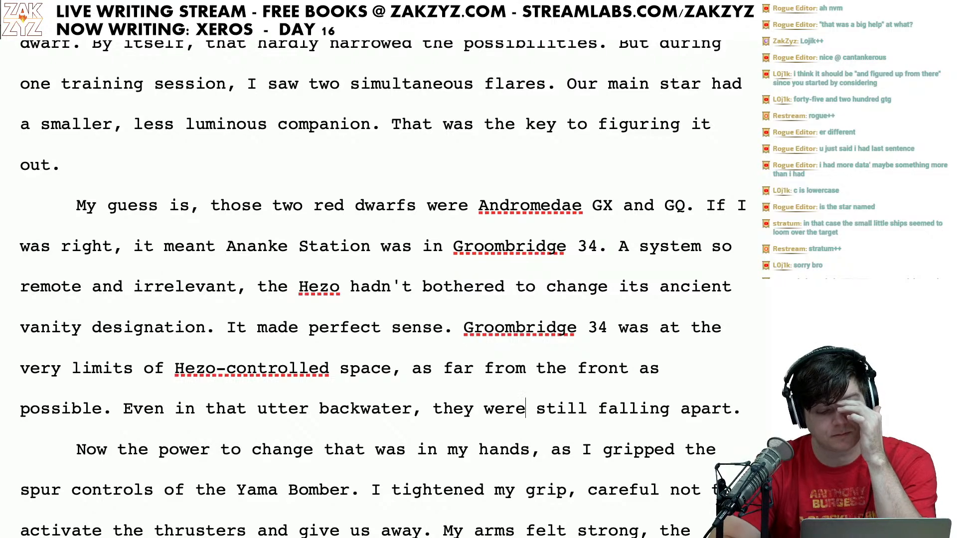
Step: Remove the opening "Now" from the following paragraph and start it with a capitalised "The power to change that"
scroll(382, 288, "down", 1)
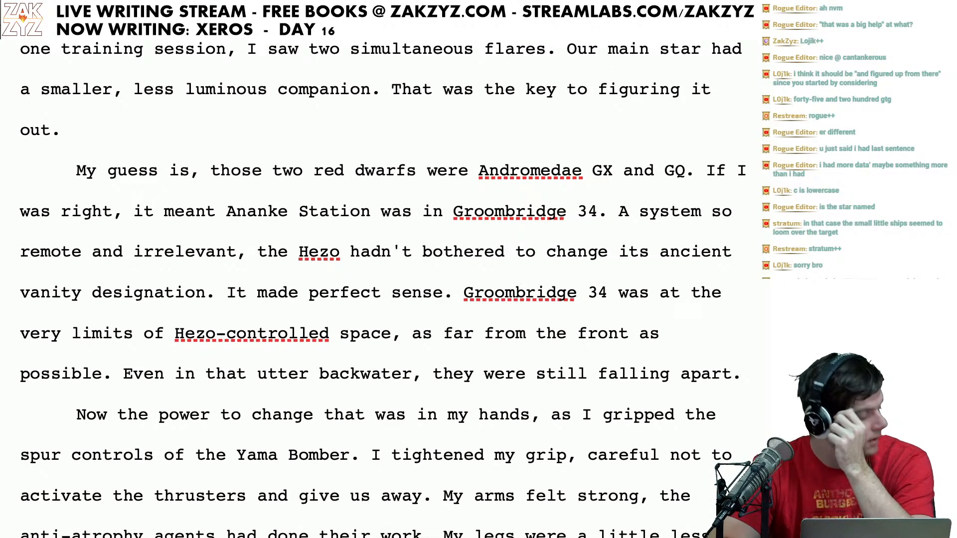
scroll(382, 289, "down", 2)
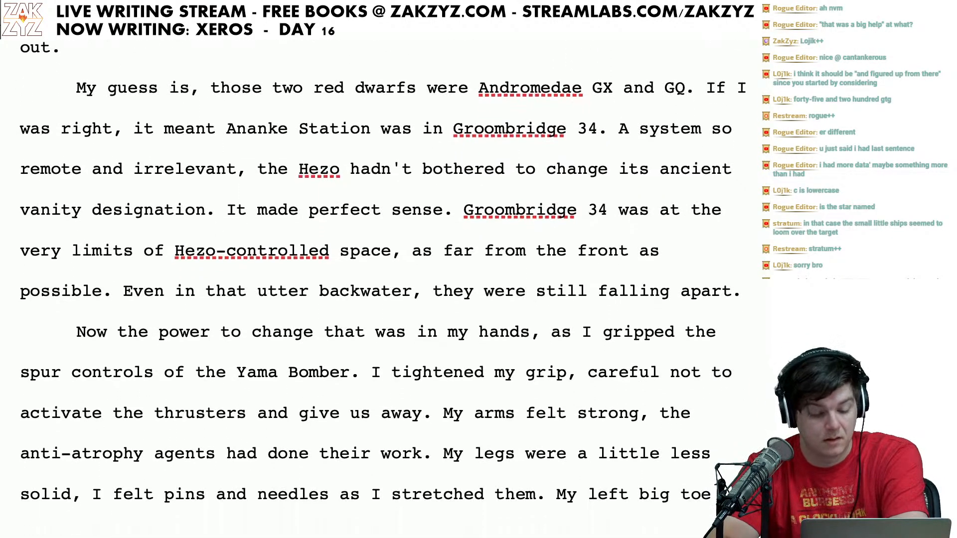
left_click(128, 333)
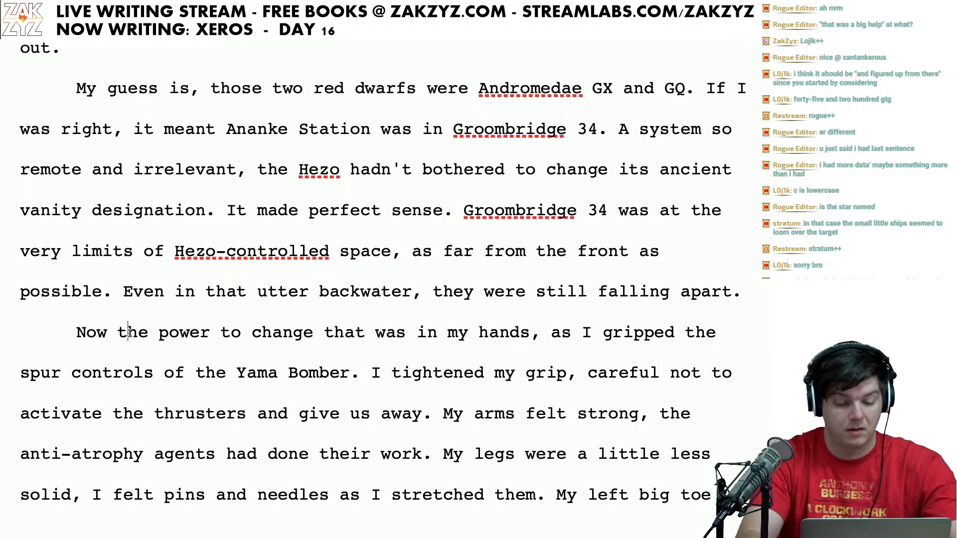
key("BackSpace")
key("BackSpace")
key("BackSpace")
key("BackSpace")
key("BackSpace")
type("T")
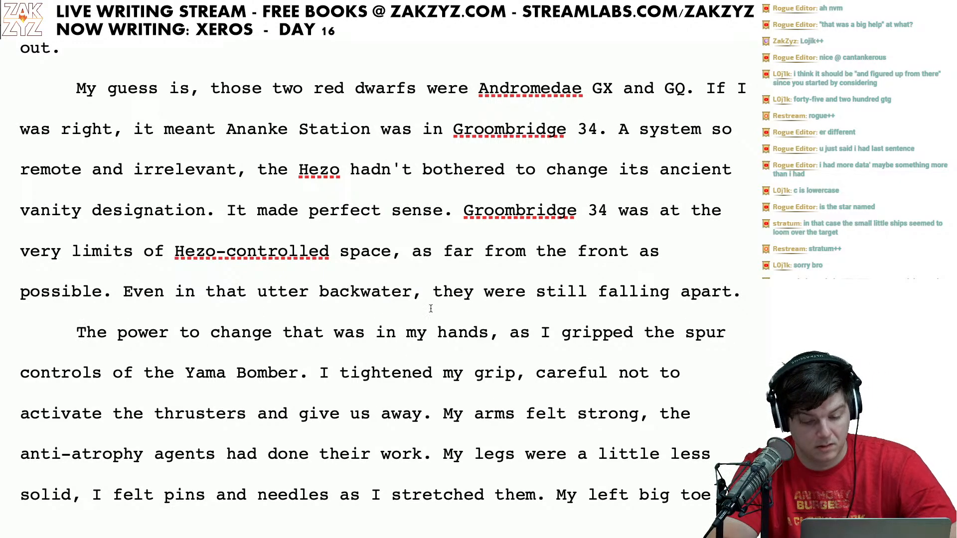
Step: Insert "the spur controls of my Yama Bomber." after "The power to change that was in my hands,"
scroll(542, 335, "down", 1)
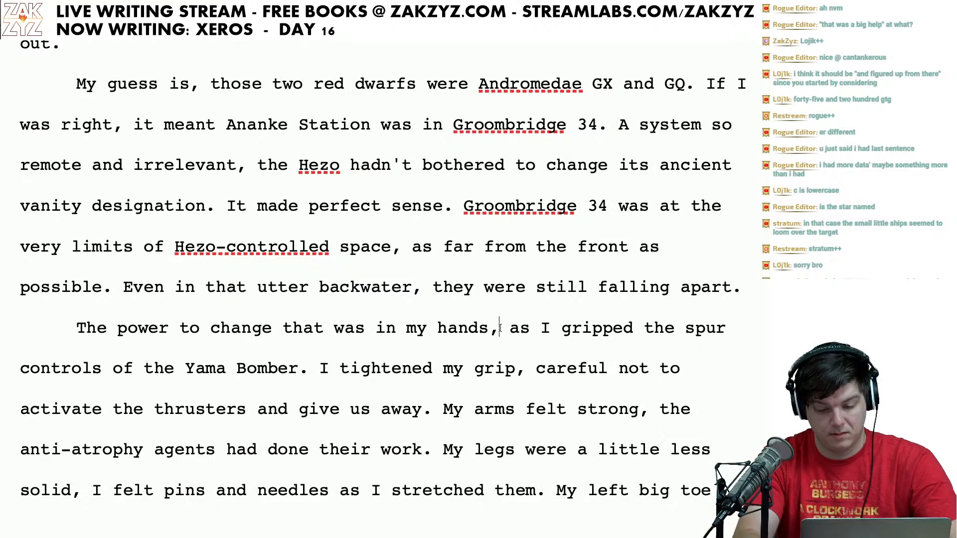
type("the spur co")
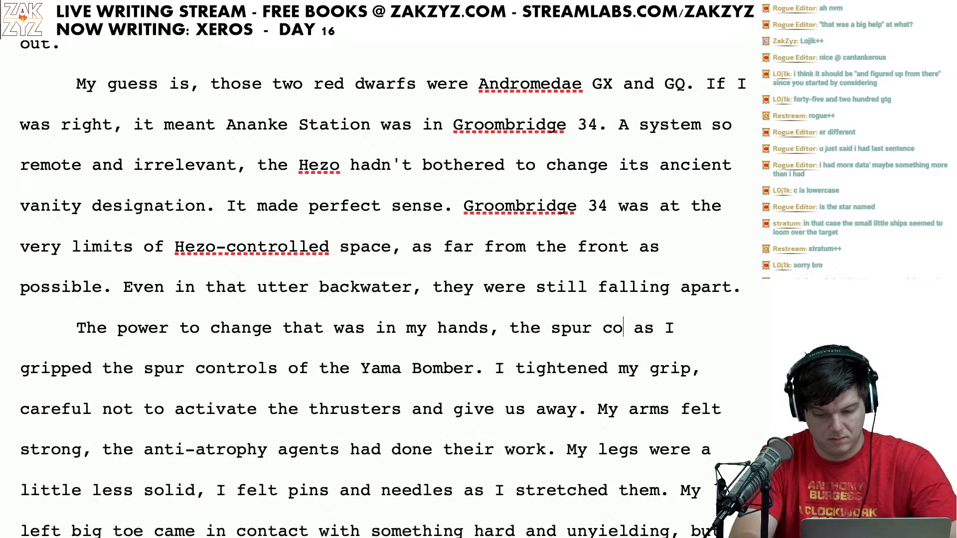
type("ntrols of my")
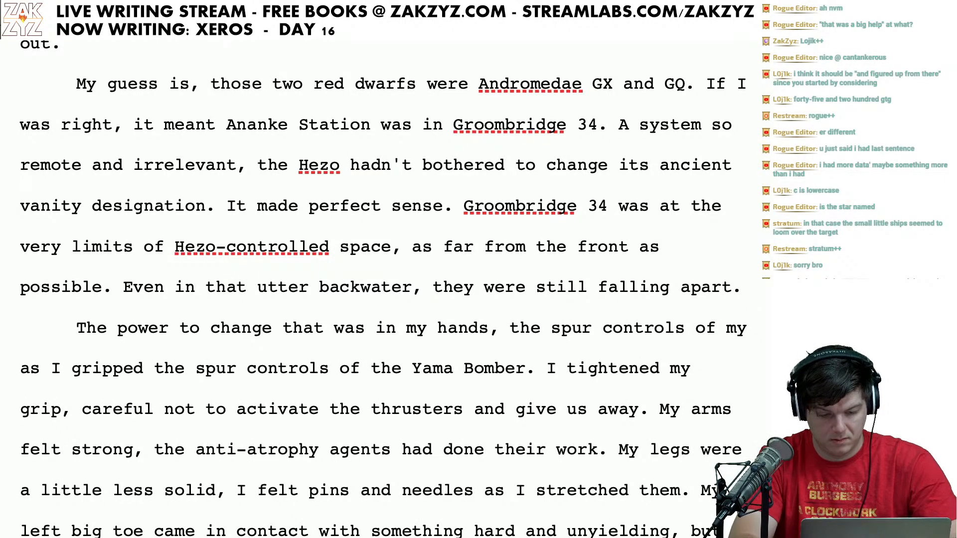
type(" Yama Bomber.")
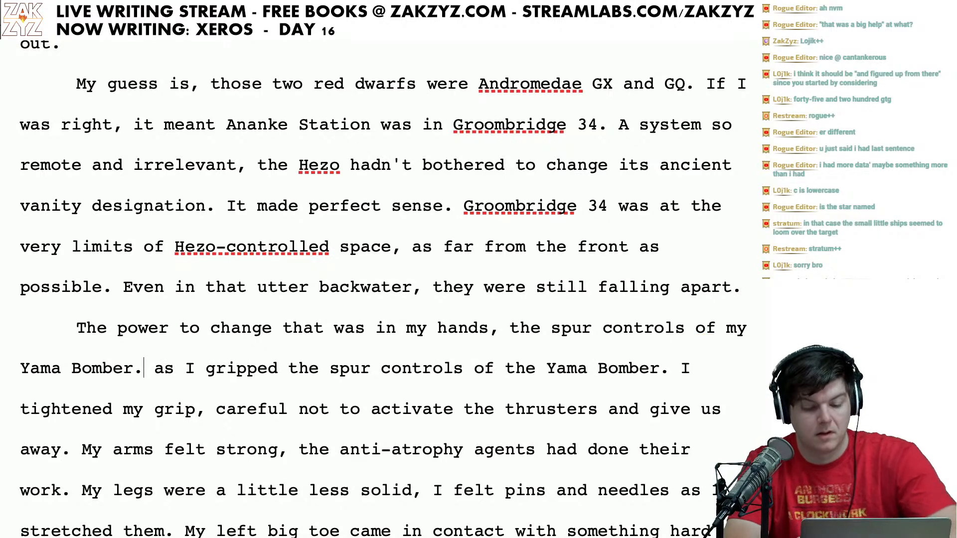
Step: Delete the leftover clause "as I gripped the spur controls of the Yama Bomber." and insert "10" between "Yama" and "Bomber"
key("shift+Right")
key("shift+Right")
key("shift+Right")
key("shift+Right")
key("shift+Right")
key("shift+Right")
key("shift+Right")
key("shift+Right")
key("shift+Right")
key("shift+Right")
key("shift+Right")
key("shift+Right")
key("shift+Right")
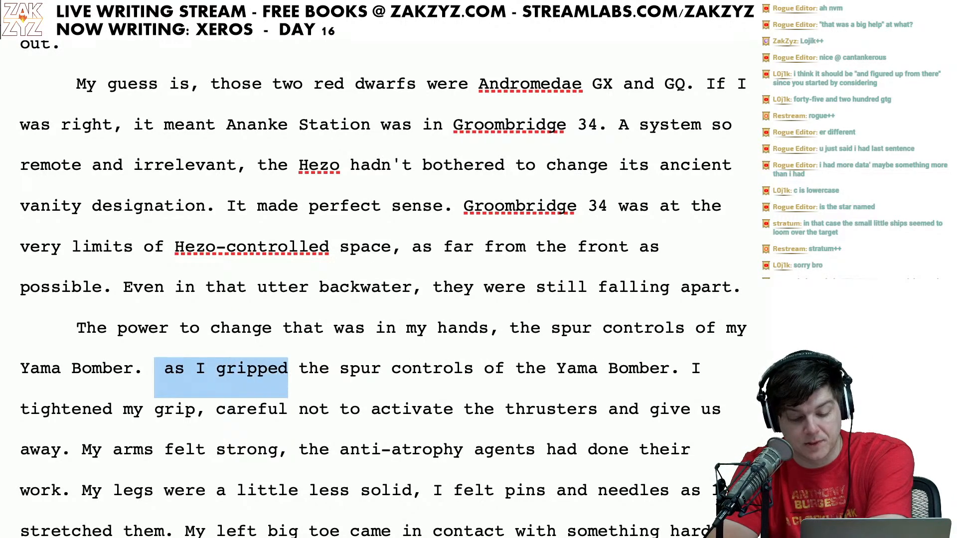
key("shift+Right")
key("shift+Right")
key("shift+Right")
key("shift+Right")
key("shift+Right")
key("shift+Right")
key("shift+Right")
key("shift+Right")
key("shift+Right")
key("shift+Right")
key("shift+Right")
key("shift+Right")
key("shift+Right")
key("shift+Right")
key("shift+Right")
key("shift+Right")
key("shift+Right")
key("shift+Right")
key("shift+Right")
key("shift+Right")
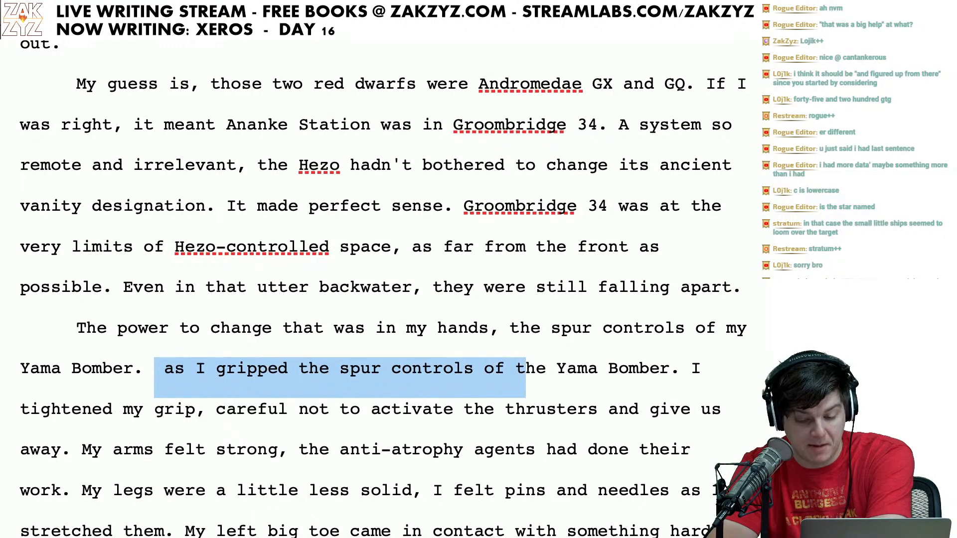
key("shift+Right")
key("shift+Right")
key("shift+Right")
key("shift+Right")
key("shift+Right")
key("shift+Right")
key("shift+Right")
key("shift+Right")
key("shift+Right")
key("shift+Right")
key("shift+Right")
key("shift+Right")
key("shift+Right")
key("shift+Right")
key("shift+Right")
key("BackSpace")
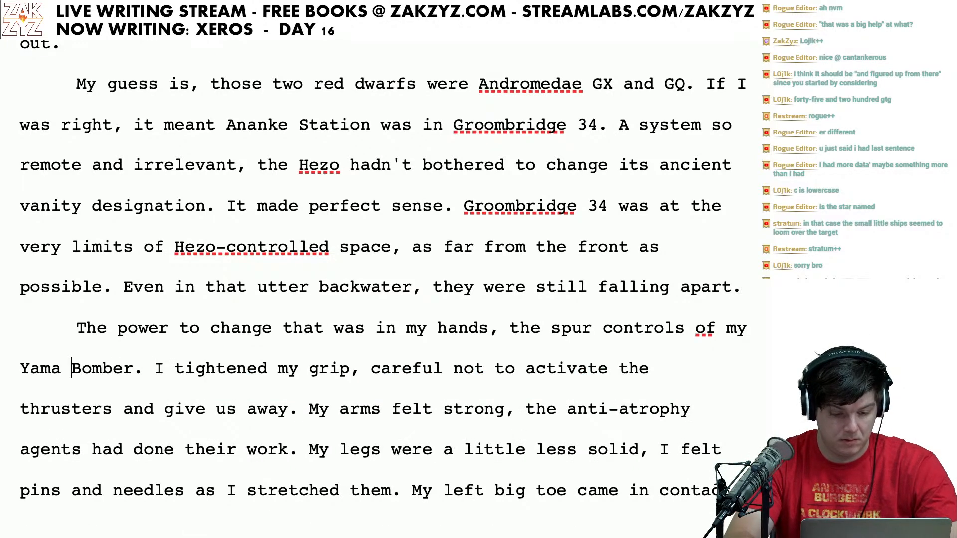
type("10")
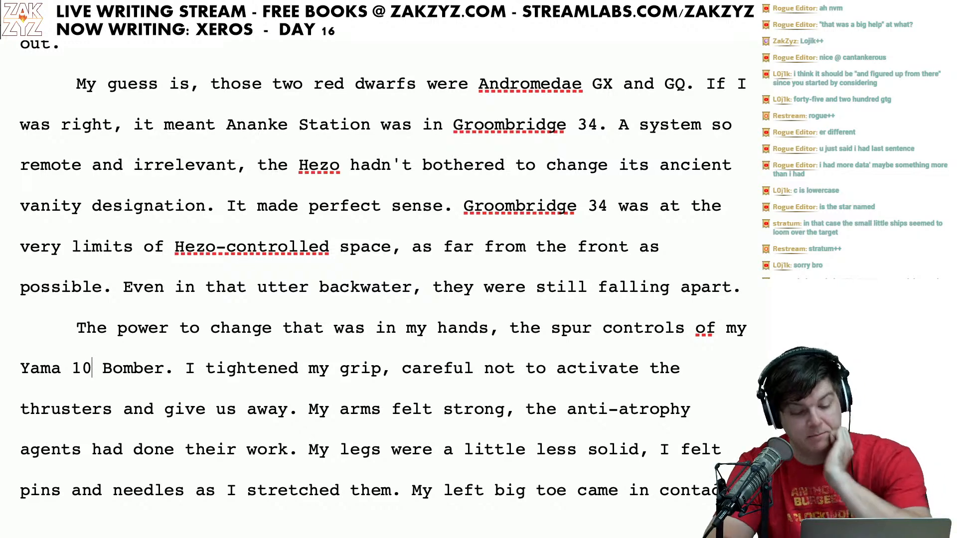
Step: Replace "tightened" with "loosened" in the sentence "I tightened my grip"
scroll(383, 288, "down", 1)
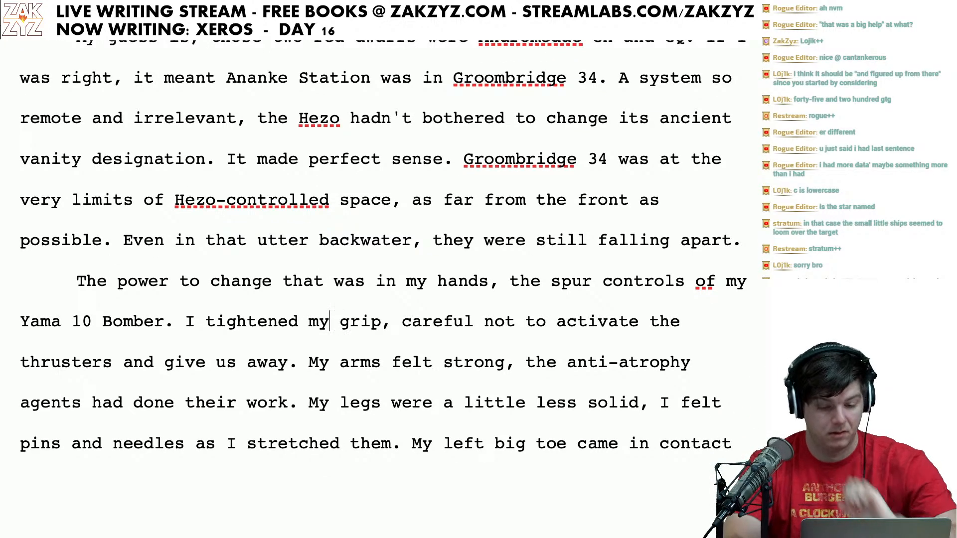
key("Left")
key("BackSpace")
key("BackSpace")
key("BackSpace")
key("BackSpace")
key("BackSpace")
key("BackSpace")
key("BackSpace")
key("BackSpace")
key("BackSpace")
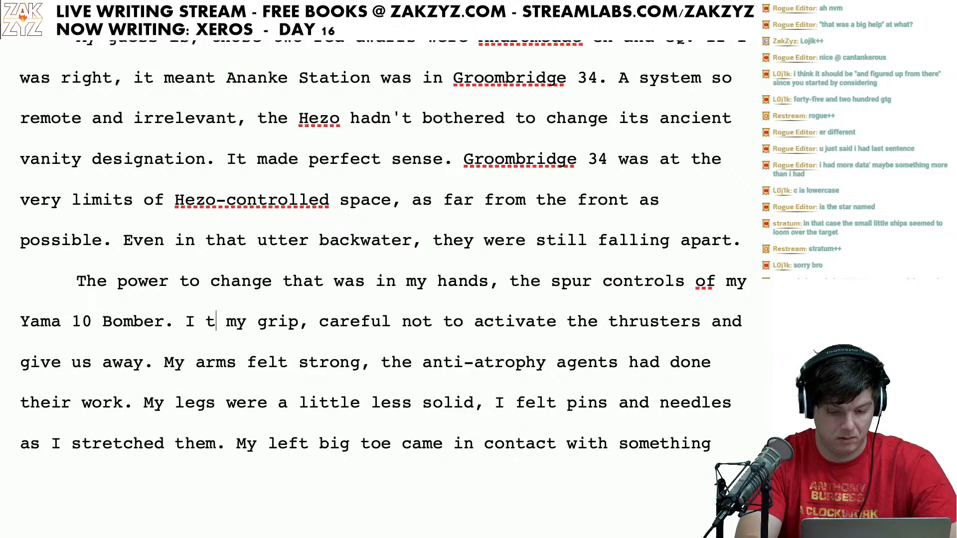
type("loosened")
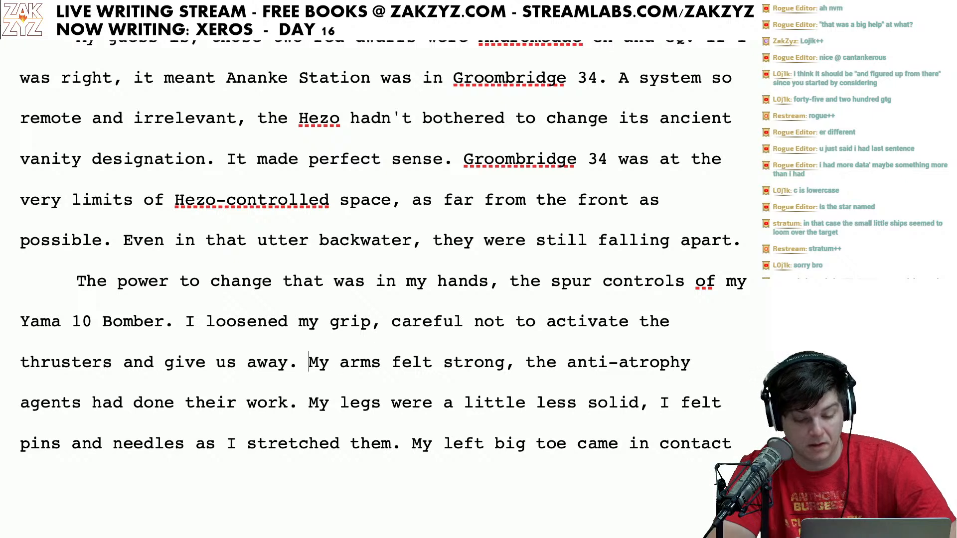
key("Right")
key("Right")
key("Right")
key("Right")
key("Right")
key("Right")
key("Right")
key("Right")
key("Right")
key("Right")
key("Right")
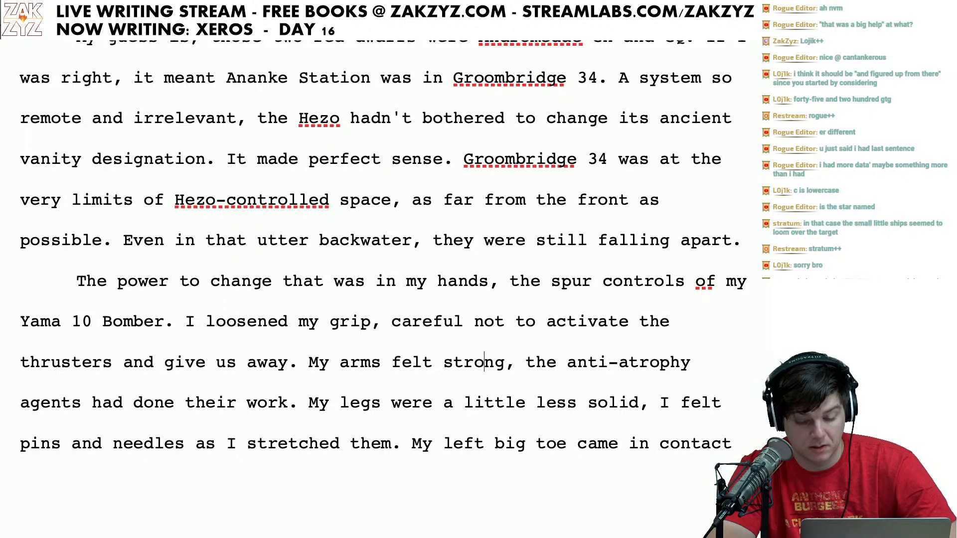
key("BackSpace")
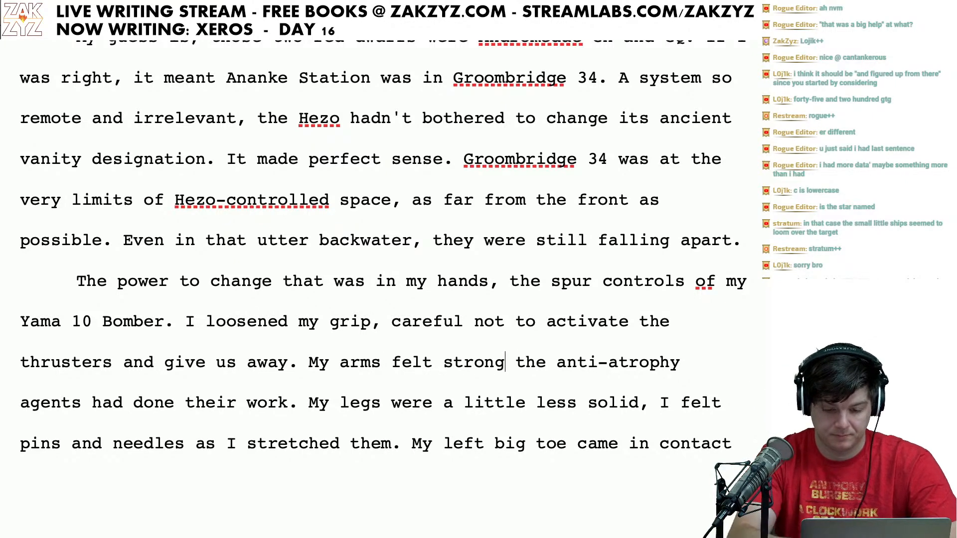
type(",")
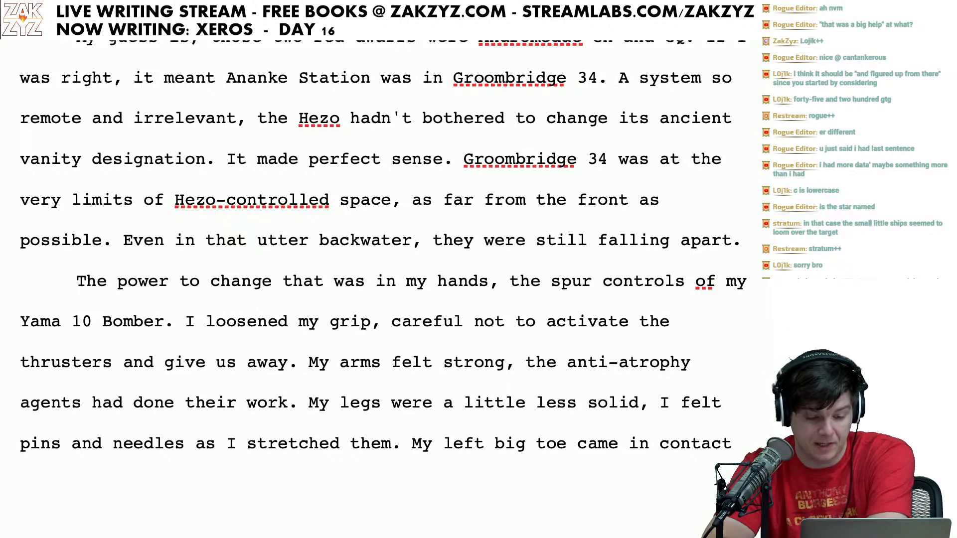
Step: Replace the comma after "My legs were a little less solid" with a full stop
scroll(383, 249, "down", 1)
scroll(118, 423, "down", 1)
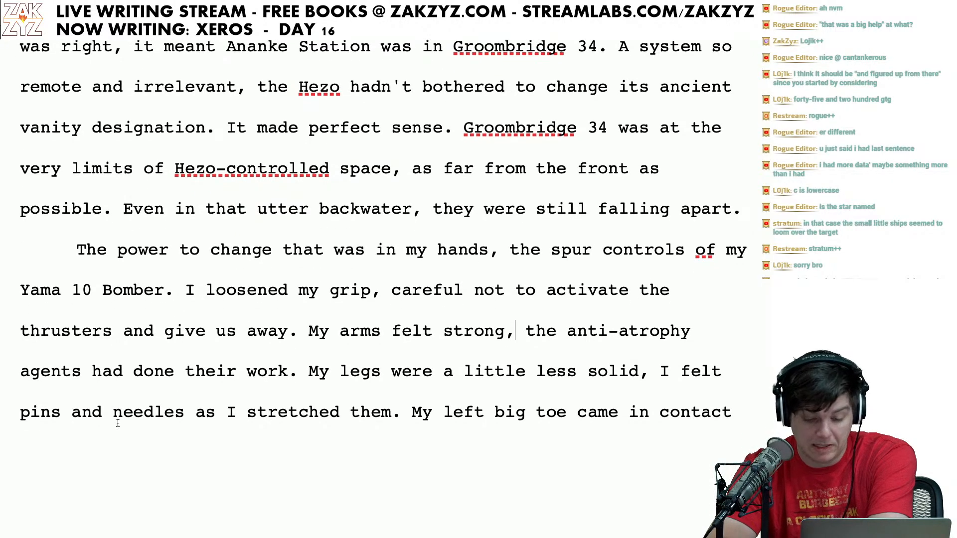
left_click(248, 372)
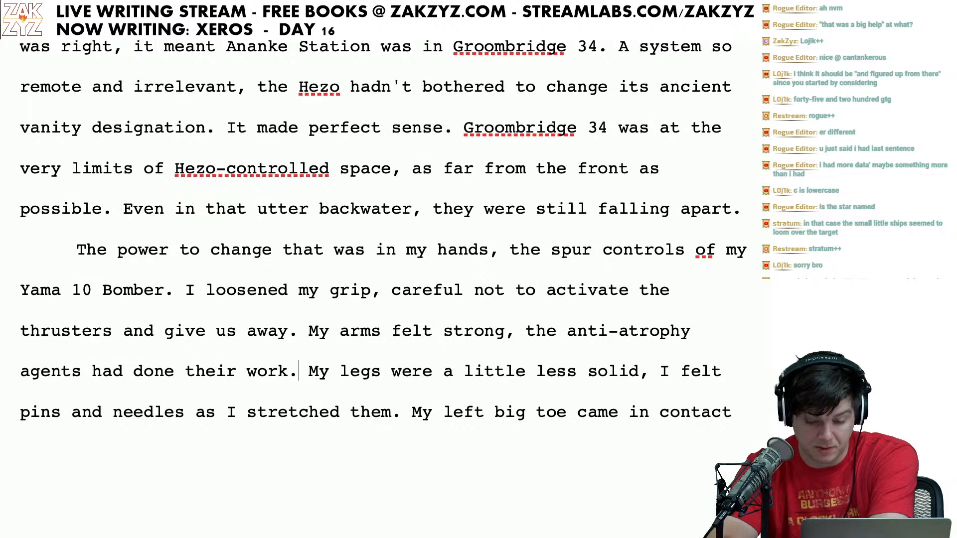
left_click(640, 377)
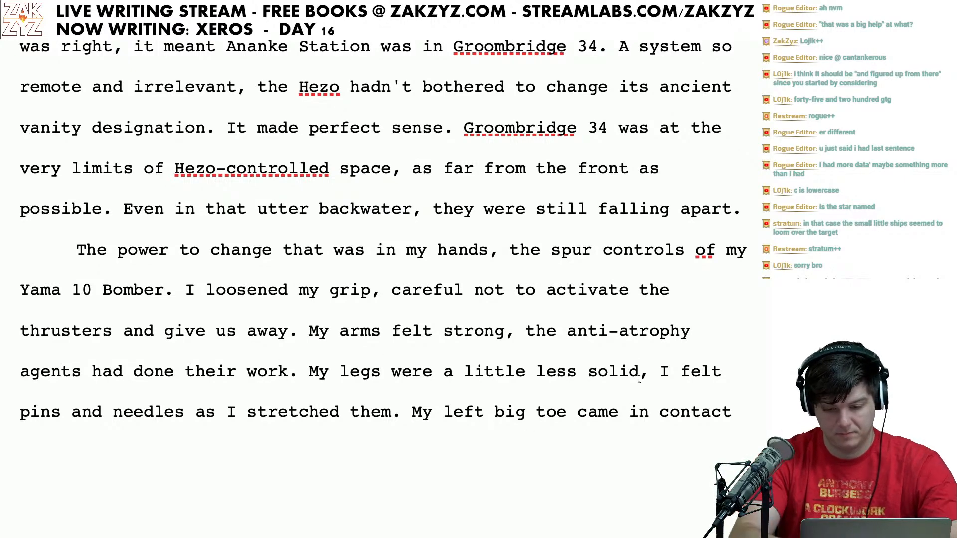
key("BackSpace")
type(".")
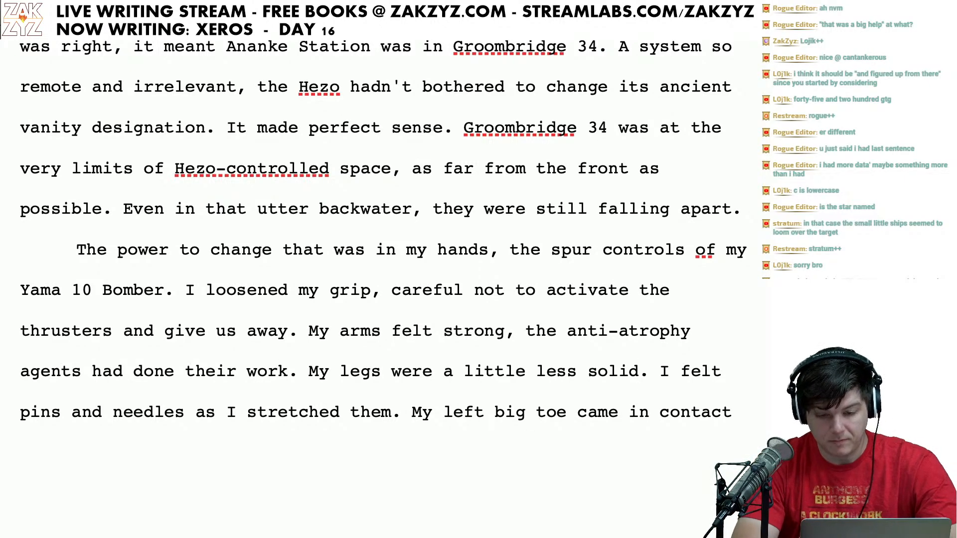
Step: Insert "amidst the ship flesh" after "something hard and unyielding" in the left big toe sentence
key("Down")
key("Down")
key("Down")
key("Up")
key("Up")
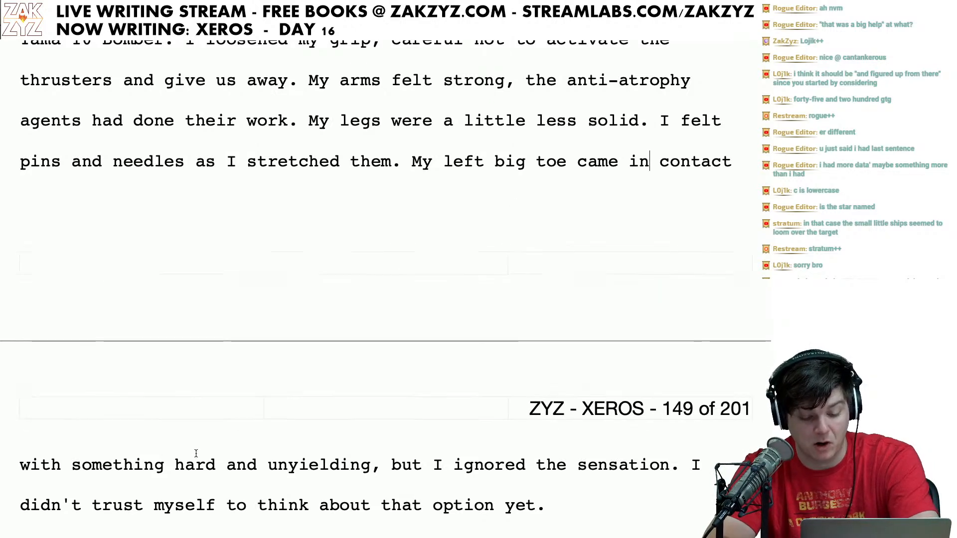
left_click(372, 465)
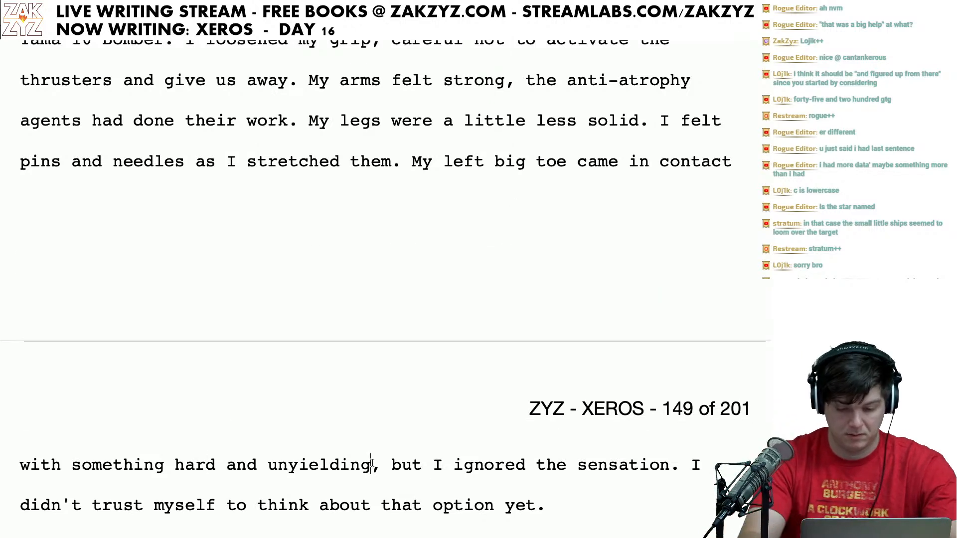
type("amids")
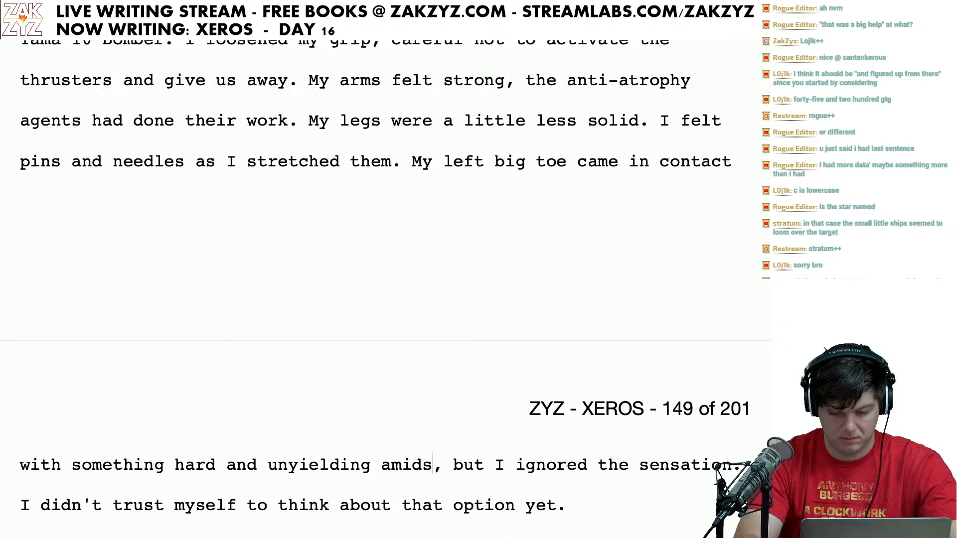
type("t the ")
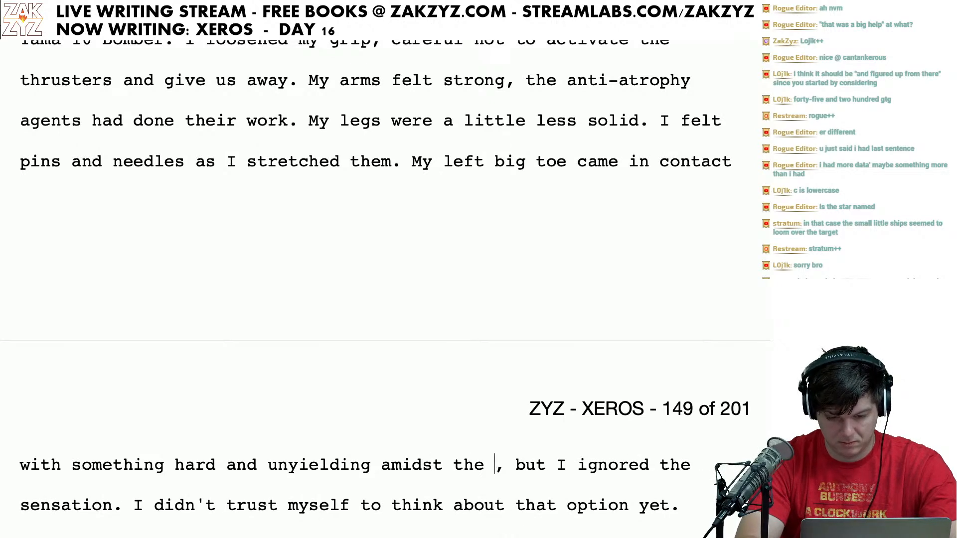
type("shi, but I igno")
key("BackSpace")
type("sh")
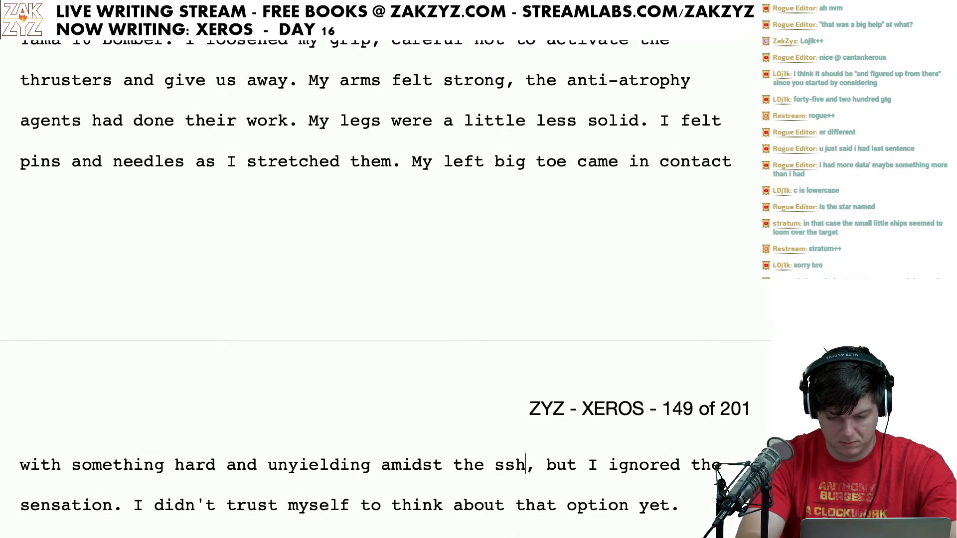
key("BackSpace")
key("BackSpace")
type("hip")
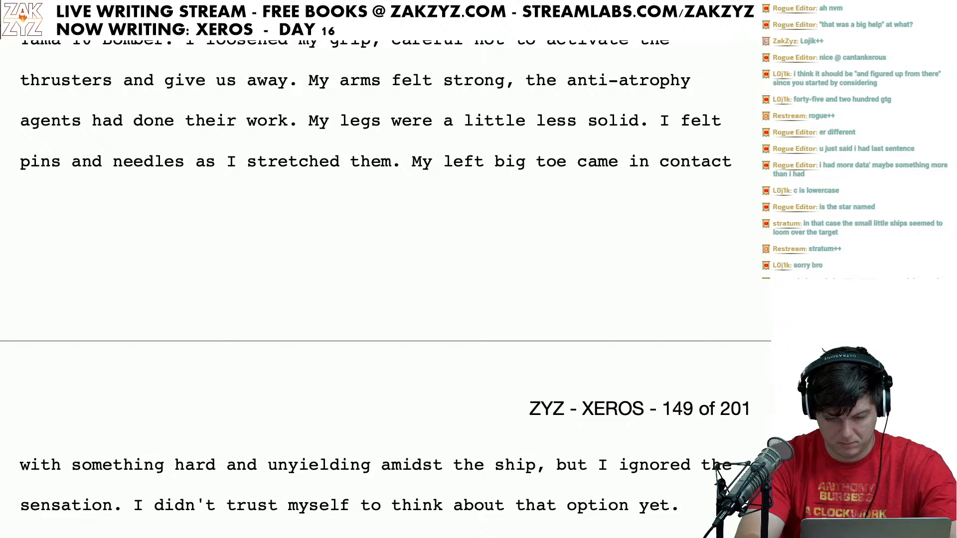
type(" flesh")
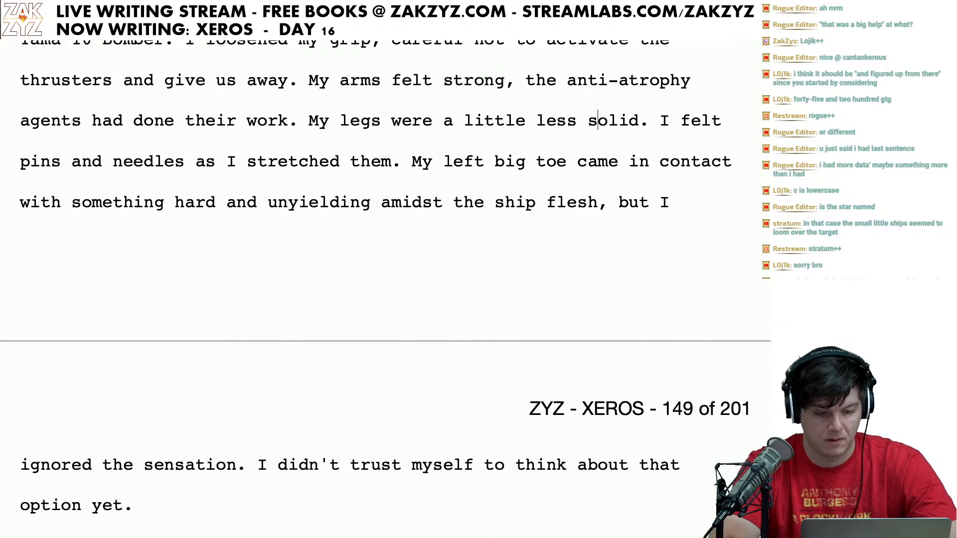
Step: Extend "My arms felt strong" with "and awake", keeping a comma before "the anti-atrophy agents"
scroll(383, 287, "down", 1)
scroll(383, 287, "up", 3)
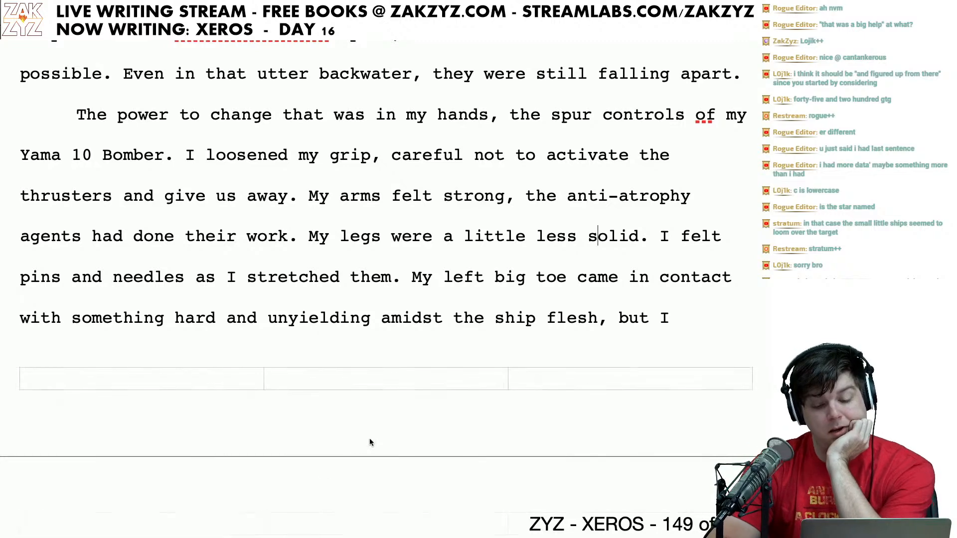
scroll(409, 211, "down", 1)
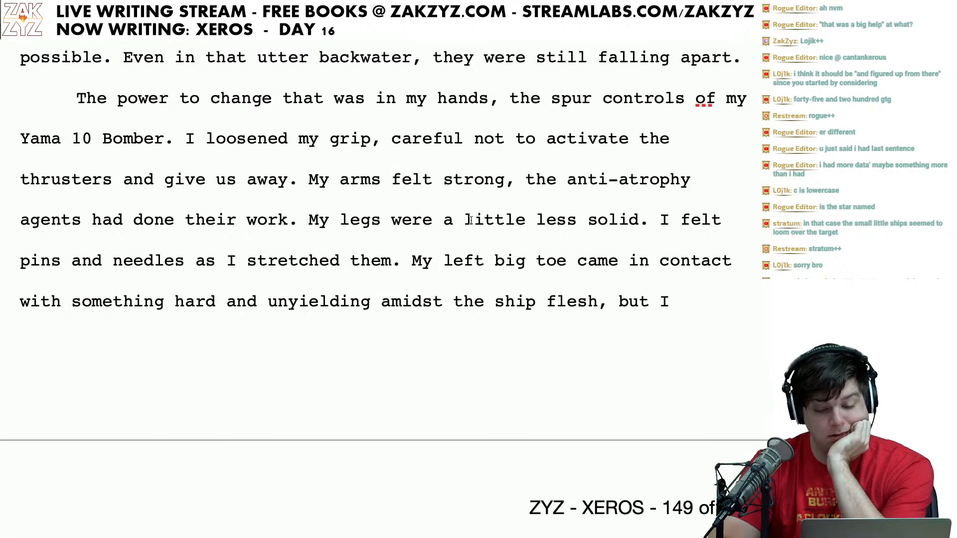
left_click(519, 180)
key("BackSpace")
type("and awa")
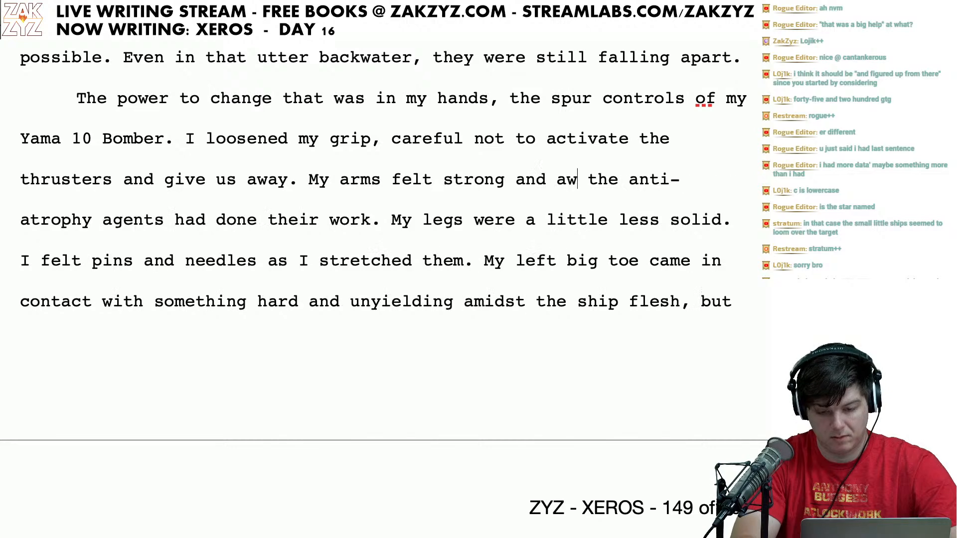
key("BackSpace")
type("ake.")
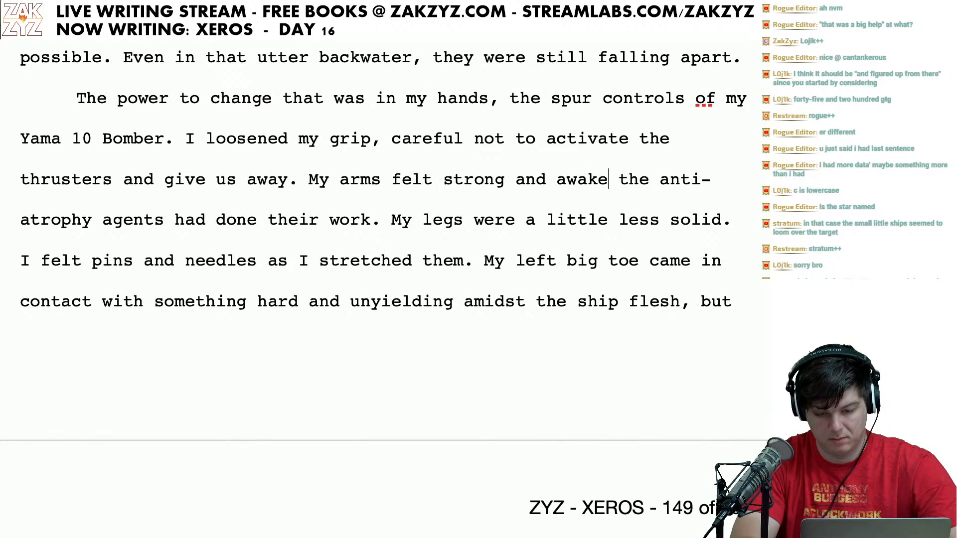
key("Left")
key("BackSpace")
type(",")
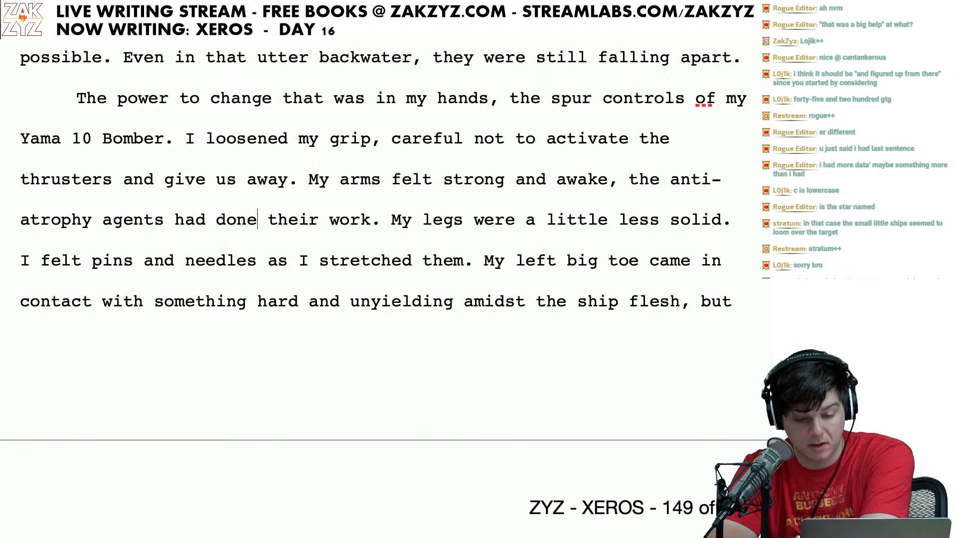
Step: Replace the full stop after "a little less solid" with a comma and continue with "as I stretched they were all pins and"
key("Right")
key("Right")
key("Right")
key("Right")
key("Right")
key("Right")
key("Right")
key("Right")
key("Right")
key("Right")
key("Right")
key("Right")
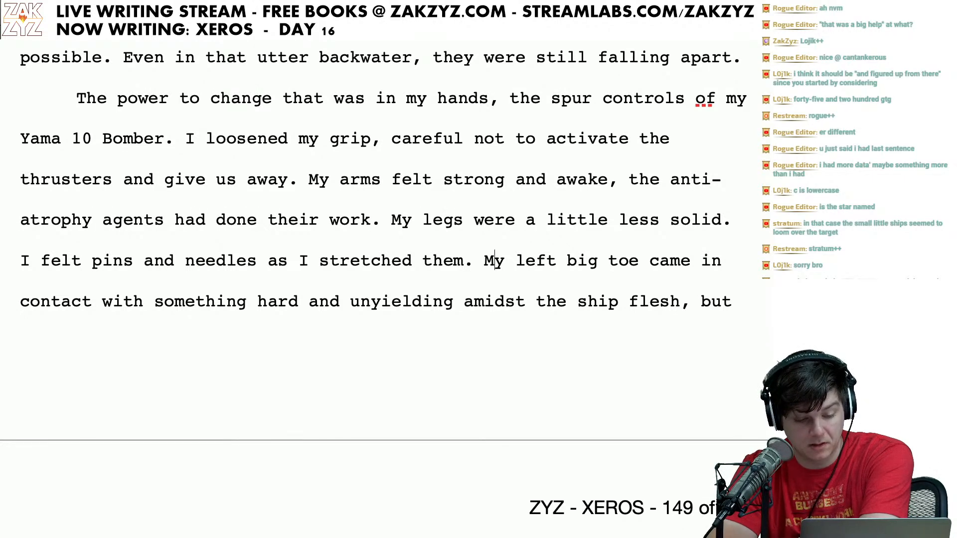
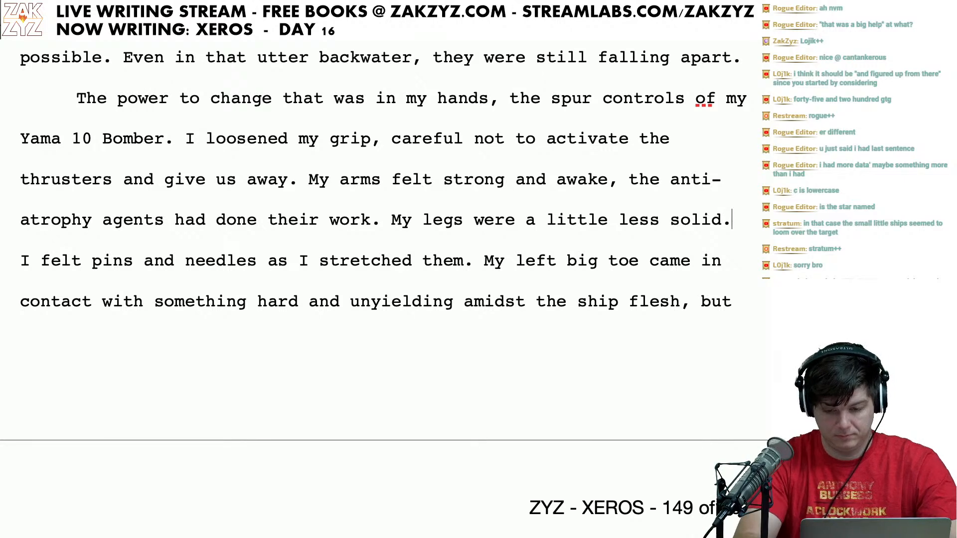
key("BackSpace")
type(", as I stret")
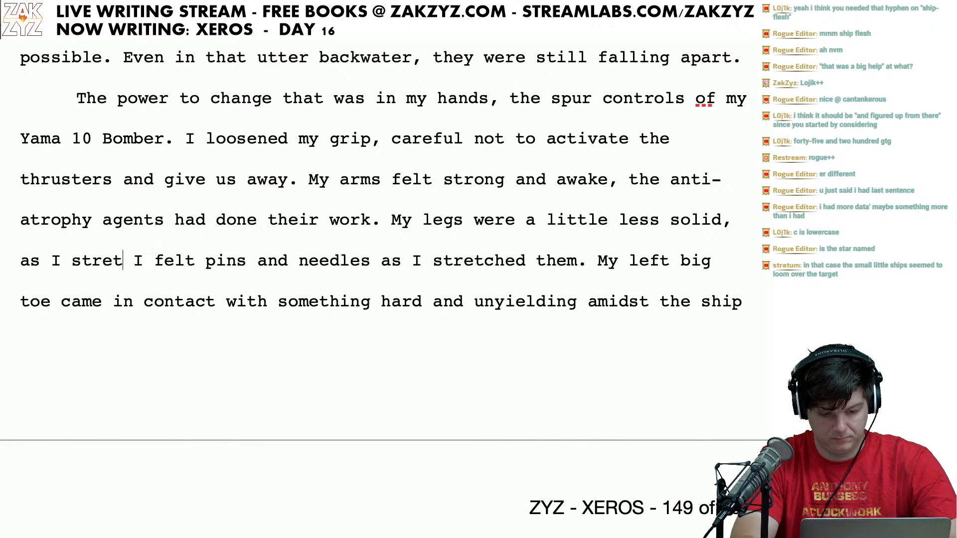
type("ched they were ")
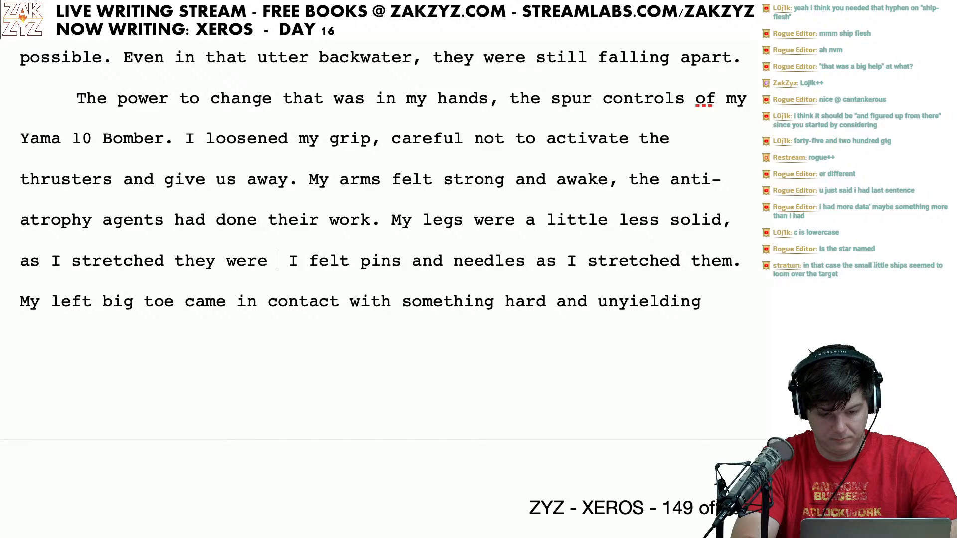
type("all pins and")
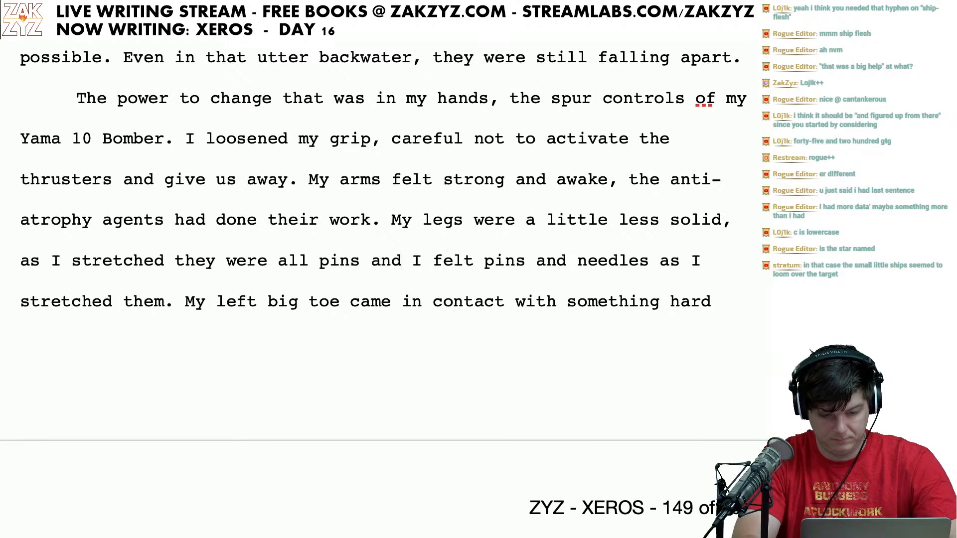
Step: Replace "were all pins and" with "thrummed" after "as I stretched they"
key("BackSpace")
key("BackSpace")
key("BackSpace")
key("BackSpace")
key("BackSpace")
key("BackSpace")
key("BackSpace")
key("BackSpace")
key("BackSpace")
key("BackSpace")
key("BackSpace")
key("BackSpace")
key("BackSpace")
key("BackSpace")
key("BackSpace")
key("BackSpace")
key("BackSpace")
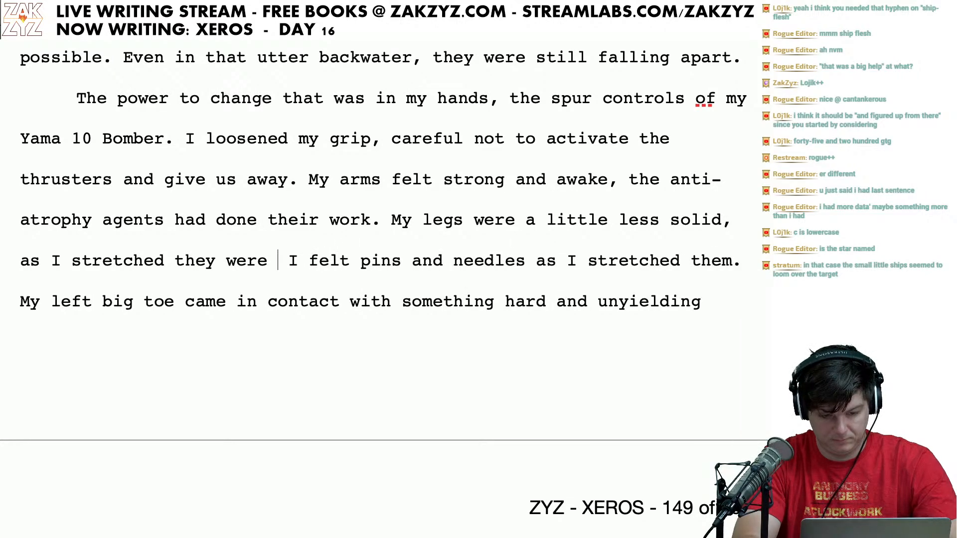
key("BackSpace")
type("thrummed")
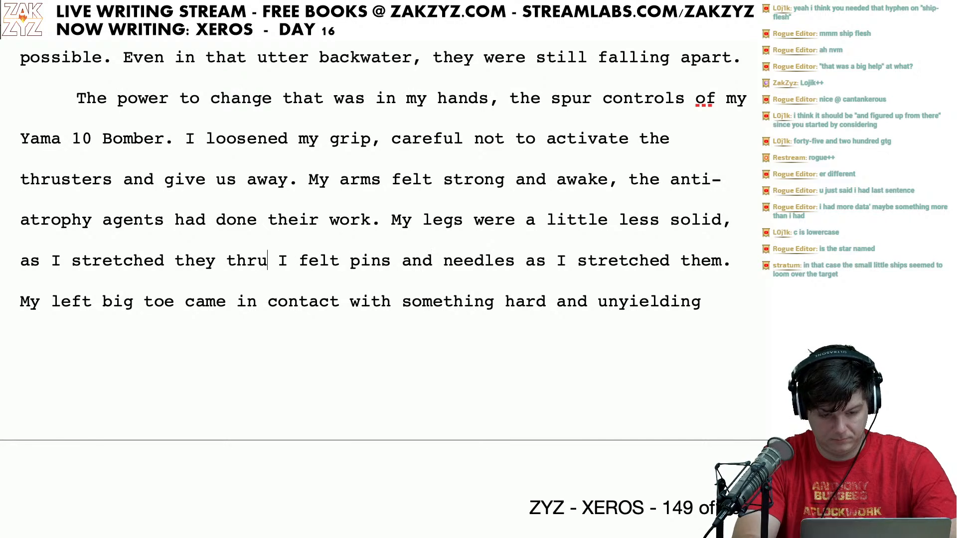
Step: Cut the new wording back to "as I stretched" and continue it with a comma and "they"
key("BackSpace")
key("BackSpace")
key("BackSpace")
key("BackSpace")
key("BackSpace")
key("BackSpace")
key("BackSpace")
key("BackSpace")
key("BackSpace")
key("BackSpace")
key("BackSpace")
key("BackSpace")
key("BackSpace")
key("BackSpace")
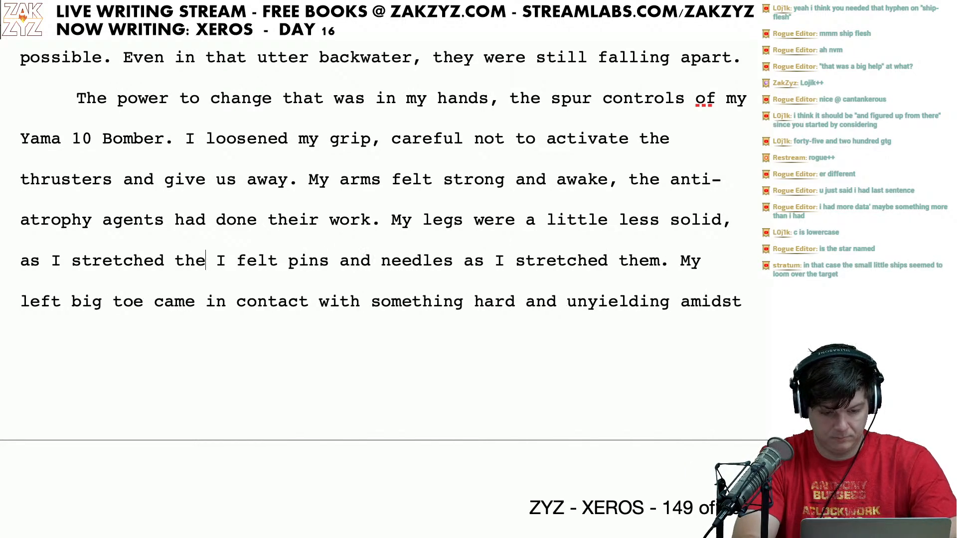
key("BackSpace")
type(", they")
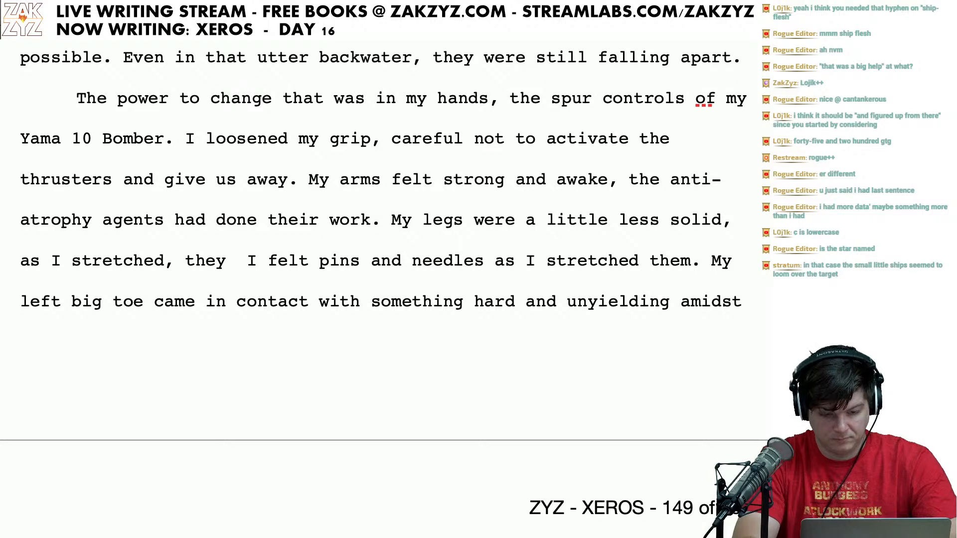
Step: Break the paragraph after "as I stretched, they" so "I felt pins and needles" starts a new paragraph
key("Return")
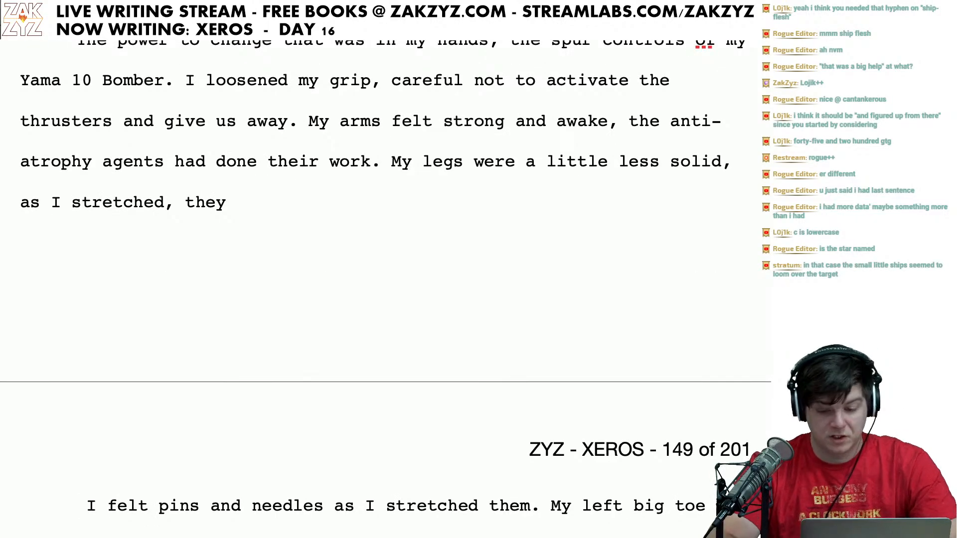
scroll(374, 274, "up", 2)
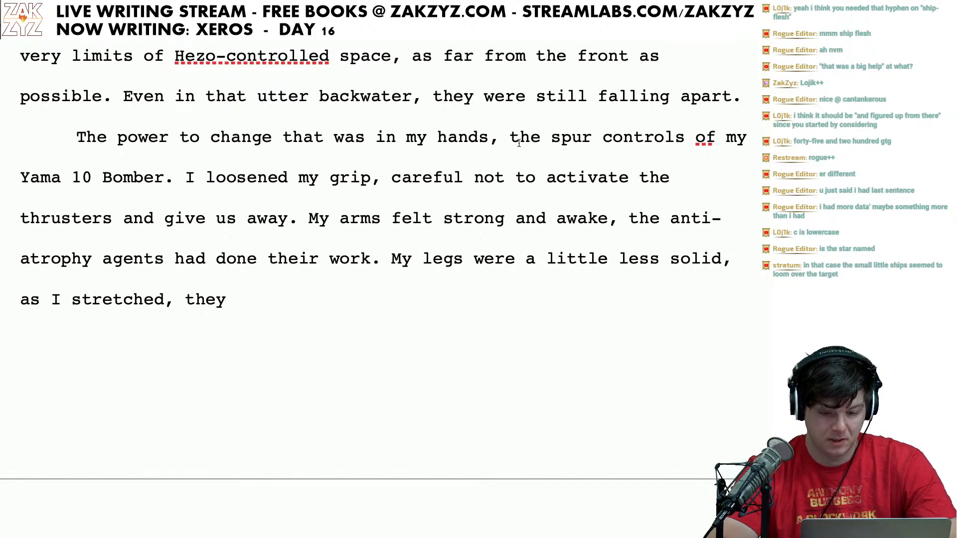
scroll(519, 143, "down", 1)
scroll(519, 143, "up", 1)
scroll(519, 143, "down", 1)
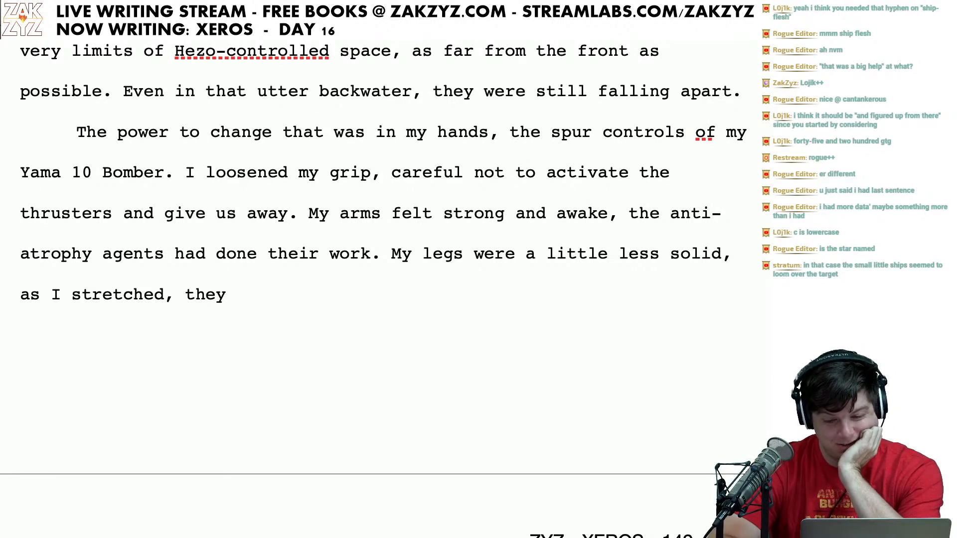
scroll(374, 289, "down", 1)
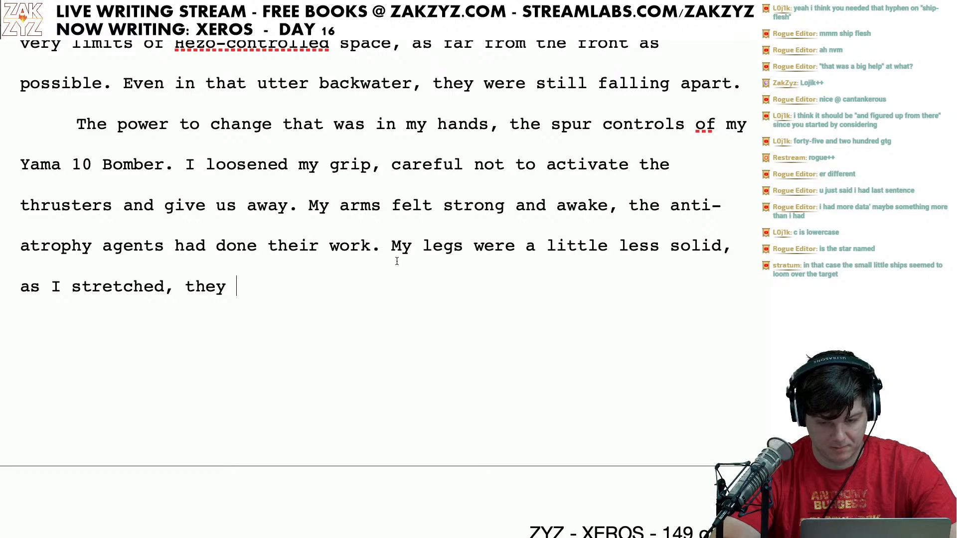
Step: In the legs sentence, change "were" to "weren't" and insert "as solid," before "a little less solid"
key("Left")
key("Left")
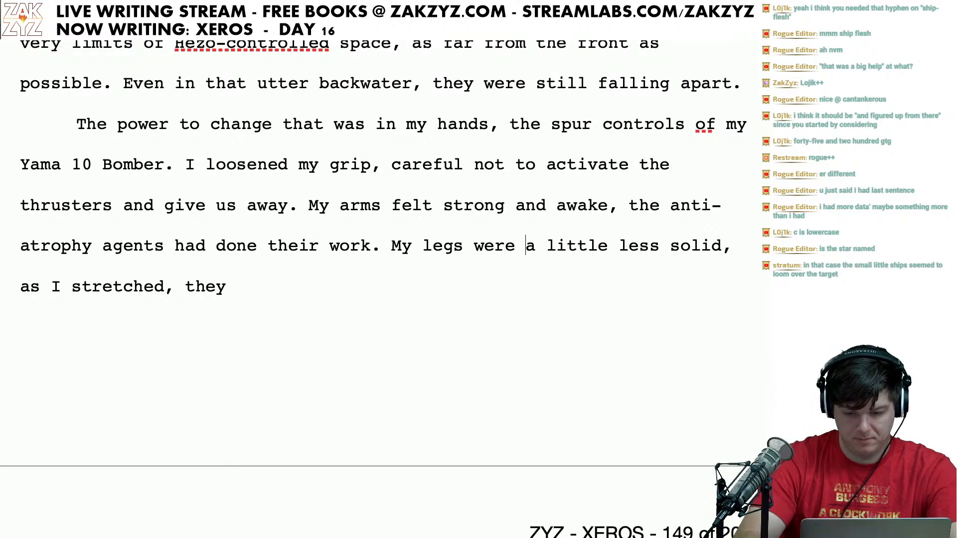
key("BackSpace")
type("m't a")
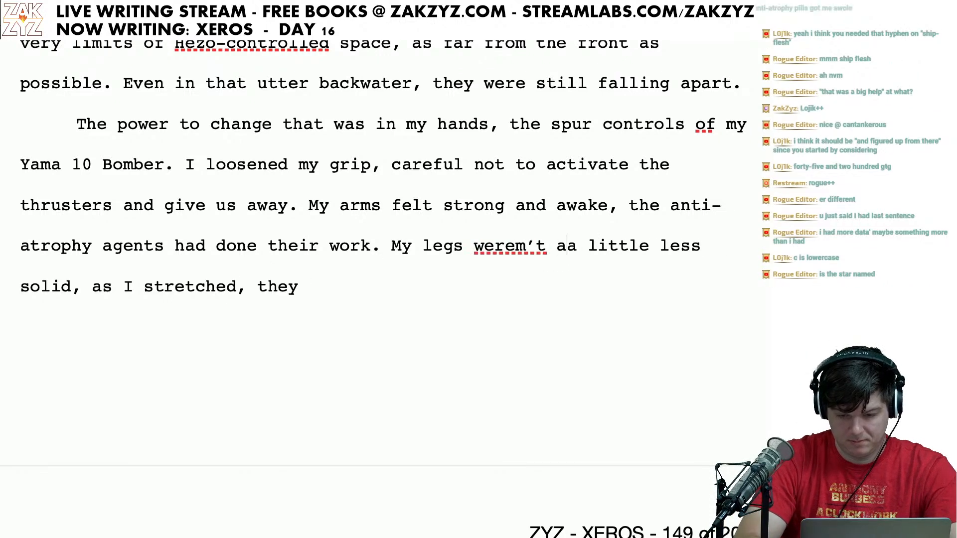
key("BackSpace")
key("BackSpace")
key("BackSpace")
key("BackSpace")
key("BackSpace")
type("n't as s")
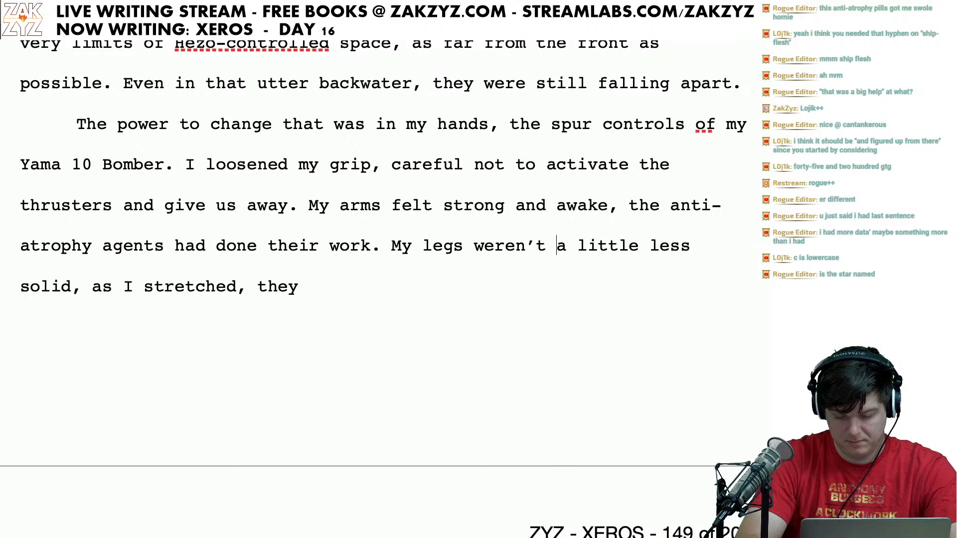
type("olid, a")
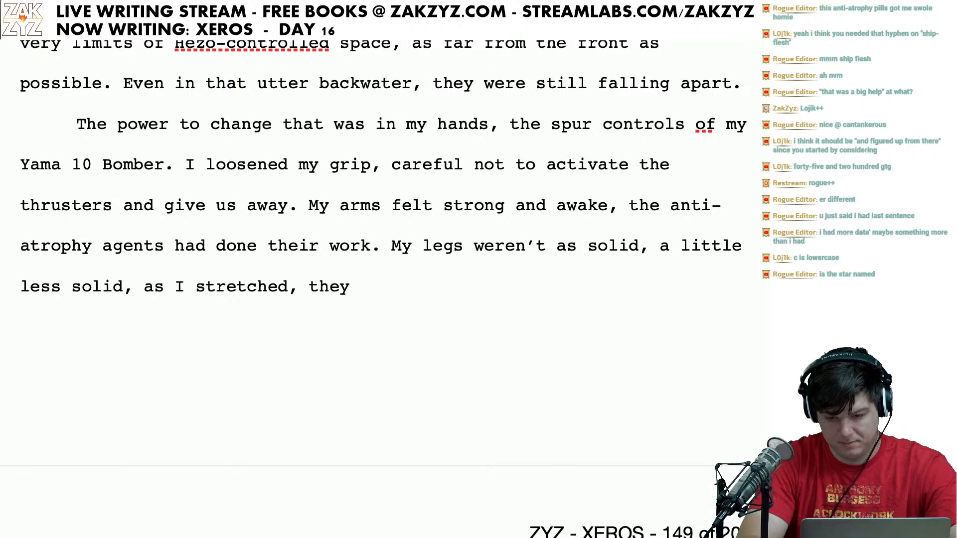
type("they")
key("BackSpace")
key("BackSpace")
key("BackSpace")
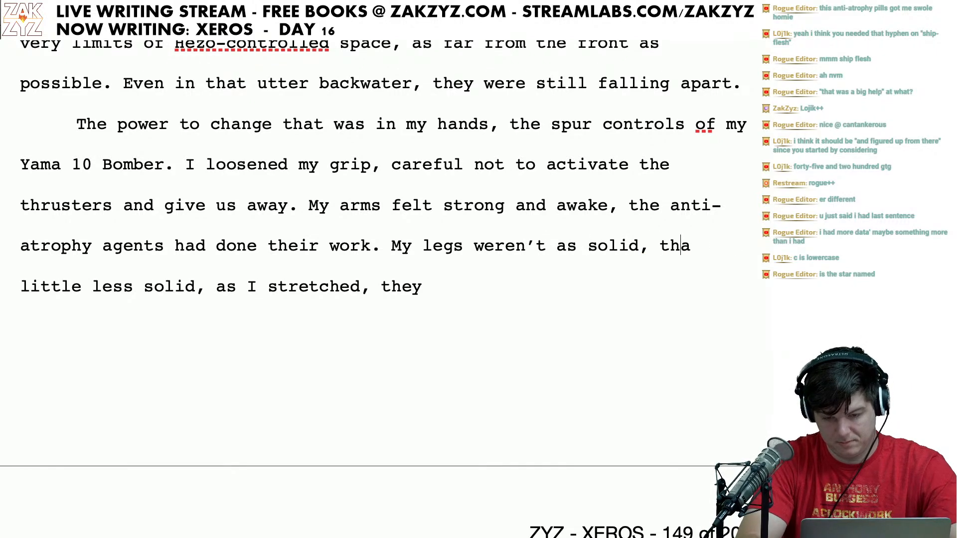
key("BackSpace")
key("BackSpace")
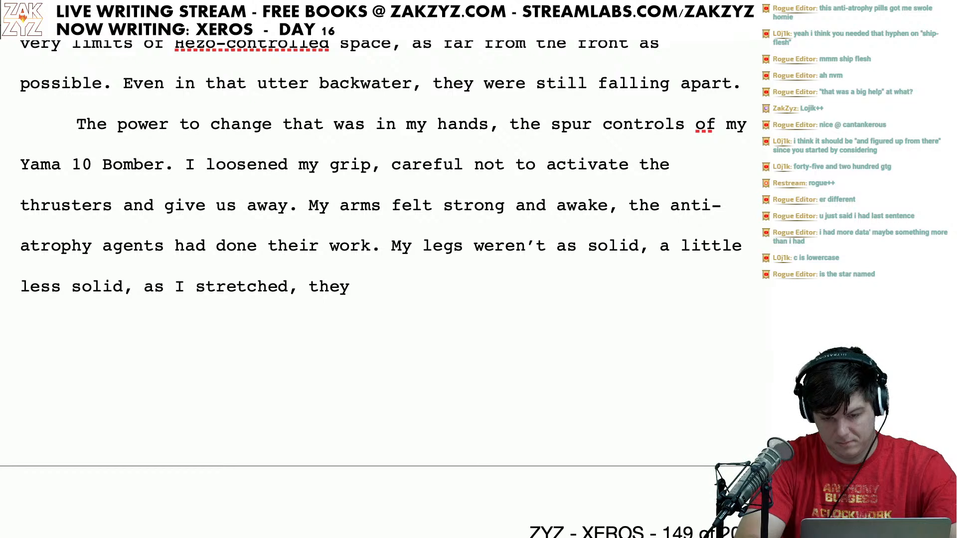
type("as I stretche")
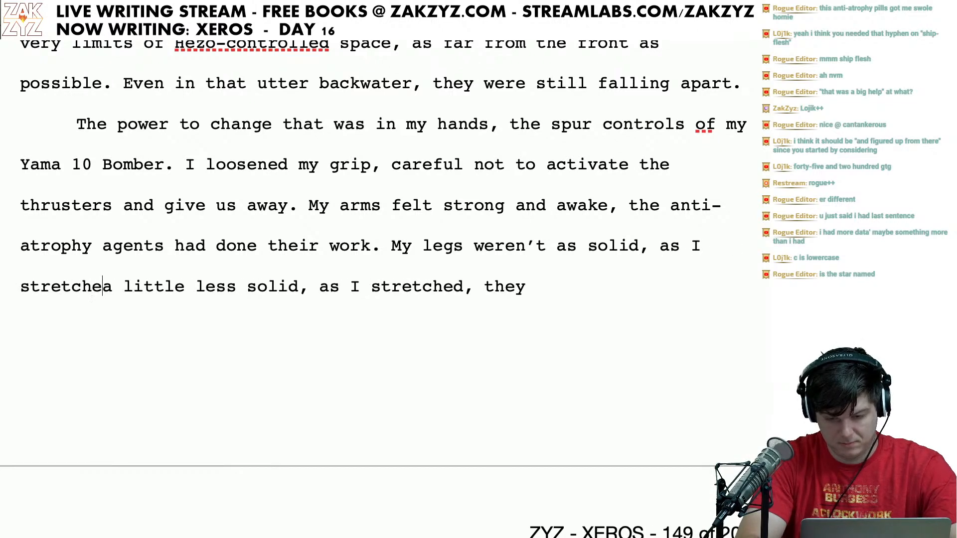
key("BackSpace")
key("BackSpace")
key("BackSpace")
key("BackSpace")
key("BackSpace")
key("BackSpace")
key("BackSpace")
key("BackSpace")
key("BackSpace")
key("BackSpace")
key("BackSpace")
key("BackSpace")
key("BackSpace")
Step: Continue the sentence after "My legs weren't as solid," with "they cramped as I streetched"
type("t")
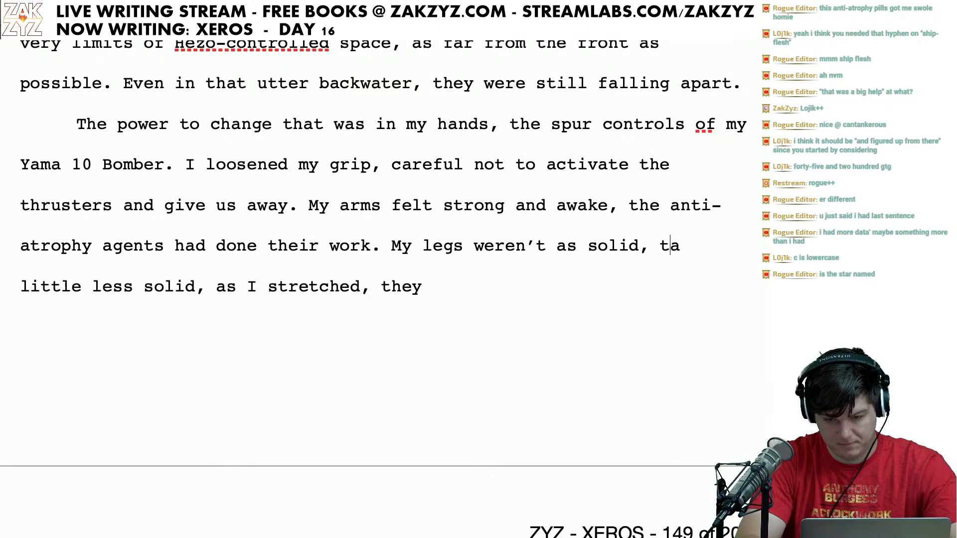
type("hey cramped as")
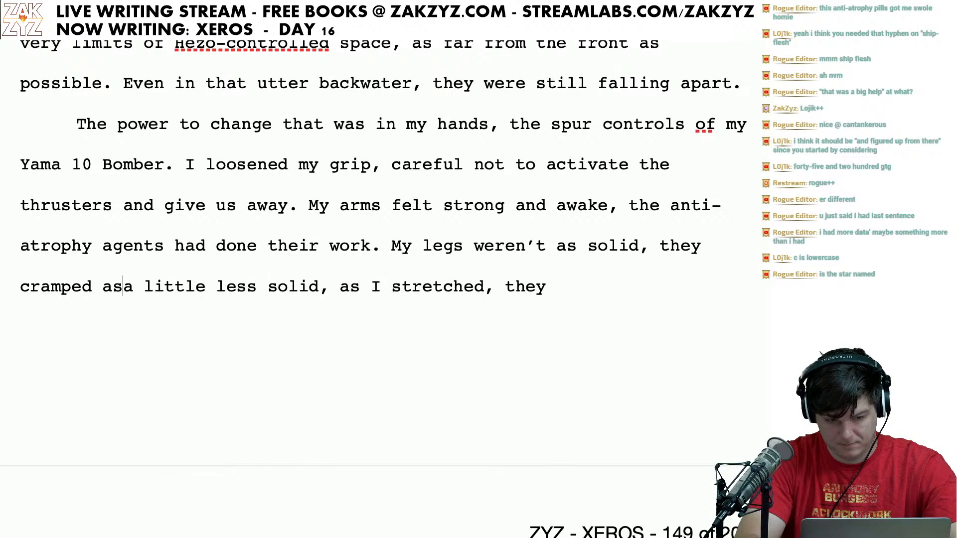
type(" I streetched")
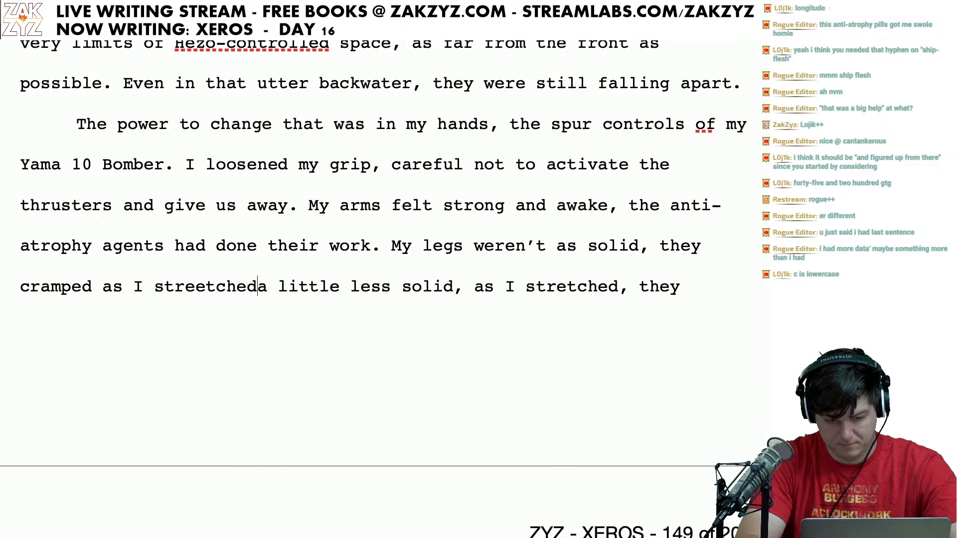
Step: Cut the new wording after "weren't as solid," back to "they"
type(" and")
key("BackSpace")
key("BackSpace")
key("BackSpace")
key("BackSpace")
key("BackSpace")
key("BackSpace")
key("BackSpace")
key("BackSpace")
key("BackSpace")
key("BackSpace")
key("BackSpace")
key("BackSpace")
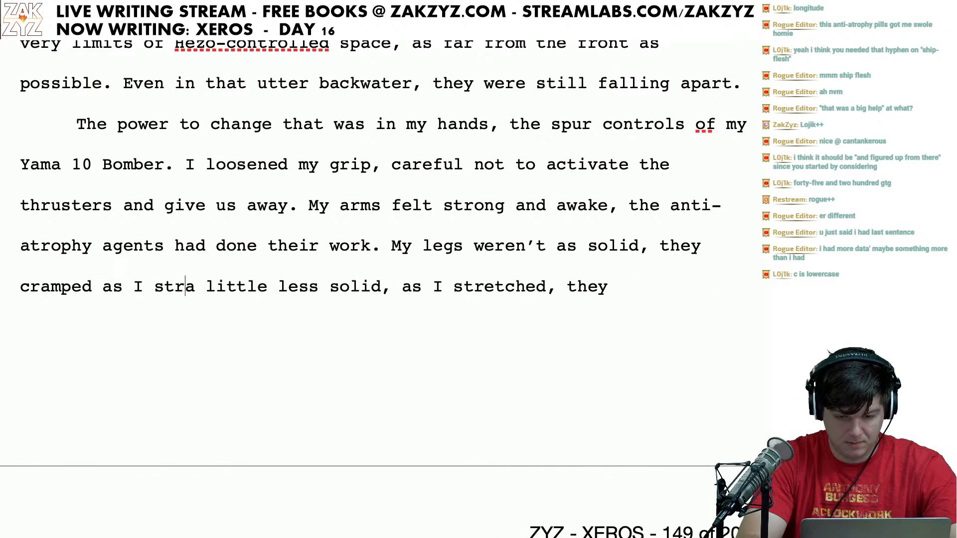
key("BackSpace")
key("BackSpace")
key("BackSpace")
key("BackSpace")
key("BackSpace")
key("BackSpace")
key("BackSpace")
key("BackSpace")
key("BackSpace")
key("BackSpace")
key("BackSpace")
key("BackSpace")
key("BackSpace")
key("BackSpace")
key("BackSpace")
key("BackSpace")
Step: Continue the sentence after "weren't as solid, they" with "were a cramping mess of pins and needles."
type("wa")
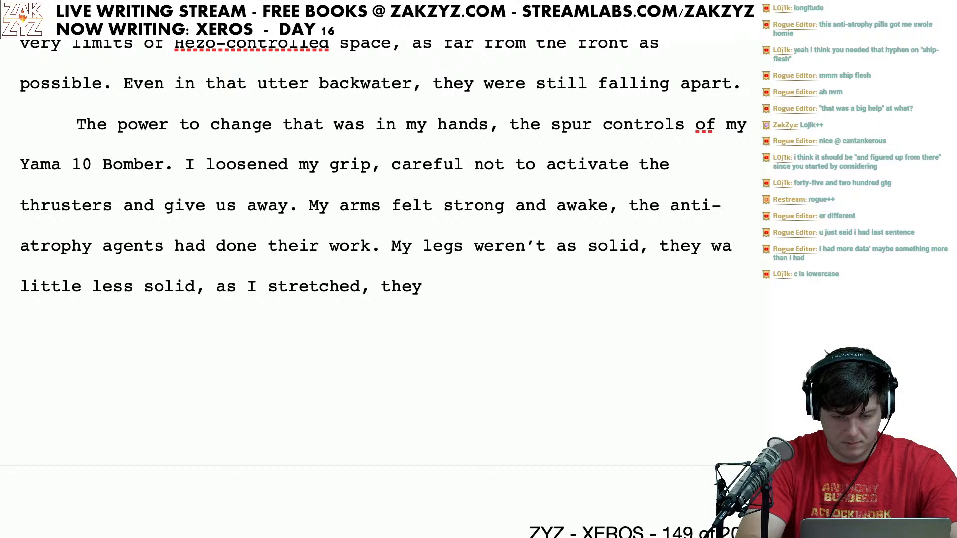
type("ere cram")
key("BackSpace")
key("BackSpace")
key("BackSpace")
key("BackSpace")
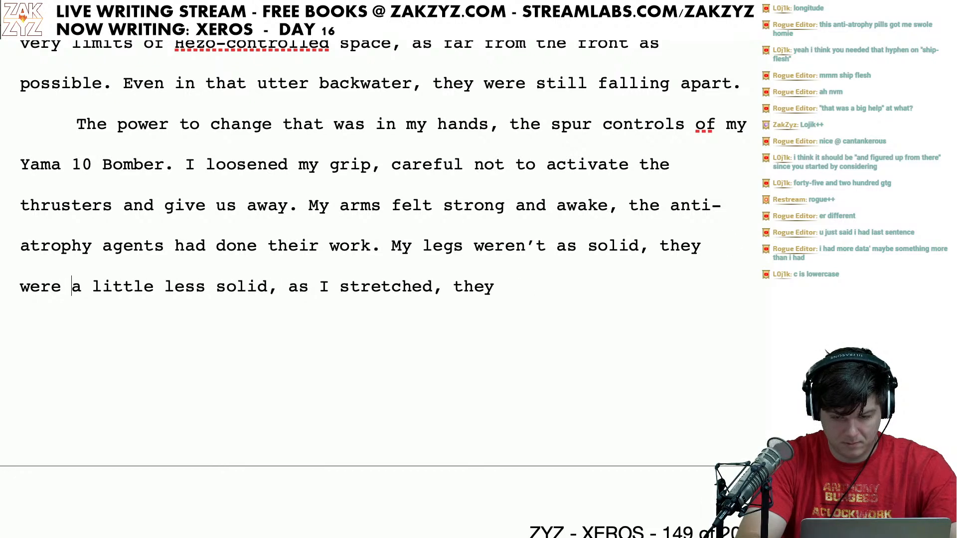
key("BackSpace")
key("BackSpace")
key("BackSpace")
key("BackSpace")
key("BackSpace")
type("a")
key("BackSpace")
type("were ")
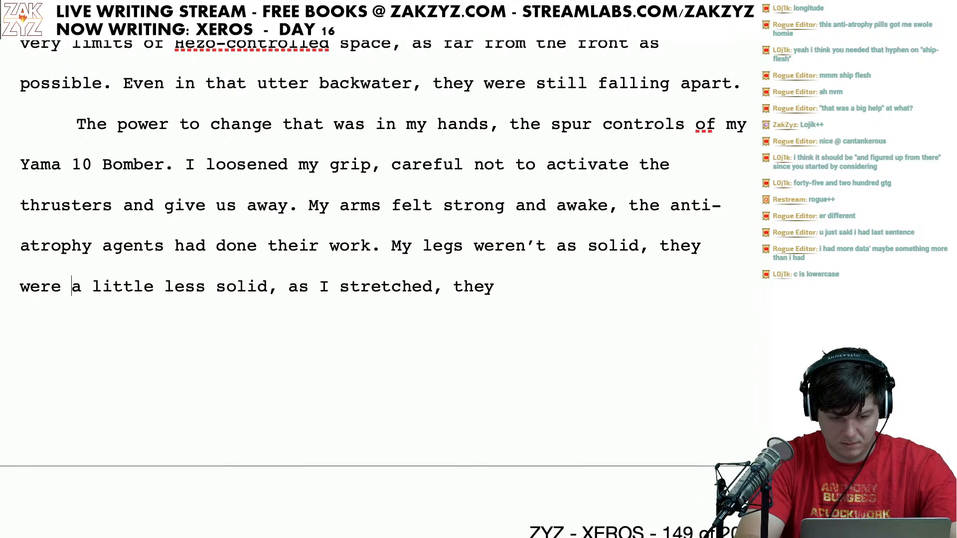
type("a cramping mes")
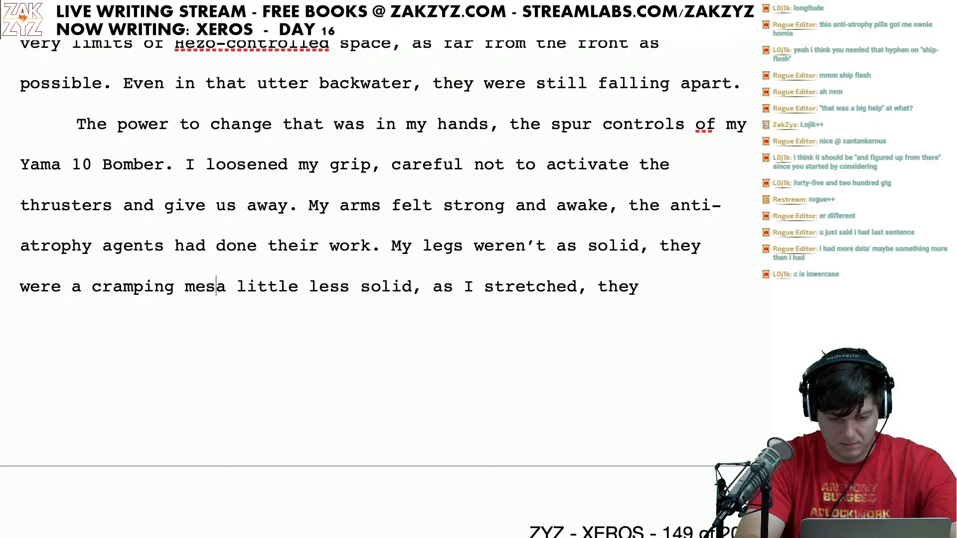
type("s of pins an")
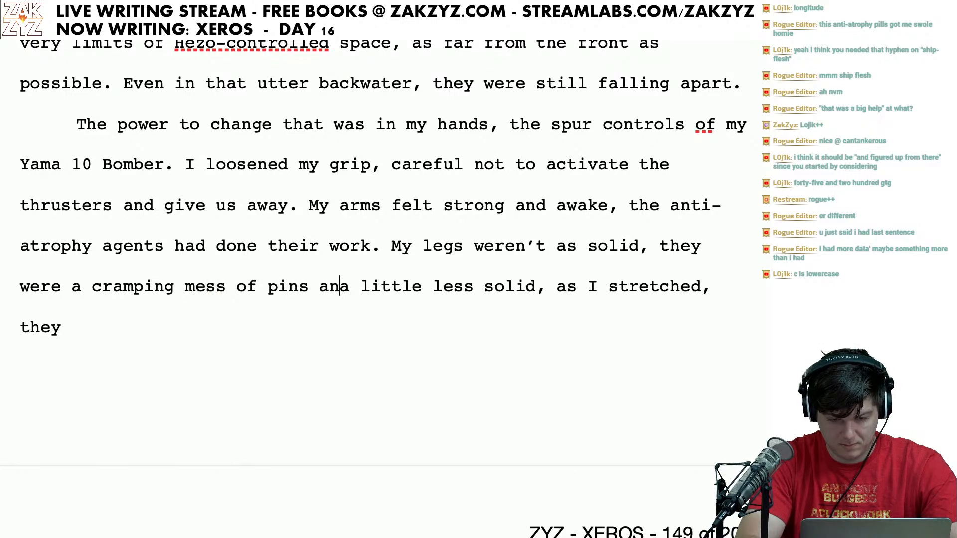
type("d needles.")
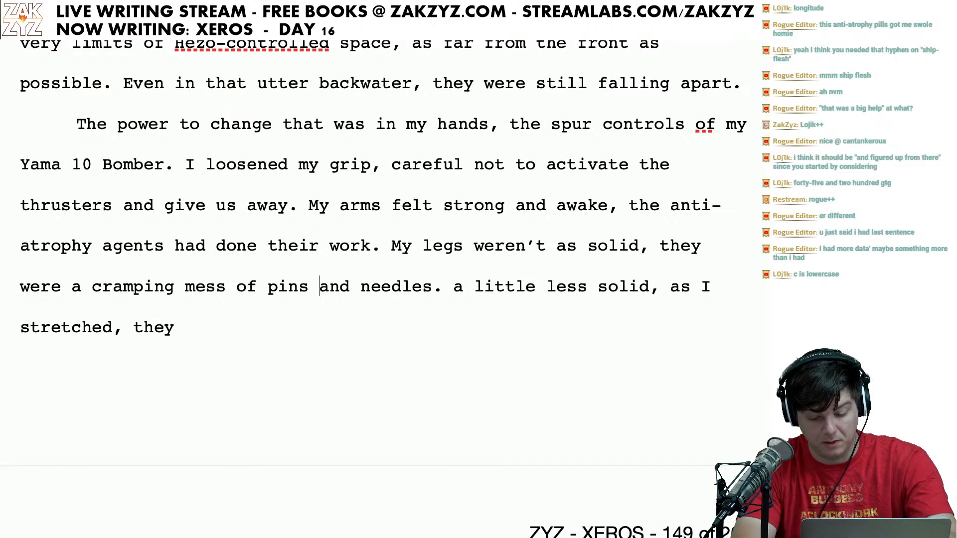
Step: Hyphenate the phrase at the end of the new sentence as "pins-and-needles"
key("BackSpace")
type("-")
key("Right")
key("Right")
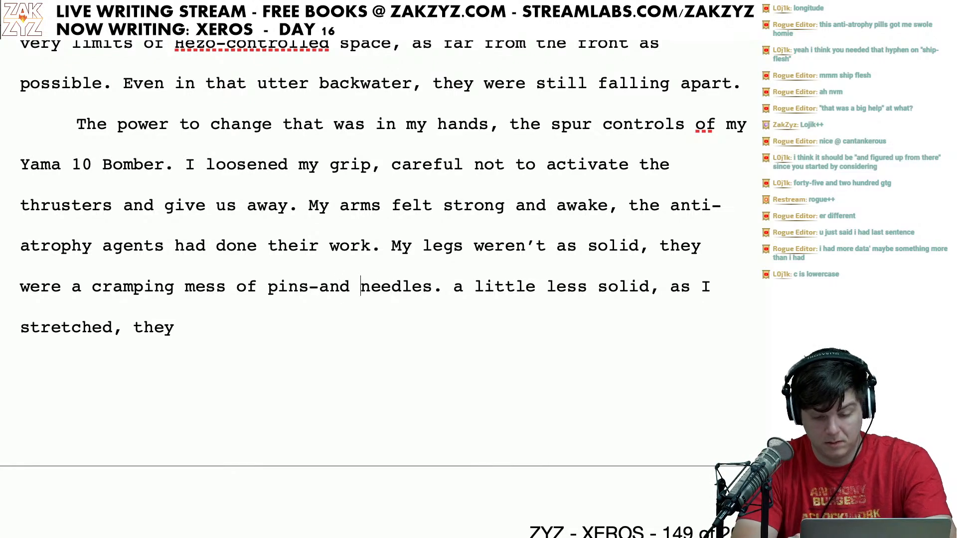
key("BackSpace")
type("-")
Step: Delete the leftover "a little less solid, as I stretched, they" after the new sentence's full stop
key("Right")
key("Right")
key("Right")
key("Right")
key("Right")
key("Right")
key("Right")
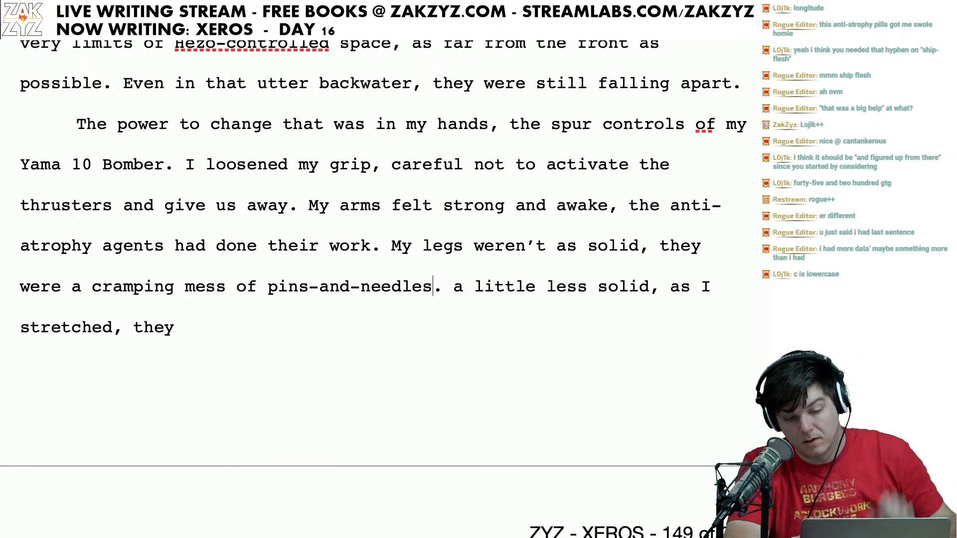
key("Right")
key("ctrl+shift+End")
key("BackSpace")
key("BackSpace")
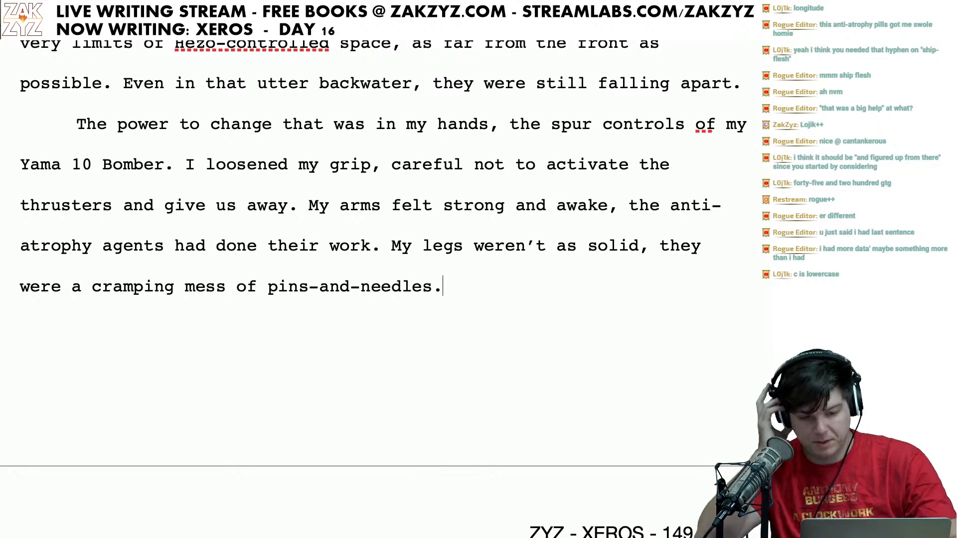
Step: Switch to the Thesaurus.com page in the browser and clear its search field
key("ctrl+Left")
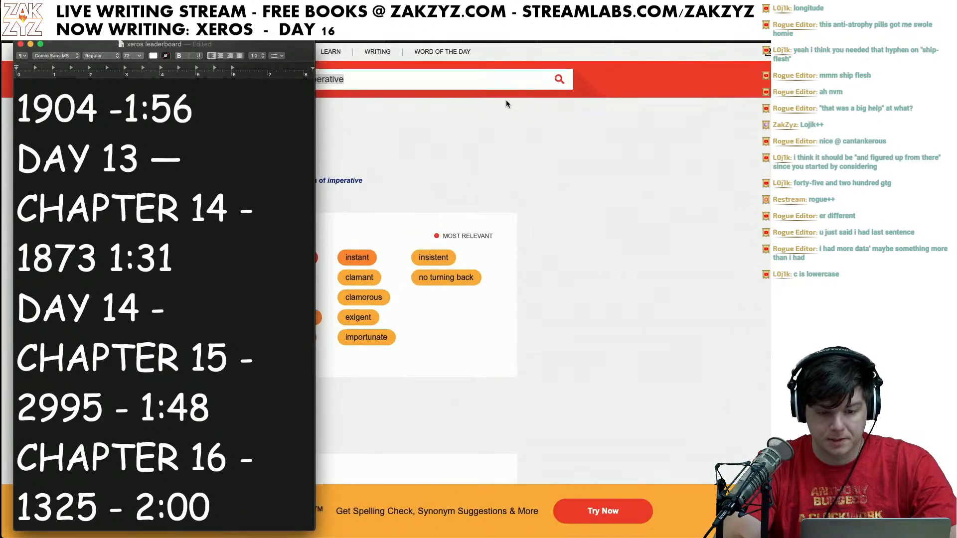
left_click(490, 143)
key("BackSpace")
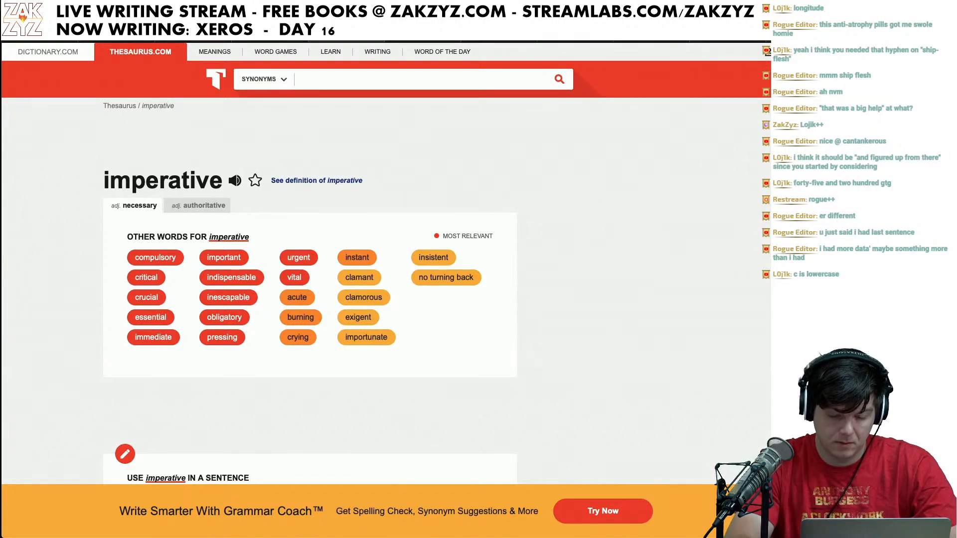
Step: Replace the Google image search with "pins and needles hyphenation" and show the results for all content types
left_click(399, 38)
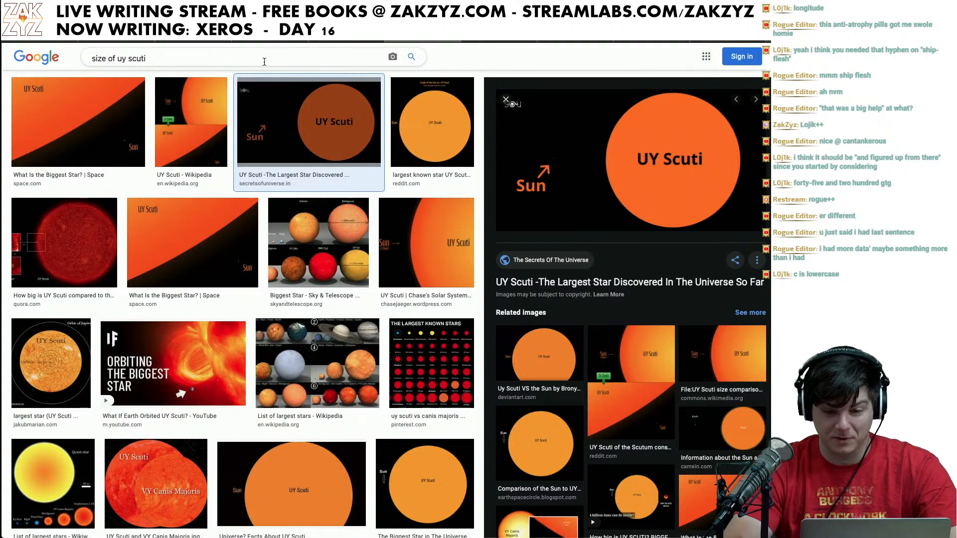
left_click(251, 54)
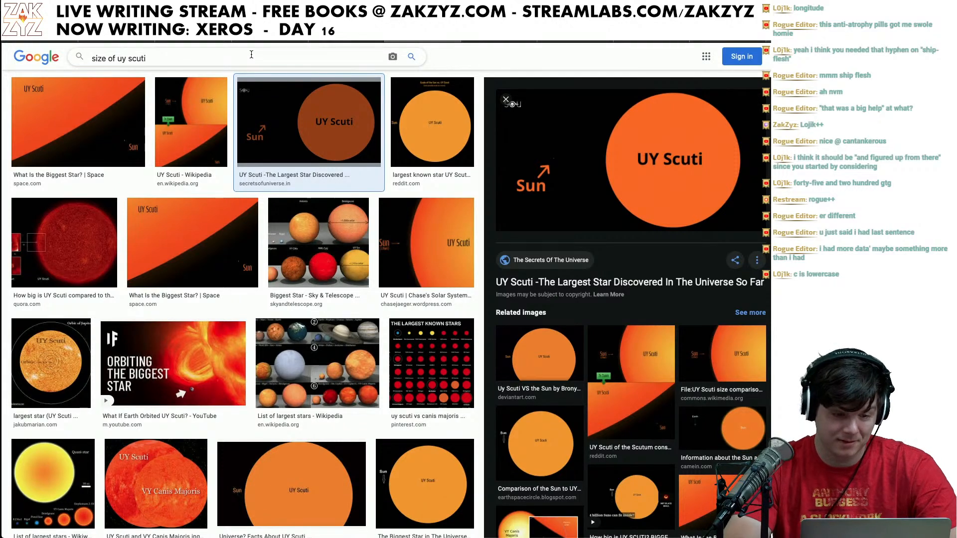
key("ctrl+shift+Left")
key("ctrl+shift+Left")
key("ctrl+shift+Left")
key("ctrl+shift+Left")
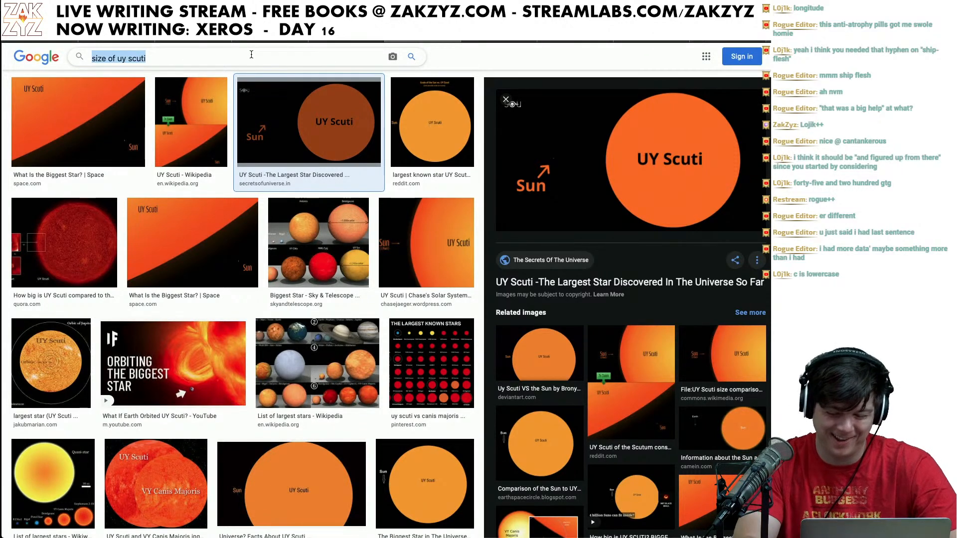
key("BackSpace")
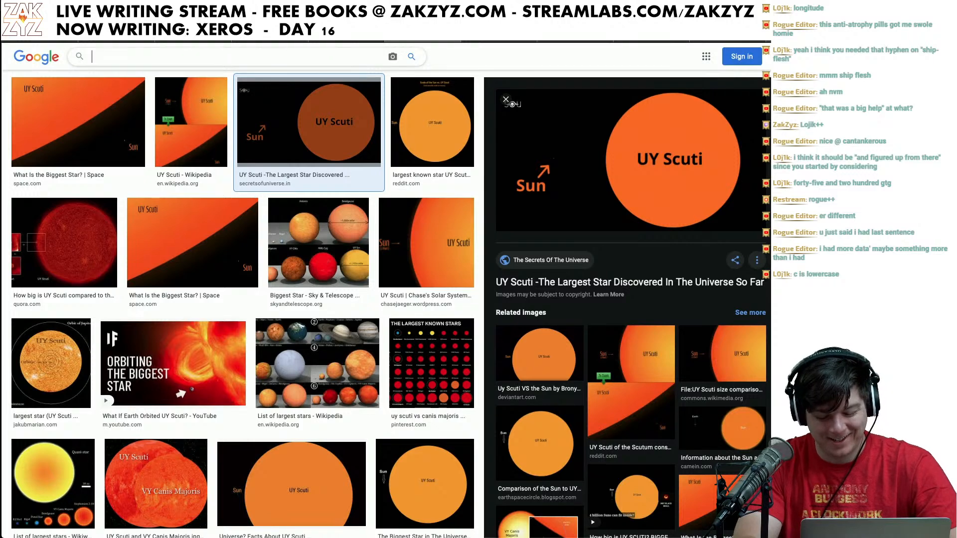
type("pins a")
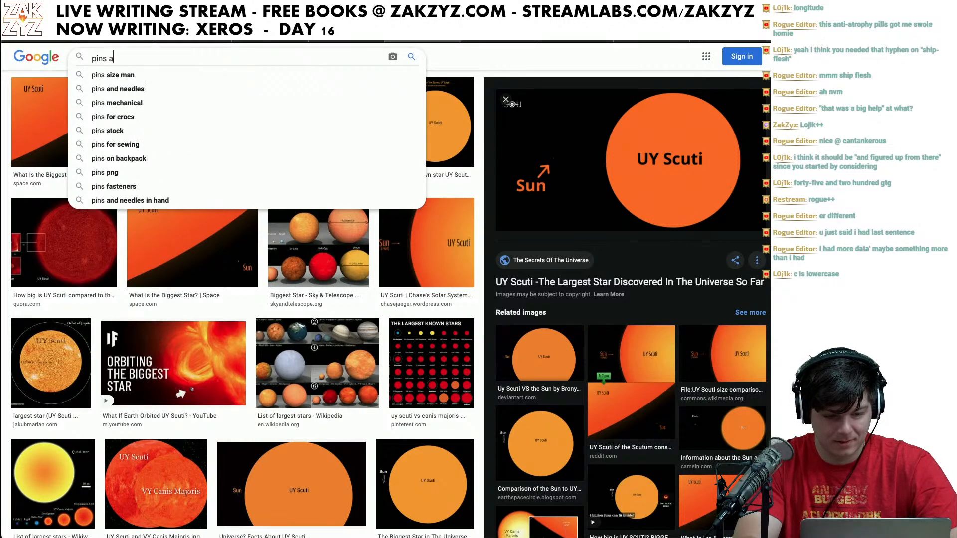
type("nd needles hyp")
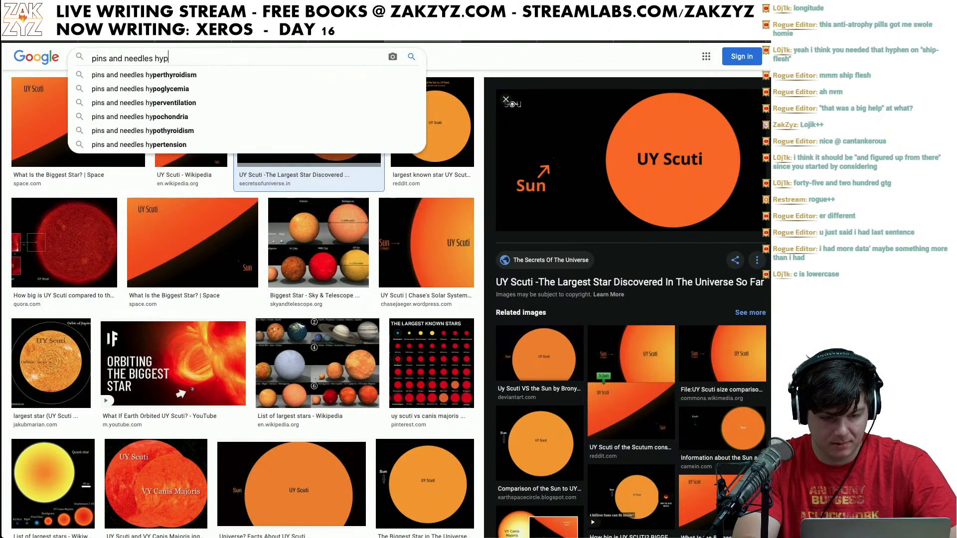
type("hena")
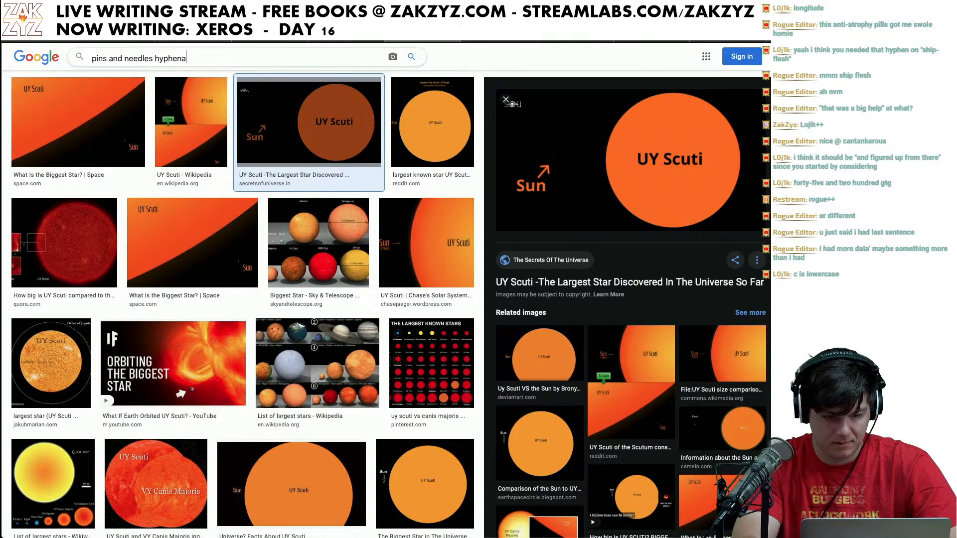
type("tion")
key("Return")
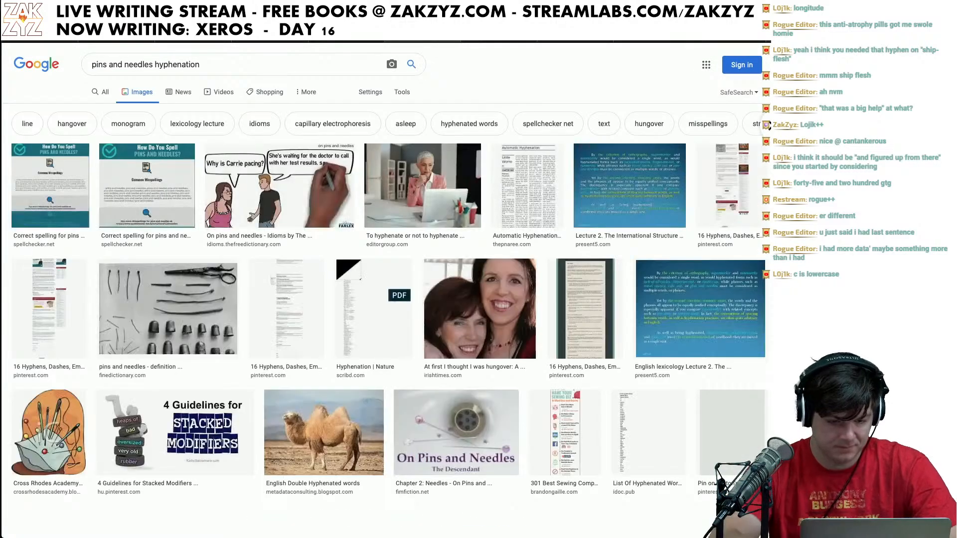
left_click(105, 90)
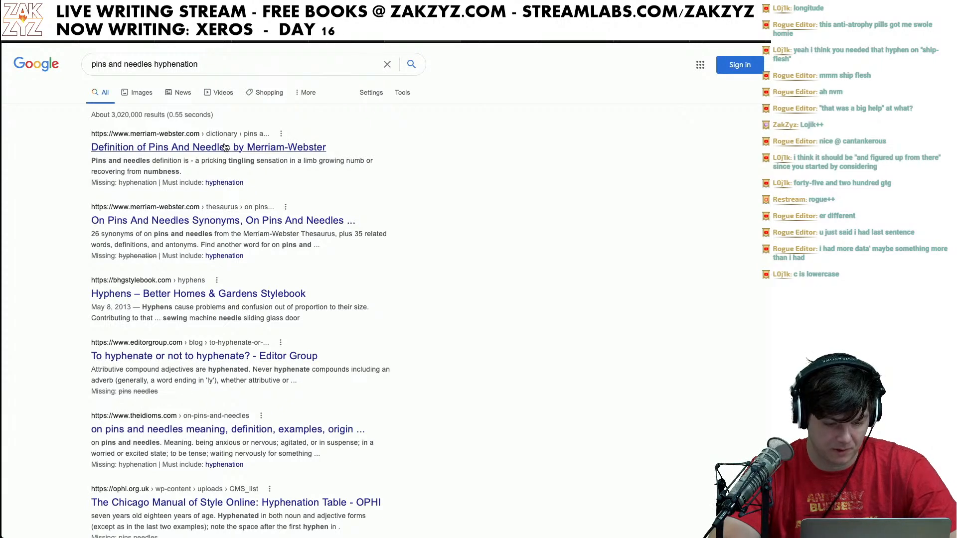
Step: Return to the manuscript and replace both hyphens in "pins-and-needles" with spaces
key("super+Tab")
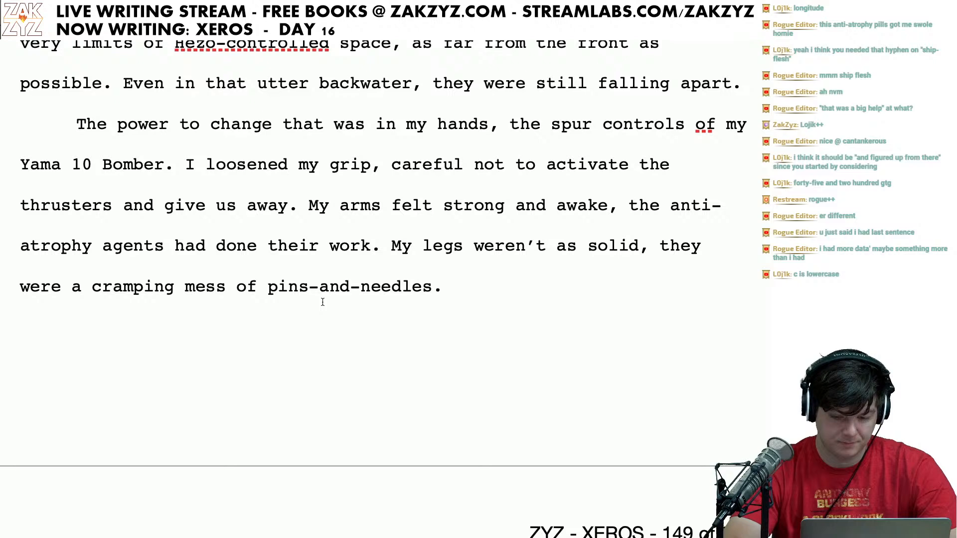
left_click(323, 299)
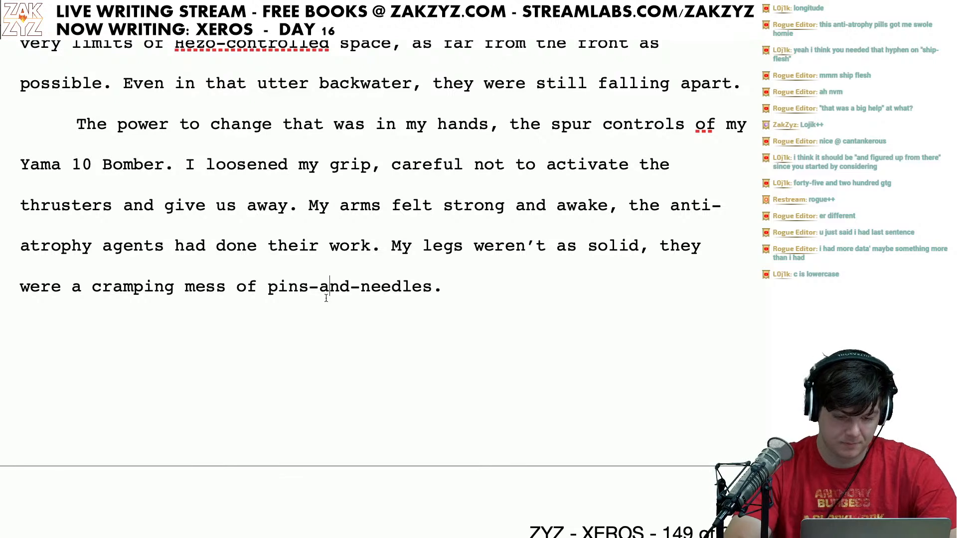
key("BackSpace")
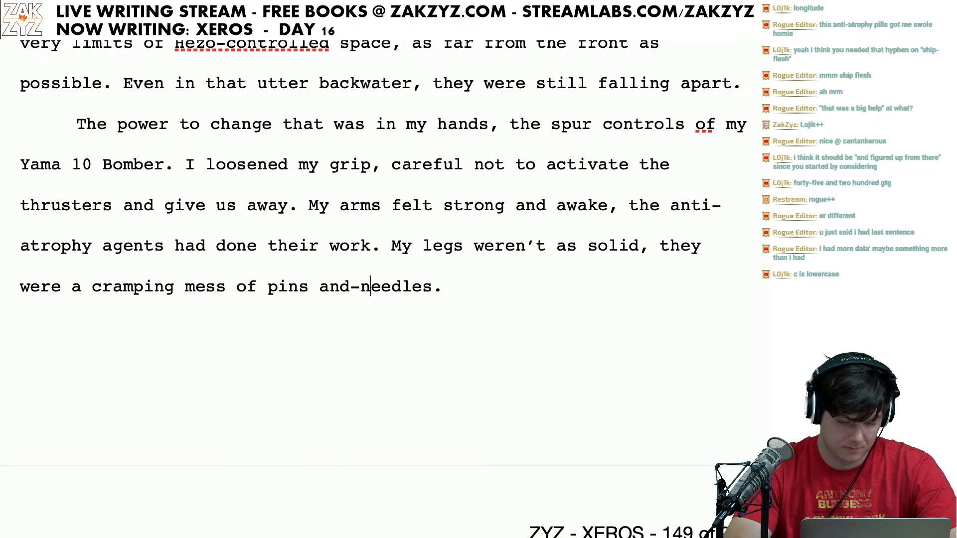
key("BackSpace")
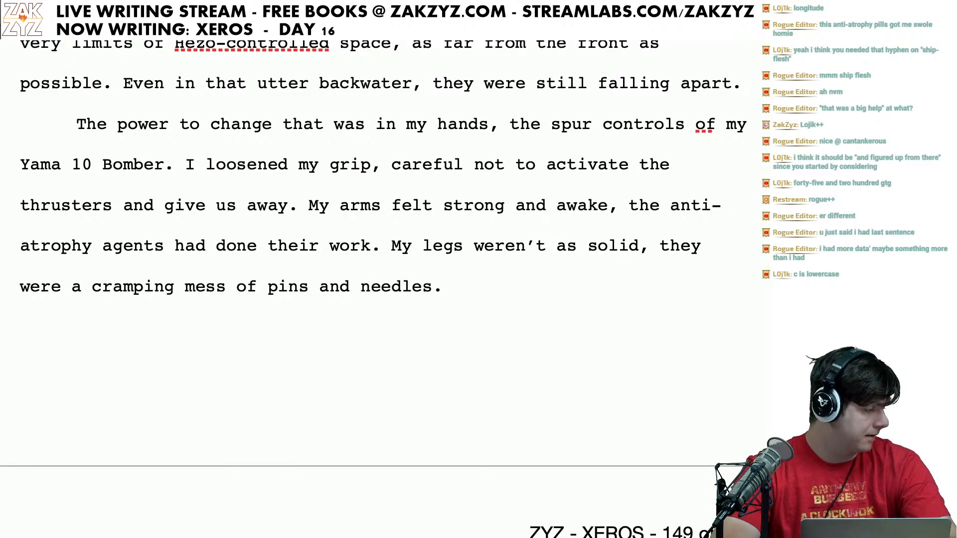
Step: Start a new sentence after "pins and needles." with "As I stretched to try and"
scroll(374, 279, "down", 1)
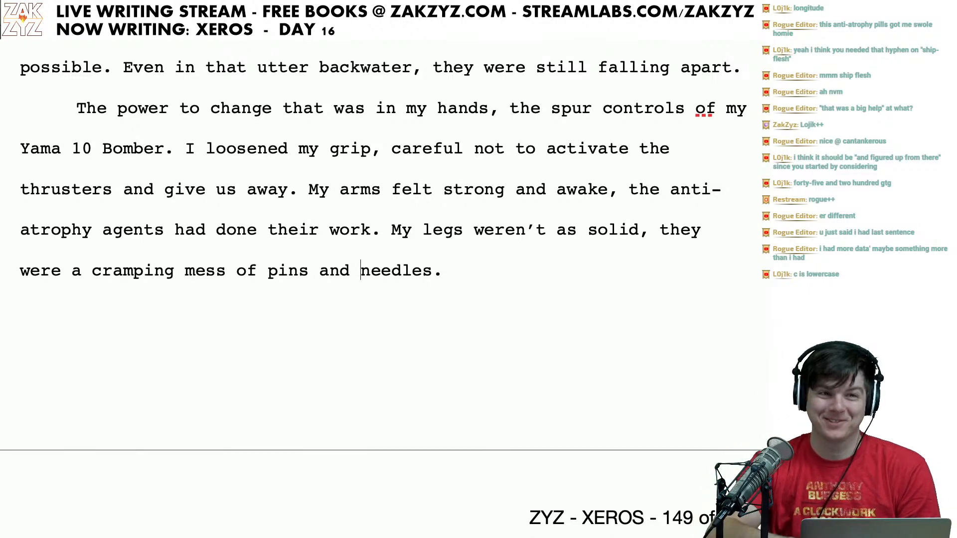
scroll(374, 279, "down", 5)
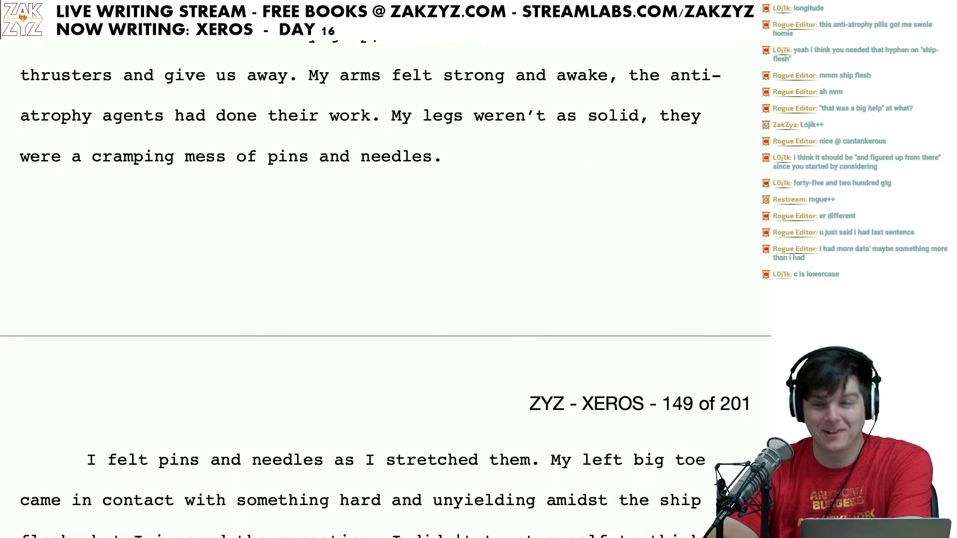
scroll(327, 292, "down", 3)
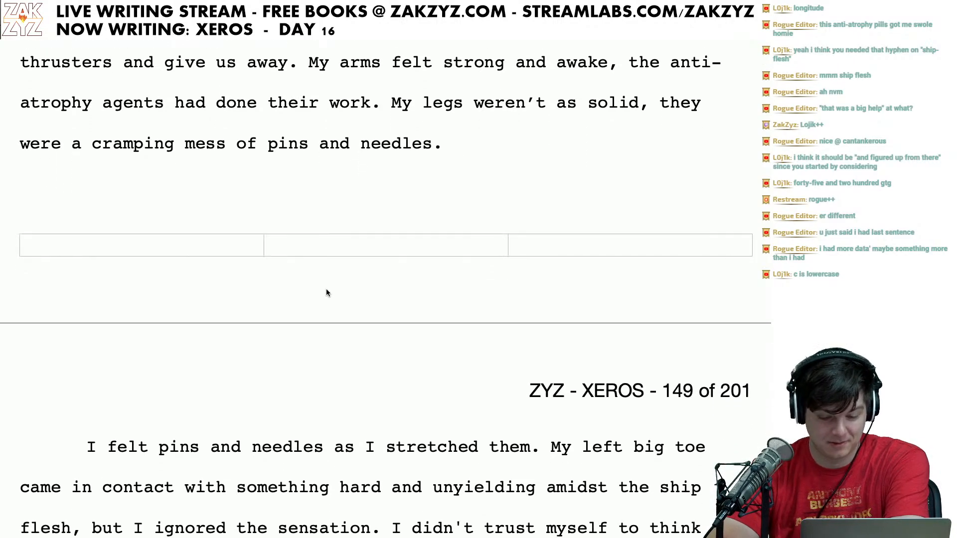
key("ctrl+End")
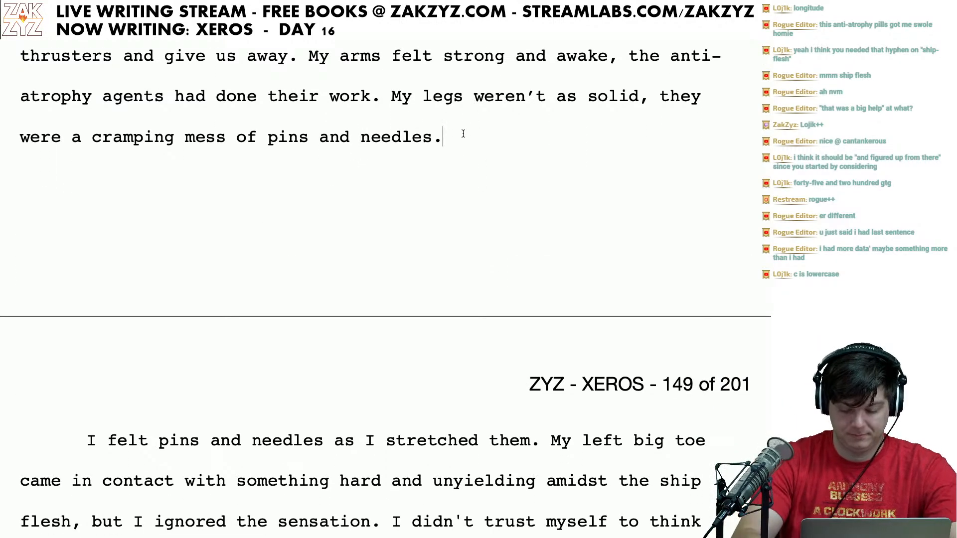
type("As I str")
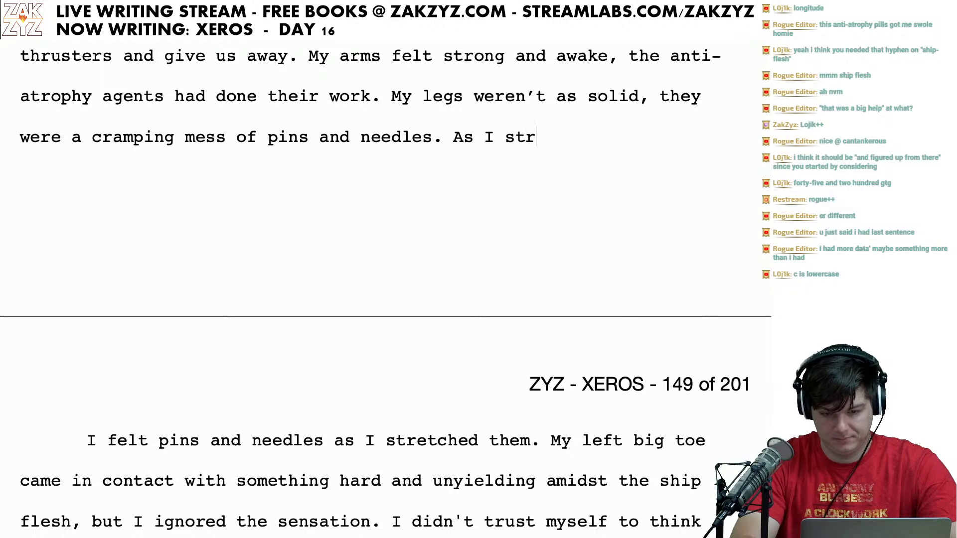
type("etched to try and")
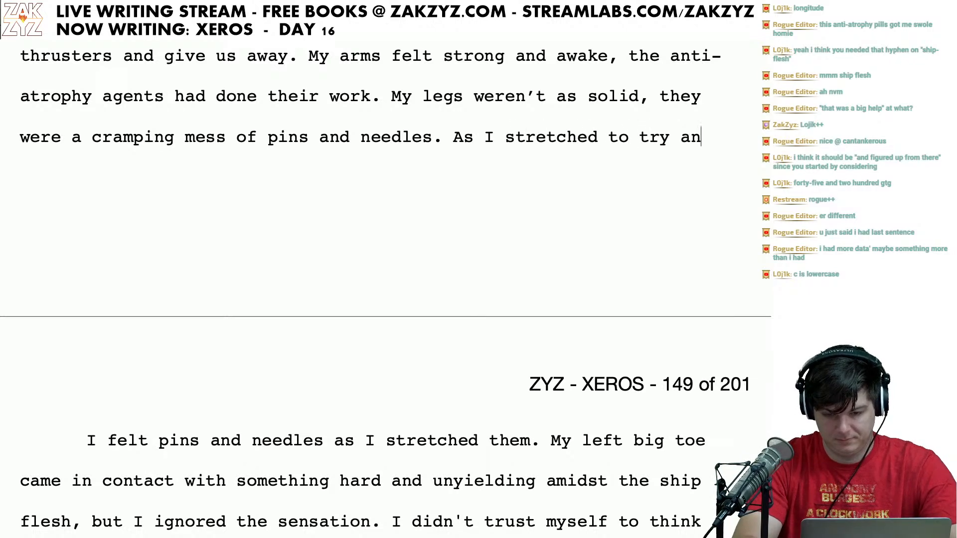
Step: Reword the new sentence's opening to "As I stretched them out,"
key("BackSpace")
key("BackSpace")
key("BackSpace")
key("BackSpace")
key("BackSpace")
key("BackSpace")
key("BackSpace")
key("BackSpace")
key("BackSpace")
key("BackSpace")
key("BackSpace")
key("BackSpace")
key("BackSpace")
key("BackSpace")
key("BackSpace")
key("BackSpace")
key("BackSpace")
key("BackSpace")
key("BackSpace")
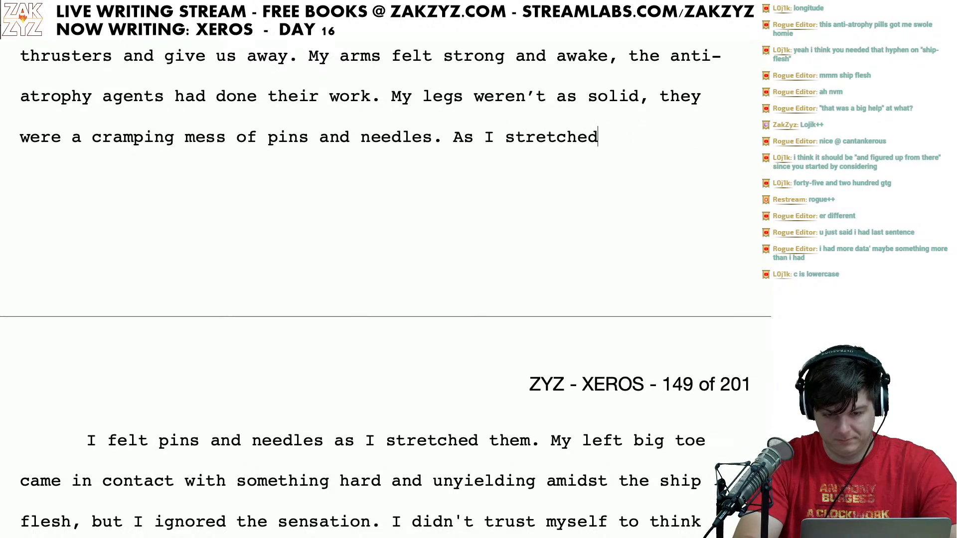
type("tret")
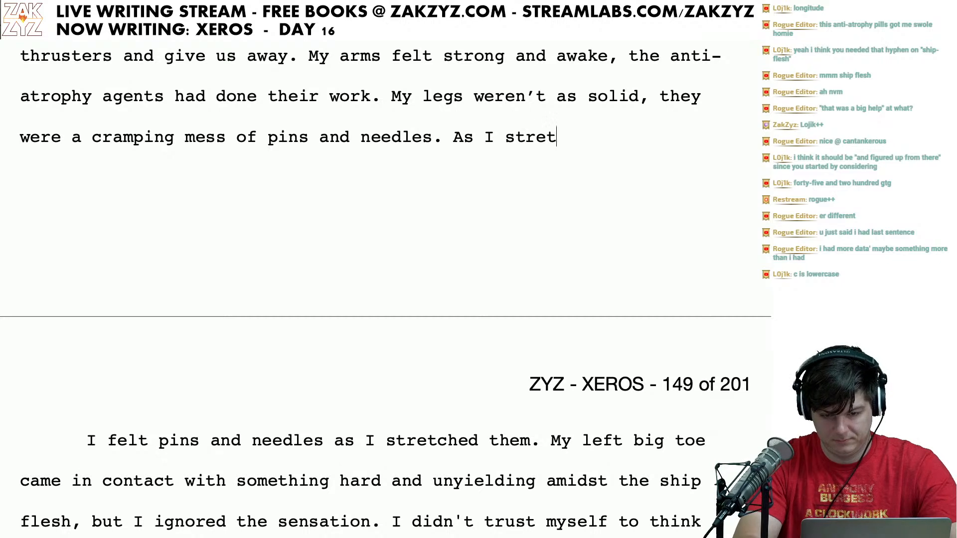
type("ched them out, ")
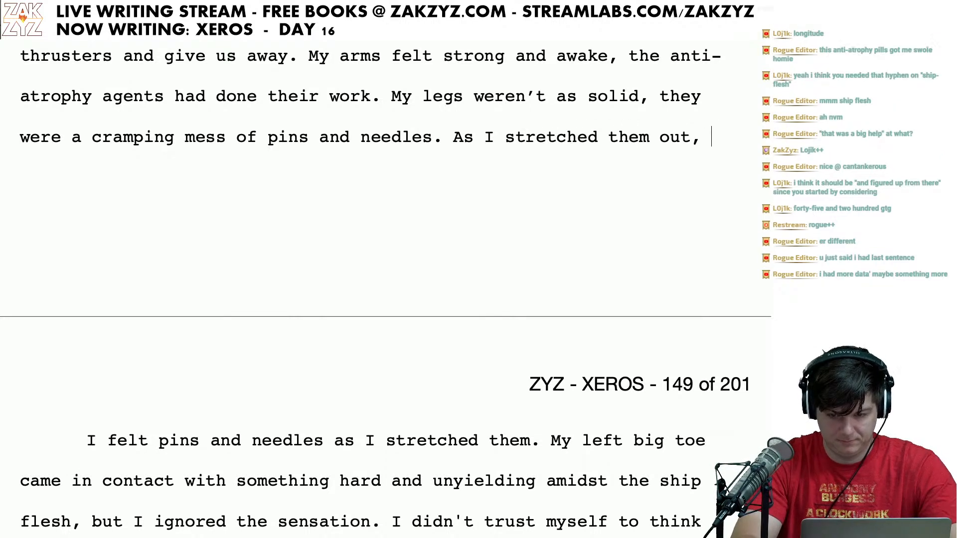
Step: Continue the sentence with "my left big toe found something hard and unyielding"
type("my left big toe c")
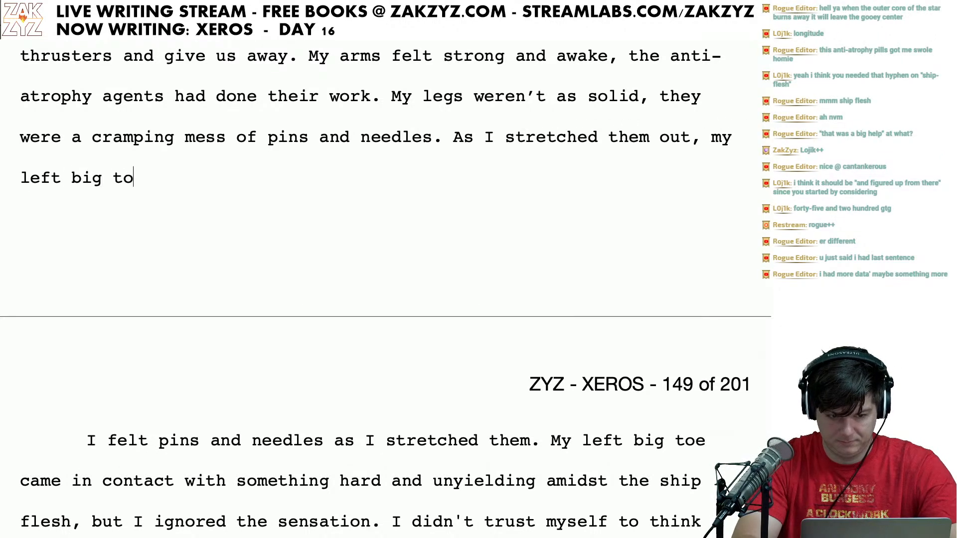
key("BackSpace")
type("f")
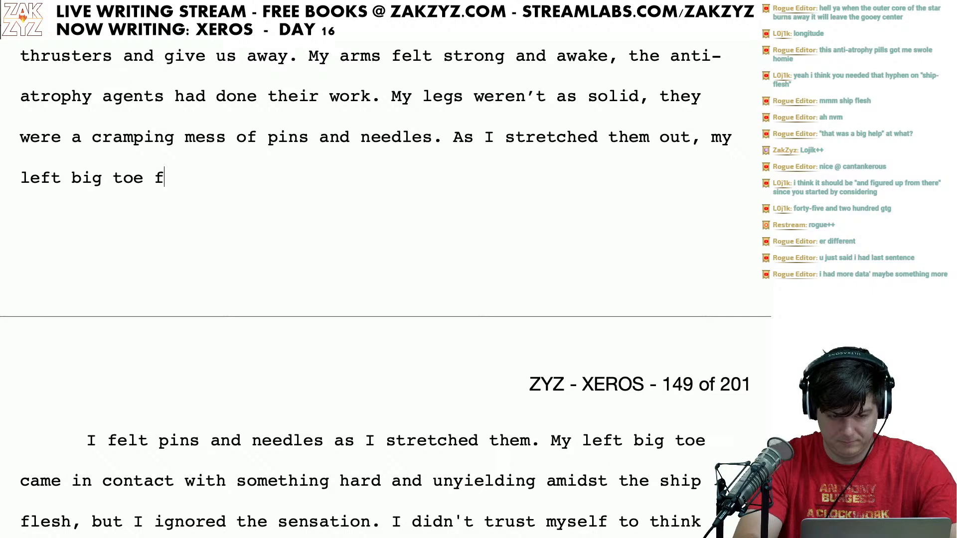
type("ound something h")
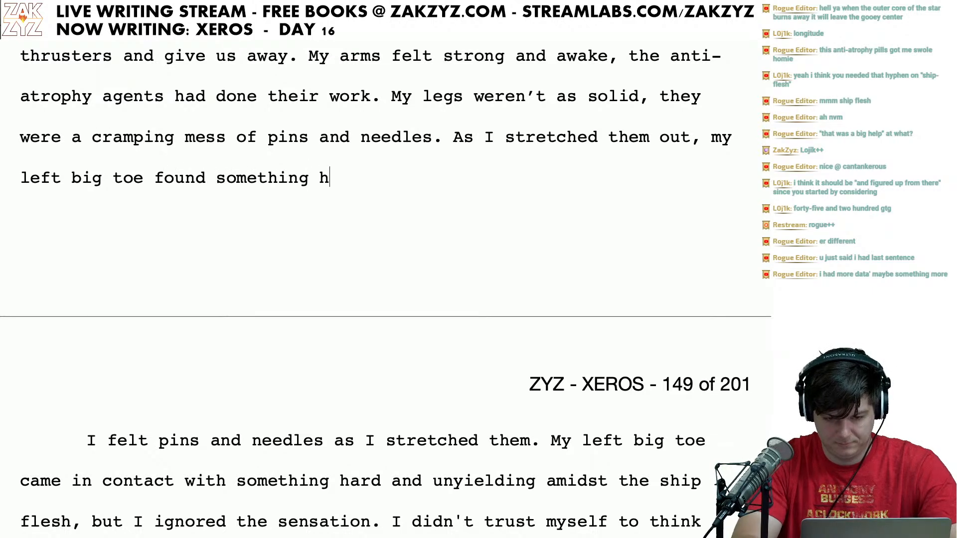
type("ard and unyie")
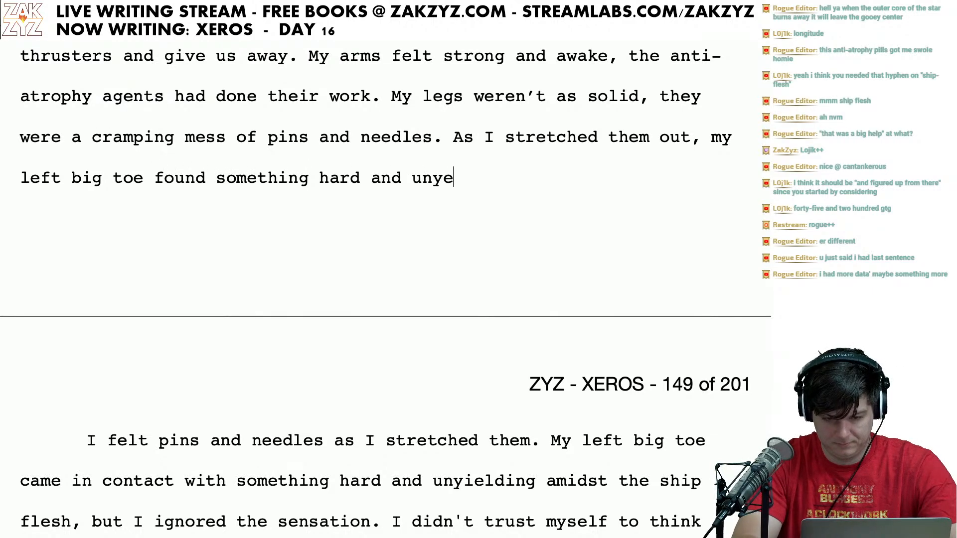
key("BackSpace")
type("ielding")
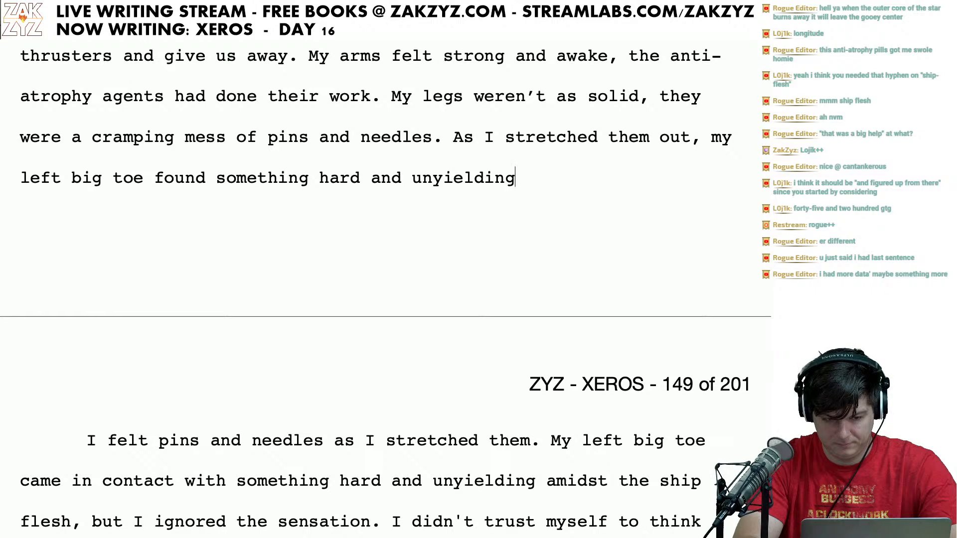
Step: Replace "found something hard and unyielding" with "came in contact with" following "my left big toe"
key("BackSpace")
key("BackSpace")
key("BackSpace")
key("BackSpace")
key("BackSpace")
key("BackSpace")
key("BackSpace")
key("BackSpace")
key("BackSpace")
key("BackSpace")
key("BackSpace")
key("BackSpace")
key("BackSpace")
key("BackSpace")
key("BackSpace")
key("BackSpace")
key("BackSpace")
key("BackSpace")
key("BackSpace")
key("BackSpace")
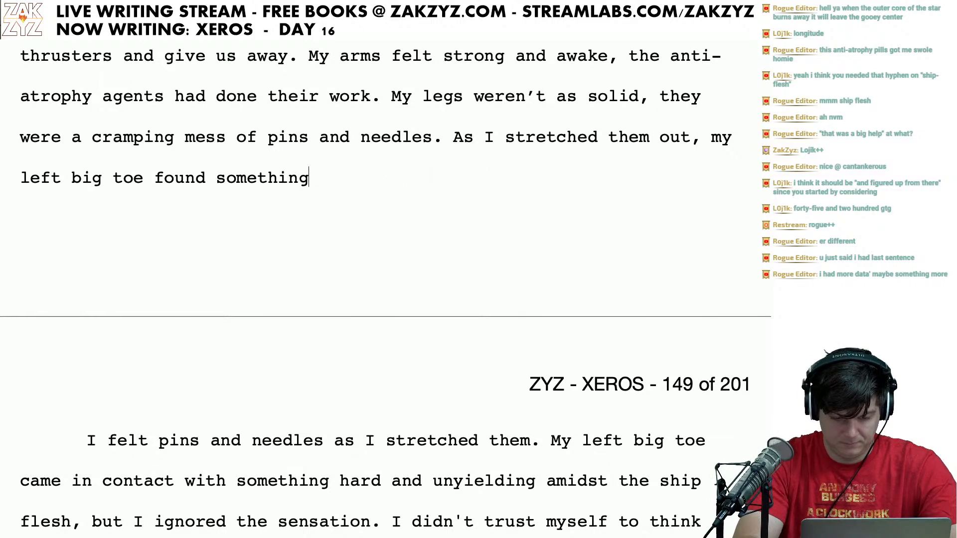
key("BackSpace")
key("BackSpace")
key("BackSpace")
key("BackSpace")
key("BackSpace")
key("BackSpace")
key("BackSpace")
key("BackSpace")
key("BackSpace")
key("BackSpace")
key("BackSpace")
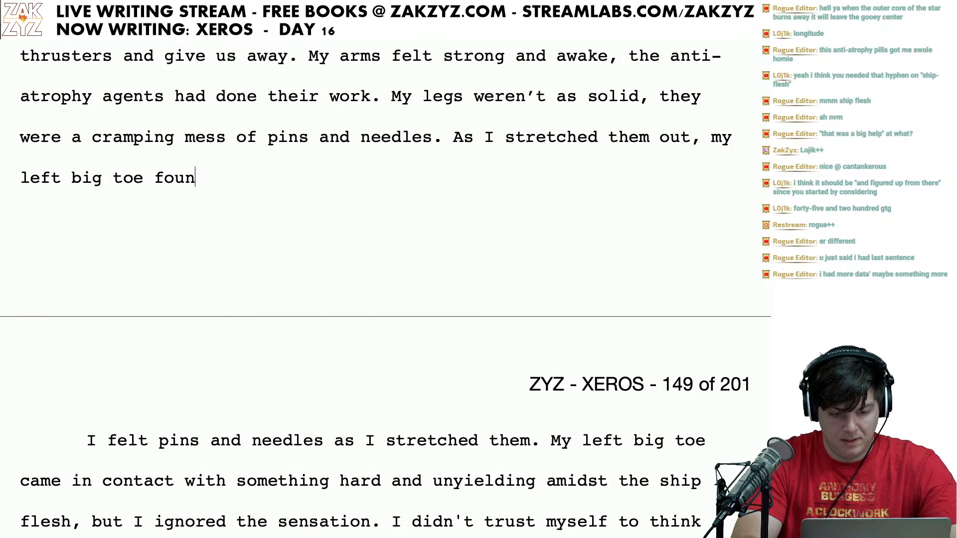
key("BackSpace")
key("BackSpace")
key("BackSpace")
key("BackSpace")
type("came in ")
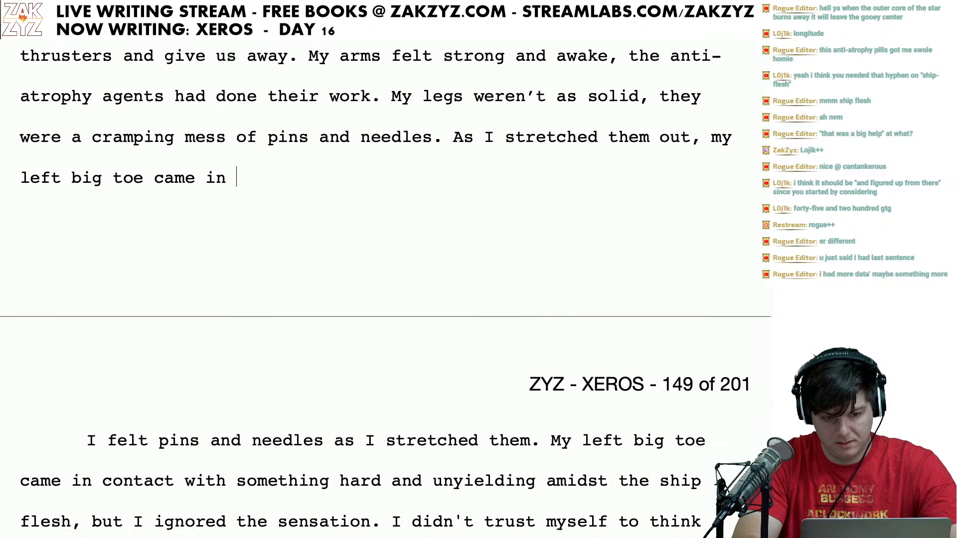
type("conta")
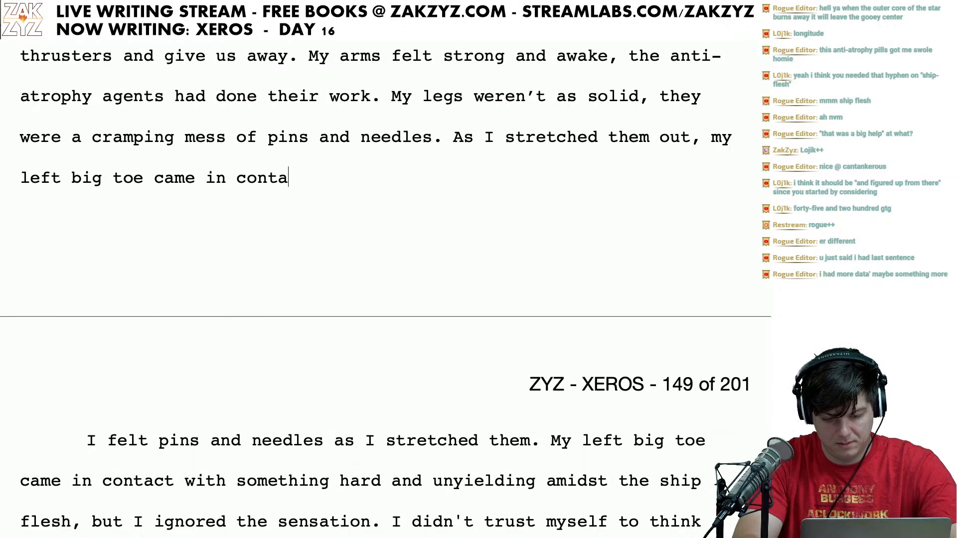
type("ct with ")
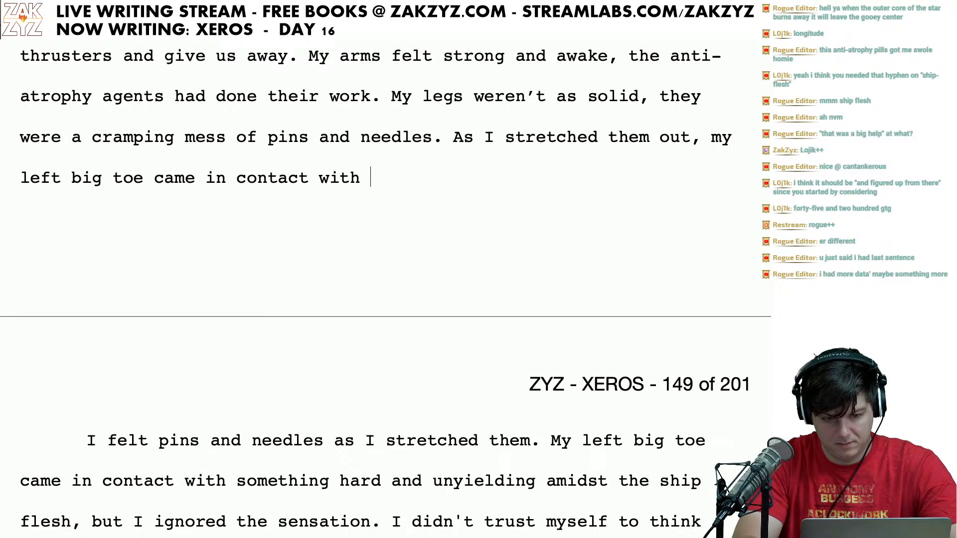
Step: Extend the sentence with "something hard and unyielding amidst" following "came in contact with"
type("an")
key("BackSpace")
key("BackSpace")
type("an")
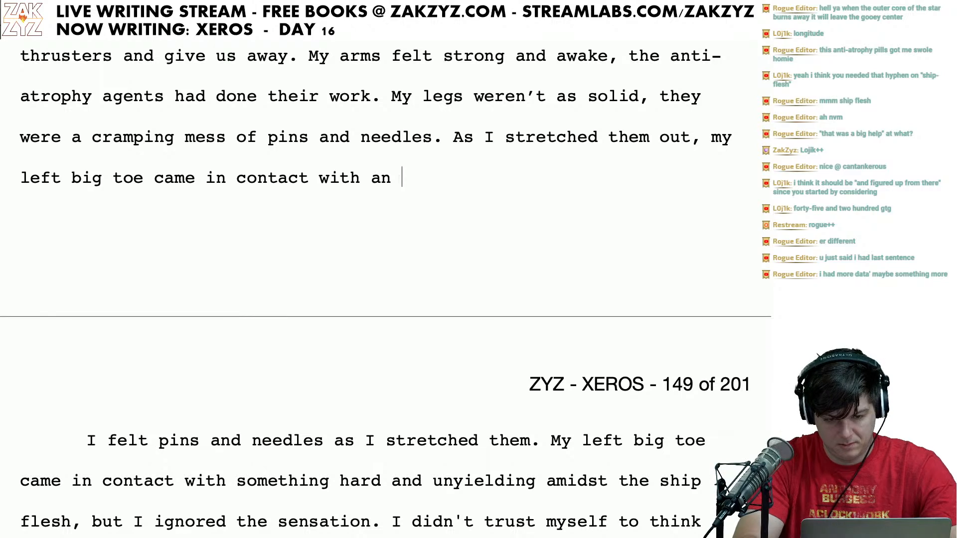
key("BackSpace")
key("BackSpace")
key("BackSpace")
type("something hard ")
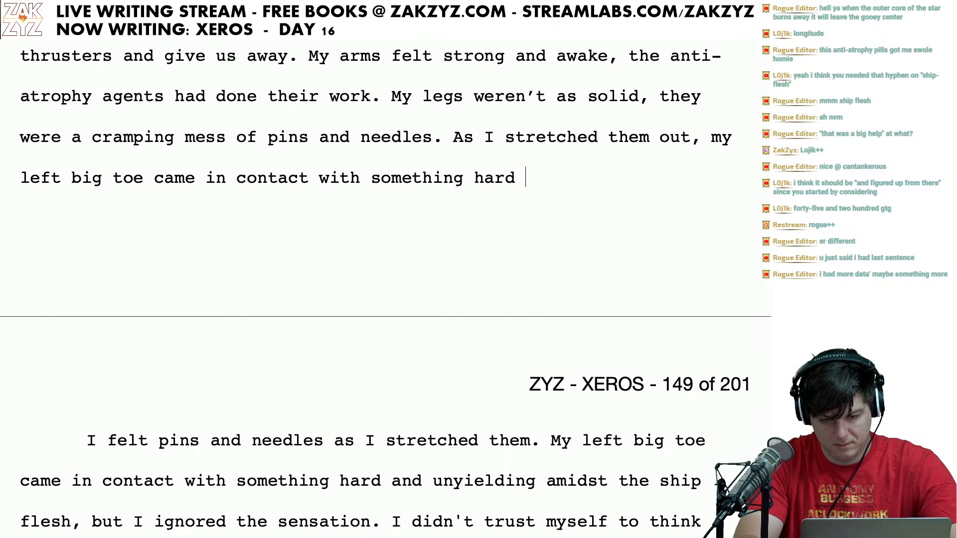
type("and unyieldin")
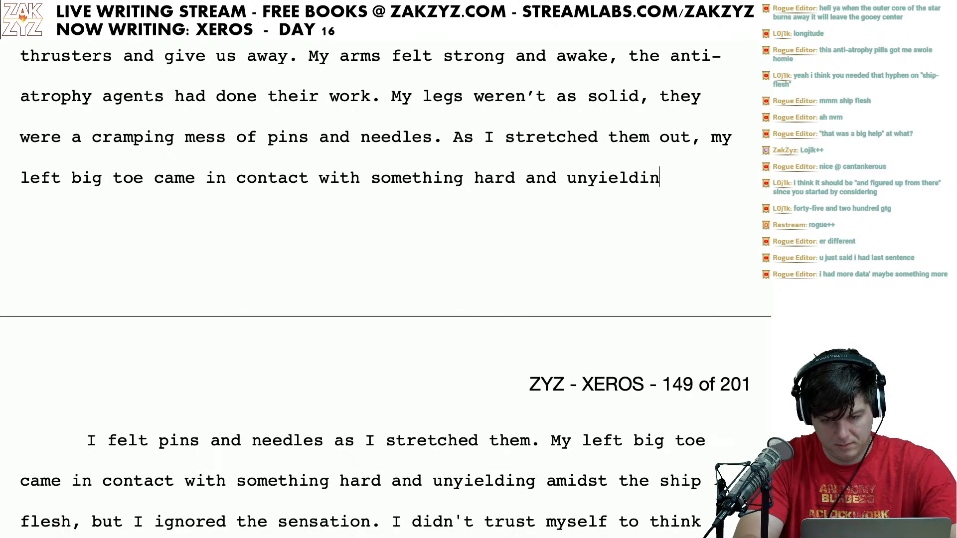
type("g amidst ")
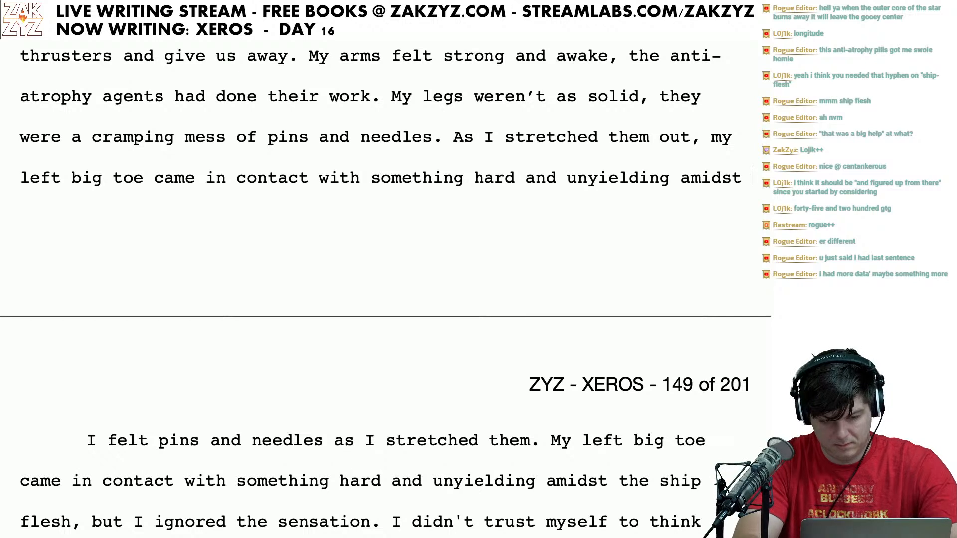
Step: Finish the toe sentence with "the ship-flesh, but I ignored the sensation." and start another sentence with "I"
type("the ship-f")
key("BackSpace")
type("-fl")
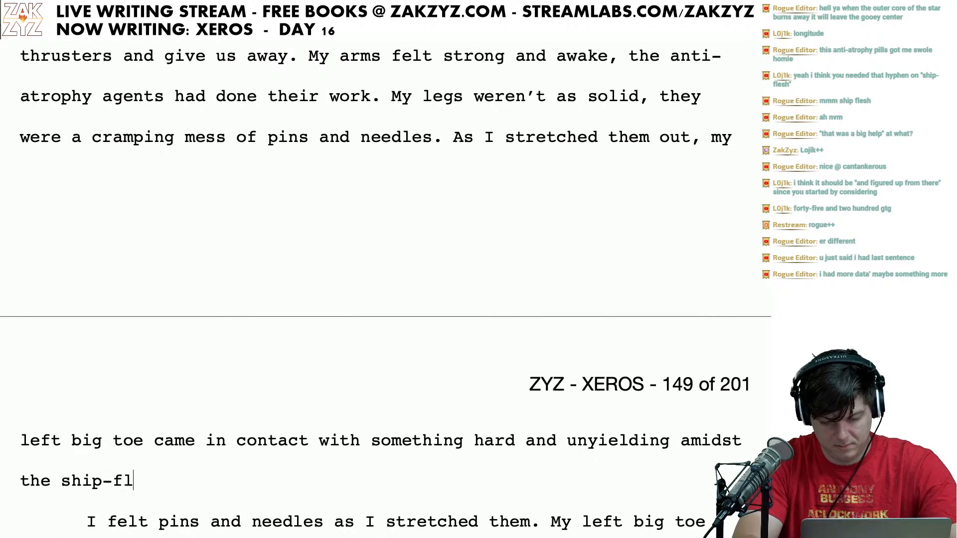
type("esh, but ")
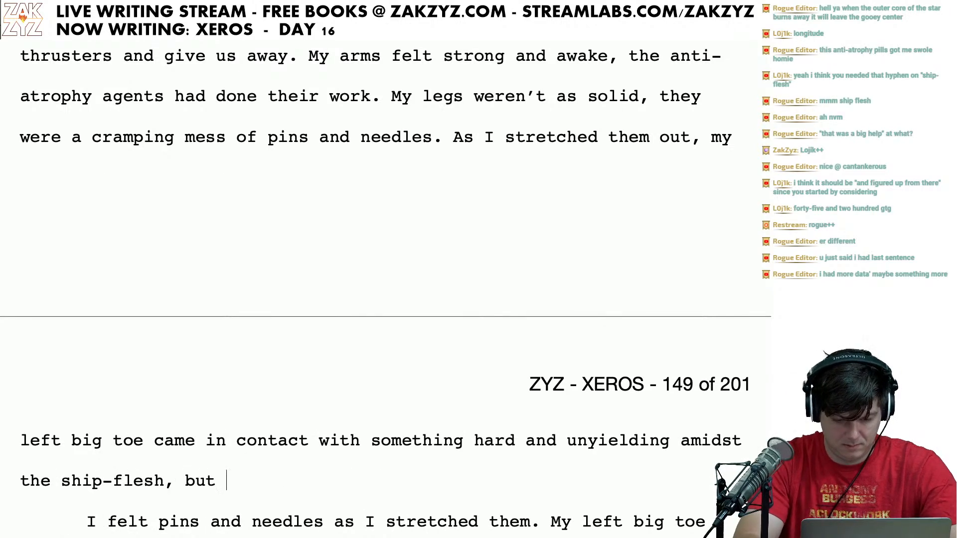
type("I ignored the s")
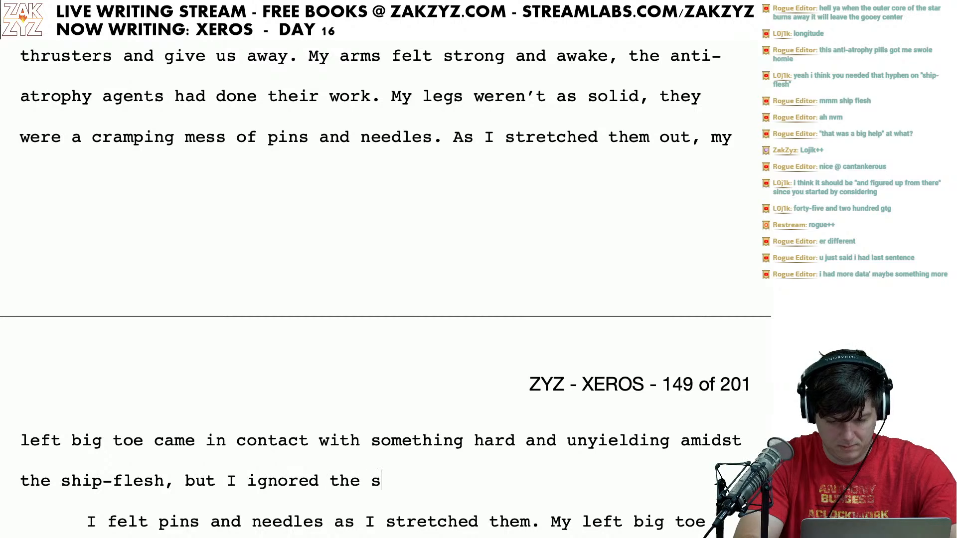
type("ensation. I dind't")
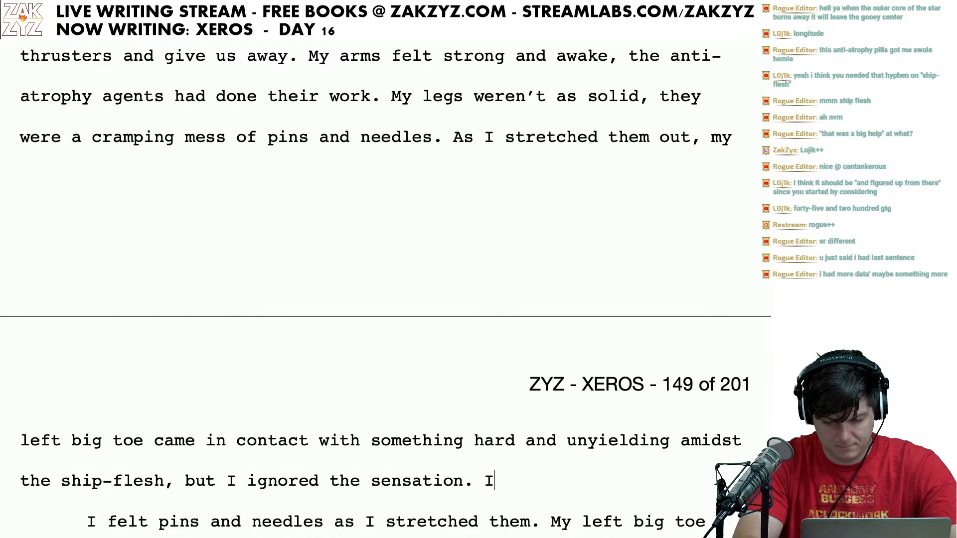
Step: Complete the paragraph's closing sentence as "I didn't trust myself to think about that yet."
key("BackSpace")
key("BackSpace")
key("BackSpace")
key("BackSpace")
type("dn't trust my s")
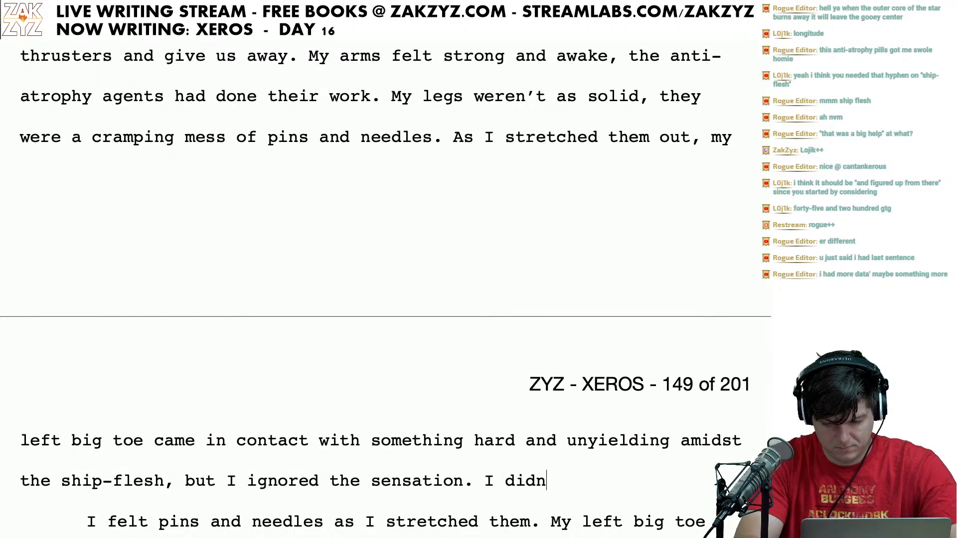
key("BackSpace")
key("BackSpace")
type("se")
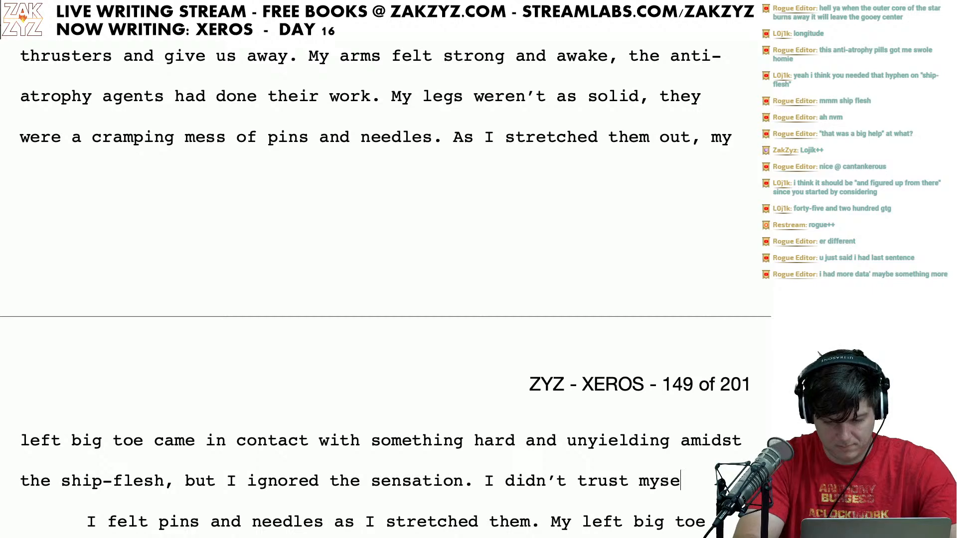
type("lf to think a")
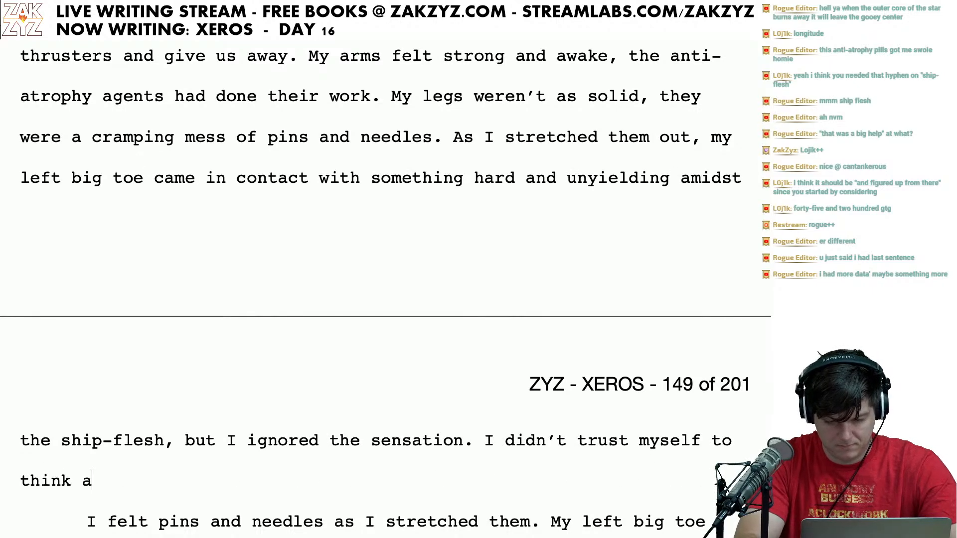
type("bout that yet.")
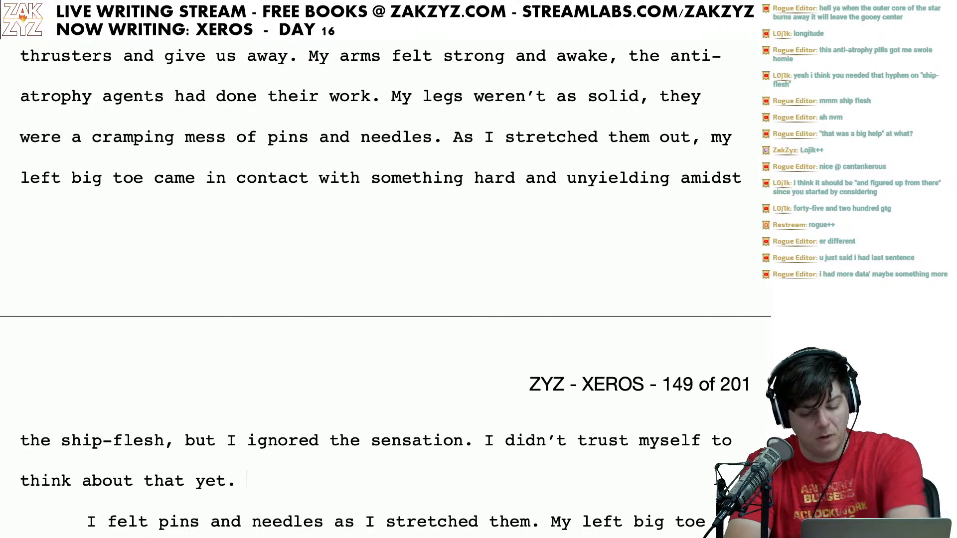
Step: Delete the old paragraph running from "I felt pins and needles as I stretched them" to "about that option yet."
key("shift+Down")
key("shift+Down")
key("shift+Down")
key("shift+Down")
key("shift+Down")
key("shift+Up")
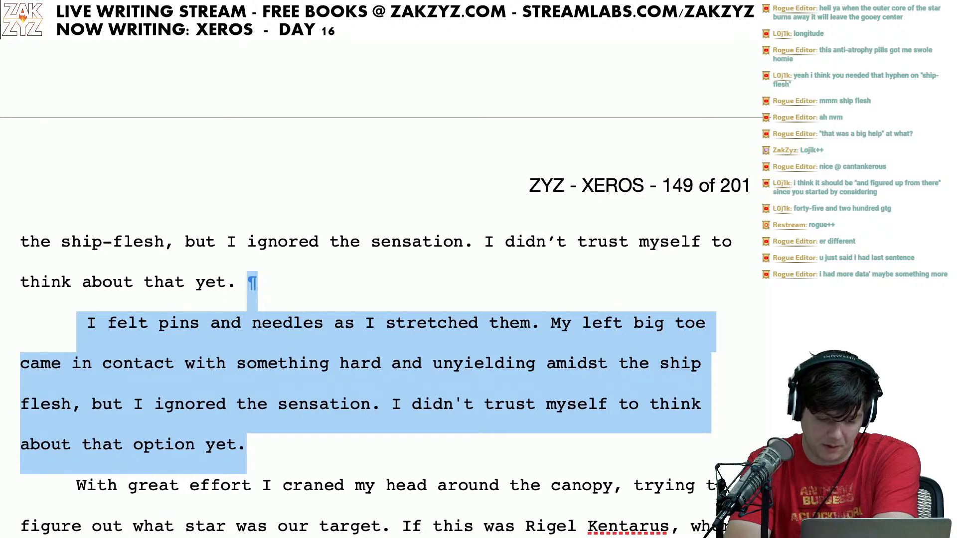
key("BackSpace")
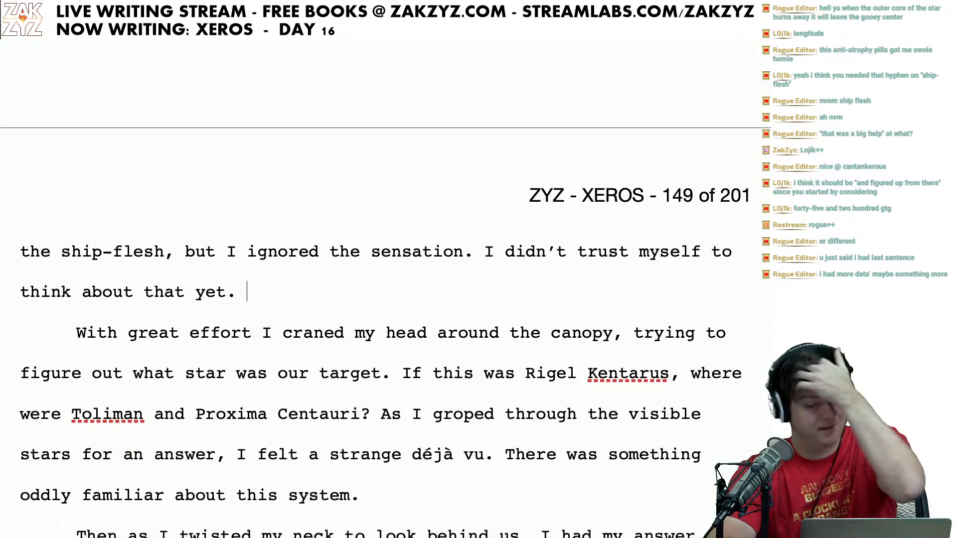
Step: Replace ", but" after "the ship-flesh" with a period so that "I ignored the sensation." stands as its own sentence
scroll(385, 289, "up", 4)
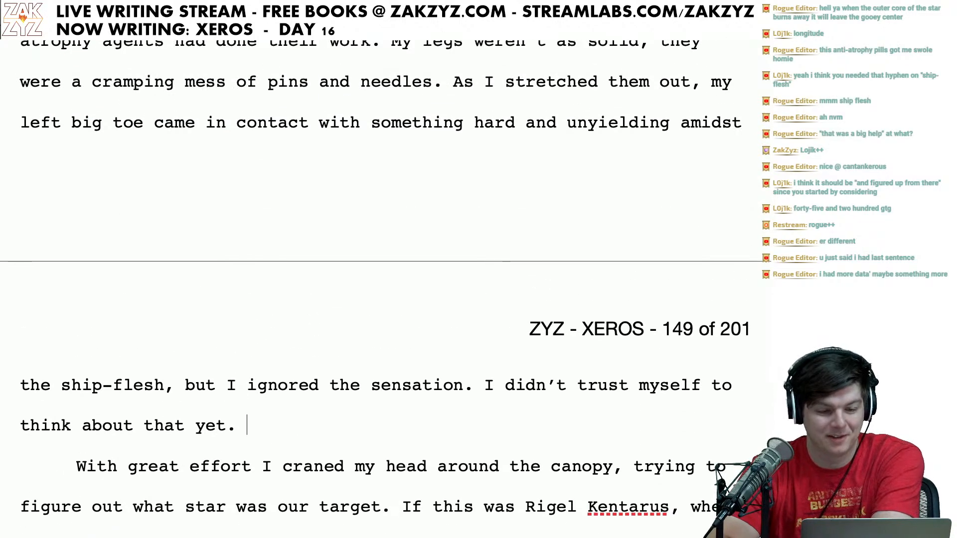
scroll(481, 70, "down", 2)
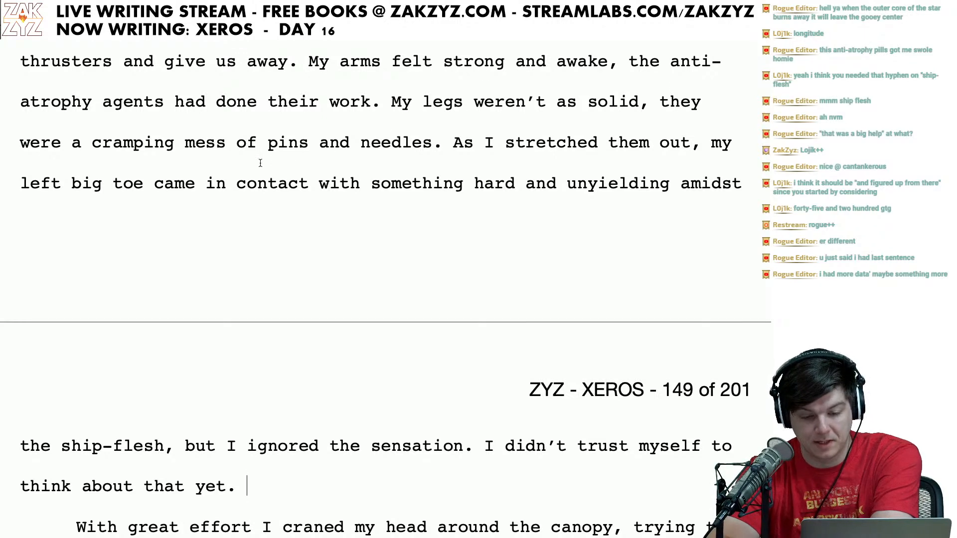
scroll(498, 144, "down", 1)
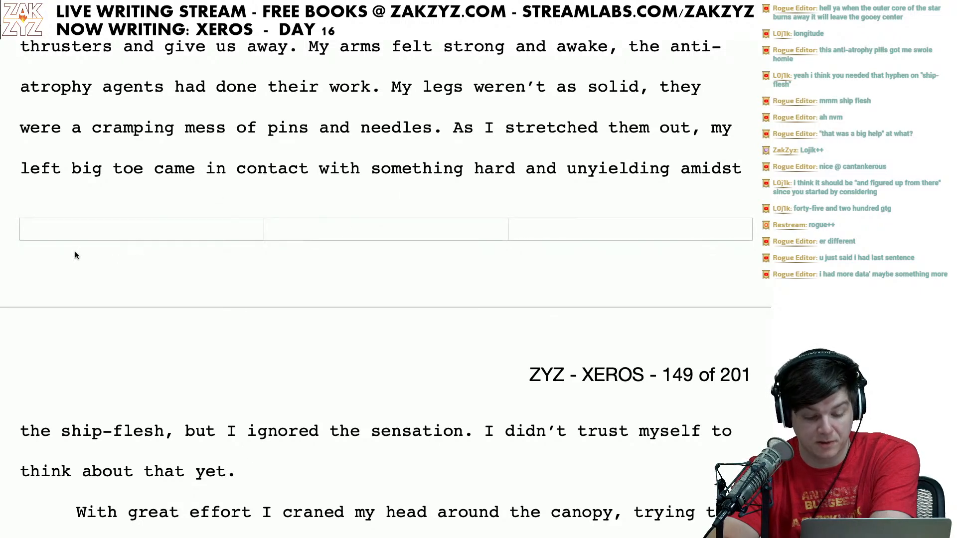
scroll(85, 351, "down", 2)
left_click(175, 400)
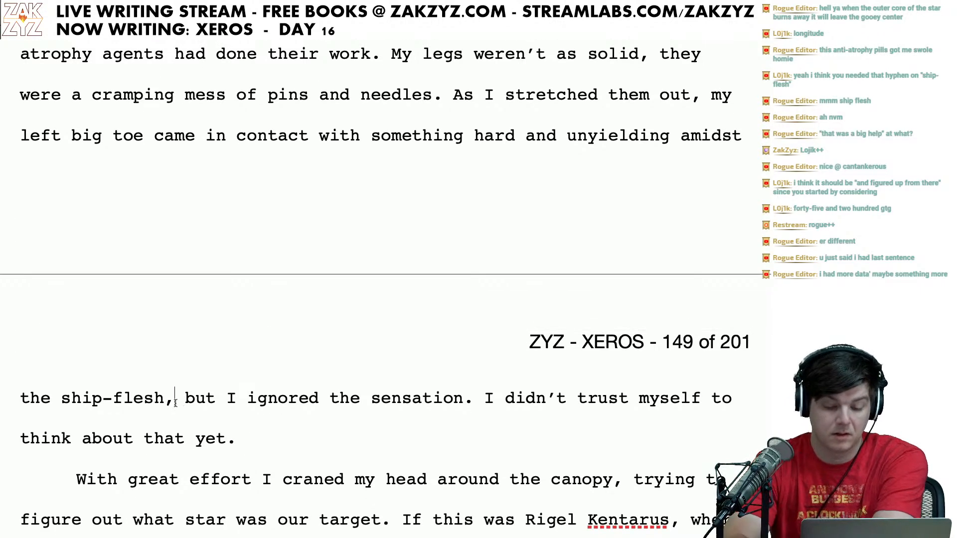
key("BackSpace")
type(",")
key("Right")
key("Right")
key("Right")
key("Right")
key("BackSpace")
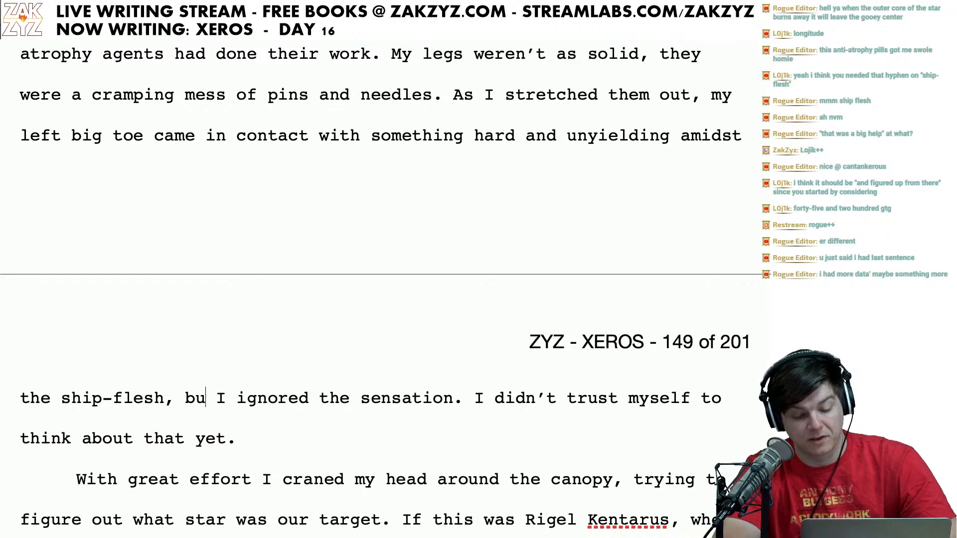
key("BackSpace")
key("BackSpace")
key("BackSpace")
key("BackSpace")
type(".")
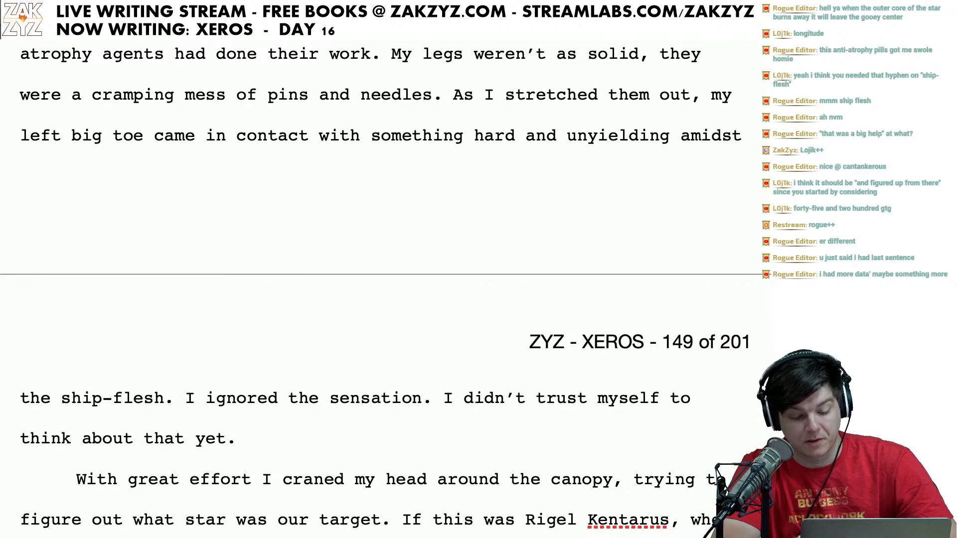
Step: Insert a comma after the paragraph's opening phrase "With great effort"
scroll(384, 289, "down", 2)
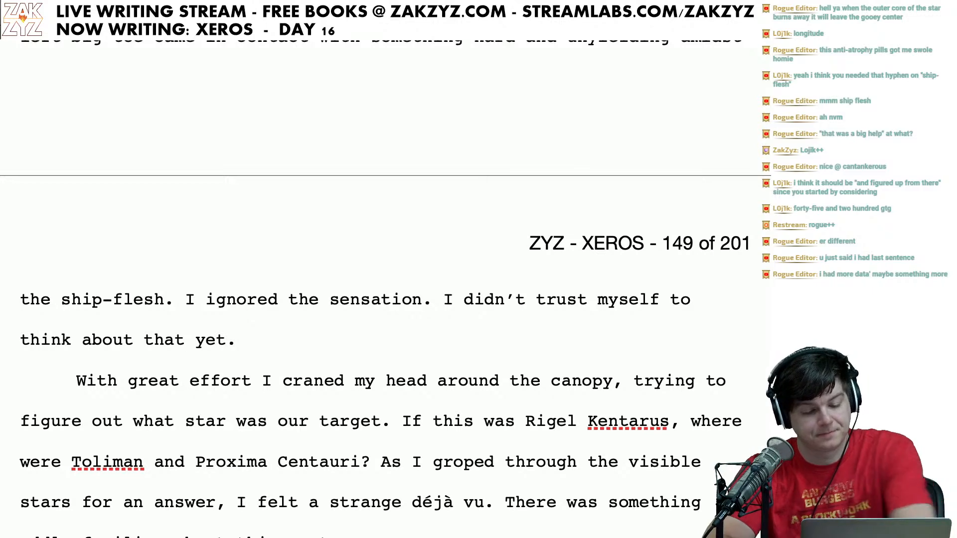
scroll(296, 396, "down", 2)
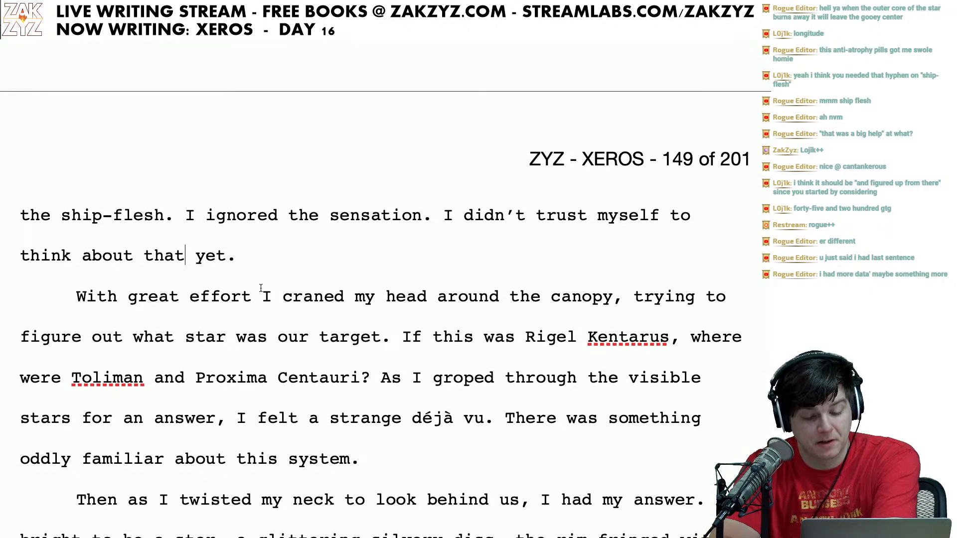
left_click(258, 295)
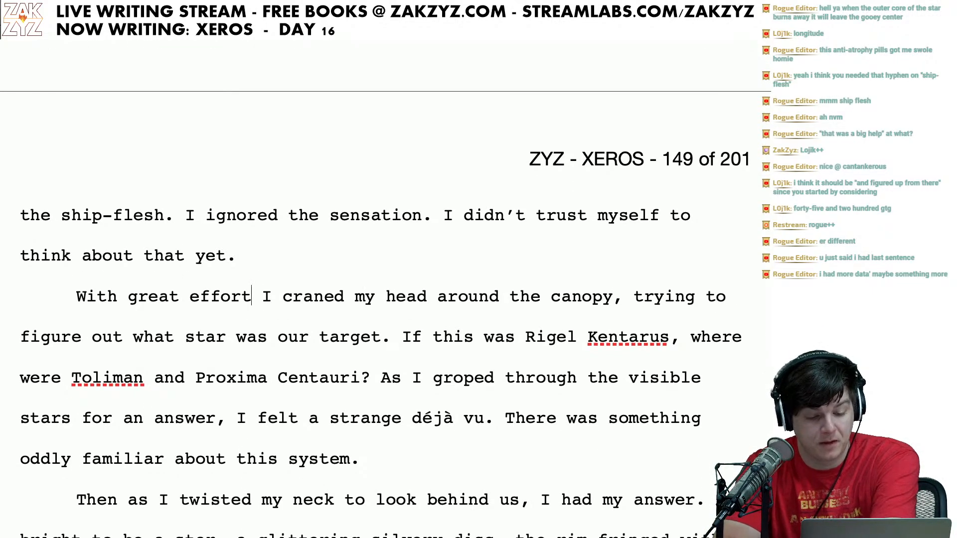
type(",")
key("Right")
key("Left")
key("Right")
key("Right")
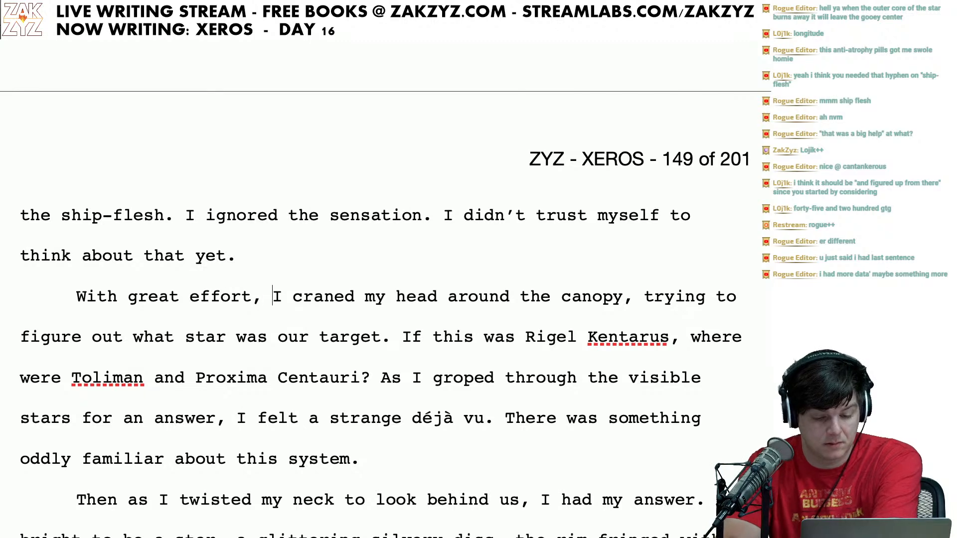
Step: Delete the opening phrase "With great effort," so the paragraph starts with "I craned my head"
key("BackSpace")
key("BackSpace")
key("BackSpace")
key("BackSpace")
key("BackSpace")
key("BackSpace")
key("BackSpace")
key("BackSpace")
key("BackSpace")
key("BackSpace")
key("BackSpace")
key("BackSpace")
key("BackSpace")
key("BackSpace")
key("BackSpace")
key("BackSpace")
key("BackSpace")
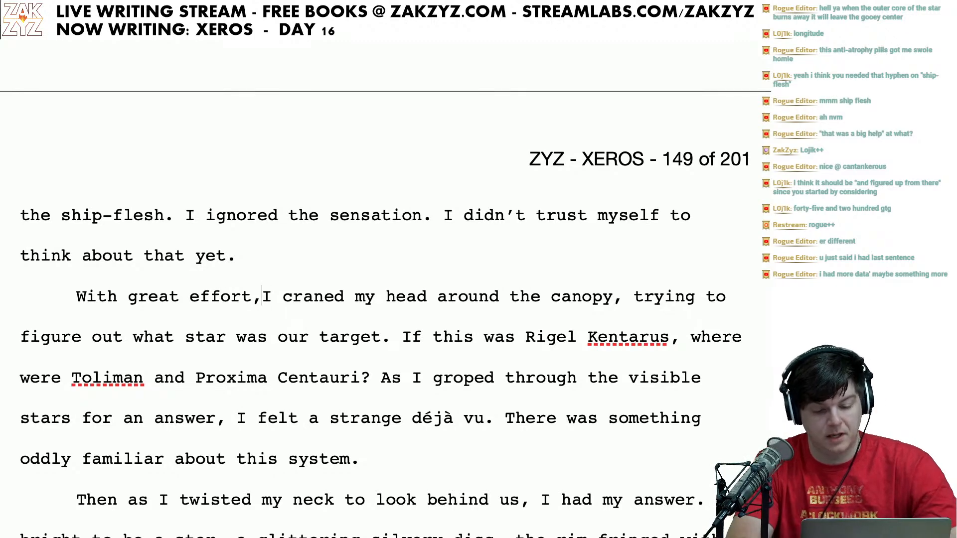
key("BackSpace")
key("BackSpace")
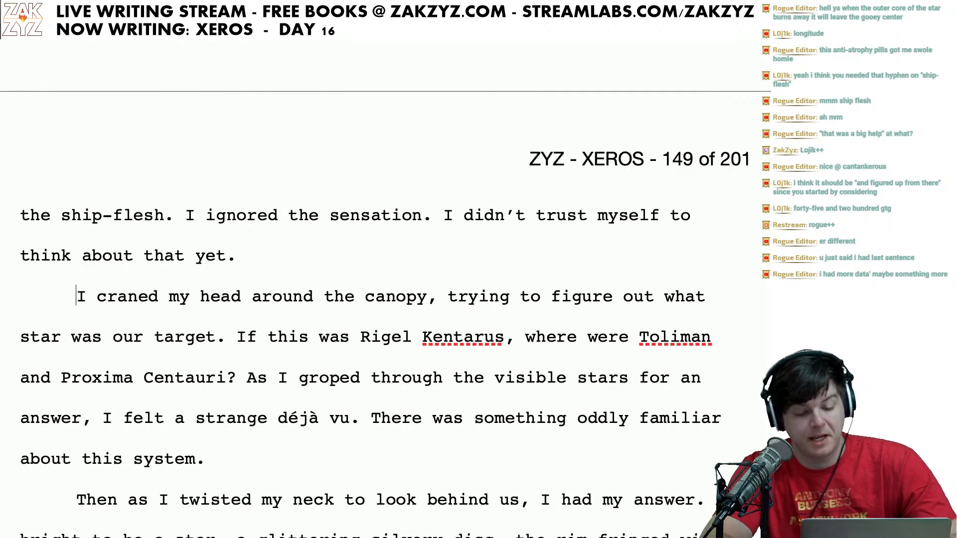
Step: Insert "looking for more clues to solve the mystery of our target." after "I craned my head around the canopy,"
scroll(386, 300, "down", 2)
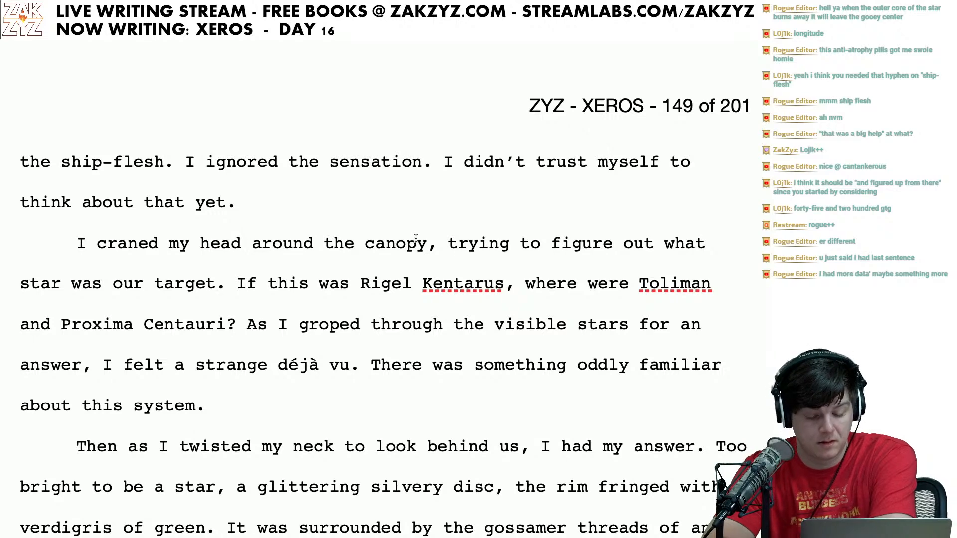
left_click(435, 244)
type("look")
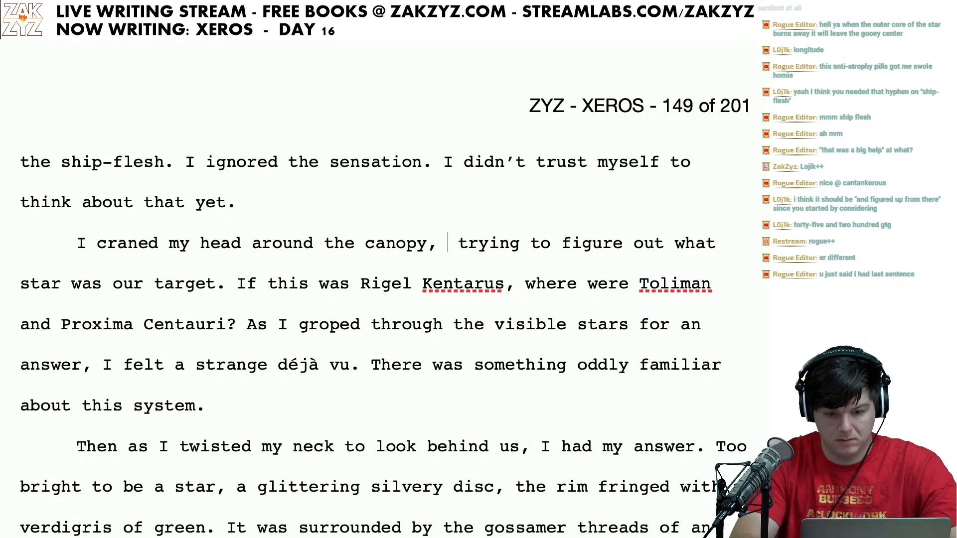
type("ing for more clues")
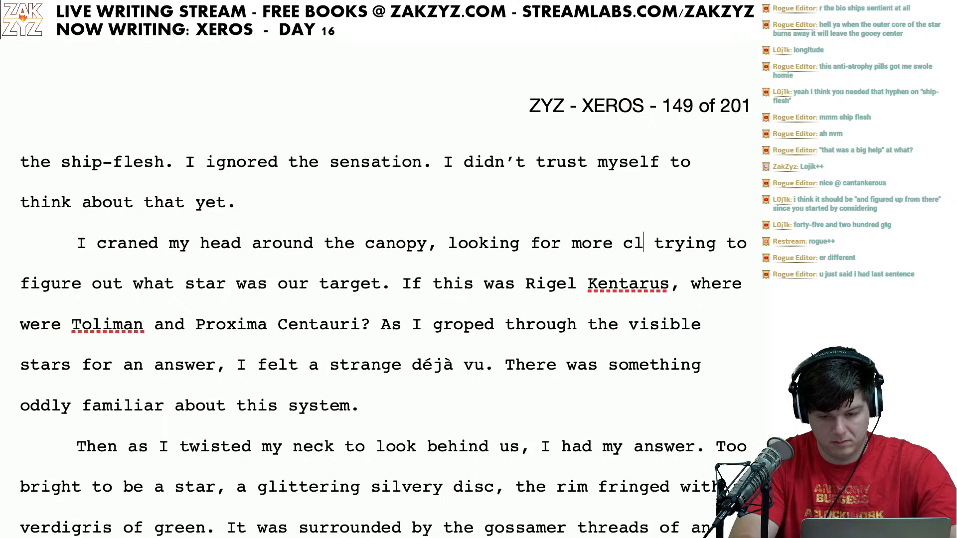
type(" to solve the m")
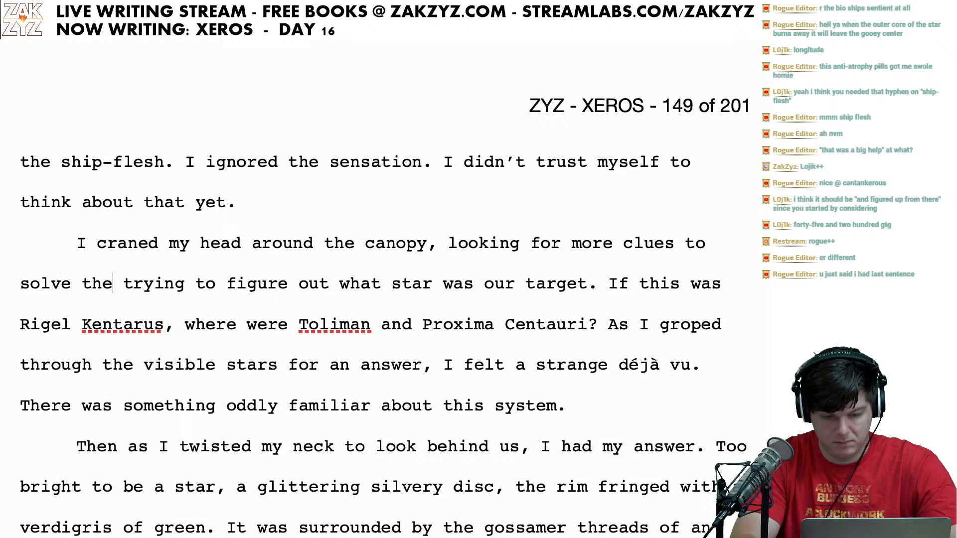
type("ystery of our t")
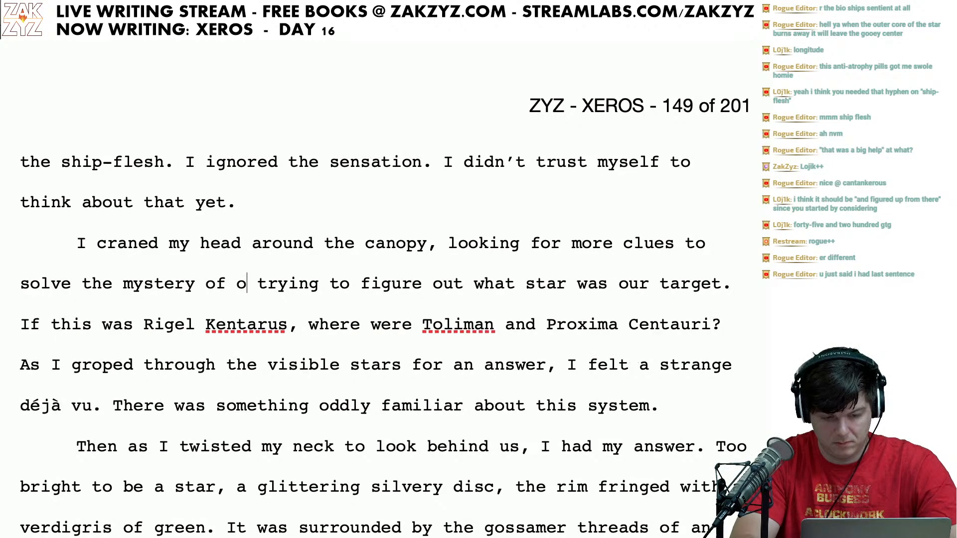
type("arget.")
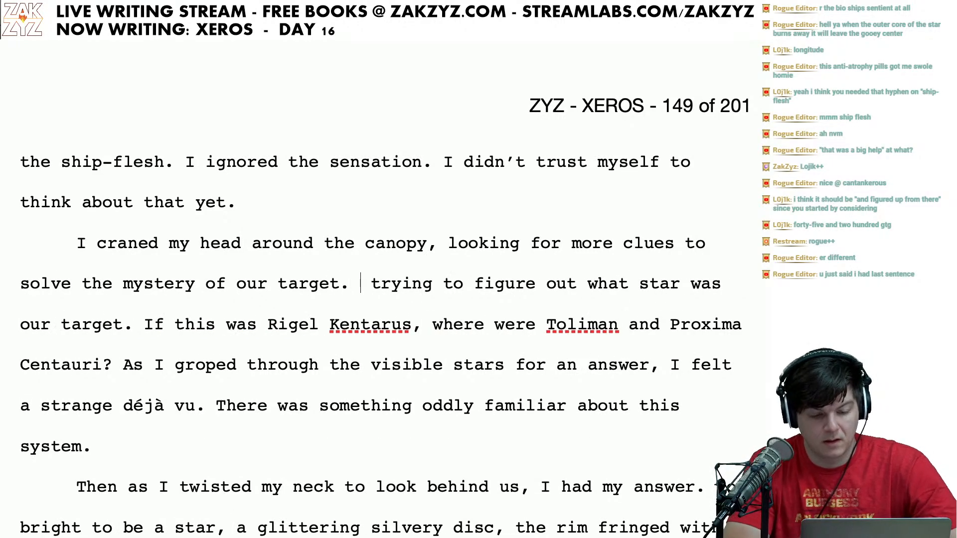
Step: Delete the leftover clause "trying to figure out what star was our target." before "If this was Rigel Kentarus"
key("shift+Right")
key("shift+Right")
key("shift+Right")
key("shift+Right")
key("shift+Right")
key("shift+Right")
key("shift+Right")
key("shift+Right")
key("shift+Right")
key("shift+Right")
key("shift+Right")
key("shift+Right")
key("shift+Right")
key("shift+Right")
key("shift+Right")
key("shift+Right")
key("shift+Right")
key("shift+Right")
key("shift+Right")
key("shift+Right")
key("shift+Right")
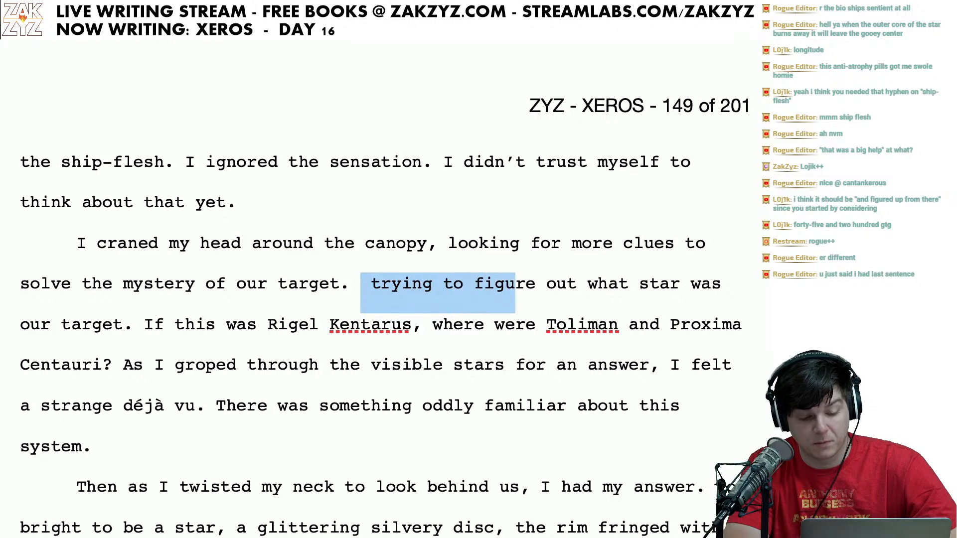
key("shift+Right")
key("shift+Right")
key("shift+Right")
key("shift+Right")
key("shift+Right")
key("shift+Right")
key("shift+Right")
key("shift+Right")
key("shift+Right")
key("shift+Right")
key("shift+Right")
key("shift+Right")
key("shift+Right")
key("shift+Right")
key("shift+Right")
key("shift+Right")
key("shift+Right")
key("shift+Right")
key("shift+Right")
key("shift+Right")
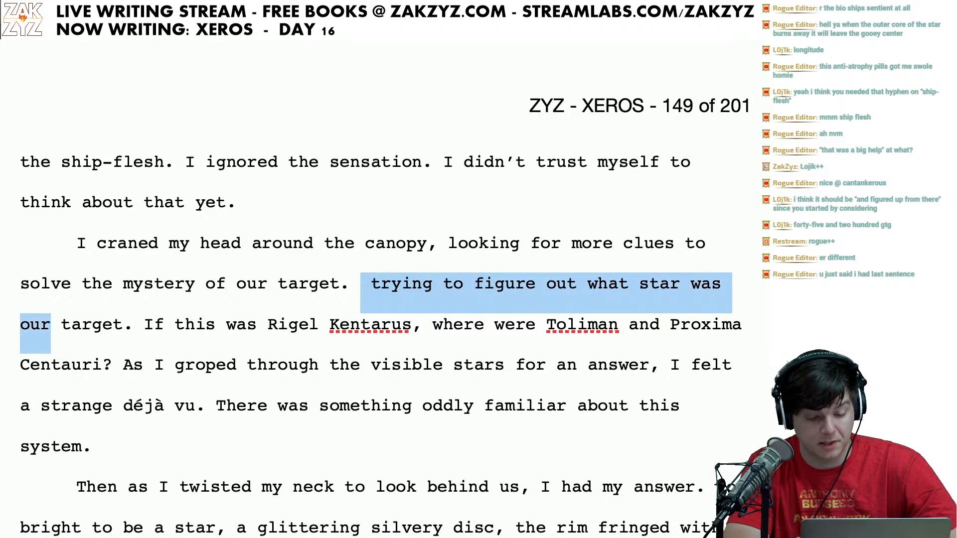
key("shift+Right")
key("shift+Right")
key("shift+Right")
key("shift+Right")
key("shift+Right")
key("shift+Right")
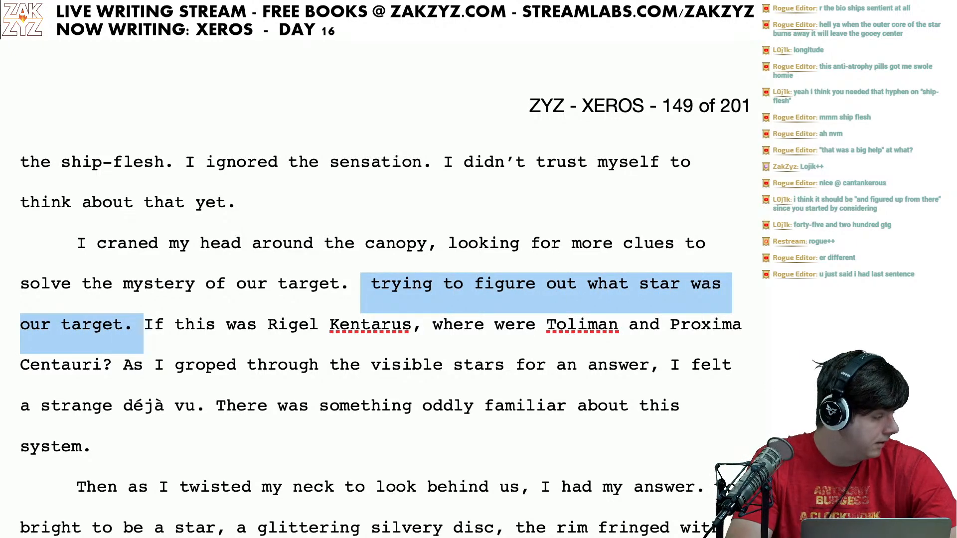
key("BackSpace")
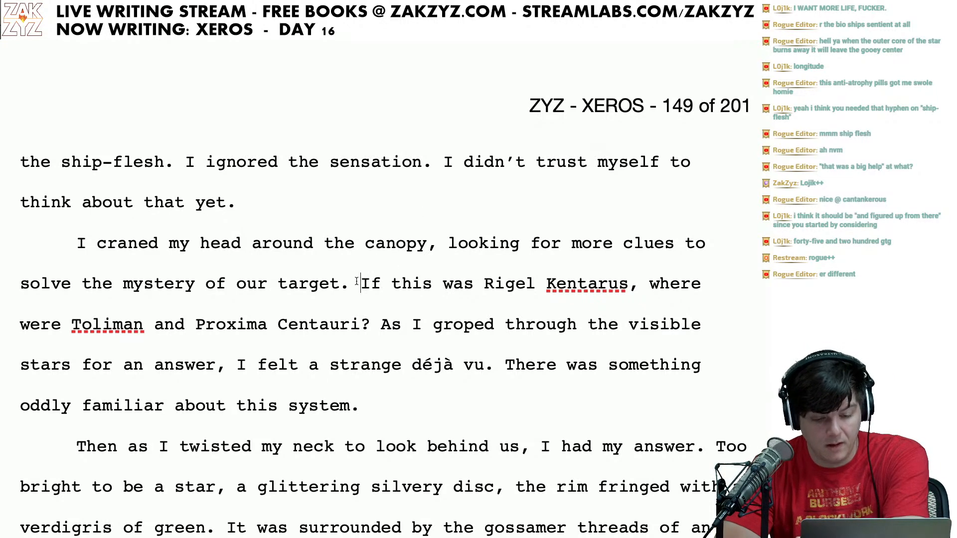
key("Up")
key("Left")
key("Left")
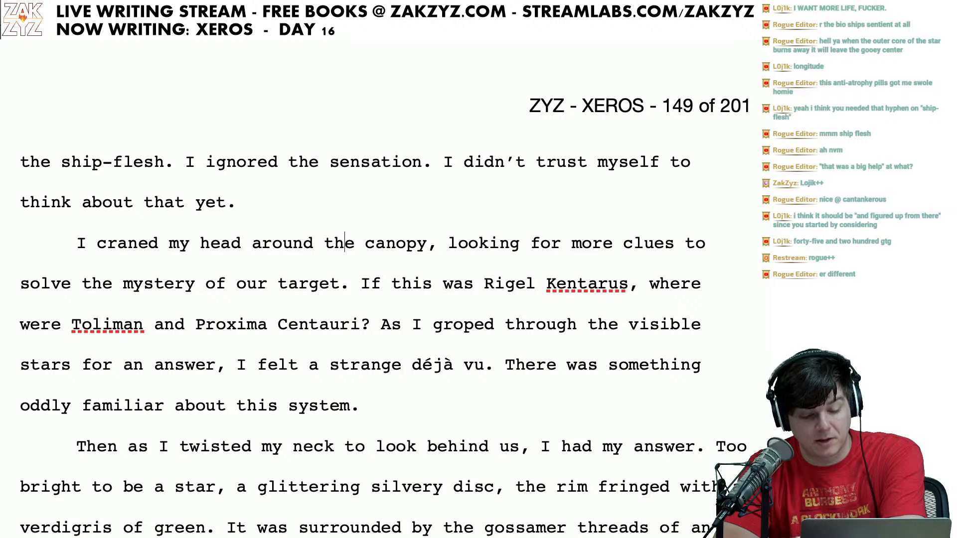
key("Right")
key("Right")
key("Right")
key("Right")
key("Down")
key("Up")
key("Up")
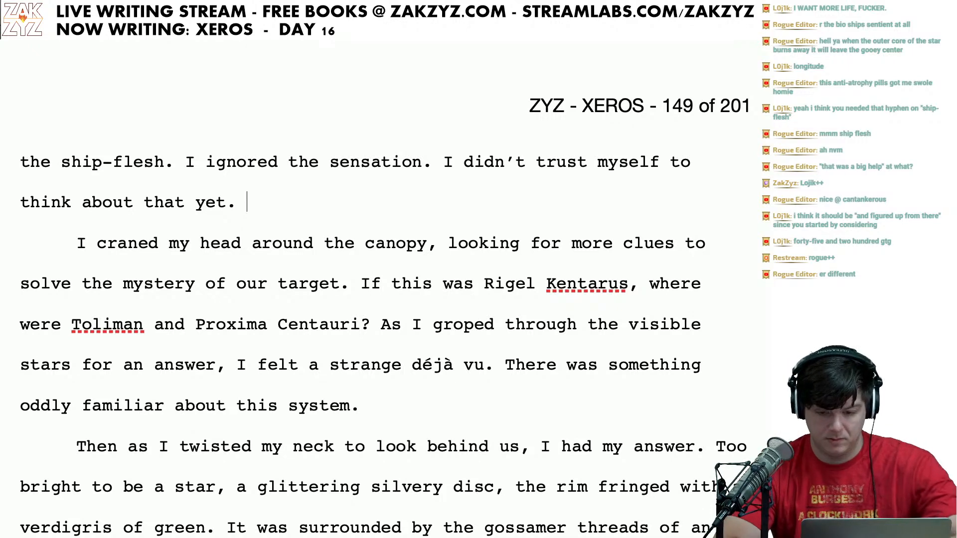
Step: Replace "to" after "looking for more clues" with a period to end the sentence there
left_click(708, 245)
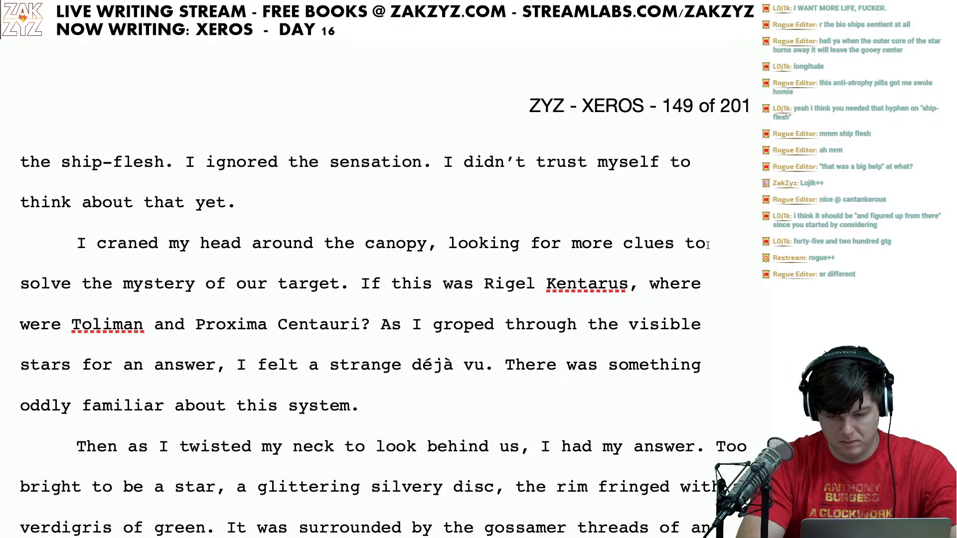
key("BackSpace")
key("BackSpace")
key("BackSpace")
type(".")
key("Up")
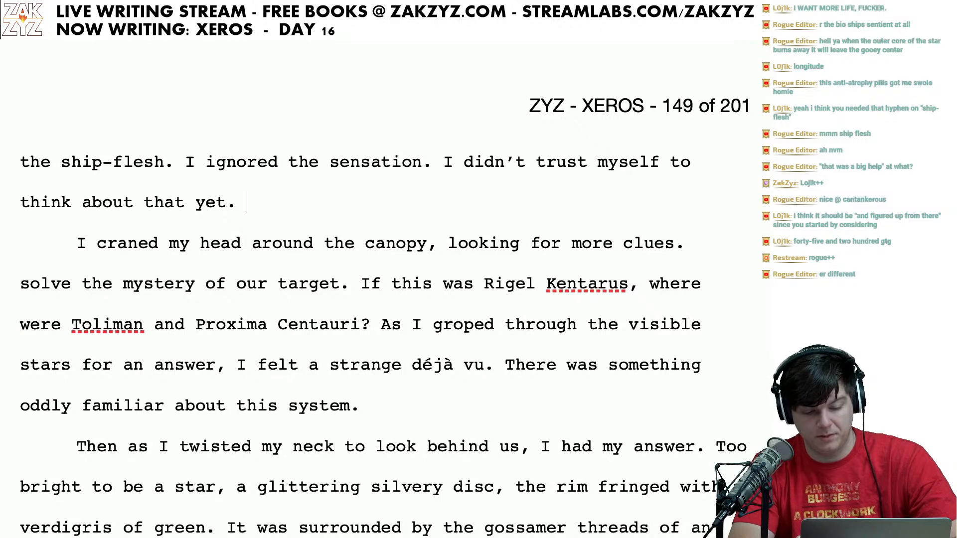
key("Home")
key("Right")
key("Right")
key("Right")
key("Right")
key("Right")
key("Right")
key("Right")
key("Down")
key("Left")
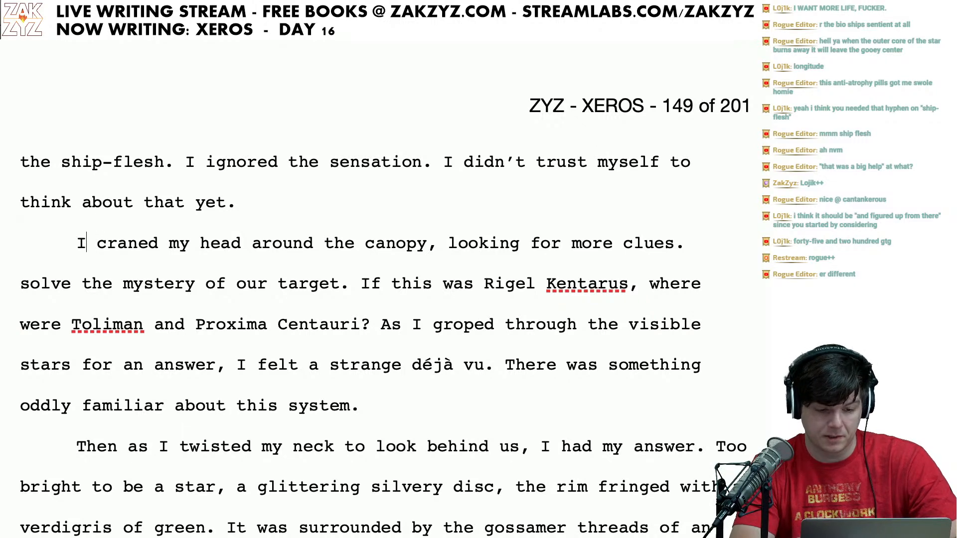
key("Right")
key("Right")
key("Right")
key("Right")
key("Right")
key("Right")
key("Right")
key("Right")
key("Right")
key("Right")
key("Right")
key("Right")
key("Right")
key("Right")
key("Right")
key("Right")
key("Left")
key("Down")
key("Down")
key("Left")
key("Up")
key("Left")
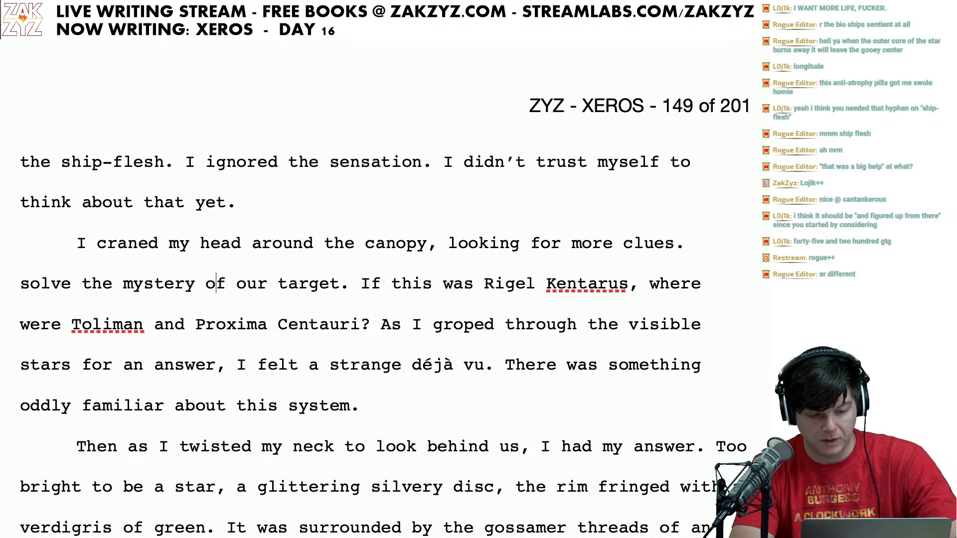
Step: Delete the leftover fragment "solve the mystery of our target." after "looking for more clues."
key("Left")
key("Left")
key("Left")
key("Left")
key("Left")
key("Left")
key("Left")
key("Left")
key("Left")
key("Left")
key("Left")
key("Left")
key("Left")
key("Left")
key("Left")
key("Left")
key("Left")
key("Left")
key("Left")
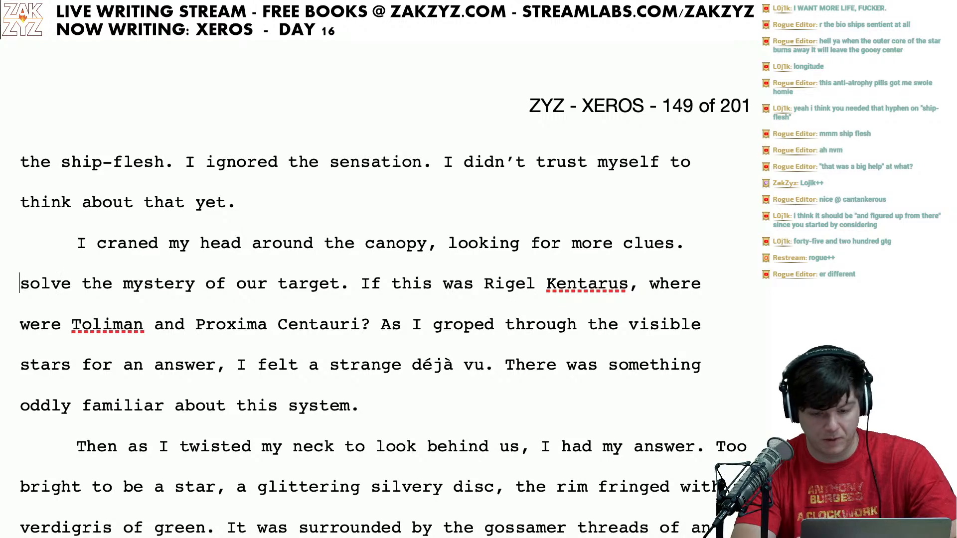
key("shift+Right")
key("shift+Right")
key("shift+Right")
key("shift+Right")
key("shift+Right")
key("shift+Right")
key("shift+Right")
key("shift+Right")
key("shift+Right")
key("shift+Right")
key("shift+Right")
key("shift+Right")
key("shift+Right")
key("shift+Right")
key("shift+Right")
key("shift+Right")
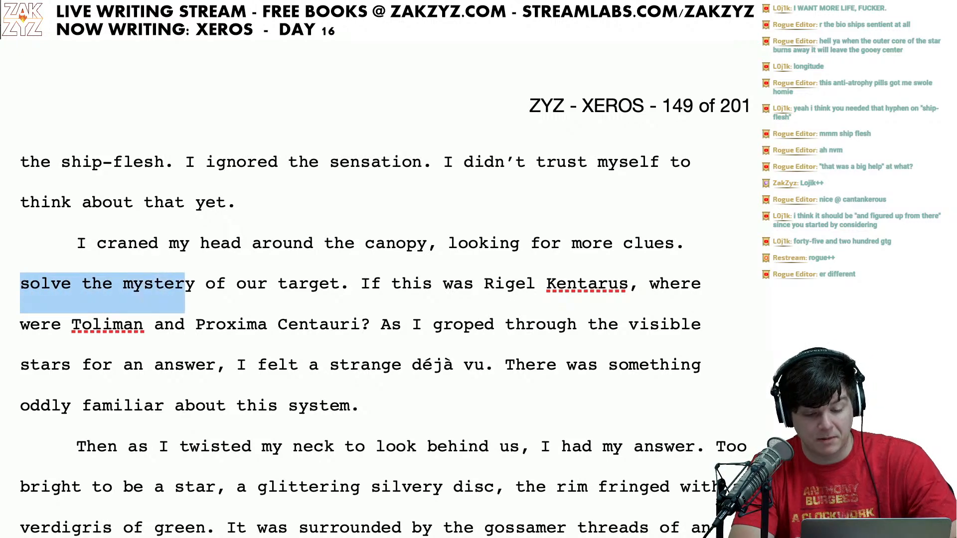
key("shift+Right")
key("shift+Right")
key("shift+Right")
key("shift+Right")
key("shift+Right")
key("shift+Right")
key("shift+Right")
key("shift+Right")
key("shift+Right")
key("shift+Right")
key("shift+Right")
key("shift+Right")
key("shift+Right")
key("shift+Right")
key("shift+Right")
key("shift+Right")
key("BackSpace")
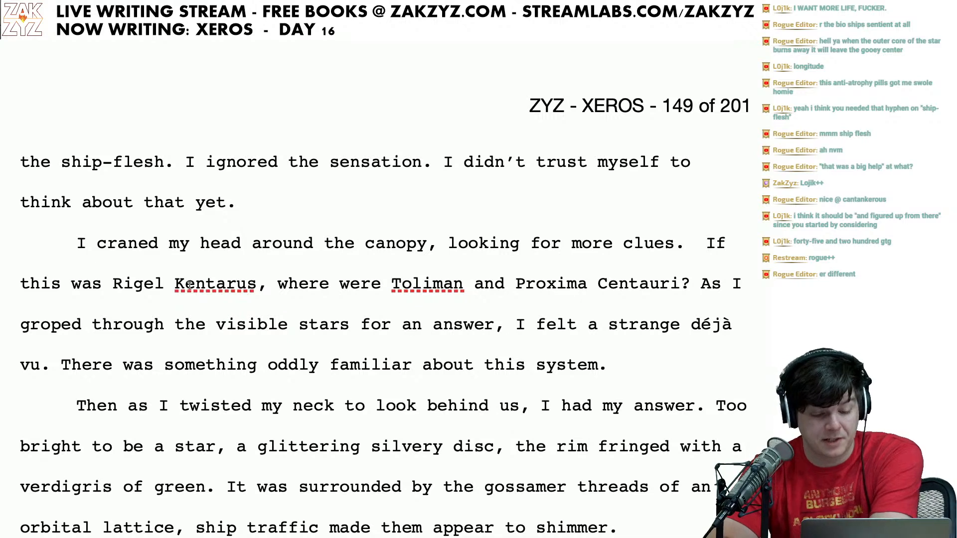
Step: Delete the clause "As I groped through the visible stars for an answer," so the sentence starts with "I felt a strange déjà vu"
left_click(389, 288)
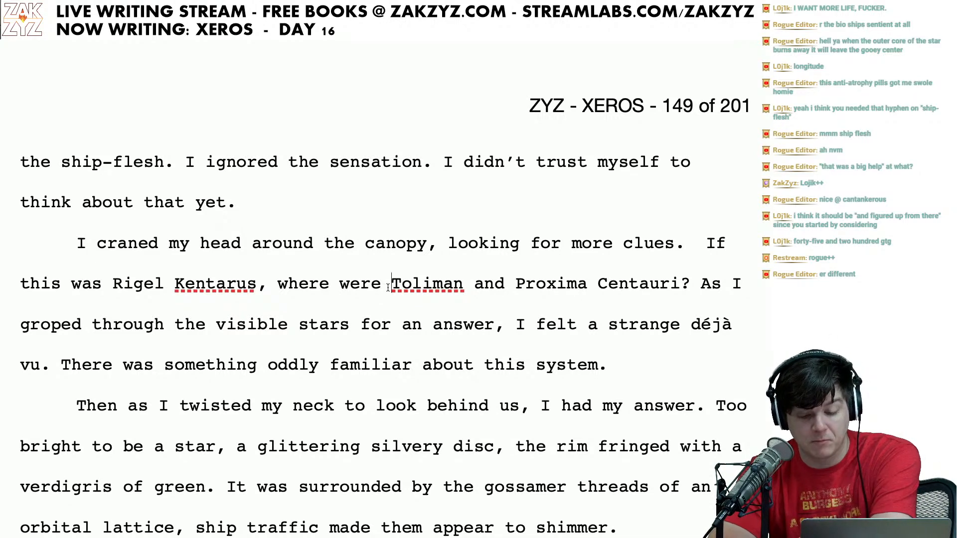
key("Right")
key("Right")
key("Right")
key("Right")
key("Right")
key("Right")
key("Right")
key("Right")
key("Right")
key("Right")
key("Right")
key("Right")
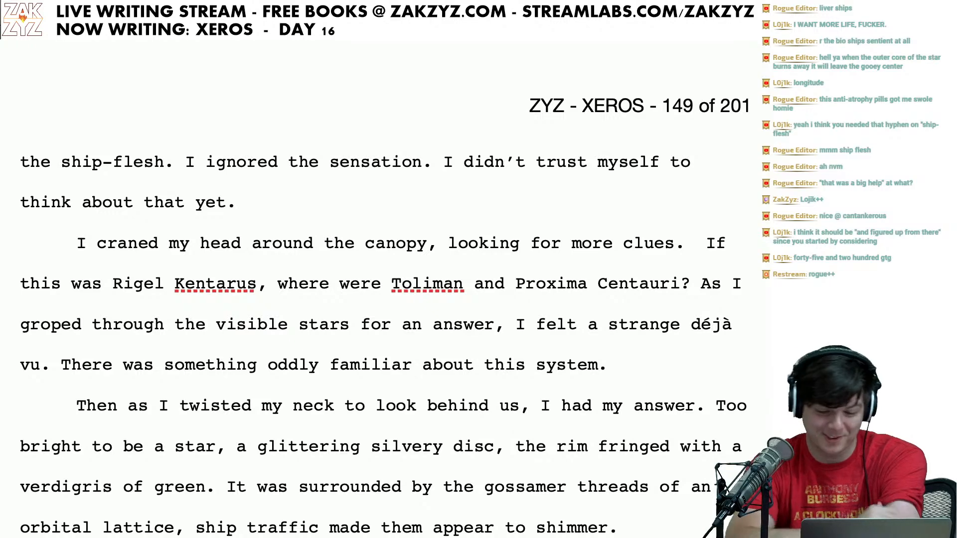
scroll(198, 266, "down", 1)
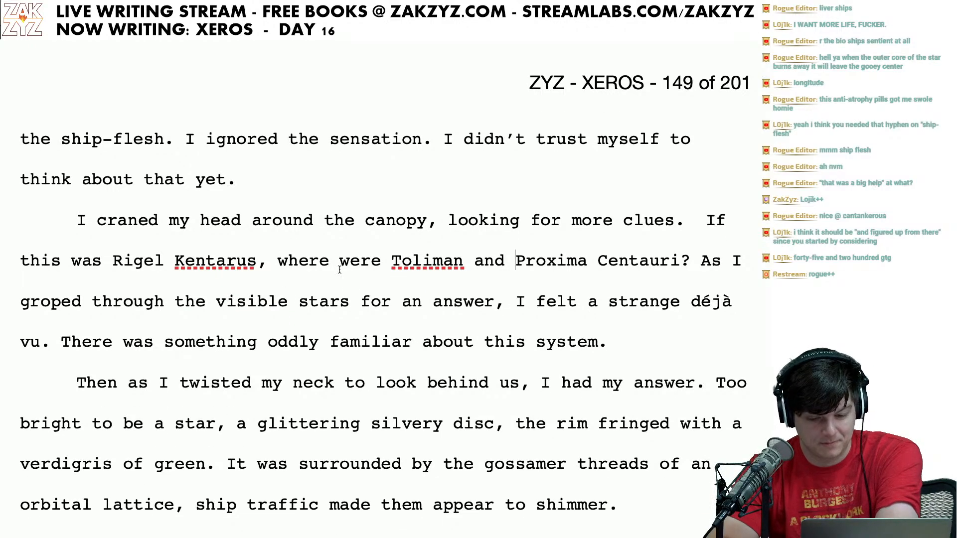
scroll(326, 301, "up", 2)
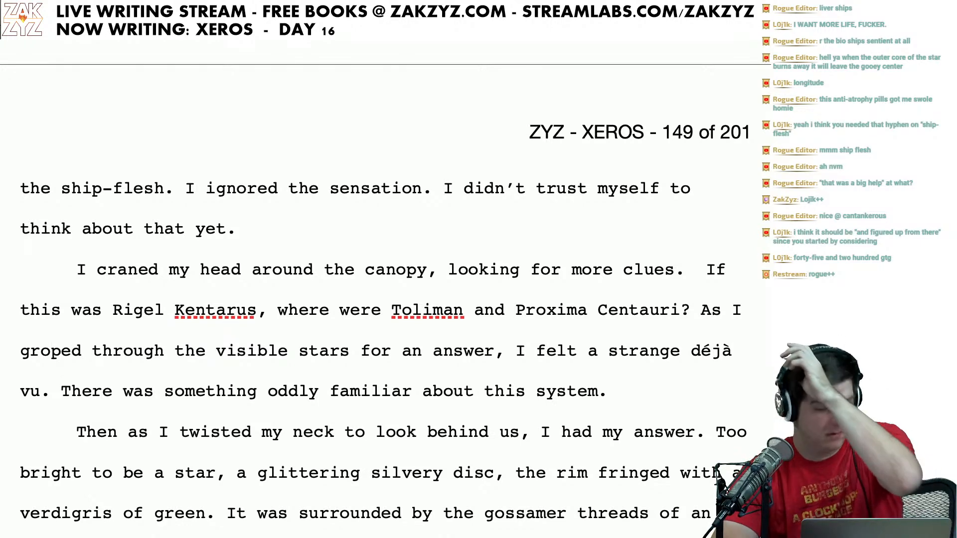
key("Left")
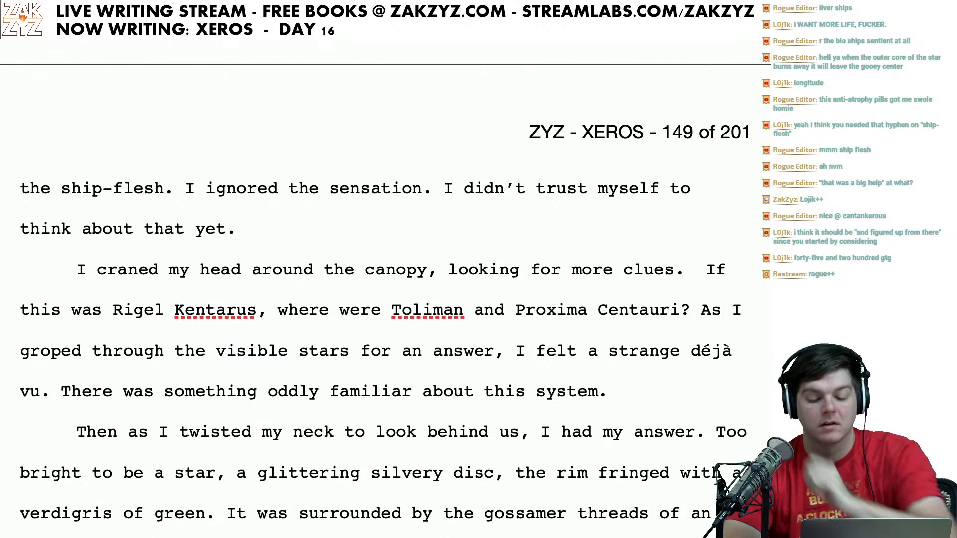
key("Left")
key("Left")
key("shift+Right")
key("shift+Right")
key("shift+Right")
key("shift+Right")
key("shift+Right")
key("shift+Right")
key("shift+Right")
key("shift+Right")
key("shift+Right")
key("shift+Right")
key("shift+Right")
key("shift+Right")
key("shift+Right")
key("shift+Right")
key("shift+Right")
key("shift+Right")
key("shift+Right")
key("shift+Right")
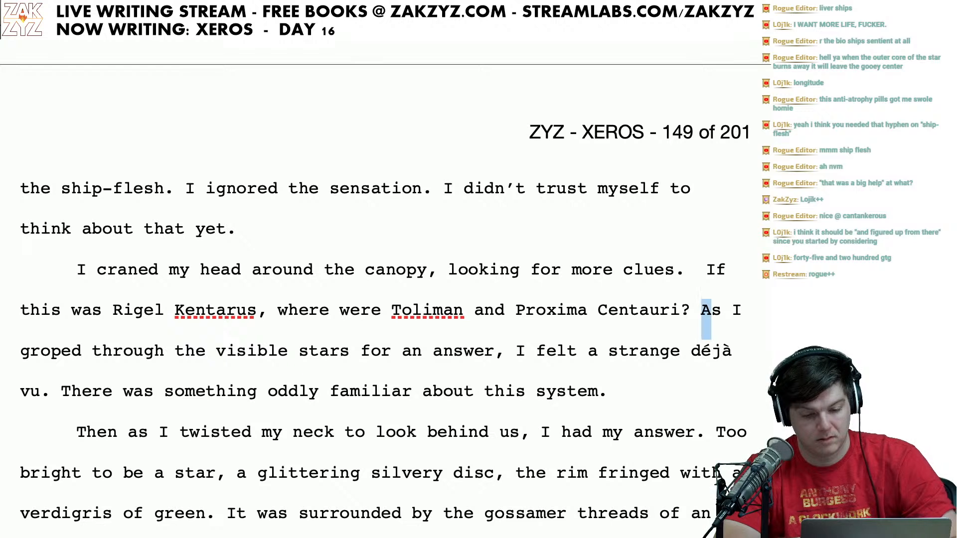
key("shift+Right")
key("shift+Right")
key("shift+Right")
key("shift+Right")
key("shift+Right")
key("shift+Right")
key("shift+Right")
key("shift+Right")
key("shift+Right")
key("shift+Right")
key("shift+Right")
key("shift+Right")
key("shift+Right")
key("shift+Right")
key("shift+Right")
key("shift+Right")
key("shift+Right")
key("shift+Right")
key("shift+Right")
key("shift+Right")
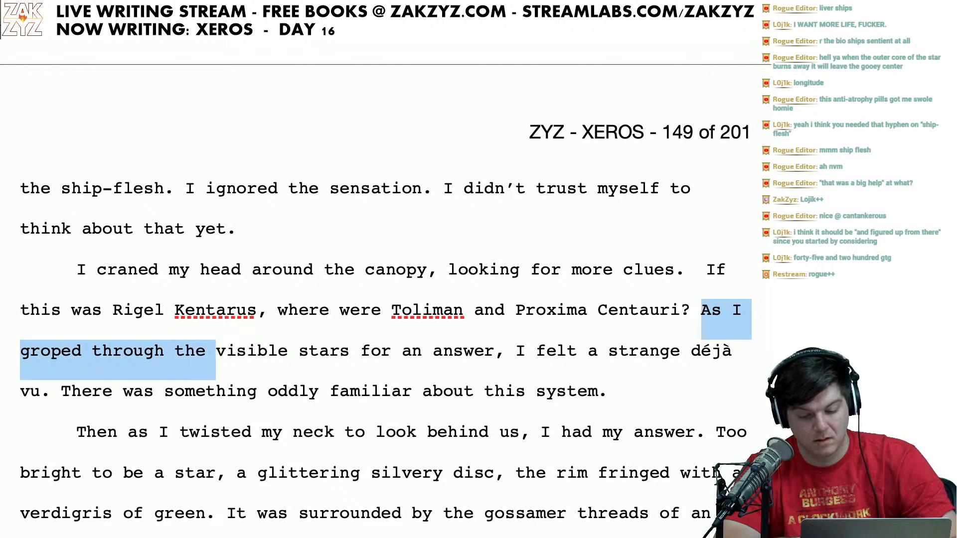
key("shift+Right")
key("shift+Right")
key("shift+Right")
key("shift+Right")
key("shift+Right")
key("shift+Right")
key("shift+Right")
key("shift+Right")
key("shift+Right")
key("shift+Right")
key("shift+Right")
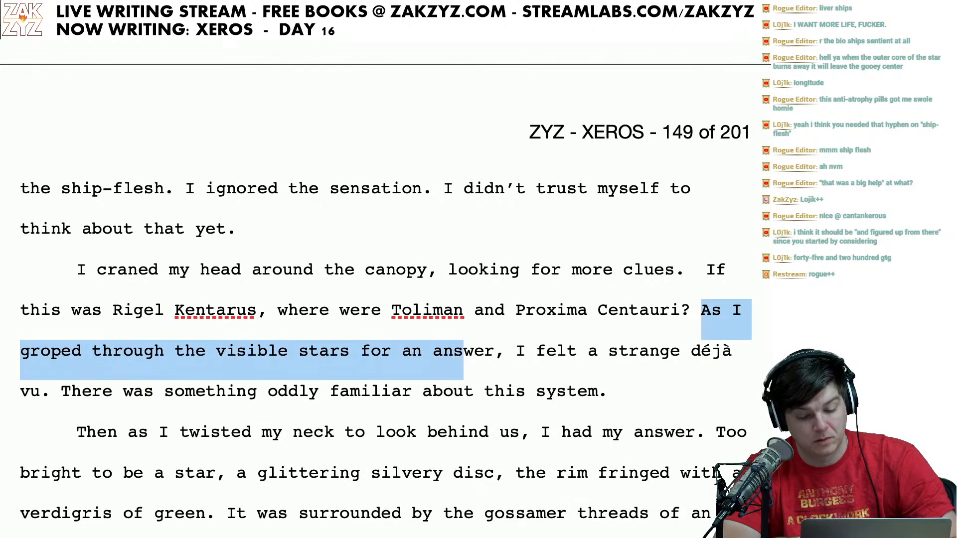
key("BackSpace")
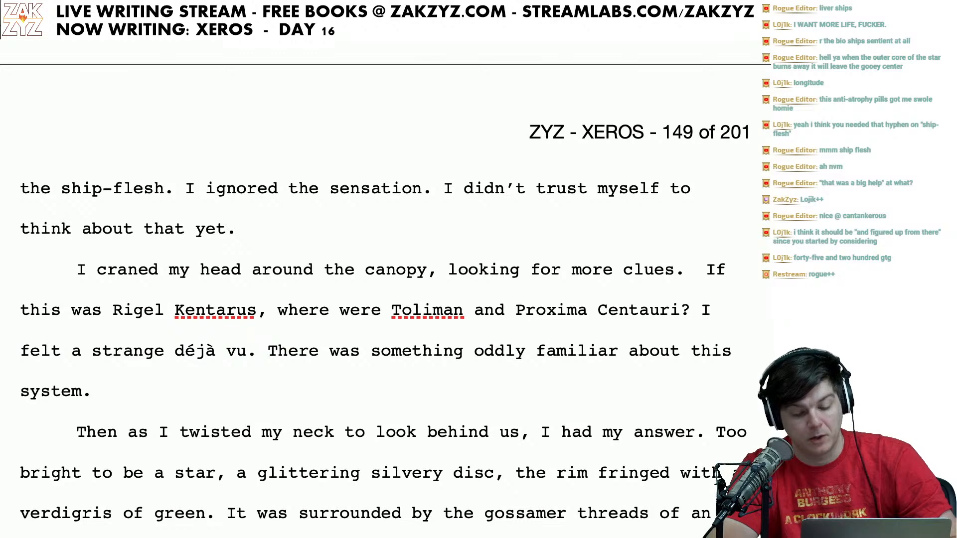
Step: Insert a comma after "Then" at the start of the paragraph "Then as I twisted my neck"
scroll(386, 287, "down", 1)
key("Down")
key("Down")
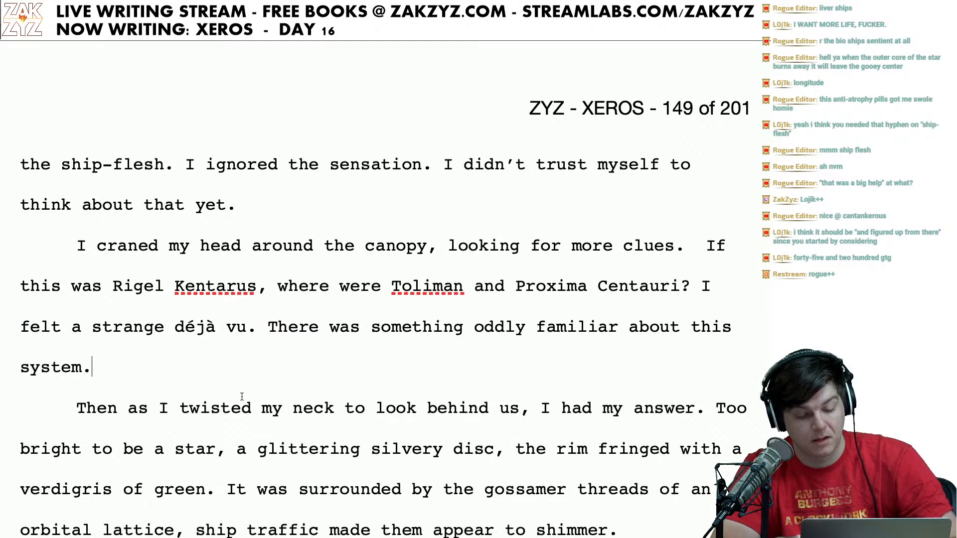
key("Down")
key("Down")
key("Right")
key("Up")
key("Right")
key("Right")
key("Right")
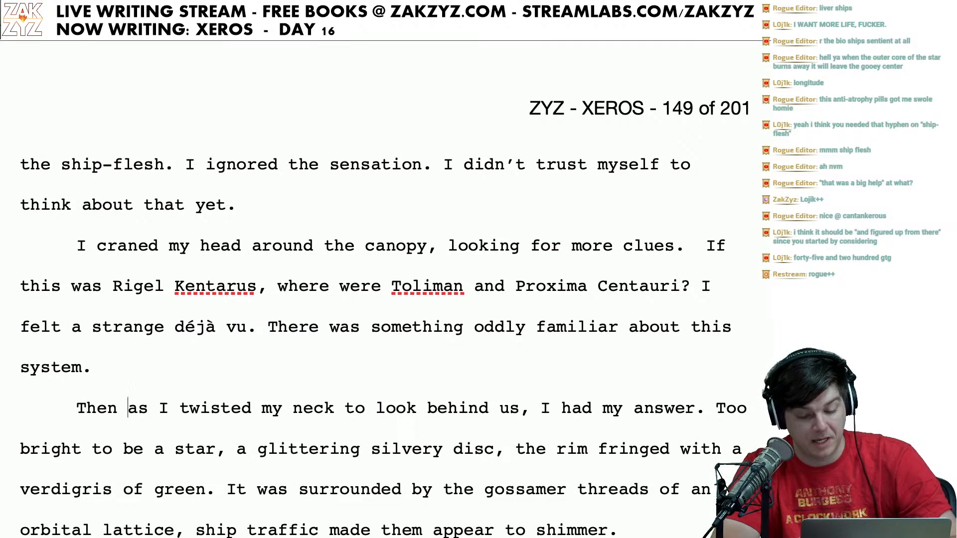
key("Right")
key("Left")
key("Left")
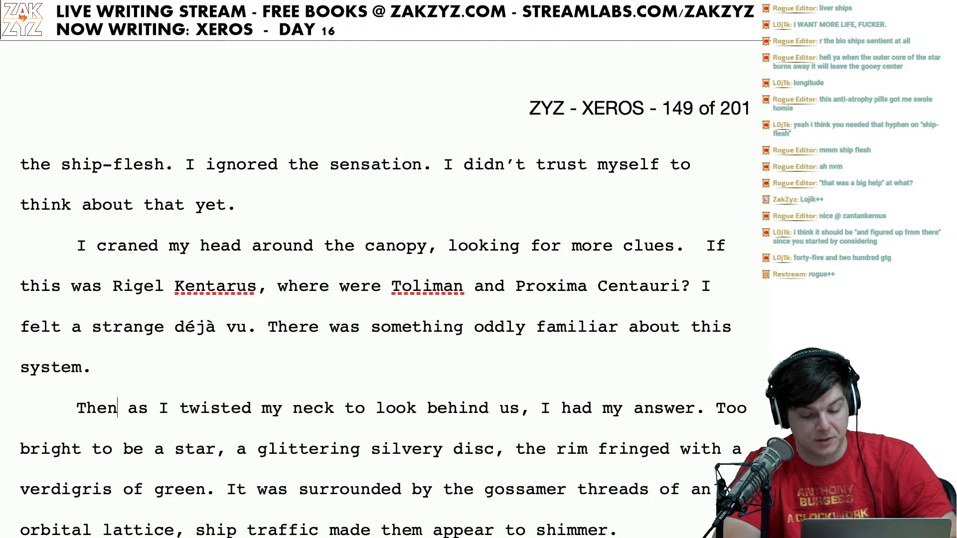
type(",")
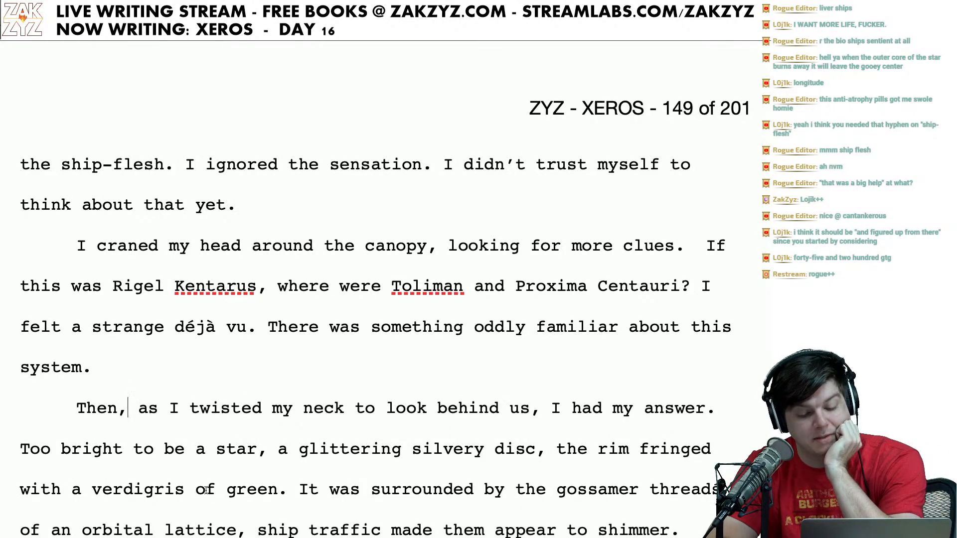
Step: Insert the sentence "A glittering silver disc was behind us, too bright to be a star." after "I had my answer."
scroll(252, 387, "down", 1)
left_click(305, 440)
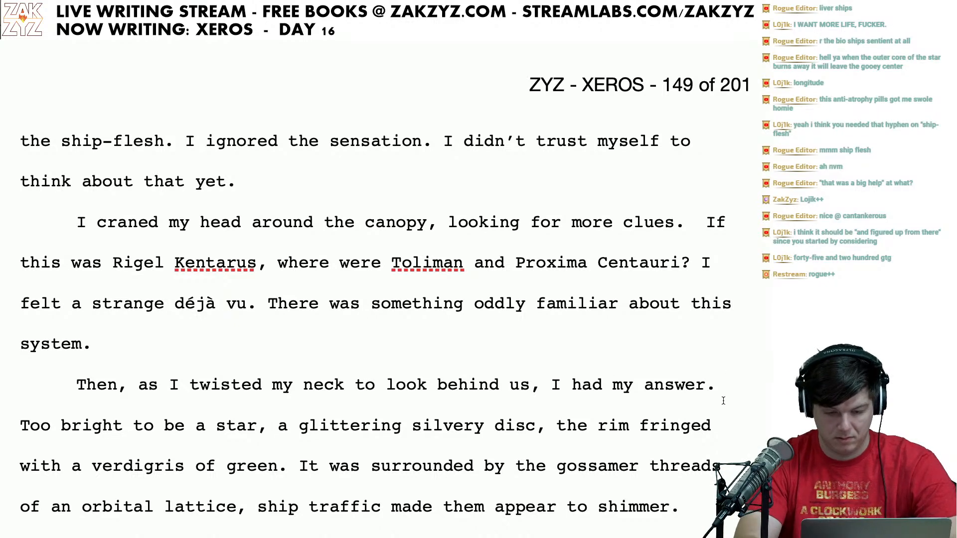
type("A glittering si")
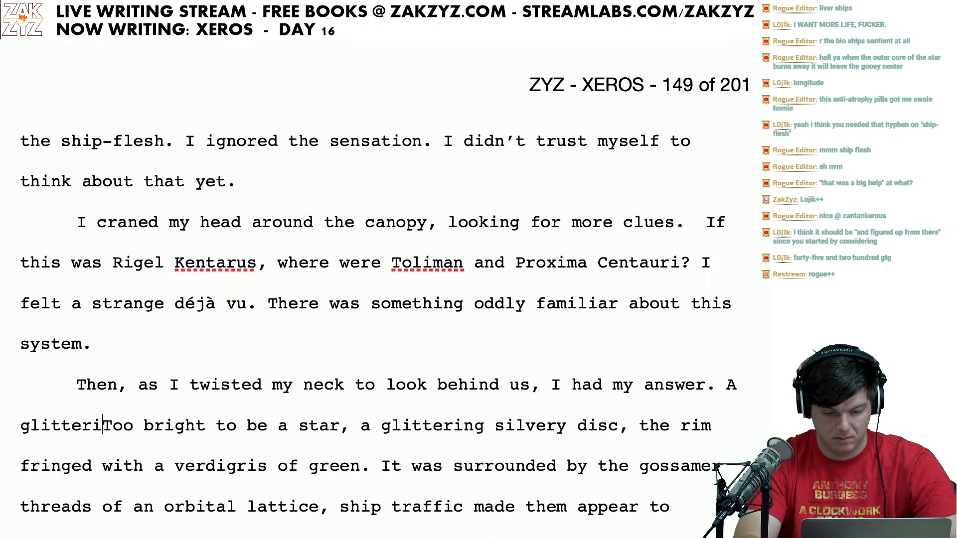
type("lver disc was ")
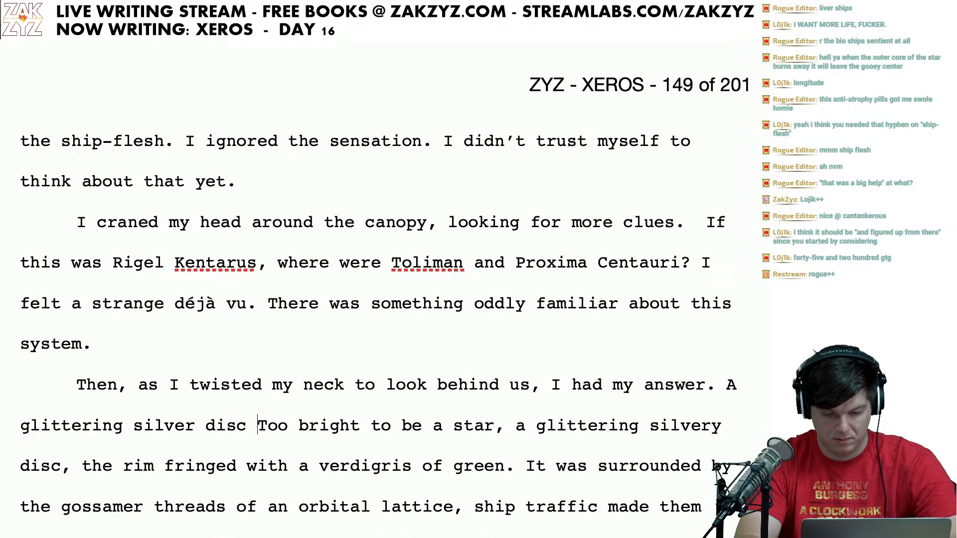
type("behind us, too b")
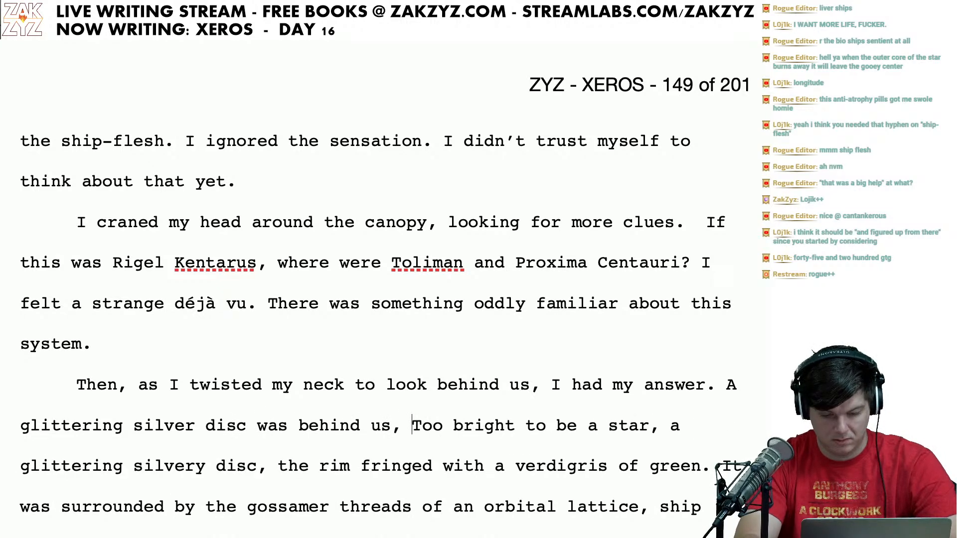
type("right to be")
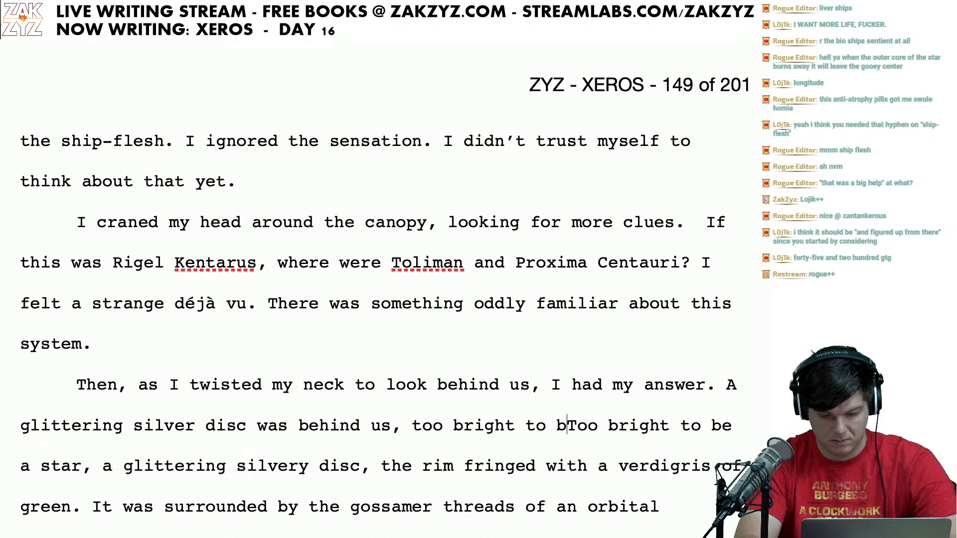
type(" a star.")
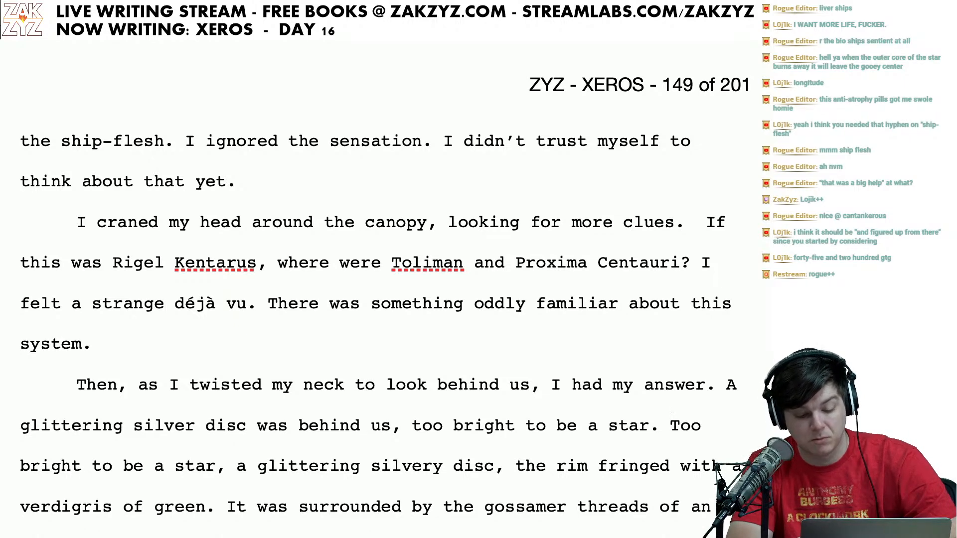
Step: Replace "Too bright to be a star, a glittering silvery disc, the" before "rim fringed" with "The disc's"
key("shift+Right")
key("shift+Right")
key("shift+Right")
key("shift+Right")
key("shift+Right")
key("shift+Right")
key("shift+Right")
key("shift+Right")
key("shift+Right")
key("shift+Right")
key("shift+Right")
key("shift+Right")
key("shift+Right")
key("shift+Right")
key("shift+Right")
key("shift+Right")
key("shift+Right")
key("shift+Right")
key("shift+Right")
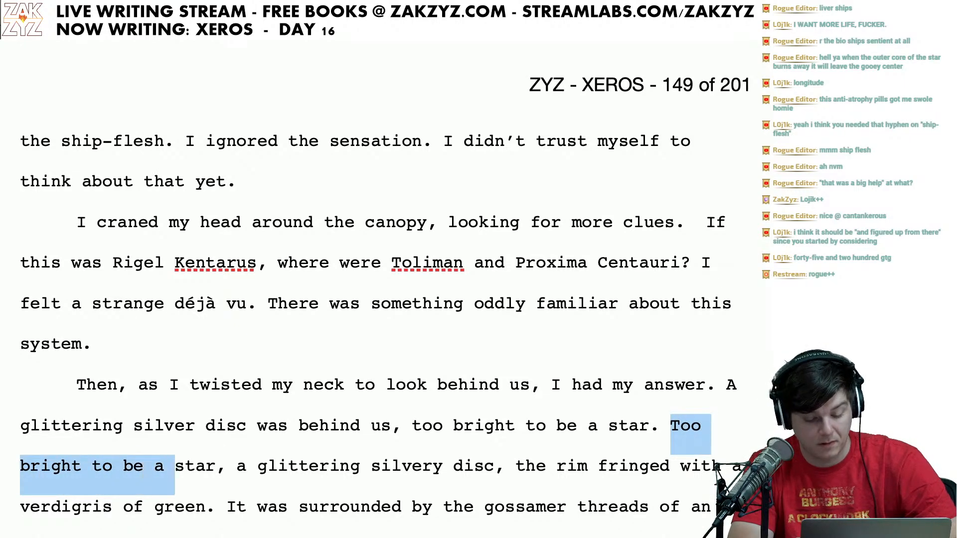
key("shift+Right")
key("shift+Right")
key("shift+Right")
key("shift+Right")
key("shift+Right")
key("shift+Right")
key("shift+Right")
key("shift+Right")
key("shift+Right")
key("shift+Right")
key("shift+Right")
key("shift+Right")
key("shift+Right")
key("shift+Right")
key("shift+Right")
key("shift+Right")
key("shift+Right")
key("shift+Right")
key("shift+Right")
key("shift+Right")
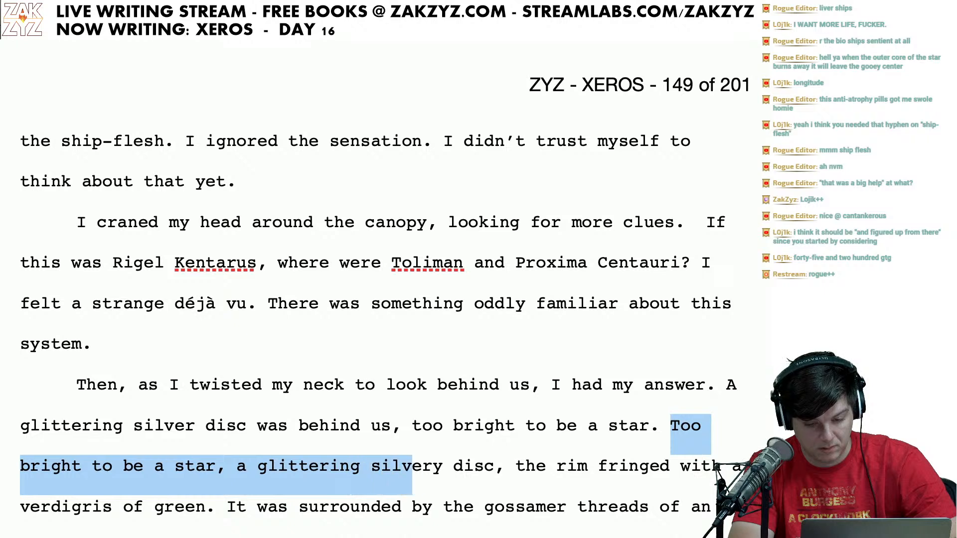
key("shift+Right")
key("shift+Right")
key("shift+Right")
key("shift+Right")
key("shift+Right")
key("shift+Right")
key("shift+Right")
key("shift+Right")
key("shift+Right")
key("shift+Right")
key("shift+Right")
key("shift+Right")
key("shift+Right")
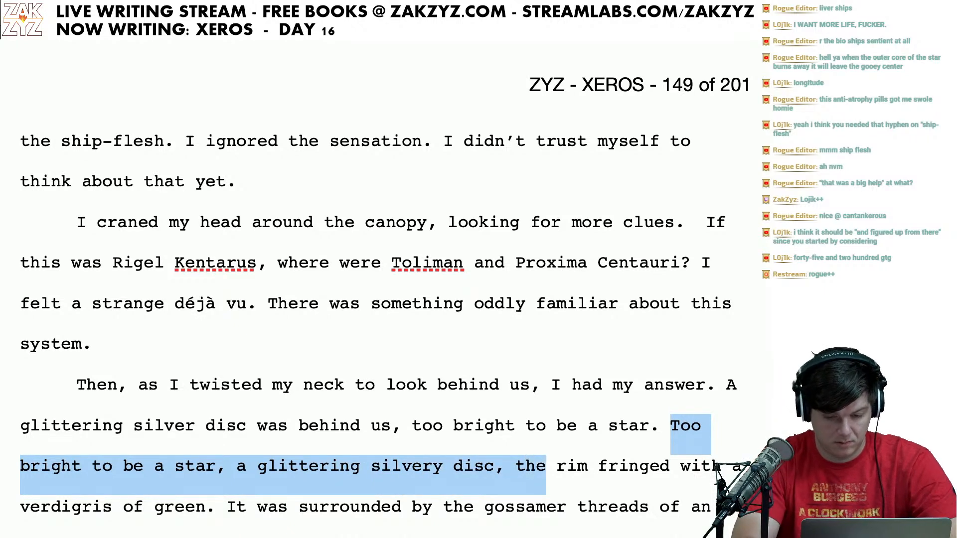
key("BackSpace")
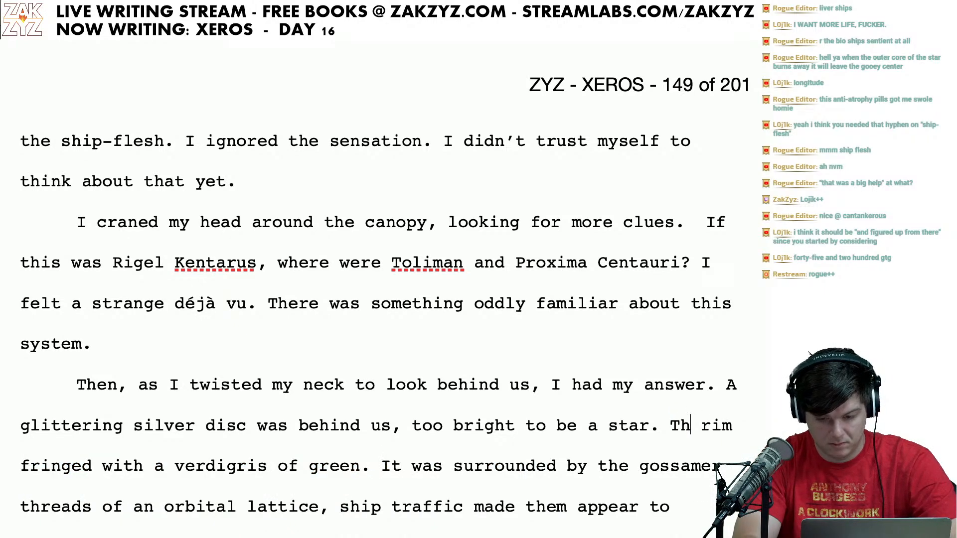
type("The disc's")
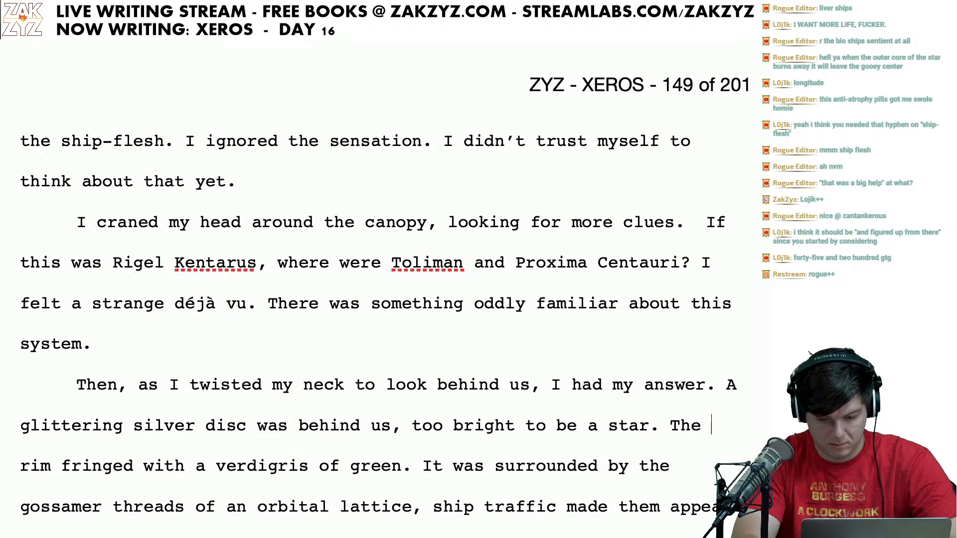
key("BackSpace")
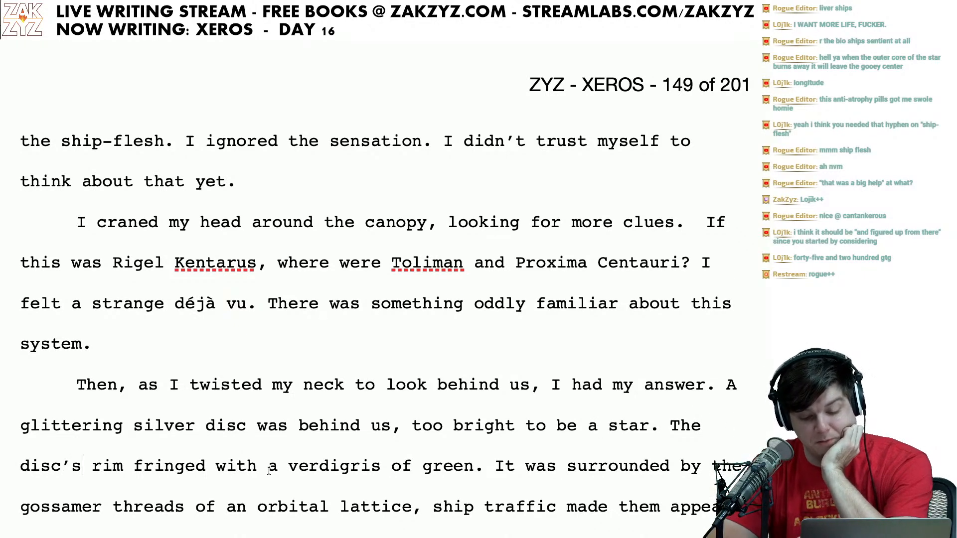
Step: Read through the description of the disc's rim, the orbital lattice and the ship traffic, up to "to shimmer."
key("Right")
key("Right")
key("Right")
key("Right")
key("Right")
key("Left")
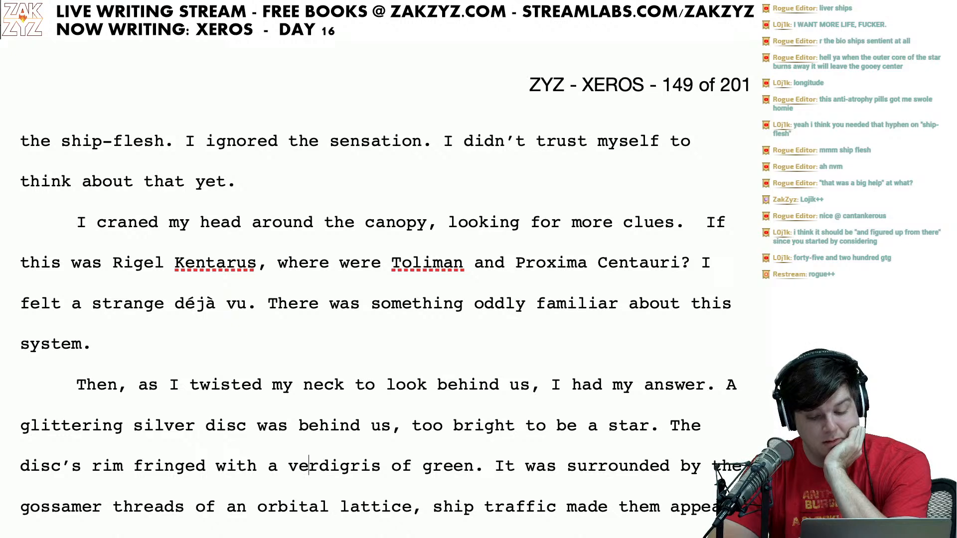
key("Down")
key("Up")
key("Right")
key("Right")
key("Right")
key("Right")
key("Right")
key("Right")
key("Right")
key("Right")
key("Right")
key("Right")
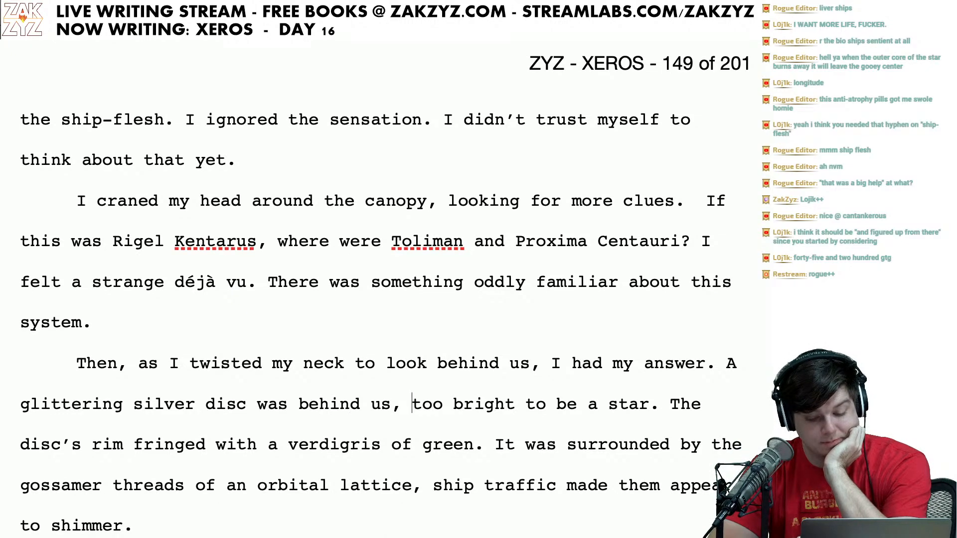
key("Down")
key("Down")
key("Up")
key("Right")
key("Right")
key("Right")
key("Right")
key("Right")
key("Right")
key("Right")
key("Right")
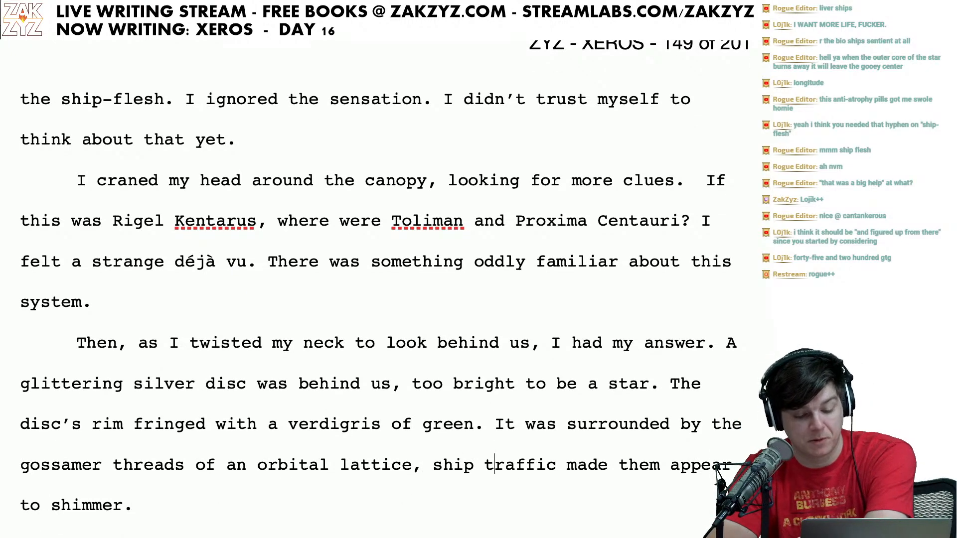
key("Down")
key("Up")
key("Right")
key("Right")
key("Right")
key("Right")
key("Right")
key("Right")
key("Right")
key("Right")
key("Right")
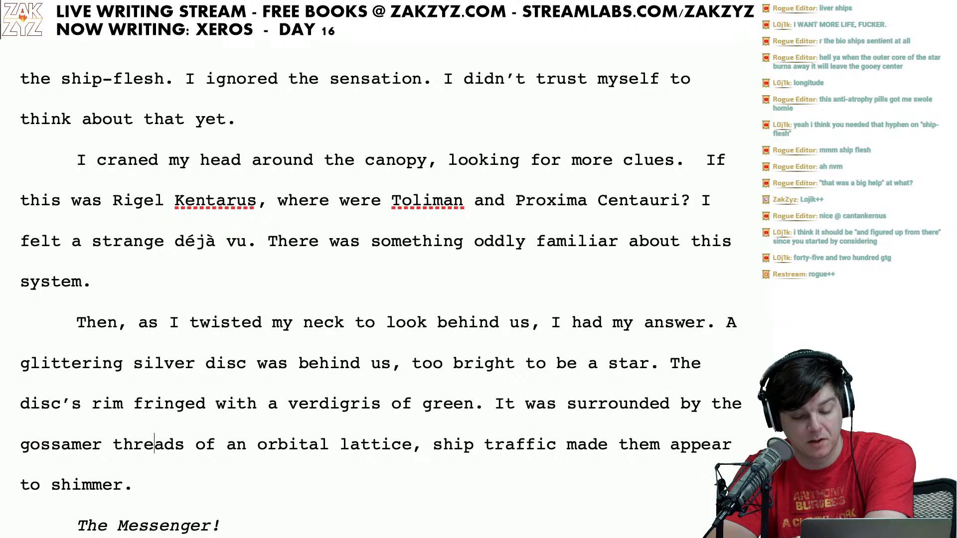
key("Right")
key("Right")
key("Right")
key("Right")
key("Right")
key("Right")
key("Right")
key("Right")
key("Right")
key("Right")
key("Right")
key("Right")
key("Right")
key("Right")
key("Right")
key("Right")
key("Right")
key("Right")
key("Right")
key("Right")
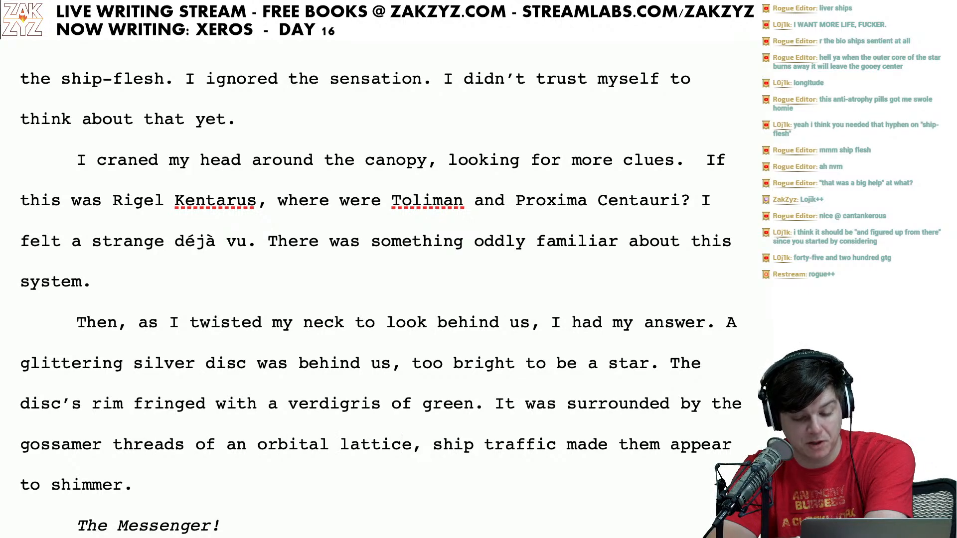
key("Right")
key("Right")
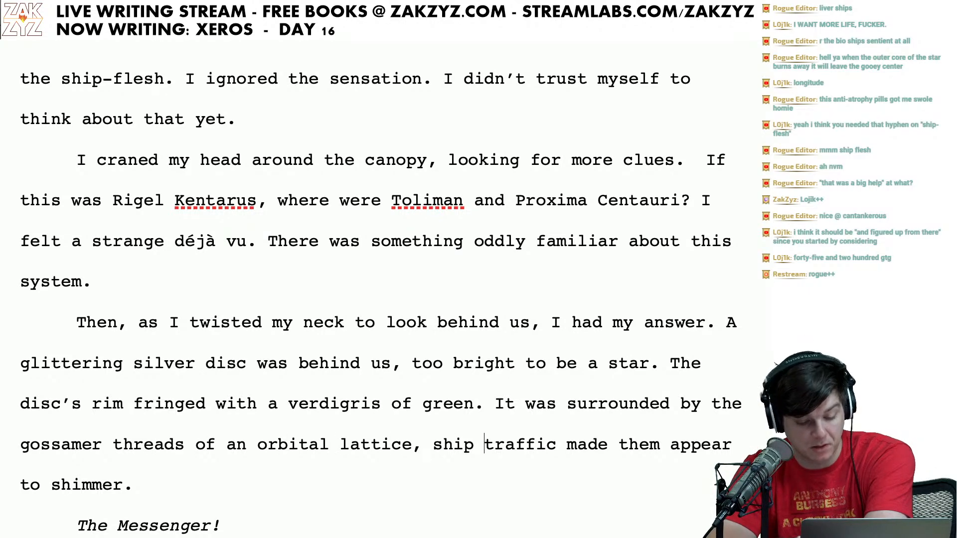
key("Down")
key("Down")
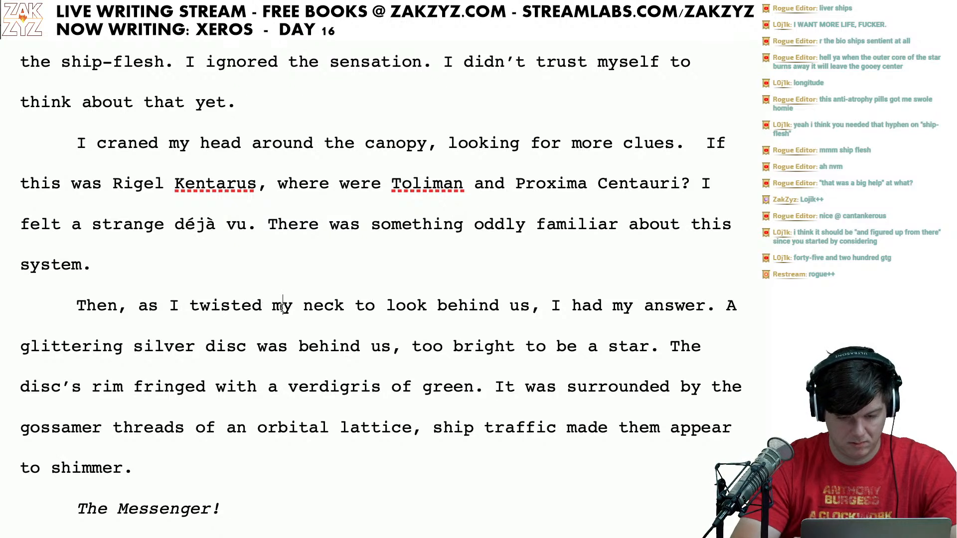
Step: Replace "neck" with "body" so the opening clause reads "Then, as I twisted my body to look behind us"
left_click(302, 305)
key("Right")
key("Right")
key("Right")
key("Right")
key("Right")
key("Right")
key("Right")
key("BackSpace")
key("BackSpace")
key("BackSpace")
key("BackSpace")
key("BackSpace")
key("BackSpace")
key("BackSpace")
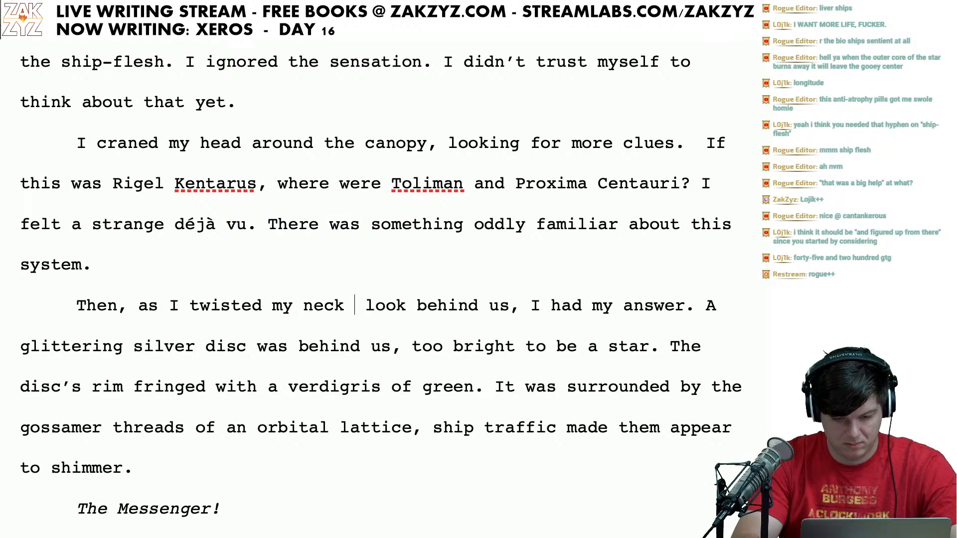
type("body")
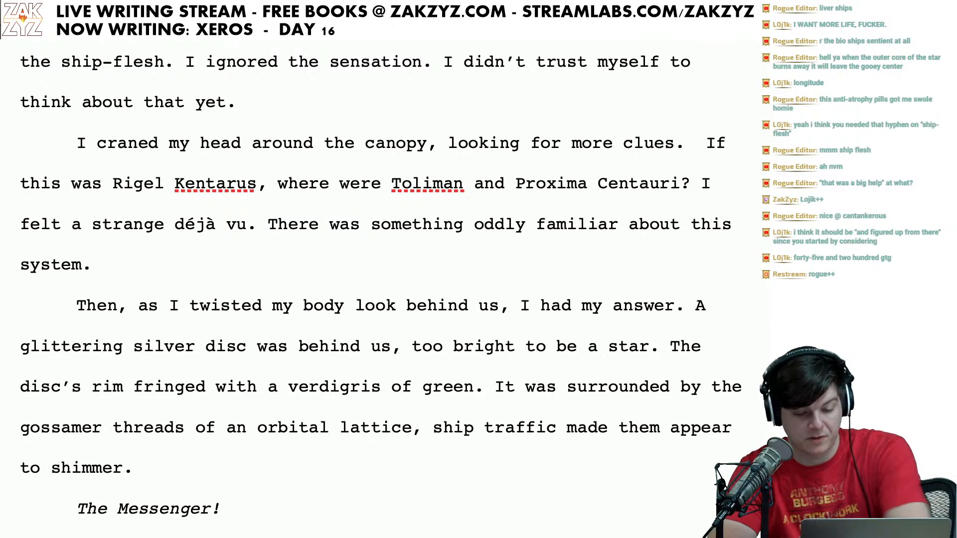
key("Right")
key("Down")
key("Up")
key("Left")
key("Right")
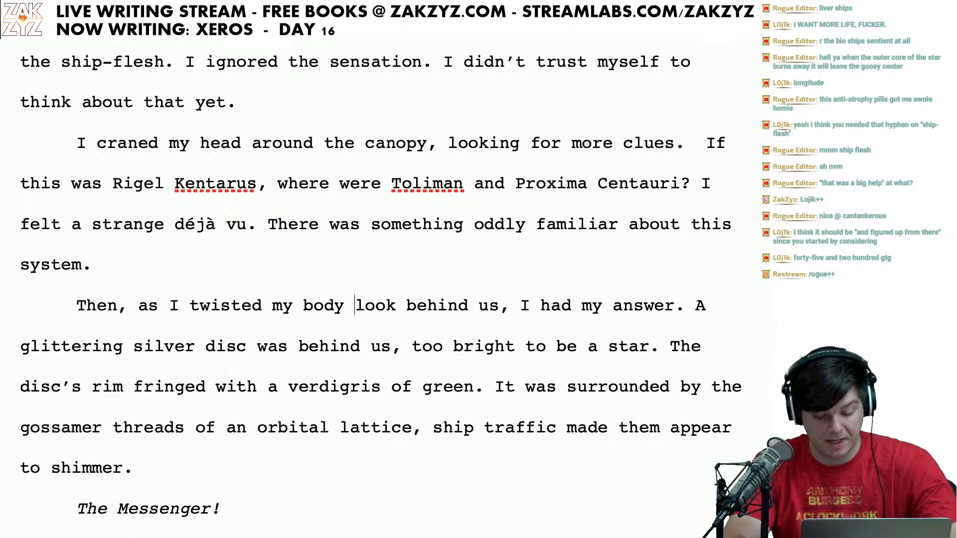
type("to")
key("Left")
key("Left")
key("Left")
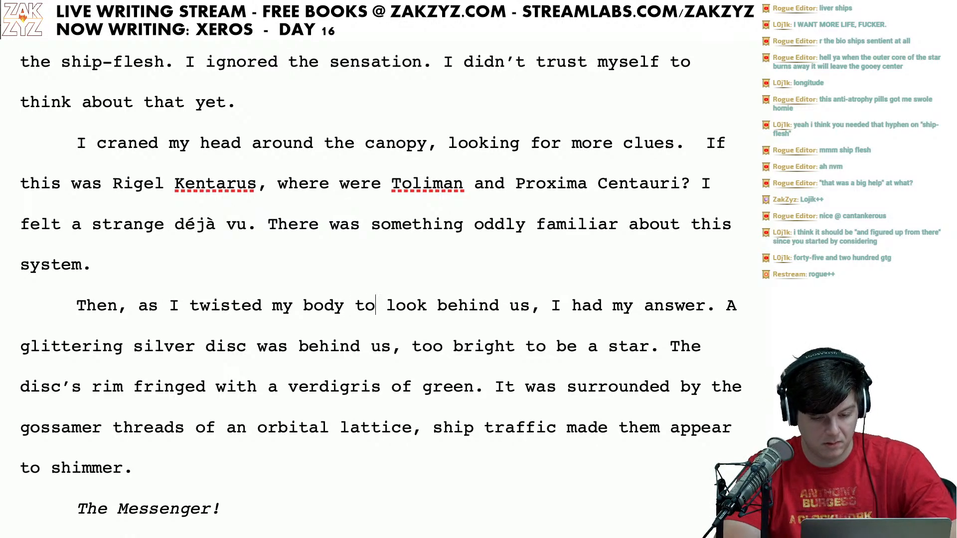
key("Left")
key("Left")
key("Left")
key("Left")
key("Left")
key("Left")
key("Left")
key("Right")
key("Right")
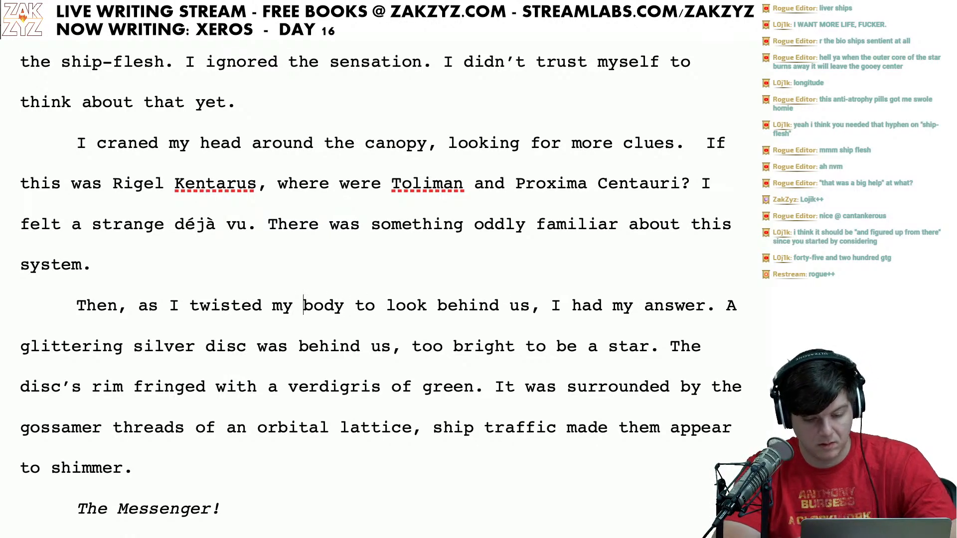
Step: Remove "was behind us" so the sentence reads "A glittering silver disc, too bright to be a star."
scroll(258, 308, "down", 1)
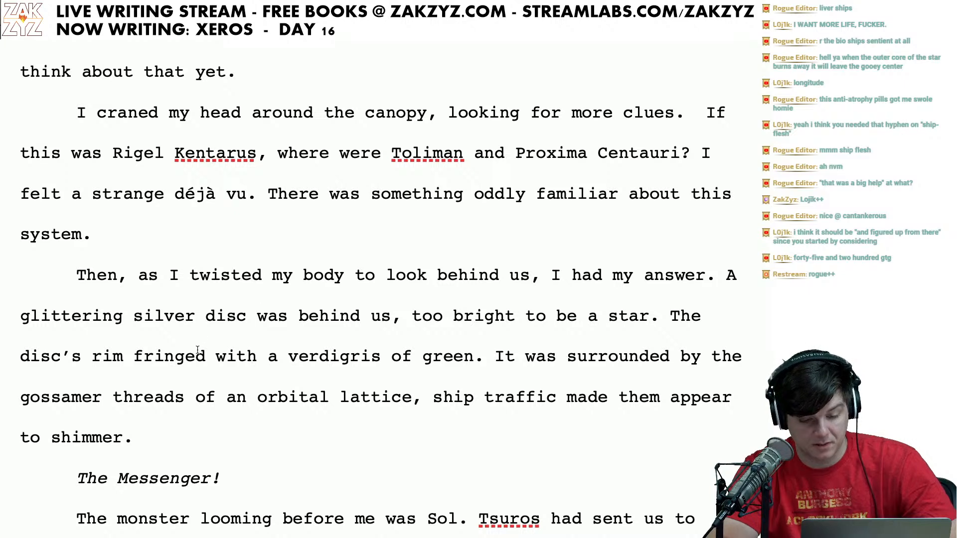
left_click(391, 325)
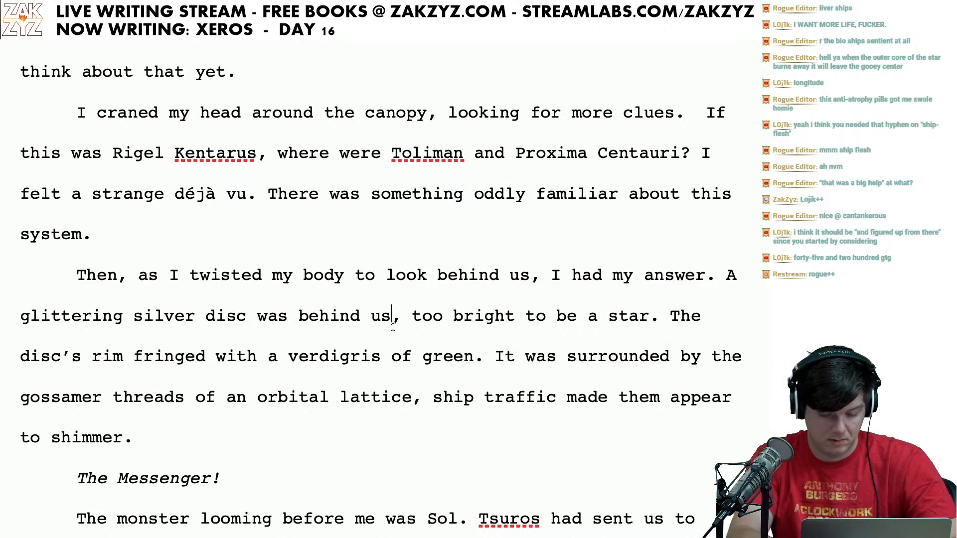
key("BackSpace")
key("BackSpace")
key("BackSpace")
key("BackSpace")
key("BackSpace")
key("BackSpace")
key("BackSpace")
key("BackSpace")
key("BackSpace")
key("BackSpace")
key("BackSpace")
key("BackSpace")
key("BackSpace")
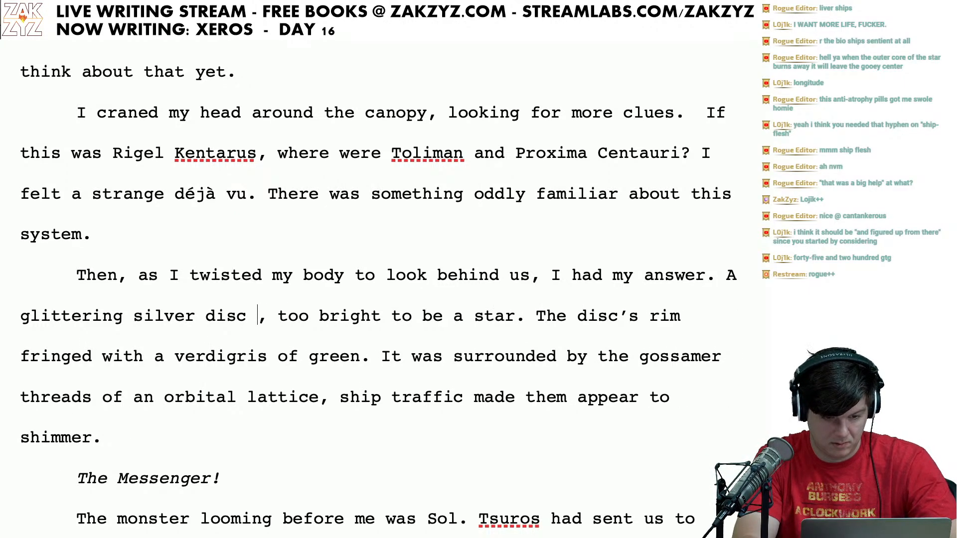
type("at")
key("BackSpace")
key("BackSpace")
key("BackSpace")
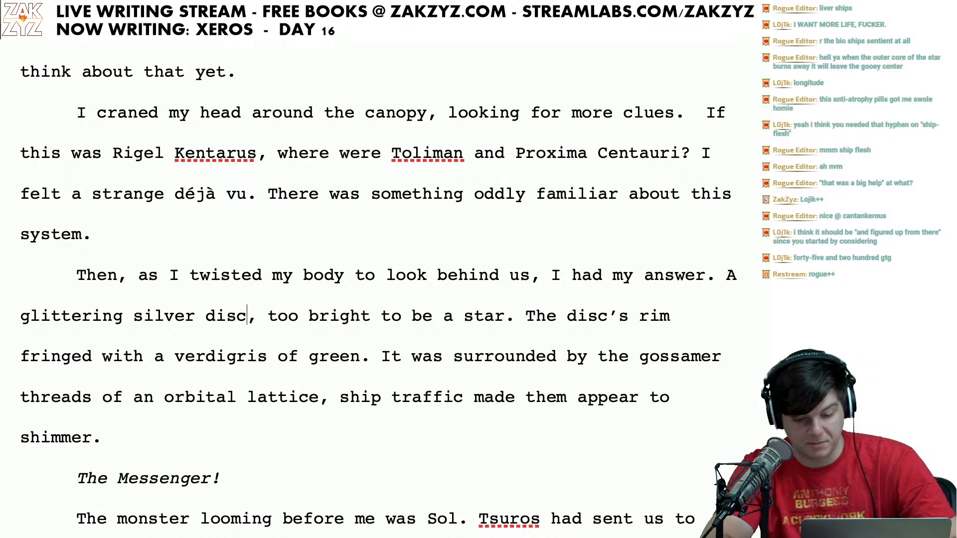
Step: Delete the words "The disc's" before "rim fringed with a verdigris of green."
scroll(378, 288, "down", 1)
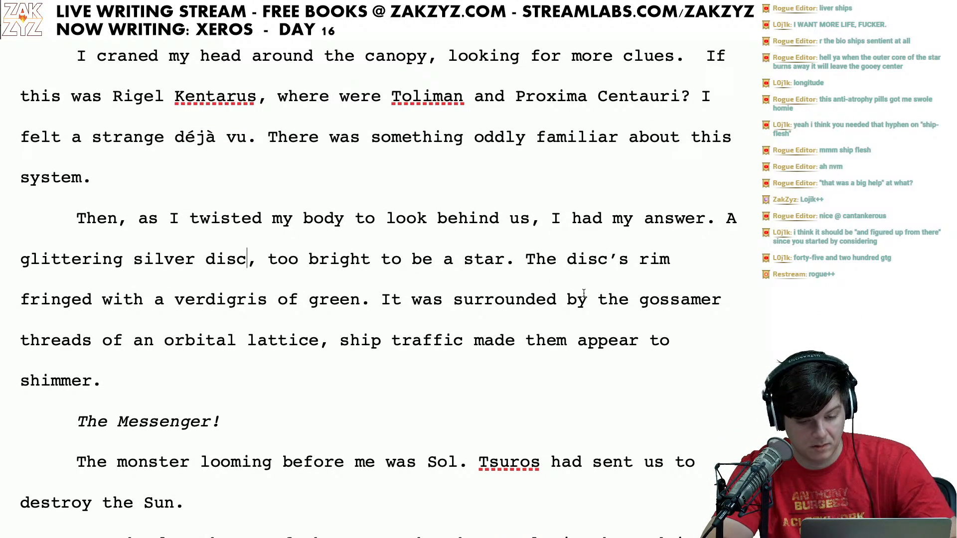
key("Left")
key("Right")
key("Right")
key("Right")
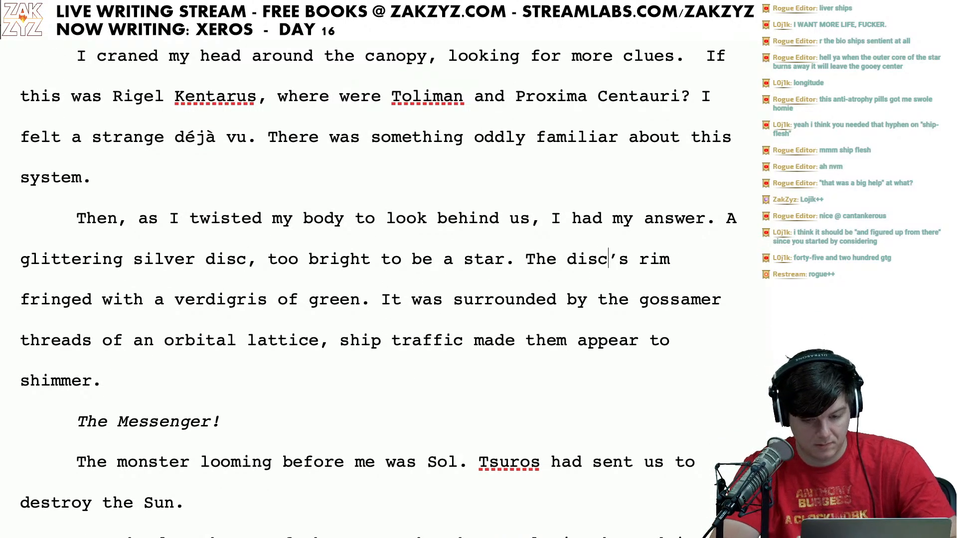
key("BackSpace")
key("BackSpace")
key("BackSpace")
key("BackSpace")
key("BackSpace")
key("BackSpace")
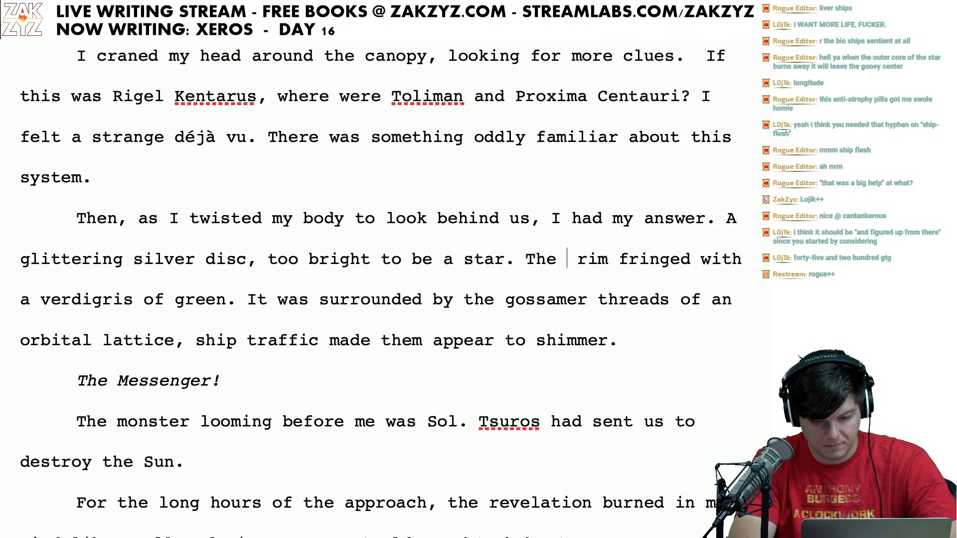
key("BackSpace")
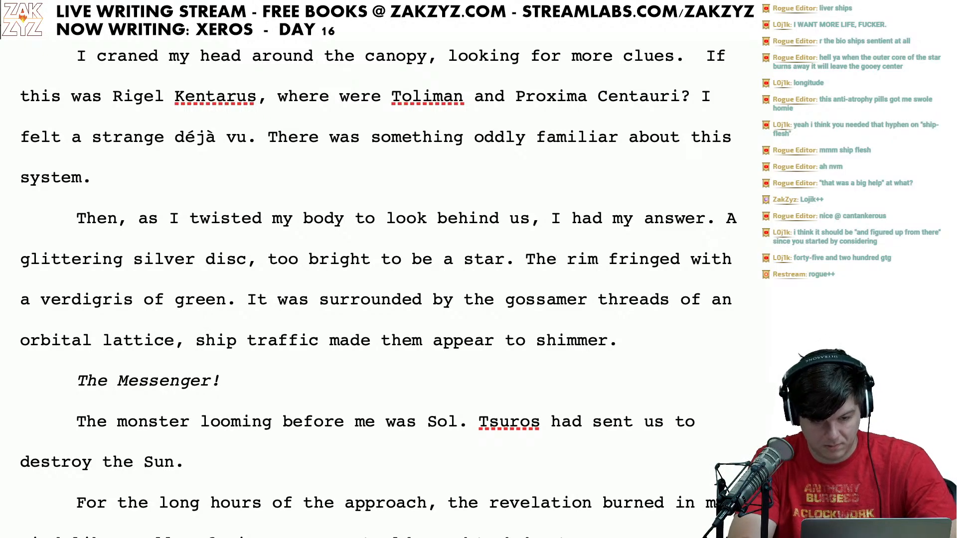
key("BackSpace")
key("BackSpace")
key("BackSpace")
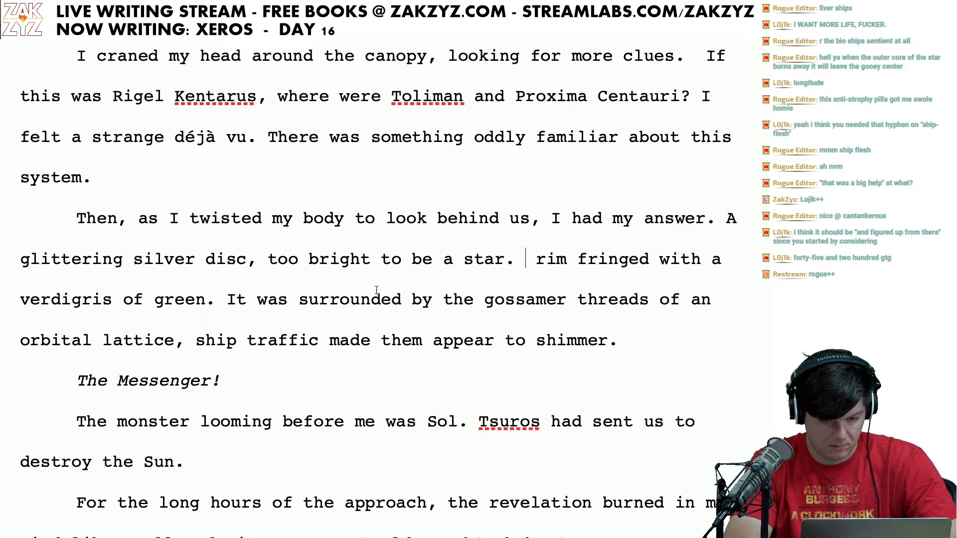
left_click(248, 277)
type("with its rim ")
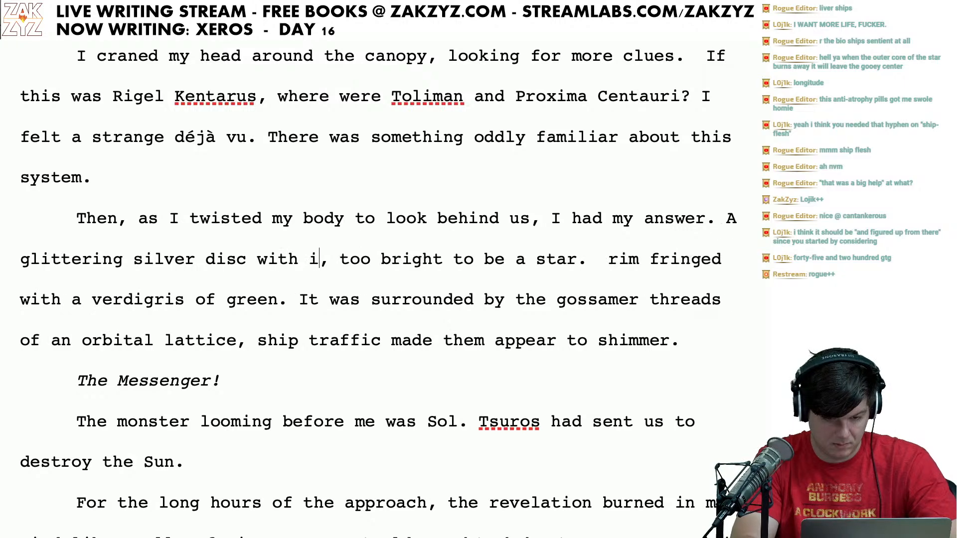
type("f")
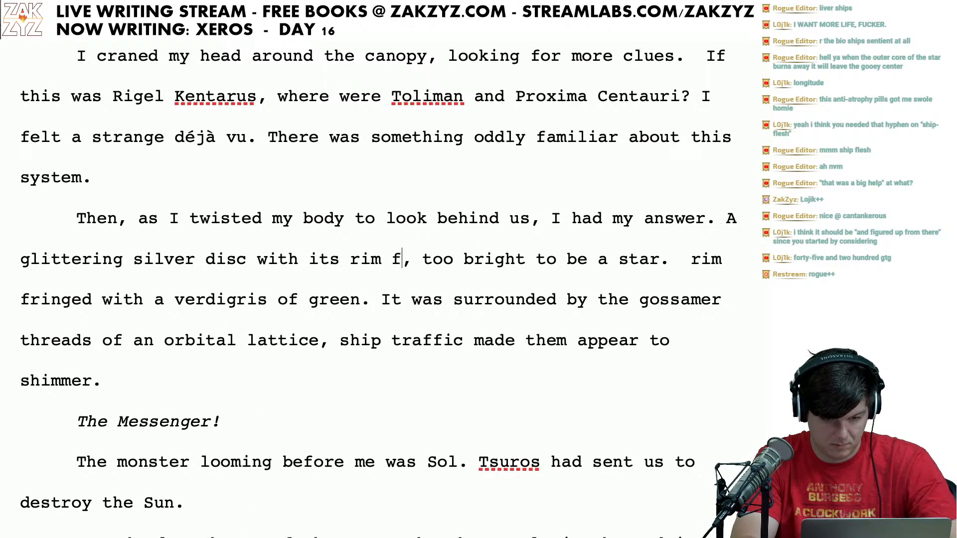
key("BackSpace")
key("BackSpace")
key("BackSpace")
key("BackSpace")
key("BackSpace")
key("BackSpace")
key("BackSpace")
key("BackSpace")
key("BackSpace")
key("BackSpace")
key("BackSpace")
key("BackSpace")
key("BackSpace")
key("BackSpace")
key("BackSpace")
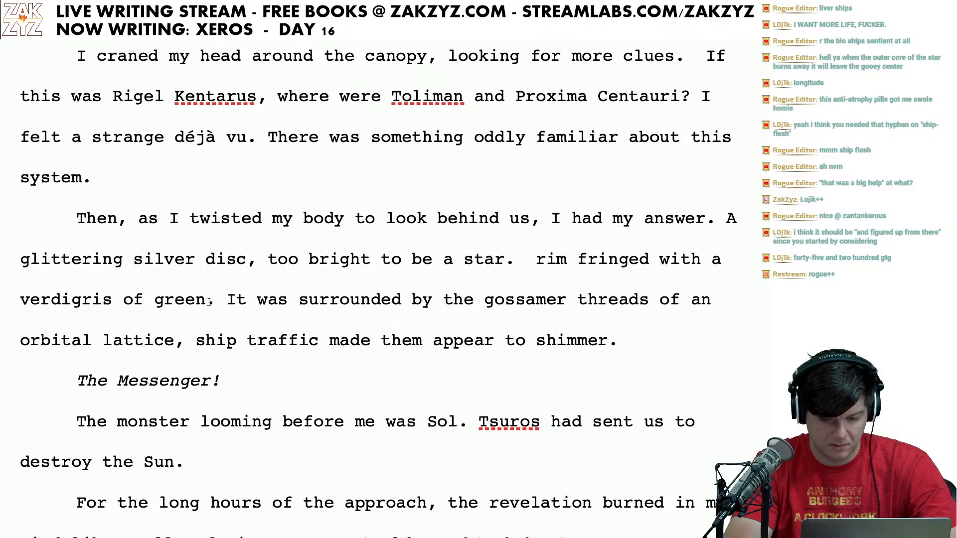
Step: Delete the leftover fragment "rim fringed with a verdigris of green." before "It was surrounded by"
left_click_drag(215, 301, 529, 260)
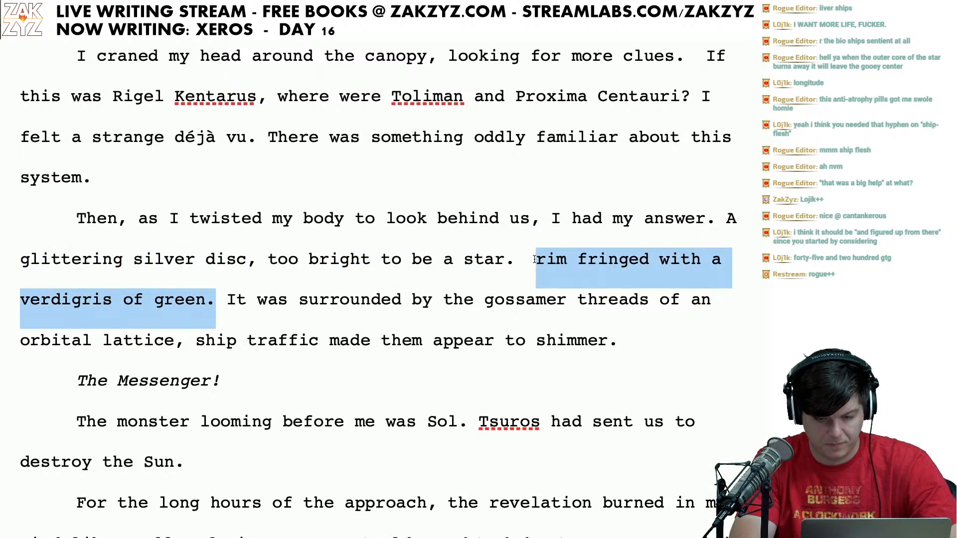
key("BackSpace")
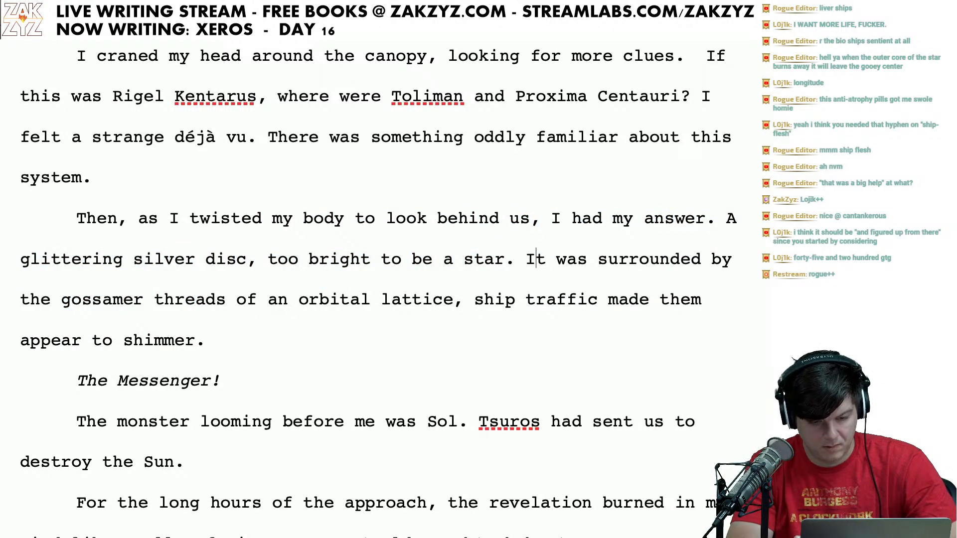
Step: Read through the passage from "It was surrounded by the gossamer threads" up to "destroy the Sun."
key("Right")
key("Right")
key("Right")
key("Right")
key("Right")
key("Right")
key("Right")
key("Right")
key("Right")
key("Right")
key("Right")
key("Right")
key("Right")
key("Right")
key("Right")
key("Right")
key("Right")
key("Right")
key("Right")
key("Right")
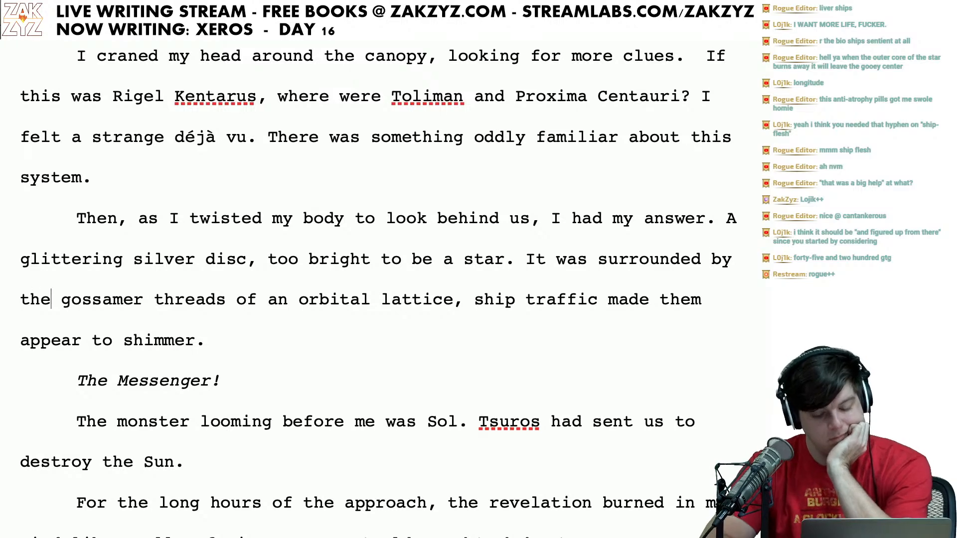
key("Right")
scroll(379, 289, "down", 1)
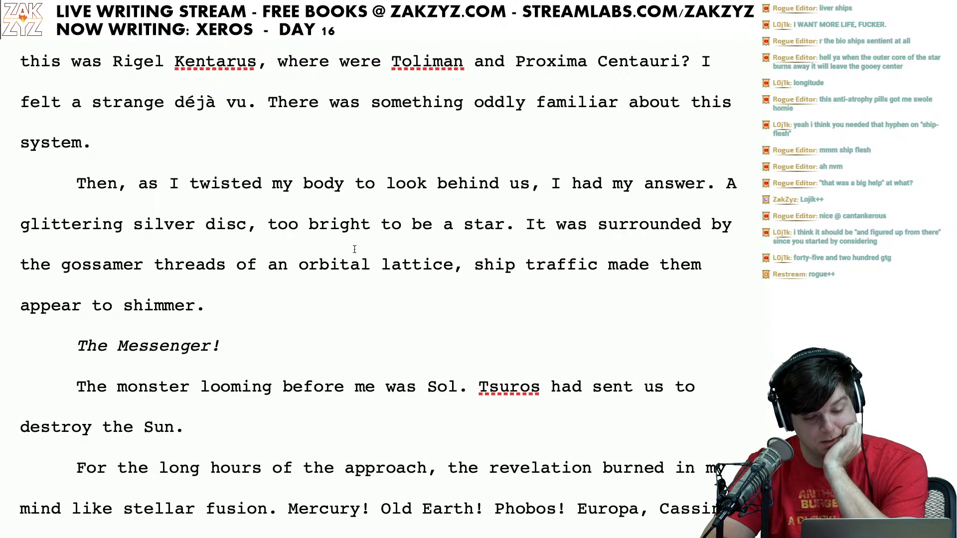
left_click(330, 234)
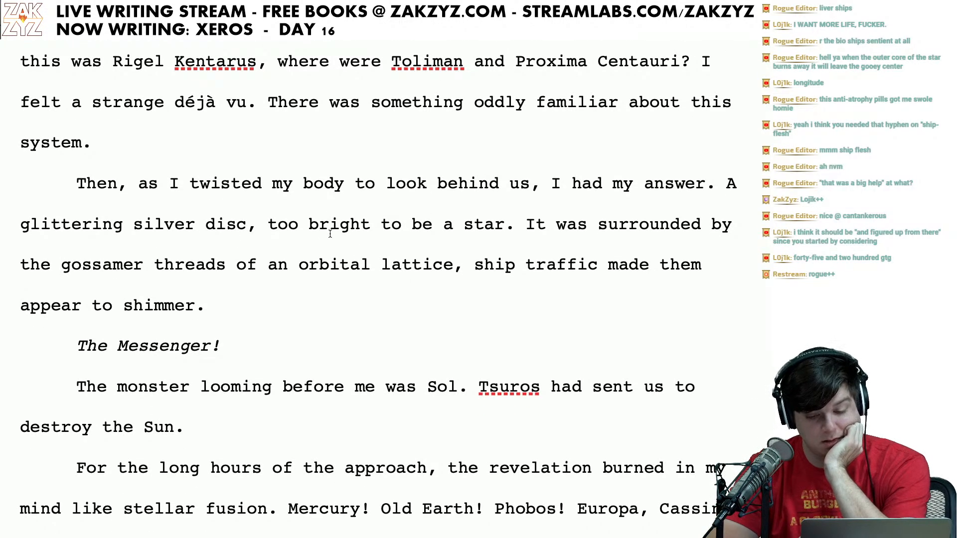
key("Down")
key("Right")
key("Down")
key("Left")
key("Up")
key("Right")
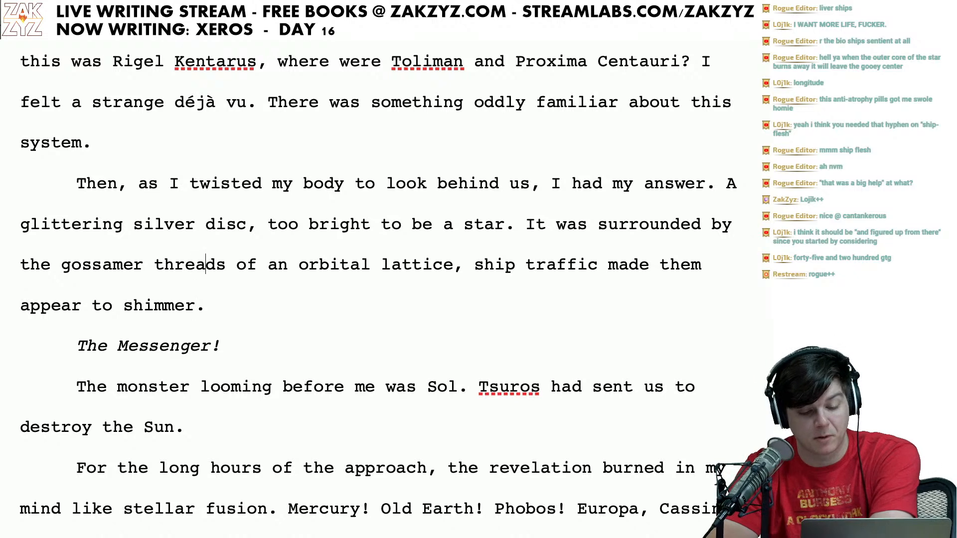
key("Right")
key("Right")
key("Right")
key("Right")
key("Right")
key("Right")
key("Right")
key("Right")
key("Right")
key("Right")
key("Right")
key("Right")
key("Right")
key("Right")
key("Right")
key("Right")
key("Right")
key("Right")
key("Right")
key("Right")
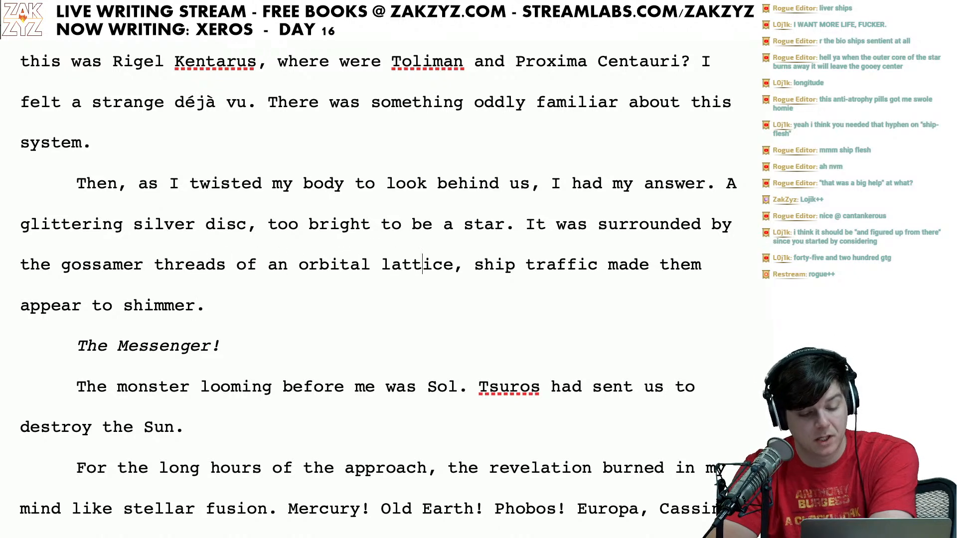
key("Right")
key("Right")
key("Right")
key("Right")
key("Right")
key("Right")
key("Right")
key("Right")
key("Right")
key("Right")
key("Right")
key("Right")
key("Right")
key("Right")
key("Right")
key("Right")
key("Right")
key("Right")
key("Right")
key("Right")
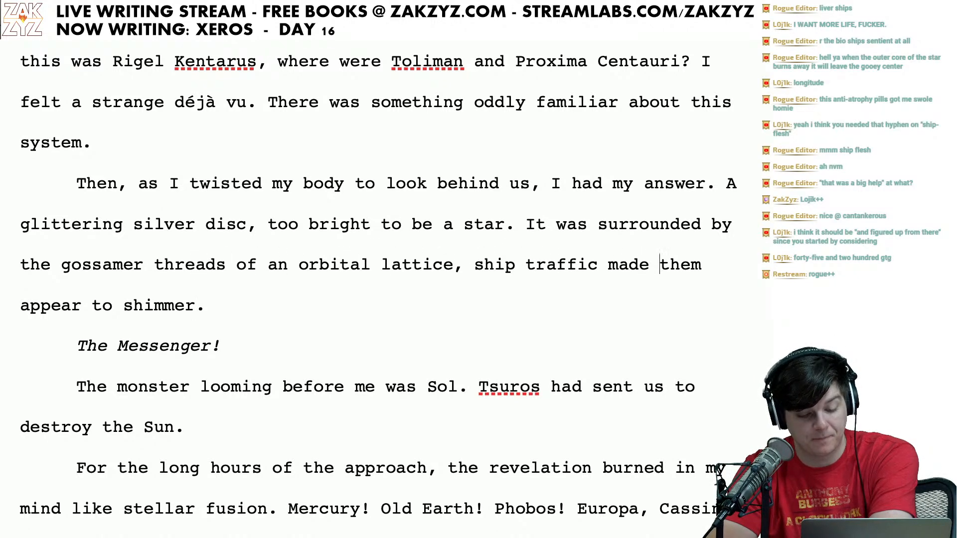
key("Right")
key("Right")
key("Right")
key("Right")
key("Right")
key("Right")
key("Right")
key("Right")
key("Right")
key("Right")
key("Right")
key("Right")
key("Right")
key("Right")
key("Right")
key("Right")
key("Right")
key("Right")
key("Right")
key("Right")
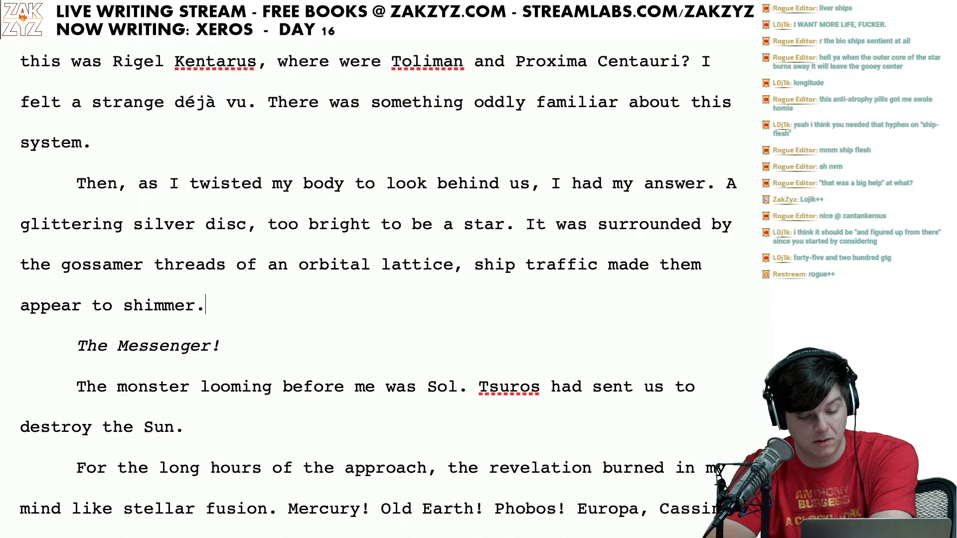
scroll(374, 269, "down", 1)
left_click(179, 331)
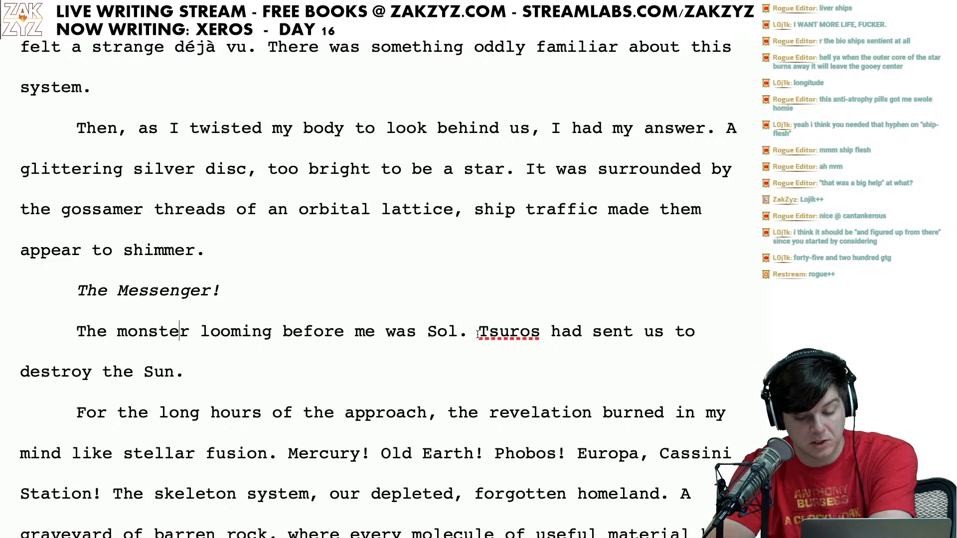
left_click(514, 328)
key("Down")
key("Left")
key("Right")
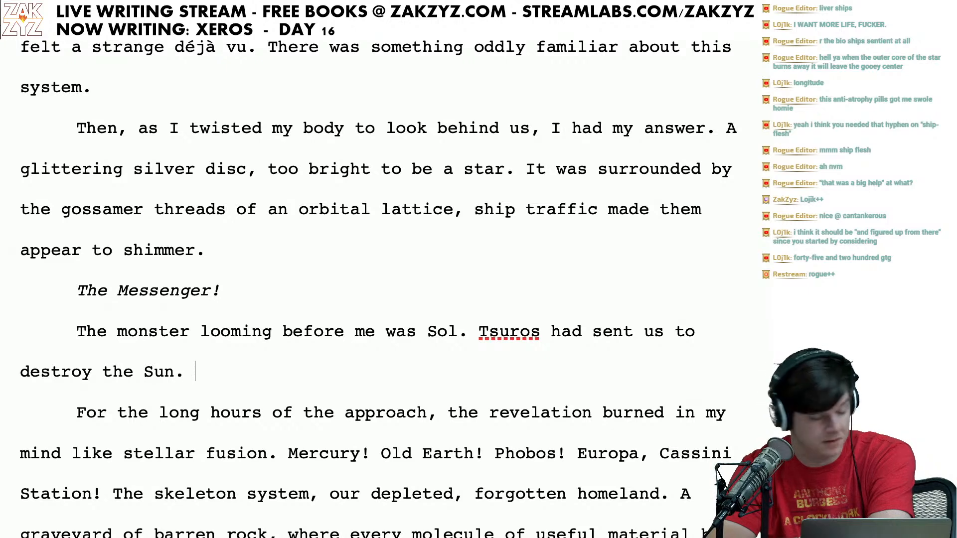
Step: Replace "looming before me" with "in my sights" so the sentence reads "The monster in my sights was Sol."
key("Right")
key("Right")
key("Right")
key("Right")
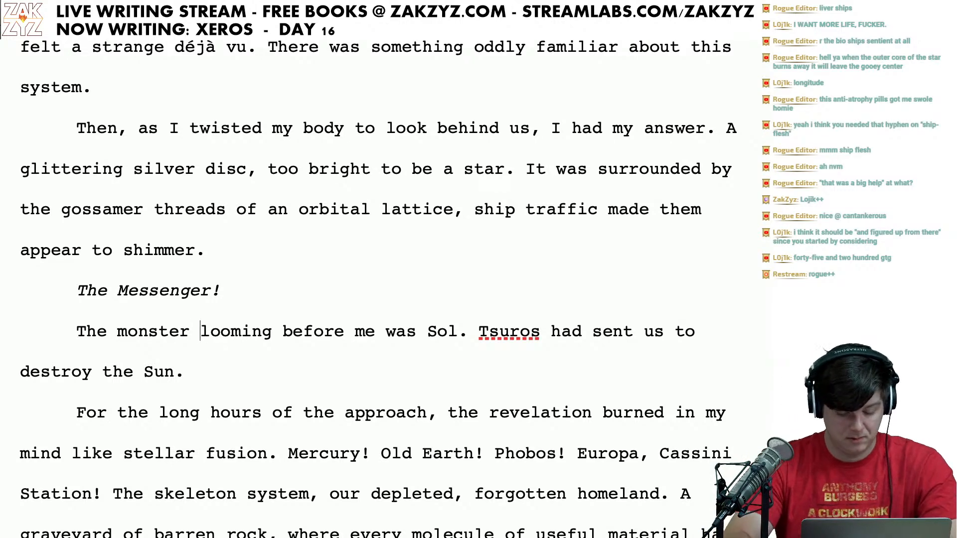
type("in my sights")
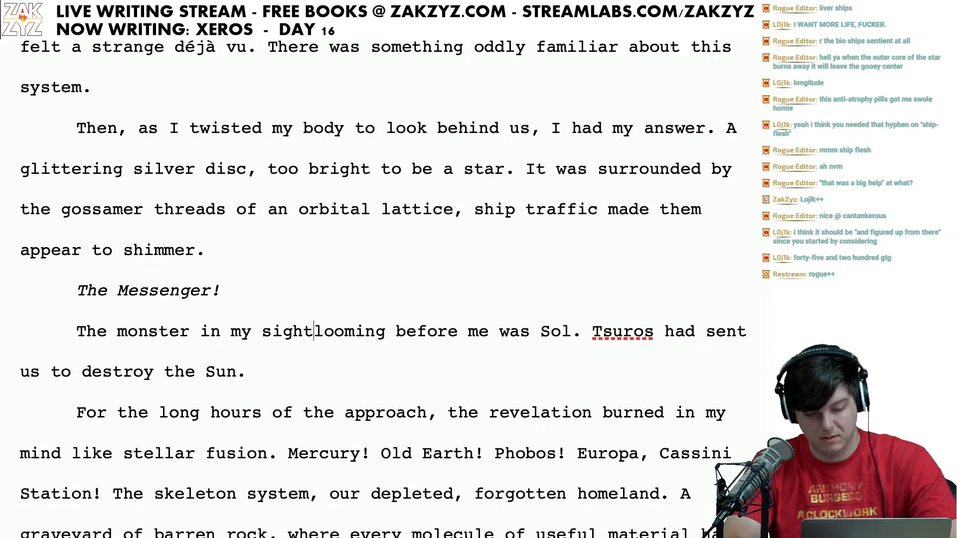
key("shift+Right")
key("shift+Right")
key("shift+Right")
key("shift+Right")
key("shift+Right")
key("shift+Right")
key("shift+Right")
key("shift+Right")
key("shift+Right")
key("shift+Right")
key("shift+Right")
key("shift+Right")
key("shift+Right")
key("shift+Right")
key("shift+Right")
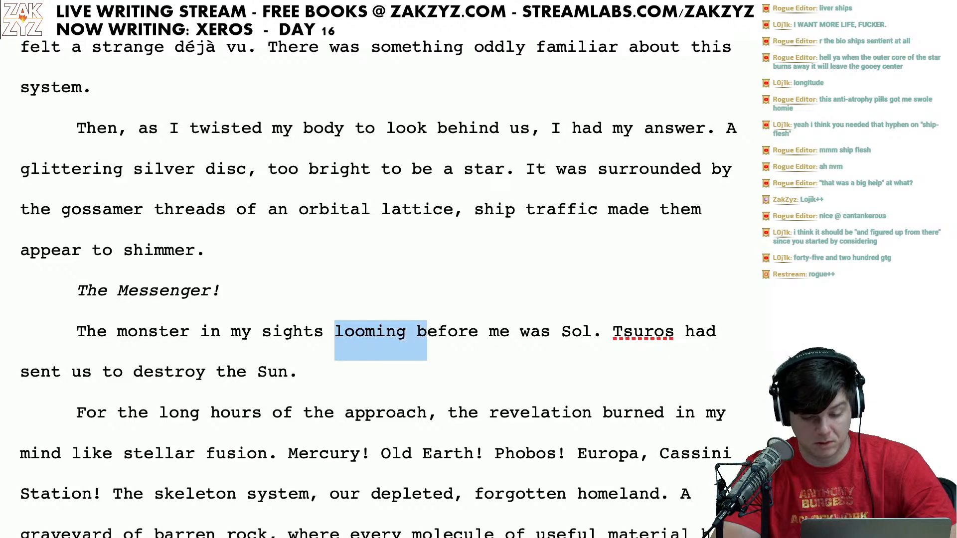
key("shift+Right")
key("shift+Right")
key("Delete")
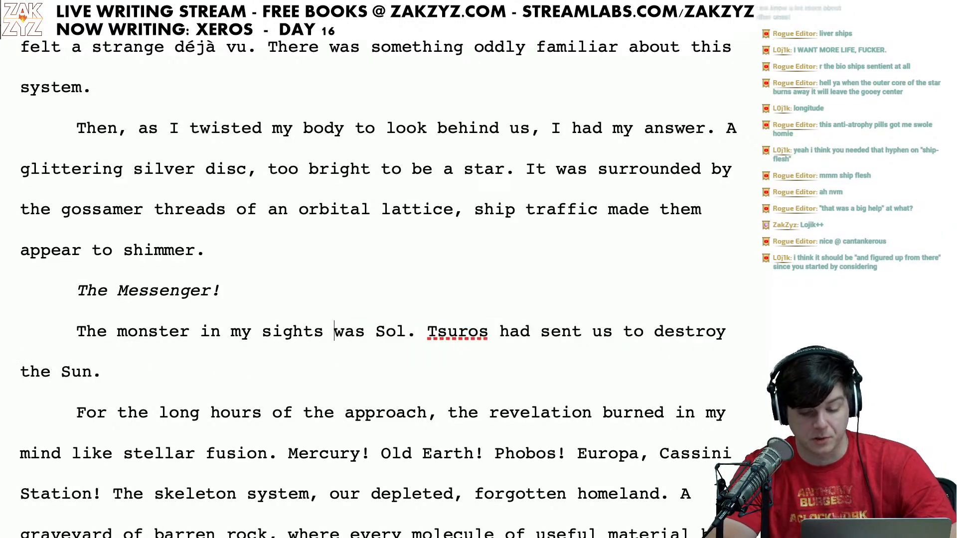
Step: Delete "the" before "approach" so the paragraph opens "For the long hours of approach, the revelation burned in my mind"
scroll(138, 404, "down", 2)
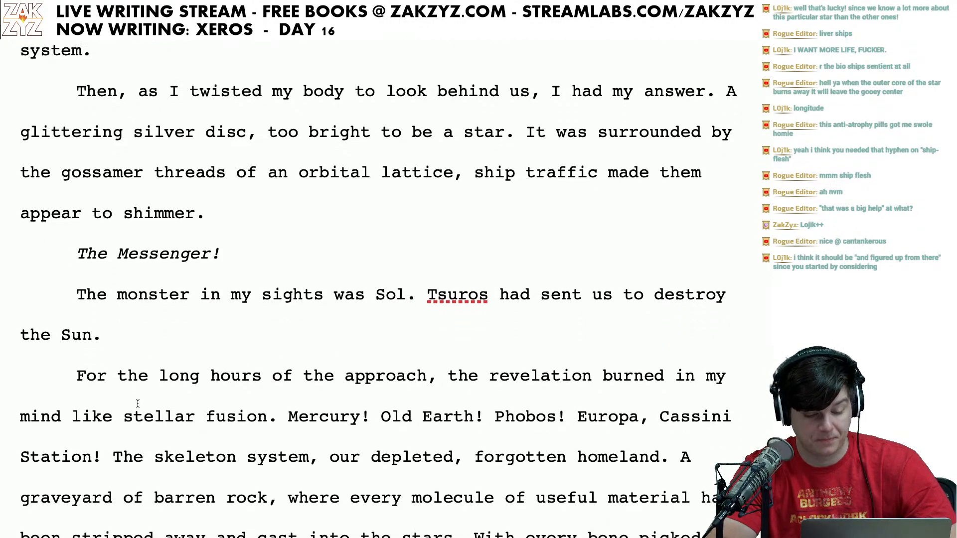
scroll(138, 404, "down", 1)
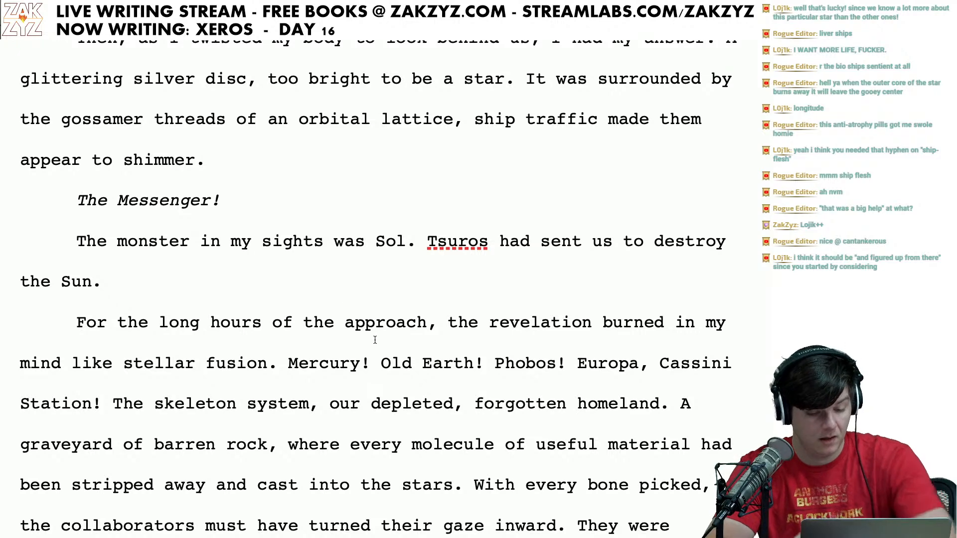
scroll(362, 344, "down", 1)
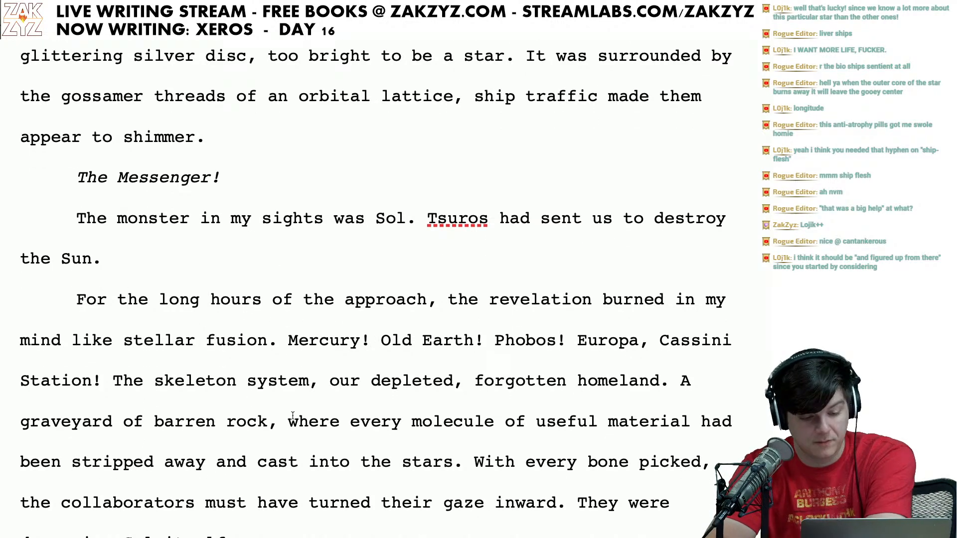
left_click(141, 343)
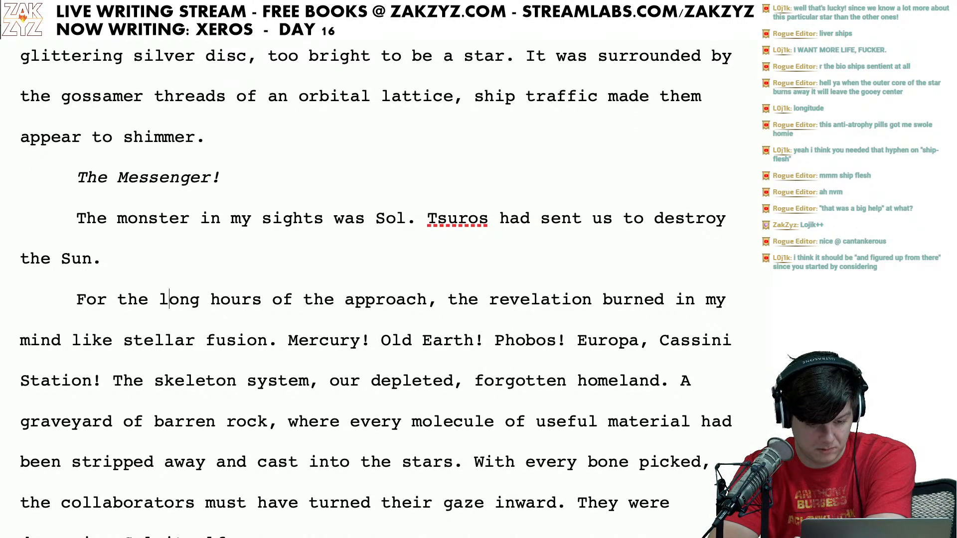
key("Delete")
key("Delete")
key("Delete")
key("Delete")
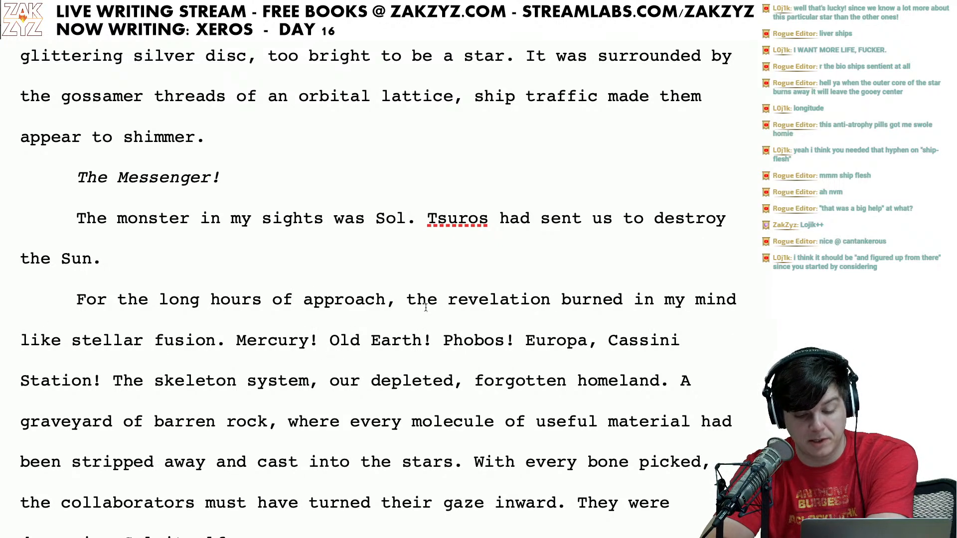
Step: Read through the paragraph from "like stellar fusion" to "They were devouring Sol itself."
left_click(138, 341)
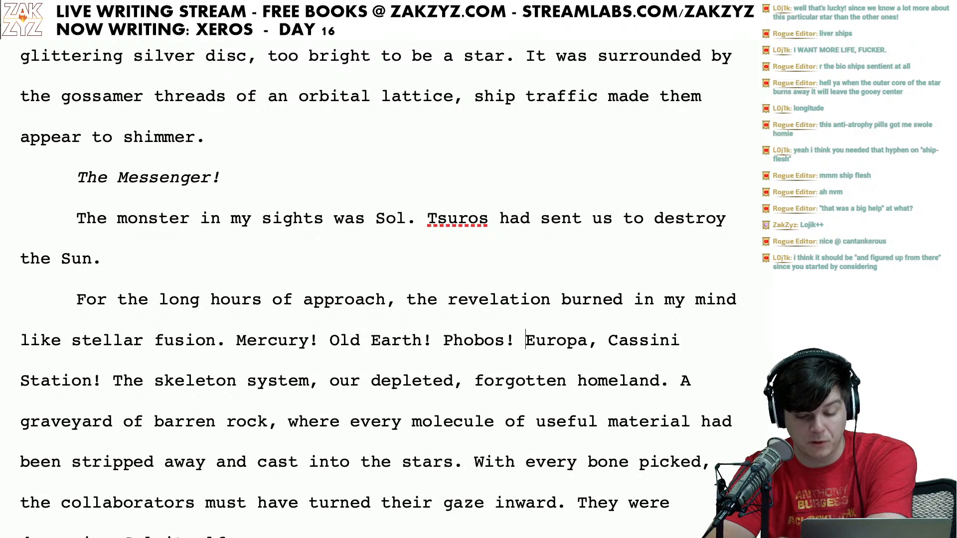
key("Right")
key("Right")
key("Right")
key("Right")
key("Right")
key("Right")
key("Right")
key("Right")
key("Right")
key("Right")
key("Right")
key("Right")
key("Right")
key("Right")
key("Right")
key("Right")
key("Right")
key("Right")
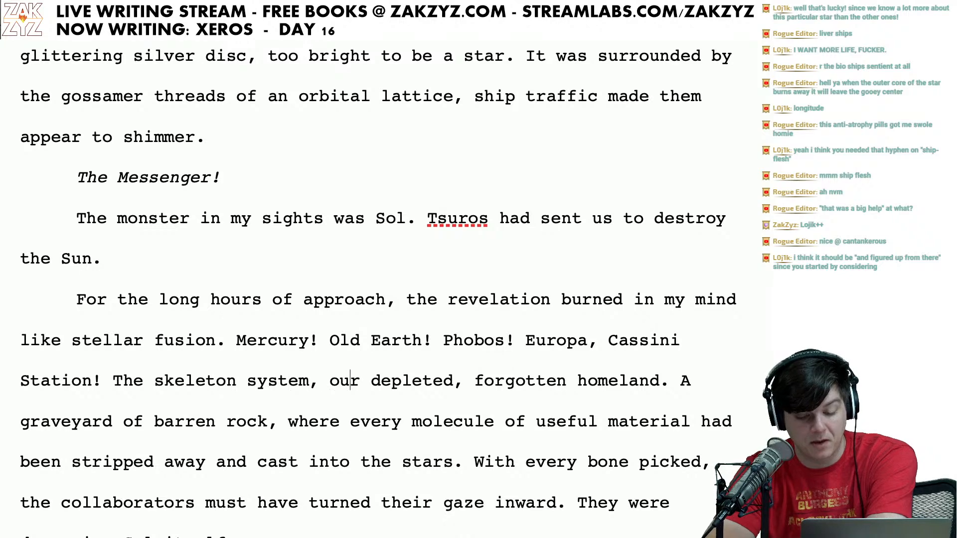
scroll(378, 289, "down", 1)
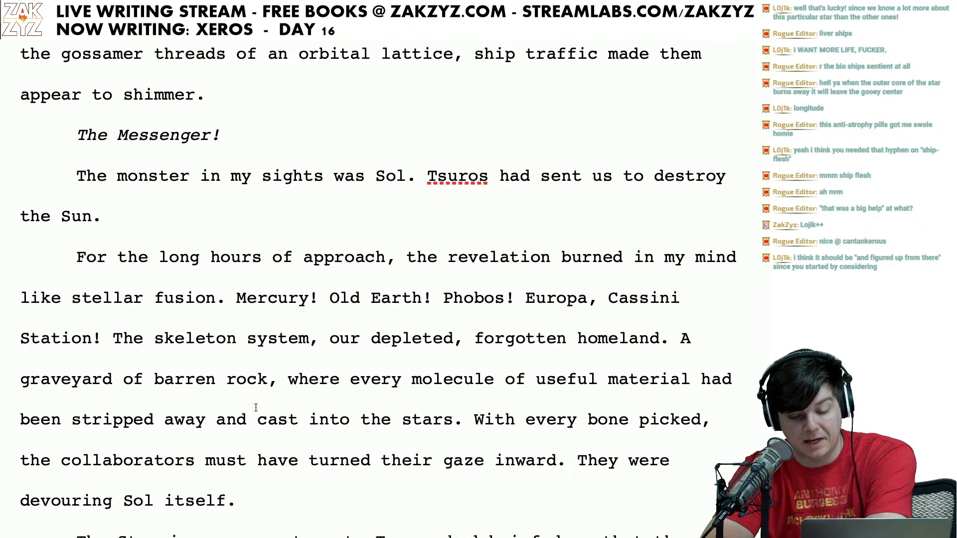
scroll(537, 379, "down", 1)
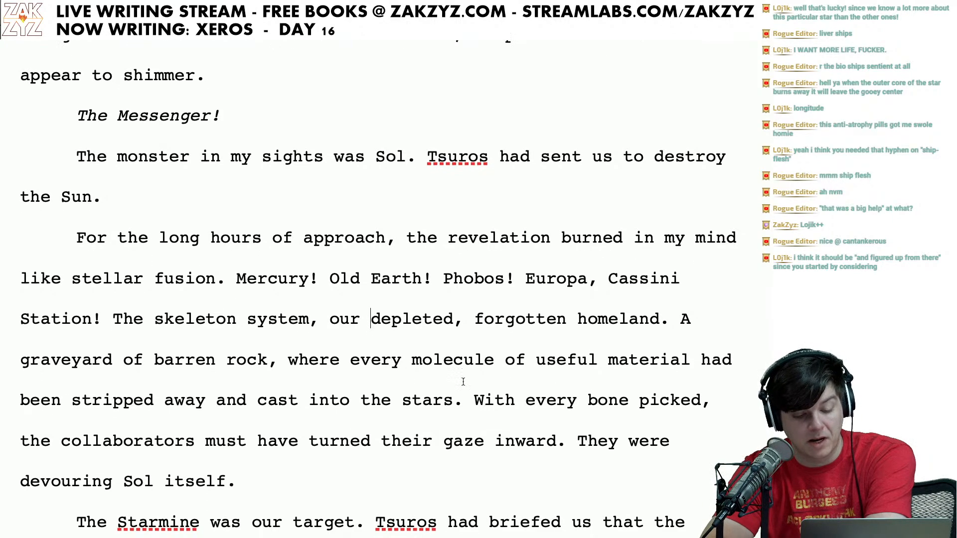
left_click(246, 361)
key("Right")
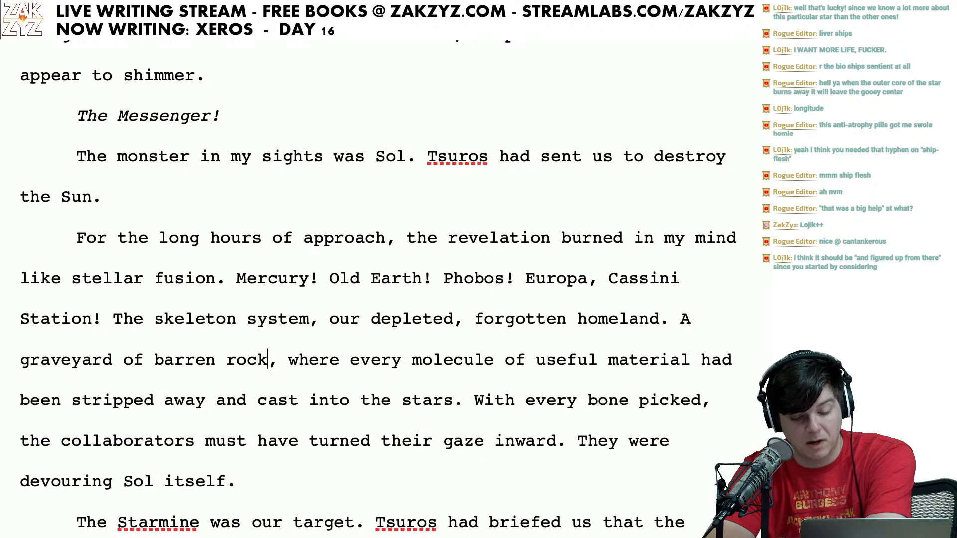
key("Right")
key("Right")
key("Right")
key("Right")
key("Right")
key("Right")
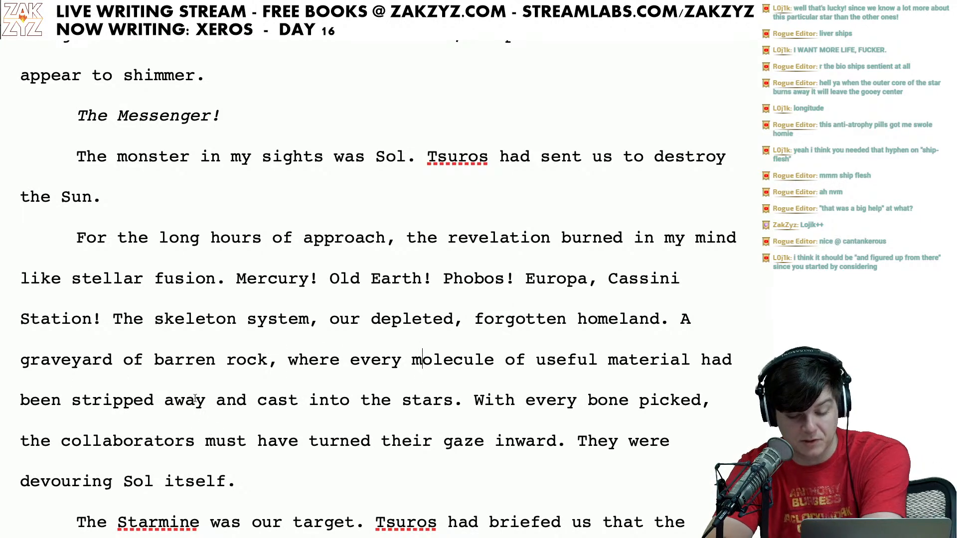
left_click(213, 400)
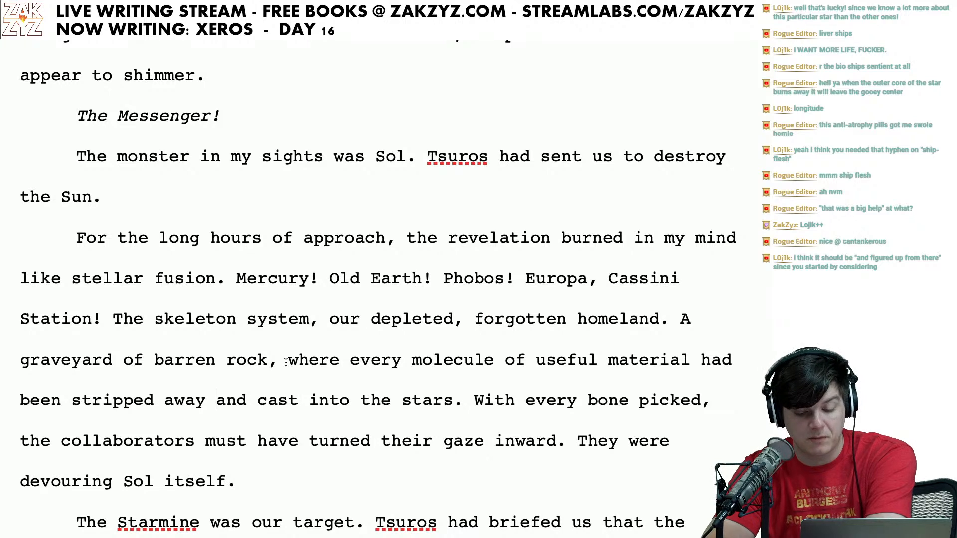
left_click(167, 437)
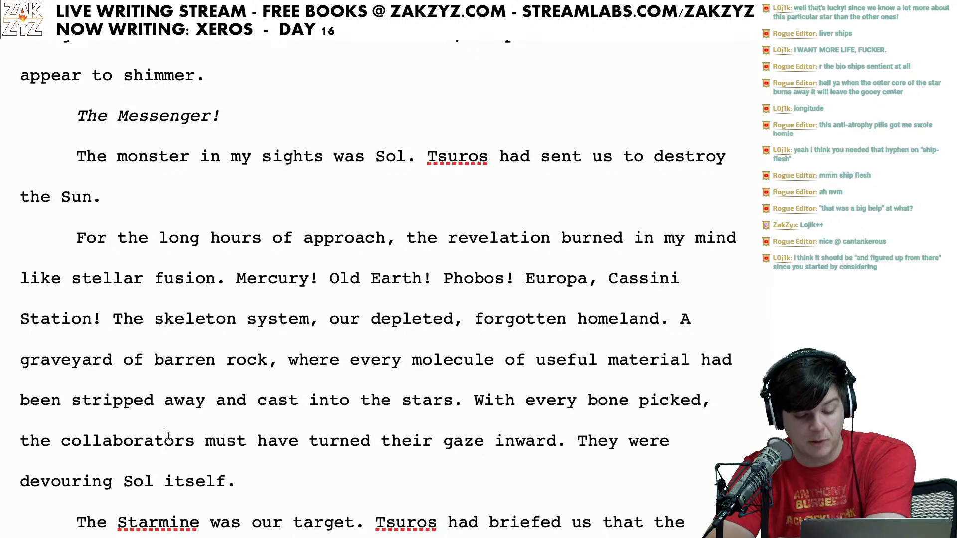
key("Right")
key("Right")
key("Right")
key("Right")
key("Right")
key("Right")
key("Right")
key("Right")
key("Right")
key("Right")
key("Right")
key("Right")
key("Right")
key("Right")
key("Right")
key("Right")
key("Right")
key("Right")
key("Right")
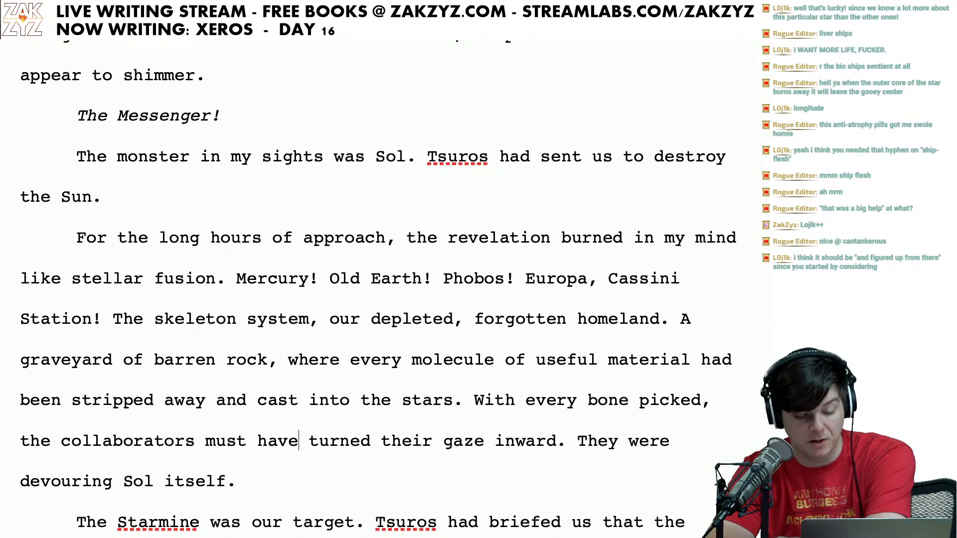
key("Right")
key("Right")
key("Right")
scroll(379, 294, "down", 1)
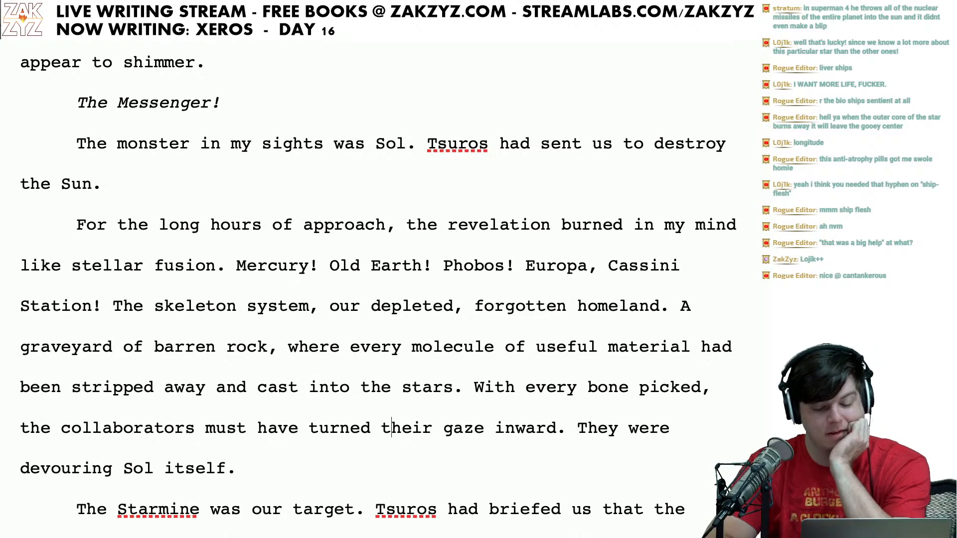
Step: Change "The" to "This" at the start of the sentence "The Starmine was our target."
scroll(191, 331, "down", 3)
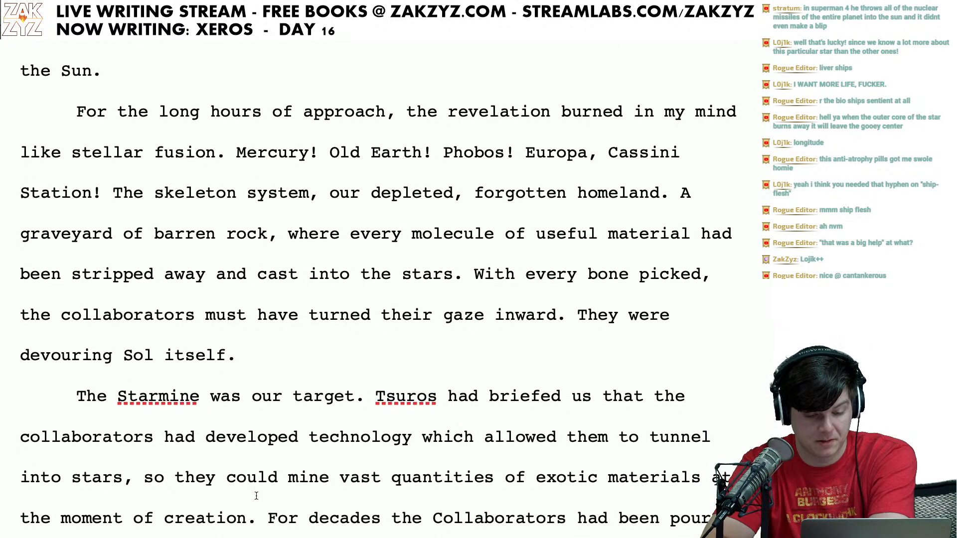
scroll(349, 327, "down", 2)
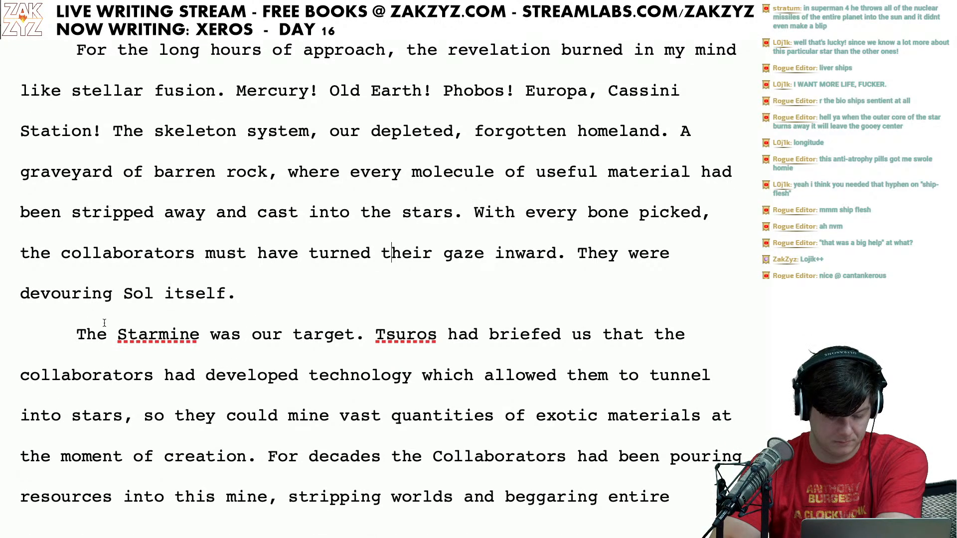
scroll(108, 333, "down", 1)
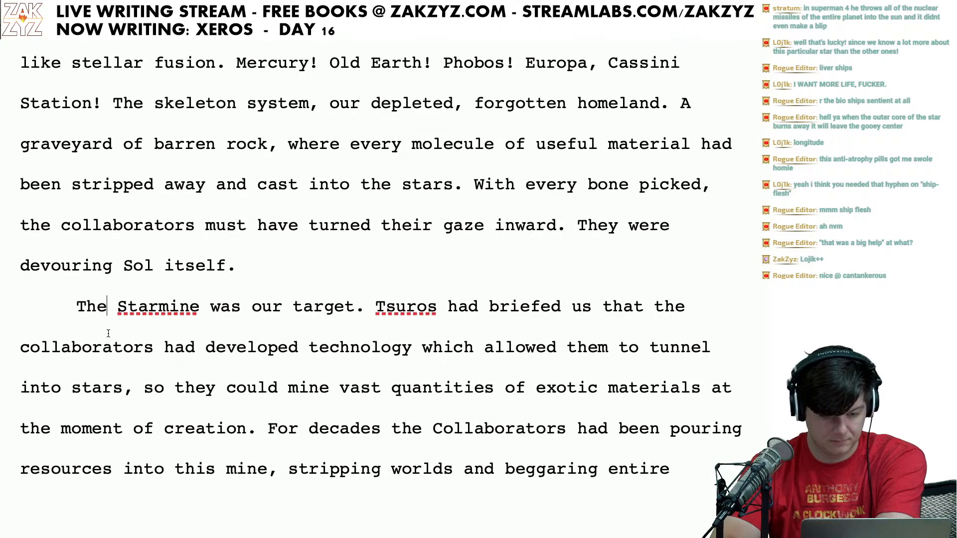
key("BackSpace")
type("is")
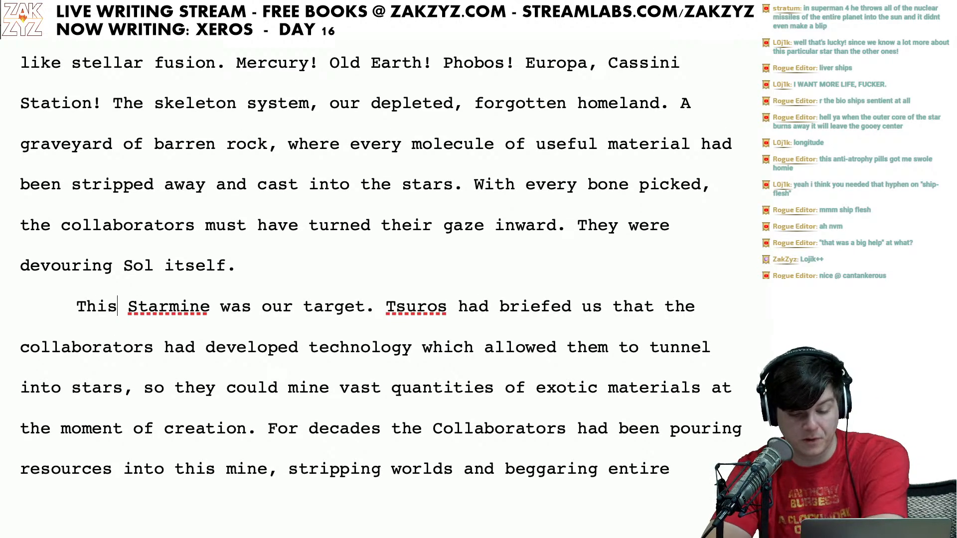
Step: Read through the start of the Starmine paragraph, from "was our target" to "technology which allowed them to tunnel"
key("Right")
key("Right")
key("Right")
key("Right")
key("Right")
key("Right")
key("Right")
key("Right")
key("Right")
key("Right")
key("Right")
key("Right")
key("Right")
key("Right")
key("Right")
key("Right")
key("Right")
key("Right")
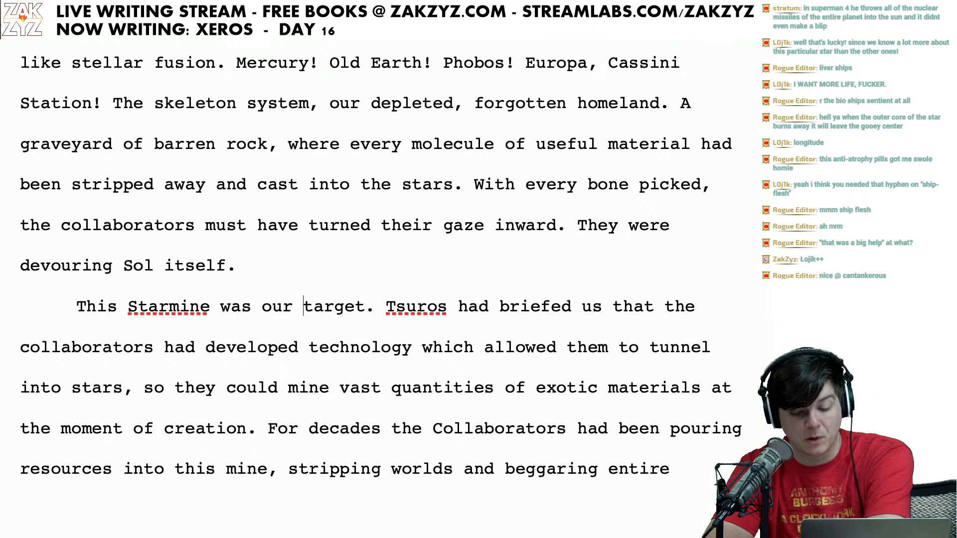
key("Right")
key("Right")
key("Right")
key("Right")
key("Right")
key("Right")
key("Right")
key("Right")
key("Right")
key("Right")
key("Right")
key("Right")
key("Right")
key("Right")
key("Down")
key("Left")
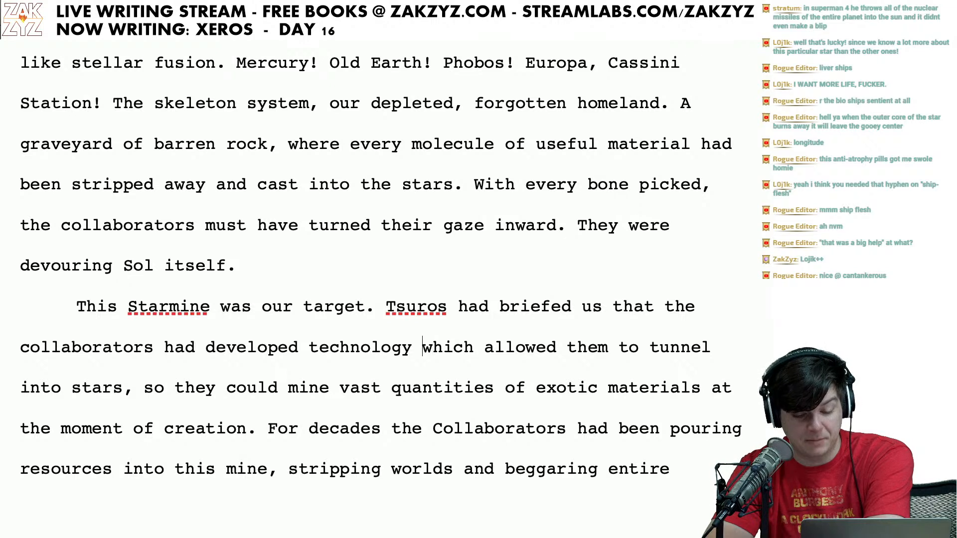
key("Left")
key("Left")
key("Left")
key("Left")
key("Left")
key("Left")
key("Right")
key("Right")
key("Right")
key("Right")
key("Right")
key("Right")
key("Right")
key("Right")
key("Right")
key("Right")
key("Right")
key("Right")
key("Right")
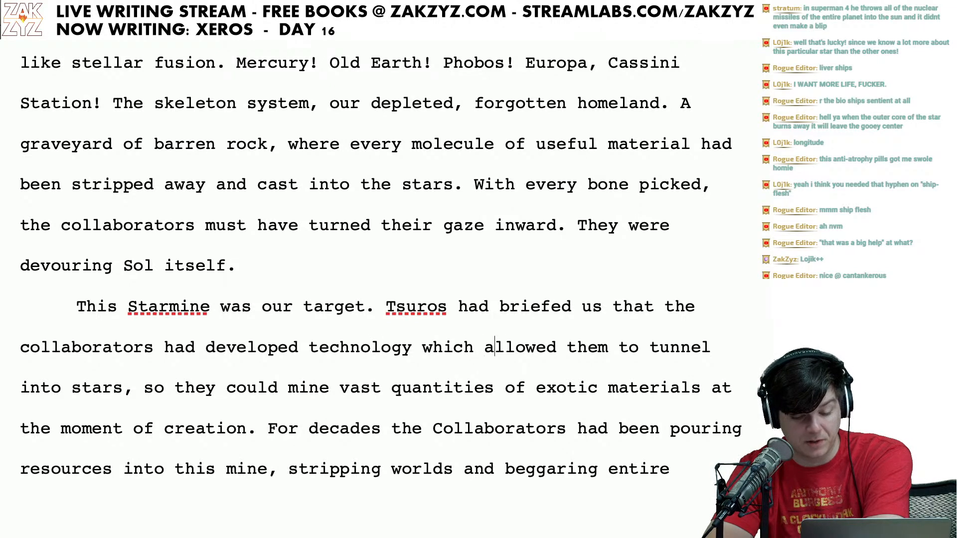
key("Right")
key("Right")
key("Right")
key("Right")
key("Right")
key("Right")
key("Right")
key("Right")
key("Left")
key("Left")
key("Left")
key("Left")
key("Left")
key("Left")
key("Left")
key("Left")
key("Left")
key("Left")
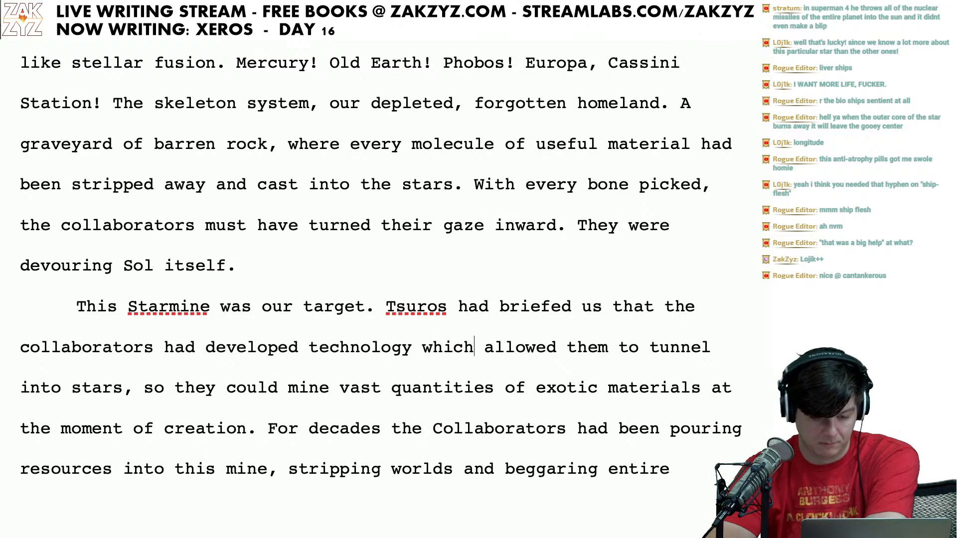
Step: Break the paragraph before "had briefed us" and insert "The c" in front of "Tsuros" as a new sentence opening
key("Up")
key("Left")
key("Right")
key("Left")
key("Right")
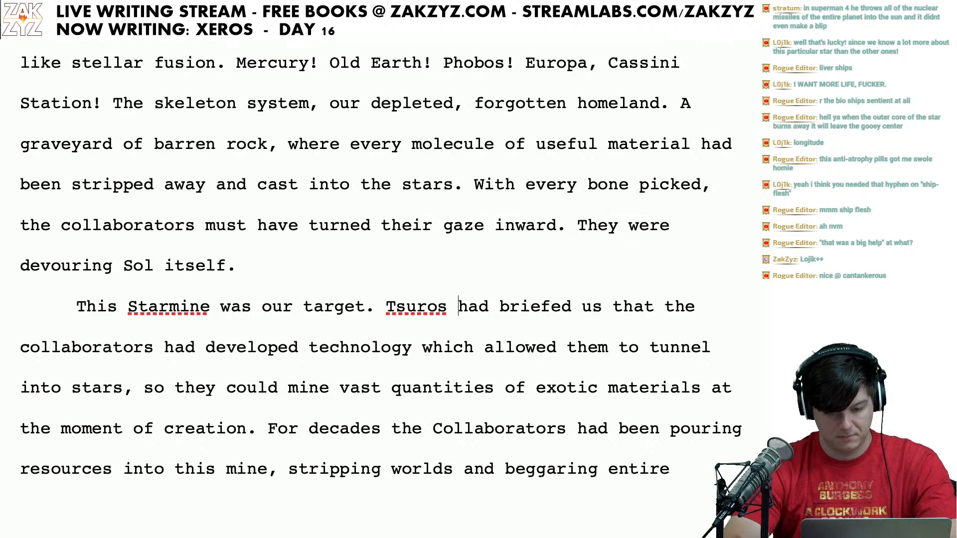
key("Return")
key("Left")
key("Left")
key("Left")
key("Left")
key("Left")
key("Left")
key("Left")
key("Left")
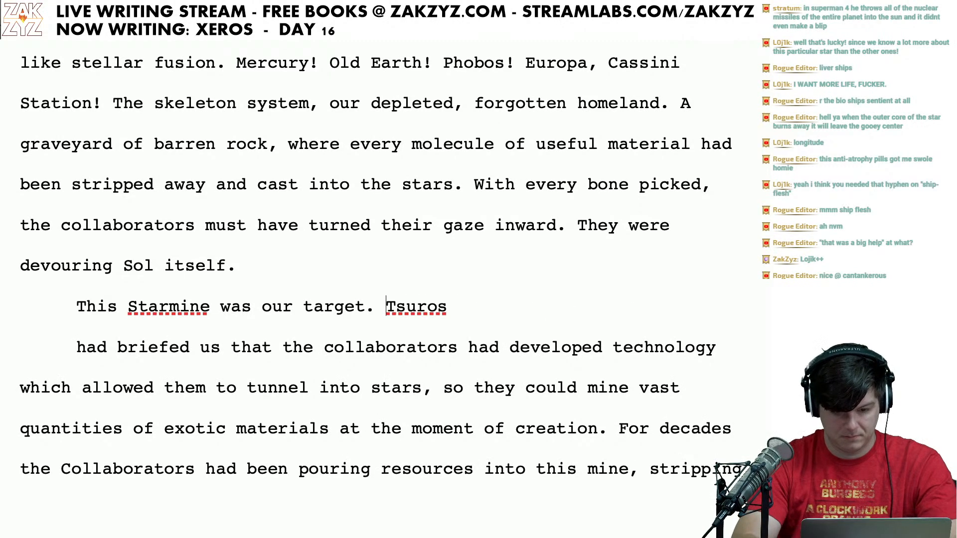
type("The c")
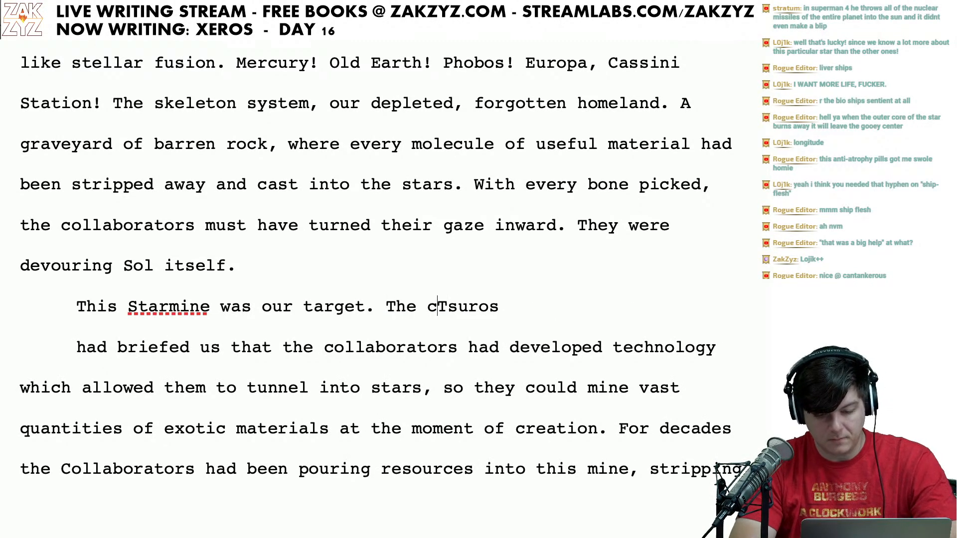
Step: Delete the text from "cTsuros" through "had briefed us that the", including the paragraph break, to cut the briefing clause
key("shift+Right")
key("shift+Right")
key("shift+Right")
key("shift+Right")
key("shift+Right")
key("shift+Right")
key("shift+Right")
key("shift+Right")
key("shift+Right")
key("shift+Right")
key("shift+Right")
key("shift+Right")
key("shift+Right")
key("shift+Right")
key("shift+Right")
key("shift+Right")
key("shift+Right")
key("shift+Right")
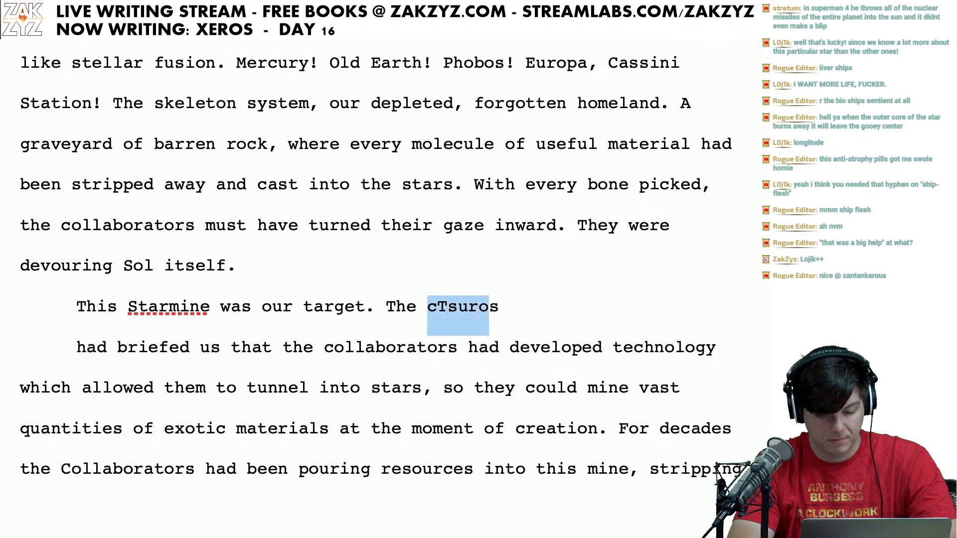
key("shift+Right")
key("shift+Right")
key("shift+Right")
key("shift+Right")
key("shift+Right")
key("shift+Right")
key("shift+Right")
key("shift+Right")
key("shift+Right")
key("shift+Right")
key("shift+Right")
key("shift+Right")
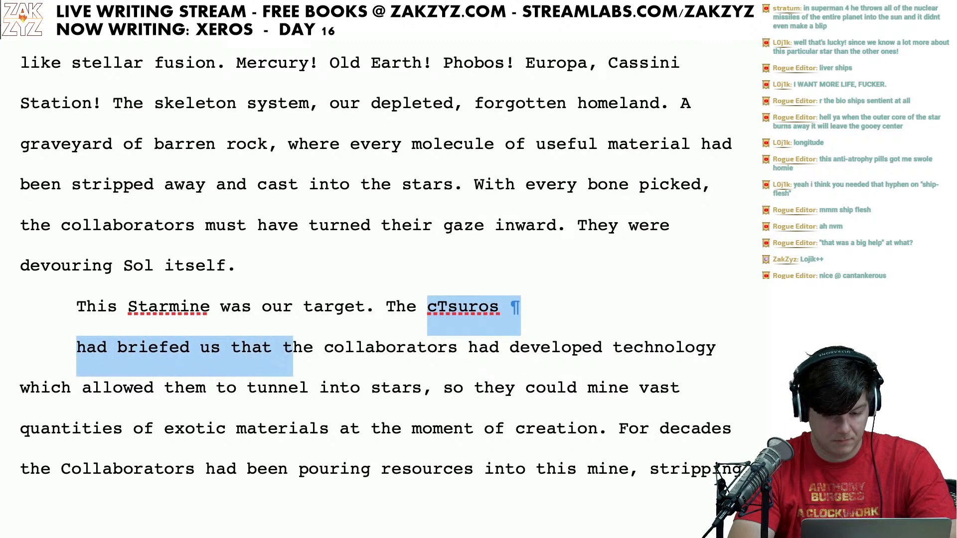
key("shift+Right")
key("shift+Right")
key("shift+Right")
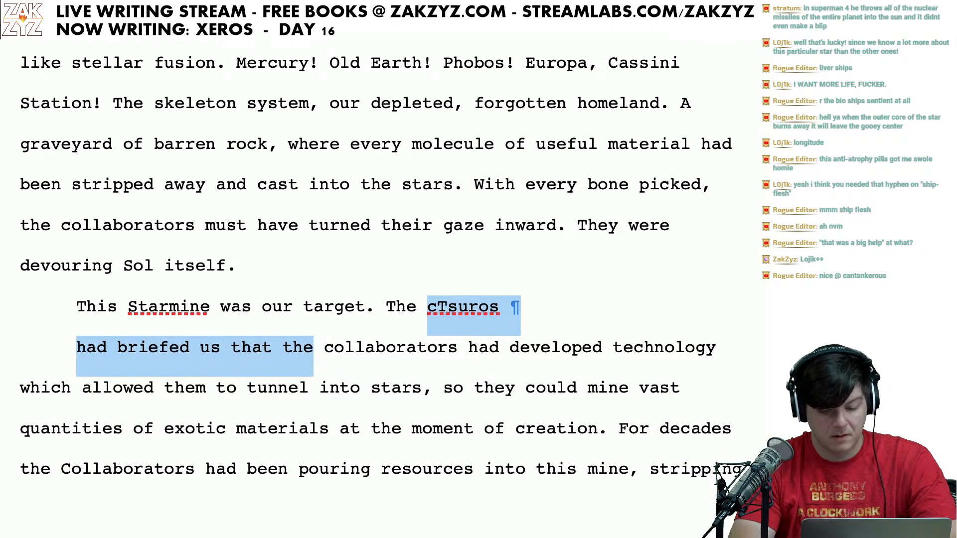
key("BackSpace")
Step: Capitalize "Collaborators" so the sentence opens "The Collaborators had developed technology"
key("Right")
key("BackSpace")
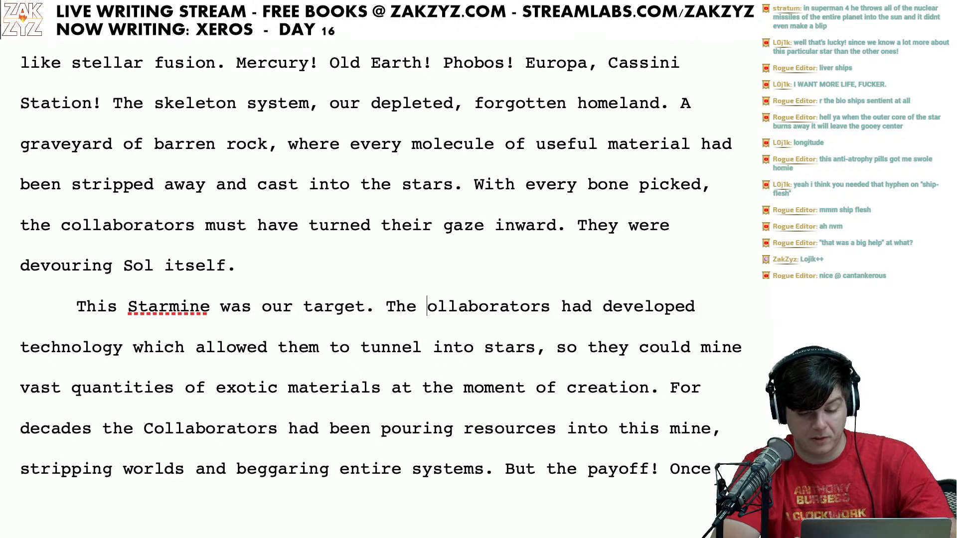
type("C")
key("Right")
key("Right")
key("Right")
key("Right")
key("Right")
key("Right")
key("Right")
key("Right")
key("Right")
key("Right")
key("Right")
key("Right")
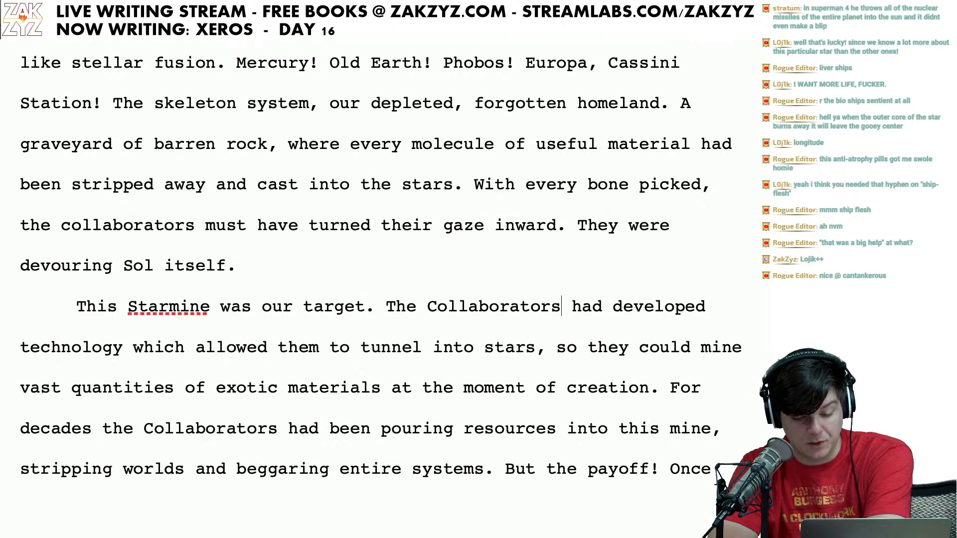
Step: Read on through the Starmine paragraph, from "technology which allowed them to tunnel into stars" to the exotic materials clause
key("Down")
key("Left")
key("Left")
key("Left")
key("Left")
key("Left")
key("Left")
key("Left")
key("Left")
key("Right")
key("Right")
key("Right")
key("Right")
key("Right")
key("Right")
key("Right")
key("Right")
key("Right")
key("Right")
key("Right")
key("Right")
key("Right")
key("Right")
key("Right")
key("Right")
key("Right")
key("Right")
key("Right")
key("Right")
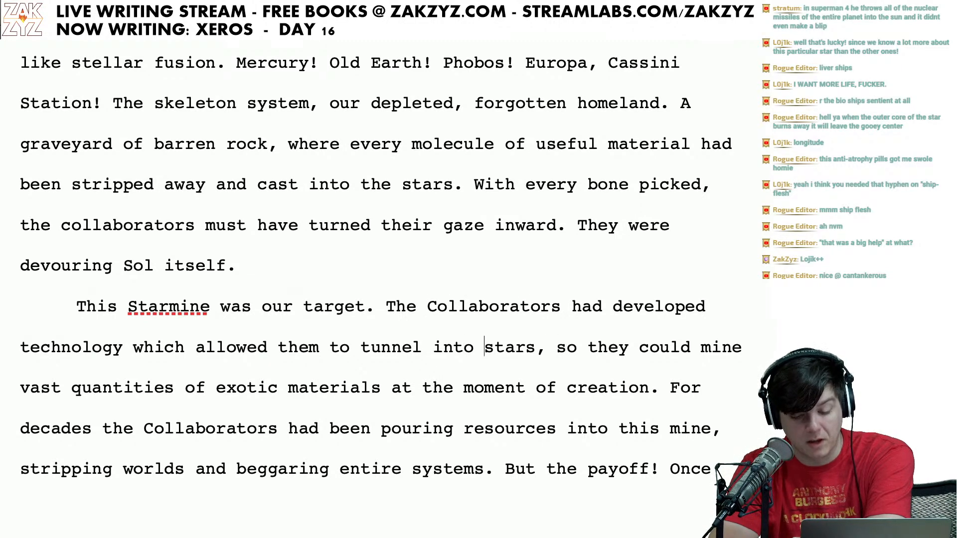
key("Right")
key("Right")
key("Right")
key("Right")
key("Right")
key("Right")
key("Right")
key("Right")
key("Right")
key("Right")
key("Right")
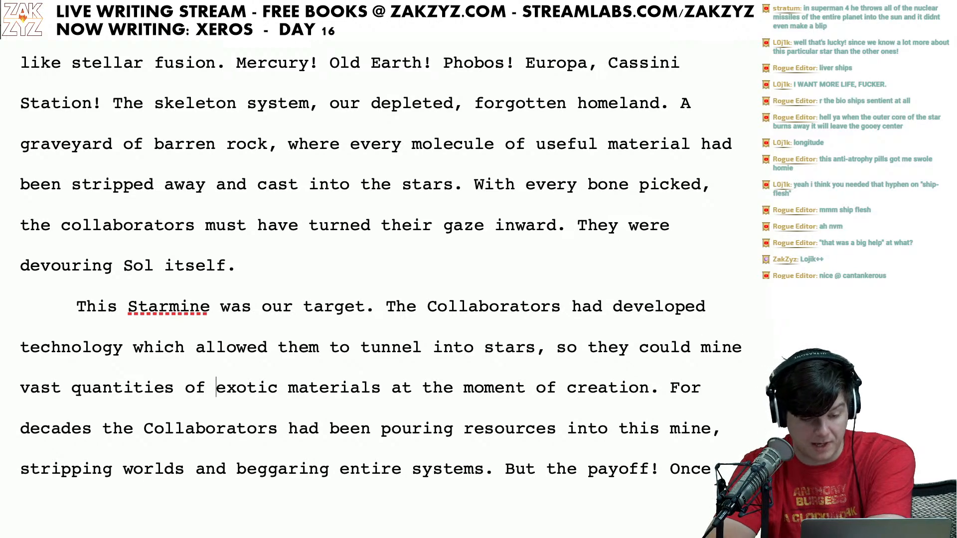
scroll(381, 265, "down", 1)
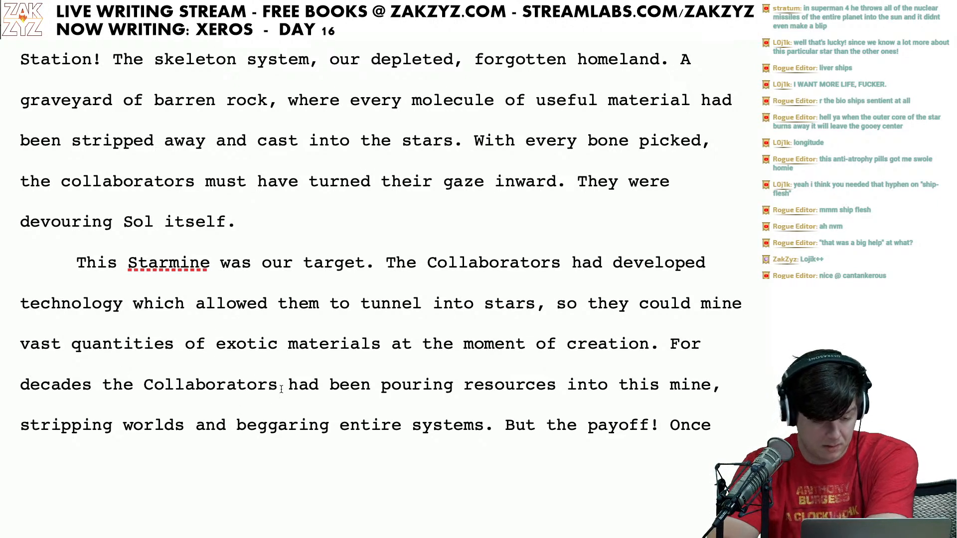
Step: Insert "We wre briefed they had been pouring resources into this mine for" in front of the sentence "For decades the Collaborators"
left_click_drag(281, 389, 101, 388)
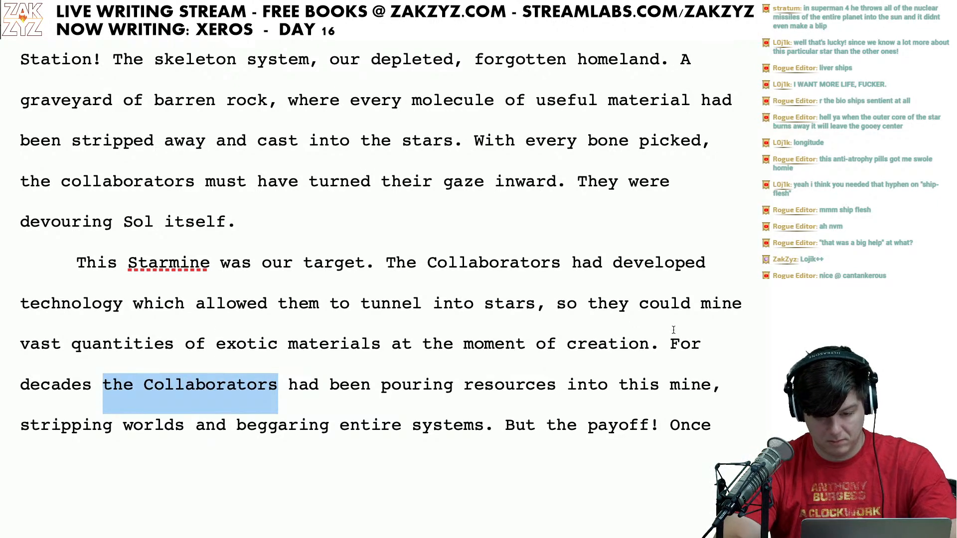
left_click(645, 351)
left_click(668, 346)
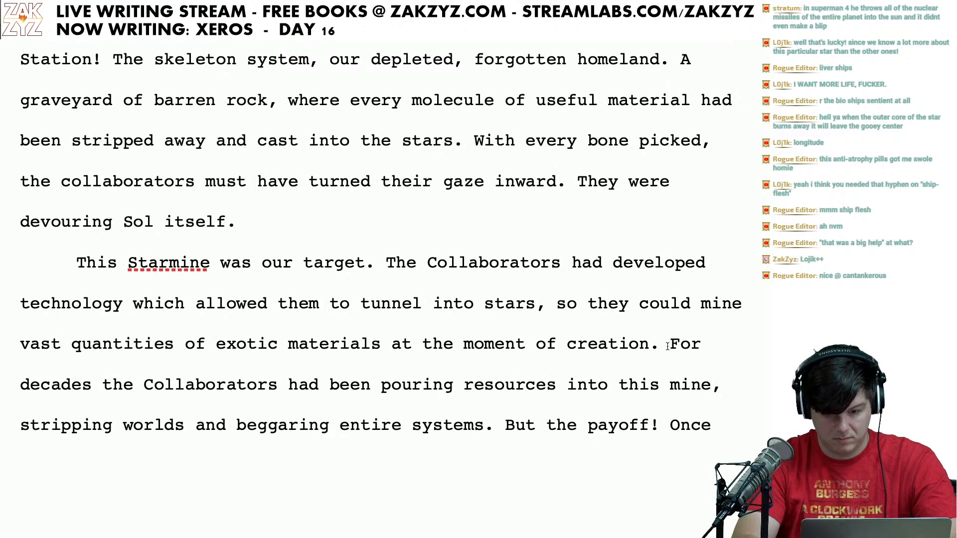
type("We wre brie")
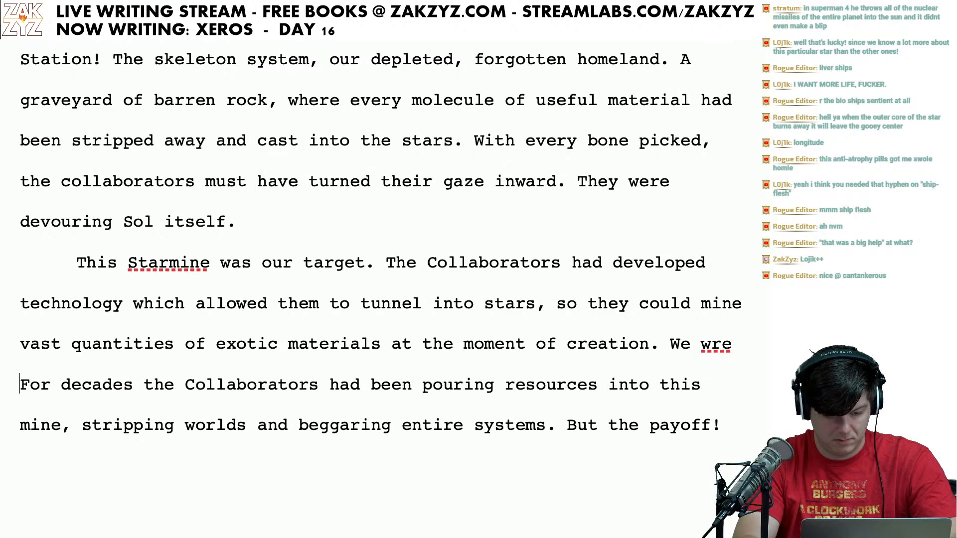
type("fed they had bee")
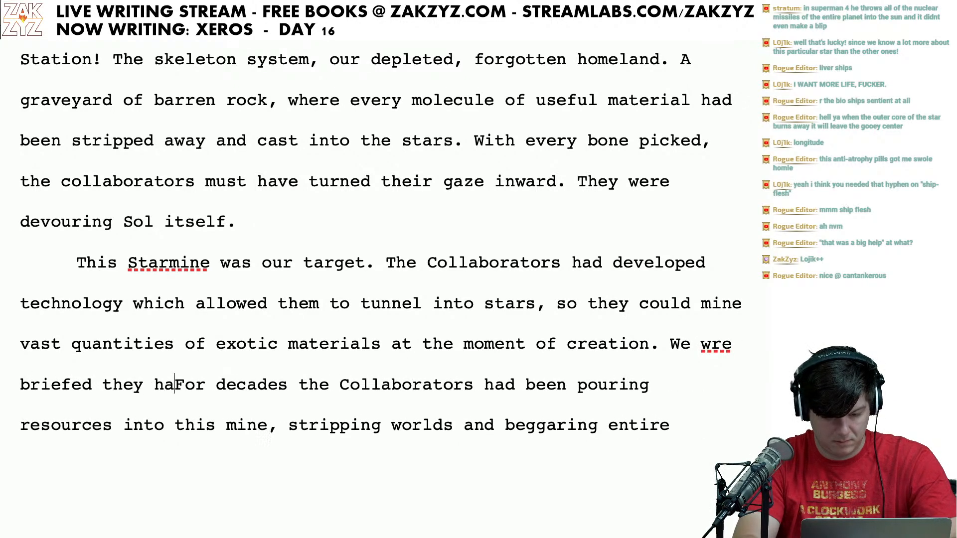
type("n")
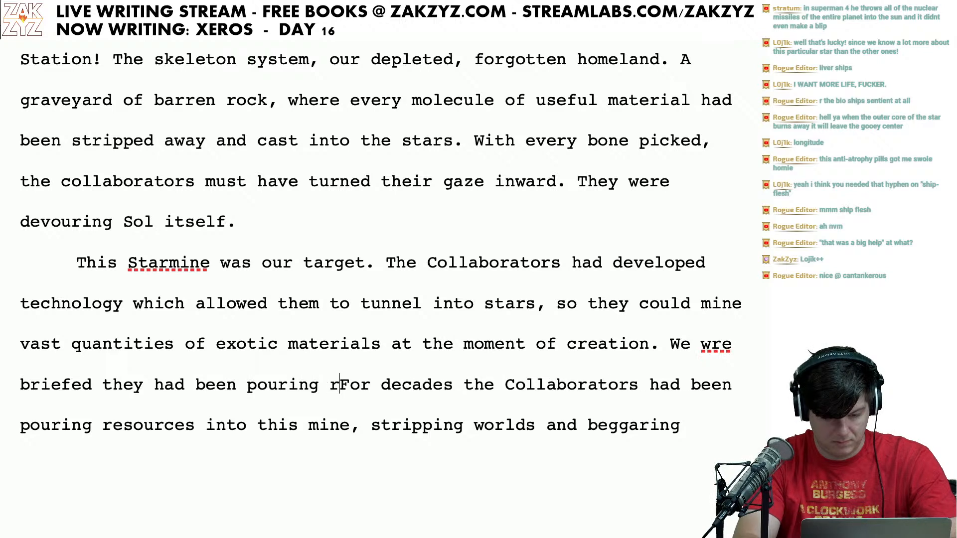
type(" pouring resources into this mi")
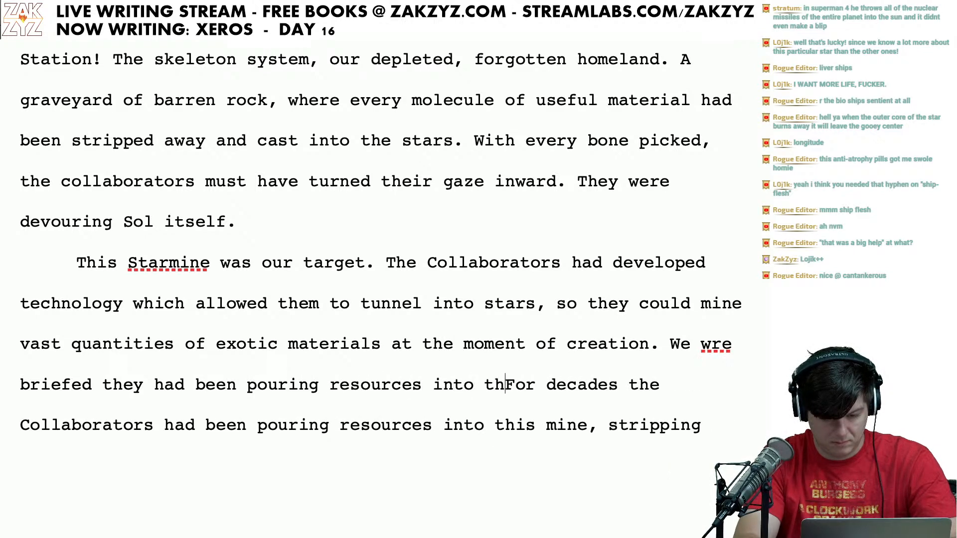
type("ne for")
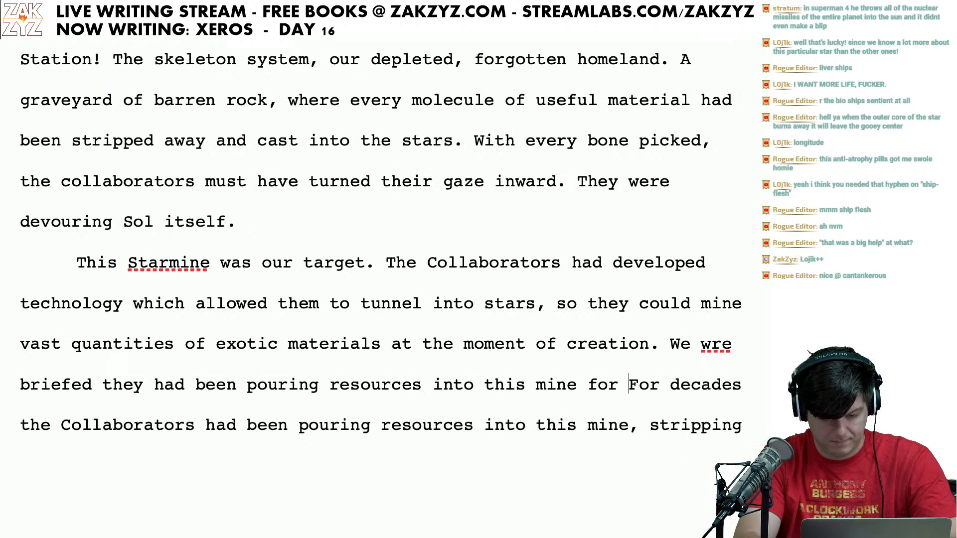
Step: Replace "mine for" in the inserted briefing sentence with "pilot Starmine" and select "For decades" after it
key("BackSpace")
key("BackSpace")
key("BackSpace")
key("BackSpace")
key("BackSpace")
key("BackSpace")
key("BackSpace")
key("BackSpace")
key("BackSpace")
type("pilot ")
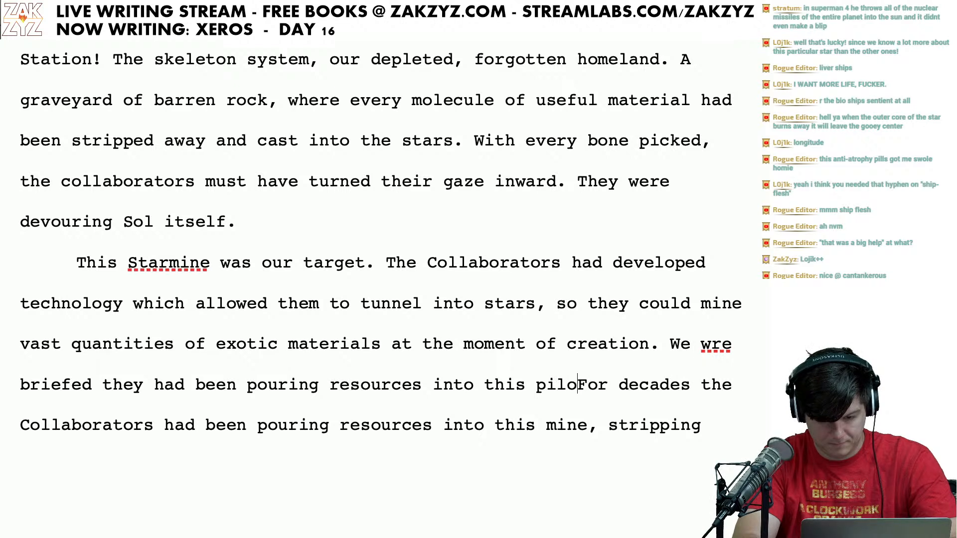
type("Starmine")
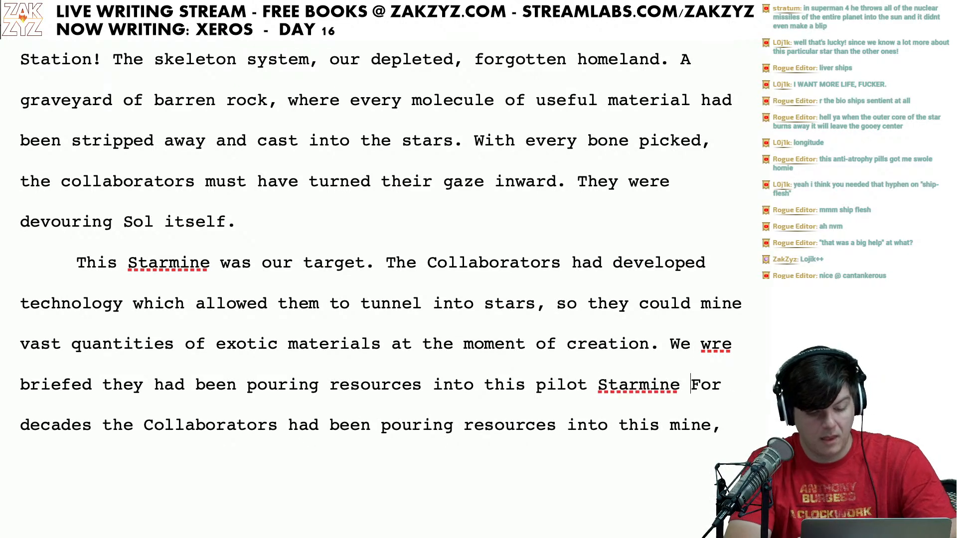
key("shift+Right")
key("shift+Right")
key("shift+Right")
key("shift+Right")
key("shift+Right")
key("shift+Right")
key("shift+Right")
key("shift+Right")
key("shift+Right")
key("shift+Right")
key("shift+Right")
key("shift+Right")
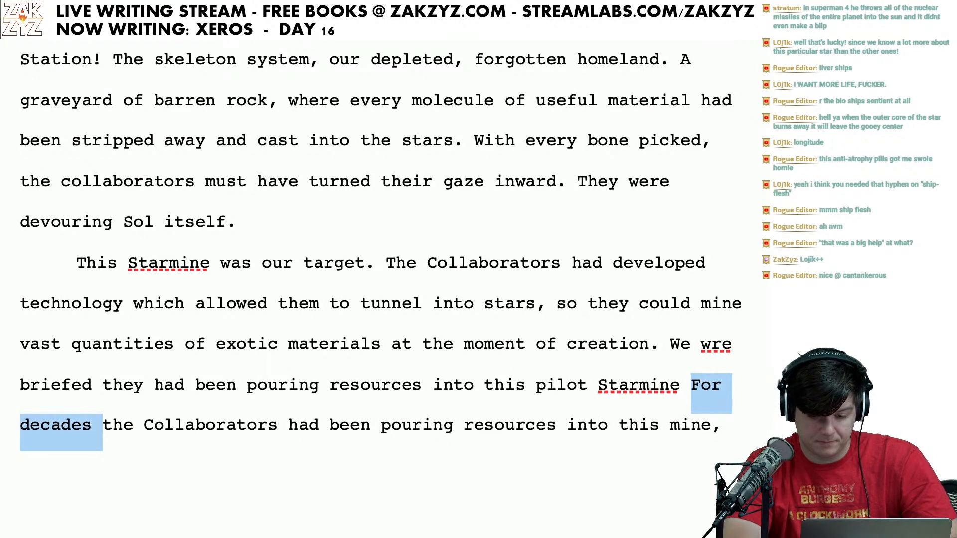
Step: Break the paragraph after "at the moment of creation." and start a new sentence there: "During the briefing we learned the Clabs had been"
left_click(665, 343)
key("Return")
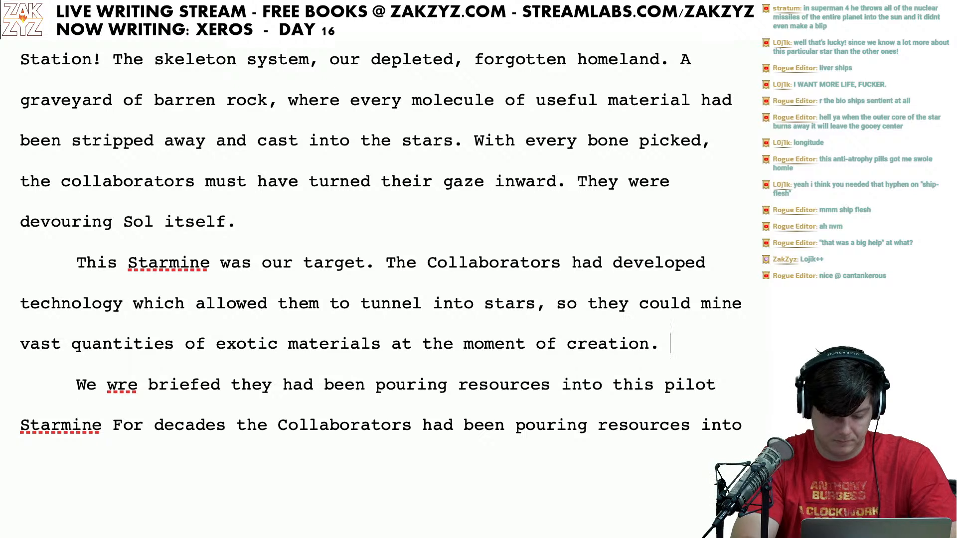
type("Dur")
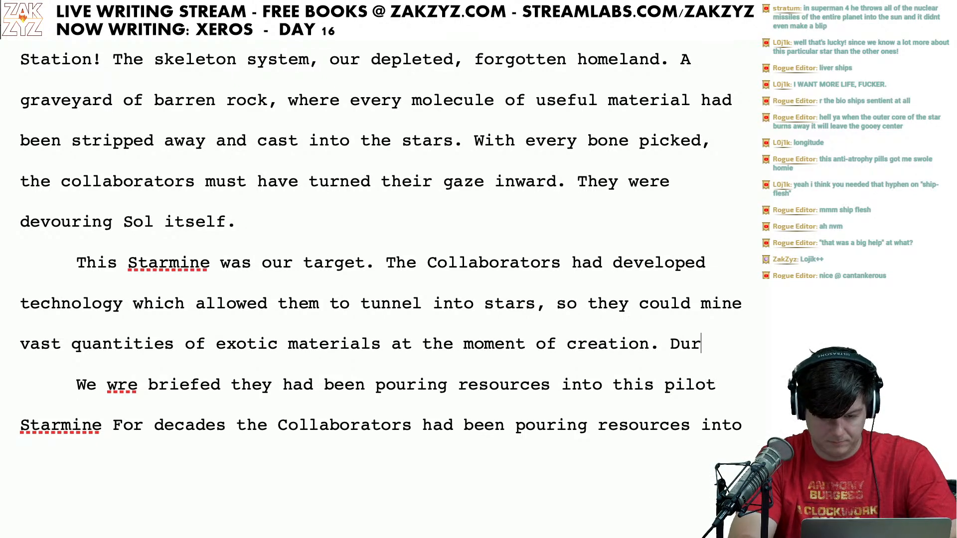
type("ing the briefing we ")
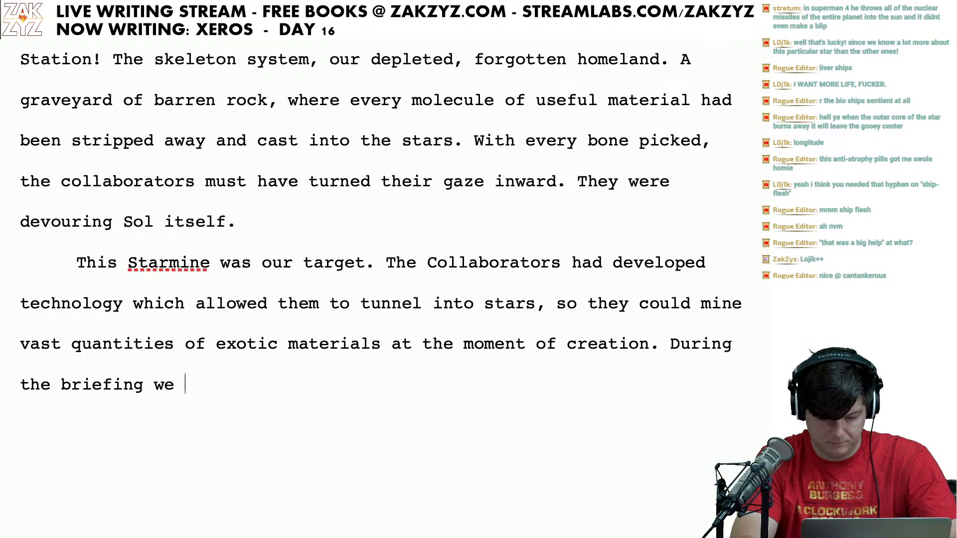
type("learned the C")
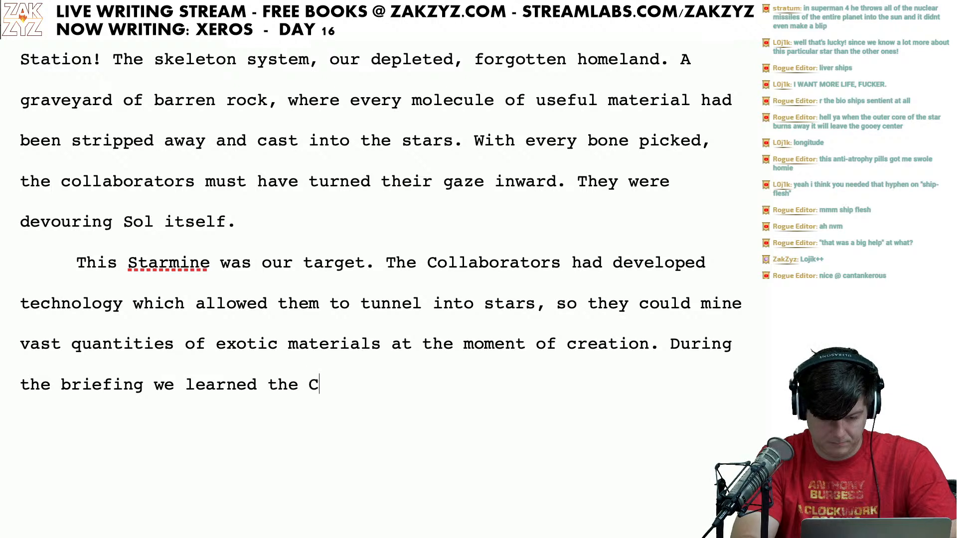
type("labs had been")
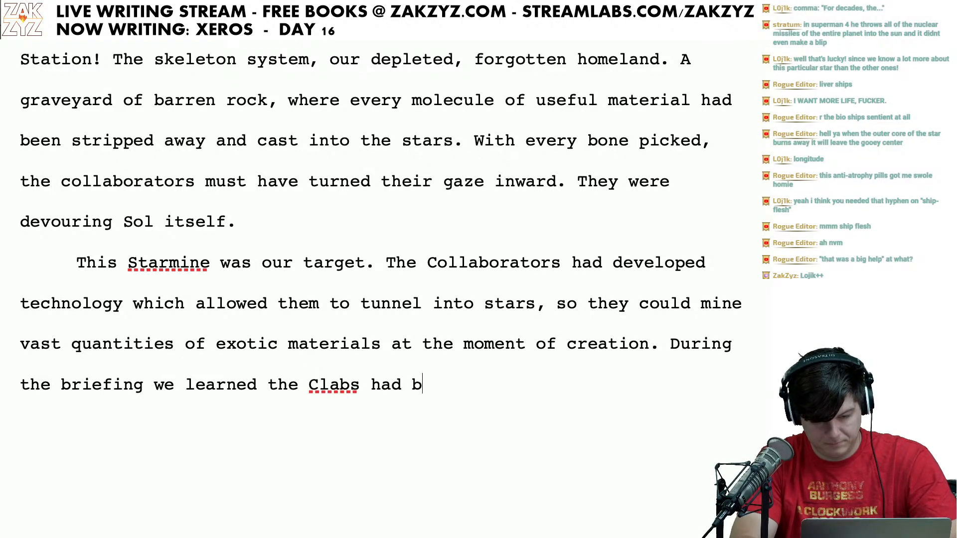
Step: Add a comma after "During the briefing" in the new sentence
left_click(151, 391)
key("Left")
key("Left")
key("Right")
type(",")
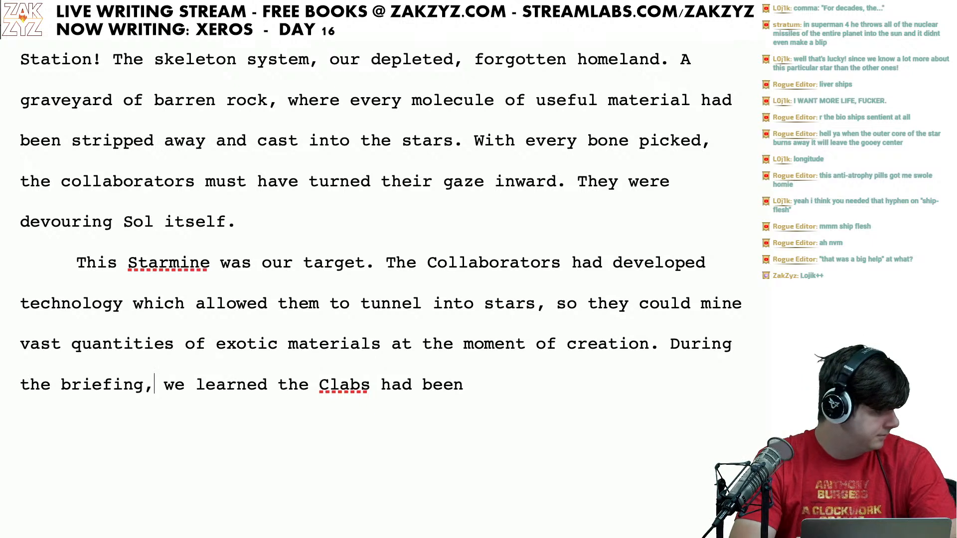
Step: Continue the sentence after "had been" with "pouring resources into this pilot Starmine for decades,"
key("Right")
key("Right")
key("Right")
key("Right")
key("Right")
key("Right")
key("Right")
key("Right")
key("Right")
key("Right")
key("Right")
key("Right")
key("Right")
key("Right")
key("Right")
key("Right")
key("Right")
key("Right")
key("Right")
key("Right")
key("Right")
key("Right")
key("Right")
key("Right")
key("Right")
key("Right")
key("Right")
key("Right")
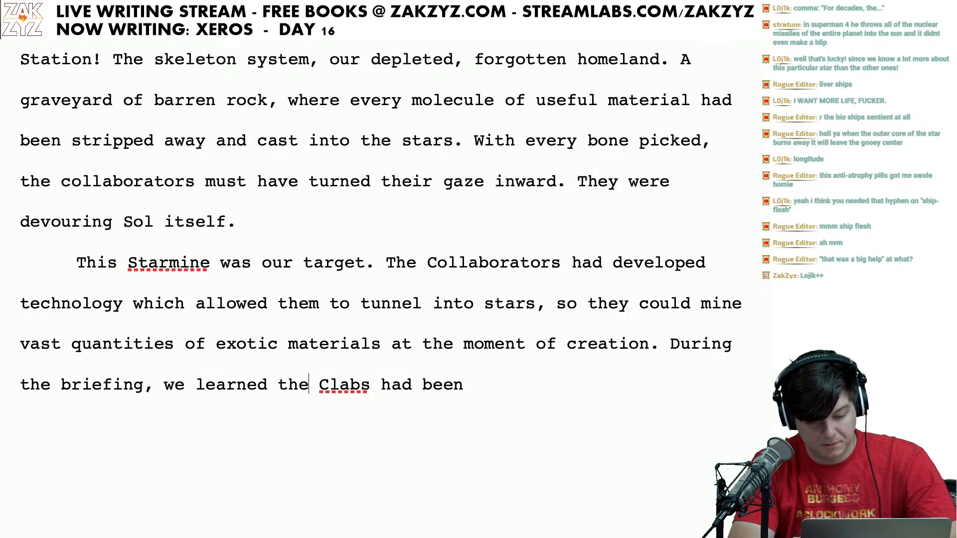
key("Right")
key("Right")
key("Right")
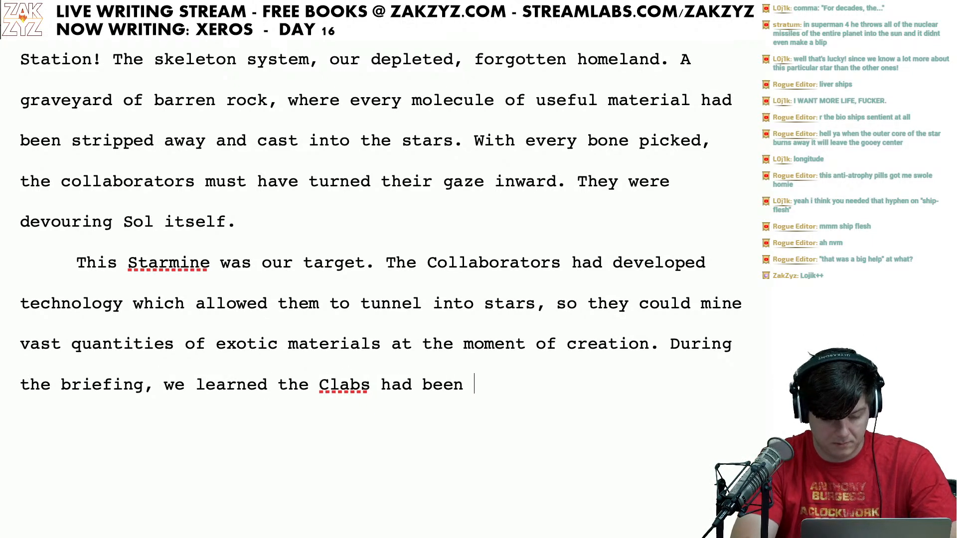
type("pouring")
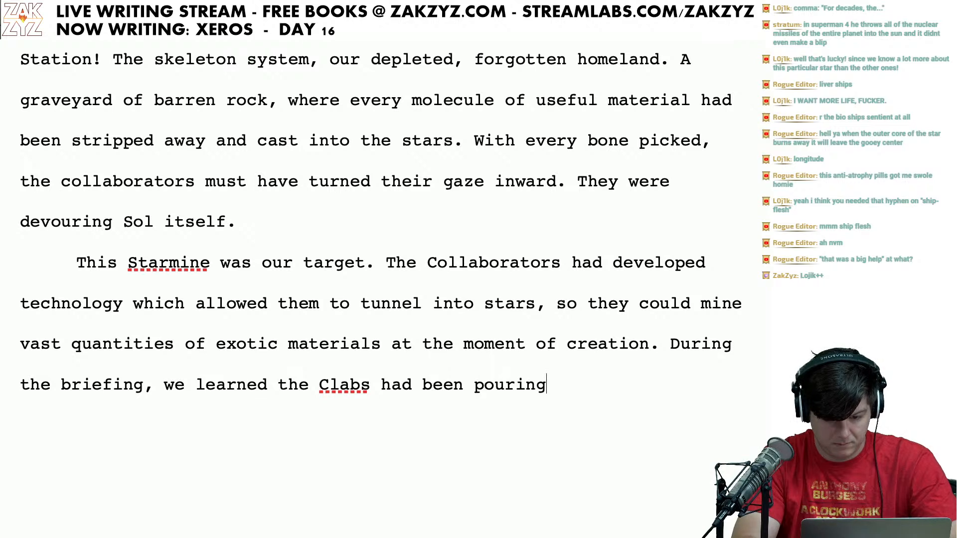
type(" resources into")
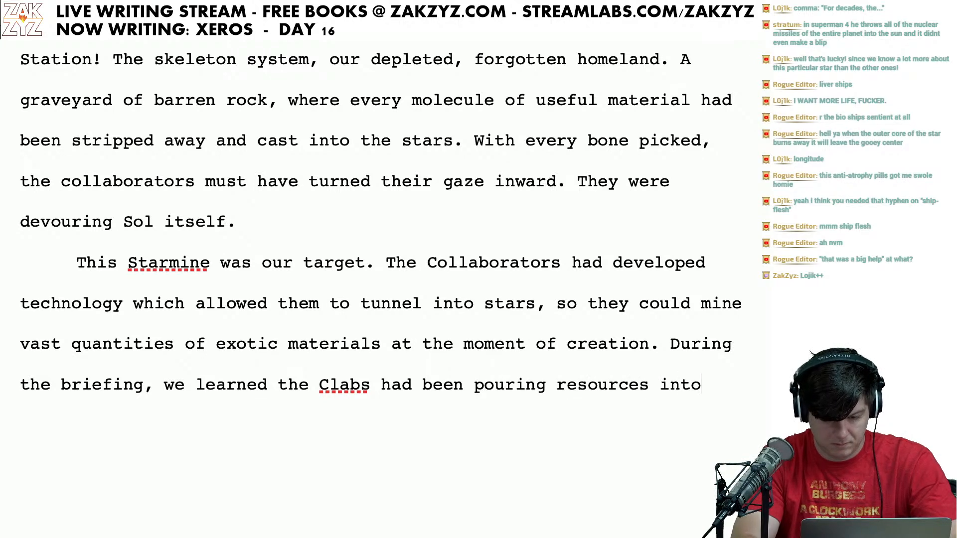
type(" this pilot St")
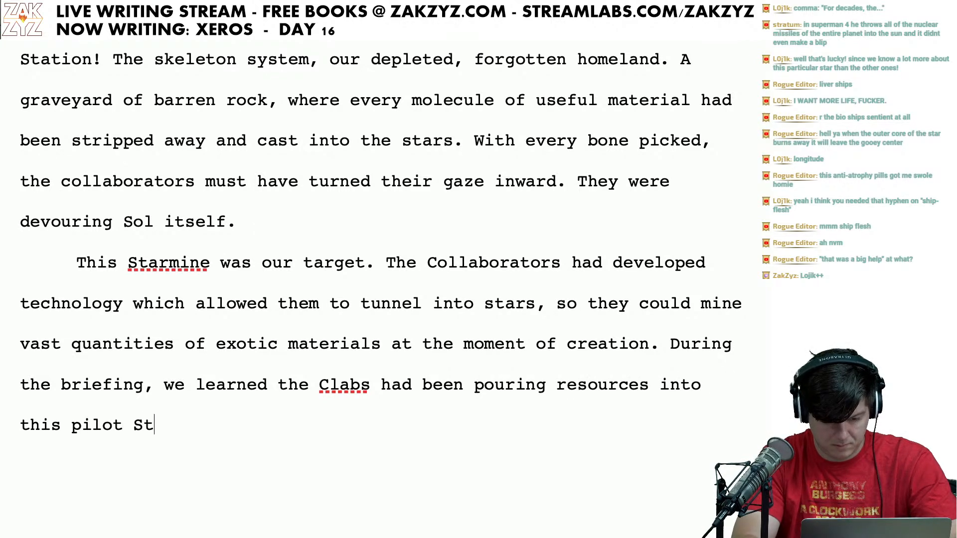
type("armine for decades,")
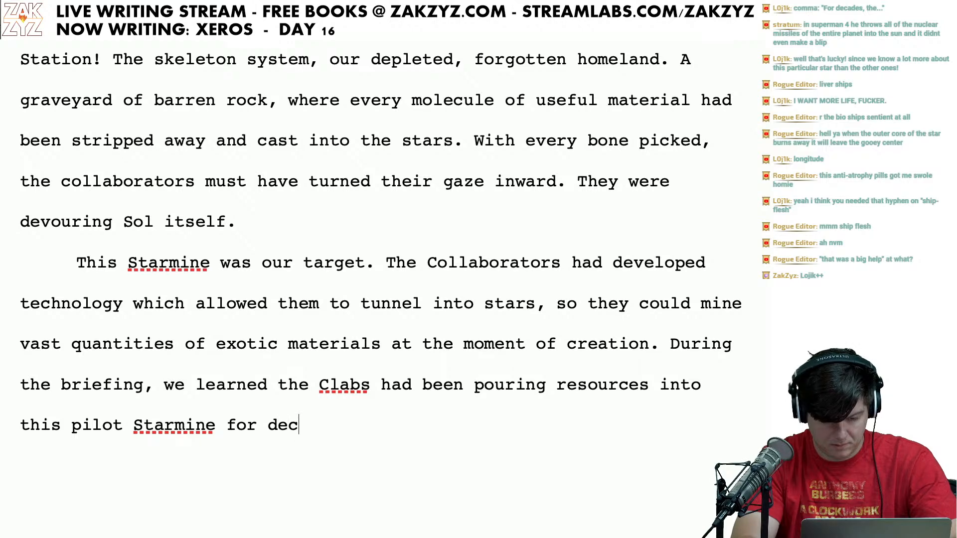
Step: Delete the paragraph break and old text from "We wre briefed" through "this mine," to join "for decades," with "stripping worlds"
key("shift+Down")
key("shift+Down")
key("shift+Down")
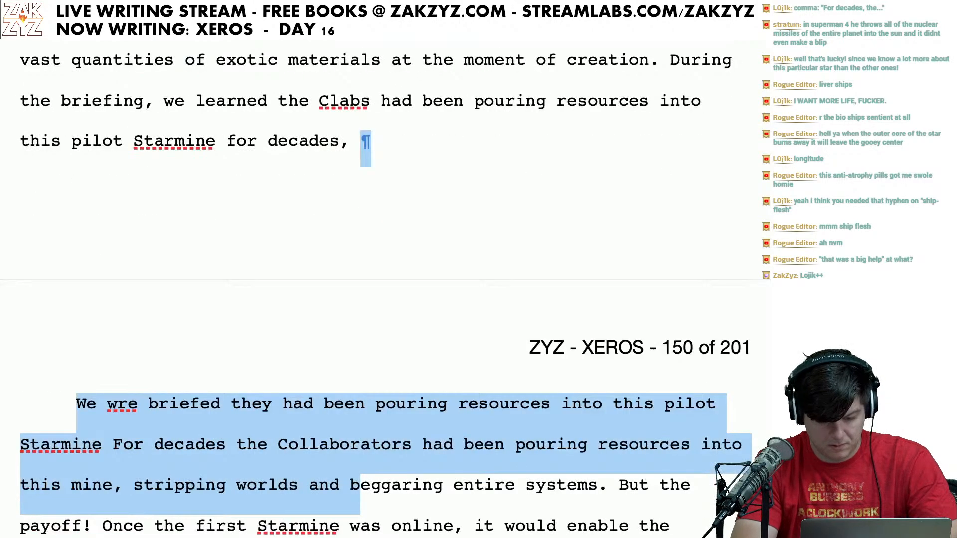
key("shift+Left")
key("shift+Left")
key("shift+Left")
key("shift+Left")
key("shift+Left")
key("shift+Left")
key("shift+Left")
key("shift+Left")
key("shift+Left")
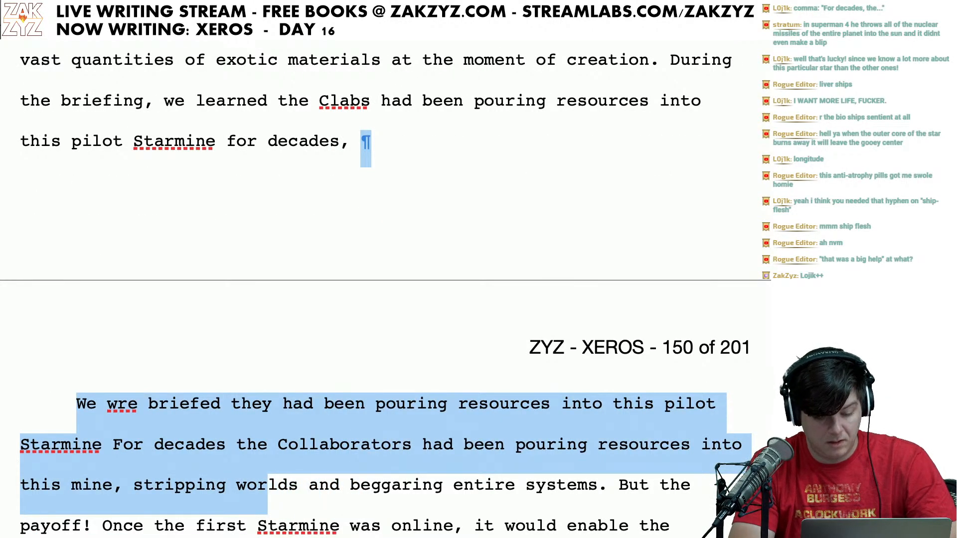
key("shift+Left")
key("shift+Left")
key("shift+Left")
key("shift+Left")
key("shift+Left")
key("shift+Left")
key("shift+Left")
key("shift+Left")
key("shift+Left")
key("shift+Left")
key("shift+Left")
key("shift+Left")
key("shift+Left")
key("BackSpace")
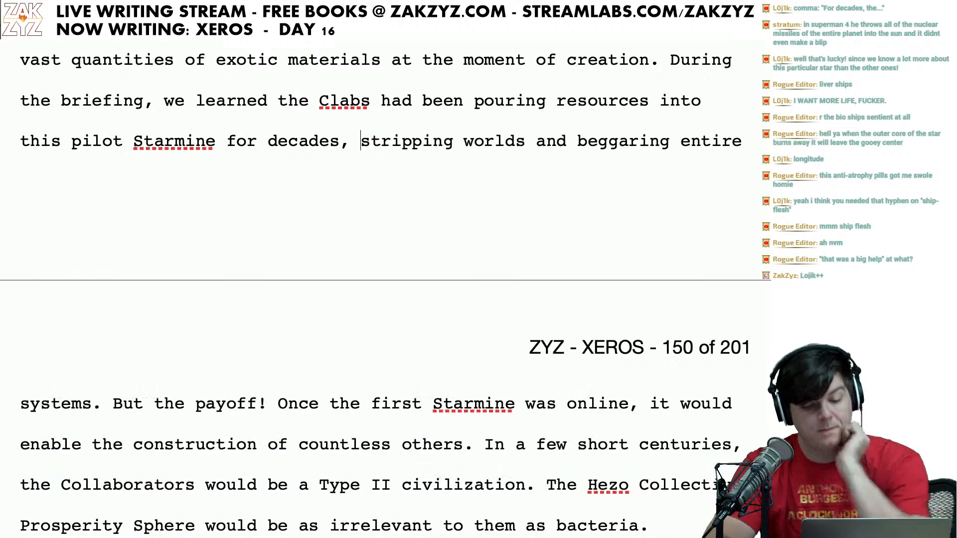
Step: Reread the Starmine paragraph from "for decades, stripping worlds" through the sentence on the Hezo Collective Prosperity Sphere
scroll(138, 379, "up", 1)
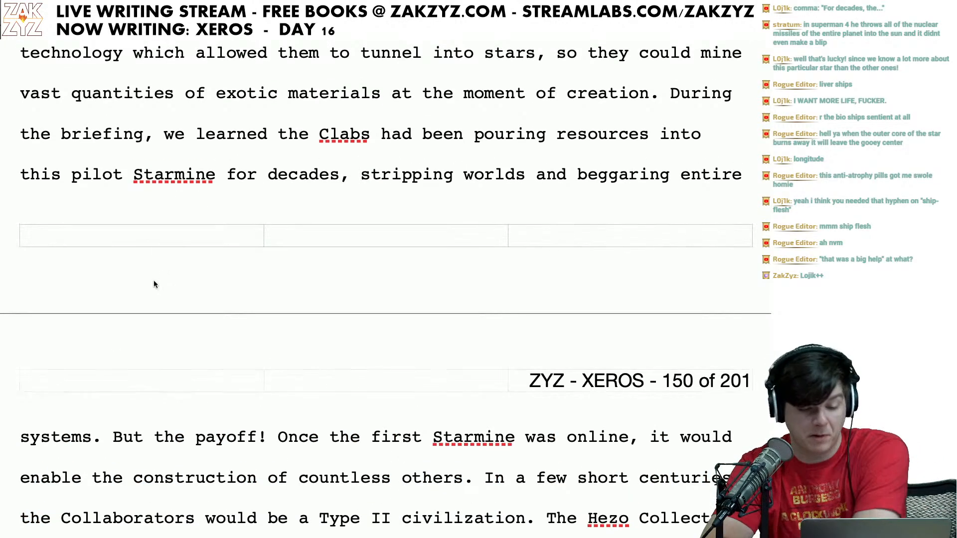
left_click(311, 174)
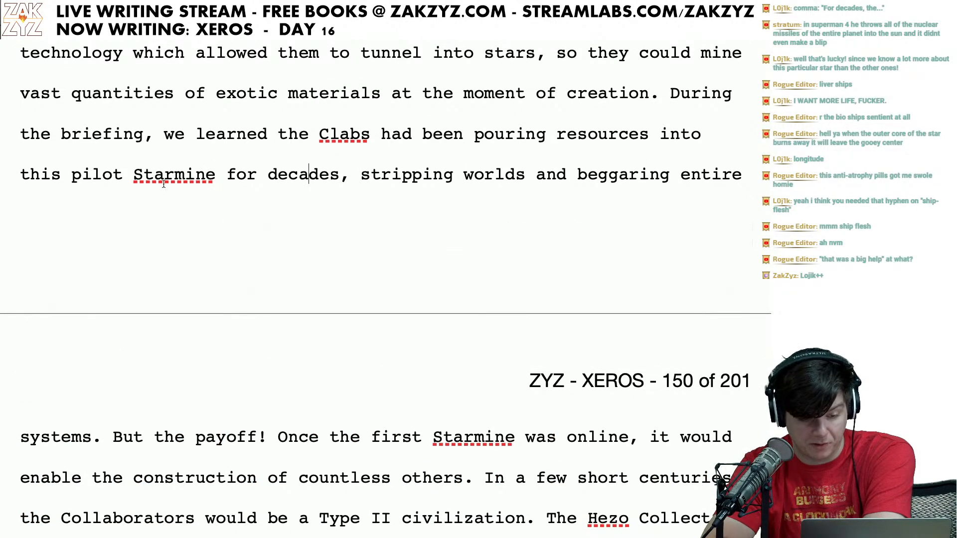
key("Right")
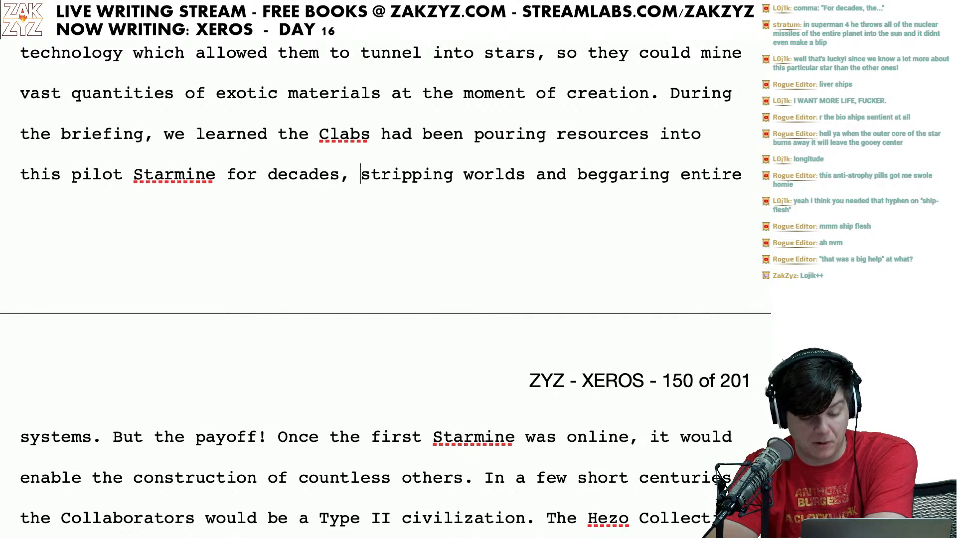
key("Down")
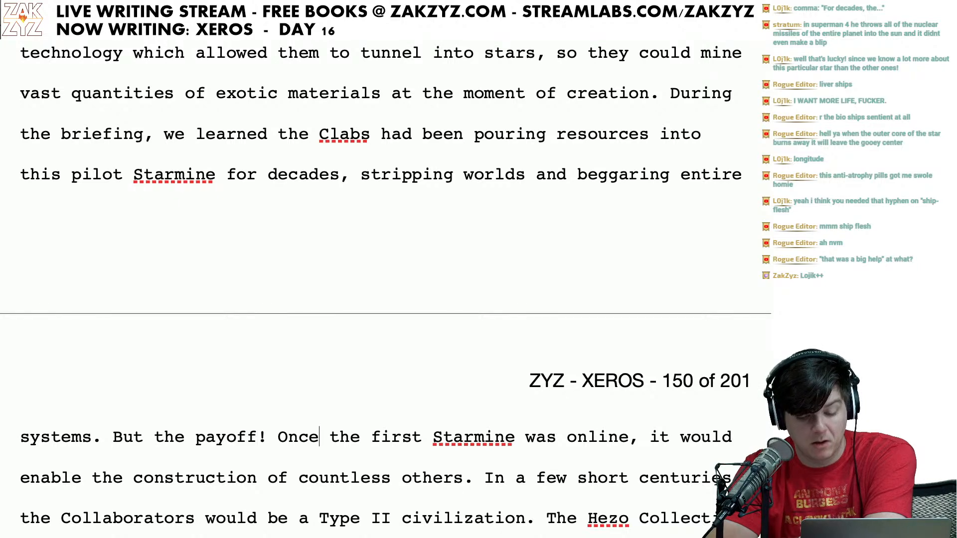
key("Right")
key("Right")
key("Right")
key("Right")
key("Right")
key("Right")
key("Right")
key("Right")
key("Right")
key("Right")
key("Right")
key("Right")
key("Right")
key("Right")
key("Right")
key("Right")
key("Right")
key("Right")
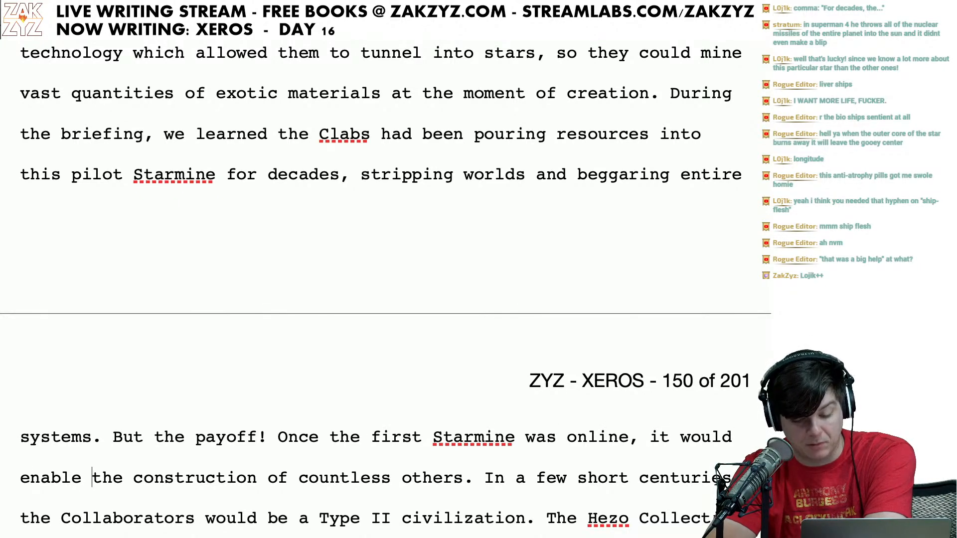
scroll(607, 486, "down", 2)
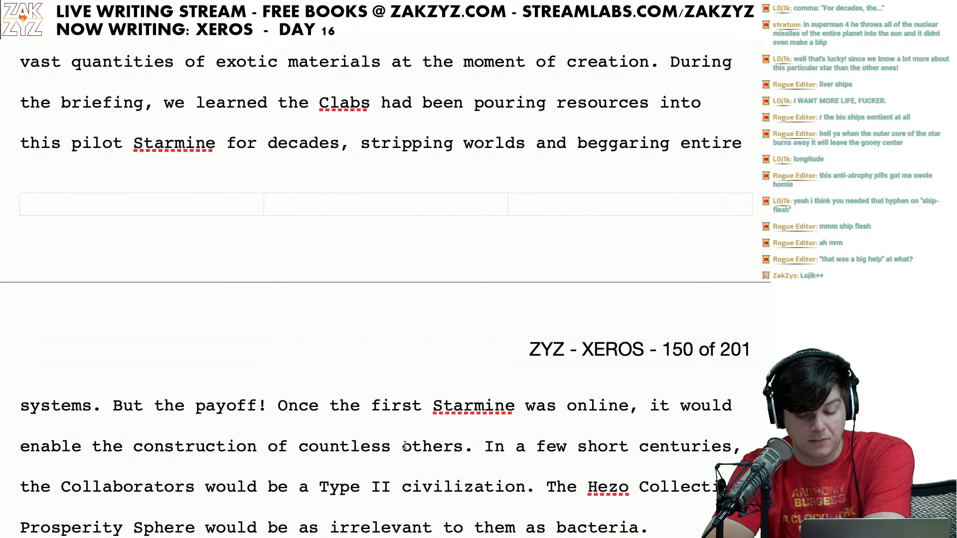
left_click(348, 473)
key("Right")
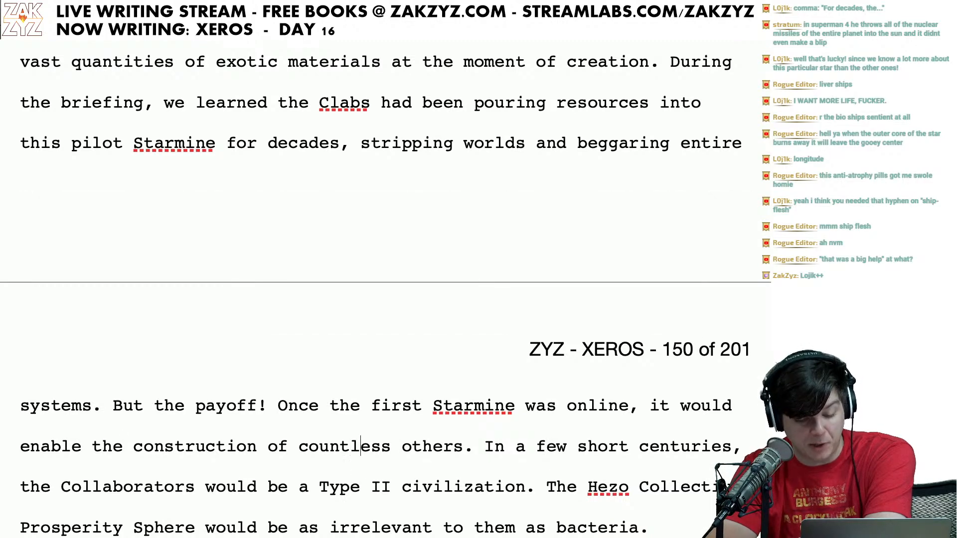
key("Left")
key("Down")
key("Down")
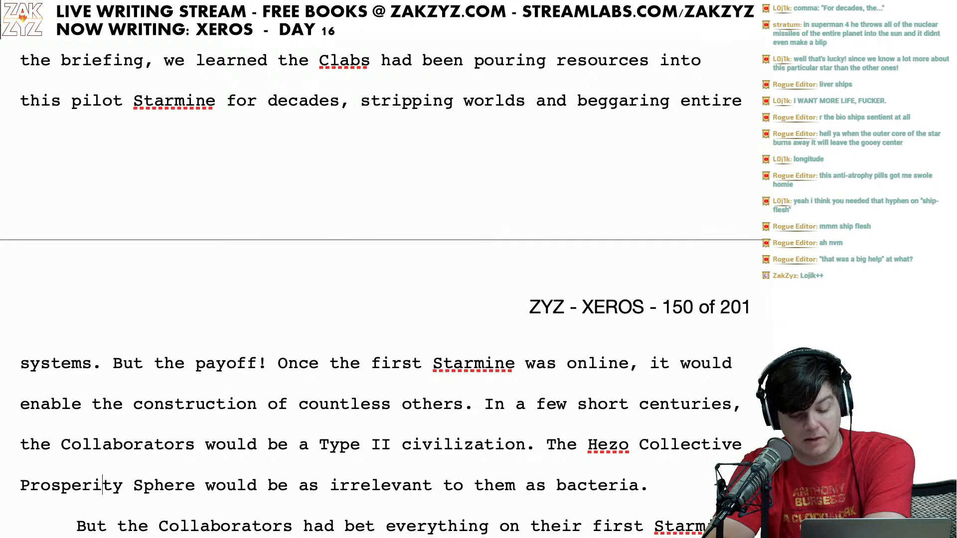
Step: Change "their" to "this" before "first Starmine" in the sentence beginning "But the Collaborators had bet everything"
scroll(386, 295, "down", 2)
scroll(517, 450, "down", 4)
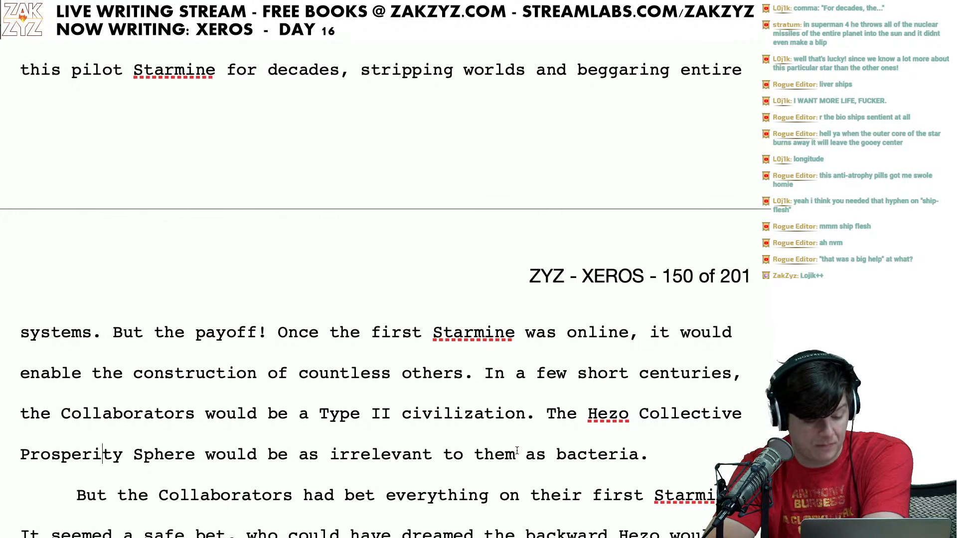
scroll(517, 450, "down", 2)
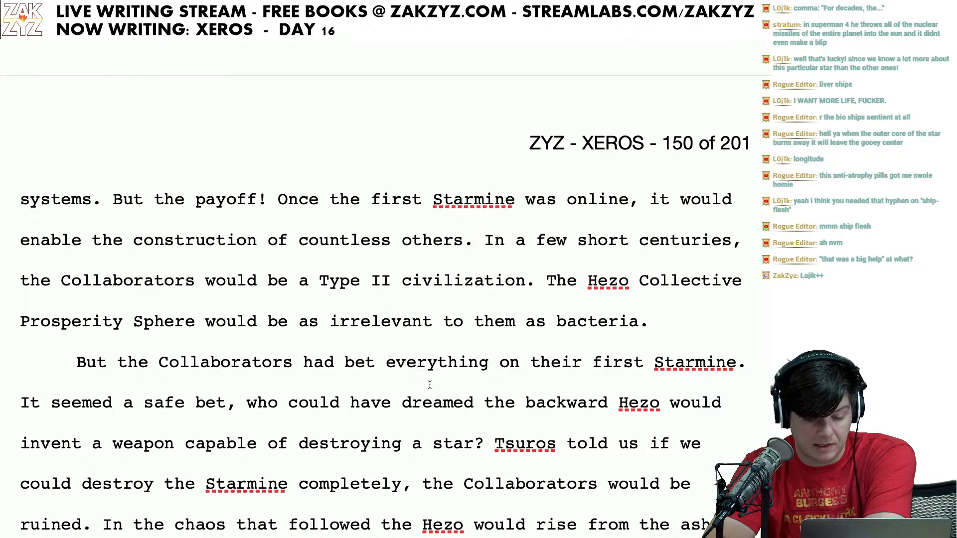
left_click(415, 381)
left_click(582, 360)
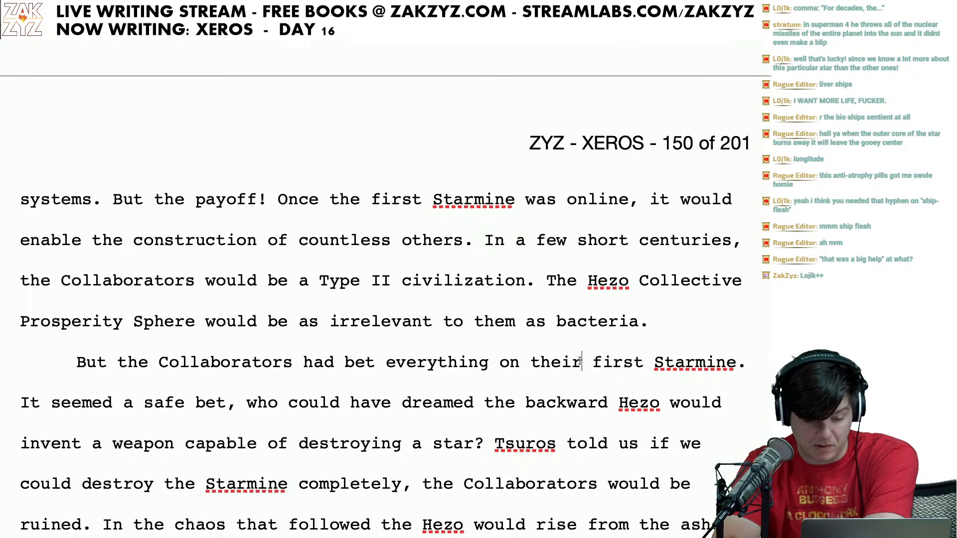
key("BackSpace")
key("BackSpace")
key("BackSpace")
key("BackSpace")
type("his")
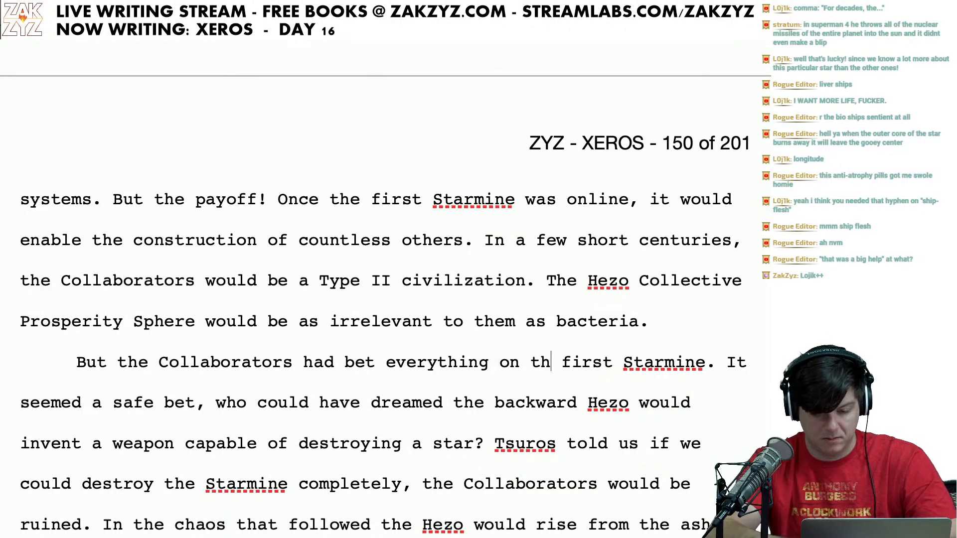
Step: Replace "would" with "could" after "the backward Hezo" in the safe-bet sentence
scroll(572, 362, "down", 2)
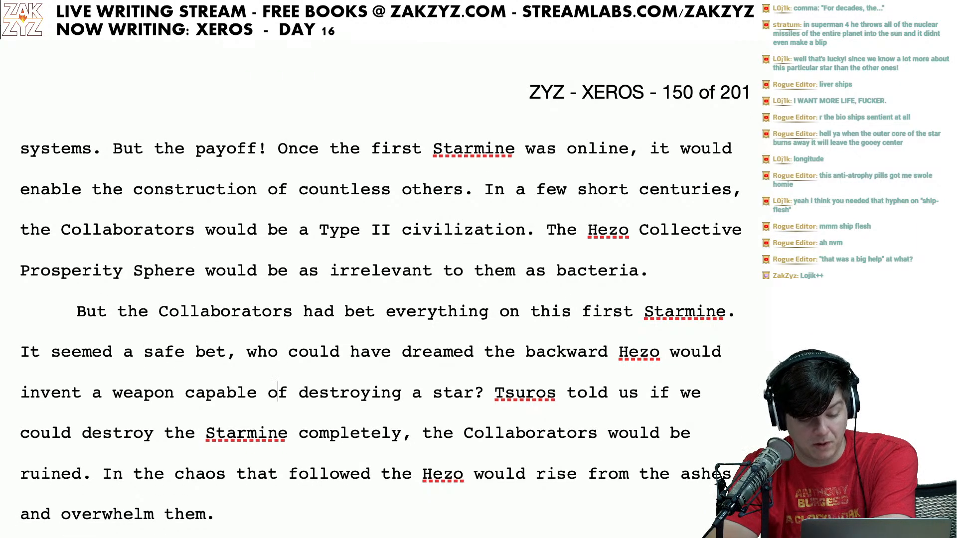
key("Left")
key("Left")
key("Left")
key("Left")
key("Left")
key("Left")
key("Left")
key("Right")
key("Right")
key("Right")
key("Right")
key("Right")
key("Right")
key("Right")
key("Right")
key("Right")
key("Right")
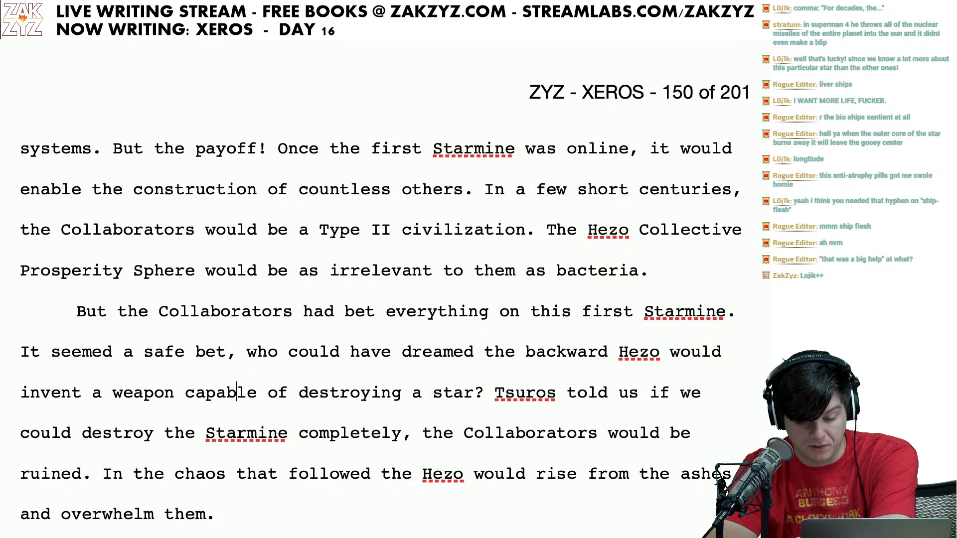
key("Right")
key("Right")
key("Right")
key("Right")
key("Right")
key("Right")
key("Right")
key("Right")
key("Right")
key("Right")
key("Right")
key("Right")
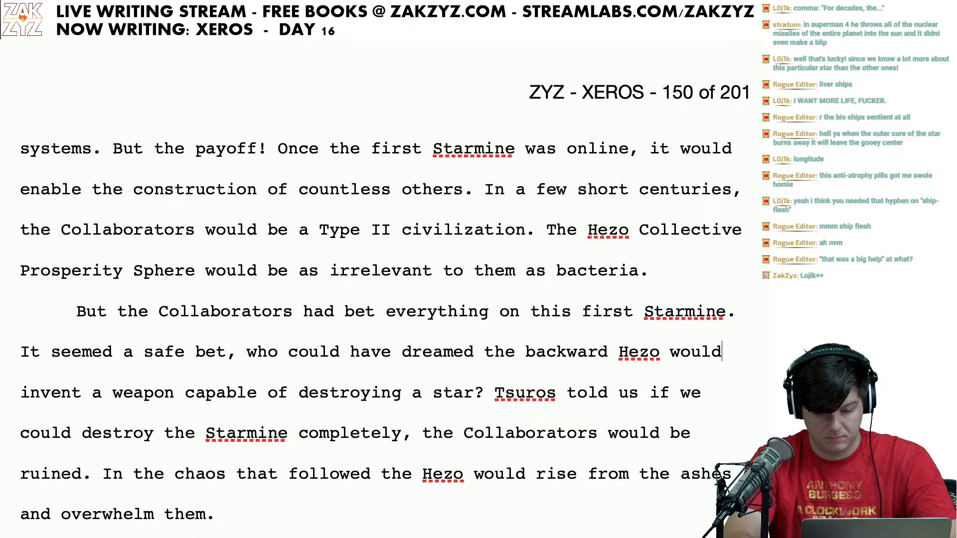
key("BackSpace")
key("BackSpace")
key("BackSpace")
key("BackSpace")
key("BackSpace")
type("could")
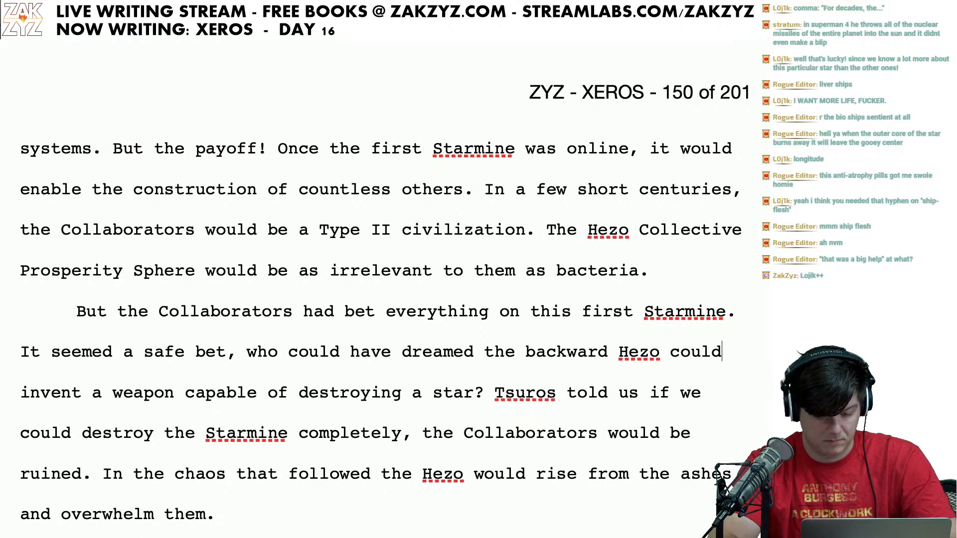
Step: Change "who could have dreamed" to "who would dream" in the safe-bet sentence
left_click(330, 352)
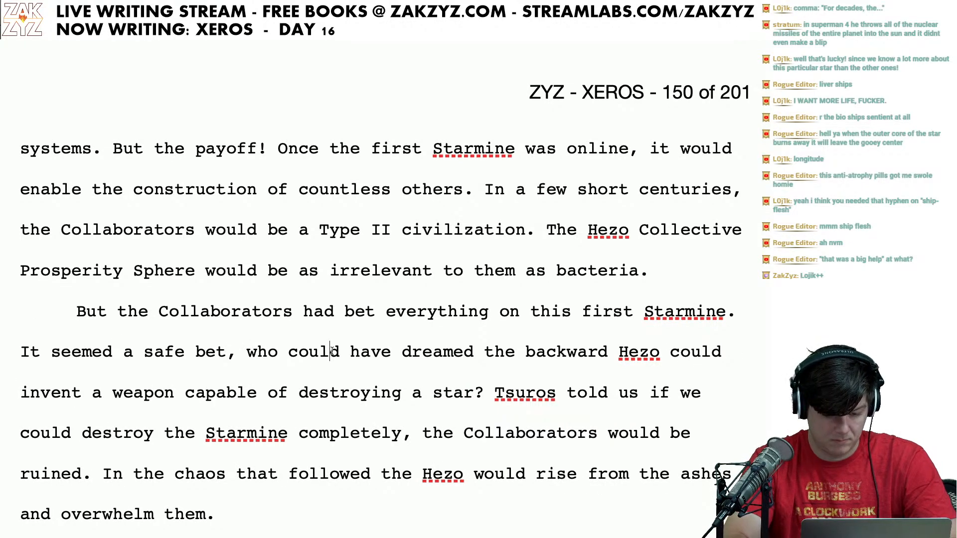
key("BackSpace")
key("BackSpace")
key("BackSpace")
key("BackSpace")
key("BackSpace")
type("woul")
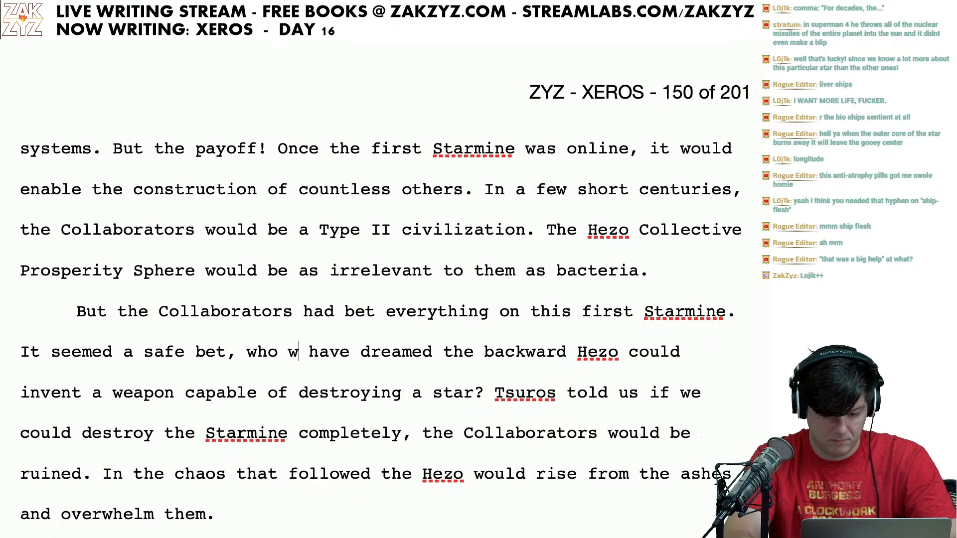
type("d")
key("shift+Right")
key("shift+Right")
key("shift+Right")
key("shift+Right")
key("shift+Right")
key("shift+Right")
key("shift+Right")
key("shift+Right")
key("shift+Right")
key("shift+Right")
key("shift+Right")
key("shift+Right")
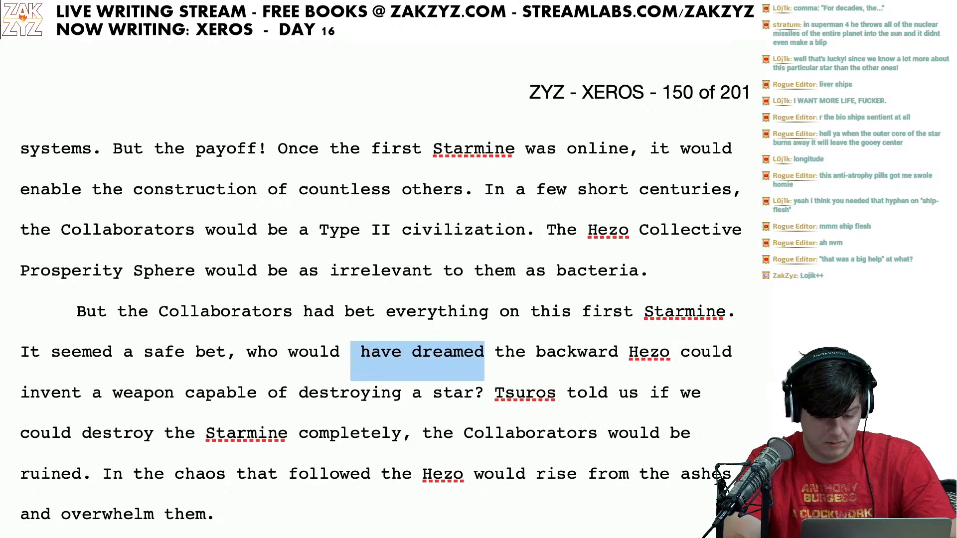
key("BackSpace")
key("Delete")
type("dream")
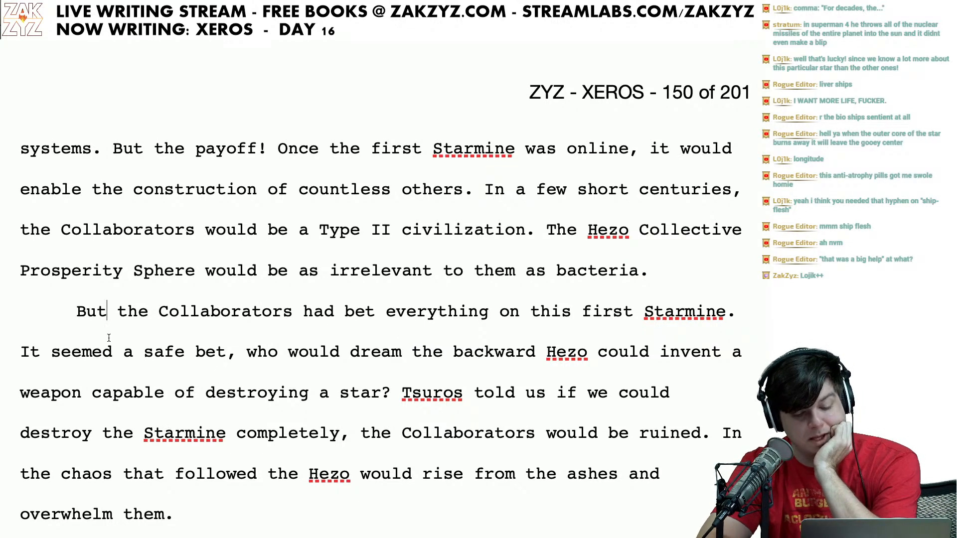
Step: Reread the paragraph from "It seemed a safe bet" through "the Collaborators would be ruined."
left_click(103, 353)
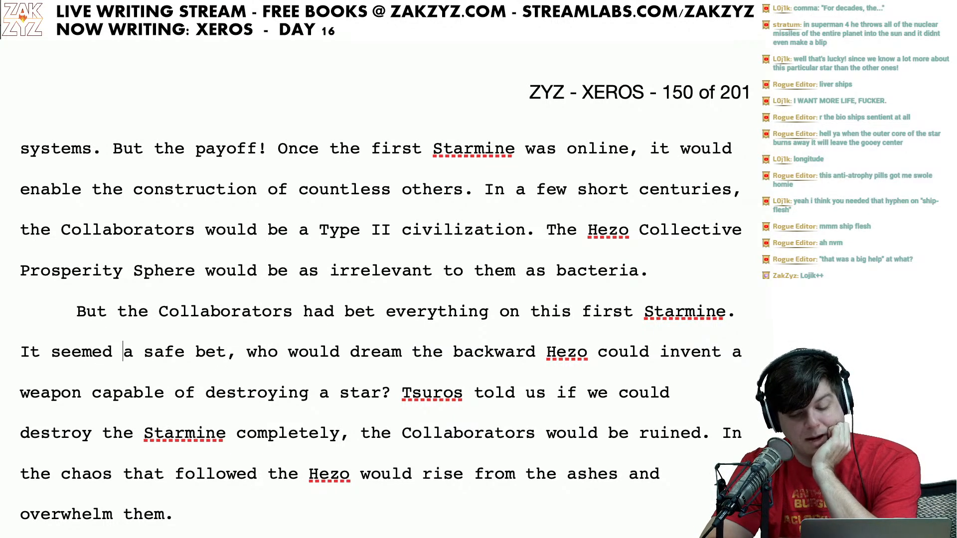
key("Right")
key("Right")
key("Right")
key("Right")
key("Right")
key("Right")
key("Right")
key("Right")
key("Right")
key("Down")
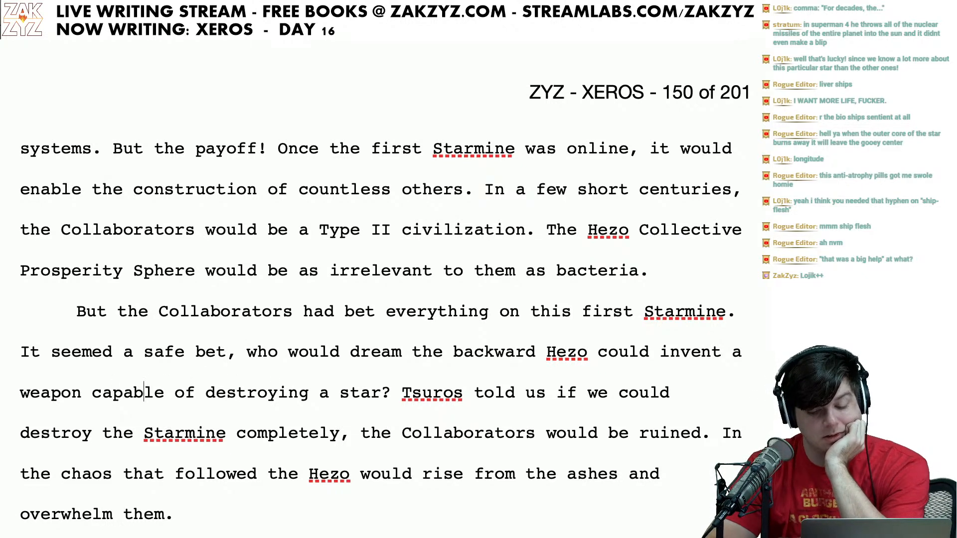
key("Right")
key("Right")
key("Right")
key("Right")
key("Right")
key("Right")
key("Right")
key("Right")
key("Right")
key("Right")
key("Right")
key("Right")
key("Right")
key("Right")
key("Right")
key("Down")
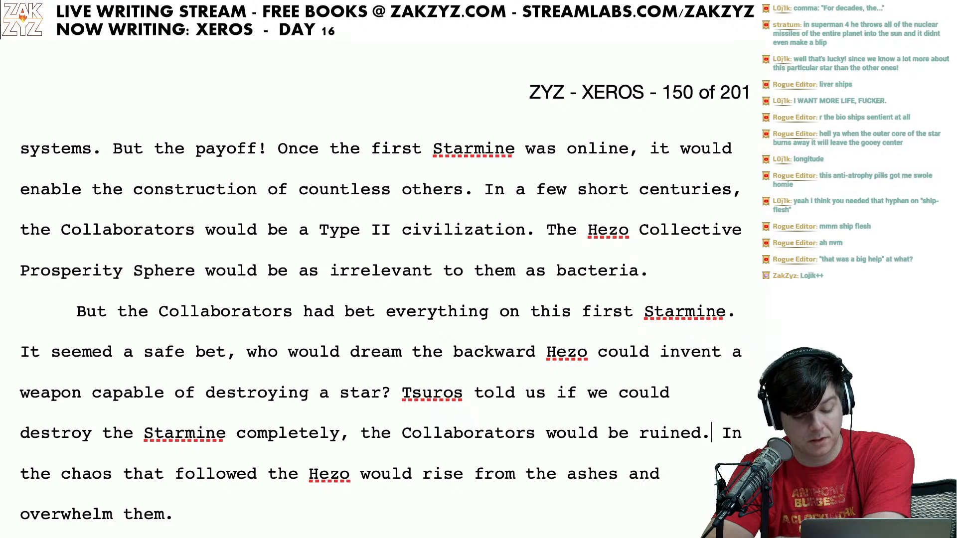
Step: Add a comma after "In the chaos that followed"
key("Right")
key("Right")
key("Right")
key("Right")
key("Right")
key("Right")
key("Right")
key("Right")
key("Right")
key("Right")
key("Right")
key("Right")
key("Right")
key("Right")
key("Right")
key("Right")
key("Right")
key("Right")
key("Right")
key("Right")
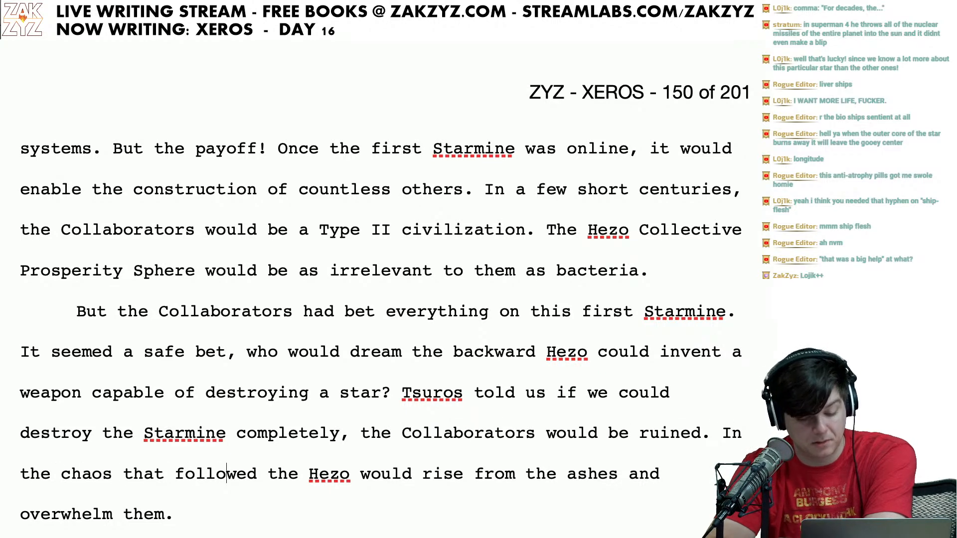
key("Left")
key("Right")
type(",")
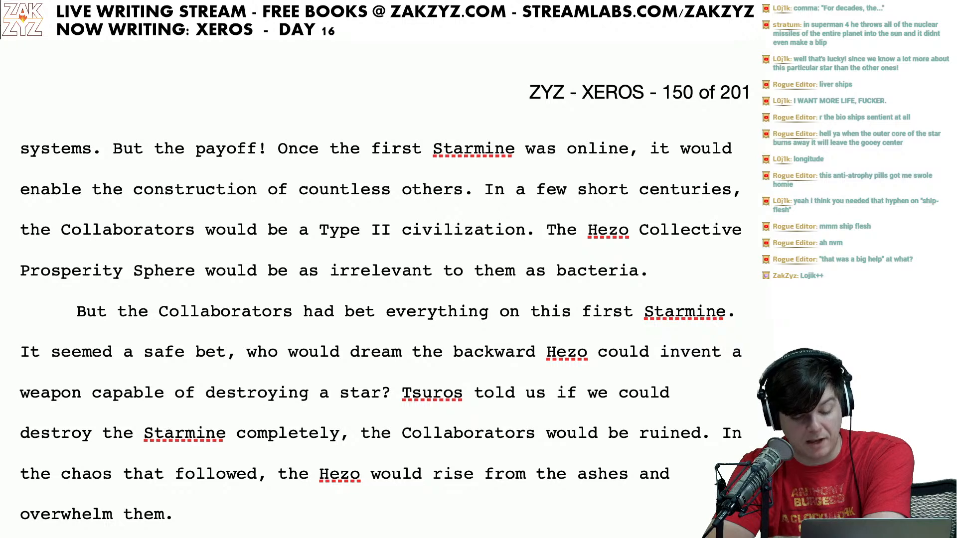
Step: Insert "remnants of the" before "Hezo would rise" in the sentence beginning "In the chaos that followed"
key("Down")
key("Up")
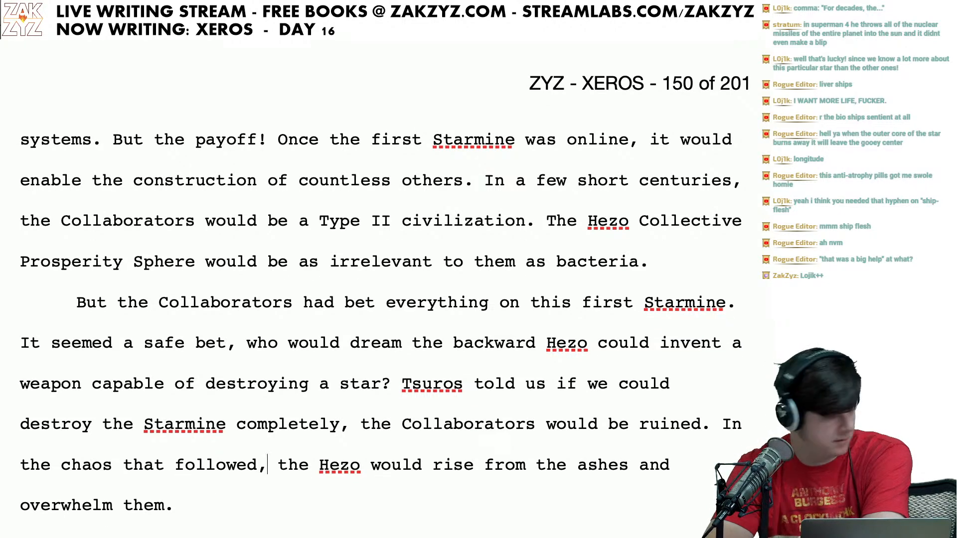
key("Right")
key("Right")
key("Right")
key("Right")
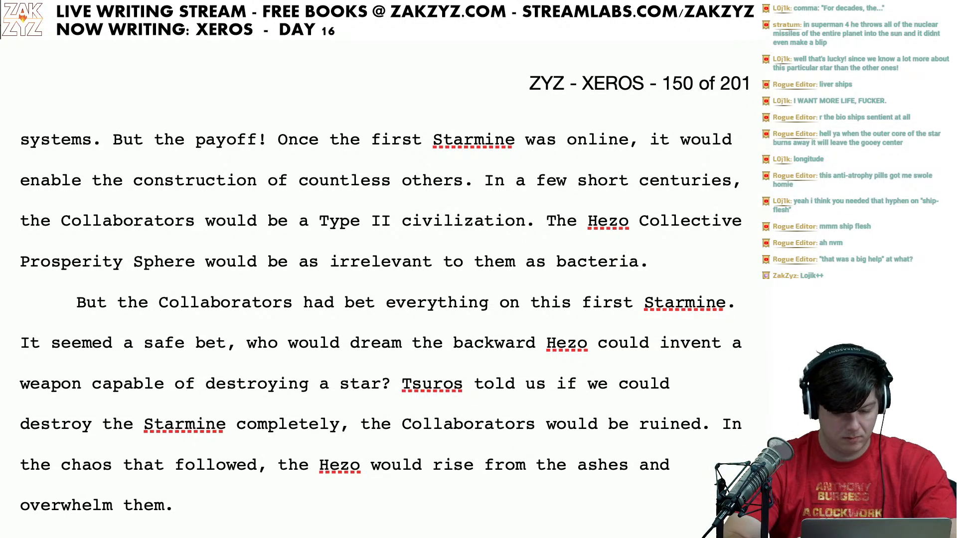
key("Right")
key("Right")
key("Right")
key("Left")
key("Left")
type("remn")
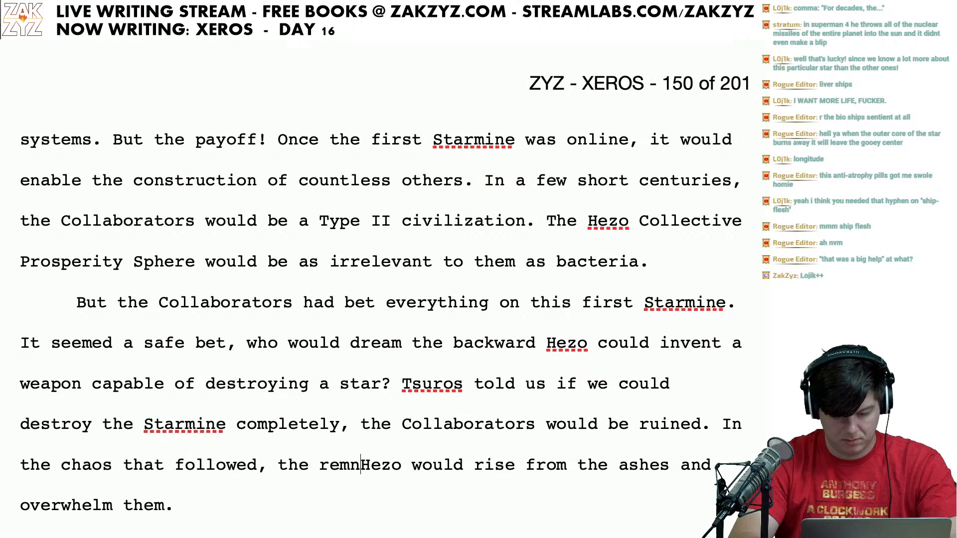
type("ants of the")
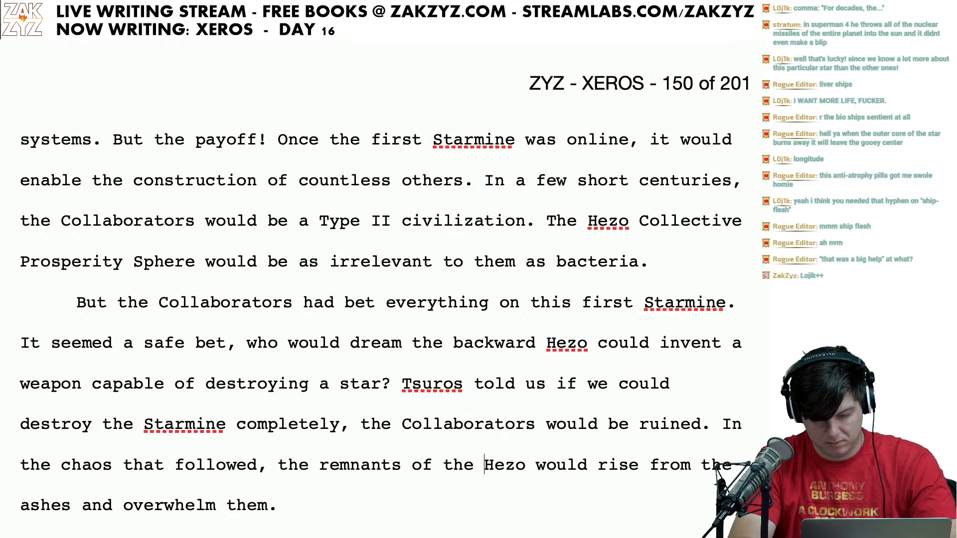
Step: Delete "the remnants of the" before "Hezo" in the sentence beginning "In the chaos that followed"
key("BackSpace")
key("BackSpace")
key("BackSpace")
key("BackSpace")
key("BackSpace")
key("BackSpace")
key("BackSpace")
key("BackSpace")
key("BackSpace")
key("BackSpace")
key("BackSpace")
key("BackSpace")
key("BackSpace")
key("BackSpace")
key("BackSpace")
key("BackSpace")
key("BackSpace")
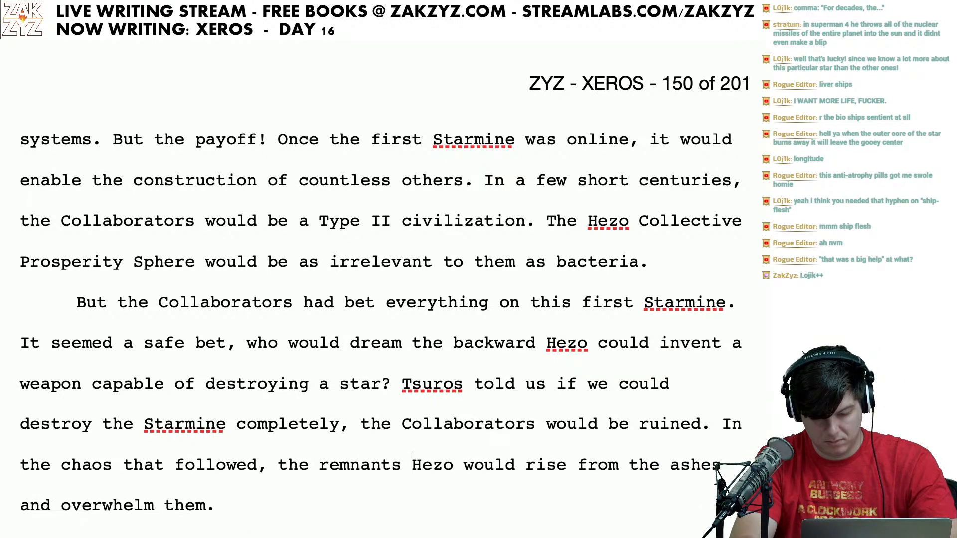
key("BackSpace")
key("BackSpace")
key("BackSpace")
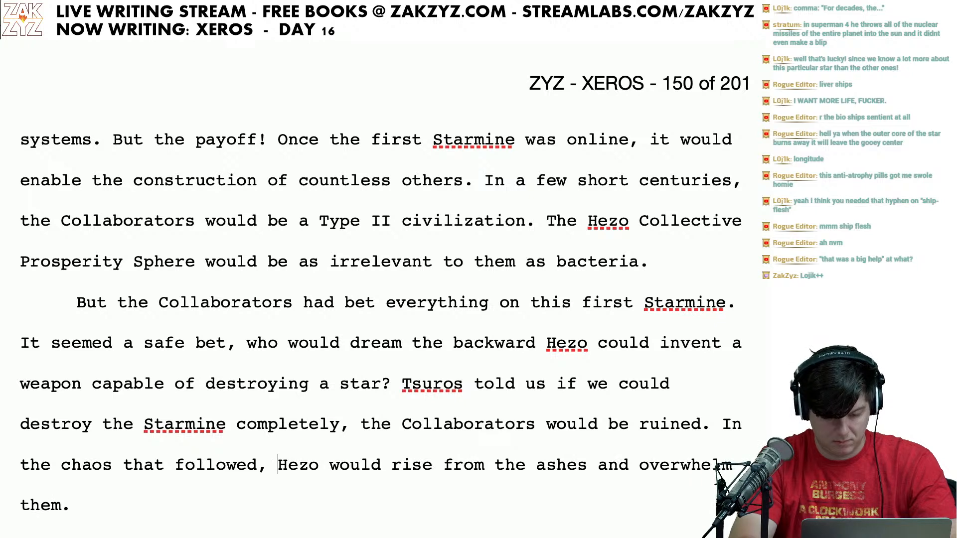
Step: Insert "loyalists" after "Hezo" so the clause reads "Hezo loyalists would rise from the ashes"
key("Right")
key("Right")
key("Right")
key("Right")
type("Loyalists")
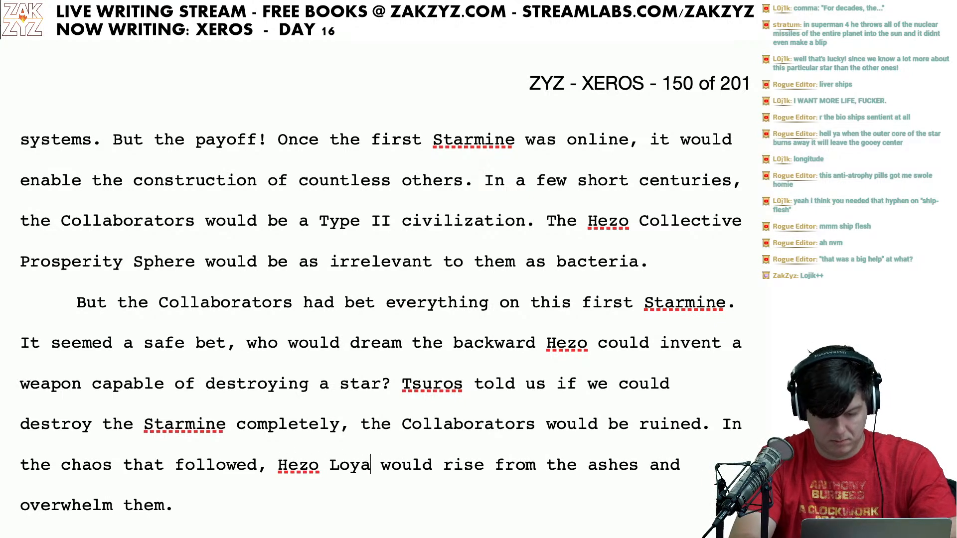
key("Left")
key("Left")
key("Left")
key("Left")
key("Left")
key("Left")
key("Left")
key("Left")
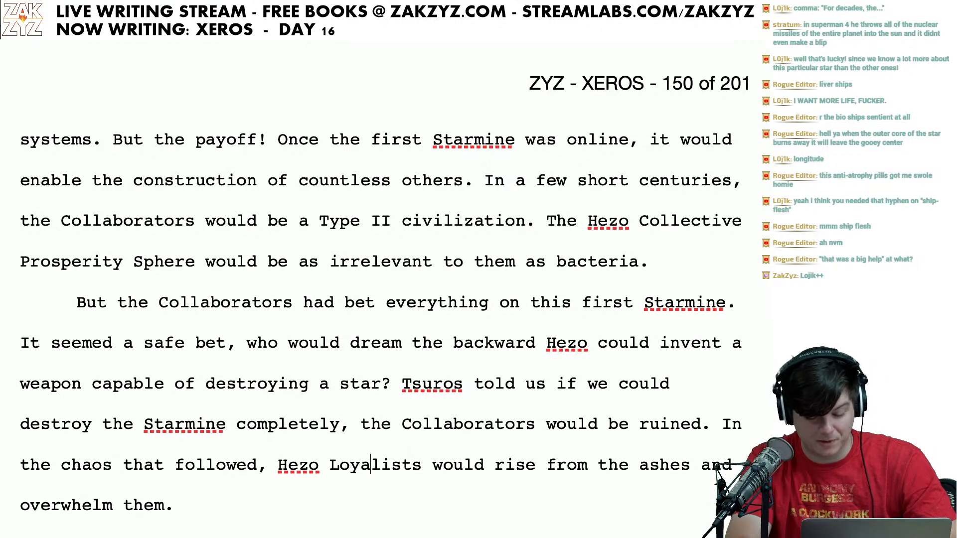
key("BackSpace")
type("l")
Step: Split the safe-bet sentence in two by ending it after "bet" with a period and capitalizing "Who"
scroll(25, 384, "down", 2)
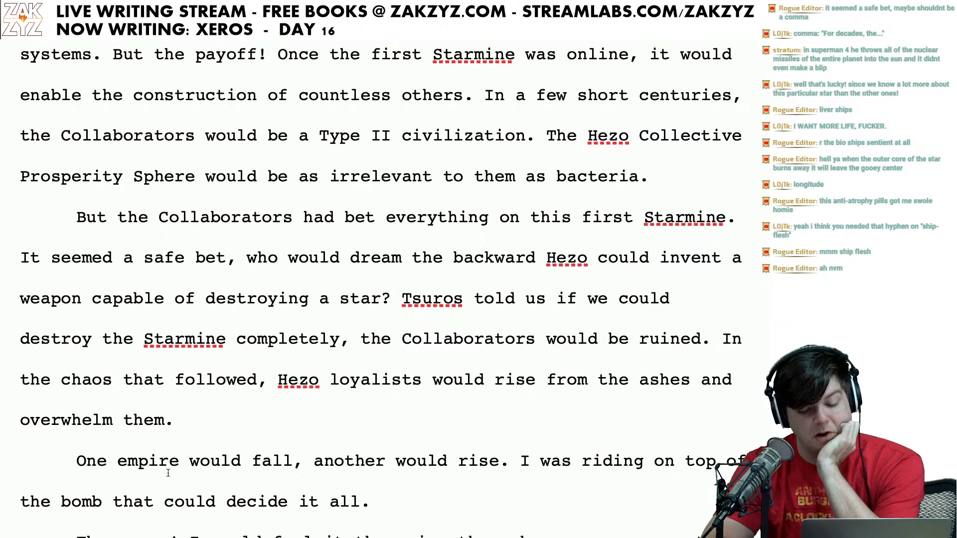
left_click(198, 471)
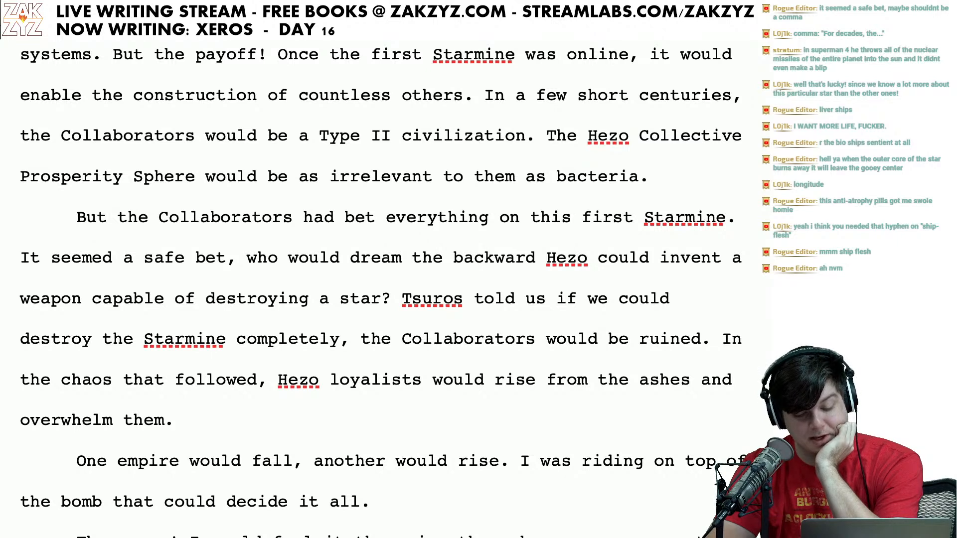
key("Down")
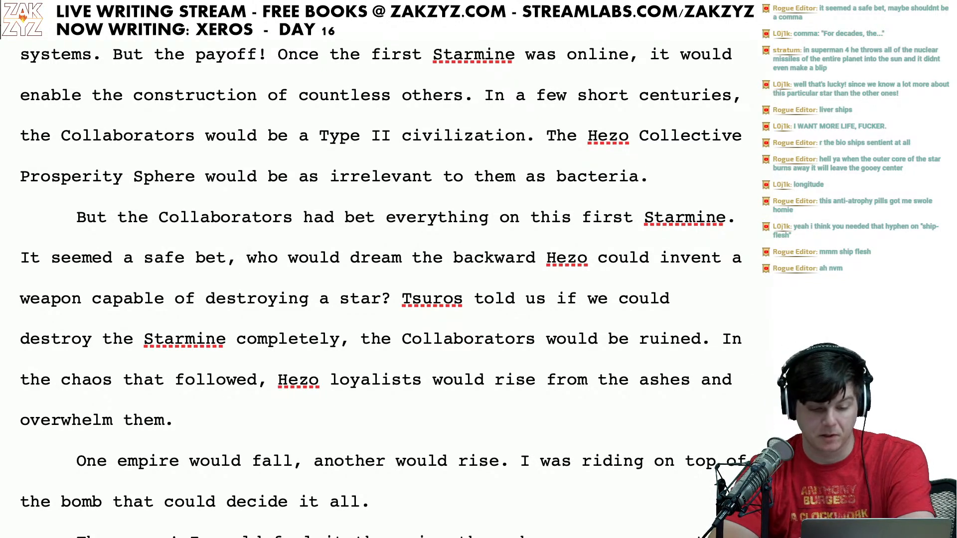
key("Right")
key("Left")
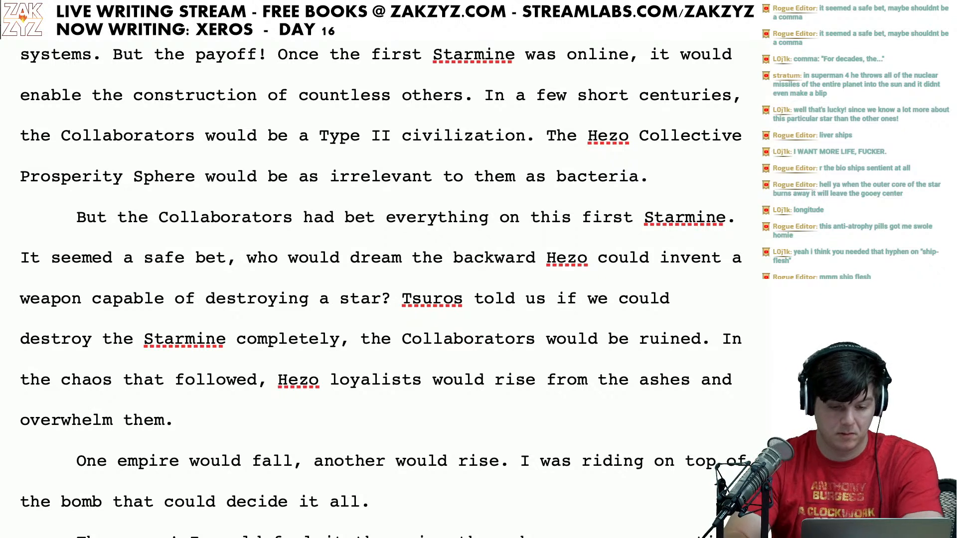
key("BackSpace")
type(".")
key("Right")
key("Right")
key("BackSpace")
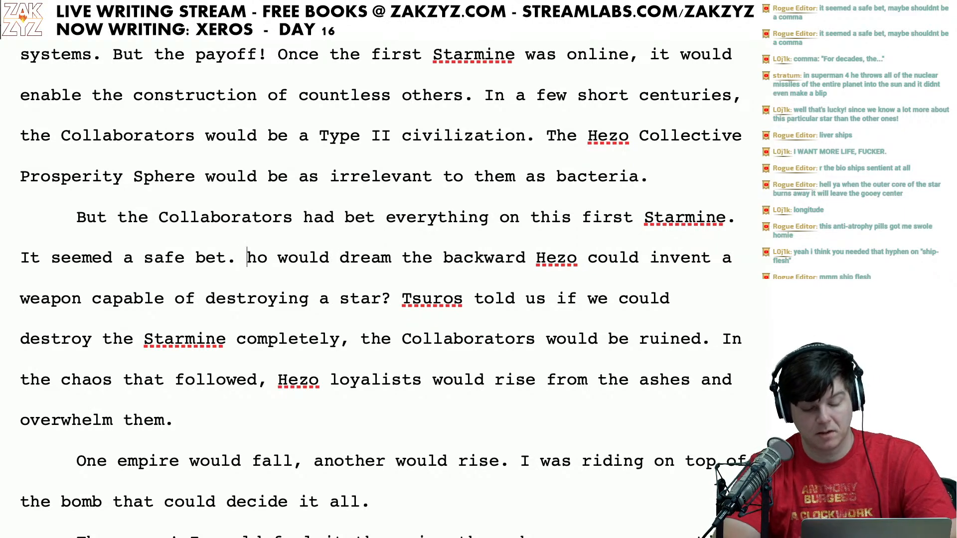
type("W")
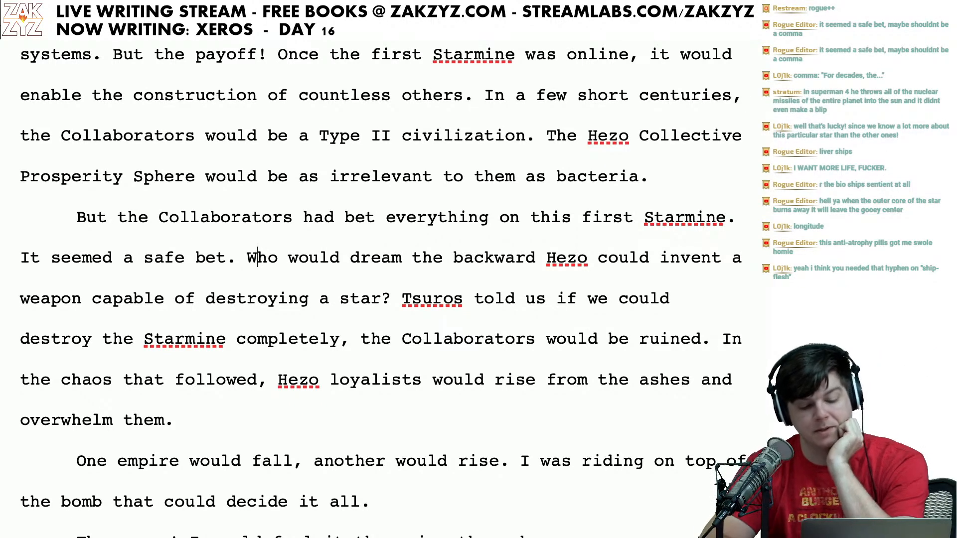
Step: Reread the Collaborators paragraph and the lines that follow, through "the bomb that could decide it all."
scroll(380, 289, "down", 1)
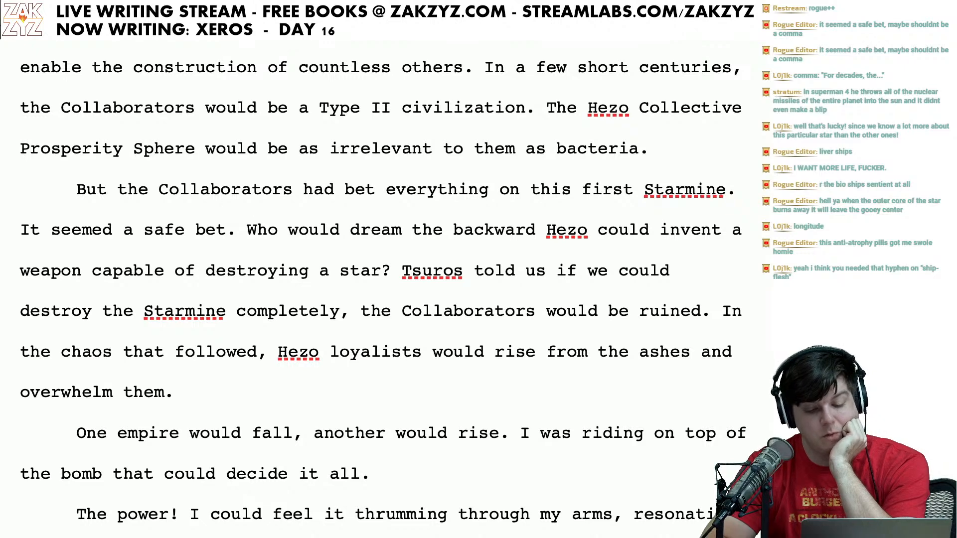
scroll(229, 344, "down", 1)
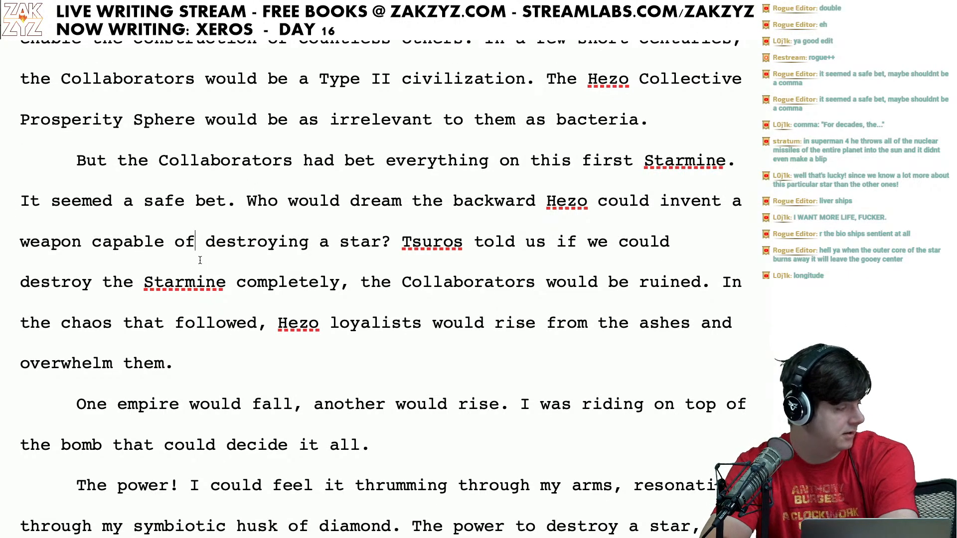
scroll(198, 260, "down", 2)
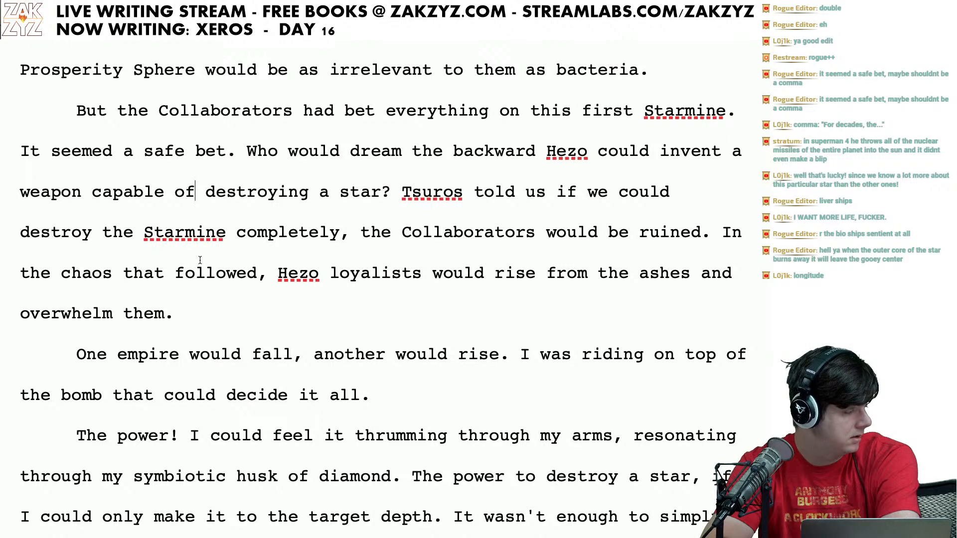
scroll(200, 260, "down", 1)
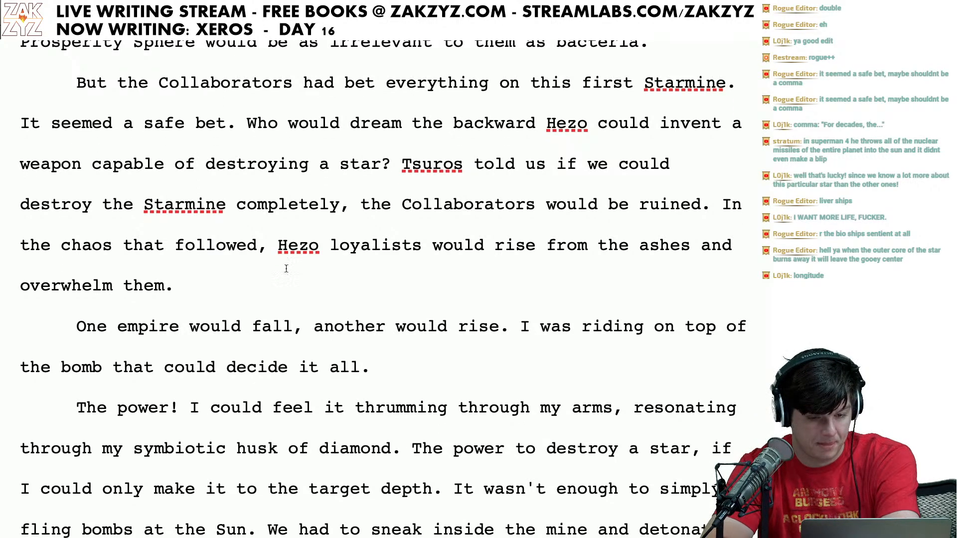
scroll(390, 145, "down", 1)
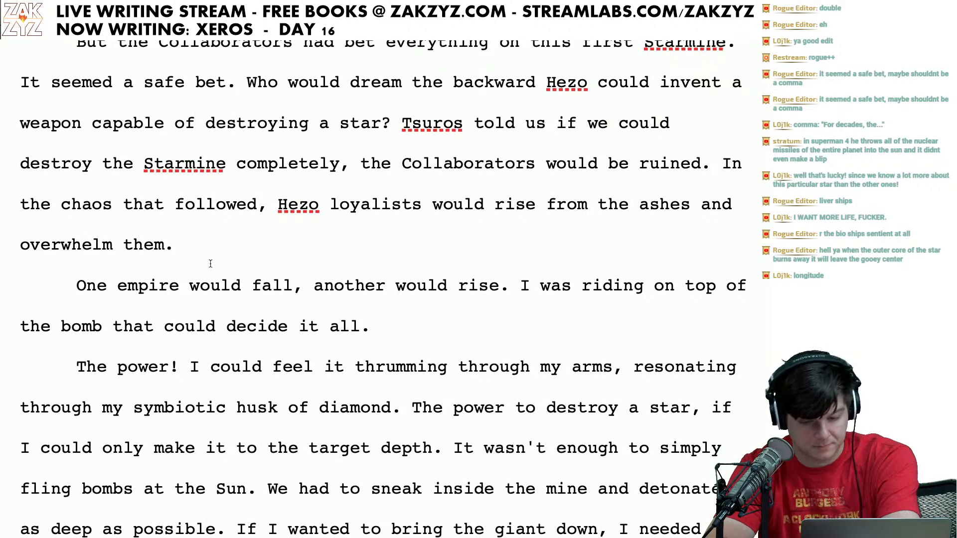
left_click(174, 327)
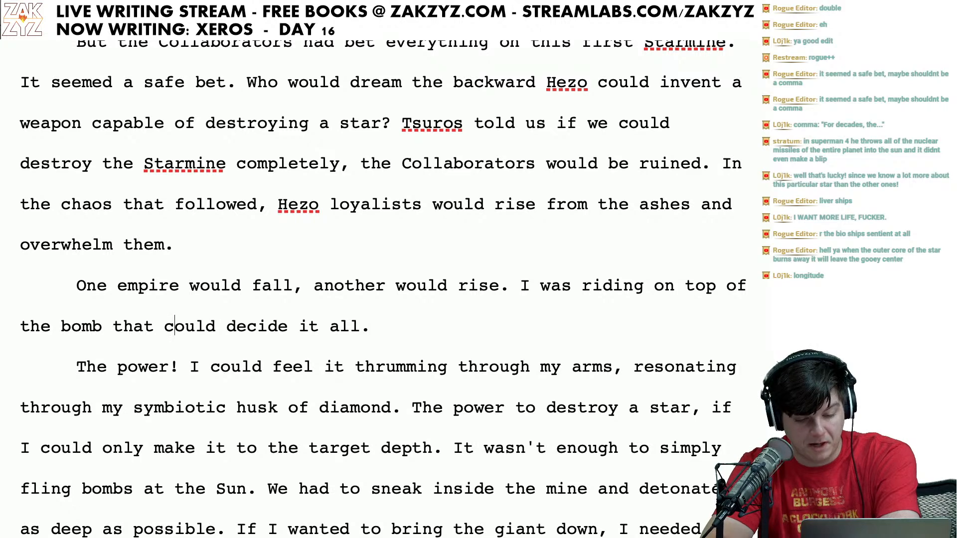
scroll(175, 326, "down", 1)
scroll(175, 326, "up", 1)
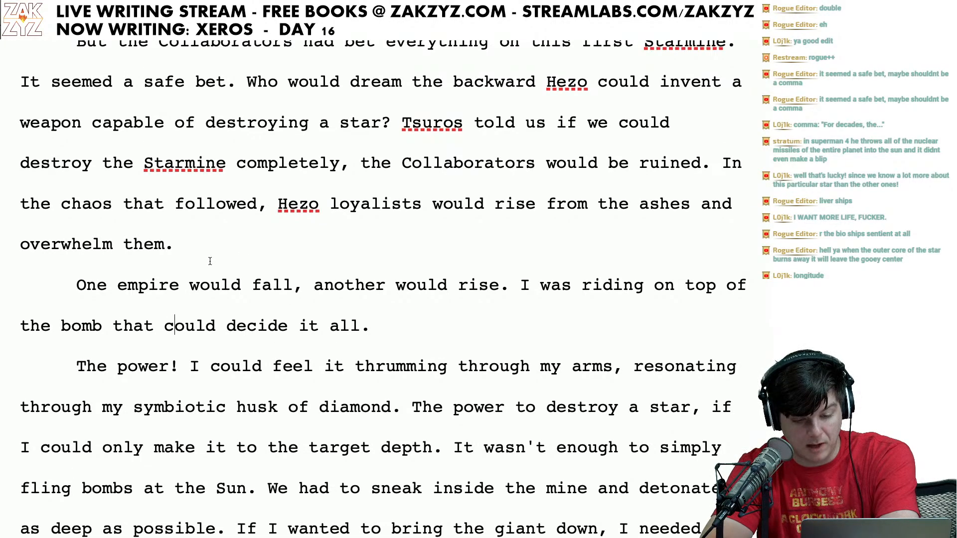
left_click(464, 289)
scroll(464, 294, "up", 1)
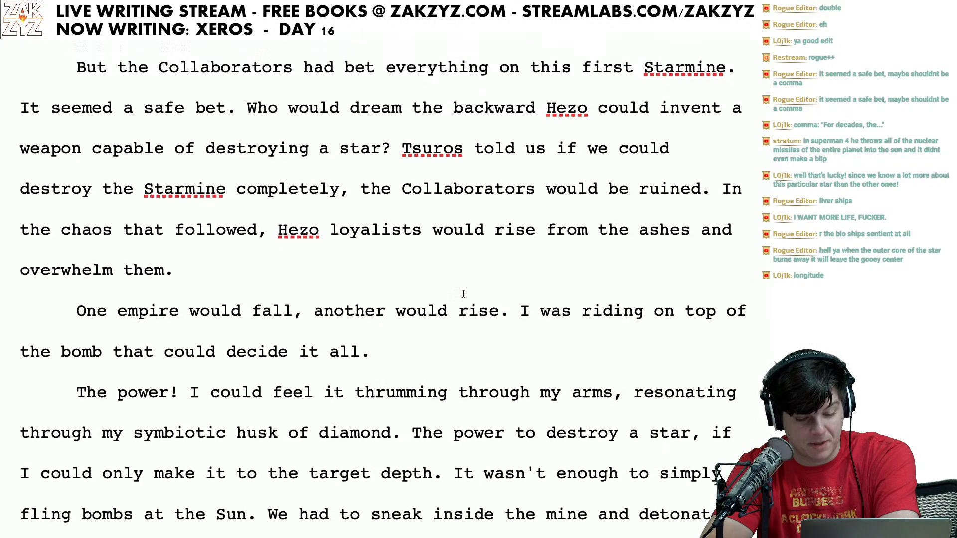
scroll(463, 294, "up", 1)
scroll(463, 295, "down", 1)
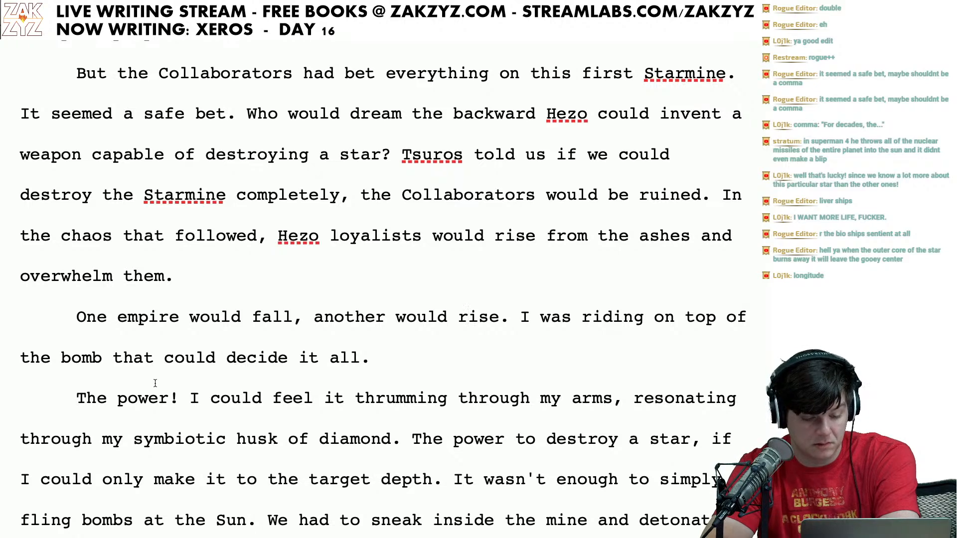
Step: Put "The power!" in its own paragraph and remove the stray space before "I could feel it thrumming"
left_click(176, 404)
key("Return")
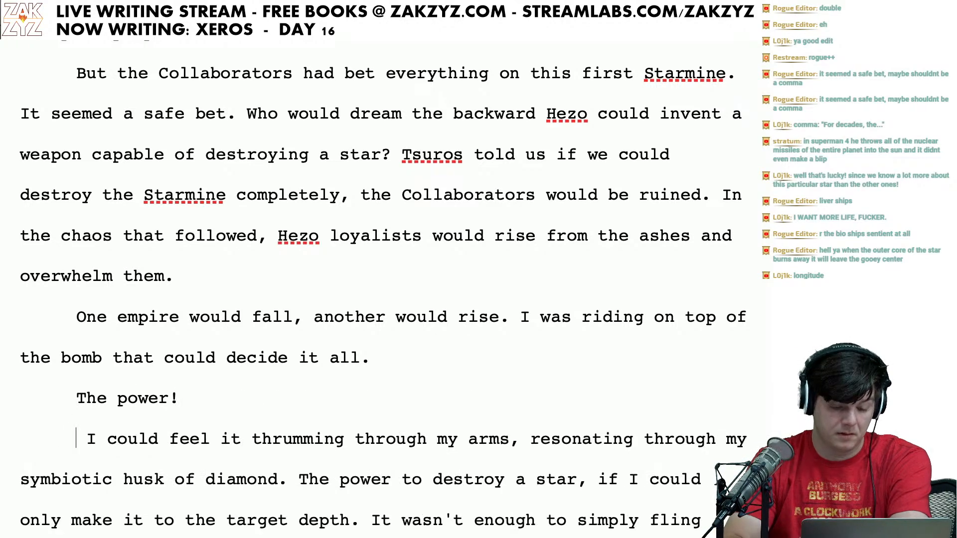
key("BackSpace")
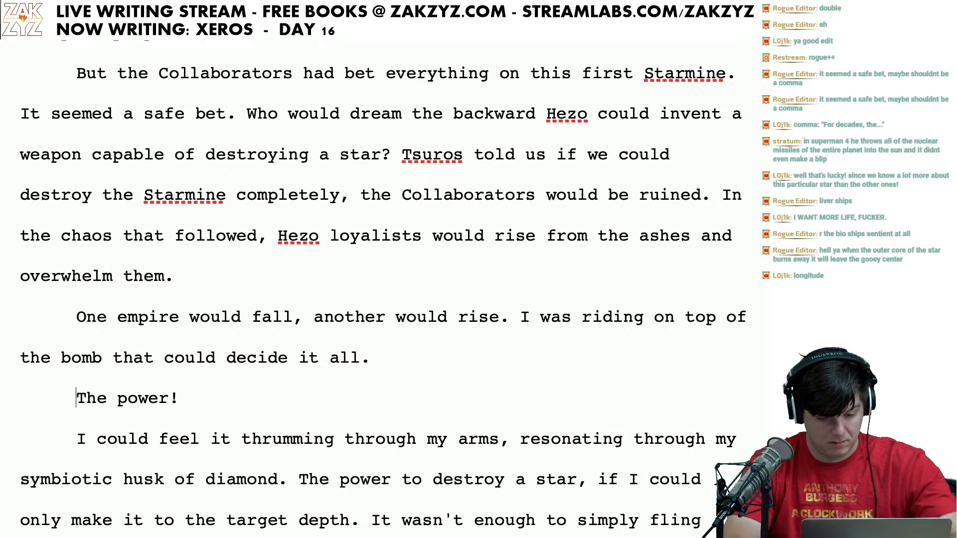
Step: Italicize the one-line paragraph "The power!"
key("shift+Right")
key("shift+Right")
key("shift+Right")
key("shift+Right")
key("shift+Right")
key("shift+Right")
key("shift+Right")
key("shift+Right")
key("shift+Right")
key("shift+Right")
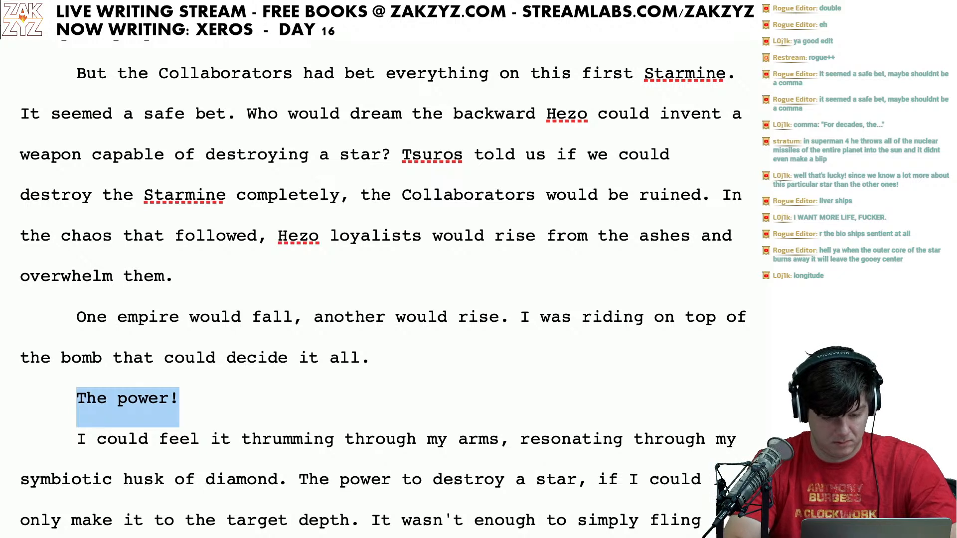
key("ctrl+i")
Step: Insert "corybantic phase-" before "diamond" so the phrase reads "symbiotic husk of corybantic phase-diamond"
key("Down")
key("Down")
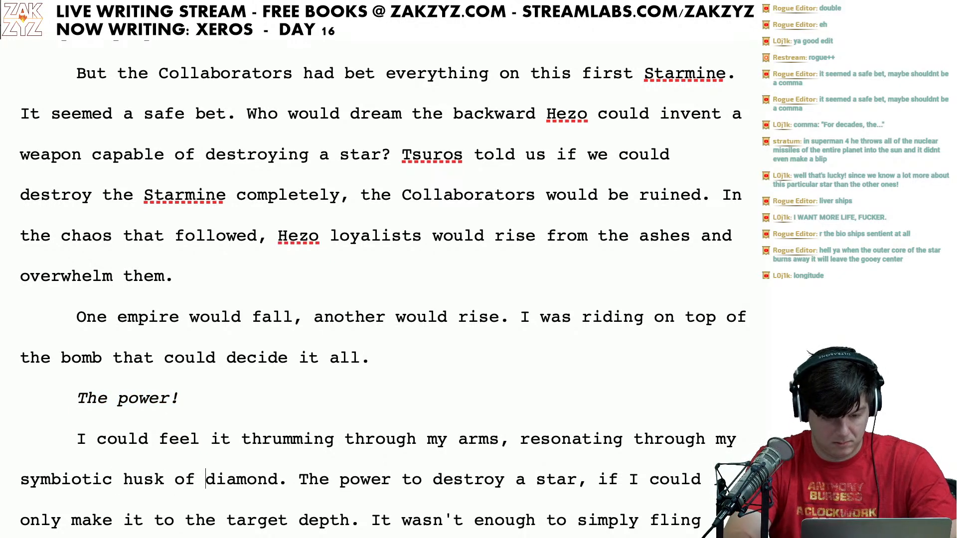
type("coryp")
type("antic phase")
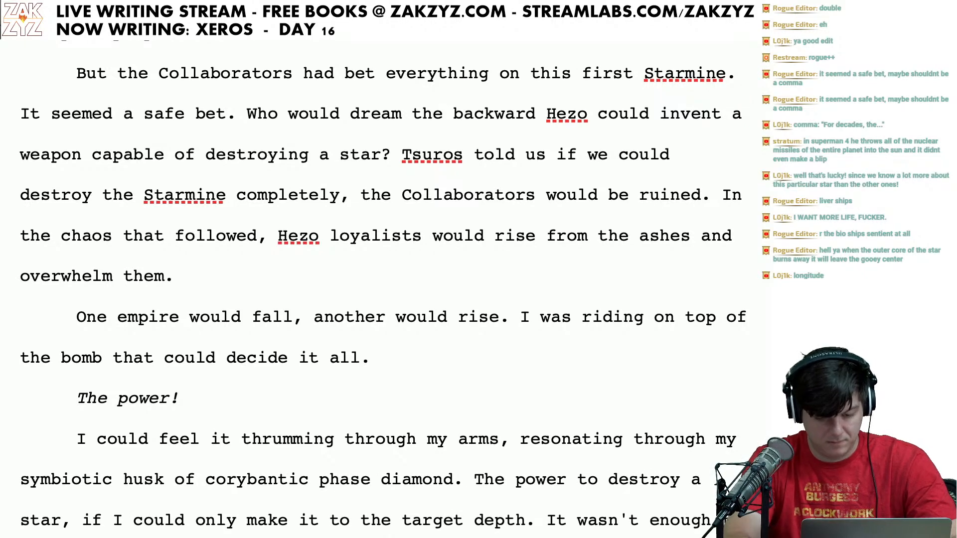
key("BackSpace")
type("-")
key("BackSpace")
Step: Reread the paragraph from "I could feel it thrumming" through "make it to the target depth."
scroll(383, 288, "down", 1)
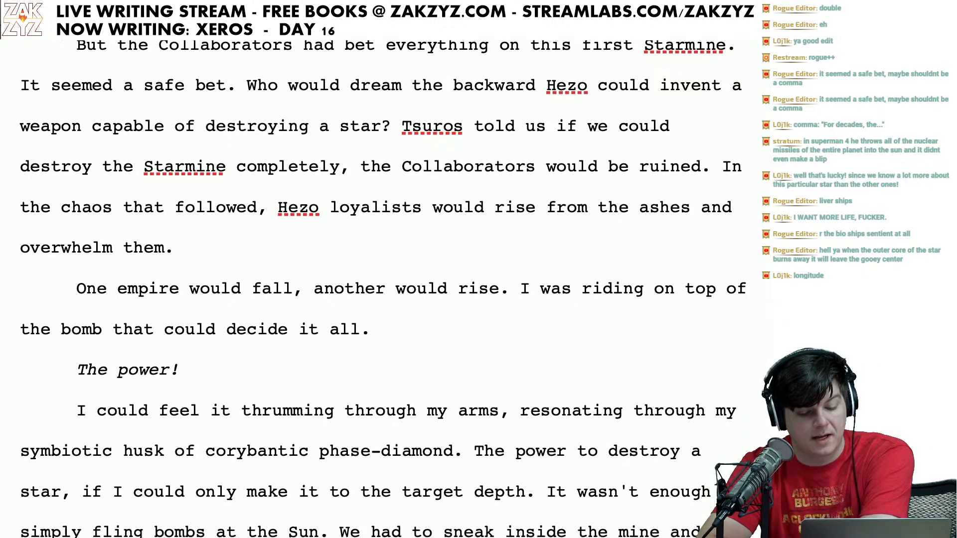
scroll(143, 417, "down", 1)
scroll(200, 384, "down", 1)
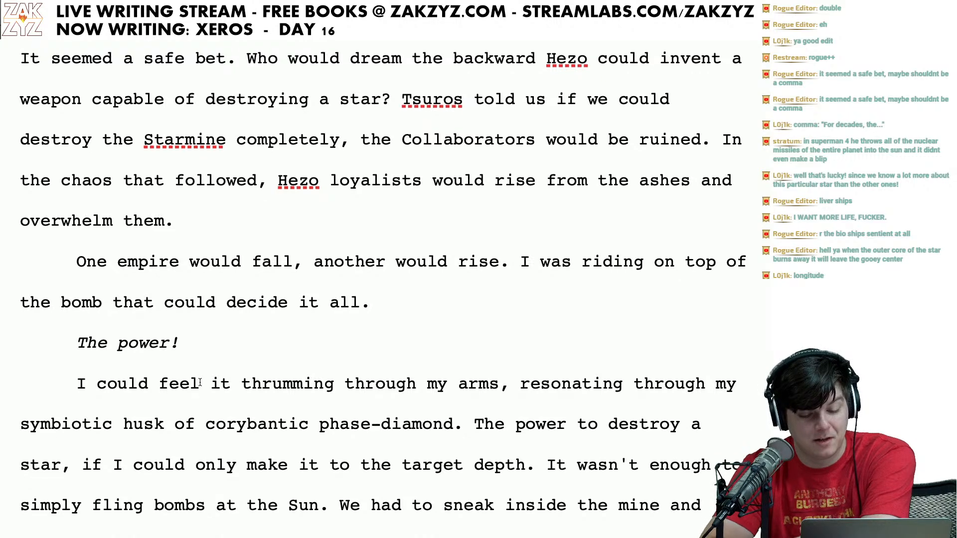
left_click(200, 384)
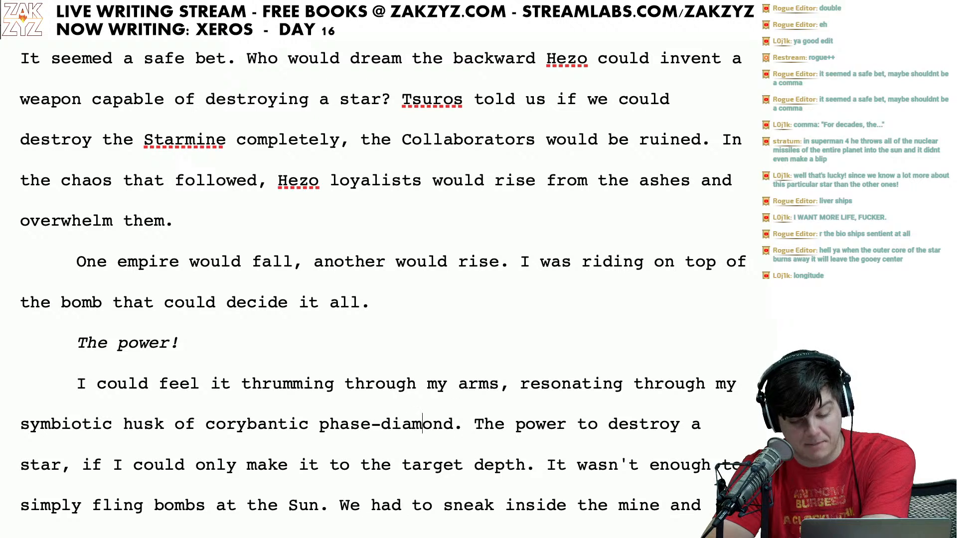
key("Right")
key("Right")
key("Right")
key("Right")
key("Right")
key("Right")
key("Right")
key("Right")
key("Right")
key("Right")
key("Right")
key("Right")
key("Right")
key("Right")
key("Right")
key("Right")
key("Right")
key("Right")
key("Right")
key("Right")
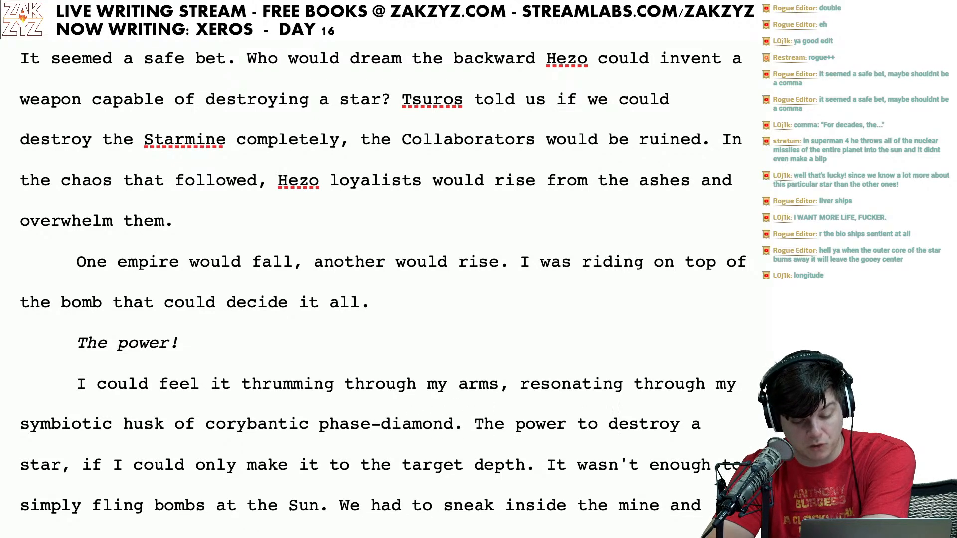
key("Right")
key("Right")
key("Right")
key("Right")
key("Right")
key("Right")
key("Right")
key("Right")
key("Right")
key("Right")
key("Right")
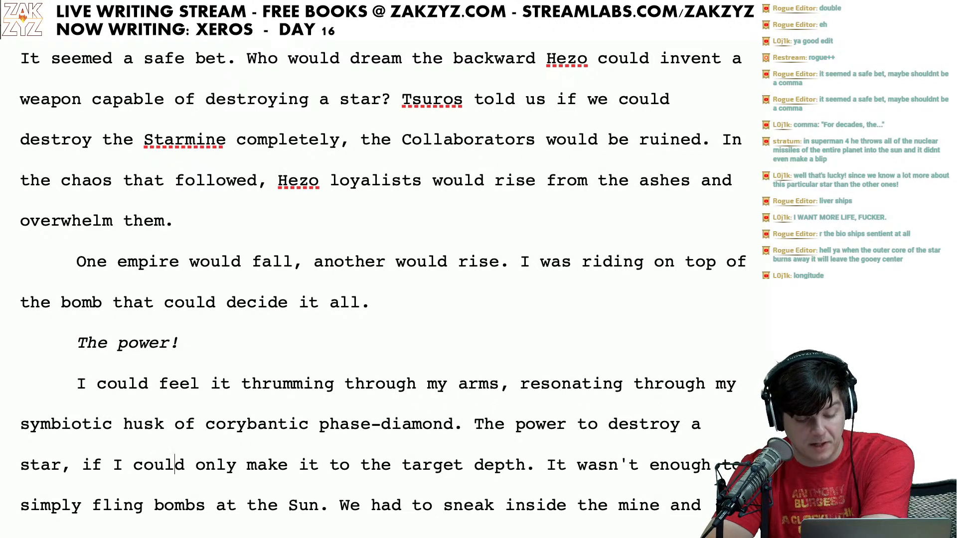
key("Left")
key("Right")
key("Right")
key("Right")
key("Right")
key("Right")
key("Right")
key("Right")
key("Right")
key("Right")
key("Right")
key("Right")
key("Right")
key("Right")
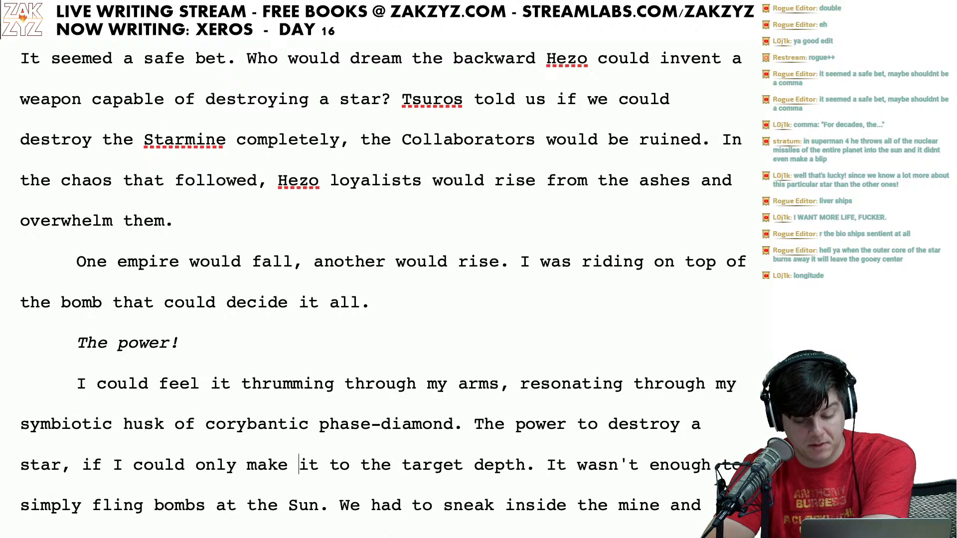
Step: Reread the rest of the paragraph, from "It wasn't enough to simply fling bombs" through "reach the tachocline."
scroll(373, 252, "down", 1)
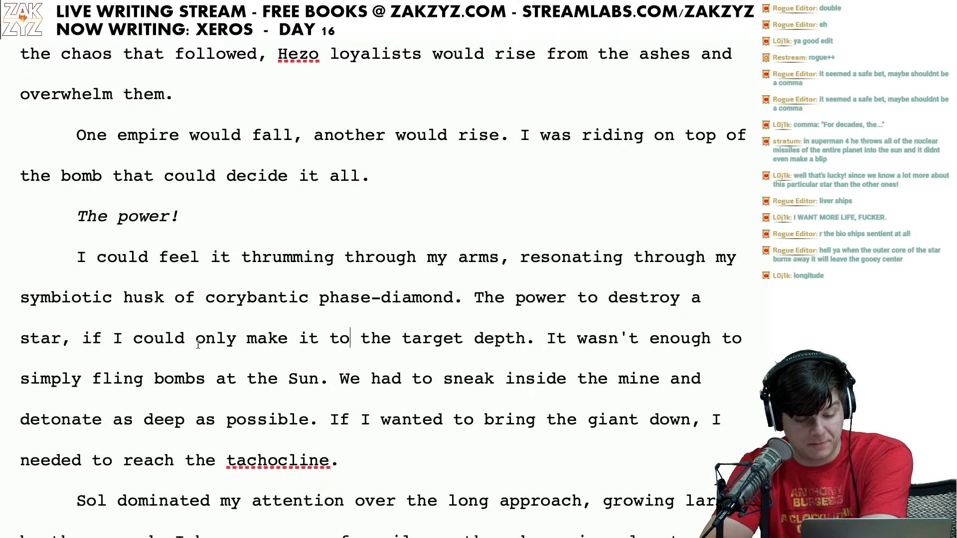
left_click(155, 382)
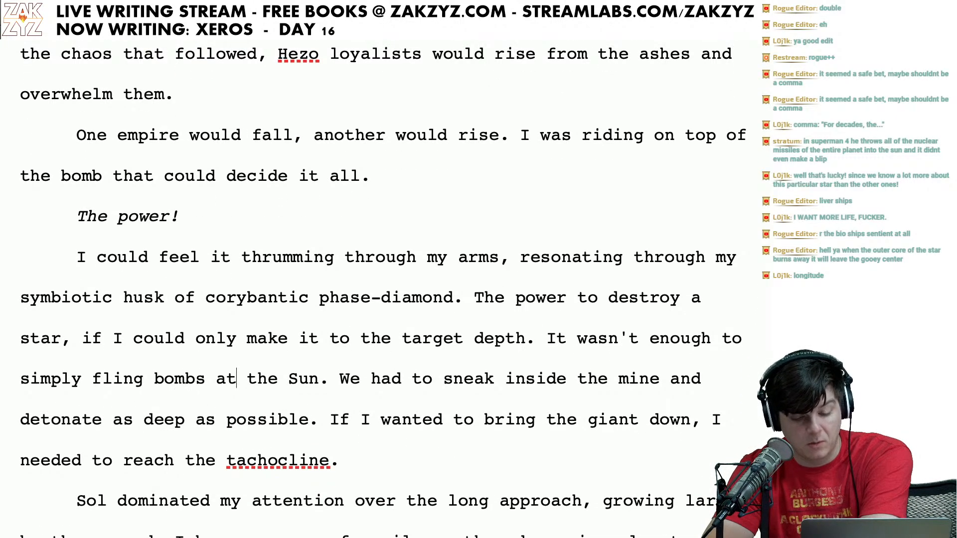
key("Right")
key("Right")
key("Right")
key("Right")
key("Right")
key("Right")
key("Right")
key("Right")
key("Right")
key("Right")
key("Right")
key("Right")
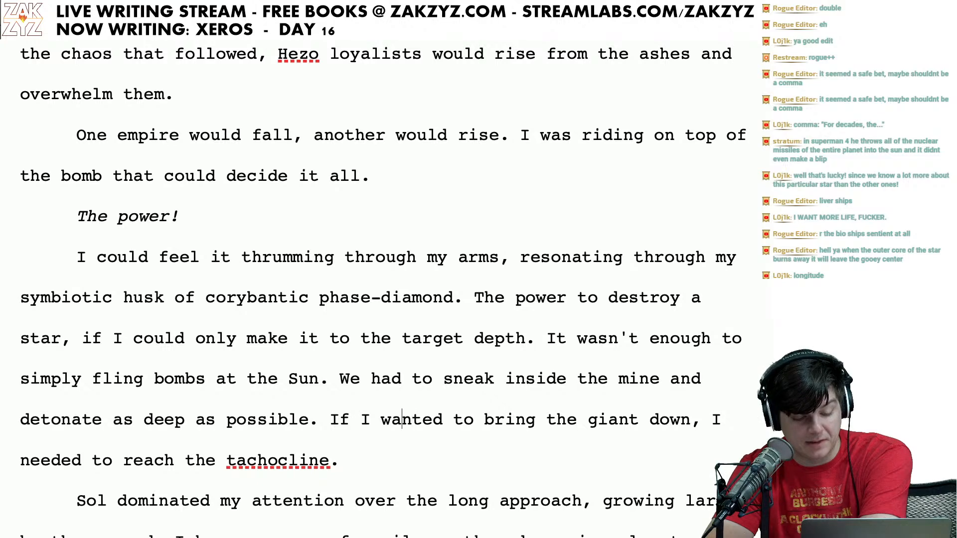
key("Left")
key("Left")
key("Left")
key("Left")
key("Left")
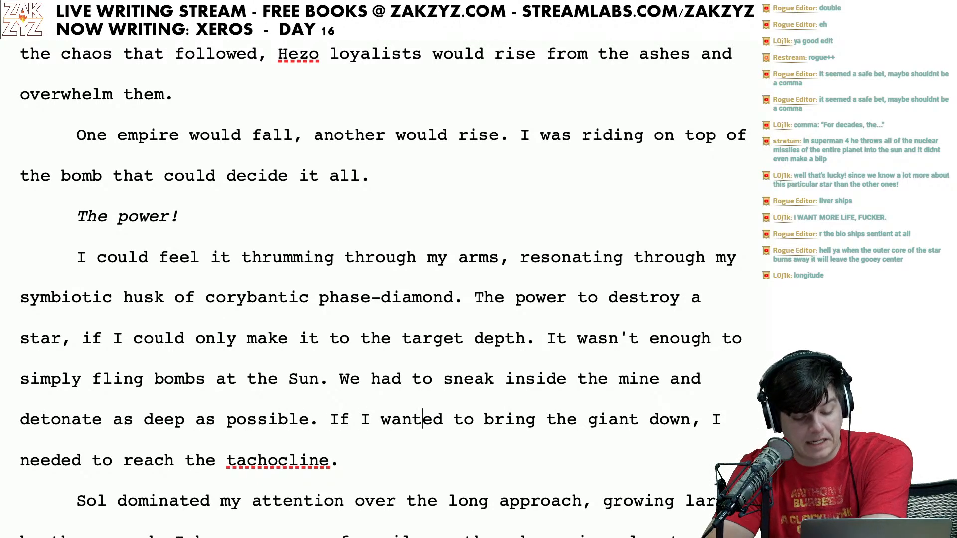
scroll(383, 287, "down", 1)
scroll(383, 287, "up", 2)
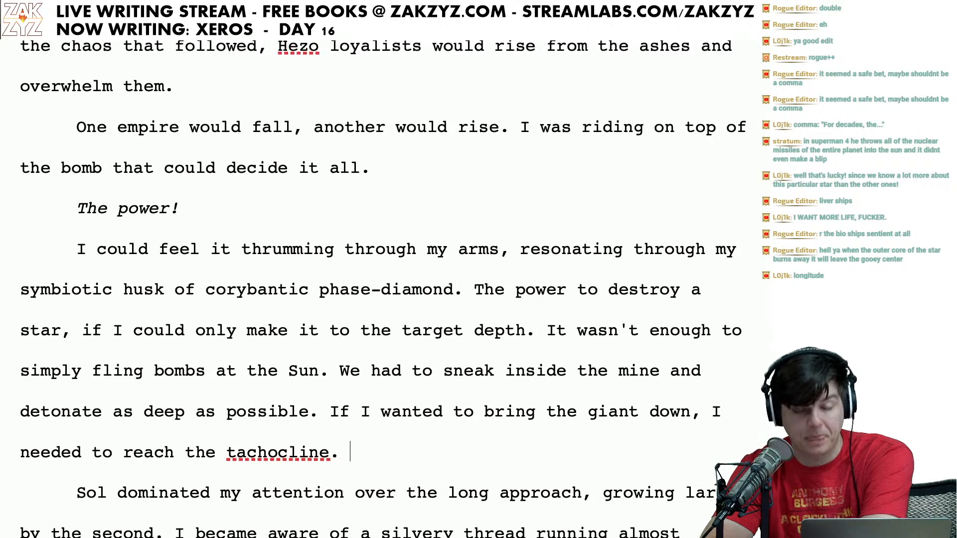
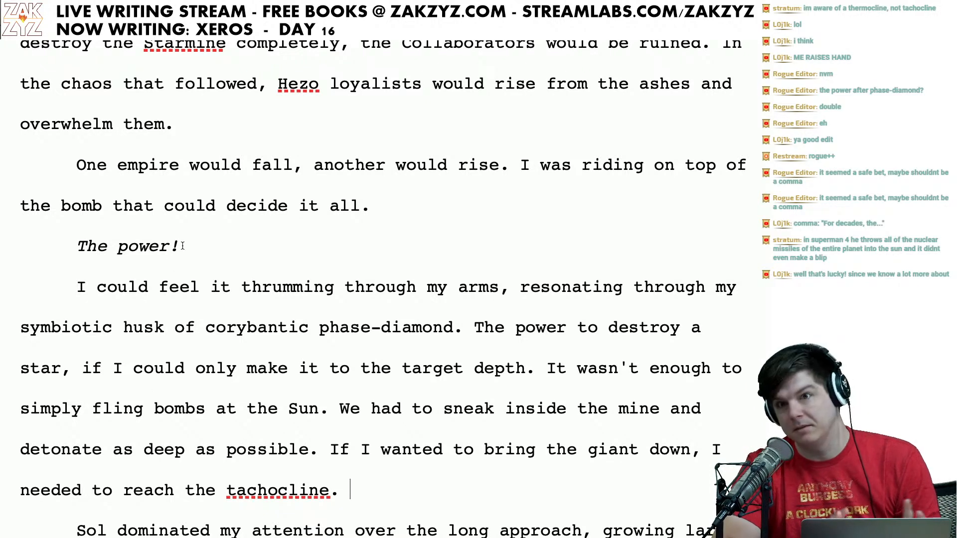
Step: Attach a comment to the line "The power!" reading "At the back of the book in the glossary have a diagram of the layers of the sun."
left_click_drag(180, 247, 74, 230)
key("super+shift+8")
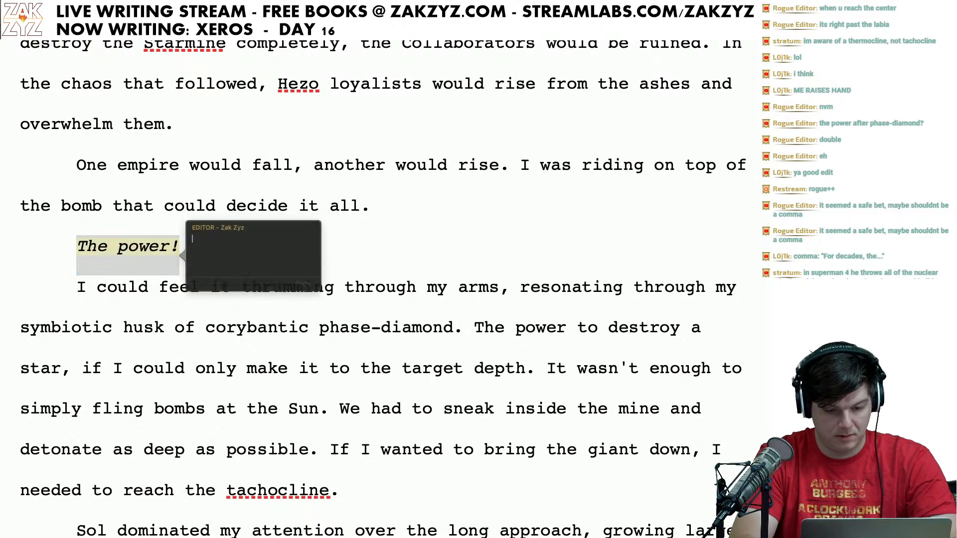
type("At the back of")
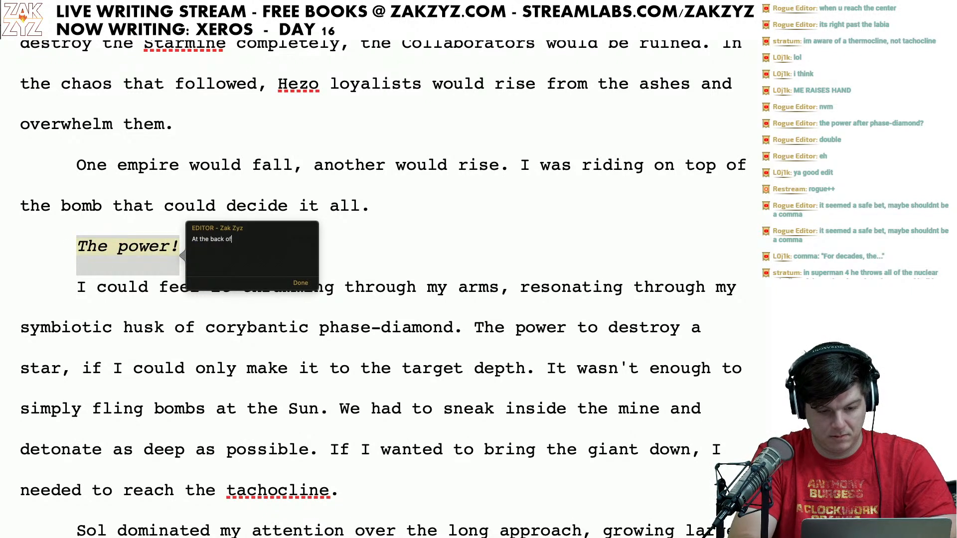
type(" the book in the glo")
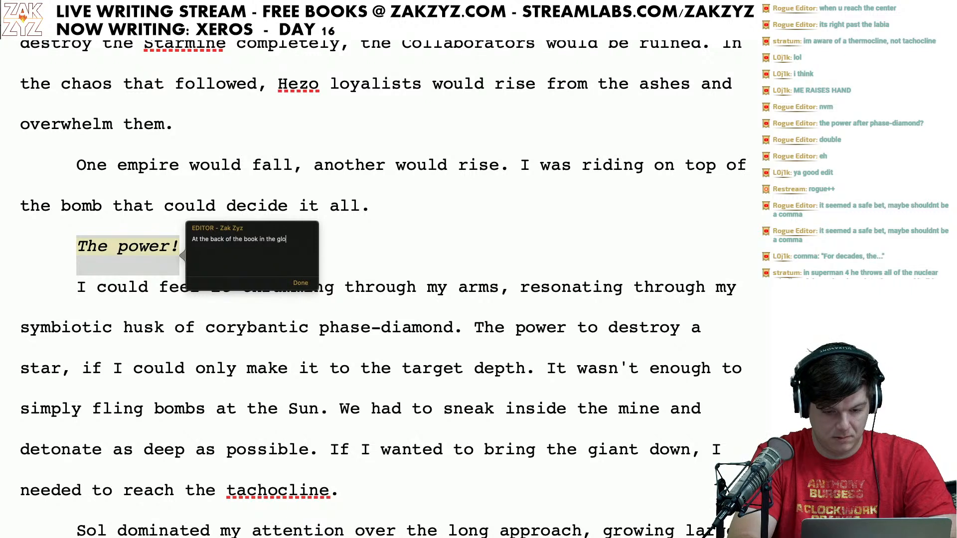
type("ssary have a dia")
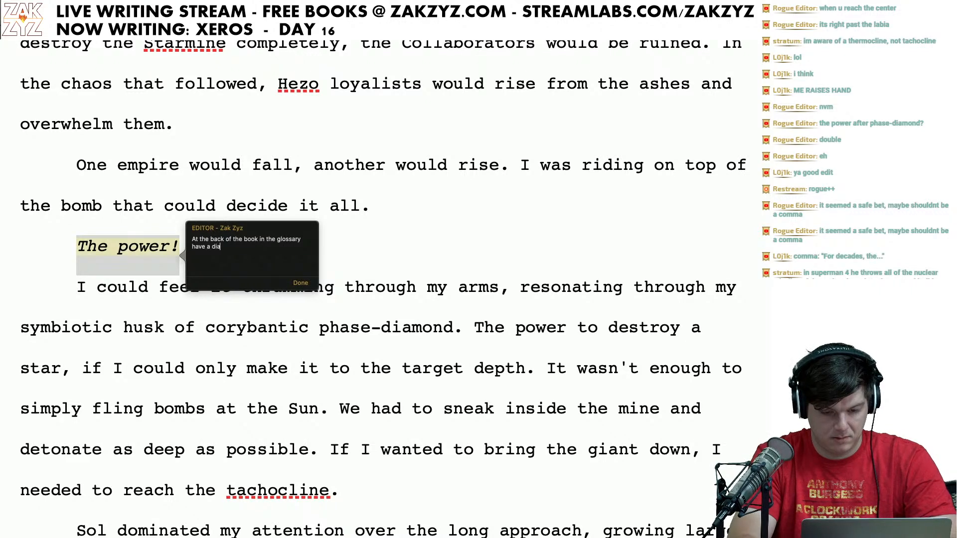
type("gram of the layer")
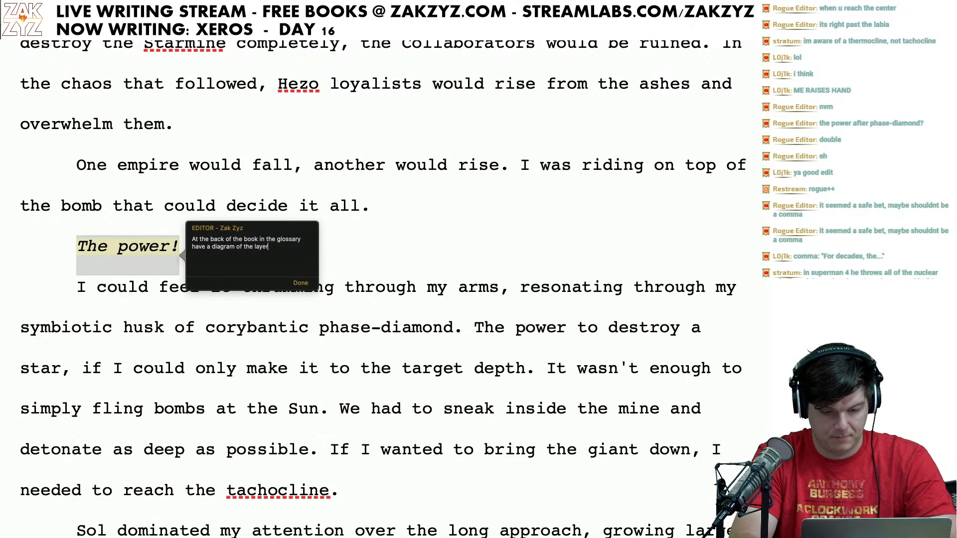
type("s of the sun.")
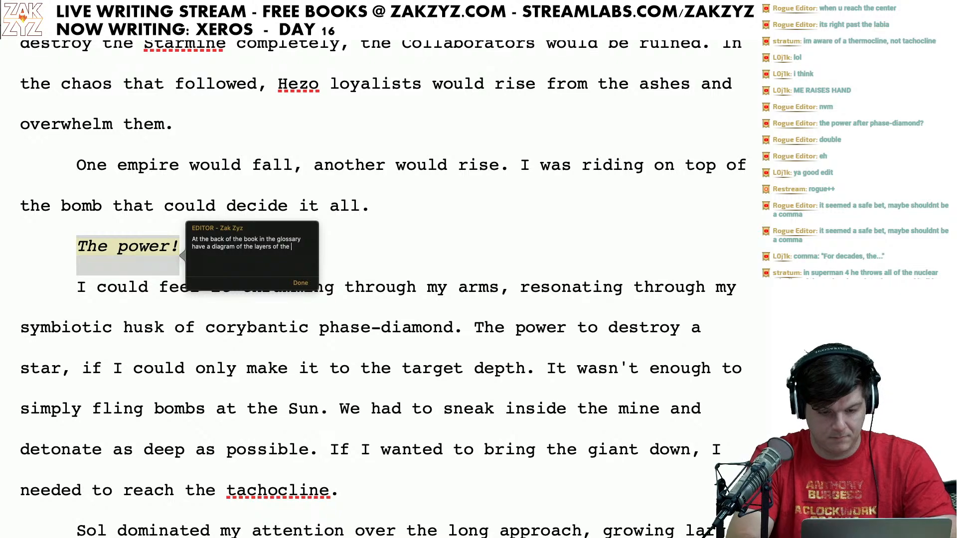
left_click(301, 283)
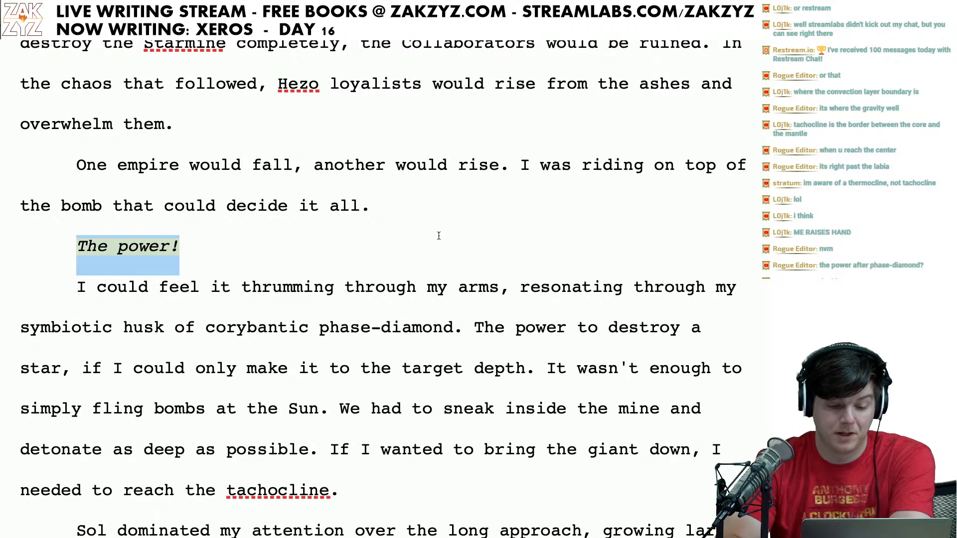
left_click(443, 223)
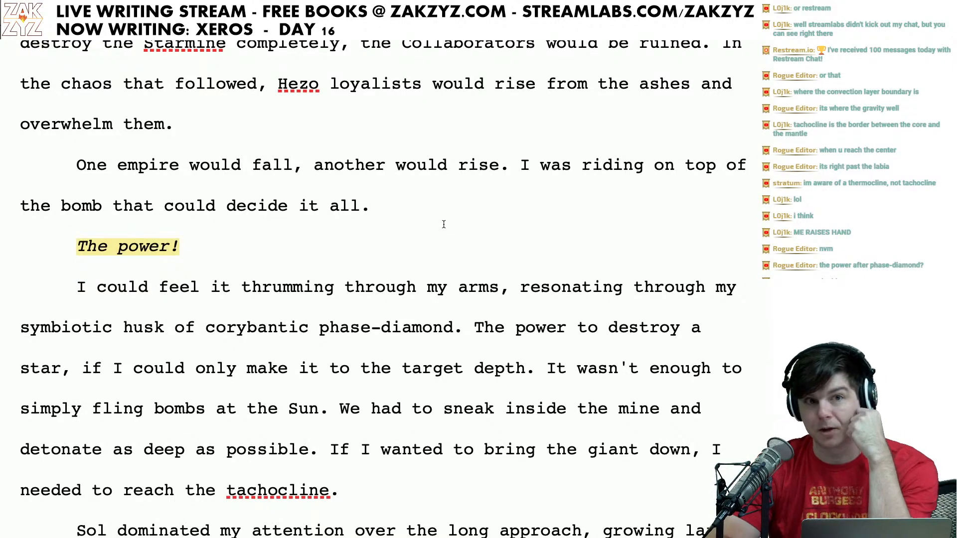
Step: Reread the paragraph from "I could feel it thrumming" through "needed to reach the tachocline."
scroll(444, 224, "down", 1)
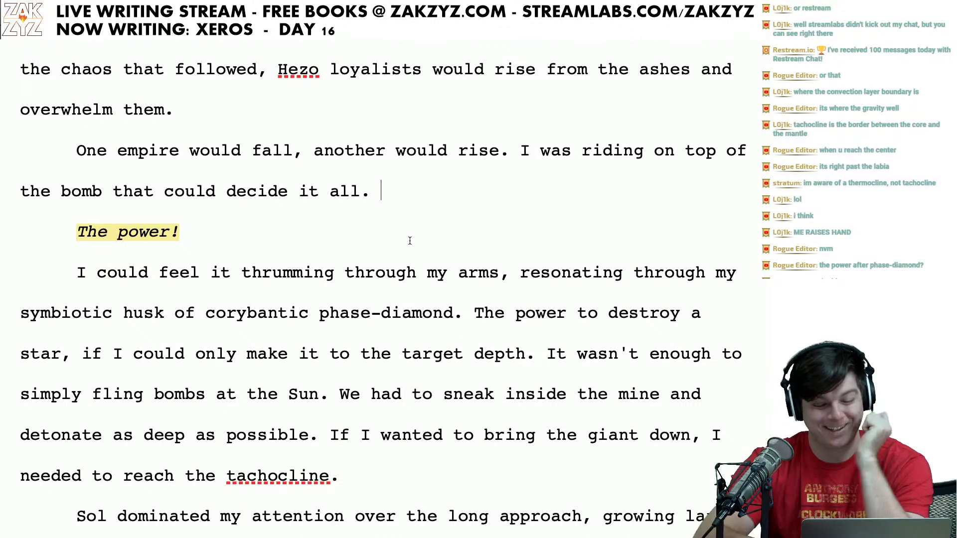
scroll(410, 241, "down", 1)
scroll(410, 240, "down", 3)
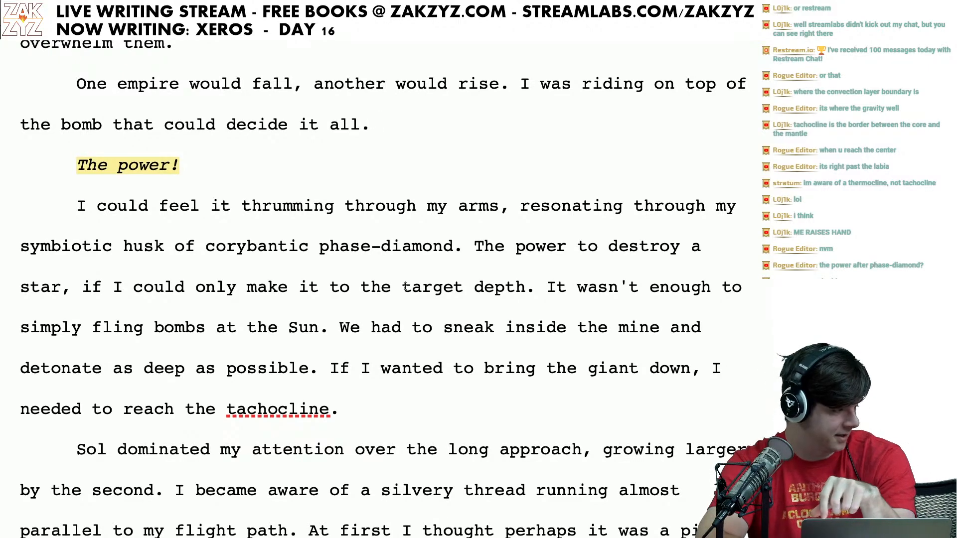
scroll(405, 286, "down", 1)
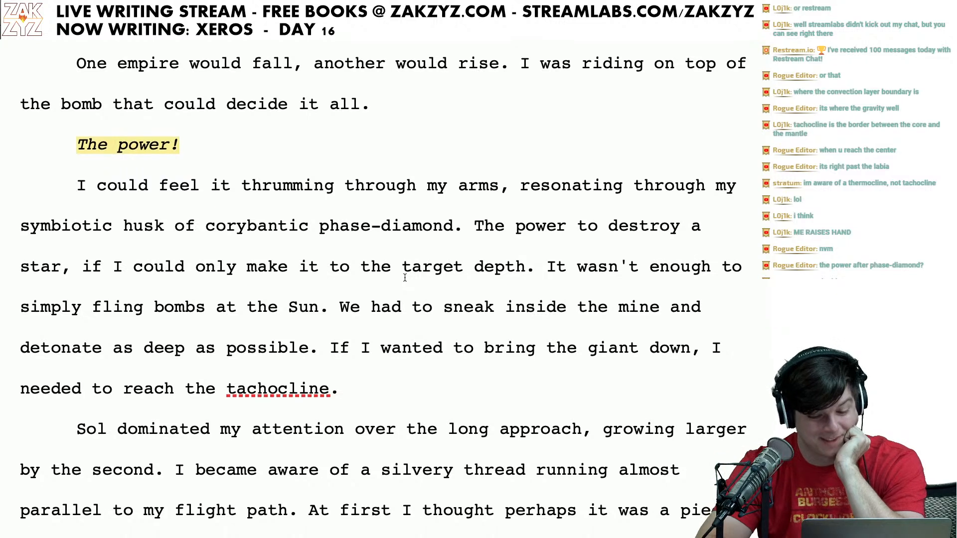
left_click(340, 321)
left_click(343, 380)
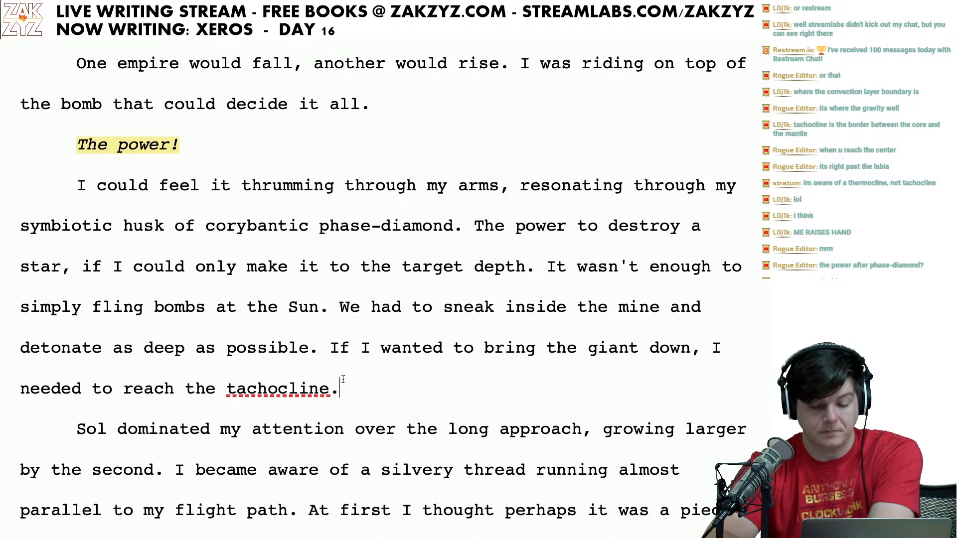
scroll(343, 380, "down", 3)
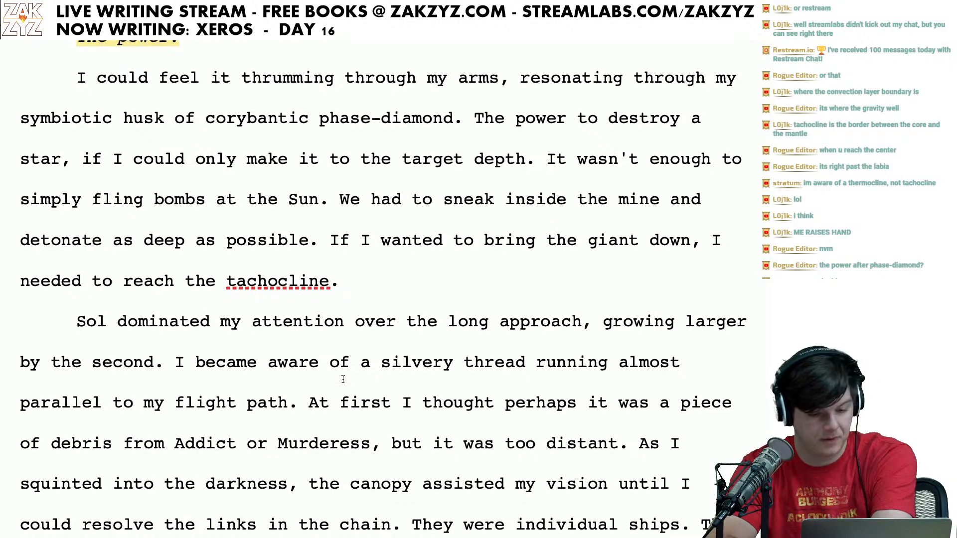
scroll(343, 380, "down", 1)
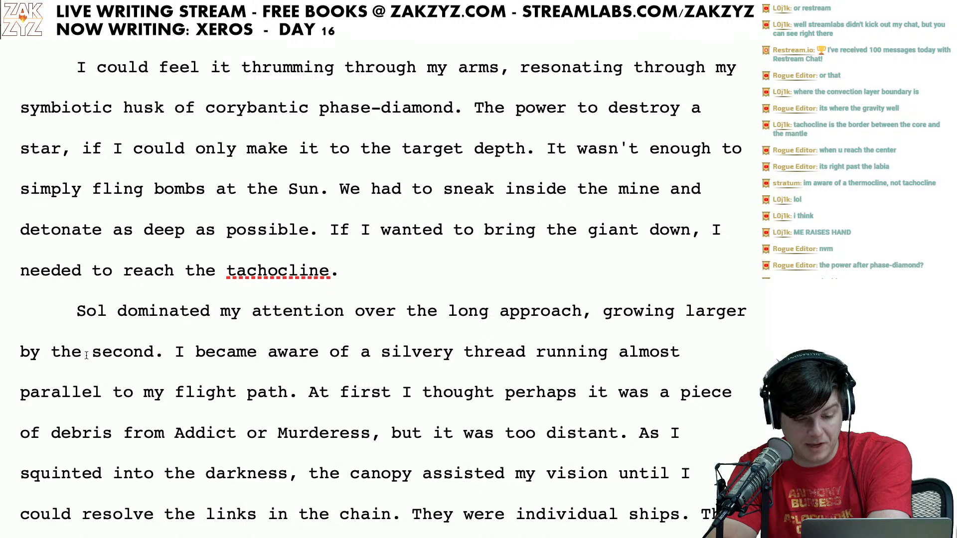
Step: Reread the sentence about becoming aware of a silvery thread in the paragraph that opens with "Sol dominated my attention"
left_click(218, 352)
key("Right")
key("Right")
key("Right")
key("Right")
key("Right")
key("Right")
key("Right")
key("Right")
key("Right")
key("Right")
key("Right")
key("Right")
key("Right")
key("Right")
key("Right")
key("Right")
key("Right")
key("Right")
key("Right")
key("Right")
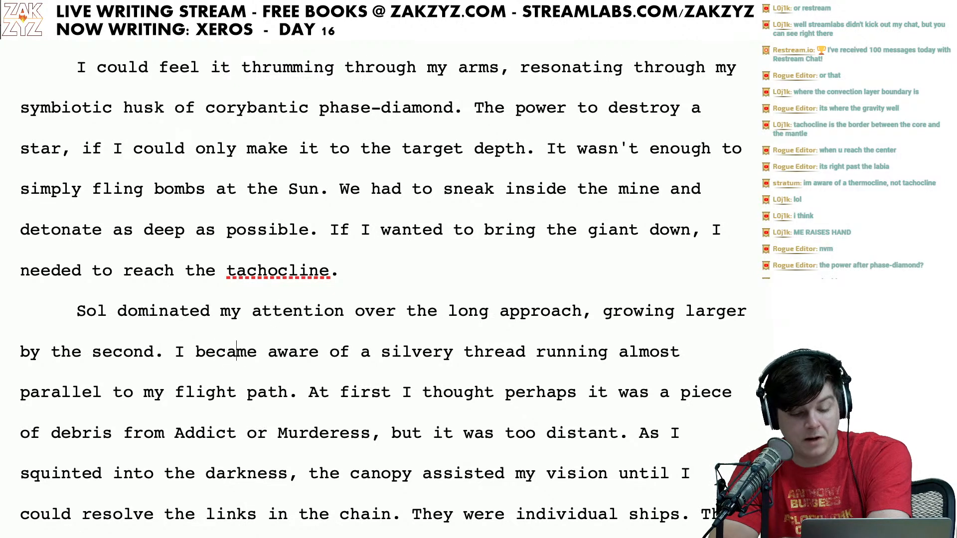
key("Right")
key("Right")
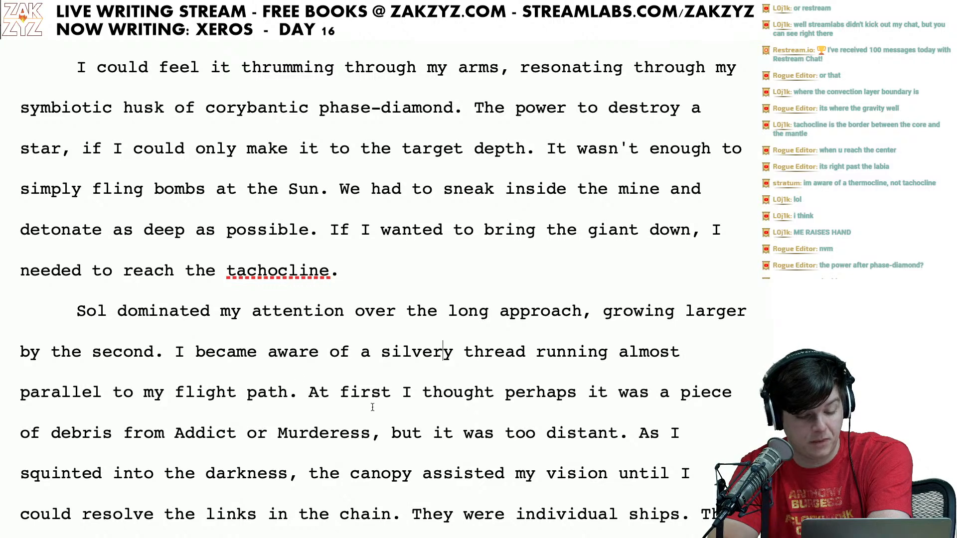
Step: Insert a comma after "At first" in the sentence "At first I thought perhaps it was a piece of debris"
left_click(318, 410)
key("Right")
key("Right")
key("Right")
key("Right")
key("Right")
key("Right")
key("Right")
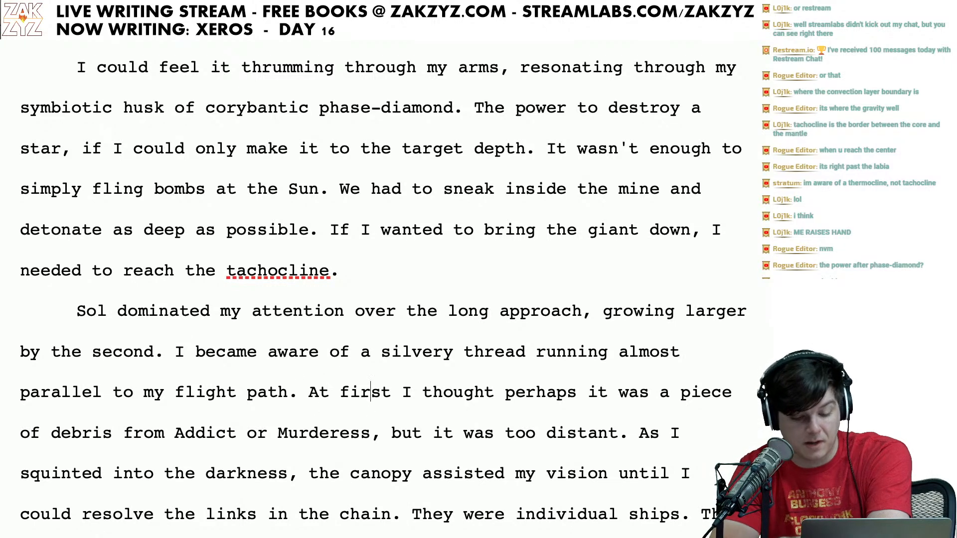
type(",")
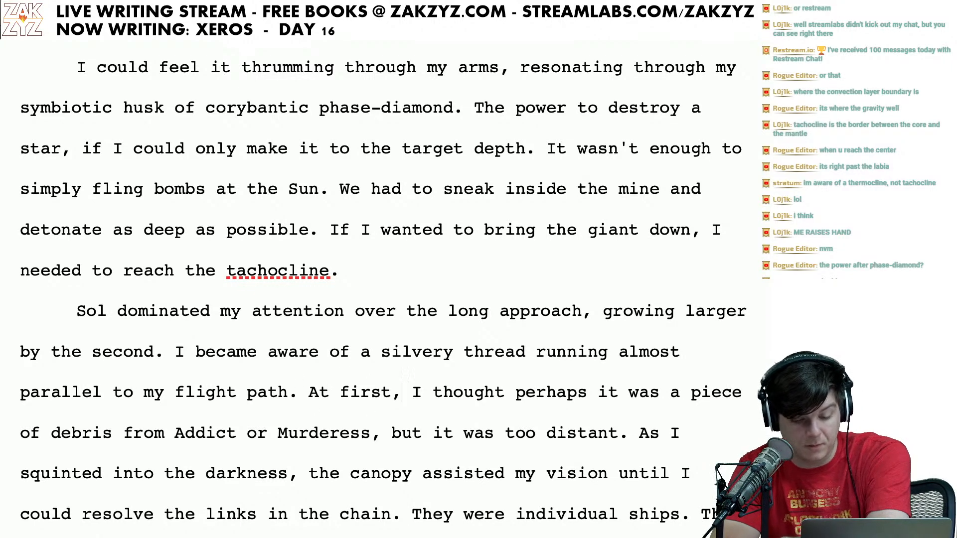
Step: Reread the rest of the debris sentence, from "I thought perhaps" to the clause "but it was too distant."
key("Right")
key("Right")
key("Right")
key("Right")
key("Right")
key("Right")
key("Right")
key("Right")
key("Right")
key("Right")
key("Right")
key("Right")
key("Right")
key("Right")
key("Right")
key("Right")
key("Right")
key("Right")
key("Right")
key("Right")
key("Right")
key("Right")
key("Right")
key("Right")
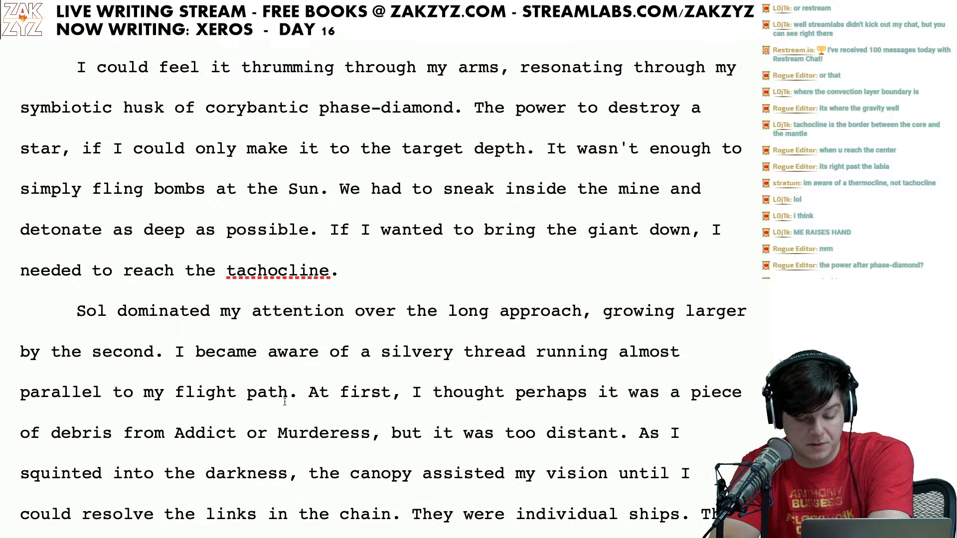
left_click(382, 437)
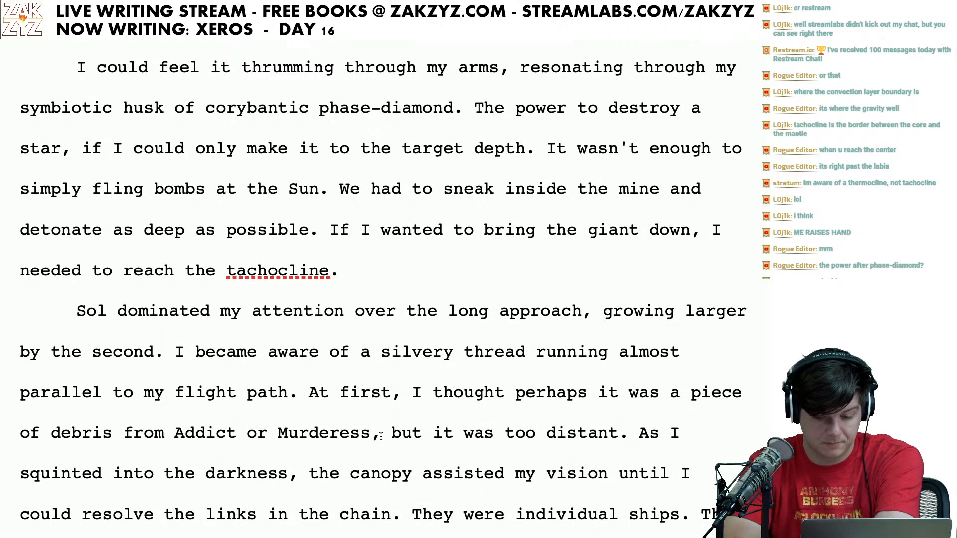
key("Right")
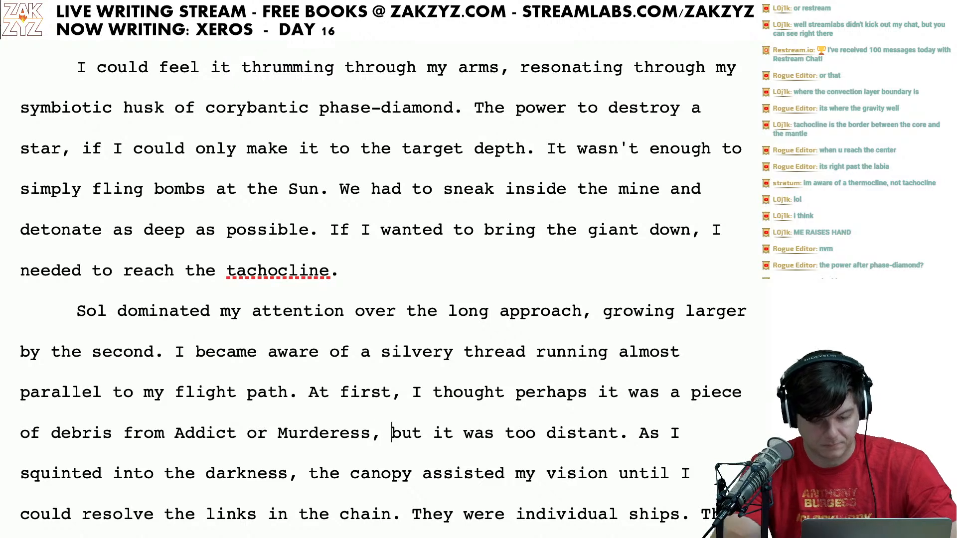
Step: Read on from "As I squinted into the darkness" through the description of the freighters and "ore boats laden with unprocessed asteroids."
scroll(381, 438, "down", 1)
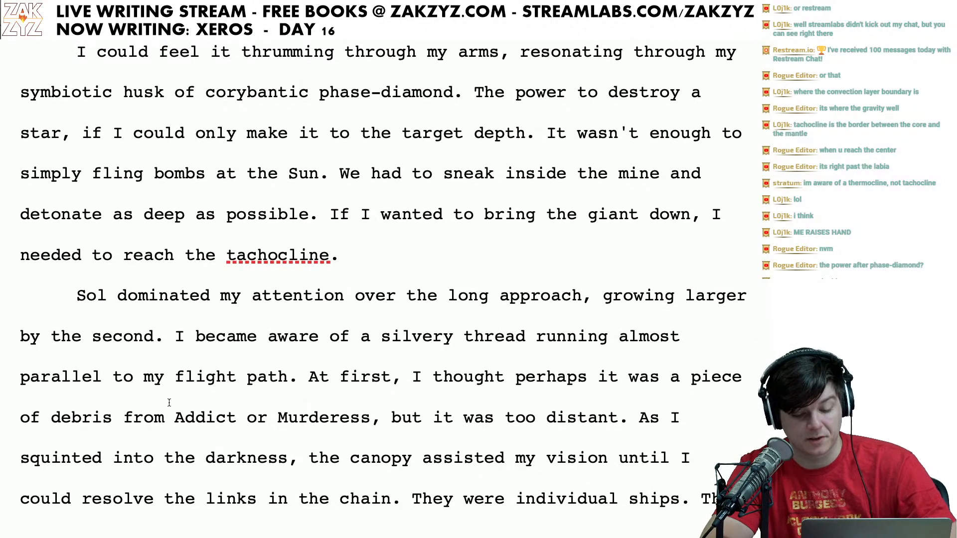
scroll(427, 476, "down", 3)
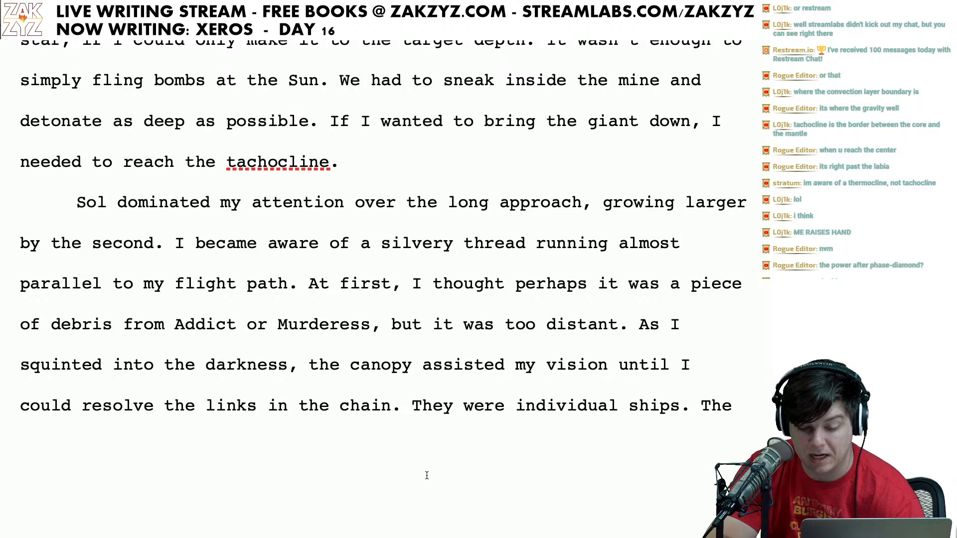
scroll(427, 476, "down", 5)
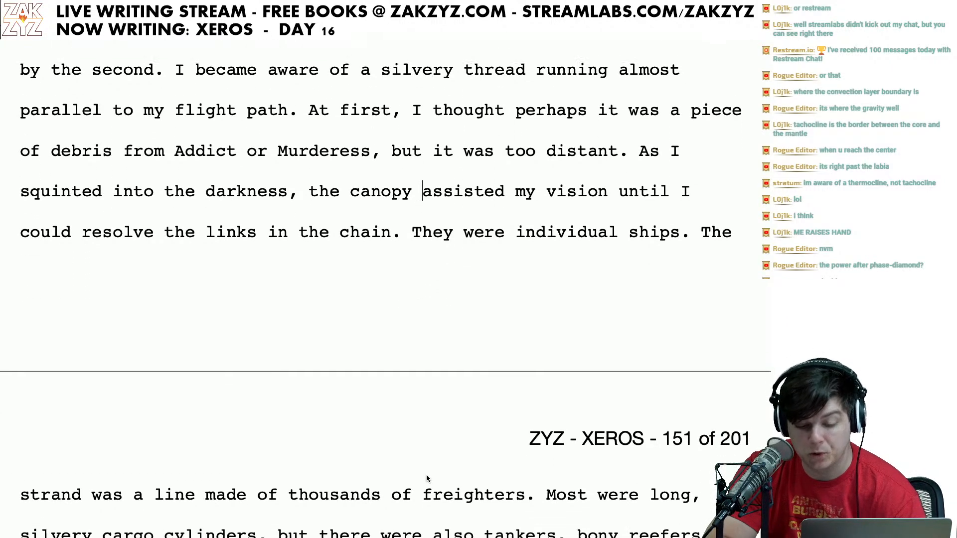
scroll(332, 470, "down", 3)
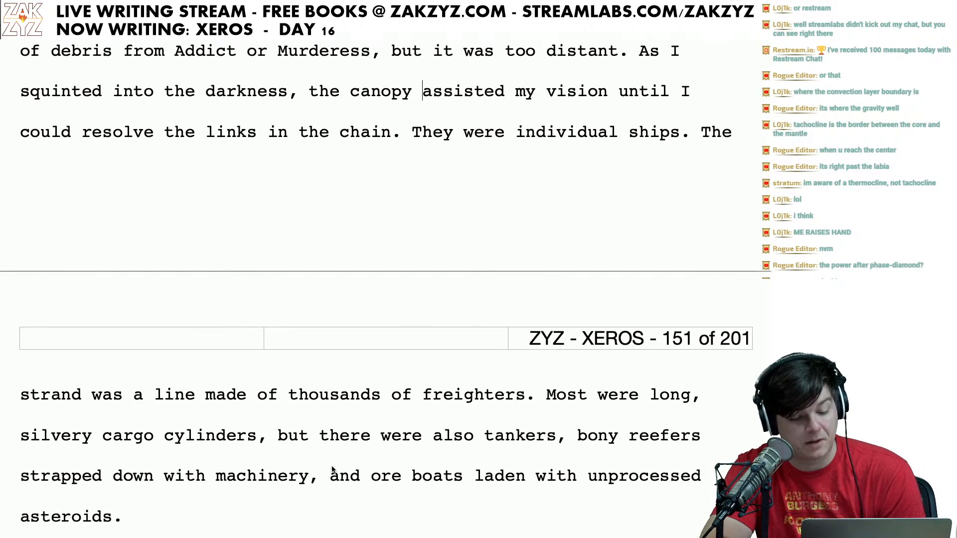
scroll(332, 470, "down", 1)
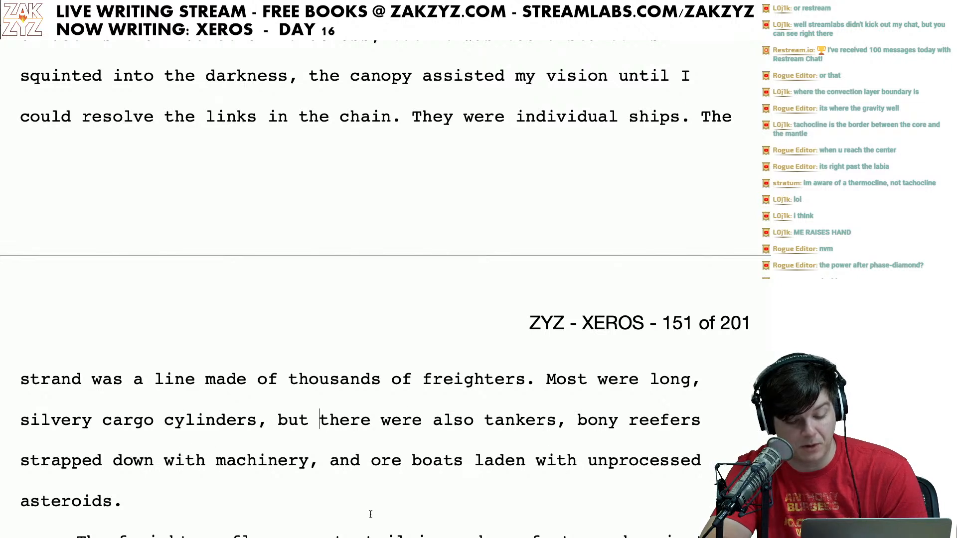
left_click(350, 473)
key("Right")
key("Right")
key("Right")
key("Right")
key("Right")
key("Right")
key("Right")
key("Right")
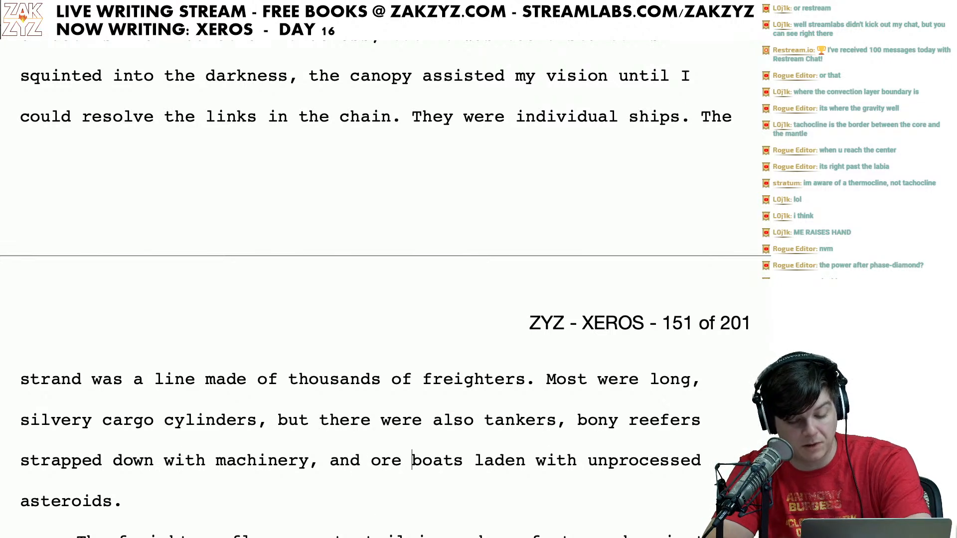
key("Down")
key("Down")
scroll(382, 289, "down", 3)
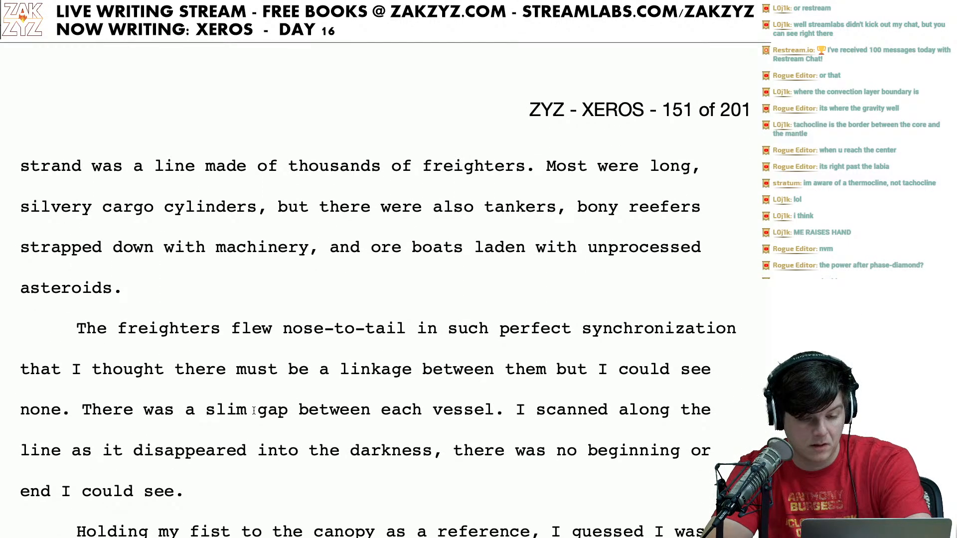
Step: Reread the paragraph from "Sol dominated my attention over the long approach" through "running almost parallel to my flight path."
scroll(300, 333, "up", 7)
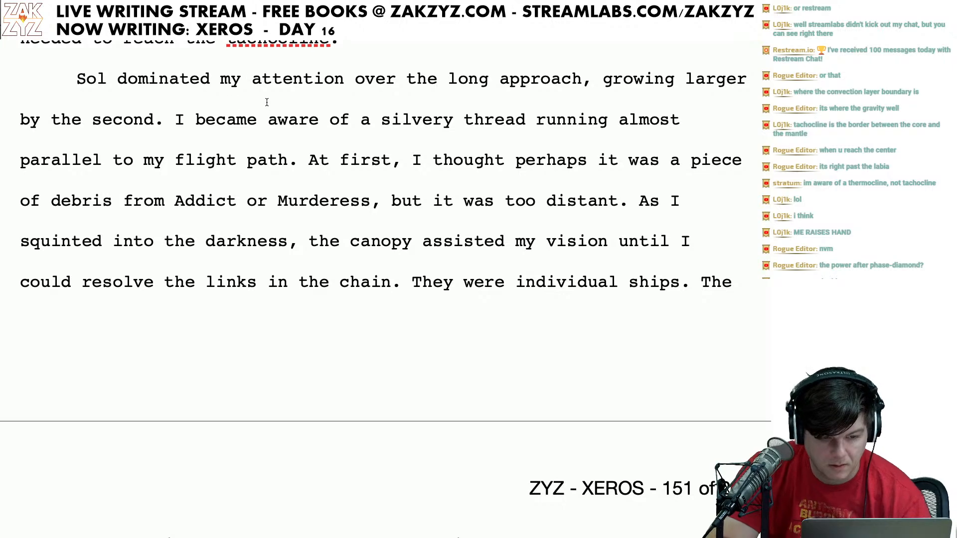
scroll(186, 173, "down", 1)
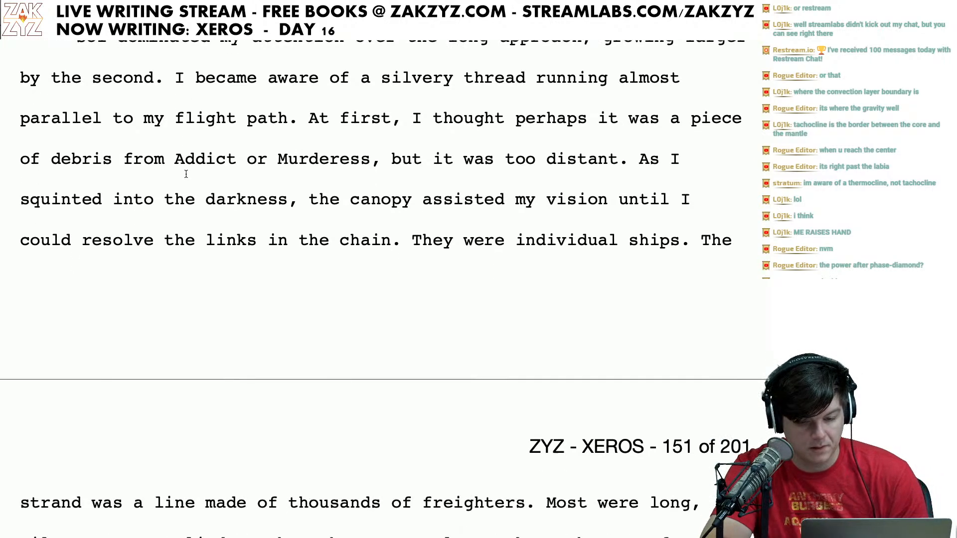
scroll(186, 173, "up", 2)
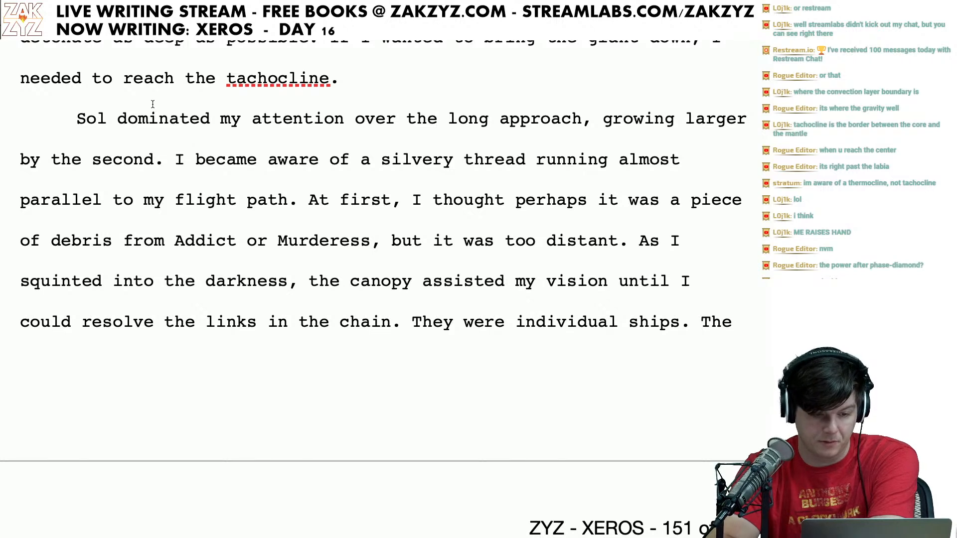
left_click(129, 128)
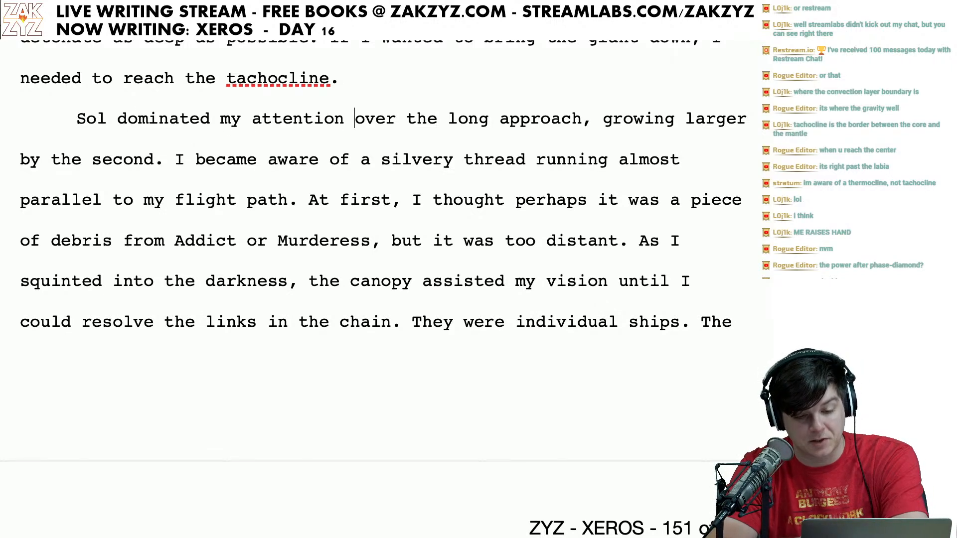
key("Right")
key("Right")
key("Right")
key("Right")
key("Right")
key("Right")
key("Right")
key("Right")
key("Right")
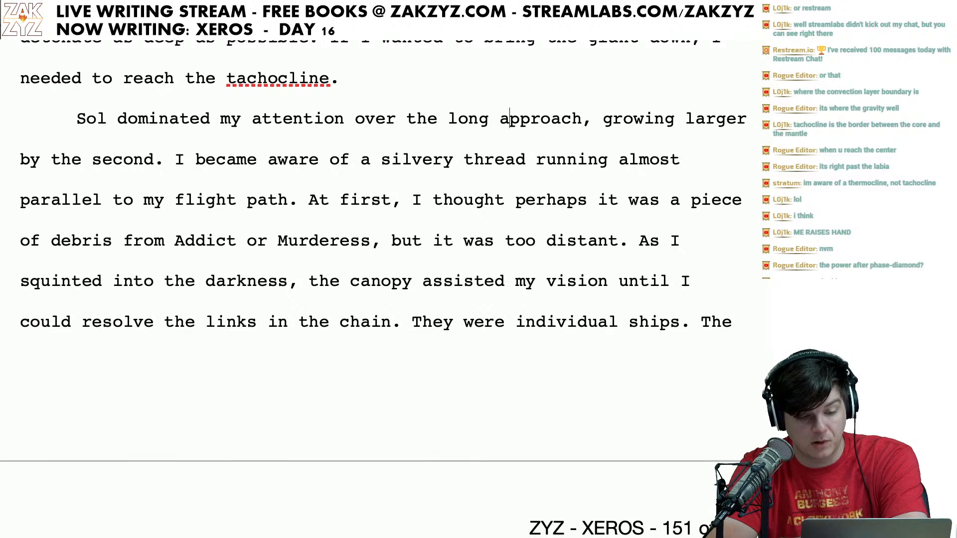
key("Right")
key("Right")
key("Right")
key("Right")
key("Right")
key("Right")
key("Right")
key("Right")
key("Right")
key("Right")
key("Right")
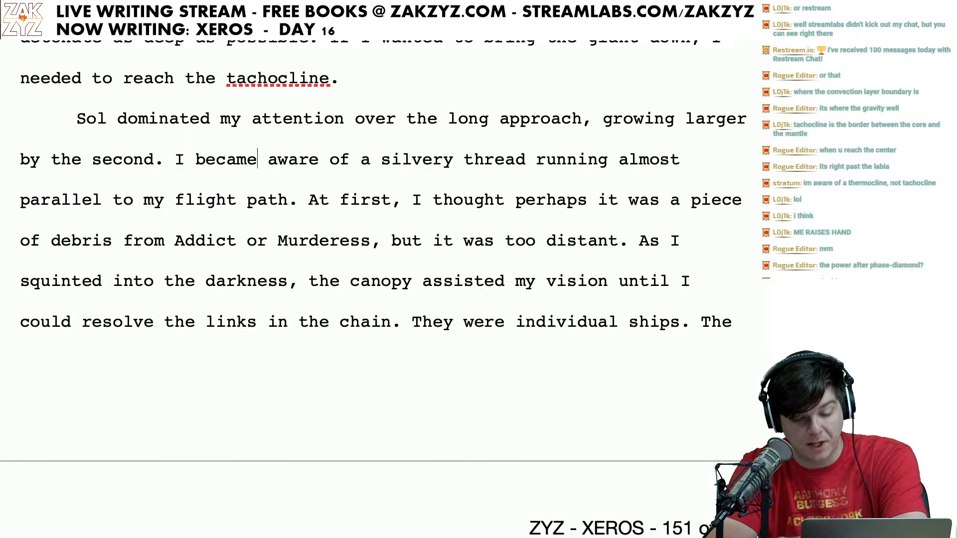
key("Down")
key("Right")
key("Right")
key("Left")
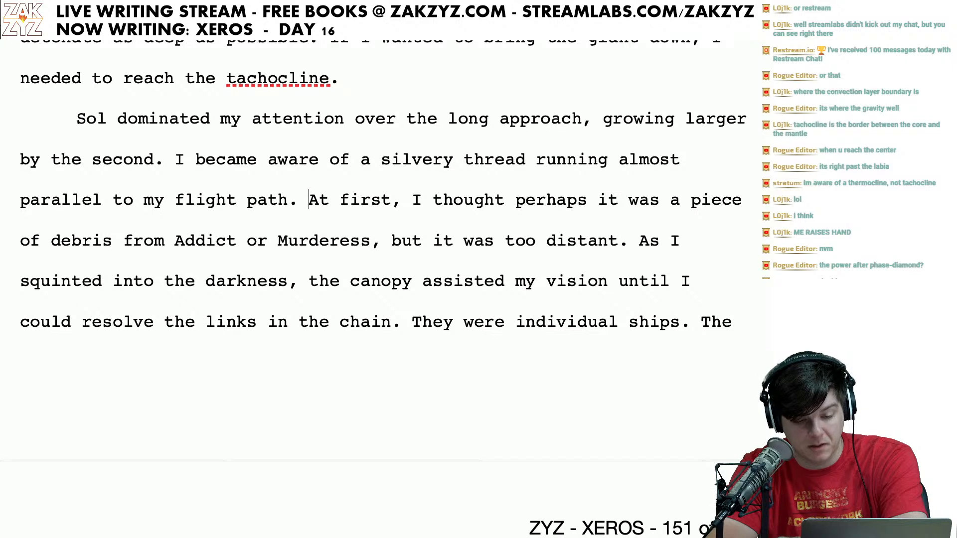
Step: Reread the debris sentence from "At first, I thought perhaps" up to the comma after "Addict or Murderess"
key("Right")
key("Right")
key("Right")
key("Right")
key("Right")
key("Right")
key("Right")
key("Right")
key("Right")
key("Right")
key("Right")
key("Right")
key("Right")
key("Right")
key("Right")
key("Right")
key("Right")
key("Right")
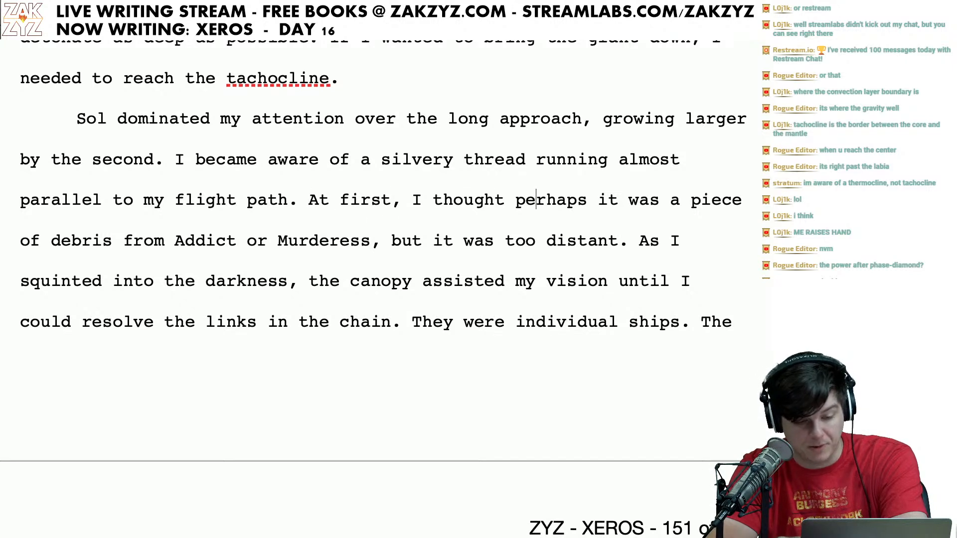
key("Right")
key("Right")
key("Right")
key("Right")
key("Right")
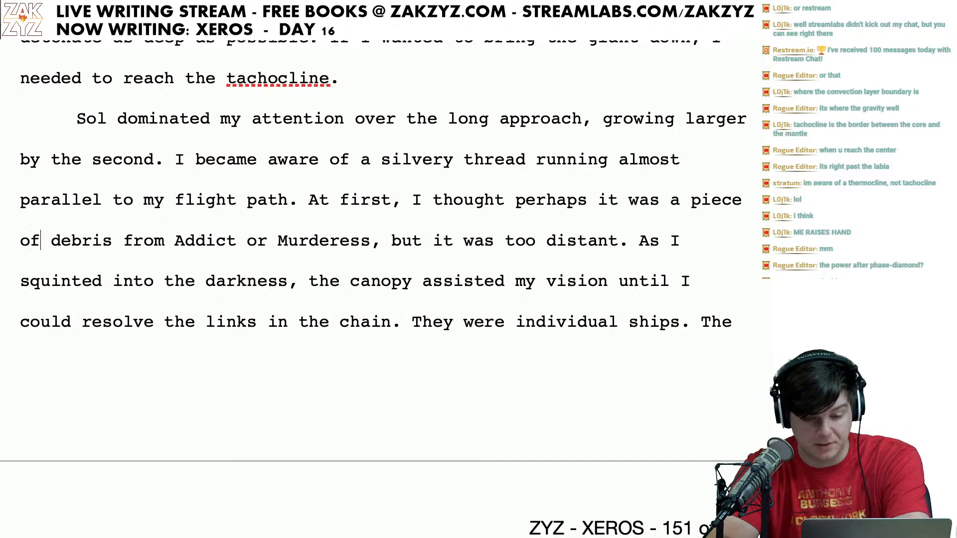
key("Right")
key("Right")
key("Right")
key("Right")
key("Right")
key("Right")
key("Right")
key("Right")
key("Right")
key("Right")
key("Right")
key("Right")
key("Right")
key("Right")
key("Right")
key("Right")
key("Right")
key("Right")
key("Right")
key("Right")
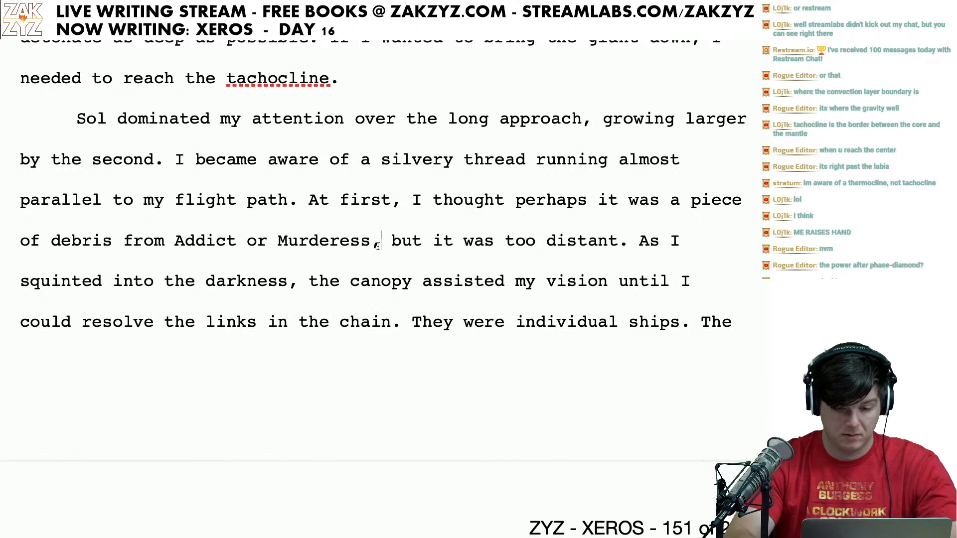
Step: End the debris sentence with a period after "Murderess" and delete the clause "but it was too distant."
key("BackSpace")
type(".")
key("shift+Right")
key("shift+Right")
key("shift+Right")
key("shift+Right")
key("shift+Right")
key("shift+Right")
key("shift+Right")
key("shift+Right")
key("shift+Right")
key("shift+Right")
key("shift+Right")
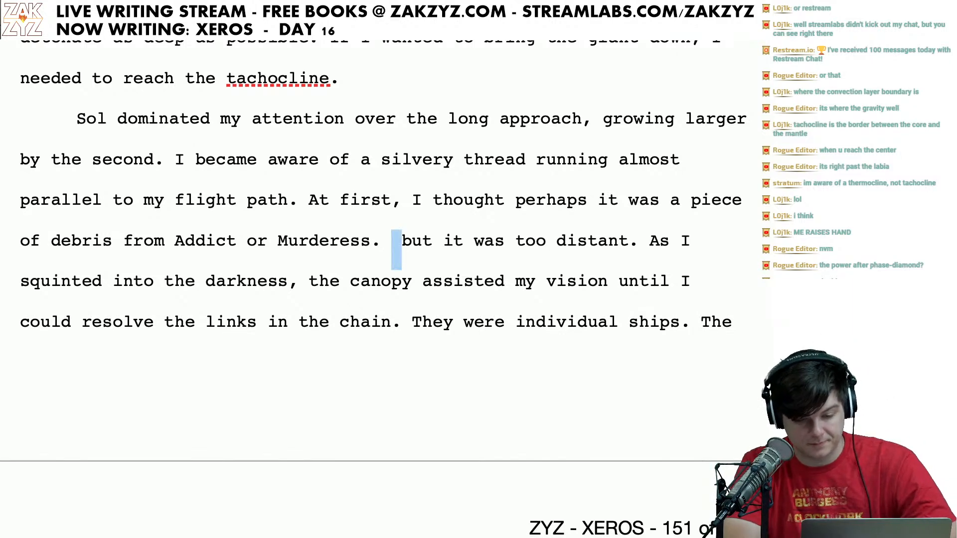
key("shift+Right")
key("shift+Right")
key("shift+Right")
key("shift+Right")
key("shift+Right")
key("shift+Right")
key("shift+Right")
key("shift+Right")
key("shift+Right")
key("shift+Right")
key("shift+Right")
key("shift+Right")
key("shift+Right")
key("shift+Right")
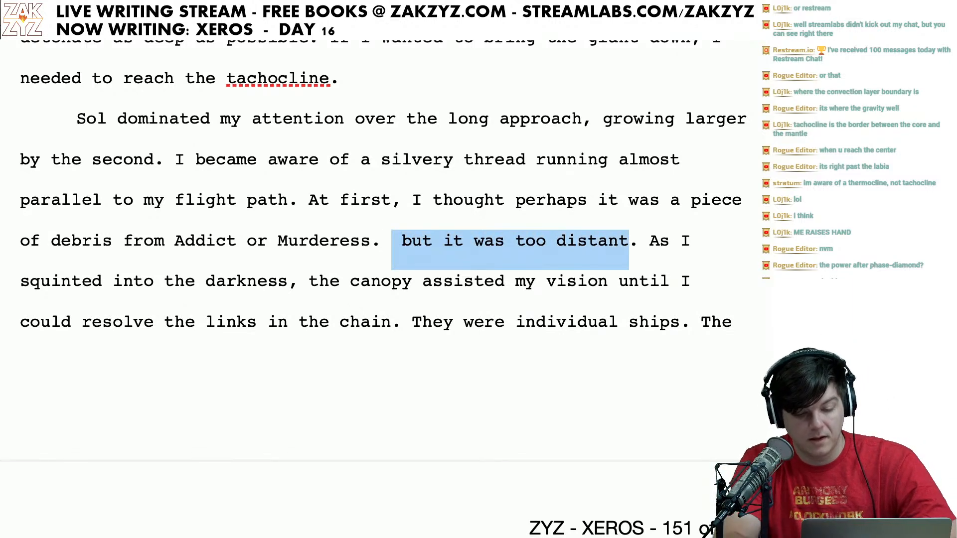
key("BackSpace")
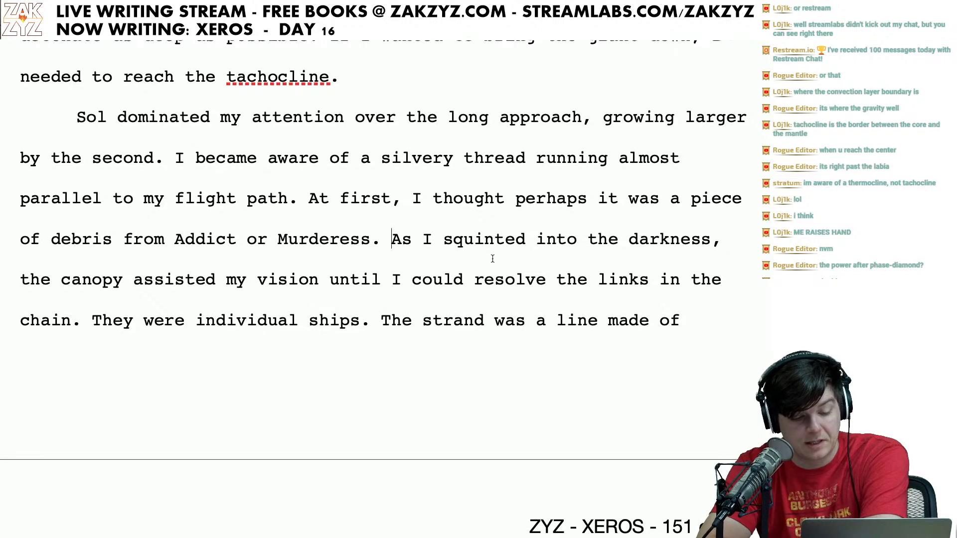
Step: Reread from "the canopy assisted my vision" through "They were individual ships" and on to "The strand was a line made of thousands of freighters."
scroll(424, 244, "down", 1)
left_click(218, 275)
key("Right")
key("Right")
key("Right")
key("Right")
key("Right")
key("Right")
key("Right")
key("Right")
key("Right")
key("Right")
key("Right")
key("Right")
key("Right")
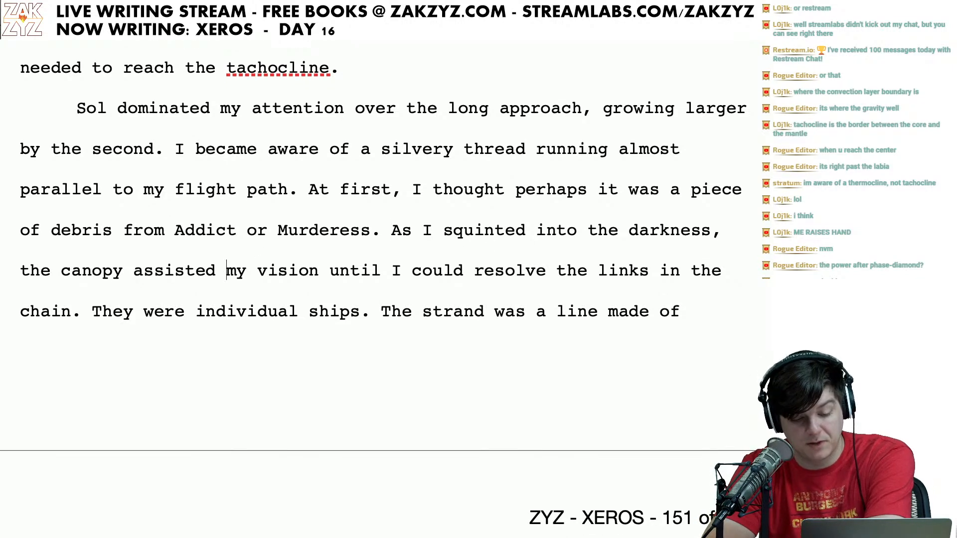
key("Right")
key("Right")
key("Right")
key("Right")
key("Right")
key("Right")
key("Right")
key("Right")
key("Right")
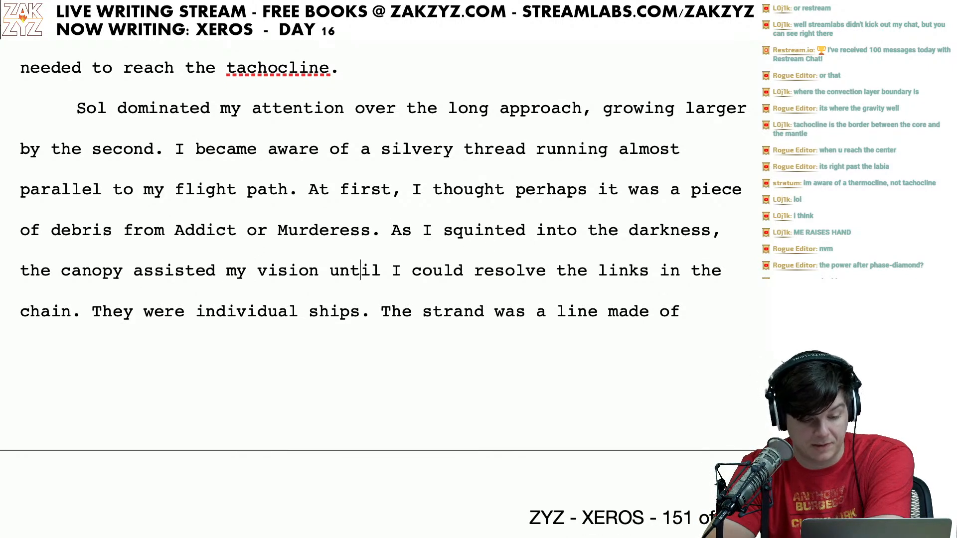
key("Left")
key("Left")
key("Left")
key("Left")
key("Left")
key("Left")
key("Left")
key("Left")
key("Left")
key("Left")
key("Left")
key("Left")
key("Left")
key("Left")
key("Left")
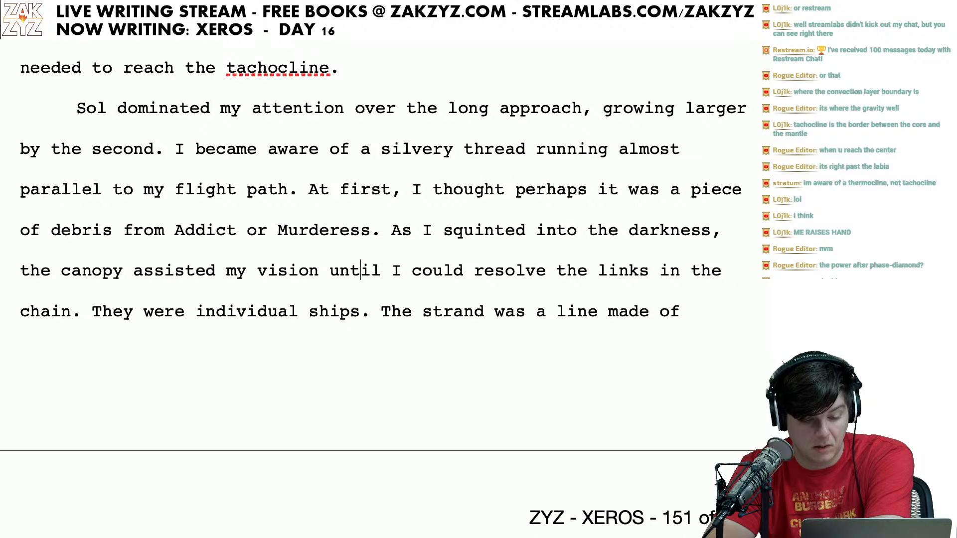
key("Down")
key("Right")
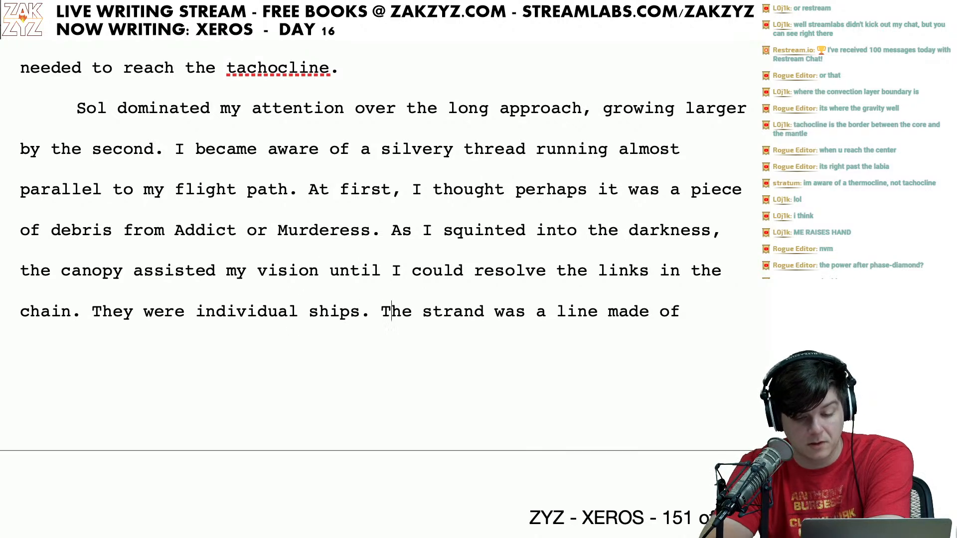
key("Right")
key("Down")
scroll(43, 295, "down", 1)
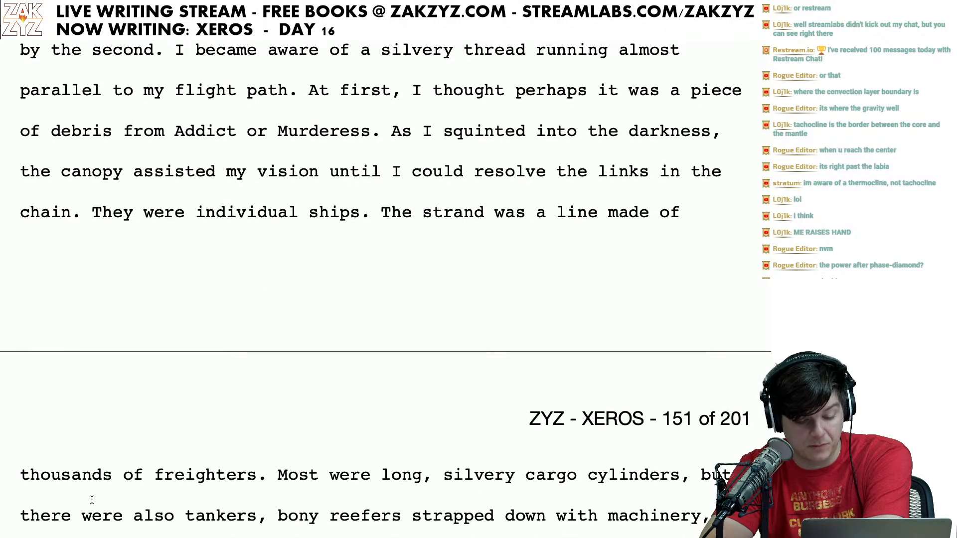
Step: End the freighter sentence with a period after "cargo cylinders" and begin a new one with "There were also pill-shaped"
left_click(237, 490)
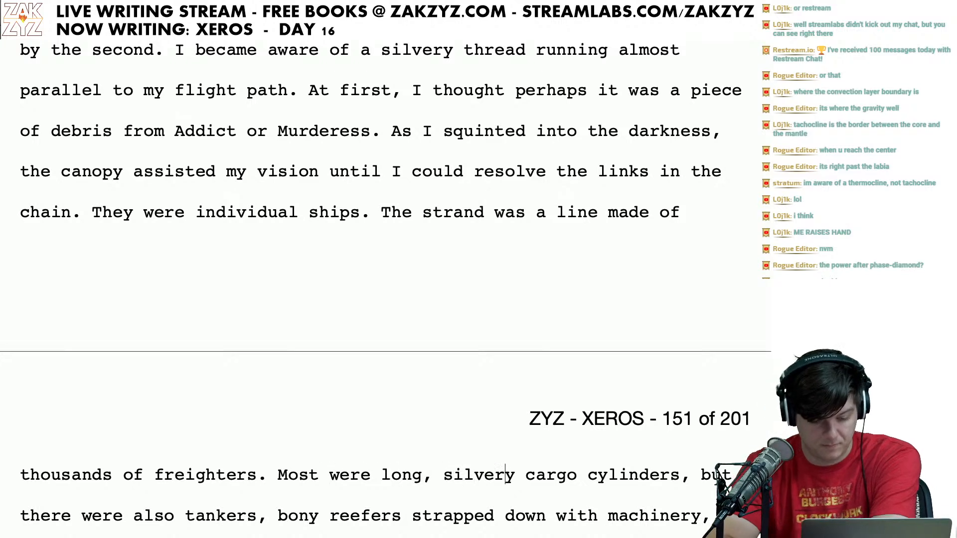
left_click(692, 472)
key("BackSpace")
type(". There")
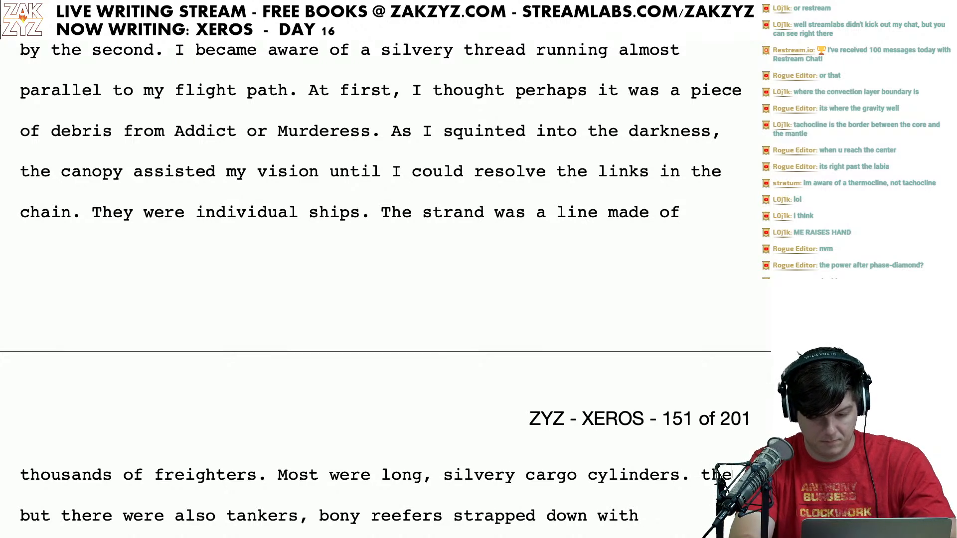
key("BackSpace")
key("BackSpace")
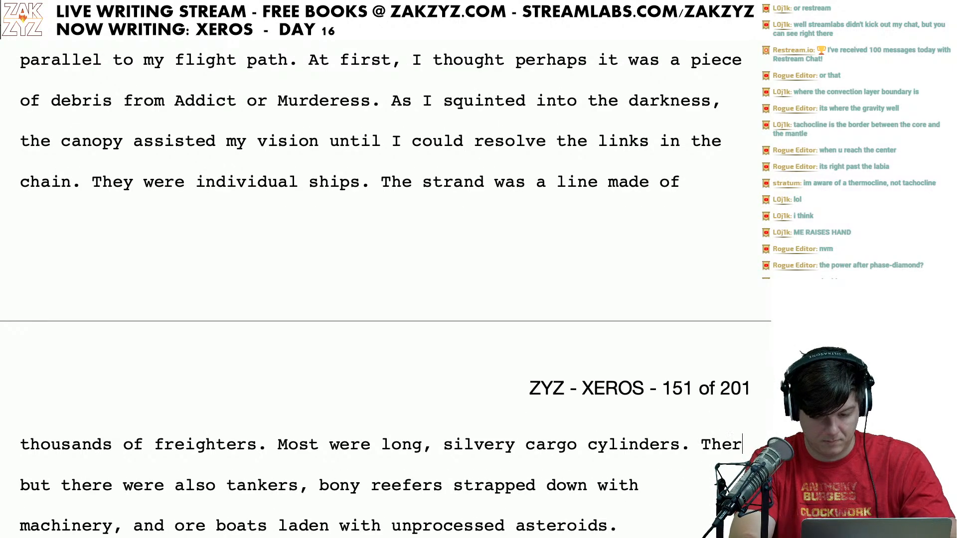
type("e were also but there were also tankers, bony reefers strapped")
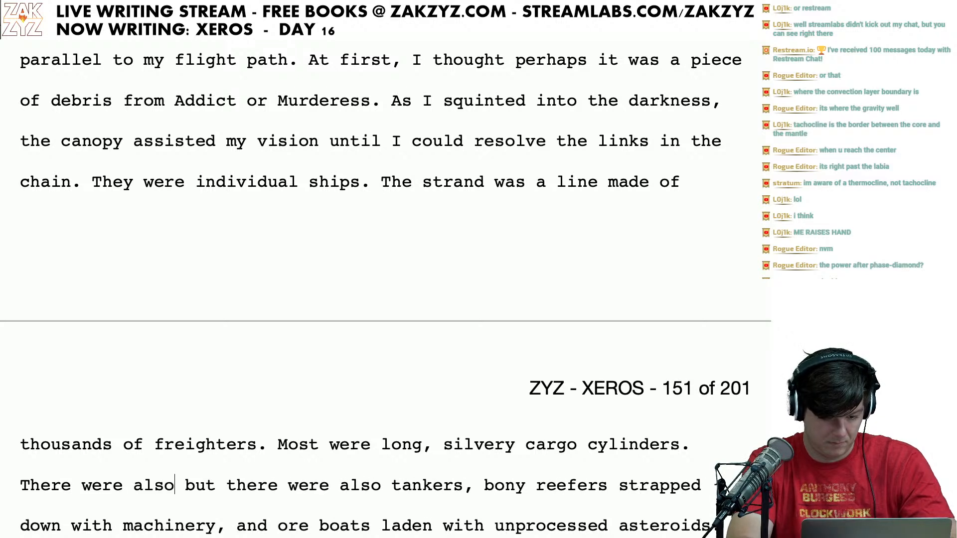
type(" pill-shap")
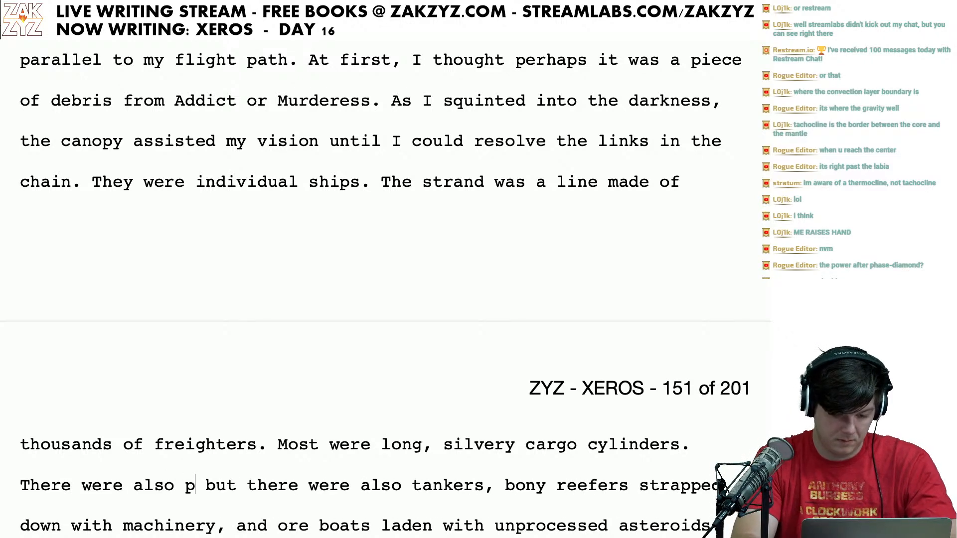
type("ed")
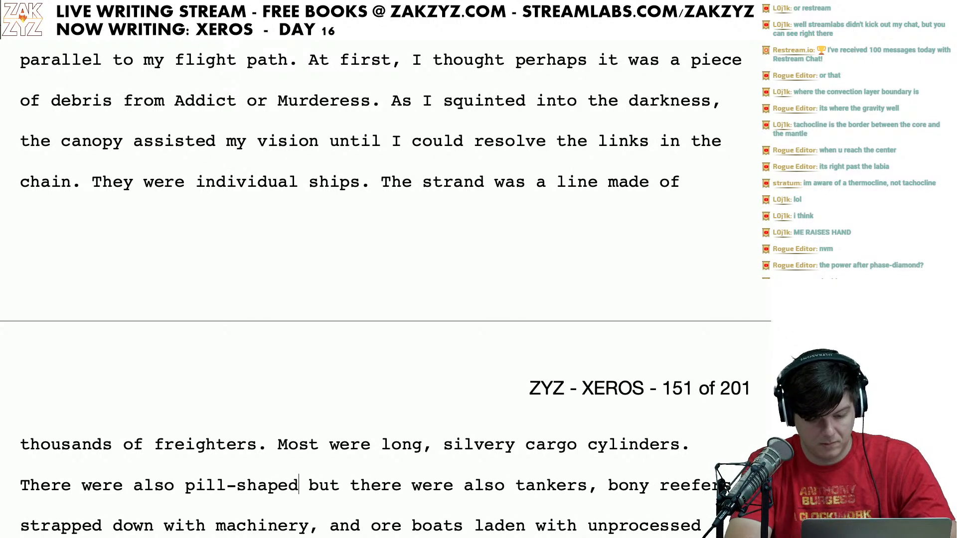
Step: Delete the leftover words "but there were also" between "pill-shaped" and "tankers"
key("shift+Right")
key("shift+Right")
key("shift+Right")
key("shift+Right")
key("shift+Right")
key("shift+Right")
key("shift+Right")
key("shift+Right")
key("shift+Right")
key("shift+Right")
key("shift+Right")
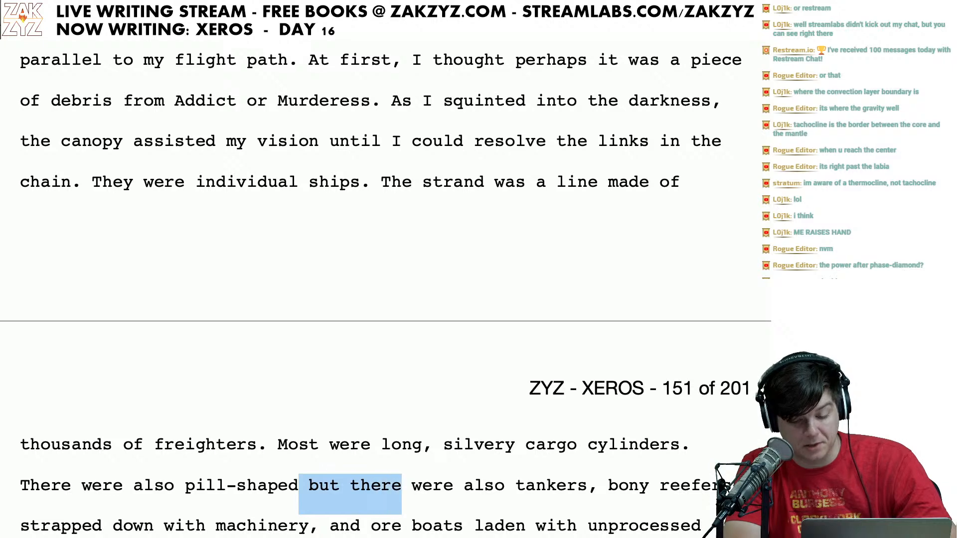
key("shift+Right")
key("shift+Right")
key("shift+Right")
key("shift+Right")
key("shift+Right")
key("shift+Right")
key("shift+Right")
key("shift+Right")
key("shift+Right")
key("BackSpace")
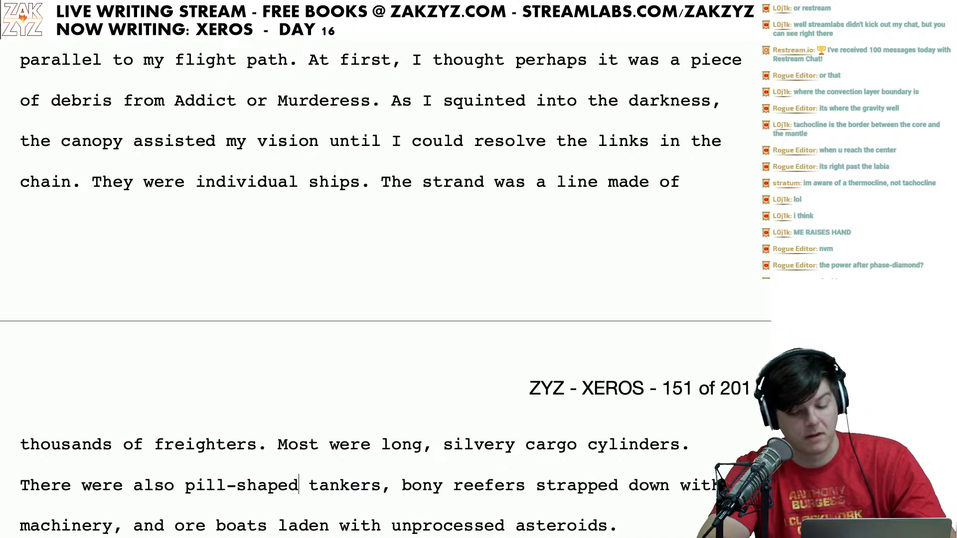
scroll(386, 288, "down", 1)
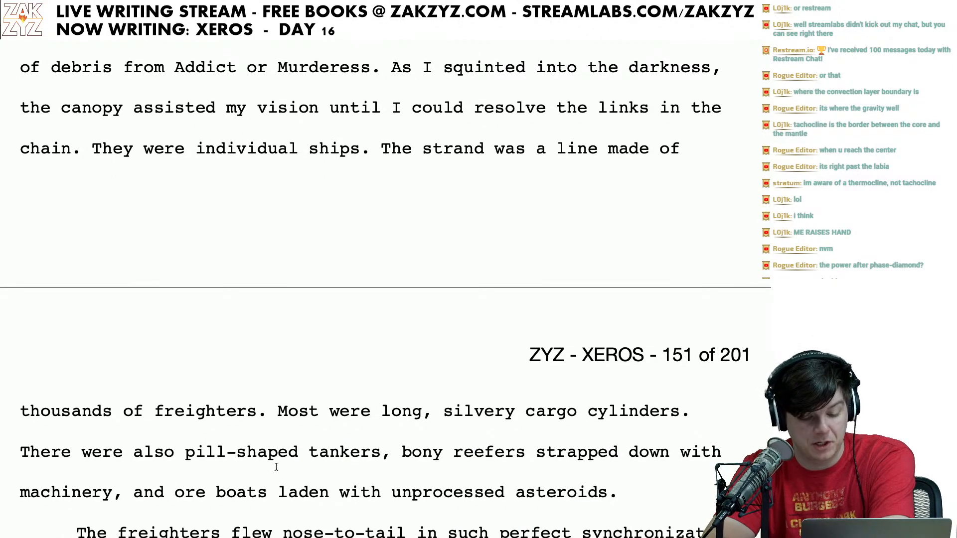
left_click(177, 496)
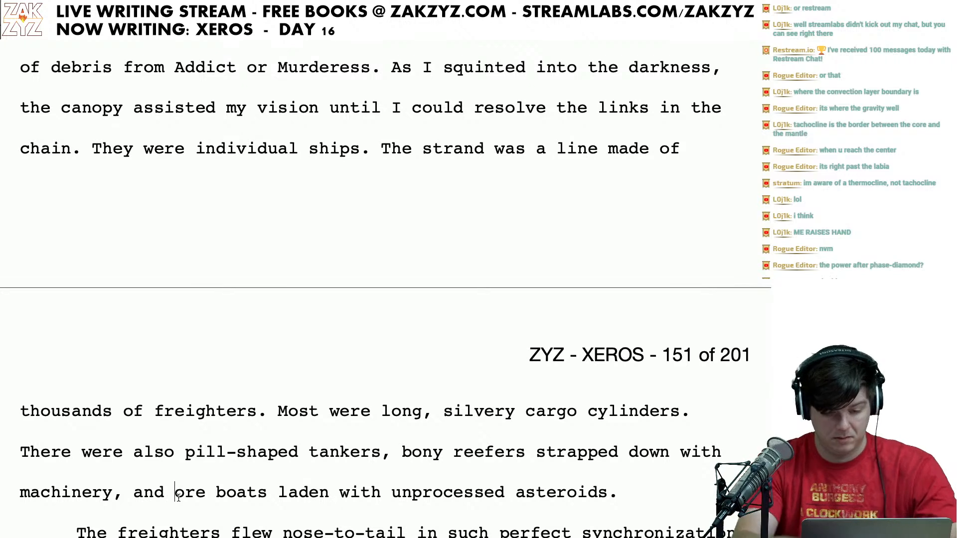
key("Left")
key("Right")
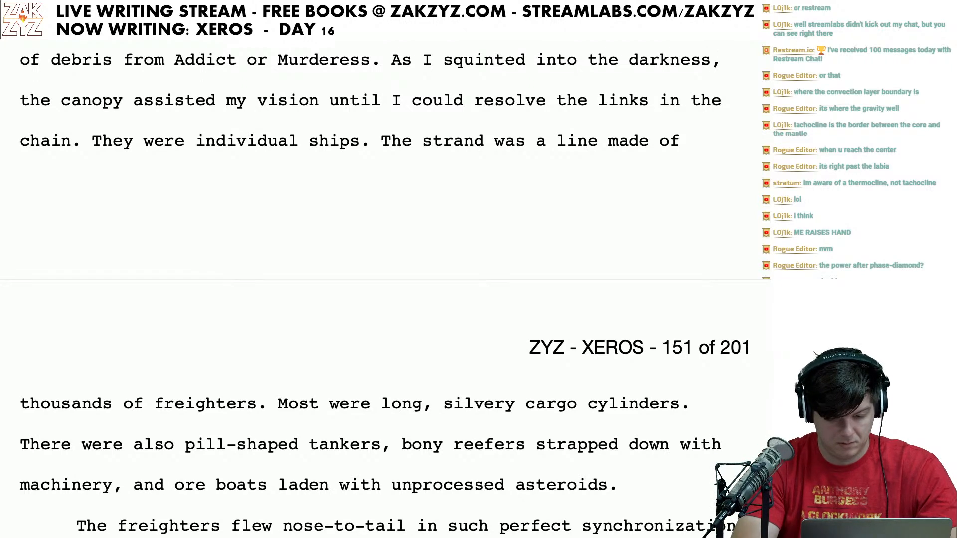
type("skel")
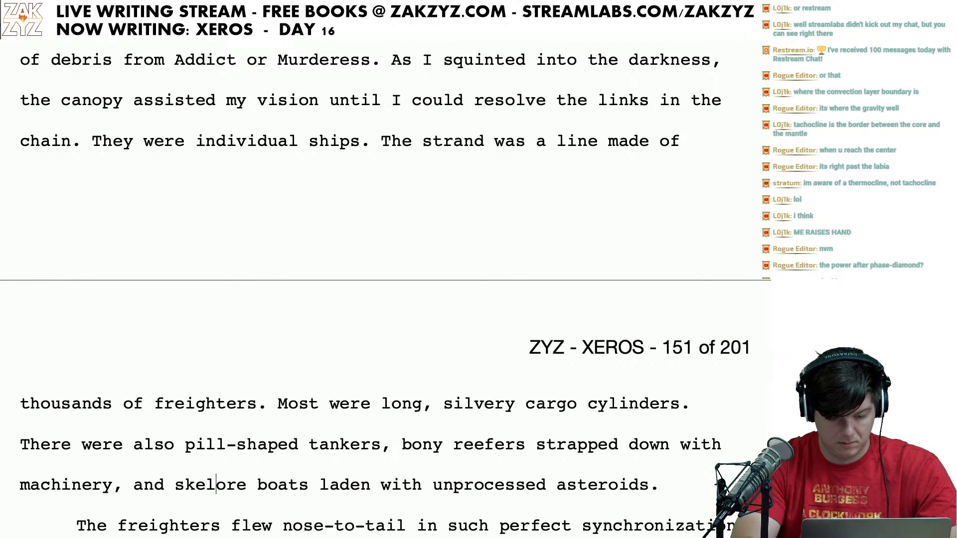
type("et")
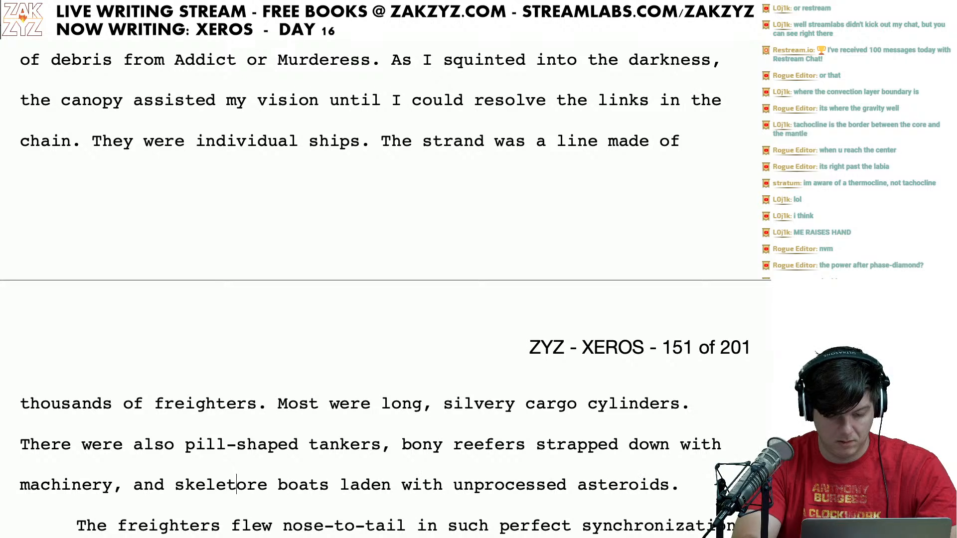
key("BackSpace")
key("BackSpace")
key("BackSpace")
key("BackSpace")
key("BackSpace")
key("BackSpace")
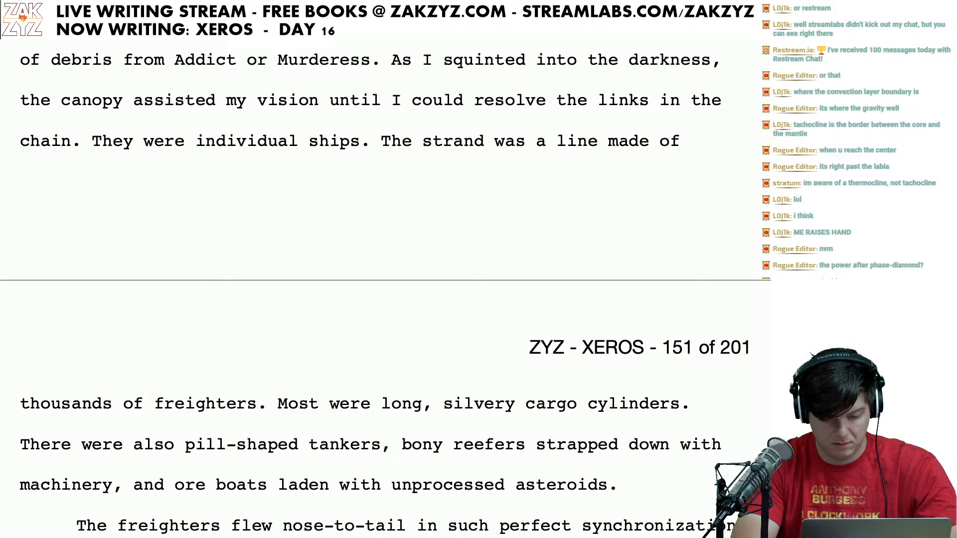
Step: Delete the adjective "bony" before "reefers" in the sentence about the pill-shaped tankers
key("Up")
key("Right")
key("Right")
key("Right")
key("Right")
key("Right")
key("Right")
key("Right")
key("Right")
key("Right")
key("Right")
key("Right")
key("Right")
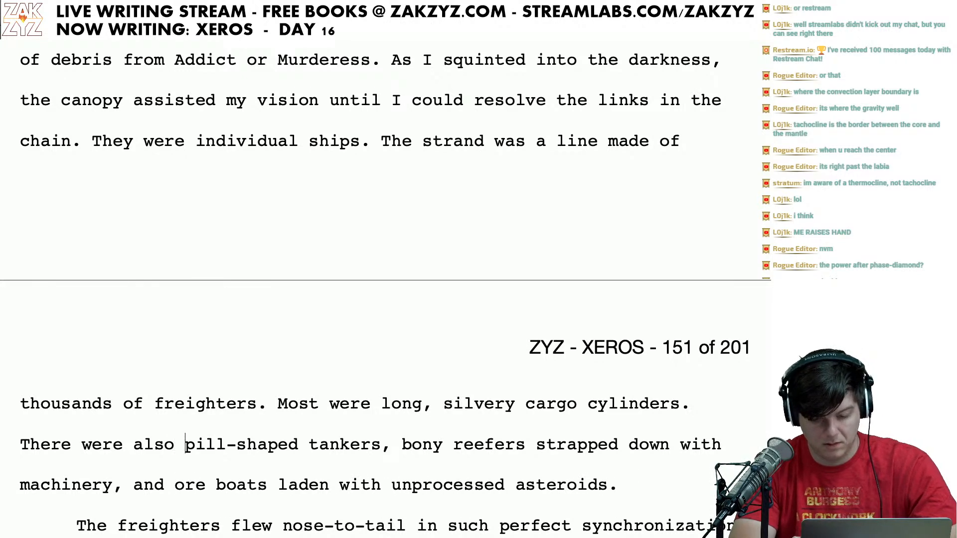
key("Right")
key("Right")
key("Right")
key("Right")
key("Right")
key("Right")
key("Right")
key("Right")
key("Right")
key("Right")
key("Right")
key("Right")
key("Right")
key("Right")
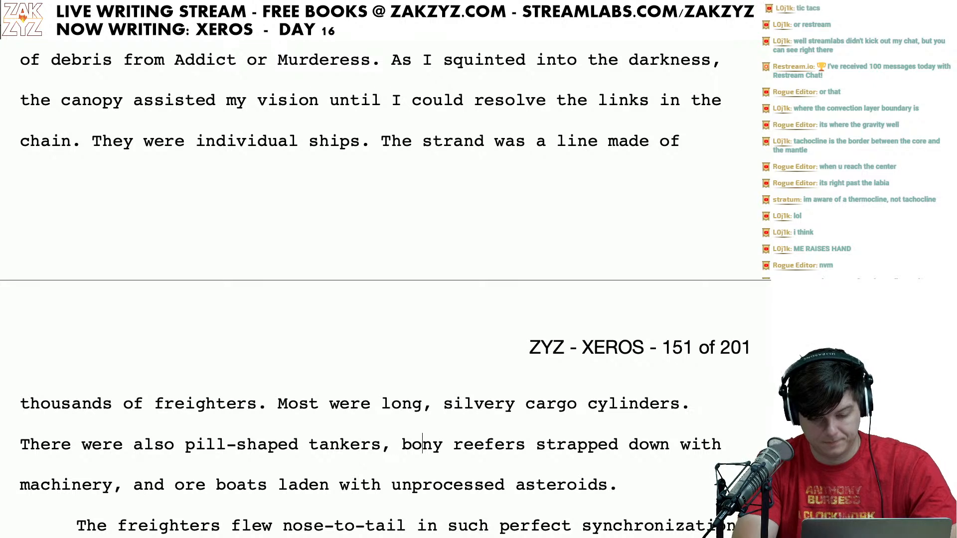
key("BackSpace")
key("BackSpace")
key("BackSpace")
key("BackSpace")
key("BackSpace")
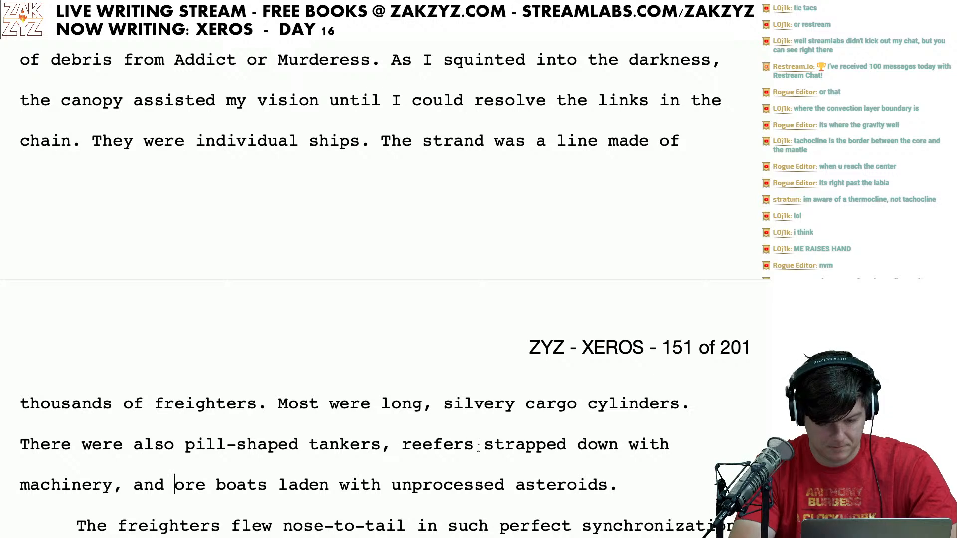
Step: Replace "strapped down" with "bulging" so the phrase reads "reefers bulging with machinery"
left_click_drag(478, 448, 567, 451)
type("bu")
key("BackSpace")
key("BackSpace")
type("bul")
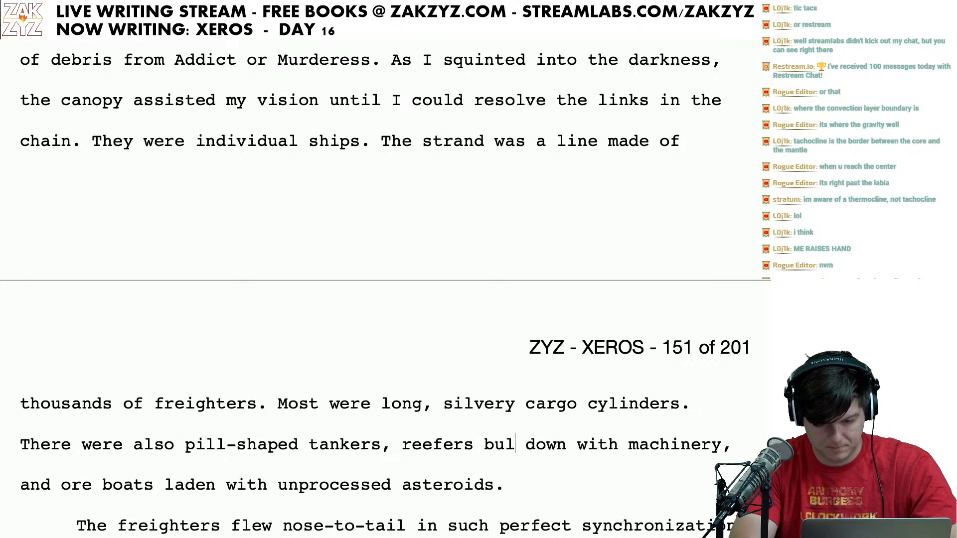
type("ging")
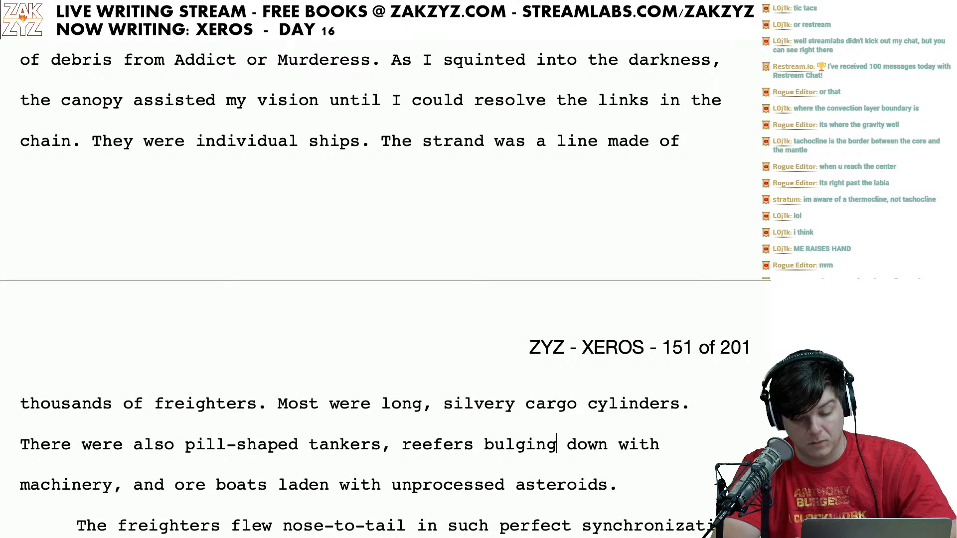
key("Right")
key("Right")
key("Right")
key("Right")
key("Right")
key("BackSpace")
key("BackSpace")
key("BackSpace")
key("BackSpace")
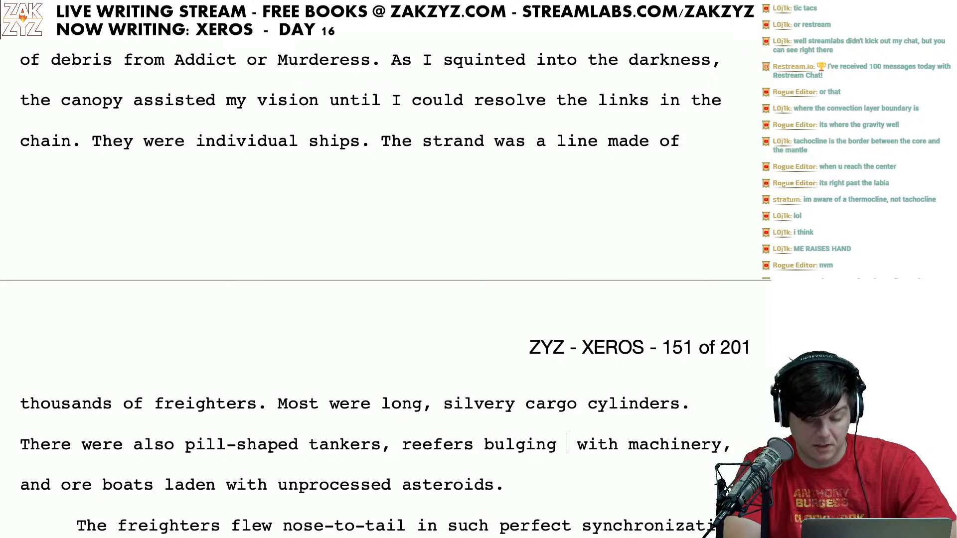
key("BackSpace")
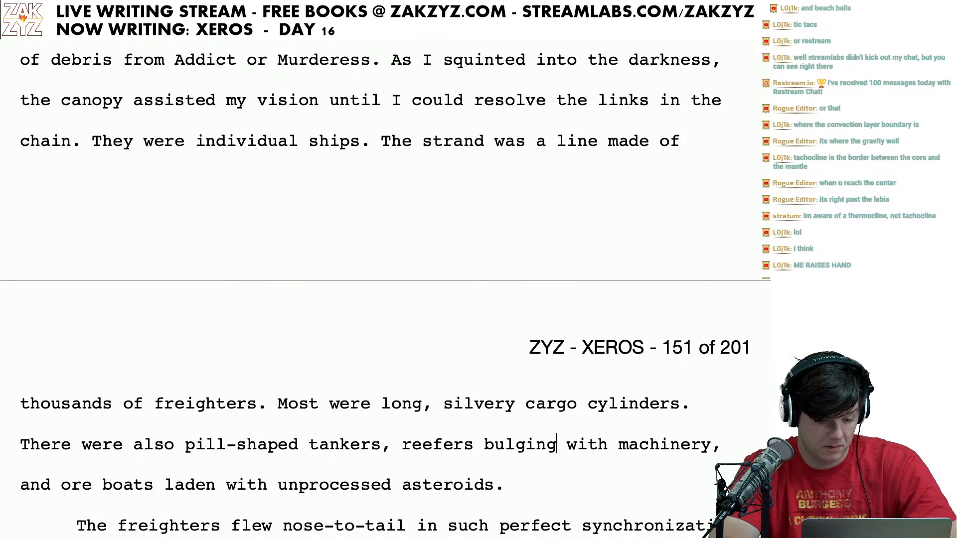
Step: Insert the adjective "bony" before "ore boats laden with unprocessed asteroids"
left_click(66, 491)
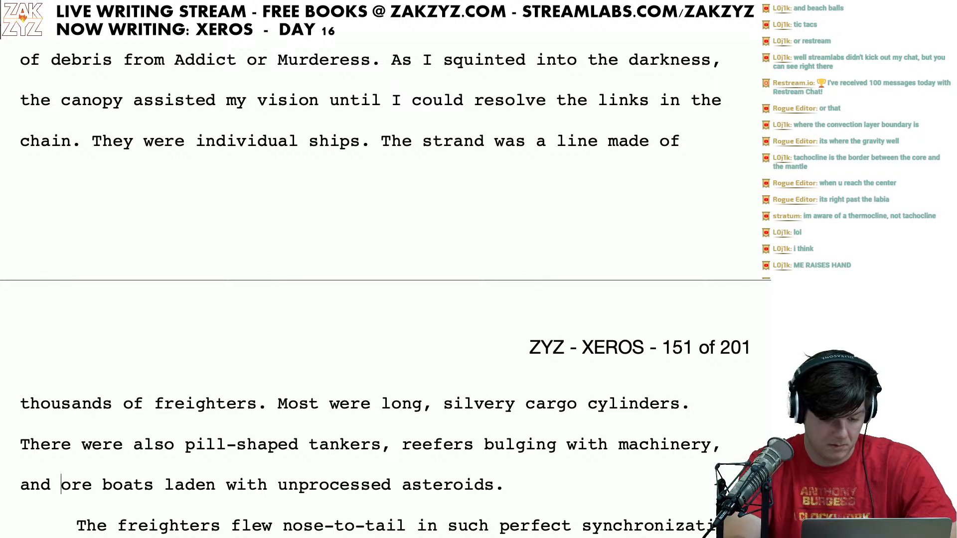
type("bony")
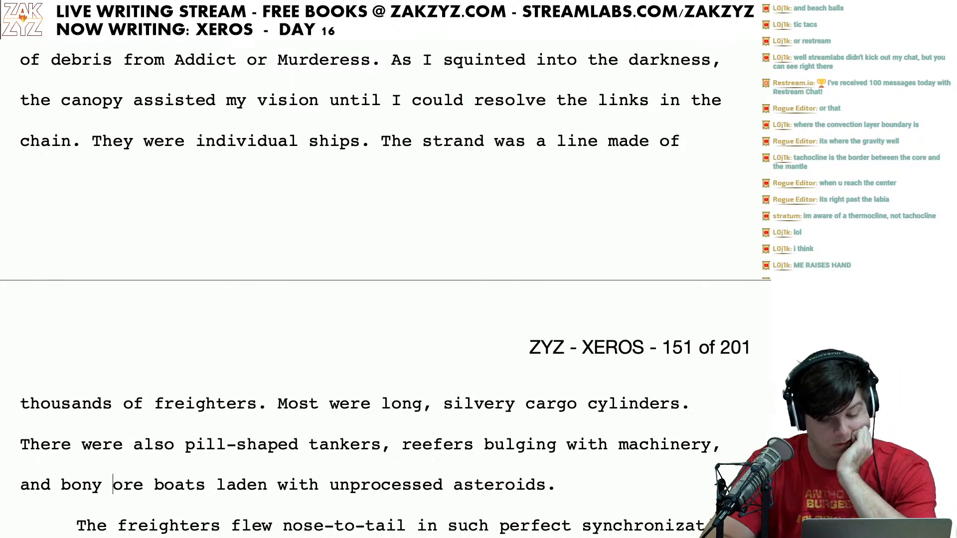
scroll(386, 289, "down", 2)
scroll(386, 289, "up", 2)
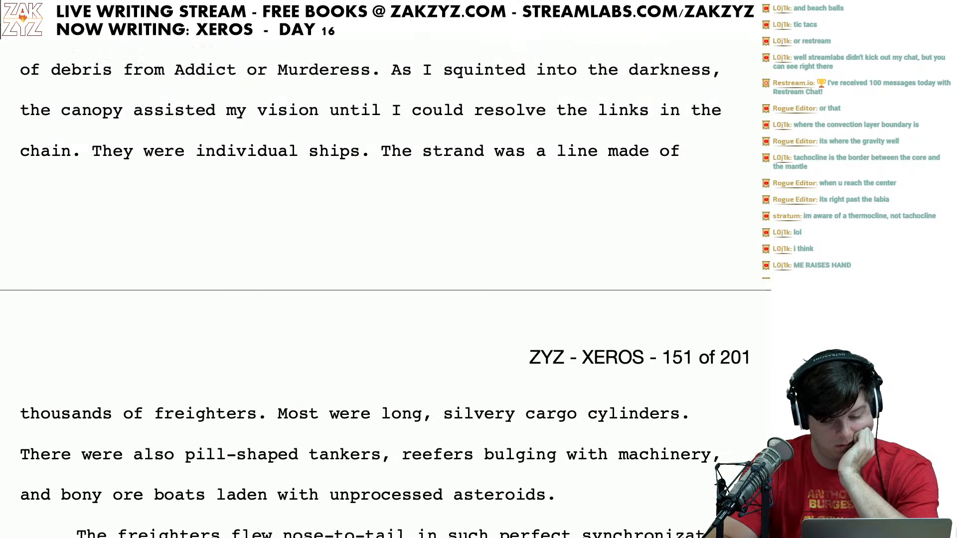
scroll(386, 289, "down", 1)
Step: Add the prefix "cryo-" to "machinery" in the phrase "reefers bulging with machinery"
left_click(394, 402)
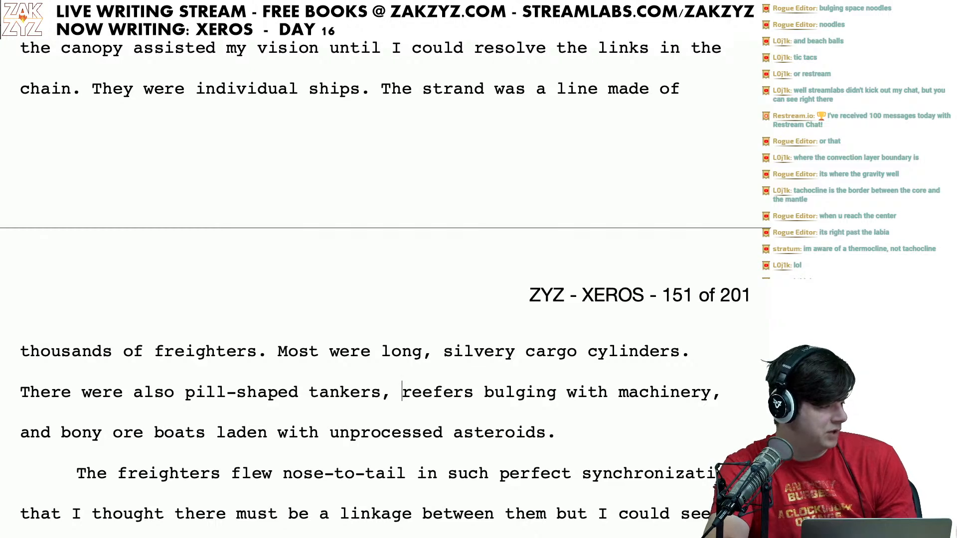
scroll(386, 278, "down", 1)
scroll(621, 408, "down", 1)
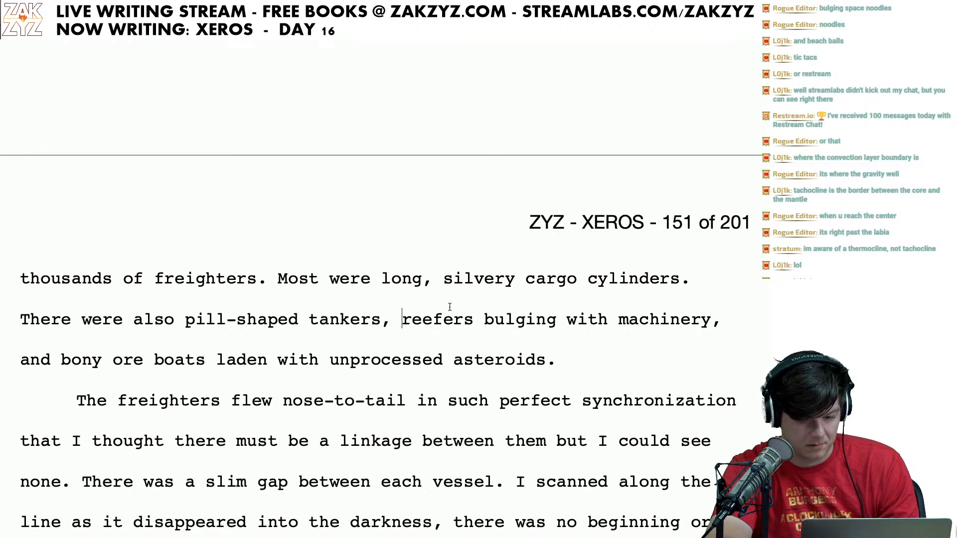
scroll(404, 324, "down", 1)
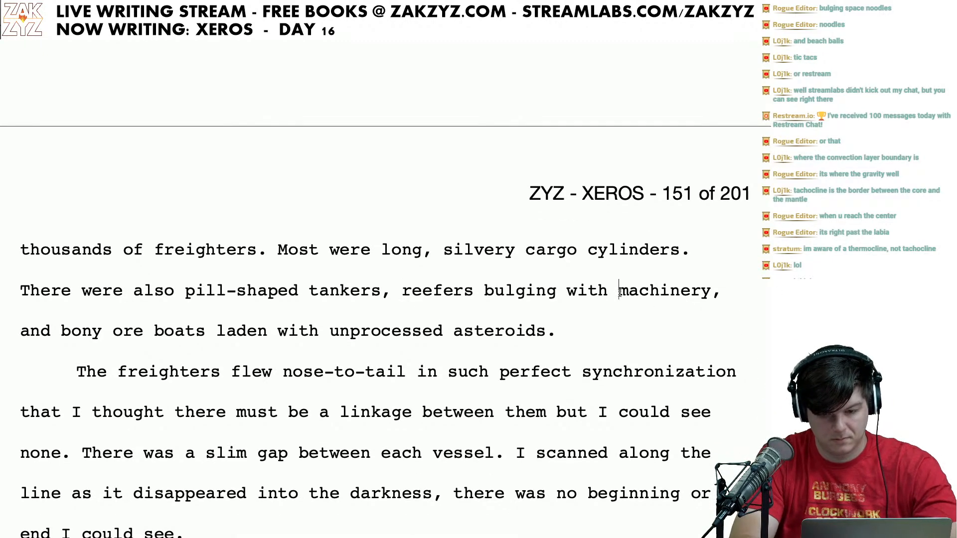
type("cr")
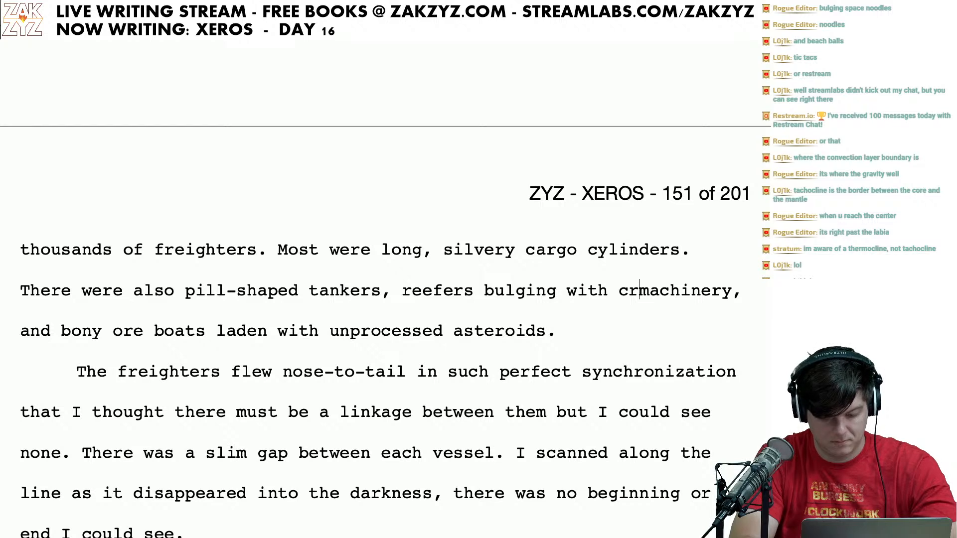
type("you")
key("BackSpace")
key("BackSpace")
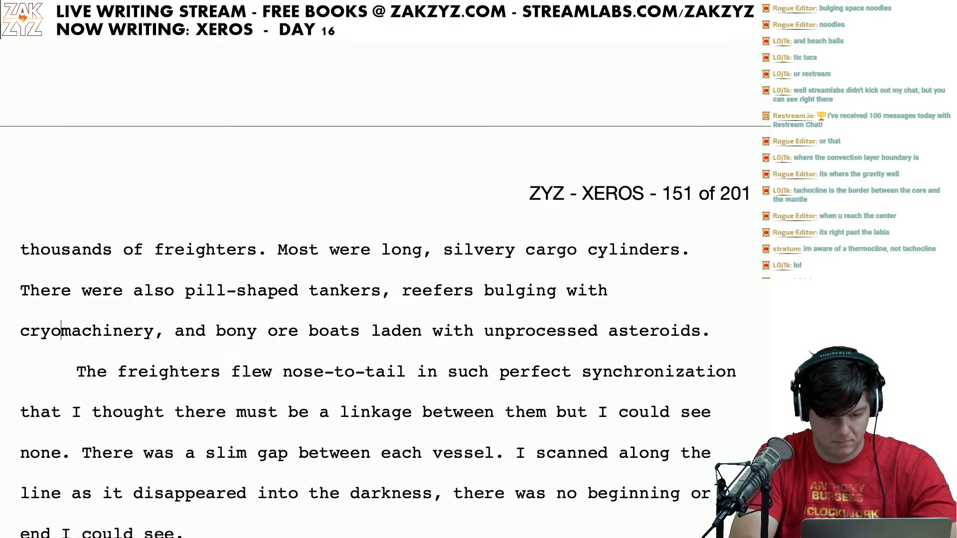
type("o-")
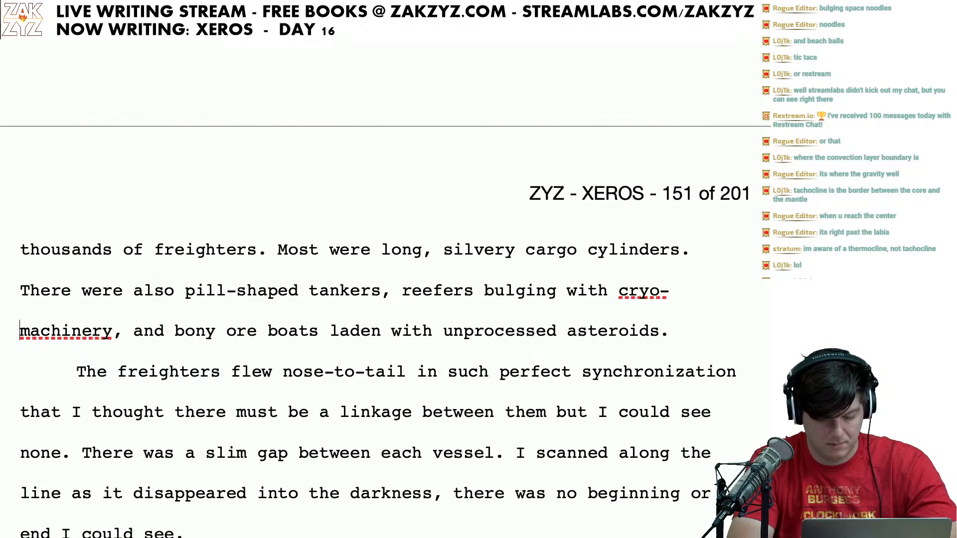
Step: Reread from "cryo-machinery, and bony ore boats" through "The freighters flew nose-to-tail" up to "a linkage between them"
key("Up")
key("Right")
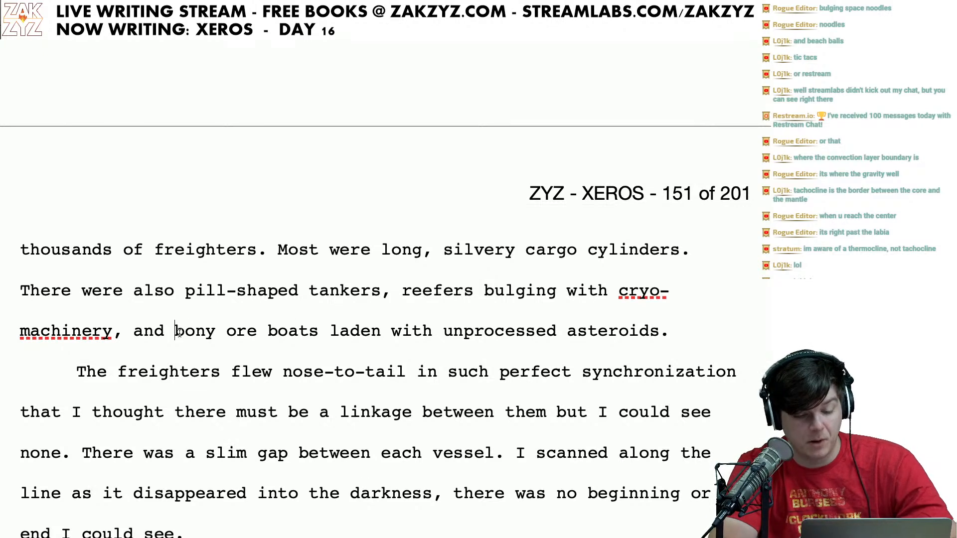
key("Right")
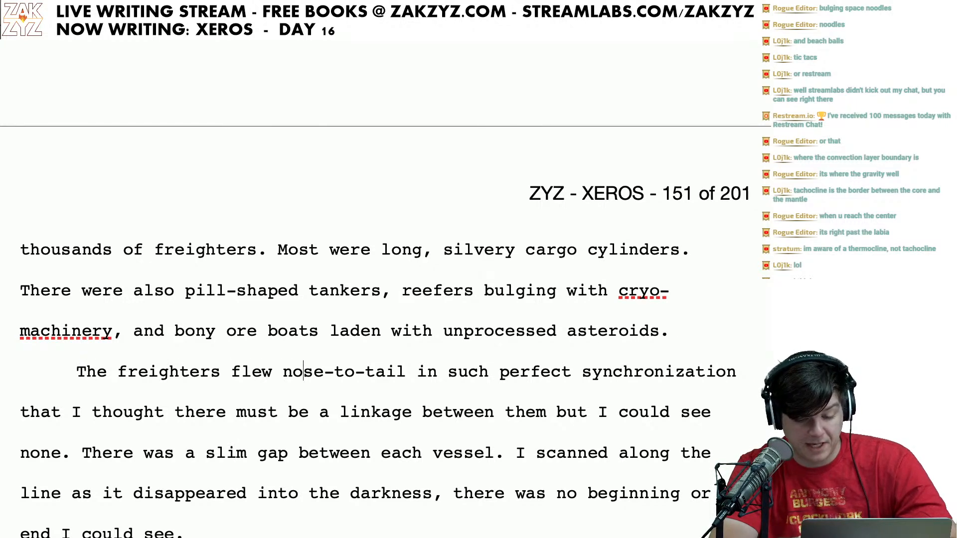
key("Right")
key("Right")
key("Right")
key("Right")
key("Right")
key("Right")
key("Right")
key("Right")
key("Right")
key("Right")
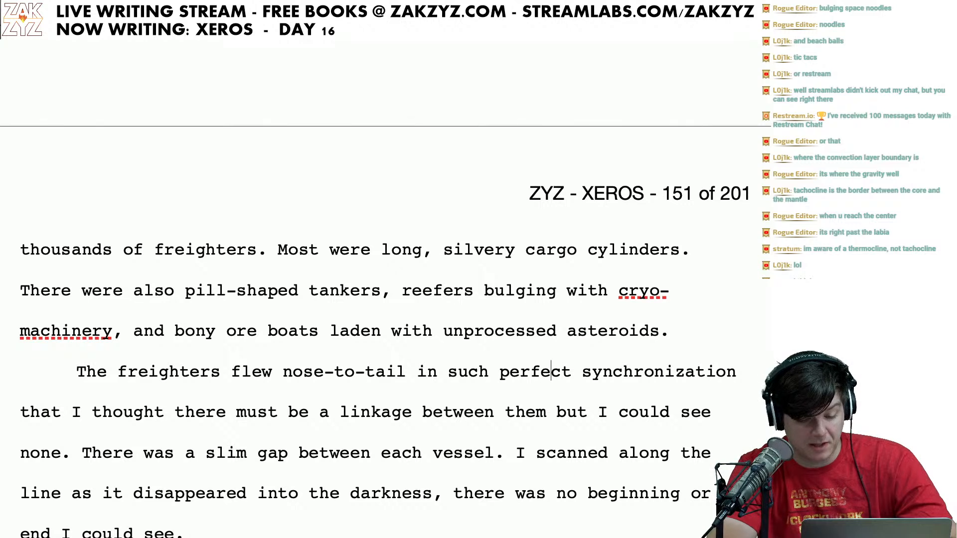
scroll(98, 389, "down", 1)
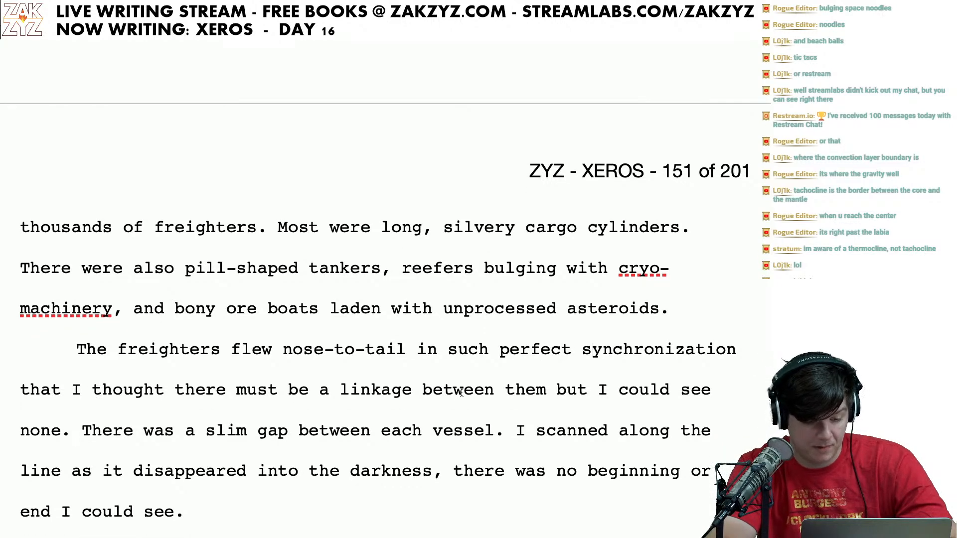
left_click(549, 393)
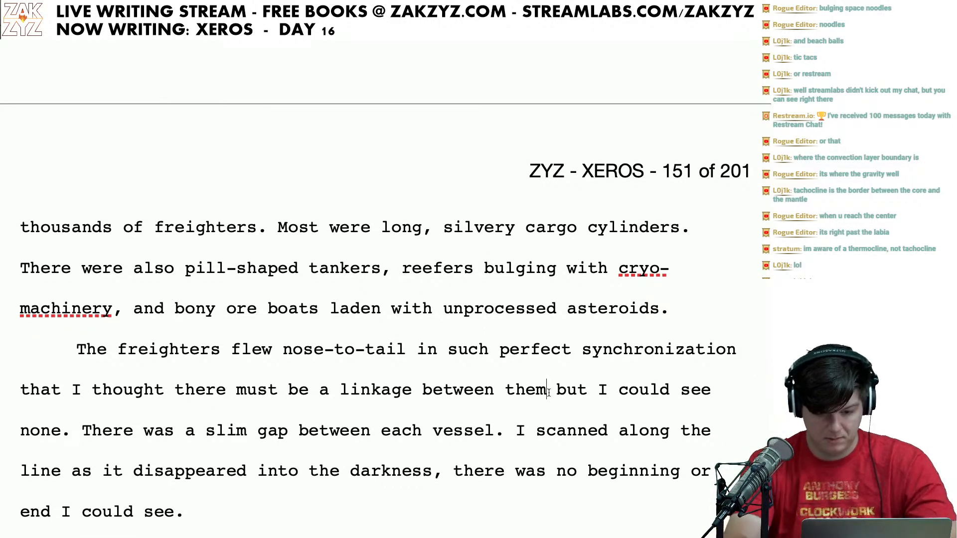
Step: Break the sentence after "that I thought" and continue it with "they must be a train, with a linkage between each ship."
key("Right")
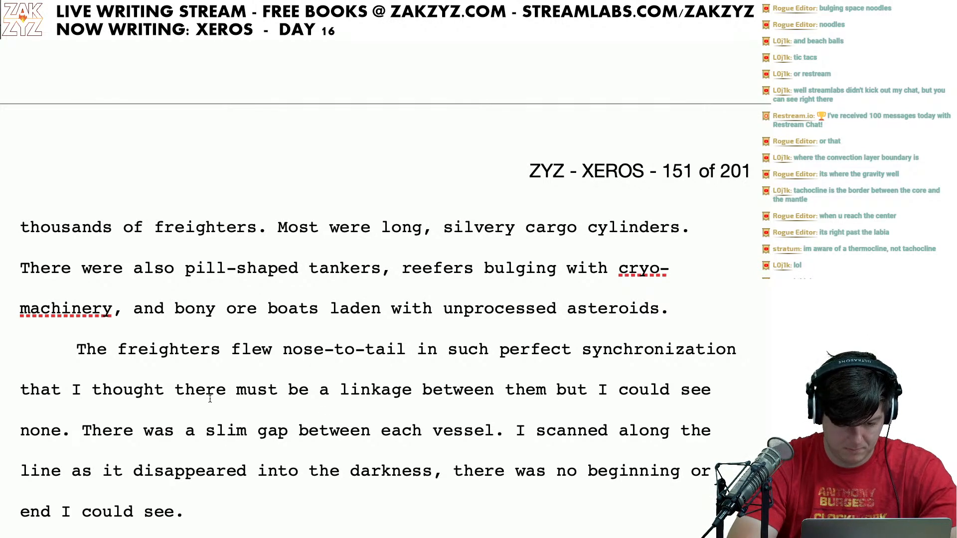
left_click(151, 392)
key("Right")
key("Right")
key("Return")
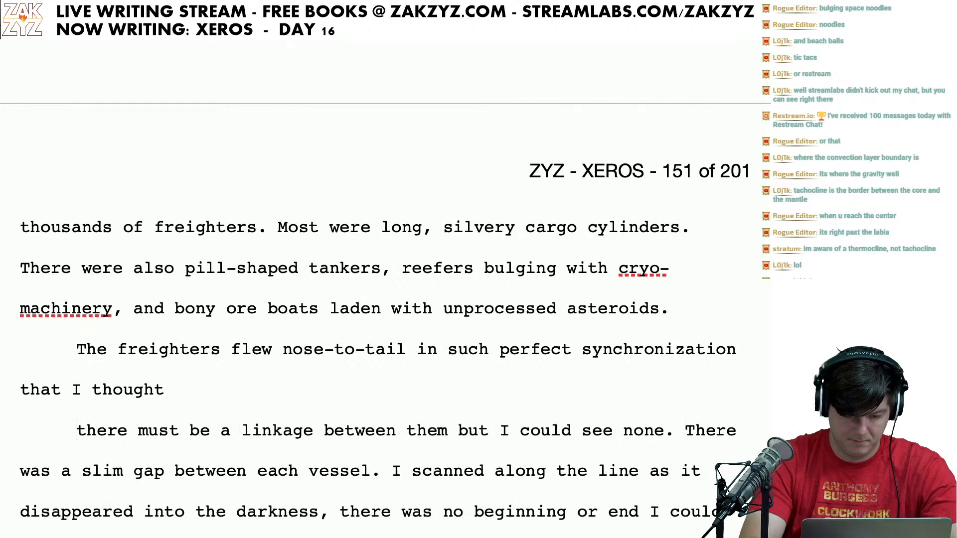
key("Left")
type("they must be")
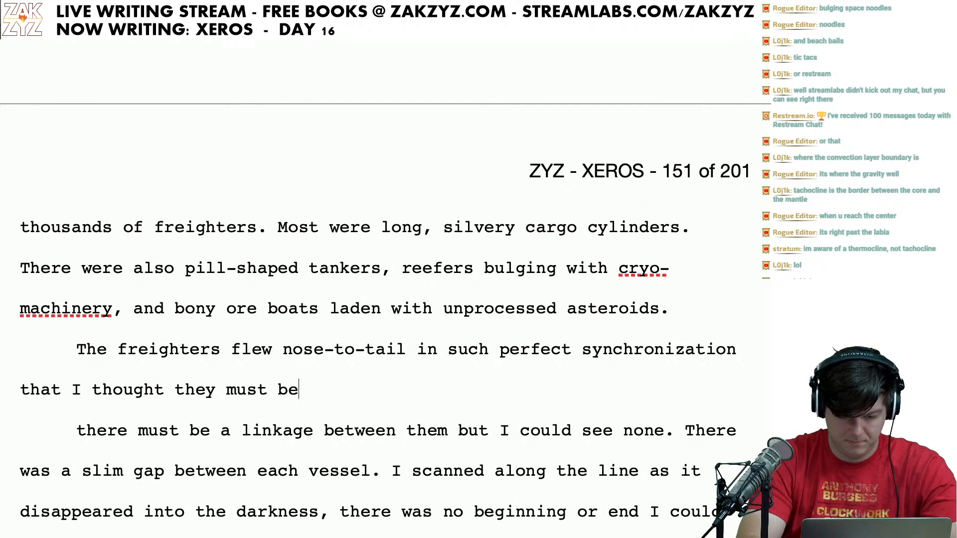
type(" a train, with a l")
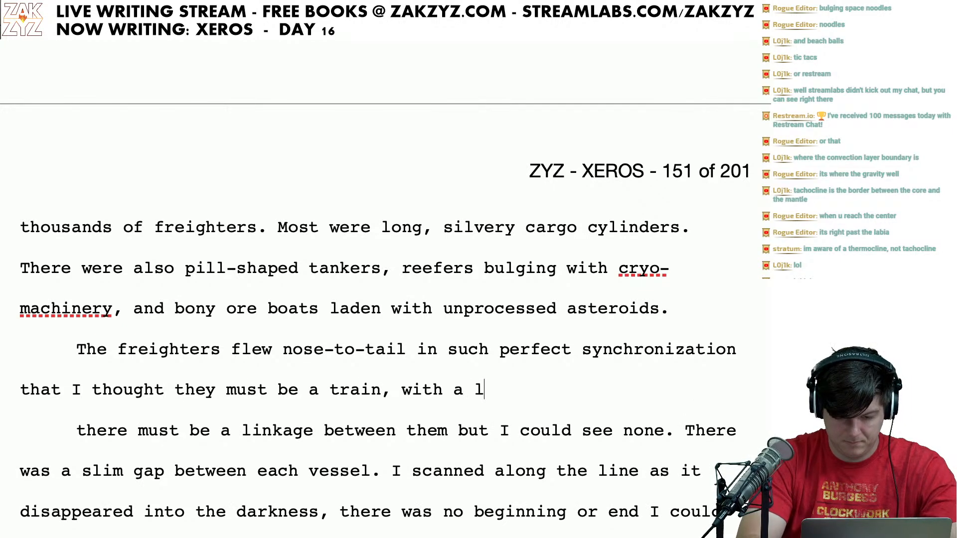
type("inkage between each s")
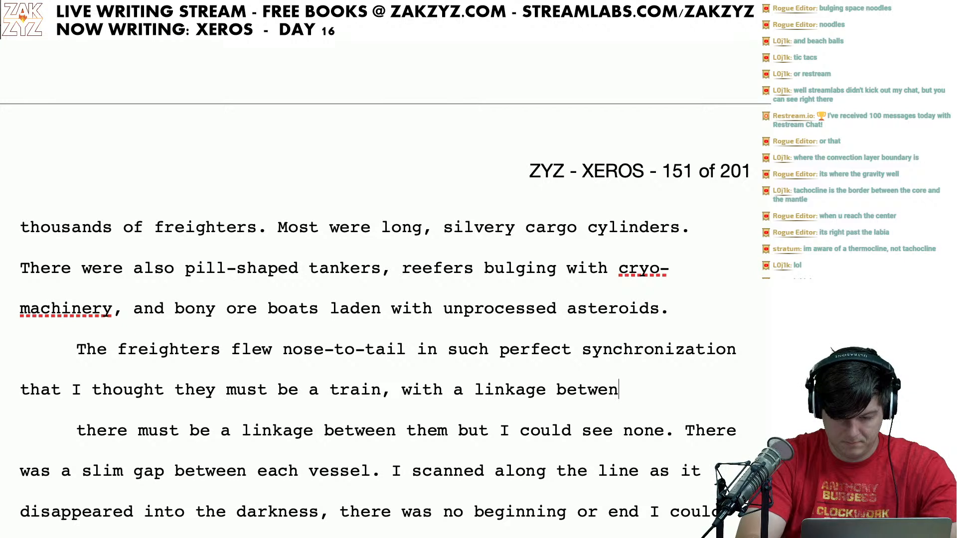
type("hip.")
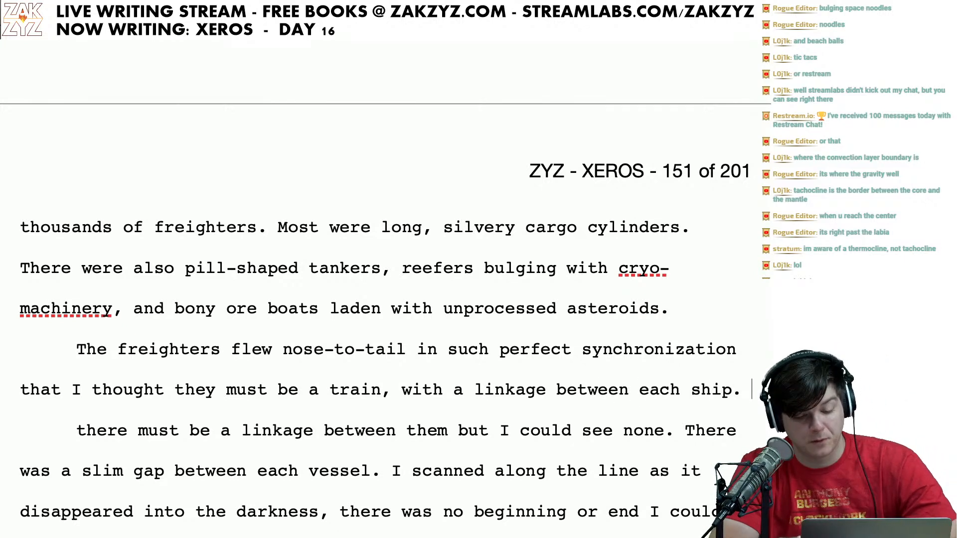
Step: Reread the rewritten sentence about the train against the old "there must be a linkage" text below it
key("Left")
key("Up")
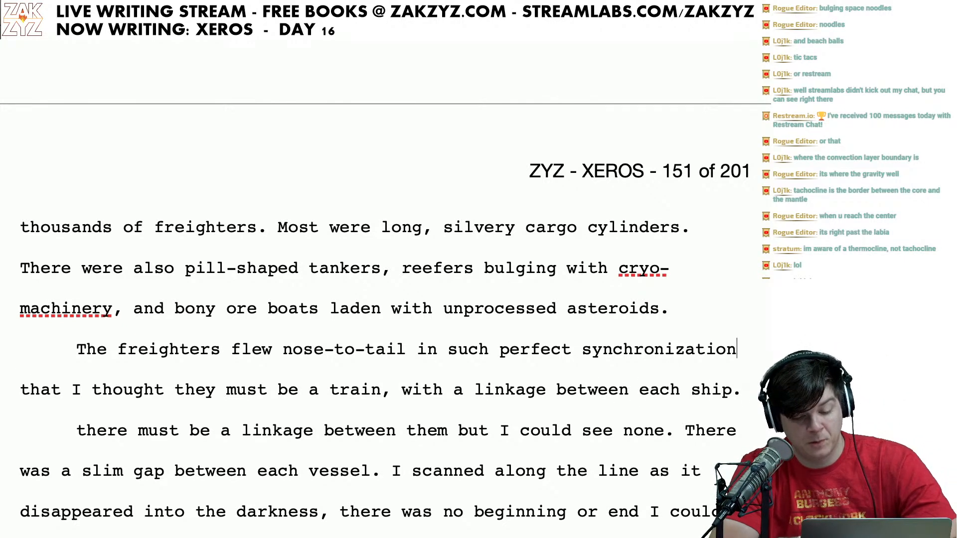
key("Right")
key("Right")
key("Right")
key("Right")
key("Right")
key("Right")
key("Right")
key("Right")
key("Right")
key("Right")
key("Right")
key("Right")
key("Right")
key("Down")
key("Left")
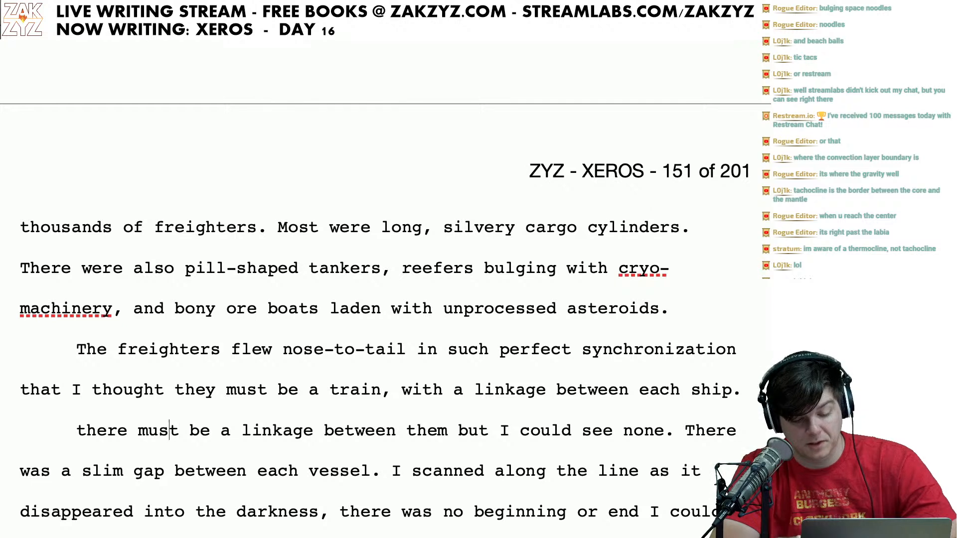
Step: Add the prefix "star-" to "train" in the phrase "they must be a train"
key("Up")
key("Right")
key("Right")
key("Right")
key("Right")
key("Right")
key("Right")
key("Right")
key("Right")
key("Right")
key("Right")
key("Right")
key("Right")
key("Right")
key("Right")
key("Right")
key("Right")
key("Right")
key("Right")
key("Right")
key("Right")
key("Right")
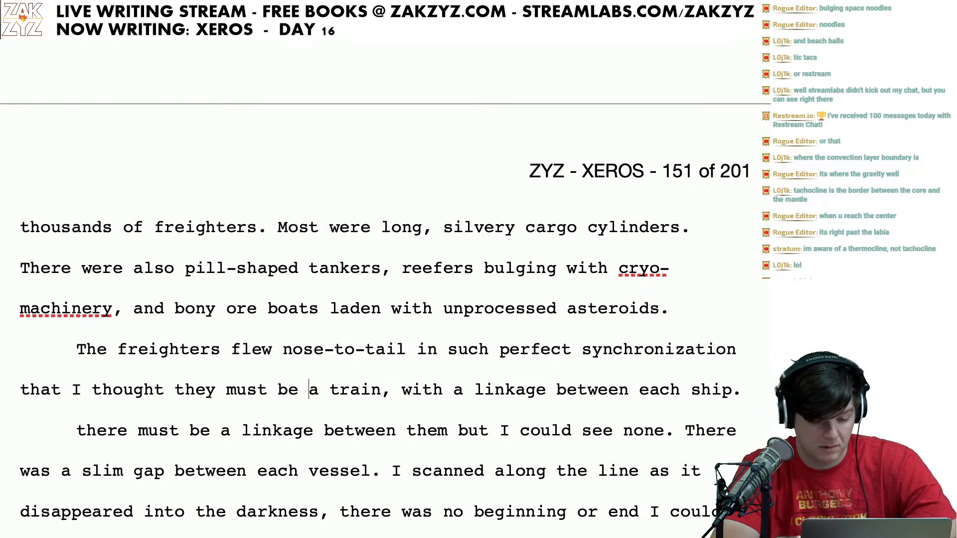
key("Left")
key("Left")
key("Left")
key("Left")
key("Left")
type("star-")
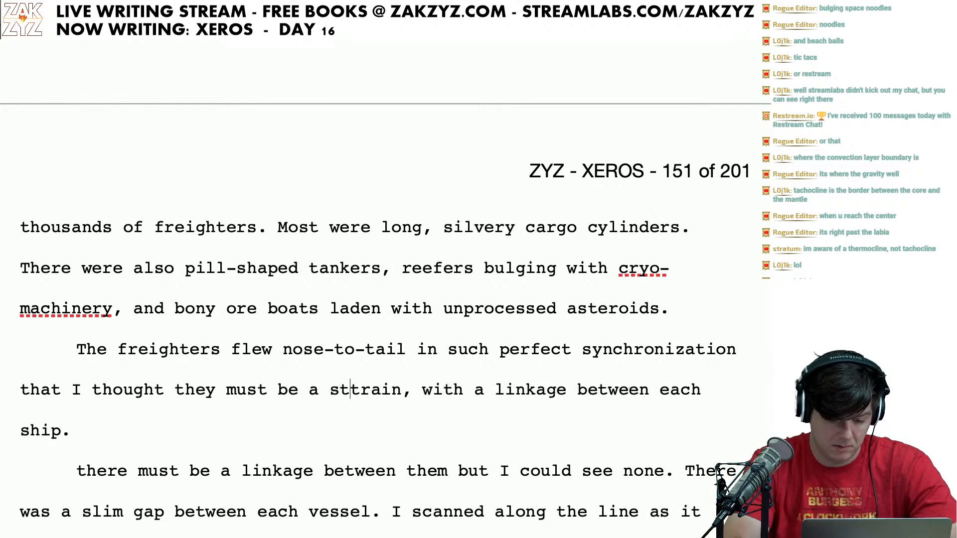
Step: Reread from "star-train, with a linkage" to the end of the sentence at "each ship."
key("Right")
key("Right")
key("Right")
key("Right")
key("Right")
key("Right")
key("Right")
key("Right")
key("Right")
key("Right")
key("Right")
key("Right")
key("Right")
key("Right")
key("Right")
key("Right")
key("Right")
key("Right")
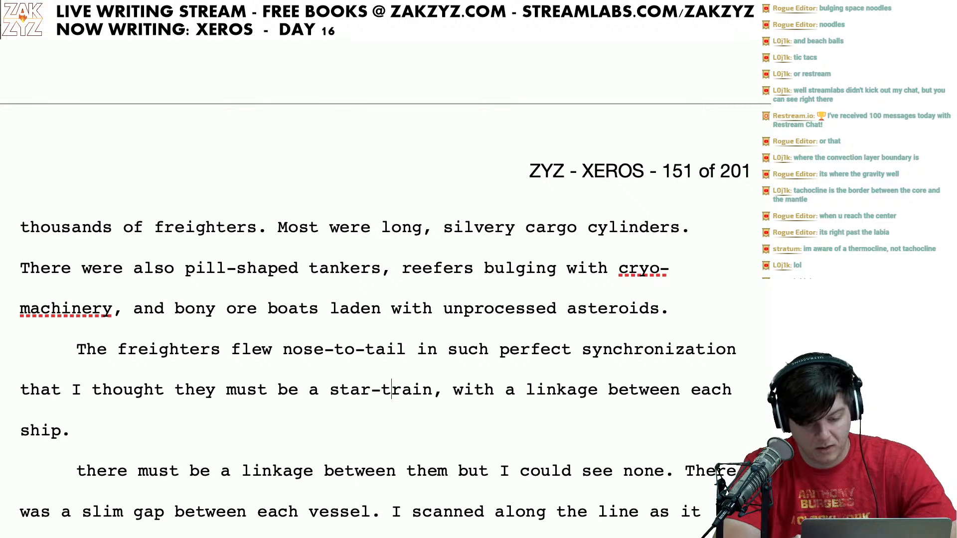
key("Down")
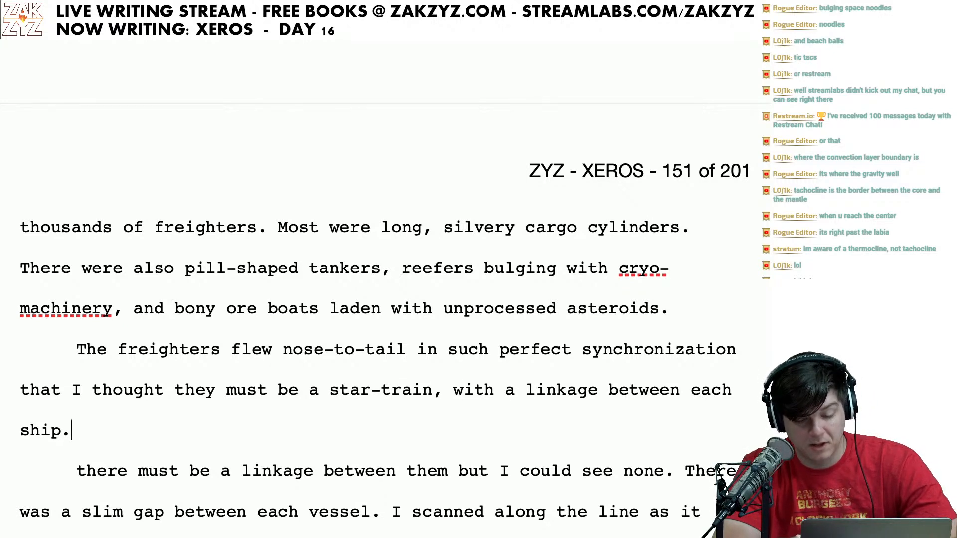
key("Up")
key("Right")
key("Down")
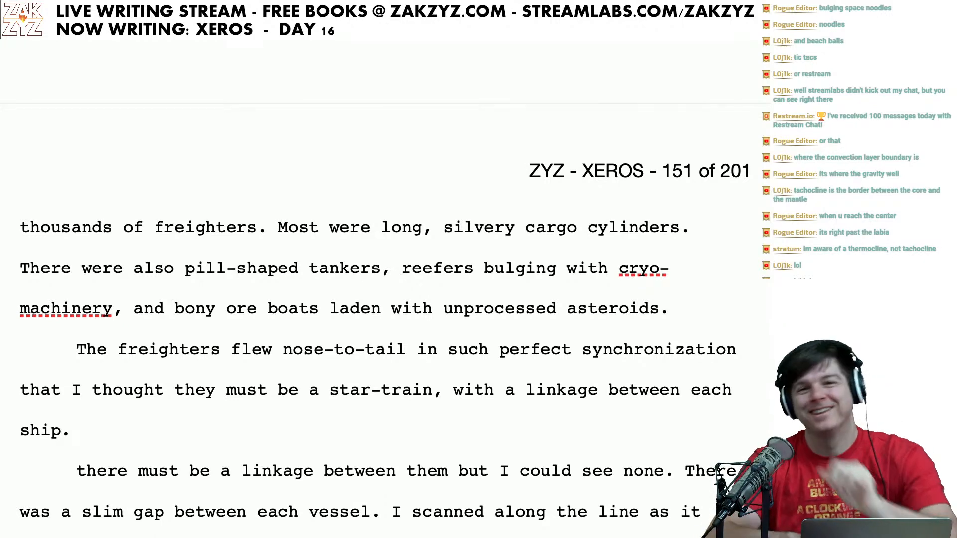
scroll(386, 315, "down", 3)
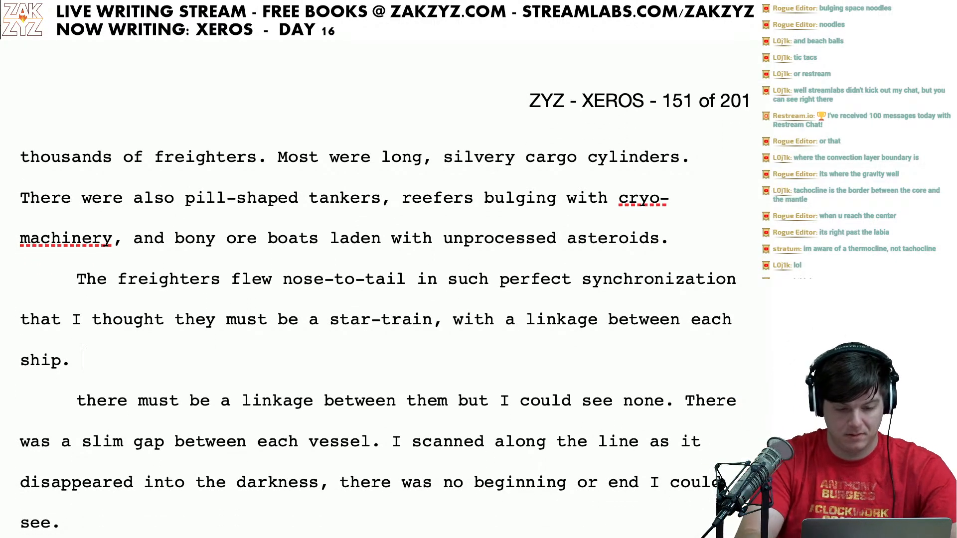
type("But ")
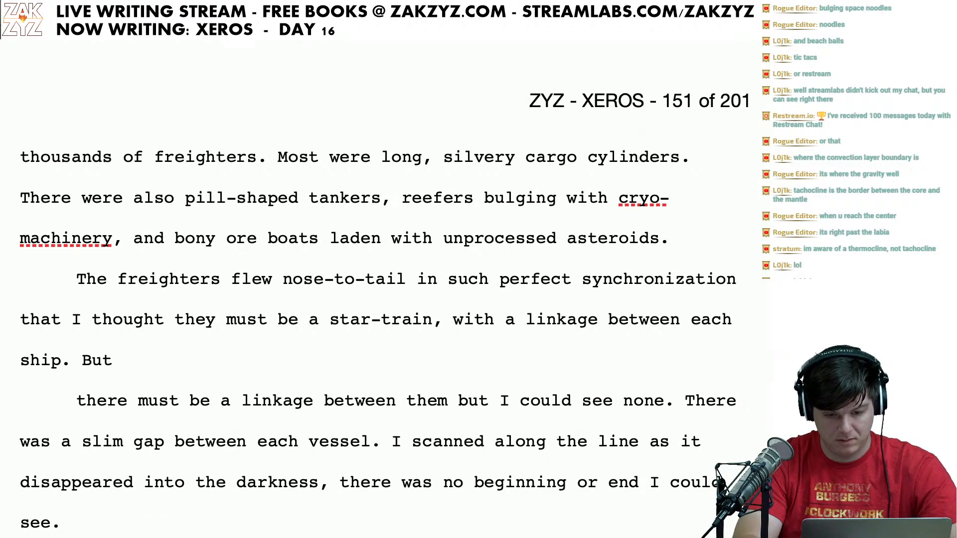
type("as")
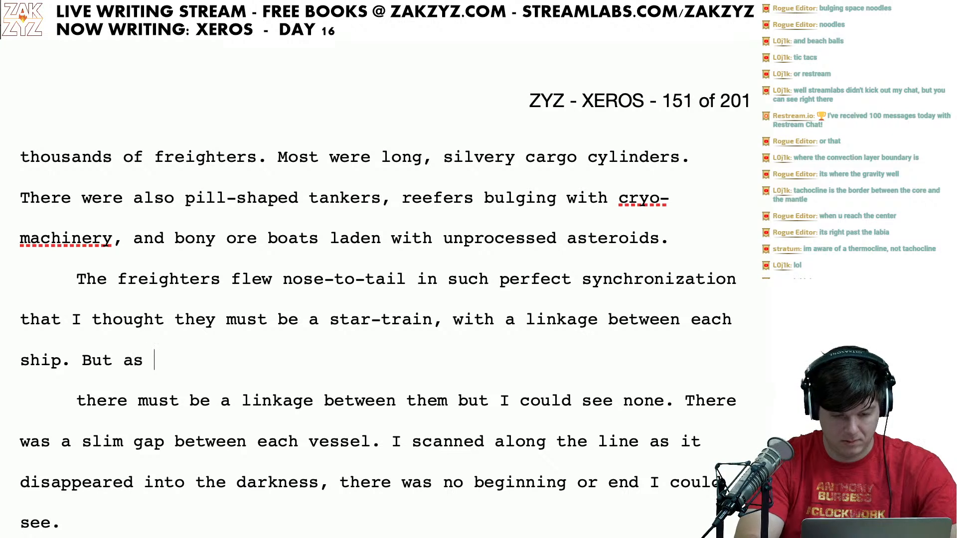
key("BackSpace")
key("BackSpace")
key("BackSpace")
key("BackSpace")
key("BackSpace")
key("BackSpace")
key("BackSpace")
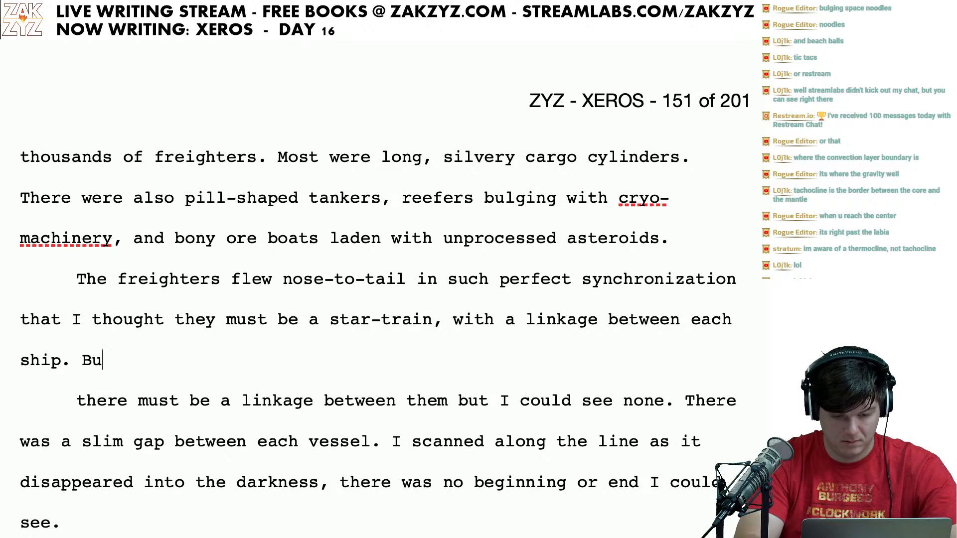
Step: Add the sentence "But there was none, just a narrow gap between each vessel." after "a linkage between each ship."
type("But there")
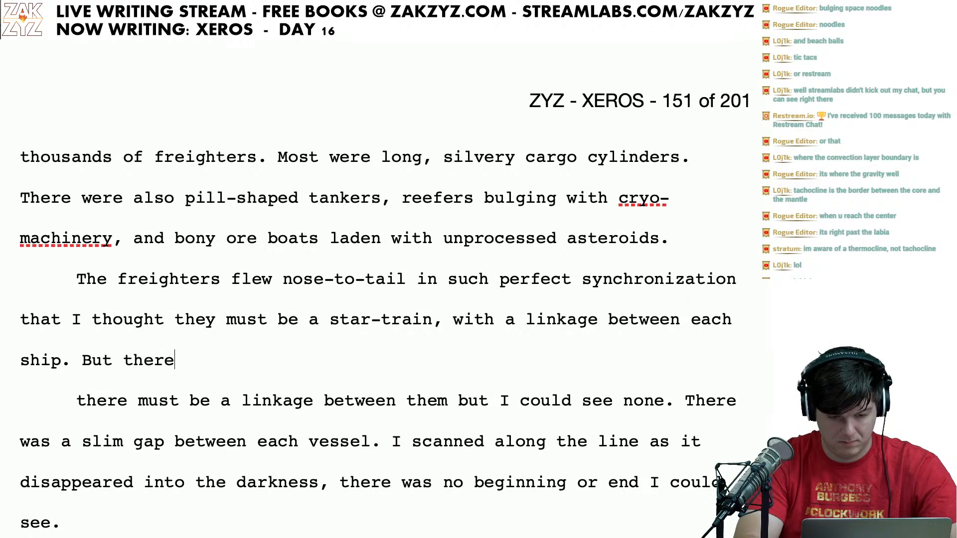
type(" was none, j")
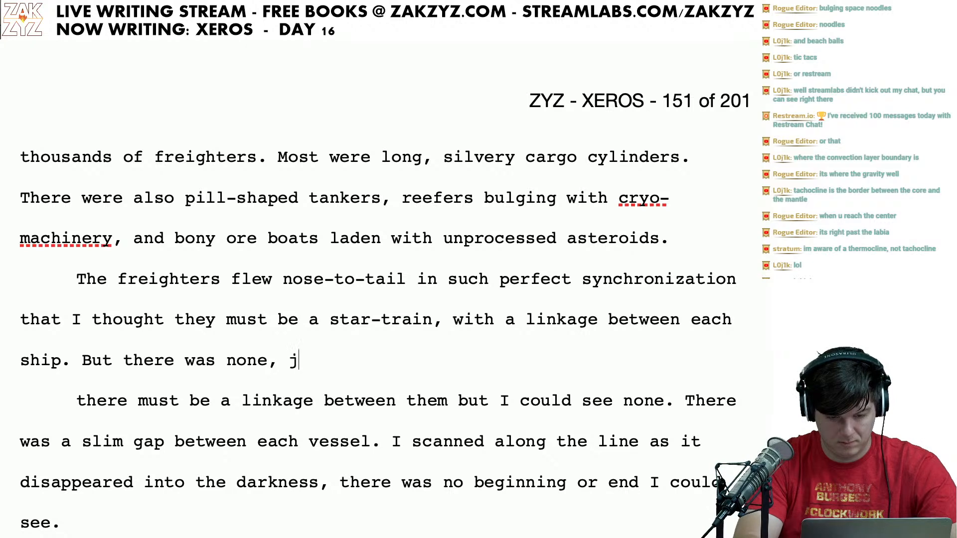
type("ust a slim")
key("BackSpace")
key("BackSpace")
key("BackSpace")
key("BackSpace")
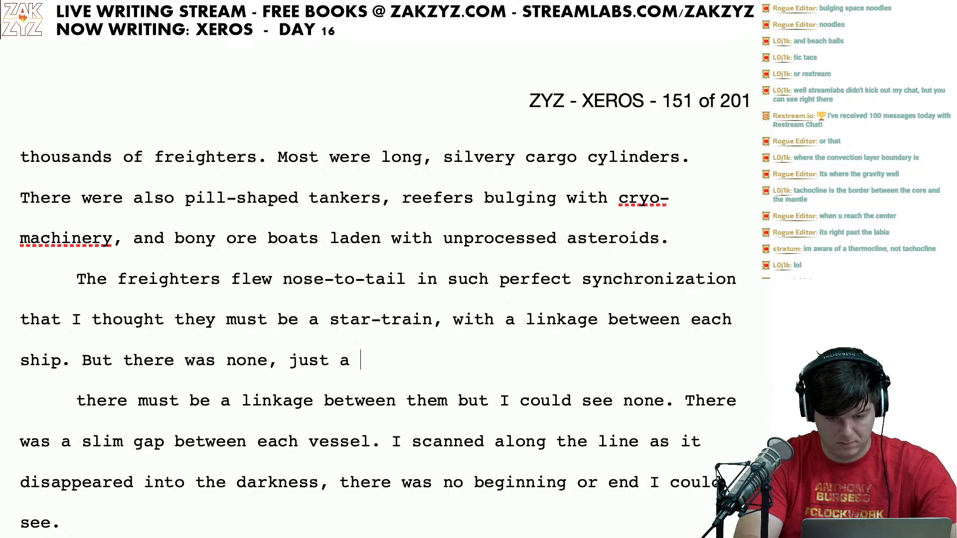
type("narrow gap b")
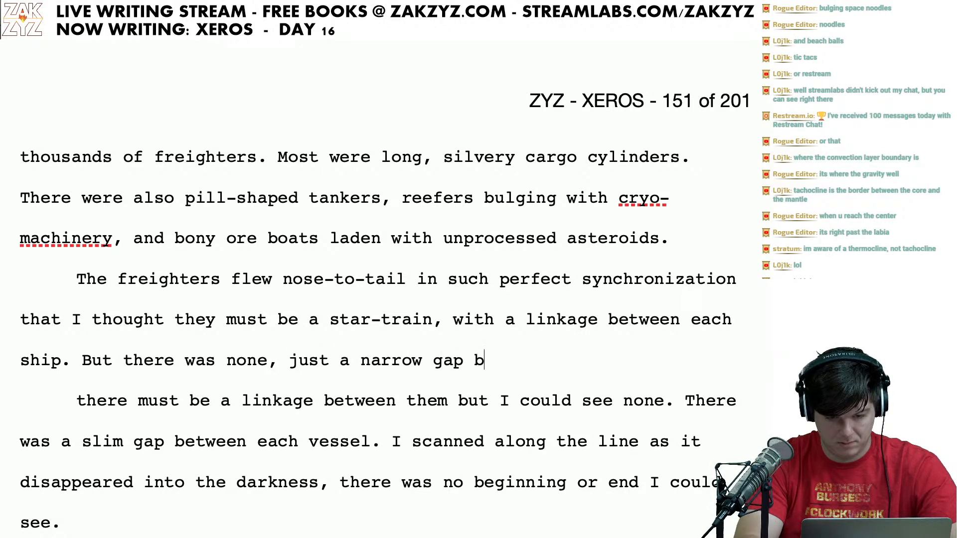
type("etween each f")
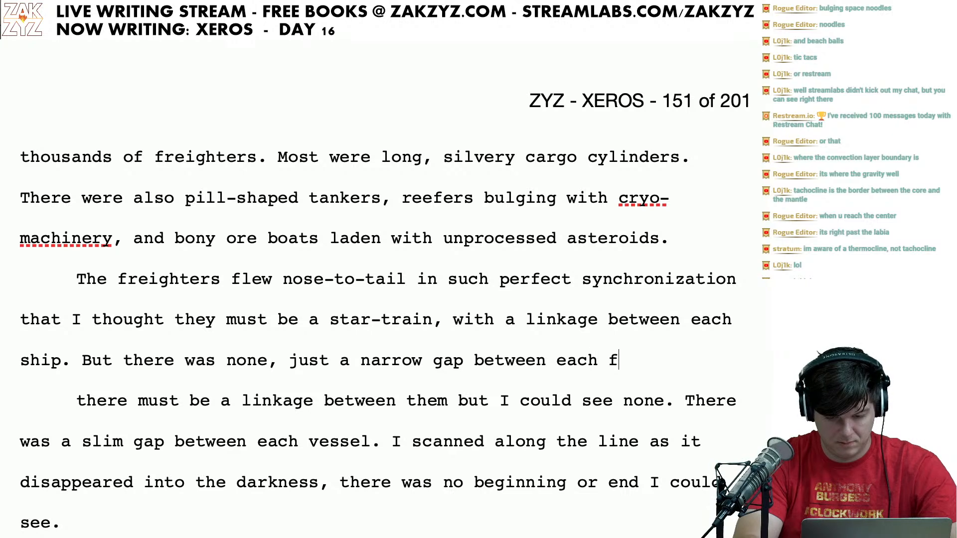
key("BackSpace")
type("vessle")
key("BackSpace")
key("BackSpace")
type("el.")
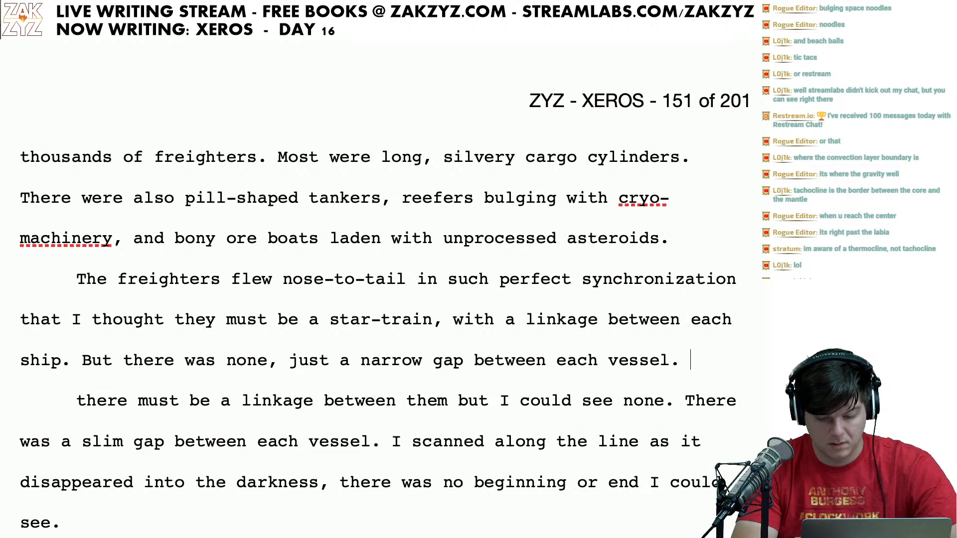
Step: Delete the paragraph break and old text from "there must be a linkage" through "each vessel.", joining "I scanned" to the new sentence
key("shift+Down")
key("shift+Right")
key("shift+Right")
key("shift+Right")
key("shift+Right")
key("shift+Right")
key("shift+Right")
key("shift+Right")
key("shift+Right")
key("shift+Right")
key("shift+Right")
key("shift+Right")
key("shift+Right")
key("shift+Right")
key("shift+Right")
key("shift+Right")
key("shift+Right")
key("shift+Right")
key("shift+Right")
key("shift+Right")
key("shift+Right")
key("shift+Right")
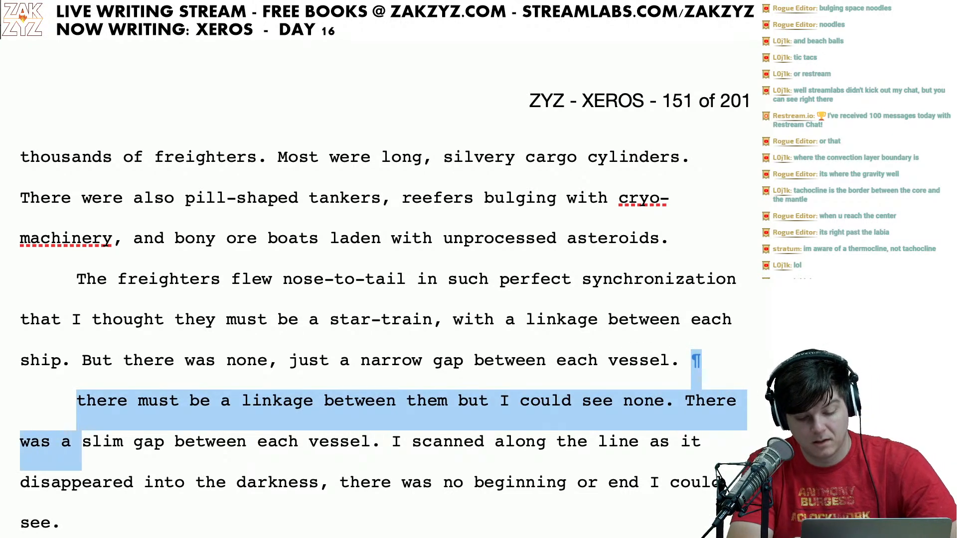
key("shift+Right")
key("shift+Right")
key("shift+Right")
key("shift+Right")
key("shift+Right")
key("shift+Right")
key("shift+Right")
key("shift+Right")
key("shift+Right")
key("shift+Right")
key("shift+Right")
key("shift+Right")
key("shift+Right")
key("shift+Right")
key("shift+Right")
key("shift+Right")
key("shift+Right")
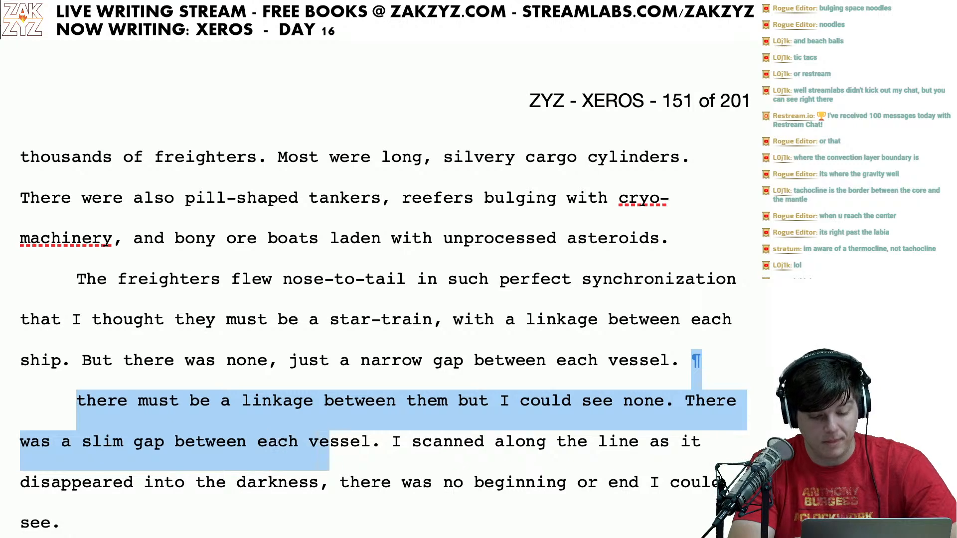
key("BackSpace")
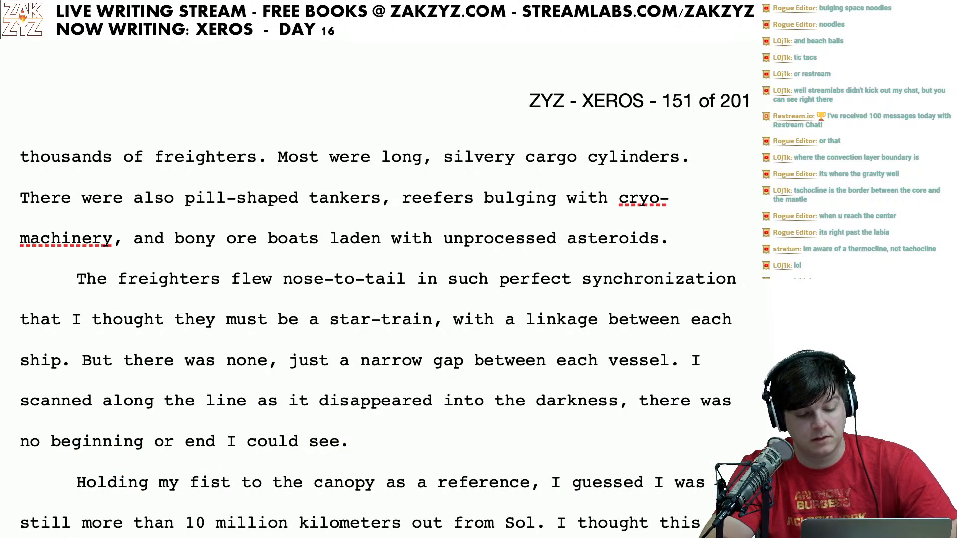
Step: Reread the sentence "I scanned along the line as it disappeared into the darkness" through "end I could see."
left_click(385, 408)
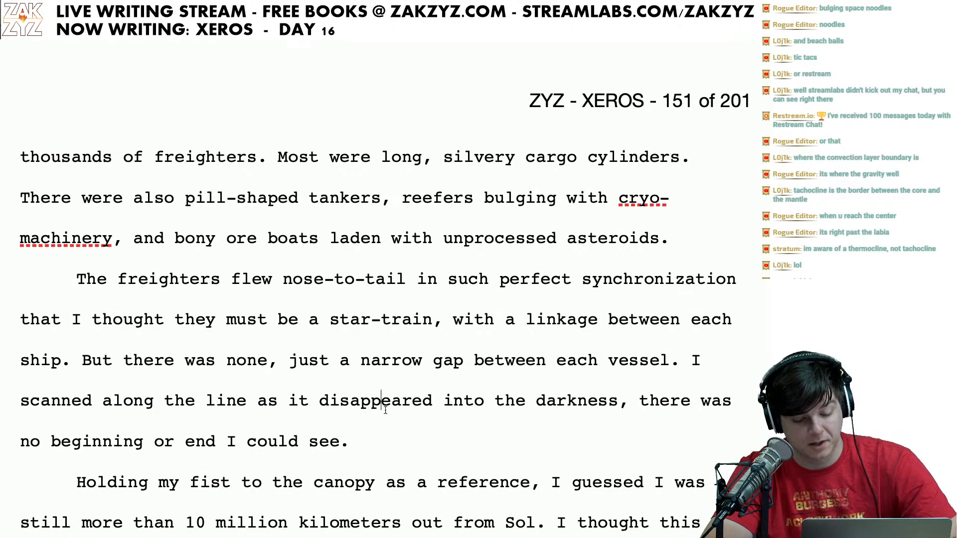
key("Left")
key("Left")
key("Left")
key("Left")
key("Left")
key("Left")
key("Left")
key("Left")
key("Left")
key("Left")
key("Left")
key("Left")
key("Down")
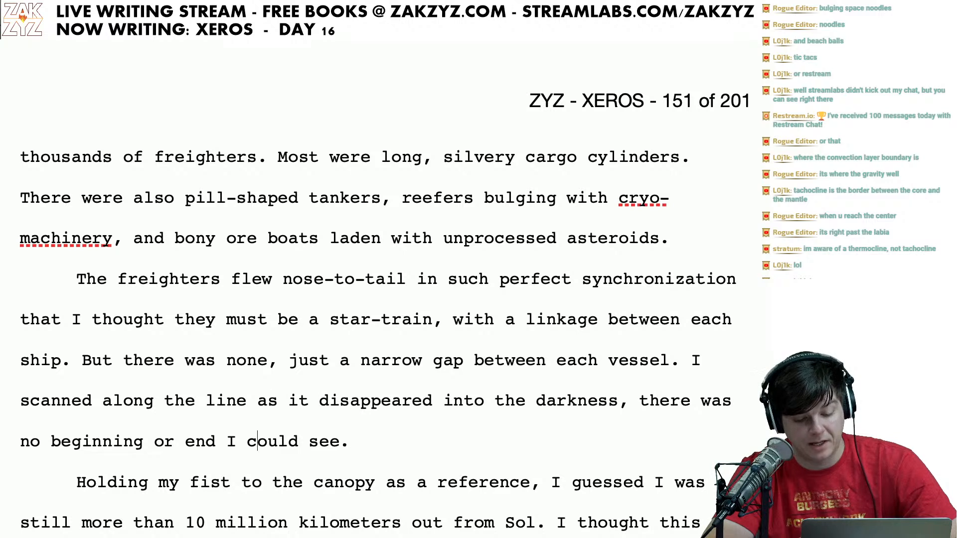
Step: Remove the trailing space after "no beginning or end I could see."
key("Right")
key("Right")
key("Right")
key("Right")
key("Right")
key("Right")
key("Right")
key("Right")
key("Right")
key("Right")
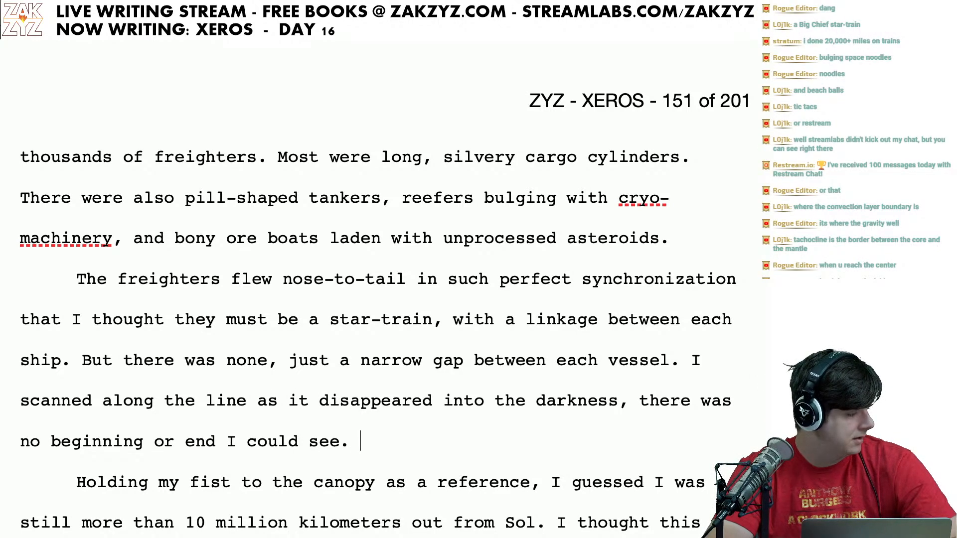
key("BackSpace")
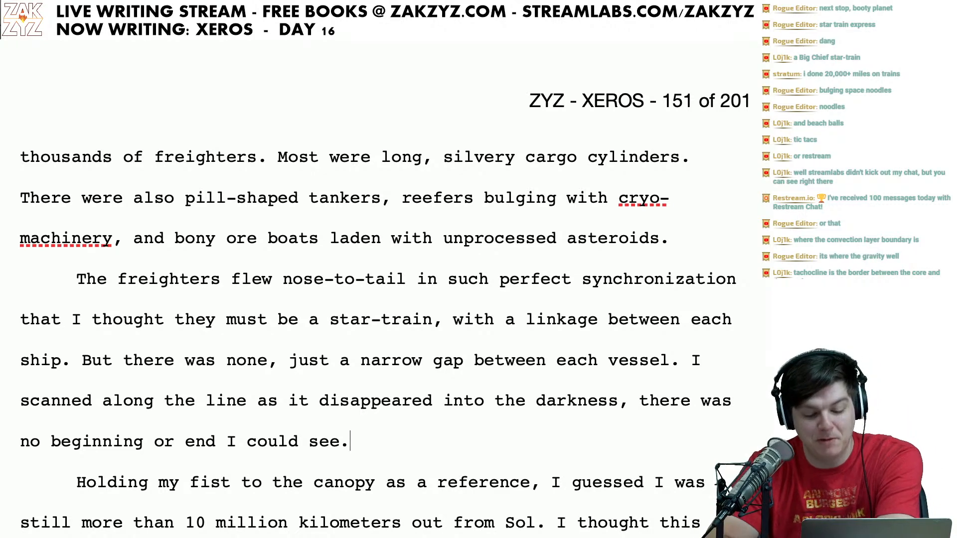
Step: Replace the numeral "10" with "ten" before "million kilometers out from Sol."
scroll(384, 308, "down", 3)
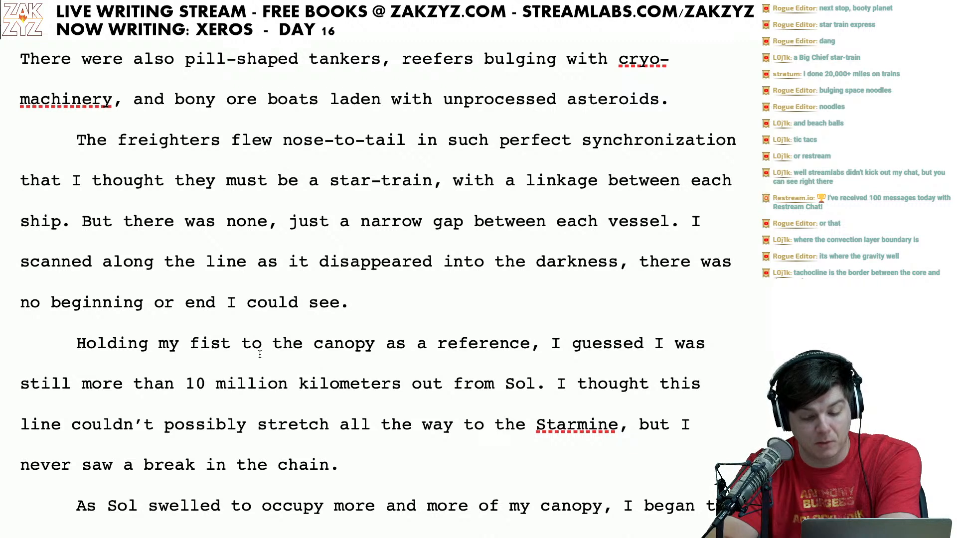
left_click(424, 353)
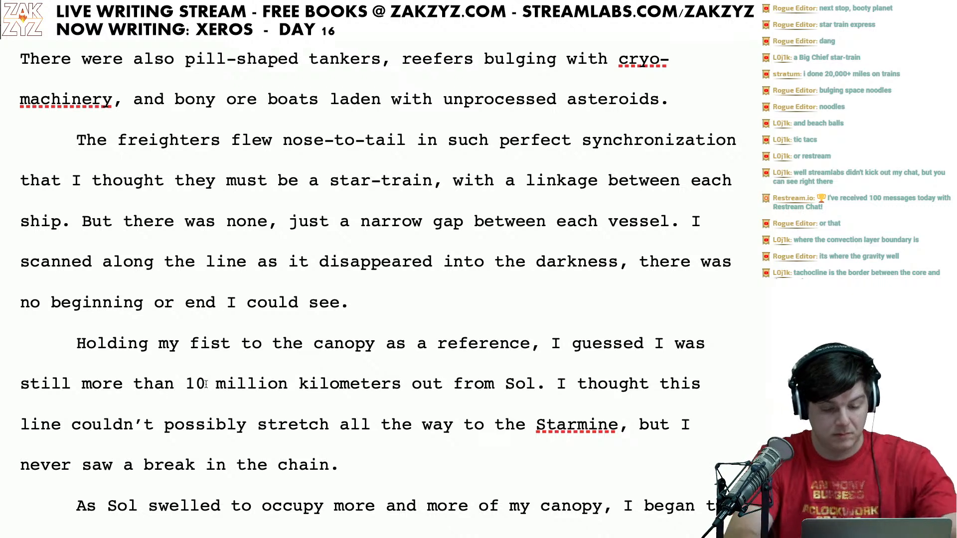
key("Delete")
key("Delete")
type("ten")
Step: Reread from "million kilometers out from Sol" through "I thought this" in the following sentence
key("Right")
key("Right")
key("Right")
key("Right")
key("Right")
key("Right")
key("Right")
key("Right")
key("Right")
key("Right")
key("Right")
key("Right")
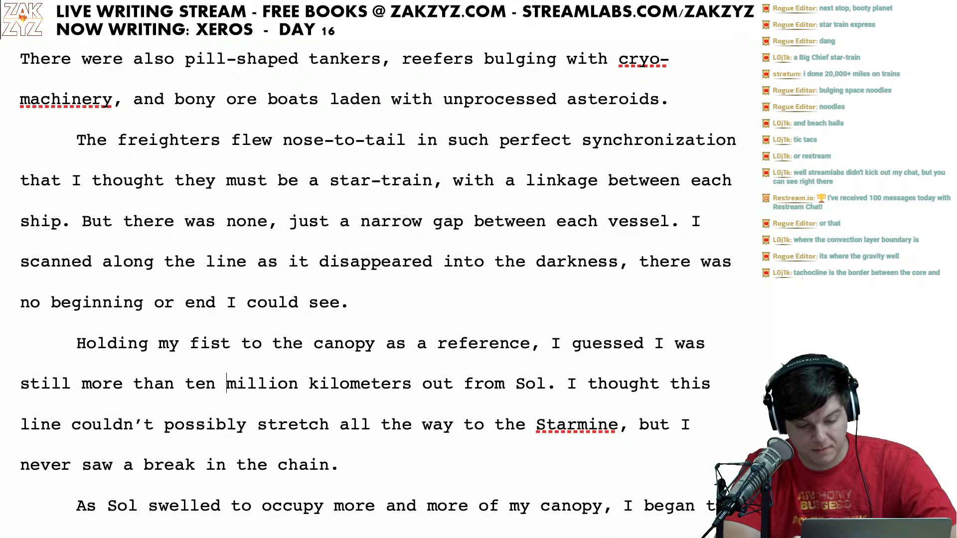
key("Right")
key("Right")
key("Right")
key("Right")
key("Right")
key("Right")
key("Right")
key("Right")
key("Right")
key("Right")
key("Right")
key("Right")
key("Right")
key("Right")
key("Right")
key("Right")
key("Right")
key("Right")
key("Right")
key("Right")
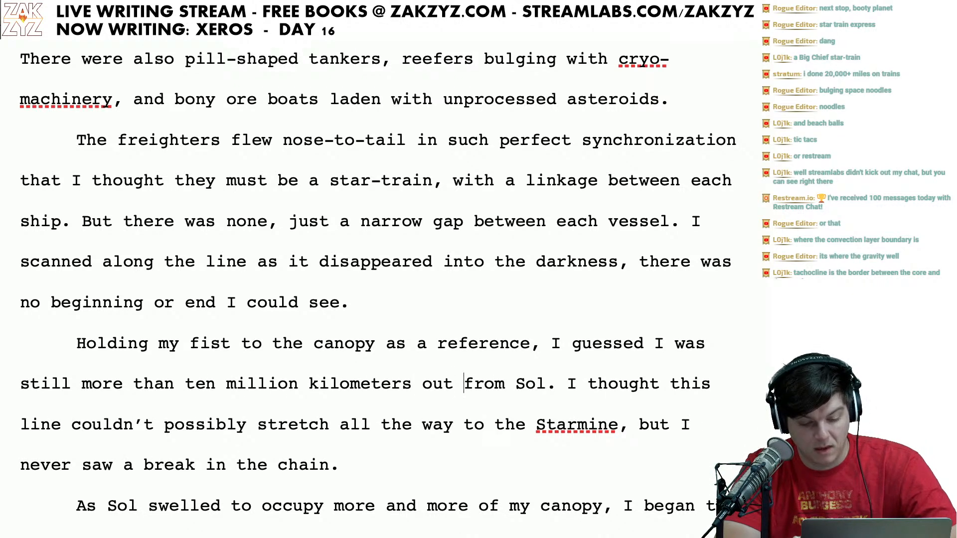
key("Right")
key("Right")
key("Right")
key("Right")
key("Left")
key("Left")
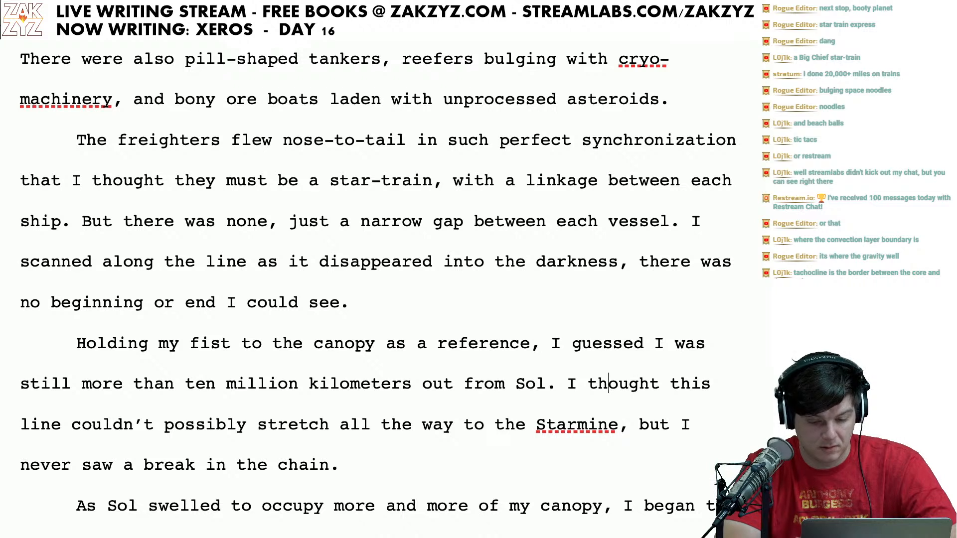
key("Right")
key("Right")
key("Right")
key("Right")
key("Right")
key("Right")
key("Right")
key("Right")
key("Right")
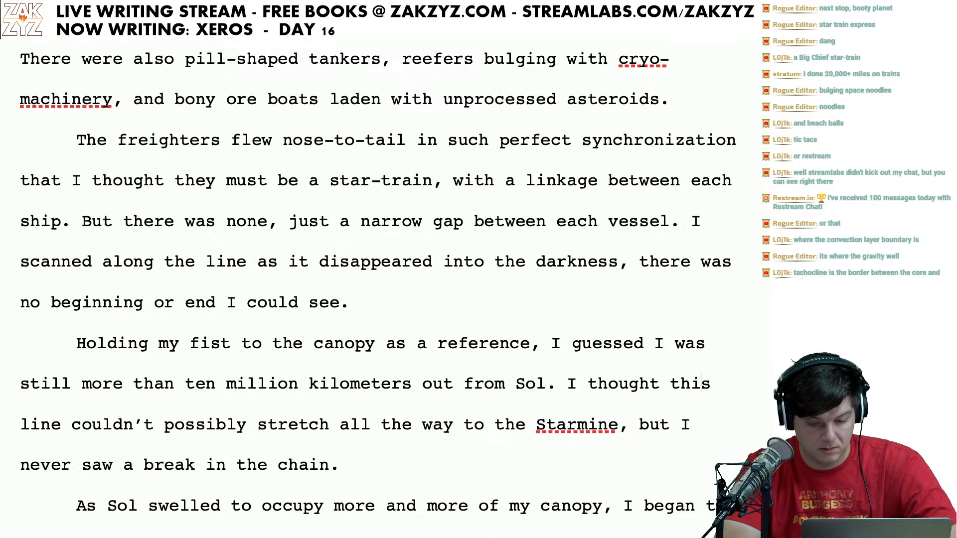
Step: Insert "Surely, the line couldn't possibly stretch all that way" before "I thought this line."
key("Left")
key("Left")
key("Left")
key("Left")
key("Left")
key("Left")
key("Left")
key("Left")
key("Left")
key("Left")
key("Left")
key("Left")
key("Left")
type("Sur")
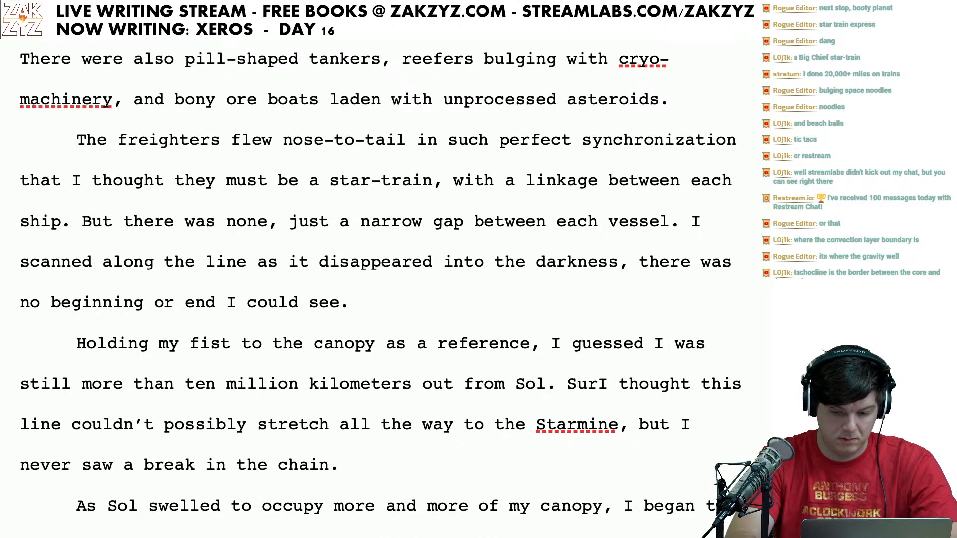
type("ely, the line co")
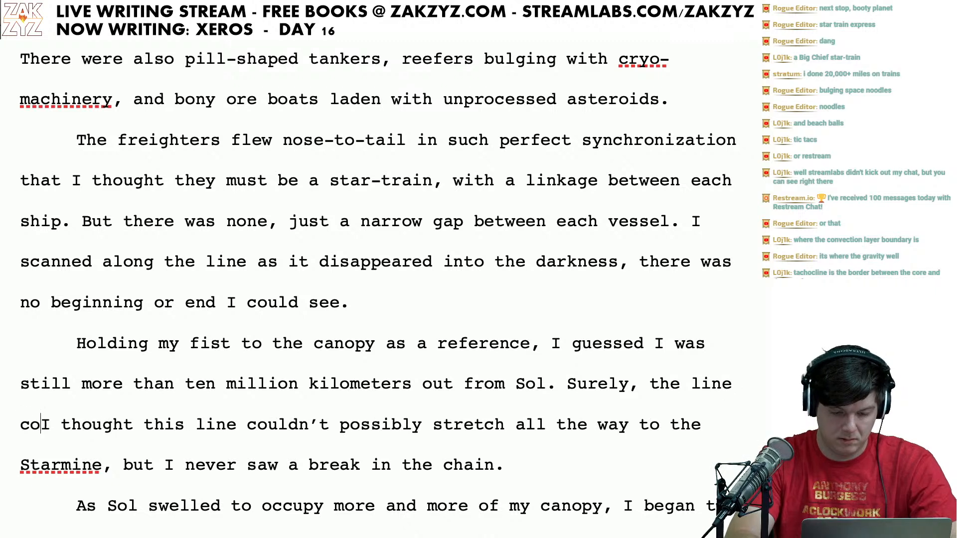
type("uldn't possibl")
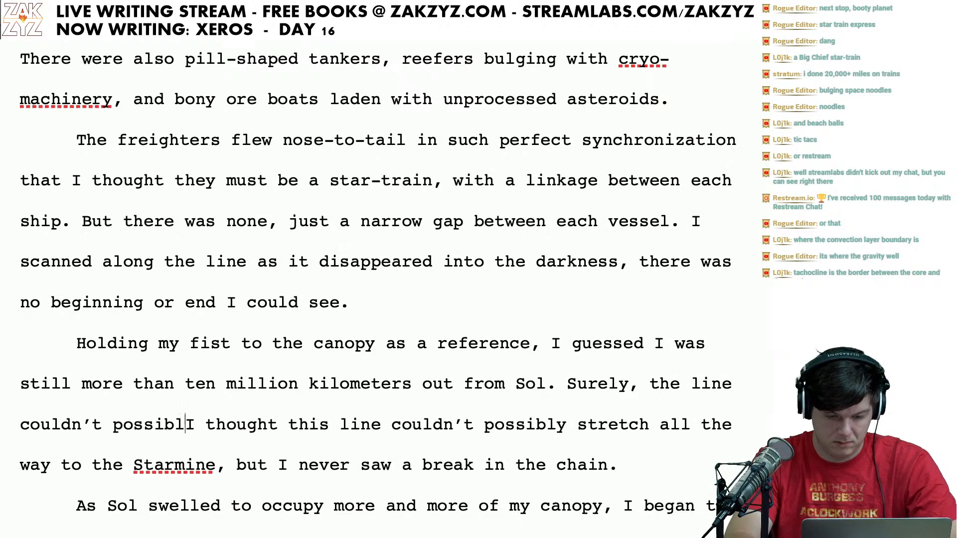
type("y stretch all ")
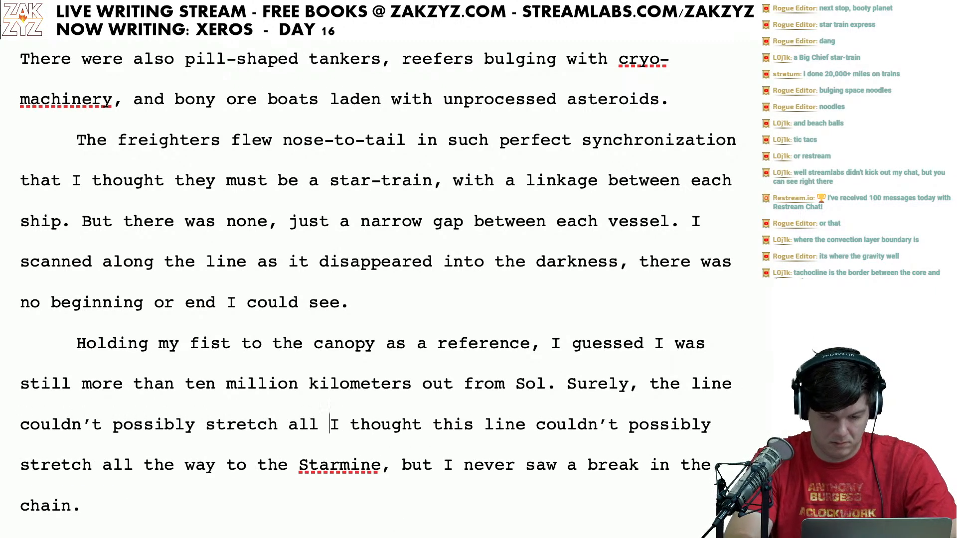
type("that way")
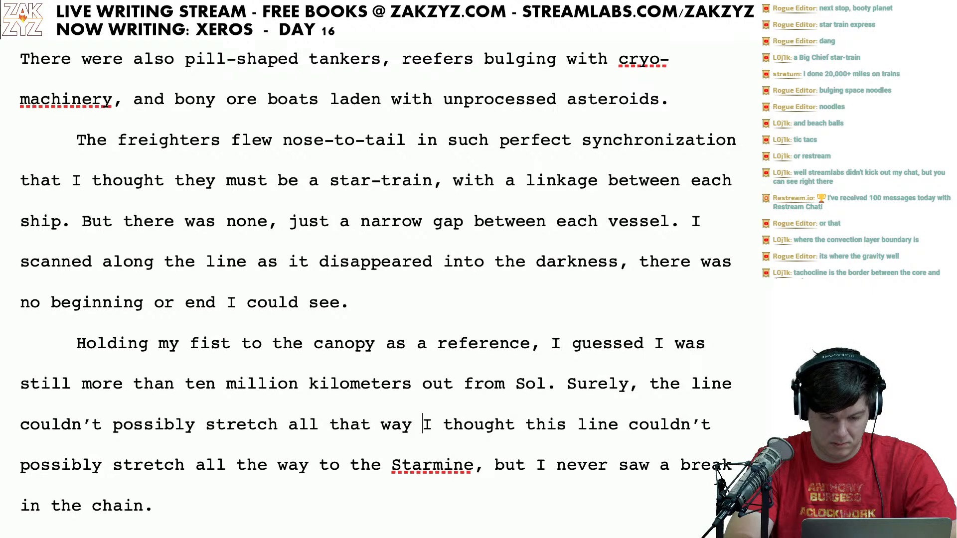
Step: Replace "all that way" with "all the way to the Starmine," in the new "Surely" sentence
key("BackSpace")
key("BackSpace")
key("BackSpace")
key("BackSpace")
key("BackSpace")
key("BackSpace")
key("BackSpace")
key("BackSpace")
key("BackSpace")
key("BackSpace")
key("BackSpace")
key("BackSpace")
key("BackSpace")
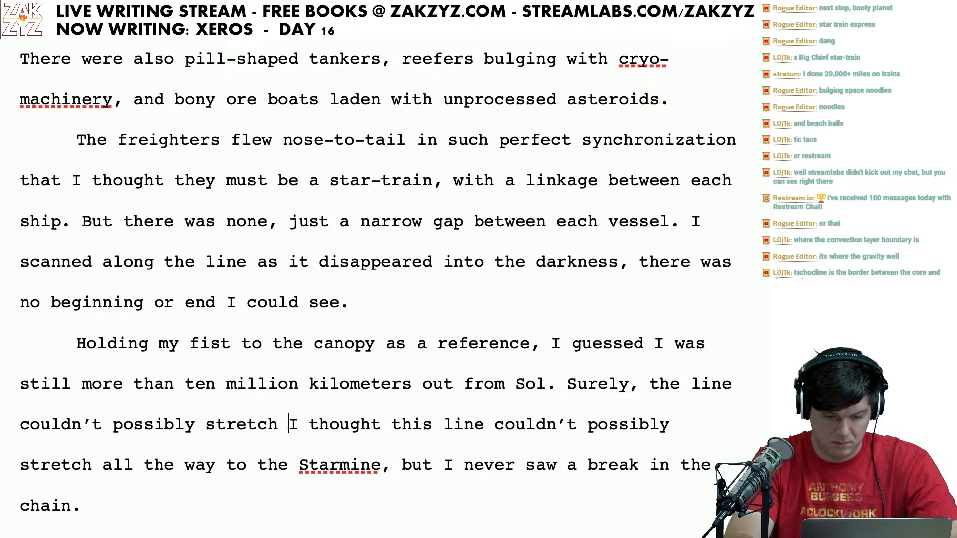
key("BackSpace")
type("all the way to th")
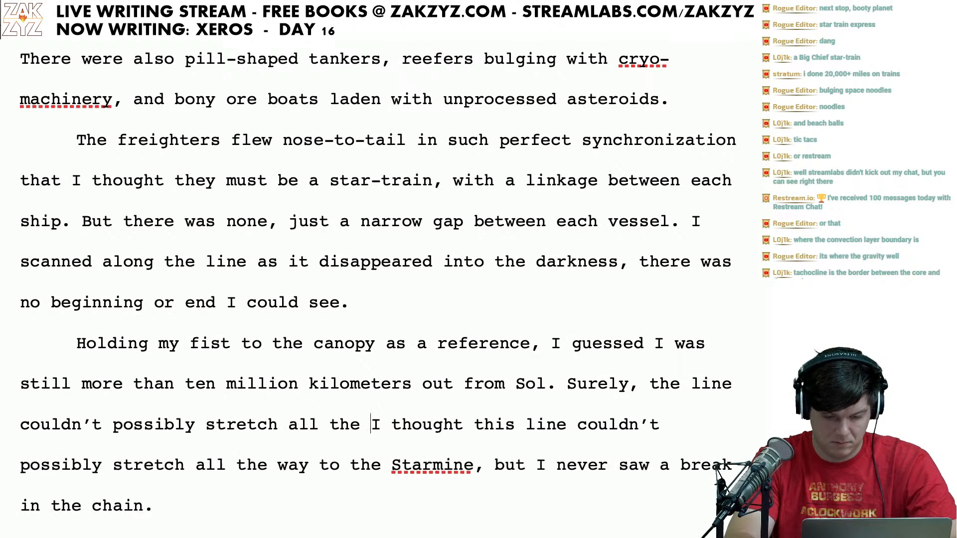
type("e Starmine,")
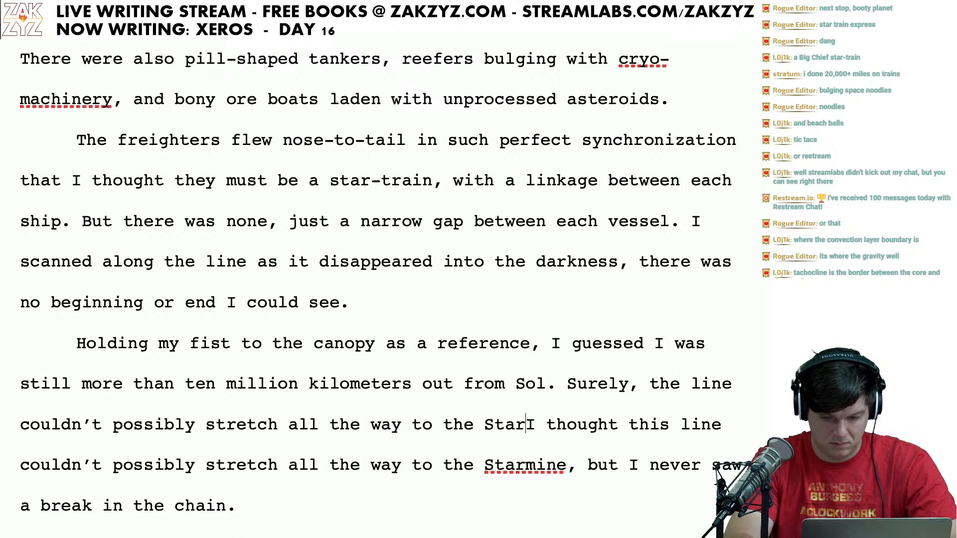
Step: Delete the old clause "I thought this line couldn't possibly stretch all the way to the Starmine," before "but I never saw."
key("Left")
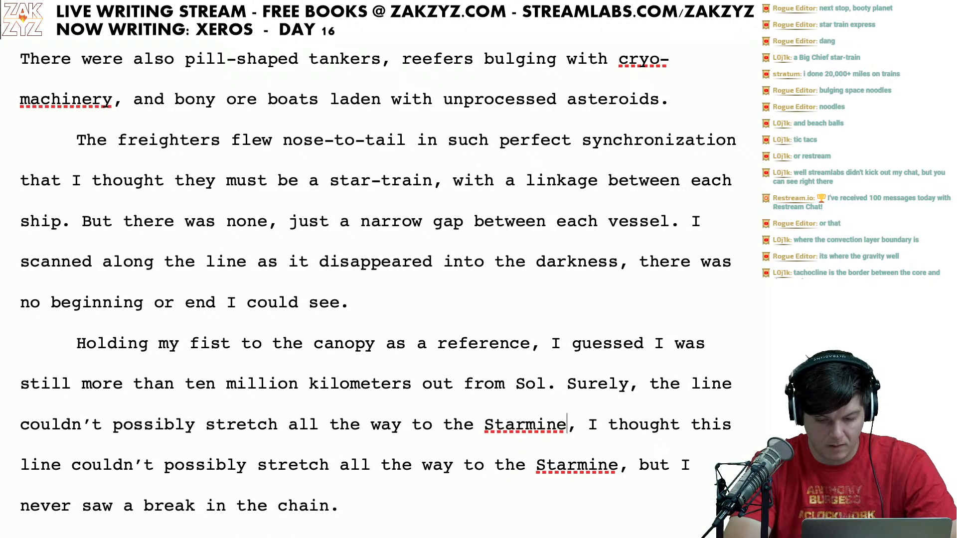
key("Right")
key("Right")
key("shift+Down")
key("shift+Left")
key("shift+Left")
key("shift+Left")
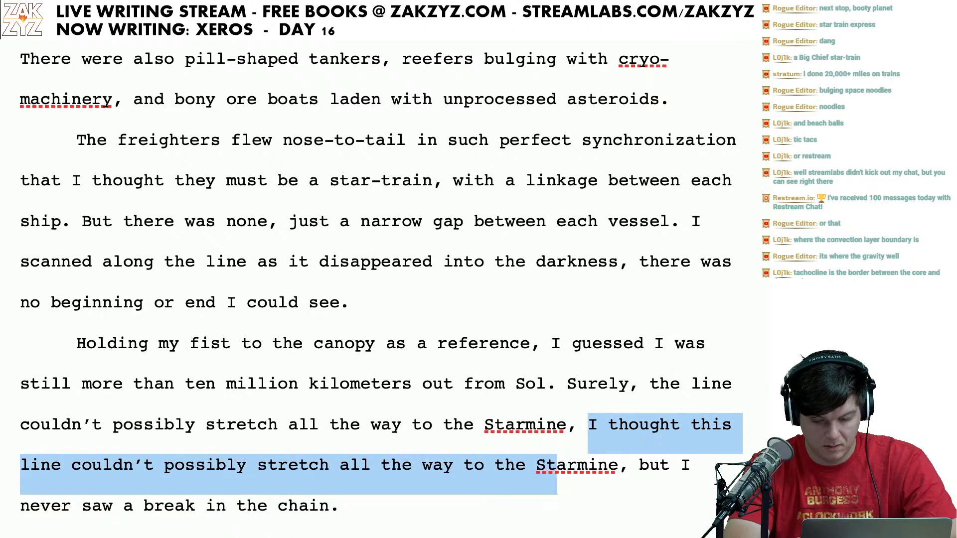
key("shift+Right")
key("shift+Right")
key("shift+Right")
key("shift+Right")
key("shift+Right")
key("shift+Right")
key("shift+Right")
key("BackSpace")
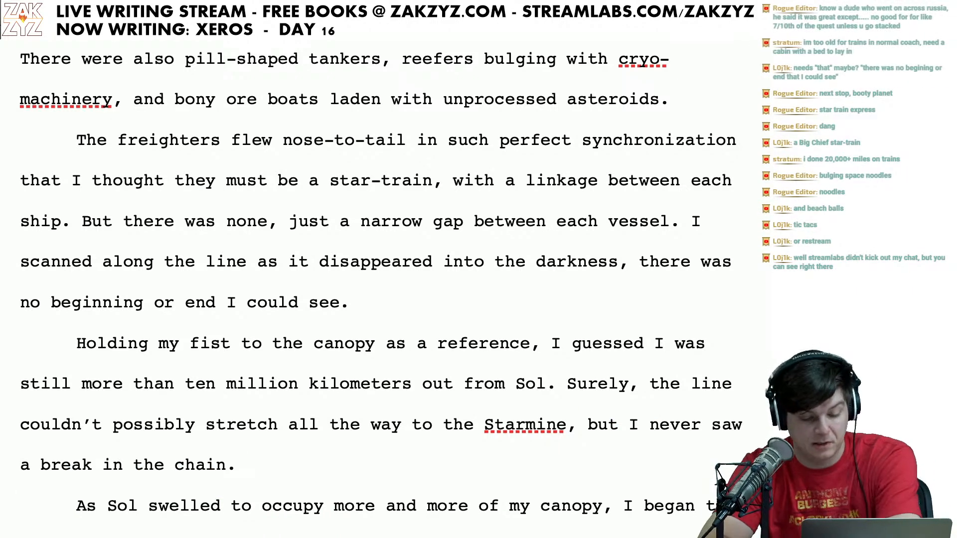
Step: Insert "that" between "no beginning or end" and "I could see."
left_click(227, 429)
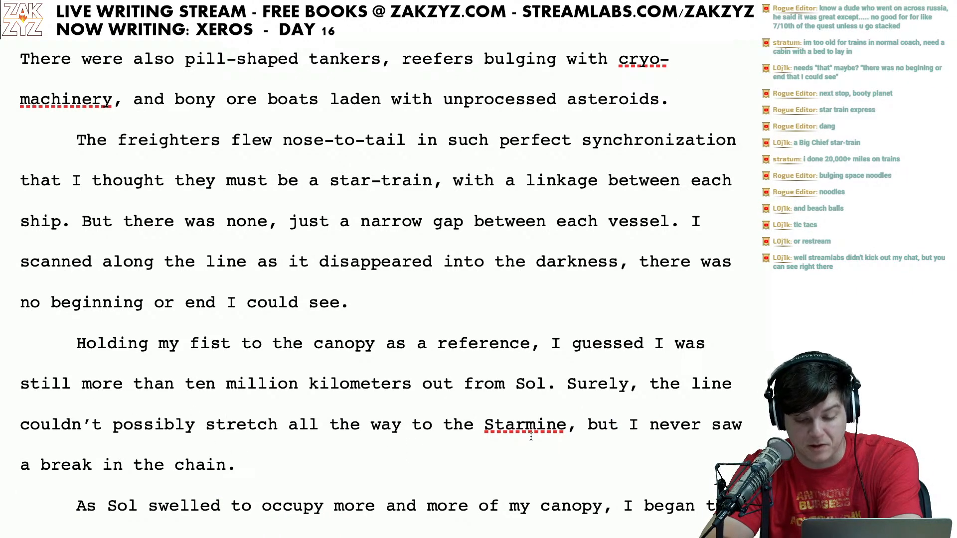
scroll(602, 426, "down", 1)
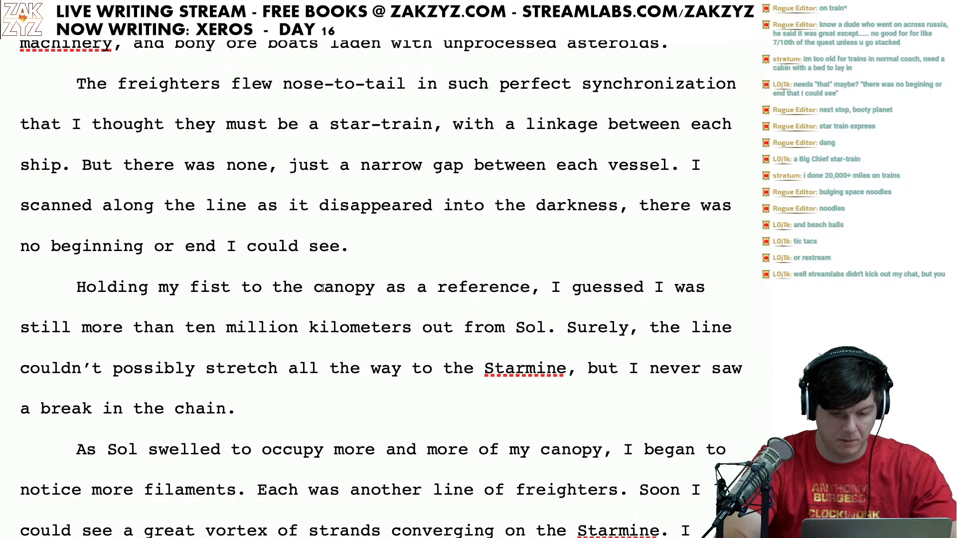
left_click(220, 247)
type("that")
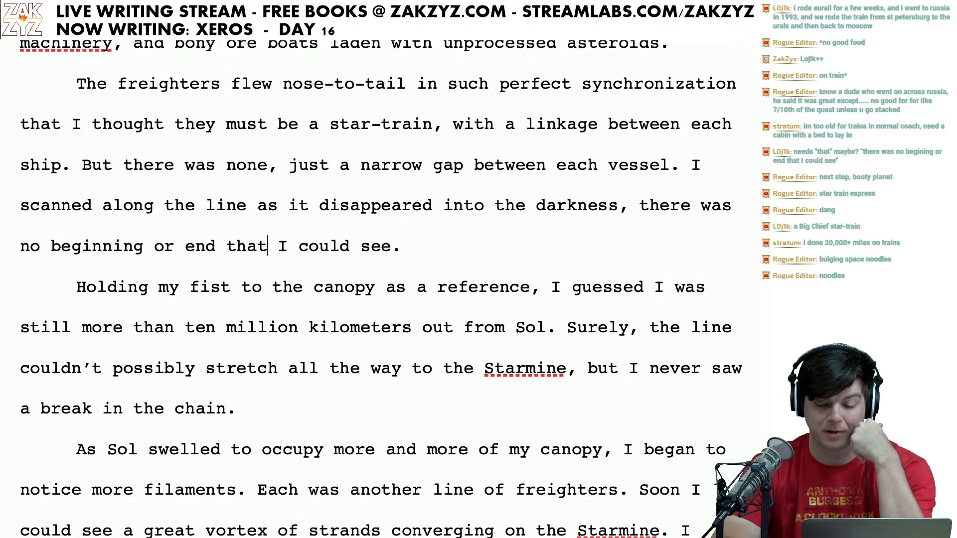
Step: Insert "silver" before "filaments" in the paragraph beginning "As Sol swelled."
scroll(380, 287, "down", 1)
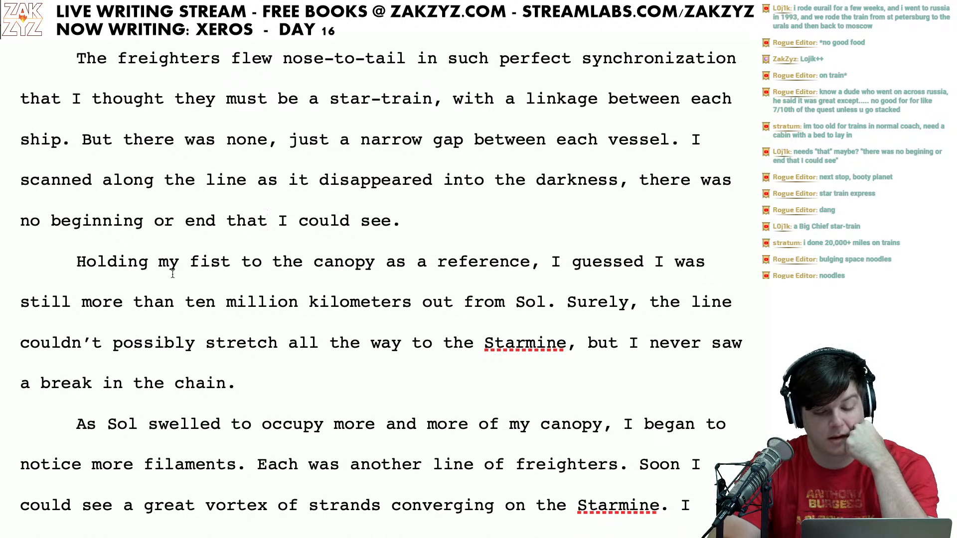
scroll(288, 340, "down", 4)
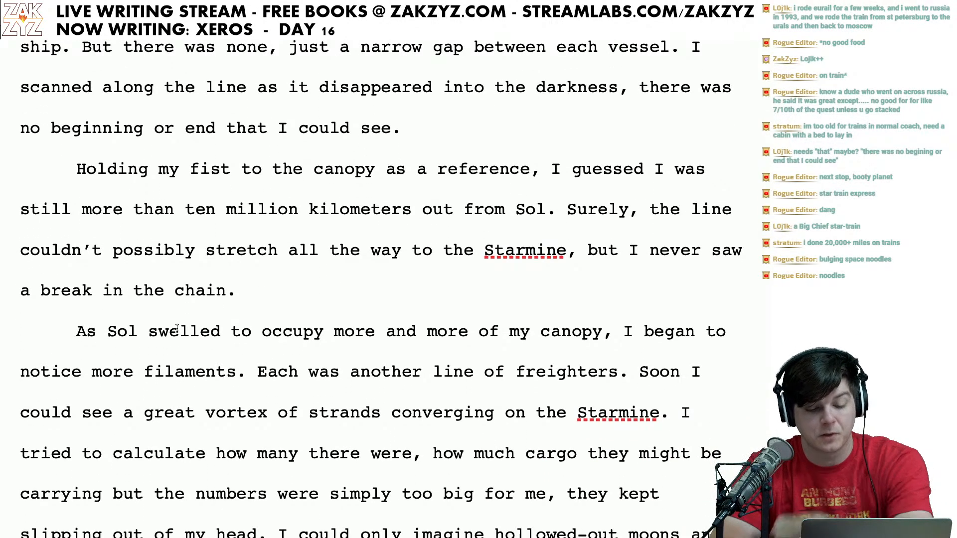
left_click(189, 331)
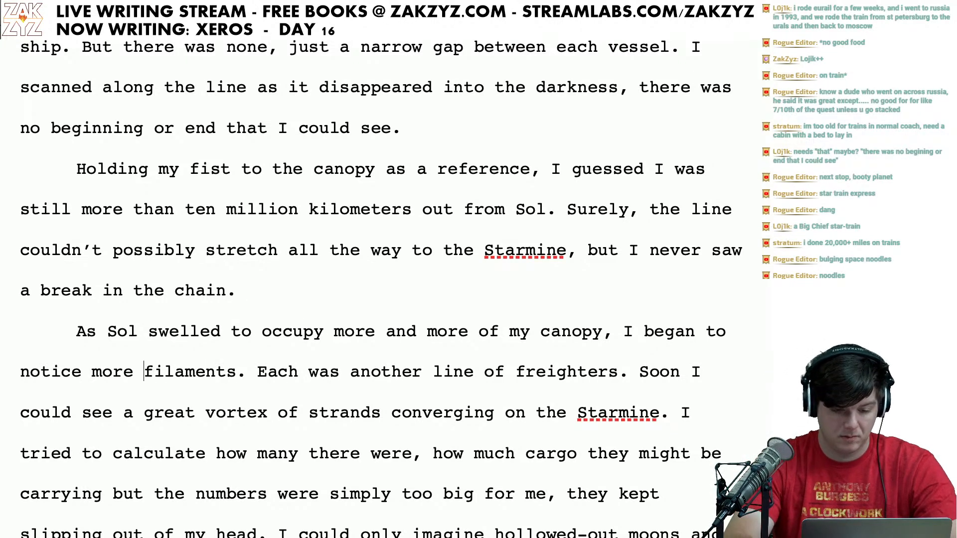
type("silver")
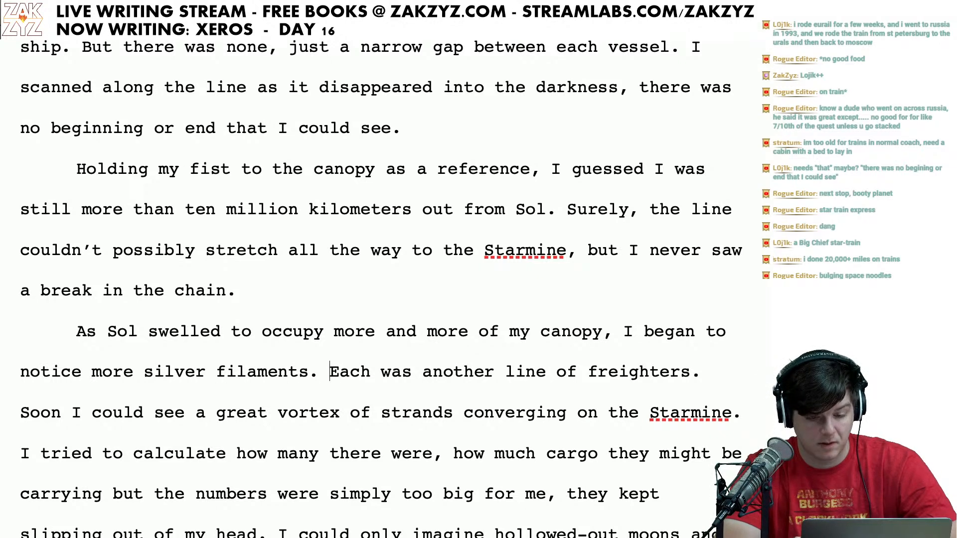
Step: Insert "could make out" after "Soon I" in the sentence about the great vortex of strands
key("Left")
key("Left")
key("Right")
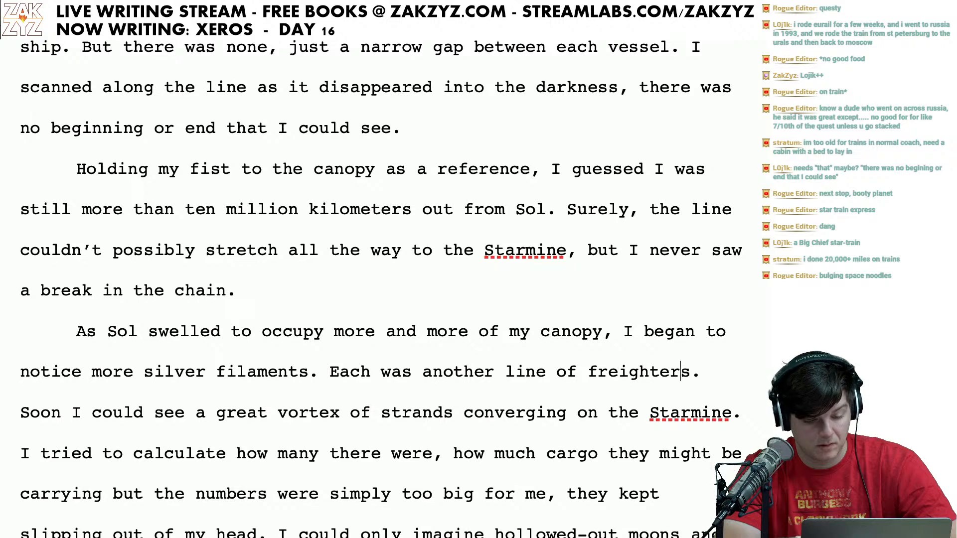
key("Right")
key("Right")
key("Right")
key("Right")
key("Right")
key("Right")
key("Right")
key("Right")
key("Right")
key("Right")
key("Right")
key("Right")
key("Left")
key("Left")
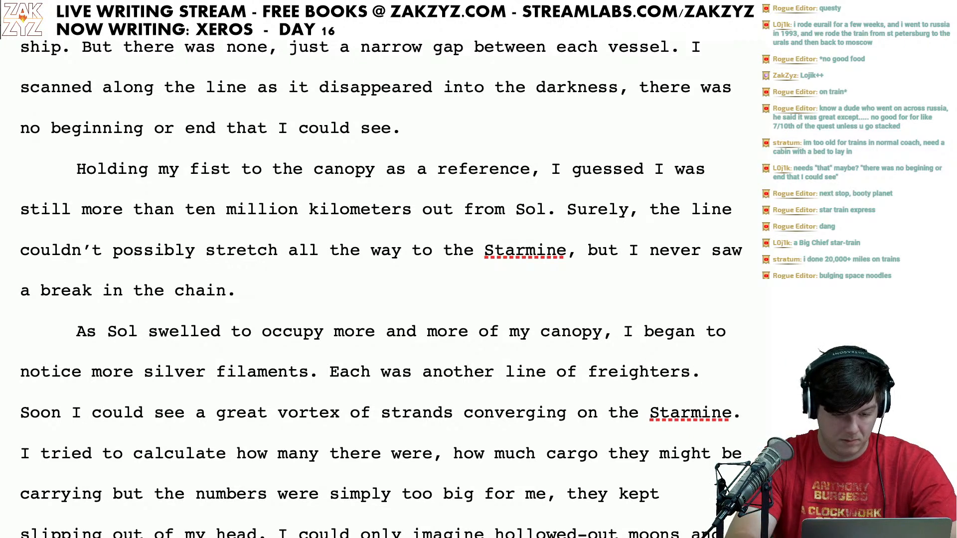
type("m")
key("BackSpace")
type("could make ")
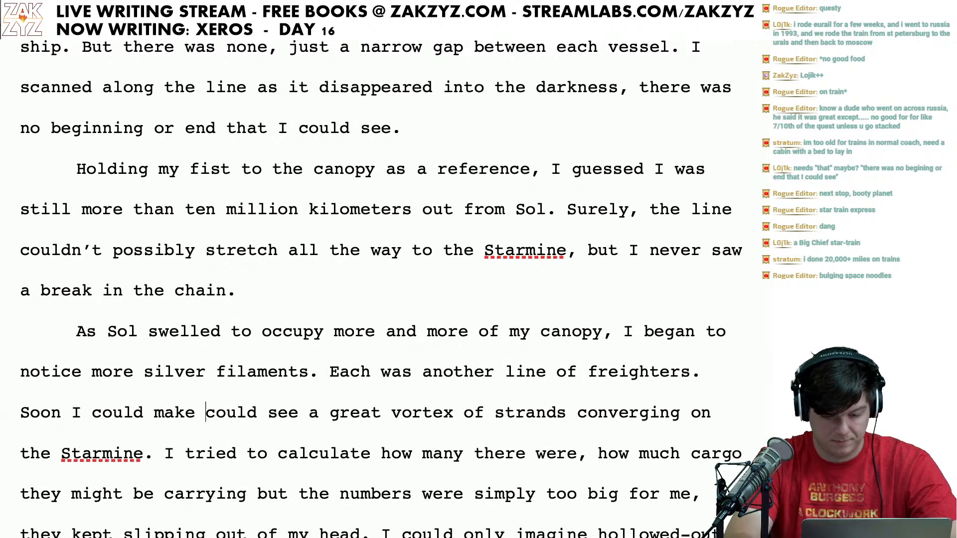
type("out")
Step: Delete the duplicate "could" before "see a great vortex" and add a comma after "Soon."
key("shift+Right")
key("shift+Right")
key("shift+Right")
key("shift+Right")
key("shift+Right")
key("shift+Right")
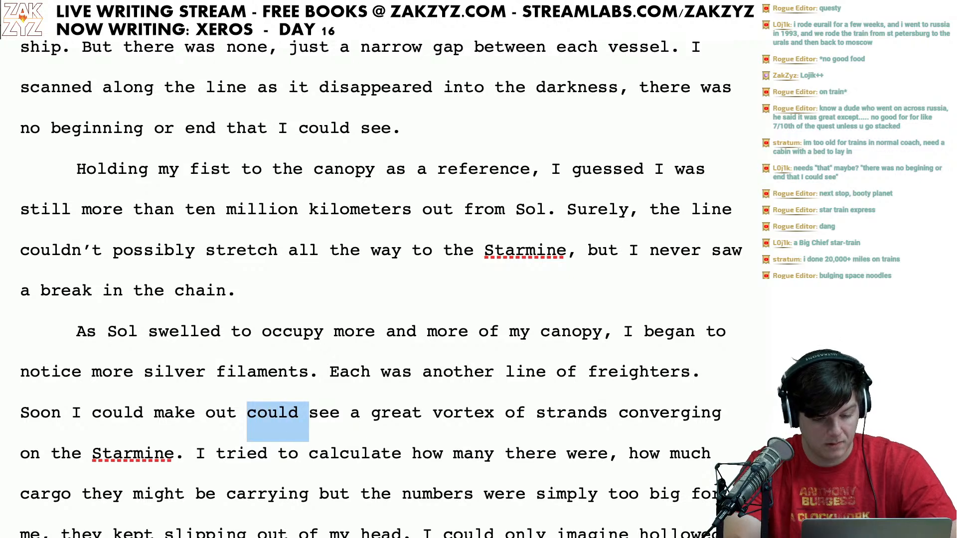
key("BackSpace")
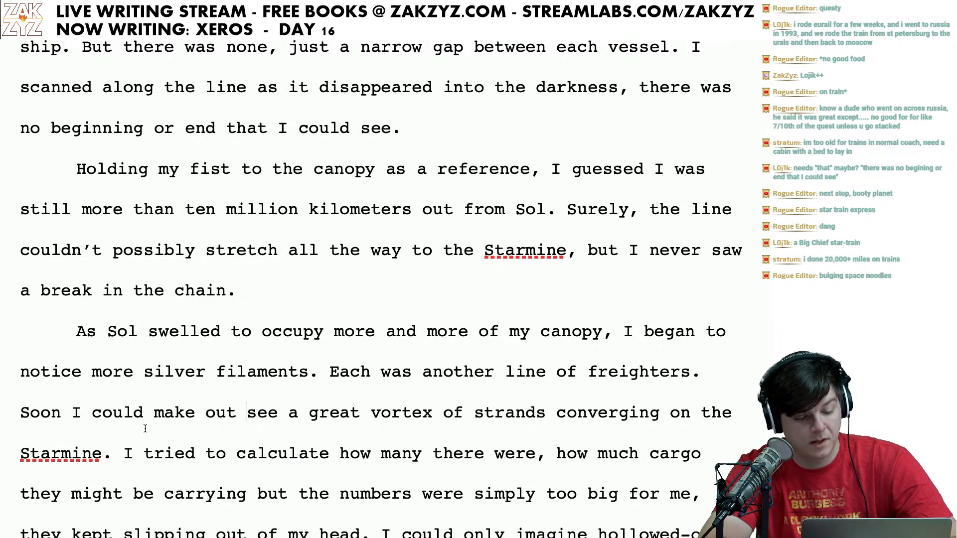
left_click(61, 412)
type(",")
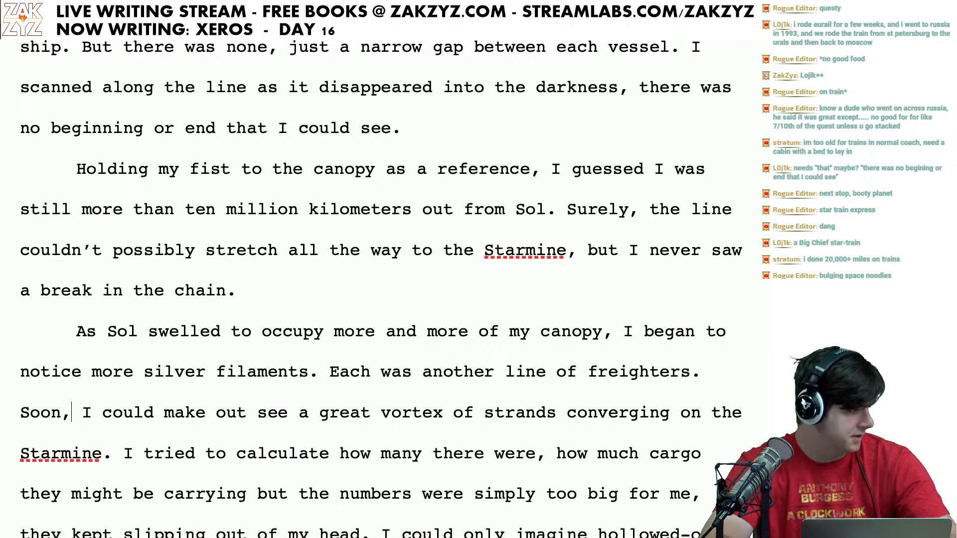
Step: Read through the opening of the paragraph beginning "As Sol swelled," up to the silver filaments
scroll(382, 289, "down", 1)
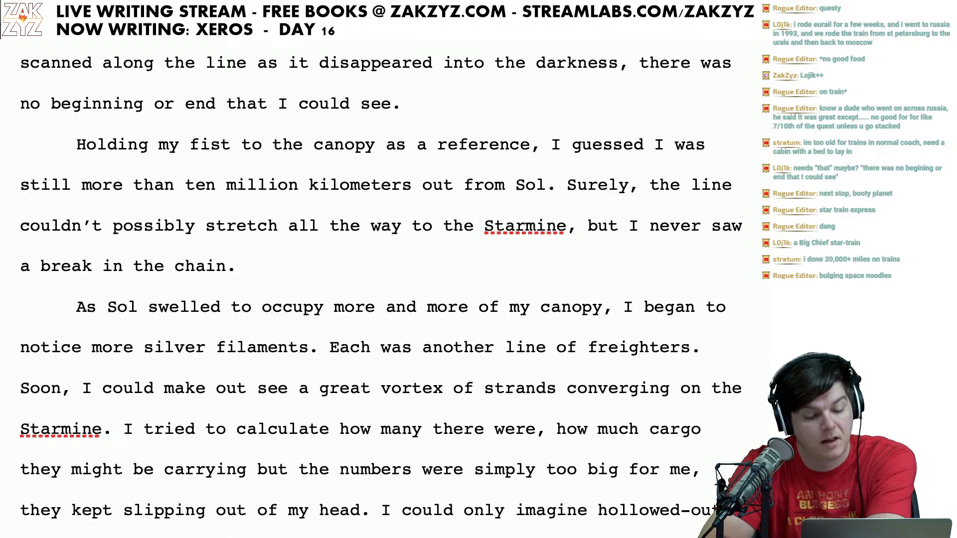
left_click(178, 306)
key("Right")
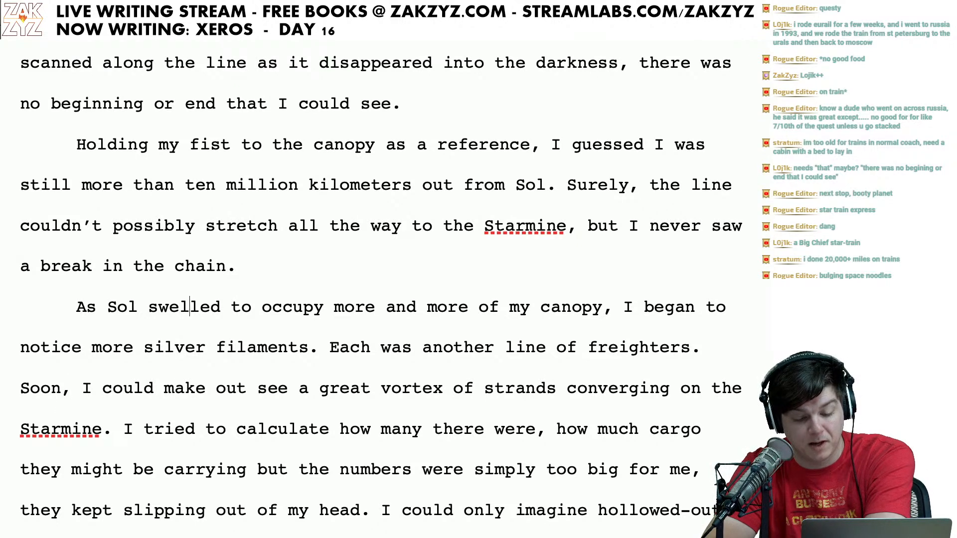
key("Right")
key("Right")
key("Right")
key("Right")
key("Right")
key("Right")
key("Right")
key("Right")
key("Right")
key("Right")
key("Right")
key("Right")
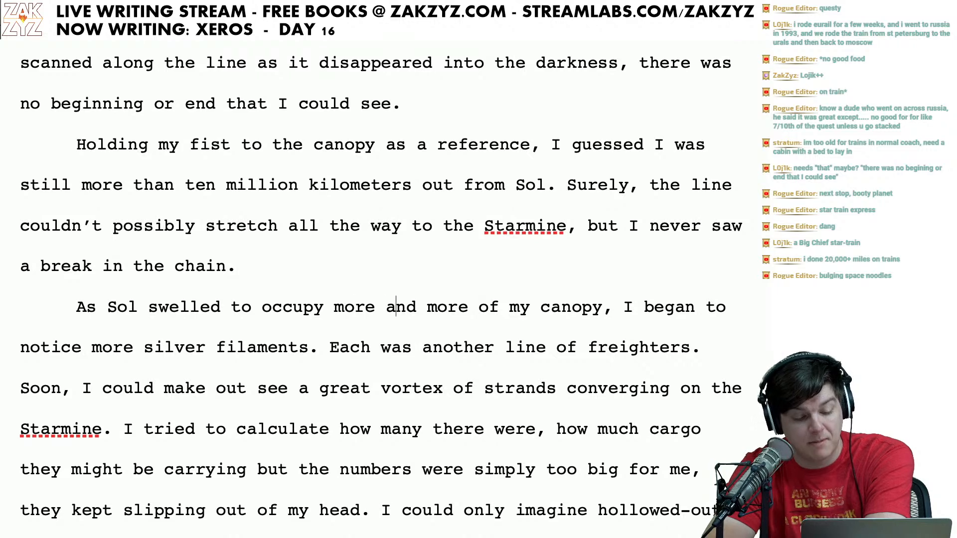
key("Down")
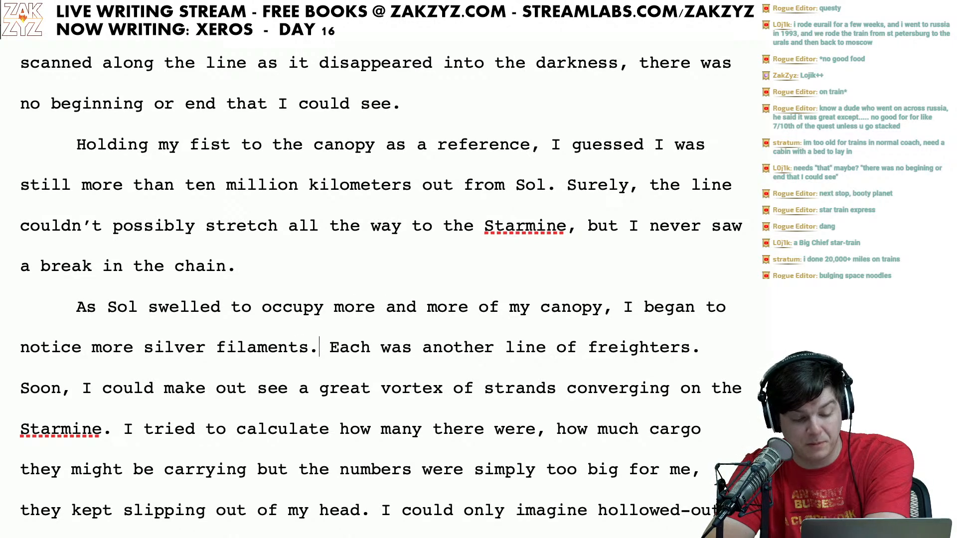
Step: Try extending the sentence after "silver filaments" with "flying towards the Starmine."
key("Left")
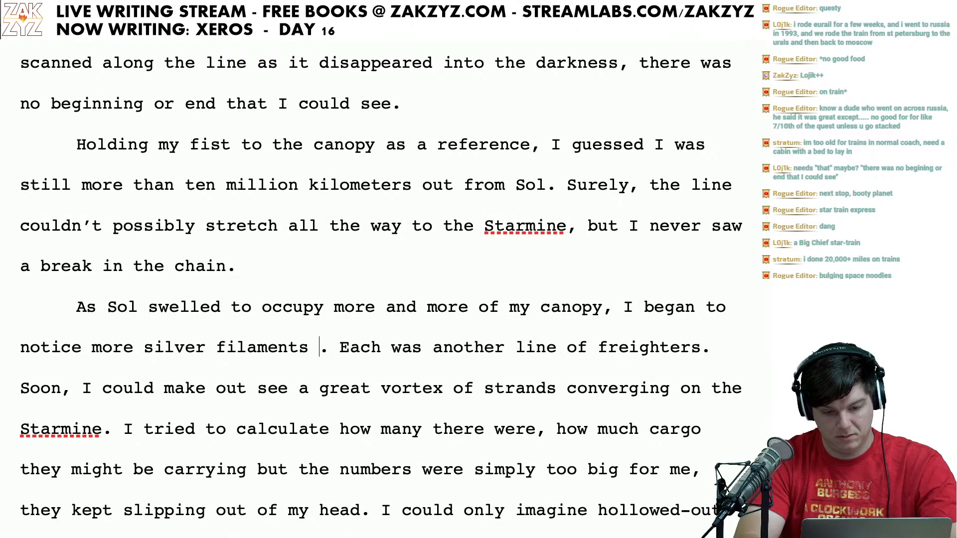
type("f")
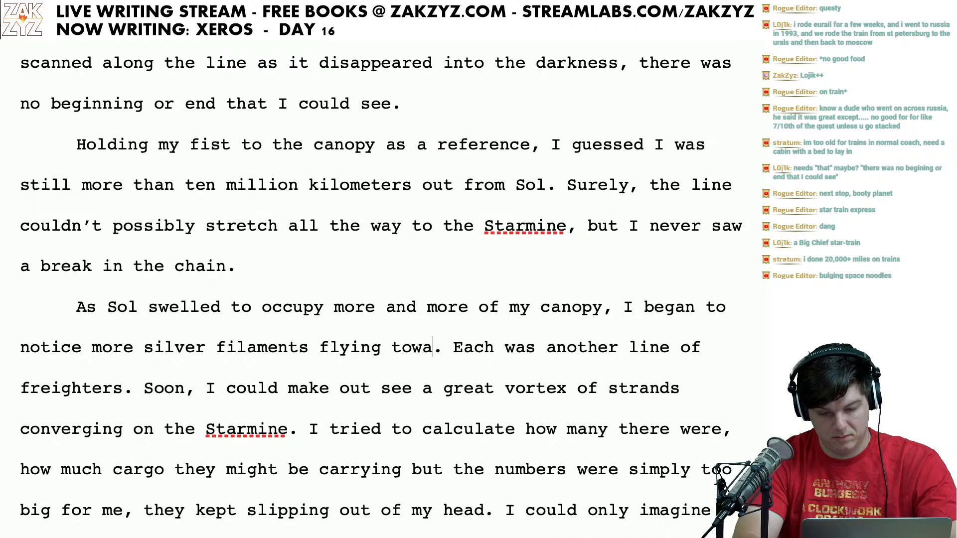
type("lying towards it")
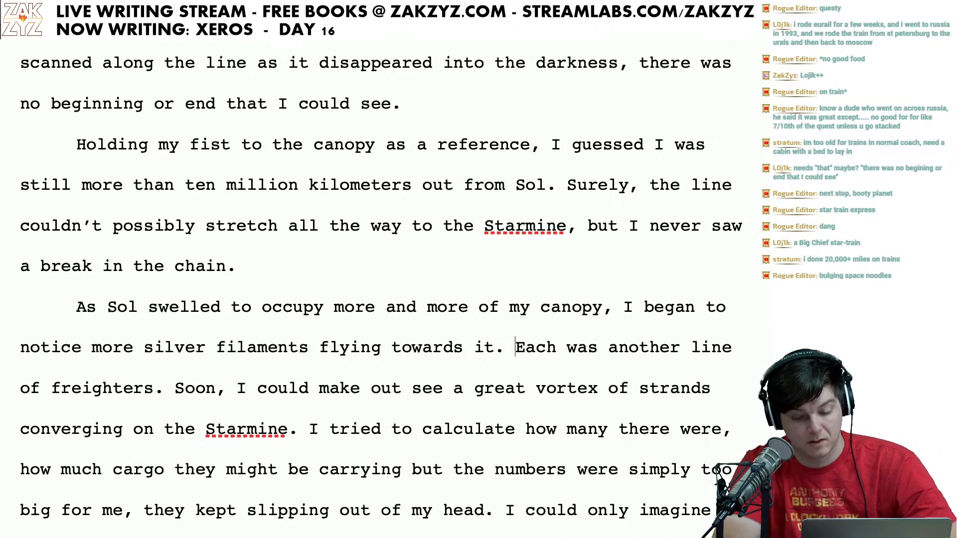
key("BackSpace")
key("BackSpace")
type("the Starmin")
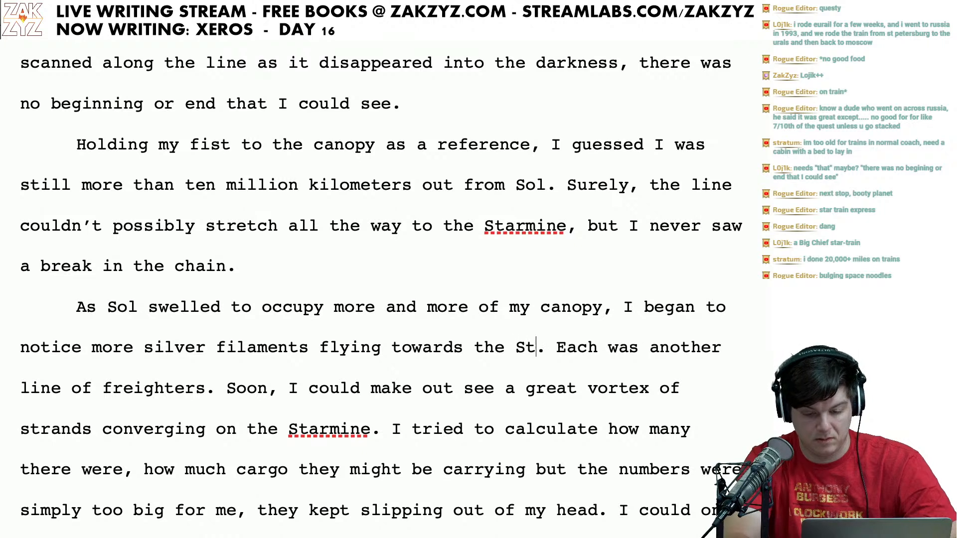
type("e")
Step: Delete the added phrase "flying towards the Starmine" so the sentence ends after "filaments."
key("Right")
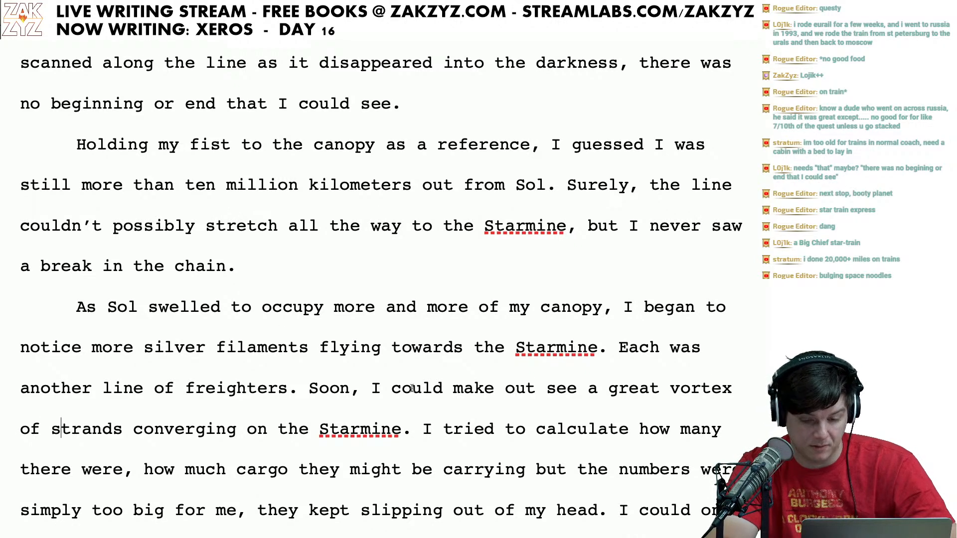
left_click_drag(598, 349, 319, 357)
key("BackSpace")
key("BackSpace")
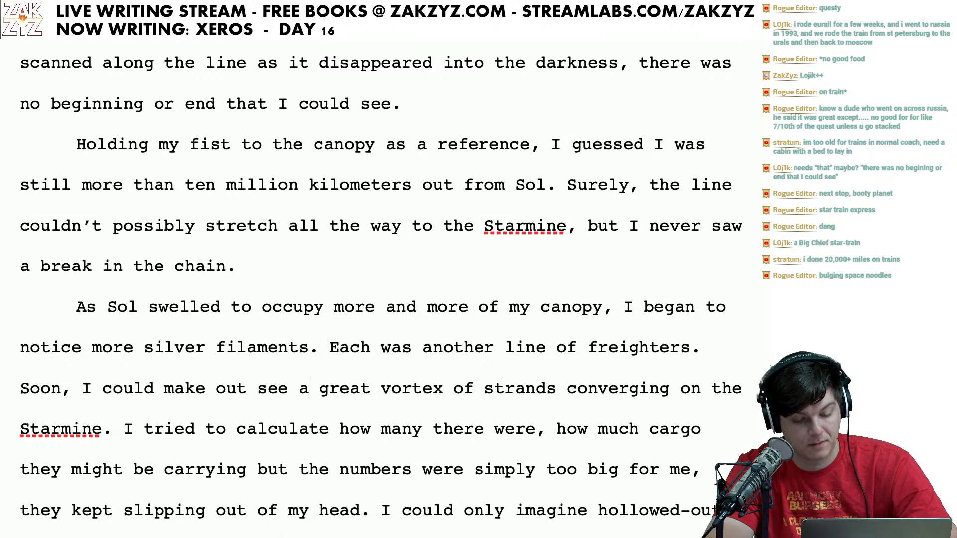
Step: Review the sentence beginning "I tried to calculate" and end it with a period after "they might be carrying."
key("Left")
key("Left")
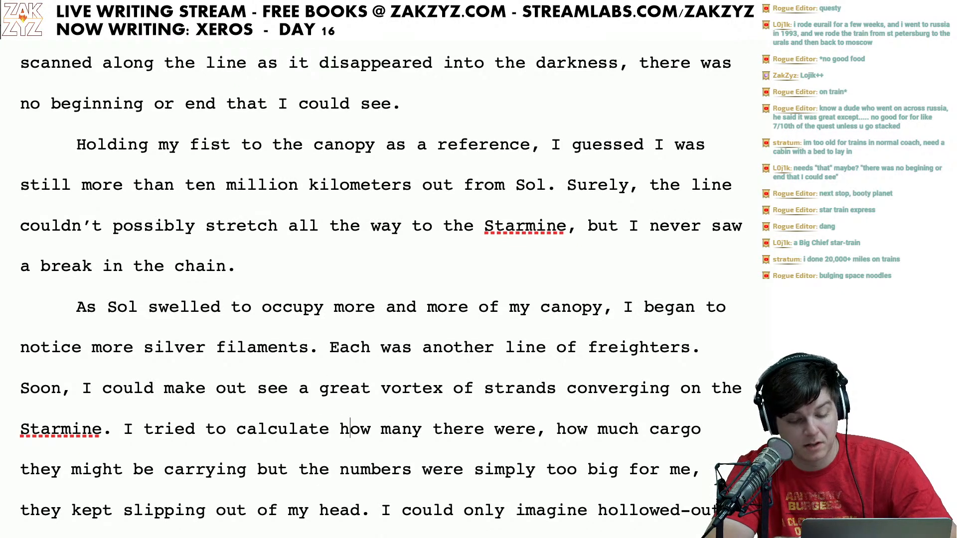
key("Right")
key("Right")
key("Right")
key("Right")
key("Right")
key("Right")
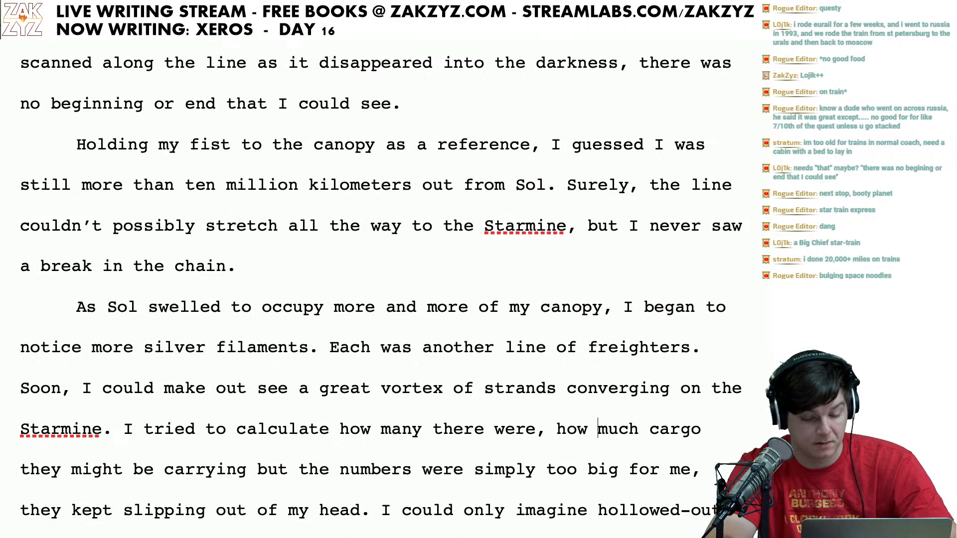
left_click(249, 470)
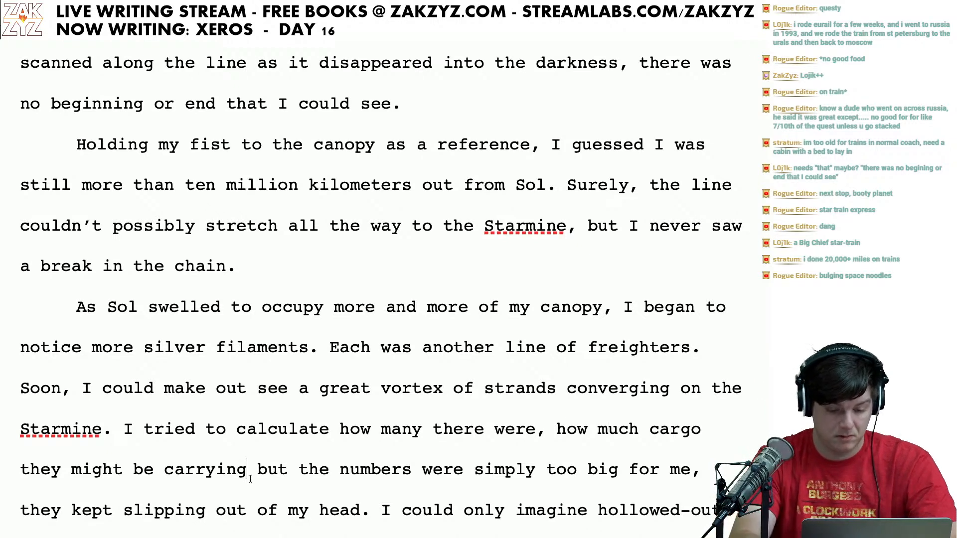
type(".")
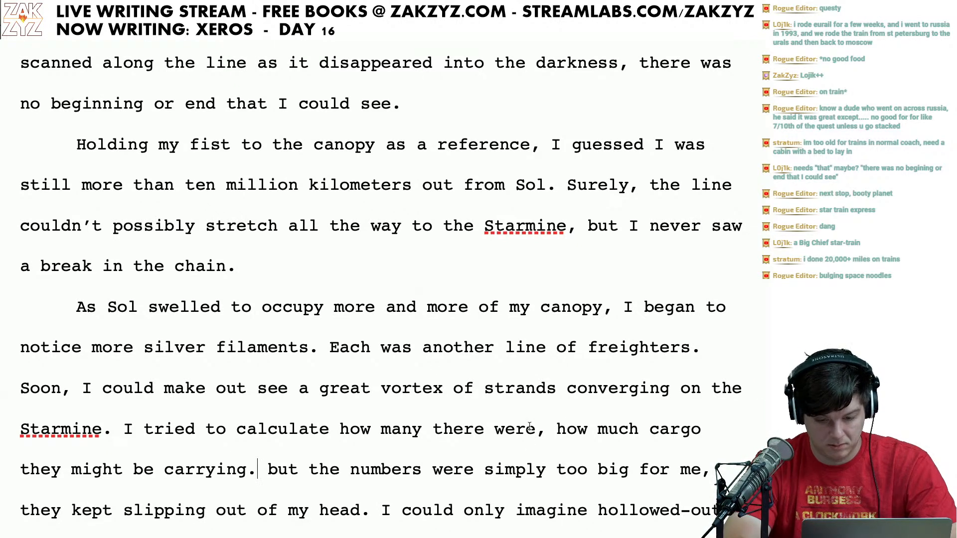
Step: Replace the comma between "how many there were" and "how much cargo" with "and."
left_click(555, 443)
key("BackSpace")
key("BackSpace")
type("and")
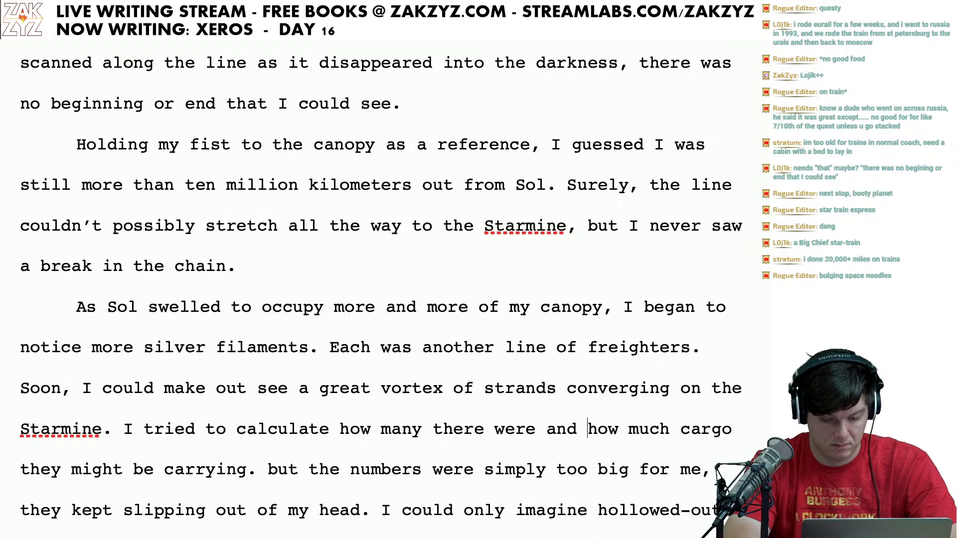
Step: Replace "but the" before "numbers were simply too big" with "The" to start a new sentence
left_click(258, 469)
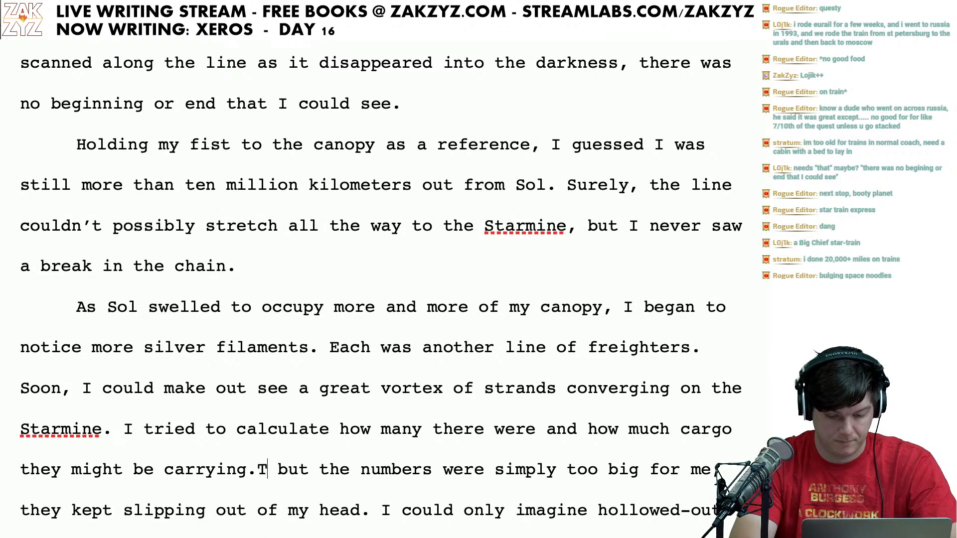
left_click_drag(268, 469, 330, 469)
type("The")
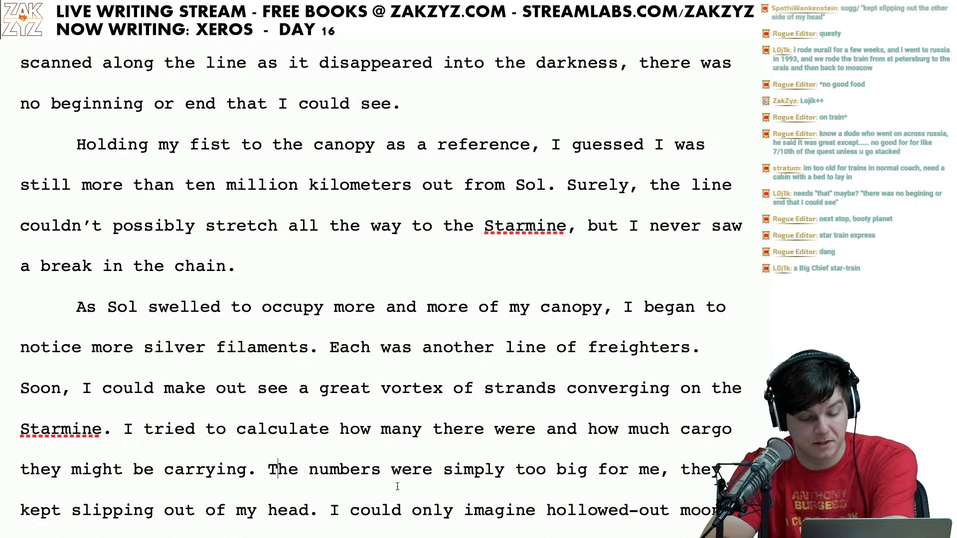
Step: Read the rest of the "As Sol swelled" paragraph down to the end about the asteroid belt
scroll(533, 487, "down", 1)
left_click(371, 479)
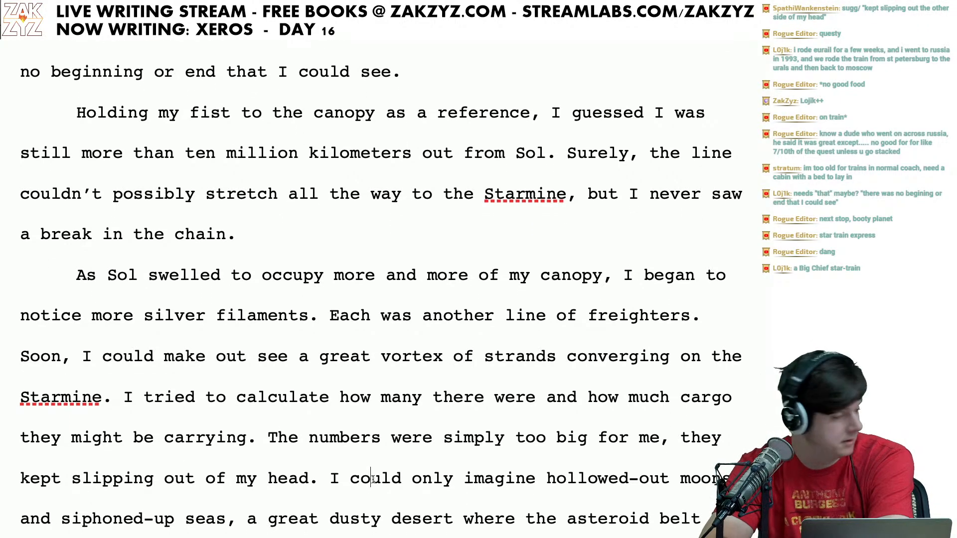
scroll(373, 479, "down", 1)
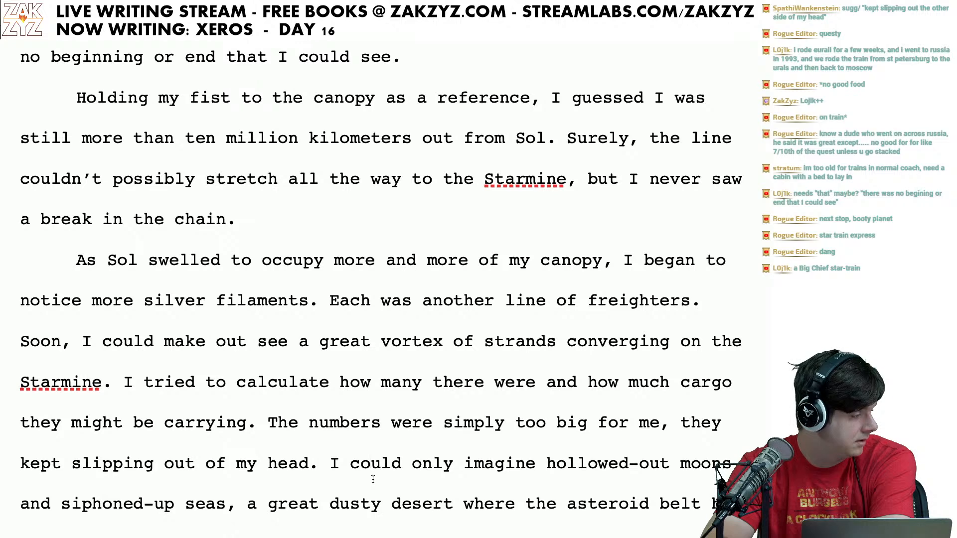
scroll(373, 480, "down", 1)
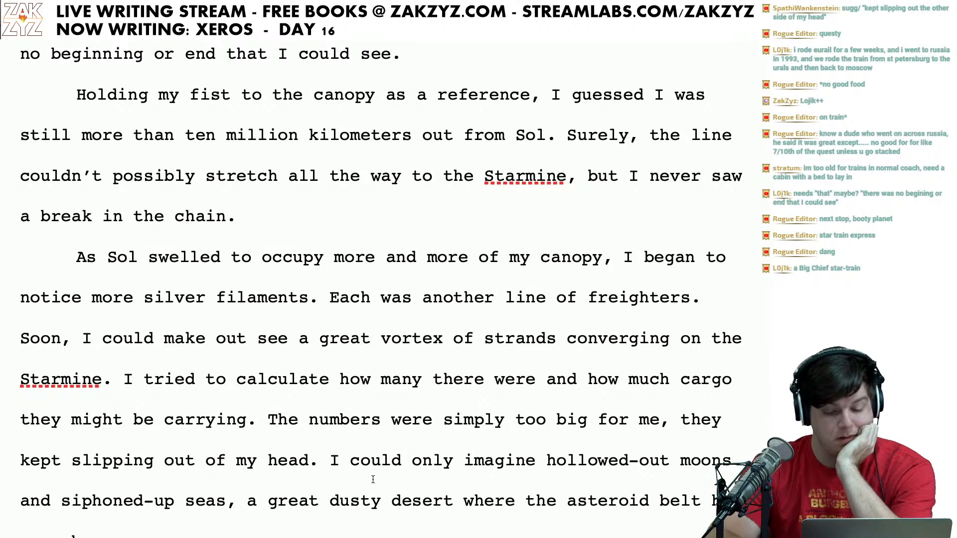
scroll(373, 480, "down", 1)
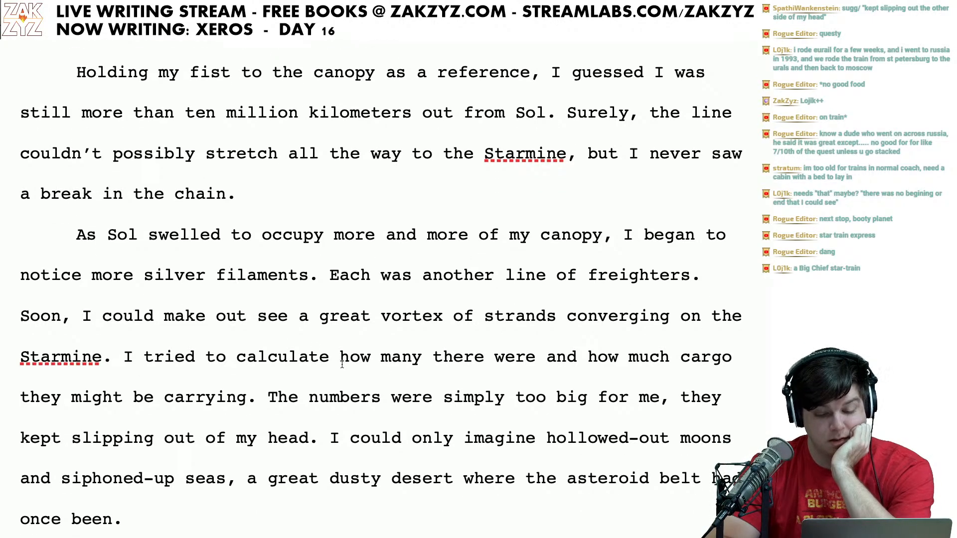
scroll(251, 459, "down", 1)
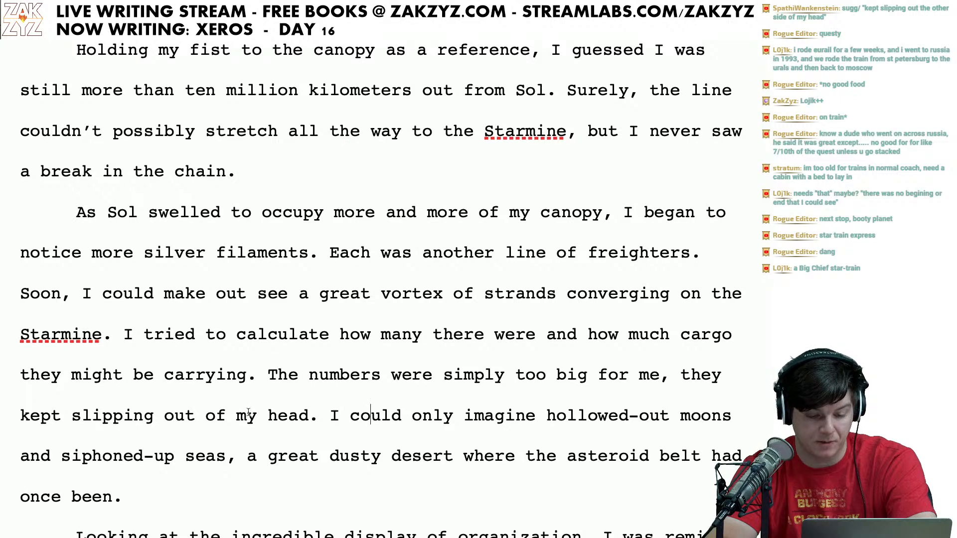
scroll(301, 439, "down", 1)
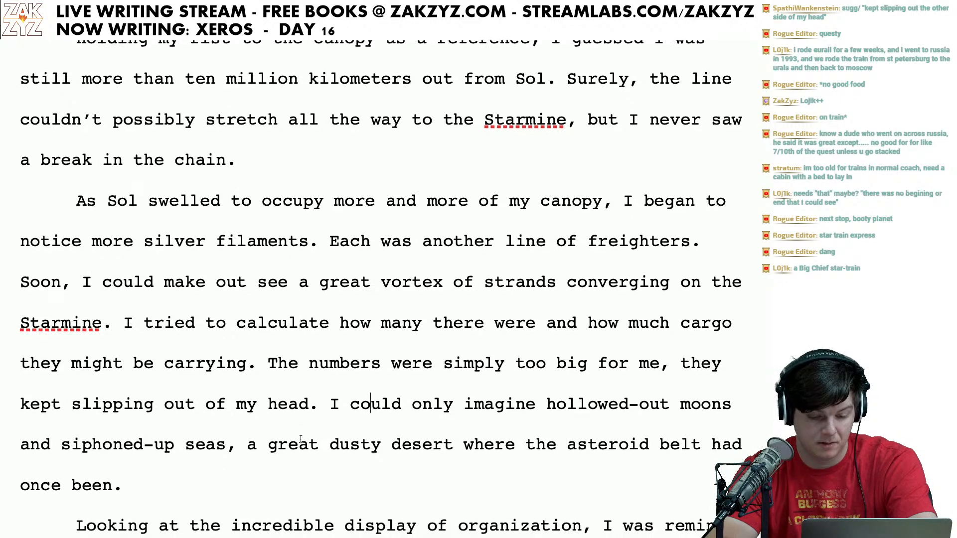
scroll(286, 400, "down", 1)
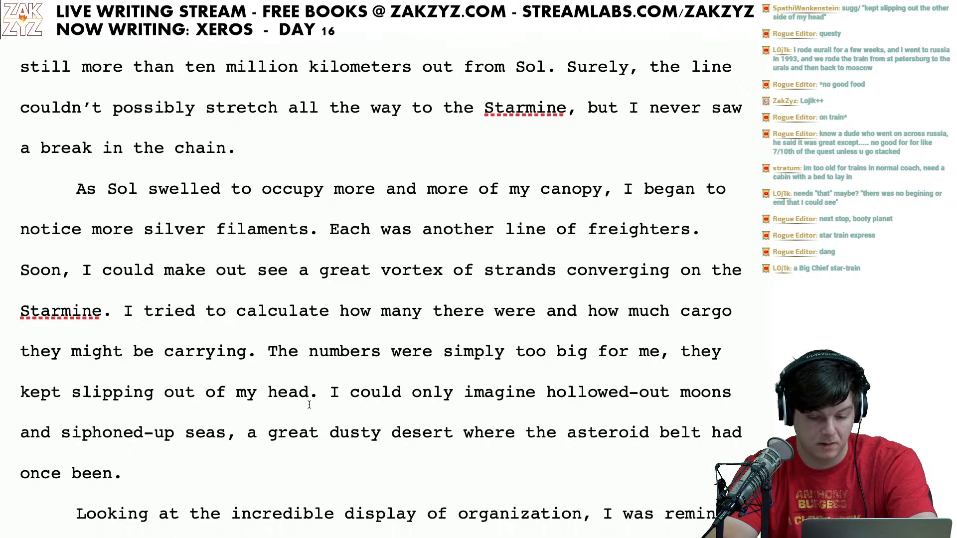
Step: Review the sentence about hollowed-out moons and siphoned-up seas and the start of the Ananke station paragraph
left_click(409, 374)
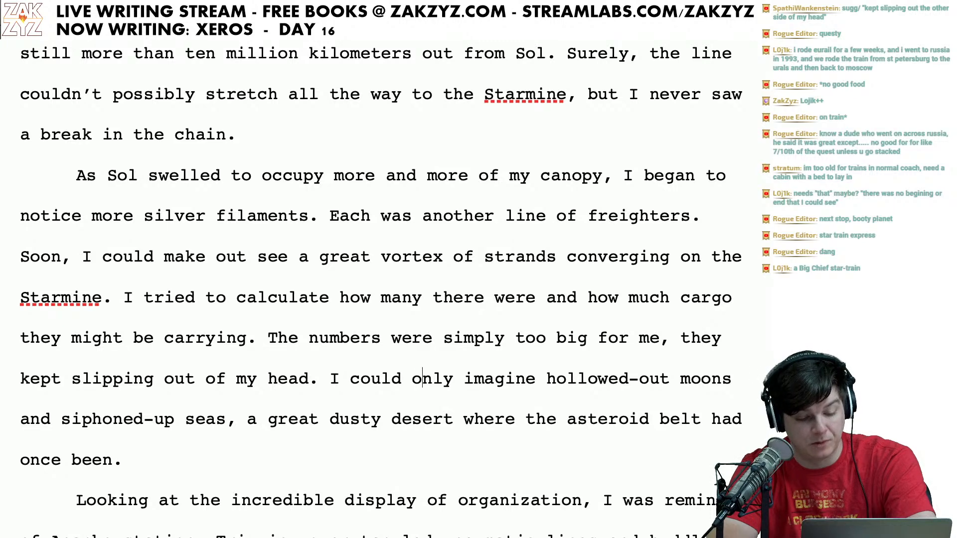
key("Right")
key("Right")
key("Right")
key("Right")
key("Right")
key("Right")
key("Right")
key("Right")
key("Right")
key("Right")
key("Right")
key("Right")
key("Right")
key("Right")
key("Right")
key("Right")
key("Right")
key("Right")
key("Right")
key("Right")
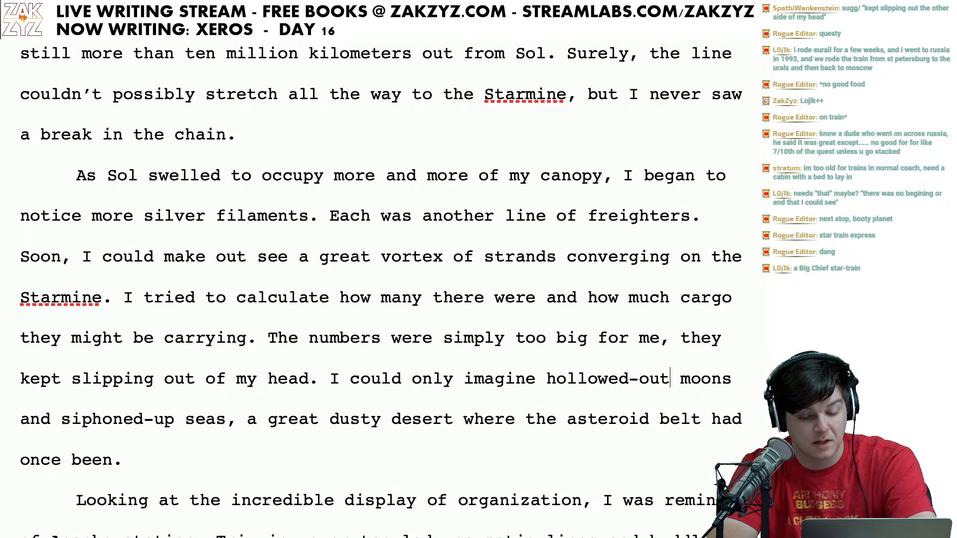
key("Right")
key("Right")
key("Right")
key("Right")
key("Right")
key("Right")
key("Right")
key("Right")
key("Right")
key("Right")
key("Right")
key("Right")
key("Right")
key("Right")
key("Right")
key("Right")
key("Right")
key("Right")
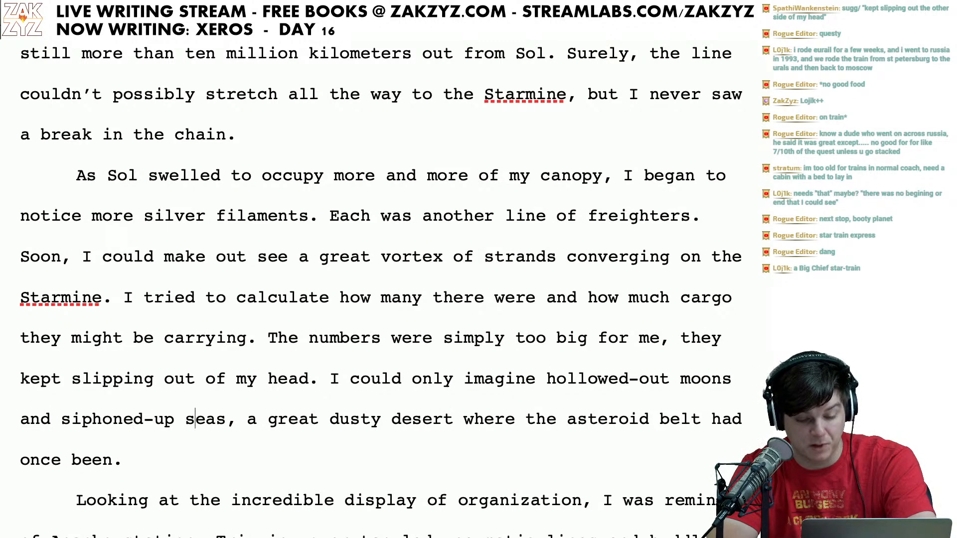
key("Down")
key("Down")
key("Down")
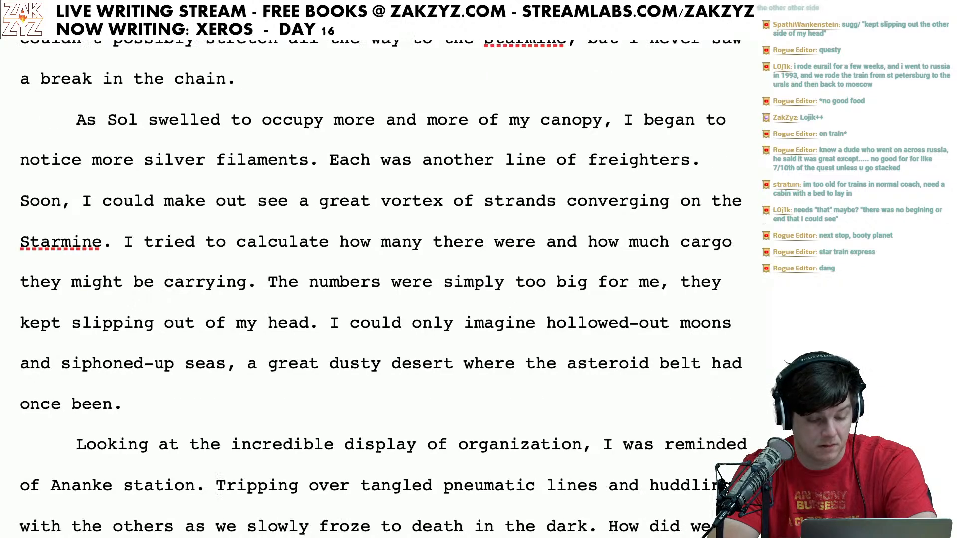
Step: Insert "to hold in my head." after "The numbers were simply too big for me."
key("Up")
key("Up")
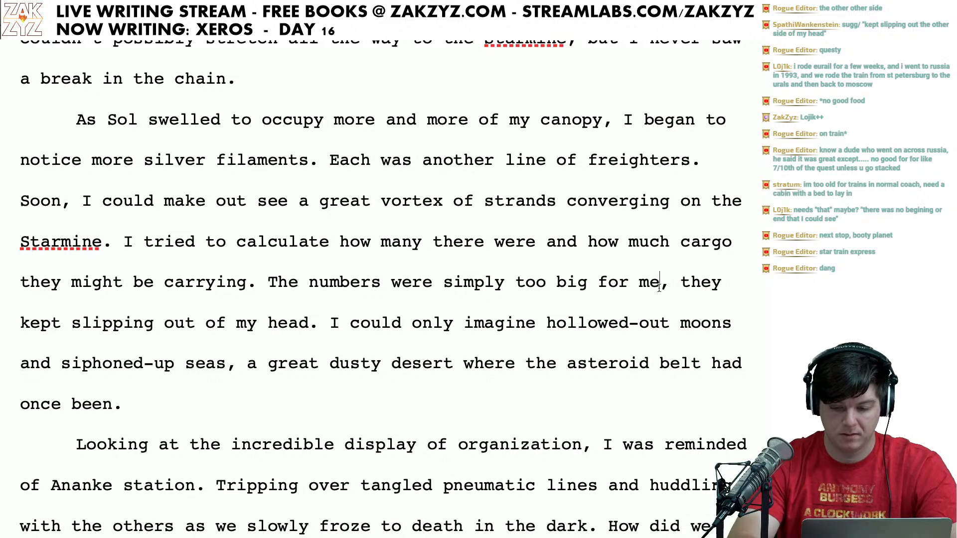
type("to hold in")
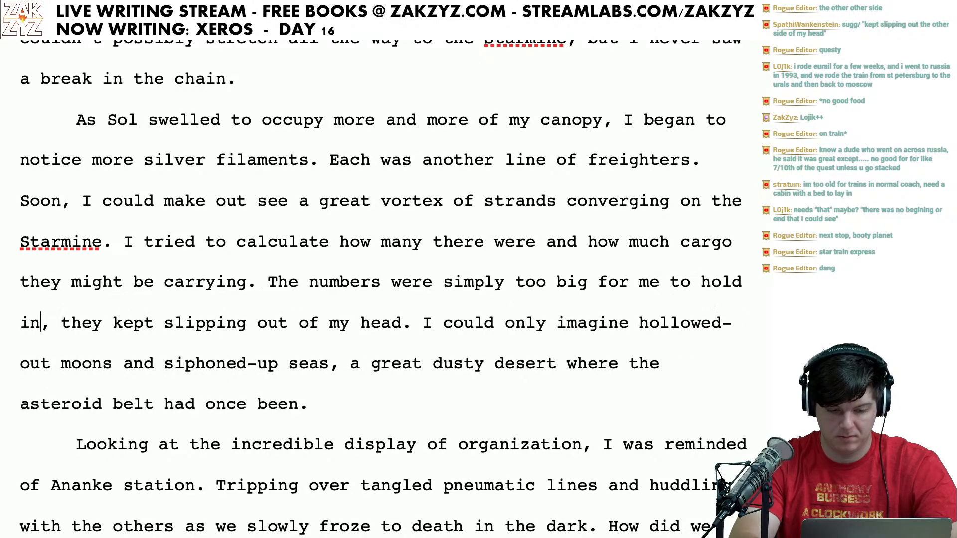
type(" my head.")
Step: Delete the leftover clause ", they kept slipping out of my head." before "I could only imagine."
key("shift+Right")
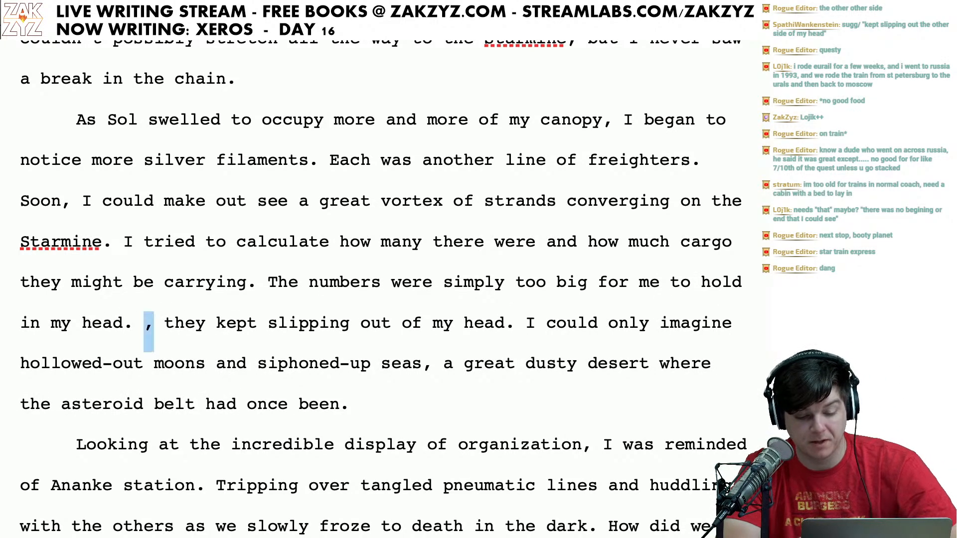
key("shift+Right")
key("shift+Right")
key("shift+Right")
key("shift+Right")
key("shift+Right")
key("shift+Right")
key("shift+Right")
key("shift+Right")
key("shift+Right")
key("shift+Right")
key("shift+Right")
key("shift+Right")
key("shift+Right")
key("shift+Right")
key("shift+Right")
key("shift+Right")
key("shift+Right")
key("shift+Right")
key("shift+Right")
key("shift+Right")
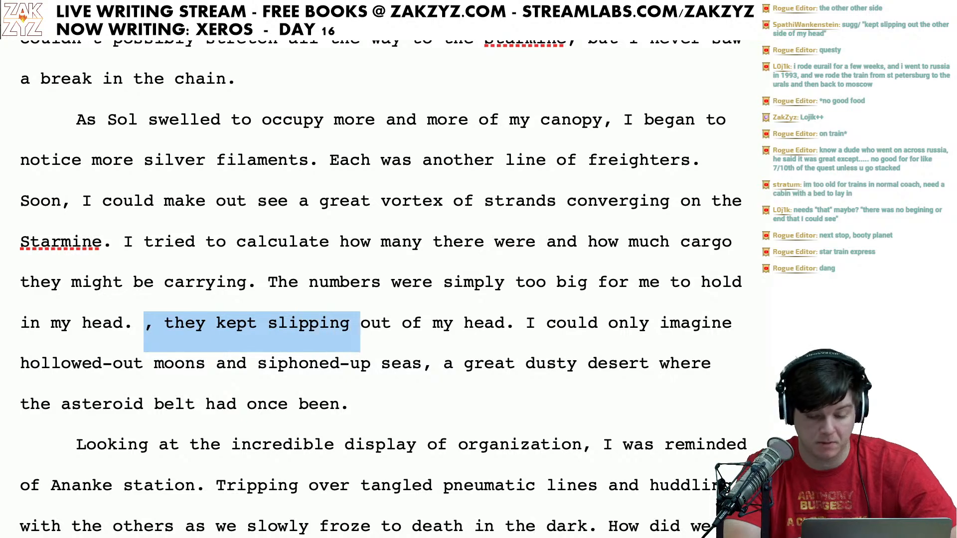
key("shift+Right")
key("shift+Right")
key("shift+Right")
key("shift+Right")
key("shift+Right")
key("shift+Right")
key("shift+Right")
key("shift+Right")
key("shift+Right")
key("shift+Right")
key("shift+Right")
key("shift+Right")
key("shift+Right")
key("shift+Right")
key("shift+Right")
key("shift+Right")
key("BackSpace")
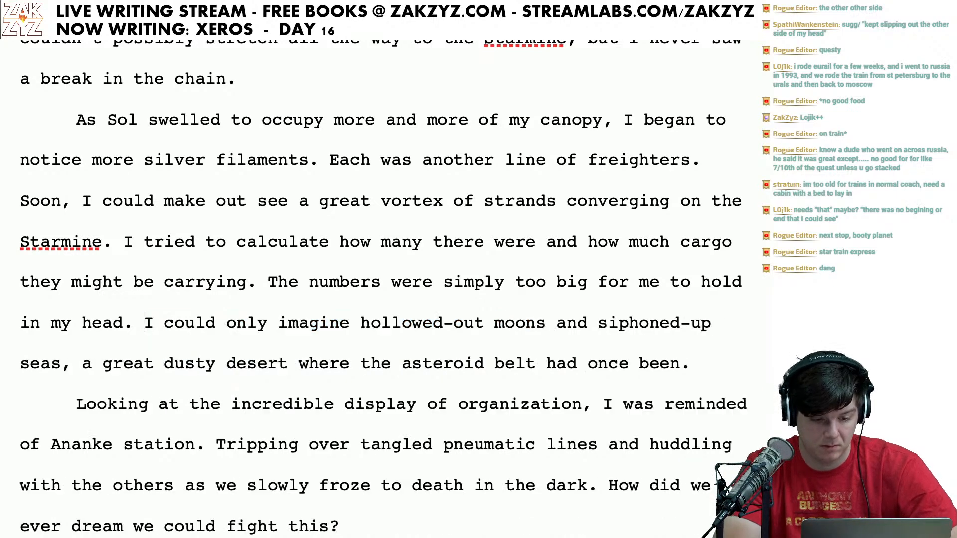
Step: Review the end of the asteroid belt sentence and the opening of the paragraph "Looking at the incredible display of organization."
scroll(519, 180, "down", 3)
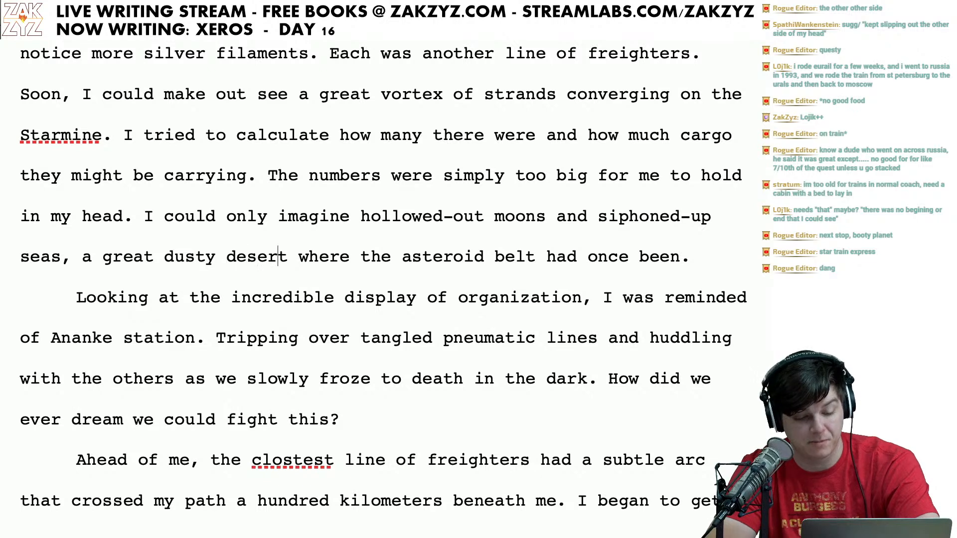
key("Down")
key("Left")
key("Left")
key("Left")
key("Left")
key("Left")
key("Left")
key("Left")
key("Left")
key("Left")
key("Left")
key("Left")
key("Left")
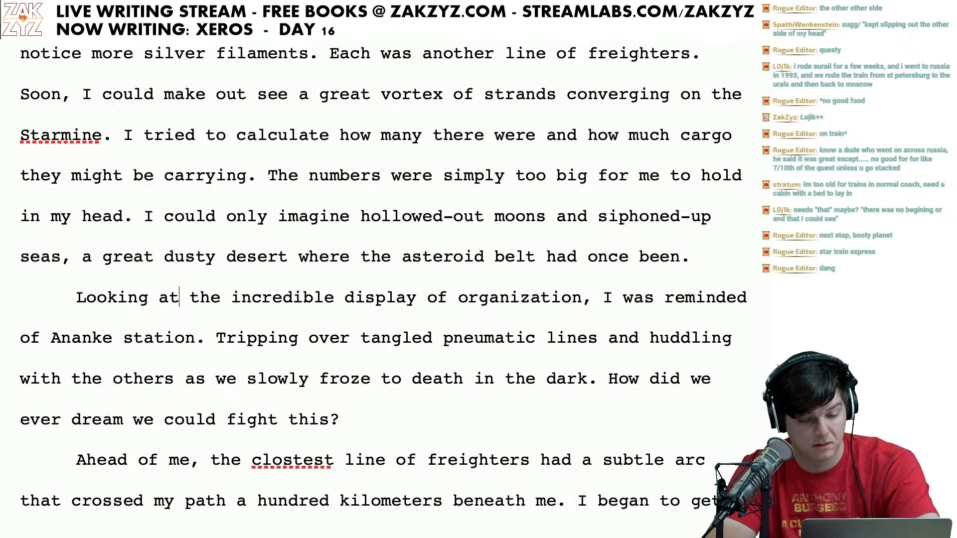
key("Left")
key("Right")
key("Right")
key("Right")
key("Right")
key("Right")
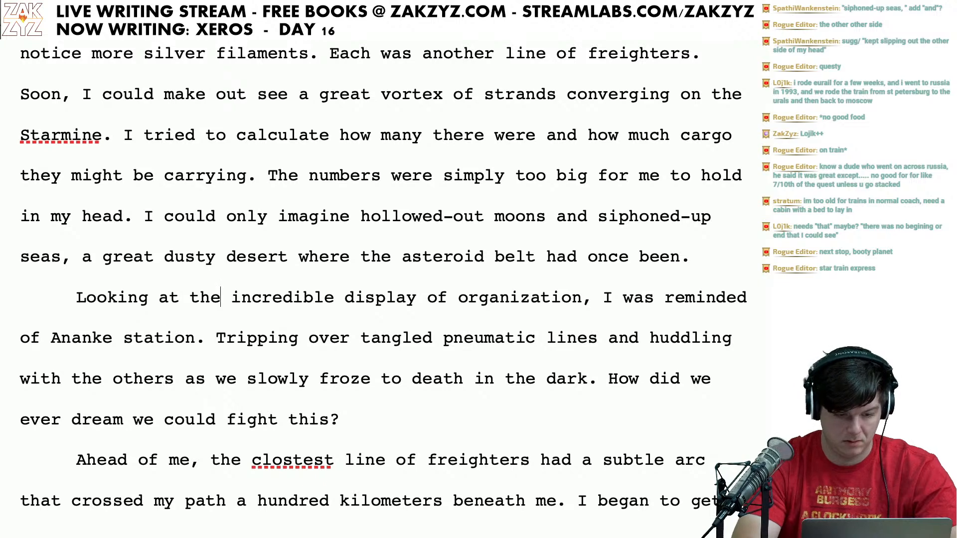
Step: Place the text cursor back at the opening word of the paragraph "Looking at the incredible display of organization" and review its first phrase
key("Left")
key("Left")
key("Left")
key("Left")
key("Left")
key("Left")
key("Left")
key("Left")
key("Left")
key("Left")
key("Left")
key("Left")
key("Left")
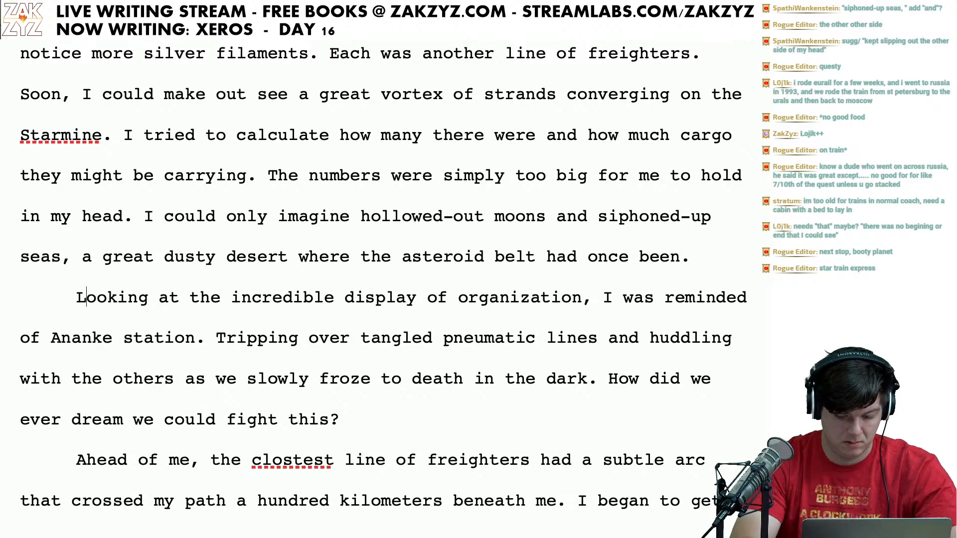
Step: Replace "Looking at the" with "As I gazed at this" at the start of the paragraph about the incredible display of organization
key("Left")
type("As I gaze")
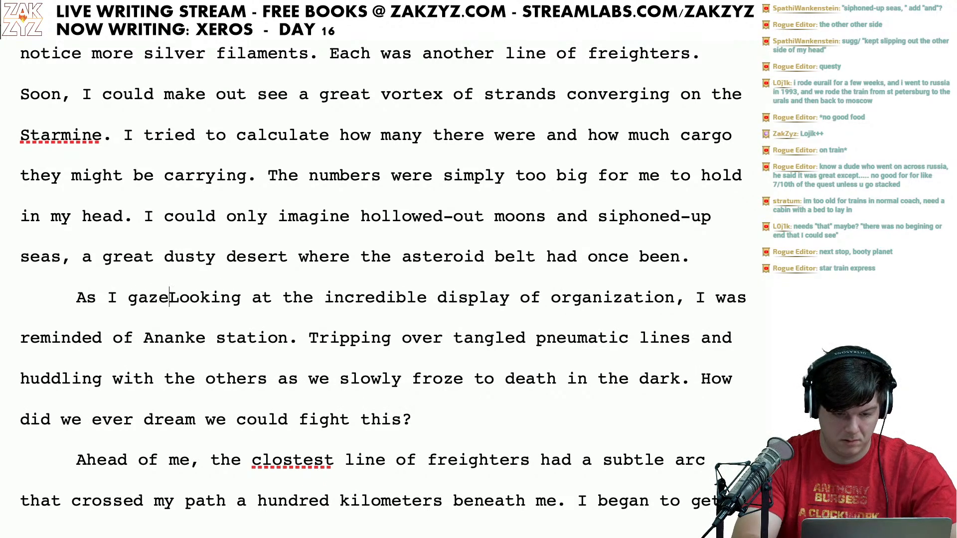
type("d at this")
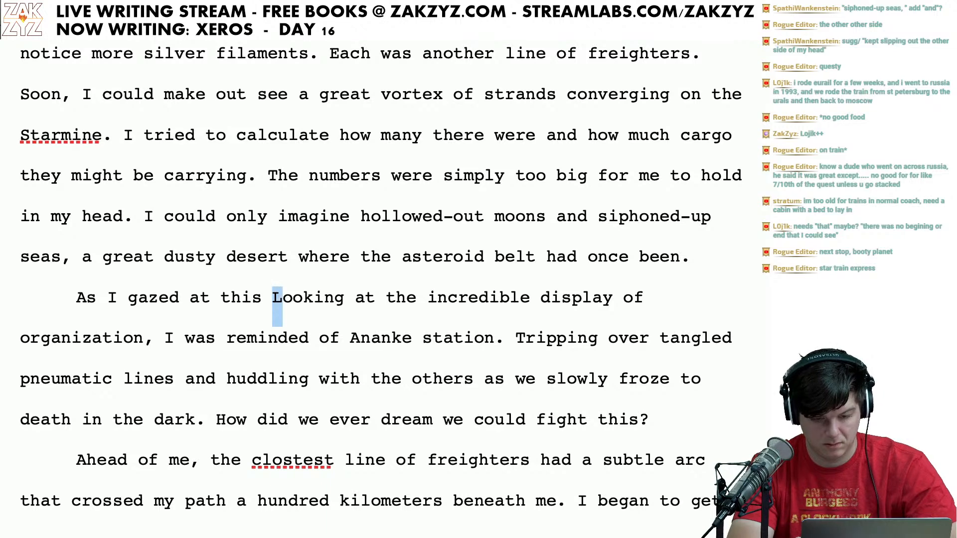
key("shift+Right")
key("shift+Right")
key("shift+Right")
key("shift+Right")
key("shift+Right")
key("shift+Right")
key("shift+Right")
key("shift+Right")
key("shift+Right")
key("shift+Right")
key("shift+Right")
key("shift+Right")
key("shift+Right")
key("shift+Right")
key("Delete")
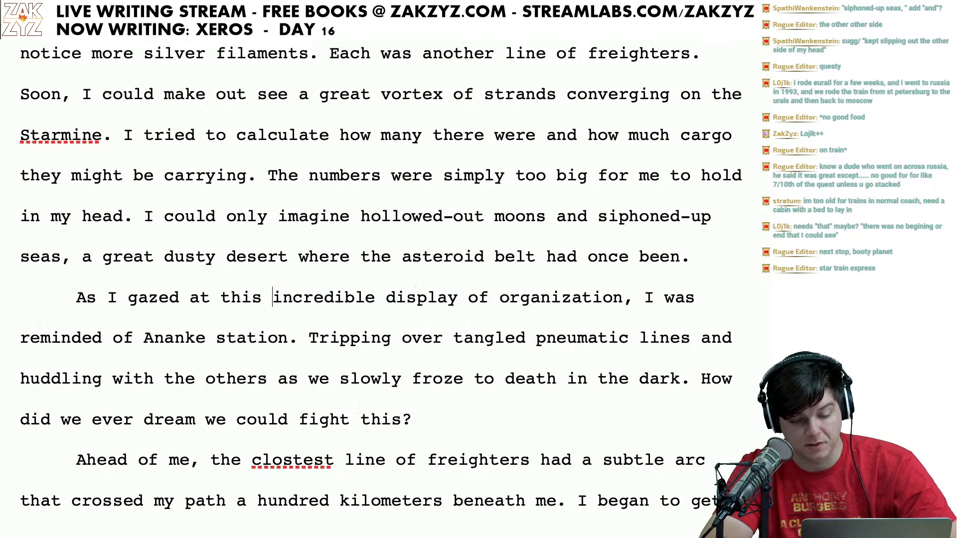
Step: Reread the paragraph about Ananke station and the one before it, checking the wording for needed edits
left_click(539, 272)
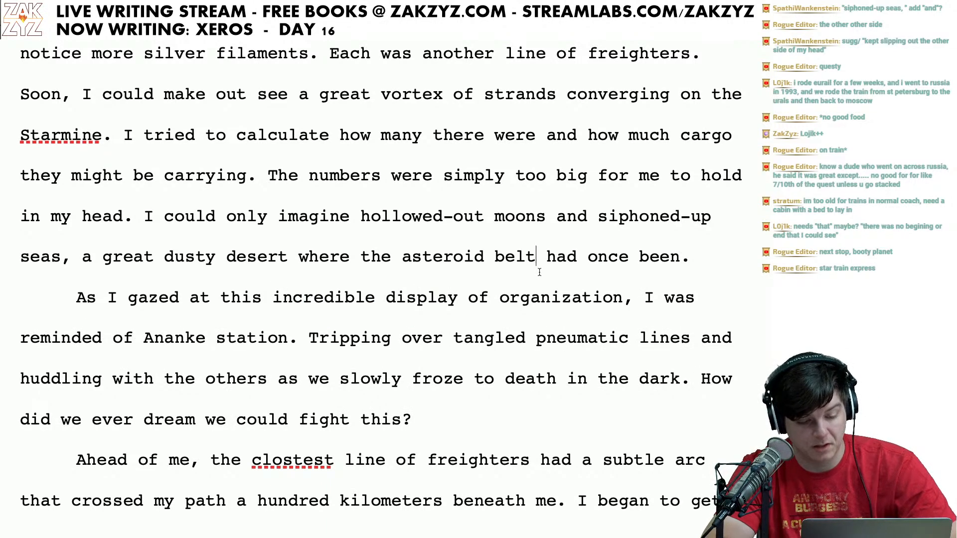
key("Left")
key("Left")
key("Left")
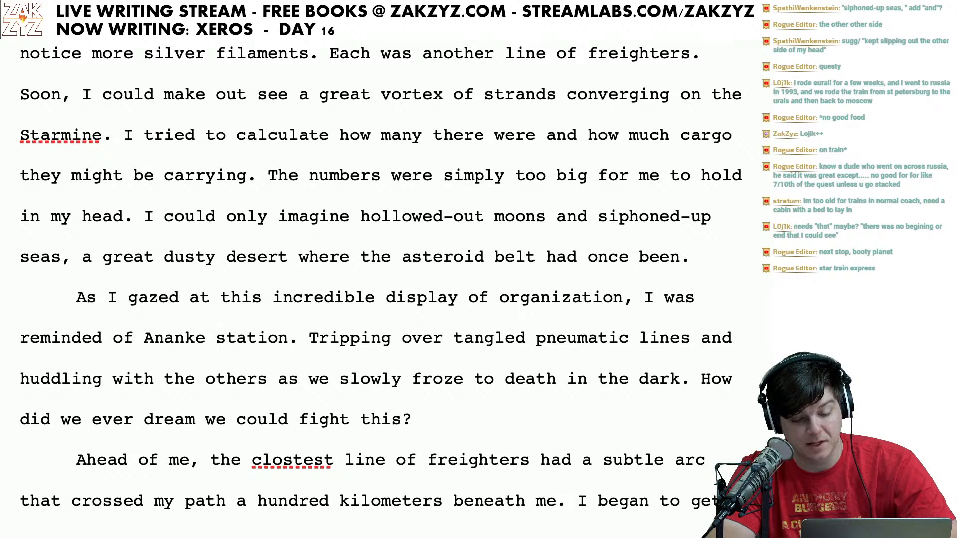
key("Left")
key("Right")
key("Right")
key("Right")
key("Right")
key("Right")
key("Right")
key("Right")
key("Right")
key("Right")
key("Right")
key("Right")
key("Right")
key("Right")
key("Right")
key("Right")
key("Right")
key("Right")
key("Right")
key("Right")
key("Right")
key("Right")
key("Right")
key("Right")
key("Right")
key("Right")
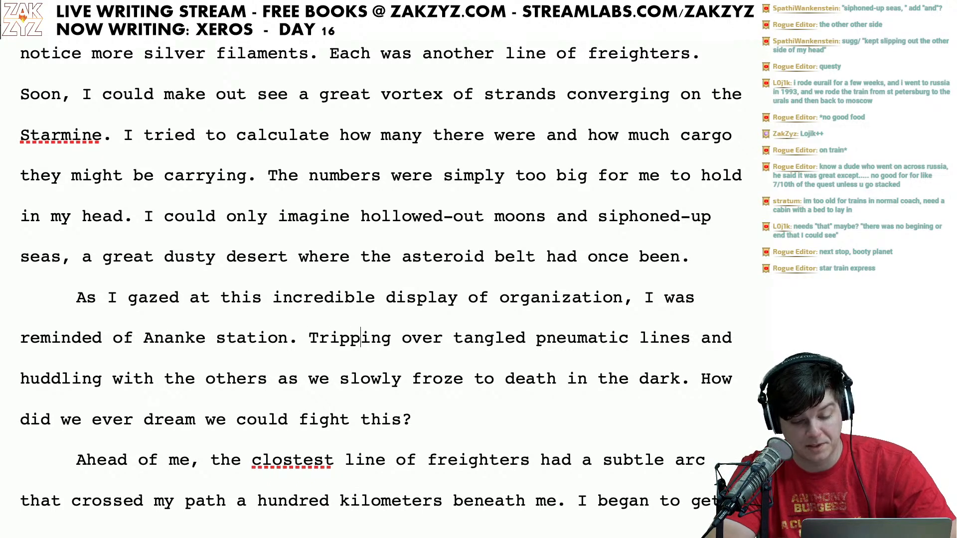
key("Right")
key("Right")
key("Right")
key("Right")
key("Right")
key("Right")
key("Right")
key("Right")
key("Right")
key("Right")
key("Right")
key("Right")
key("Right")
key("Right")
key("Right")
key("Right")
key("Right")
key("Right")
key("Right")
key("Right")
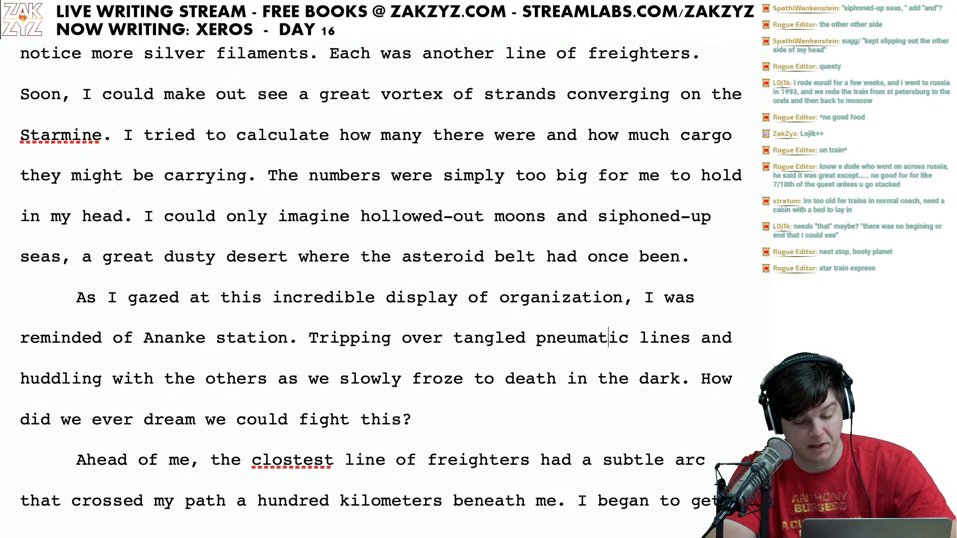
key("Right")
key("Right")
key("Right")
key("Right")
key("Right")
key("Down")
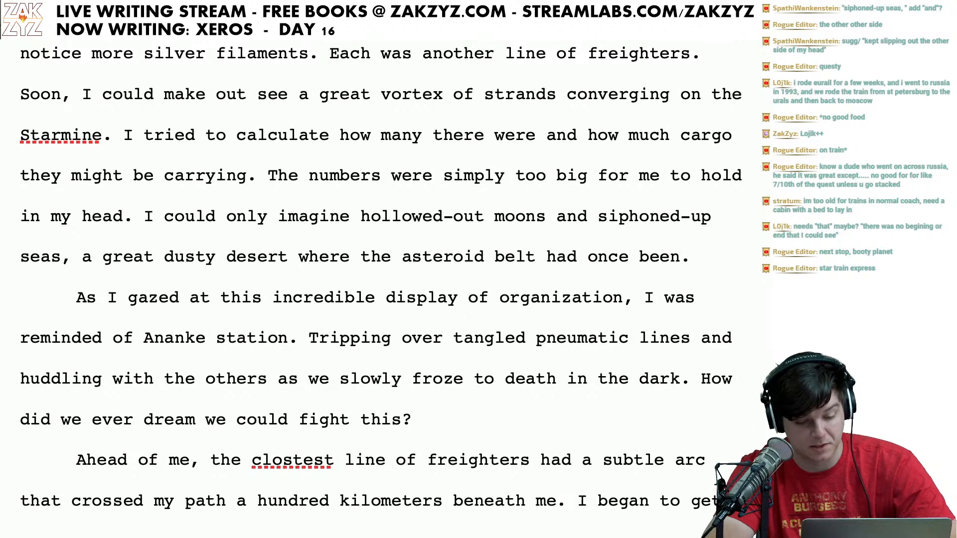
scroll(381, 279, "down", 1)
scroll(381, 279, "up", 2)
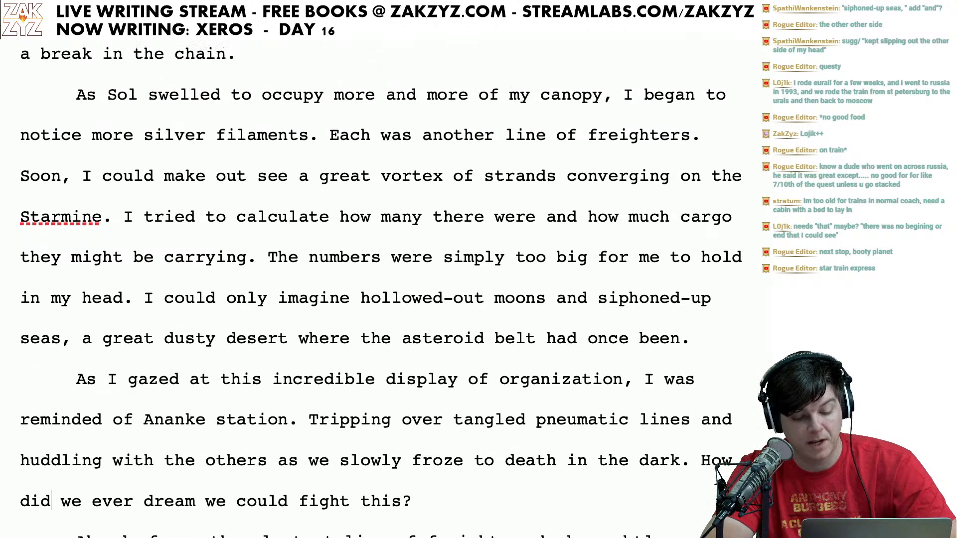
scroll(381, 279, "down", 3)
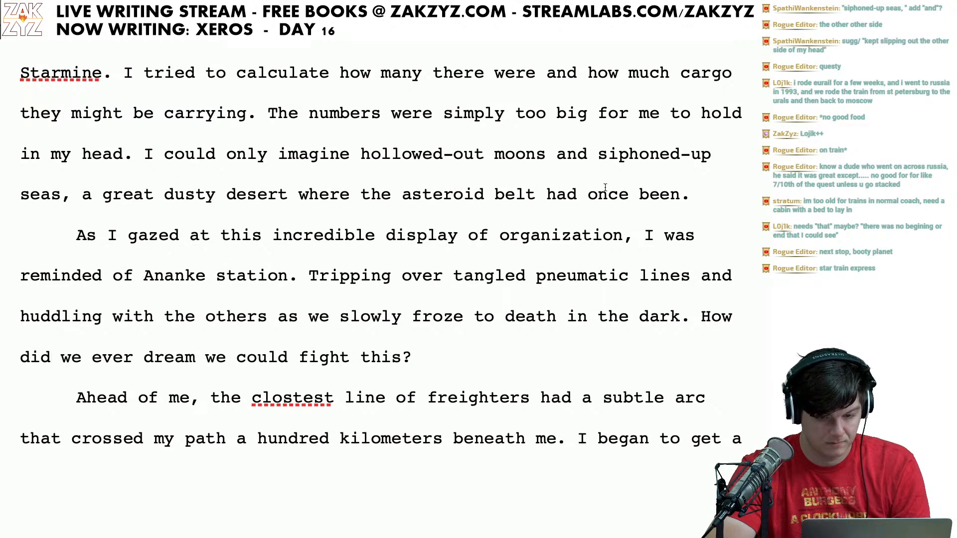
Step: Review the sentence about hollowed-out moons and siphoned-up seas and how it flows into the Ananke station paragraph
left_click(557, 159)
key("Left")
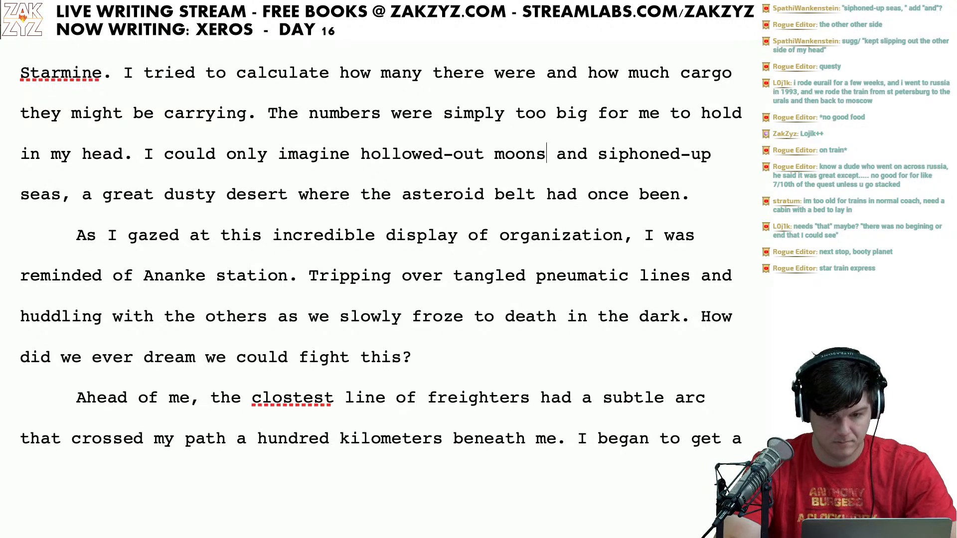
scroll(547, 125, "down", 1)
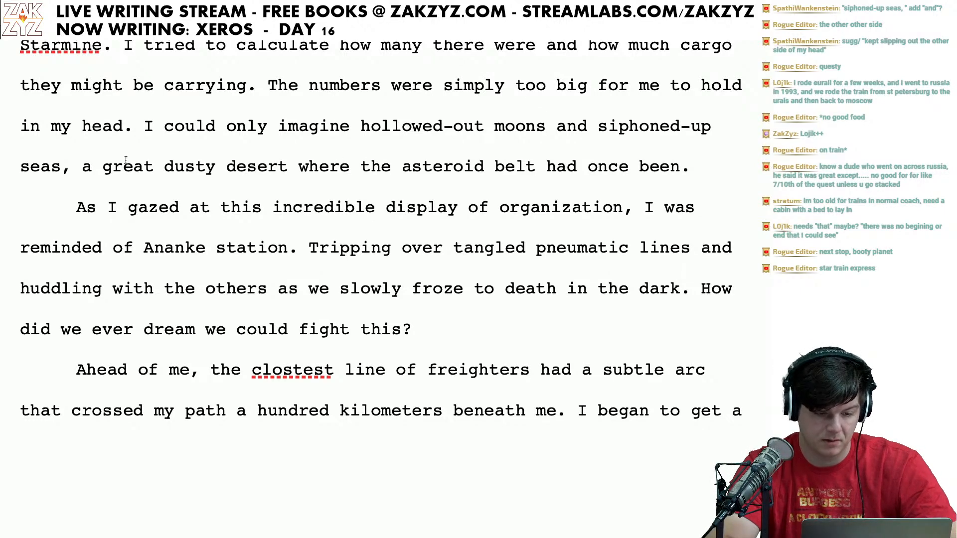
left_click(156, 166)
scroll(337, 213, "down", 1)
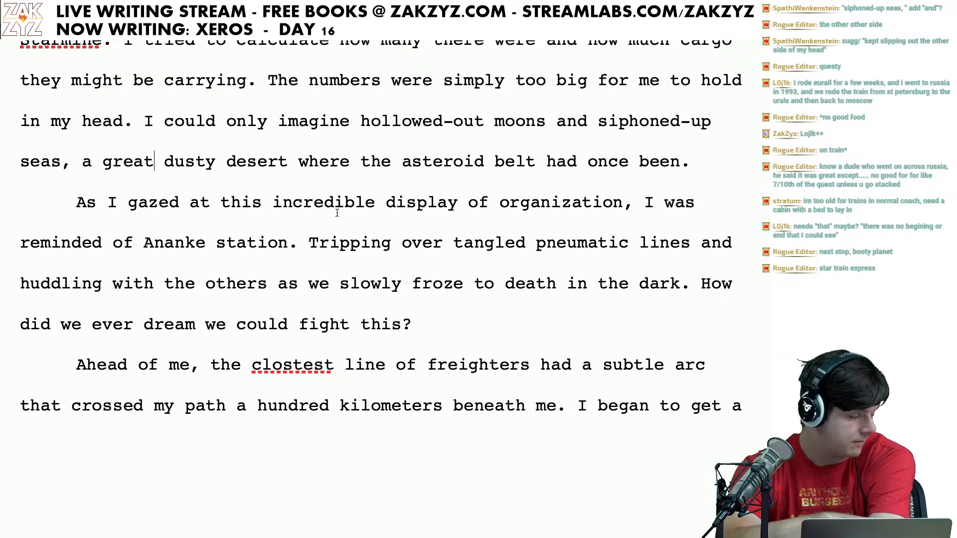
scroll(337, 212, "down", 2)
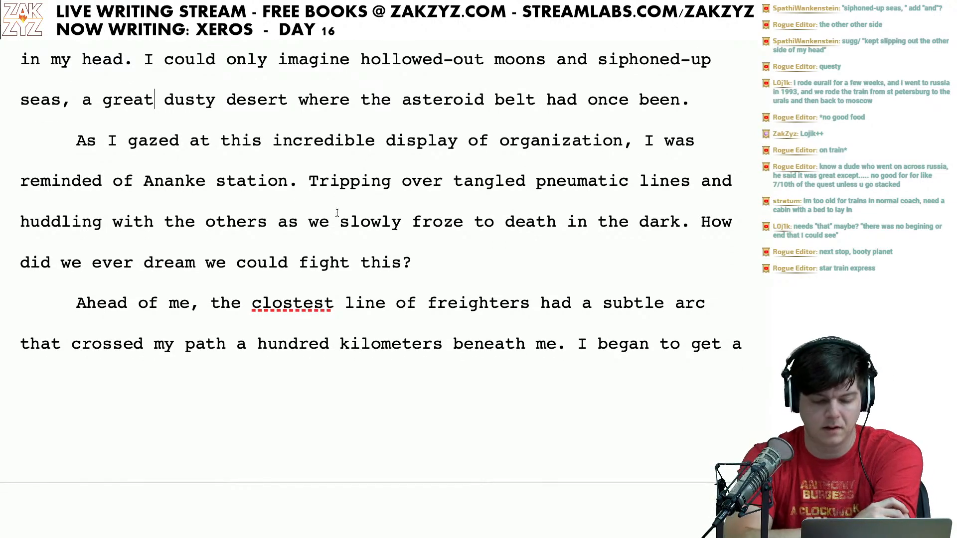
scroll(337, 213, "down", 1)
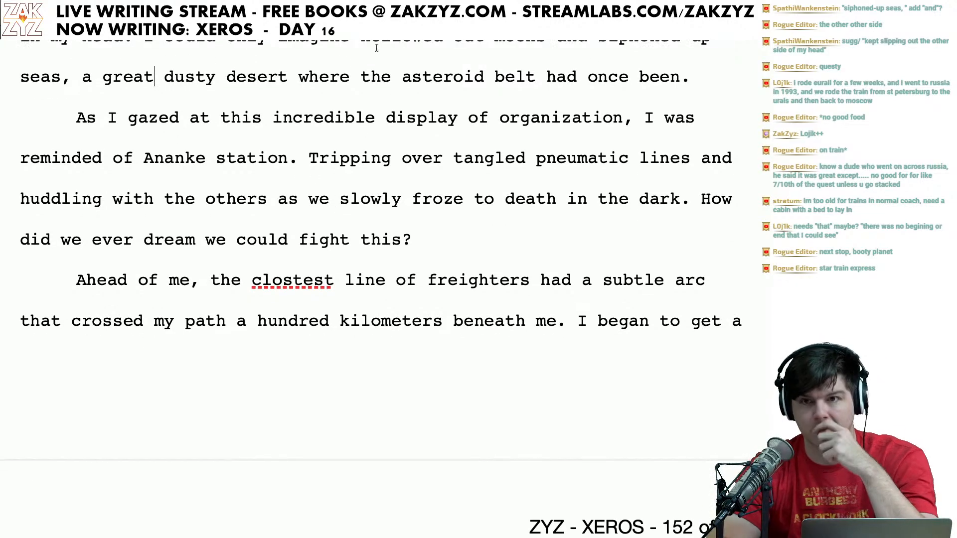
scroll(422, 147, "down", 1)
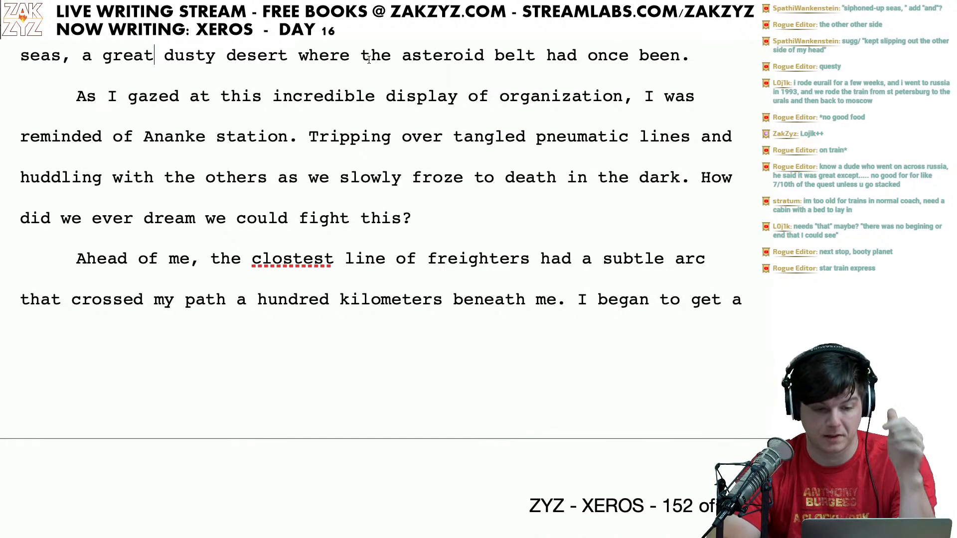
scroll(369, 59, "up", 3)
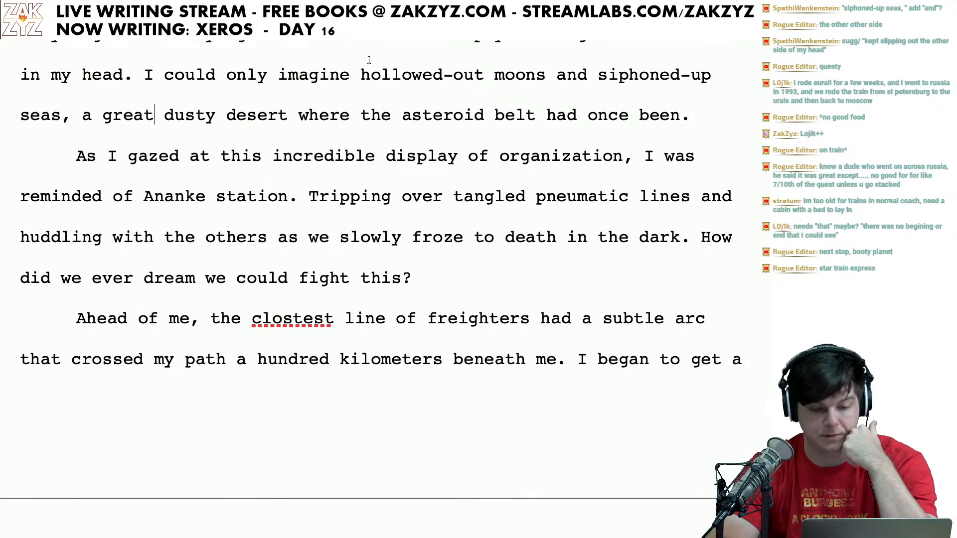
scroll(389, 74, "down", 2)
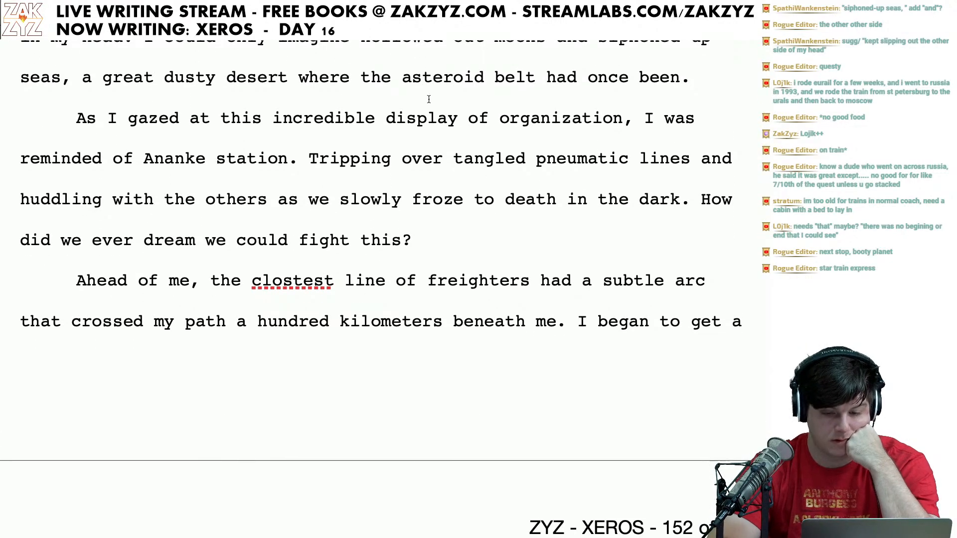
scroll(310, 177, "down", 1)
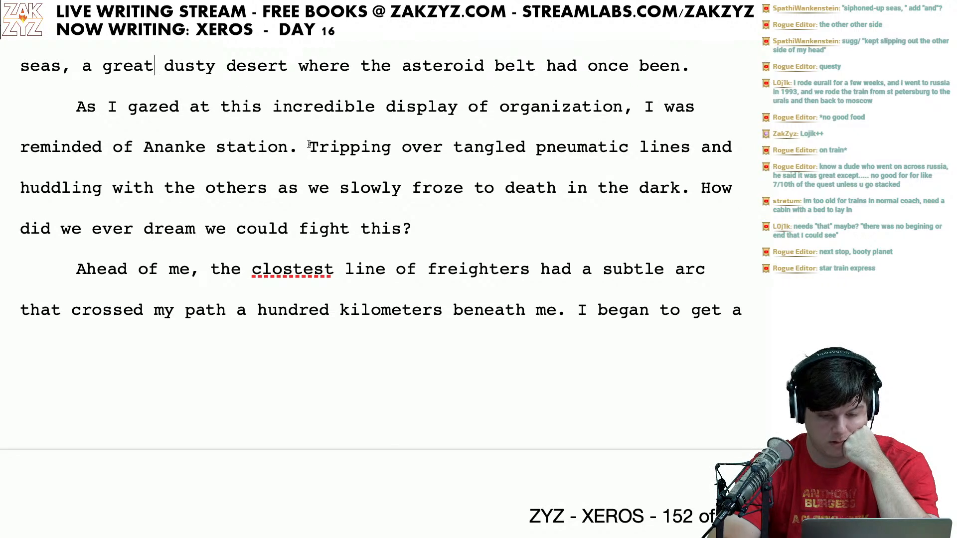
left_click(308, 154)
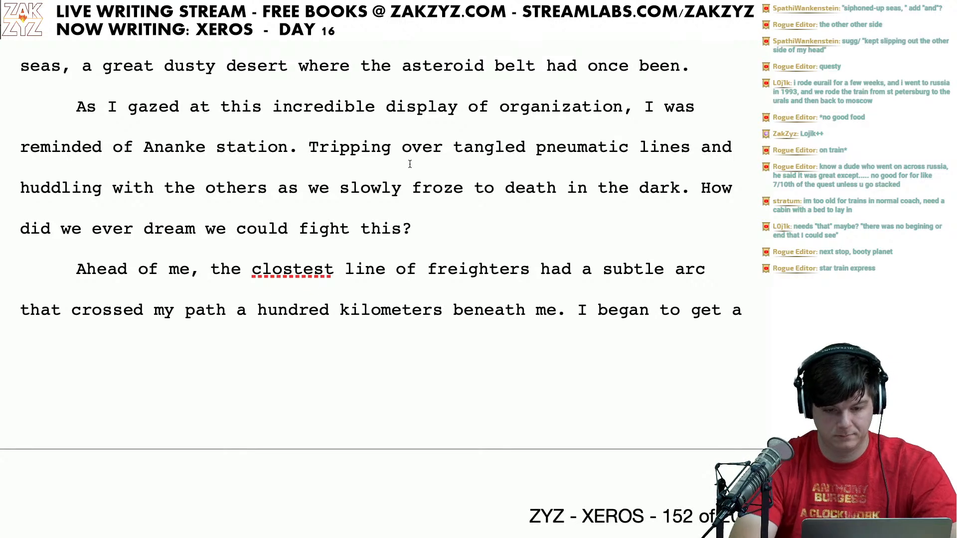
key("Down")
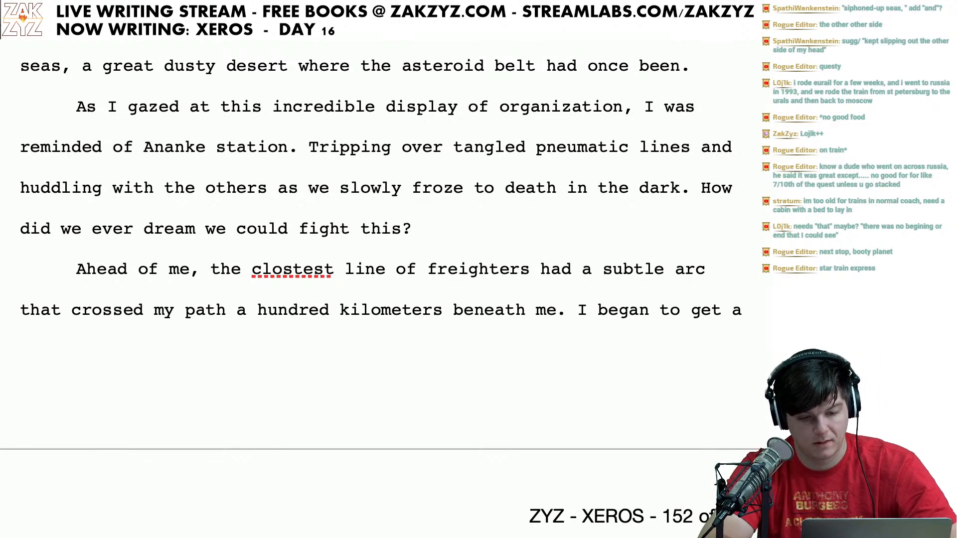
scroll(410, 164, "down", 1)
scroll(410, 164, "up", 1)
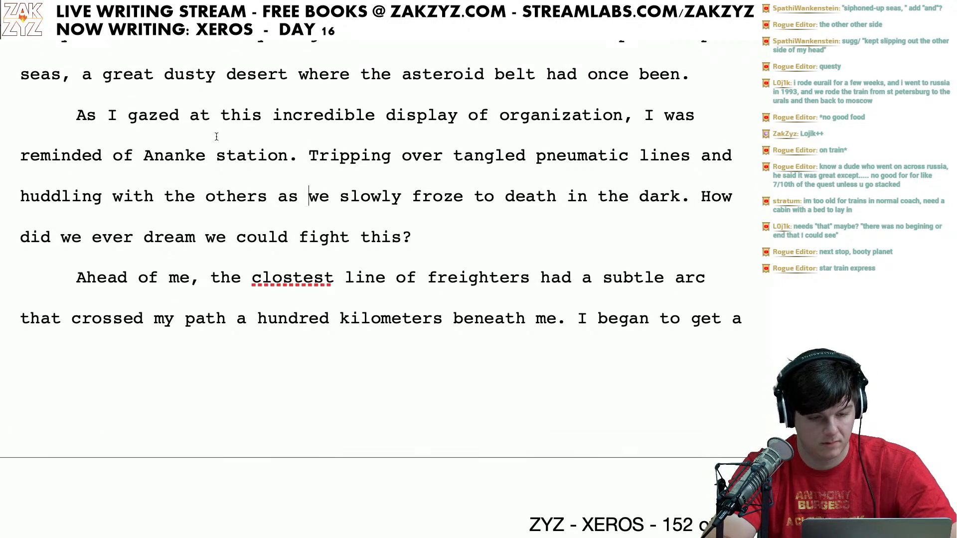
Step: Insert "my time on" before "Ananke station" so the sentence reads "reminded of my time on Ananke station"
left_click(135, 155)
type("my t")
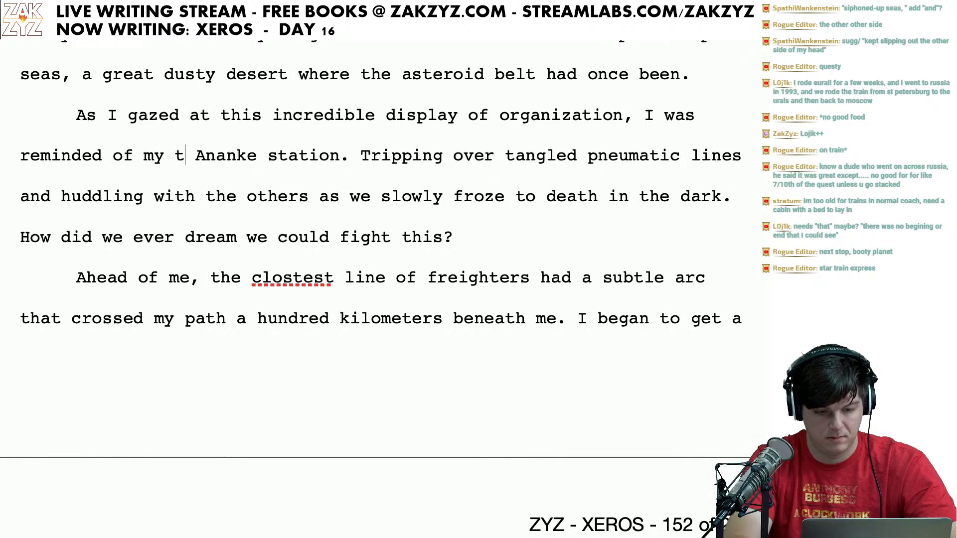
type("ime on")
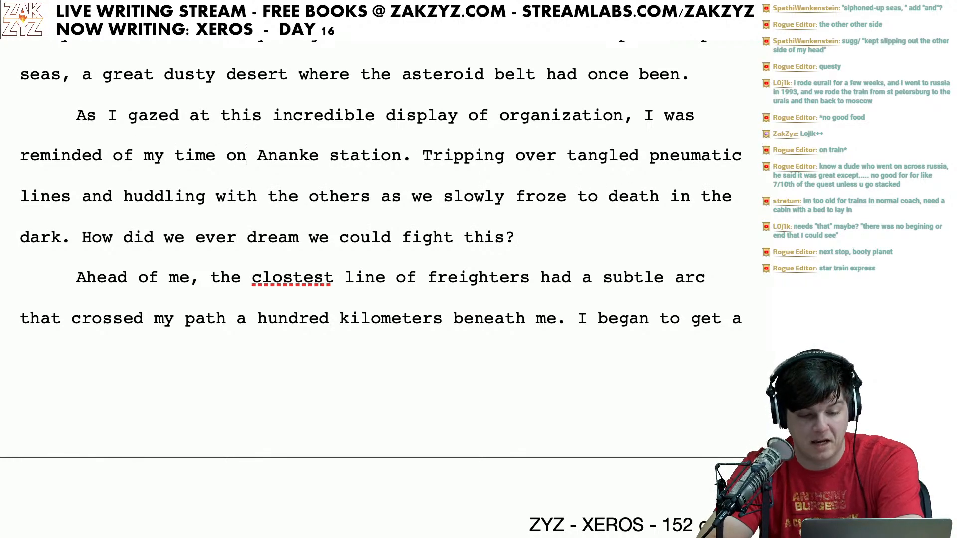
Step: Correct the misspelled word "clostest" to "closest" in the paragraph beginning "Ahead of me"
scroll(221, 186, "down", 1)
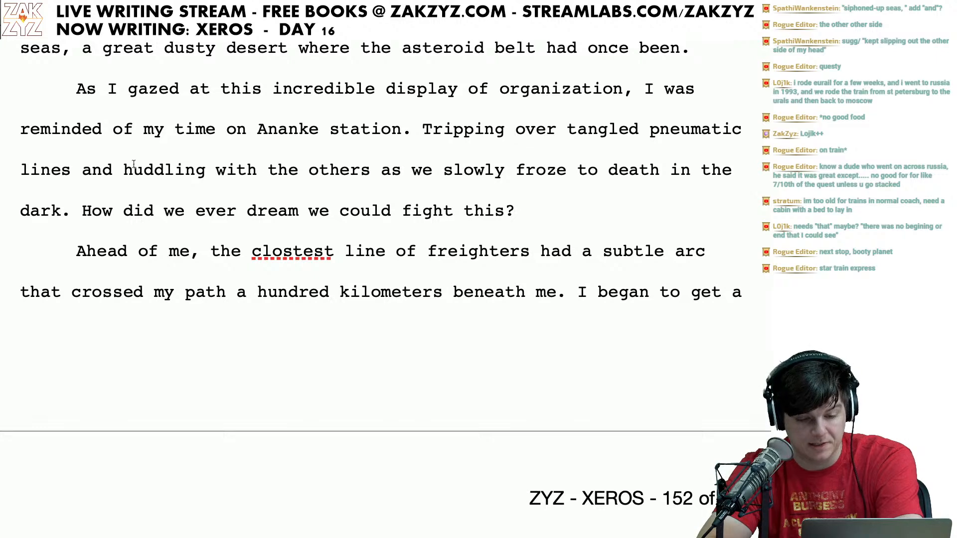
scroll(198, 194, "down", 1)
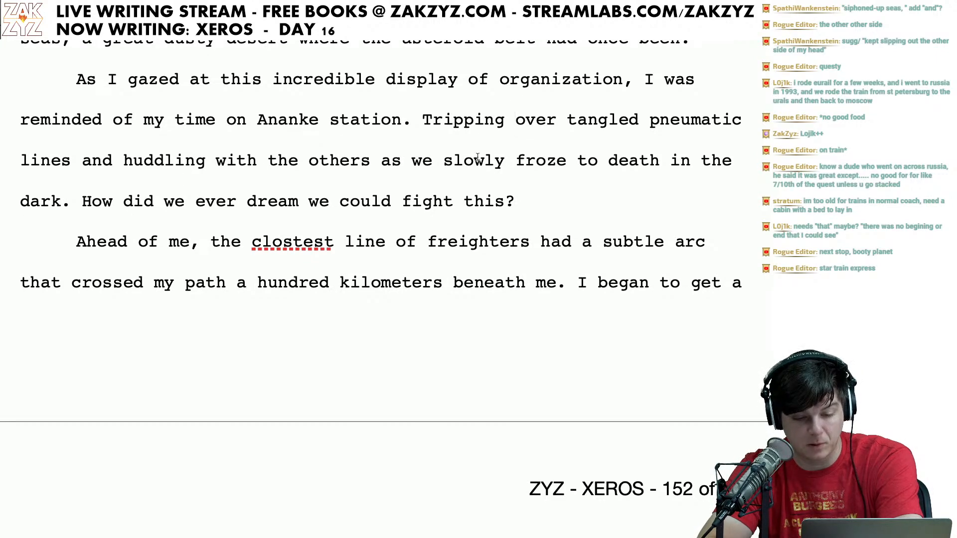
scroll(359, 150, "up", 1)
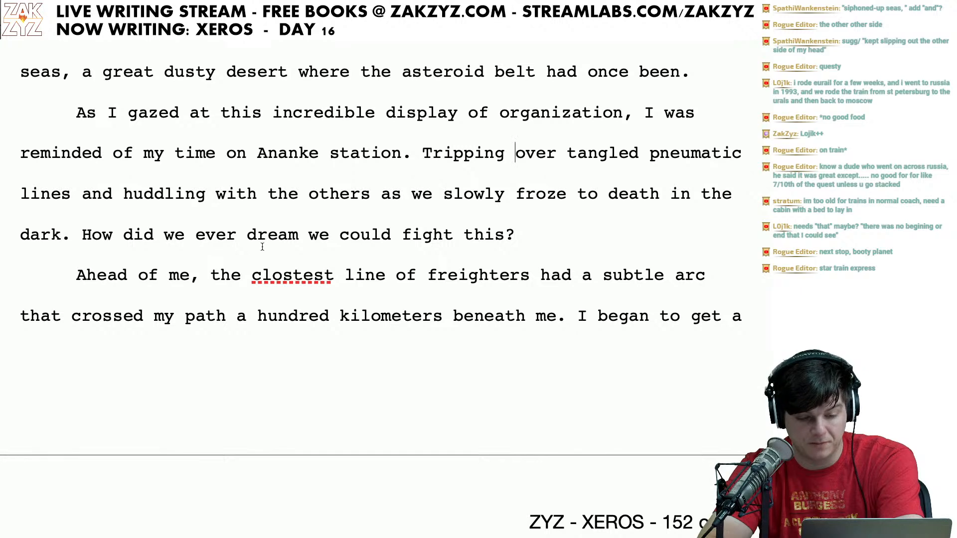
scroll(314, 274, "down", 1)
left_click(302, 264)
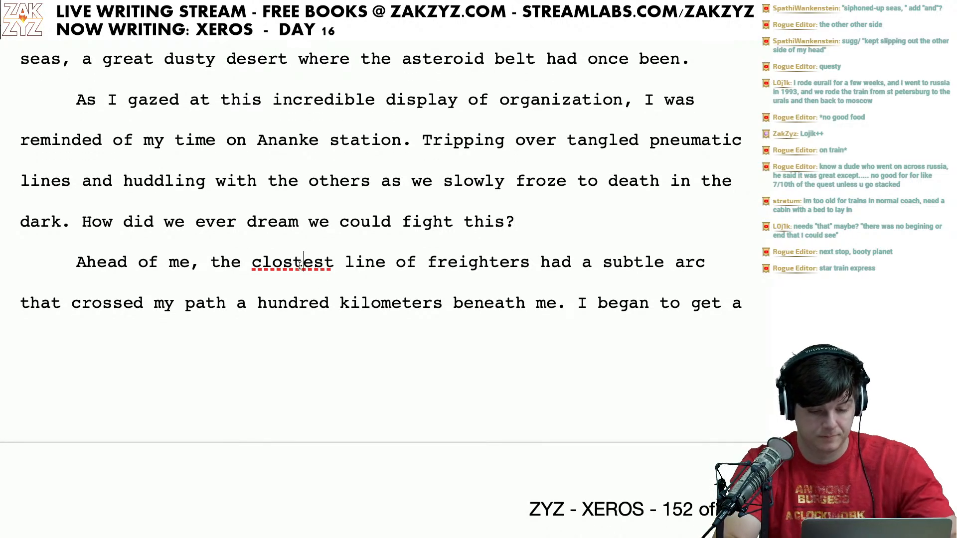
key("BackSpace")
key("Down")
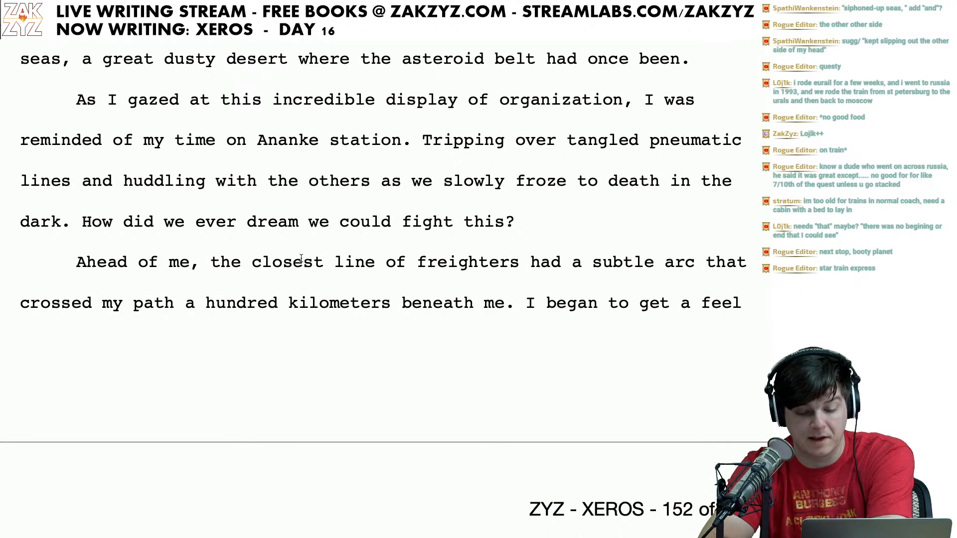
Step: Split the sentence after "ships each second" by replacing the comma with a period and capitalizing "We" in "We were coming in so hot!"
scroll(301, 257, "down", 2)
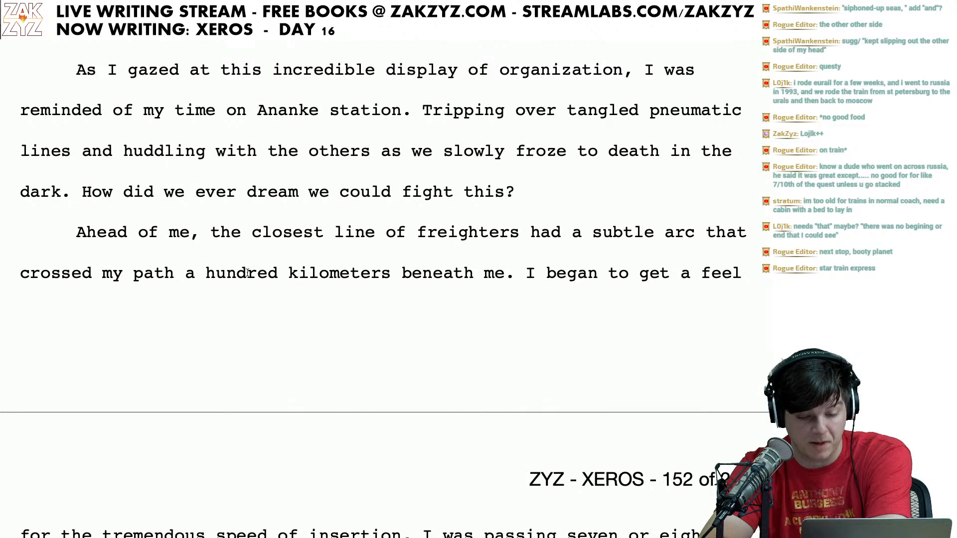
scroll(294, 269, "down", 2)
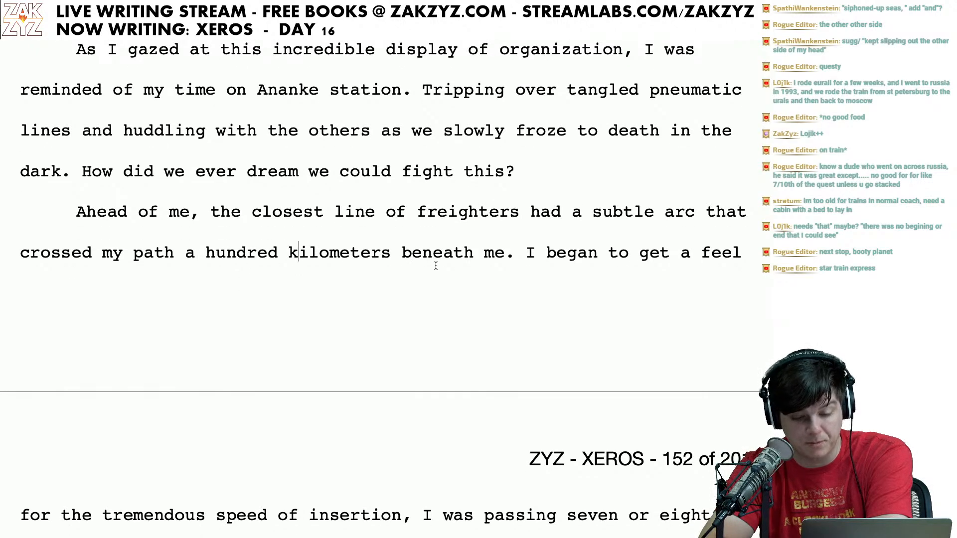
left_click(512, 262)
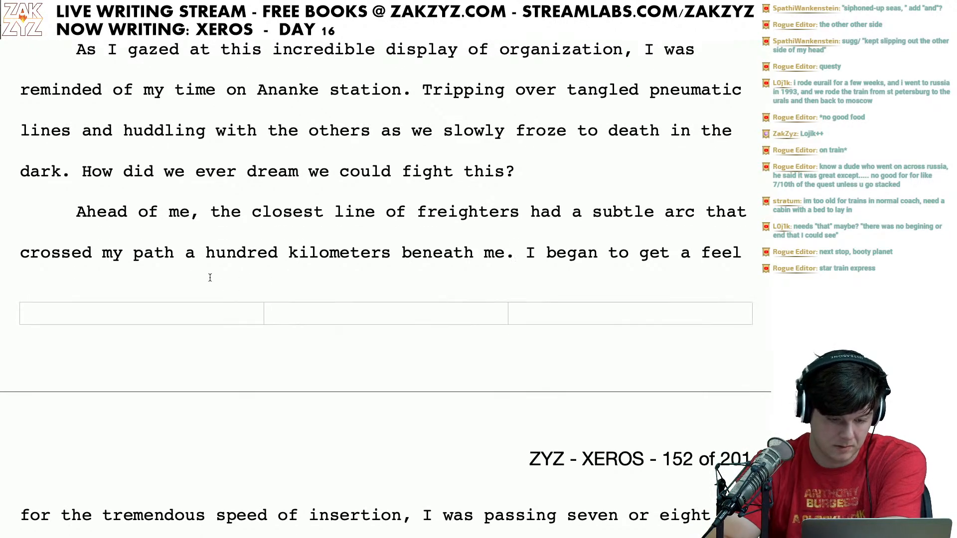
scroll(214, 267, "down", 5)
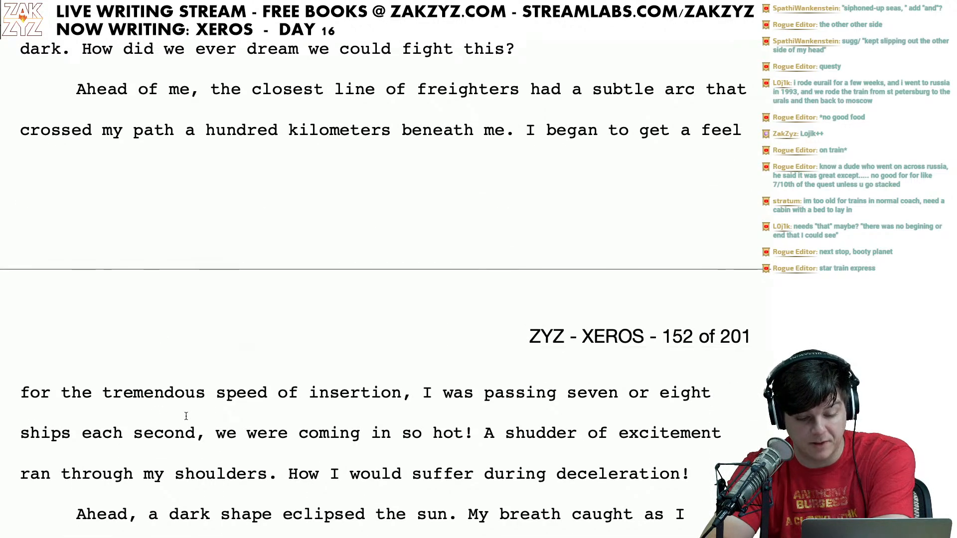
left_click(423, 414)
key("Right")
key("Right")
key("Right")
key("Right")
key("Right")
key("Right")
key("Right")
key("Right")
key("Right")
key("Right")
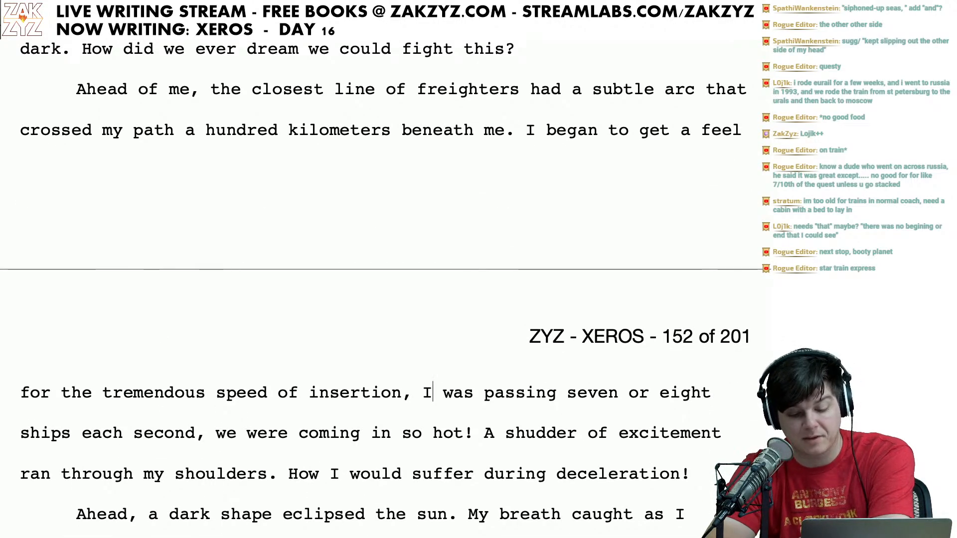
key("Right")
key("Right")
key("Right")
key("Right")
key("Right")
key("Right")
key("Right")
key("Right")
key("Right")
key("Right")
key("Right")
key("Right")
key("Right")
key("Right")
key("Right")
key("Right")
key("Right")
key("Right")
key("Right")
key("Right")
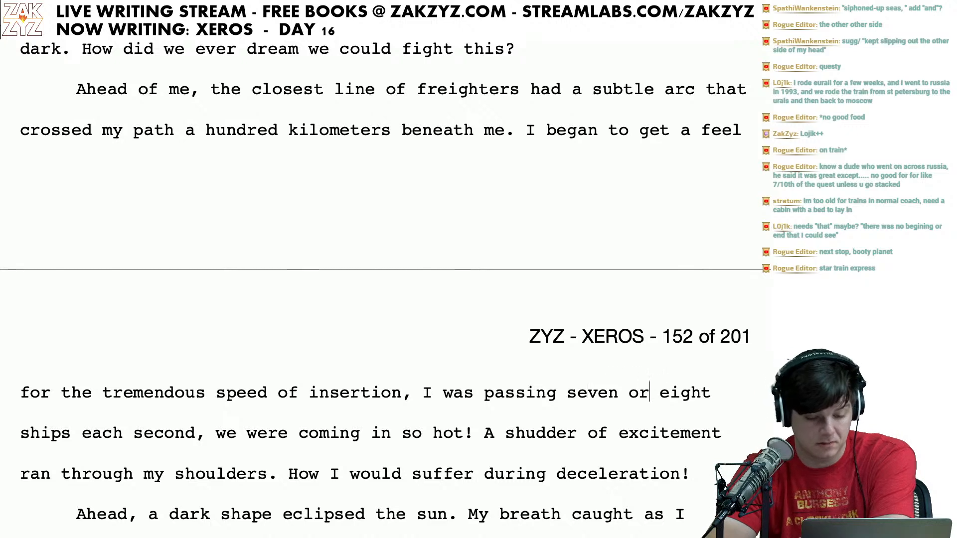
key("Right")
key("Right")
key("Right")
key("Right")
key("Right")
key("Right")
key("Right")
key("Right")
key("Right")
key("Right")
key("Right")
key("Right")
key("Right")
key("Right")
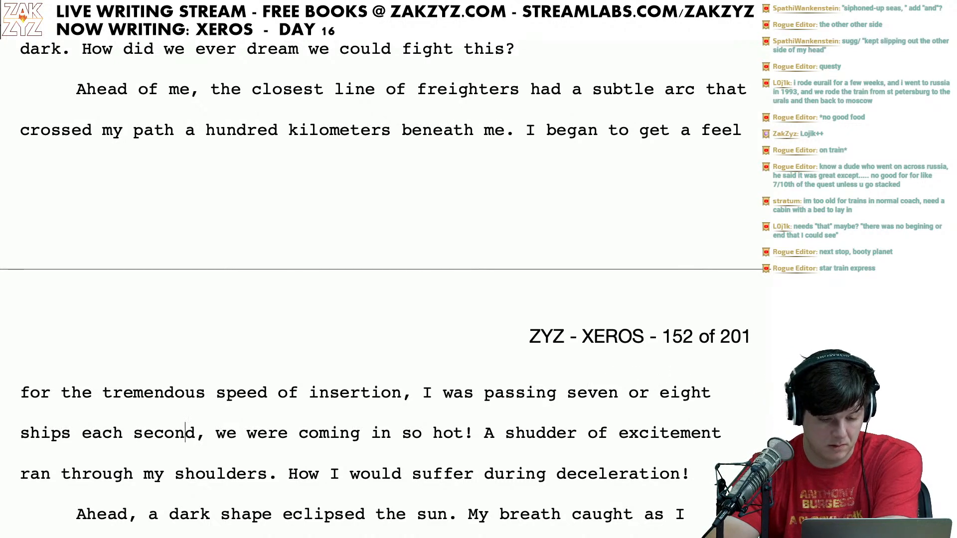
key("BackSpace")
key("BackSpace")
type(".")
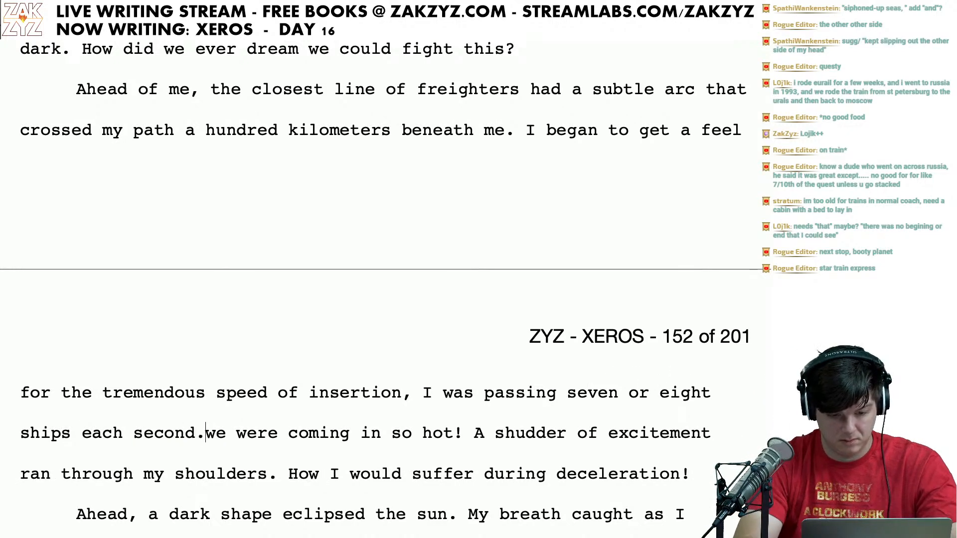
key("Right")
key("BackSpace")
type("W")
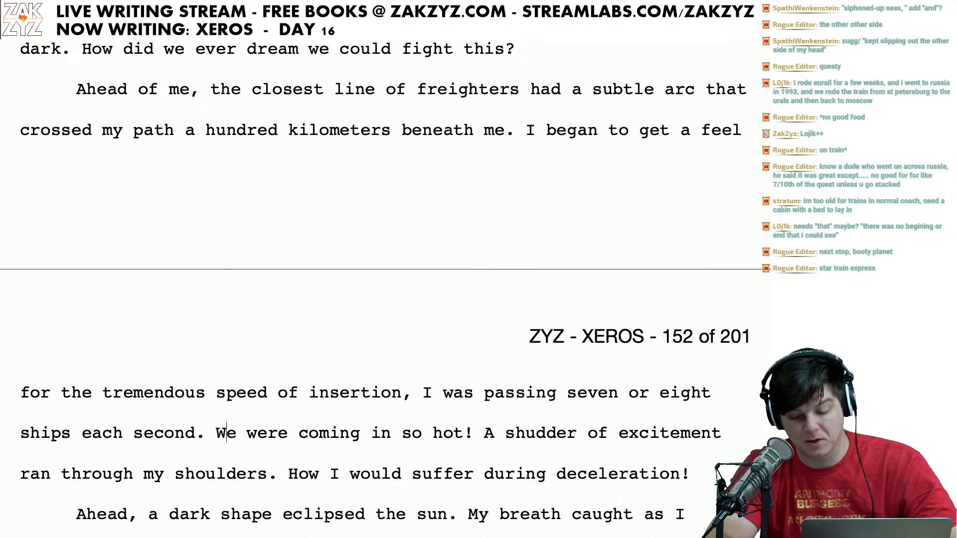
Step: Delete "How" after "ran through my shoulders." so the sentence begins "I would suffer during deceleration"
scroll(324, 418, "down", 3)
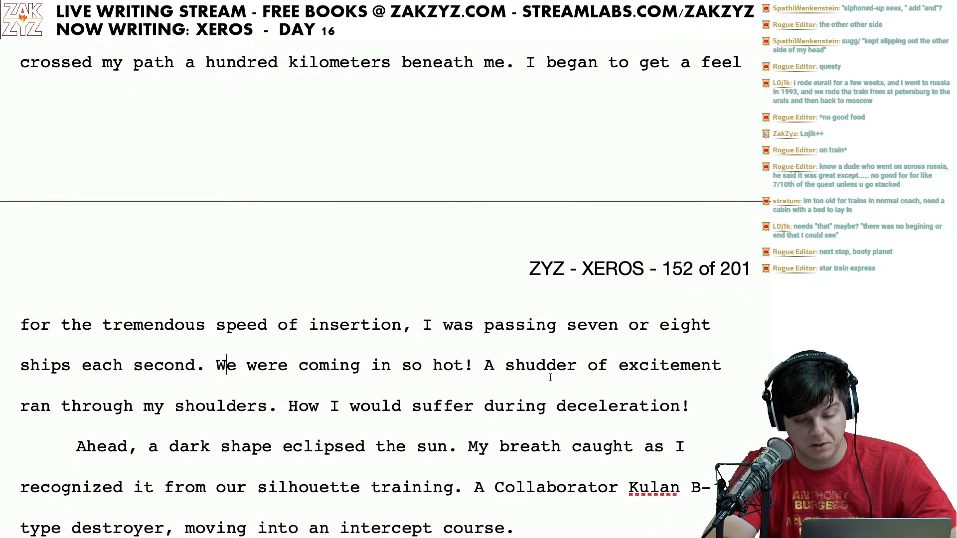
left_click(132, 404)
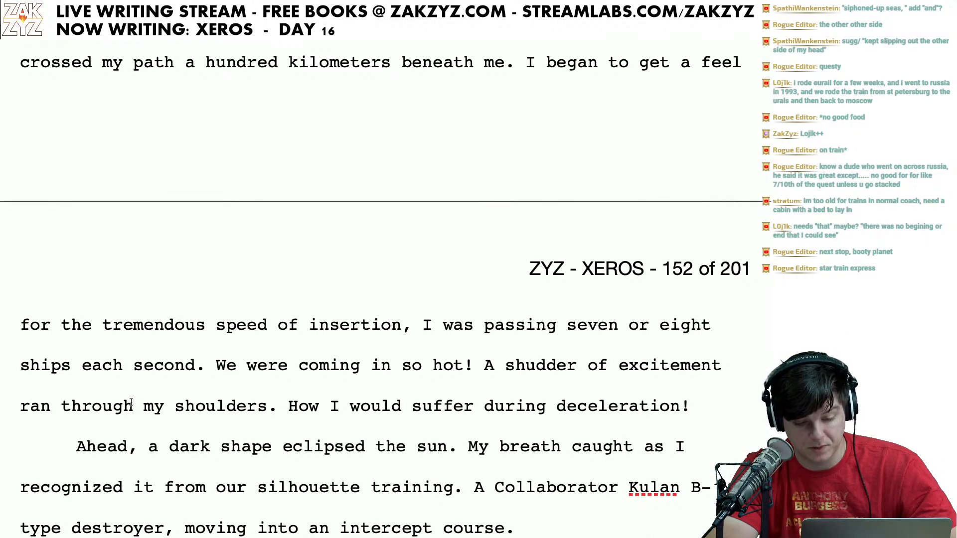
key("Right")
key("Right")
key("Right")
key("Right")
key("Right")
key("Right")
key("Right")
key("Right")
key("Right")
key("Right")
key("Right")
key("Right")
key("Right")
key("Right")
key("Right")
key("Right")
key("Right")
key("Right")
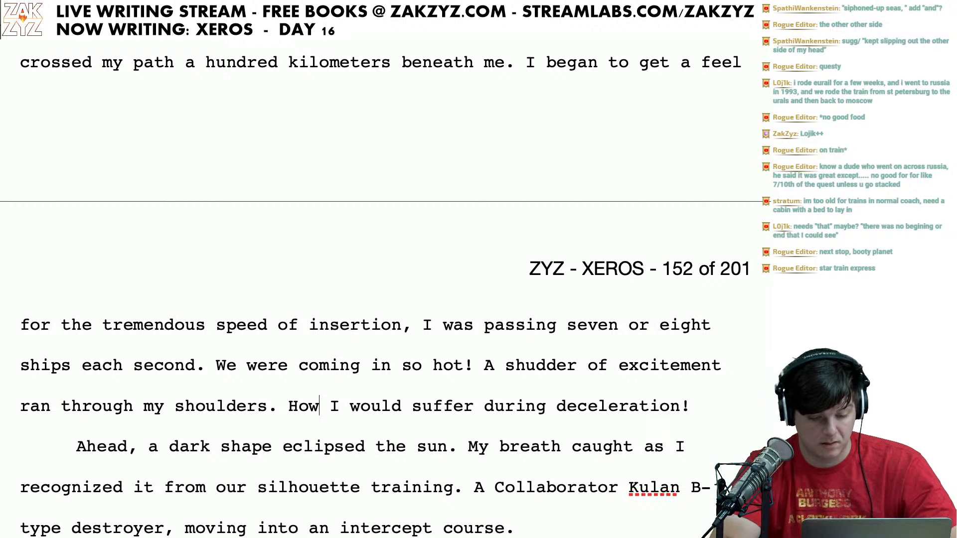
key("Right")
key("Right")
key("Left")
key("Left")
key("BackSpace")
key("BackSpace")
key("BackSpace")
key("BackSpace")
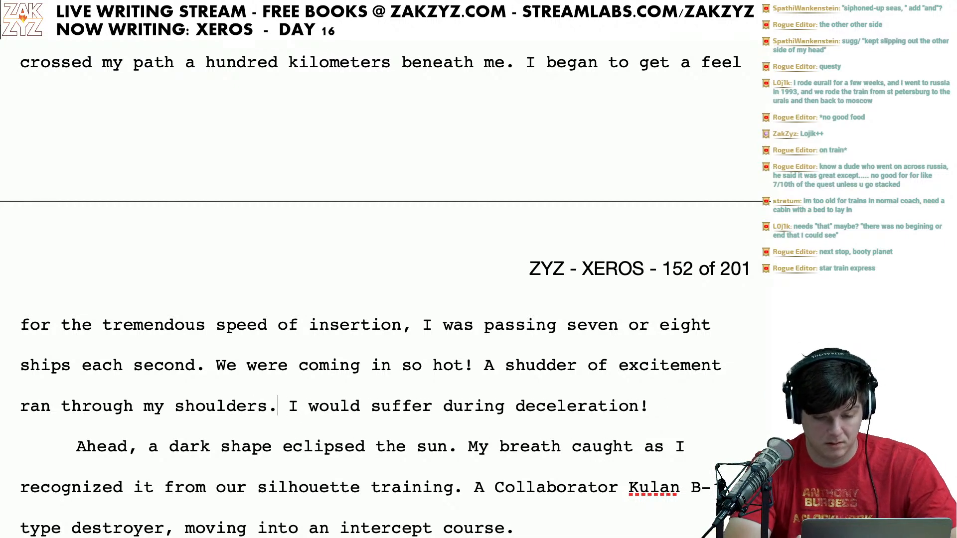
Step: Insert "tremendously" after "suffer" so the sentence reads "I would suffer tremendously during deceleration"
key("Right")
key("Right")
key("Right")
key("Right")
key("Right")
key("Right")
key("Right")
key("Right")
key("Right")
key("Right")
key("Right")
key("Right")
key("Right")
key("Right")
key("Right")
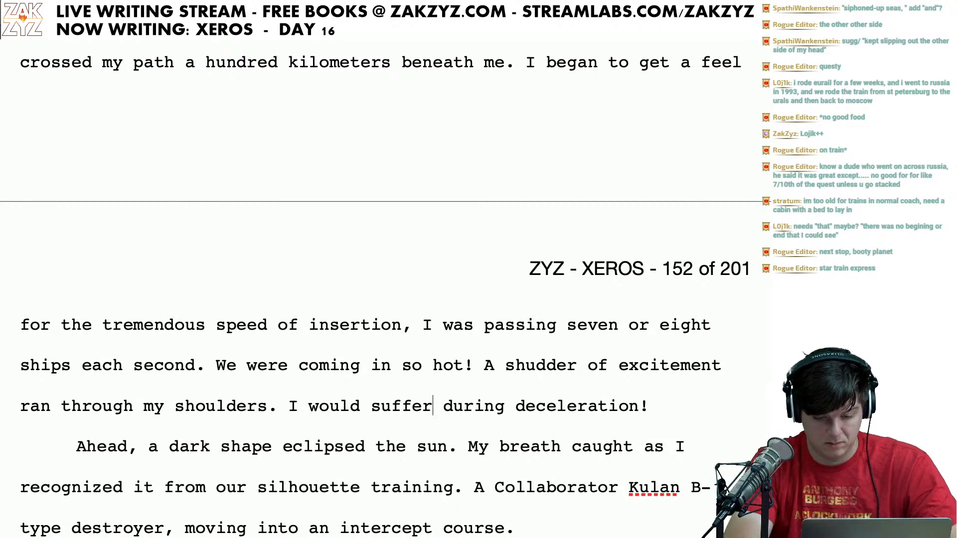
key("Right")
type("tremendously")
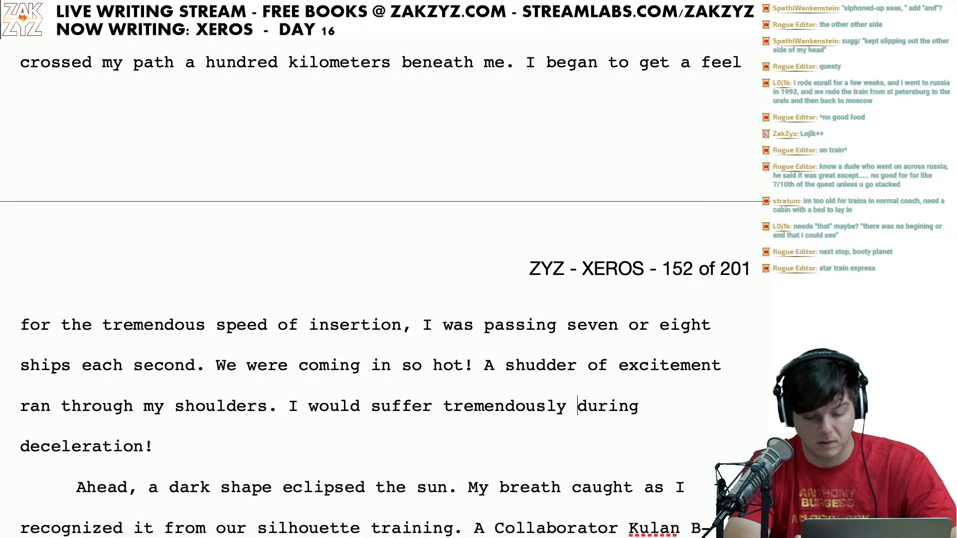
Step: Replace the exclamation mark after "deceleration" with a period
key("Right")
key("Right")
key("Right")
key("Right")
key("Right")
key("Right")
key("Right")
key("Right")
key("Right")
key("Right")
key("Right")
key("Right")
key("Right")
key("Right")
key("Right")
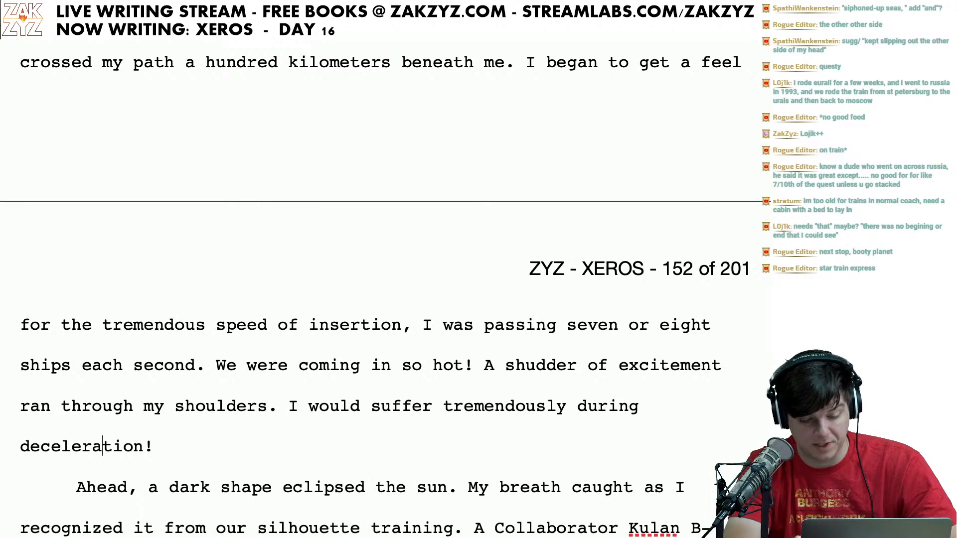
key("Right")
key("Right")
key("Right")
key("Right")
key("Right")
key("BackSpace")
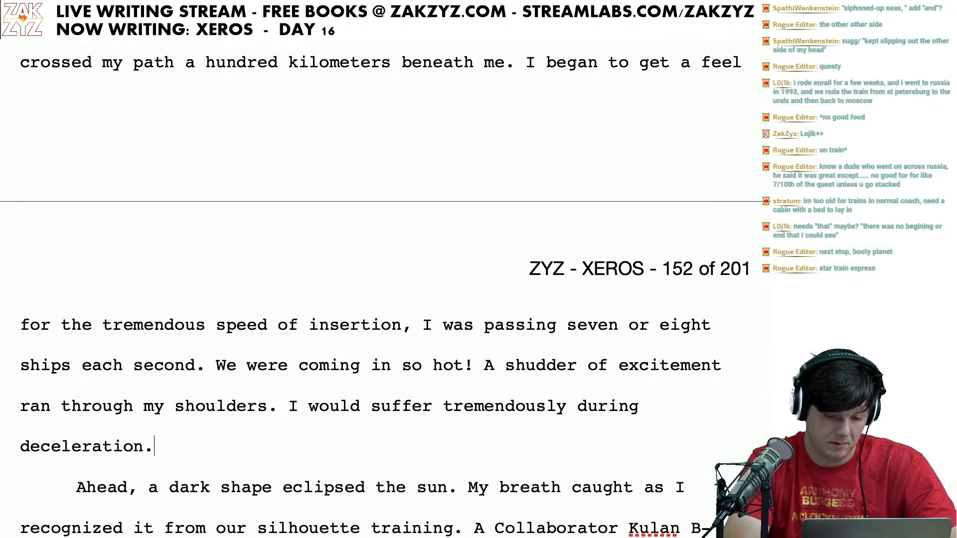
Step: Reread the passage from "Ahead, a dark shape eclipsed the sun" through the Collaborator destroyer's intercept course to "Time to die."
scroll(46, 412, "down", 1)
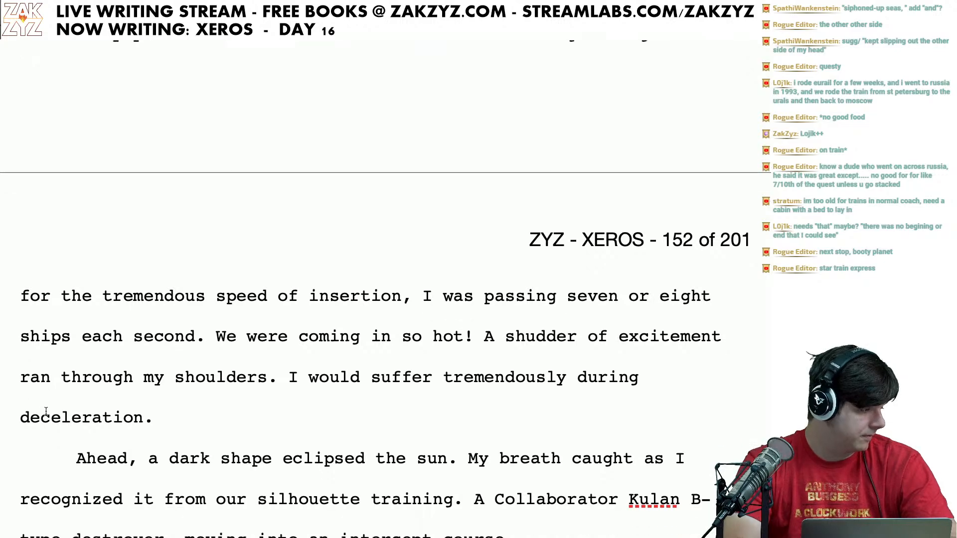
scroll(45, 412, "down", 3)
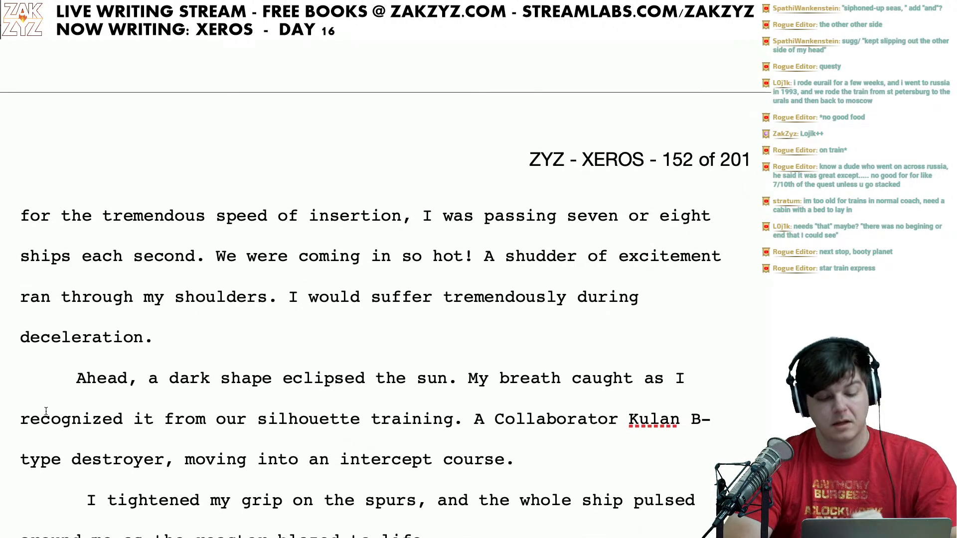
left_click(169, 380)
key("Right")
key("Right")
key("Right")
key("Right")
key("Right")
key("Right")
key("Right")
key("Right")
key("Right")
key("Right")
key("Right")
key("Right")
key("Right")
key("Right")
key("Right")
key("Right")
key("Right")
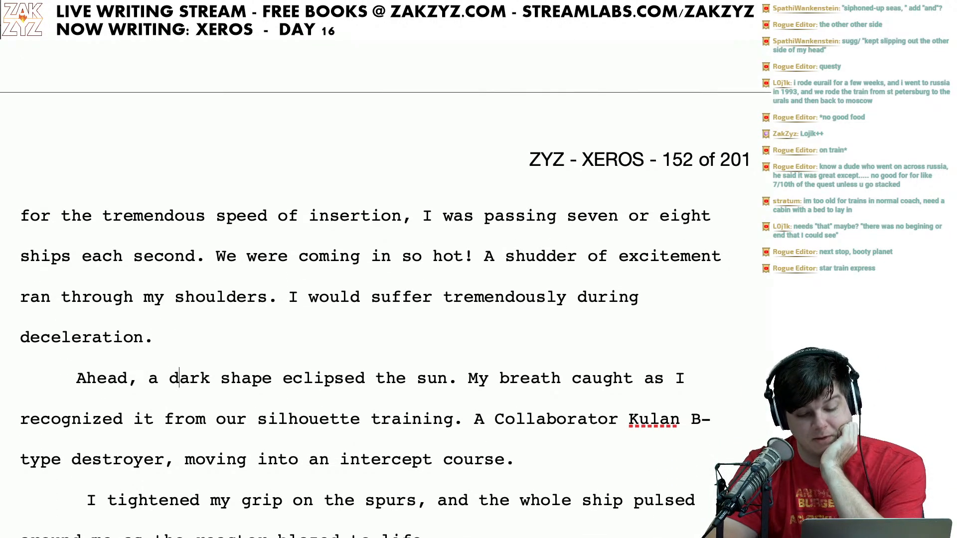
key("Right")
key("Right")
key("Right")
key("Right")
key("Right")
key("Right")
key("Right")
key("Right")
key("Right")
key("Right")
key("Right")
key("Right")
key("Right")
key("Right")
key("Right")
key("Right")
key("Right")
key("Right")
key("Right")
key("Right")
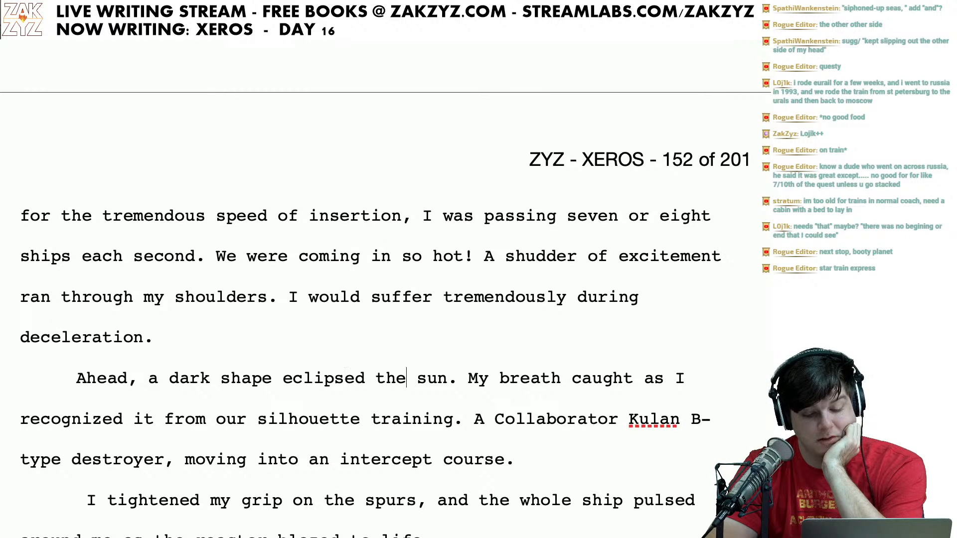
key("Right")
key("Right")
key("Right")
key("Right")
key("Right")
key("Right")
key("Right")
key("Right")
key("Right")
key("Right")
key("Right")
key("Right")
key("Right")
key("Right")
key("Right")
key("Right")
key("Right")
key("Right")
key("Right")
key("Right")
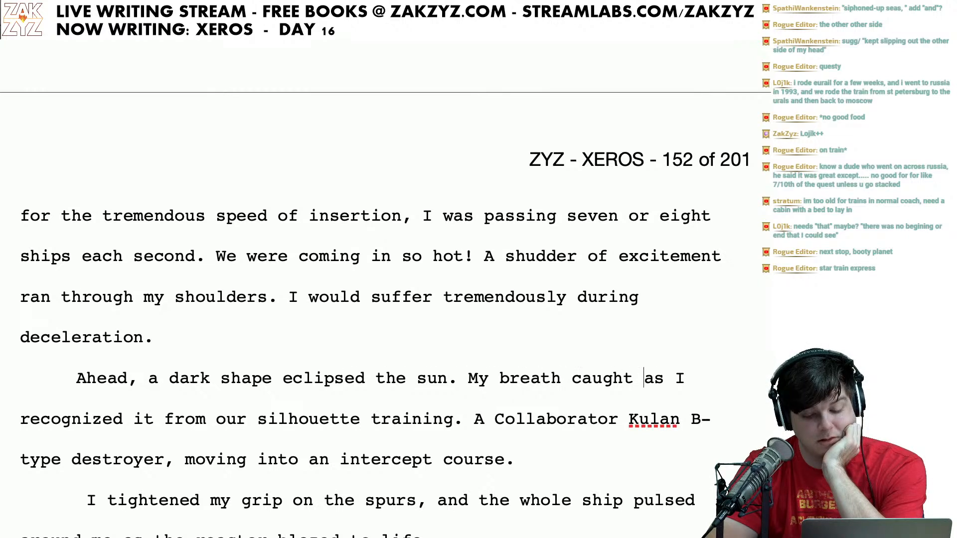
key("Down")
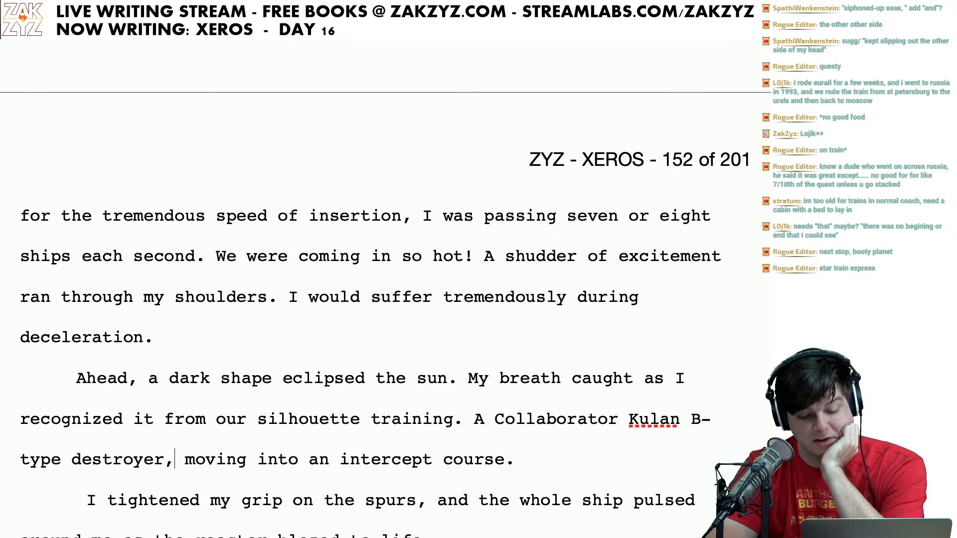
key("Left")
key("Up")
key("Right")
key("Right")
key("Right")
key("Right")
key("Right")
key("Right")
key("Right")
key("Right")
key("Right")
key("Right")
key("Right")
key("Right")
key("Right")
key("Right")
key("Right")
key("Right")
key("Right")
key("Right")
key("Right")
key("Right")
key("Right")
key("Right")
key("Right")
key("Right")
key("Right")
key("Right")
key("Right")
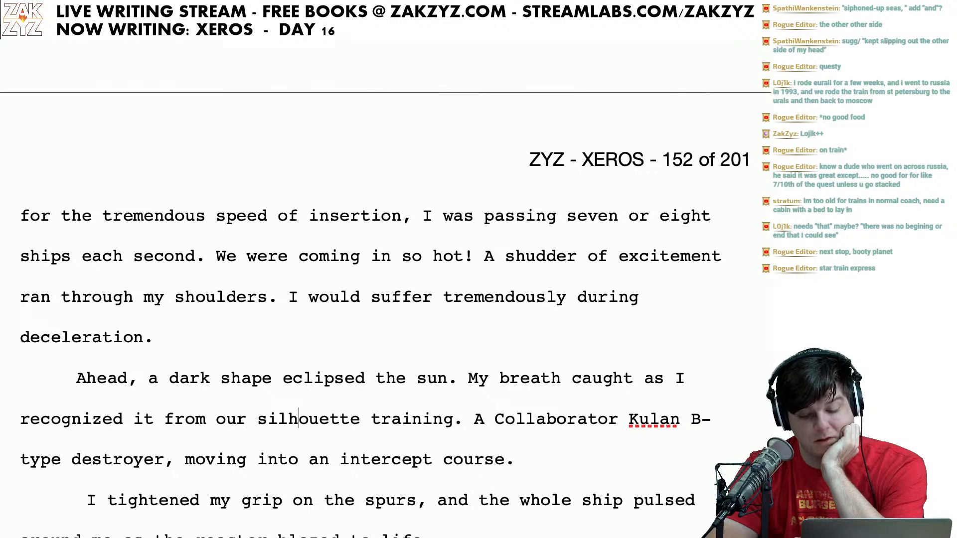
key("Right")
key("Right")
key("Right")
key("Right")
key("Right")
key("Right")
key("Right")
key("Right")
key("Right")
key("Right")
key("Right")
key("Right")
key("Right")
key("Right")
key("Right")
key("Right")
key("Right")
key("Right")
key("Right")
key("Right")
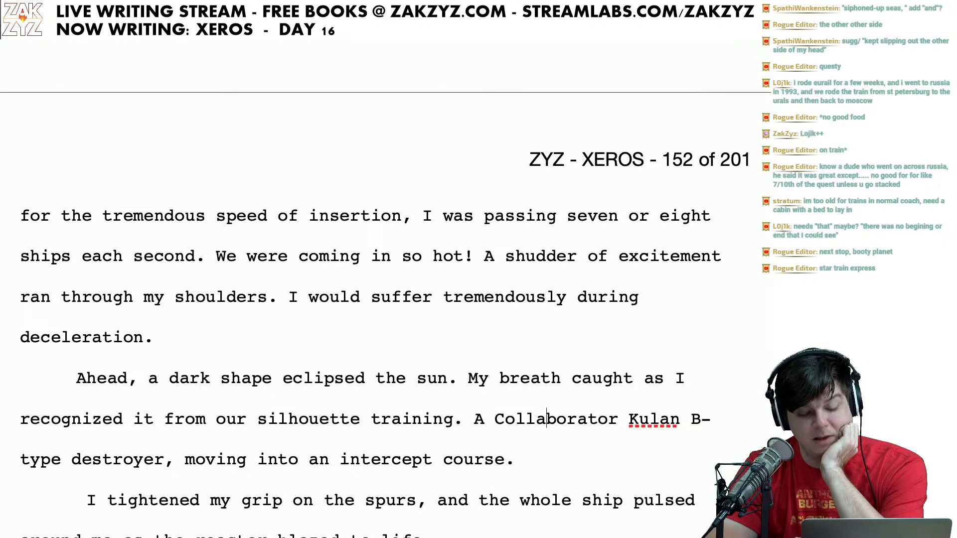
key("Right")
key("Right")
key("Right")
key("Right")
key("Right")
key("Right")
key("Right")
key("Right")
key("Right")
key("Right")
key("Right")
key("Right")
key("Right")
key("Right")
key("Right")
key("Right")
key("Right")
key("Right")
key("Right")
key("Right")
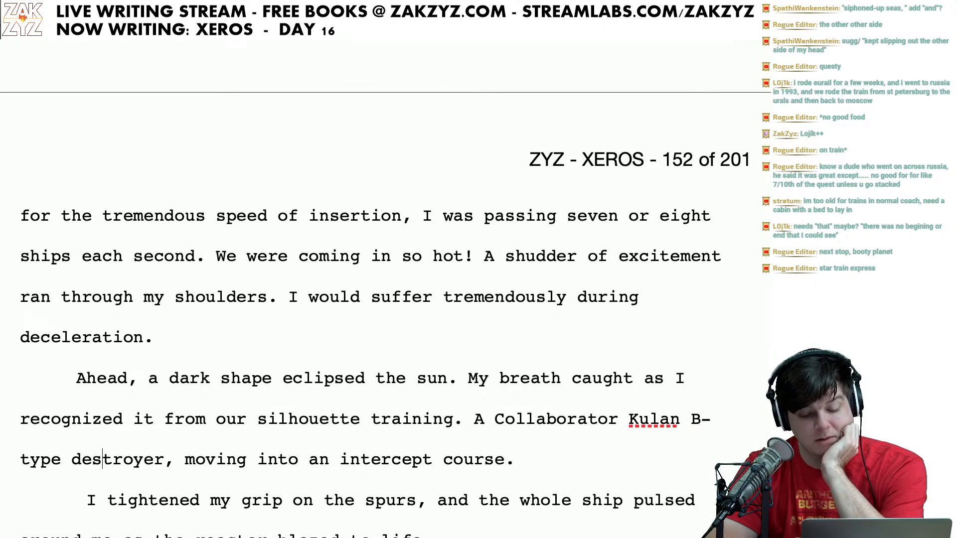
key("Right")
key("Right")
key("Right")
key("Right")
key("Right")
key("Right")
key("Right")
key("Right")
key("Right")
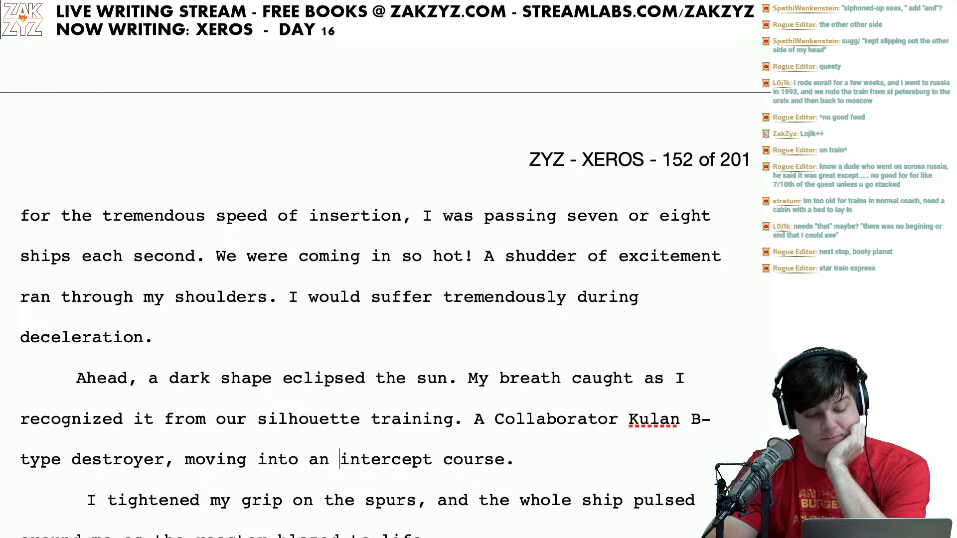
scroll(386, 301, "down", 2)
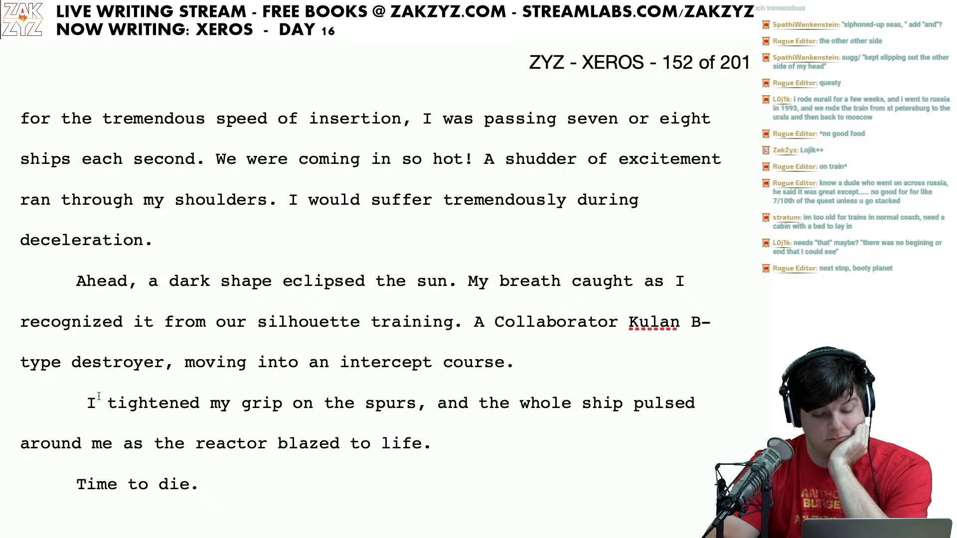
scroll(342, 464, "down", 1)
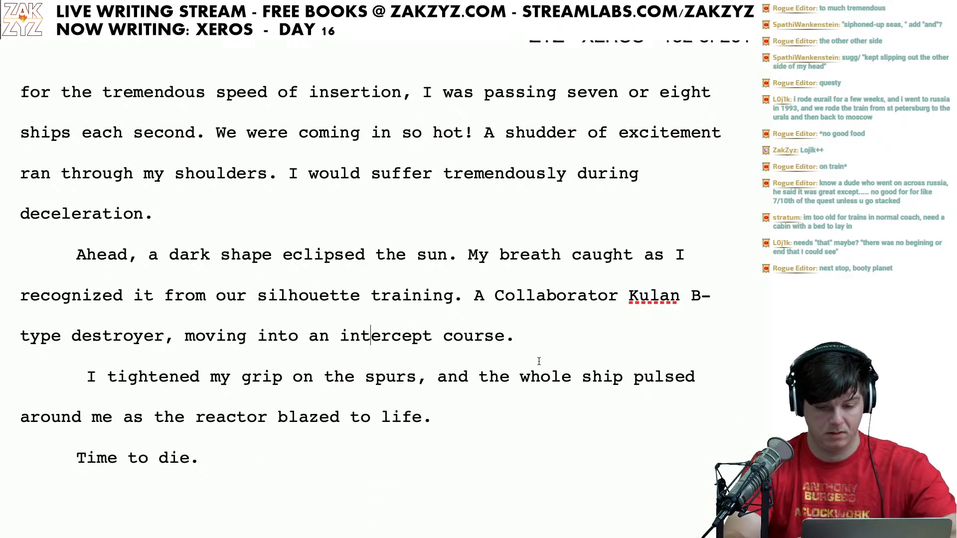
left_click(513, 334)
key("Left")
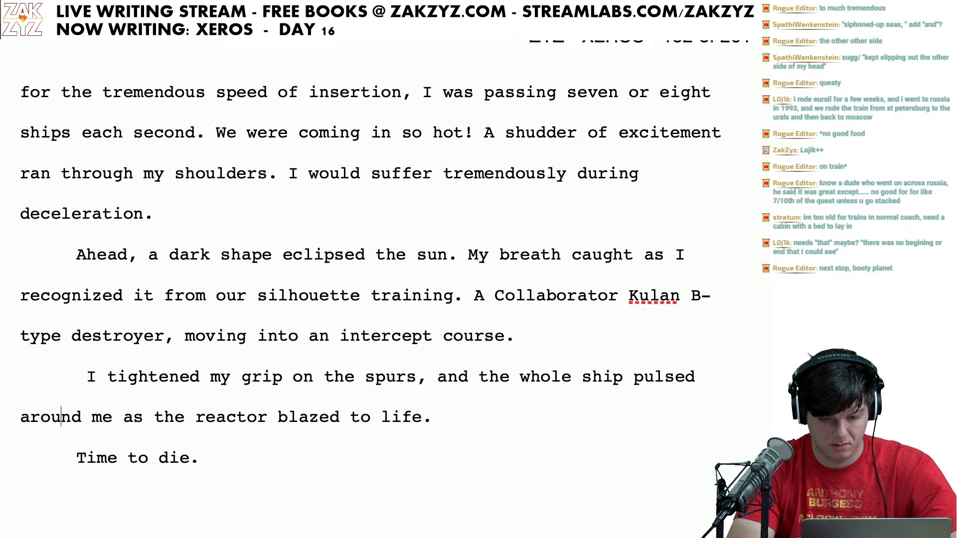
key("Up")
key("Right")
key("Up")
key("Down")
key("Down")
key("Up")
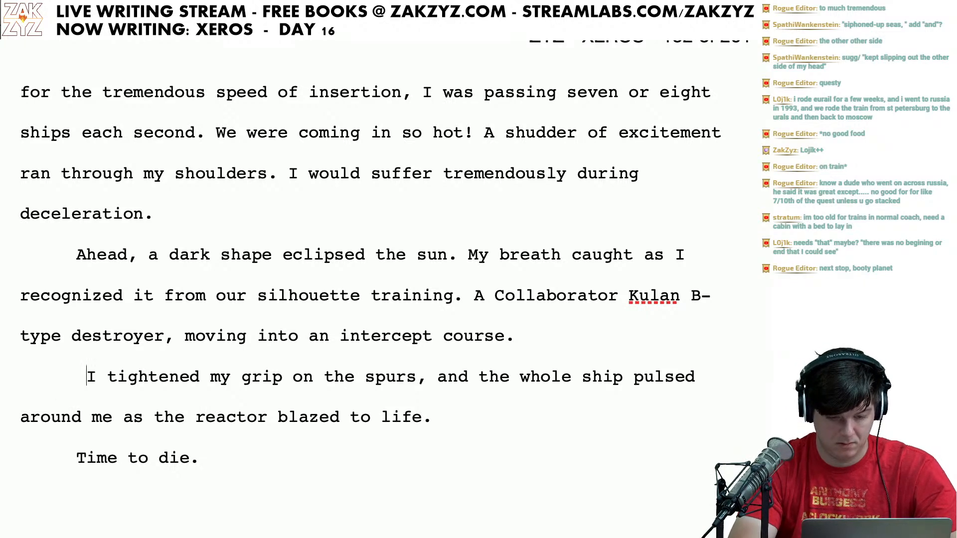
type("I")
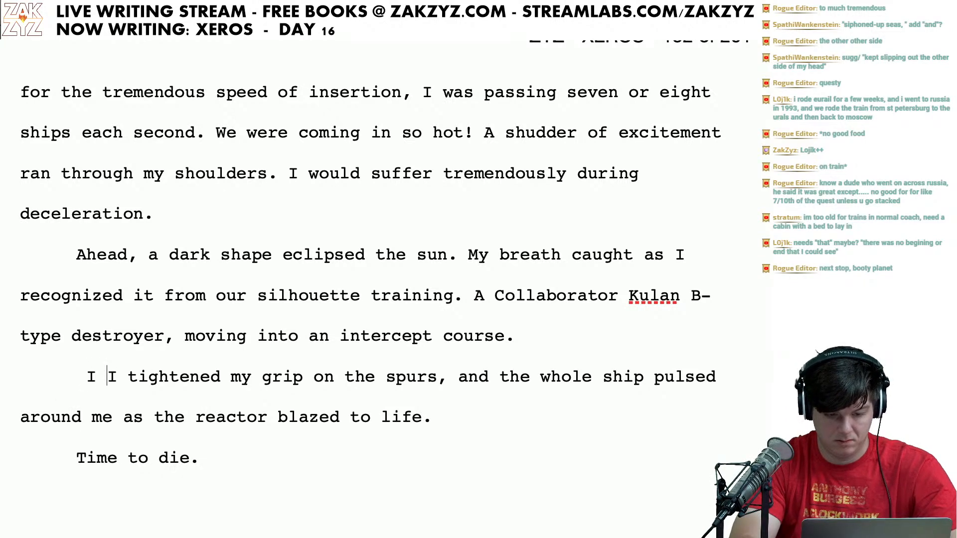
key("BackSpace")
key("BackSpace")
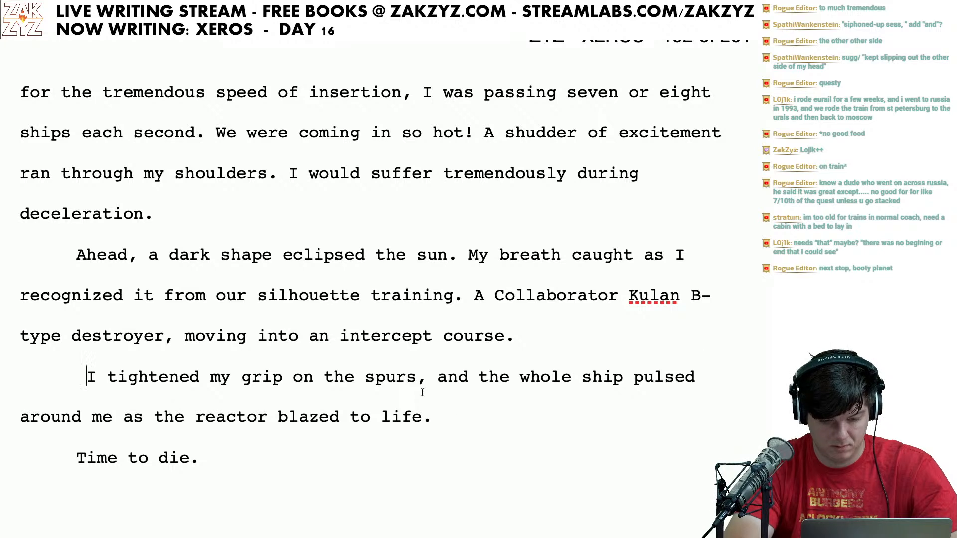
Step: Break the line after "I tightened my grip on the spurs," to make room for rewriting the rest of the sentence
key("Left")
key("Left")
key("Left")
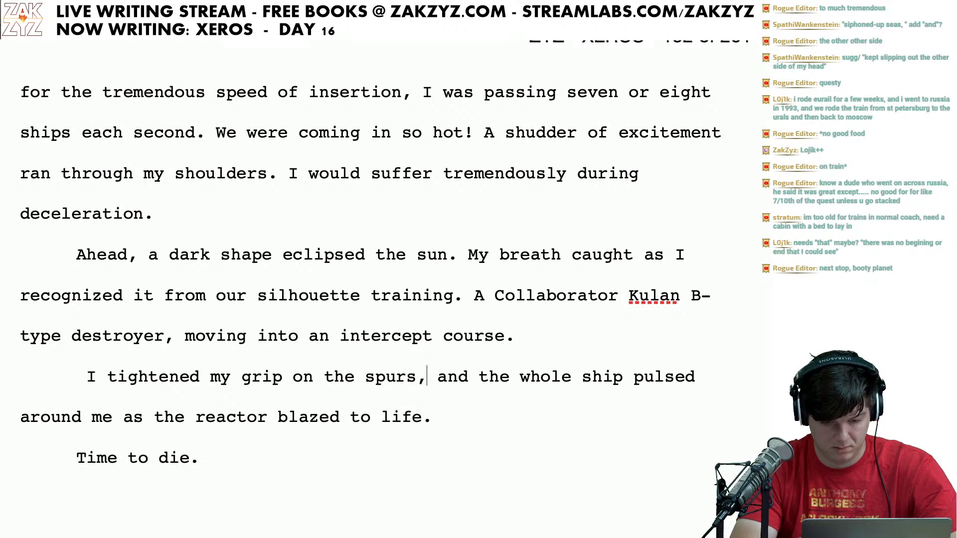
key("Right")
key("Return")
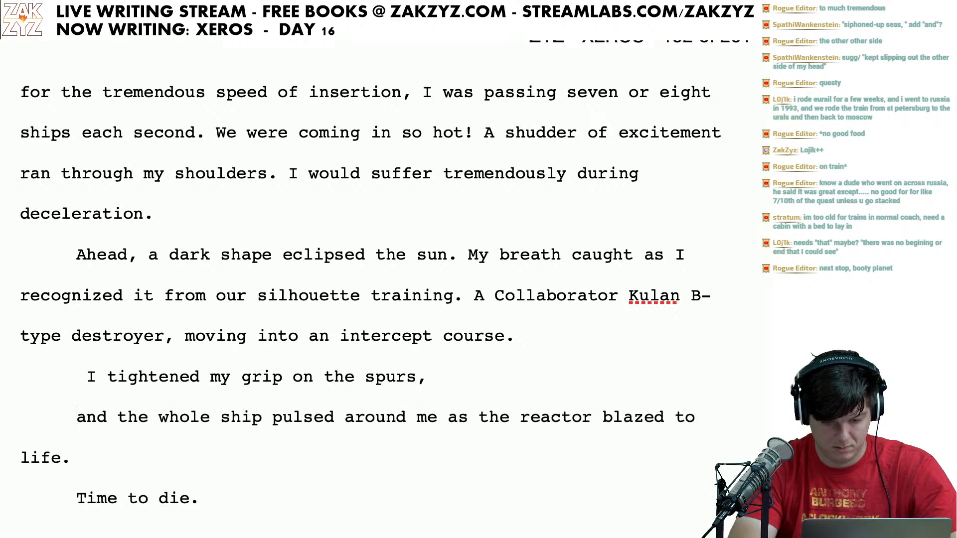
key("Left")
type("My")
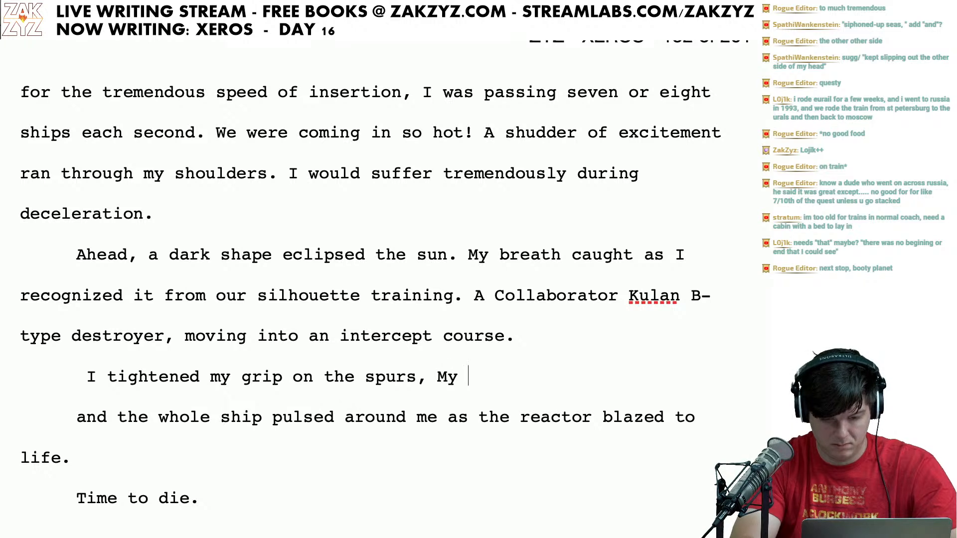
key("BackSpace")
key("BackSpace")
key("BackSpace")
key("BackSpace")
type("and")
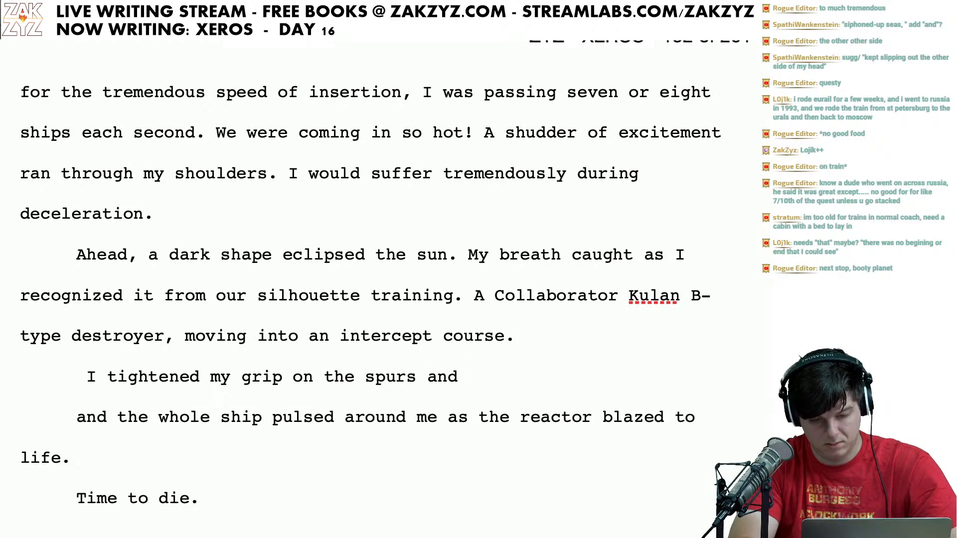
key("BackSpace")
key("BackSpace")
key("BackSpace")
key("BackSpace")
key("BackSpace")
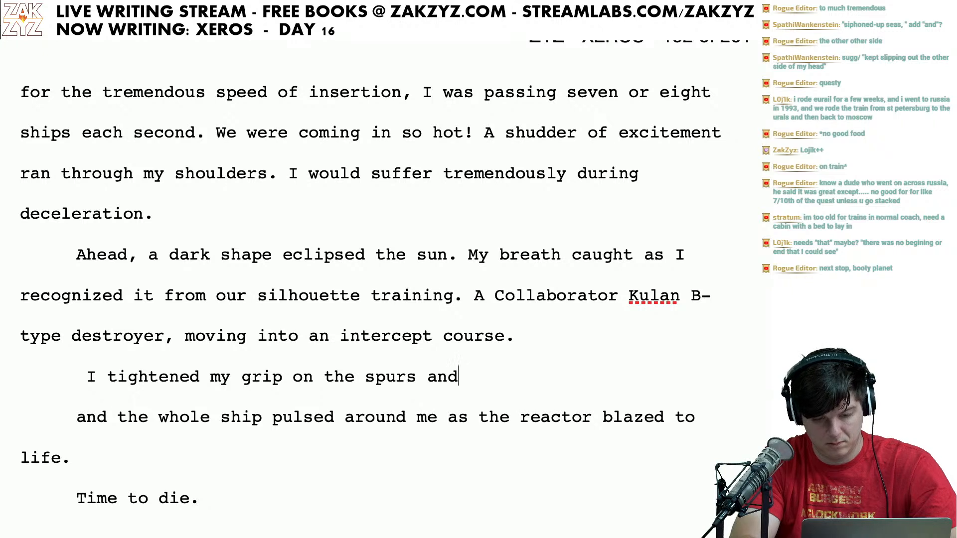
Step: End the sentence at "spurs." and write "The whole ship pulsed to life around me," after it
type(". The whole ship ")
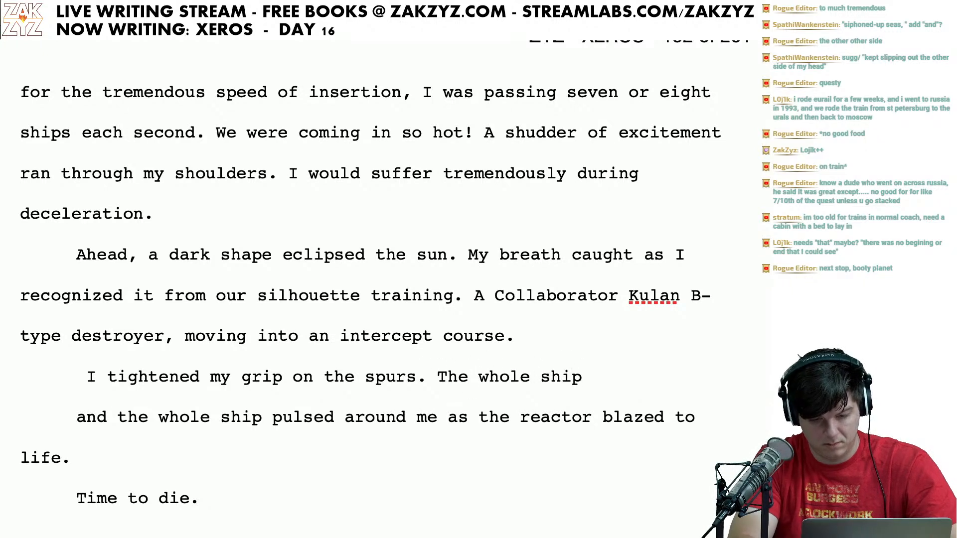
type("puls")
key("BackSpace")
type("lsed ")
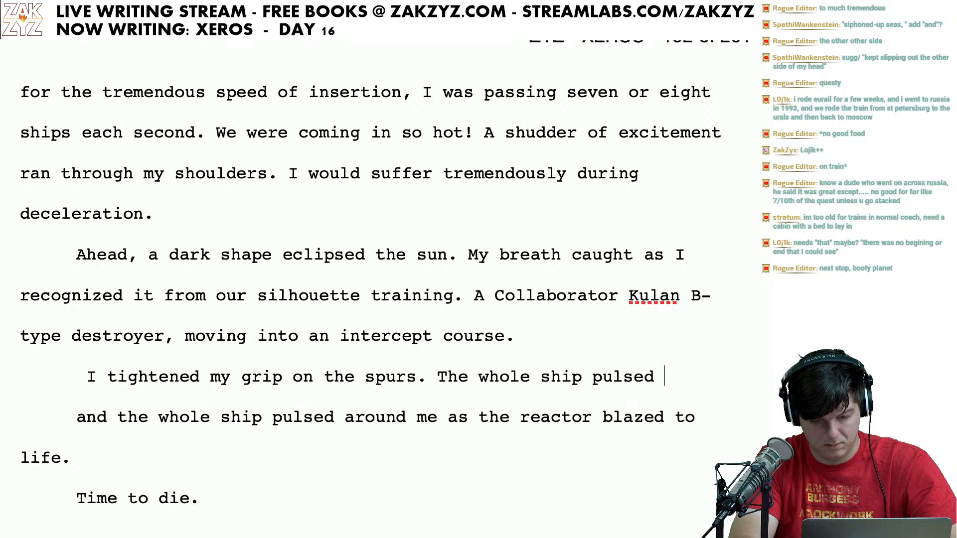
type("to life aroun")
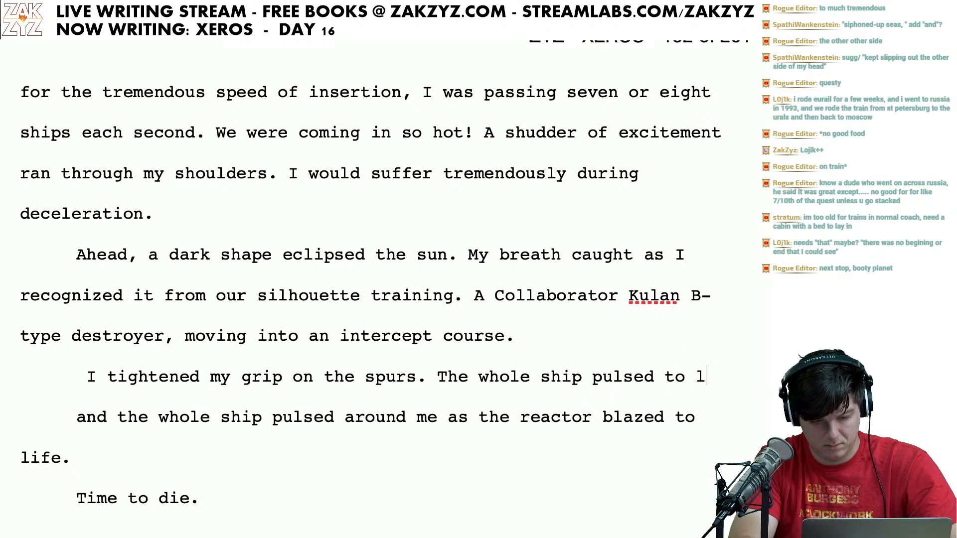
type(",")
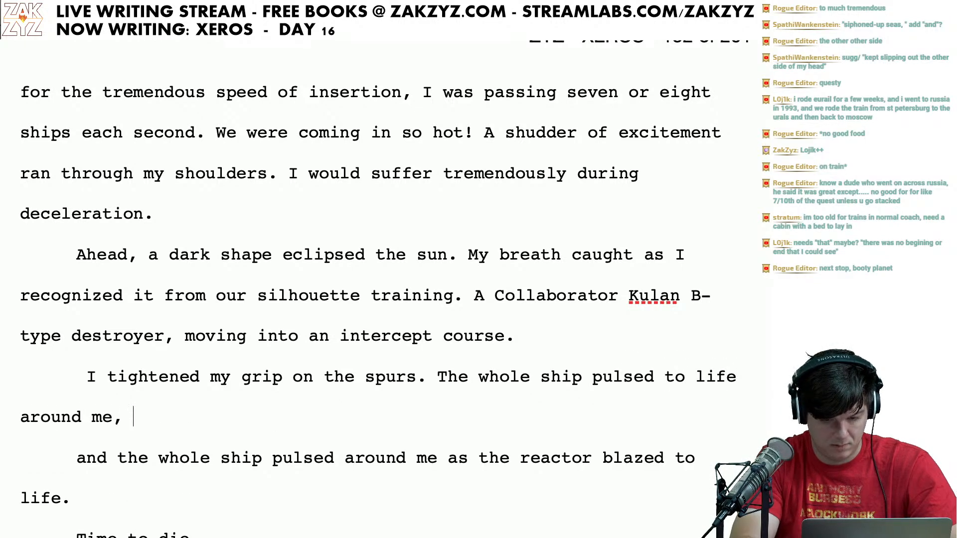
Step: Delete the draft wording after "The" in the sentence following "spurs."
key("BackSpace")
key("BackSpace")
key("BackSpace")
key("BackSpace")
key("BackSpace")
key("BackSpace")
key("BackSpace")
key("BackSpace")
key("BackSpace")
key("BackSpace")
key("BackSpace")
key("BackSpace")
key("BackSpace")
key("BackSpace")
key("BackSpace")
key("BackSpace")
key("BackSpace")
key("BackSpace")
key("BackSpace")
key("BackSpace")
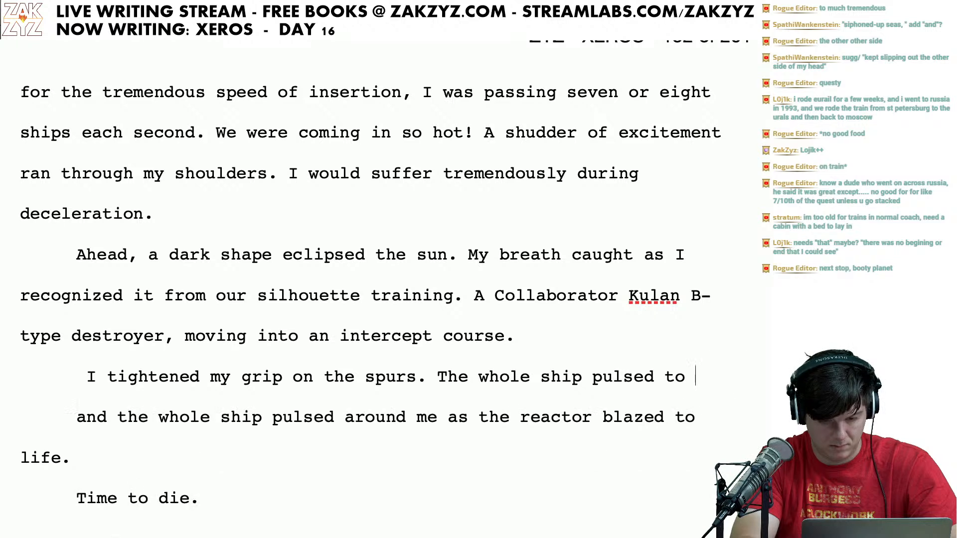
key("BackSpace")
key("BackSpace")
key("BackSpace")
key("BackSpace")
key("BackSpace")
key("BackSpace")
key("BackSpace")
key("BackSpace")
key("BackSpace")
key("BackSpace")
key("BackSpace")
key("BackSpace")
key("BackSpace")
key("BackSpace")
key("BackSpace")
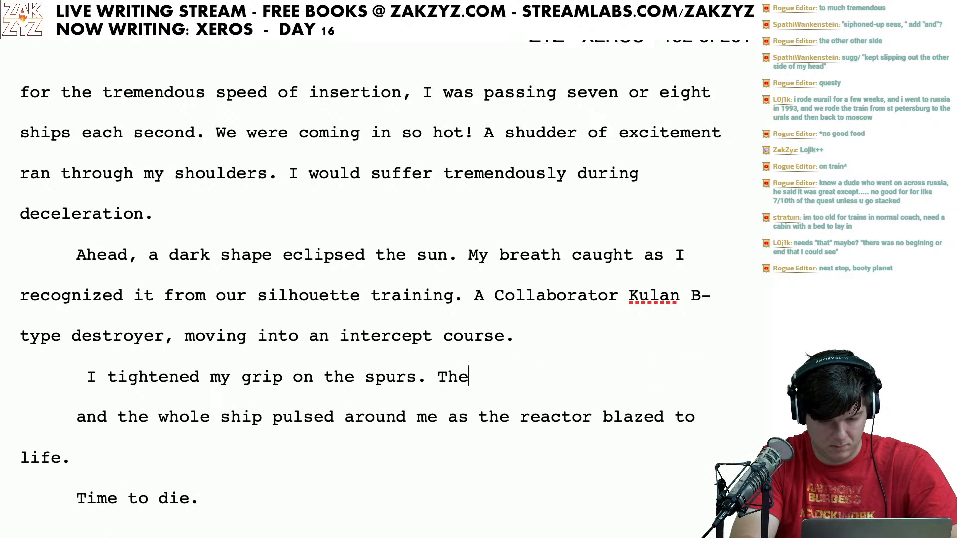
Step: Continue the sentence after "The" with "reactor blazed to life, and the Yama pulsed"
type("reactor blaz")
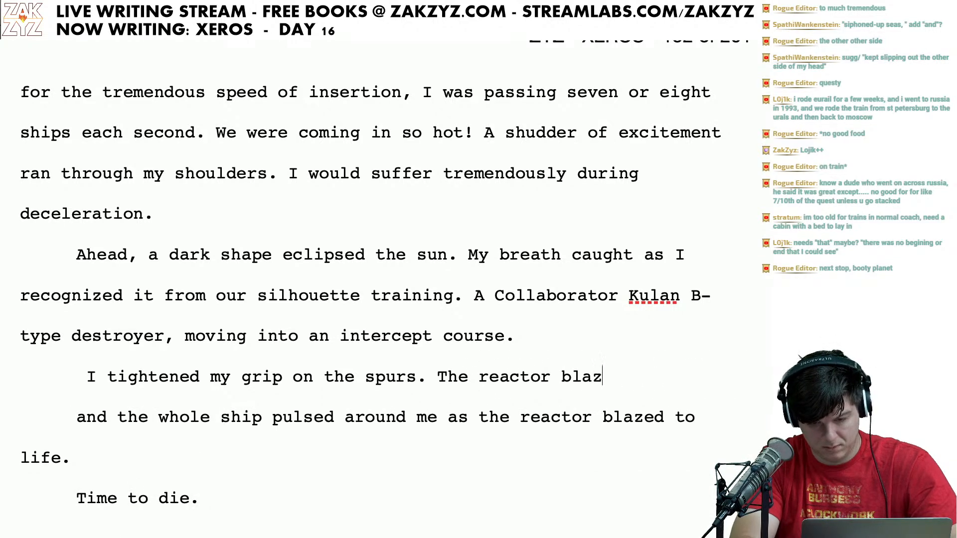
type("ed to life, and ")
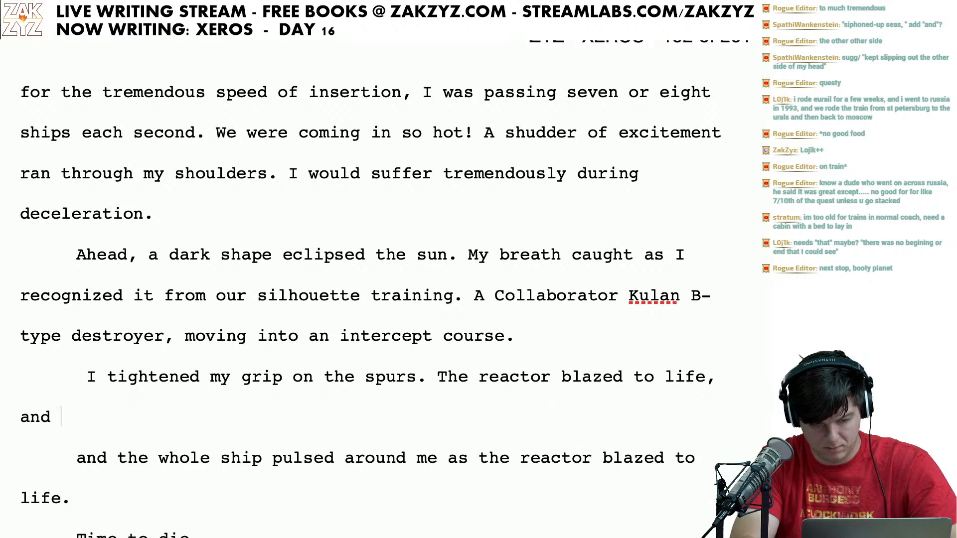
type("the YAMA p")
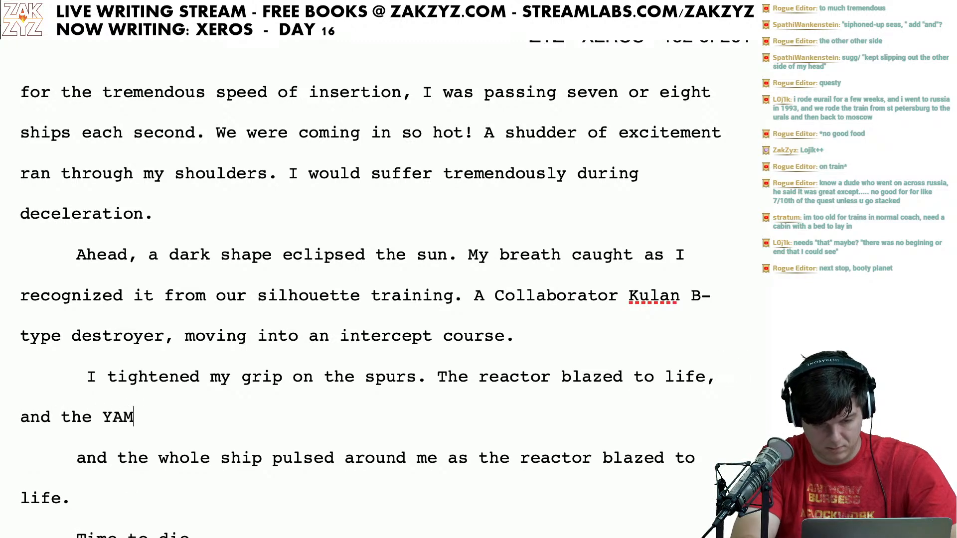
key("BackSpace")
key("BackSpace")
key("BackSpace")
key("BackSpace")
key("BackSpace")
type("ama")
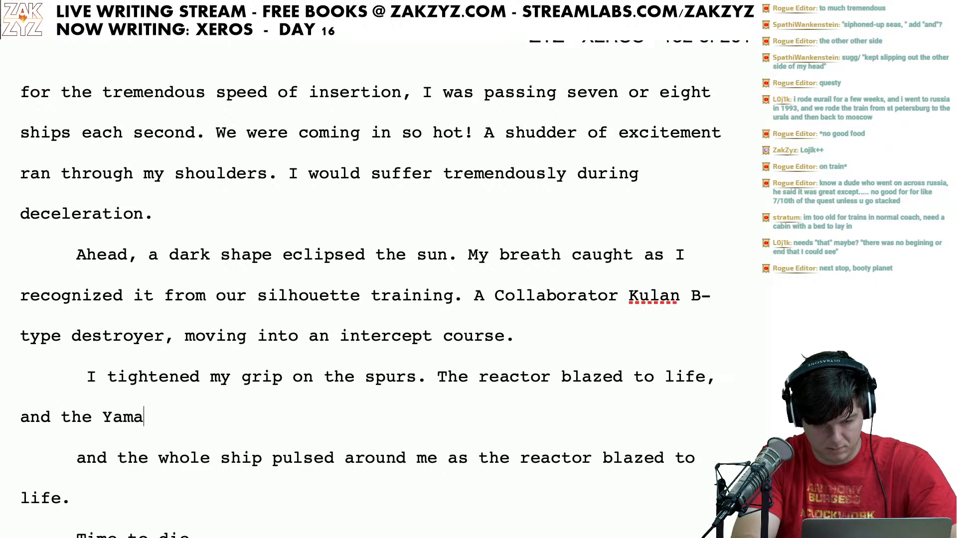
type(" pulsed")
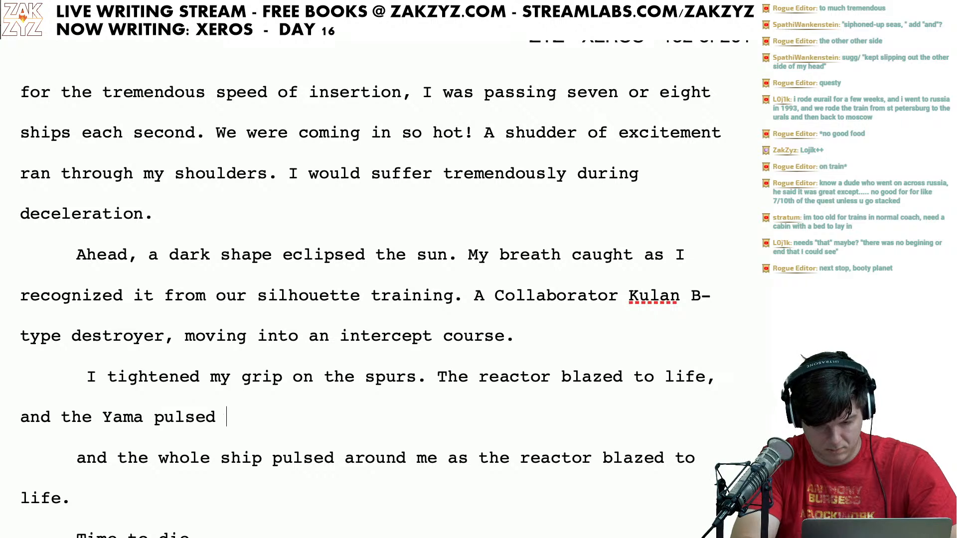
Step: Delete the wording after "The reactor" in the sentence following "spurs."
key("BackSpace")
key("BackSpace")
key("BackSpace")
key("BackSpace")
key("BackSpace")
key("BackSpace")
key("BackSpace")
key("BackSpace")
key("BackSpace")
key("BackSpace")
key("BackSpace")
key("BackSpace")
key("BackSpace")
key("BackSpace")
key("BackSpace")
key("BackSpace")
key("BackSpace")
key("BackSpace")
key("BackSpace")
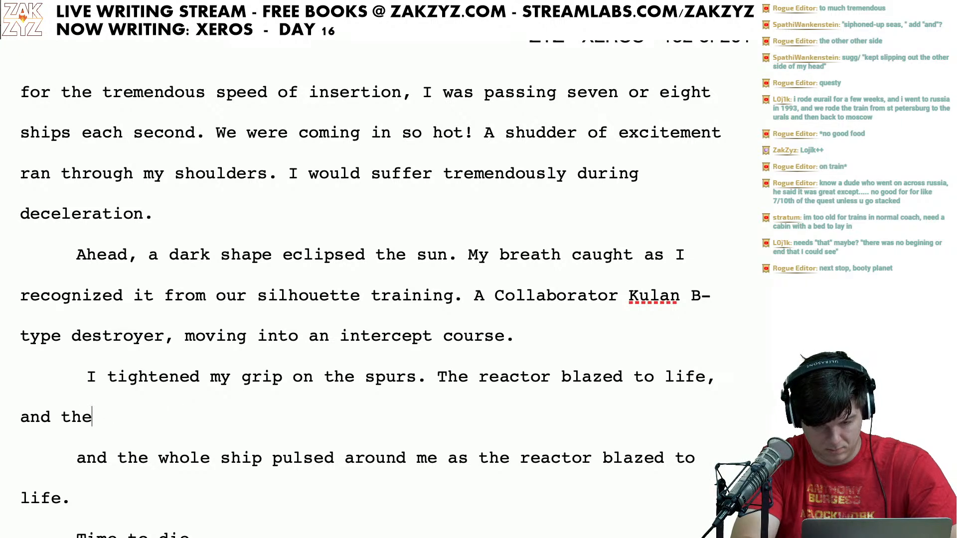
key("BackSpace")
key("BackSpace")
key("BackSpace")
key("BackSpace")
key("BackSpace")
key("BackSpace")
key("BackSpace")
key("BackSpace")
key("BackSpace")
key("BackSpace")
key("BackSpace")
key("BackSpace")
key("BackSpace")
key("BackSpace")
key("BackSpace")
key("BackSpace")
key("BackSpace")
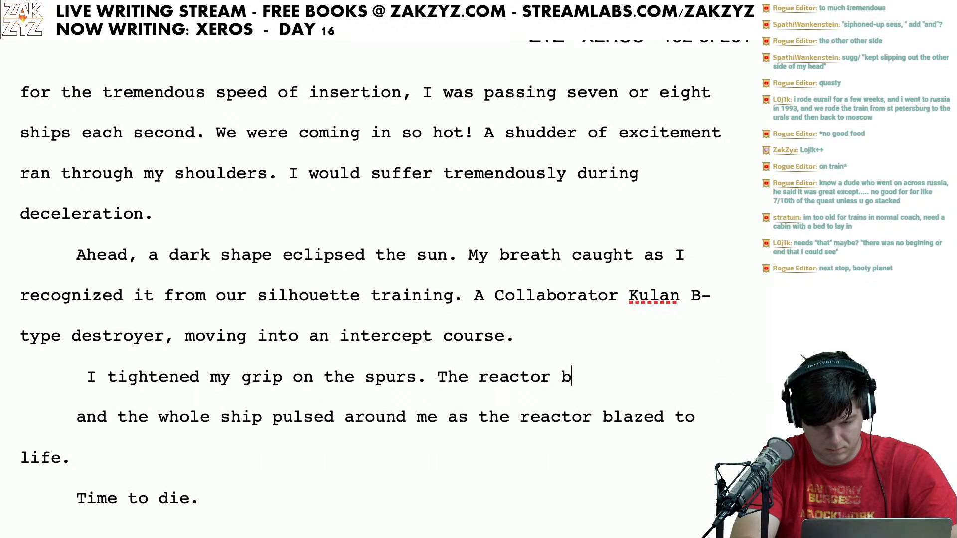
Step: Complete the sentence after "The reactor" with "blazed, and my Yama pulsed to life around me."
type("blazed,")
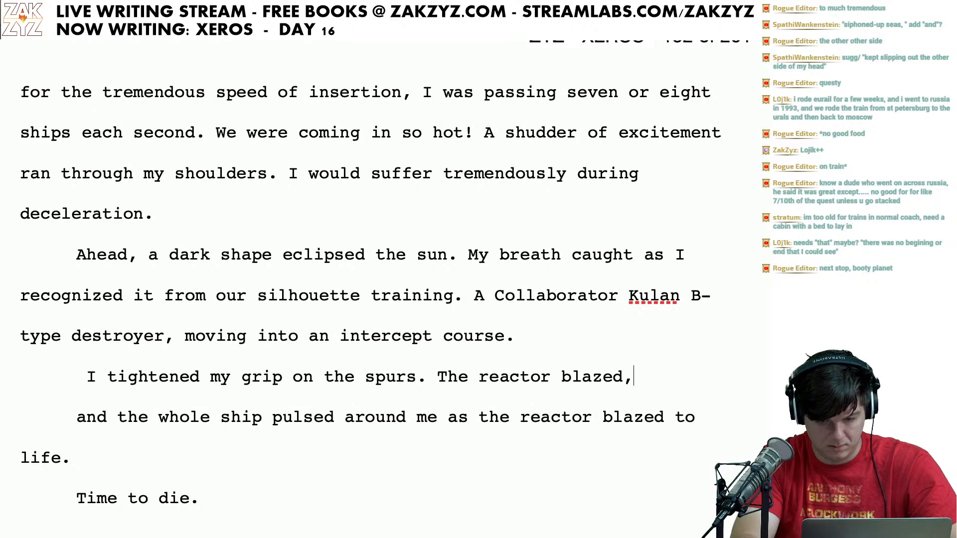
type(" and the whole")
key("BackSpace")
key("BackSpace")
key("BackSpace")
key("BackSpace")
key("BackSpace")
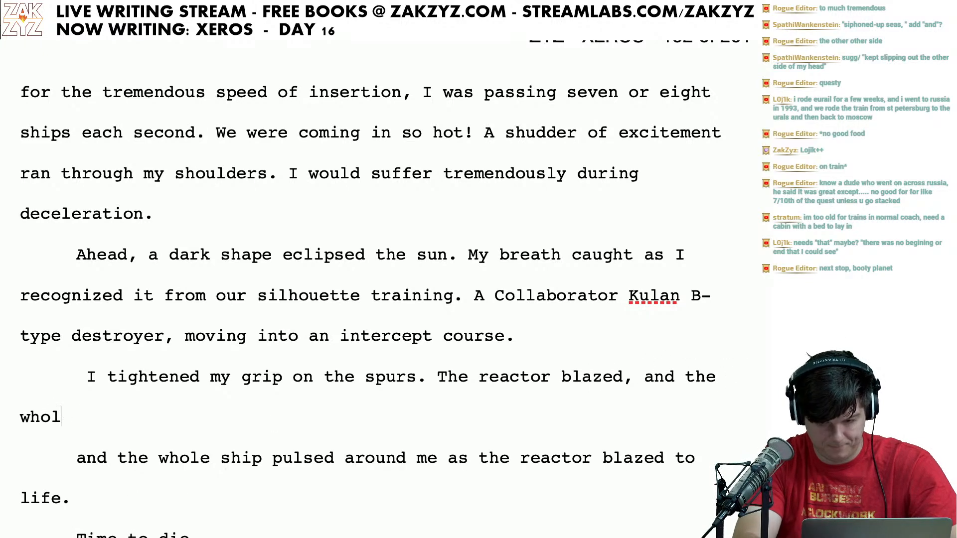
key("BackSpace")
key("BackSpace")
key("BackSpace")
key("BackSpace")
type("my Yam")
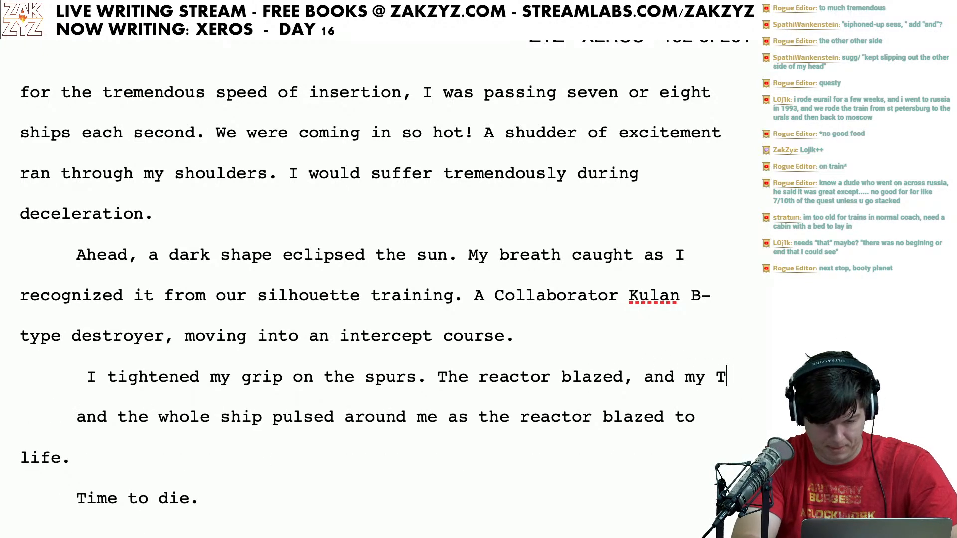
type("a pulsed to")
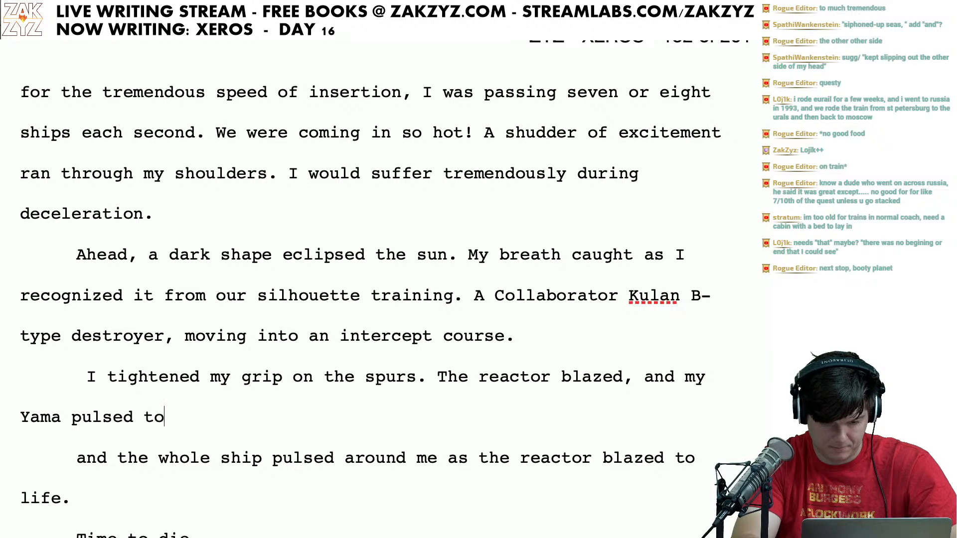
type(" life around me")
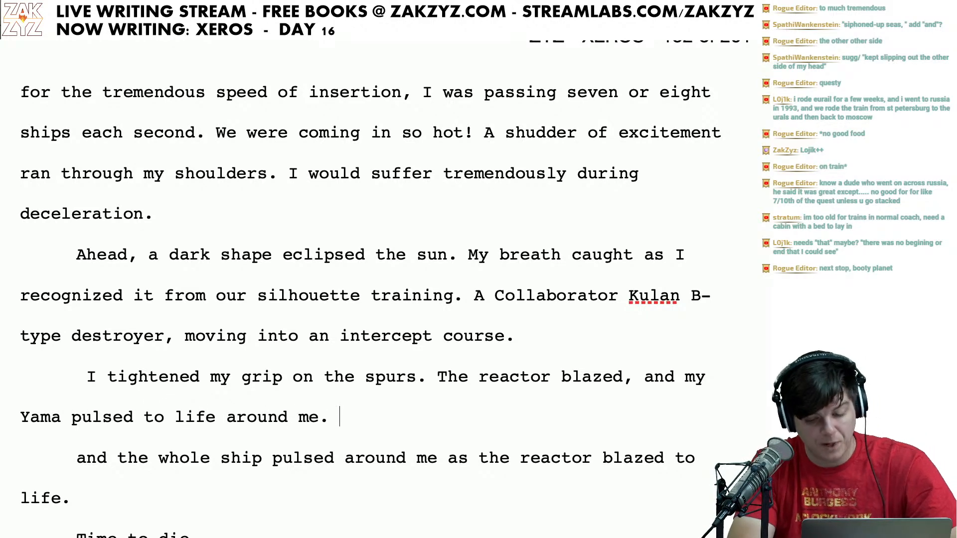
type(".")
Step: Delete the leftover old line "and the whole ship pulsed around me as the reactor blazed to life."
key("shift+Down")
key("shift+Down")
key("BackSpace")
key("BackSpace")
scroll(374, 269, "down", 1)
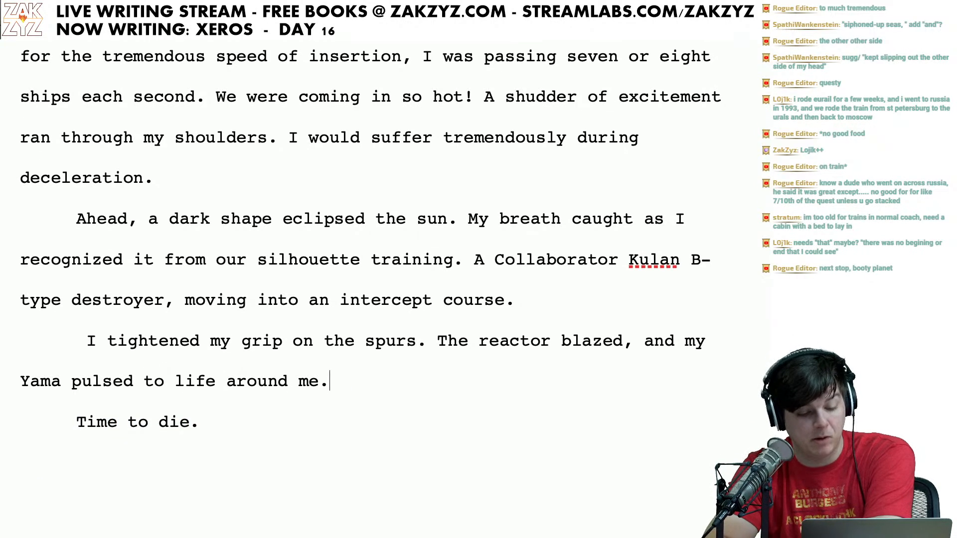
Step: Change the adjective before "speed of insertion" at the start of page 152 to "incredible"
left_click(193, 423)
scroll(204, 442, "down", 7)
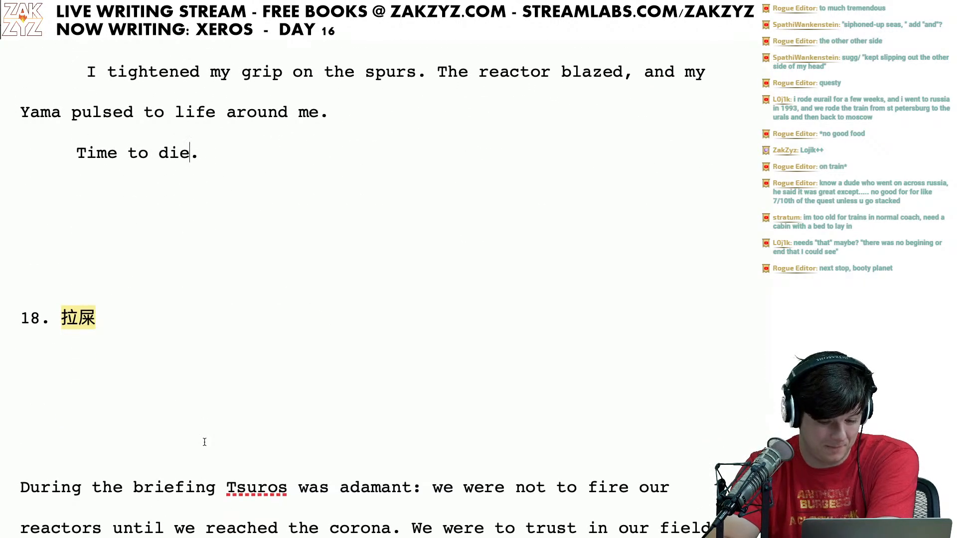
scroll(205, 442, "up", 1)
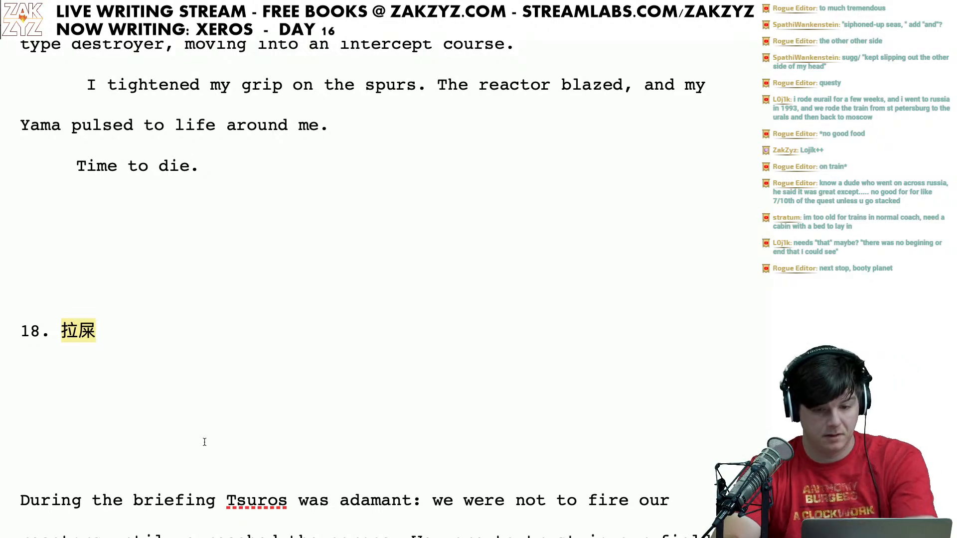
scroll(204, 443, "up", 5)
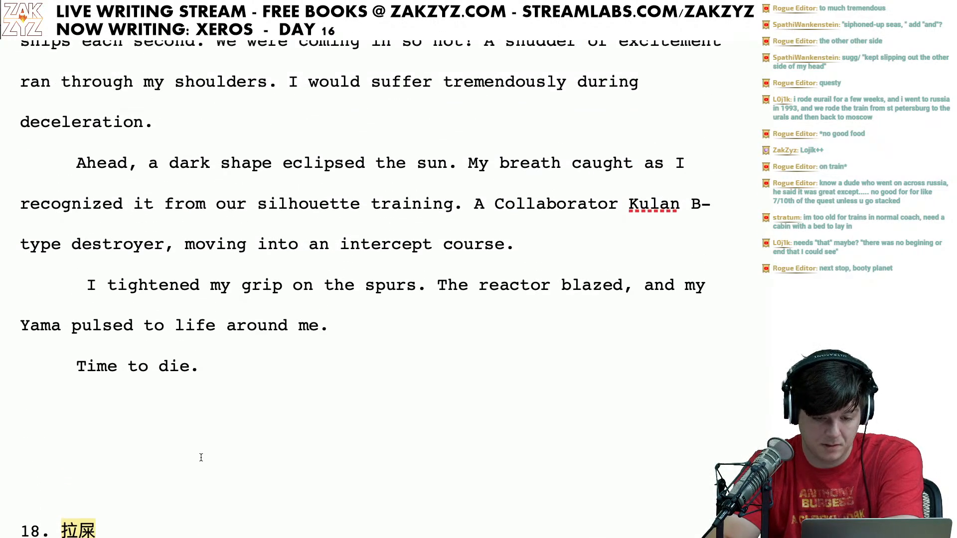
scroll(201, 458, "up", 3)
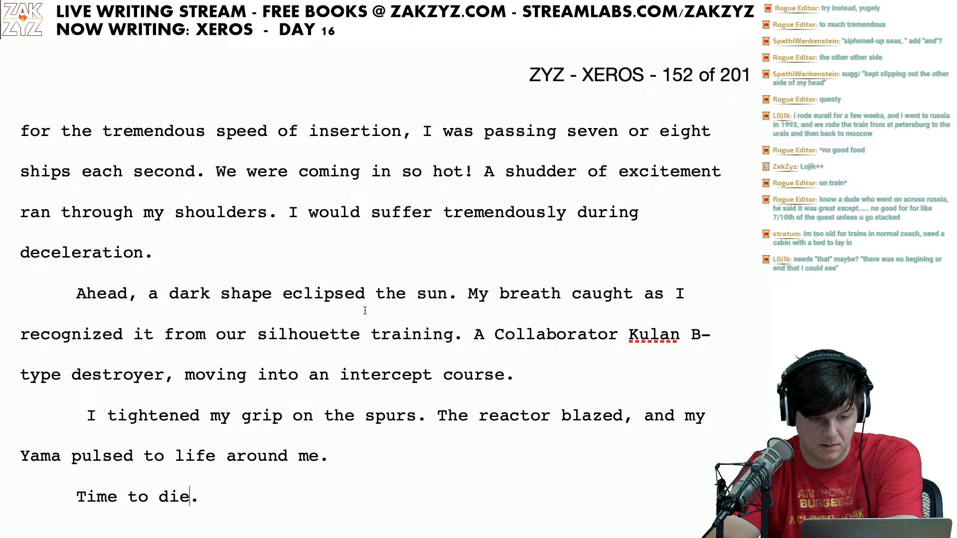
scroll(365, 310, "up", 2)
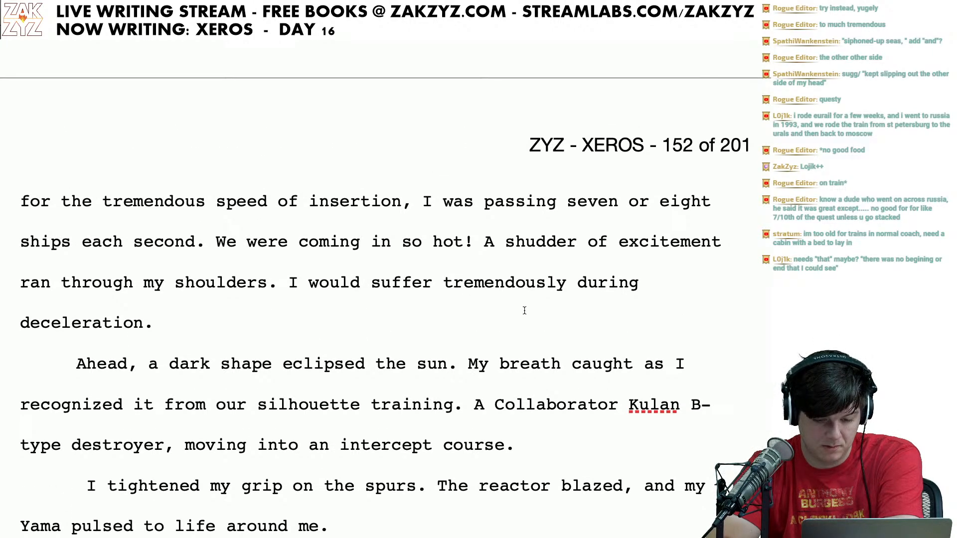
scroll(282, 217, "up", 4)
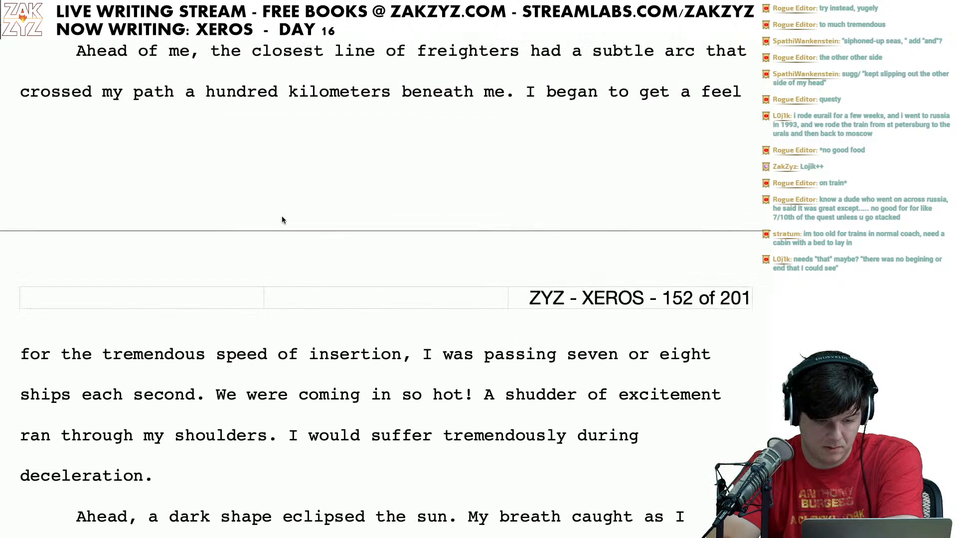
left_click(213, 360)
key("BackSpace")
key("BackSpace")
key("BackSpace")
key("BackSpace")
key("BackSpace")
key("BackSpace")
key("BackSpace")
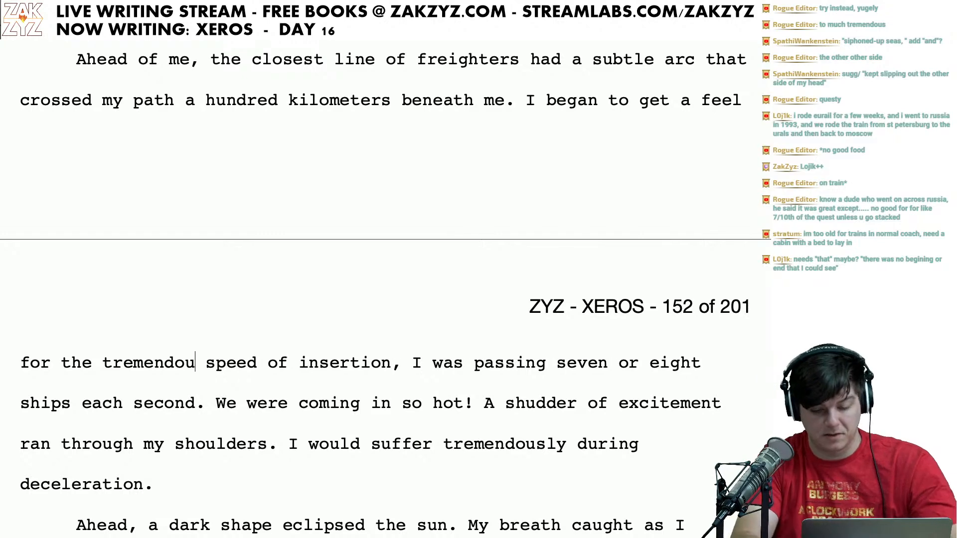
key("BackSpace")
key("BackSpace")
key("BackSpace")
type("incredible")
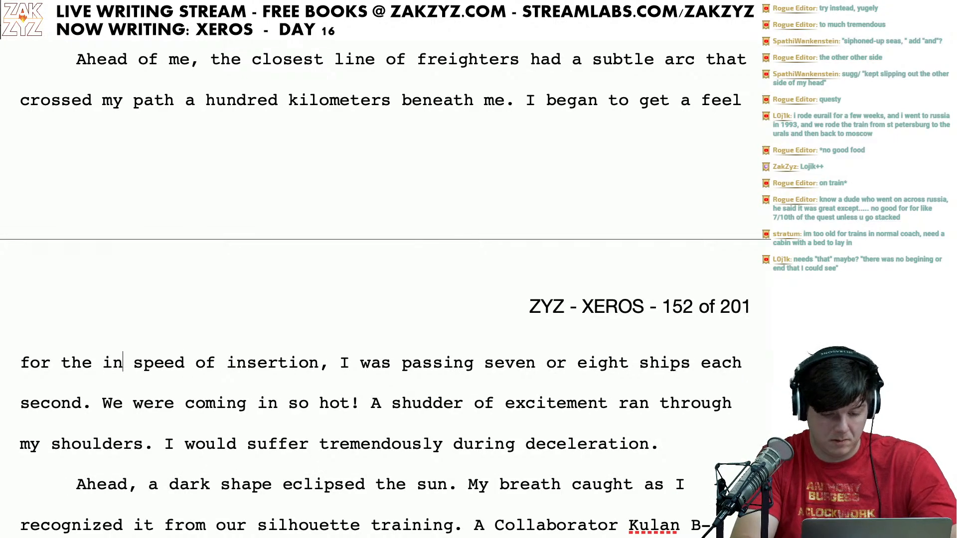
scroll(386, 290, "down", 4)
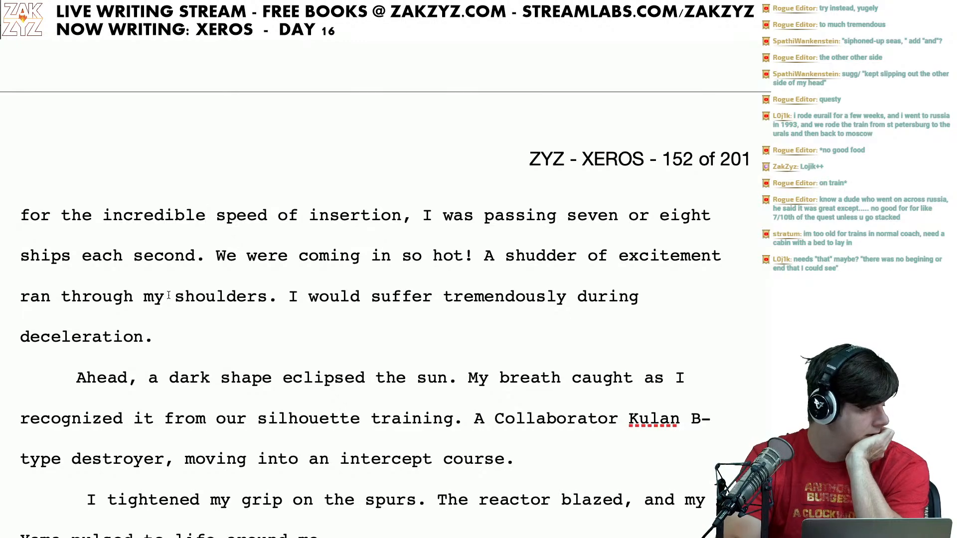
scroll(168, 296, "down", 2)
scroll(169, 295, "up", 5)
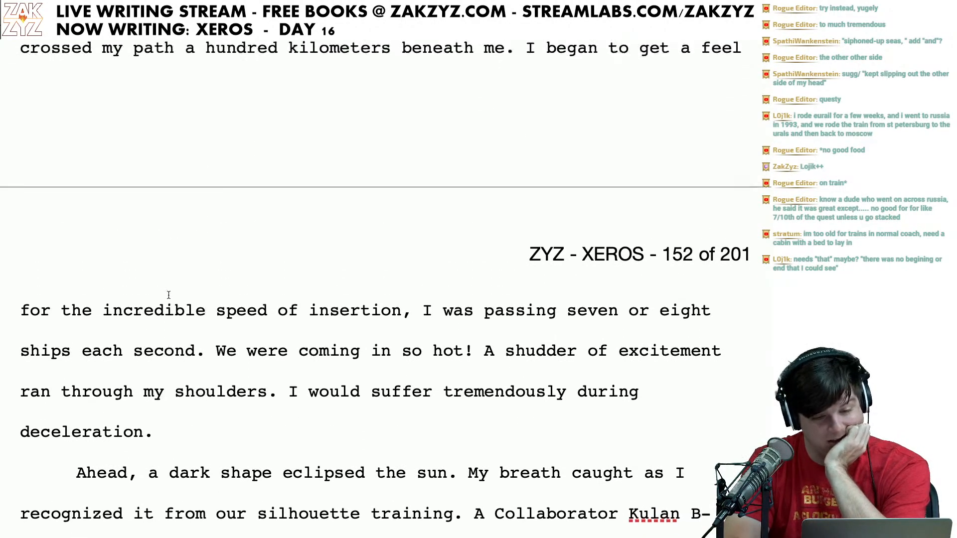
scroll(169, 295, "up", 7)
scroll(168, 295, "down", 7)
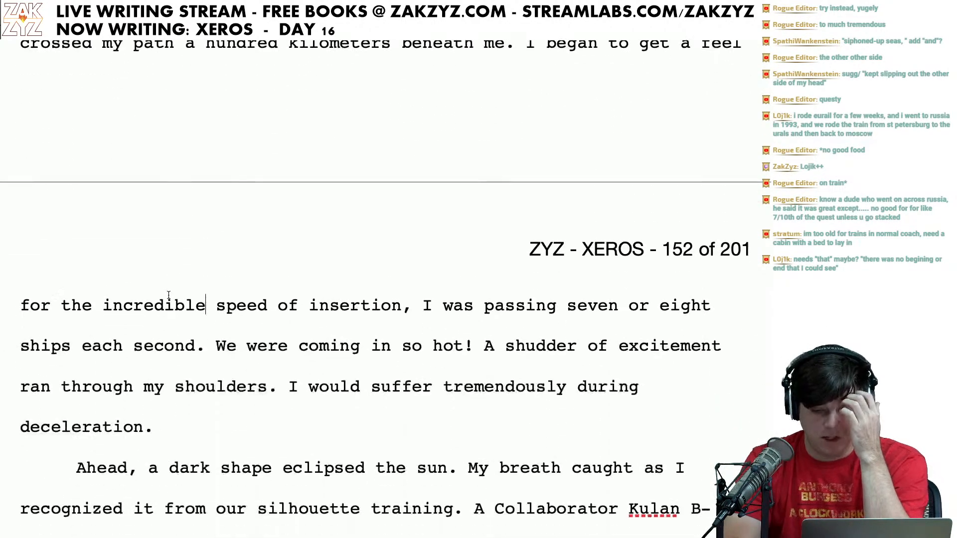
Step: Check the editor comment attached to the highlighted Chinese title of chapter 18
scroll(168, 295, "down", 16)
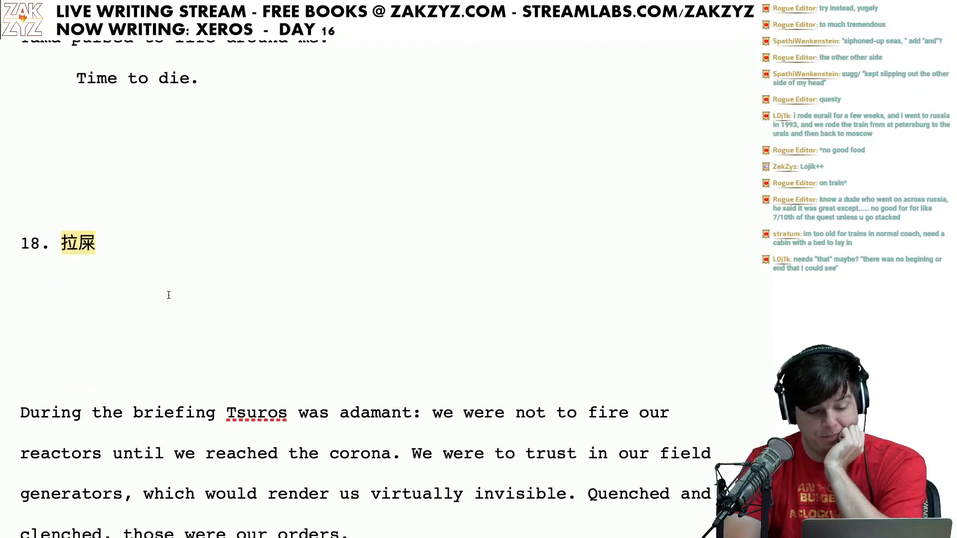
scroll(169, 295, "down", 2)
scroll(170, 290, "up", 1)
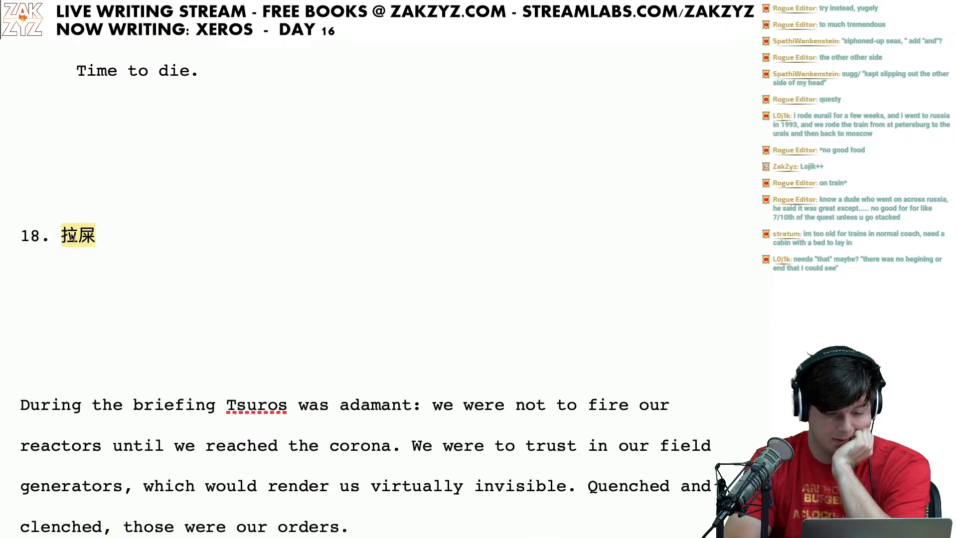
mouse_move(71, 235)
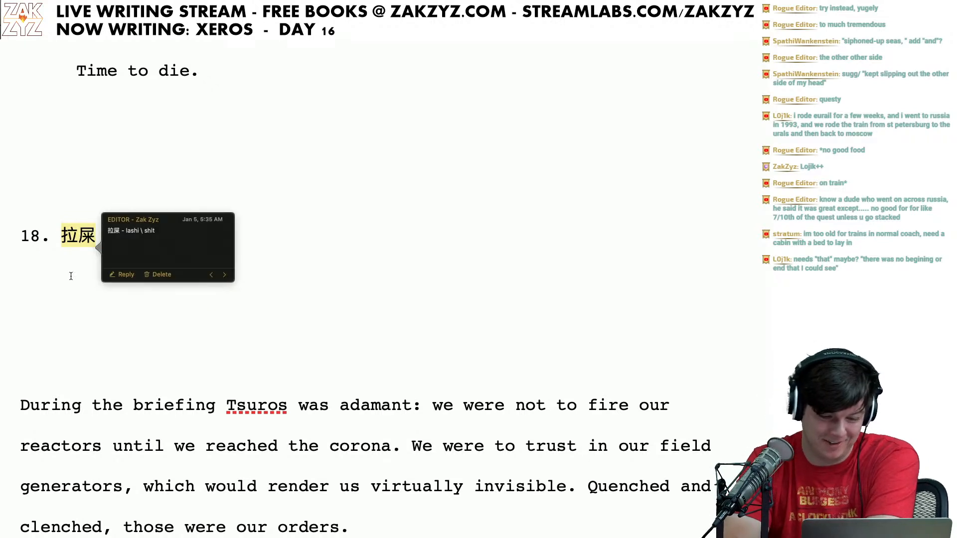
scroll(49, 351, "down", 3)
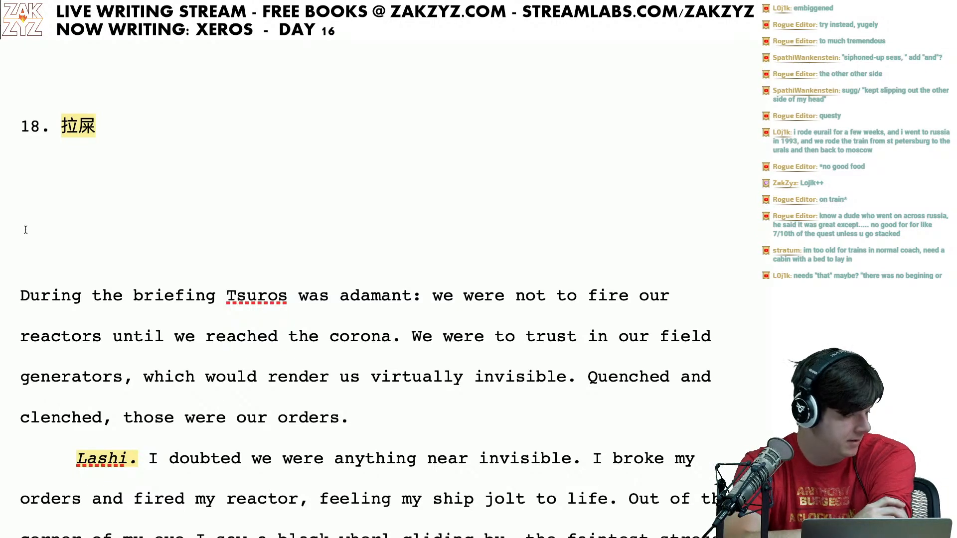
Step: Proofread chapter 18's opening paragraph about the Tsuros briefing, from the reactor orders through the field generators to "those were our orders."
scroll(26, 230, "down", 1)
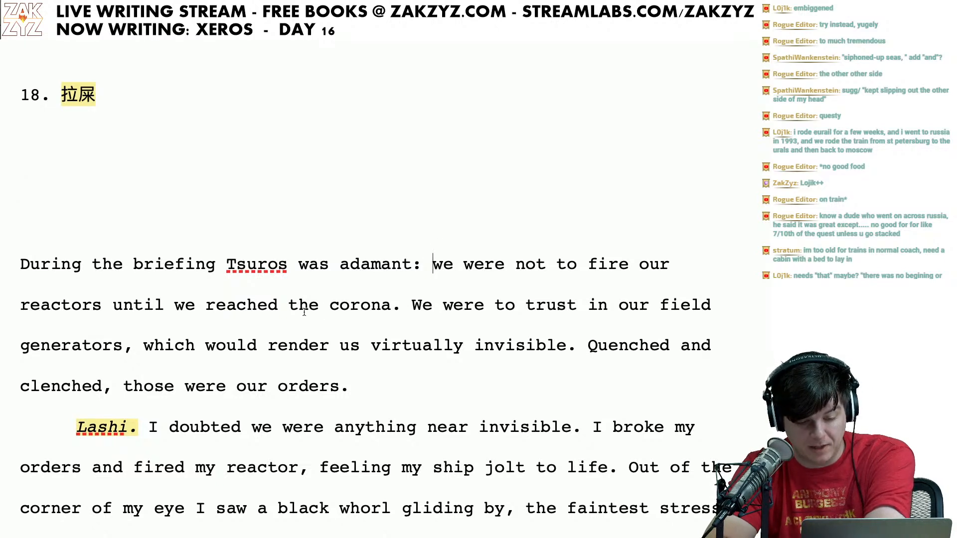
left_click(247, 303)
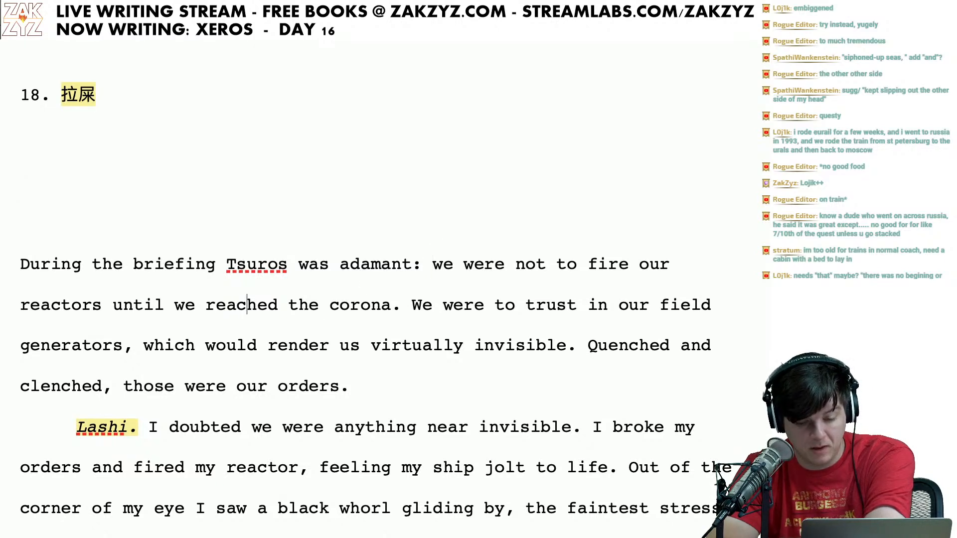
key("Right")
key("Right")
key("Right")
key("Right")
key("Right")
key("Right")
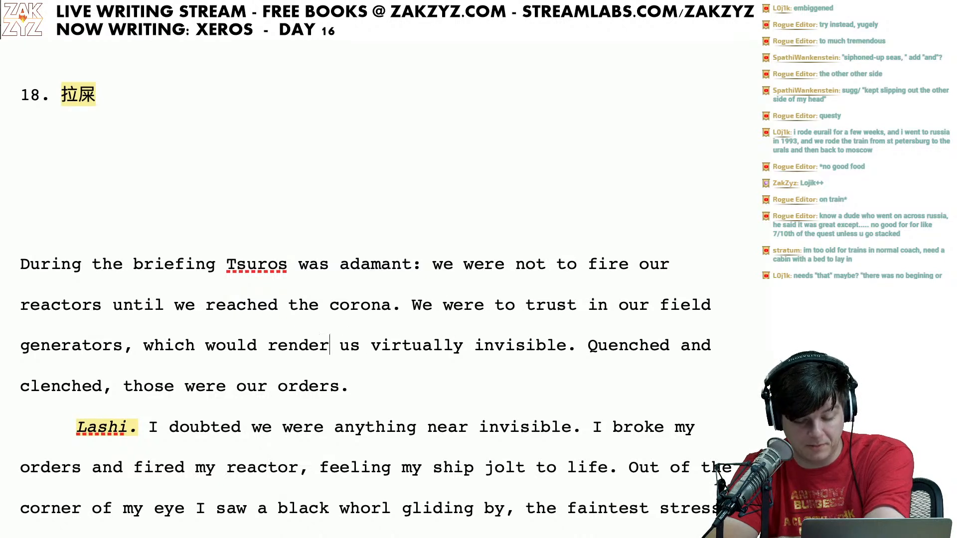
key("Right")
key("Right")
key("Right")
key("Right")
key("Right")
key("Right")
key("Right")
key("Right")
key("Right")
key("Right")
key("Right")
key("Right")
key("Right")
key("Right")
key("Right")
key("Right")
key("Right")
key("Right")
key("Right")
key("Right")
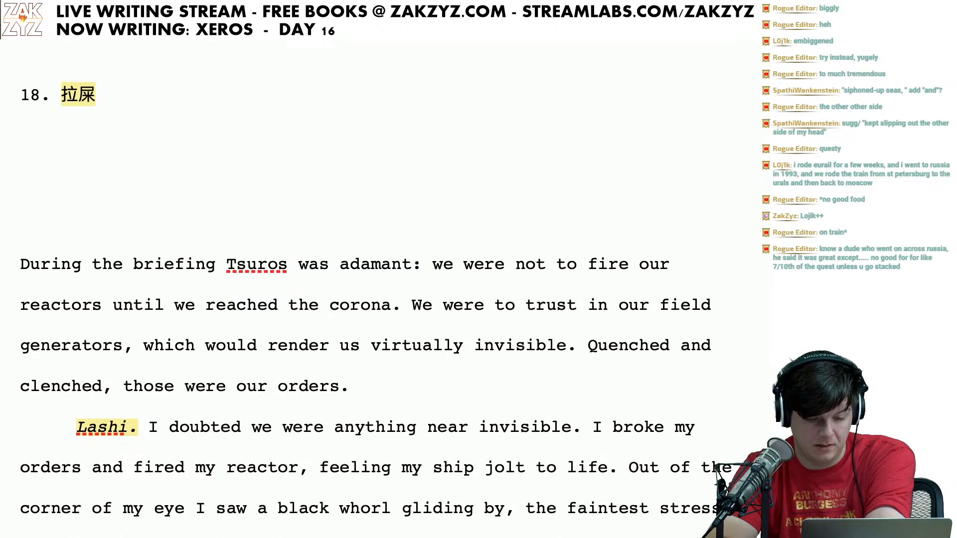
scroll(206, 214, "down", 4)
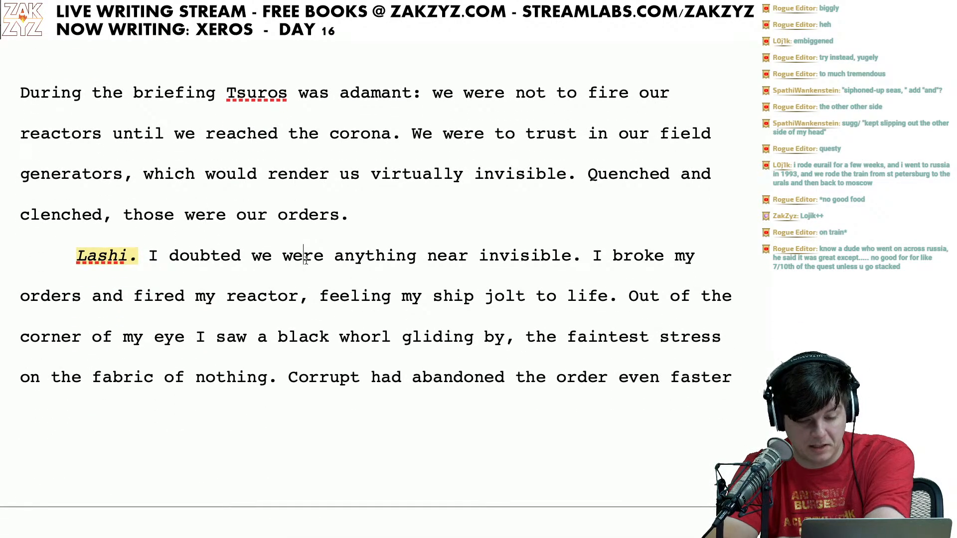
Step: End the sentence "I broke my orders and fired my reactor" with a period directly after "reactor"
key("Right")
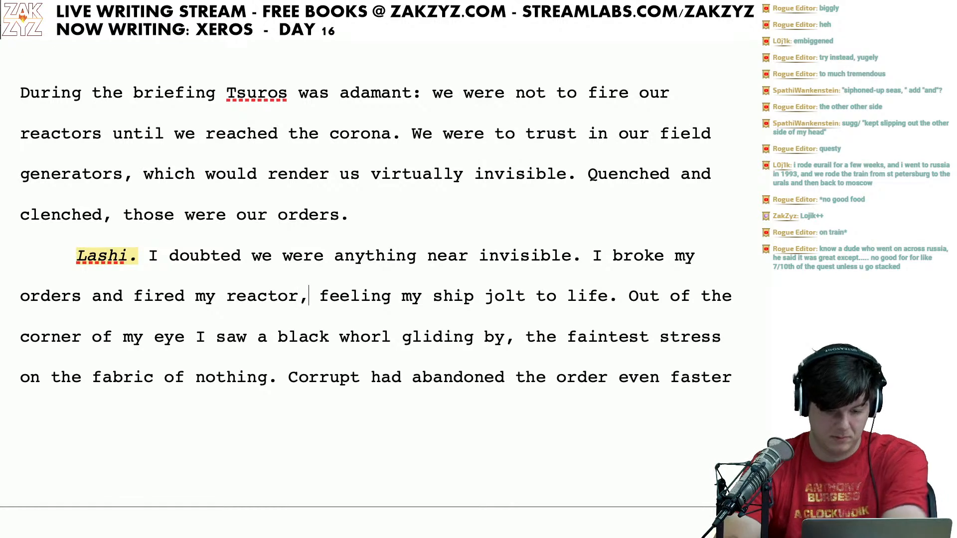
key("Left")
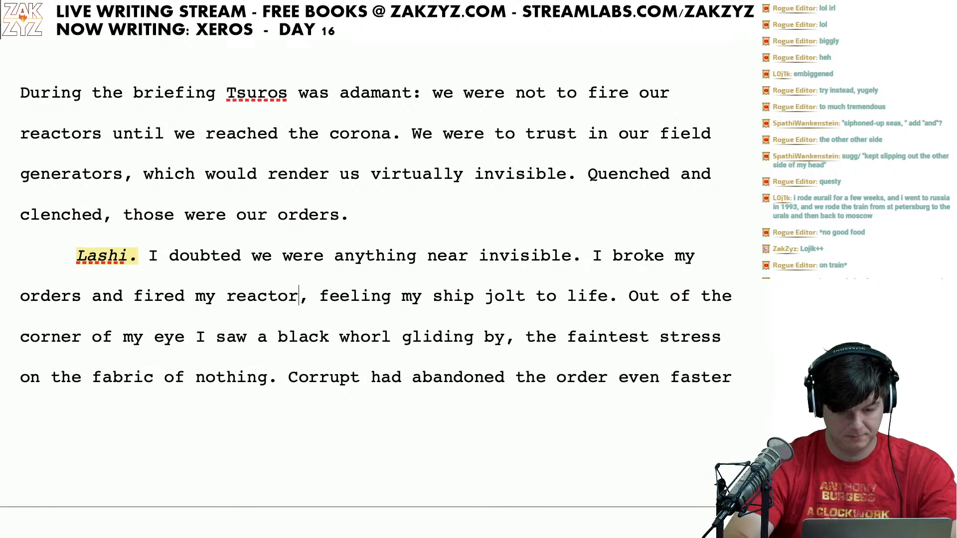
type(".")
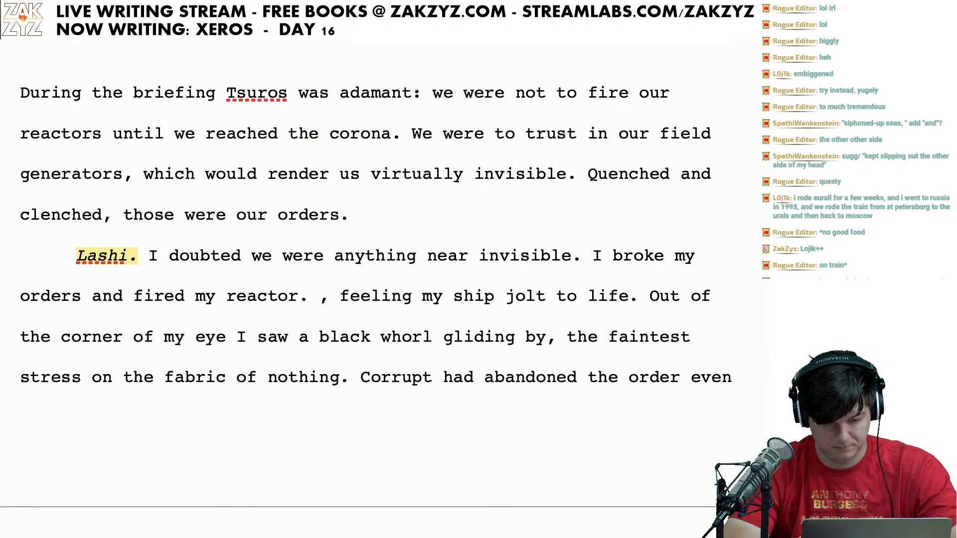
key("shift+Right")
key("shift+Right")
key("Left")
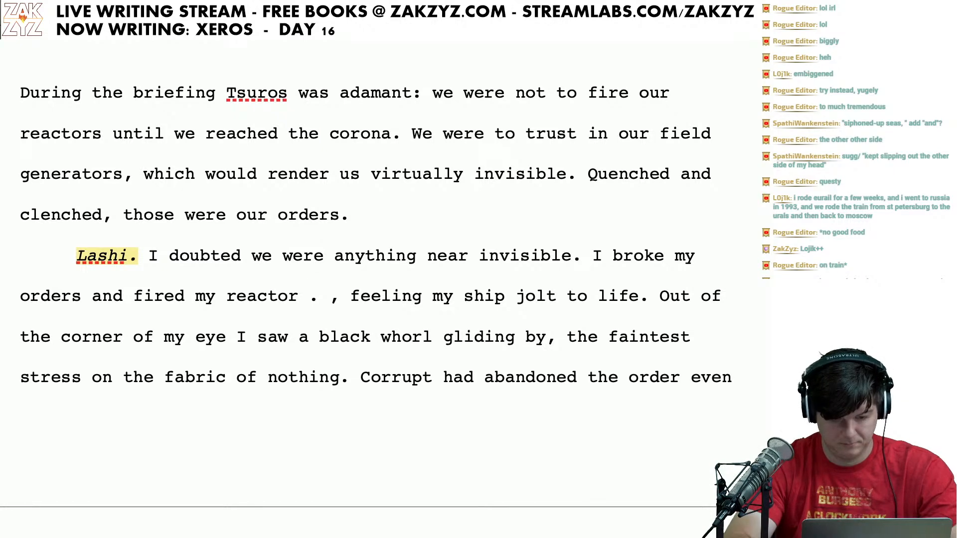
key("BackSpace")
type(".")
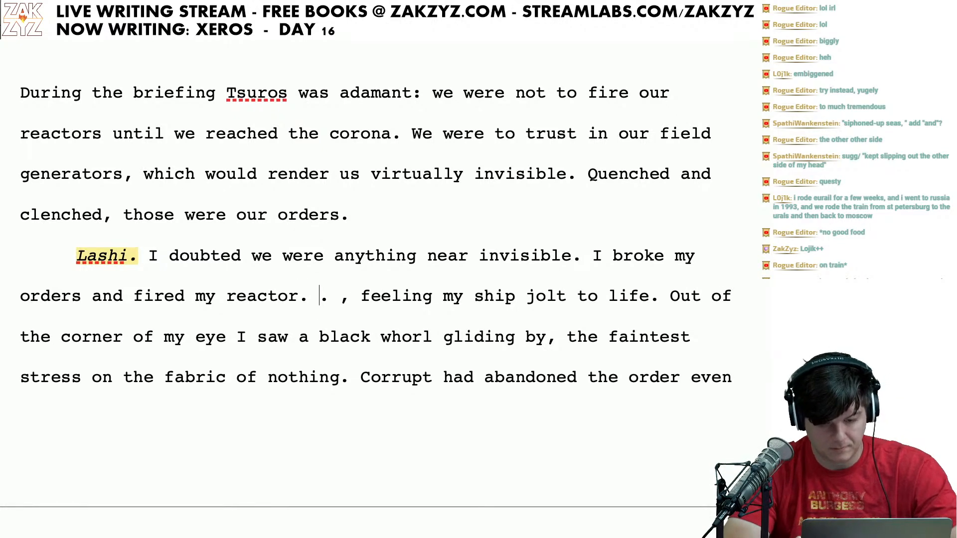
Step: Delete the stray period and the leftover clause ", feeling my ship jolt to life." before "Out of the corner of my eye"
key("shift+Right")
key("shift+Right")
key("shift+Right")
key("shift+Right")
key("shift+Right")
key("shift+Right")
key("shift+Right")
key("shift+Right")
key("shift+Right")
key("shift+Right")
key("shift+Right")
key("shift+Right")
key("shift+Right")
key("shift+Right")
key("shift+Right")
key("shift+Right")
key("shift+Right")
key("shift+Right")
key("shift+Right")
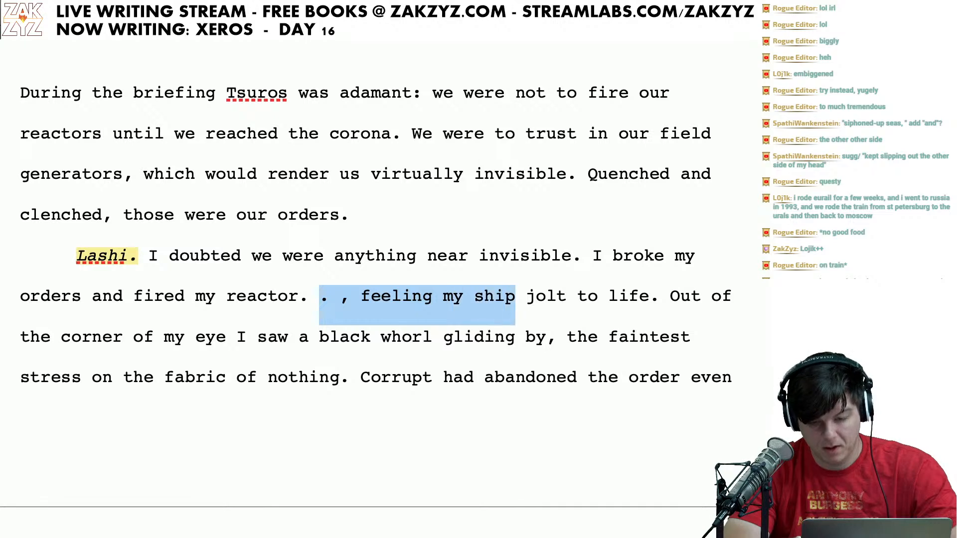
key("shift+Right")
key("shift+Right")
key("shift+Right")
key("shift+Right")
key("shift+Right")
key("shift+Right")
key("shift+Right")
key("shift+Right")
key("shift+Right")
key("shift+Right")
key("shift+Right")
key("shift+Right")
key("shift+Right")
key("shift+Right")
key("BackSpace")
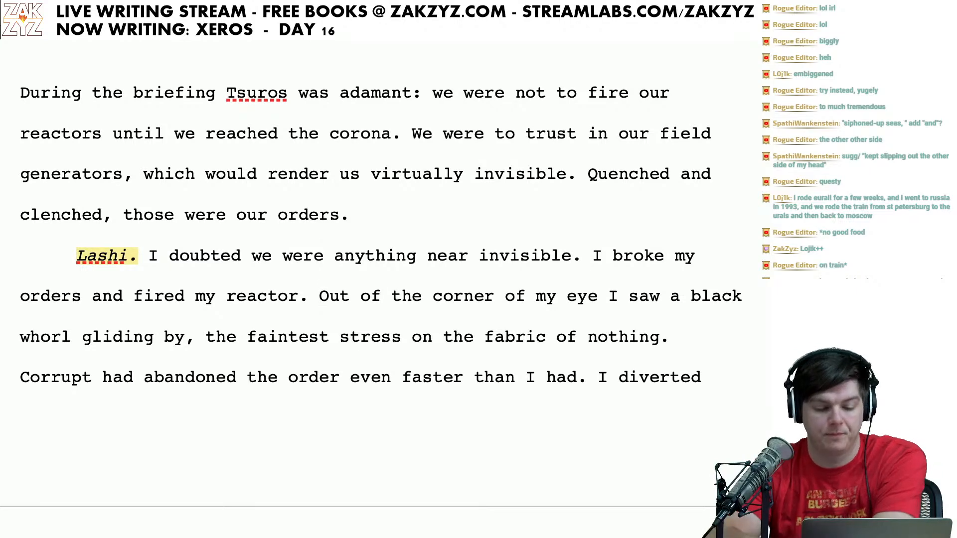
Step: Insert a comma after "eye" in the sentence beginning "Out of the corner of my eye"
scroll(288, 251, "down", 3)
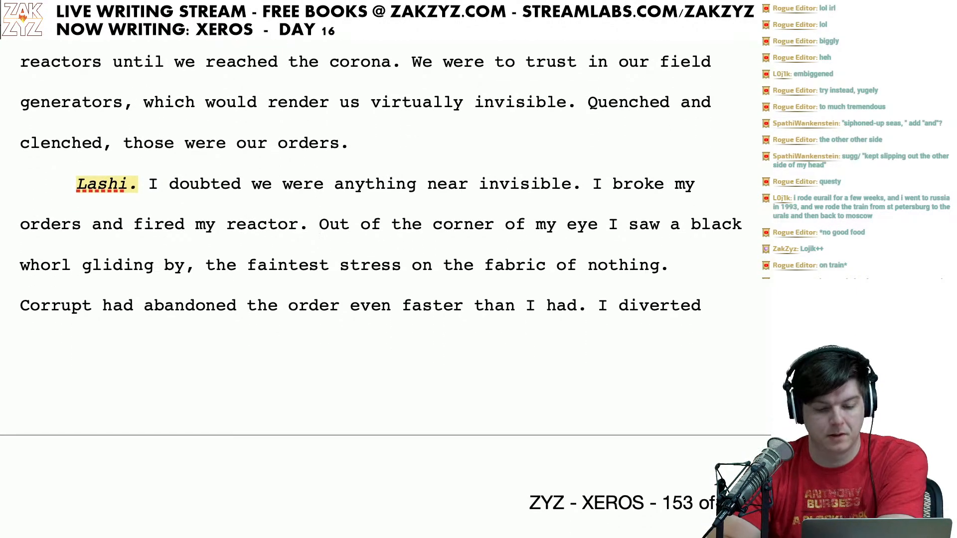
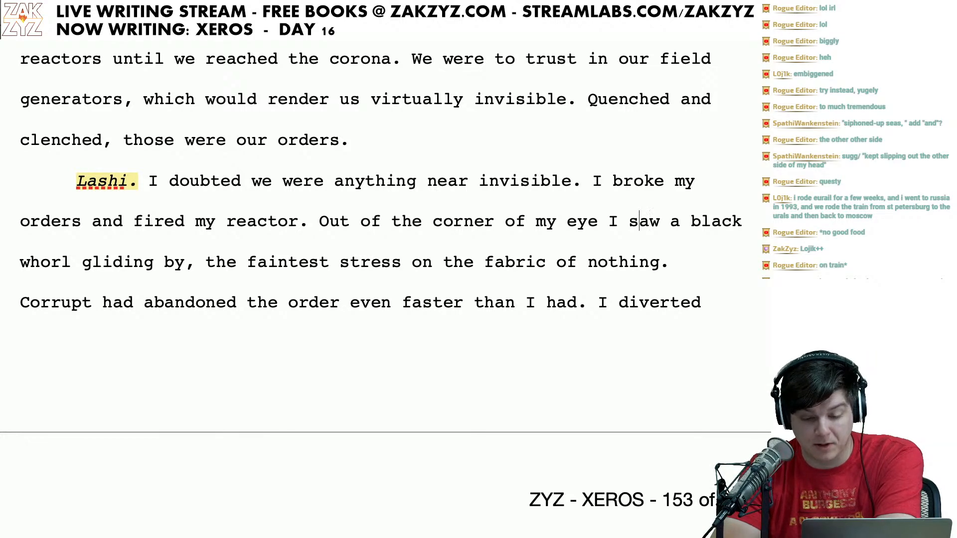
type(",")
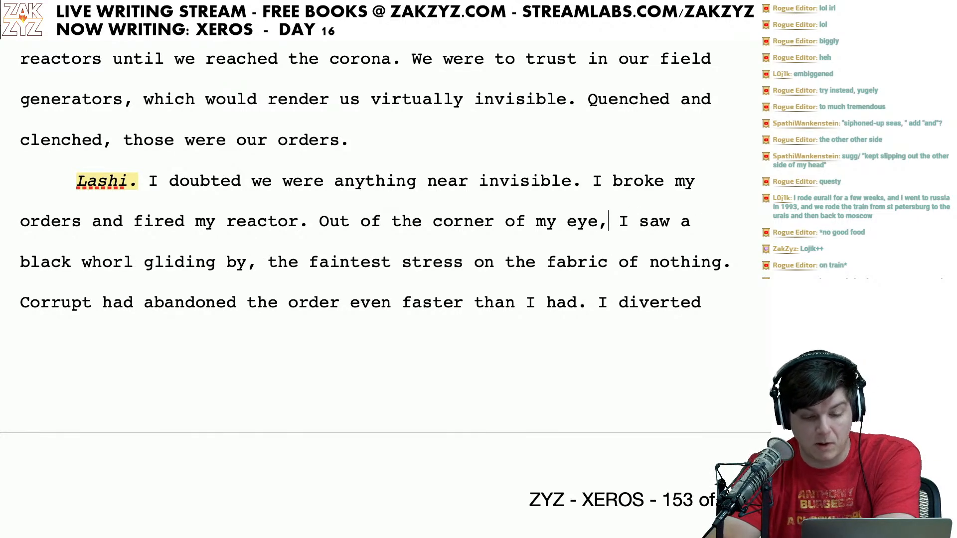
Step: Insert a comma after "But then" in the sentence about the faint smear of Liar's Yama on page 153
scroll(371, 293, "down", 2)
left_click(320, 215)
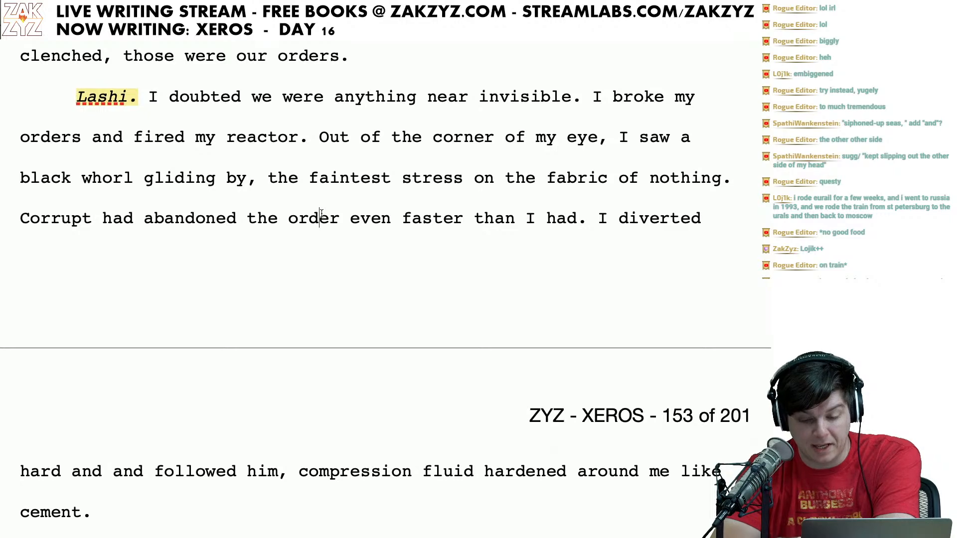
scroll(402, 268, "down", 2)
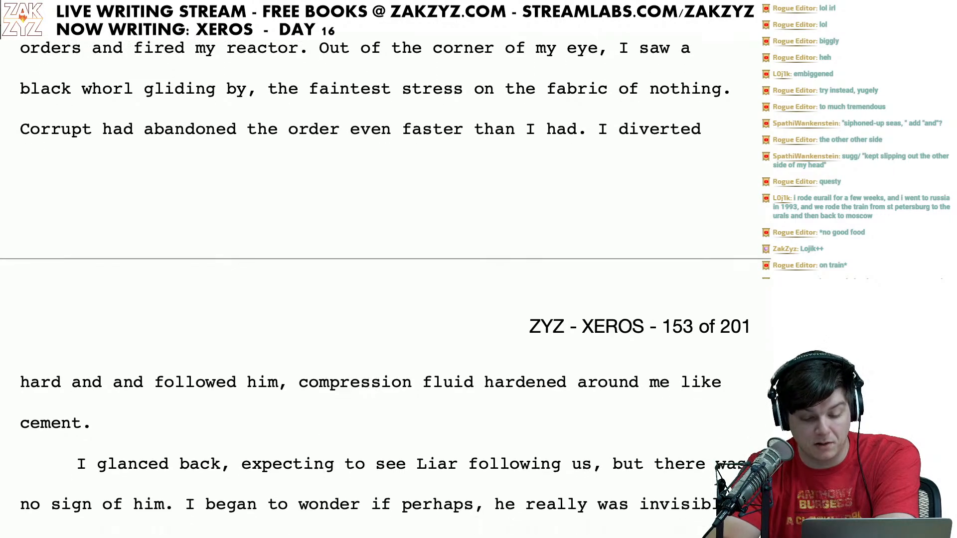
left_click(455, 413)
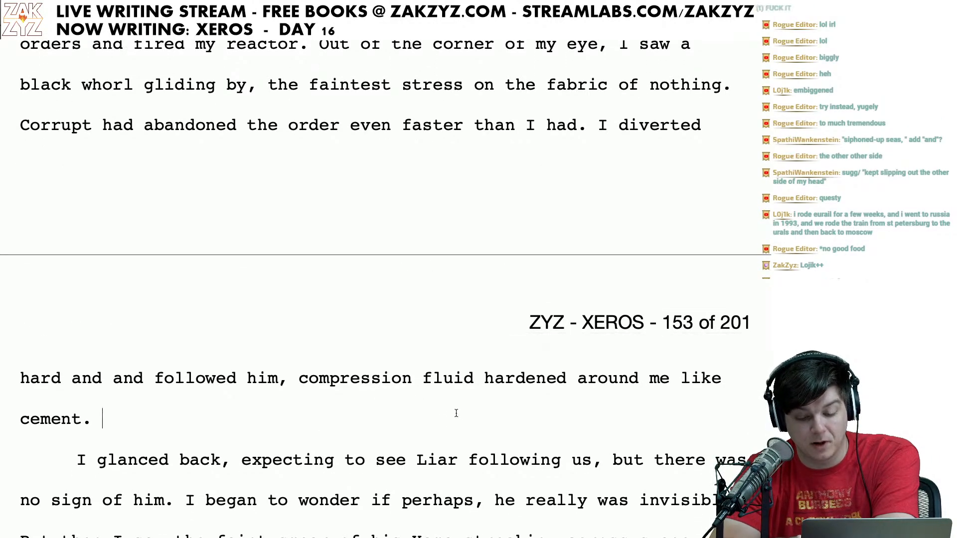
key("Right")
key("Down")
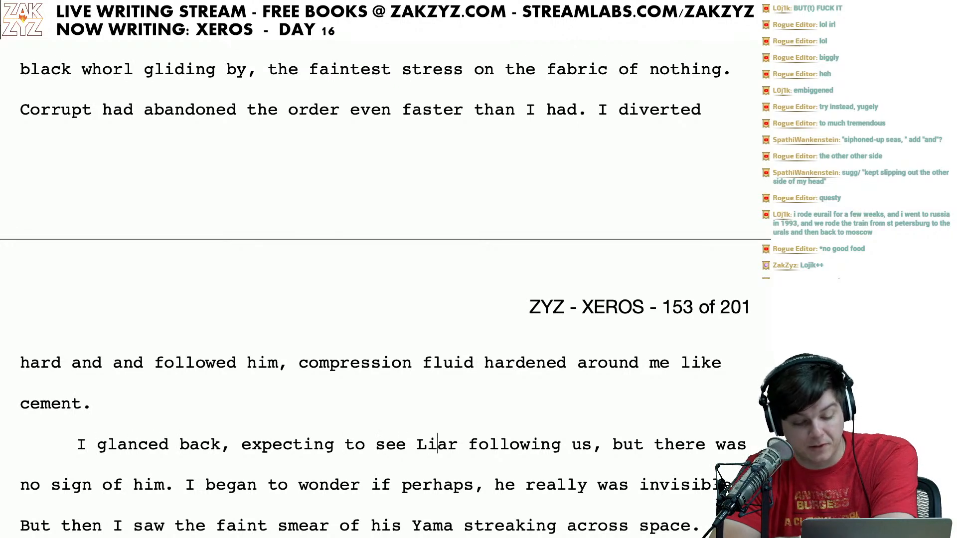
key("Right")
key("Right")
key("Right")
key("Right")
key("Right")
key("Right")
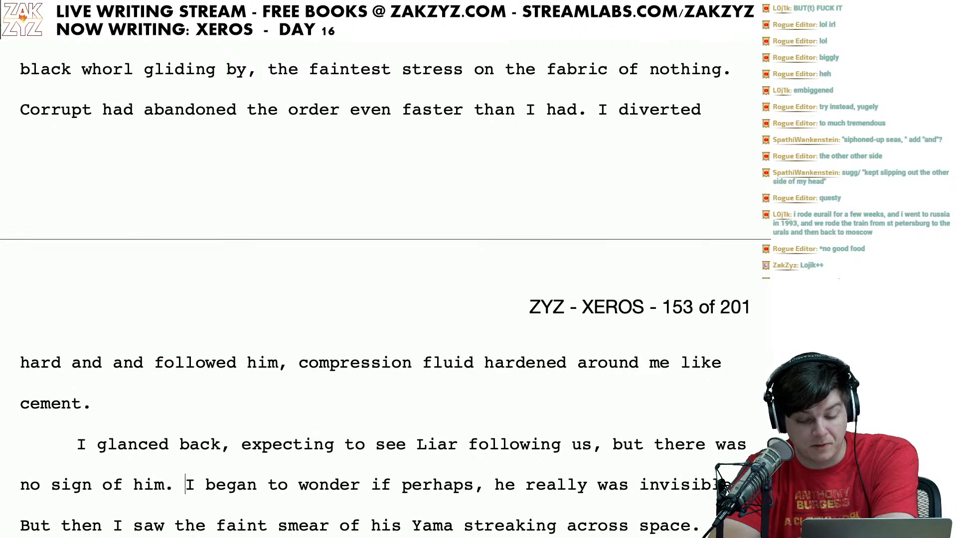
key("Down")
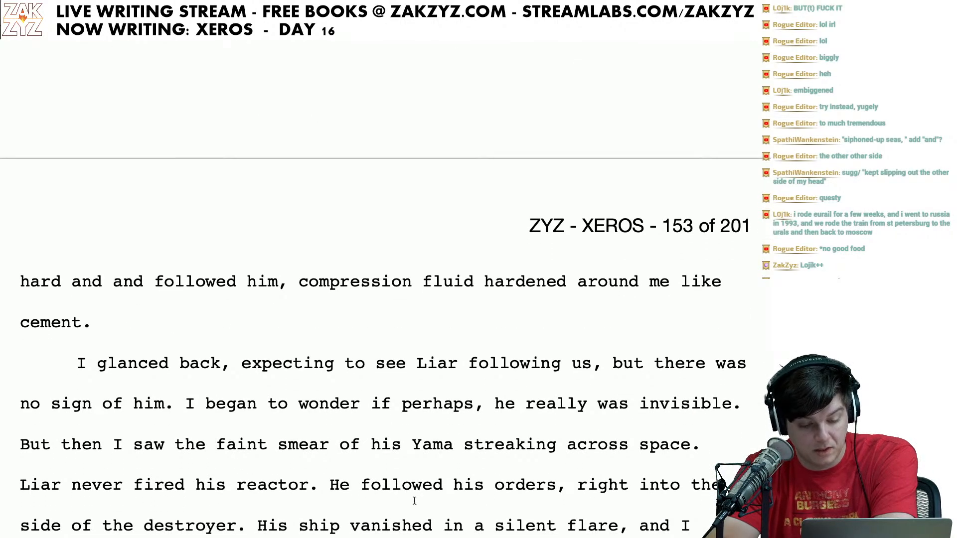
left_click(95, 448)
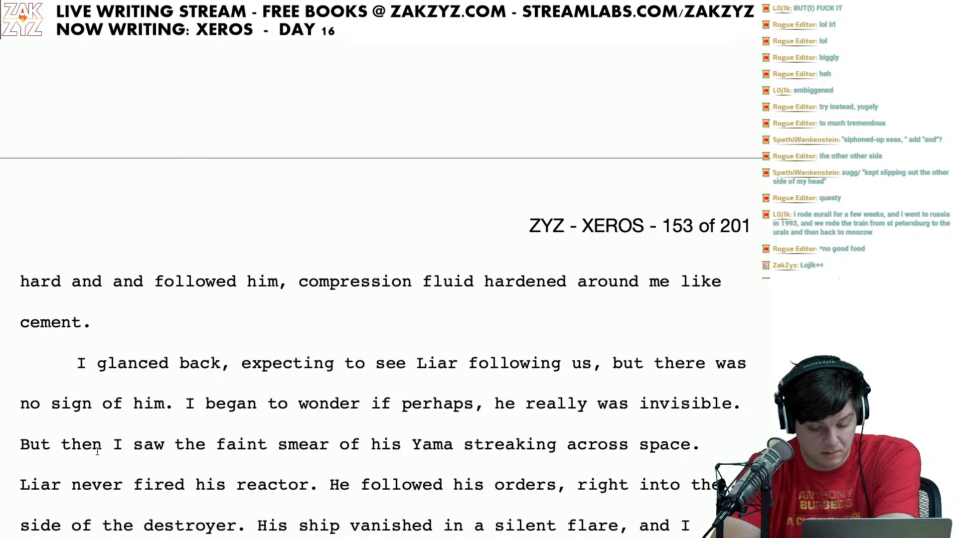
type(",")
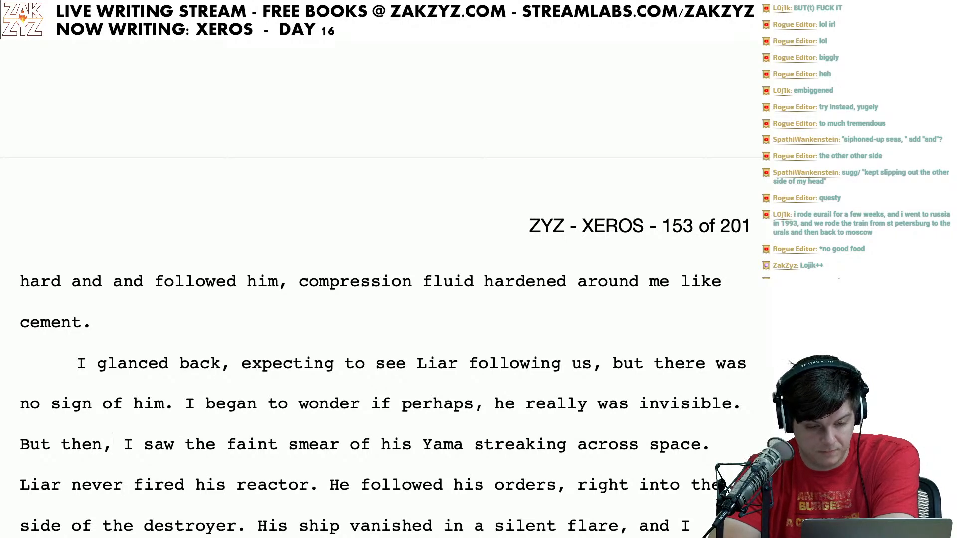
Step: Replace "ship" with "Yama" in the sentence "His ship vanished in a silent flare" on page 153
scroll(382, 332, "down", 3)
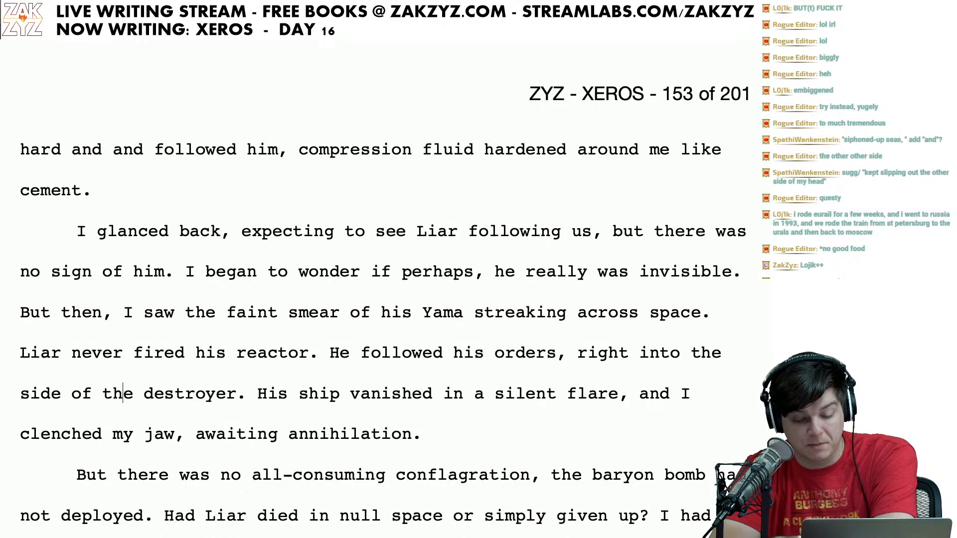
key("Right")
key("Right")
key("Right")
key("Right")
key("Right")
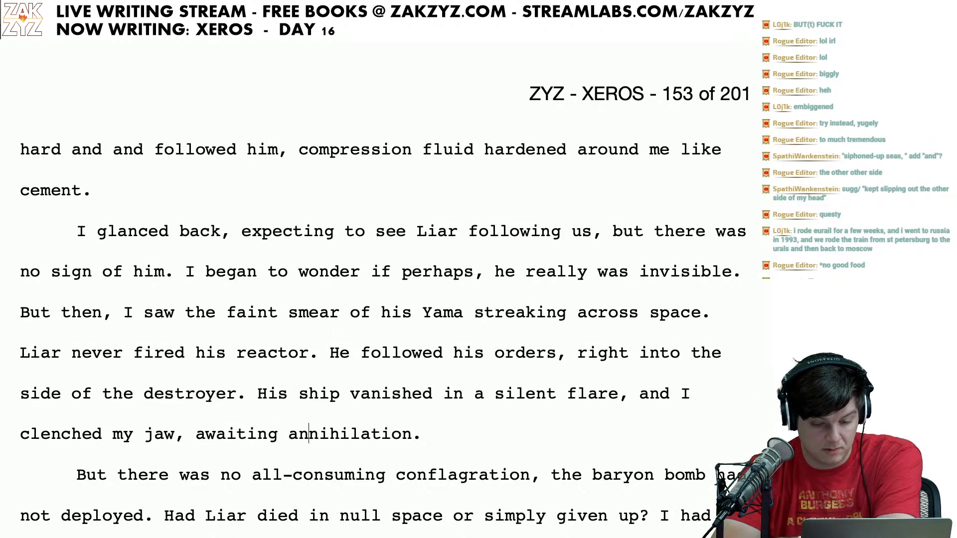
key("Up")
key("BackSpace")
key("BackSpace")
key("BackSpace")
key("BackSpace")
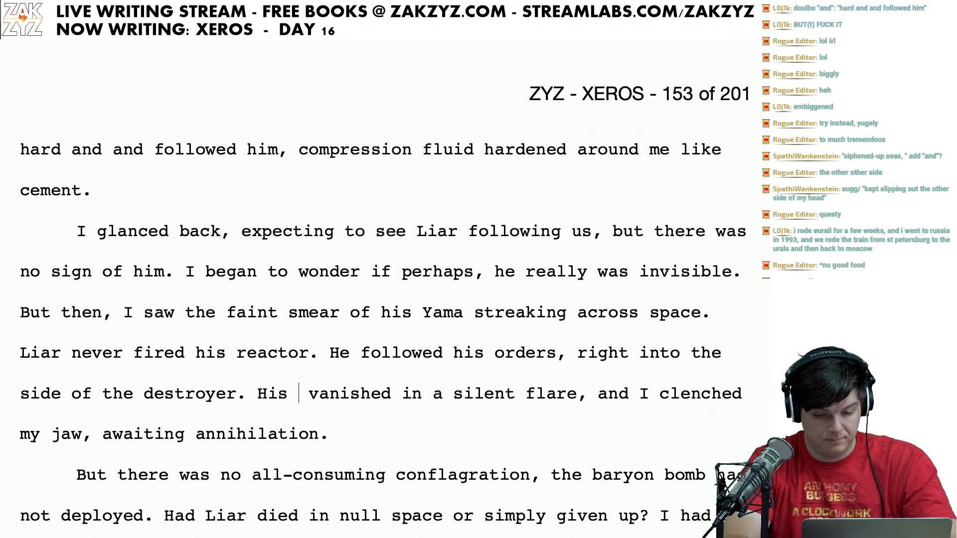
type("Yama")
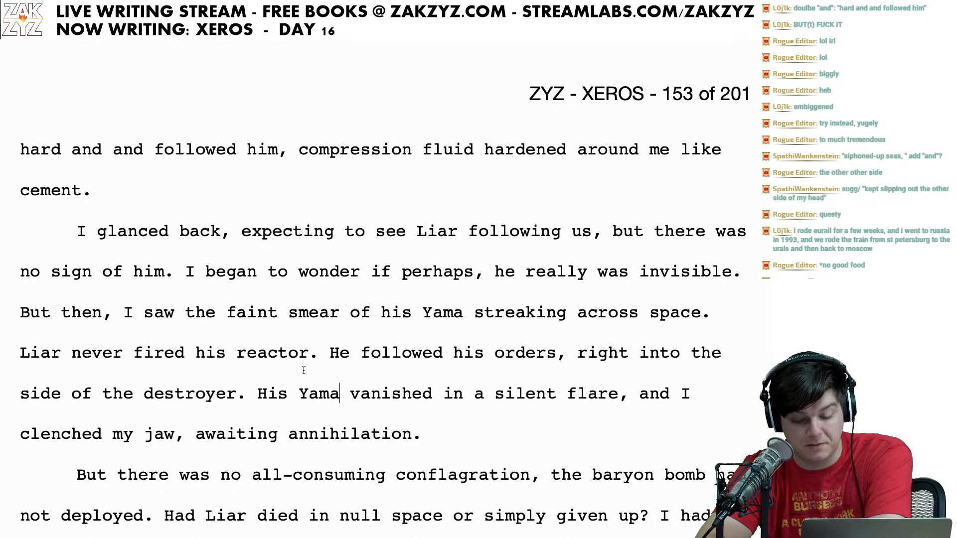
Step: Expand the clause about the crew's presence on page 153 to "our presence in the system was no longer a secret"
scroll(412, 413, "down", 1)
left_click(164, 393)
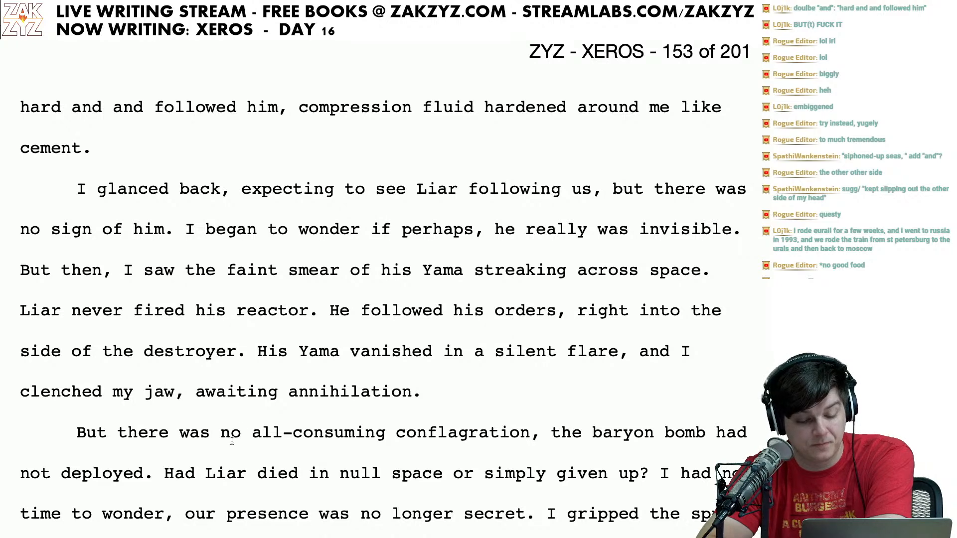
scroll(259, 418, "down", 2)
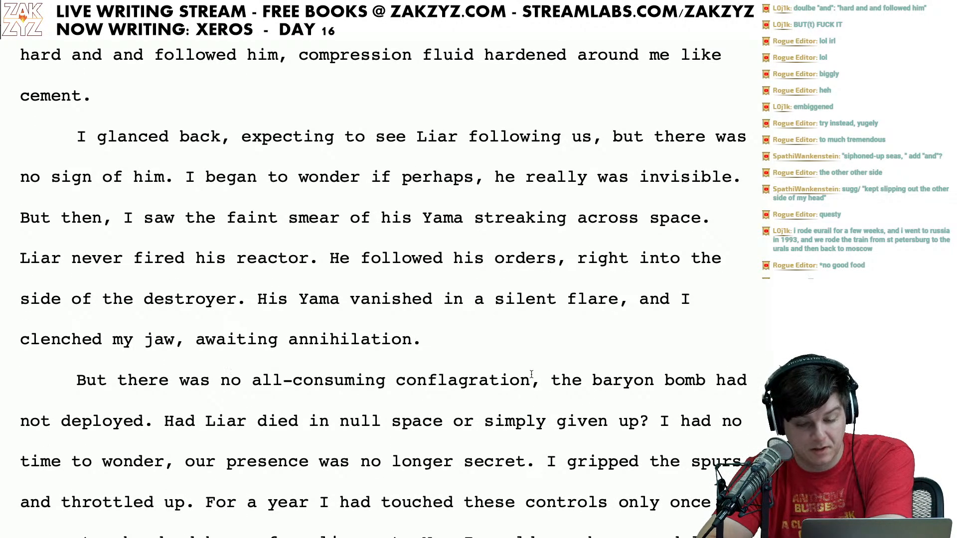
left_click(544, 386)
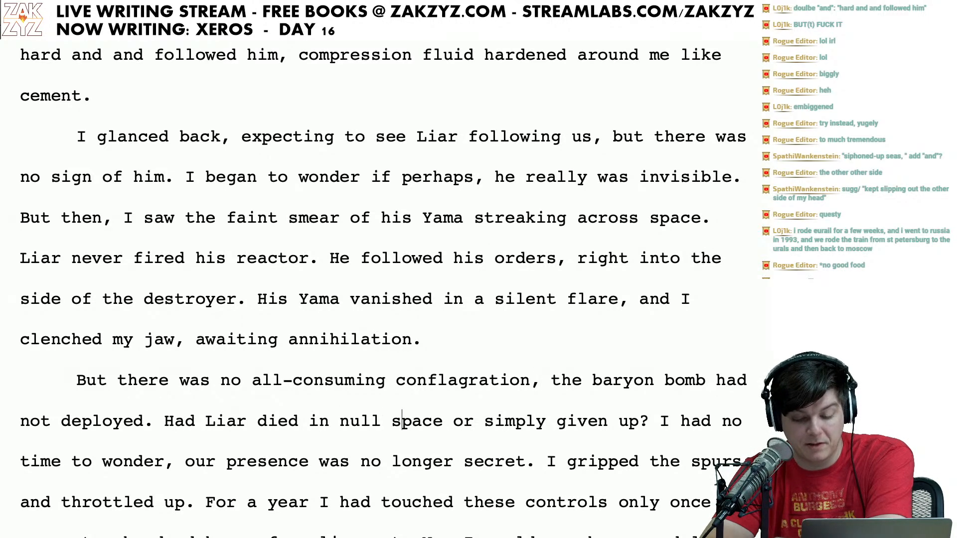
left_click(518, 398)
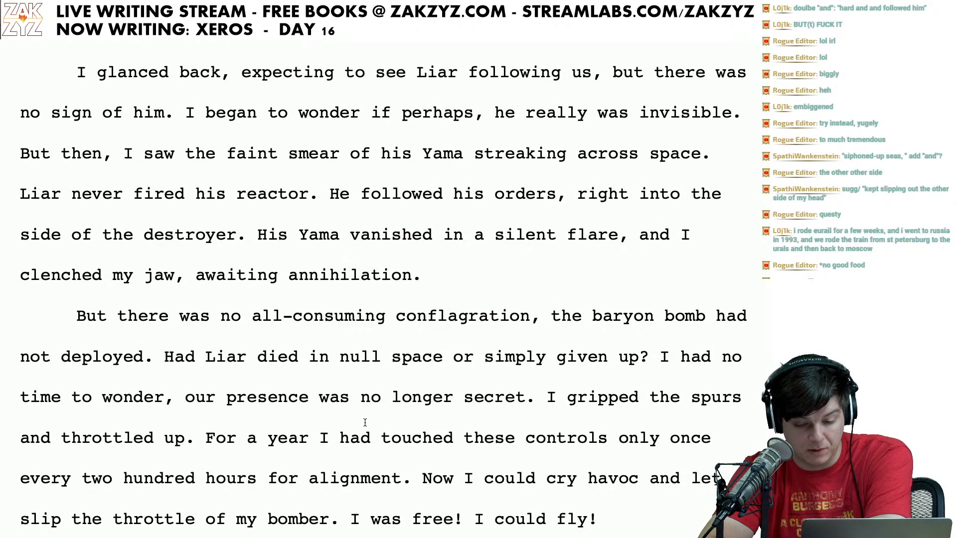
left_click(183, 397)
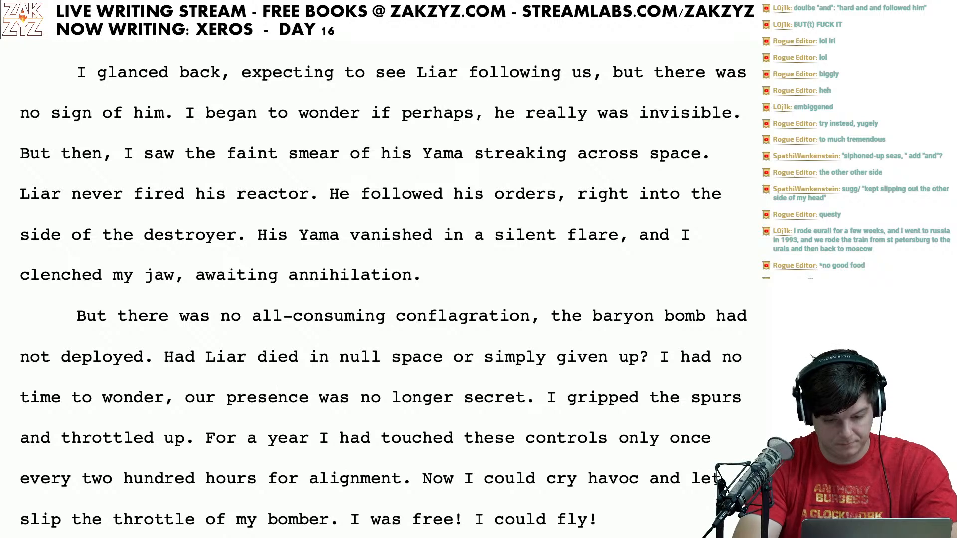
type("in the system was")
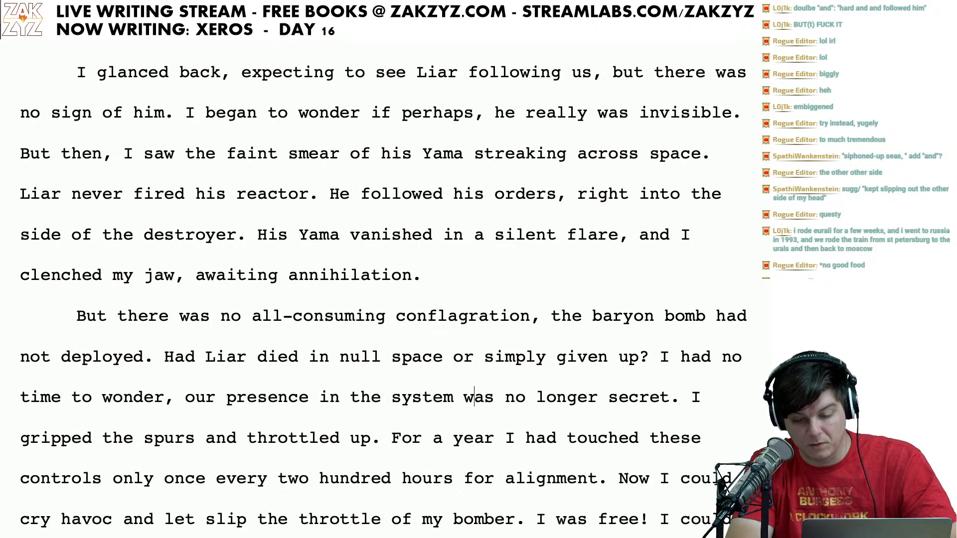
type(" no longer a")
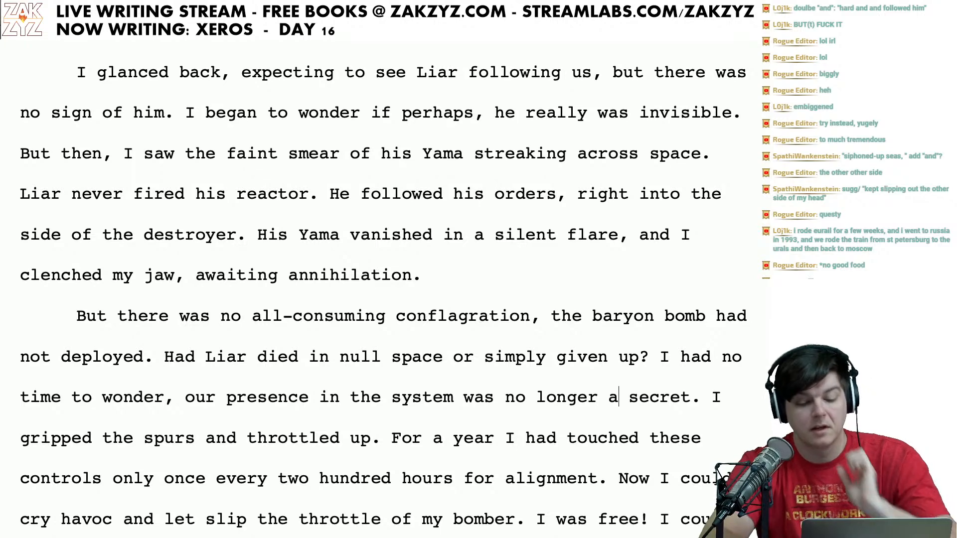
Step: Proofread the rest of the paragraph, from "I gripped the spurs" through "I could fly!", for wording and punctuation
scroll(383, 289, "down", 1)
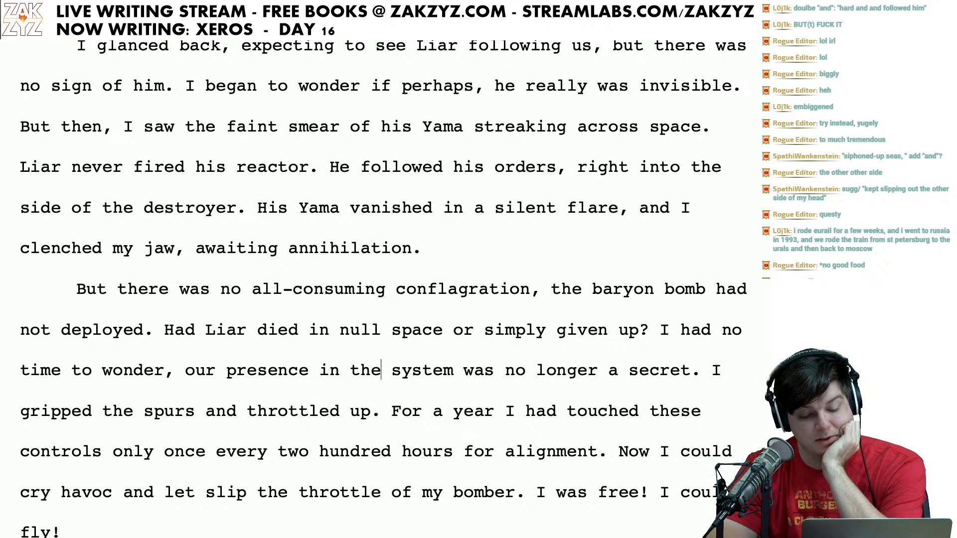
key("Left")
key("Left")
key("Left")
key("Left")
key("Left")
key("Left")
key("Left")
key("Left")
key("Left")
key("Left")
key("Left")
key("Down")
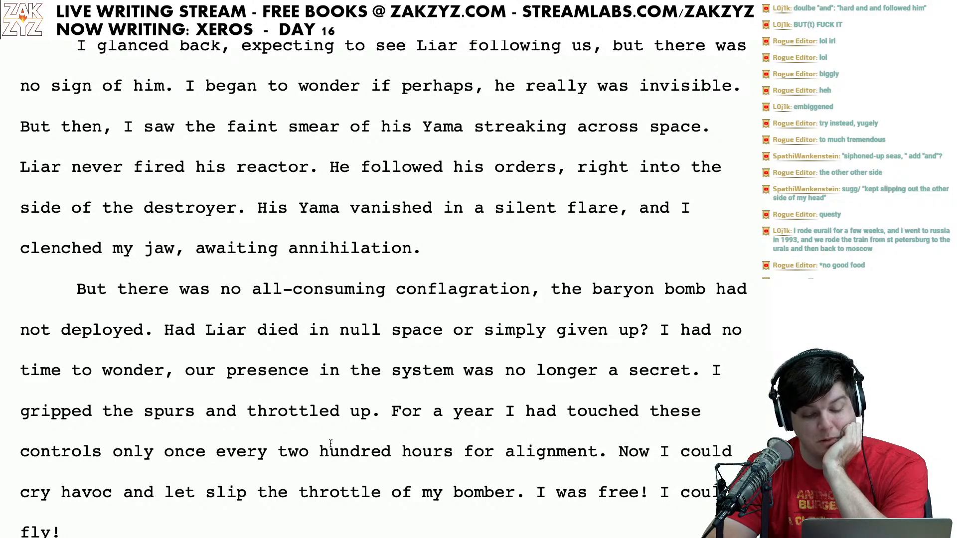
left_click(133, 492)
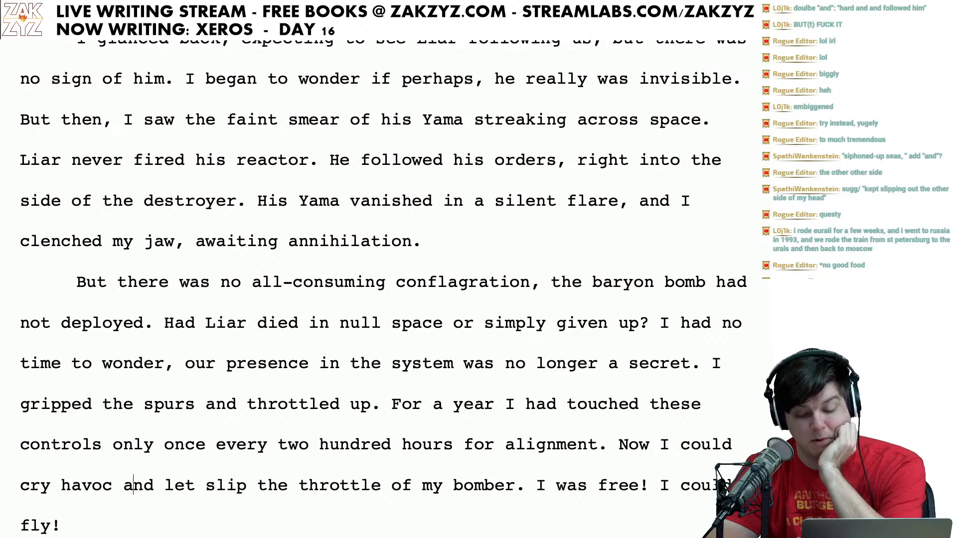
key("Right")
key("Right")
key("Right")
key("Right")
key("Right")
key("Right")
key("Right")
key("Right")
key("Right")
key("Right")
key("Right")
key("Right")
key("Right")
key("Right")
key("Right")
key("Right")
key("Right")
key("Right")
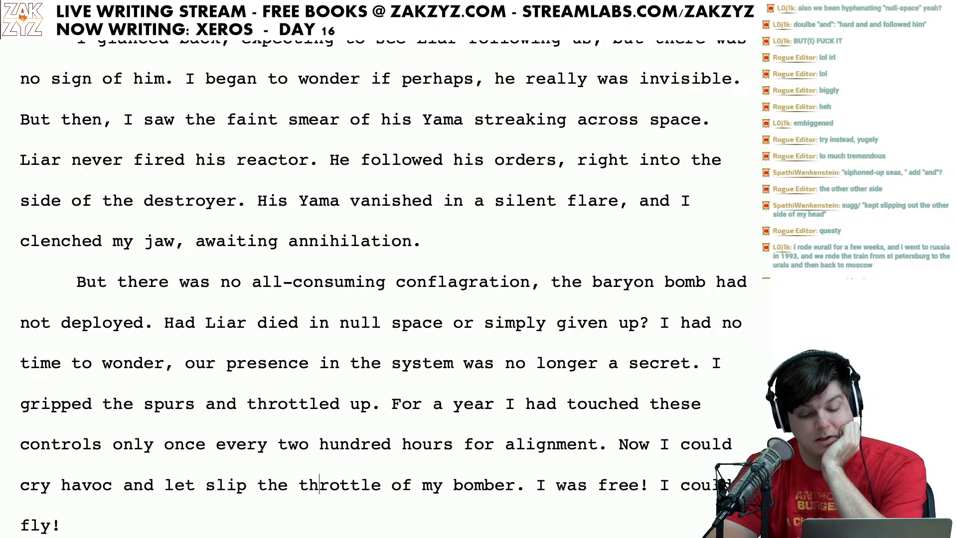
key("Right")
key("Right")
key("Down")
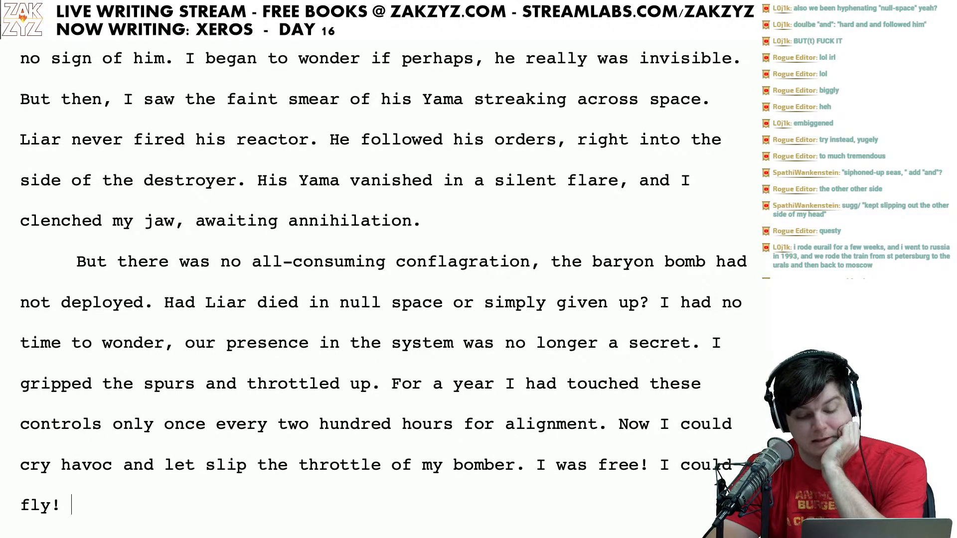
key("Up")
key("Down")
key("Left")
key("Up")
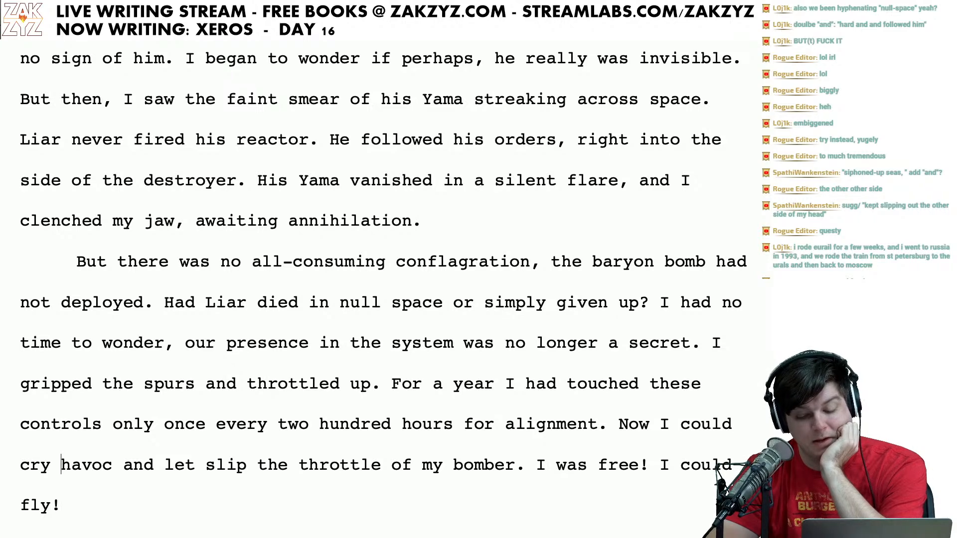
key("Down")
Step: Replace the exclamation mark with a period after "I had drilled so long for this moment"
scroll(138, 364, "down", 5)
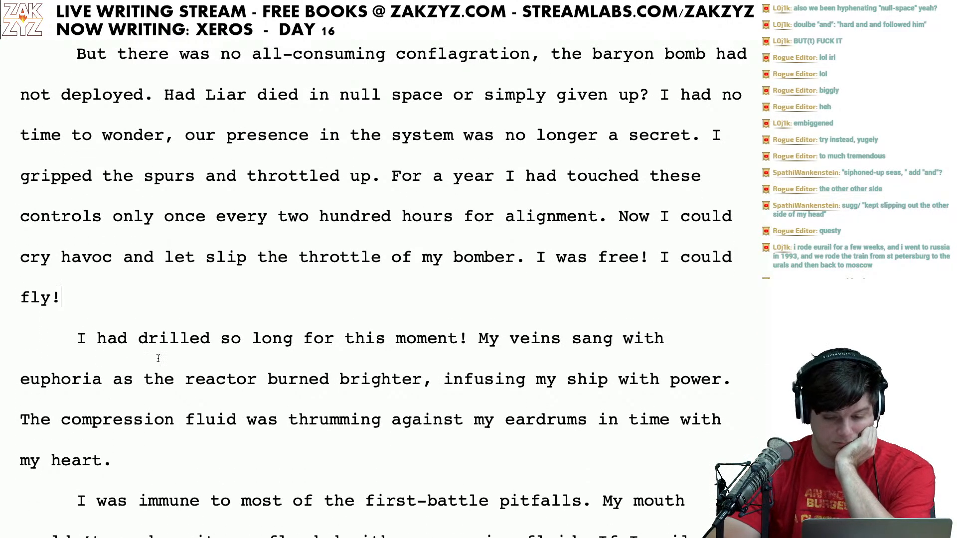
left_click(466, 334)
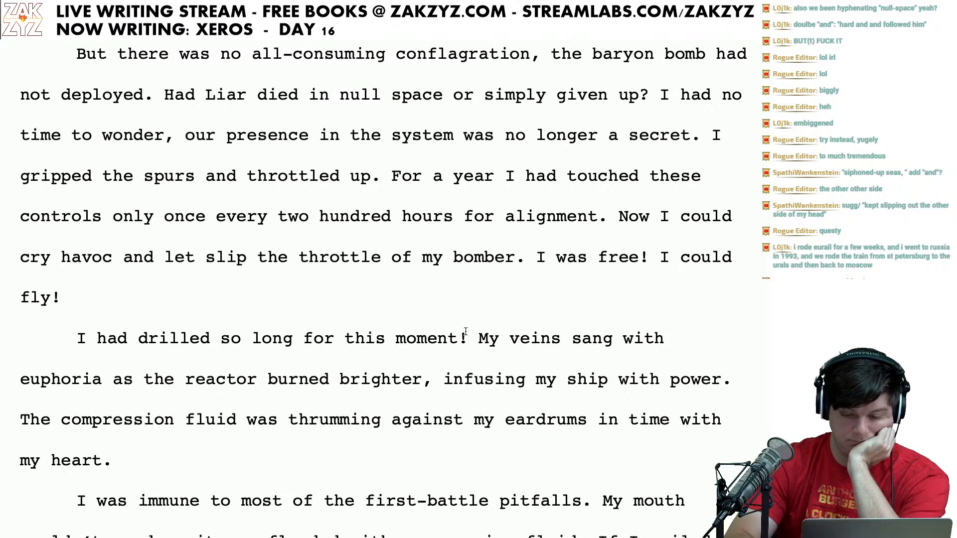
key("BackSpace")
type(".")
Step: Split "I was free! I could fly!" off into its own indented paragraph after "the throttle of my bomber."
key("Up")
key("Right")
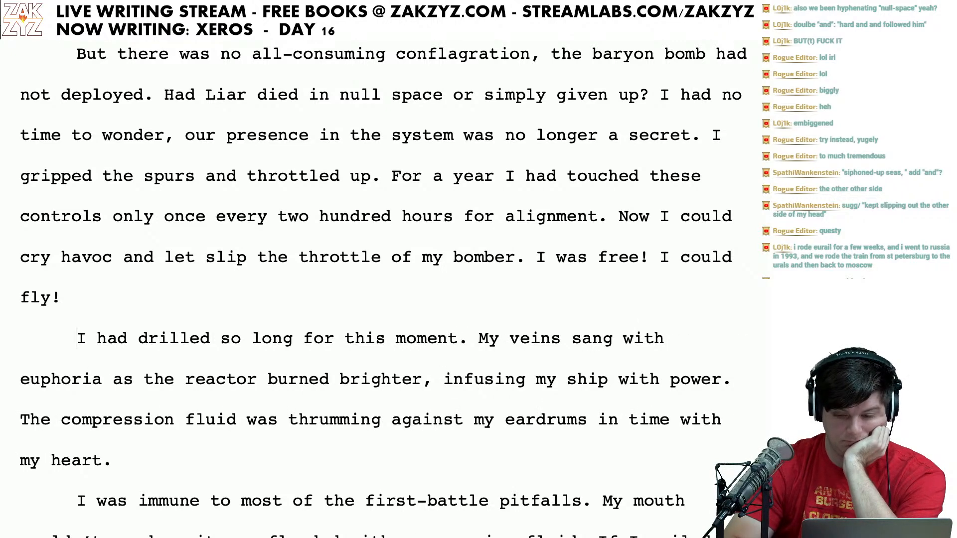
key("Up")
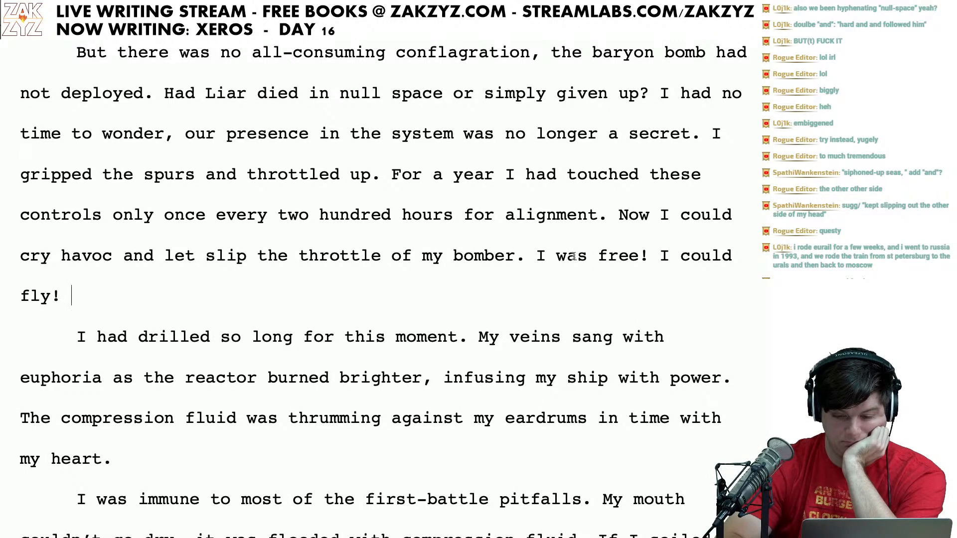
left_click(539, 247)
key("Return")
key("Tab")
key("Down")
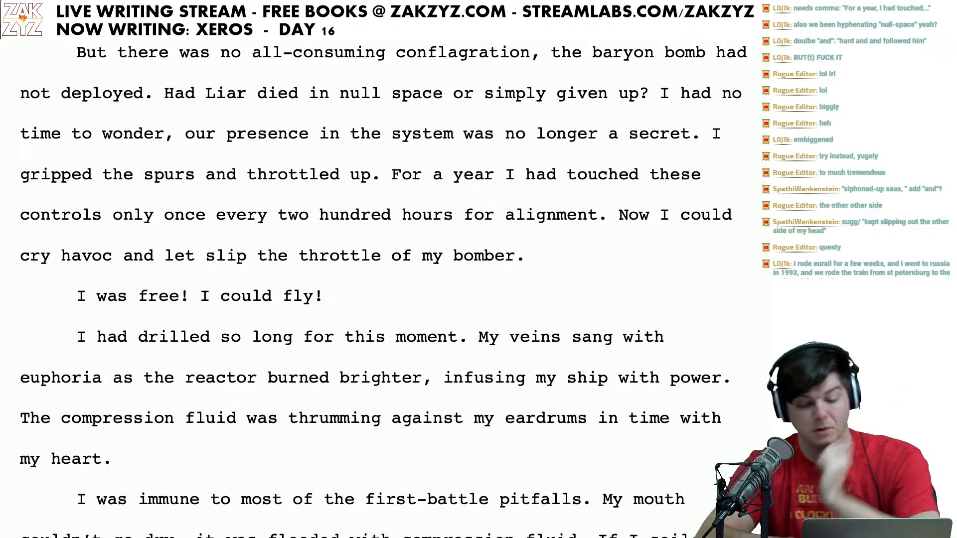
Step: Proofread the paragraph beginning "I had drilled so long for this moment" through "in time with my heart"
scroll(546, 312, "down", 1)
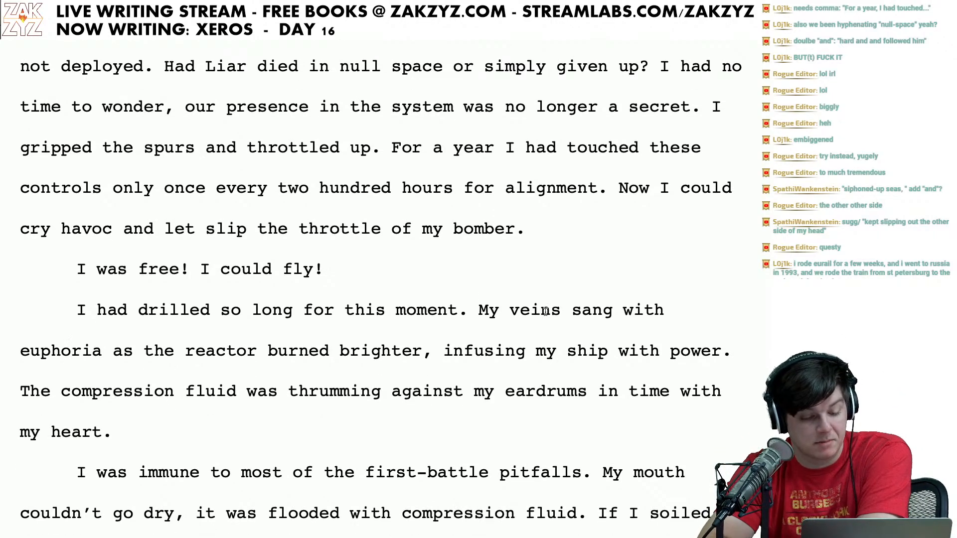
left_click(145, 366)
key("Right")
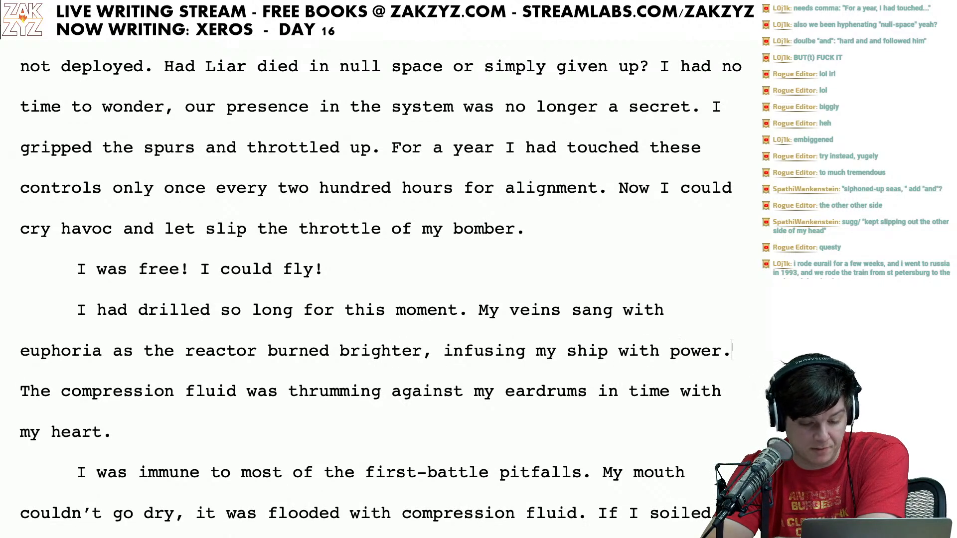
key("Right")
key("Right")
key("Right")
key("Right")
key("Right")
key("Right")
key("Right")
key("Right")
key("Right")
key("Right")
key("Right")
key("Right")
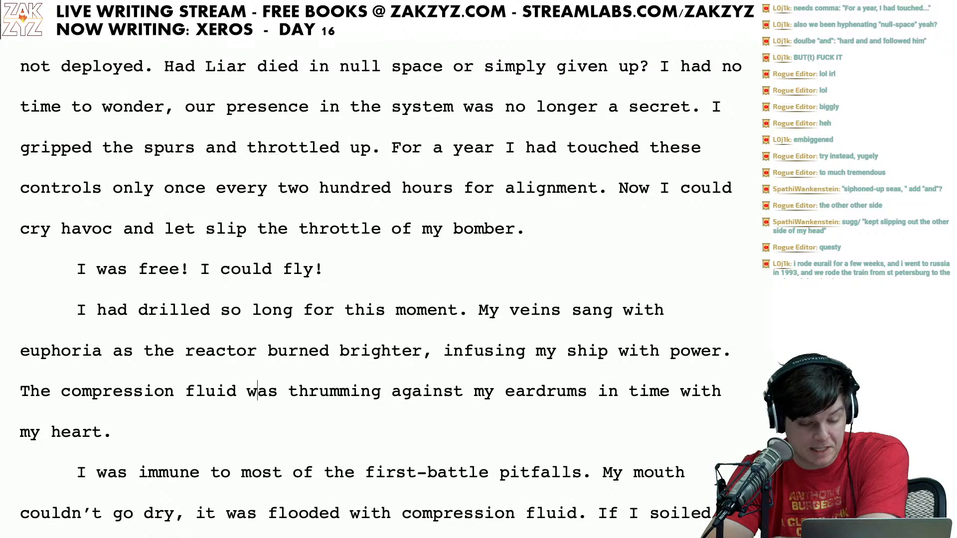
scroll(381, 289, "down", 2)
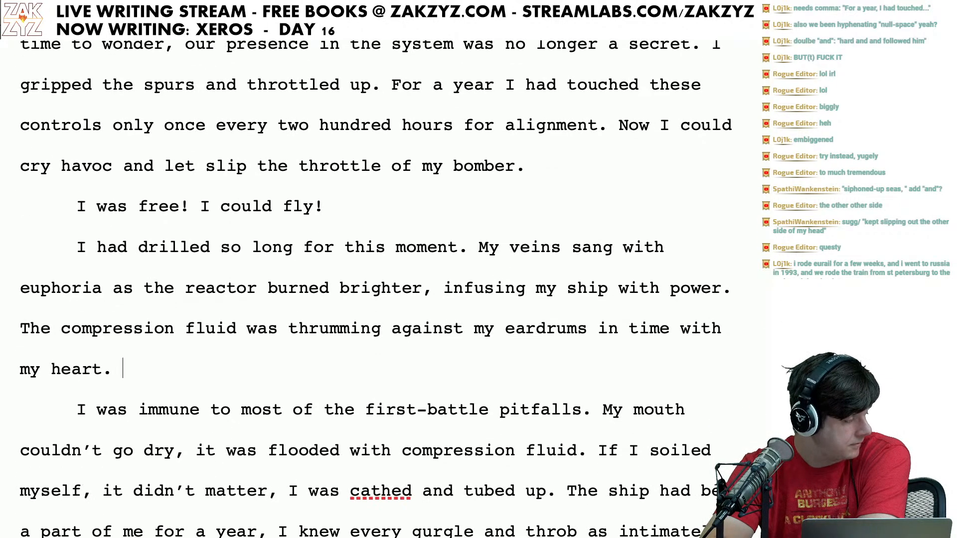
Step: Insert a comma after "For a year" in the sentence about touching the controls every two hundred hours
scroll(377, 289, "up", 6)
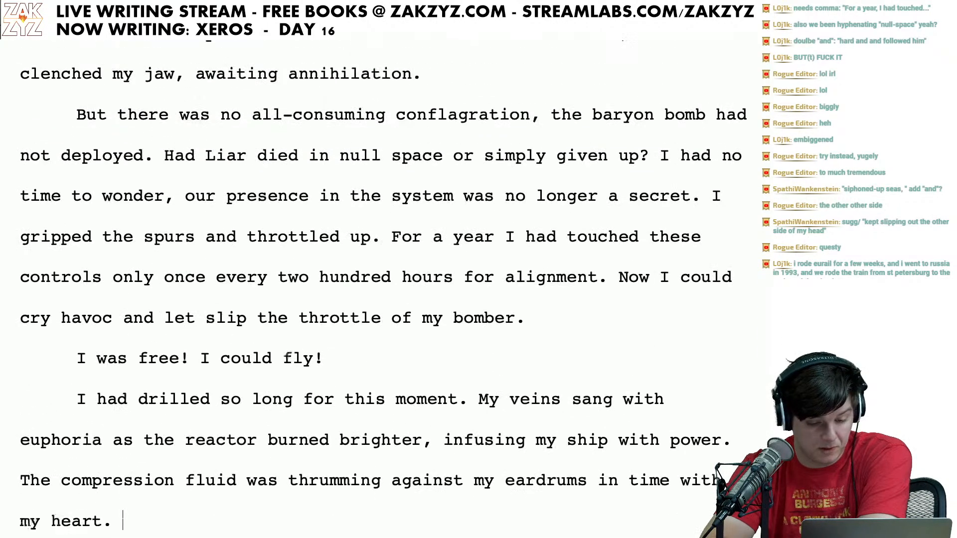
scroll(154, 333, "down", 1)
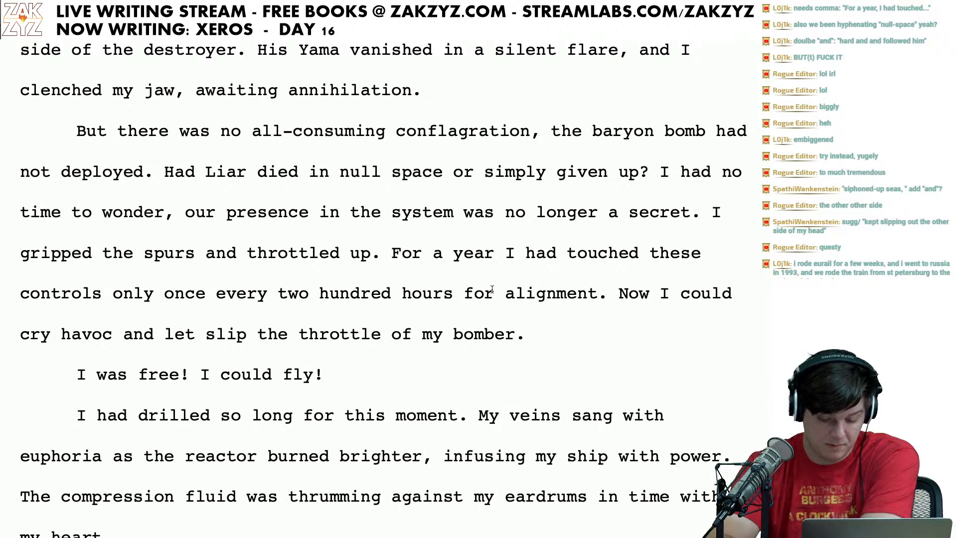
left_click(494, 256)
type(",")
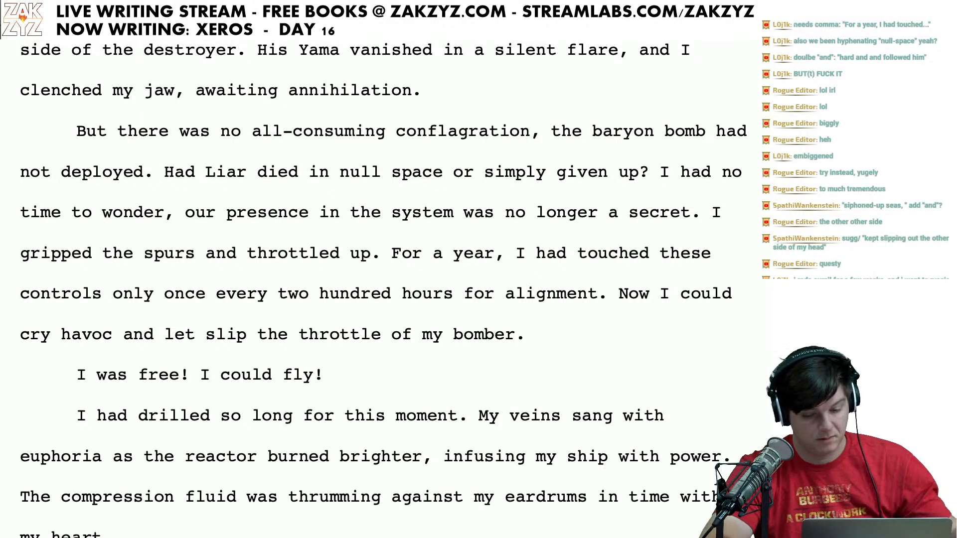
Step: Proofread the closing paragraph of page 153, beginning "I was immune to most of the first-battle pitfalls"
scroll(494, 256, "down", 5)
scroll(613, 270, "down", 5)
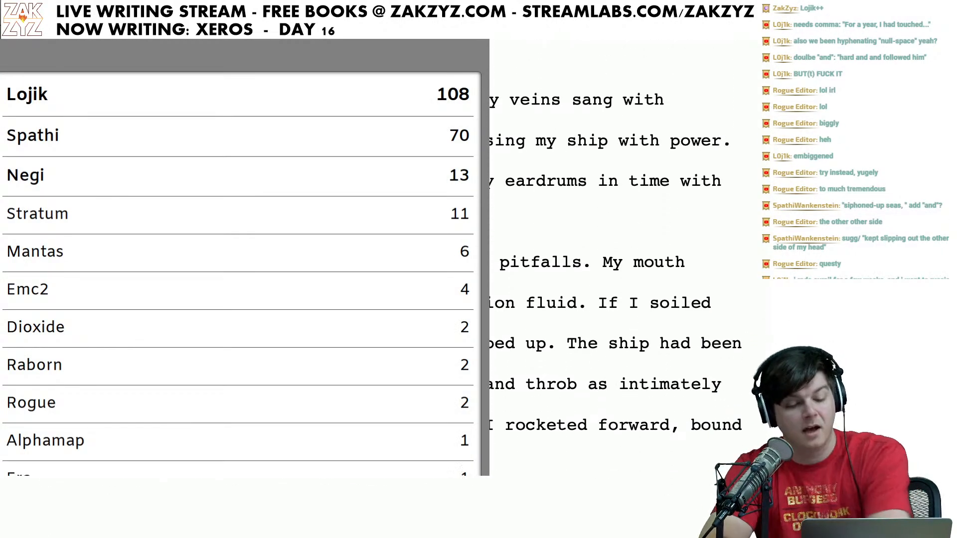
left_click(283, 253)
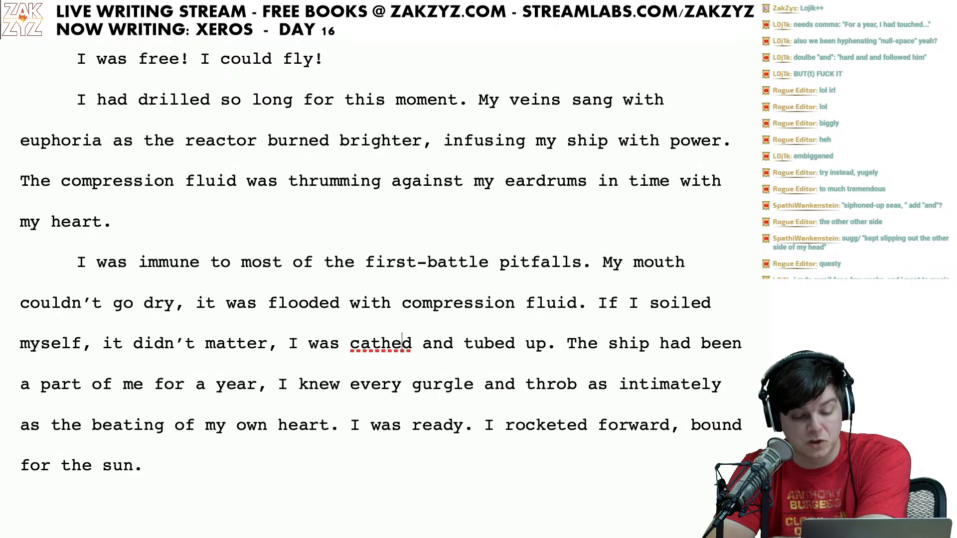
scroll(283, 251, "down", 1)
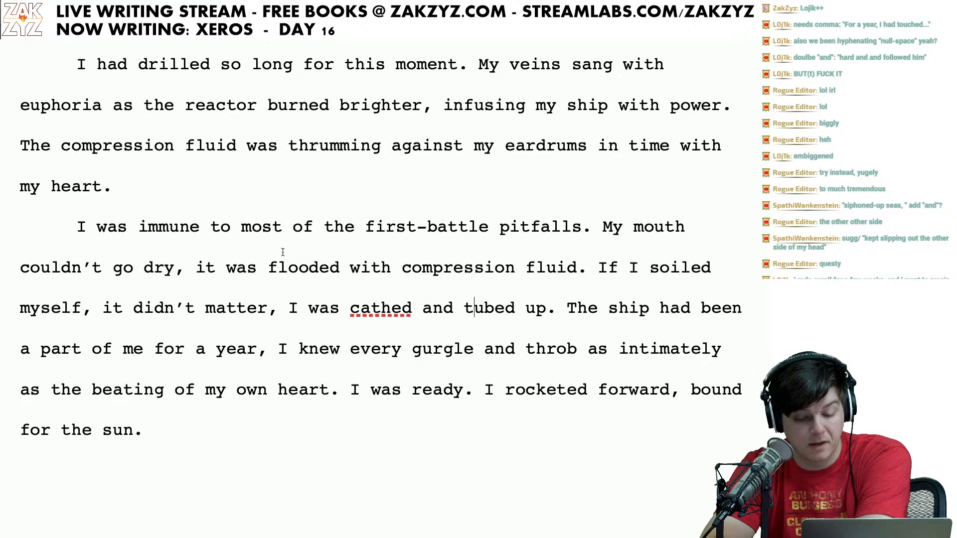
key("Right")
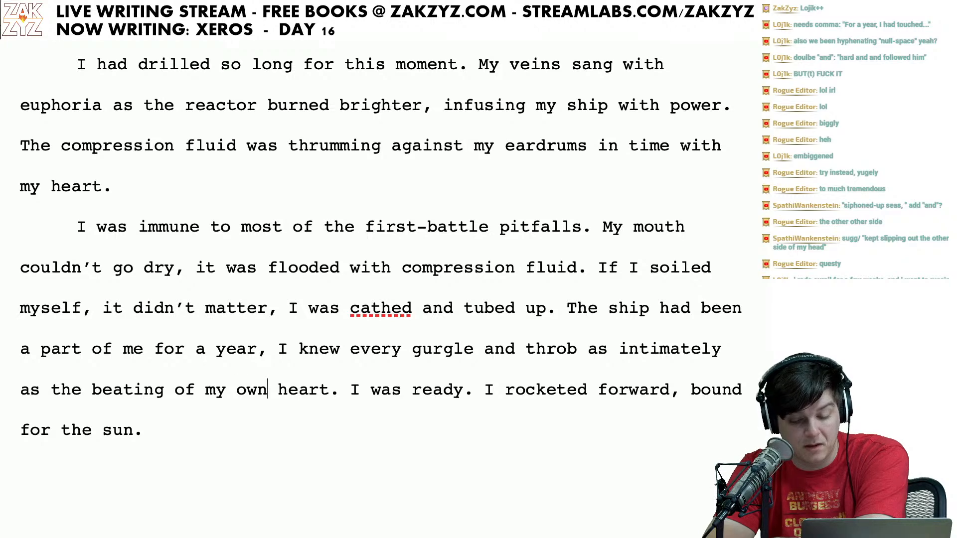
Step: End page 154's opening sentence after "racing ahead of me" with a period and start the next with "Even though I knew he was there,"
scroll(491, 278, "down", 5)
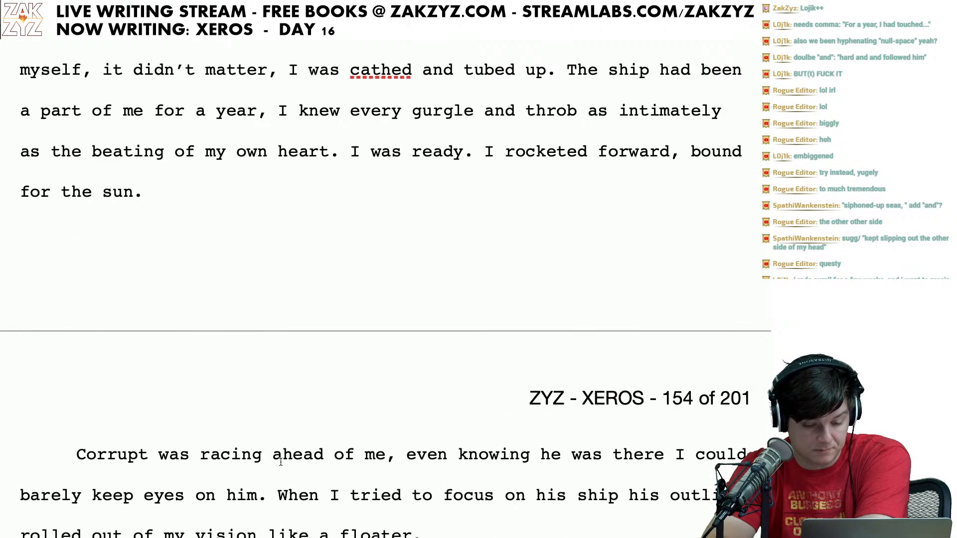
left_click(403, 455)
key("Left")
key("BackSpace")
type(". ")
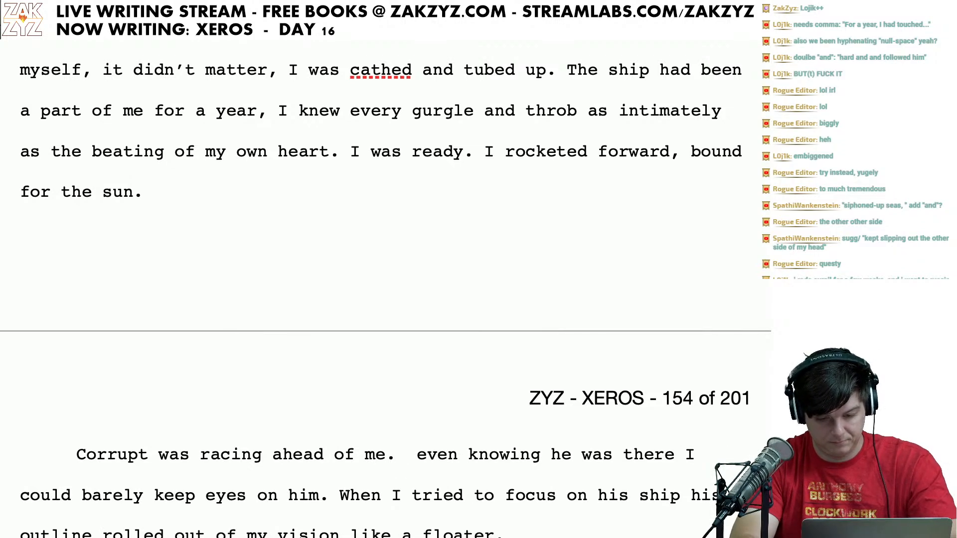
type("Even though I k")
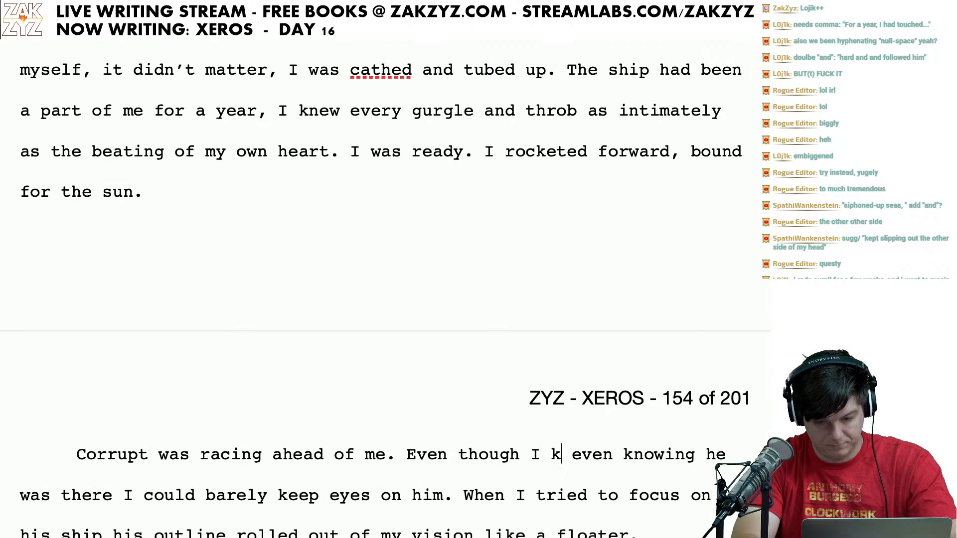
type("new he was there")
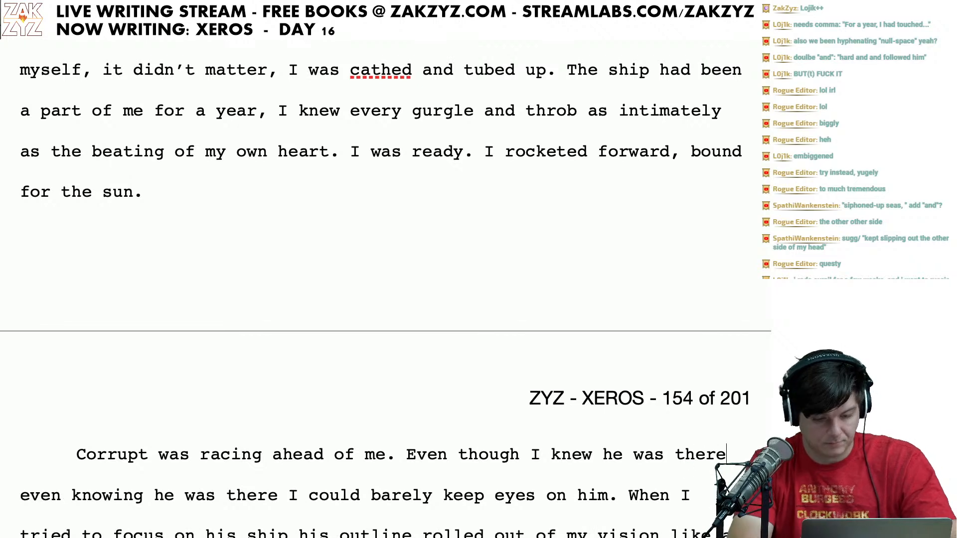
type(",")
Step: Delete the redundant phrase "even knowing he was there" before "I could barely keep eyes on him" on page 154
key("shift+Right")
key("shift+Right")
key("shift+Right")
key("shift+Right")
key("shift+Right")
key("shift+Right")
key("shift+Right")
key("shift+Right")
key("shift+Right")
key("shift+Right")
key("shift+Right")
key("shift+Right")
key("shift+Right")
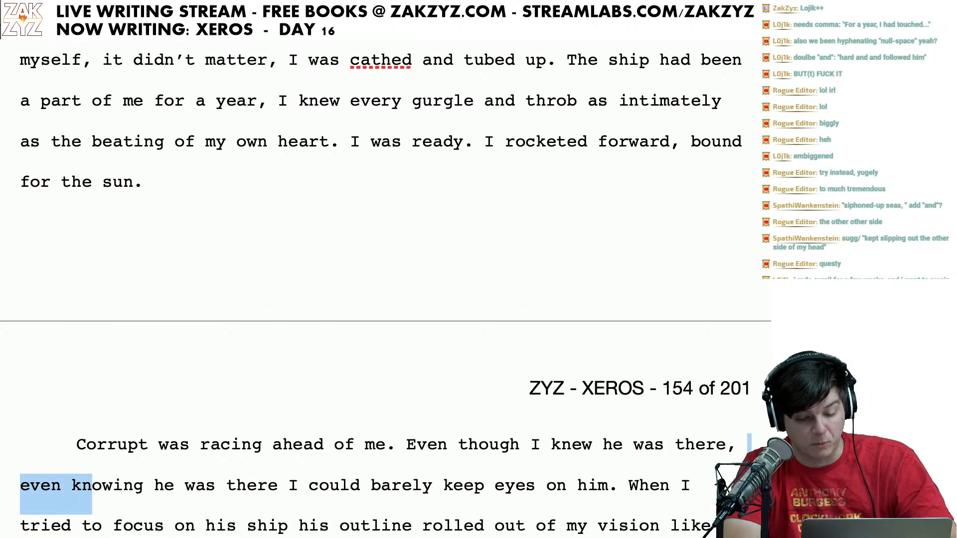
key("shift+Right")
key("shift+Right")
key("shift+Right")
key("shift+Right")
key("shift+Right")
key("shift+Right")
key("shift+Right")
key("shift+Right")
key("shift+Right")
key("shift+Right")
key("shift+Right")
key("shift+Right")
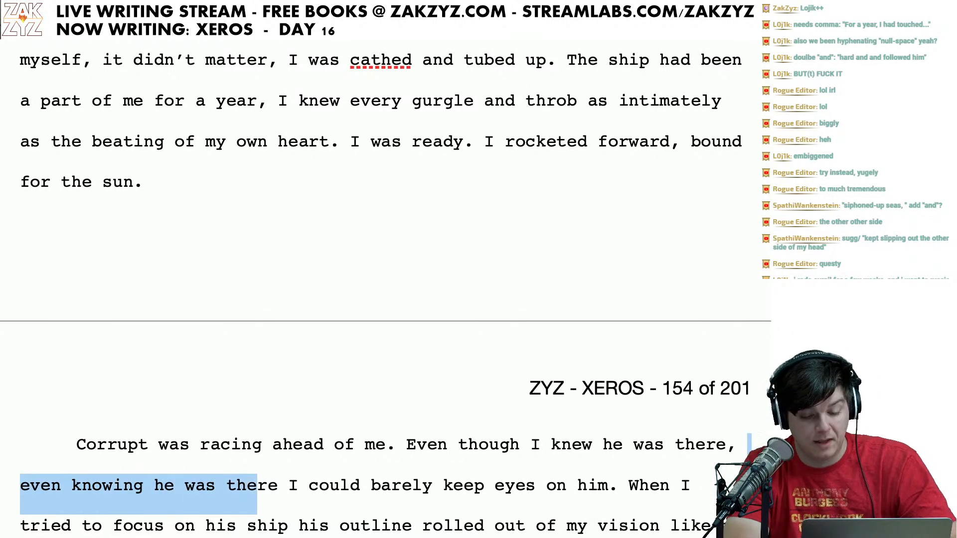
key("BackSpace")
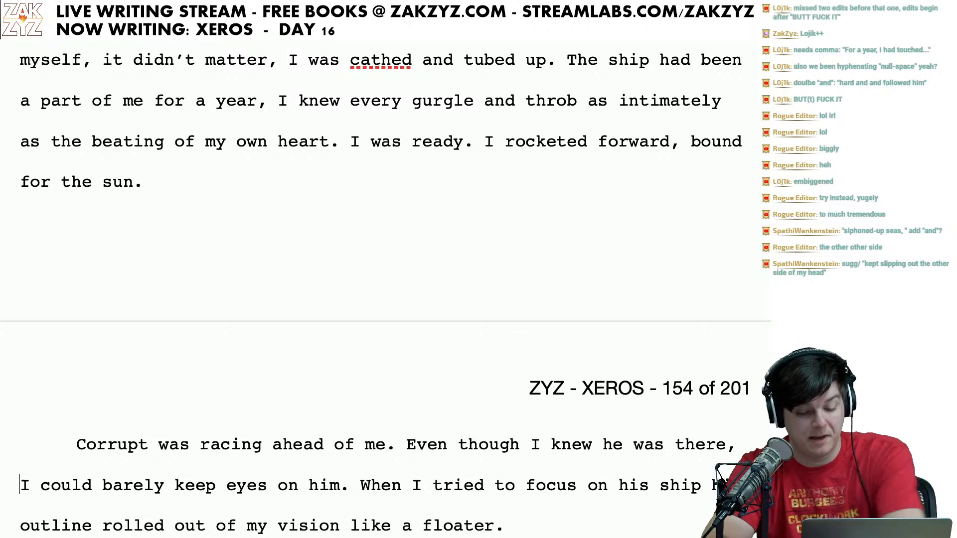
Step: Insert a comma after "When I tried to focus on his ship" in page 154's first paragraph
scroll(237, 506, "down", 3)
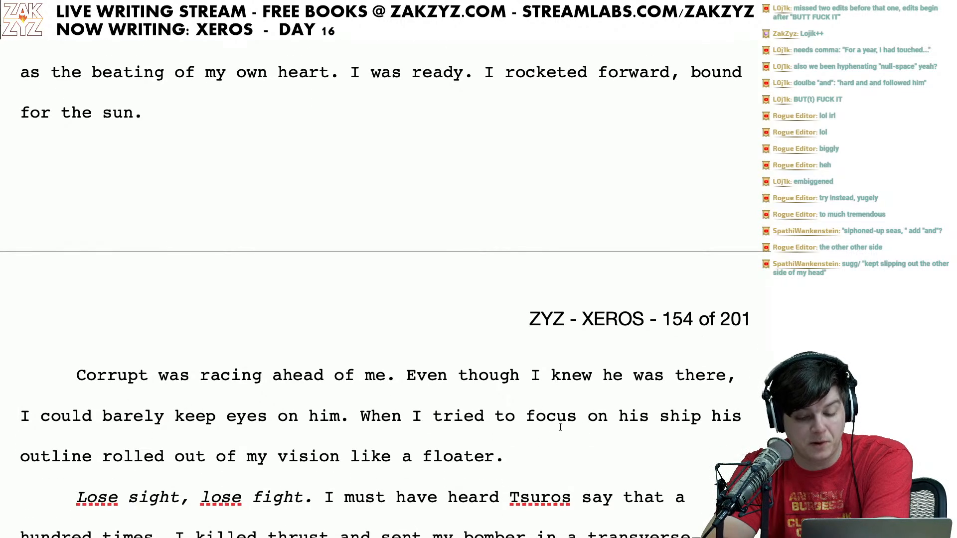
left_click(707, 416)
type(",")
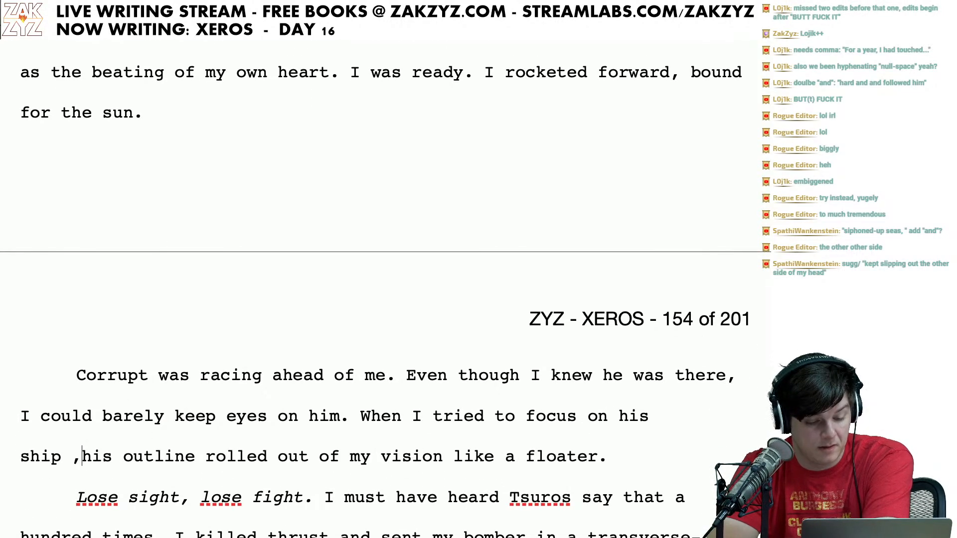
key("BackSpace")
key("Right")
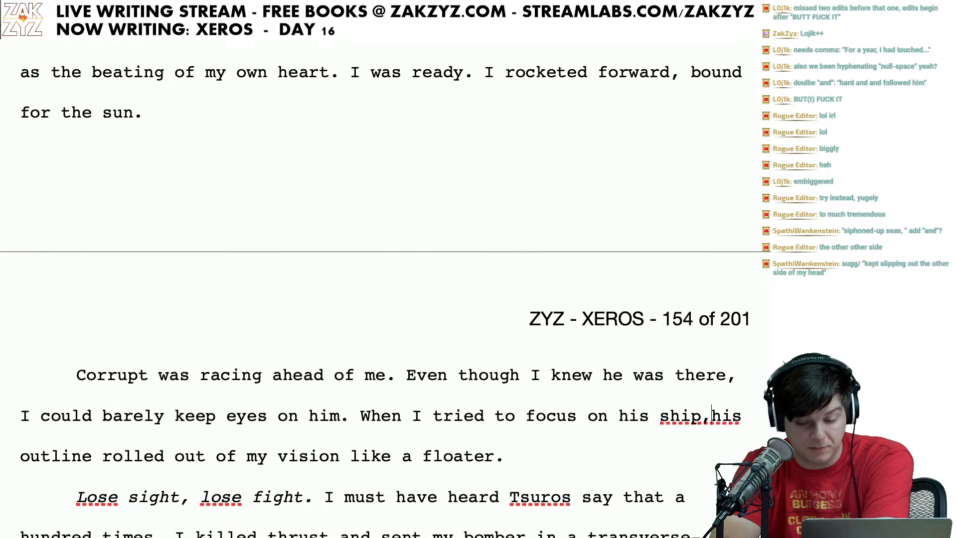
Step: Break the paragraph after the italic line "Lose sight, lose fight." so "I must have heard Tsuros" starts a new one
scroll(386, 296, "down", 5)
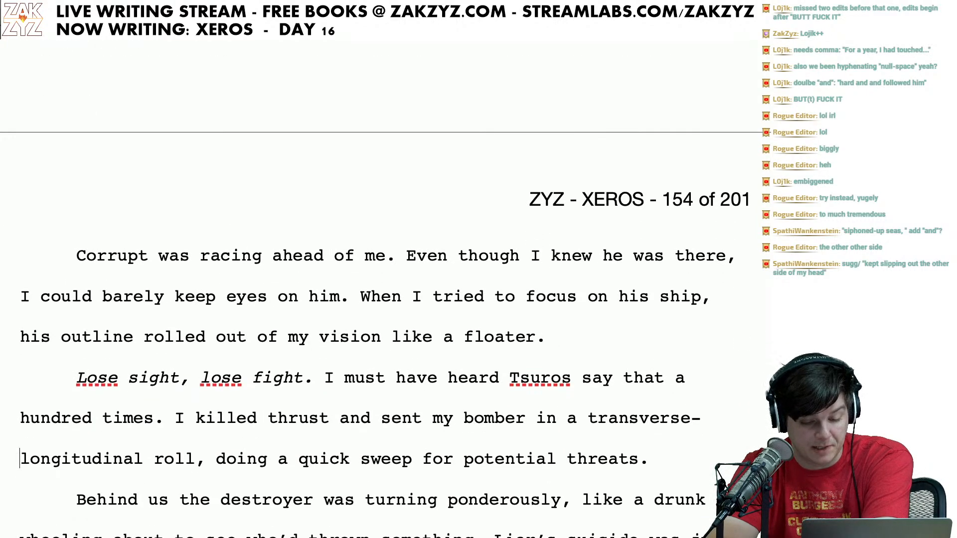
left_click(325, 377)
key("Return")
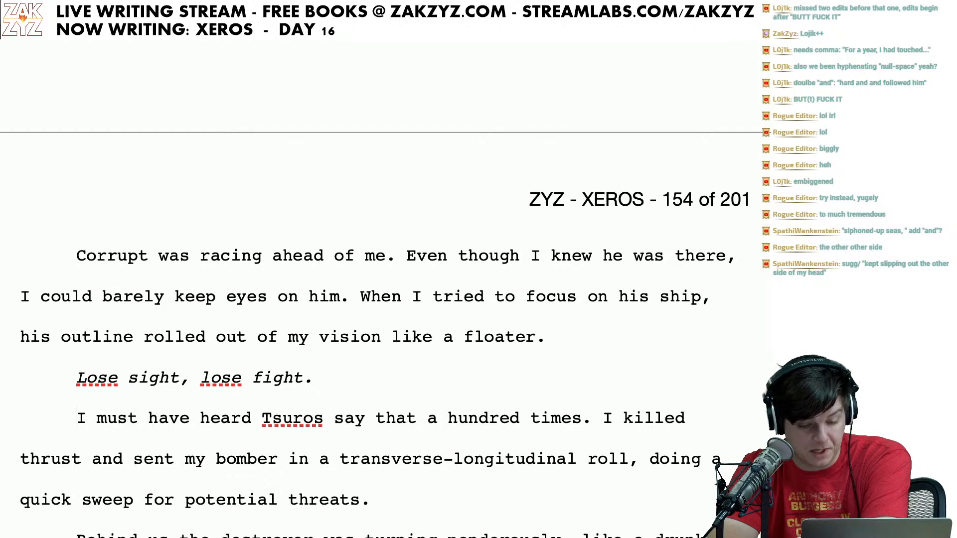
key("Right")
key("Right")
scroll(76, 417, "down", 1)
key("Down")
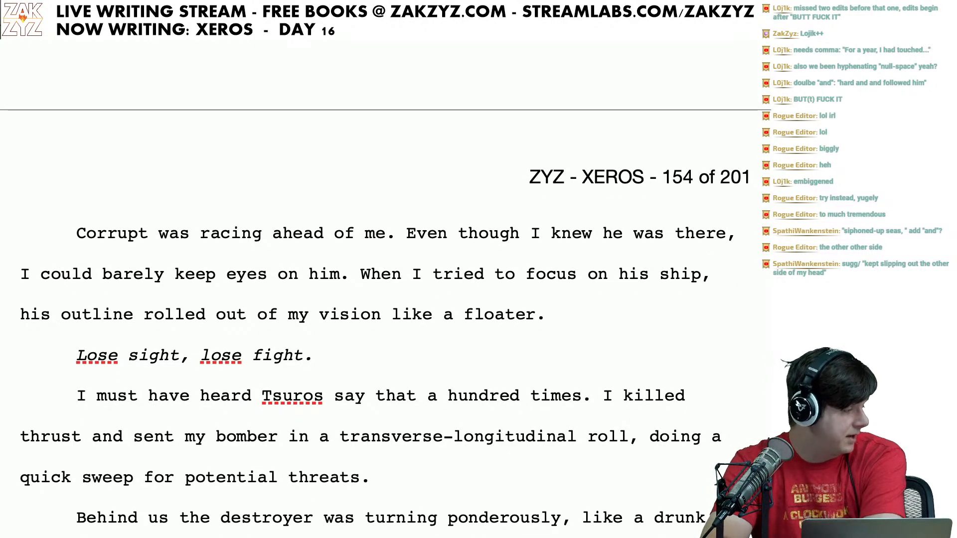
Step: Hyphenate "null space" as "null-space" in page 153's question about whether Liar had died or given up
scroll(386, 324, "up", 8)
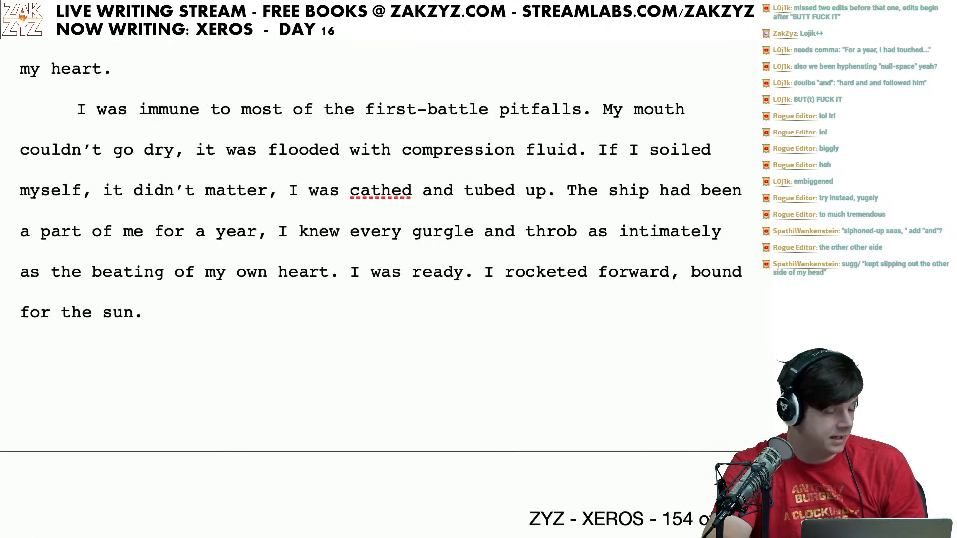
scroll(371, 288, "up", 5)
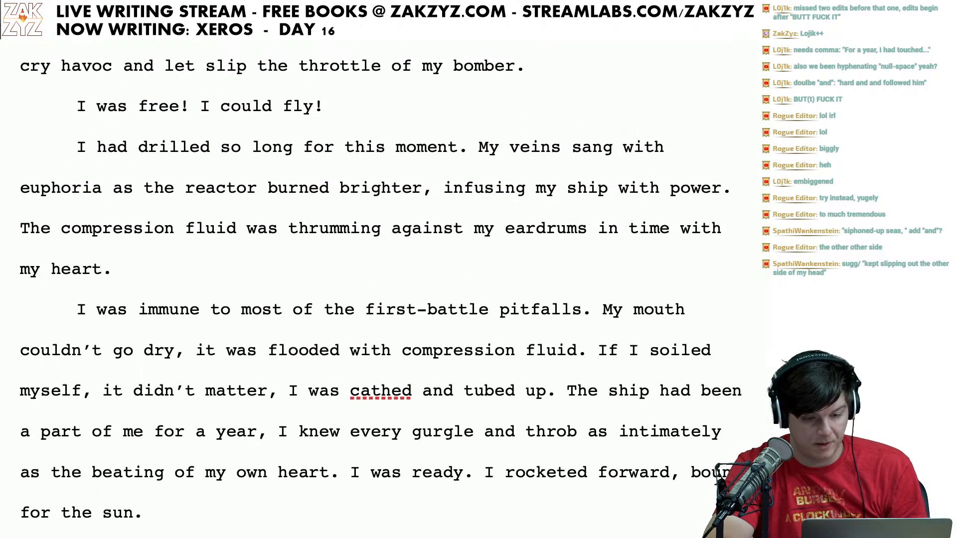
scroll(371, 288, "up", 6)
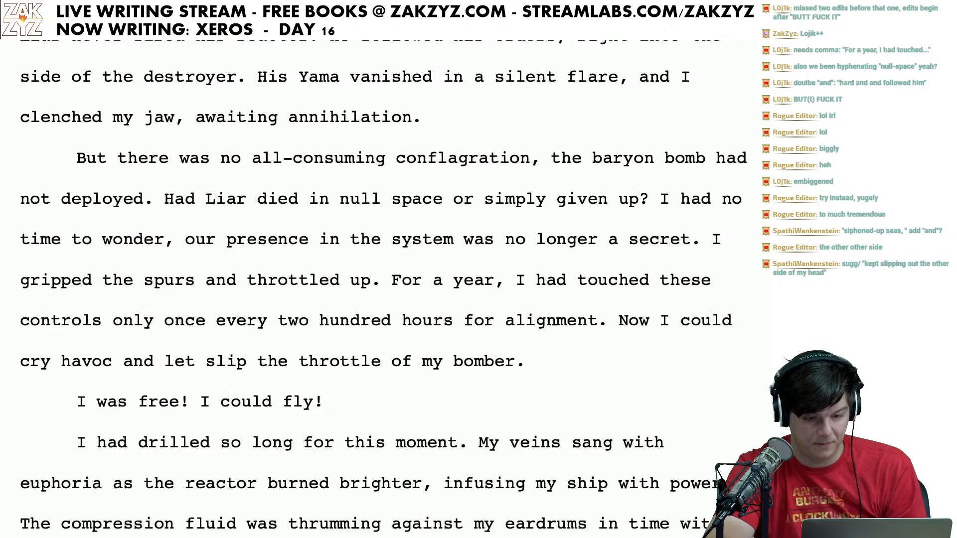
scroll(371, 288, "up", 5)
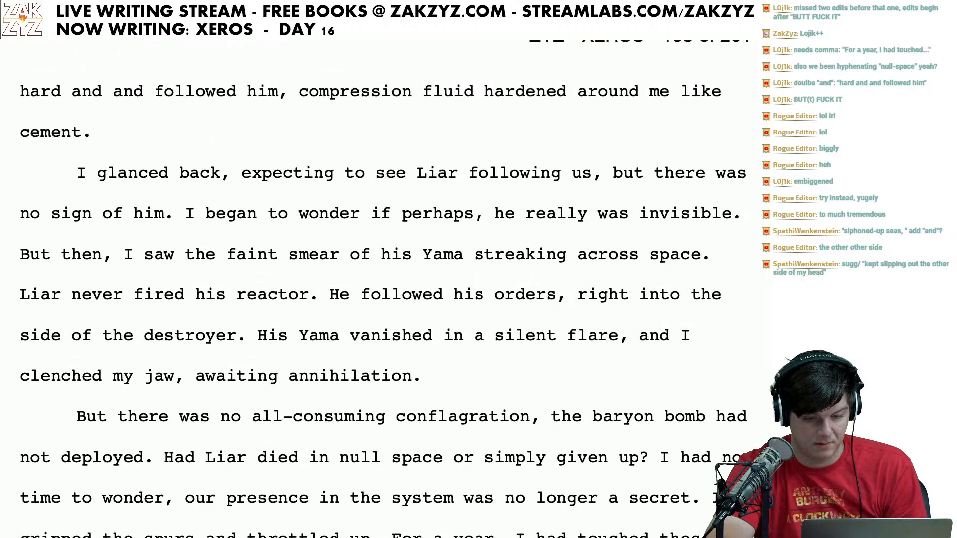
scroll(371, 287, "up", 10)
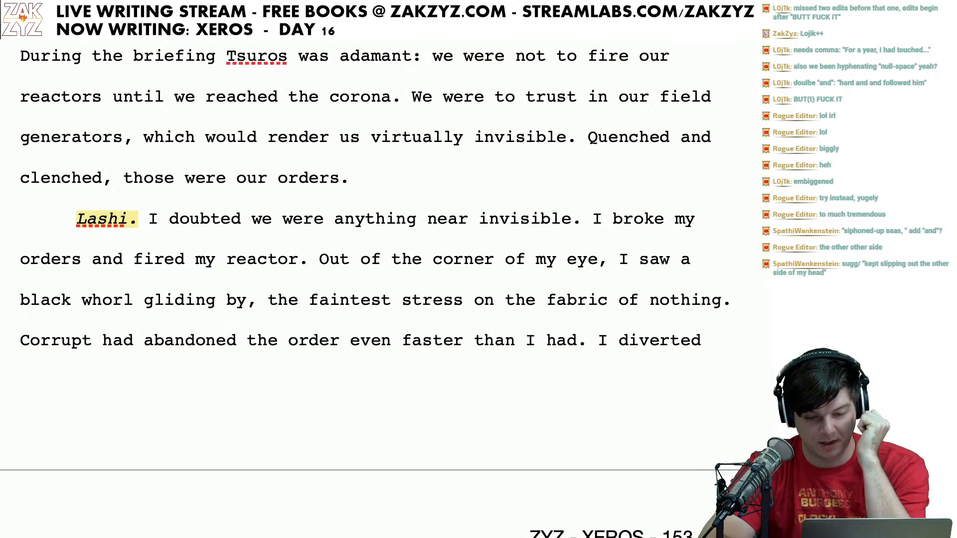
scroll(371, 287, "down", 1)
scroll(371, 287, "up", 4)
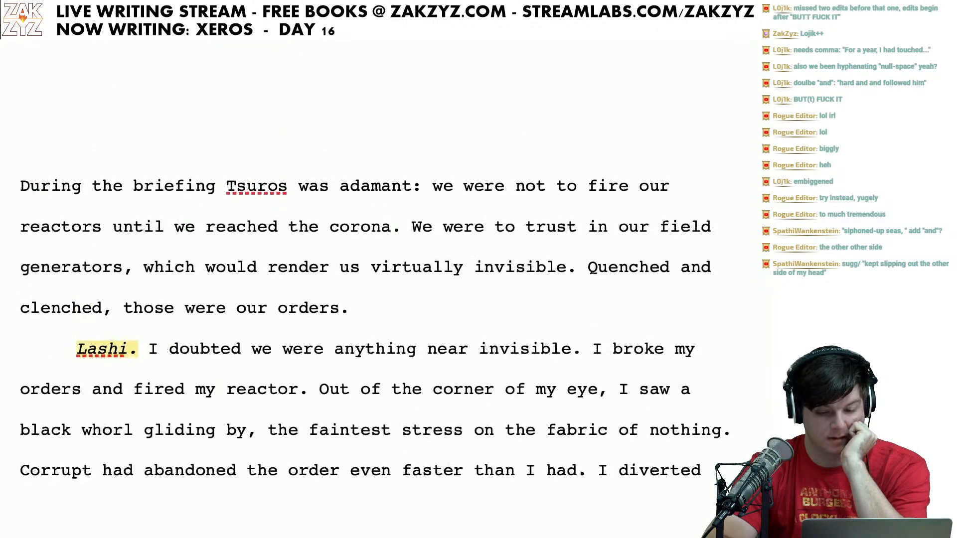
scroll(371, 287, "up", 2)
scroll(371, 287, "down", 6)
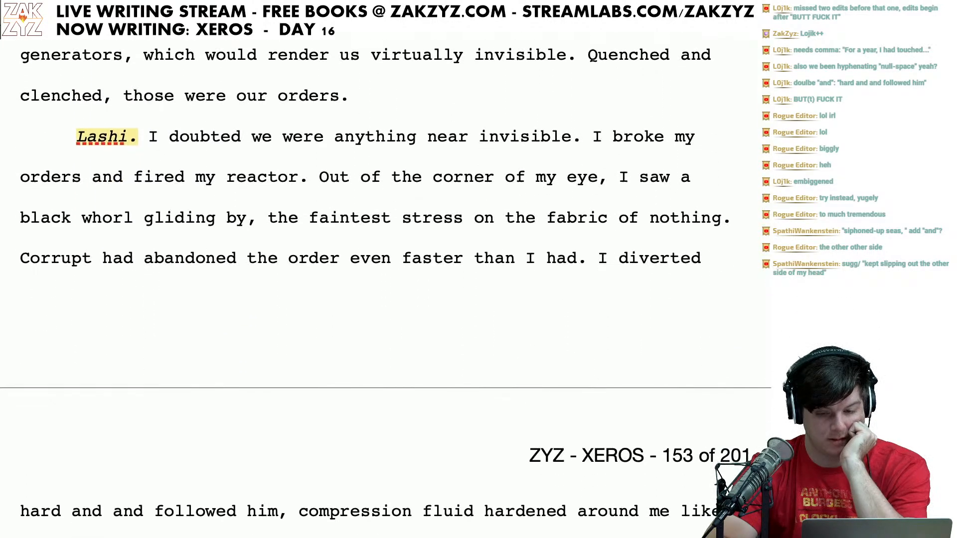
scroll(371, 287, "down", 4)
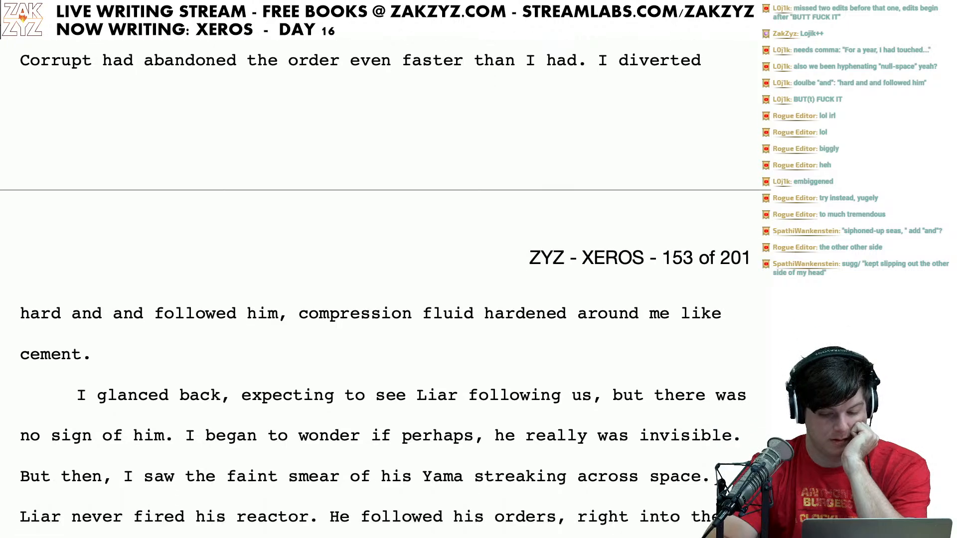
scroll(371, 287, "down", 3)
scroll(371, 288, "down", 2)
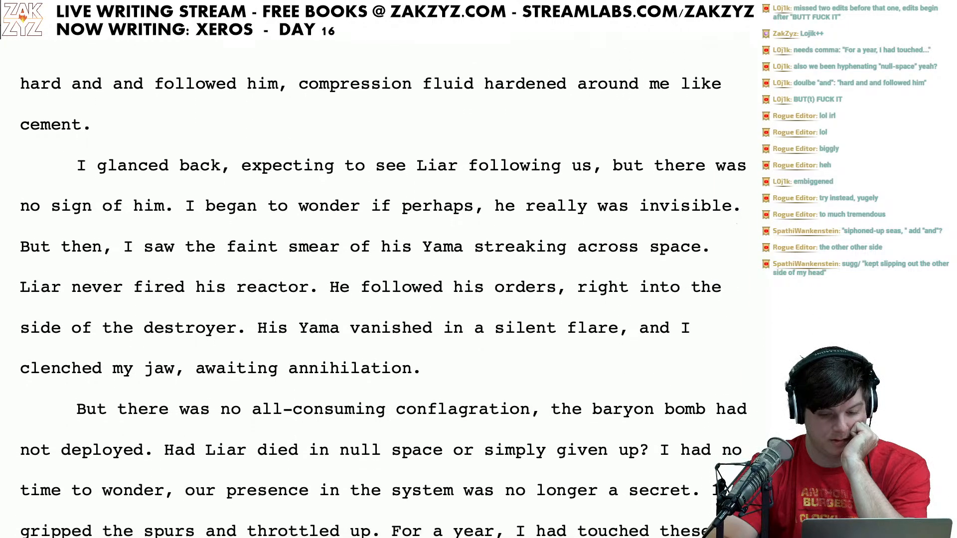
scroll(371, 287, "down", 1)
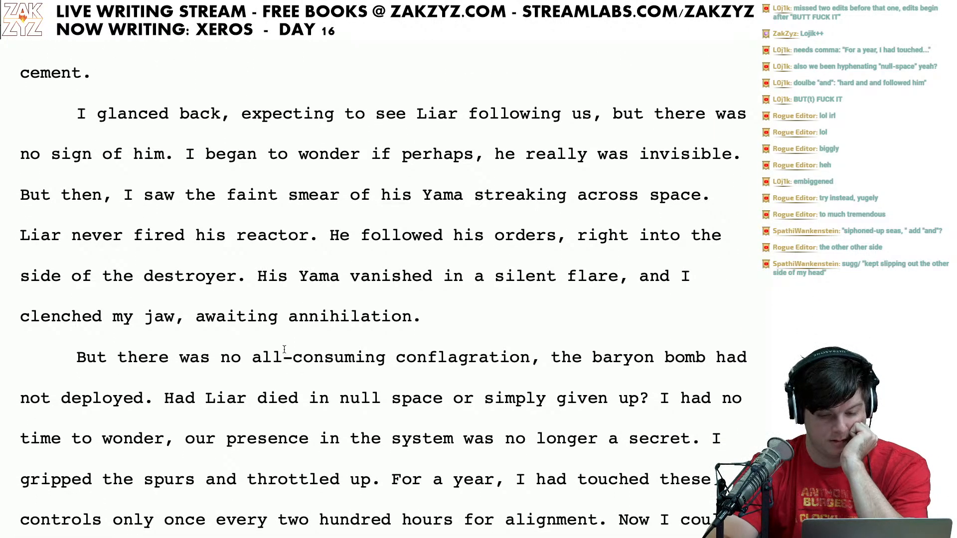
left_click(391, 404)
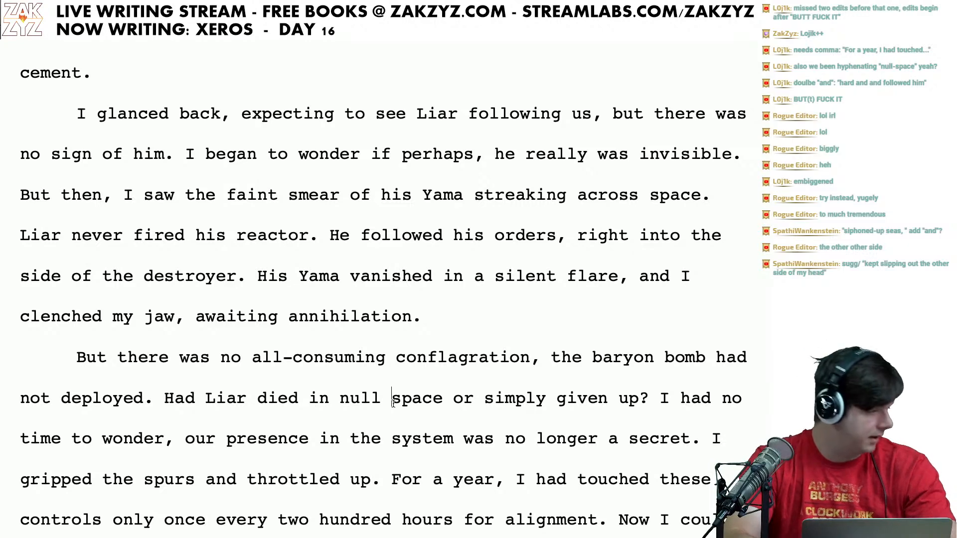
key("BackSpace")
type("0")
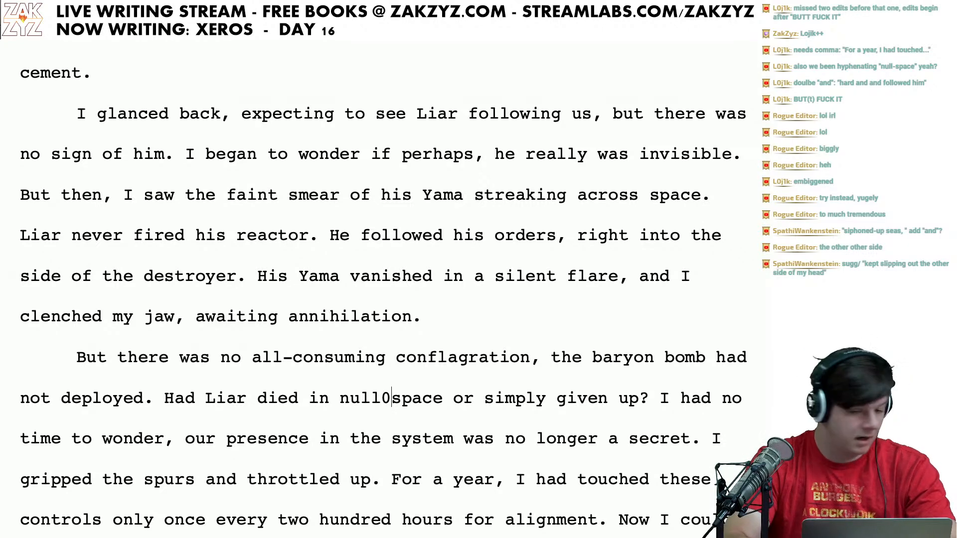
key("BackSpace")
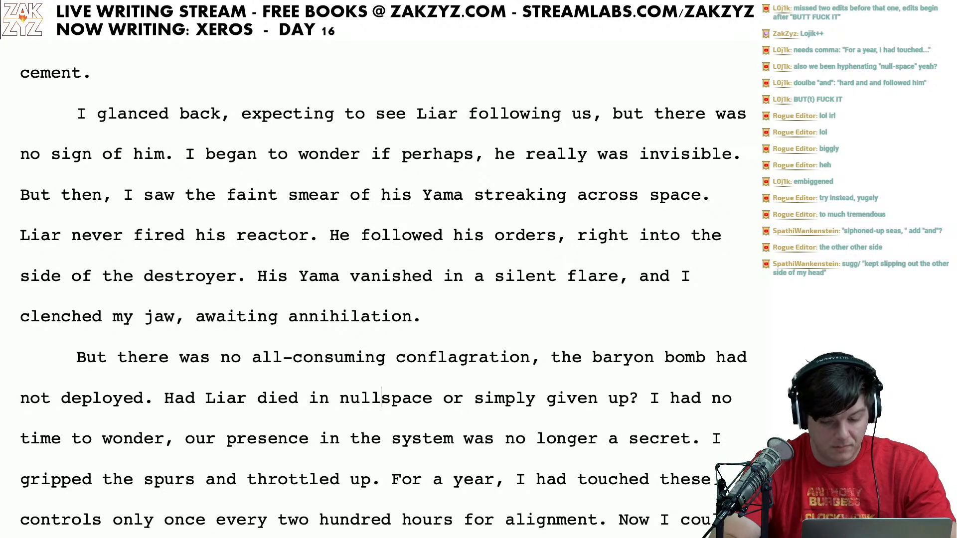
type("-")
Step: Review the text from the end of page 152 to the start of page 154 for remaining corrections
scroll(379, 289, "down", 2)
scroll(379, 289, "down", 7)
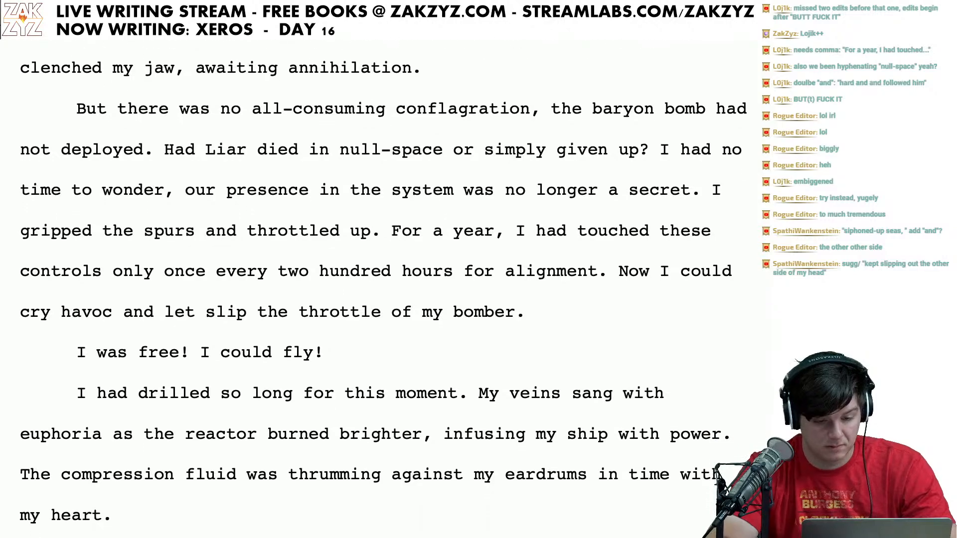
scroll(379, 289, "down", 6)
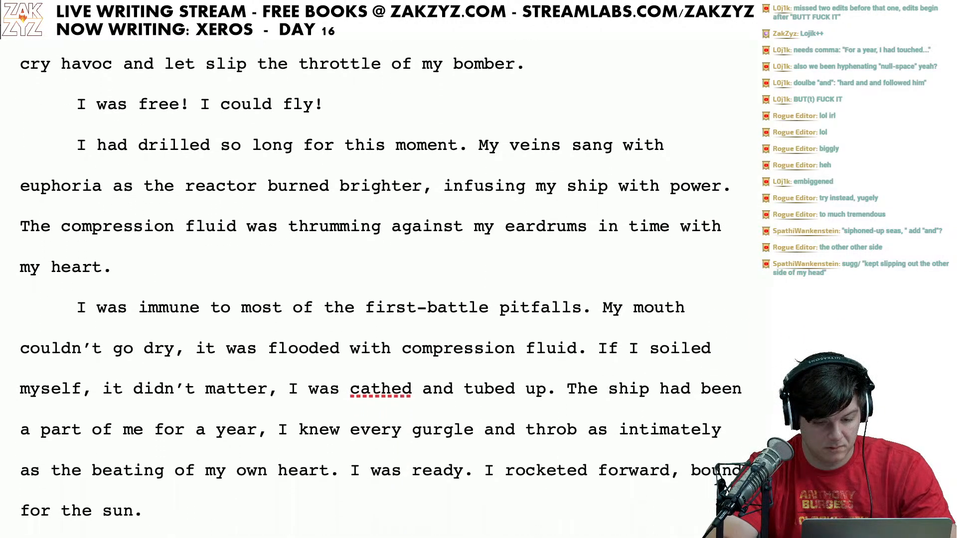
scroll(379, 290, "down", 6)
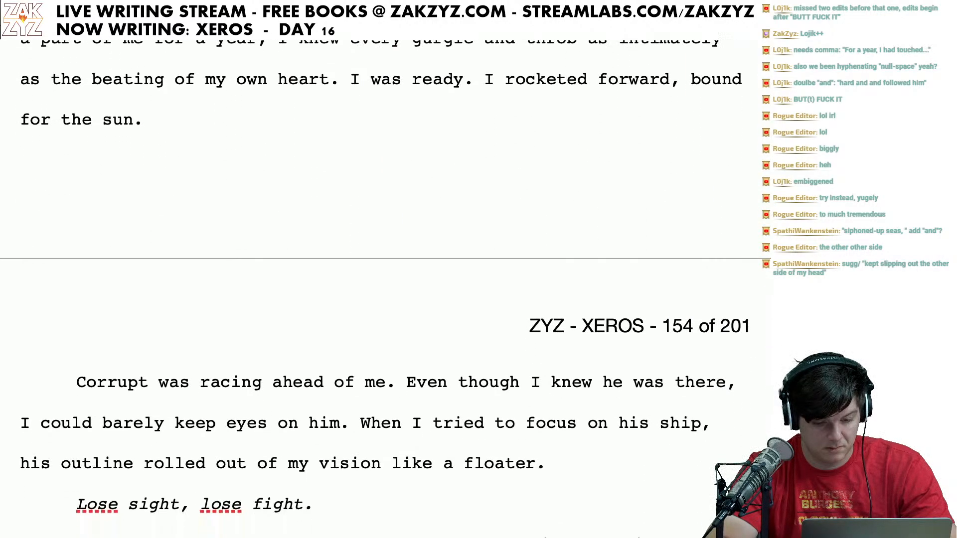
scroll(379, 289, "down", 5)
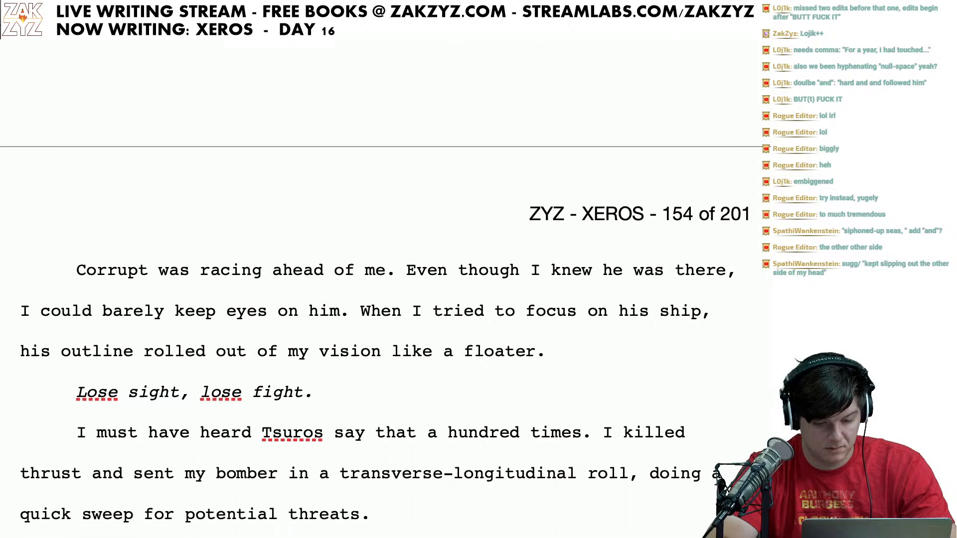
scroll(379, 289, "up", 19)
scroll(379, 289, "up", 6)
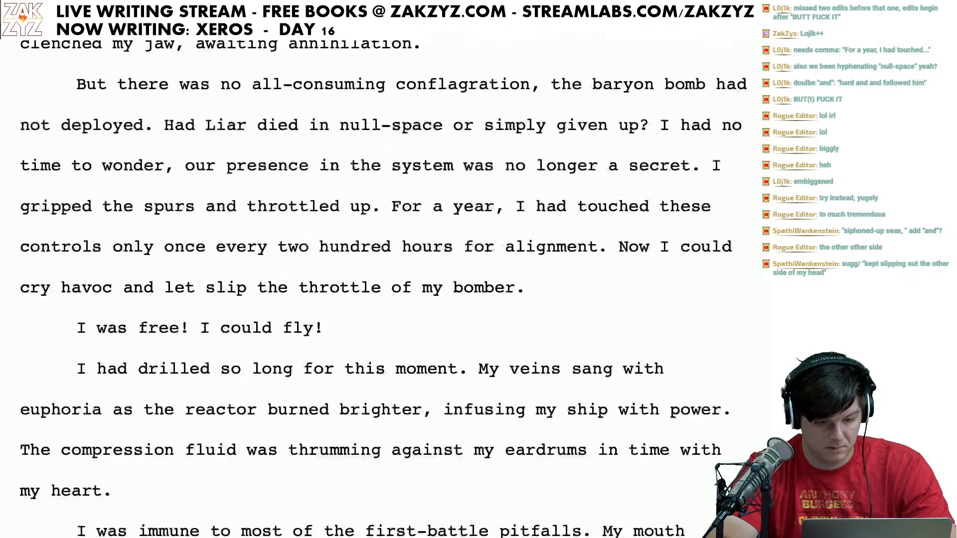
scroll(379, 289, "up", 9)
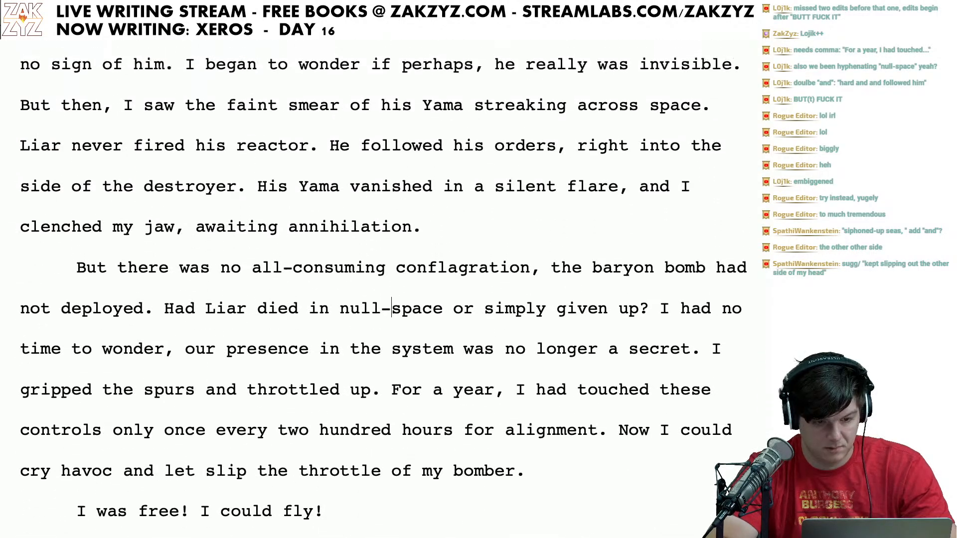
scroll(379, 289, "up", 6)
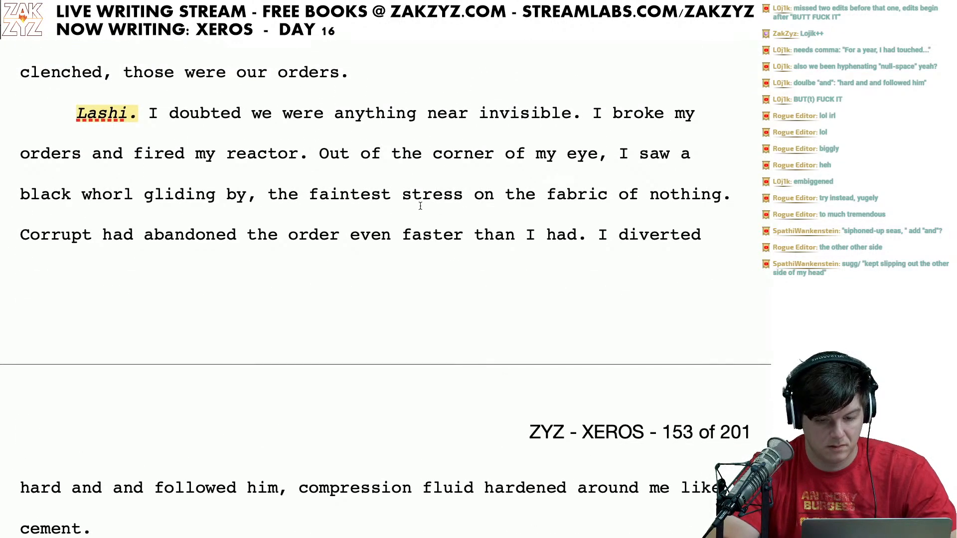
Step: Split the sentence at the top of page 153 after "followed him" so "Compression fluid hardened around me" starts a new sentence
scroll(414, 361, "down", 5)
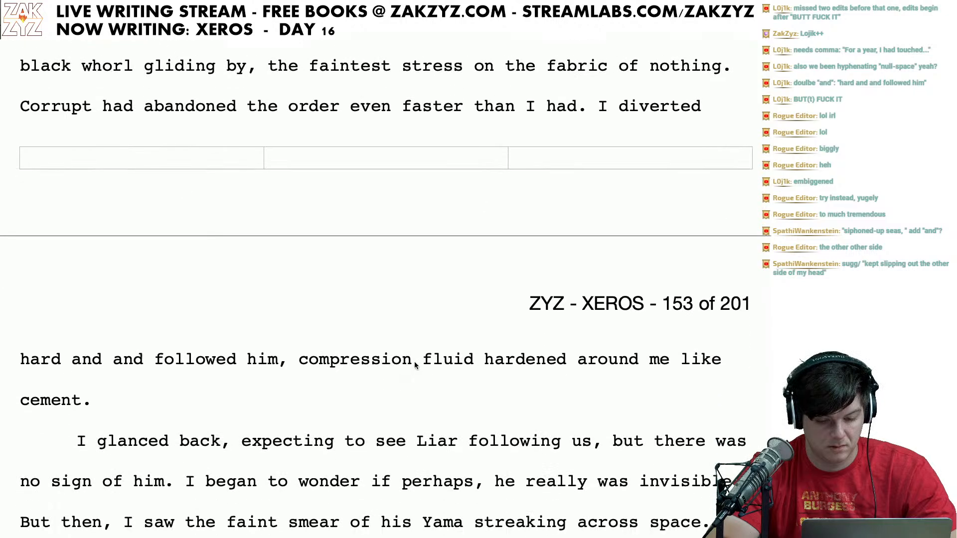
scroll(414, 362, "down", 3)
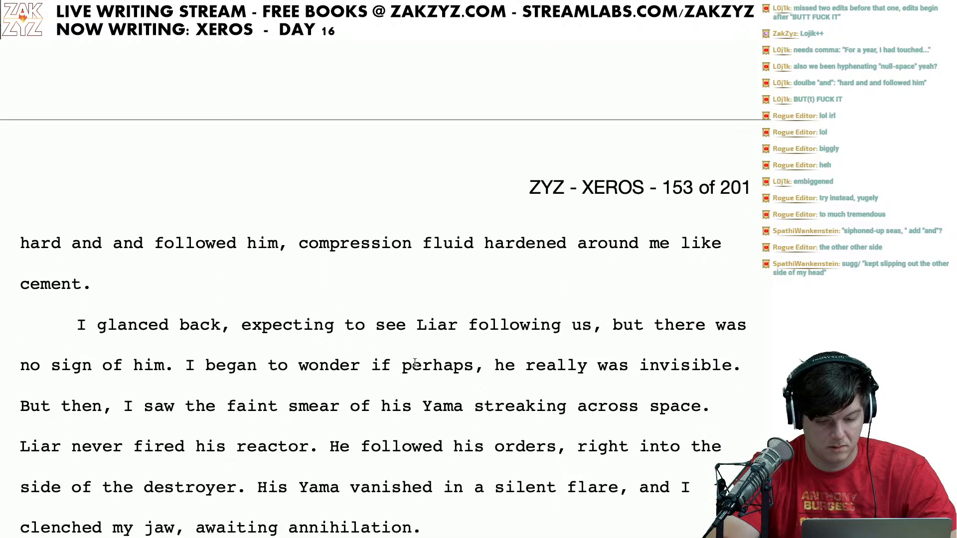
scroll(415, 362, "up", 5)
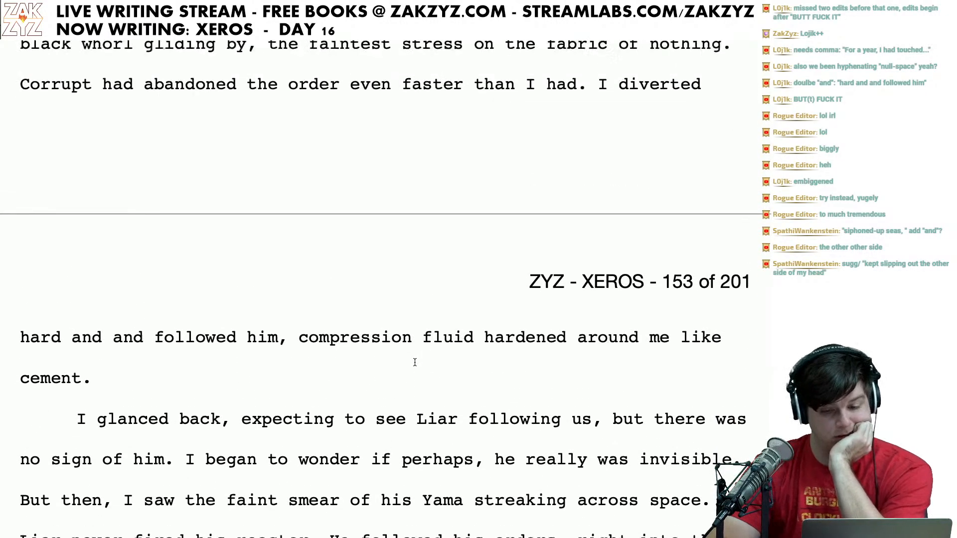
scroll(521, 264, "up", 4)
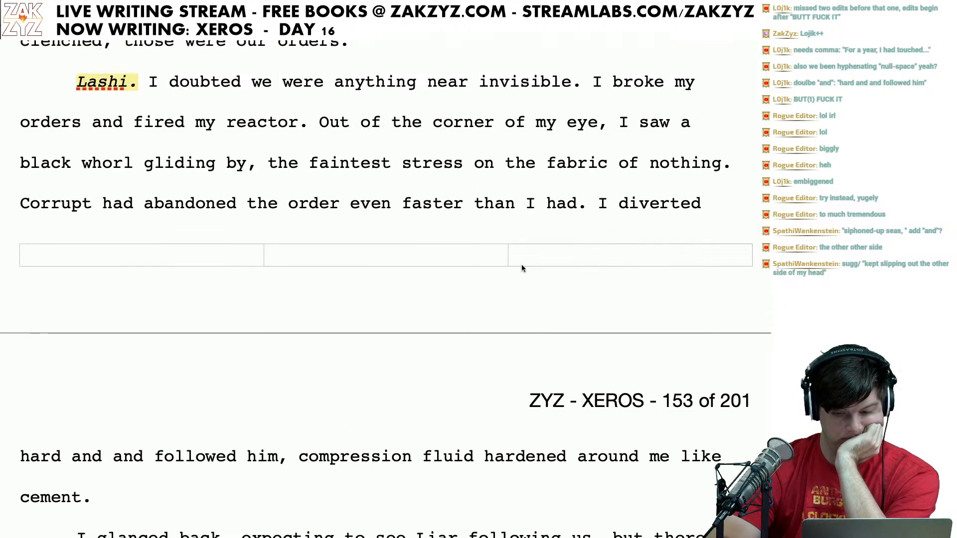
scroll(567, 325, "down", 4)
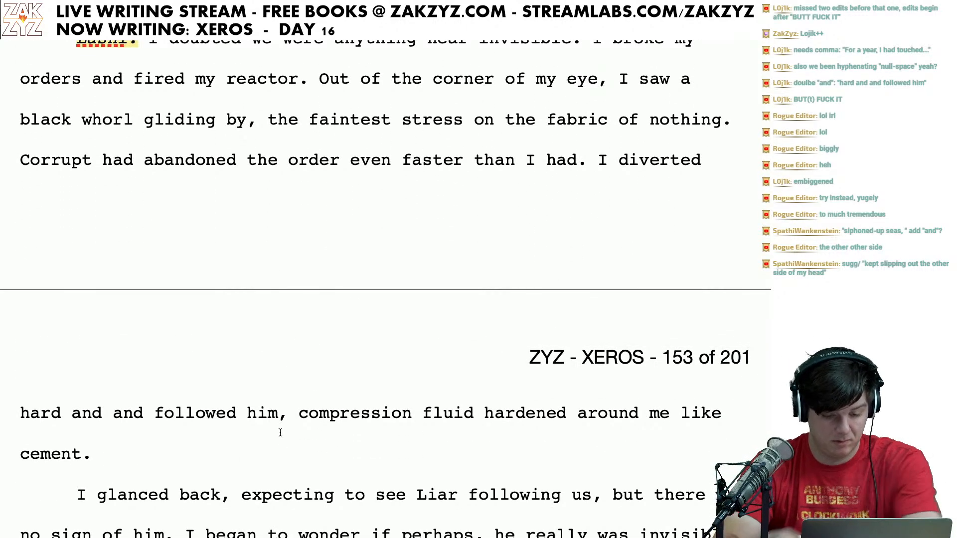
type(".")
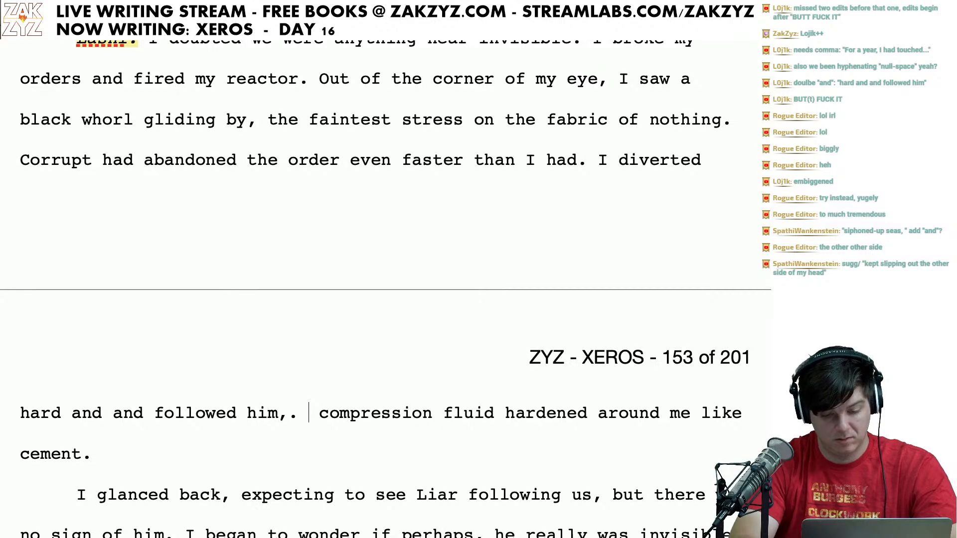
key("BackSpace")
key("BackSpace")
key("BackSpace")
type(".")
key("Right")
key("Delete")
type("C")
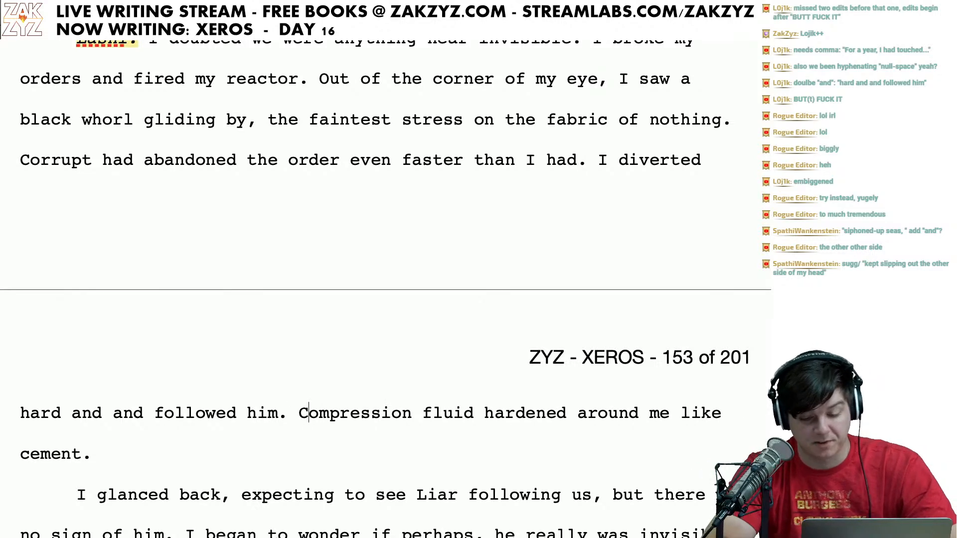
Step: Reread page 153 from its opening lines to the paragraph about first-battle pitfalls, checking for remaining corrections
scroll(265, 431, "down", 4)
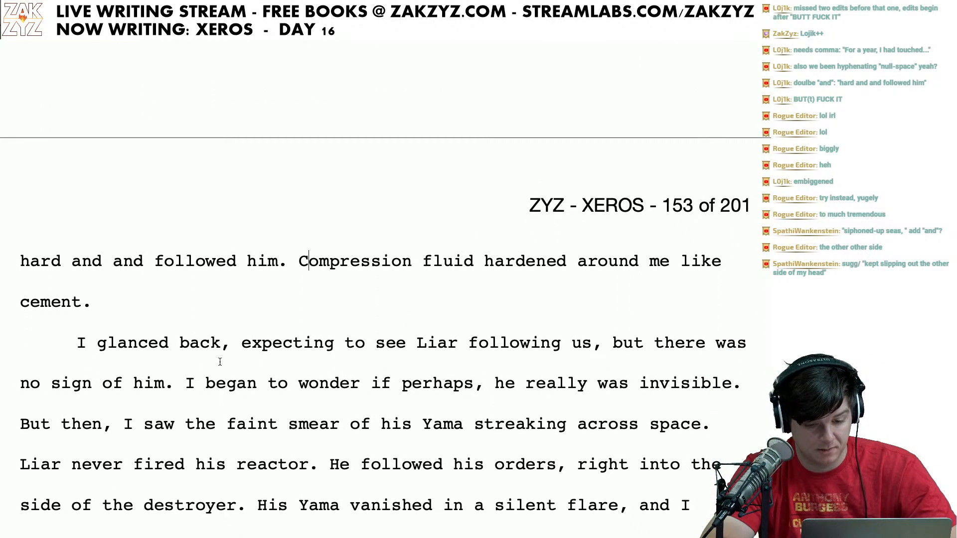
scroll(235, 352, "down", 5)
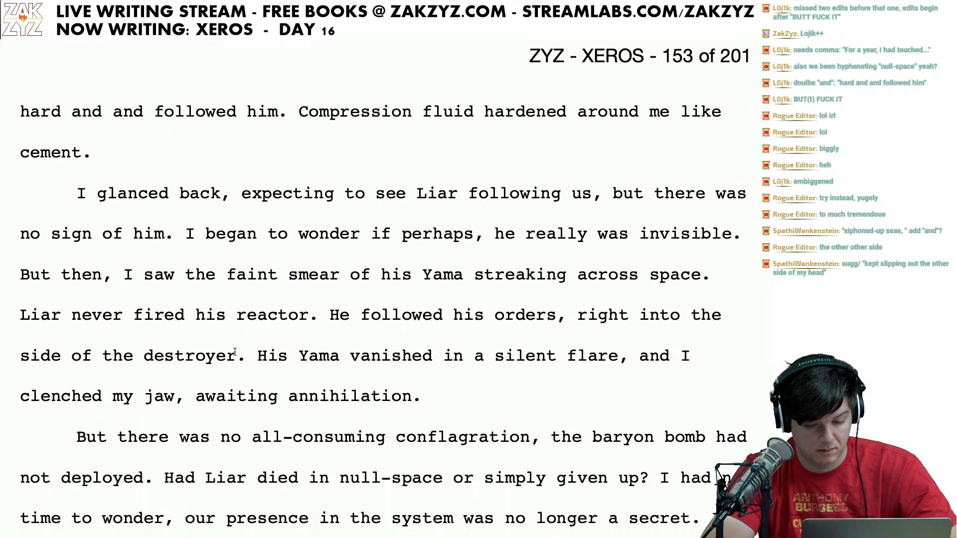
scroll(234, 352, "down", 5)
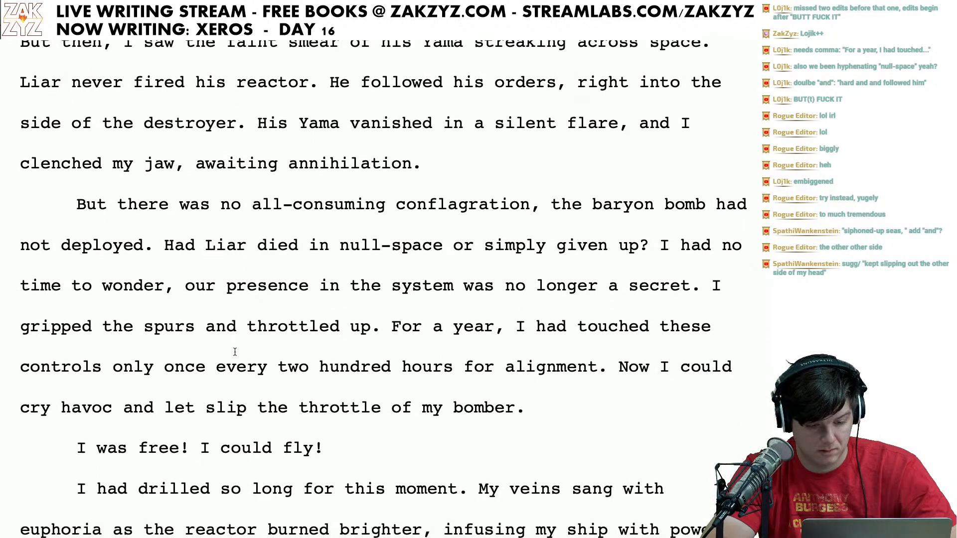
scroll(235, 352, "down", 4)
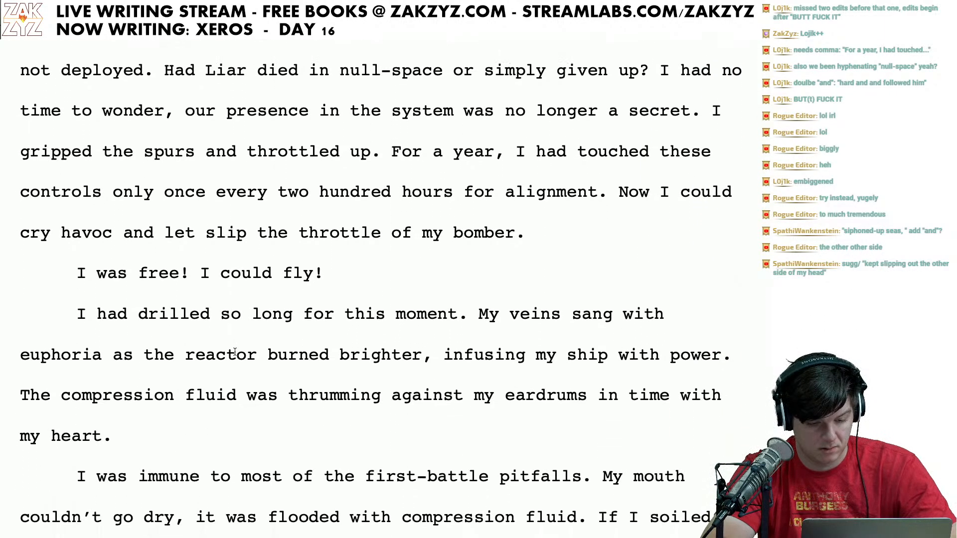
scroll(235, 352, "down", 4)
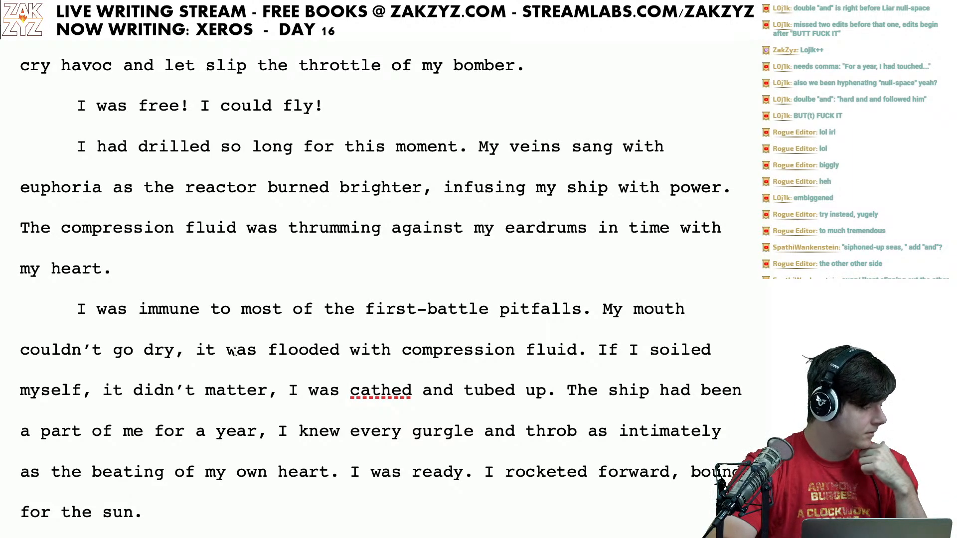
scroll(235, 352, "up", 11)
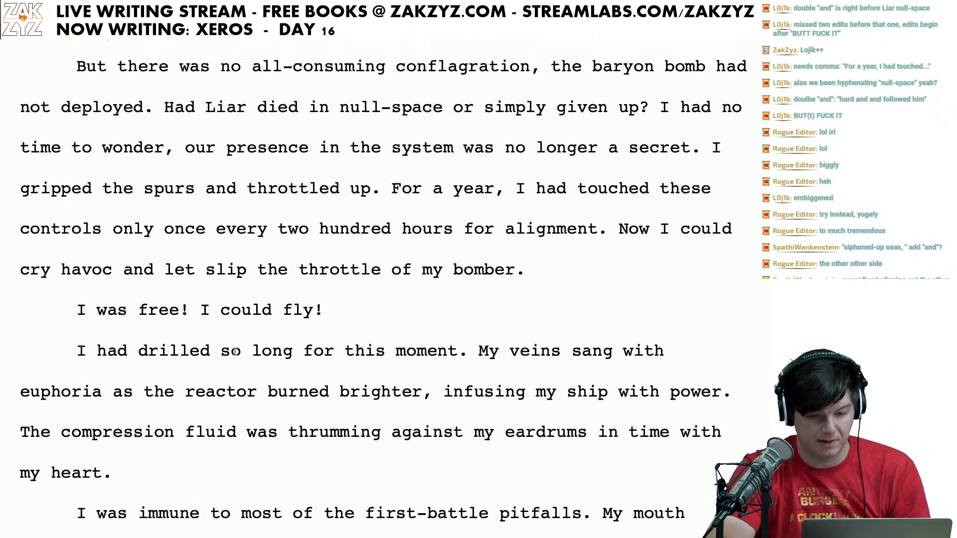
scroll(235, 352, "up", 1)
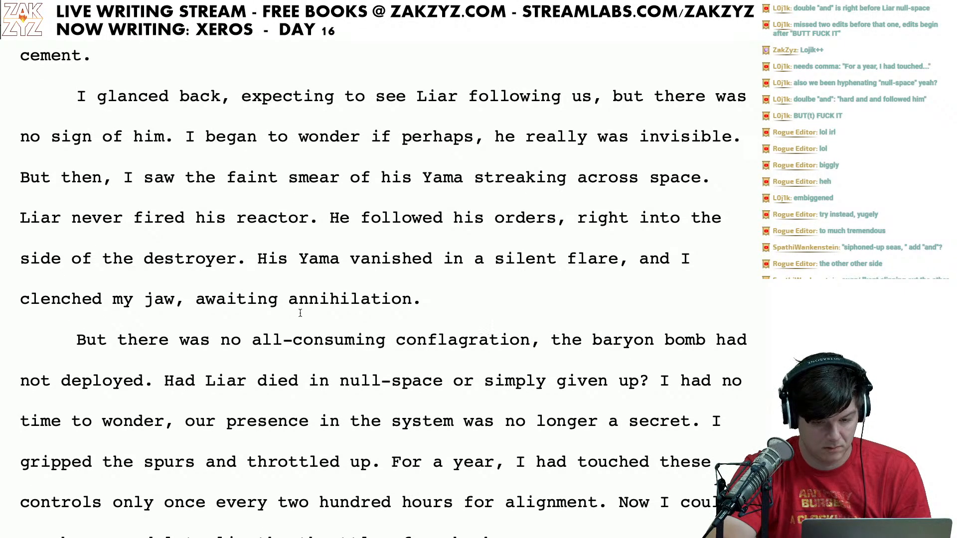
scroll(300, 313, "up", 1)
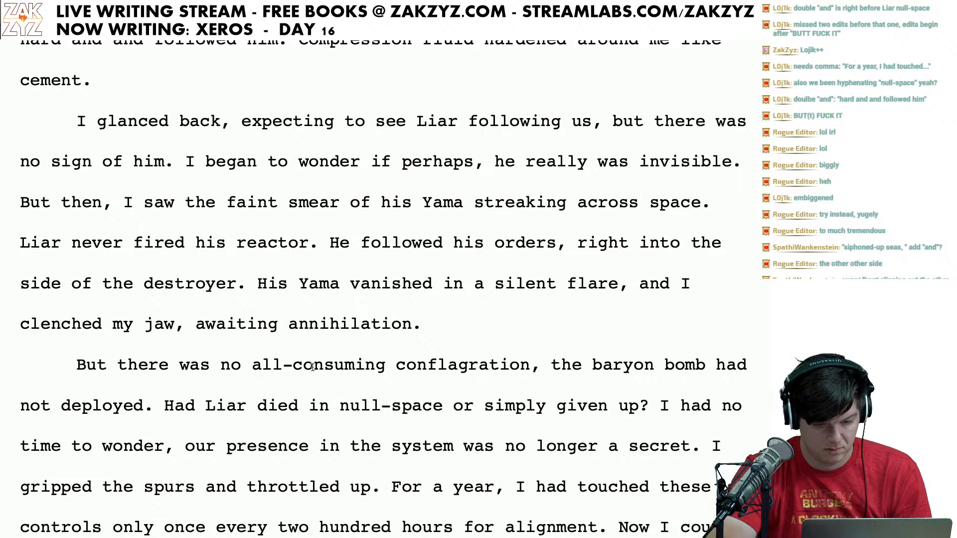
scroll(253, 383, "up", 1)
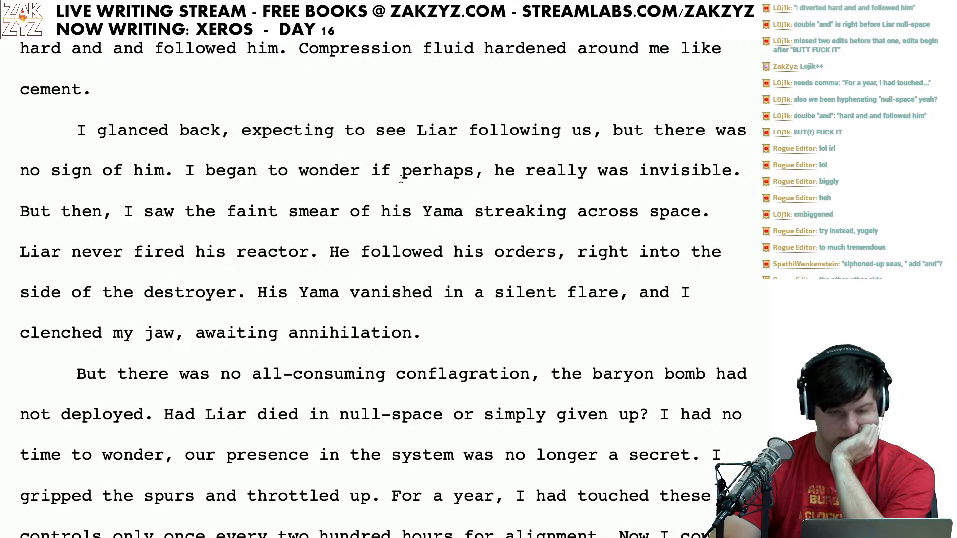
Step: End the sentence after "expecting to see Liar following us", drop "but", and start a new sentence with "There was no sign of him."
left_click(159, 145)
key("Right")
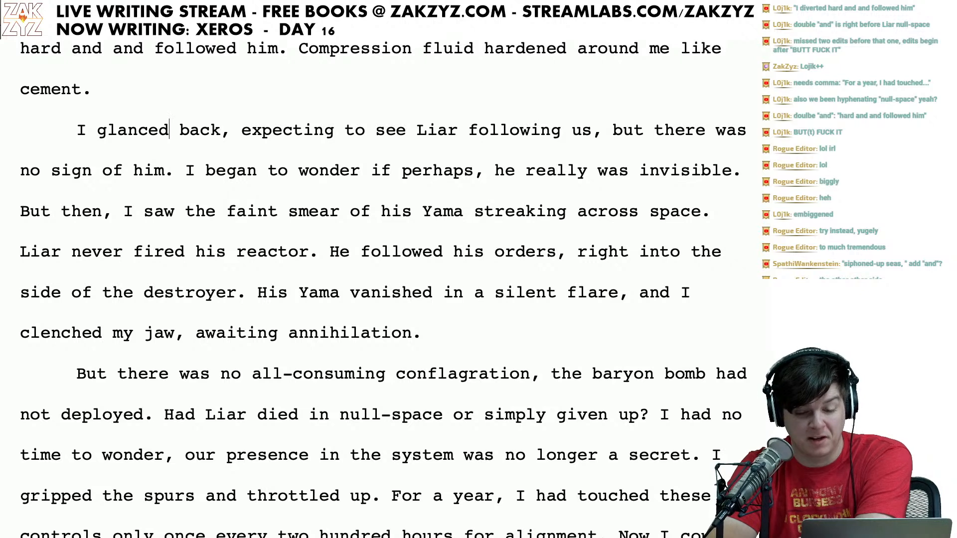
key("Right")
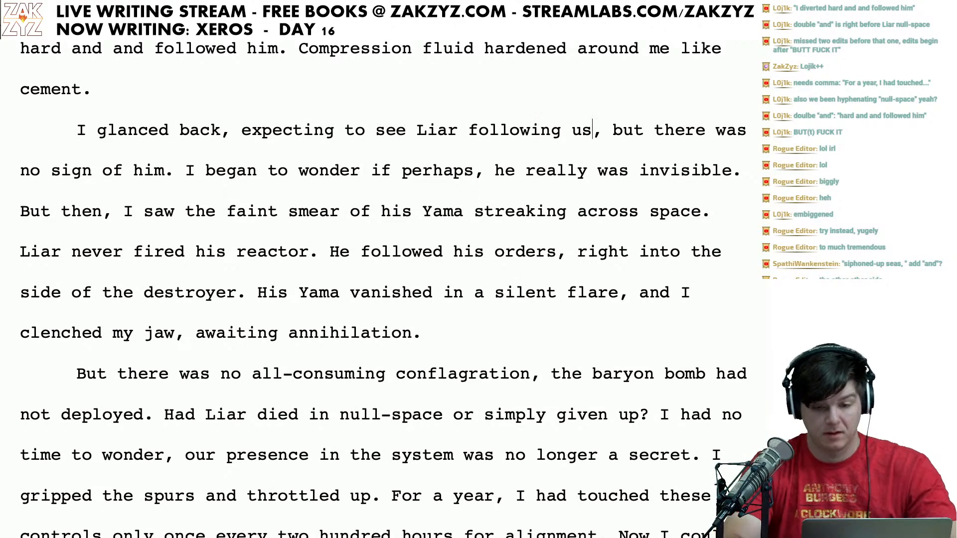
key("BackSpace")
type(".")
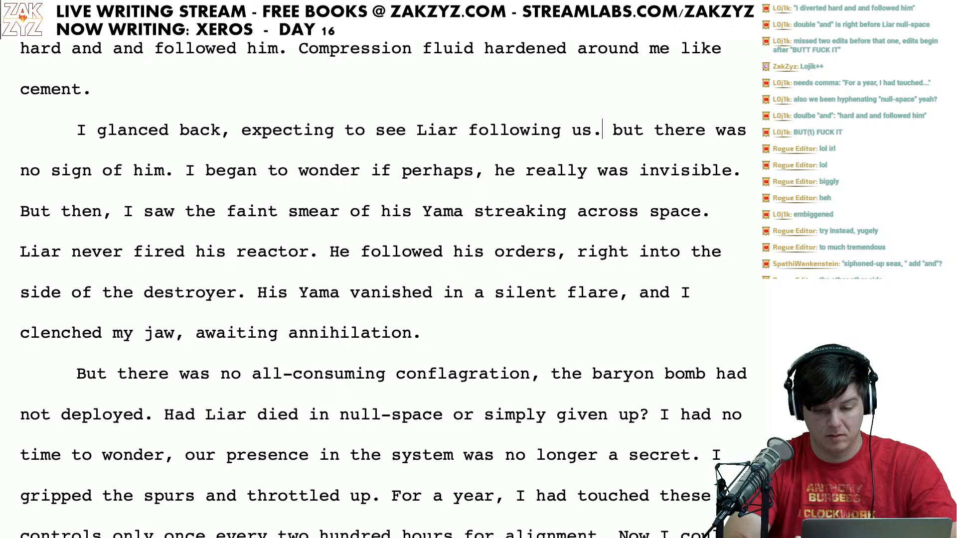
key("BackSpace")
key("BackSpace")
key("BackSpace")
key("BackSpace")
key("BackSpace")
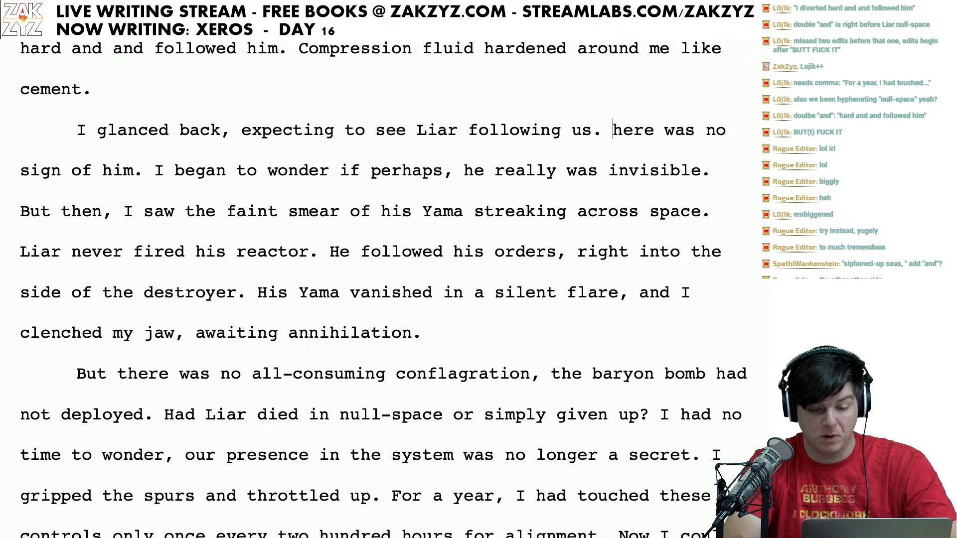
type("T")
Step: Read through the rest of the "I glanced back" paragraph, from Liar's disappearance to "awaiting annihilation", for wording to tighten
key("Left")
key("Left")
key("Left")
key("Left")
key("Left")
key("Left")
key("Left")
key("Left")
key("Left")
key("Left")
key("Left")
key("Left")
key("Left")
key("Left")
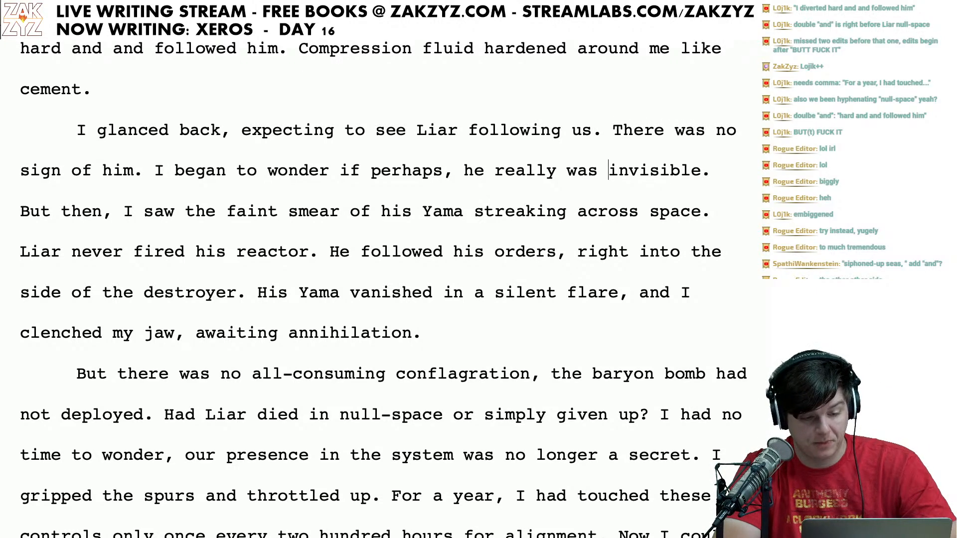
key("Down")
key("Left")
key("Left")
key("Left")
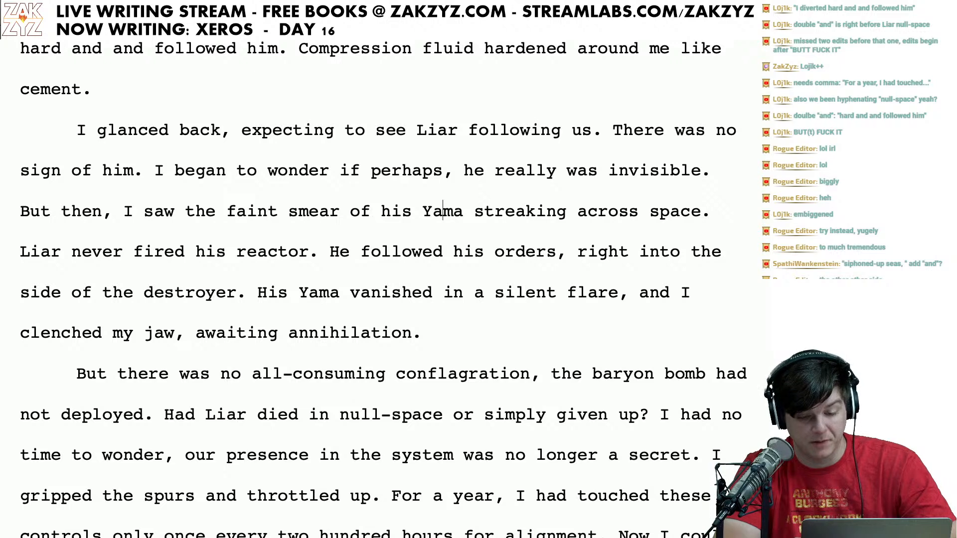
key("Right")
key("Right")
key("Right")
key("Right")
key("Right")
key("Right")
key("Right")
key("Right")
key("Right")
key("Right")
key("Right")
key("Right")
key("Right")
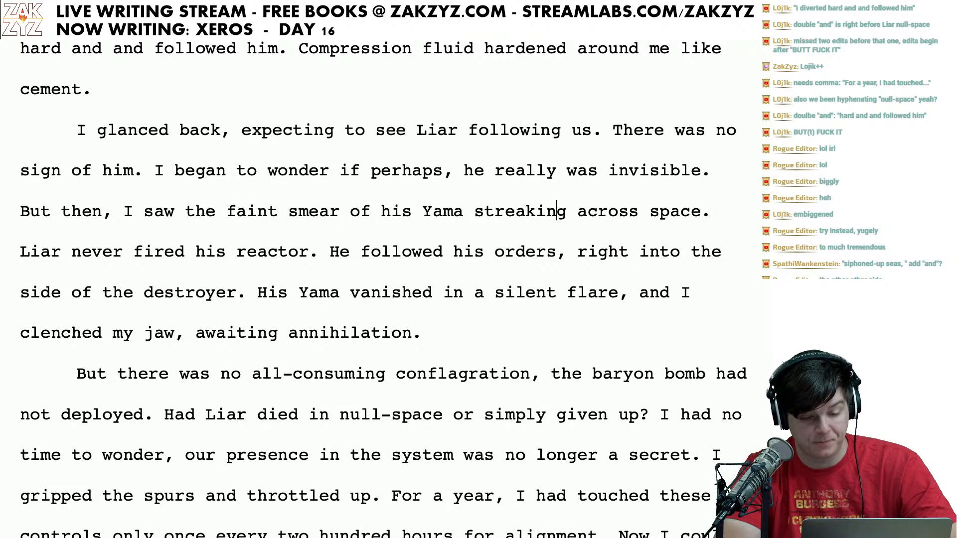
key("Down")
key("Left")
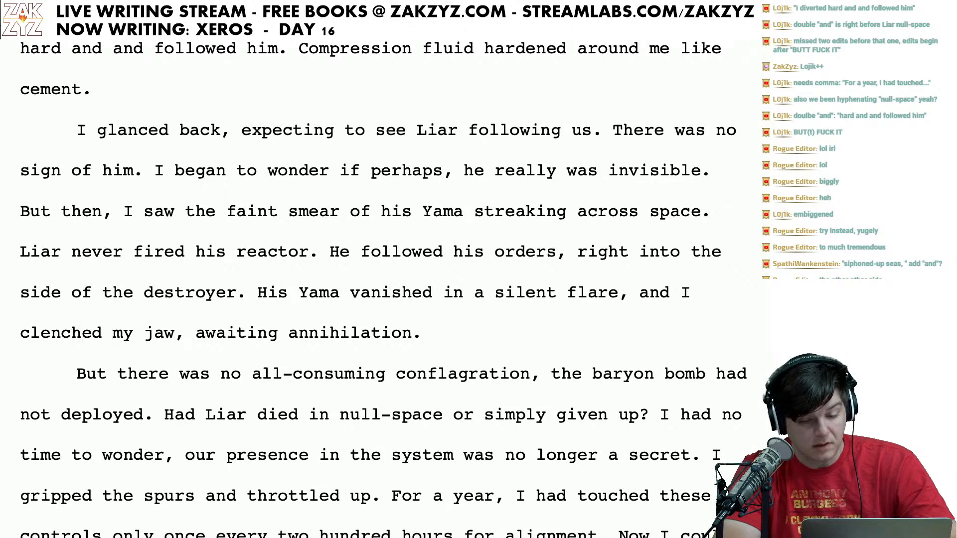
key("Left")
key("Left")
key("Left")
key("Left")
key("Left")
key("Left")
key("Left")
key("Left")
key("Left")
key("Left")
key("Left")
key("Right")
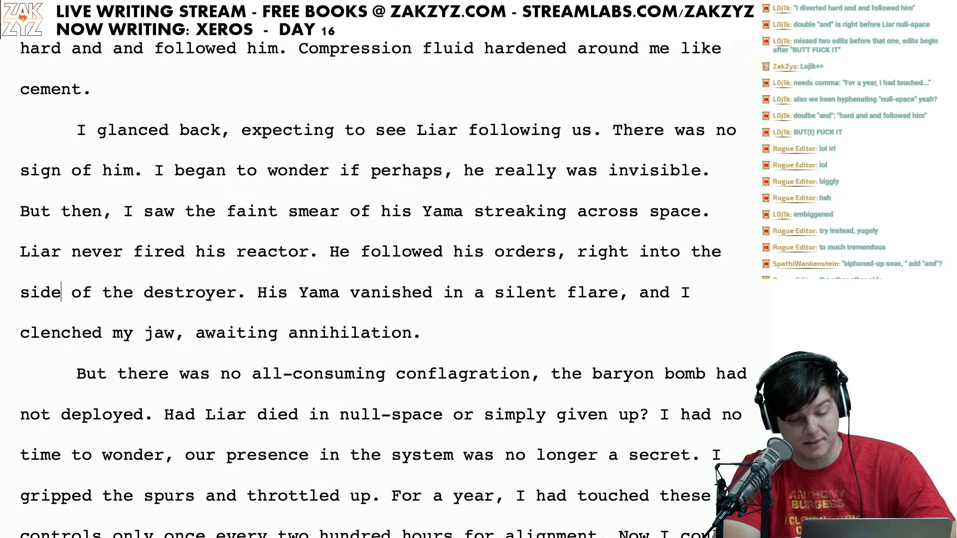
key("Right")
key("Right")
key("Right")
key("Right")
key("Right")
key("Right")
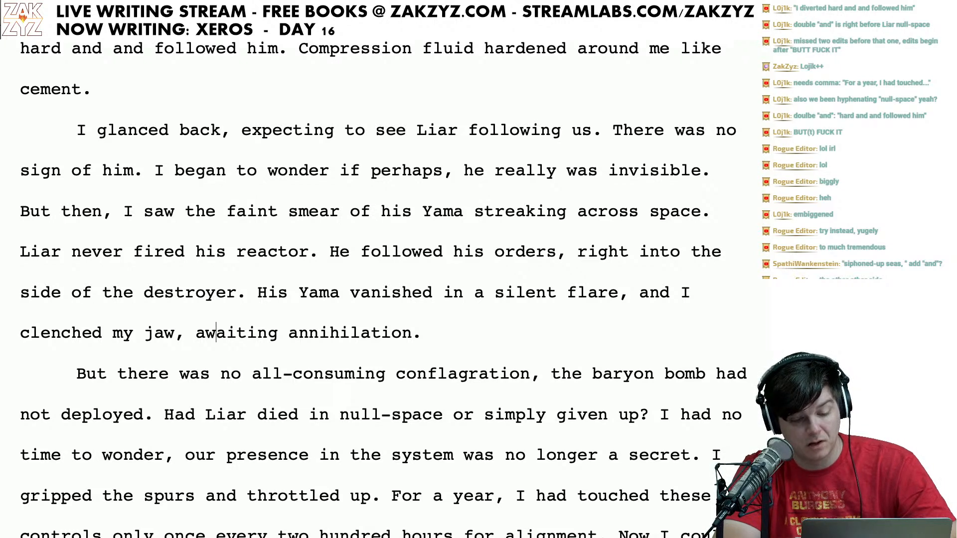
Step: Remove "But" from the start of the next paragraph so it opens with "There was no all-consuming conflagration"
key("Down")
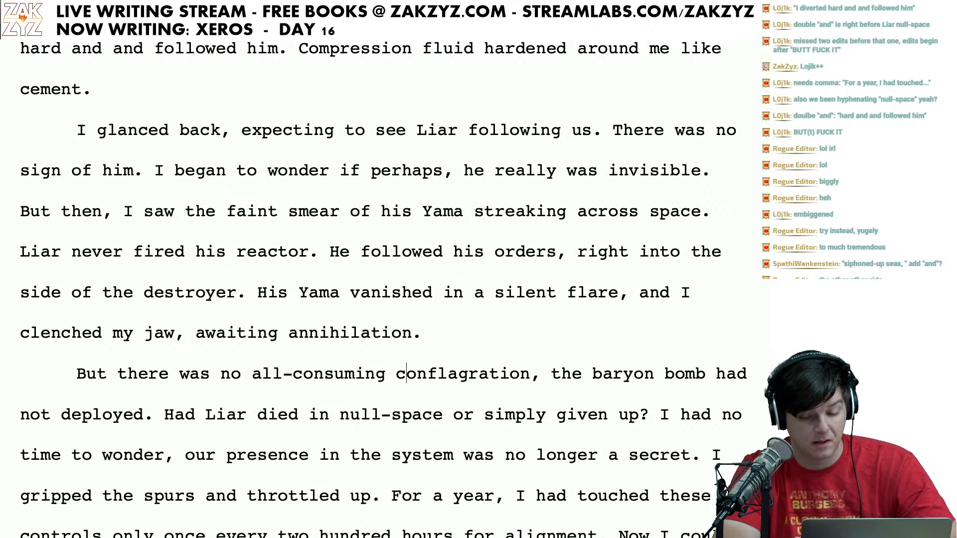
key("Right")
key("Right")
key("Right")
key("Right")
key("Right")
key("Right")
key("Right")
key("Left")
key("Left")
key("Left")
key("Left")
key("Left")
key("Left")
key("Left")
key("Left")
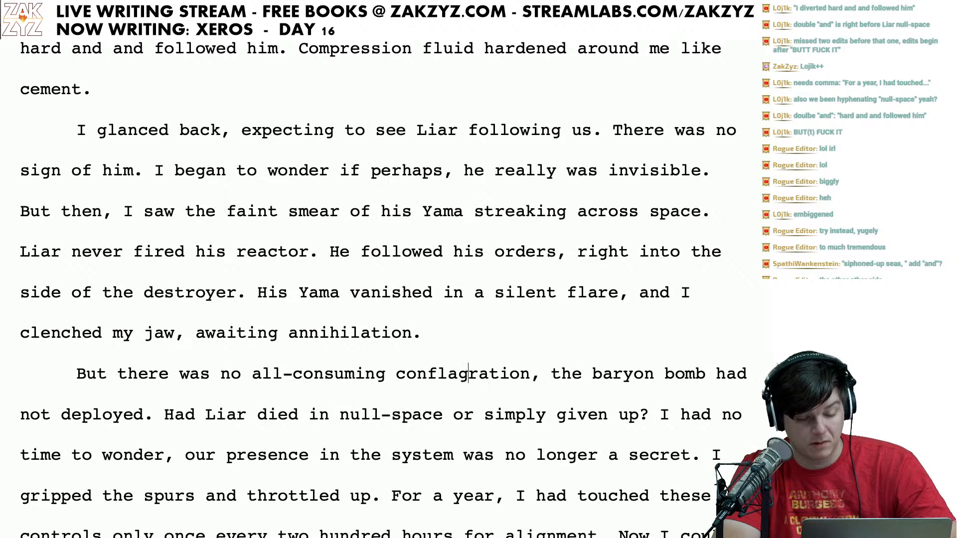
key("Left")
key("Right")
key("Left")
key("Left")
key("Left")
key("Left")
key("Left")
key("Left")
key("Left")
key("Left")
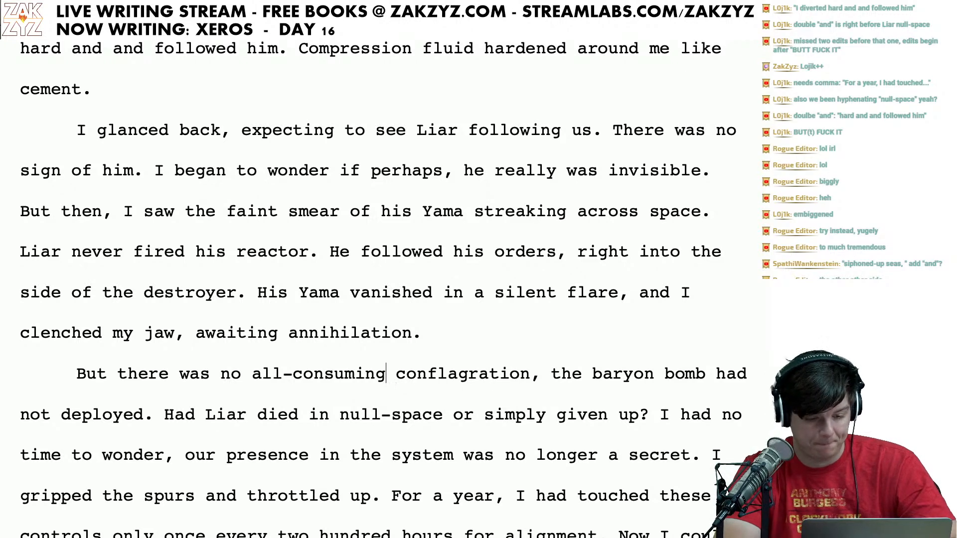
key("Left")
key("Left")
key("Left")
key("Left")
key("Left")
key("Left")
key("Left")
key("Left")
key("Left")
key("Left")
key("Left")
key("Left")
key("Left")
key("Left")
key("Left")
key("Left")
key("Left")
key("Left")
key("Left")
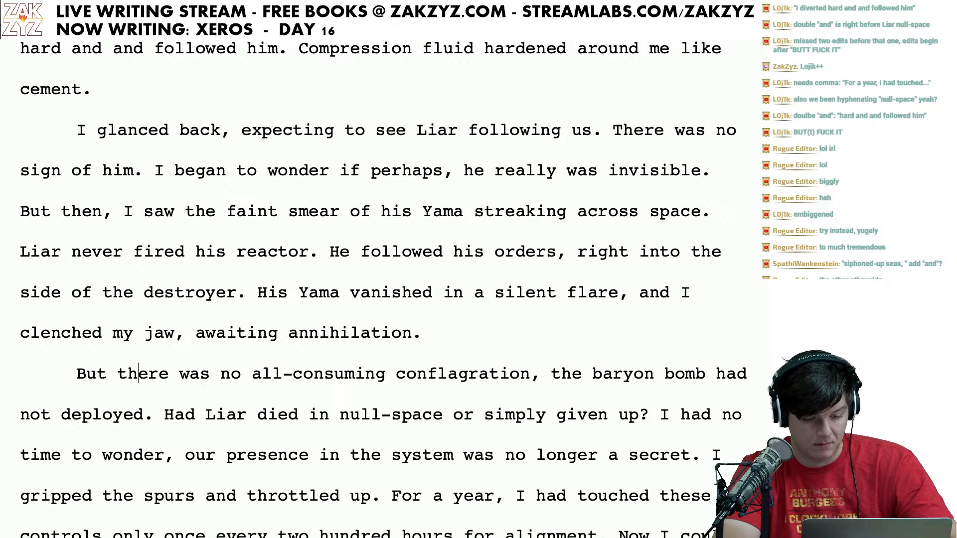
key("Left")
key("Left")
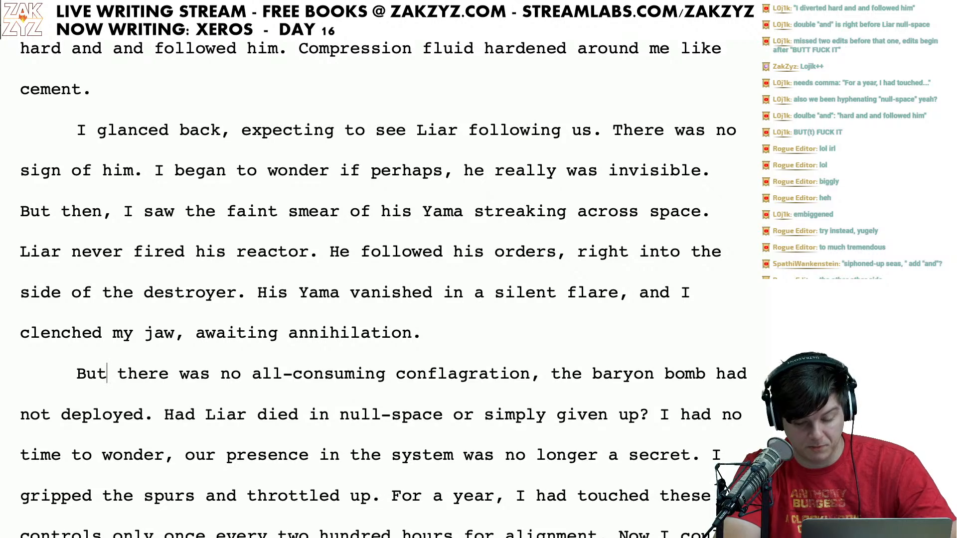
key("Right")
key("Right")
key("Right")
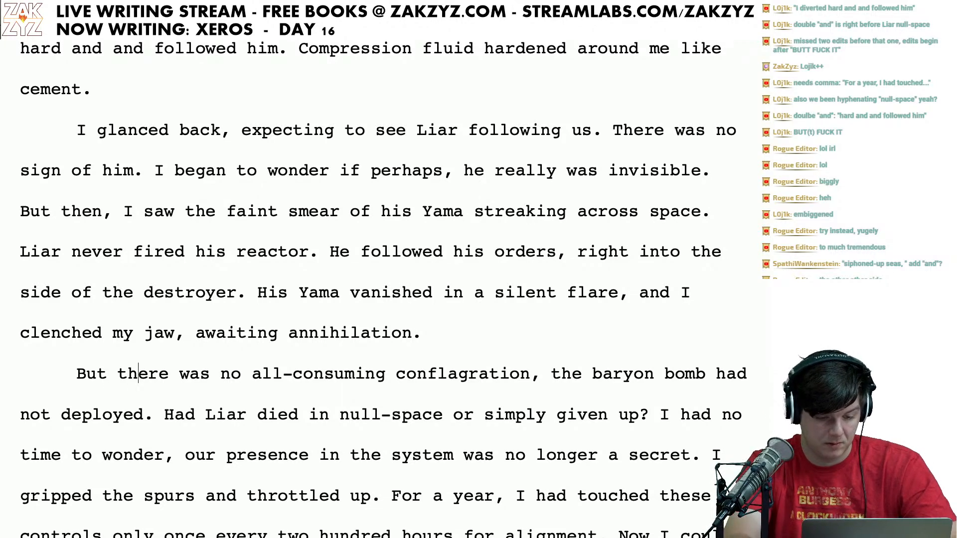
key("Left")
key("BackSpace")
key("BackSpace")
key("BackSpace")
key("BackSpace")
key("BackSpace")
type("T")
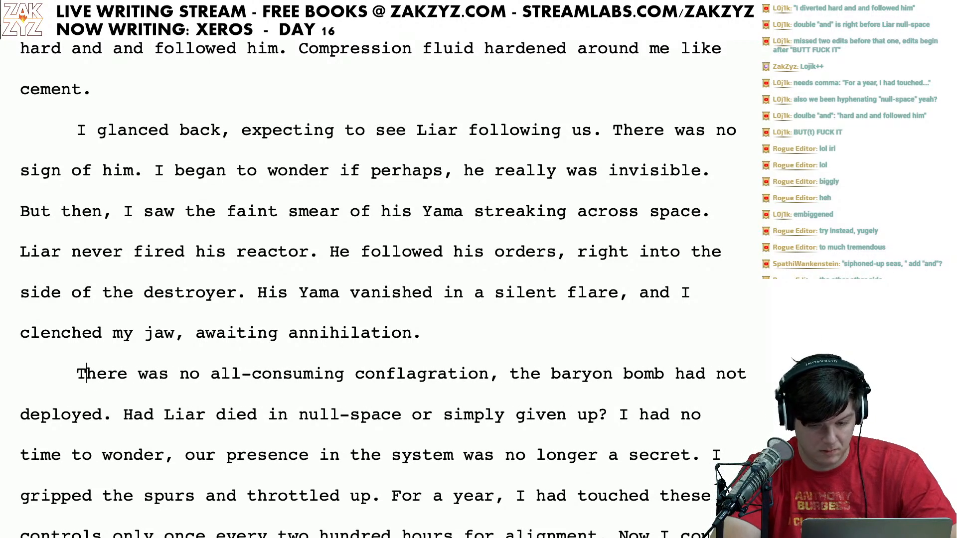
Step: Reread the paragraph opening with "There was no all-consuming conflagration", checking the sentence about the baryon bomb for wording to tighten
scroll(204, 335, "down", 1)
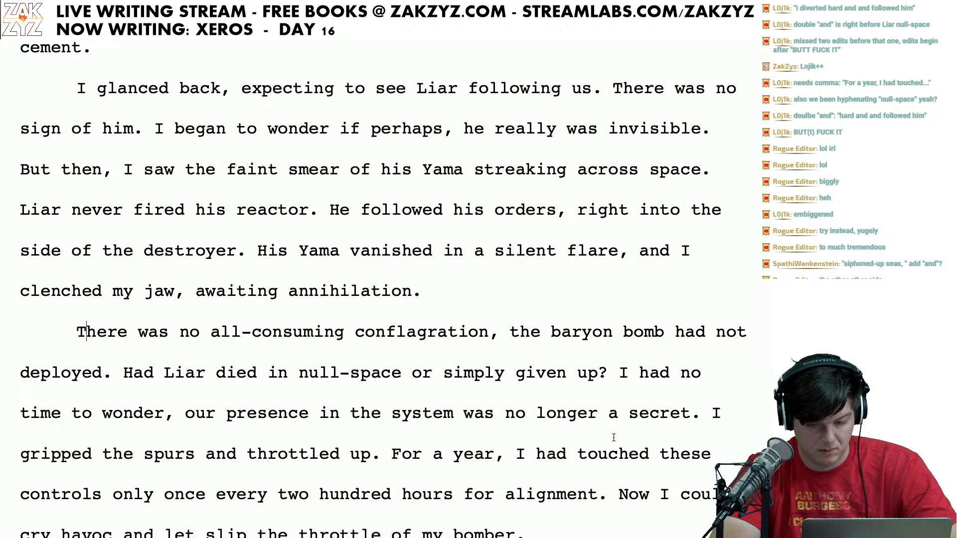
left_click(586, 359)
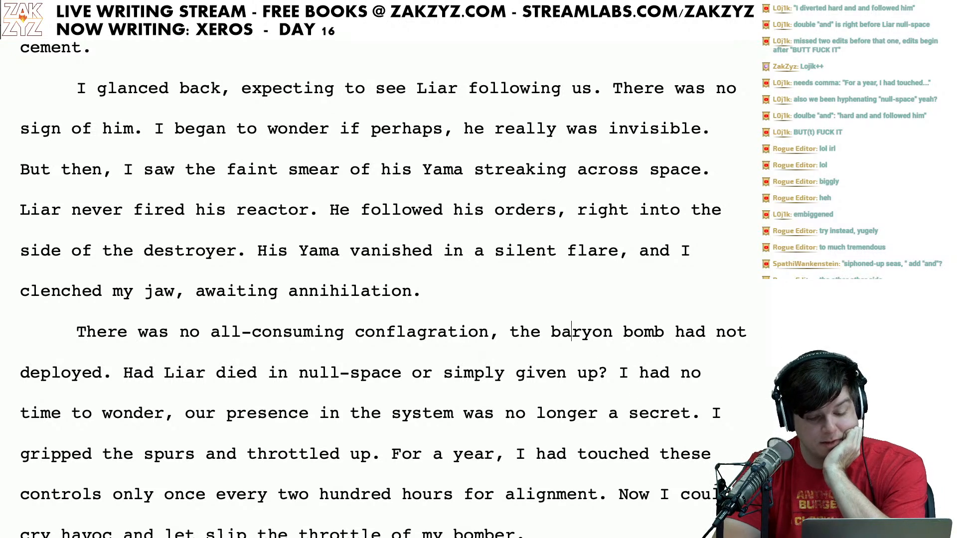
key("Left")
key("Left")
key("Left")
key("Left")
key("Left")
key("Left")
key("Left")
key("Left")
key("Left")
key("Down")
key("Left")
key("Left")
key("Left")
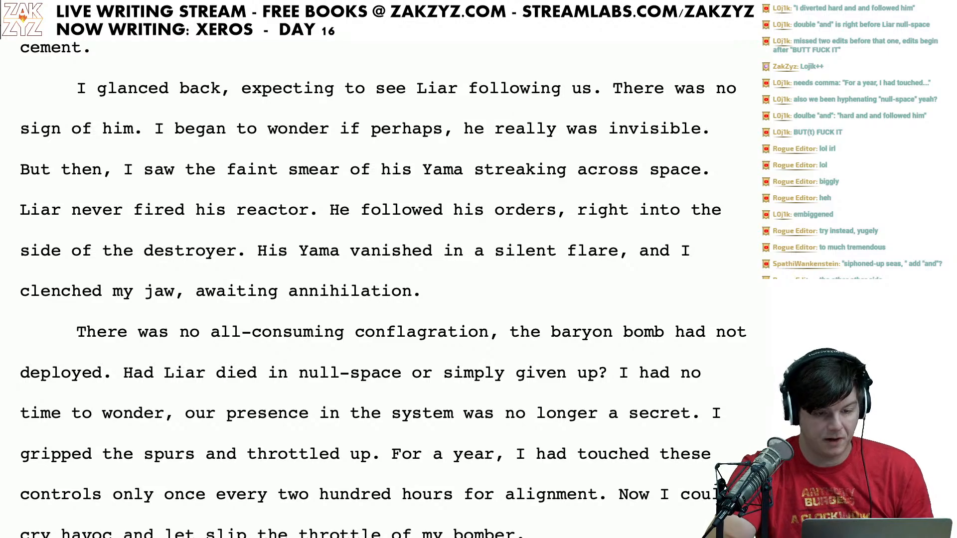
Step: Delete the duplicated "and" at the start of page 153 so the line reads "hard and followed him"
scroll(382, 289, "up", 11)
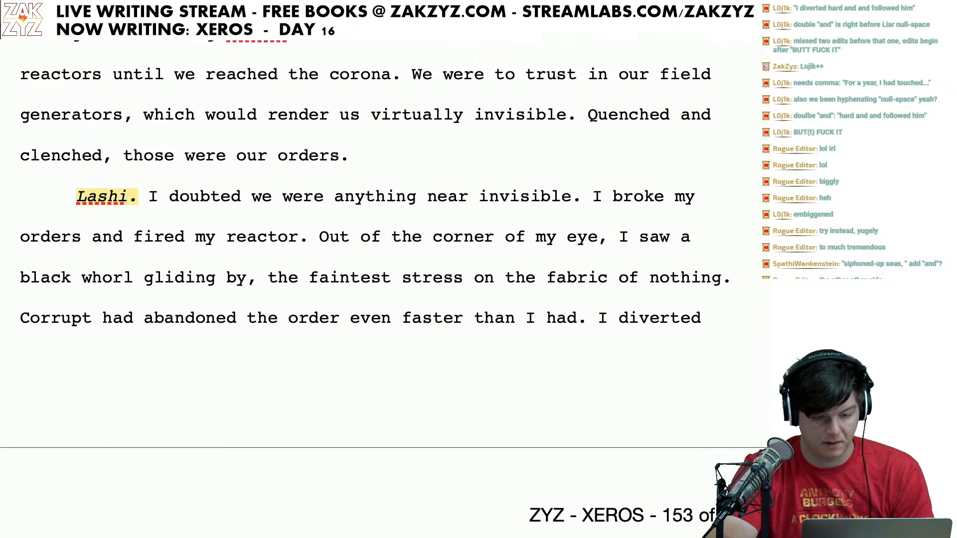
scroll(361, 281, "up", 3)
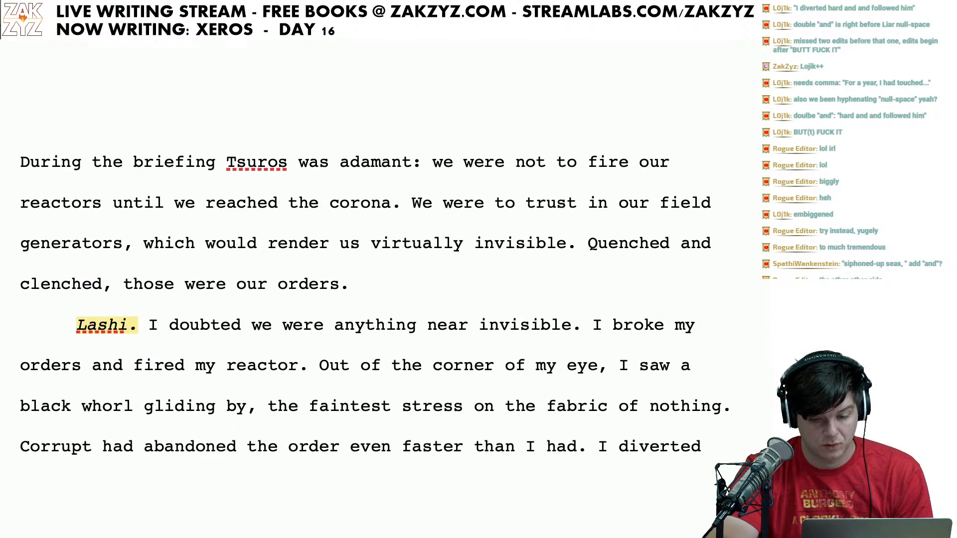
scroll(369, 279, "up", 1)
scroll(369, 279, "down", 5)
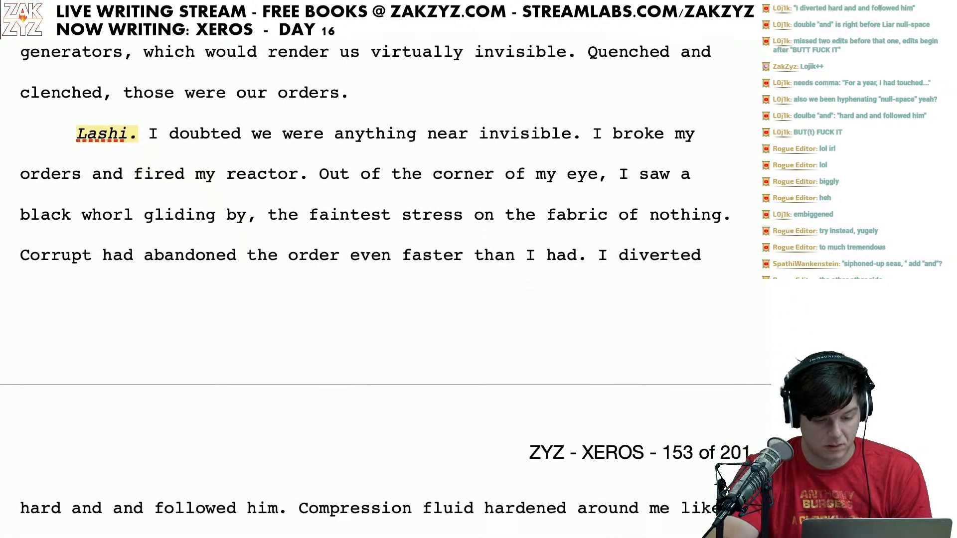
scroll(369, 279, "down", 2)
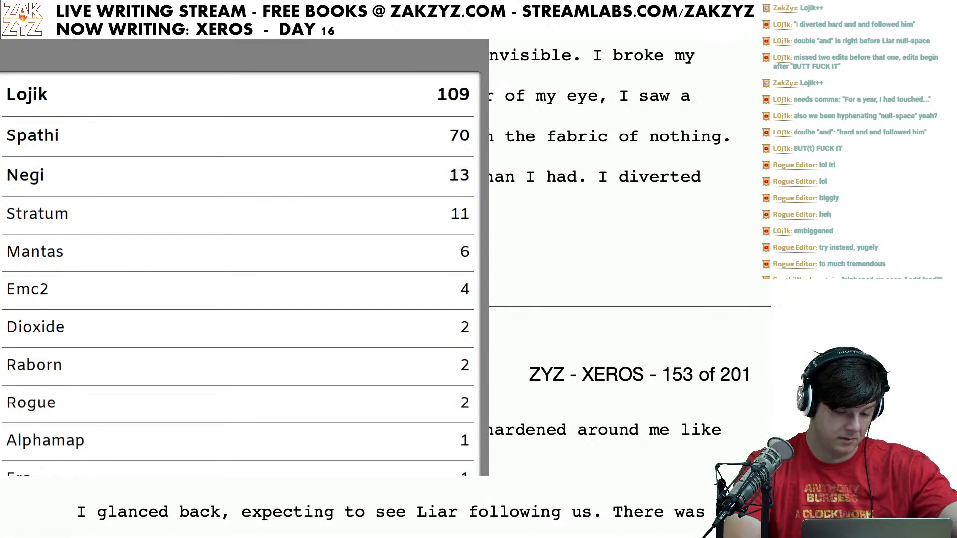
key("BackSpace")
key("BackSpace")
key("BackSpace")
key("BackSpace")
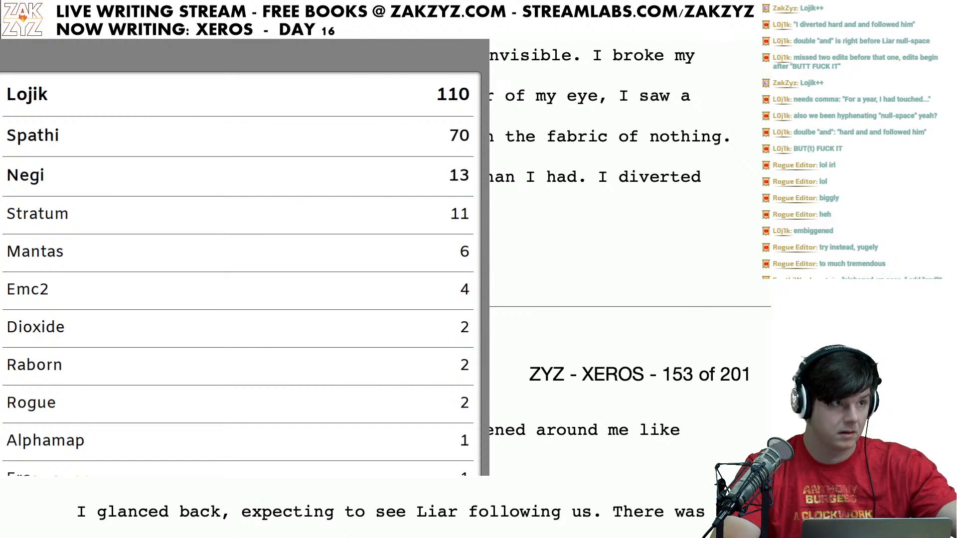
Step: Italicize the one-line paragraph "I was free! I could fly!" on page 153
scroll(598, 249, "down", 2)
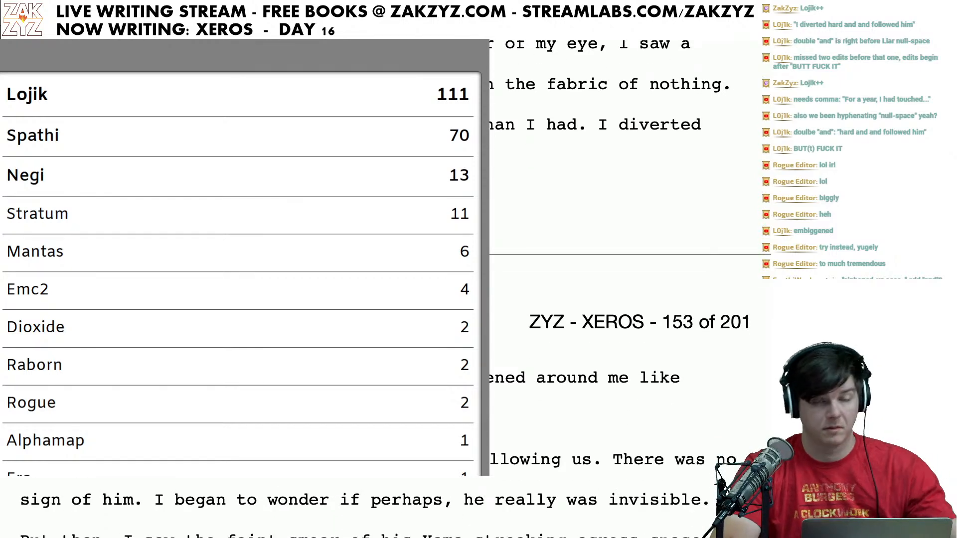
scroll(598, 249, "down", 5)
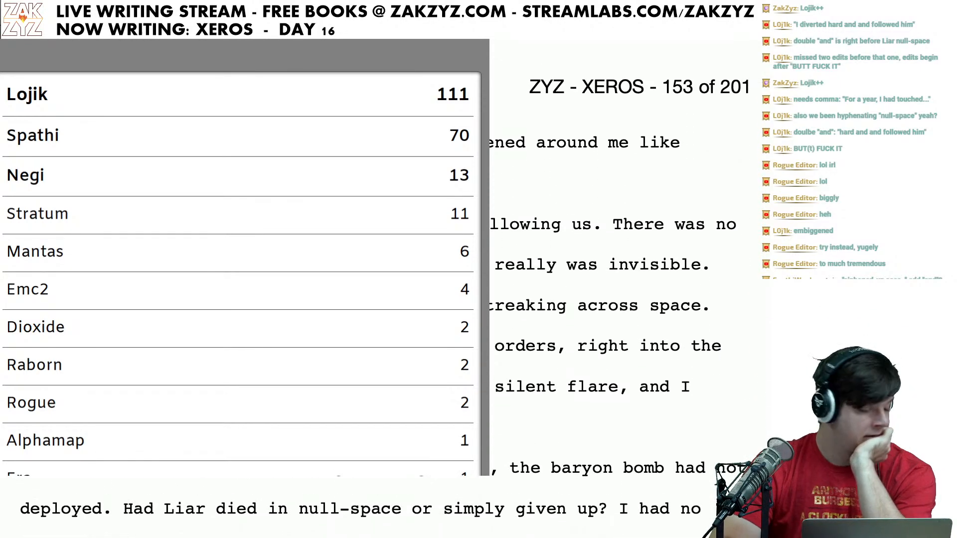
scroll(379, 299, "down", 2)
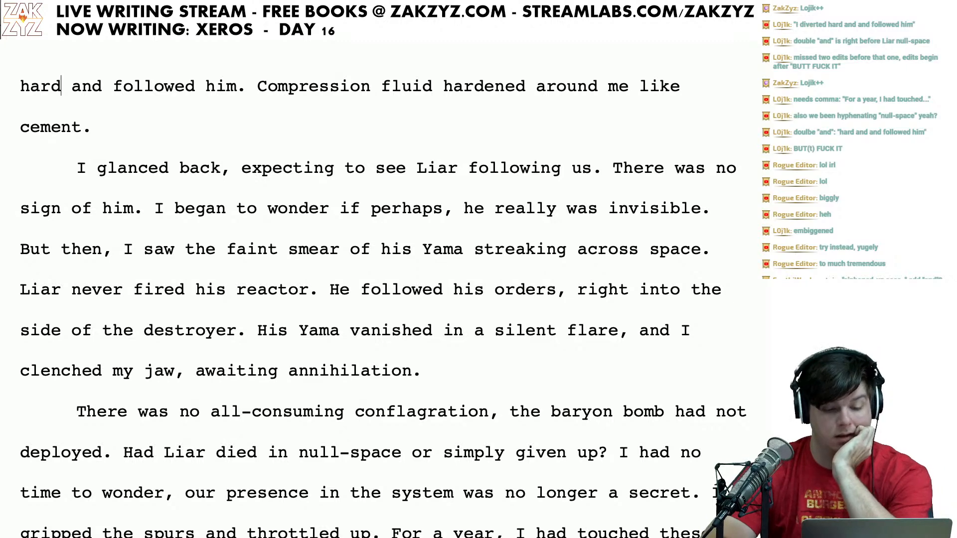
scroll(168, 336, "down", 2)
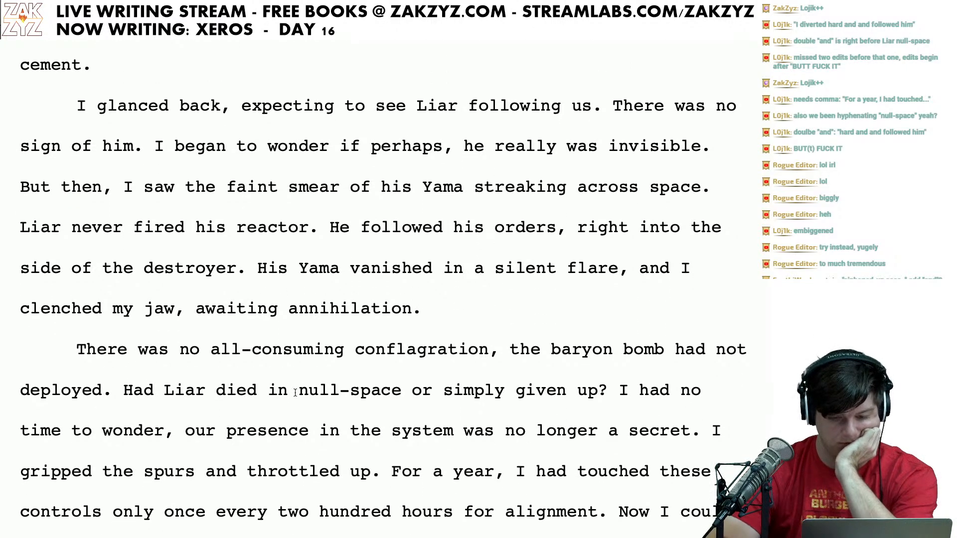
scroll(295, 393, "down", 8)
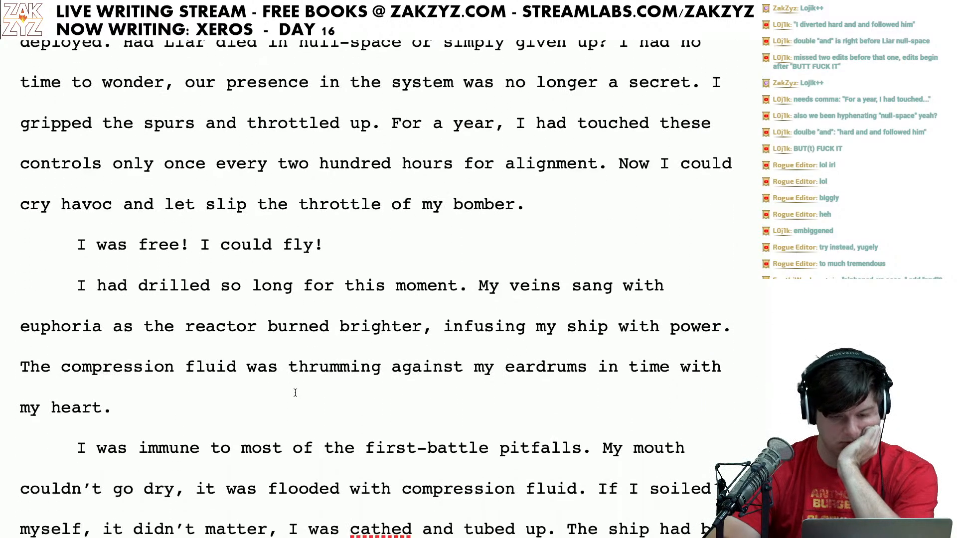
scroll(296, 393, "down", 1)
left_click_drag(336, 227, 68, 236)
key("ctrl+i")
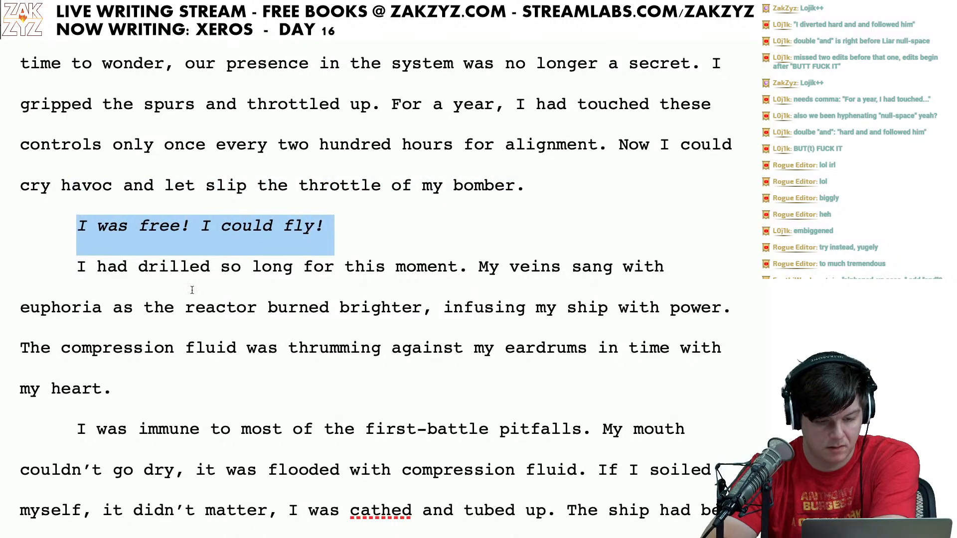
left_click(191, 339)
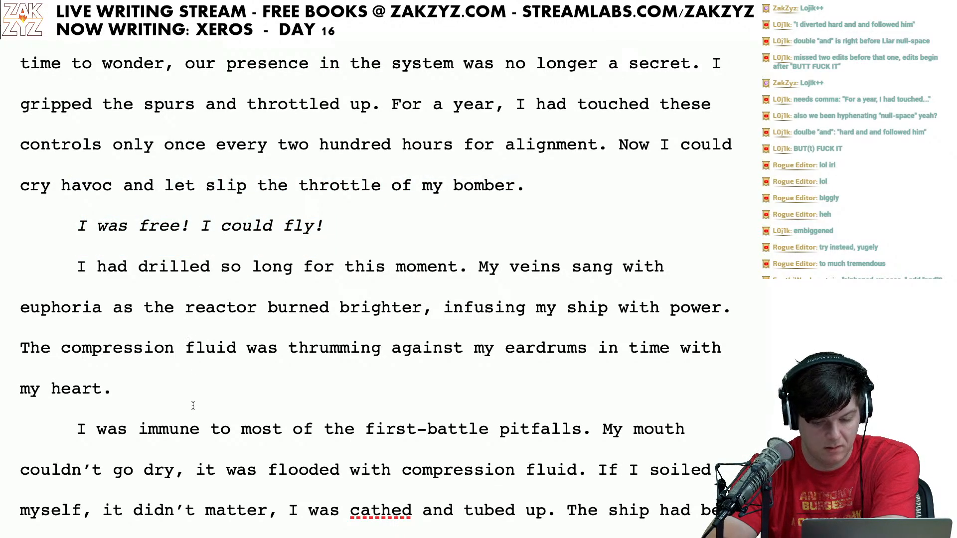
Step: Turn the italic line on page 154 into quoted speech ending with an exclamation mark: "Lose sight, lose fight!"
scroll(193, 405, "down", 3)
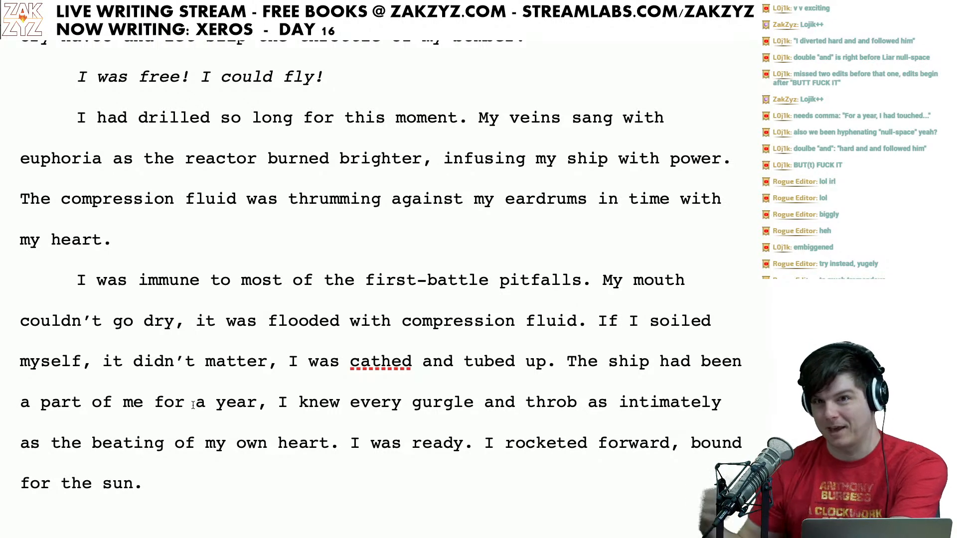
scroll(193, 405, "down", 1)
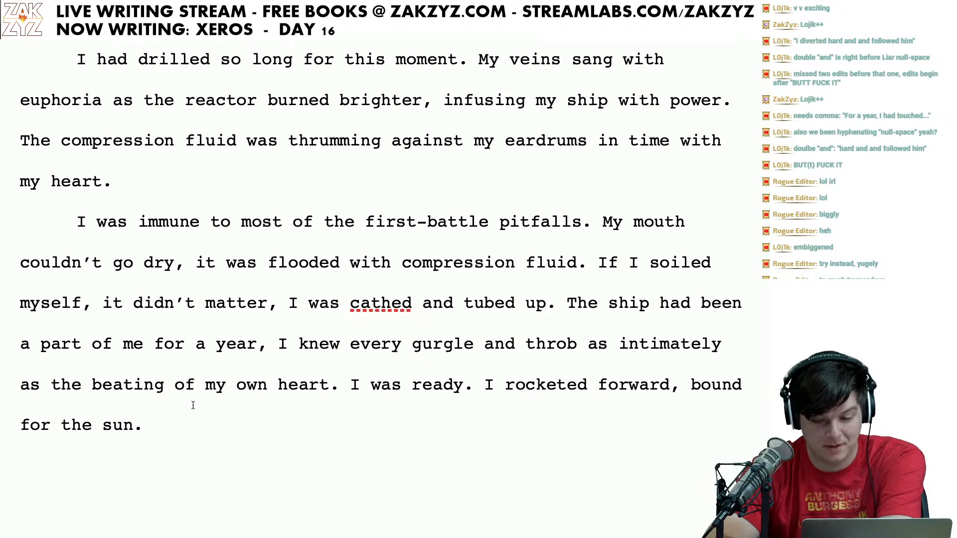
scroll(393, 310, "down", 6)
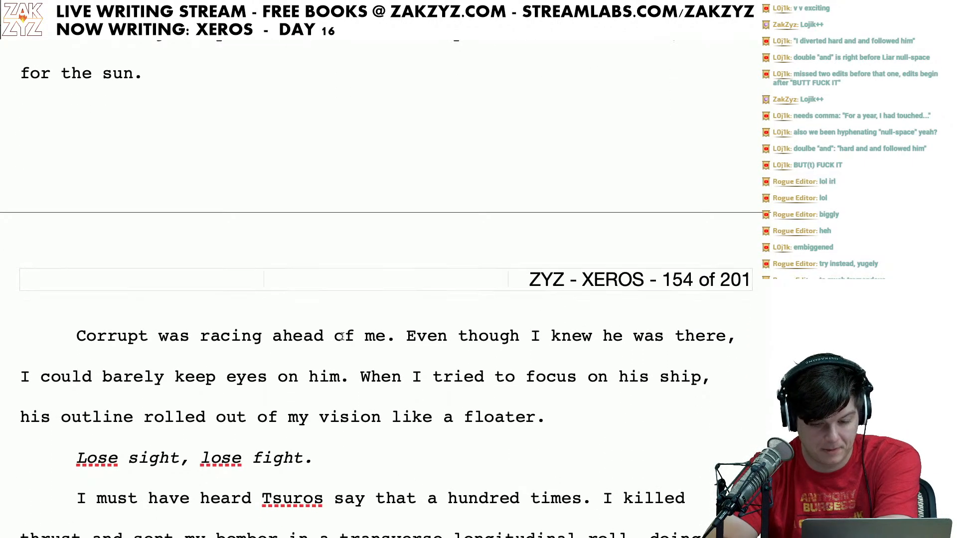
scroll(425, 389, "down", 3)
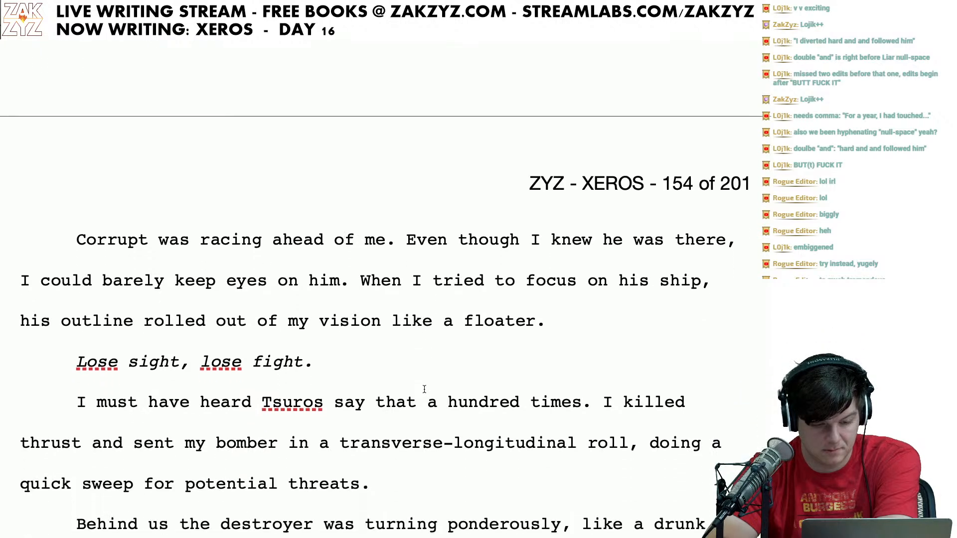
scroll(424, 389, "down", 1)
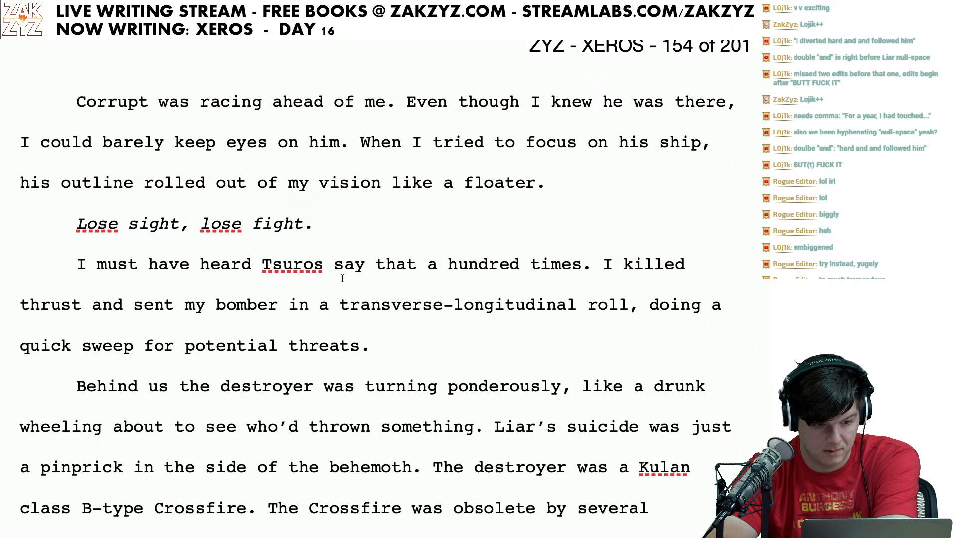
left_click(76, 225)
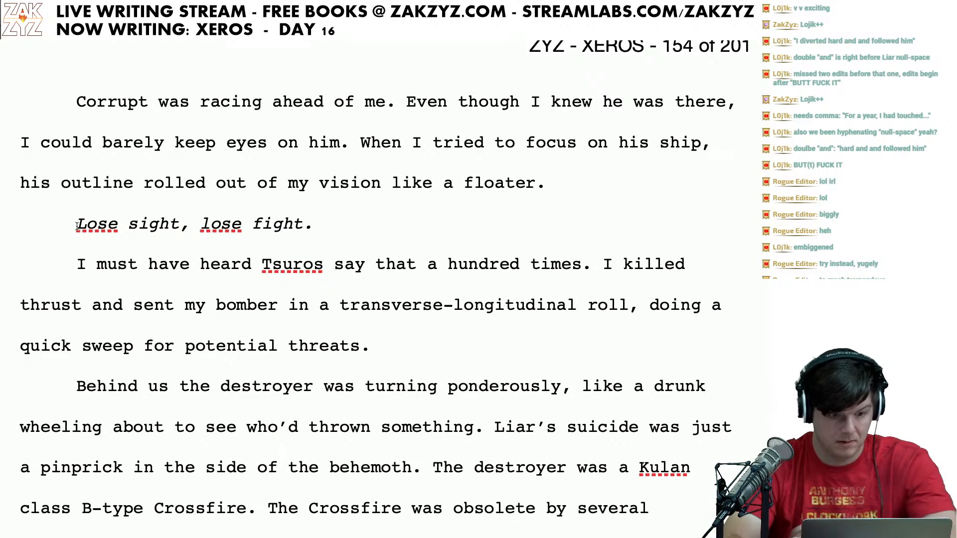
type("\"")
key("Right")
key("Right")
key("Right")
key("Right")
key("Right")
key("Right")
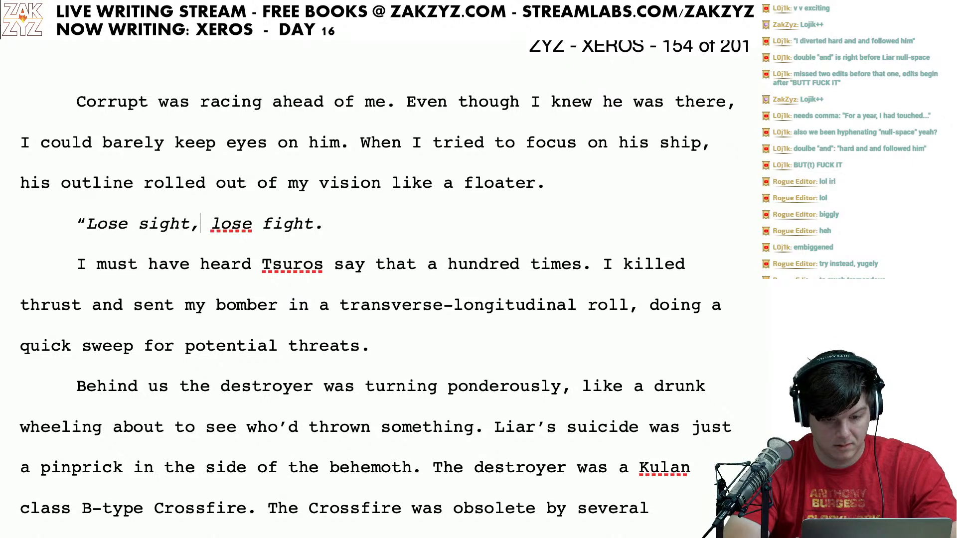
key("Right")
key("BackSpace")
type("!\"")
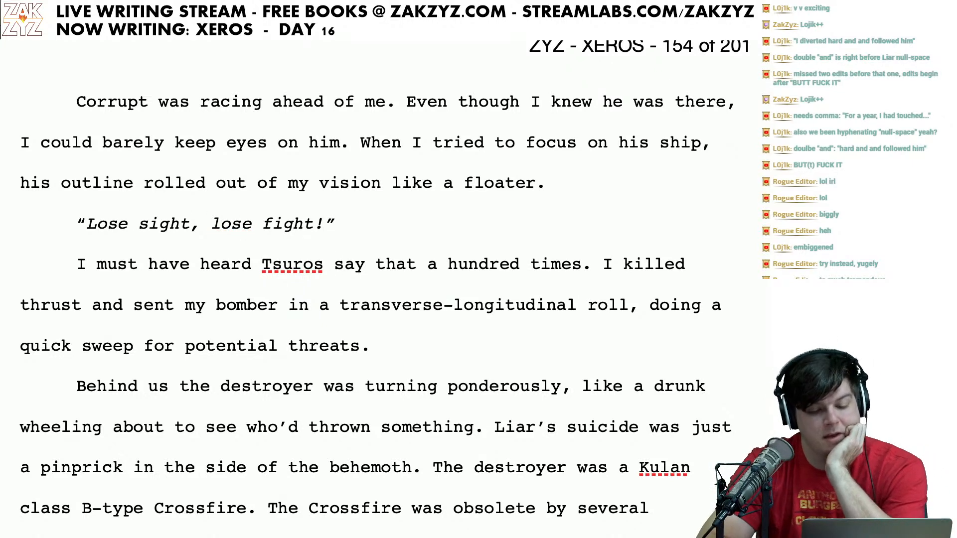
Step: Insert a comma after "Behind us" at the start of the paragraph about the turning destroyer
scroll(257, 278, "down", 1)
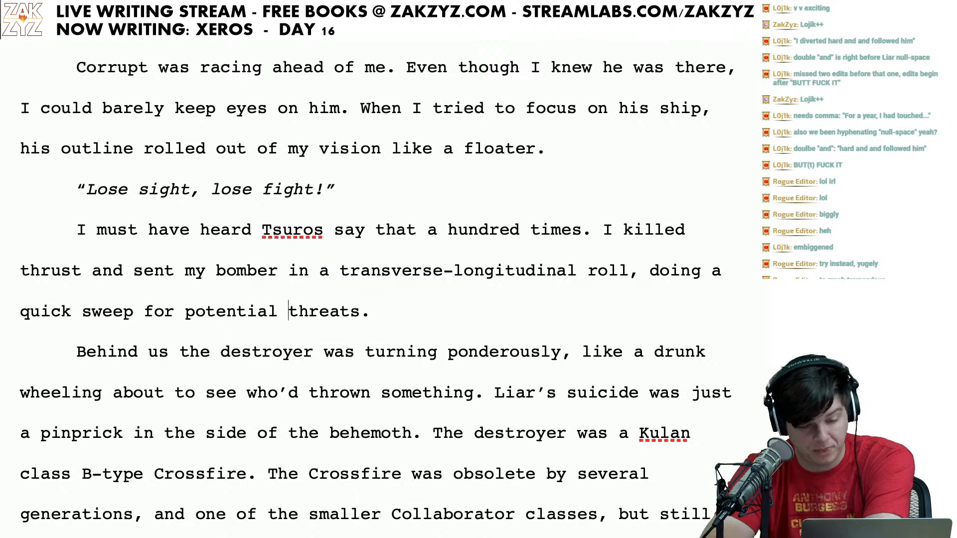
scroll(319, 312, "down", 1)
scroll(243, 275, "down", 1)
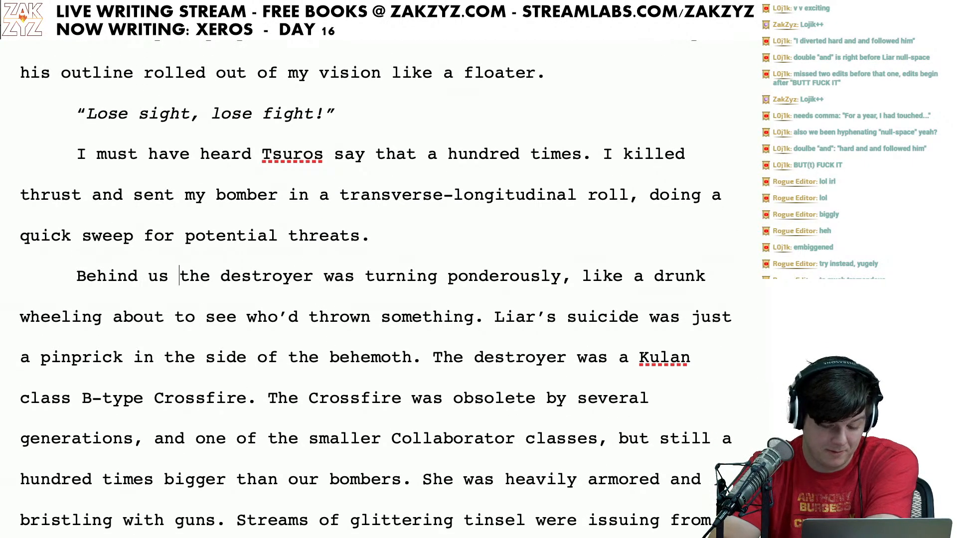
key("Left")
type(",")
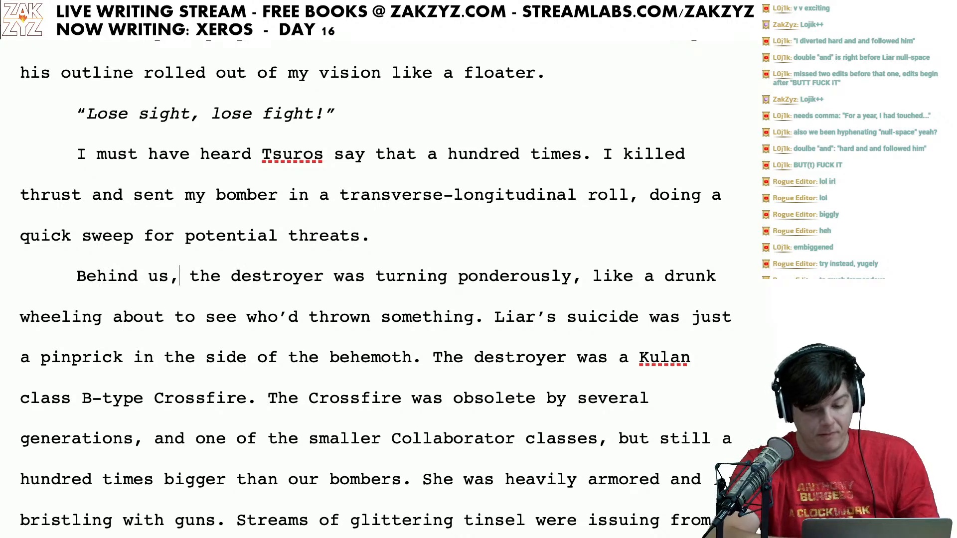
Step: Reread the "Behind us" sentence about the destroyer and the drunk wheeling about, looking for wording to improve
scroll(352, 277, "down", 1)
left_click(353, 253)
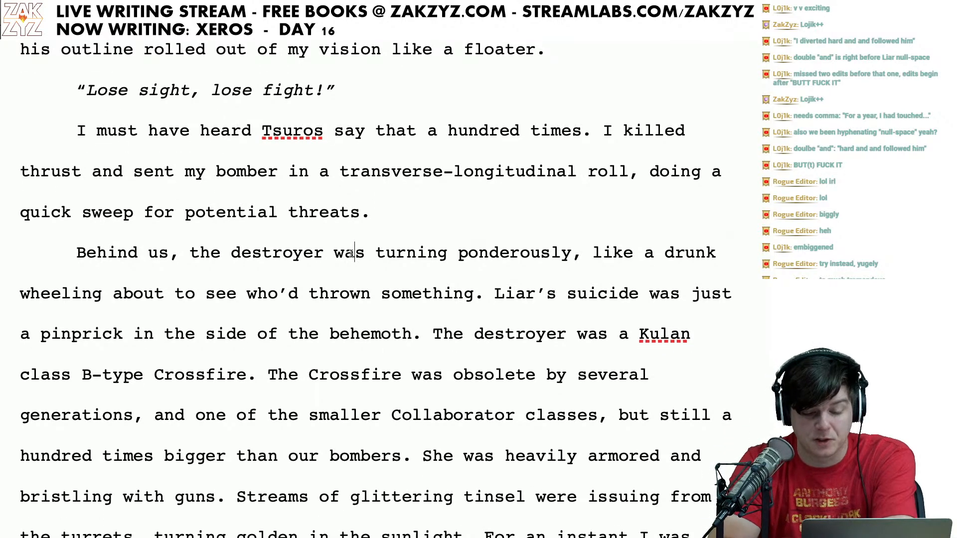
key("Left")
key("Right")
key("Right")
key("Right")
key("Right")
key("Right")
key("Right")
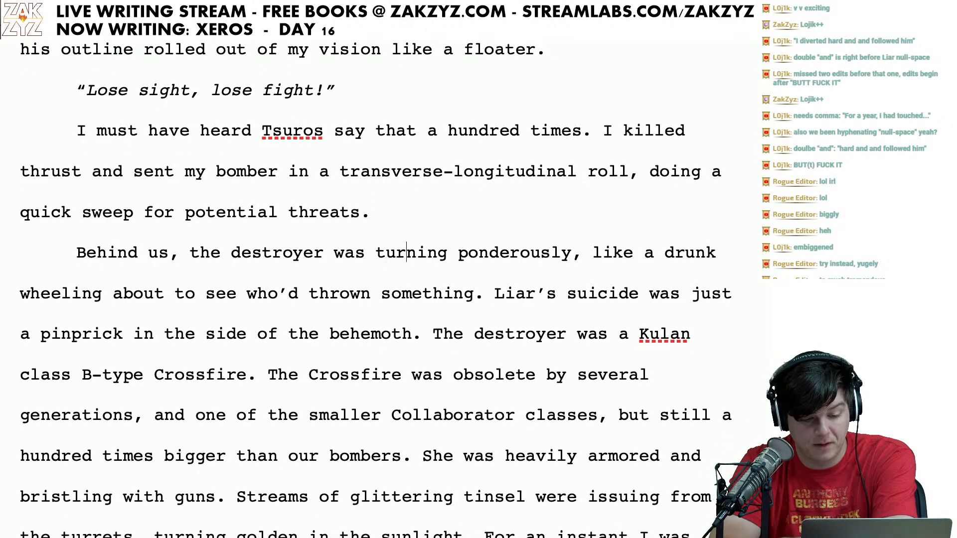
key("Down")
key("Left")
key("Left")
key("Left")
key("Left")
key("Left")
key("Left")
key("Left")
key("Left")
key("Left")
key("Left")
key("Left")
key("Left")
key("Left")
key("Left")
key("Left")
key("Left")
key("Left")
key("Left")
key("Left")
key("Left")
key("Left")
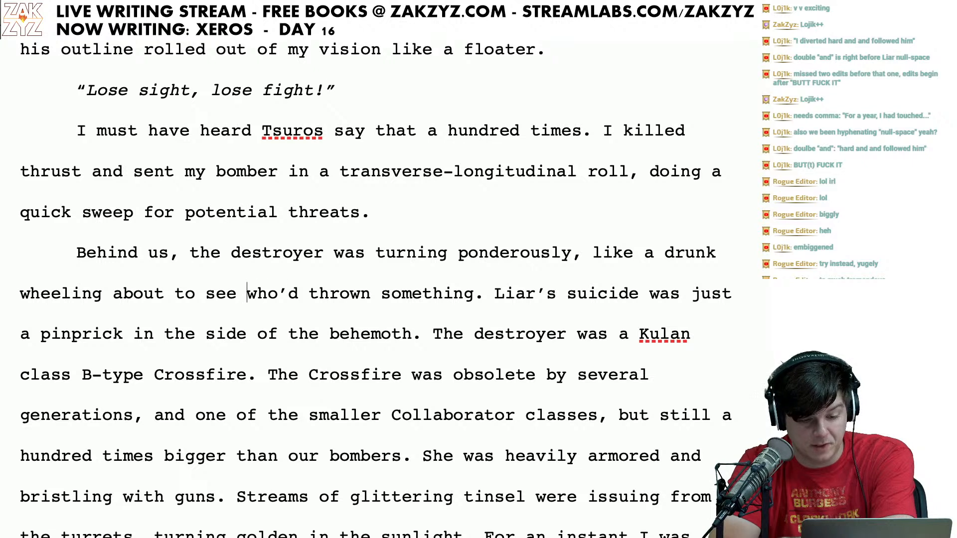
key("Left")
key("Left")
key("Left")
key("Left")
key("Left")
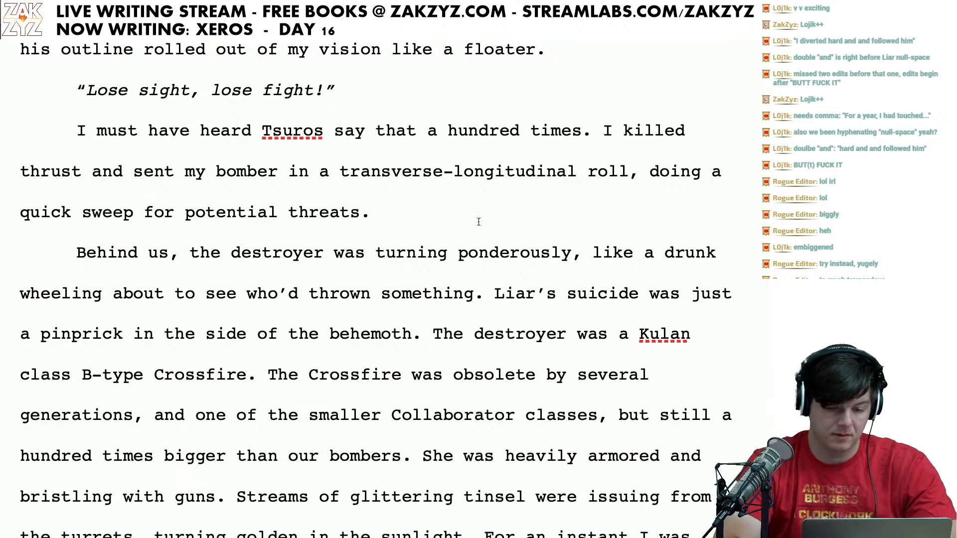
Step: Insert "Kulan" before "destroyer" in the paragraph's first sentence so it reads "the Kulan destroyer was turning"
left_click(232, 262)
type("Kula")
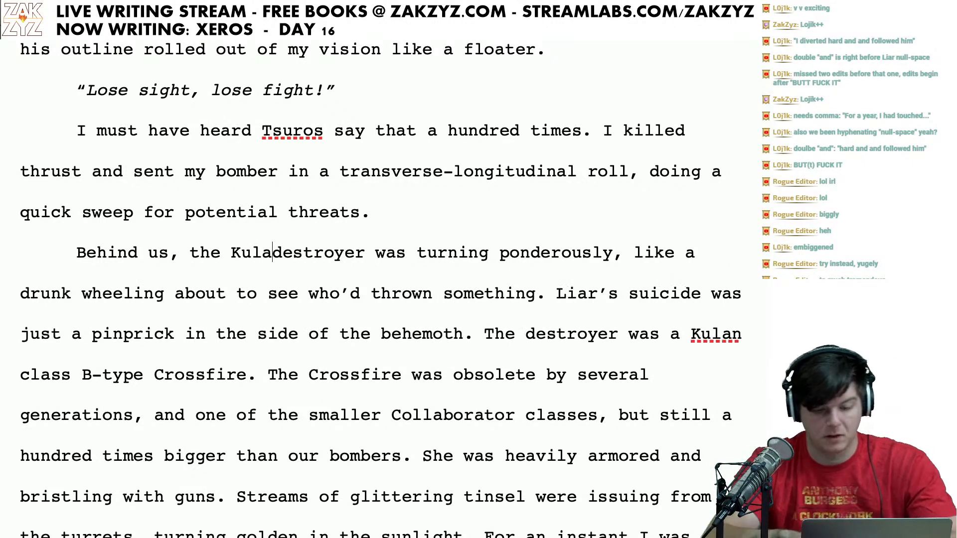
type("n")
Step: Examine the wording of the drunk simile from "wheeling about" to "thrown something", and the destroyer description that follows it
key("Down")
key("Right")
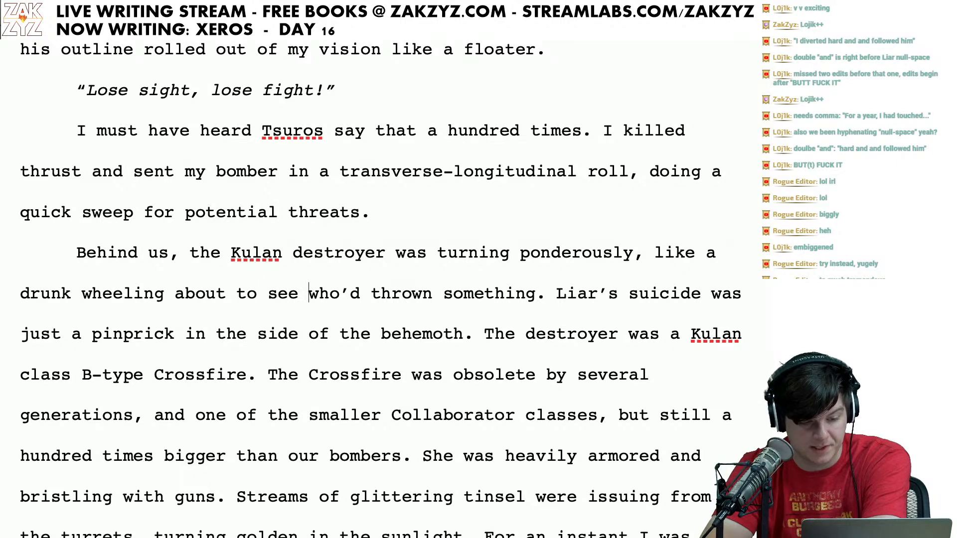
key("Left")
key("Left")
key("Left")
key("Left")
key("Left")
key("Left")
key("Left")
key("Left")
key("Left")
key("Left")
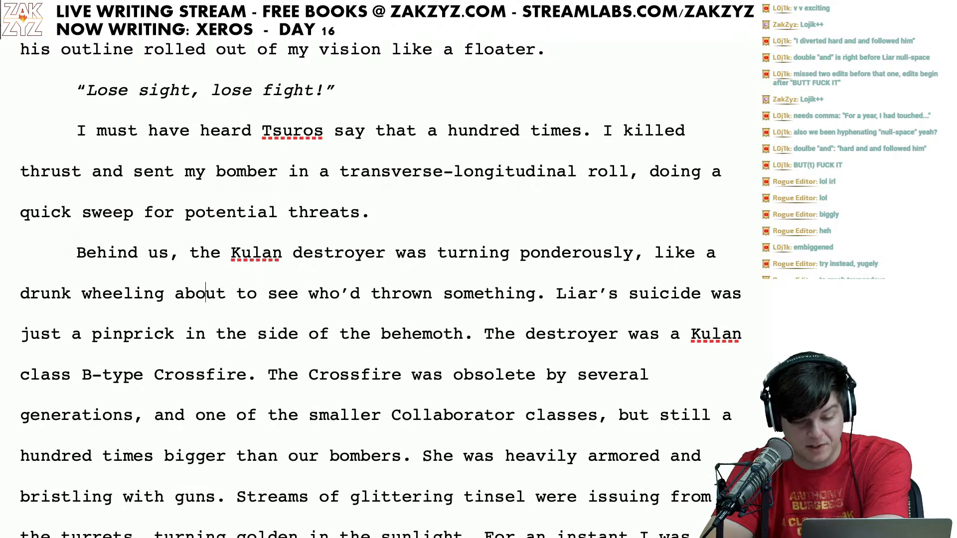
key("Right")
key("Right")
key("Right")
key("Right")
key("Right")
key("Right")
key("Right")
key("Right")
key("Right")
key("Right")
key("Right")
key("Right")
key("Right")
key("Right")
key("Right")
key("Right")
key("Right")
key("Right")
key("Right")
key("Right")
key("Right")
key("Right")
key("Right")
key("Right")
key("Right")
key("Right")
key("Right")
key("Right")
key("Right")
key("Right")
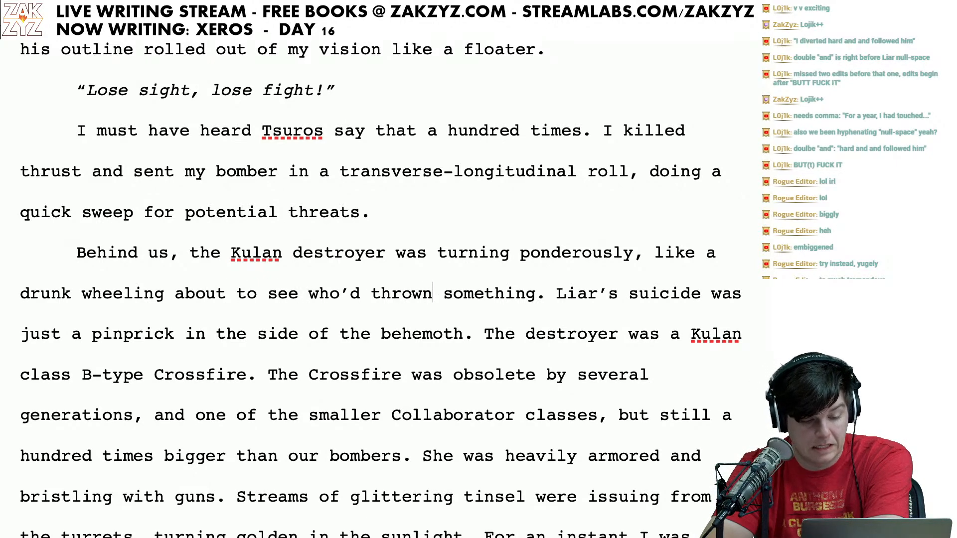
scroll(379, 289, "down", 1)
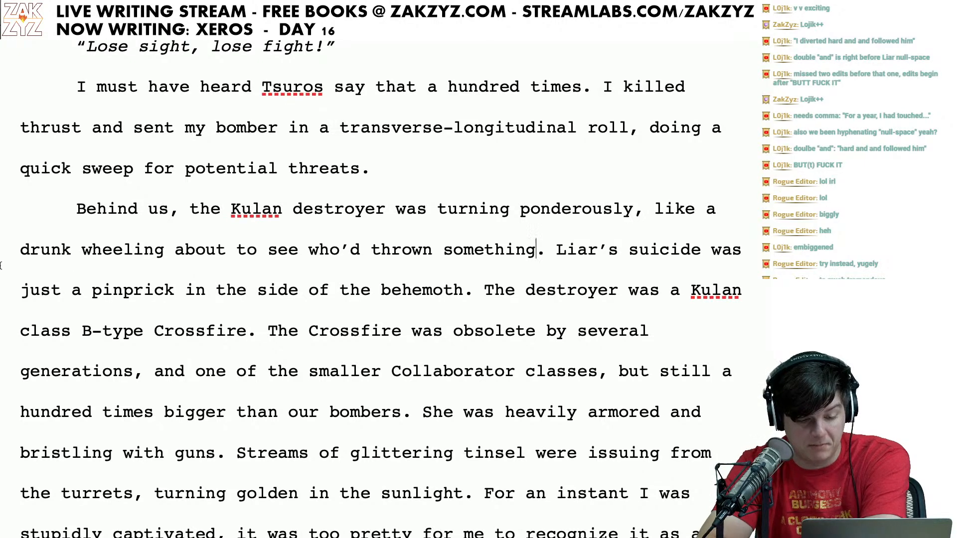
Step: Replace "Kulan" with "Collaborator" in the "Behind us" sentence so it reads "the Collaborator destroyer was turning"
key("Right")
key("Right")
key("Right")
key("Right")
key("Right")
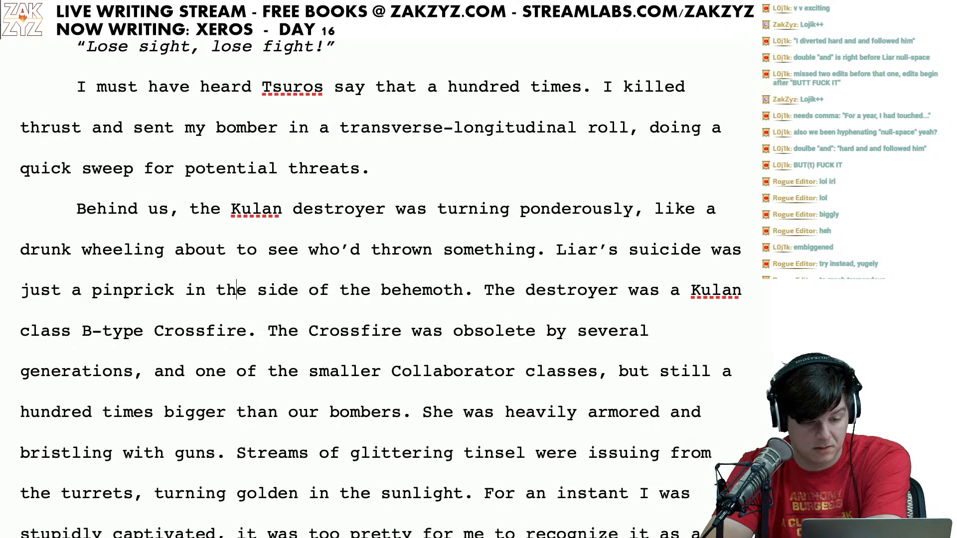
key("Up")
key("BackSpace")
key("BackSpace")
key("BackSpace")
key("BackSpace")
key("BackSpace")
key("BackSpace")
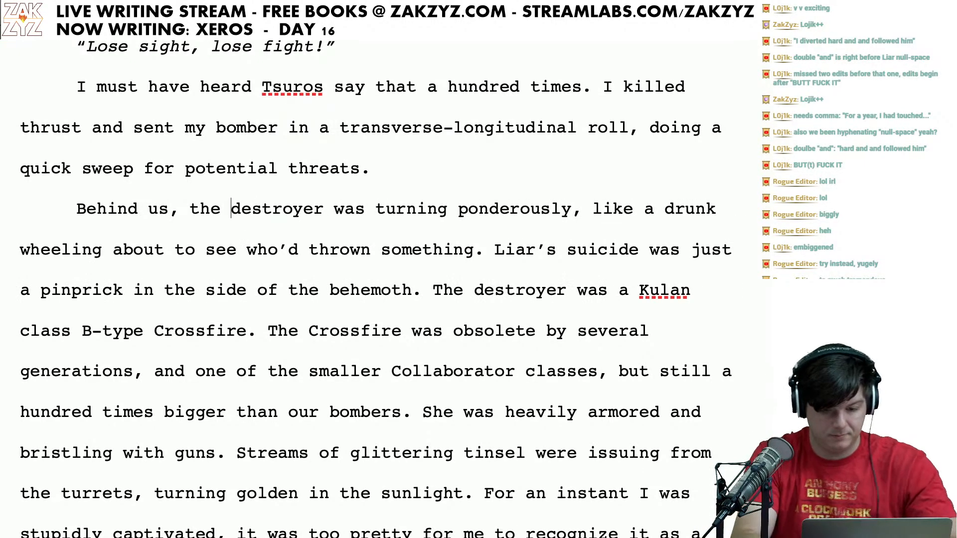
type("Clab")
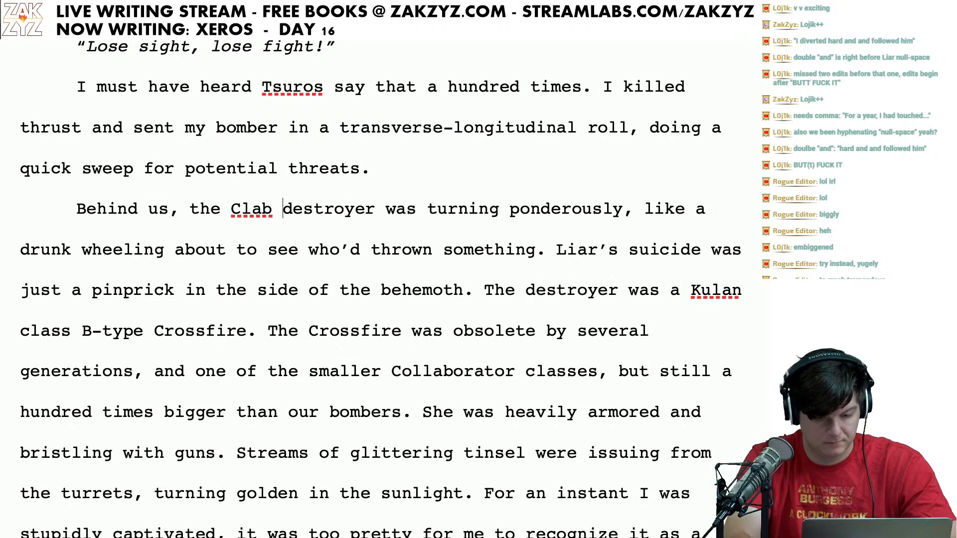
key("BackSpace")
key("BackSpace")
key("BackSpace")
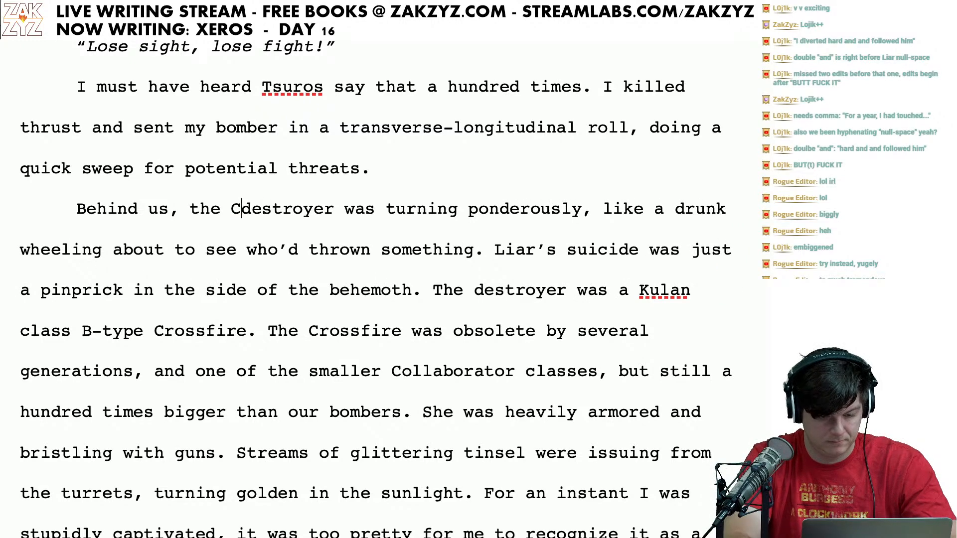
type("ollaborator")
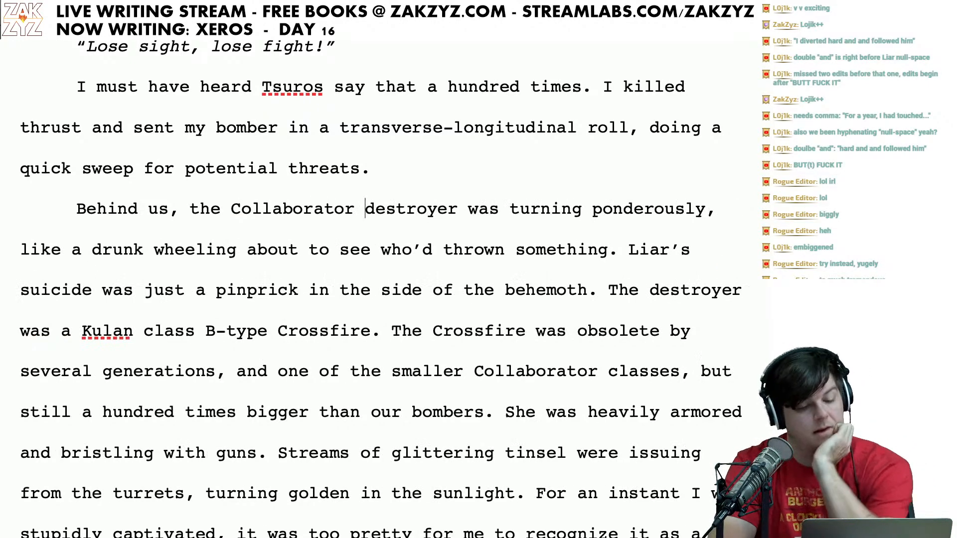
Step: Insert "line" after "The Crossfire" so the sentence reads "The Crossfire line was obsolete by several generations"
key("Down")
key("Down")
key("Down")
scroll(206, 327, "down", 1)
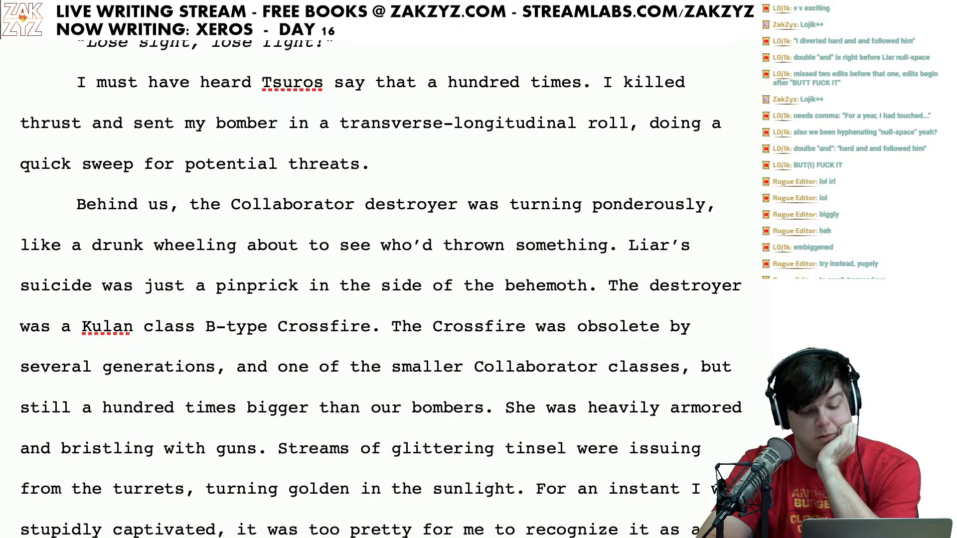
left_click(158, 324)
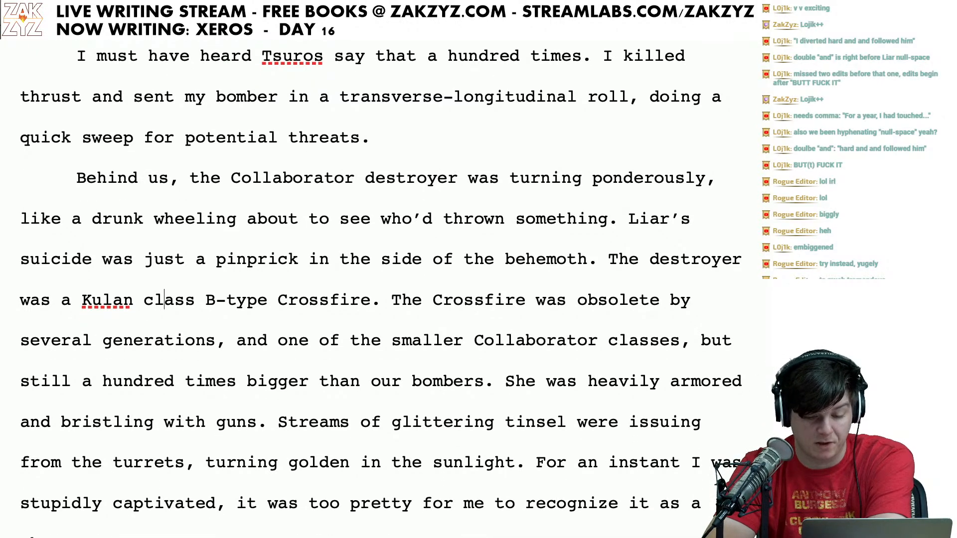
key("Right")
key("Right")
key("Right")
key("Right")
key("Right")
key("Right")
key("Right")
key("Right")
key("Right")
key("Right")
key("Right")
key("Right")
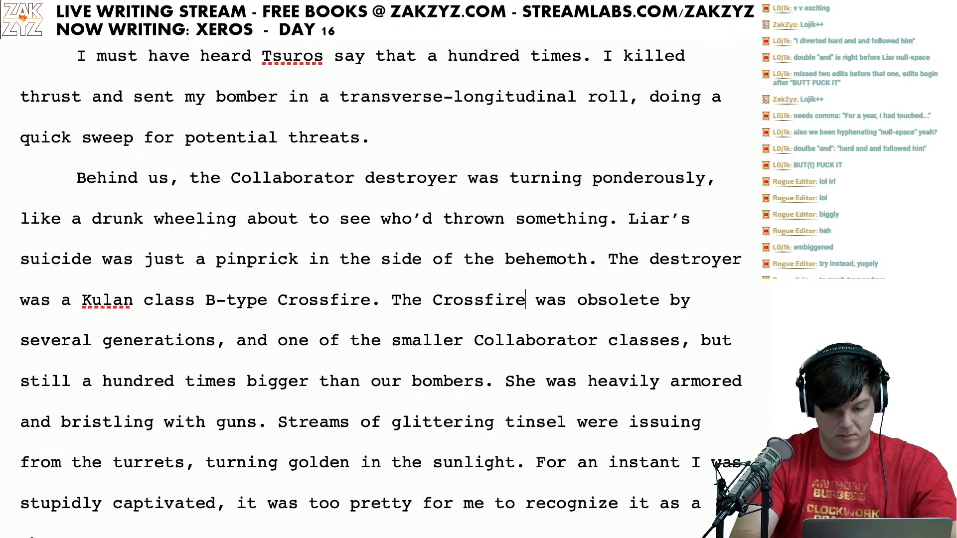
type("line")
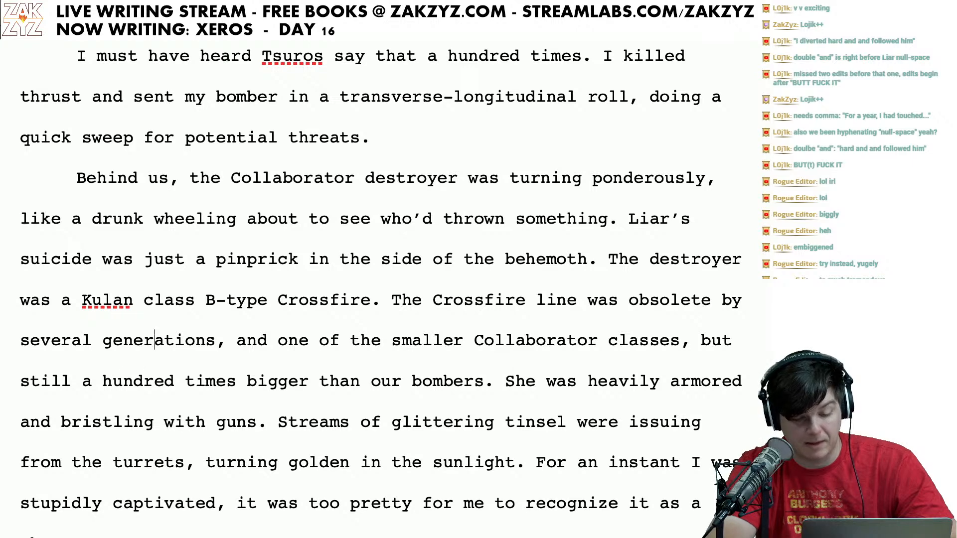
Step: End the sentence after "Collaborator classes" with a period and add "She was still a hundred times larger than our bombers."
left_click(688, 348)
key("BackSpace")
type(". She was ")
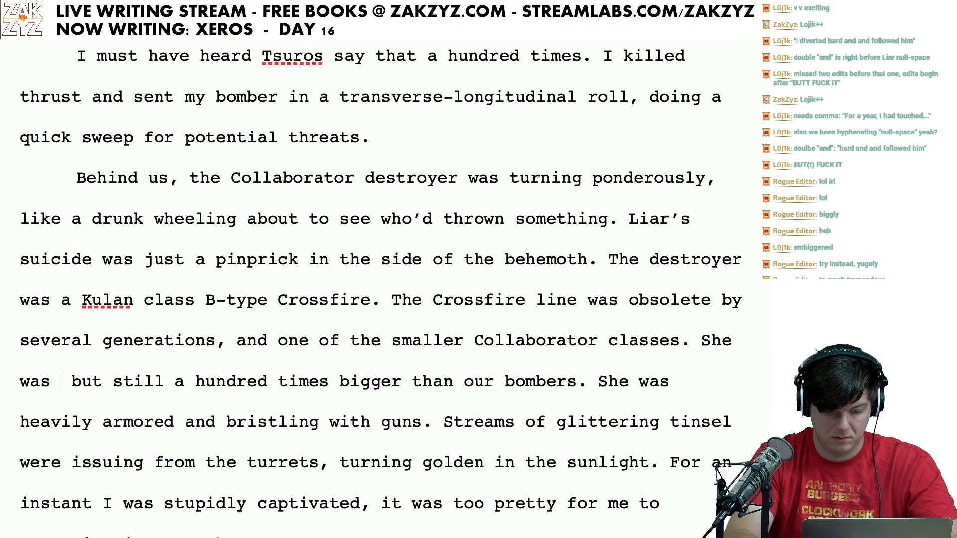
type("still a hundre")
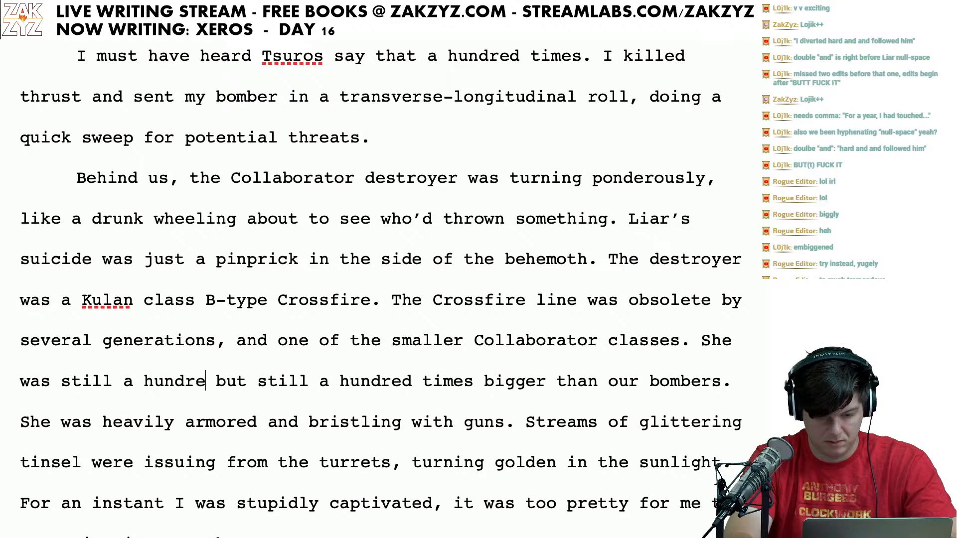
type("d times larger t")
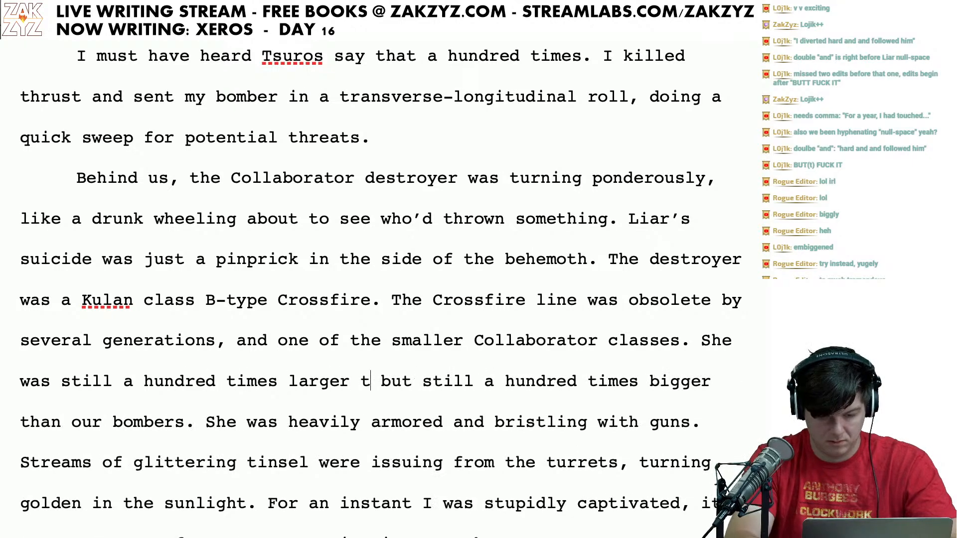
type("han our bombers.")
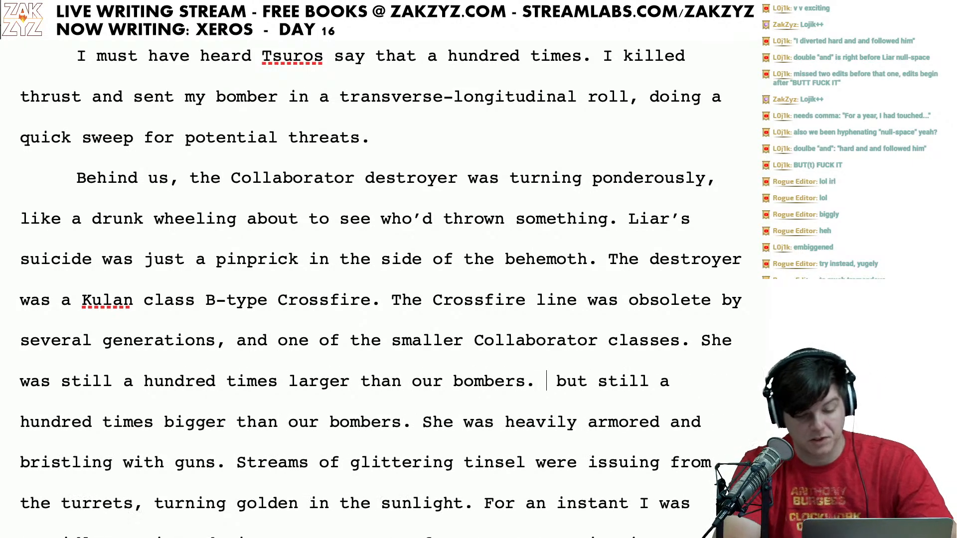
Step: Replace the leftover "but still a hundred times bigger than our bombers. She" with "The destroyer" before "was heavily armored"
key("shift+Right")
key("shift+Right")
key("shift+Right")
key("shift+Right")
key("shift+Right")
key("shift+Right")
key("shift+Right")
key("shift+Right")
key("shift+Right")
key("shift+Right")
key("shift+Right")
key("shift+Right")
key("shift+Right")
key("shift+Right")
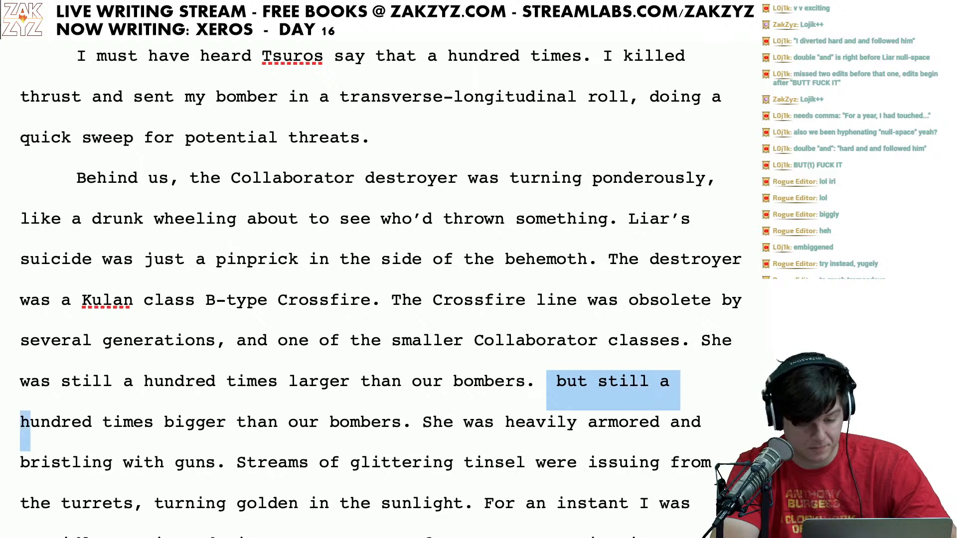
key("shift+Right")
key("shift+Right")
key("shift+Right")
key("shift+Right")
key("shift+Right")
key("shift+Right")
key("shift+Right")
key("shift+Right")
key("shift+Right")
key("shift+Right")
key("shift+Right")
key("shift+Right")
key("shift+Right")
key("shift+Right")
key("shift+Right")
key("shift+Right")
key("shift+Right")
key("shift+Right")
key("shift+Right")
key("shift+Right")
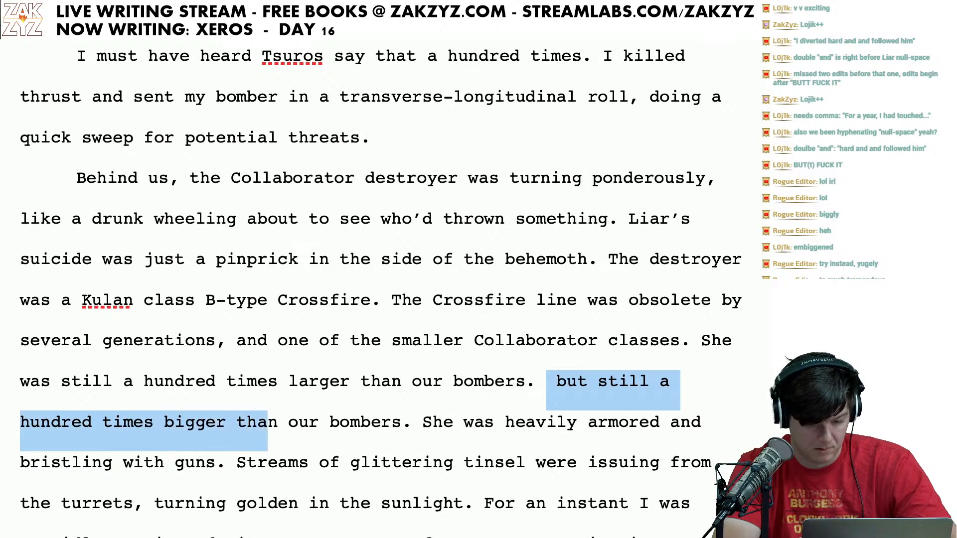
key("shift+Right")
key("shift+Right")
key("shift+Right")
key("shift+Right")
key("shift+Right")
key("shift+Right")
key("shift+Right")
key("shift+Right")
key("shift+Right")
key("shift+Right")
key("shift+Right")
key("shift+Right")
key("shift+Right")
key("shift+Right")
key("shift+Right")
key("shift+Right")
key("shift+Right")
key("shift+Right")
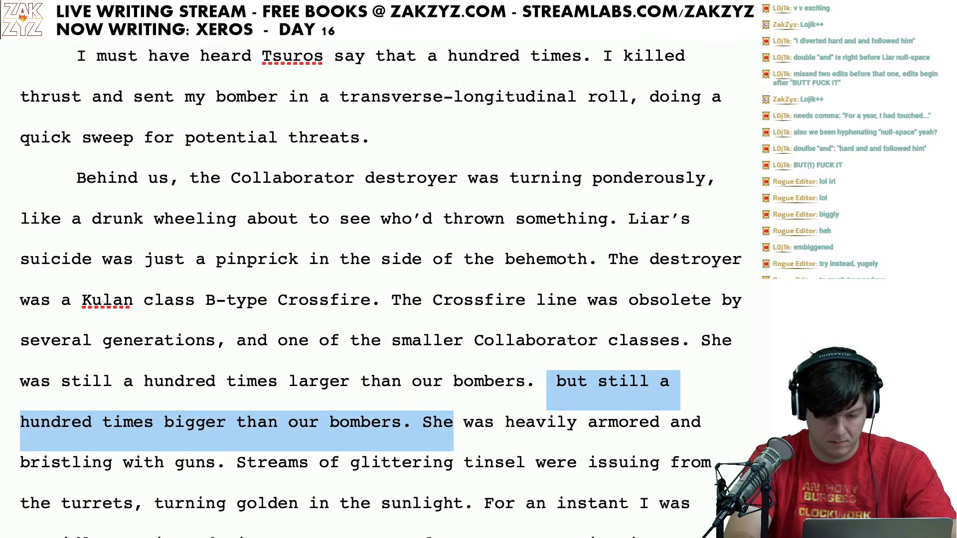
type("The destroyer")
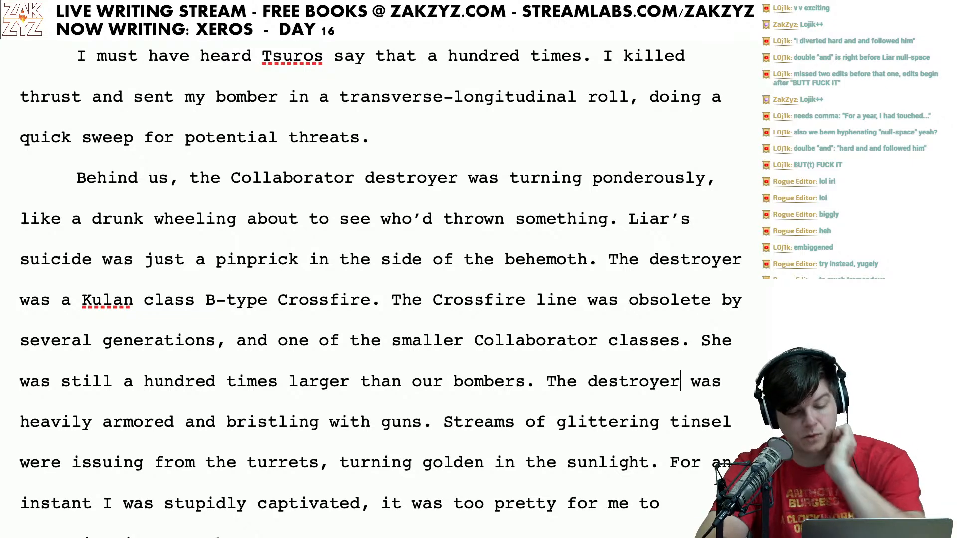
Step: Reread the destroyer paragraph and replace "and one of" after "several generations," with "it was"
scroll(692, 344, "down", 1)
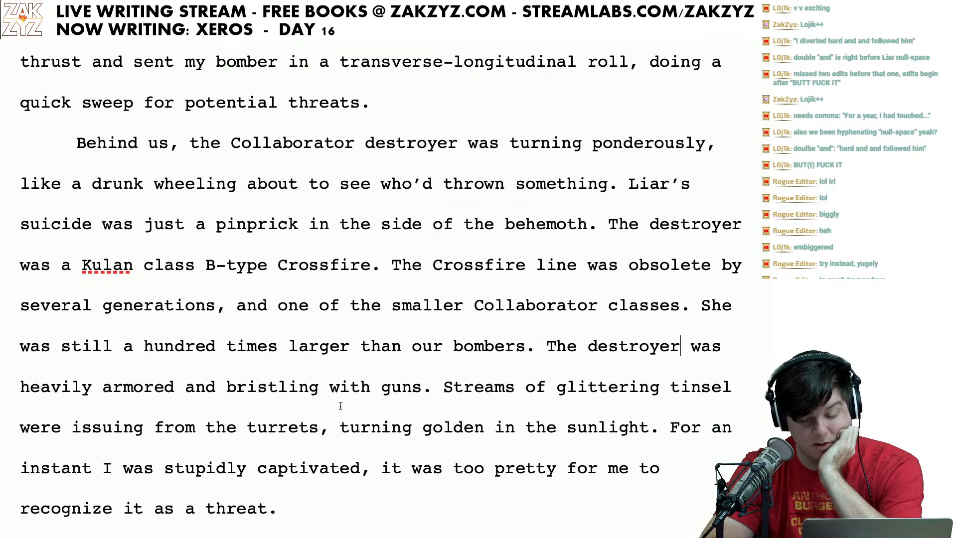
left_click(361, 398)
key("Right")
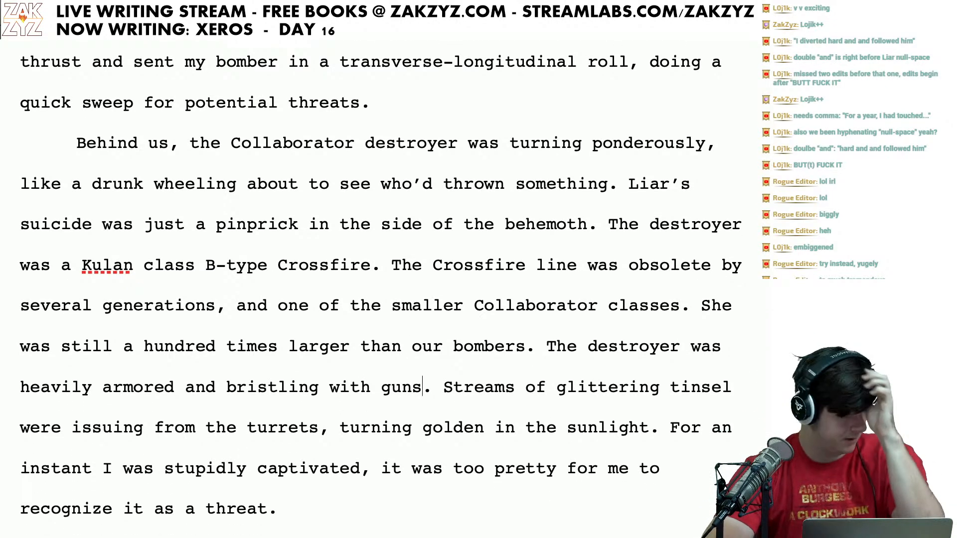
scroll(381, 289, "down", 1)
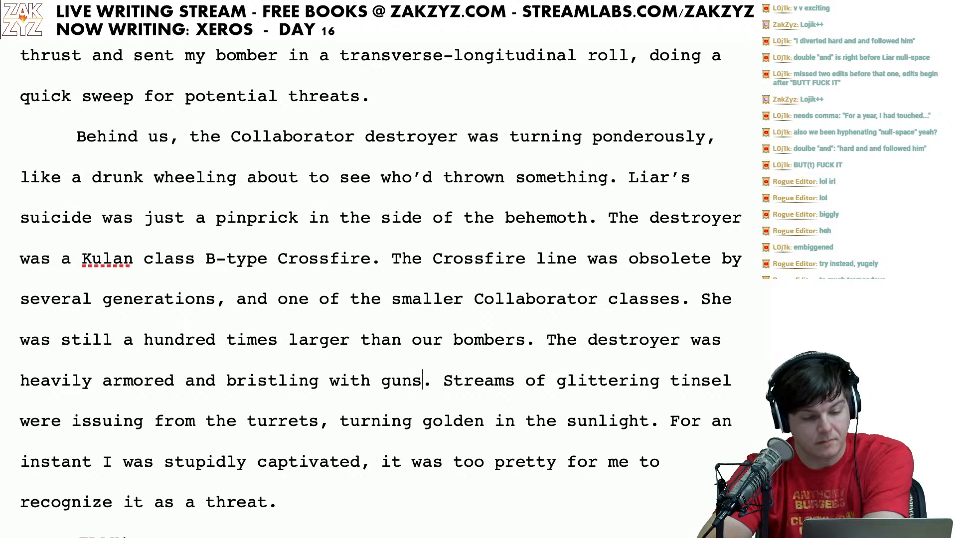
left_click(262, 136)
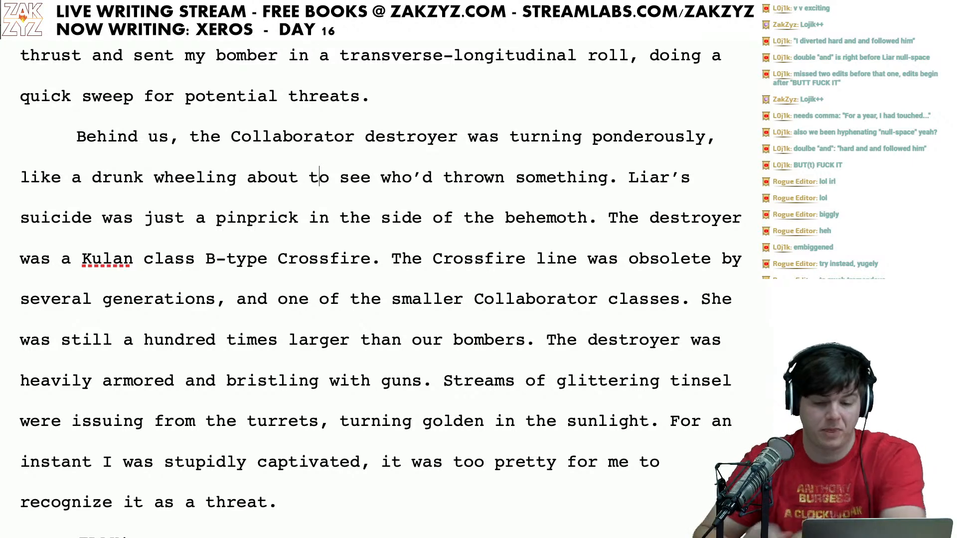
scroll(319, 165, "down", 1)
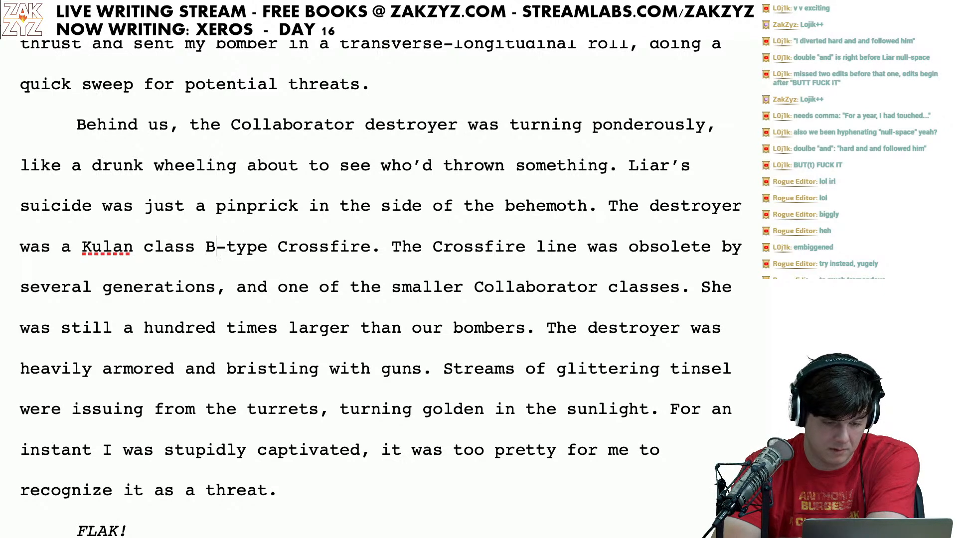
key("Left")
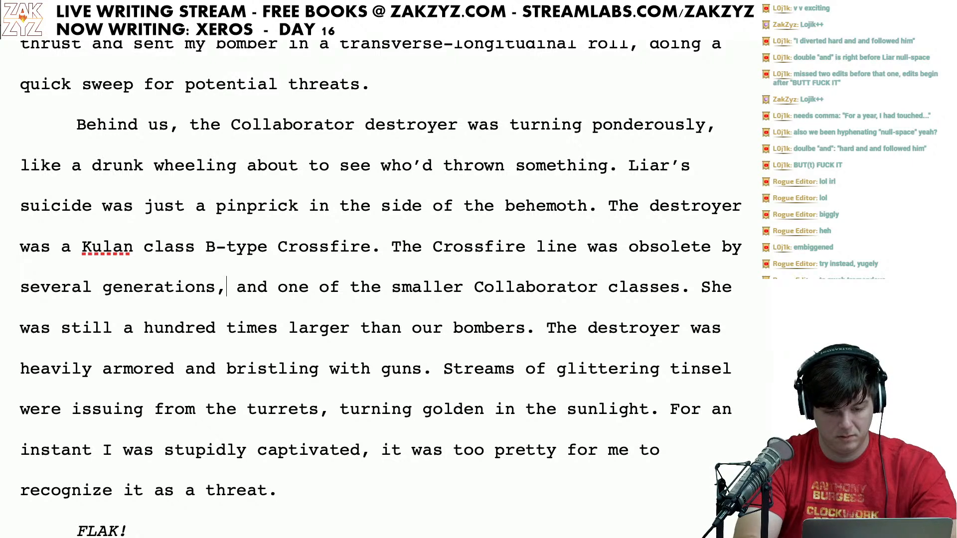
type("it was")
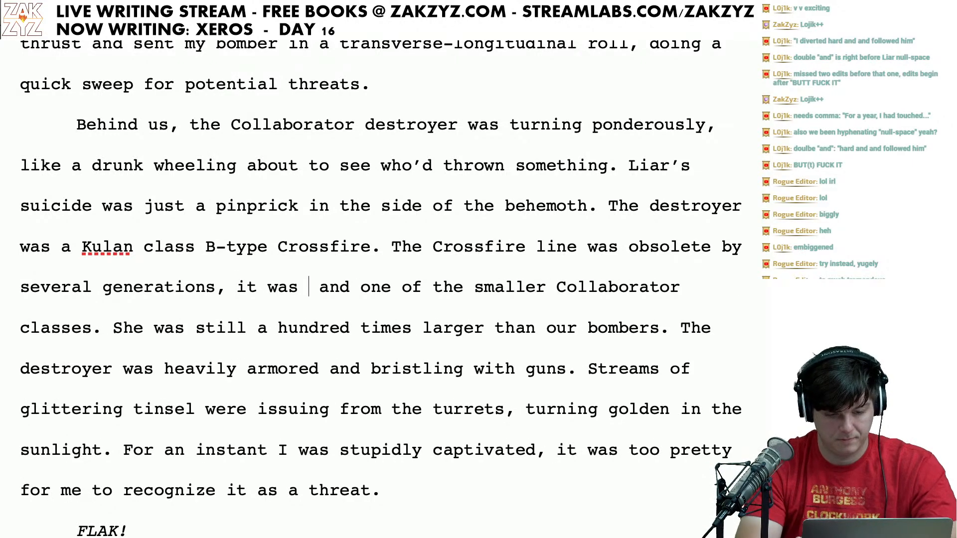
key("shift+Right")
key("shift+Right")
key("shift+Right")
key("shift+Right")
key("shift+Right")
key("shift+Right")
key("shift+Right")
key("shift+Right")
key("shift+Right")
key("shift+Right")
key("shift+Right")
key("shift+Right")
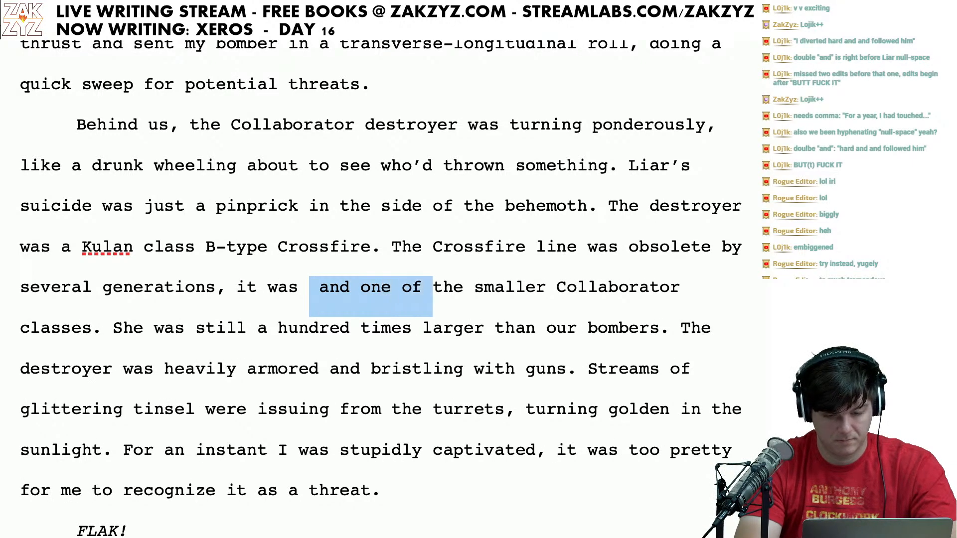
key("BackSpace")
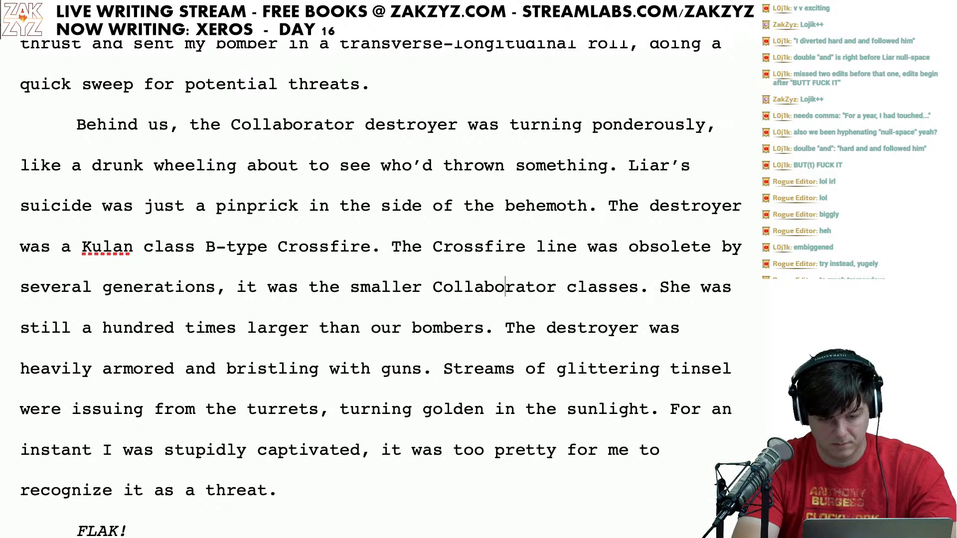
Step: Split the paragraph after "several generations," so "it was the smaller Collaborator classes" starts on a new line
key("Left")
key("Left")
key("Left")
key("Left")
key("Left")
key("Left")
key("Left")
key("Left")
key("Left")
key("Left")
key("Left")
key("Left")
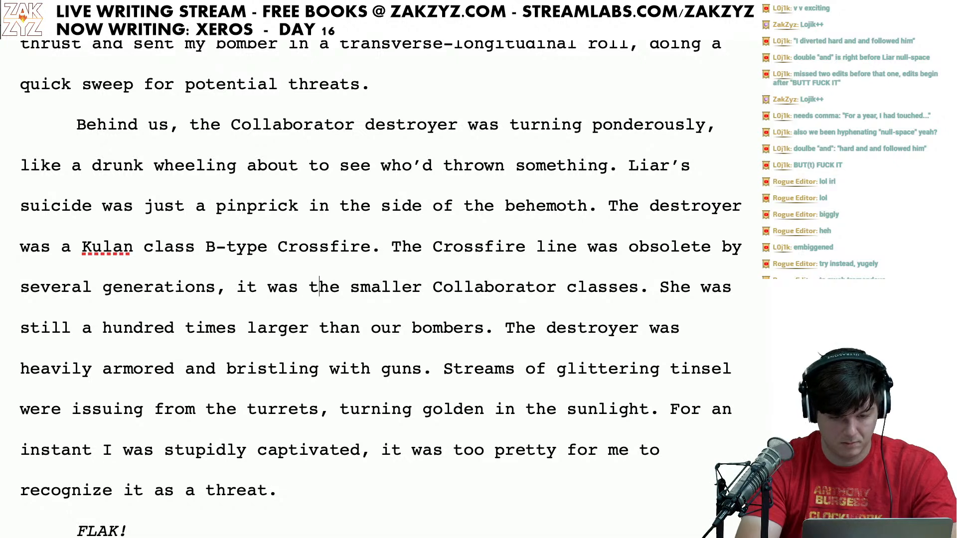
key("Return")
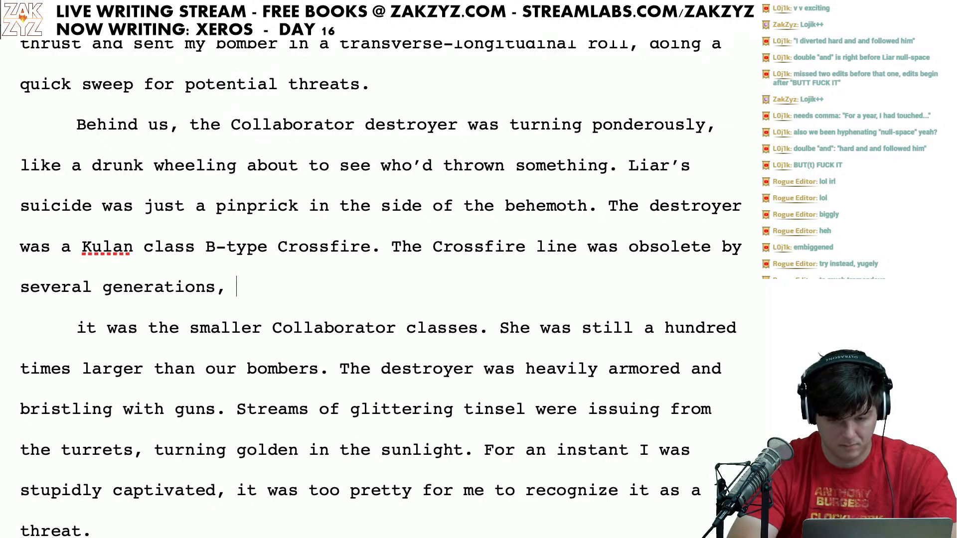
Step: Replace "Crossfire" with "Kulan" before "line" so the sentence begins "The Kulan line was obsolete"
right_click(574, 255)
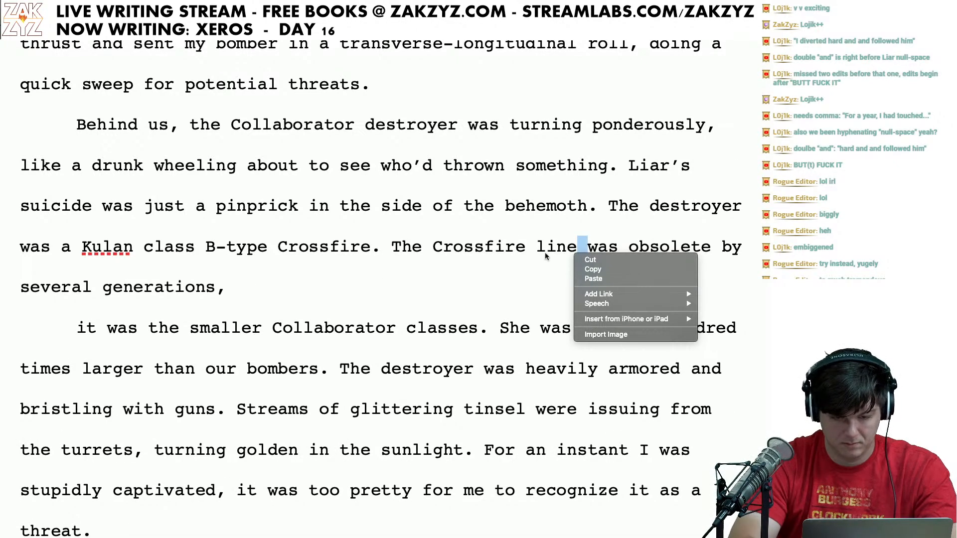
left_click(526, 249)
left_click(526, 248)
key("BackSpace")
key("BackSpace")
key("BackSpace")
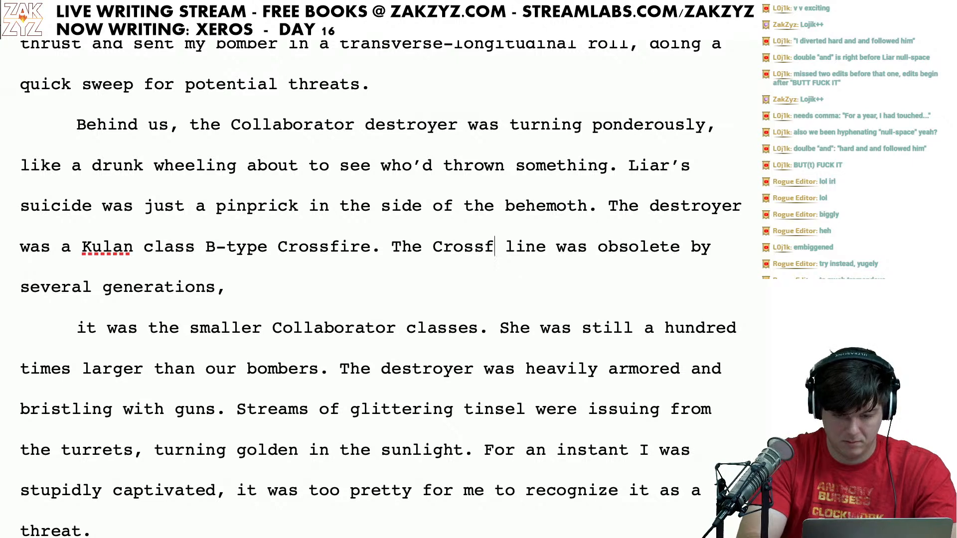
key("BackSpace")
key("BackSpace")
key("BackSpace")
key("BackSpace")
key("BackSpace")
key("BackSpace")
type("Kula")
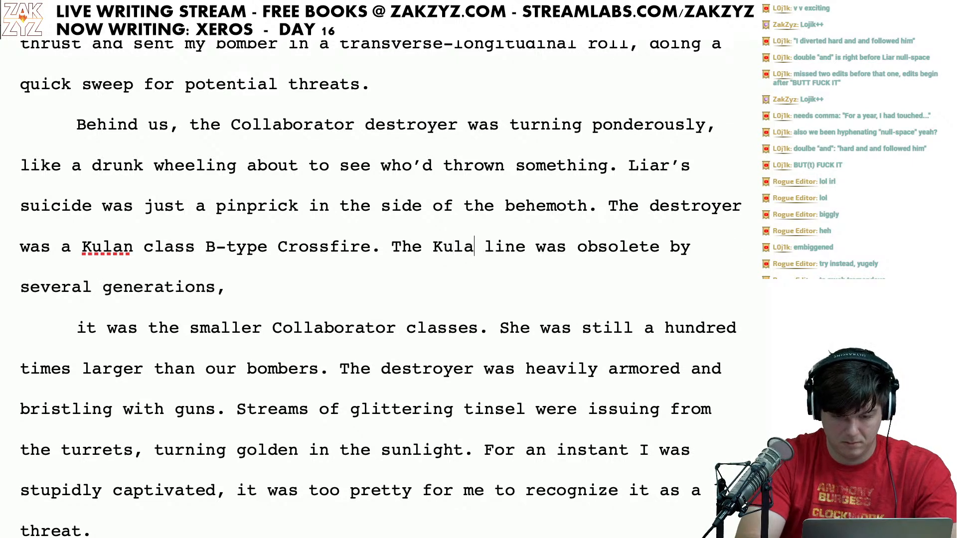
type("n cl")
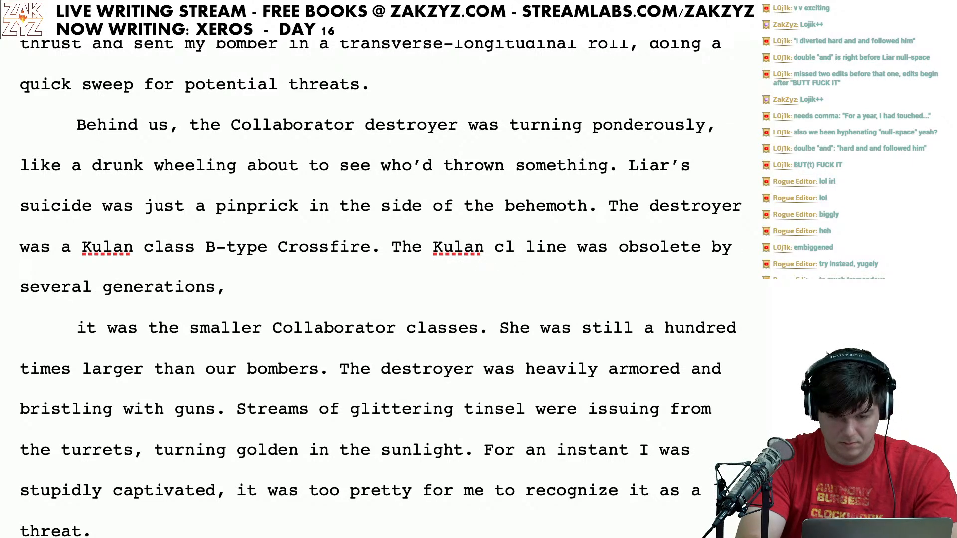
key("BackSpace")
key("BackSpace")
key("BackSpace")
Step: Complete the sentence after "several generations," with "it was one of the smaller Collaborator destroyers."
key("Down")
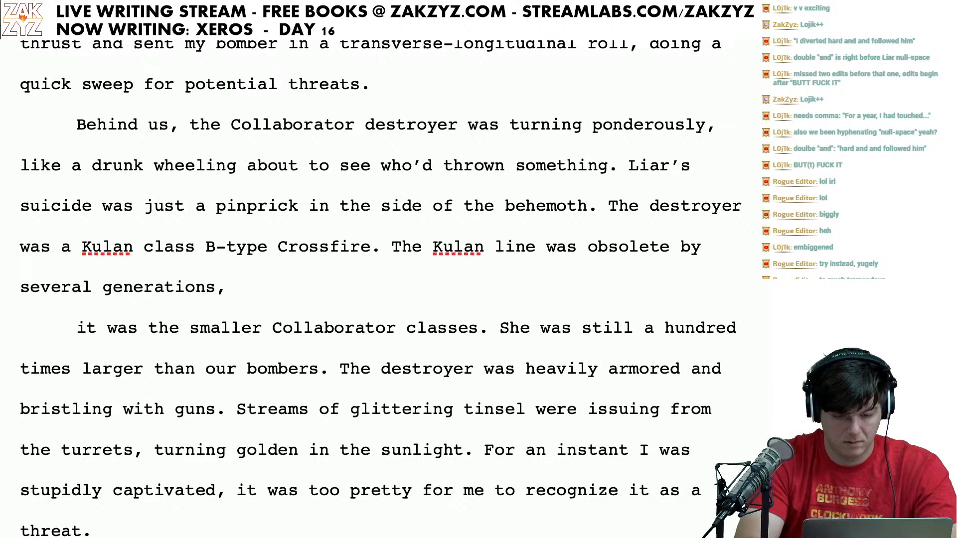
type("it was ")
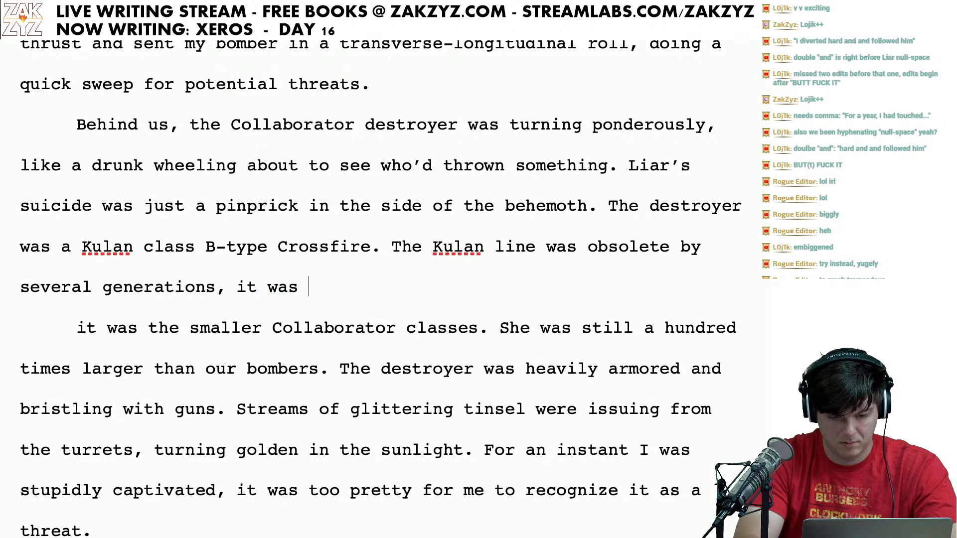
type("one of the smaller c")
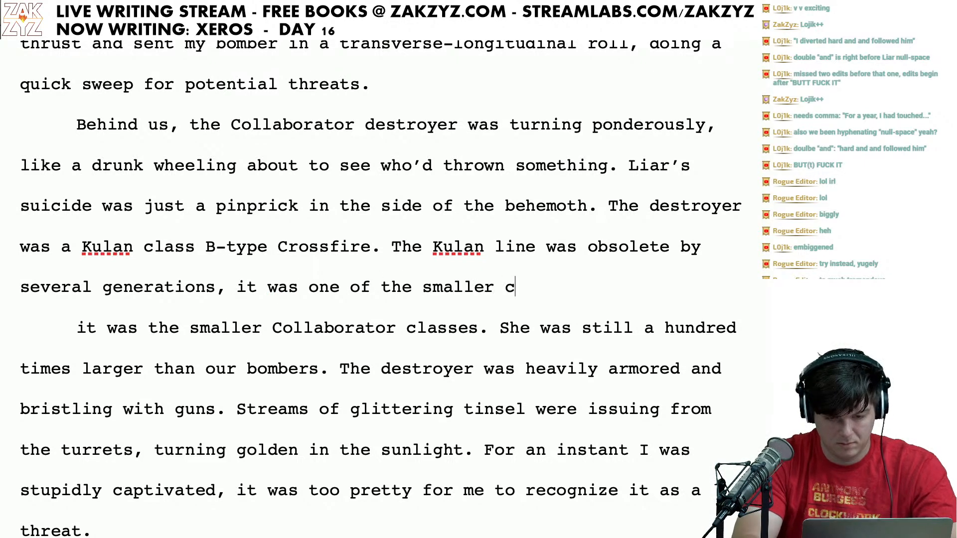
key("BackSpace")
type("Collaborat")
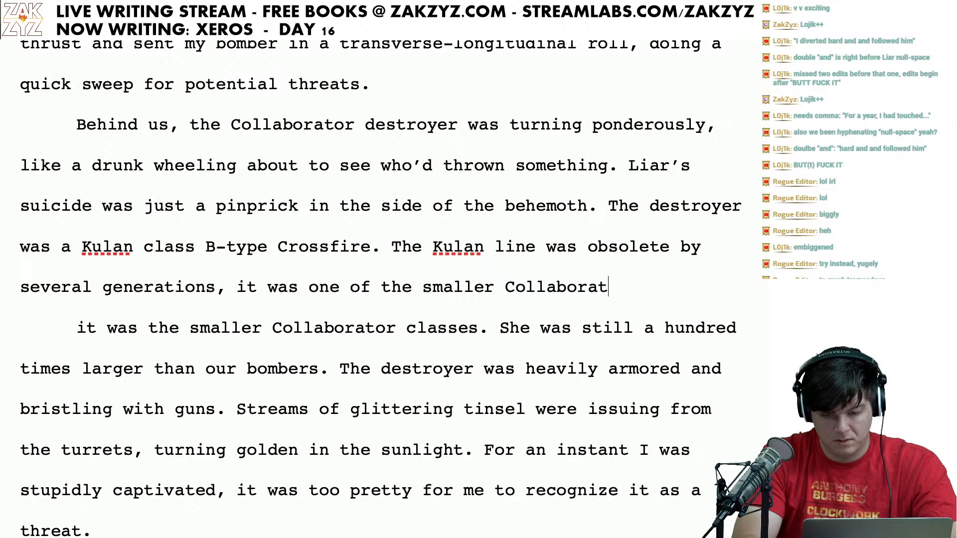
type("or destroyers.")
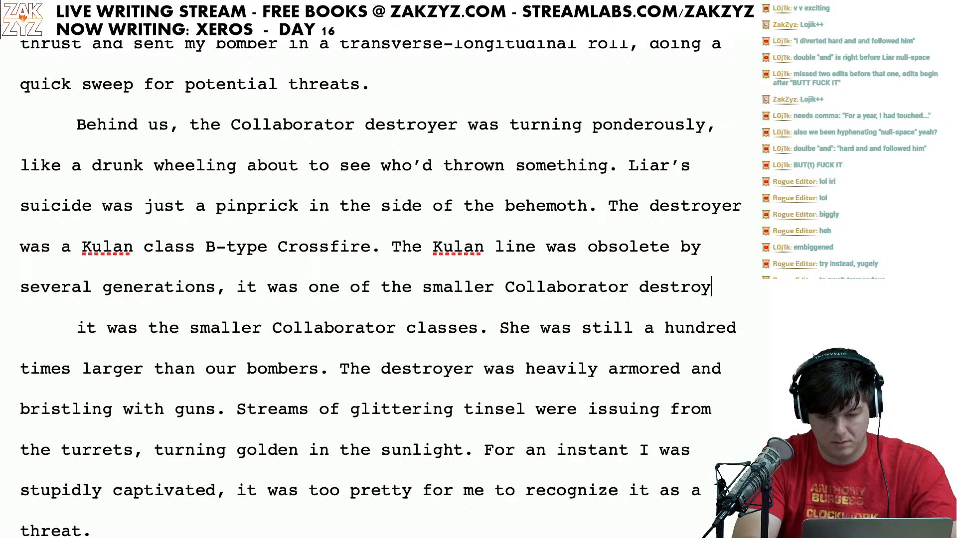
Step: Delete the leftover "it was the smaller Collaborator classes." and its paragraph break so "She was still a hundred times larger" continues the destroyer paragraph
key("shift+Right")
key("shift+Right")
key("shift+Right")
key("shift+Right")
key("shift+Right")
key("shift+Right")
key("shift+Right")
key("shift+Right")
key("shift+Right")
key("shift+Right")
key("shift+Right")
key("shift+Right")
key("shift+Right")
key("shift+Right")
key("shift+Right")
key("shift+Right")
key("shift+Right")
key("shift+Right")
key("shift+Right")
key("shift+Right")
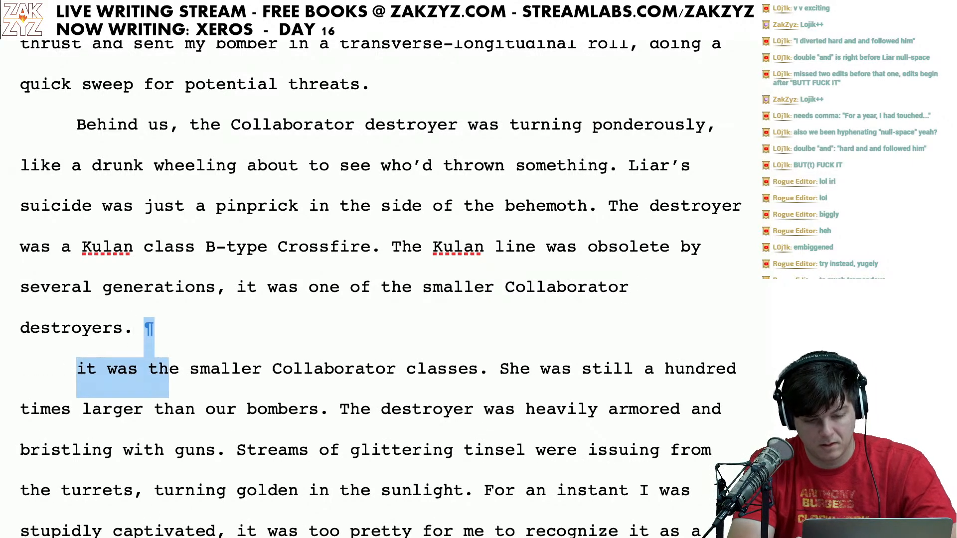
key("shift+Right")
key("shift+Right")
key("shift+Right")
key("shift+Right")
key("shift+Right")
key("shift+Right")
key("shift+Right")
key("shift+Right")
key("shift+Right")
key("shift+Right")
key("shift+Right")
key("shift+Right")
key("shift+Right")
key("shift+Right")
key("shift+Right")
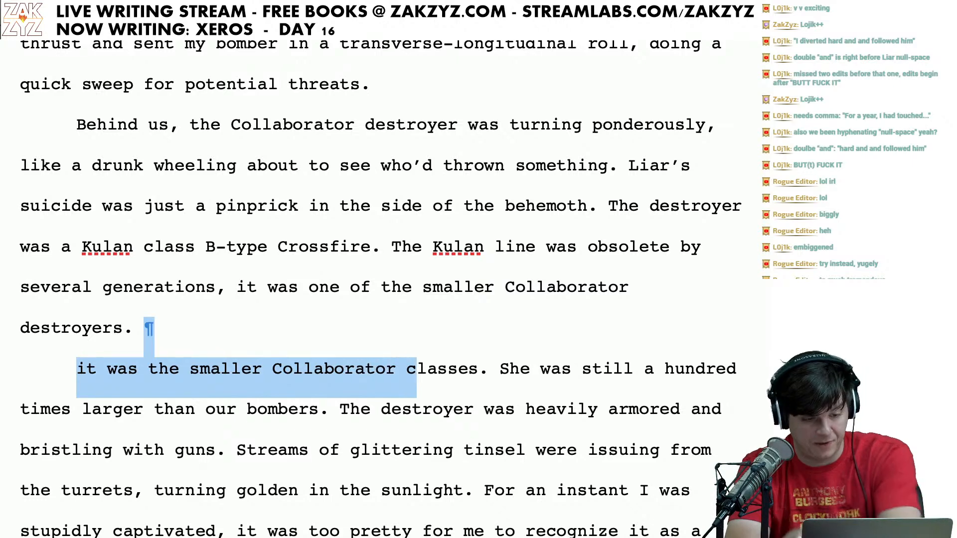
key("shift+Right")
key("shift+Right")
key("shift+Right")
key("shift+Right")
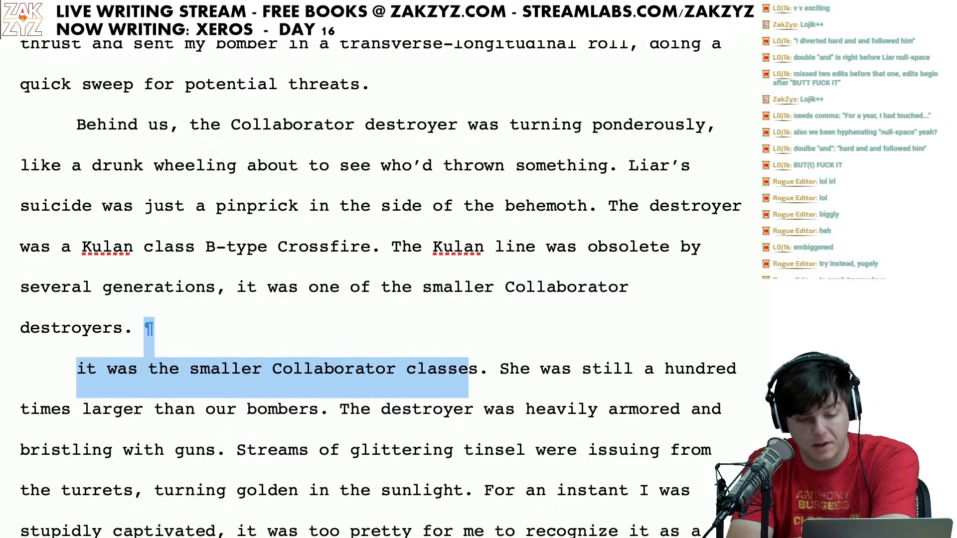
key("BackSpace")
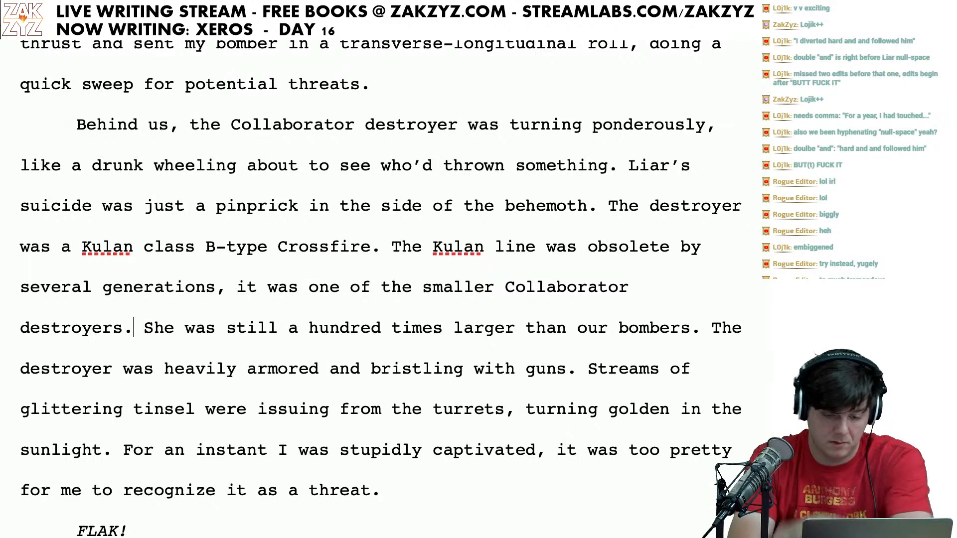
Step: Replace "Collaborator destroyers" after "one of the smaller" with "clab boats"
key("BackSpace")
key("BackSpace")
key("BackSpace")
key("BackSpace")
key("BackSpace")
key("BackSpace")
key("BackSpace")
key("BackSpace")
key("BackSpace")
key("BackSpace")
key("BackSpace")
key("BackSpace")
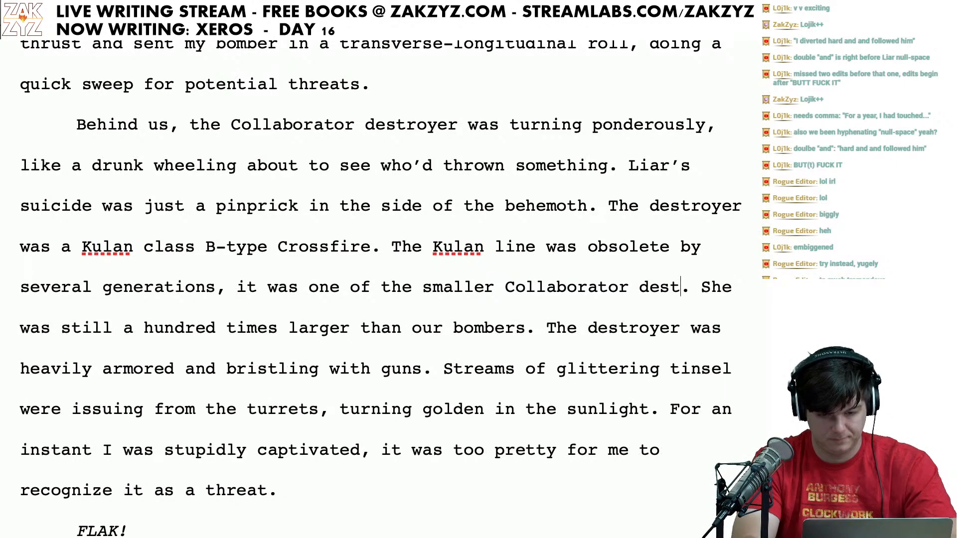
key("BackSpace")
key("BackSpace")
key("BackSpace")
key("BackSpace")
key("BackSpace")
key("BackSpace")
key("BackSpace")
key("BackSpace")
key("BackSpace")
key("BackSpace")
key("BackSpace")
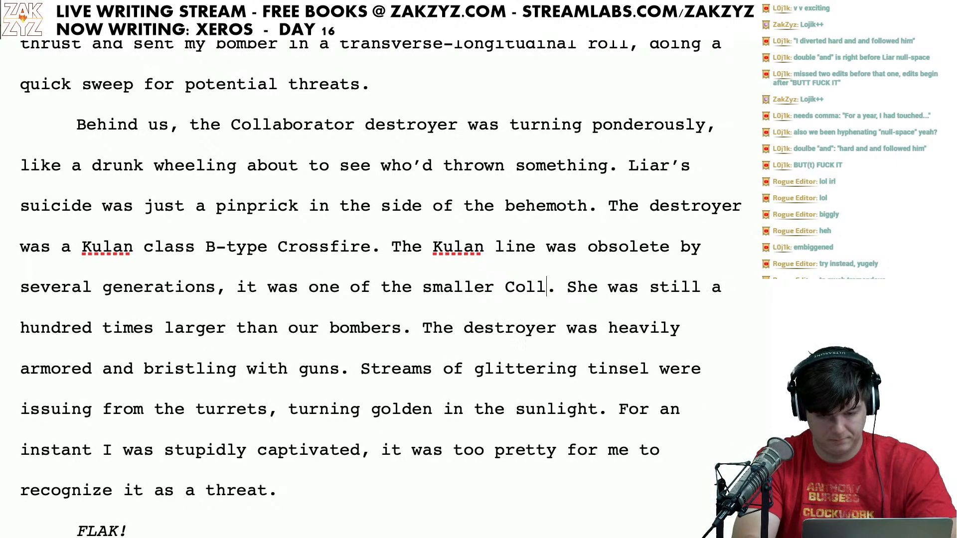
type("clab boats")
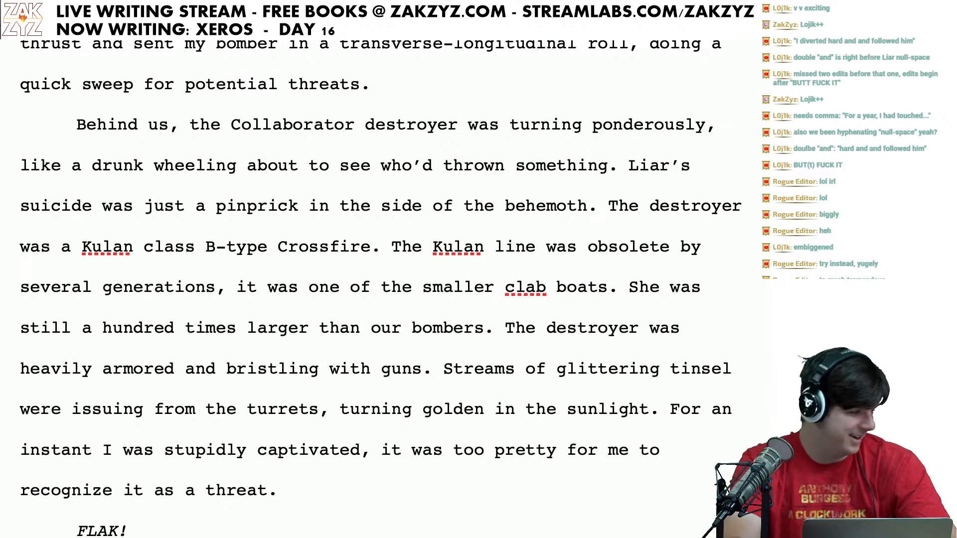
Step: Remove the "clab boats" clause after "several generations," and try the wording "it was one of the smaller lines of" instead
key("BackSpace")
key("BackSpace")
key("BackSpace")
key("BackSpace")
key("BackSpace")
key("BackSpace")
key("BackSpace")
key("BackSpace")
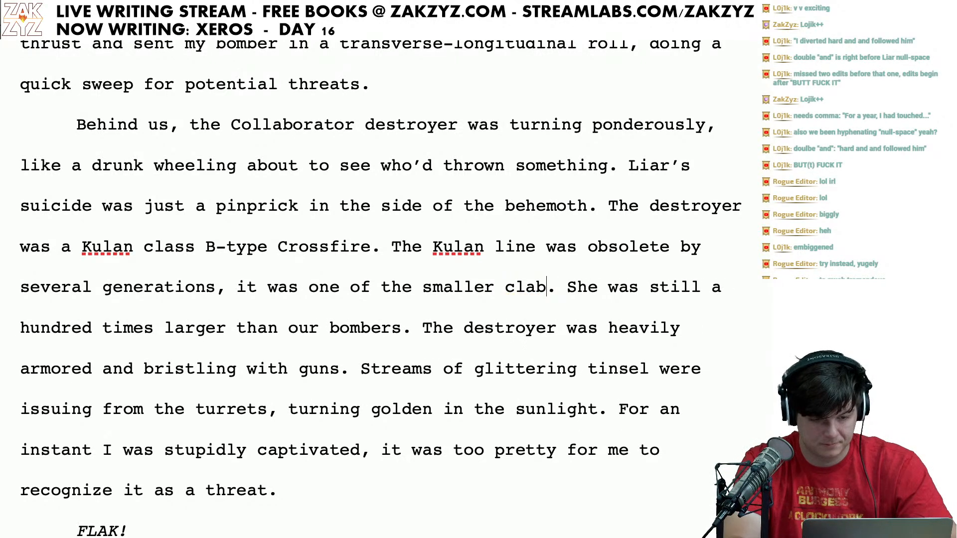
key("BackSpace")
key("BackSpace")
key("BackSpace")
key("BackSpace")
key("BackSpace")
key("BackSpace")
key("BackSpace")
key("BackSpace")
key("BackSpace")
key("BackSpace")
key("BackSpace")
key("BackSpace")
key("BackSpace")
key("BackSpace")
key("BackSpace")
key("BackSpace")
key("BackSpace")
key("BackSpace")
key("BackSpace")
key("BackSpace")
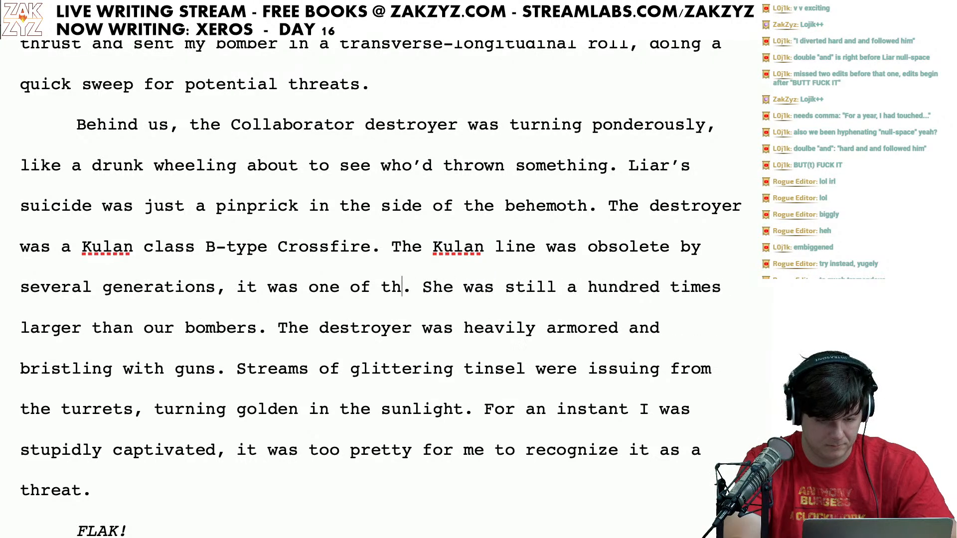
key("BackSpace")
key("BackSpace")
key("BackSpace")
key("BackSpace")
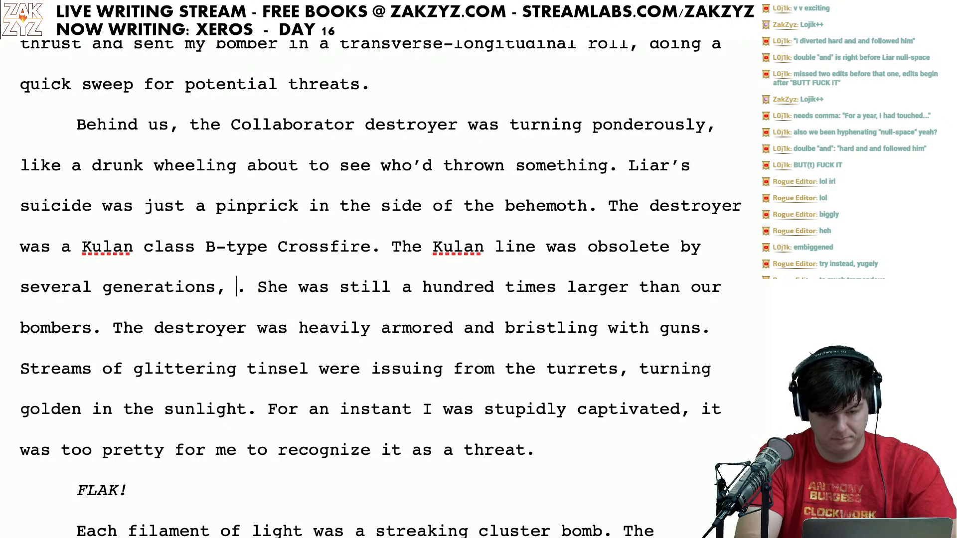
type("it was one o")
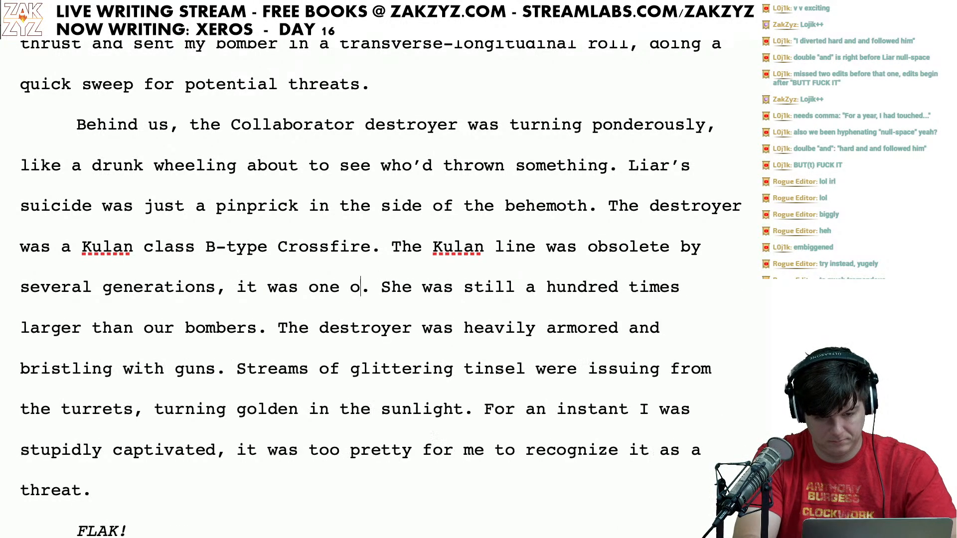
type("f the smaller ")
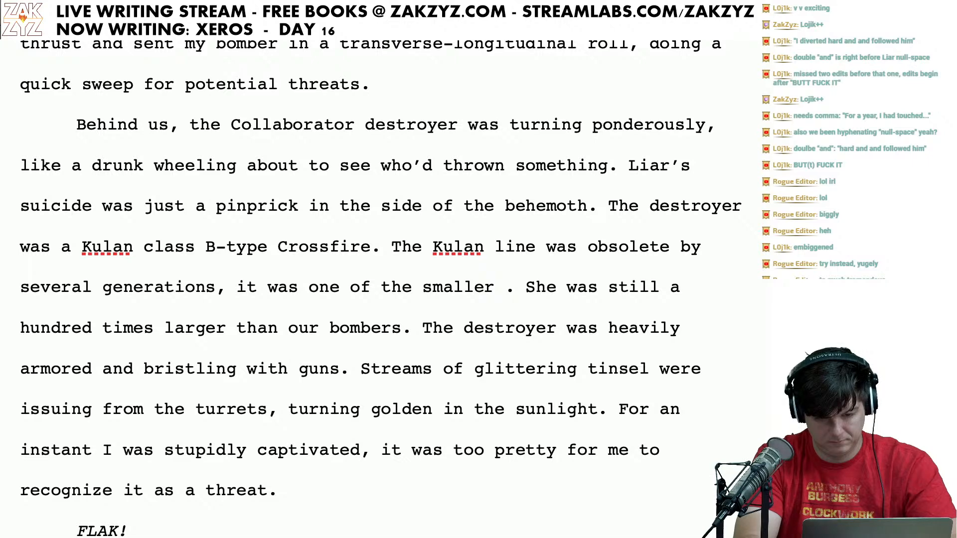
type("lines of c")
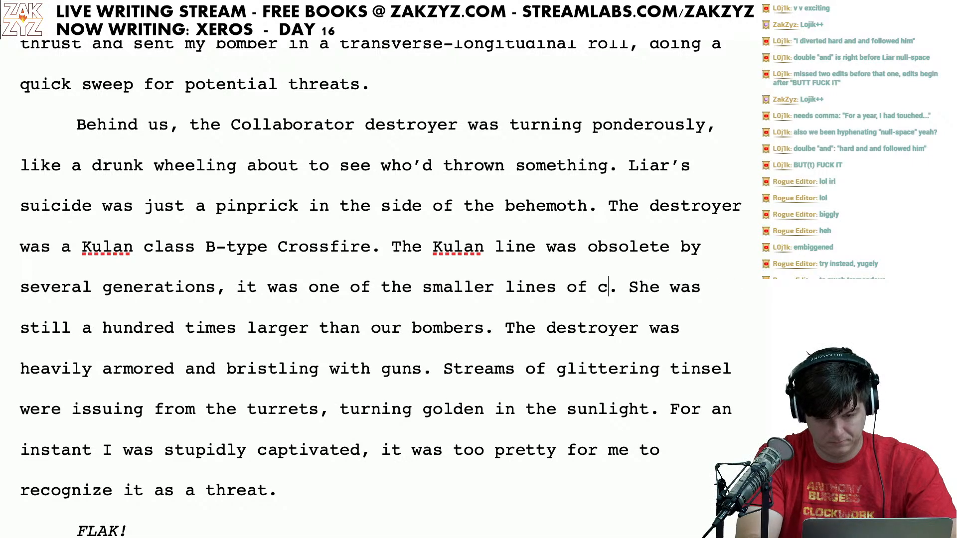
Step: Replace the clause after "several generations," with "they were tiny compared to Hezo destroyers"
key("BackSpace")
key("BackSpace")
key("BackSpace")
key("BackSpace")
key("BackSpace")
key("BackSpace")
key("BackSpace")
key("BackSpace")
key("BackSpace")
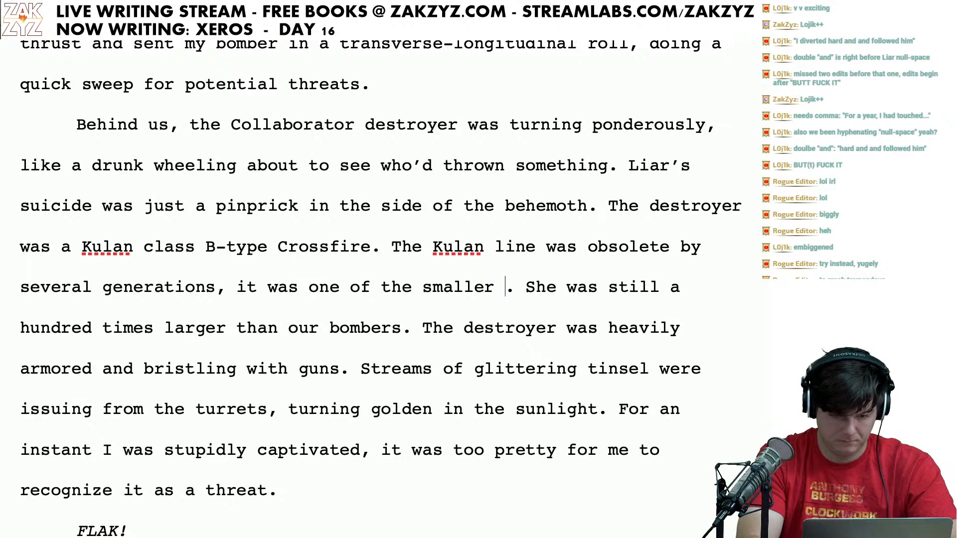
key("BackSpace")
key("BackSpace")
key("BackSpace")
key("BackSpace")
key("BackSpace")
key("BackSpace")
key("BackSpace")
key("BackSpace")
key("BackSpace")
key("BackSpace")
key("BackSpace")
key("BackSpace")
key("BackSpace")
key("BackSpace")
key("BackSpace")
key("BackSpace")
key("BackSpace")
key("BackSpace")
key("BackSpace")
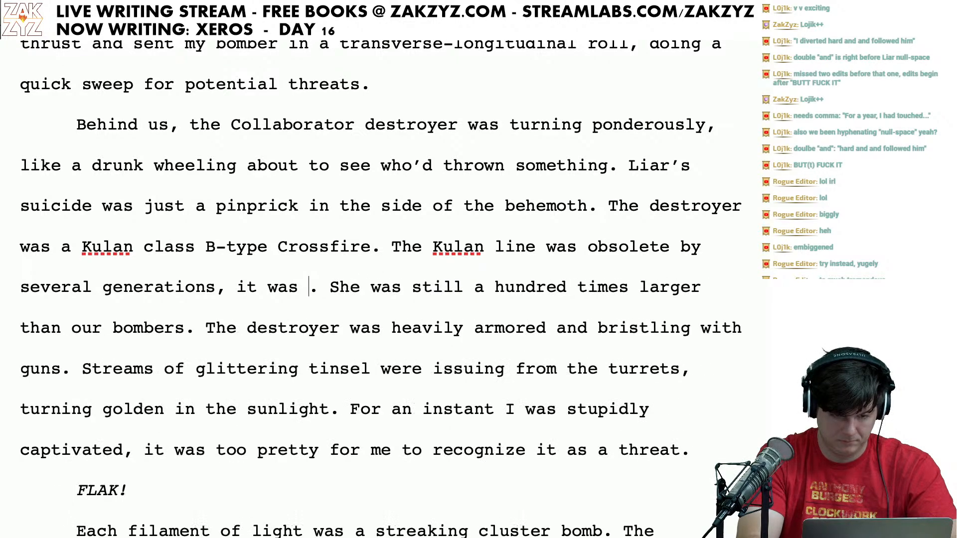
key("BackSpace")
key("BackSpace")
key("BackSpace")
key("BackSpace")
key("BackSpace")
key("BackSpace")
key("BackSpace")
type("they were ")
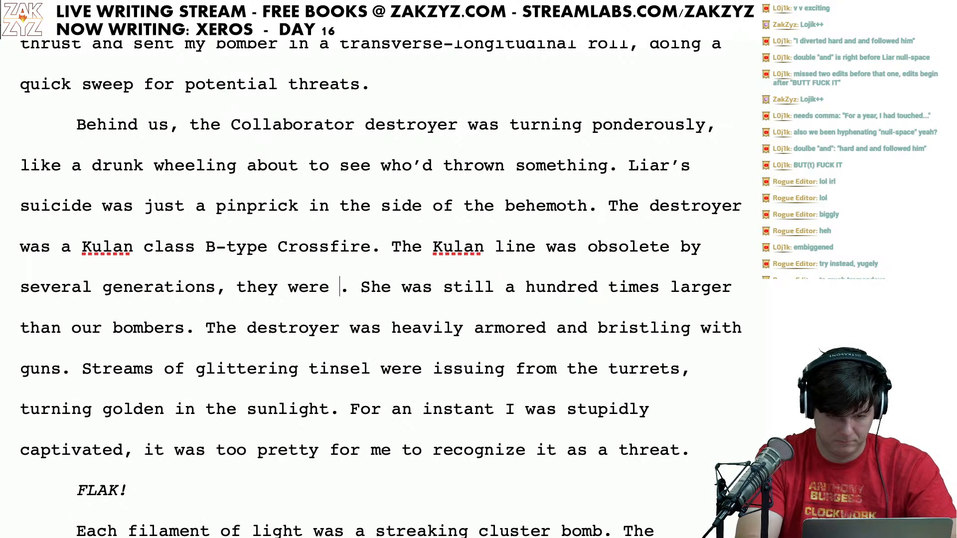
type("tiny compared to ")
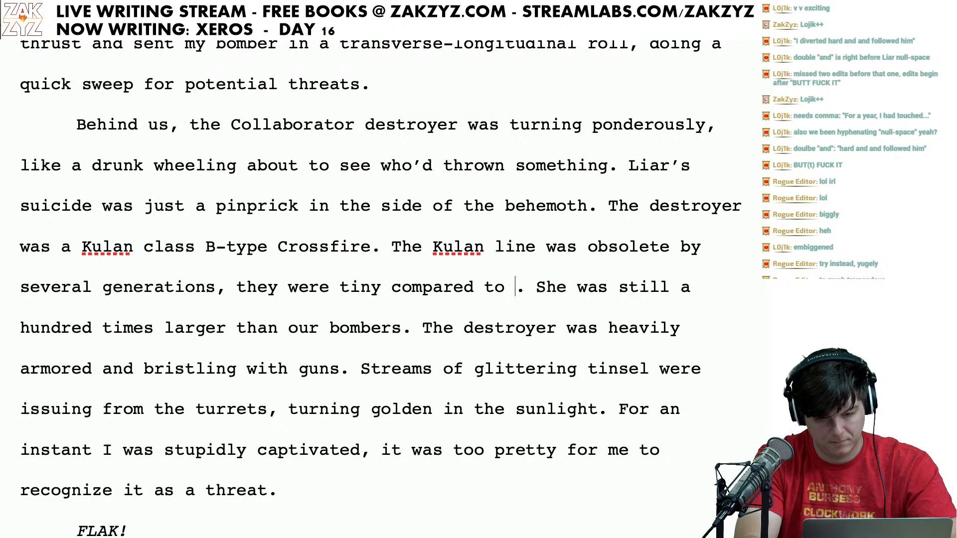
type("HEz")
key("BackSpace")
key("BackSpace")
type("ezo d")
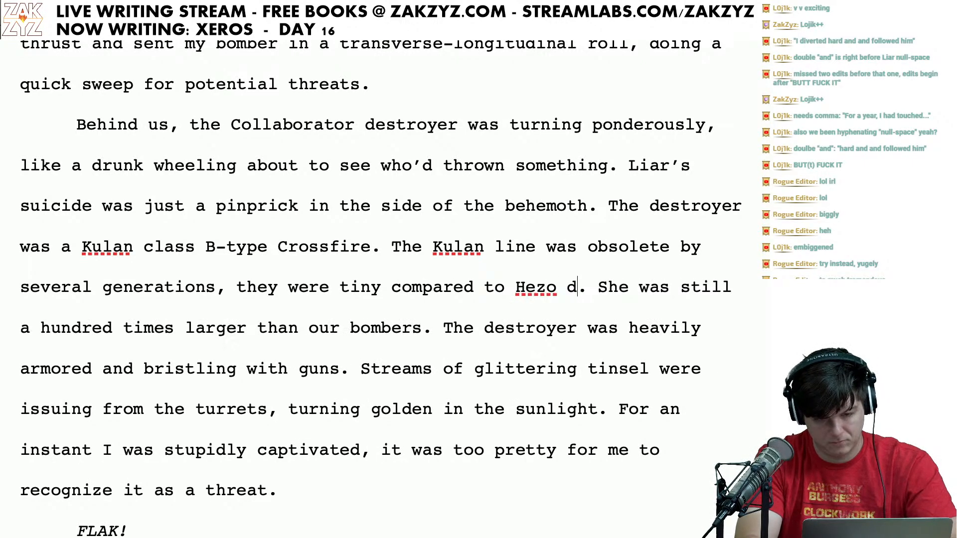
type("estroyers")
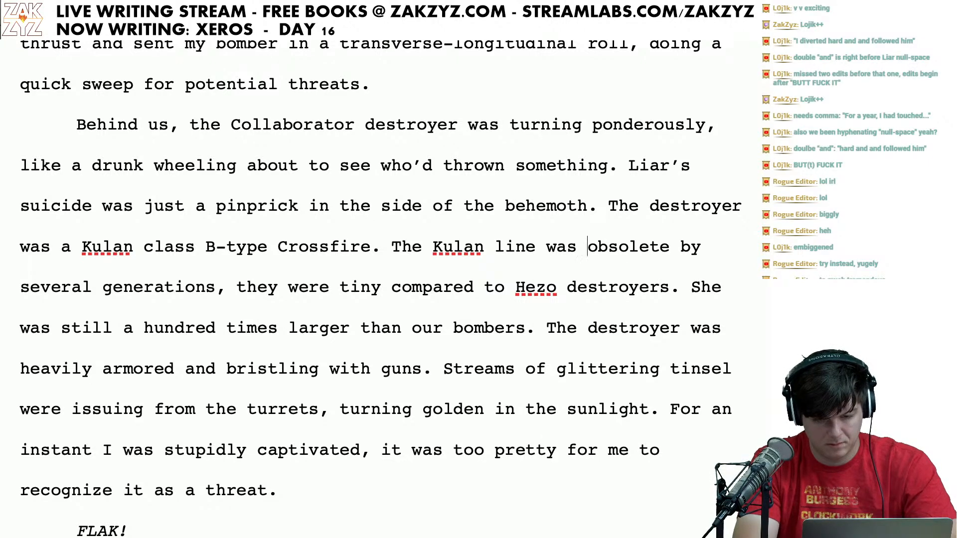
Step: Replace "line" with "class" so the sentence begins "The Kulan class was obsolete"
key("BackSpace")
key("BackSpace")
key("BackSpace")
key("BackSpace")
type("class")
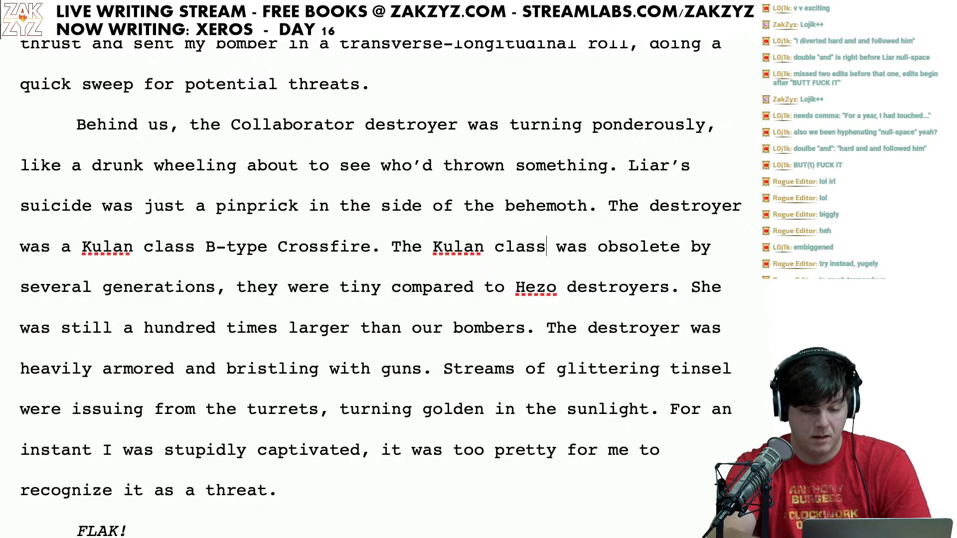
Step: Replace "She" after "Hezo destroyers." with "But this Crossfire", capitalizing the ship name
scroll(402, 266, "down", 1)
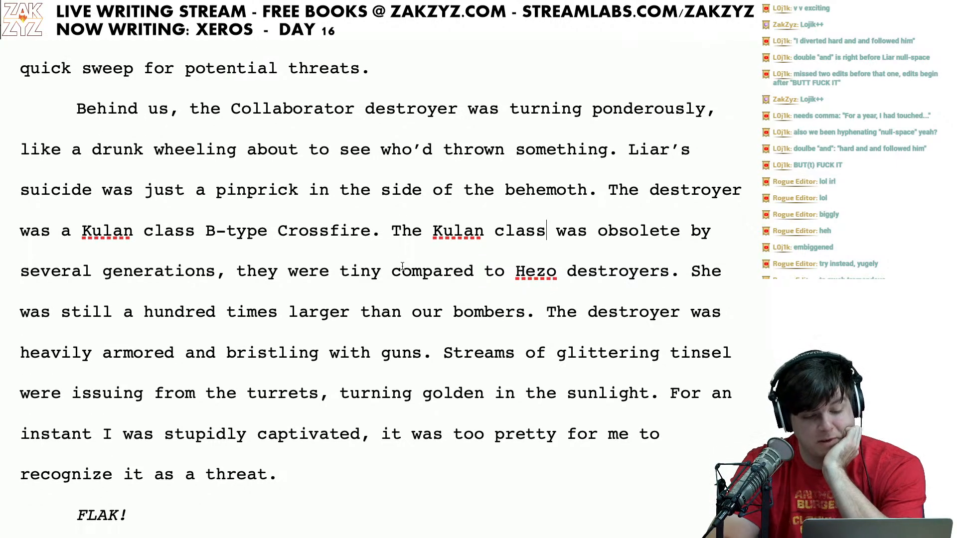
key("Right")
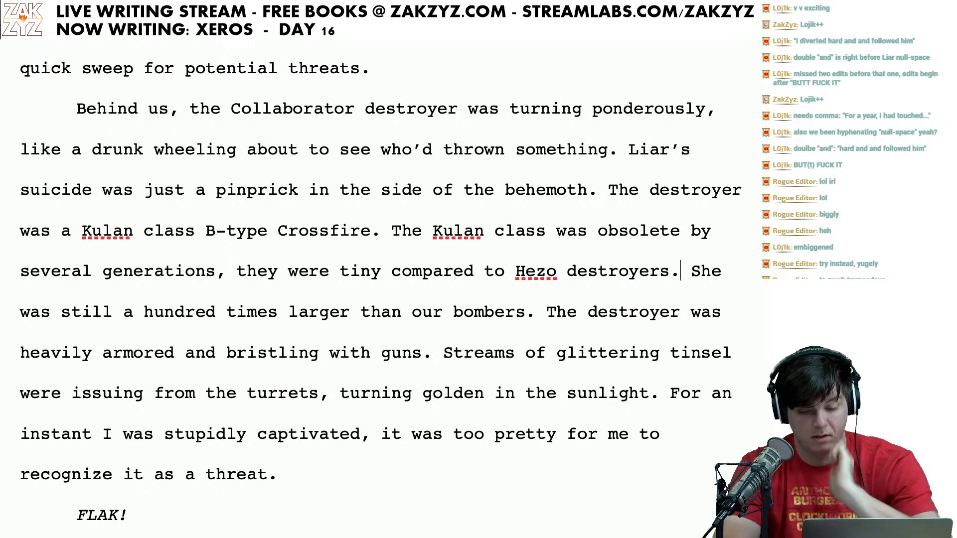
type("But this crossf")
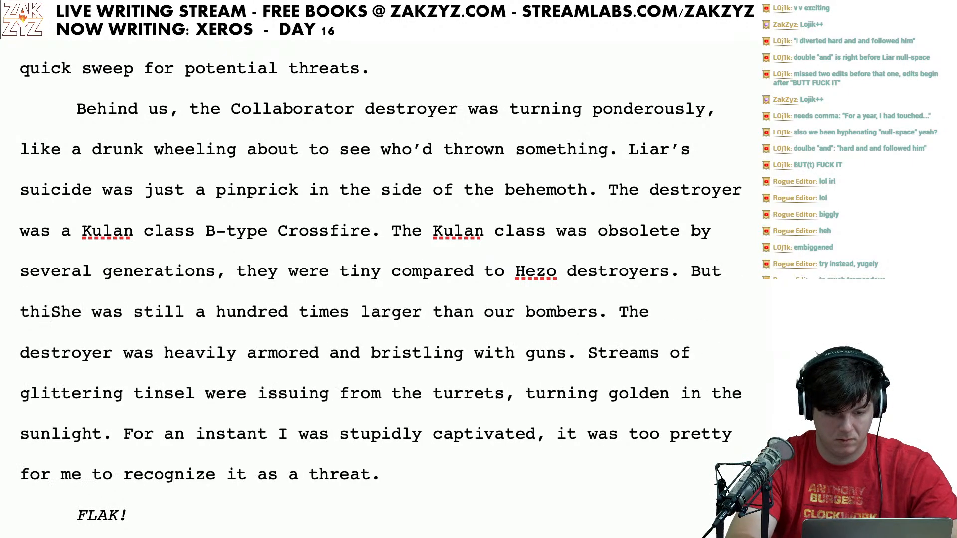
type("ire")
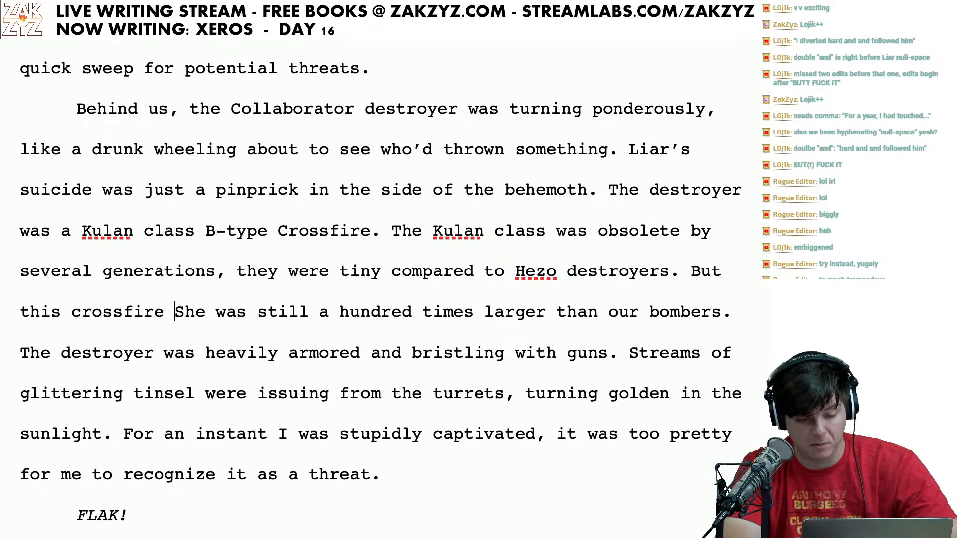
key("shift+Right")
key("shift+Right")
key("shift+Right")
key("shift+Right")
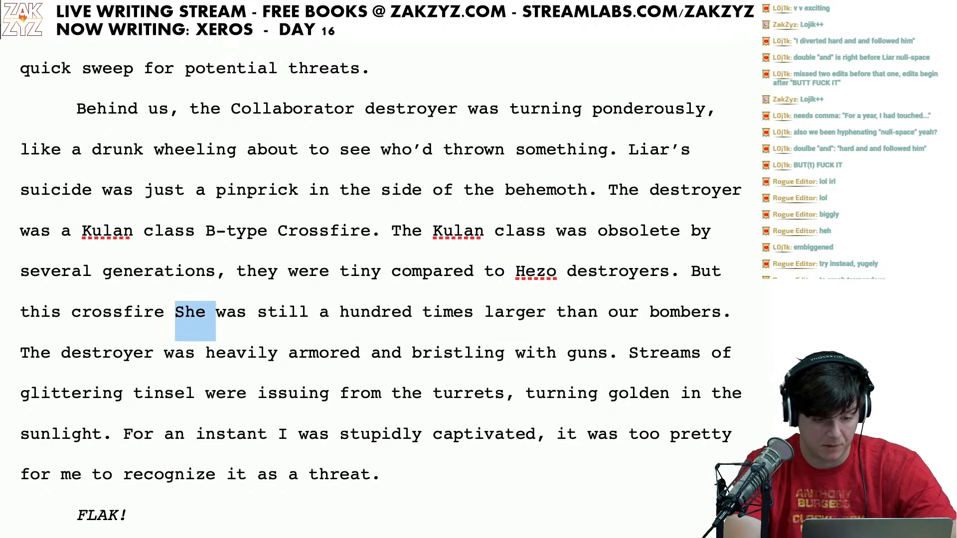
key("BackSpace")
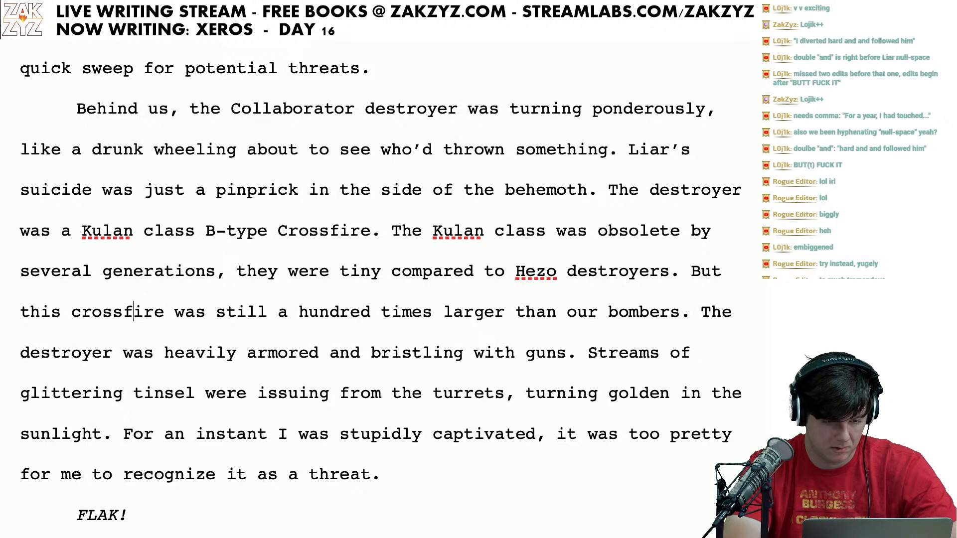
key("Left")
key("BackSpace")
type("C")
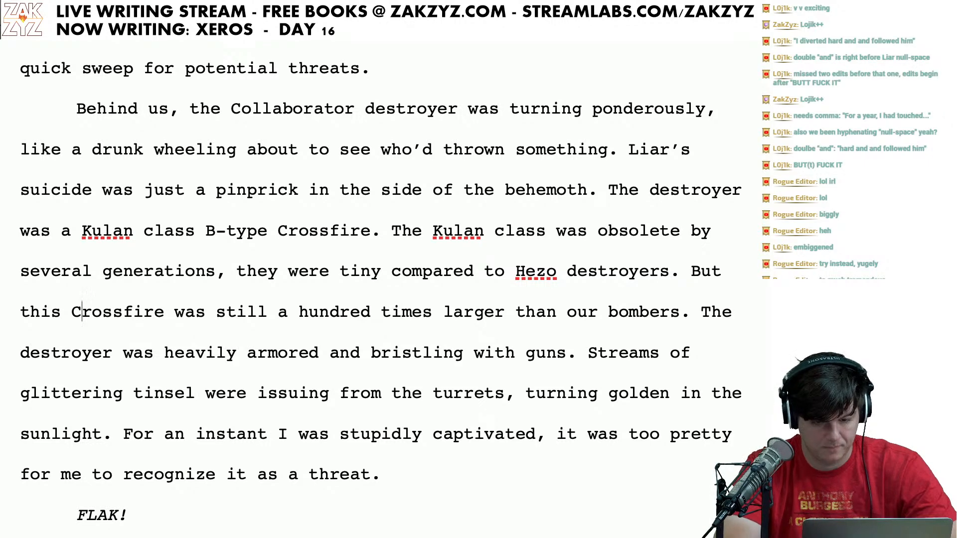
Step: Replace the period after "larger than our bombers" with ", and she was heavily armored,"
scroll(315, 257, "down", 1)
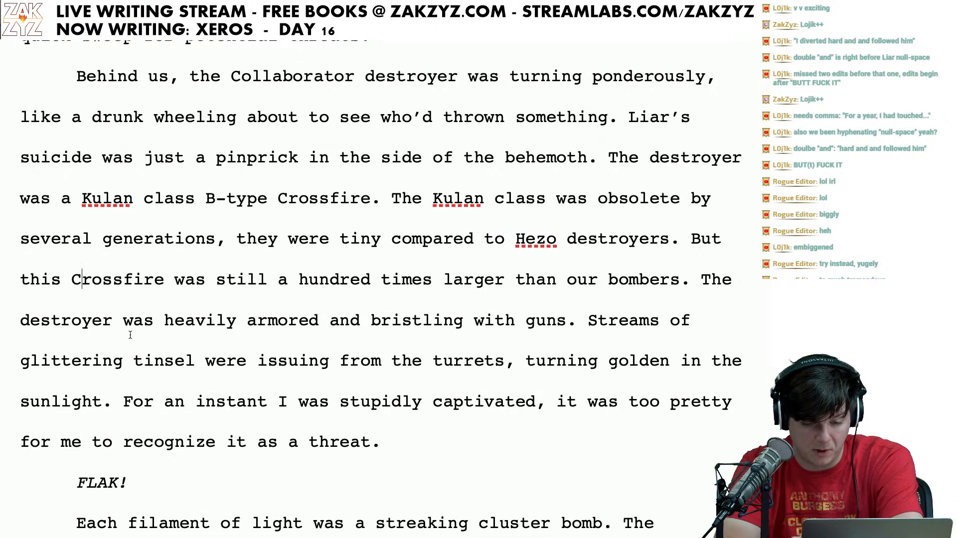
key("Right")
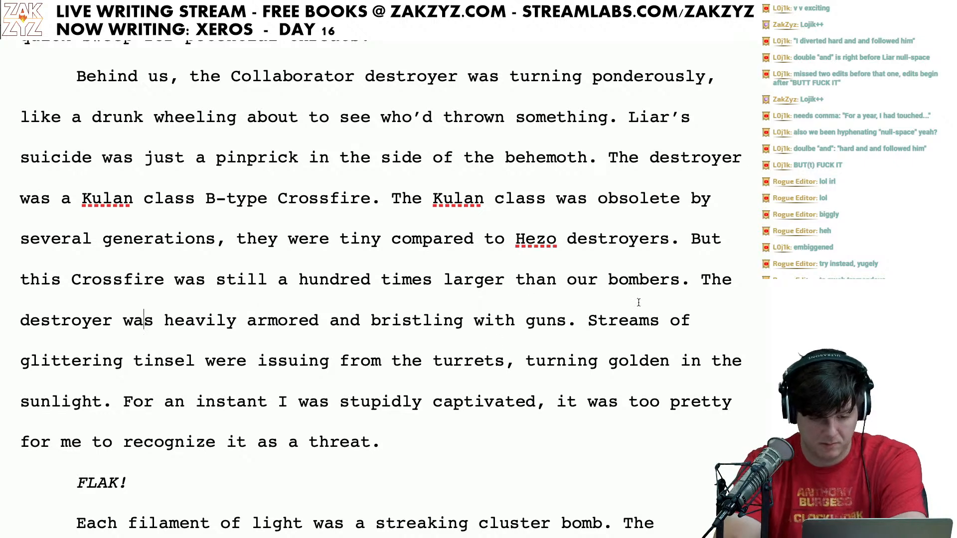
left_click(698, 280)
key("Left")
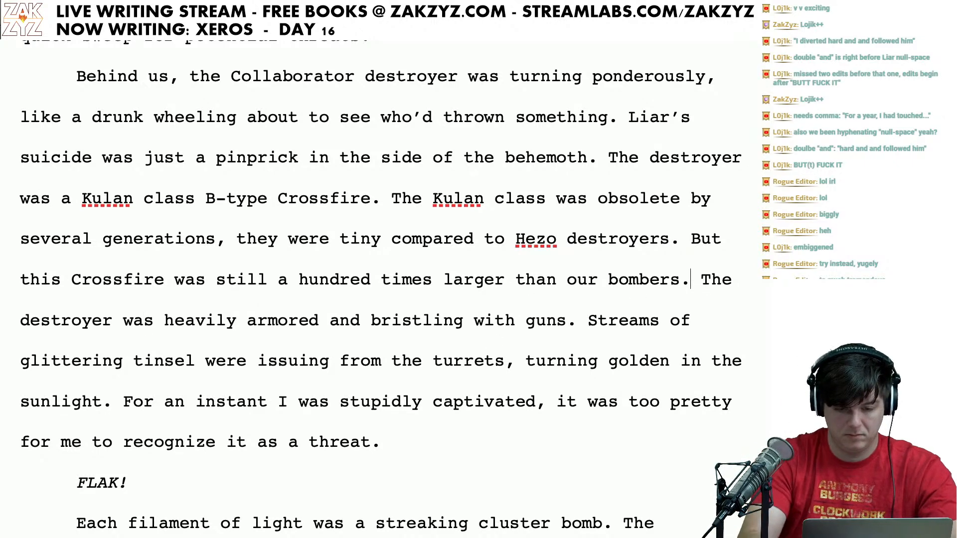
key("BackSpace")
type(", and she was h")
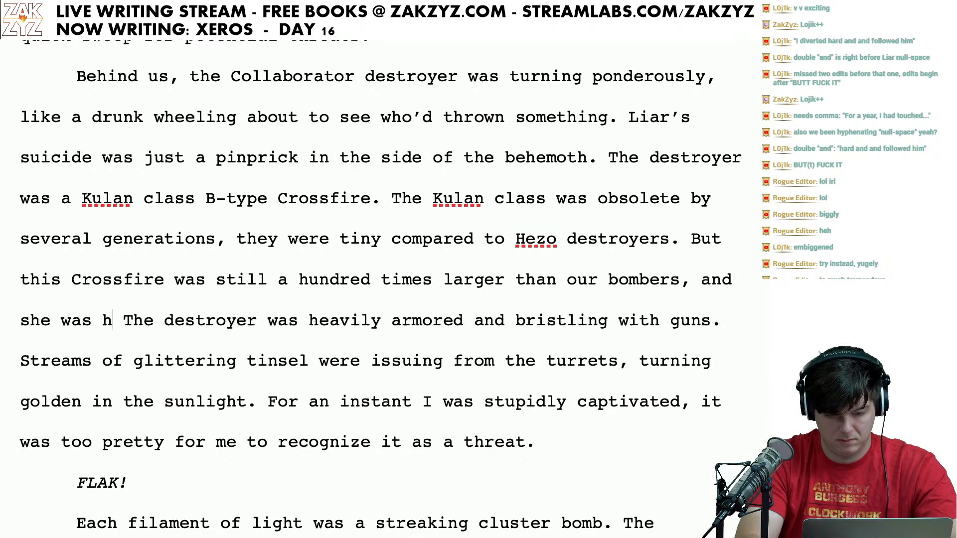
type("eavily armored,")
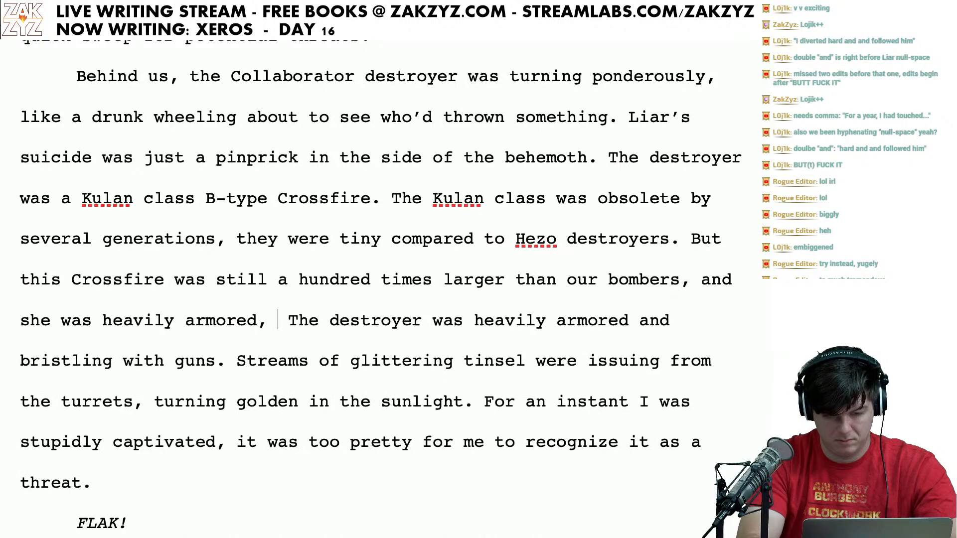
Step: Rewrite the wording after "our bombers," as "heavily armored and bristling with guns."
key("Left")
key("BackSpace")
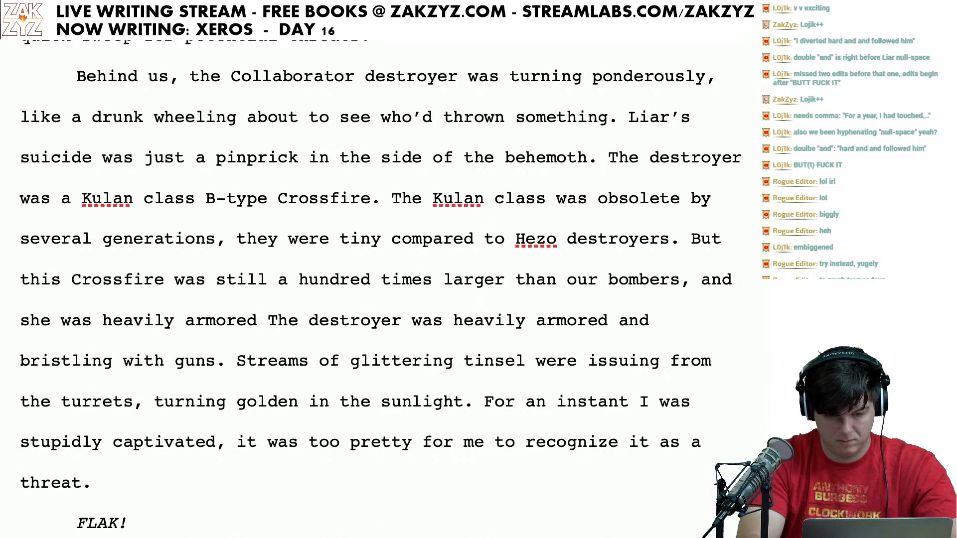
key("BackSpace")
key("BackSpace")
key("BackSpace")
key("BackSpace")
key("BackSpace")
key("BackSpace")
key("BackSpace")
key("BackSpace")
key("BackSpace")
key("BackSpace")
key("BackSpace")
key("BackSpace")
key("BackSpace")
key("BackSpace")
key("BackSpace")
key("BackSpace")
key("BackSpace")
key("BackSpace")
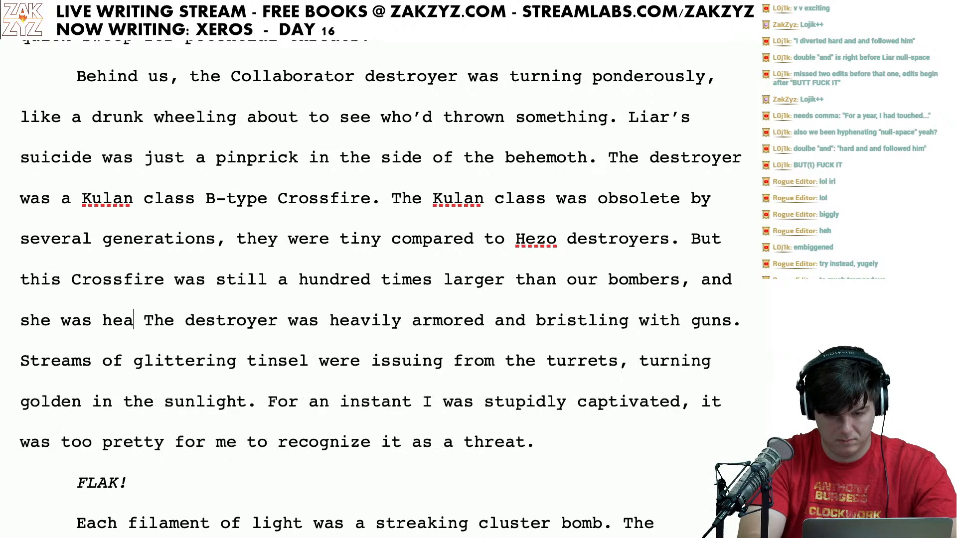
key("BackSpace")
key("BackSpace")
key("BackSpace")
key("BackSpace")
key("BackSpace")
key("BackSpace")
key("BackSpace")
key("BackSpace")
key("BackSpace")
type("heavil")
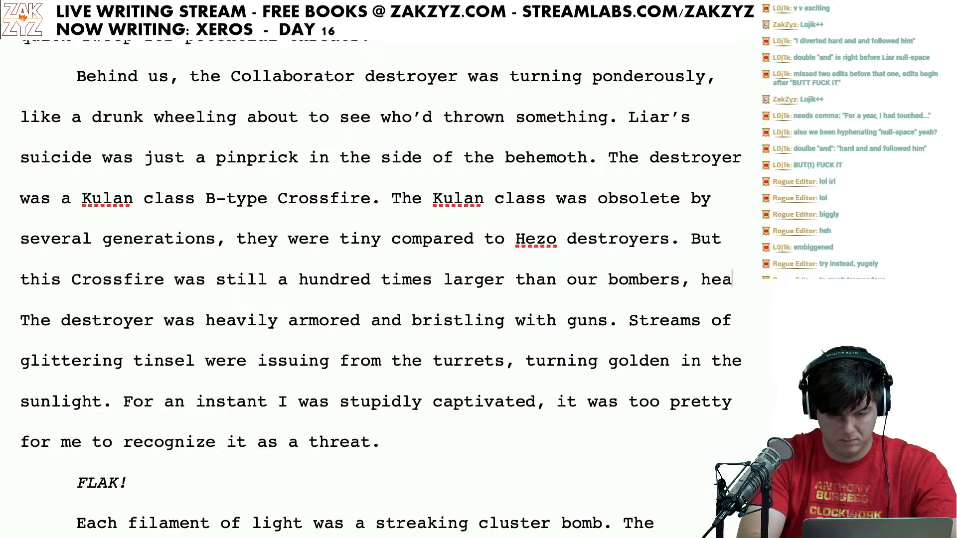
type("y armored and bris")
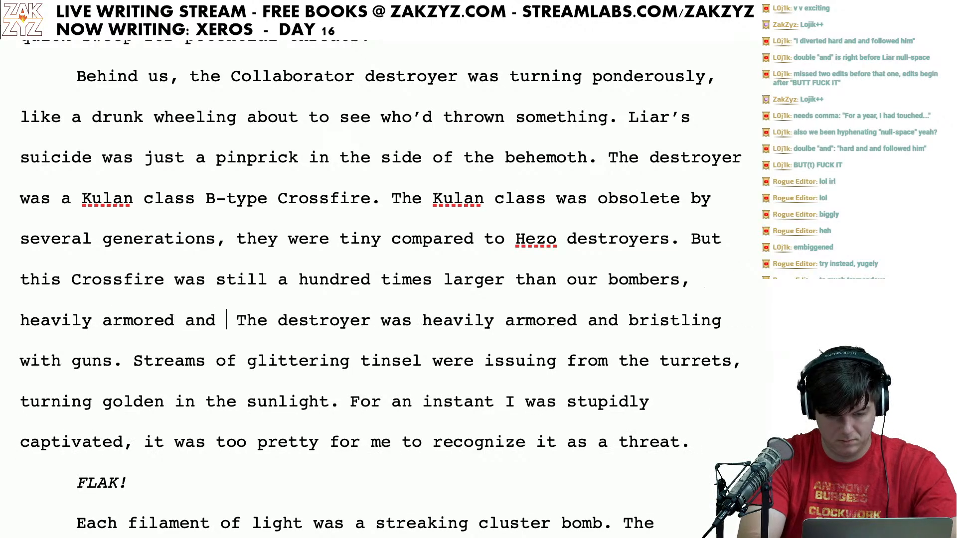
type("tlintg")
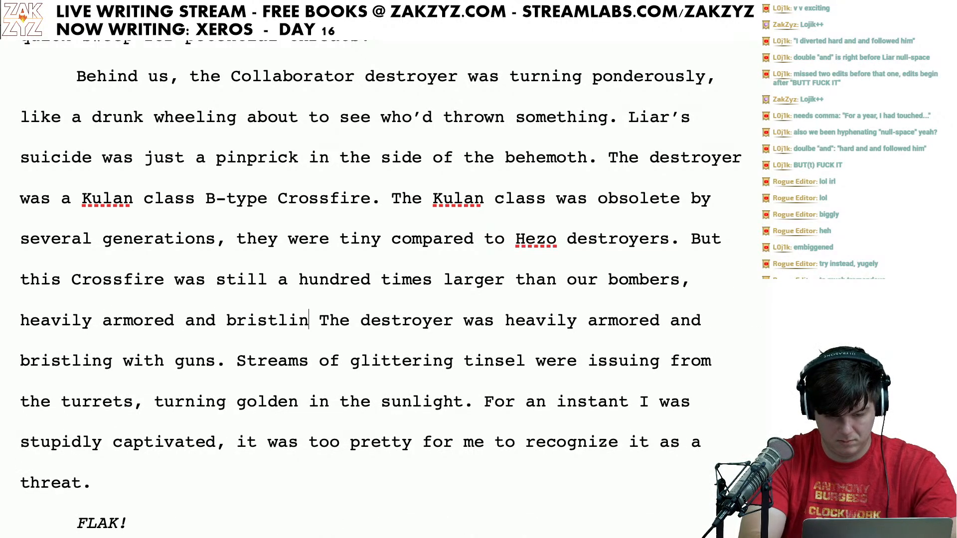
type(" with guns.")
Step: Delete the duplicate sentence "The destroyer was heavily armored and bristling with guns." before "Streams of glittering tinsel"
key("shift+Down")
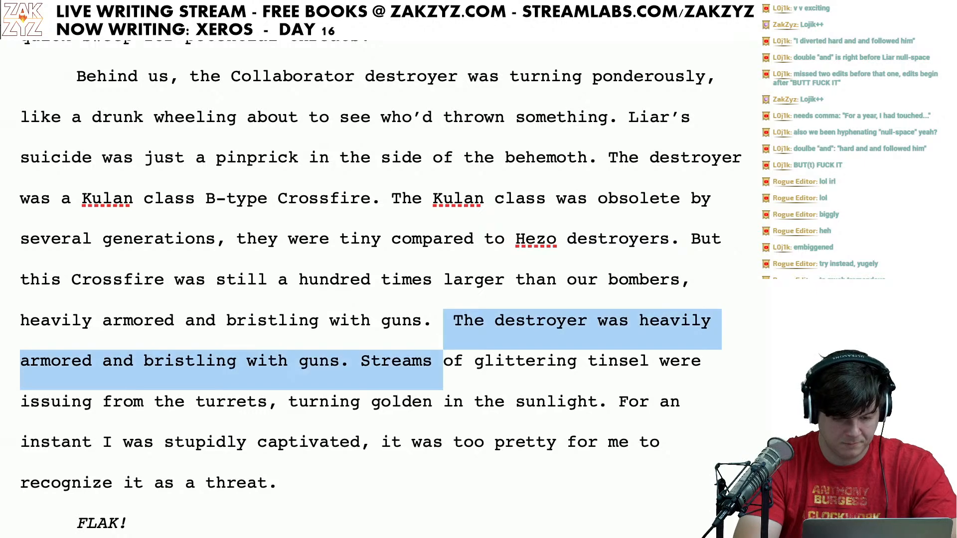
key("shift+Left")
key("shift+Left")
key("shift+Left")
key("shift+Left")
key("shift+Left")
key("shift+Left")
key("shift+Left")
key("shift+Left")
key("BackSpace")
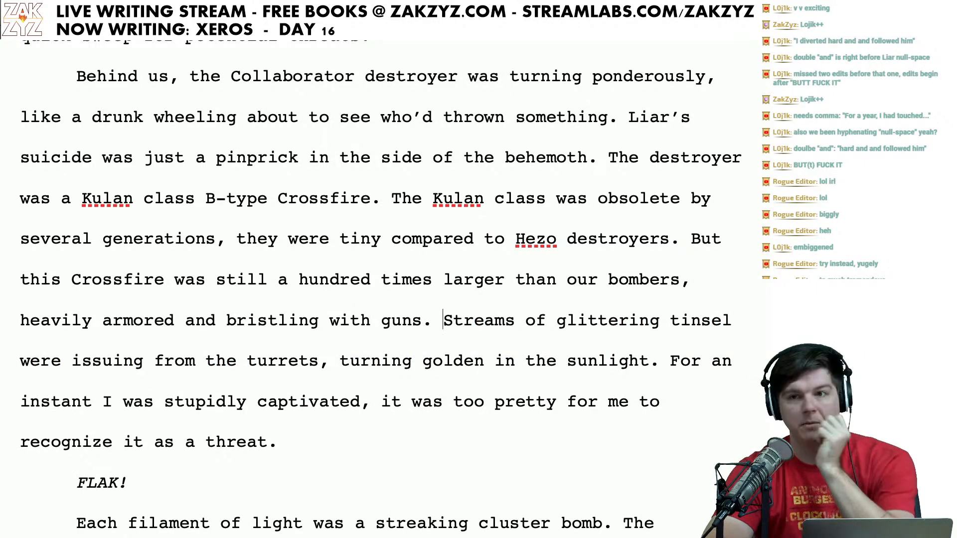
Step: Reread the revised paragraph about the Kulan class destroyer and check how its sentences flow
scroll(381, 288, "up", 1)
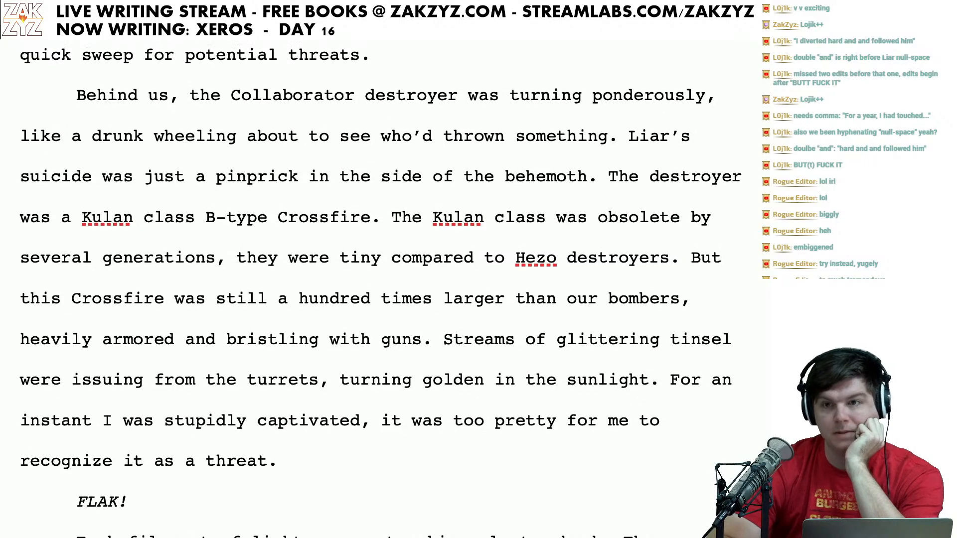
scroll(381, 287, "down", 1)
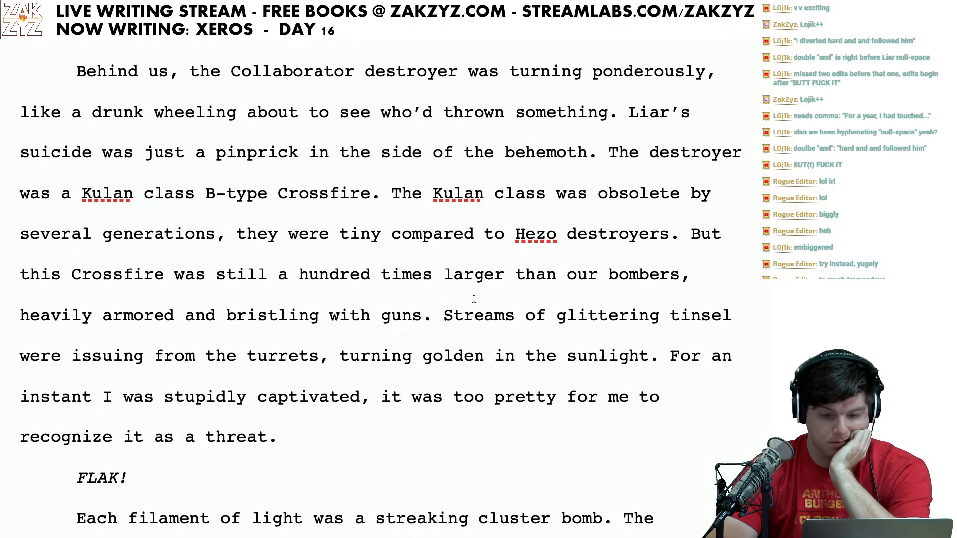
scroll(441, 218, "down", 1)
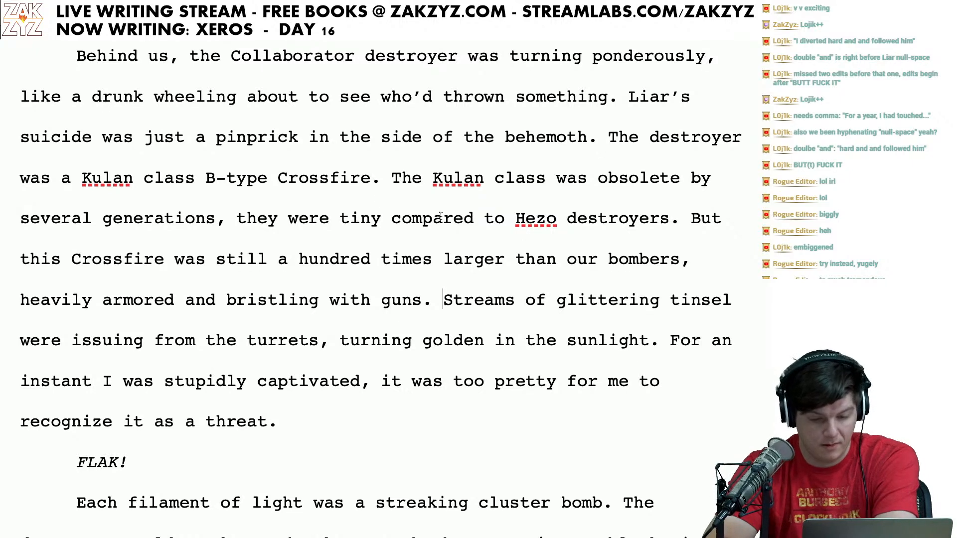
left_click(227, 225)
key("Right")
key("Right")
key("Right")
key("Right")
key("Right")
key("Right")
key("Right")
key("Right")
key("Right")
key("Right")
key("Right")
key("Right")
key("Right")
key("Right")
key("Right")
key("Right")
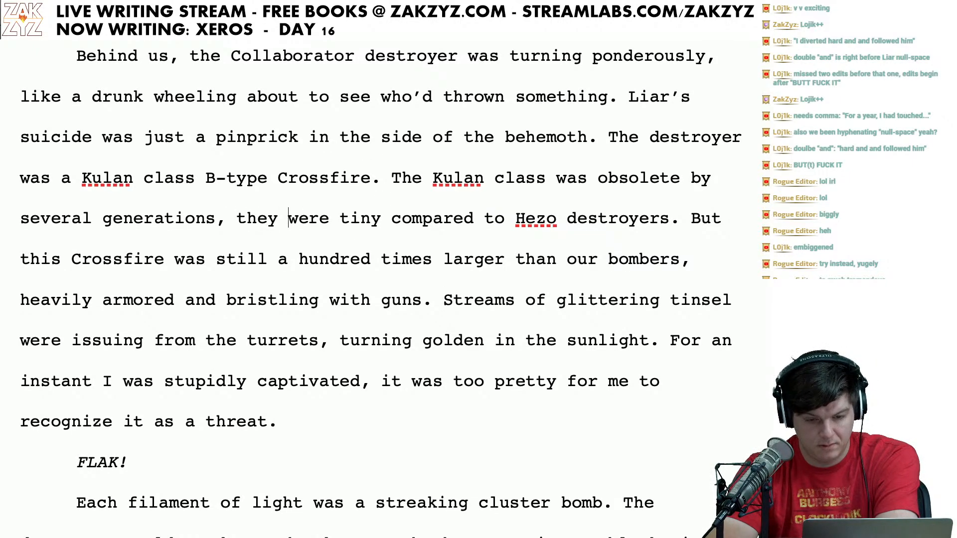
scroll(380, 290, "down", 1)
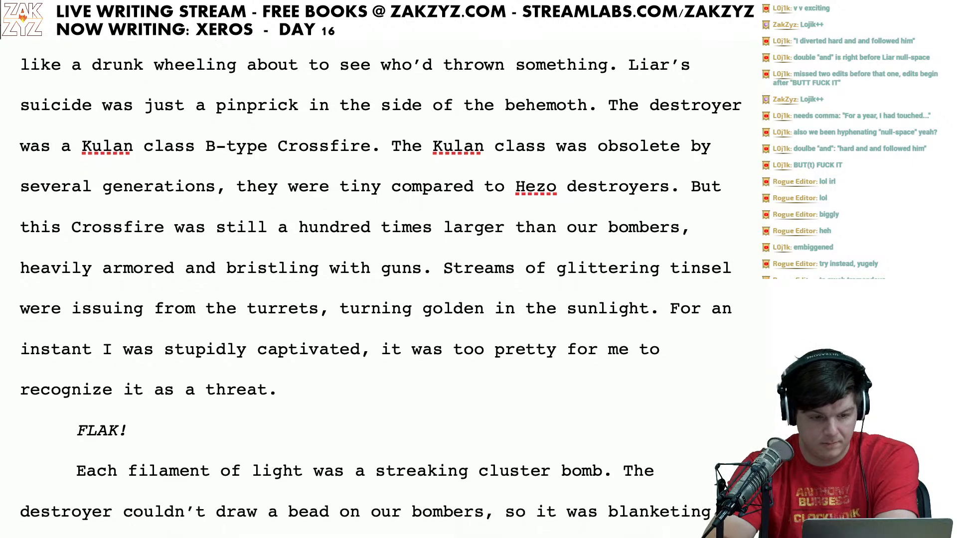
scroll(652, 146, "up", 1)
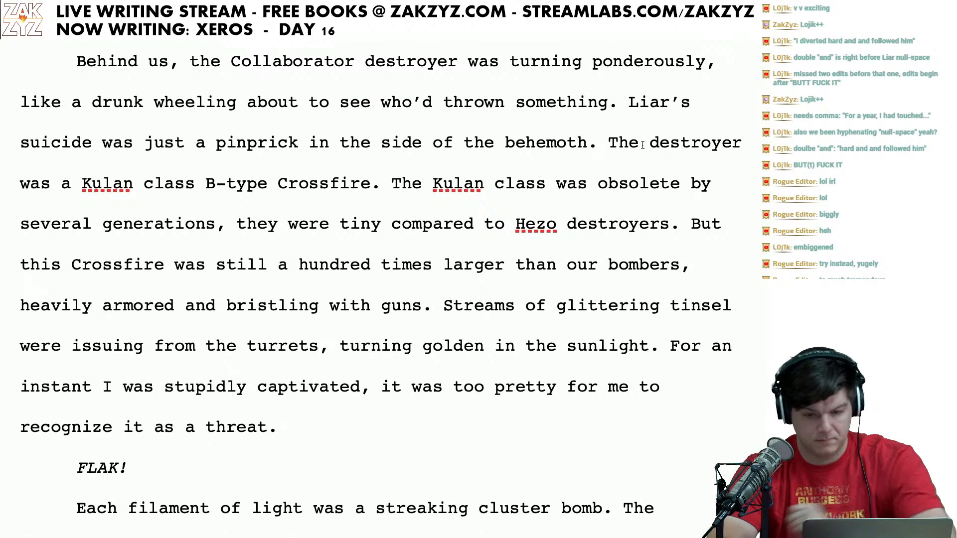
Step: Try "This destroyer" in place of "The destroyer" after "the side of the behemoth."
left_click(643, 145)
key("BackSpace")
type("is")
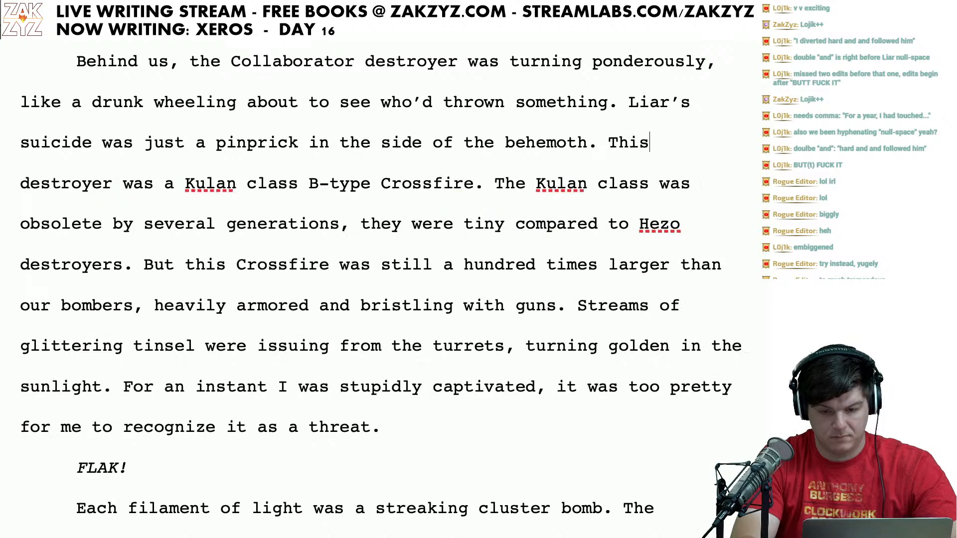
Step: Replace "This destroyer was a" with "She was a" before "Kulan class B-type Crossfire"
key("BackSpace")
key("BackSpace")
key("BackSpace")
key("BackSpace")
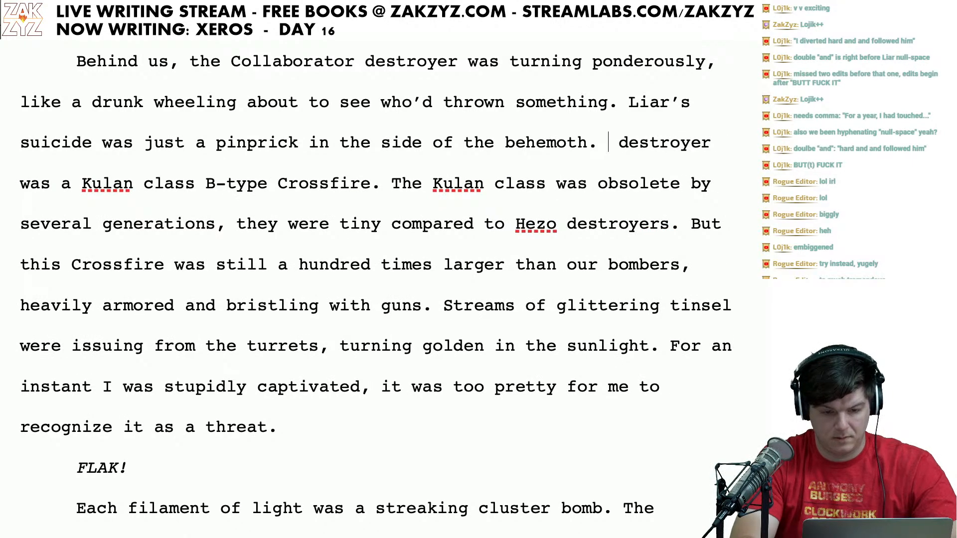
type("She")
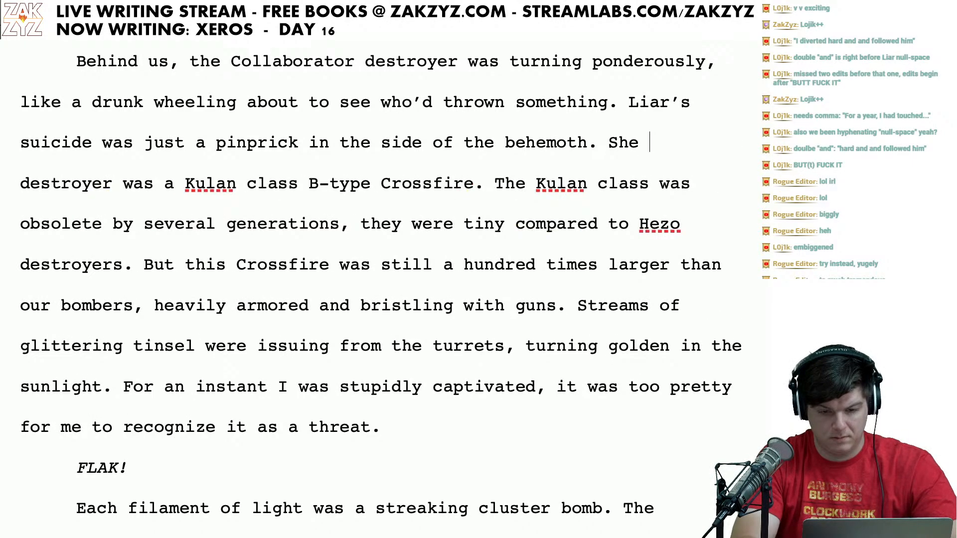
key("shift+Right")
key("shift+Right")
key("shift+Right")
key("shift+Right")
key("shift+Right")
key("shift+Right")
key("shift+Right")
key("shift+Right")
key("shift+Right")
key("shift+Right")
key("shift+Right")
key("shift+Right")
key("shift+Right")
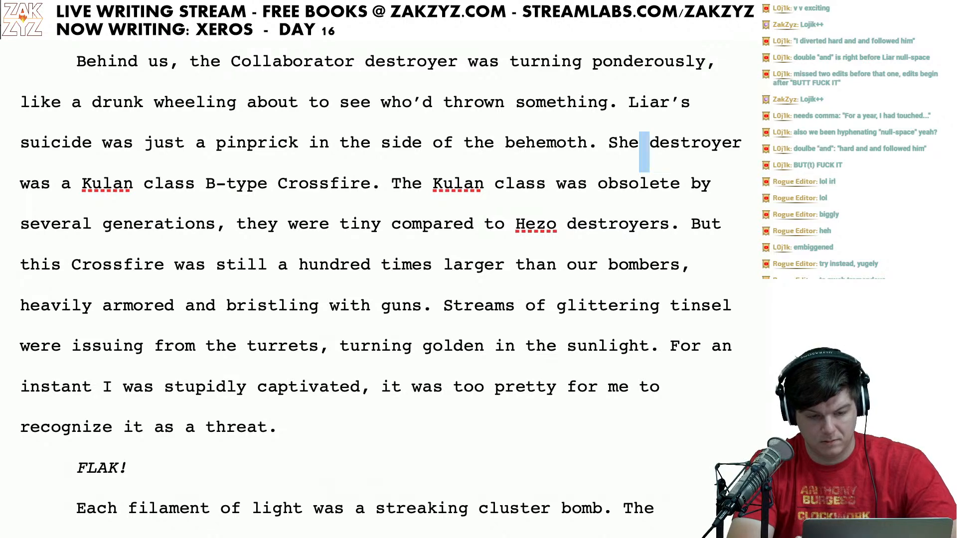
key("shift+Right")
key("shift+Right")
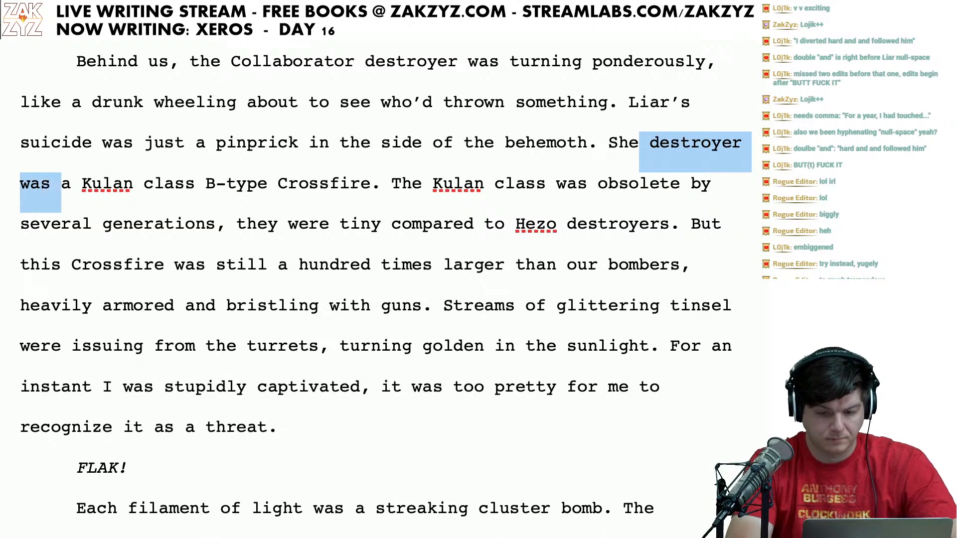
key("BackSpace")
type("was a")
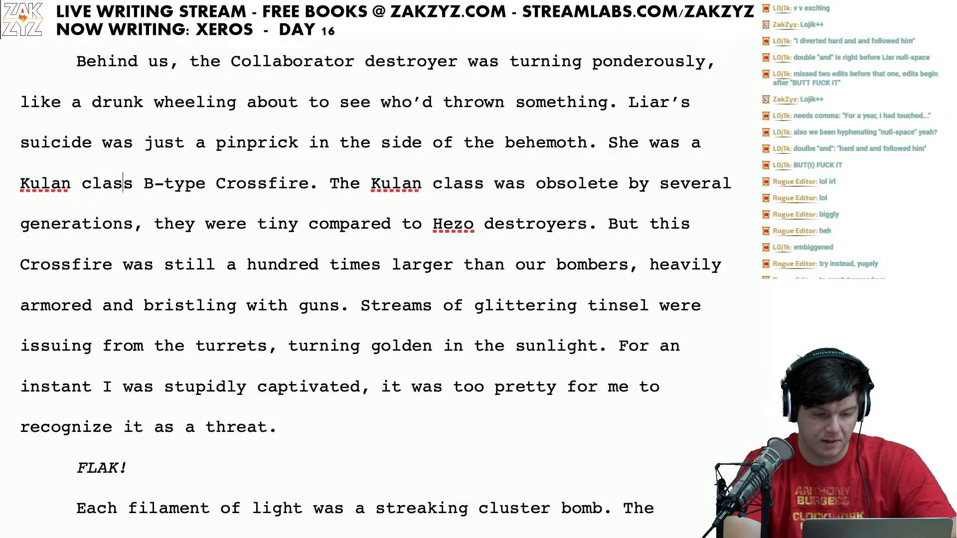
Step: Remove "B-type" from the ship description so it reads "Kulan class Crossfire"
key("BackSpace")
key("BackSpace")
key("BackSpace")
key("BackSpace")
key("BackSpace")
key("BackSpace")
key("BackSpace")
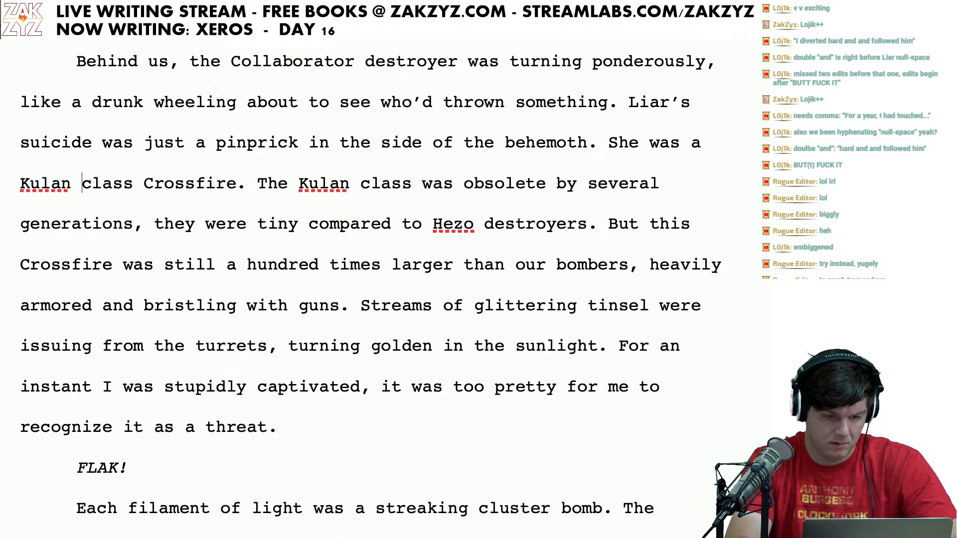
Step: Hyphenate "Kulan-class" in the sentence "She was a Kulan-class Crossfire."
key("BackSpace")
type("-")
key("BackSpace")
type("-")
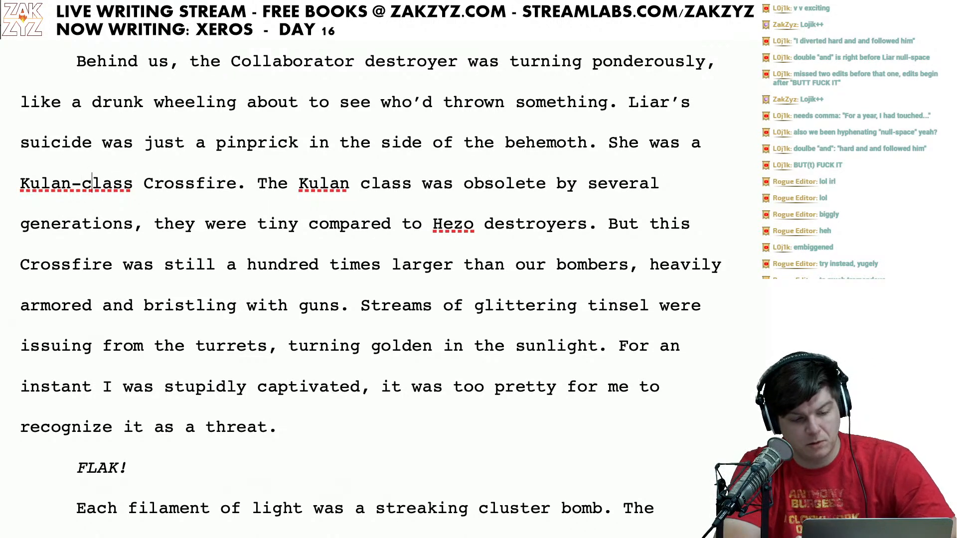
key("Right")
key("Right")
key("Right")
key("Right")
key("Right")
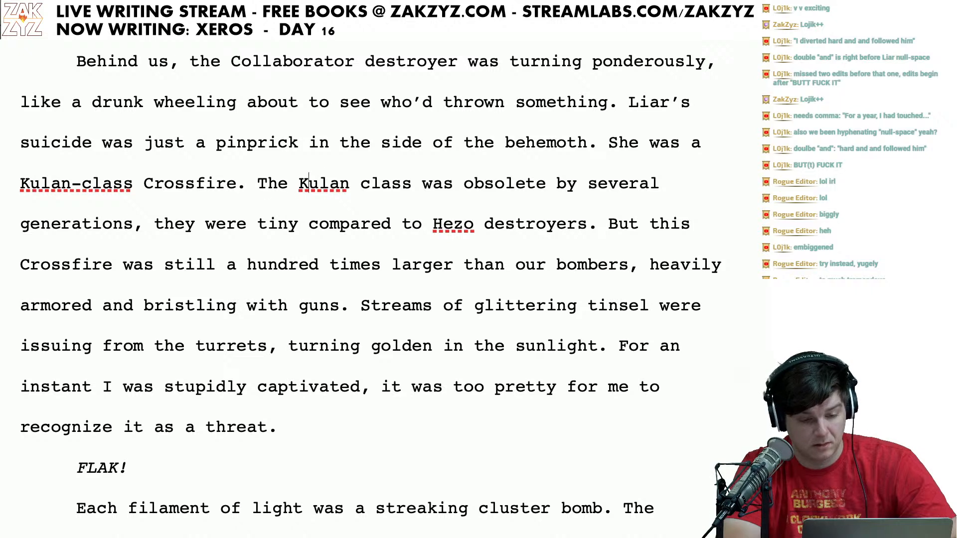
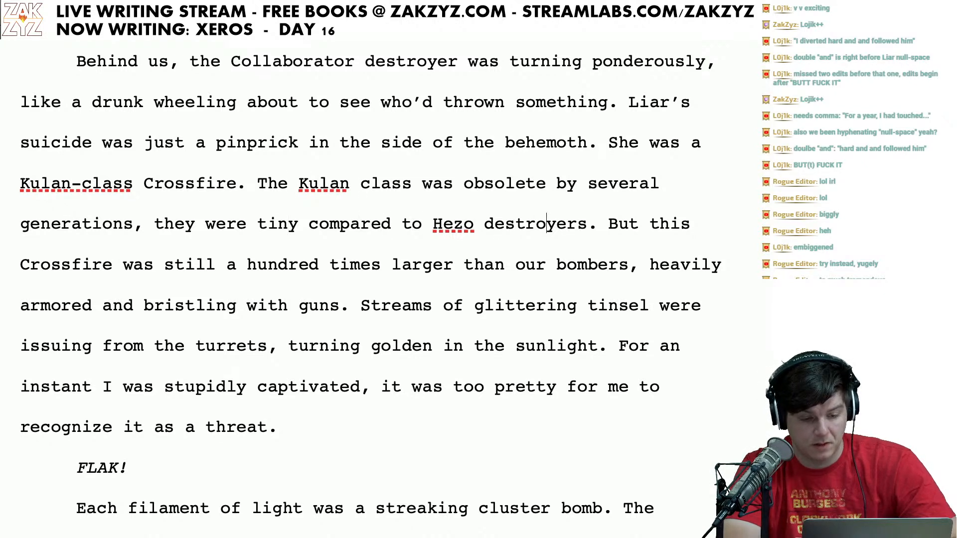
Step: Insert a comma after "armored" in the sentence comparing the Crossfire with the bombers, so it reads "heavily armored, and bristling with guns"
key("Right")
key("Right")
key("Right")
key("Right")
key("Right")
key("Right")
key("Right")
key("Right")
key("Right")
key("Right")
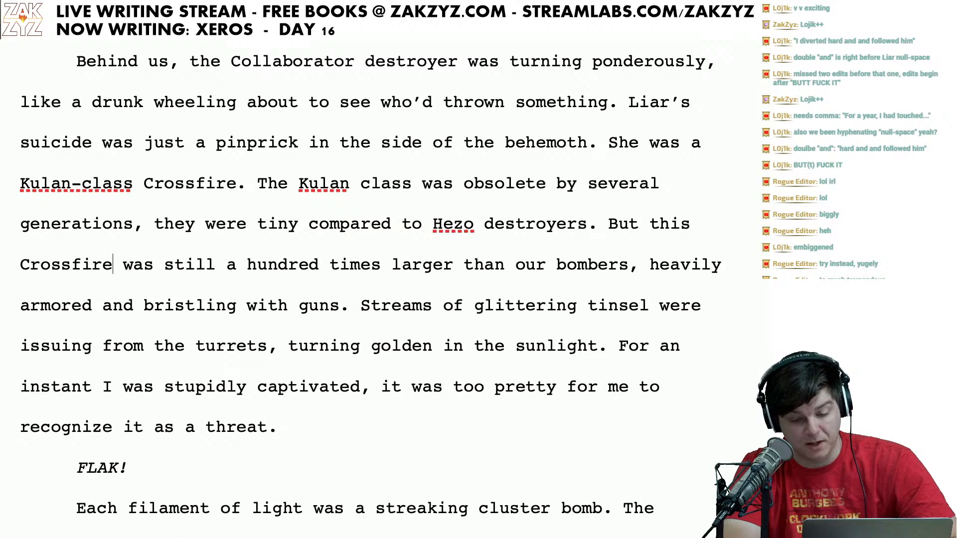
key("Down")
key("Left")
key("Right")
key("Right")
key("Right")
key("Right")
key("Right")
key("Right")
key("Right")
key("Right")
key("Right")
key("Right")
key("Right")
key("Right")
key("Right")
key("Right")
key("Right")
key("Right")
key("Right")
key("Right")
key("Right")
key("Right")
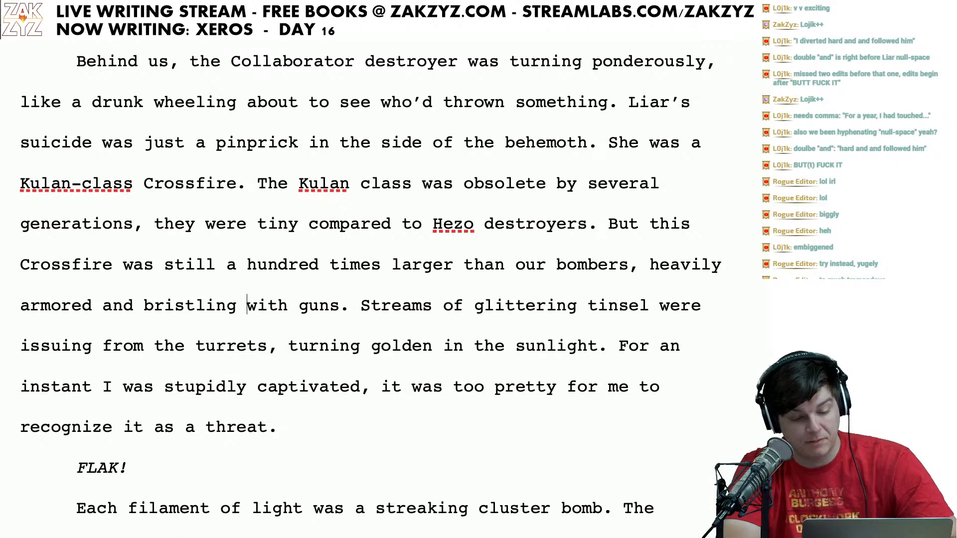
key("Left")
key("Left")
key("Left")
key("Left")
key("Left")
key("Left")
key("Left")
key("Left")
key("Left")
key("Left")
key("Left")
key("Left")
key("Left")
key("Left")
key("Left")
key("Left")
key("Left")
key("Left")
key("Left")
key("Left")
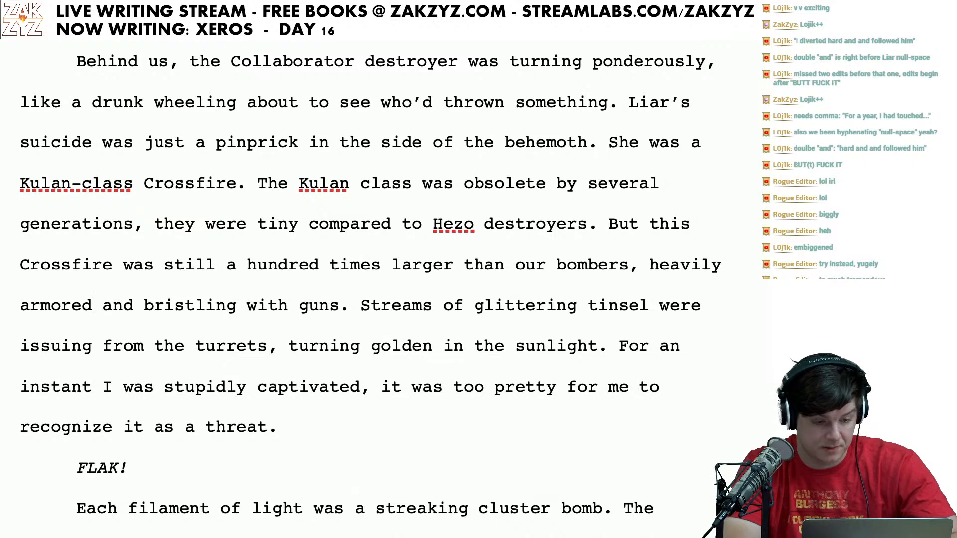
key("Left")
type(",")
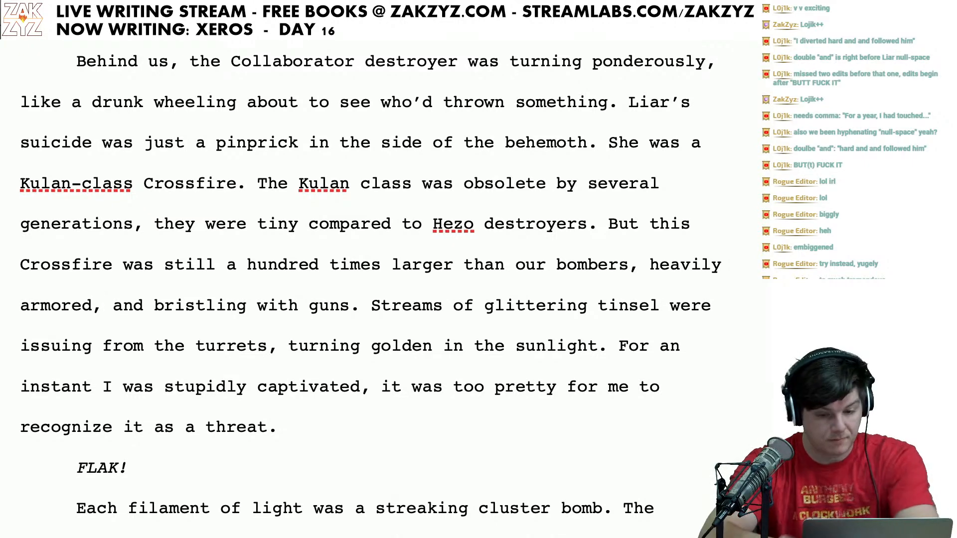
Step: Delete "For an instant" after "turning golden in the sunlight." so the sentence begins "I was stupidly captivated"
scroll(371, 290, "down", 1)
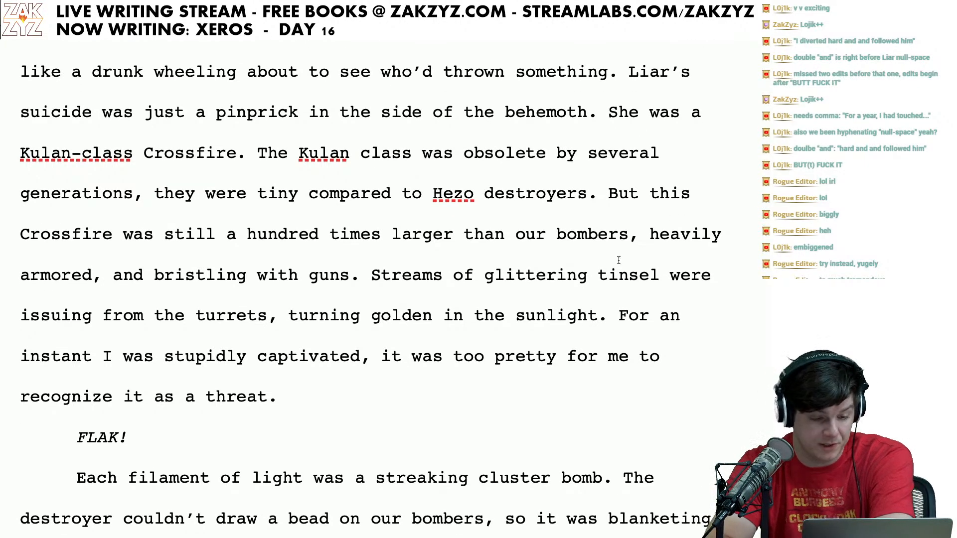
left_click(237, 327)
key("Right")
key("Right")
key("Right")
key("Right")
key("Right")
key("Right")
key("Right")
key("Right")
key("Right")
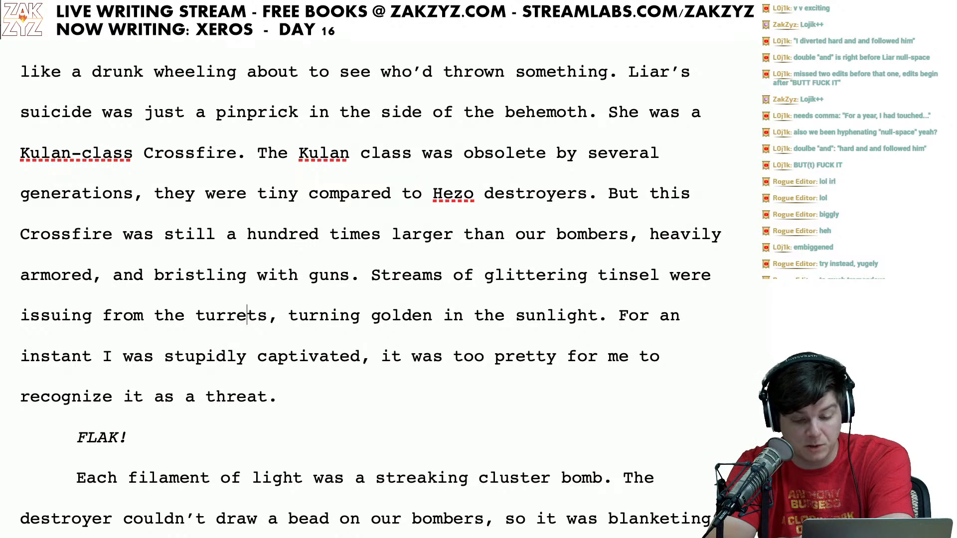
key("Down")
key("Left")
key("Left")
key("Left")
key("Left")
key("Left")
key("Left")
key("Left")
key("Left")
key("Left")
key("Left")
key("Left")
key("Left")
key("Left")
key("Left")
key("Left")
key("Left")
key("Left")
key("Left")
key("Left")
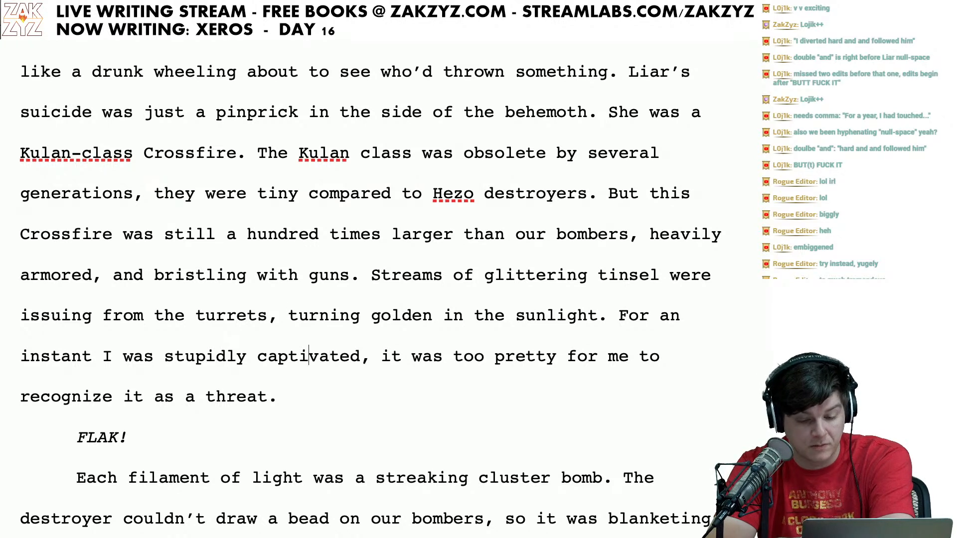
key("Left")
key("Left")
key("Left")
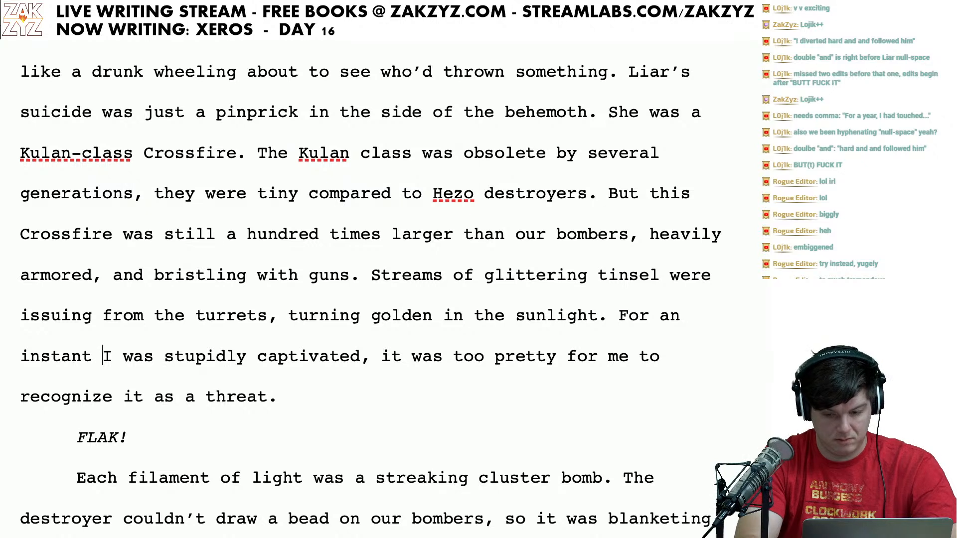
key("BackSpace")
key("BackSpace")
key("BackSpace")
key("BackSpace")
key("BackSpace")
key("BackSpace")
key("BackSpace")
key("BackSpace")
key("BackSpace")
key("BackSpace")
key("BackSpace")
key("BackSpace")
key("BackSpace")
key("BackSpace")
key("BackSpace")
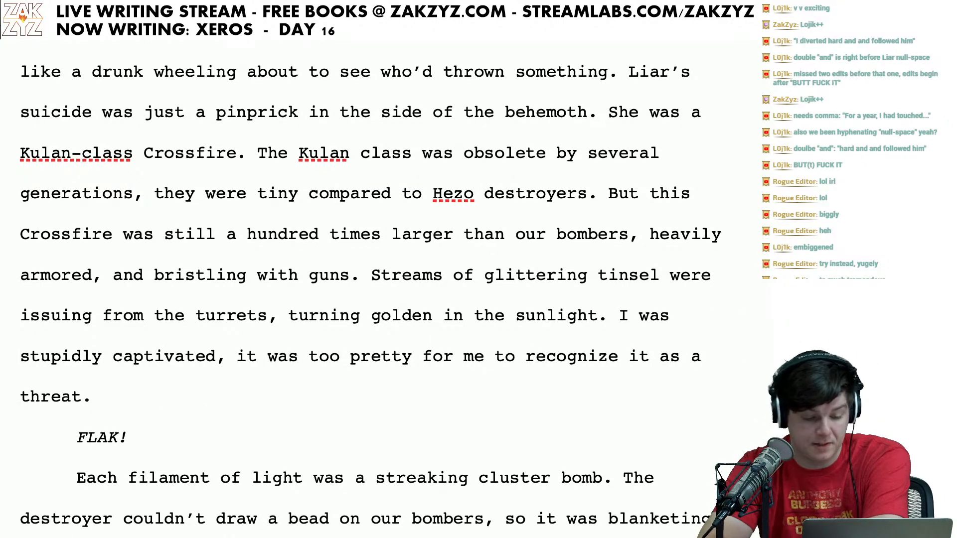
Step: Replace "it" with "the barrage" before "was too pretty for me to recognize"
left_click(268, 362)
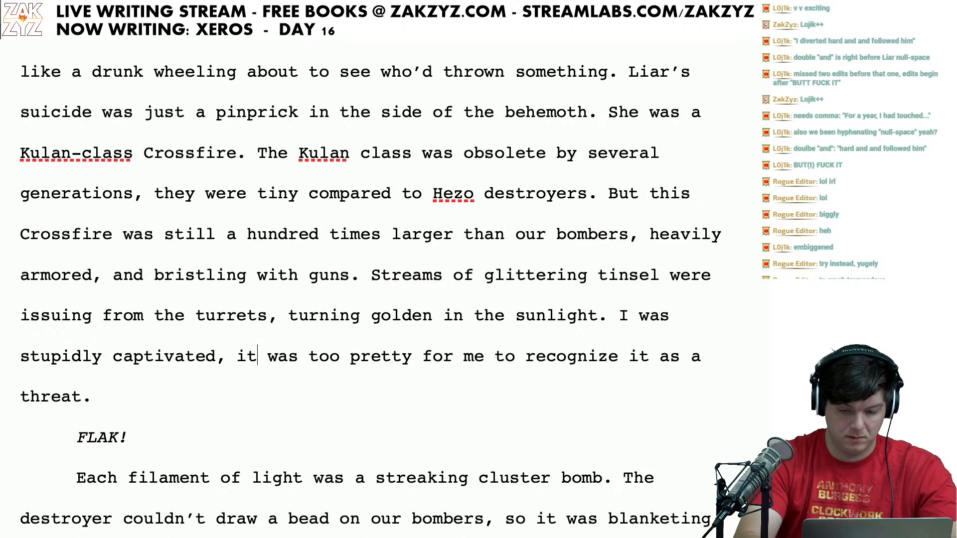
key("Left")
key("BackSpace")
key("BackSpace")
type("the barrage")
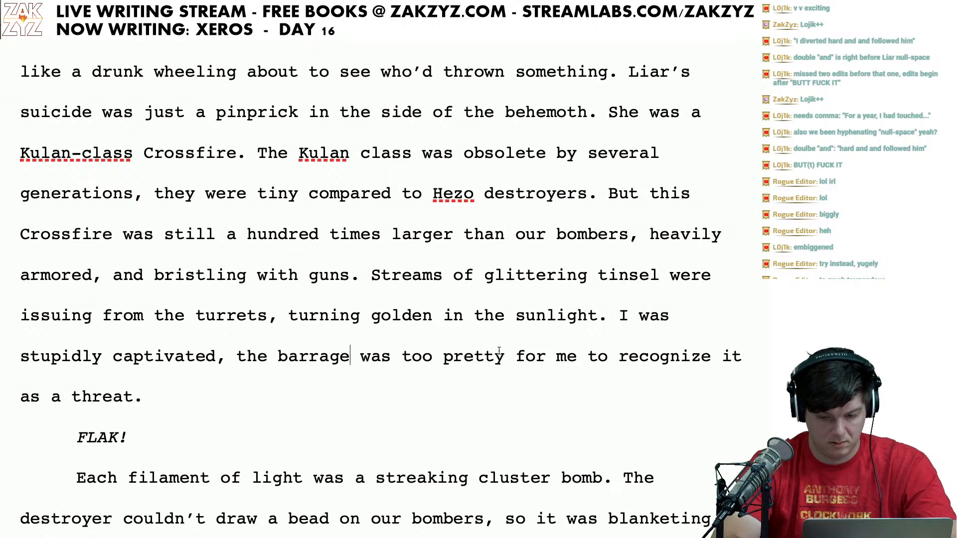
Step: Reread the end of the barrage sentence, from "to recognize it" through "as a threat"
left_click(618, 359)
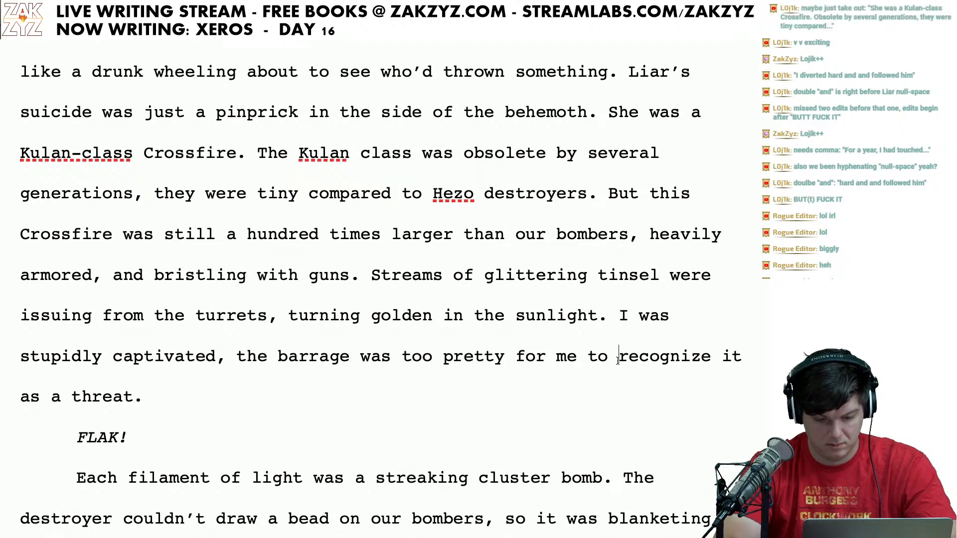
key("Left")
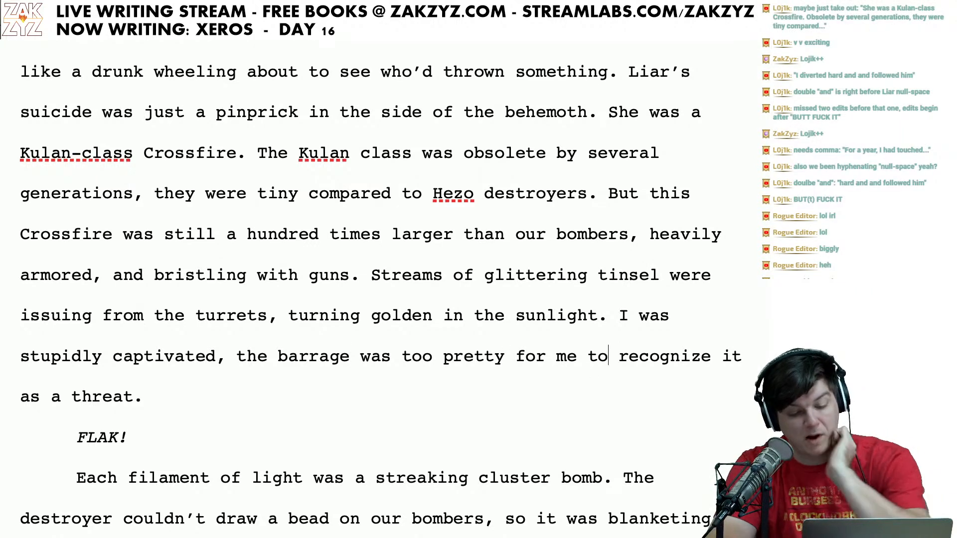
key("Right")
key("Right")
key("Right")
key("Right")
key("Right")
key("Right")
key("Right")
key("Right")
key("Right")
key("Right")
key("Right")
key("Right")
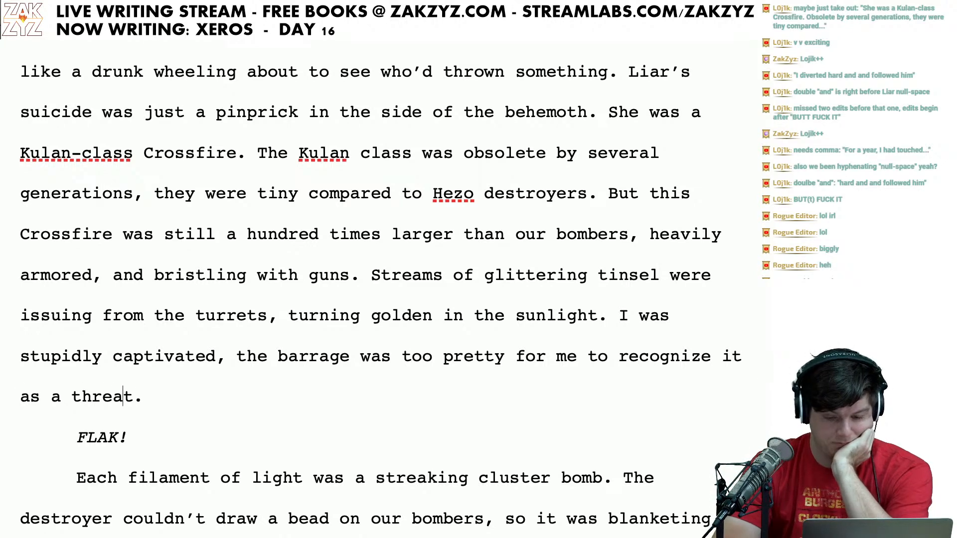
Step: Insert "almost" before "too pretty" in the sentence about the barrage
left_click(440, 369)
key("Left")
key("Left")
key("Left")
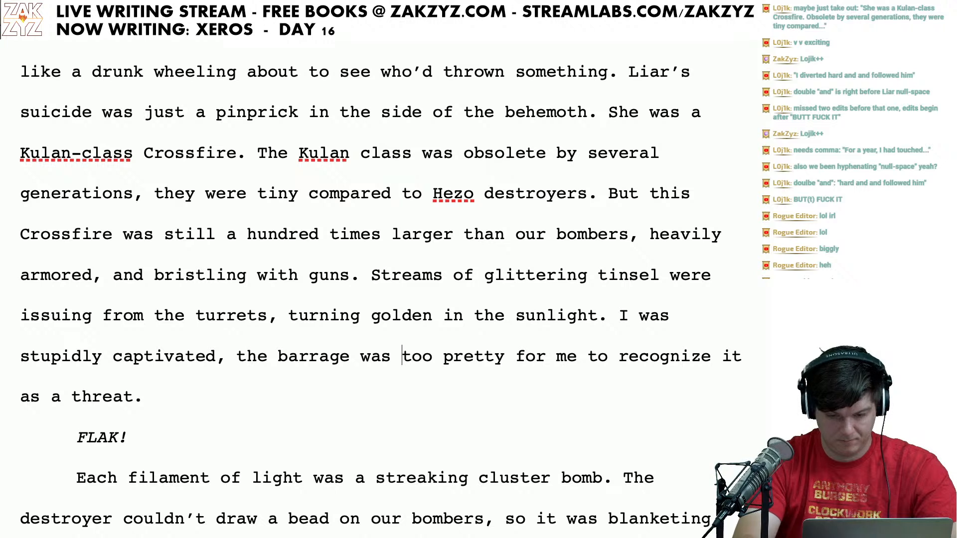
type("almost")
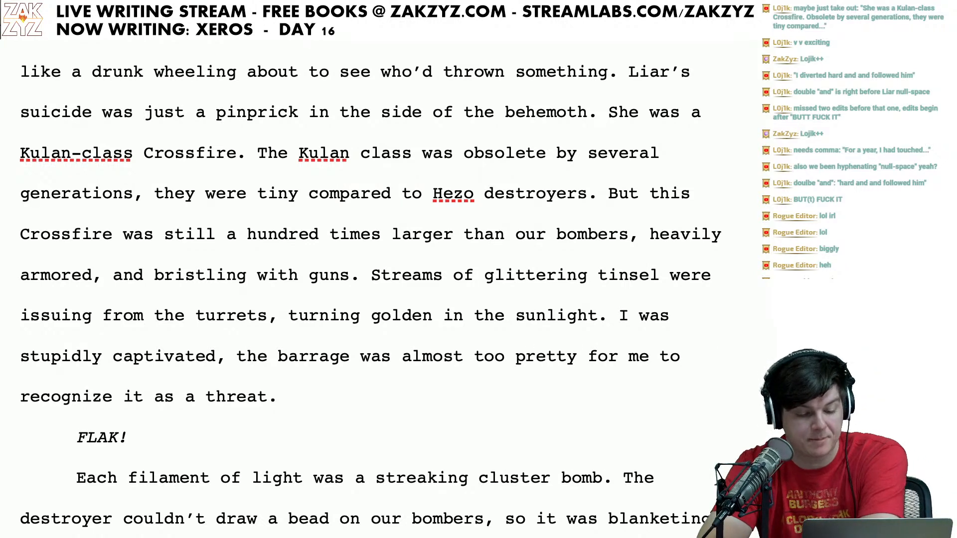
Step: Proofread onward from "FLAK!" through the cluster bomb sentence to "The destroyer couldn't draw a bead on our bombers"
left_click(180, 339)
key("Right")
key("Right")
key("Right")
key("Right")
key("Right")
key("Right")
key("Right")
key("Down")
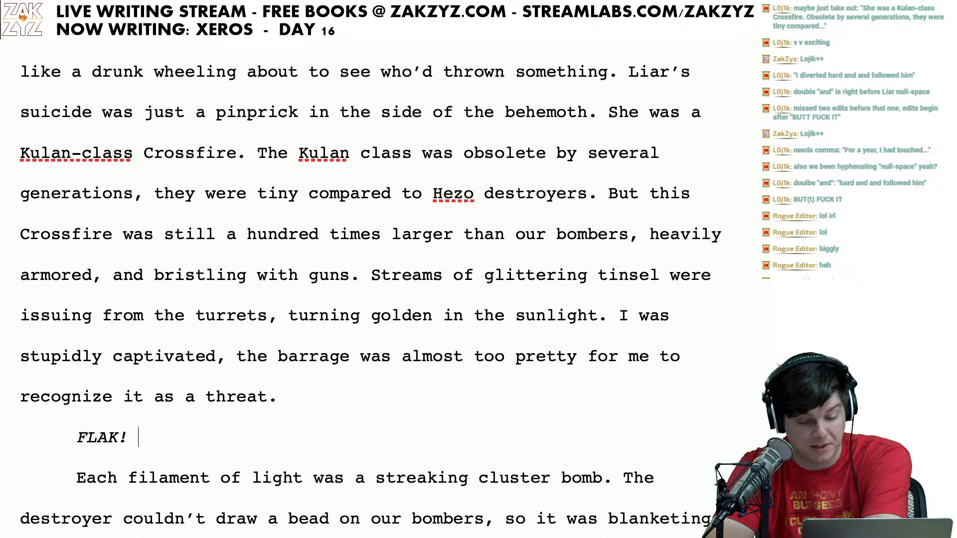
key("Down")
key("Down")
key("Down")
key("Down")
key("Down")
key("Down")
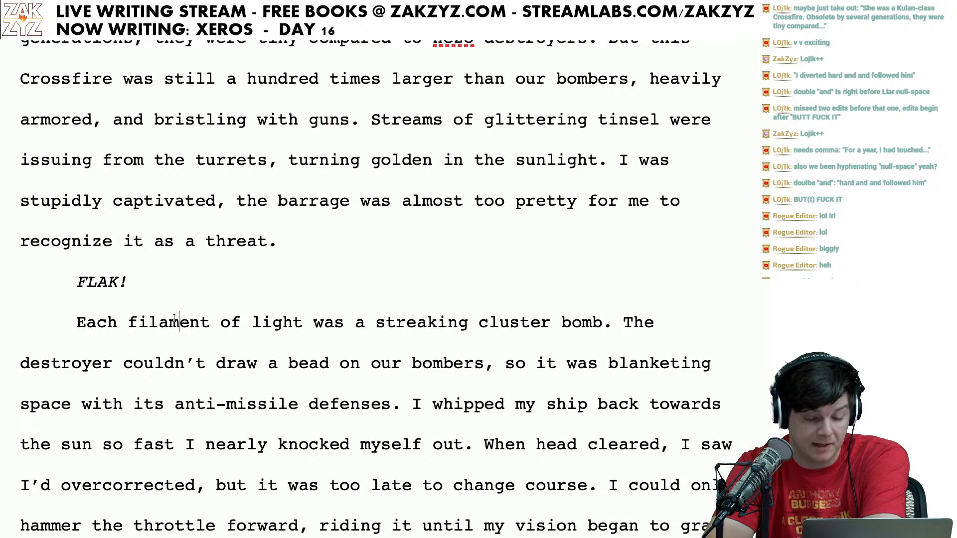
key("Right")
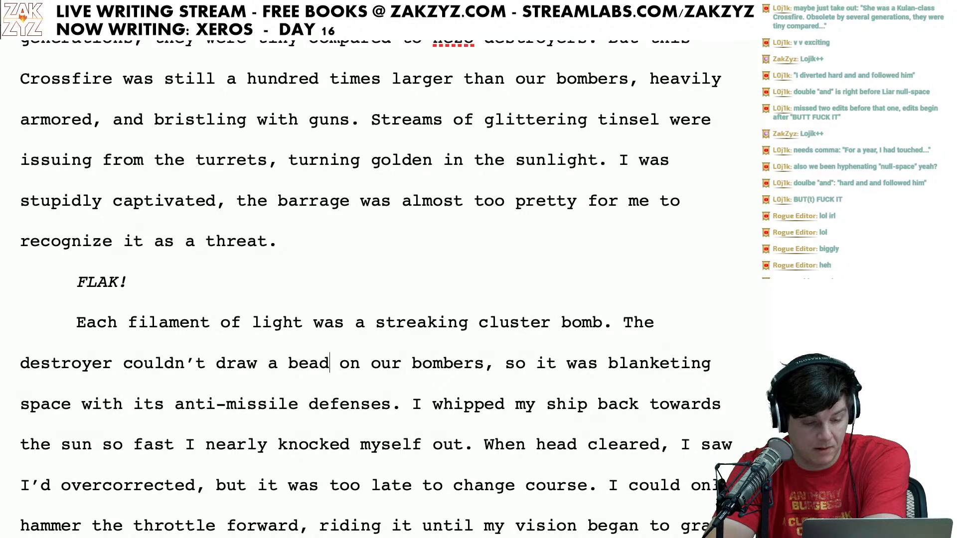
key("Left")
key("Left")
key("Left")
key("Left")
key("Left")
key("Left")
key("Left")
key("Left")
key("Left")
key("Left")
key("Left")
key("Right")
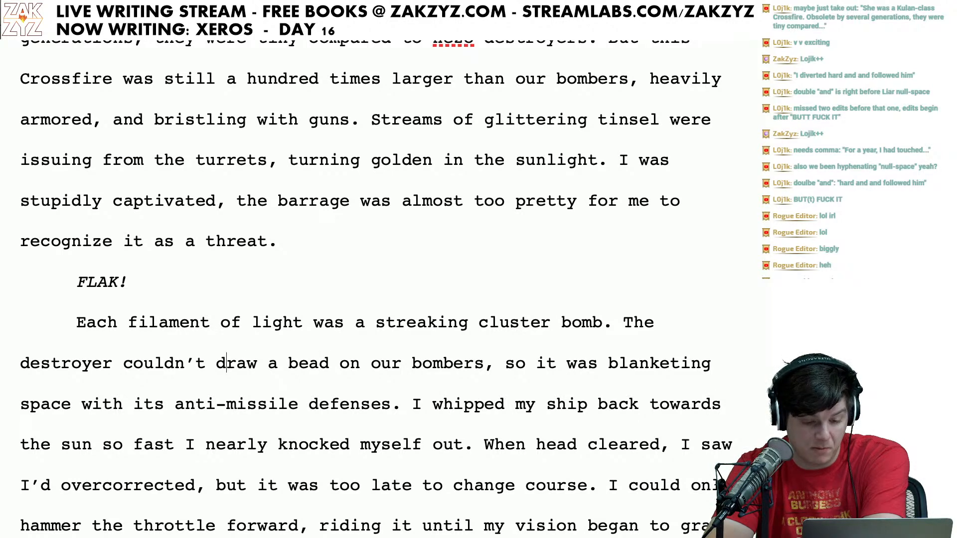
Step: Insert "stealthed" before "bombers" in the sentence about the destroyer failing to draw a bead
key("Right")
key("Right")
key("Right")
key("Right")
key("Right")
key("Right")
key("Right")
key("Right")
key("Right")
key("Right")
key("Right")
key("Right")
key("Right")
key("Right")
key("Right")
key("Right")
key("Right")
key("Right")
key("Right")
key("Right")
key("Left")
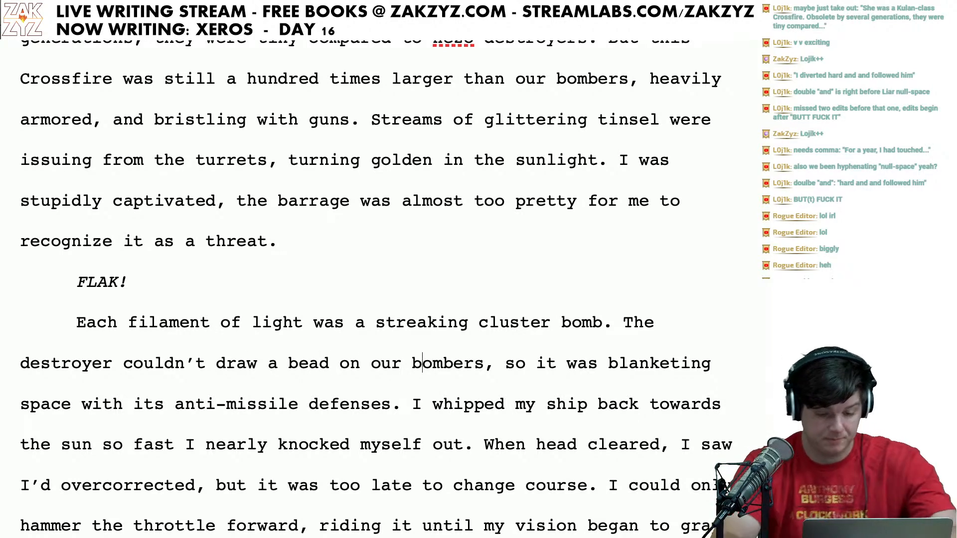
key("Left")
type("stealthe")
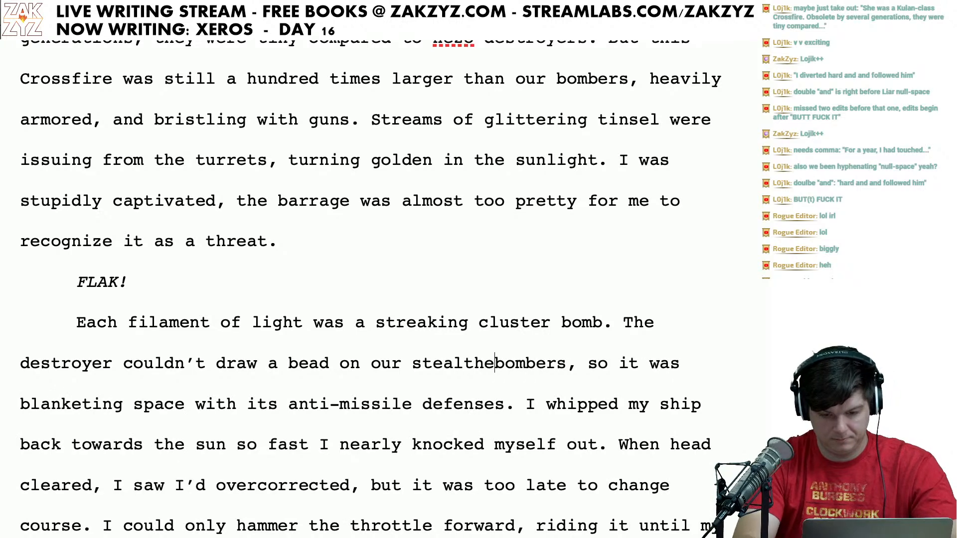
type("d")
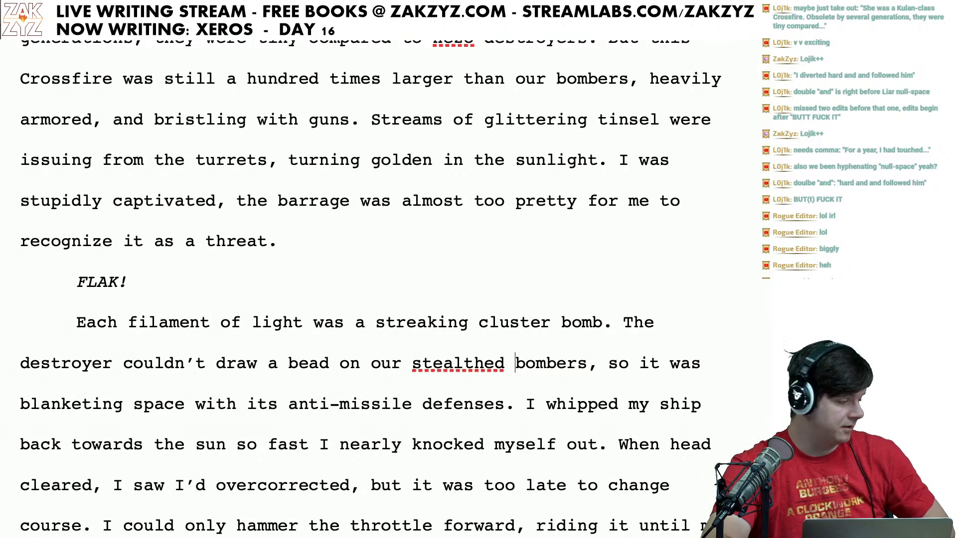
Step: Delete the sentence "She was a Kulan-class Crossfire." after "the side of the behemoth."
scroll(371, 292, "up", 4)
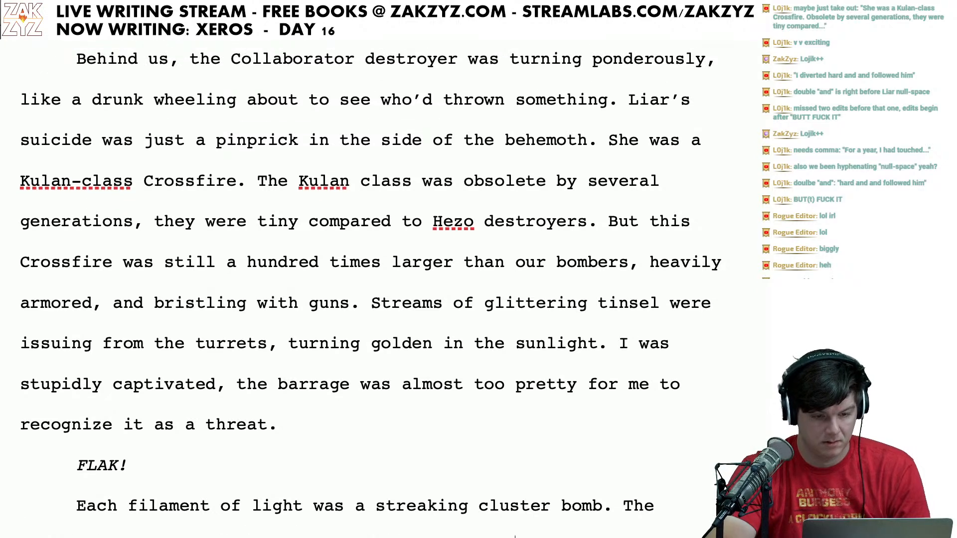
scroll(179, 311, "up", 3)
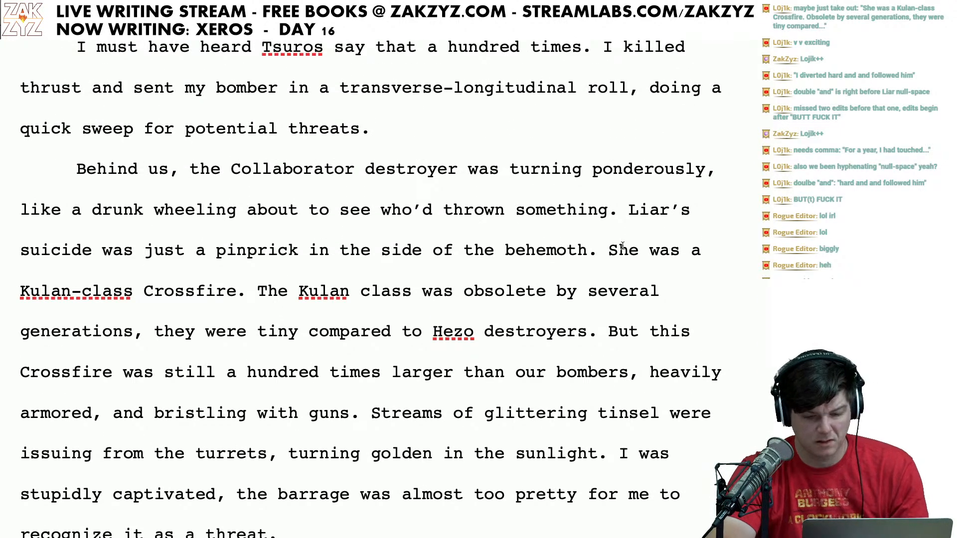
left_click(596, 252)
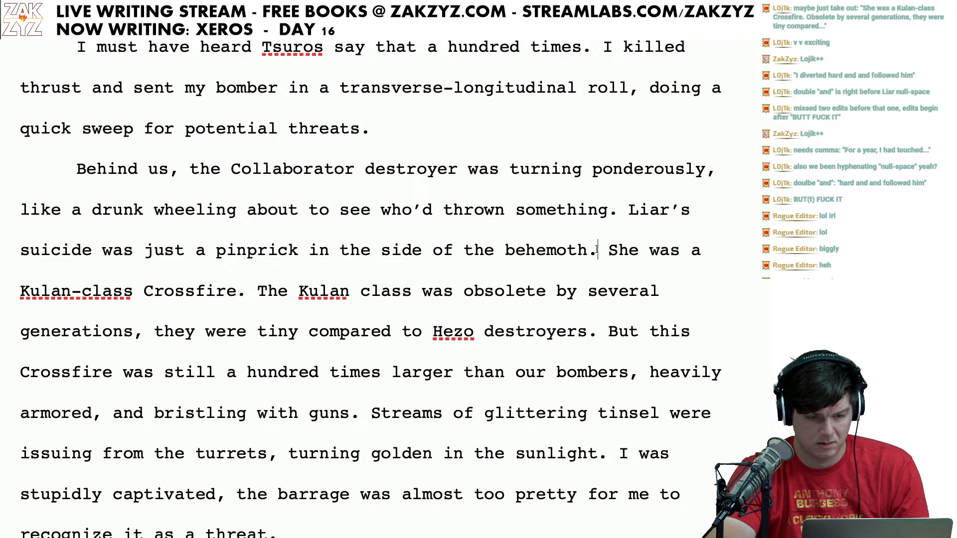
left_click_drag(597, 251, 247, 309)
key("BackSpace")
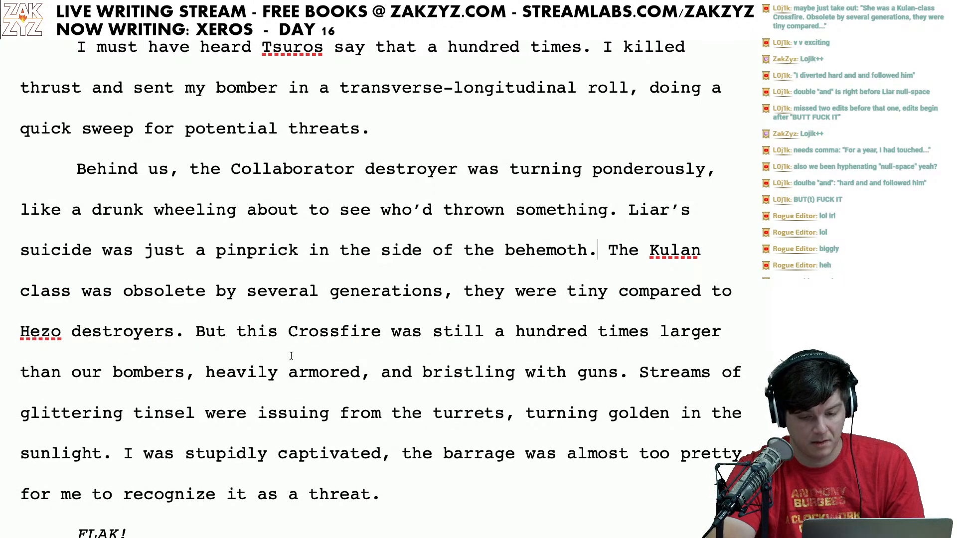
Step: Try replacing the comma after "obsolete by several generations" with "and" before "they were tiny"
scroll(292, 355, "down", 2)
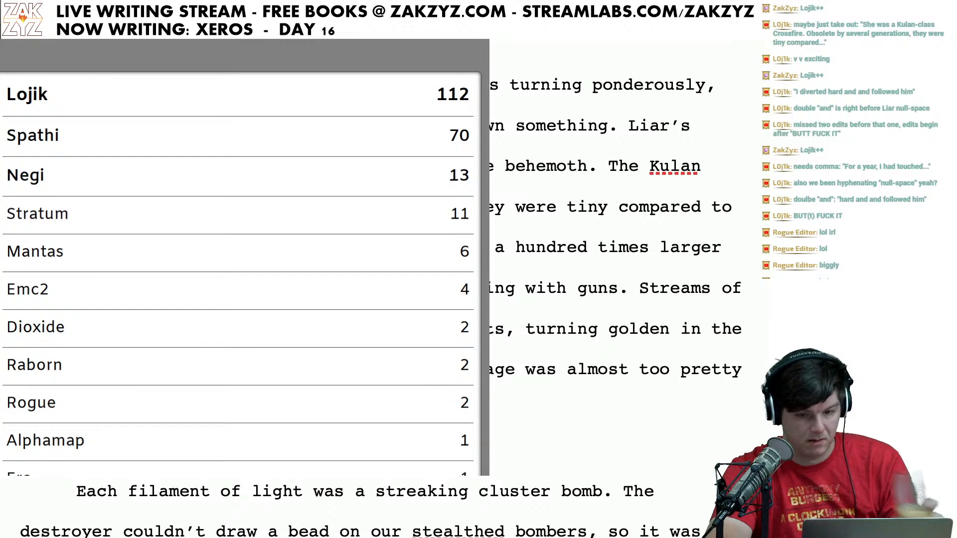
scroll(356, 346, "down", 1)
scroll(619, 249, "down", 1)
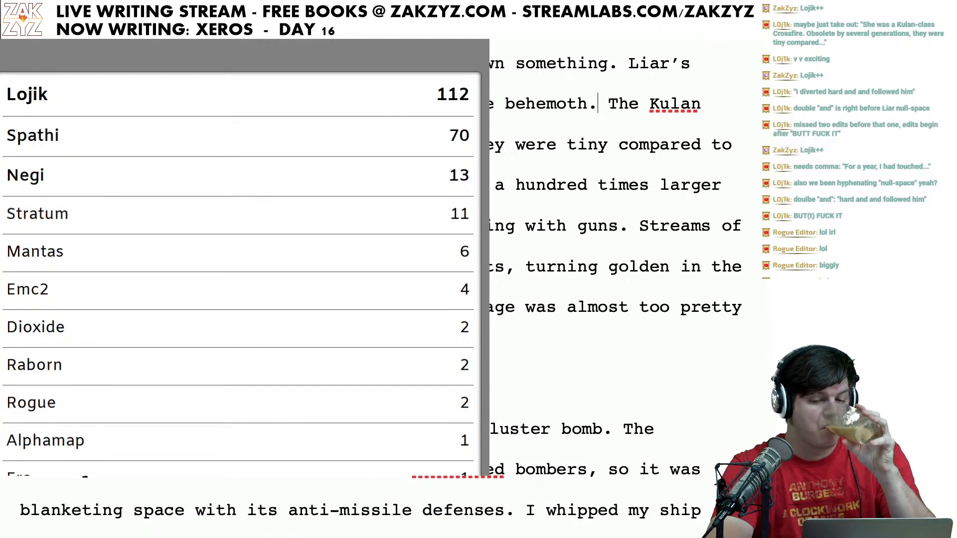
scroll(356, 346, "down", 1)
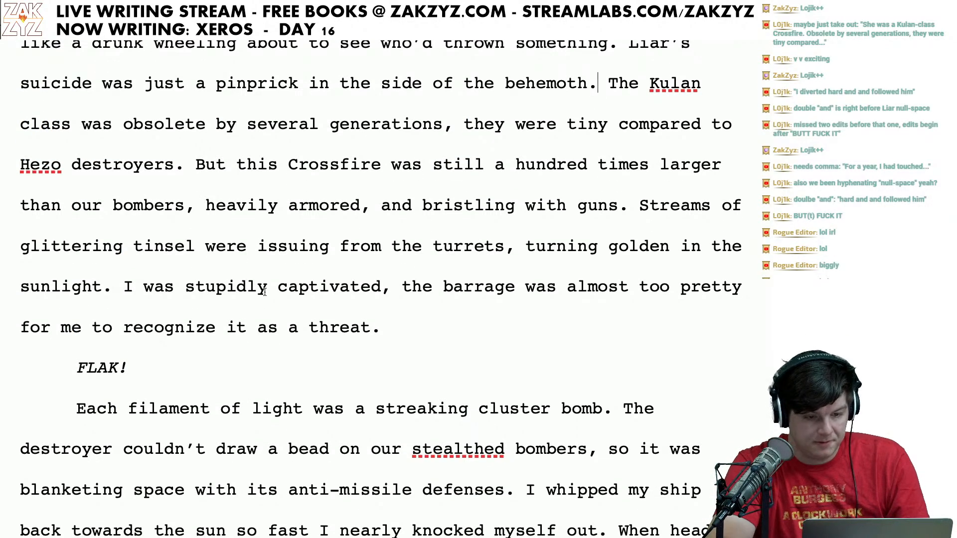
scroll(298, 173, "down", 1)
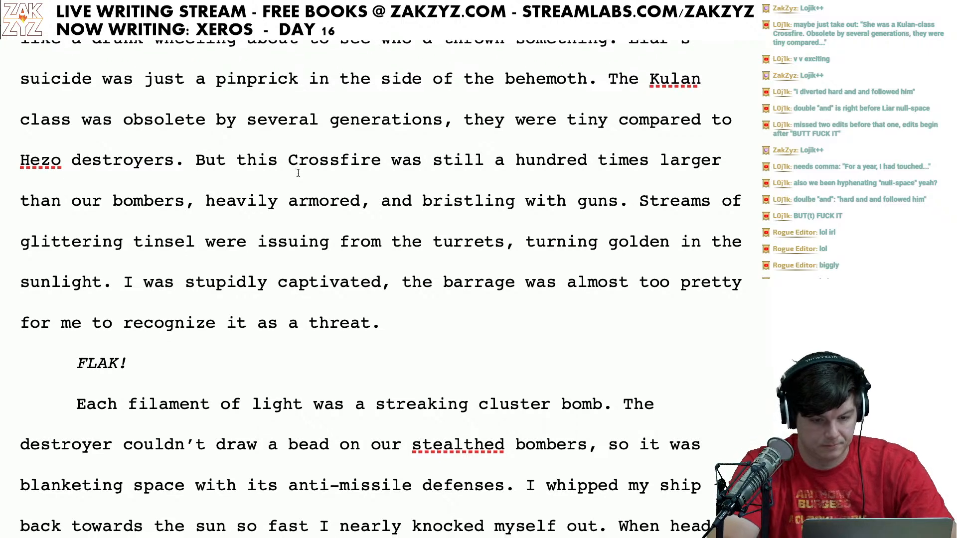
left_click(465, 121)
key("BackSpace")
key("BackSpace")
type("and")
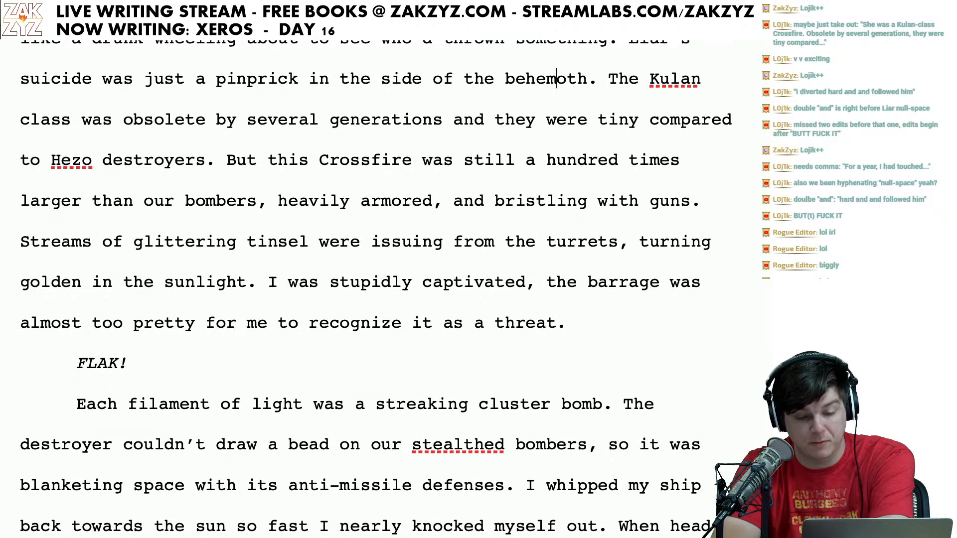
Step: Remove "and" before "they were tiny" and put the comma back after "several generations"
key("Left")
key("Left")
key("Left")
key("Left")
key("Left")
key("Left")
key("Left")
key("Left")
key("Left")
key("Left")
key("Left")
key("Left")
key("Left")
key("Left")
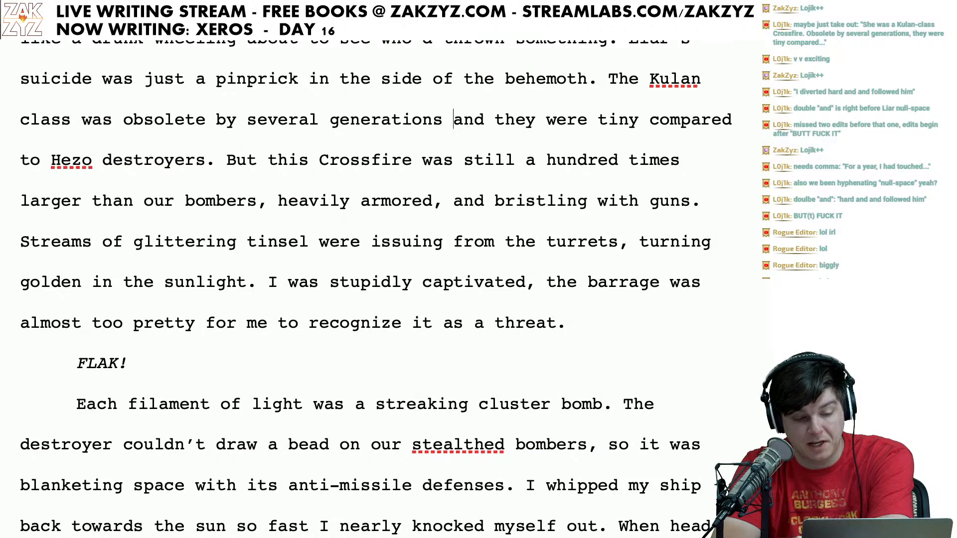
key("Right")
key("Down")
key("Left")
key("Up")
key("Right")
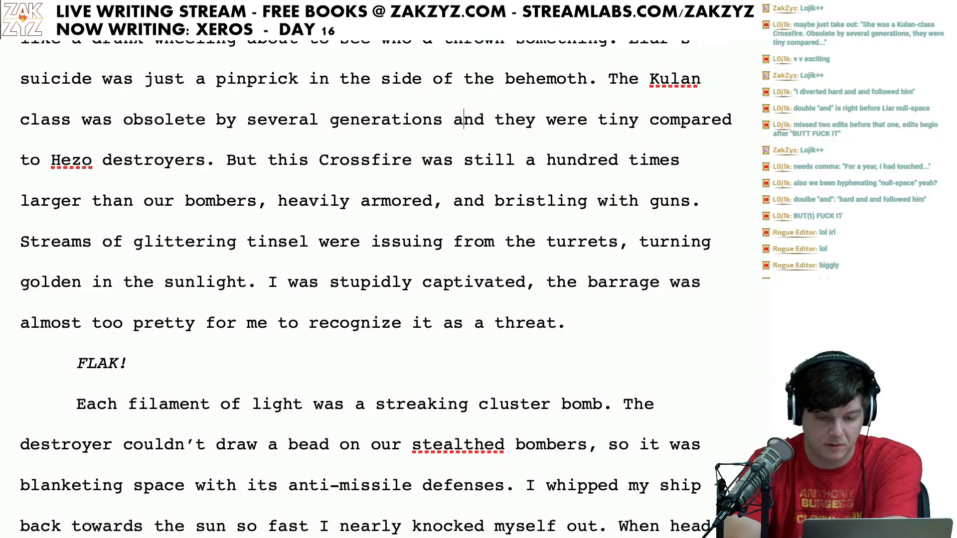
key("Right")
key("Delete")
key("BackSpace")
key("BackSpace")
key("BackSpace")
type(",")
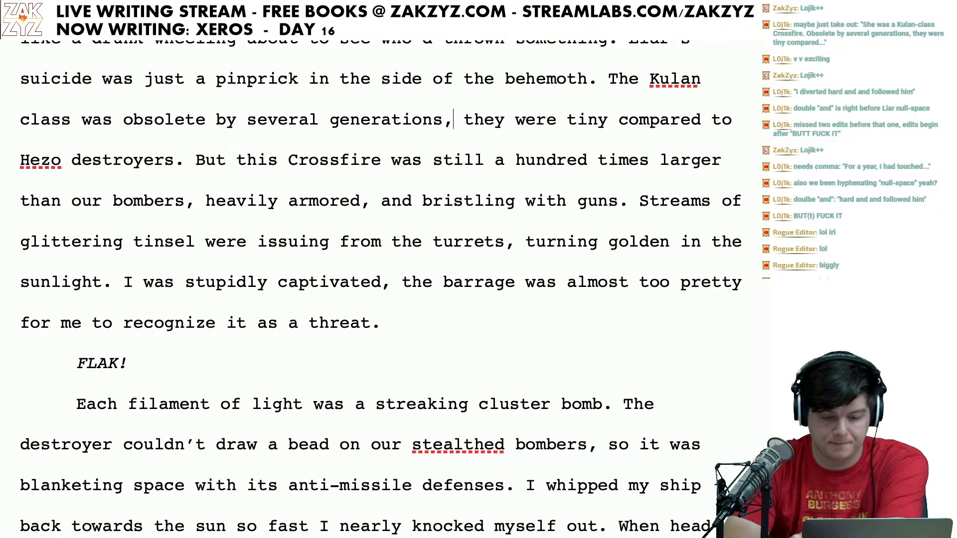
key("Down")
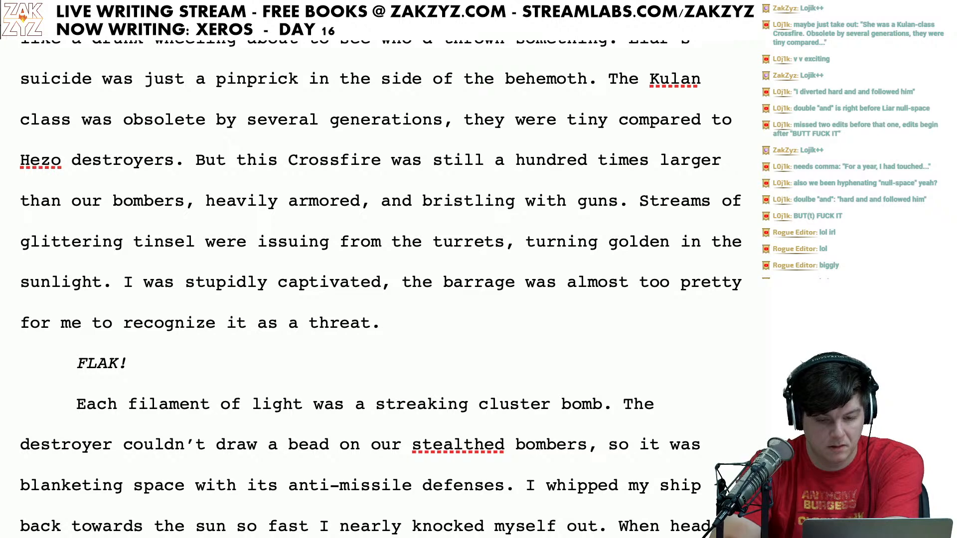
key("Down")
key("Down")
key("Down")
key("Down")
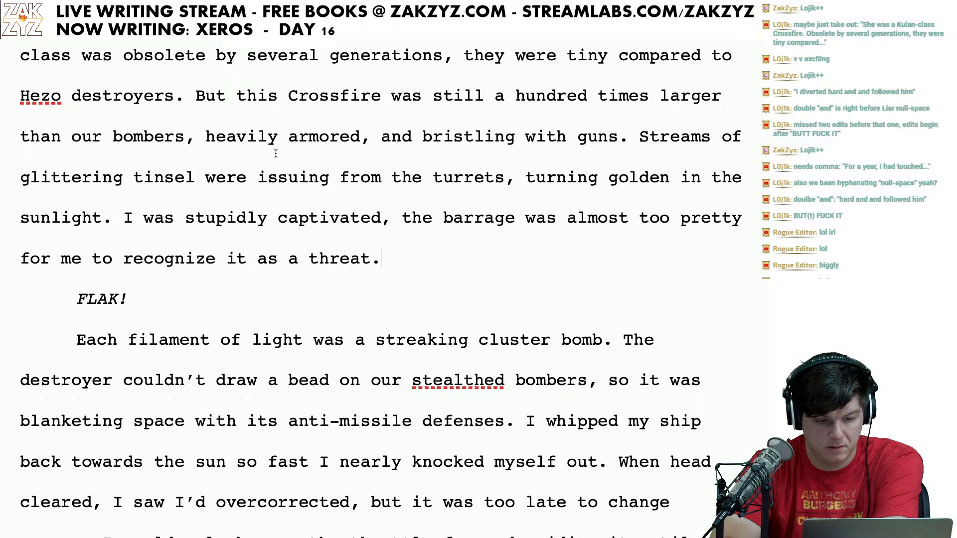
left_click(205, 150)
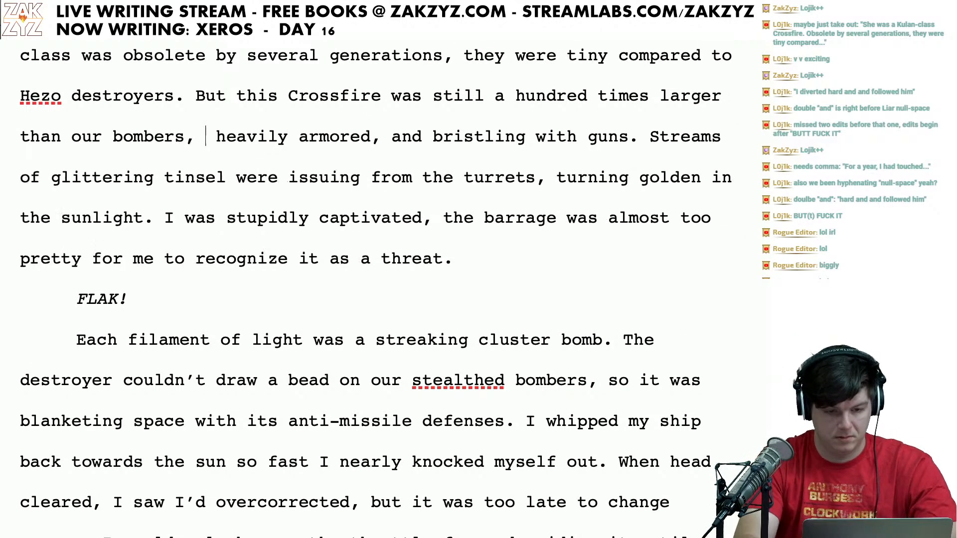
key("BackSpace")
scroll(380, 290, "down", 1)
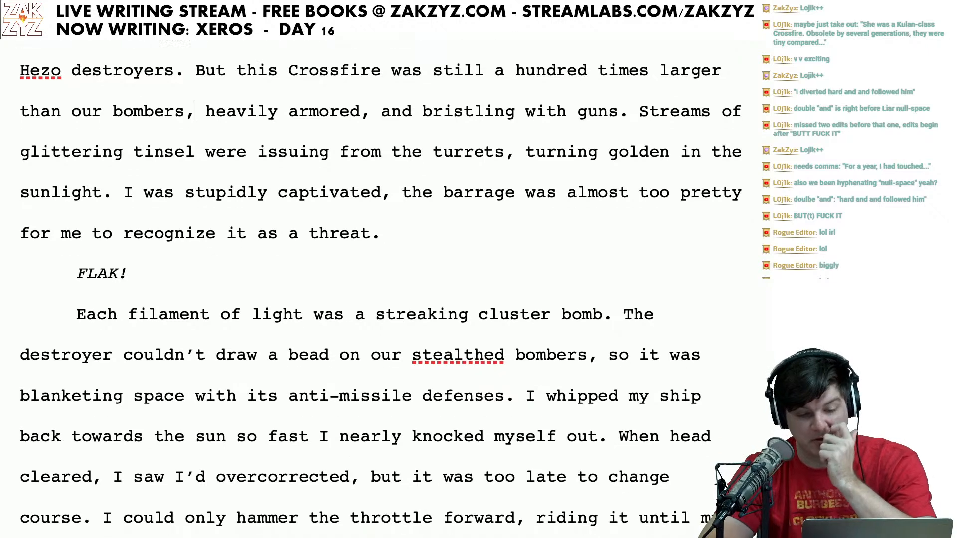
scroll(380, 292, "up", 1)
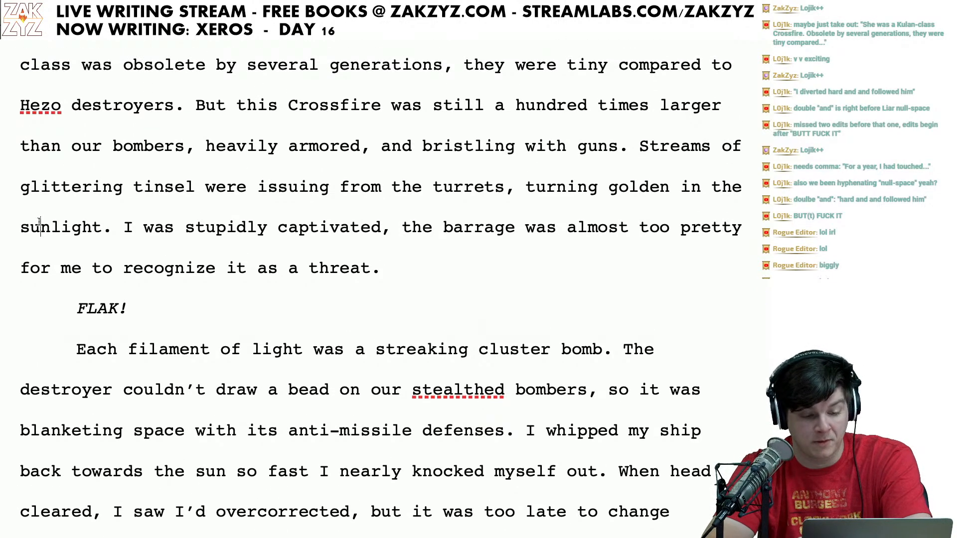
Step: Split the barrage sentence in two by putting a period after "captivated" and capitalizing "The barrage"
left_click(41, 187)
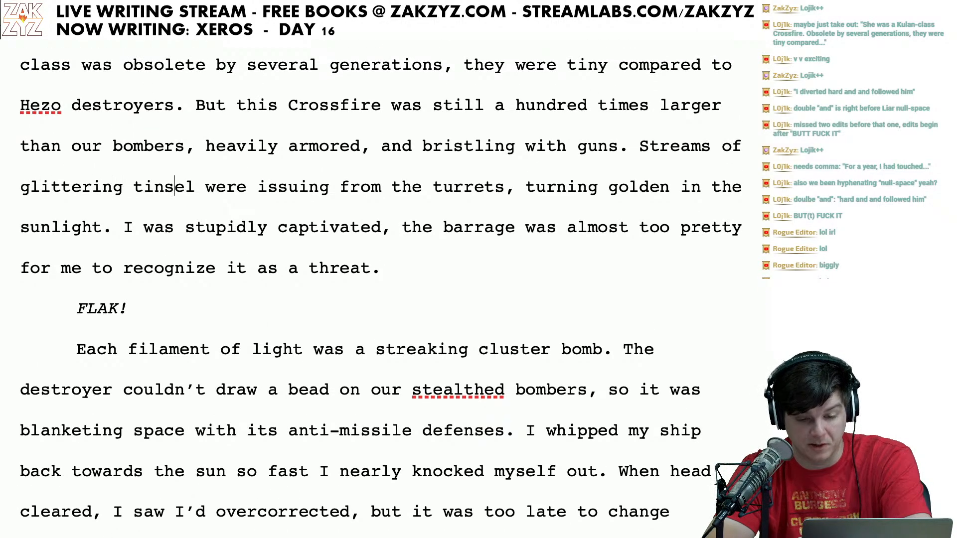
key("Left")
key("Left")
key("Left")
key("Left")
key("Left")
key("Left")
key("Left")
key("Left")
key("Left")
key("Left")
key("Left")
key("Left")
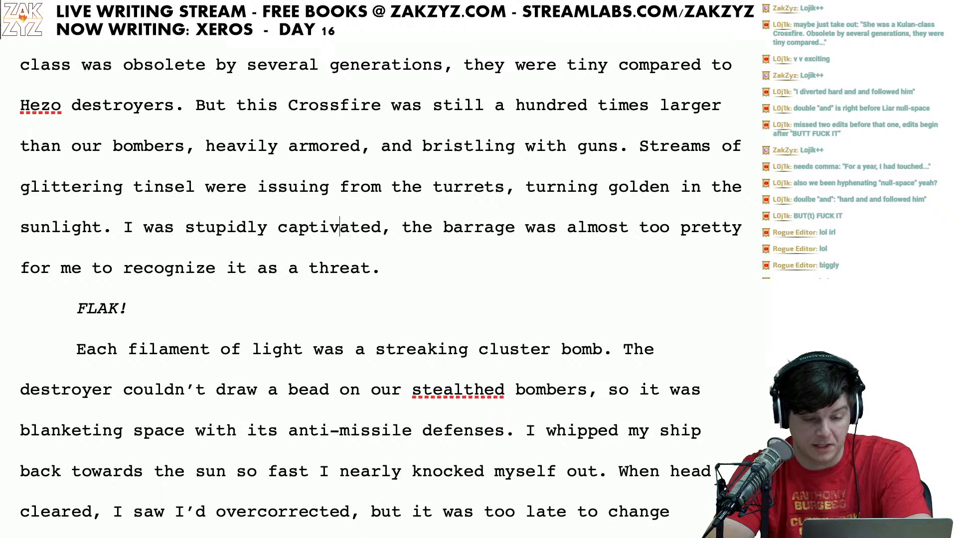
key("Right")
key("Right")
key("Right")
key("Right")
key("Right")
key("Right")
key("Right")
key("Right")
key("Right")
key("Right")
key("Right")
key("Right")
key("Right")
key("Right")
key("Right")
key("Right")
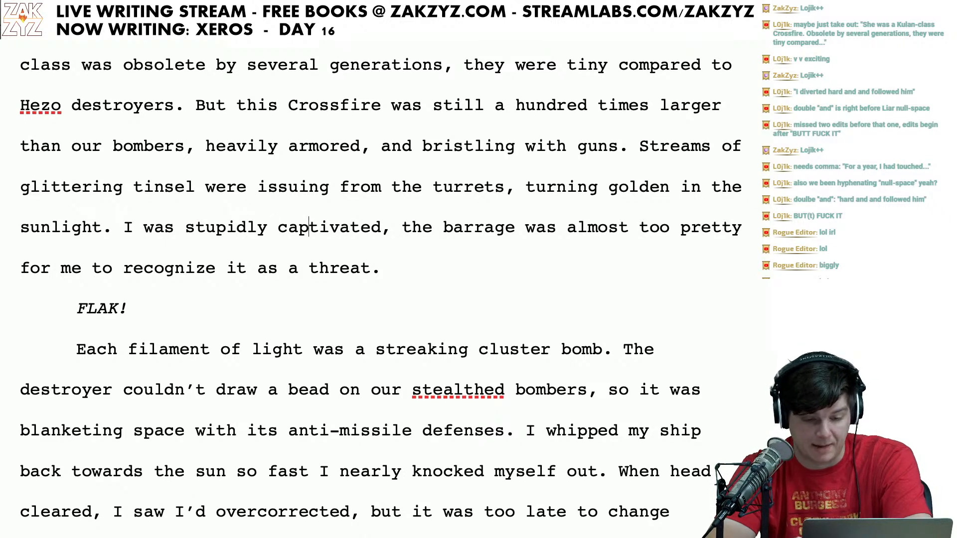
key("BackSpace")
type(".")
key("Right")
key("Right")
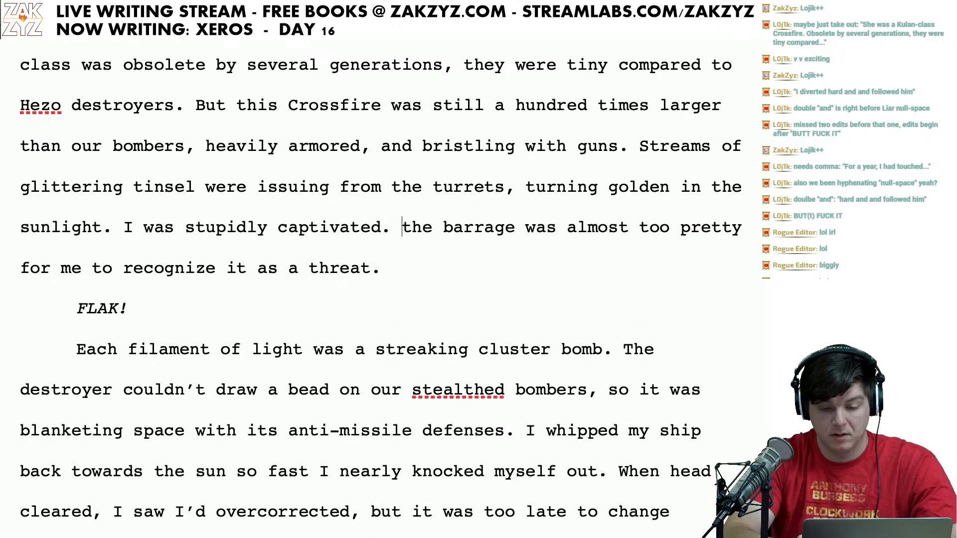
key("BackSpace")
type("T")
Step: Proofread the sentence "Each filament of light was a streaking cluster bomb" below "FLAK!"
scroll(242, 241, "down", 2)
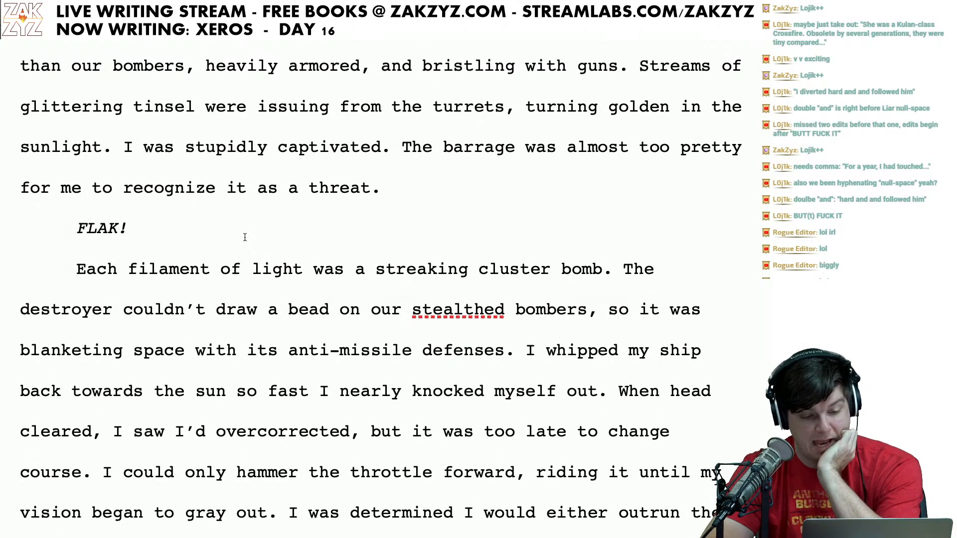
left_click(241, 269)
key("Right")
key("Right")
key("Right")
key("Right")
key("Right")
key("Right")
key("Right")
key("Right")
key("Right")
key("Right")
key("Right")
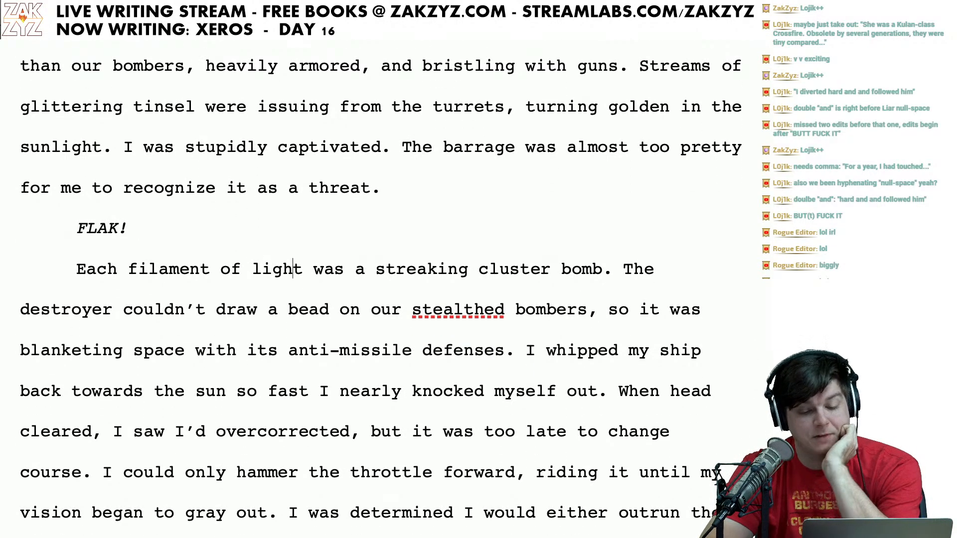
key("Right")
key("Right")
key("Right")
key("Right")
key("Right")
key("Right")
key("Right")
key("Right")
key("Right")
key("Right")
key("Right")
key("Right")
key("Right")
key("Right")
key("Right")
key("Right")
key("Right")
key("Right")
key("Right")
key("Right")
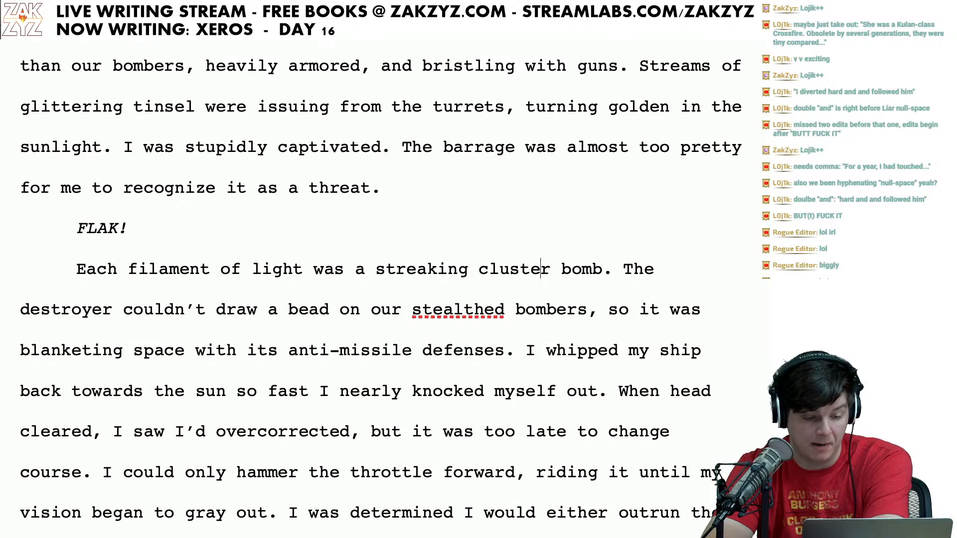
Step: Proofread the paragraph after "FLAK!" from the streaking cluster bomb sentence through "anti-missile defenses"
key("Left")
key("Down")
key("Left")
key("Left")
key("Left")
key("Left")
key("Left")
key("Left")
key("Left")
key("Left")
key("Left")
key("Left")
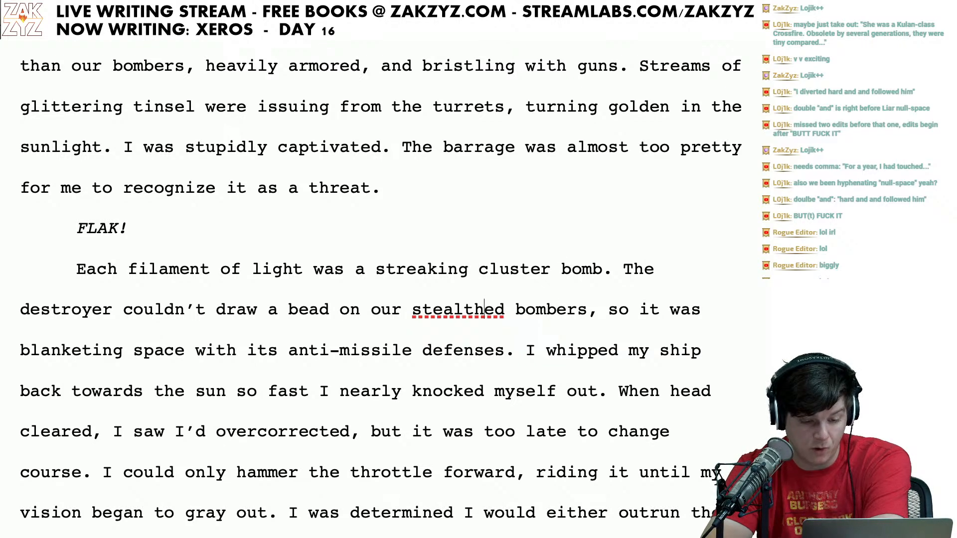
key("Right")
key("Right")
key("Right")
key("Right")
key("Right")
key("Right")
key("Right")
key("Right")
key("Right")
key("Right")
key("Right")
key("Right")
key("Right")
key("Right")
key("Right")
key("Right")
key("Right")
key("Right")
key("Right")
key("Right")
key("Right")
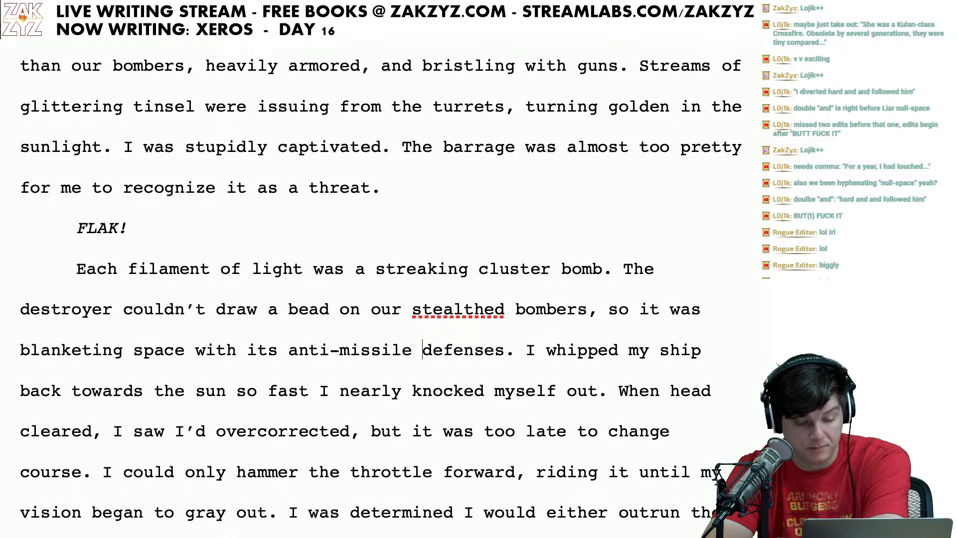
scroll(436, 212, "down", 1)
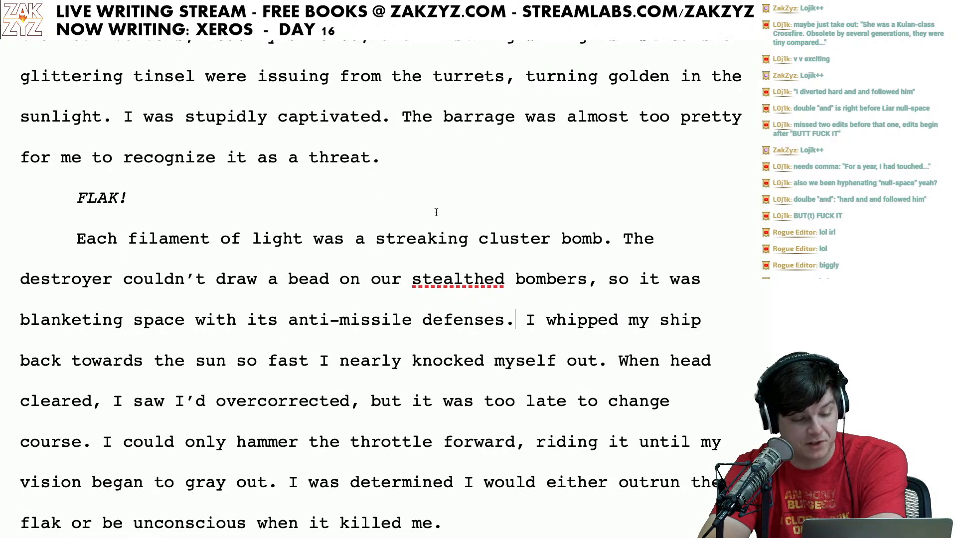
Step: Proofread the sentence about whipping the ship back towards the sun
left_click(94, 361)
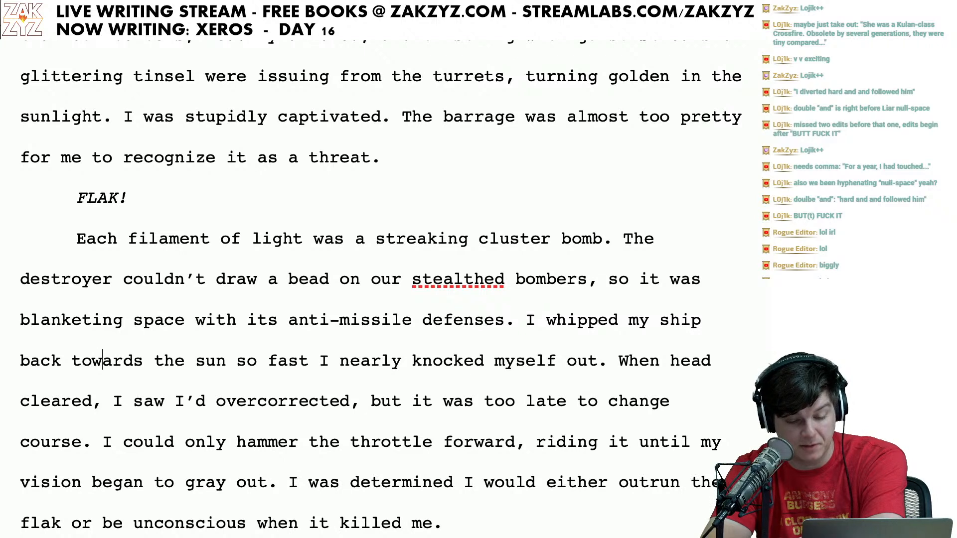
key("Right")
key("Right")
key("Right")
key("Right")
key("Right")
key("Right")
key("Right")
key("Right")
key("Right")
key("Right")
key("Right")
key("Right")
key("Right")
key("Right")
key("Right")
key("Right")
key("Right")
key("Right")
key("Right")
key("Right")
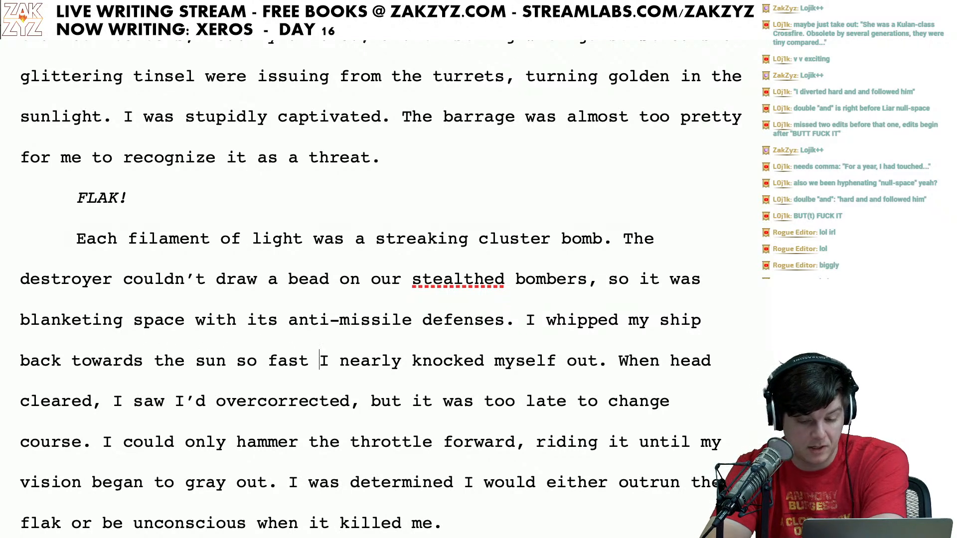
key("Right")
key("Right")
key("Right")
key("Right")
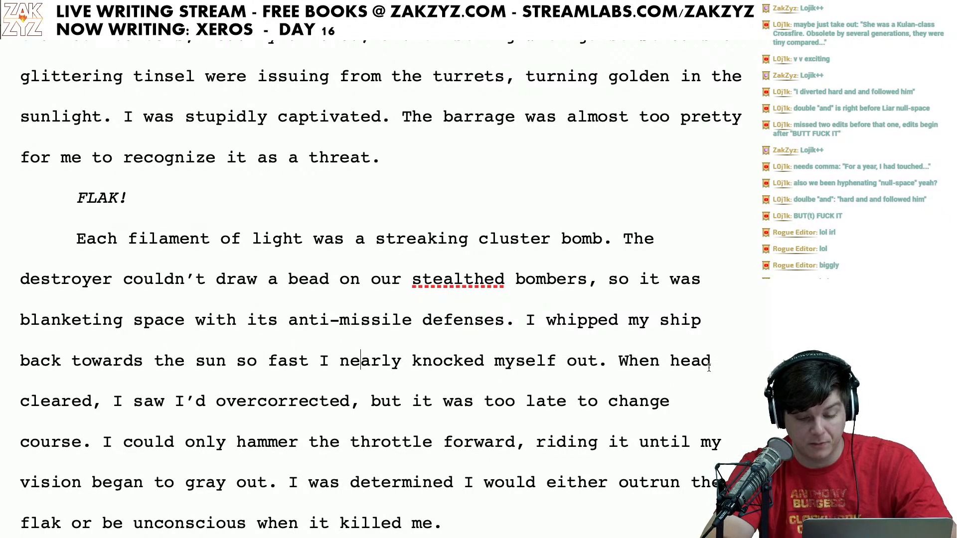
Step: Insert the missing word "my" between "When" and "head" in the paragraph after "FLAK!"
left_click(668, 362)
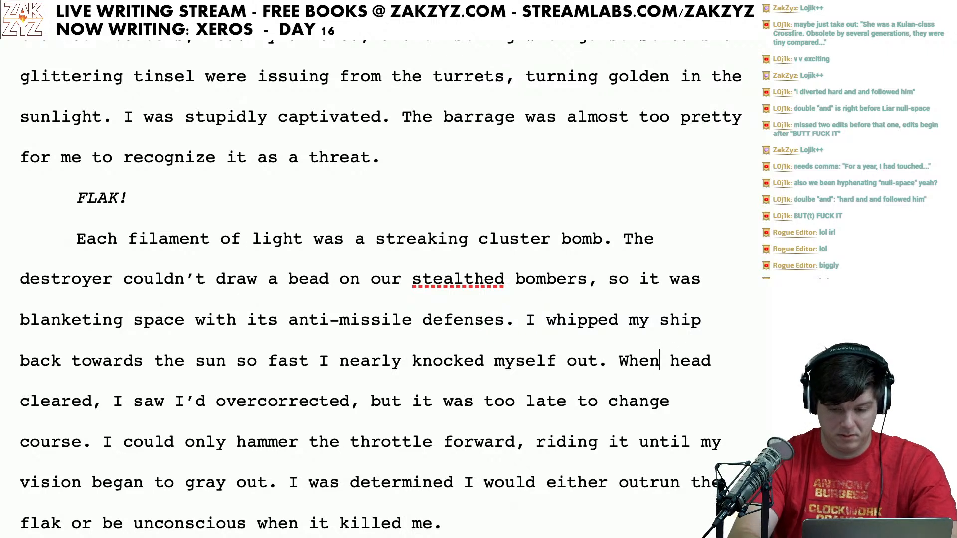
type("my")
key("Right")
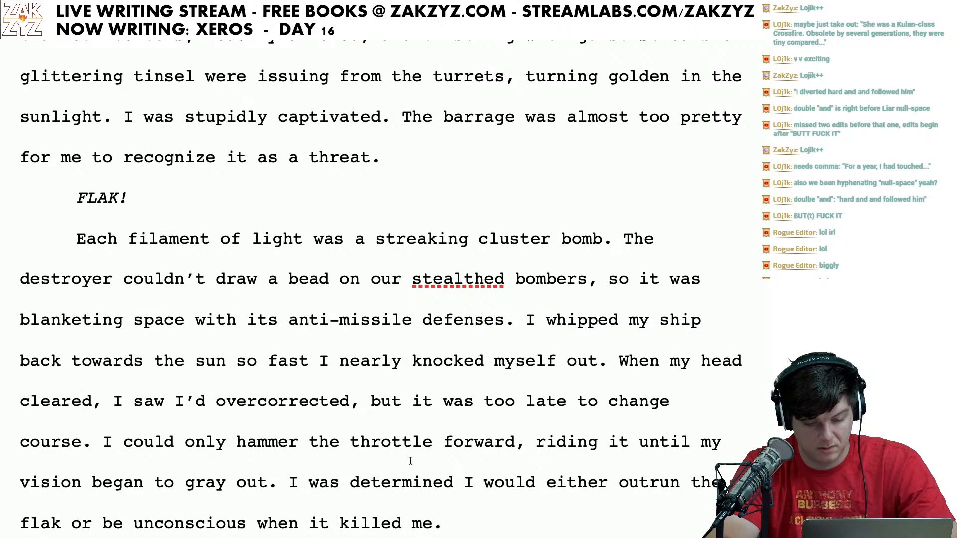
Step: Split the sentence after "overcorrected" by replacing the comma with a period, removing "but" and capitalizing "It"
key("BackSpace")
type(".")
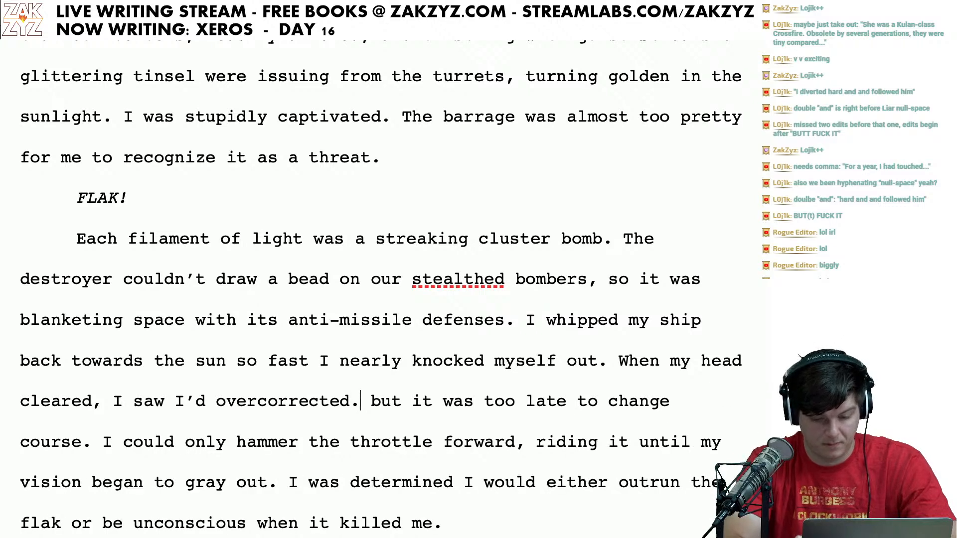
key("Right")
key("Right")
key("Right")
key("BackSpace")
key("BackSpace")
key("BackSpace")
key("BackSpace")
key("BackSpace")
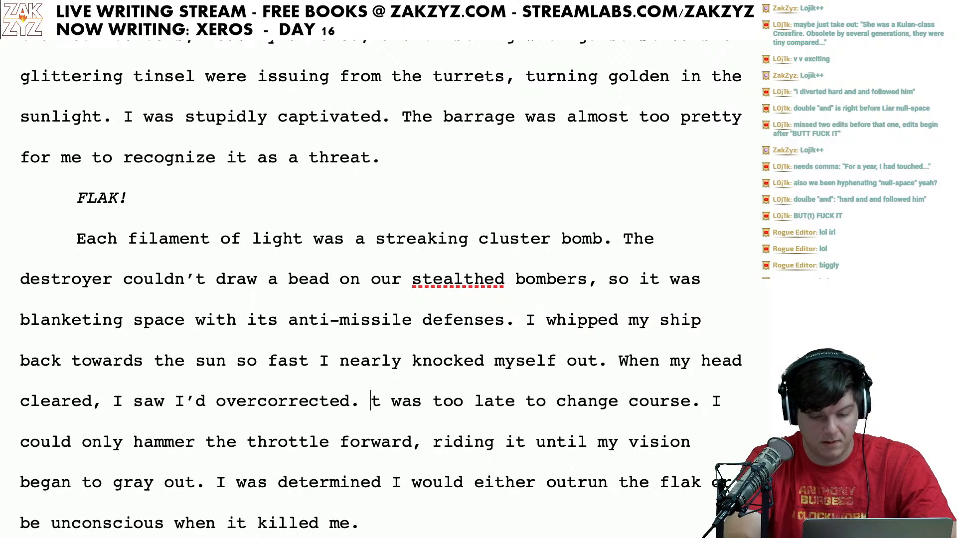
type("I")
Step: Proofread the rest of the paragraph, from hammering the throttle forward to being determined to outrun the flak
scroll(394, 424, "down", 1)
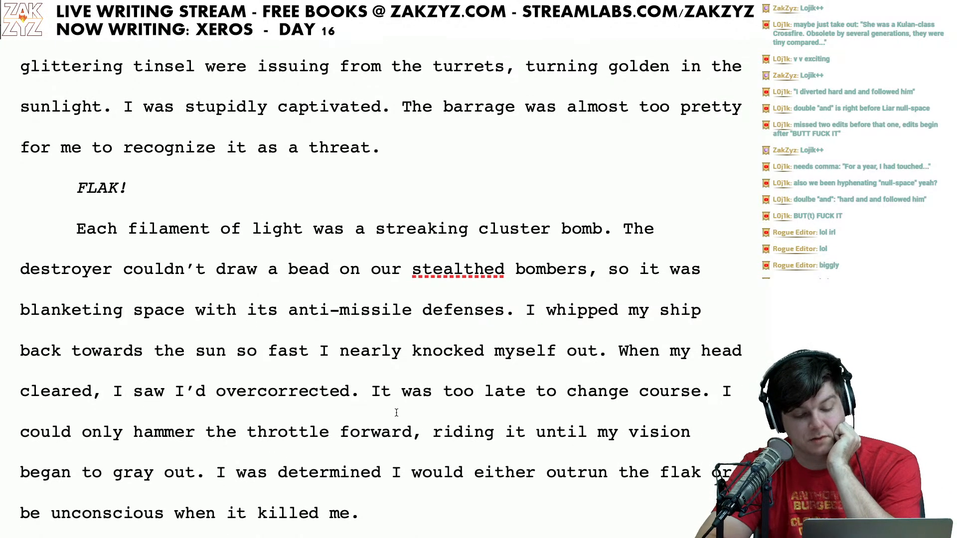
left_click(278, 433)
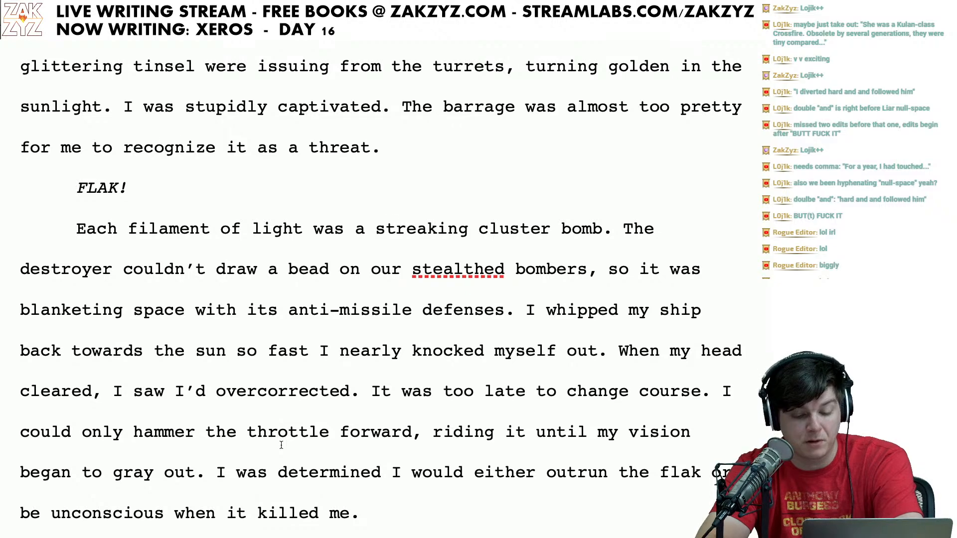
scroll(281, 445, "down", 1)
left_click(510, 415)
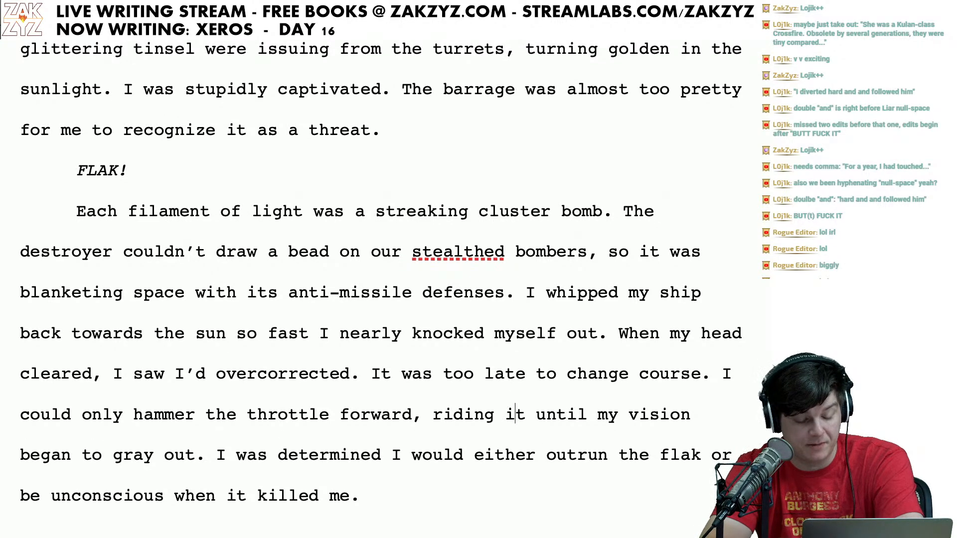
key("Right")
key("Right")
key("Right")
key("Right")
key("Right")
key("Right")
key("Right")
key("Right")
key("Right")
key("Right")
key("Right")
key("Right")
key("Right")
key("Right")
key("Right")
key("Right")
key("Right")
key("Right")
key("Right")
key("Right")
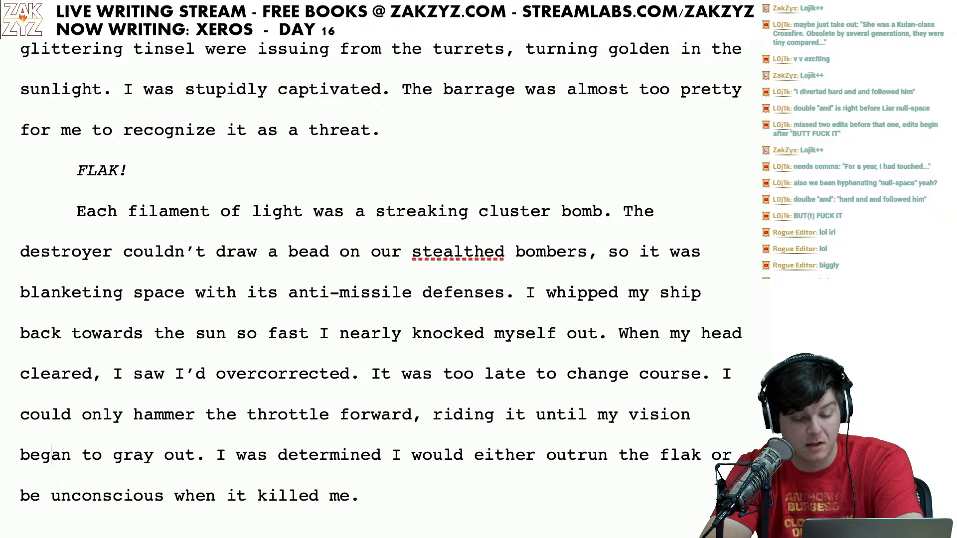
key("Right")
key("Right")
key("Right")
key("Right")
key("Right")
key("Right")
key("Right")
key("Right")
key("Right")
key("Right")
key("Right")
key("Right")
key("Right")
key("Right")
key("Right")
key("Right")
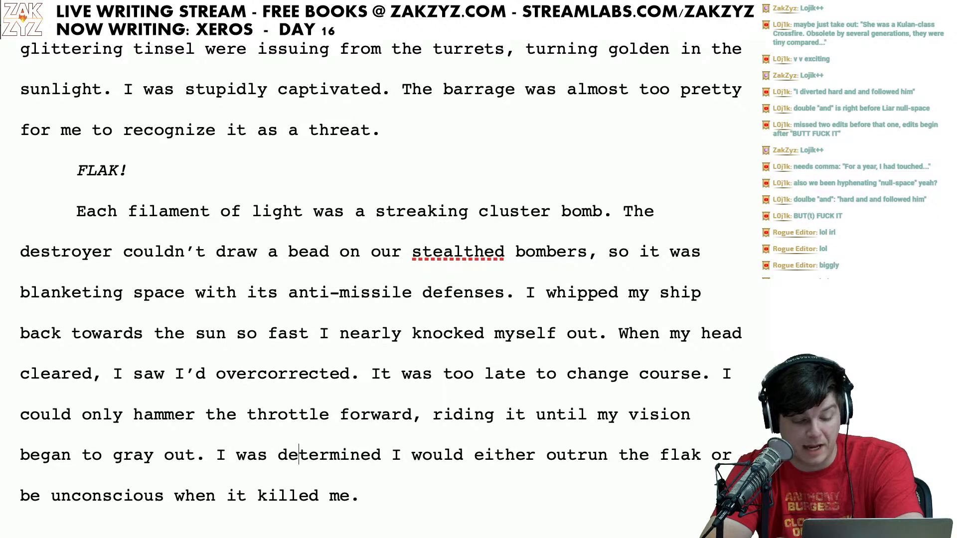
Step: Proofread the opening of the paragraph beginning "Ahead of me, Corrupt", through the thrusters glaring like a pair of angry eyes
key("Down")
key("Down")
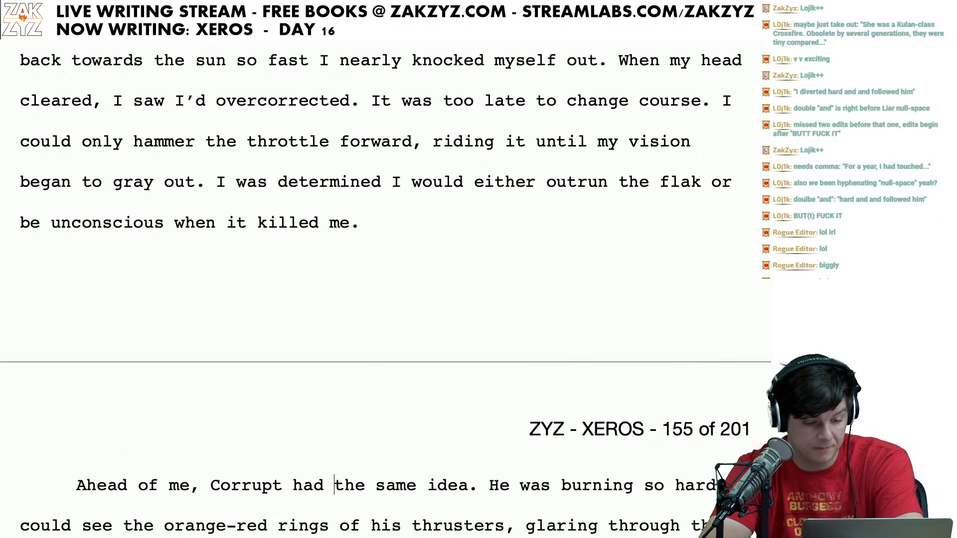
scroll(481, 404, "down", 3)
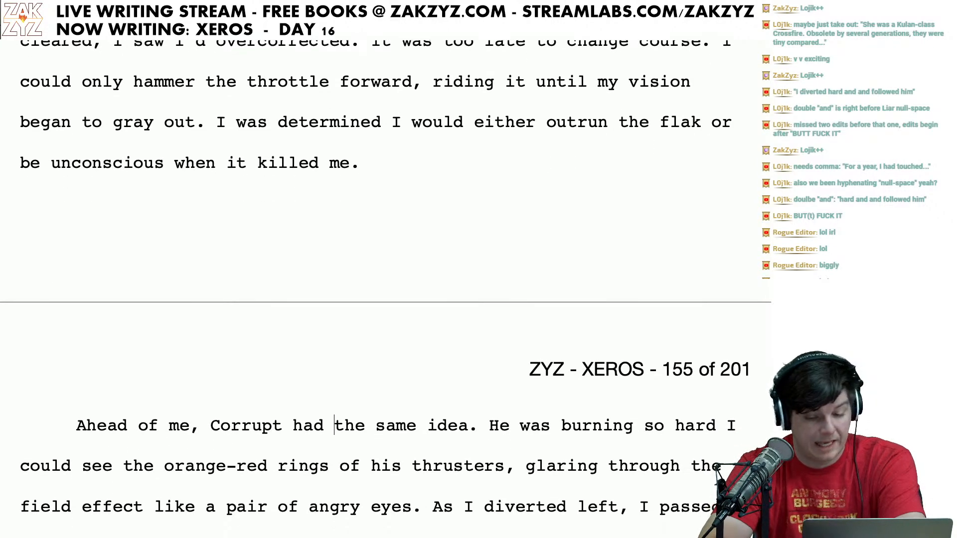
key("Right")
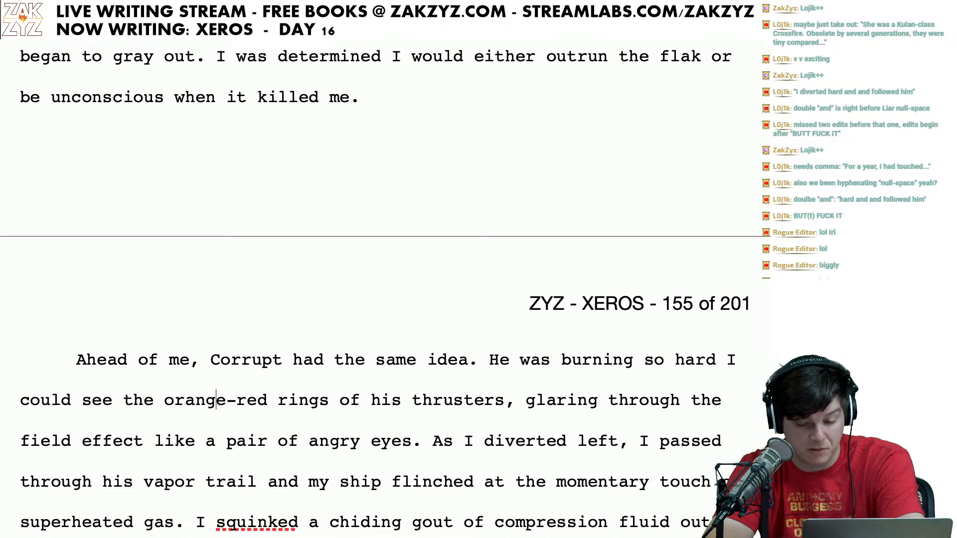
key("Down")
key("Left")
key("Left")
key("Left")
key("Left")
key("Left")
key("Left")
key("Left")
key("Left")
key("Left")
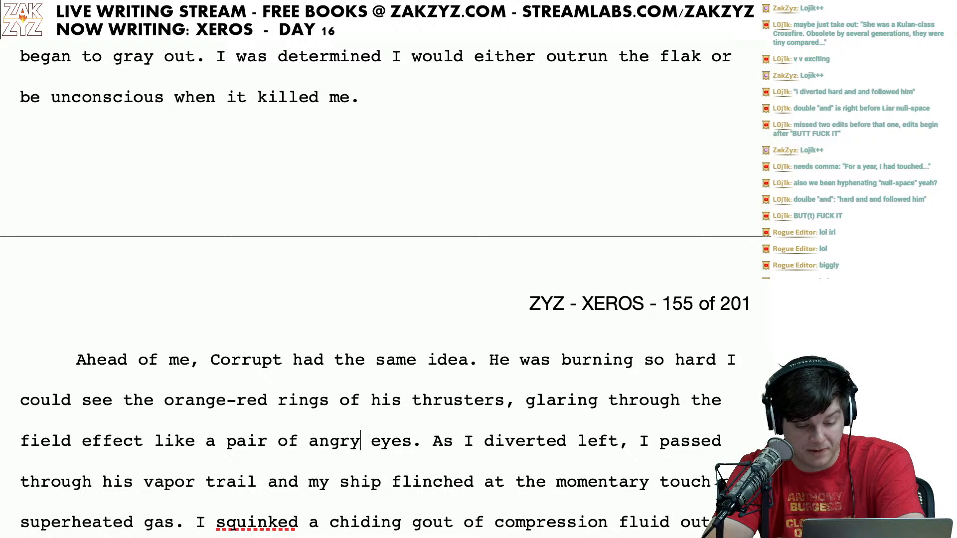
key("Right")
key("Right")
key("Right")
key("Right")
key("Right")
key("Right")
key("Right")
key("Right")
key("Right")
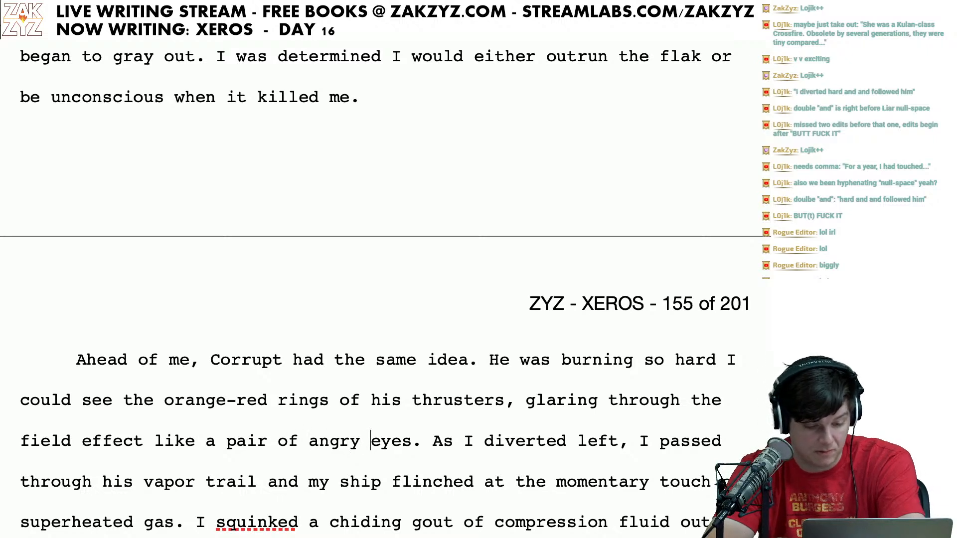
Step: Proofread the sentence about diverting left through Corrupt's vapor trail, up to "superheated gas"
key("Right")
key("Right")
key("Right")
key("Right")
key("Right")
key("Right")
key("Right")
key("Right")
key("Right")
key("Right")
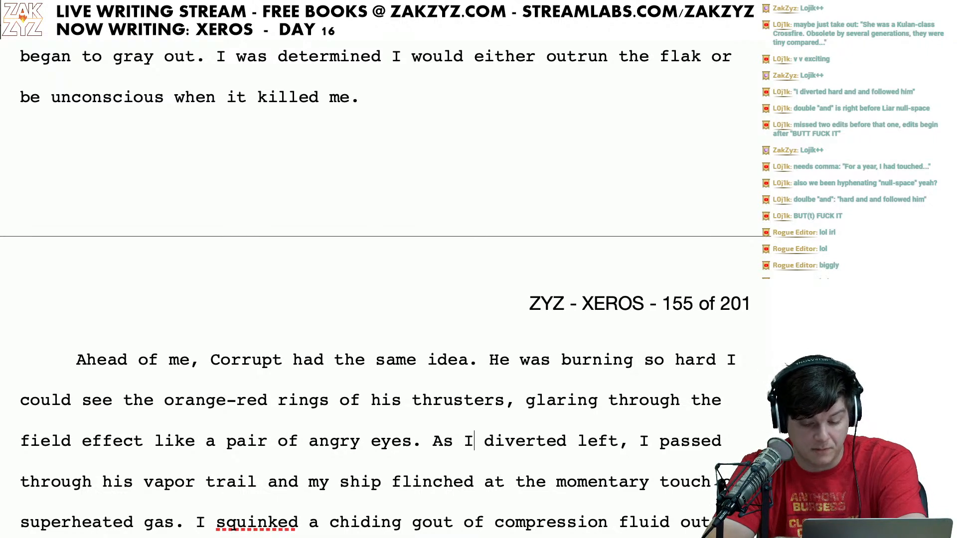
key("Right")
key("Right")
key("Right")
key("Right")
key("Right")
key("Right")
key("Right")
key("Right")
key("Right")
key("Right")
key("Right")
key("Right")
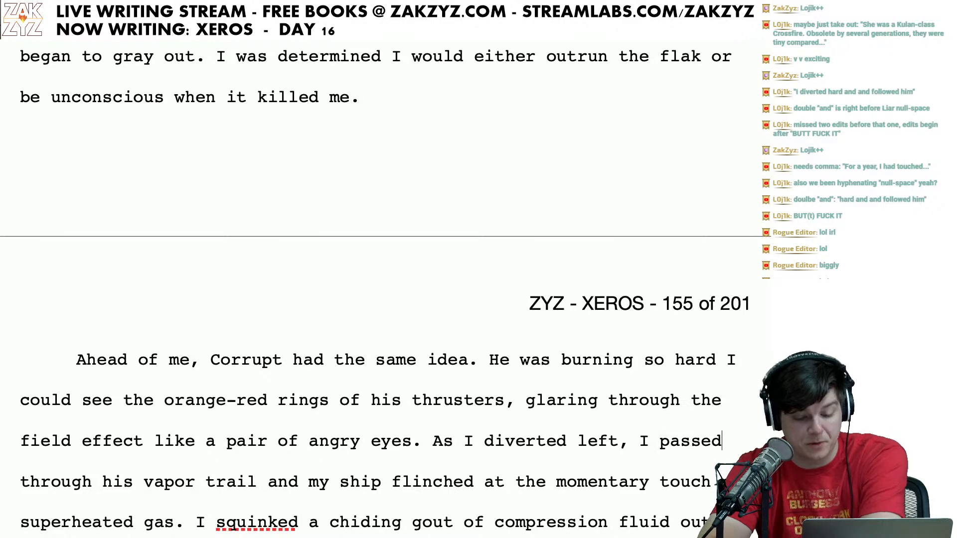
scroll(384, 290, "down", 2)
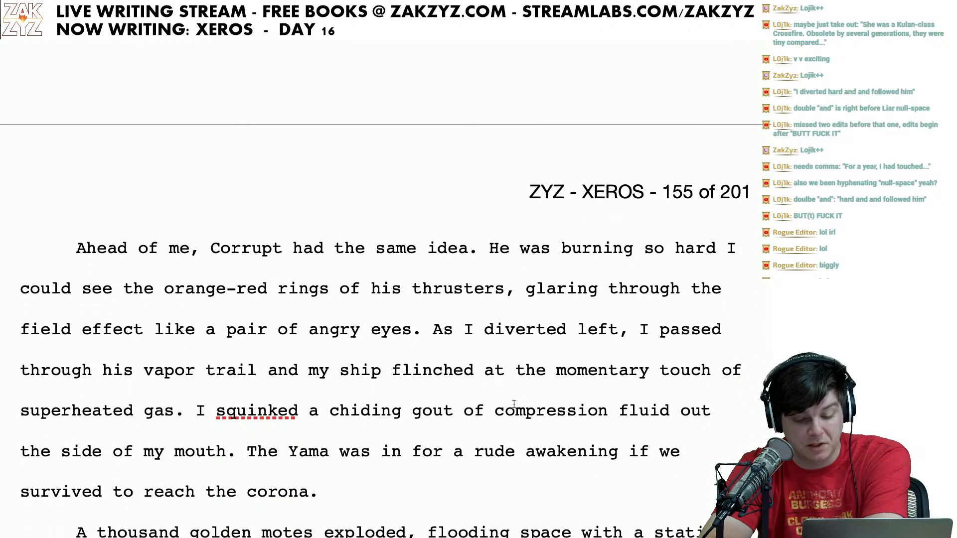
key("Right")
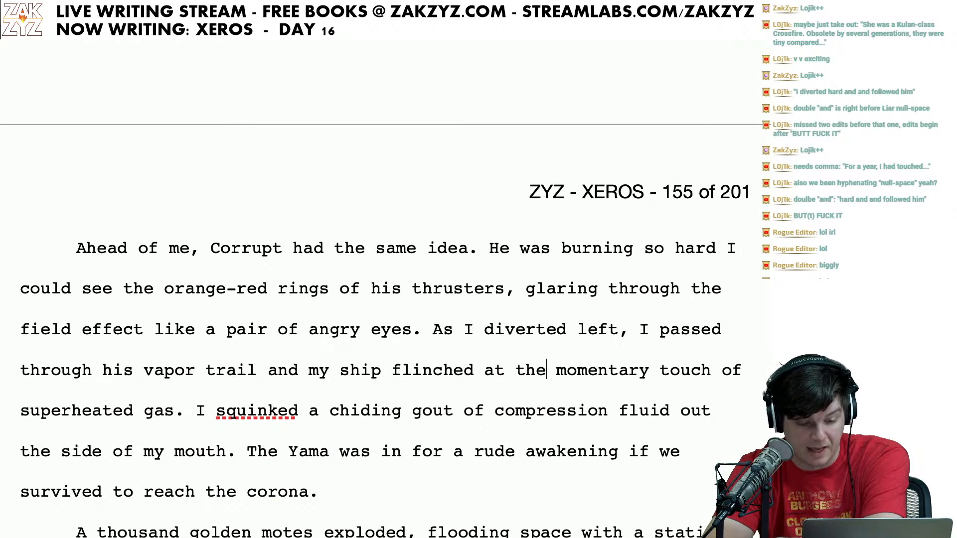
key("Right")
key("Right")
key("Right")
key("Right")
key("Right")
key("Right")
key("Right")
key("Right")
key("Right")
key("Right")
key("Right")
key("Right")
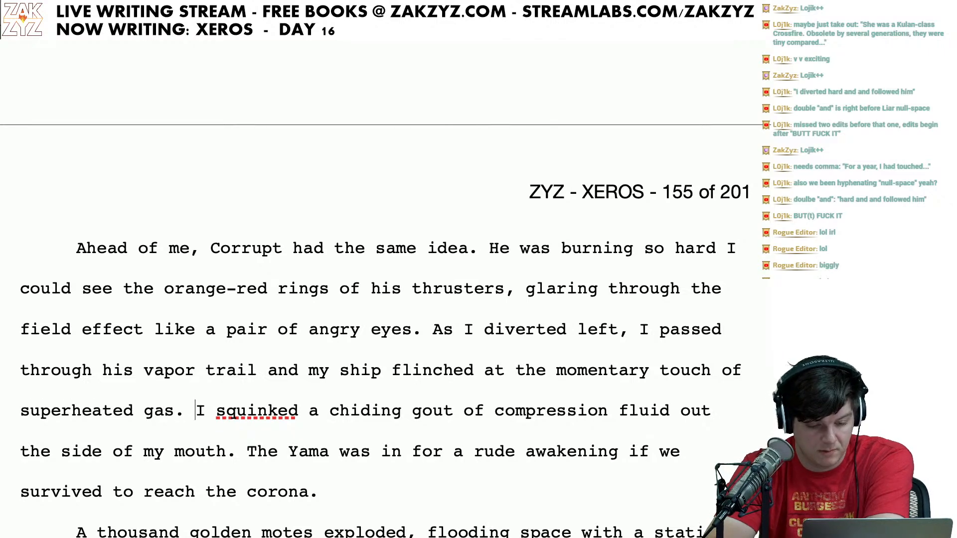
Step: Replace "The" with "My" before "Yama was in for a rude awakening"
key("Return")
key("BackSpace")
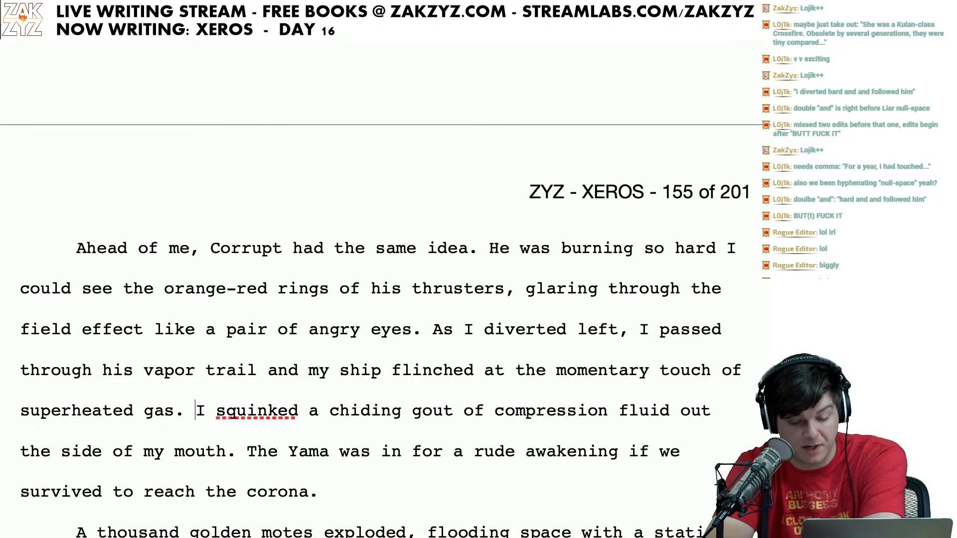
left_click(236, 411)
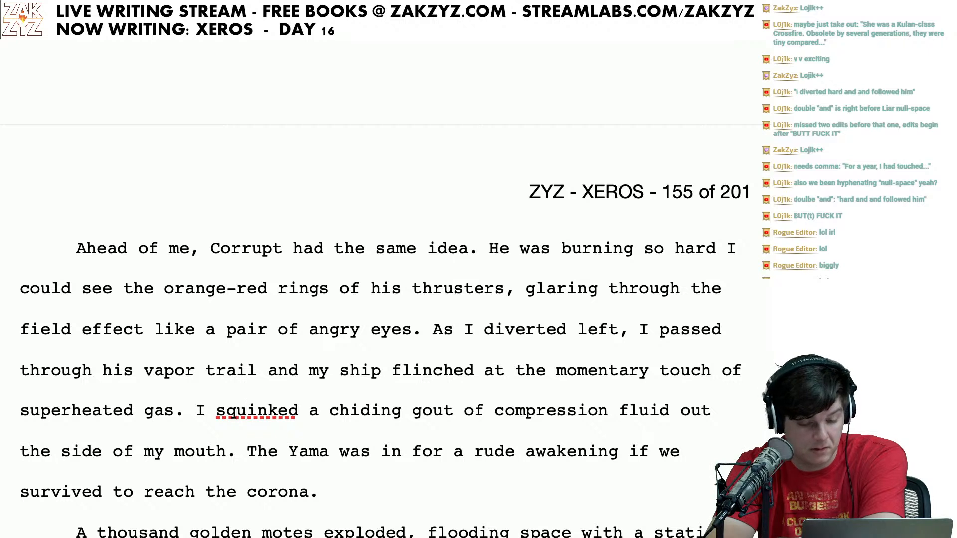
key("BackSpace")
key("BackSpace")
key("BackSpace")
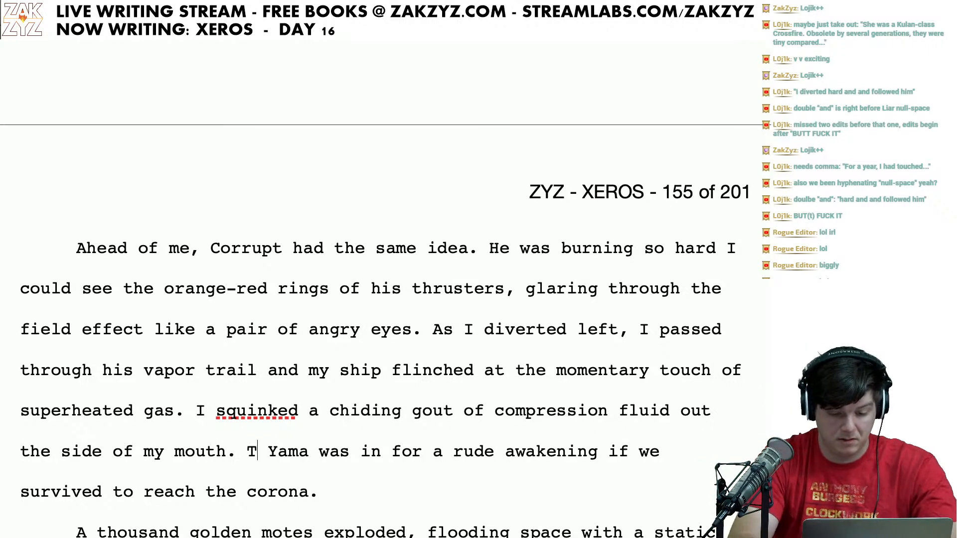
type("My")
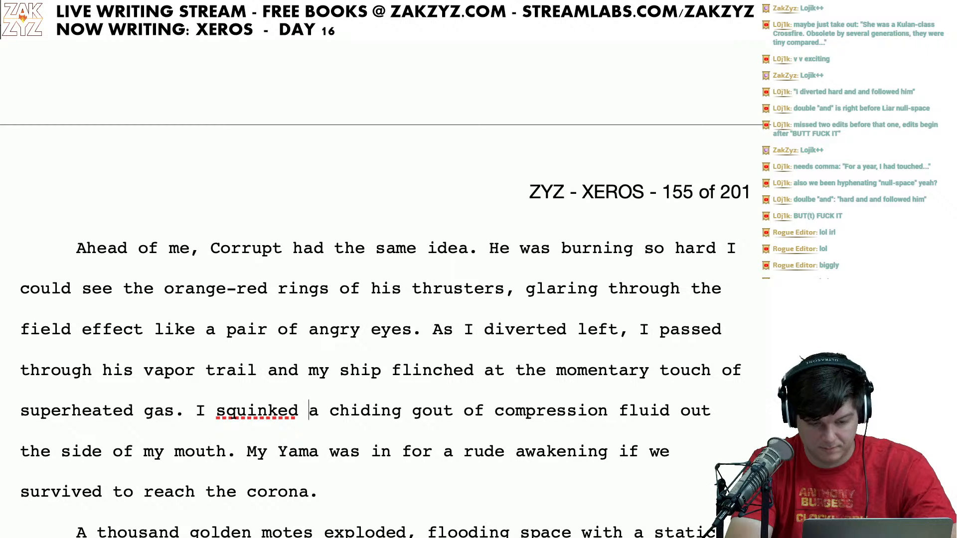
Step: Delete the sentence "I squinked a chiding gout of compression fluid out the side of my mouth."
key("Left")
key("Left")
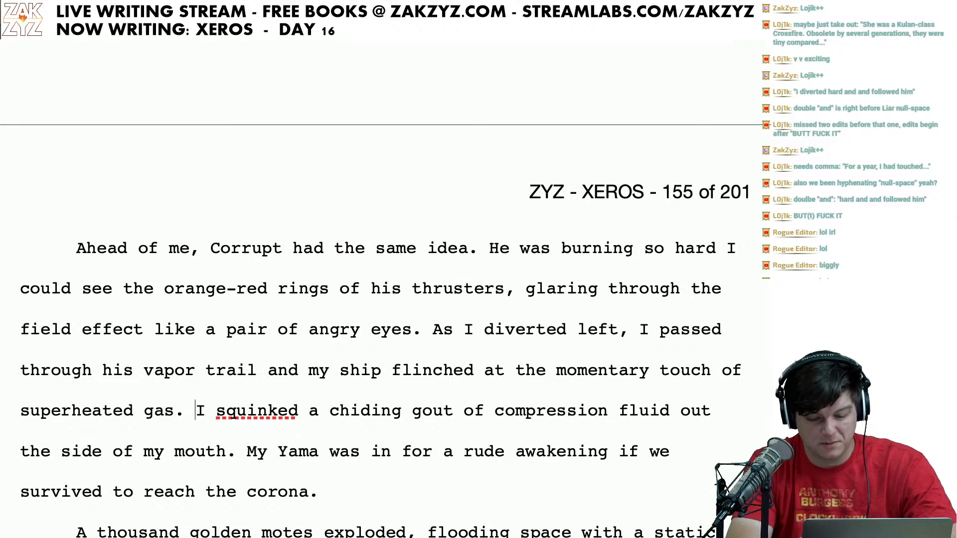
key("shift+Down")
key("shift+Right")
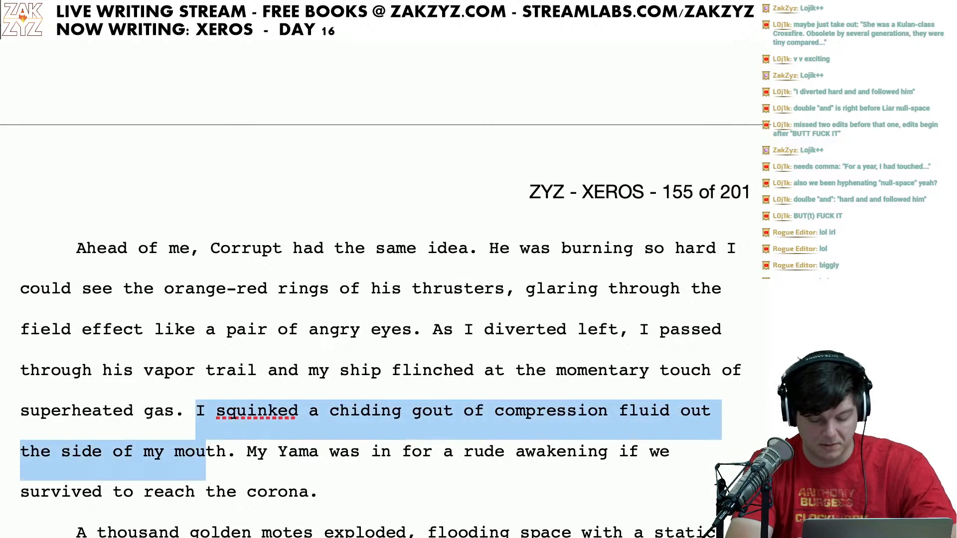
key("shift+Right")
key("shift+Right")
key("shift+Right")
key("shift+Right")
key("shift+Left")
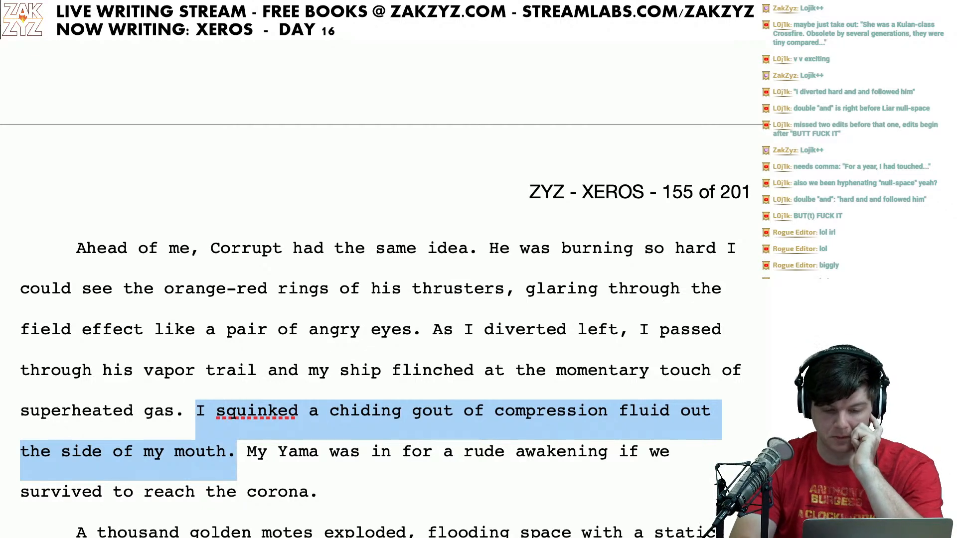
key("BackSpace")
Step: Remove the word "left" after "As I diverted", keeping the comma
scroll(612, 405, "down", 3)
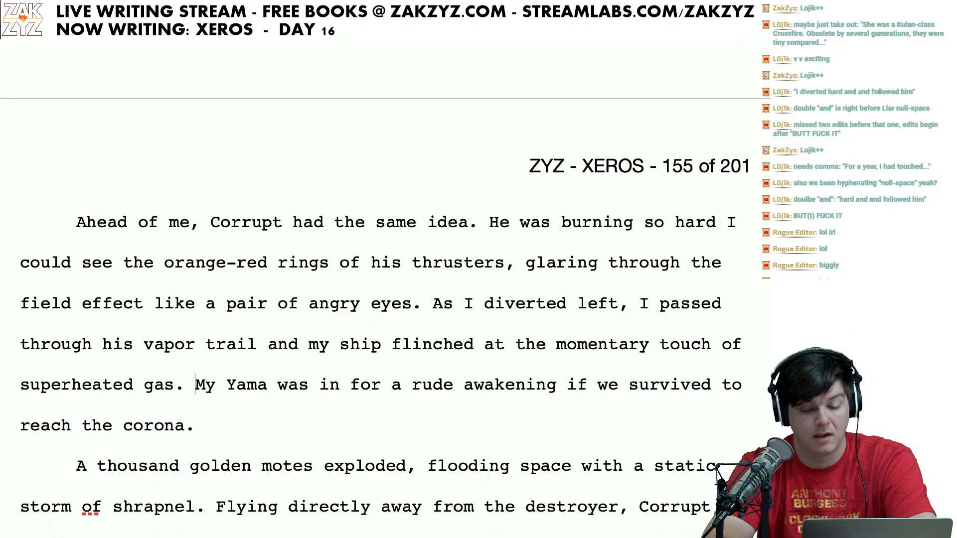
key("Up")
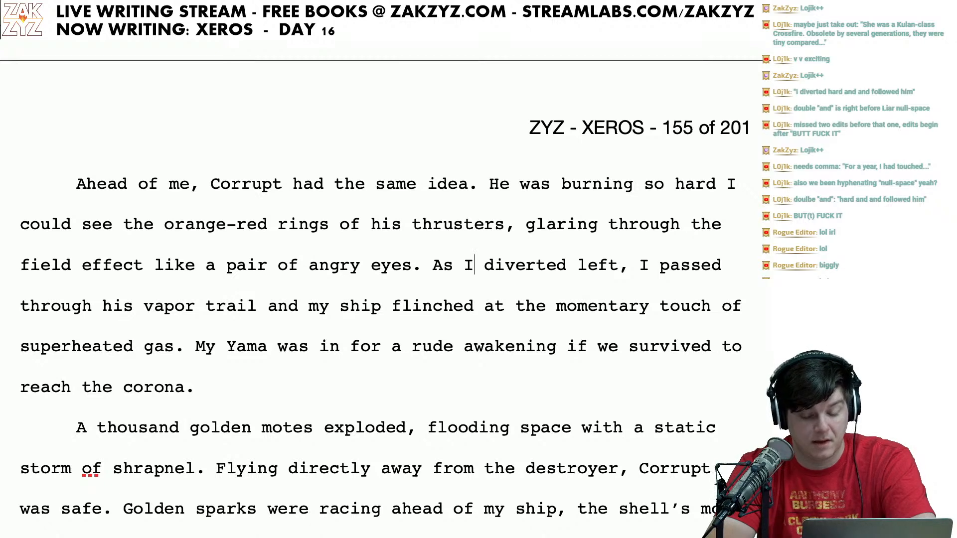
key("Right")
key("Right")
key("Right")
key("Right")
key("Right")
key("Right")
key("Right")
key("Right")
key("Right")
key("Right")
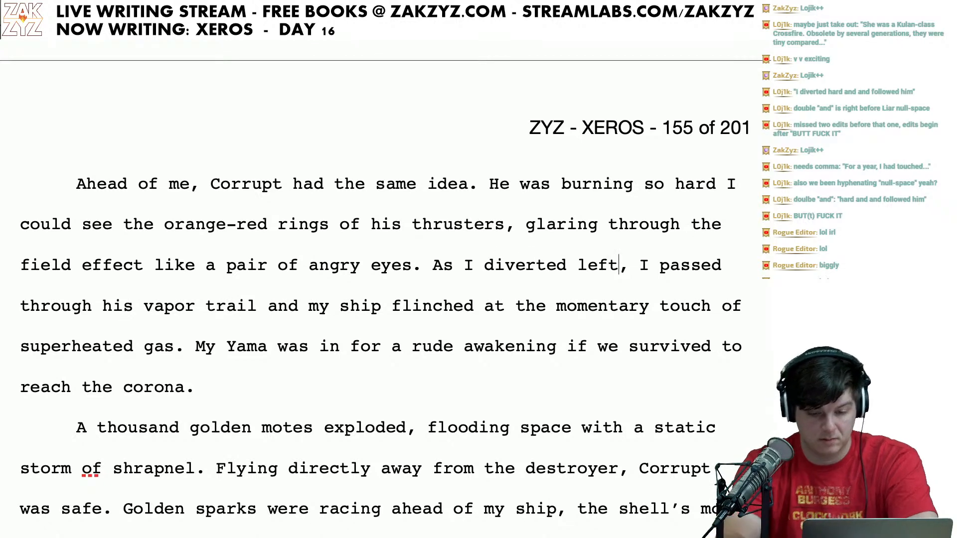
key("BackSpace")
key("BackSpace")
key("BackSpace")
key("BackSpace")
key("BackSpace")
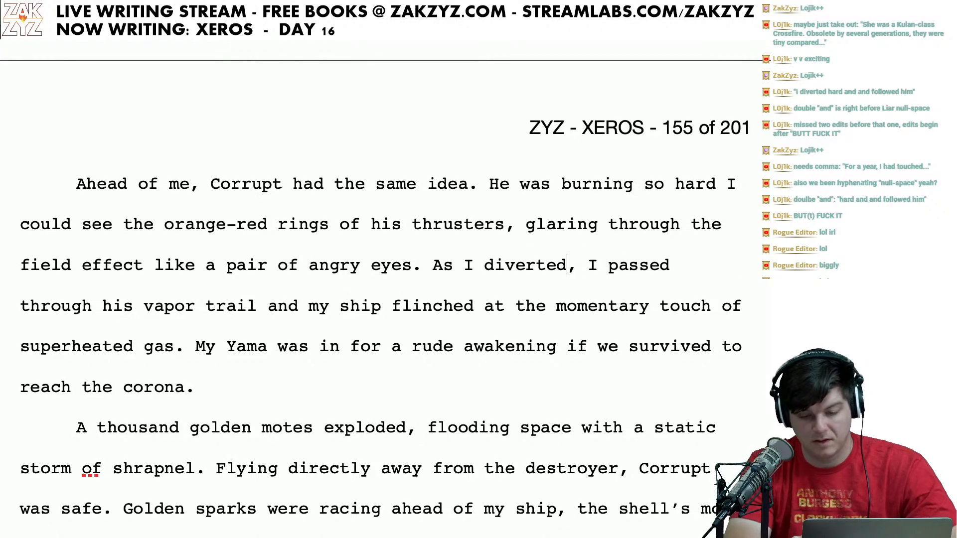
Step: Proofread the rest of the paragraph, from passing through the vapor trail to the Yama's rude awakening
key("Right")
key("Right")
key("Right")
key("Right")
key("Right")
key("Right")
key("Right")
key("Right")
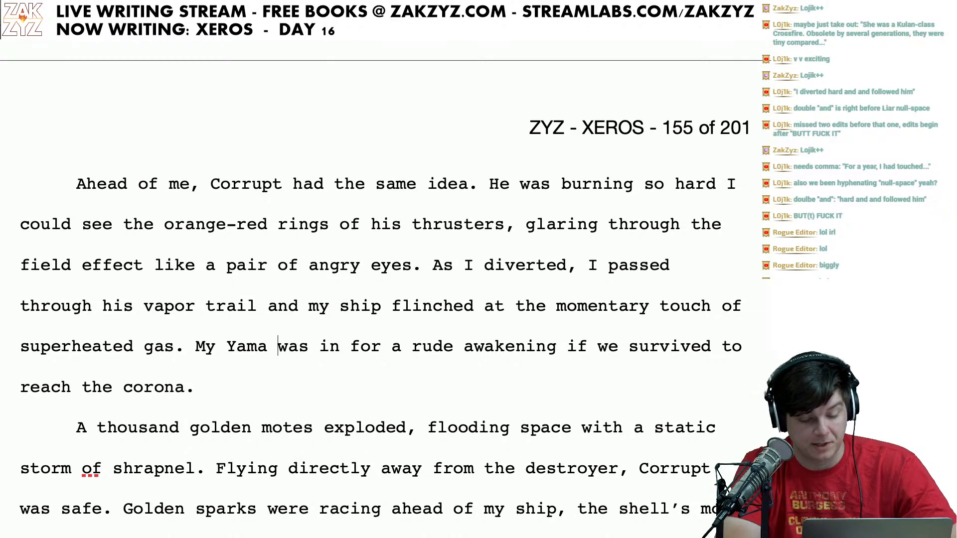
scroll(381, 296, "down", 1)
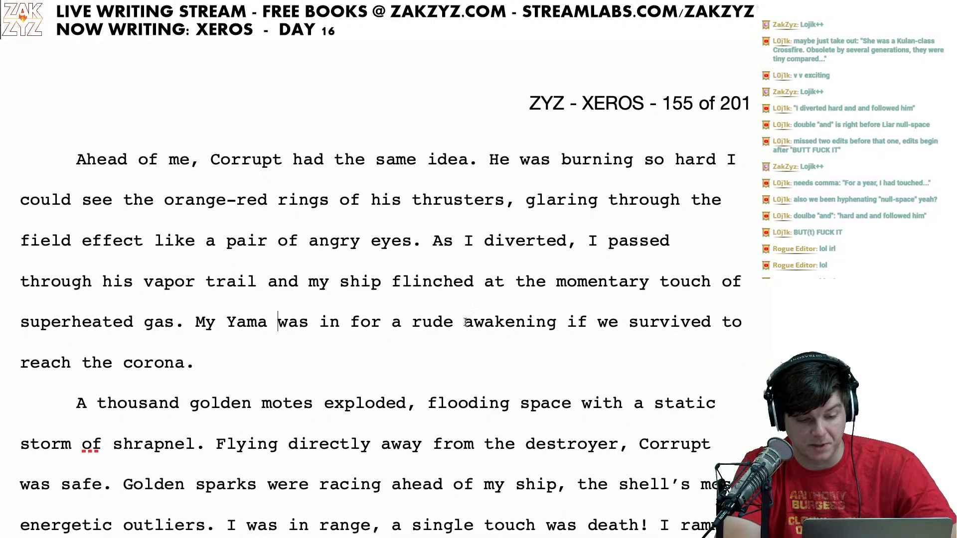
left_click(201, 321)
key("Right")
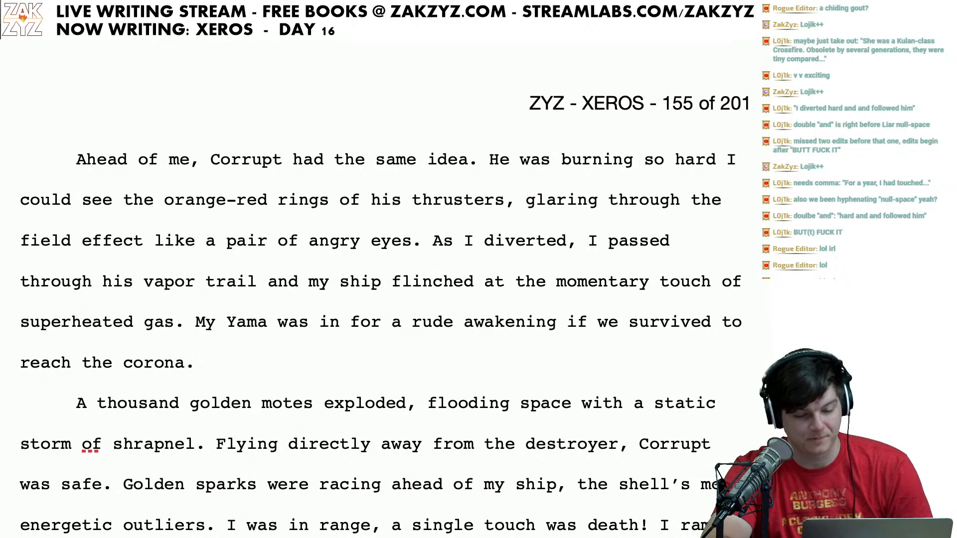
Step: Proofread the paragraph beginning "A thousand golden motes exploded", from the opening sentence through Corrupt being safe from the shrapnel
scroll(201, 311, "down", 3)
left_click(241, 297)
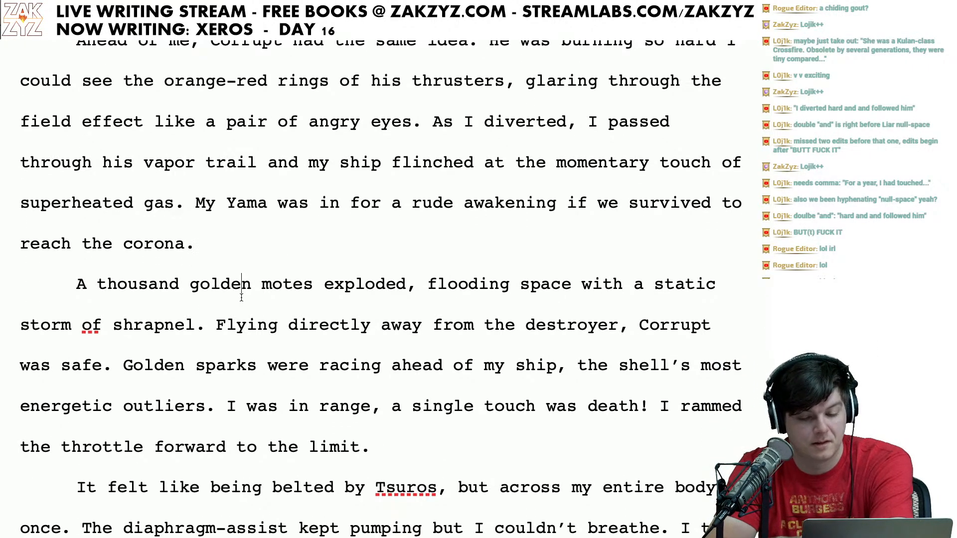
key("Right")
key("Right")
key("Right")
key("Right")
key("Right")
key("Right")
key("Right")
key("Right")
key("Right")
key("Right")
key("Right")
key("Right")
key("Right")
key("Right")
key("Right")
key("Right")
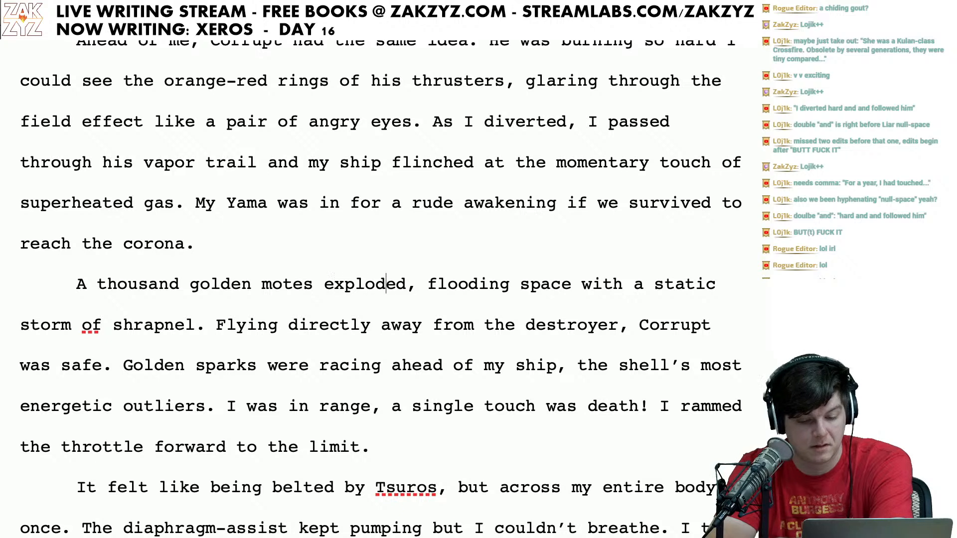
key("Left")
key("Right")
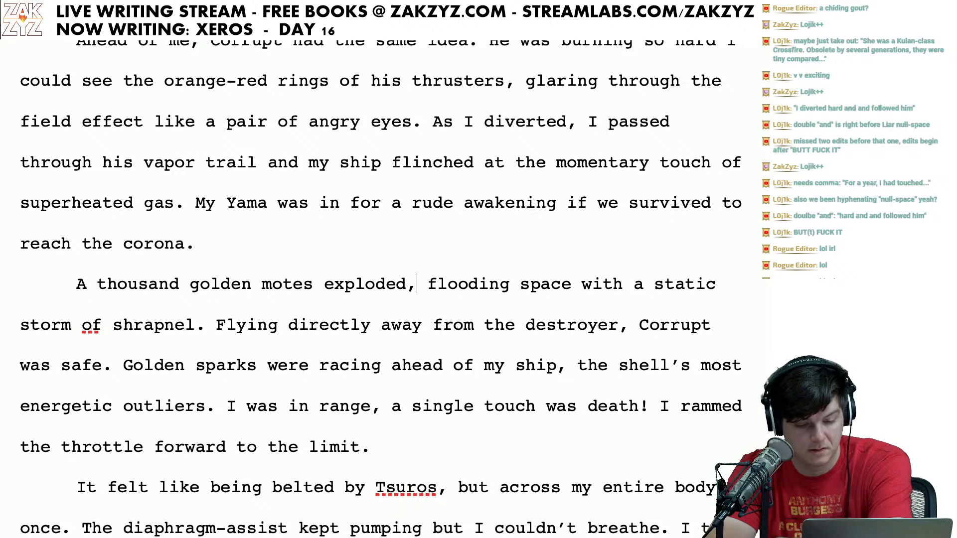
key("Left")
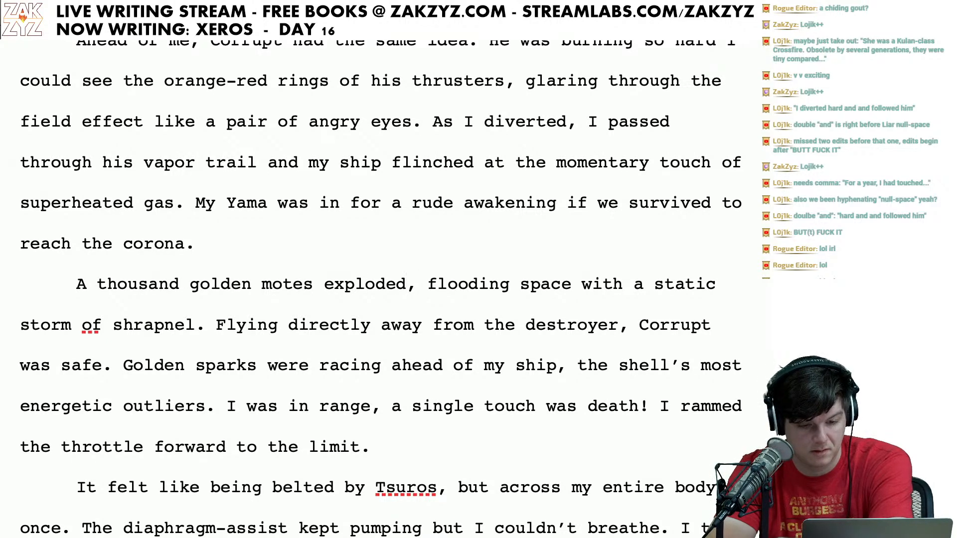
key("Left")
key("Left")
key("Left")
key("Left")
key("Left")
key("Left")
key("Left")
key("Left")
key("Left")
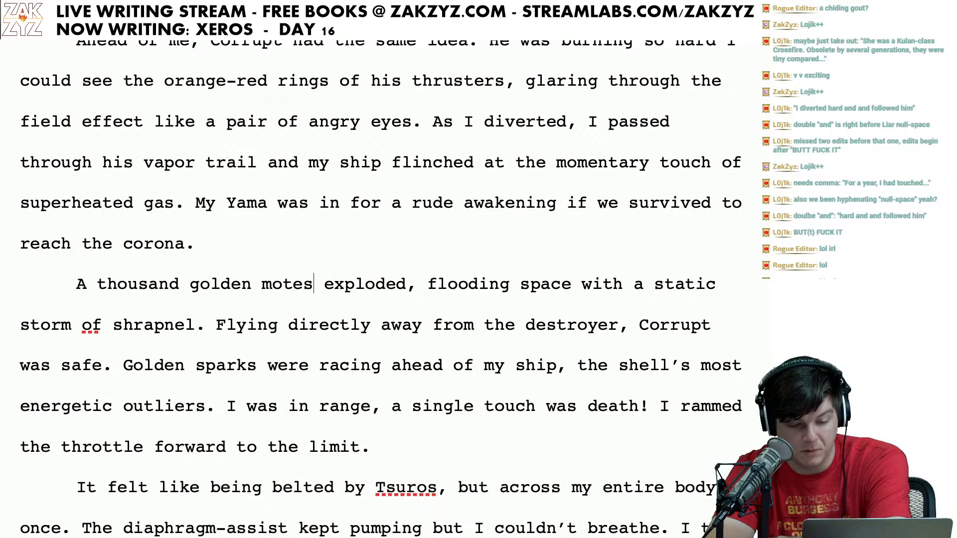
key("Right")
key("Right")
key("Right")
key("Right")
key("Right")
key("Right")
key("Right")
key("Right")
key("Right")
key("Right")
key("Right")
key("Right")
key("Right")
key("Right")
key("Right")
key("Right")
key("Right")
key("Right")
key("Right")
key("Right")
key("Right")
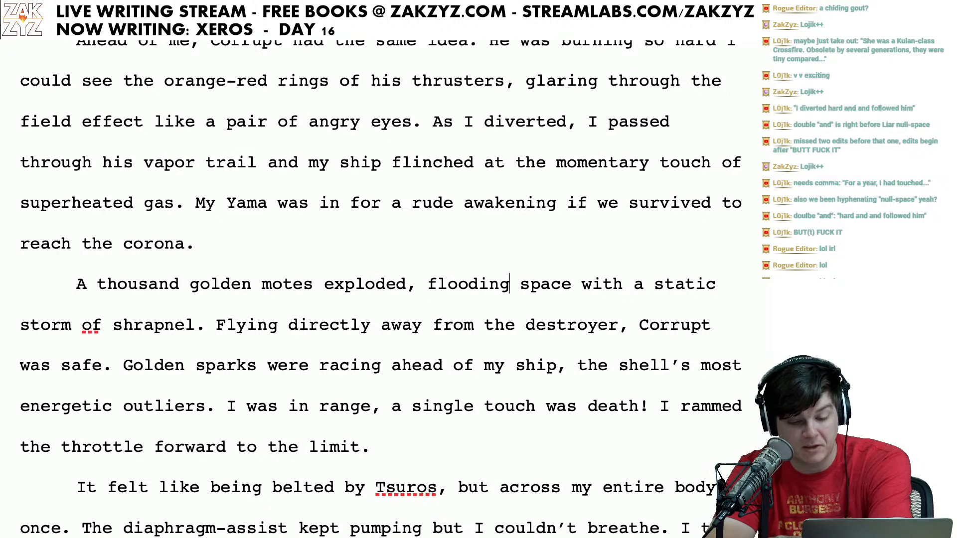
key("Right")
key("Right")
key("Right")
key("Right")
key("Right")
key("Right")
key("Right")
key("Right")
key("Right")
key("Right")
key("Right")
key("Right")
key("Right")
key("Right")
key("Right")
key("Right")
key("Right")
key("Right")
key("Right")
key("Right")
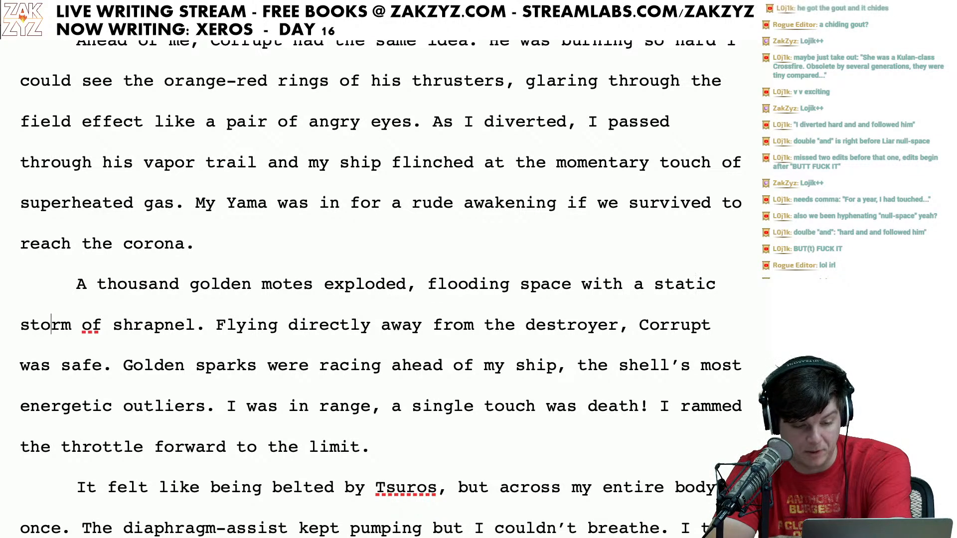
key("Right")
key("Right")
key("Right")
key("Right")
key("Right")
key("Right")
key("Right")
key("Right")
key("Right")
key("Right")
key("Right")
key("Right")
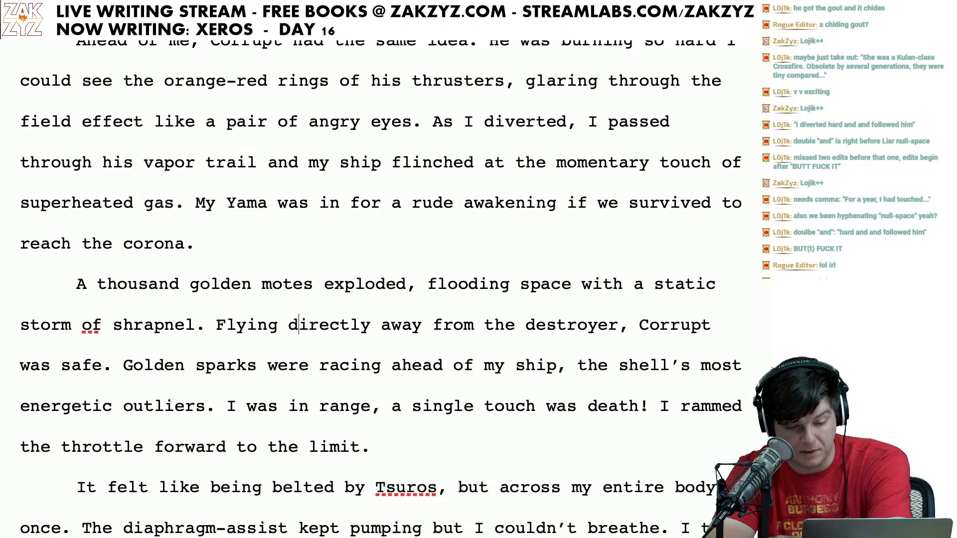
key("Right")
key("Right")
key("Right")
key("Right")
key("Right")
key("Right")
key("Right")
key("Right")
key("Right")
key("Right")
key("Right")
key("Right")
key("Right")
key("Right")
key("Right")
key("Right")
key("Right")
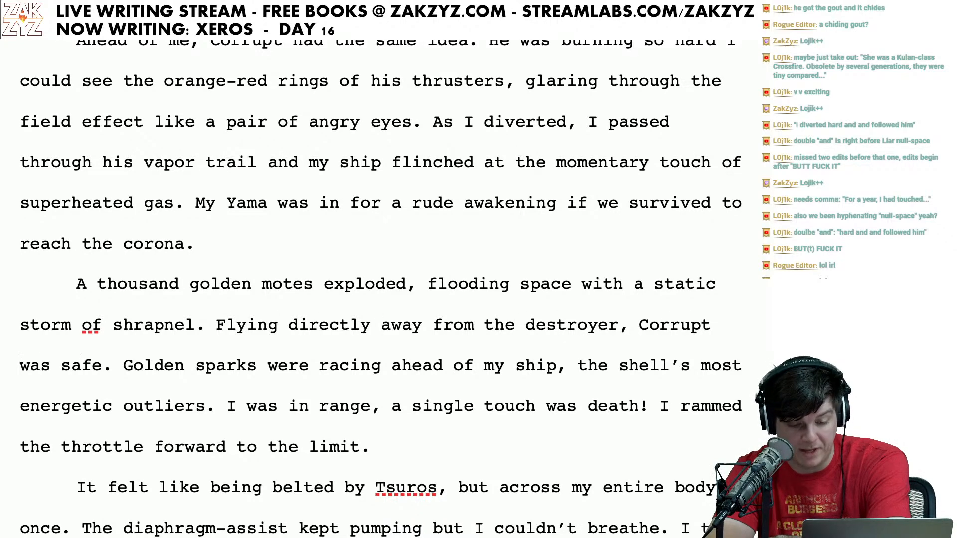
scroll(381, 289, "down", 1)
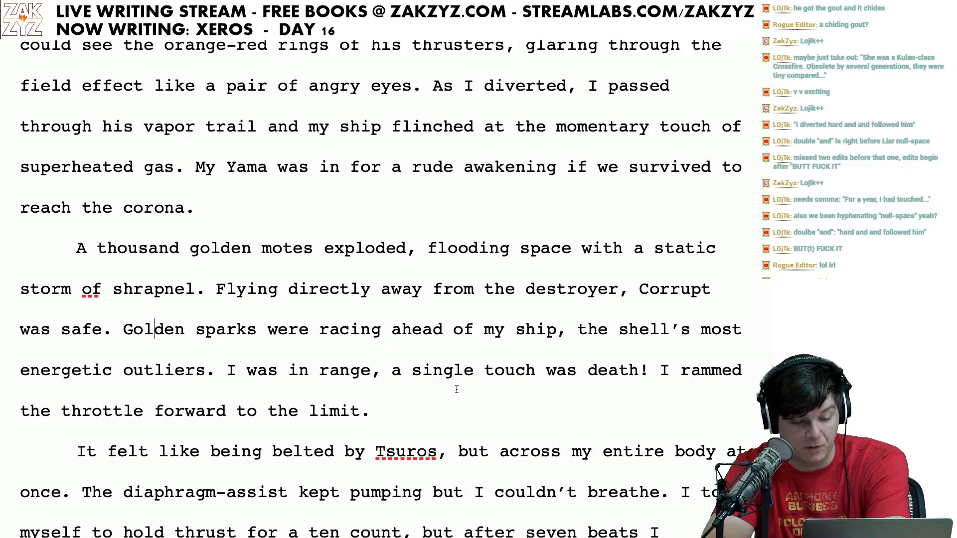
Step: Split the sentence after "I was in range" by replacing the comma with an exclamation mark and capitalizing "A" in "A single touch"
left_click(154, 333)
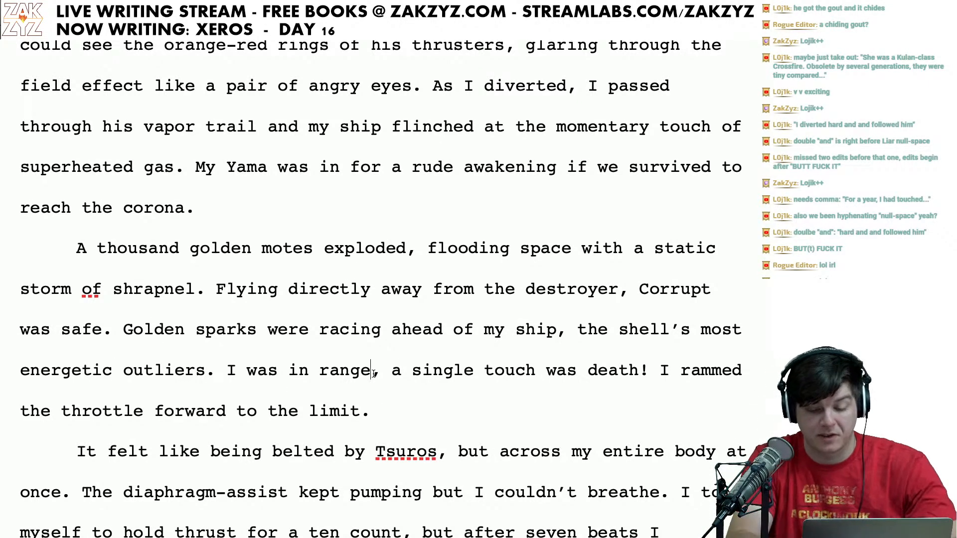
key("Delete")
type("adn")
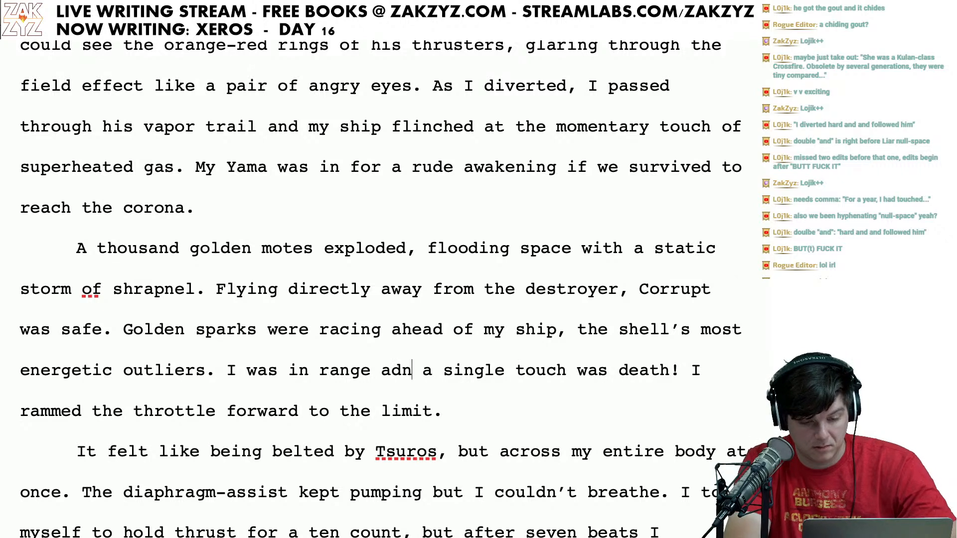
key("BackSpace")
key("BackSpace")
key("BackSpace")
key("BackSpace")
type("!")
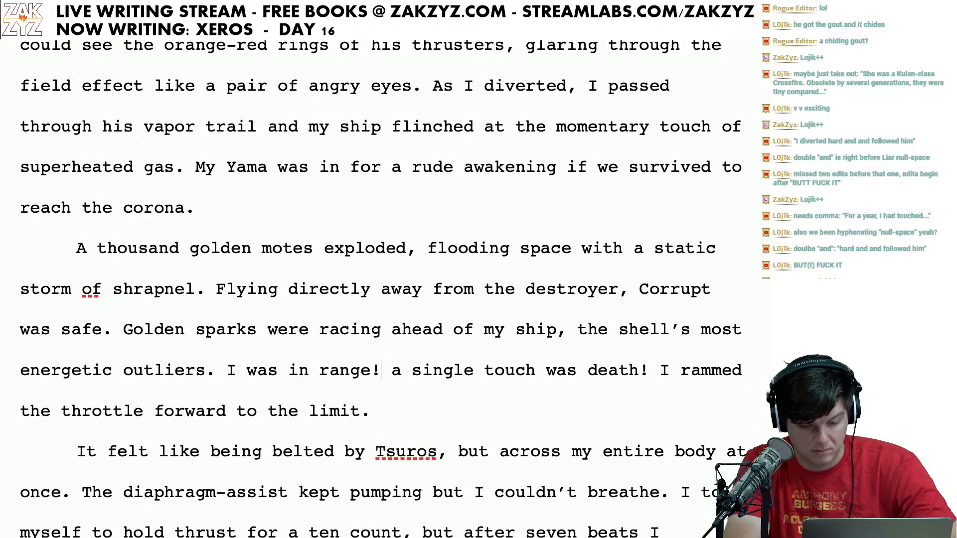
key("BackSpace")
type("A")
Step: Replace the exclamation mark after "A single touch was death" with a period
key("Right")
key("Right")
key("Right")
key("Right")
key("Right")
key("Right")
key("Right")
key("Right")
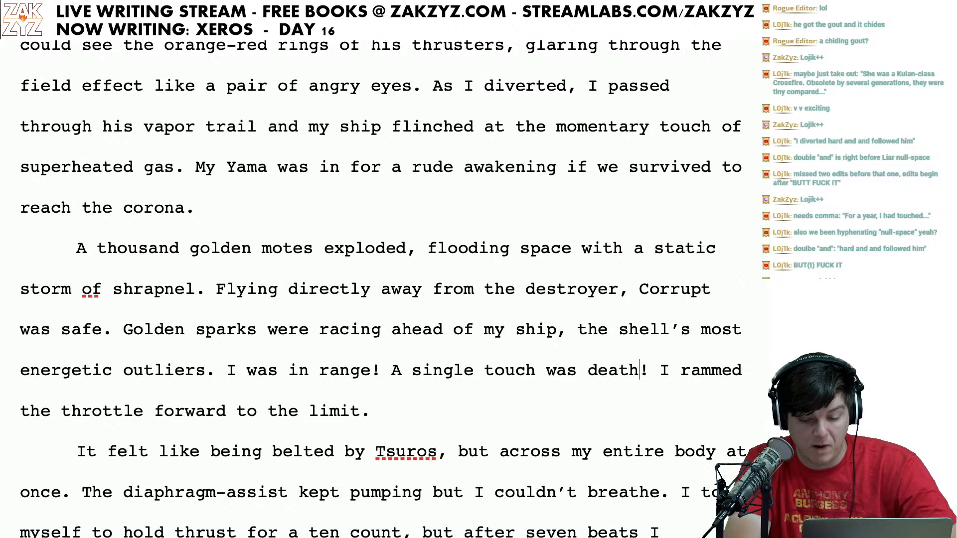
key("BackSpace")
type(".")
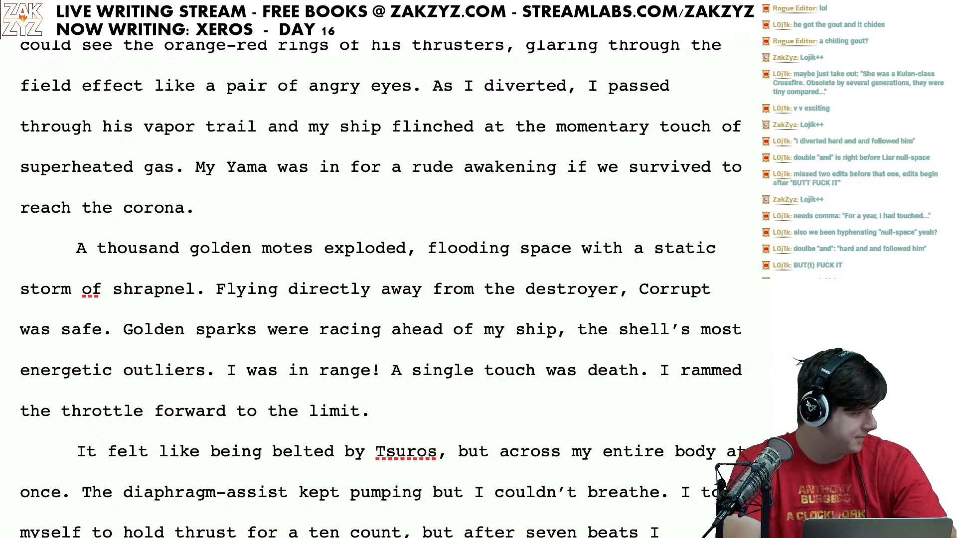
Step: Proofread the opening sentence of the paragraph beginning "It felt like being belted by Tsuros"
scroll(380, 289, "down", 2)
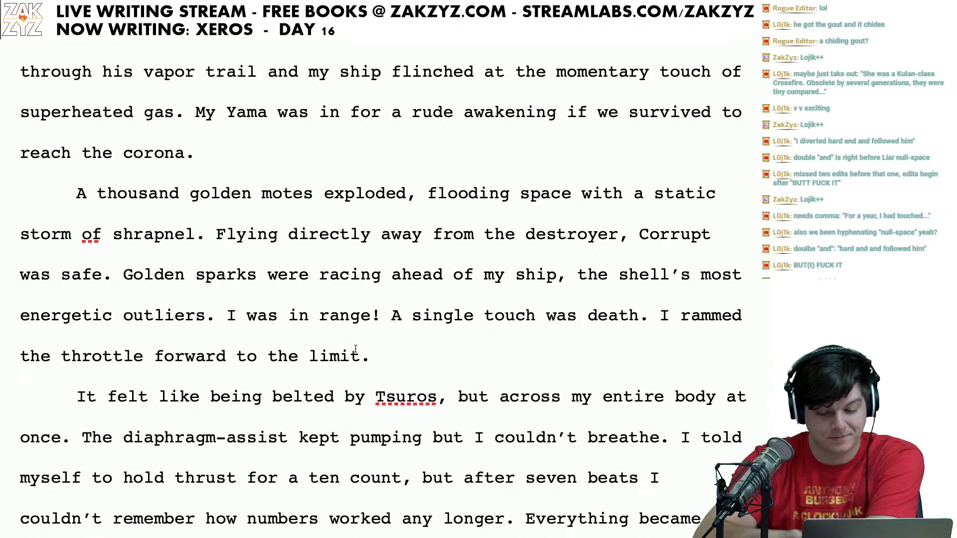
scroll(224, 414, "down", 1)
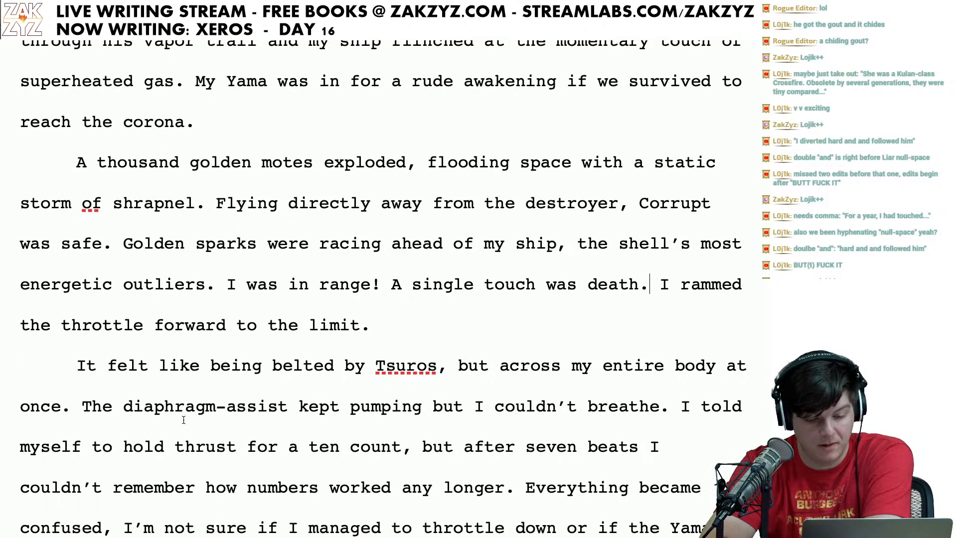
left_click(183, 364)
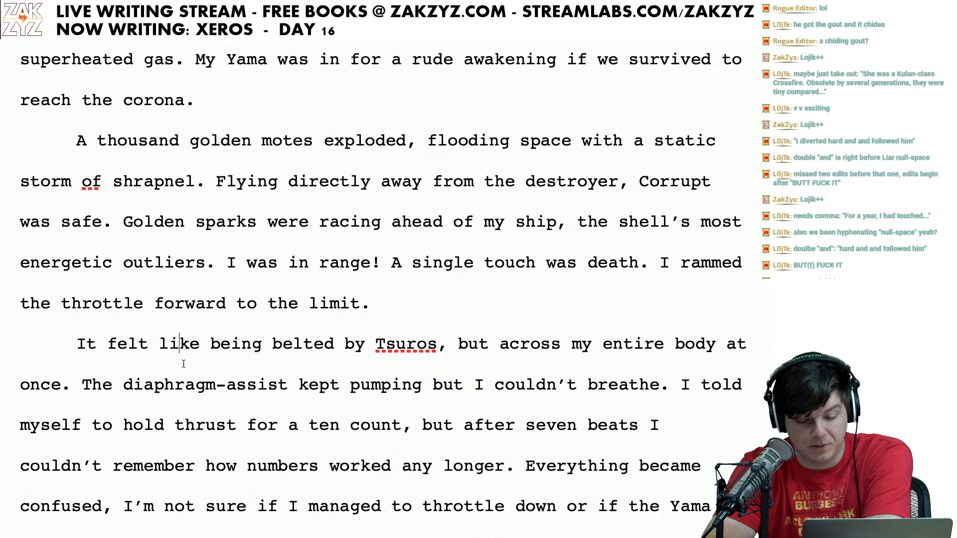
key("Right")
key("Right")
key("Right")
key("Right")
key("Right")
key("Right")
key("Right")
key("Right")
key("Right")
key("Right")
key("Right")
key("Right")
key("Right")
key("Right")
key("Right")
key("Right")
key("Right")
key("Right")
key("Right")
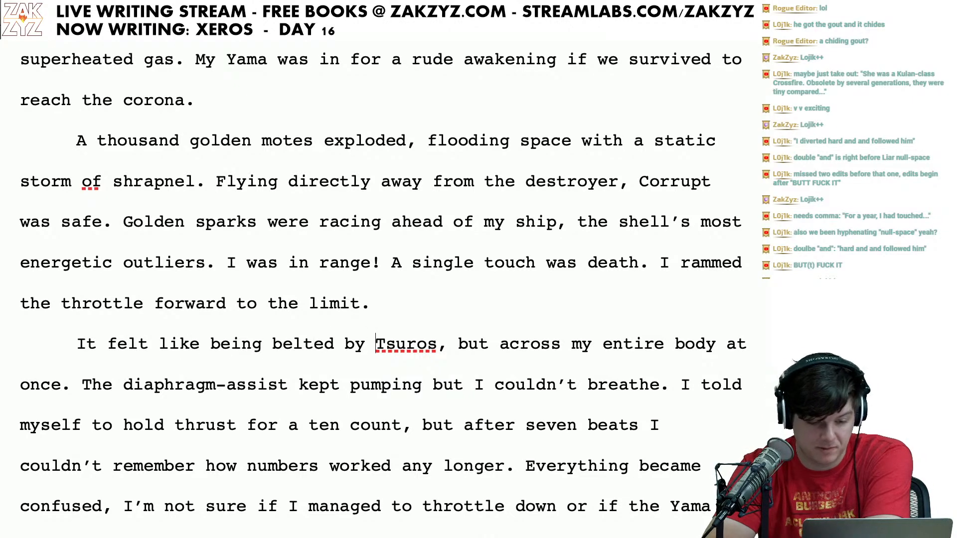
key("Right")
key("Right")
key("Right")
key("Left")
key("Left")
key("Left")
key("Left")
key("Left")
key("Left")
key("Left")
key("Left")
key("Left")
key("Left")
key("Left")
key("Left")
key("Left")
key("Left")
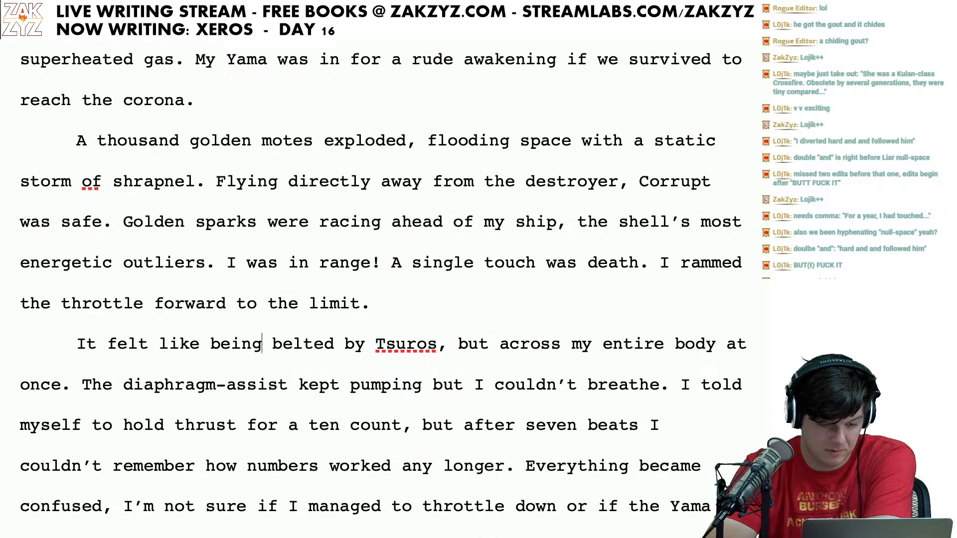
key("Left")
key("Left")
key("Left")
key("Left")
key("Left")
key("Left")
key("Left")
key("Left")
key("Left")
key("Left")
key("Right")
key("Right")
key("Right")
key("Right")
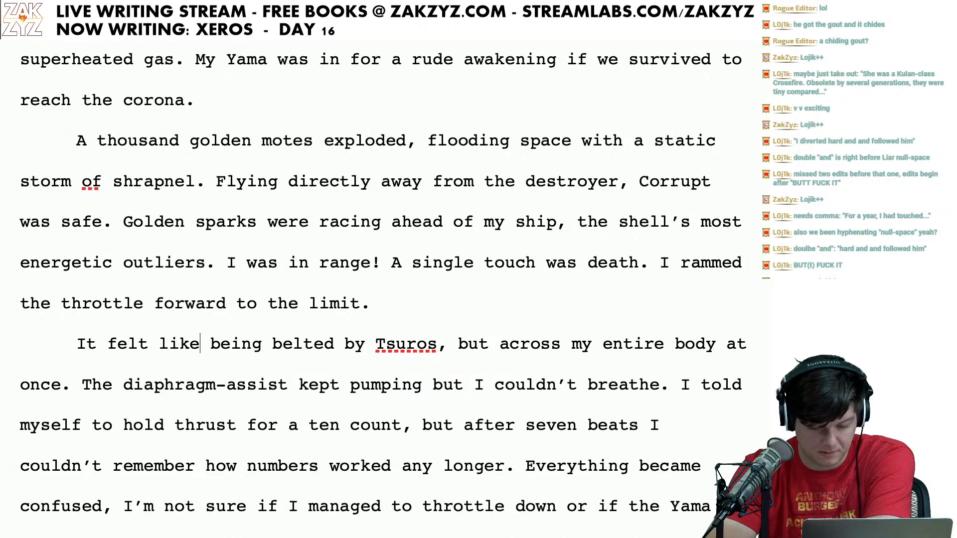
key("Right")
key("Right")
key("Right")
key("Right")
key("Right")
key("Right")
key("Right")
key("Right")
key("Right")
key("Right")
key("Right")
key("Right")
key("Right")
key("Right")
key("Right")
key("Right")
key("Right")
key("Right")
key("Right")
key("Left")
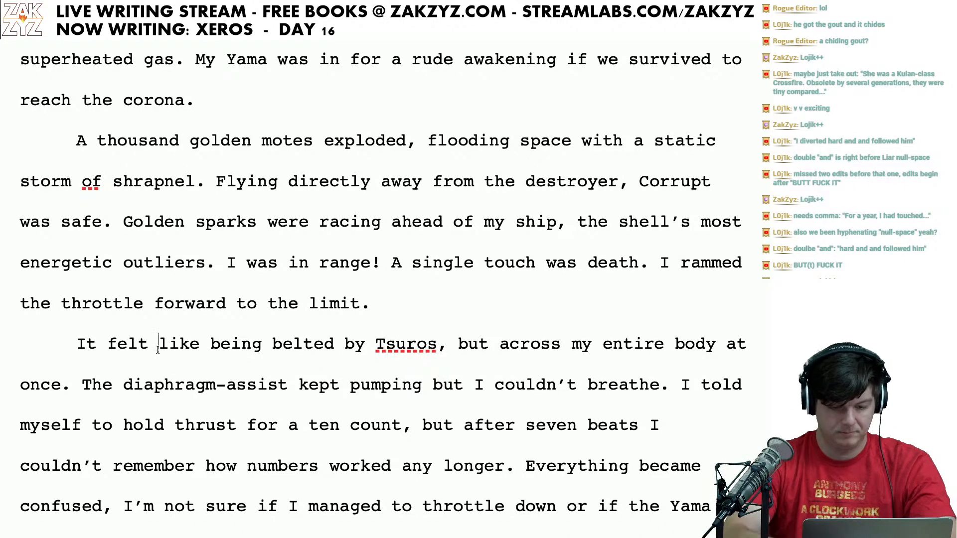
Step: Break the paragraph after "It felt" so the rest of the old sentence starts on its own line
key("Return")
key("Left")
key("Left")
key("Left")
key("Left")
key("Left")
key("Left")
key("Left")
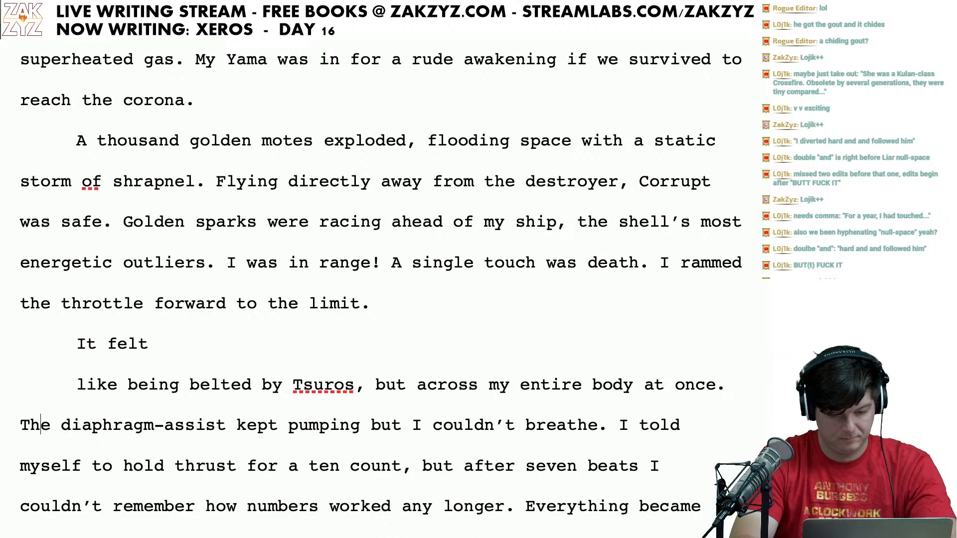
key("Up")
type("T")
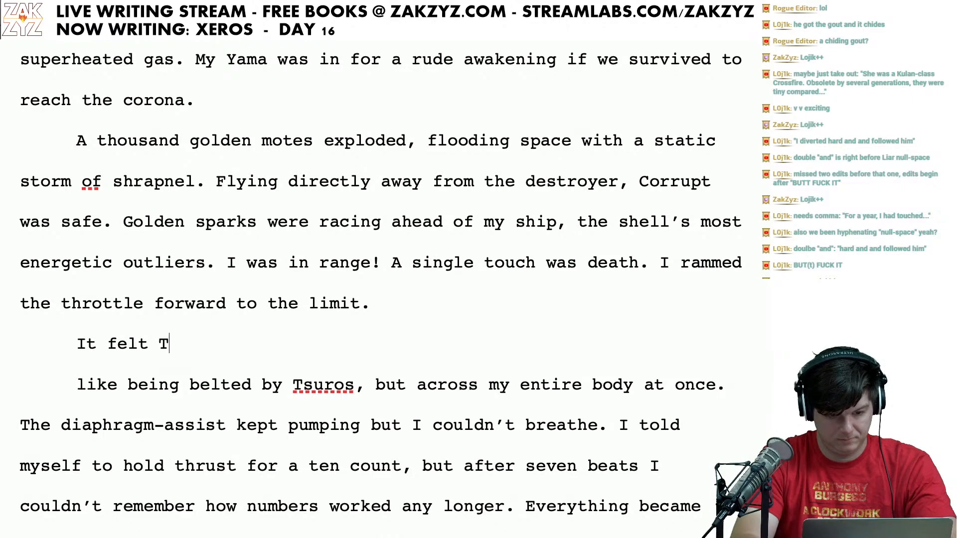
type("suros' fist s")
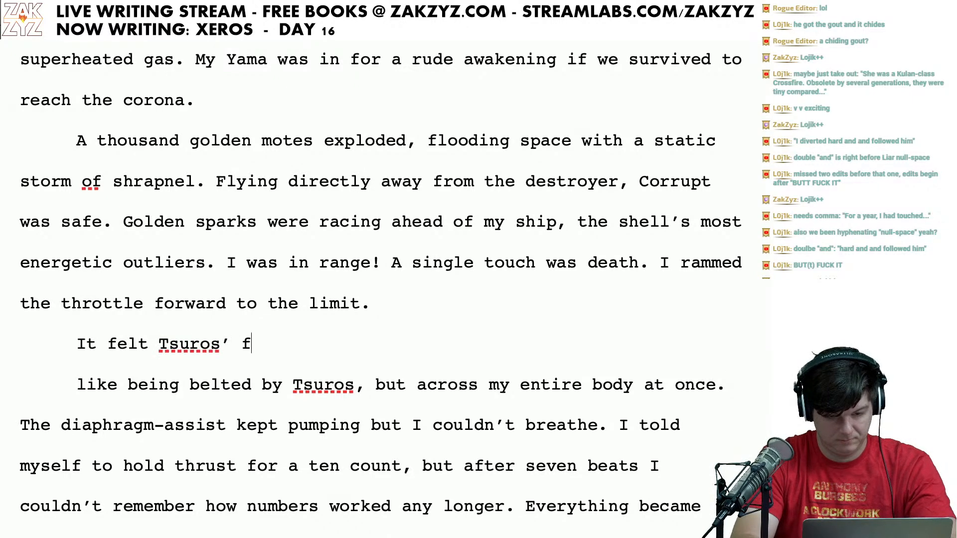
type("la")
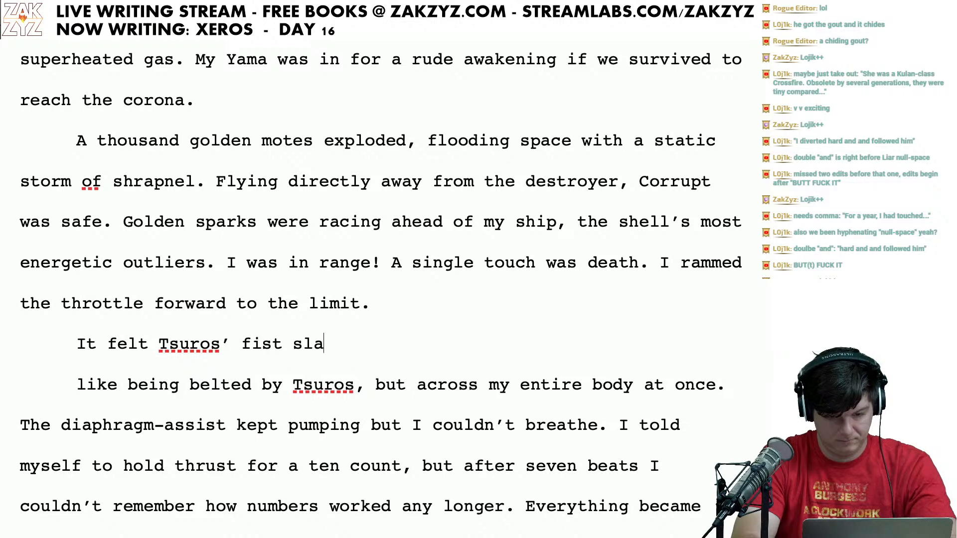
key("BackSpace")
key("BackSpace")
key("BackSpace")
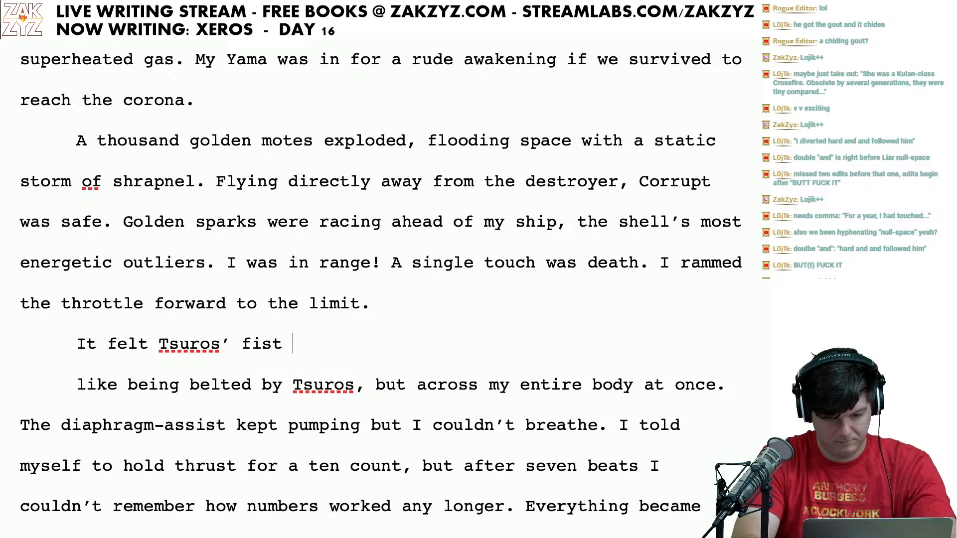
type("h")
key("BackSpace")
key("BackSpace")
key("BackSpace")
key("BackSpace")
key("BackSpace")
key("BackSpace")
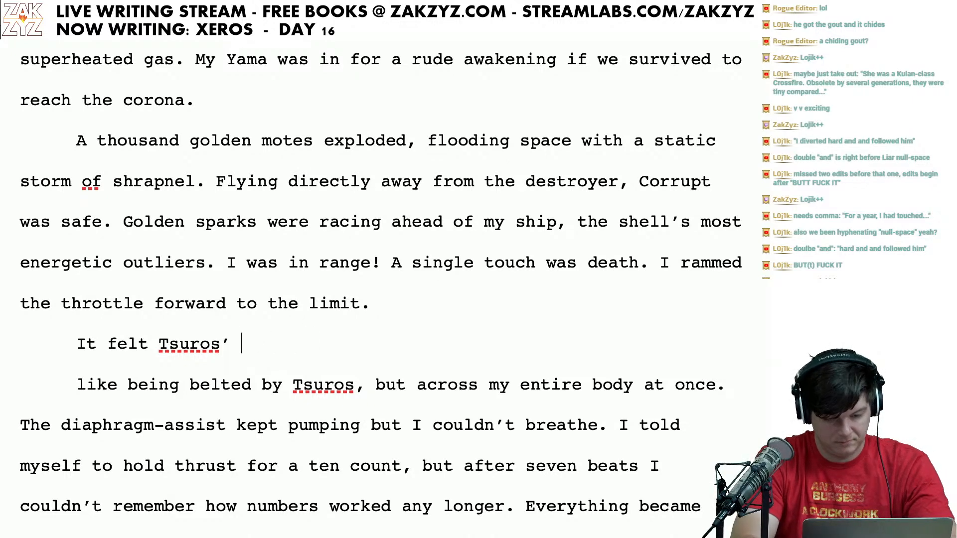
key("BackSpace")
key("BackSpace")
key("BackSpace")
key("BackSpace")
key("BackSpace")
key("BackSpace")
key("BackSpace")
key("BackSpace")
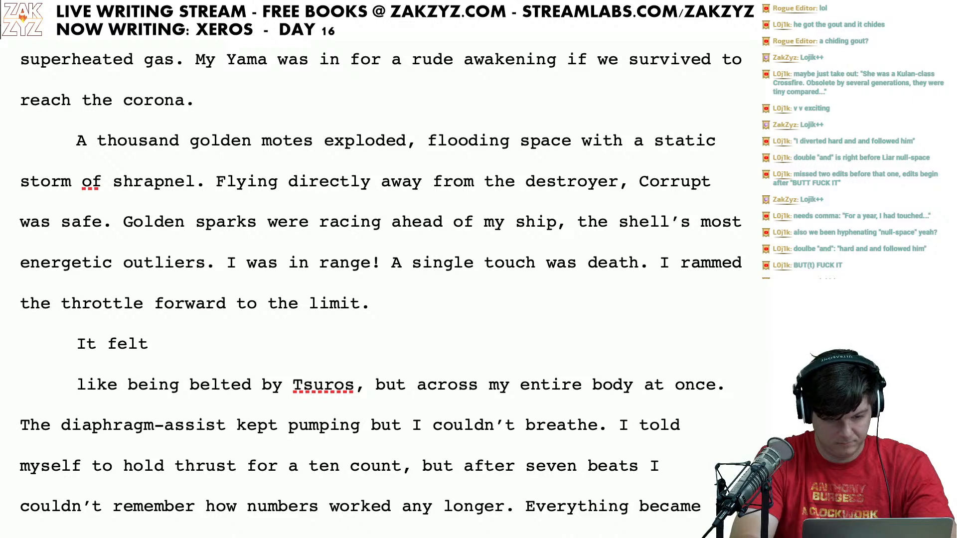
Step: Complete the sentence after "It felt" with "like my body was being crushed in a giant's fist."
type("like my bo")
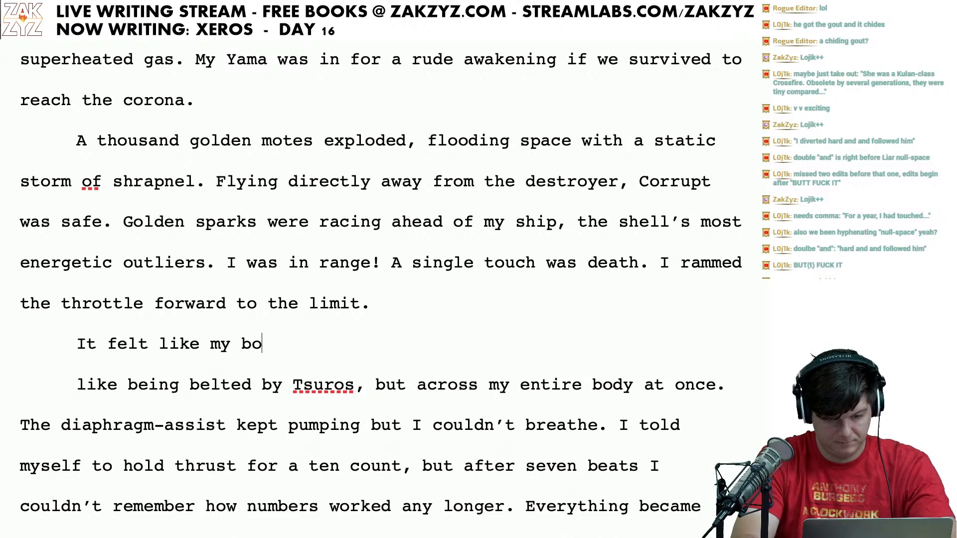
type("dy was being crus")
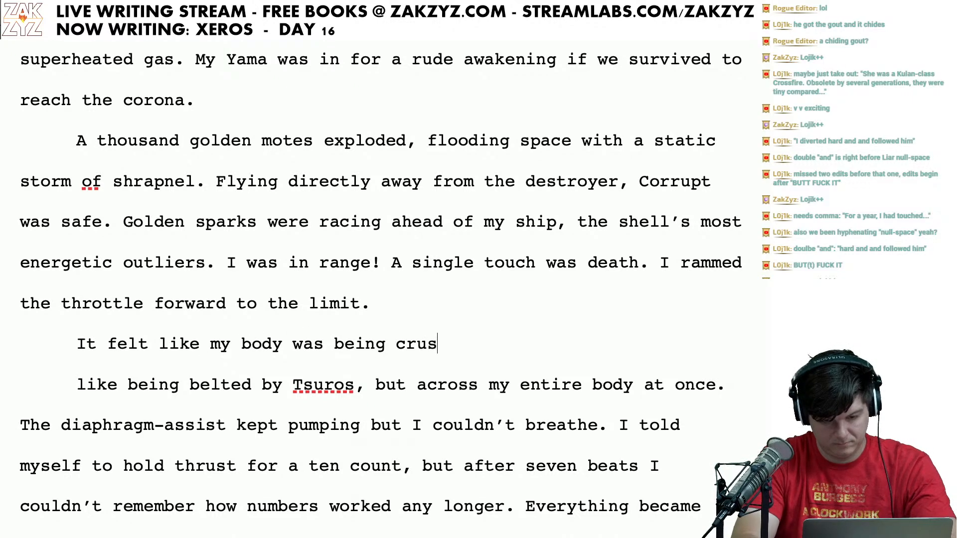
type("hed in a giant's p")
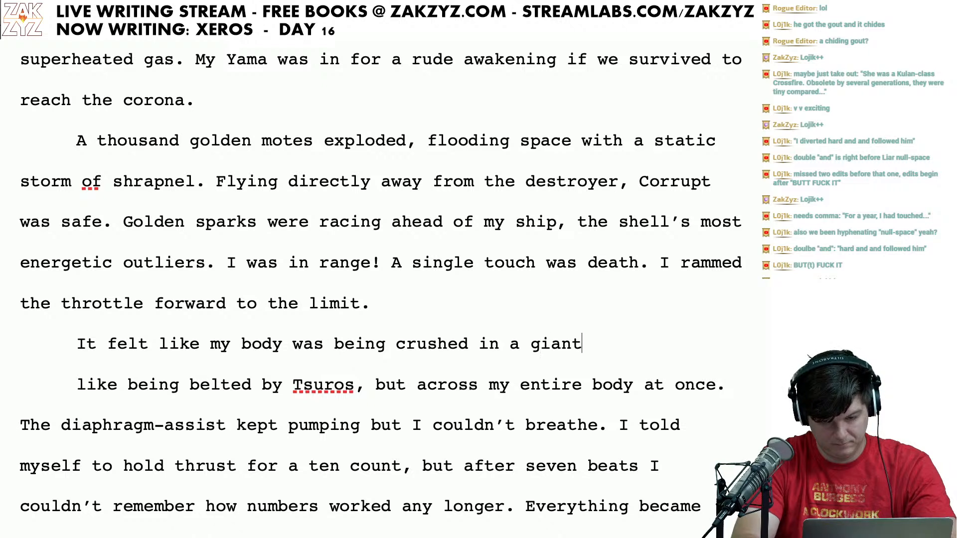
key("BackSpace")
type("fist.")
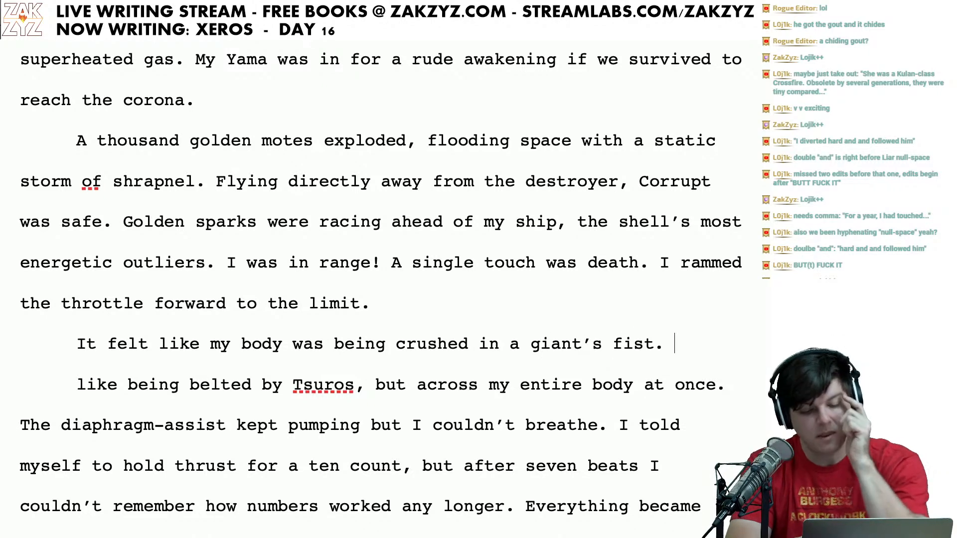
Step: Delete the paragraph break and the leftover "like being belted by Tsuros, but across my entire body at once."
key("shift+Down")
key("shift+Right")
key("shift+Right")
key("shift+Right")
key("shift+Right")
key("shift+Right")
key("shift+Right")
key("shift+Right")
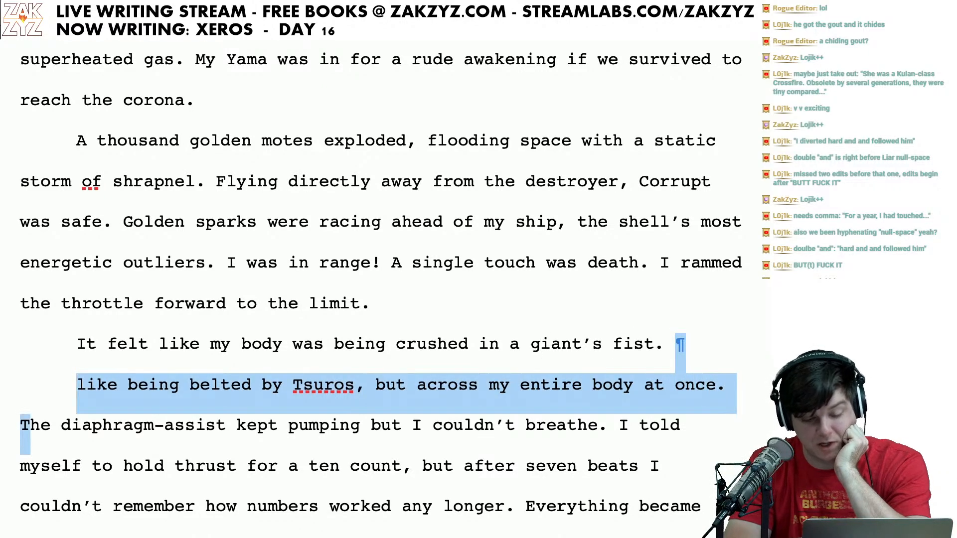
key("shift+Left")
key("shift+Left")
key("BackSpace")
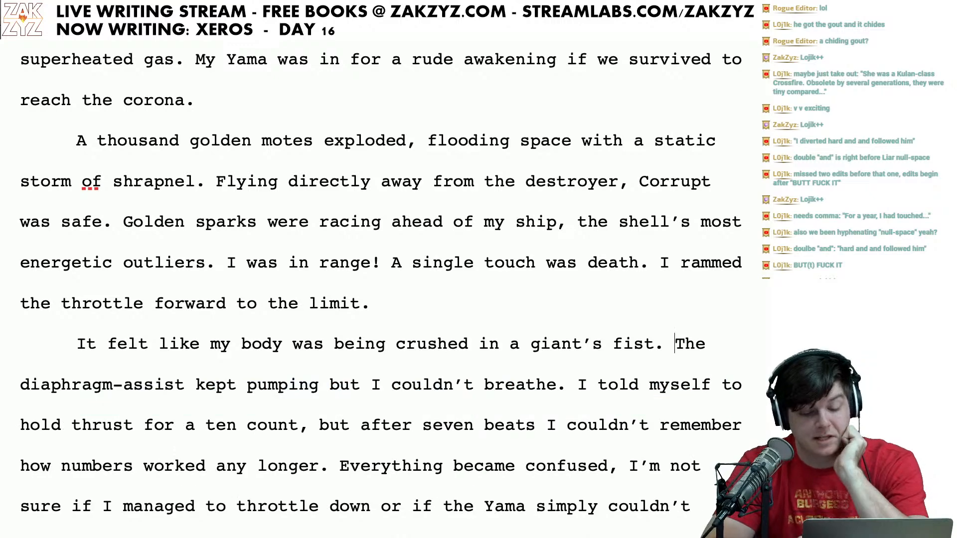
Step: Proofread the sentences from "The diaphragm-assist kept pumping" through "how numbers worked any longer."
key("Down")
key("Left")
key("Left")
key("Left")
key("Left")
key("Left")
key("Left")
key("Left")
key("Left")
key("Left")
key("Left")
key("Left")
key("Left")
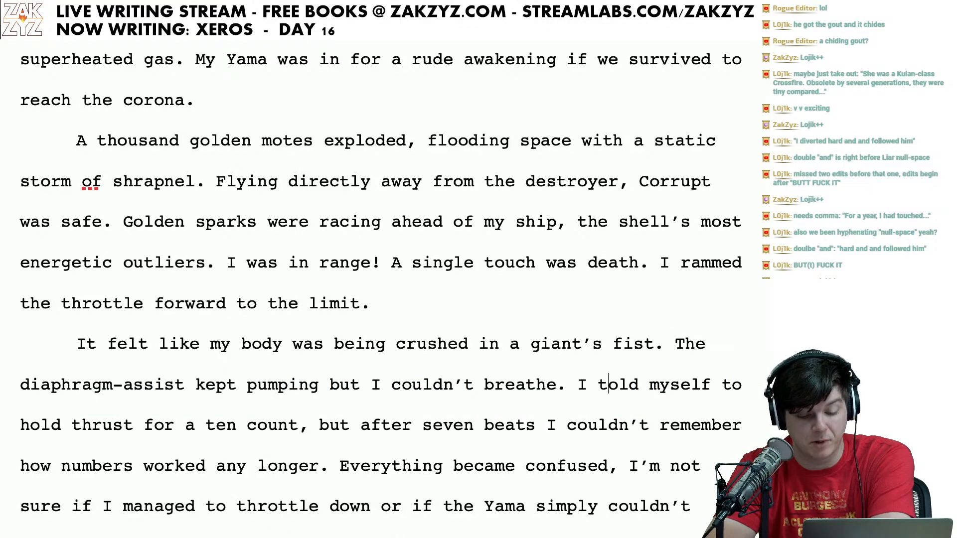
key("Left")
key("Left")
key("Left")
key("Left")
key("Right")
key("Right")
key("Right")
key("Right")
key("Right")
key("Right")
key("Right")
key("Right")
key("Right")
key("Right")
key("Right")
key("Right")
key("Right")
key("Right")
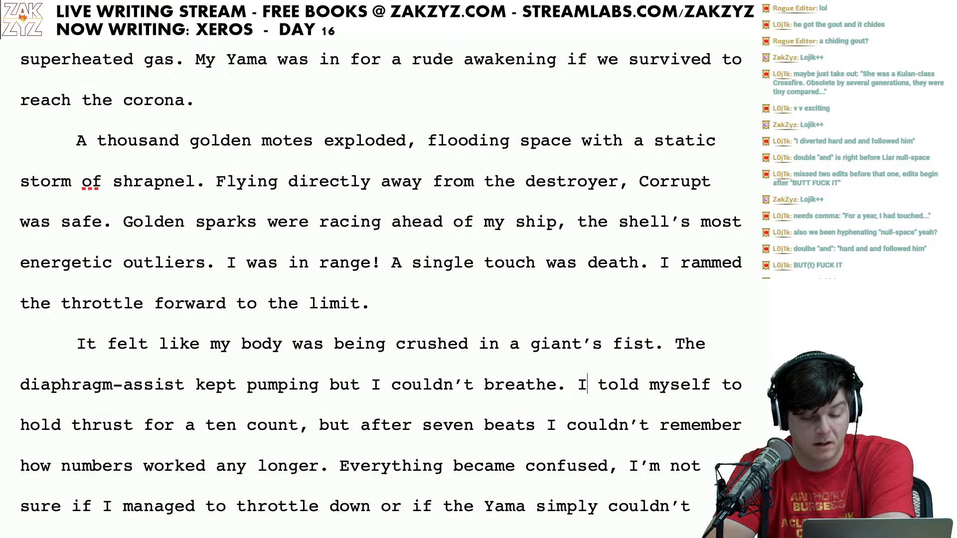
key("Right")
key("Right")
key("Right")
key("Right")
key("Right")
key("Right")
key("Right")
key("Right")
key("Right")
key("Right")
key("Right")
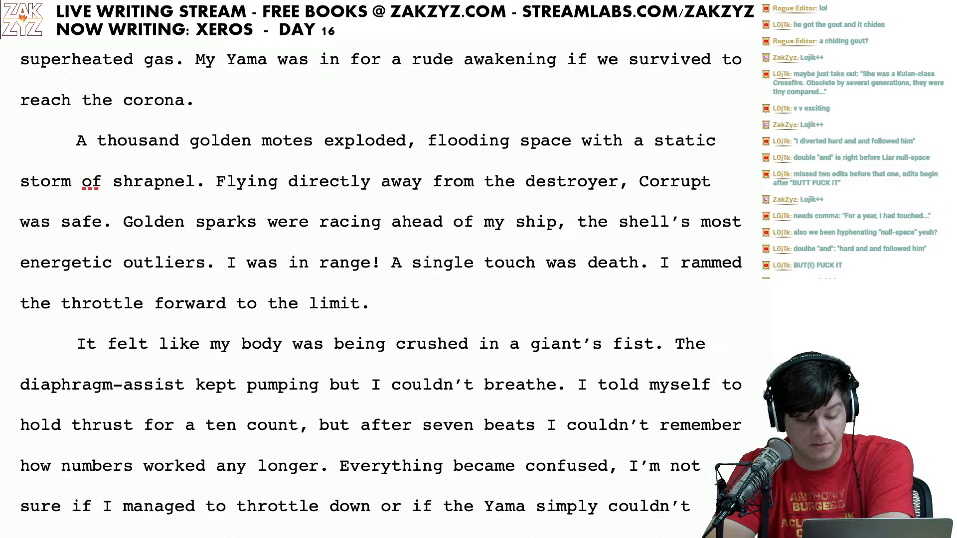
key("Right")
key("Right")
key("Right")
key("Right")
key("Right")
key("Right")
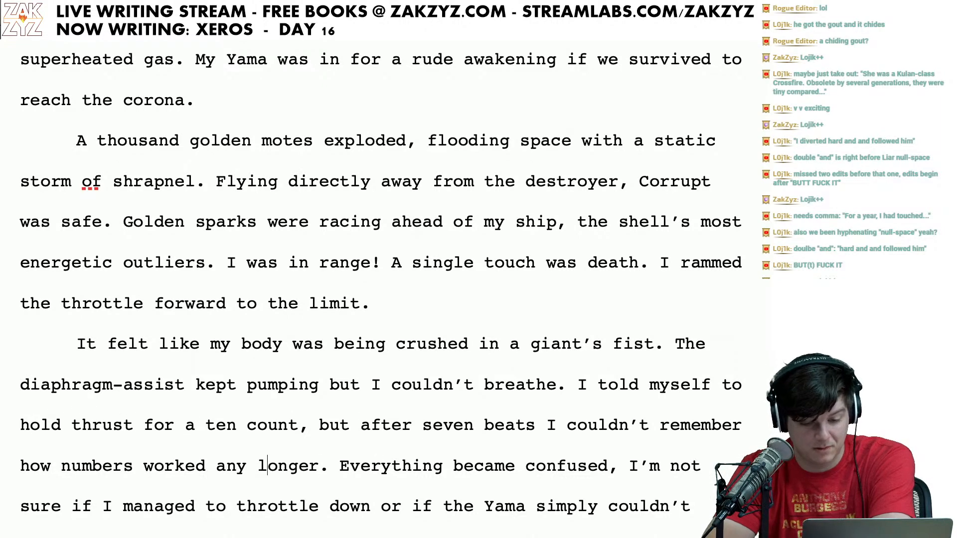
Step: Replace the clause after "hold thrust for a ten count, but" with "I couldn't remember what came after seven."
left_click(237, 466)
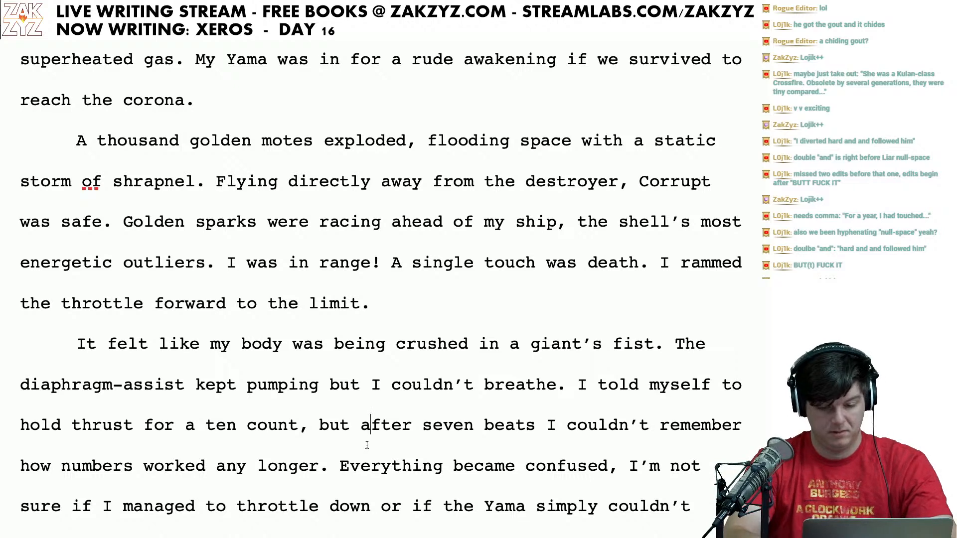
key("Left")
key("Return")
key("Left")
type("I cou")
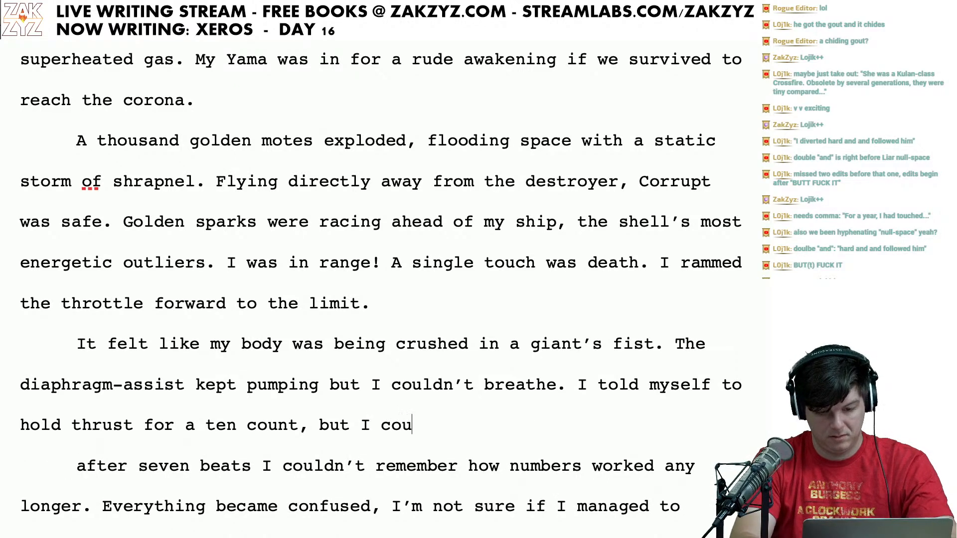
type("ldn't remember what")
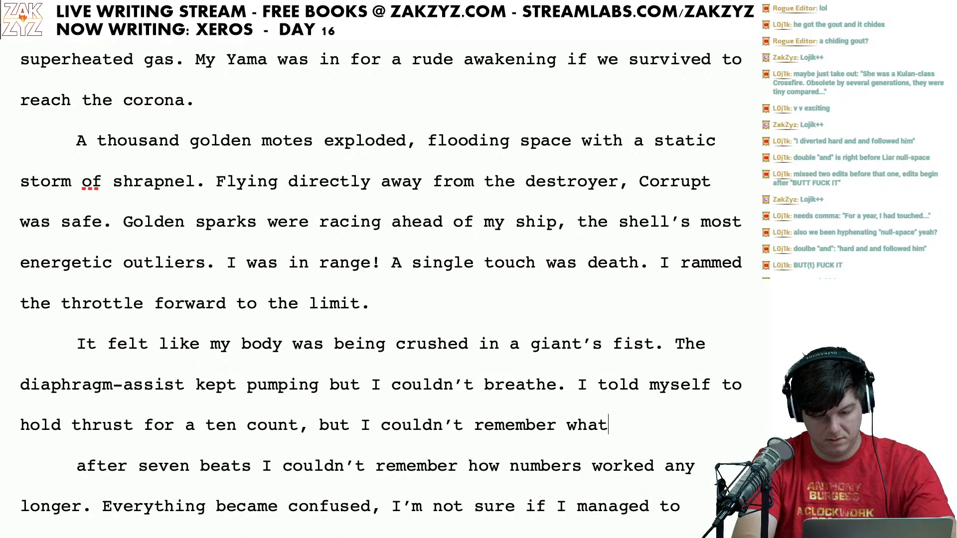
type(" came after seve")
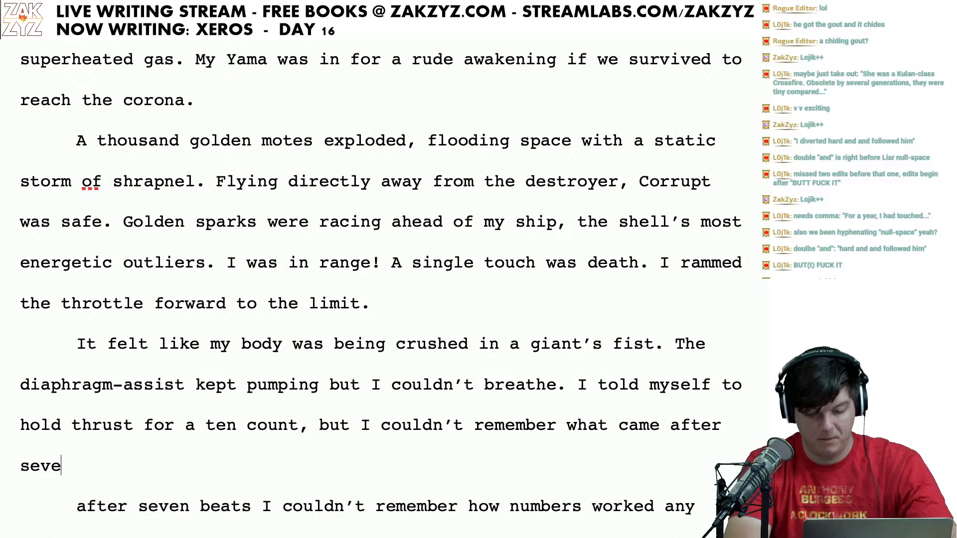
type("n.")
key("shift+Down")
key("shift+Down")
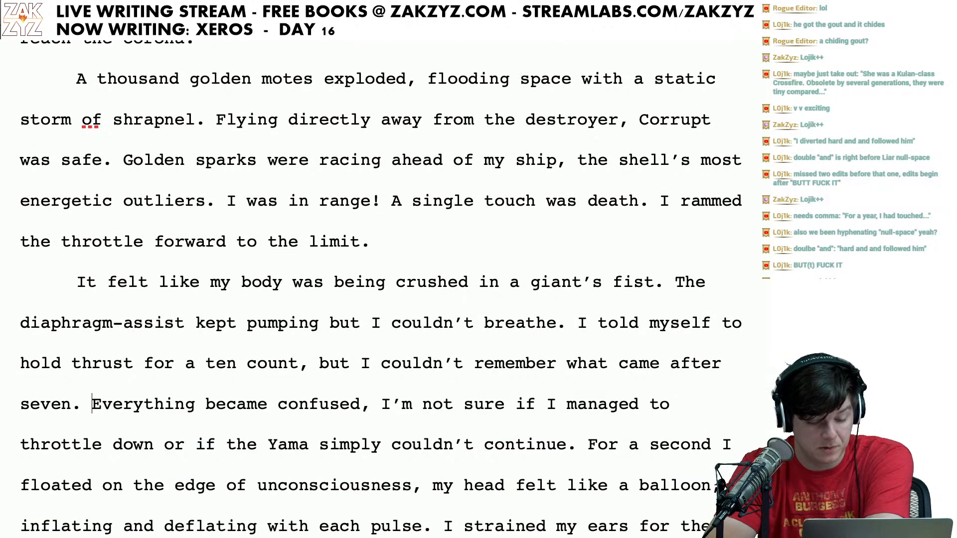
Step: Replace the comma after "Everything became confused" with a period
left_click(370, 405)
key("BackSpace")
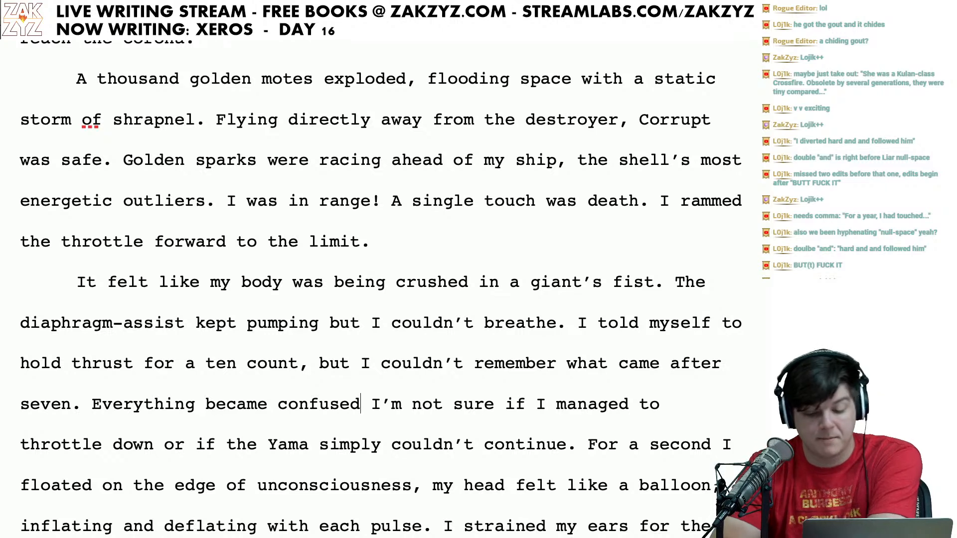
type(".")
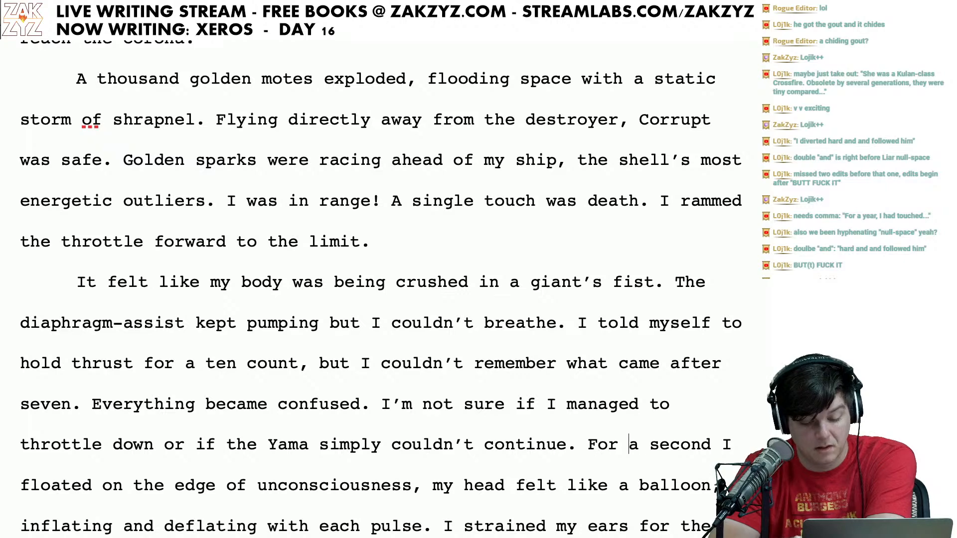
Step: Delete the opening words "For a second" so that the sentence begins with "I floated"
key("Right")
key("Right")
key("Right")
key("Right")
key("Right")
key("Right")
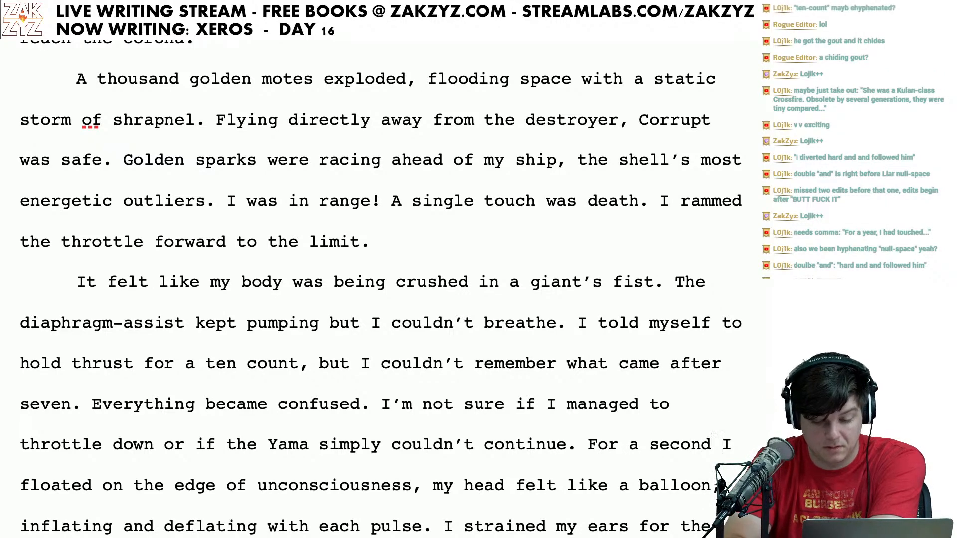
key("BackSpace")
key("BackSpace")
key("BackSpace")
key("BackSpace")
key("BackSpace")
key("BackSpace")
key("BackSpace")
key("BackSpace")
key("BackSpace")
key("BackSpace")
key("BackSpace")
key("BackSpace")
key("BackSpace")
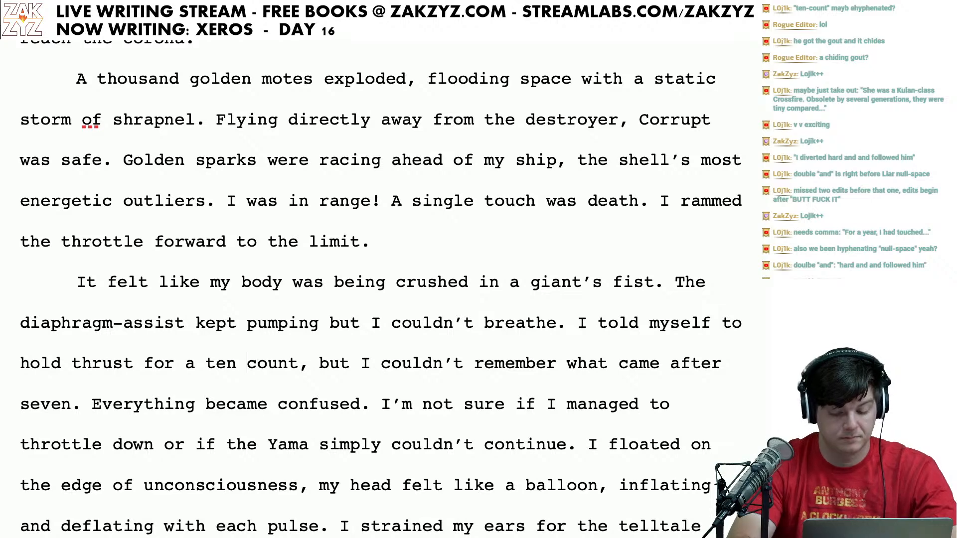
Step: Hyphenate "ten-count" and start a new paragraph at "I'm not sure if I managed to throttle down"
key("BackSpace")
type("-")
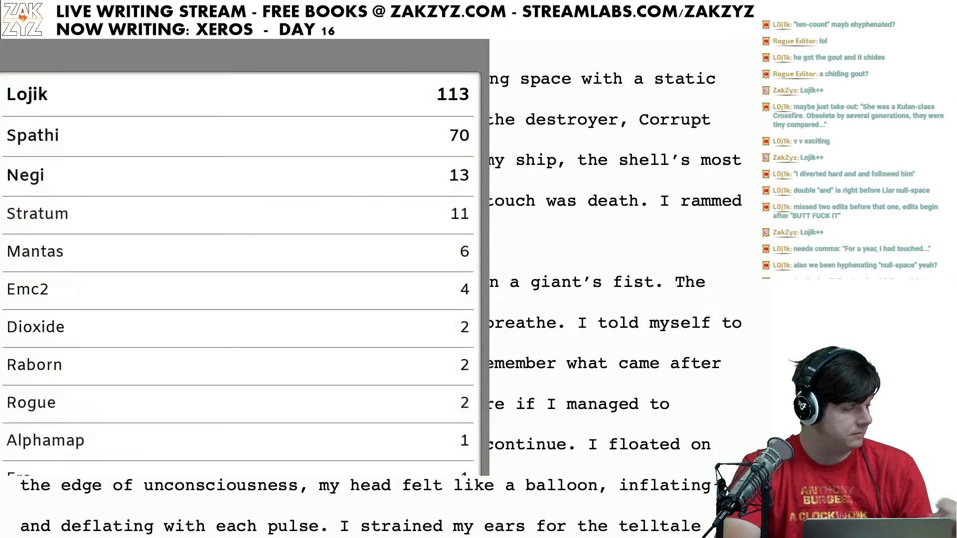
scroll(379, 284, "down", 1)
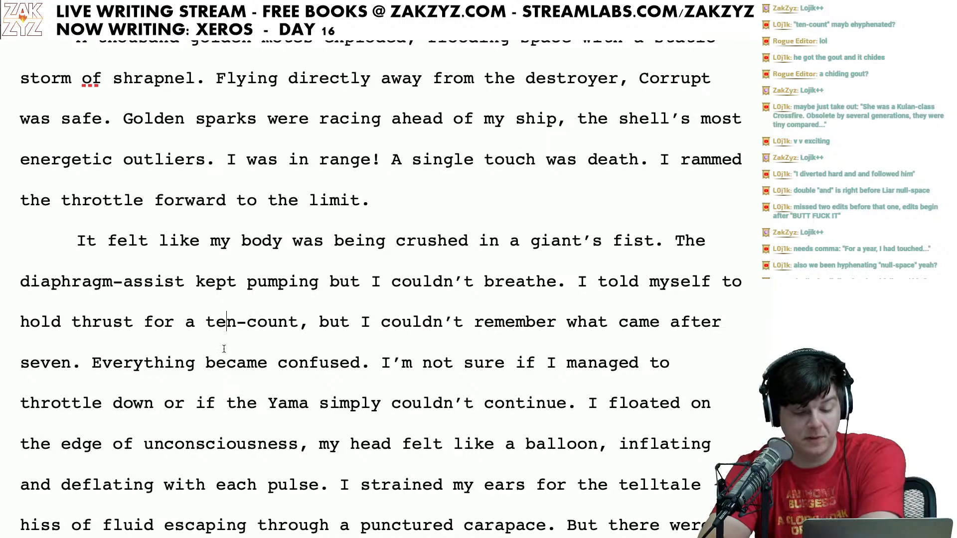
key("Right")
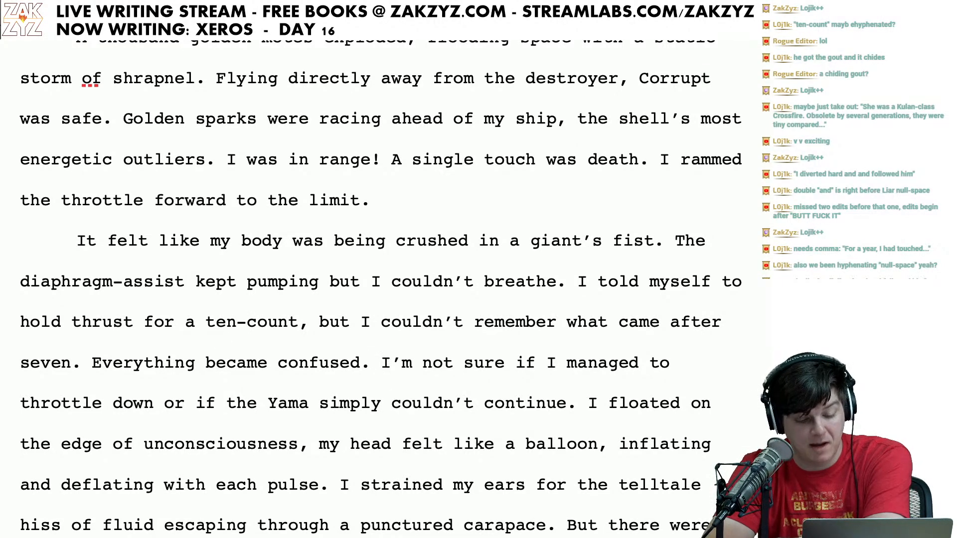
key("Return")
Step: Proofread the new paragraph from "I'm not sure if I managed" through the unconsciousness and balloon sentence
key("Right")
key("Right")
key("Right")
key("Right")
key("Right")
key("Right")
key("Right")
key("Right")
key("Right")
key("Right")
key("Right")
key("Right")
key("Right")
key("Right")
key("Right")
key("Right")
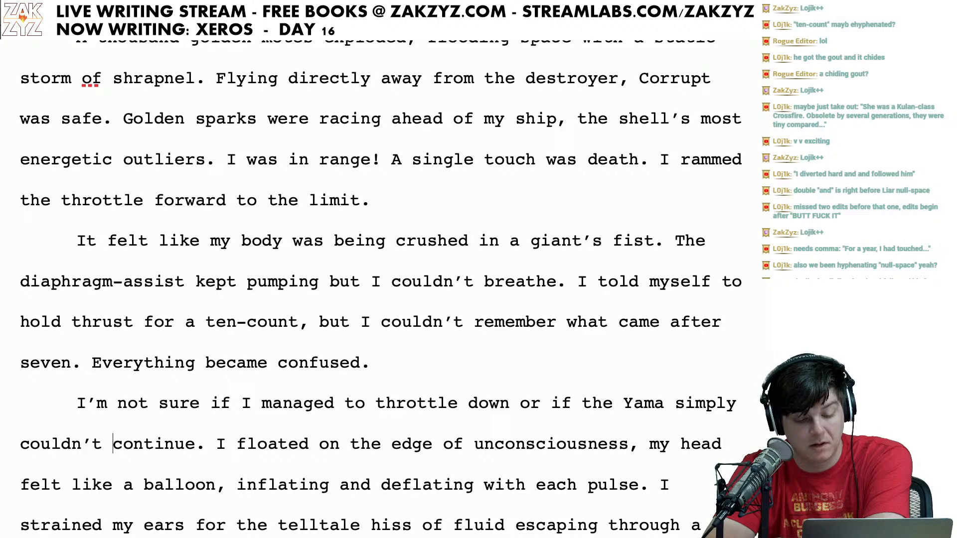
key("Right")
key("Right")
key("Right")
key("Right")
key("Right")
key("Right")
key("Right")
key("Right")
key("Right")
key("Right")
key("Right")
key("Right")
key("Right")
key("Right")
key("Right")
key("Right")
key("Right")
key("Right")
key("Right")
key("Right")
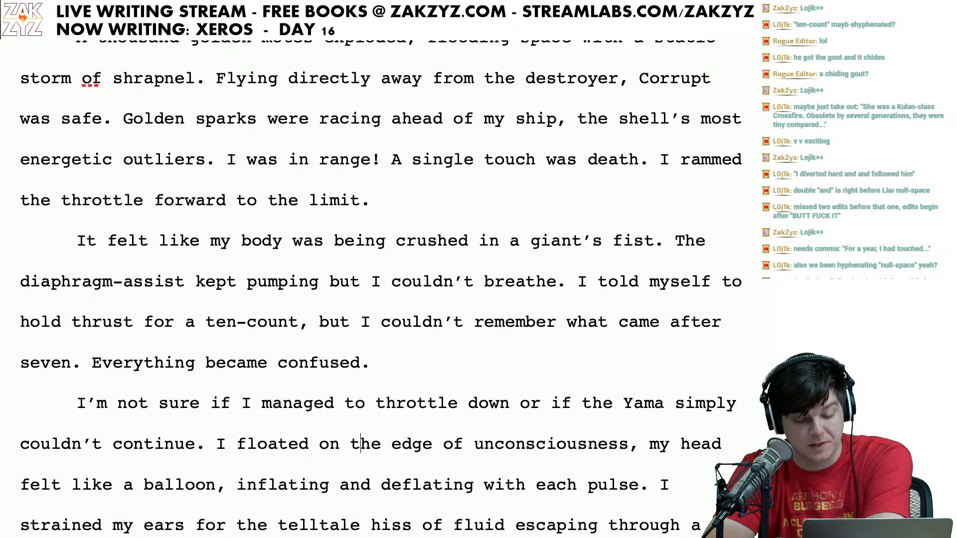
scroll(381, 288, "down", 1)
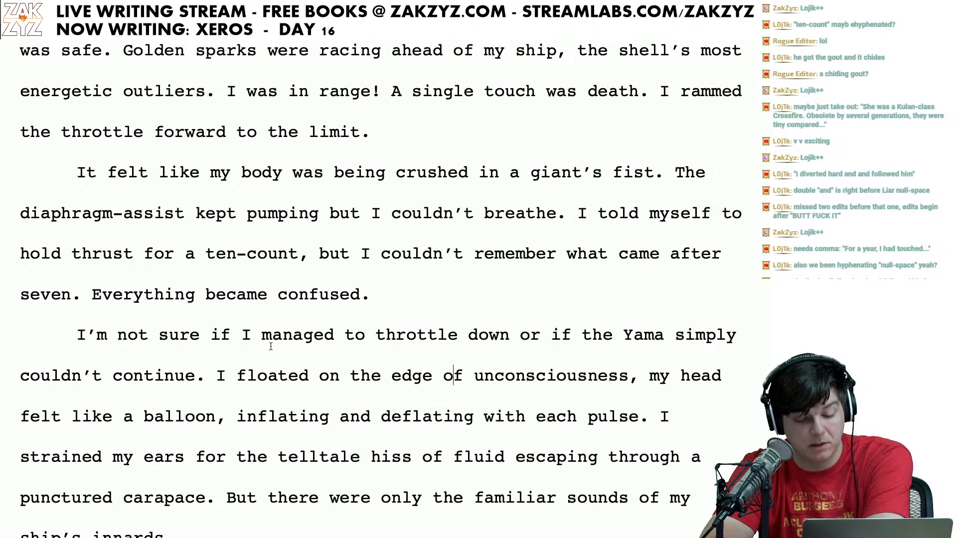
scroll(369, 433, "down", 1)
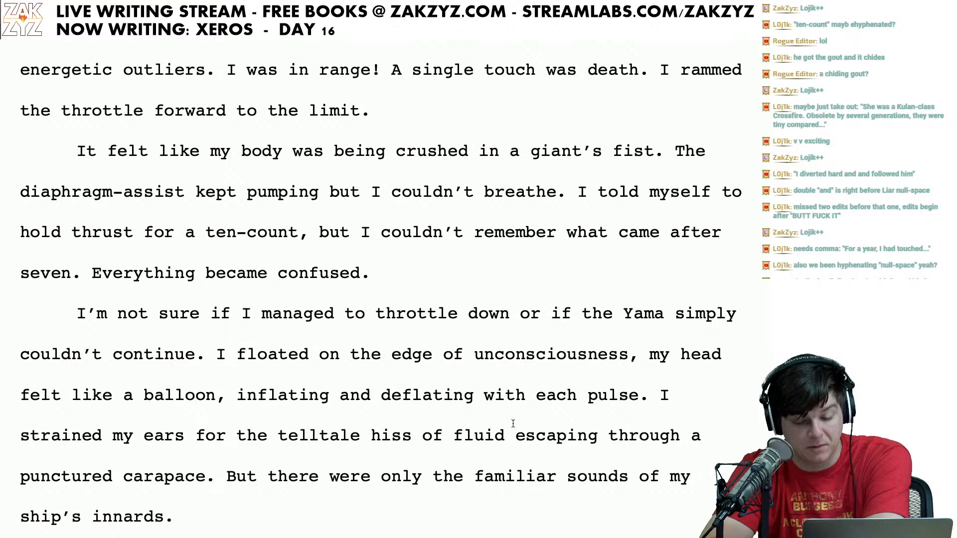
scroll(425, 382, "down", 1)
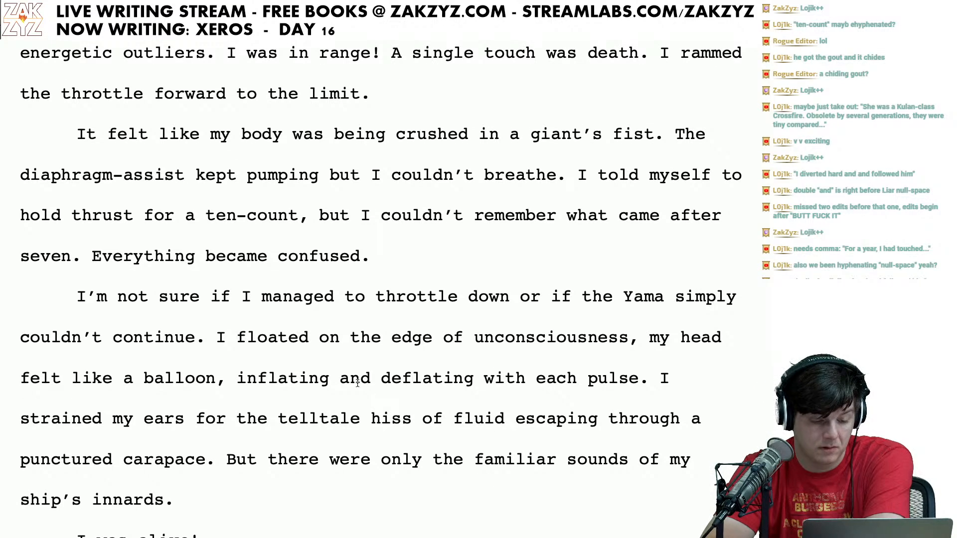
Step: Change "my head felt like a balloon" to "my head was a balloon"
left_click(113, 378)
key("BackSpace")
key("BackSpace")
key("BackSpace")
key("BackSpace")
key("BackSpace")
key("BackSpace")
key("BackSpace")
key("BackSpace")
key("BackSpace")
key("BackSpace")
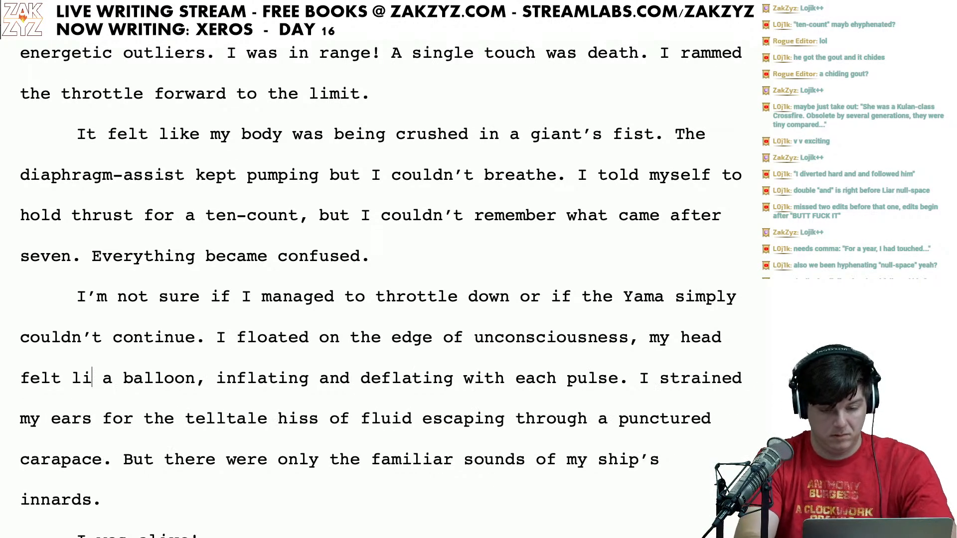
type("was")
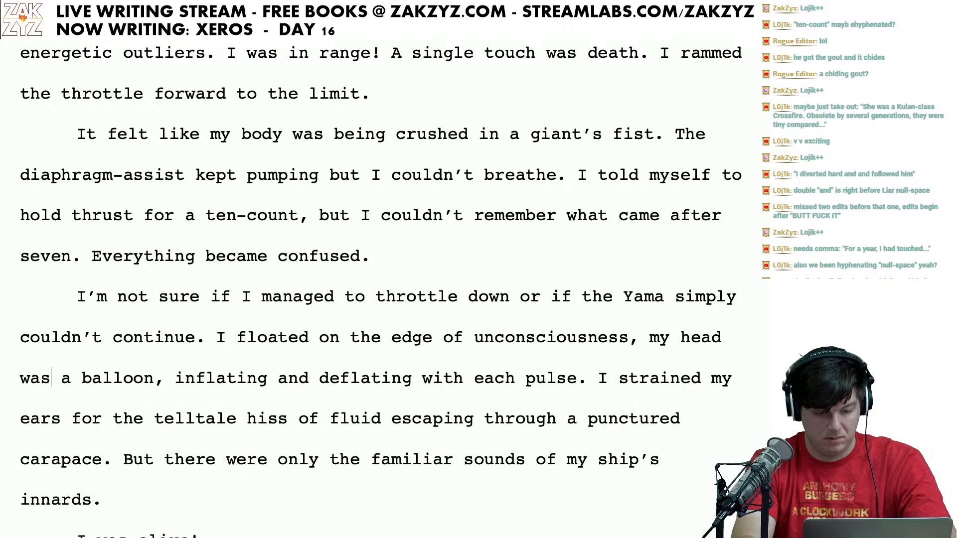
Step: Proofread the rest of the paragraph, from "inflating and deflating with each pulse" to "my ship's innards."
scroll(381, 283, "down", 1)
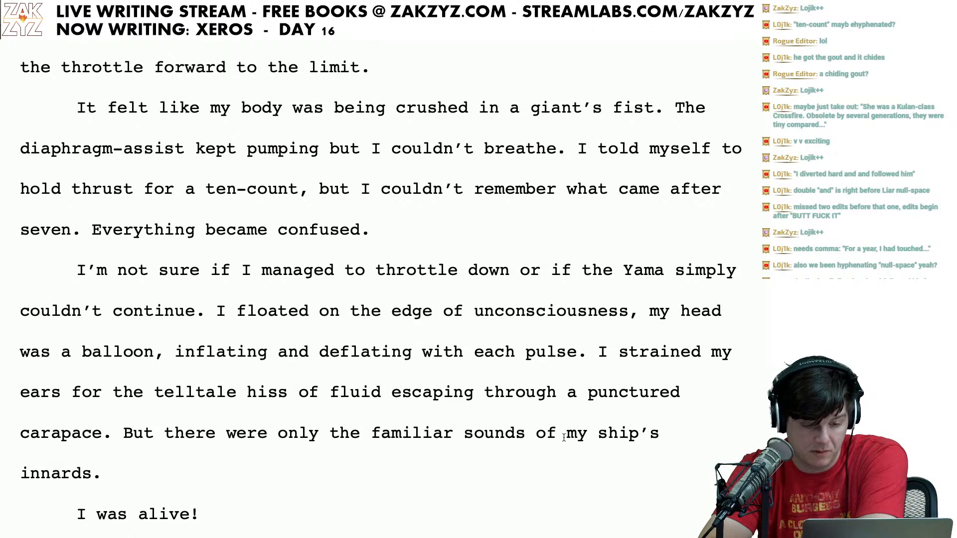
scroll(322, 421, "down", 1)
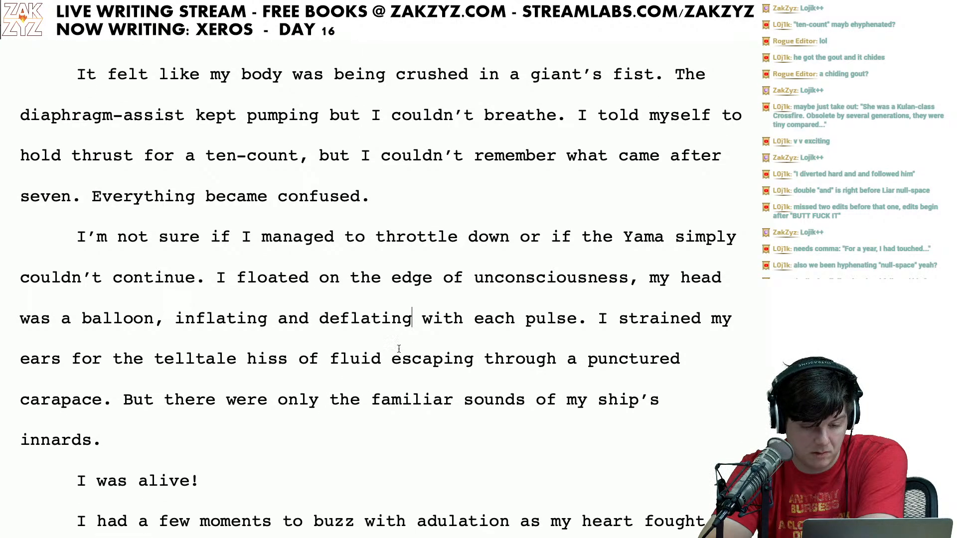
scroll(375, 361, "down", 1)
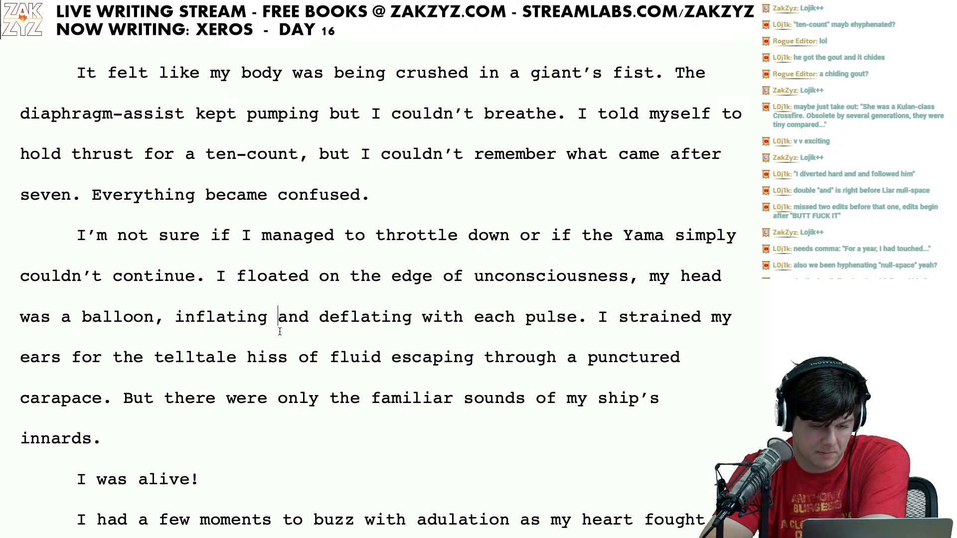
scroll(280, 332, "down", 1)
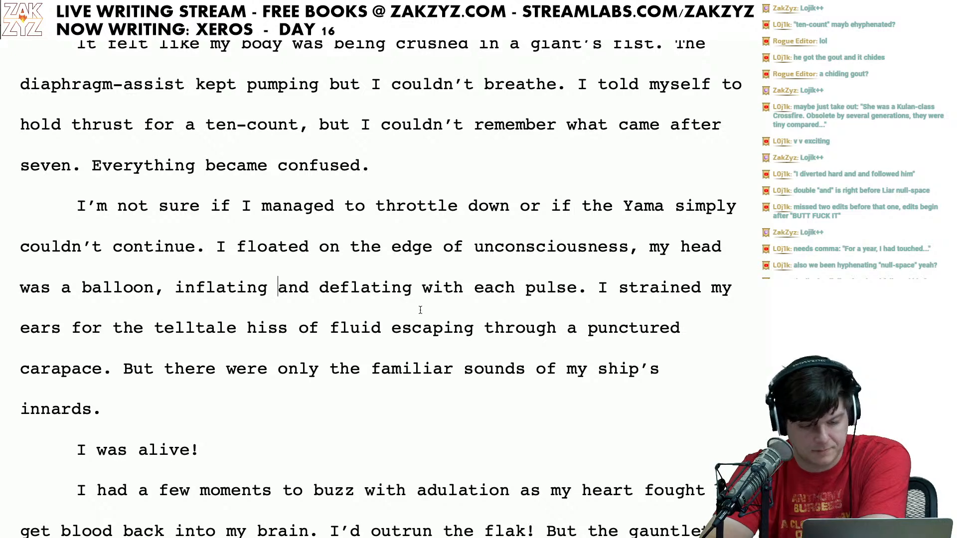
scroll(420, 310, "down", 1)
left_click(557, 275)
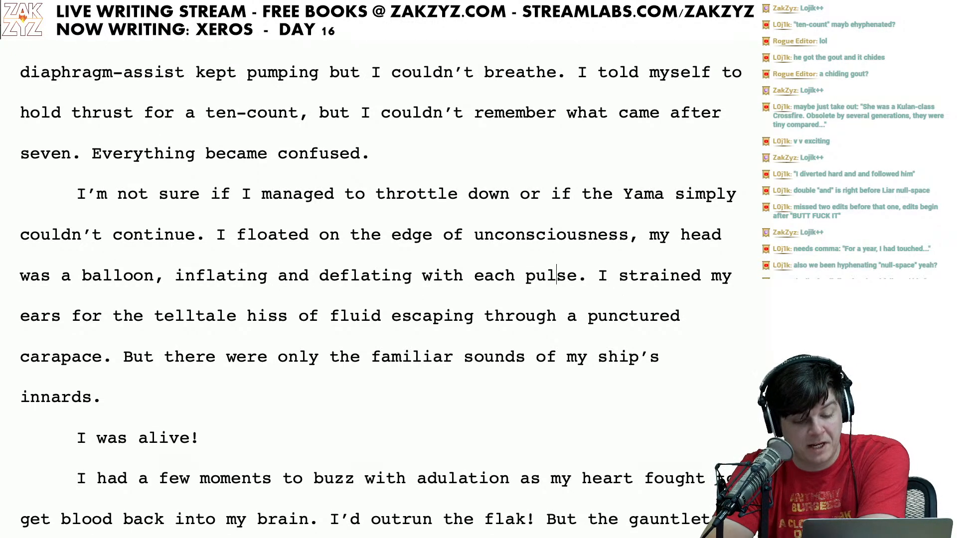
key("Right")
key("Right")
key("Right")
key("Right")
key("Right")
key("Right")
key("Right")
key("Right")
key("Right")
key("Right")
key("Right")
key("Right")
key("Right")
key("Right")
key("Right")
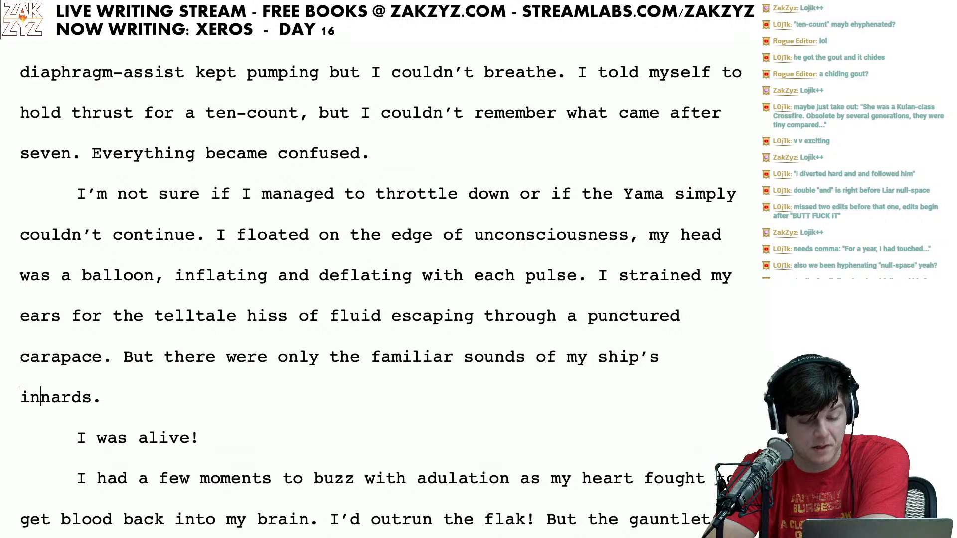
key("Right")
key("Right")
key("Up")
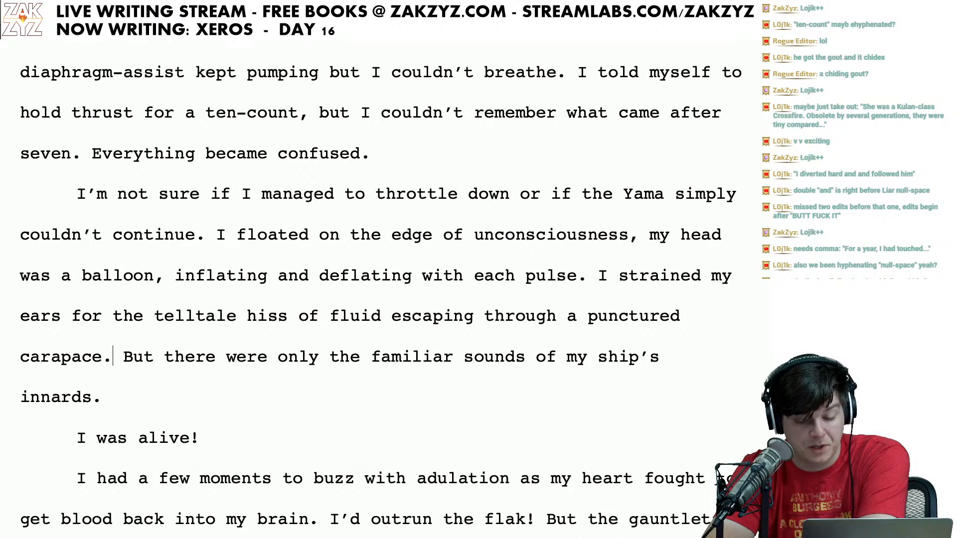
Step: Insert the sentence "I only heard the strained sounds of my ship's innards." after "a punctured carapace."
key("Left")
key("Left")
key("Left")
key("Left")
key("Left")
key("Left")
key("Left")
key("Left")
key("Left")
key("Left")
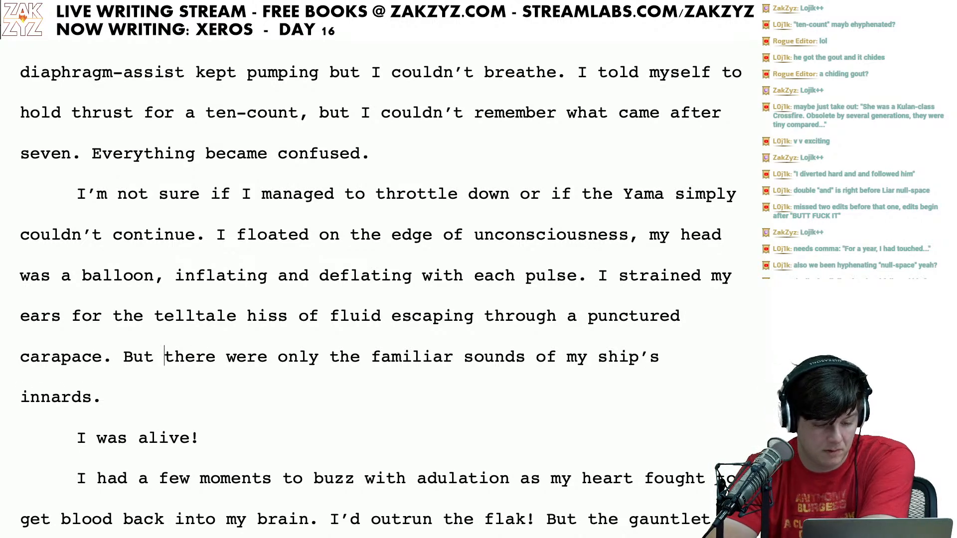
type("I on")
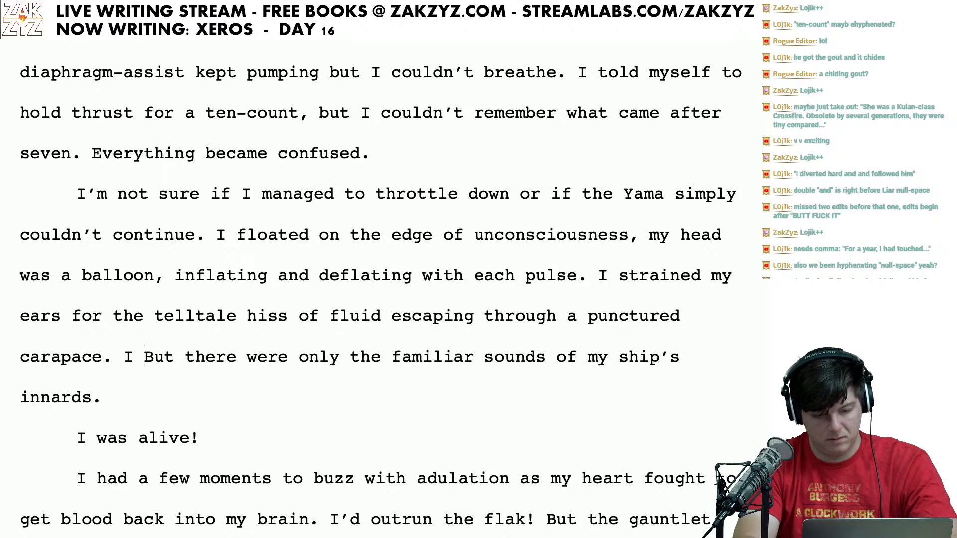
type("ly heard the so")
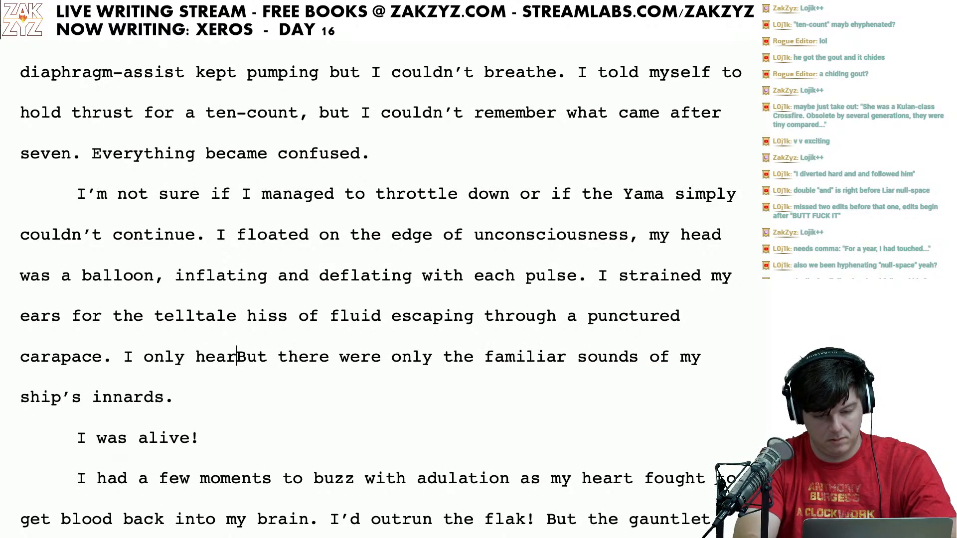
type("unds")
key("BackSpace")
key("BackSpace")
key("BackSpace")
key("BackSpace")
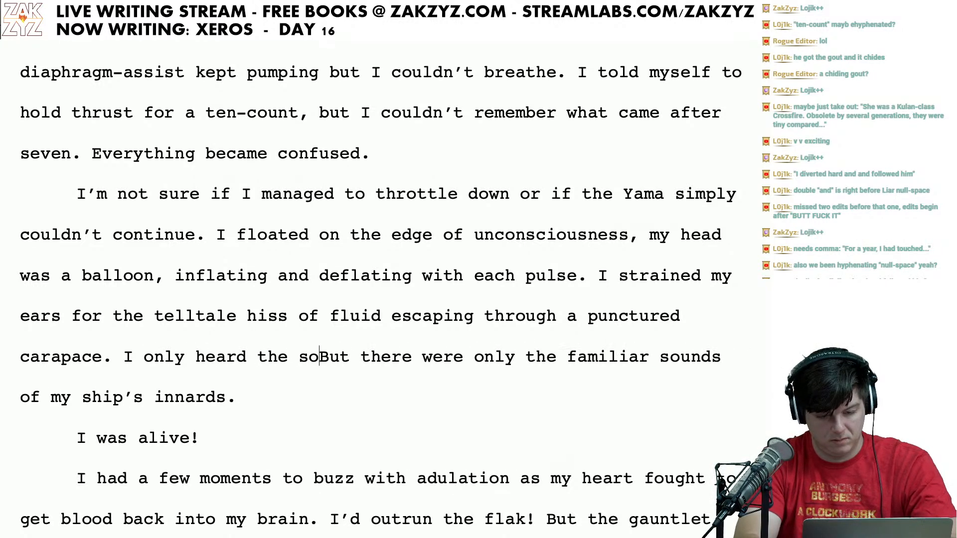
key("BackSpace")
type("traine")
type("d sounds of my ship’s innBut there were ")
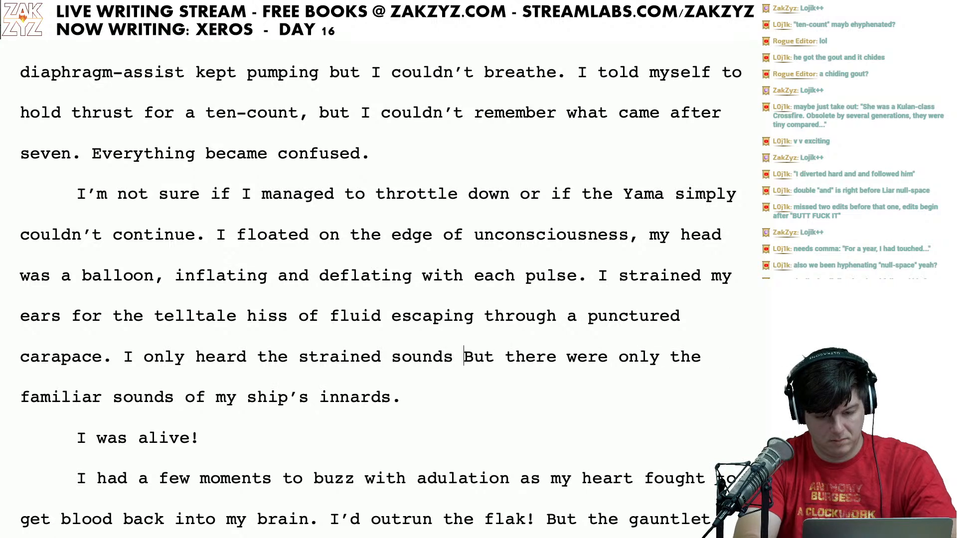
type("o")
key("BackSpace")
type("p's inn")
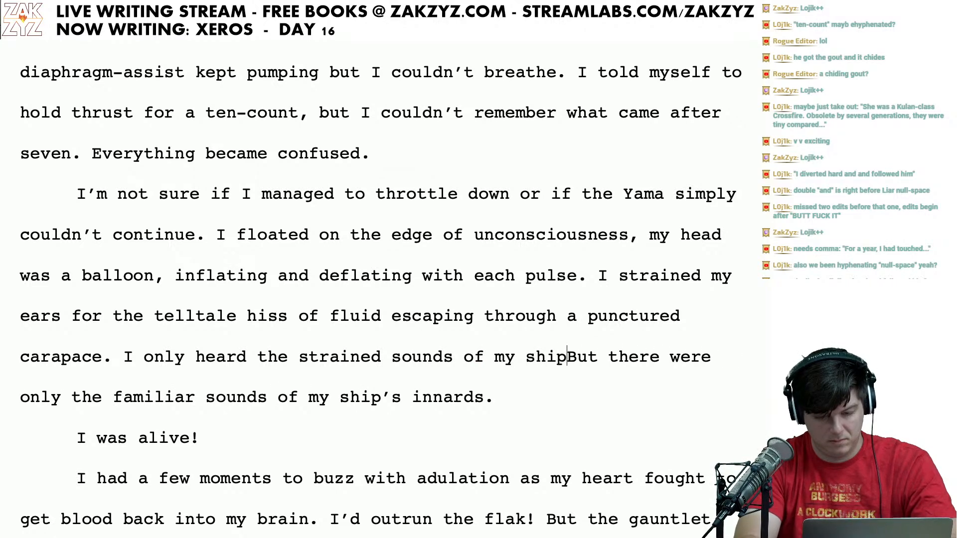
type("ards.")
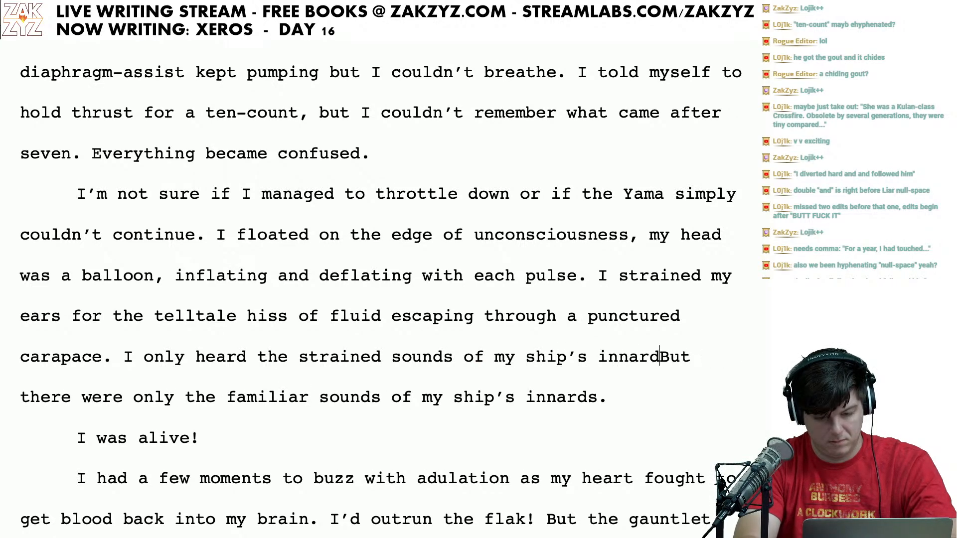
Step: Change the new sentence's ending so it reads "I only heard the strained sounds of the reactor."
key("BackSpace")
key("BackSpace")
key("BackSpace")
key("BackSpace")
key("BackSpace")
key("BackSpace")
key("BackSpace")
key("BackSpace")
key("BackSpace")
key("BackSpace")
key("BackSpace")
key("BackSpace")
key("BackSpace")
key("BackSpace")
key("BackSpace")
key("BackSpace")
key("BackSpace")
key("BackSpace")
key("BackSpace")
key("BackSpace")
key("BackSpace")
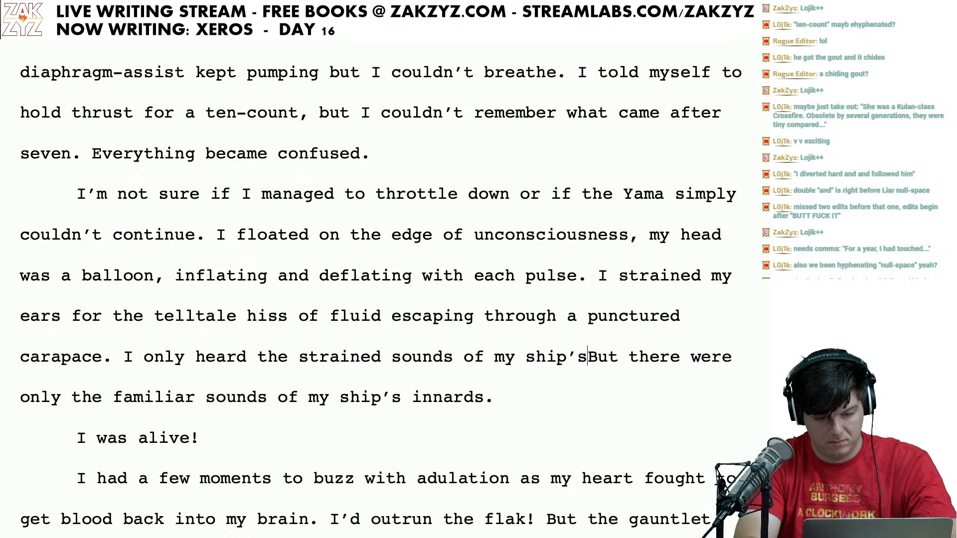
key("BackSpace")
type("the")
key("BackSpace")
key("BackSpace")
key("BackSpace")
key("BackSpace")
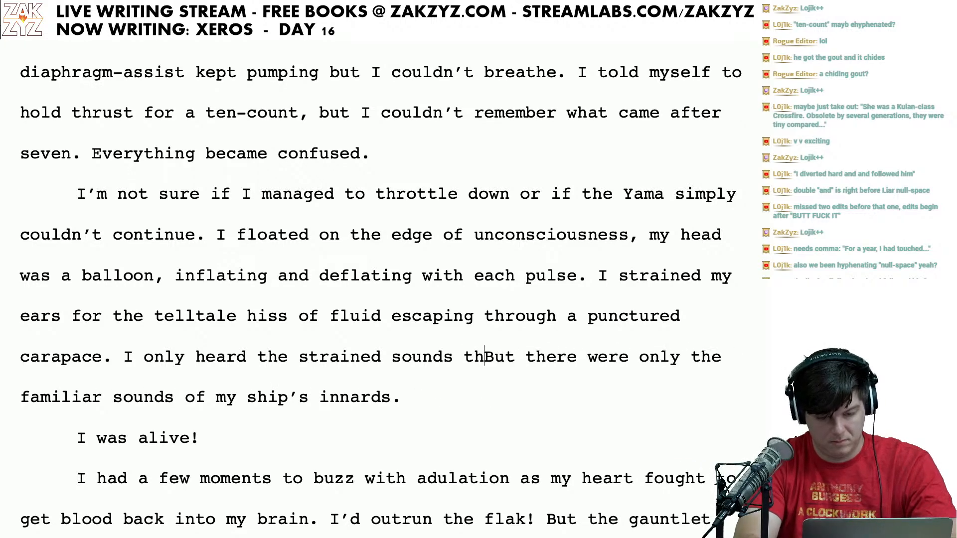
type("of the reactor.")
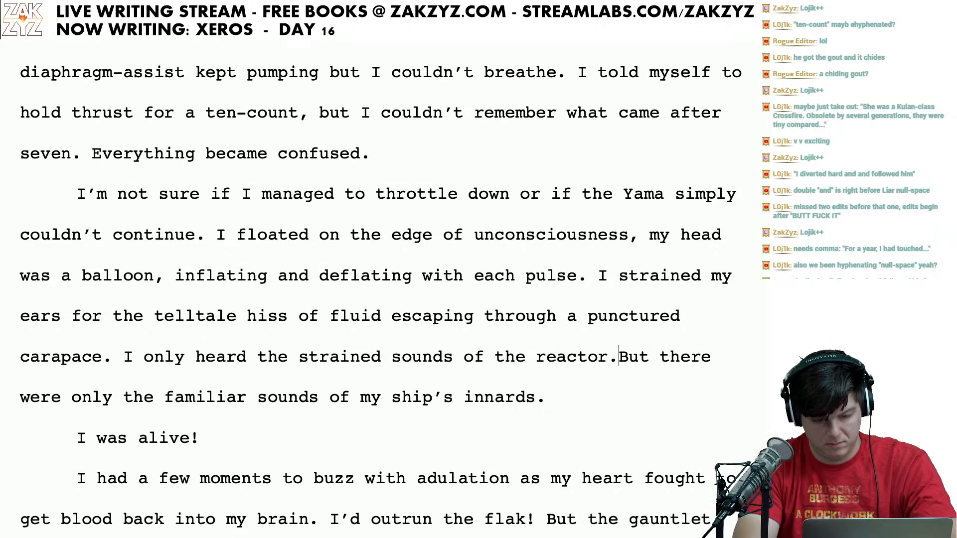
Step: Delete the old sentence starting "But there were only the familiar sounds" and add "pinging" after "reactor" in the new one
key("ctrl+shift+Down")
key("BackSpace")
key("Left")
type("o")
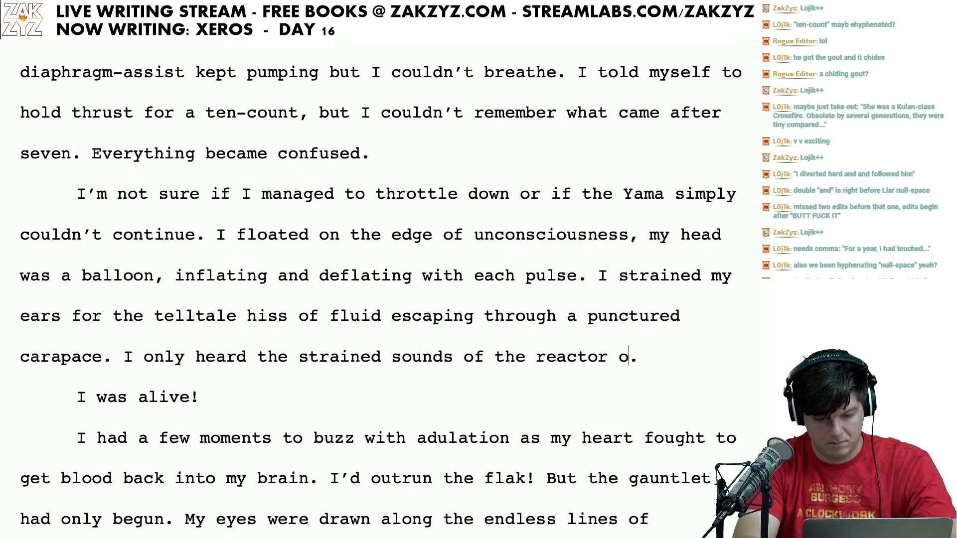
key("BackSpace")
type("pinging")
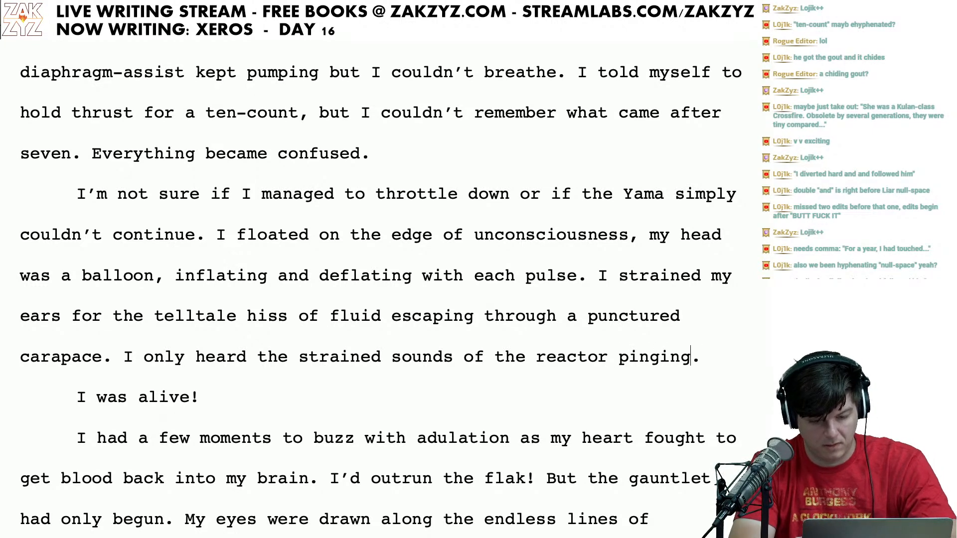
Step: Reword the sentence as "I only heard the strained pinging from the reactor."
key("BackSpace")
key("BackSpace")
key("BackSpace")
key("BackSpace")
key("BackSpace")
key("BackSpace")
key("BackSpace")
key("BackSpace")
key("BackSpace")
key("BackSpace")
key("BackSpace")
key("BackSpace")
key("BackSpace")
key("BackSpace")
key("BackSpace")
key("BackSpace")
key("BackSpace")
key("BackSpace")
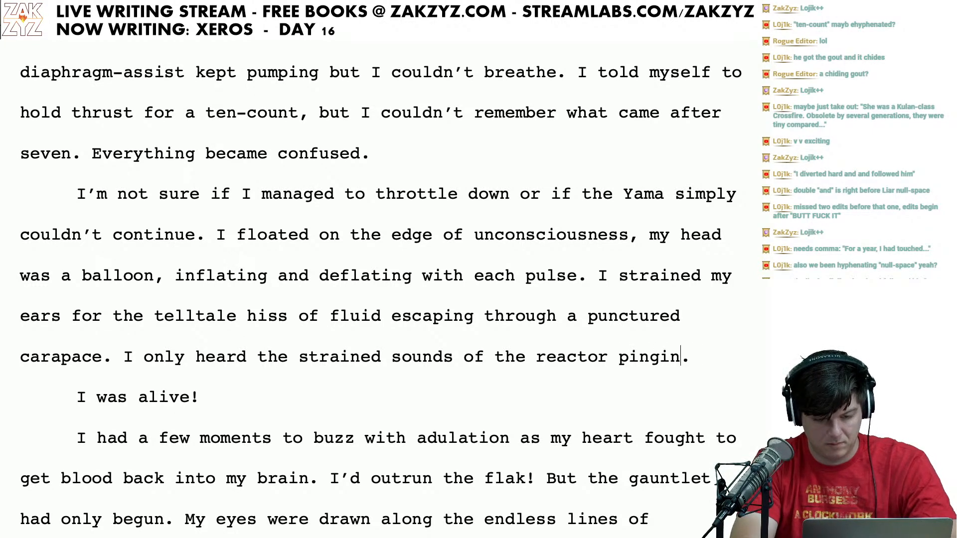
key("BackSpace")
key("BackSpace")
key("BackSpace")
key("BackSpace")
key("BackSpace")
key("BackSpace")
key("BackSpace")
key("BackSpace")
key("BackSpace")
key("BackSpace")
key("BackSpace")
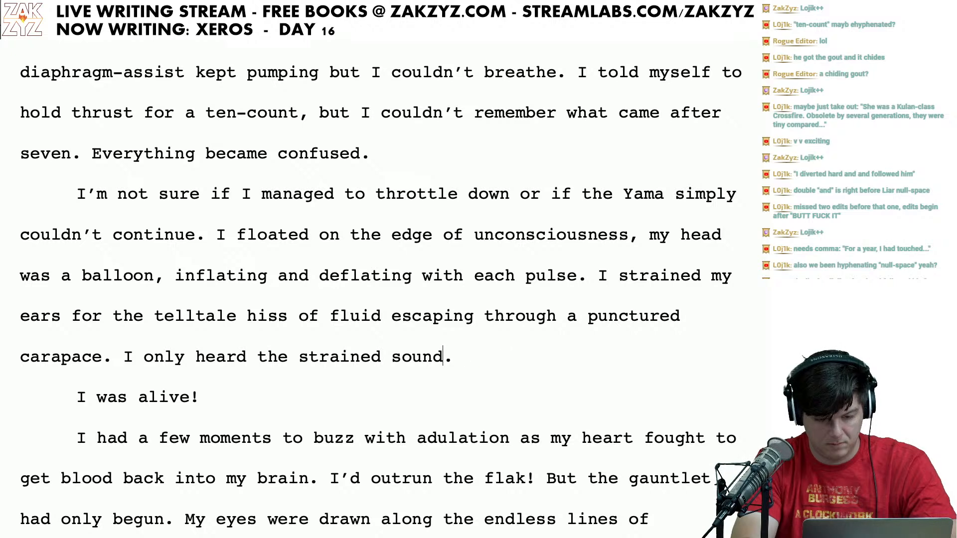
type("pinging from the rea")
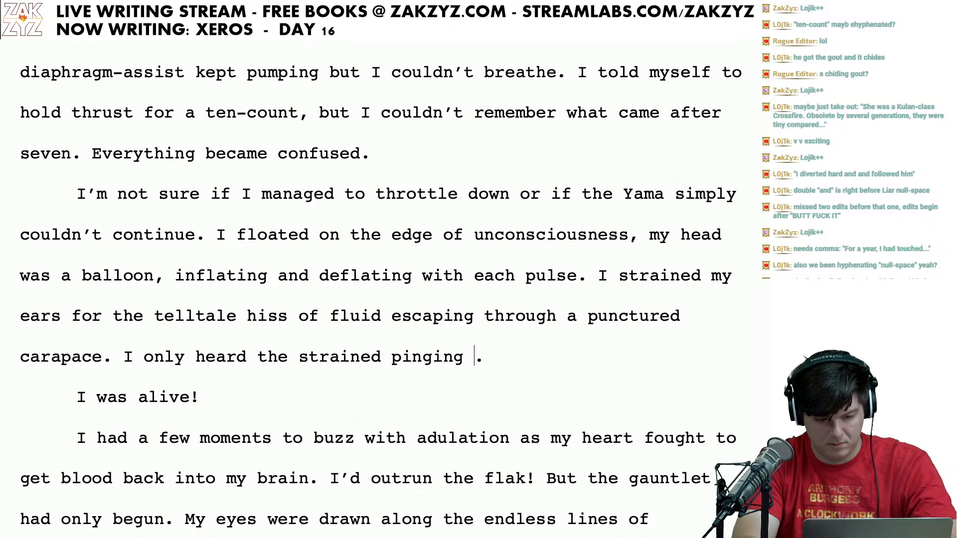
type("ctor")
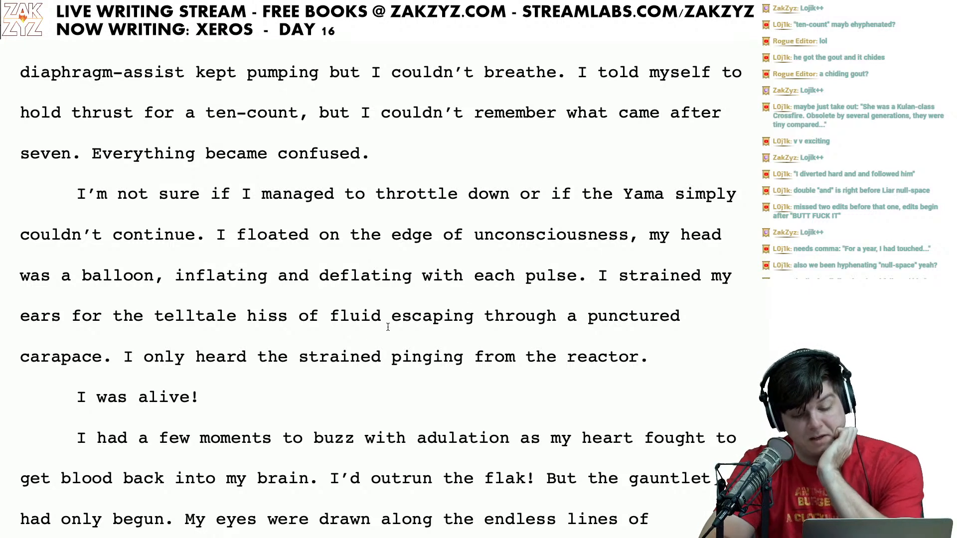
Step: Try replacing "strained pinging" with "thermal stress of" in the reactor sentence
scroll(405, 391, "down", 1)
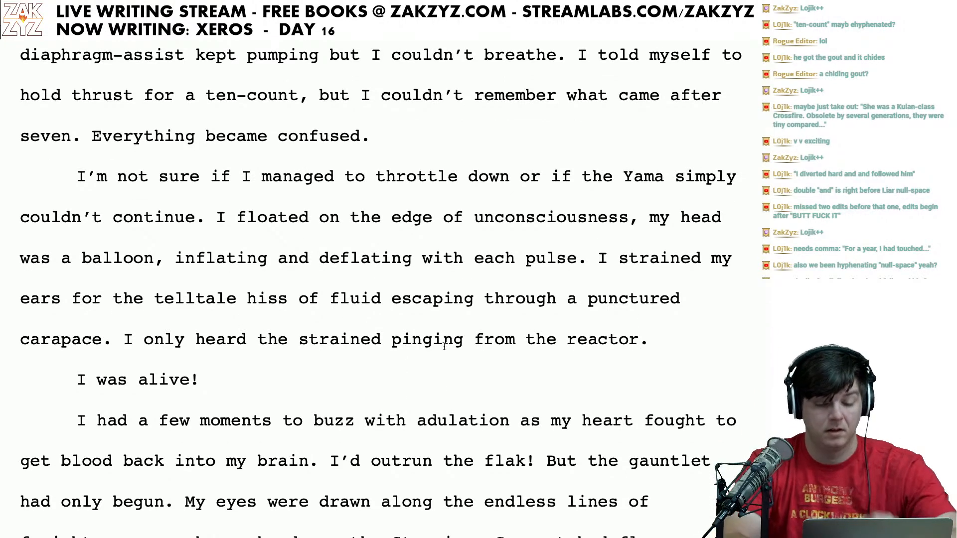
left_click(463, 341)
key("BackSpace")
key("BackSpace")
key("BackSpace")
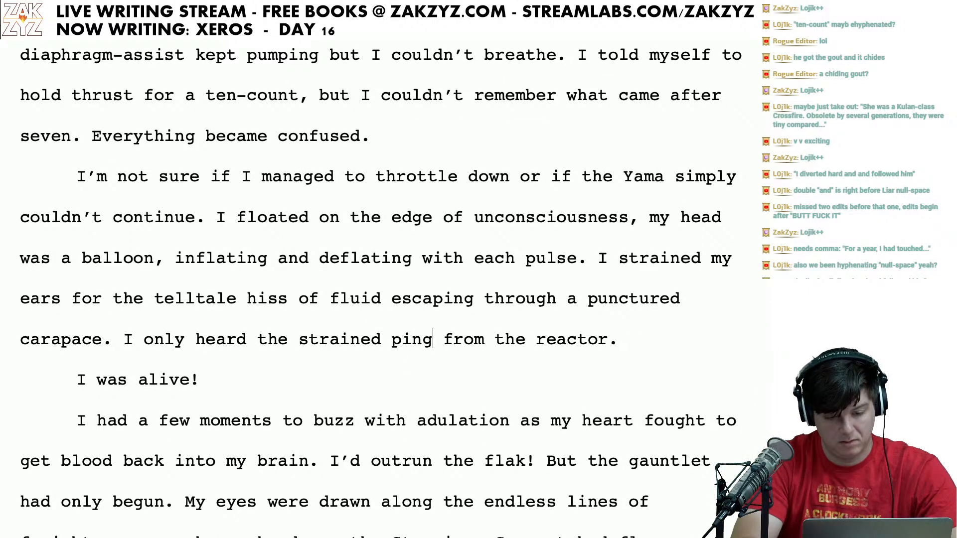
key("BackSpace")
key("BackSpace")
key("BackSpace")
key("BackSpace")
key("BackSpace")
key("BackSpace")
key("BackSpace")
key("BackSpace")
key("BackSpace")
key("BackSpace")
key("BackSpace")
key("BackSpace")
type("t")
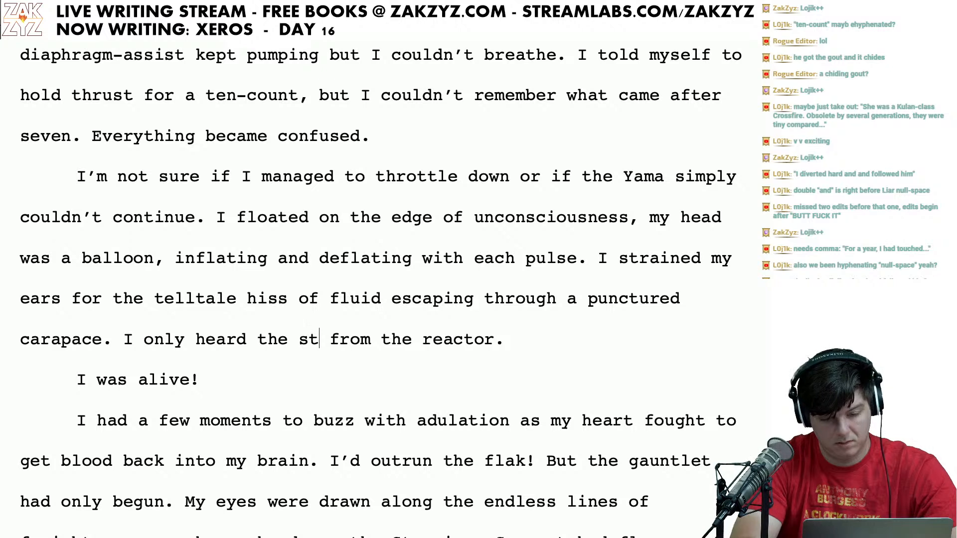
key("BackSpace")
key("BackSpace")
type("the")
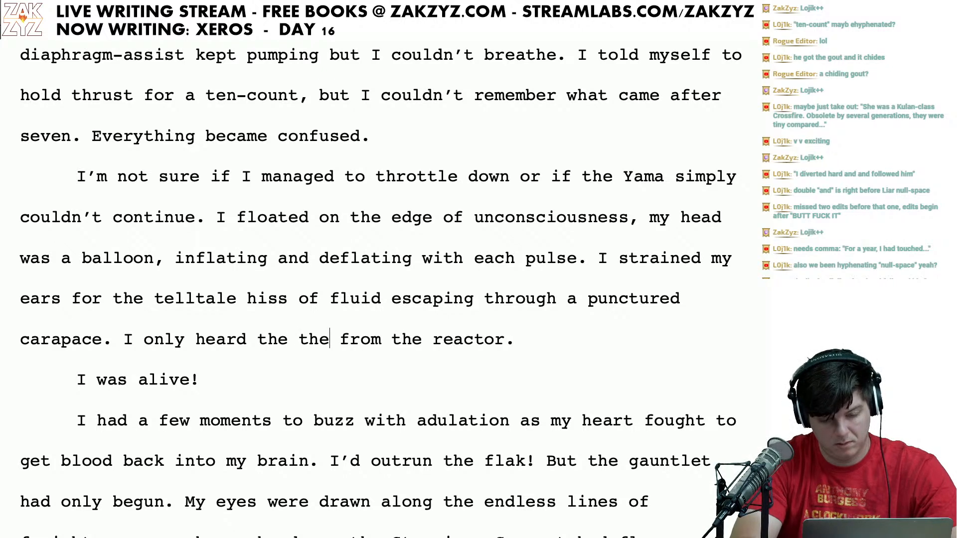
key("BackSpace")
key("BackSpace")
key("BackSpace")
type("strain")
key("BackSpace")
key("BackSpace")
key("BackSpace")
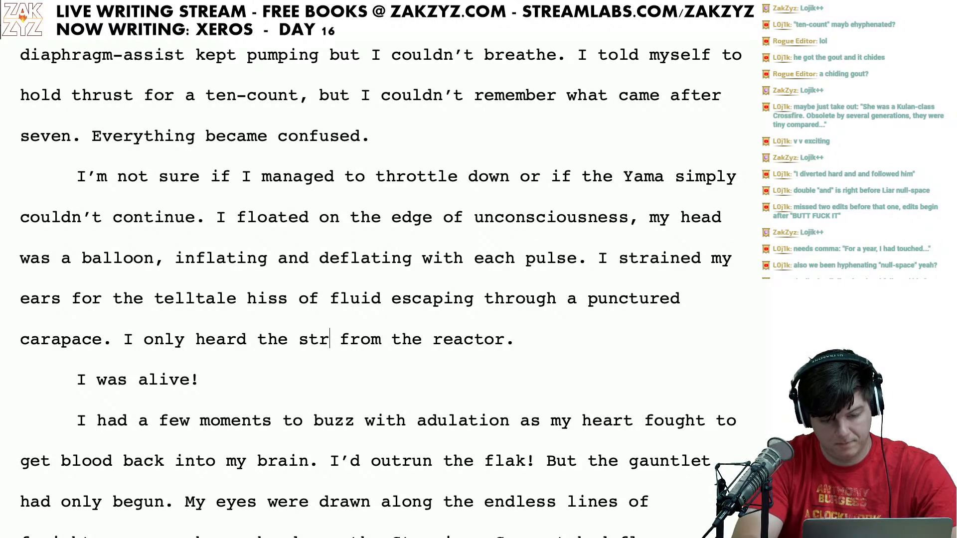
key("BackSpace")
key("BackSpace")
key("BackSpace")
type("s")
key("BackSpace")
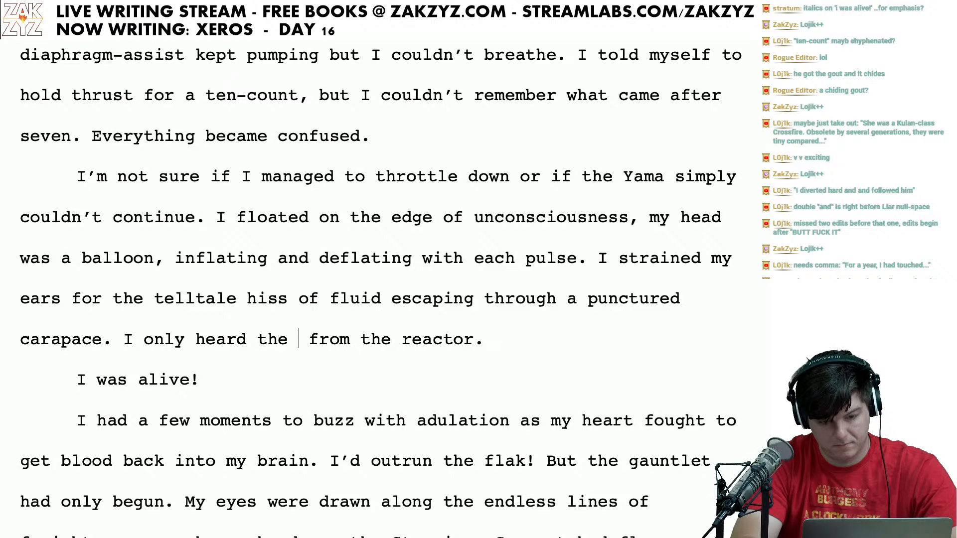
type("s")
key("BackSpace")
type("therm")
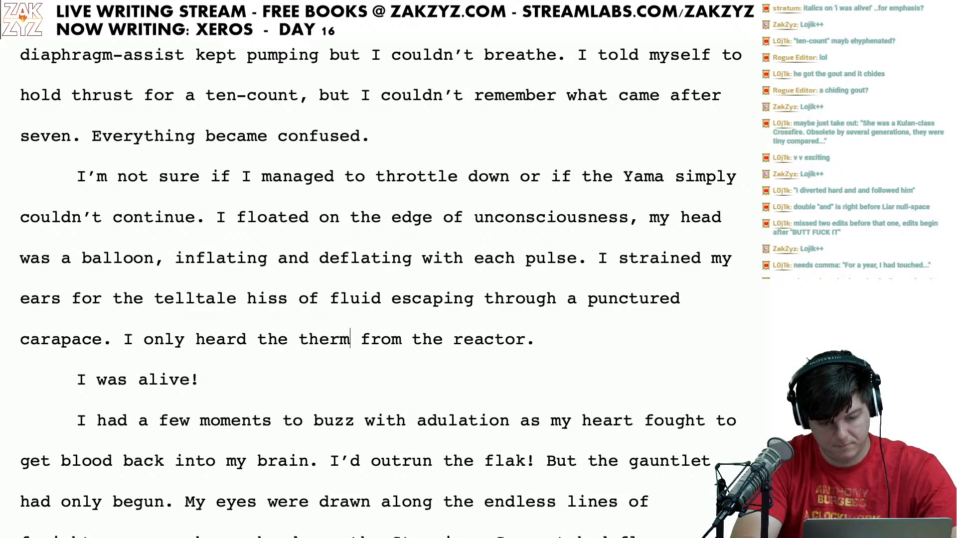
type("al stress o")
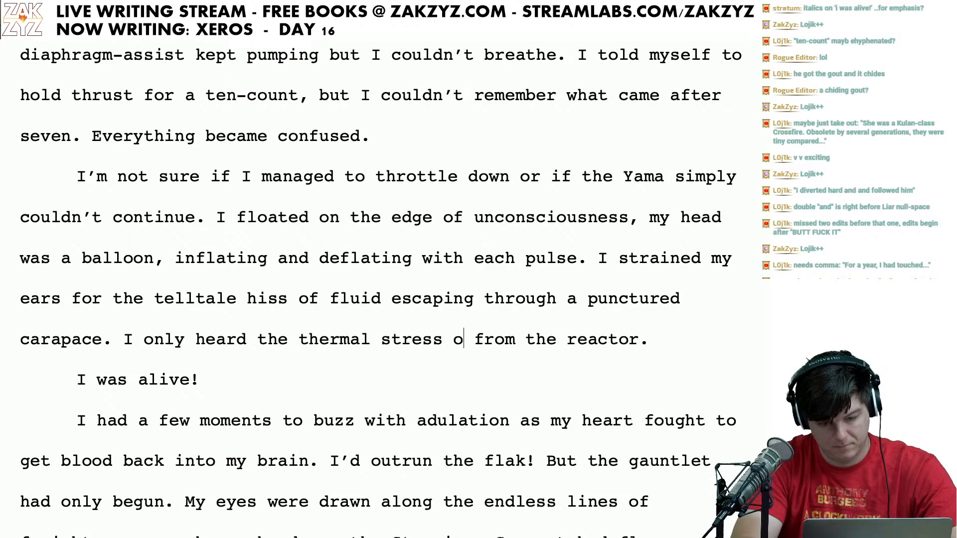
type("f from the")
Step: Replace "the thermal stress of" after "I only heard" with "my reactor, pinging with thermal stress."
key("BackSpace")
key("BackSpace")
key("BackSpace")
key("BackSpace")
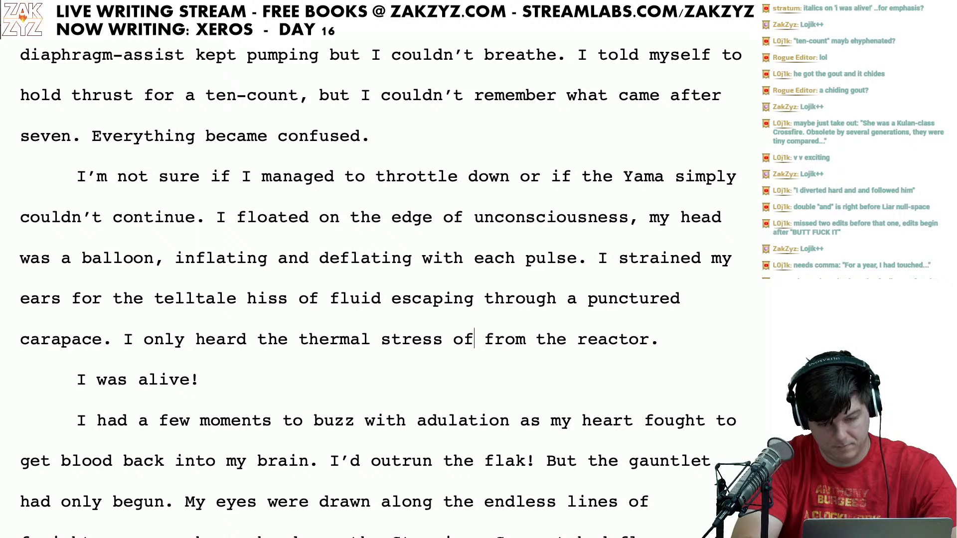
key("BackSpace")
key("BackSpace")
key("BackSpace")
key("BackSpace")
key("BackSpace")
key("BackSpace")
key("BackSpace")
key("BackSpace")
key("BackSpace")
key("BackSpace")
key("BackSpace")
key("BackSpace")
key("BackSpace")
key("BackSpace")
key("BackSpace")
key("BackSpace")
key("BackSpace")
key("BackSpace")
key("BackSpace")
key("BackSpace")
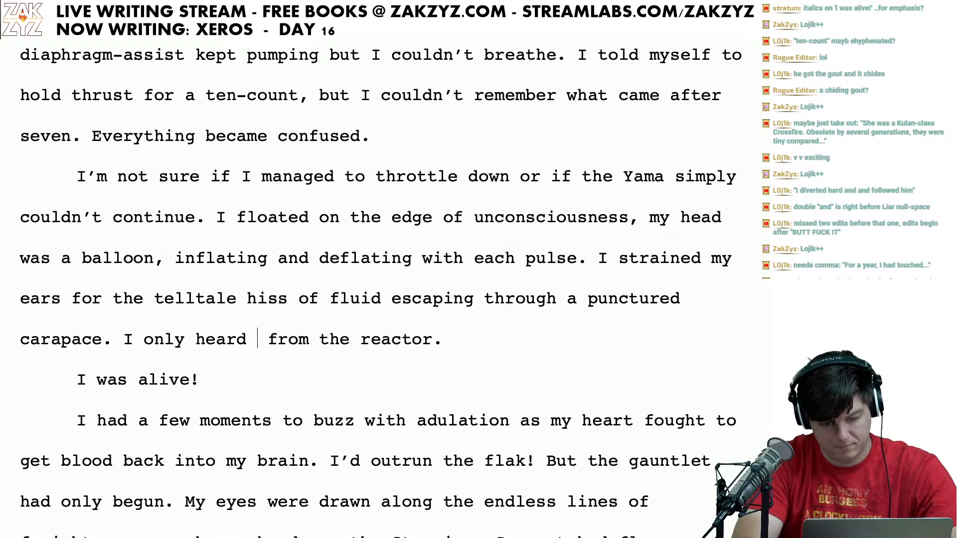
type("my reactor, ")
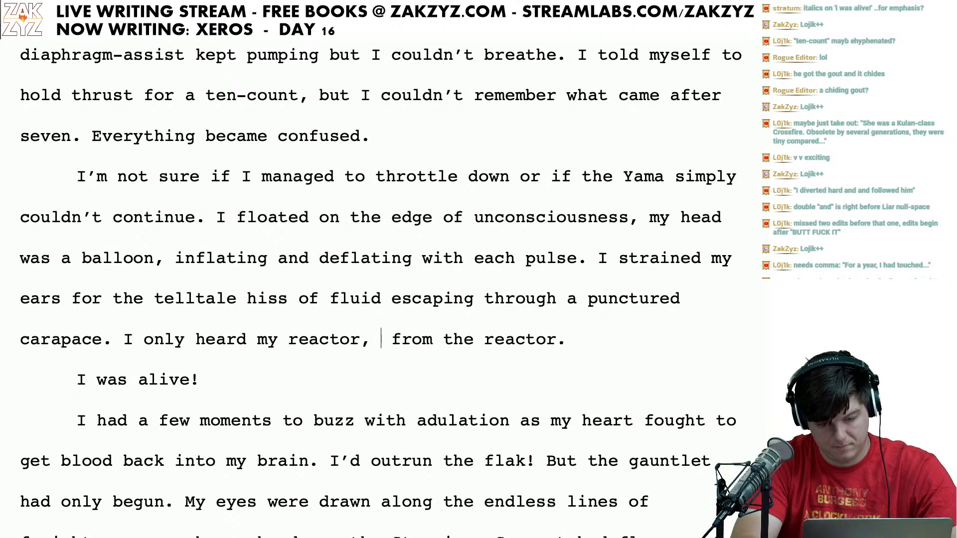
type("pinging with ")
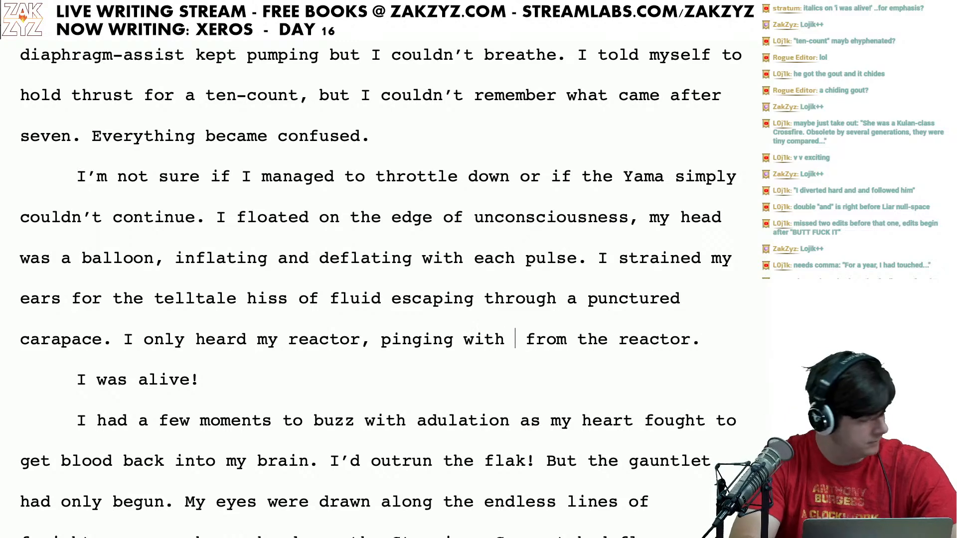
type("thermal stress.")
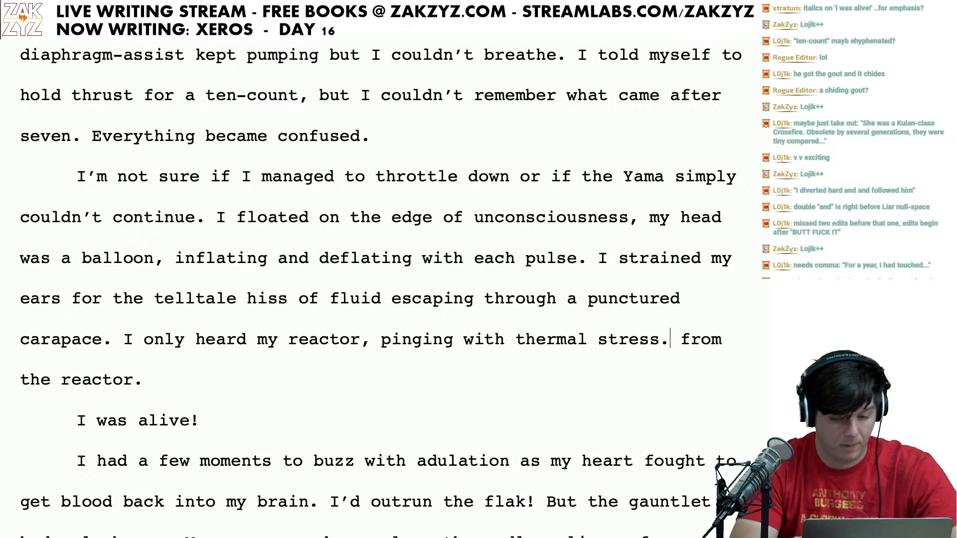
Step: Delete the leftover words "from the reactor." after "thermal stress."
key("shift+Right")
key("shift+Right")
key("shift+Right")
key("shift+Right")
key("shift+Right")
key("shift+Right")
key("shift+Right")
key("shift+Right")
key("shift+Right")
key("shift+Right")
key("shift+Right")
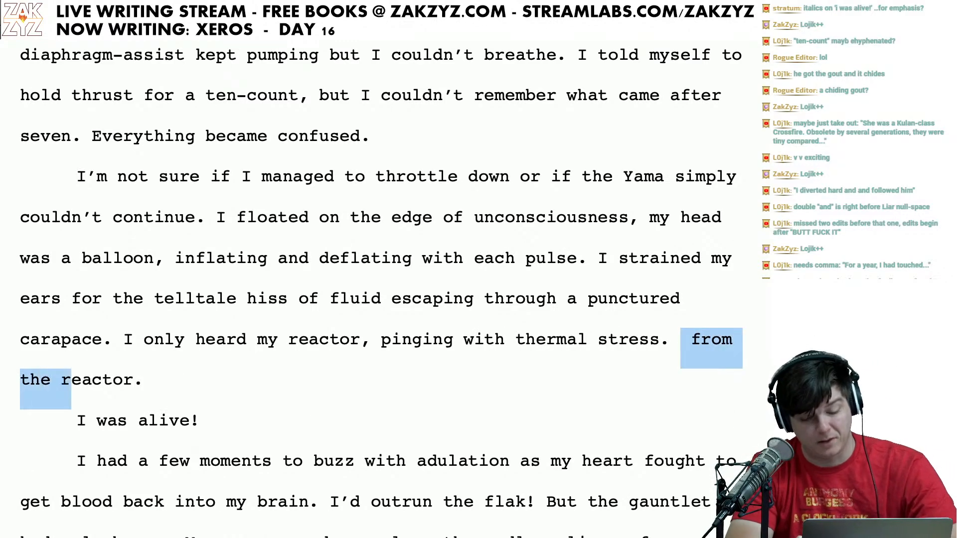
key("shift+Right")
key("shift+Right")
key("shift+Right")
key("shift+Right")
key("shift+Right")
key("shift+Right")
key("shift+Right")
key("BackSpace")
Step: Italicize the one-line paragraph "I was alive!"
key("Right")
key("Right")
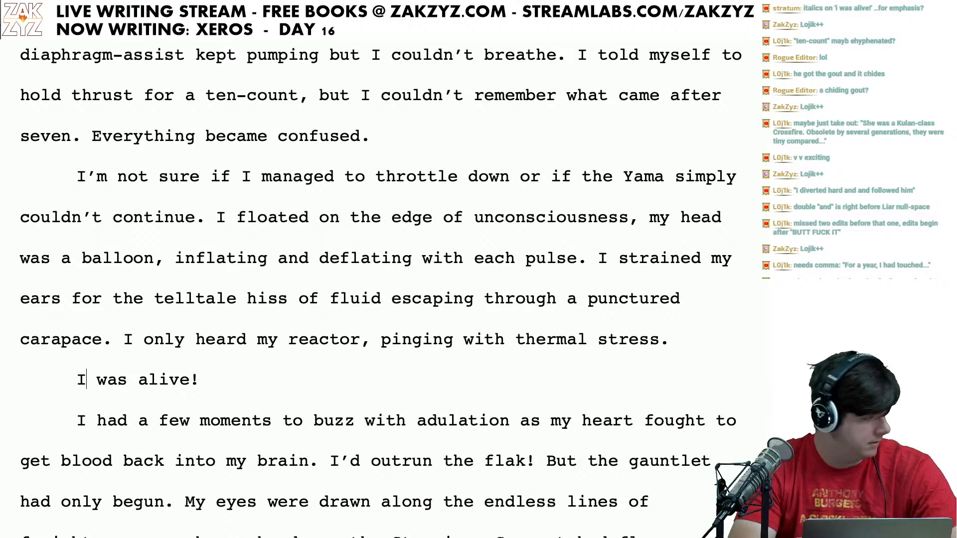
key("Home")
key("shift+End")
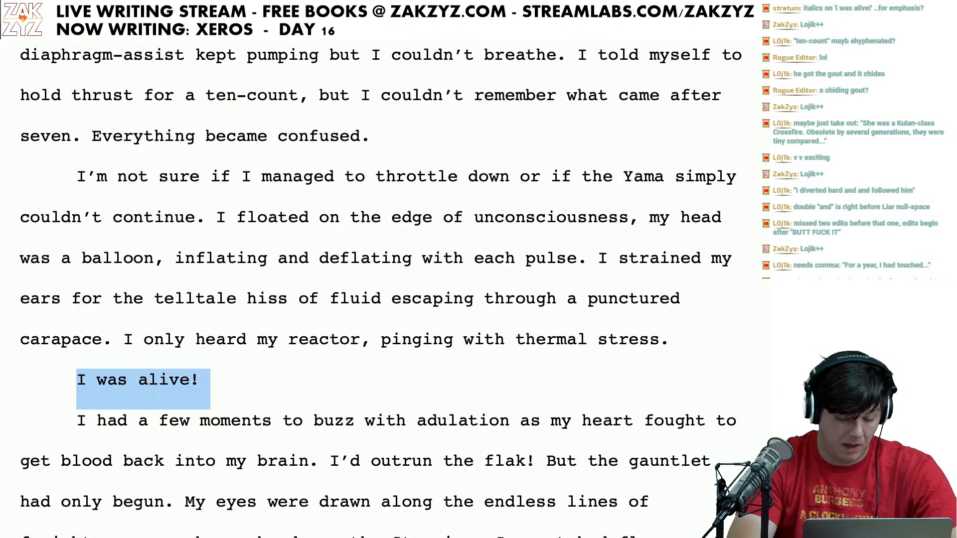
key("ctrl+i")
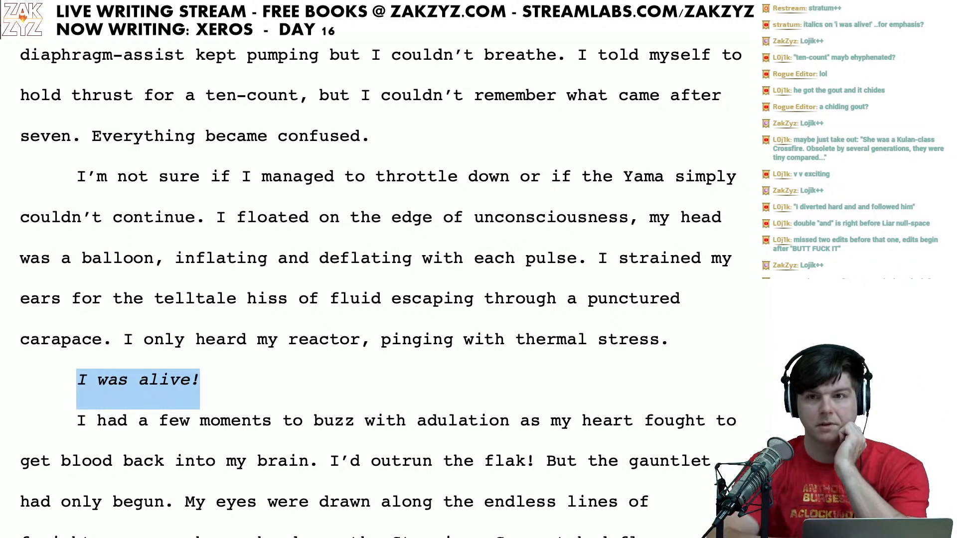
Step: Insert a comma after "adulation" in the sentence starting "I had a few moments to buzz"
left_click(303, 423)
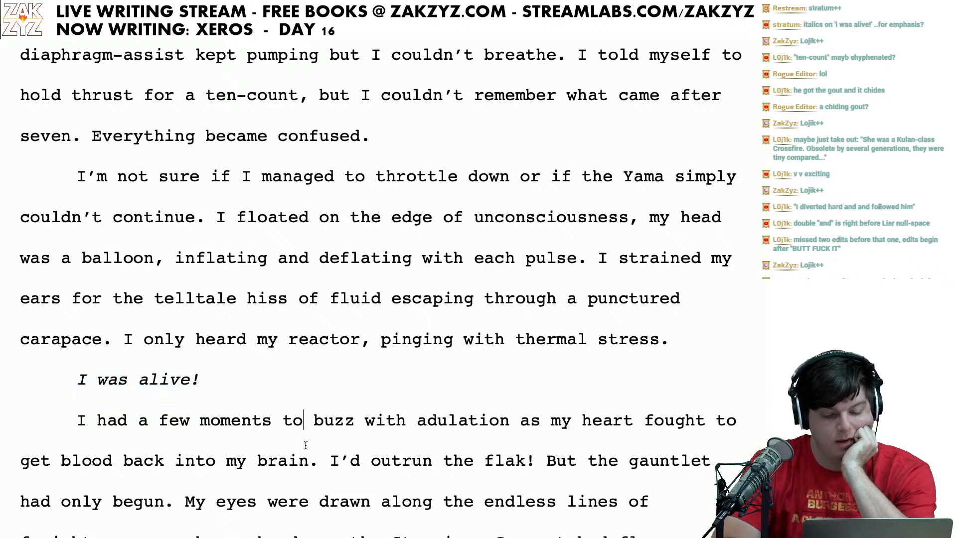
scroll(306, 445, "down", 3)
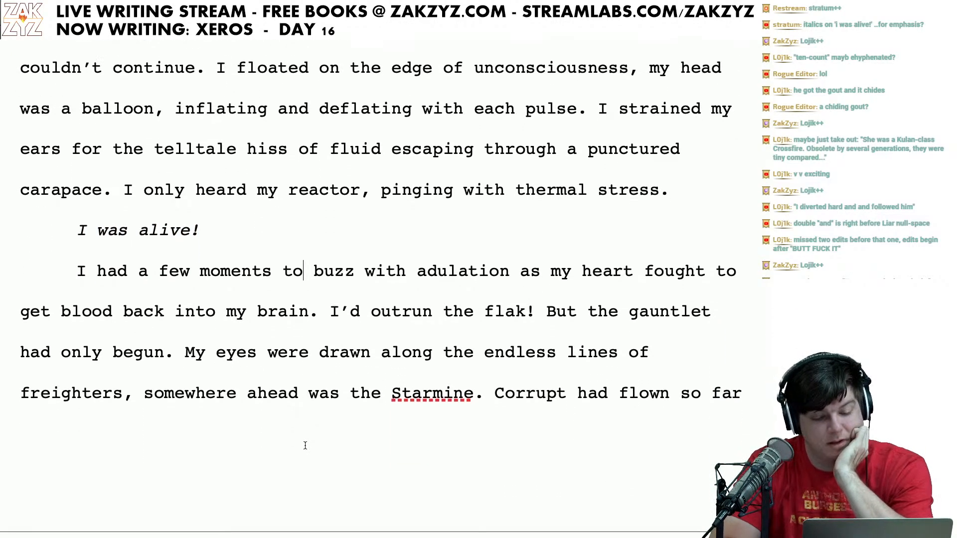
left_click(165, 290)
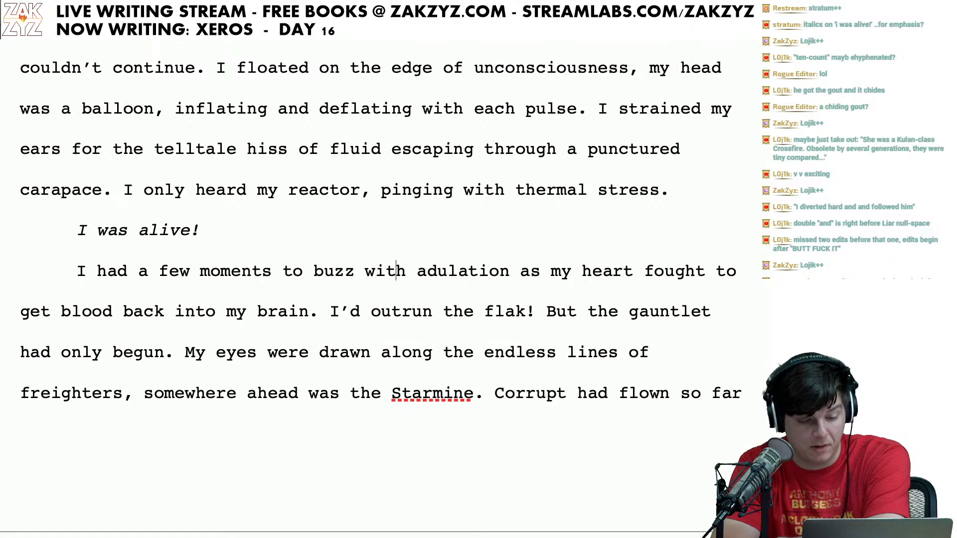
key("Left")
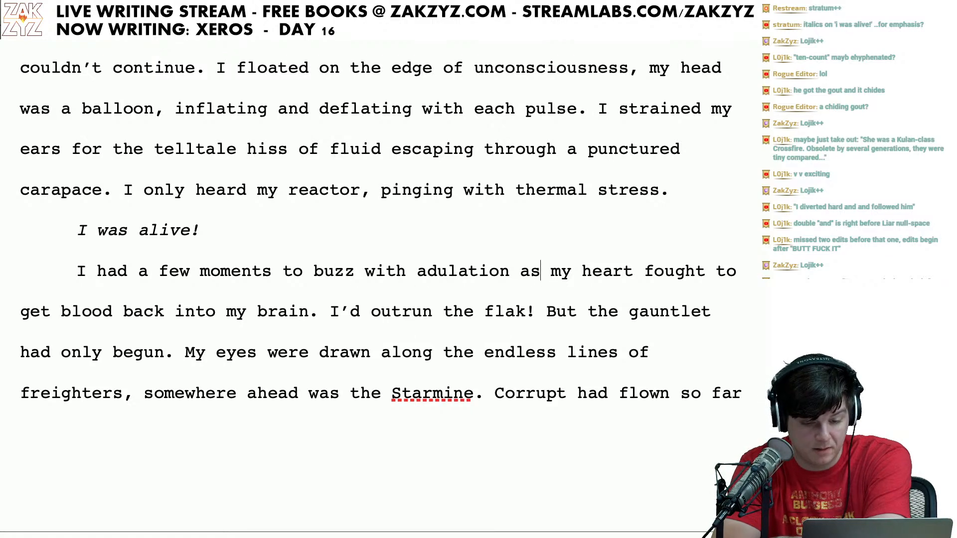
key("Left")
key("Left")
type(",")
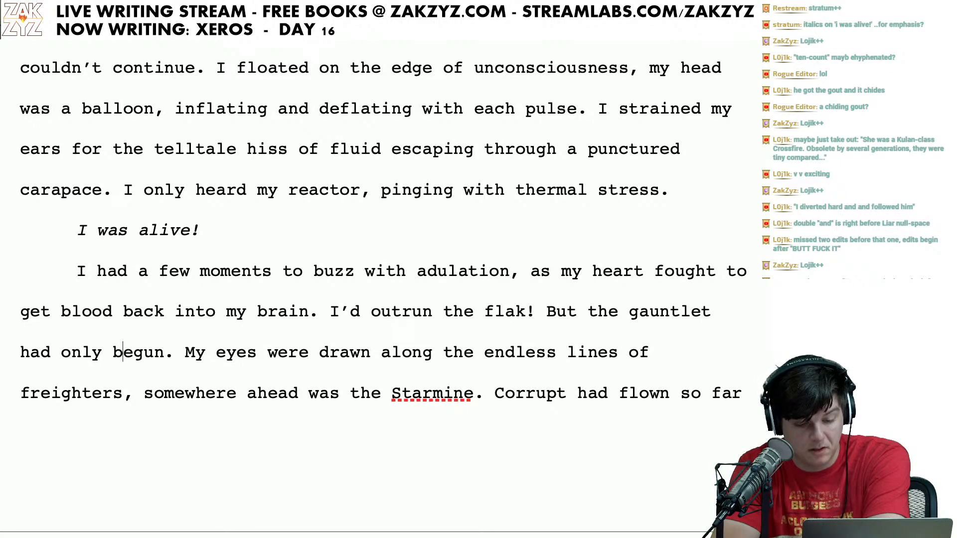
Step: Split the sentence about Corrupt's thrusters after "pinpricks" with a period, starting the new sentence with a capital "If"
key("Right")
key("Right")
key("Right")
key("Right")
key("Right")
key("Right")
key("Right")
key("Right")
key("Right")
key("Right")
key("Right")
key("Right")
key("Right")
key("Right")
key("Right")
key("Right")
key("Right")
key("Right")
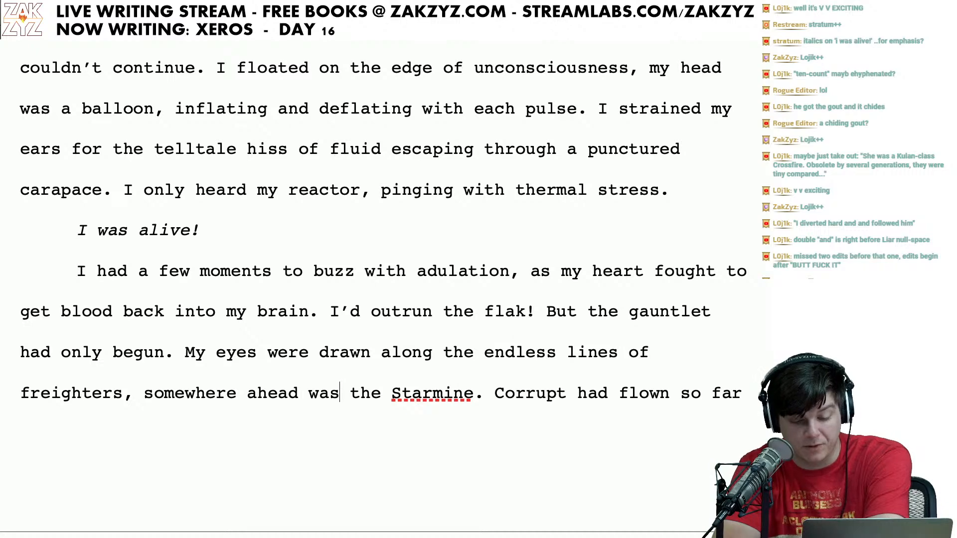
key("Right")
key("Right")
key("Right")
key("Right")
key("Down")
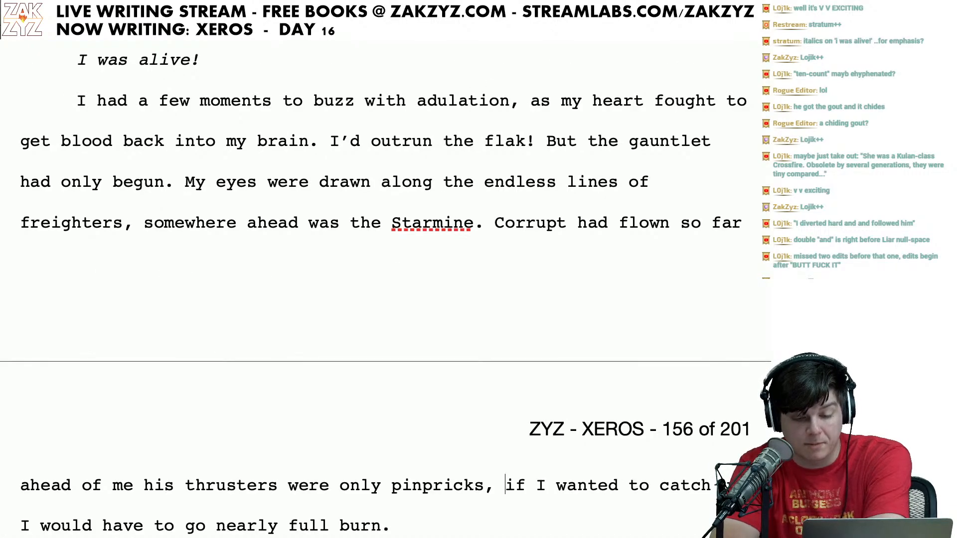
scroll(131, 393, "down", 2)
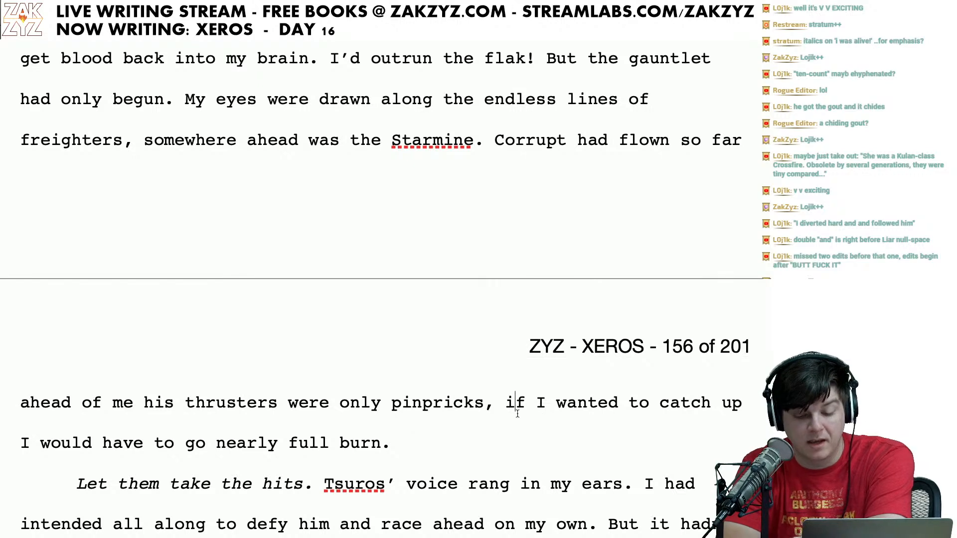
key("Down")
key("Left")
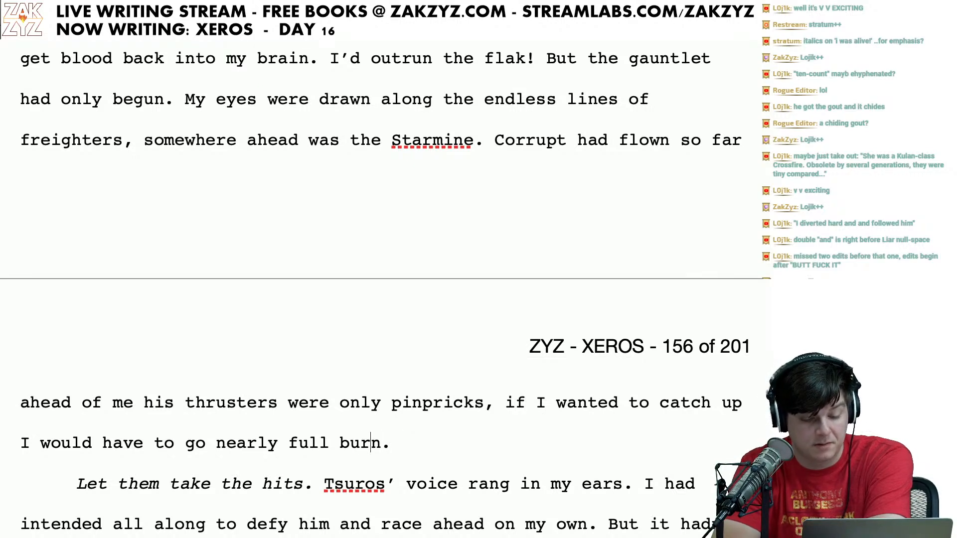
left_click(495, 405)
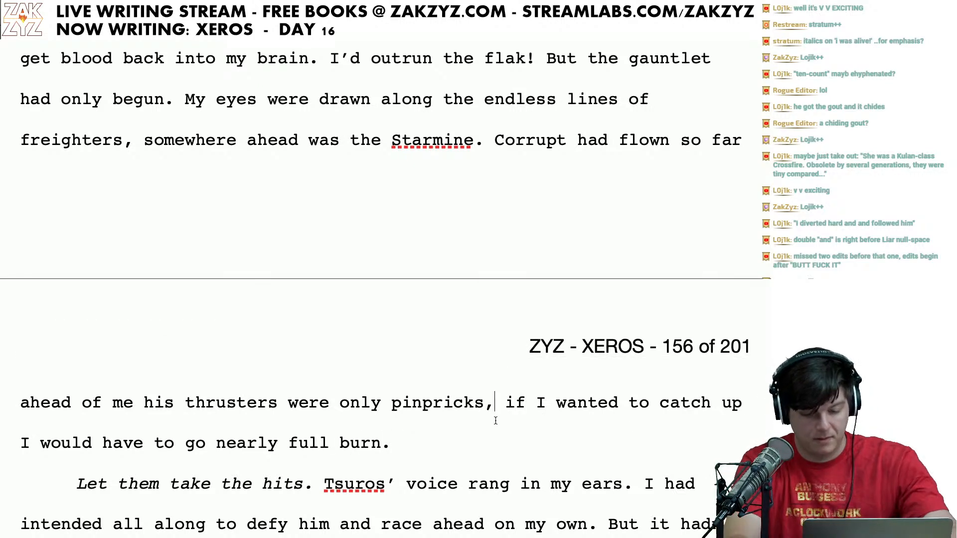
key("BackSpace")
type(".")
key("Right")
key("Right")
key("BackSpace")
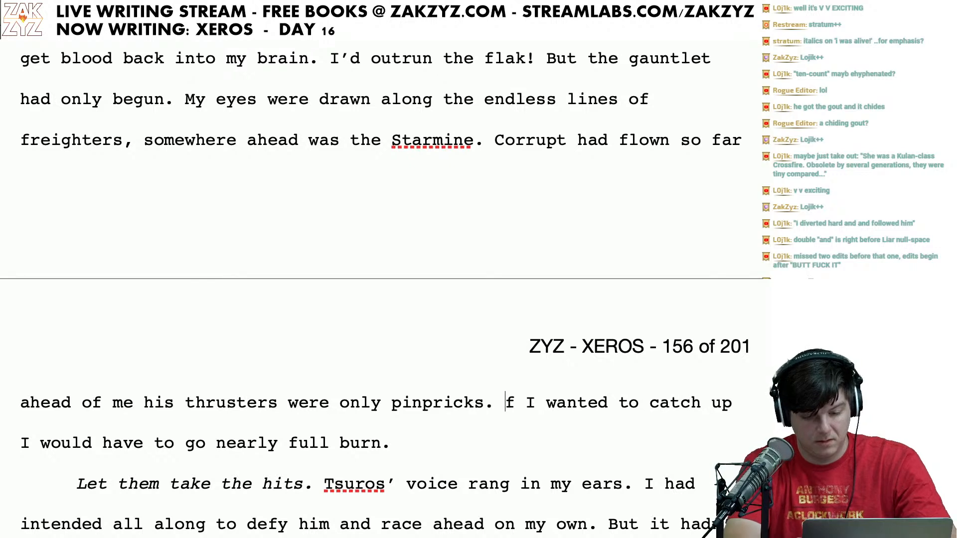
type("I")
Step: Remove "nearly" from the full-burn sentence so its ending reads "I would have to go full burn."
key("Right")
key("Down")
key("Left")
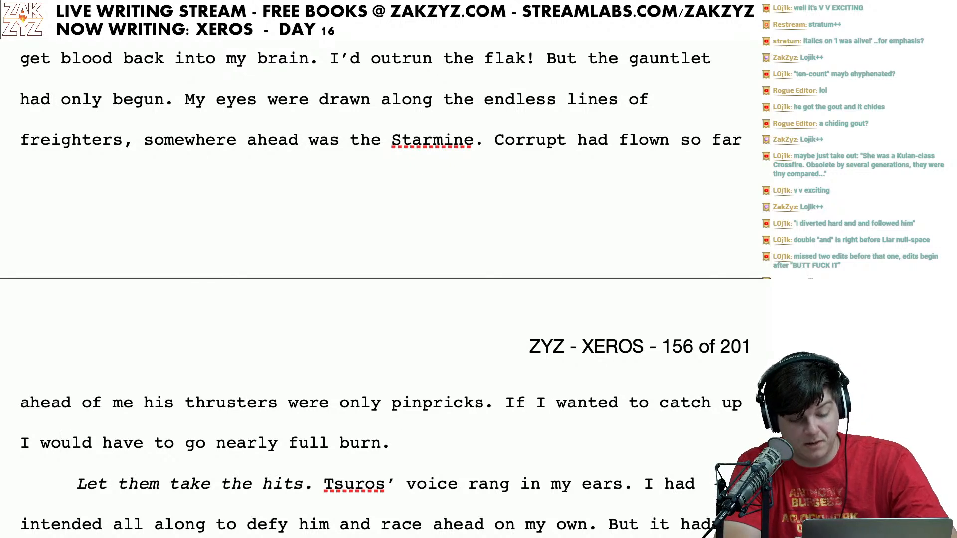
key("Right")
key("Right")
key("Right")
key("Right")
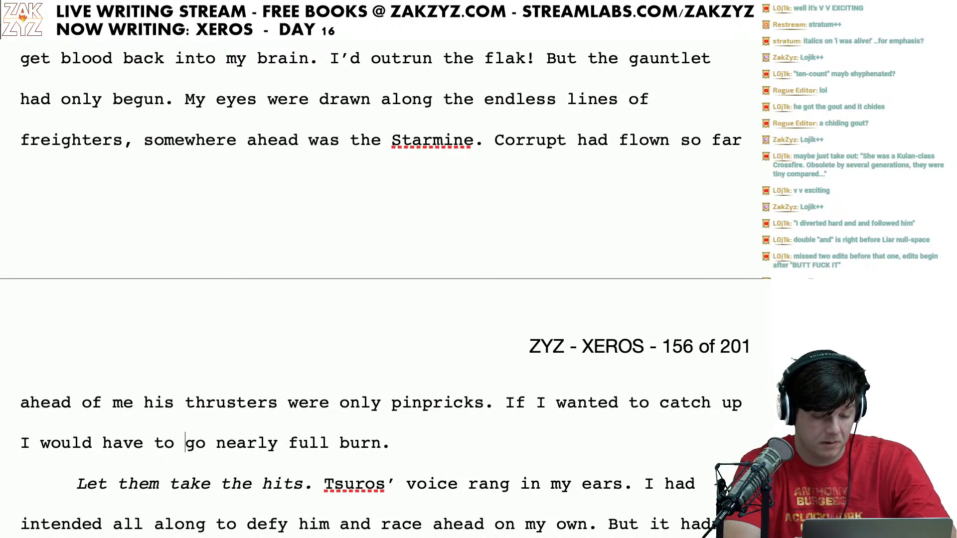
key("BackSpace")
key("BackSpace")
key("BackSpace")
key("BackSpace")
key("BackSpace")
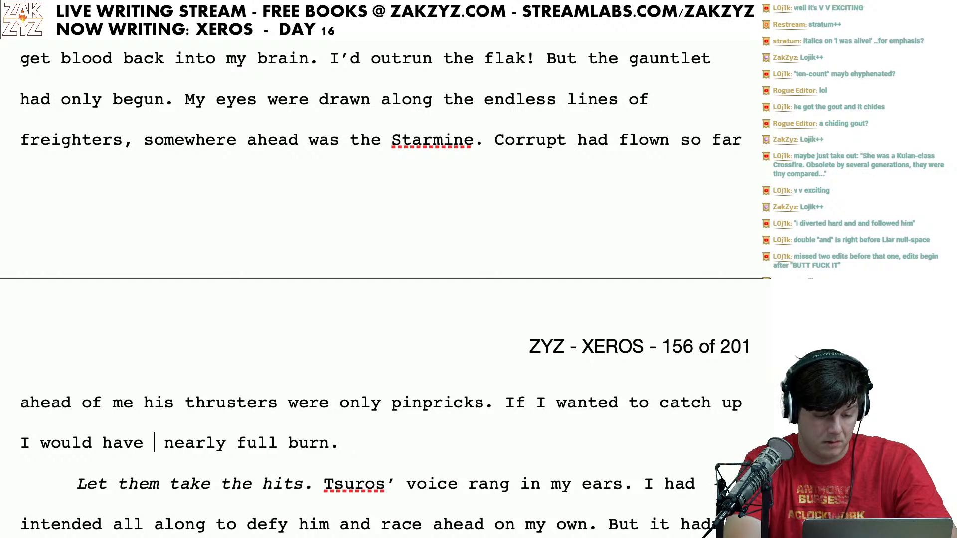
key("BackSpace")
key("BackSpace")
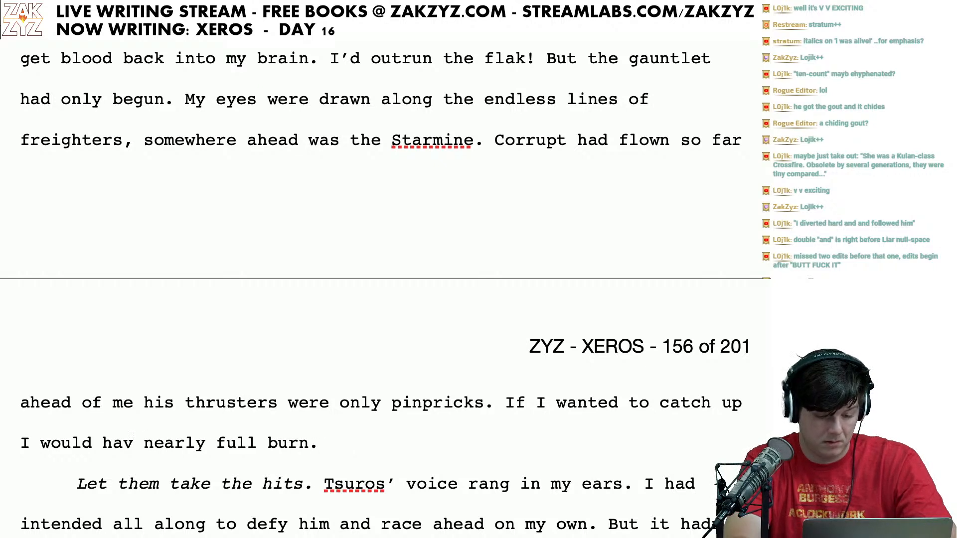
type("e to go f")
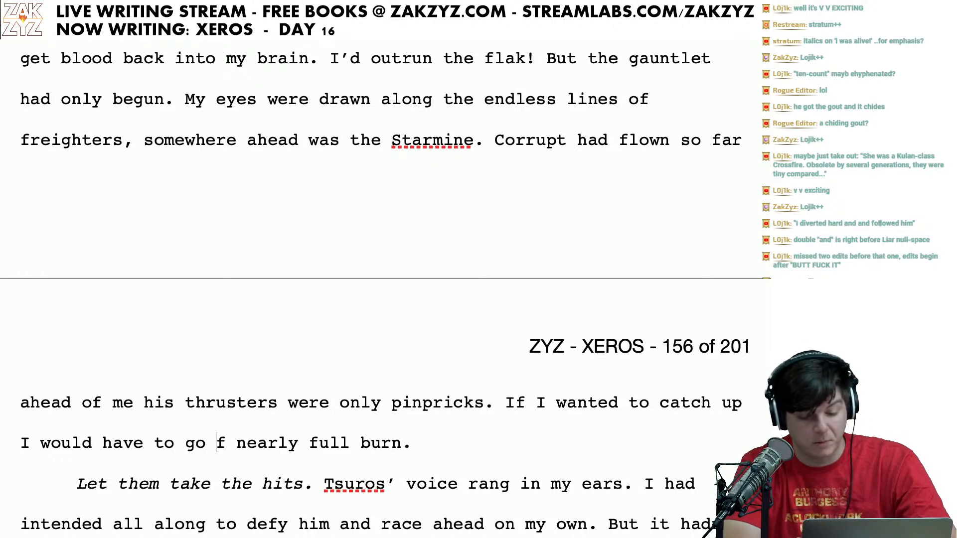
key("shift+Right")
key("shift+Right")
key("shift+Right")
key("shift+Right")
key("shift+Right")
key("shift+Right")
key("shift+Right")
key("shift+Right")
key("shift+Right")
key("BackSpace")
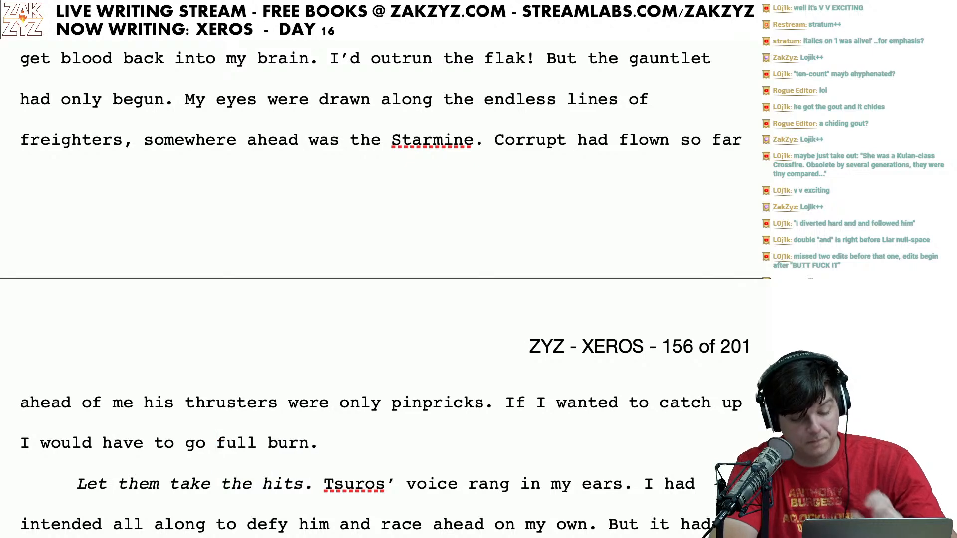
Step: Start a new paragraph at "I had intended all along", after the sentence about Tsuros' voice
scroll(531, 356, "down", 3)
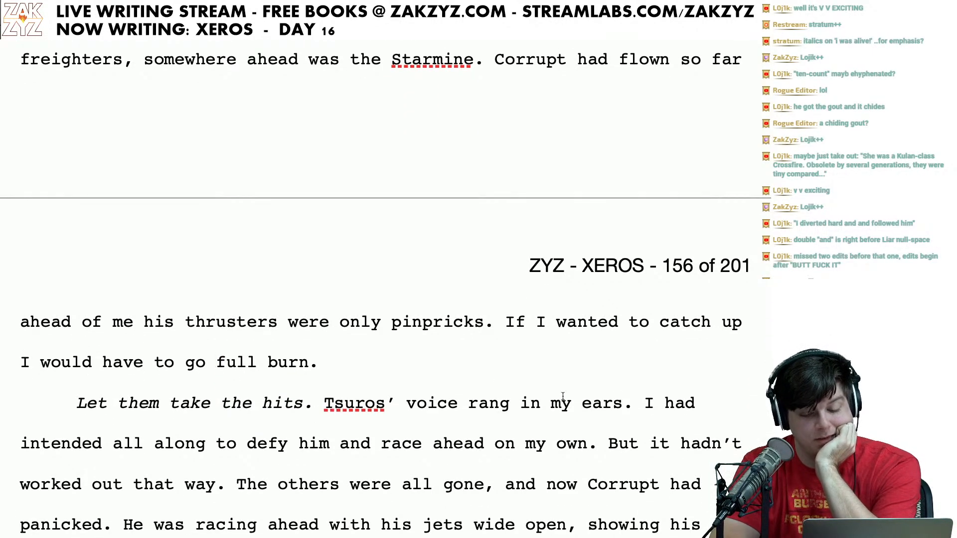
key("Down")
key("Left")
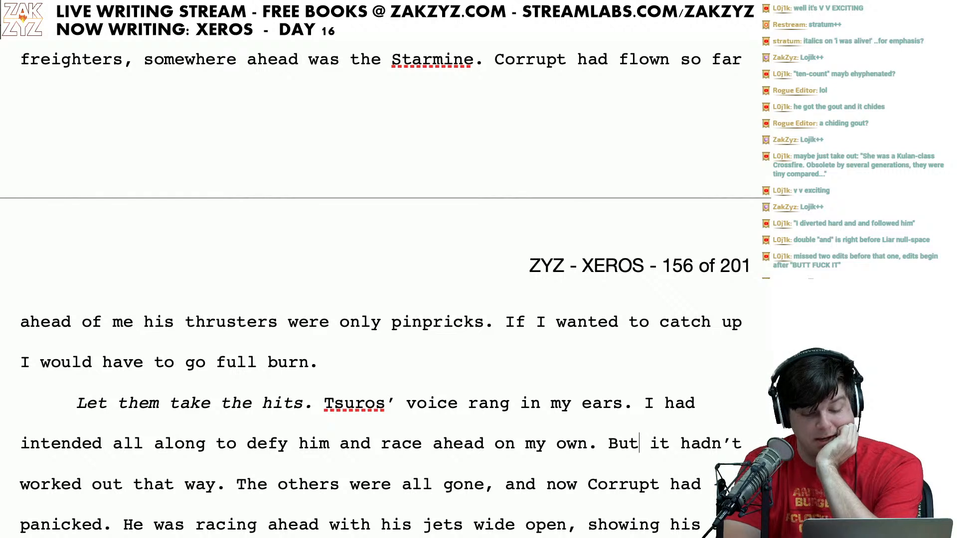
key("Return")
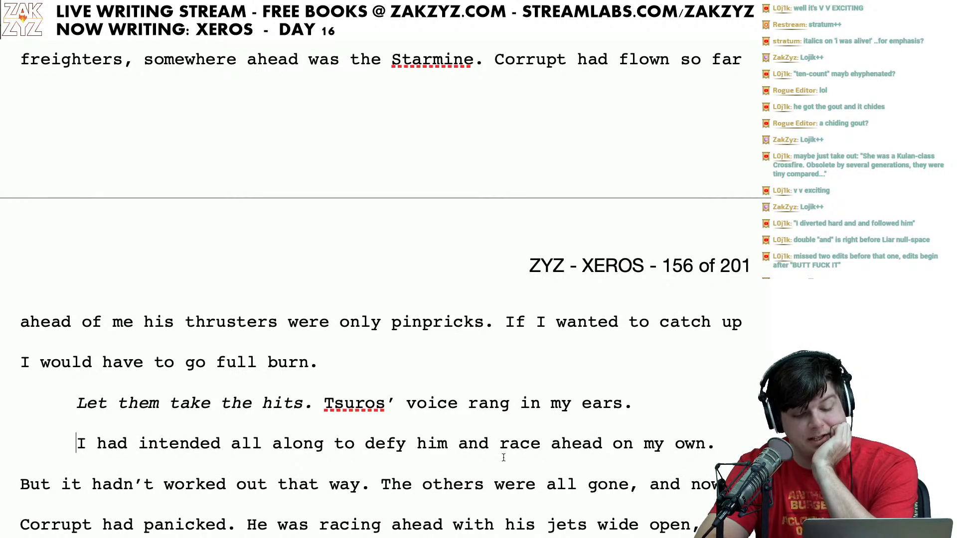
Step: Add a comma after "If I wanted to catch up" in the full-burn sentence
key("Right")
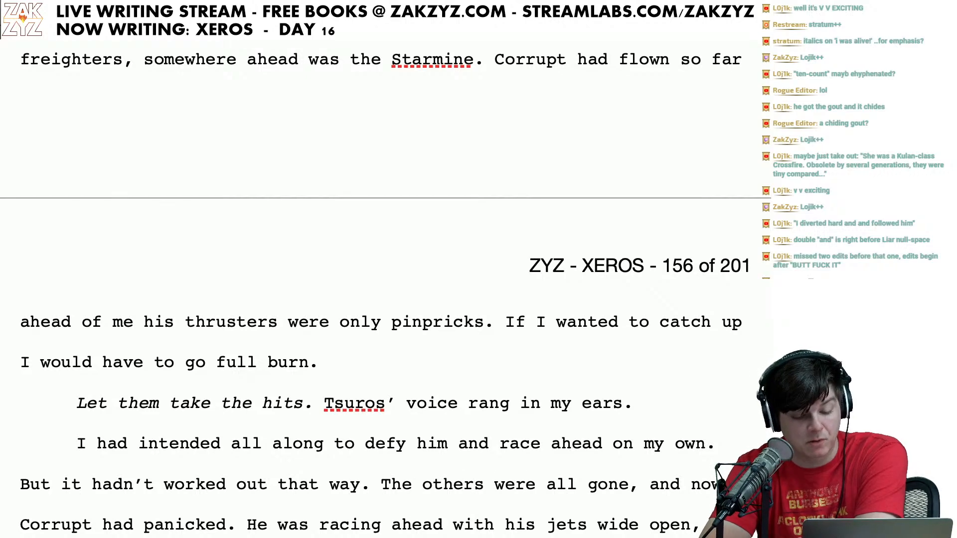
key("Down")
scroll(386, 307, "down", 2)
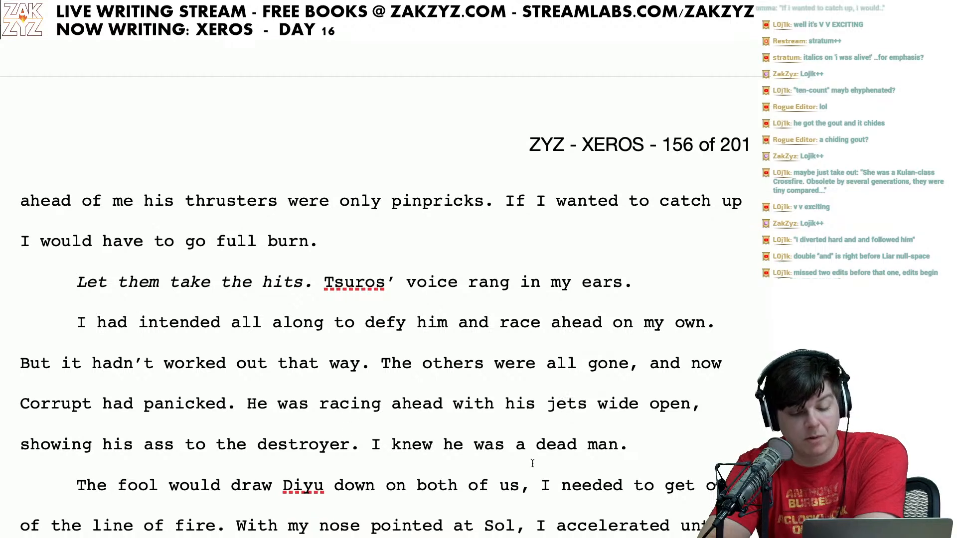
left_click(389, 413)
key("Right")
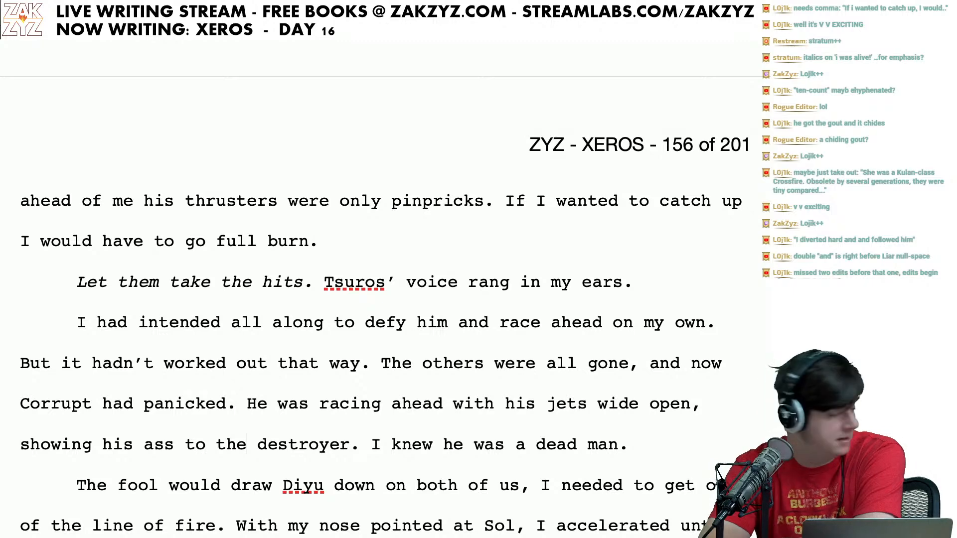
scroll(386, 306, "up", 1)
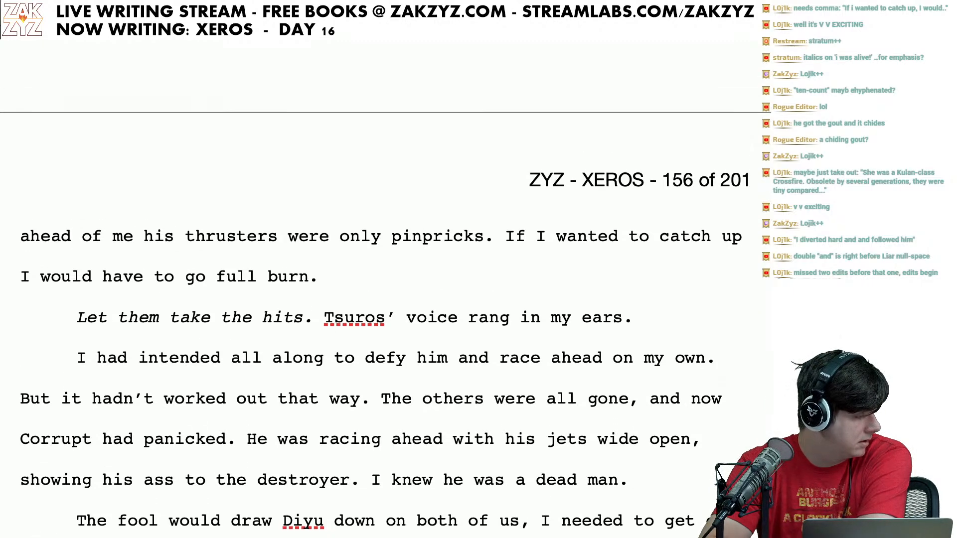
scroll(385, 307, "up", 2)
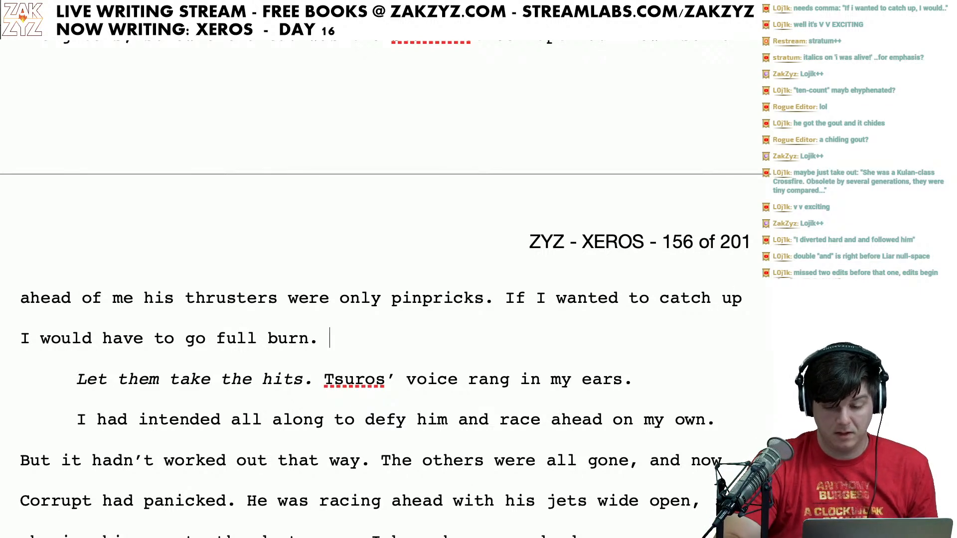
left_click(745, 298)
type(",")
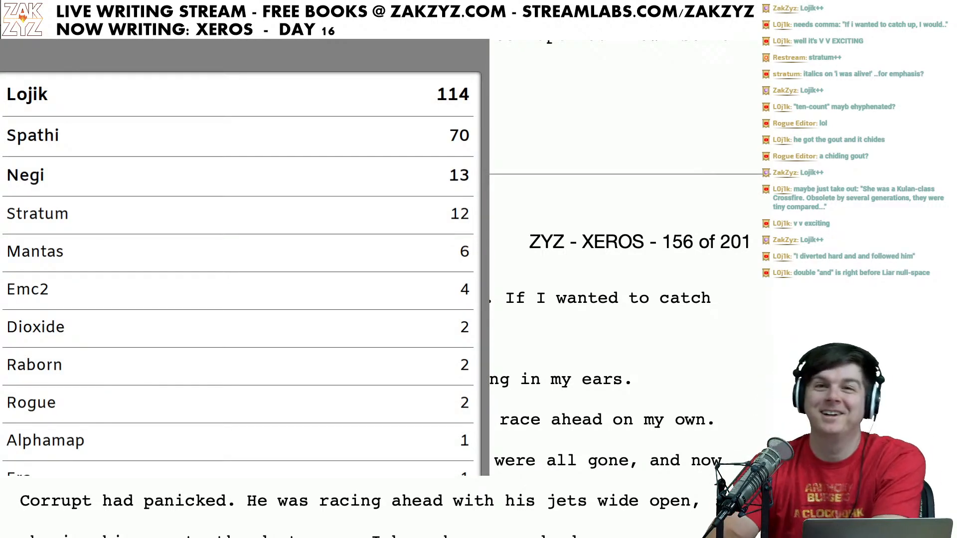
Step: Replace the comma after "The fool would draw Diyu down on both of us" with a period
scroll(379, 299, "down", 1)
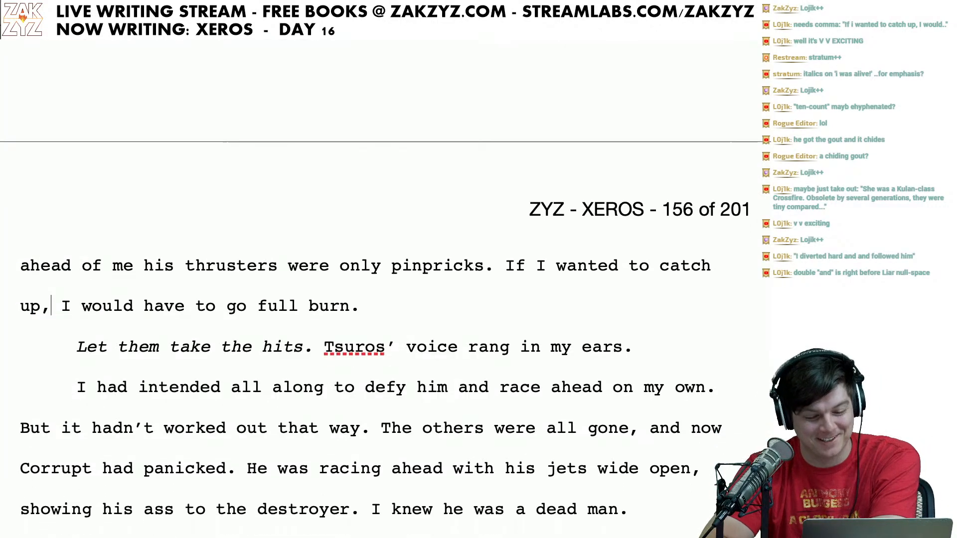
left_click(548, 428)
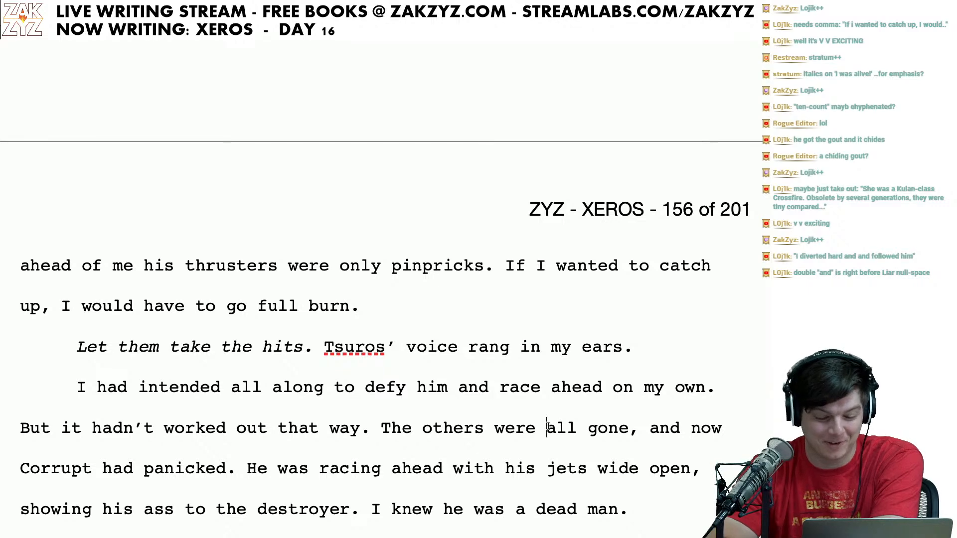
scroll(548, 426, "down", 2)
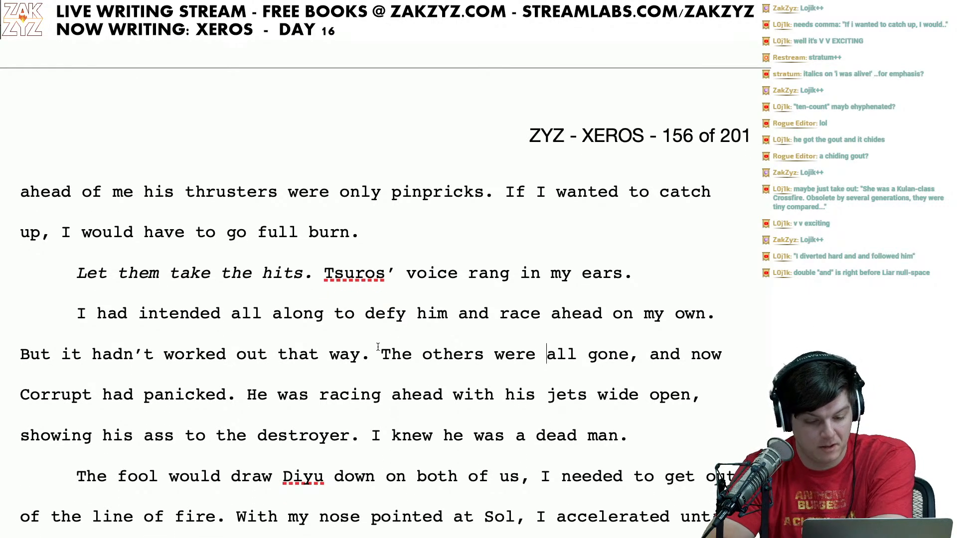
scroll(285, 422, "down", 1)
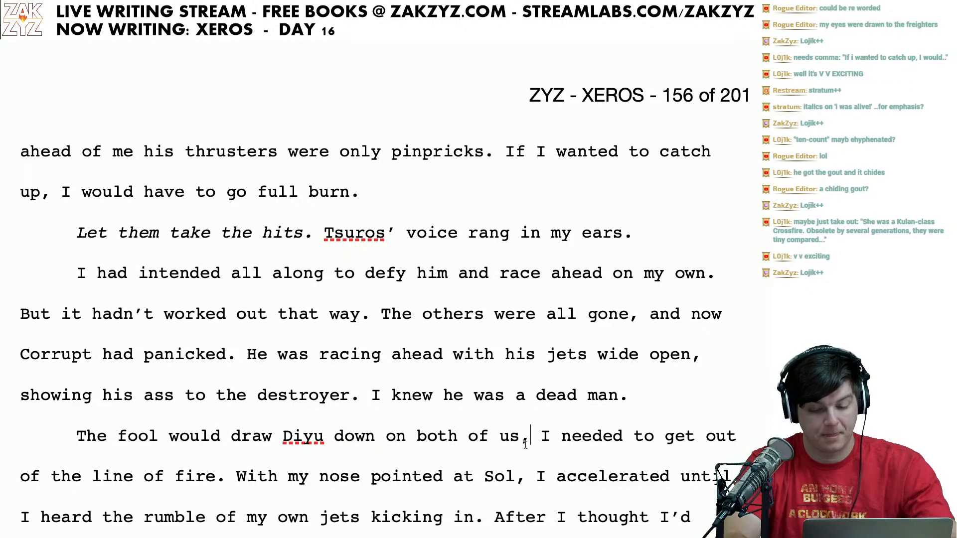
key("BackSpace")
type(".")
key("Right")
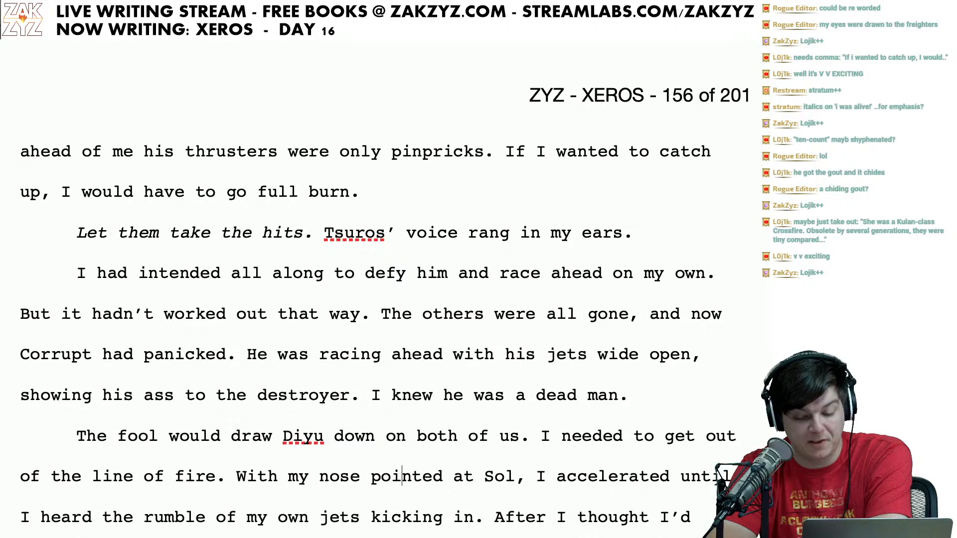
Step: Start a new paragraph at "After I thought I'd burned long enough", following the sentence about the jets kicking in
key("Right")
key("Right")
key("Down")
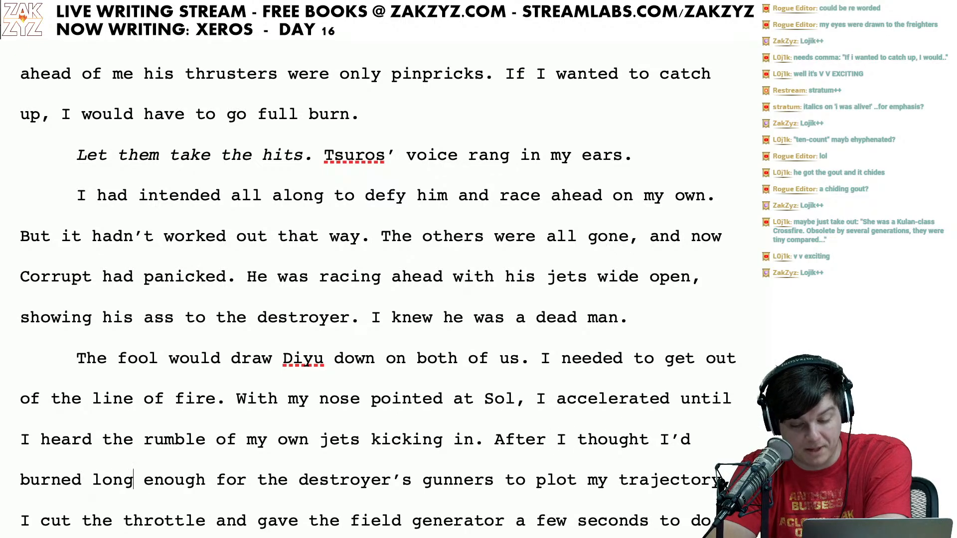
key("Right")
key("Right")
key("Right")
key("Right")
key("Down")
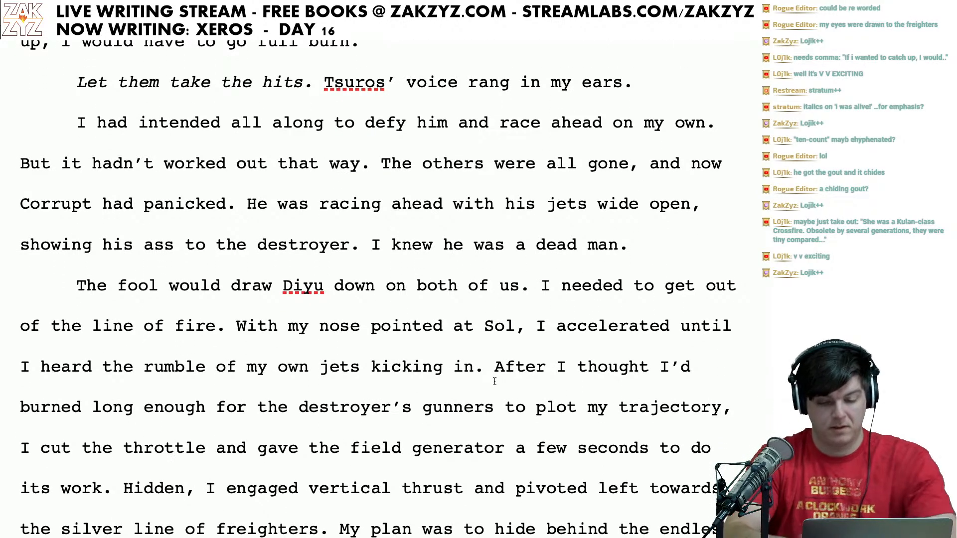
key("Return")
Step: Begin a new sentence after "my own jets kicking in." with "I burned long enough that I hoped the"
key("Left")
type("I b")
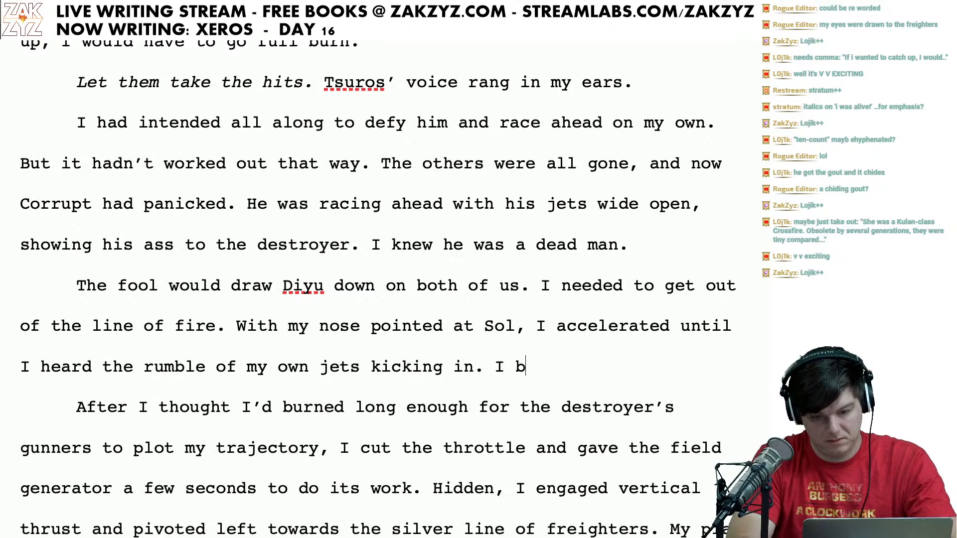
type("urned long eno")
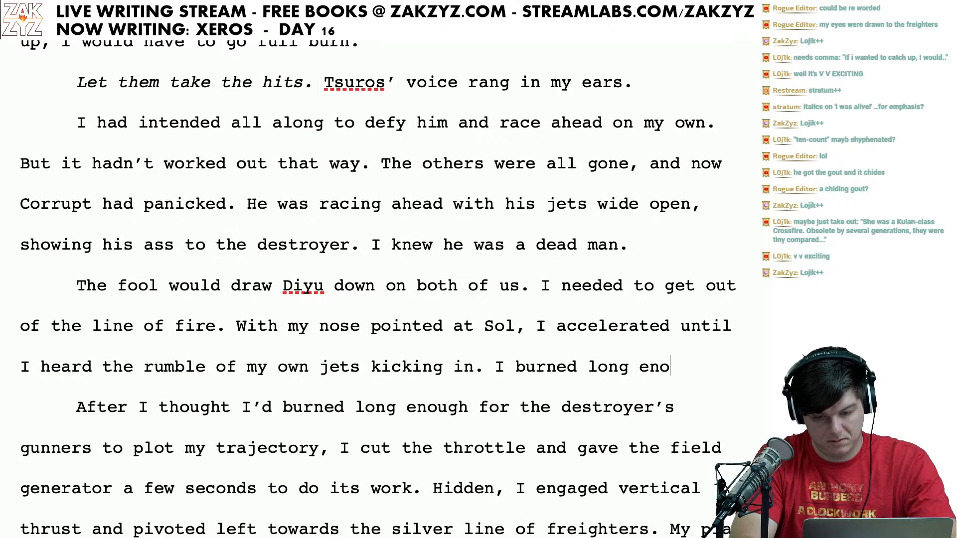
type("ugh that I")
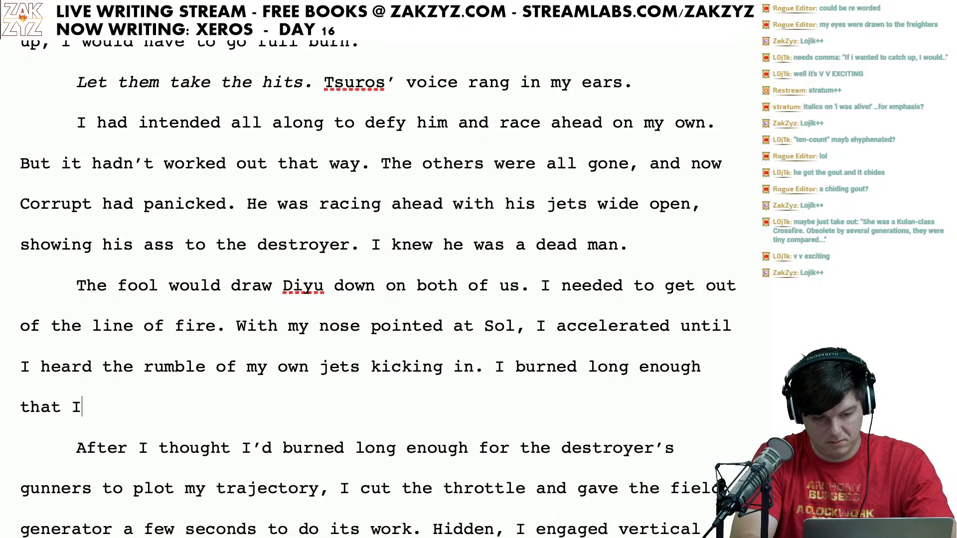
type(" hoped the")
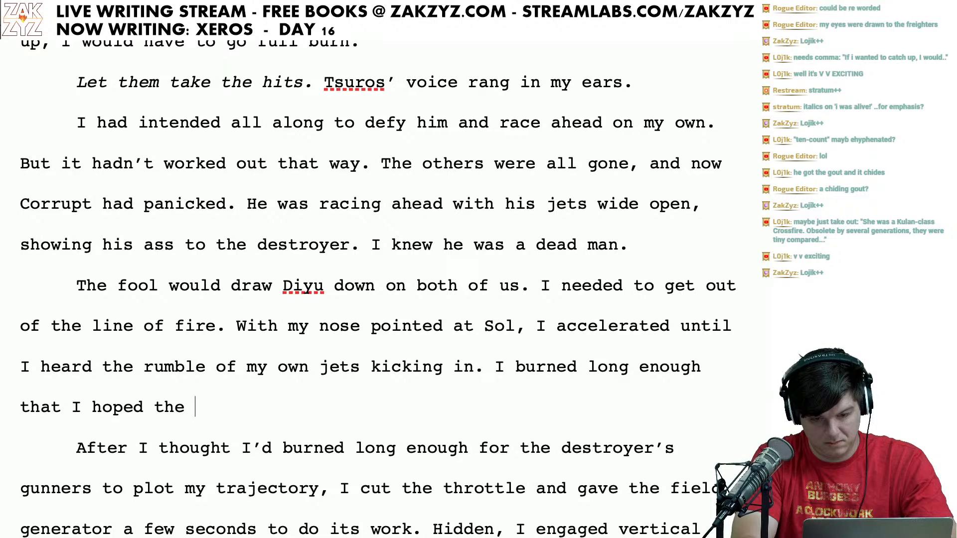
Step: Cut the draft sentence back to "I burned" and continue it with "for a few seconds,"
key("BackSpace")
key("BackSpace")
key("BackSpace")
key("BackSpace")
key("BackSpace")
key("BackSpace")
key("BackSpace")
key("BackSpace")
key("BackSpace")
key("BackSpace")
key("BackSpace")
key("BackSpace")
key("BackSpace")
key("BackSpace")
key("BackSpace")
key("BackSpace")
key("BackSpace")
key("BackSpace")
key("BackSpace")
key("BackSpace")
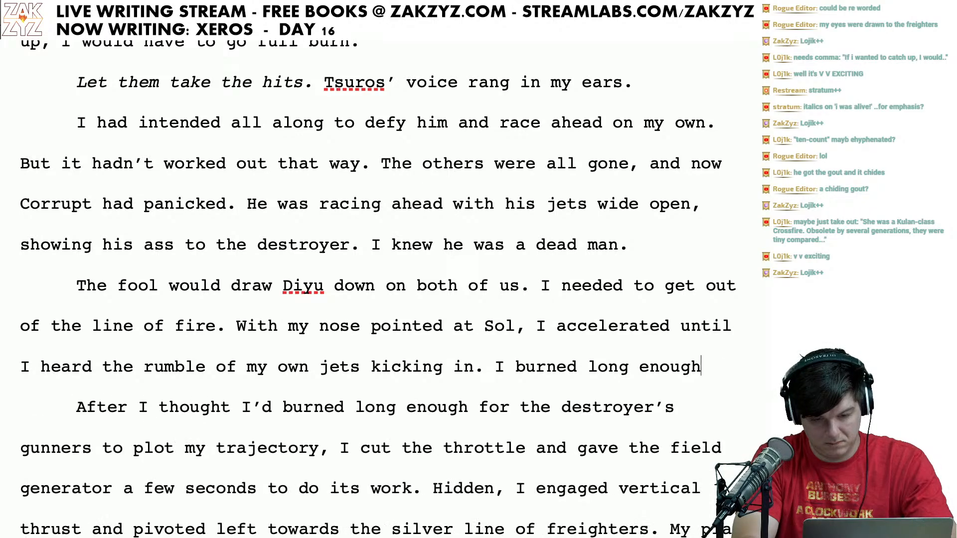
key("BackSpace")
key("BackSpace")
key("BackSpace")
key("BackSpace")
key("BackSpace")
type("for ")
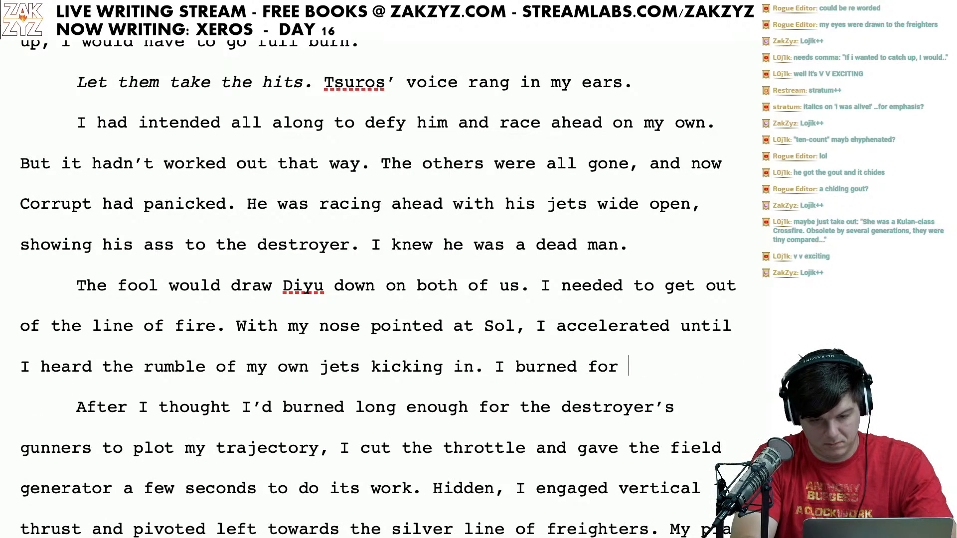
type("a few second")
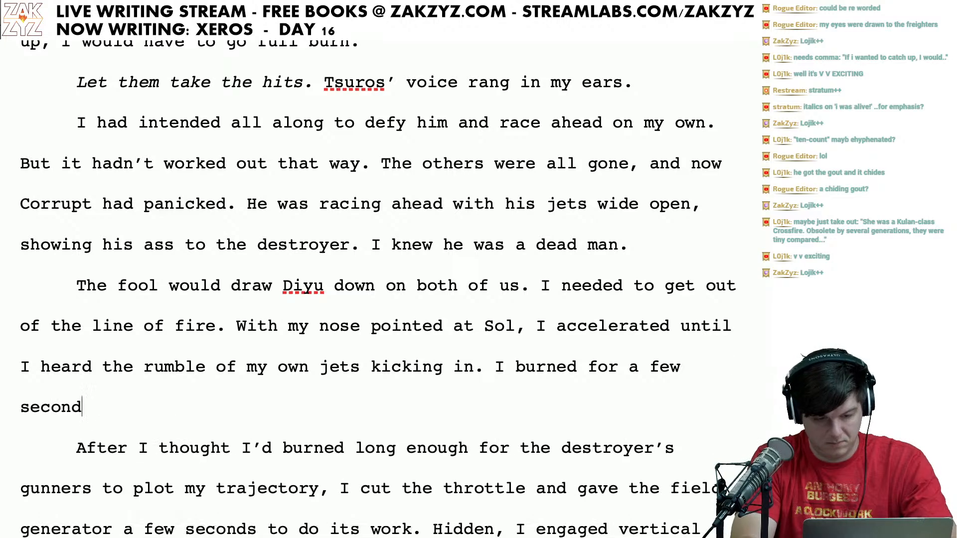
type("s, ho")
key("BackSpace")
key("BackSpace")
Step: Finish the burn sentence with "giving the destroyer's gunners time to plot my trajectory." and start a new paragraph after it
type("gi")
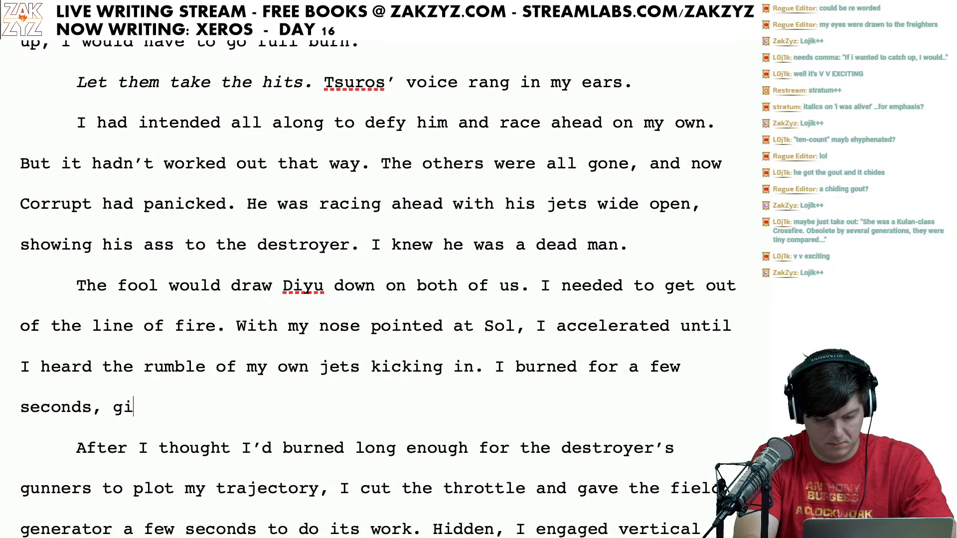
type("ving the destor")
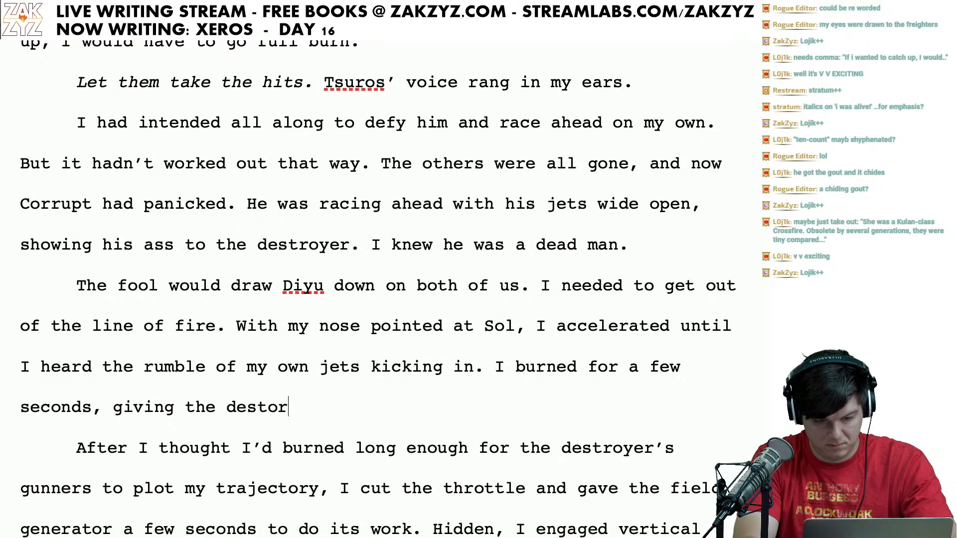
key("BackSpace")
key("BackSpace")
type("royere")
key("BackSpace")
key("BackSpace")
key("BackSpace")
key("BackSpace")
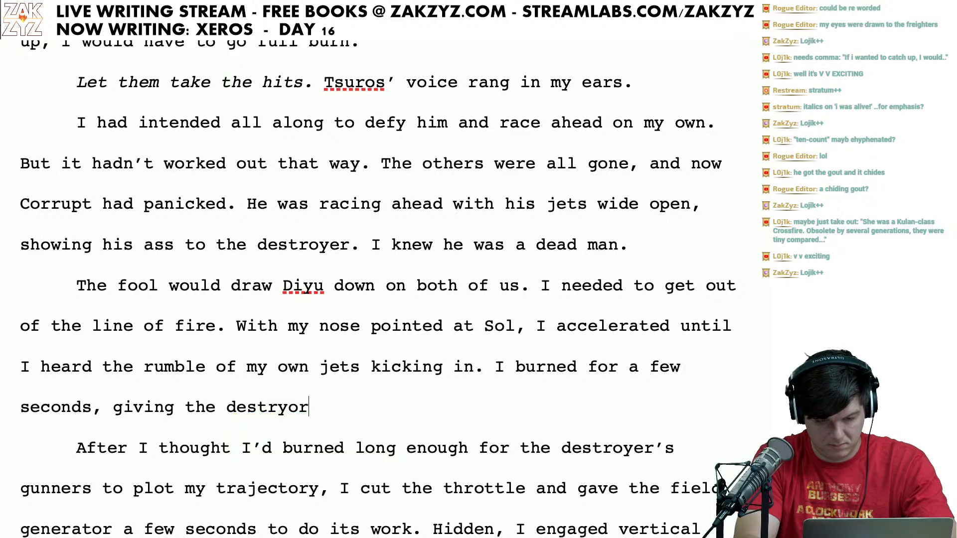
type("yer's gunners time ")
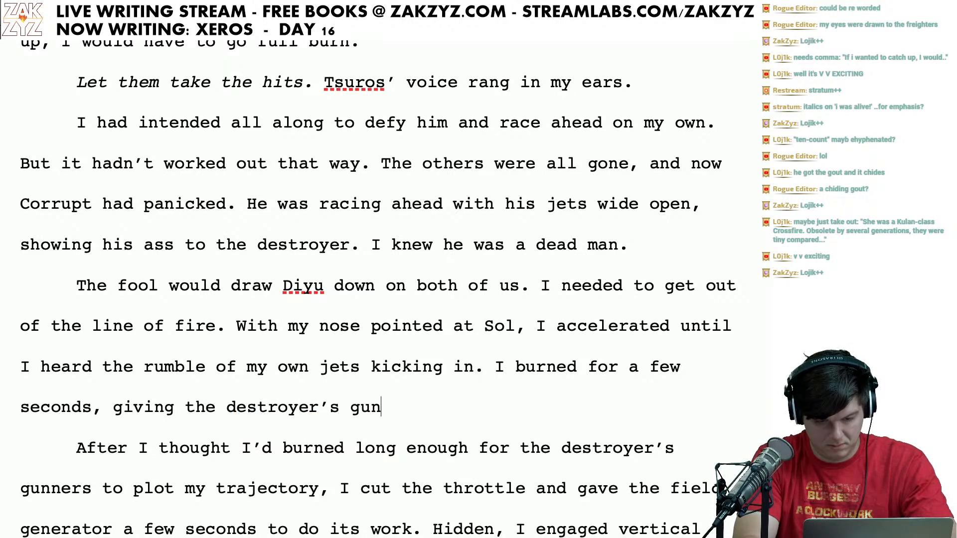
type("to pr")
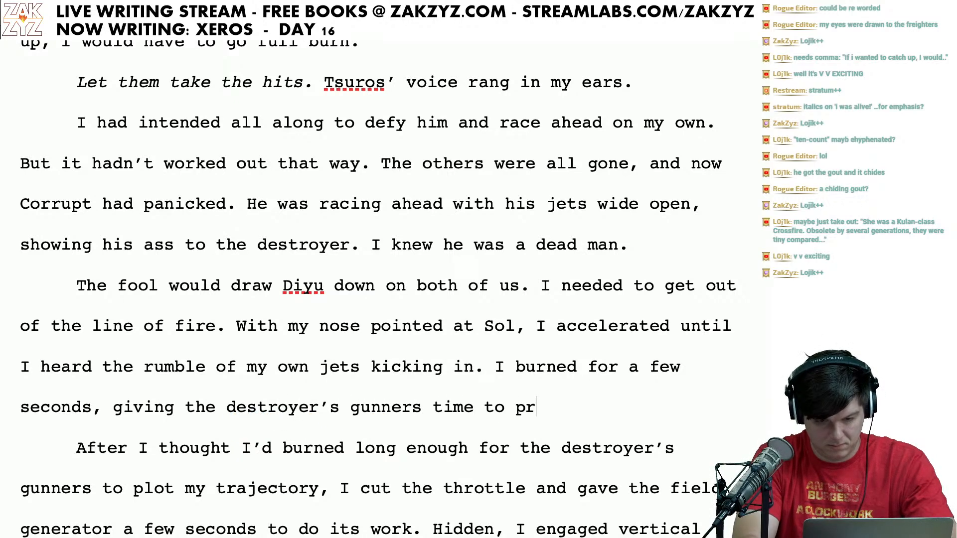
key("BackSpace")
type("lot my tra")
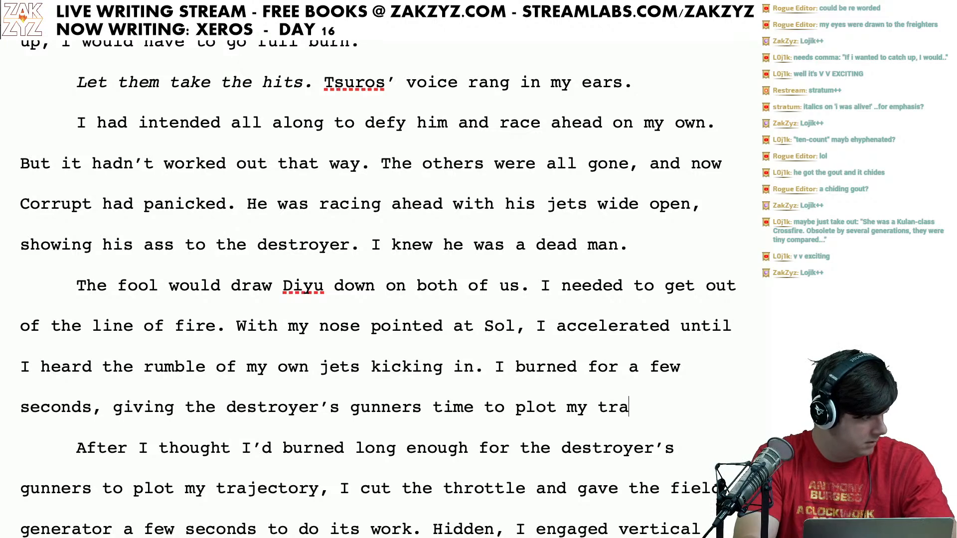
type("jectory.")
key("Return")
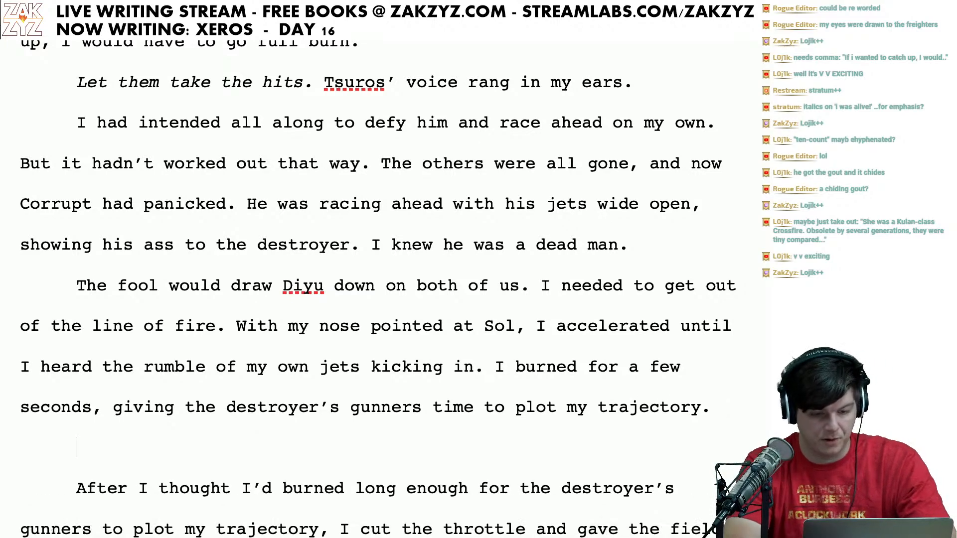
Step: Replace "My eyes were drawn" with "I was racing along" in the sentence about the endless lines of freighters
scroll(379, 289, "up", 5)
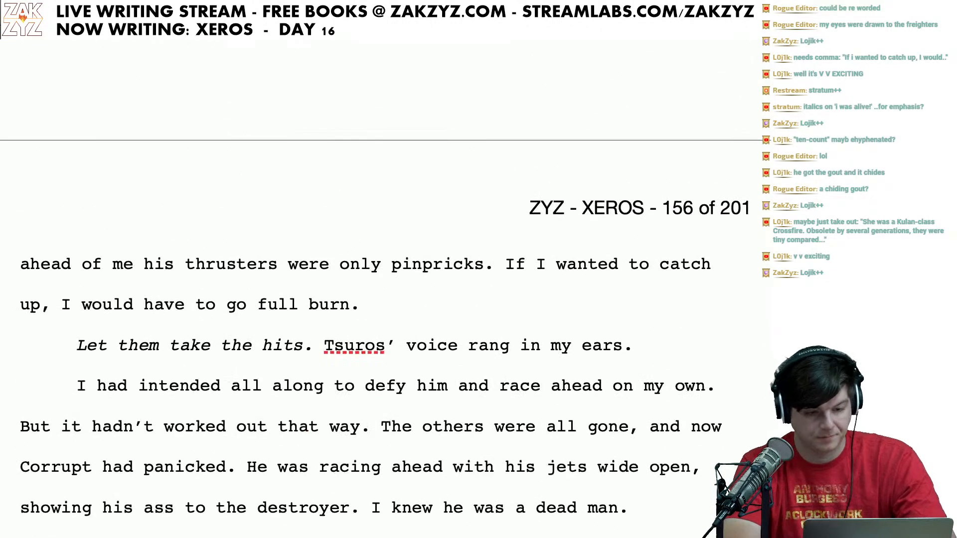
scroll(379, 289, "up", 5)
scroll(493, 344, "up", 2)
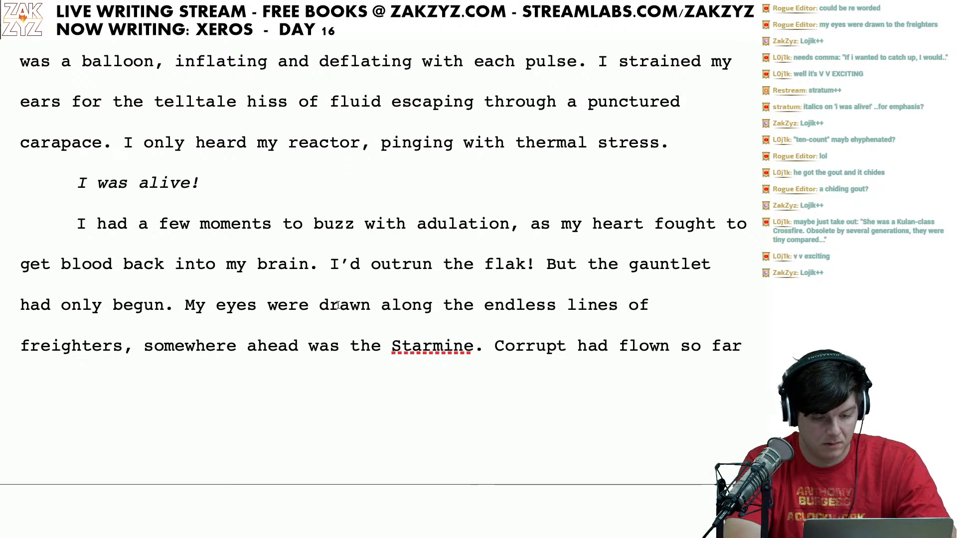
left_click(188, 301)
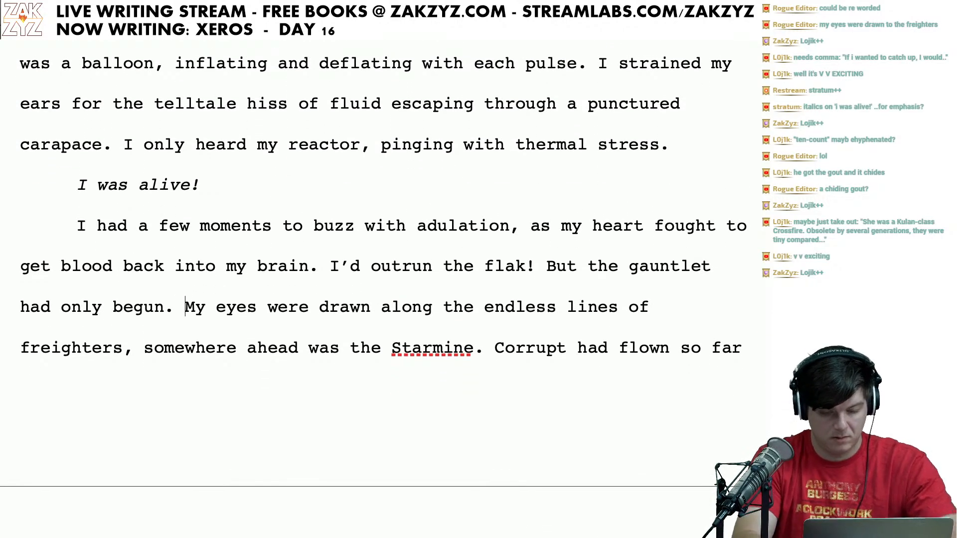
type("I was racing a")
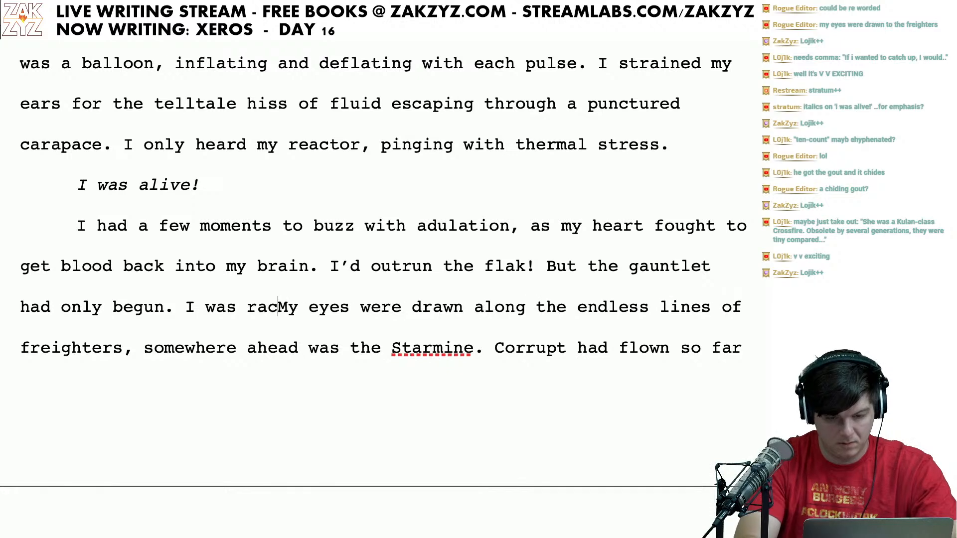
type("long")
key("shift+Right")
key("shift+Right")
key("shift+Right")
key("shift+Right")
key("shift+Right")
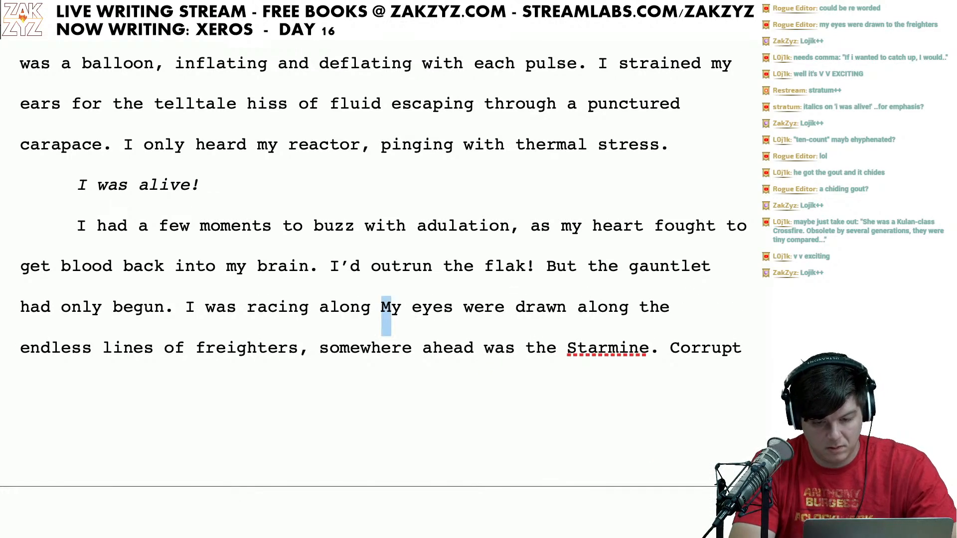
key("shift+Right")
key("shift+Right")
key("shift+Right")
key("shift+Right")
key("shift+Right")
key("shift+Right")
key("shift+Right")
key("shift+Right")
key("shift+Right")
key("shift+Right")
key("shift+Right")
key("shift+Right")
key("shift+Right")
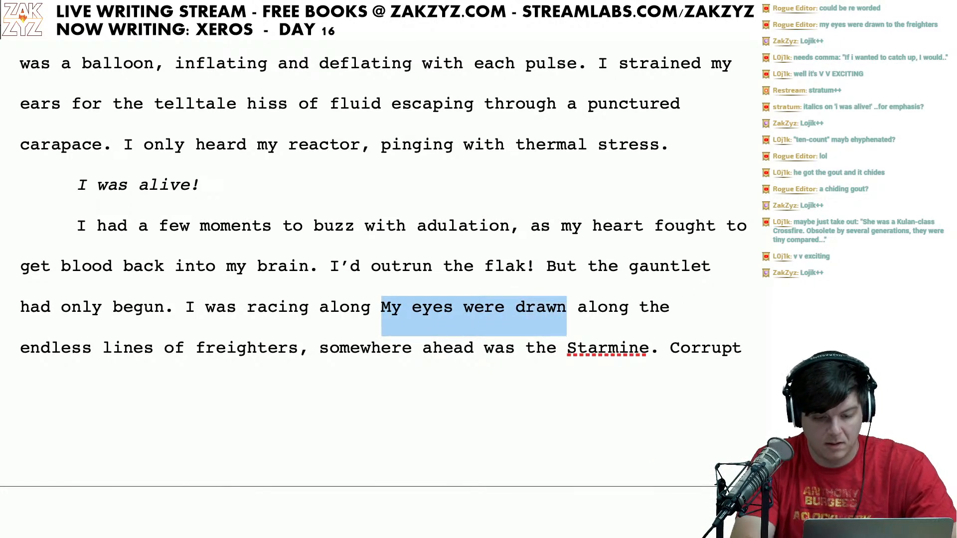
key("BackSpace")
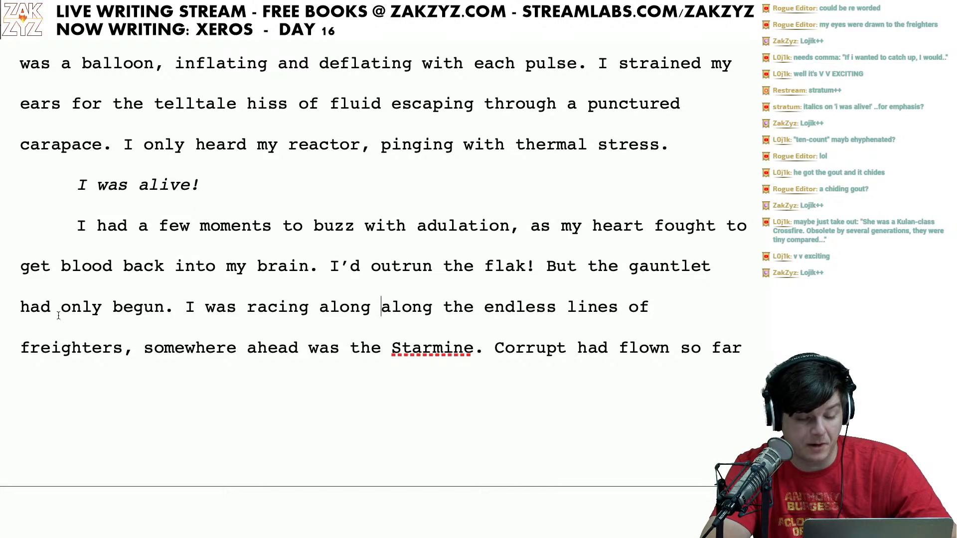
Step: Reread the passage from "I'm not sure if I managed to throttle down" through the new burn sentence
scroll(162, 372, "down", 5)
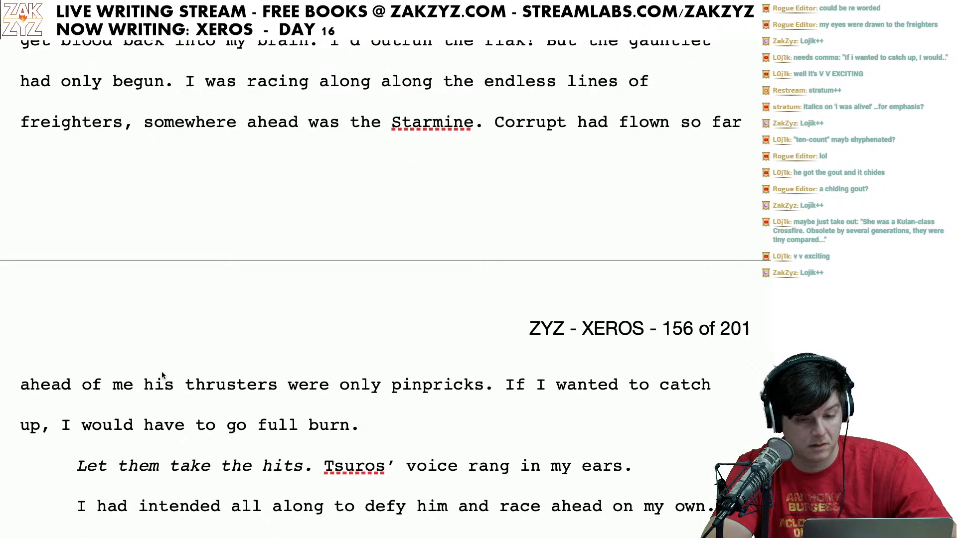
scroll(161, 376, "down", 1)
scroll(161, 372, "up", 10)
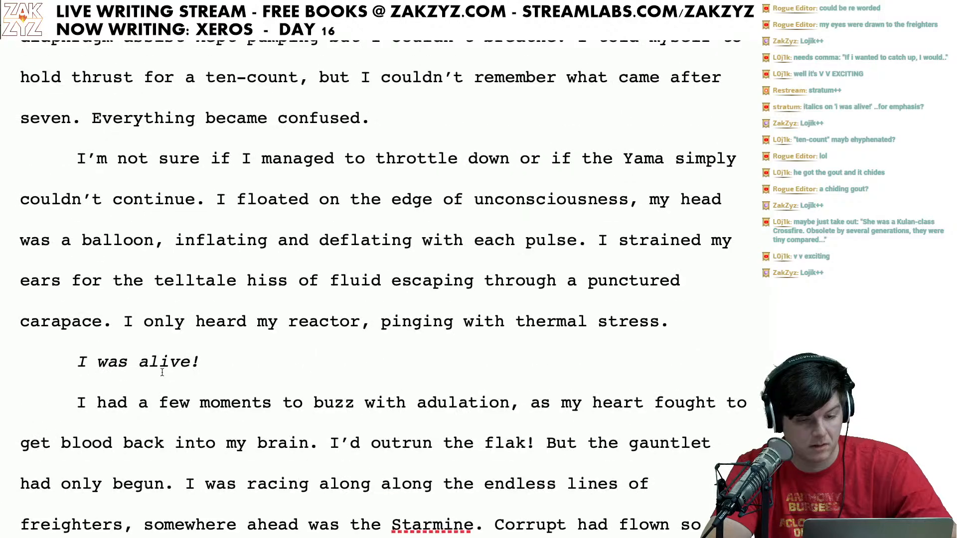
scroll(163, 373, "down", 12)
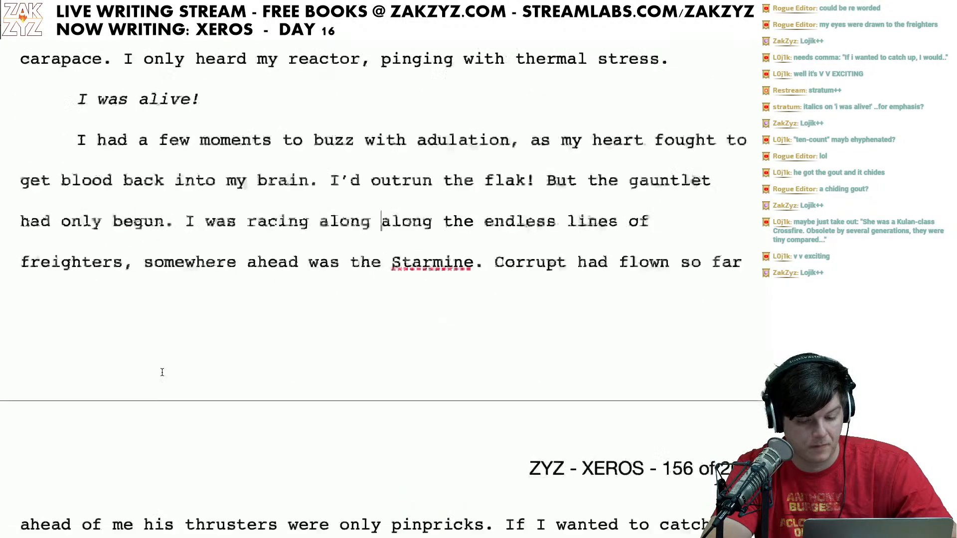
scroll(163, 373, "down", 1)
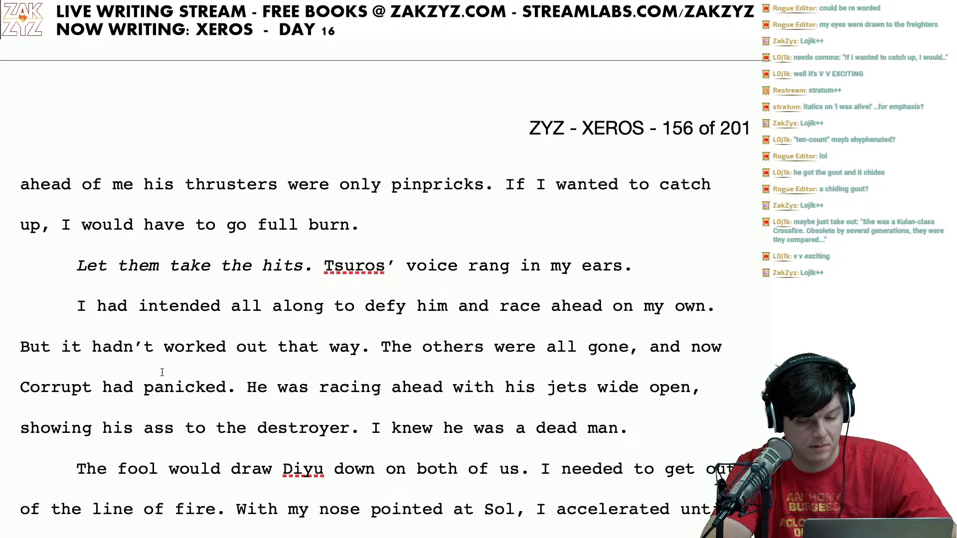
scroll(162, 372, "down", 2)
scroll(162, 372, "down", 3)
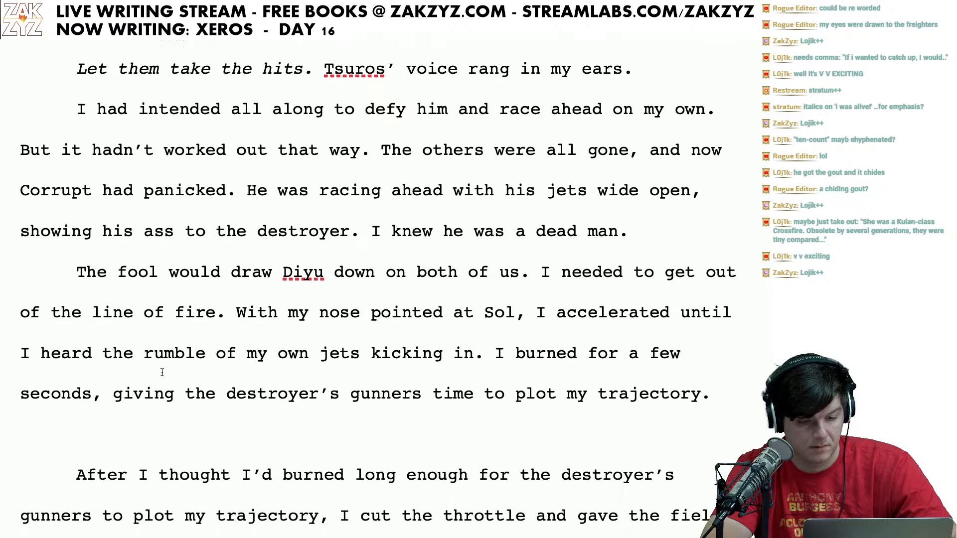
Step: Replace "racing" with "soaring" in the sentence about the endless lines of freighters
scroll(373, 205, "up", 15)
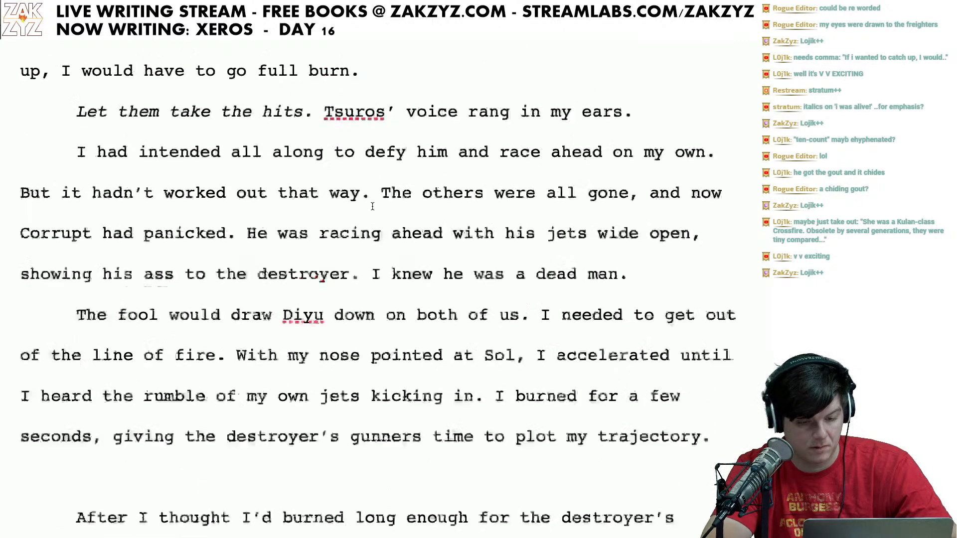
scroll(373, 206, "down", 1)
key("Left")
key("Left")
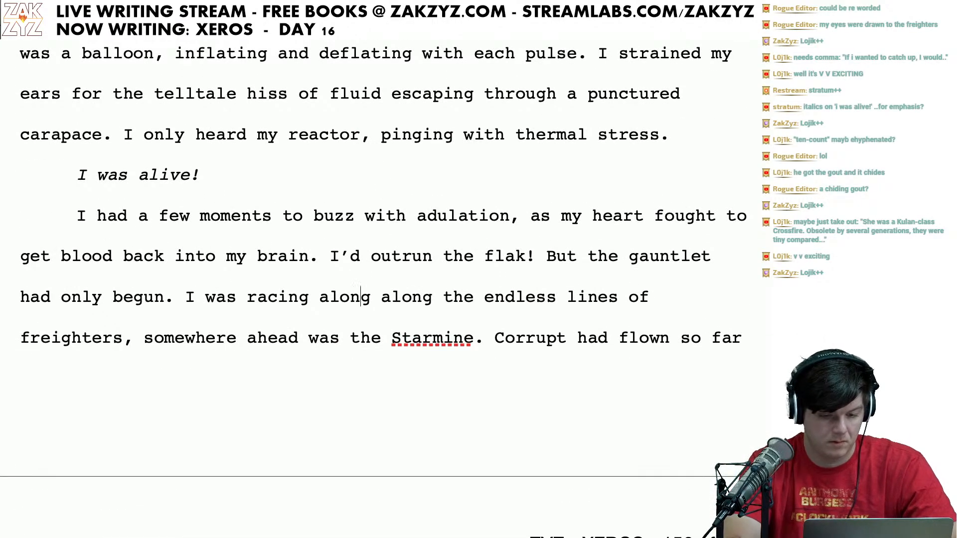
key("BackSpace")
key("BackSpace")
key("BackSpace")
key("BackSpace")
key("BackSpace")
key("BackSpace")
type("soaring")
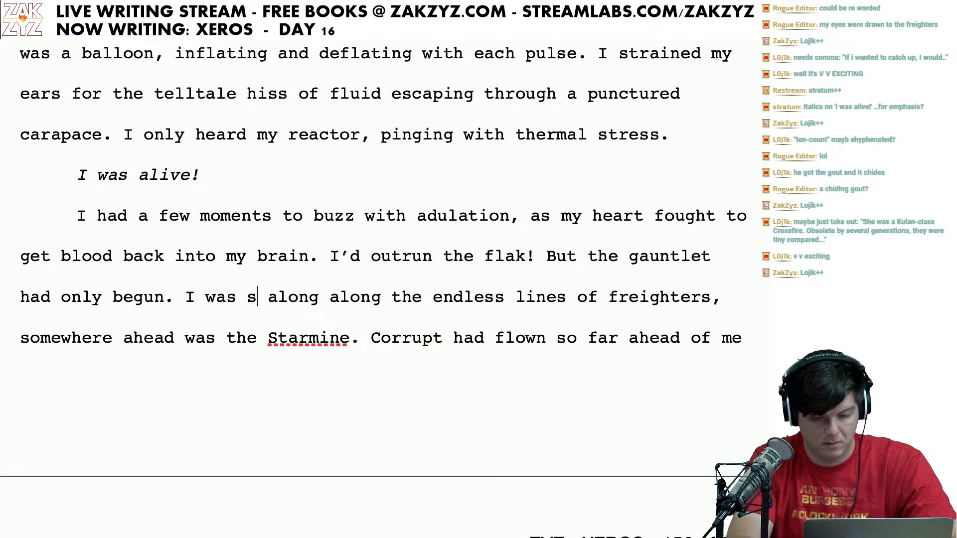
Step: Replace the empty paragraph after "time to plot my trajectory." with a new paragraph beginning "Then I cut throttle,"
scroll(373, 279, "down", 12)
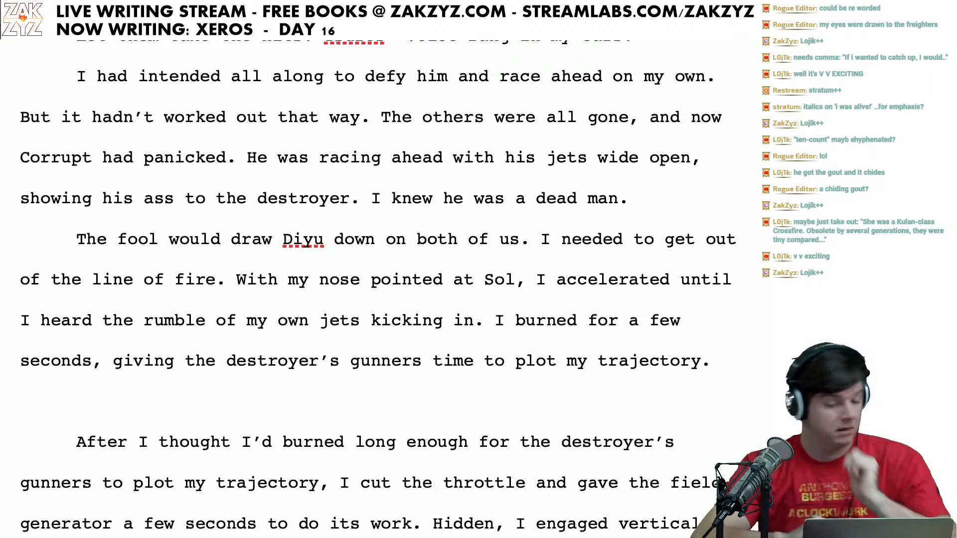
scroll(373, 279, "down", 1)
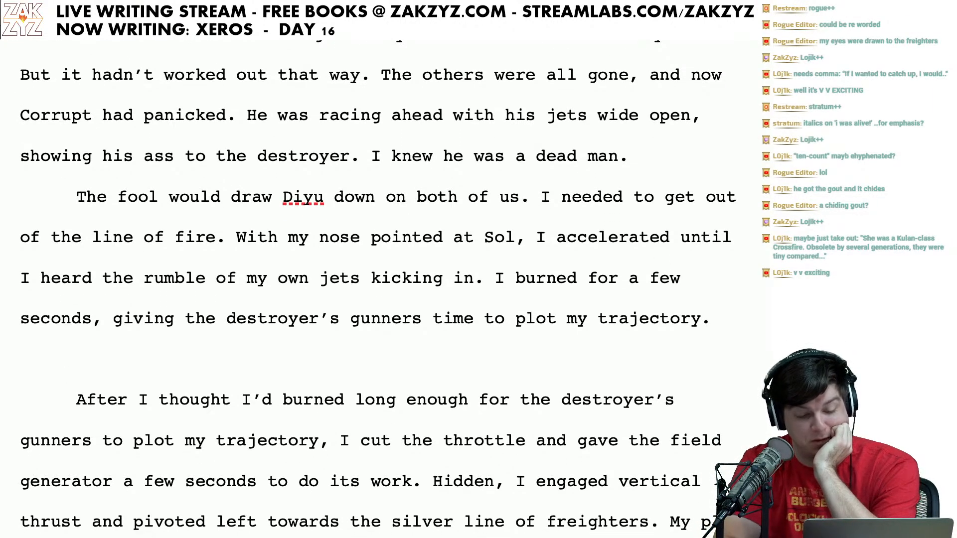
key("BackSpace")
scroll(373, 279, "down", 1)
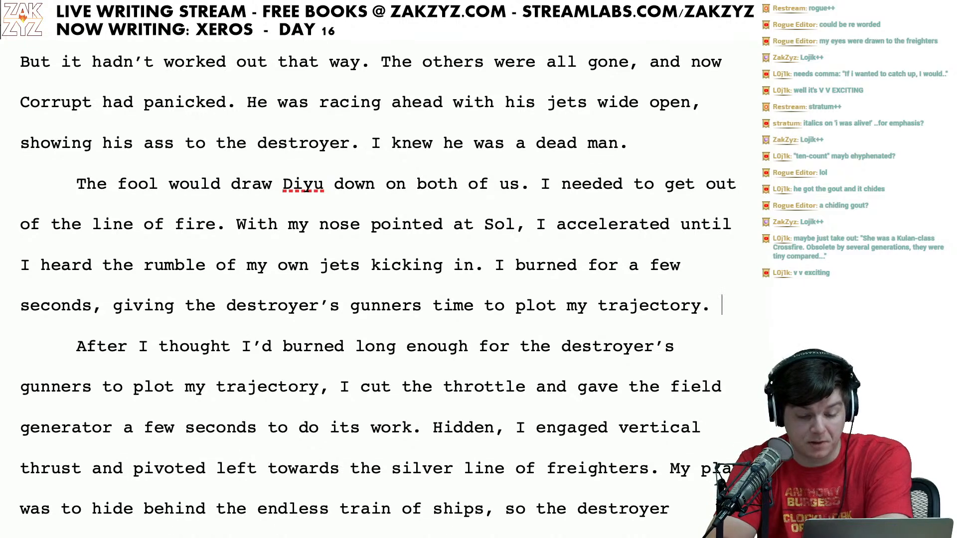
scroll(450, 315, "down", 1)
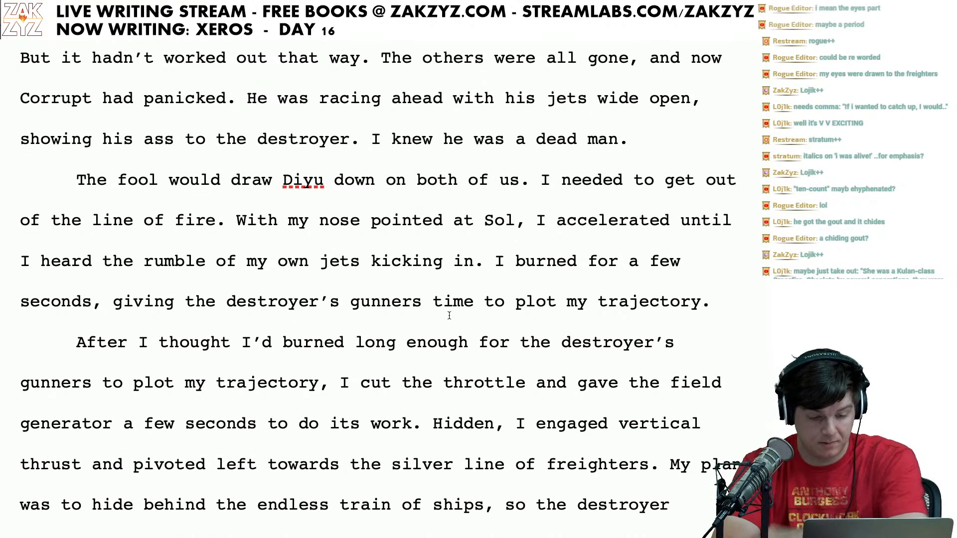
key("Return")
type("Then")
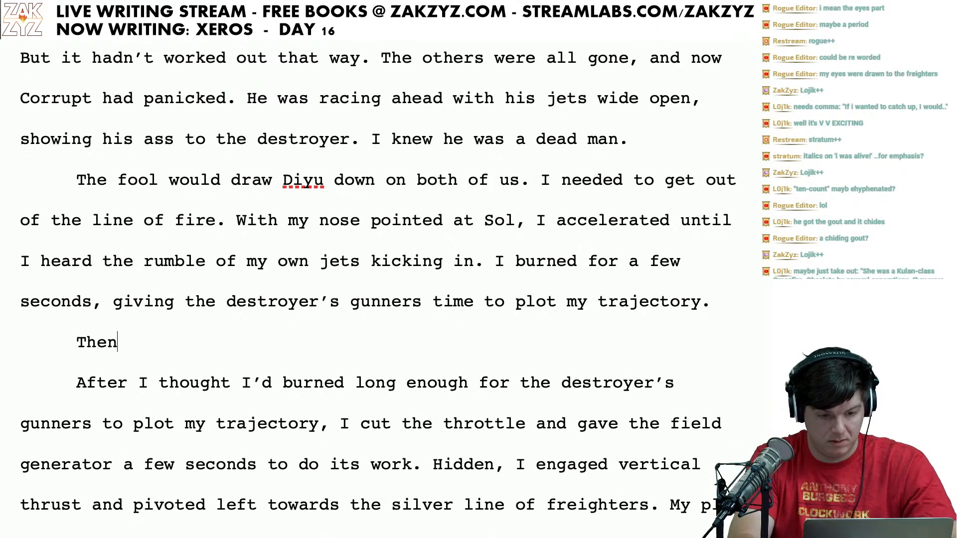
type(" I ga")
key("BackSpace")
key("BackSpace")
type("cu")
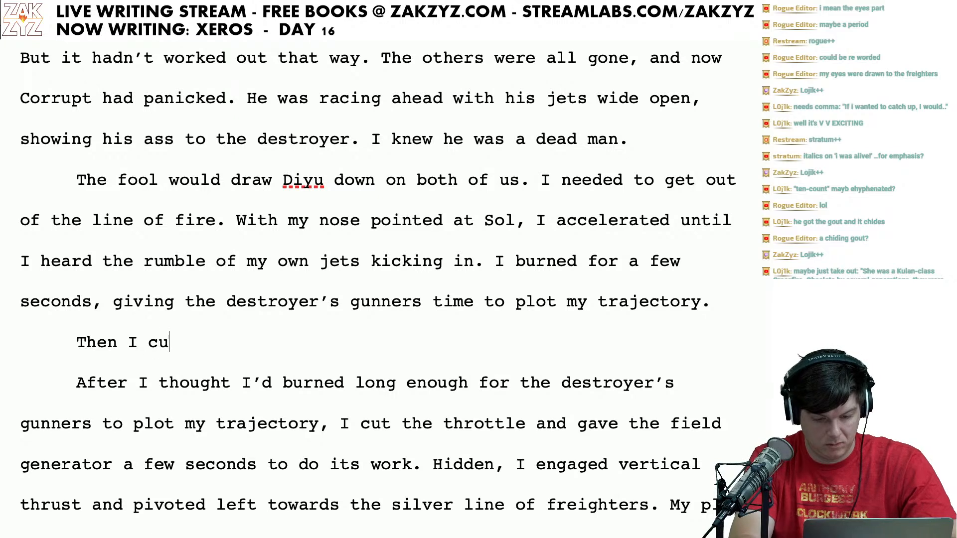
type("t throttle, ")
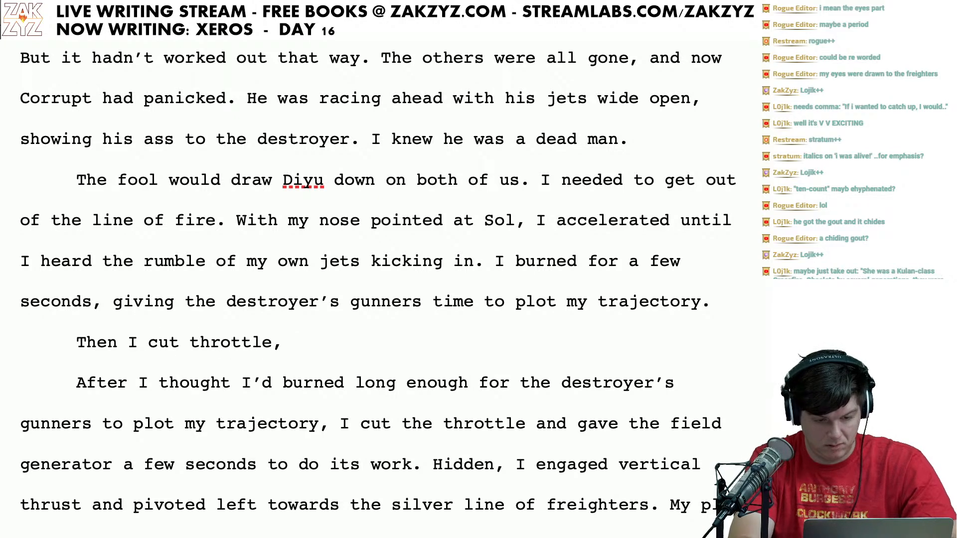
Step: Complete the throttle sentence with "and let the field generator kick in."
type("and ")
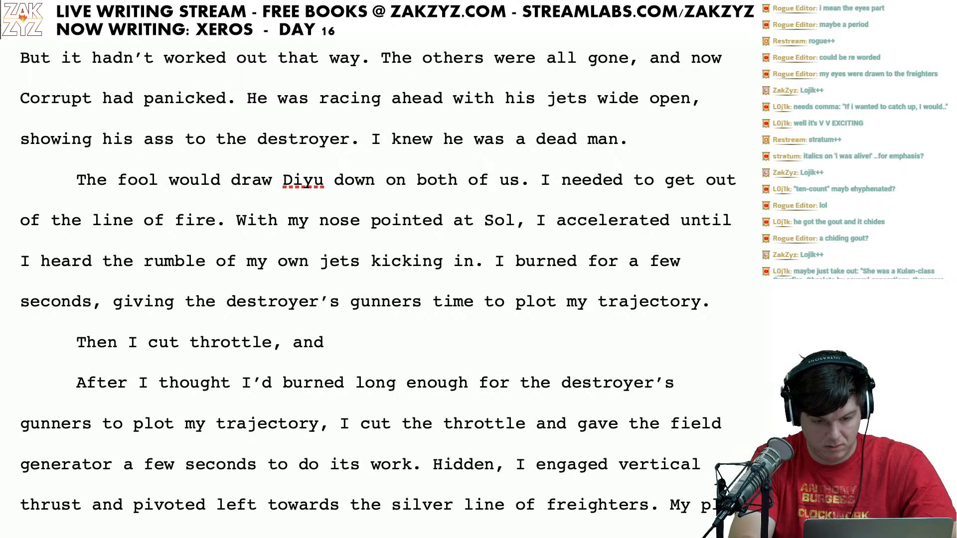
type("g")
key("BackSpace")
type("let the")
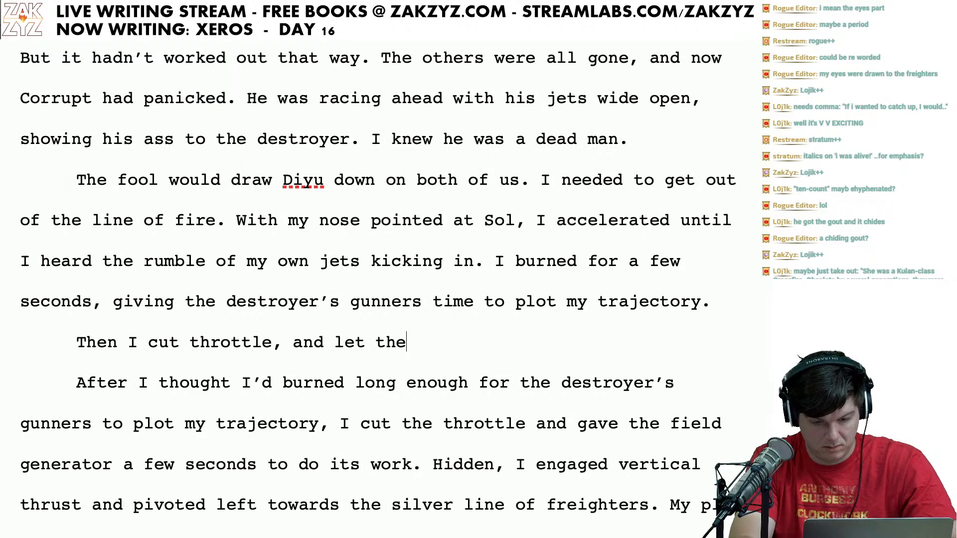
type("field")
key("BackSpace")
key("BackSpace")
key("BackSpace")
key("BackSpace")
key("BackSpace")
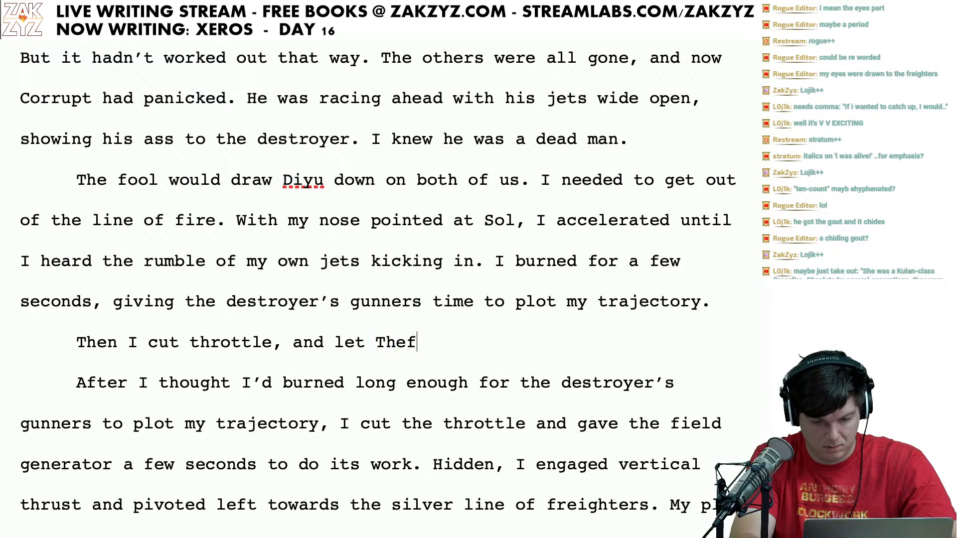
key("BackSpace")
key("BackSpace")
key("BackSpace")
key("BackSpace")
type("the field gen")
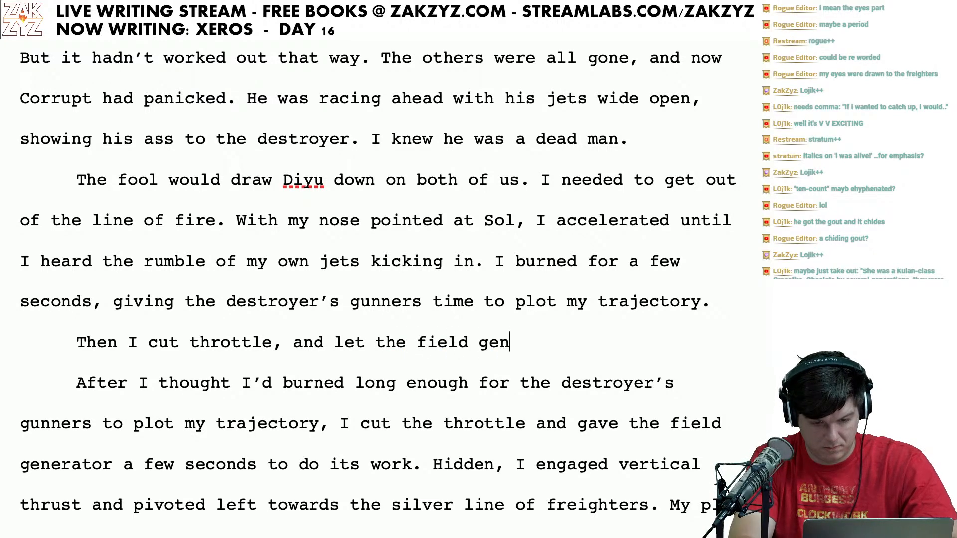
type("erator kick on.")
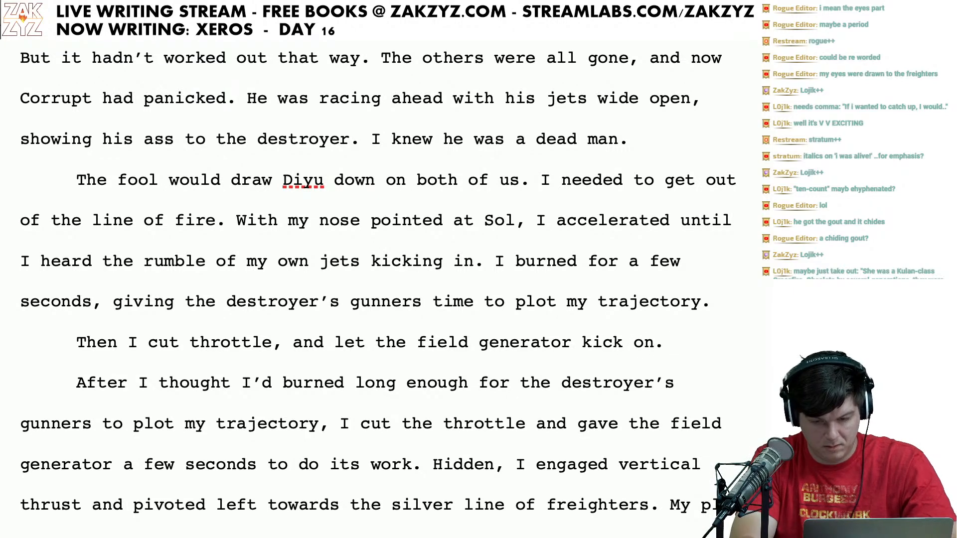
key("BackSpace")
key("BackSpace")
key("BackSpace")
key("BackSpace")
type("in")
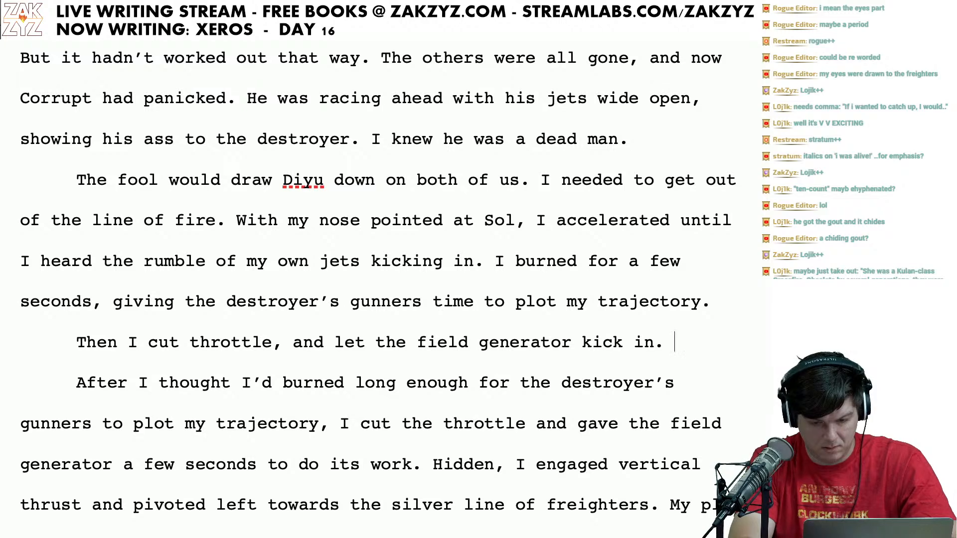
Step: Add "I engaged" and delete the old text from "After I thought" through "Hidden, I engaged" so it runs into "vertical thrust"
type(". I engaged")
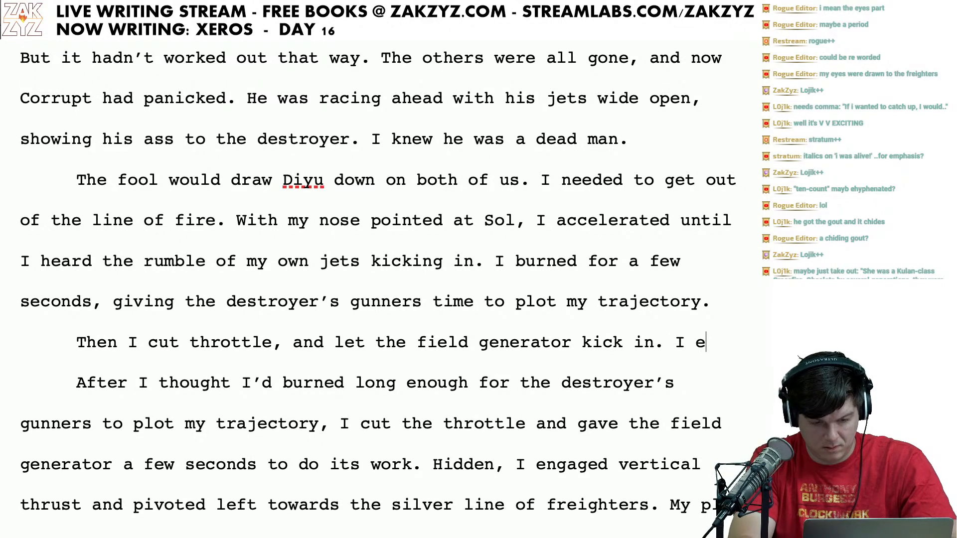
key("shift+Down")
key("shift+Down")
key("shift+Down")
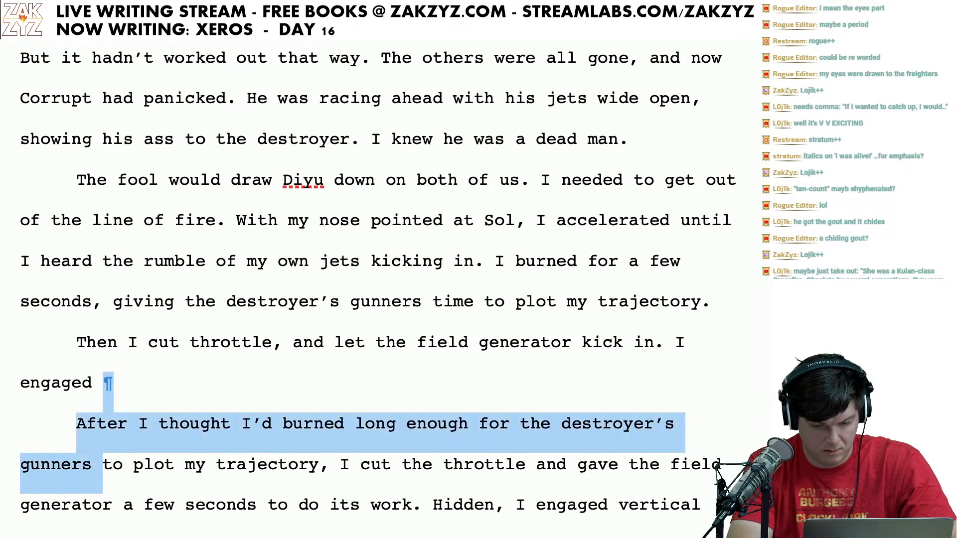
key("shift+Right")
key("shift+Right")
key("shift+Right")
key("shift+Right")
key("shift+Right")
key("shift+Right")
key("shift+Right")
key("shift+Right")
key("shift+Right")
key("shift+Right")
key("shift+Right")
key("shift+Right")
key("shift+Right")
key("shift+Right")
key("shift+Right")
key("shift+Right")
key("shift+Right")
key("shift+Right")
key("shift+Right")
key("shift+Right")
key("shift+Right")
key("shift+Right")
key("shift+Right")
key("shift+Right")
key("shift+Right")
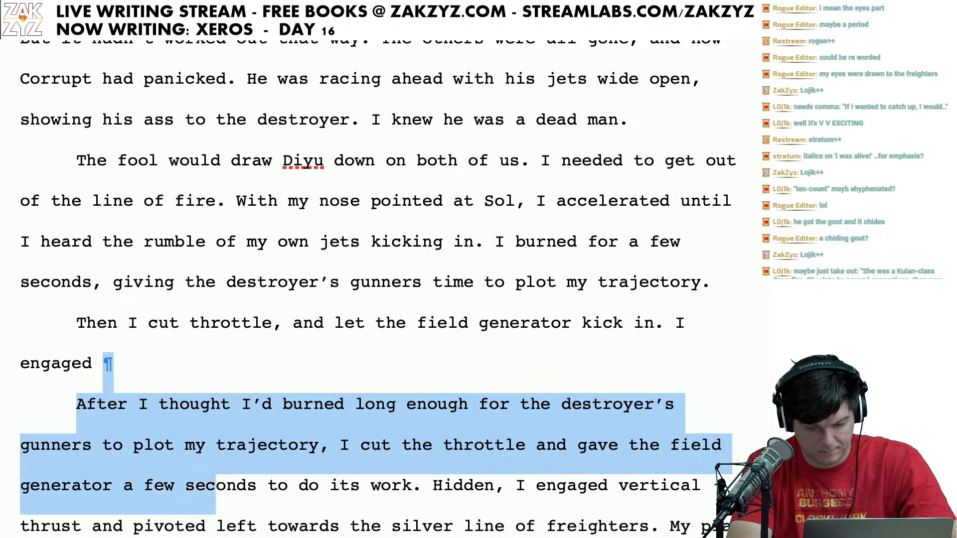
key("shift+Right")
key("shift+Right")
key("shift+Right")
key("shift+Right")
key("shift+Right")
key("shift+Right")
key("shift+Right")
key("shift+Right")
key("shift+Right")
key("shift+Right")
key("shift+Right")
key("shift+Right")
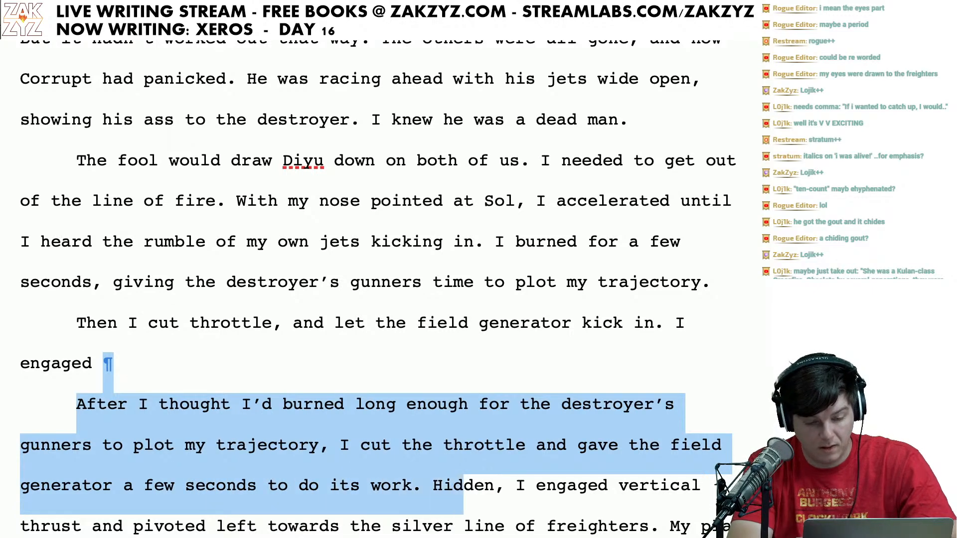
key("shift+Right")
key("shift+Right")
key("shift+Right")
key("shift+Right")
key("shift+Right")
key("shift+Right")
key("shift+Right")
key("shift+Right")
key("shift+Right")
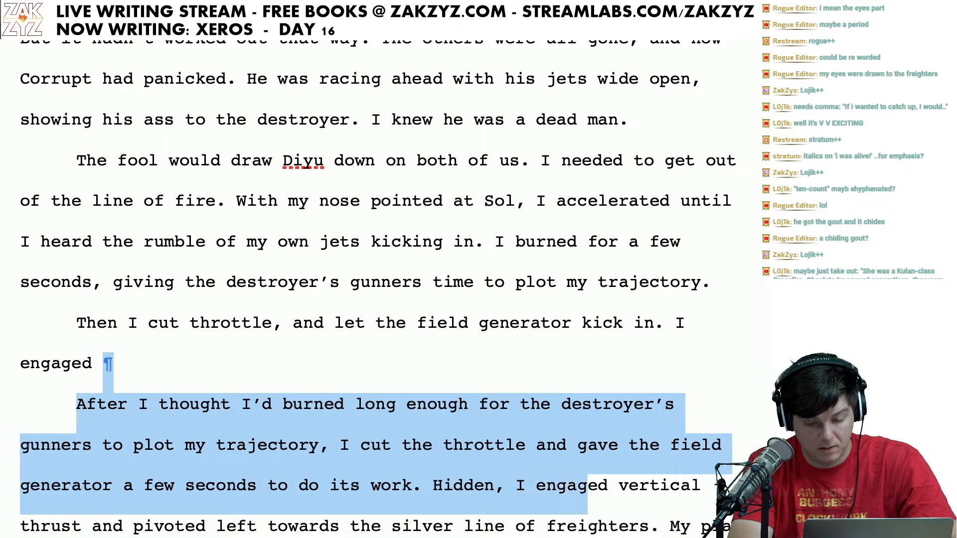
key("Delete")
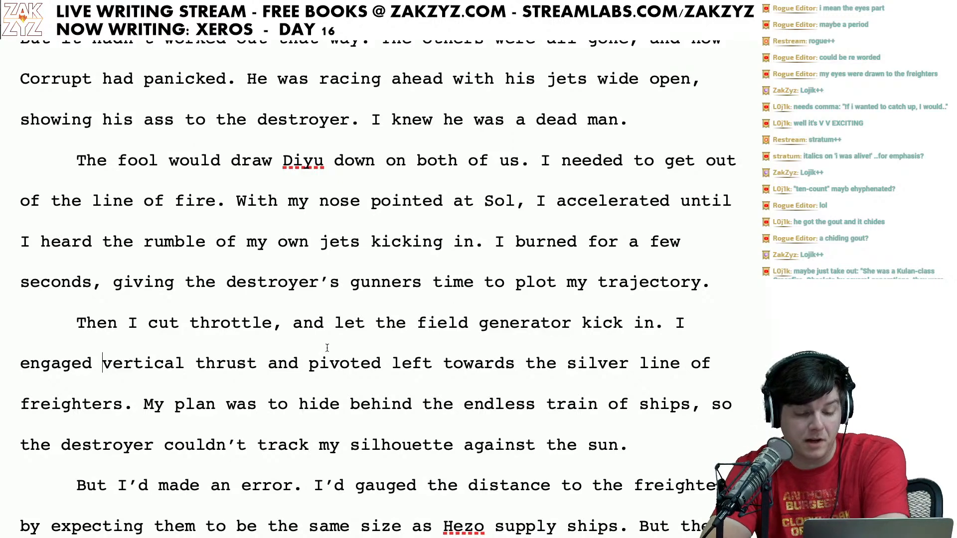
Step: Change "the silver line of freighters" to "a silver line of freighters"
scroll(383, 374, "down", 1)
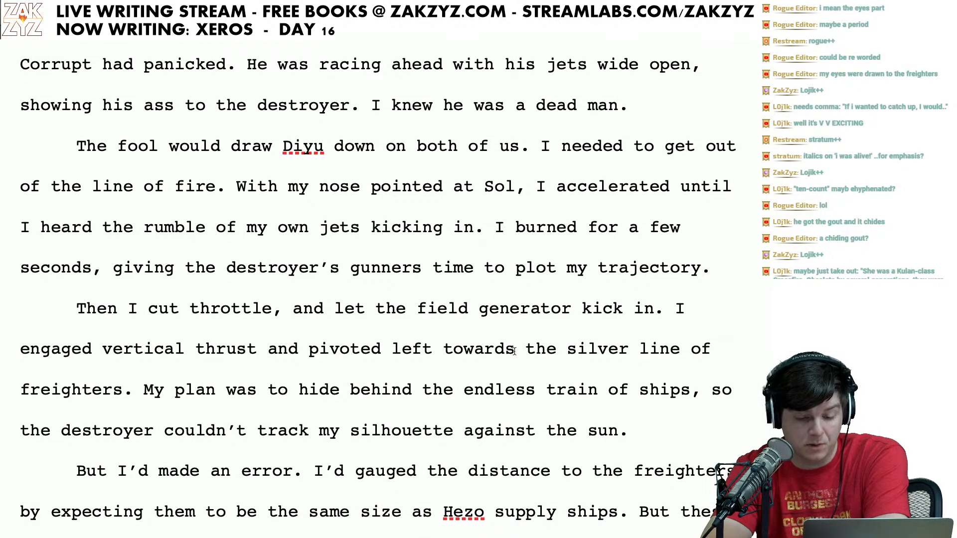
left_click(505, 349)
key("Right")
key("Right")
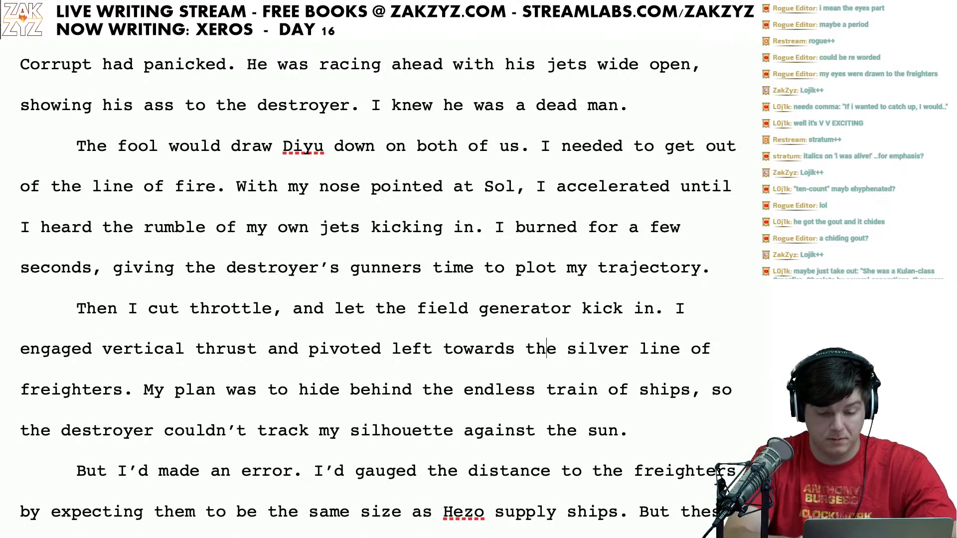
key("BackSpace")
key("BackSpace")
key("BackSpace")
type("a")
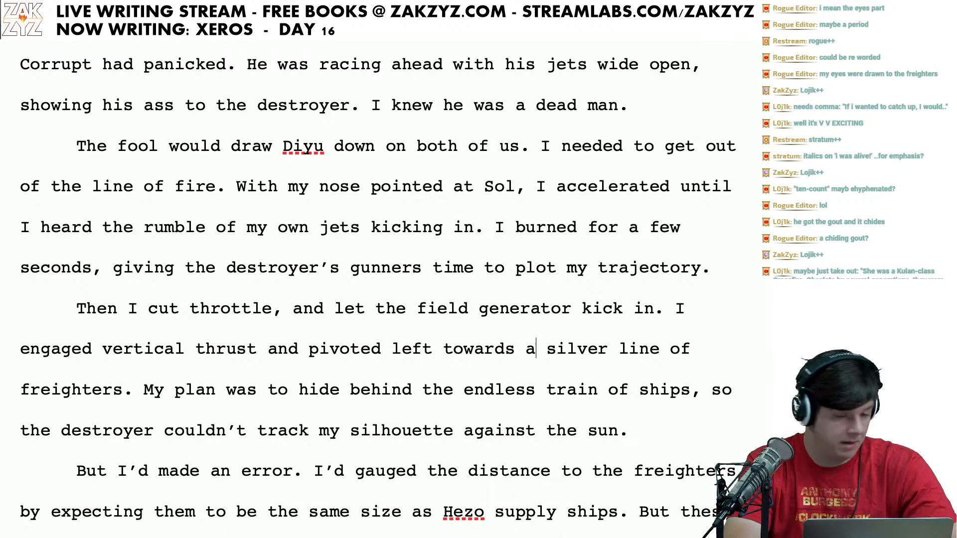
Step: Reread the passage around "I was alive!" and the paragraphs about Corrupt racing ahead
scroll(378, 290, "up", 1)
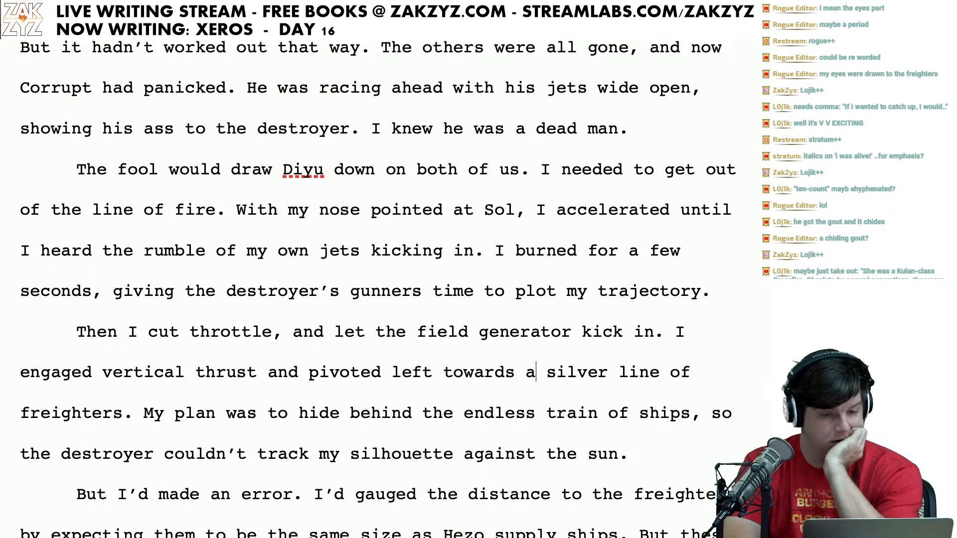
scroll(378, 289, "up", 5)
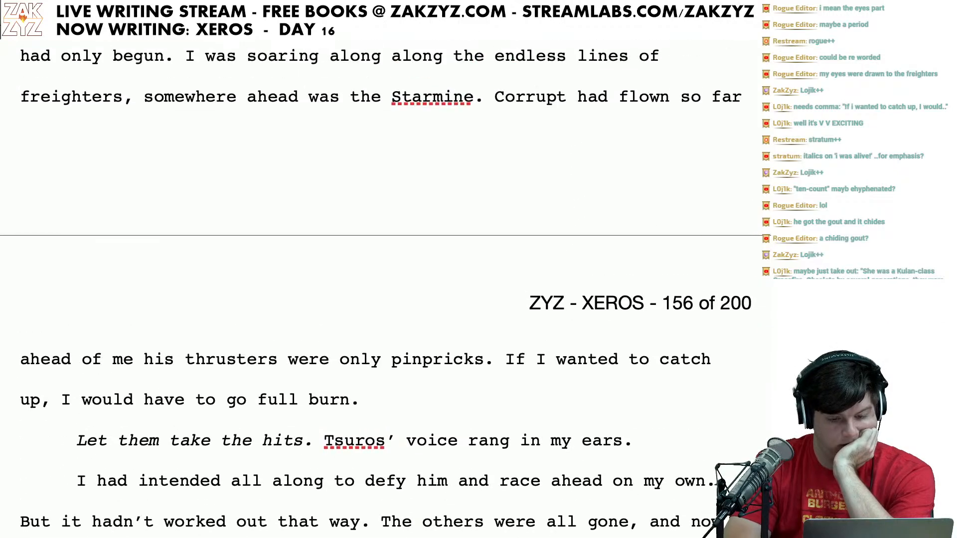
scroll(373, 289, "up", 5)
scroll(374, 289, "down", 1)
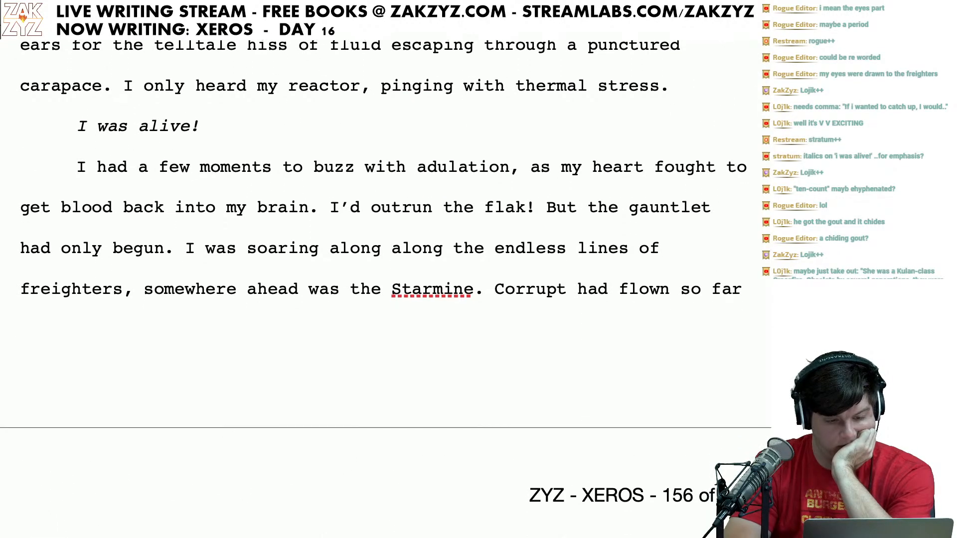
scroll(374, 289, "down", 6)
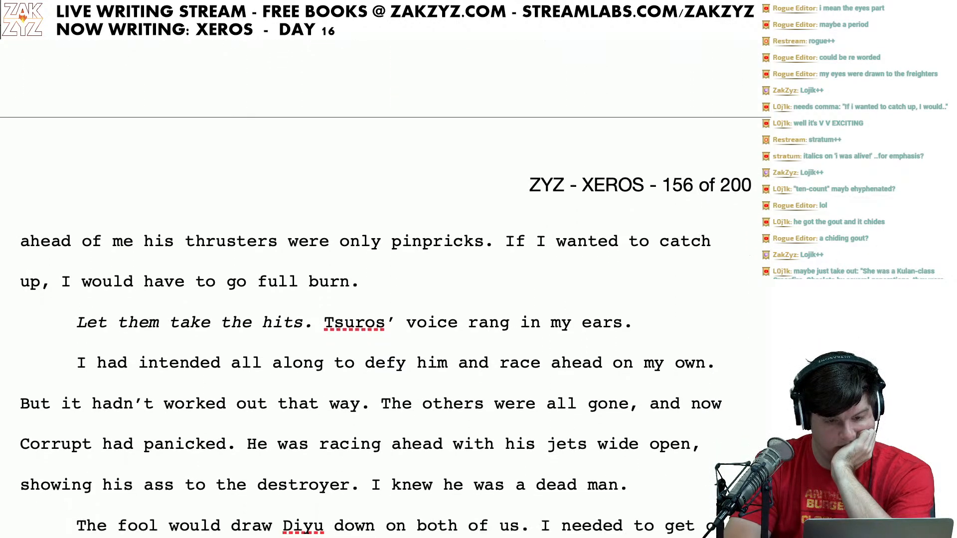
scroll(374, 289, "up", 6)
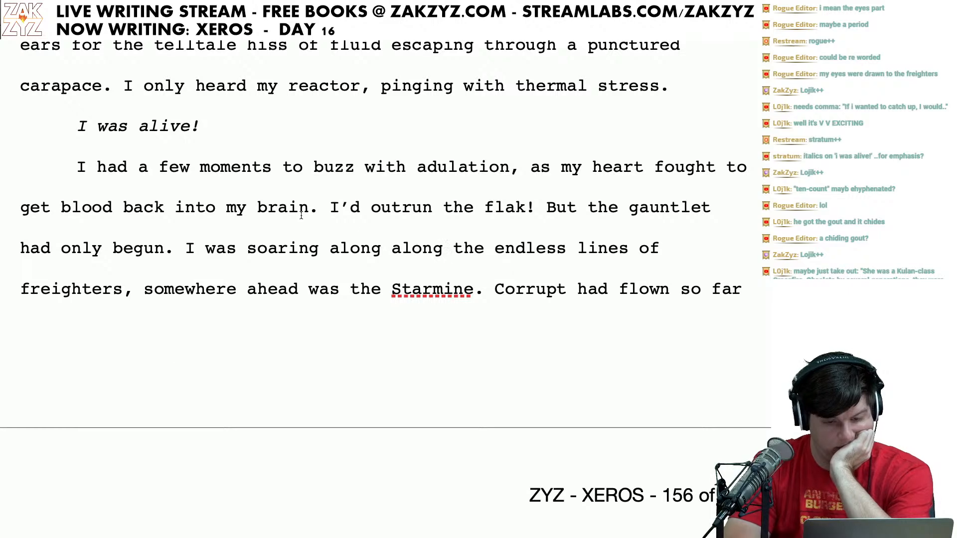
scroll(269, 221, "up", 2)
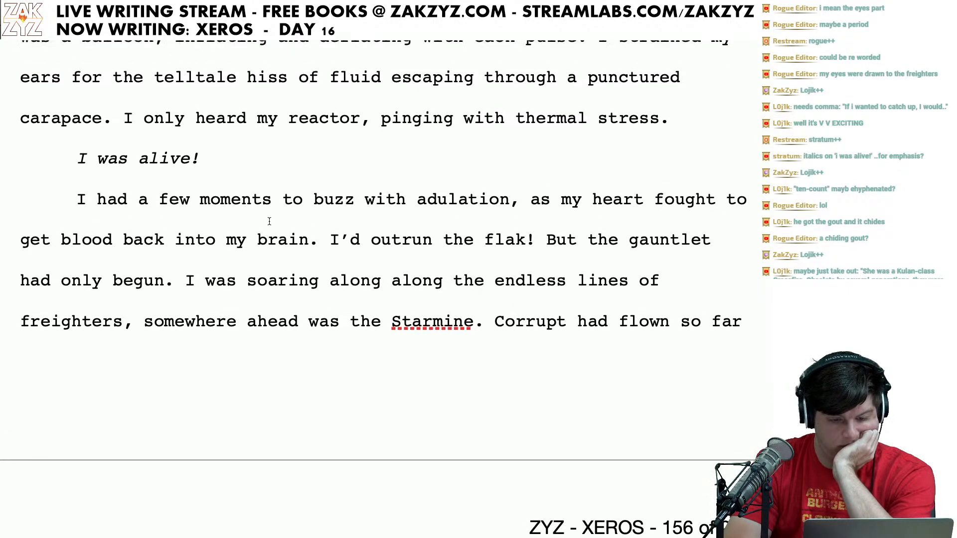
scroll(315, 282, "up", 1)
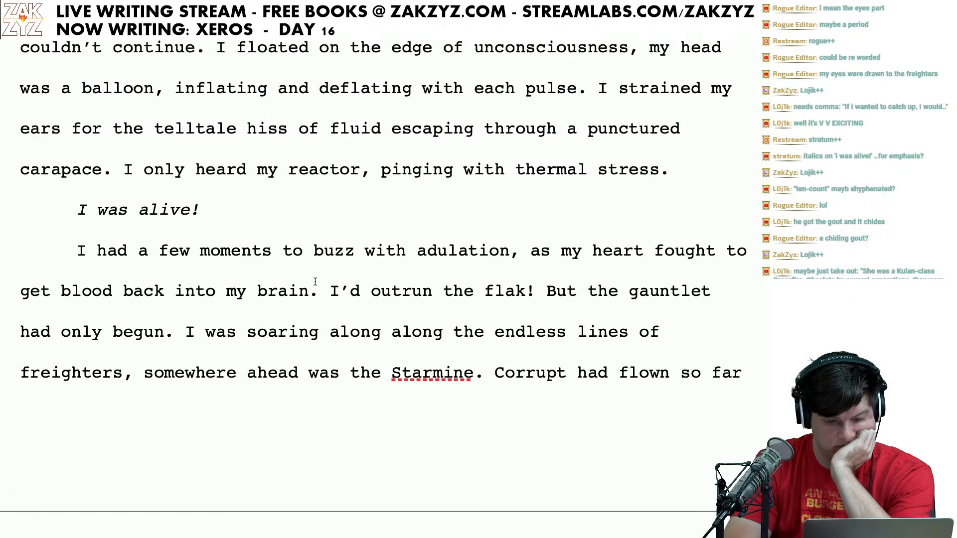
Step: Replace "somewhere ahead was the Starmine" with "bound for the Starmine" in the sentence about the endless lines of freighters
scroll(315, 281, "down", 1)
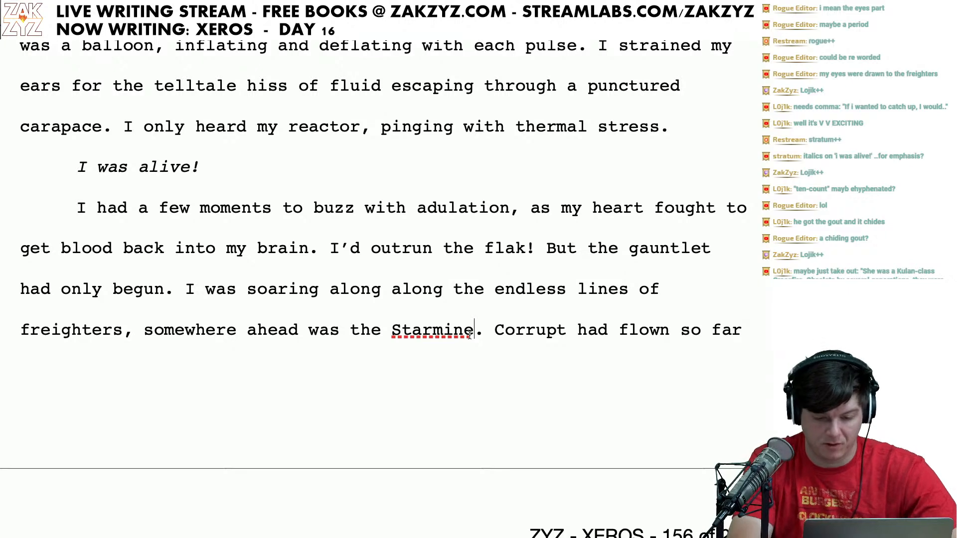
key("BackSpace")
key("BackSpace")
key("BackSpace")
key("BackSpace")
key("BackSpace")
key("BackSpace")
key("BackSpace")
key("BackSpace")
key("BackSpace")
key("BackSpace")
key("BackSpace")
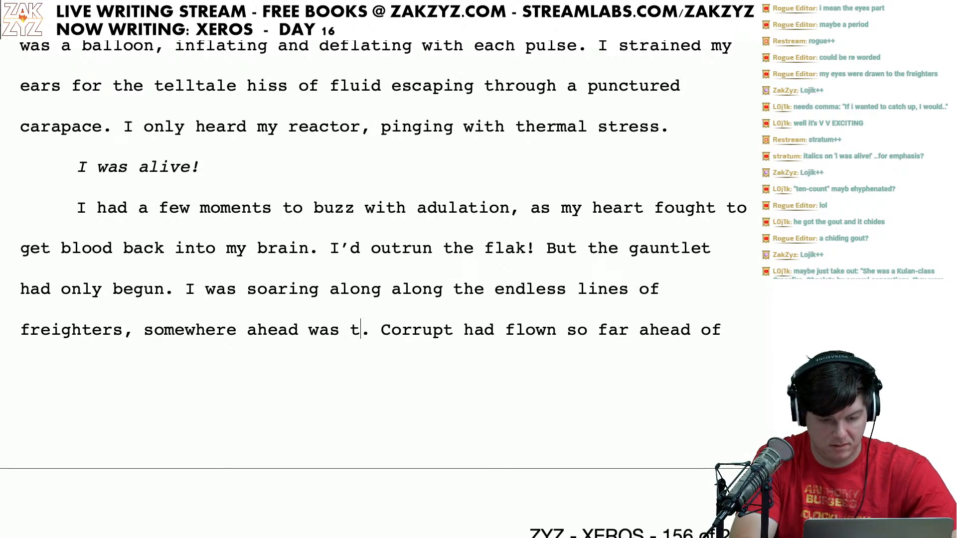
key("BackSpace")
key("BackSpace")
key("BackSpace")
key("BackSpace")
key("BackSpace")
key("BackSpace")
key("BackSpace")
key("BackSpace")
key("BackSpace")
key("BackSpace")
key("BackSpace")
key("BackSpace")
key("BackSpace")
key("BackSpace")
key("BackSpace")
key("BackSpace")
key("BackSpace")
key("BackSpace")
key("BackSpace")
key("BackSpace")
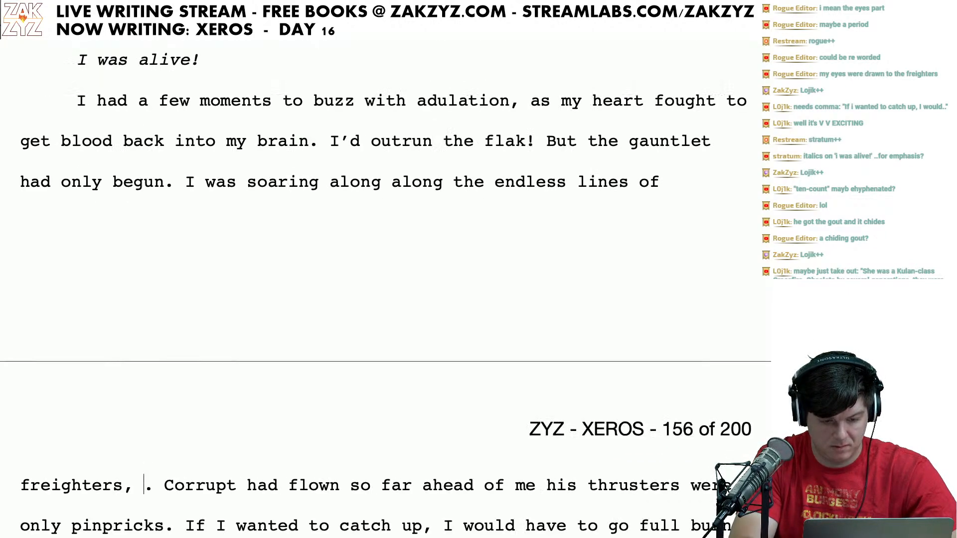
key("BackSpace")
type("bound for the Sta")
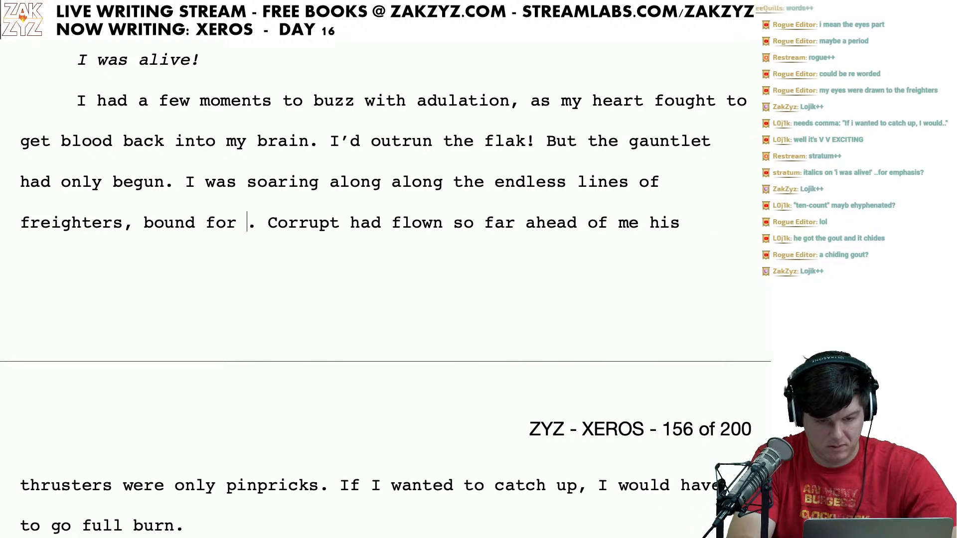
type("rmine")
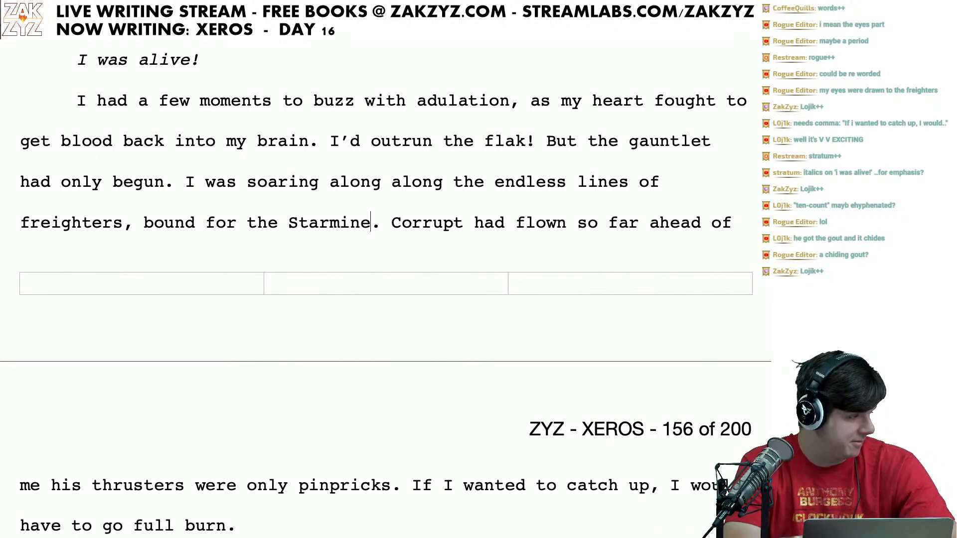
Step: Reread the passage from Corrupt flying far ahead through Tsuros' voice to the paragraph about getting out of the line of fire
scroll(383, 287, "down", 3)
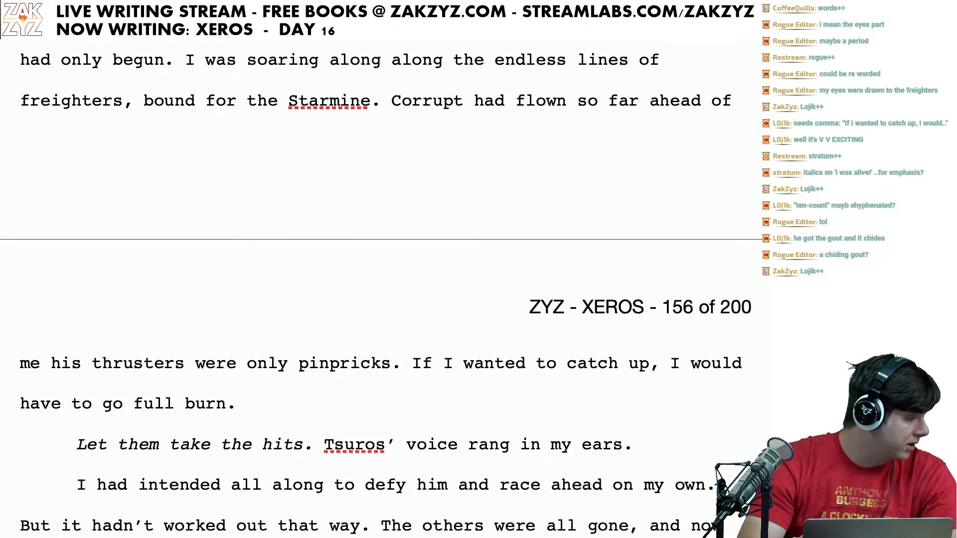
key("Right")
key("Right")
key("Right")
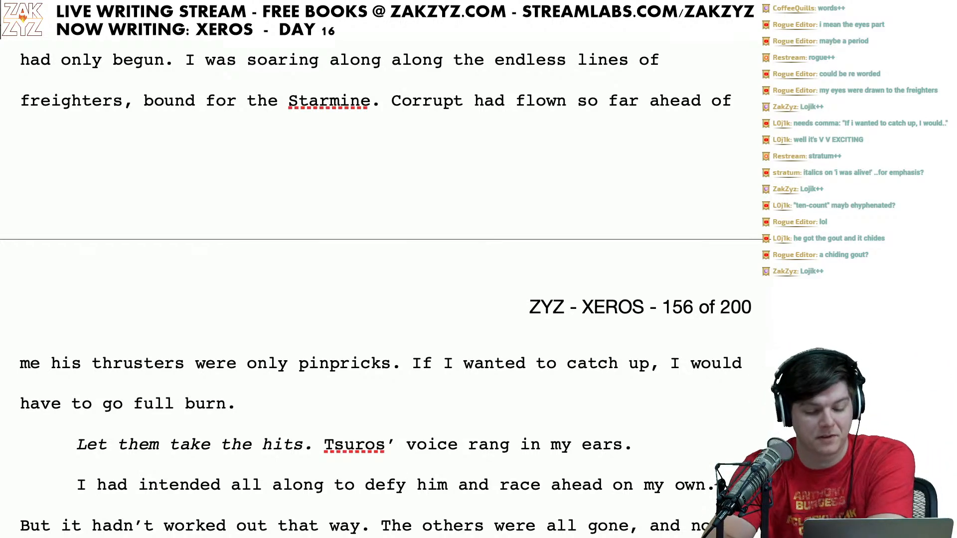
scroll(386, 295, "down", 5)
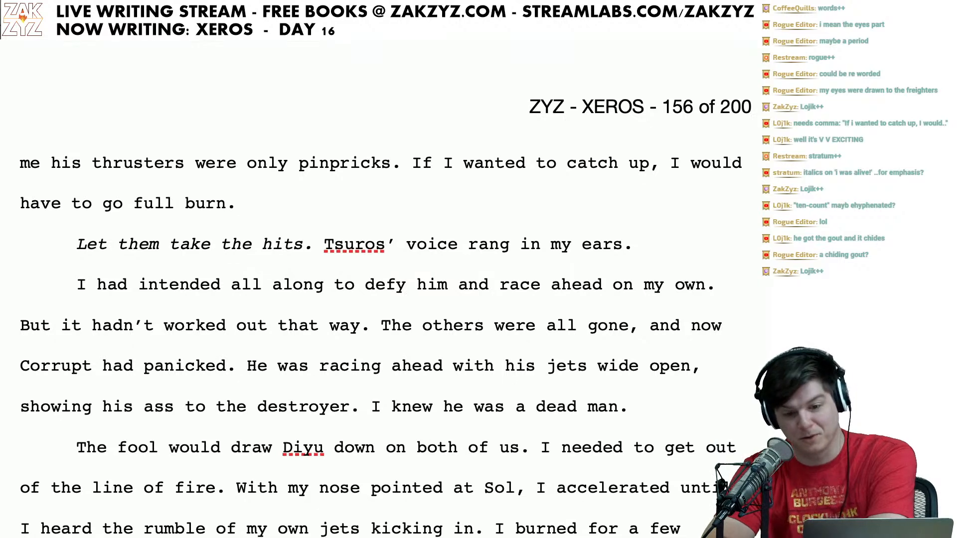
left_click(388, 199)
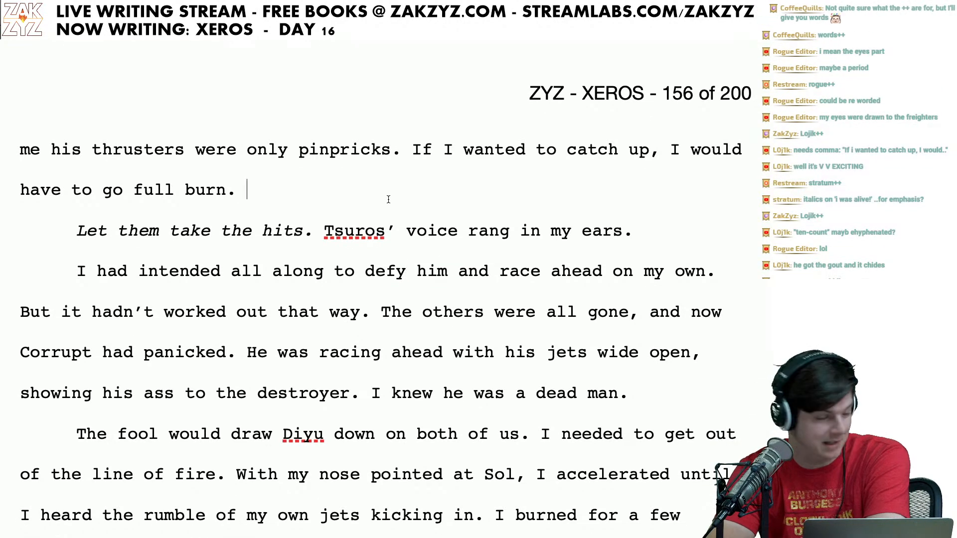
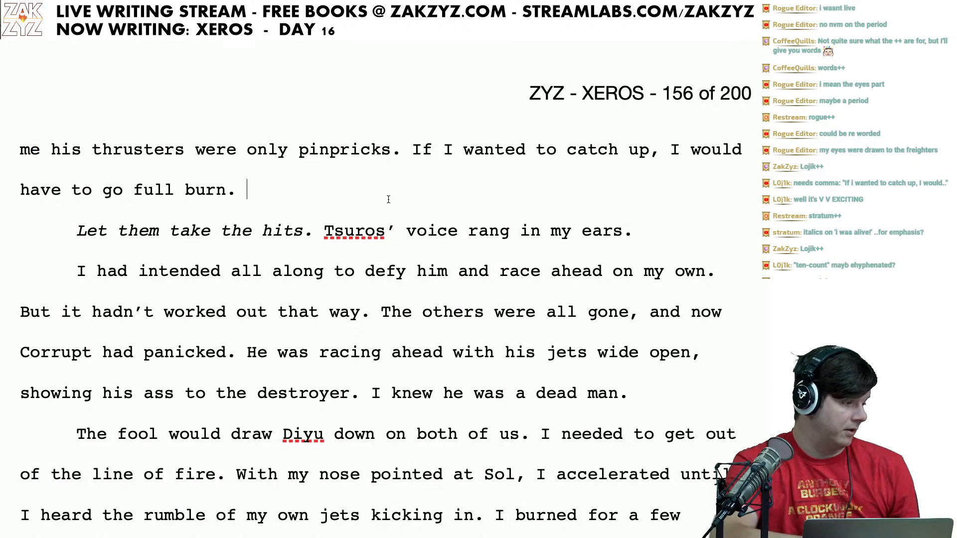
scroll(388, 200, "down", 1)
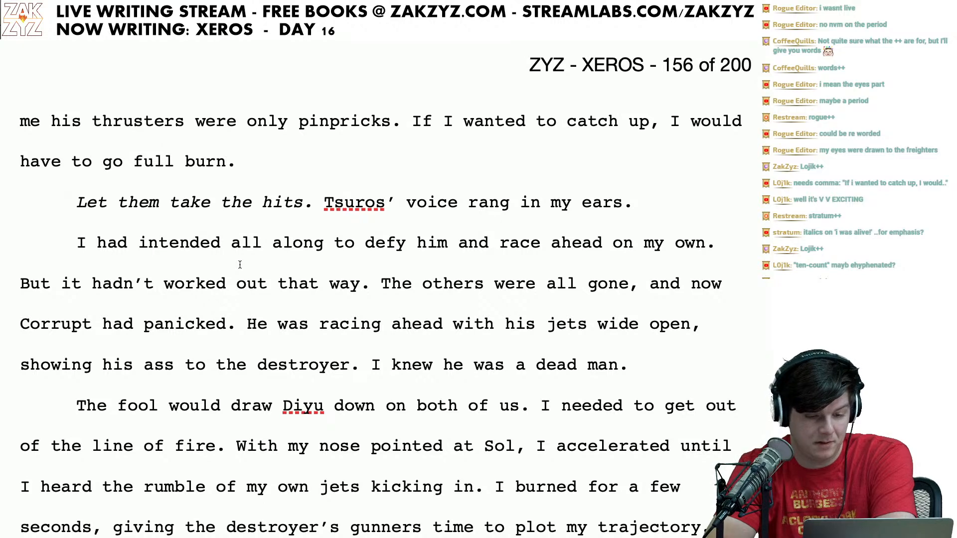
scroll(240, 264, "down", 2)
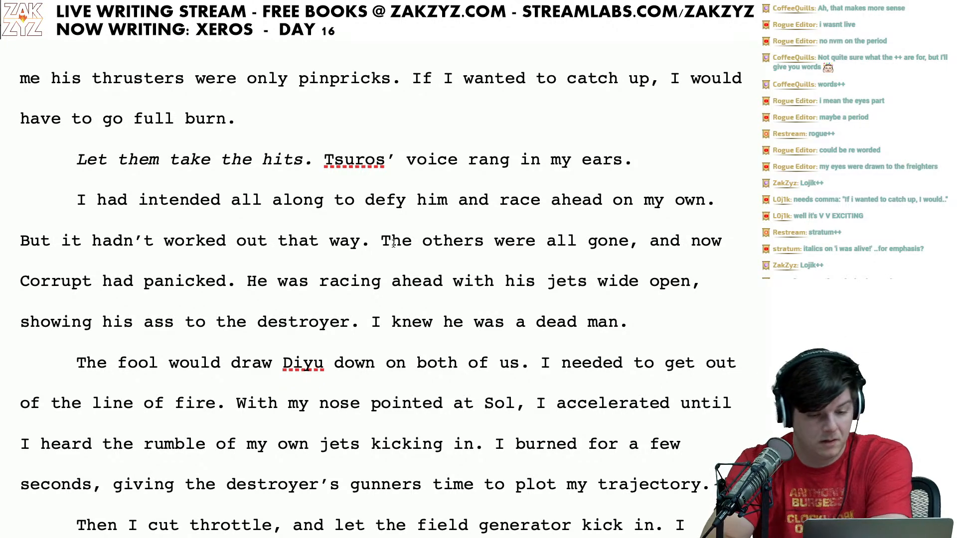
scroll(394, 243, "down", 2)
scroll(310, 241, "down", 2)
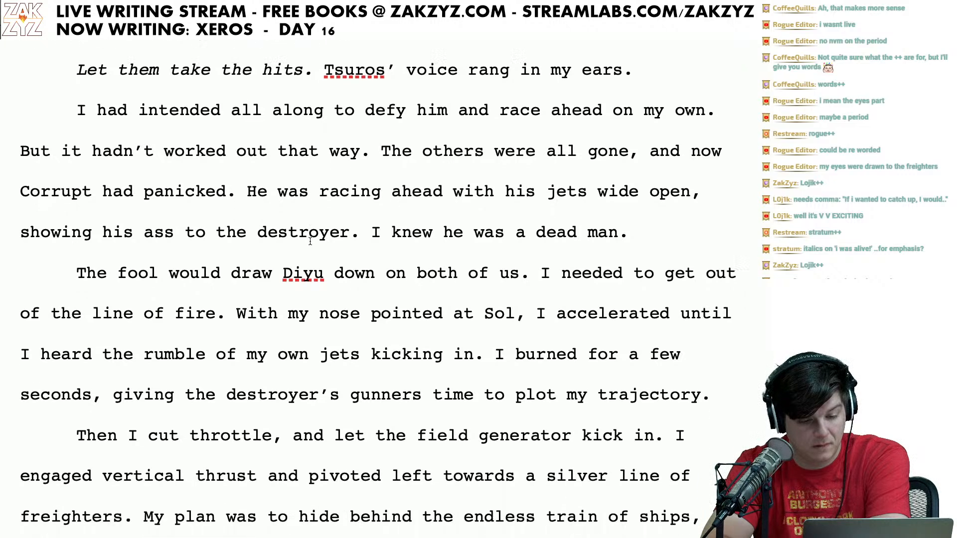
scroll(310, 241, "down", 2)
Step: Remove "Then" before "I cut throttle" and insert "Then," before "I engaged vertical thrust"
scroll(265, 328, "down", 4)
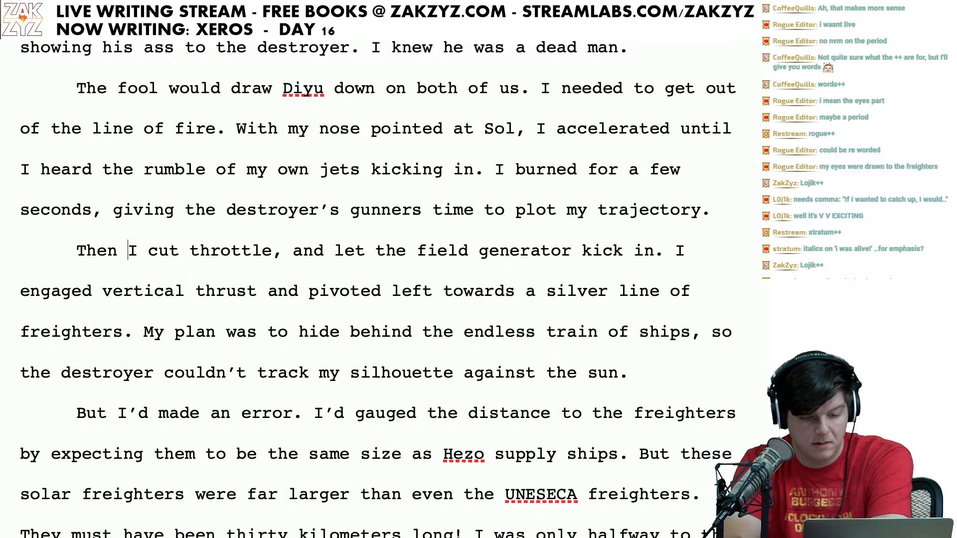
key("BackSpace")
key("BackSpace")
key("BackSpace")
key("BackSpace")
key("BackSpace")
scroll(605, 113, "down", 2)
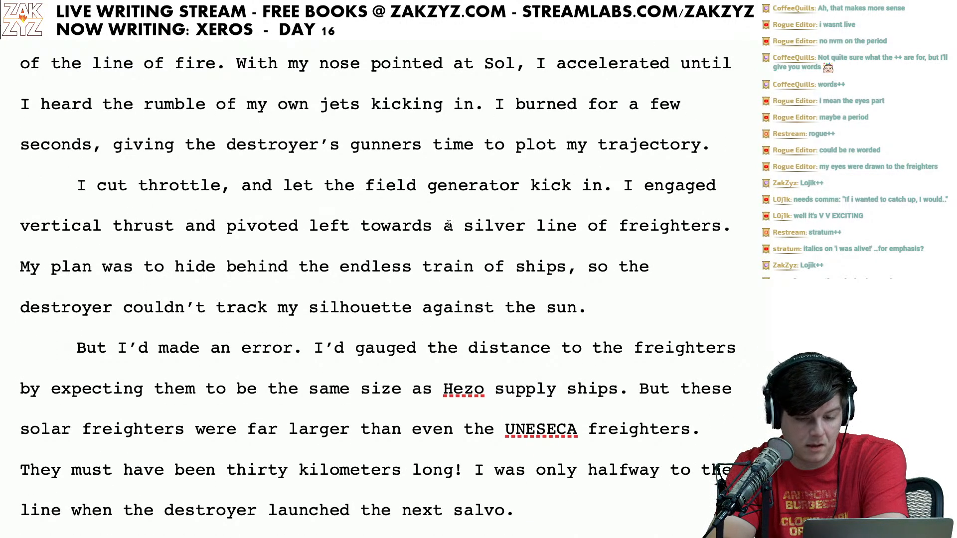
left_click(614, 192)
type("Then,")
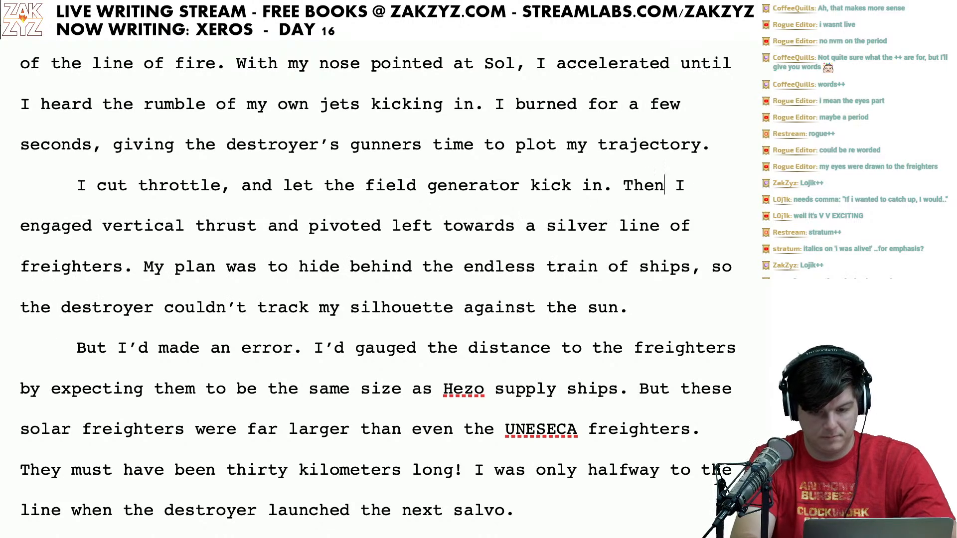
key("BackSpace")
Step: Replace "pivoted left" with "leaned" in the vertical thrust sentence
key("Right")
key("Right")
key("Right")
key("Right")
key("Right")
key("Right")
key("Right")
key("Right")
key("Right")
key("Right")
key("Right")
key("Right")
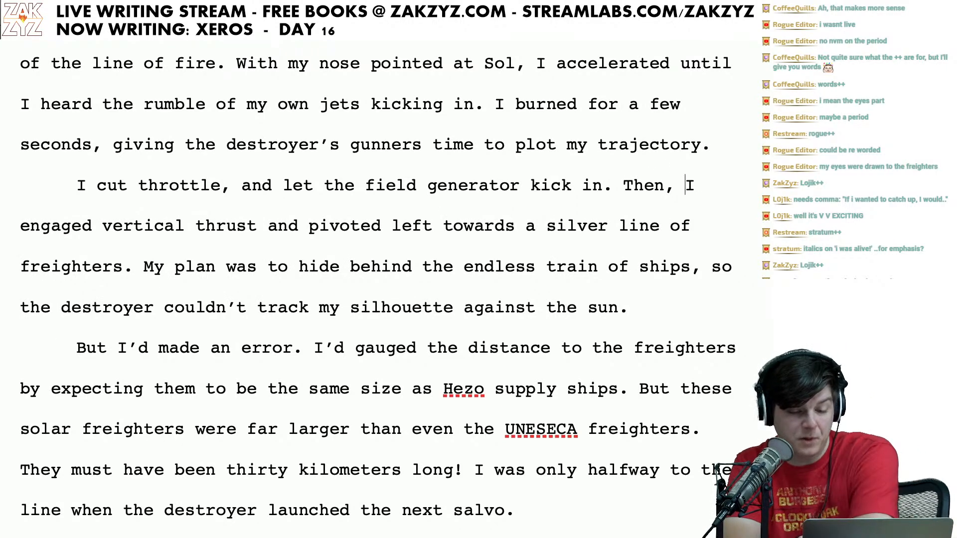
key("Right")
key("Right")
key("Right")
key("Right")
key("Right")
key("Right")
key("Right")
key("Right")
key("Right")
key("Right")
key("Right")
key("Right")
key("Right")
key("Right")
key("Right")
key("Right")
key("Right")
key("Right")
key("Right")
key("Right")
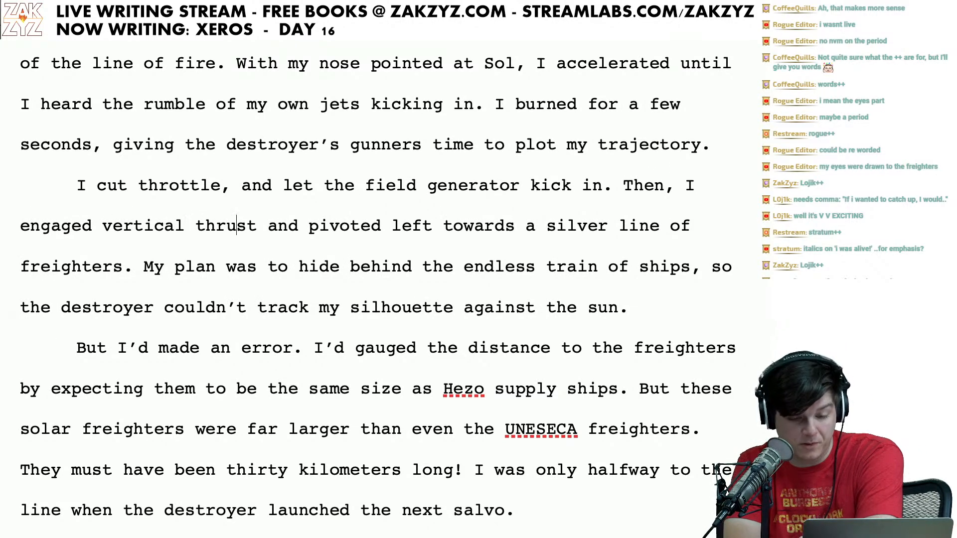
key("Left")
key("Left")
key("Left")
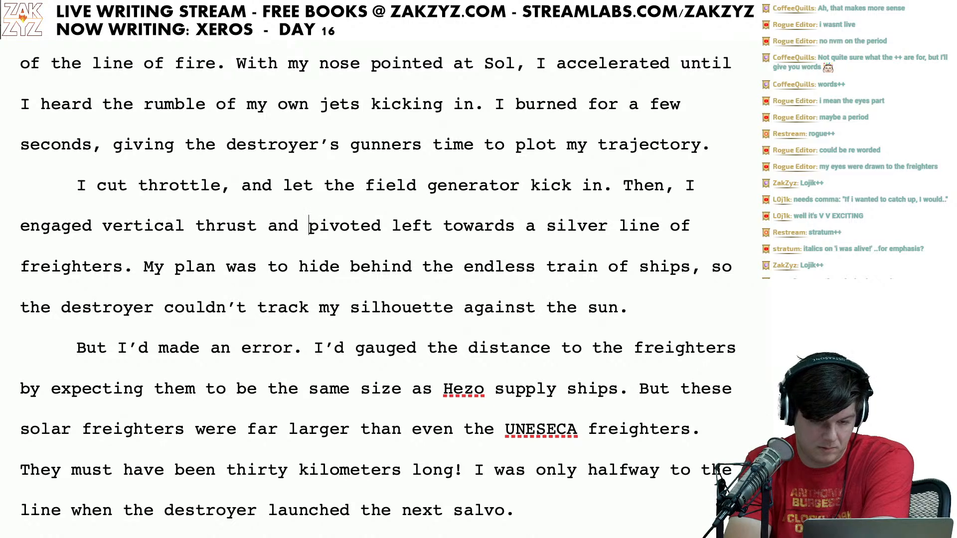
key("shift+Right")
key("shift+Right")
key("shift+Right")
key("shift+Right")
key("shift+Right")
key("shift+Right")
key("shift+Right")
key("shift+Right")
key("shift+Right")
key("shift+Right")
key("shift+Right")
key("shift+Right")
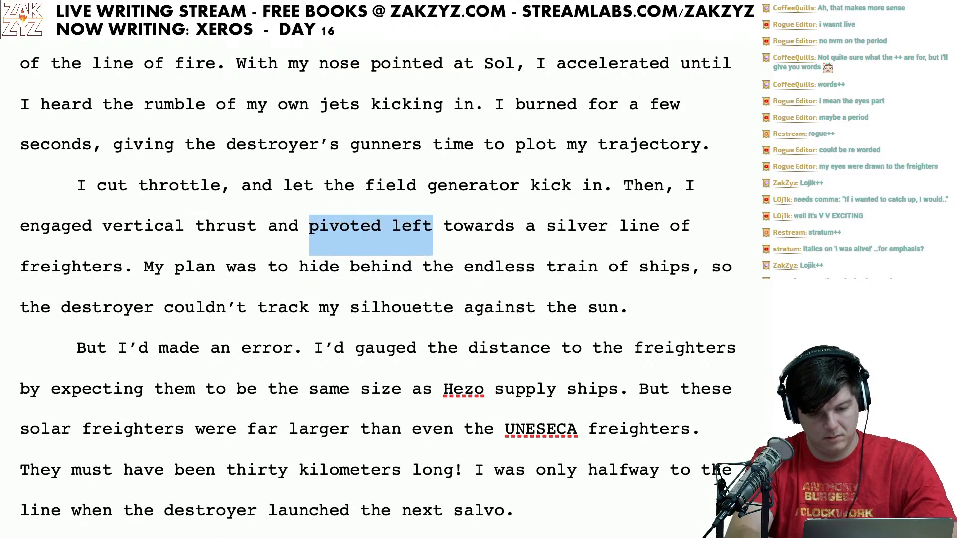
type("leaned")
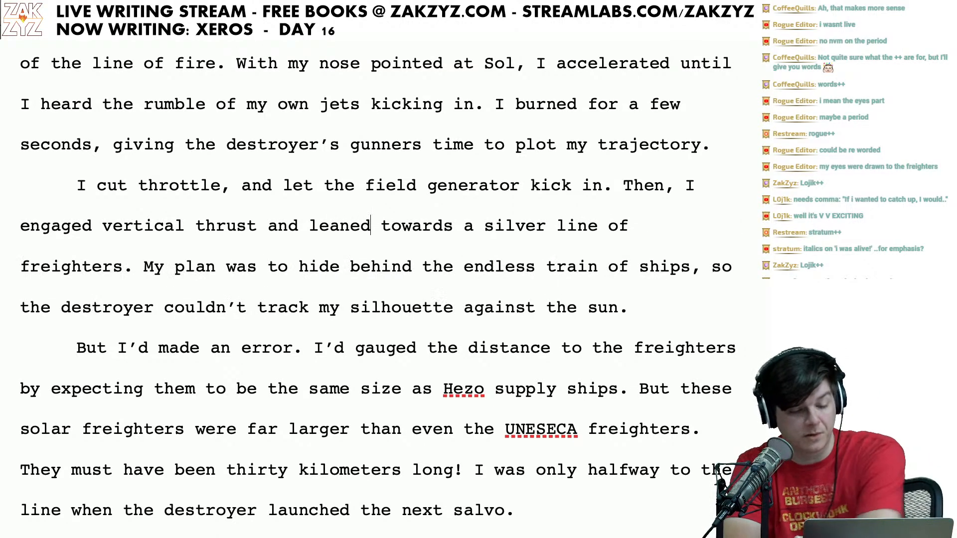
Step: Proofread the plan to hide behind the train of ships and the following sentences about misjudging the distance to the freighters
key("Right")
key("Right")
key("Right")
key("Right")
key("Right")
key("Right")
key("Right")
key("Right")
key("Right")
key("Right")
key("Right")
key("Right")
key("Right")
key("Right")
key("Right")
key("Right")
key("Right")
key("Right")
key("Right")
key("Right")
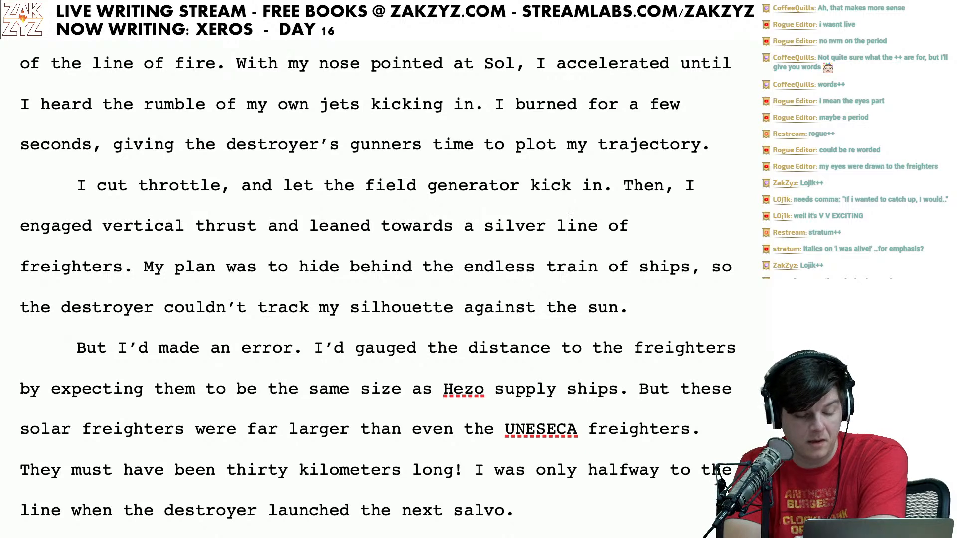
key("Down")
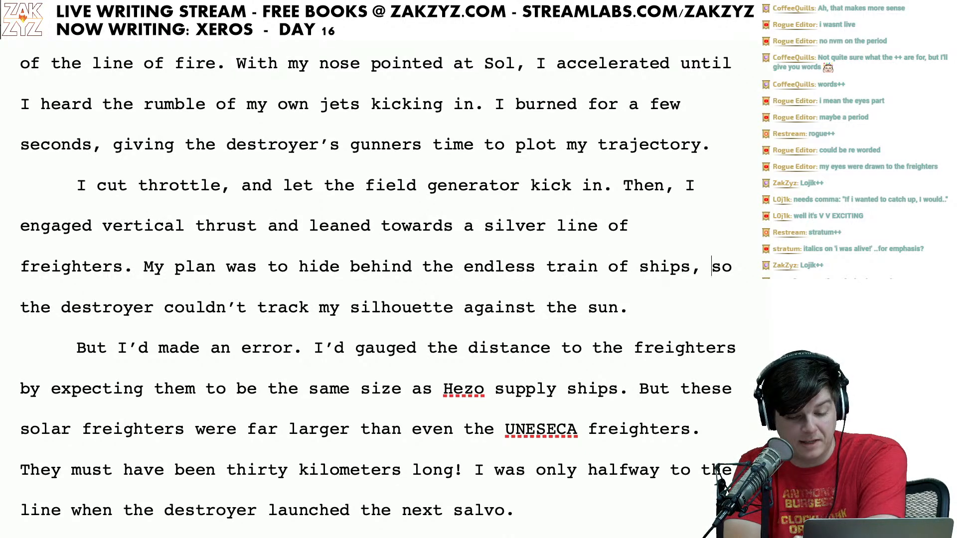
key("Right")
key("Right")
key("Right")
key("Right")
key("Right")
key("Right")
key("Right")
key("Right")
key("Right")
key("Right")
key("Right")
key("Right")
key("Right")
key("Right")
key("Right")
key("Right")
key("Right")
key("Right")
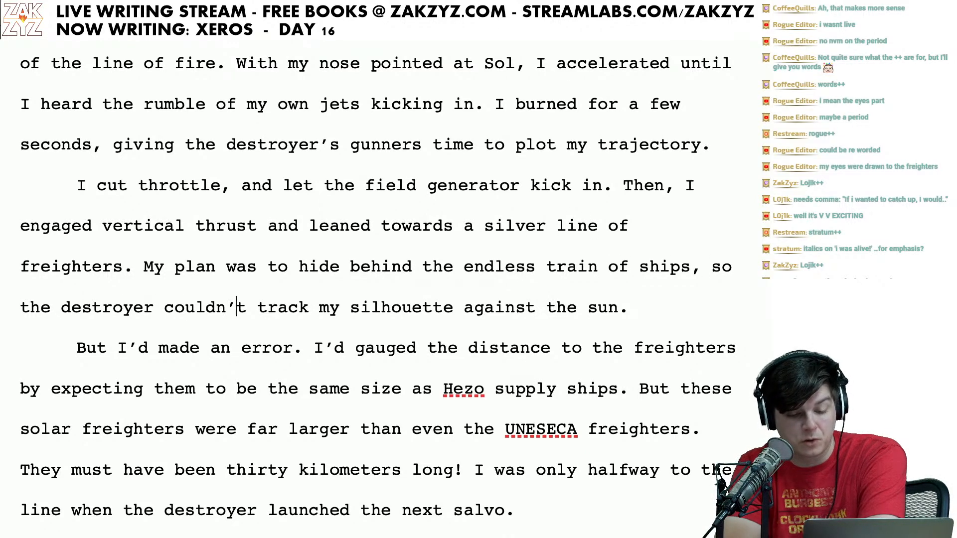
scroll(567, 257, "down", 1)
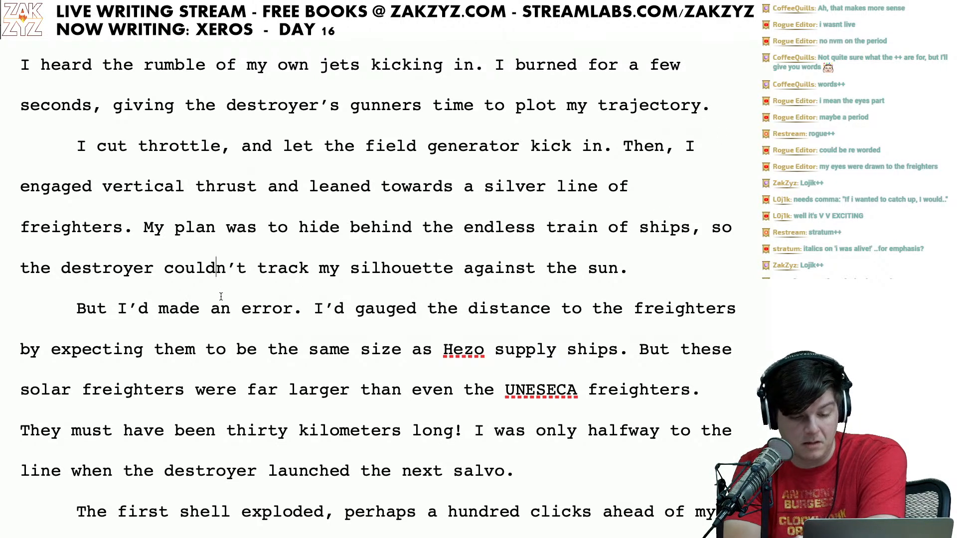
key("Right")
key("Right")
key("Right")
key("Right")
key("Right")
key("Right")
key("Down")
key("Right")
key("Right")
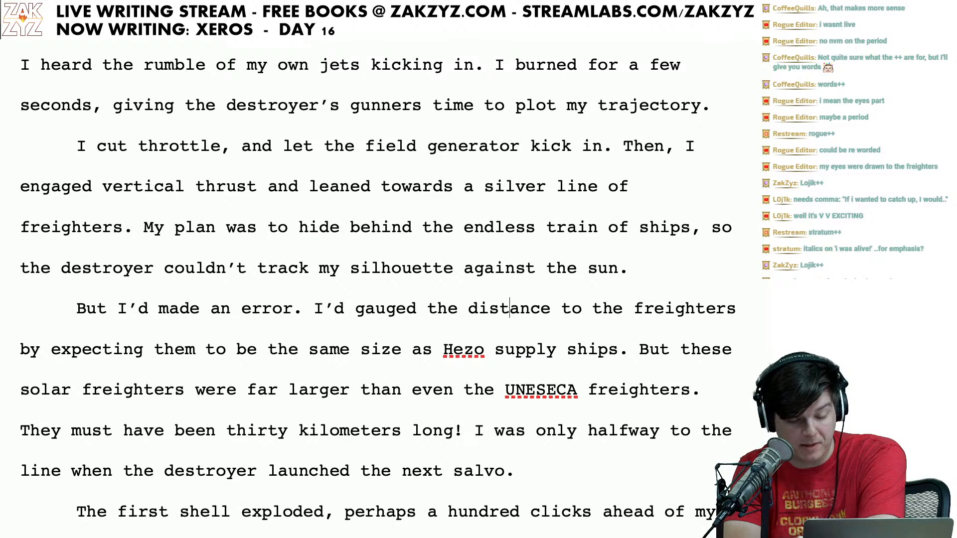
Step: Insert a comma after "the distance to the freighters" and remove "by" before "expecting them"
key("Right")
key("Right")
key("Right")
key("Right")
key("Right")
key("Right")
key("Right")
key("Right")
key("Right")
key("Right")
key("Right")
key("Right")
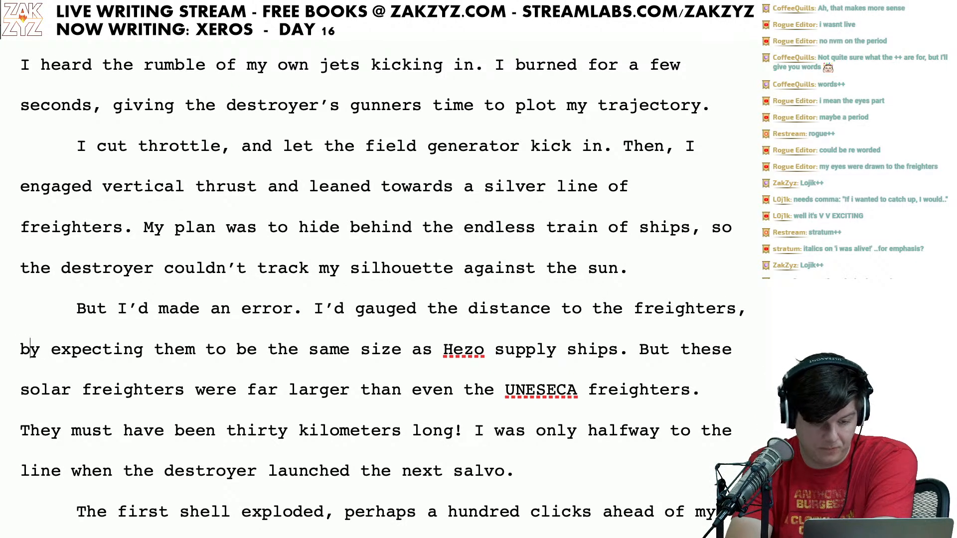
key("BackSpace")
key("BackSpace")
key("BackSpace")
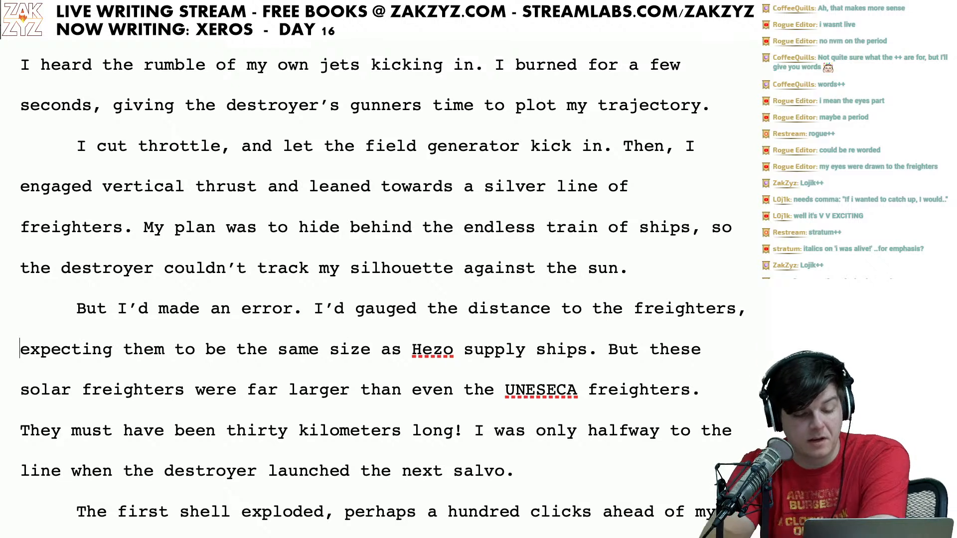
Step: Remove "But" before "these solar freighters" and capitalize "These" to start the sentence
left_click(137, 375)
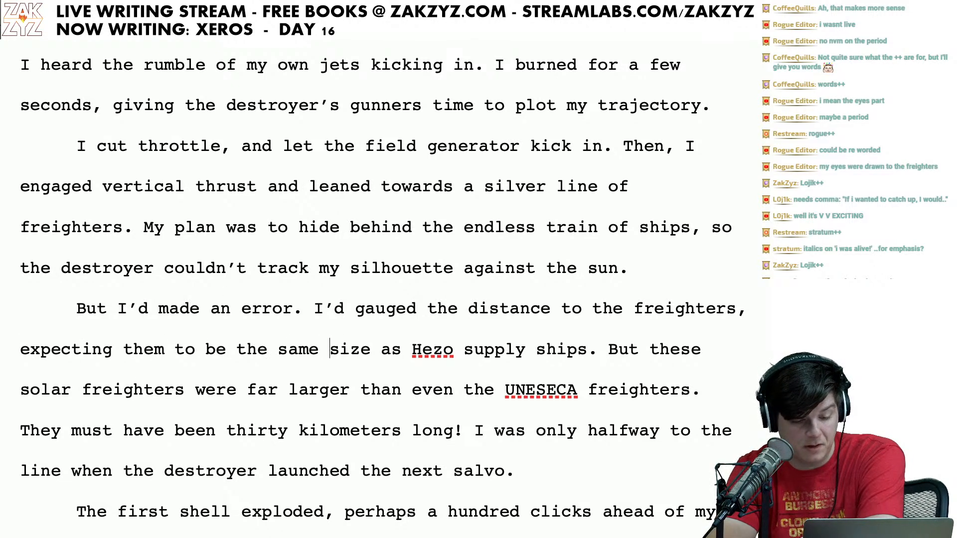
key("Right")
key("Right")
key("Right")
key("Down")
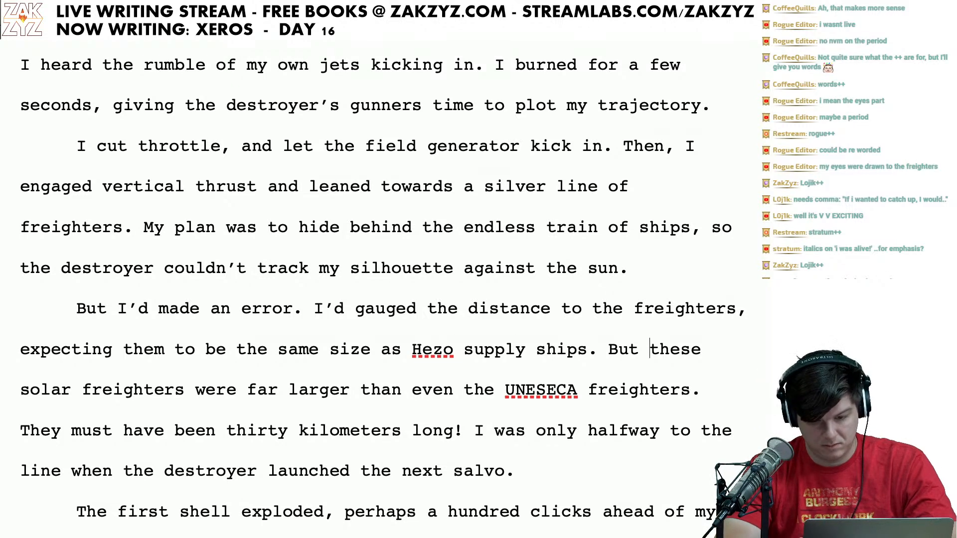
key("BackSpace")
key("BackSpace")
key("BackSpace")
key("BackSpace")
key("BackSpace")
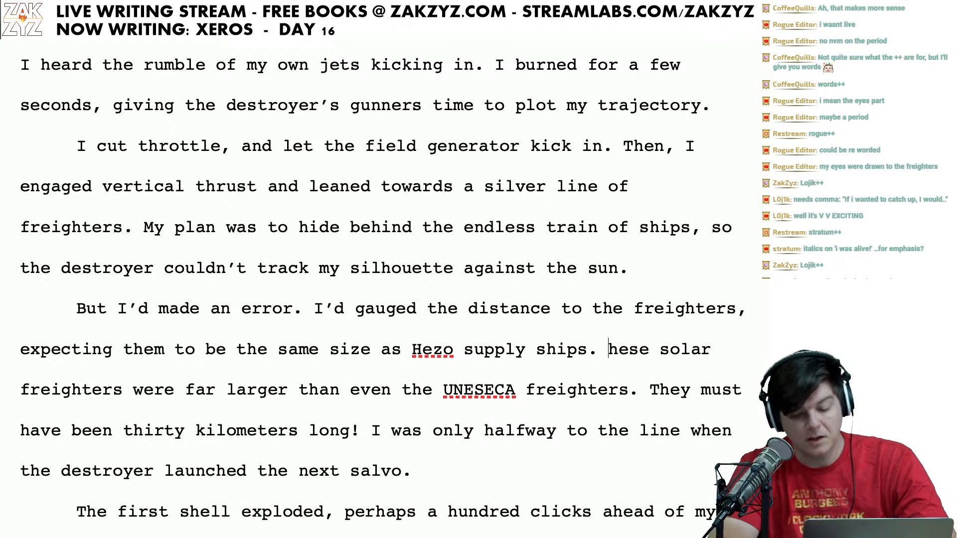
type("T")
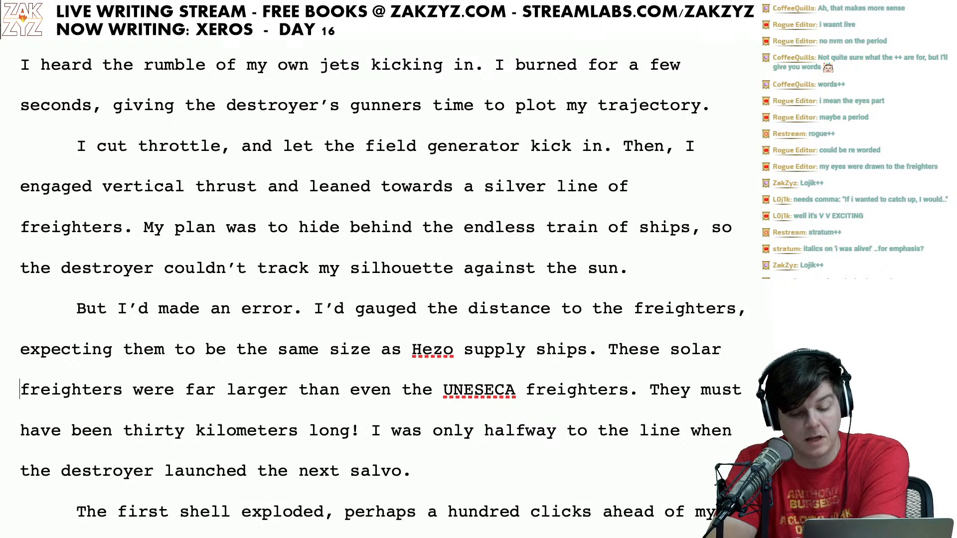
Step: Proofread the sentences from the solar freighters' size through the destroyer launching the next salvo
key("Right")
key("Right")
key("Right")
key("Right")
key("Right")
key("Right")
key("Right")
key("Right")
key("Right")
key("Right")
key("Right")
key("Down")
scroll(377, 288, "down", 1)
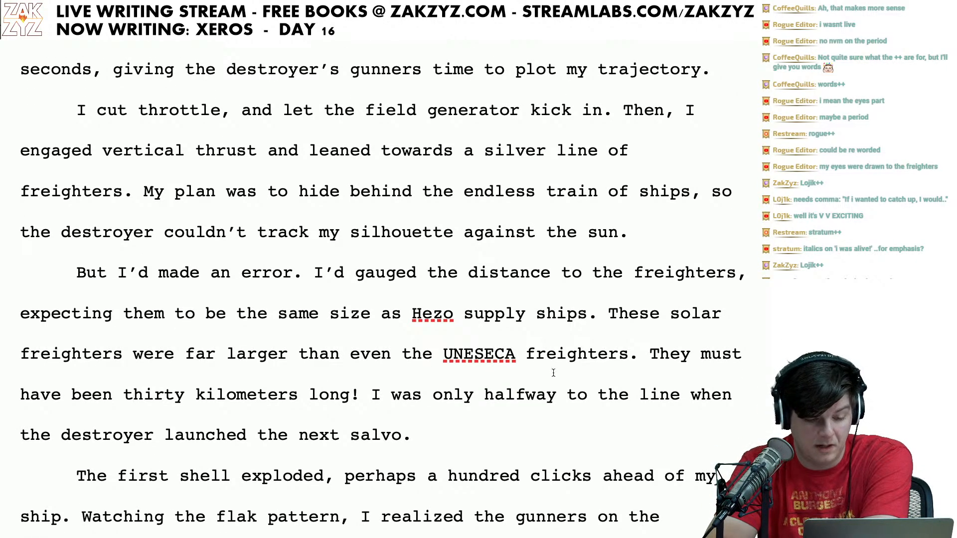
scroll(551, 369, "down", 1)
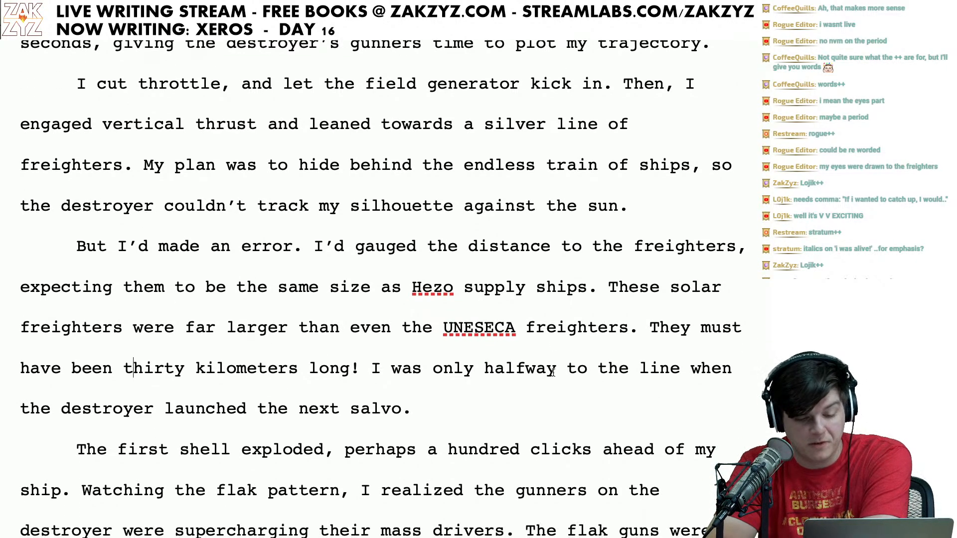
left_click(402, 369)
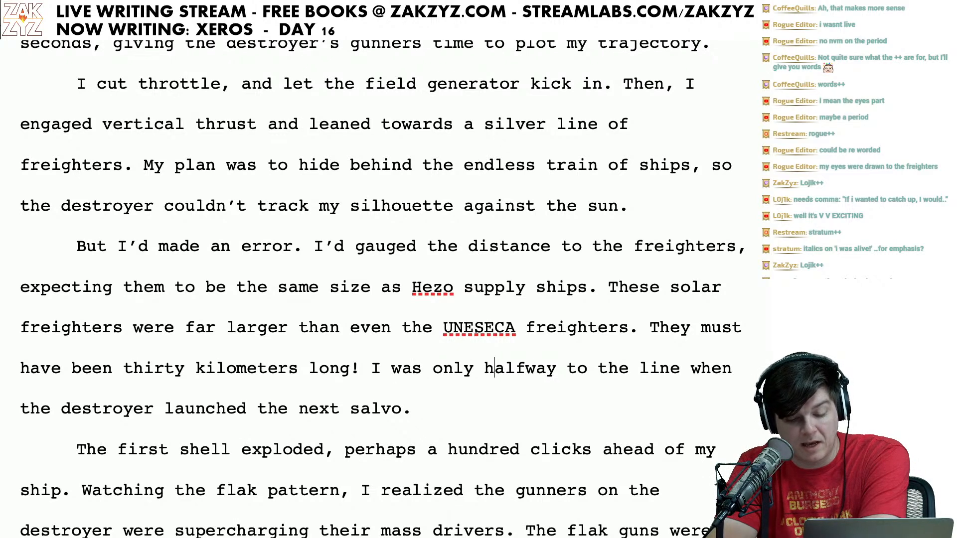
key("Right")
key("Right")
key("Right")
key("Right")
key("Right")
key("Right")
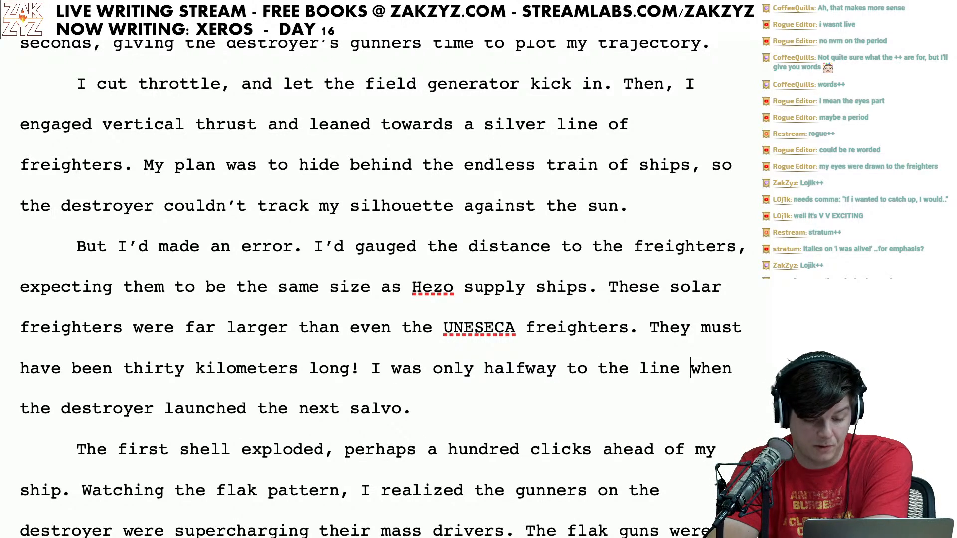
key("Right")
key("Right")
key("Right")
key("Right")
key("Right")
key("Right")
key("Right")
key("Right")
key("Right")
key("Right")
key("Right")
key("Right")
key("Right")
key("Right")
key("Right")
key("Right")
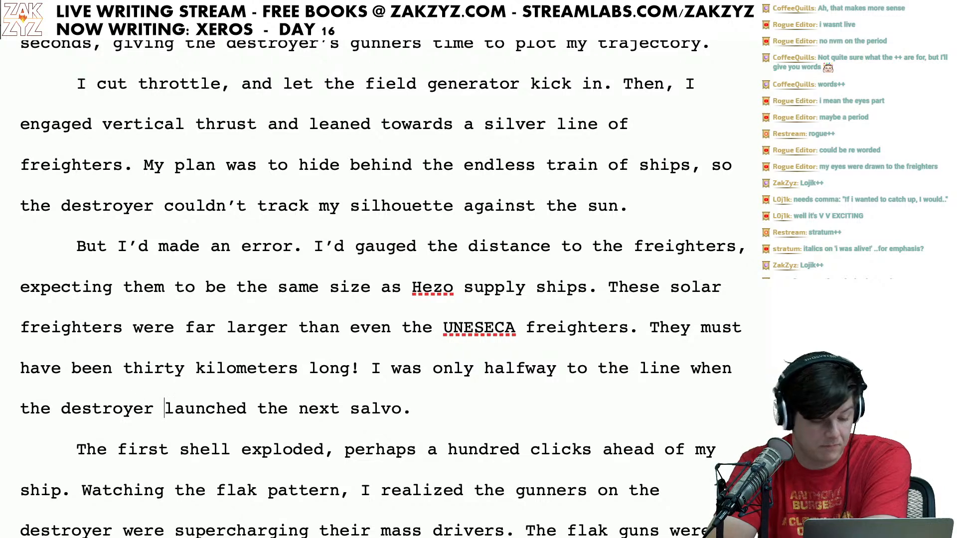
Step: Replace "Now the" with "The golden" before "motes were hurled" in the first shell paragraph
scroll(379, 289, "down", 3)
scroll(379, 289, "down", 1)
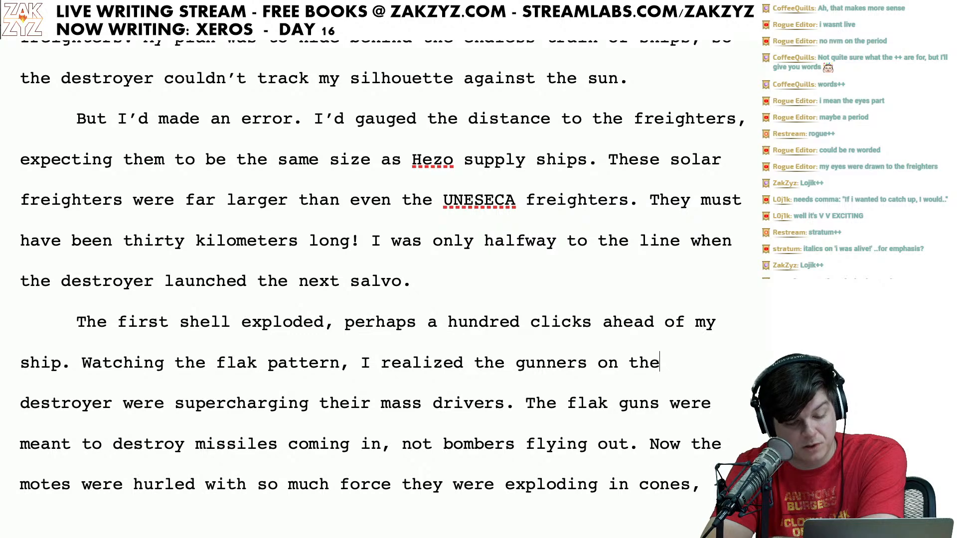
key("Right")
key("Right")
key("Right")
key("Right")
key("Right")
key("Right")
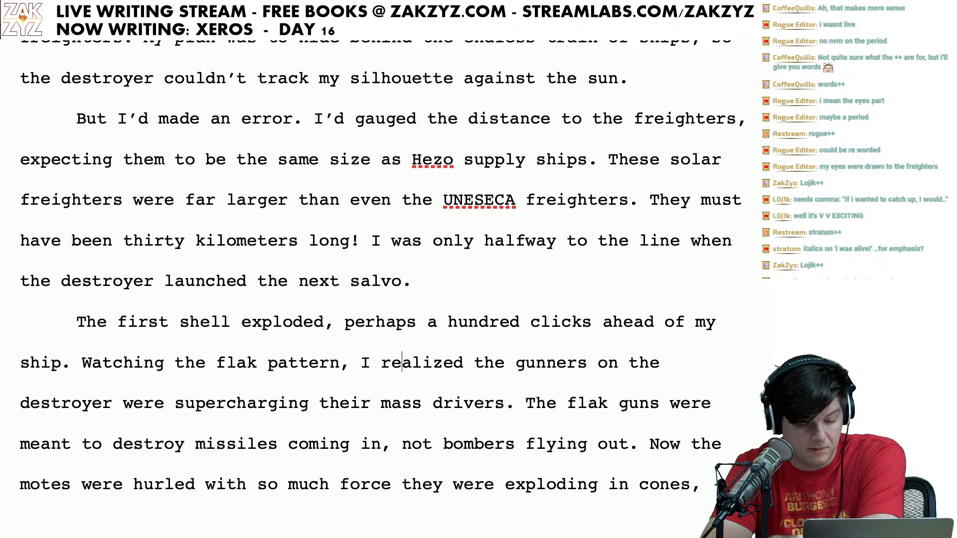
scroll(268, 326, "down", 1)
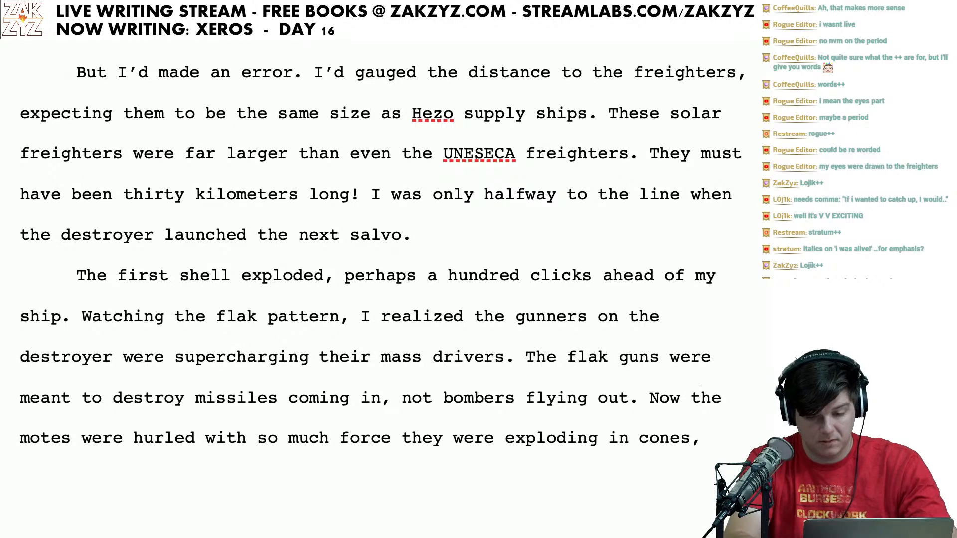
key("BackSpace")
key("BackSpace")
key("BackSpace")
key("BackSpace")
key("BackSpace")
type("The ")
type("golden")
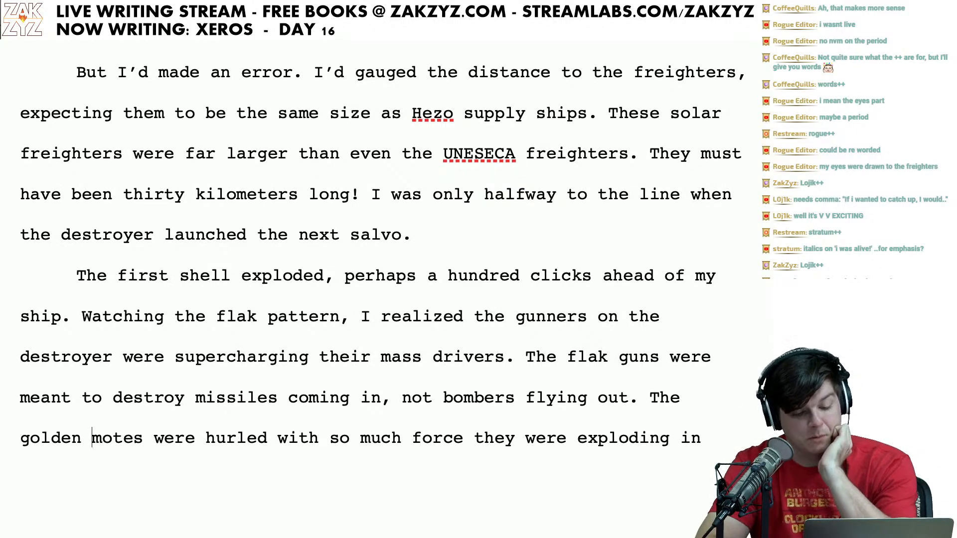
Step: Proofread the end of the flak paragraph, from the exploding motes and dragon's breath to the gunners having a bead on the narrator
scroll(428, 380, "down", 5)
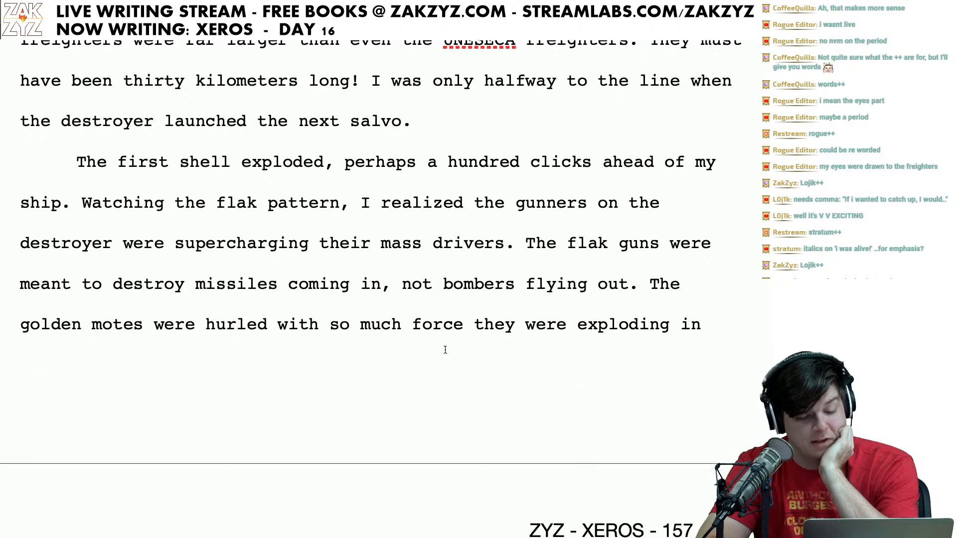
scroll(445, 353, "down", 1)
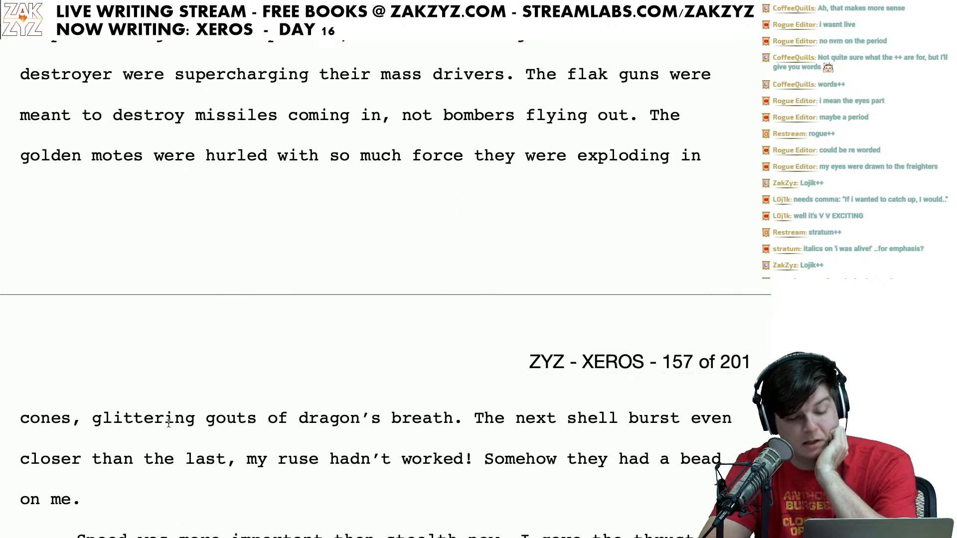
key("Right")
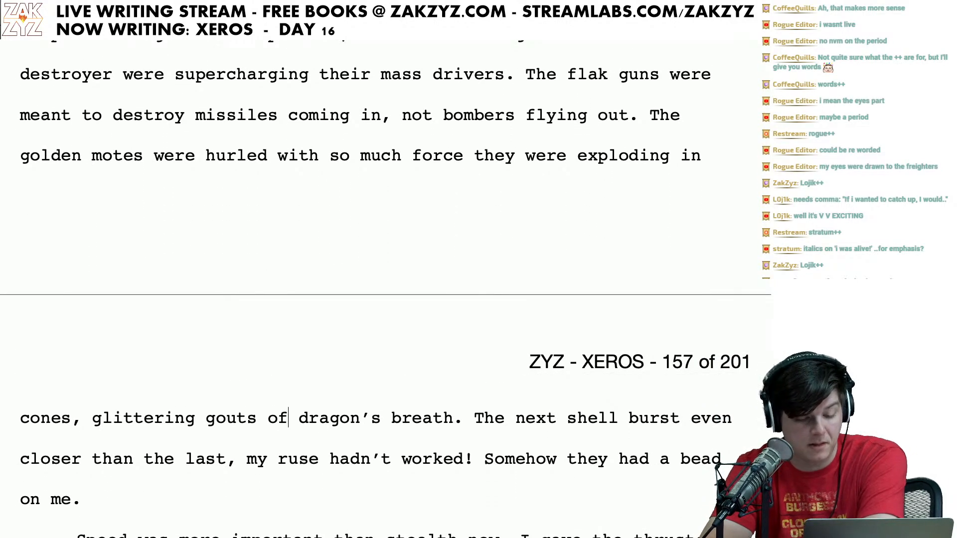
key("Right")
key("Right")
key("Right")
key("Right")
key("Right")
key("Right")
key("Right")
key("Right")
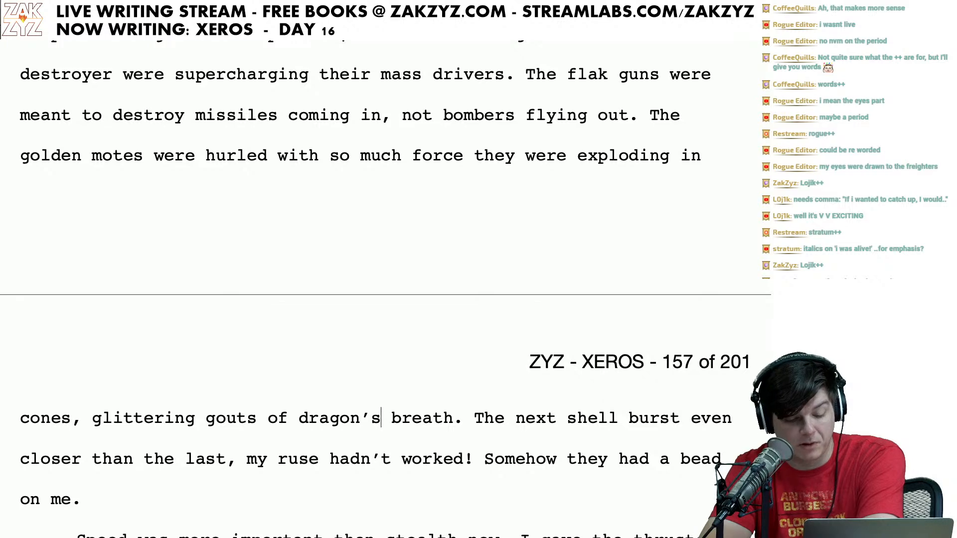
key("Down")
key("Left")
key("Left")
key("Left")
key("Left")
key("Left")
key("Left")
key("Left")
key("Left")
key("Left")
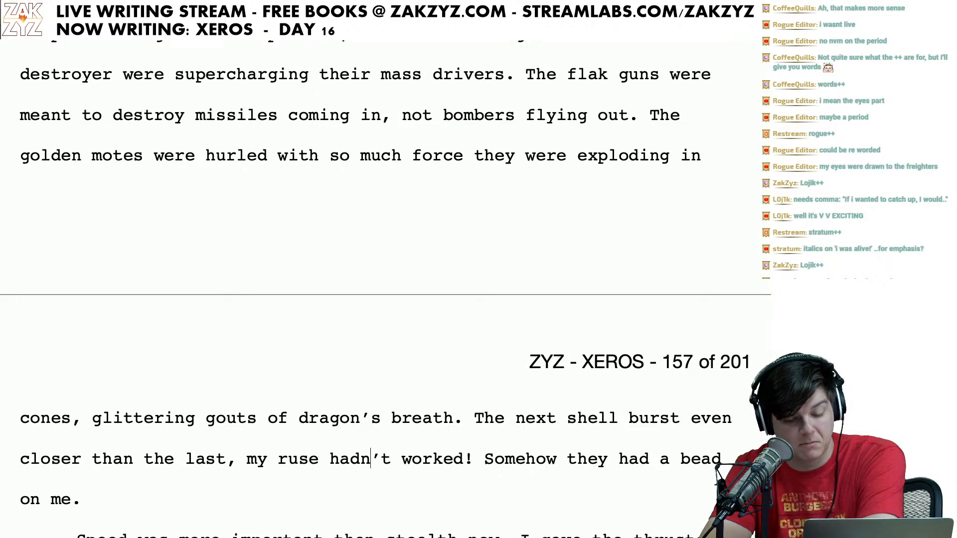
key("Right")
key("Right")
key("Right")
key("Right")
key("Right")
key("Right")
key("Right")
key("Right")
key("Right")
key("Right")
key("Right")
key("Right")
key("Right")
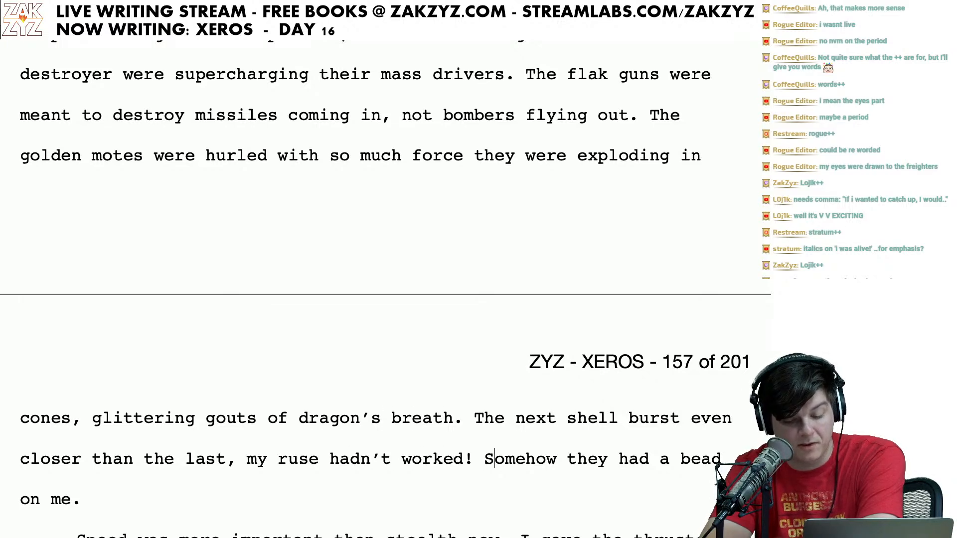
Step: Proofread the paragraph opening "Speed was more important than stealth now" through the exchangers coping with rapid shifts in output
key("Down")
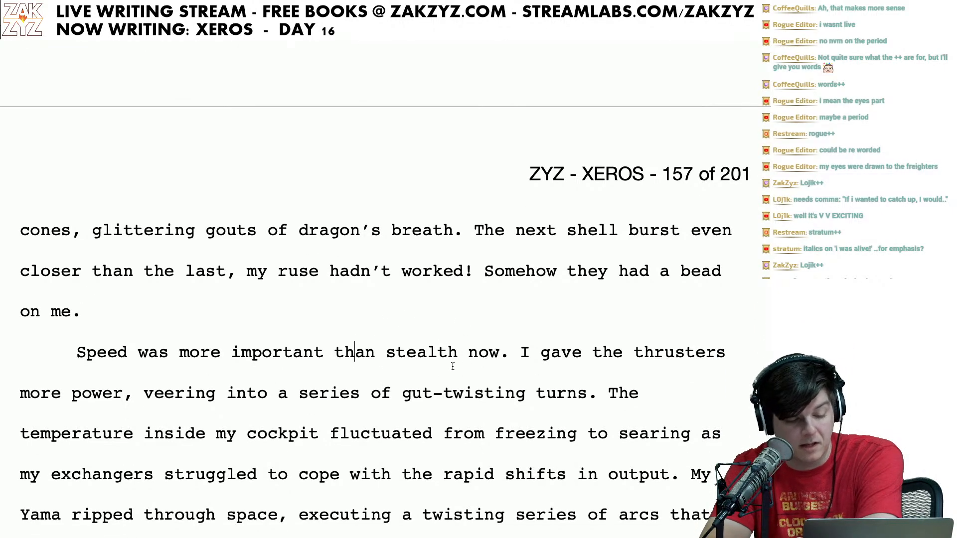
key("Right")
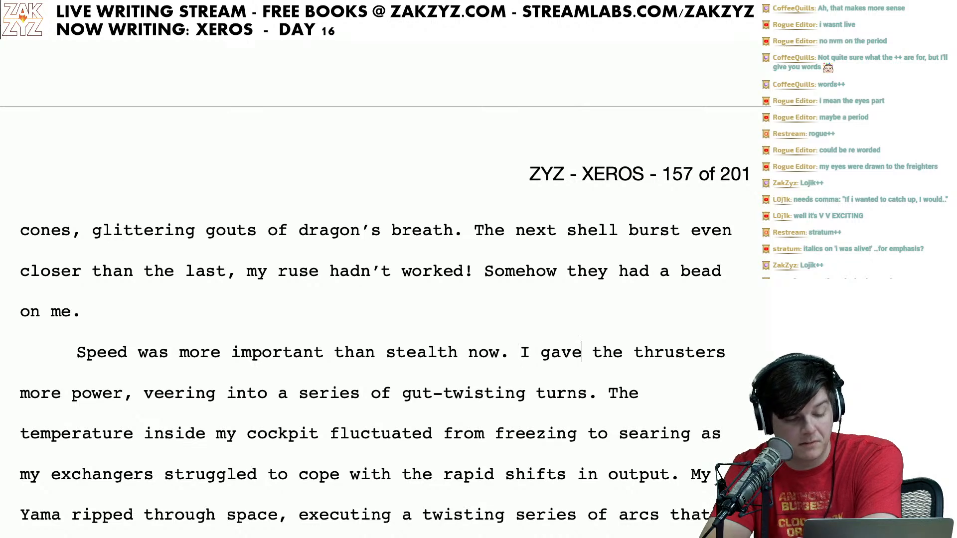
key("Right")
key("Right")
key("Right")
key("Right")
key("Right")
key("Right")
key("Right")
key("Right")
key("Right")
key("Right")
key("Right")
key("Right")
key("Right")
key("Right")
key("Right")
key("Right")
key("Right")
key("Right")
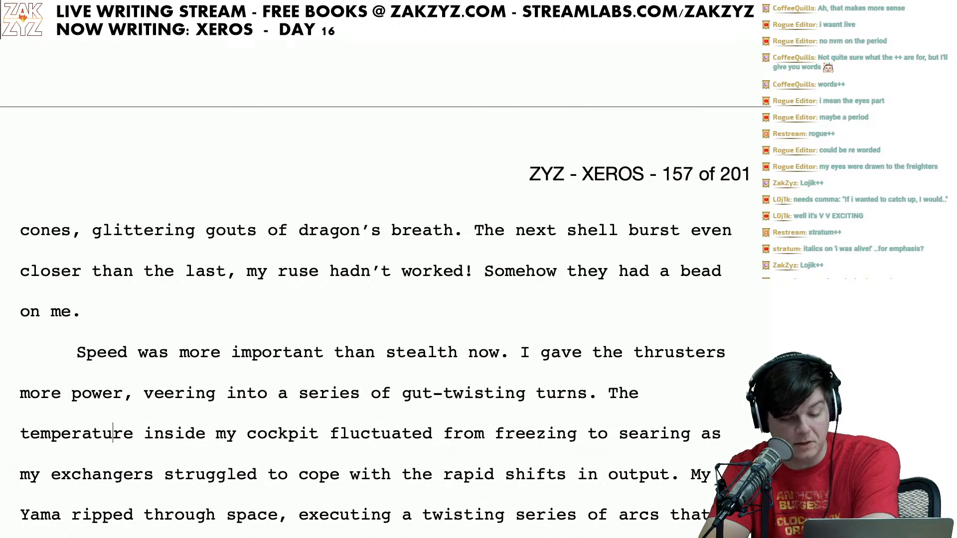
key("Up")
key("Right")
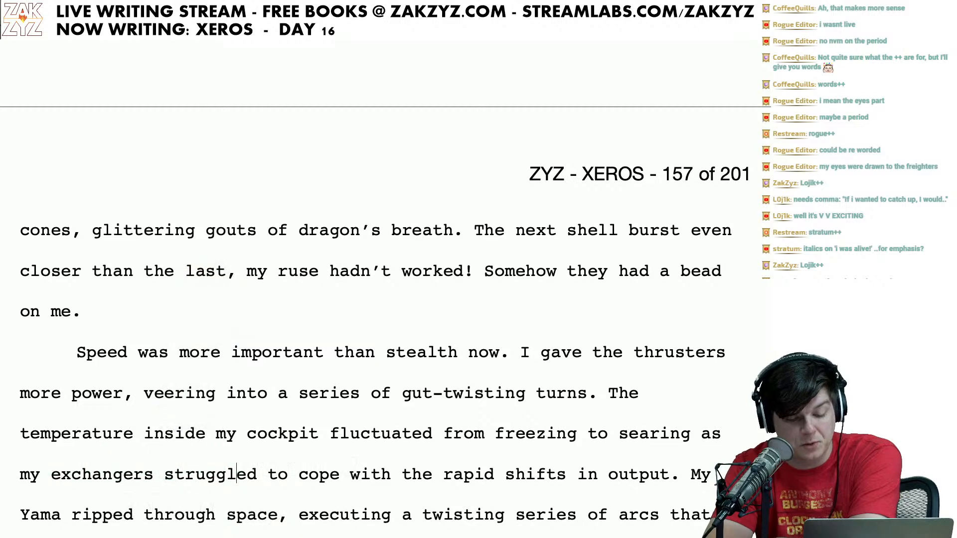
scroll(216, 474, "down", 1)
key("Right")
key("Right")
key("Right")
key("Right")
key("Right")
key("Right")
key("Right")
key("Right")
key("Right")
key("Right")
key("Right")
key("Right")
key("Right")
key("Right")
key("Right")
key("Right")
key("Right")
key("Right")
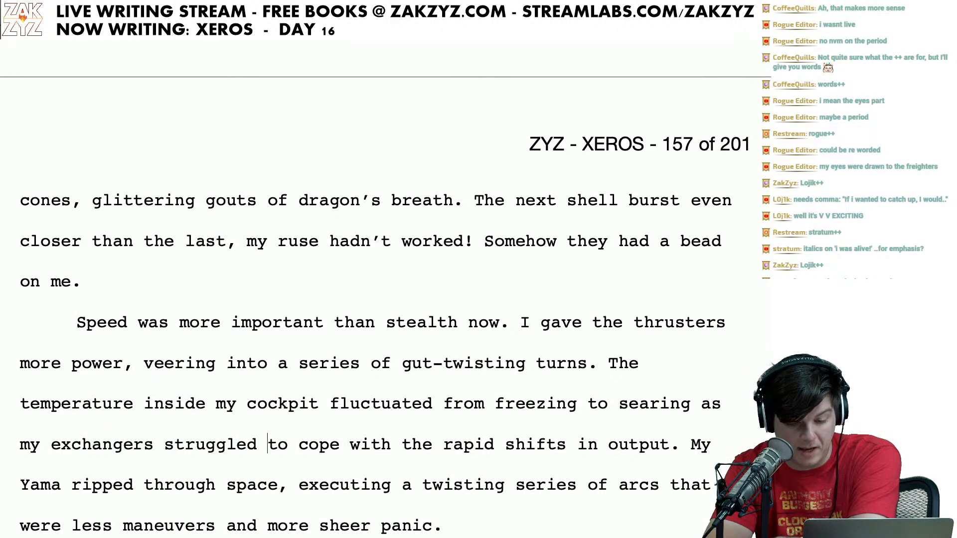
key("Right")
key("Right")
key("Right")
key("Right")
key("Right")
key("Right")
key("Right")
key("Right")
key("Right")
key("Right")
key("Right")
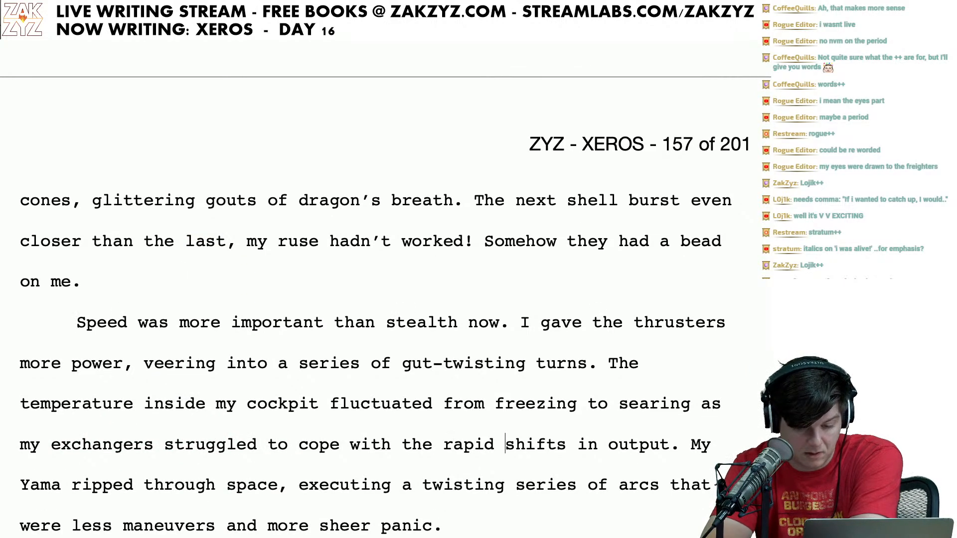
Step: End the cockpit temperature sentence after "searing" and replace "as my exchangers" with a new sentence starting "MY exchangers"
left_click(689, 401)
type(",")
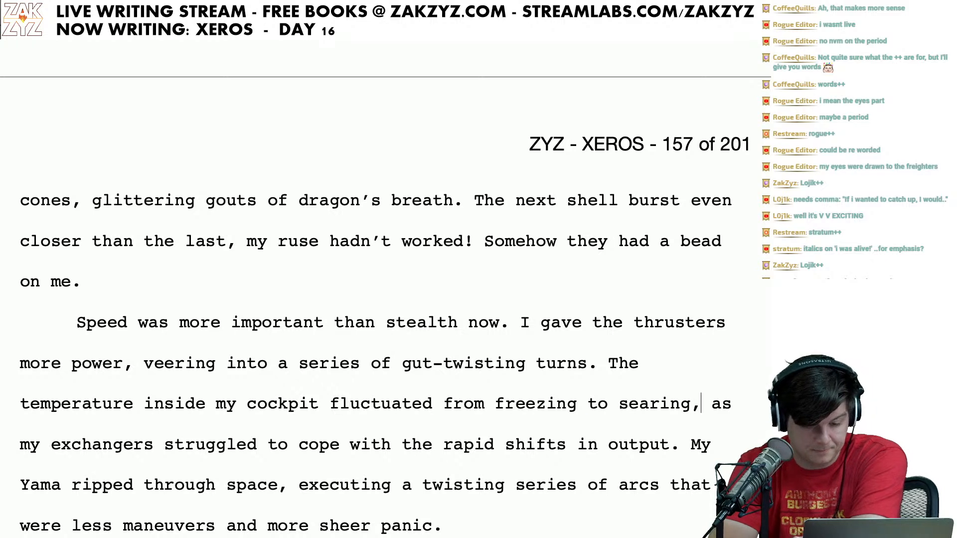
key("BackSpace")
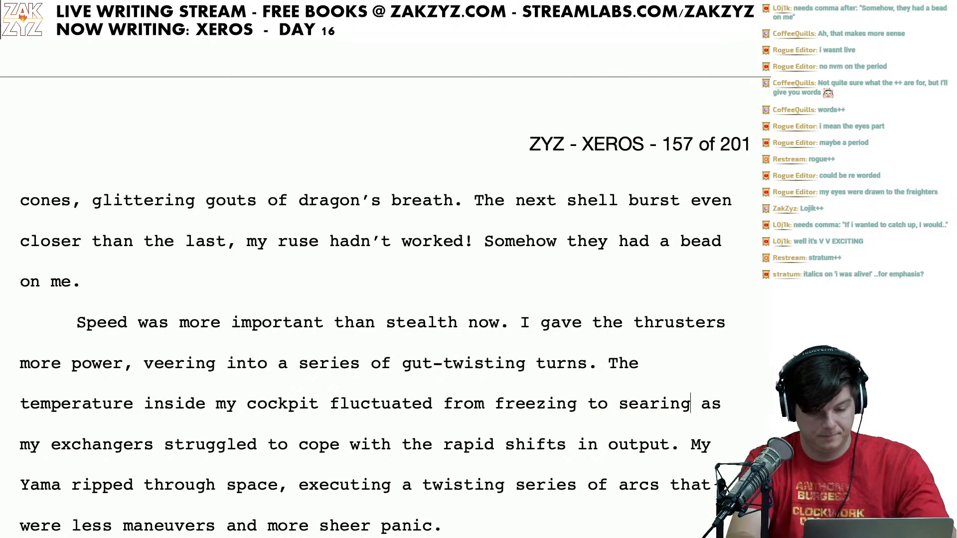
type(". MY exchan")
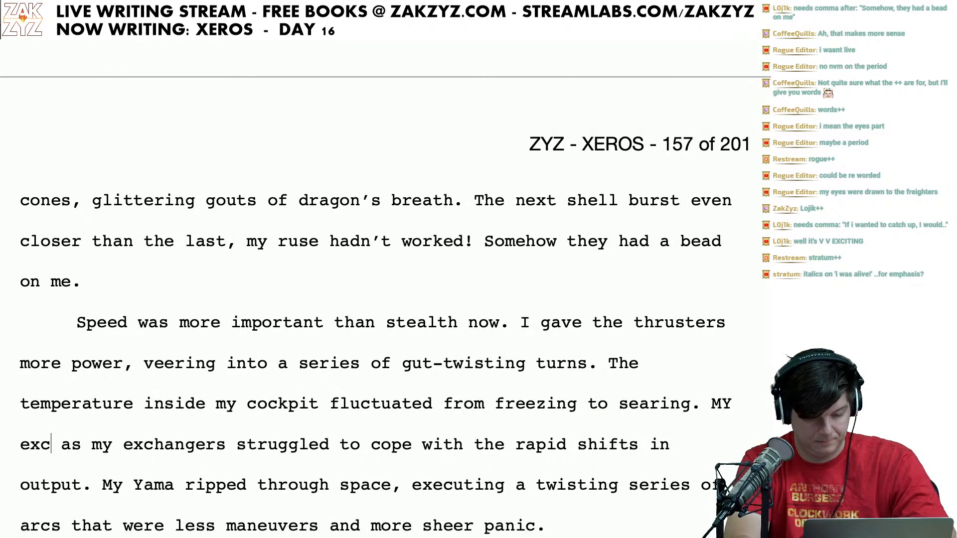
type("gers")
key("shift+Right")
key("shift+Right")
key("shift+Right")
key("shift+Right")
key("shift+Right")
key("shift+Right")
key("shift+Right")
key("shift+Right")
key("shift+Right")
key("shift+Right")
key("shift+Right")
key("shift+Right")
key("shift+Right")
key("shift+Right")
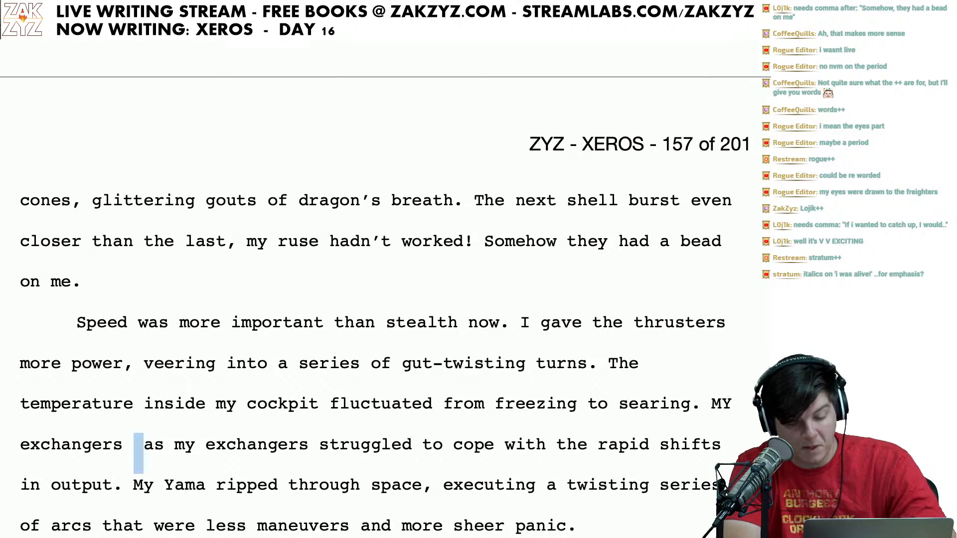
key("shift+Right")
key("shift+Right")
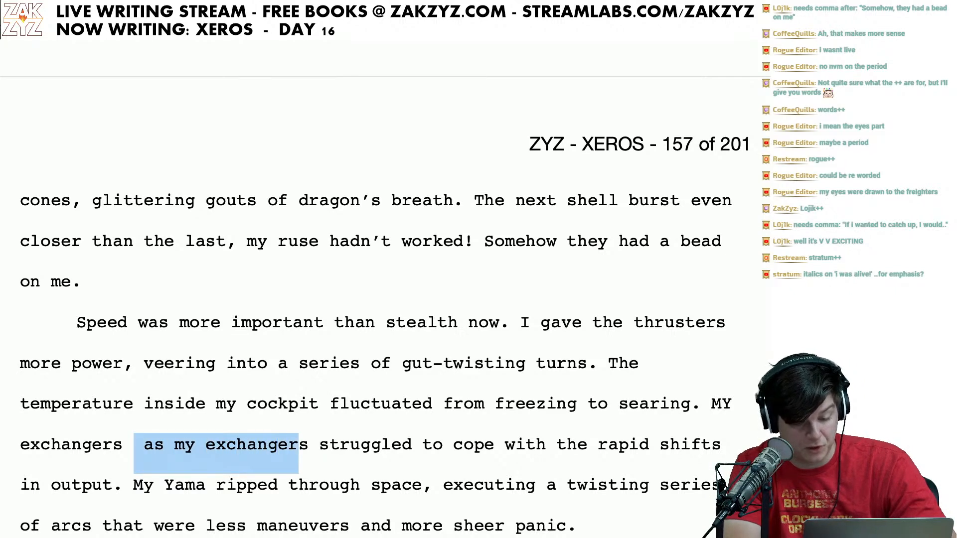
key("shift+Right")
key("shift+Right")
key("shift+Left")
key("BackSpace")
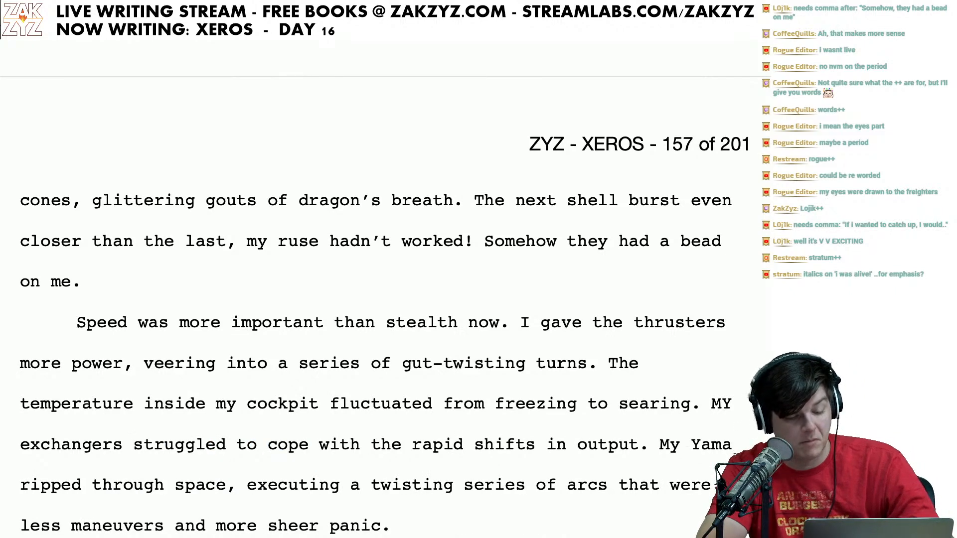
Step: Proofread the sentence about the Yama ripping through space, through "sheer panic" and into the paragraph starting "For all my efforts"
left_click(385, 418)
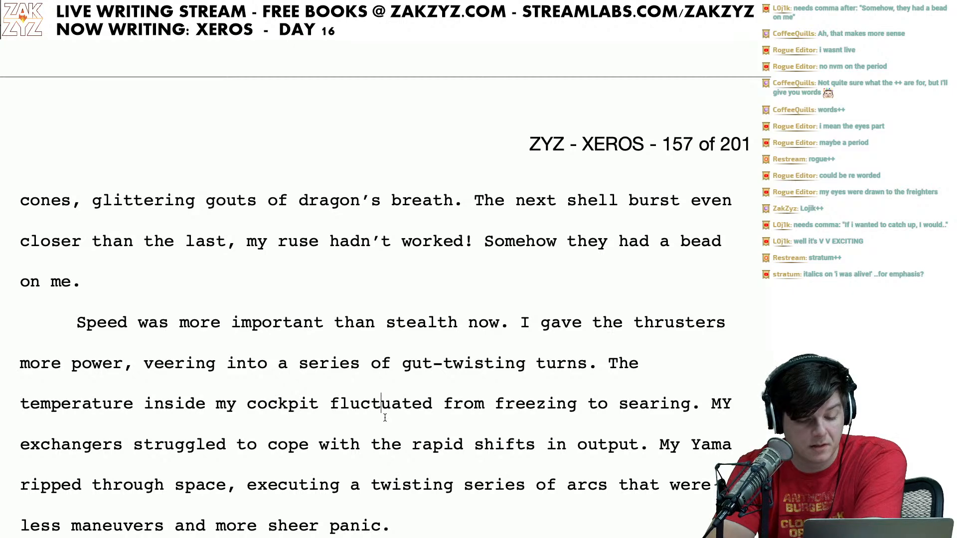
key("Down")
key("Down")
scroll(379, 304, "down", 1)
key("Right")
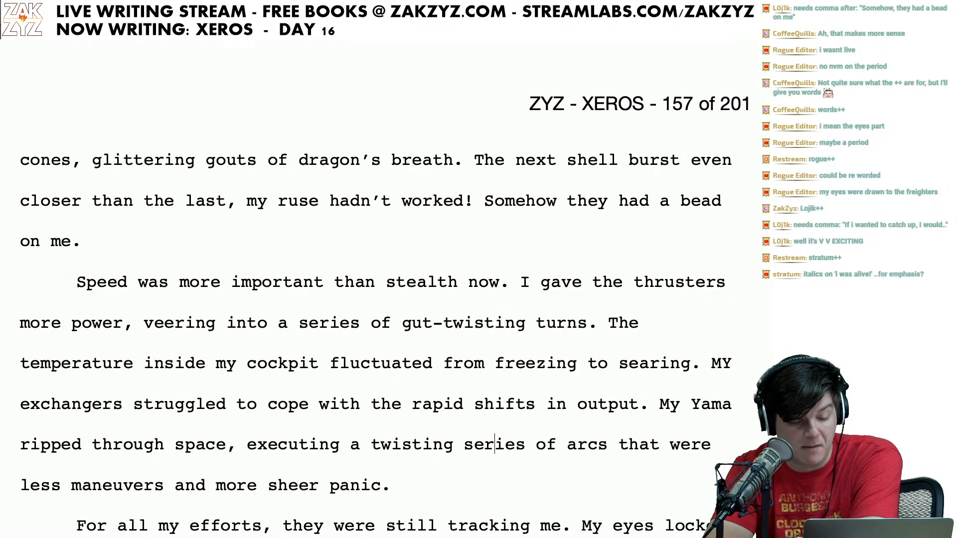
key("Left")
key("Left")
key("Up")
key("Right")
key("Down")
key("Left")
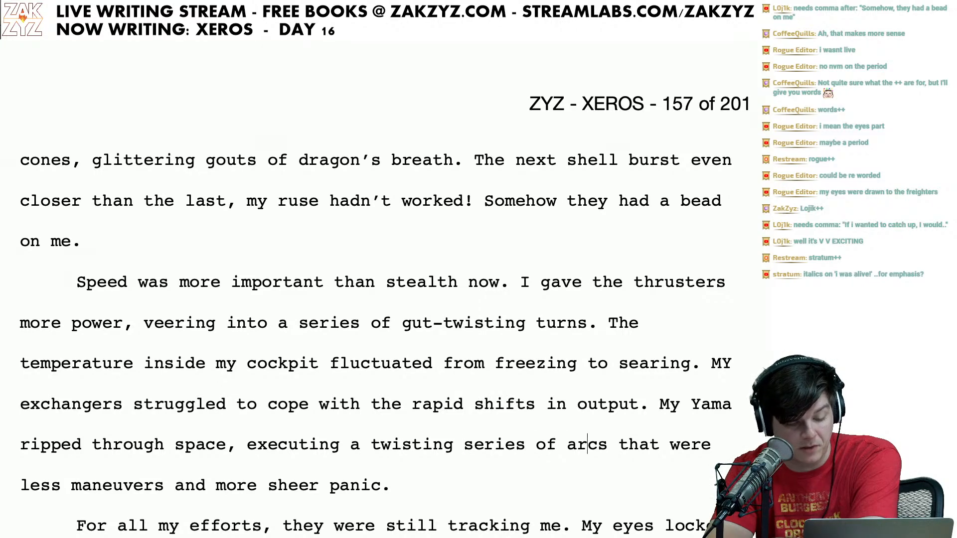
key("Right")
key("Right")
key("Right")
key("Right")
key("Right")
key("Right")
key("Right")
key("Right")
key("Right")
key("Right")
key("Right")
key("Right")
key("Right")
key("Right")
key("Right")
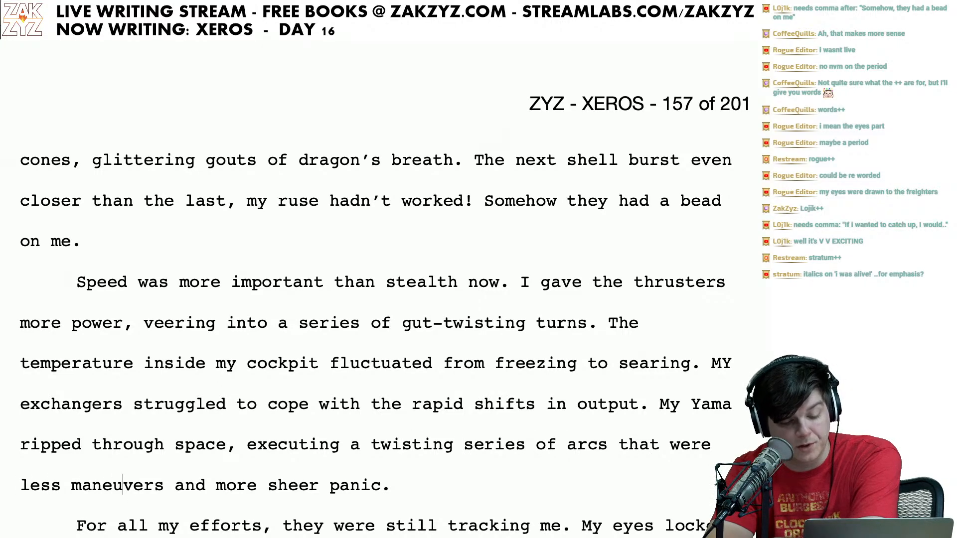
key("Down")
scroll(379, 289, "down", 2)
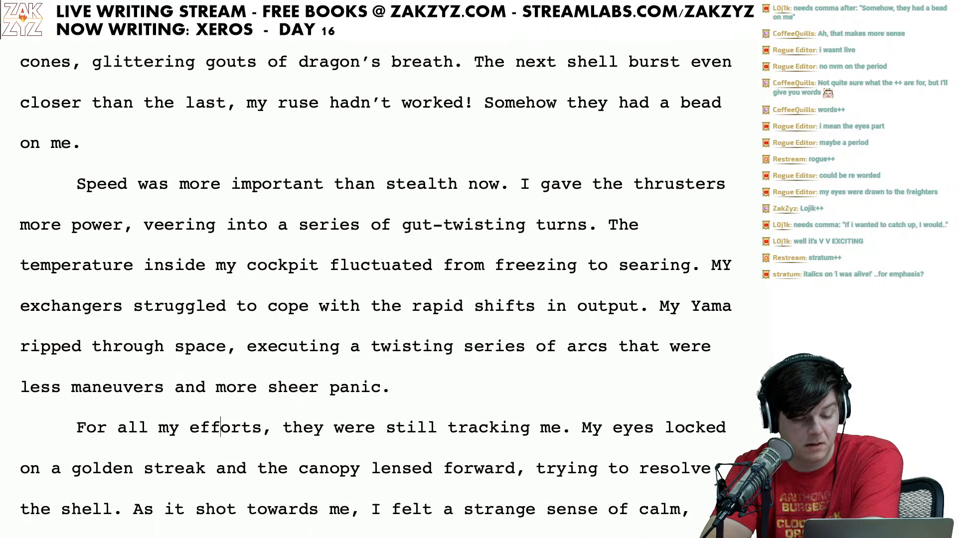
Step: Replace "they" with "the collaborators" in the sentence starting "For all my efforts"
scroll(379, 289, "up", 3)
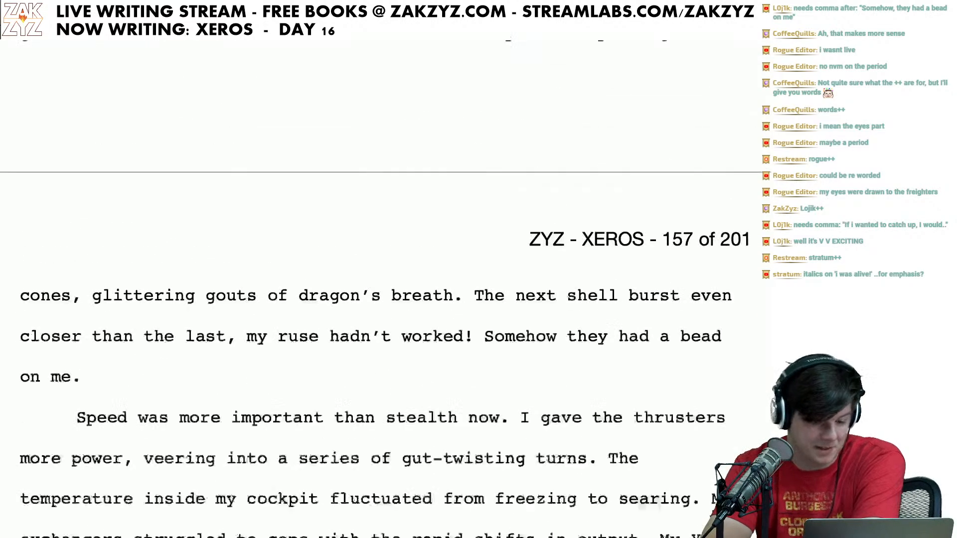
scroll(384, 417, "up", 3)
scroll(384, 417, "down", 5)
scroll(385, 417, "down", 2)
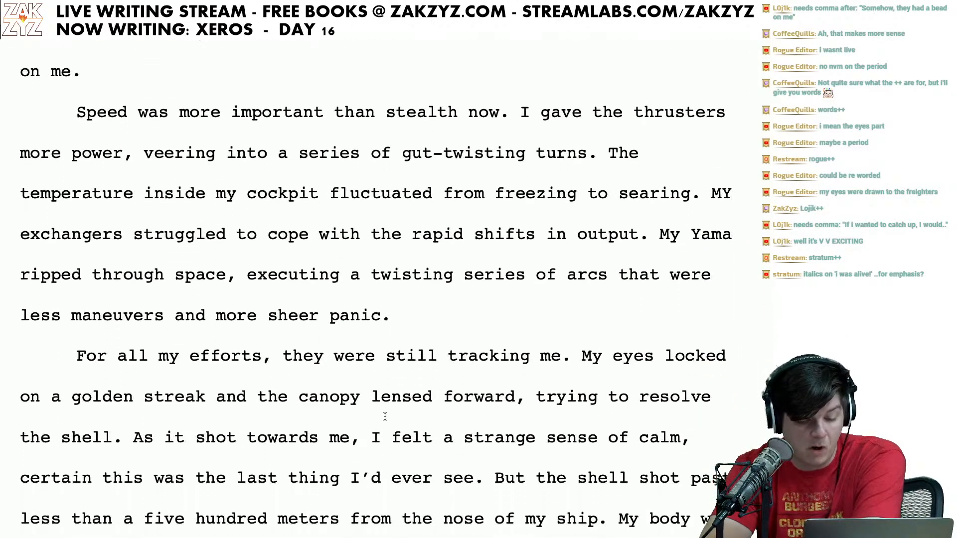
left_click(342, 395)
key("Up")
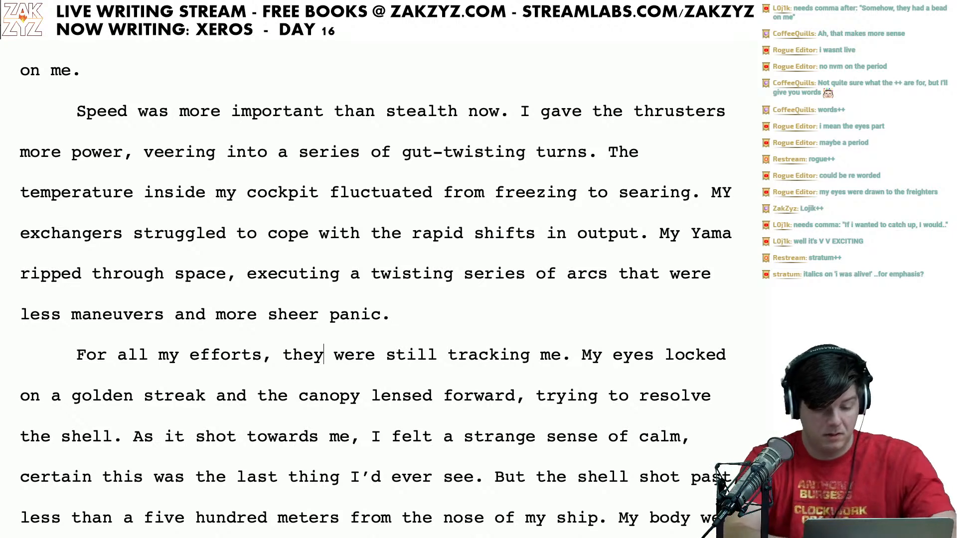
key("BackSpace")
type("collabor")
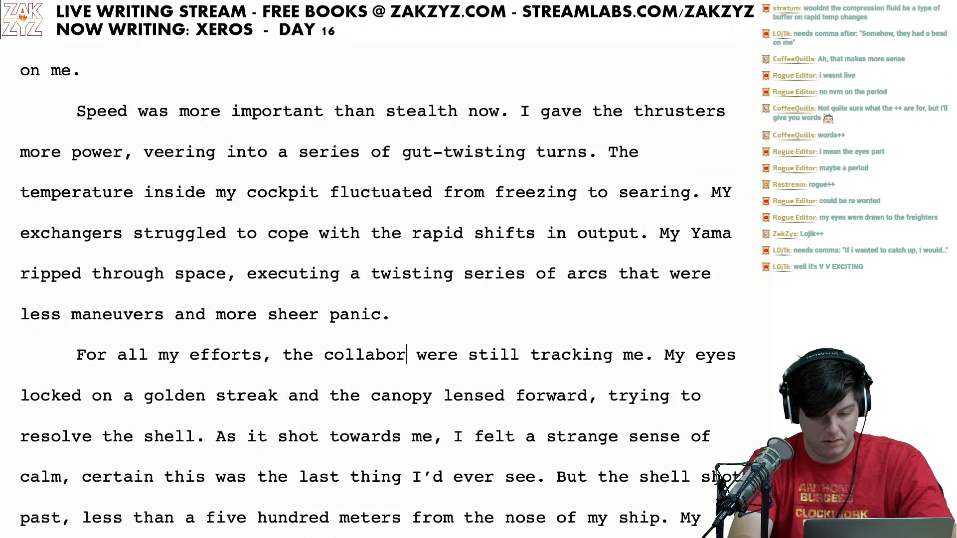
type("ators")
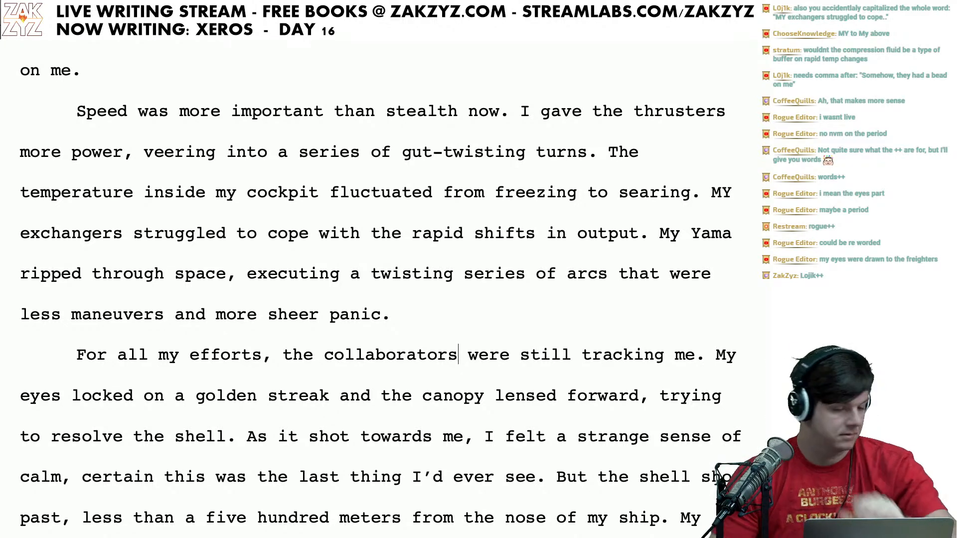
Step: Correct the capitalization of "MY" to "My" before "exchangers struggled to cope"
scroll(352, 324, "down", 1)
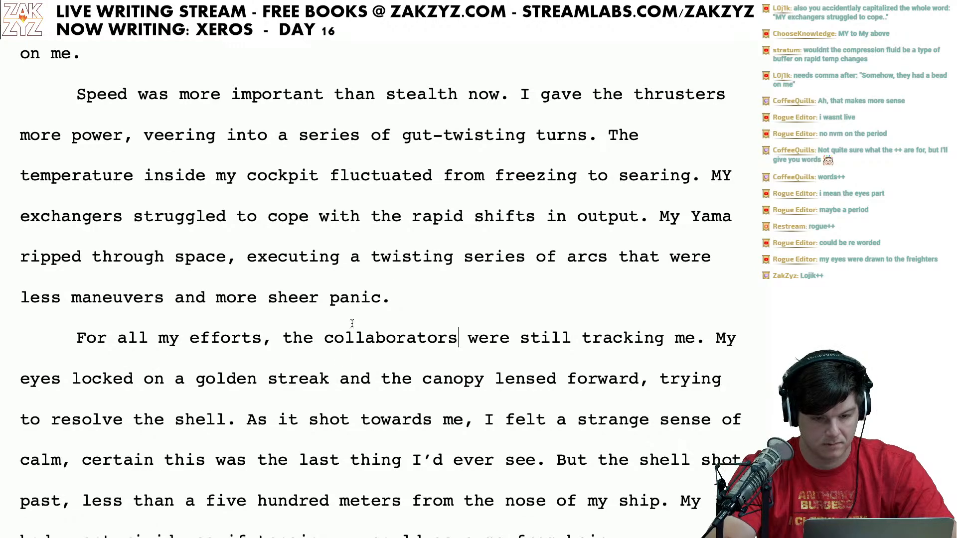
scroll(471, 294, "up", 3)
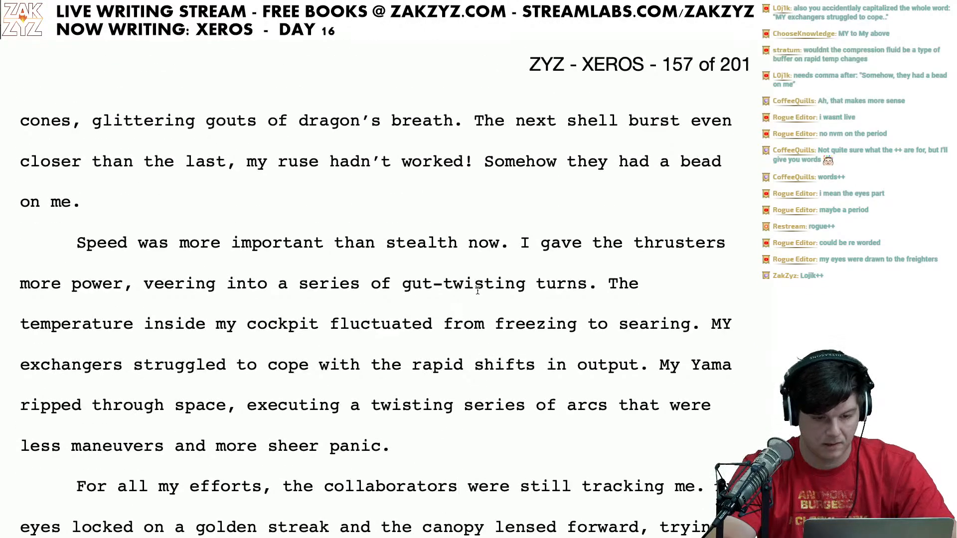
scroll(477, 290, "up", 8)
scroll(478, 291, "down", 1)
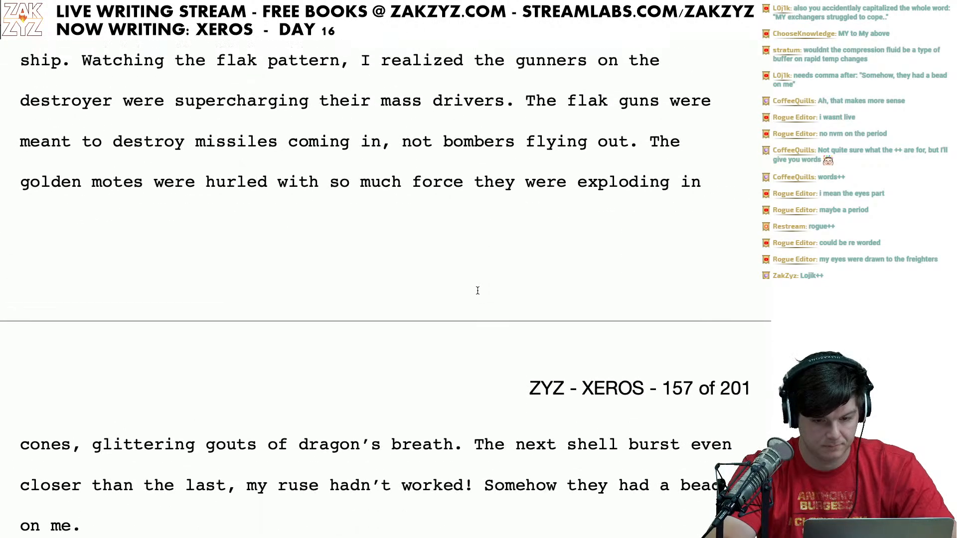
scroll(477, 290, "up", 1)
scroll(478, 291, "down", 10)
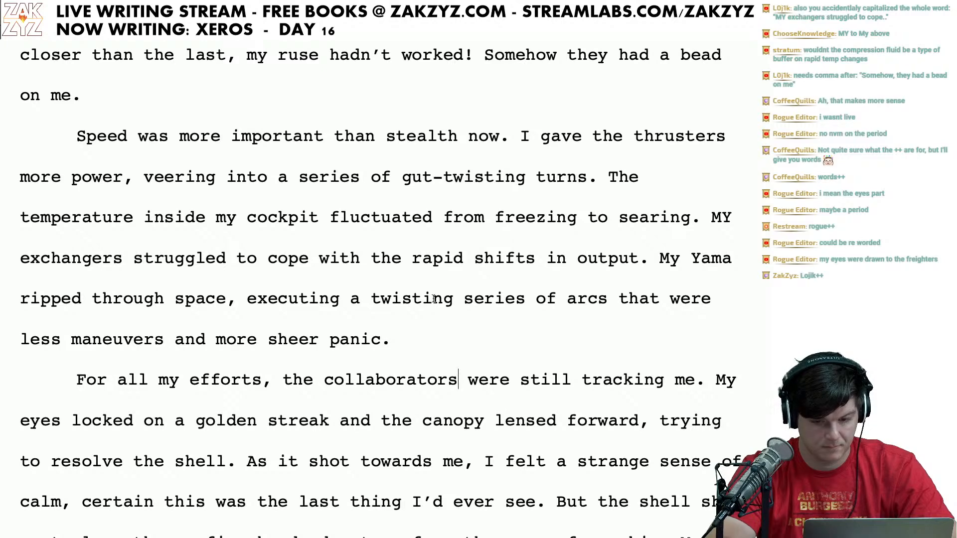
scroll(439, 365, "down", 1)
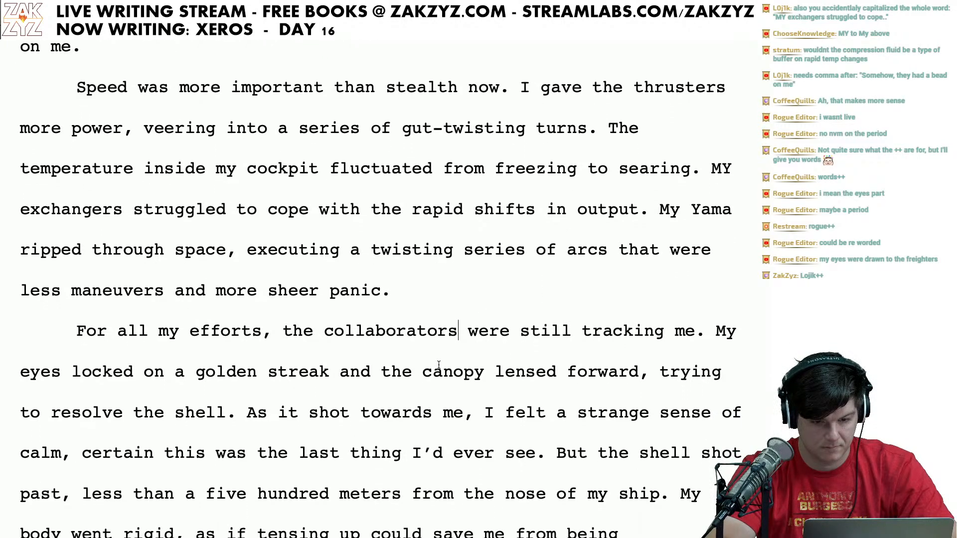
scroll(439, 365, "up", 1)
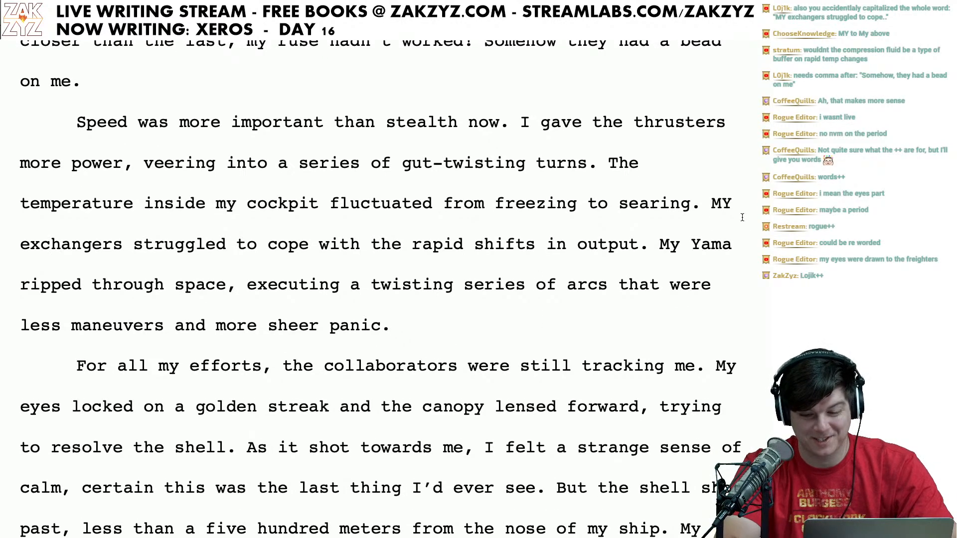
key("Left")
key("BackSpace")
type("y")
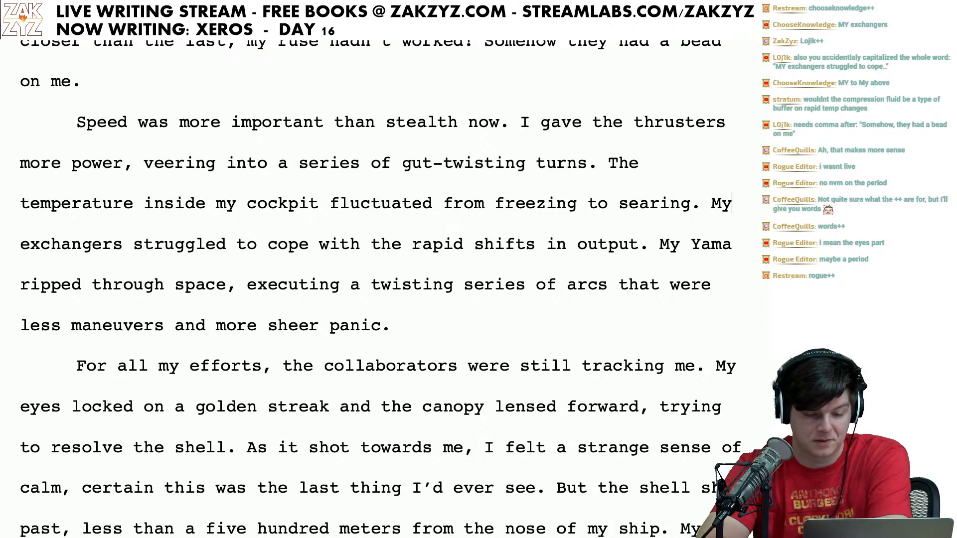
Step: Proofread the paragraph starting "For all my efforts" from the golden streak sentence through "As it shot towards me"
scroll(378, 289, "down", 1)
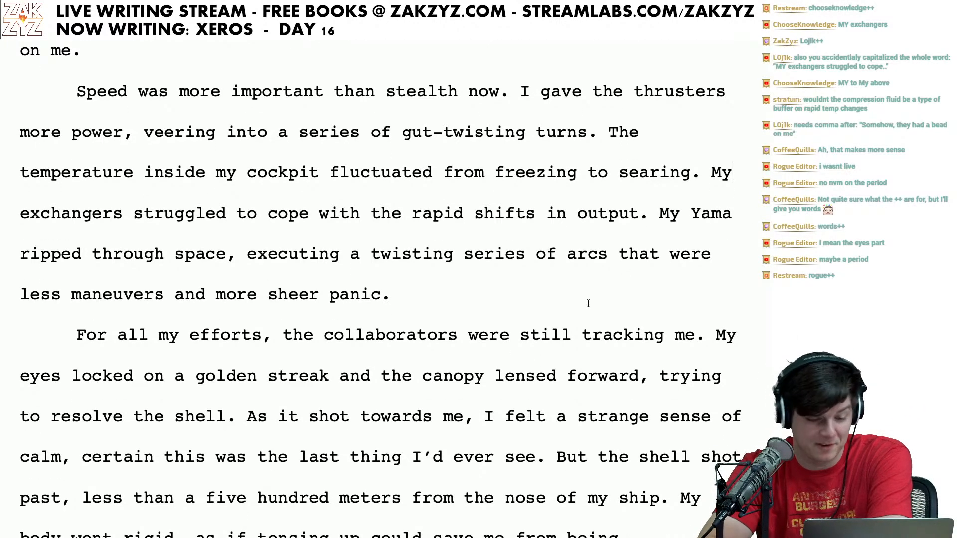
left_click(530, 310)
scroll(530, 310, "down", 1)
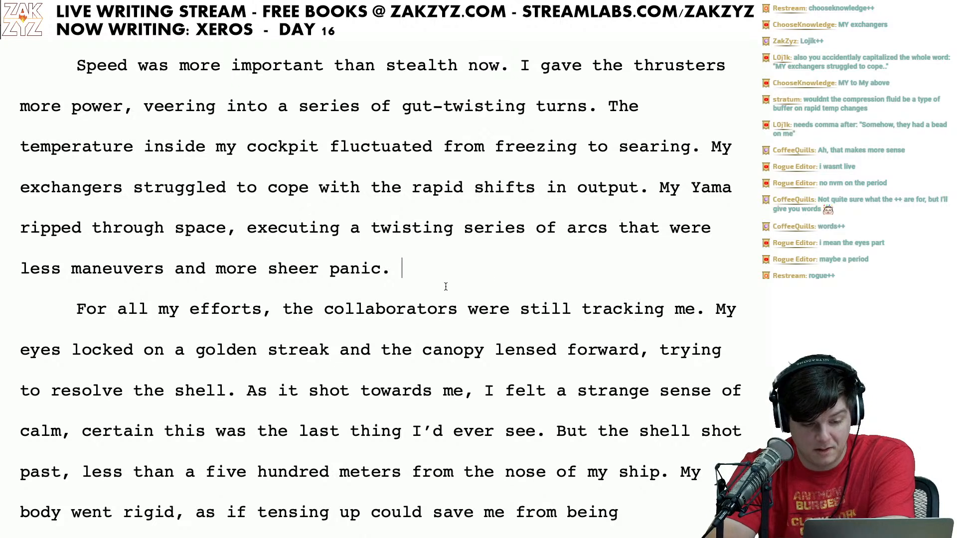
left_click(530, 309)
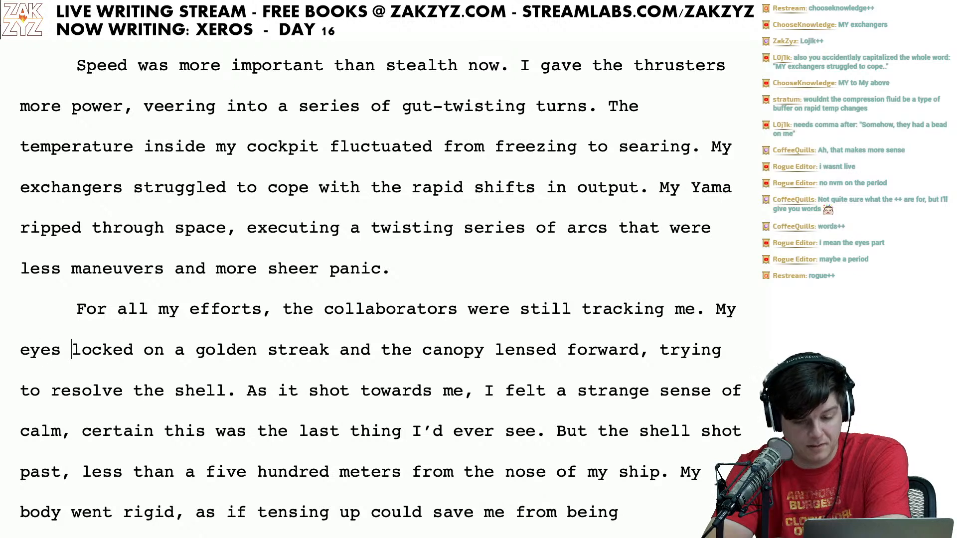
key("ctrl+Left")
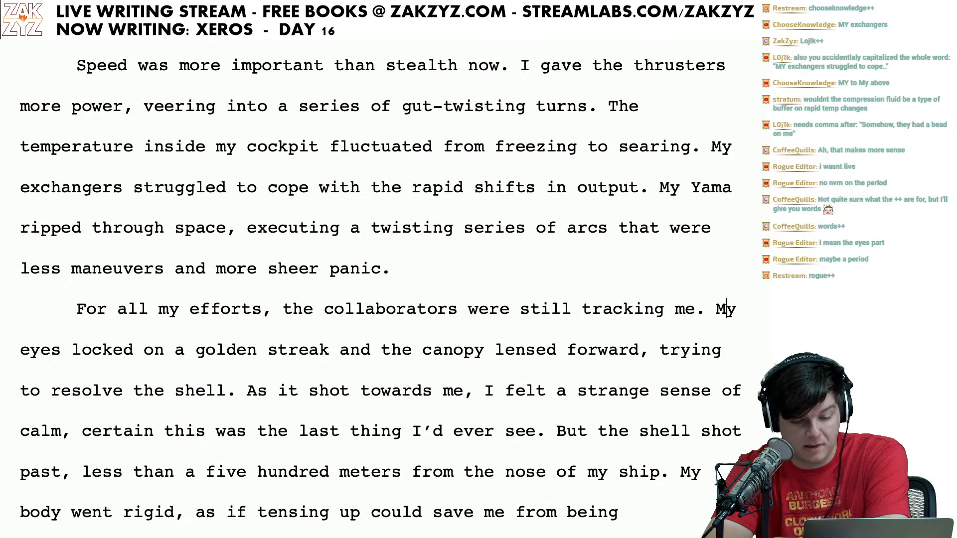
key("Right")
key("Right")
key("Right")
key("Right")
key("Right")
key("Right")
key("Right")
key("Right")
key("Right")
key("Right")
key("Right")
key("Right")
key("Right")
key("Right")
key("Right")
key("Right")
key("Right")
key("Right")
key("Right")
key("Right")
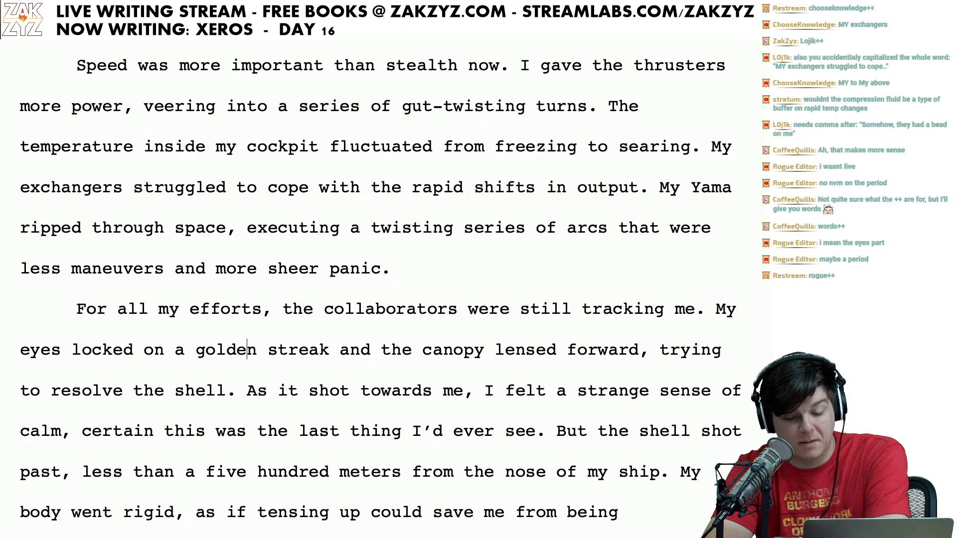
key("Right")
key("Right")
key("Right")
key("Right")
key("Right")
key("Right")
key("Right")
key("Right")
key("Right")
key("Right")
key("Right")
key("Right")
key("Right")
key("Right")
scroll(379, 289, "down", 1)
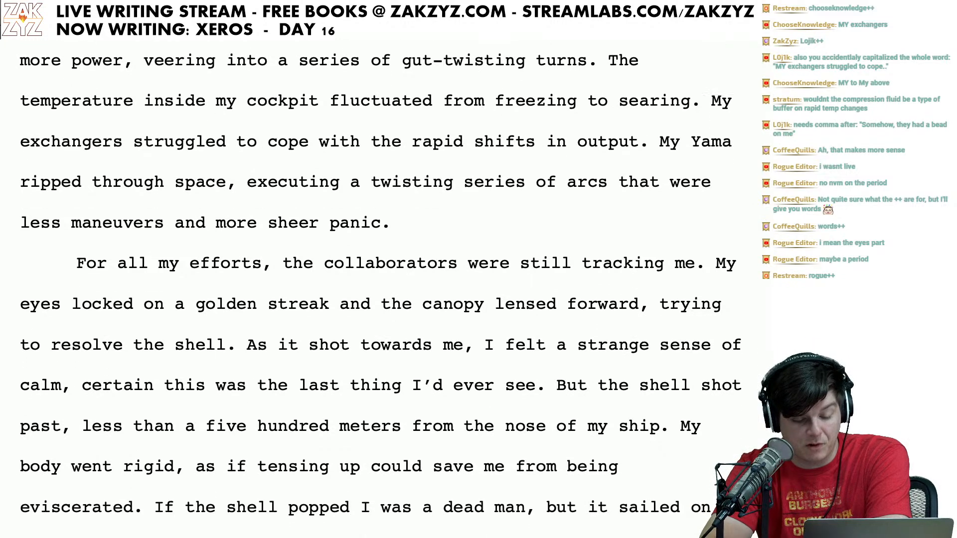
left_click(288, 345)
key("Right")
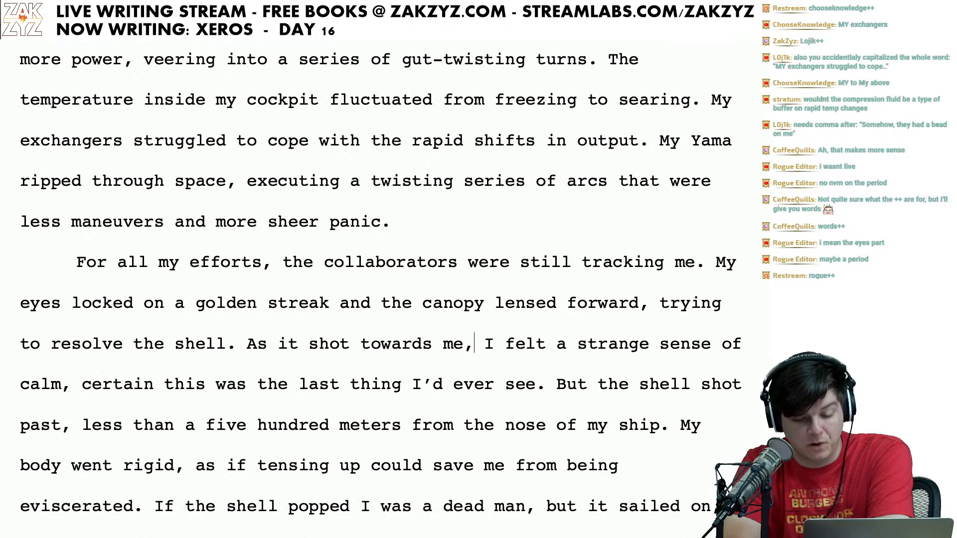
Step: Insert "me" after "past" in the sentence starting "But the shell shot"
scroll(101, 342, "down", 1)
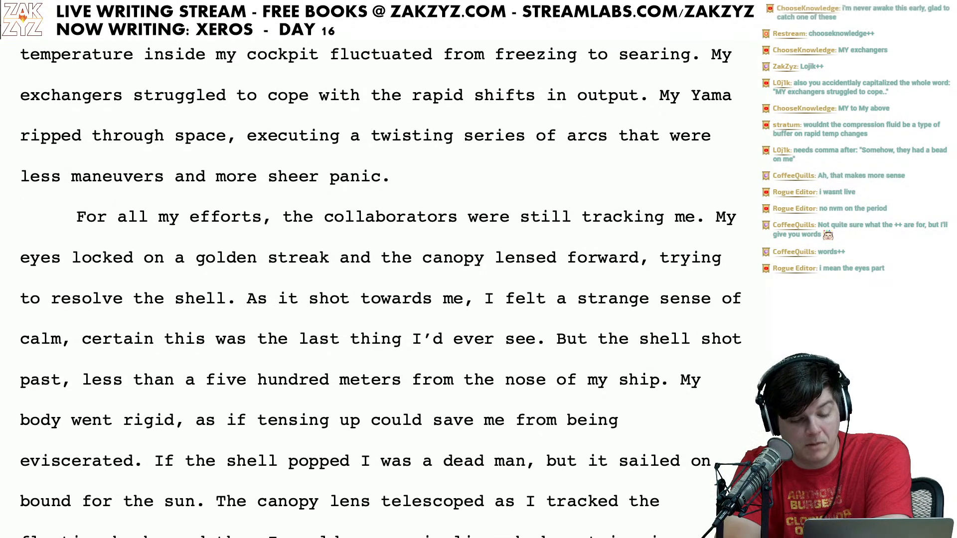
left_click(175, 339)
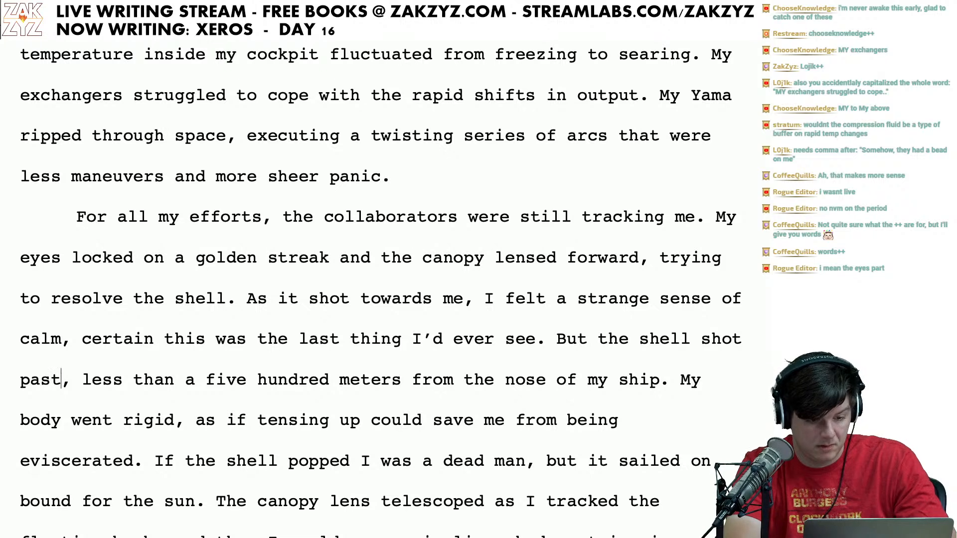
type("me")
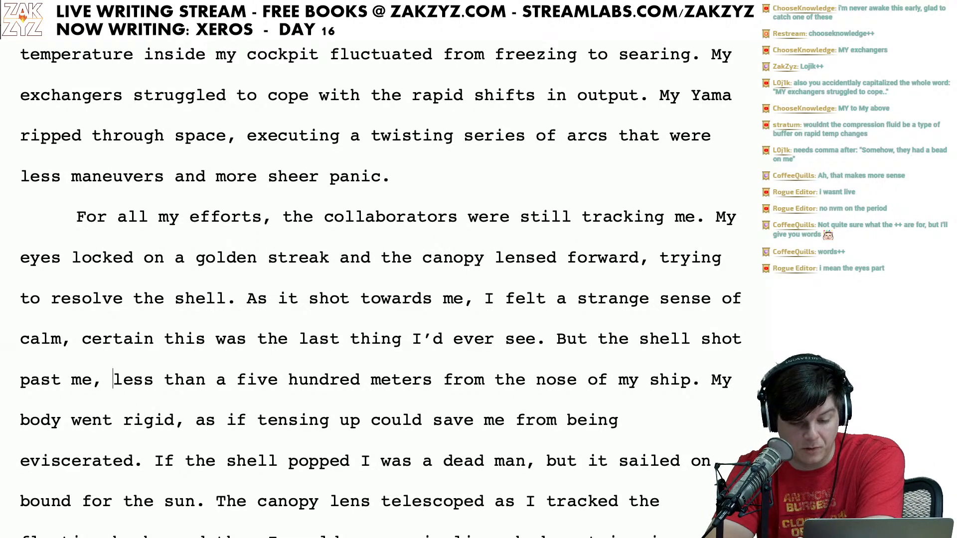
Step: Proofread the text from "less than a five hundred meters" through the sentence "My body went rigid, as if tensing up could save me"
key("Right")
key("Right")
key("Right")
key("Down")
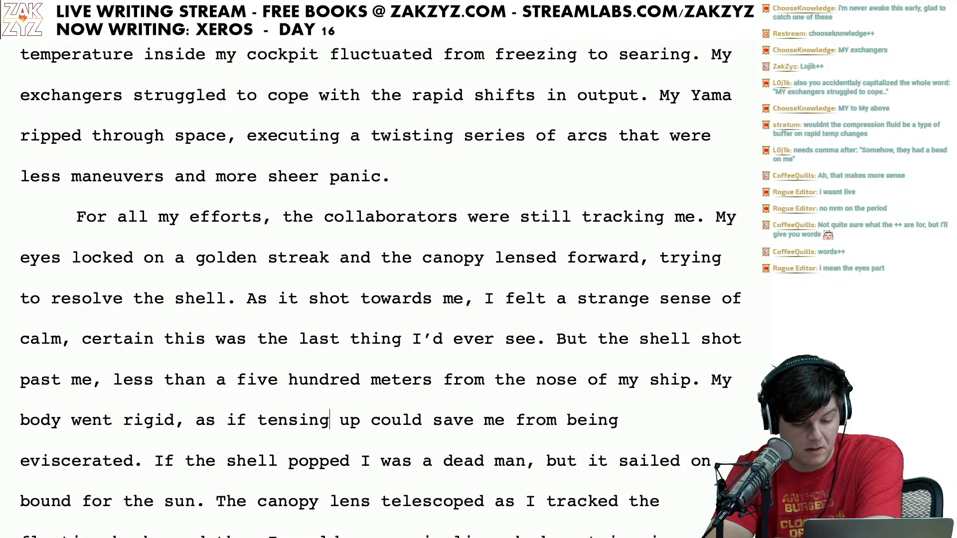
key("Left")
key("Left")
key("Left")
key("Left")
key("Left")
key("Left")
key("Left")
key("Left")
key("Left")
key("Left")
key("Left")
key("Left")
key("Left")
key("Left")
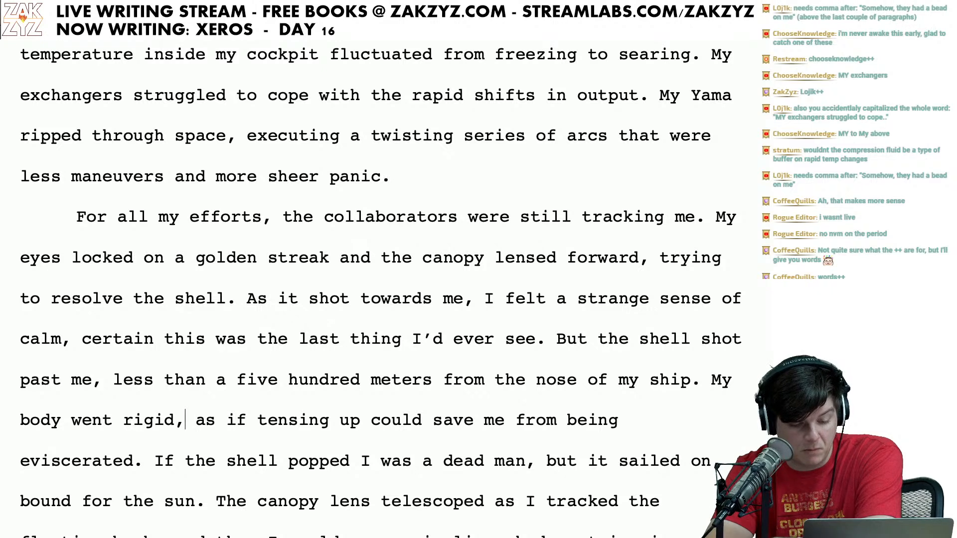
key("Right")
key("Right")
key("Right")
key("Right")
key("Right")
key("Right")
key("Right")
key("Right")
key("Right")
key("Right")
key("Right")
key("Right")
key("Right")
key("Right")
key("Right")
key("Right")
key("Right")
key("Right")
key("Right")
key("Right")
key("Right")
key("Right")
key("Right")
key("Right")
key("Right")
key("Right")
key("Right")
key("Right")
key("Right")
key("Right")
key("Right")
key("Right")
key("Right")
key("Right")
key("Right")
key("Right")
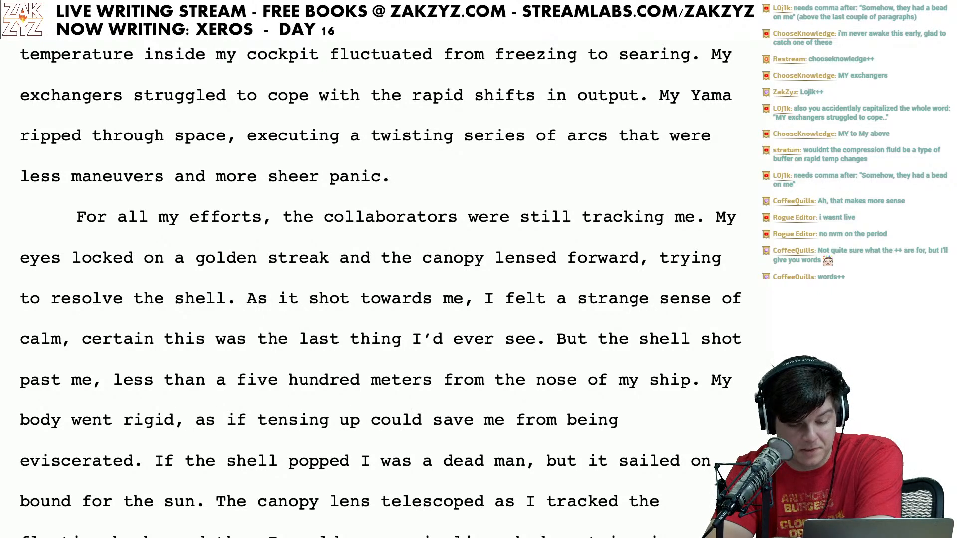
key("Right")
key("Right")
key("Right")
key("Right")
key("Right")
key("Right")
key("Right")
key("Right")
key("Right")
key("Right")
key("Right")
key("Right")
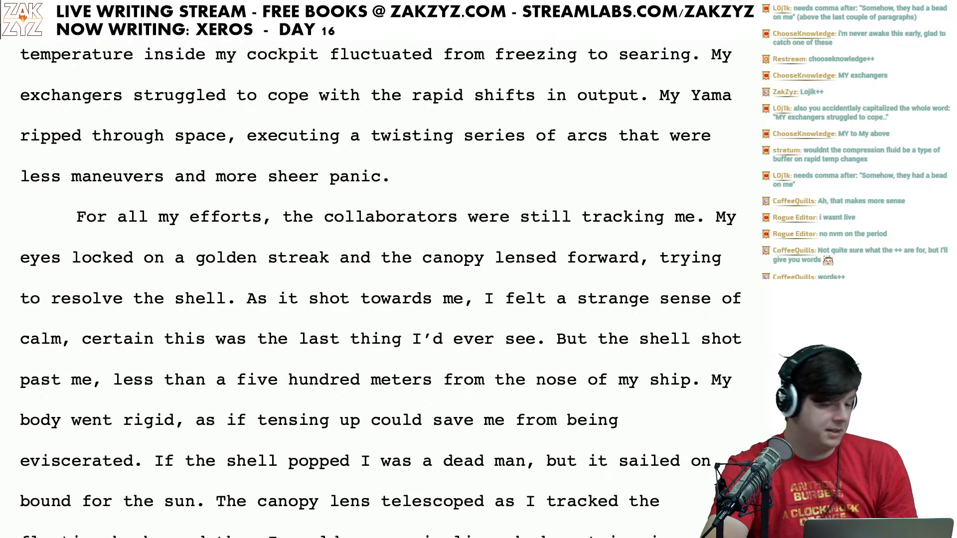
Step: Add a comma after "Somehow" in the sentence "Somehow they had a bead on me" on page 157
scroll(381, 286, "up", 2)
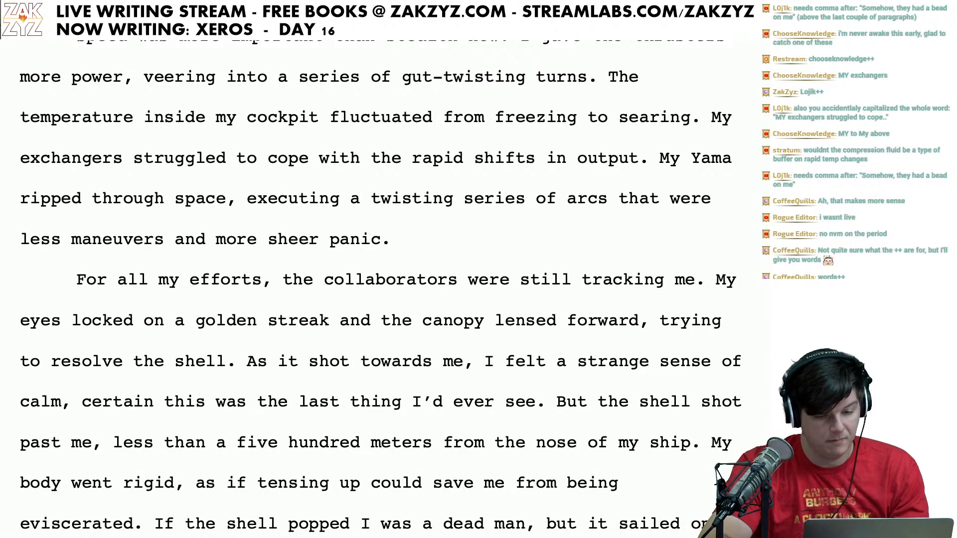
scroll(381, 287, "up", 15)
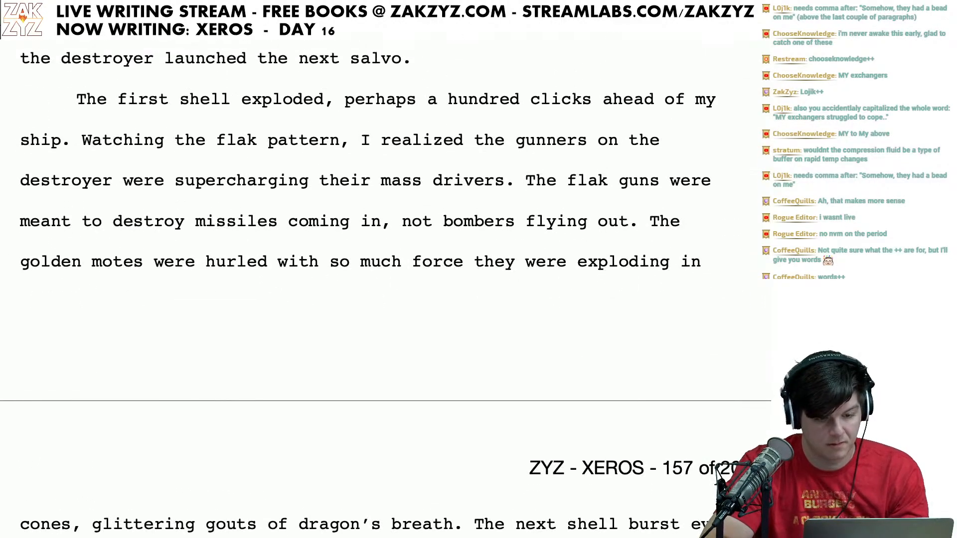
scroll(381, 287, "up", 10)
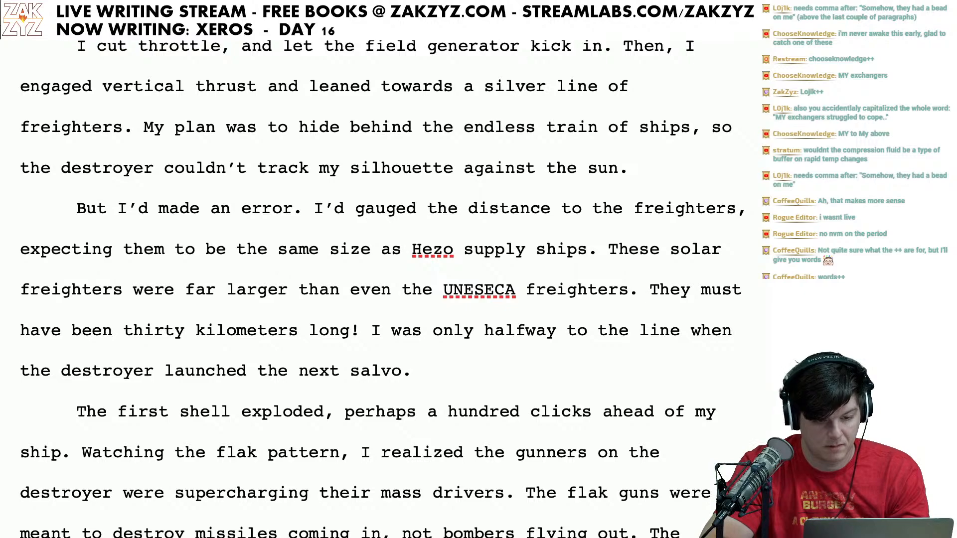
scroll(381, 287, "up", 10)
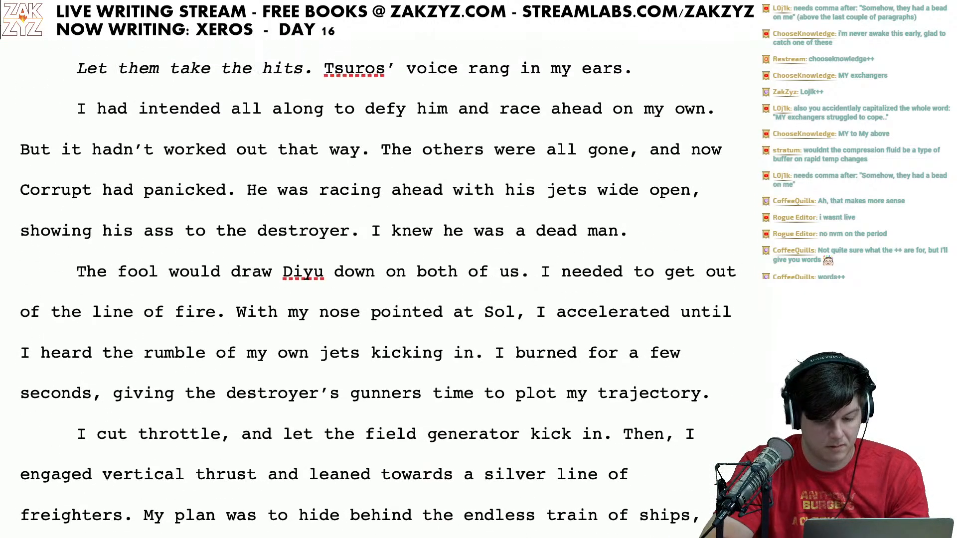
scroll(381, 287, "down", 8)
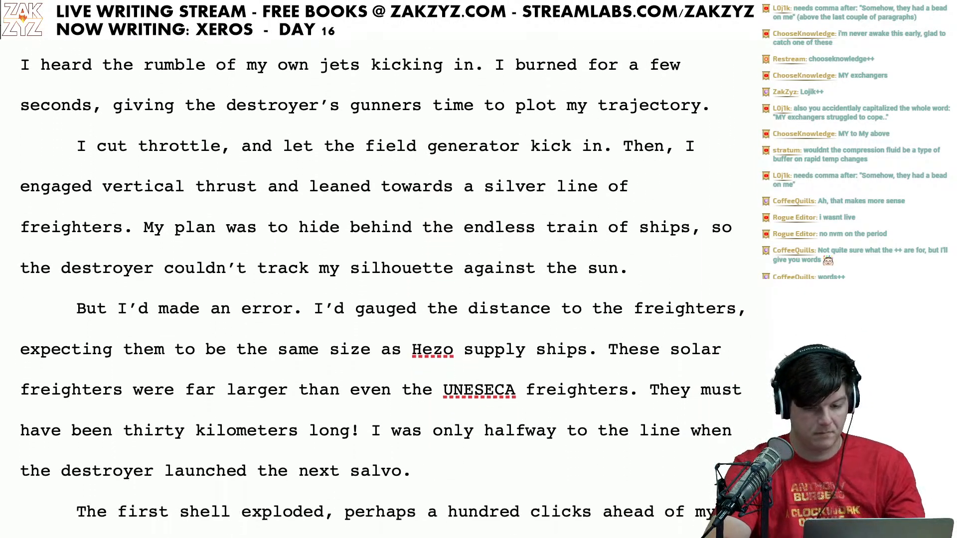
scroll(381, 287, "down", 5)
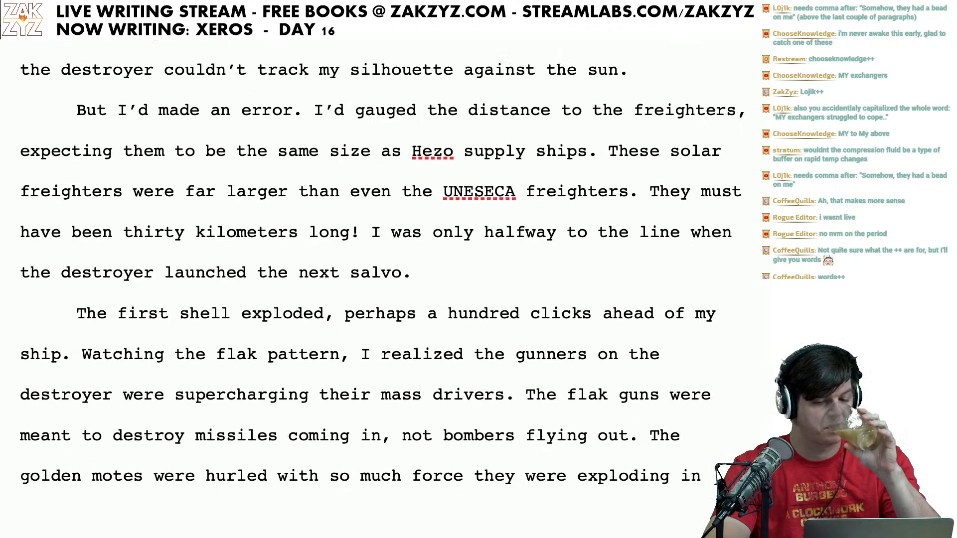
scroll(381, 287, "down", 2)
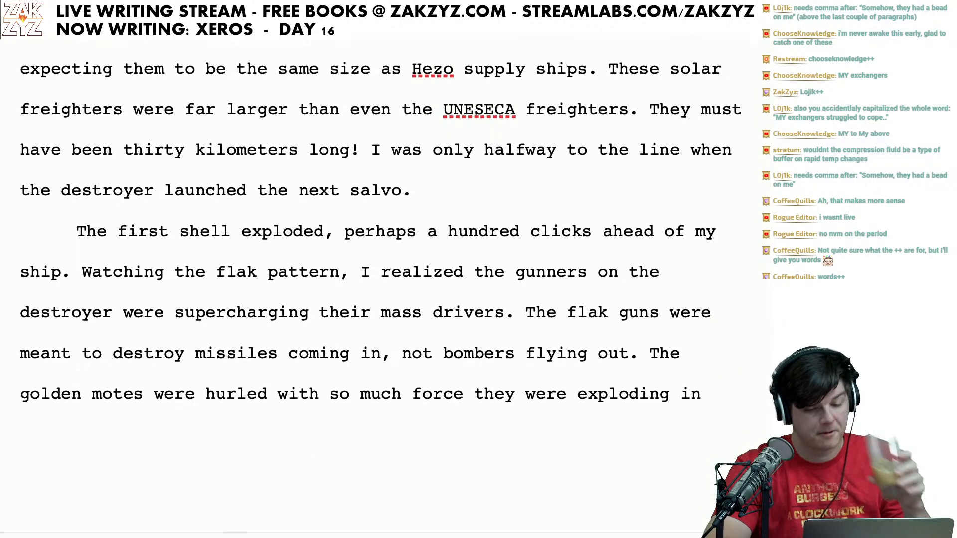
scroll(381, 286, "down", 8)
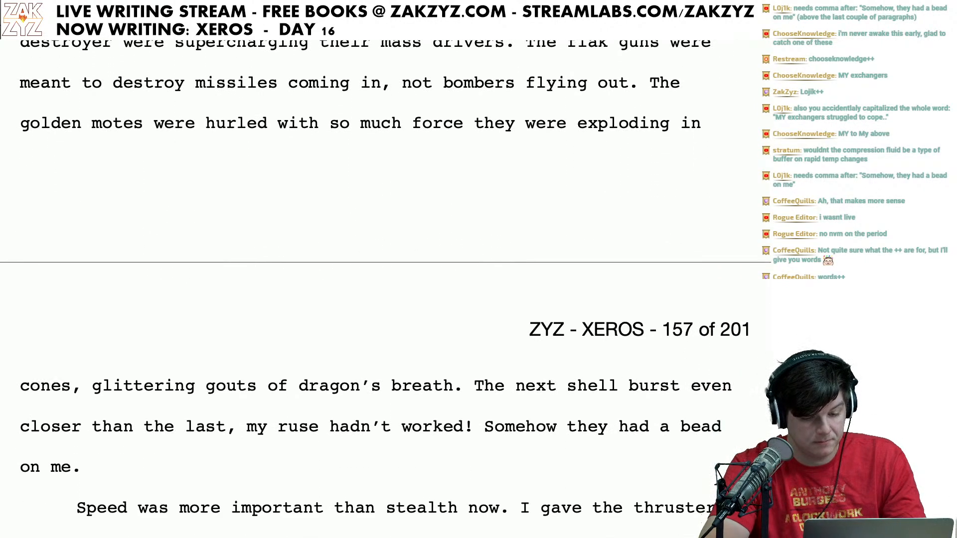
scroll(380, 286, "down", 3)
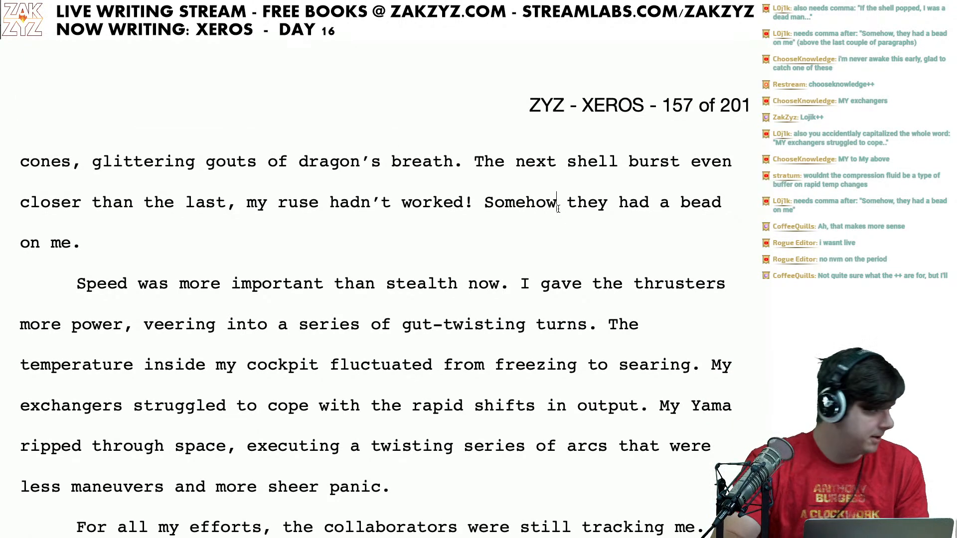
type(",")
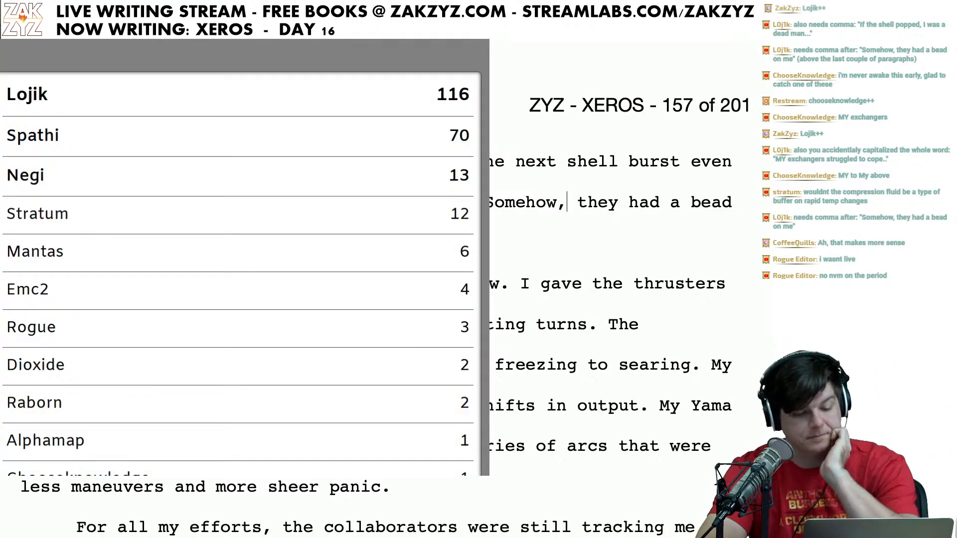
Step: Replace the sentence "For all my efforts, the collaborators were still tracking me." with "I couldn't shake them."
scroll(574, 203, "down", 2)
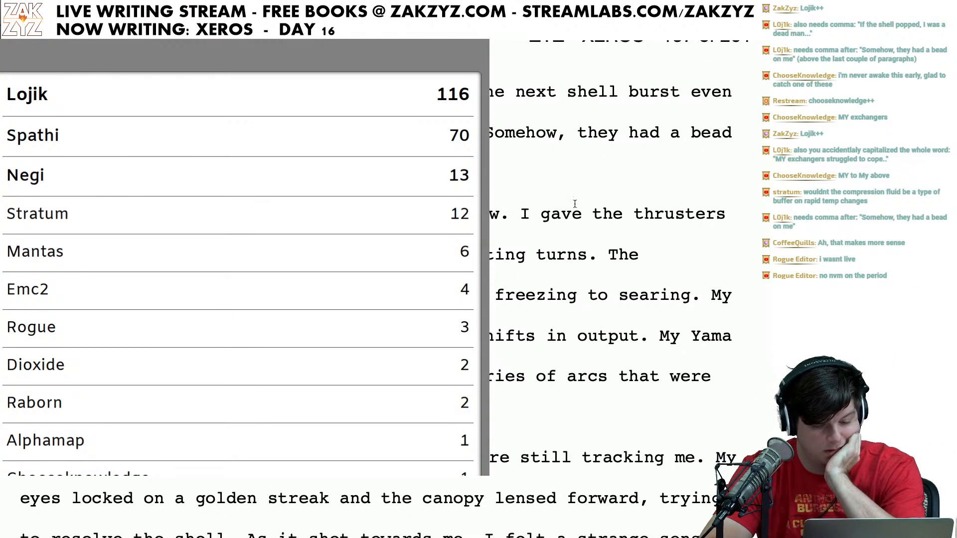
scroll(457, 390, "down", 7)
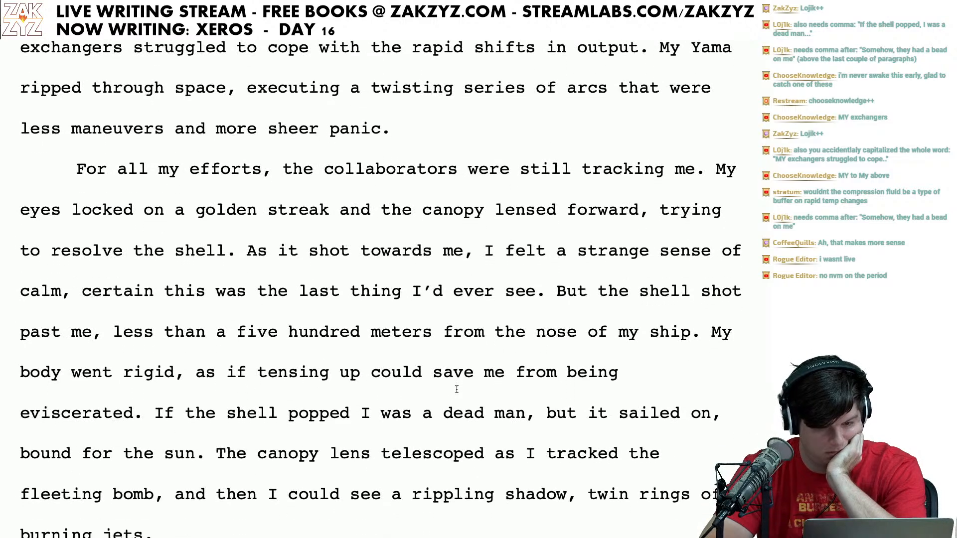
scroll(456, 390, "down", 1)
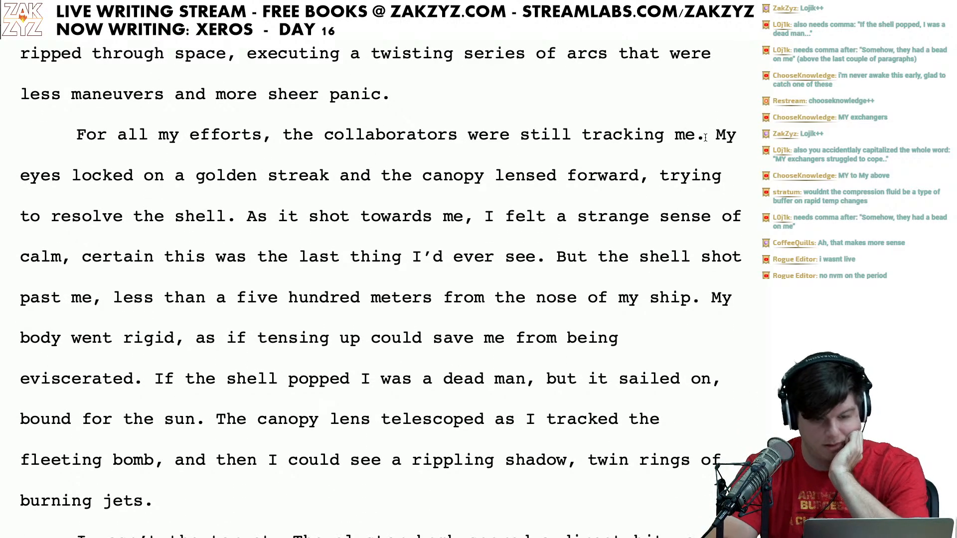
left_click_drag(706, 137, 175, 144)
key("BackSpace")
key("BackSpace")
key("BackSpace")
key("BackSpace")
key("BackSpace")
key("BackSpace")
key("BackSpace")
key("BackSpace")
key("BackSpace")
key("BackSpace")
key("BackSpace")
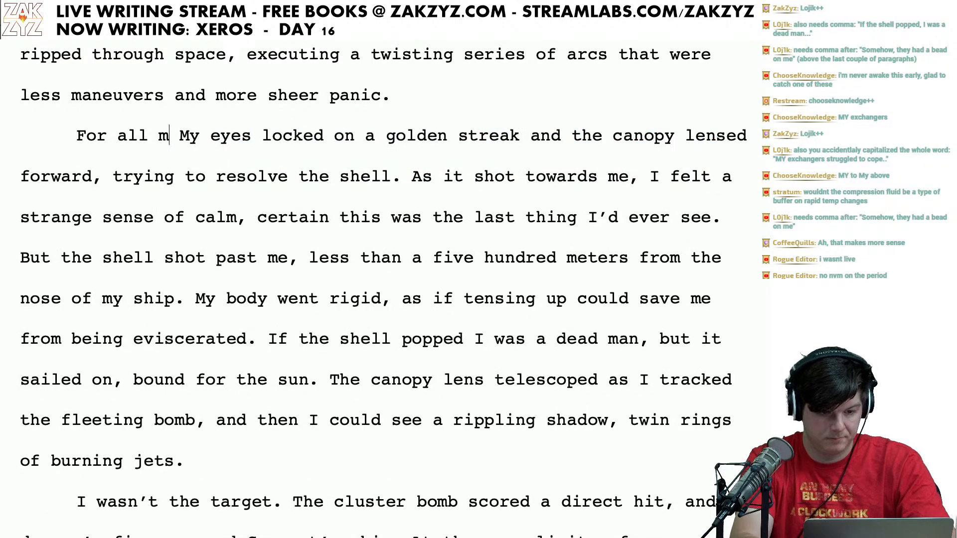
type("I couldn't sh")
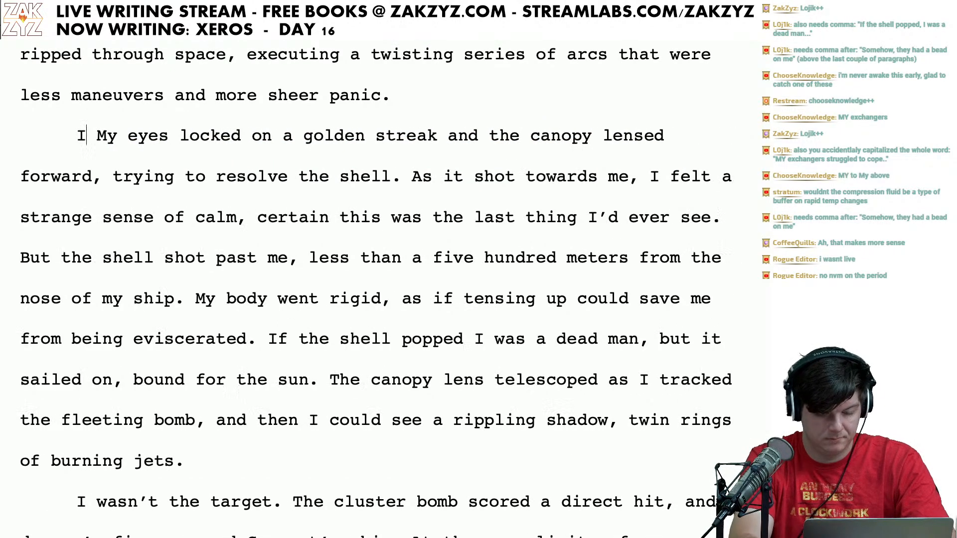
type("ake them.")
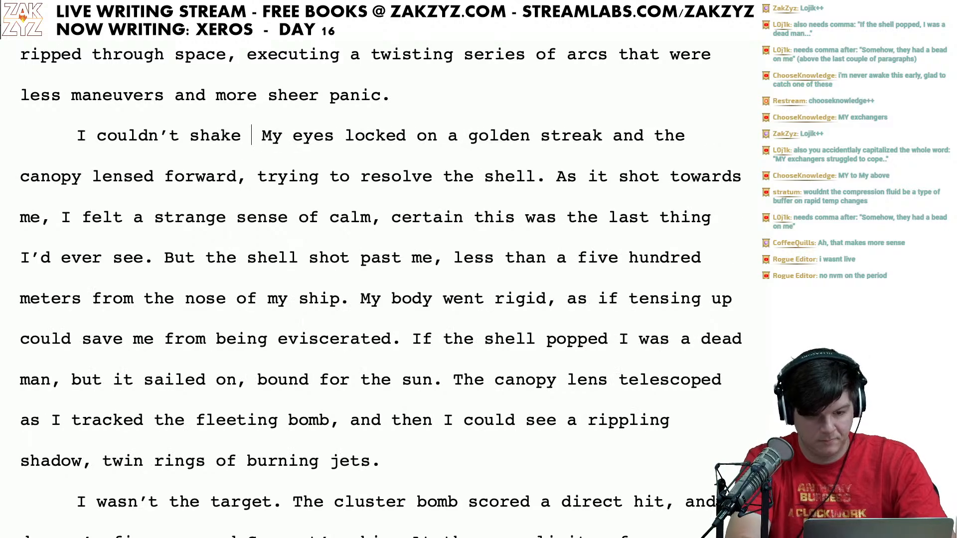
Step: Split the paragraph after "golden streak" and complete its sentence with "flying towards me."
scroll(470, 81, "down", 1)
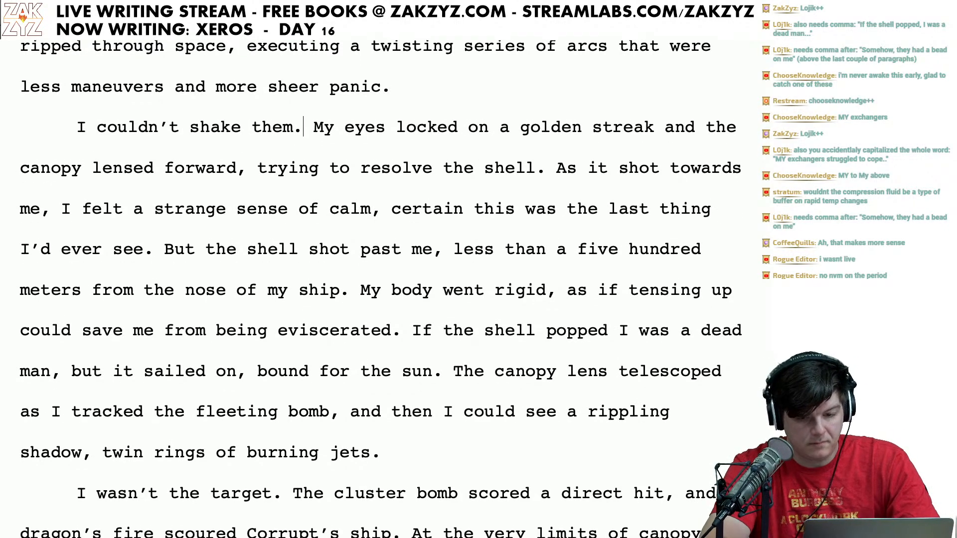
left_click(665, 125)
key("Left")
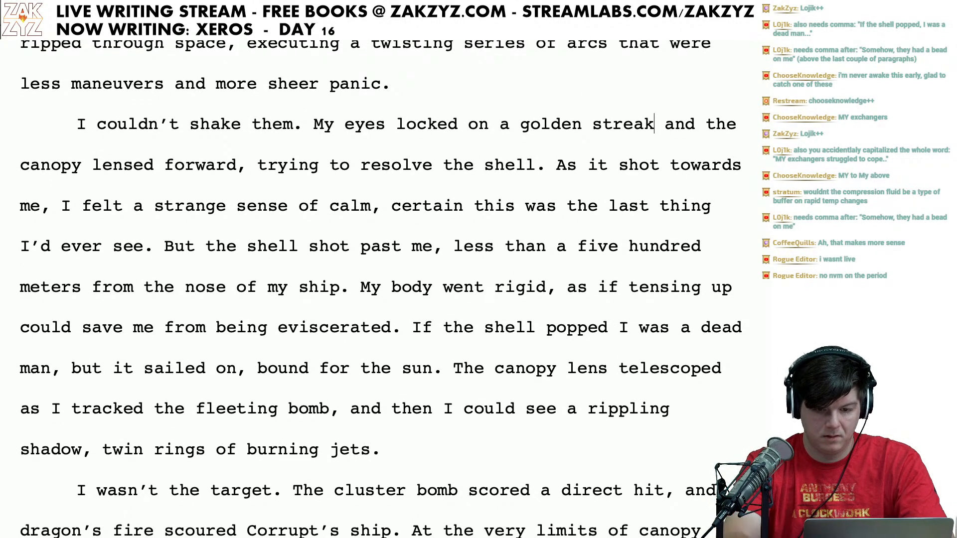
key("Return")
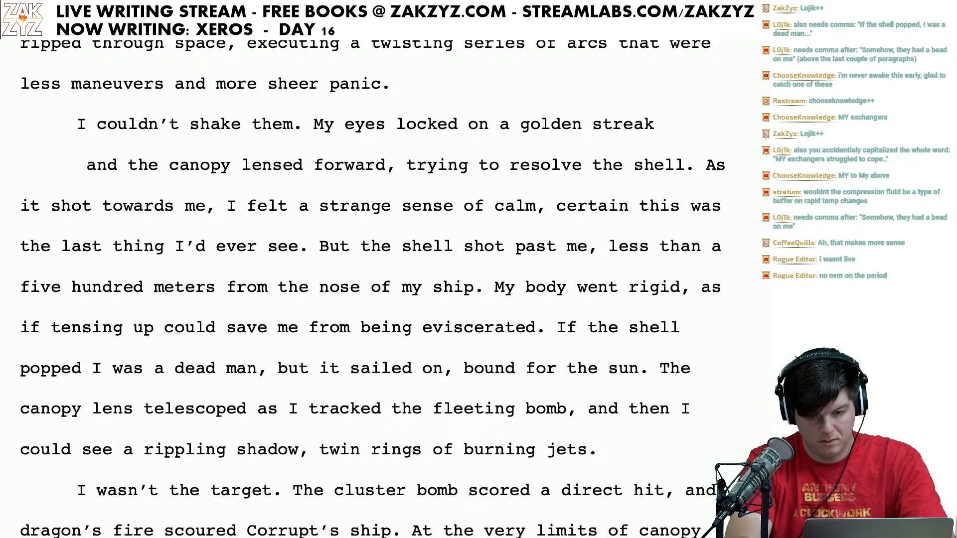
type("fl")
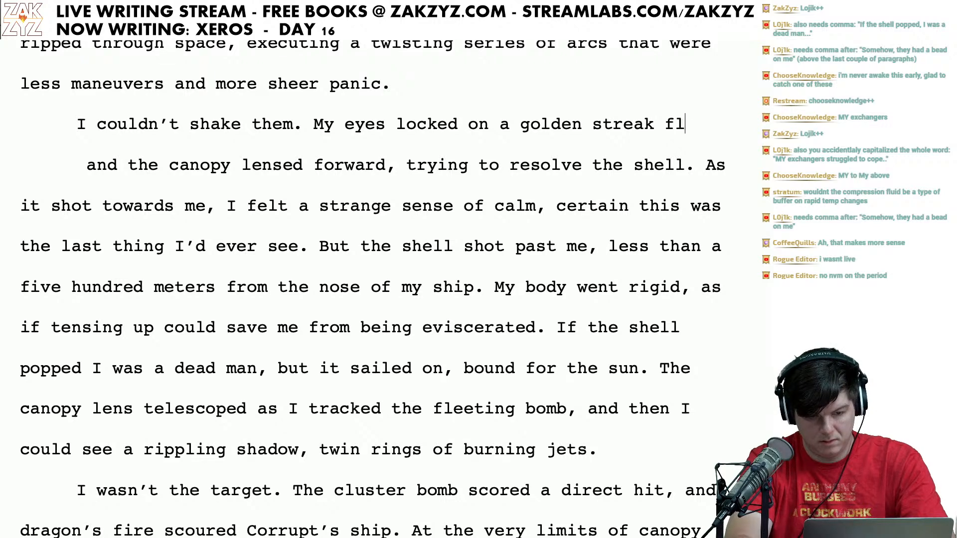
type("ying towards me,")
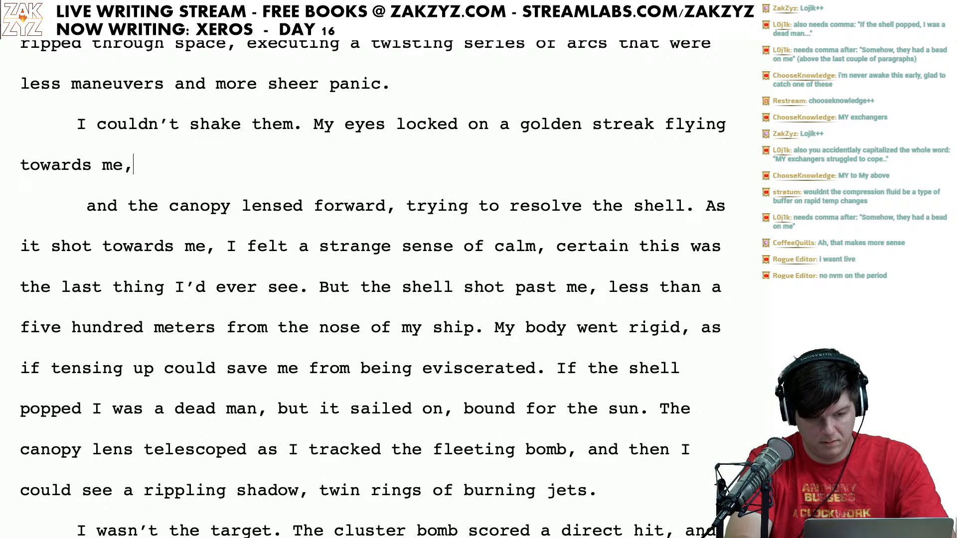
type(" my canopy lensed")
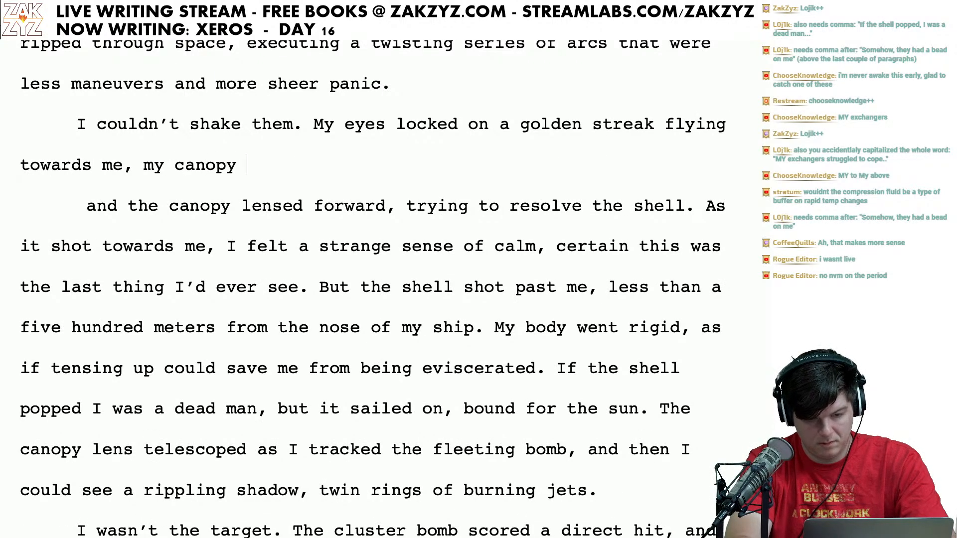
key("BackSpace")
key("BackSpace")
key("BackSpace")
key("BackSpace")
key("BackSpace")
key("BackSpace")
key("BackSpace")
key("BackSpace")
key("BackSpace")
key("BackSpace")
key("BackSpace")
key("BackSpace")
key("BackSpace")
key("BackSpace")
key("BackSpace")
key("BackSpace")
key("BackSpace")
key("BackSpace")
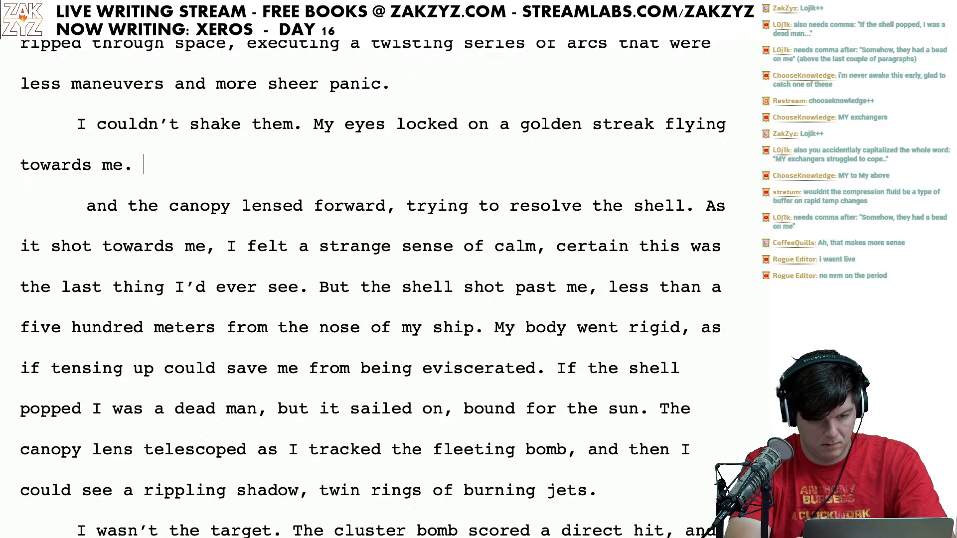
Step: Delete the leftover text from the paragraph break and "and the canopy lensed forward" through "As it shot towards me,"
key("shift+Down")
key("shift+Down")
key("shift+Right")
key("shift+Right")
key("shift+Right")
key("shift+Right")
key("shift+Right")
key("shift+Right")
key("shift+Right")
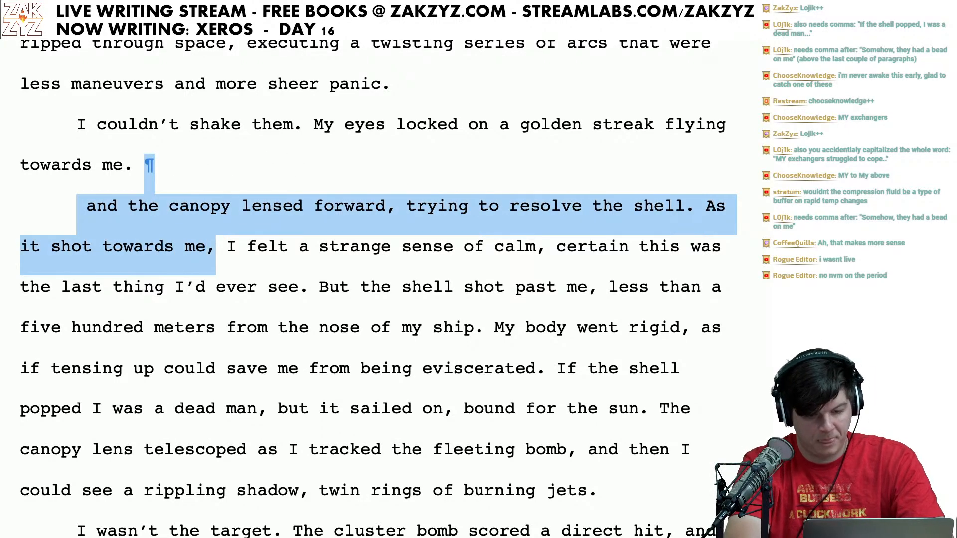
key("BackSpace")
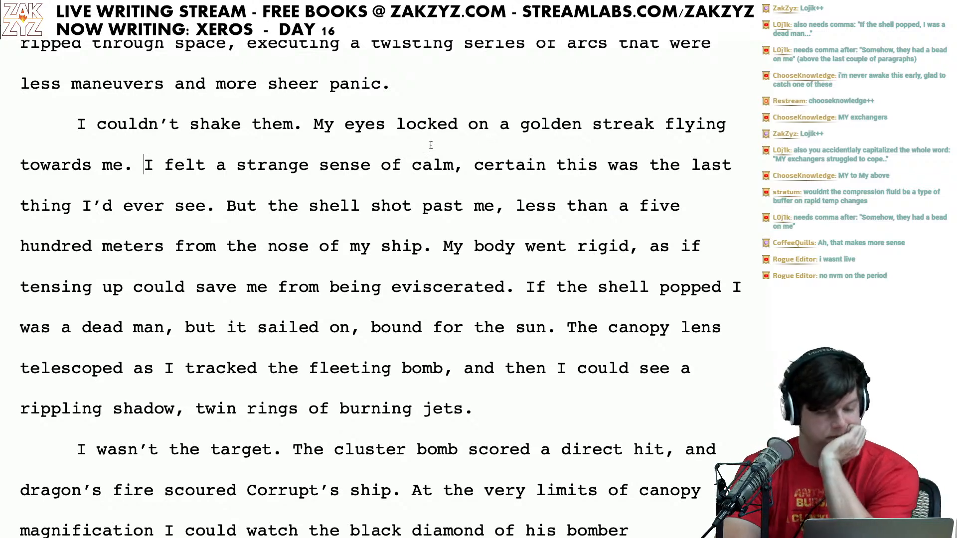
Step: Insert "it was the last thing I'd ever see." after "certain" and move the old wording starting "this was" to a new paragraph
scroll(424, 146, "down", 1)
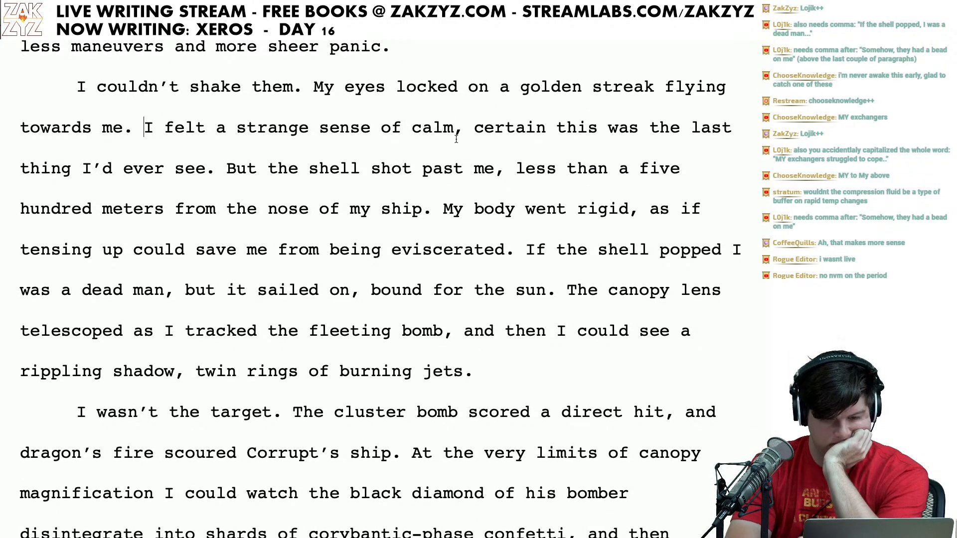
left_click(455, 138)
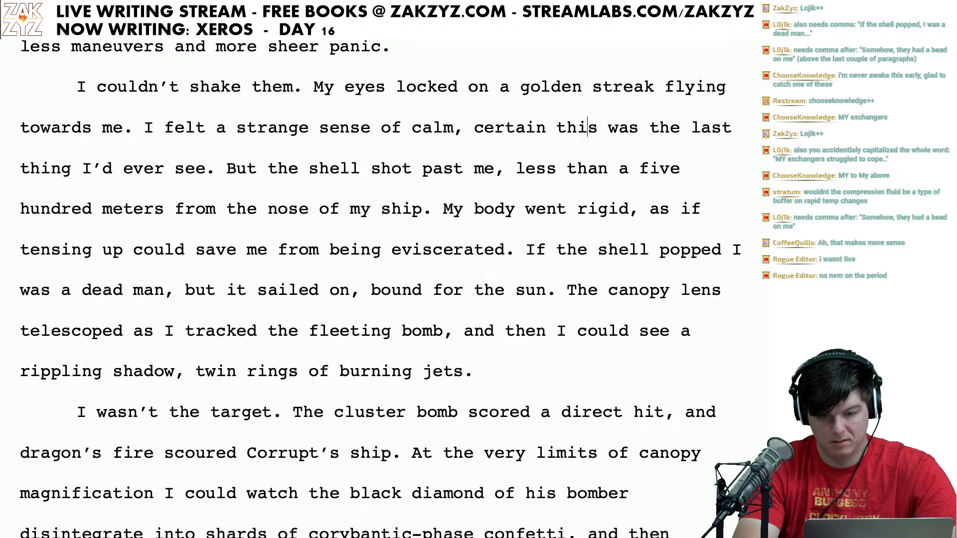
type("it was the last t")
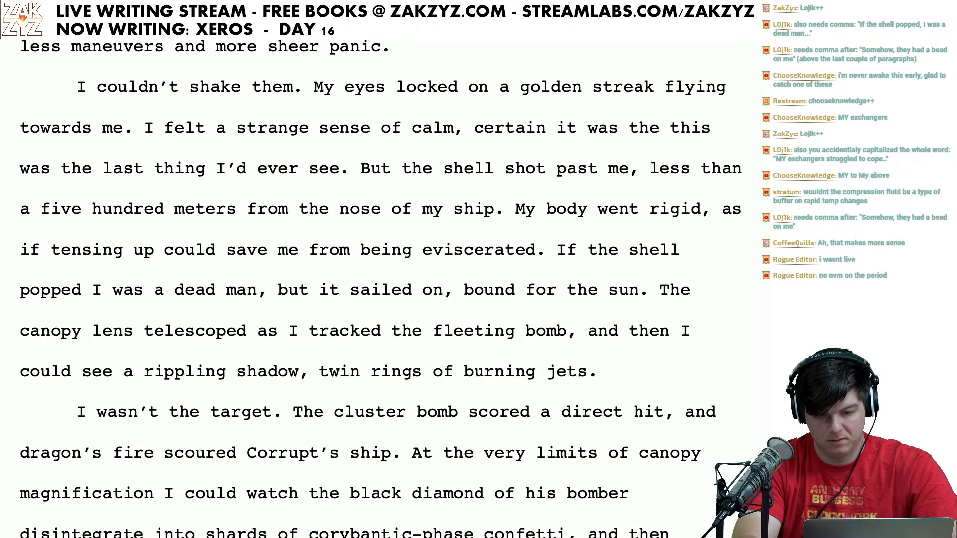
type("hing I'd ev")
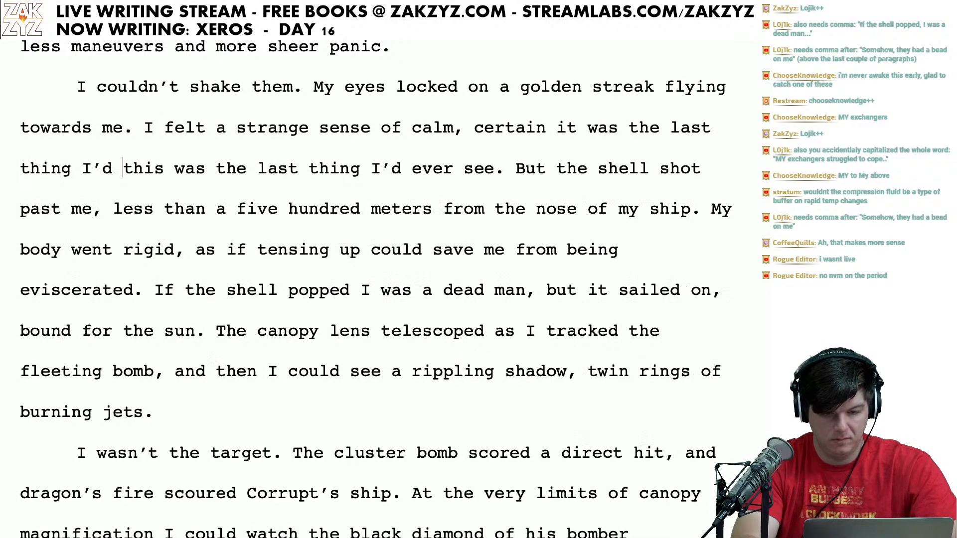
type("er see.")
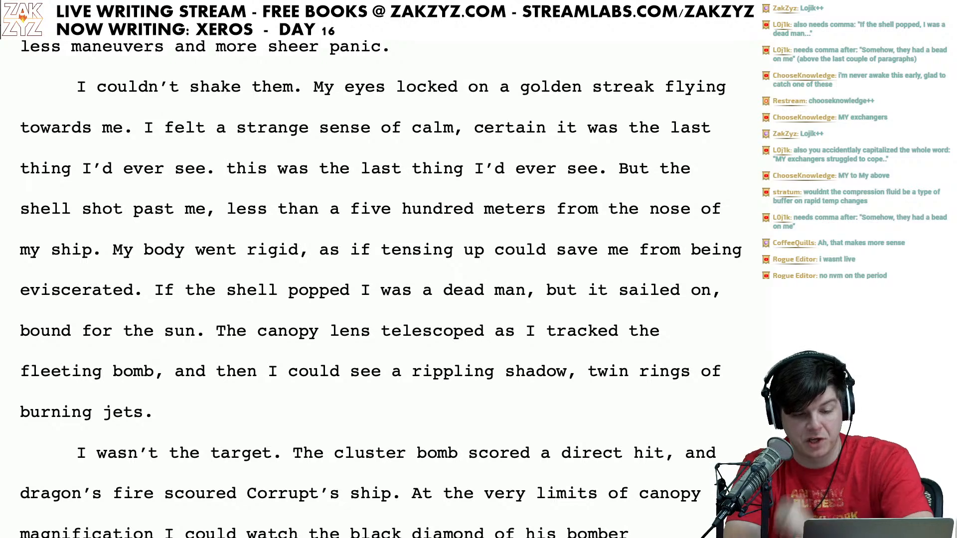
key("Return")
key("Left")
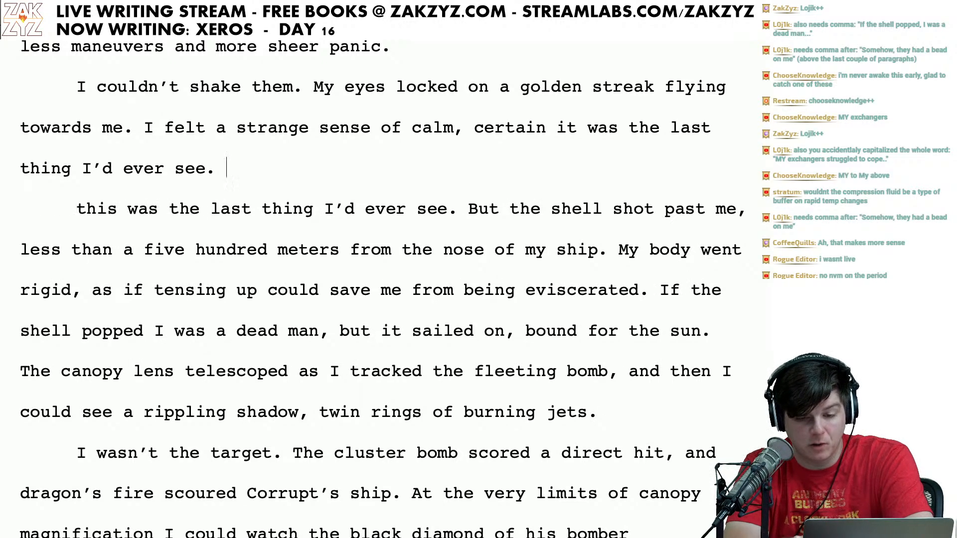
Step: Remove "sense of" so the phrase reads "I felt a strange calm"
key("Right")
key("Up")
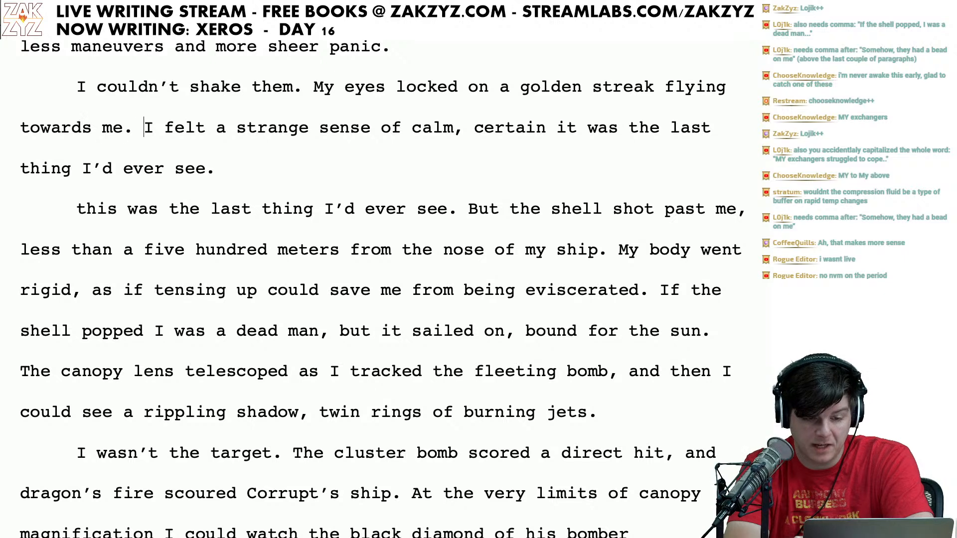
key("Right")
key("Right")
key("Right")
key("Right")
key("Right")
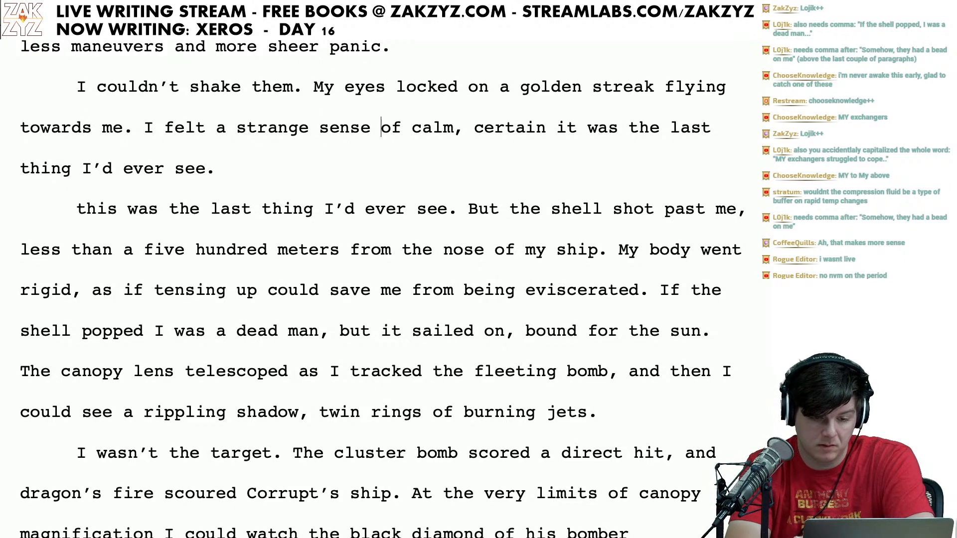
key("BackSpace")
key("BackSpace")
key("BackSpace")
key("BackSpace")
key("BackSpace")
key("BackSpace")
key("BackSpace")
key("BackSpace")
key("BackSpace")
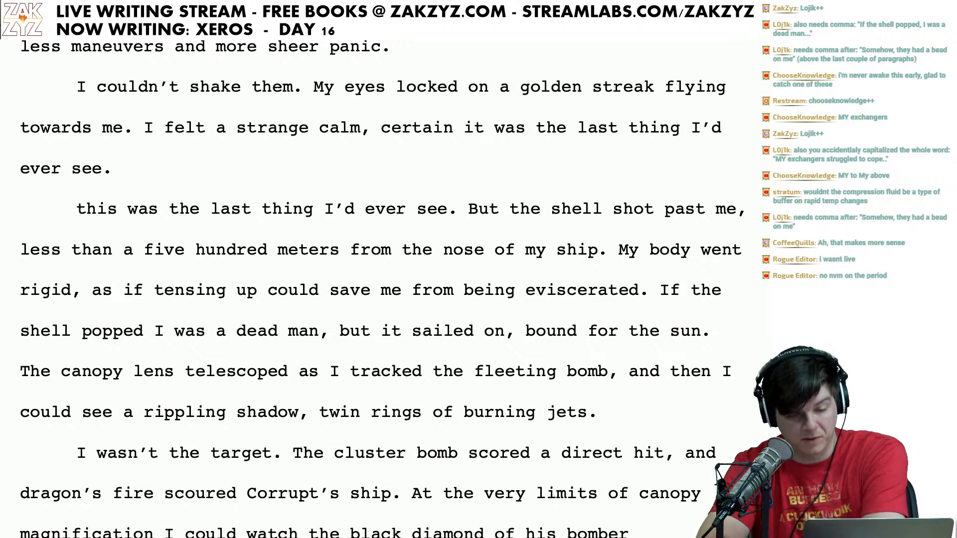
Step: Continue the new paragraph with "But the shell flew past me, less than five hundred meters from my Yama's nose."
scroll(291, 149, "down", 1)
left_click(292, 149)
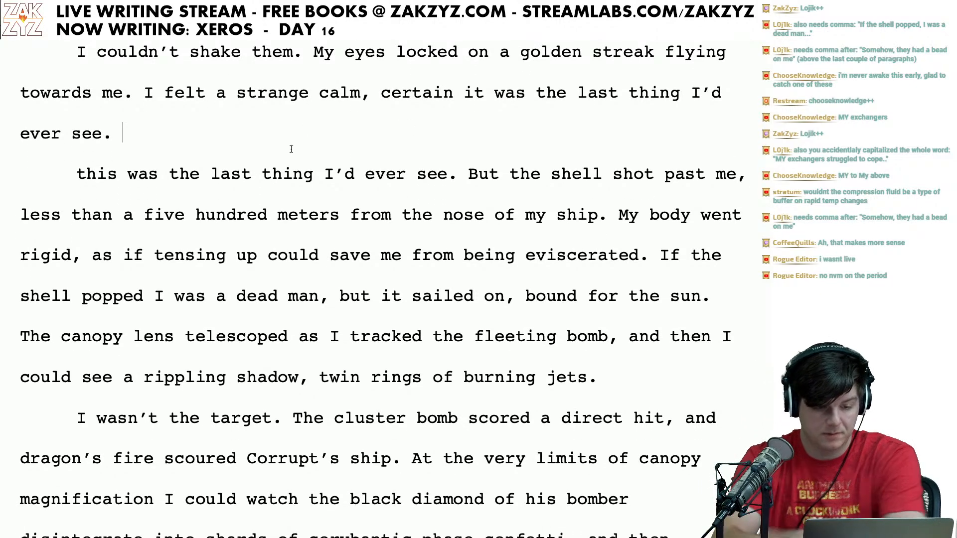
type("But the s")
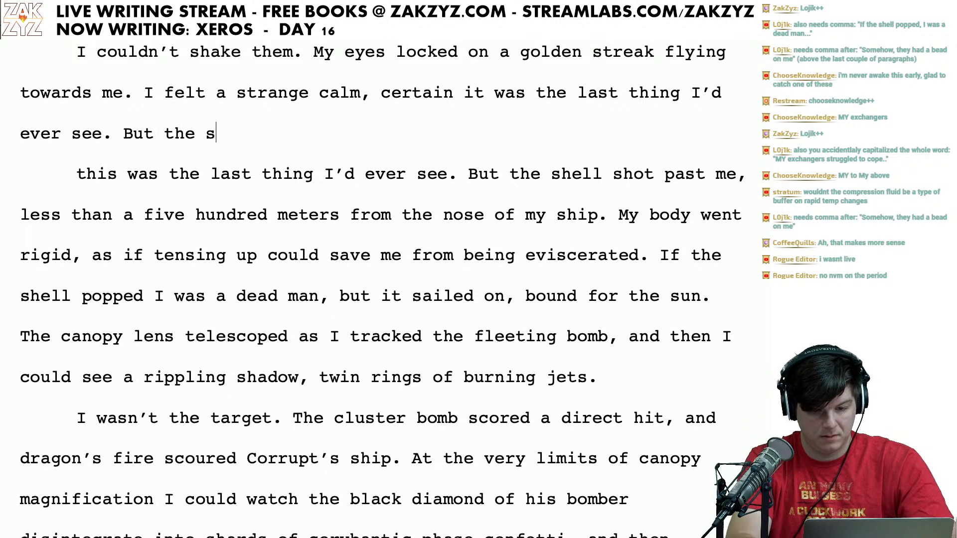
type("hell fl")
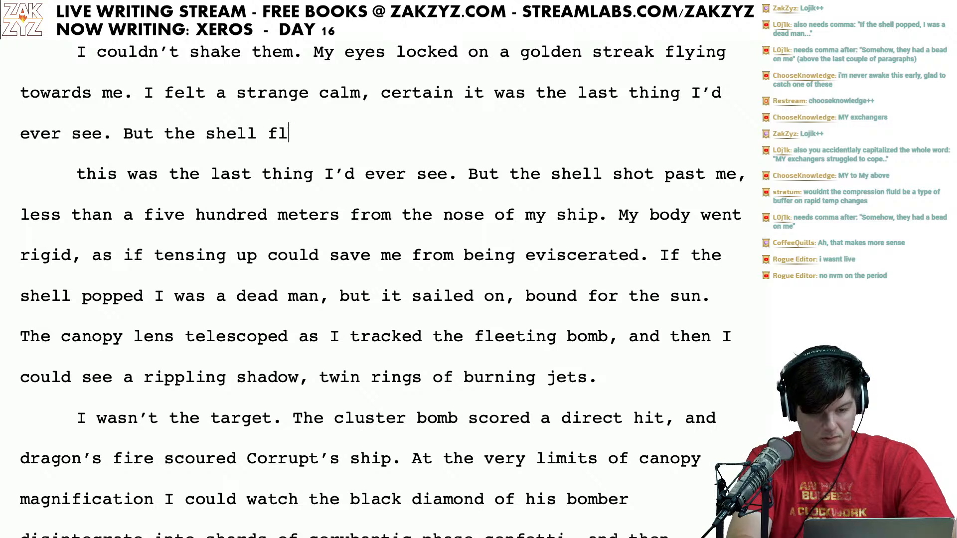
type("ew past me")
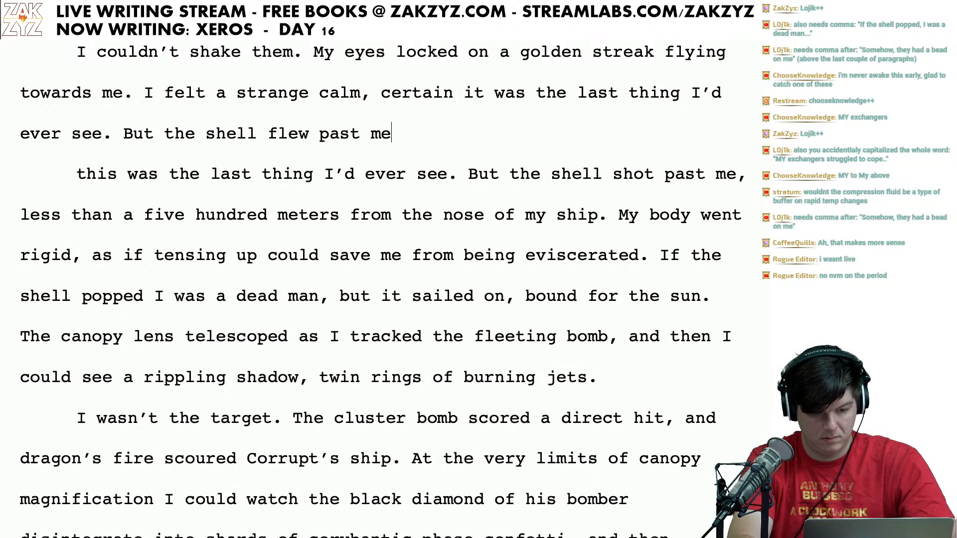
type(", less than")
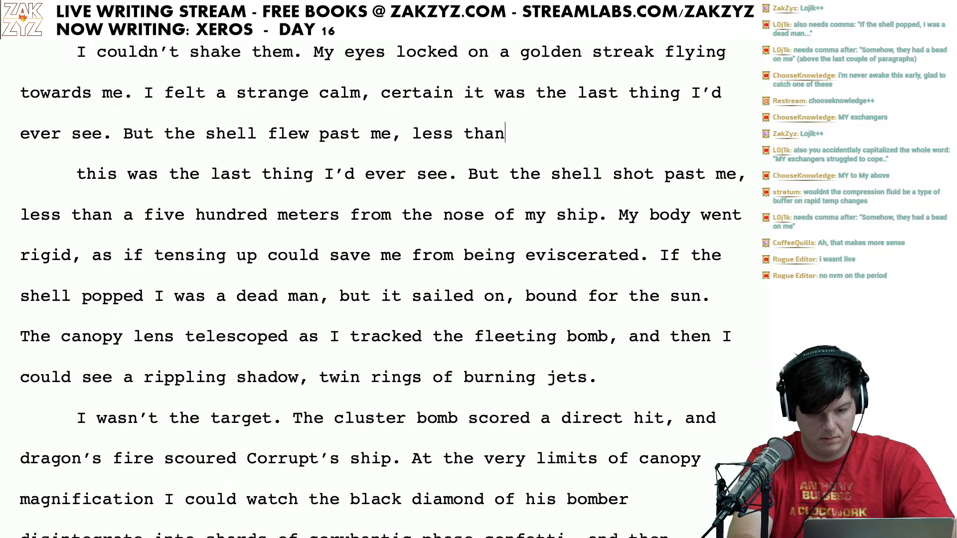
type(" five hundred me")
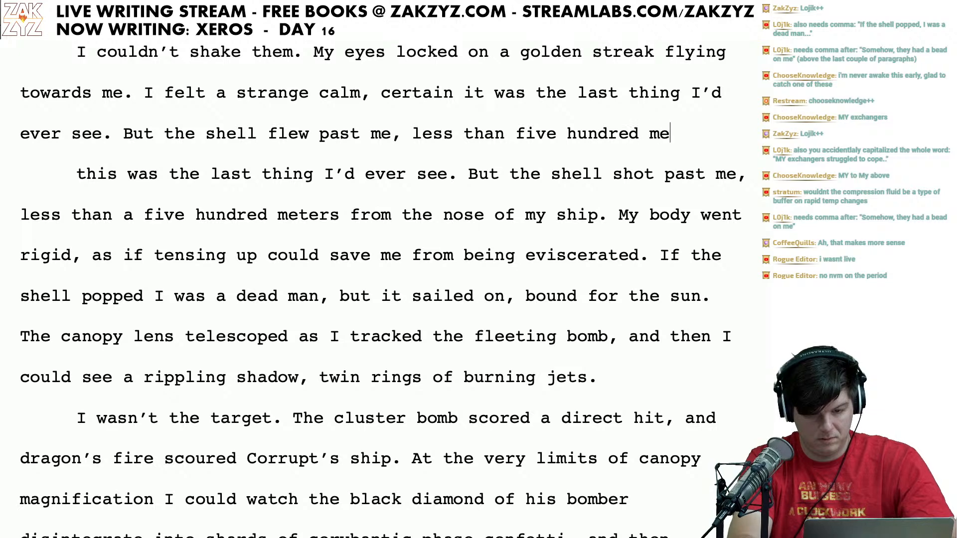
type("ters from t")
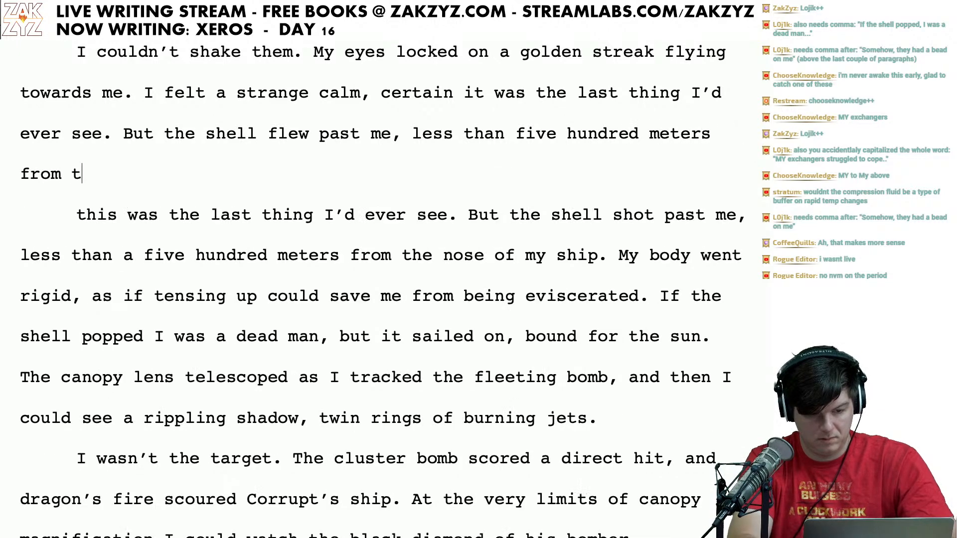
type("he nose of my ")
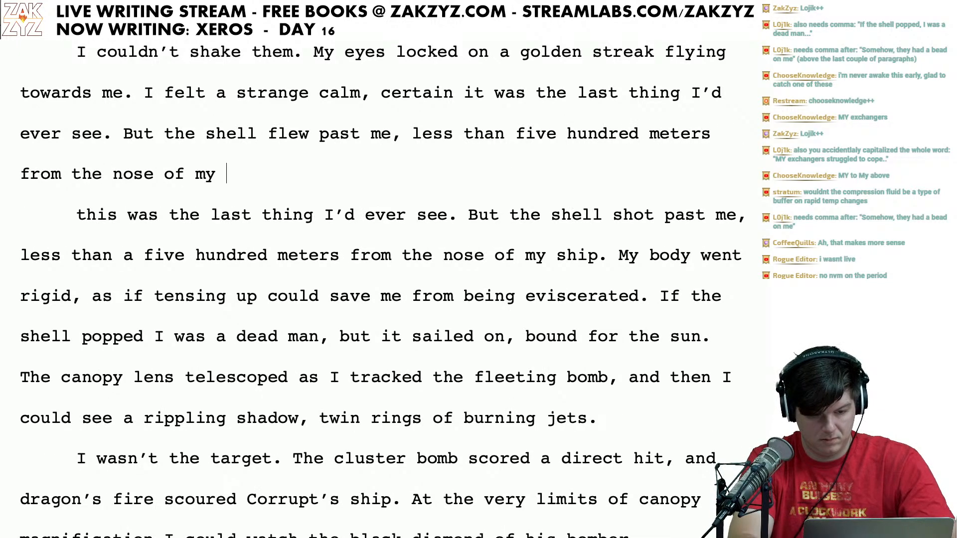
type("Ya")
key("BackSpace")
key("BackSpace")
key("BackSpace")
key("BackSpace")
key("BackSpace")
key("BackSpace")
key("BackSpace")
key("BackSpace")
key("BackSpace")
key("BackSpace")
key("BackSpace")
key("BackSpace")
key("BackSpace")
key("BackSpace")
key("BackSpace")
key("BackSpace")
key("BackSpace")
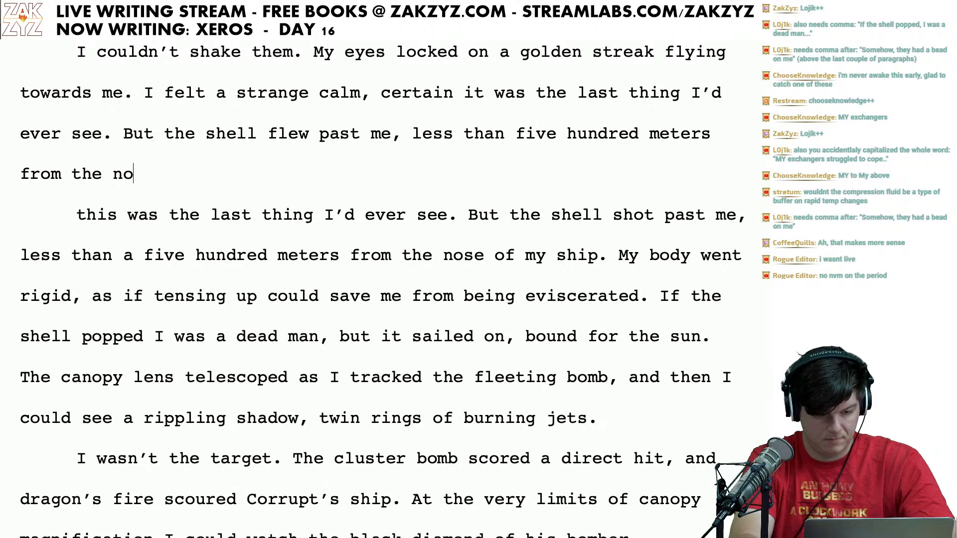
type("my Yama")
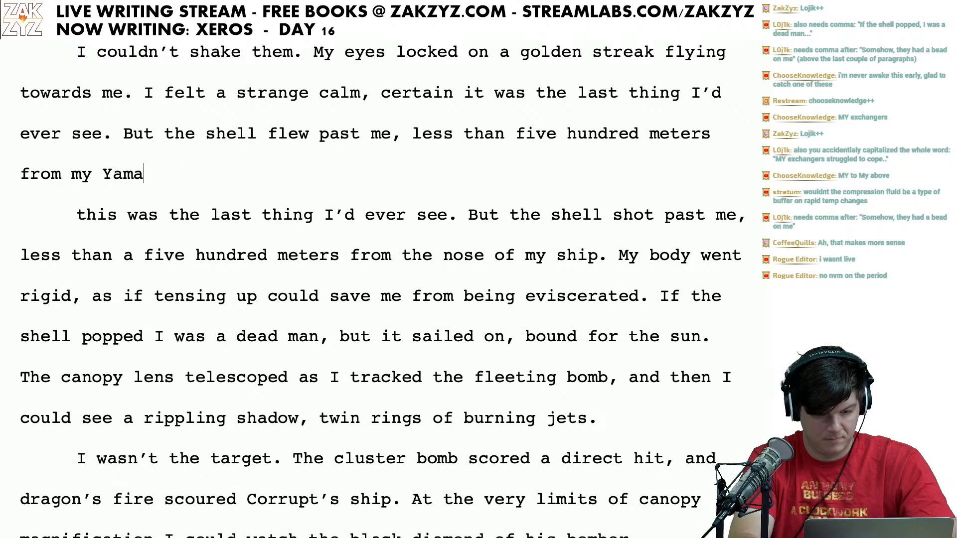
type("'s nose.")
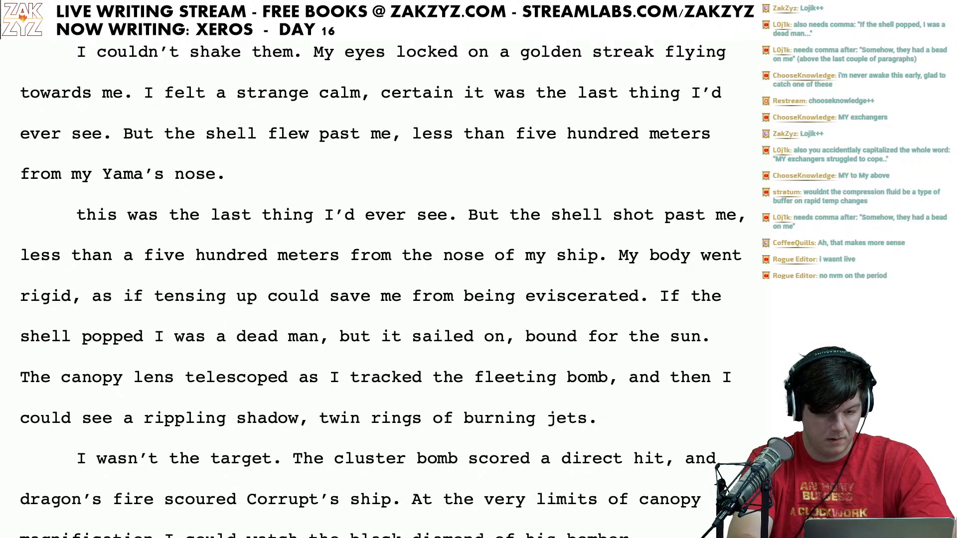
type(" I tend")
key("BackSpace")
type("se")
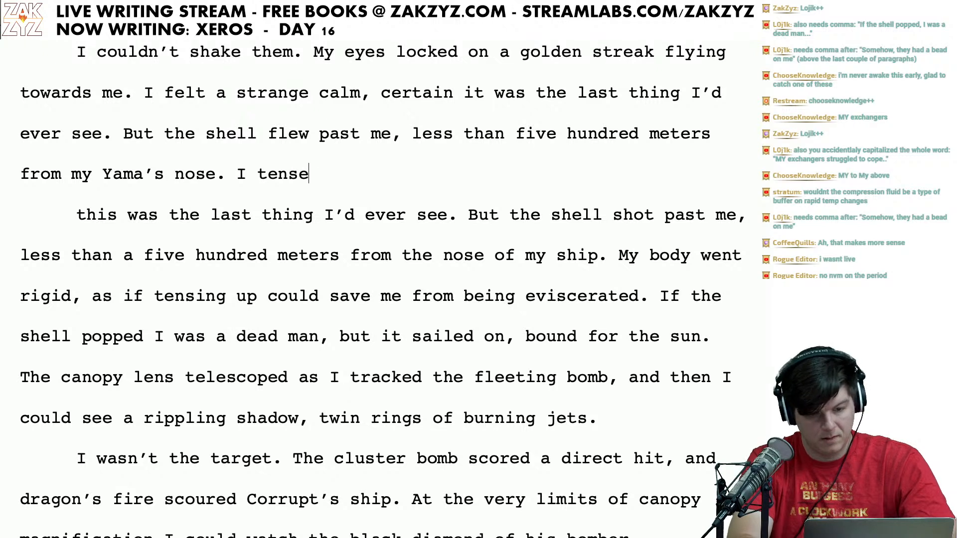
type("d up my")
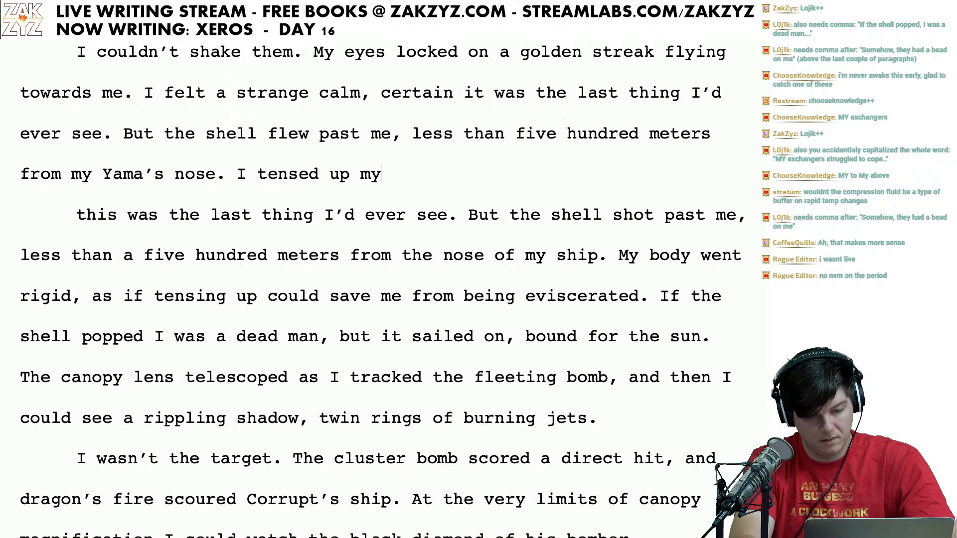
key("BackSpace")
key("BackSpace")
key("BackSpace")
key("BackSpace")
key("BackSpace")
key("BackSpace")
key("BackSpace")
key("BackSpace")
key("BackSpace")
key("BackSpace")
key("BackSpace")
key("BackSpace")
key("BackSpace")
key("BackSpace")
Step: Add the sentence "My body went rigid, as if that would help." after "from my Yama's nose."
type("My bo")
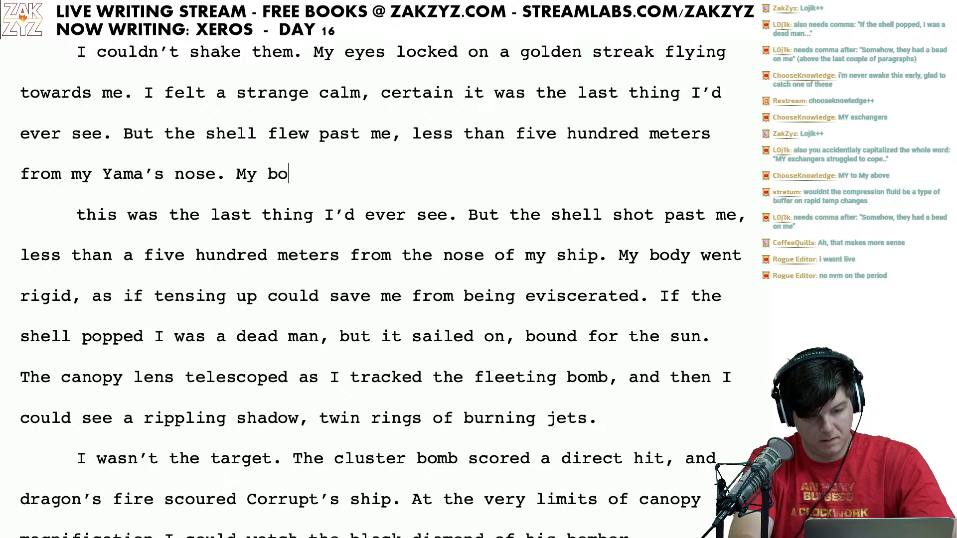
type("dy went ")
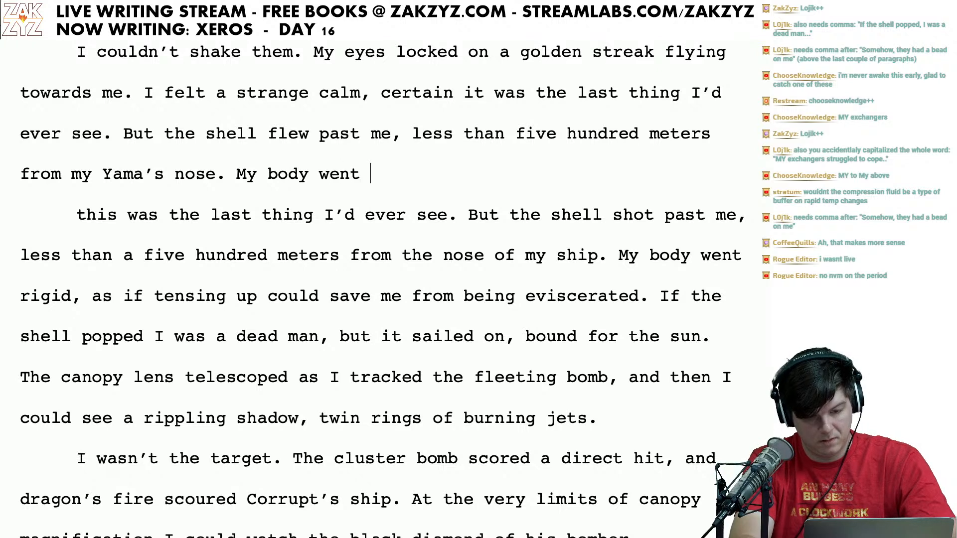
type("rigid, as")
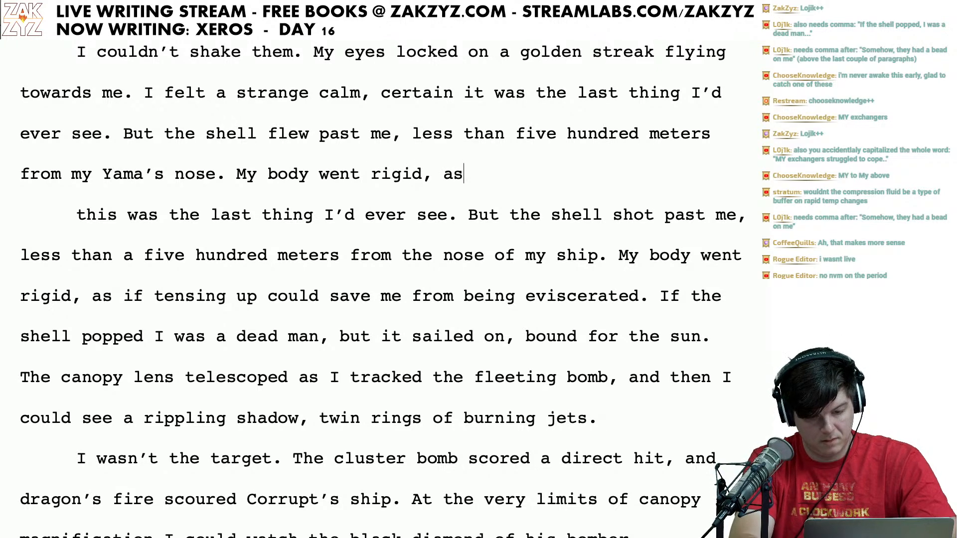
type(" if that would help.")
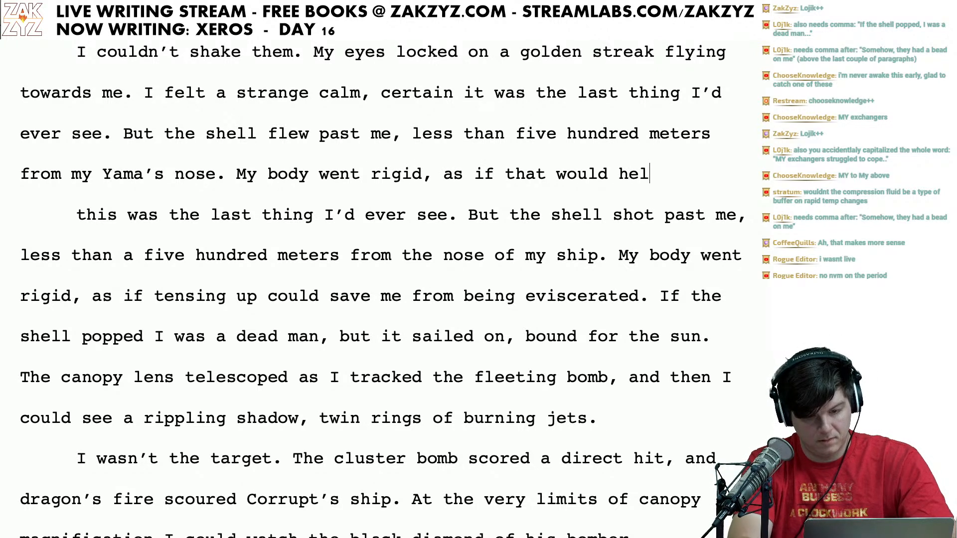
Step: Delete the old wording from "this was the last thing" through "being eviscerated." so "If the shell popped" follows "as if that would help."
key("shift+Down")
key("shift+Down")
key("shift+Down")
key("shift+Down")
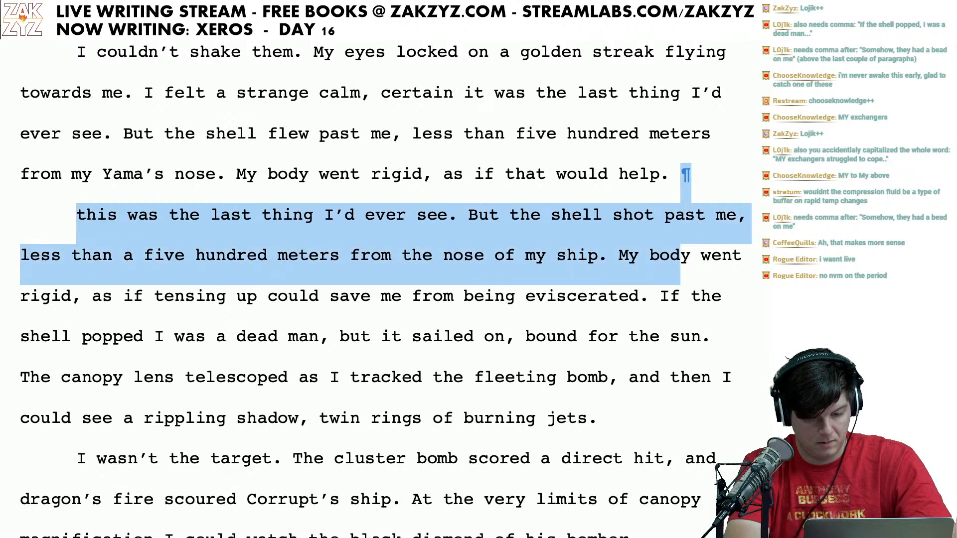
key("shift+Up")
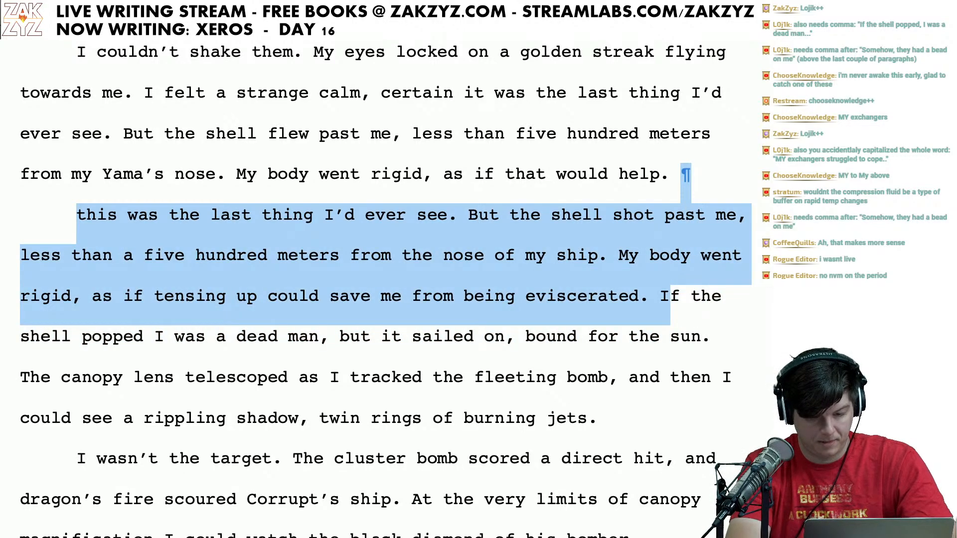
key("shift+Left")
key("shift+Left")
key("BackSpace")
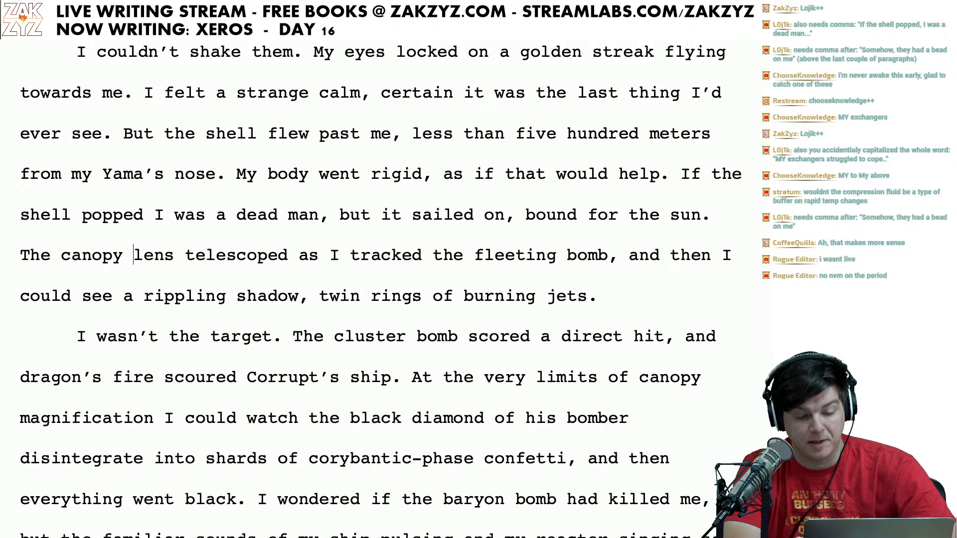
Step: Review the wording from "The canopy lens telescoped" to the start of "The cluster bomb" sentence in the next paragraph
key("Right")
key("Right")
key("Right")
key("Right")
key("Right")
key("Right")
key("Right")
key("Right")
key("Right")
key("Right")
key("Right")
key("Right")
key("Right")
key("Right")
key("Right")
key("Right")
key("Right")
key("Right")
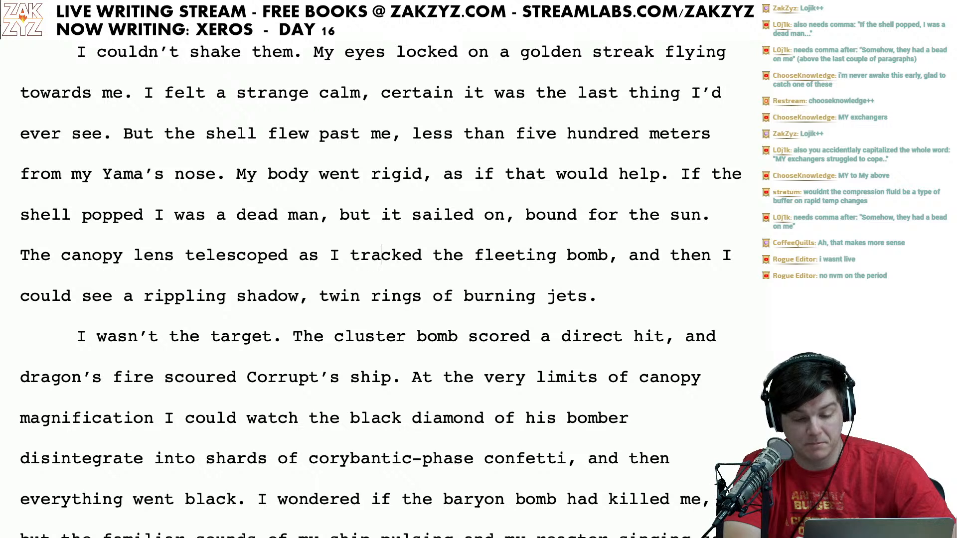
key("Right")
key("Right")
key("Right")
key("Down")
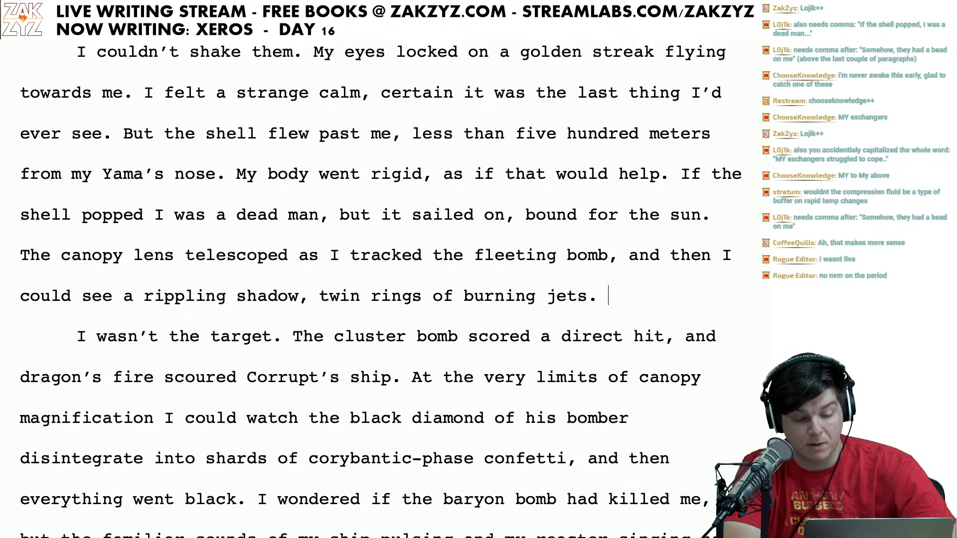
key("Left")
key("Left")
key("Left")
key("Left")
key("Left")
key("Left")
key("Left")
key("Left")
key("Left")
key("Left")
key("Left")
key("Left")
key("Left")
key("Left")
key("Left")
key("Left")
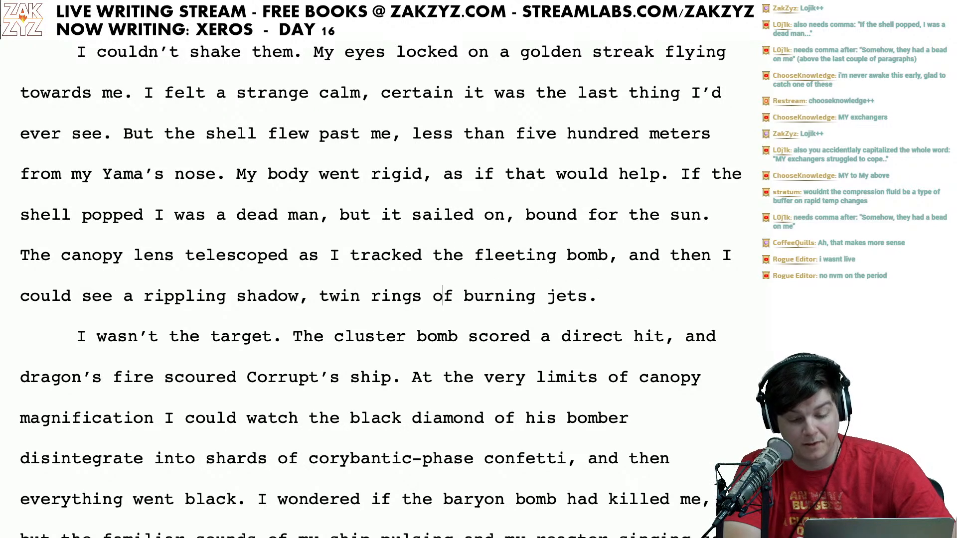
key("Right")
key("Right")
key("Right")
key("Right")
key("Right")
key("Right")
key("Right")
key("Right")
key("Right")
key("Right")
key("Right")
key("Right")
key("Right")
key("Right")
key("Right")
key("Right")
key("Right")
key("Right")
key("Right")
key("Right")
key("Right")
key("Right")
key("Right")
key("Right")
key("Right")
key("Right")
key("Right")
key("Right")
key("Right")
key("Right")
key("Right")
key("Right")
key("Right")
key("Right")
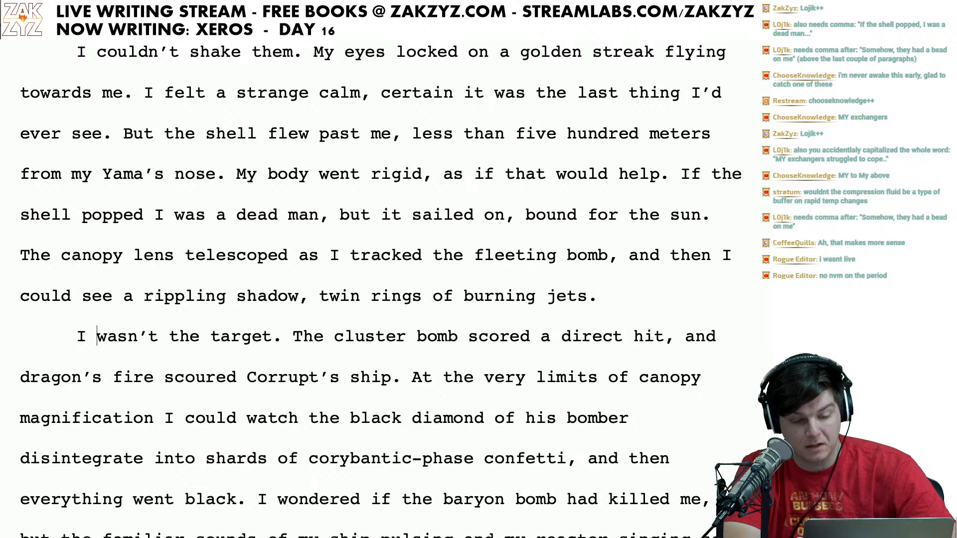
key("Right")
key("Right")
key("Right")
key("Right")
key("Right")
key("Right")
key("Right")
key("Right")
key("Right")
key("Right")
key("Right")
key("Right")
key("Right")
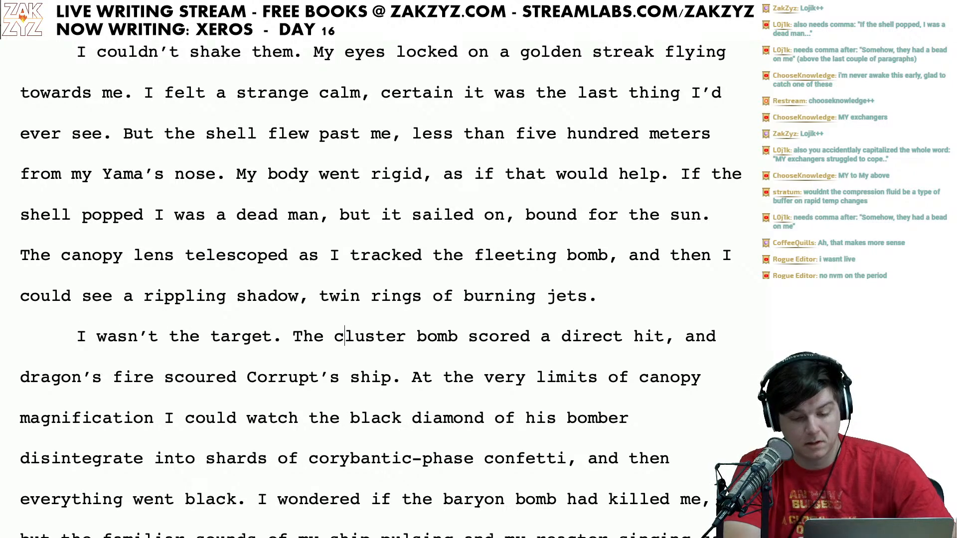
Step: Remove "and" after "The cluster bomb scored a direct hit," while keeping the comma
scroll(379, 289, "down", 1)
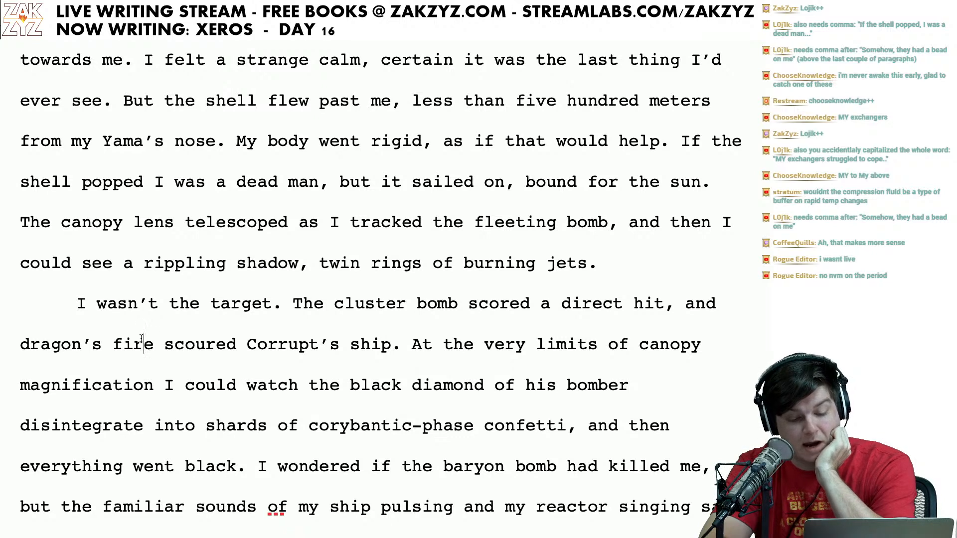
left_click(330, 344)
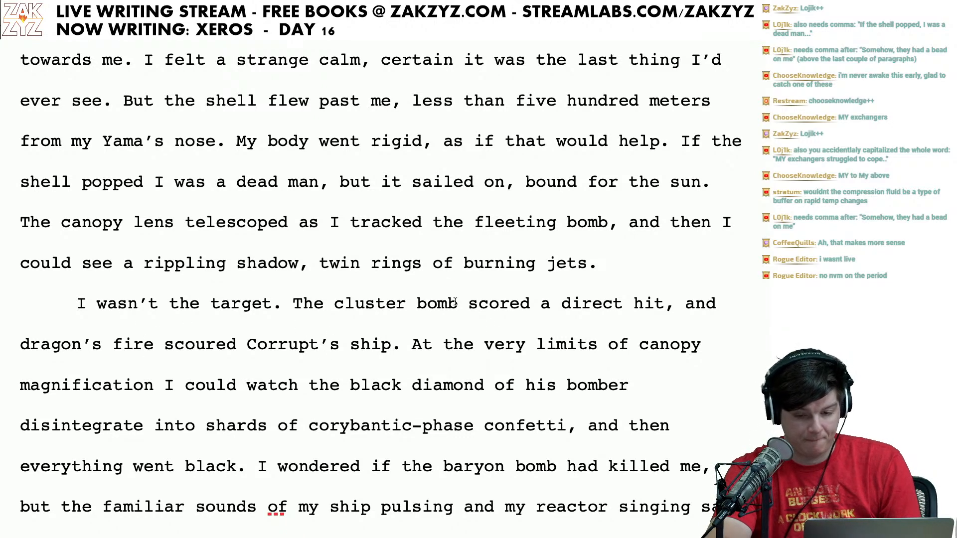
left_click(669, 307)
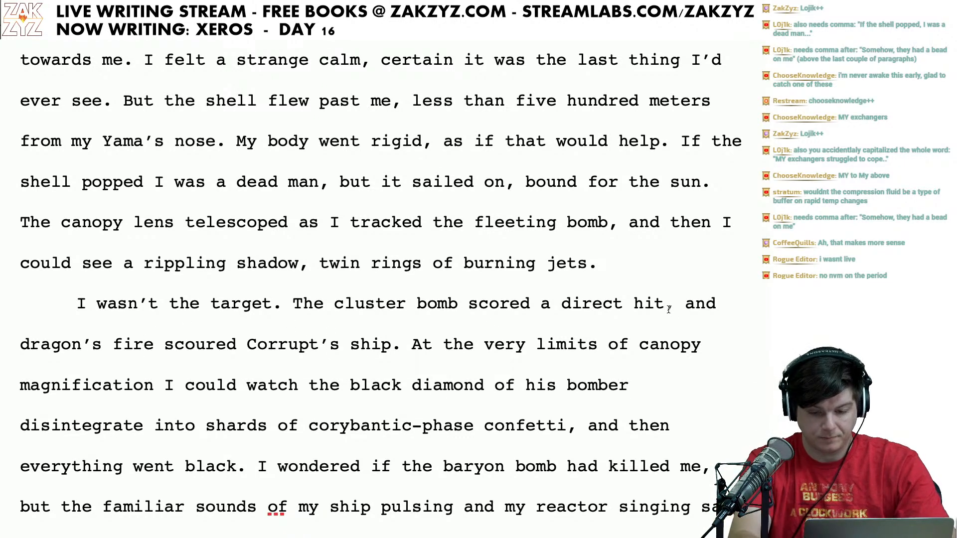
key("Delete")
type(",")
key("Right")
key("Right")
key("Right")
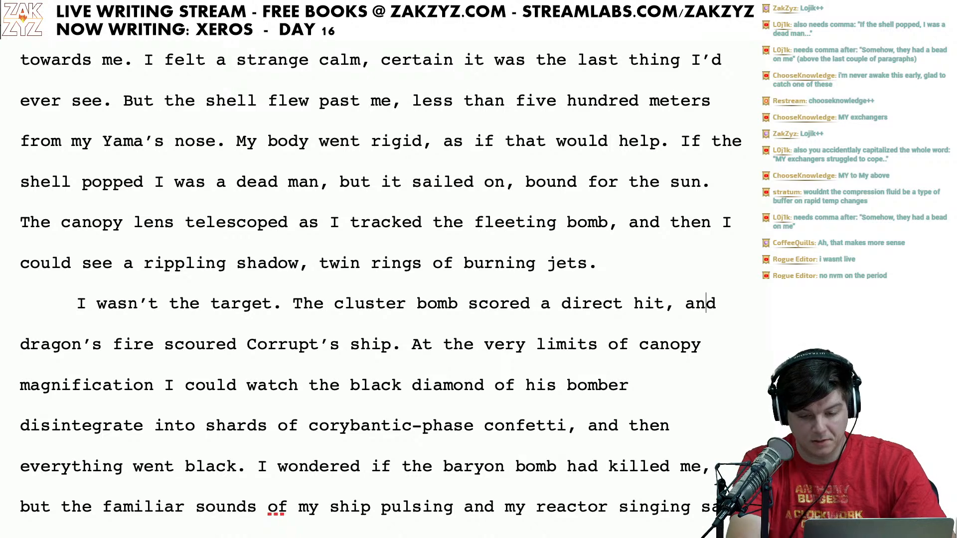
key("BackSpace")
key("BackSpace")
key("BackSpace")
key("BackSpace")
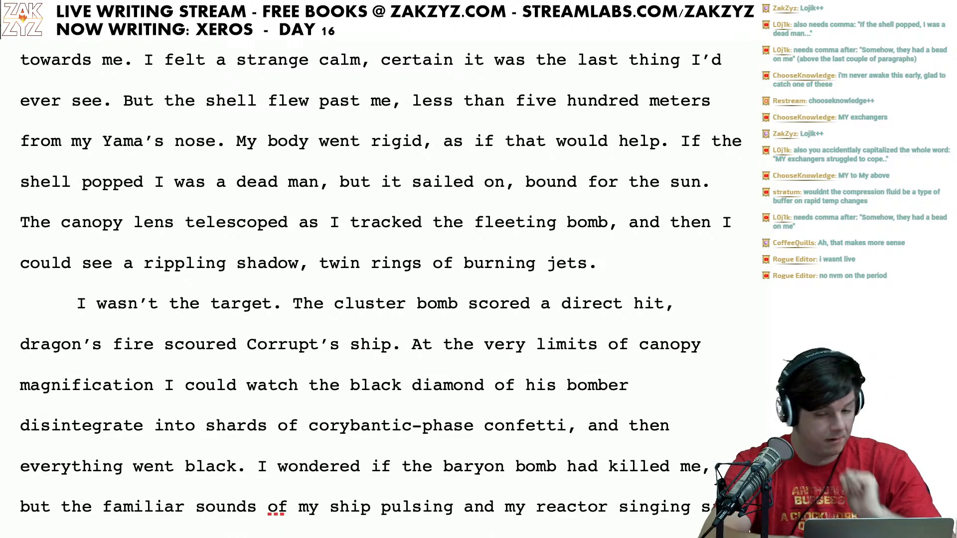
Step: End the sentence after "corybantic-phase confetti" with a period, add "Then, everything went black." and move the old wording to a new paragraph
scroll(547, 274, "down", 1)
left_click(568, 316)
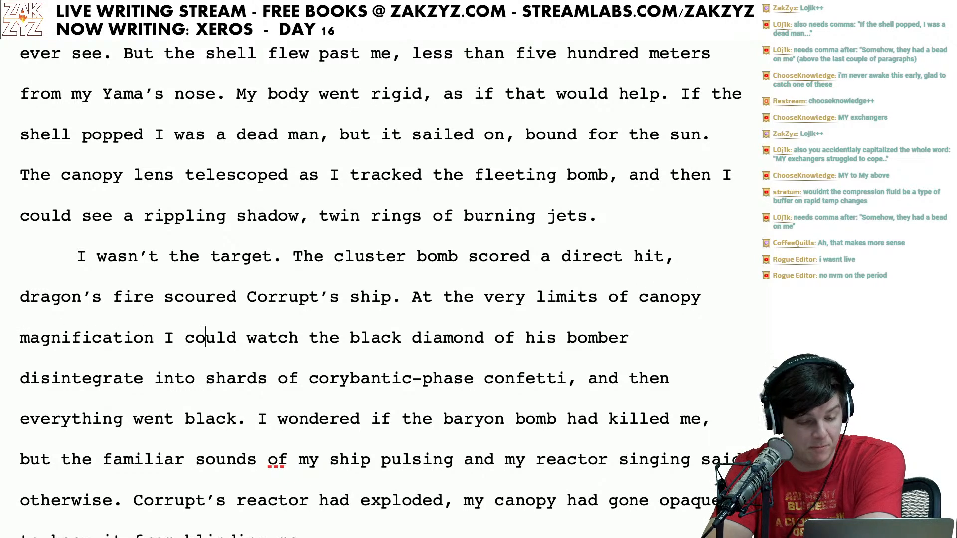
key("Right")
key("Right")
key("Down")
key("Left")
key("Left")
key("Left")
key("Left")
key("Left")
key("Left")
key("Left")
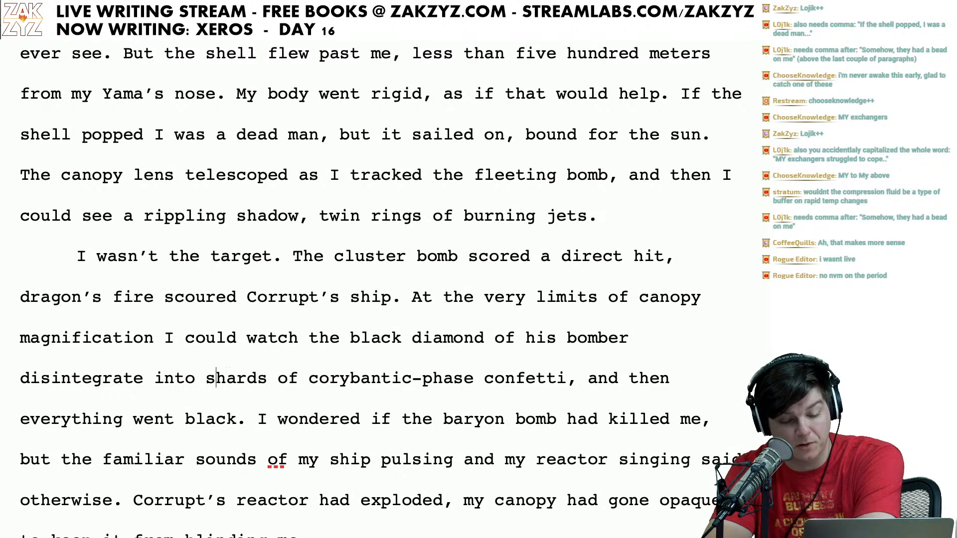
key("Right")
key("Right")
key("Right")
key("Right")
key("Right")
key("Right")
key("Right")
key("Right")
key("Right")
key("Right")
key("Right")
key("Right")
key("Right")
key("Right")
key("Right")
key("Right")
key("Right")
key("Right")
key("Right")
key("Right")
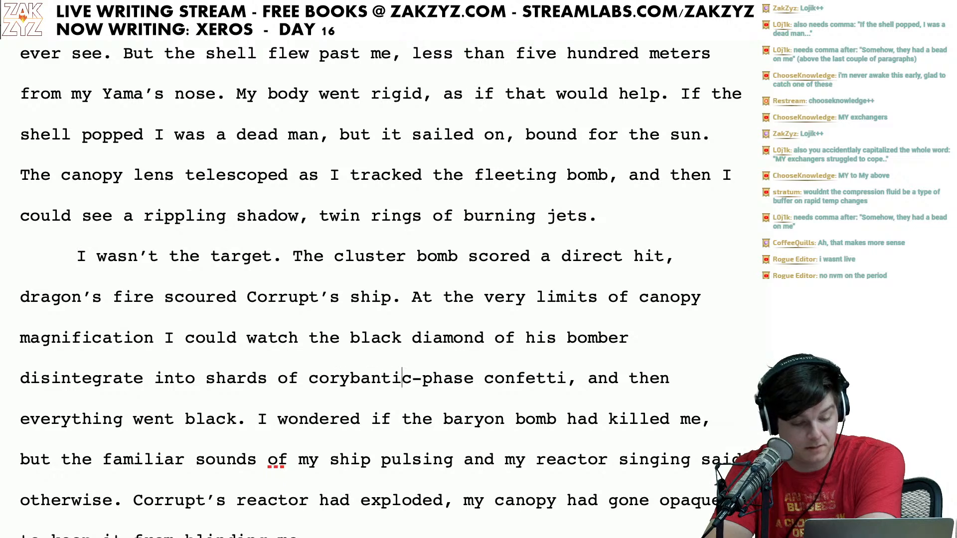
key("Right")
key("Right")
key("Right")
key("Right")
key("Right")
key("Right")
key("Right")
key("Right")
key("Right")
key("Right")
key("Right")
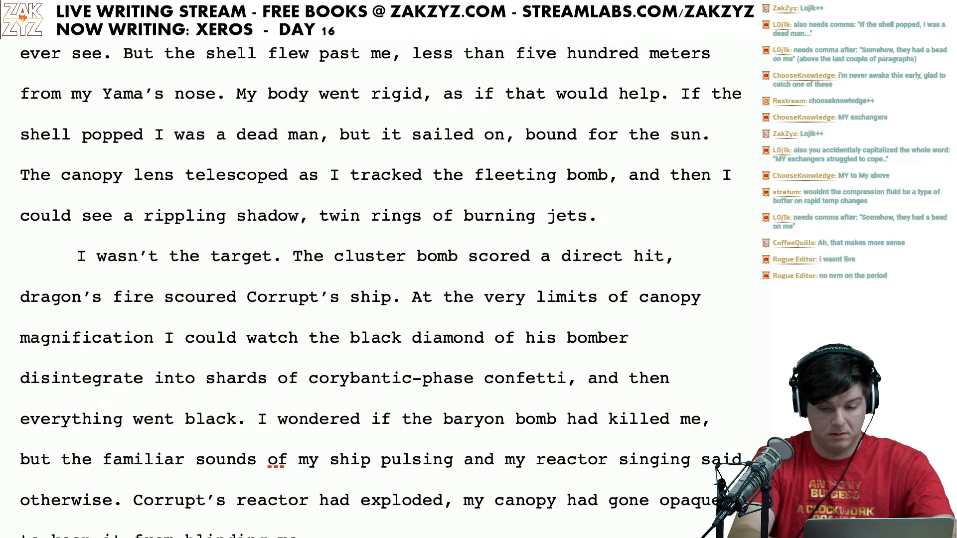
key("BackSpace")
type(". Then, ")
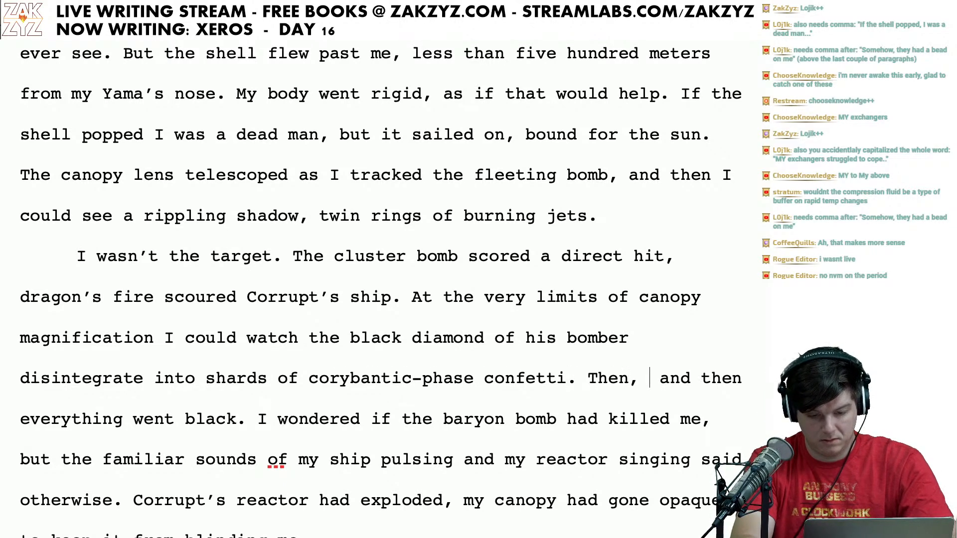
type("everything went ")
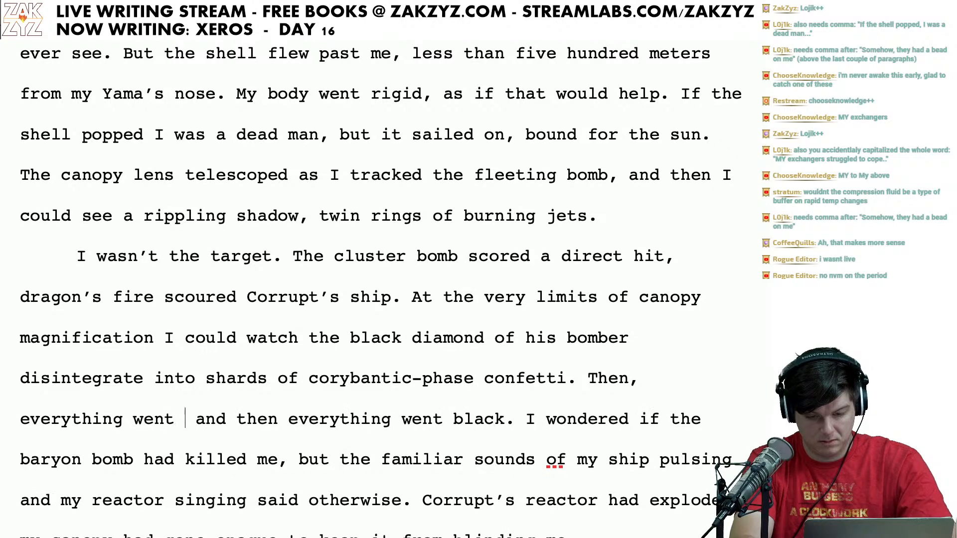
type("black.")
key("Return")
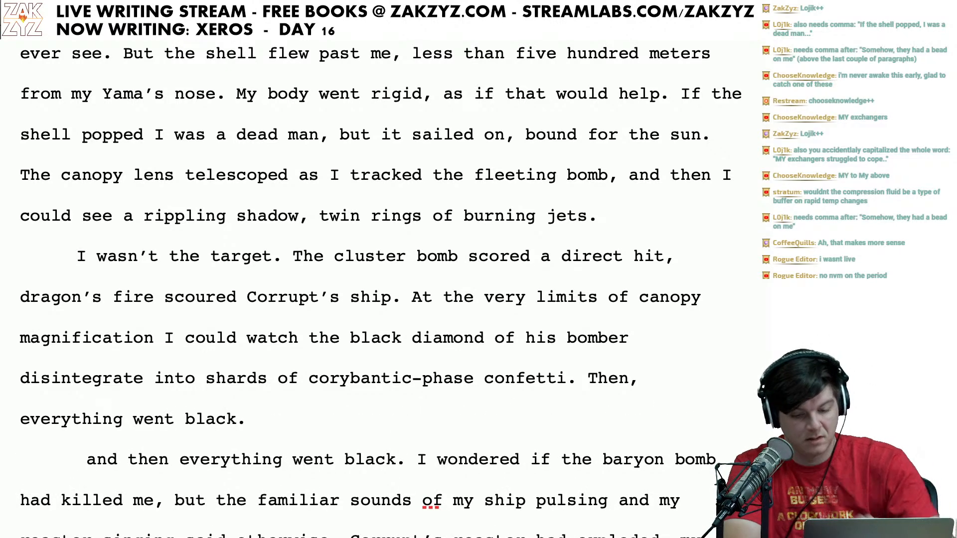
Step: Delete the leftover "and then everything went black." so the new paragraph opens with "I wondered if the baryon bomb"
key("shift+Right")
key("shift+Right")
key("shift+Right")
key("shift+Right")
key("shift+Right")
key("shift+Right")
key("shift+Right")
key("shift+Right")
key("shift+Right")
key("shift+Right")
key("shift+Right")
key("shift+Right")
key("shift+Right")
key("shift+Right")
key("shift+Right")
key("shift+Right")
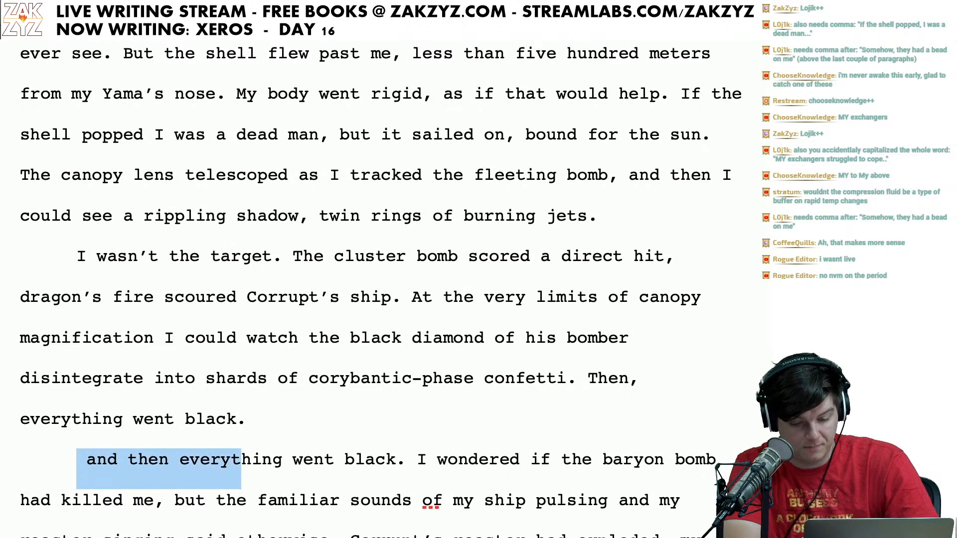
key("shift+Right")
key("shift+Right")
key("shift+Right")
key("shift+Right")
key("shift+Right")
key("shift+Right")
key("shift+Right")
key("shift+Right")
key("shift+Right")
key("shift+Right")
key("shift+Right")
key("shift+Right")
key("shift+Right")
key("shift+Right")
key("shift+Right")
key("shift+Right")
key("shift+Right")
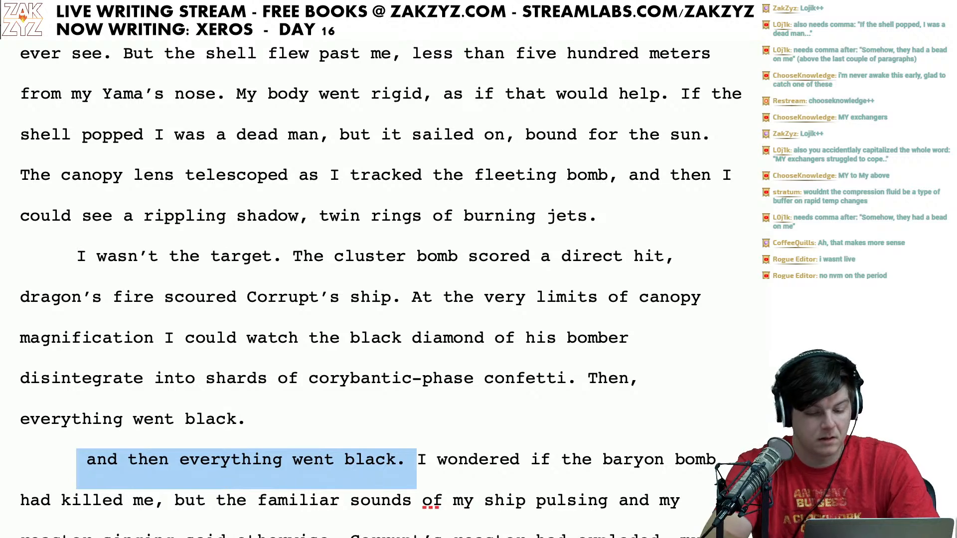
key("Delete")
Step: Select the wording "pulsing and my reactor singing" after "the familiar sounds of my ship" in the last paragraph
scroll(379, 269, "down", 1)
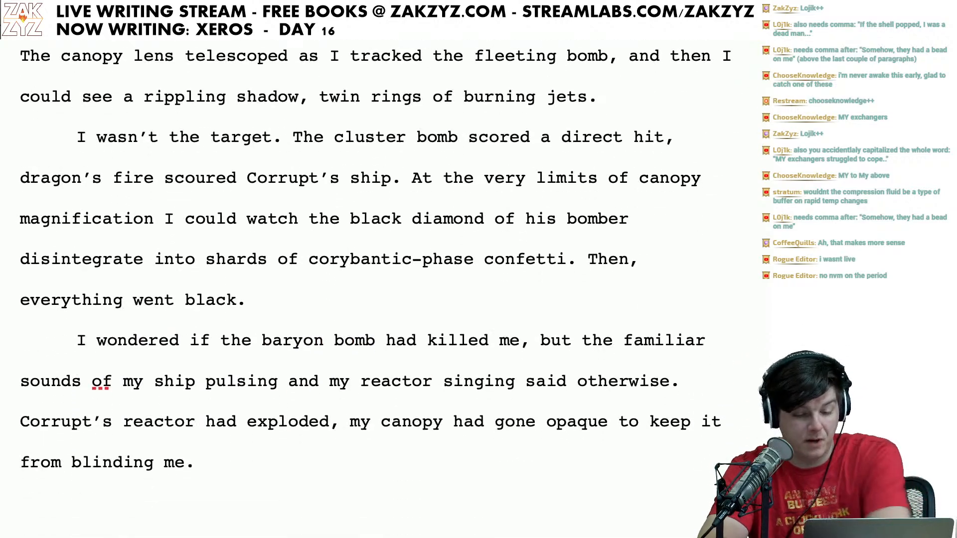
left_click(484, 345)
key("Right")
key("Right")
key("Right")
key("Right")
key("Right")
key("Right")
key("Right")
key("Right")
key("Right")
key("Right")
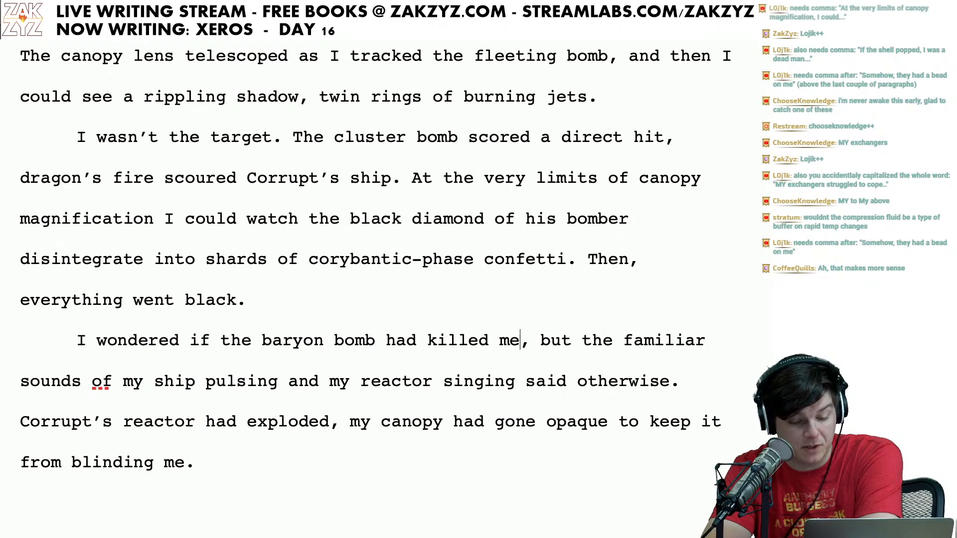
key("Right")
key("Right")
key("Right")
key("Right")
key("Right")
key("Right")
key("Right")
key("Right")
key("Right")
key("Right")
key("Right")
key("Right")
key("Right")
key("Right")
key("Right")
key("Right")
key("Right")
key("Right")
key("Right")
key("Right")
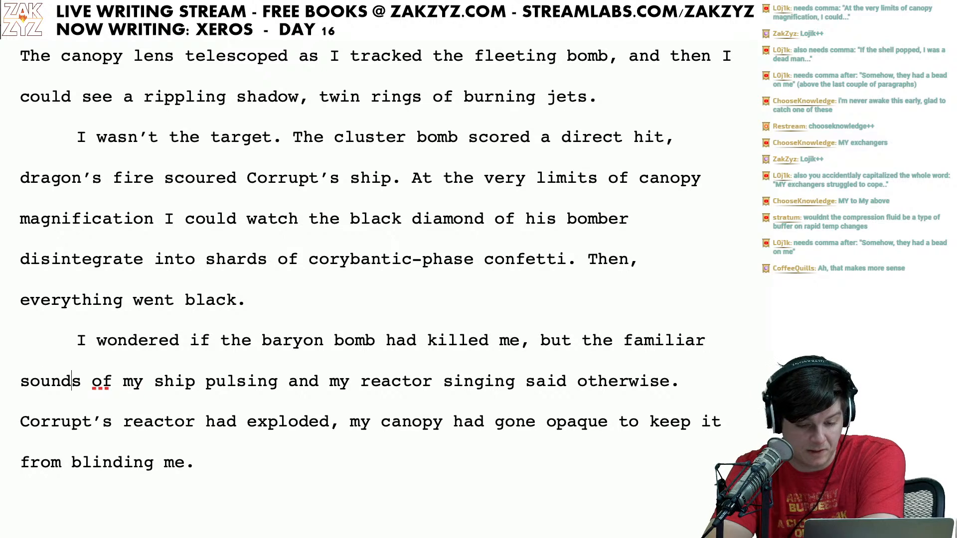
key("Left")
key("Left")
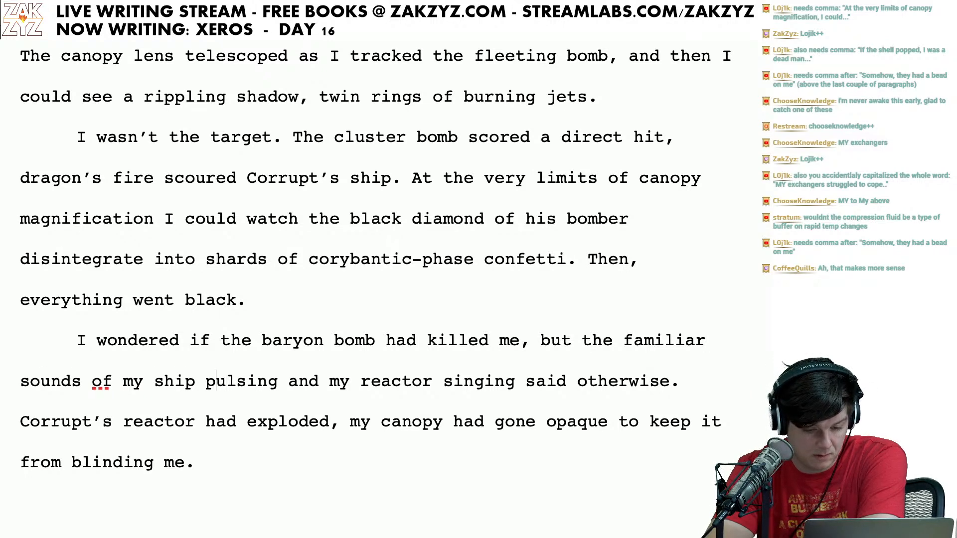
key("shift+Right")
key("shift+Right")
key("shift+Right")
key("shift+Right")
key("shift+Right")
key("shift+Right")
key("shift+Right")
key("shift+Right")
key("shift+Right")
key("shift+Right")
key("shift+Right")
key("shift+Right")
key("shift+Right")
key("shift+Right")
key("shift+Right")
key("shift+Right")
key("shift+Right")
key("shift+Right")
key("shift+Right")
key("shift+Right")
key("shift+Right")
key("shift+Right")
key("shift+Right")
key("shift+Right")
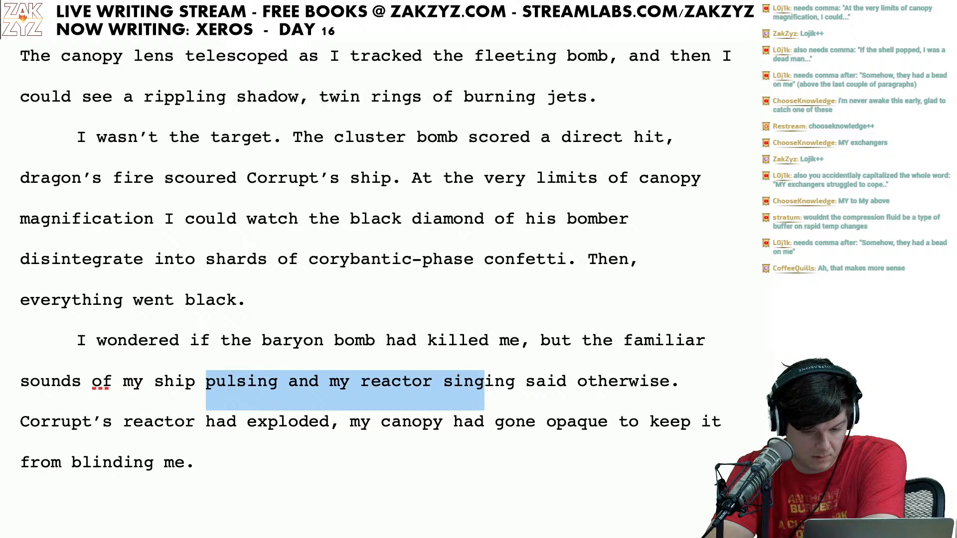
Step: Delete "pulsing and my reactor singing" from the sentence about the familiar sounds of the ship
key("shift+Right")
key("shift+Right")
key("shift+Right")
key("BackSpace")
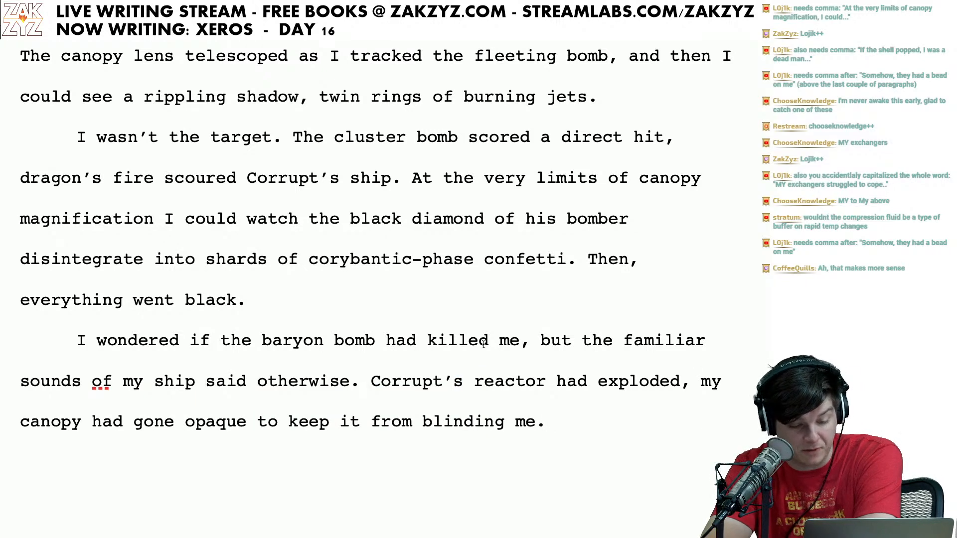
Step: Review the sentence about Corrupt's reactor exploding and the canopy going opaque
left_click(399, 382)
key("Right")
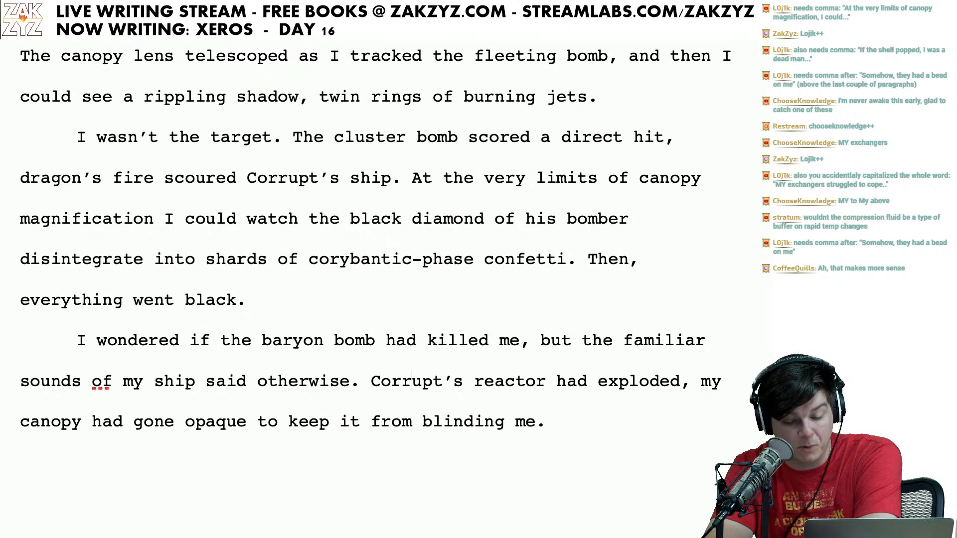
key("Right")
key("Right")
key("Right")
key("Right")
key("Right")
key("Right")
key("Right")
key("Right")
key("Right")
key("Right")
key("Right")
key("Right")
key("Right")
key("Right")
key("Right")
key("Right")
key("Right")
key("Right")
key("Right")
key("Right")
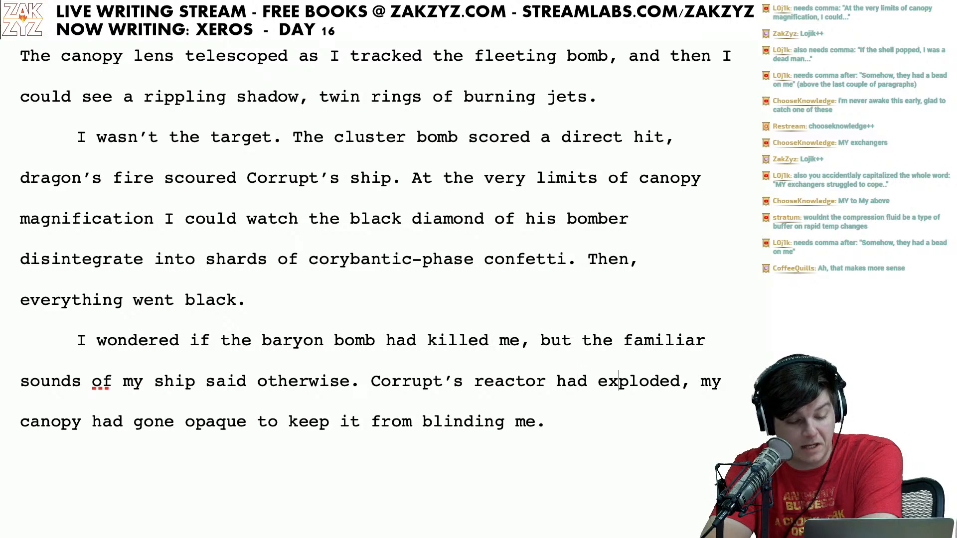
Step: Insert a comma after "At the very limits of canopy magnification"
scroll(379, 259, "down", 1)
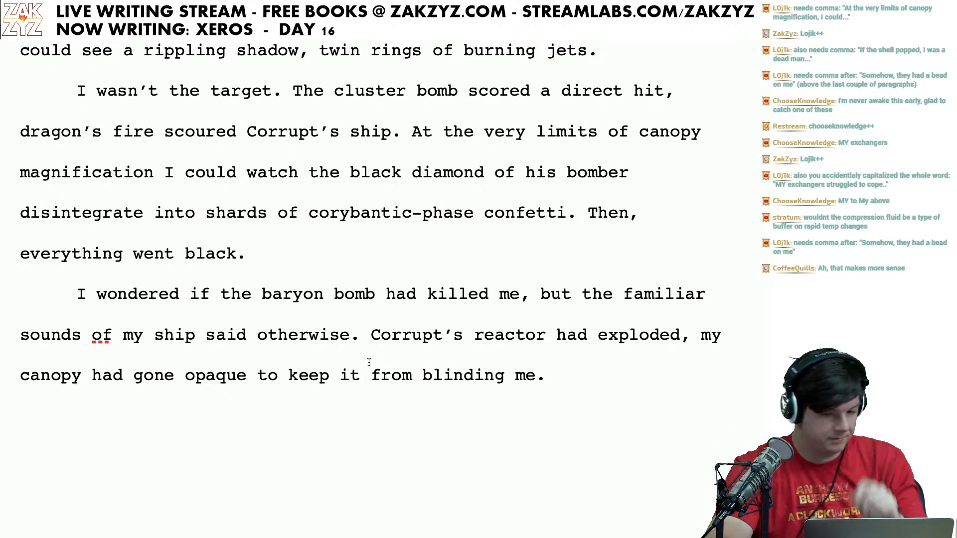
scroll(535, 262, "up", 1)
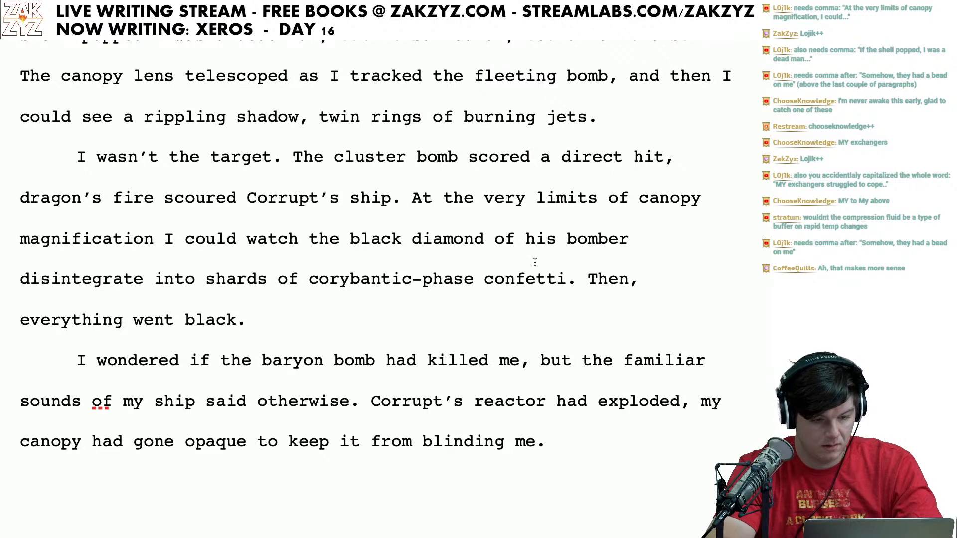
left_click(165, 238)
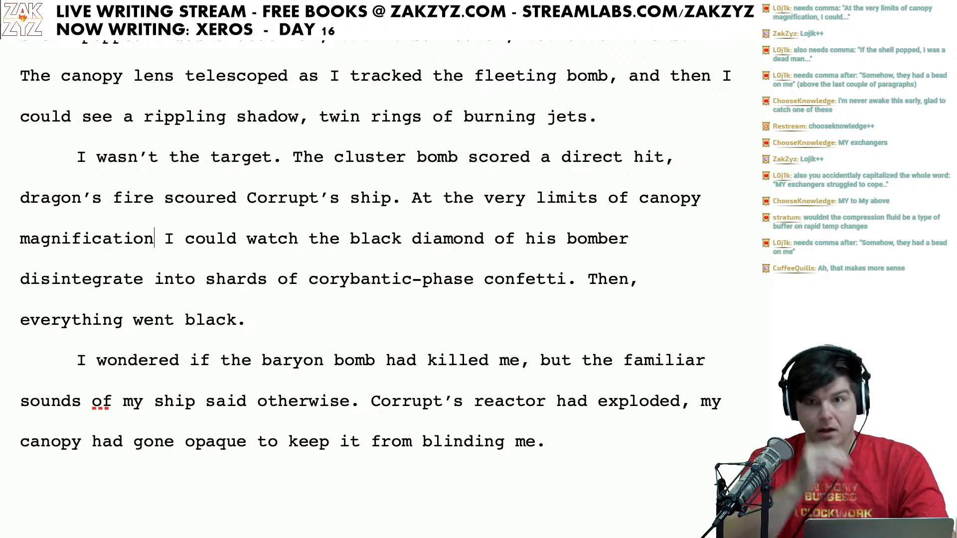
type(",")
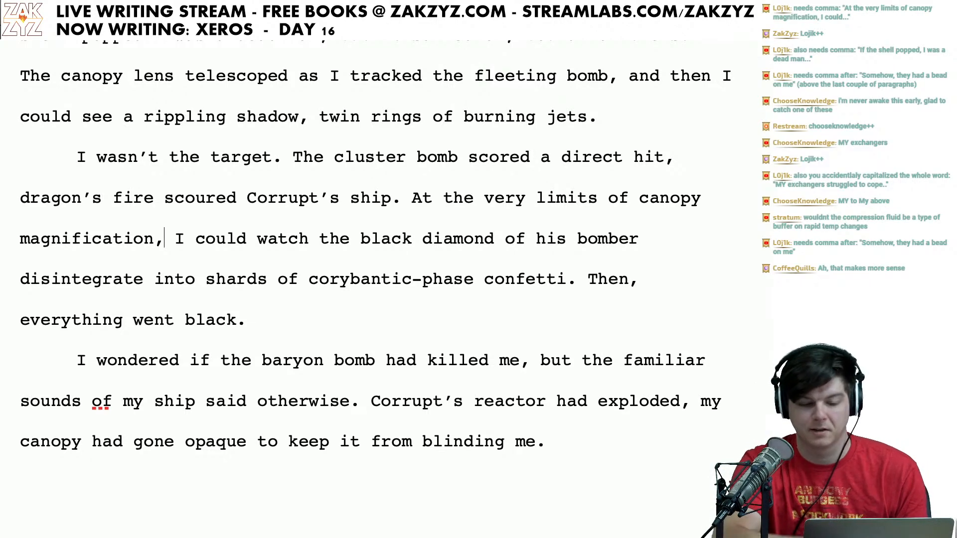
Step: Place the insertion point at the opening of the paragraph beginning "I wondered if the baryon bomb"
scroll(369, 240, "down", 2)
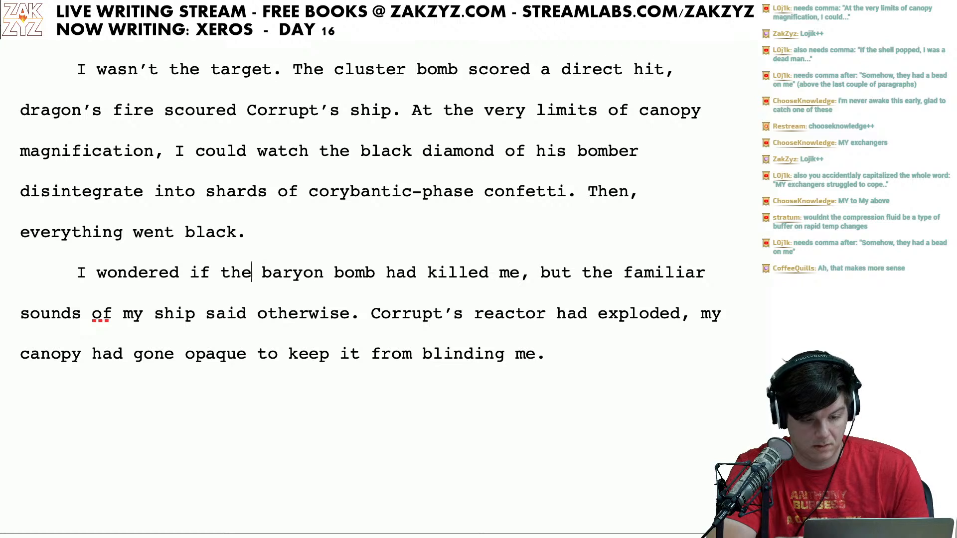
key("ctrl+Left")
key("ctrl+Left")
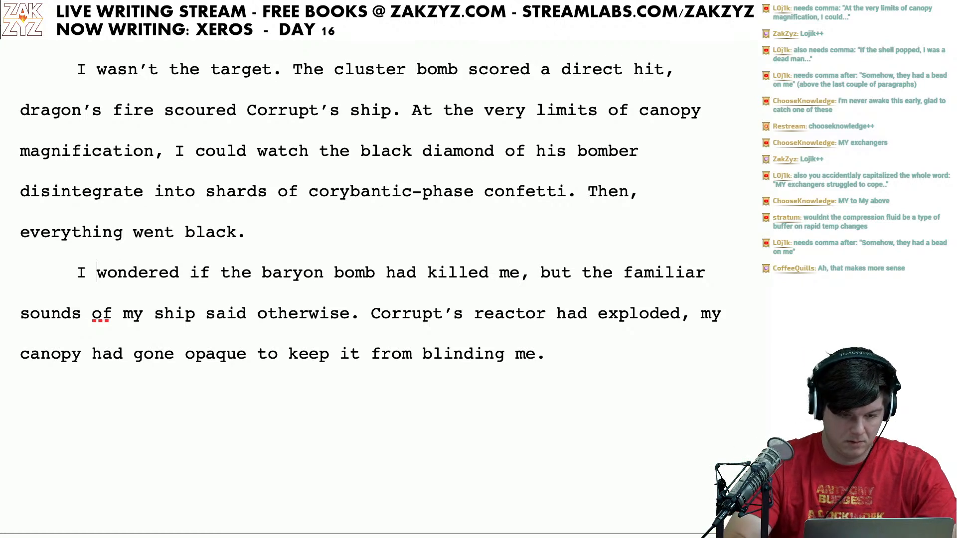
type("Though")
key("BackSpace")
key("BackSpace")
key("BackSpace")
key("BackSpace")
key("BackSpace")
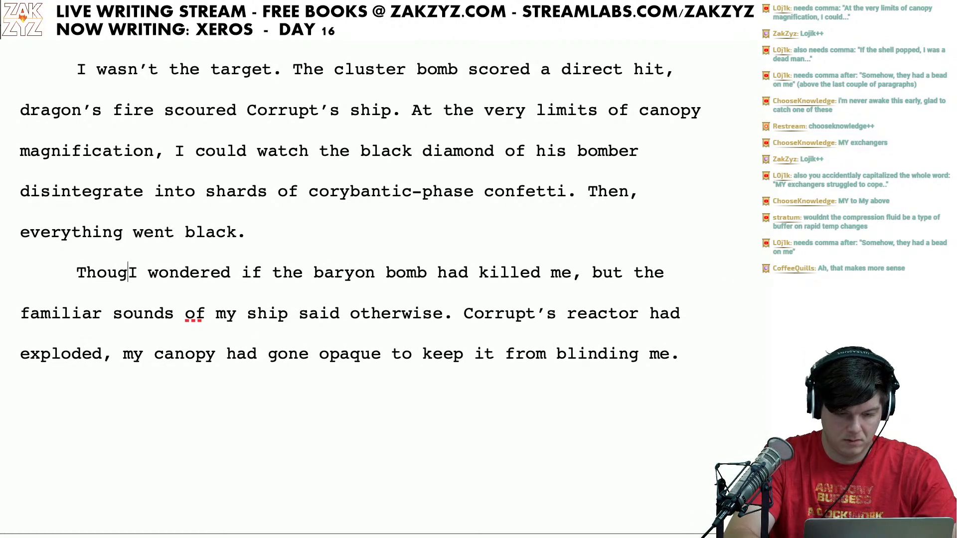
key("BackSpace")
Step: Replace "I wondered if" with "I thought" in the sentence about the baryon bomb
type("I thought")
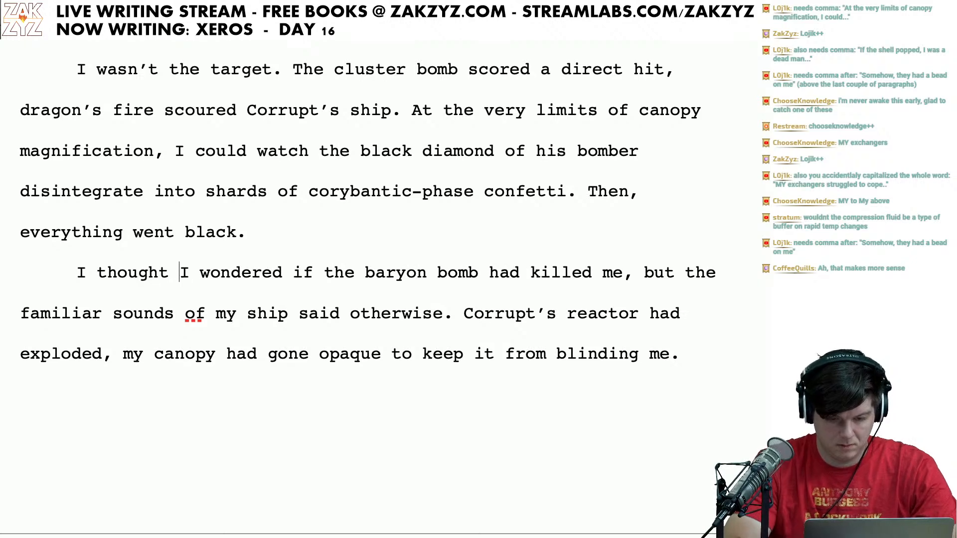
key("shift+Right")
key("shift+Right")
key("shift+Right")
key("shift+Right")
key("shift+Right")
key("shift+Right")
key("shift+Right")
key("shift+Right")
key("shift+Right")
key("shift+Right")
key("shift+Right")
key("shift+Right")
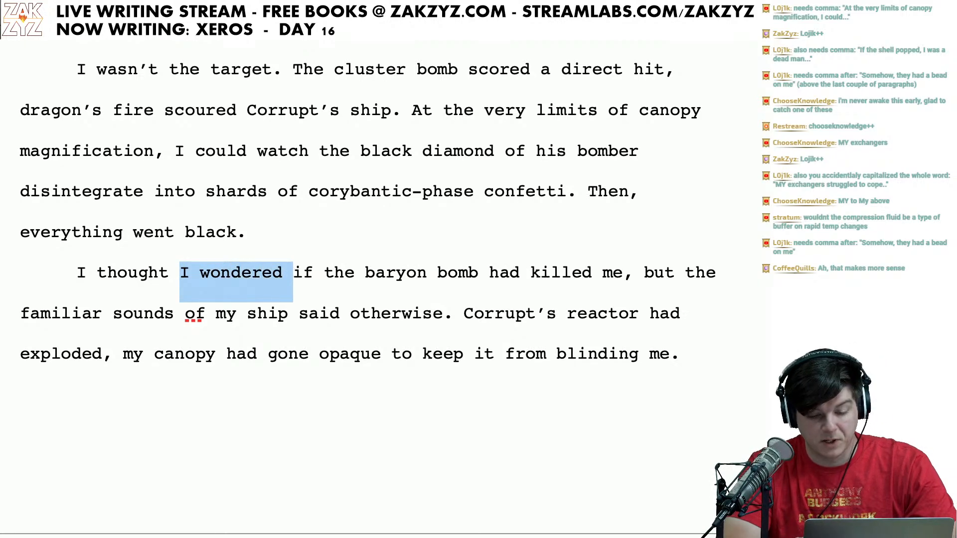
key("shift+Right")
key("shift+Right")
key("BackSpace")
Step: Replace the comma after "Corrupt's reactor had exploded" with "and"
scroll(145, 217, "down", 1)
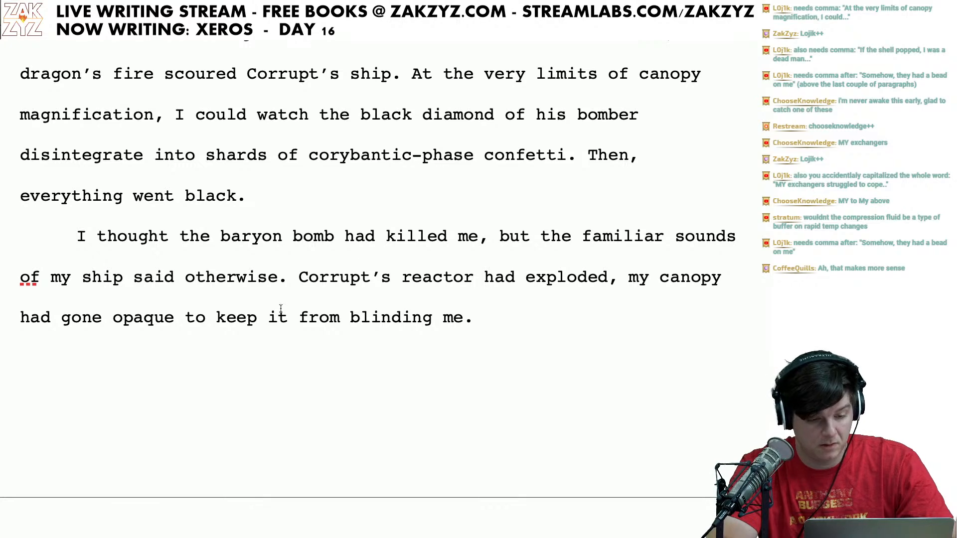
left_click(134, 277)
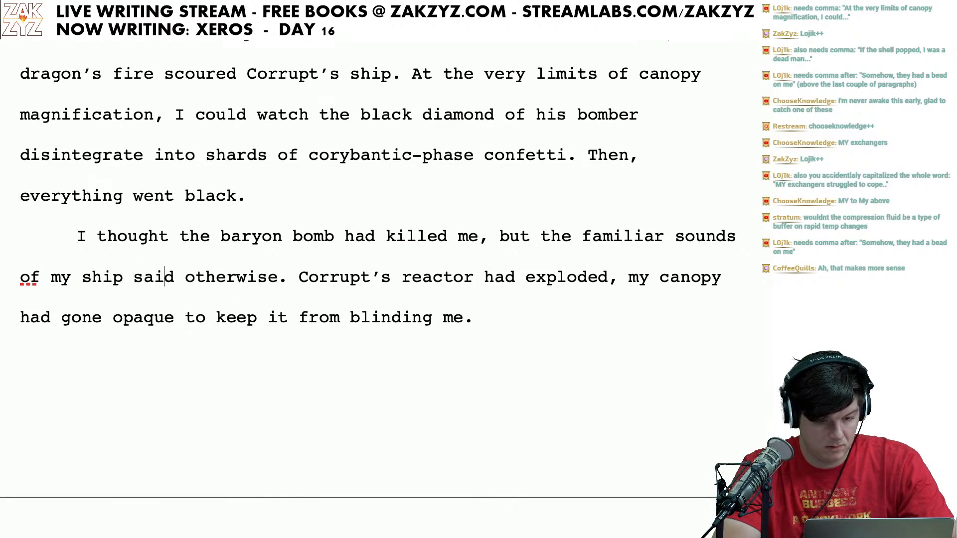
scroll(179, 317, "down", 4)
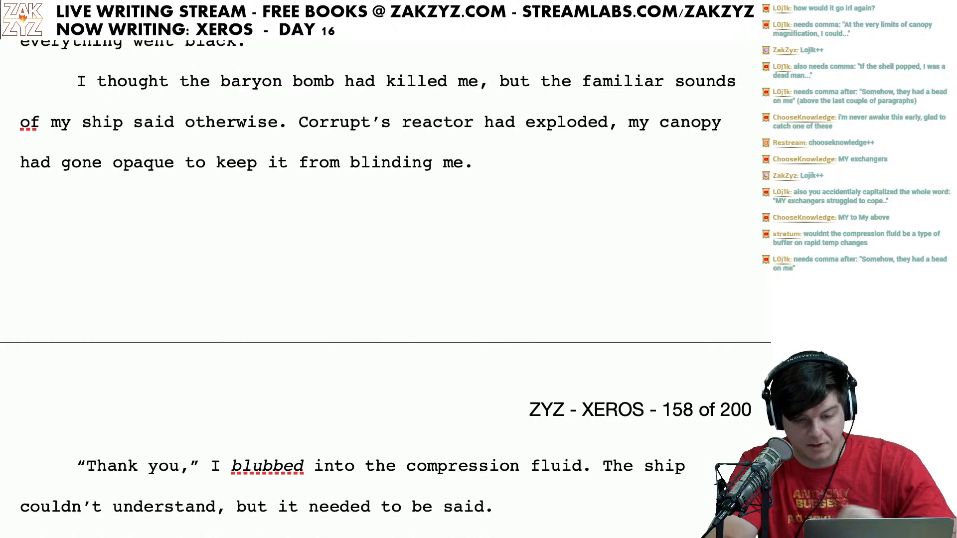
left_click(175, 163)
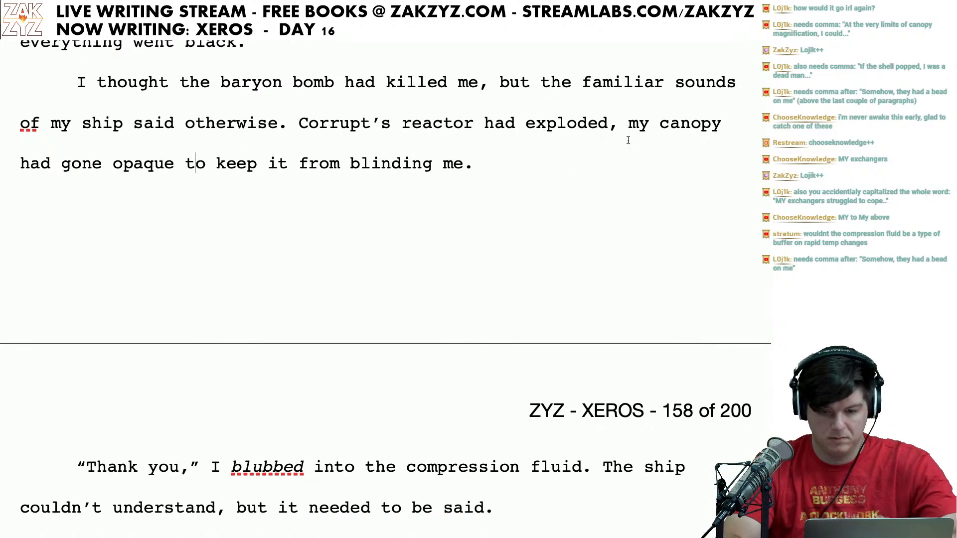
right_click(612, 133)
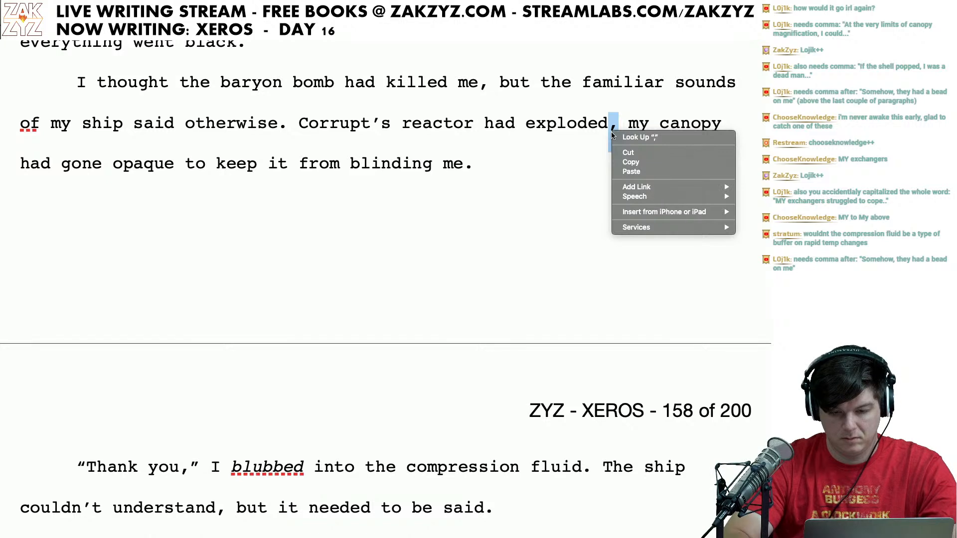
left_click(608, 124)
type("d")
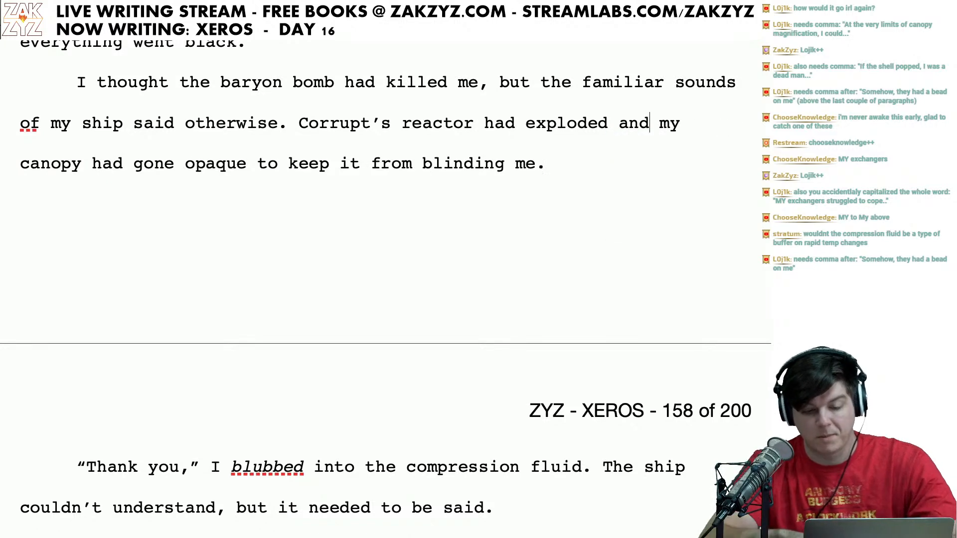
Step: Replace the comma in the "Thank you," dialogue at the start of page 158 with an exclamation mark
key("Left")
key("Left")
key("Left")
key("Left")
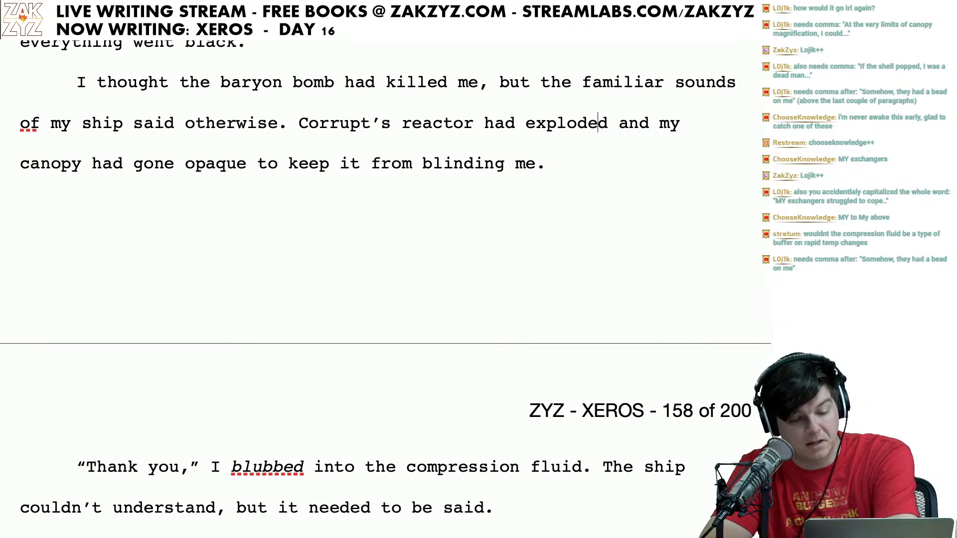
key("Down")
key("Left")
key("Down")
key("Down")
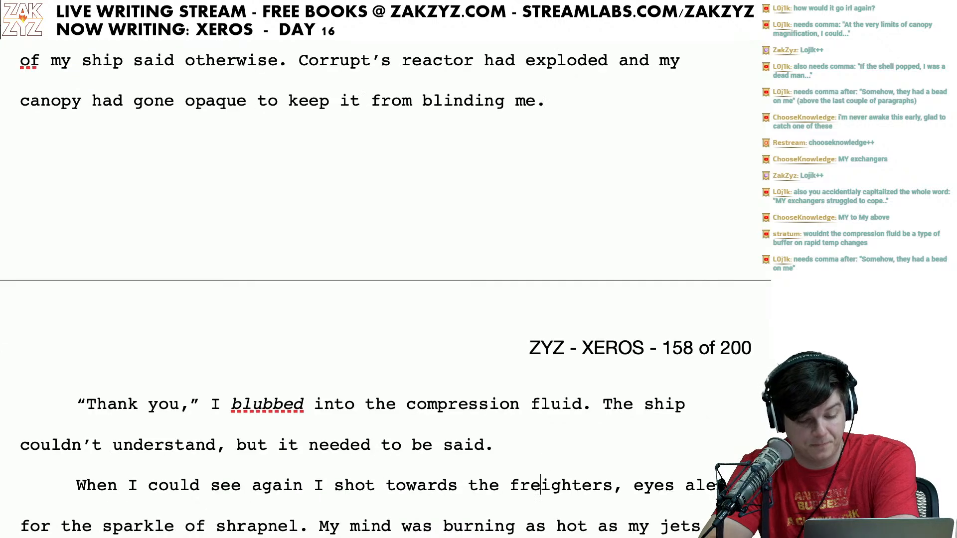
key("Down")
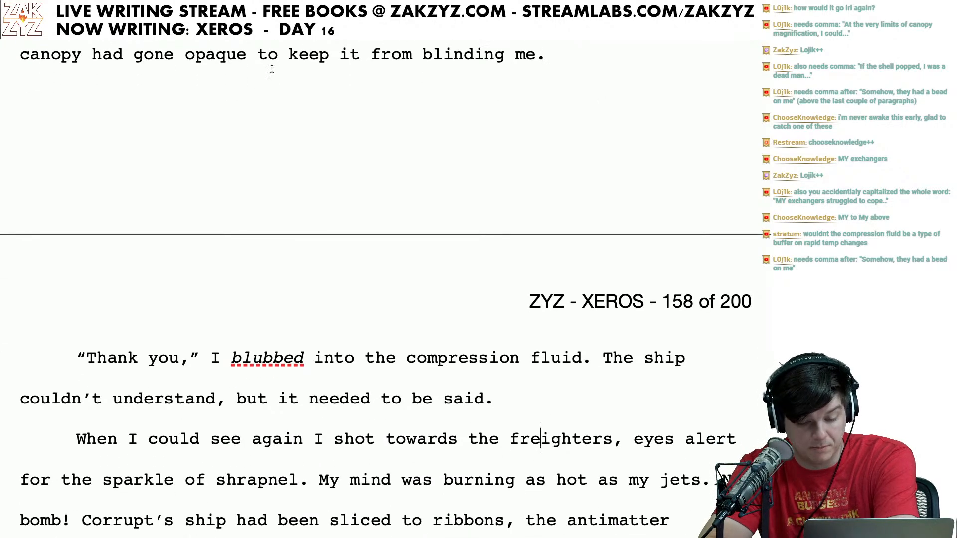
left_click(359, 382)
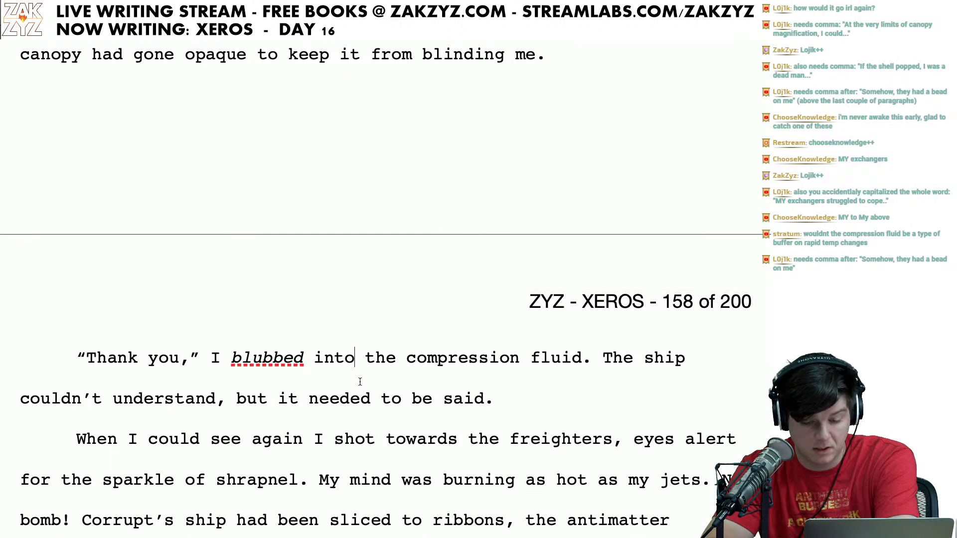
key("Right")
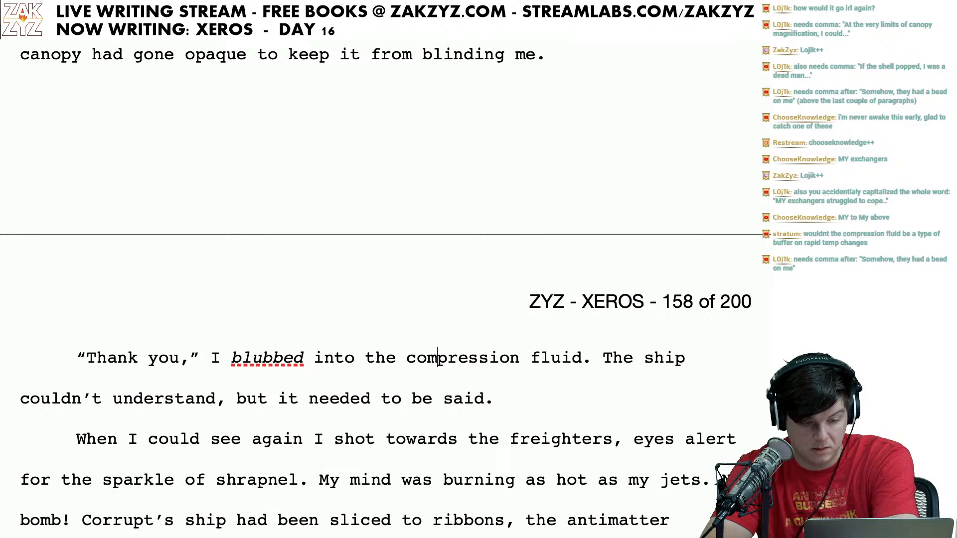
key("Left")
key("Left")
key("Left")
key("Left")
key("Left")
key("Left")
key("Left")
key("Left")
key("Left")
key("Left")
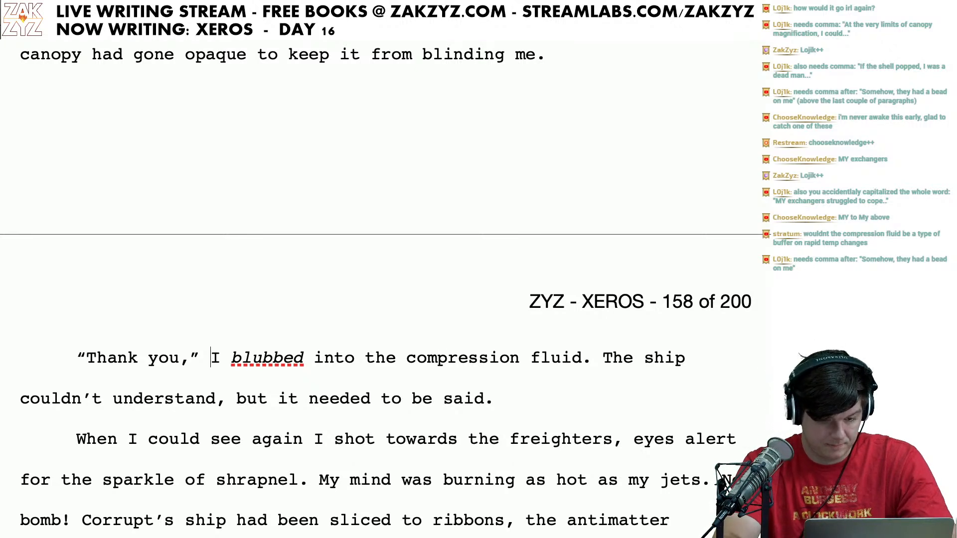
key("Left")
key("Left")
key("BackSpace")
type("!")
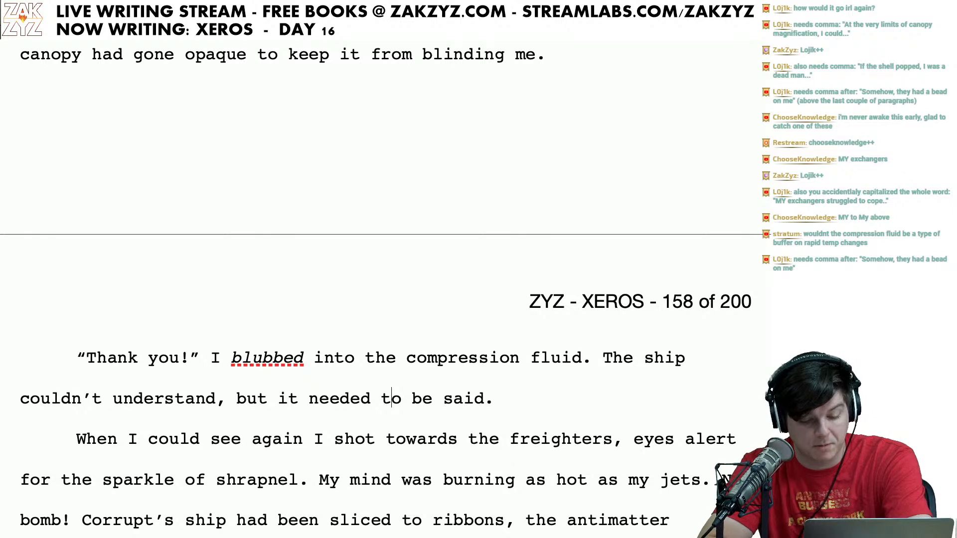
Step: Add an empty paragraph before the one beginning "When I could see again"
scroll(498, 367, "down", 1)
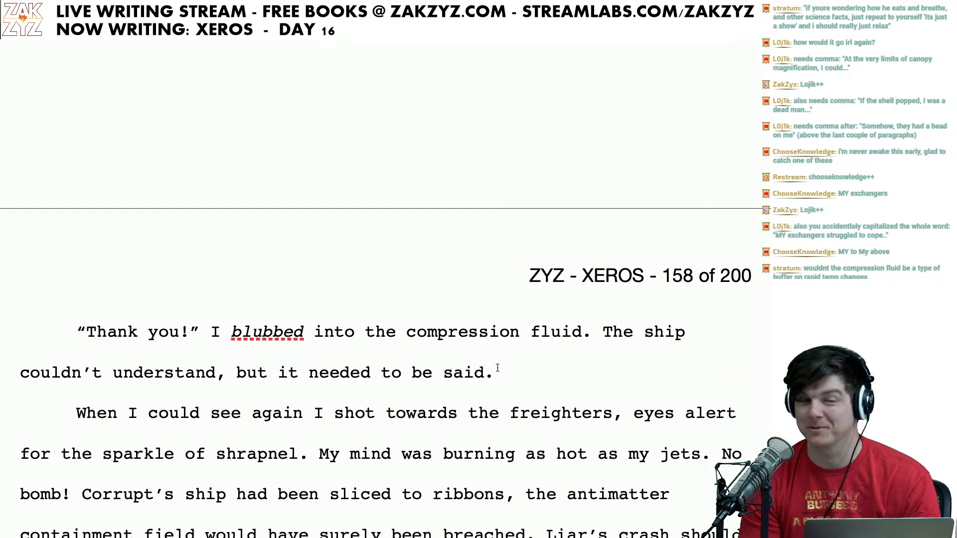
scroll(498, 368, "down", 5)
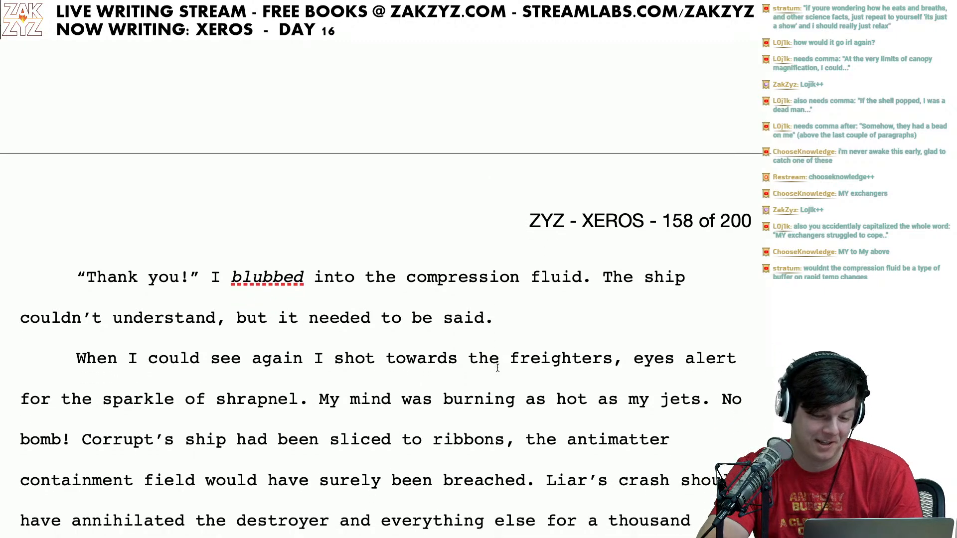
scroll(498, 368, "down", 1)
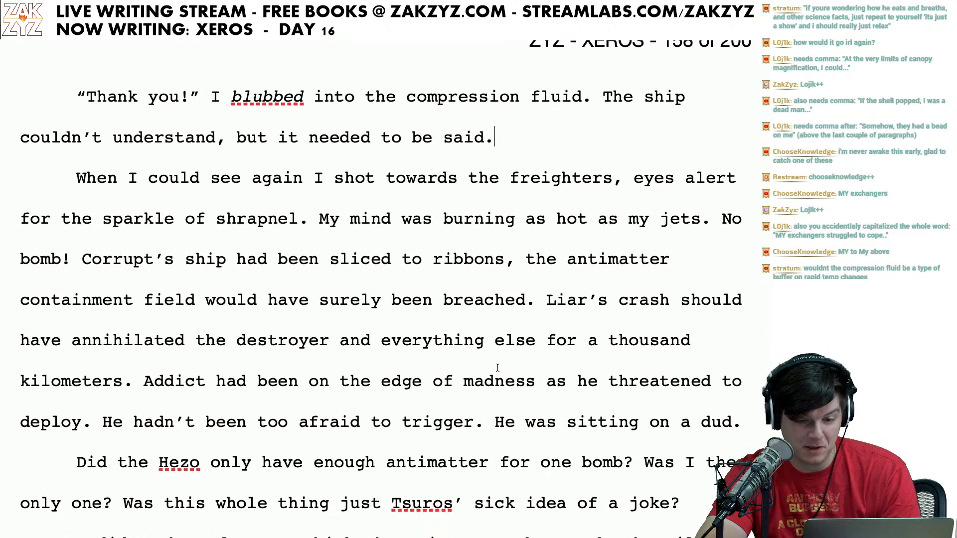
scroll(497, 368, "down", 1)
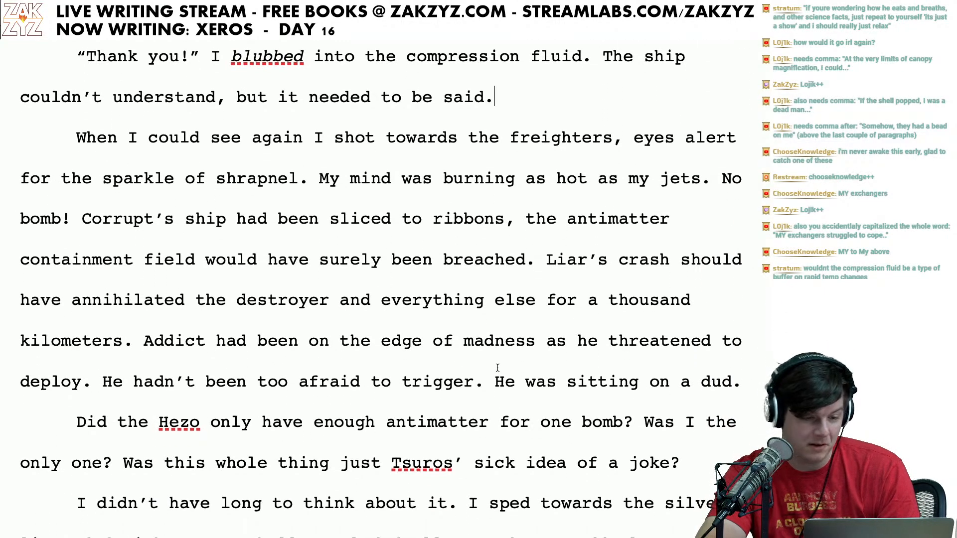
scroll(498, 368, "up", 1)
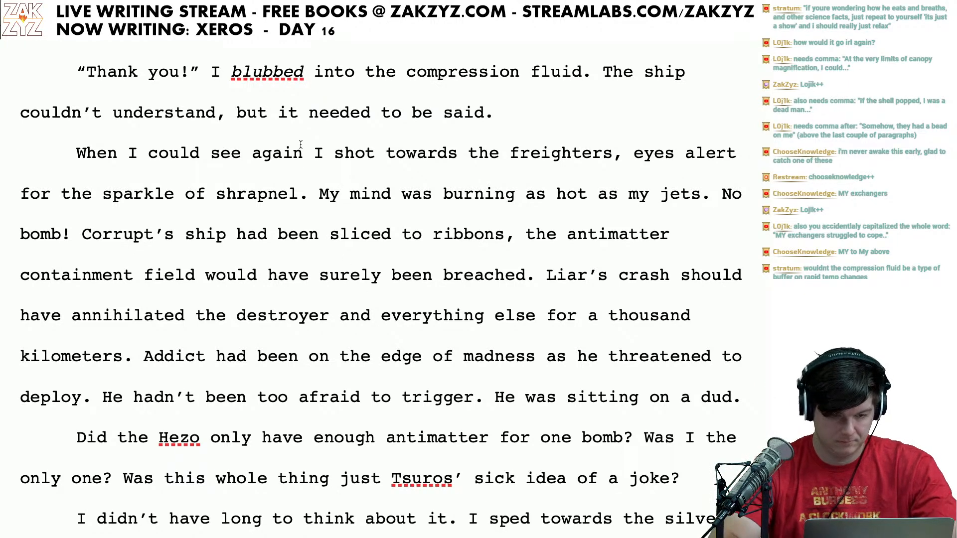
left_click(70, 175)
key("Return")
key("Up")
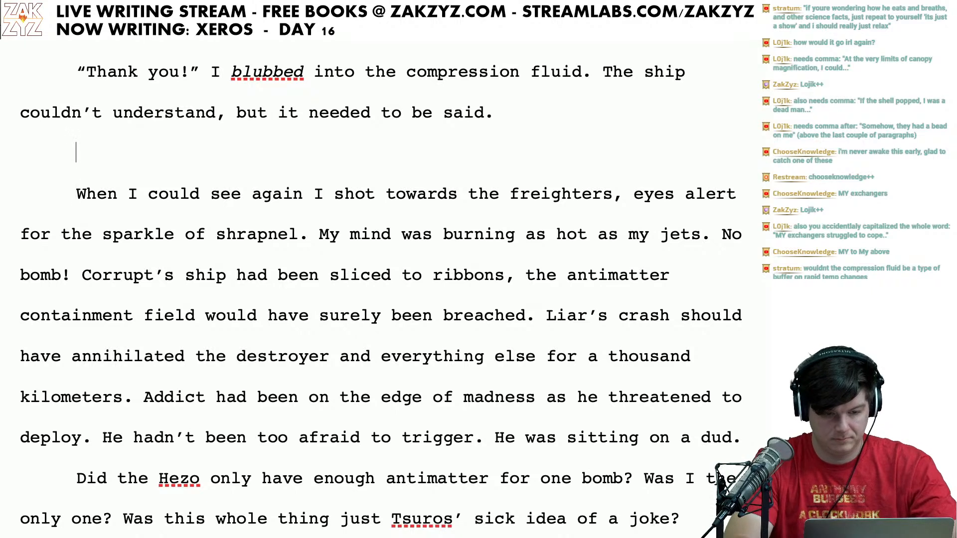
type("As my canot")
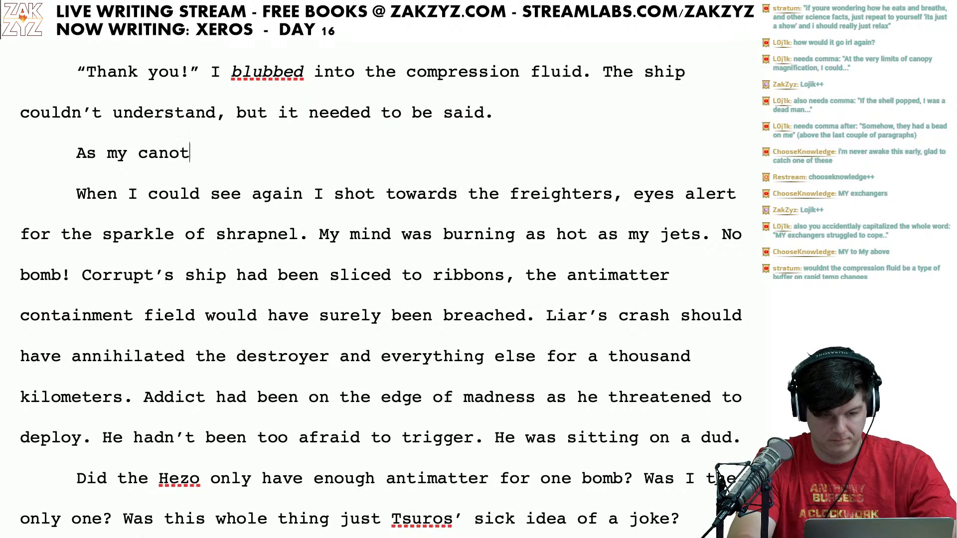
key("BackSpace")
key("BackSpace")
key("BackSpace")
key("BackSpace")
key("BackSpace")
key("BackSpace")
key("BackSpace")
key("BackSpace")
key("BackSpace")
key("BackSpace")
key("BackSpace")
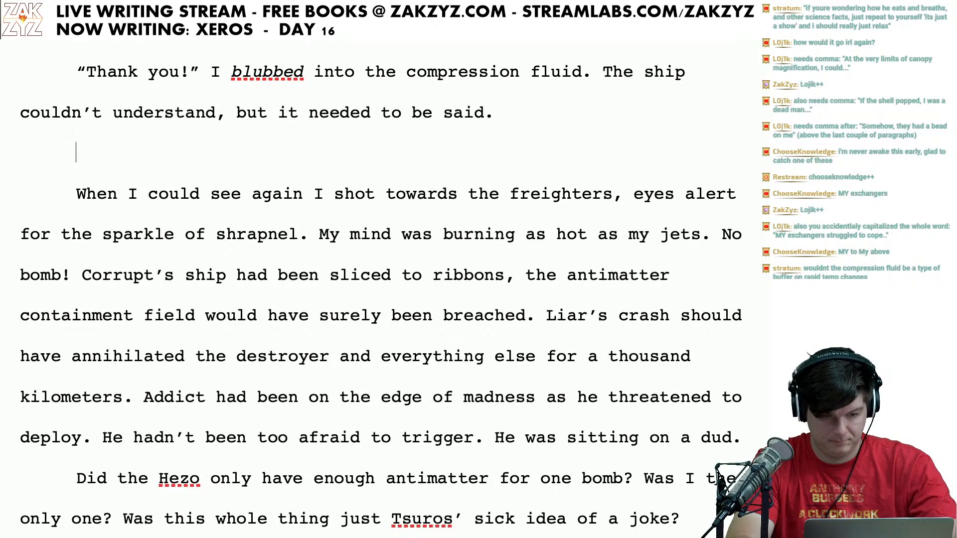
Step: Start the empty paragraph before "When I could see again" with the words "My canopy"
type("My canopy bega")
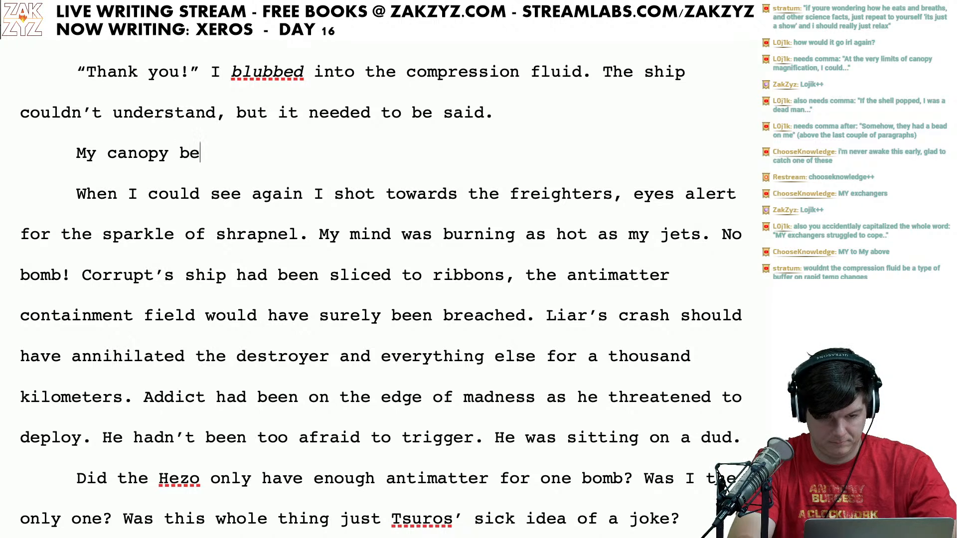
key("BackSpace")
key("BackSpace")
key("BackSpace")
key("BackSpace")
type("permitt")
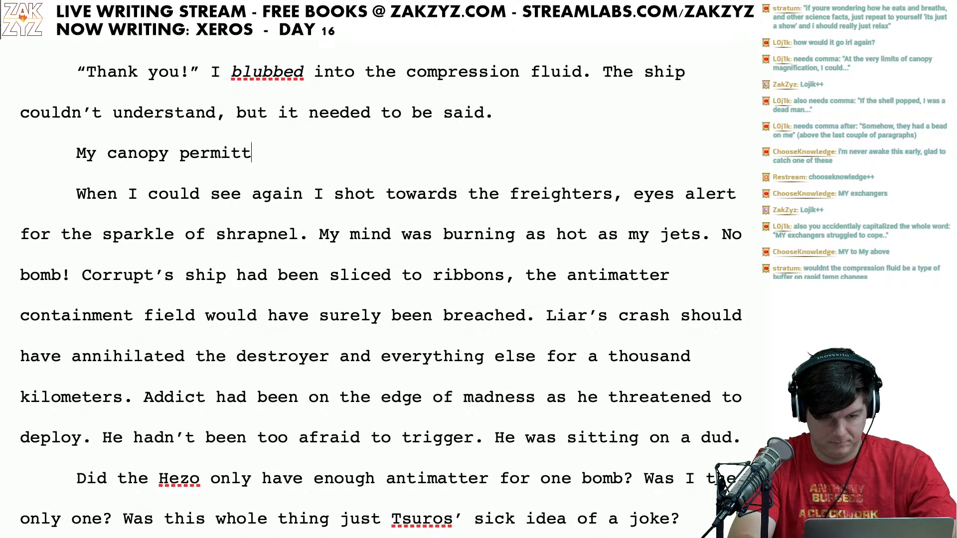
key("BackSpace")
key("BackSpace")
key("BackSpace")
key("BackSpace")
key("BackSpace")
key("BackSpace")
key("BackSpace")
type("slowly ")
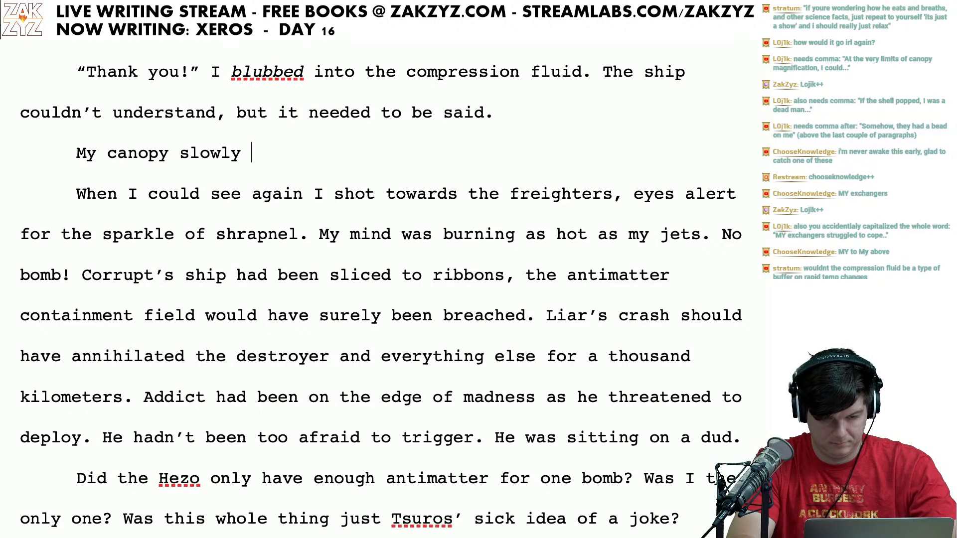
type("allowed light")
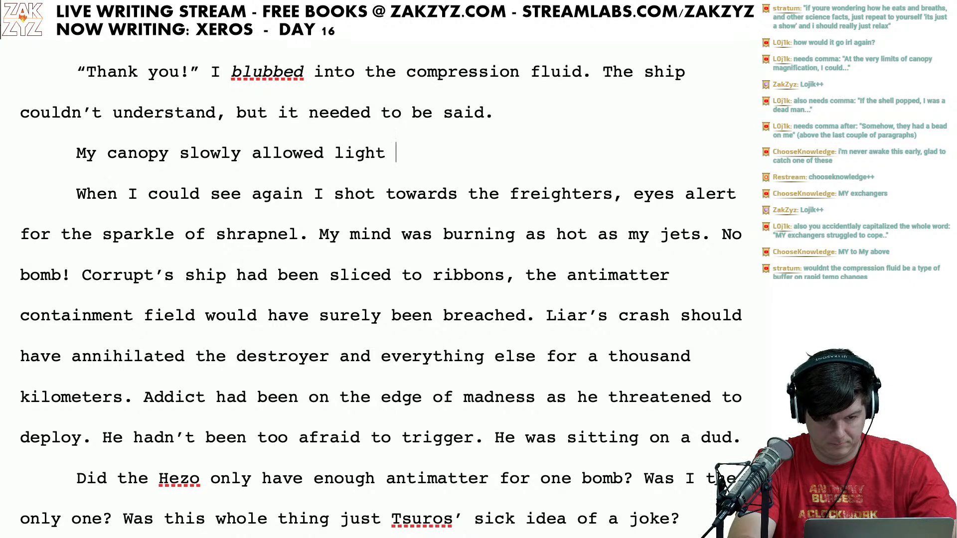
key("BackSpace")
key("BackSpace")
key("BackSpace")
key("BackSpace")
key("BackSpace")
key("BackSpace")
key("BackSpace")
key("BackSpace")
key("BackSpace")
key("BackSpace")
key("BackSpace")
key("BackSpace")
key("BackSpace")
key("BackSpace")
key("BackSpace")
key("BackSpace")
key("BackSpace")
key("BackSpace")
key("BackSpace")
key("BackSpace")
key("BackSpace")
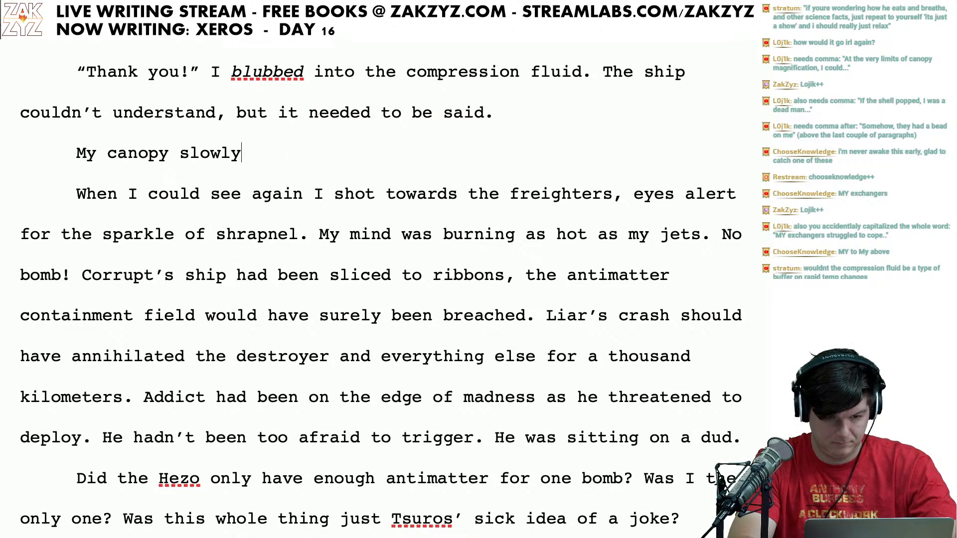
type("slo")
key("BackSpace")
key("BackSpace")
key("BackSpace")
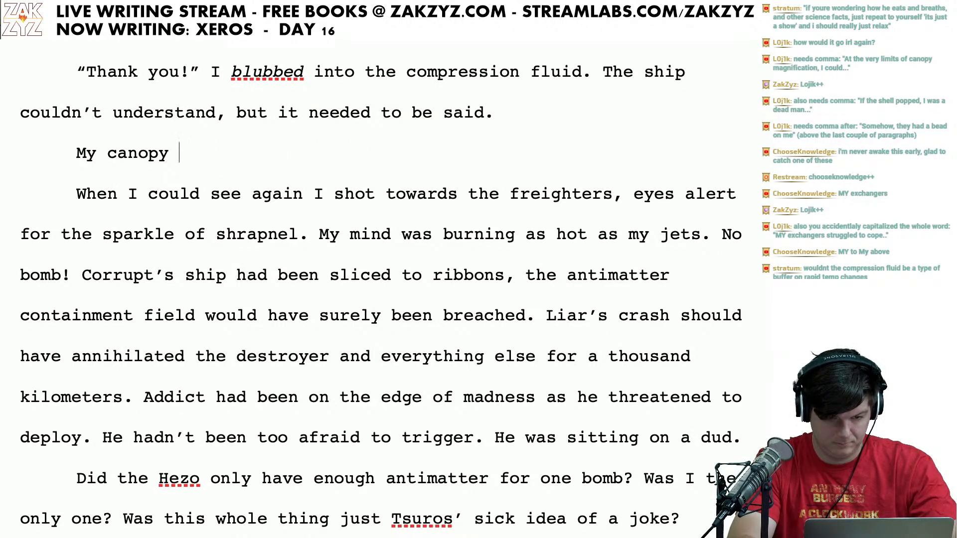
type("beca")
key("BackSpace")
key("BackSpace")
key("BackSpace")
key("BackSpace")
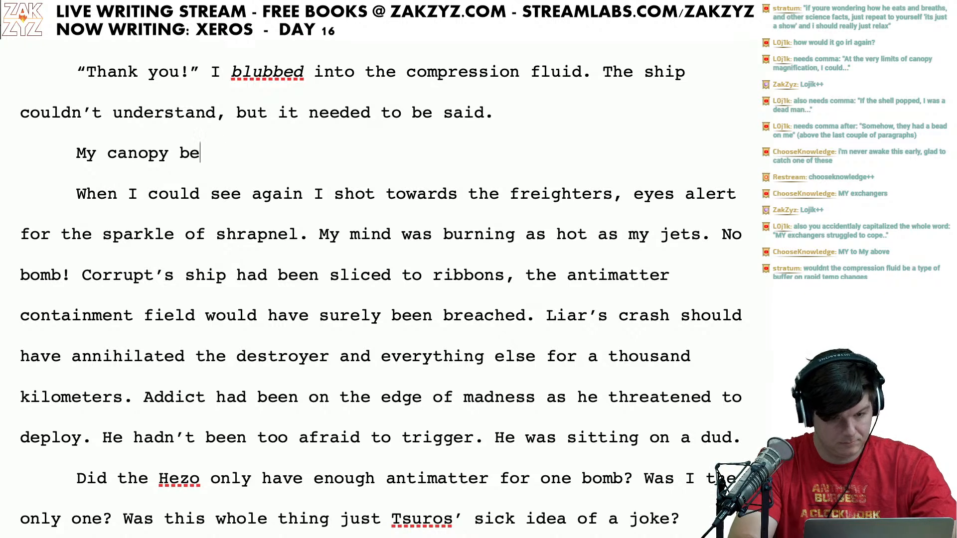
Step: Continue the sentence after "My canopy" with "slowly cleared and I"
type("slow")
key("BackSpace")
type("owly ")
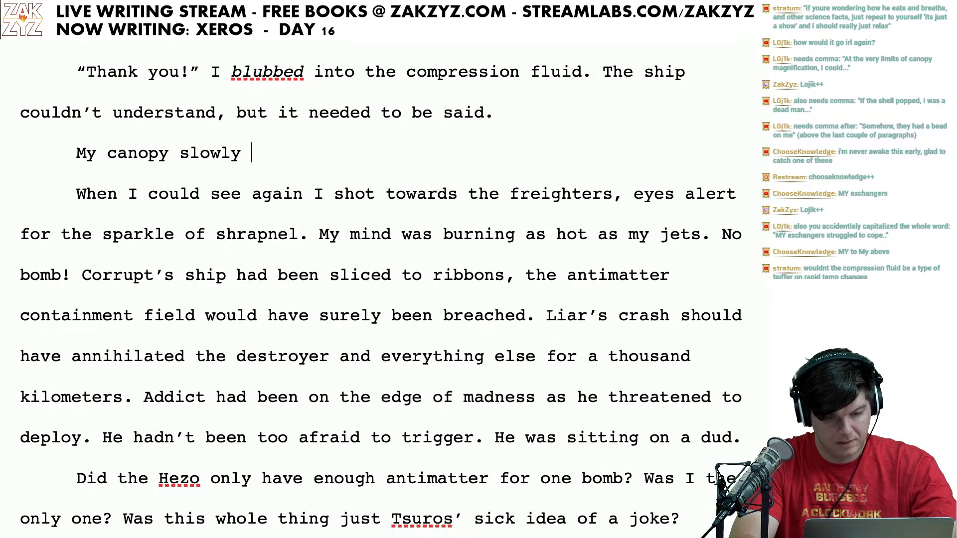
type("cleared and I")
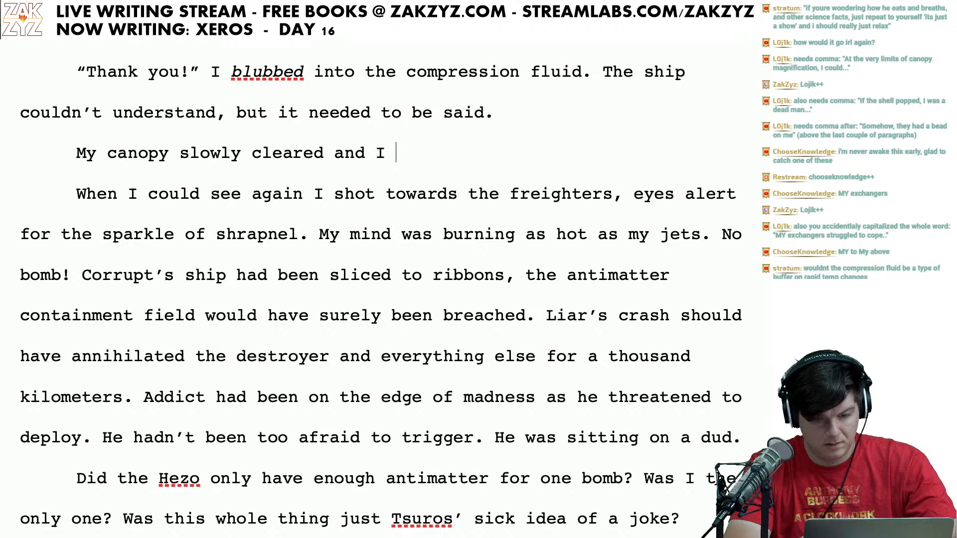
Step: Delete the paragraph break and "When I could see again I", joining the new opening to "shot towards the freighters"
key("shift+Down")
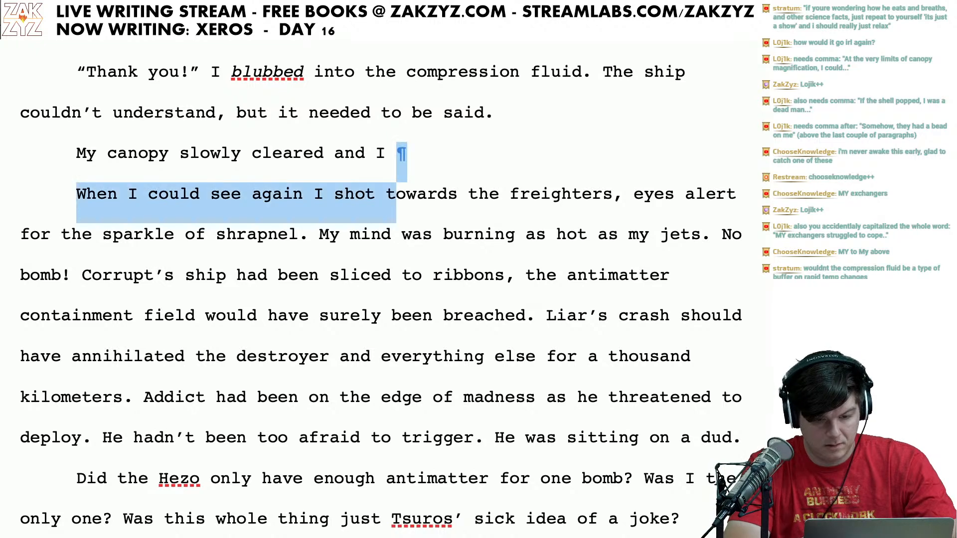
key("shift+Left")
key("shift+Left")
key("shift+Left")
key("shift+Left")
key("shift+Left")
key("shift+Left")
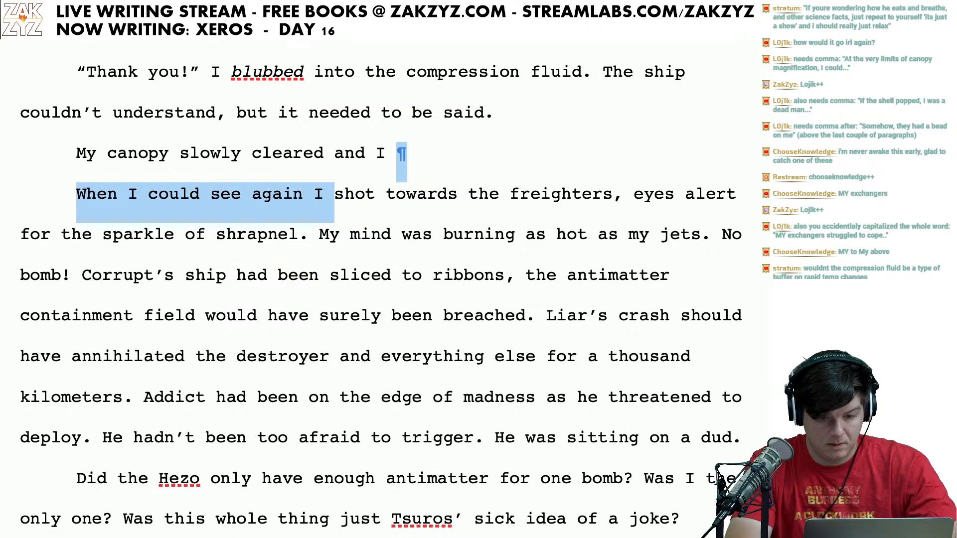
key("BackSpace")
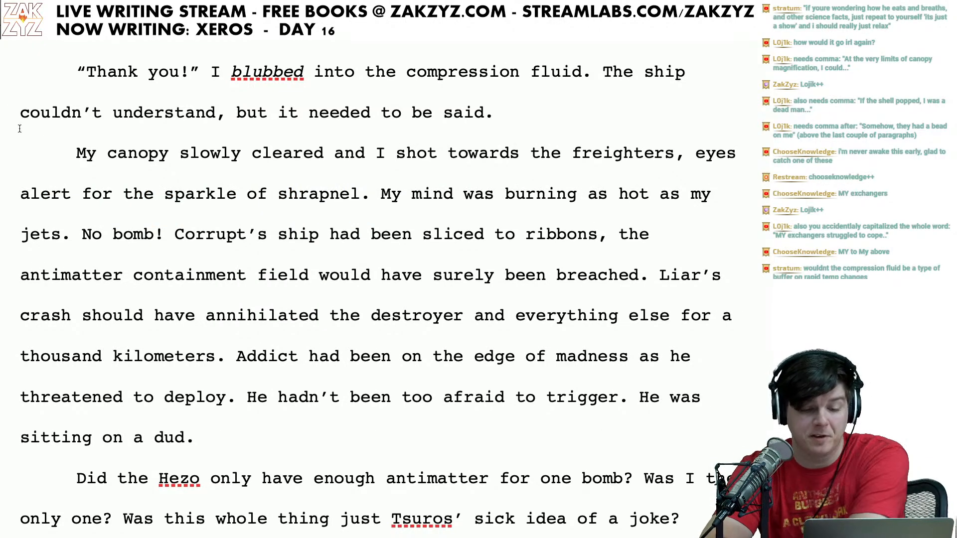
Step: Delete "slowly" from the sentence about the canopy clearing
scroll(266, 193, "down", 1)
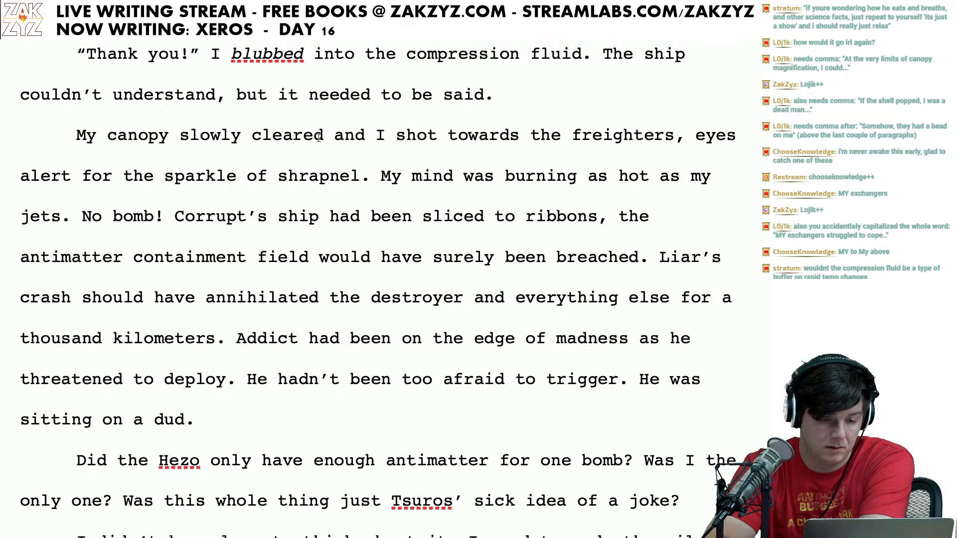
key("BackSpace")
key("BackSpace")
key("BackSpace")
key("BackSpace")
key("BackSpace")
key("BackSpace")
key("BackSpace")
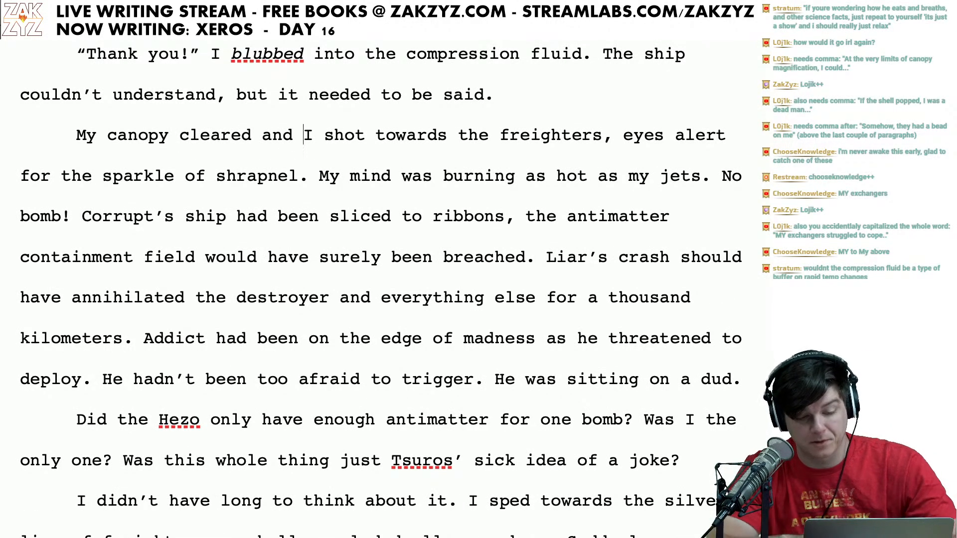
Step: Read through the paragraph starting "My canopy cleared", from the freighters sentence to the one about Addict, checking its wording
key("Right")
key("Right")
key("Right")
key("Right")
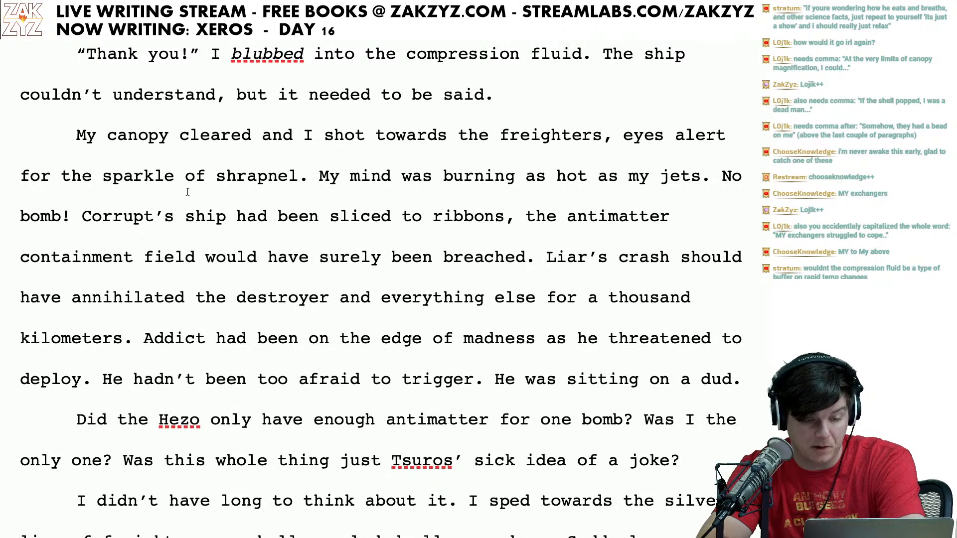
scroll(233, 176, "down", 1)
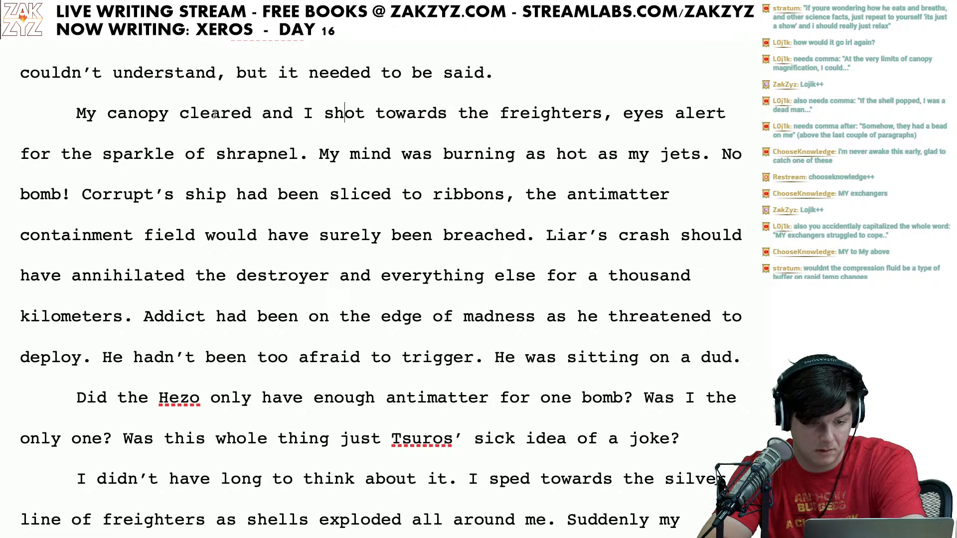
left_click(435, 167)
key("Left")
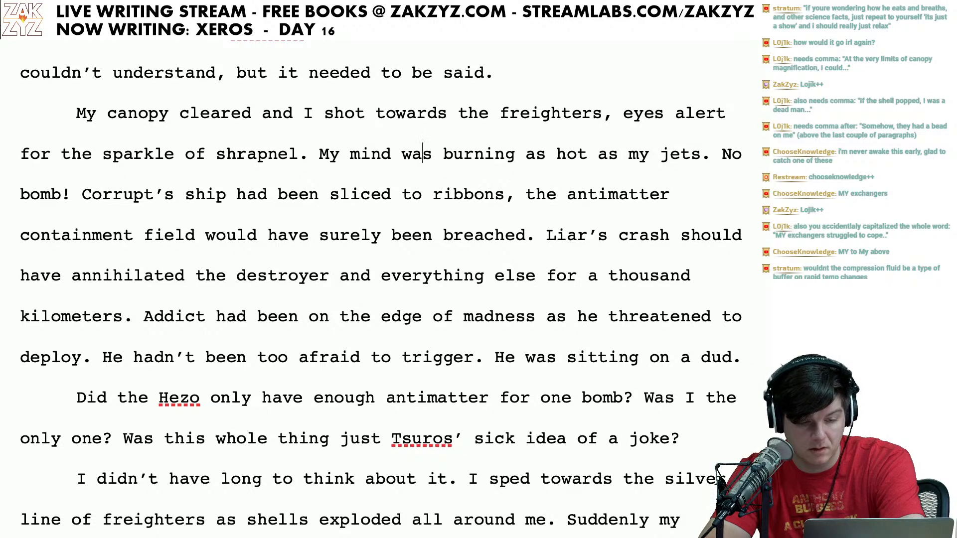
key("Left")
key("Left")
key("Left")
key("Down")
key("Left")
key("Left")
key("Left")
key("Left")
key("Left")
key("Left")
key("Left")
key("Left")
key("Left")
key("Left")
key("Left")
key("Left")
key("Left")
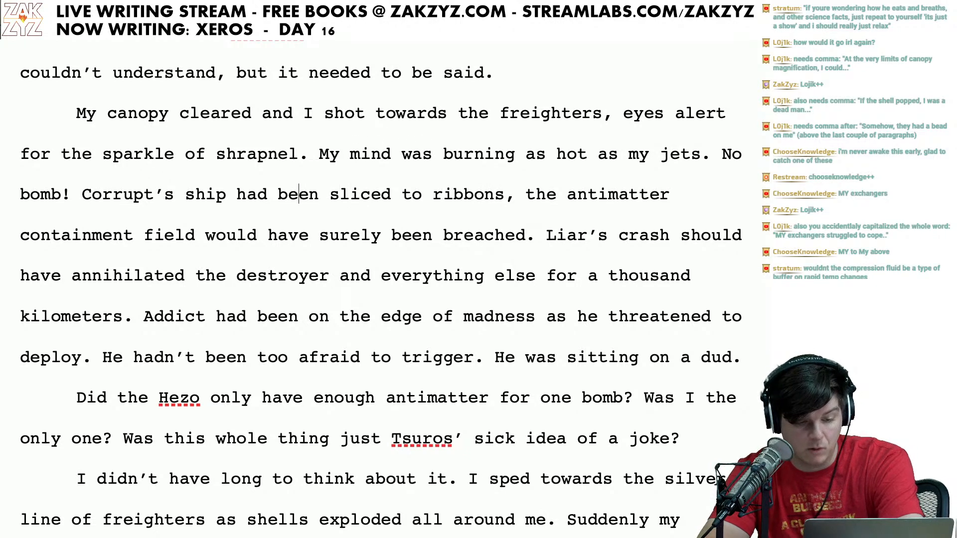
key("Right")
key("Right")
key("Right")
key("Right")
key("Right")
key("Right")
key("Right")
key("Right")
key("Right")
key("Right")
key("Right")
key("Down")
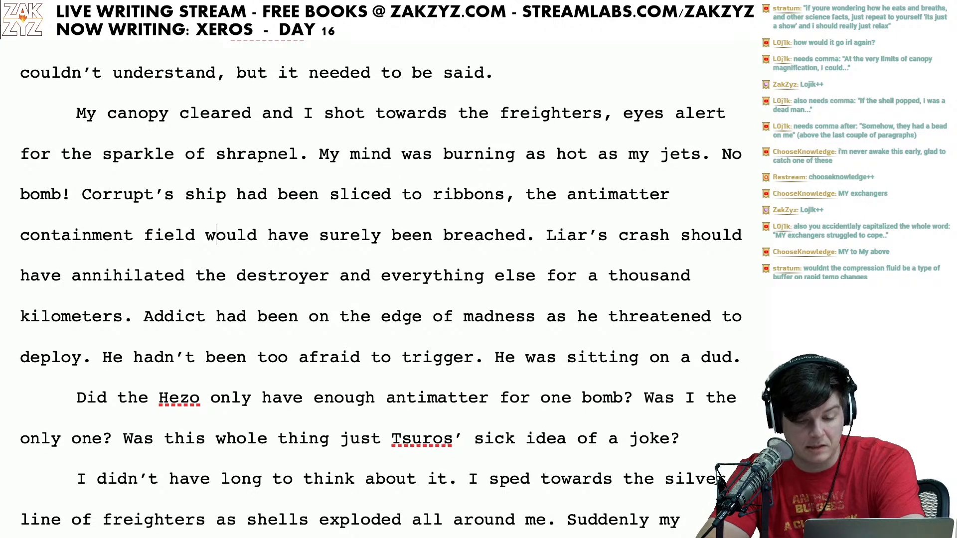
scroll(331, 236, "down", 1)
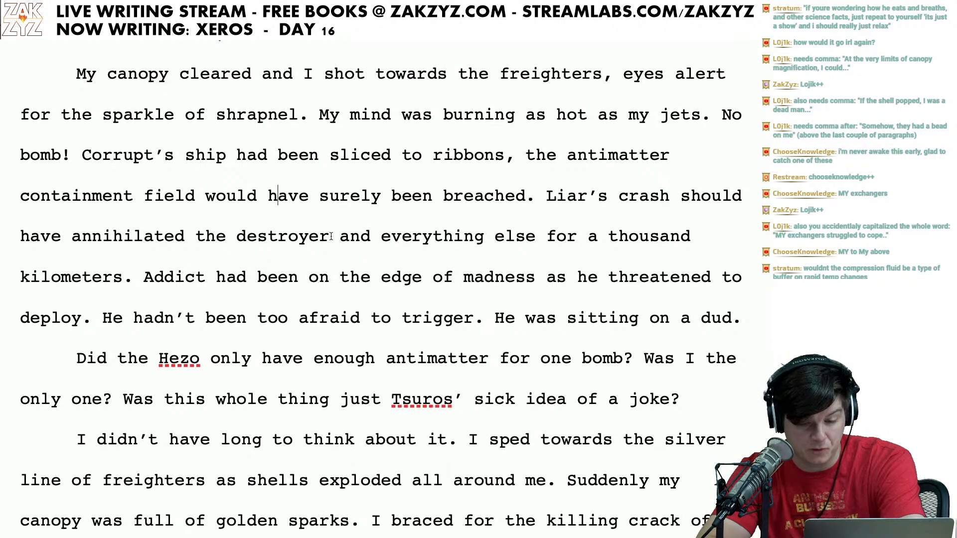
key("Right")
key("Right")
key("Right")
key("Right")
key("Right")
key("Right")
key("Right")
key("Right")
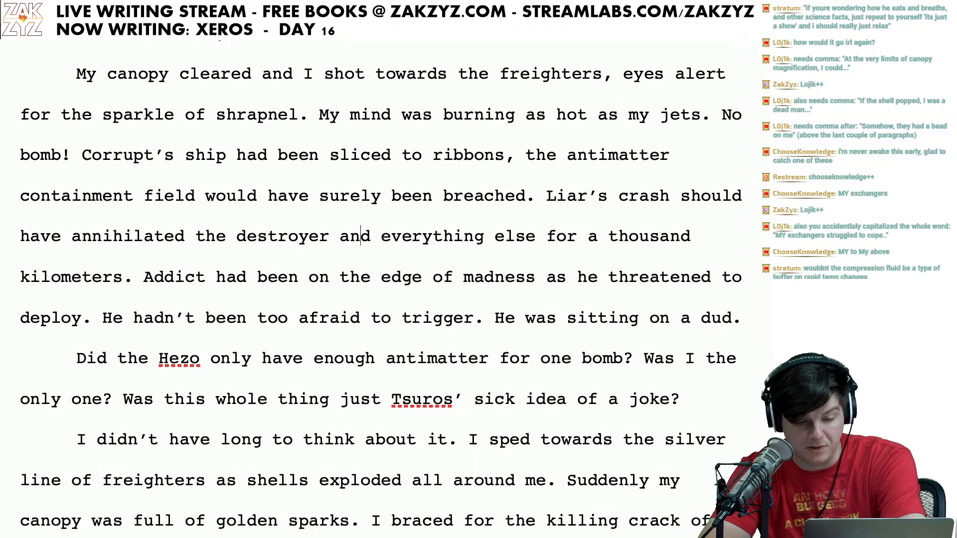
key("Down")
key("Left")
key("Left")
key("Left")
key("Left")
key("Left")
key("Left")
key("Left")
key("Left")
key("Left")
key("Left")
key("Left")
key("Left")
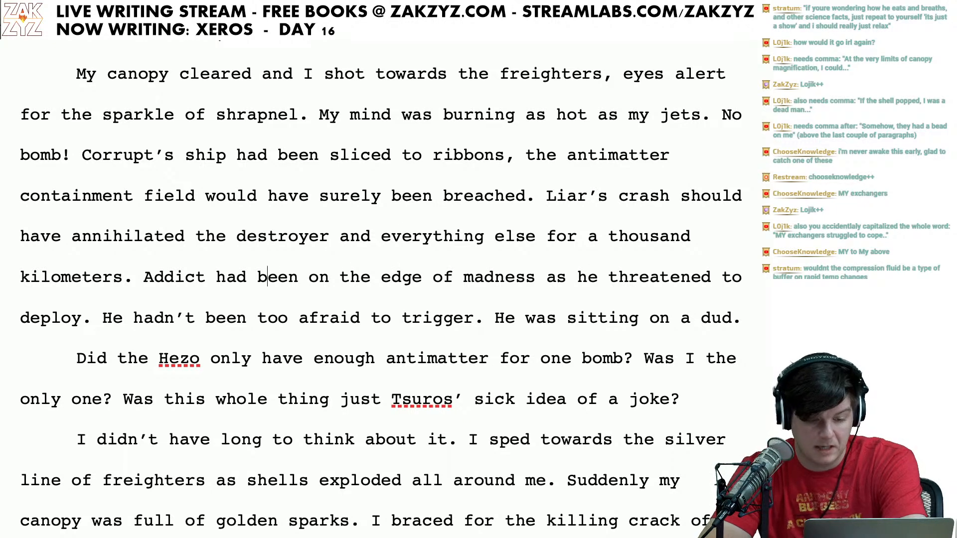
key("Right")
key("Right")
key("Right")
key("Right")
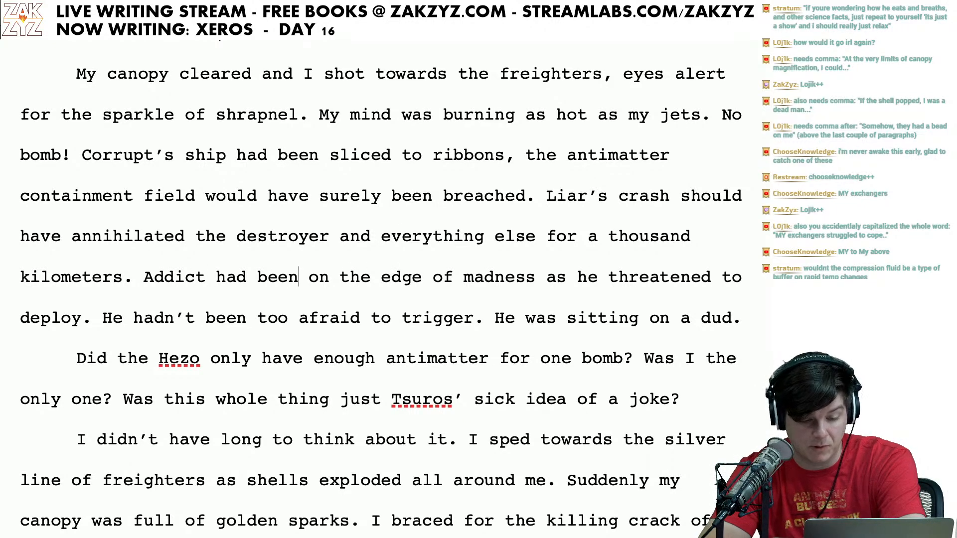
key("Right")
key("Right")
key("Right")
key("Right")
key("Right")
key("Right")
Step: Insert "Back in the bubble," before "Addict had been on the edge of madness"
key("Left")
key("Left")
key("Left")
key("Left")
key("Left")
key("Left")
key("Left")
key("Left")
key("Left")
key("Left")
key("Left")
key("Left")
key("Left")
key("Left")
key("Left")
key("Left")
key("Left")
key("Left")
key("Left")
key("Left")
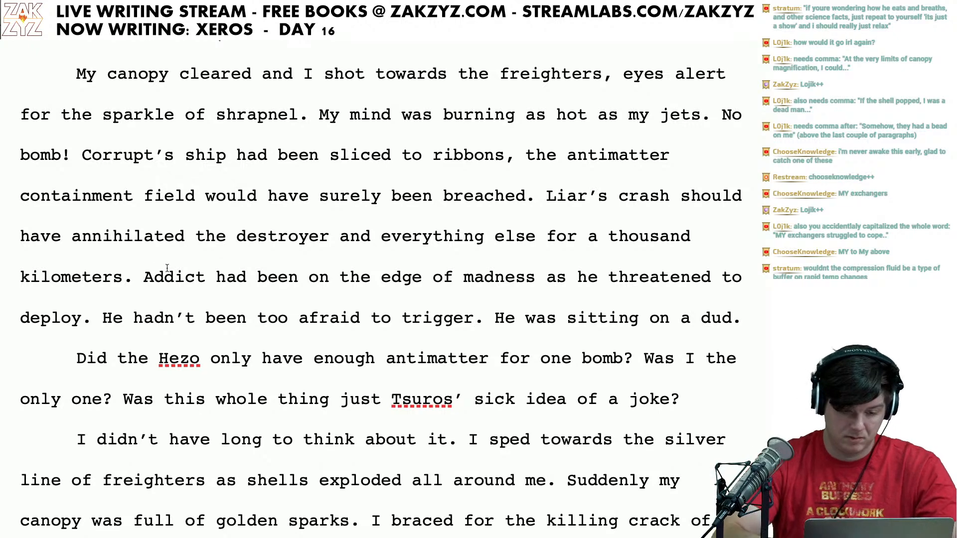
type("Back in the bub")
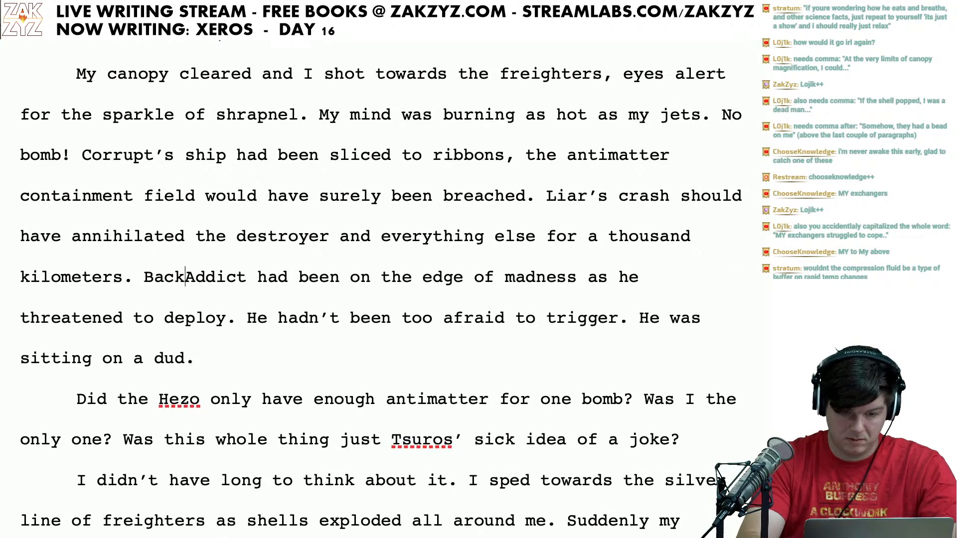
type("ble,")
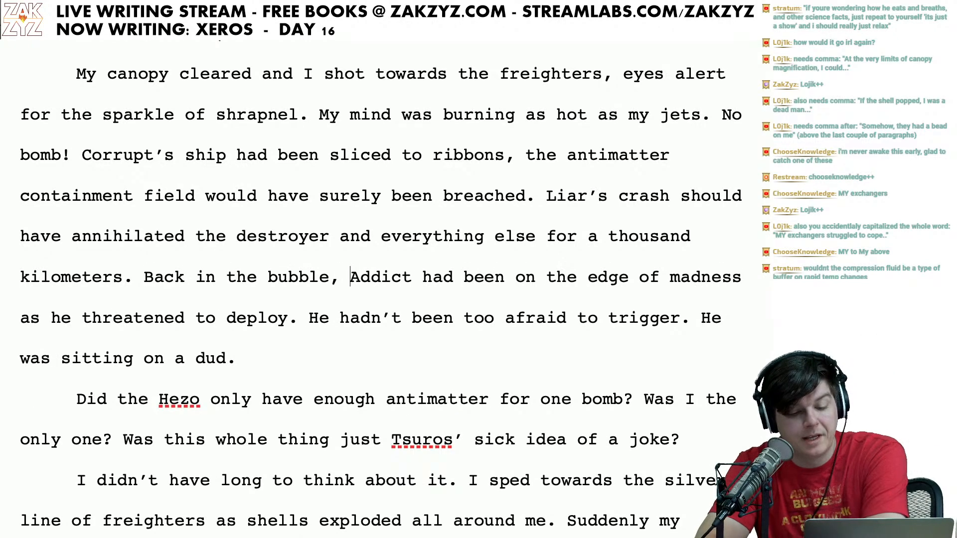
Step: Replace "as" with "when" before "he threatened to deploy" in the sentence about Addict
scroll(446, 190, "down", 1)
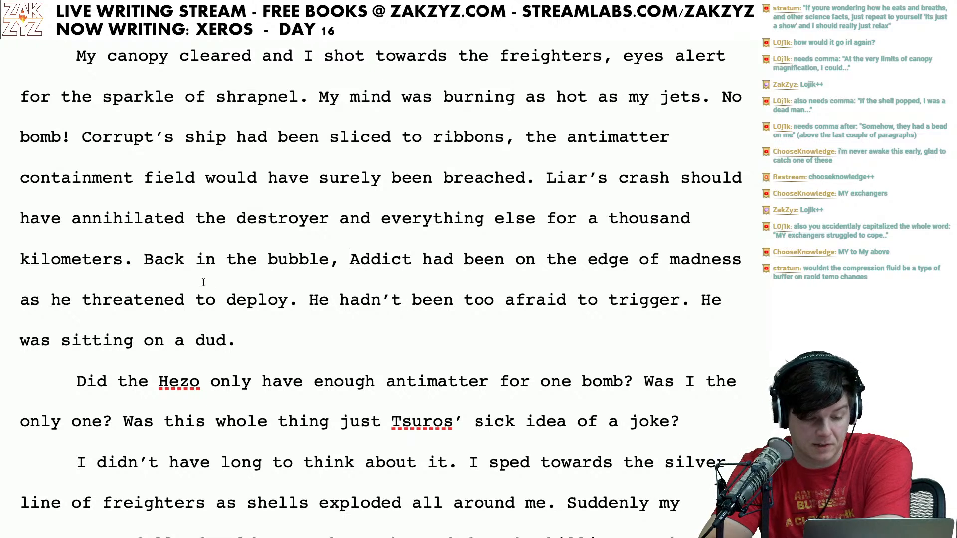
left_click(41, 300)
key("BackSpace")
key("BackSpace")
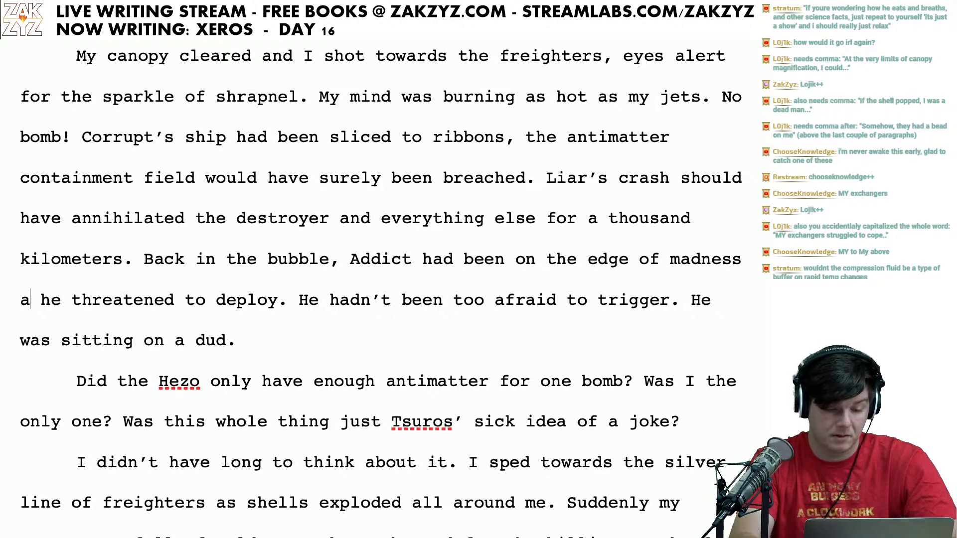
type("when")
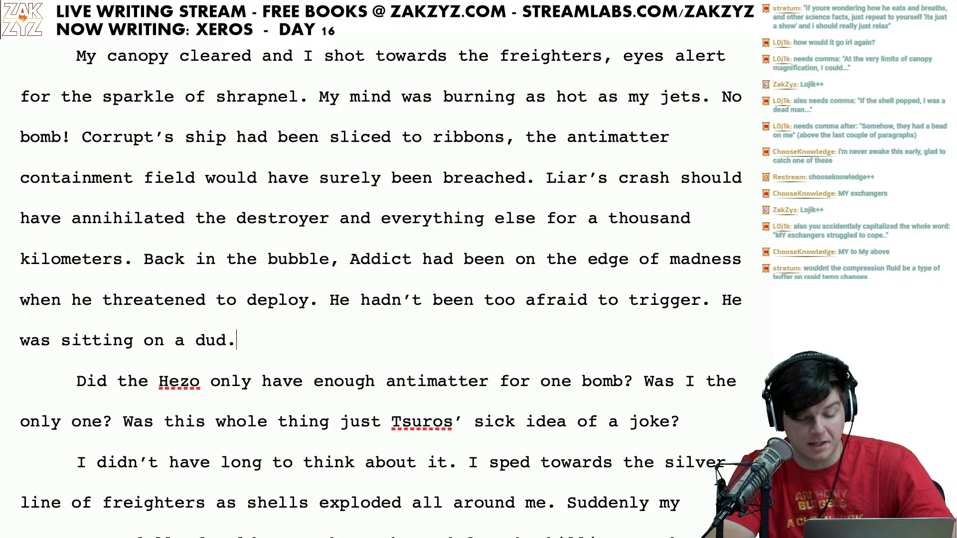
Step: Read through the paragraph starting "Did the Hezo only have enough antimatter" and the opening of the one after it, checking the wording
key("Right")
key("Right")
key("Right")
key("Right")
key("Right")
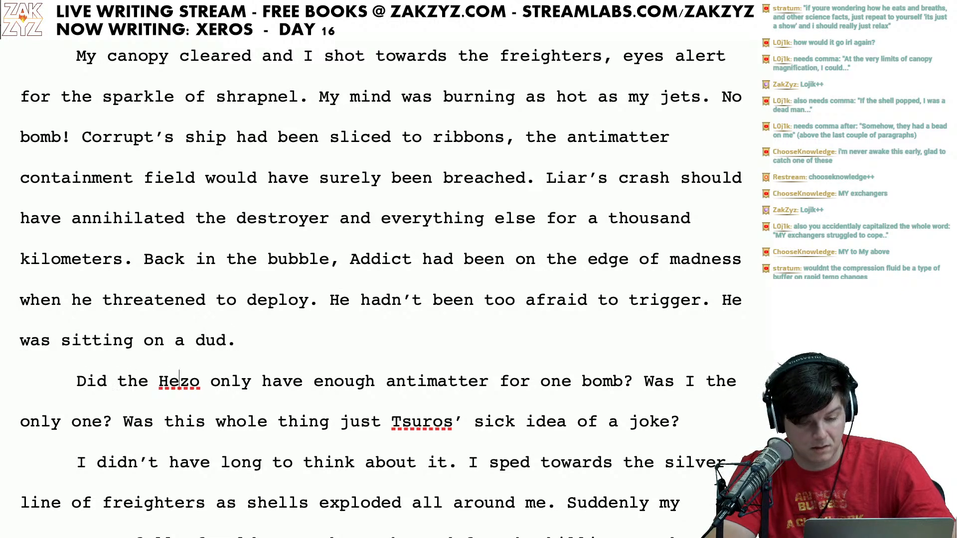
key("Right")
key("Right")
key("Right")
key("Right")
key("Right")
key("Right")
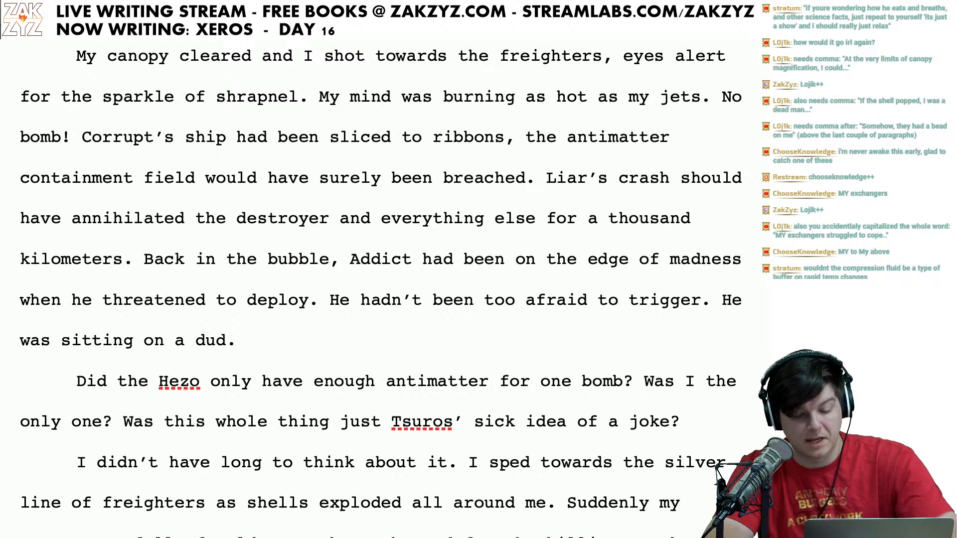
scroll(381, 289, "down", 1)
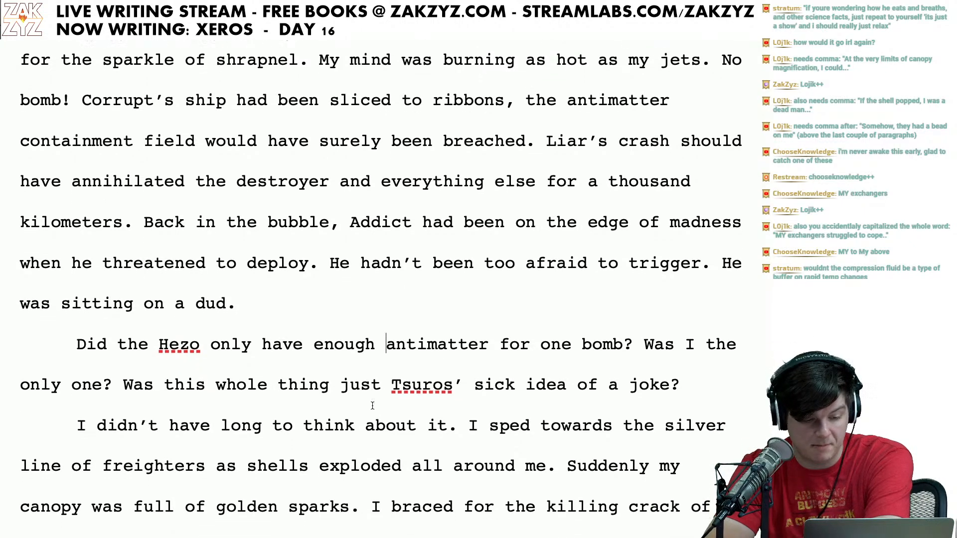
scroll(377, 399, "down", 2)
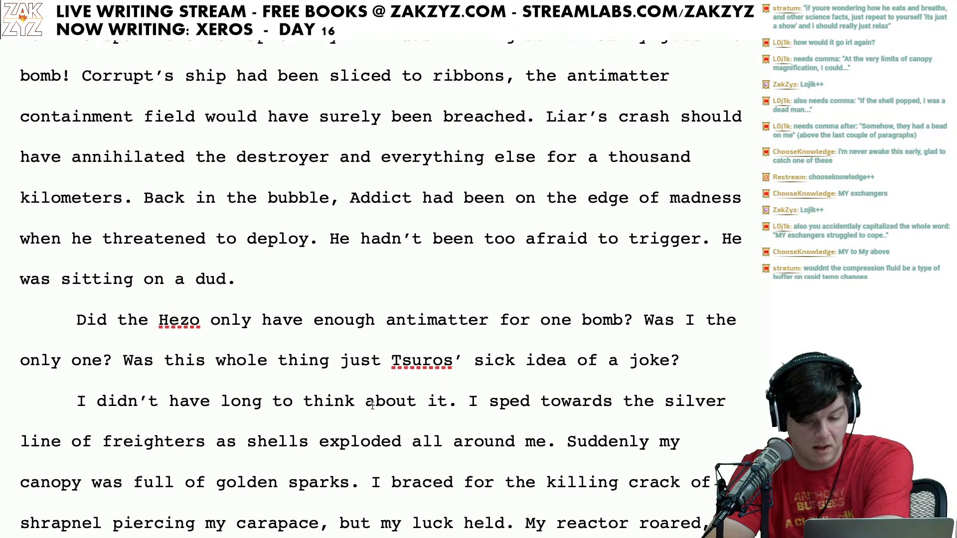
left_click(224, 360)
key("Right")
key("Right")
key("Right")
key("Right")
key("Right")
key("Right")
key("Right")
key("Right")
key("Right")
key("Right")
key("Right")
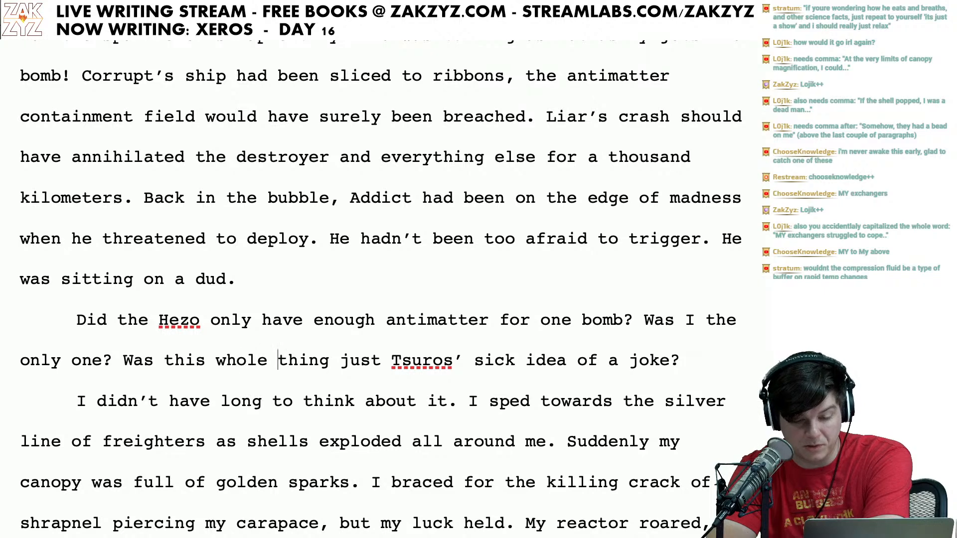
key("Right")
key("Right")
key("Right")
key("Right")
key("Right")
key("Right")
key("Down")
key("Down")
scroll(213, 350, "down", 2)
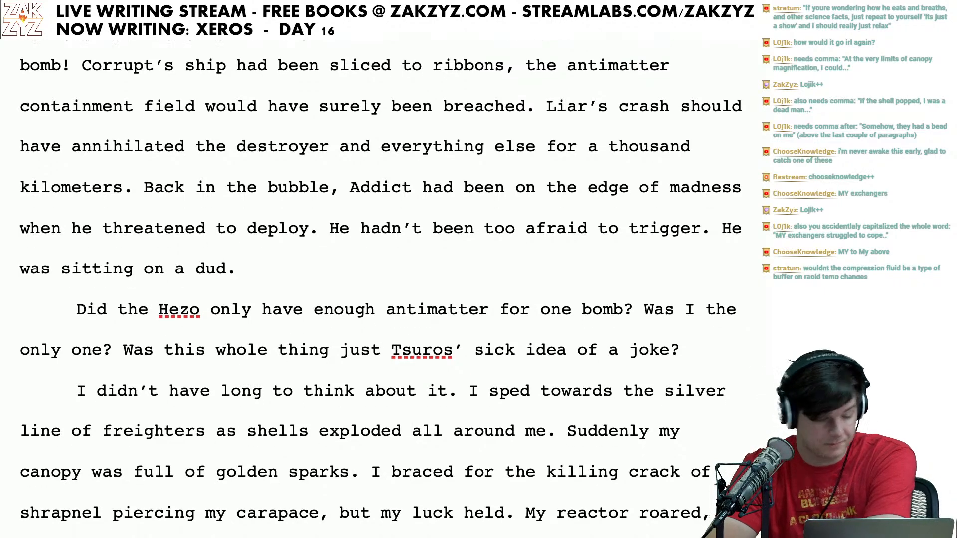
scroll(233, 319, "down", 2)
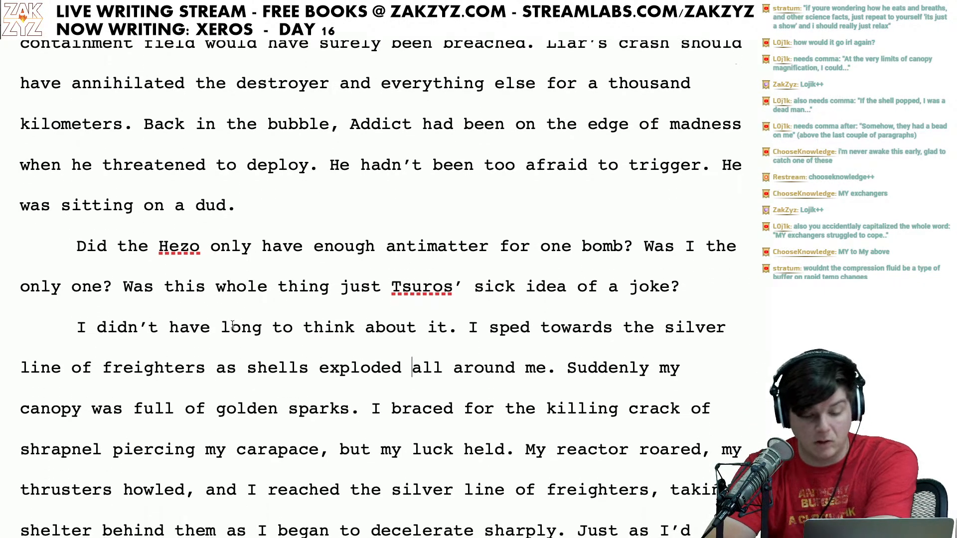
Step: Delete "of freighters" after "I sped towards the silver line" in the paragraph starting "I didn't have long"
left_click(499, 315)
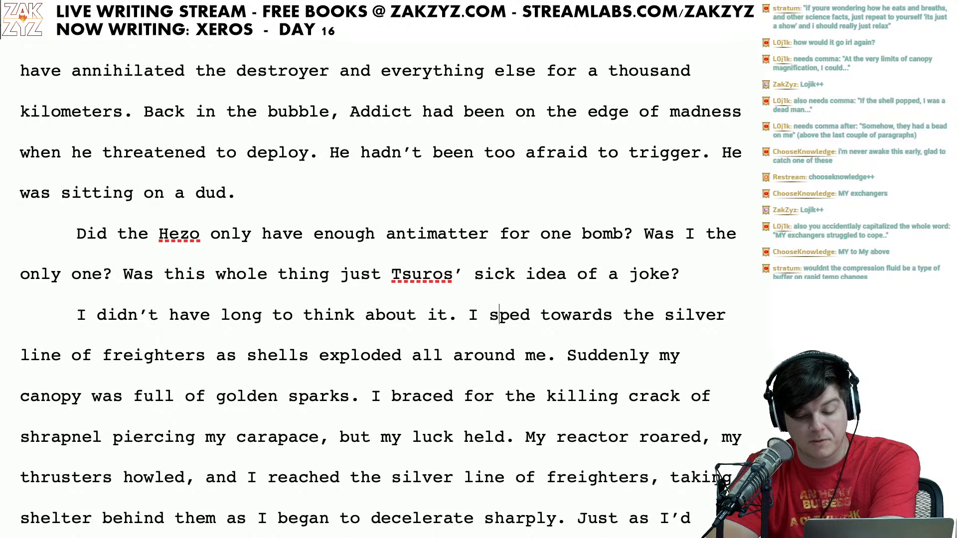
key("Right")
key("Right")
key("Right")
key("Right")
key("Right")
key("Right")
key("Right")
key("Right")
key("Right")
key("Right")
key("Right")
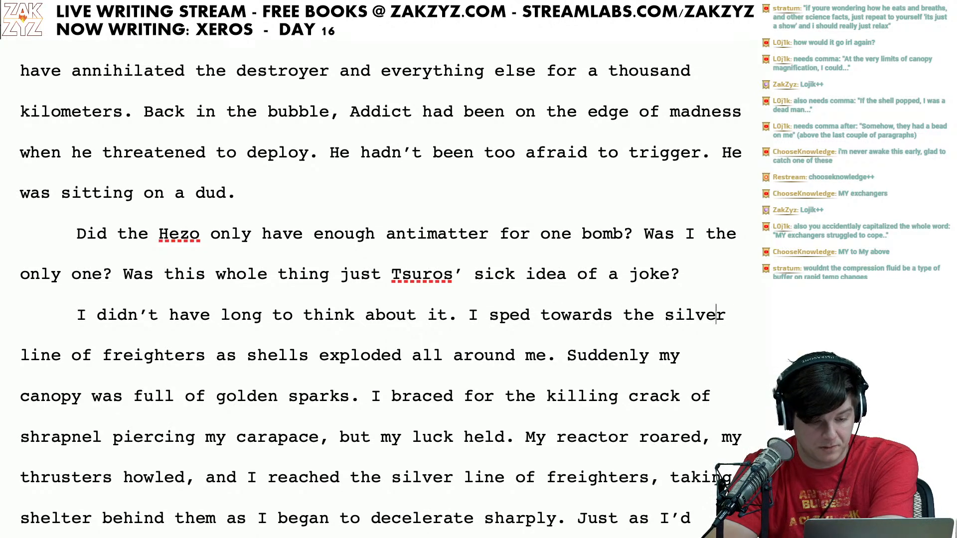
key("shift+Right")
key("shift+Right")
key("shift+Right")
key("shift+Right")
key("shift+Right")
key("shift+Right")
key("shift+Right")
key("shift+Right")
key("shift+Right")
key("shift+Right")
key("shift+Right")
key("shift+Right")
key("shift+Right")
key("shift+Right")
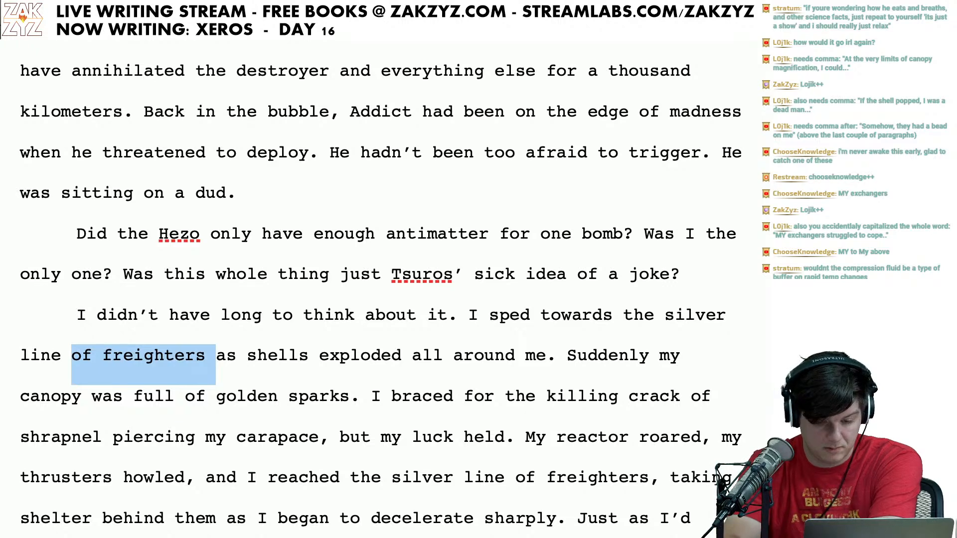
key("shift+Left")
key("BackSpace")
Step: Delete "piercing my carapace" after "I braced for the killing crack of shrapnel", keeping the comma before "but my luck held"
scroll(381, 289, "down", 1)
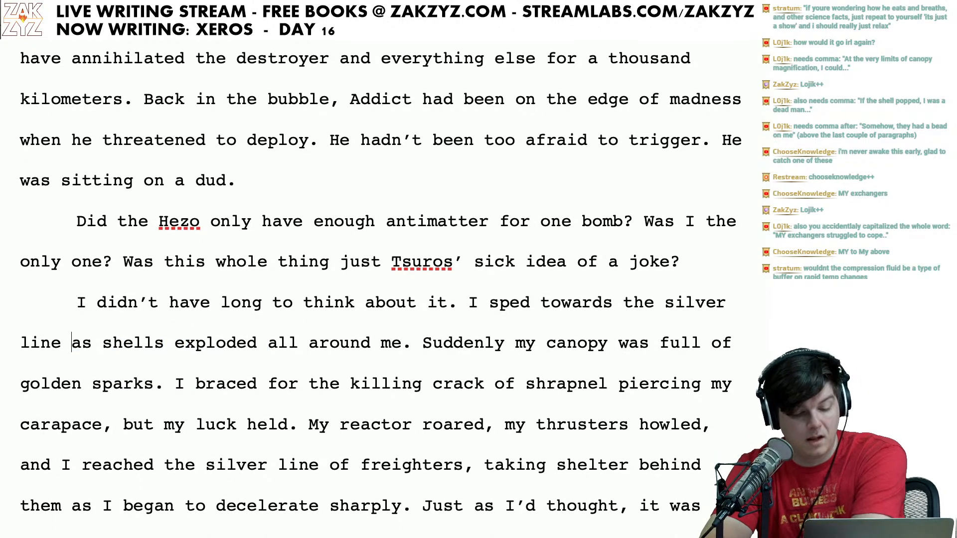
scroll(619, 330, "down", 2)
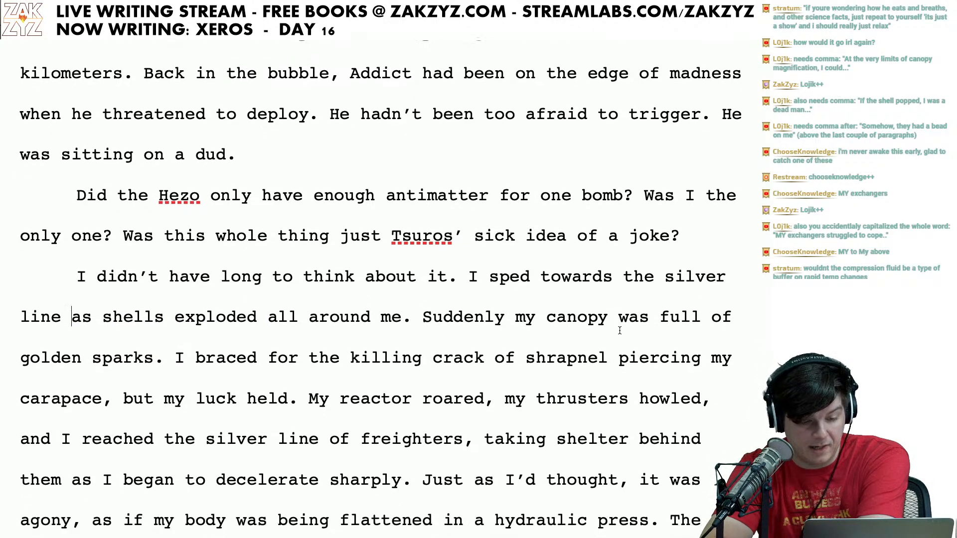
left_click(238, 317)
key("Right")
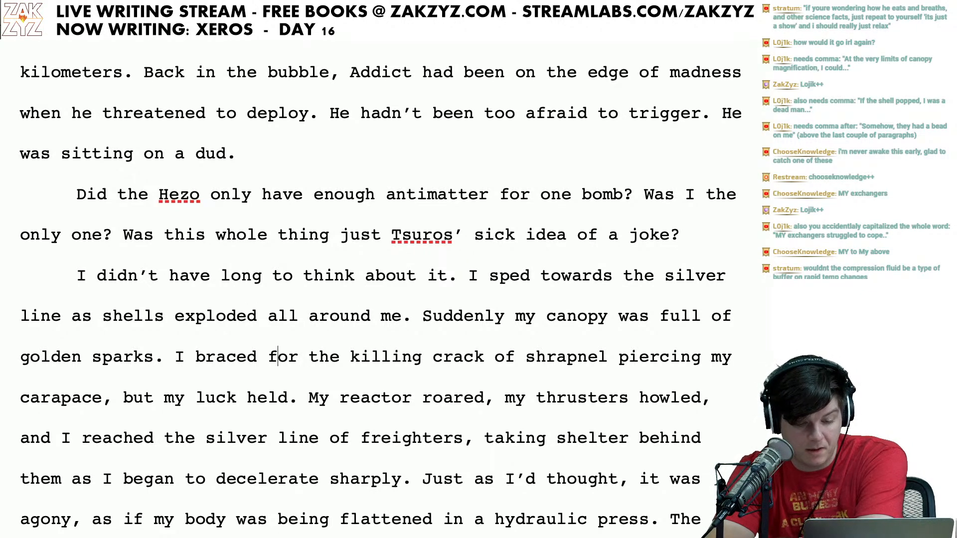
key("Right")
key("Right")
key("Right")
key("Right")
key("Right")
key("Right")
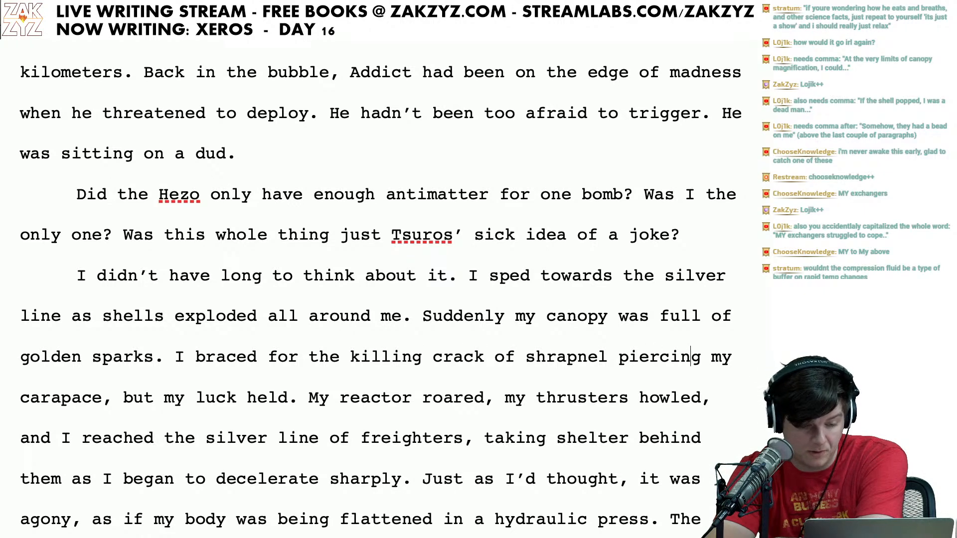
key("Right")
key("Right")
key("Right")
key("Right")
key("Right")
key("Right")
key("Right")
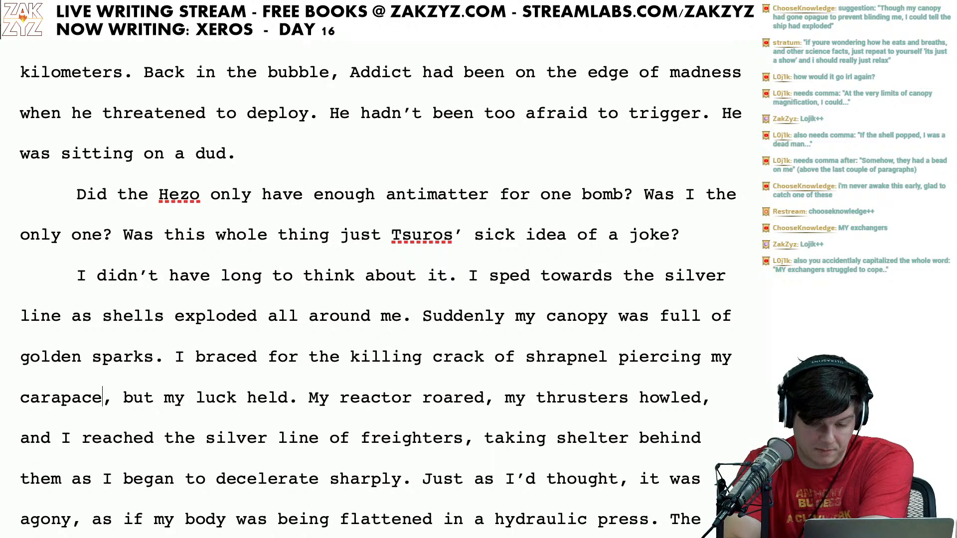
key("BackSpace")
key("BackSpace")
key("BackSpace")
key("BackSpace")
key("BackSpace")
key("BackSpace")
key("BackSpace")
key("BackSpace")
key("BackSpace")
key("BackSpace")
key("BackSpace")
key("BackSpace")
key("BackSpace")
key("BackSpace")
key("BackSpace")
key("BackSpace")
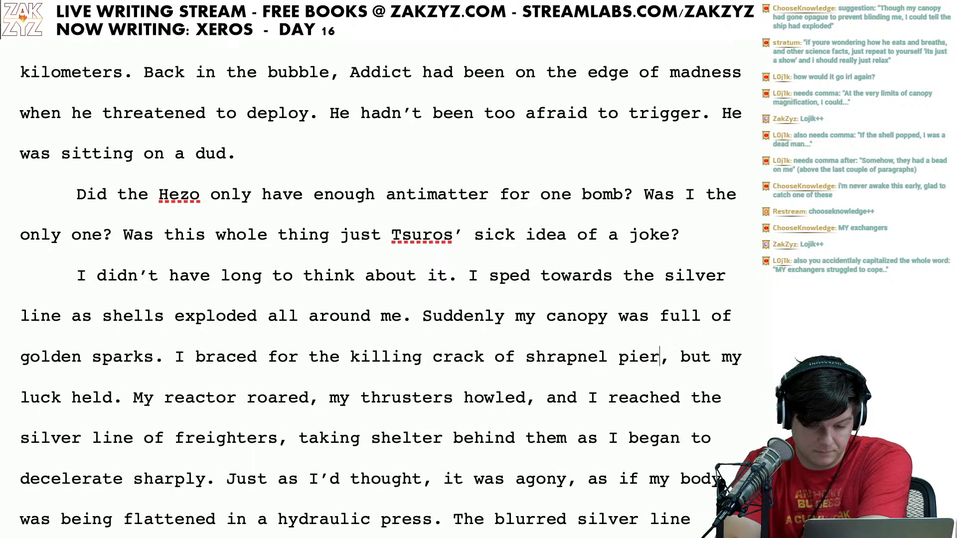
key("BackSpace")
key("BackSpace")
key("BackSpace")
key("BackSpace")
key("BackSpace")
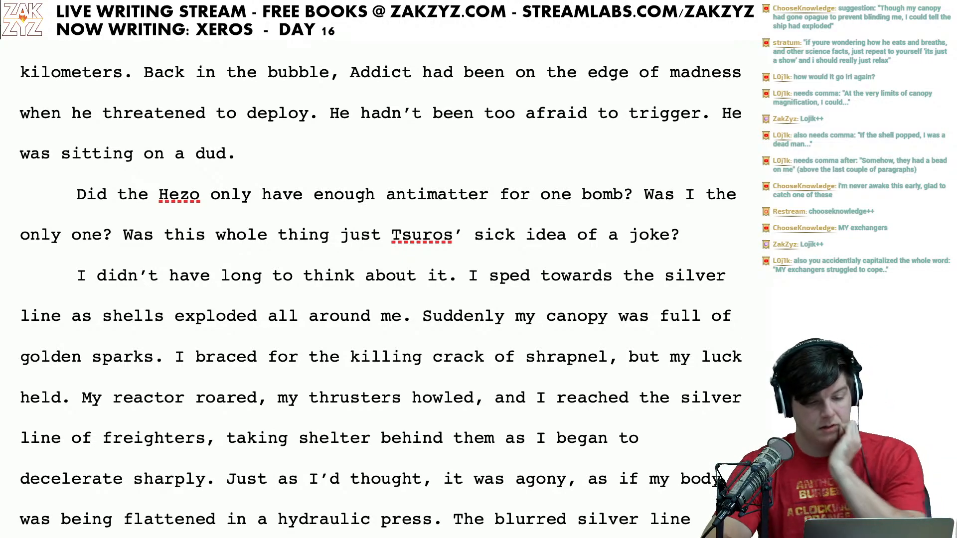
Step: Split the sentence about Corrupt's reactor after "exploded", starting the new sentence with "My canopy had gone opaque" and removing the leftover words
scroll(379, 294, "up", 7)
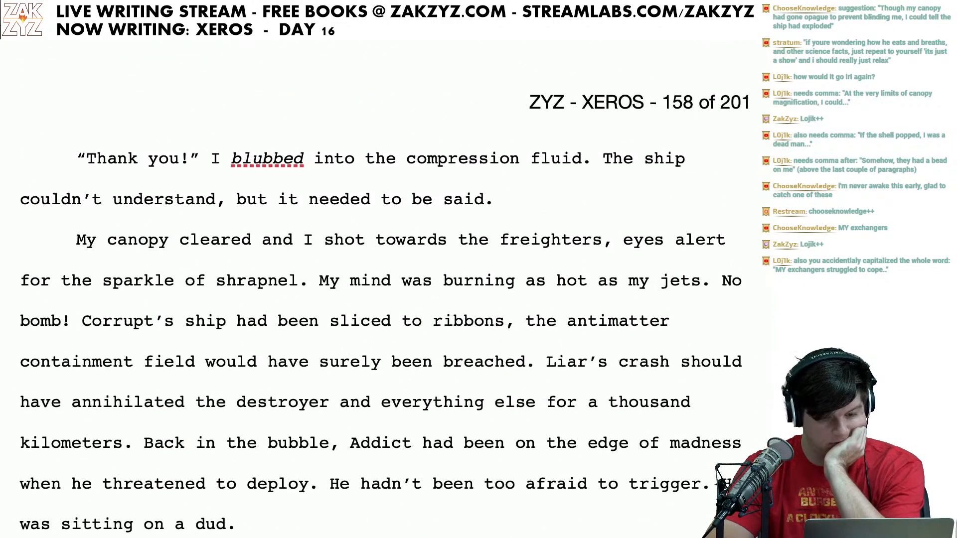
scroll(371, 293, "up", 7)
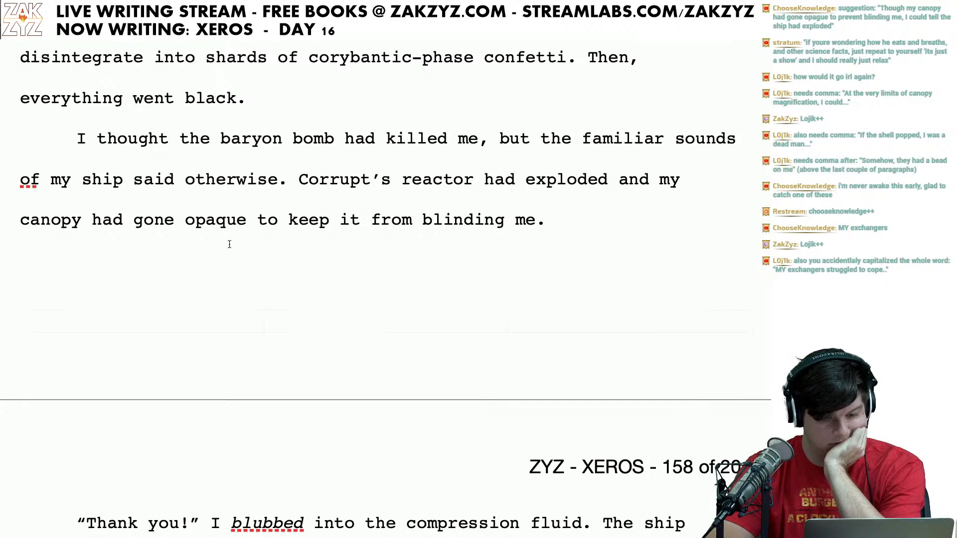
scroll(296, 255, "up", 2)
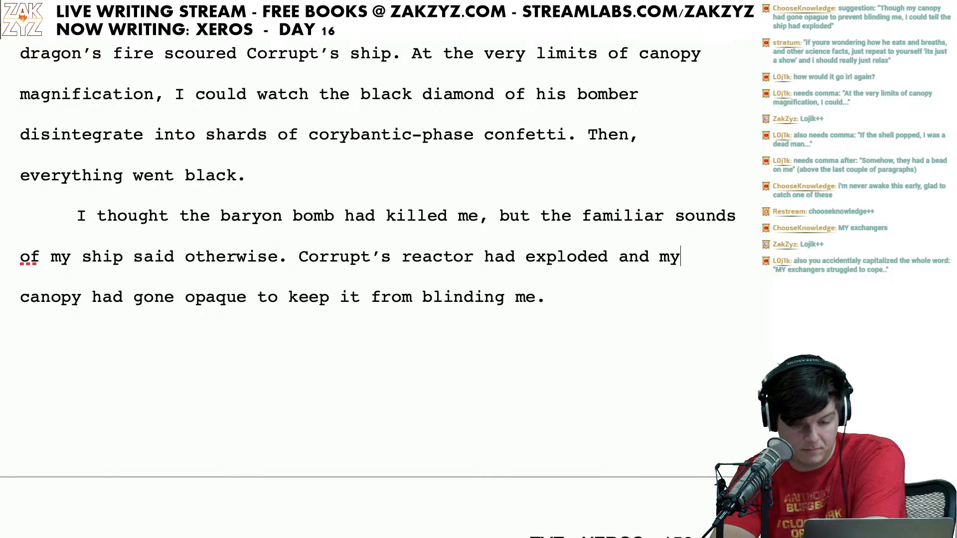
type(".")
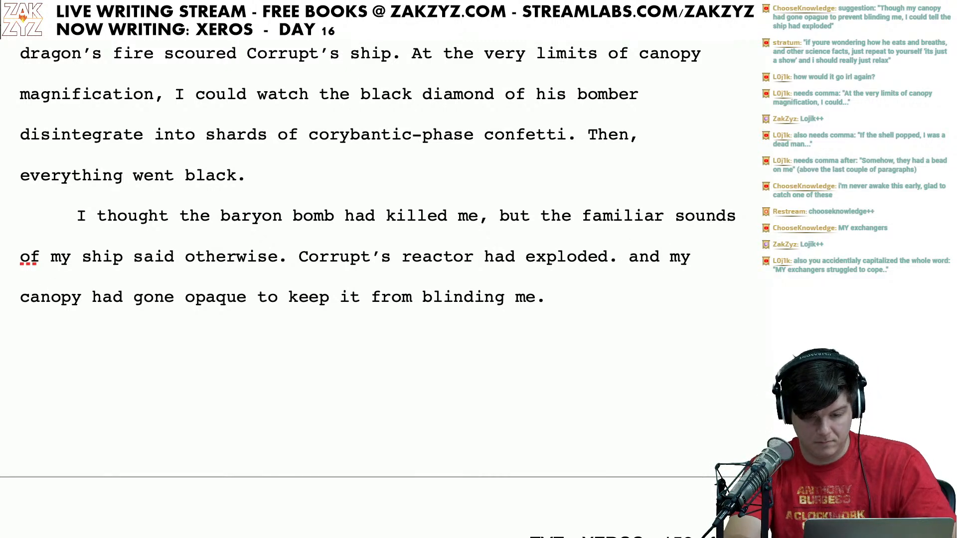
key("BackSpace")
type(". My canopy")
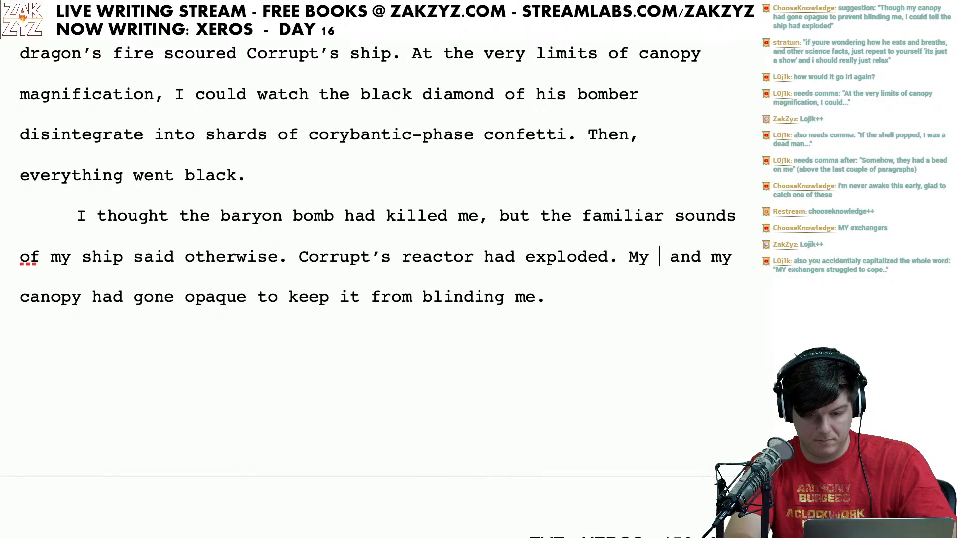
type(" went")
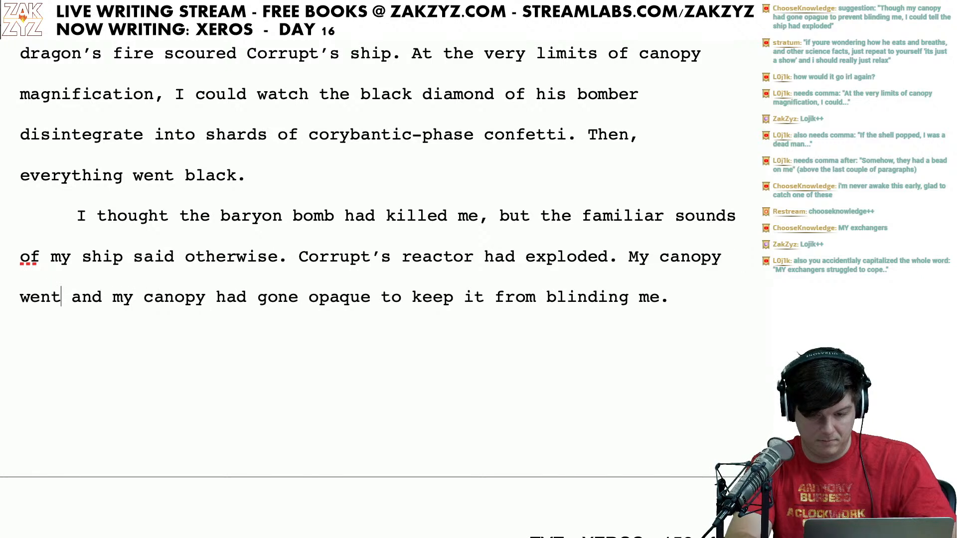
key("BackSpace")
key("BackSpace")
key("BackSpace")
key("BackSpace")
type("had")
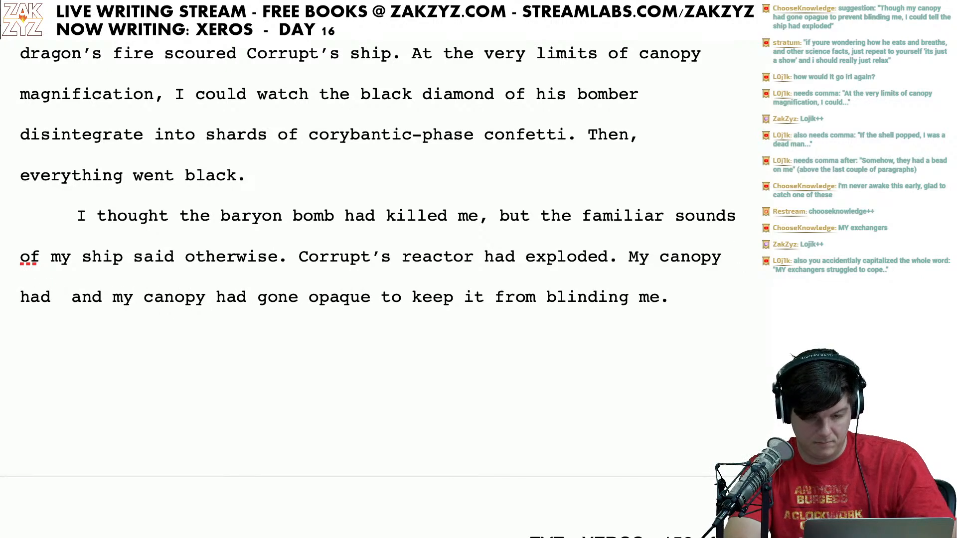
key("shift+Right")
key("shift+Right")
key("shift+Right")
key("shift+Right")
key("shift+Right")
key("shift+Right")
key("shift+Right")
key("shift+Right")
key("shift+Right")
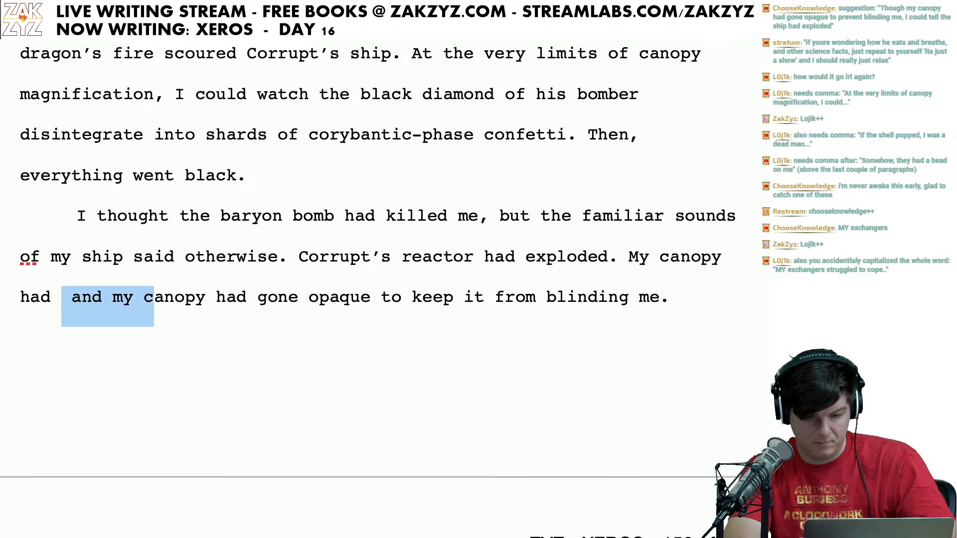
key("shift+Right")
key("shift+Right")
key("shift+Right")
key("shift+Right")
key("shift+Right")
key("shift+Right")
key("shift+Right")
key("shift+Right")
key("shift+Right")
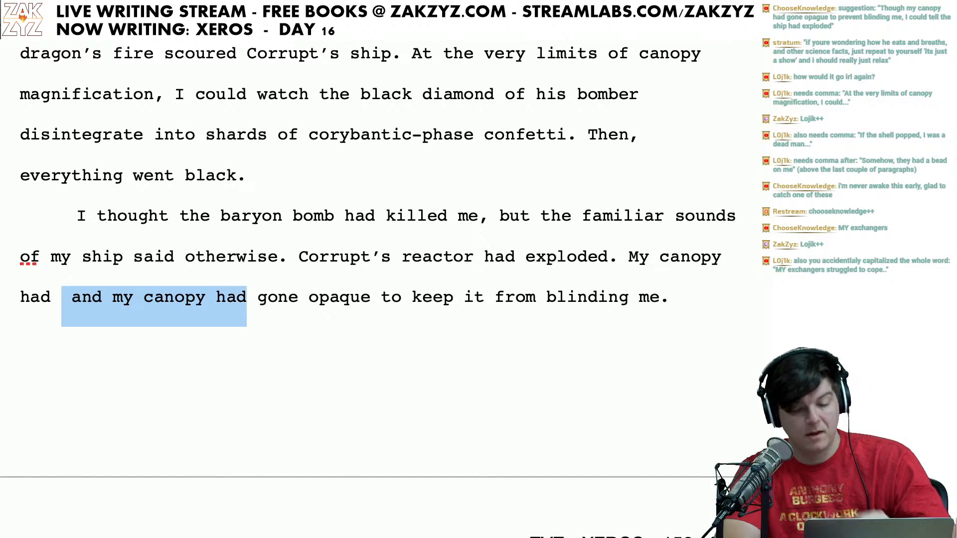
key("BackSpace")
key("BackSpace")
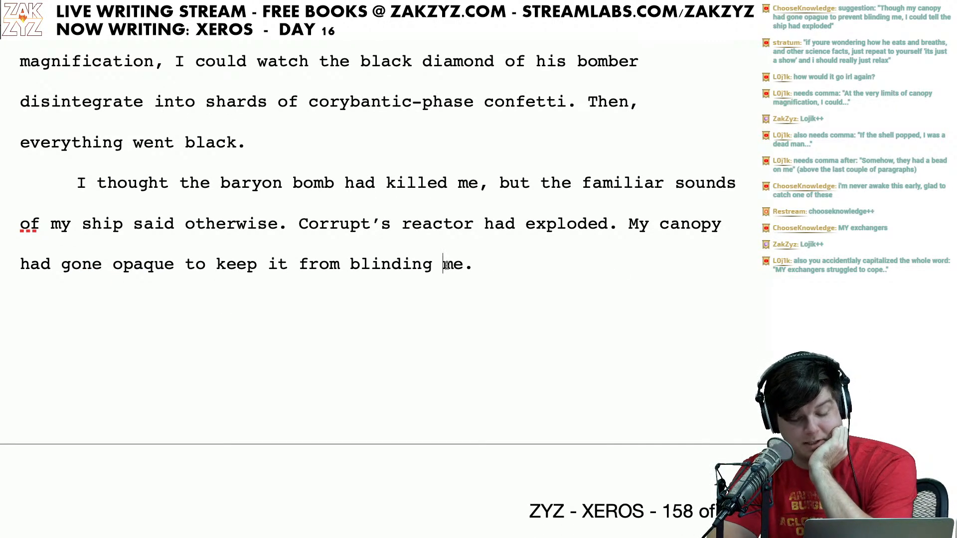
Step: Reread page 158 from "Thank you!" through the paragraph starting "Did the Hezo only have enough antimatter", checking the wording
scroll(391, 299, "down", 3)
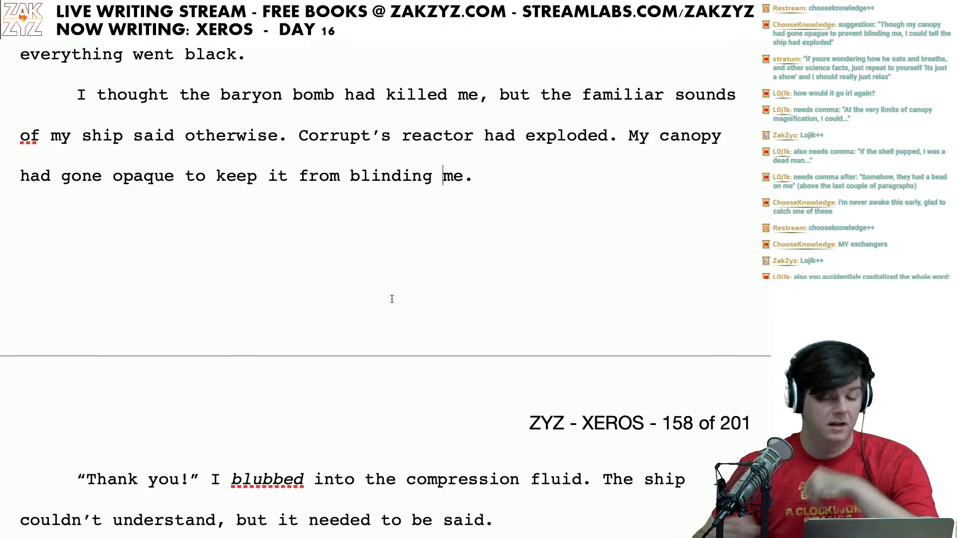
scroll(392, 299, "down", 6)
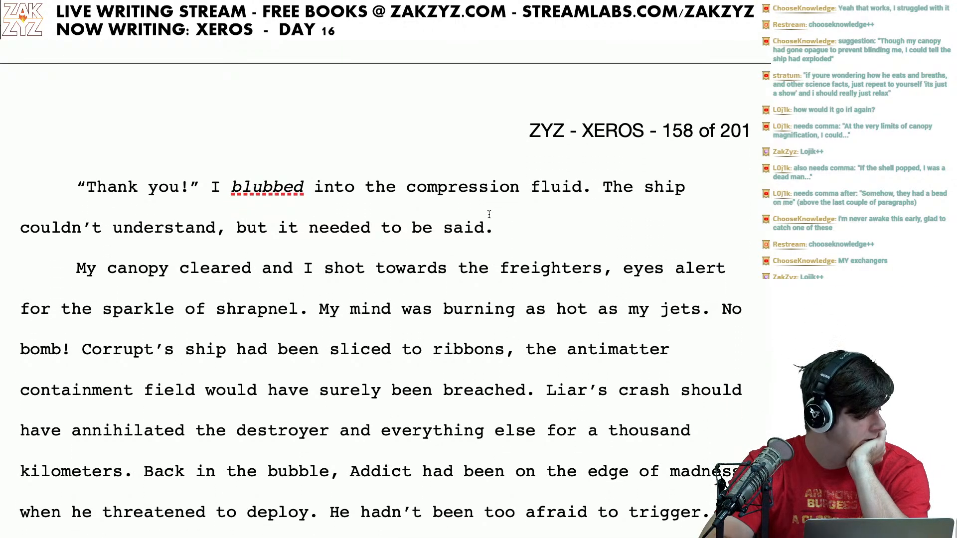
scroll(490, 214, "down", 2)
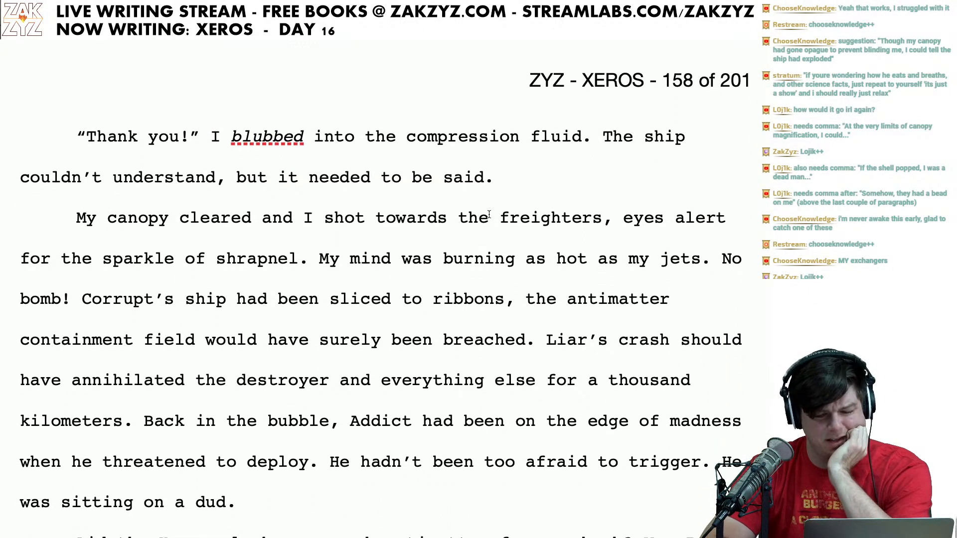
scroll(489, 214, "down", 4)
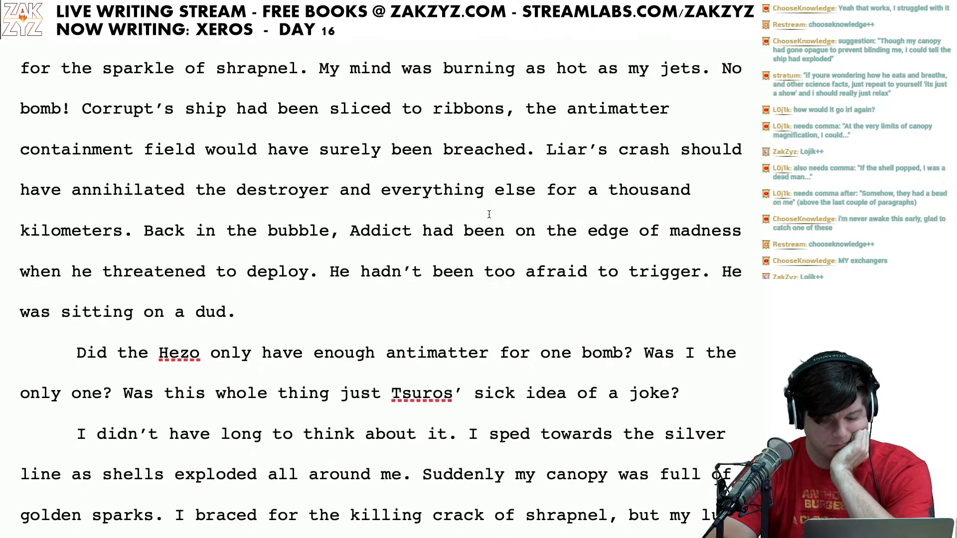
scroll(489, 215, "up", 1)
scroll(489, 214, "down", 6)
Step: Examine the wording from "Suddenly my canopy was full of golden sparks" to "I reached the silver line of freighters" word by word
left_click(451, 168)
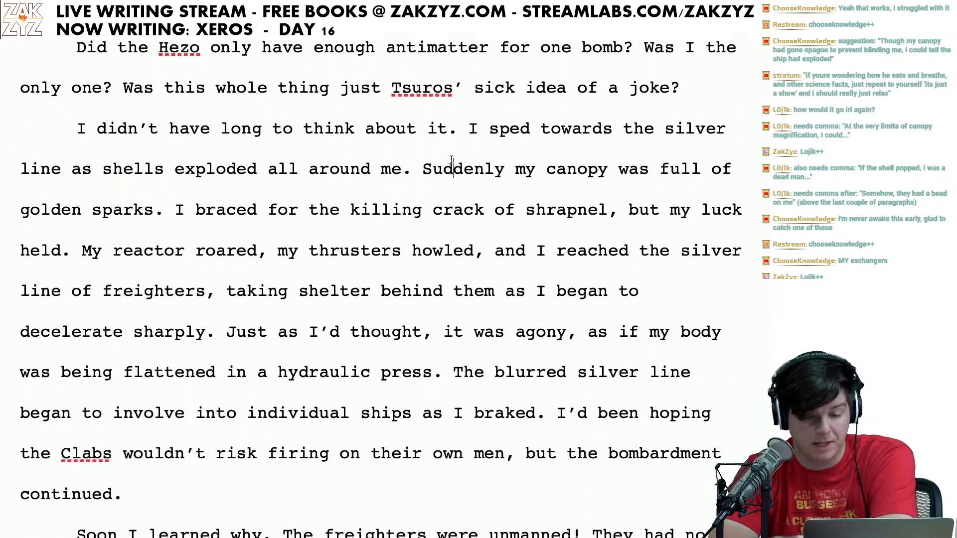
key("Left")
key("Right")
key("Right")
key("Right")
key("Right")
key("Right")
key("Right")
key("Right")
key("Right")
key("Right")
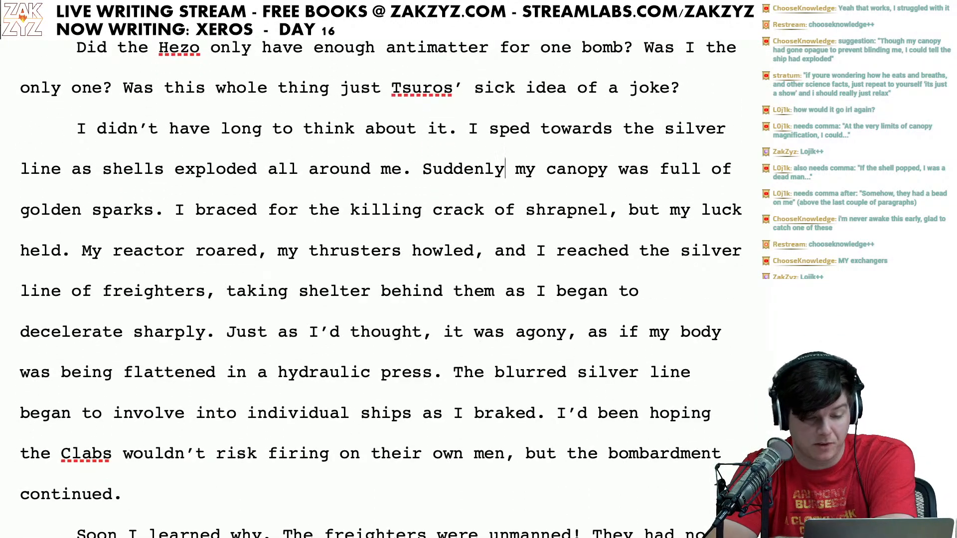
key("Down")
key("Left")
key("Left")
key("Left")
key("Left")
key("Left")
key("Up")
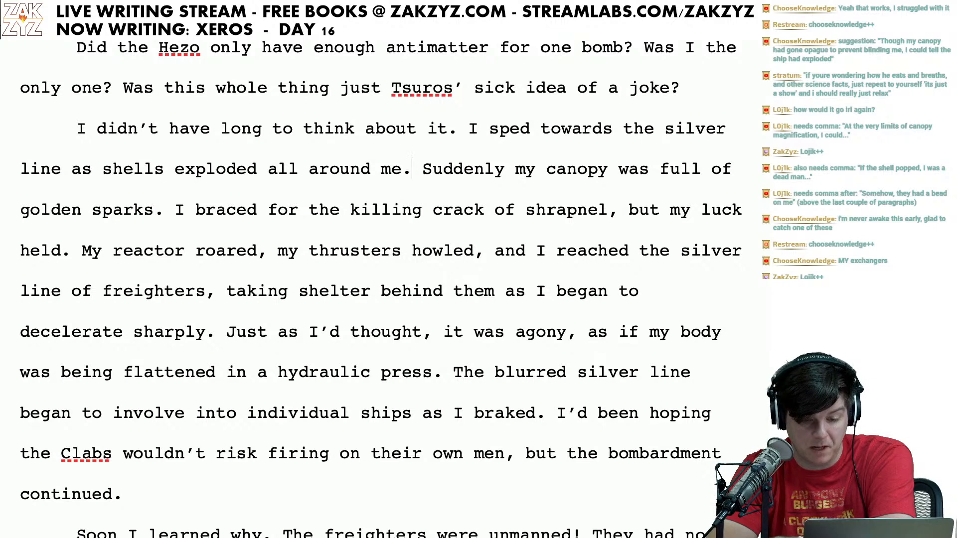
key("Right")
key("Right")
key("Right")
key("Right")
key("Right")
key("Right")
key("Right")
key("Right")
key("Right")
key("Right")
key("Right")
key("Right")
key("Right")
key("Right")
key("Right")
key("Right")
key("Right")
key("Right")
key("Right")
key("Right")
key("Right")
key("Right")
key("Right")
key("Right")
key("Right")
key("Right")
key("Right")
key("Right")
key("Right")
key("Right")
key("Right")
key("Right")
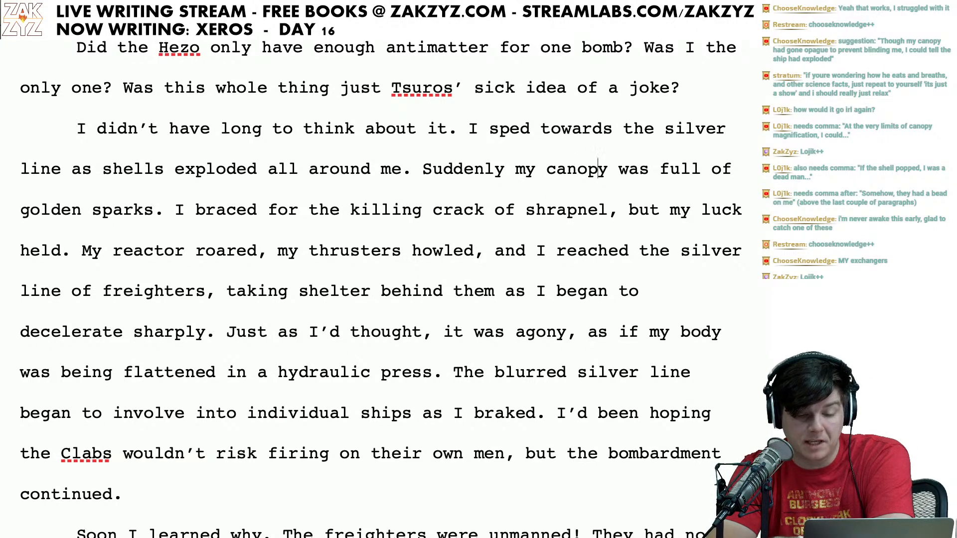
key("Right")
key("Right")
key("Right")
key("Right")
key("Right")
key("Right")
key("Right")
key("Right")
key("Right")
key("Right")
key("Right")
key("Right")
key("Right")
key("Right")
key("Right")
key("Right")
key("Right")
key("Right")
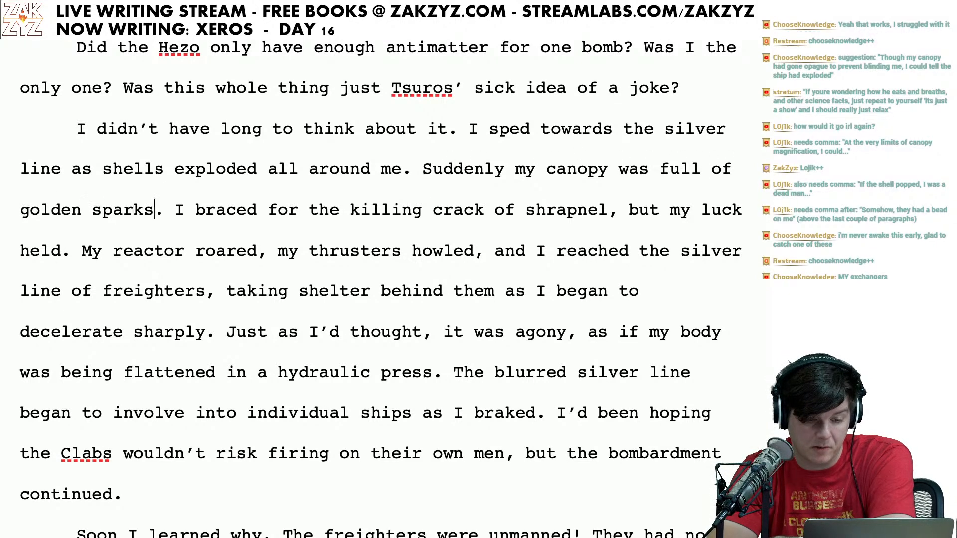
key("Right")
key("Right")
key("Right")
key("Right")
key("Right")
key("Right")
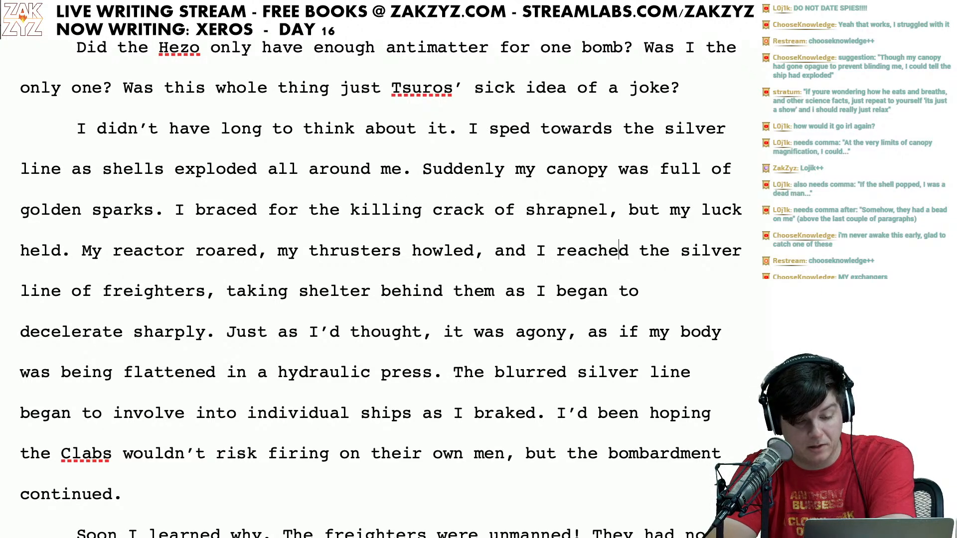
Step: Delete "the silver line of" before "freighters" in the sentence starting "My reactor roared, my thrusters howled"
scroll(186, 172, "down", 2)
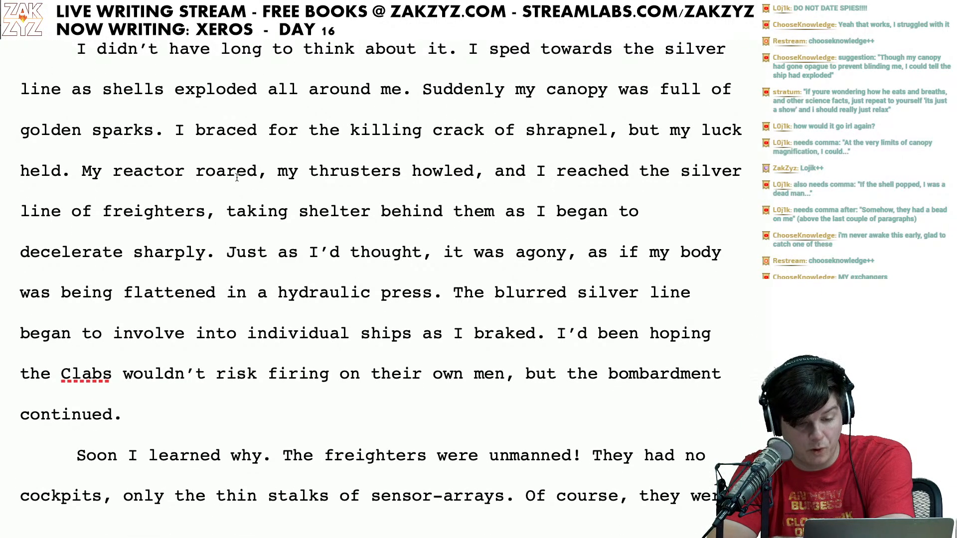
left_click(245, 176)
key("Right")
key("Right")
key("Right")
key("Right")
key("Right")
key("Right")
key("Right")
key("Right")
key("Right")
key("Right")
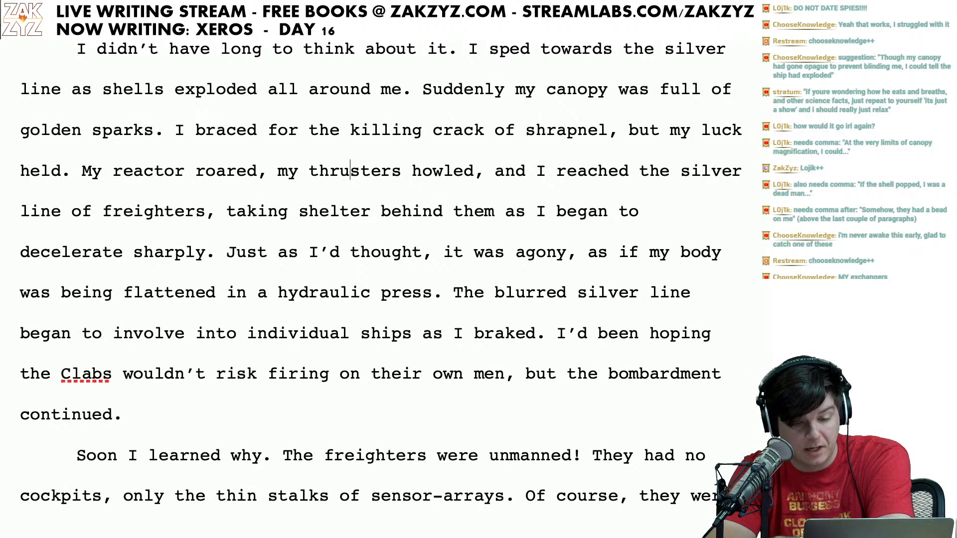
key("Right")
key("Right")
key("Right")
key("Right")
key("Right")
key("Right")
key("Right")
key("Right")
key("Right")
key("Right")
key("Right")
key("Right")
key("Right")
key("Right")
key("Right")
key("Right")
key("Right")
key("Right")
key("Right")
key("Right")
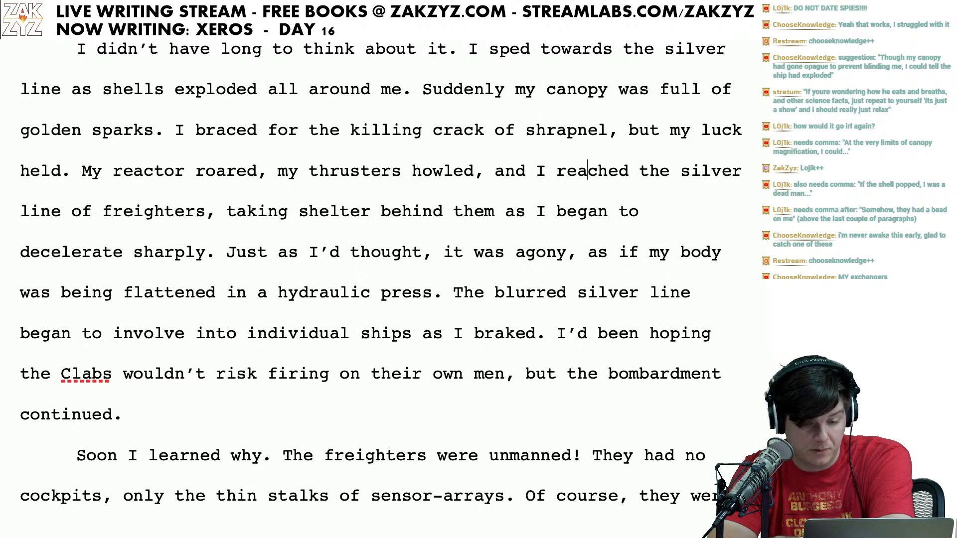
key("Right")
key("Right")
key("Right")
key("Right")
key("Right")
key("Right")
key("Right")
key("Right")
key("Right")
key("Right")
key("Left")
key("Left")
key("Left")
key("Left")
key("Left")
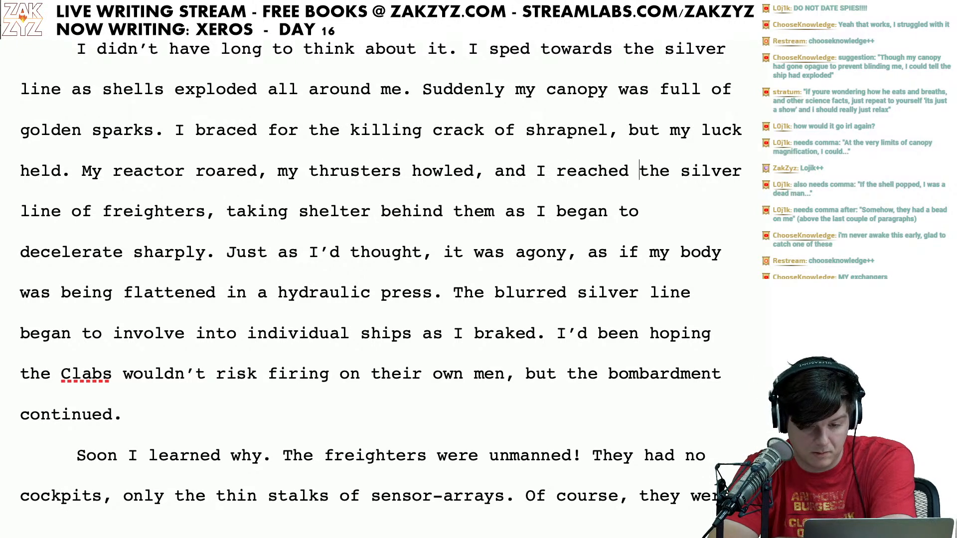
key("shift+Right")
key("shift+Right")
key("shift+Right")
key("shift+Right")
key("shift+Right")
key("shift+Right")
key("shift+Right")
key("shift+Right")
key("shift+Right")
key("shift+Right")
key("shift+Right")
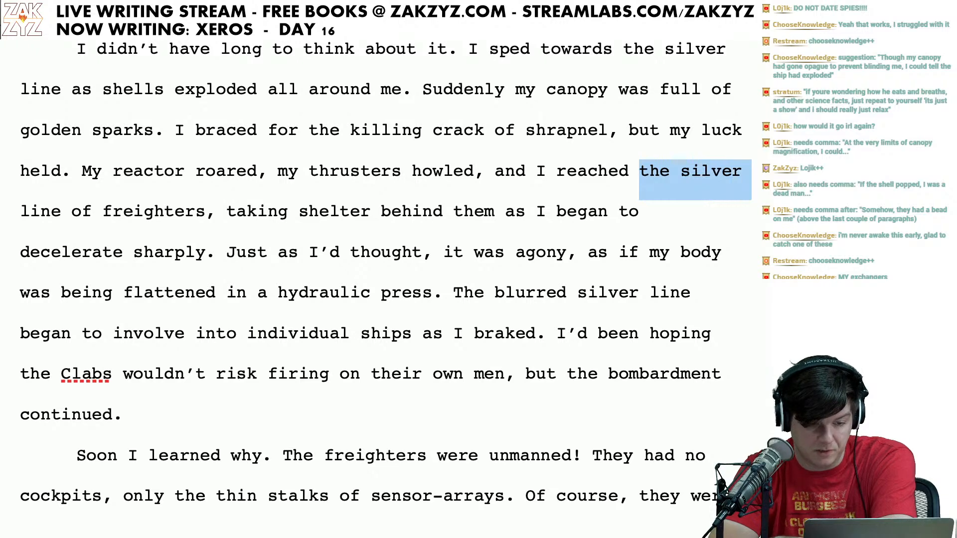
key("shift+Right")
key("shift+Right")
key("shift+Right")
key("shift+Right")
key("shift+Right")
key("shift+Right")
key("shift+Right")
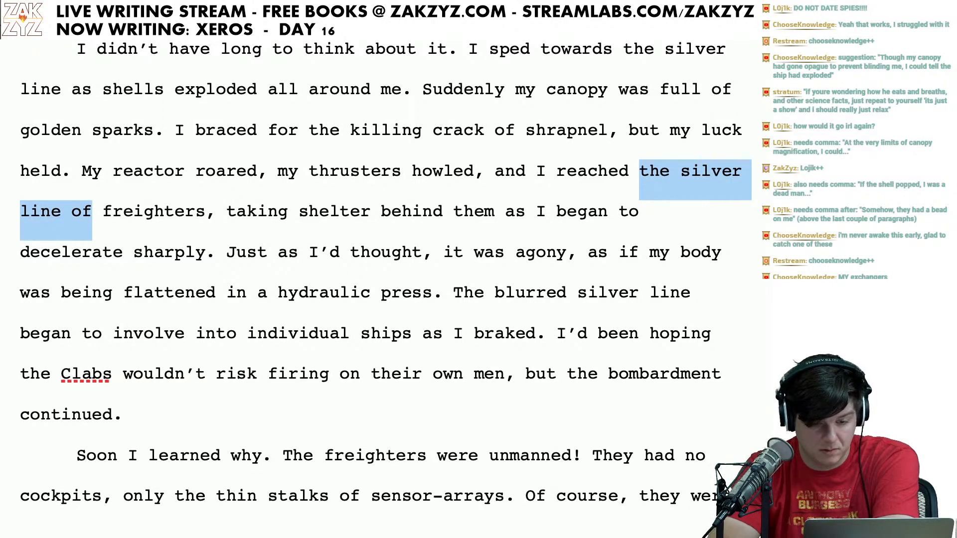
key("BackSpace")
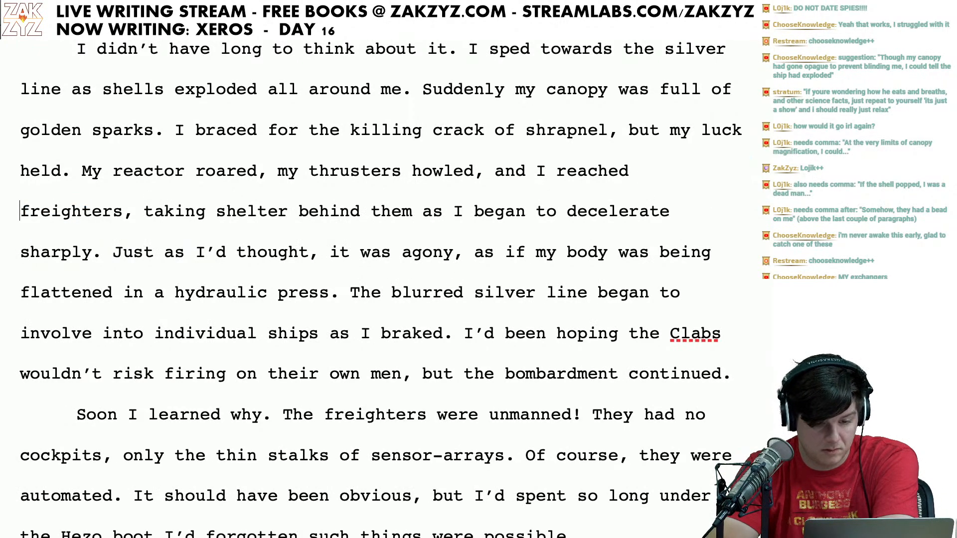
Step: Replace "reached freighters," with "shot behind the freighters and began to decelerate." and break the paragraph after it
left_click(132, 208)
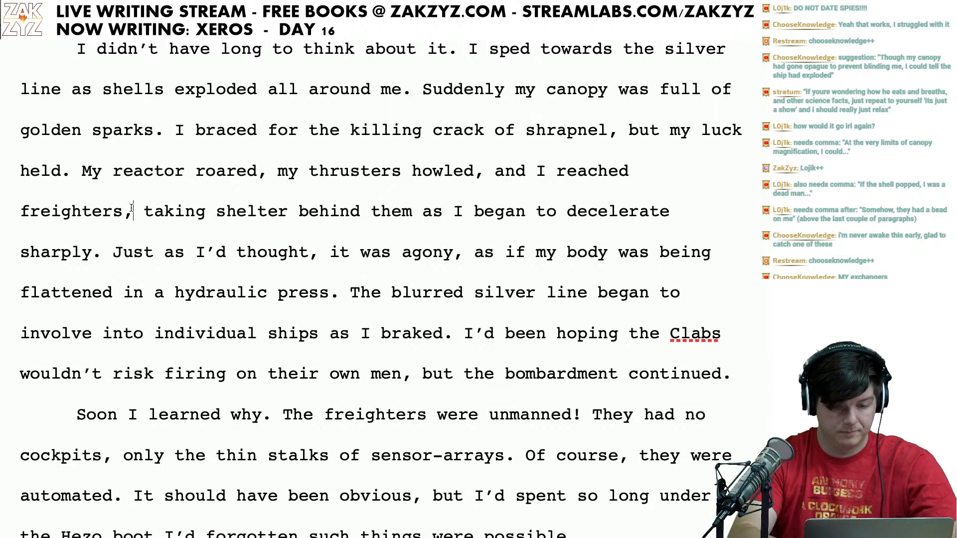
key("BackSpace")
type("and")
key("BackSpace")
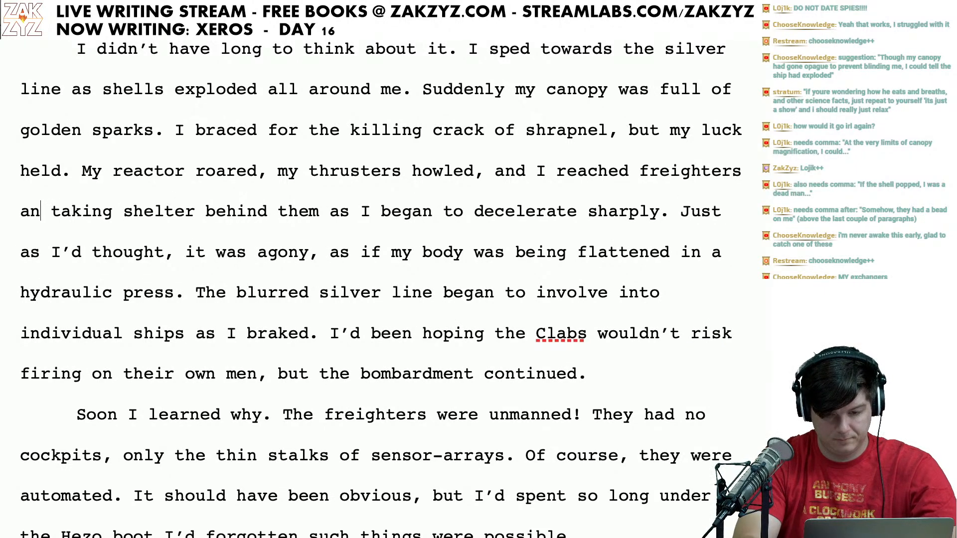
key("BackSpace")
key("BackSpace")
key("BackSpace")
key("BackSpace")
key("BackSpace")
key("BackSpace")
key("BackSpace")
key("BackSpace")
key("BackSpace")
key("BackSpace")
key("BackSpace")
key("BackSpace")
key("BackSpace")
key("BackSpace")
key("BackSpace")
key("BackSpace")
key("BackSpace")
key("BackSpace")
key("BackSpace")
key("BackSpace")
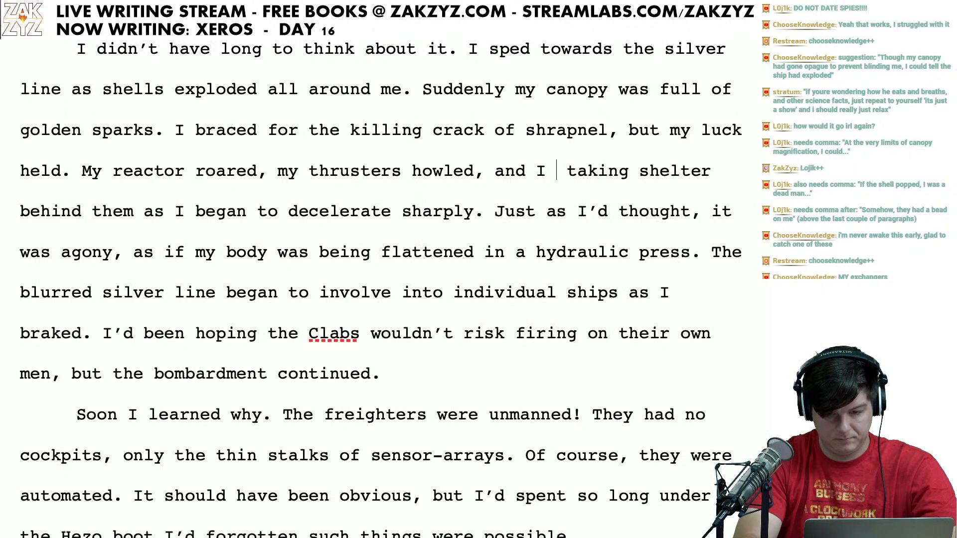
type("shot behind the ")
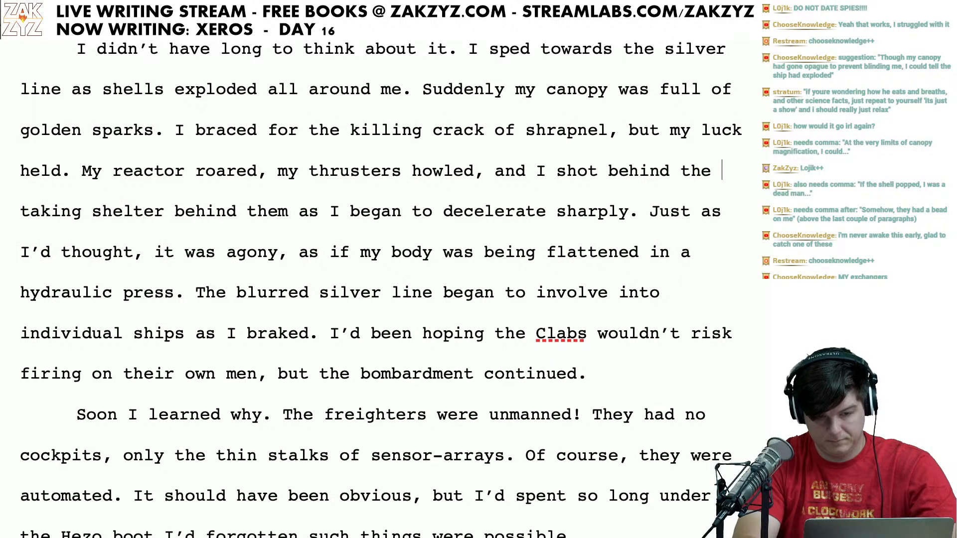
type("freighters and ")
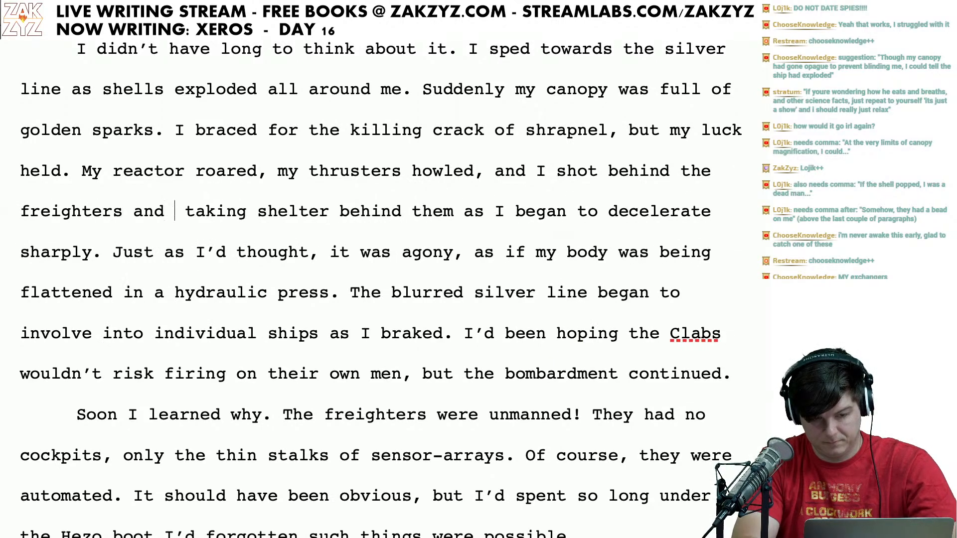
type("began to decel")
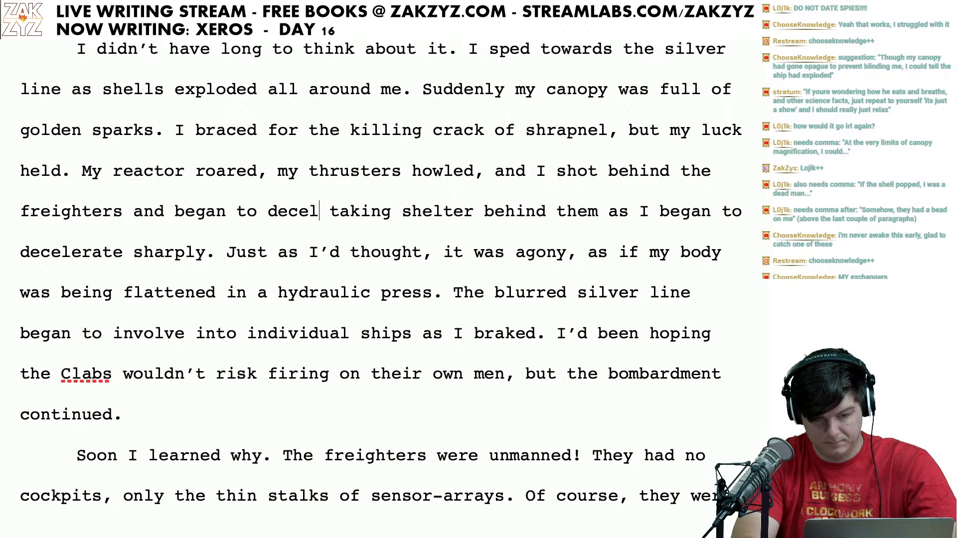
type("erate.")
key("Return")
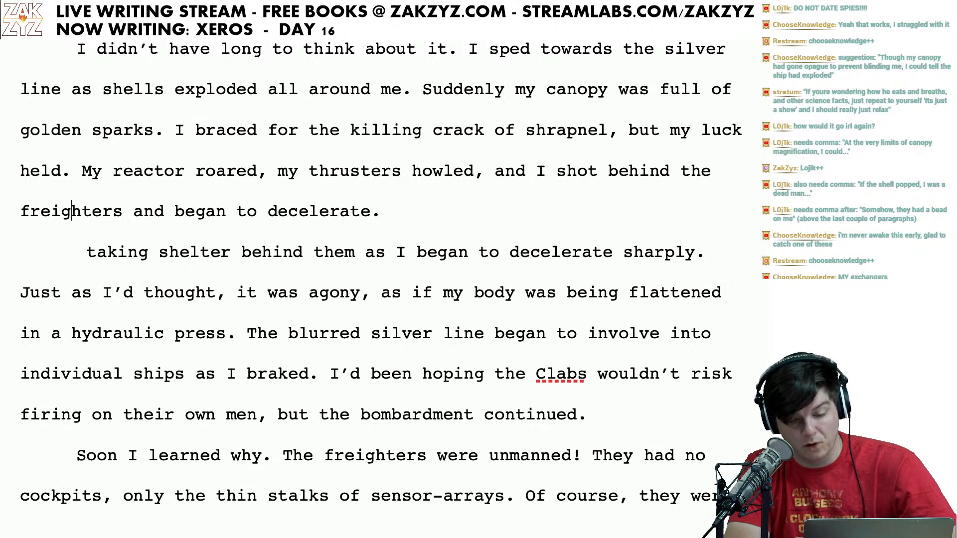
Step: Delete the leftover words "taking shelter behind them as I began to decelerate sharply." at the start of the new paragraph
key("Up")
key("Up")
key("Down")
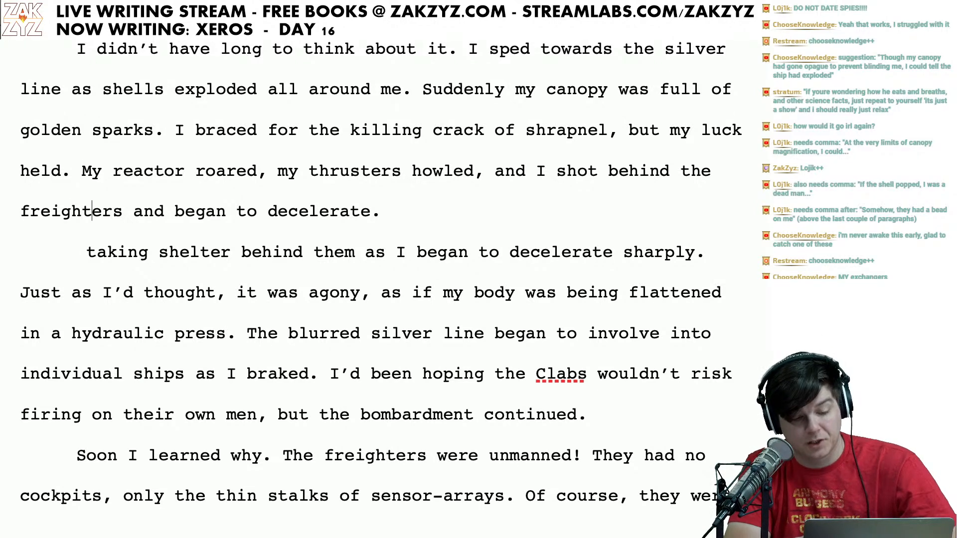
key("Up")
key("Right")
key("Down")
key("Down")
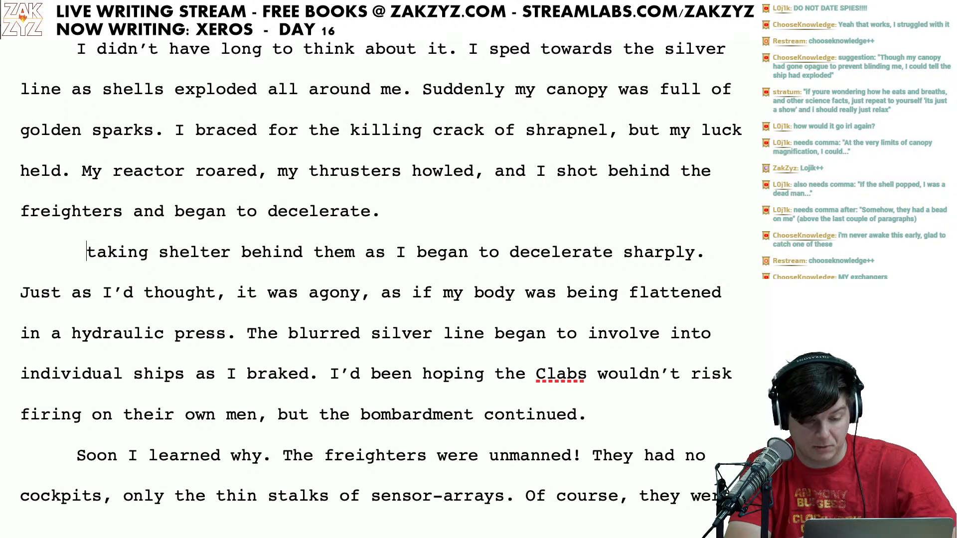
key("Home")
key("shift+Down")
key("shift+Left")
key("shift+Left")
key("shift+Left")
key("shift+Left")
key("shift+Left")
key("shift+Left")
key("shift+Left")
key("shift+Left")
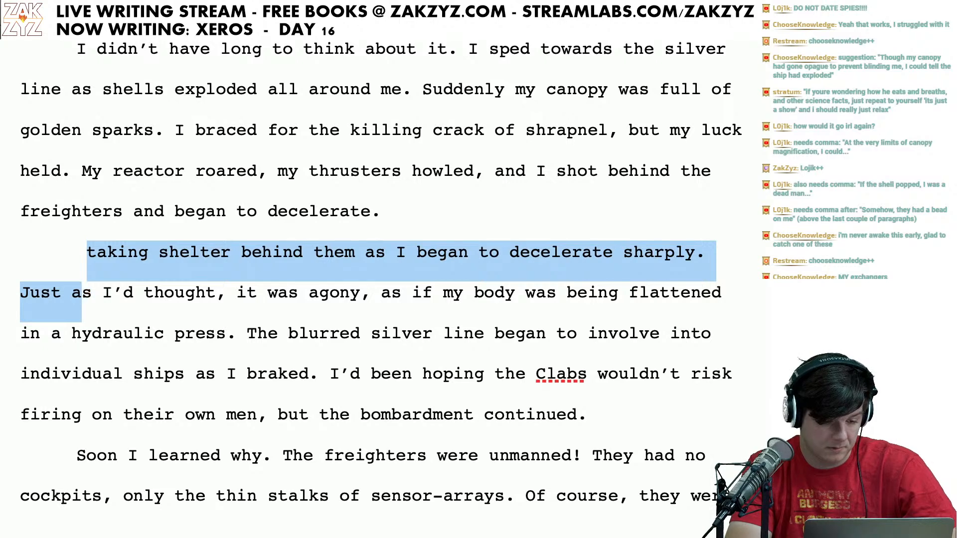
key("Delete")
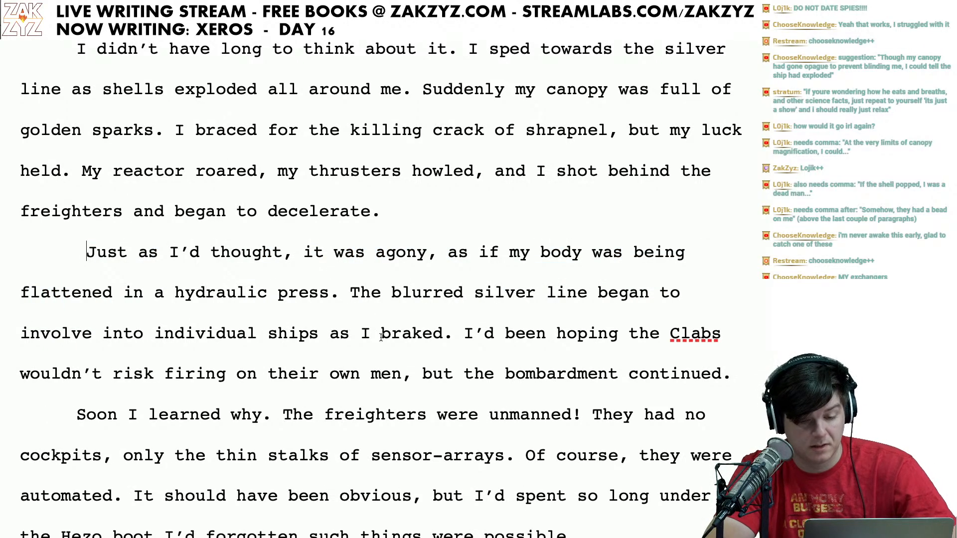
Step: Remove the comma after "agony" in the sentence starting "Just as I'd thought"
scroll(381, 337, "down", 1)
left_click(444, 232)
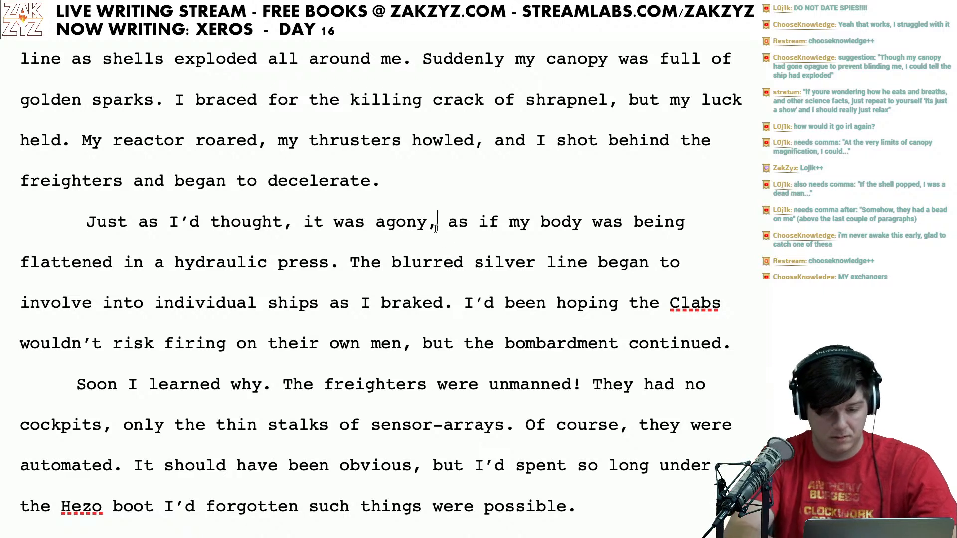
key("BackSpace")
type(".")
key("BackSpace")
type(",")
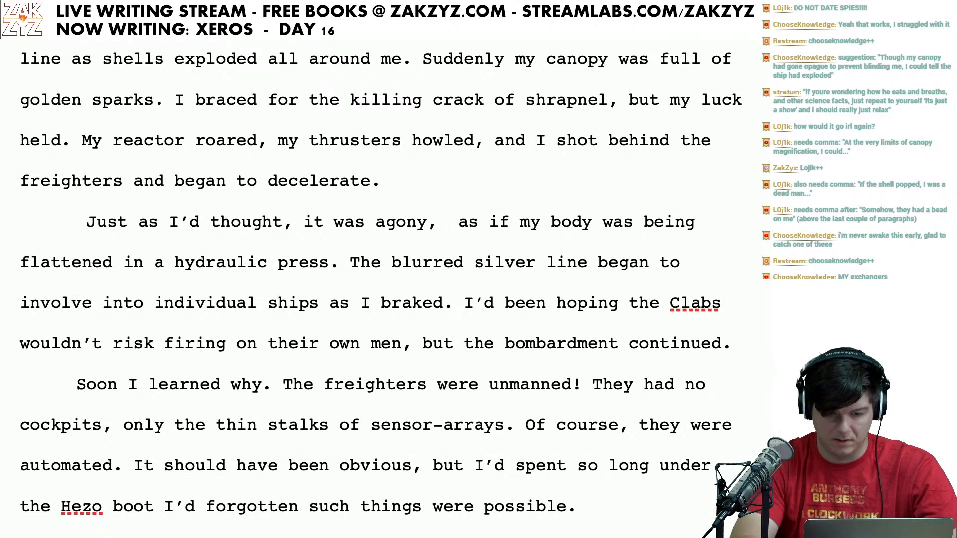
key("BackSpace")
key("BackSpace")
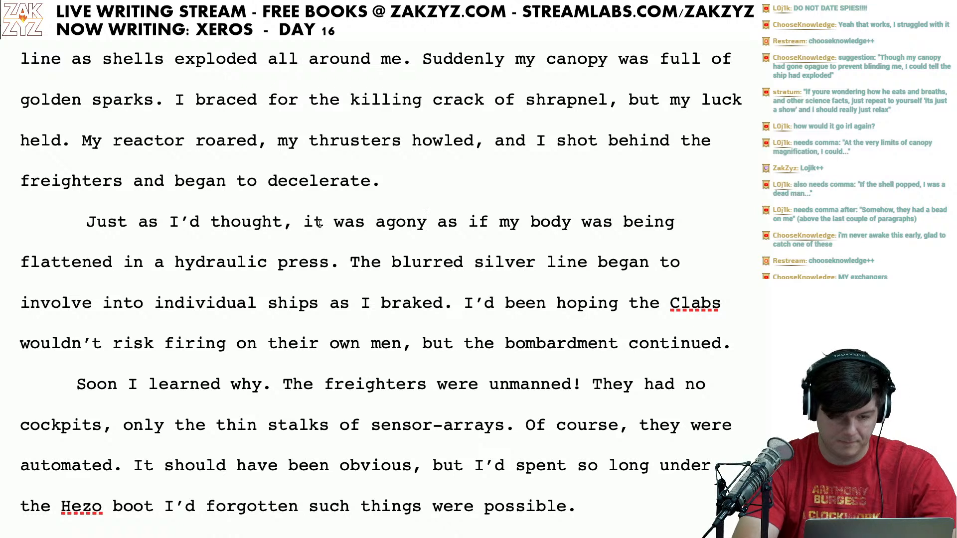
Step: Start a new sentence with "It was agony," at the beginning of the paragraph, before "Just as I'd thought"
key("Left")
key("Left")
key("Left")
key("Left")
key("Left")
key("Left")
key("Left")
key("Left")
key("Left")
key("Left")
key("Left")
key("Left")
key("Left")
key("Left")
key("Left")
key("Left")
key("Left")
key("Left")
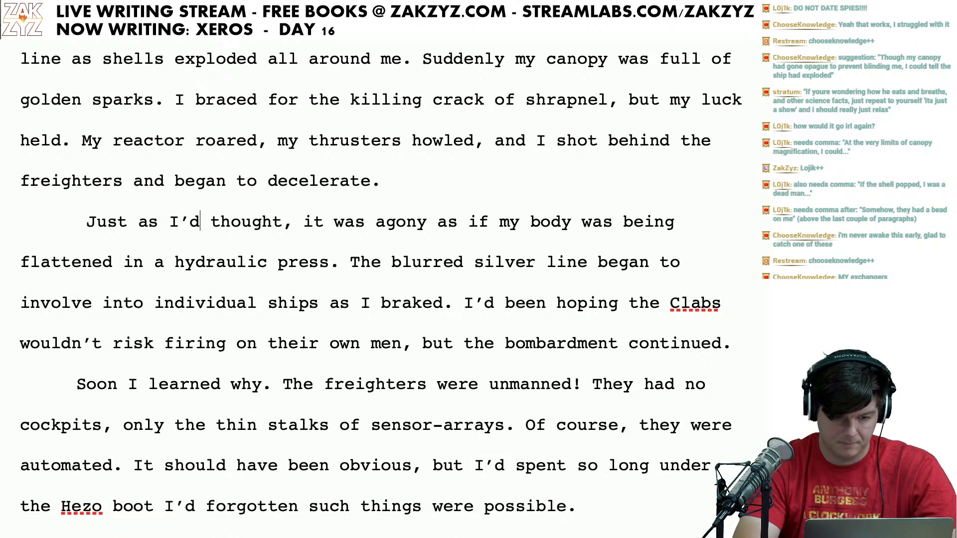
key("Left")
key("Left")
key("Left")
key("Left")
key("Left")
type("It w")
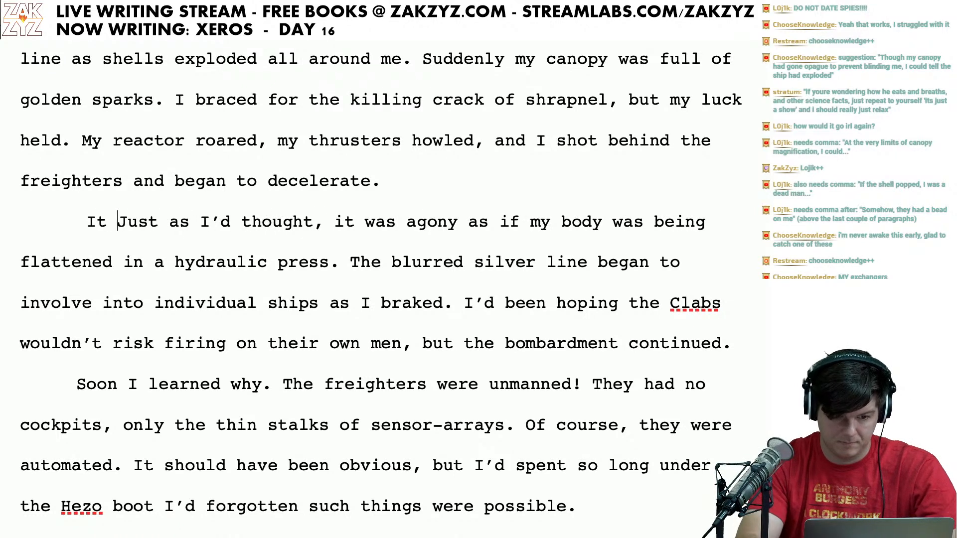
type("as")
key("BackSpace")
key("BackSpace")
type("was ev")
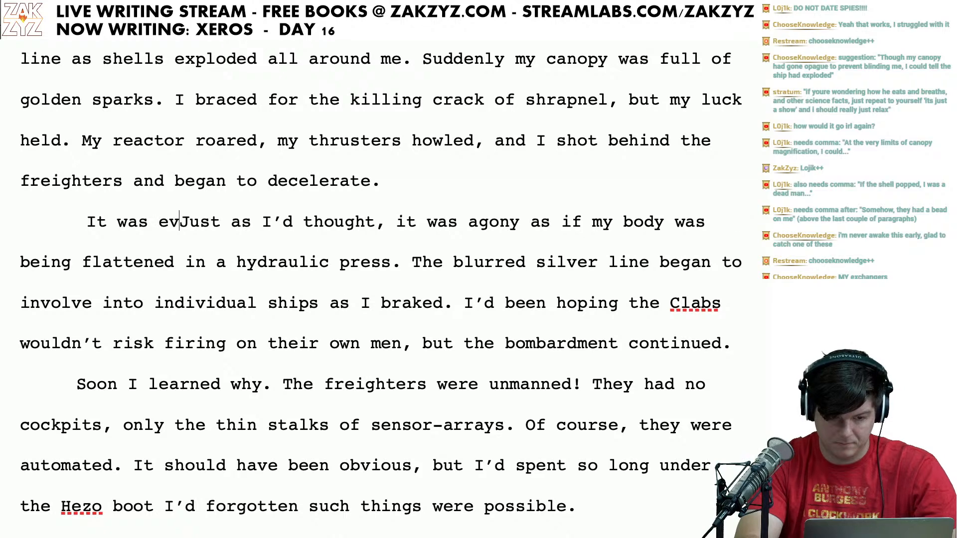
key("BackSpace")
key("BackSpace")
type("as")
key("BackSpace")
key("BackSpace")
key("BackSpace")
type("agony.")
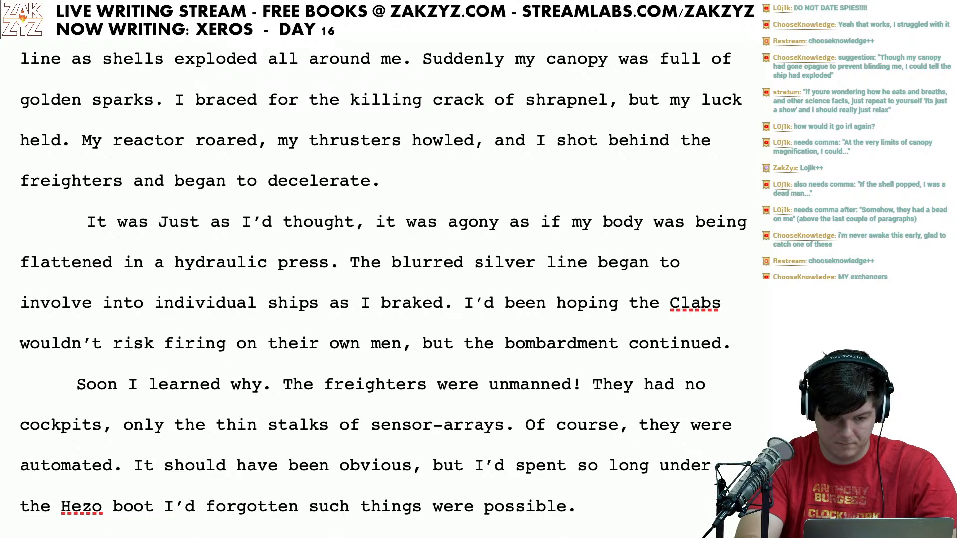
key("BackSpace")
key("BackSpace")
type(", my body")
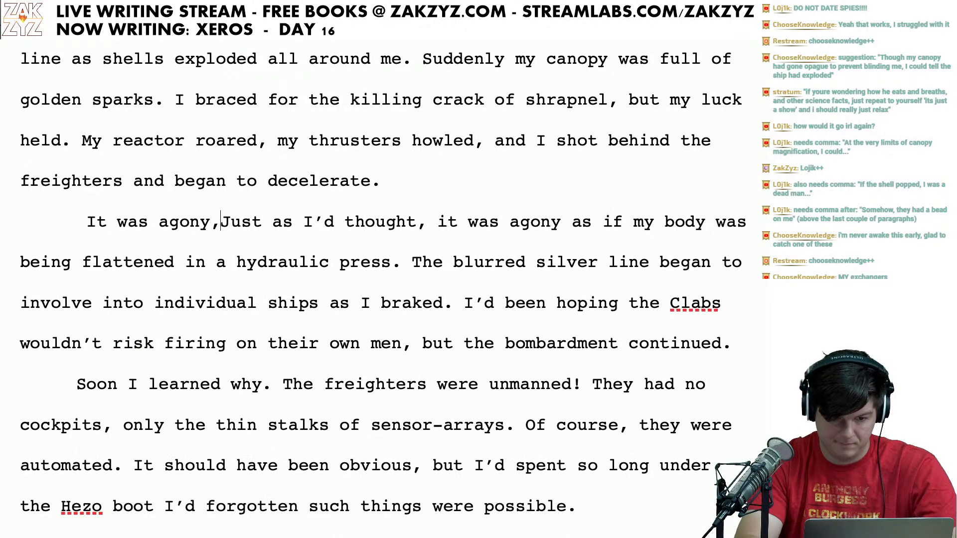
type(" was being lf")
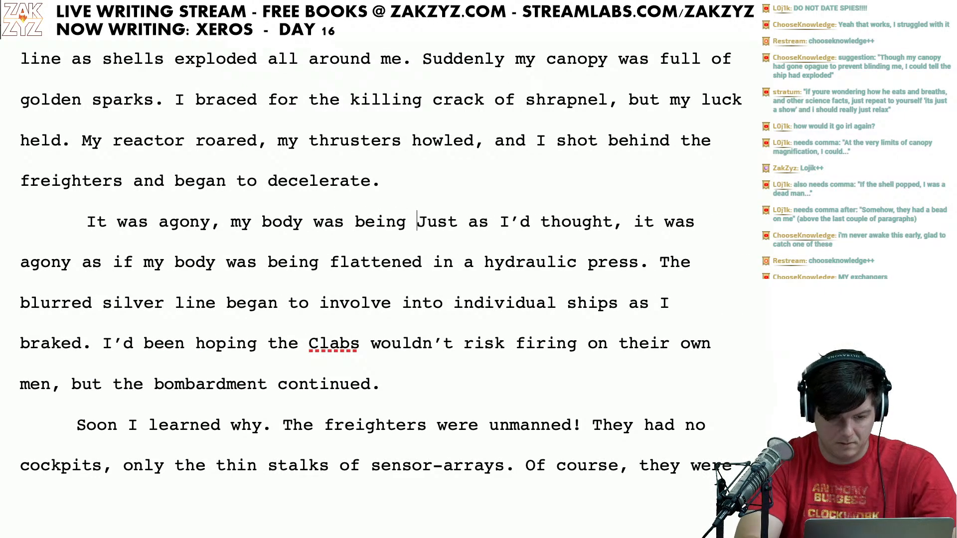
key("BackSpace")
key("BackSpace")
key("BackSpace")
key("BackSpace")
key("BackSpace")
key("BackSpace")
key("BackSpace")
key("BackSpace")
key("BackSpace")
key("BackSpace")
key("BackSpace")
key("BackSpace")
key("BackSpace")
key("BackSpace")
key("BackSpace")
key("BackSpace")
key("BackSpace")
key("BackSpace")
key("BackSpace")
type("as if my body")
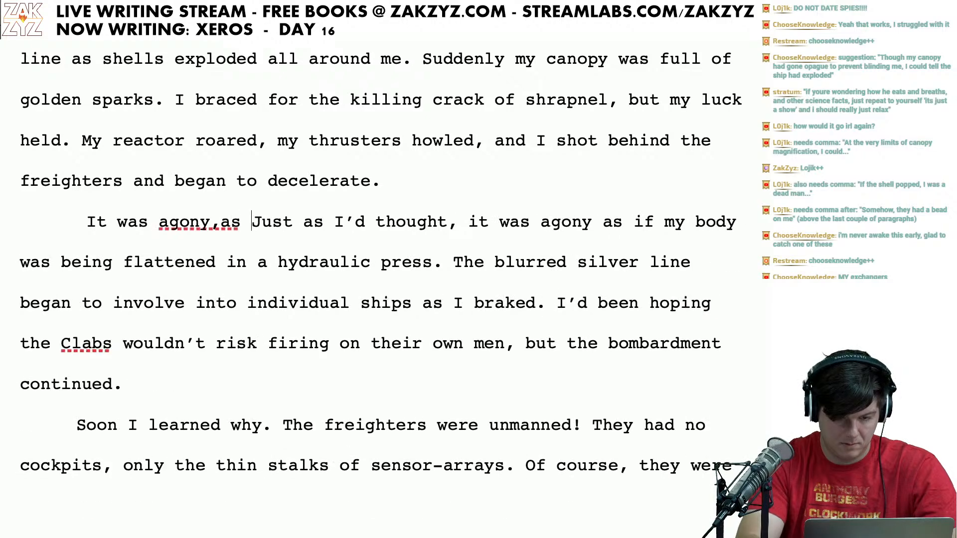
key("BackSpace")
key("BackSpace")
key("BackSpace")
Step: Complete the sentence after "It was agony," with "it felt like my body was being crushed in a hydraulic press."
type("it felt m")
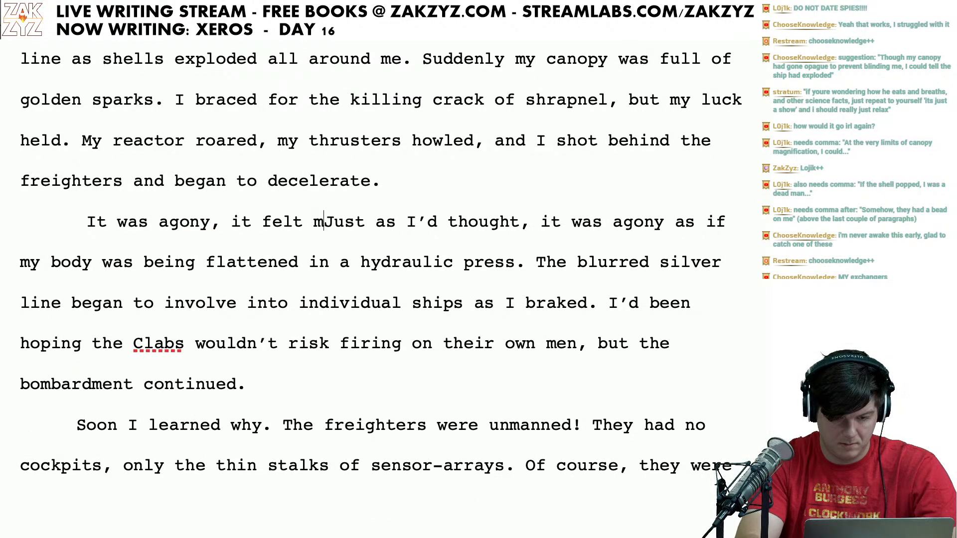
key("BackSpace")
type("lky")
key("BackSpace")
type("e")
key("BackSpace")
key("BackSpace")
type("i")
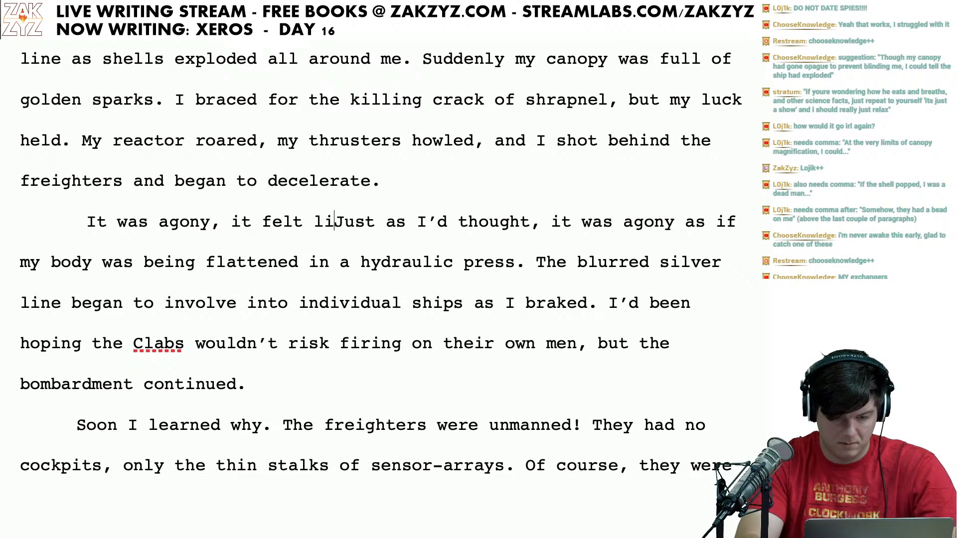
type("ke my body ")
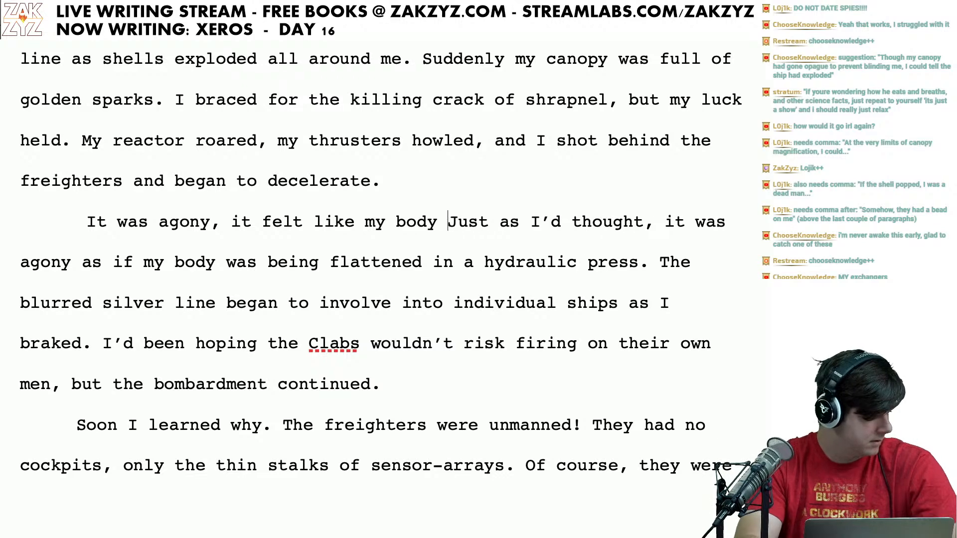
type("was being crushe")
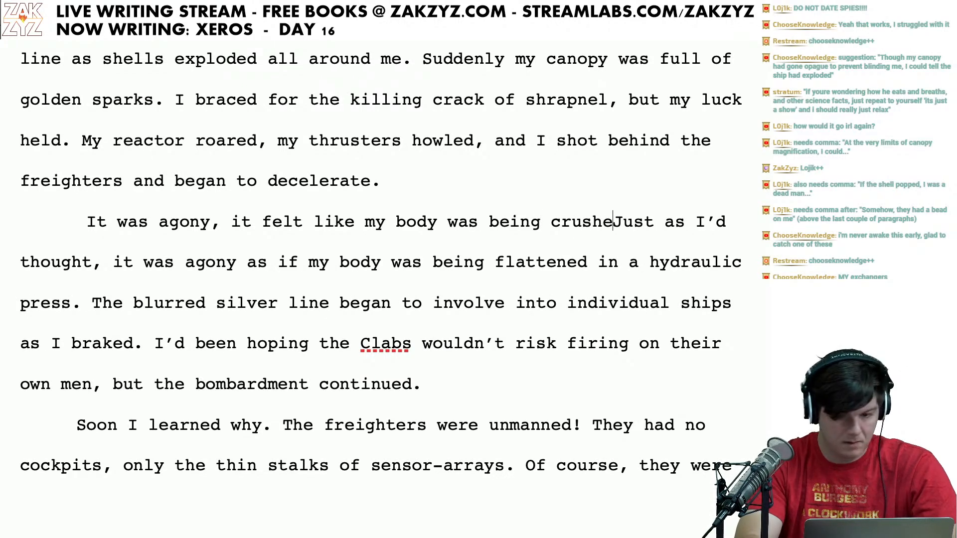
type("d in a hydrau")
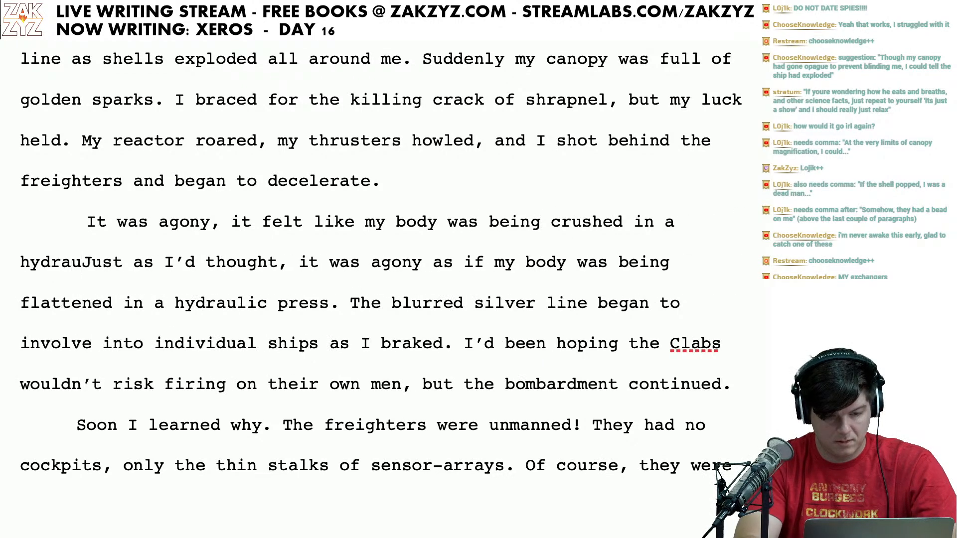
type("lic prees")
key("BackSpace")
type("ess")
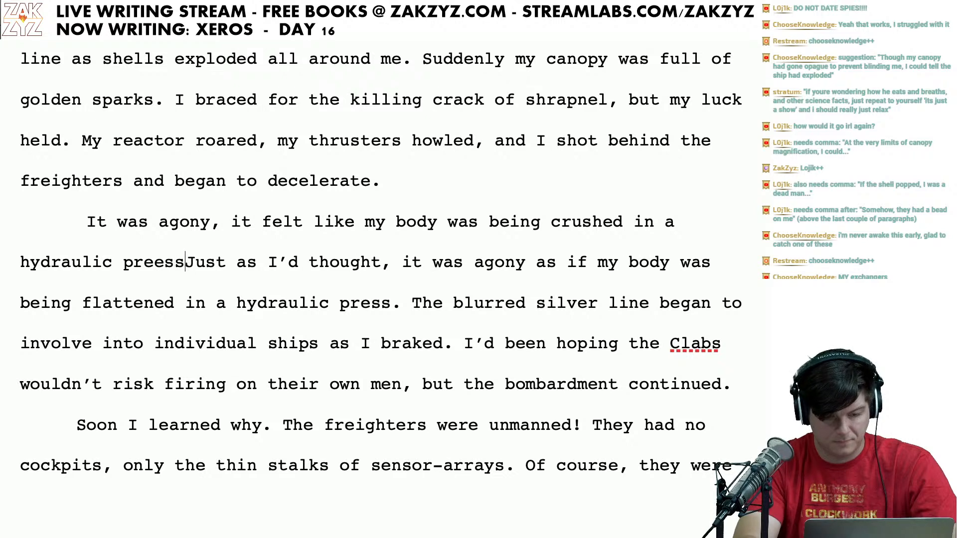
key("BackSpace")
key("BackSpace")
key("BackSpace")
type("ss.")
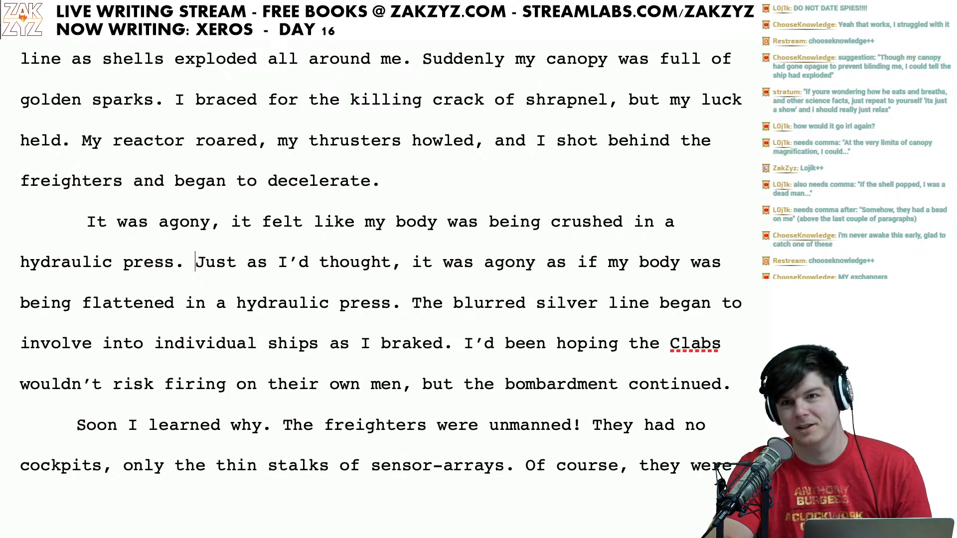
Step: Move the text from "Just as I'd thought" onward into its own paragraph, leaving an empty paragraph above it
scroll(381, 262, "down", 1)
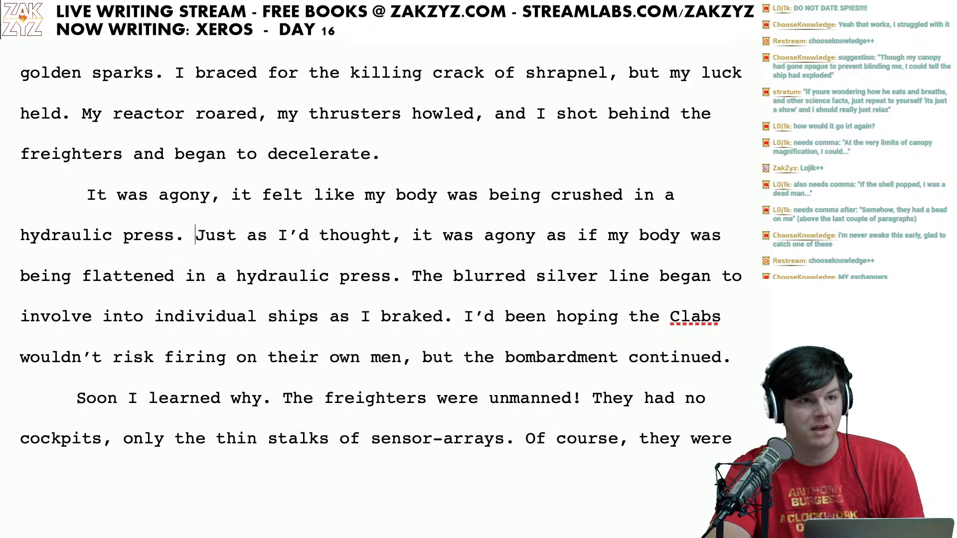
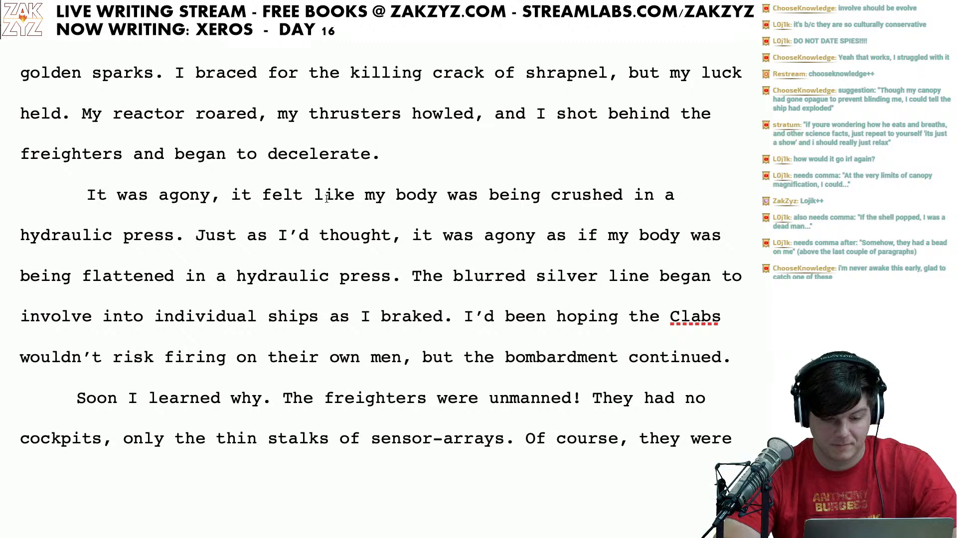
left_click(196, 235)
key("Return")
key("Return")
key("Up")
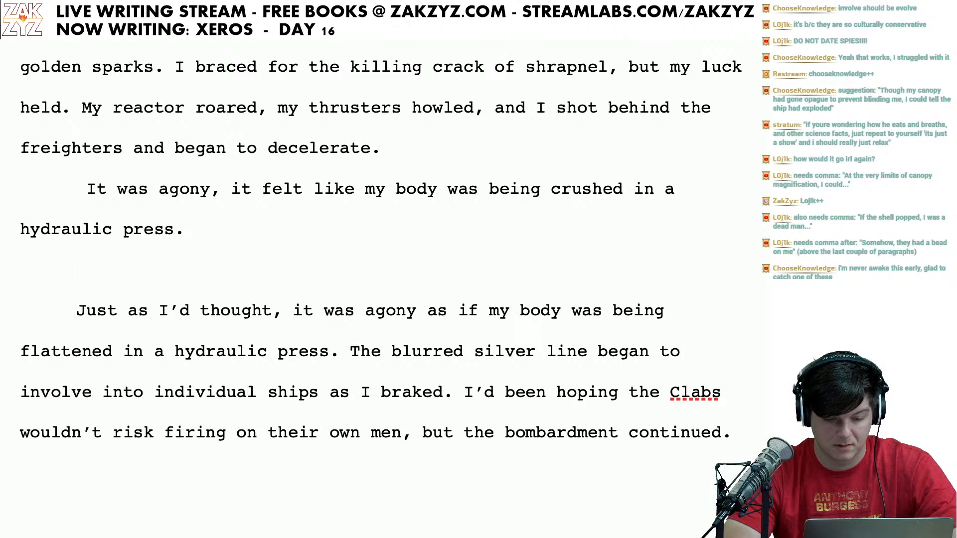
key("Left")
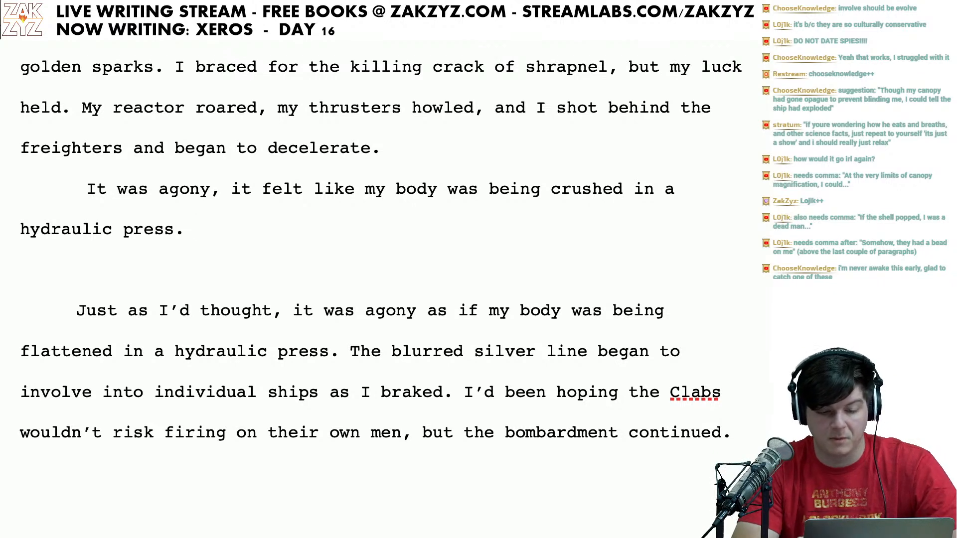
Step: Remove "it felt" after "It was agony," so the sentence continues directly with "like my body was being crushed"
key("Up")
key("Right")
key("Right")
key("Right")
key("Right")
key("Right")
key("Right")
key("Right")
key("Right")
key("Right")
key("Right")
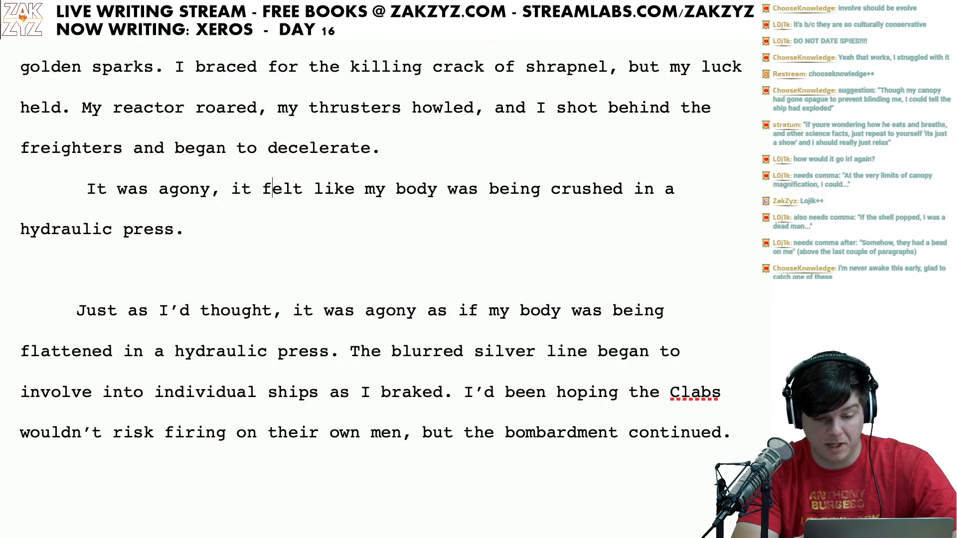
key("BackSpace")
key("BackSpace")
key("BackSpace")
key("BackSpace")
key("BackSpace")
key("BackSpace")
key("BackSpace")
key("BackSpace")
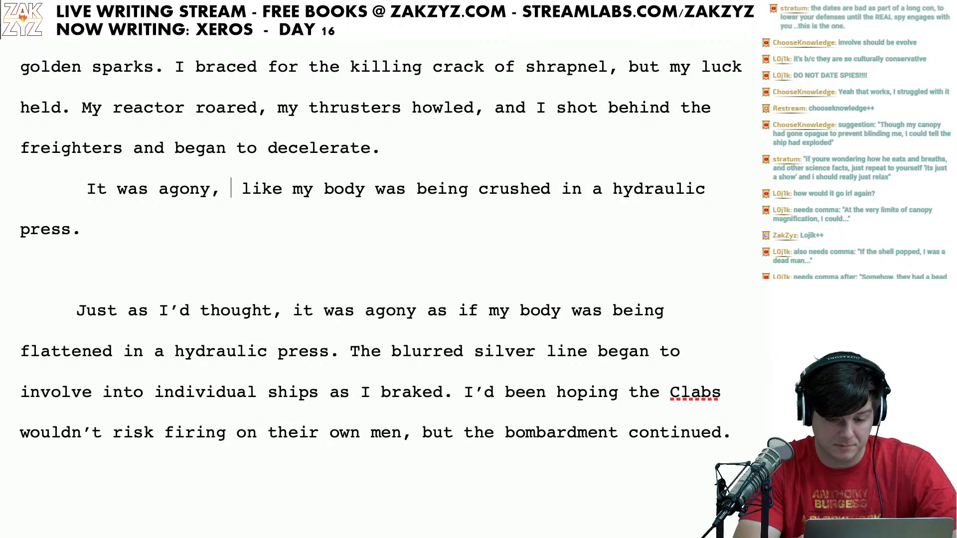
Step: After "hydraulic press.", add the sentence "The blurred line of freighters resolved into individual ships as I braked."
key("Down")
key("Down")
key("Up")
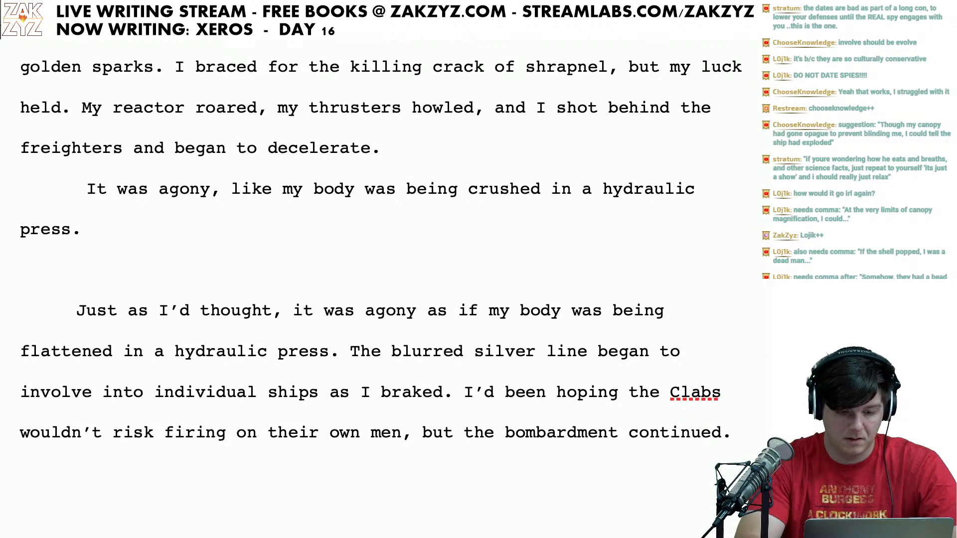
type("The ")
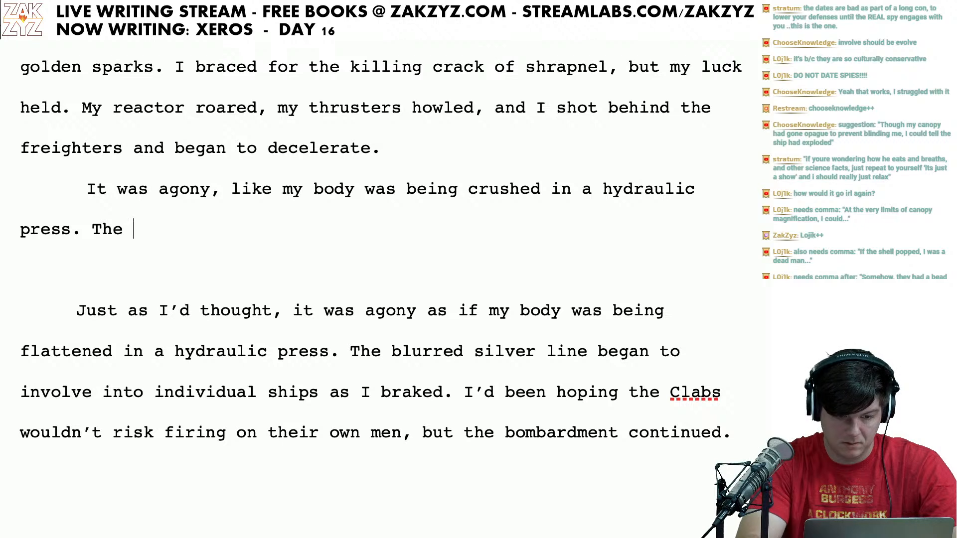
type("blurred lig")
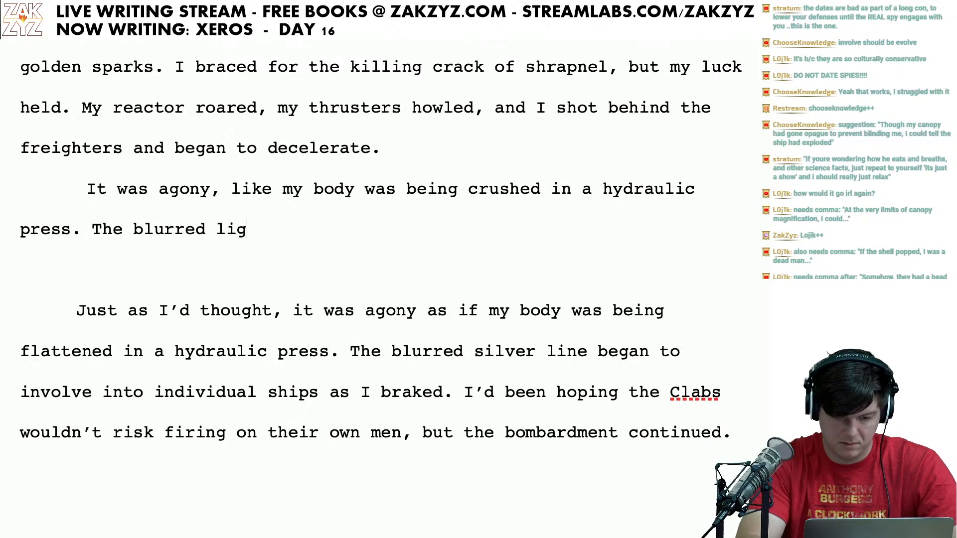
key("BackSpace")
type("ne of freight")
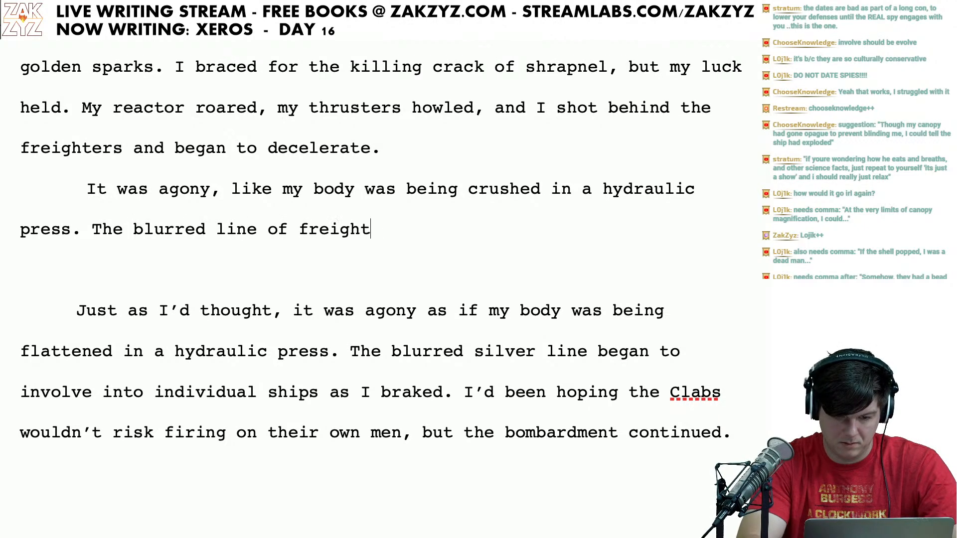
type("ers resolve")
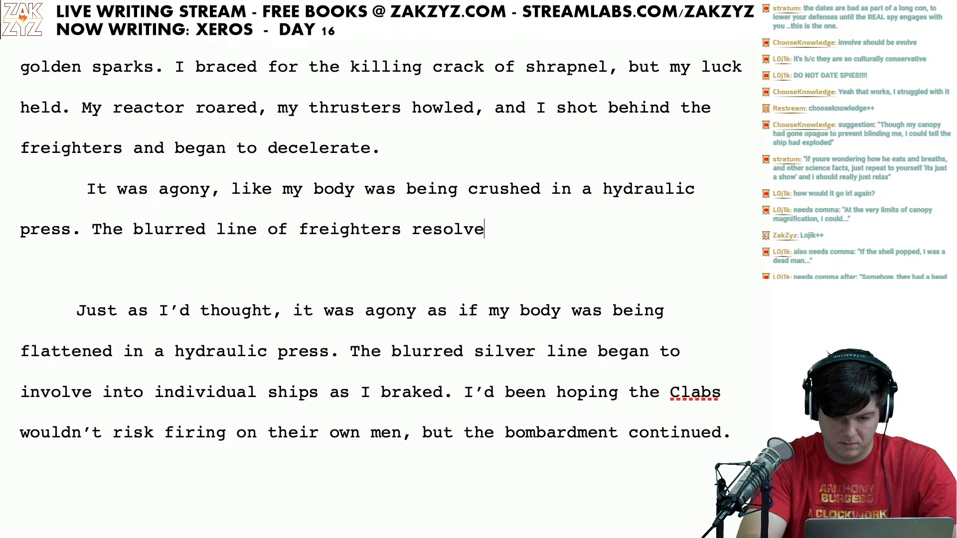
type("d into individual")
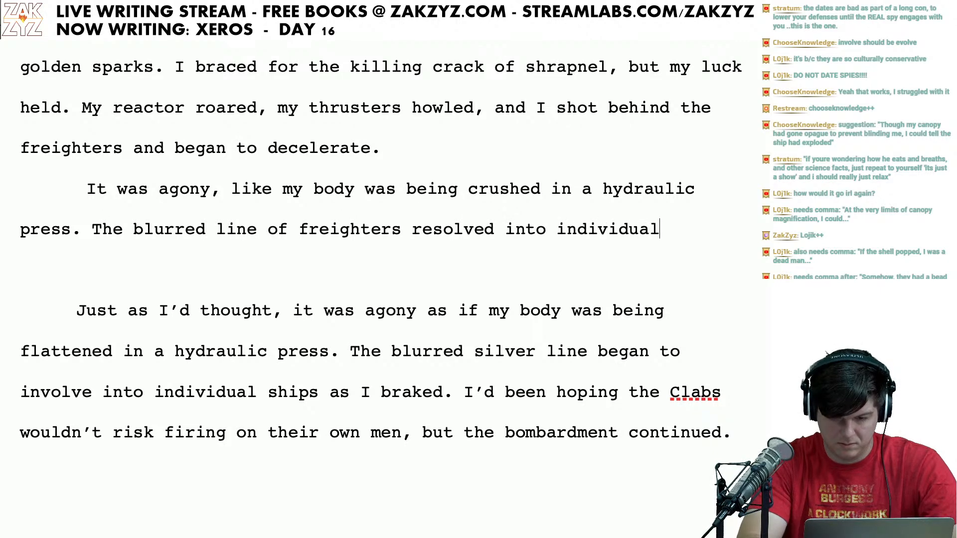
type(" ships as")
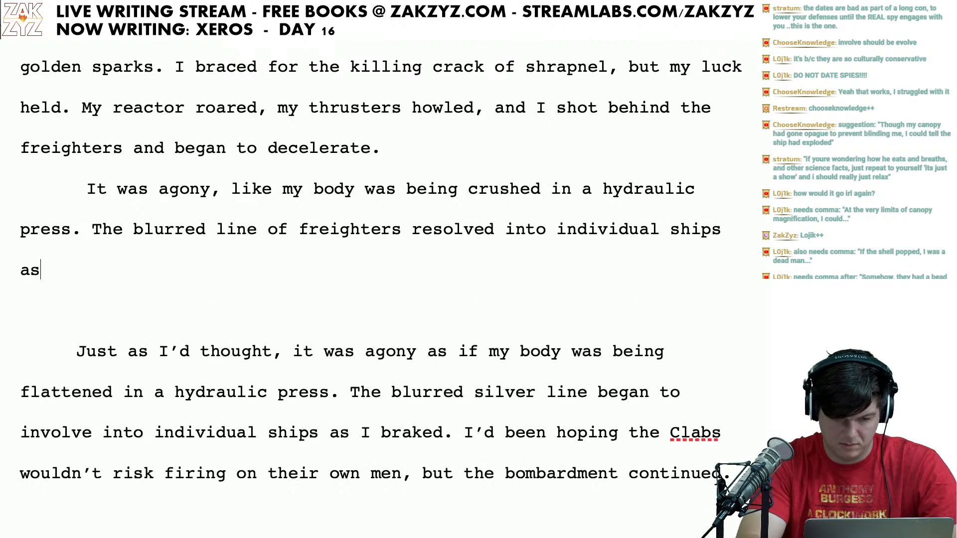
type(" I bra")
key("BackSpace")
key("BackSpace")
key("BackSpace")
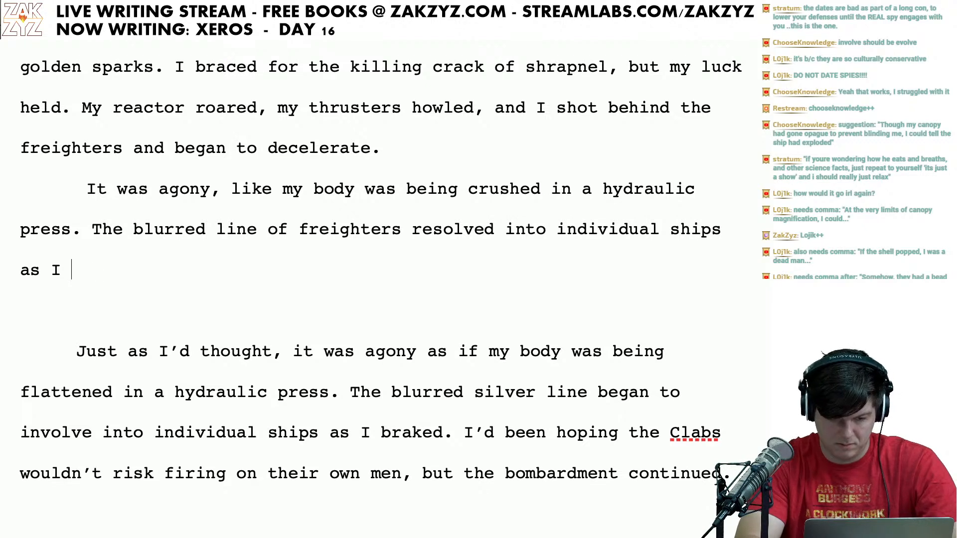
type("decel")
key("BackSpace")
key("BackSpace")
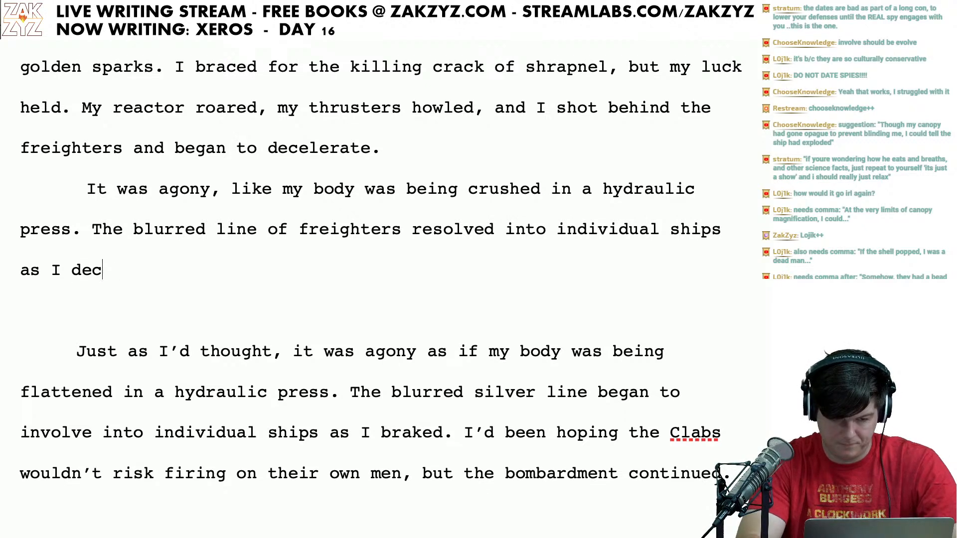
key("BackSpace")
key("BackSpace")
key("BackSpace")
type("braked. ")
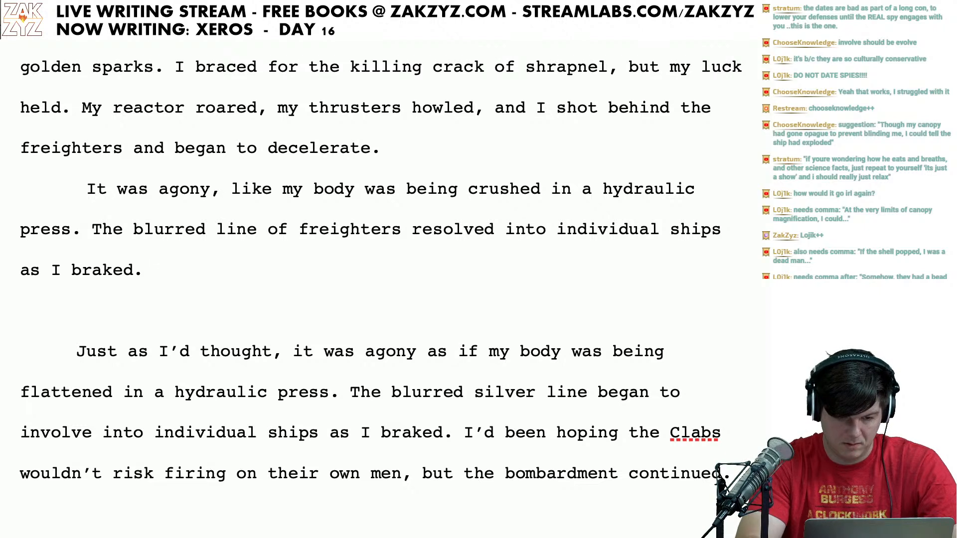
type("I'd")
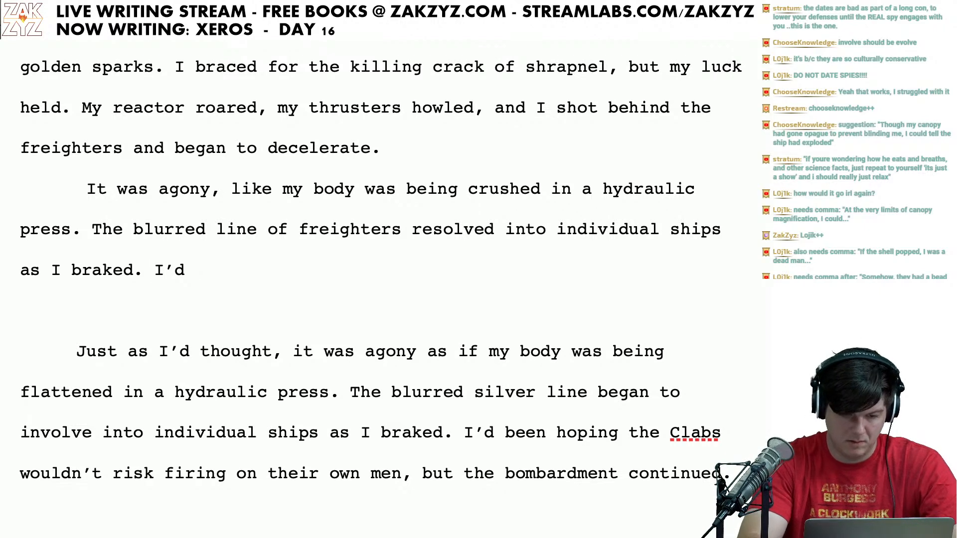
key("BackSpace")
key("BackSpace")
key("BackSpace")
Step: Add "When I decided to cover behind the ships, I was hoping the Clabs wouldn't risk firing on their own men." followed by an empty line
key("Return")
key("Left")
type("h")
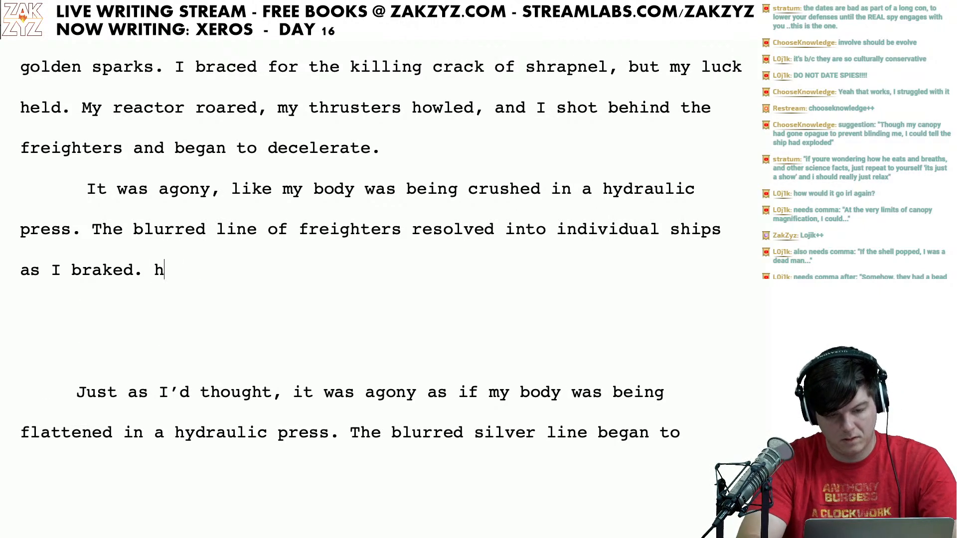
type("e")
key("BackSpace")
key("BackSpace")
type("When I d")
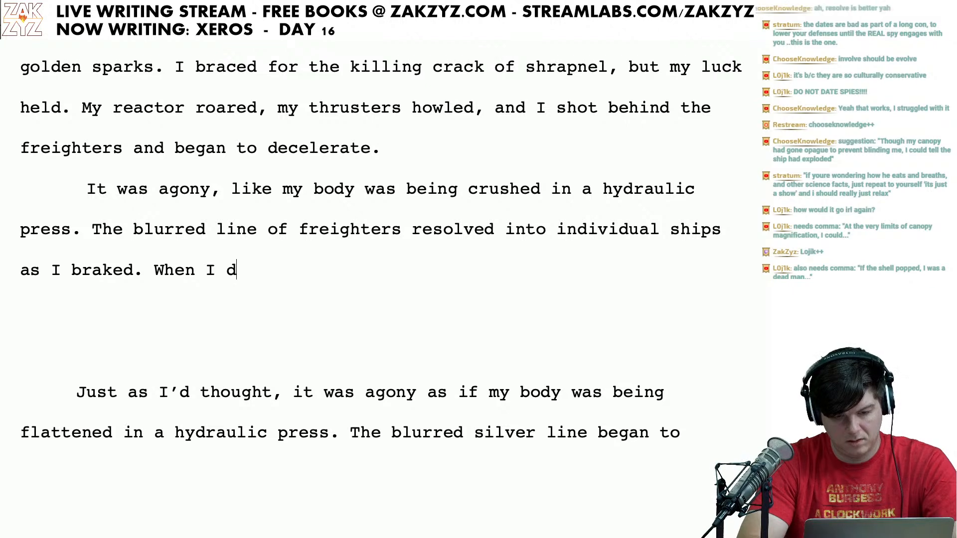
type("ecided to cover ")
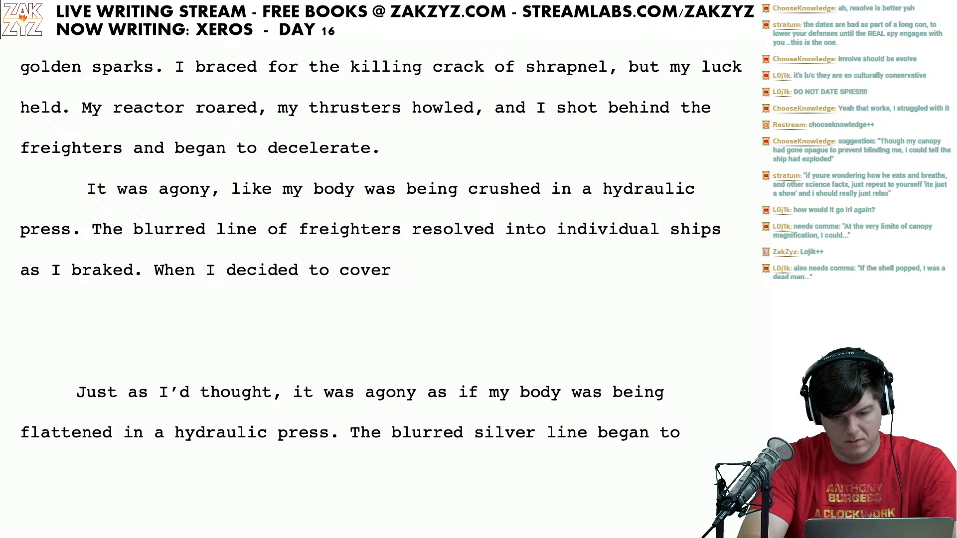
type("behind the ships, ")
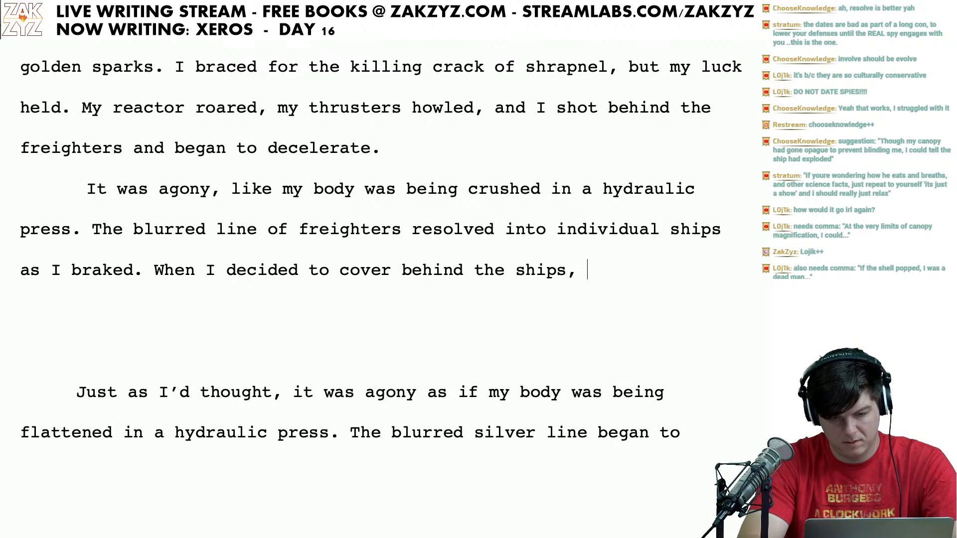
type("I was hoping the")
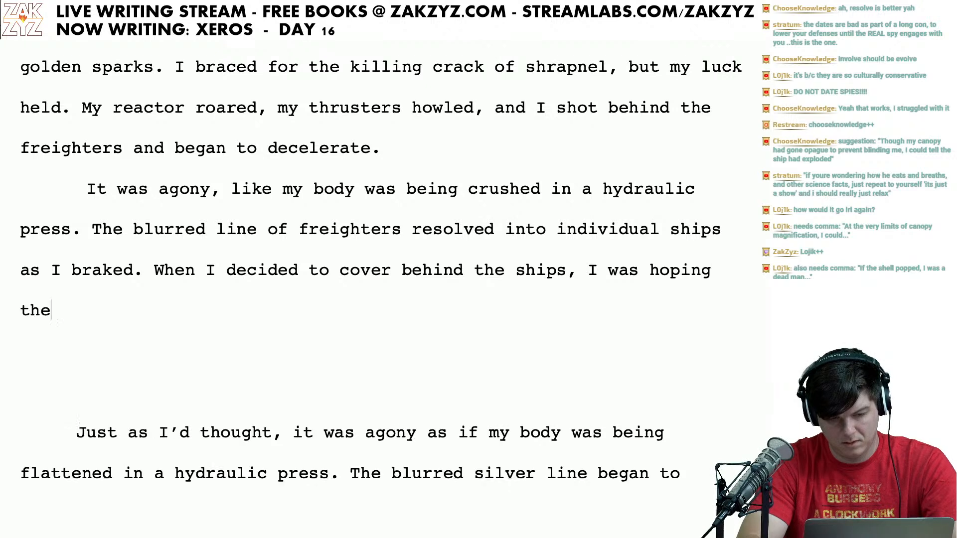
type(" Clabs wou")
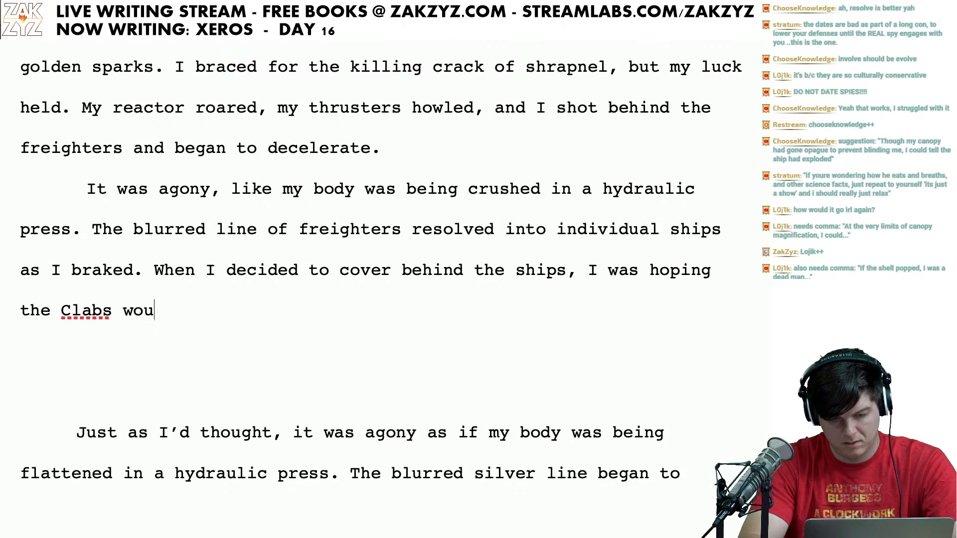
type("ldn't risk firin")
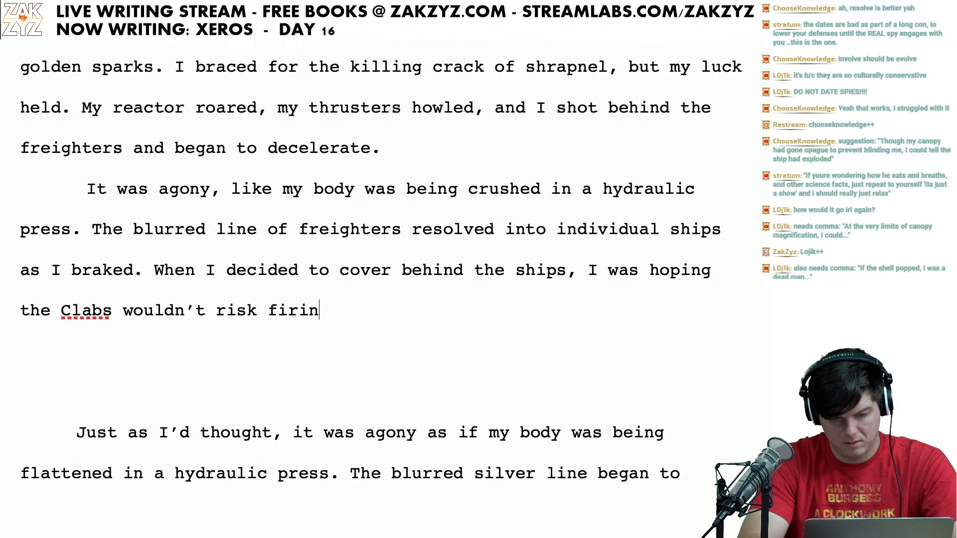
type("g on their own men")
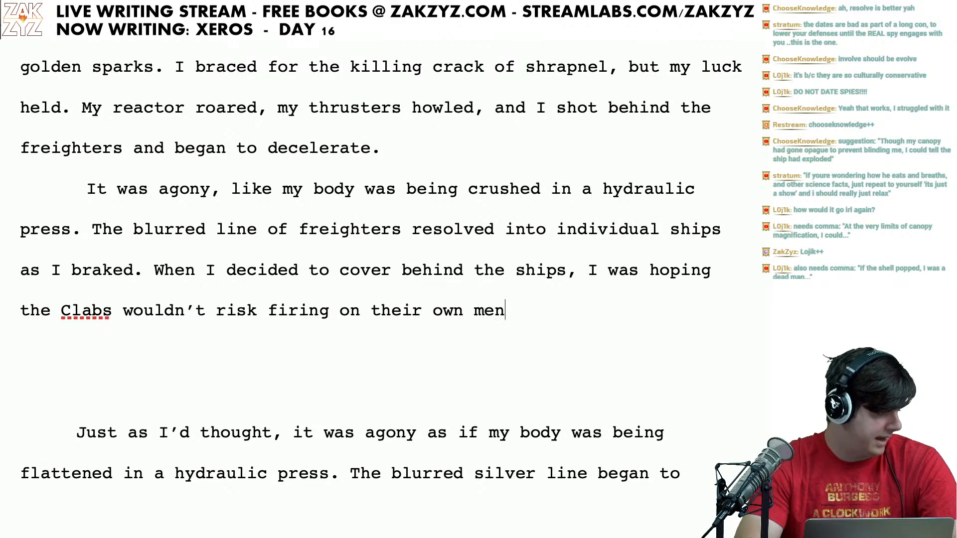
type(".")
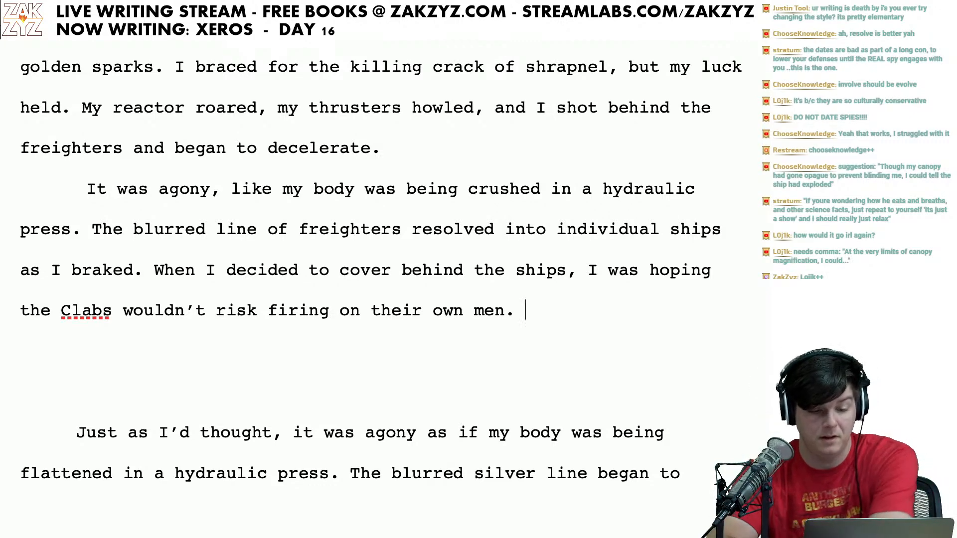
Step: Reread the rewritten paragraph from "It was agony" through the sentence starting "When I decided", checking its wording
scroll(381, 261, "down", 2)
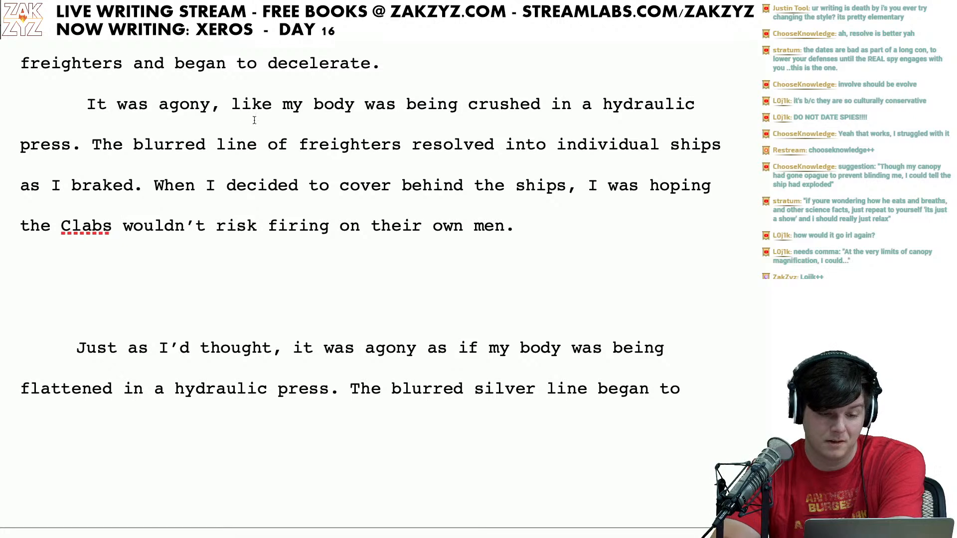
left_click(219, 104)
key("Left")
key("Left")
key("Left")
key("Left")
key("Left")
key("Left")
key("Left")
key("Left")
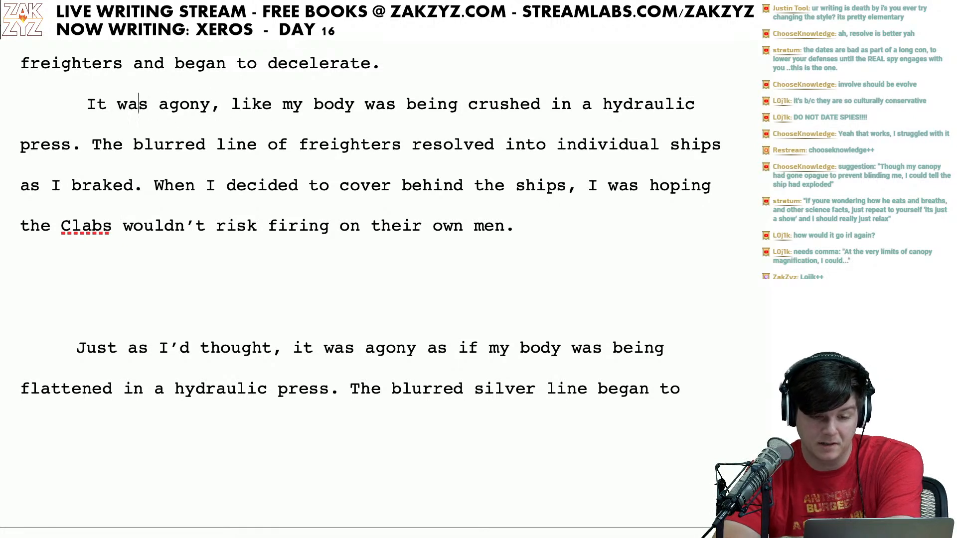
key("Right")
key("Right")
key("Right")
key("Right")
key("Right")
key("Right")
key("Right")
key("Right")
key("Right")
key("Right")
key("Right")
key("Right")
key("Right")
key("Down")
key("Left")
key("Left")
key("Left")
key("Left")
key("Left")
key("Left")
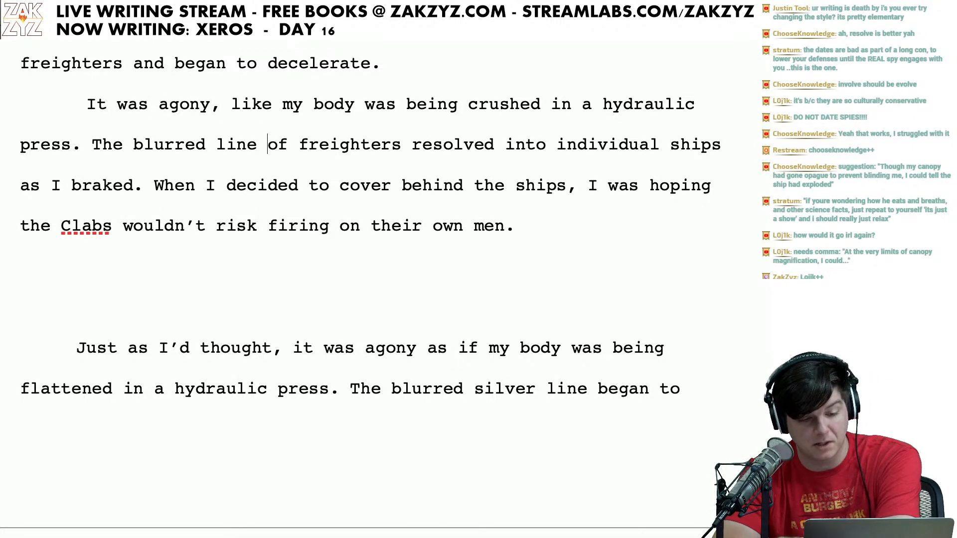
key("Right")
key("Right")
key("Right")
key("Right")
key("Right")
key("Right")
key("Right")
key("Right")
key("Right")
key("Right")
key("Right")
key("Right")
key("Right")
key("Right")
key("Right")
key("Right")
key("Right")
key("Right")
key("Right")
key("Right")
key("Right")
key("Right")
key("Right")
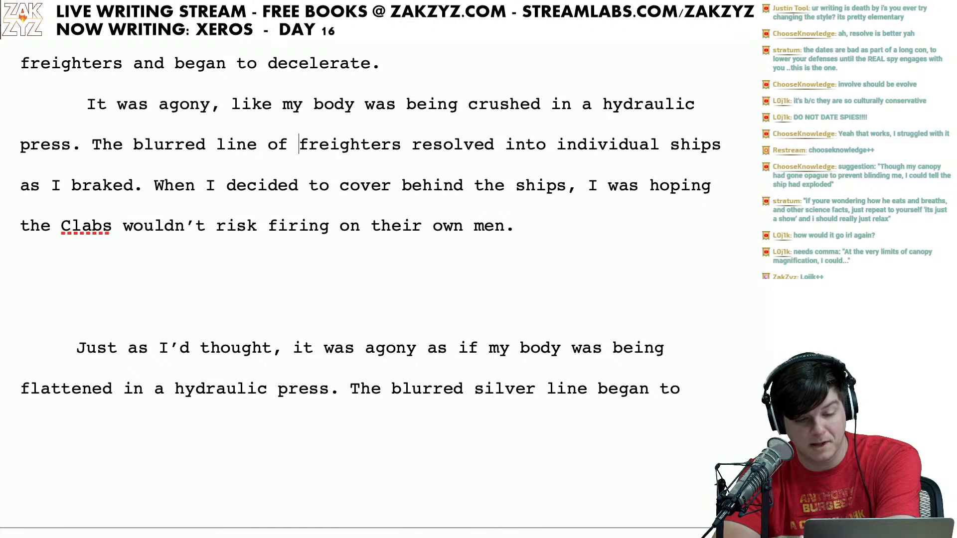
key("Right")
key("Right")
key("Right")
key("Right")
key("Right")
key("Right")
key("Right")
key("Right")
key("Right")
key("Right")
key("Right")
key("Right")
key("Right")
key("Right")
key("Right")
key("Right")
key("Right")
key("Right")
key("Right")
key("Right")
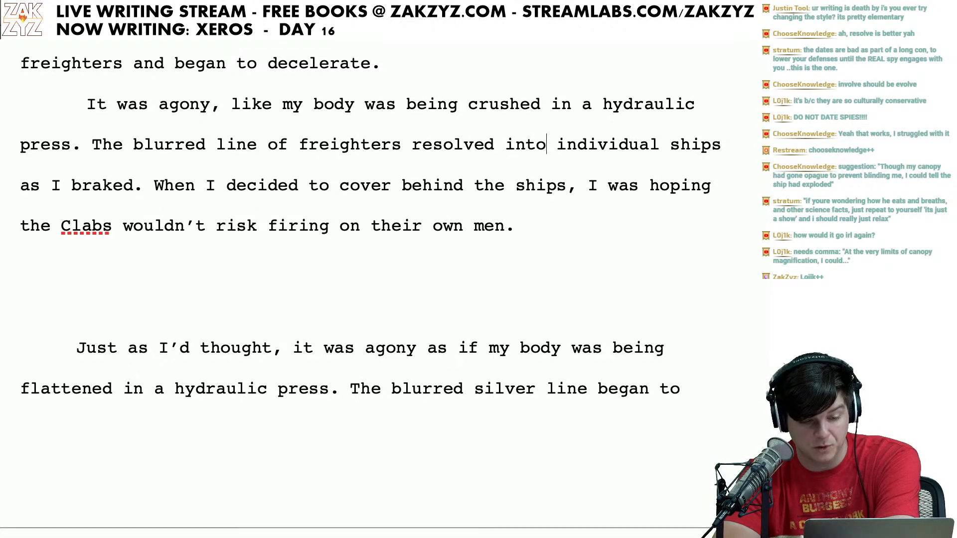
key("Right")
key("Right")
key("Right")
key("Right")
key("Right")
key("Right")
key("Right")
key("Right")
key("Right")
key("Right")
key("Right")
key("Right")
key("Right")
key("Right")
key("Right")
key("Right")
key("Right")
key("Right")
key("Right")
key("Right")
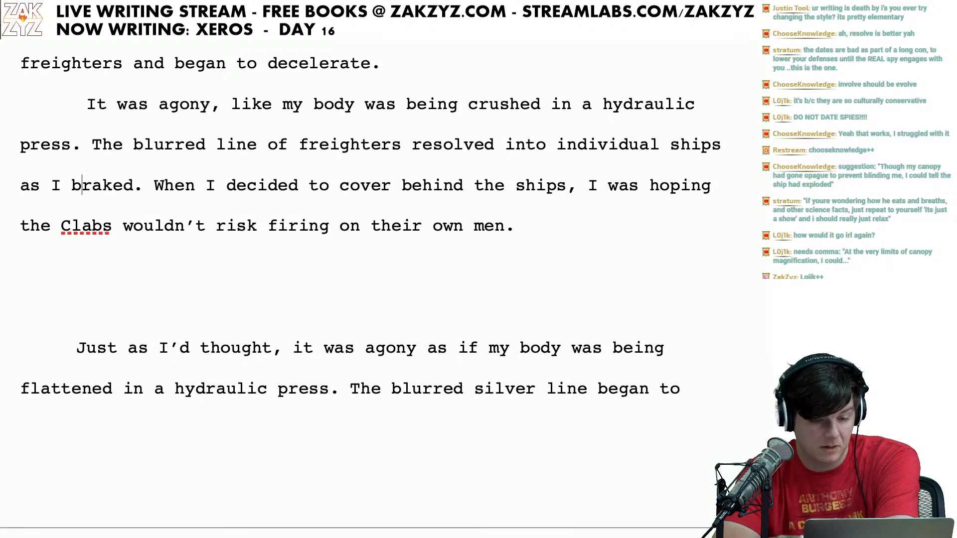
key("Right")
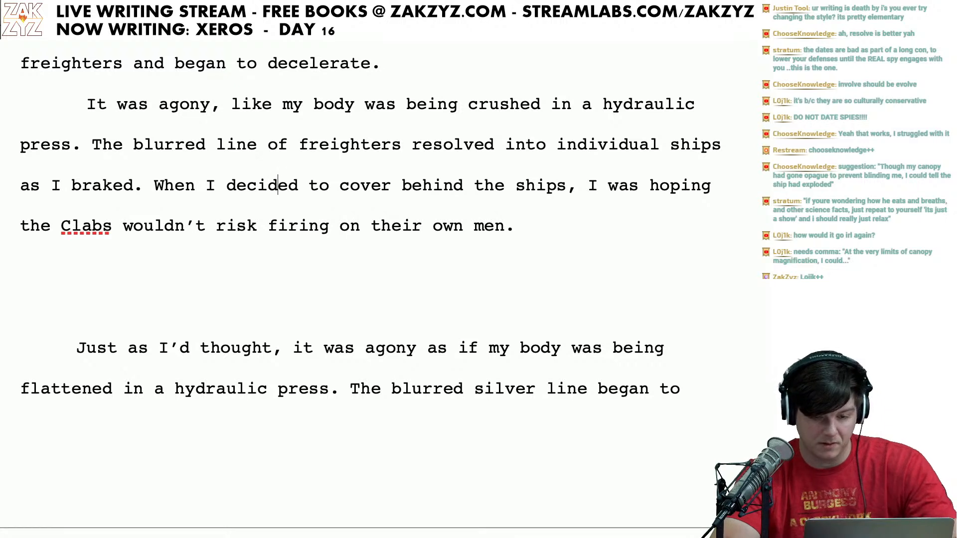
Step: Move the text from "When I decided to cover" onward into its own paragraph below "as I braked."
left_click(163, 199)
key("Left")
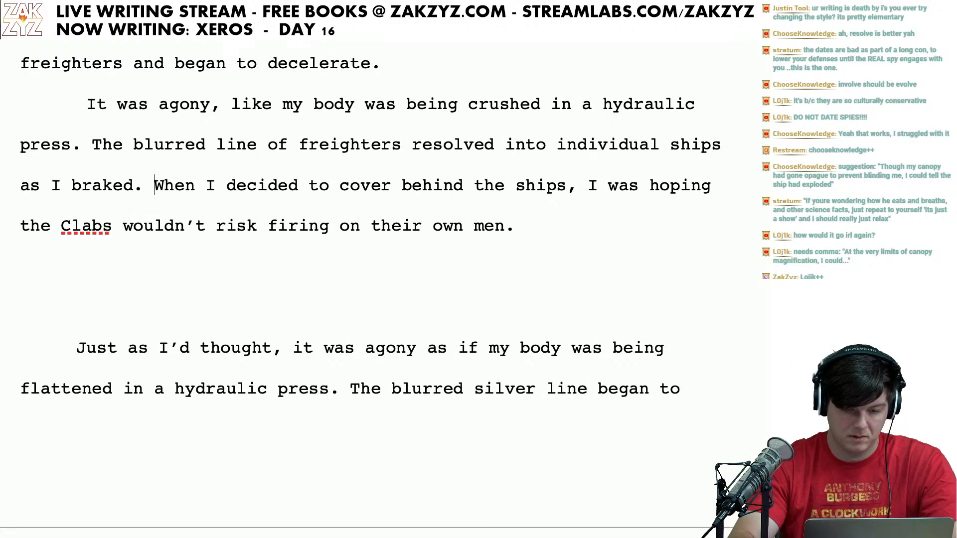
key("Return")
key("Left")
key("Left")
key("Right")
Step: After "as I braked.", write the sentence "I'd hoped the Clabs wouldn't risk firing on their own men."
type("I'd hoped the ")
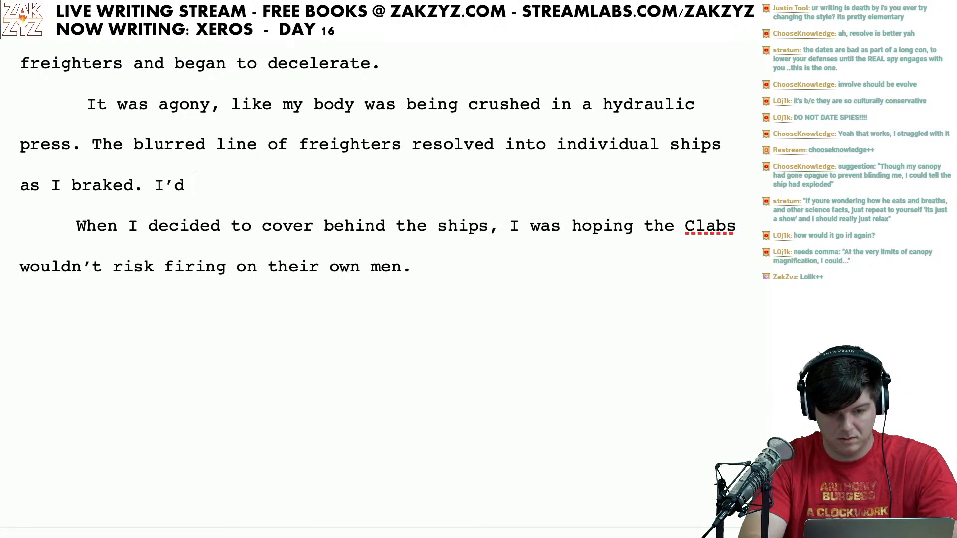
type("C")
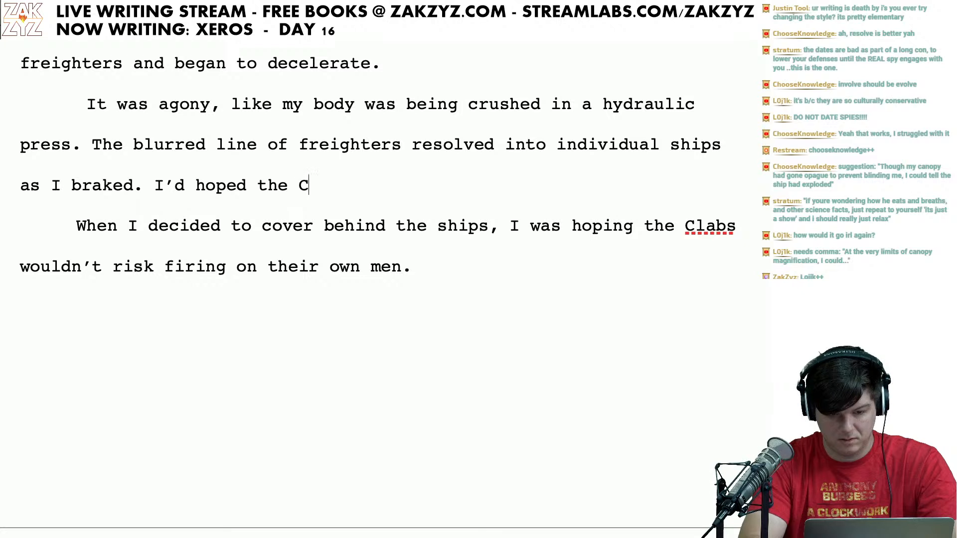
type("labs wouldn't risk")
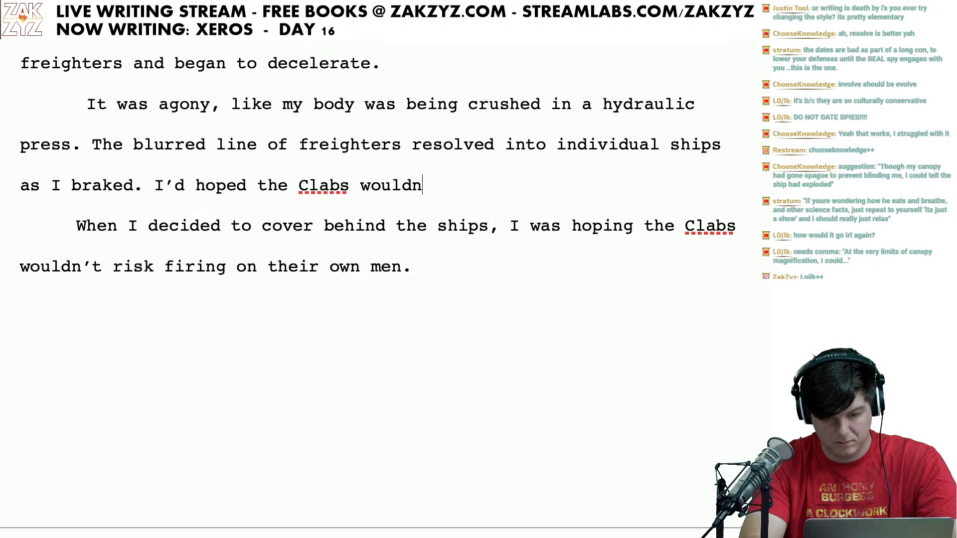
key("BackSpace")
key("BackSpace")
key("BackSpace")
type("isk ")
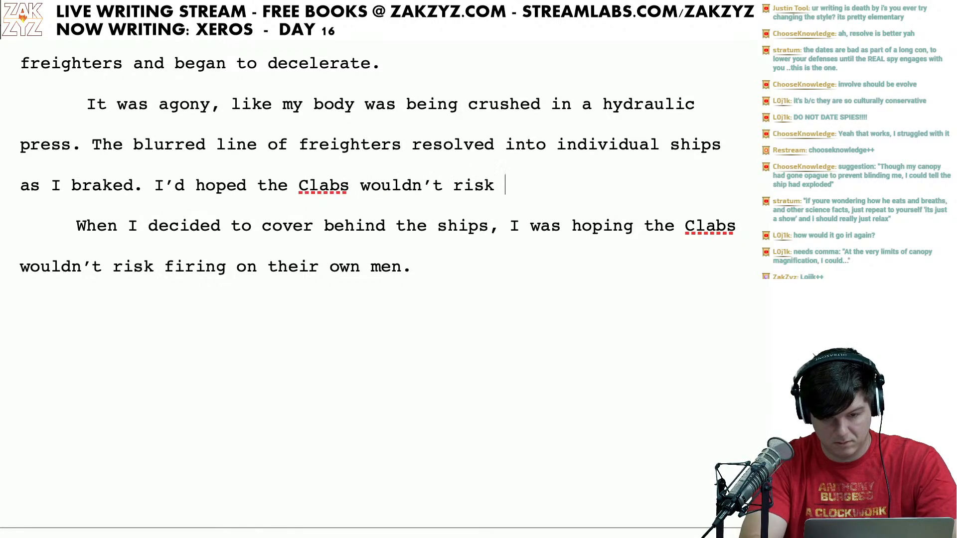
type("firing on tehir own")
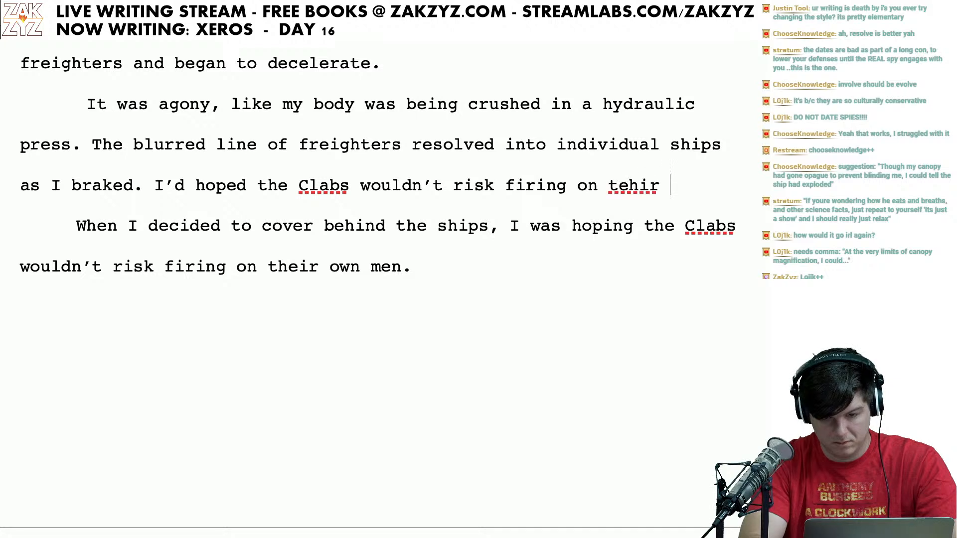
key("BackSpace")
key("BackSpace")
key("BackSpace")
key("BackSpace")
key("BackSpace")
key("BackSpace")
key("BackSpace")
key("BackSpace")
key("BackSpace")
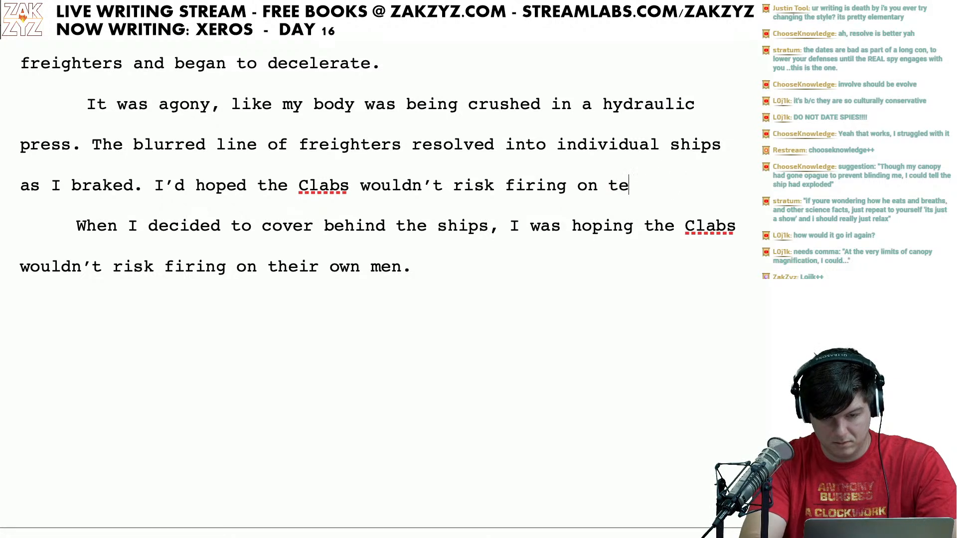
type("heir own men.")
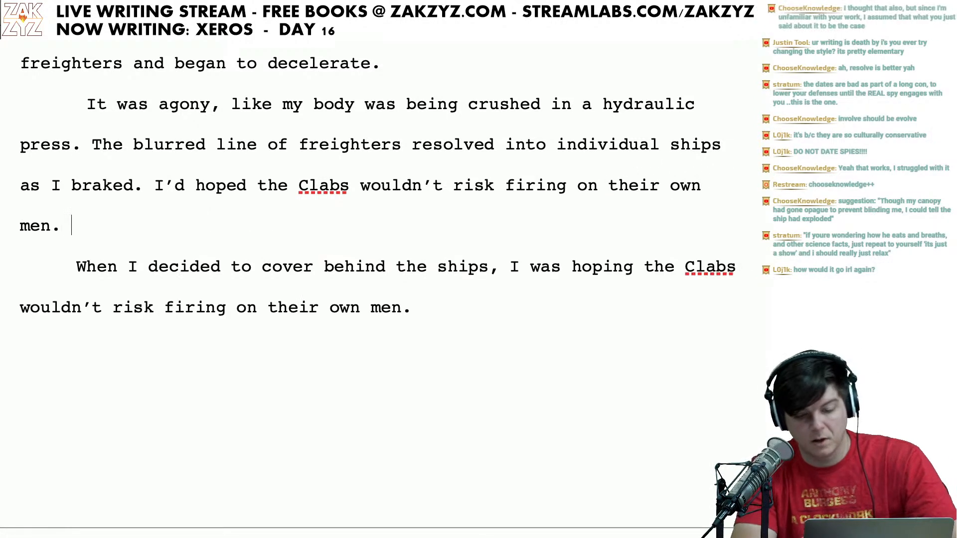
Step: Delete the leftover draft from "When I decided to cover" through the old "wouldn't risk firing on their own men," up to "but the bombardment continued."
key("shift+Down")
key("shift+Down")
key("shift+Down")
key("shift+Down")
key("shift+Down")
key("shift+Down")
key("shift+Down")
key("shift+Down")
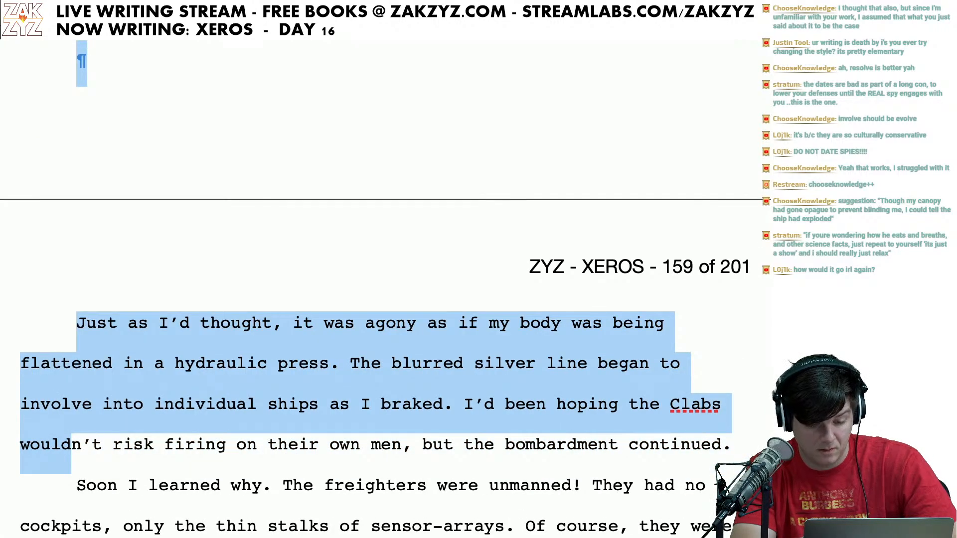
key("shift+Right")
key("shift+Right")
key("shift+Right")
key("shift+Right")
key("shift+Right")
key("shift+Right")
key("shift+Right")
key("shift+Right")
key("shift+Right")
key("shift+Right")
key("shift+Right")
key("shift+Right")
key("shift+Right")
key("shift+Right")
key("shift+Right")
key("shift+Right")
key("shift+Right")
key("shift+Right")
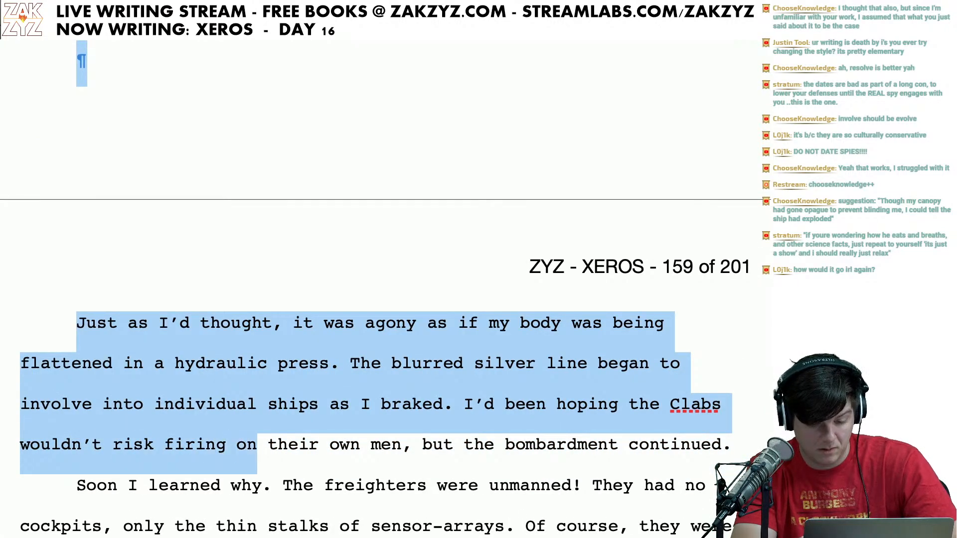
key("shift+Right")
key("shift+Right")
key("shift+Right")
key("shift+Right")
key("shift+Right")
key("shift+Right")
key("shift+Right")
key("shift+Right")
key("shift+Right")
key("shift+Right")
key("shift+Right")
key("shift+Right")
key("shift+Right")
key("shift+Right")
key("shift+Right")
key("shift+Right")
key("BackSpace")
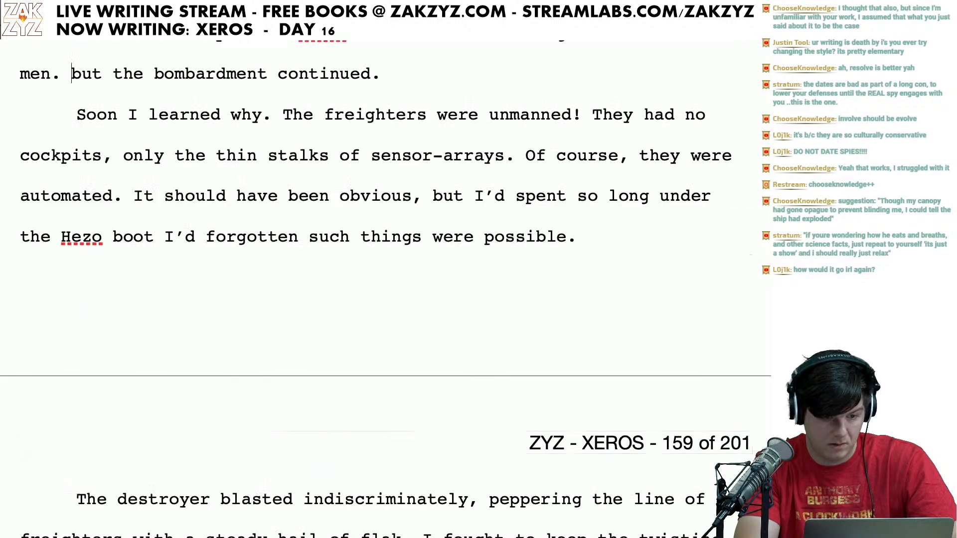
Step: Join the new sentence to the remaining clause with a comma, reading "men, but the bombardment continued."
key("BackSpace")
type(",")
key("BackSpace")
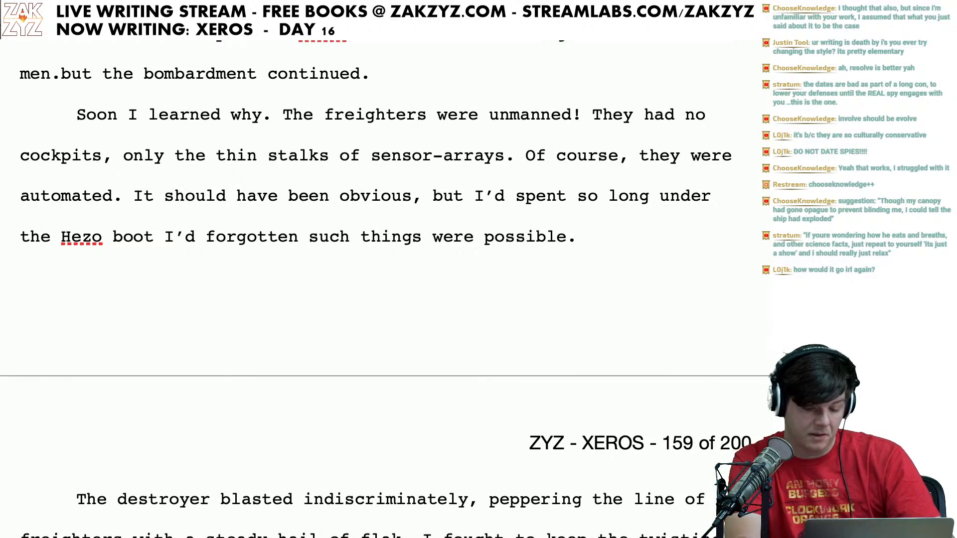
key("BackSpace")
type(",")
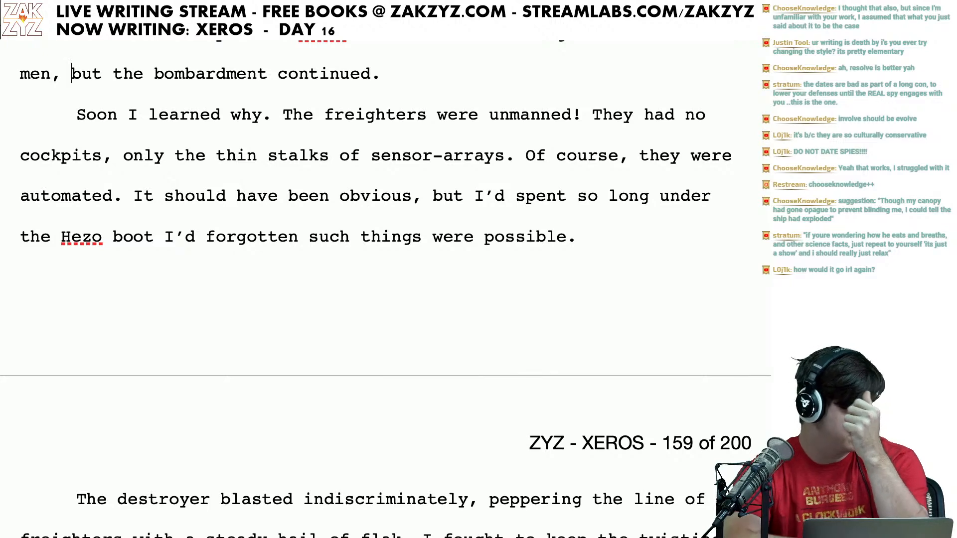
Step: Start a new paragraph with "I realized why," directly above the paragraph beginning "Soon I learned why."
scroll(379, 249, "down", 1)
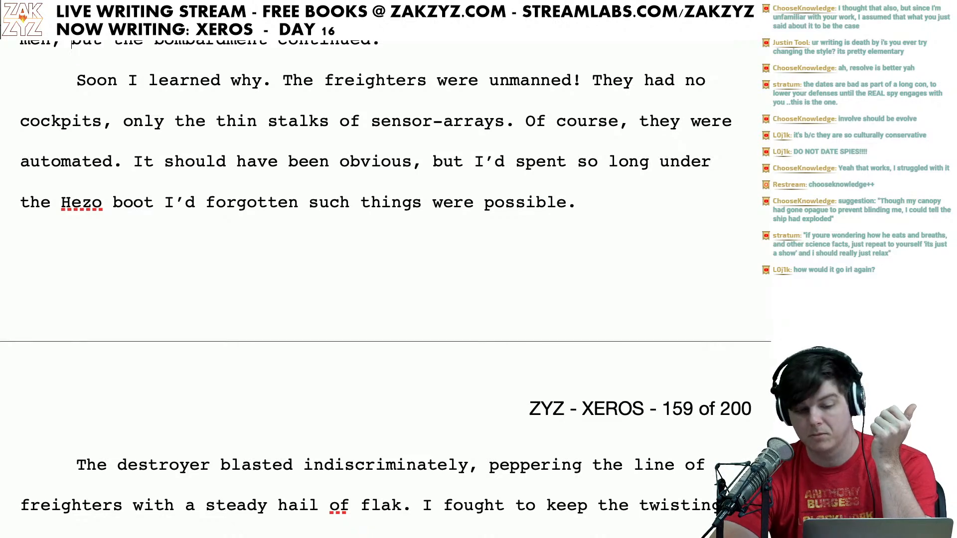
scroll(383, 289, "down", 1)
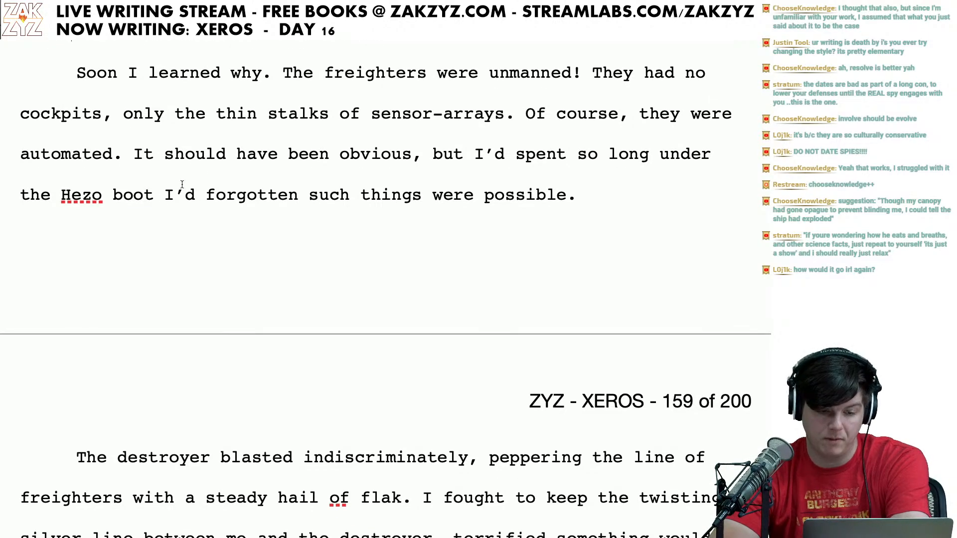
scroll(406, 176, "up", 5)
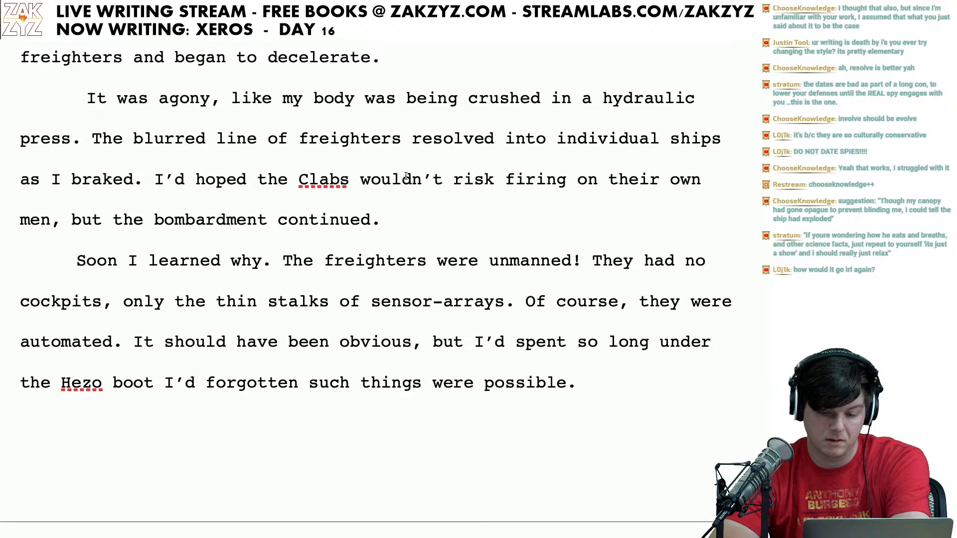
scroll(405, 175, "up", 1)
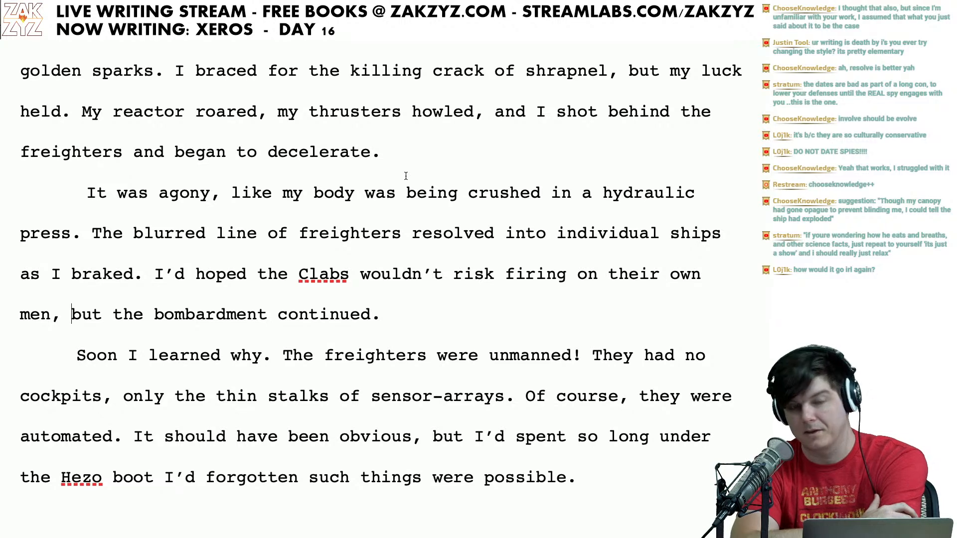
scroll(406, 175, "down", 3)
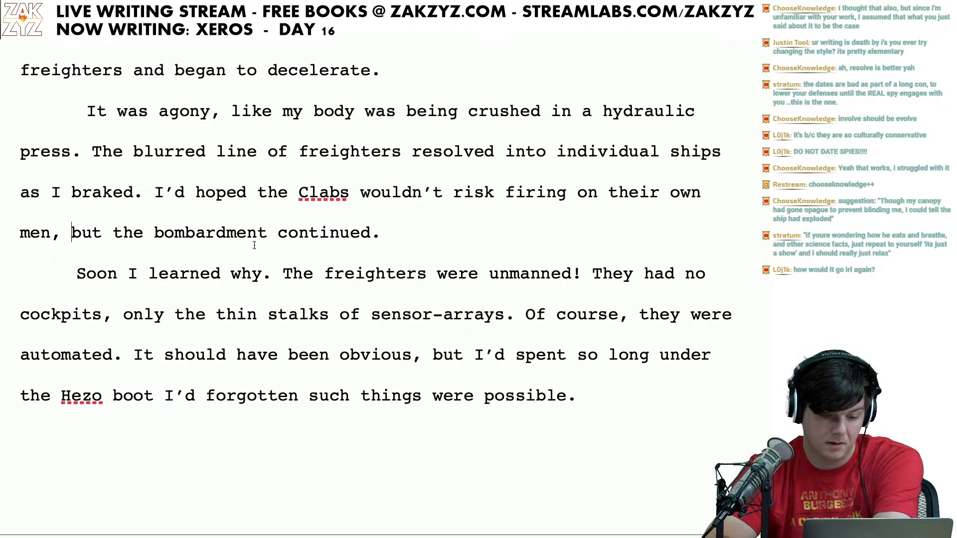
key("Right")
key("Right")
key("Right")
key("Right")
key("Right")
key("Right")
key("Right")
key("Right")
key("Right")
key("Right")
key("Right")
key("Right")
key("Right")
key("Right")
key("Right")
key("Right")
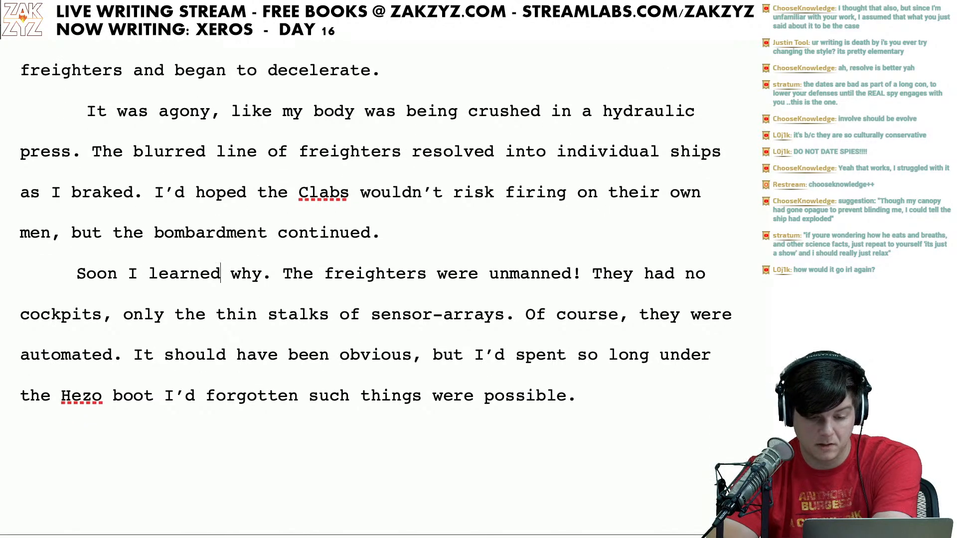
key("Up")
key("Right")
key("Right")
key("Right")
key("Right")
key("Right")
key("Right")
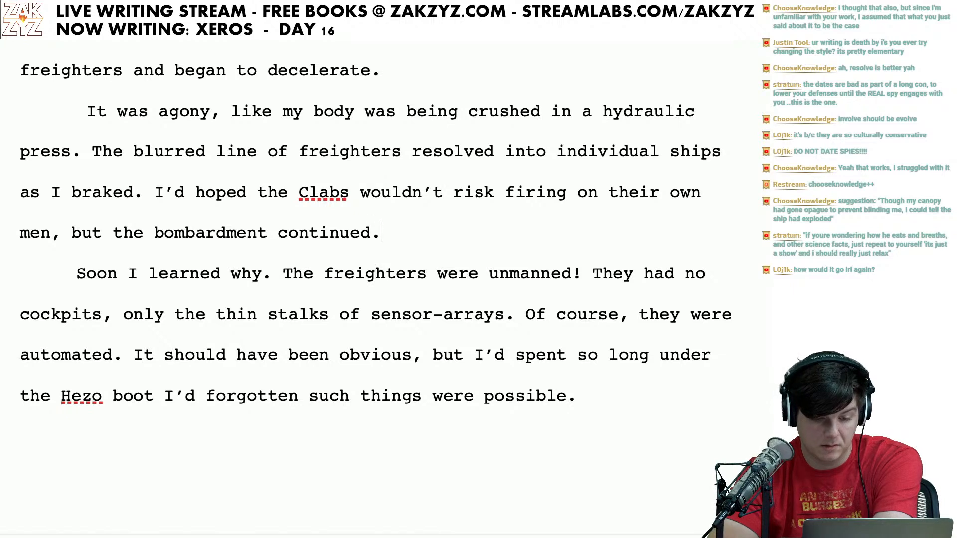
key("Left")
key("Left")
key("Left")
key("Left")
key("Left")
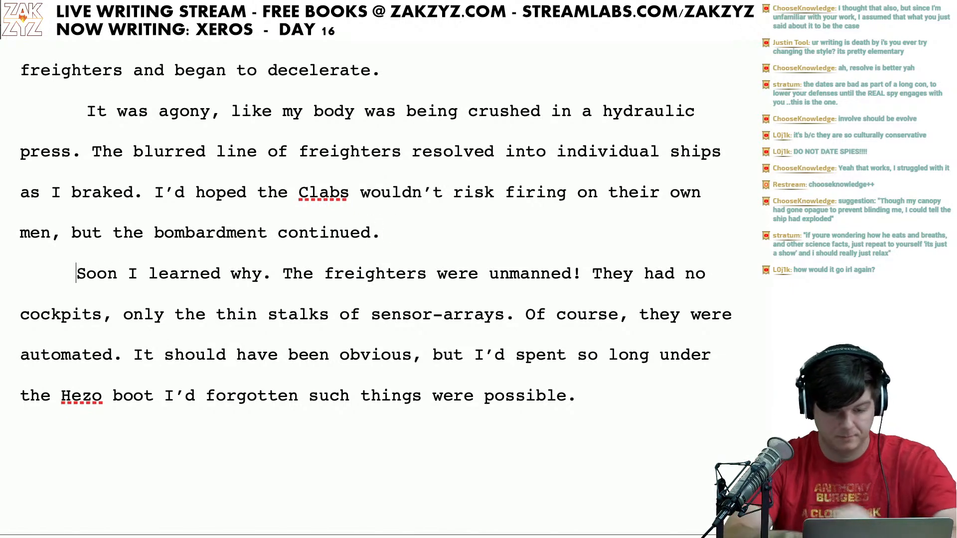
key("Return")
type("I")
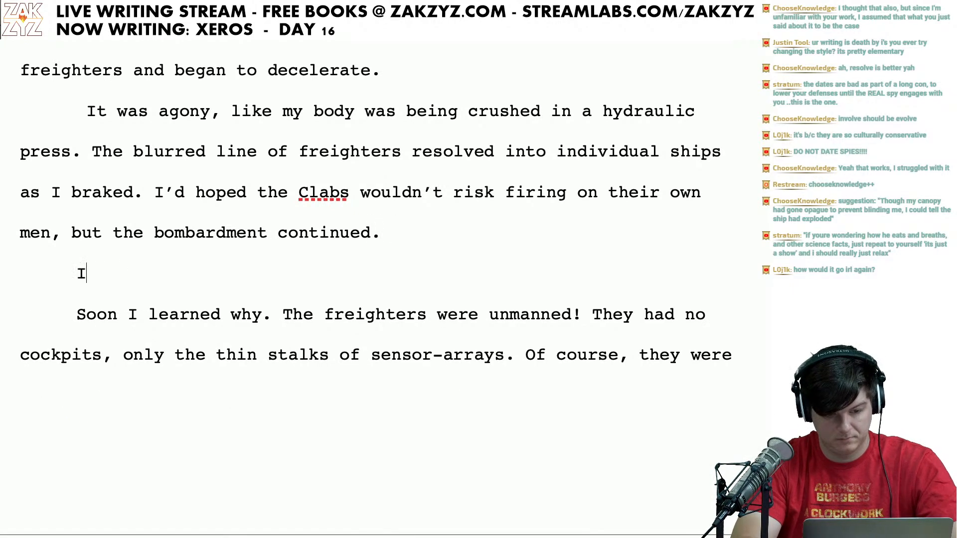
type(" realized whty")
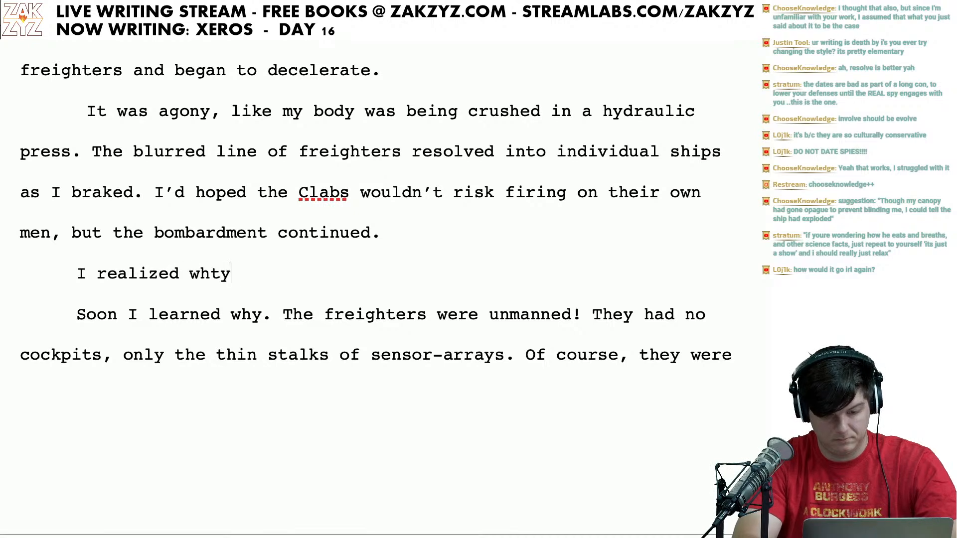
key("BackSpace")
key("BackSpace")
type("y,")
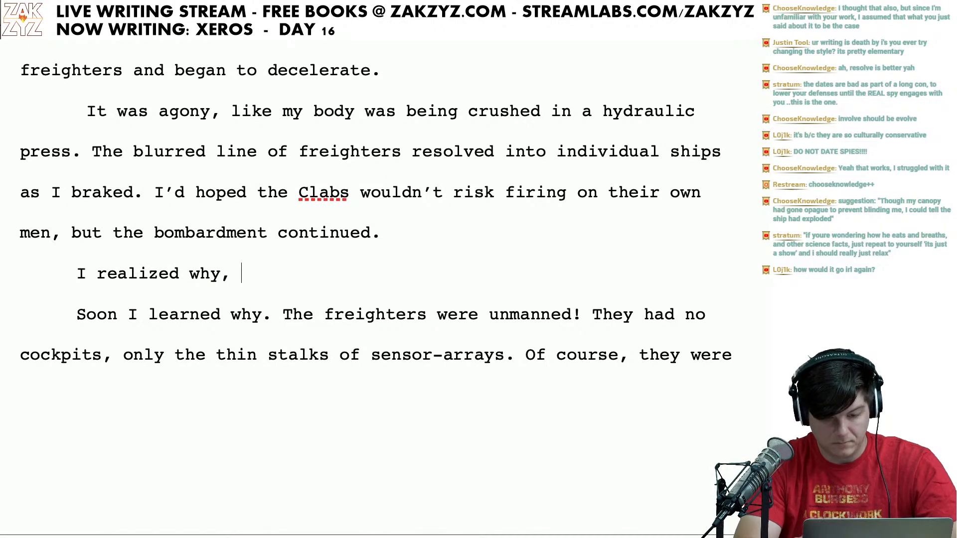
Step: Remove "Soon I learned why." and run "I realized why," straight into "the freighters were unmanned!" with a lowercase "the"
key("shift+Down")
key("shift+Right")
key("shift+Right")
key("shift+Right")
key("shift+Right")
key("shift+Right")
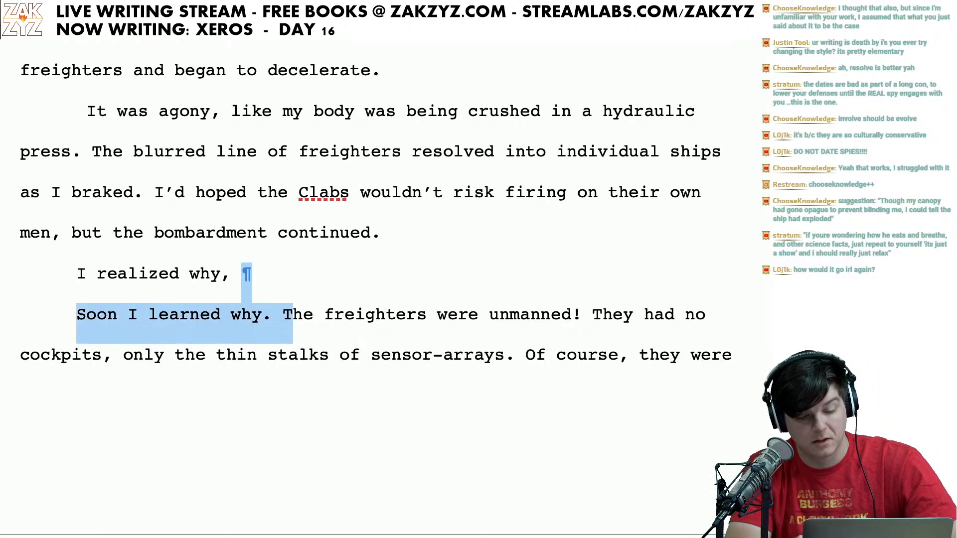
type("t")
Step: Go through the unmanned freighters paragraph from "the freighters" to "Of course," checking its wording
key("Right")
key("Right")
key("Right")
key("Right")
key("Right")
key("Right")
key("Right")
key("Right")
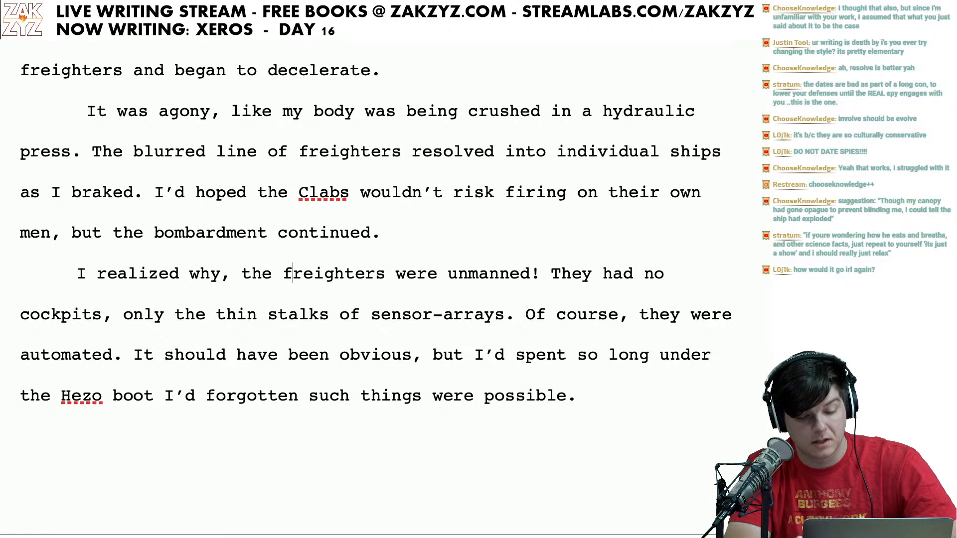
key("Down")
key("Left")
key("Left")
key("Left")
key("Left")
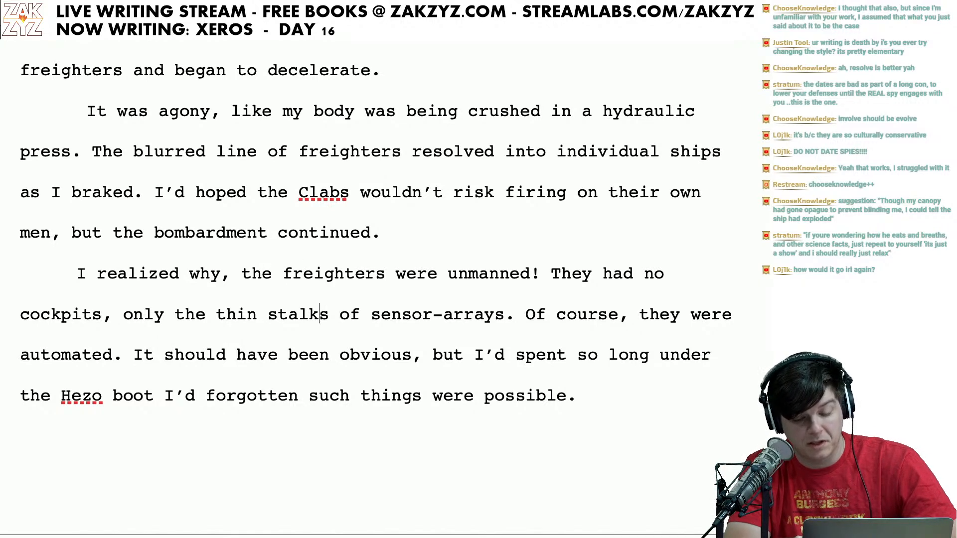
key("Right")
key("Right")
key("Right")
key("Right")
key("Right")
key("Right")
key("Right")
key("Right")
key("Right")
key("Right")
key("Right")
key("Right")
key("Right")
key("Right")
key("Right")
key("Right")
key("Right")
key("Right")
key("Right")
key("Right")
key("Right")
key("Right")
key("Right")
key("Right")
key("Right")
key("Right")
key("Right")
key("Right")
key("Right")
key("Right")
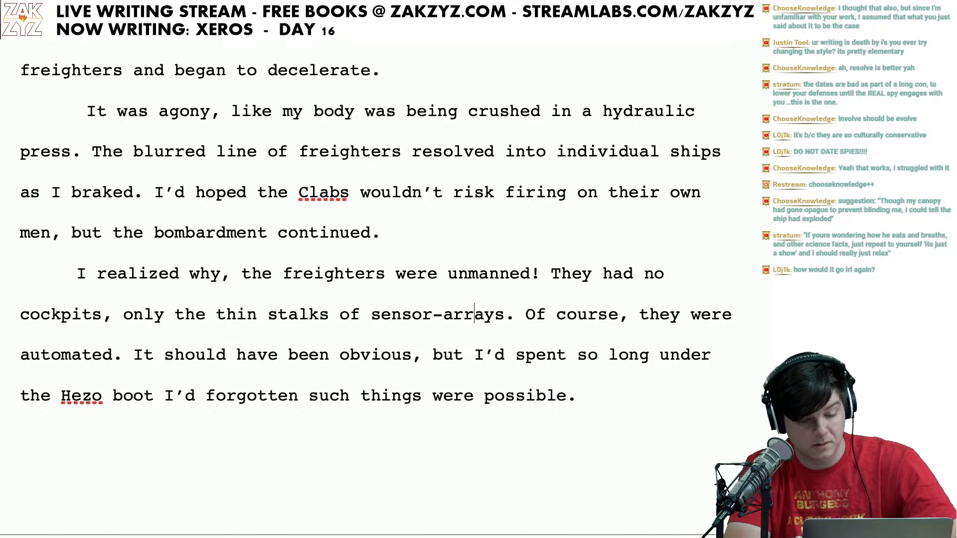
key("Left")
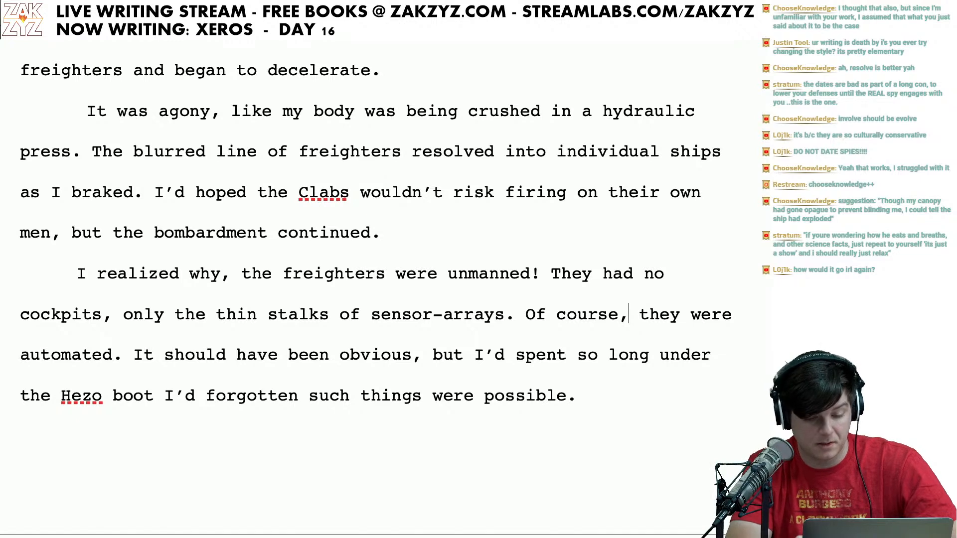
Step: Remove the comma after "Of course" and add one after "boot" in the unmanned freighters paragraph
key("BackSpace")
key("Down")
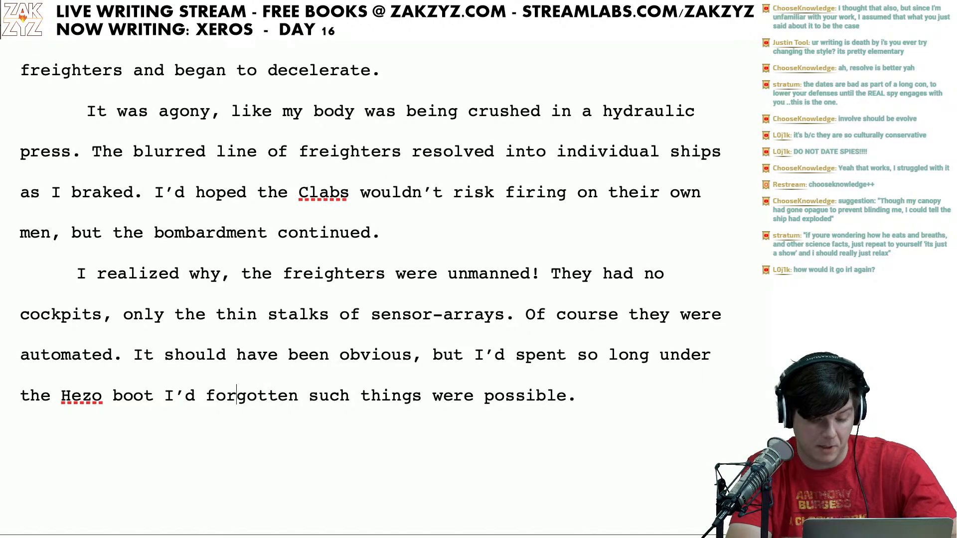
key("Right")
type(",")
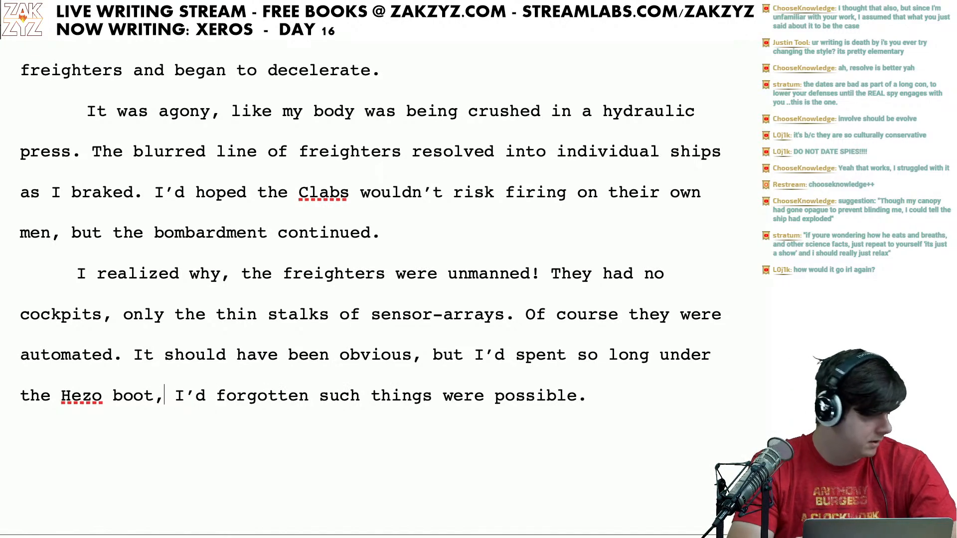
Step: Read through the paragraph beginning "The destroyer blasted indiscriminately" on page 159, checking its wording up to the narrow gap sentence
key("Right")
key("Down")
key("Down")
scroll(384, 289, "down", 2)
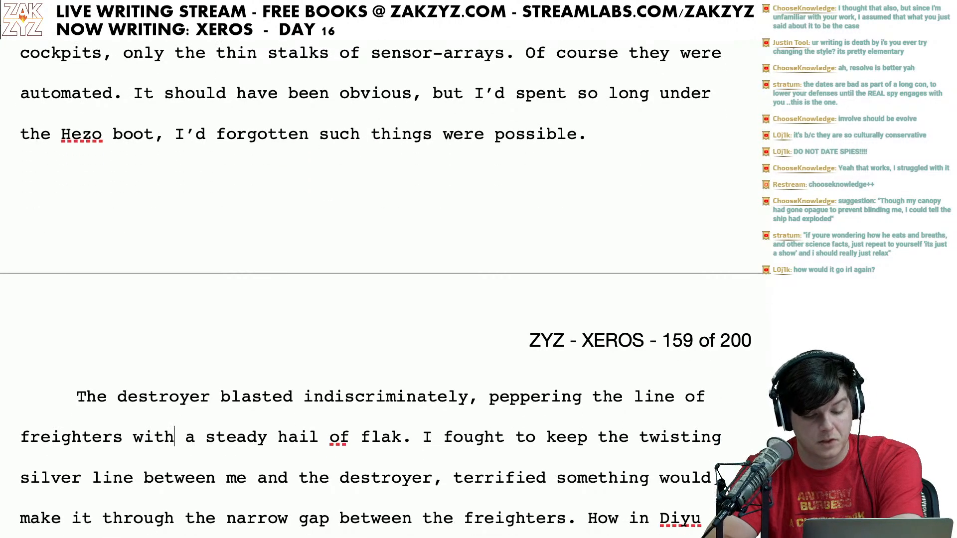
left_click(153, 447)
key("Up")
key("Right")
key("Right")
key("Right")
key("Right")
key("Right")
key("Right")
key("Right")
key("Right")
key("Right")
key("Right")
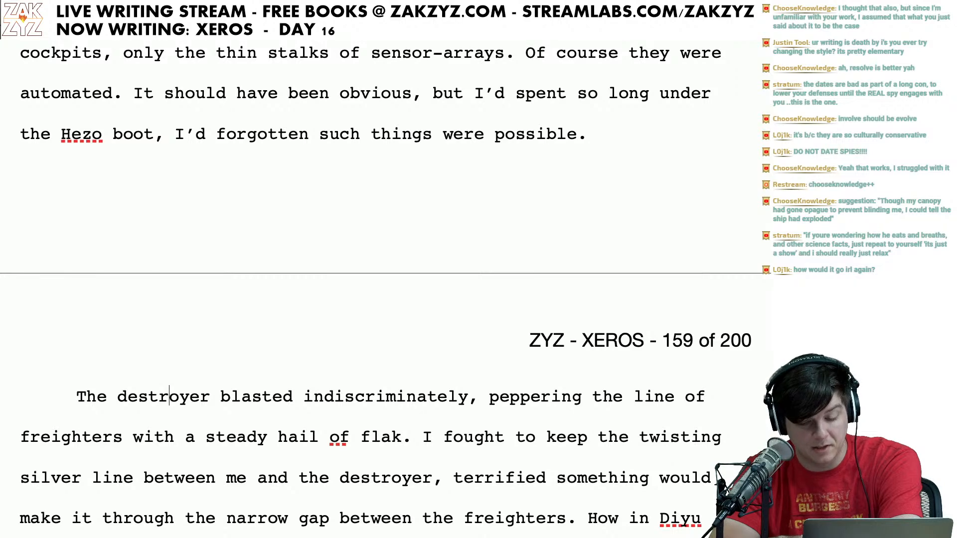
key("Left")
key("Down")
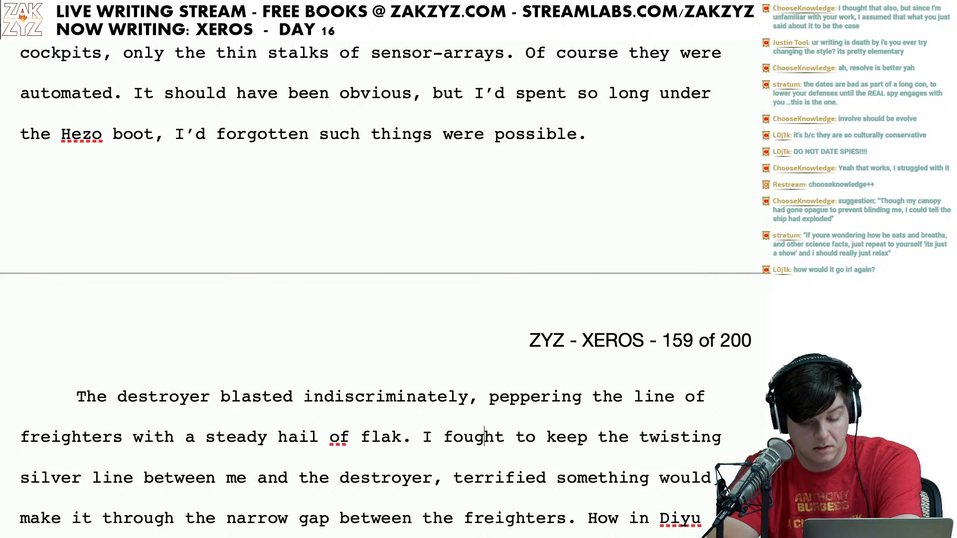
scroll(384, 289, "down", 2)
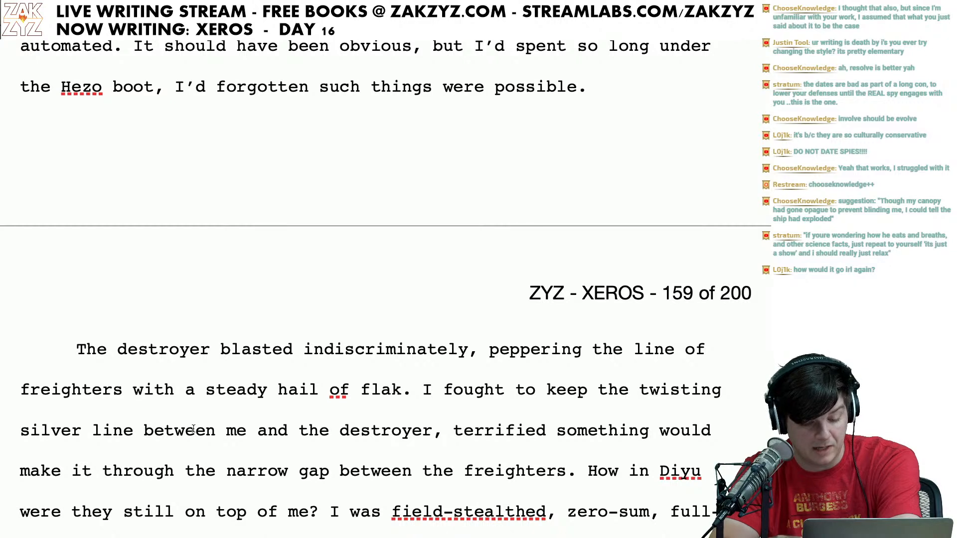
left_click(177, 429)
key("Right")
key("Right")
key("Right")
key("Right")
key("Right")
key("Right")
key("Right")
key("Right")
key("Right")
key("Right")
key("Right")
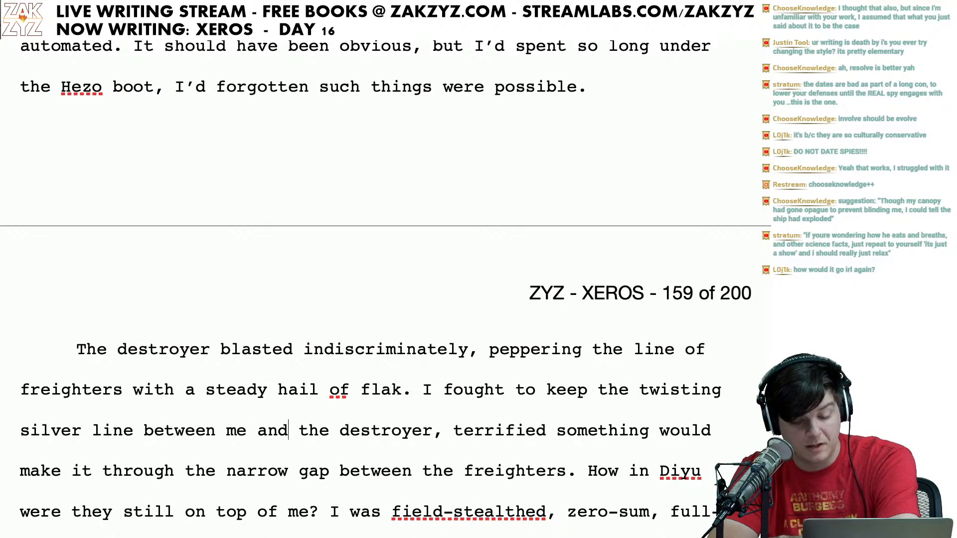
key("Right")
key("Right")
key("Right")
key("Right")
key("Right")
key("Right")
key("Right")
key("Right")
key("Right")
key("Right")
key("Right")
key("Right")
key("Right")
key("Right")
key("Right")
key("Right")
key("Right")
key("Right")
Step: Change "between the freighters" to "between each freighter" in the sentence about the narrow gap
key("Down")
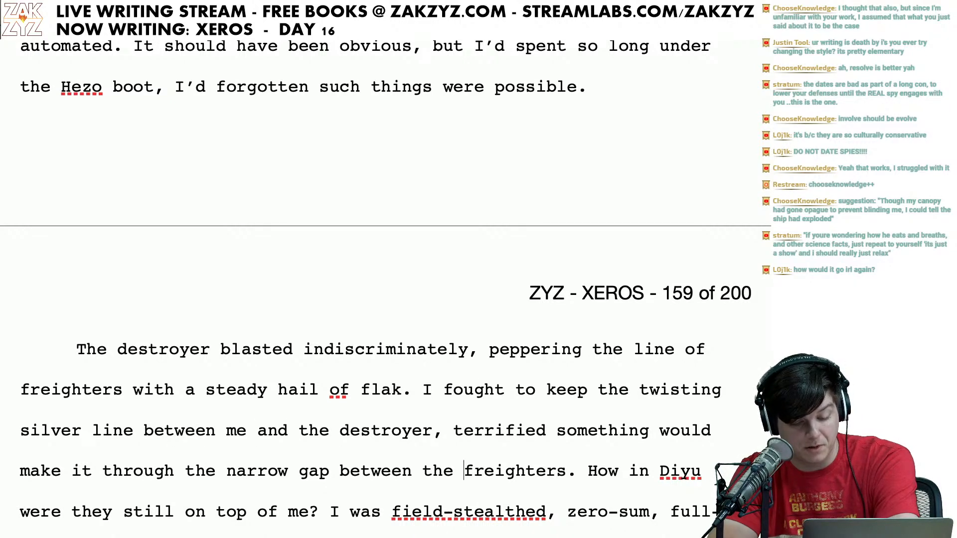
key("Left")
key("Right")
key("Right")
key("Right")
key("Right")
key("Right")
key("Right")
key("Right")
key("Left")
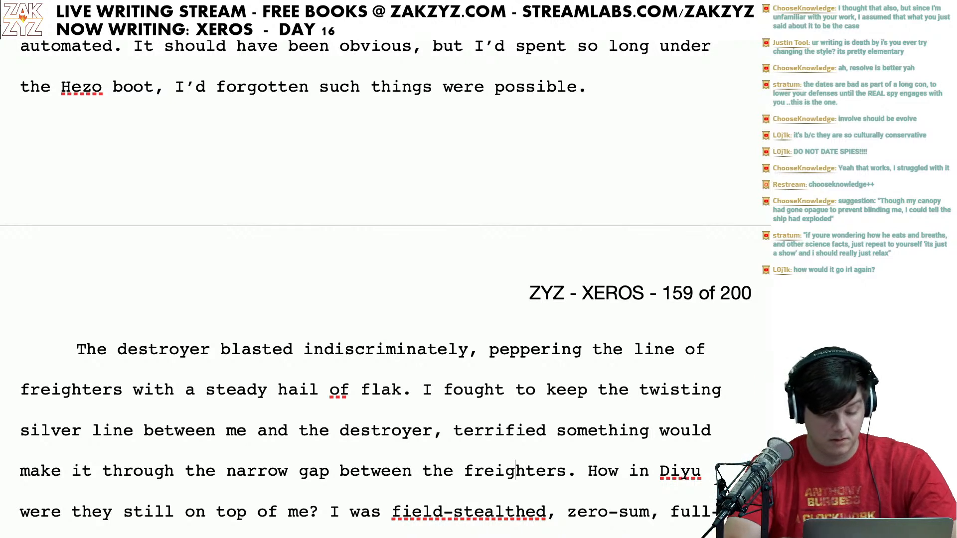
key("Left")
key("Left")
key("Left")
key("Left")
key("Left")
key("Left")
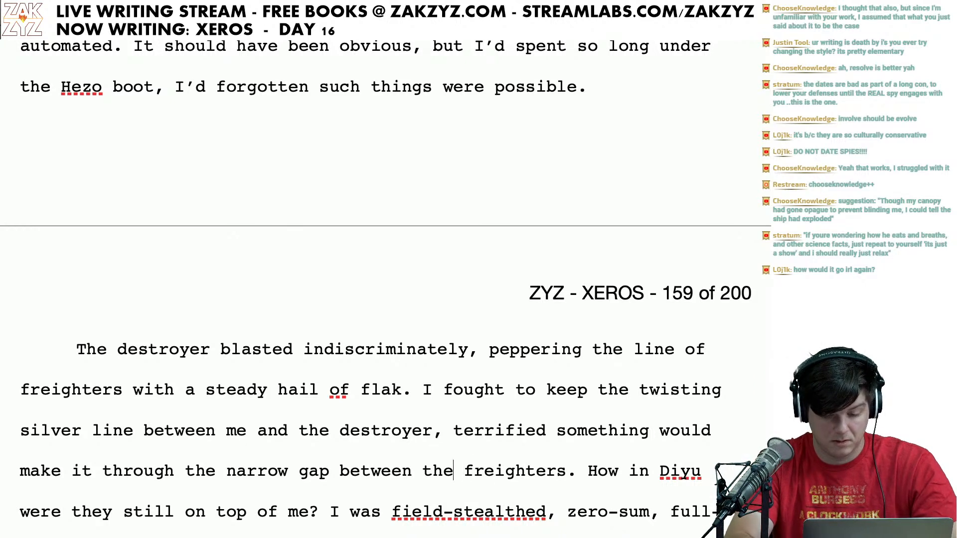
key("BackSpace")
key("BackSpace")
key("BackSpace")
type("e")
type("ach")
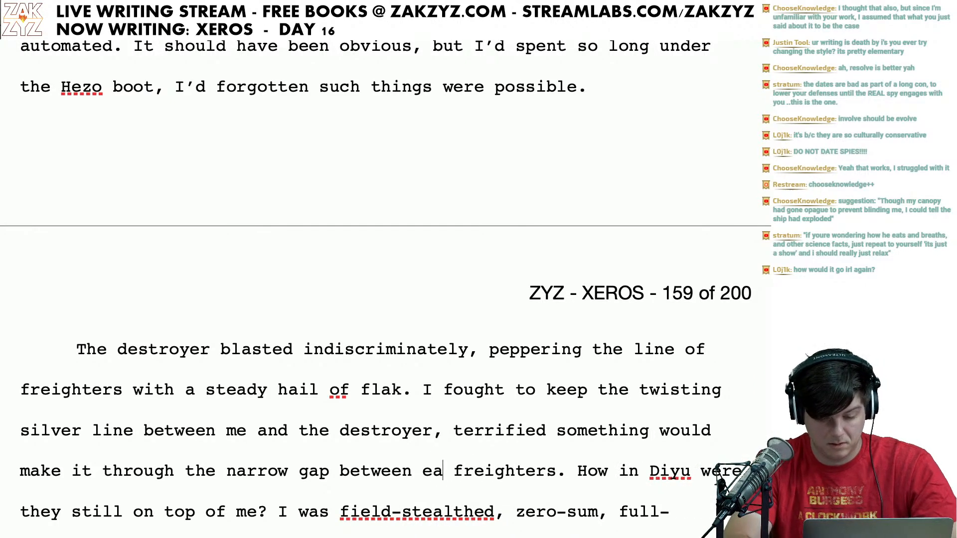
key("Right")
key("Right")
key("Right")
key("Right")
key("Right")
key("Right")
key("Right")
key("Right")
key("Right")
key("Right")
key("Right")
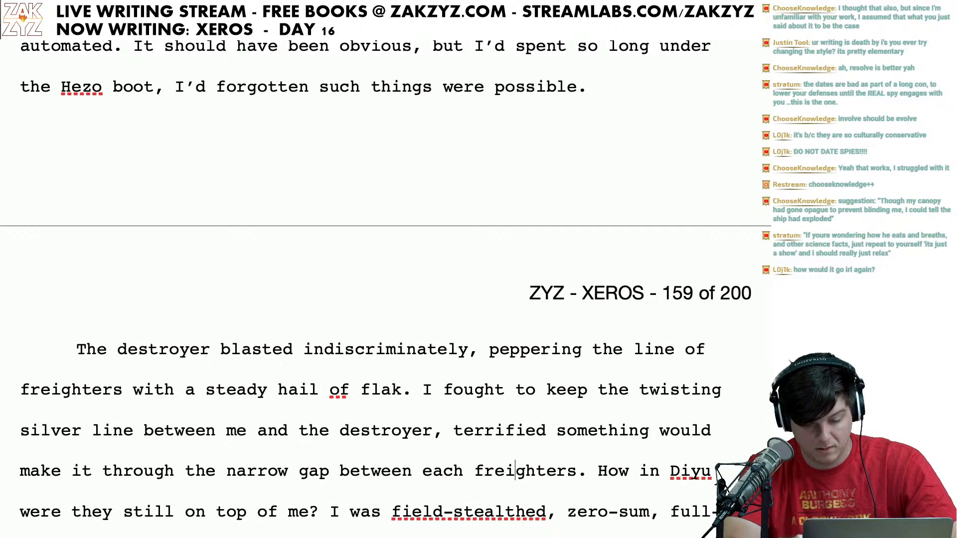
key("BackSpace")
key("Right")
Step: Italicize the question "How in Diyu were they still on top of me?" in the destroyer paragraph
key("Down")
key("Left")
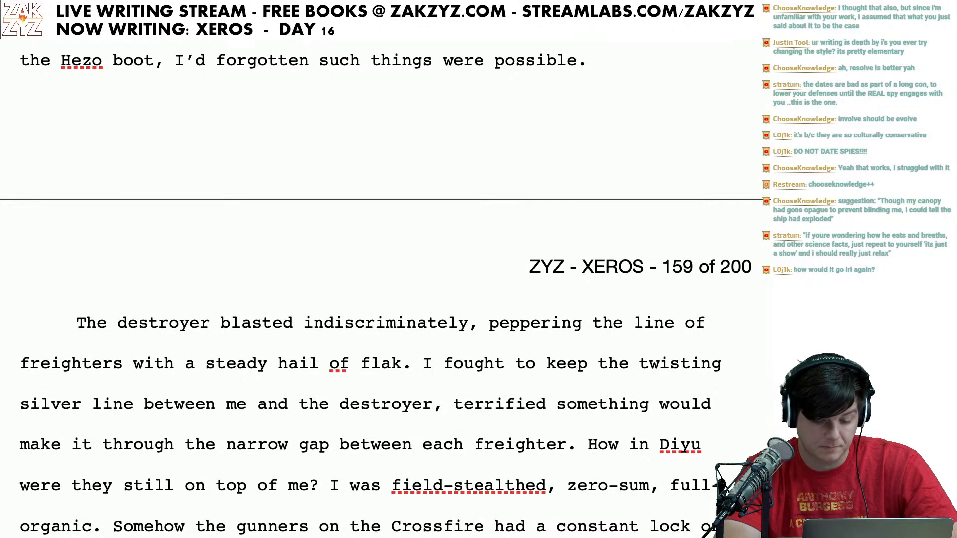
key("shift+Right")
key("shift+Right")
key("shift+Right")
key("shift+Right")
key("shift+Right")
key("shift+Right")
key("shift+Right")
key("shift+Right")
key("shift+Right")
key("shift+Right")
key("shift+Right")
key("shift+Right")
key("shift+Right")
key("shift+Right")
key("shift+Right")
key("shift+Right")
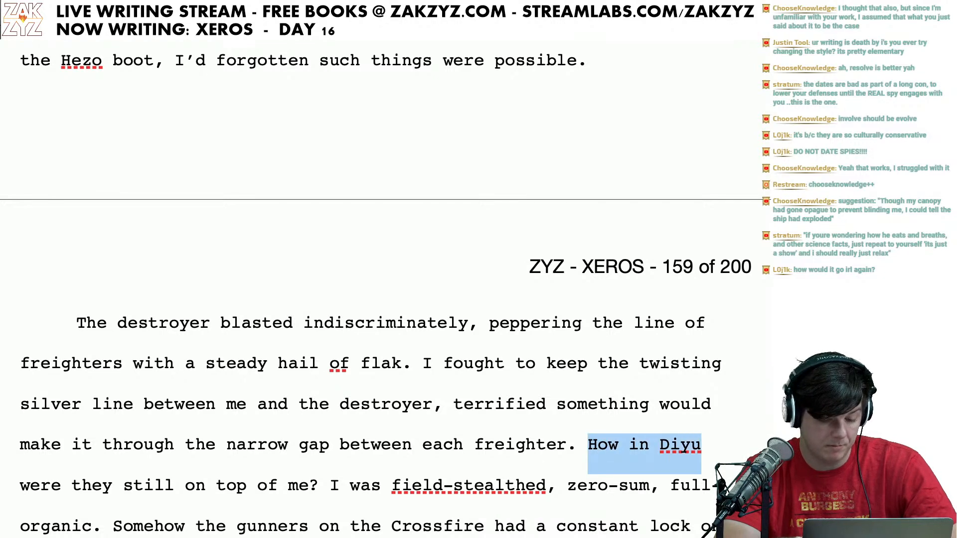
key("shift+Right")
key("shift+Right")
key("shift+Right")
key("shift+Right")
key("shift+Right")
key("shift+Right")
key("shift+Right")
key("shift+Right")
key("shift+Right")
key("shift+Right")
key("shift+Right")
key("shift+Right")
key("shift+Right")
key("shift+Right")
key("shift+Right")
key("shift+Right")
key("shift+Right")
key("shift+Right")
key("shift+Right")
key("shift+Right")
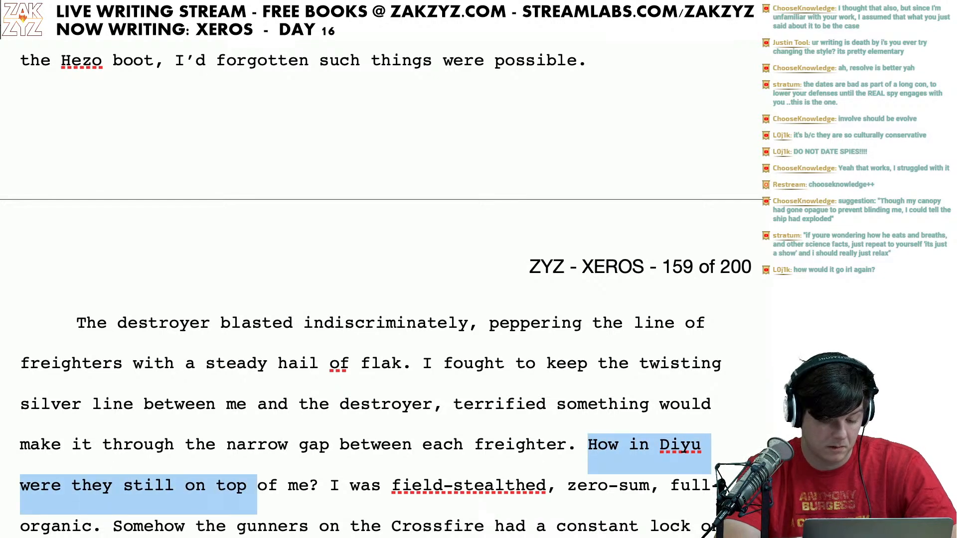
key("ctrl+i")
key("Right")
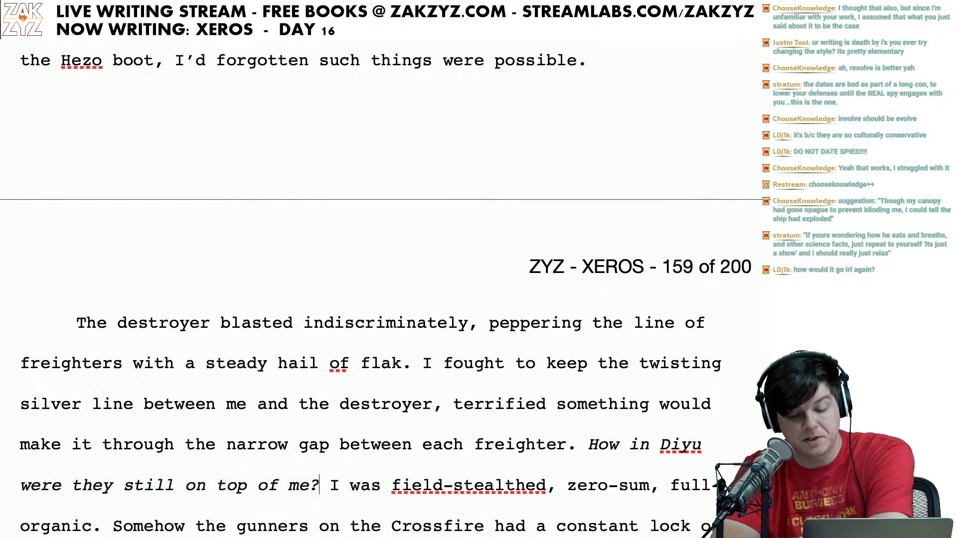
Step: Insert a comma after "Somehow" in the sentence about the gunners' constant lock
key("Down")
scroll(379, 319, "down", 1)
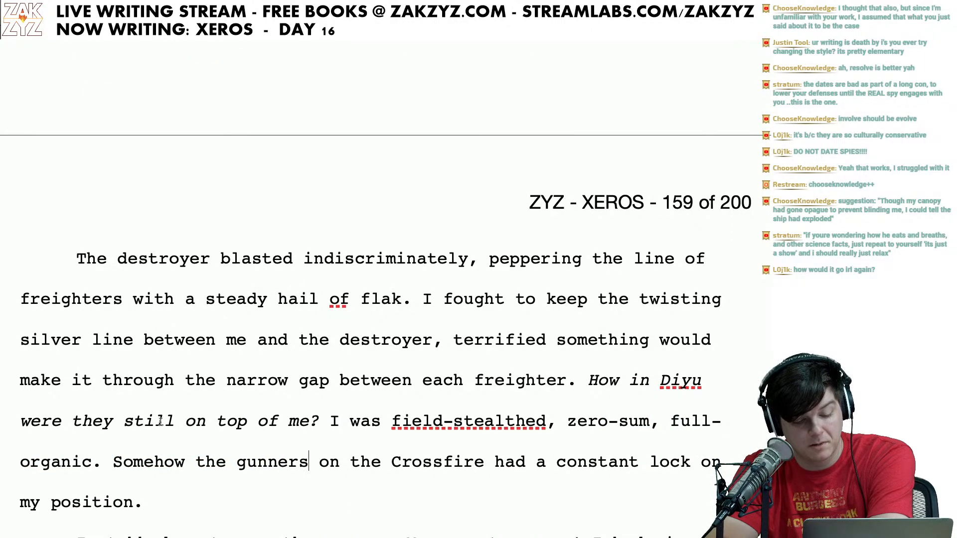
left_click(98, 463)
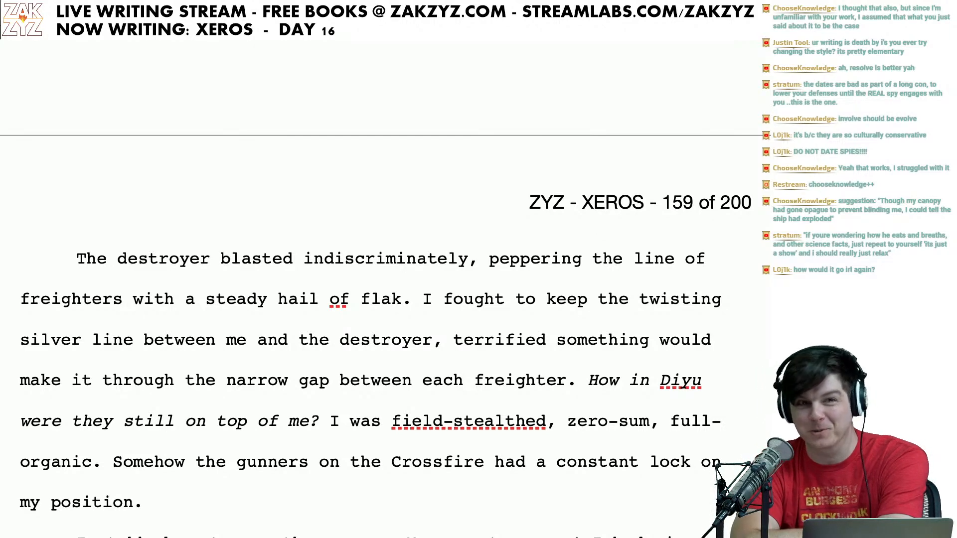
scroll(186, 344, "down", 3)
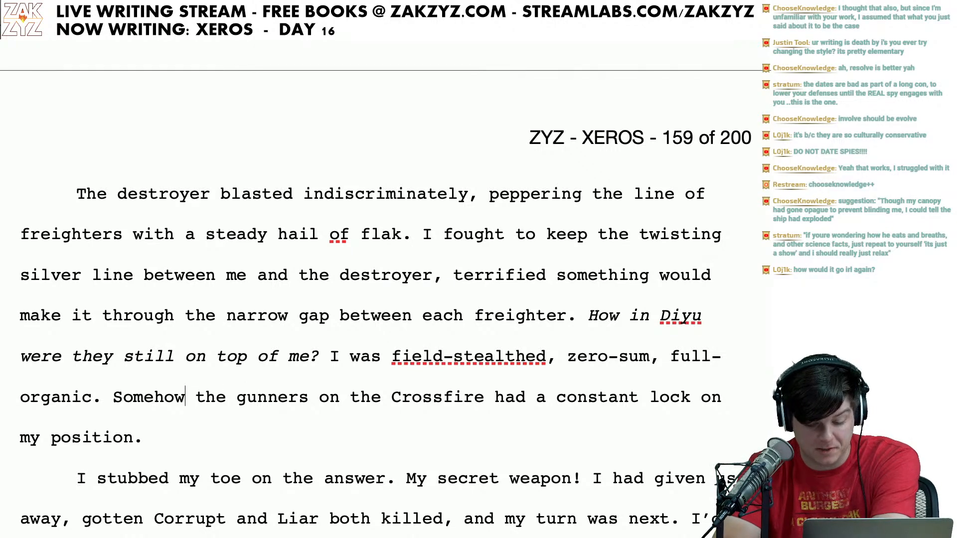
type(",")
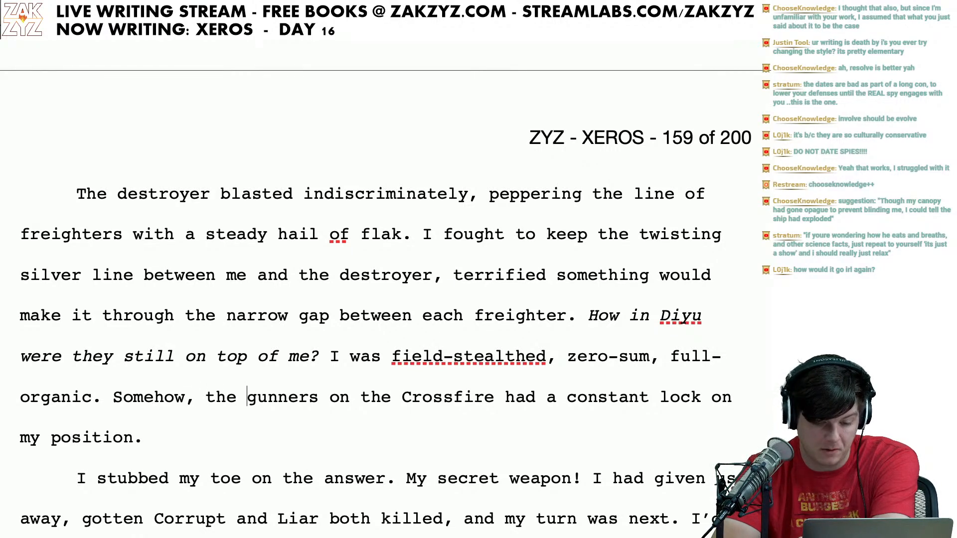
Step: Change "Crossfire" to lowercase "crossfire" in the sentence about the gunners
key("BackSpace")
type("=")
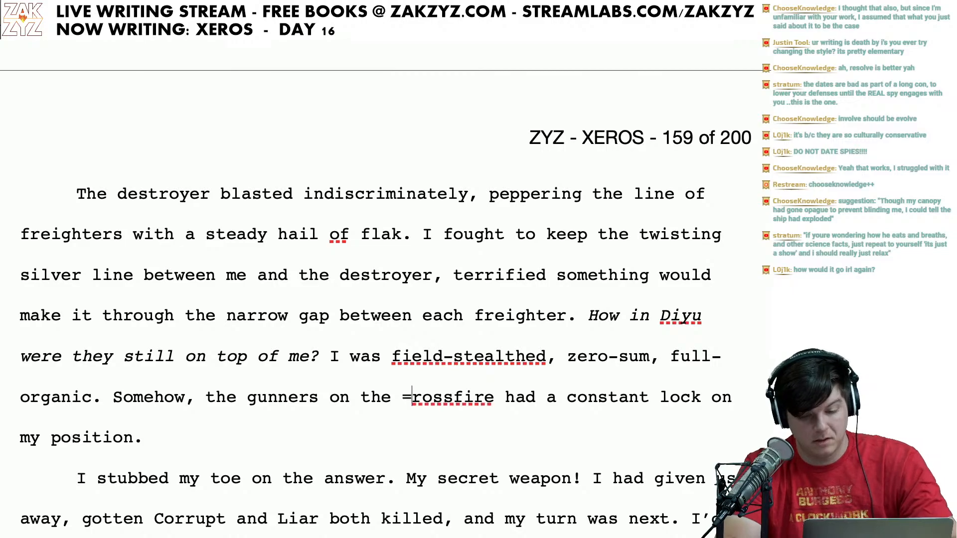
key("BackSpace")
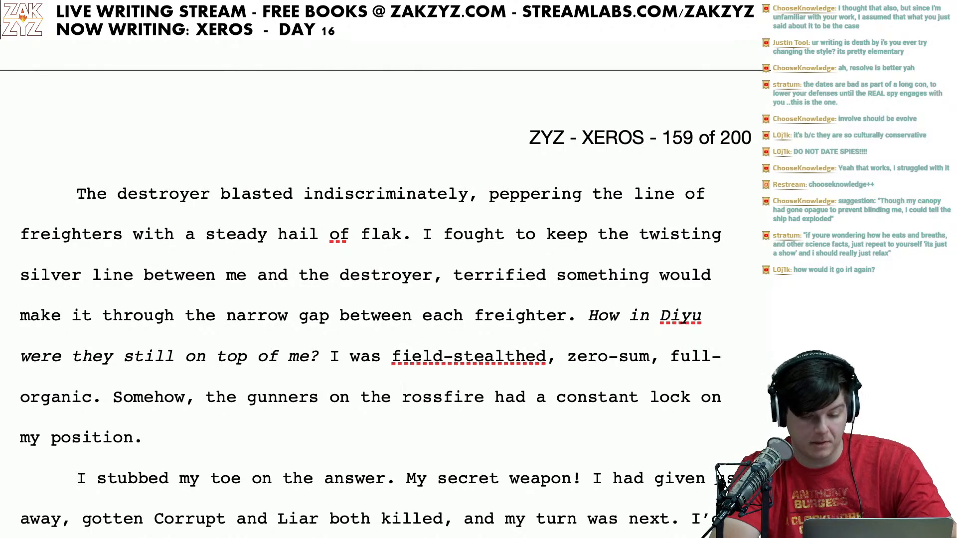
type("c")
Step: Go back to the opening of chapter 18 and skim the battle scene down to the unmanned freighters paragraph
scroll(379, 299, "up", 20)
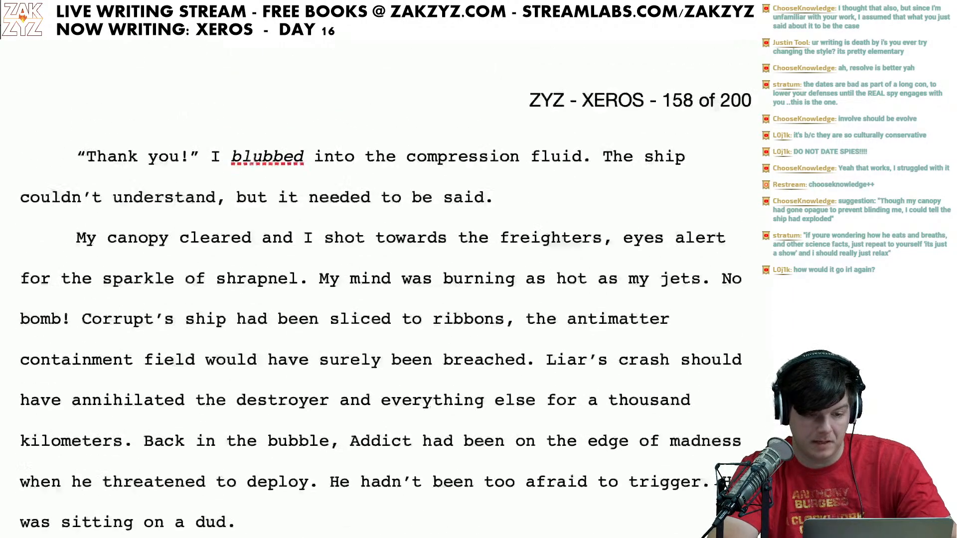
scroll(379, 299, "up", 20)
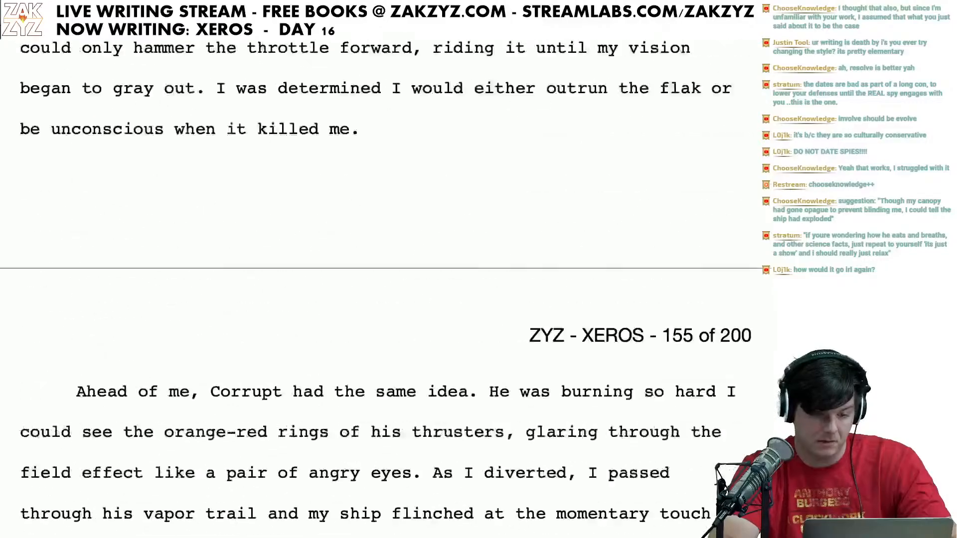
scroll(379, 299, "up", 20)
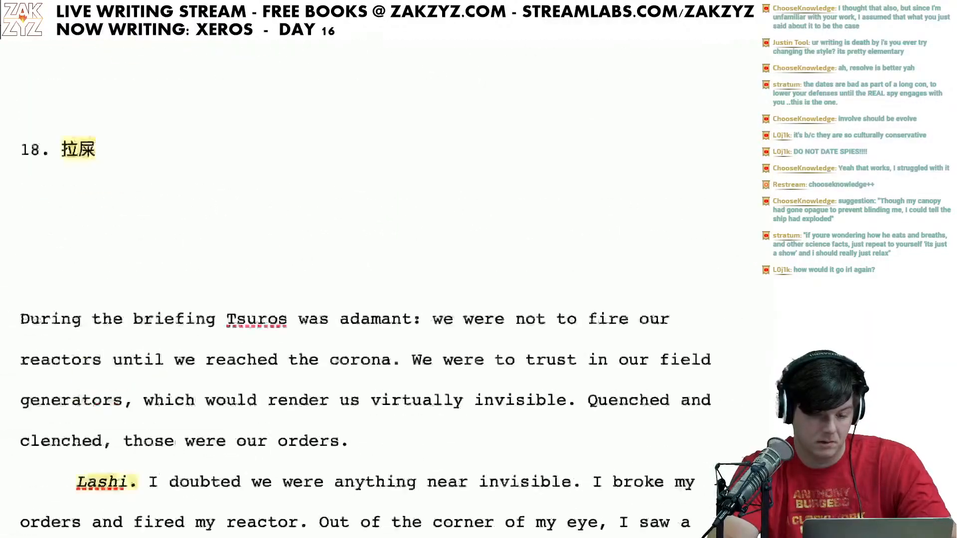
scroll(379, 299, "up", 20)
scroll(379, 299, "down", 20)
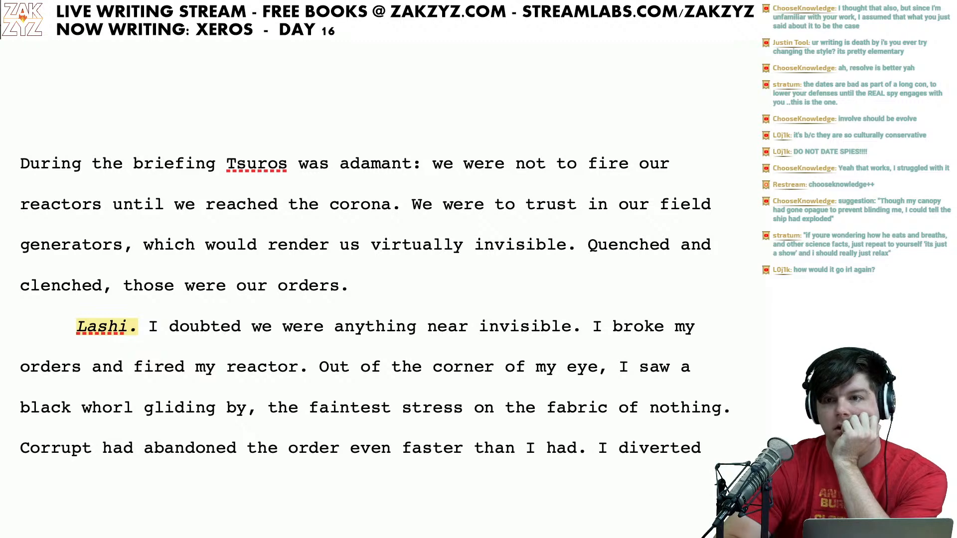
scroll(371, 290, "down", 1)
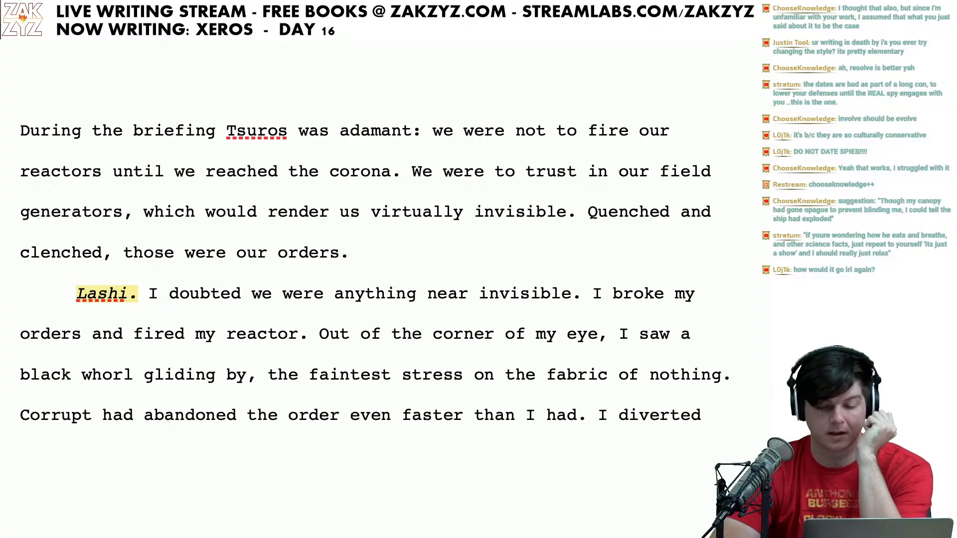
scroll(371, 289, "down", 15)
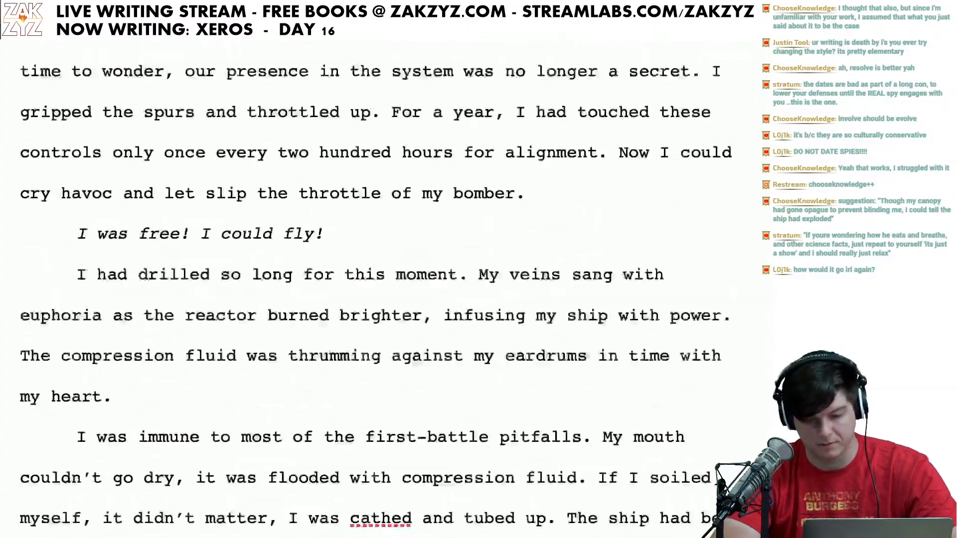
scroll(371, 289, "down", 20)
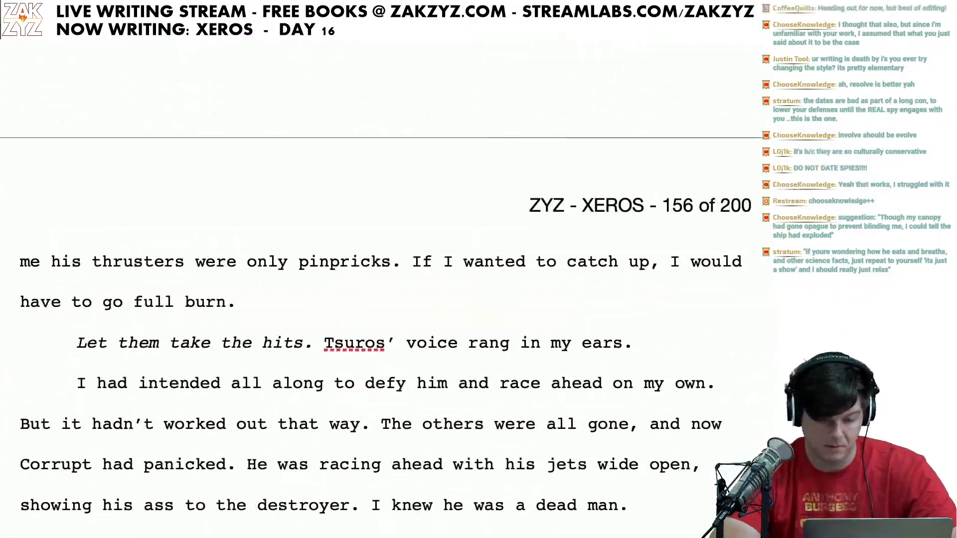
scroll(371, 289, "down", 20)
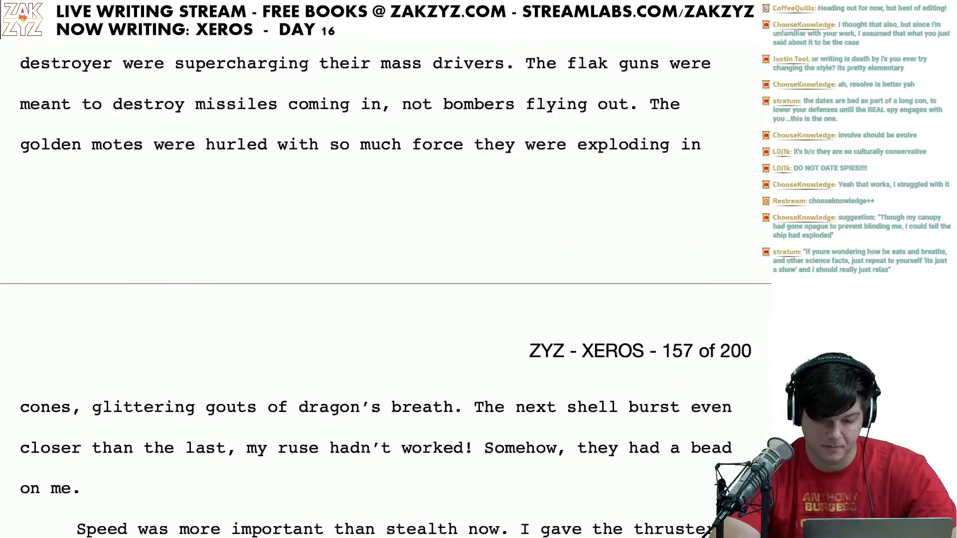
scroll(371, 290, "down", 20)
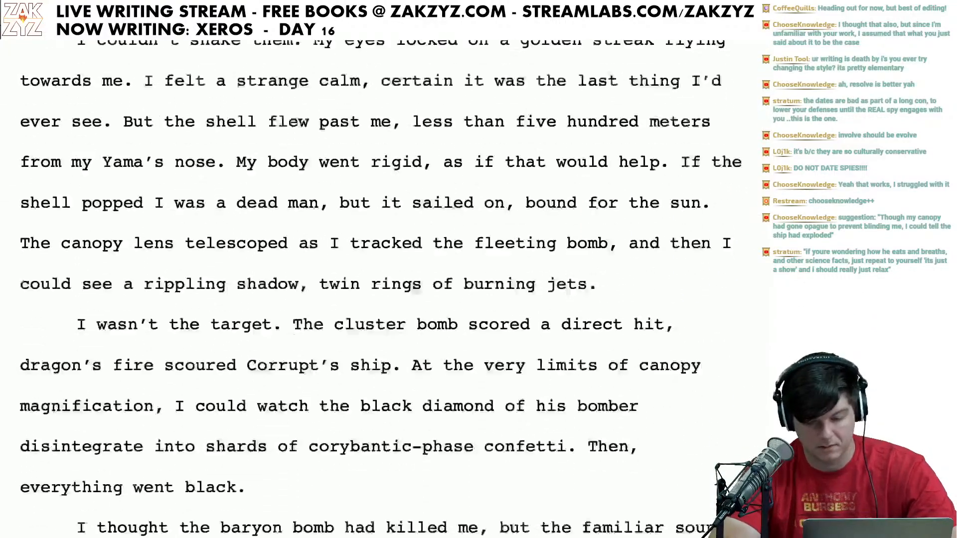
scroll(371, 289, "down", 12)
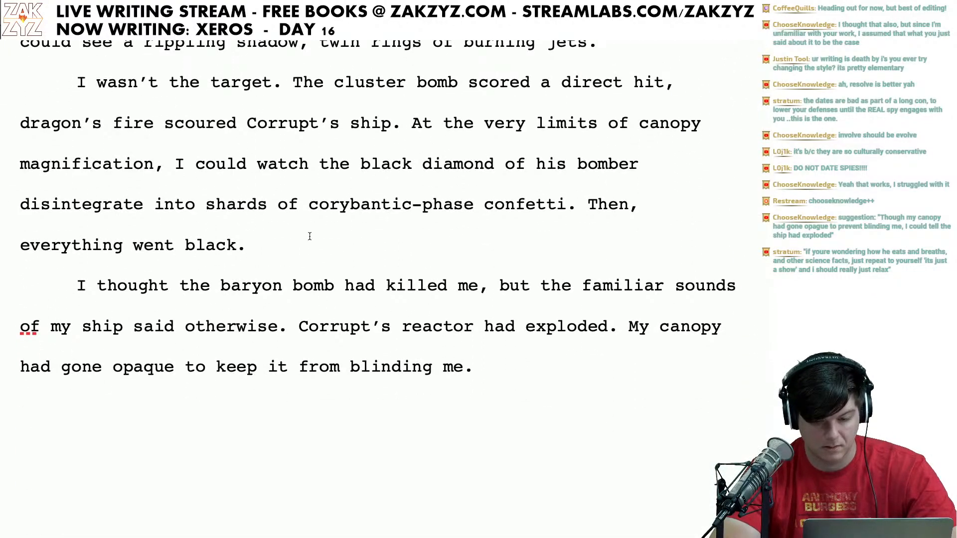
scroll(310, 236, "down", 20)
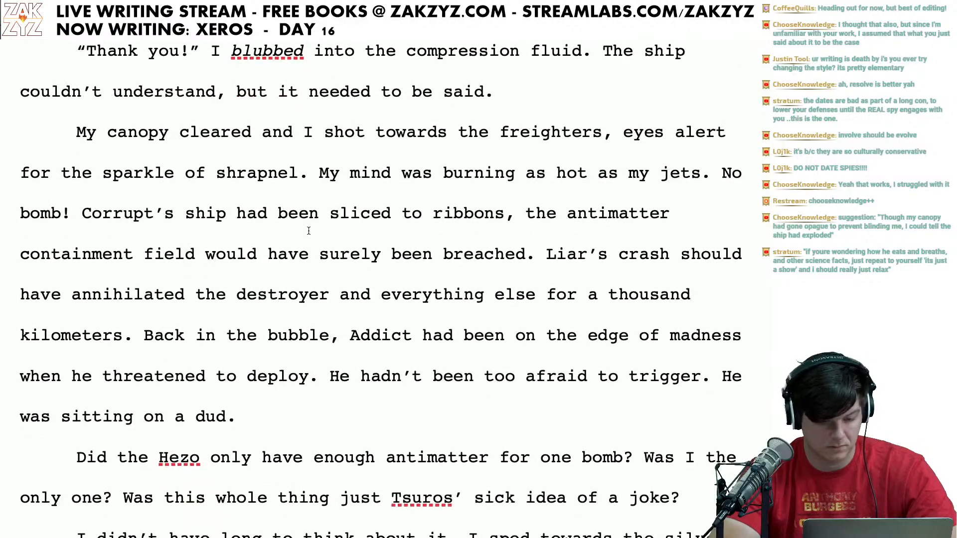
scroll(375, 405, "down", 12)
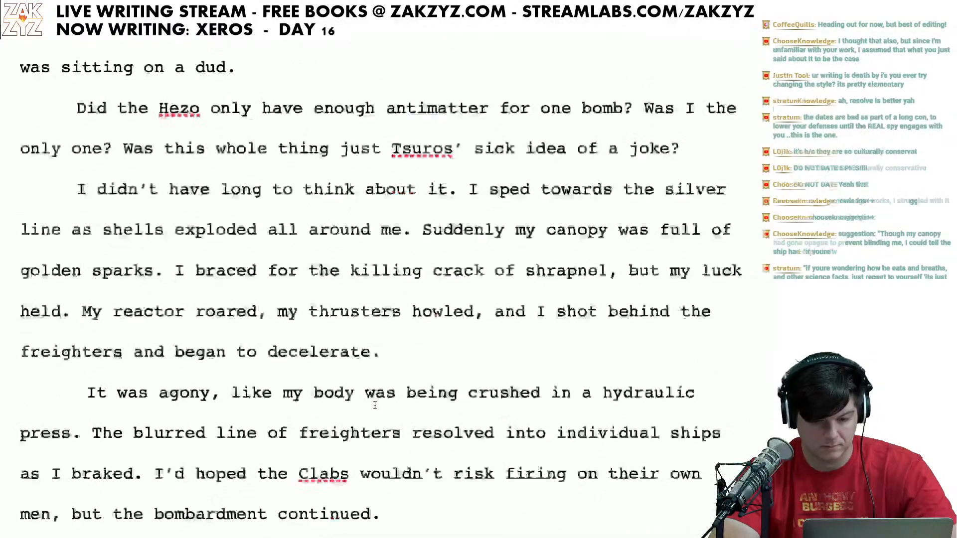
scroll(374, 405, "down", 1)
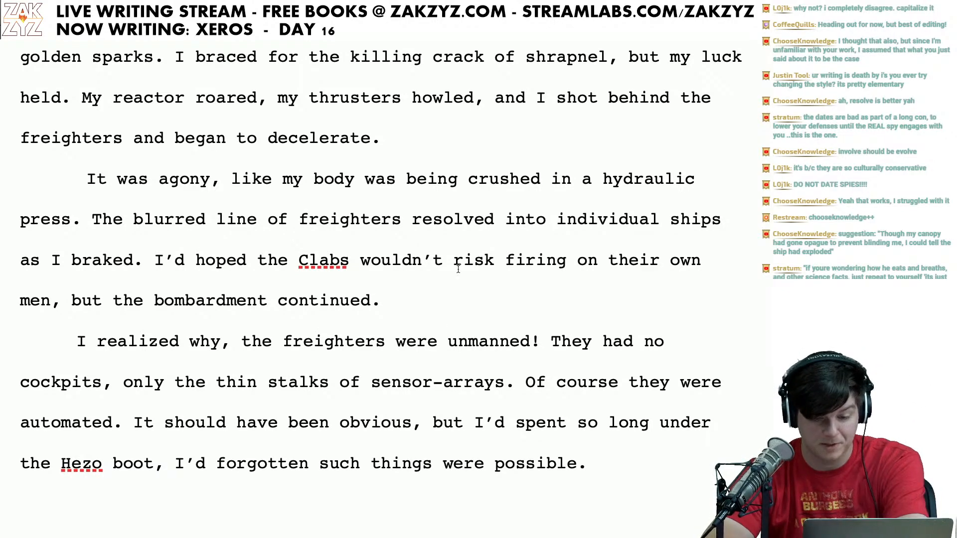
Step: Capitalize "Crossfire" again in the sentence about the gunners' constant lock on page 159
scroll(457, 269, "down", 1)
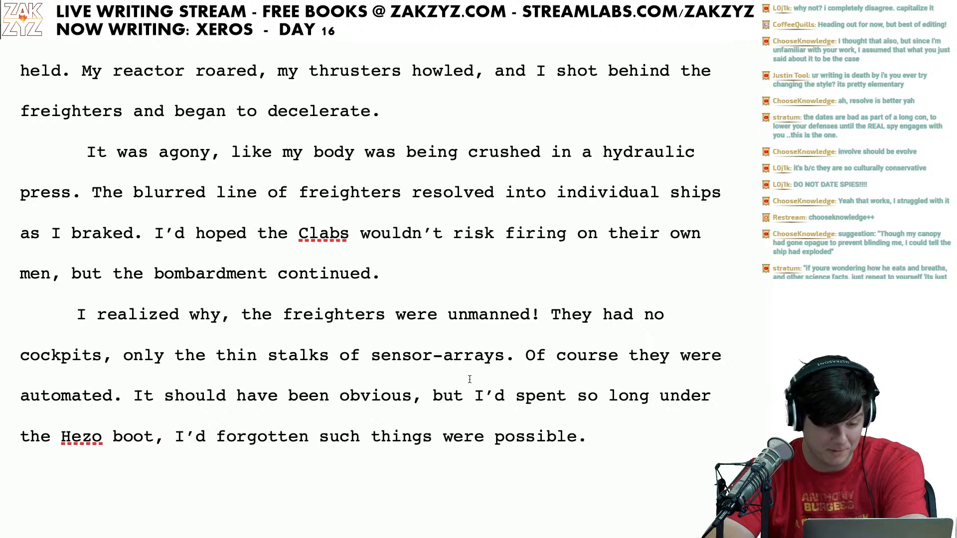
left_click(469, 379)
scroll(469, 380, "down", 5)
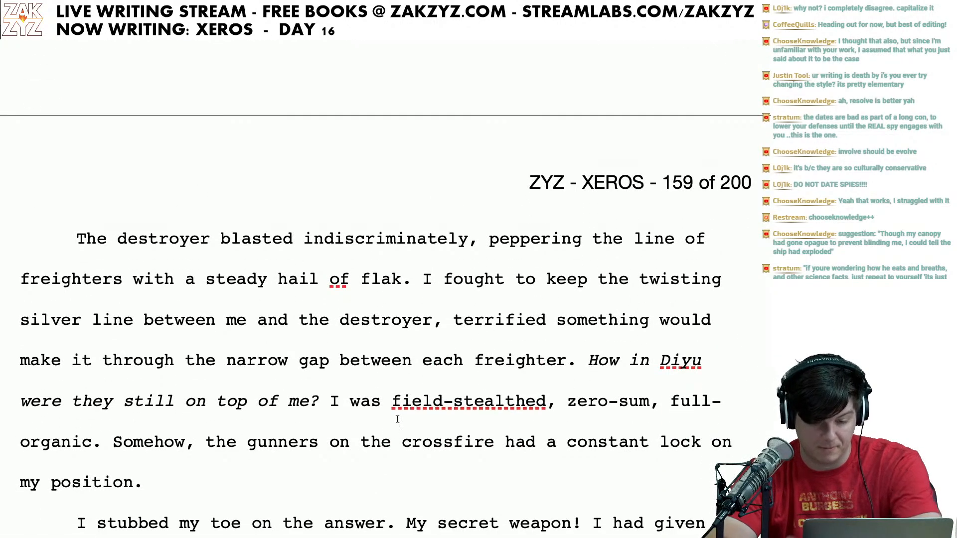
left_click(401, 443)
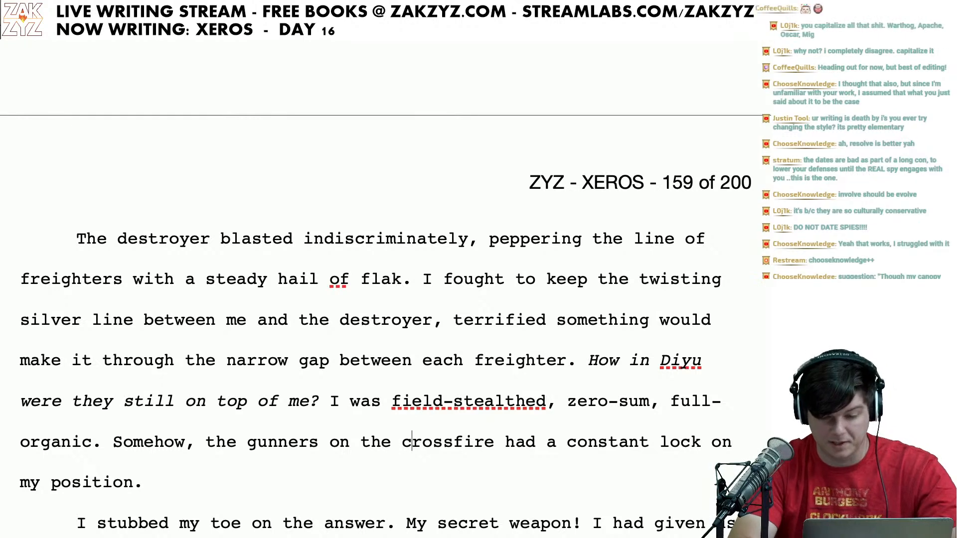
key("Delete")
type("C")
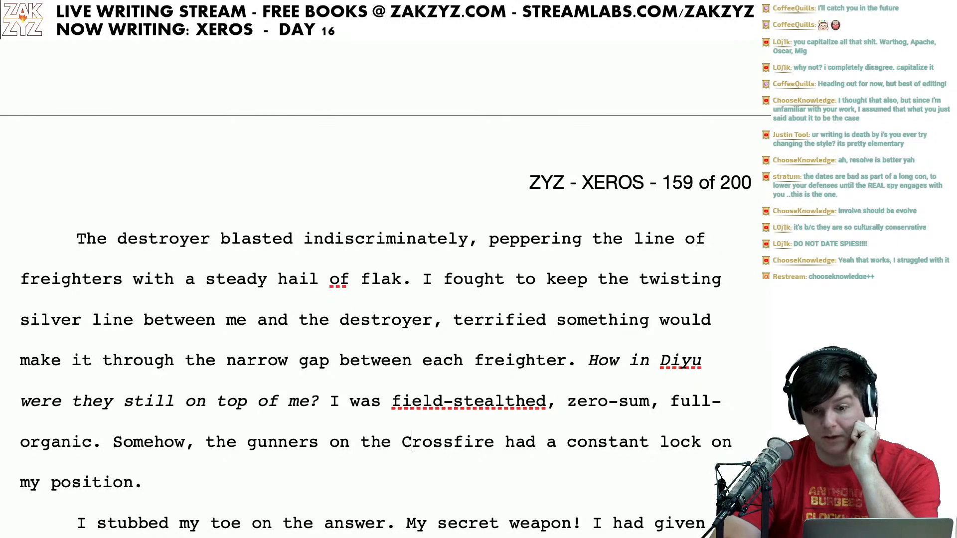
Step: Try opening the sentence about the Crossfire's gunners with "But," before "Somehow"
scroll(386, 313, "down", 2)
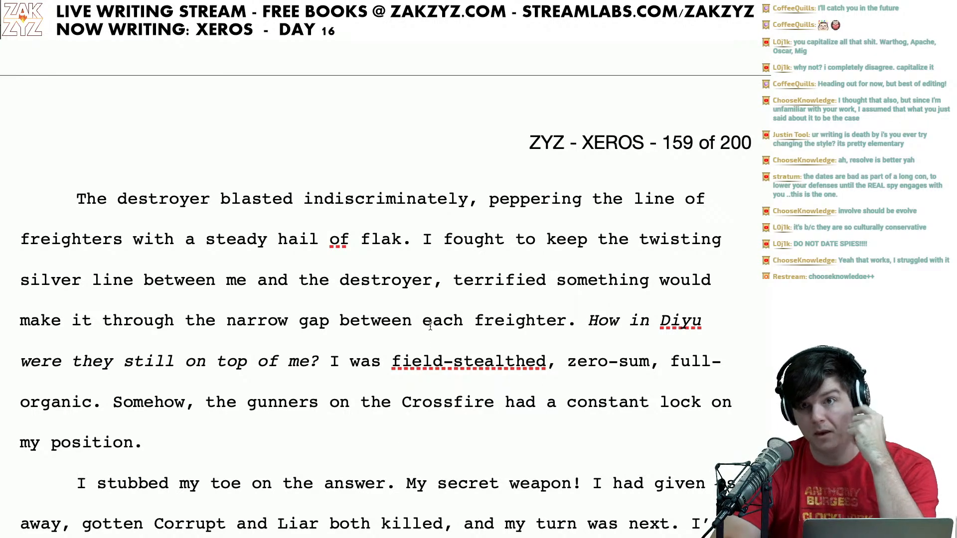
scroll(430, 327, "down", 1)
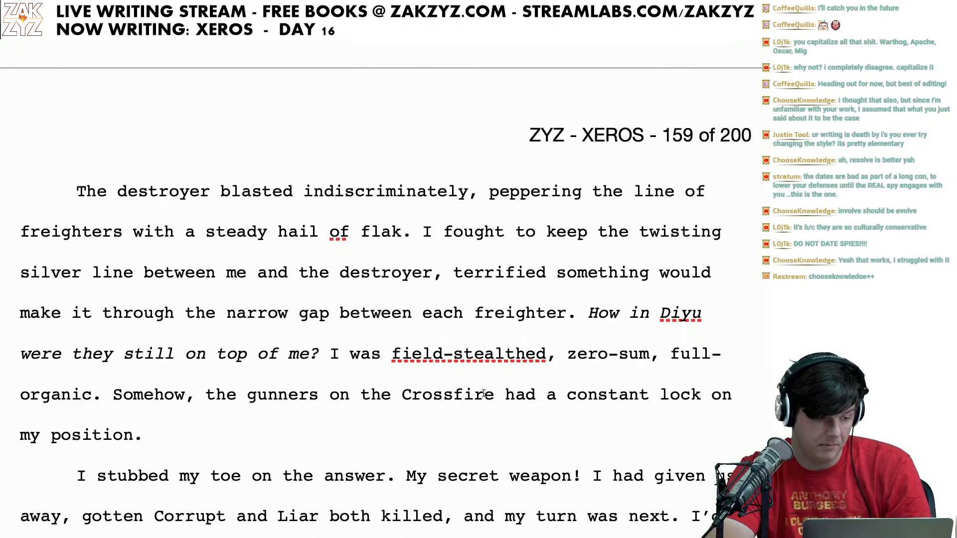
scroll(484, 393, "down", 5)
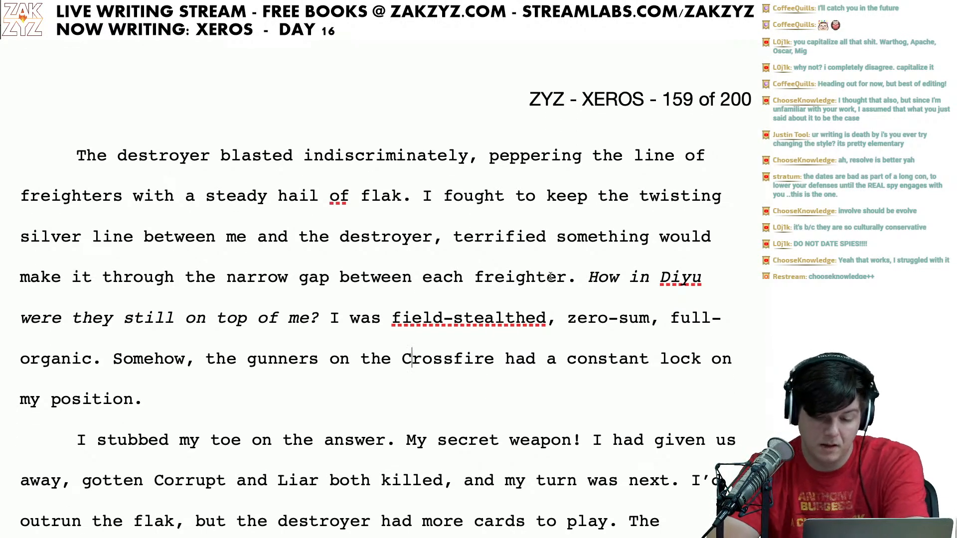
key("Right")
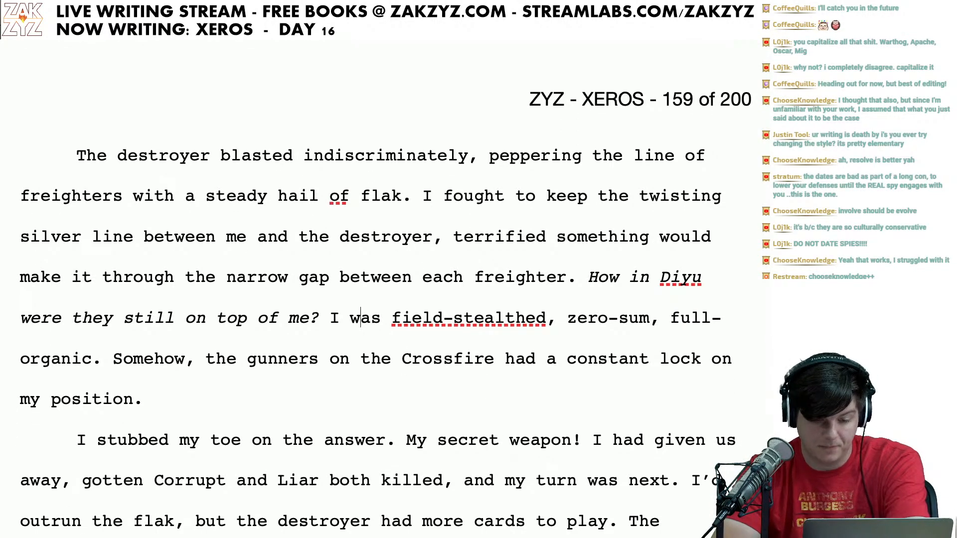
key("Left")
key("Left")
key("Left")
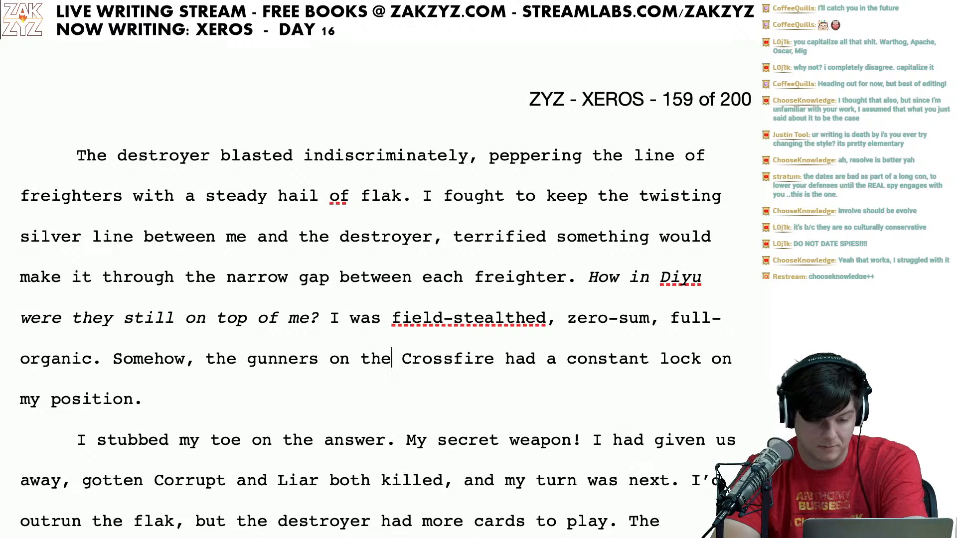
key("Down")
key("Left")
key("Left")
key("Up")
key("Down")
key("Right")
key("Up")
key("Right")
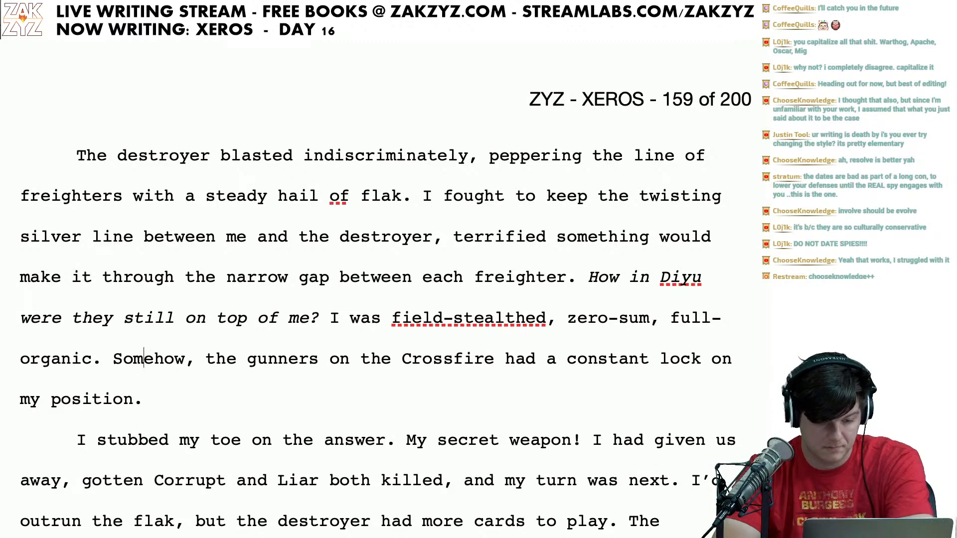
type("But,")
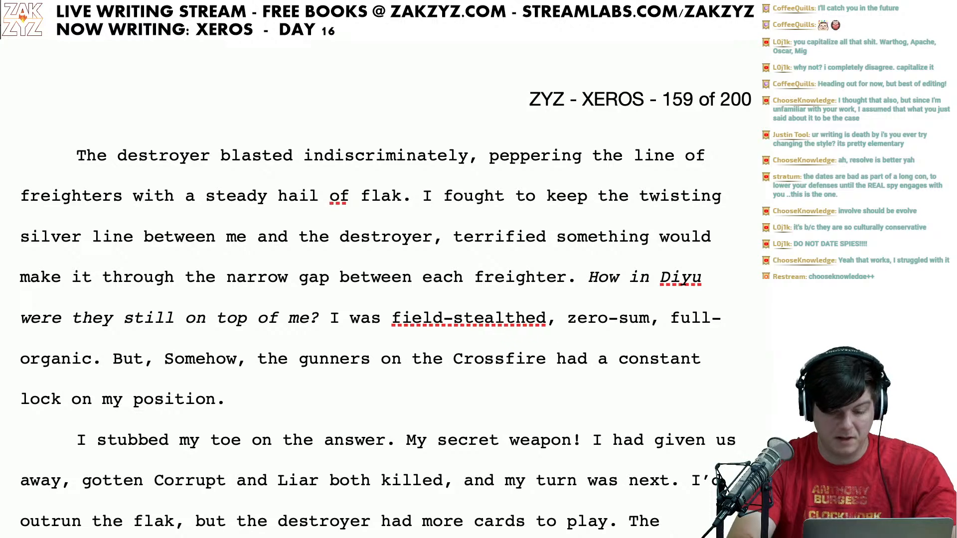
key("BackSpace")
key("BackSpace")
key("BackSpace")
key("BackSpace")
key("BackSpace")
Step: Replace the comma after "I had given us away" with "and" in the secret weapon paragraph
key("Down")
key("Right")
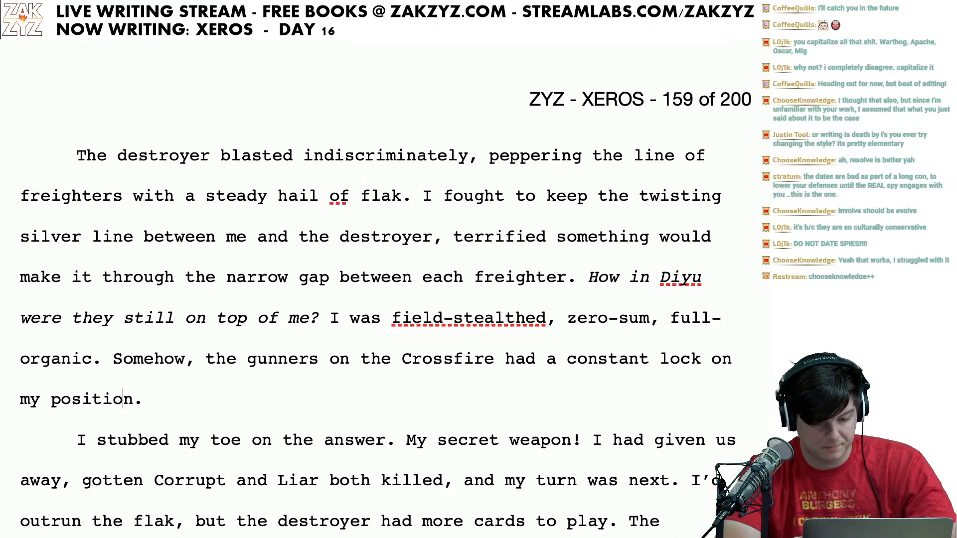
key("Down")
scroll(379, 299, "down", 2)
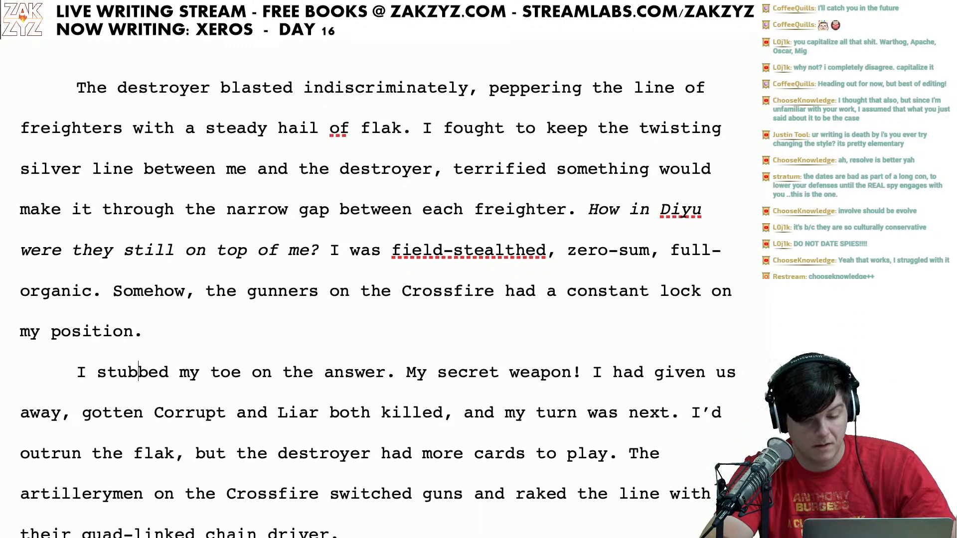
left_click(336, 348)
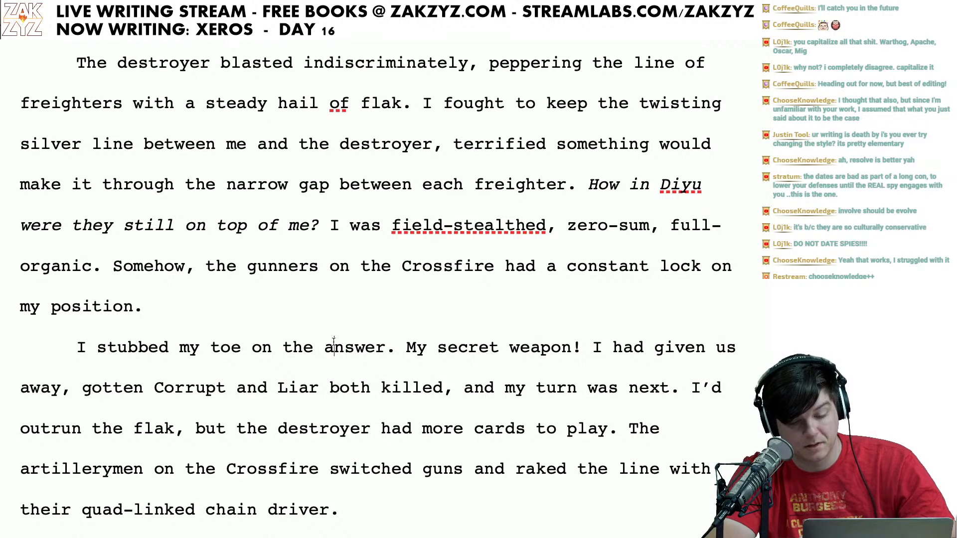
key("Right")
key("Right")
key("Right")
key("Right")
key("Right")
key("Right")
key("Right")
key("Right")
key("Right")
key("Right")
key("Right")
key("Right")
key("Right")
key("Right")
key("Right")
key("Right")
key("Right")
key("Right")
key("Right")
key("Right")
key("Right")
key("Right")
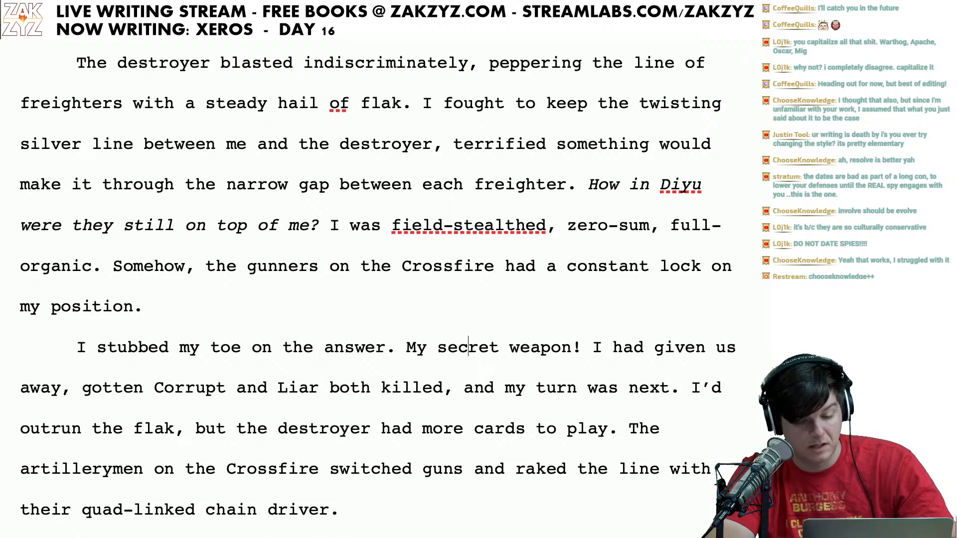
key("Right")
key("Right")
key("Right")
key("Right")
key("Right")
key("Right")
key("Right")
key("Right")
key("Right")
key("Right")
key("Right")
key("Right")
key("Right")
key("Right")
key("Right")
key("Right")
key("Right")
key("Right")
key("Right")
key("Right")
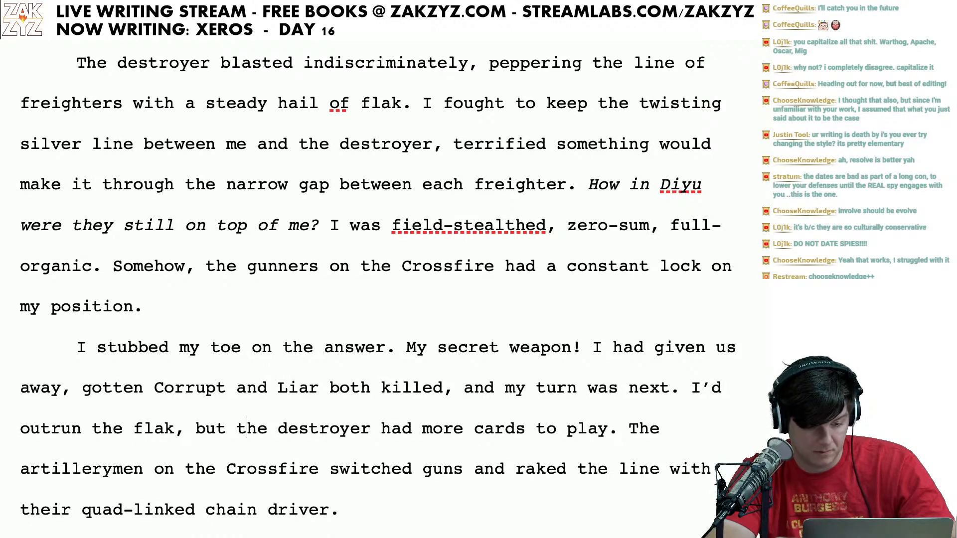
key("Left")
key("Left")
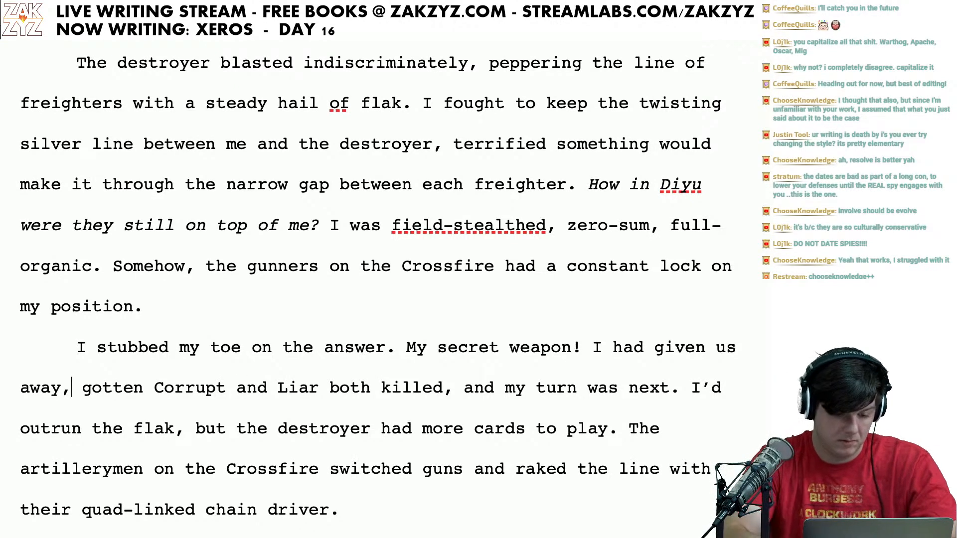
key("BackSpace")
type("and")
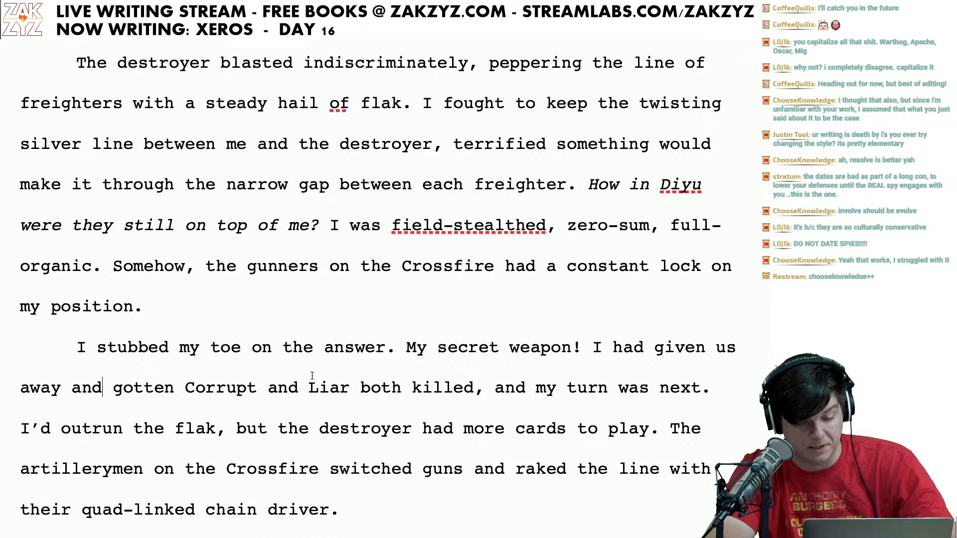
Step: End the sentence after "both killed" with a period and make "My turn was next." its own sentence
left_click(474, 391)
key("BackSpace")
type(".")
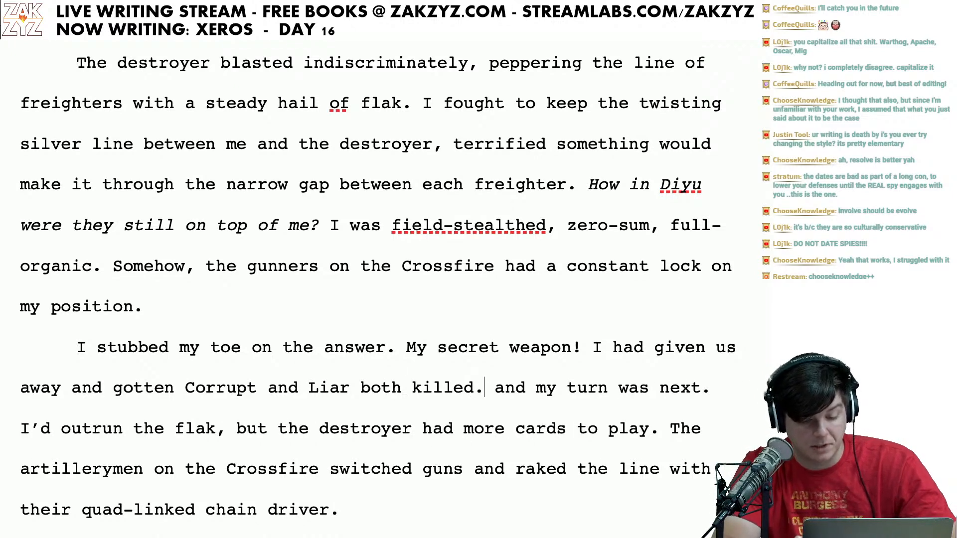
key("Left")
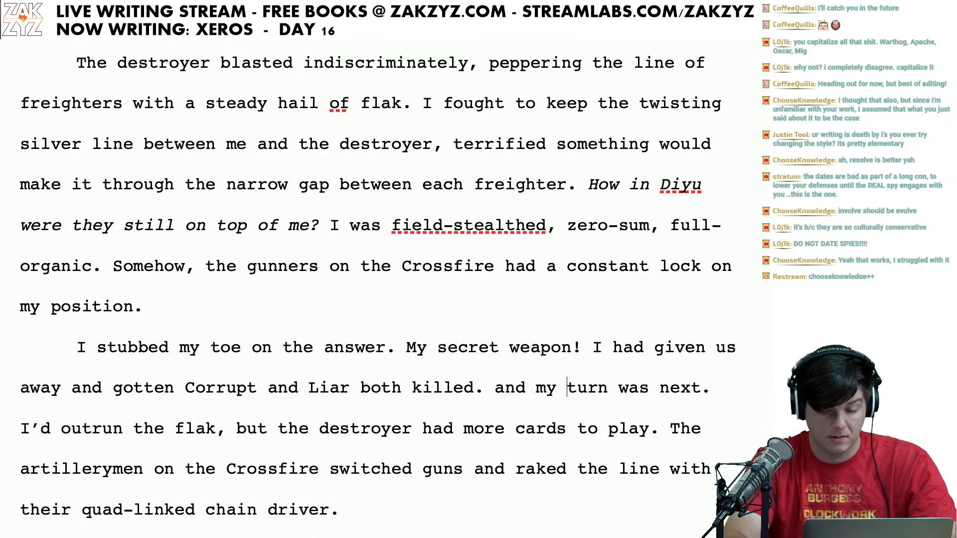
key("BackSpace")
key("BackSpace")
key("BackSpace")
key("BackSpace")
key("BackSpace")
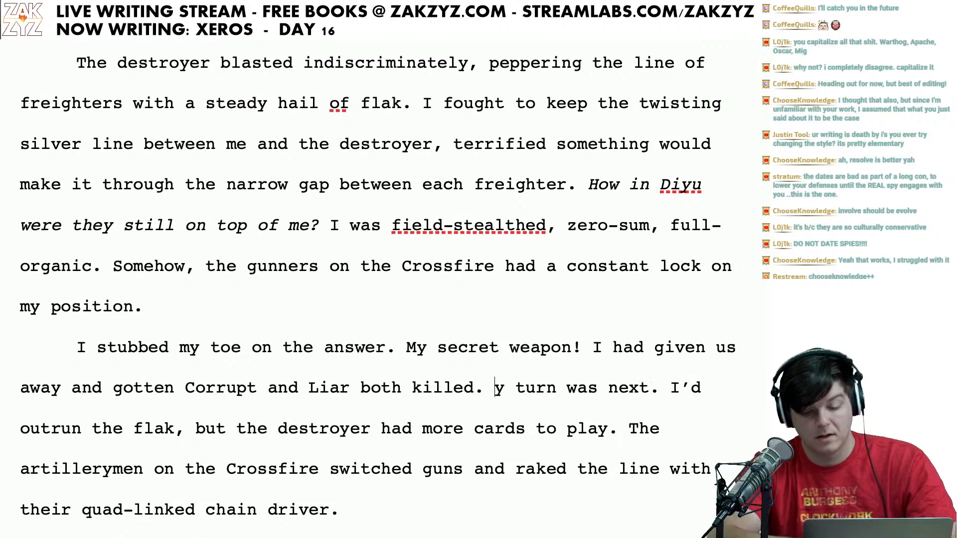
type("M")
Step: Read through the rest of the secret weapon paragraph, from the destroyer's cards to the chain driver, and on to the skeleton barge paragraph
scroll(408, 402, "down", 1)
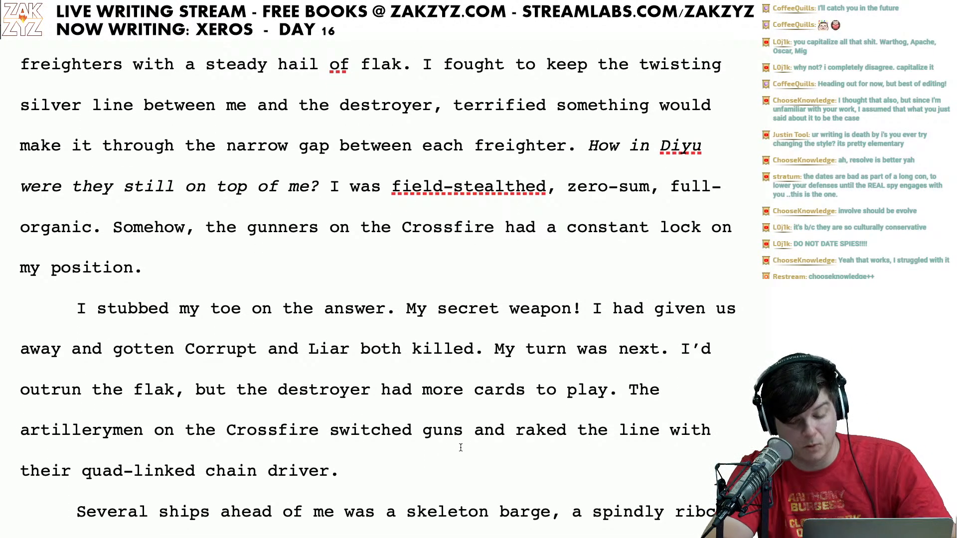
left_click(448, 378)
key("Left")
key("Left")
key("Left")
key("Left")
key("Left")
key("Left")
key("Left")
key("Left")
key("Left")
key("Left")
key("Left")
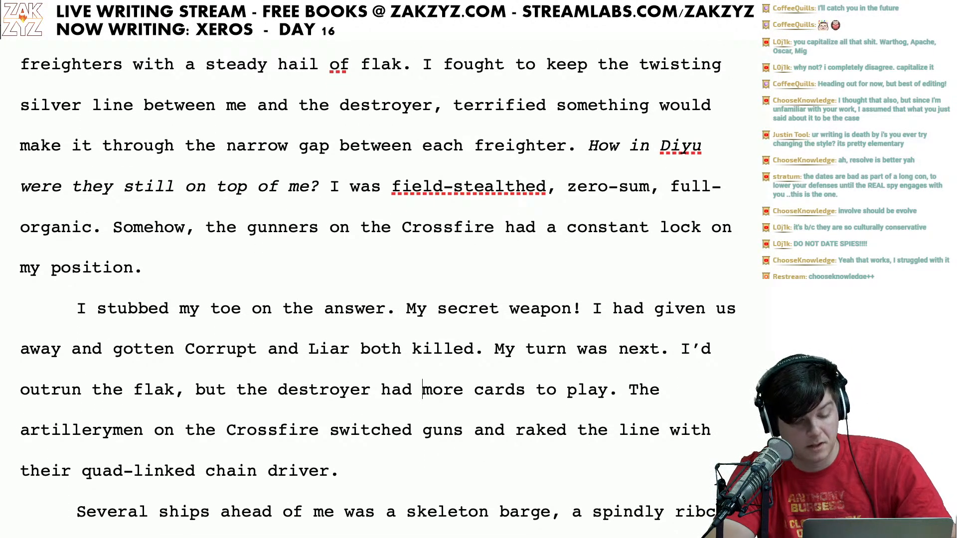
key("Down")
key("Right")
key("Right")
key("Right")
key("Right")
key("Right")
key("Right")
key("Right")
key("Right")
key("Right")
key("Right")
key("Right")
key("Right")
key("Right")
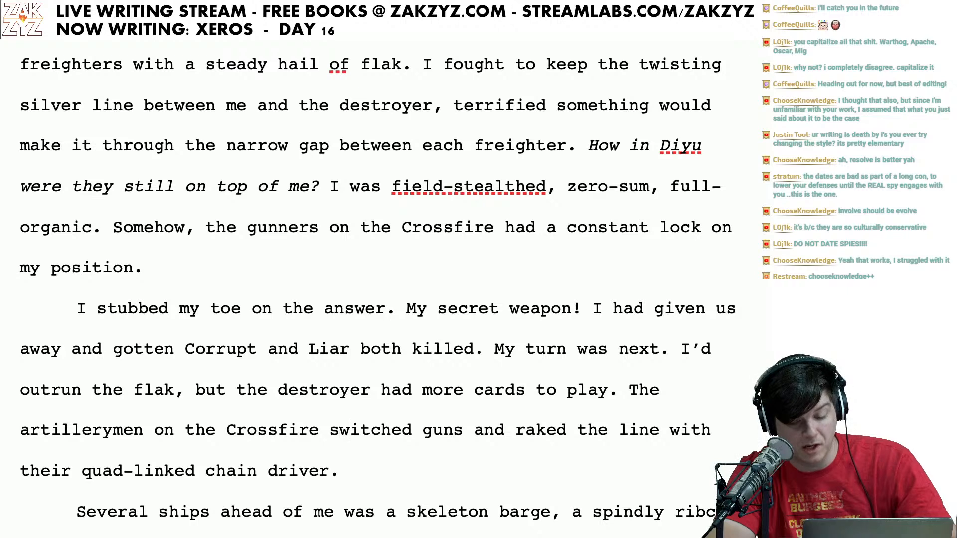
key("Right")
key("Right")
key("Right")
key("Right")
key("Right")
key("Right")
key("Right")
key("Right")
key("Right")
key("Right")
key("Right")
key("Right")
key("Right")
key("Right")
key("Right")
key("Right")
key("Right")
key("Right")
key("Right")
key("Right")
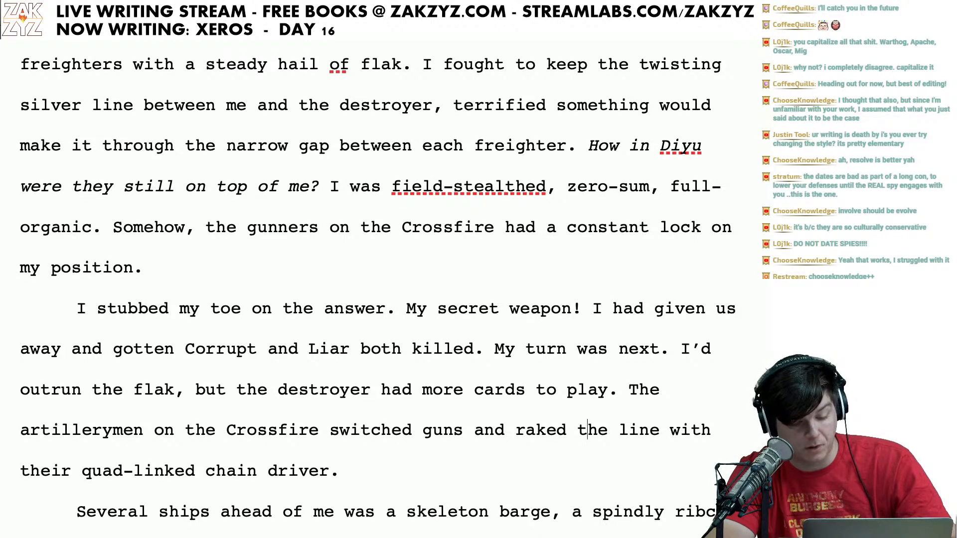
key("Right")
key("Right")
key("Right")
key("Right")
key("Right")
key("Right")
key("Right")
key("Right")
key("Right")
key("Right")
key("Right")
key("Right")
key("Right")
key("Right")
key("Right")
key("Right")
key("Right")
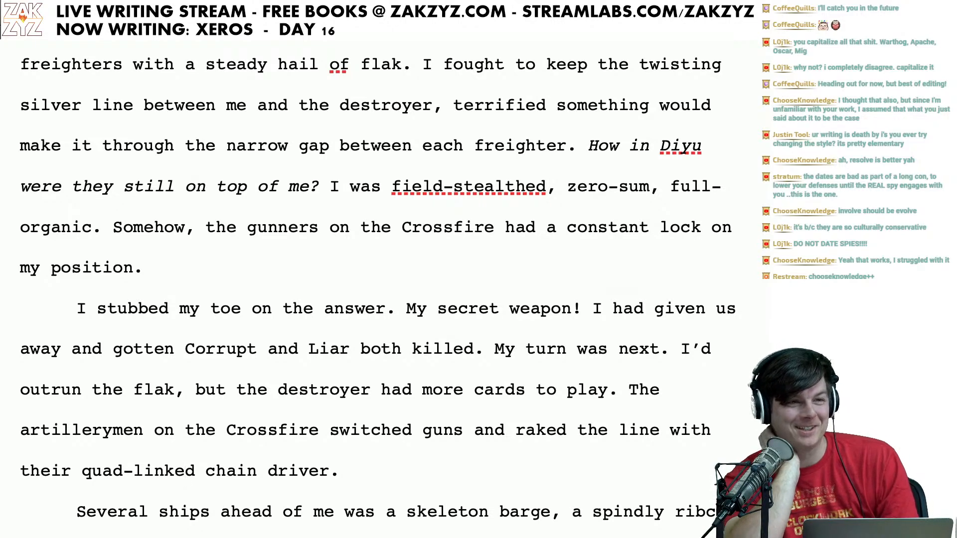
scroll(584, 380, "down", 5)
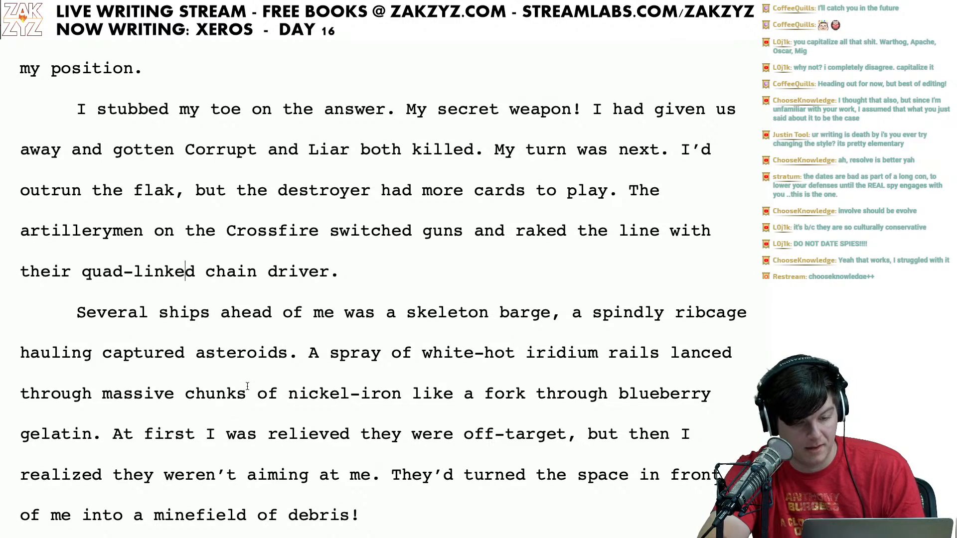
Step: Read the opening of the skeleton barge paragraph, from the captured asteroids to the spray of iridium rails
left_click(155, 302)
key("Right")
key("Right")
key("Right")
key("Right")
key("Right")
key("Right")
key("Right")
key("Right")
key("Right")
key("Right")
key("Right")
key("Right")
key("Right")
key("Right")
key("Right")
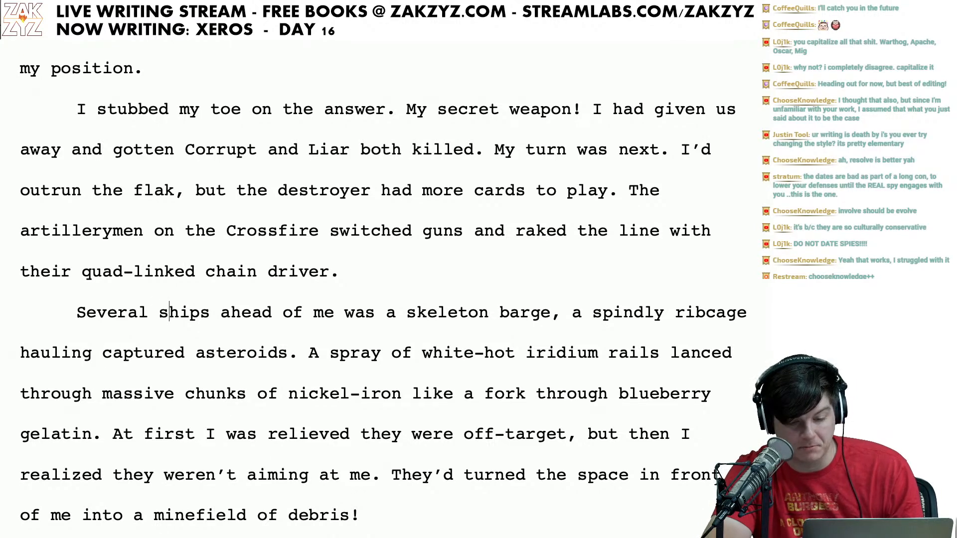
key("Down")
key("Left")
key("Left")
key("Left")
key("Left")
key("Left")
key("Left")
key("Left")
key("Left")
key("Left")
key("Left")
key("Left")
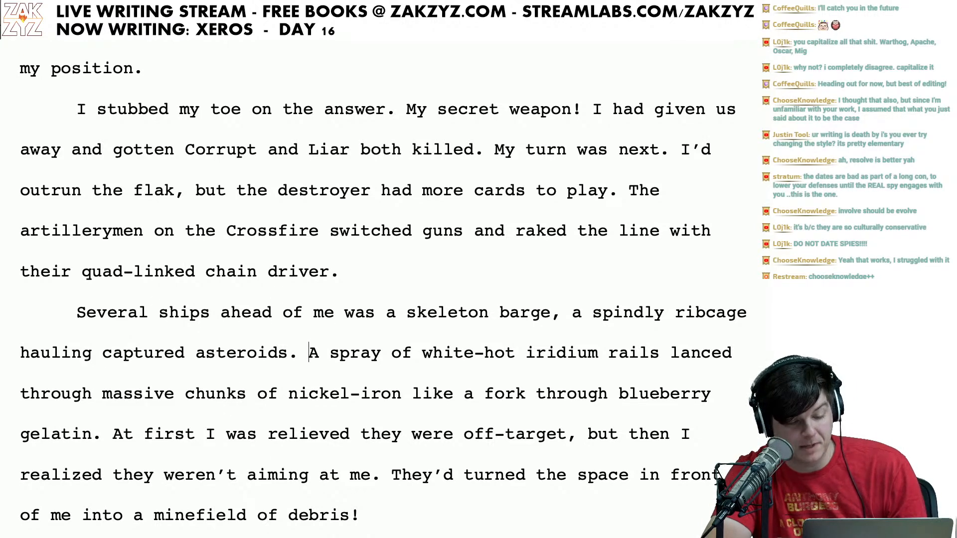
key("Right")
key("Right")
key("Right")
key("Right")
key("Right")
key("Right")
key("Right")
key("Right")
key("Right")
key("Right")
key("Right")
key("Right")
key("Right")
key("Right")
key("Right")
key("Right")
key("Right")
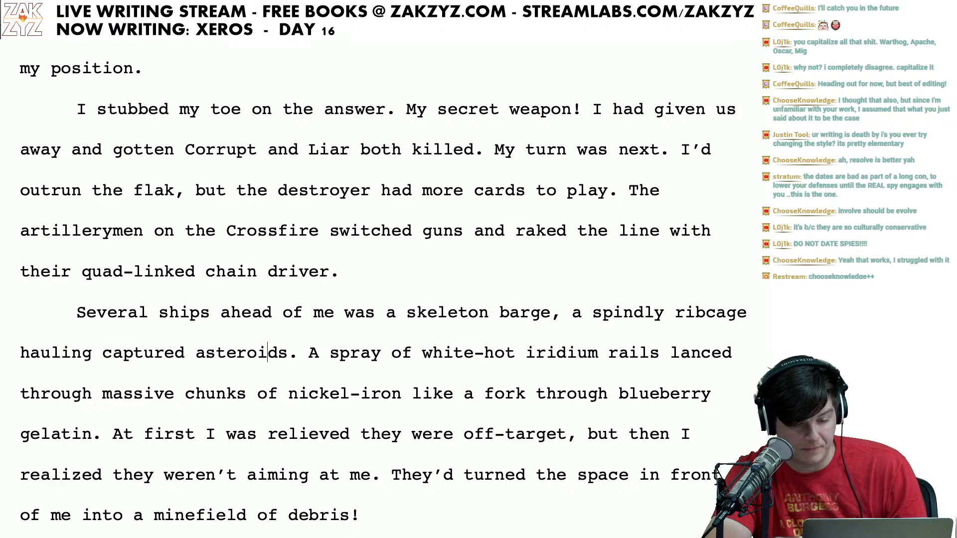
key("Left")
key("Right")
key("Right")
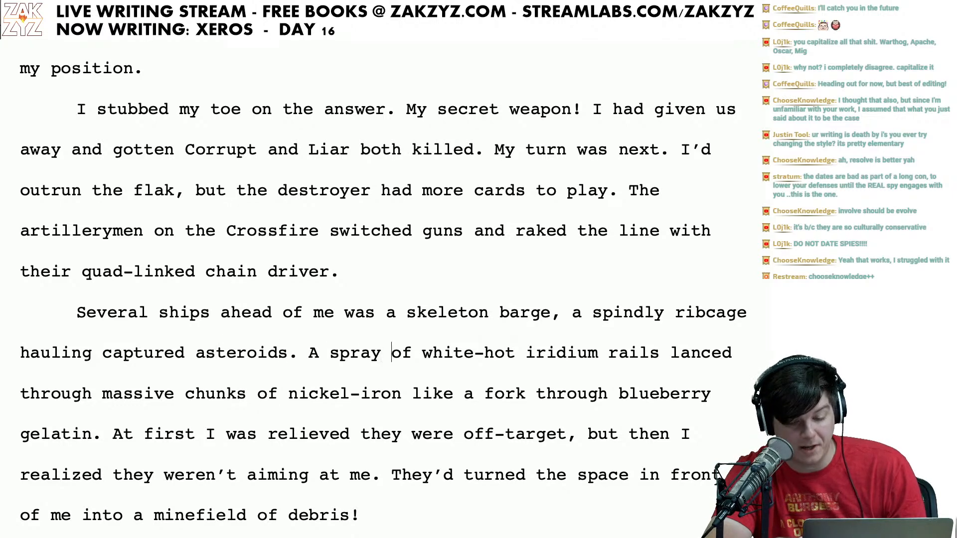
key("Right")
key("Right")
key("Right")
key("Right")
key("Right")
key("Right")
key("Right")
key("Right")
key("Right")
key("Right")
key("Right")
key("Right")
key("Right")
key("Right")
key("Right")
key("Right")
key("Right")
key("Right")
key("Right")
key("Right")
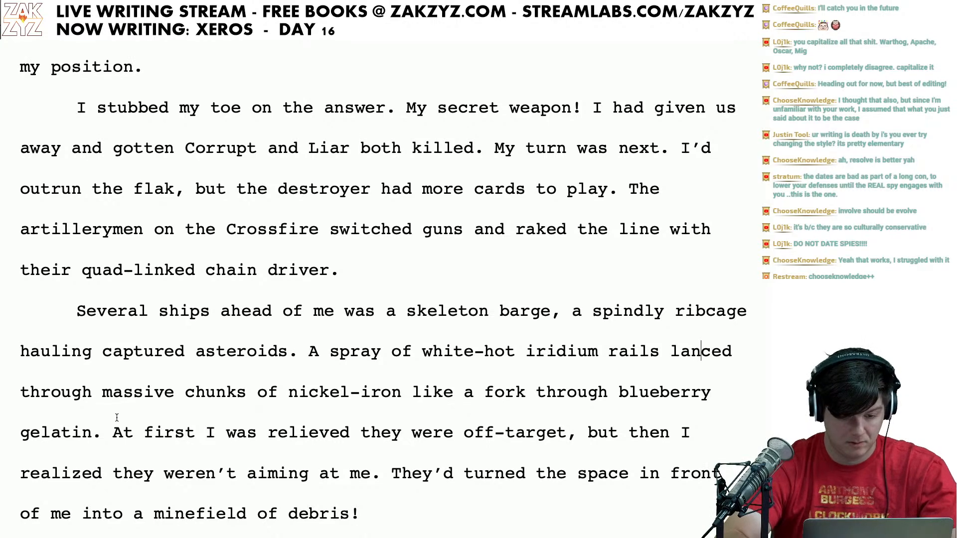
Step: Change "through massive chunks of nickel-iron" to "through the chunks of nickel-iron" in the skeleton barge paragraph
left_click(102, 393)
type("the")
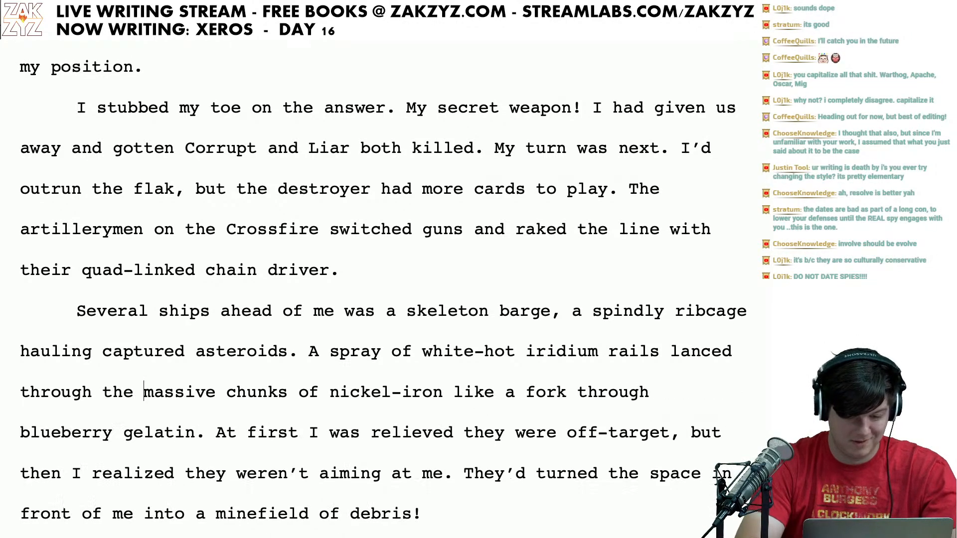
key("shift+Right")
key("shift+Right")
key("shift+Right")
key("shift+Right")
key("shift+Right")
key("shift+Right")
key("shift+Right")
key("shift+Right")
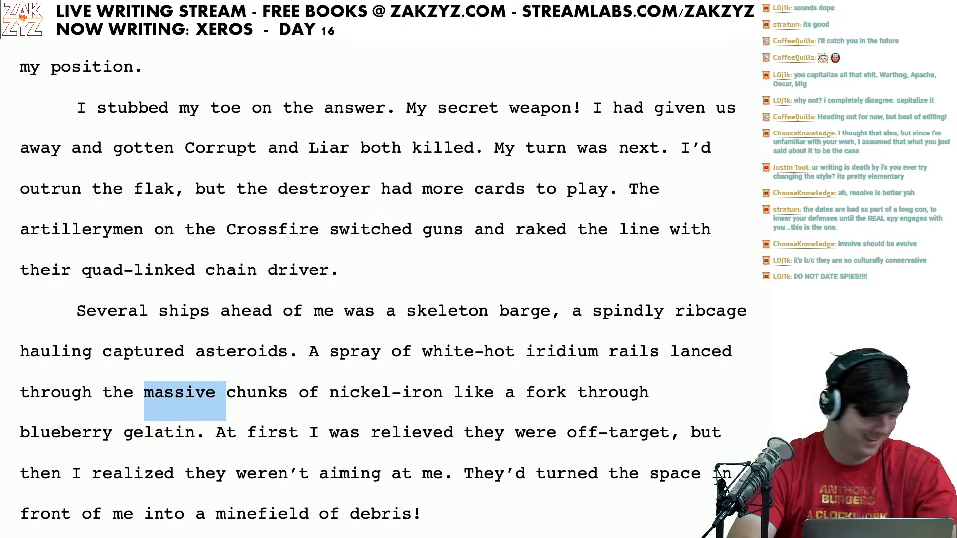
key("BackSpace")
scroll(383, 289, "down", 1)
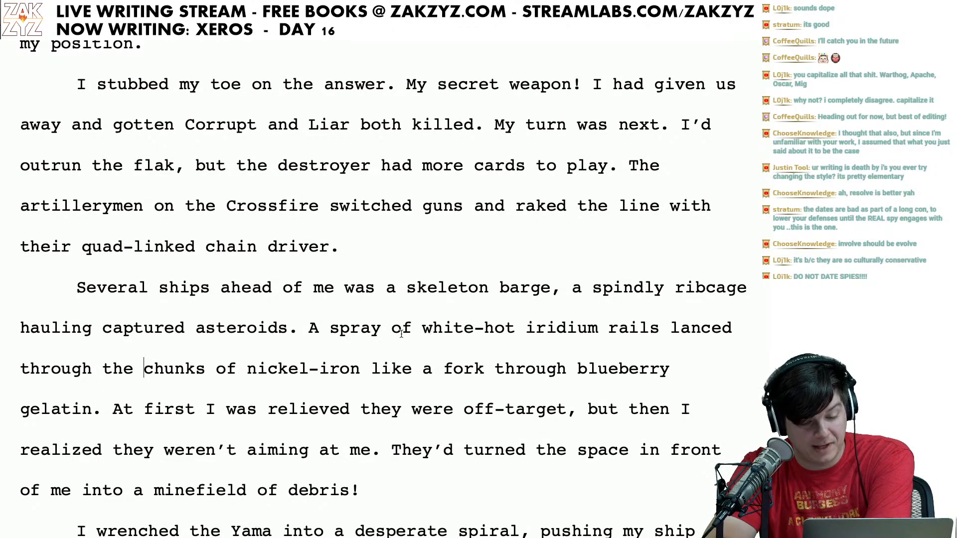
left_click(136, 368)
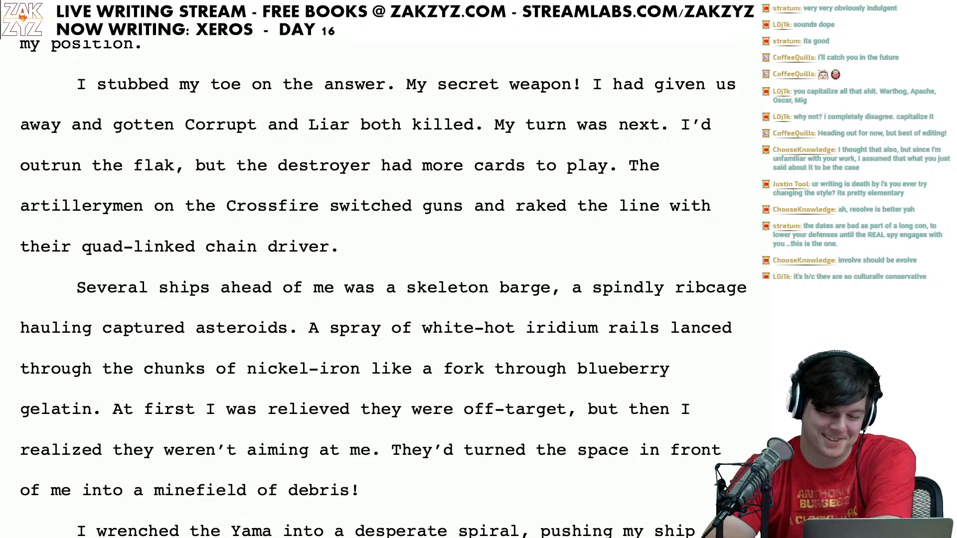
Step: Reread the earlier passages about the unmanned freighters, the destroyer's flak and the secret weapon, back down to the skeleton barge
scroll(383, 290, "up", 5)
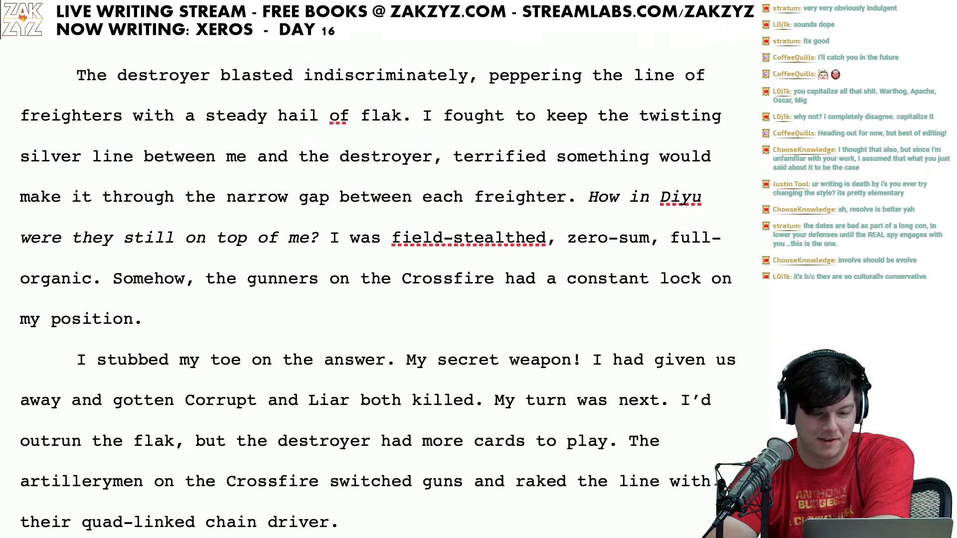
scroll(383, 289, "up", 10)
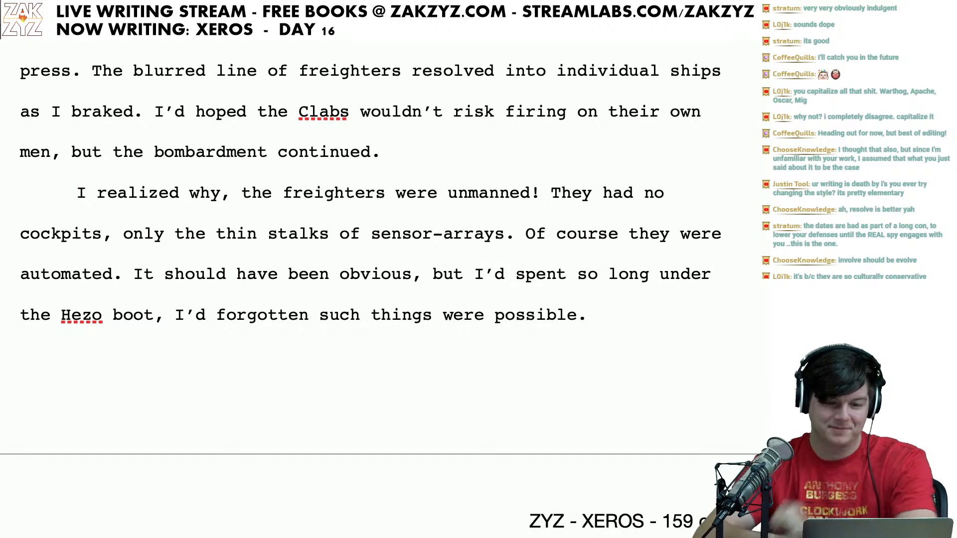
scroll(360, 299, "down", 8)
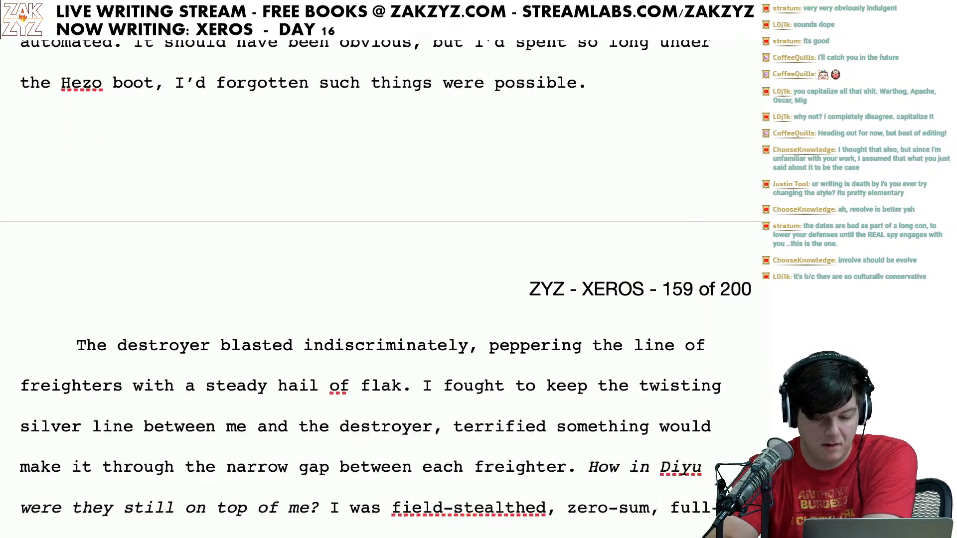
scroll(383, 294, "up", 2)
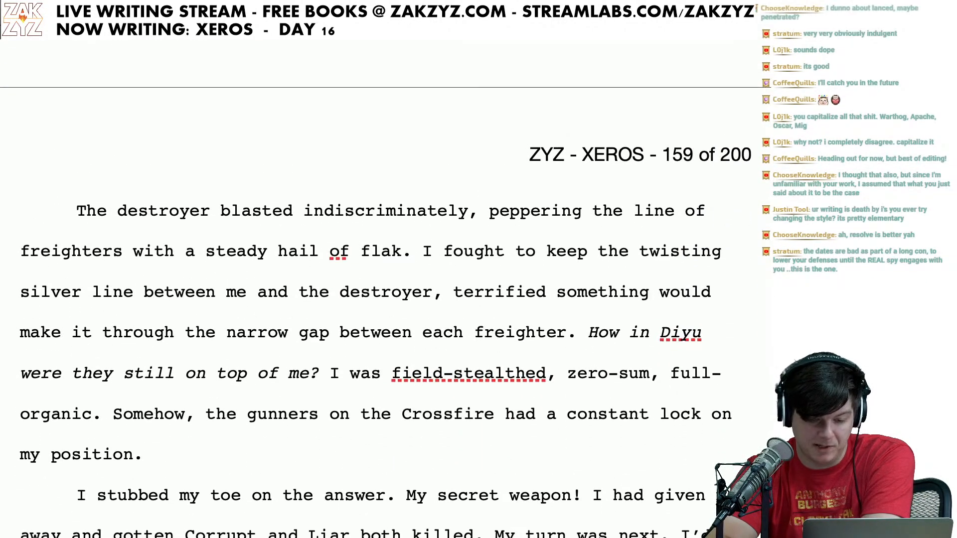
scroll(140, 317, "down", 5)
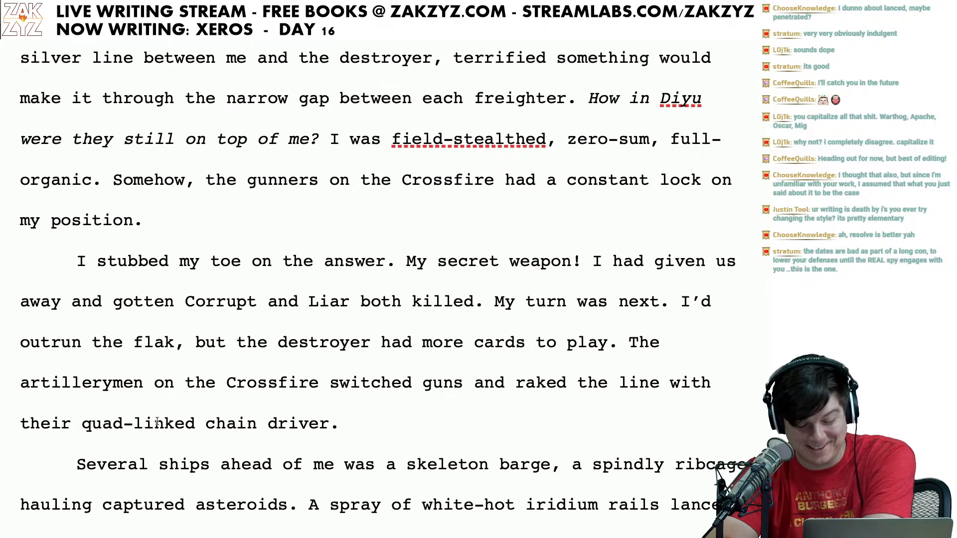
scroll(157, 421, "down", 3)
scroll(157, 421, "down", 3)
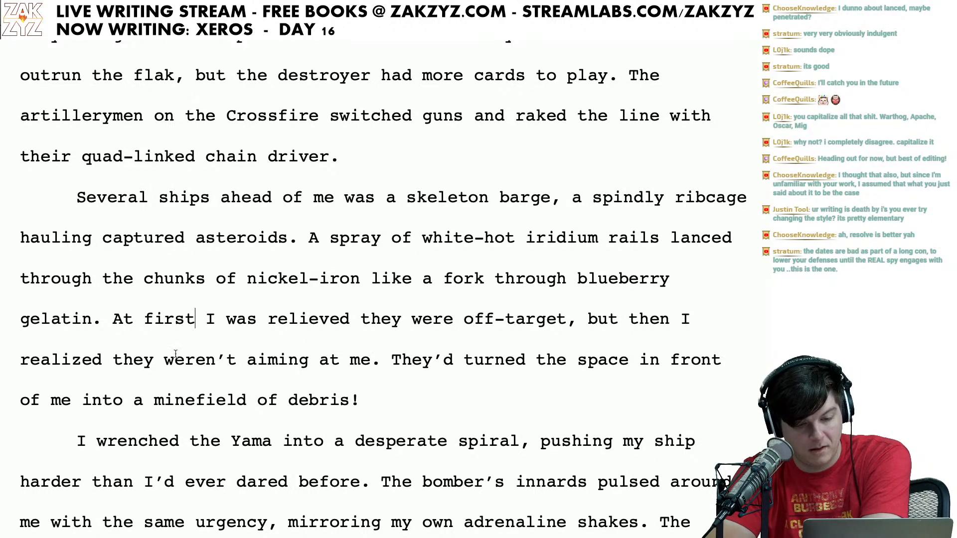
Step: Add a comma after "At first" in the sentence about being relieved they were off-target
scroll(400, 322, "down", 1)
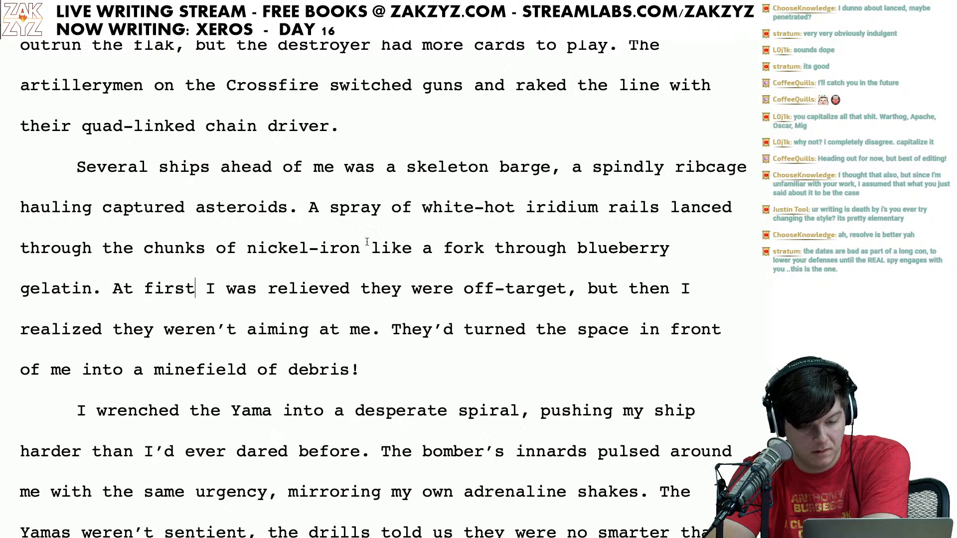
scroll(398, 294, "down", 1)
left_click(167, 247)
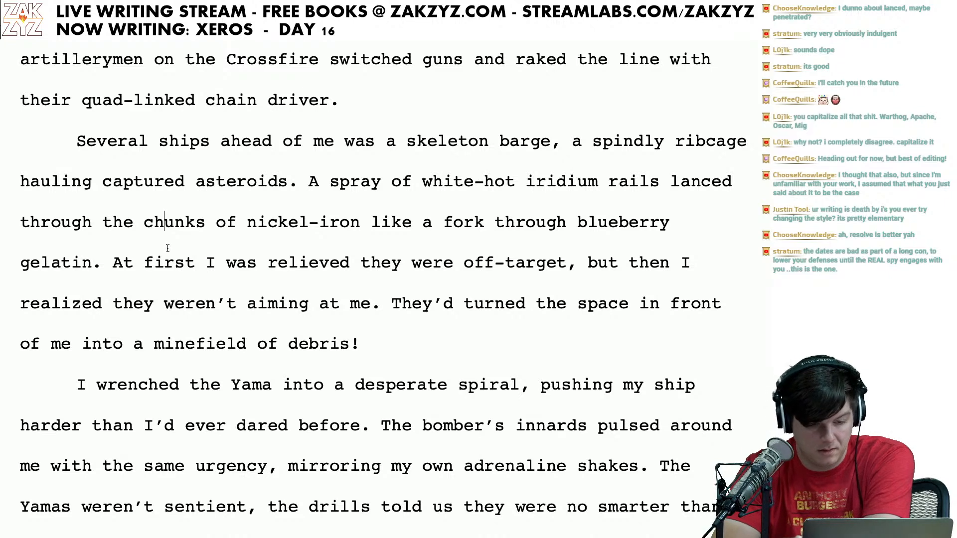
key("Down")
key("Right")
key("Right")
key("Left")
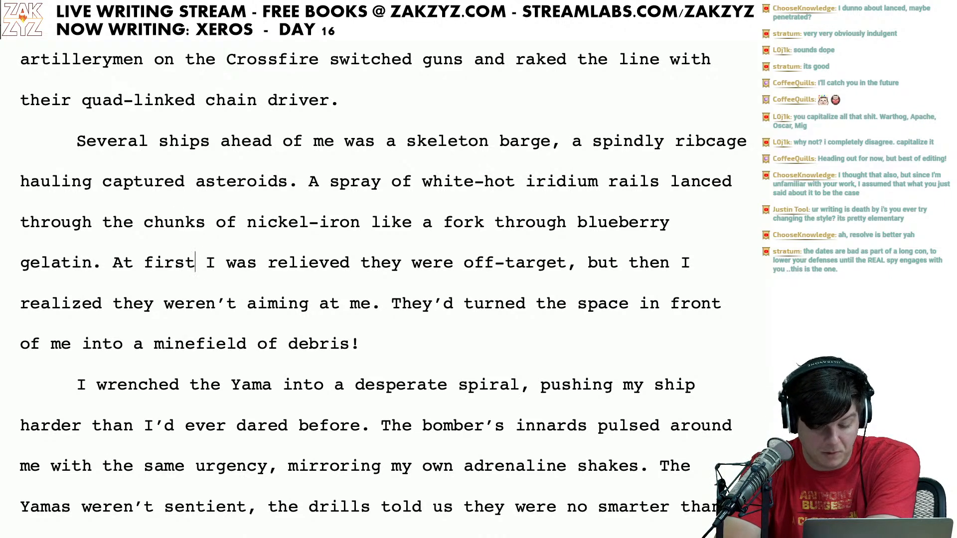
type(",")
Step: Read the rest of the skeleton barge paragraph through the minefield of debris and on to the start of the Yama paragraph
key("Right")
key("Down")
key("Right")
key("Right")
key("Right")
key("Right")
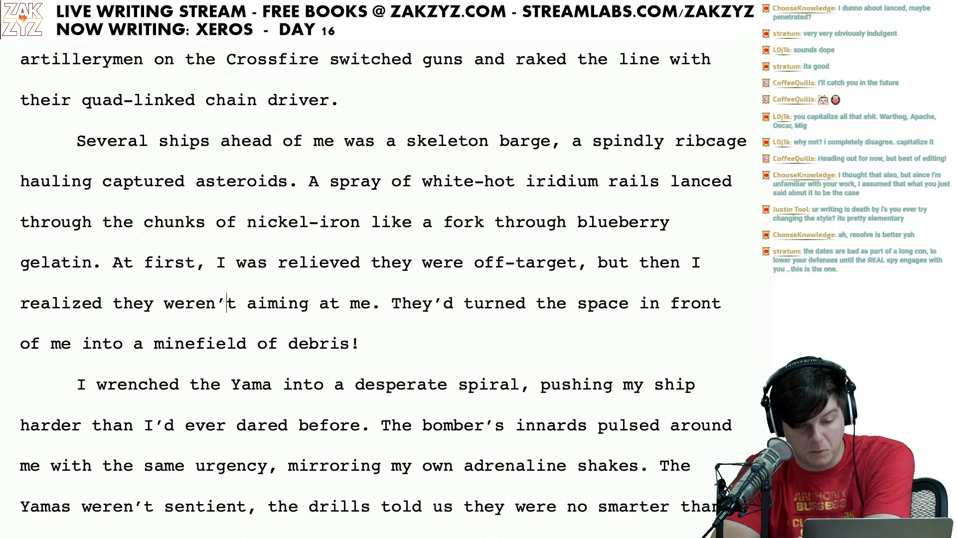
key("Right")
key("Right")
key("Right")
key("Right")
key("Right")
key("Right")
key("Right")
key("Right")
key("Right")
key("Right")
key("Right")
key("Right")
key("Right")
key("Right")
key("Right")
key("Right")
key("Right")
key("Right")
key("Right")
key("Right")
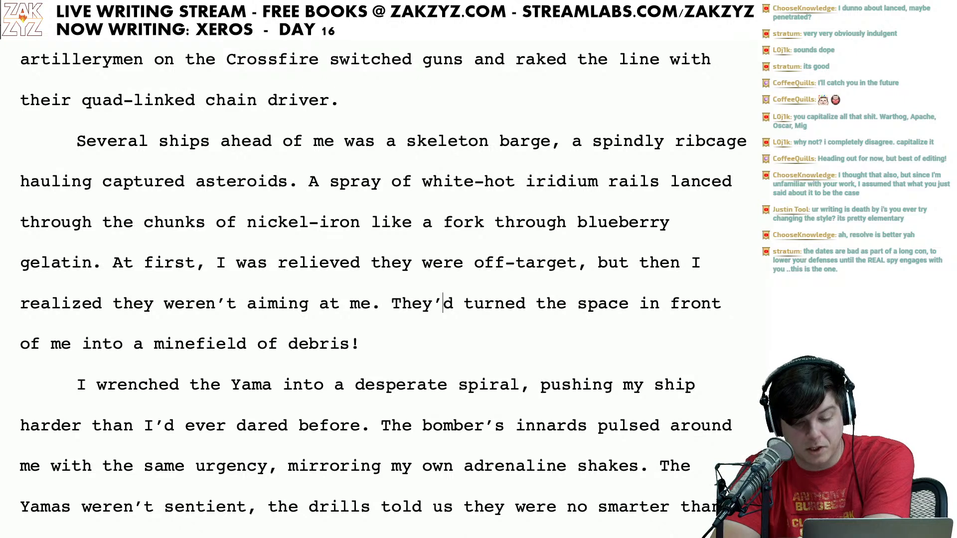
key("Right")
key("Right")
key("Right")
key("Right")
key("Right")
key("Right")
key("Right")
key("Right")
key("Right")
key("Down")
key("Right")
key("Right")
key("Right")
key("Right")
key("Right")
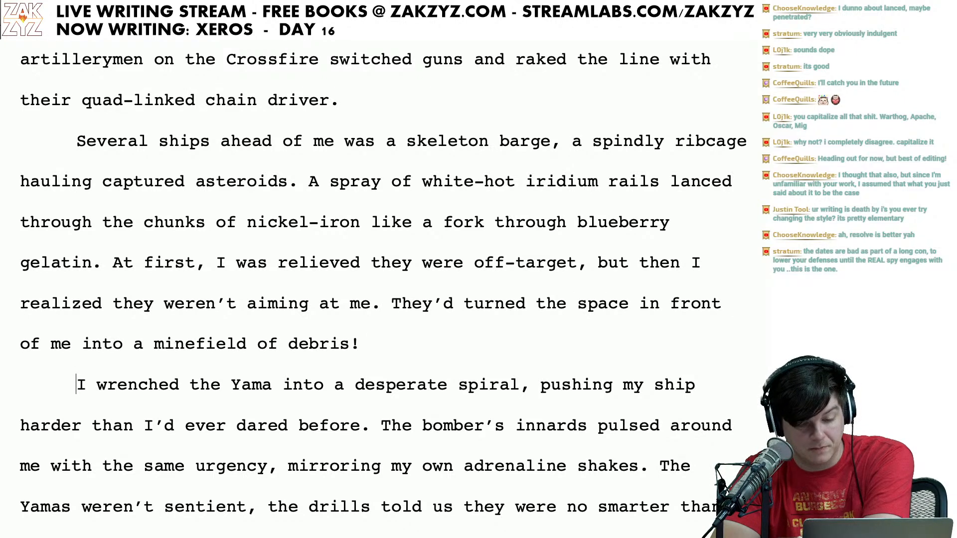
key("Right")
key("Right")
key("Right")
key("Right")
key("Right")
key("Right")
key("Right")
key("Right")
key("Right")
key("Right")
key("Right")
key("Right")
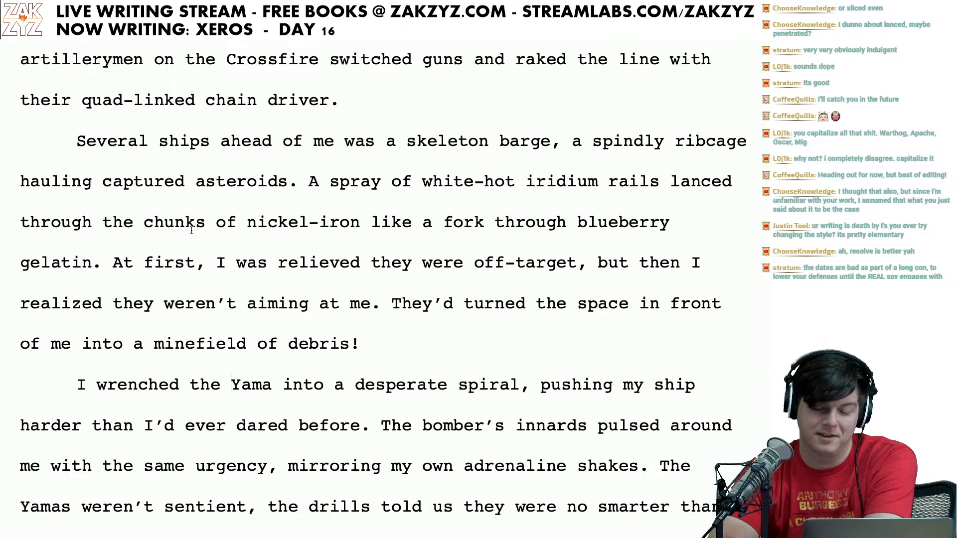
Step: Look over the skeleton barge paragraph again and the Yama spiral paragraph down to its closing line about not wanting to die
scroll(191, 231, "down", 1)
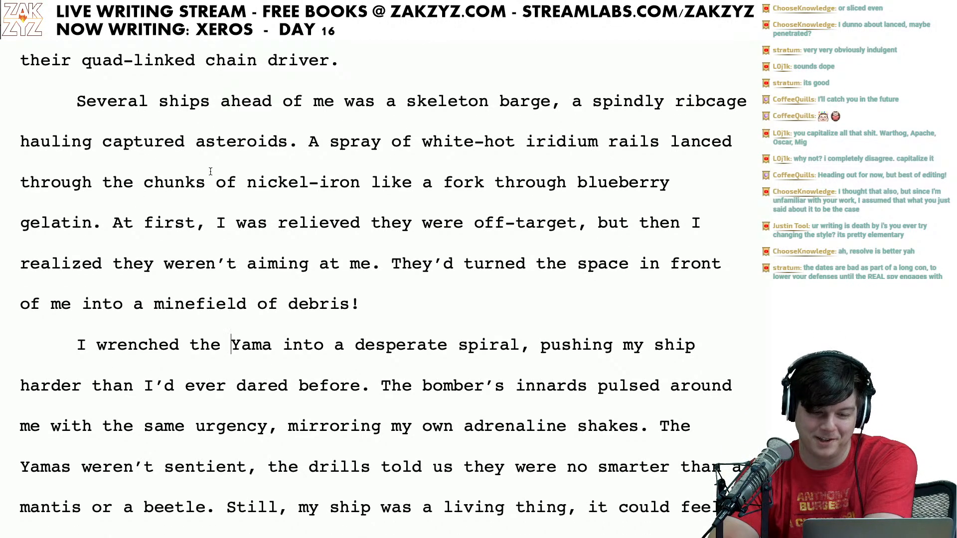
left_click(135, 190)
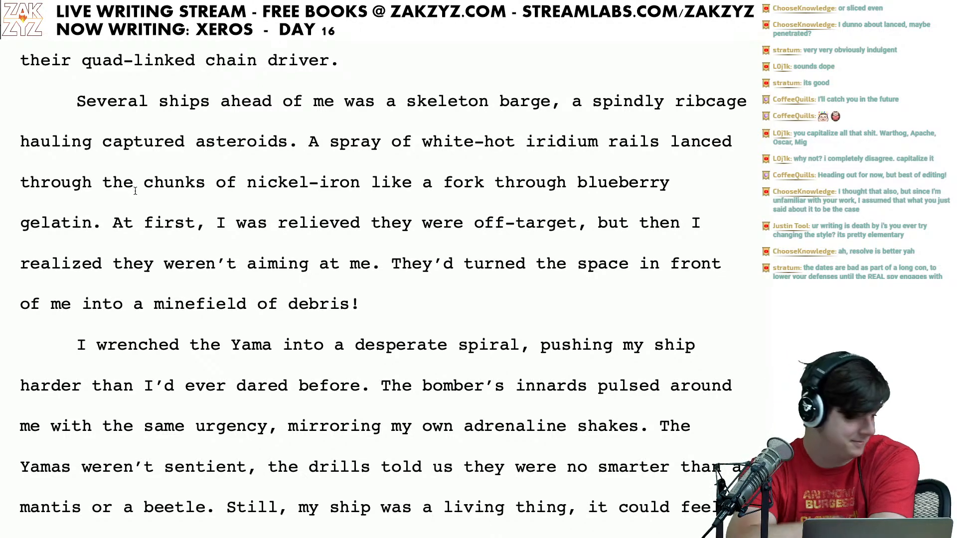
scroll(135, 191, "down", 2)
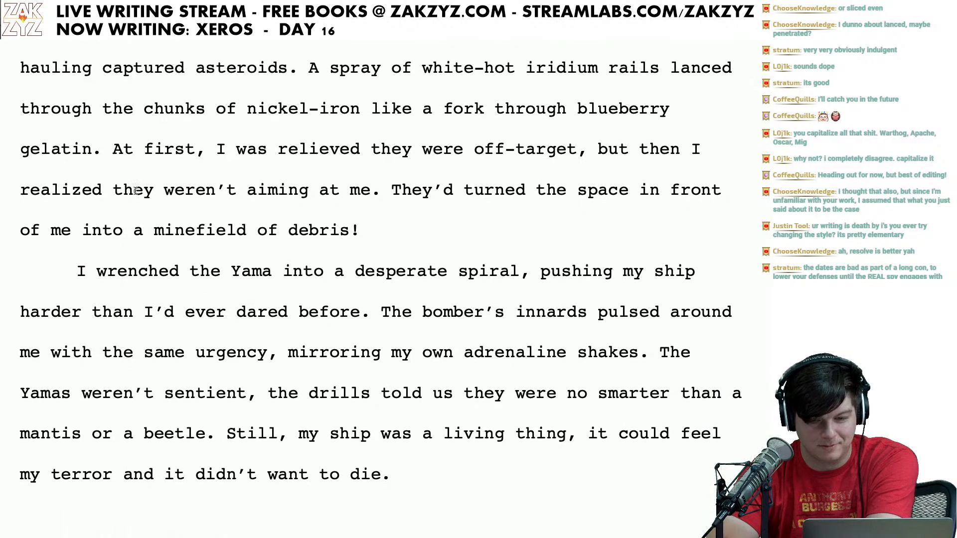
scroll(354, 177, "down", 1)
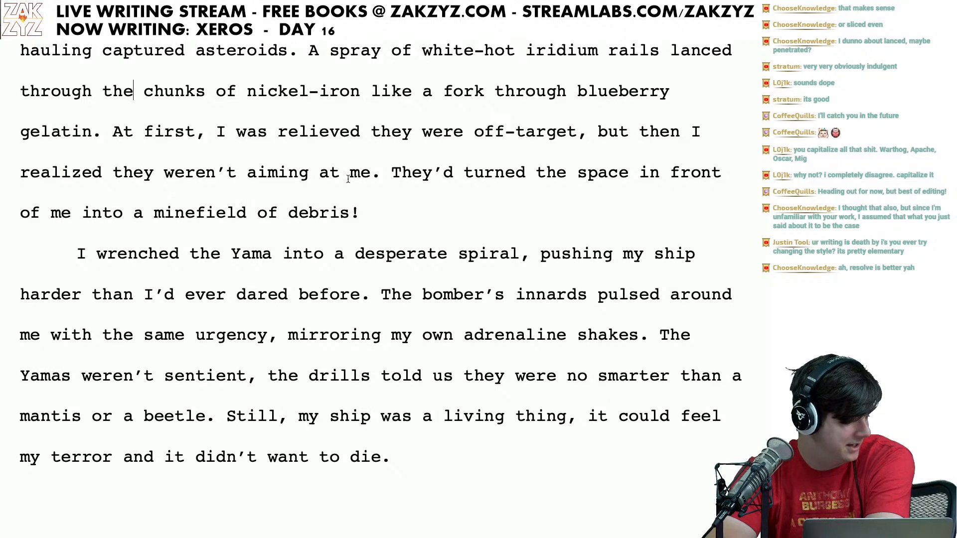
scroll(294, 247, "down", 3)
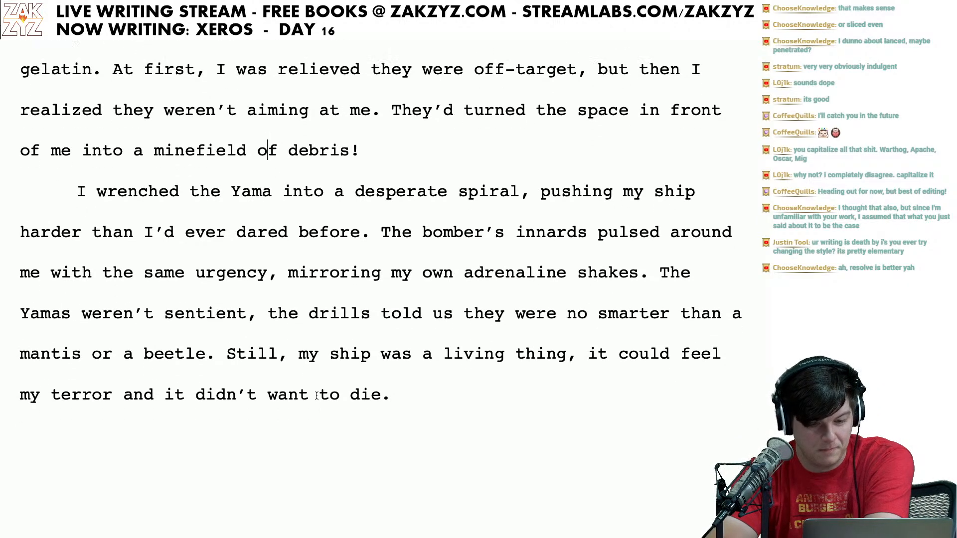
scroll(414, 247, "up", 5)
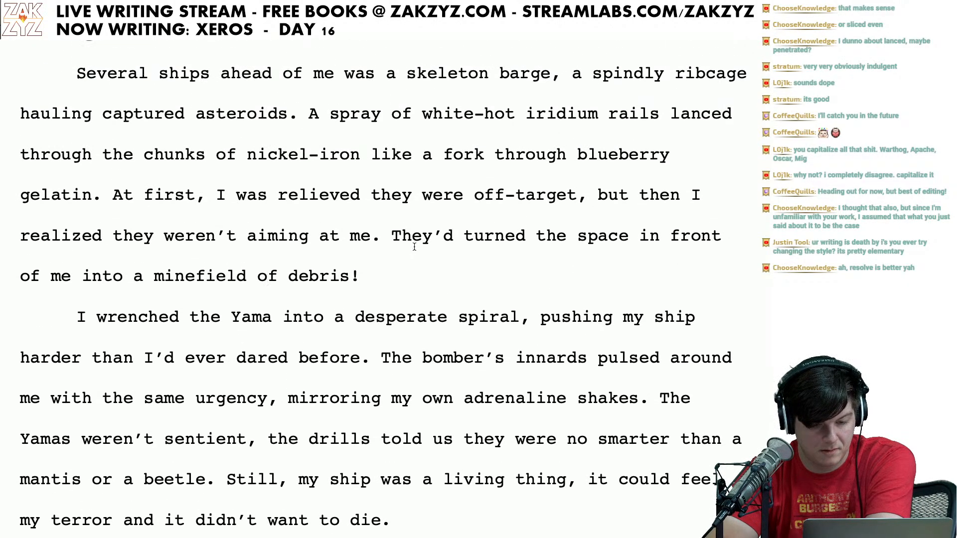
left_click(214, 345)
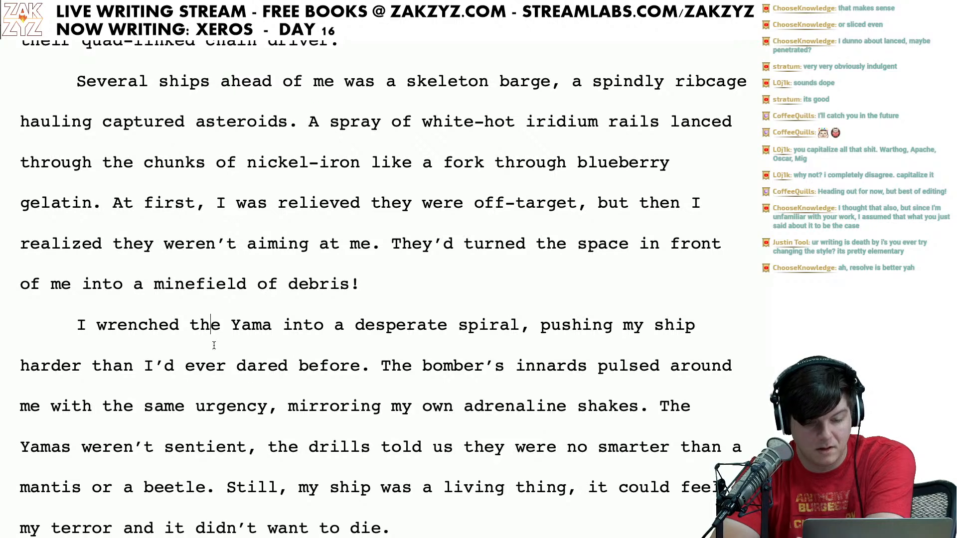
Step: Reread the Yama spiral paragraph from its opening sentence to the clause about the bomber's innards pulsing with the same urgency
key("Down")
key("Up")
key("Right")
key("Right")
key("Right")
key("Right")
key("Right")
key("Right")
key("Right")
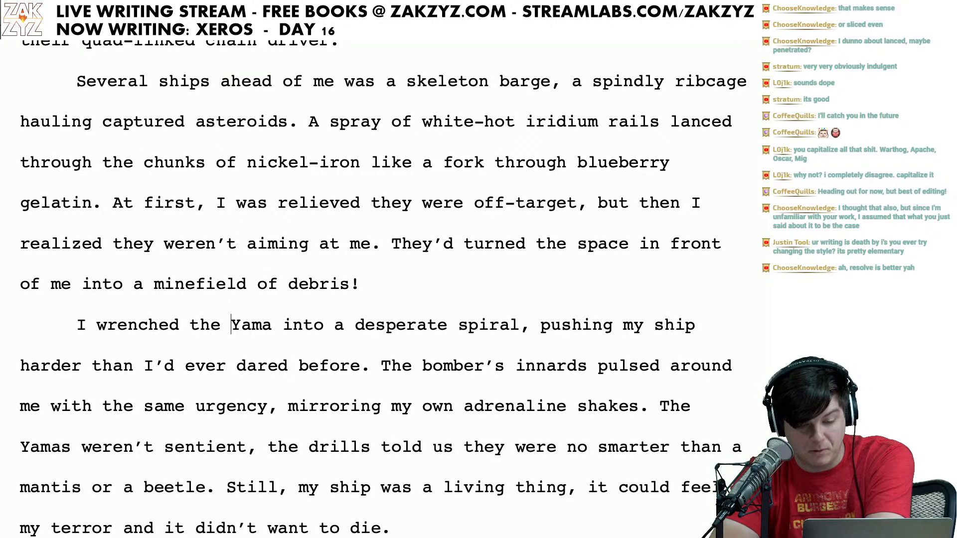
key("Right")
key("Right")
key("Right")
key("Right")
key("Right")
key("Right")
key("Right")
key("Right")
key("Right")
key("Right")
key("Right")
key("Right")
key("Right")
key("Right")
key("Down")
key("Left")
key("Left")
key("Left")
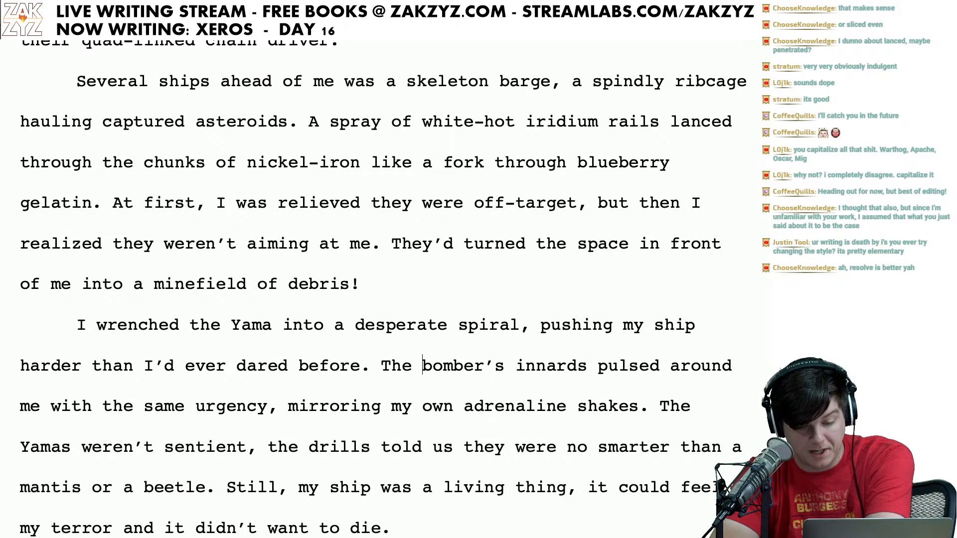
key("Right")
key("Right")
key("Right")
key("Right")
key("Right")
key("Right")
key("Right")
key("Right")
key("Right")
key("Right")
key("Right")
key("Right")
key("Right")
key("Right")
key("Right")
key("Right")
key("Right")
key("Right")
key("Right")
key("Right")
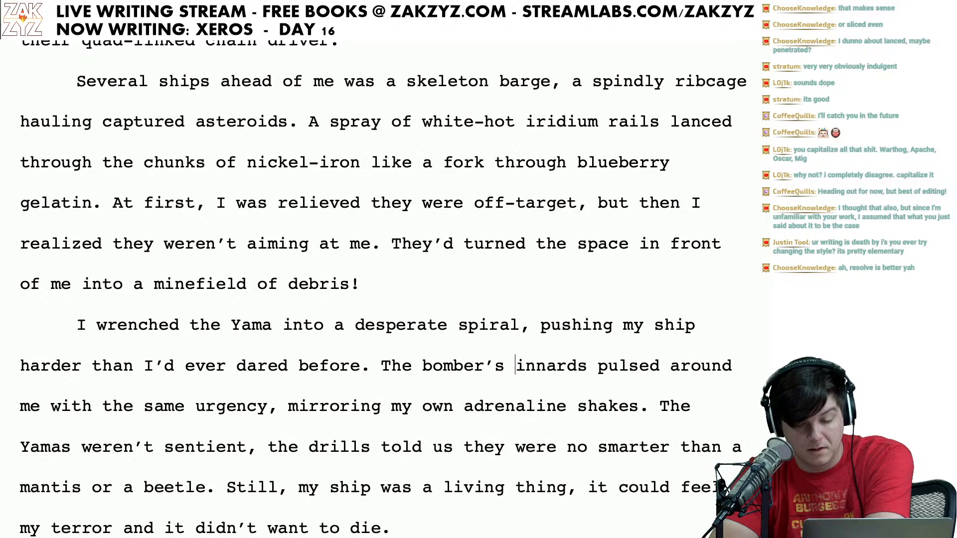
key("Right")
key("Right")
key("Right")
key("Right")
key("Right")
key("Right")
key("Right")
key("Right")
key("Right")
key("Right")
key("Right")
key("Right")
key("Right")
key("Right")
key("Right")
key("Right")
key("Right")
key("Right")
key("Right")
key("Right")
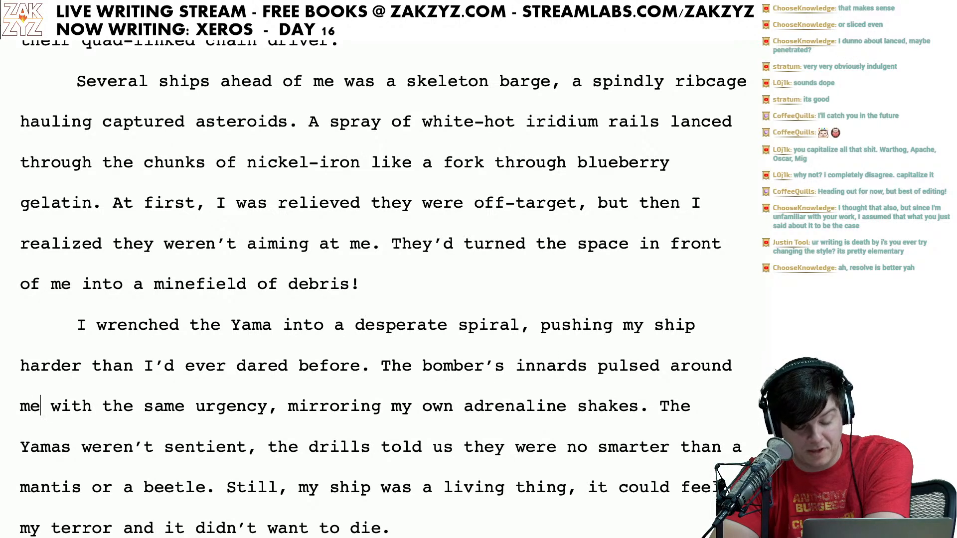
key("Right")
key("Right")
key("Right")
key("Right")
key("Right")
key("Right")
key("Right")
key("Right")
key("Right")
key("Right")
key("Right")
key("Right")
key("Right")
key("Right")
key("Right")
key("Right")
key("Right")
key("Right")
key("Right")
key("Right")
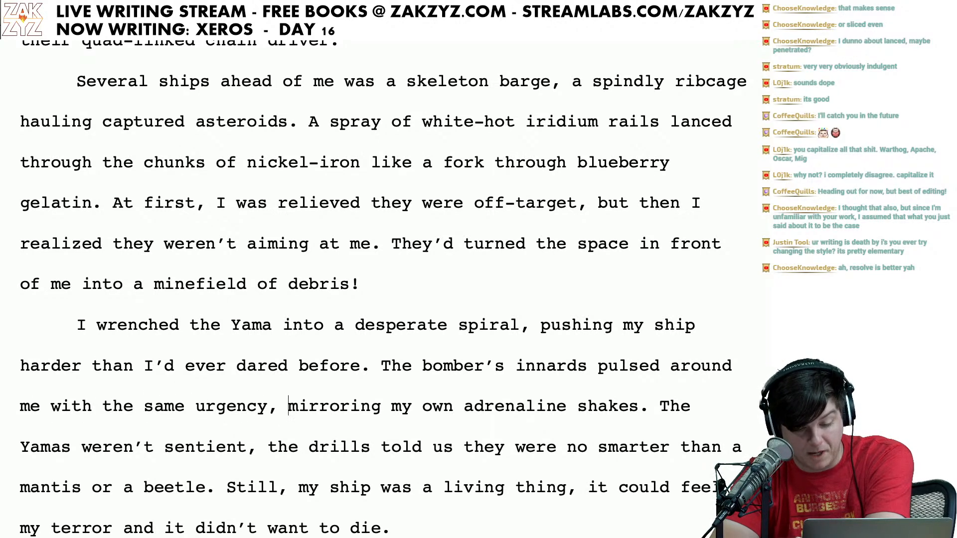
Step: Delete the word "own" so the phrase reads "mirroring my adrenaline shakes"
key("Right")
key("Right")
key("Right")
key("Right")
key("Right")
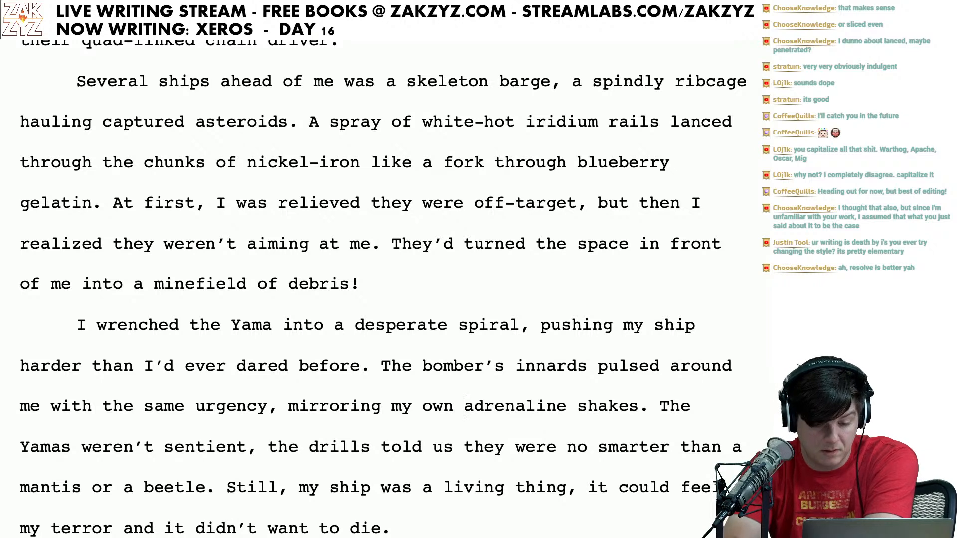
key("Left")
key("BackSpace")
key("BackSpace")
key("BackSpace")
key("BackSpace")
Step: Change "The Yamas" to "The Yama" in the sentence about the bombers not being sentient
key("Right")
key("Right")
key("Right")
key("Right")
key("Right")
key("Right")
key("Right")
key("Right")
key("Right")
key("Right")
key("Right")
key("Right")
key("Right")
key("Right")
key("Right")
key("Right")
key("Right")
key("Right")
key("Right")
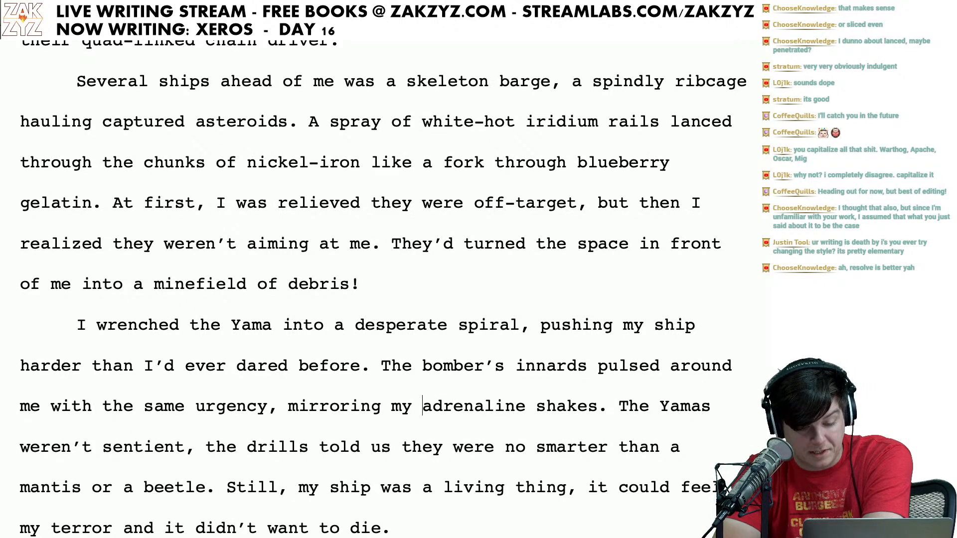
key("Right")
key("Right")
key("Right")
key("Right")
key("Right")
key("Right")
key("Right")
key("Right")
key("Right")
key("Right")
key("Right")
key("Right")
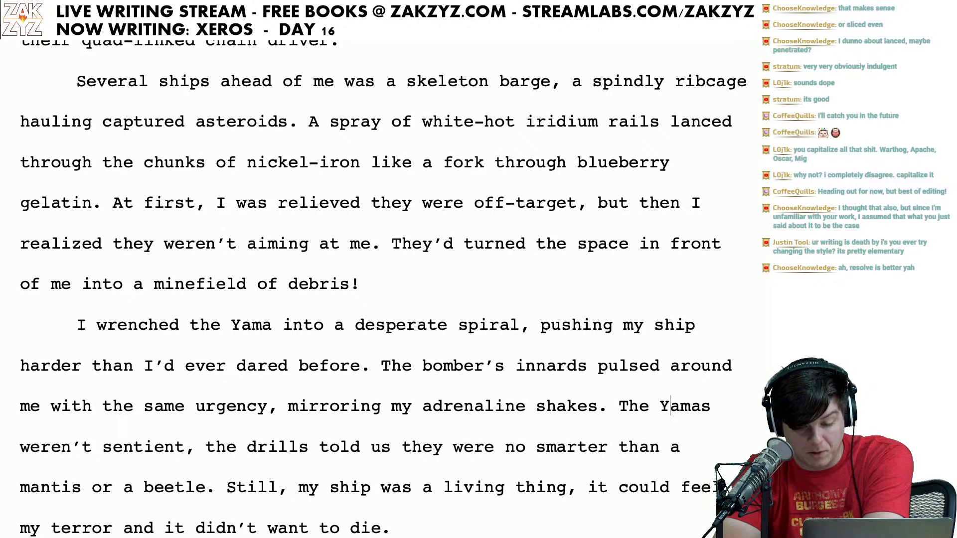
key("Left")
key("Left")
key("BackSpace")
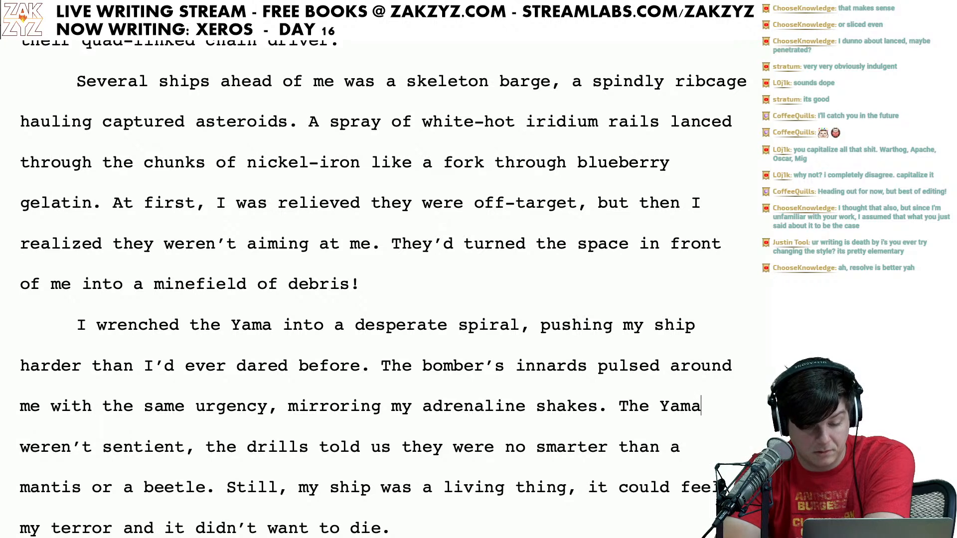
Step: Read the rest of the Yama paragraph, from the drills and the mantis or beetle comparison to the closing line
key("Left")
key("Down")
key("Left")
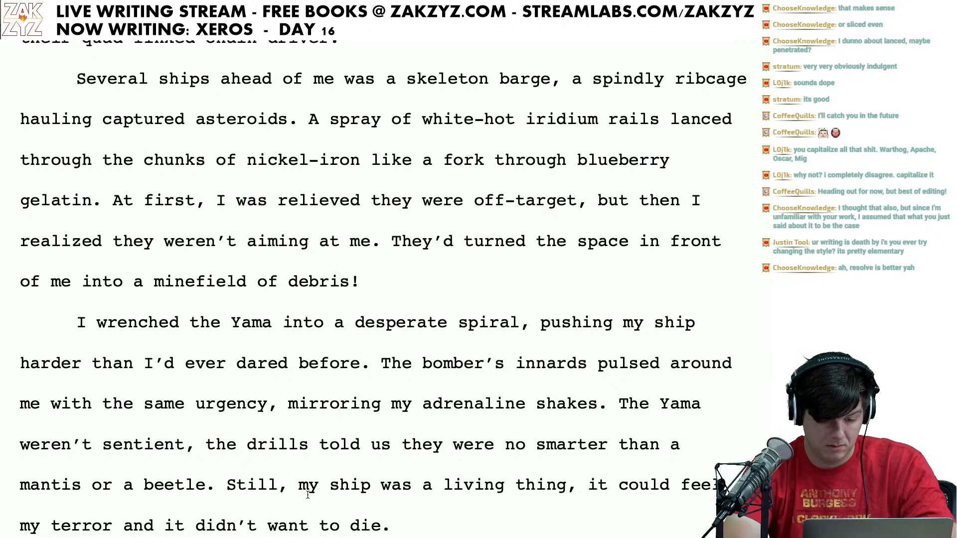
key("Left")
key("Left")
key("Left")
key("Up")
key("Right")
key("Right")
key("Right")
key("Right")
key("Right")
key("Right")
key("Right")
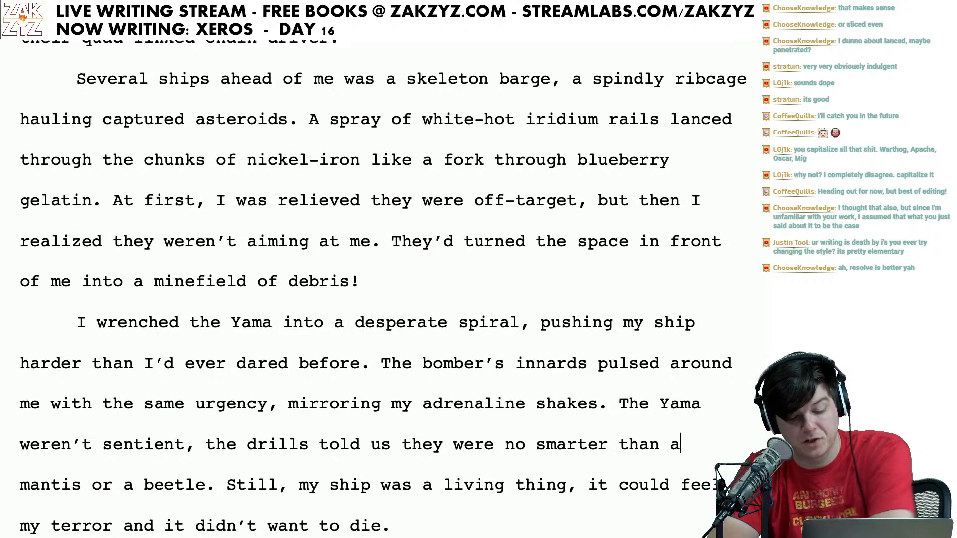
key("Right")
key("Right")
key("Right")
key("Right")
key("Right")
key("Right")
key("Right")
key("Down")
key("Left")
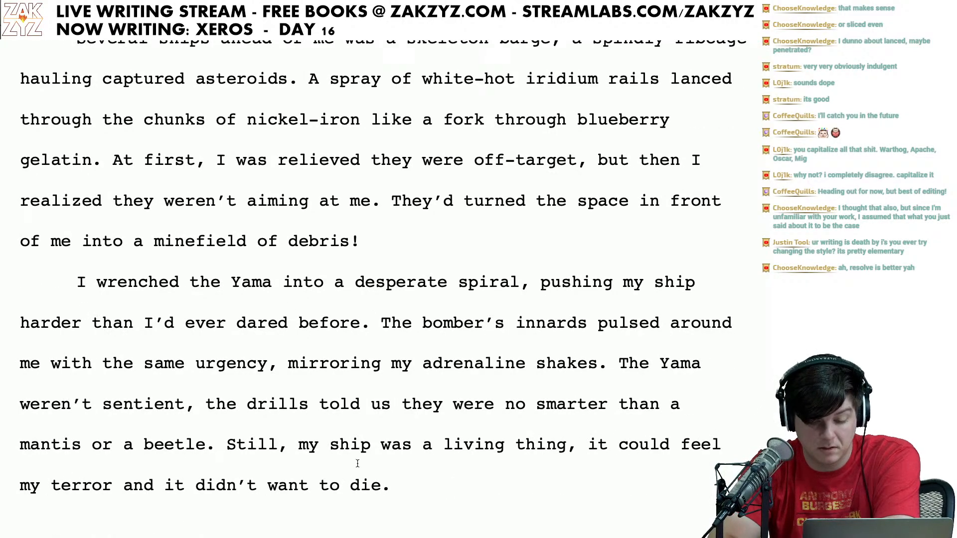
Step: End the sentence after "living thing" with a period and capitalize "It" to start a new sentence
left_click(563, 430)
key("Right")
key("BackSpace")
type(".")
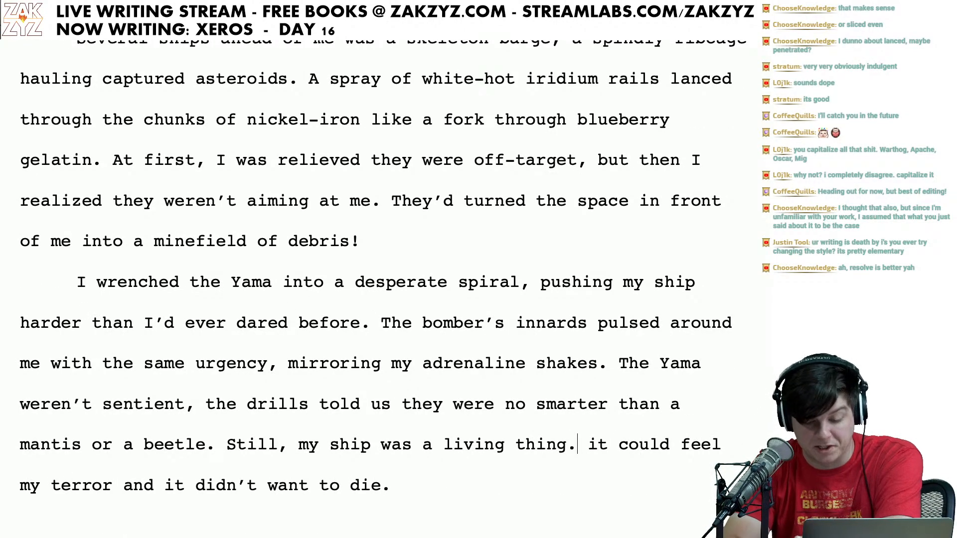
key("Right")
key("Right")
key("Right")
key("BackSpace")
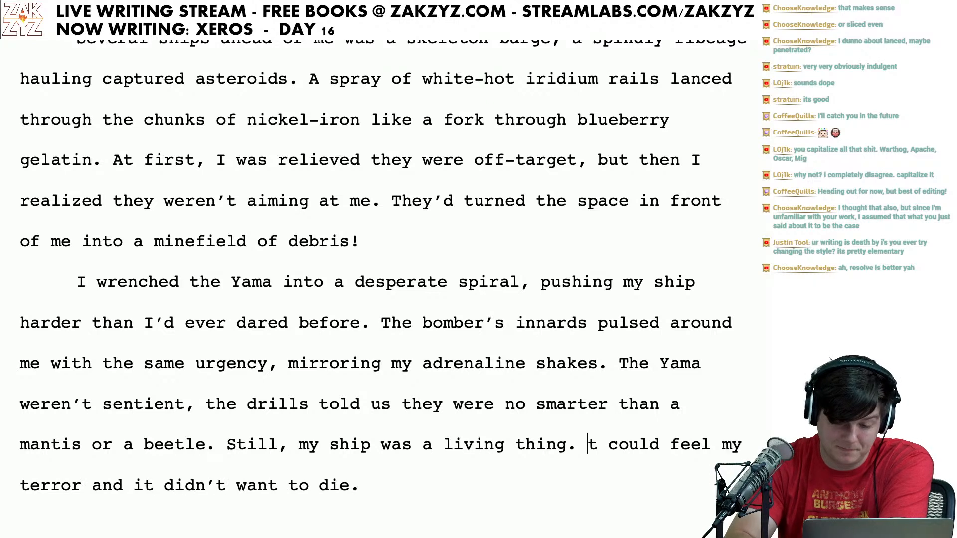
type("I")
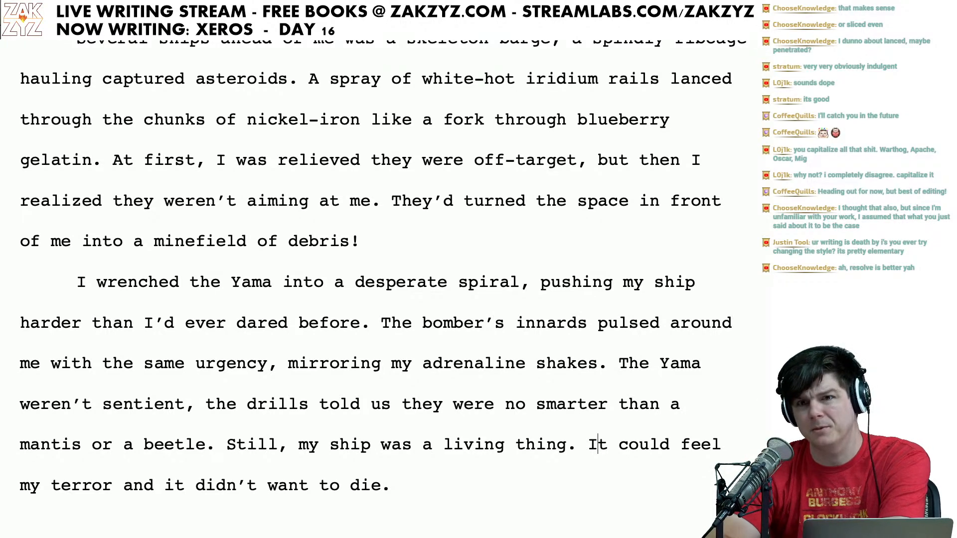
Step: Try removing "On this" from the first sentence of page 160 so it opens with "We were in full agreement."
scroll(383, 287, "down", 1)
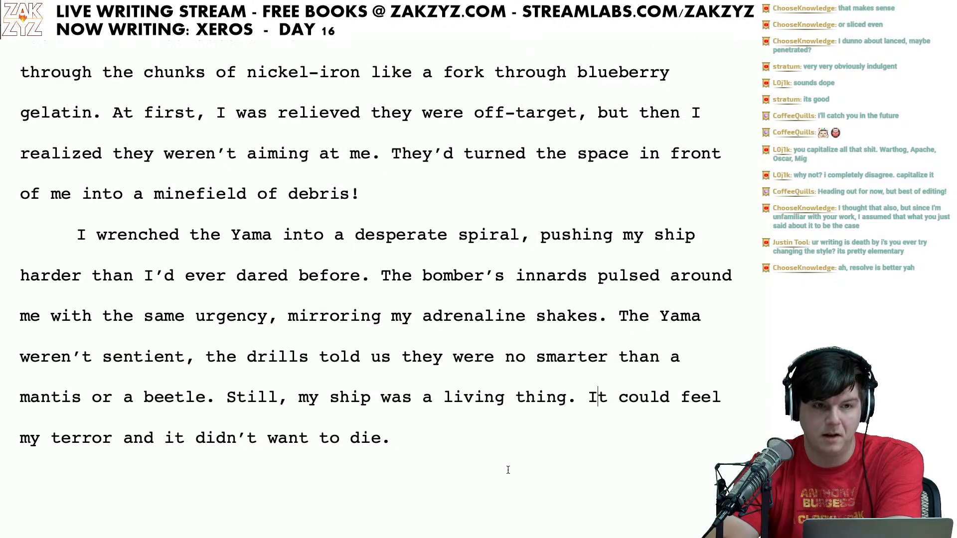
scroll(508, 470, "down", 1)
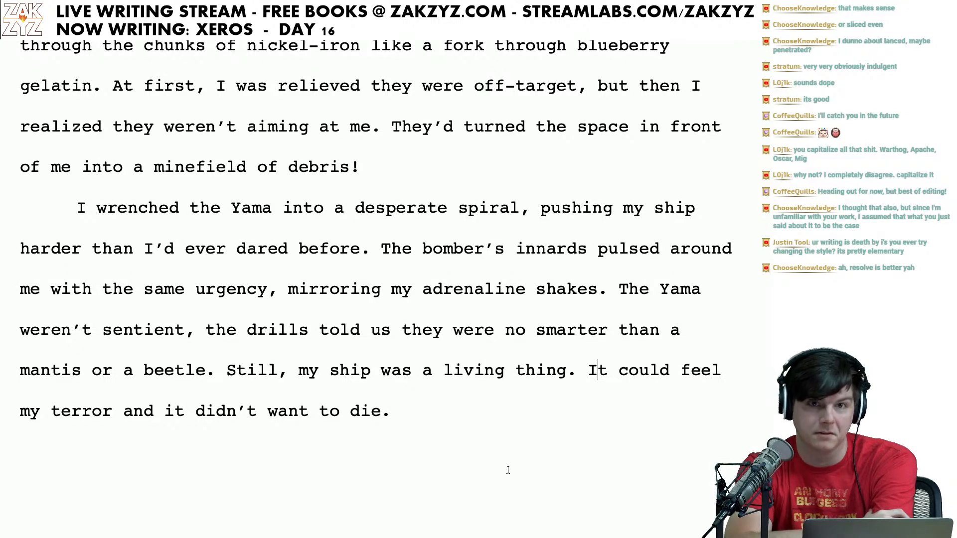
scroll(508, 471, "down", 10)
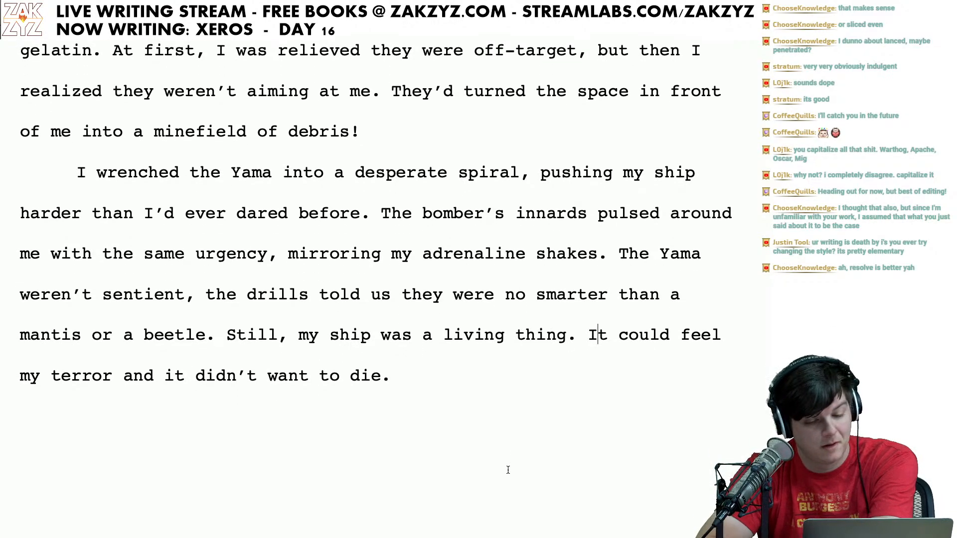
scroll(508, 470, "down", 1)
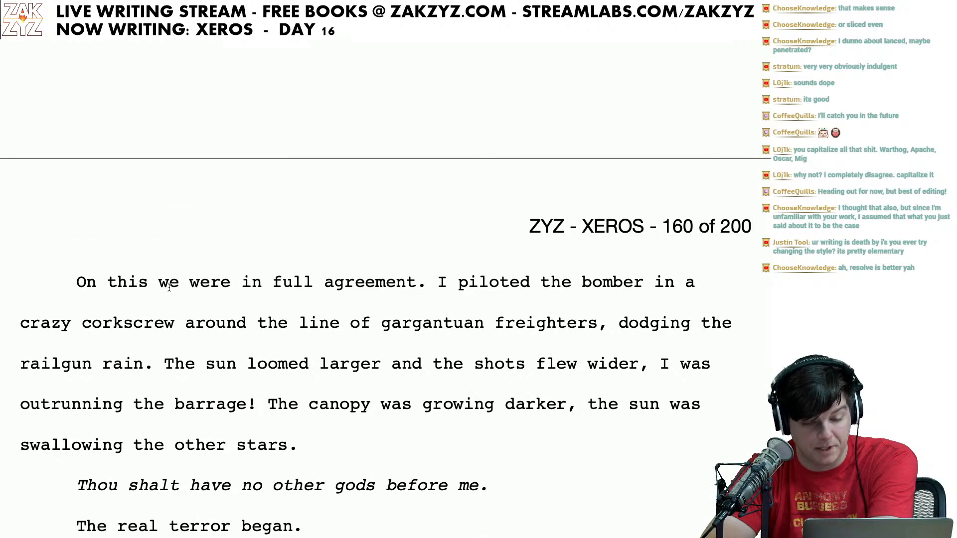
left_click(141, 286)
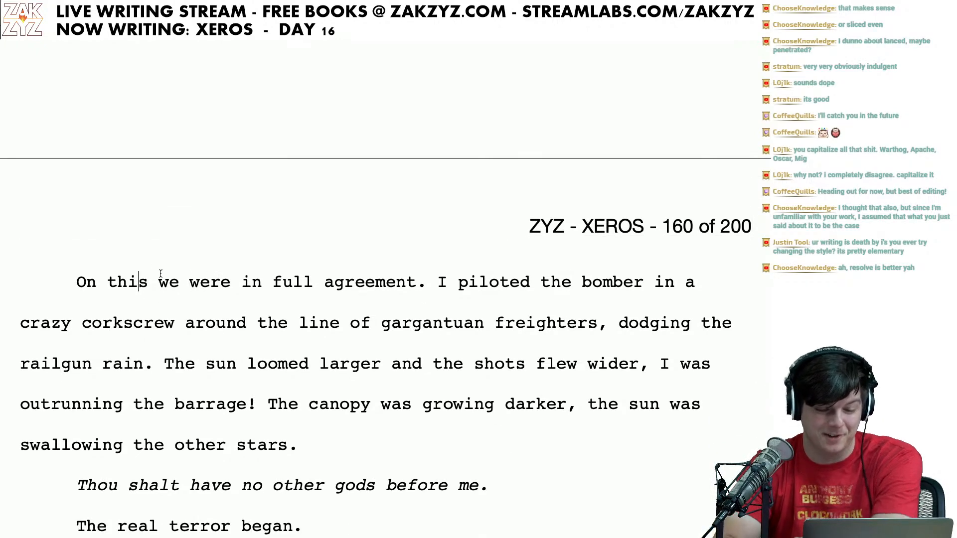
key("Right")
key("Right")
key("Right")
key("Right")
key("Left")
key("BackSpace")
key("BackSpace")
key("BackSpace")
key("BackSpace")
key("BackSpace")
key("BackSpace")
key("BackSpace")
key("BackSpace")
key("BackSpace")
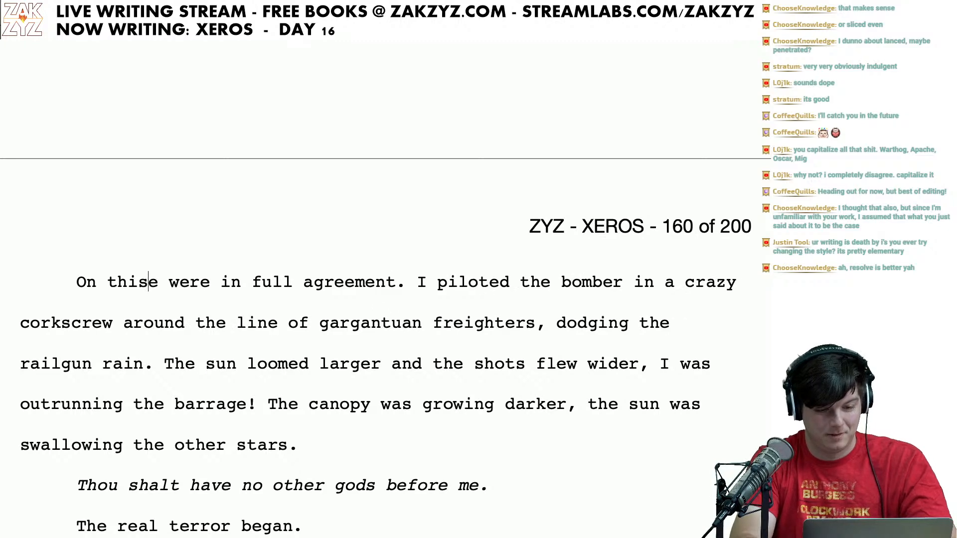
type("W")
key("Right")
key("Left")
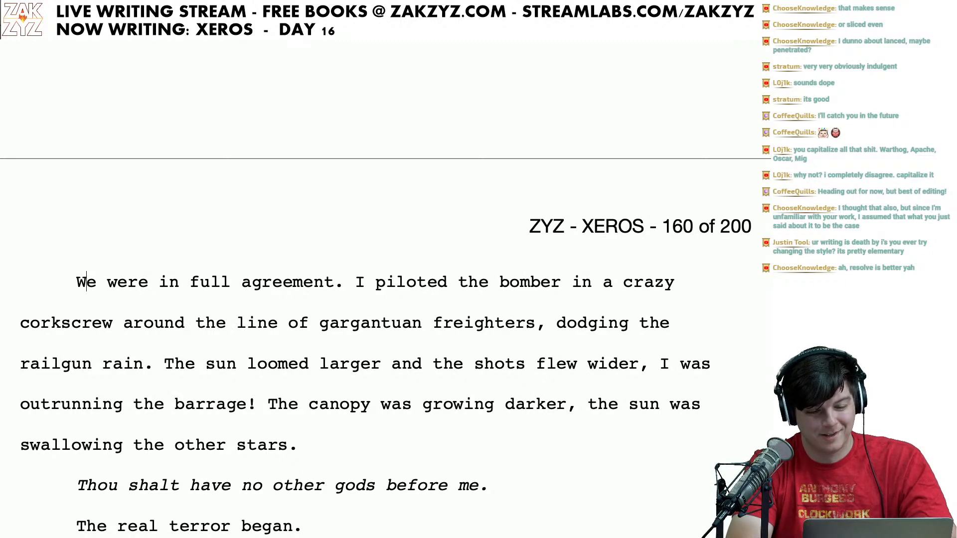
Step: Reread the closing lines of page 159 together with the opening sentence of page 160 to judge the transition
key("Right")
key("Left")
key("Right")
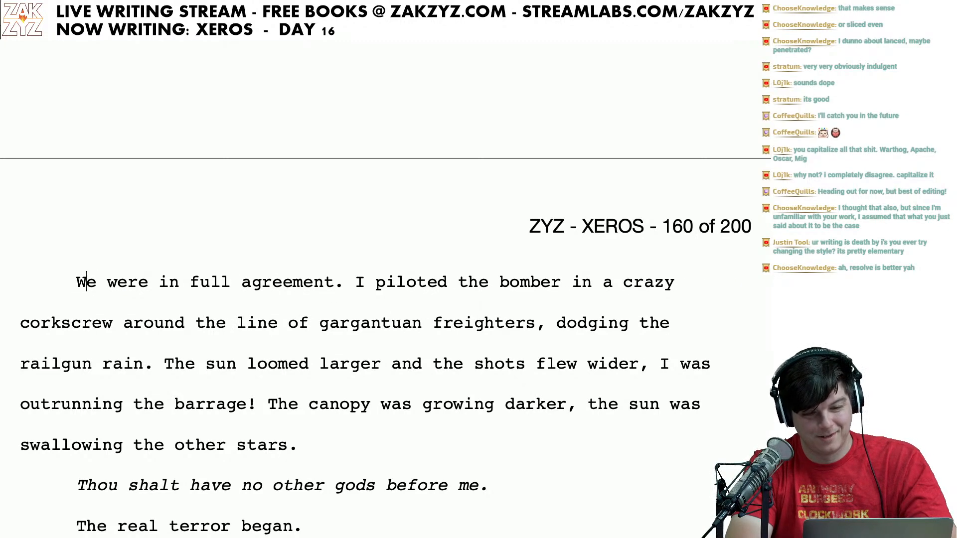
key("Up")
key("Up")
key("Up")
key("Down")
key("Down")
key("Down")
key("Down")
key("Down")
key("Up")
key("Up")
key("Up")
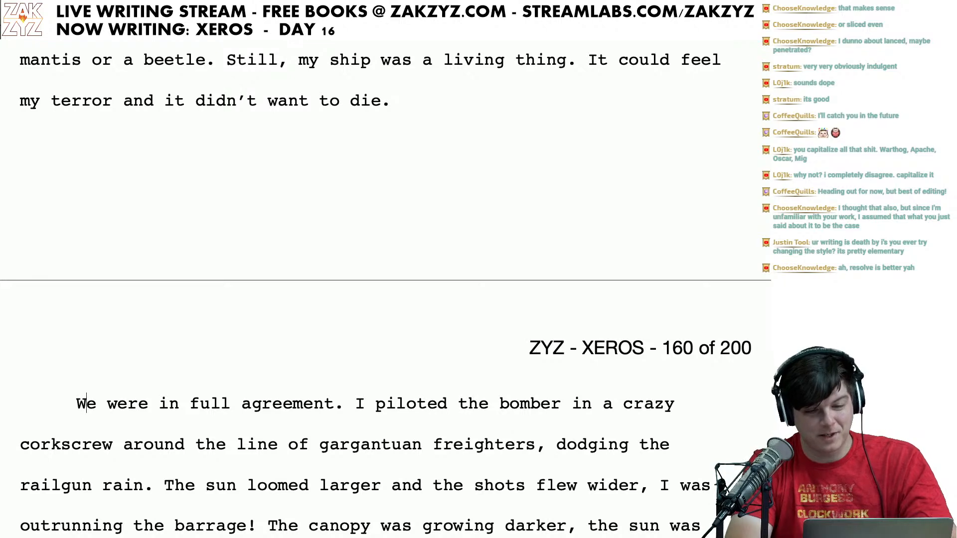
Step: Put "On this," with a comma before the opening sentence of page 160 and make "we" lowercase
key("Down")
key("Left")
key("Up")
key("Down")
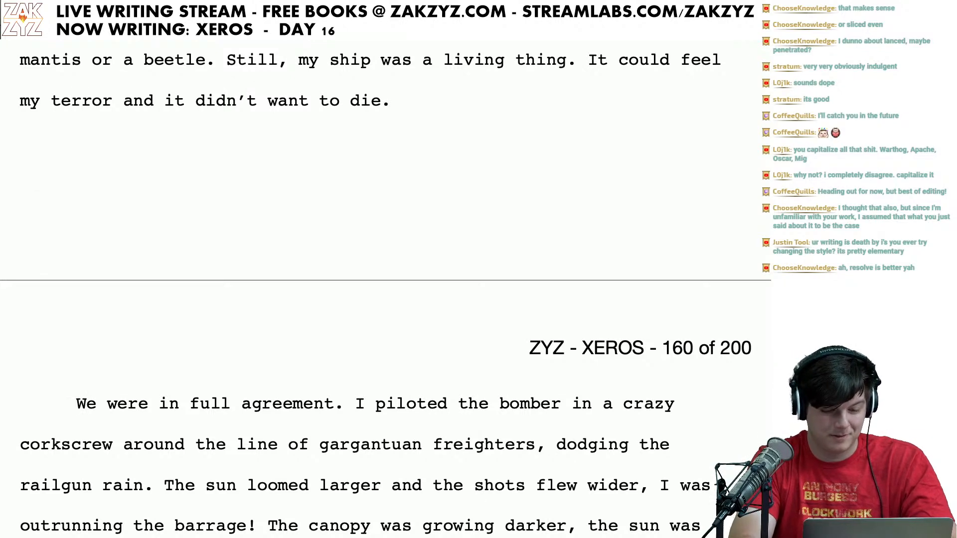
type("On this,")
key("Right")
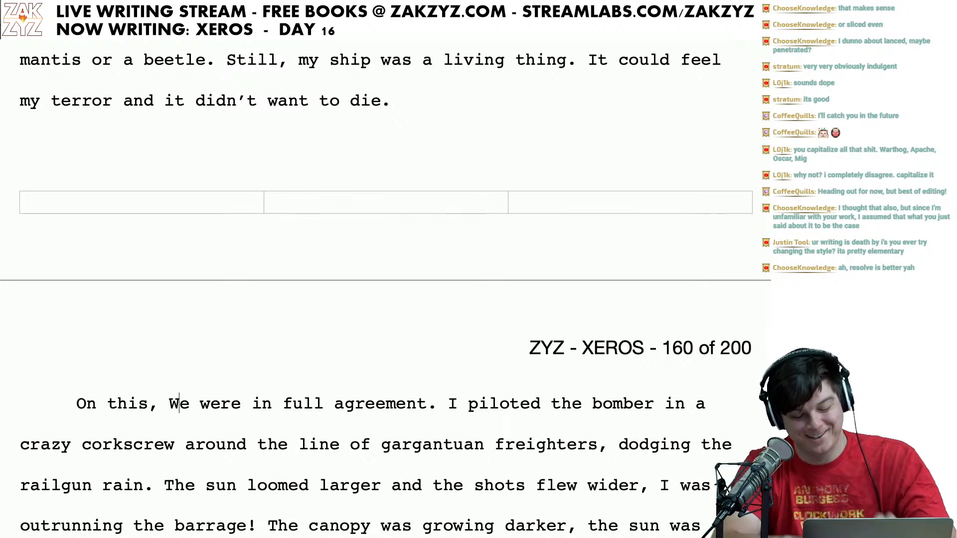
key("BackSpace")
type("w")
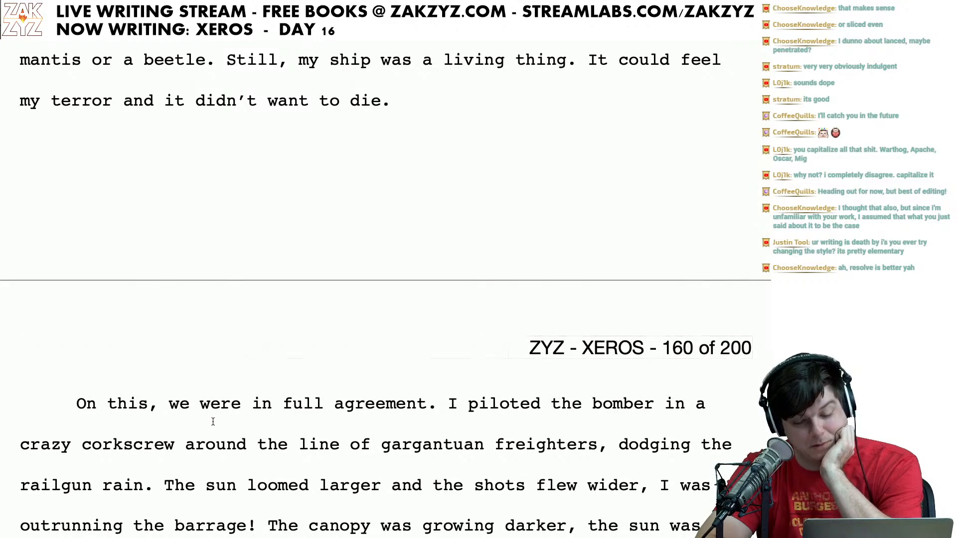
Step: Delete the phrase "around the line of gargantuan freighters" after "crazy corkscrew"
scroll(213, 422, "down", 1)
scroll(449, 448, "down", 2)
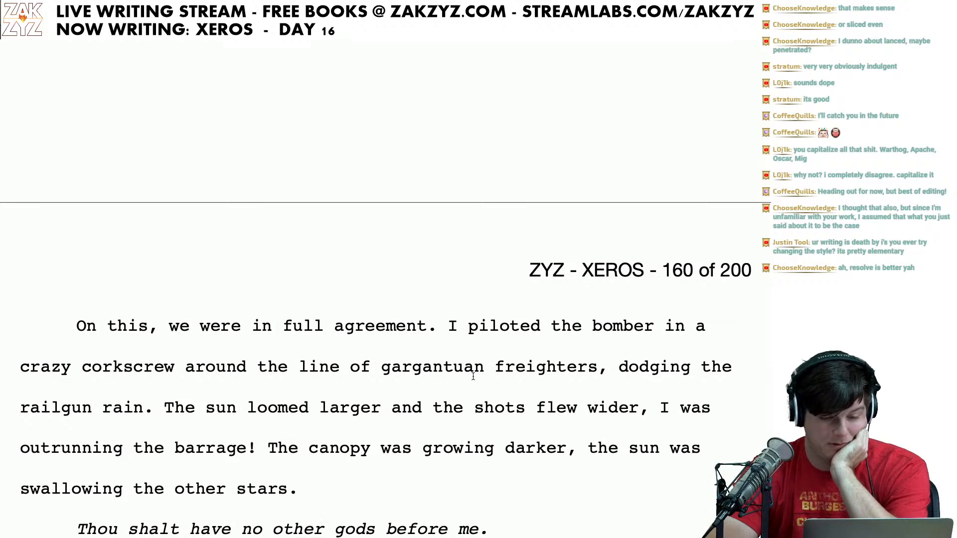
left_click(175, 368)
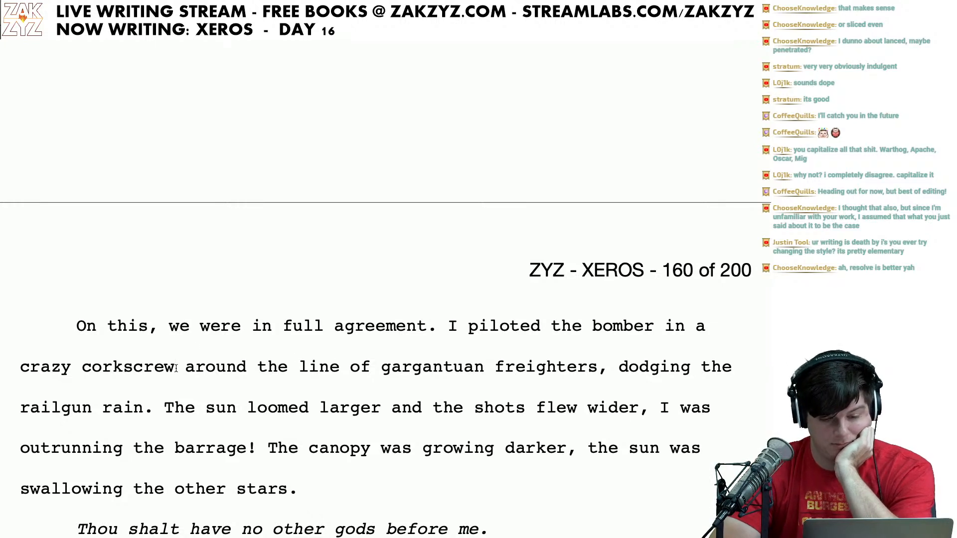
left_click_drag(185, 368, 598, 369)
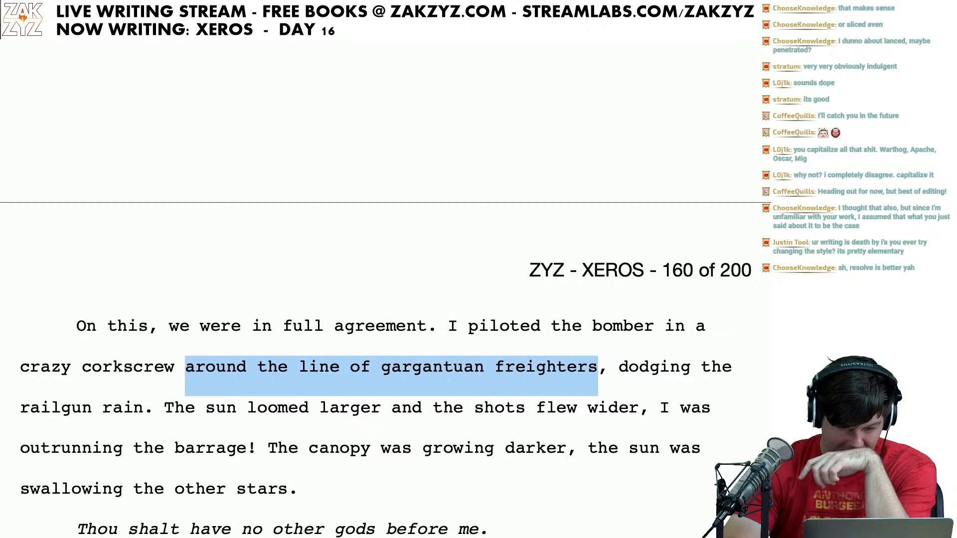
key("BackSpace")
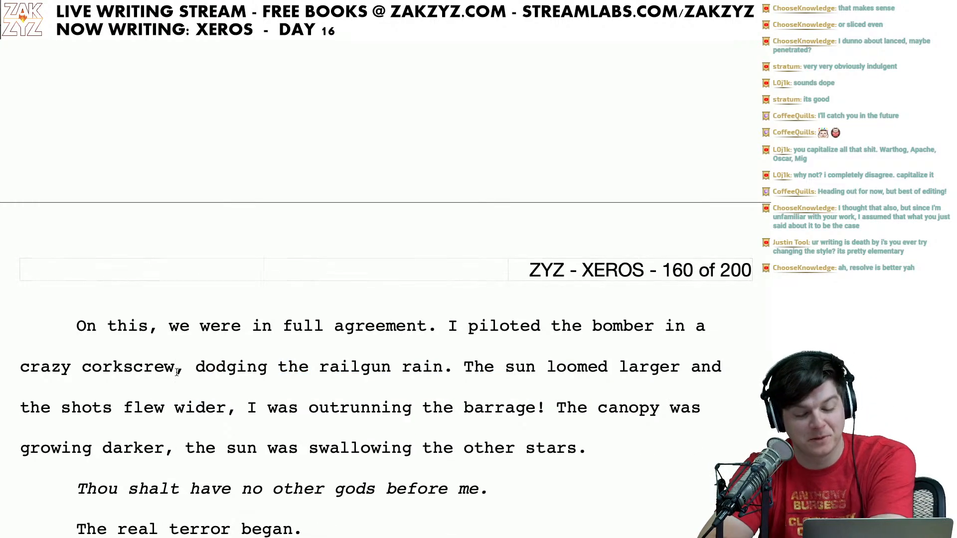
Step: Reread the shortened corkscrew sentence and the start of the sentence about the sun looming larger
scroll(182, 369, "down", 1)
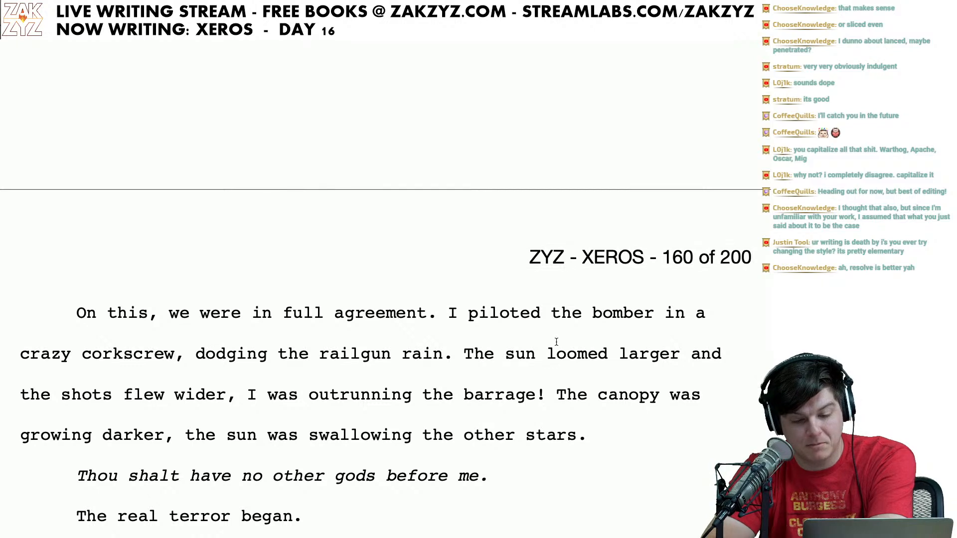
key("Right")
key("Down")
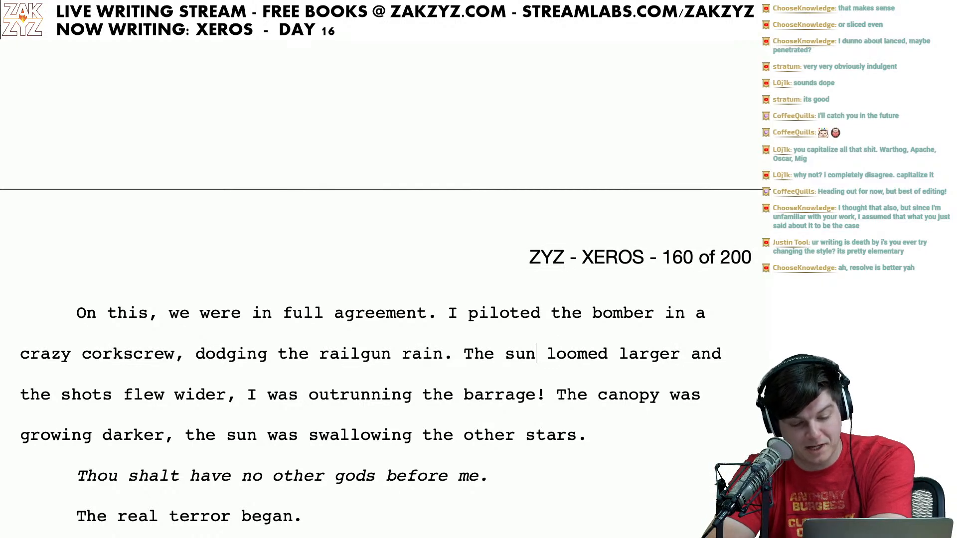
key("Left")
key("Left")
key("Left")
key("Left")
key("Left")
key("Left")
key("Left")
key("Left")
key("Left")
key("Right")
key("Right")
key("Right")
key("Right")
key("Right")
key("Right")
key("Right")
key("Right")
key("Right")
key("Right")
key("Right")
key("Right")
key("Right")
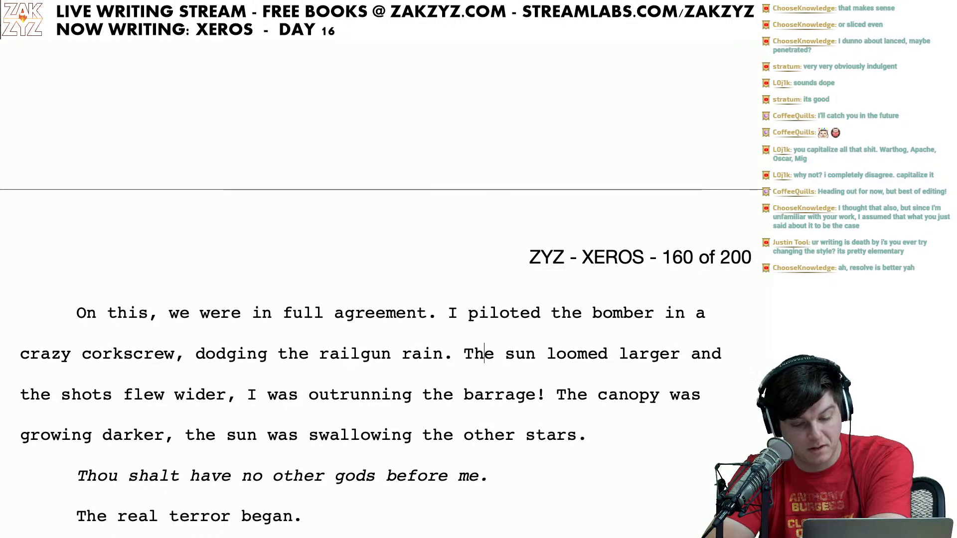
Step: Change "the bomber" to "my bomber" in the sentence about piloting in a crazy corkscrew
key("Up")
key("Left")
key("Left")
key("Right")
key("Right")
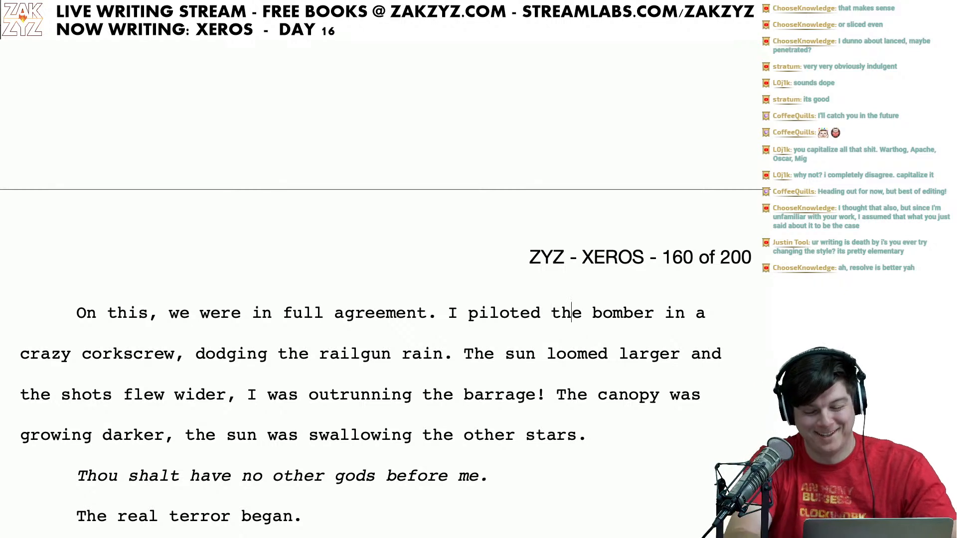
key("Right")
key("BackSpace")
key("BackSpace")
key("BackSpace")
type("my")
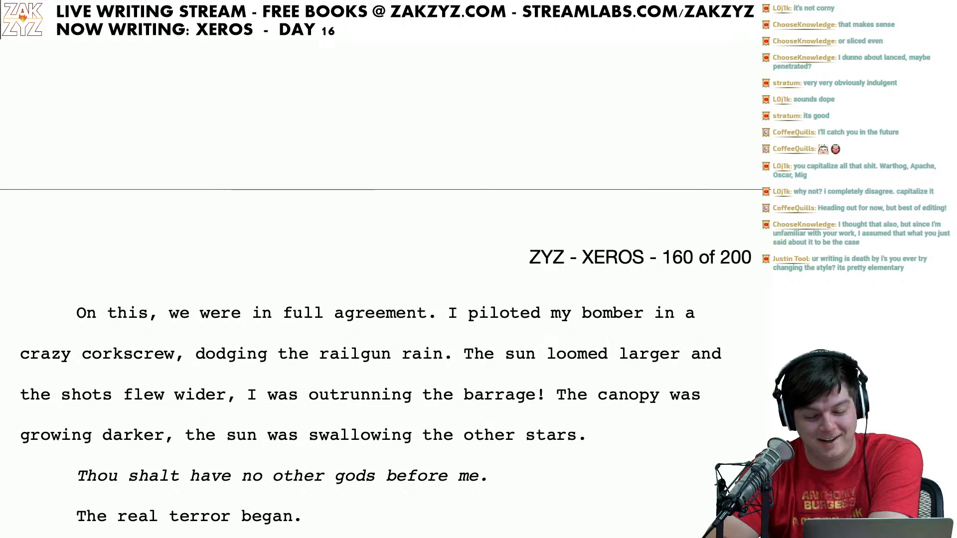
Step: Read the corkscrew sentence again from "I piloted my bomber" through "dodging the railgun rain"
scroll(630, 358, "down", 2)
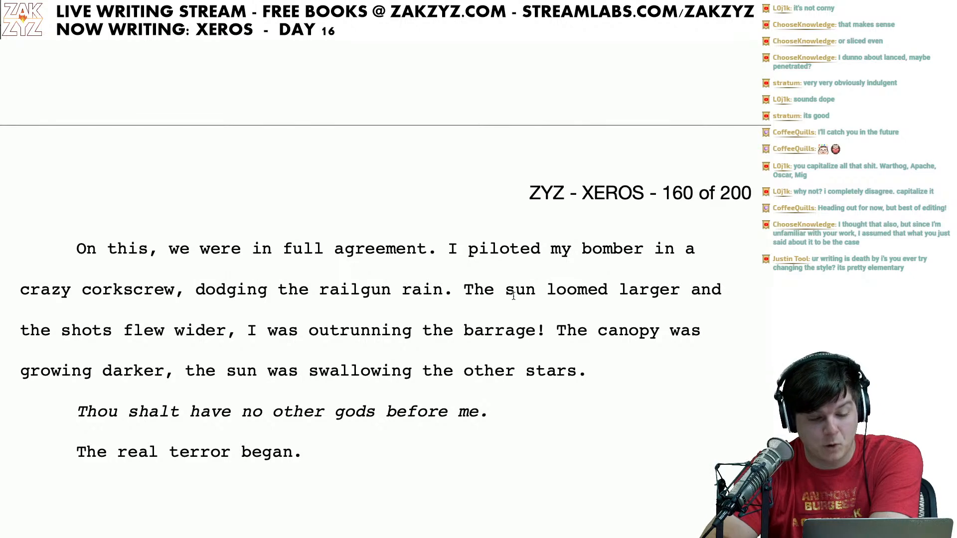
left_click(479, 267)
key("Left")
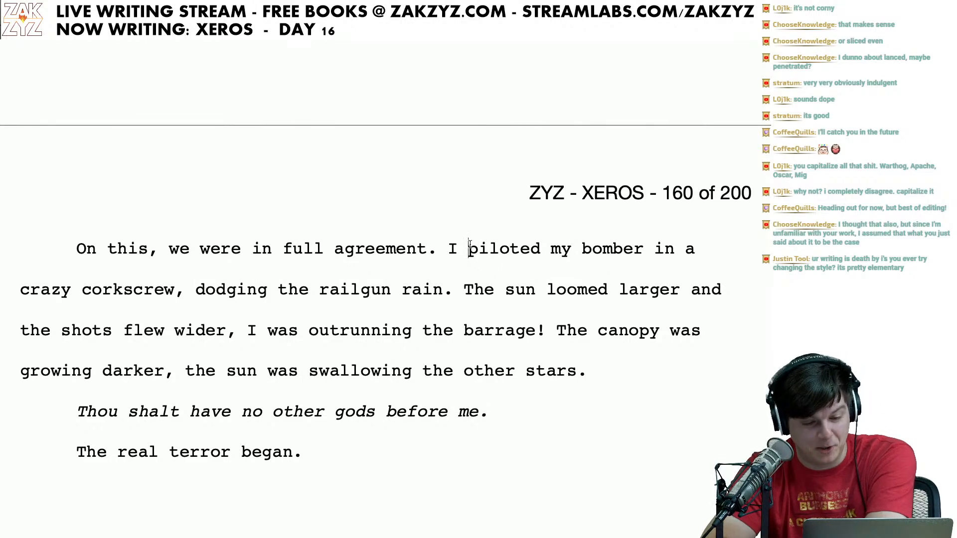
key("Right")
key("Right")
key("Right")
key("Right")
key("Right")
key("Right")
key("Right")
key("Right")
key("Right")
key("Right")
key("Right")
key("Right")
key("Right")
key("Right")
key("Right")
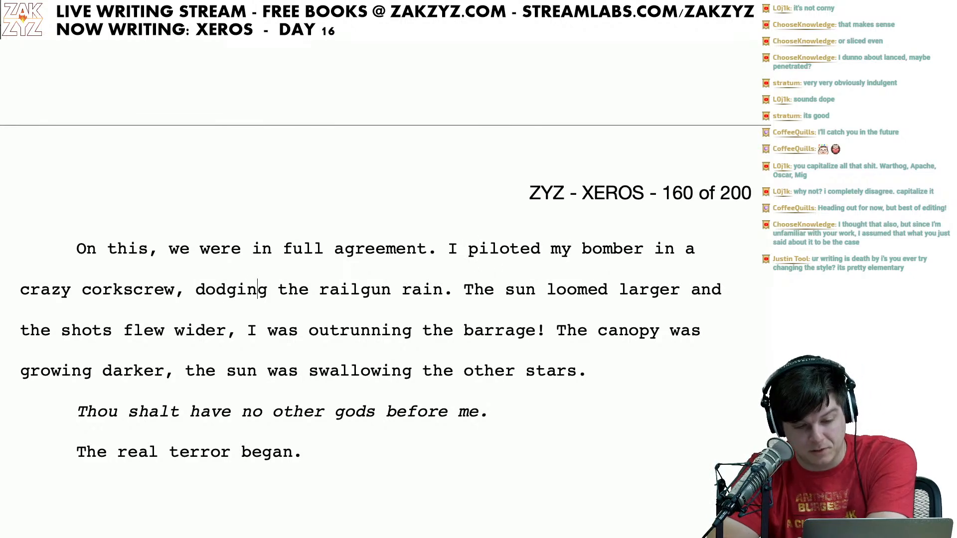
key("Right")
key("Right")
key("Right")
key("Right")
key("Right")
key("Right")
key("Right")
key("Right")
key("Right")
key("Right")
key("Right")
key("Right")
key("Right")
key("Right")
key("Right")
key("Right")
key("Right")
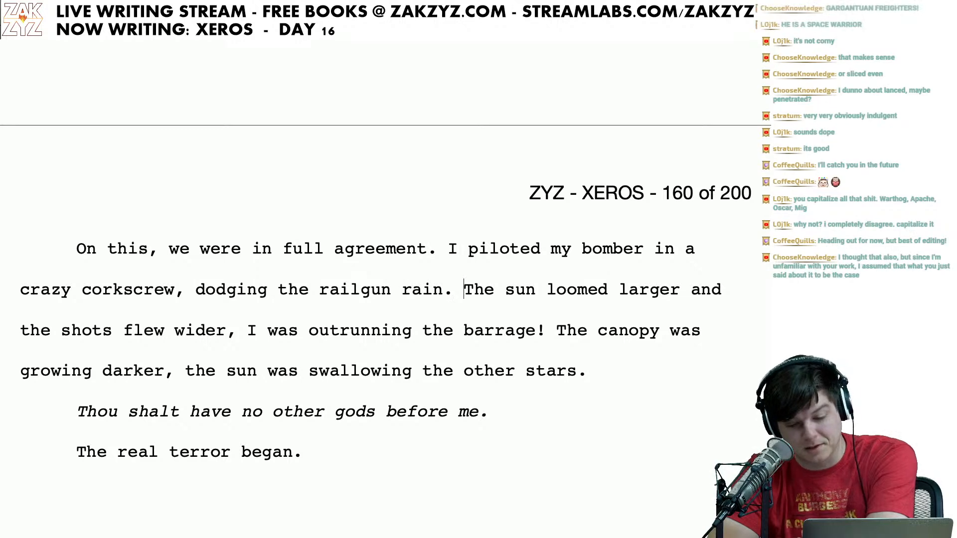
Step: Reread the sentence from "The sun loomed larger" through "I was outrunning the barrage!"
key("Down")
key("Left")
key("Left")
key("Left")
key("Left")
key("Left")
key("Left")
key("Left")
key("Left")
key("Left")
key("Left")
key("Left")
key("Left")
key("Left")
key("Left")
key("Left")
key("Left")
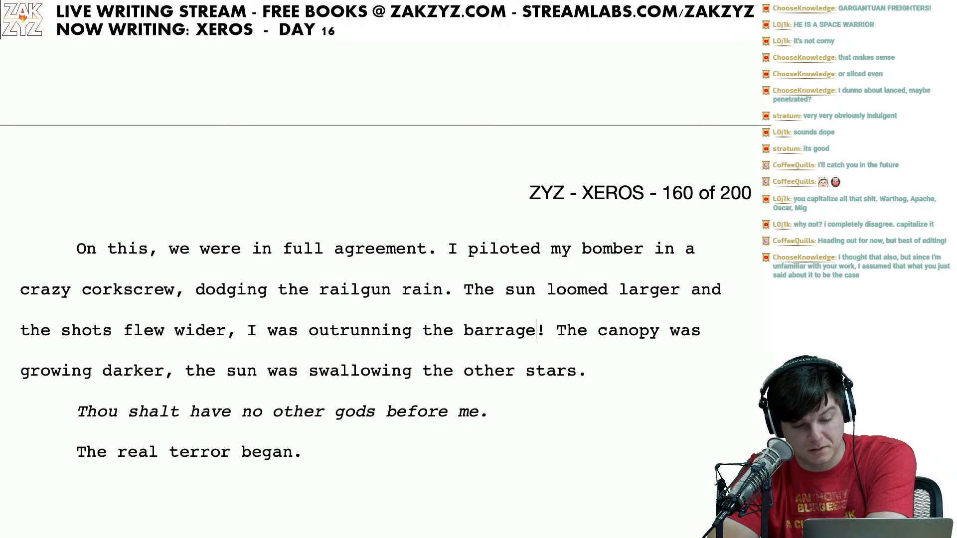
key("Right")
key("Right")
key("Right")
key("Right")
key("Right")
key("Right")
key("Right")
key("Right")
key("Right")
key("Right")
key("Right")
key("Right")
key("Right")
key("Right")
key("Right")
key("Right")
key("Right")
key("Right")
key("Right")
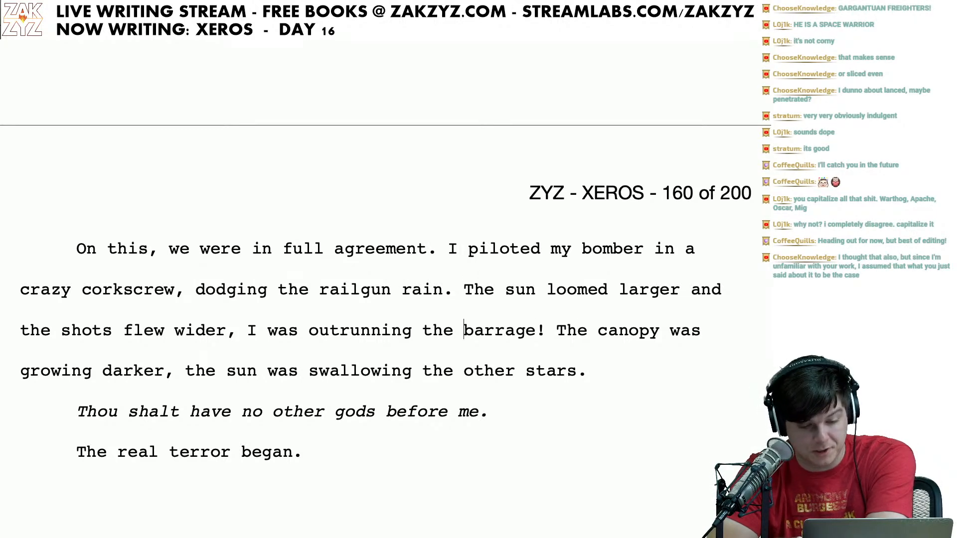
Step: Insert "My canopy grew darker," directly after "I was outrunning the barrage!"
key("Left")
key("Left")
key("Left")
key("Left")
key("Left")
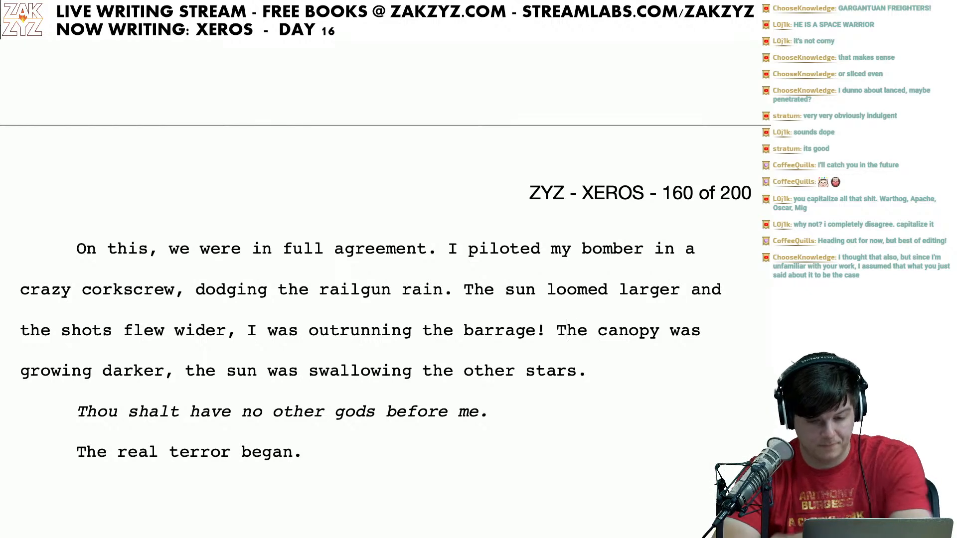
type("My canopy ")
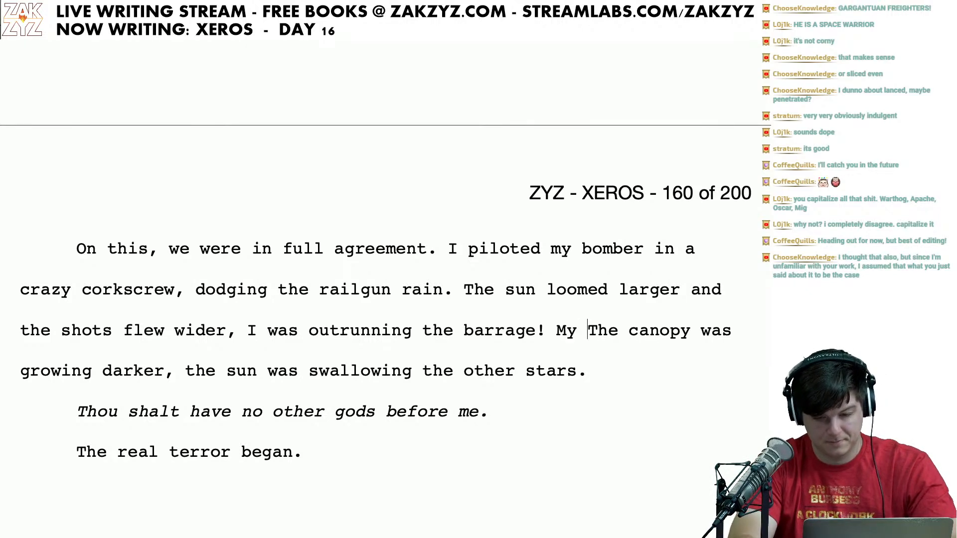
type("grew darker,")
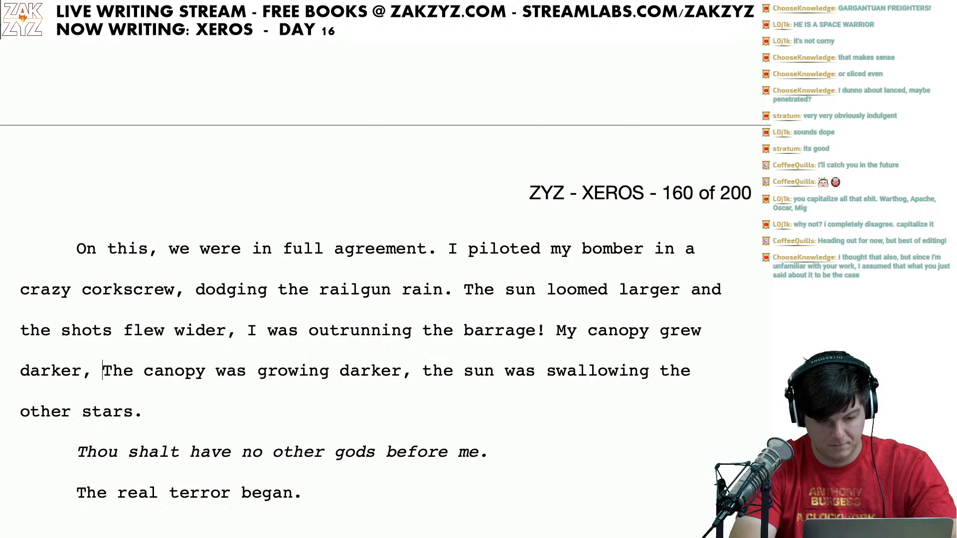
Step: Delete the redundant clause "The canopy was growing darker," so the sentence continues with "the sun was swallowing the other stars."
key("shift+Right")
key("shift+Right")
key("shift+Right")
key("shift+Right")
key("shift+Right")
key("shift+Right")
key("shift+Right")
key("shift+Right")
key("shift+Right")
key("shift+Right")
key("shift+Right")
key("shift+Right")
key("shift+Right")
key("shift+Right")
key("shift+Right")
key("shift+Right")
key("shift+Right")
key("shift+Right")
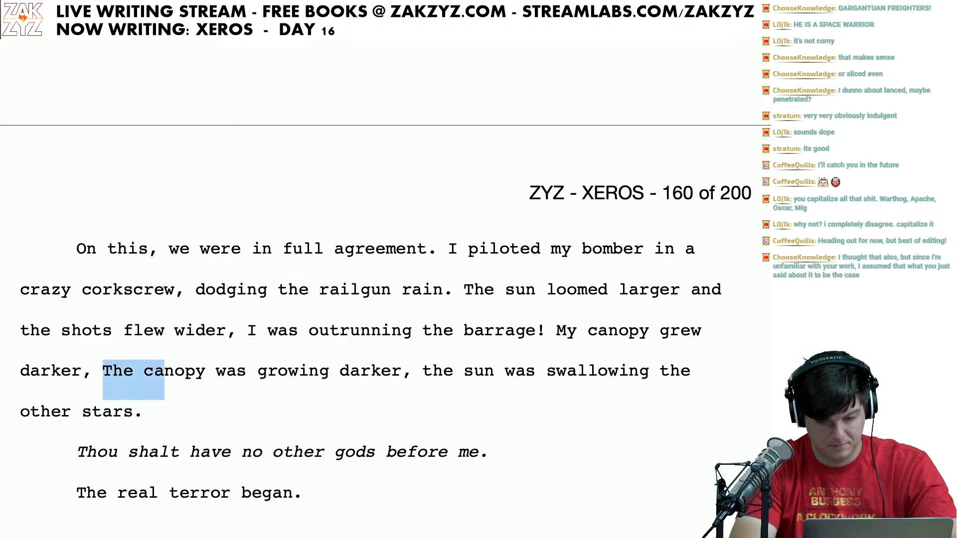
key("shift+Right")
key("shift+Right")
key("shift+Right")
key("shift+Right")
key("shift+Right")
key("shift+Right")
key("shift+Right")
key("shift+Right")
key("shift+Right")
key("shift+Right")
key("shift+Right")
key("shift+Right")
key("shift+Right")
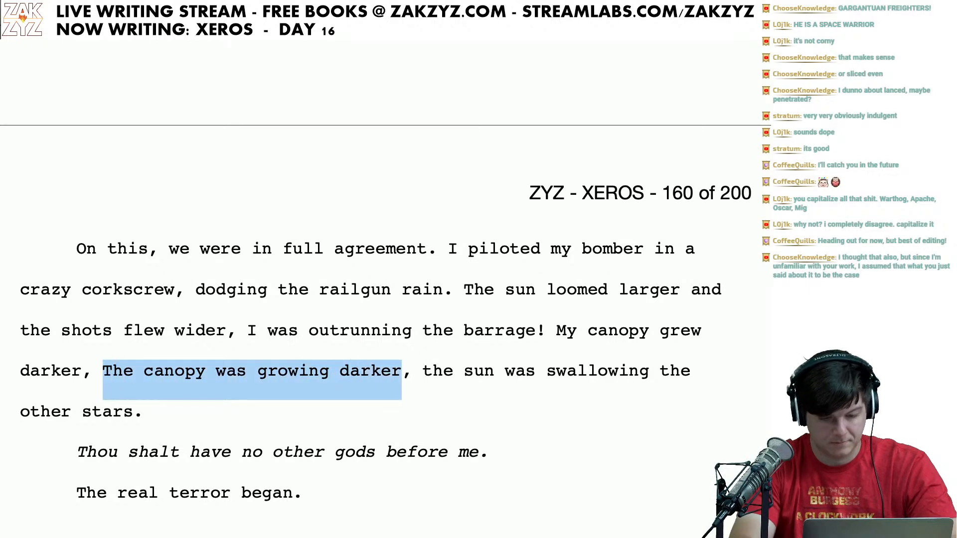
key("BackSpace")
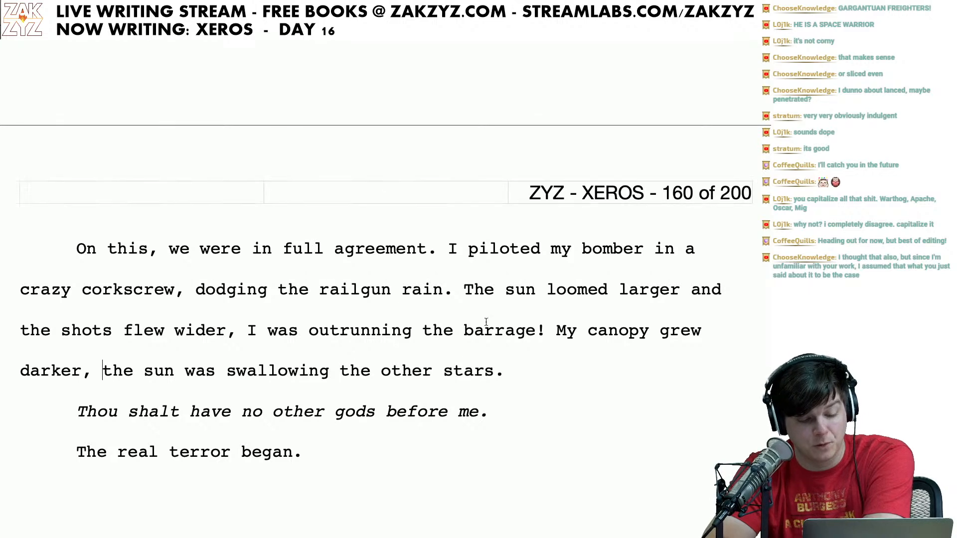
Step: Read the chapter's closing lines from the swallowed stars sentence through "The real terror began."
scroll(439, 394, "down", 1)
left_click(140, 352)
key("Right")
key("Right")
key("Right")
key("Right")
key("Right")
key("Right")
key("Right")
key("Right")
key("Right")
key("Right")
key("Right")
key("Right")
key("Right")
key("Right")
key("Right")
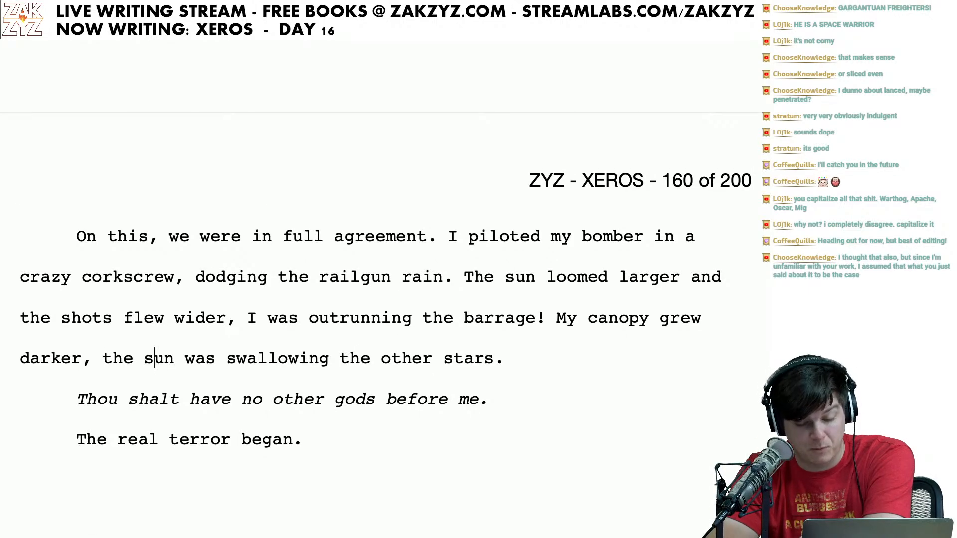
key("Right")
key("Right")
key("Right")
key("Right")
key("Right")
key("Right")
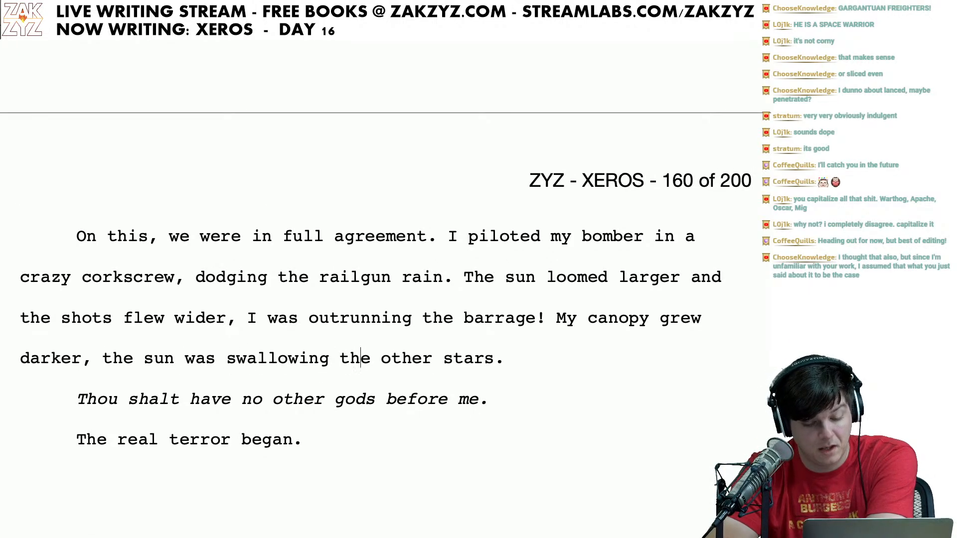
scroll(386, 265, "down", 2)
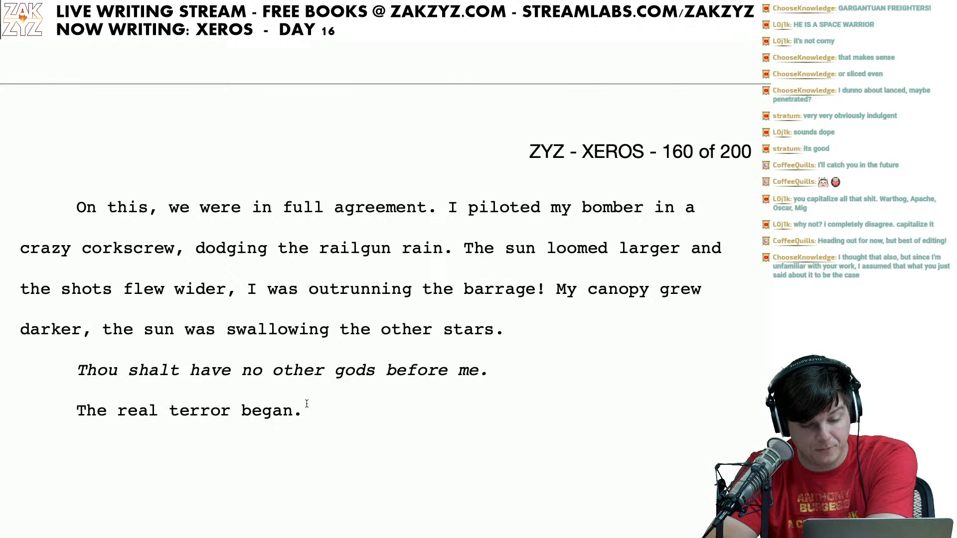
left_click(323, 401)
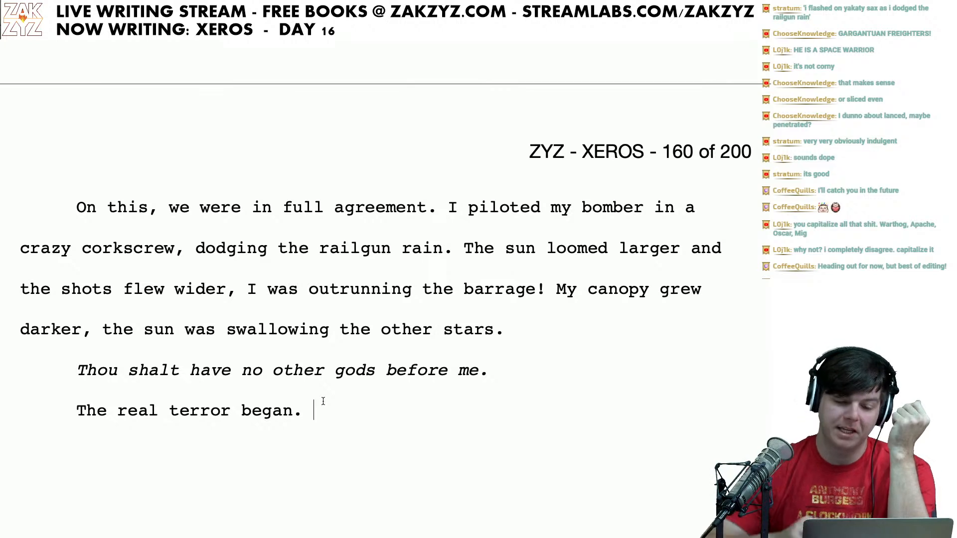
Step: Try adding "around the gargantuan freighters" after "crazy corkscrew" in the sentence about piloting the bomber
scroll(323, 402, "up", 1)
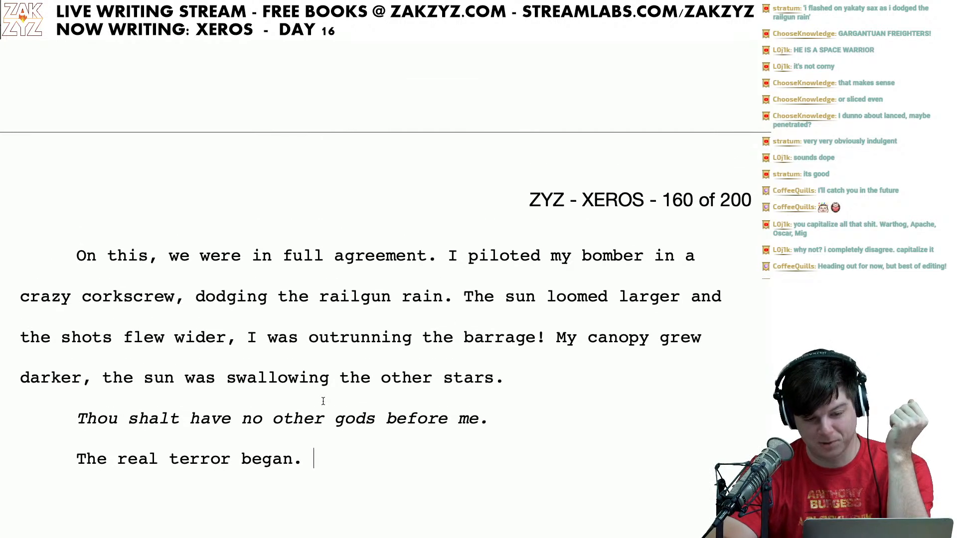
left_click(185, 306)
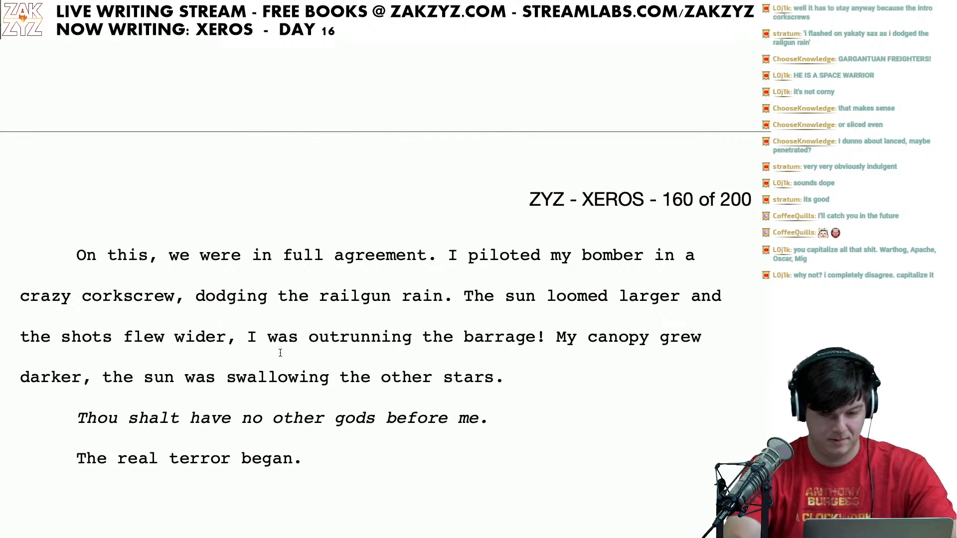
type("around the ")
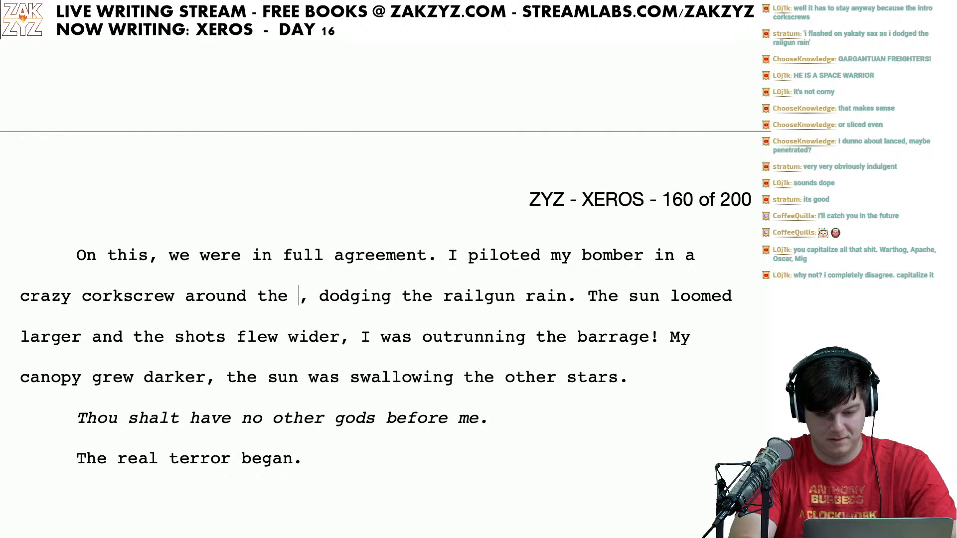
type("gargantuan f")
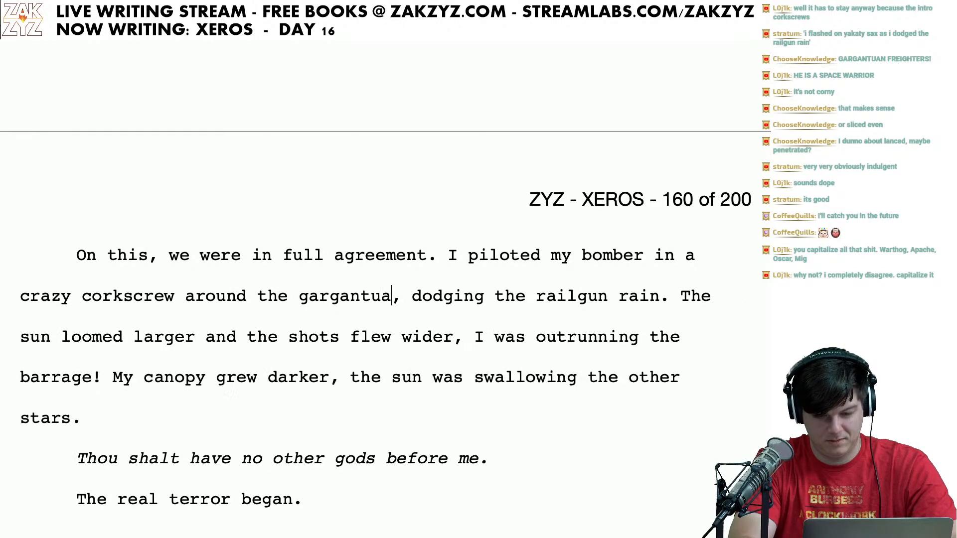
type("reighters")
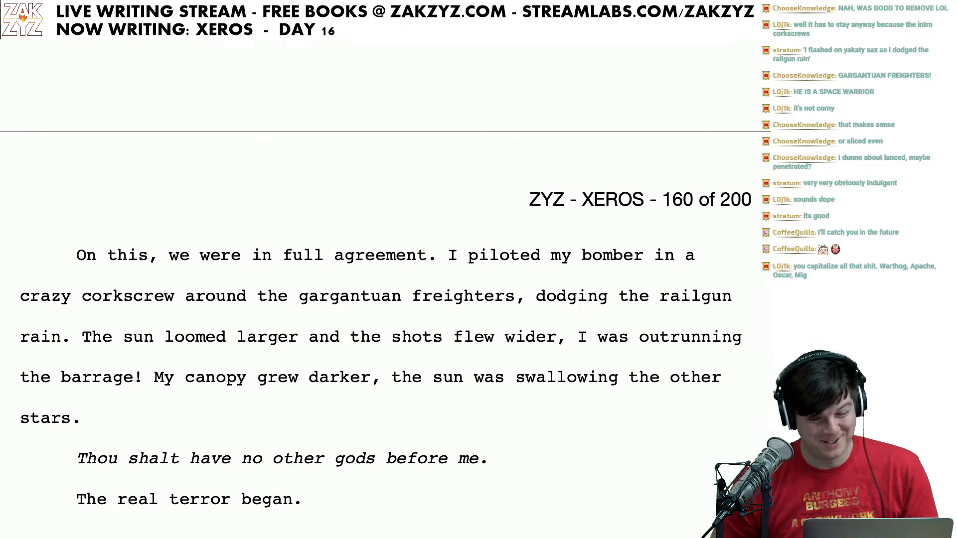
Step: Remove the phrase "around the gargantuan freighters" after "crazy corkscrew" again
key("BackSpace")
key("BackSpace")
key("BackSpace")
key("BackSpace")
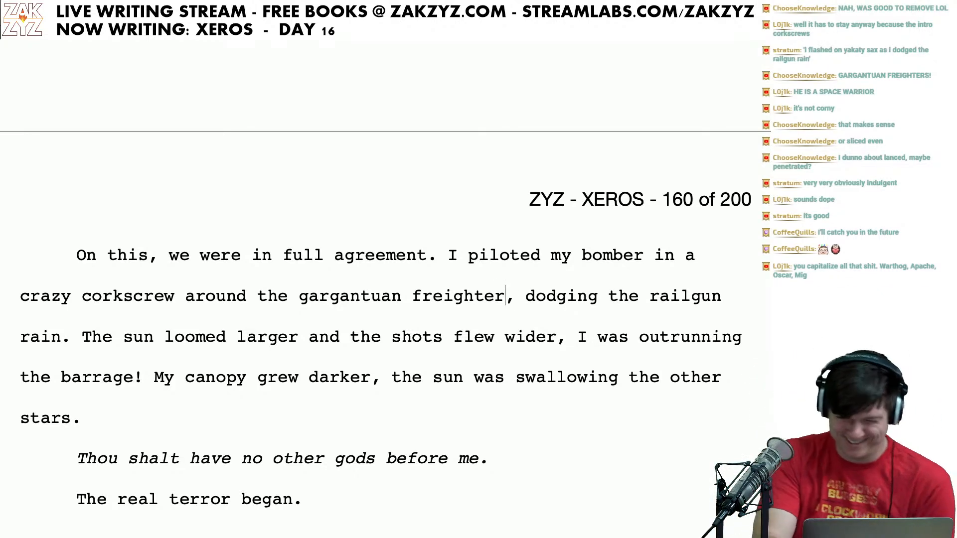
key("BackSpace")
key("BackSpace")
key("BackSpace")
key("BackSpace")
key("BackSpace")
key("BackSpace")
key("BackSpace")
key("BackSpace")
key("BackSpace")
key("BackSpace")
key("BackSpace")
key("BackSpace")
key("BackSpace")
key("BackSpace")
key("BackSpace")
key("BackSpace")
key("BackSpace")
key("BackSpace")
key("BackSpace")
key("BackSpace")
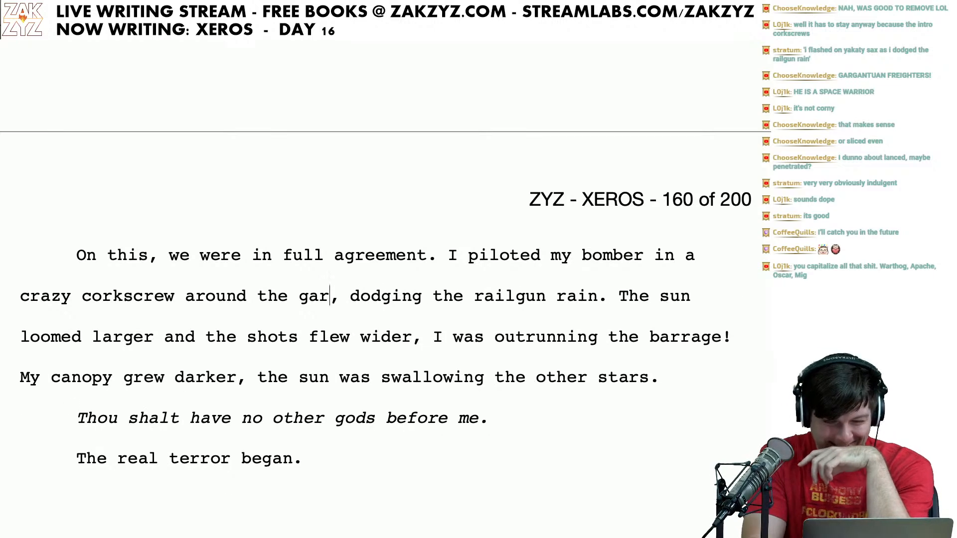
key("BackSpace")
key("BackSpace")
key("BackSpace")
key("BackSpace")
key("BackSpace")
key("BackSpace")
key("BackSpace")
key("BackSpace")
key("BackSpace")
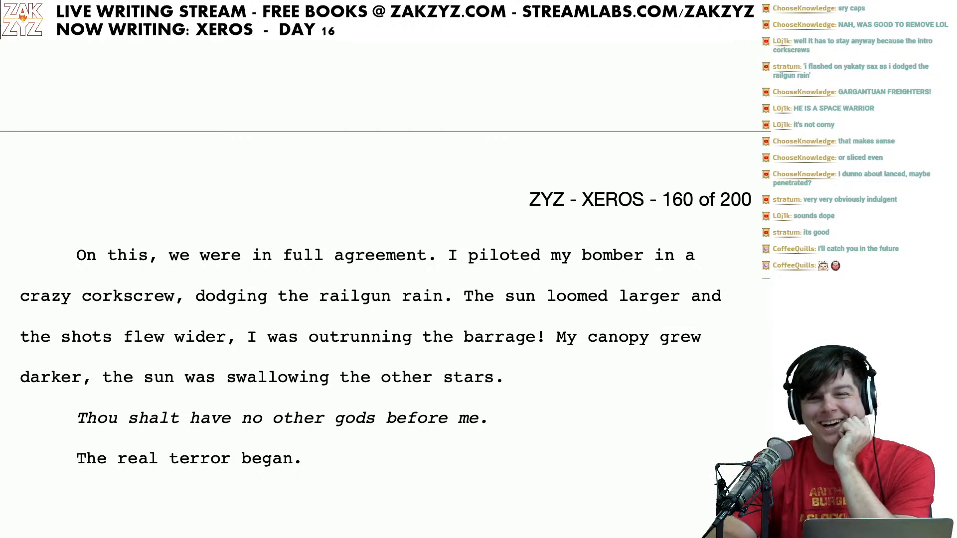
Step: Look over the end of the chapter and the opening of chapter 19, "Bringer of Jollity"
scroll(386, 283, "down", 3)
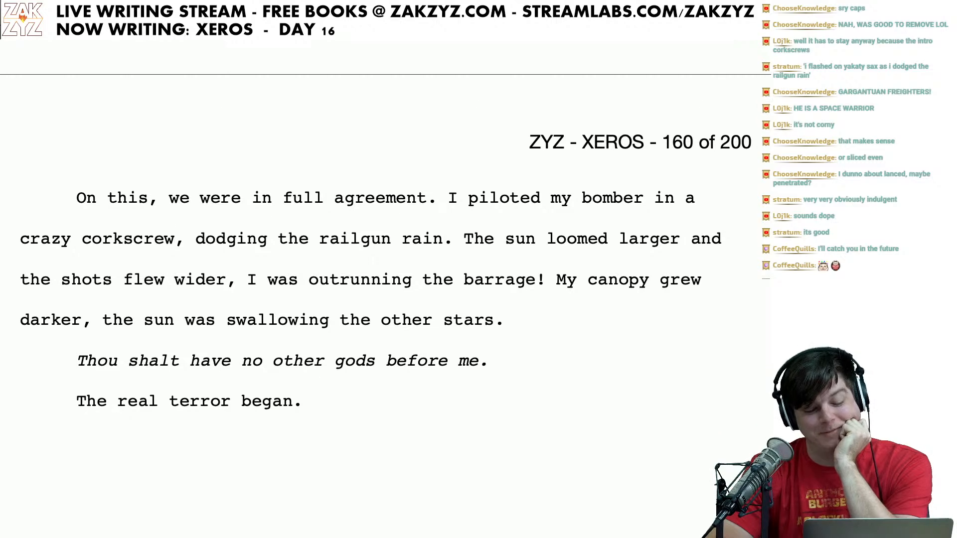
scroll(385, 283, "down", 1)
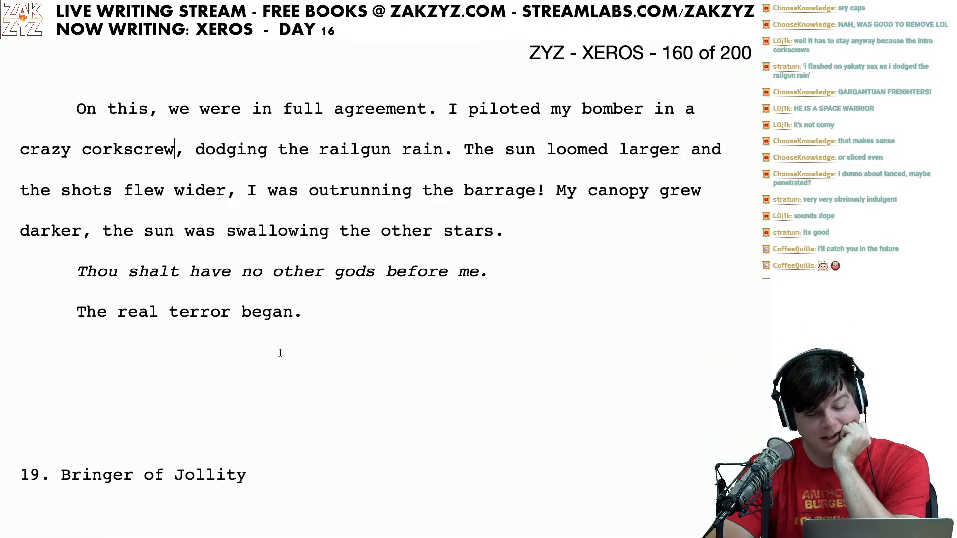
scroll(252, 455, "down", 2)
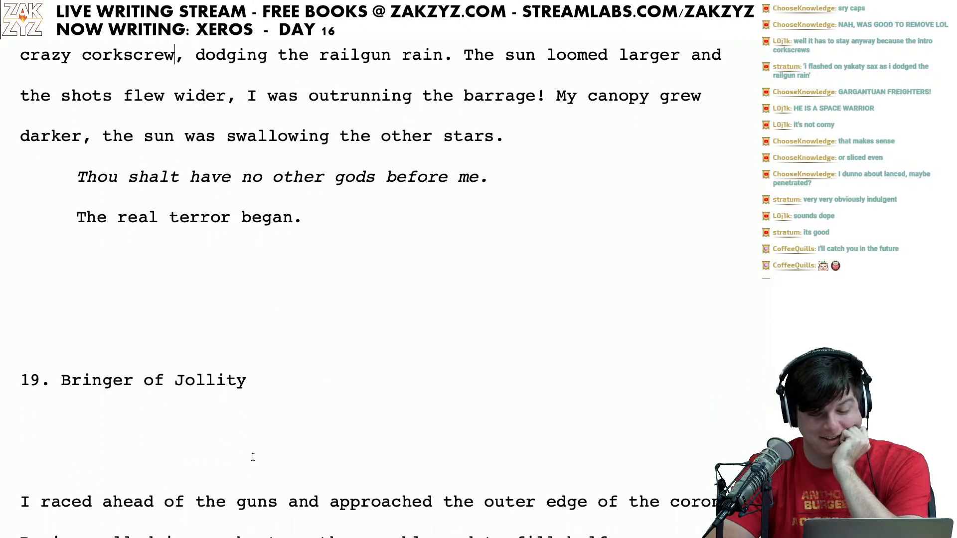
scroll(253, 457, "up", 1)
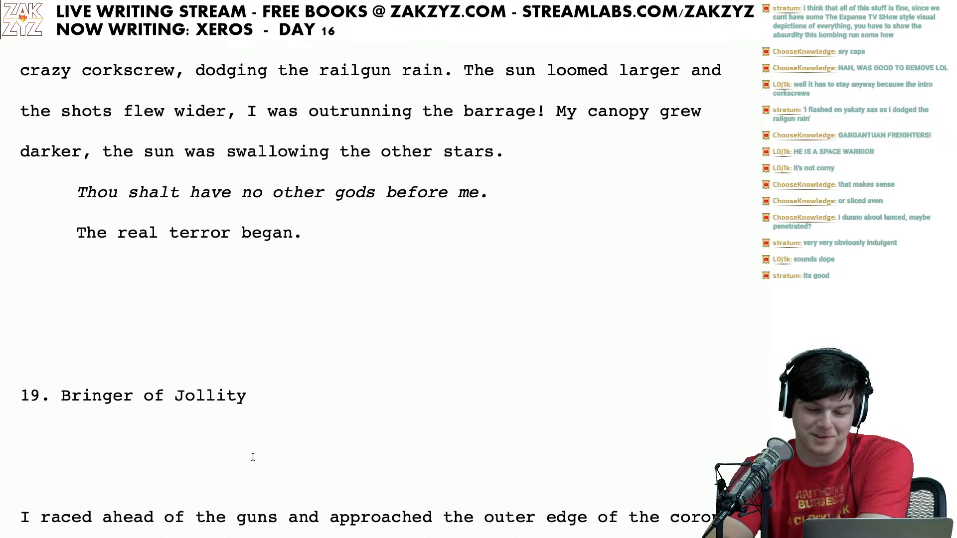
Step: Select chapters 17 and 18 from the "17. The Winged Messenger" heading through "The real terror began." to check their combined word count
scroll(253, 458, "up", 20)
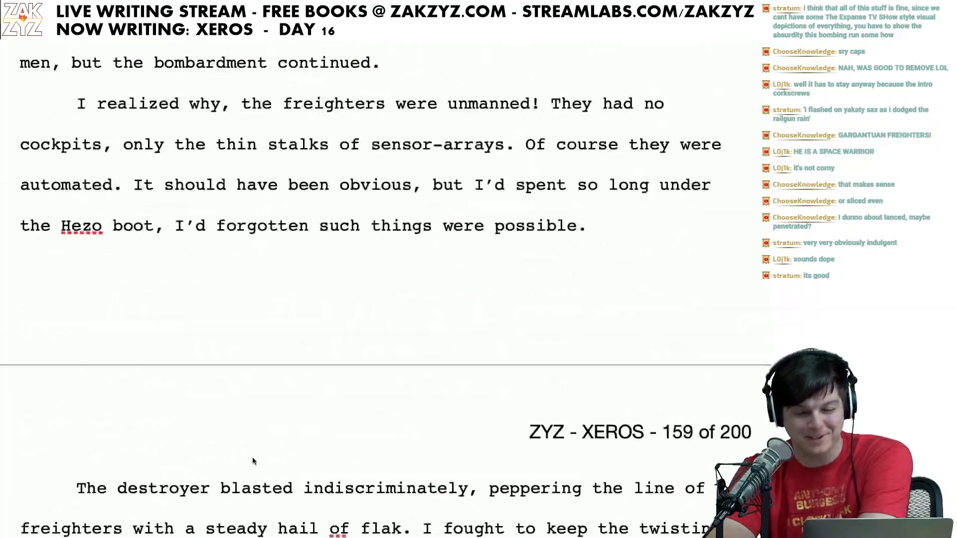
scroll(253, 457, "up", 20)
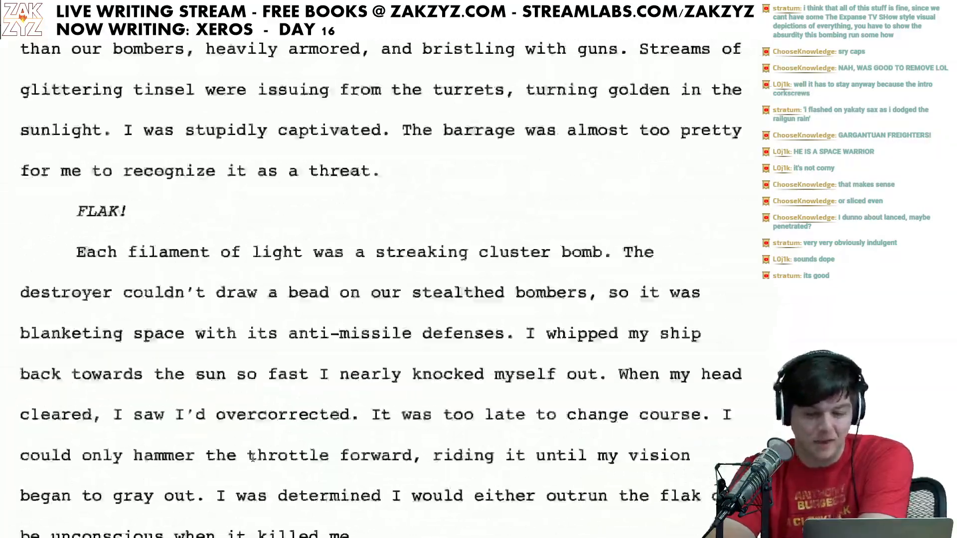
scroll(252, 457, "up", 20)
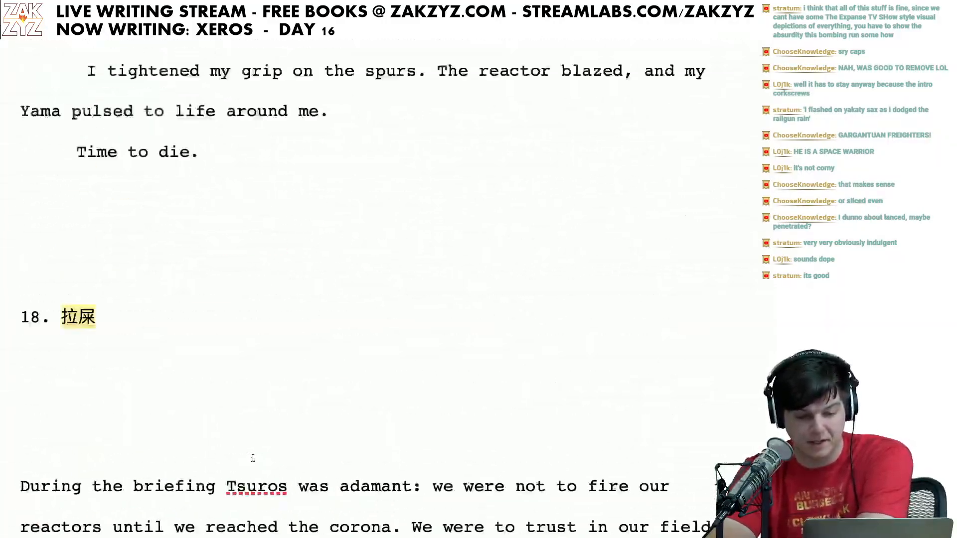
scroll(253, 457, "down", 3)
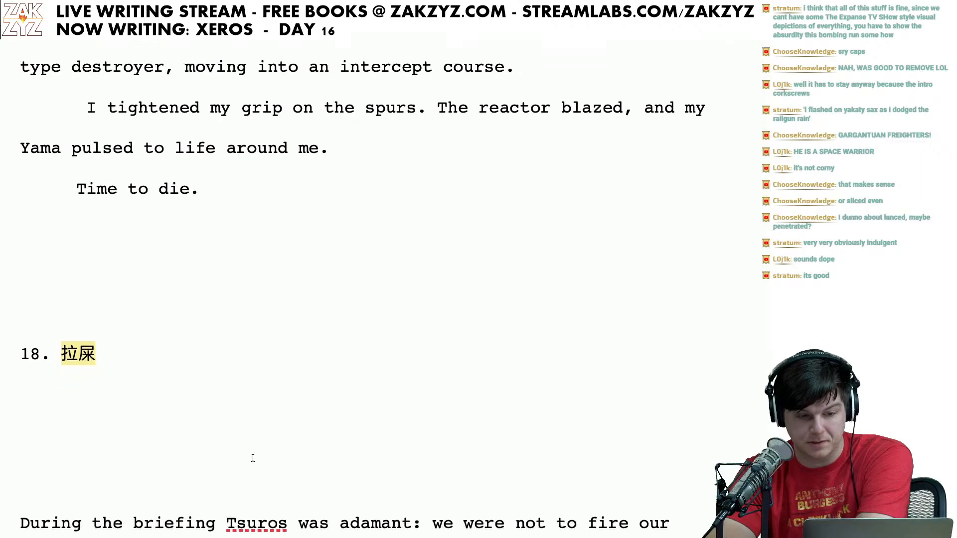
scroll(252, 457, "up", 20)
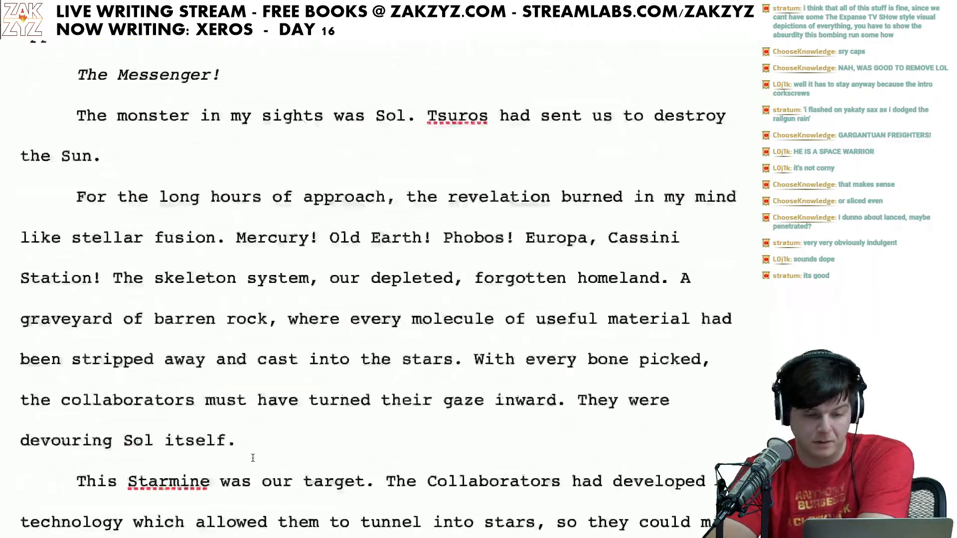
scroll(253, 457, "up", 20)
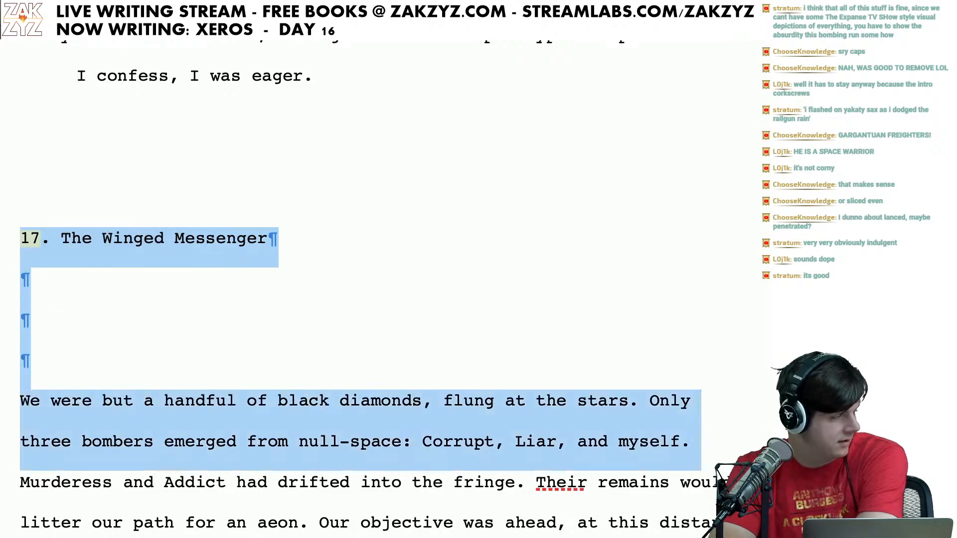
key("shift+Down")
key("shift+Down")
key("shift+Down")
key("shift+Down")
key("shift+Down")
key("shift+Down")
key("shift+Down")
key("shift+Down")
key("shift+Down")
key("shift+Down")
key("shift+Down")
key("shift+Down")
key("shift+Down")
key("shift+Down")
key("shift+Down")
key("shift+Down")
key("shift+Down")
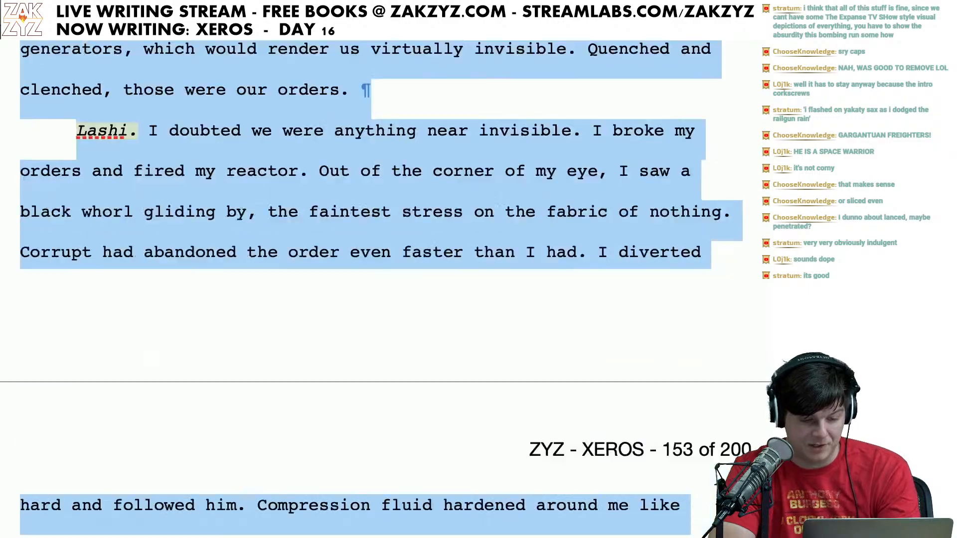
scroll(379, 290, "down", 15)
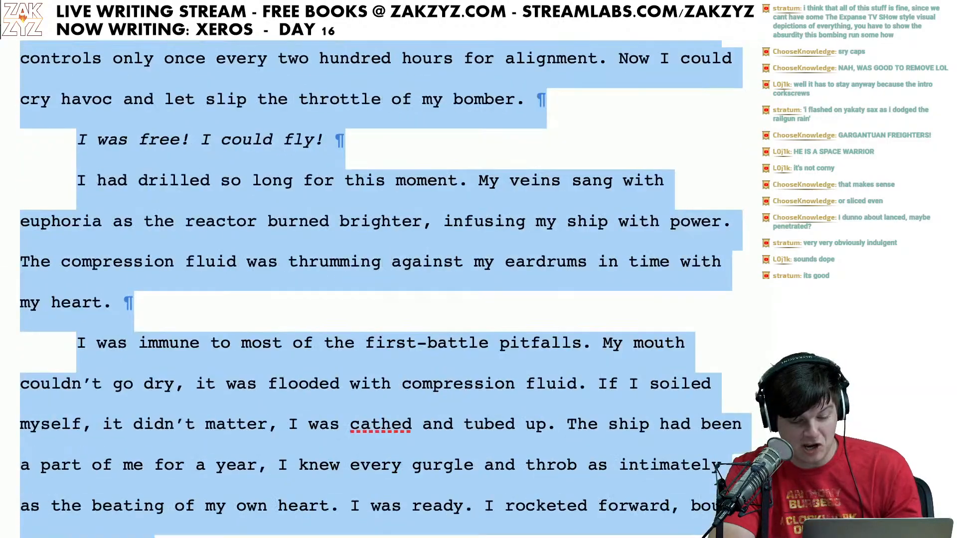
scroll(379, 289, "down", 15)
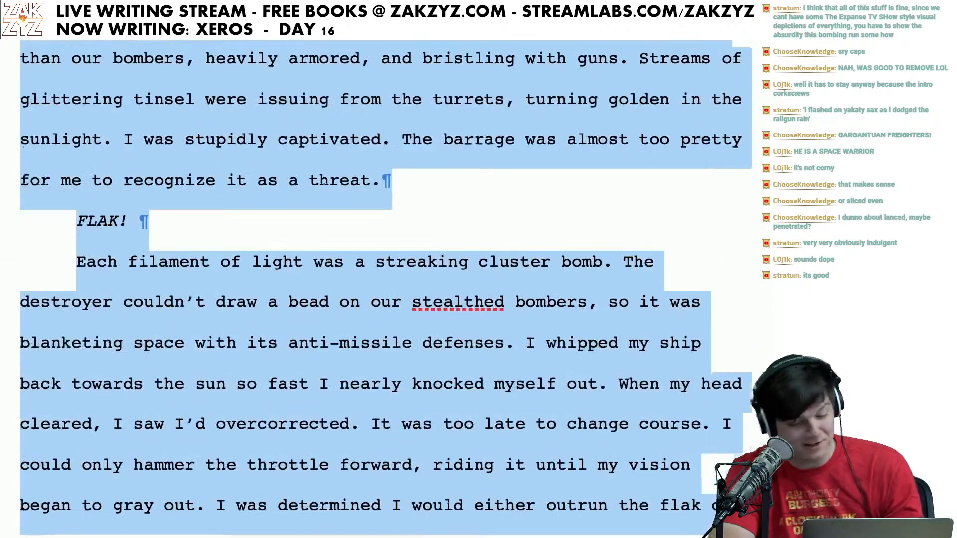
scroll(379, 289, "down", 15)
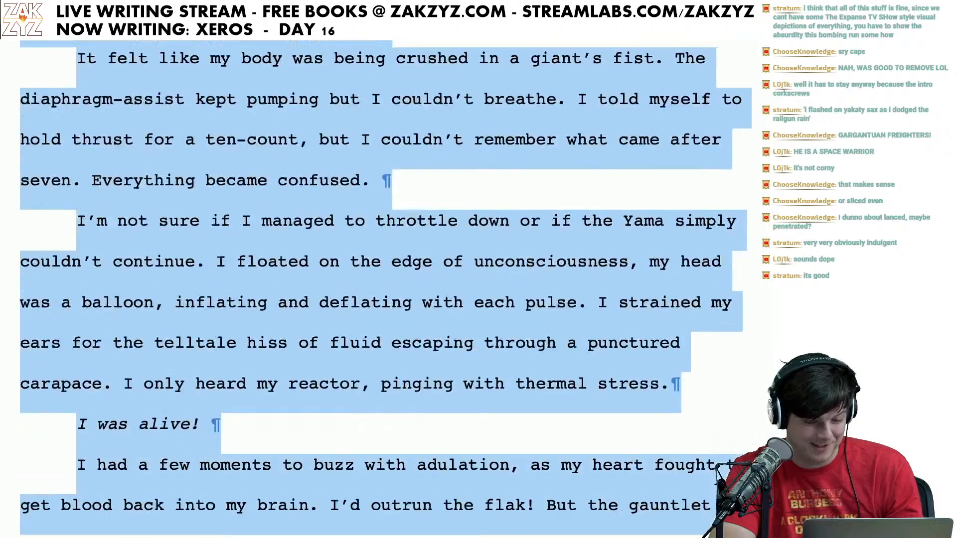
scroll(379, 289, "down", 15)
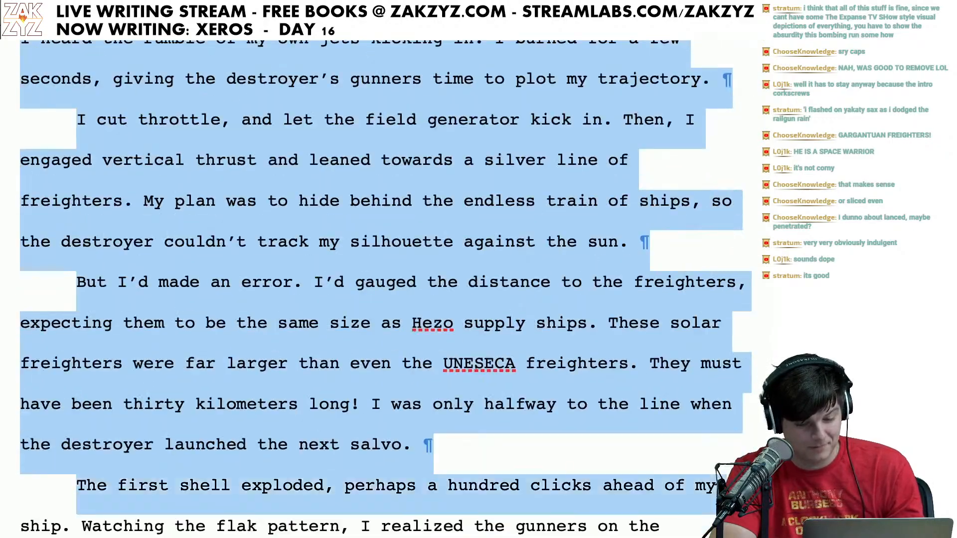
scroll(379, 289, "down", 15)
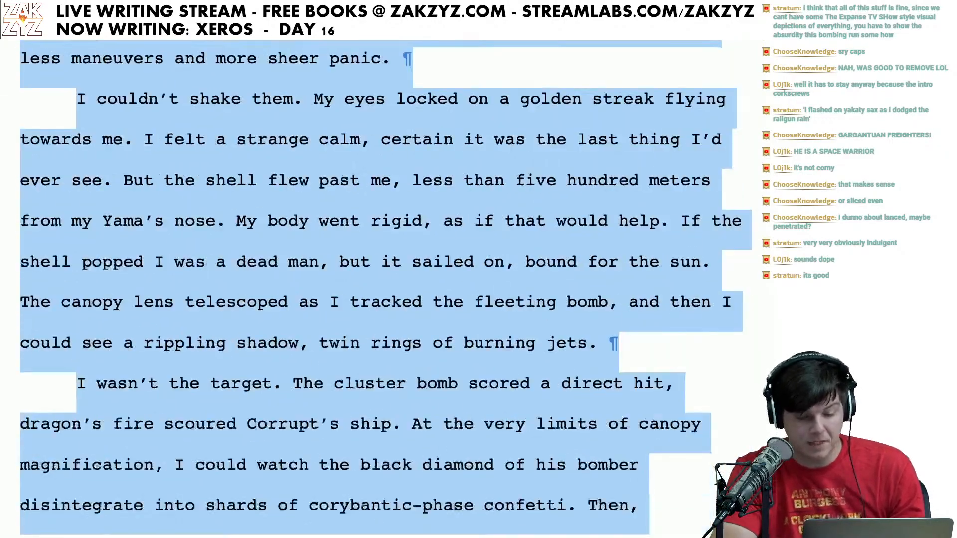
scroll(379, 290, "down", 8)
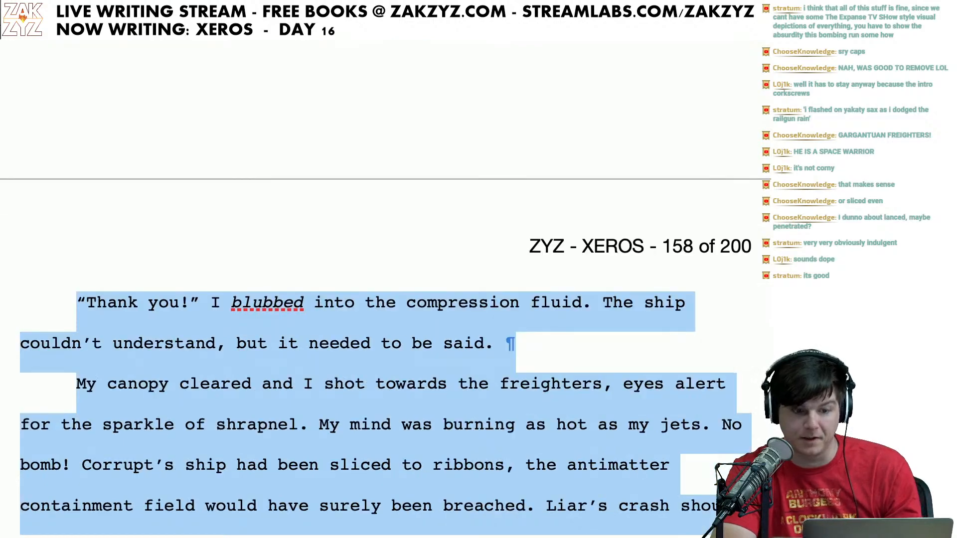
key("shift+Down")
key("shift+Down")
key("shift+Down")
key("shift+Down")
key("shift+Down")
key("shift+Down")
key("shift+Down")
key("shift+Down")
key("shift+Down")
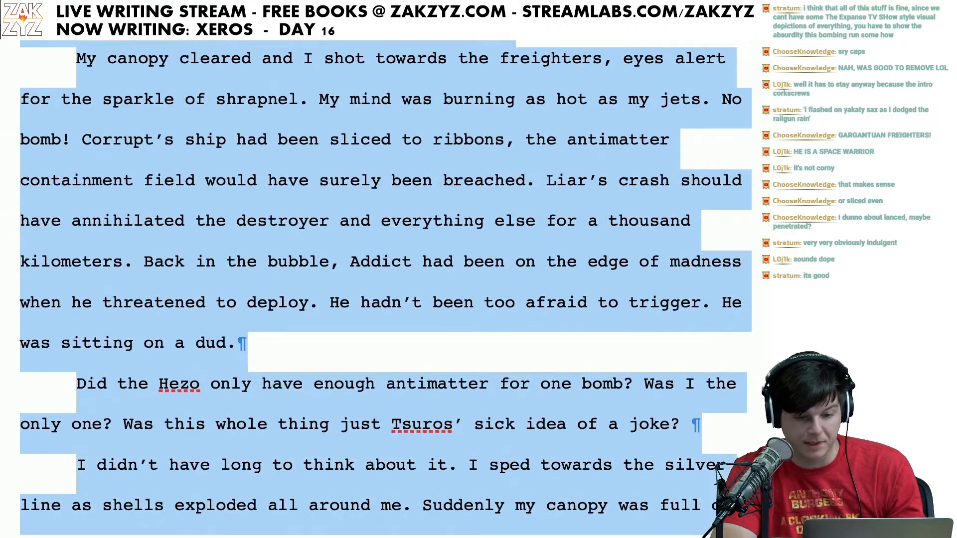
key("shift+Down")
key("shift+Down")
key("shift+Down")
key("shift+Down")
key("shift+Down")
key("shift+Down")
key("shift+Down")
key("shift+Down")
key("shift+Down")
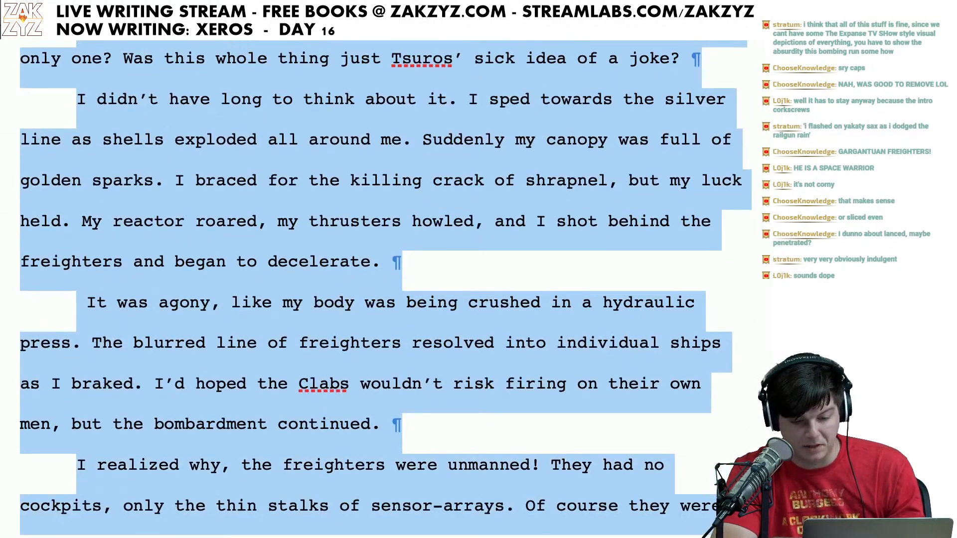
key("shift+Down")
key("shift+Down")
key("shift+Down")
key("shift+Down")
key("shift+Down")
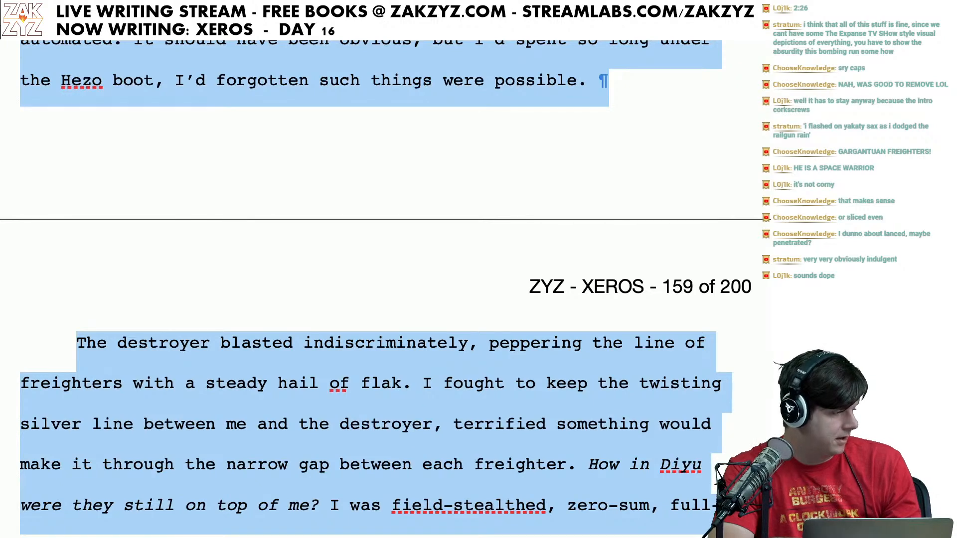
key("shift+Down")
key("shift+Down")
key("shift+Down")
key("shift+Down")
key("shift+Down")
key("shift+Down")
key("shift+Down")
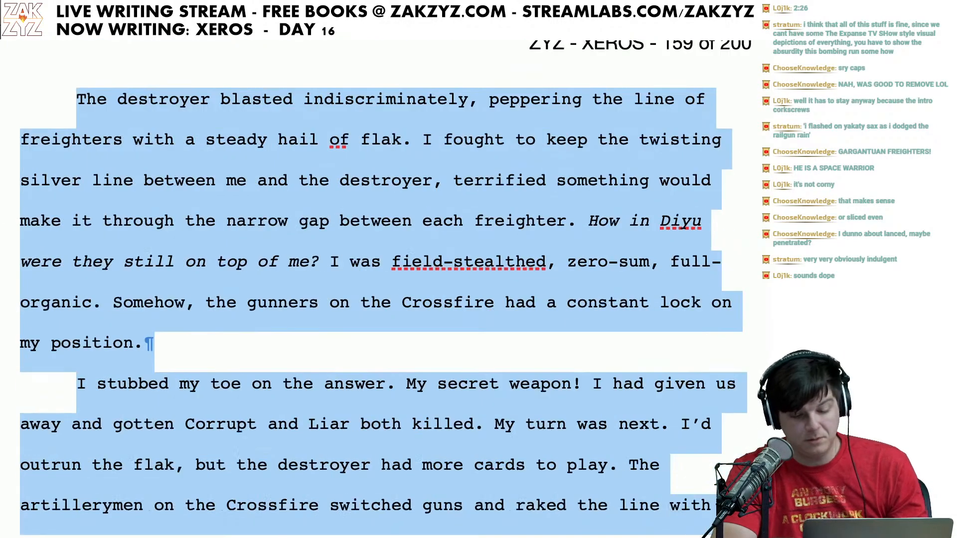
key("shift+Down")
key("shift+Down")
key("shift+Down")
key("shift+Down")
key("shift+Down")
key("shift+Down")
key("shift+Down")
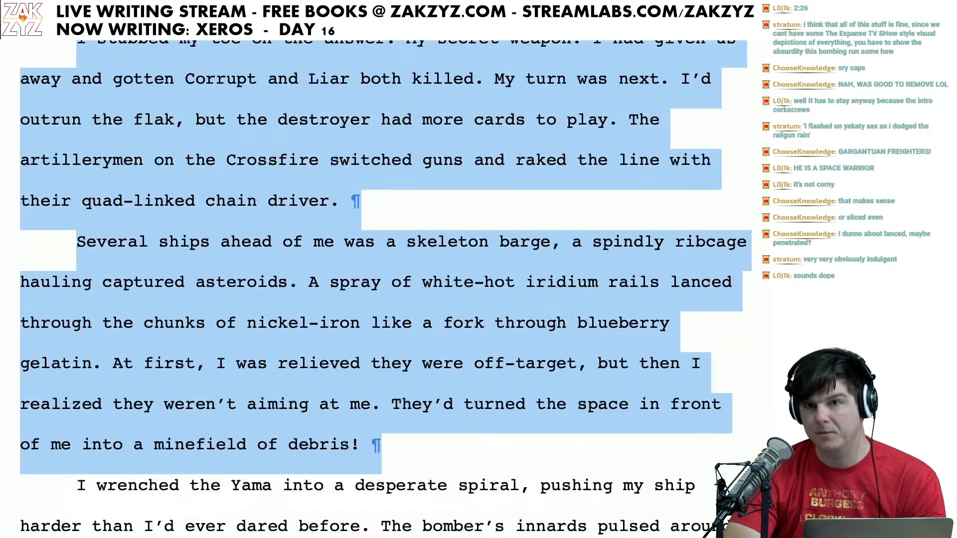
key("shift+Down")
key("shift+Down")
key("shift+Down")
key("shift+Down")
key("shift+Down")
key("shift+Down")
key("shift+Down")
key("shift+Down")
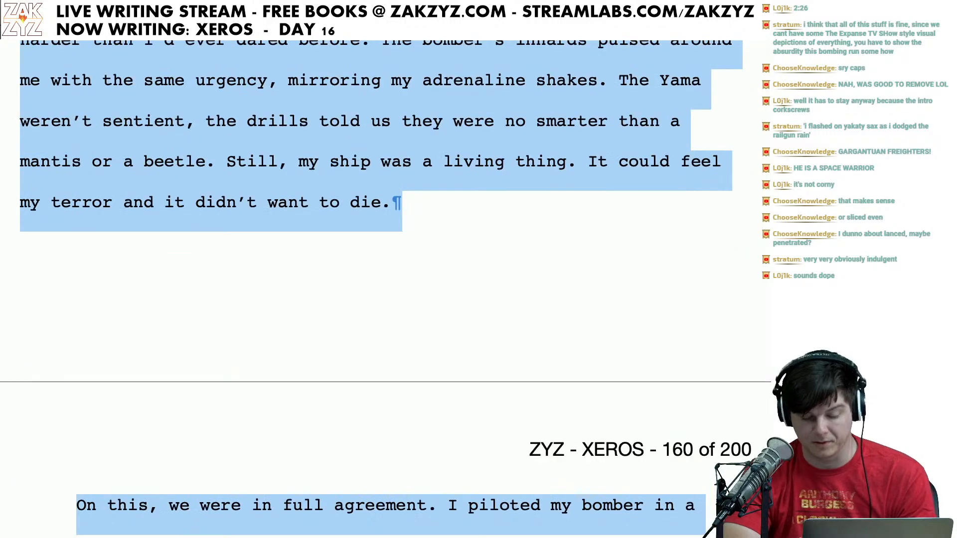
key("shift+Down")
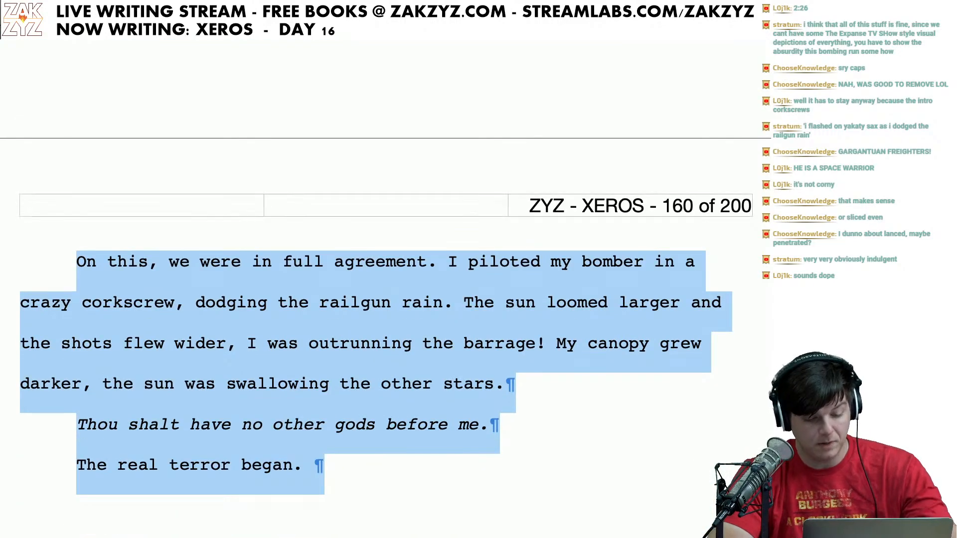
Step: Switch to the xeros leaderboard document in TextEdit and start a new entry at its end reading "CHAPTERS 17,18 -"
key("super+Tab")
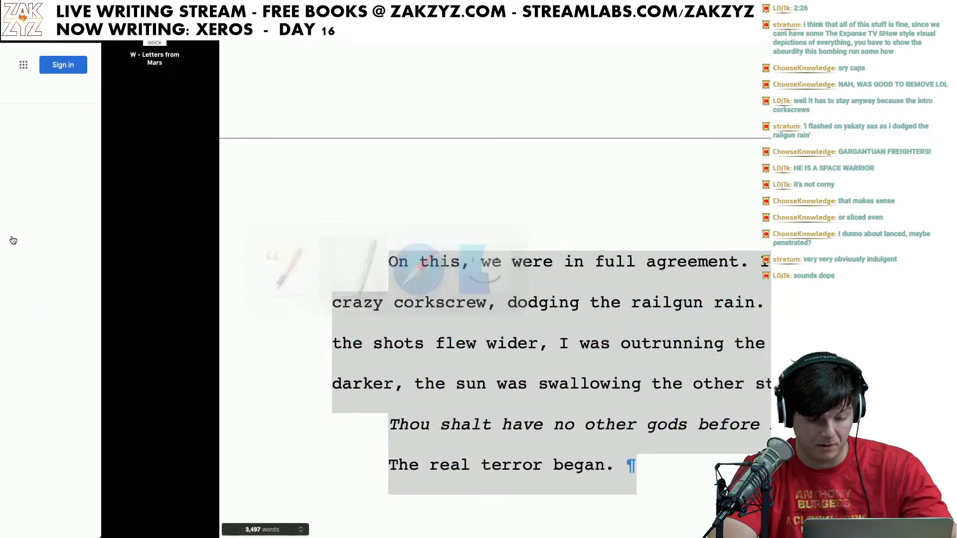
key("Down")
key("Down")
key("Down")
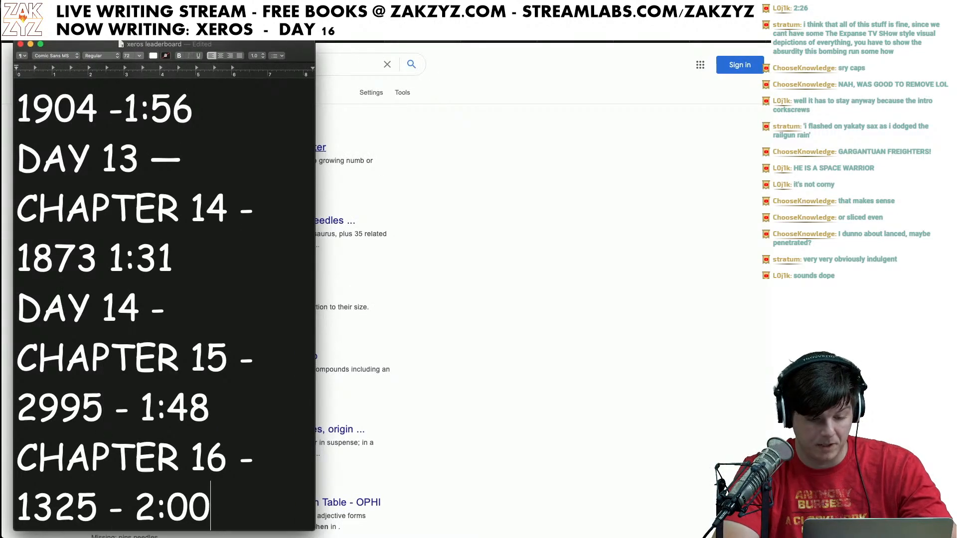
key("Return")
type("CJAP")
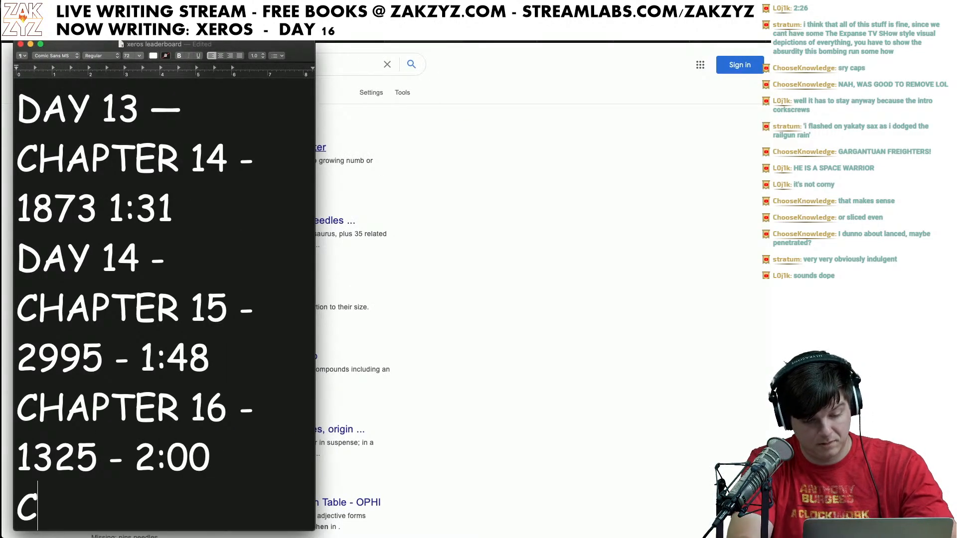
key("BackSpace")
key("BackSpace")
key("BackSpace")
type("J")
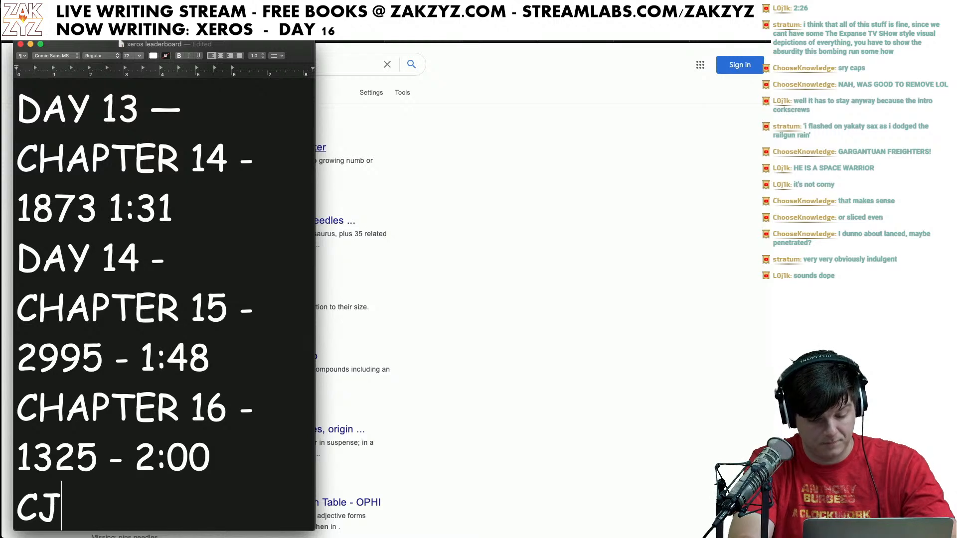
key("BackSpace")
type("HAPTERS ")
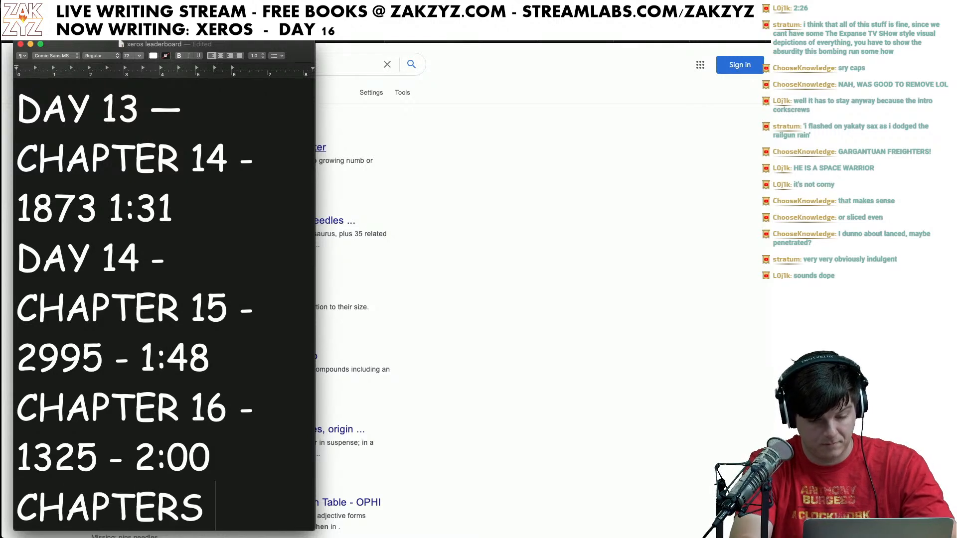
type("17,18")
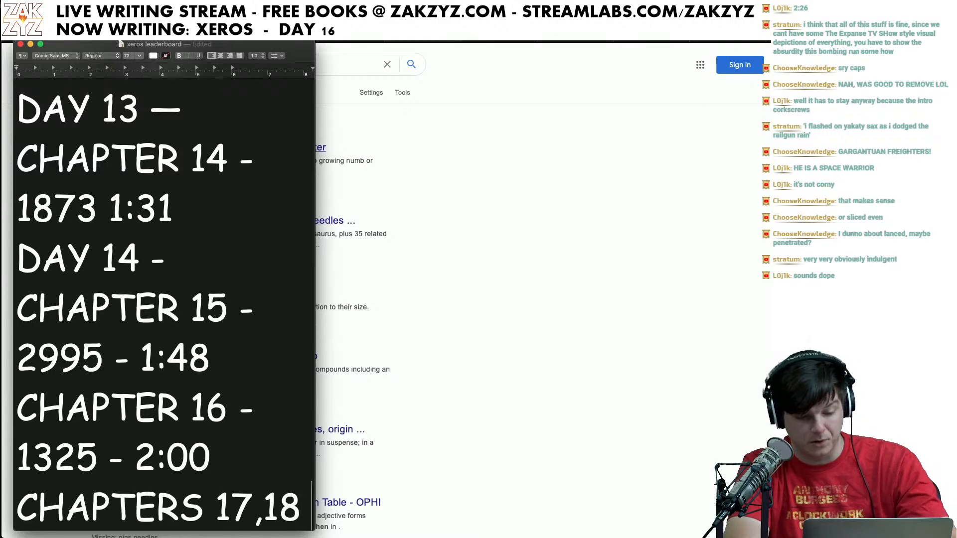
key("Return")
type("-")
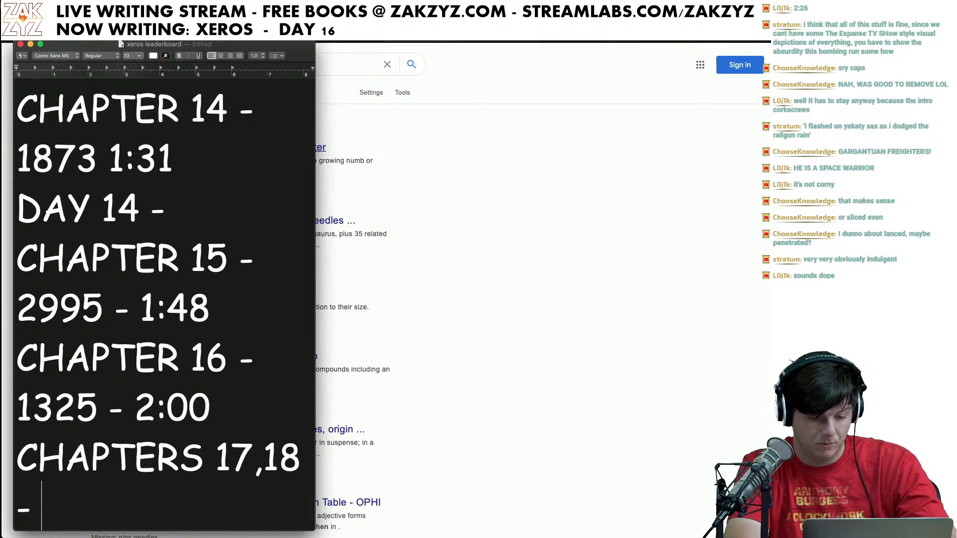
Step: Recheck the selection's word count in the manuscript and complete the chapters 17,18 leaderboard entry with "3497 - 2:26"
key("super+Tab")
key("super+Tab")
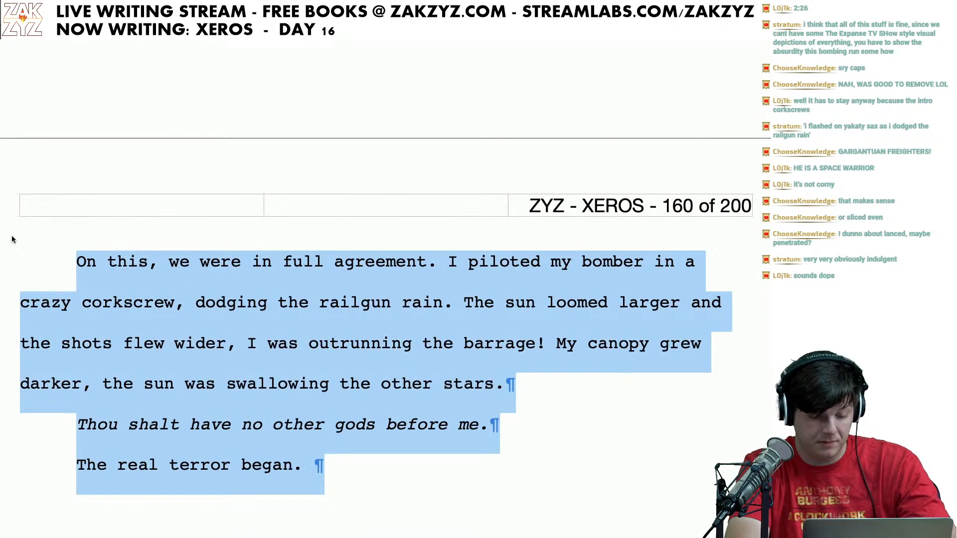
type("2")
key("BackSpace")
type("3")
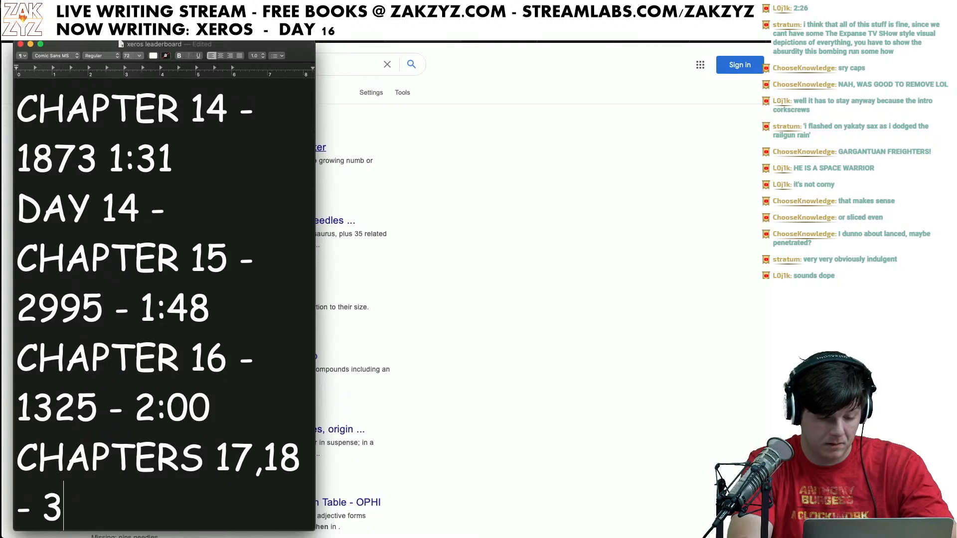
type("49")
key("BackSpace")
type("97")
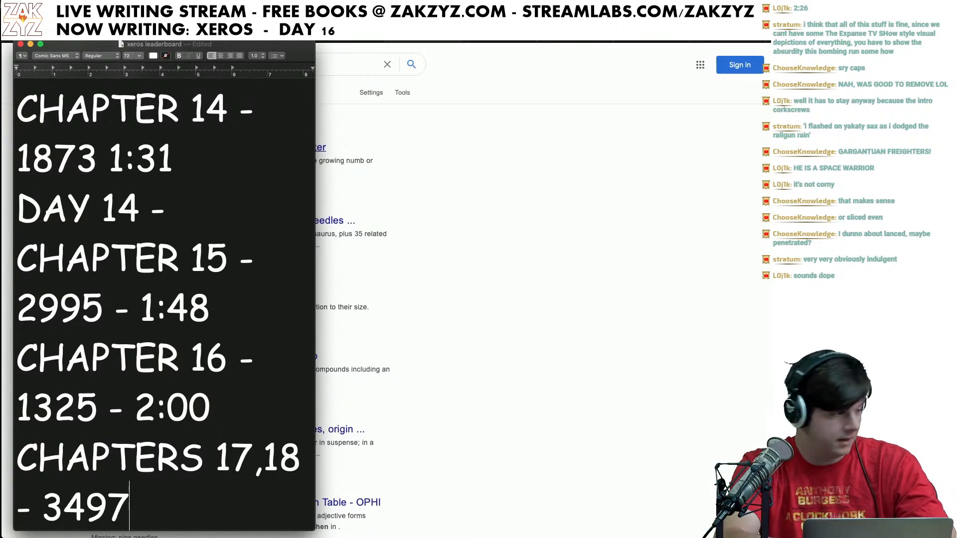
type(" - 22:2")
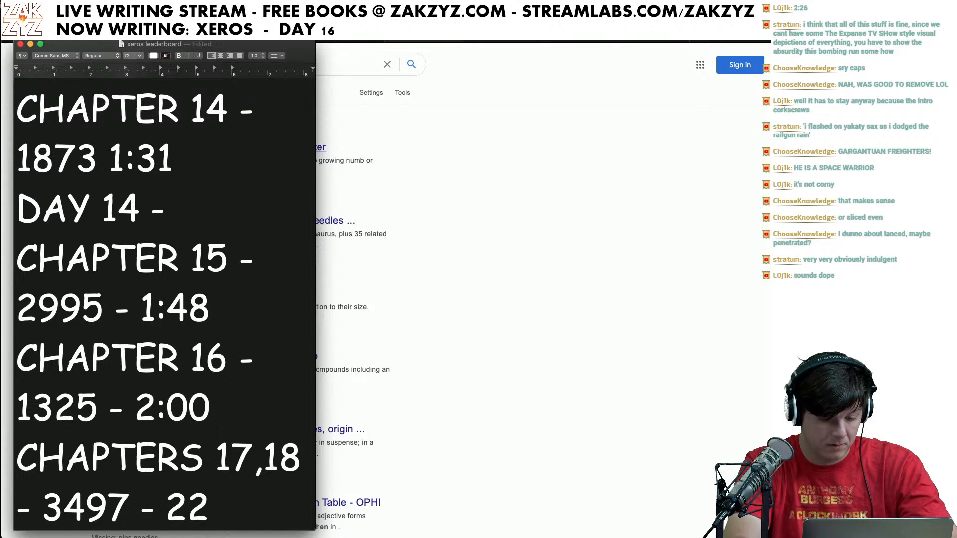
key("BackSpace")
type(":26")
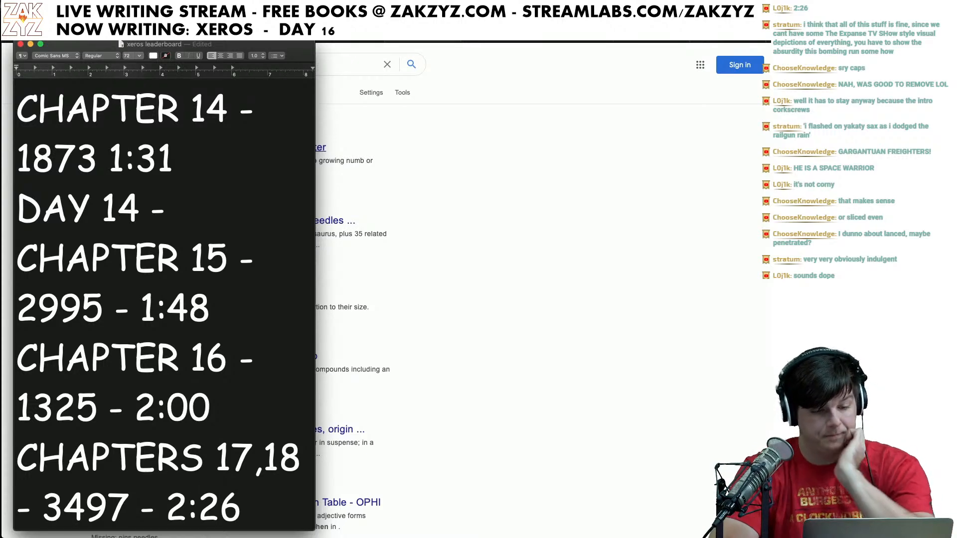
Step: Look over the leaderboard's early entries for days 2 through 5 to compare their word counts and times
scroll(134, 278, "up", 15)
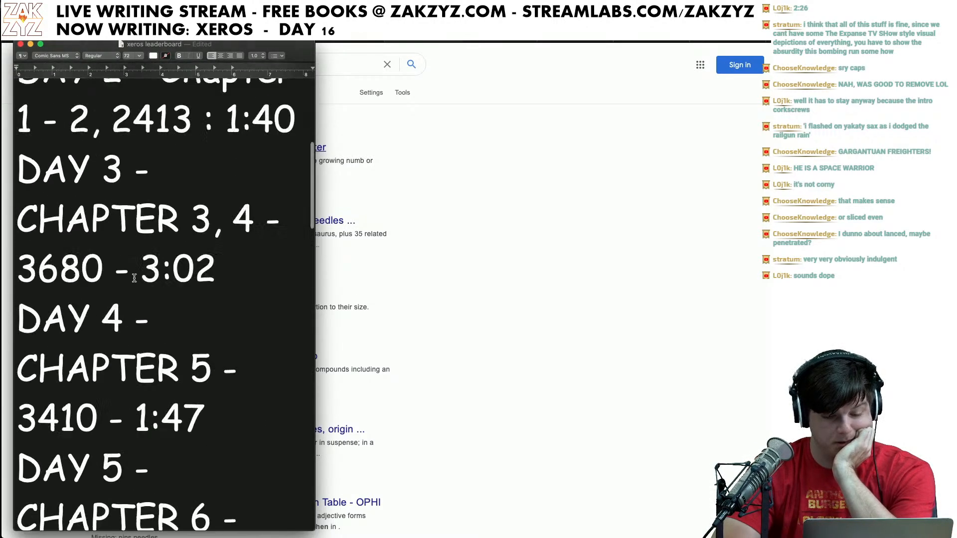
scroll(134, 278, "up", 6)
scroll(134, 278, "down", 5)
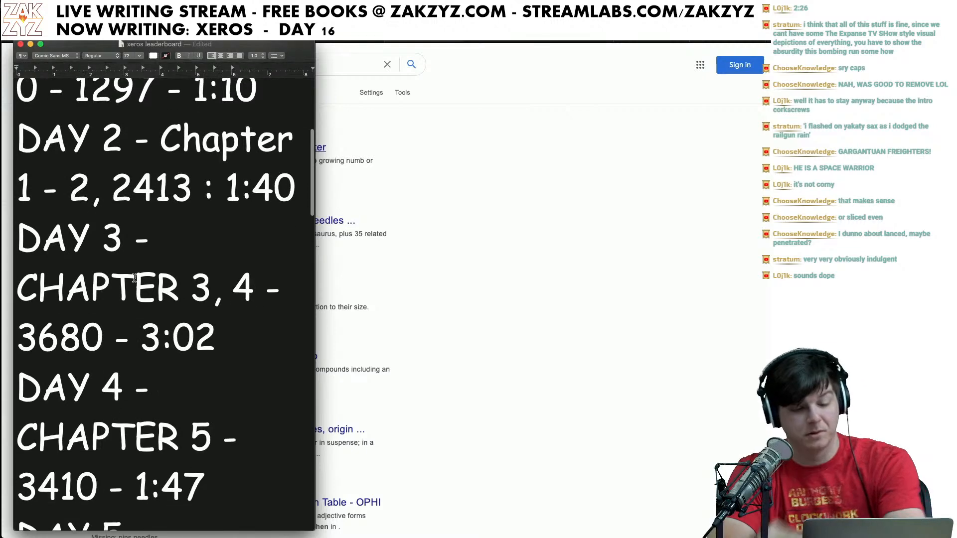
scroll(81, 336, "down", 5)
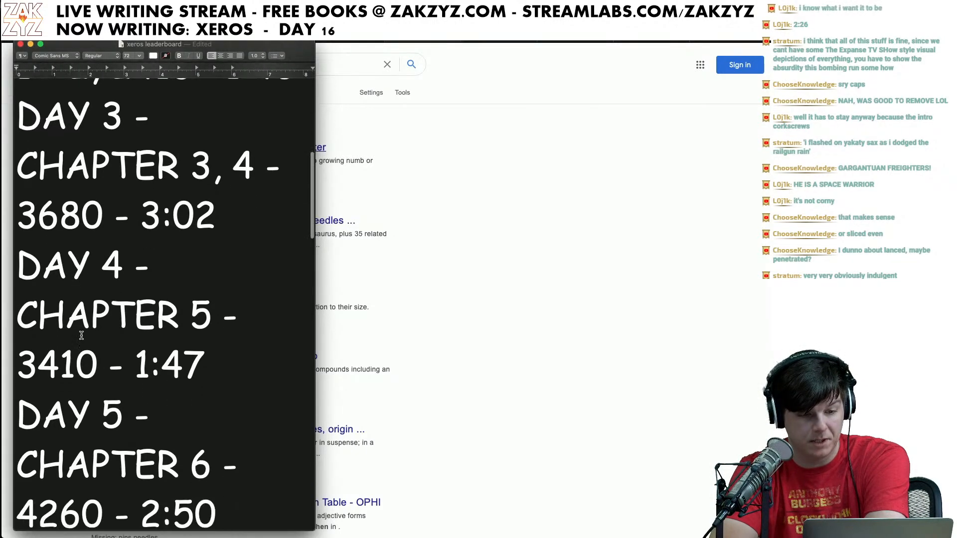
Step: Review the leaderboard's remaining word counts and times from day 6 through the closing chapters 17,18 entry
scroll(81, 336, "down", 5)
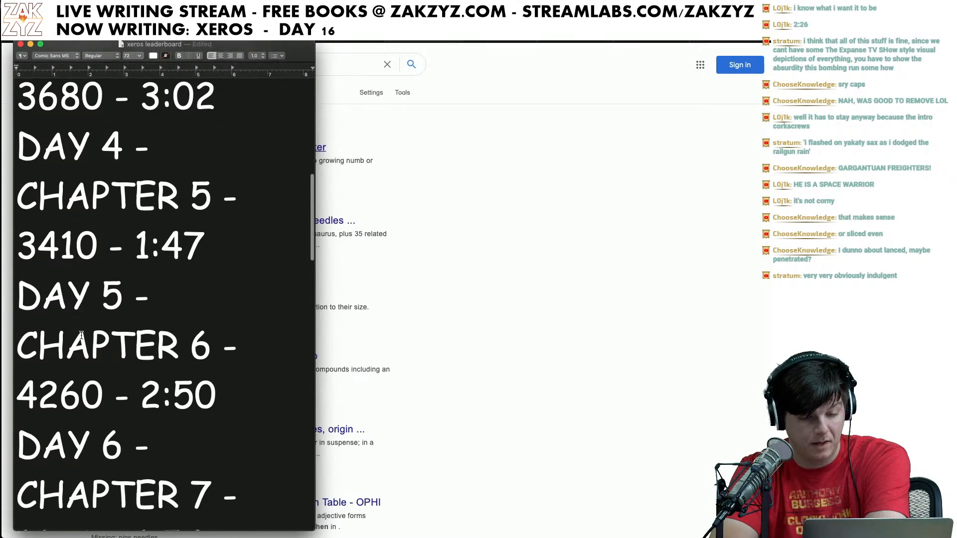
scroll(81, 335, "down", 2)
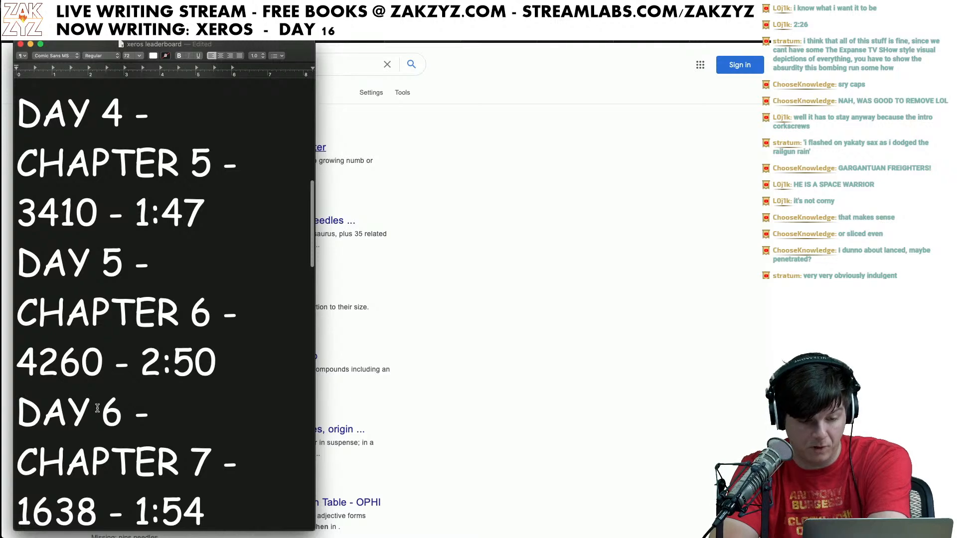
scroll(125, 357, "down", 4)
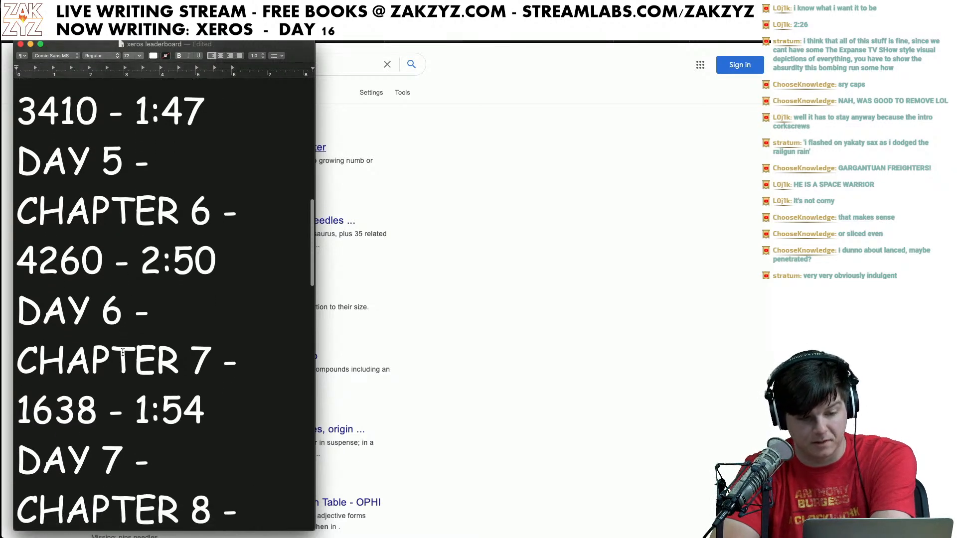
scroll(122, 353, "down", 2)
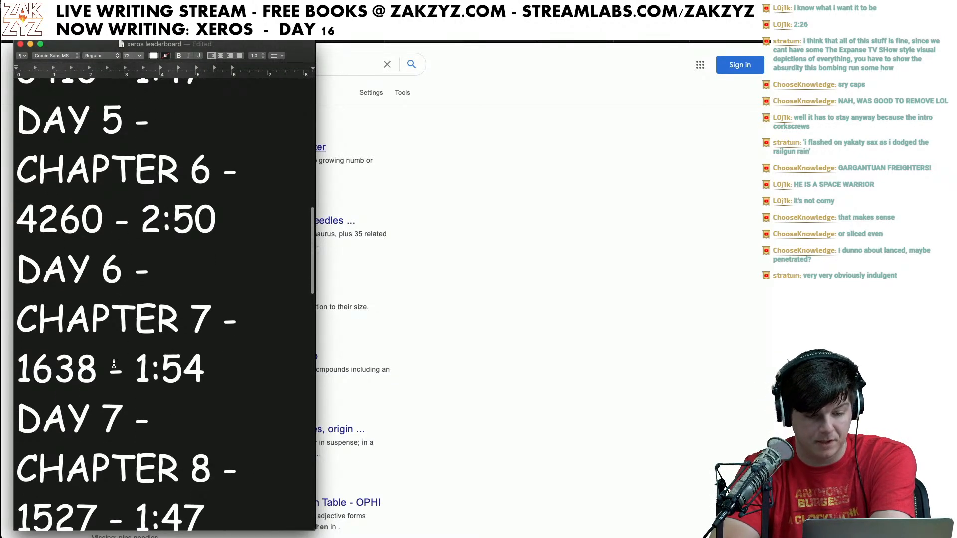
scroll(114, 364, "down", 15)
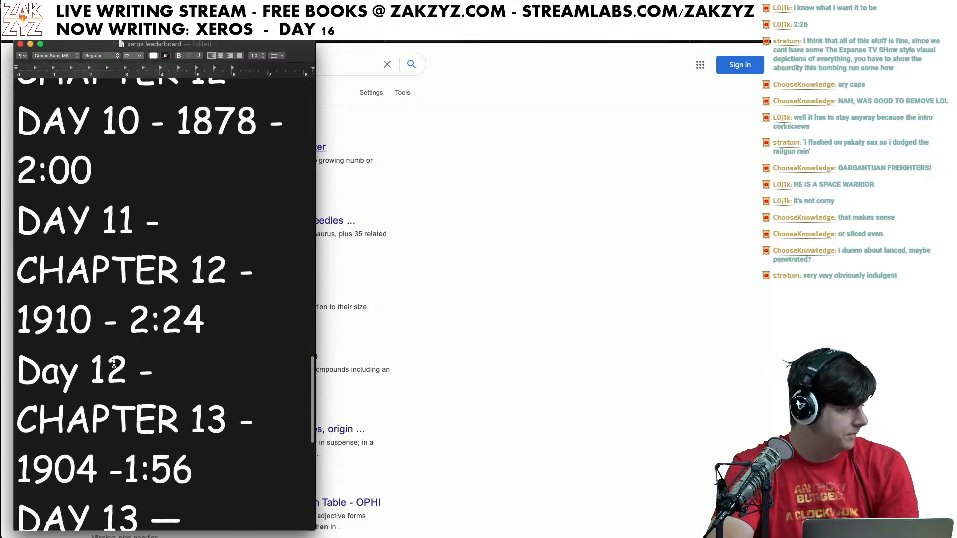
scroll(114, 364, "down", 10)
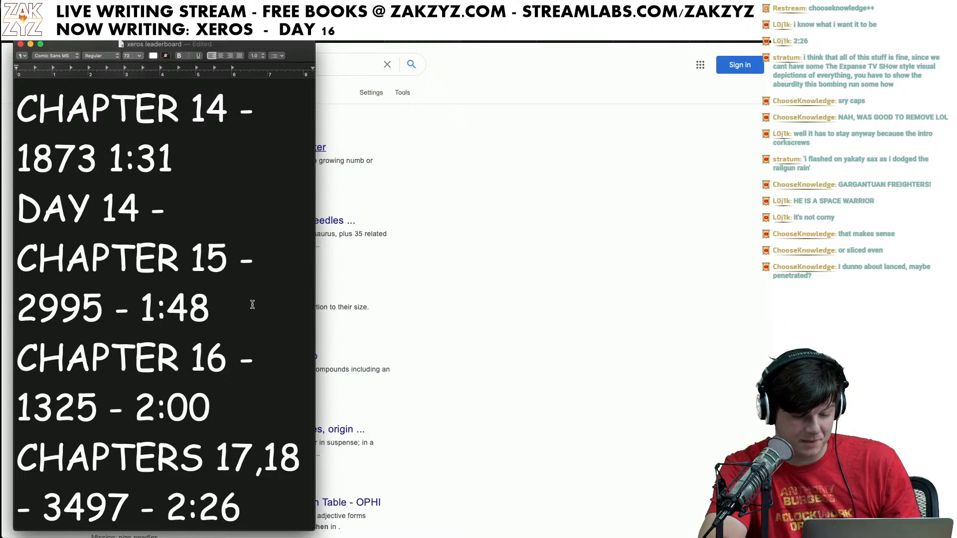
Step: Switch back to the manuscript in Pages, clear the text selection and view the transition from chapter 18's ending to the "19. Bringer of Jollity" heading
key("super+Tab")
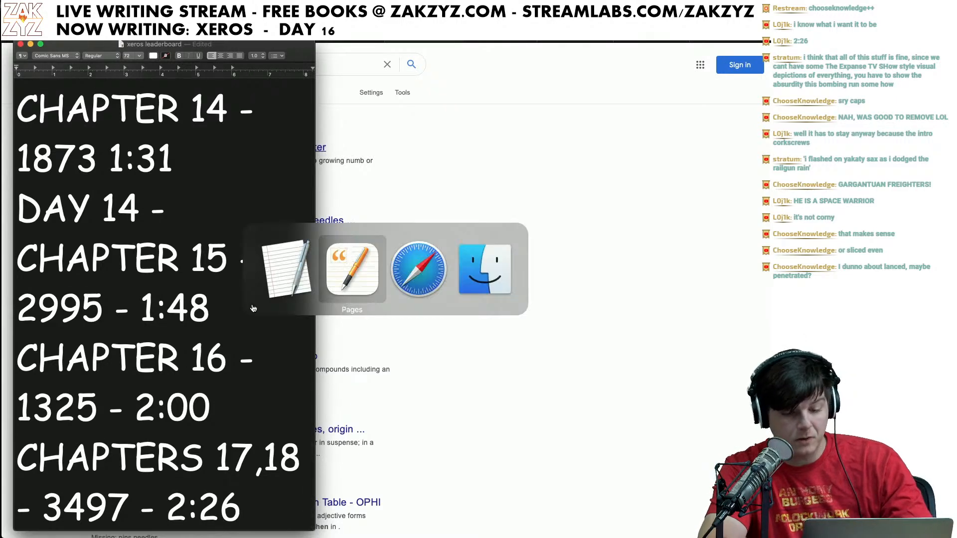
key("super+Tab")
key("super+shift+Tab")
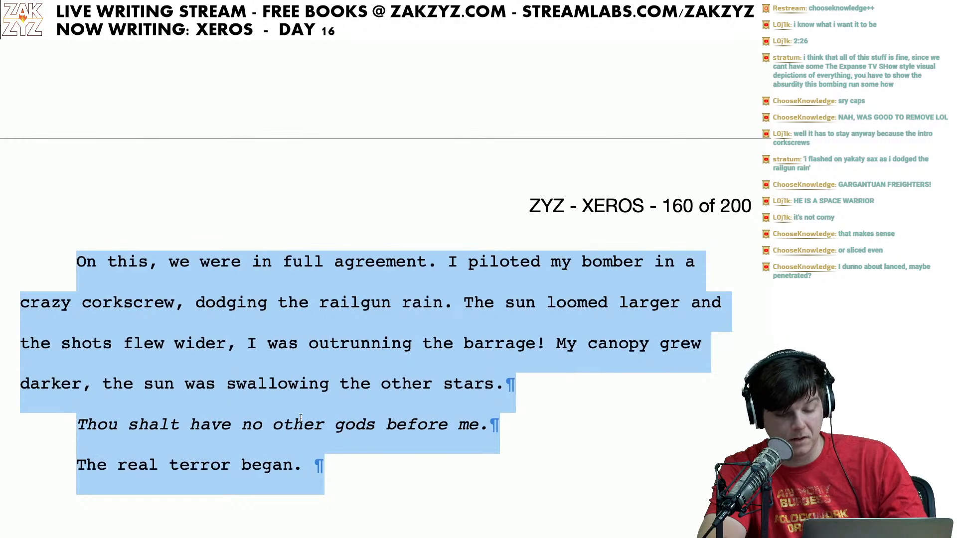
left_click(343, 505)
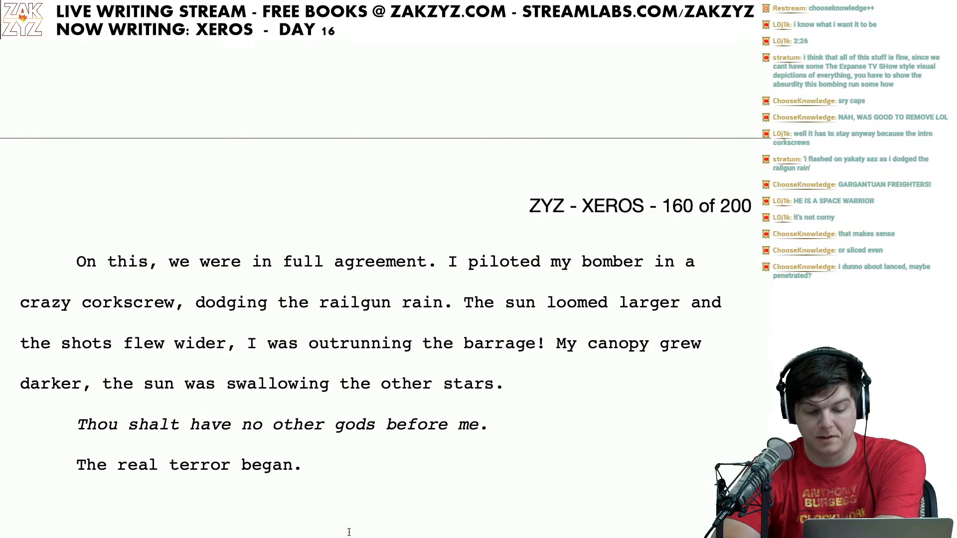
scroll(360, 508, "down", 5)
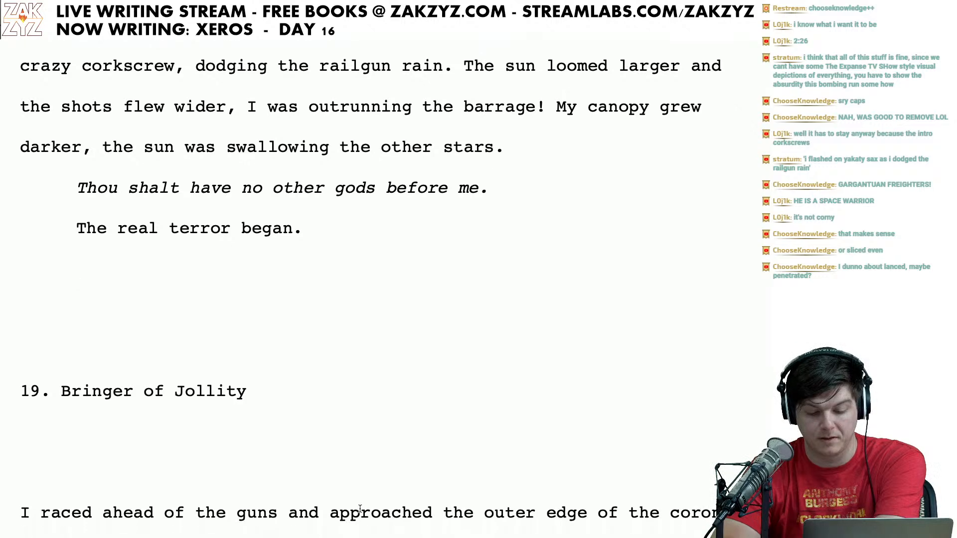
scroll(360, 509, "up", 1)
scroll(360, 509, "down", 1)
scroll(360, 508, "up", 2)
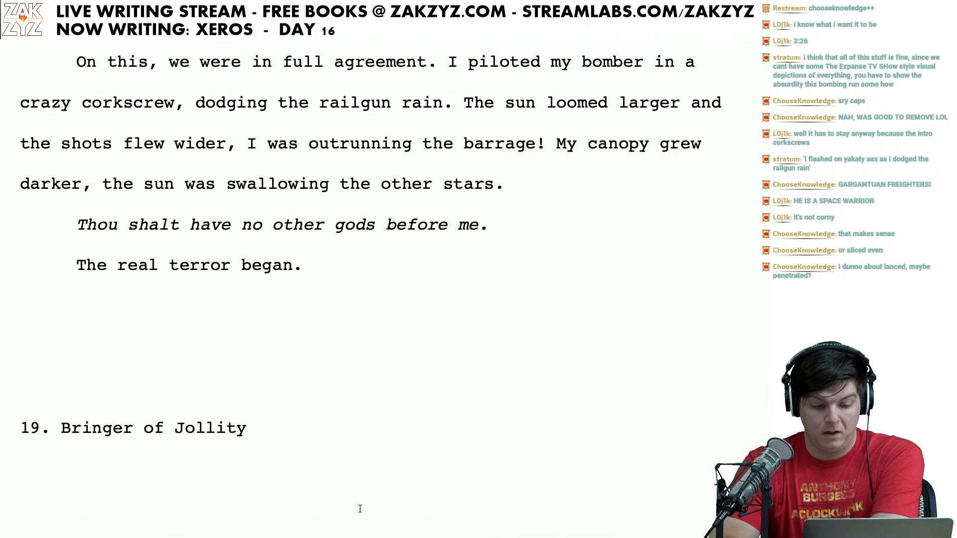